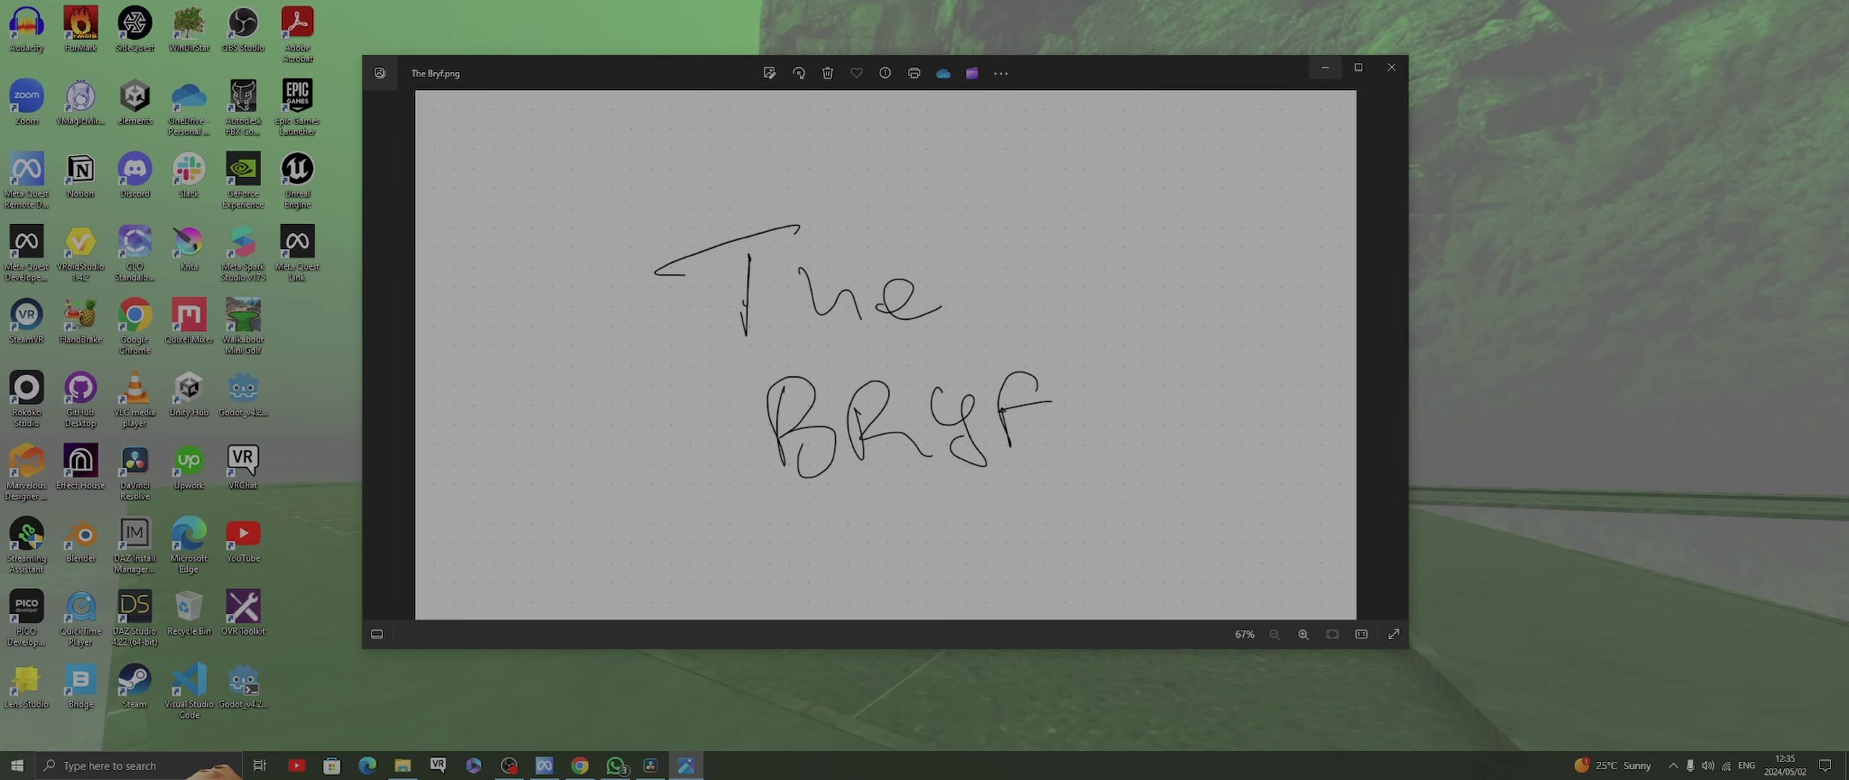
Close The Bryf image preview and bring up the Instagram profile tab in Chrome
left_click(1324, 67)
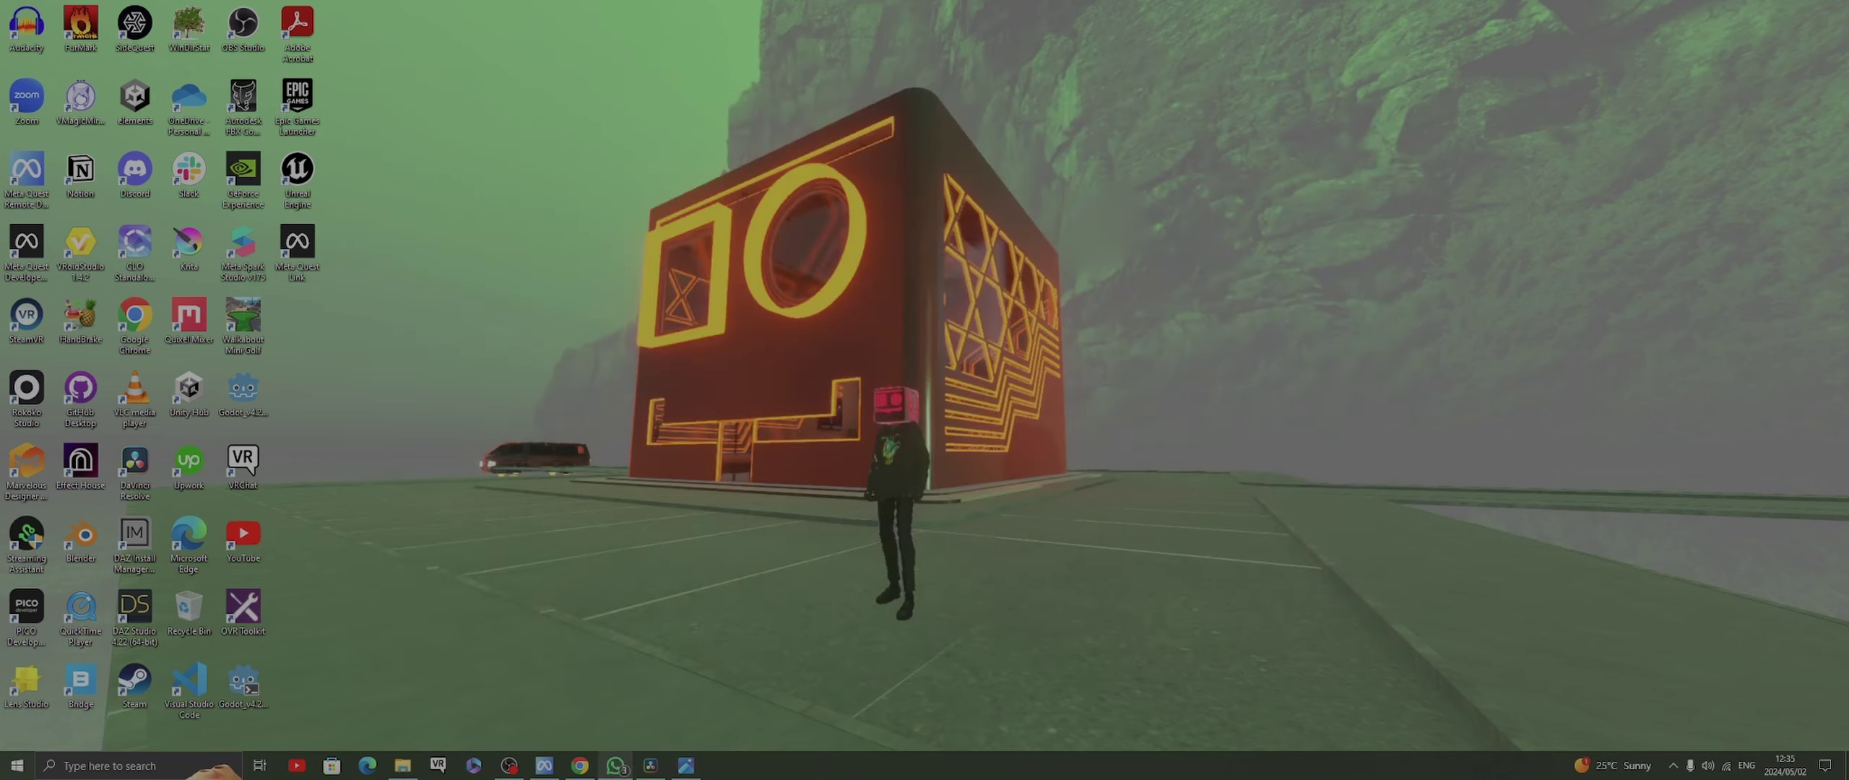
left_click(580, 766)
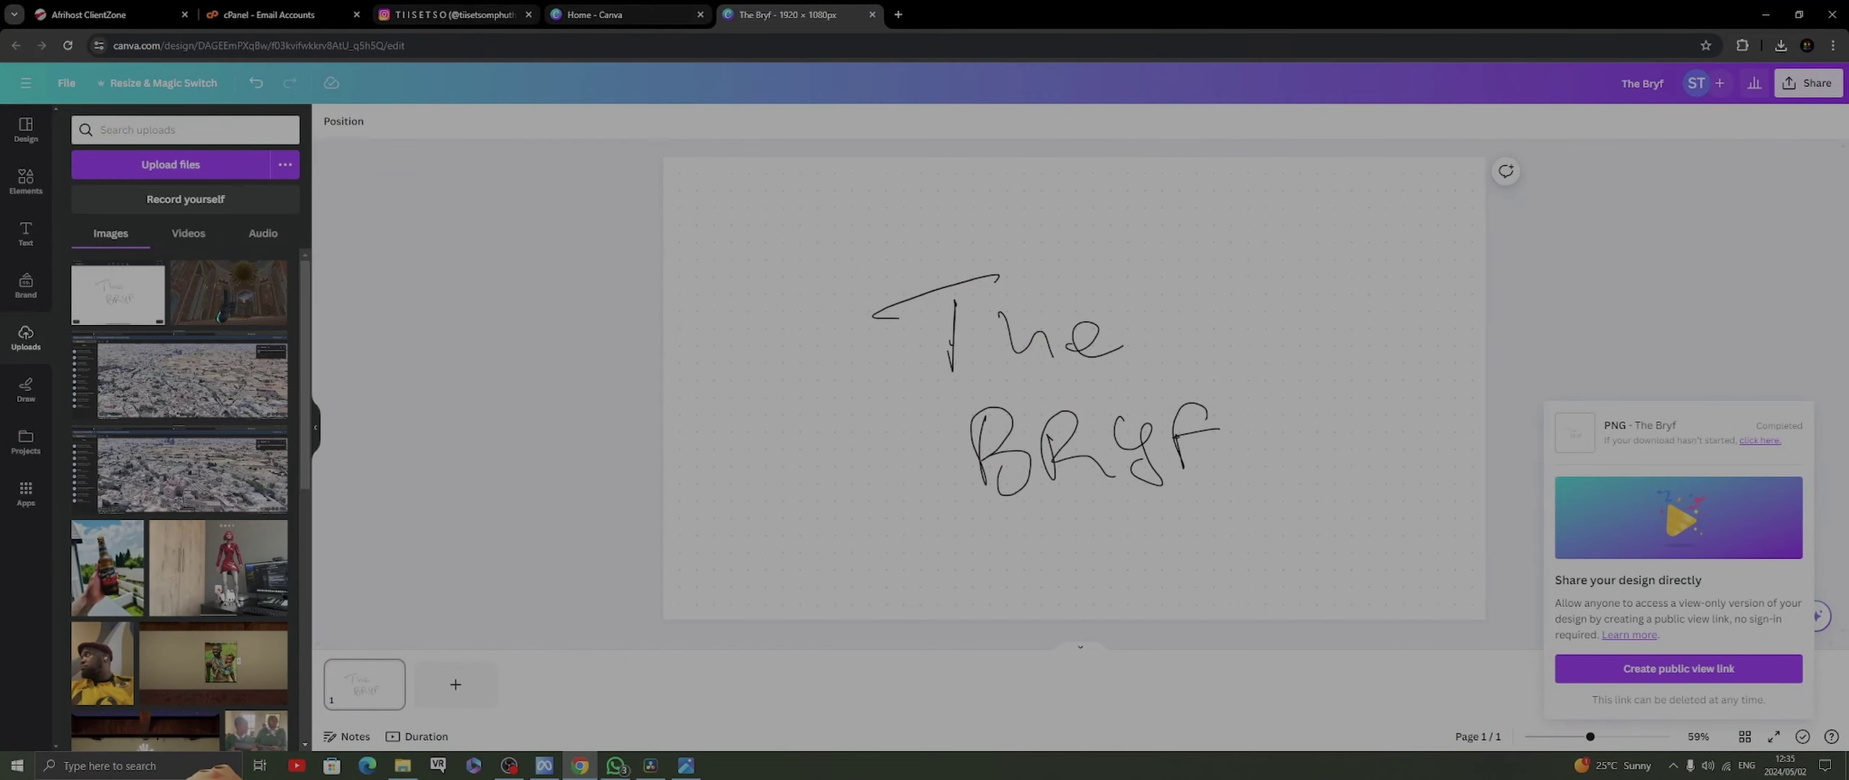
left_click(448, 14)
scroll(783, 361, "up", 10)
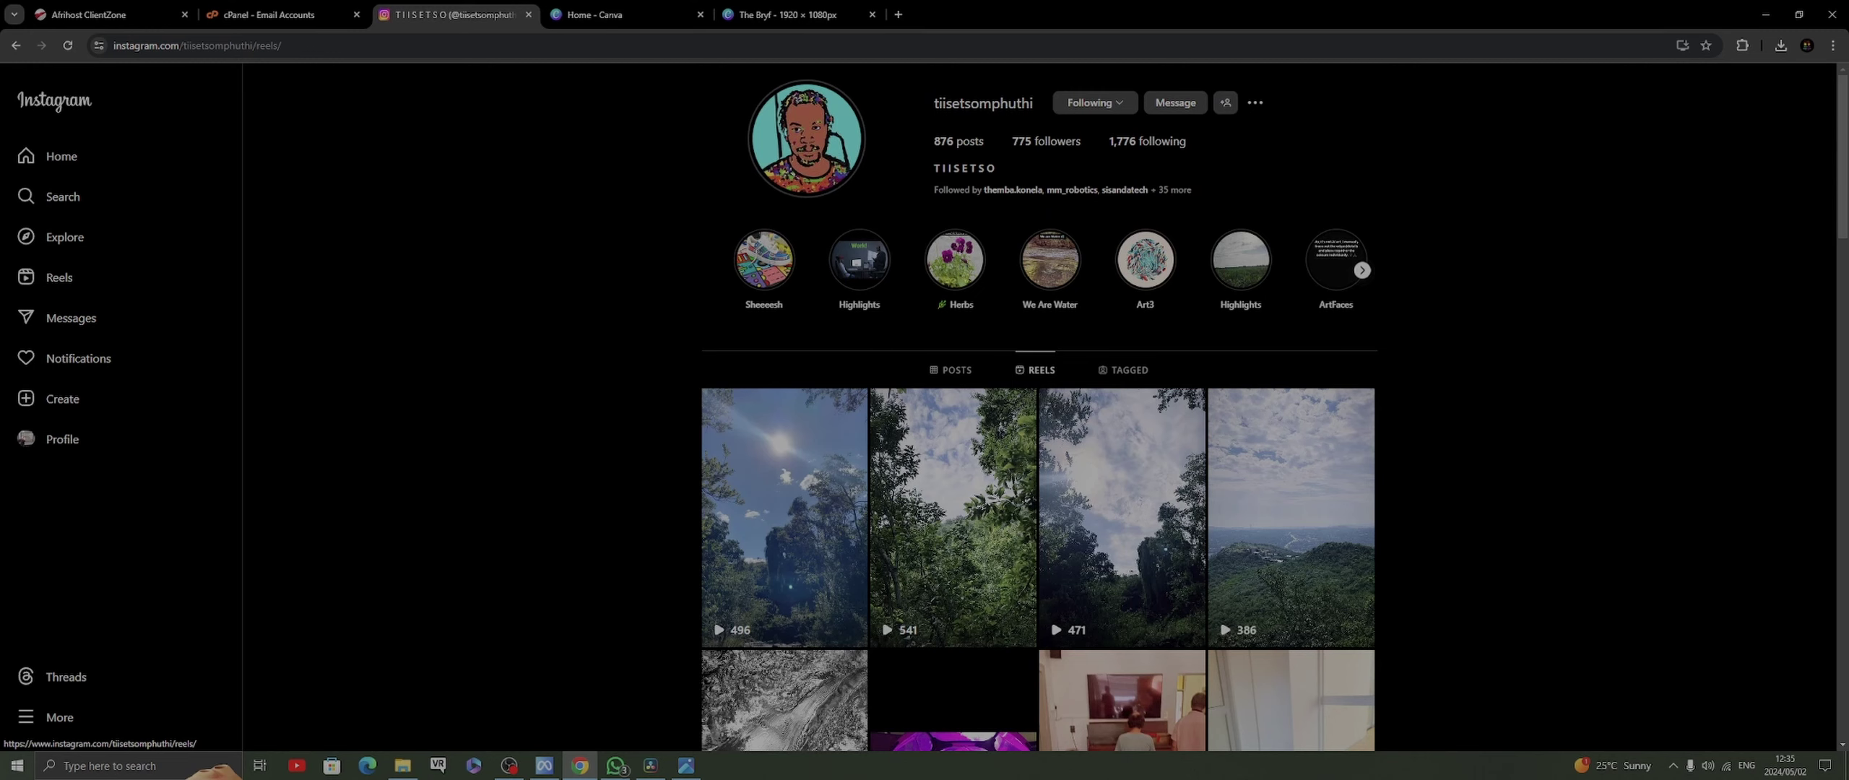
Open the POSTS tab to show the gallery exhibition and geometric artwork grid
left_click(951, 369)
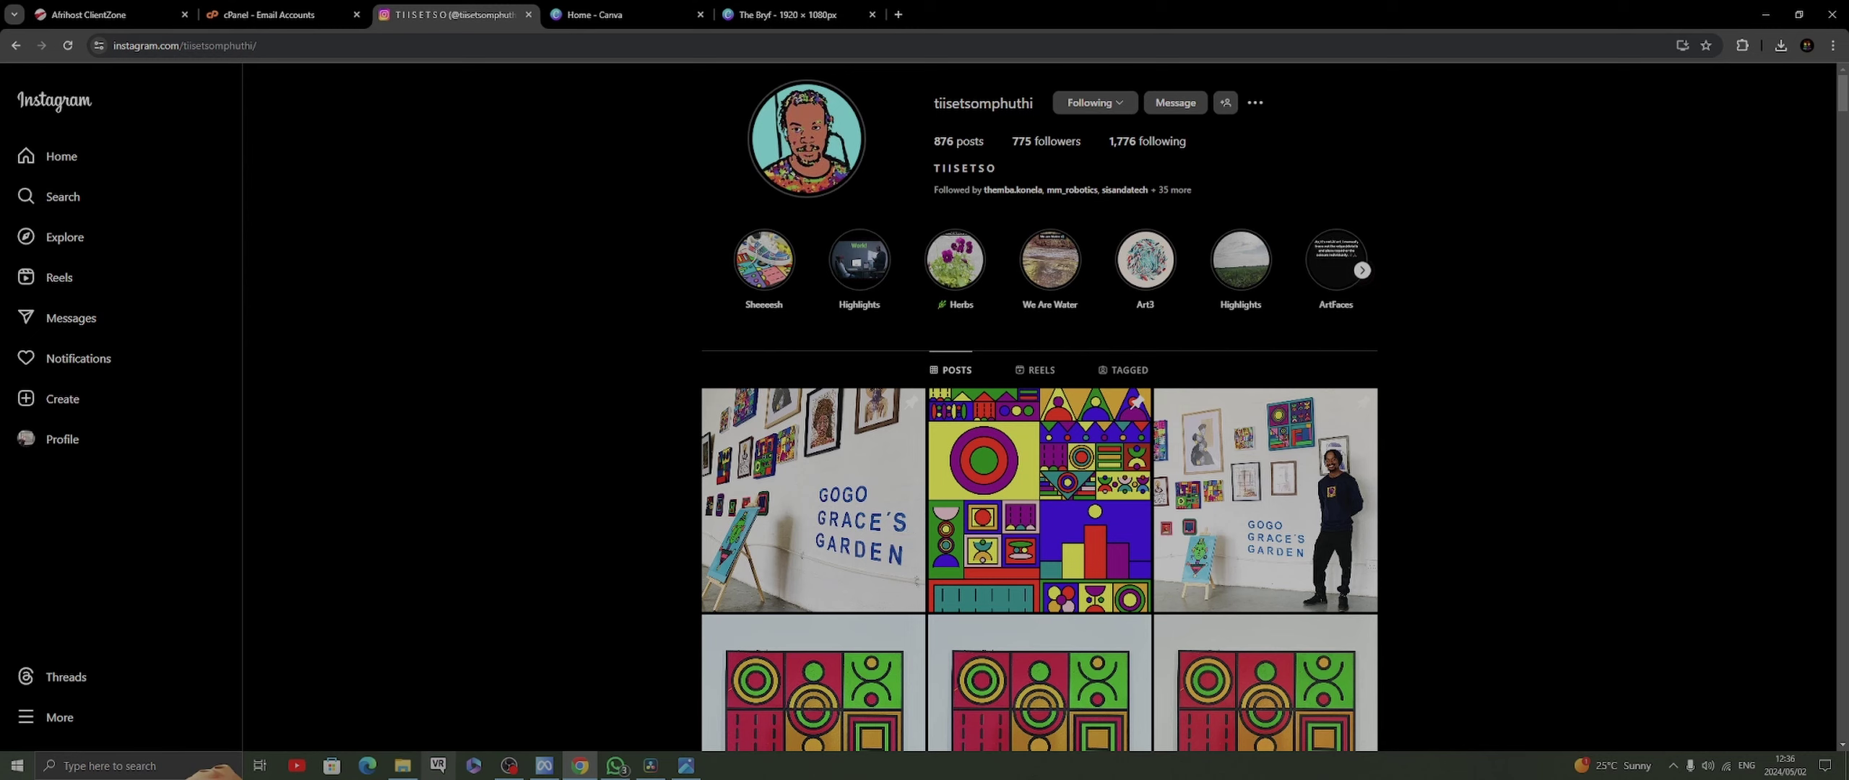
Extract the vr-game-hub-lobby-4k archive to its own folder and open its source folder
left_click(403, 765)
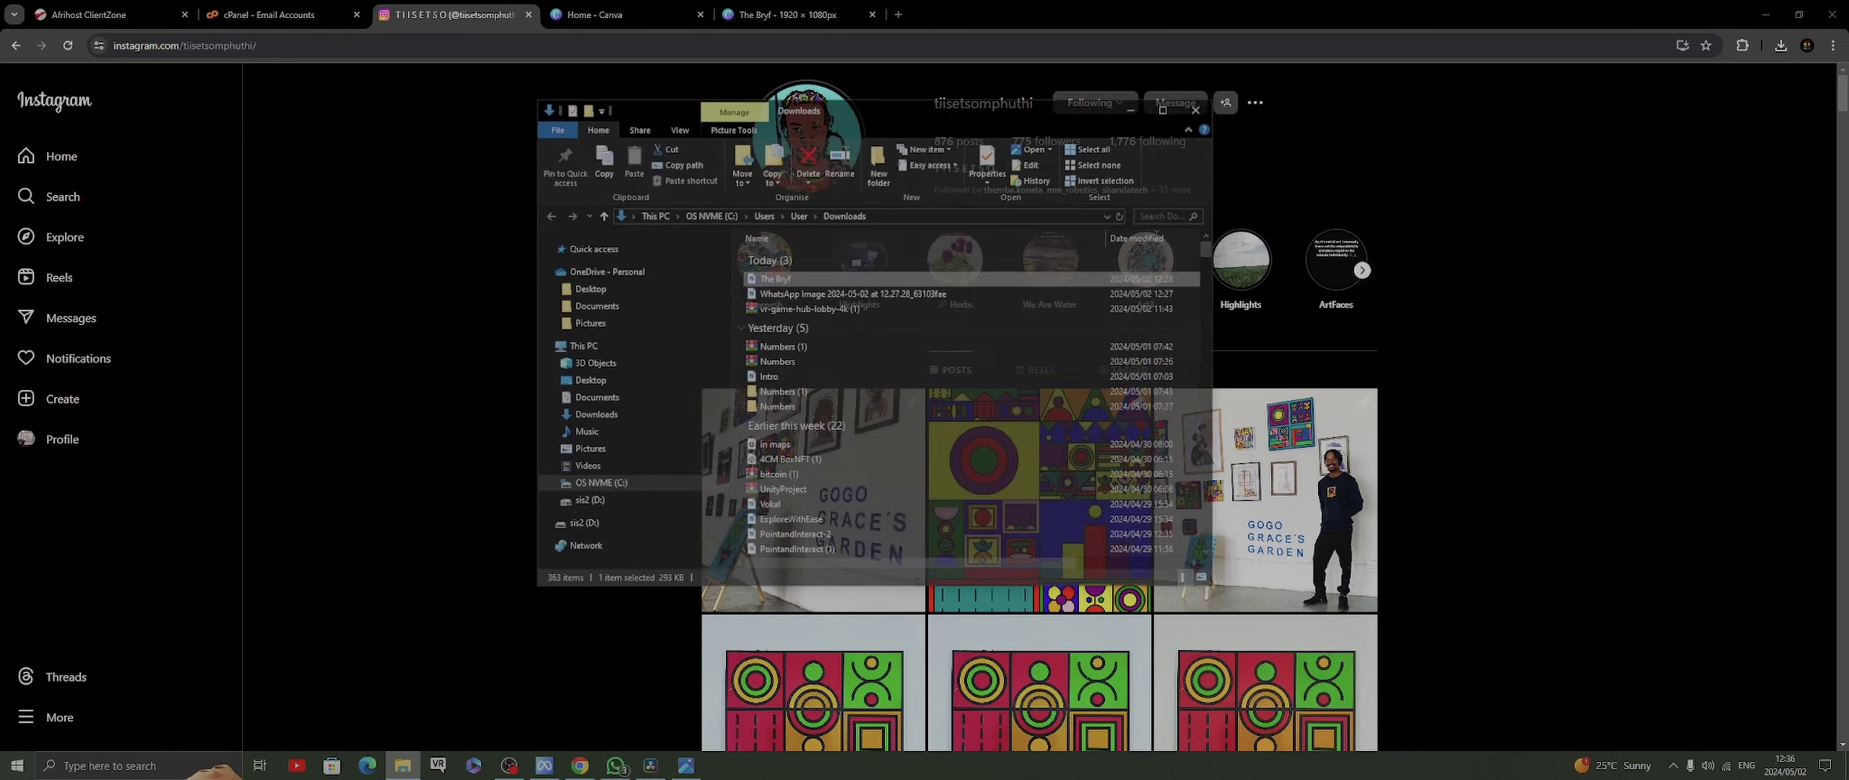
right_click(836, 301)
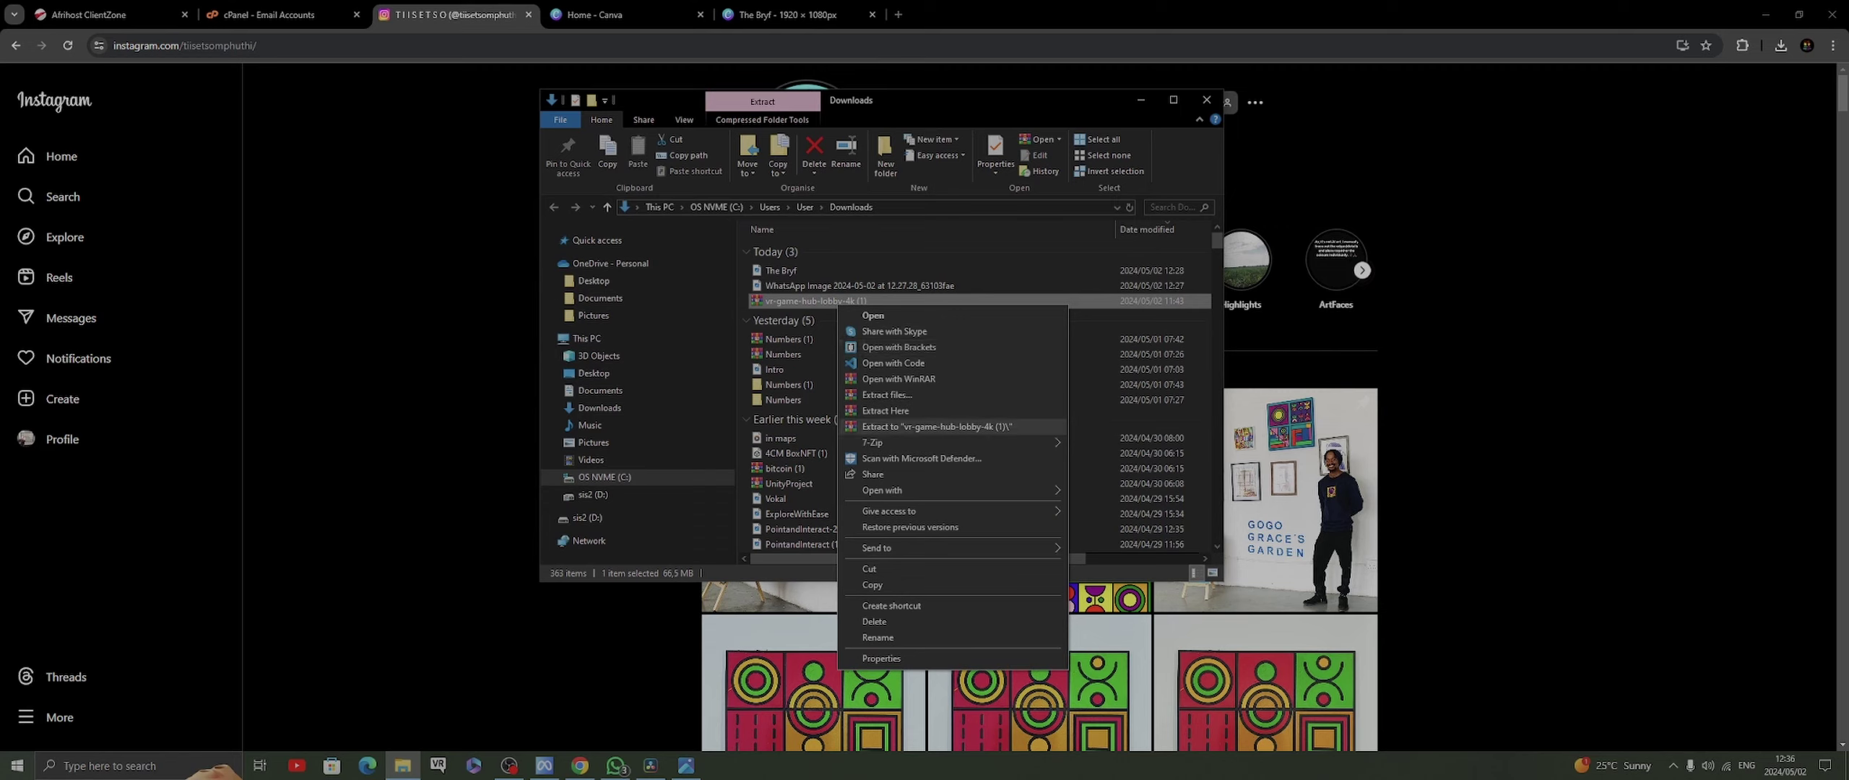
left_click(910, 426)
double_click(816, 316)
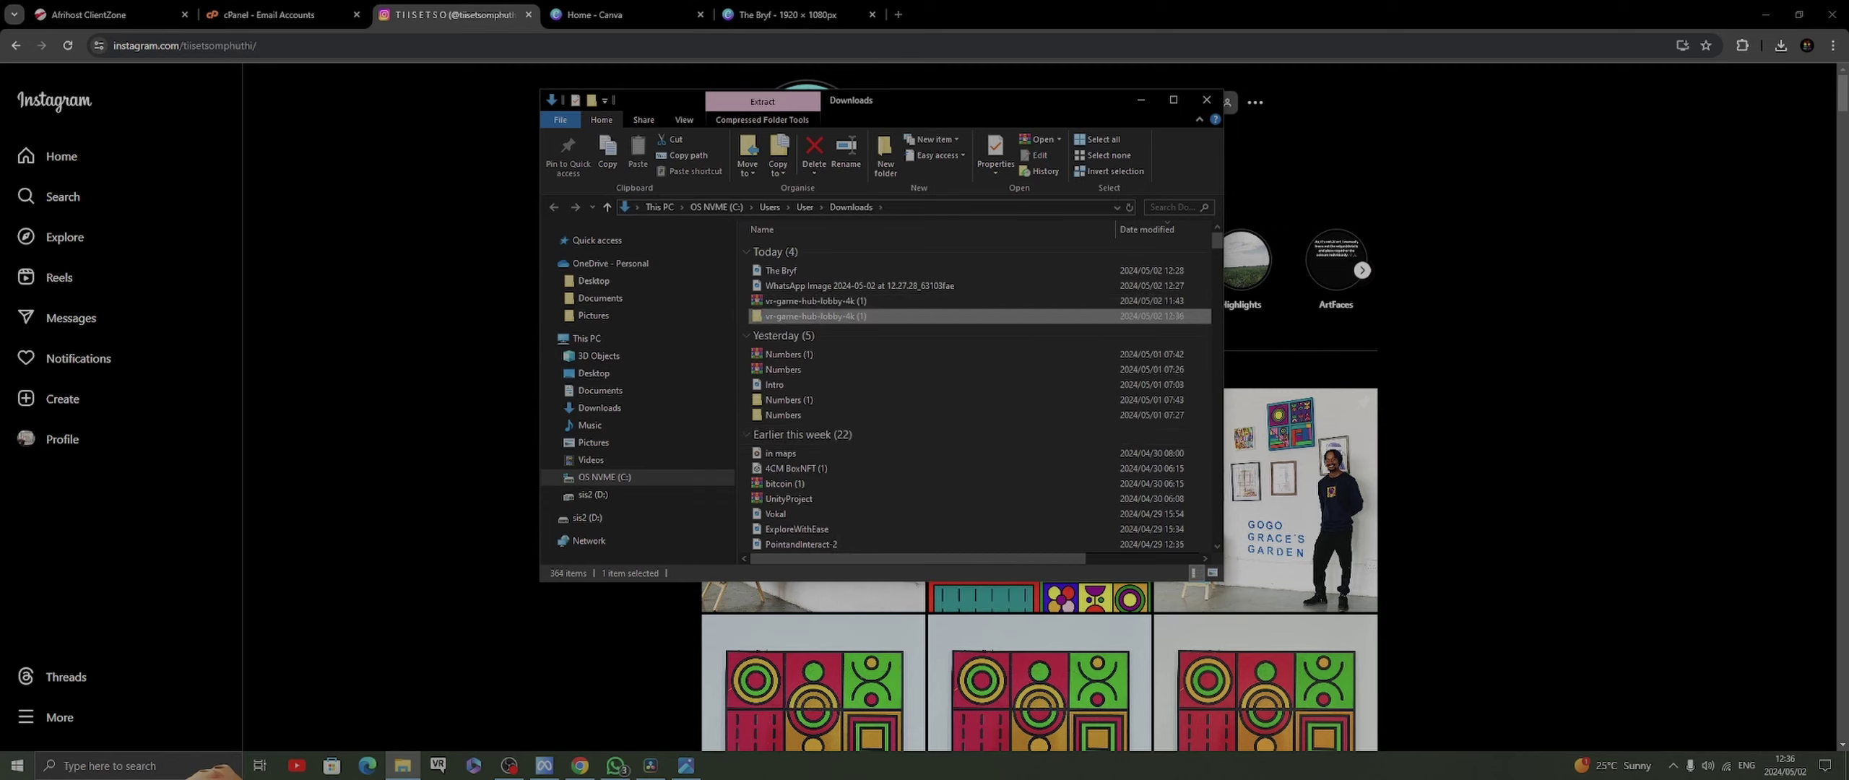
double_click(778, 250)
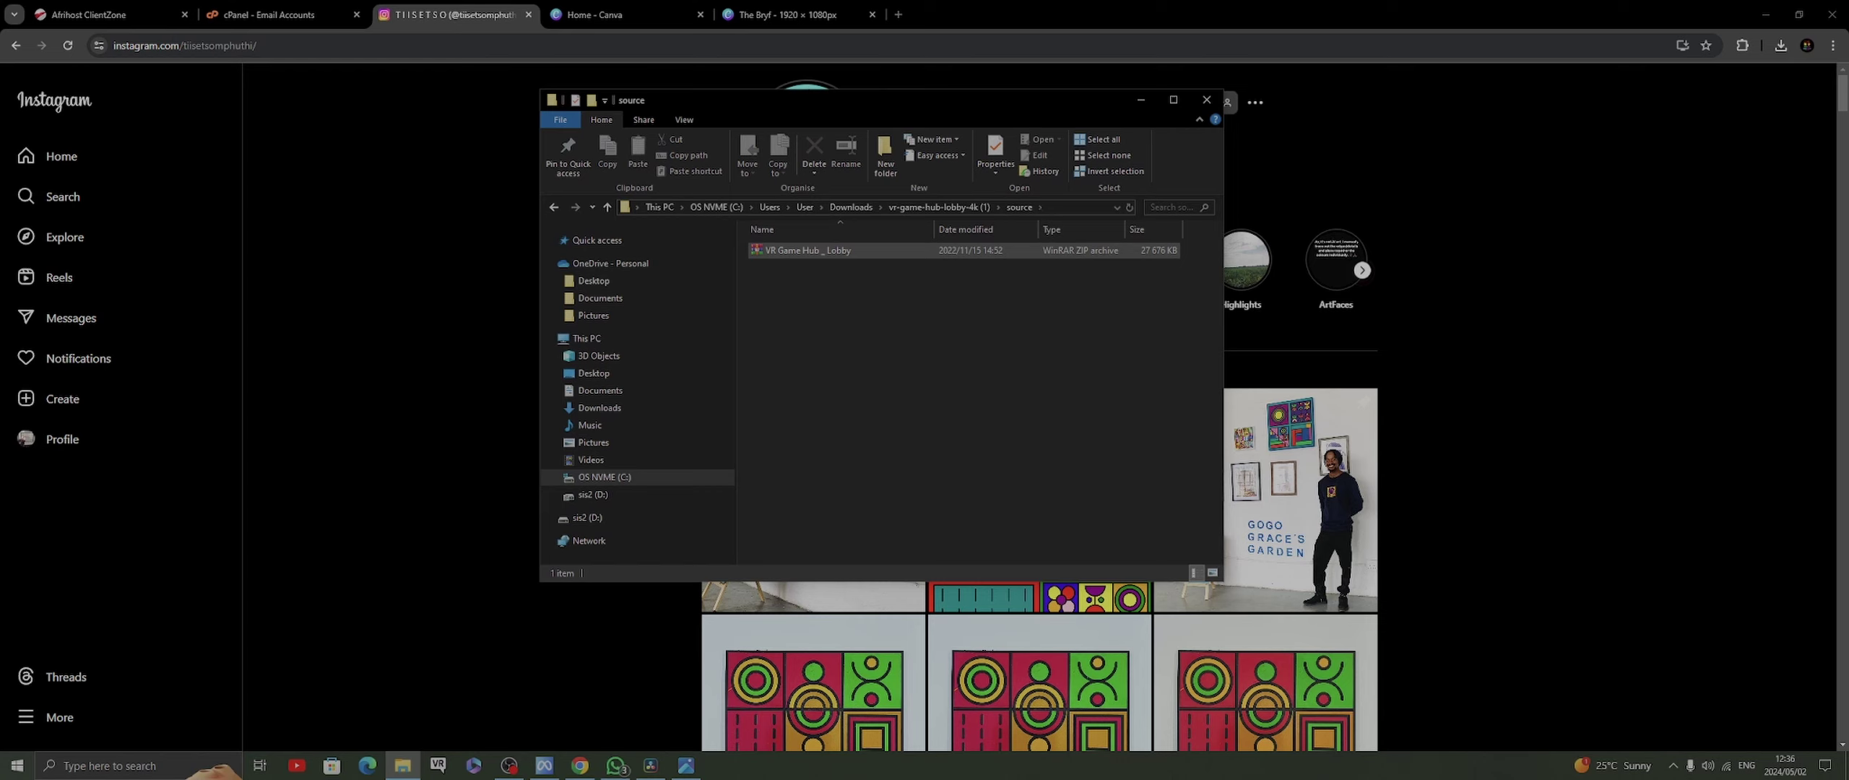
Extract the inner VR Game Hub _ Lobby archive and try opening its FBX model, which fails to load
right_click(788, 251)
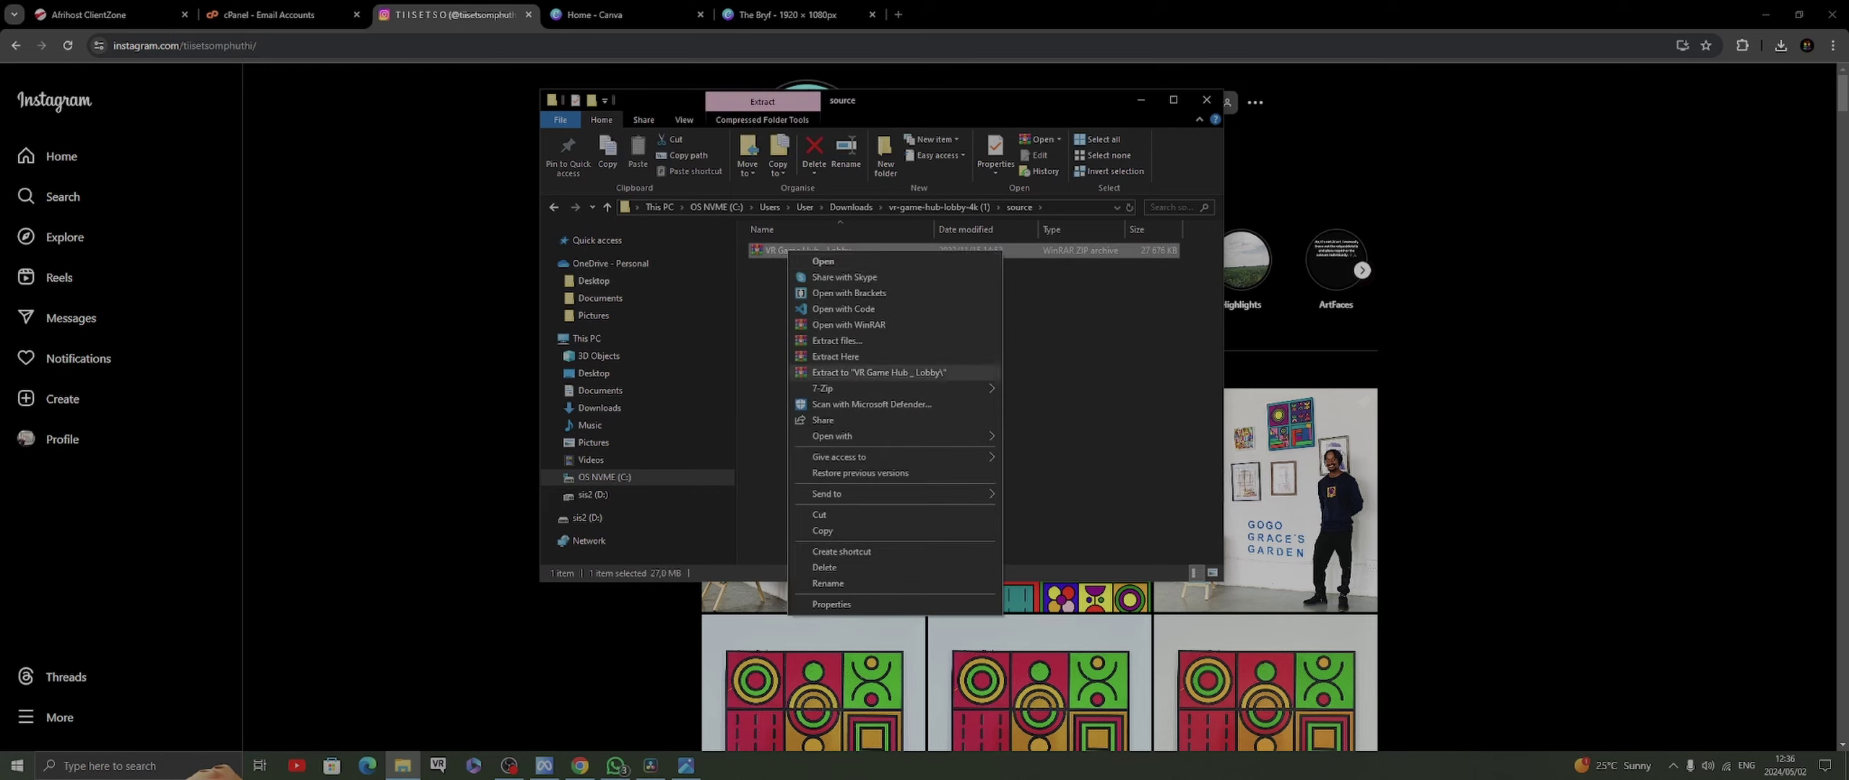
left_click(877, 372)
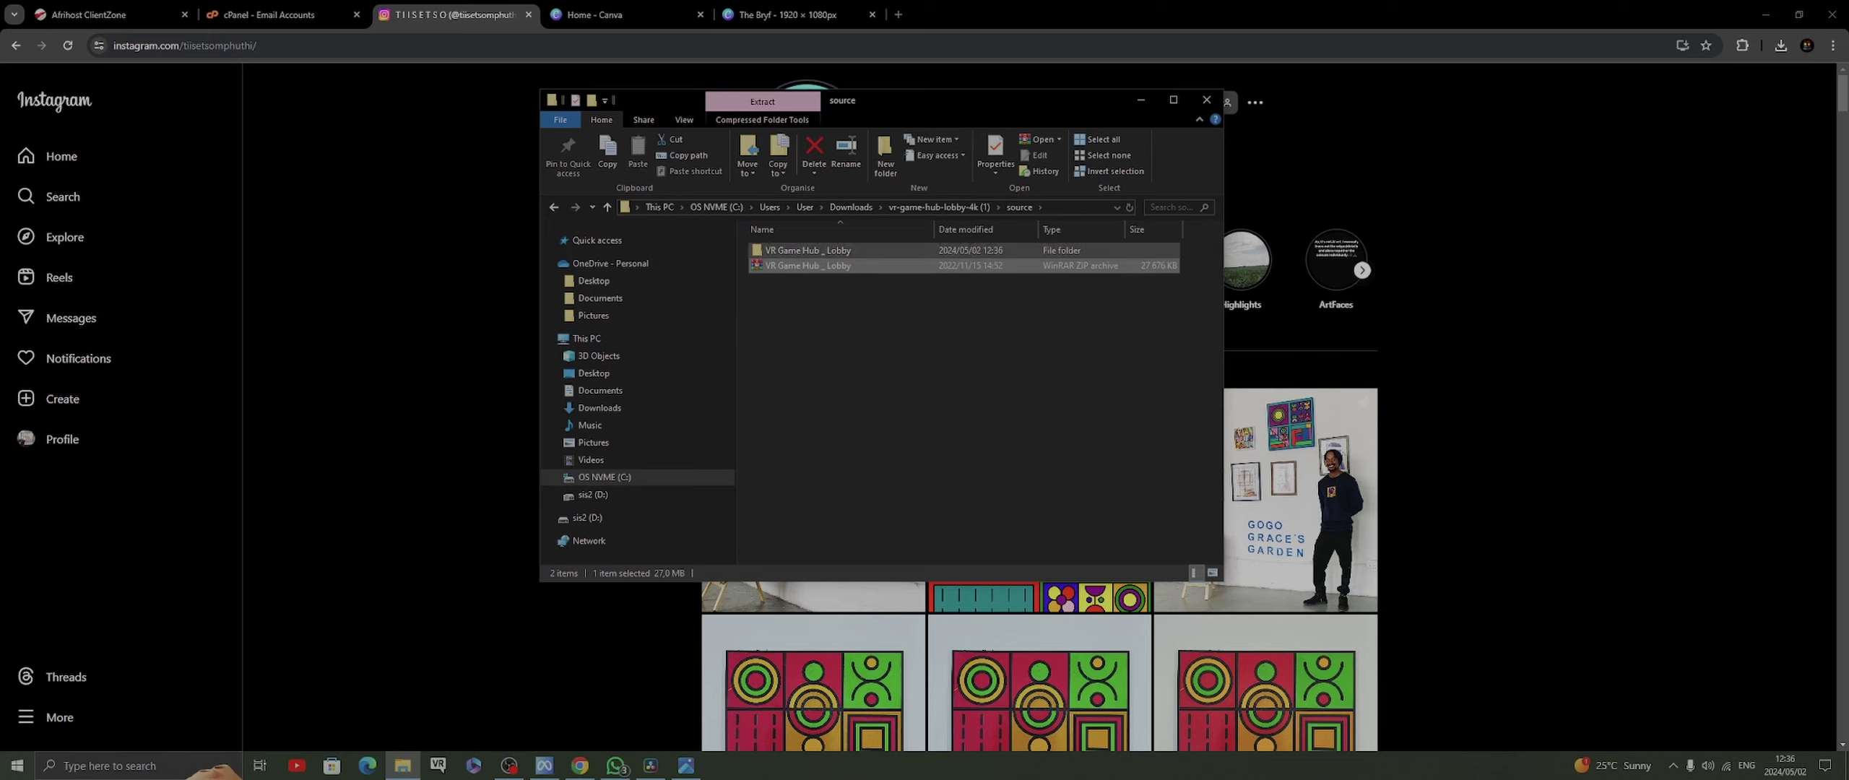
double_click(801, 250)
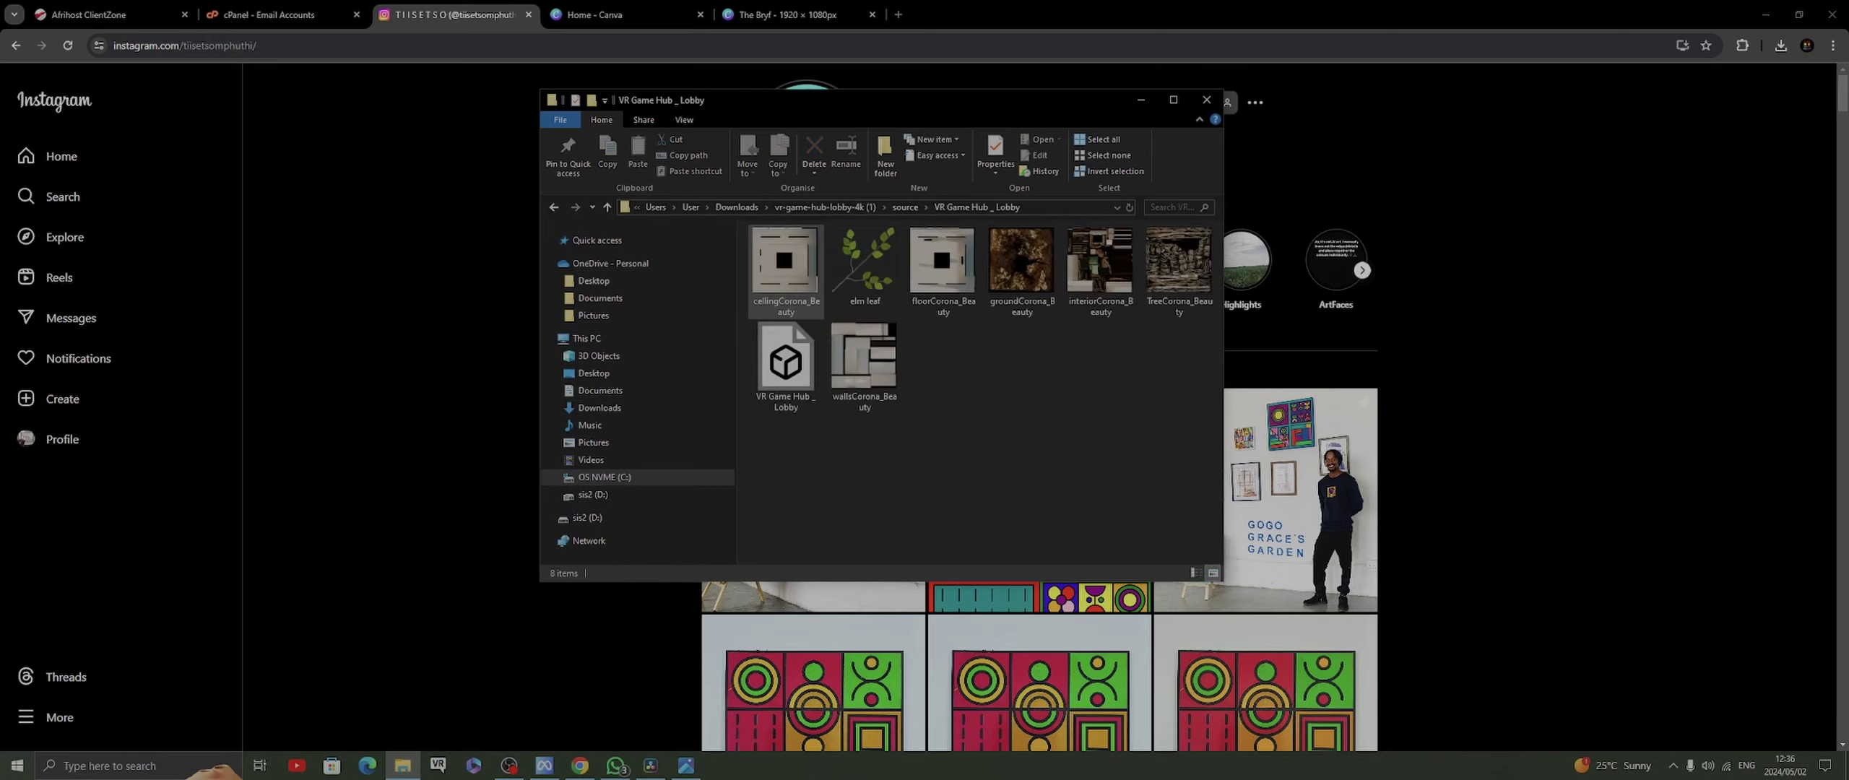
double_click(786, 357)
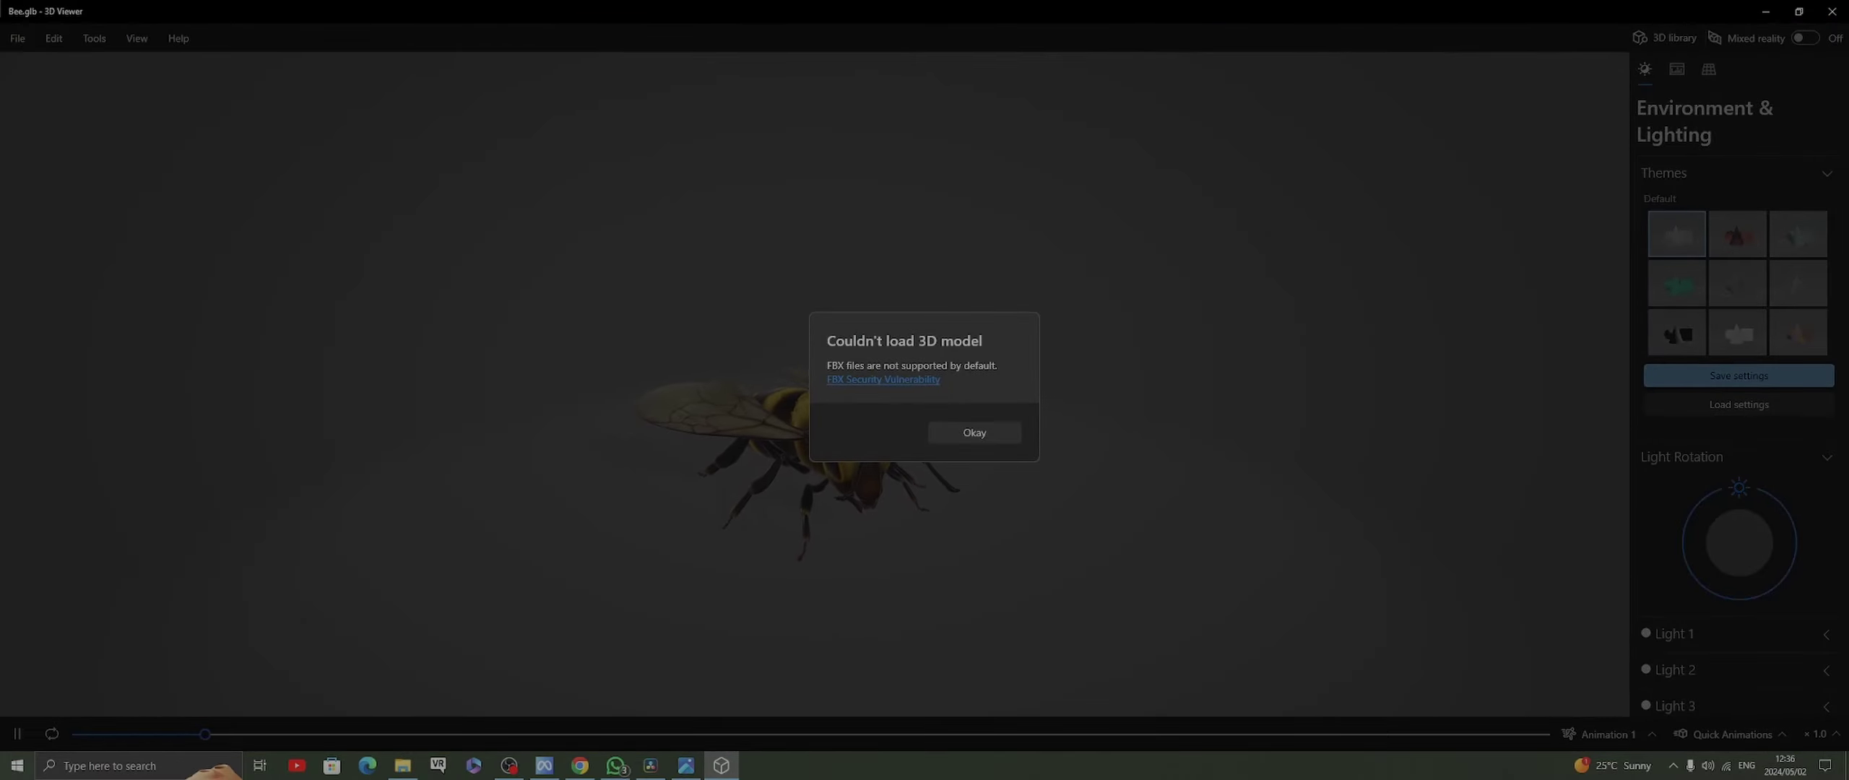
left_click(974, 432)
left_click(1833, 11)
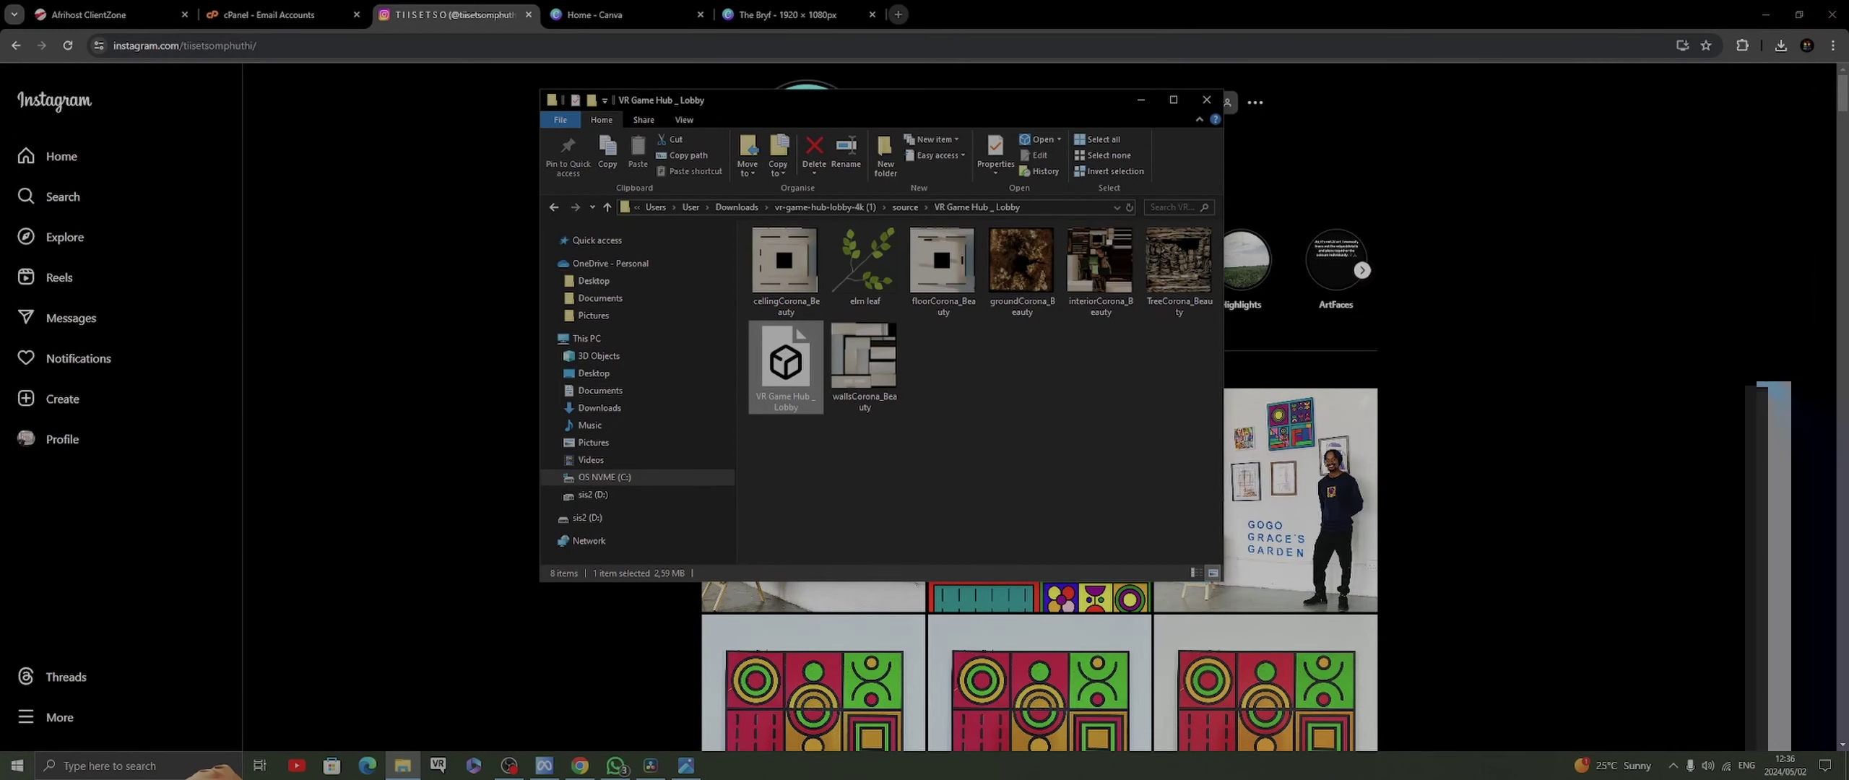
left_click(898, 14)
type("sk")
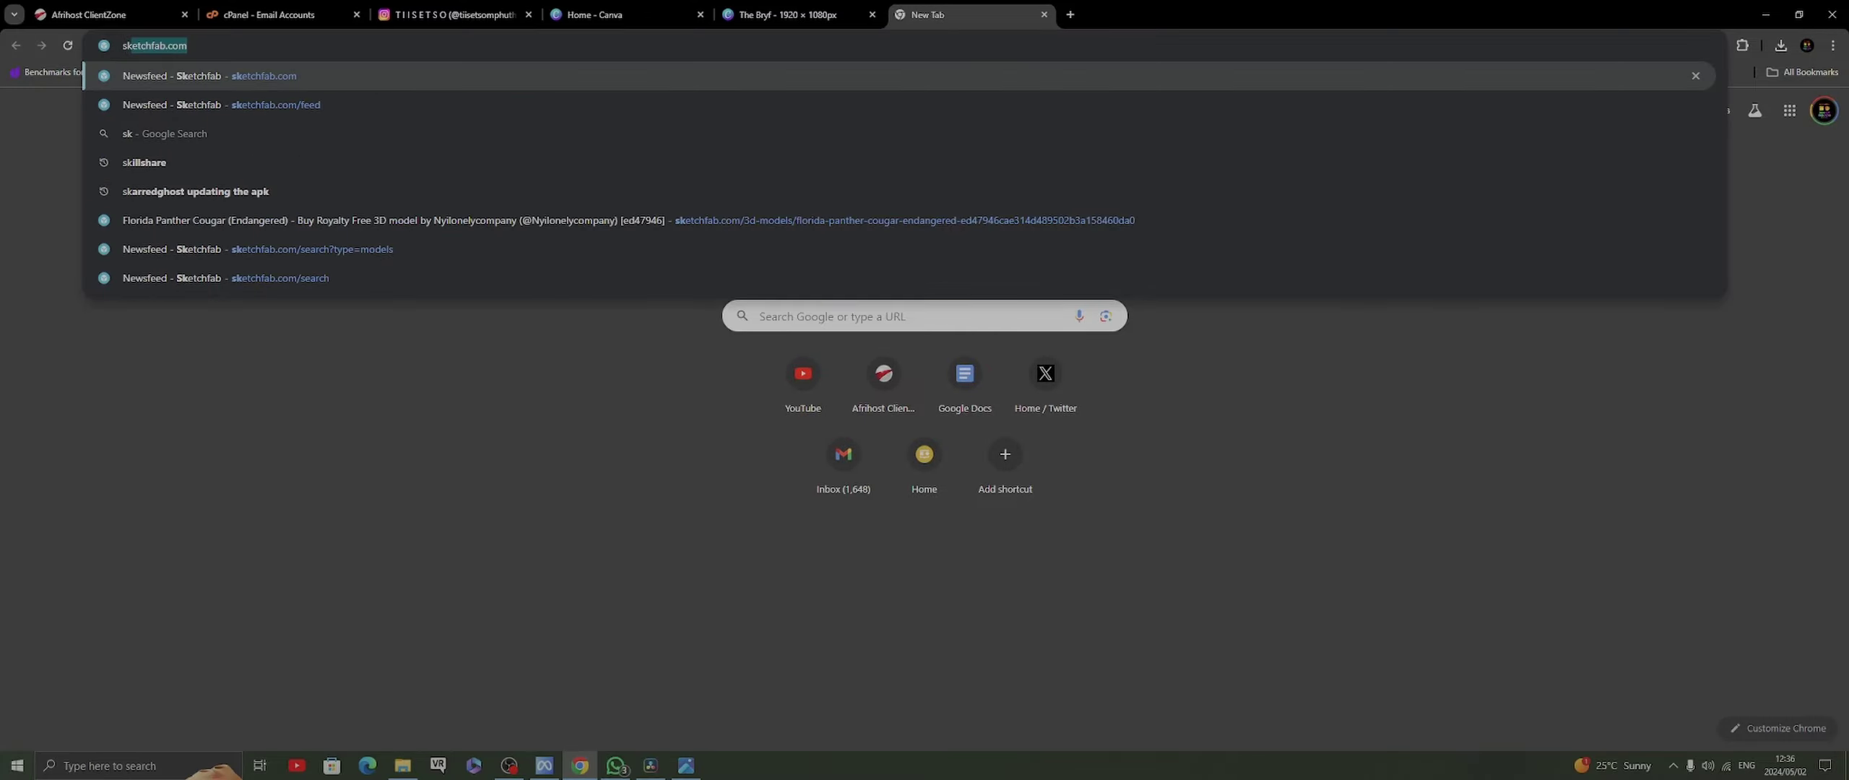
type("ey")
Go to Sketchfab and open the account's purchased models list
key("BackSpace")
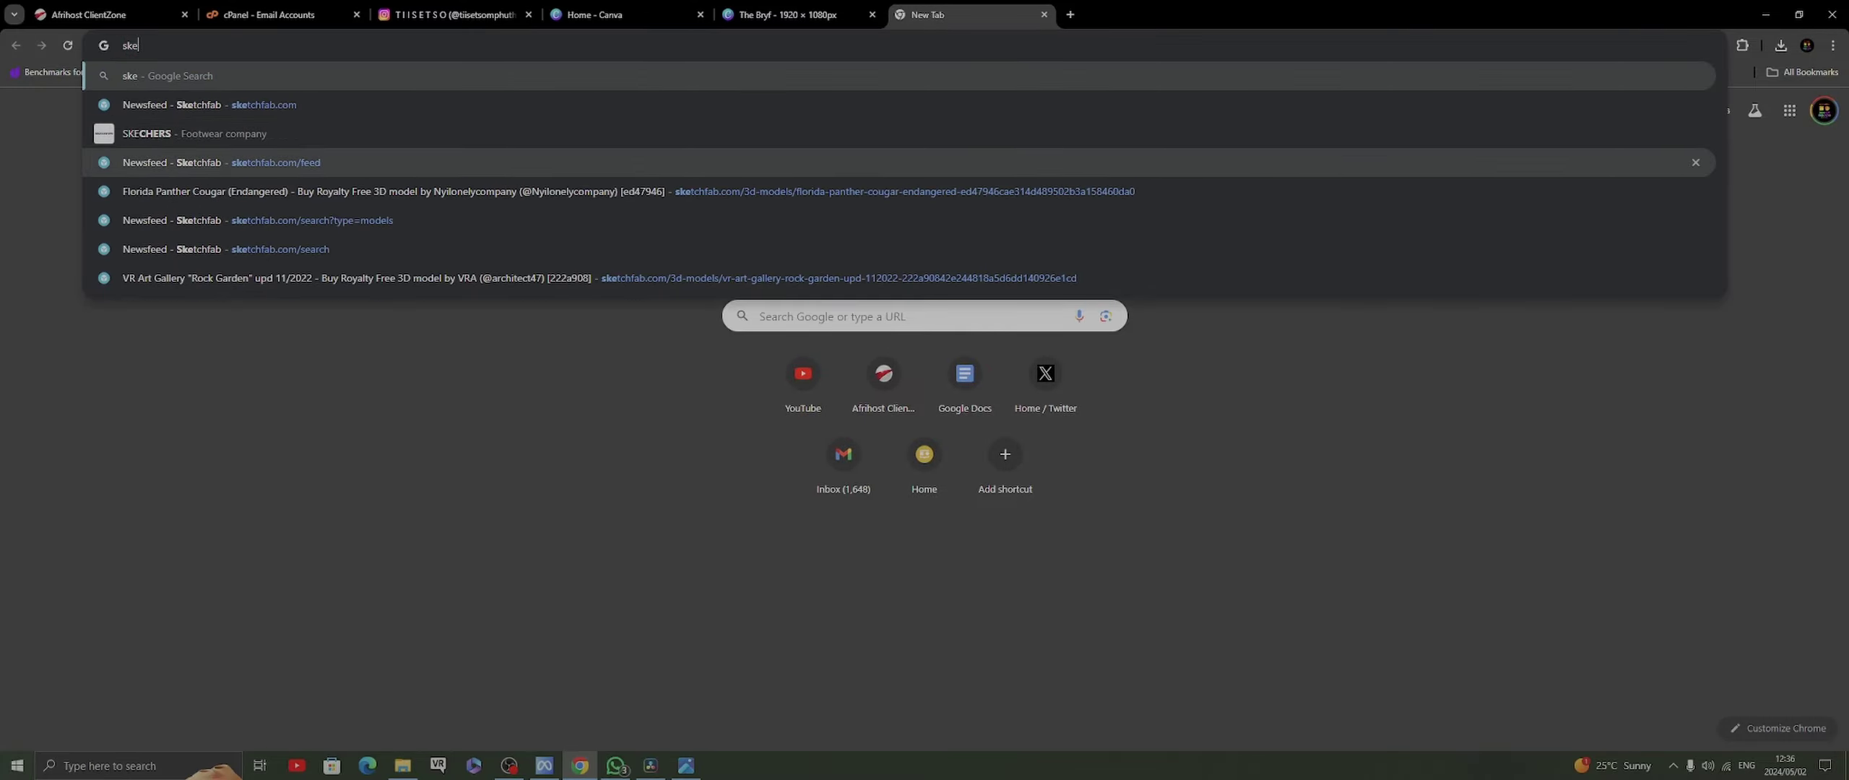
left_click(312, 105)
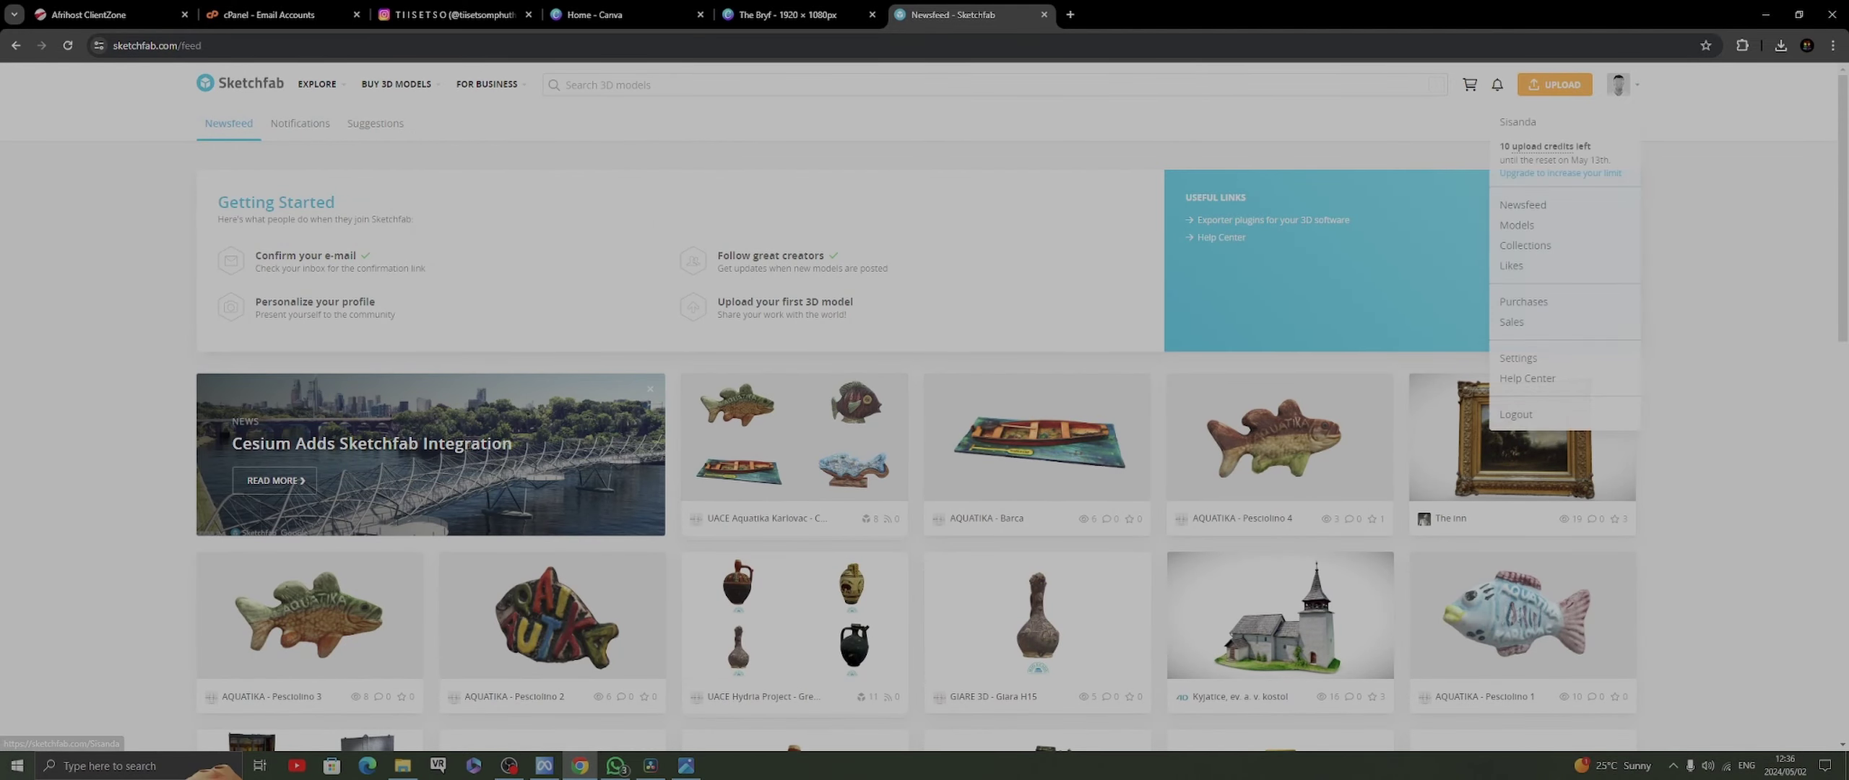
left_click(1618, 84)
mouse_move(1618, 84)
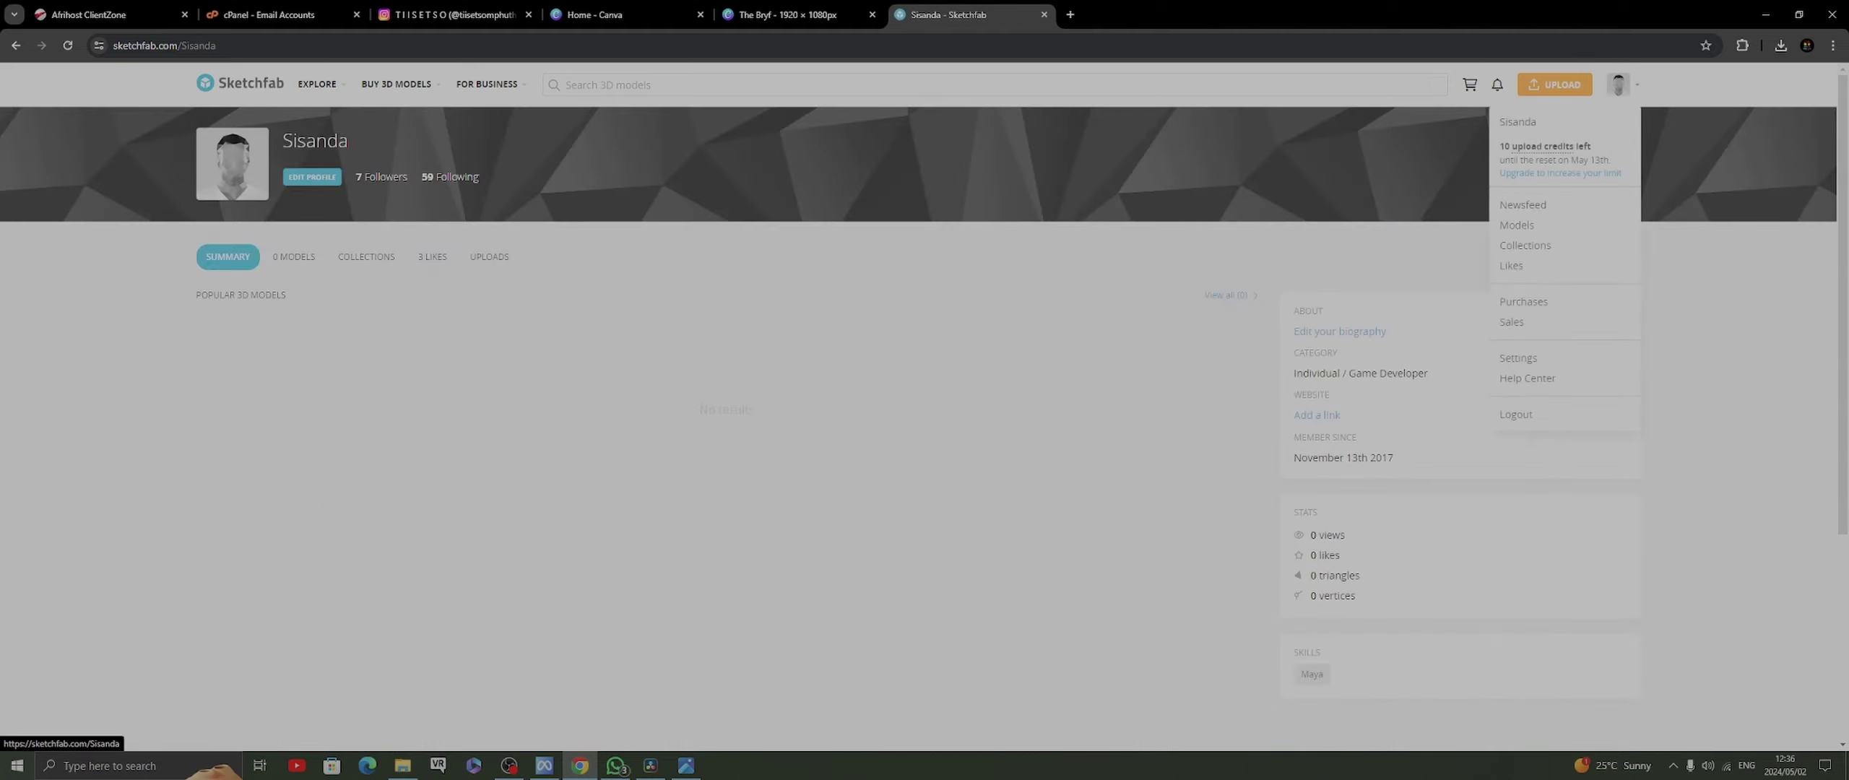
left_click(1524, 302)
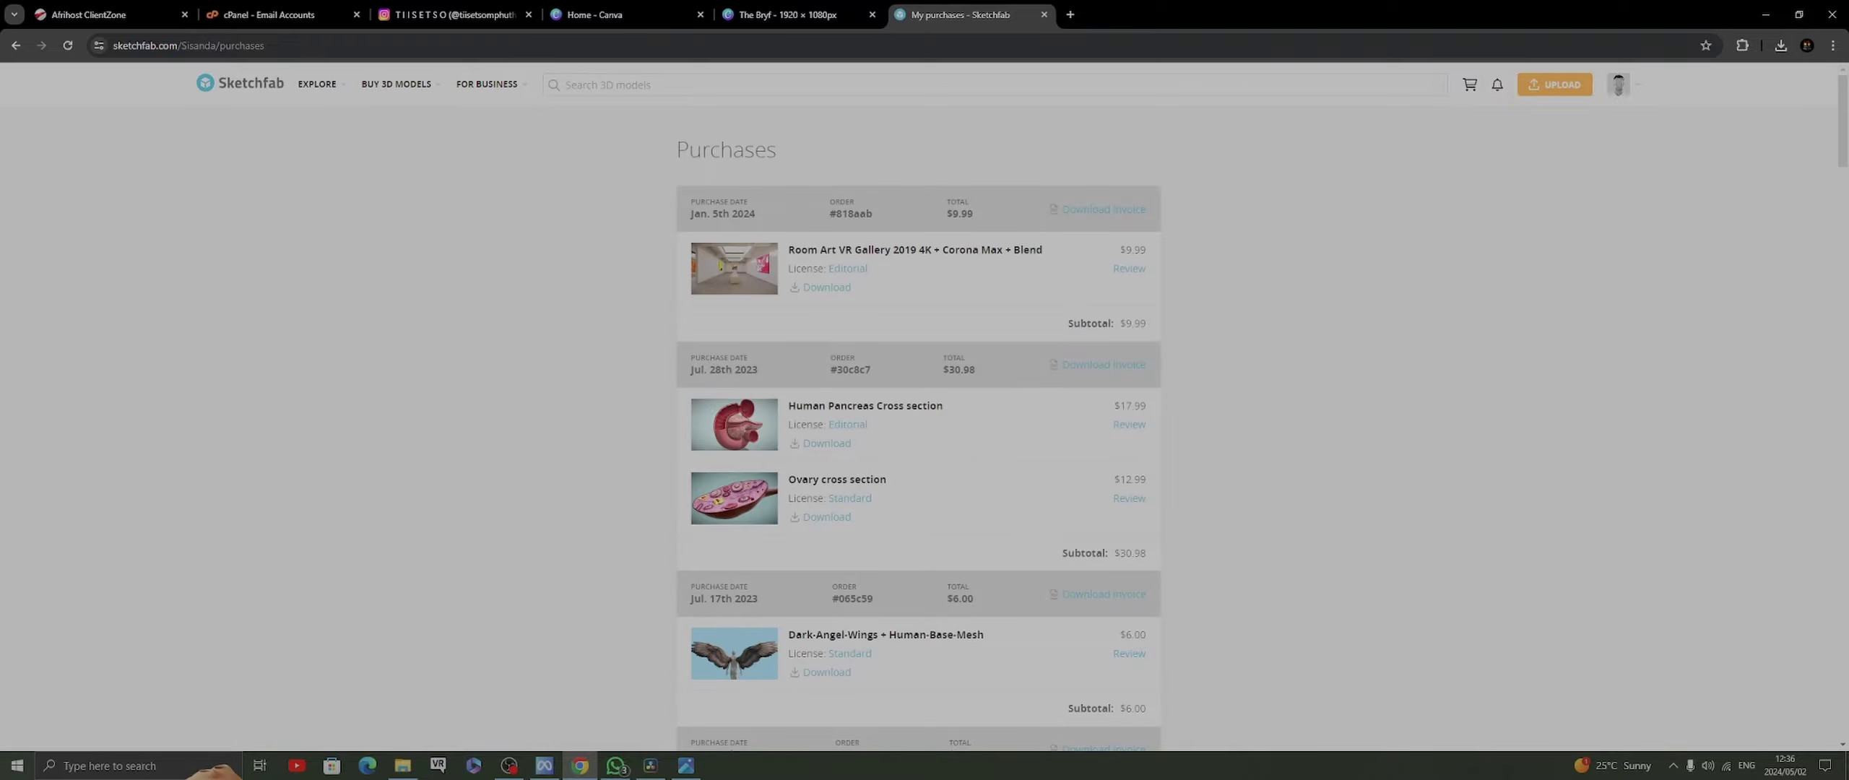
Scroll down to VR Game Hub Lobby 4k, open its page, then close the preview
scroll(917, 428, "down", 2)
scroll(918, 428, "up", 2)
scroll(918, 428, "down", 2)
scroll(919, 434, "down", 12)
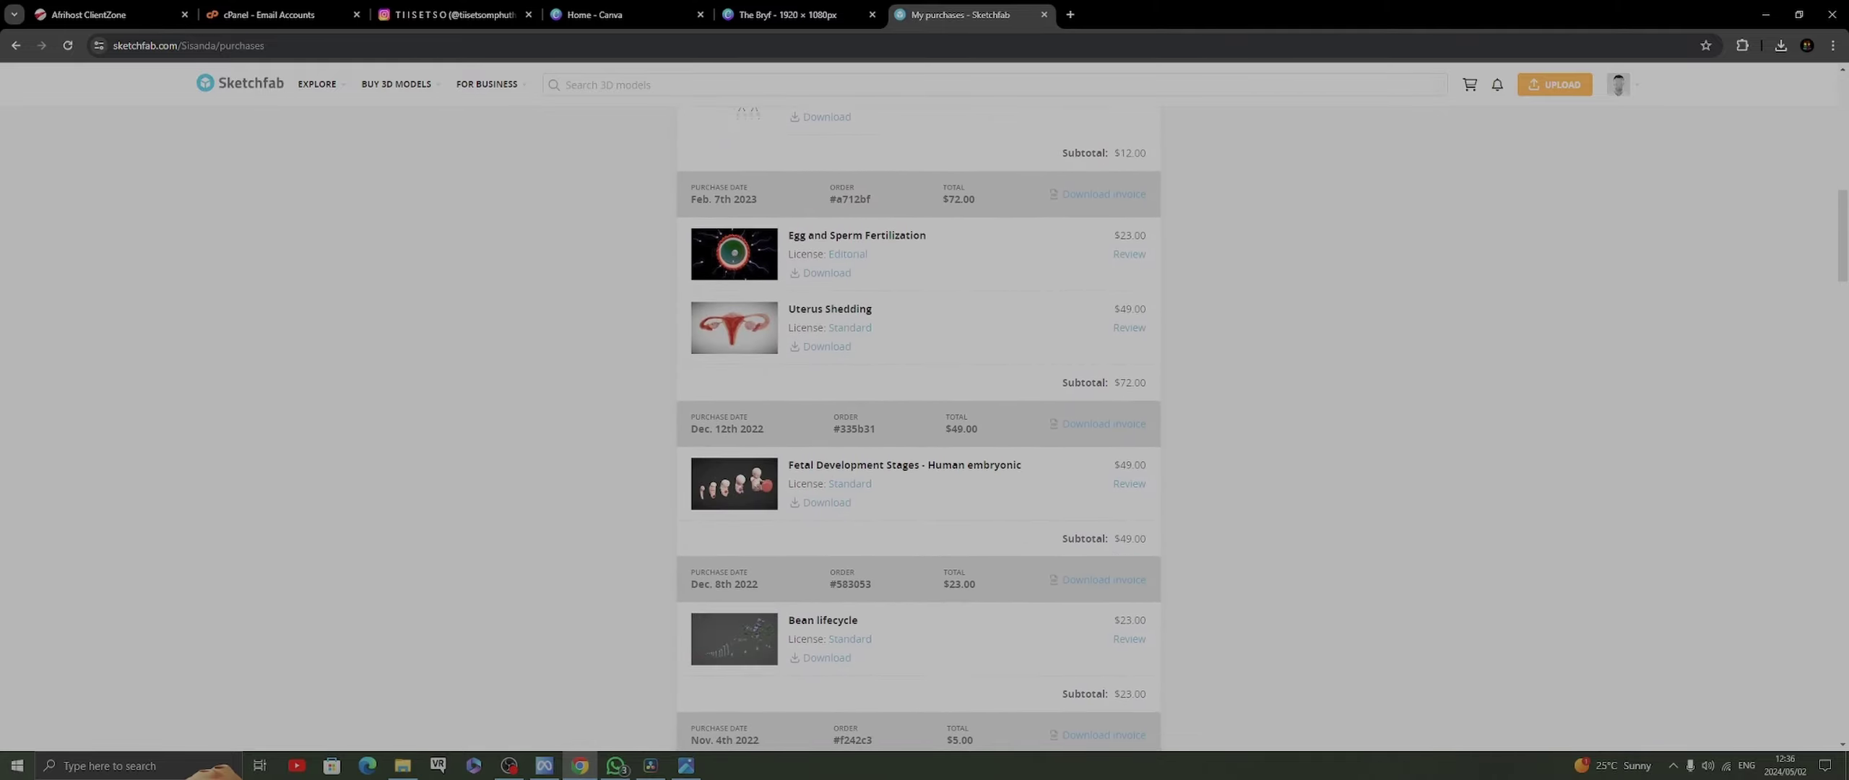
scroll(918, 434, "down", 12)
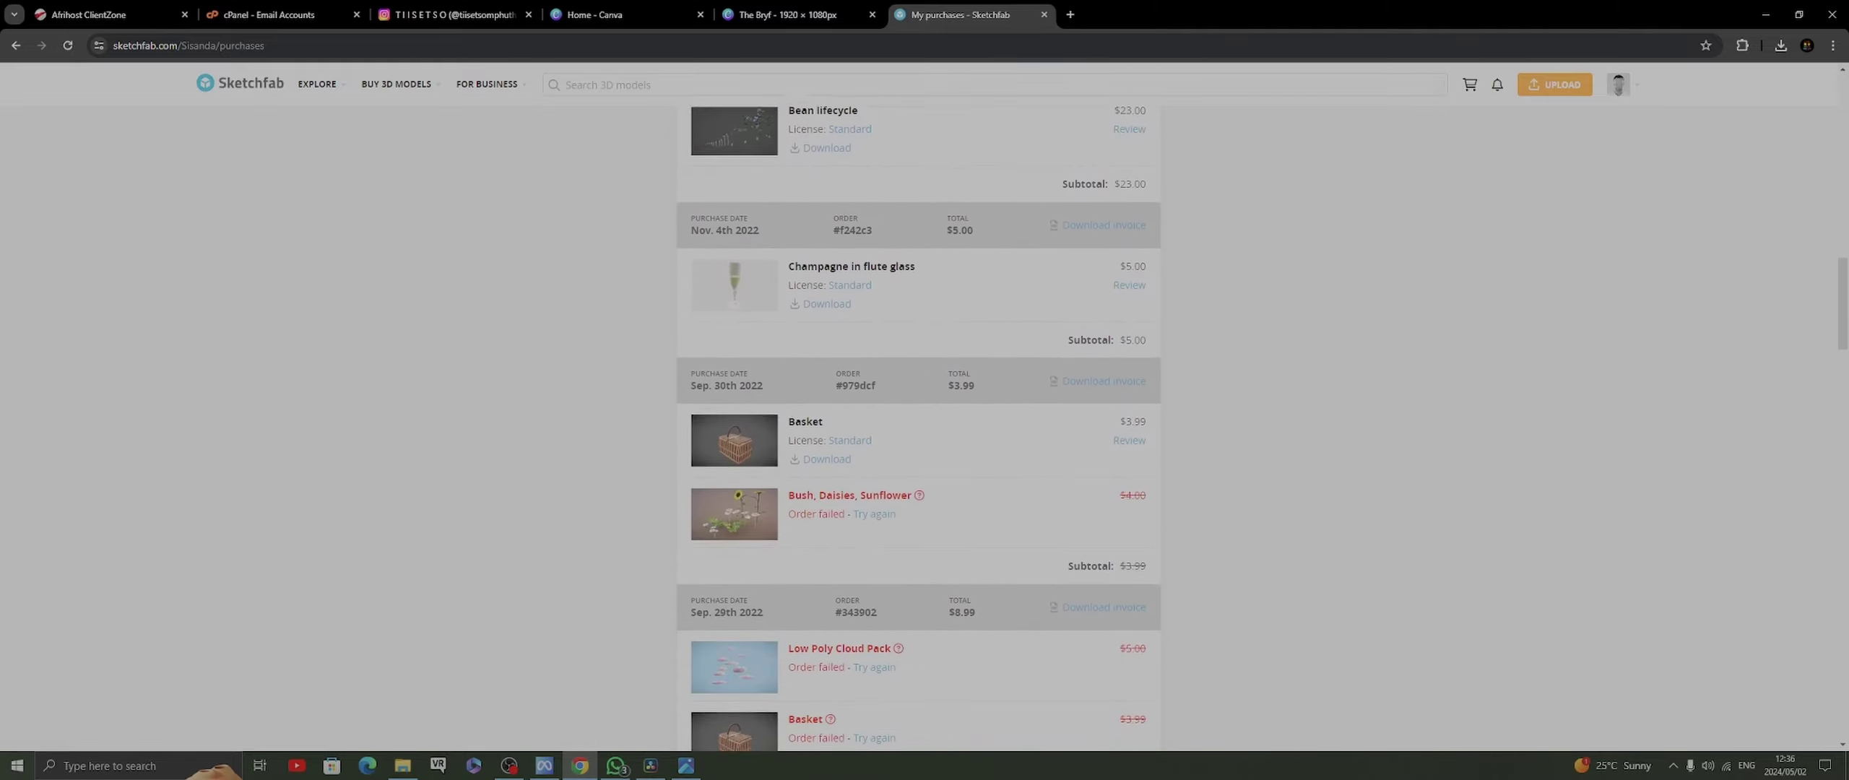
scroll(918, 434, "down", 12)
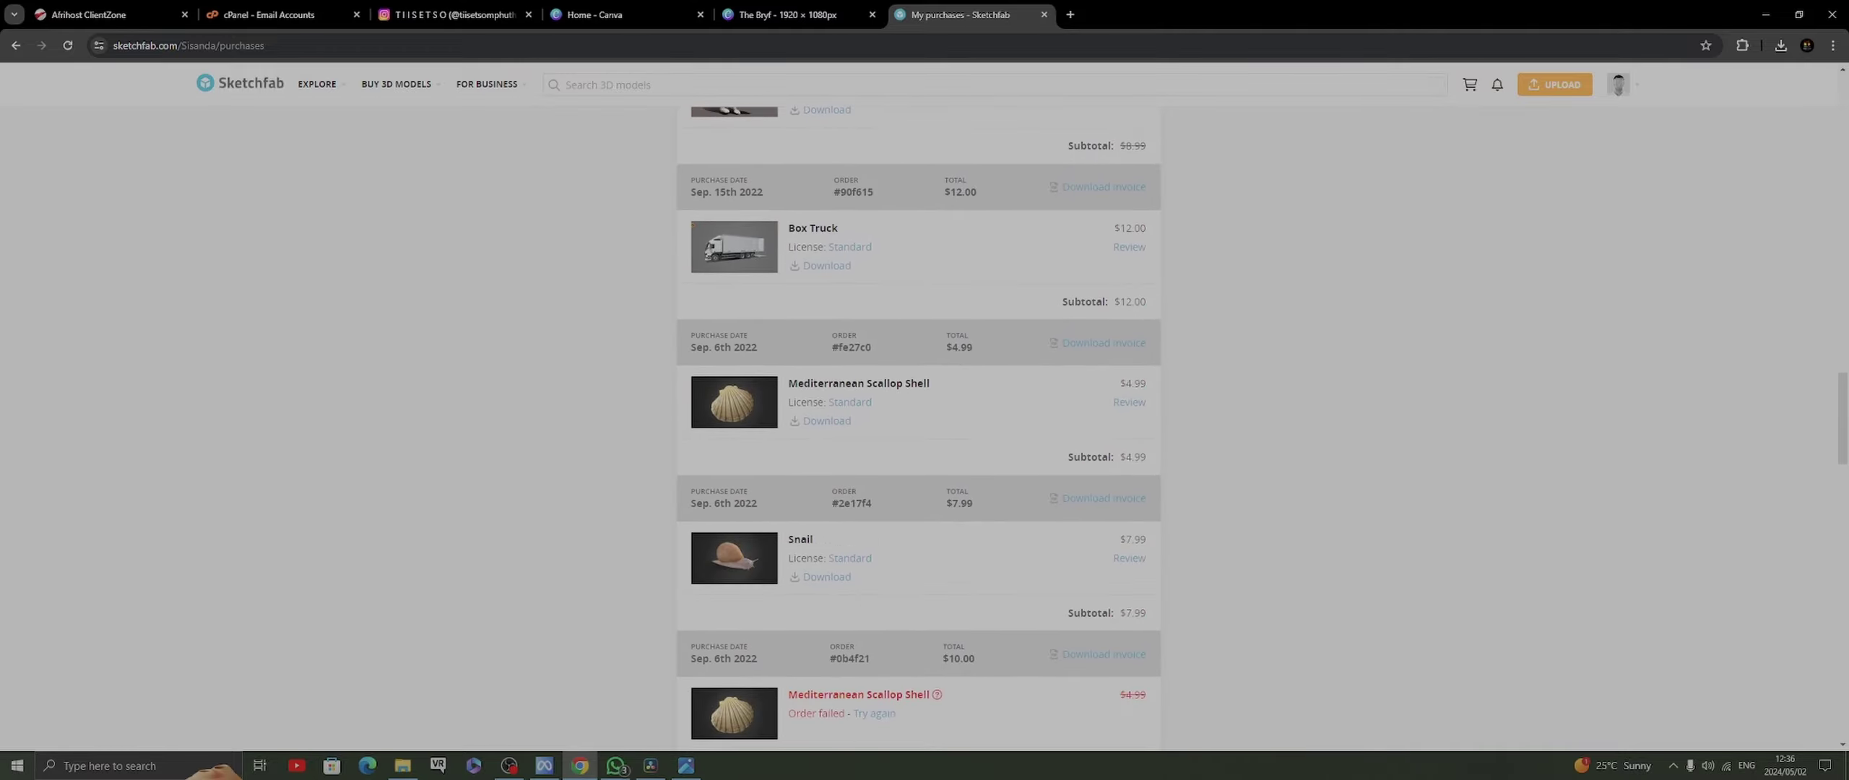
scroll(919, 434, "down", 12)
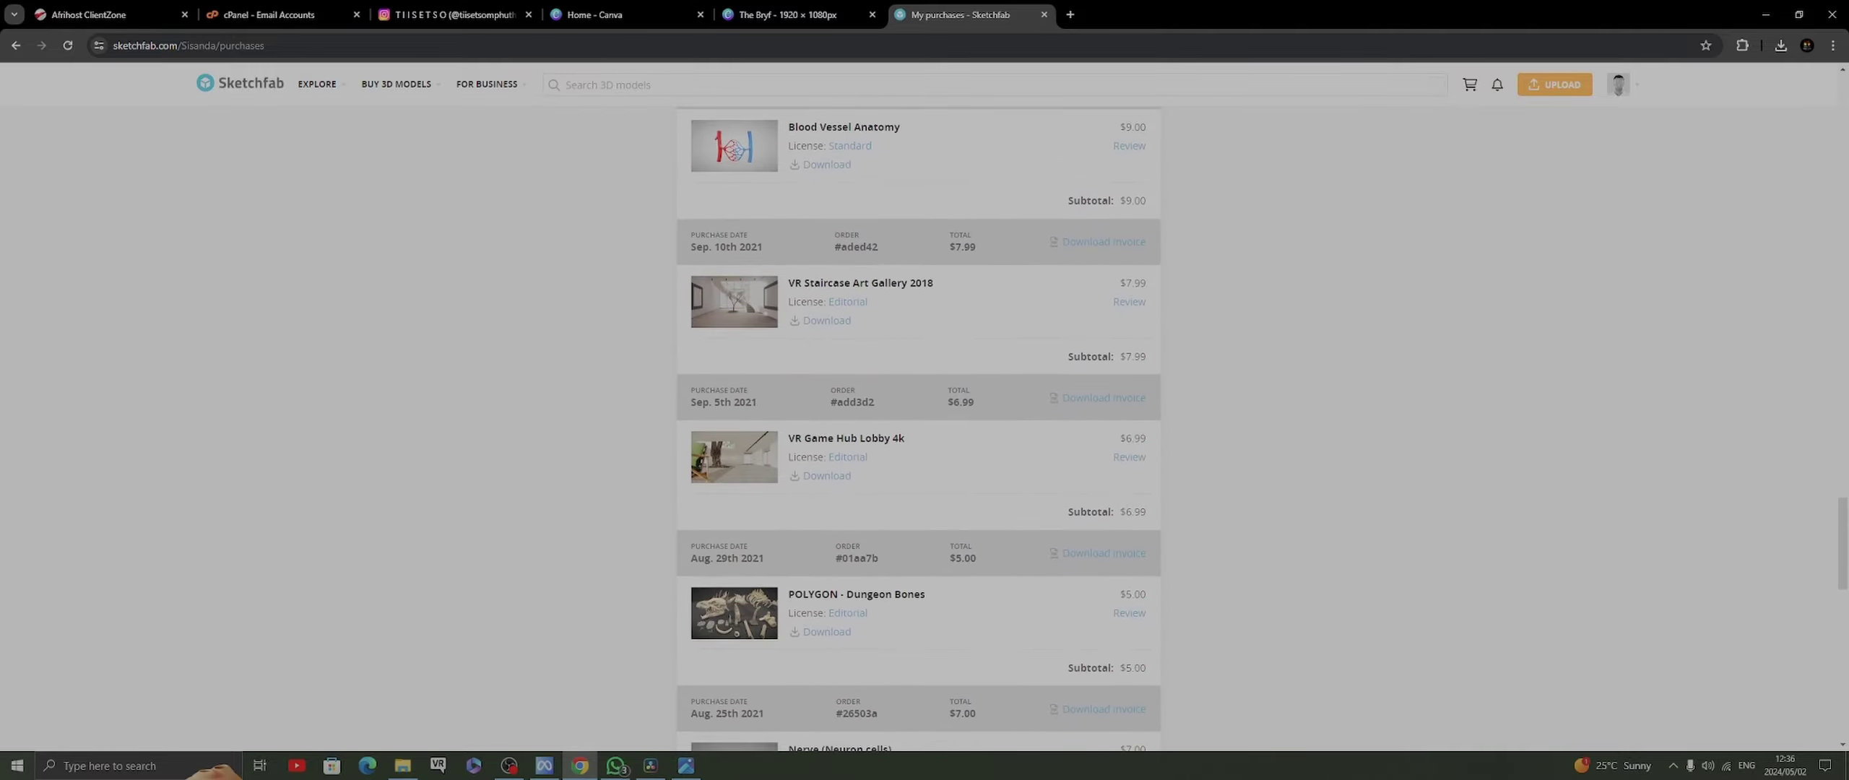
left_click(845, 293)
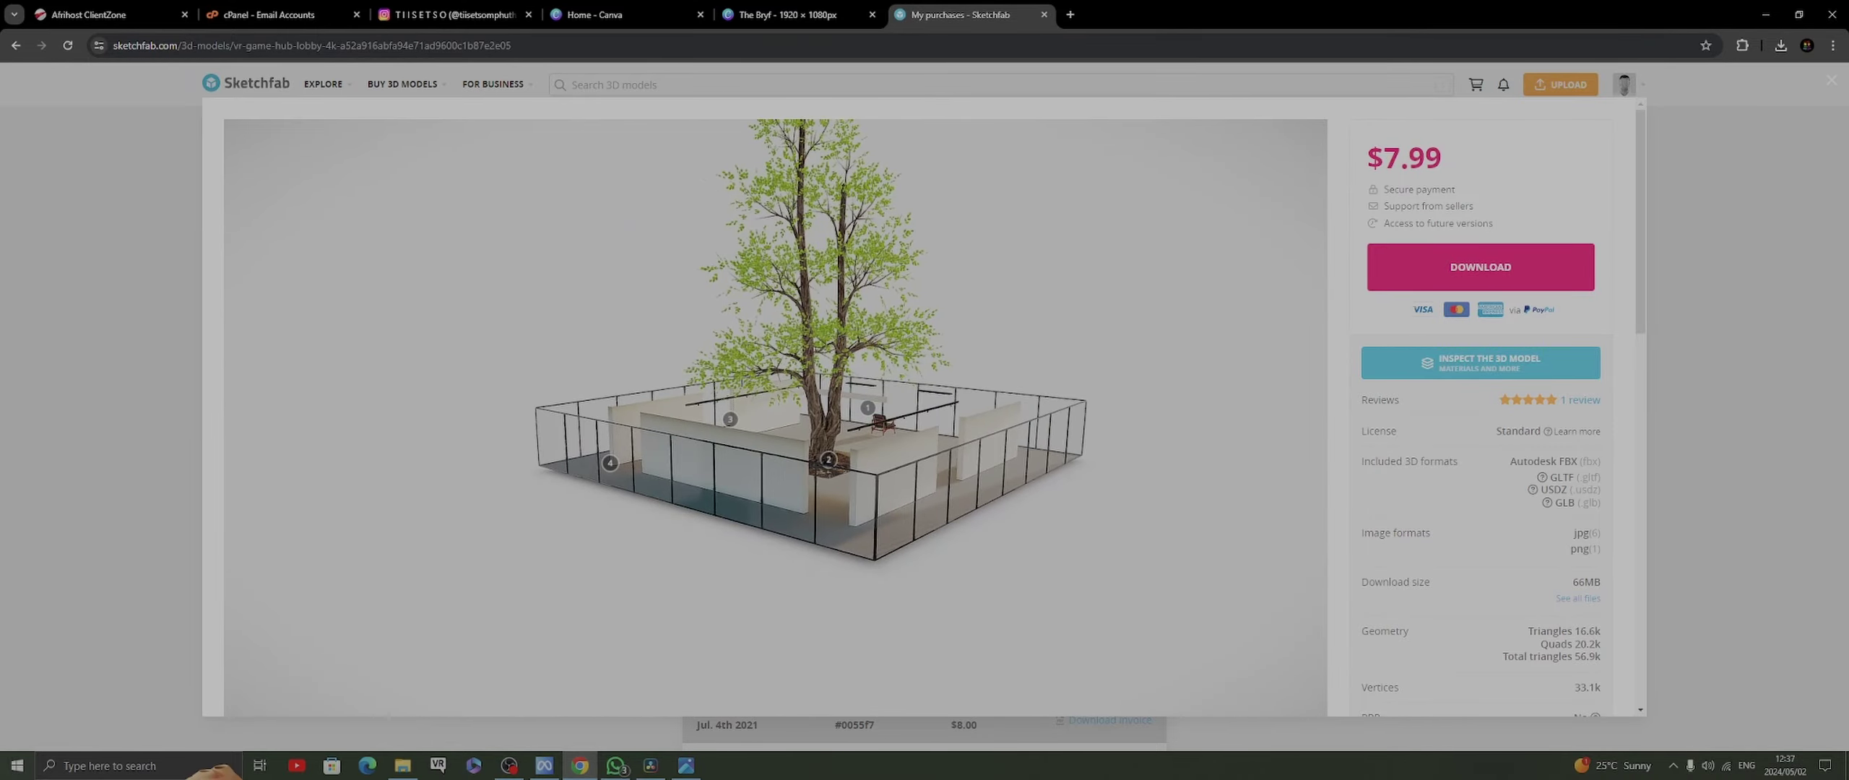
key("Escape")
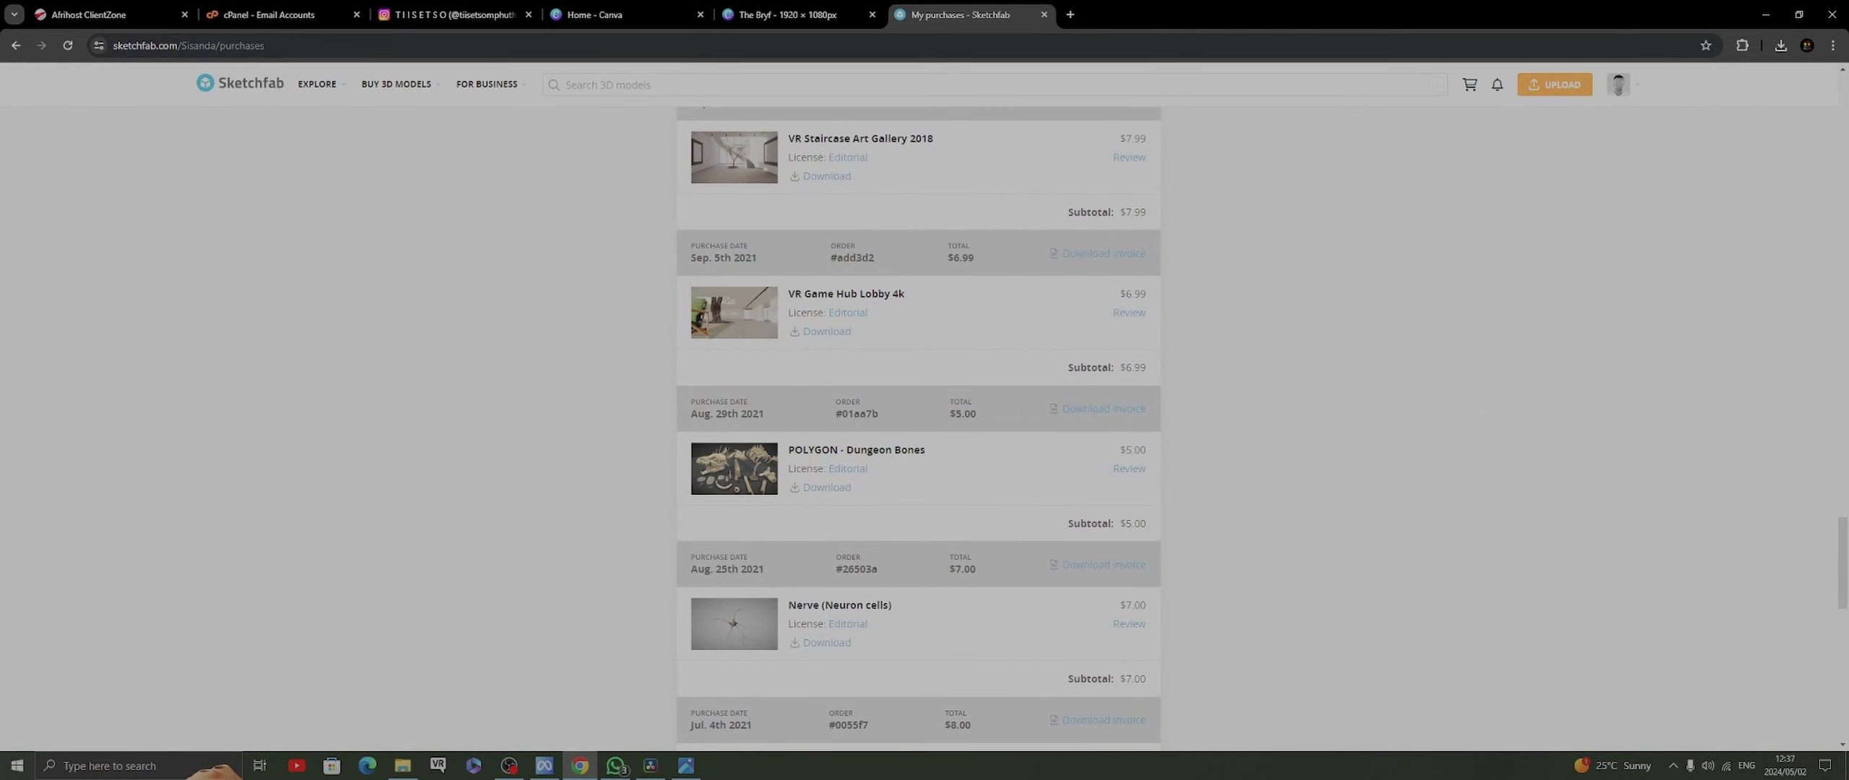
Minimize the browser and launch Unity Hub from the desktop shortcut
left_click(1766, 14)
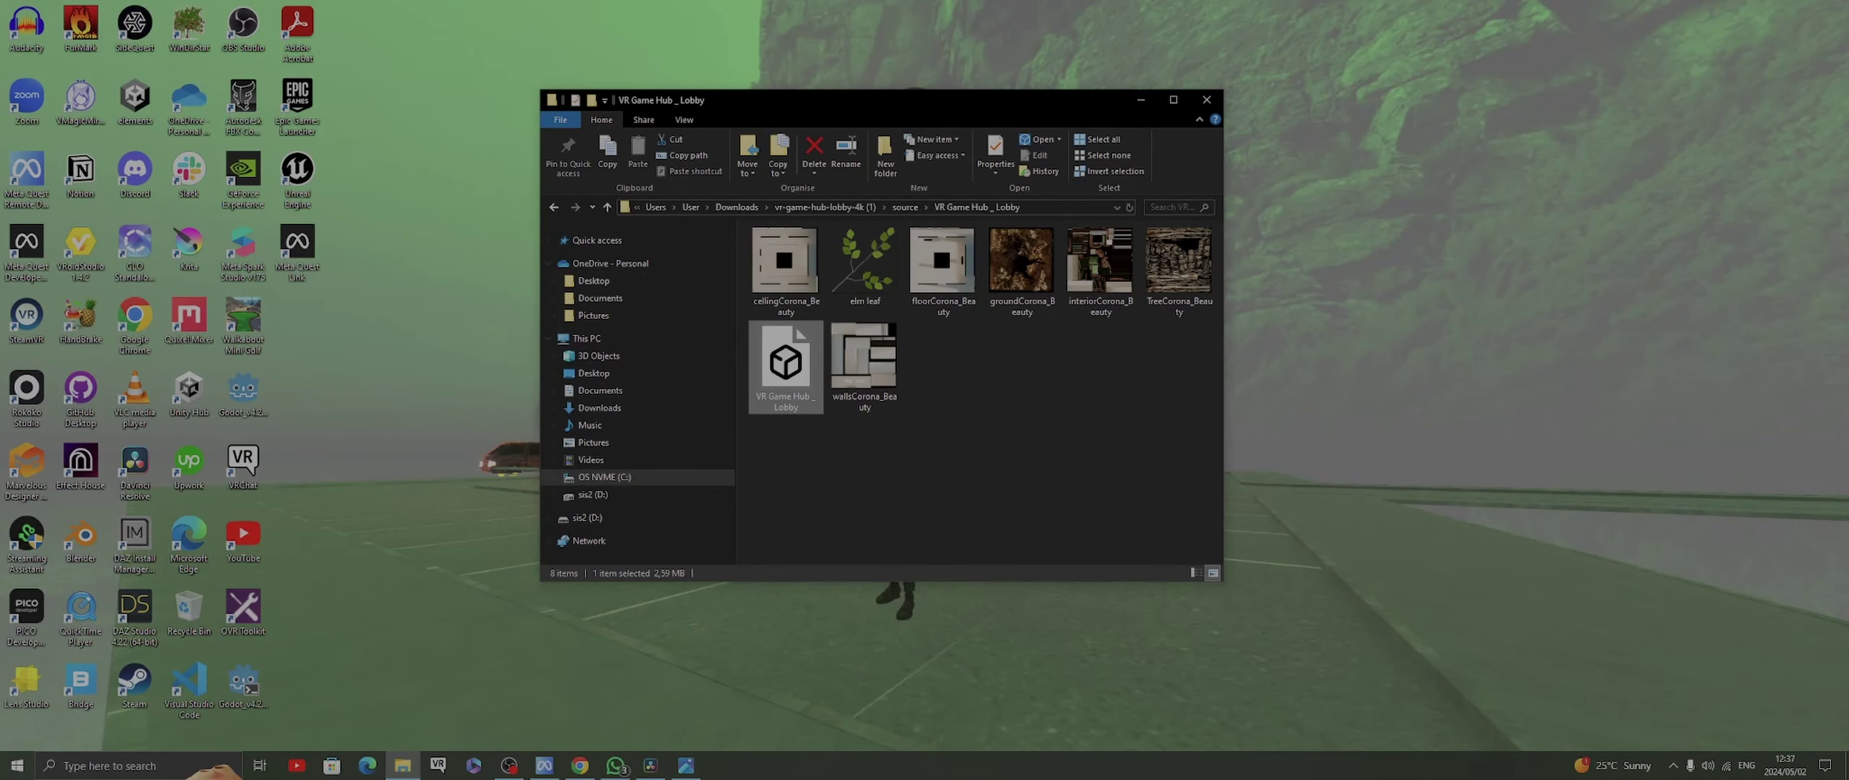
double_click(189, 387)
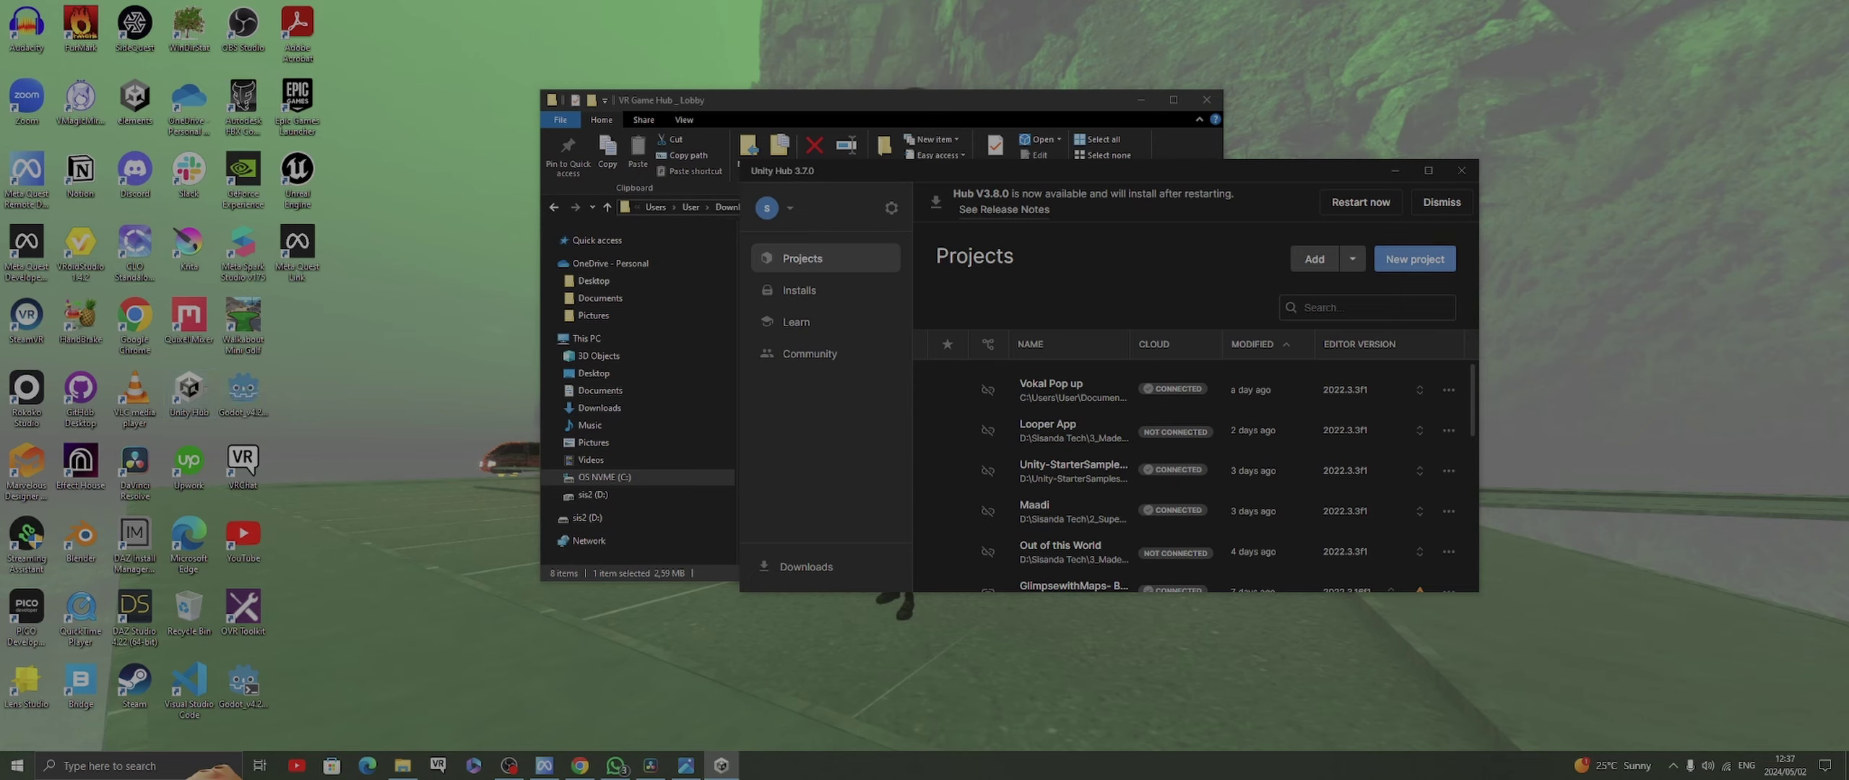
Start a new project, keep editor 2022.3.3f1, and select the Universal 3D template
left_click(1414, 259)
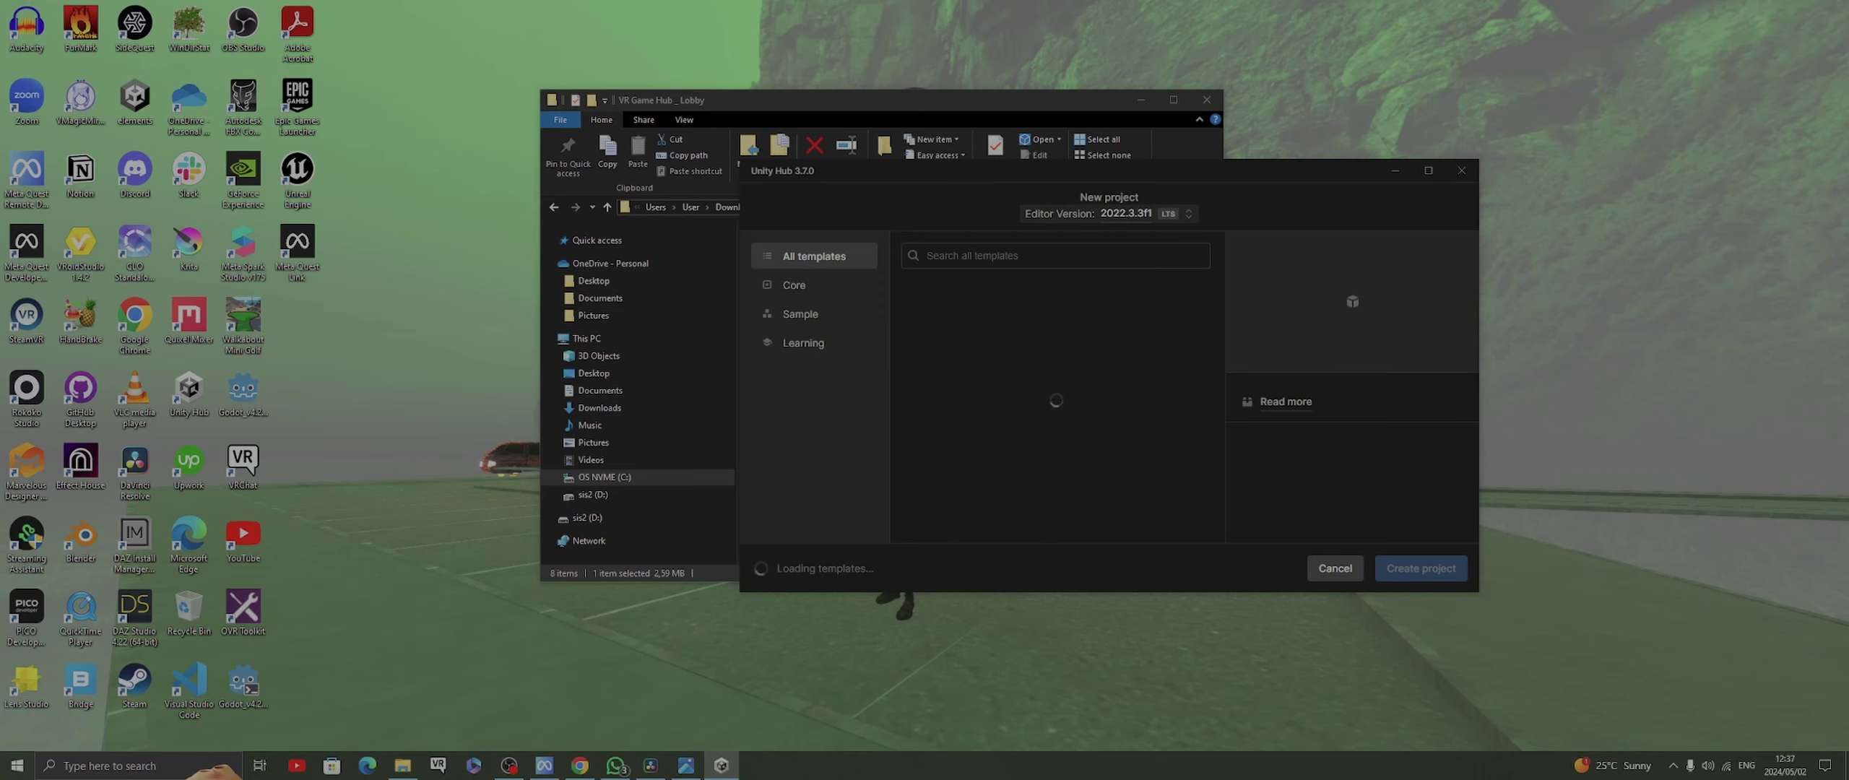
left_click(1109, 213)
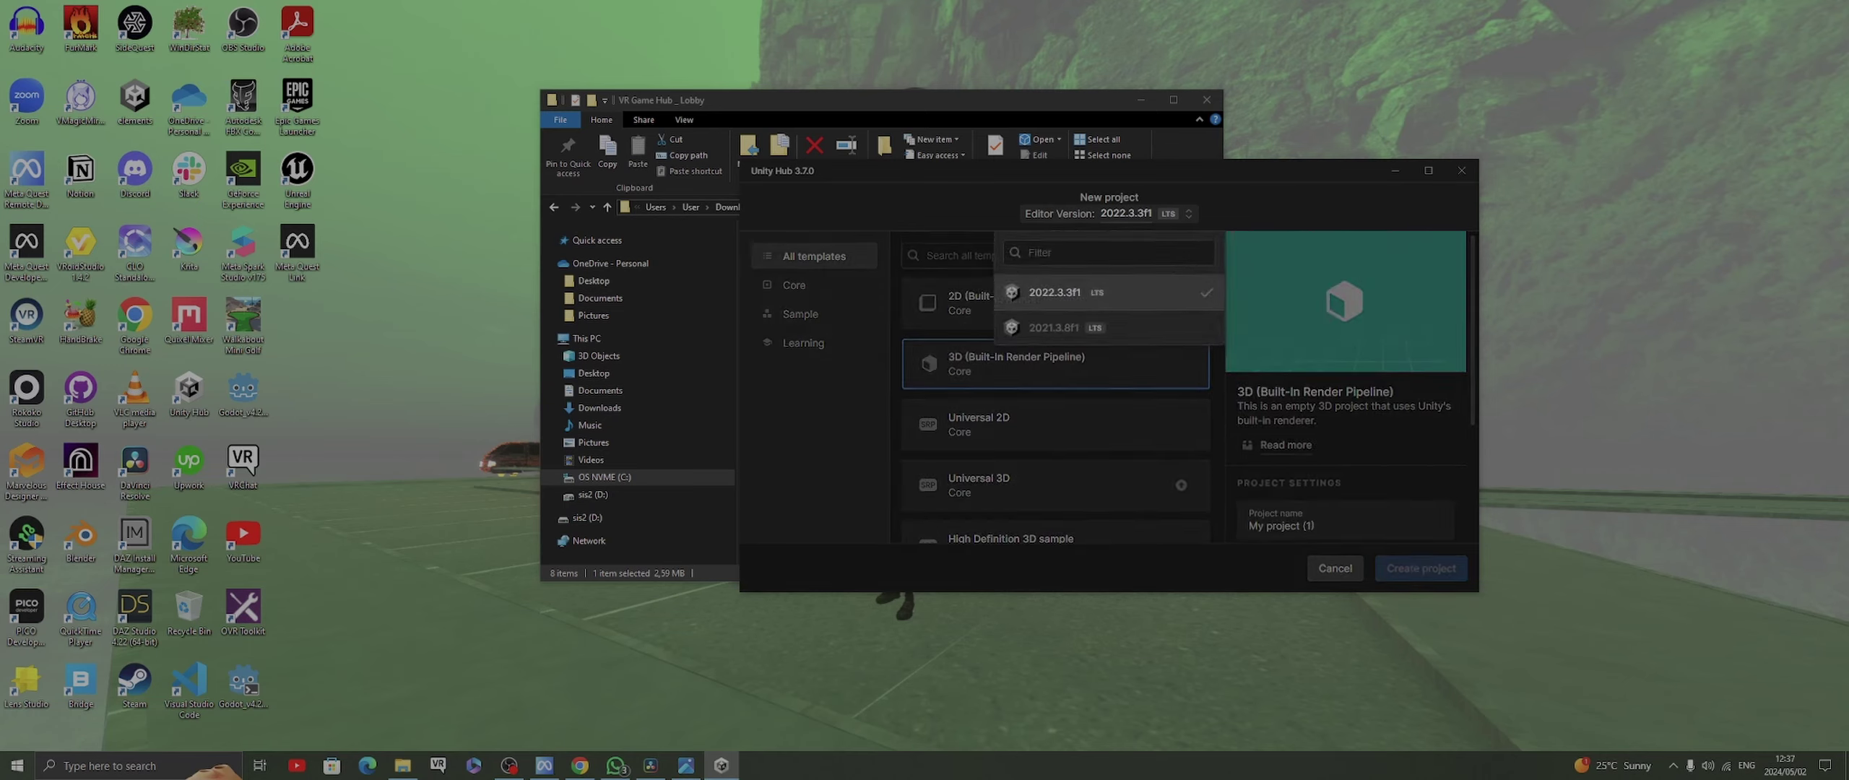
left_click(1108, 292)
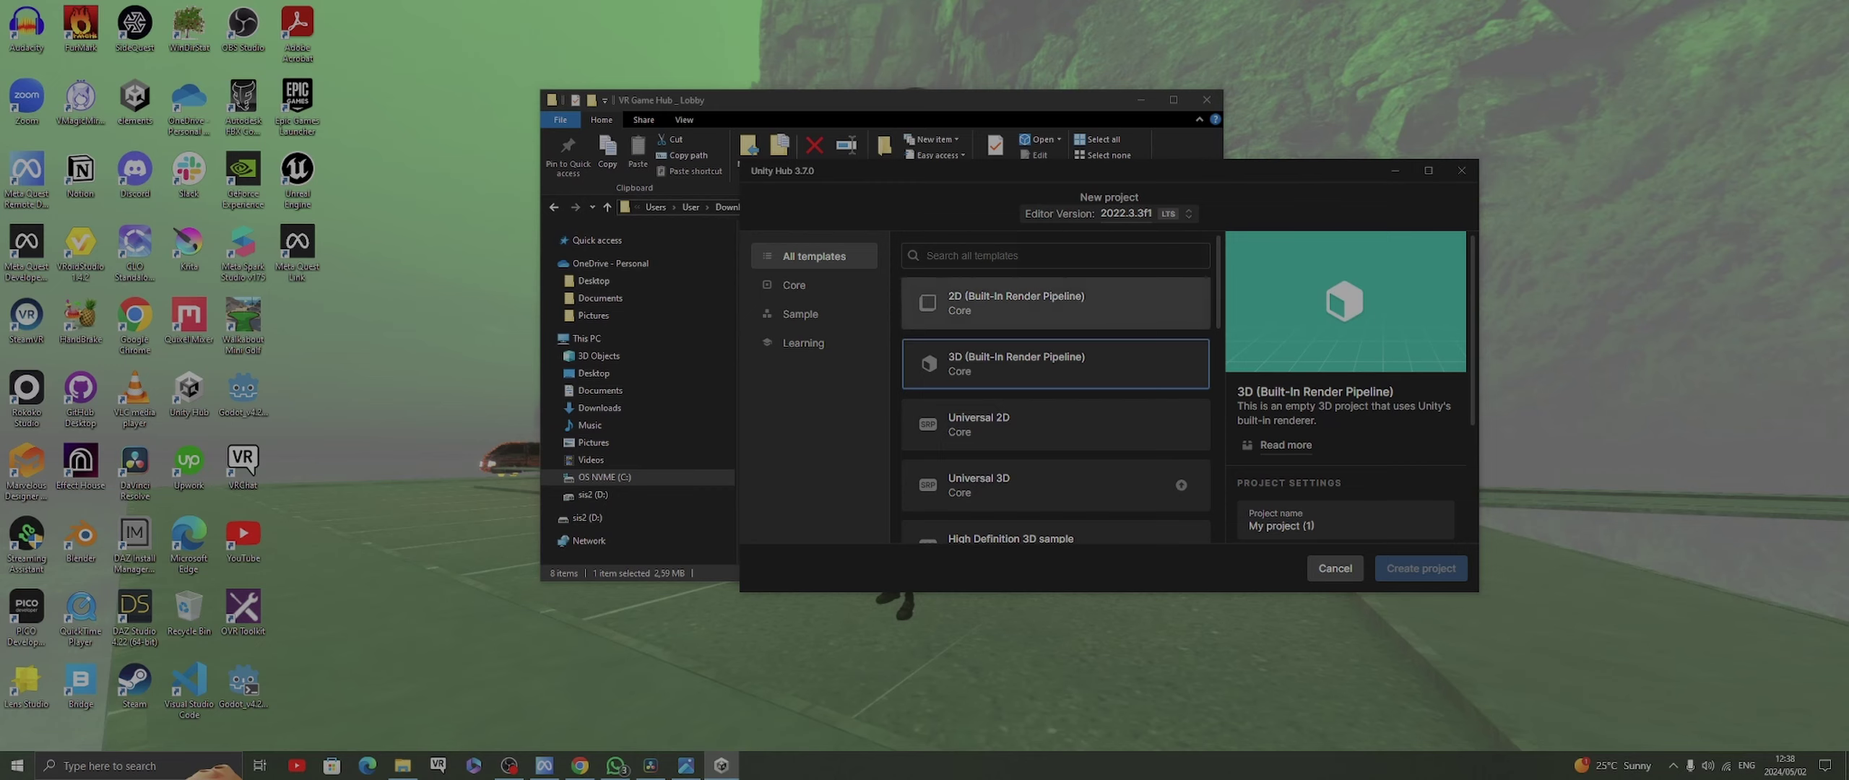
scroll(1054, 361, "down", 1)
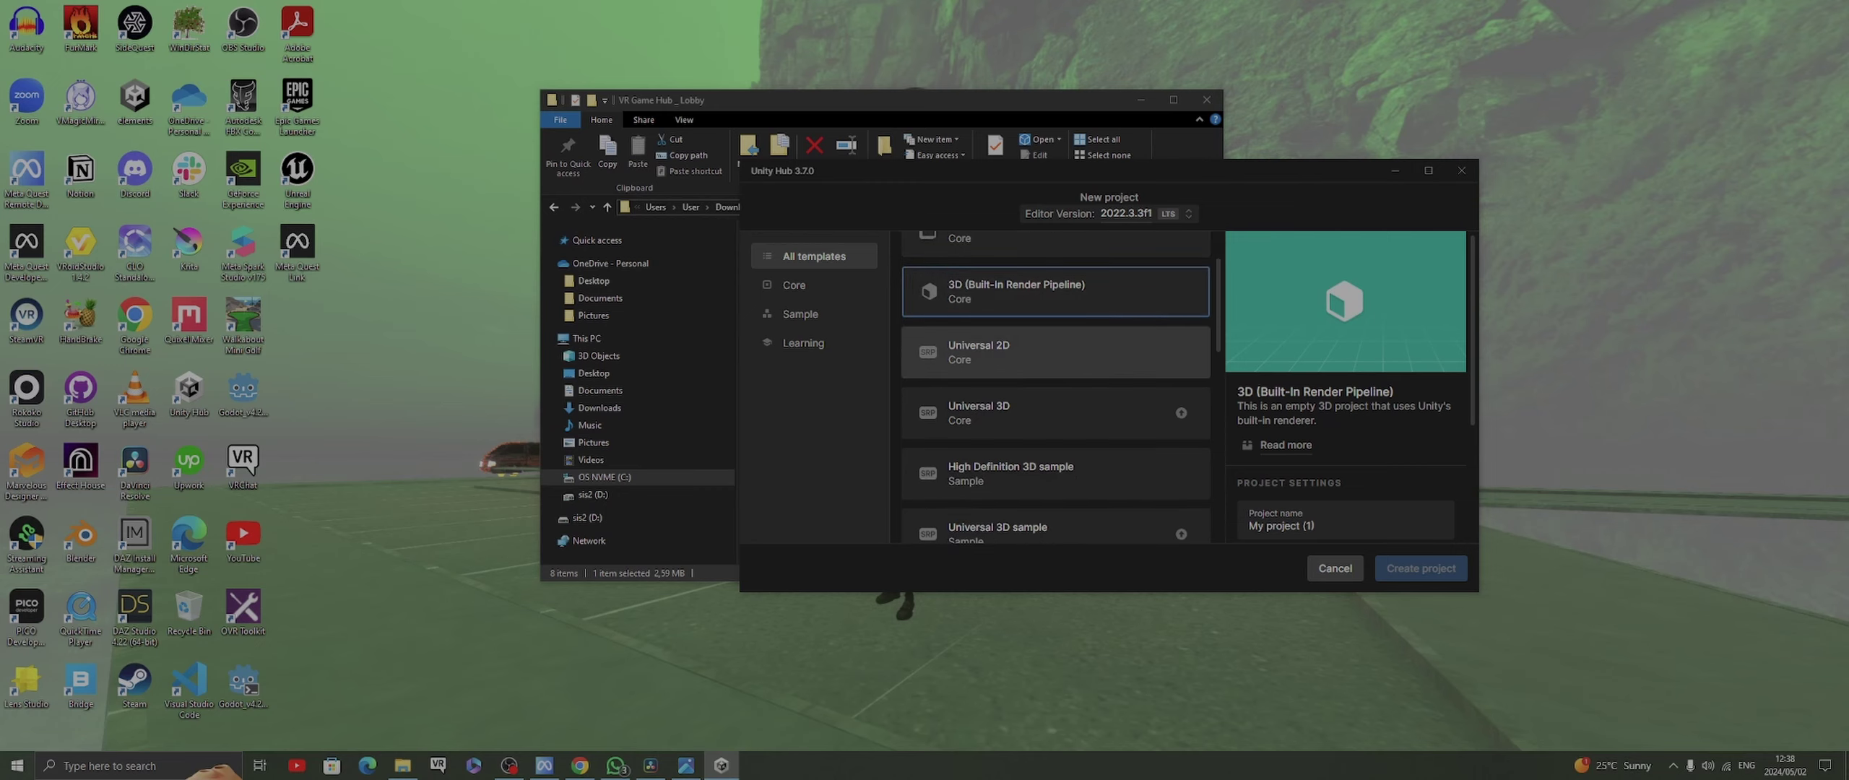
scroll(1055, 361, "up", 1)
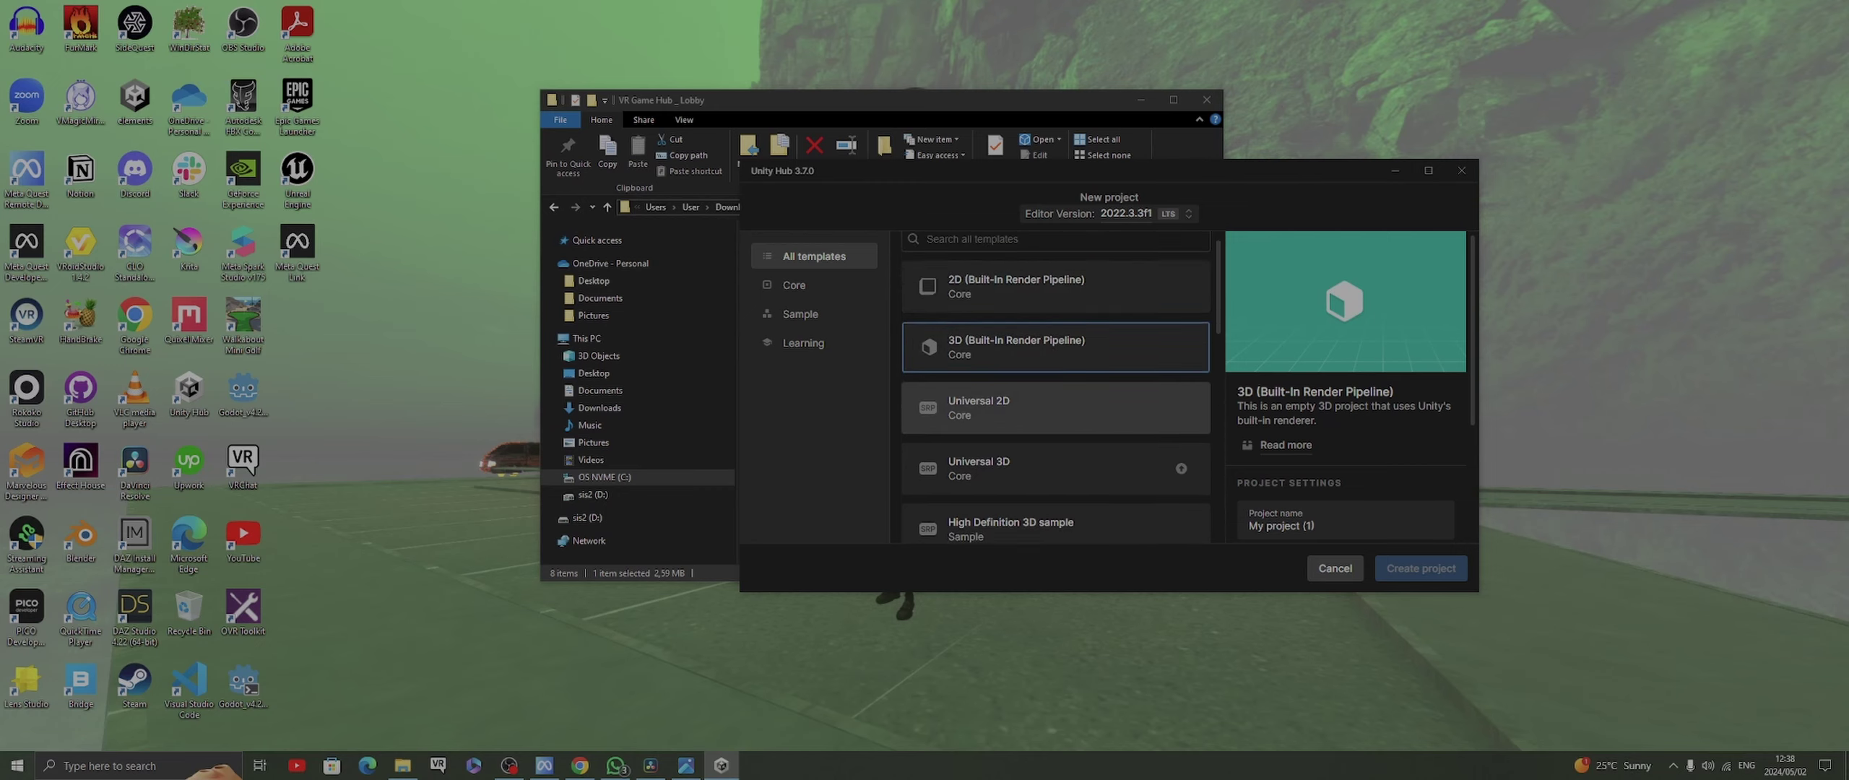
scroll(1054, 361, "down", 2)
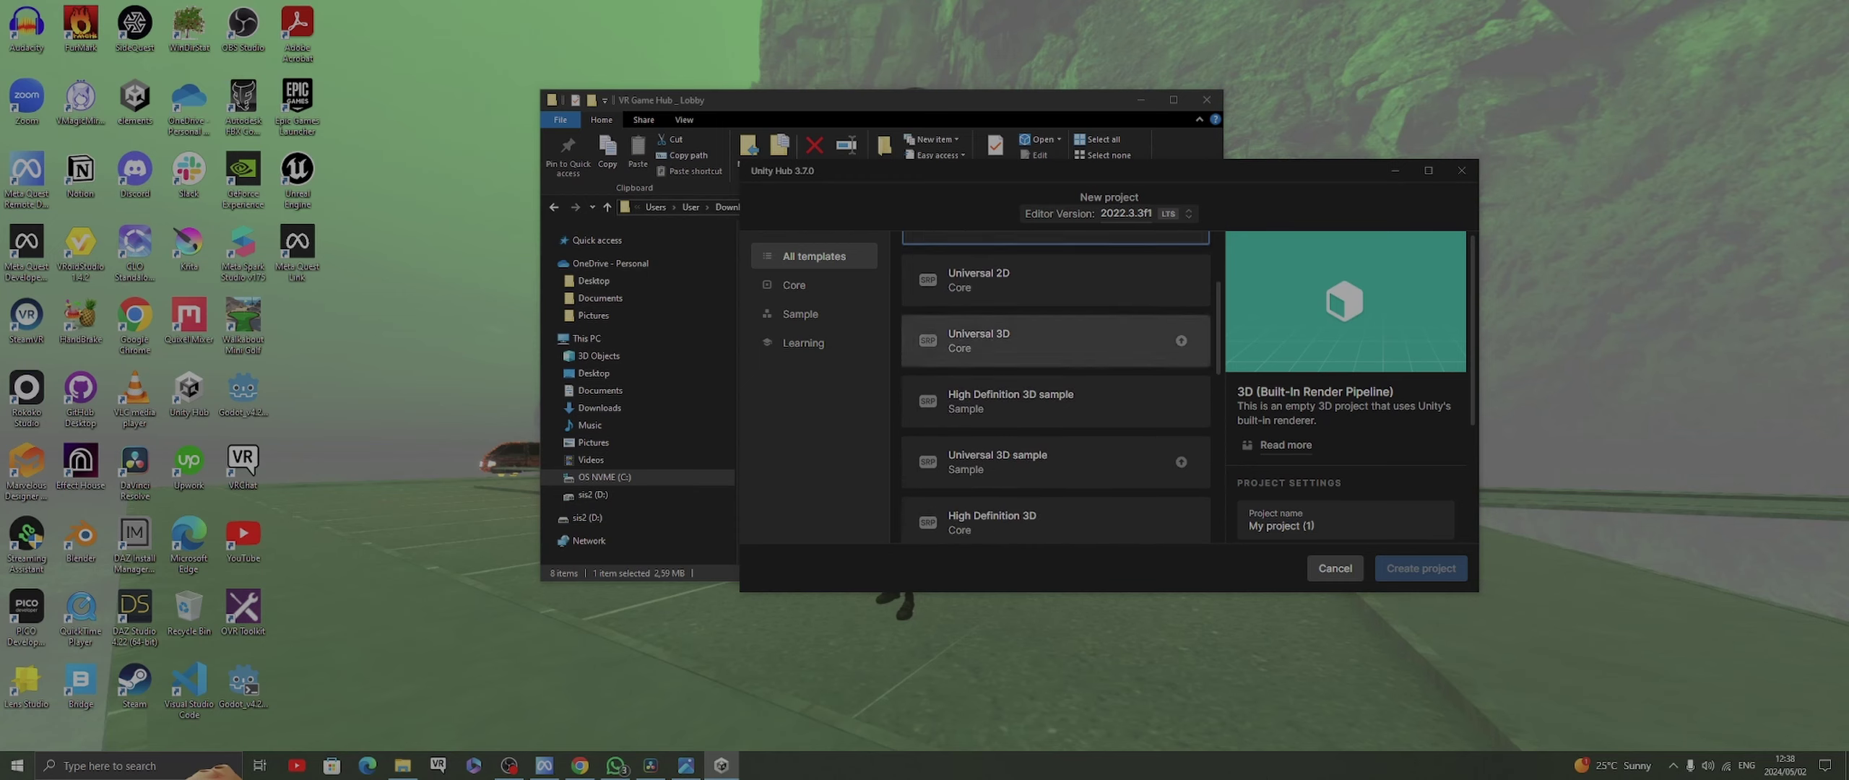
left_click(1056, 340)
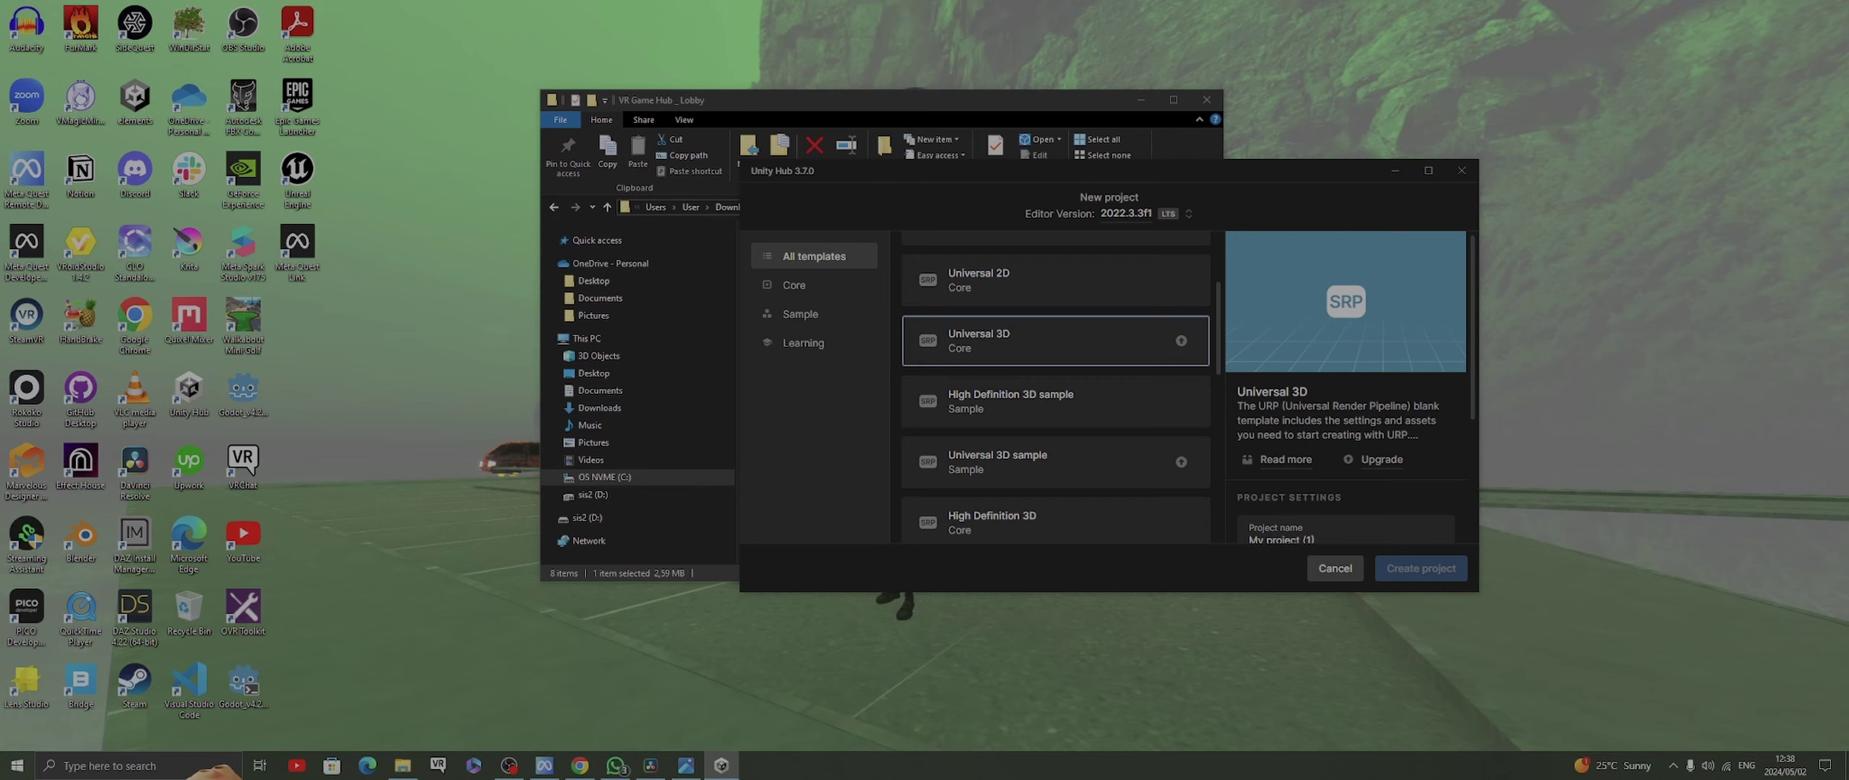
scroll(1056, 390, "up", 3)
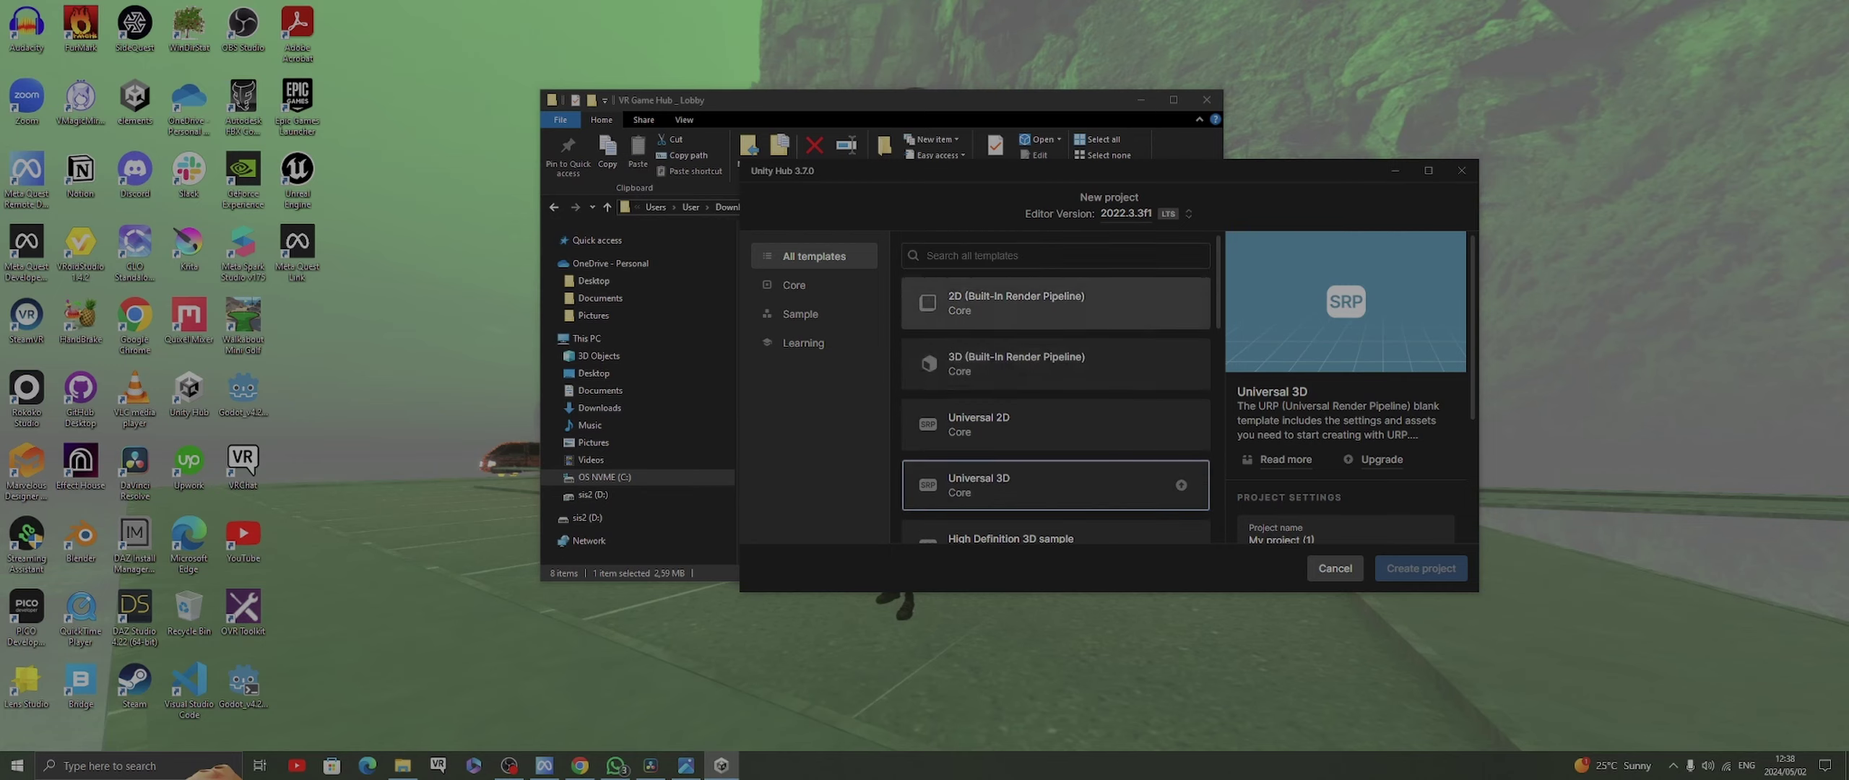
scroll(1055, 390, "down", 3)
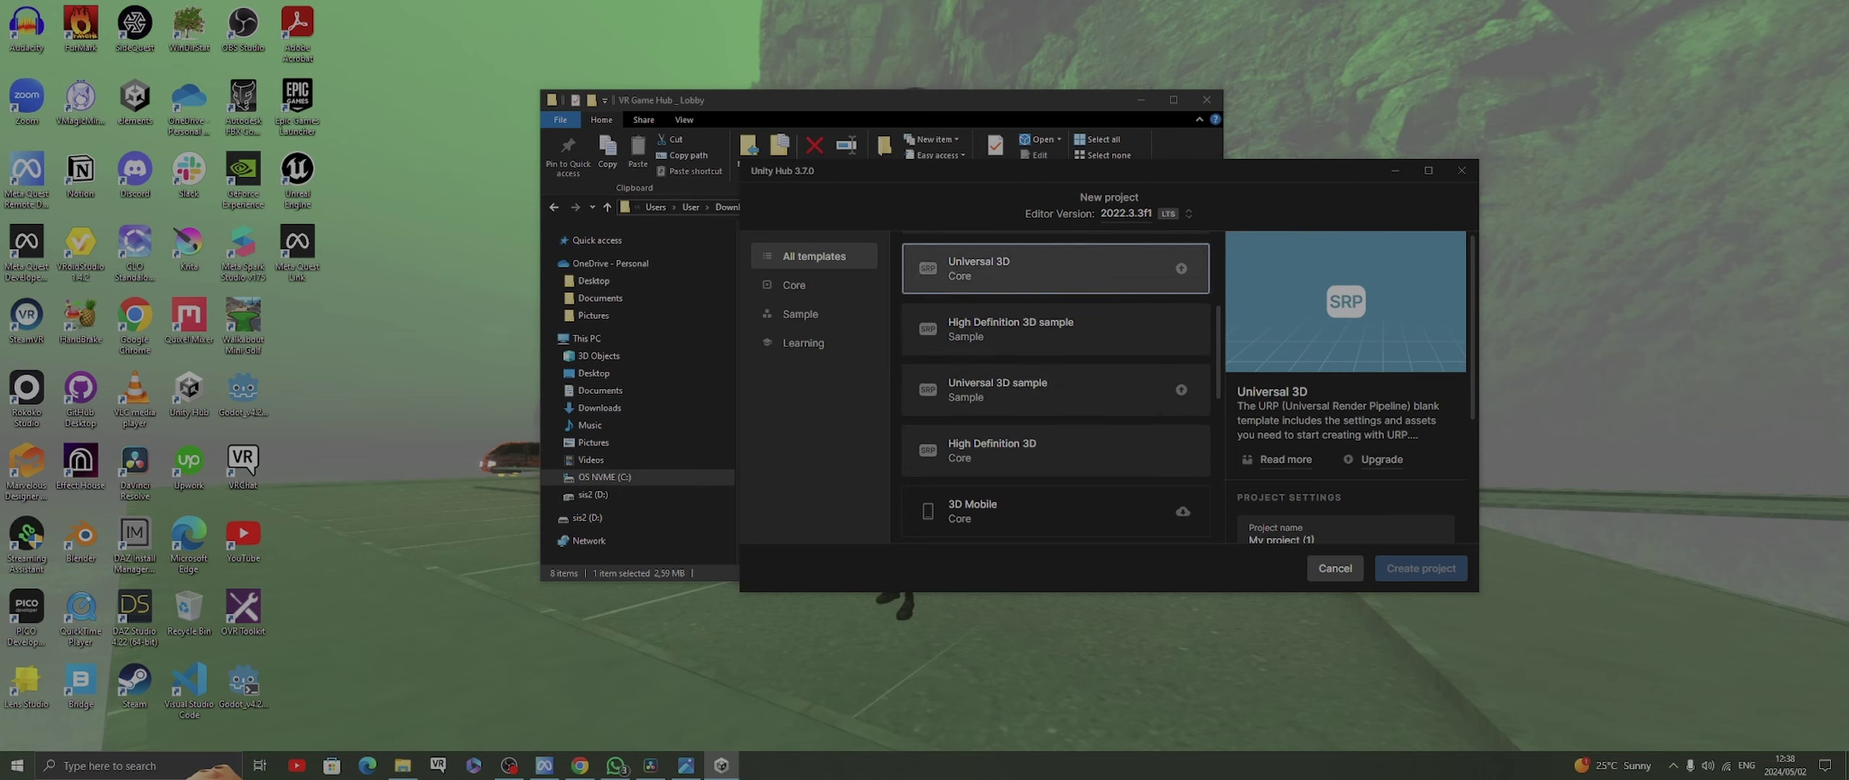
scroll(1056, 318, "down", 1)
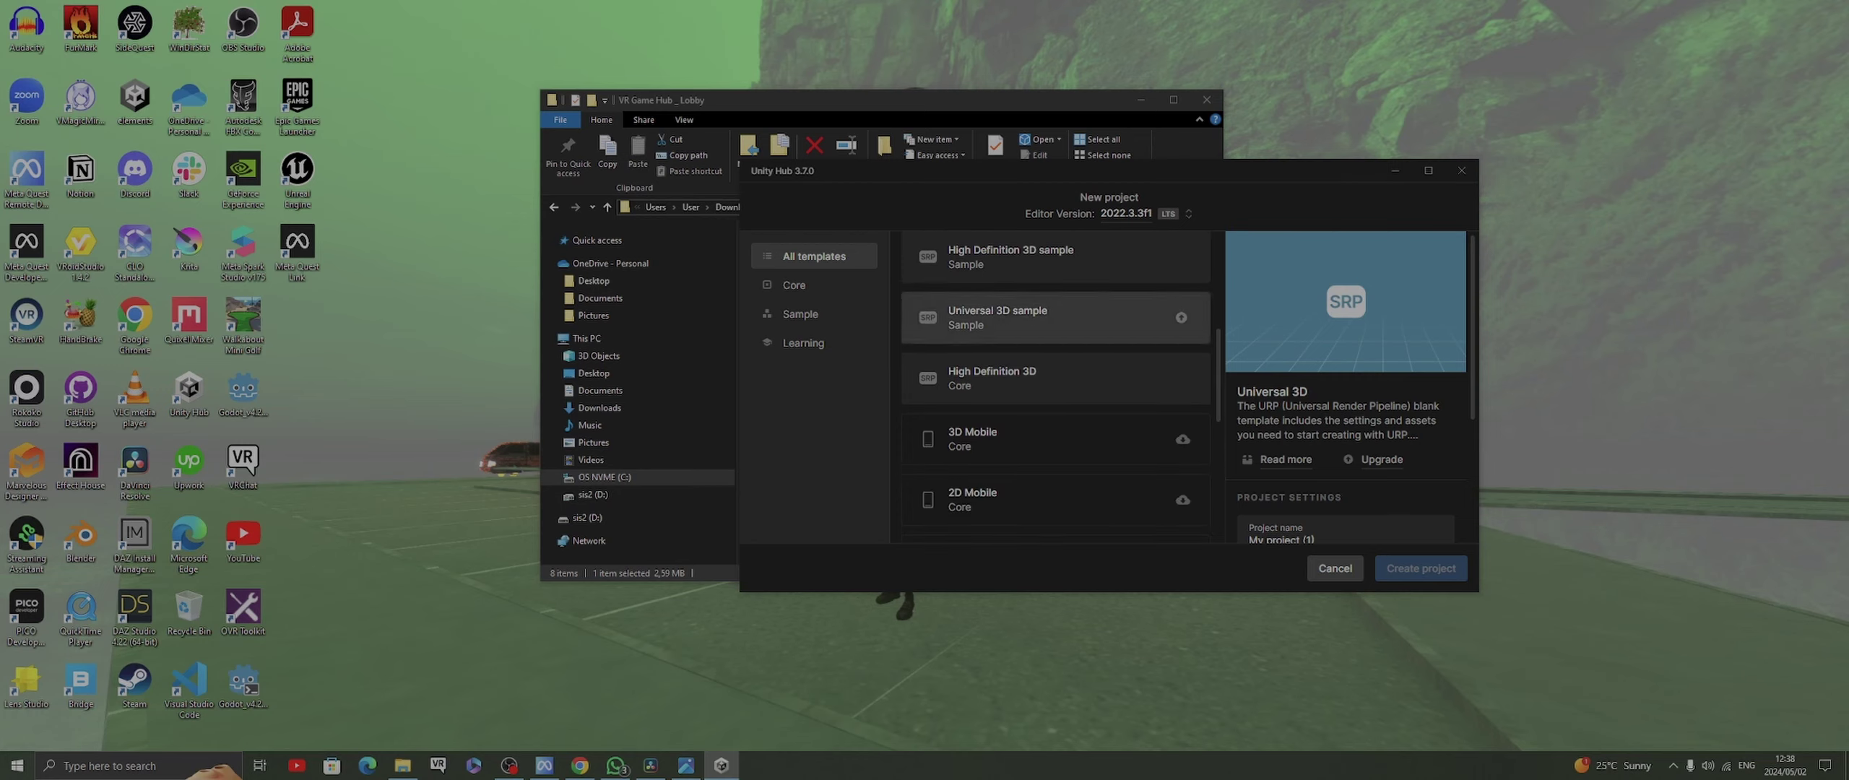
scroll(1056, 318, "up", 4)
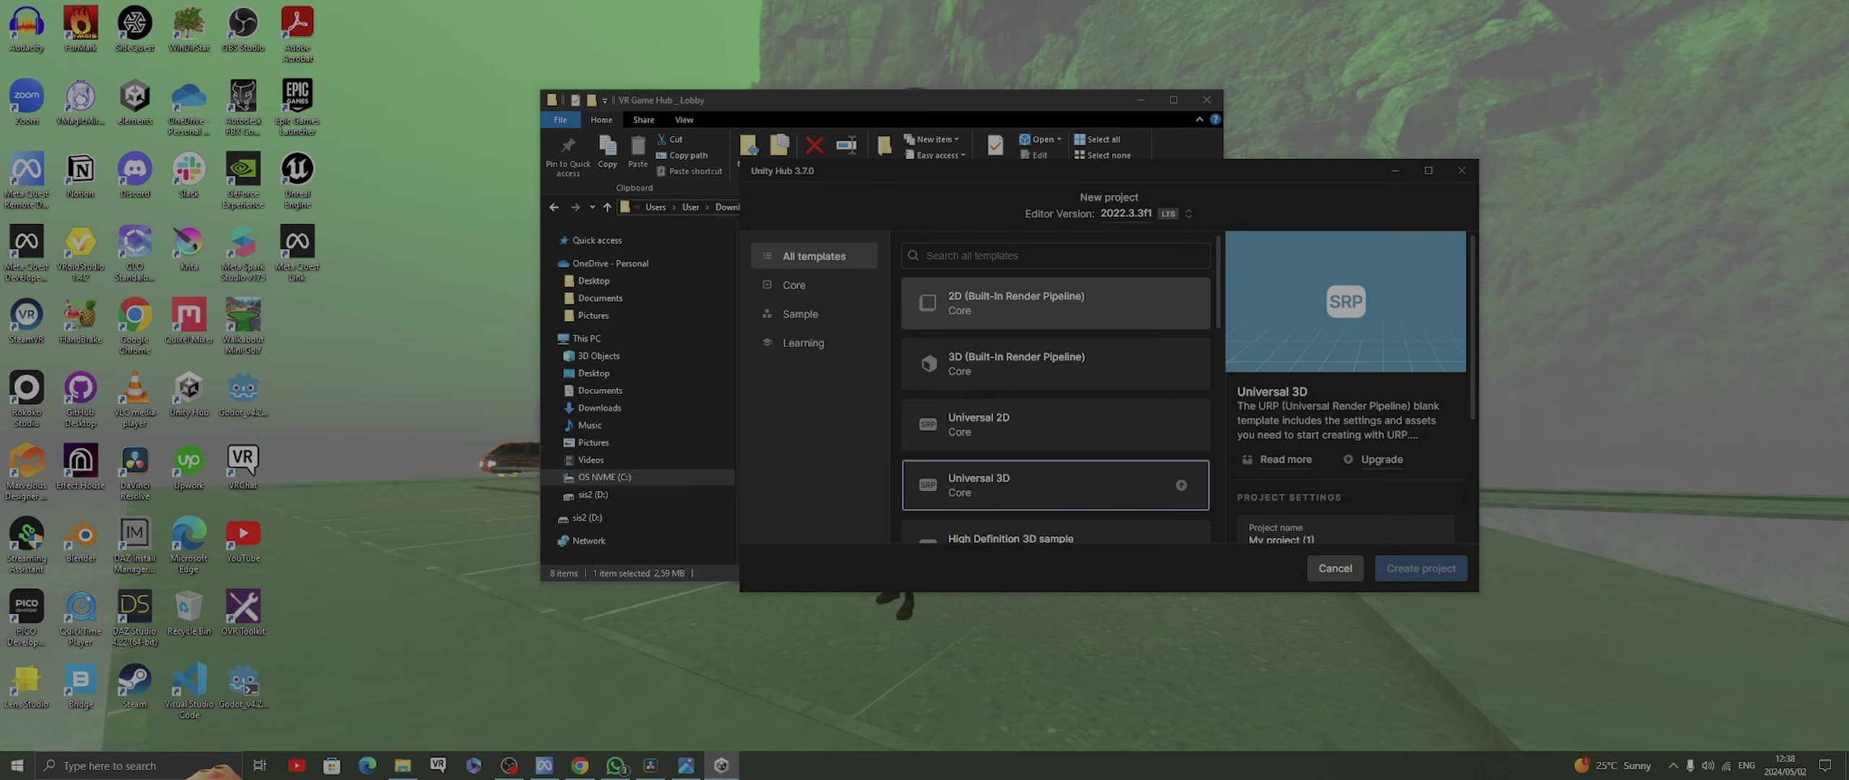
scroll(1054, 401, "down", 2)
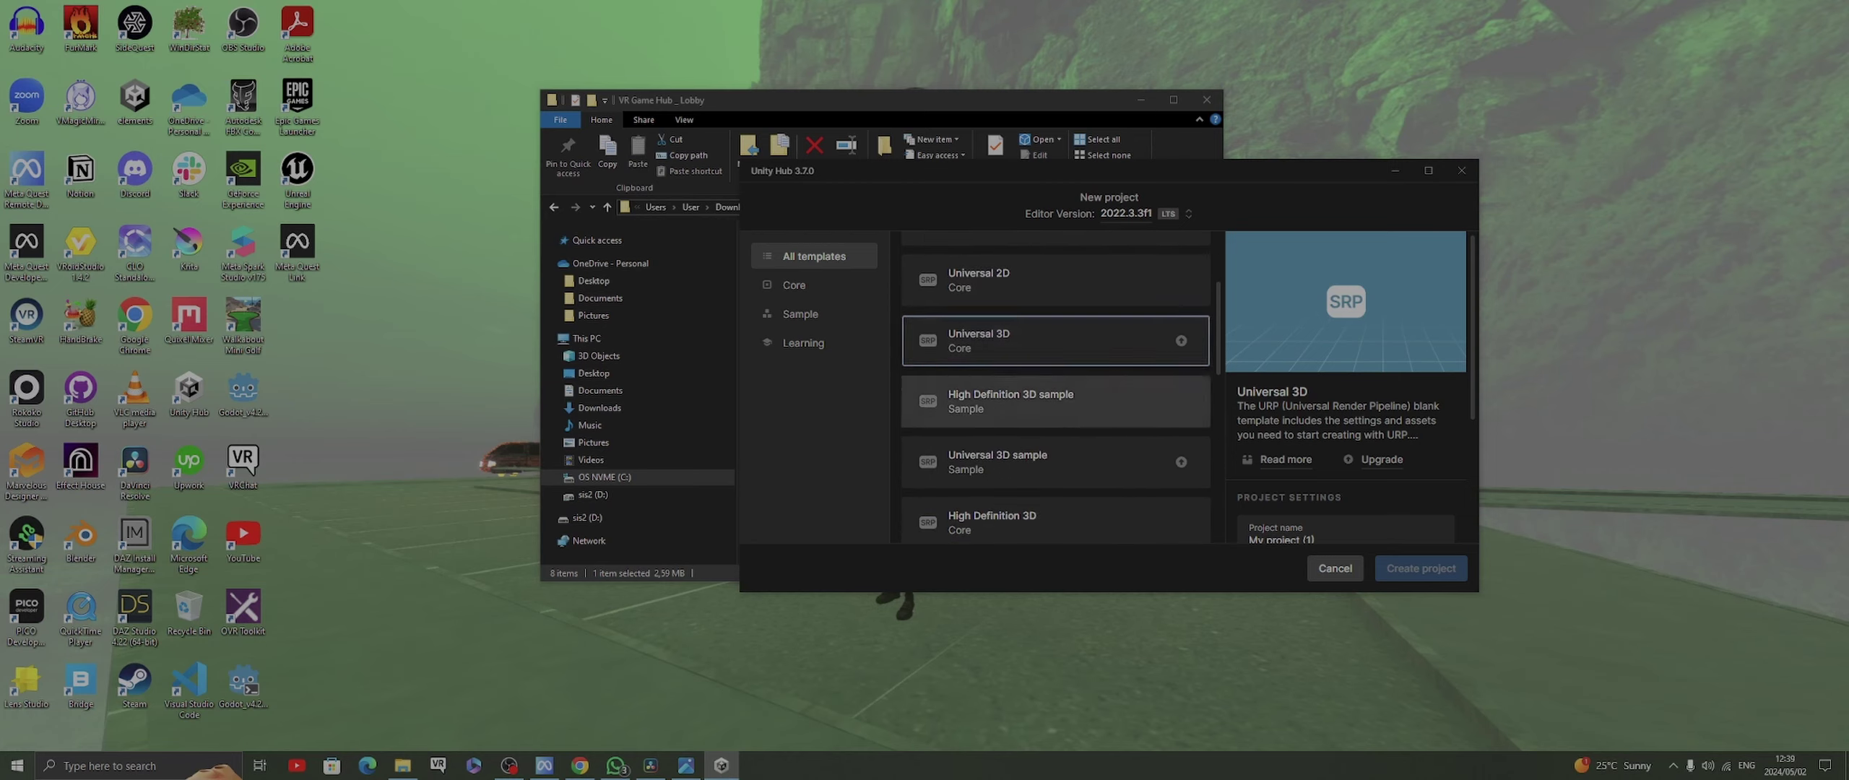
left_click(1055, 401)
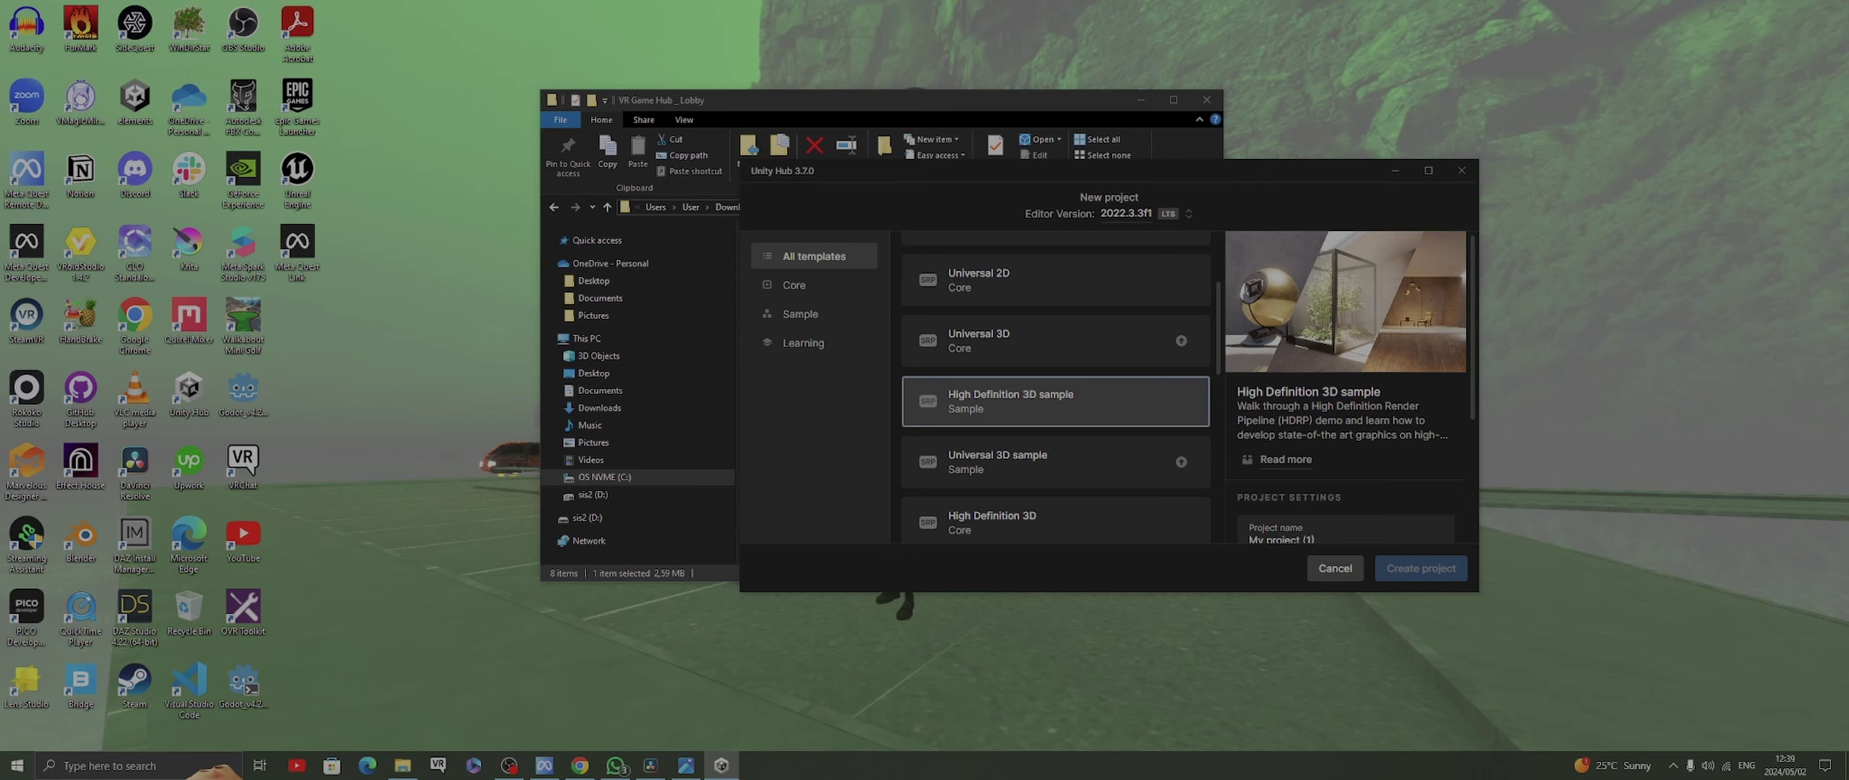
scroll(1054, 411, "up", 1)
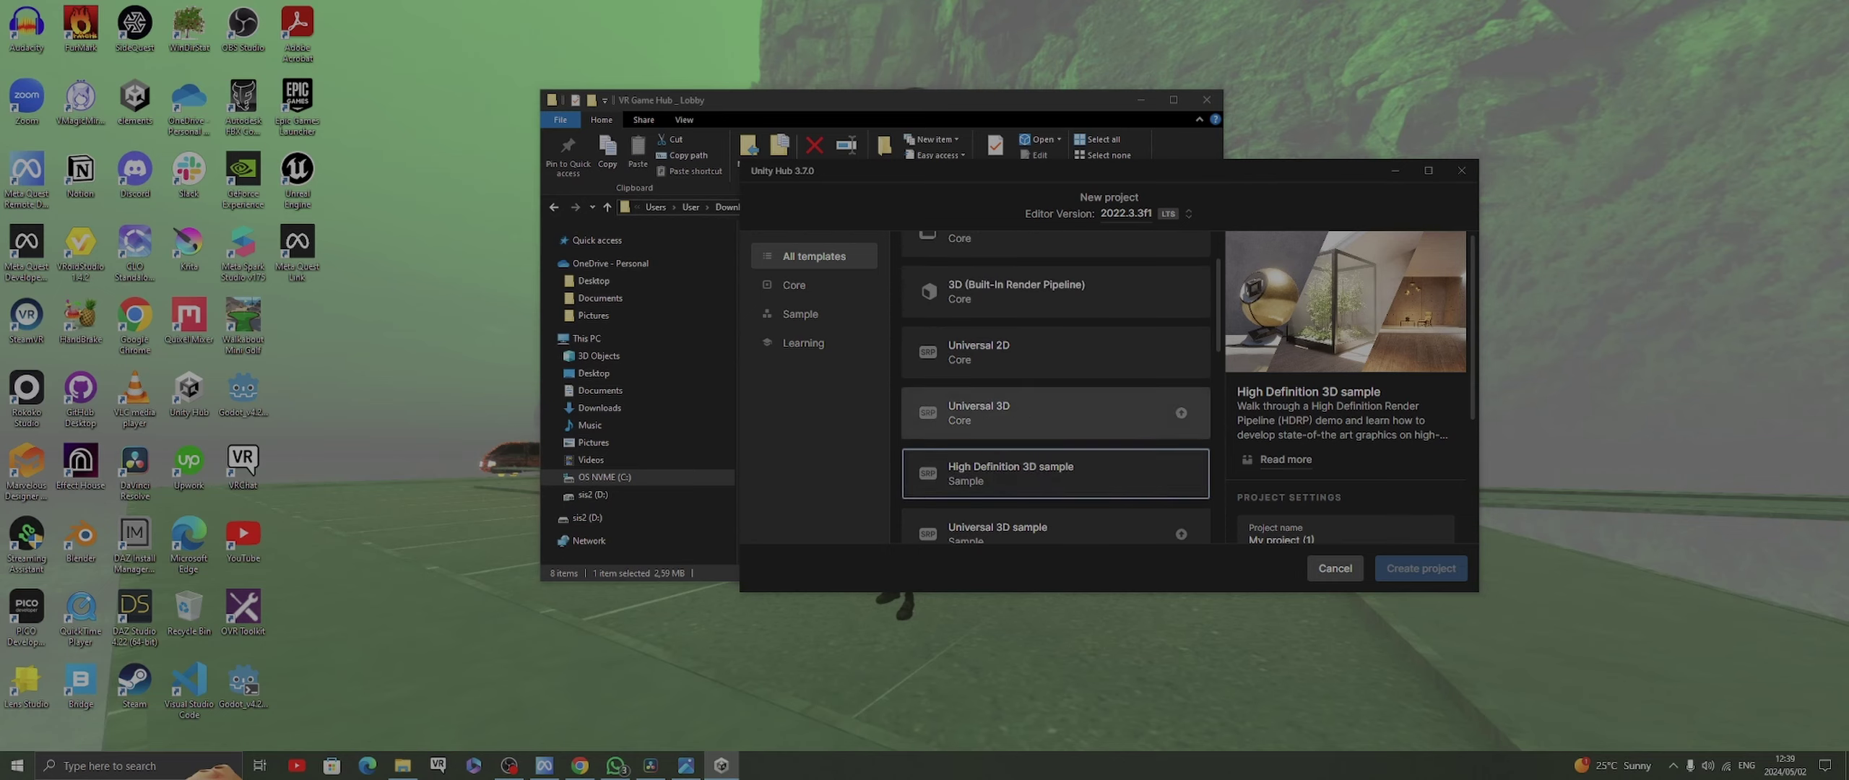
left_click(1055, 412)
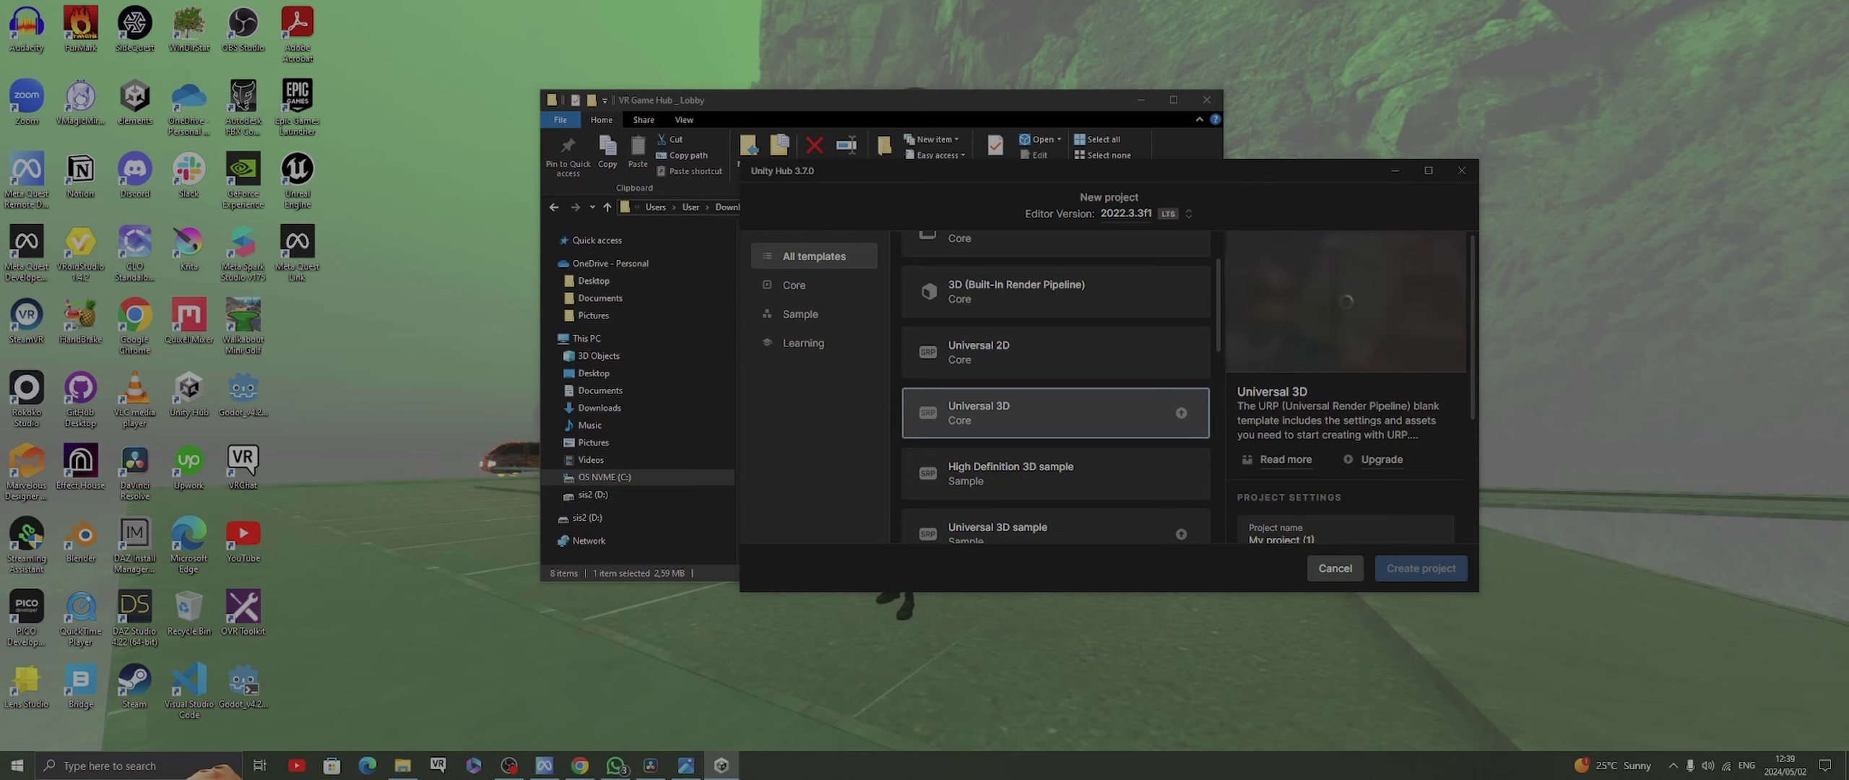
scroll(1055, 405, "down", 1)
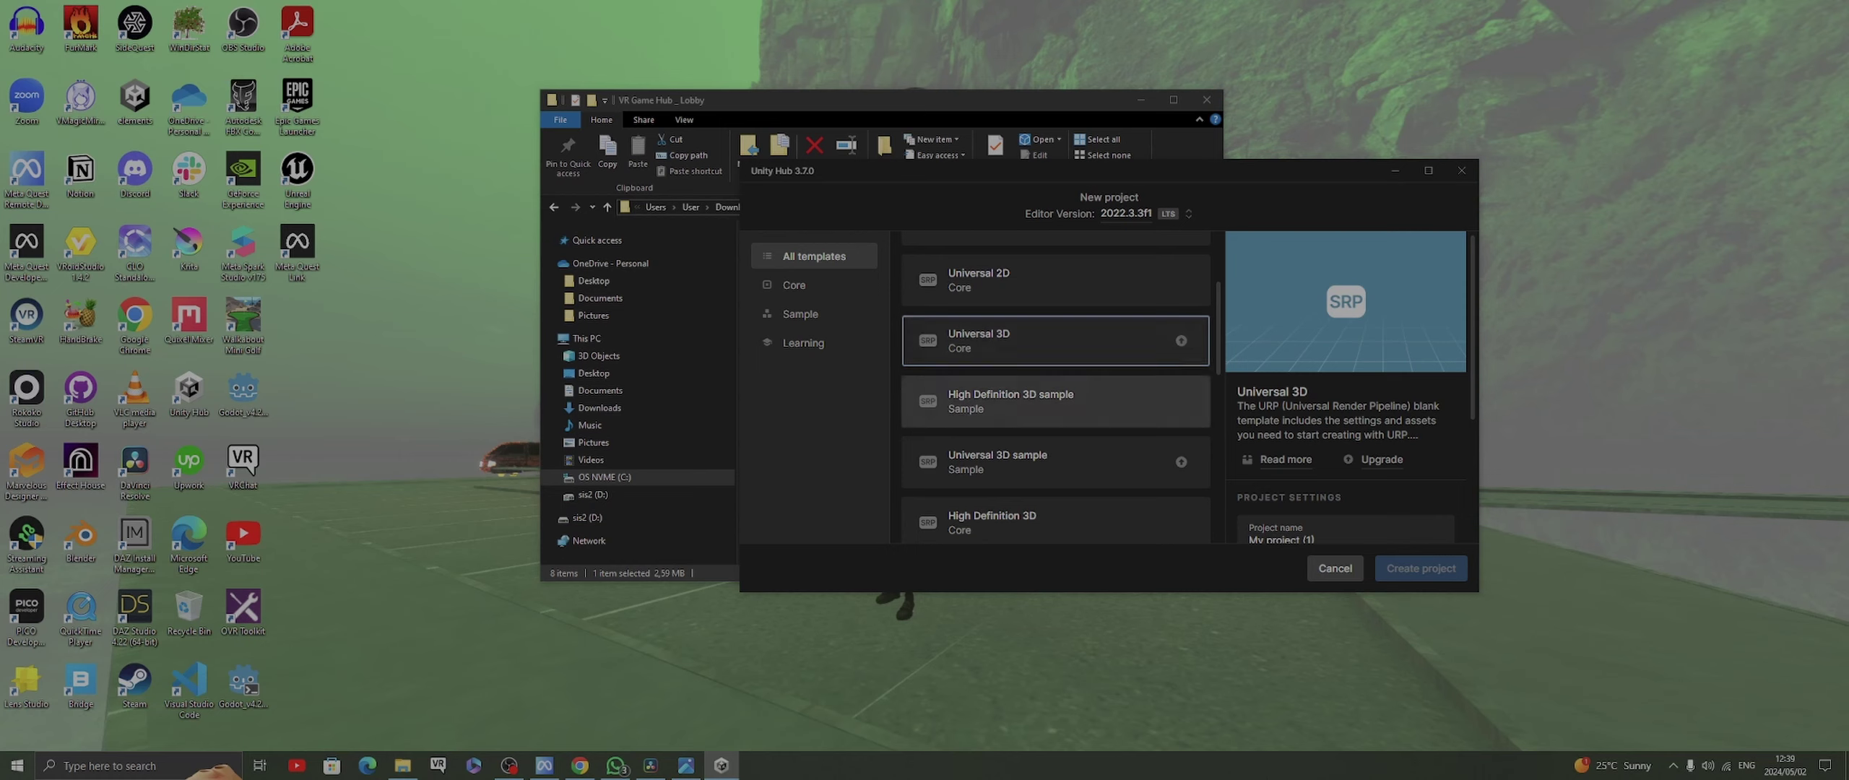
left_click(1055, 462)
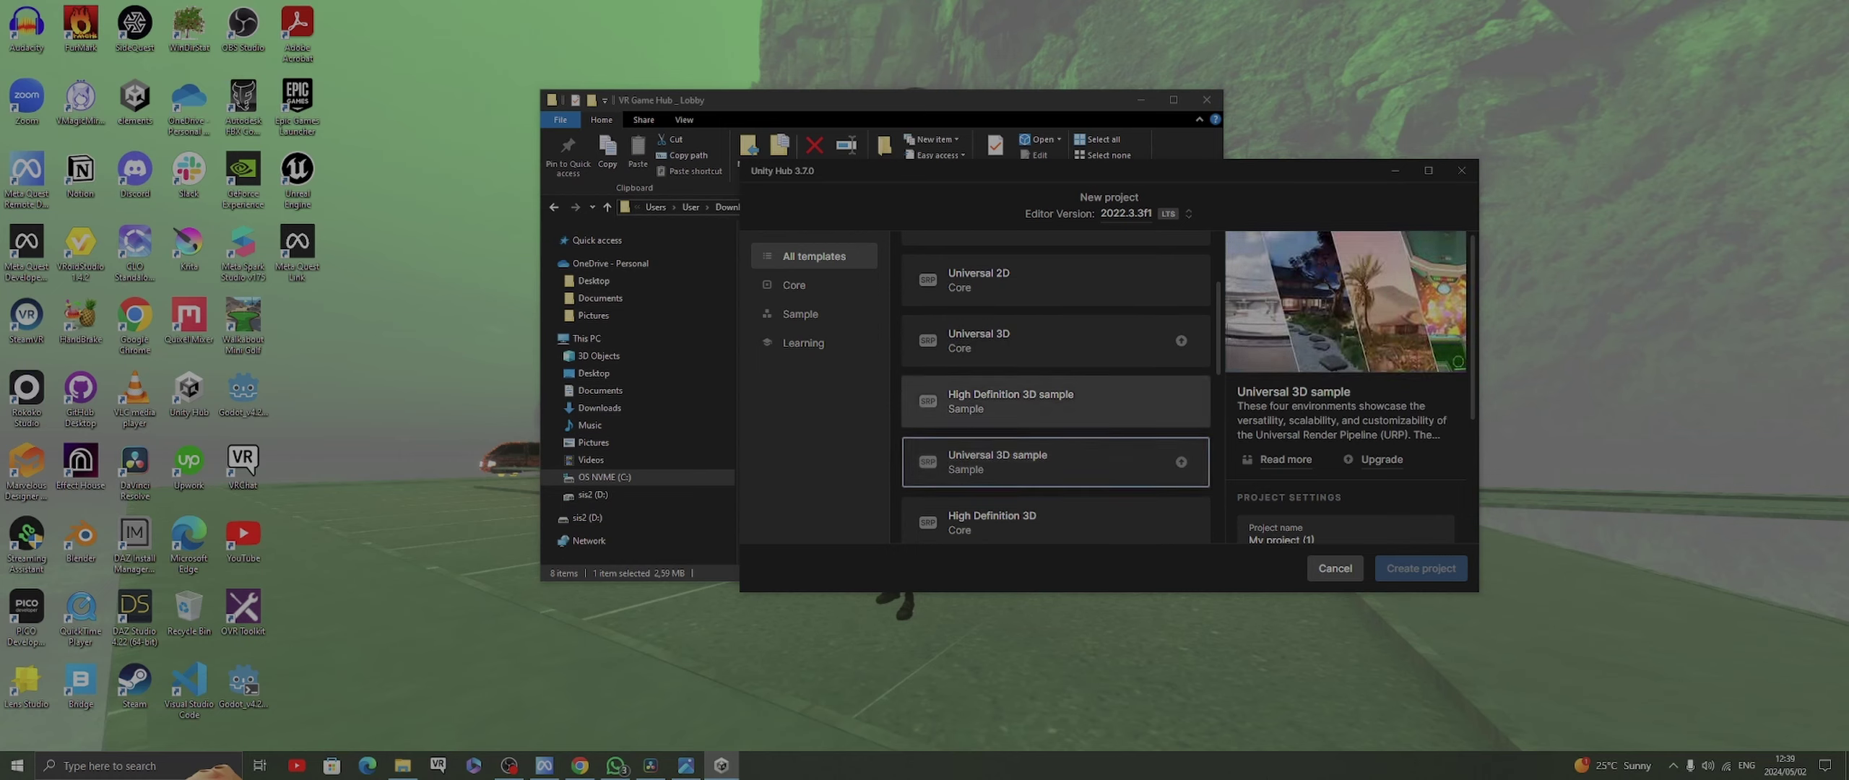
left_click(1054, 340)
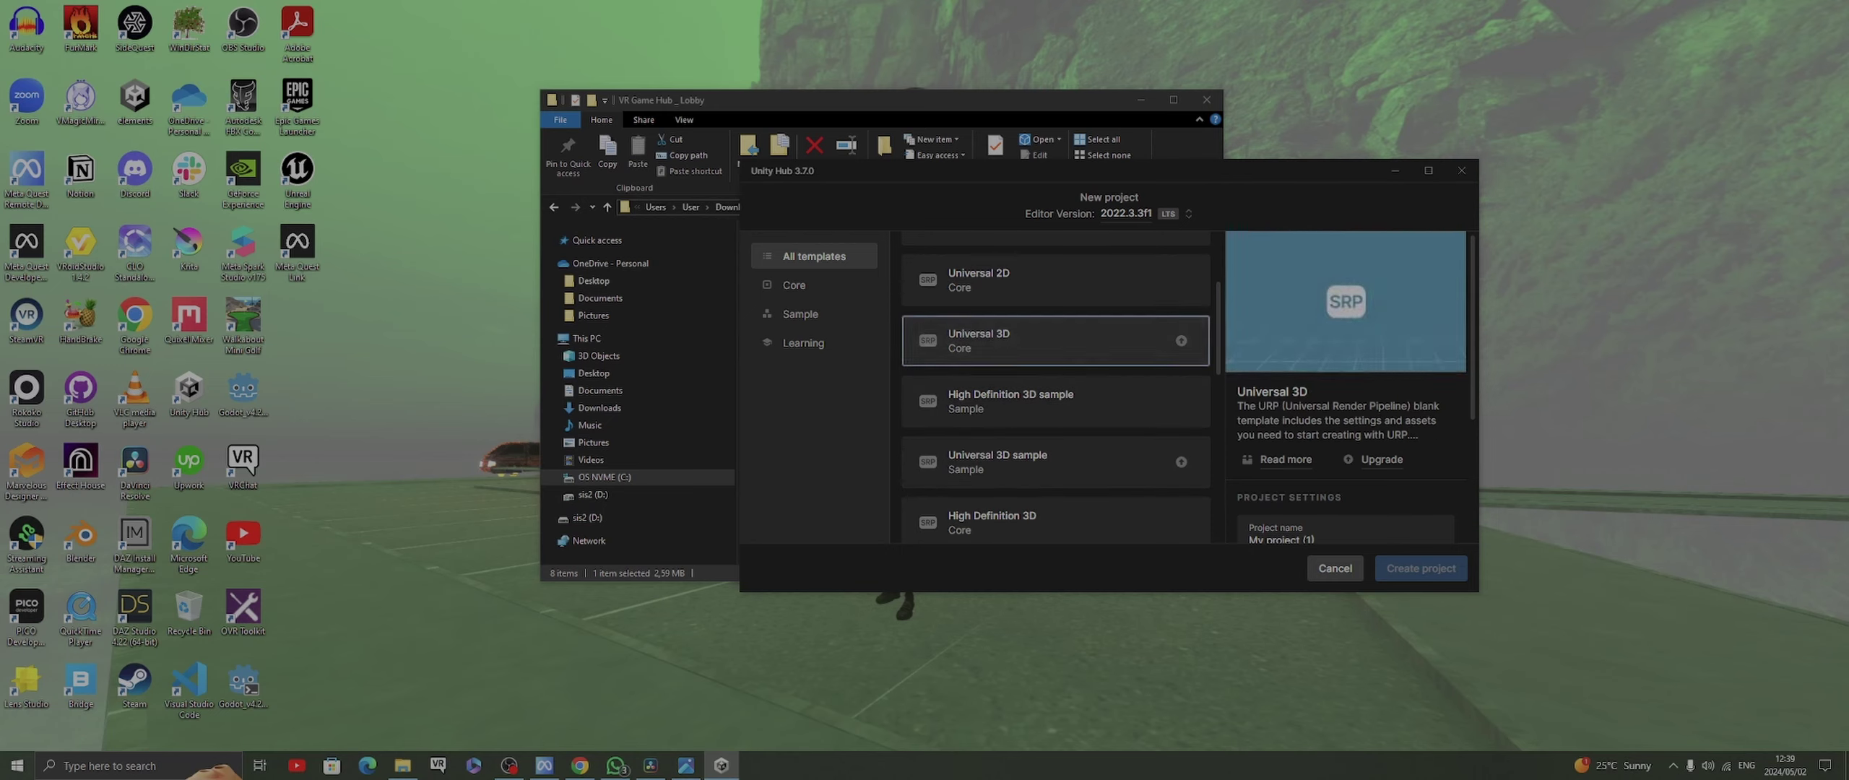
scroll(1347, 390, "down", 3)
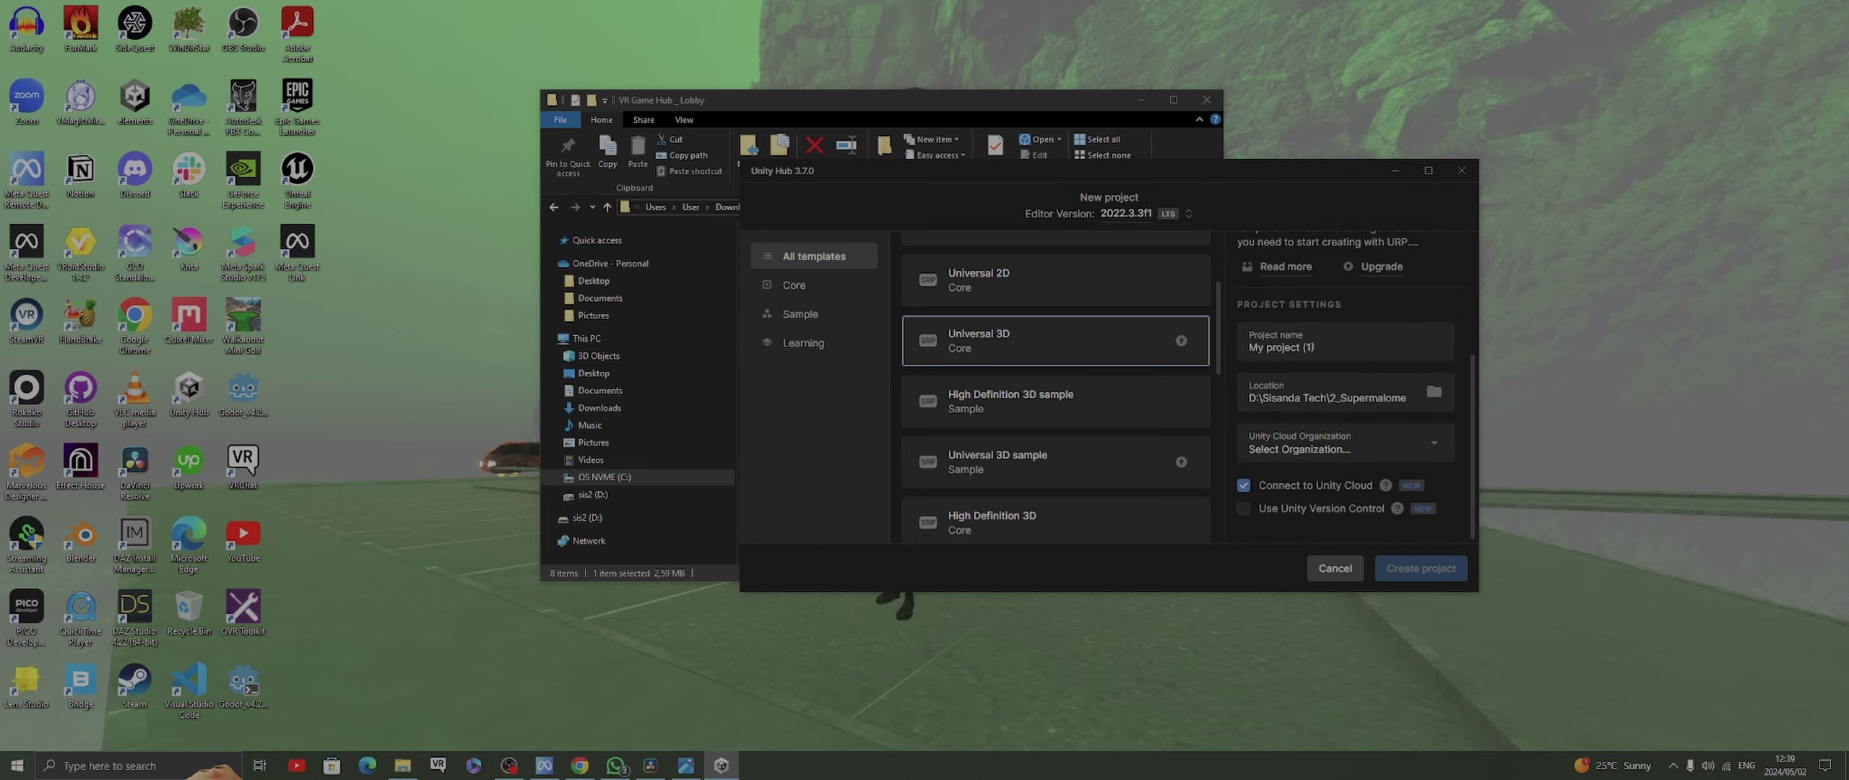
Replace the default project name with the gallery's name ending in 'Gallery', fixing the typo
left_click_drag(1320, 348, 1239, 347)
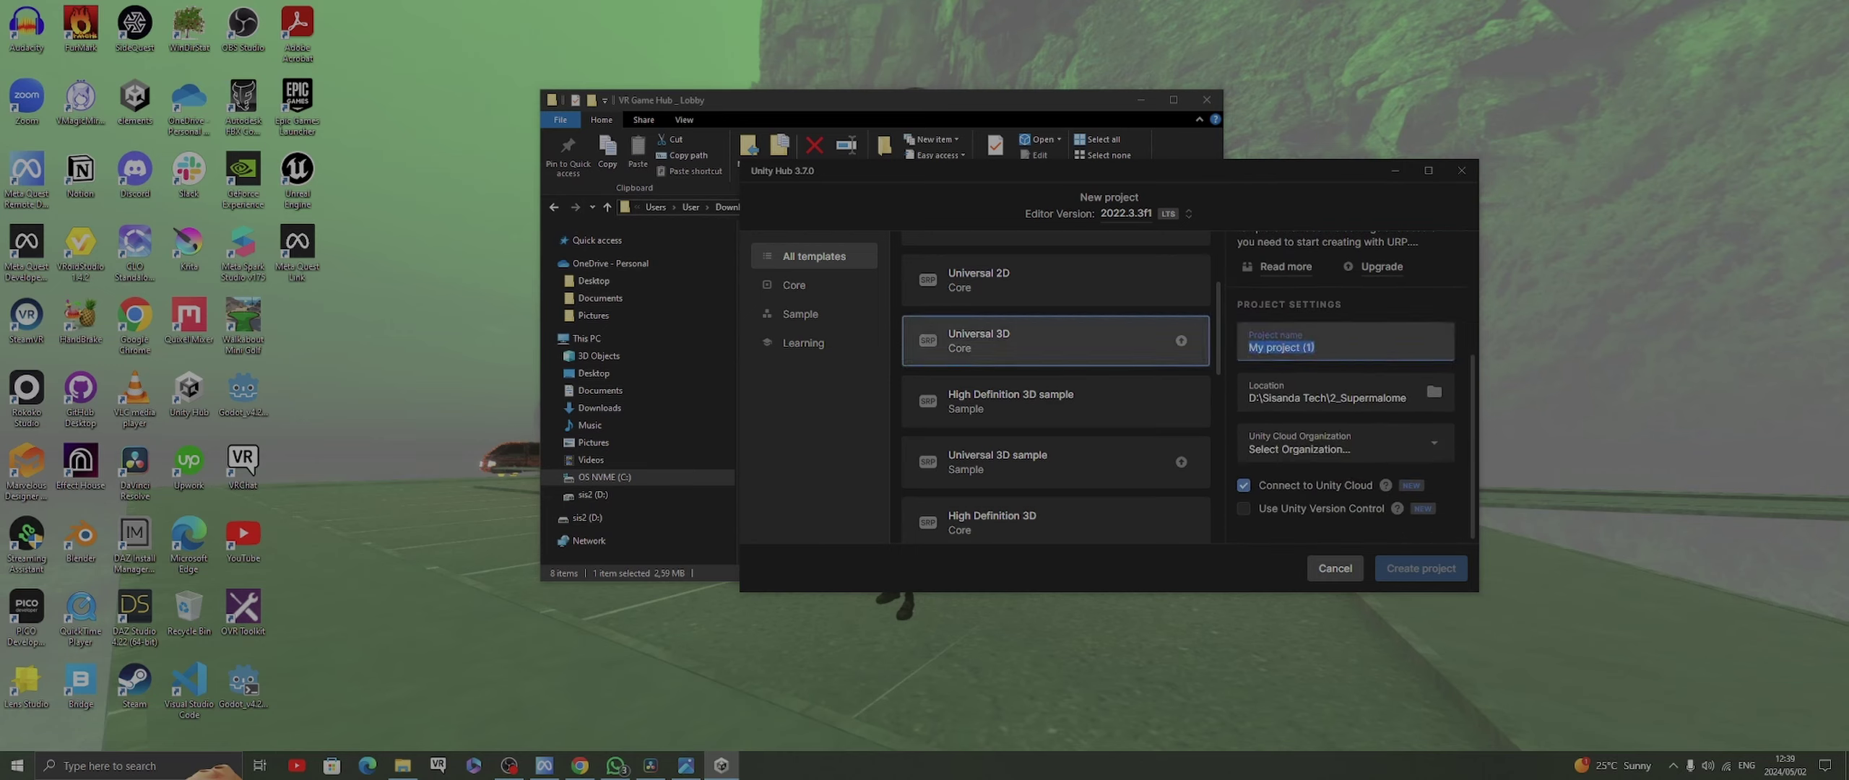
type("Gogo Grace Ntombi Galleru")
key("BackSpace")
type("y")
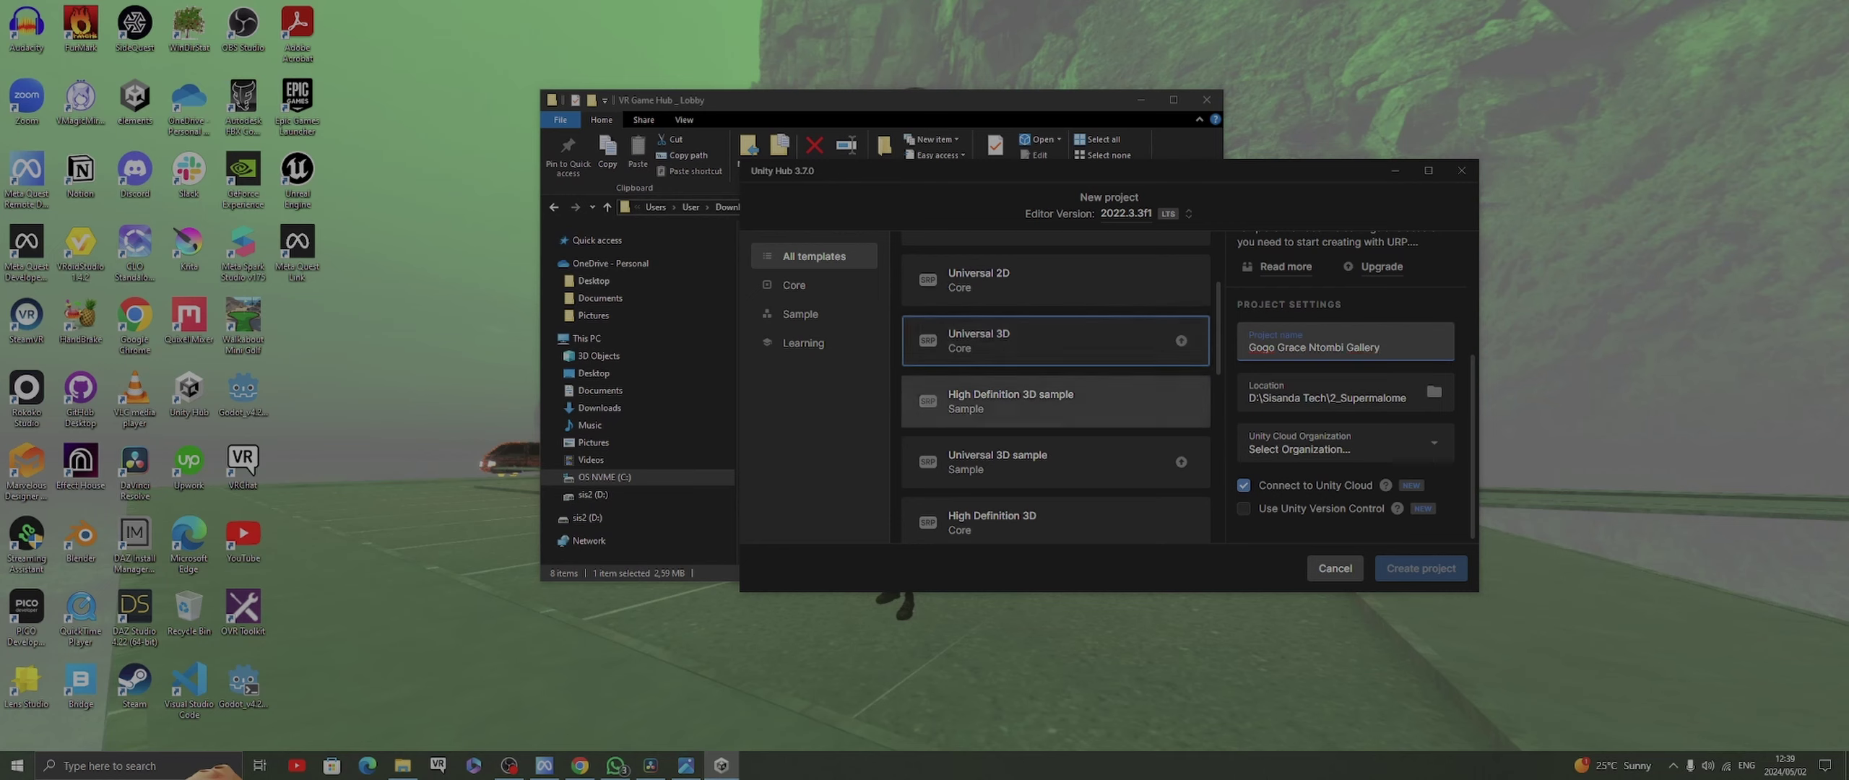
left_click(1434, 391)
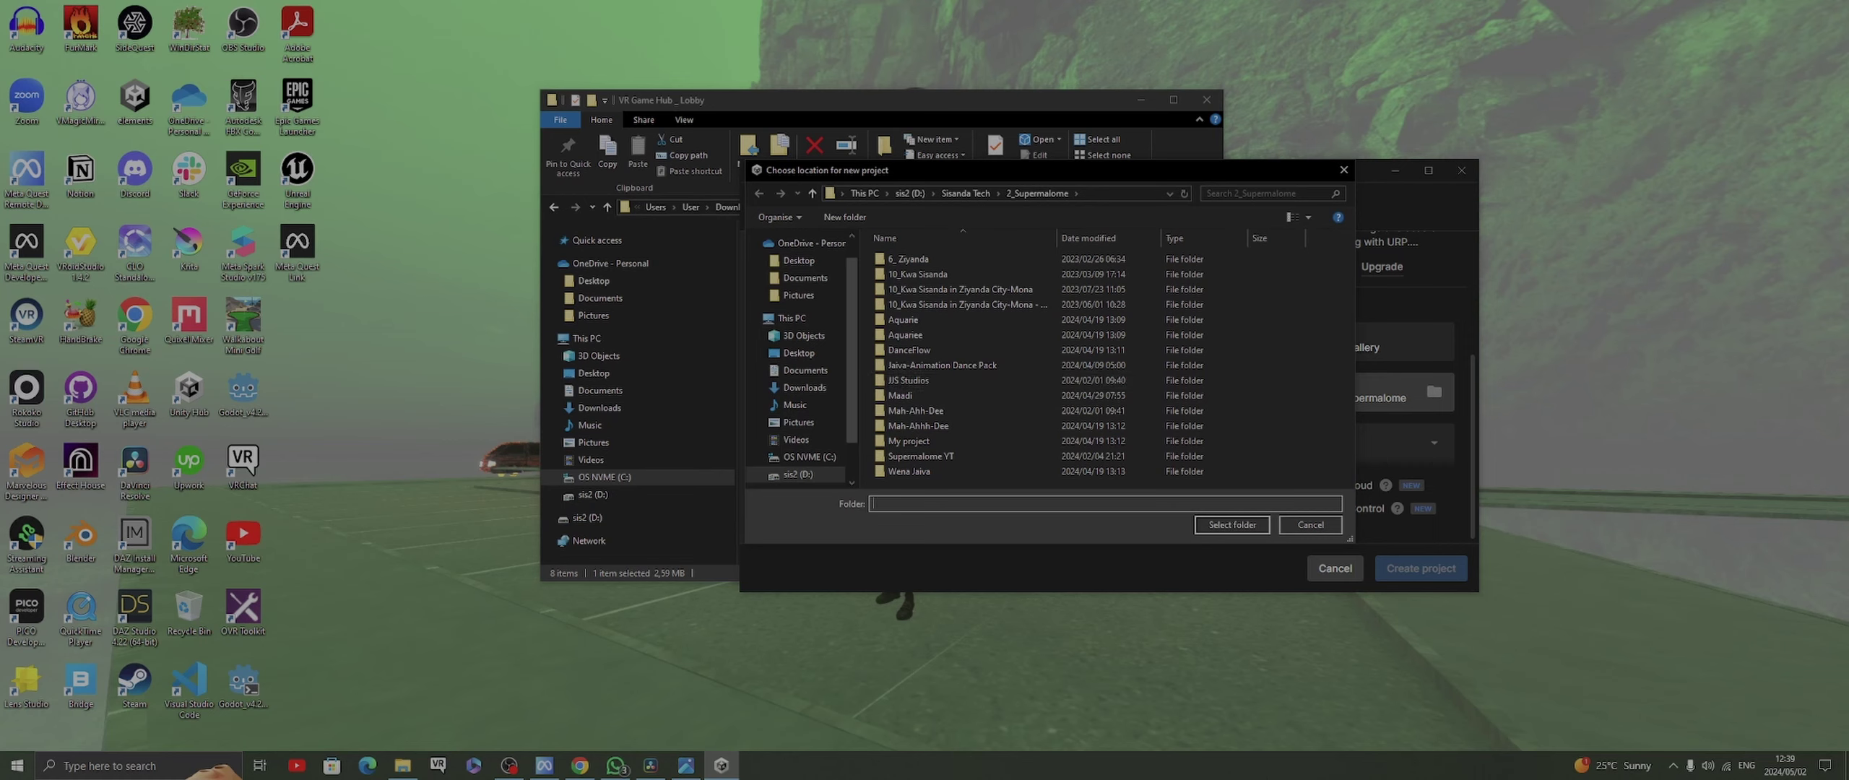
Go up to Sisanda Tech and select the 3_Made In Sisanda folder as project location
left_click(965, 193)
left_click(922, 289)
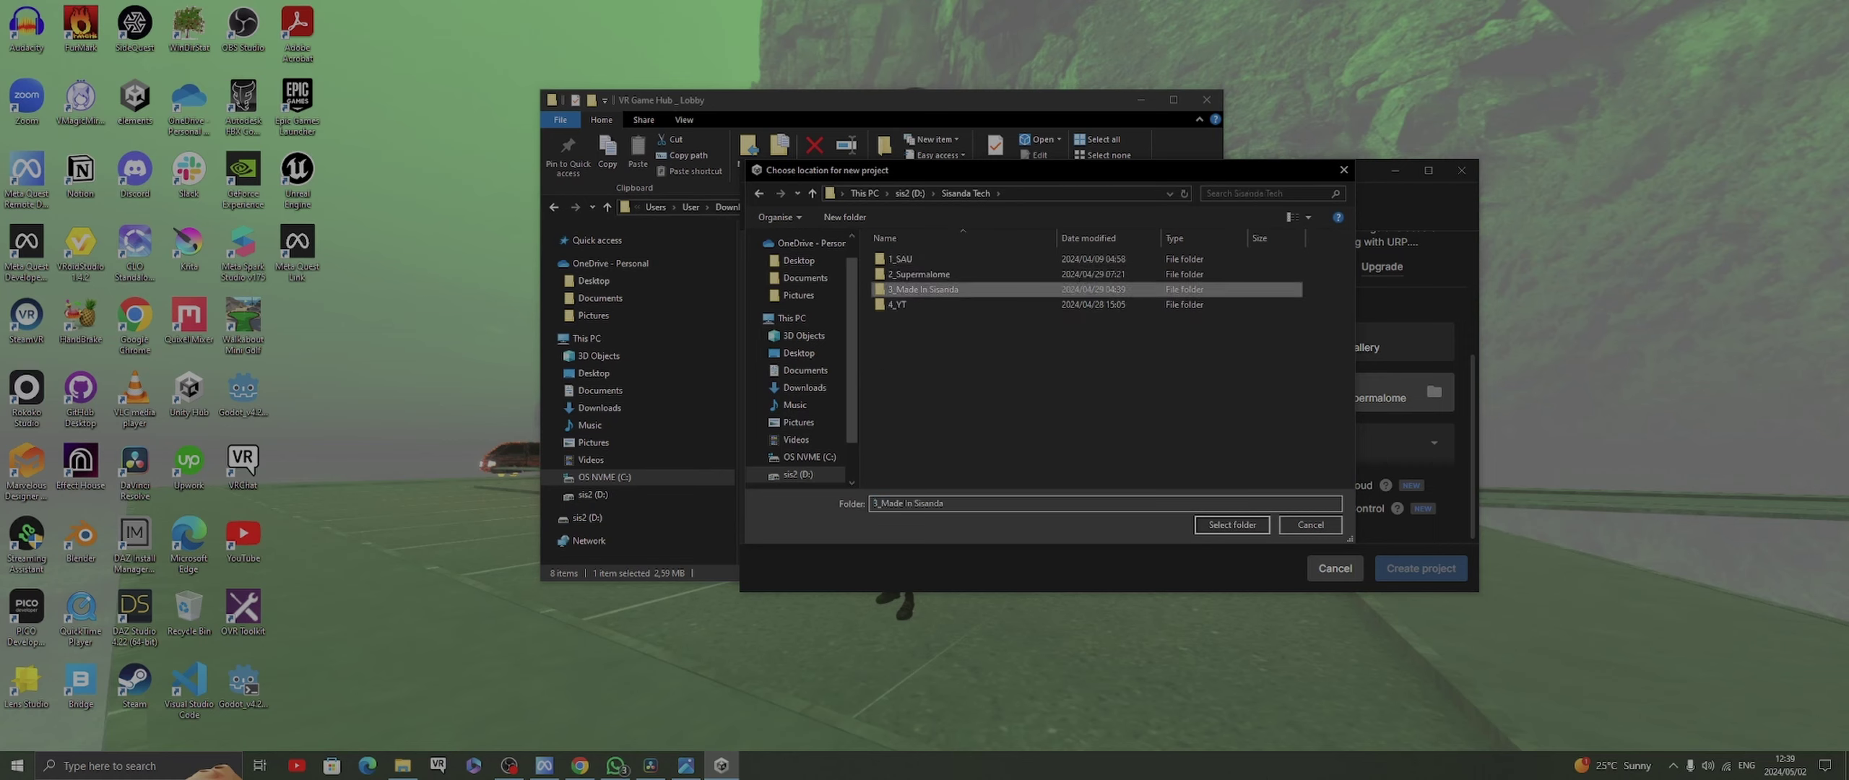
double_click(923, 289)
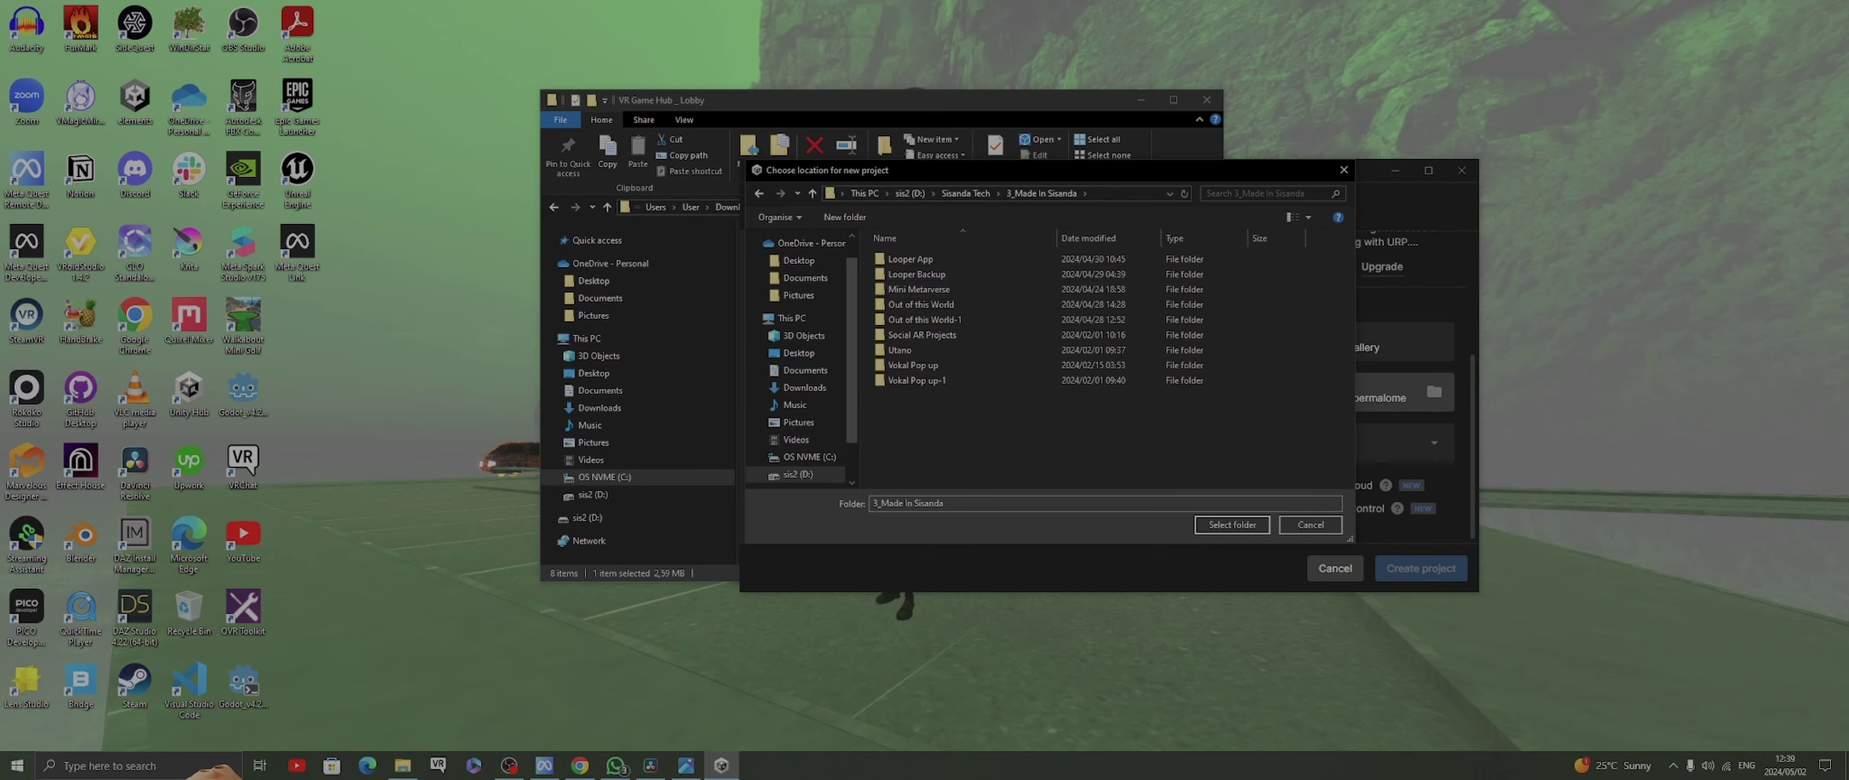
left_click(1231, 524)
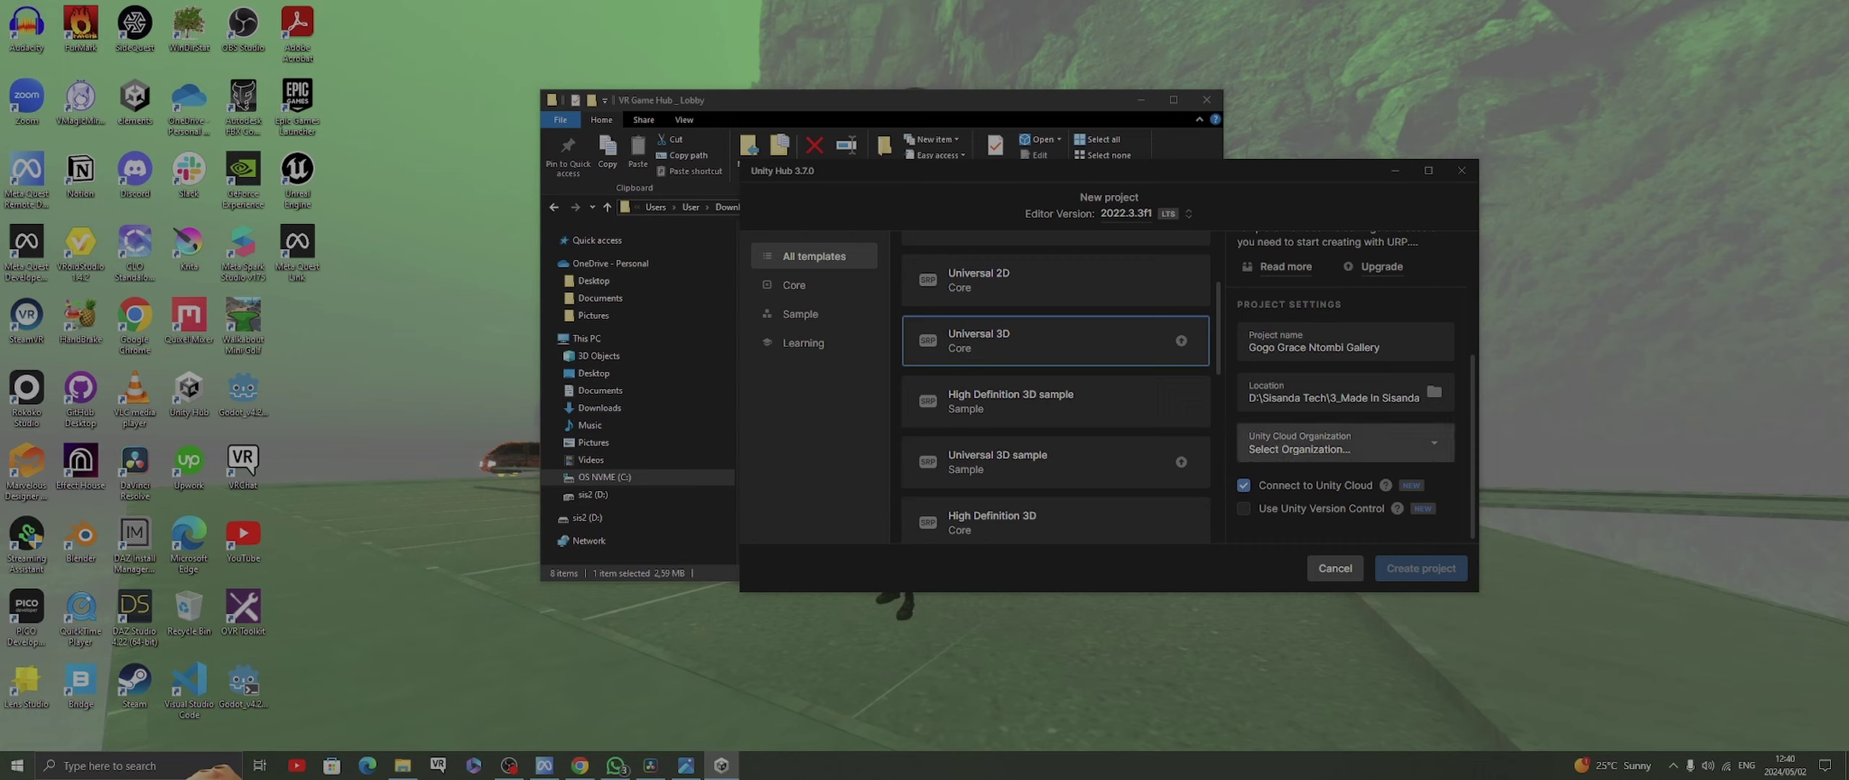
Assign the account's cloud organization, then turn off Connect to Unity Cloud
left_click(1345, 442)
left_click(1345, 483)
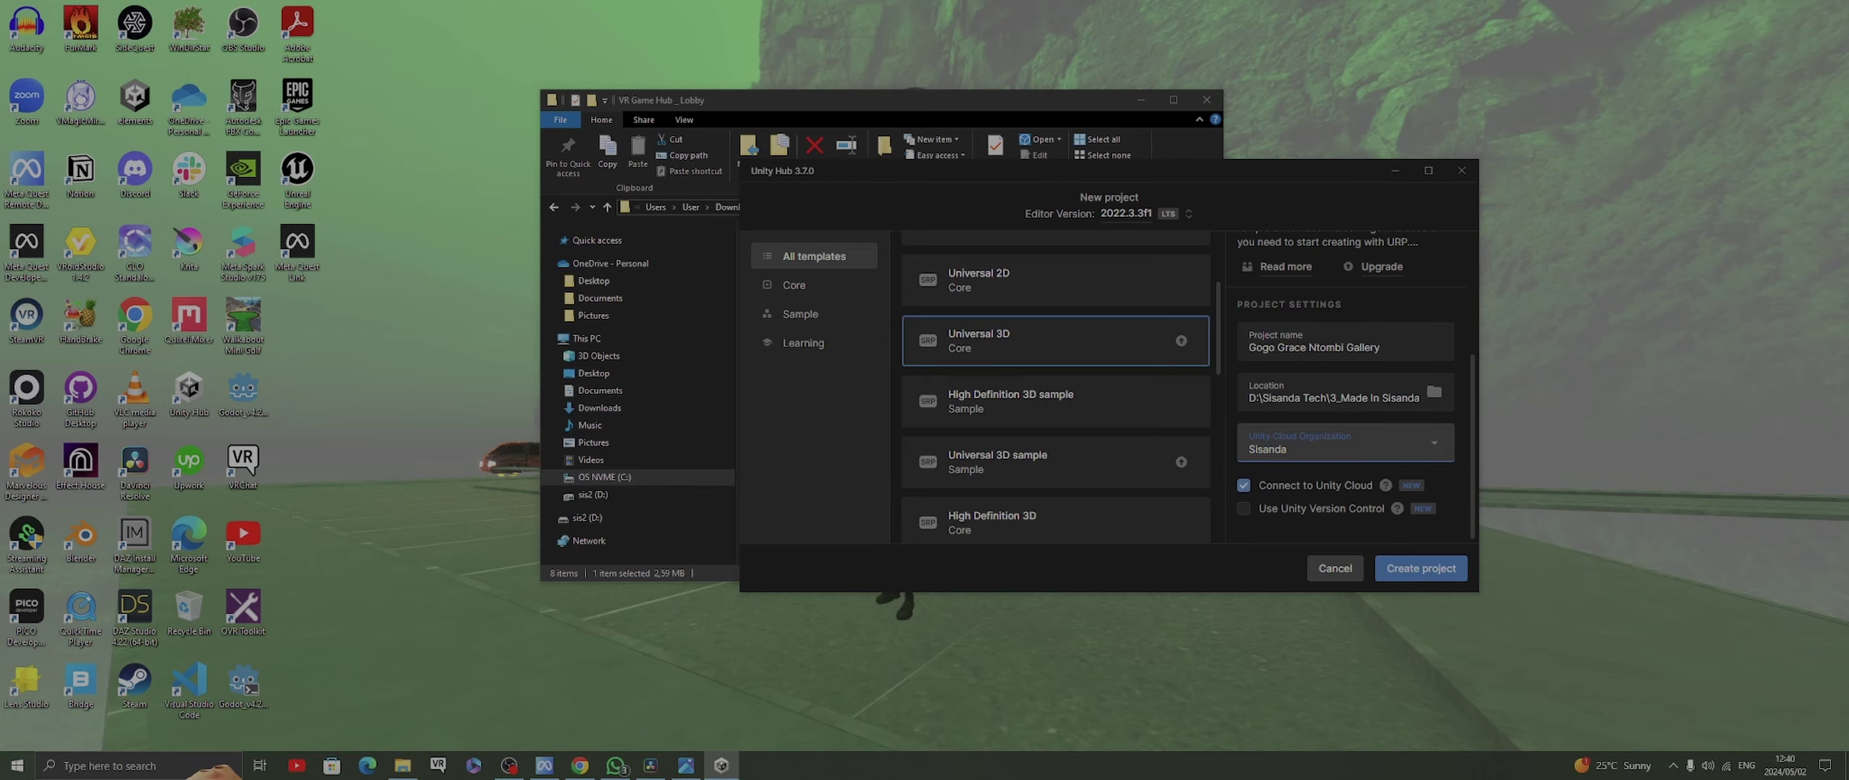
scroll(1056, 387, "down", 3)
scroll(1056, 387, "up", 5)
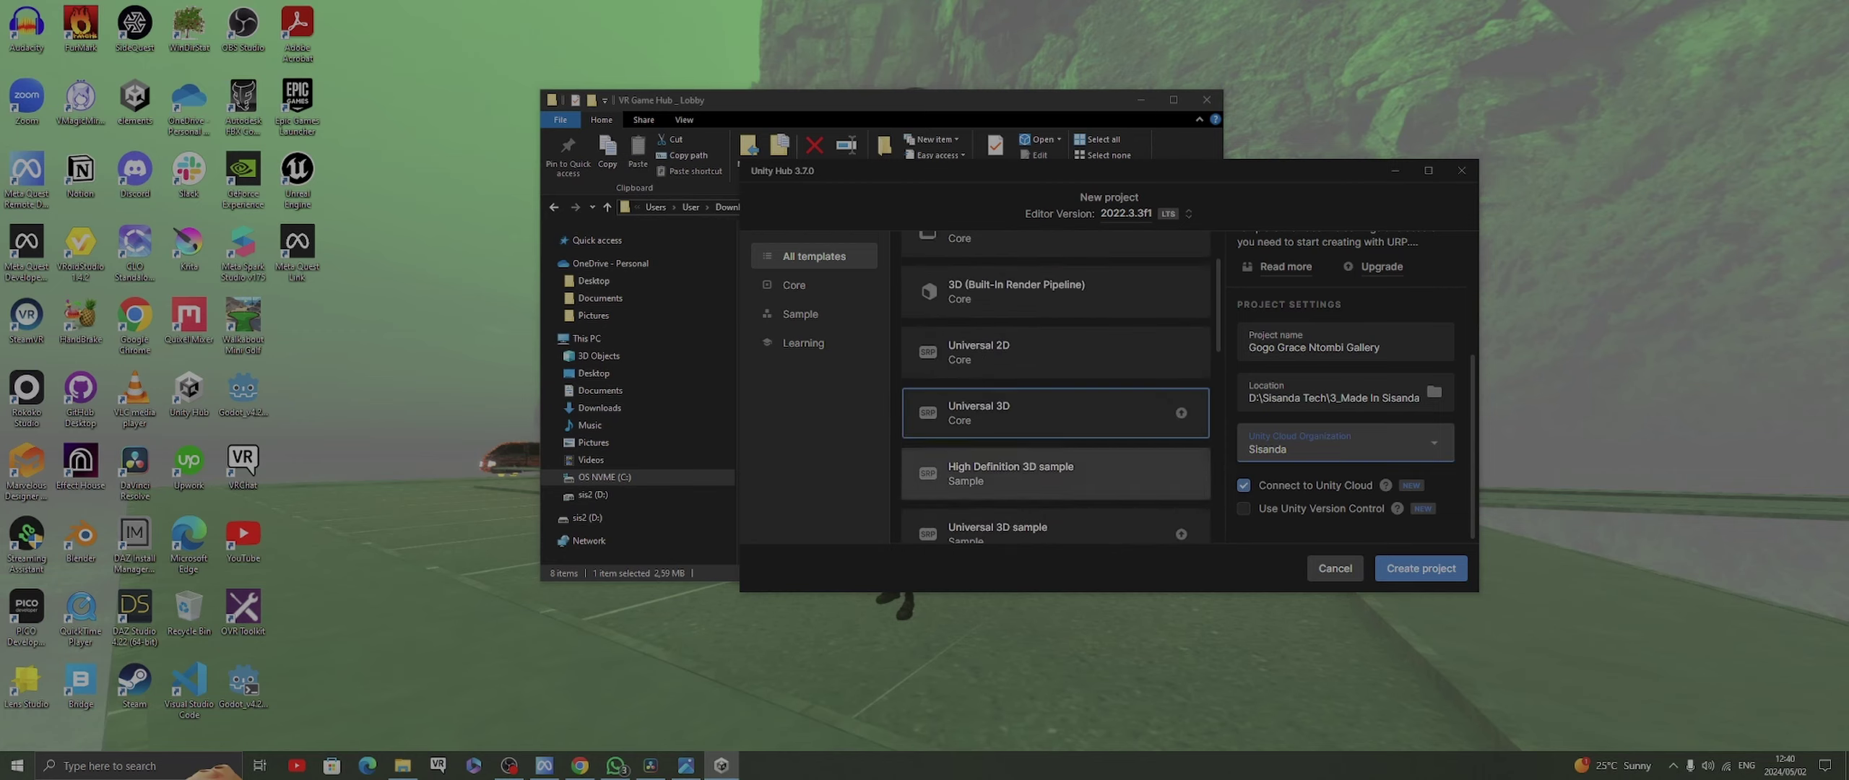
left_click(1243, 485)
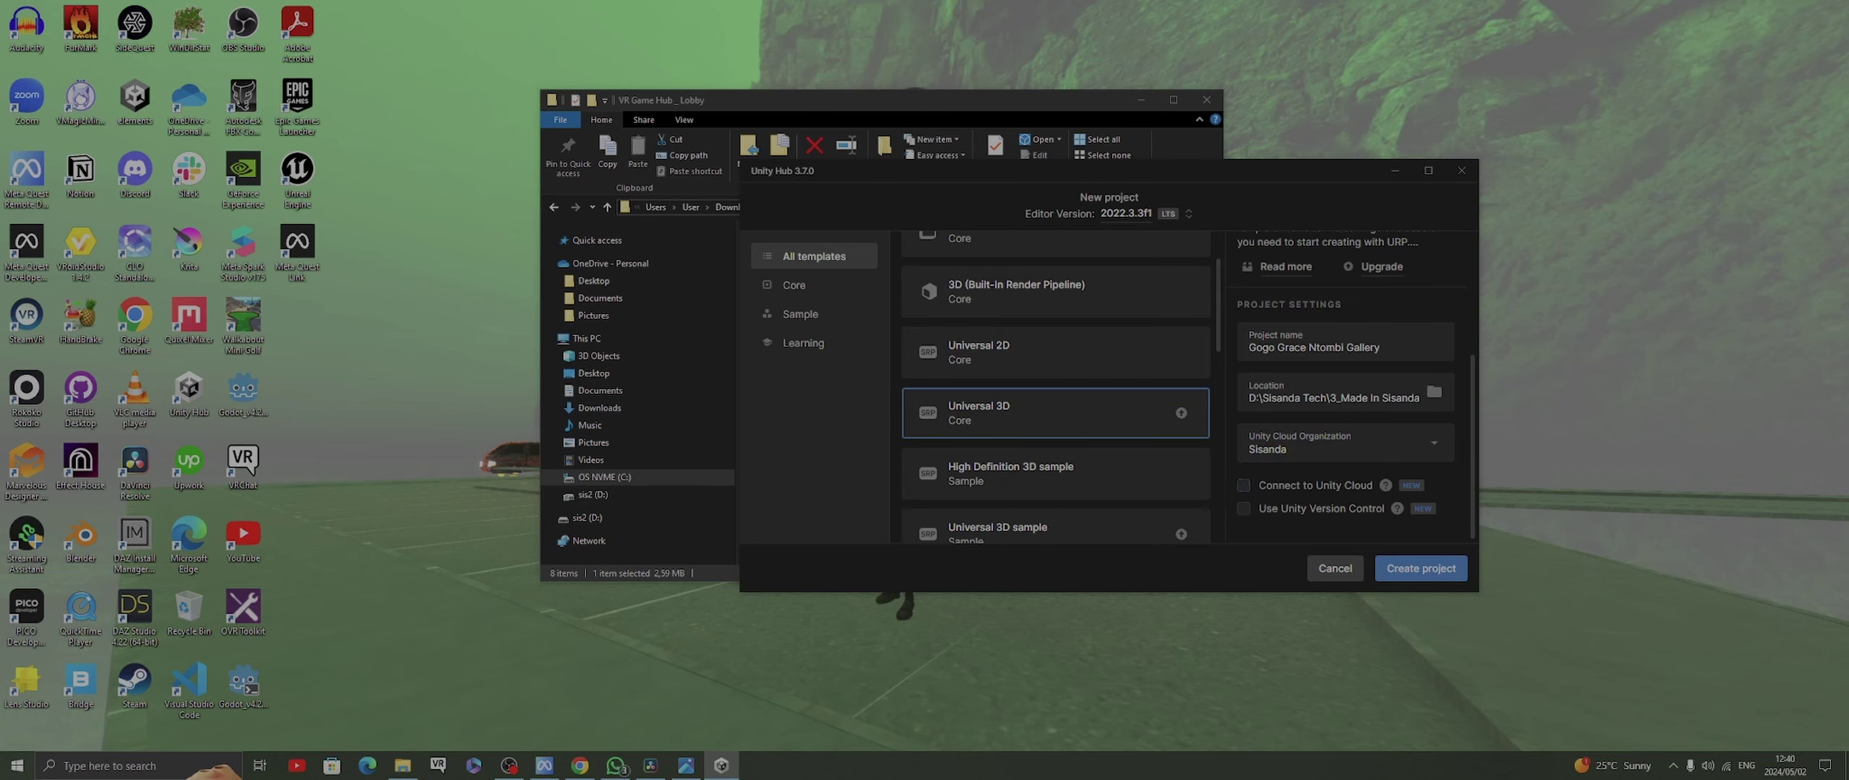
Create the Universal 3D gallery project, opening SampleScene in the Unity editor
scroll(1344, 405, "up", 3)
scroll(1343, 404, "down", 3)
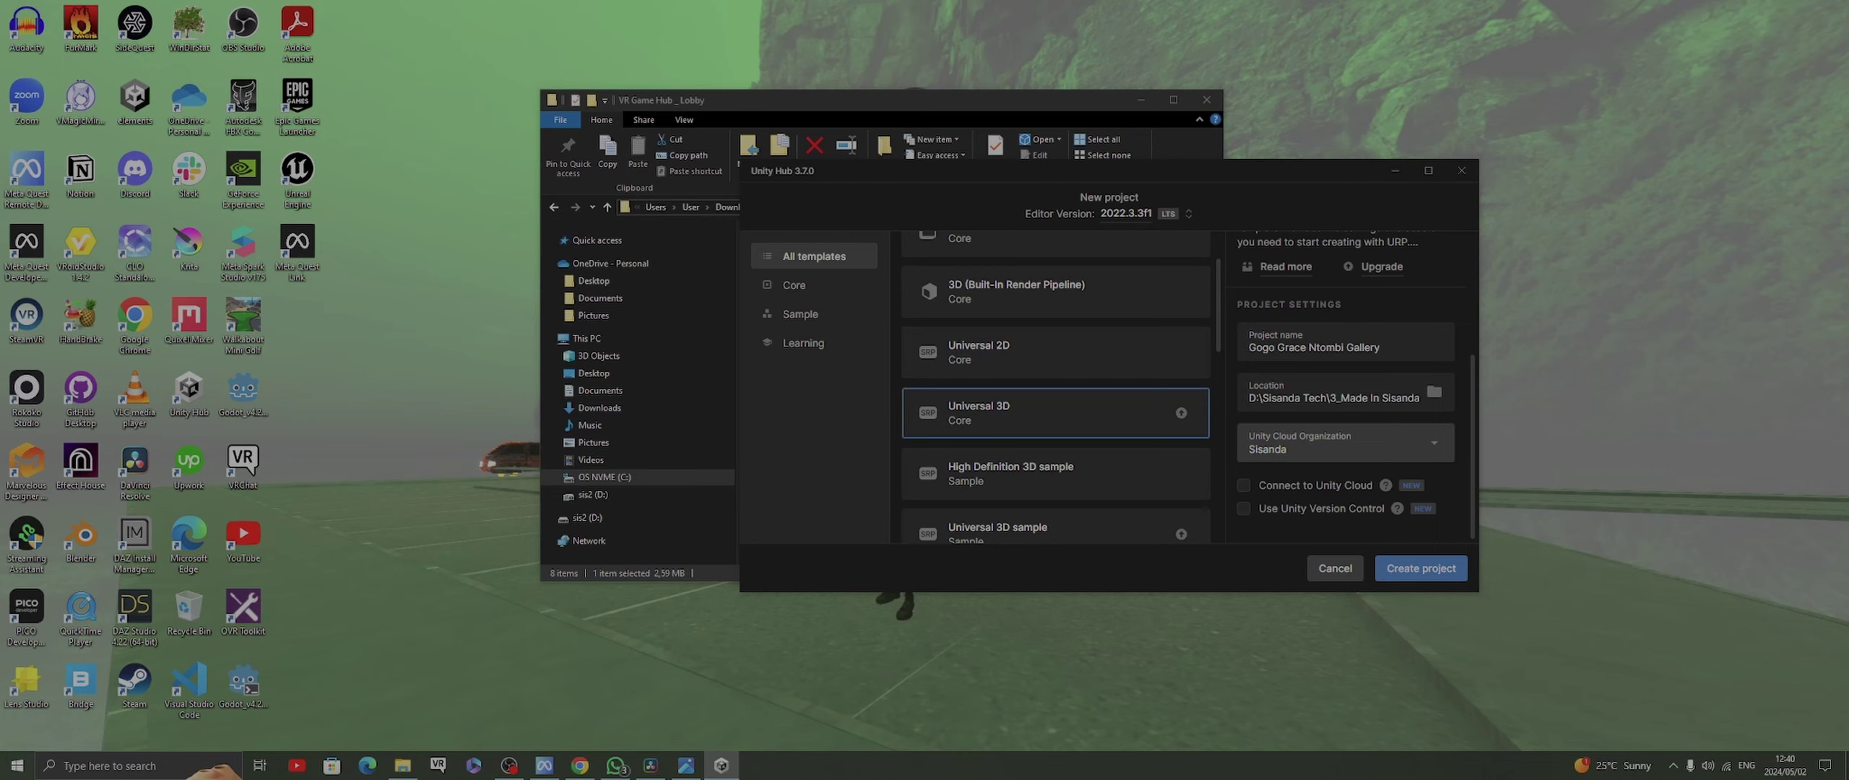
scroll(1344, 404, "up", 3)
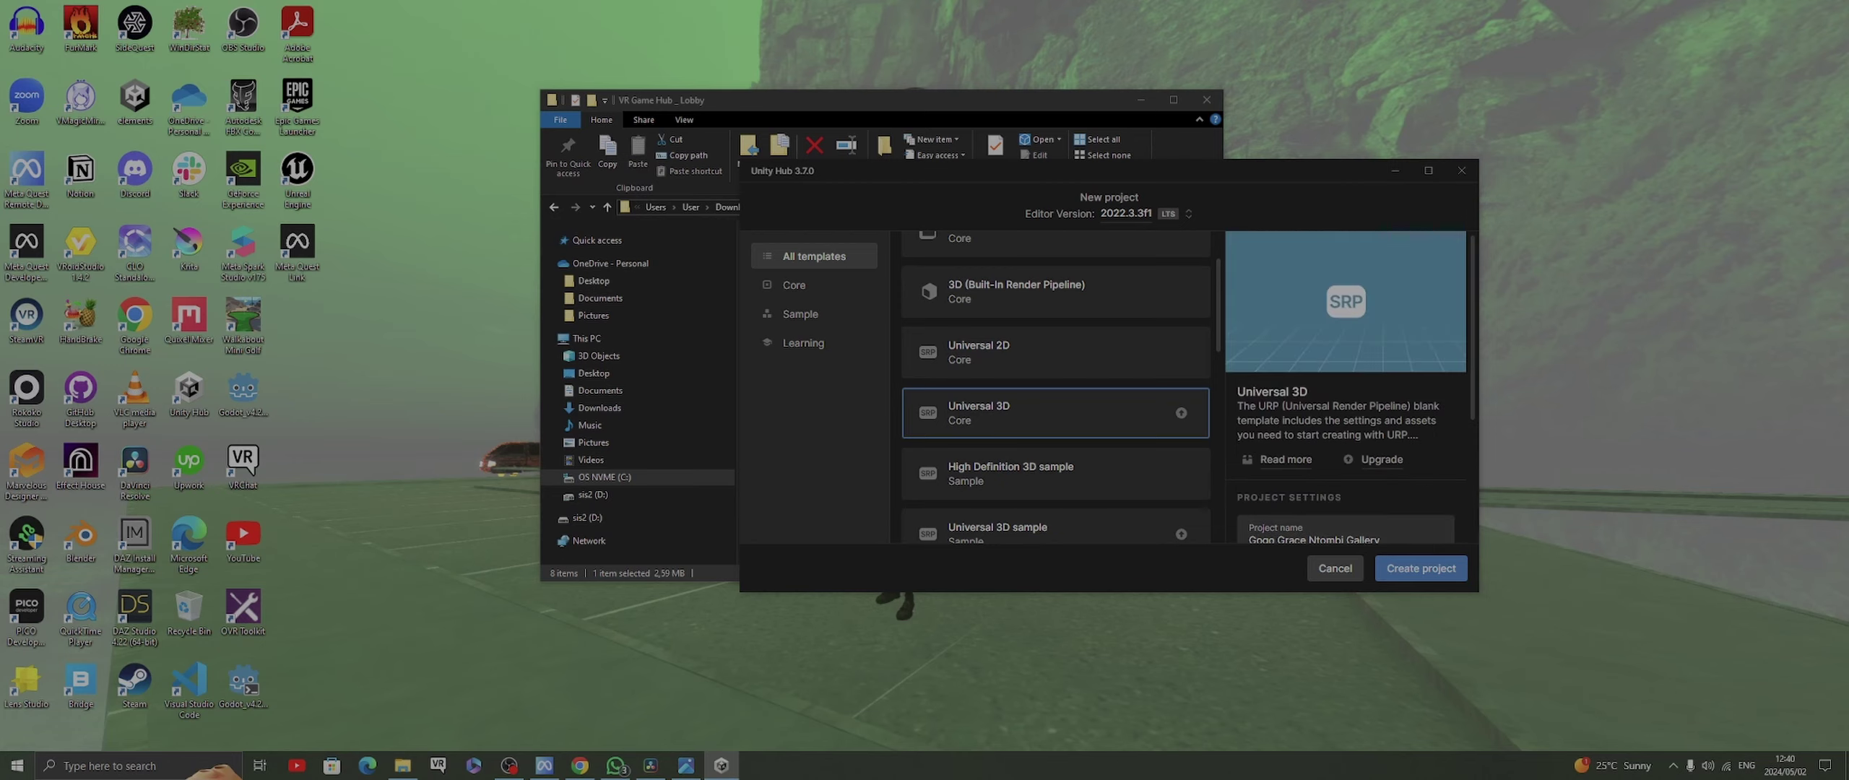
scroll(1343, 405, "down", 3)
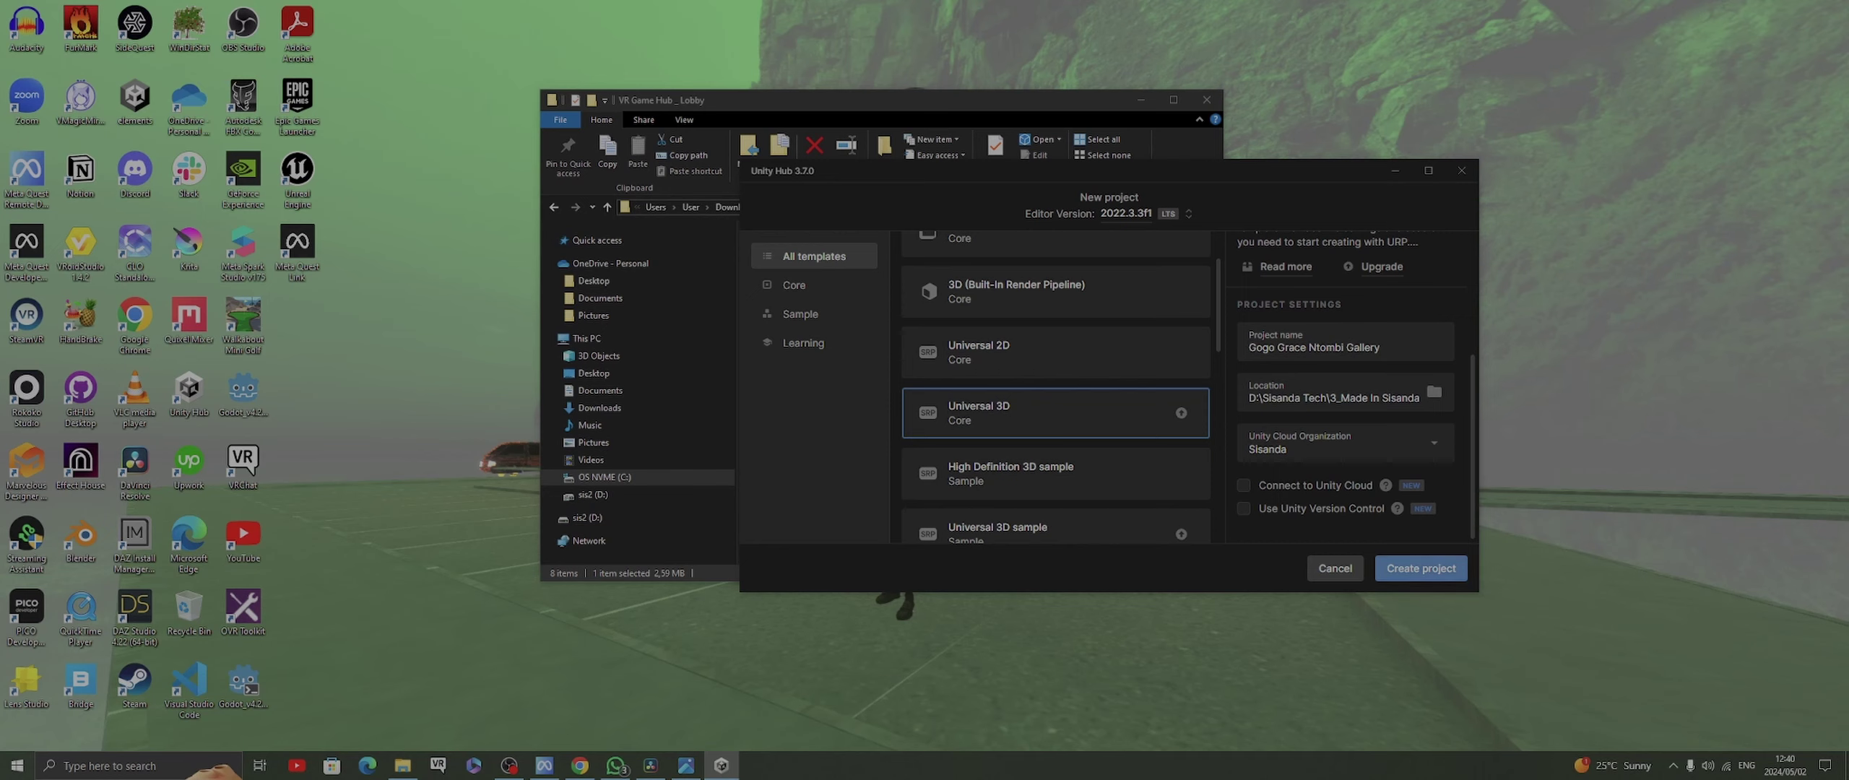
scroll(1344, 405, "up", 3)
key("Return")
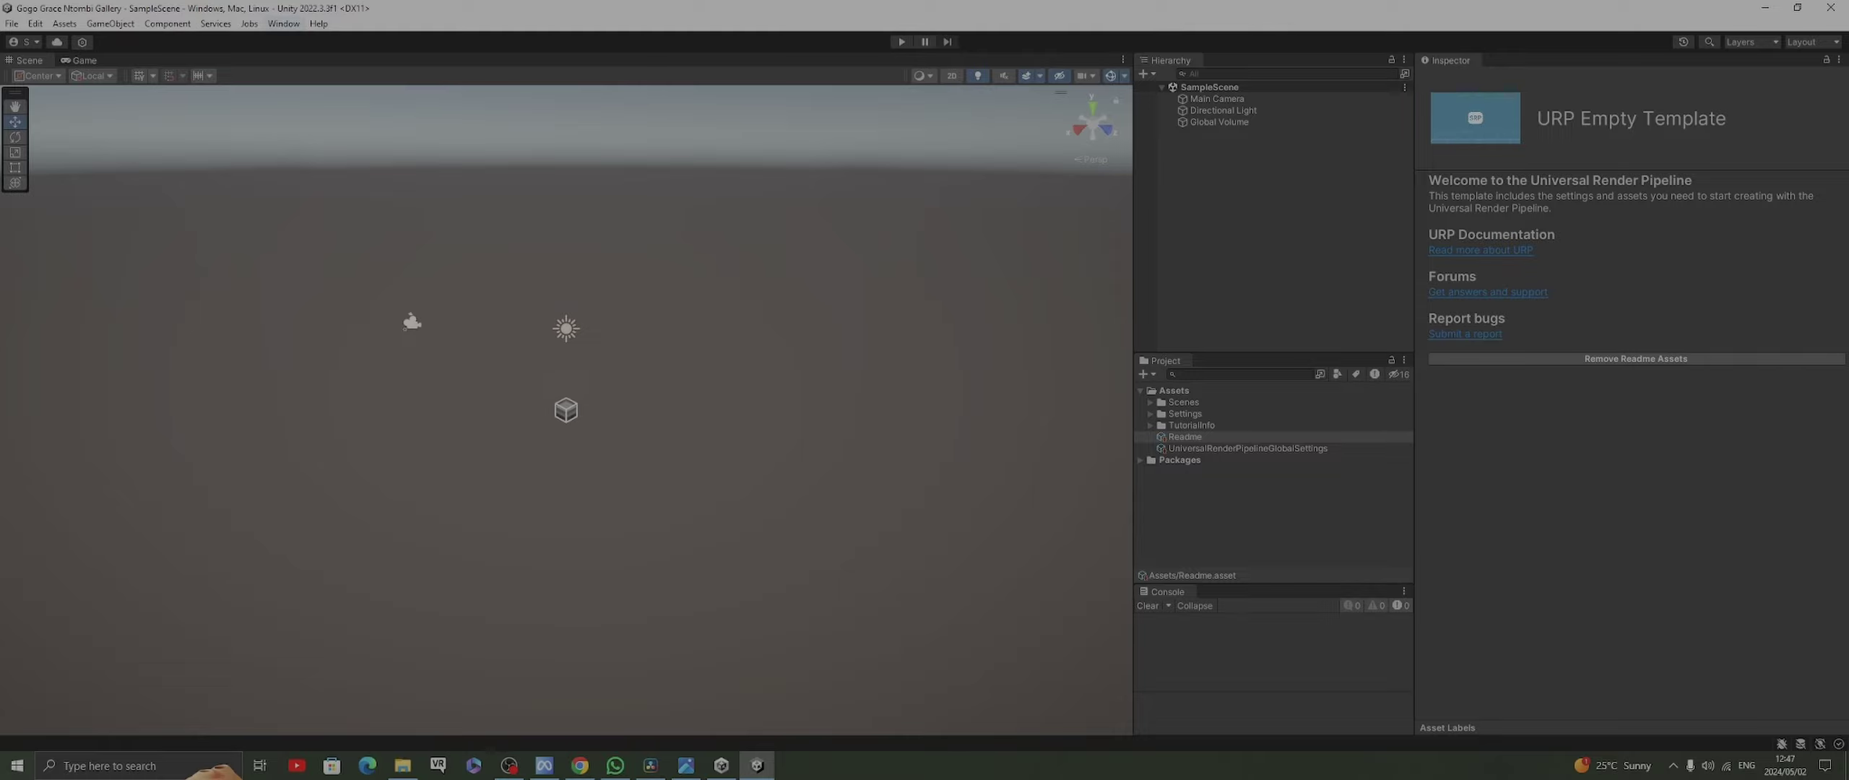
After the editor loads, try Window > Package Manager, then return to Sketchfab purchases in Chrome
left_click(283, 23)
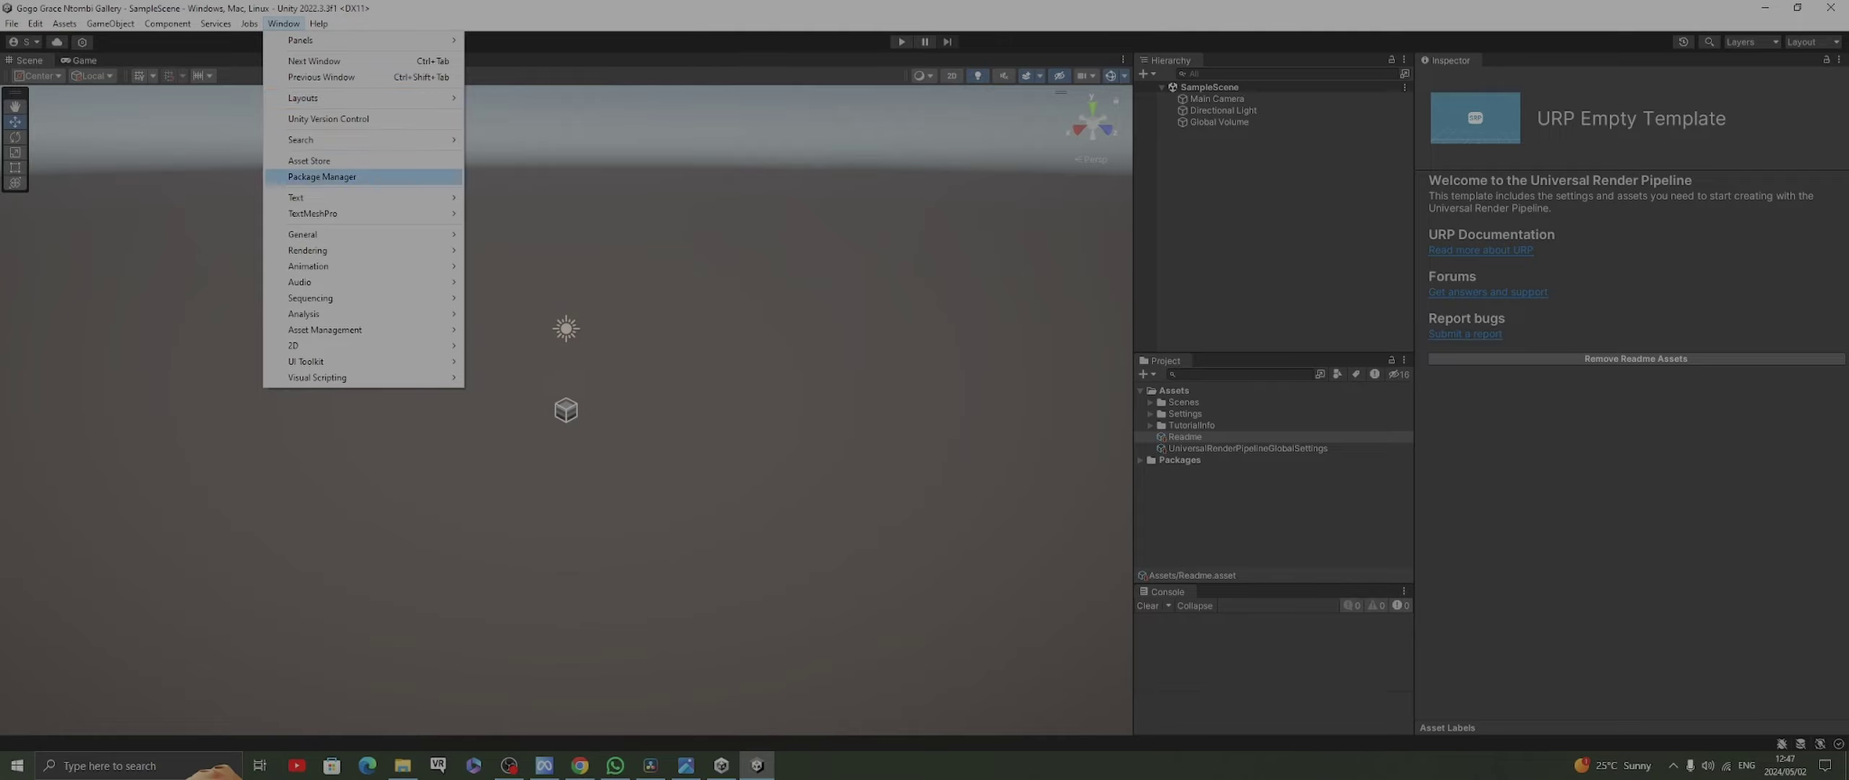
left_click(321, 176)
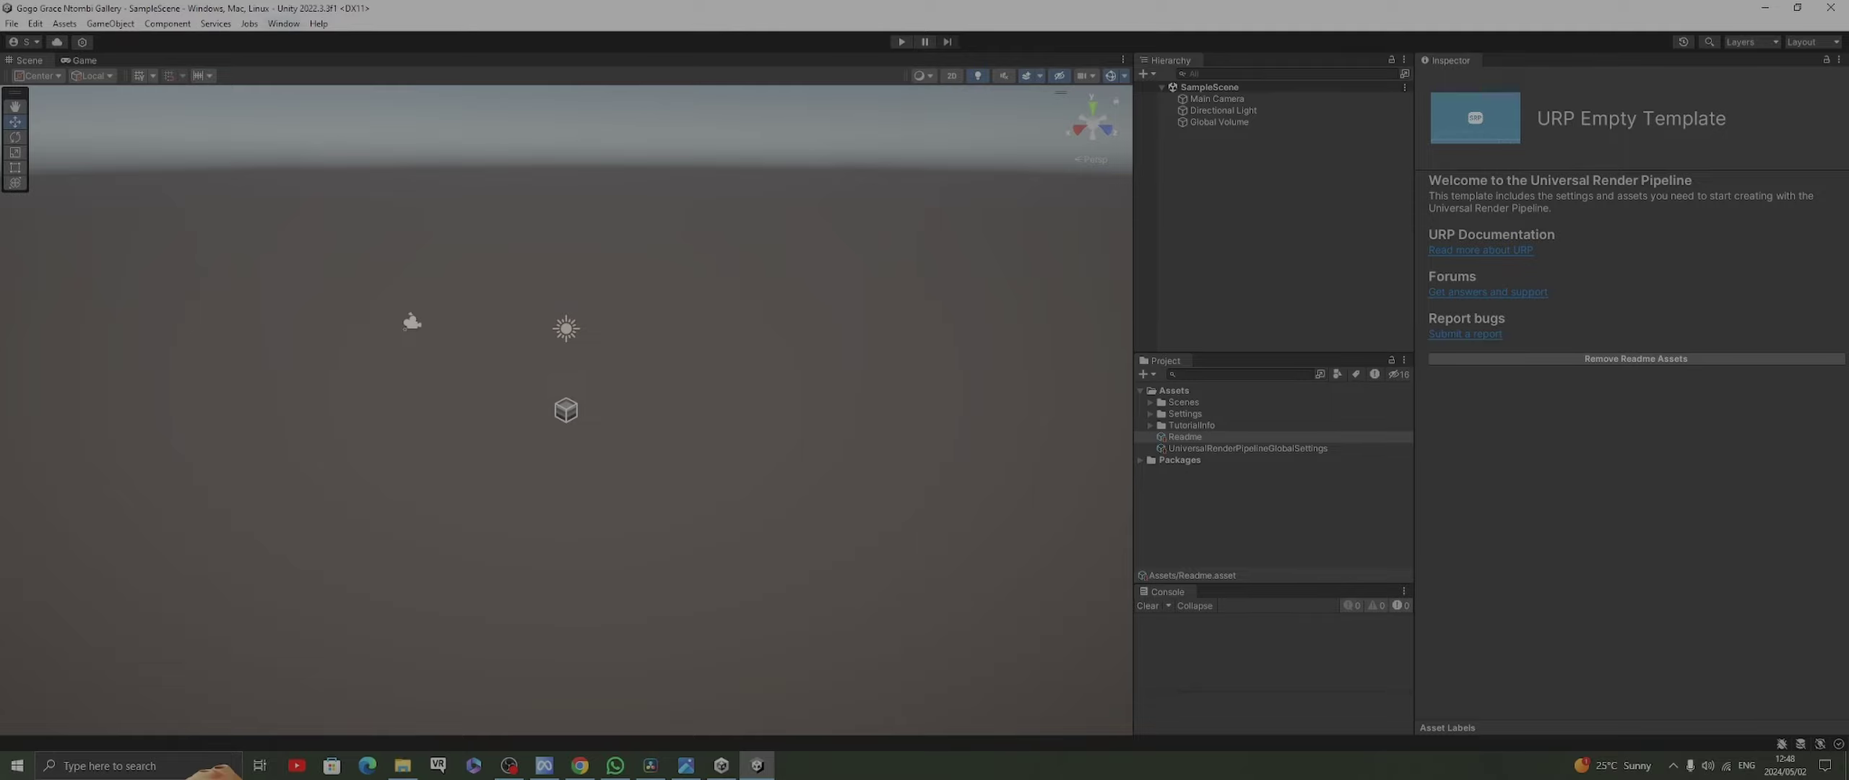
left_click(283, 24)
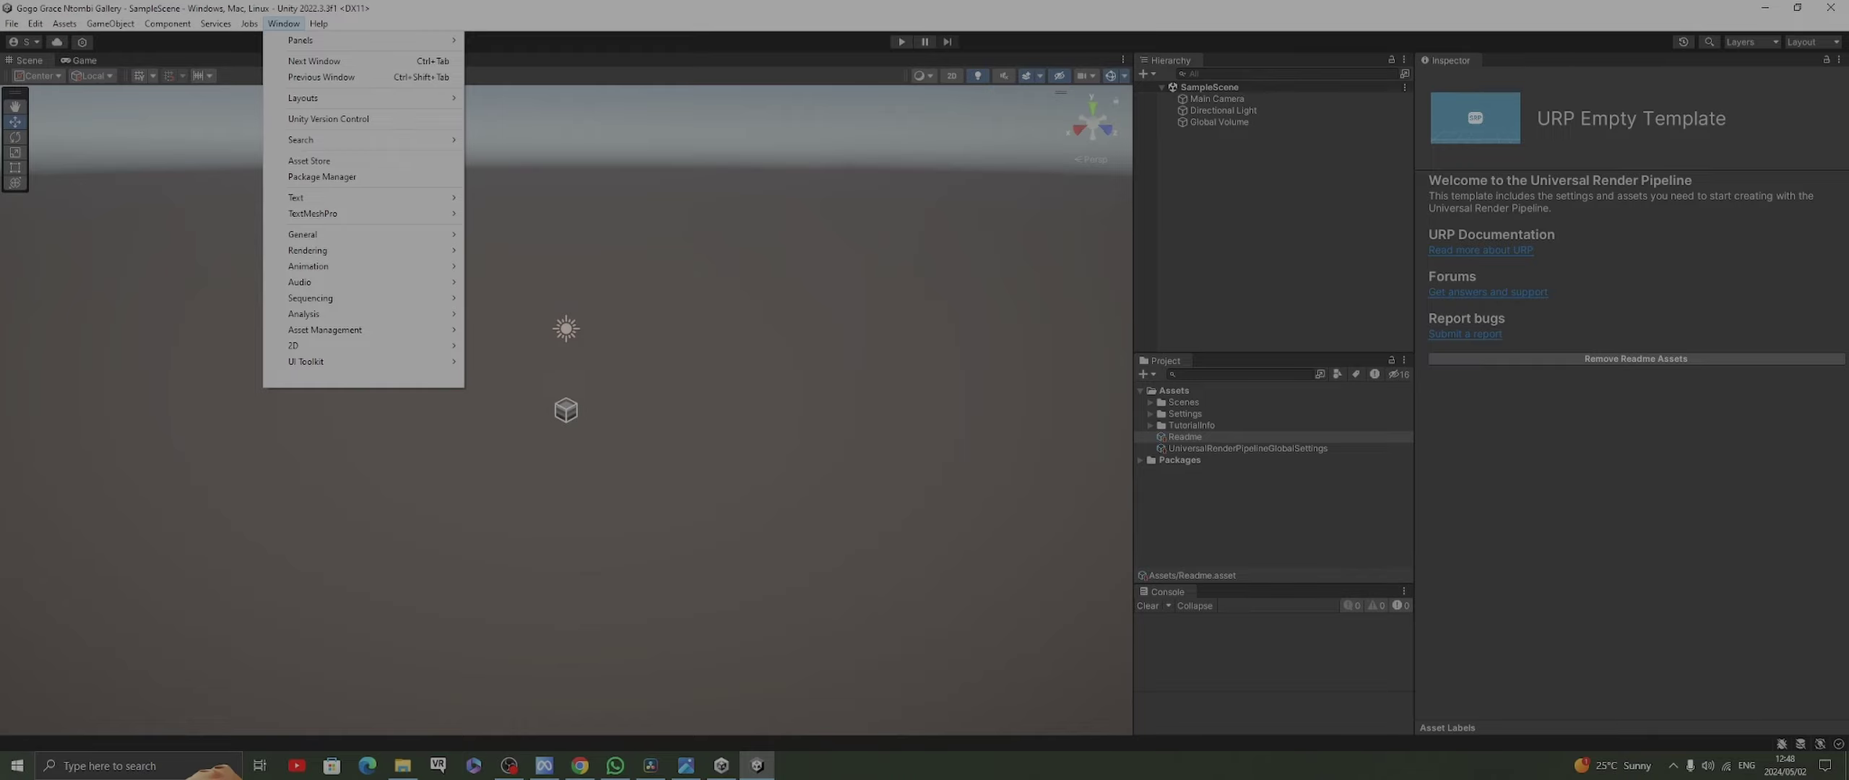
left_click(580, 765)
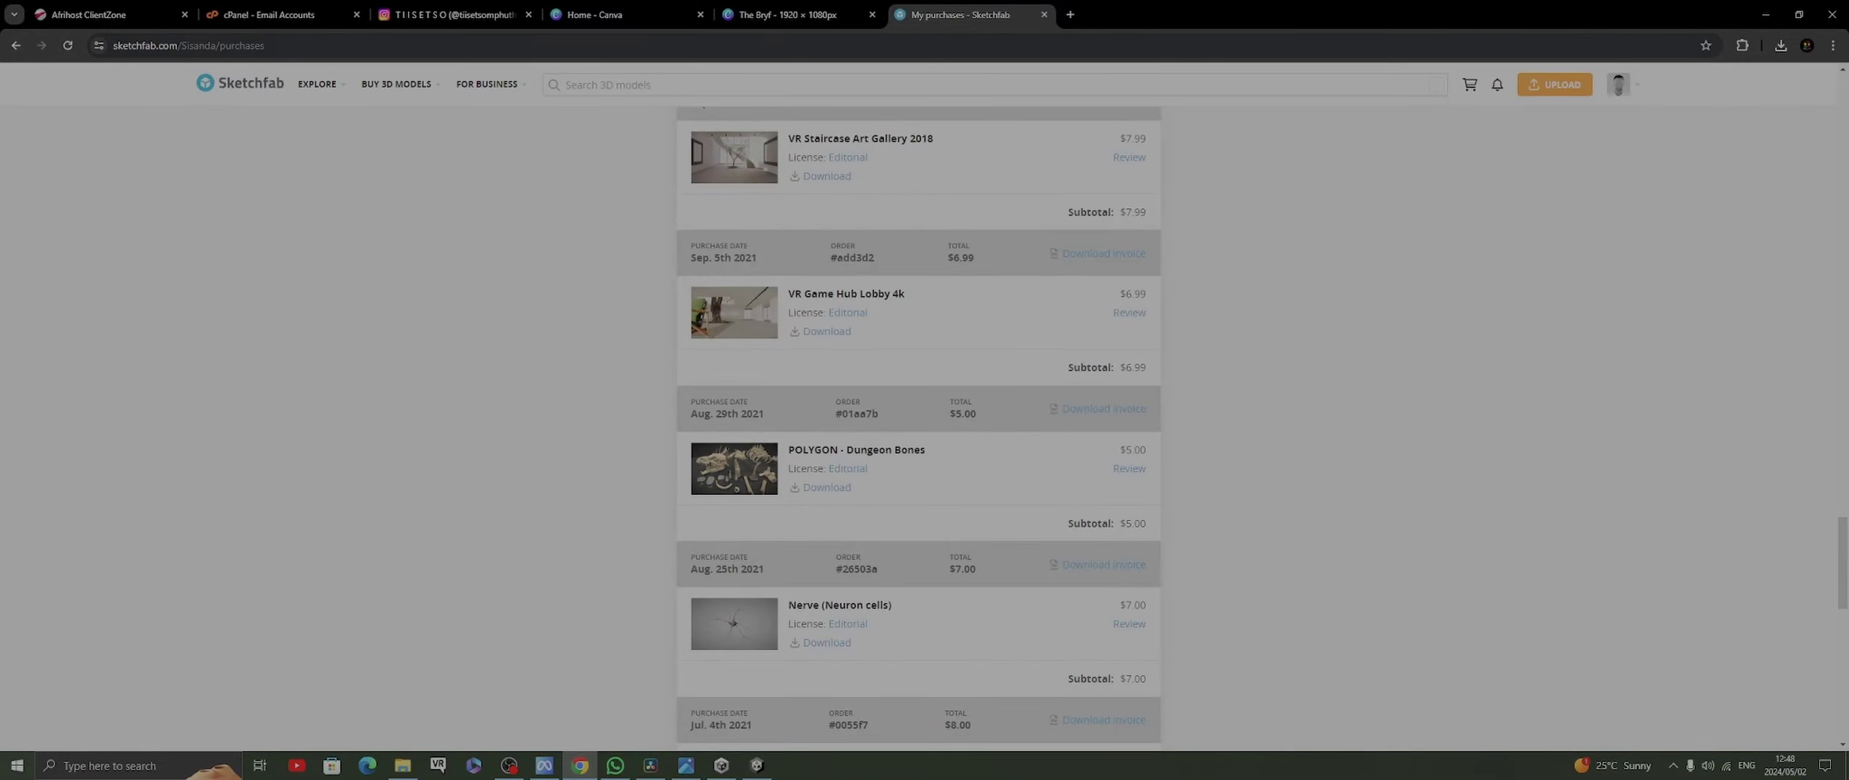
Go to the Unity Asset Store at assetstore.unity.com
key("ctrl+l")
type("unity")
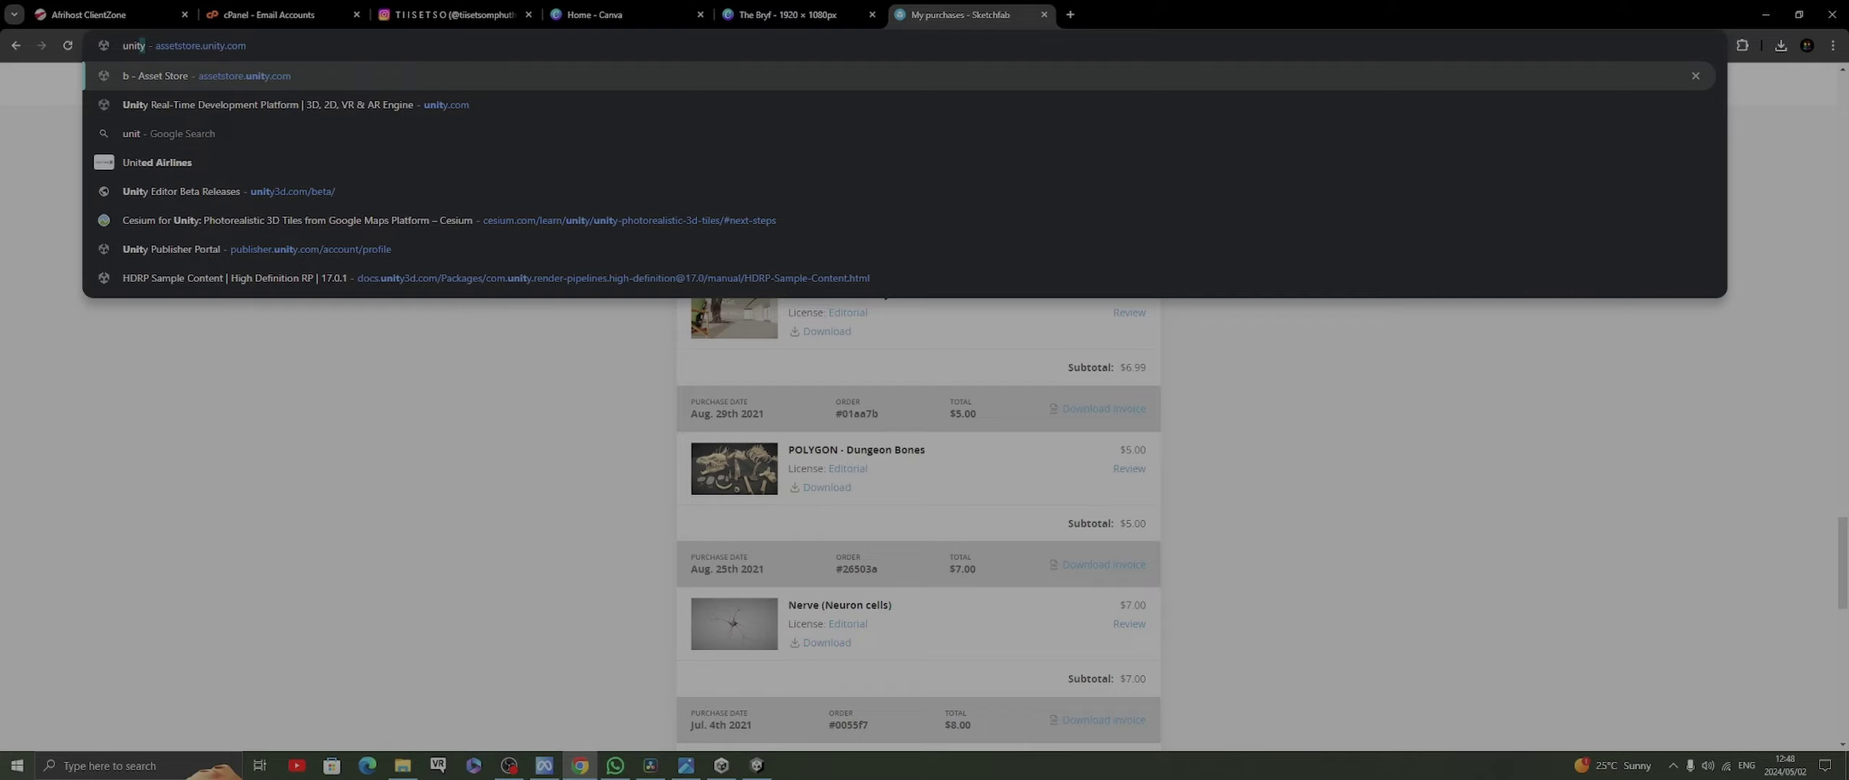
key("Return")
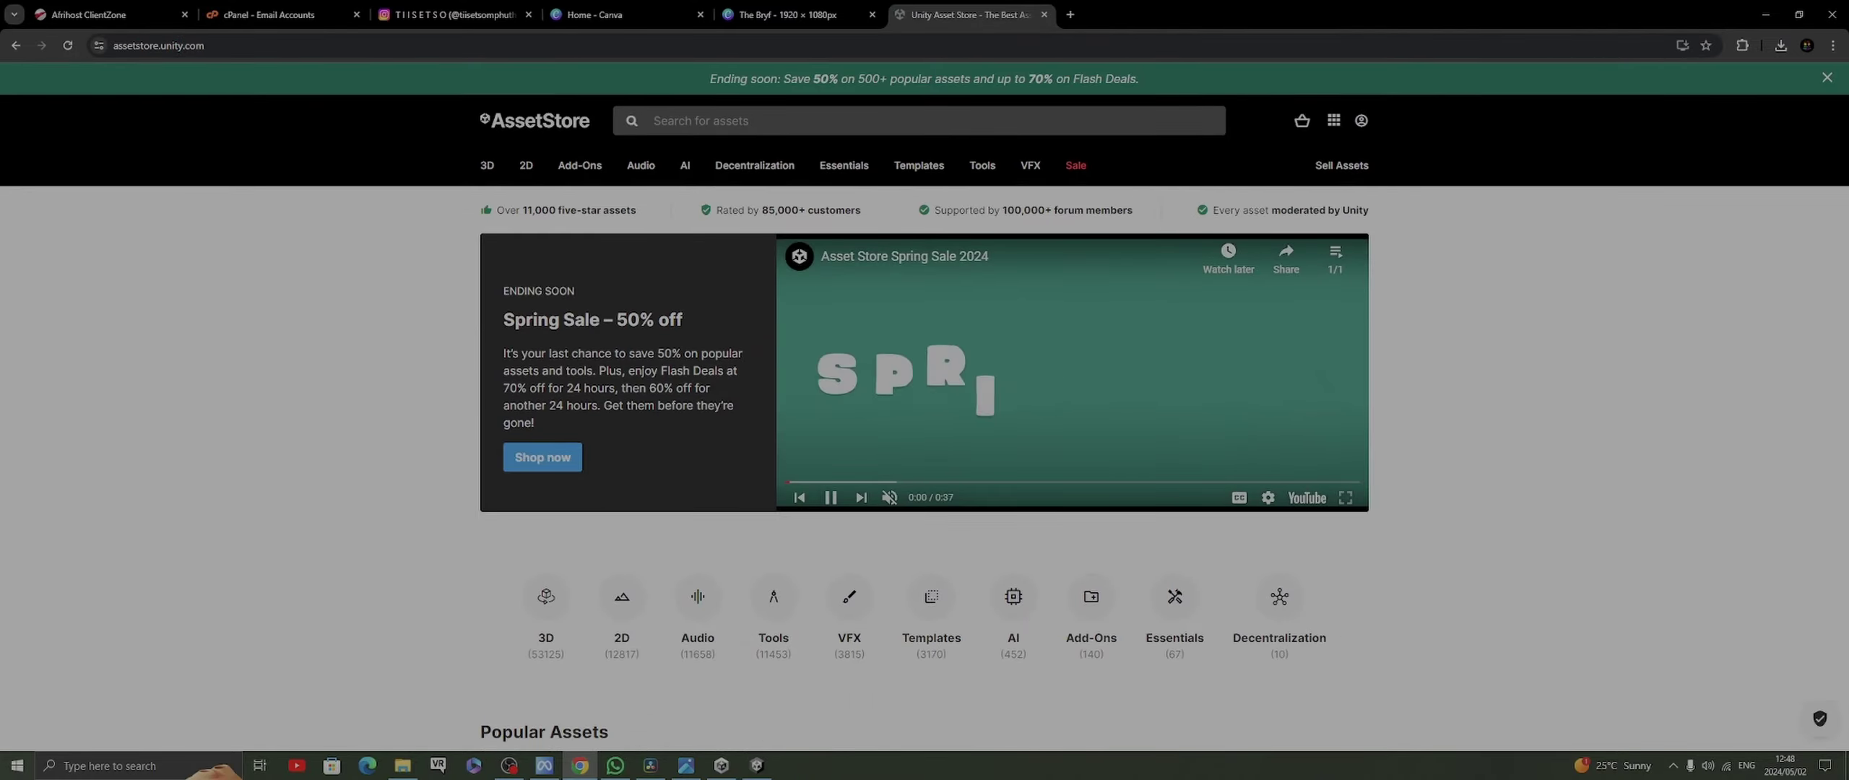
Search the store for 'meta xr' and browse the Meta XR SDK results
left_click(654, 120)
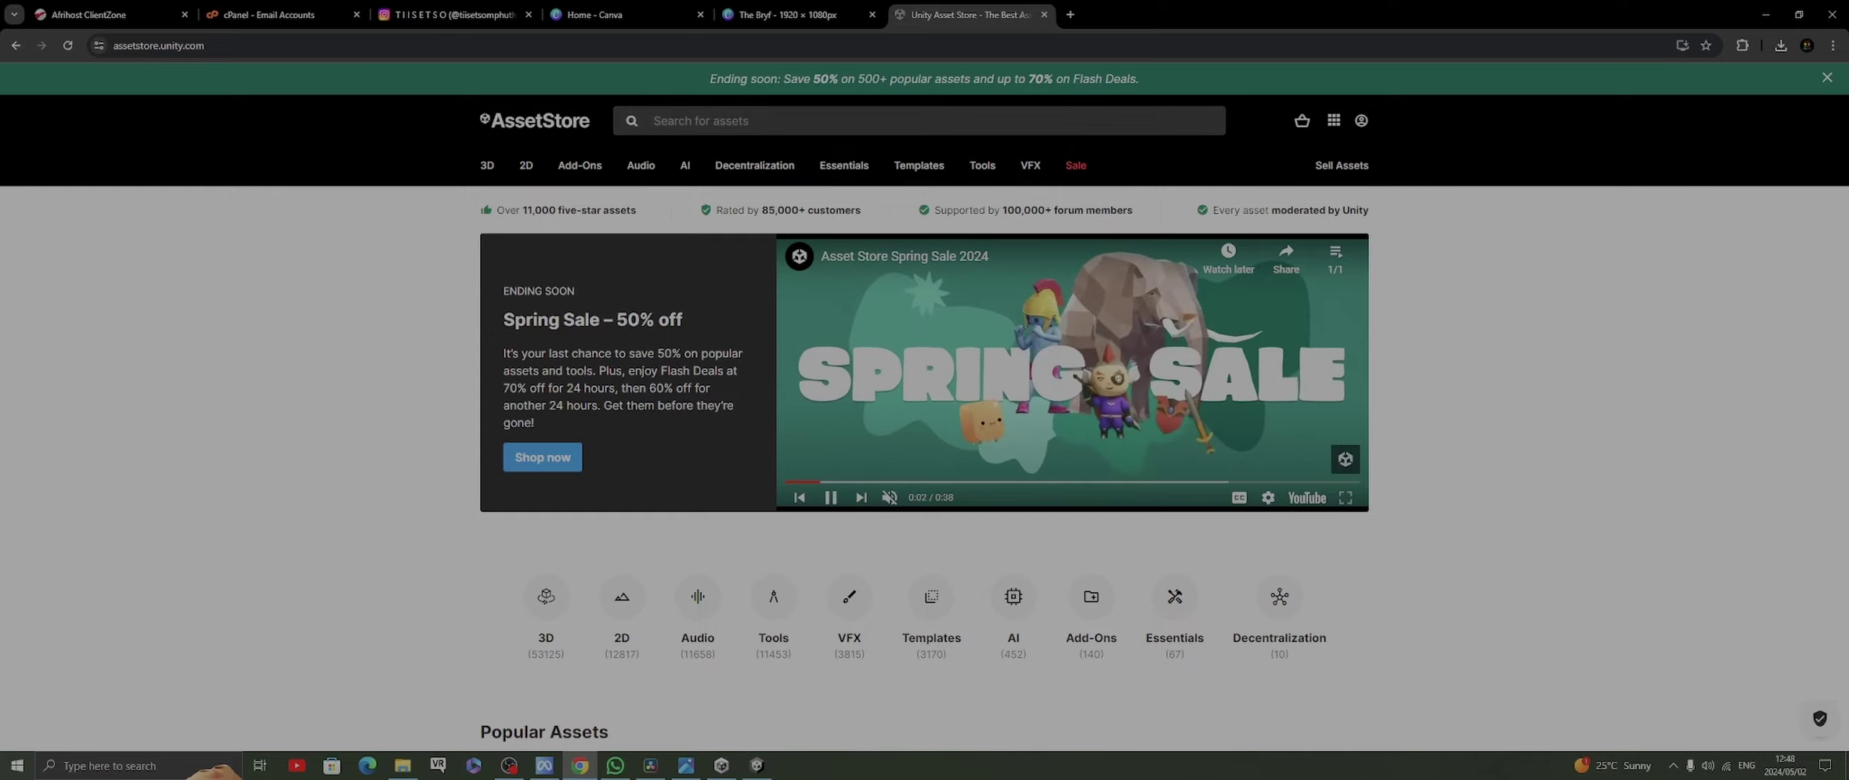
type("meta ")
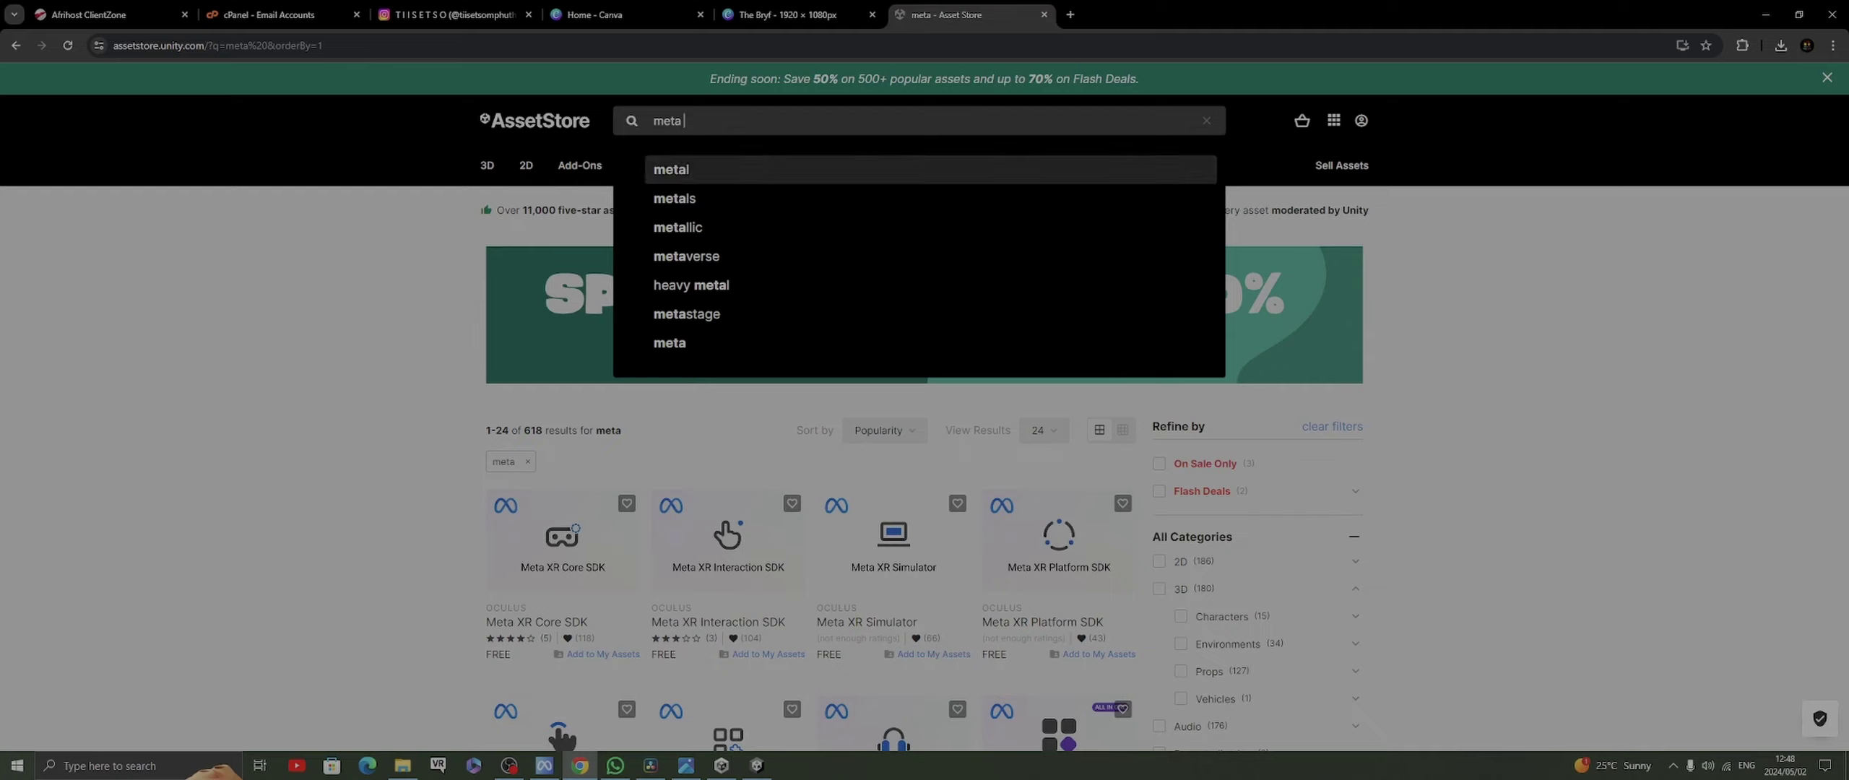
type("xr")
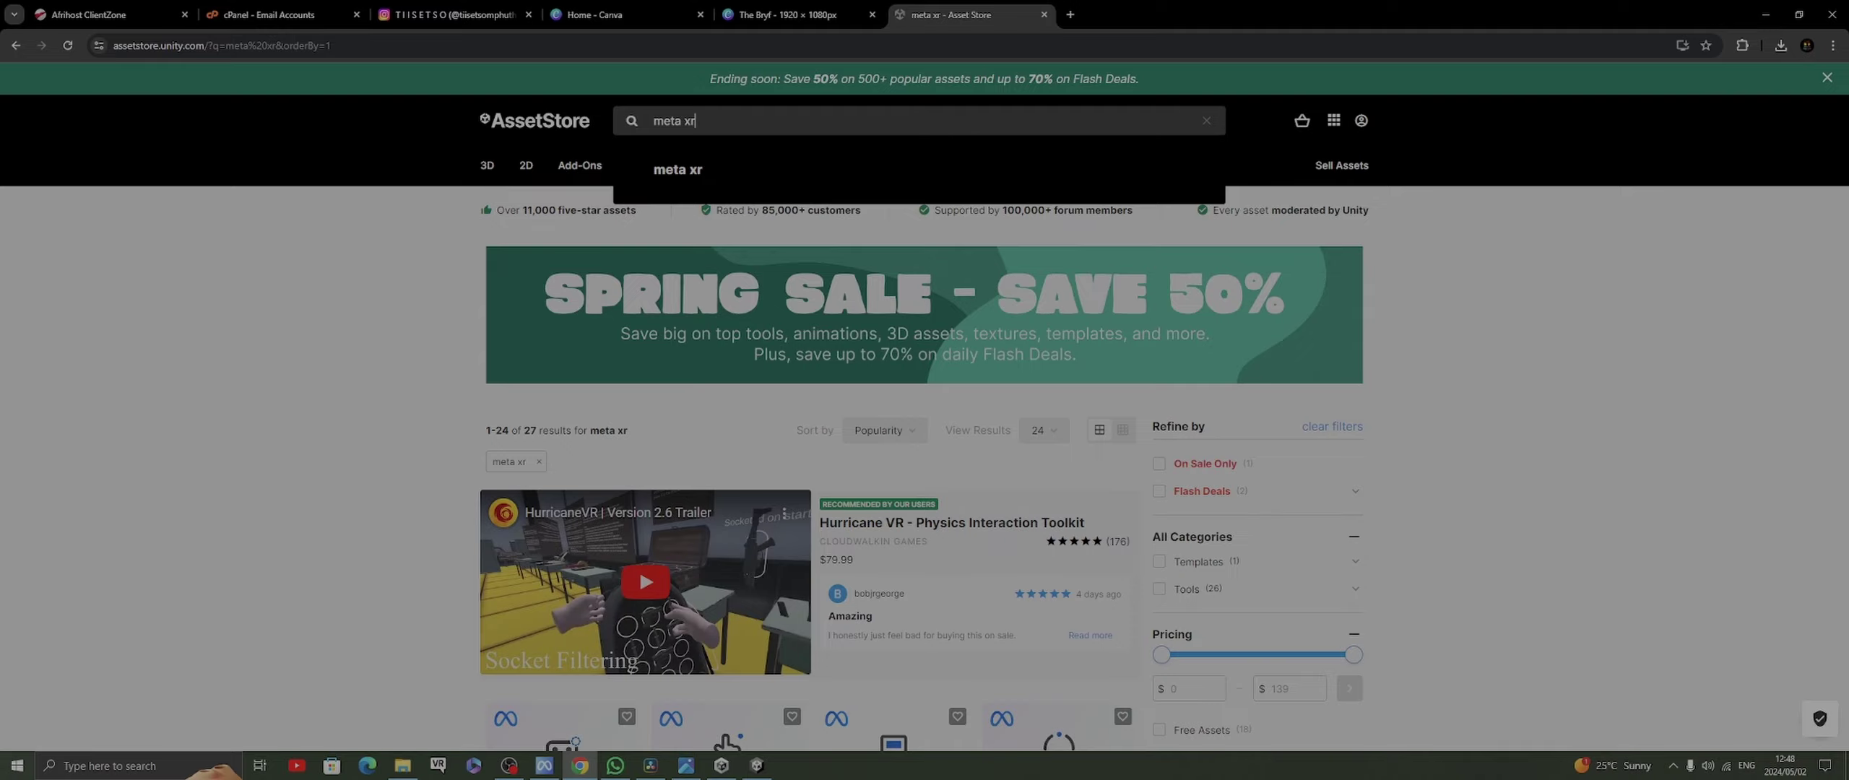
key("Return")
scroll(925, 469, "down", 1)
scroll(925, 470, "up", 1)
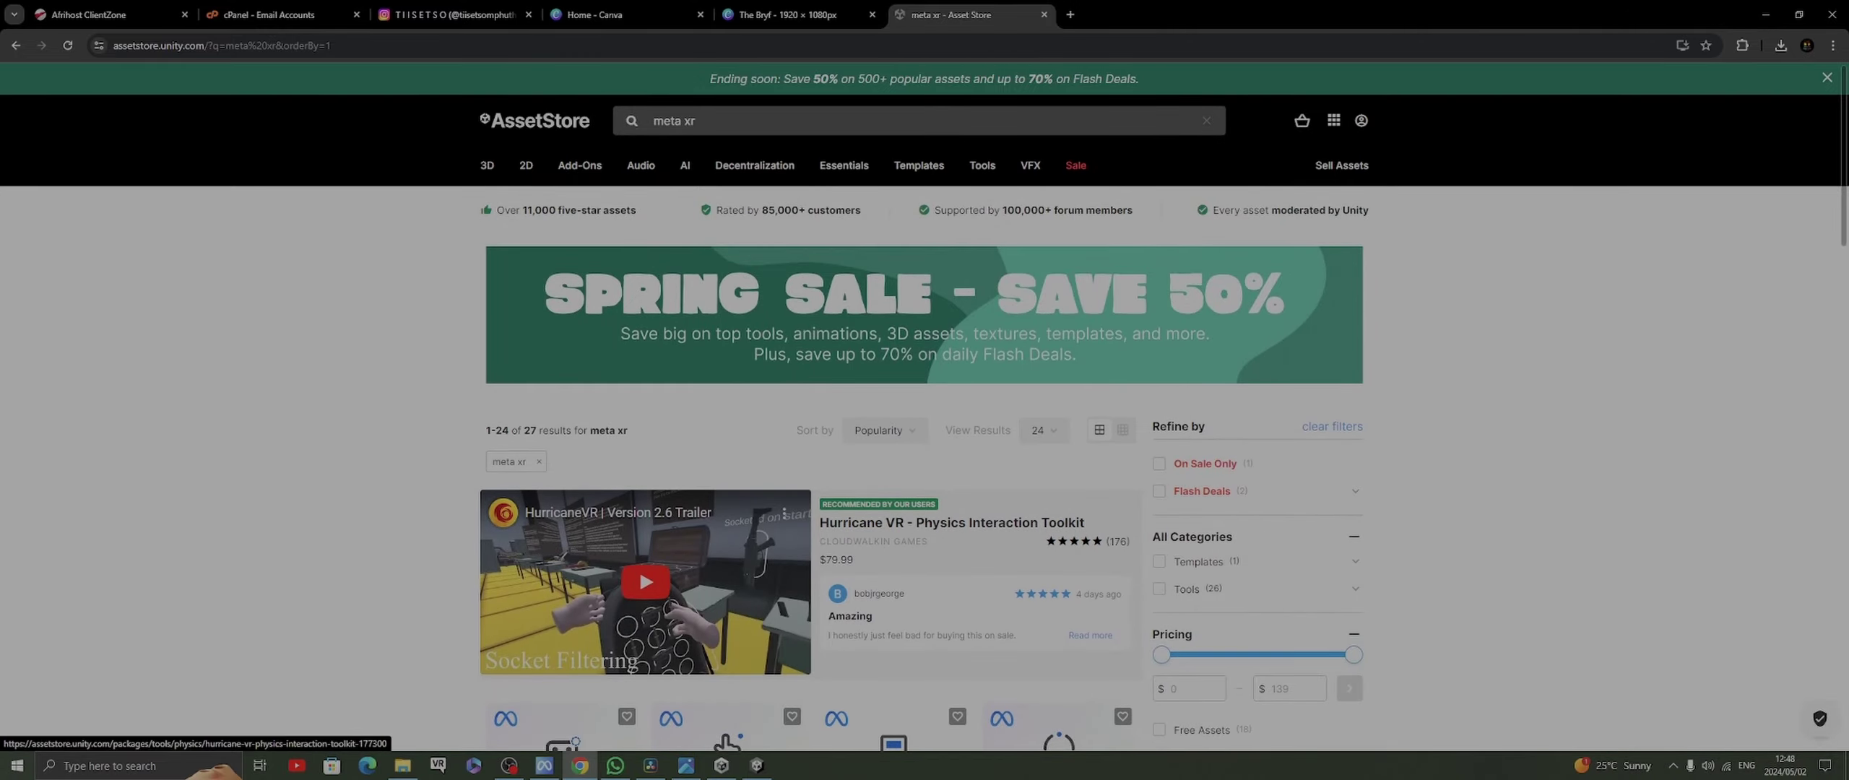
scroll(564, 506, "down", 7)
scroll(563, 505, "up", 4)
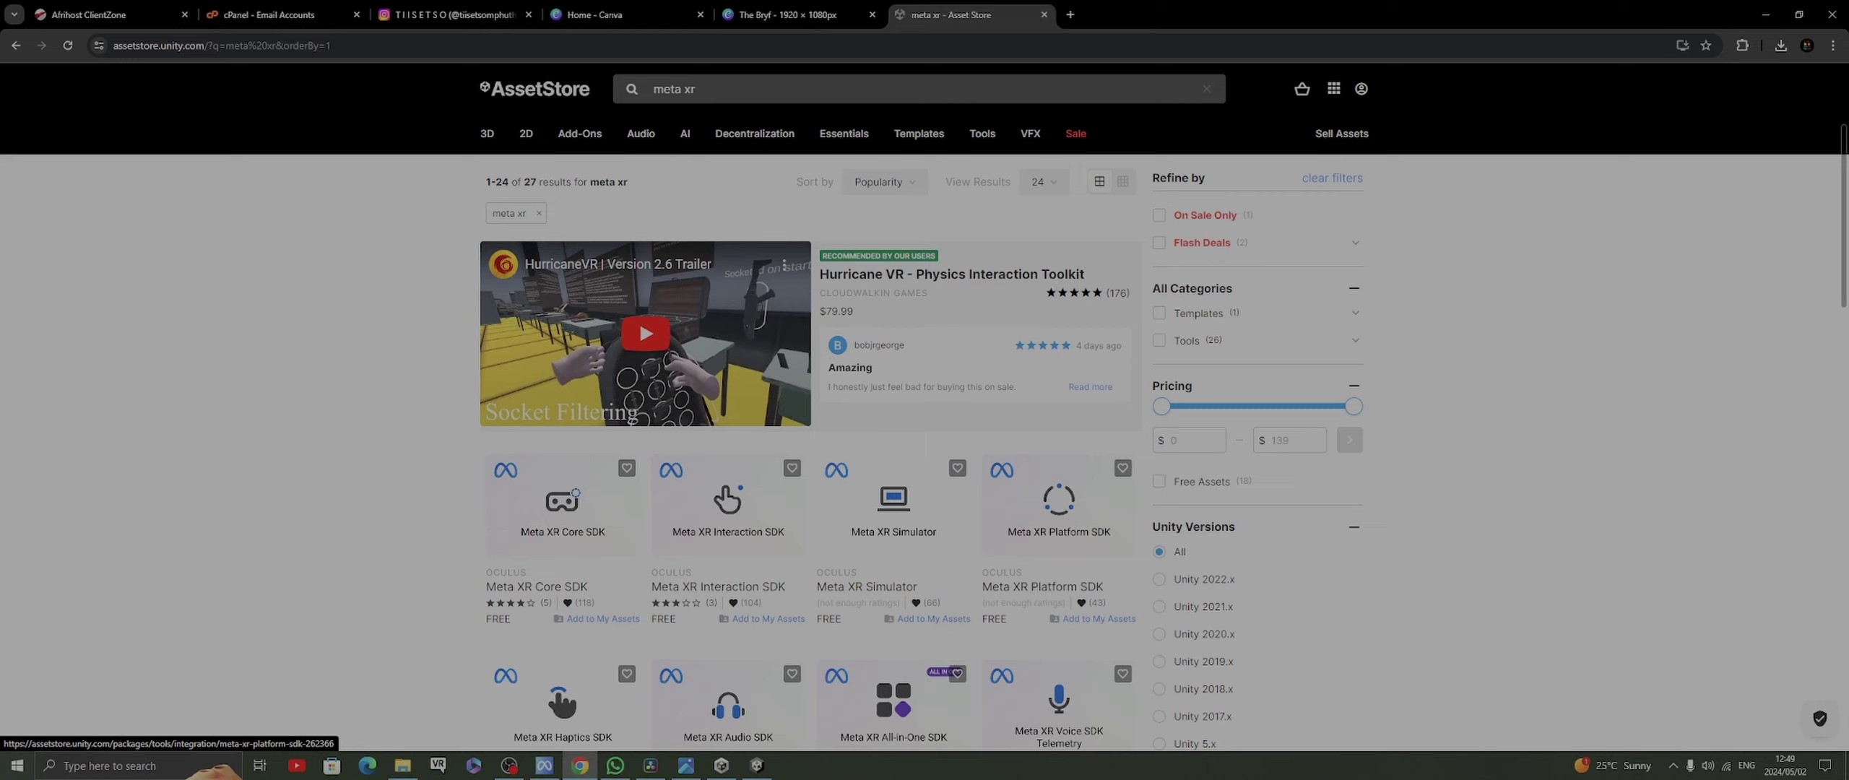
left_click(221, 46)
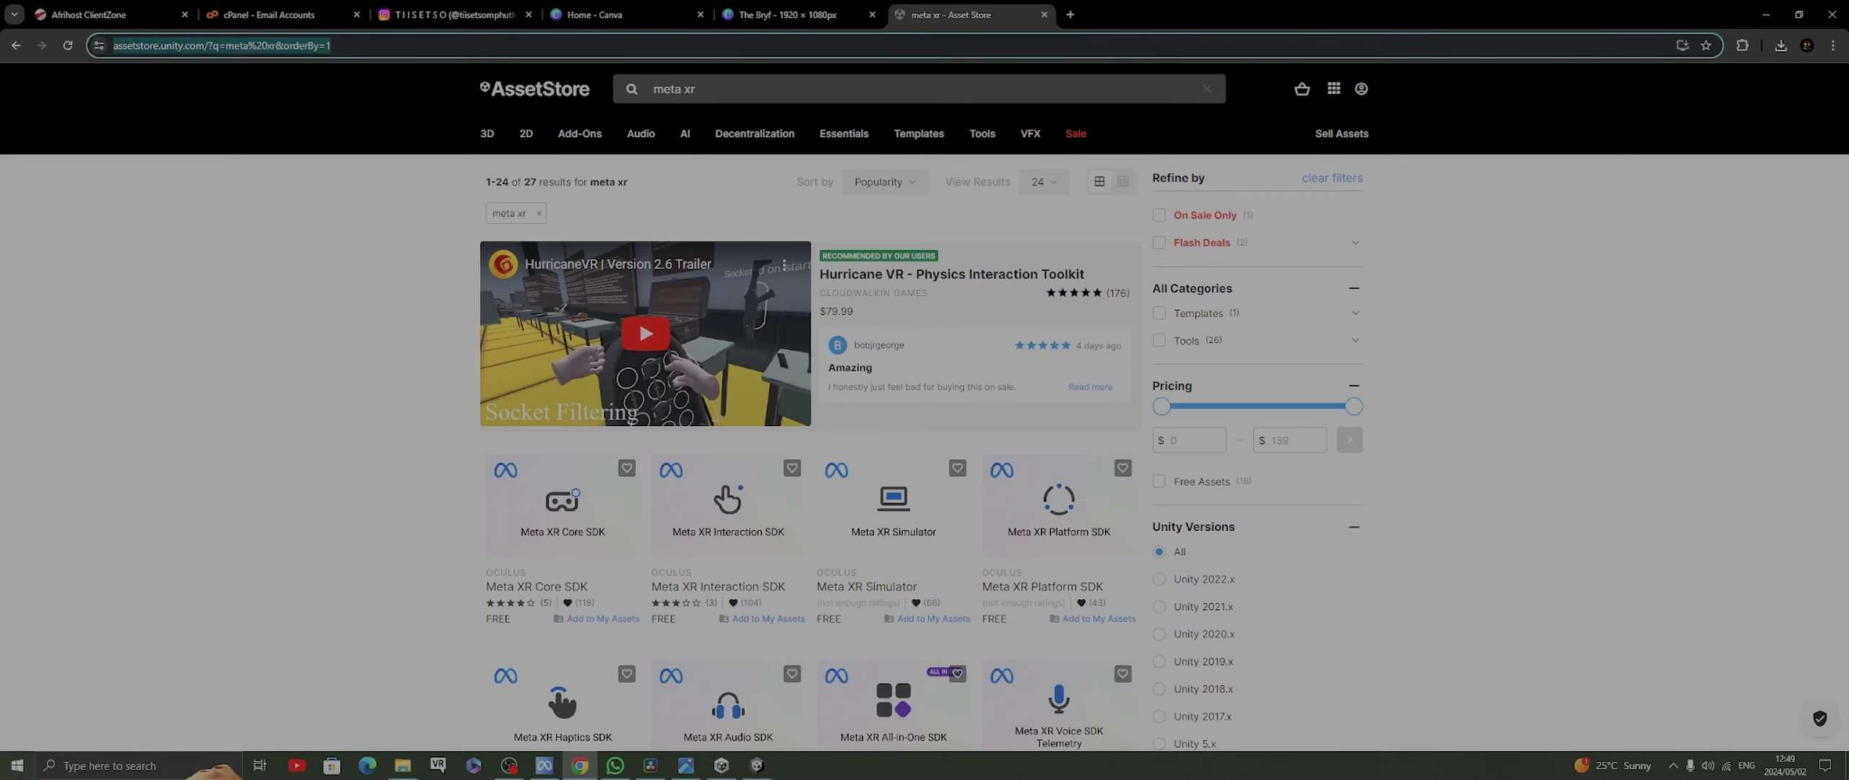
Google 'xr toolkit unity', then 'openxr', and return to the Unity editor
type("Xr t")
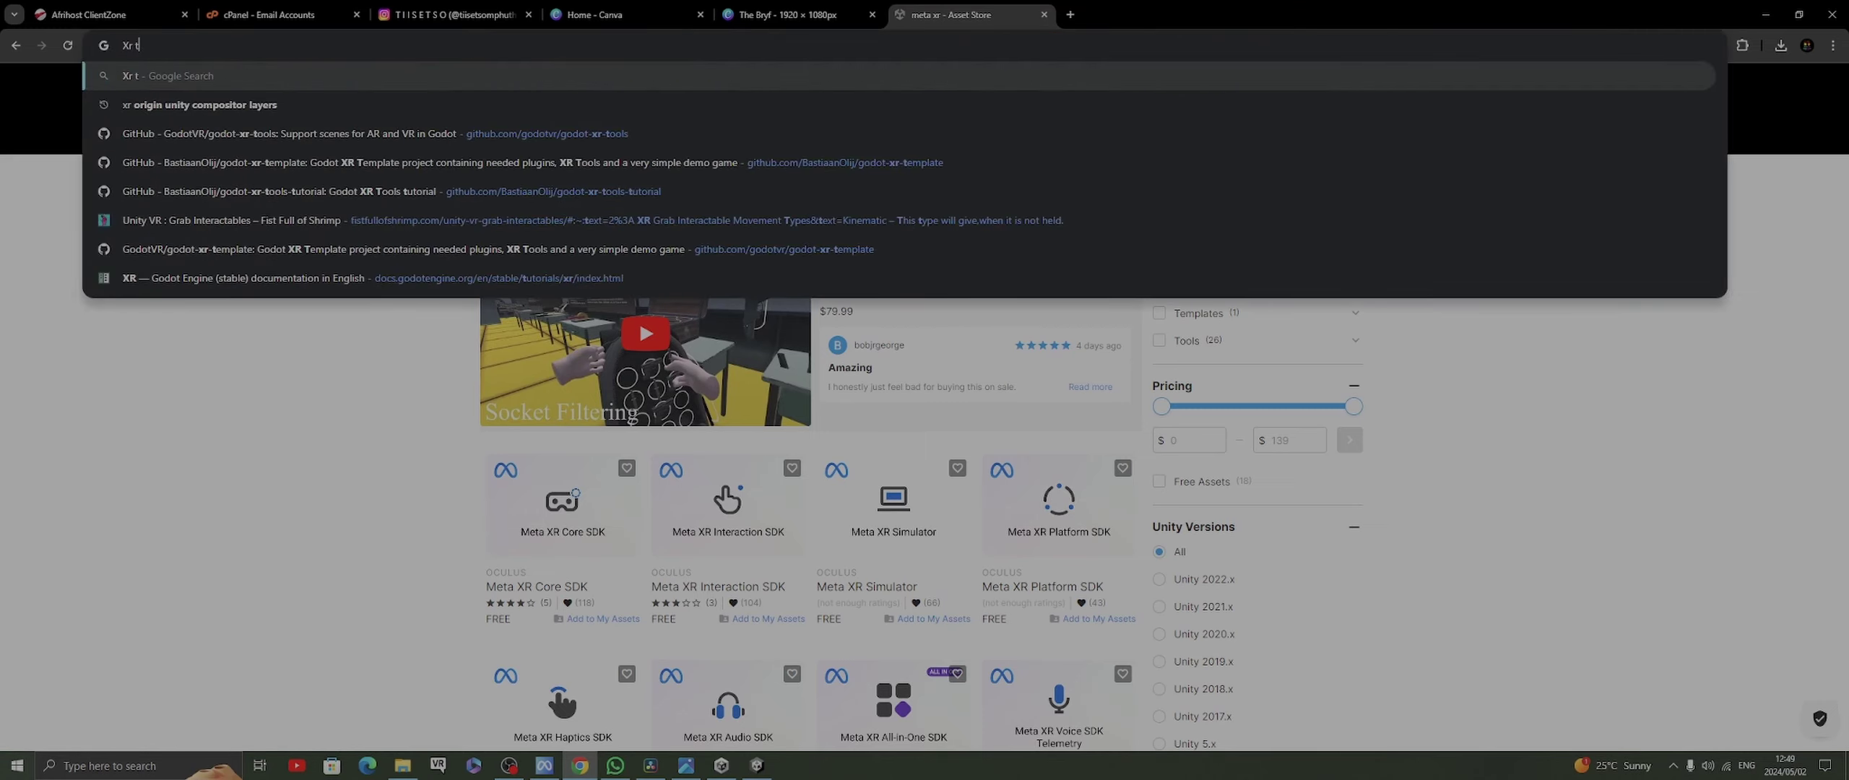
type("oolkit")
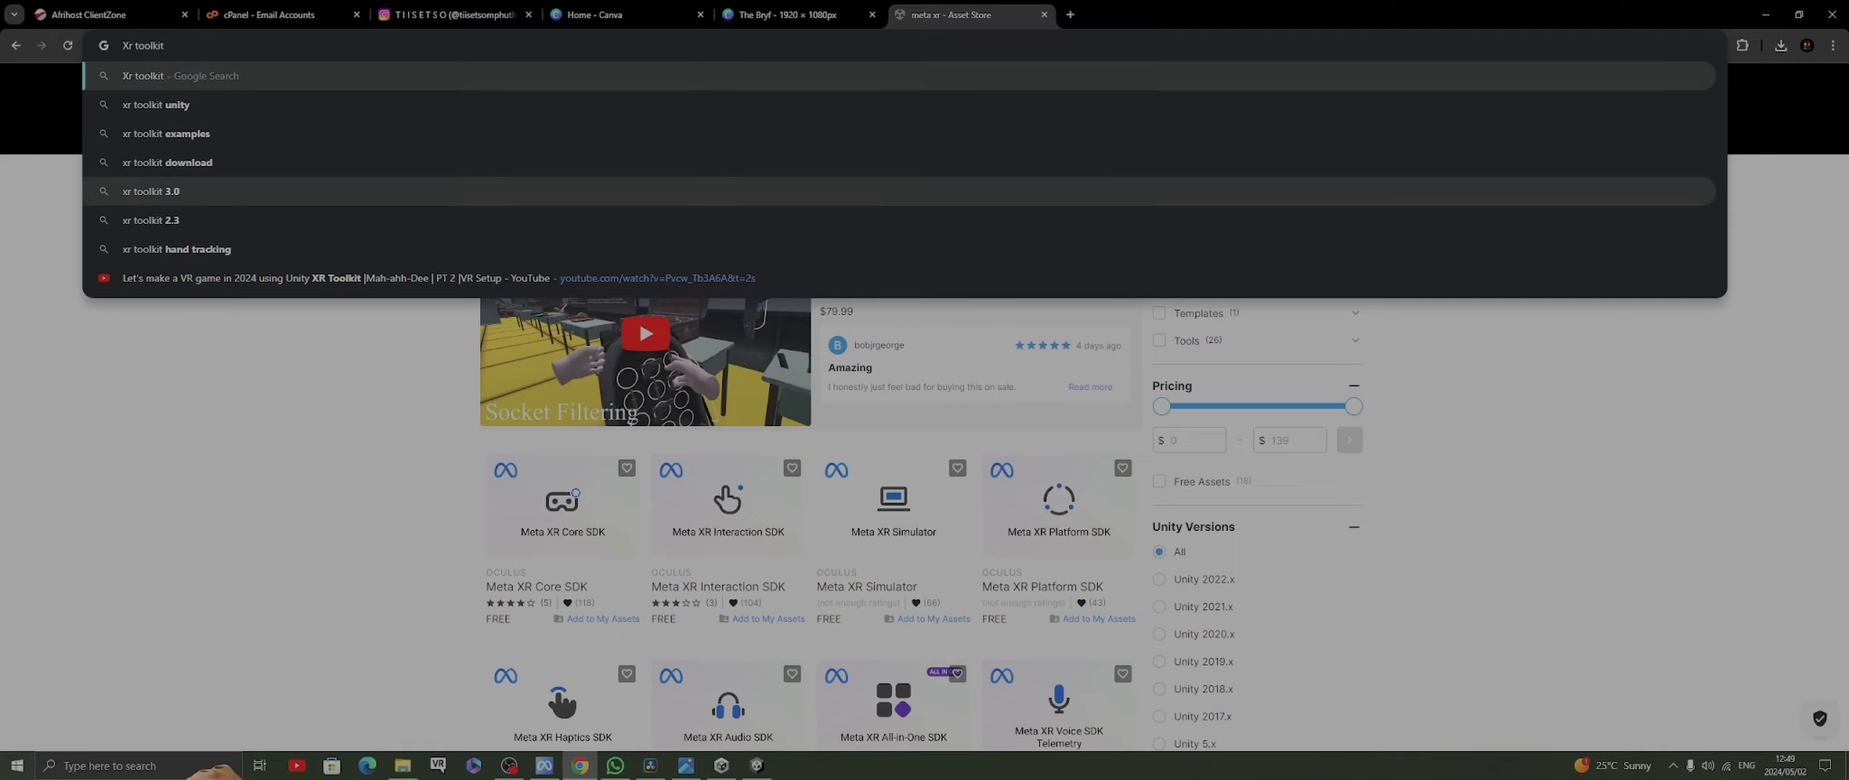
left_click(156, 105)
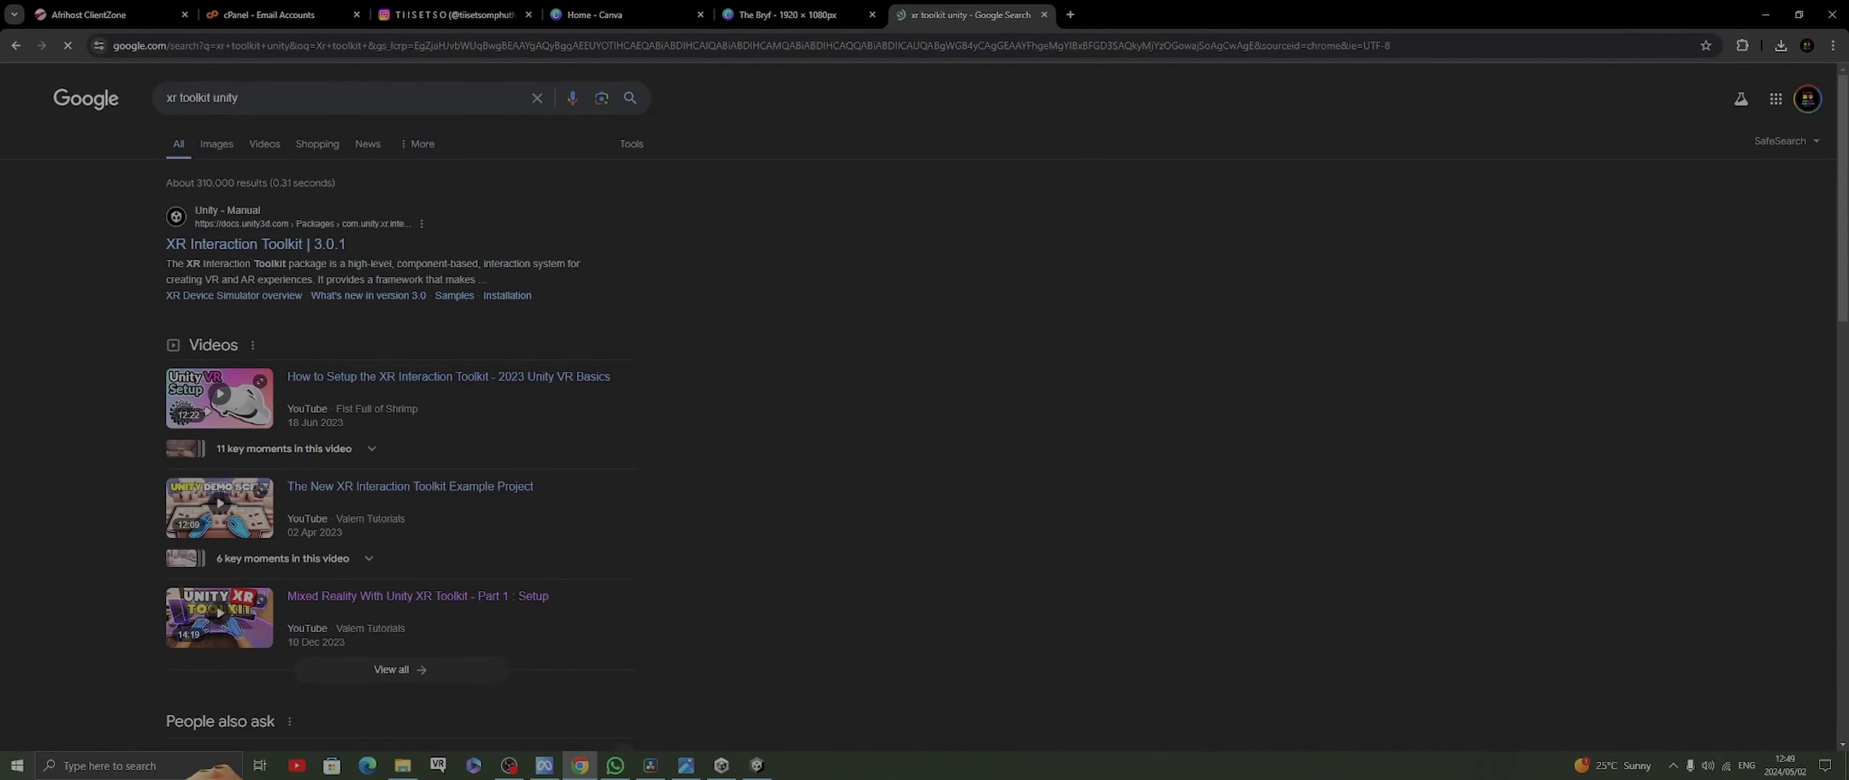
triple_click(202, 98)
type("openxr")
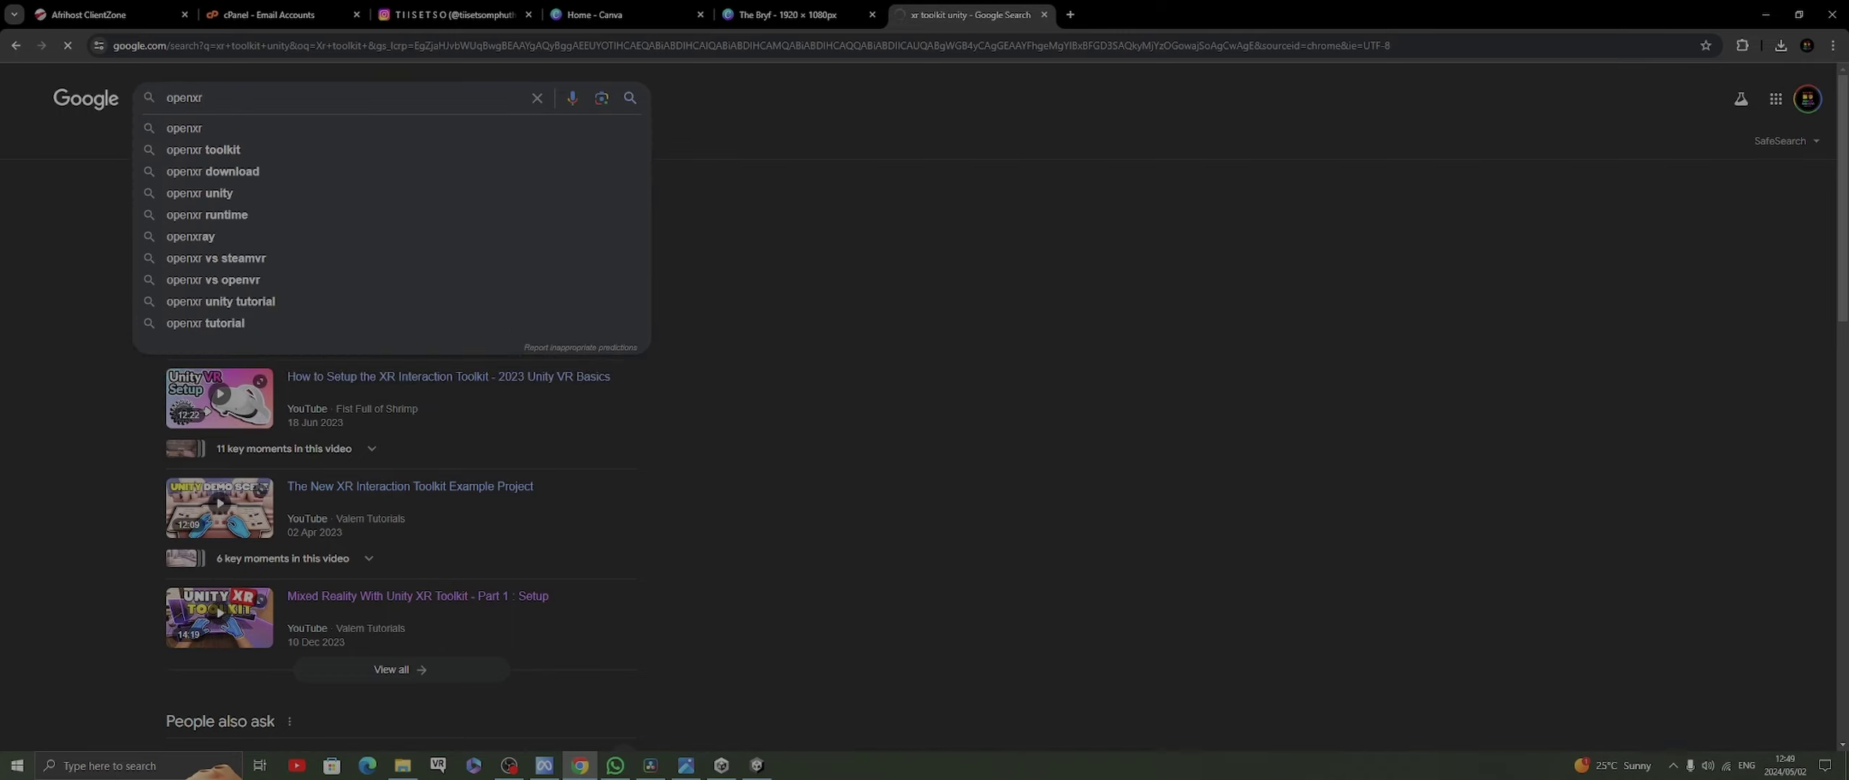
key("Return")
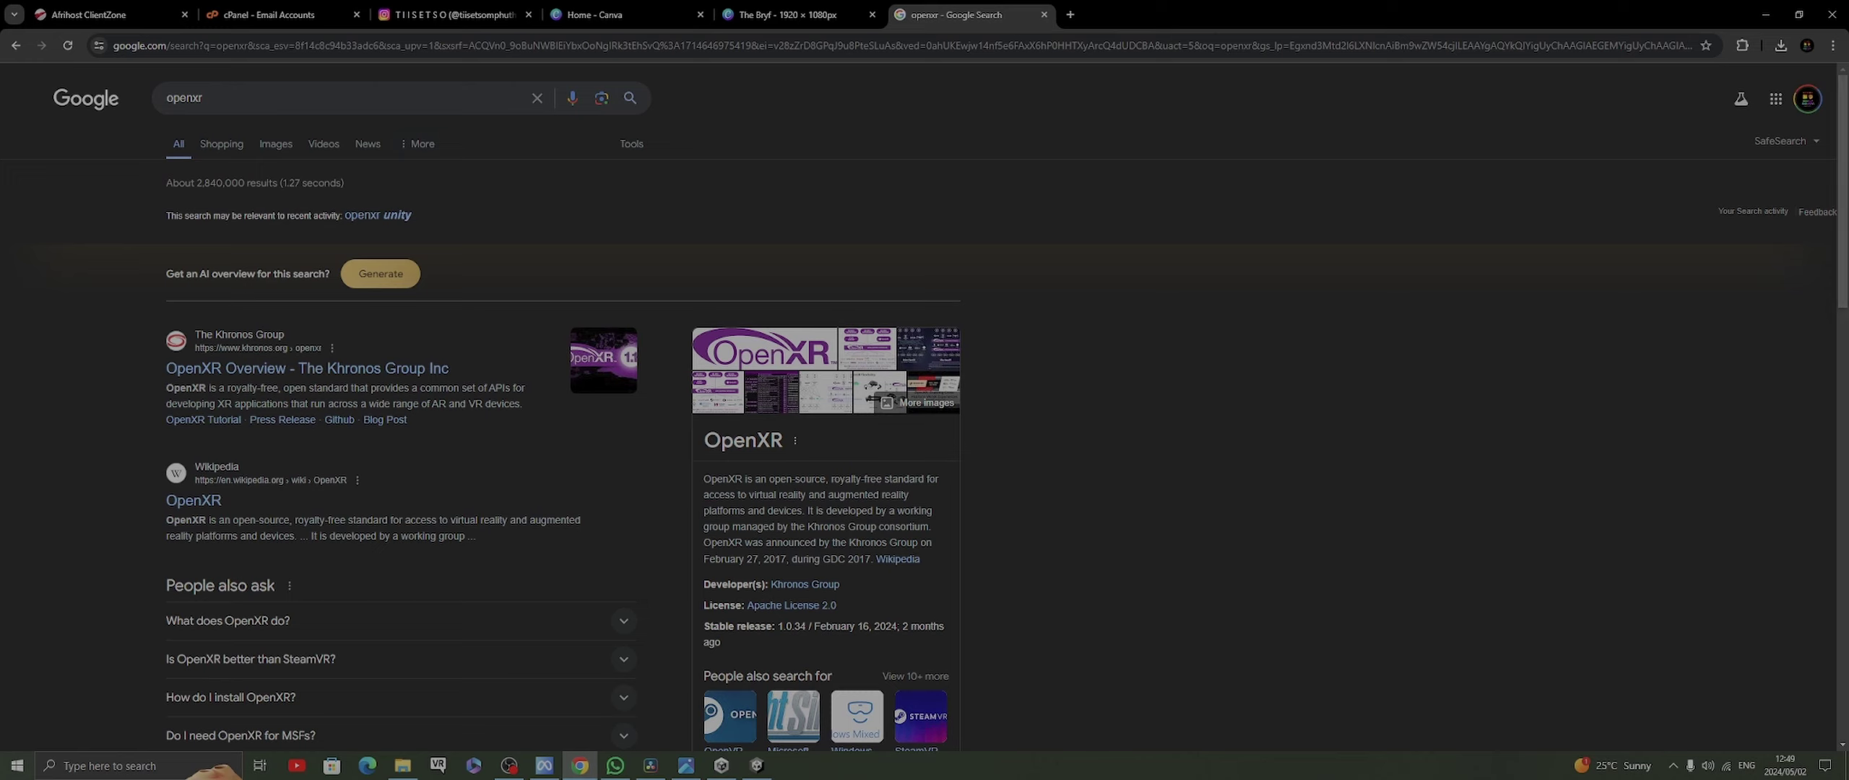
left_click(1765, 15)
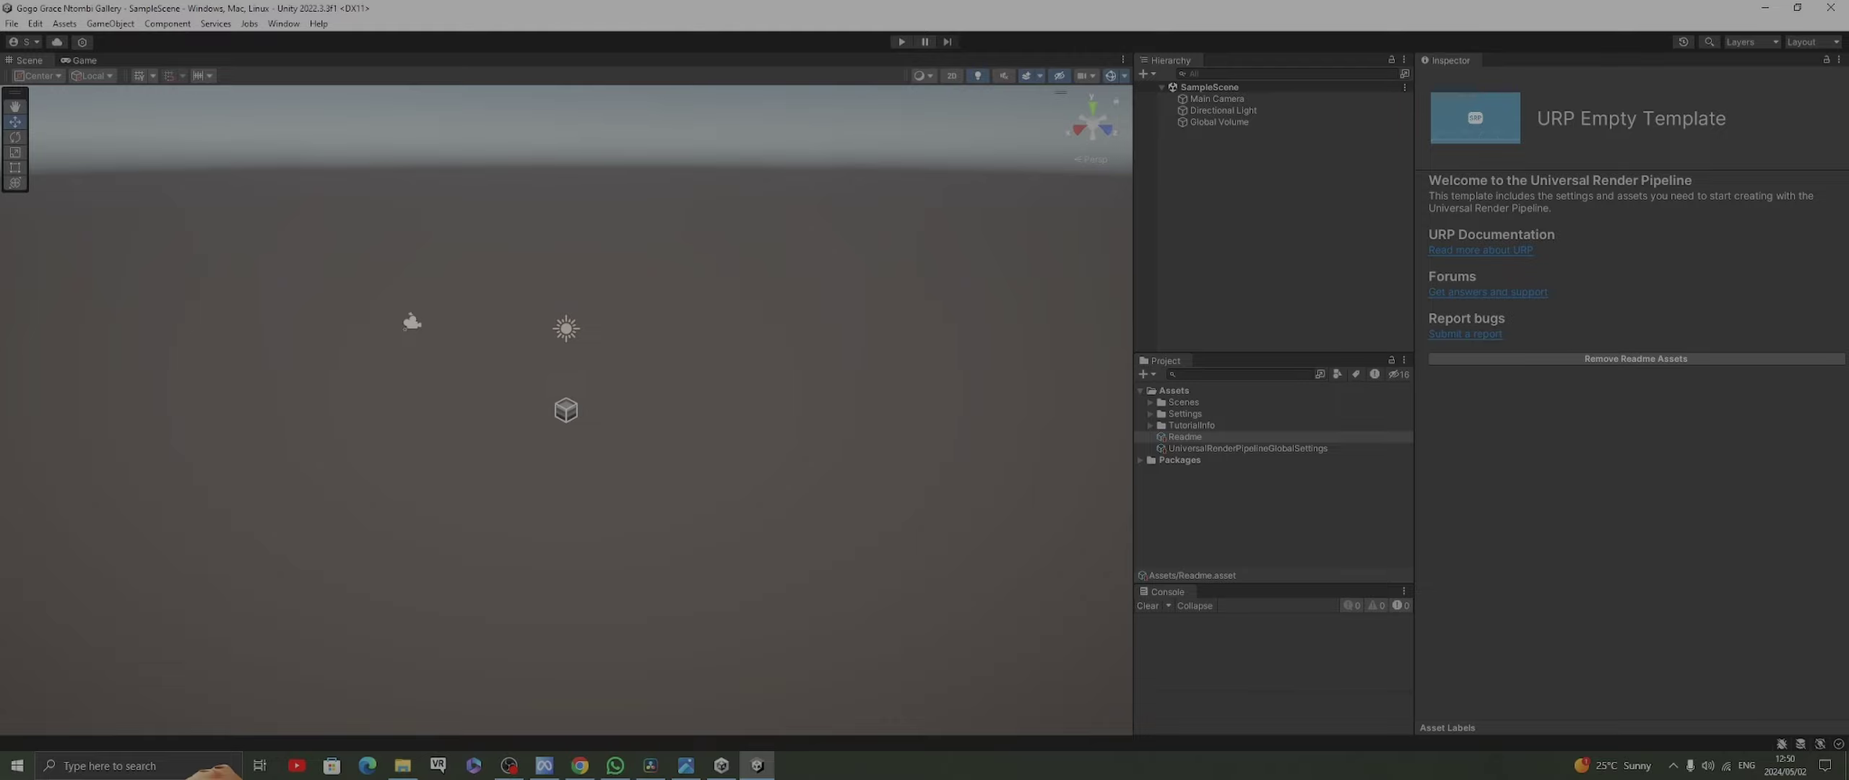
Install OpenXR Plugin 1.8.2 from the Unity Registry in Package Manager
left_click(284, 23)
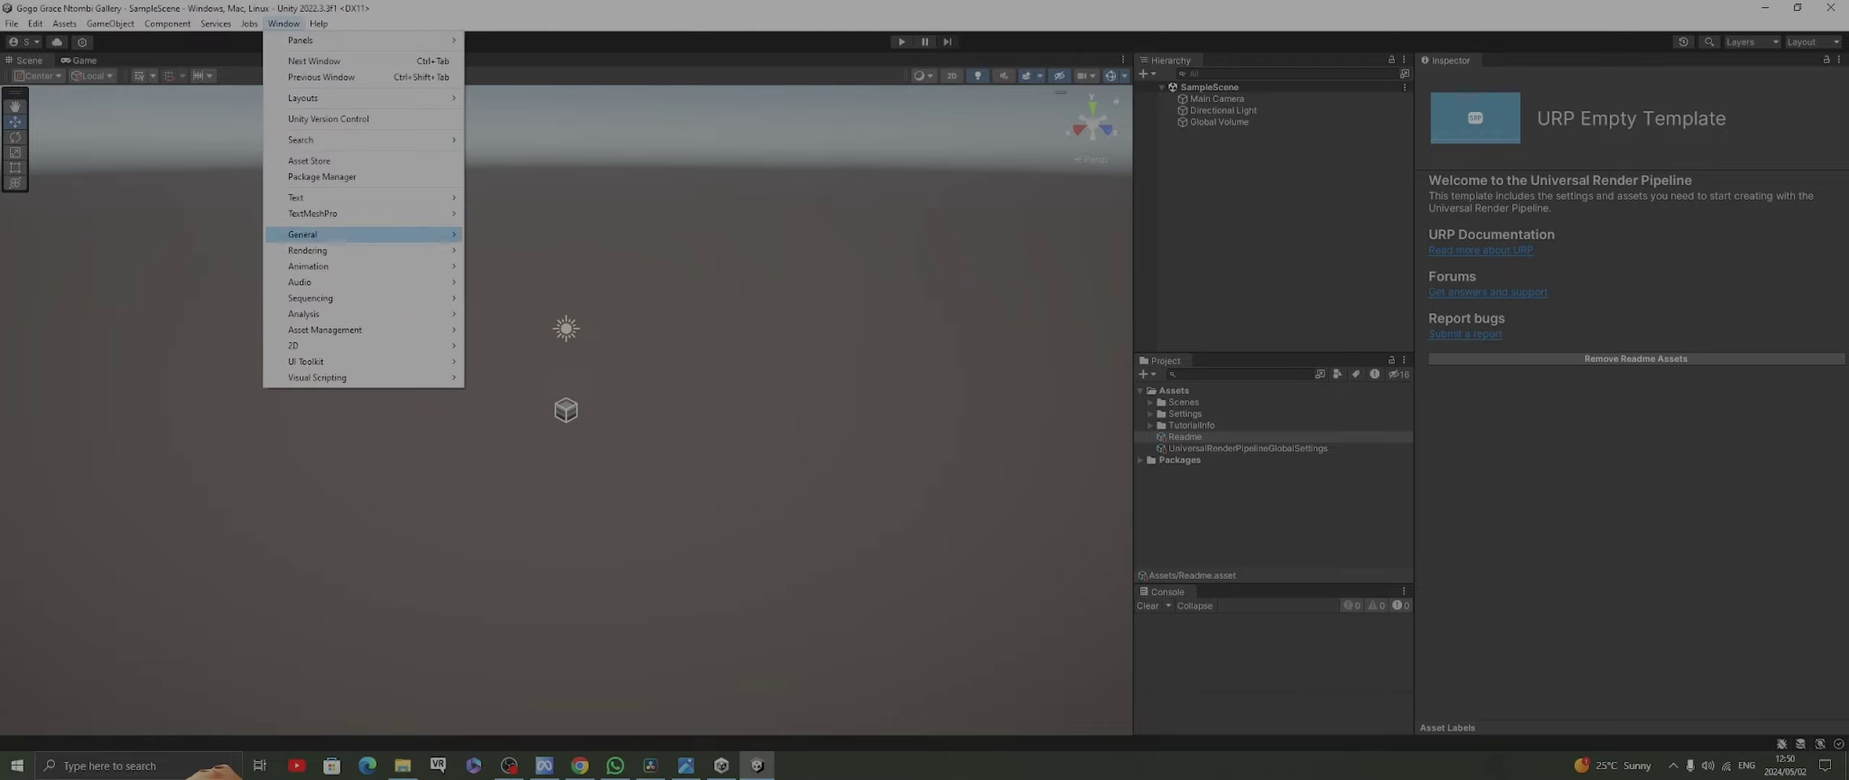
left_click(322, 176)
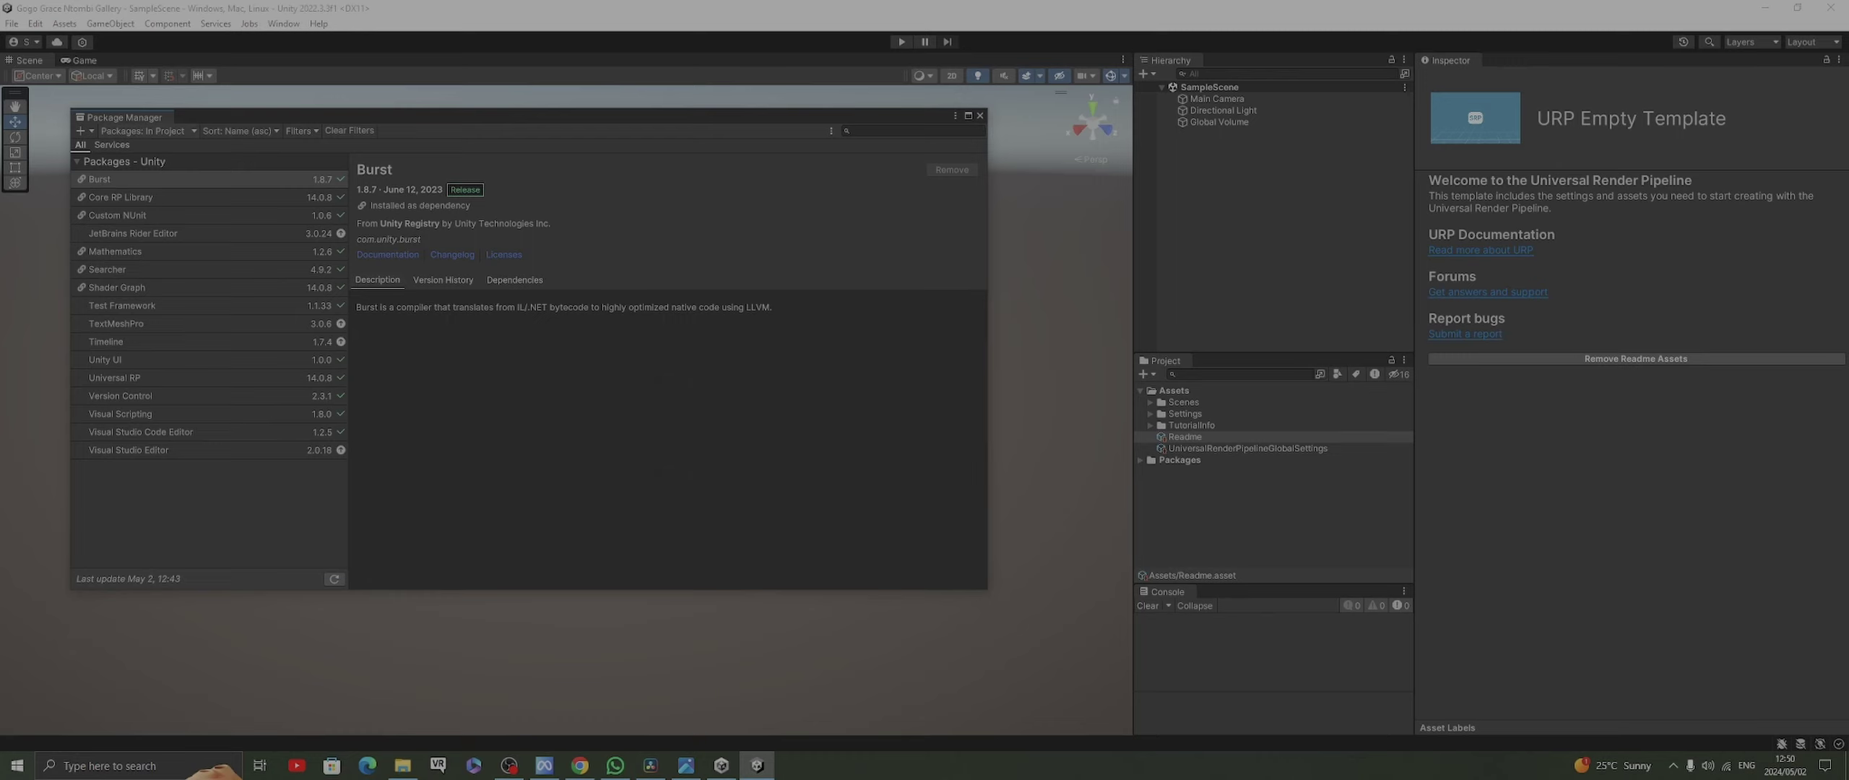
left_click(147, 131)
left_click(130, 148)
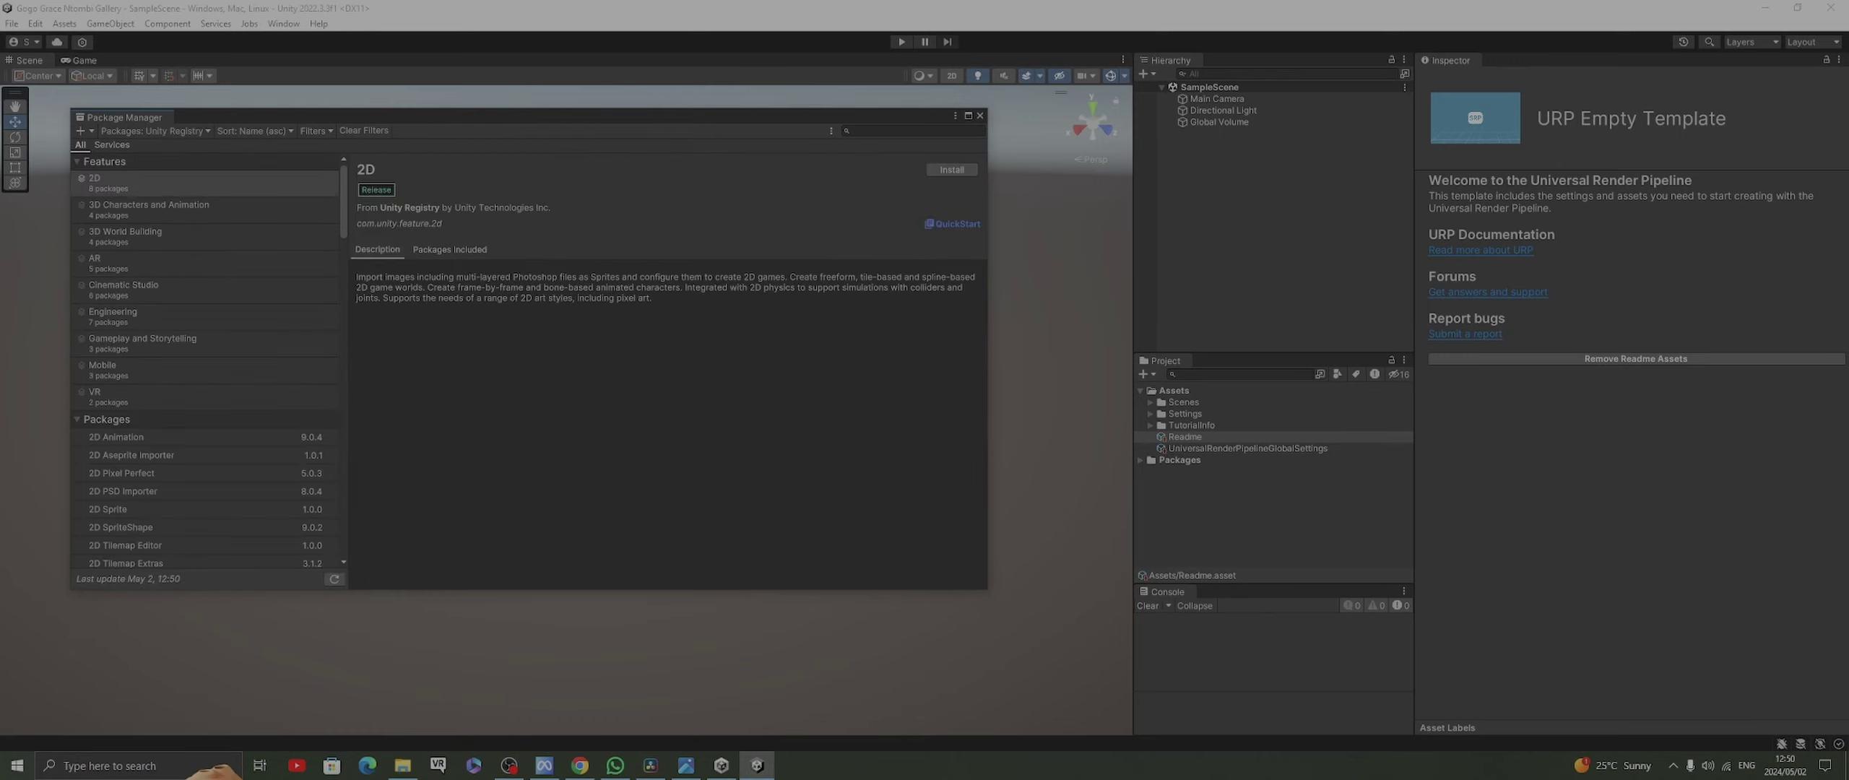
left_click_drag(124, 117, 519, 137)
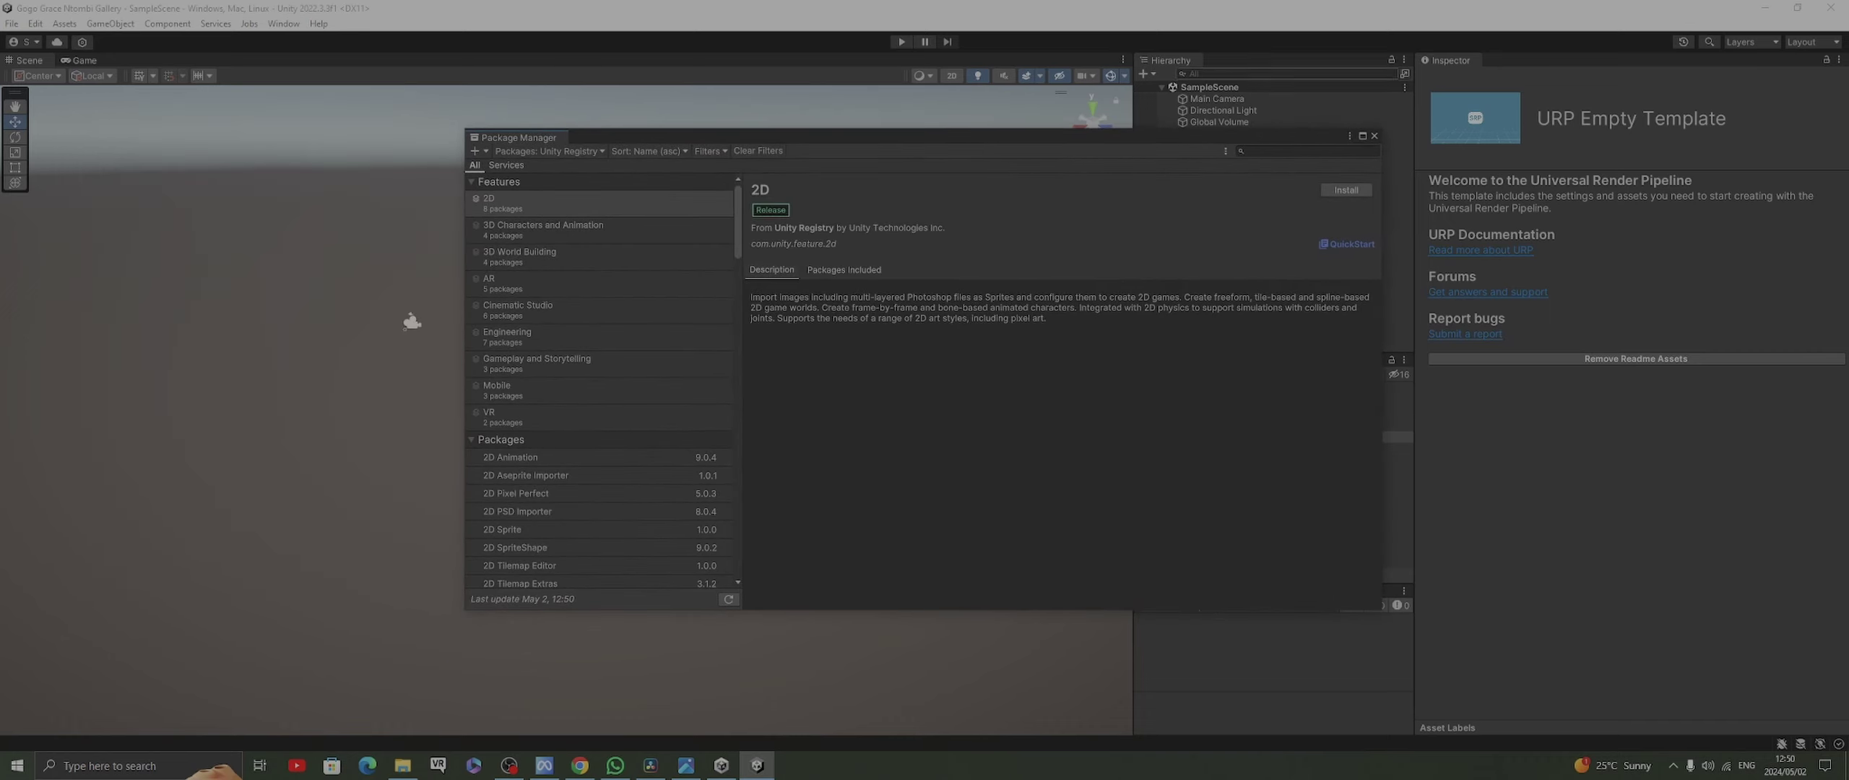
left_click(1308, 150)
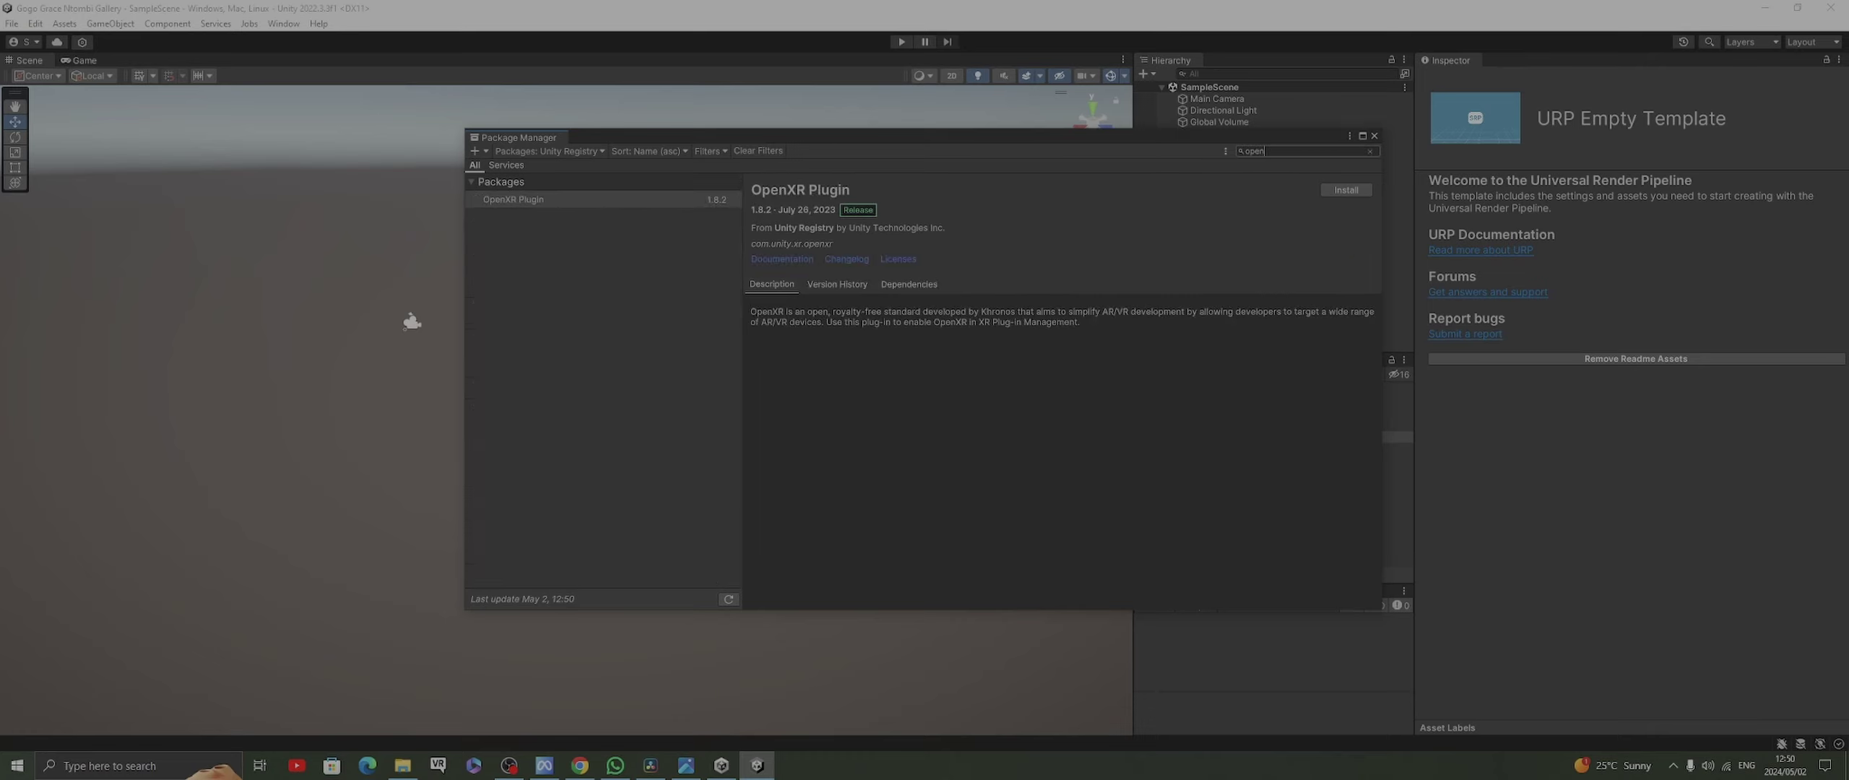
left_click(1346, 190)
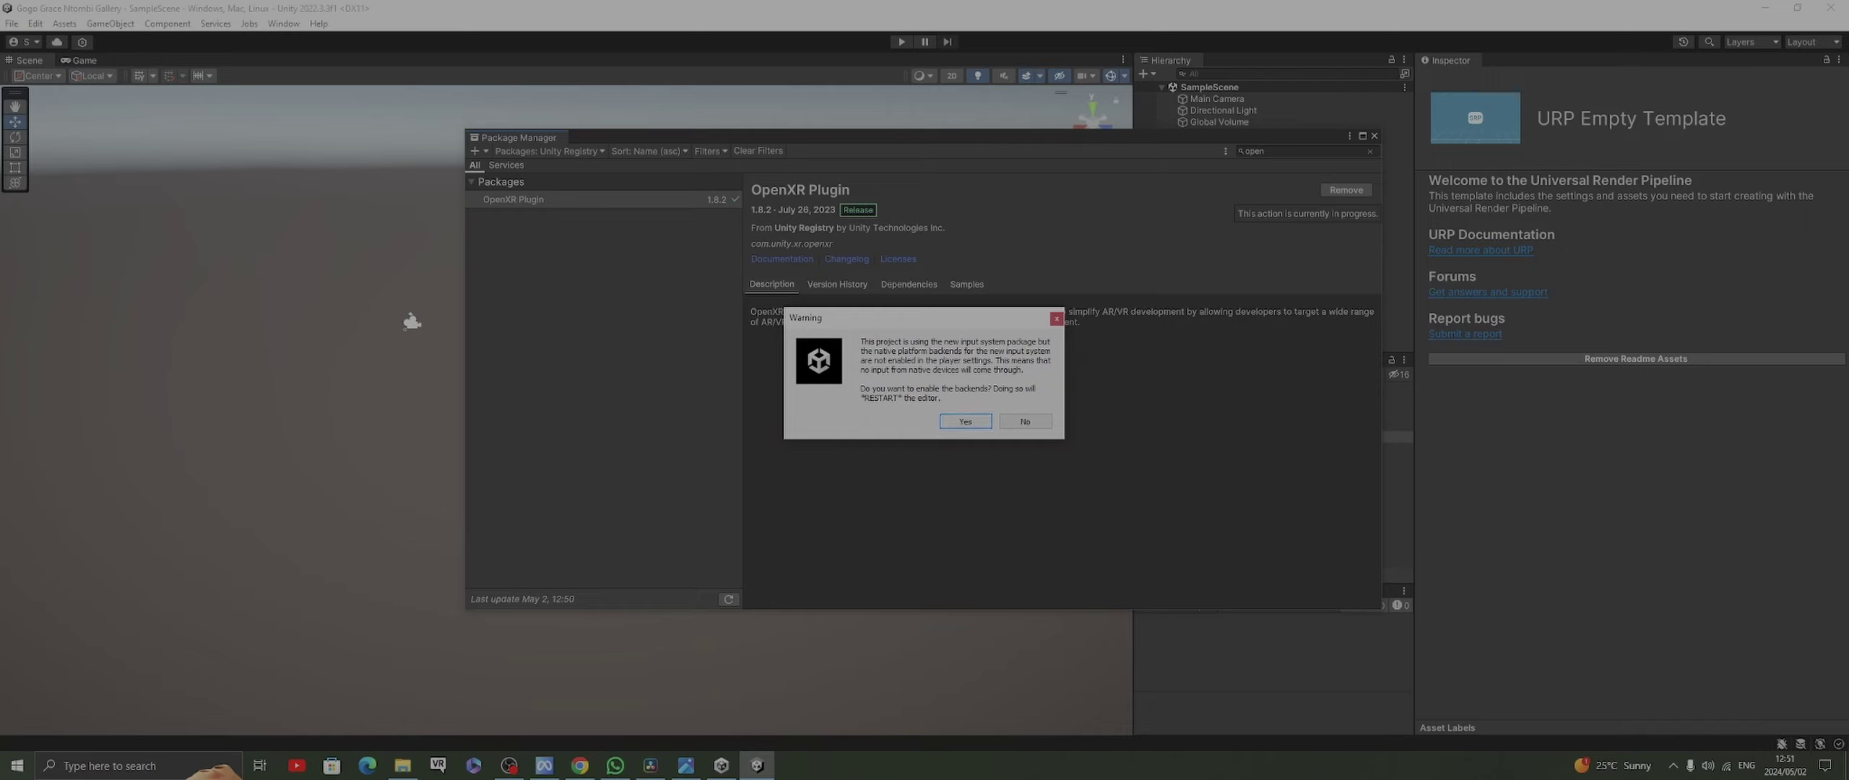
Choose Yes to enable the new input system backends and let Unity restart
key("Return")
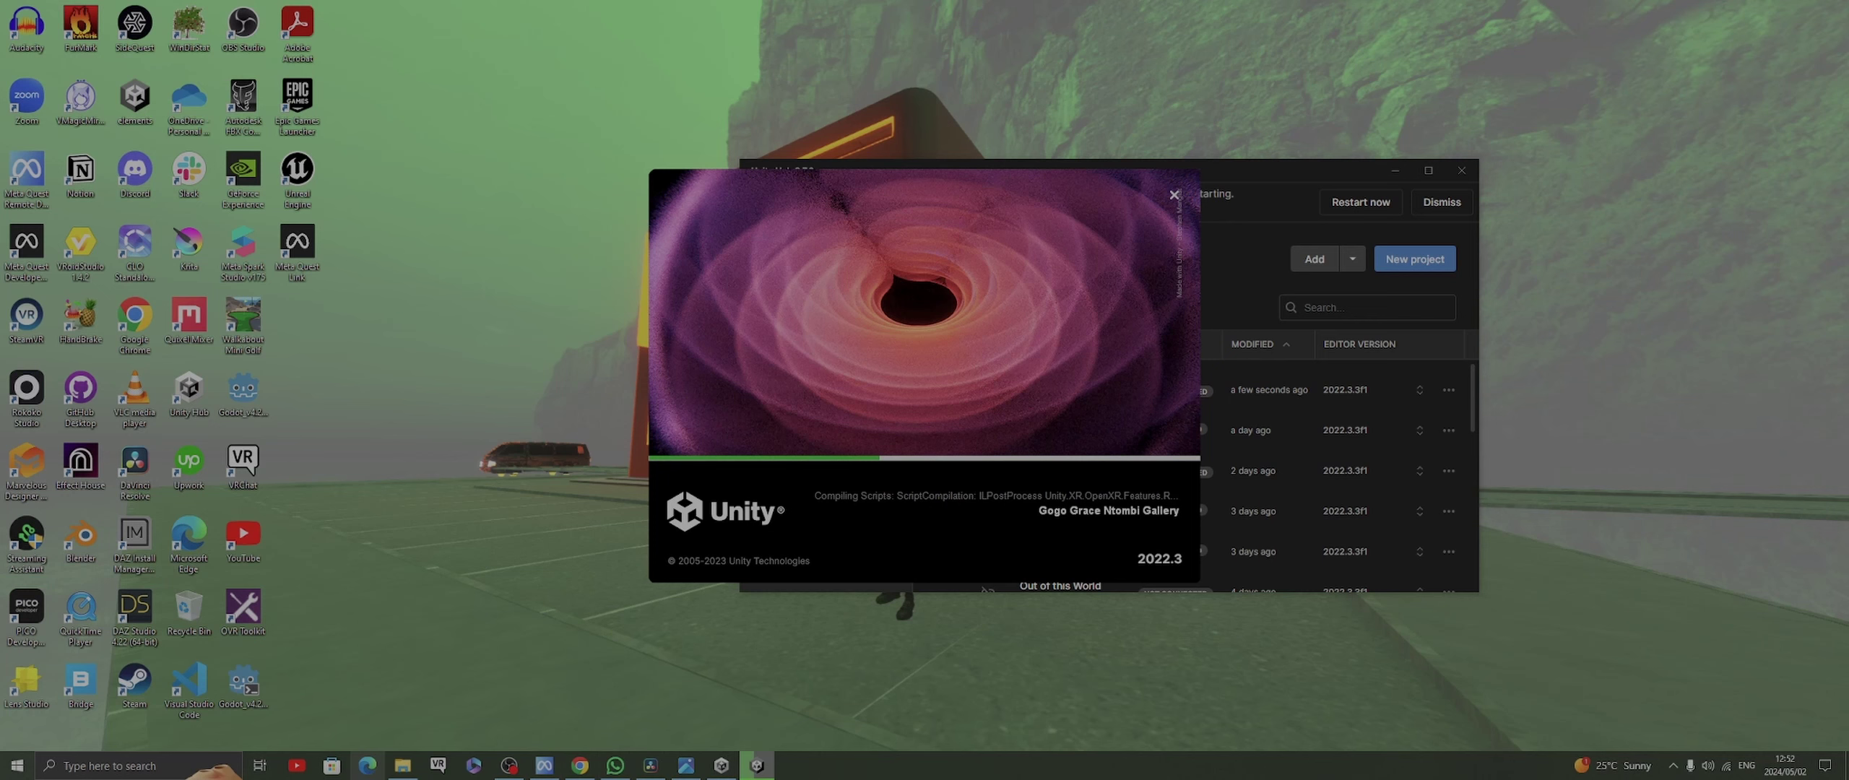
Browse to sis2 (D:) > Sisanda Tech > 3_Made In Sisanda > project folder and select Library
left_click(403, 766)
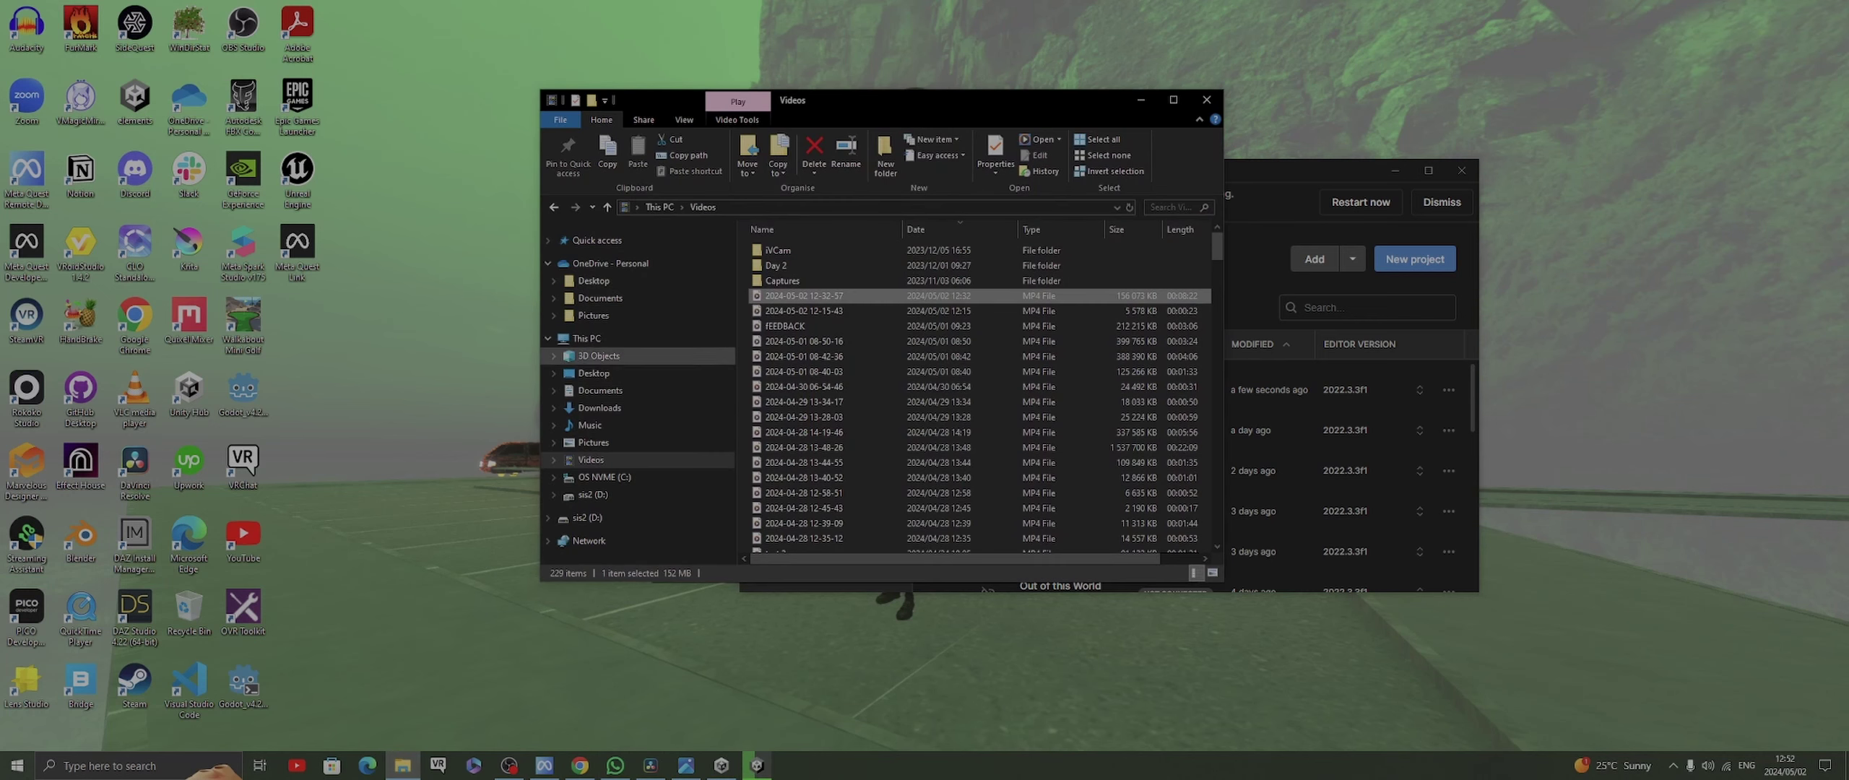
left_click(591, 495)
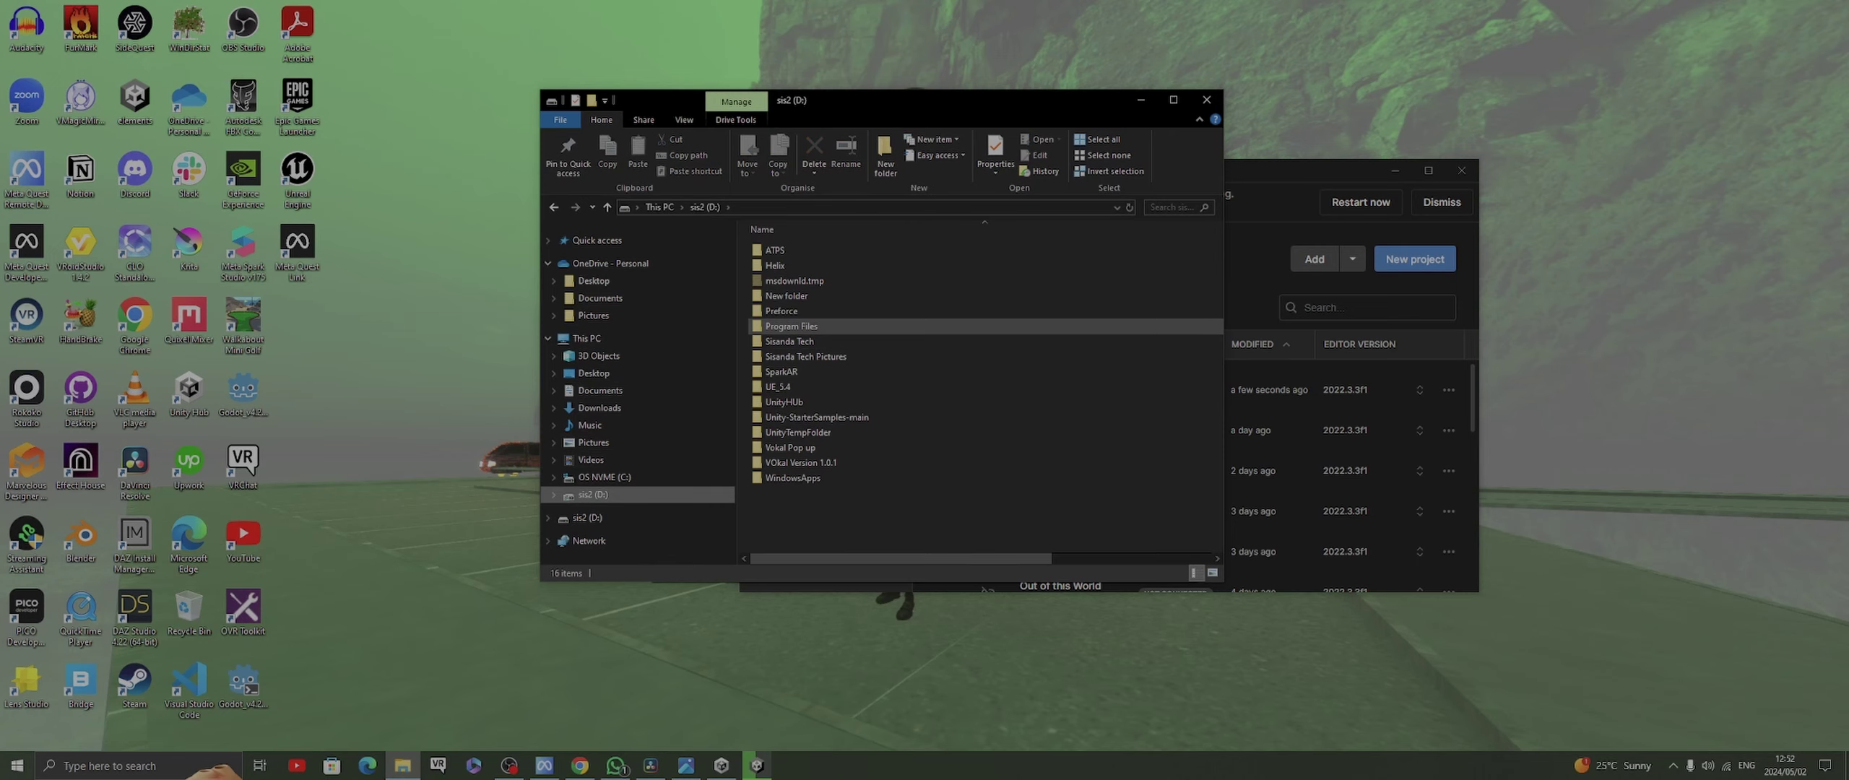
double_click(790, 341)
double_click(798, 281)
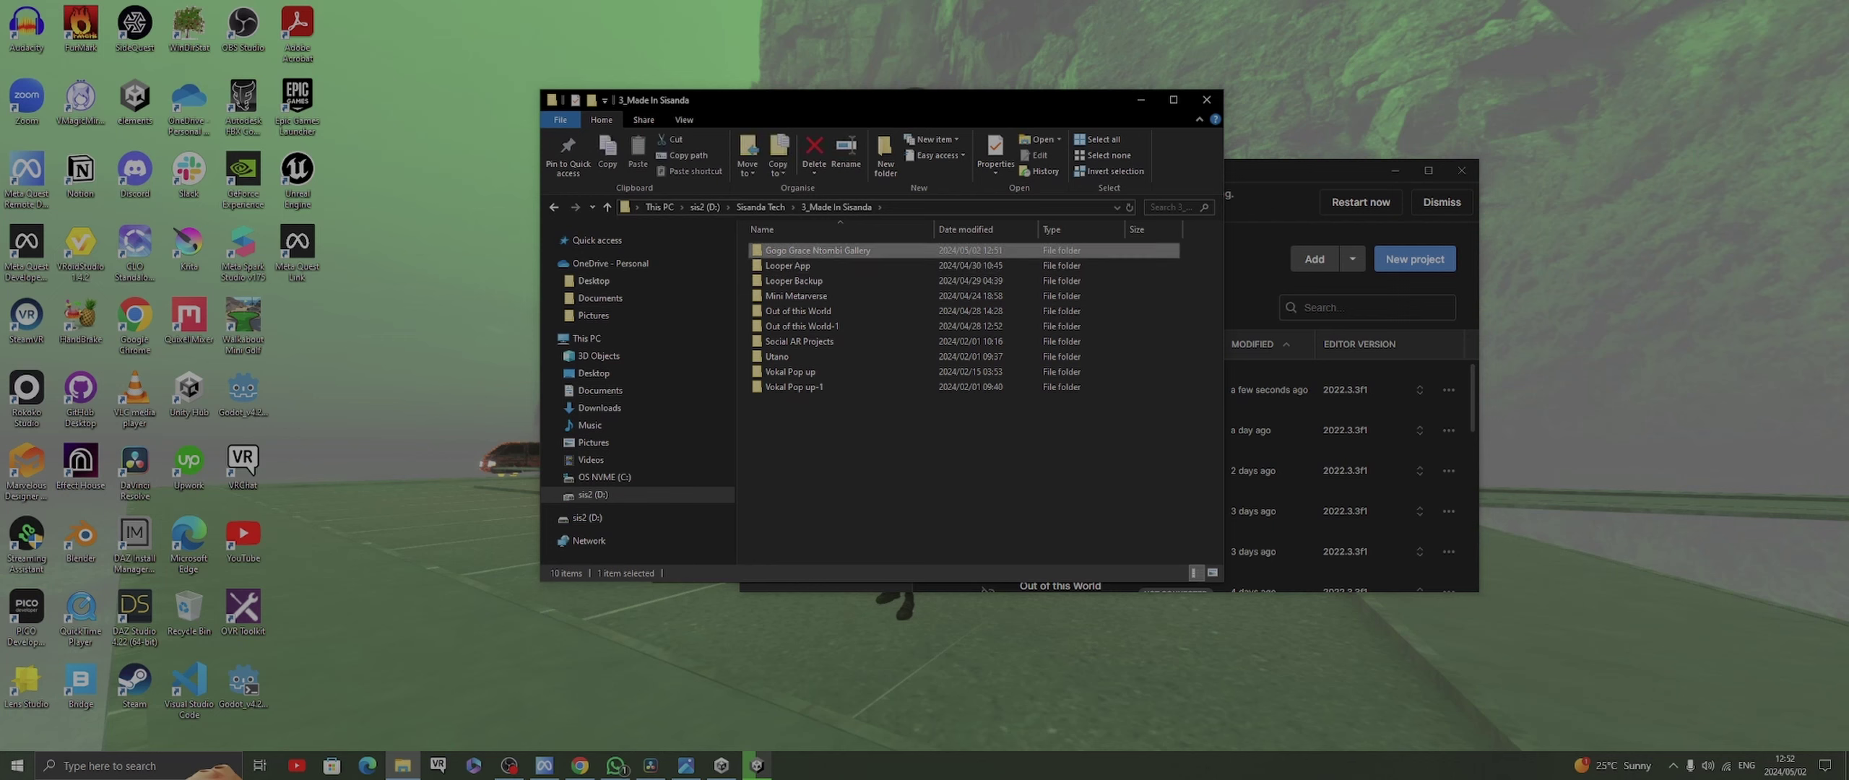
double_click(794, 249)
left_click(795, 265)
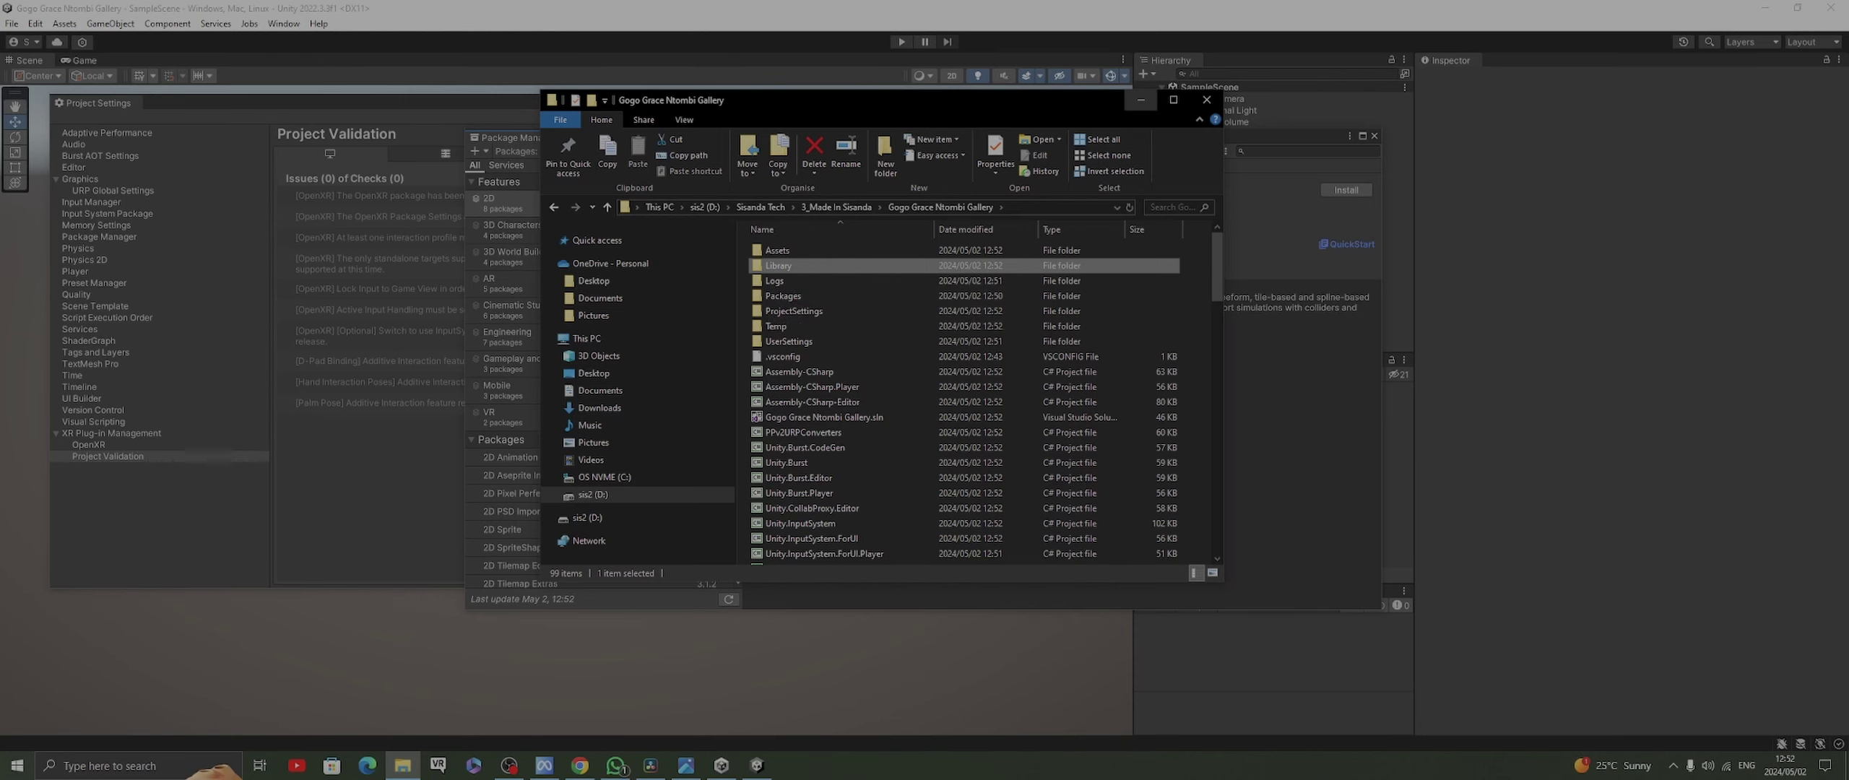
Close Package Manager and reopen Edit > Project Settings on the XR Plug-in Management page
left_click(1140, 99)
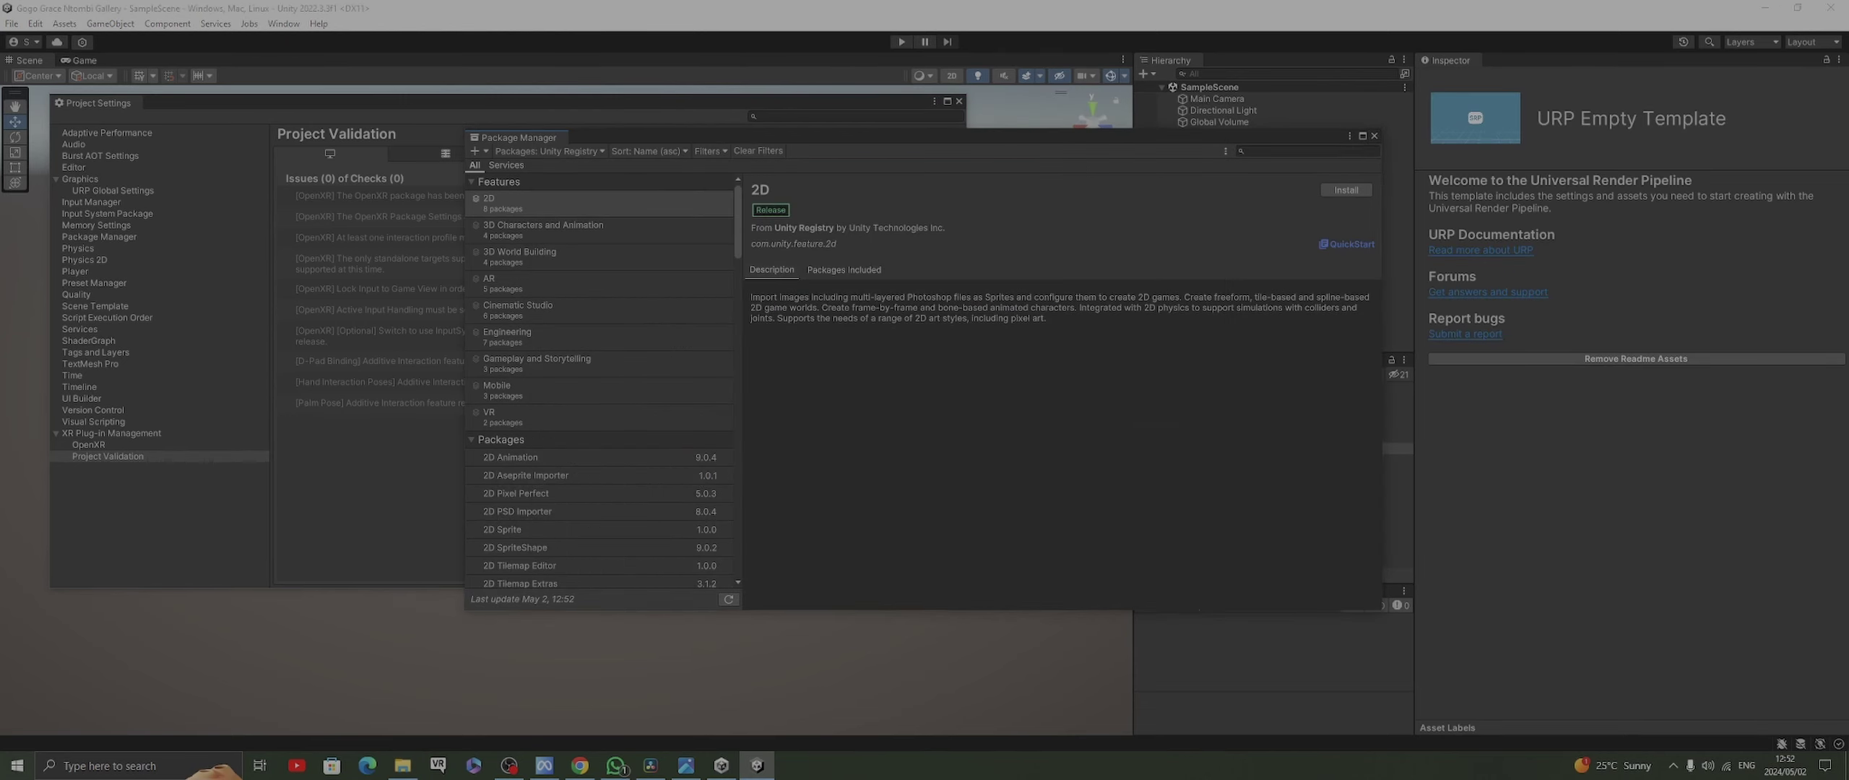
left_click(1374, 135)
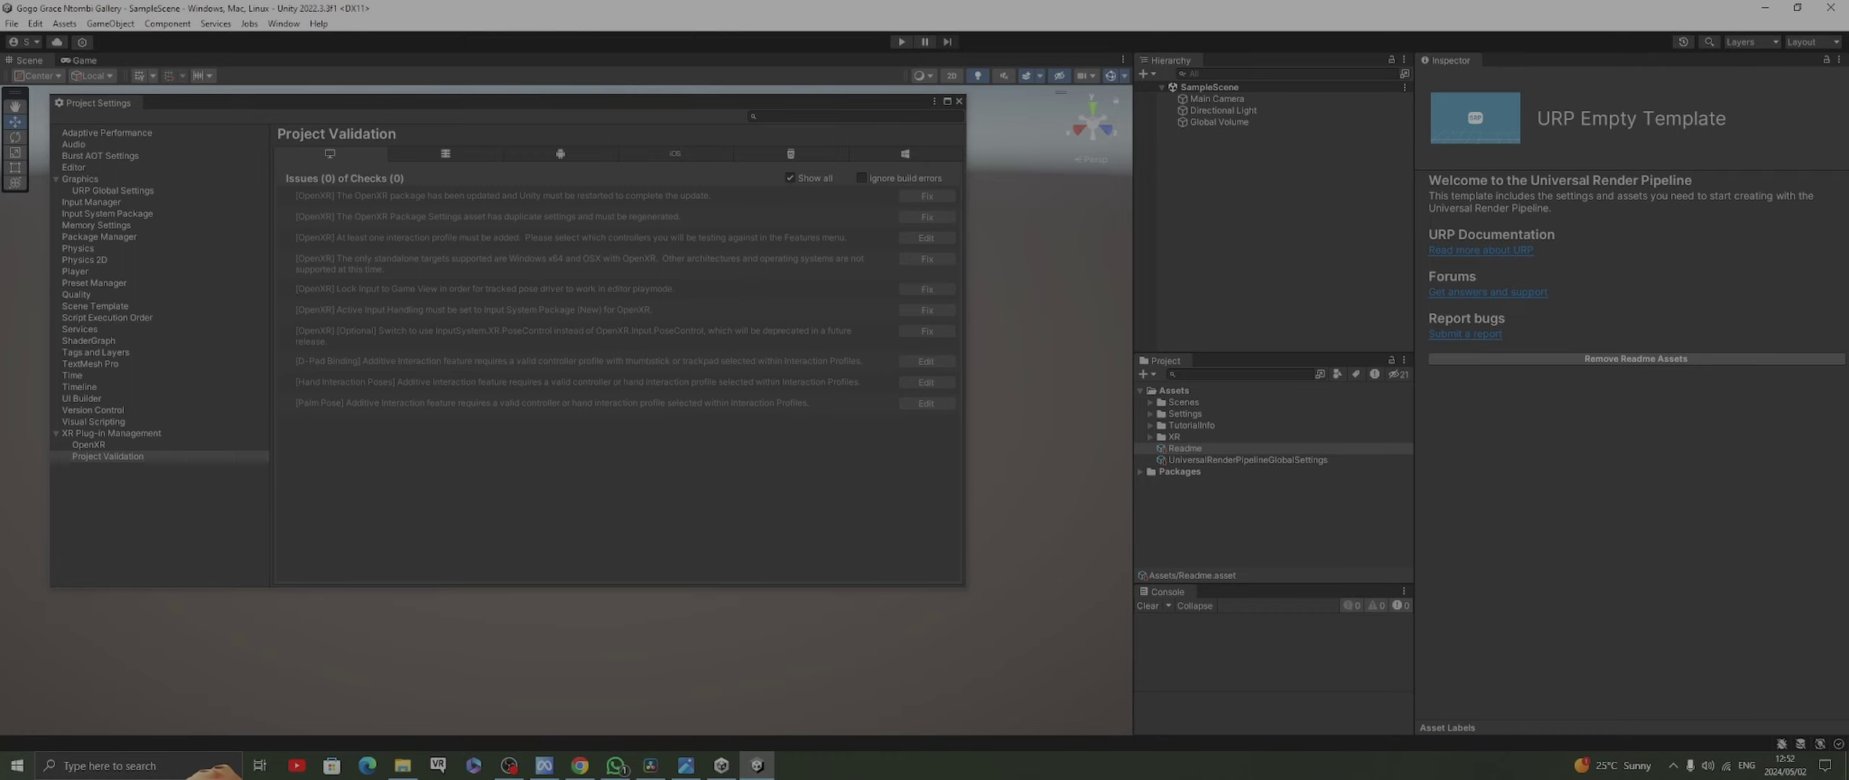
left_click(111, 433)
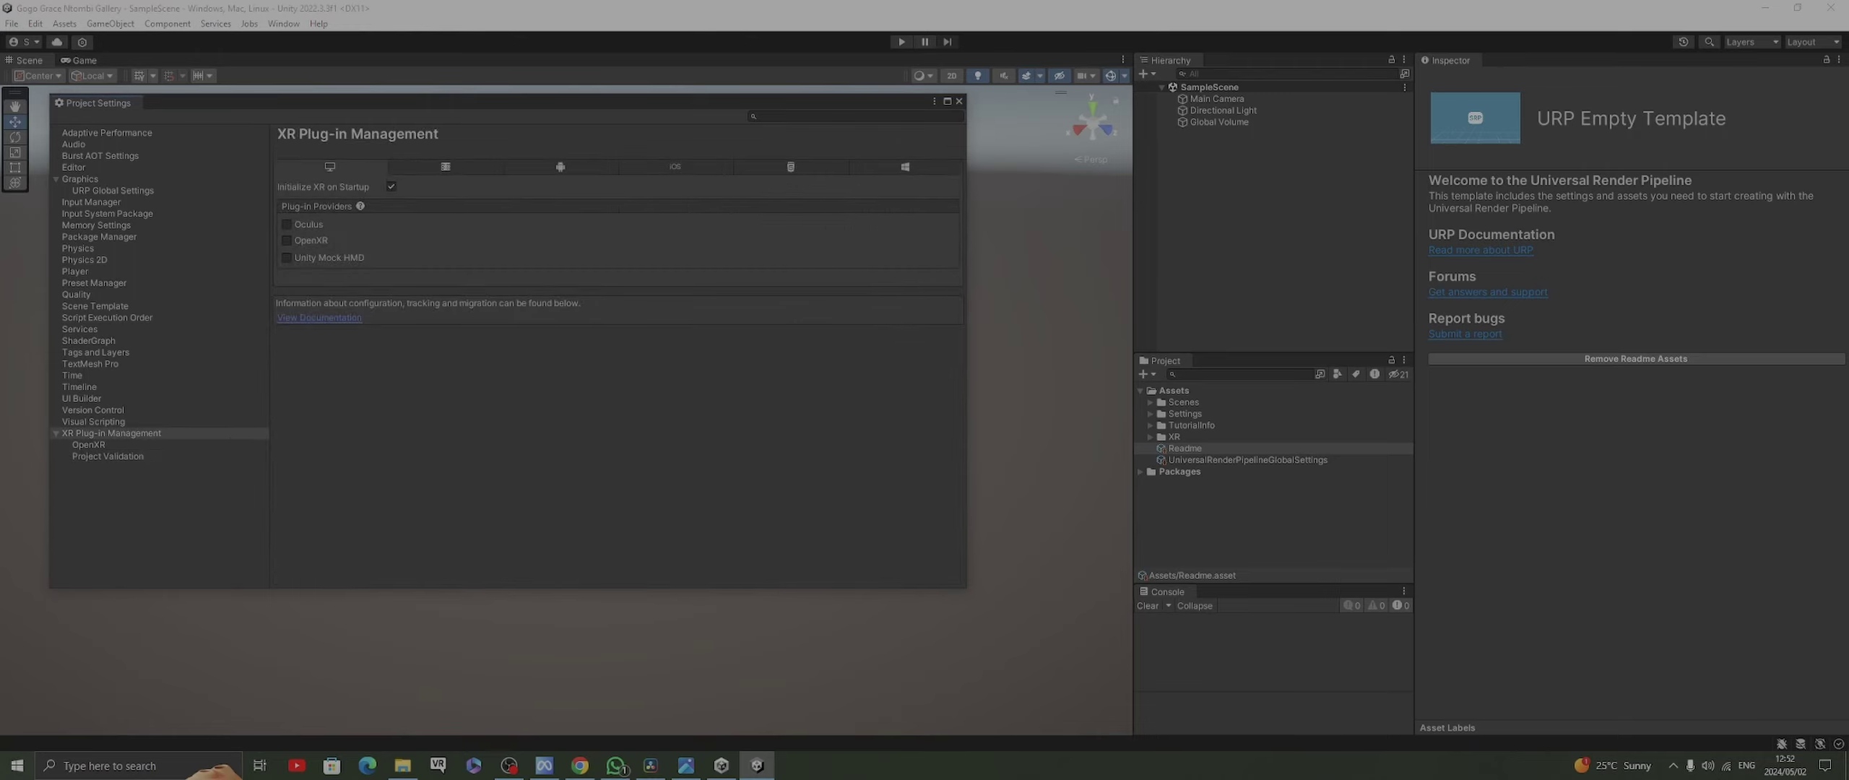
left_click(960, 101)
left_click(11, 23)
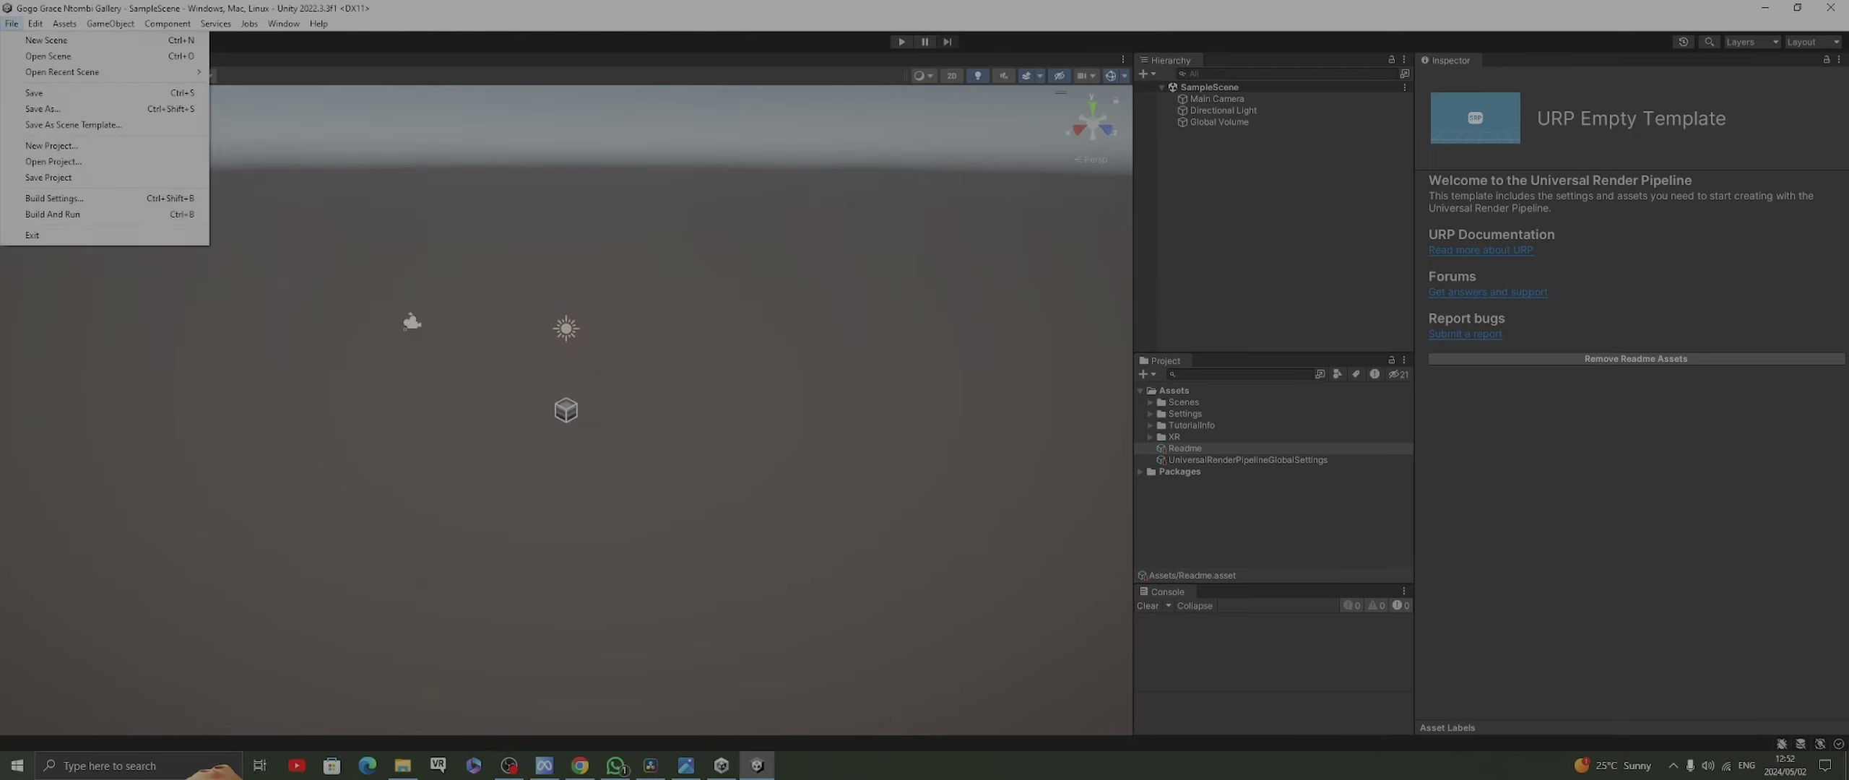
key("Right")
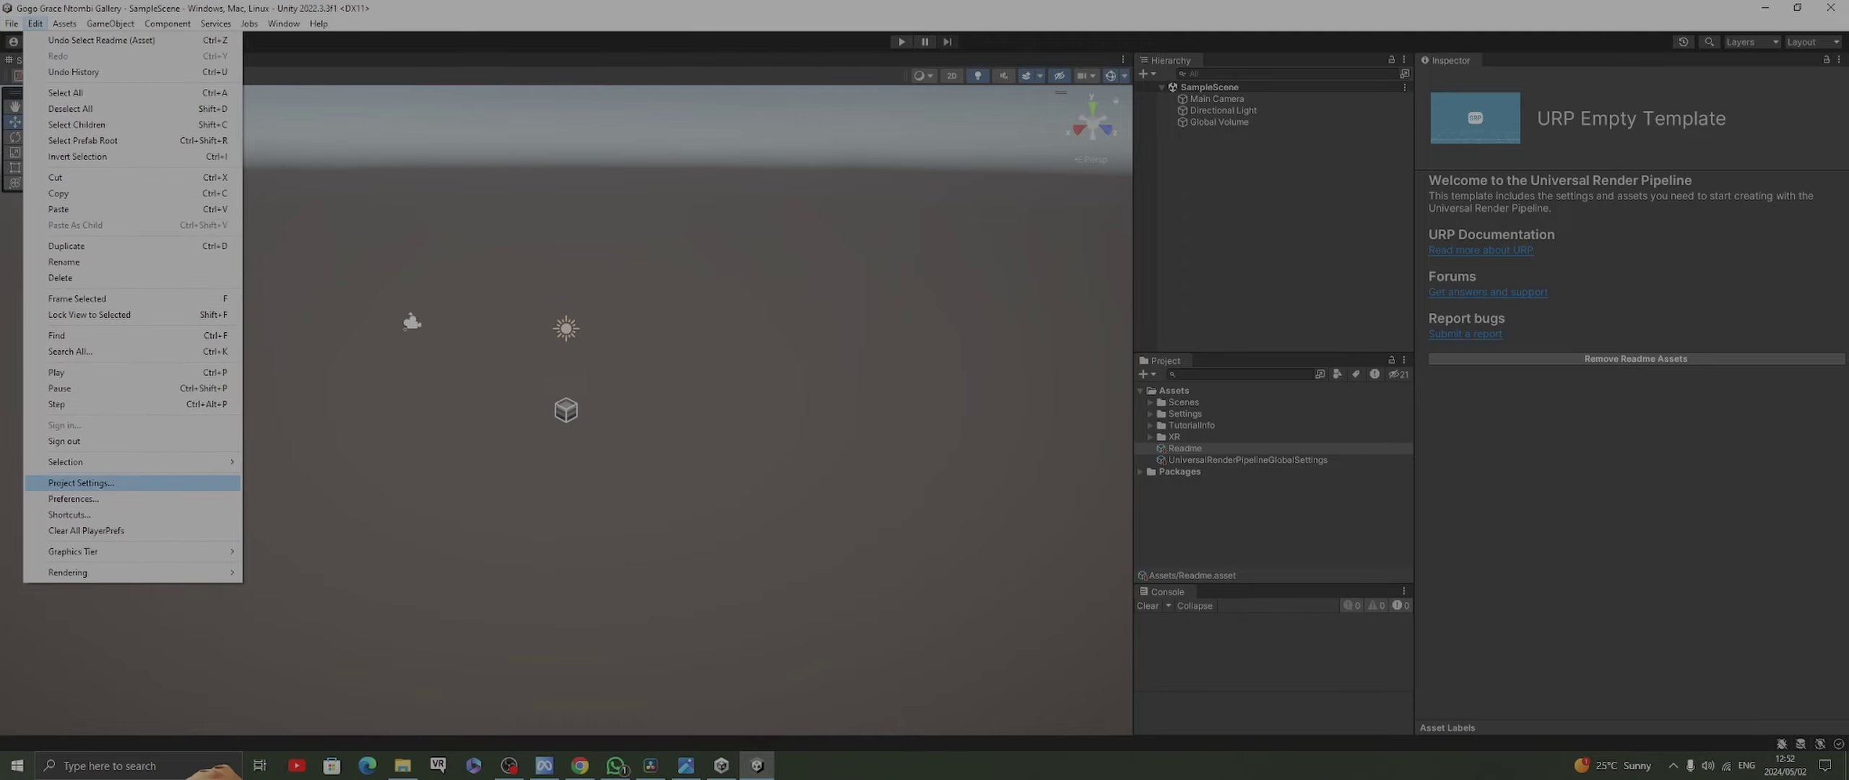
left_click(81, 482)
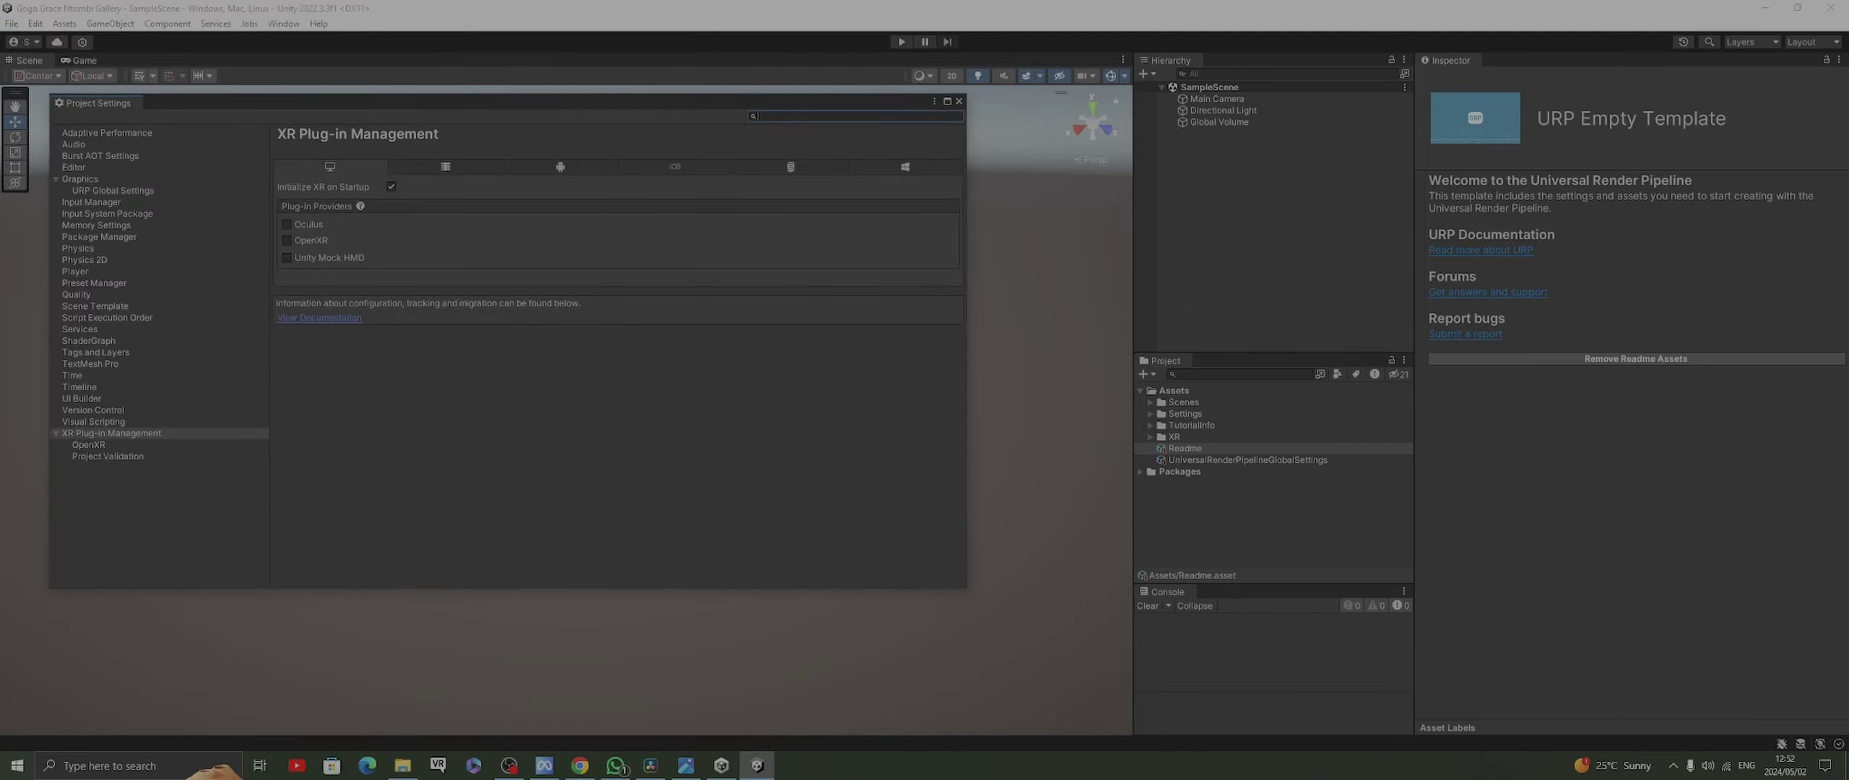
left_click(93, 421)
left_click(105, 432)
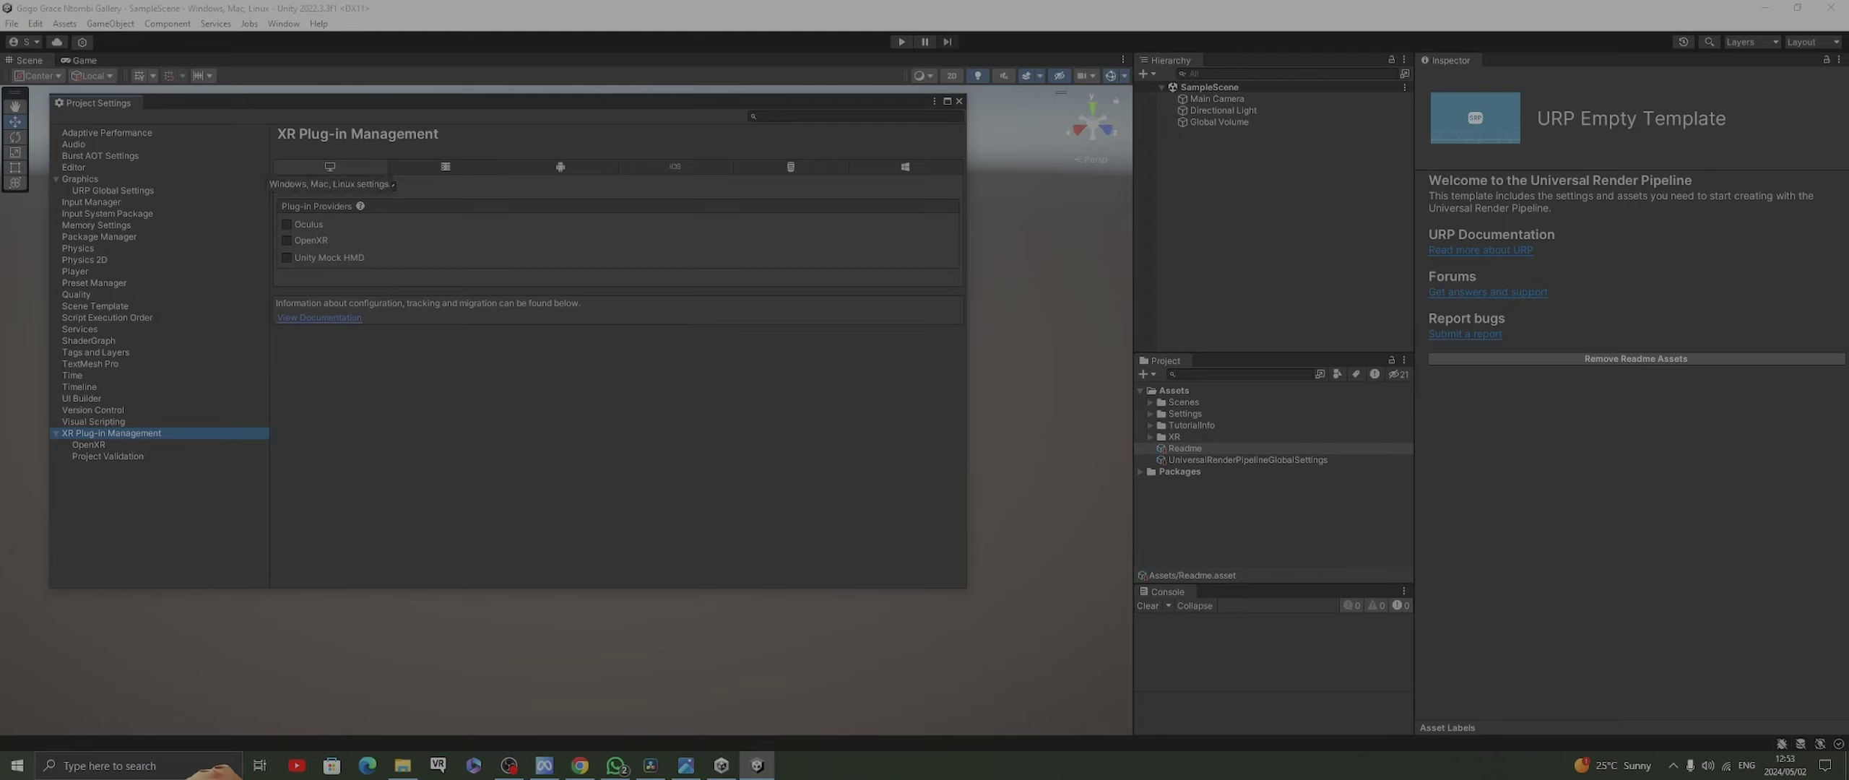
Tick OpenXR as the plug-in provider and open its Project Validation issues list
left_click(286, 239)
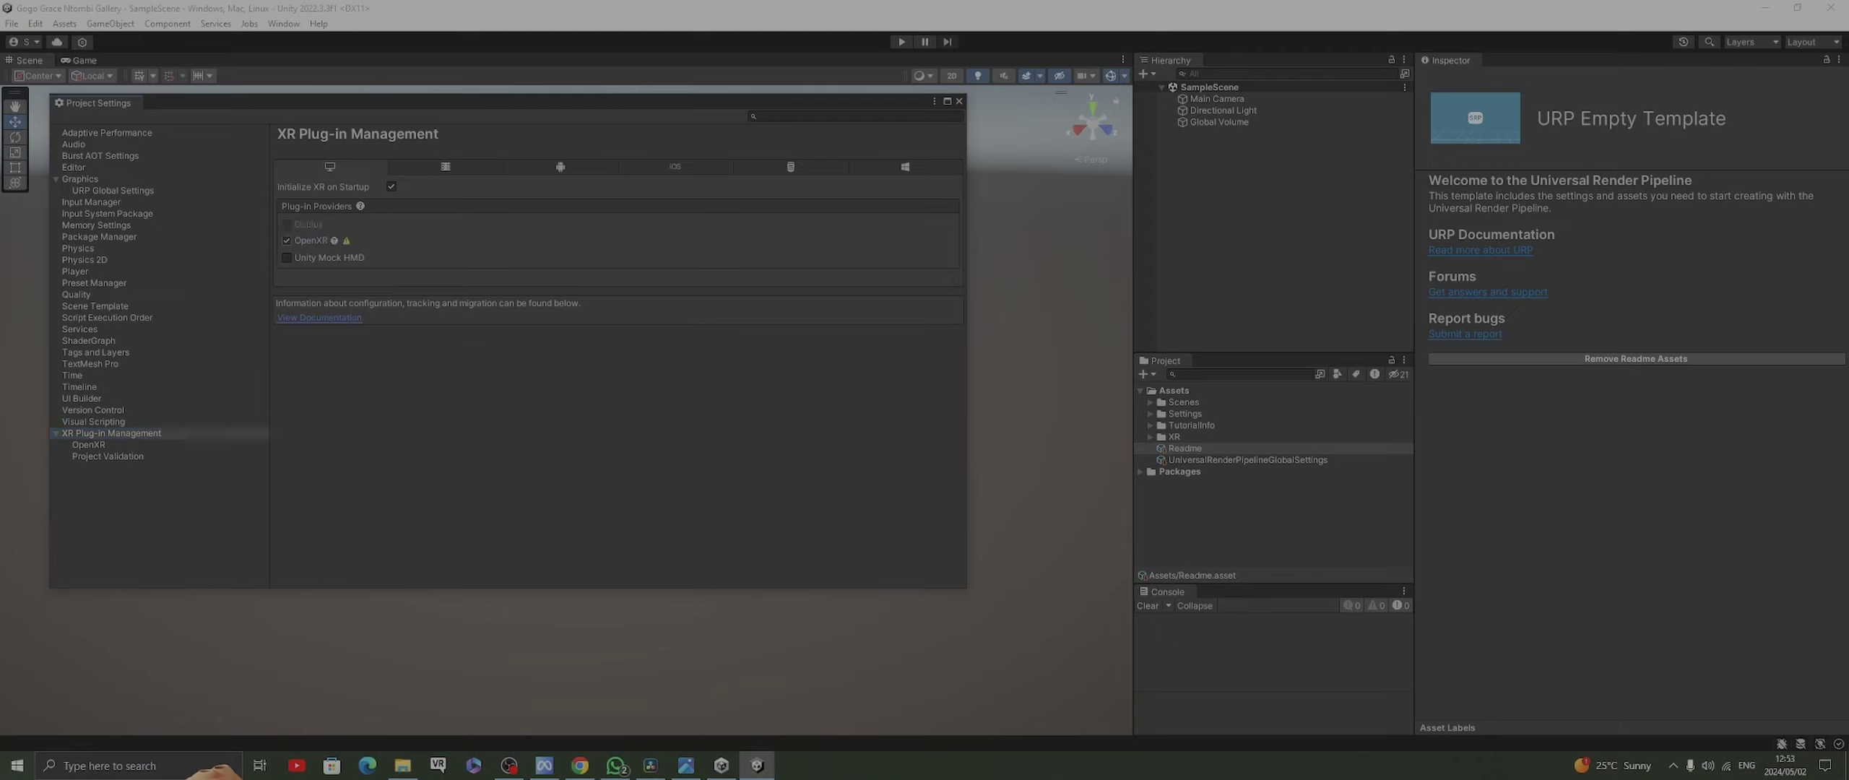
mouse_move(346, 241)
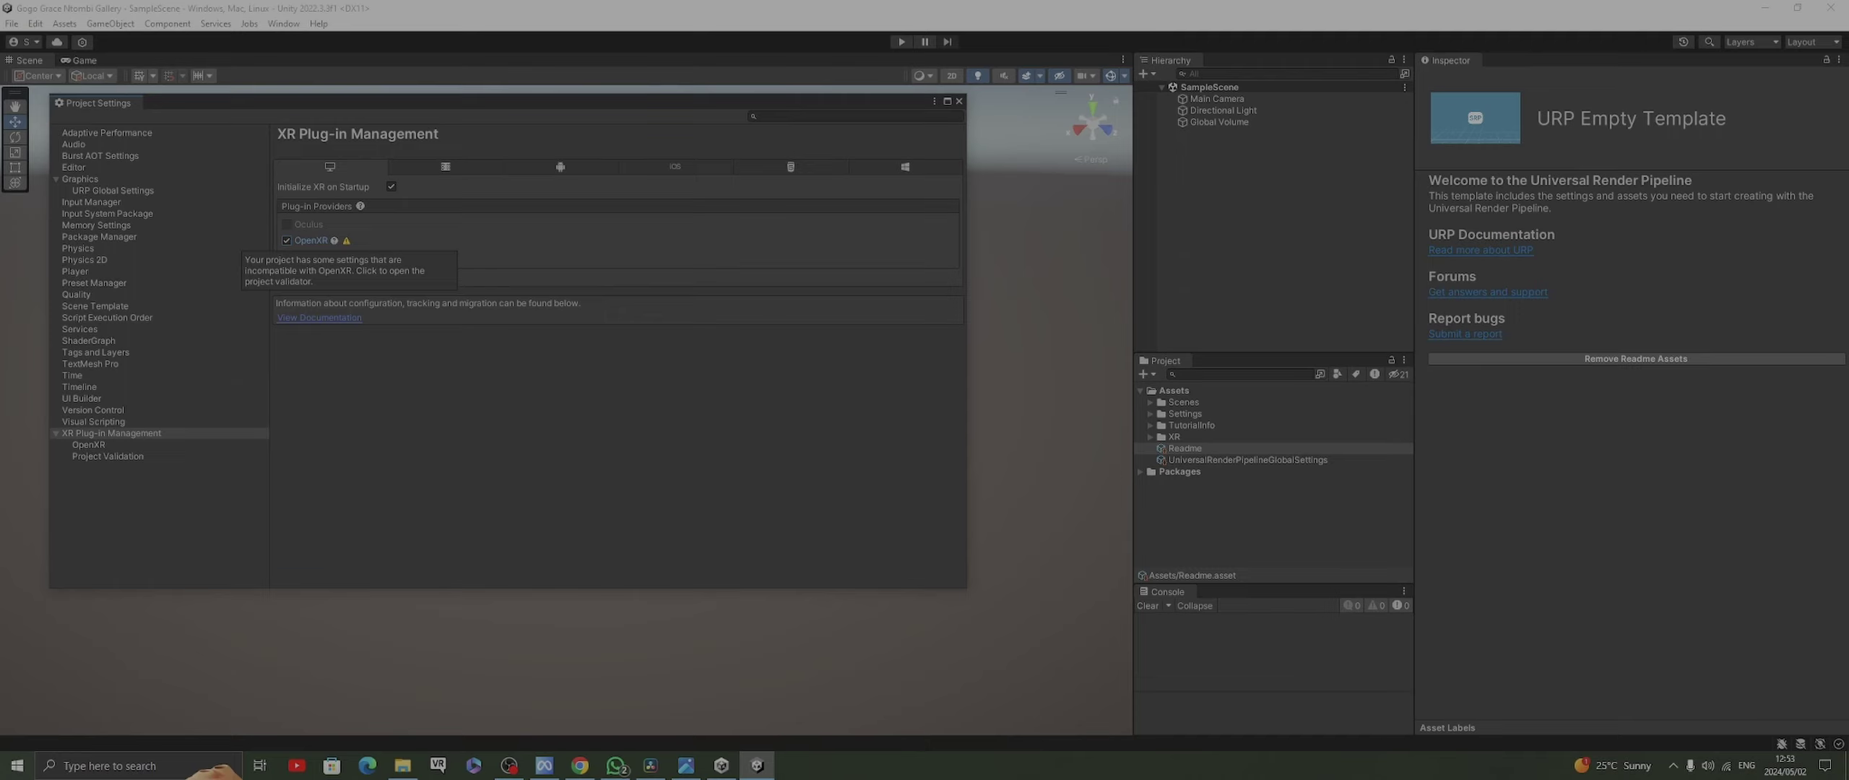
left_click(347, 241)
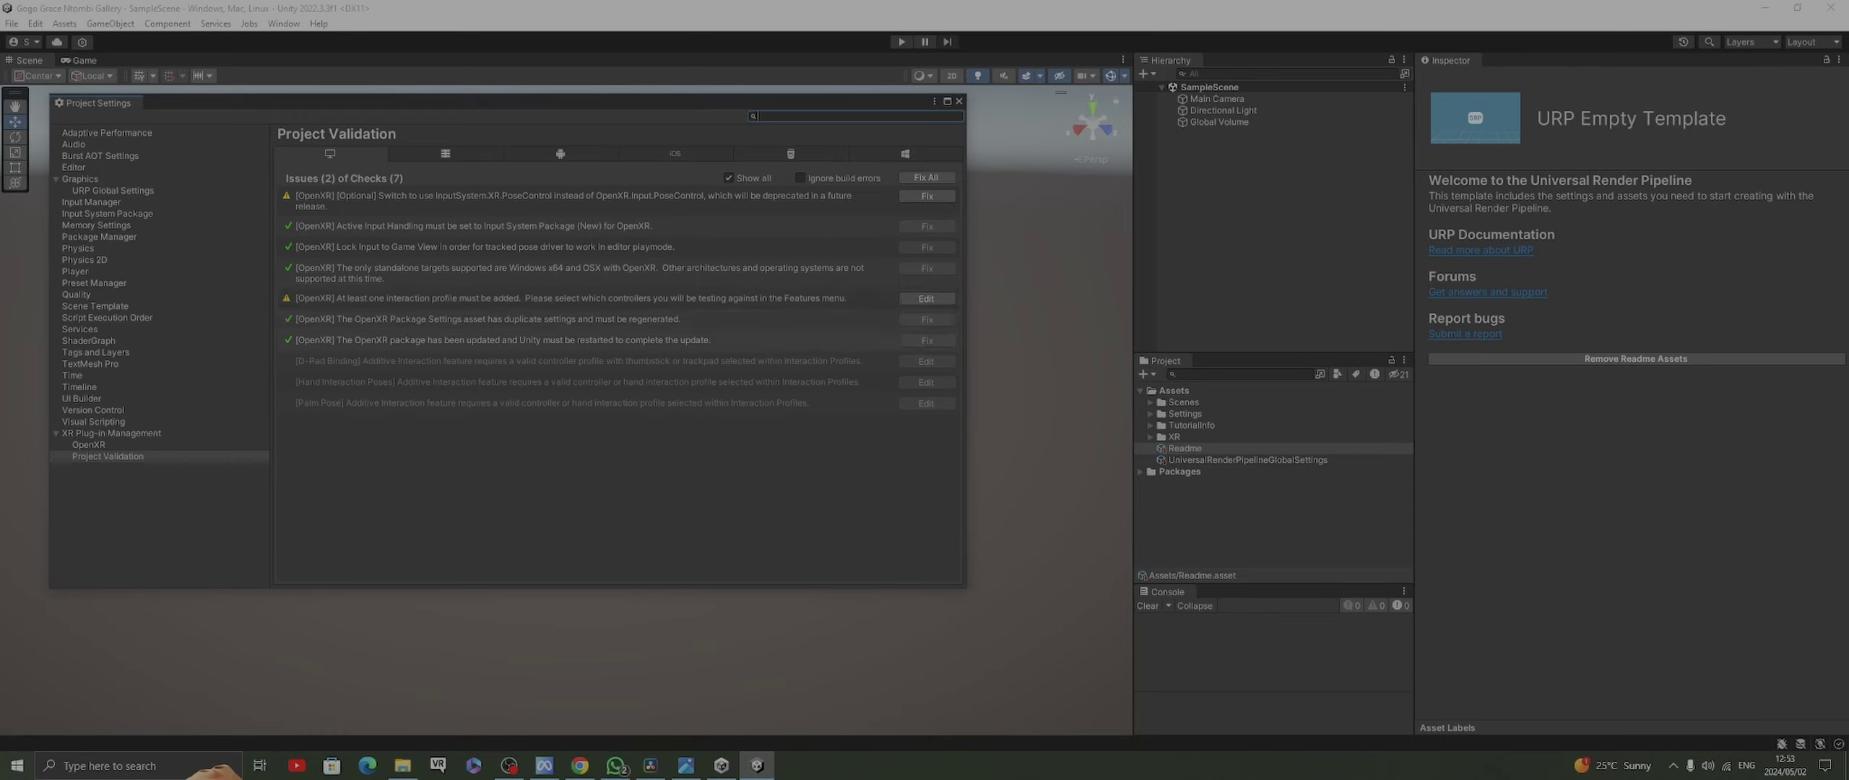
On the OpenXR settings page, add the Valve Index Controller Profile to Interaction Profiles
left_click(88, 444)
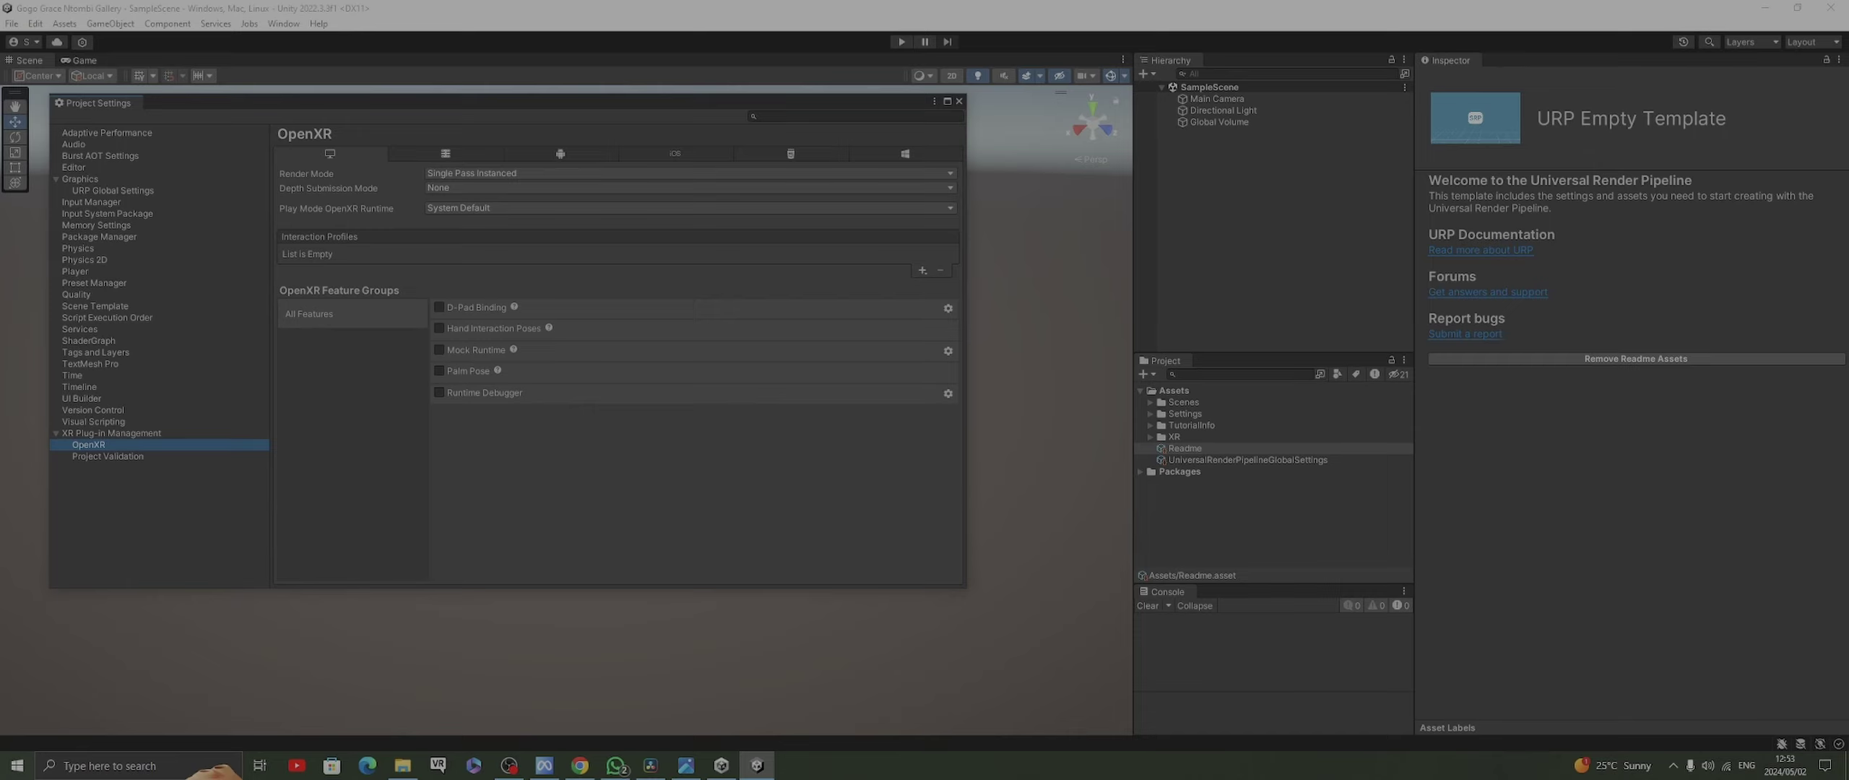
left_click(922, 269)
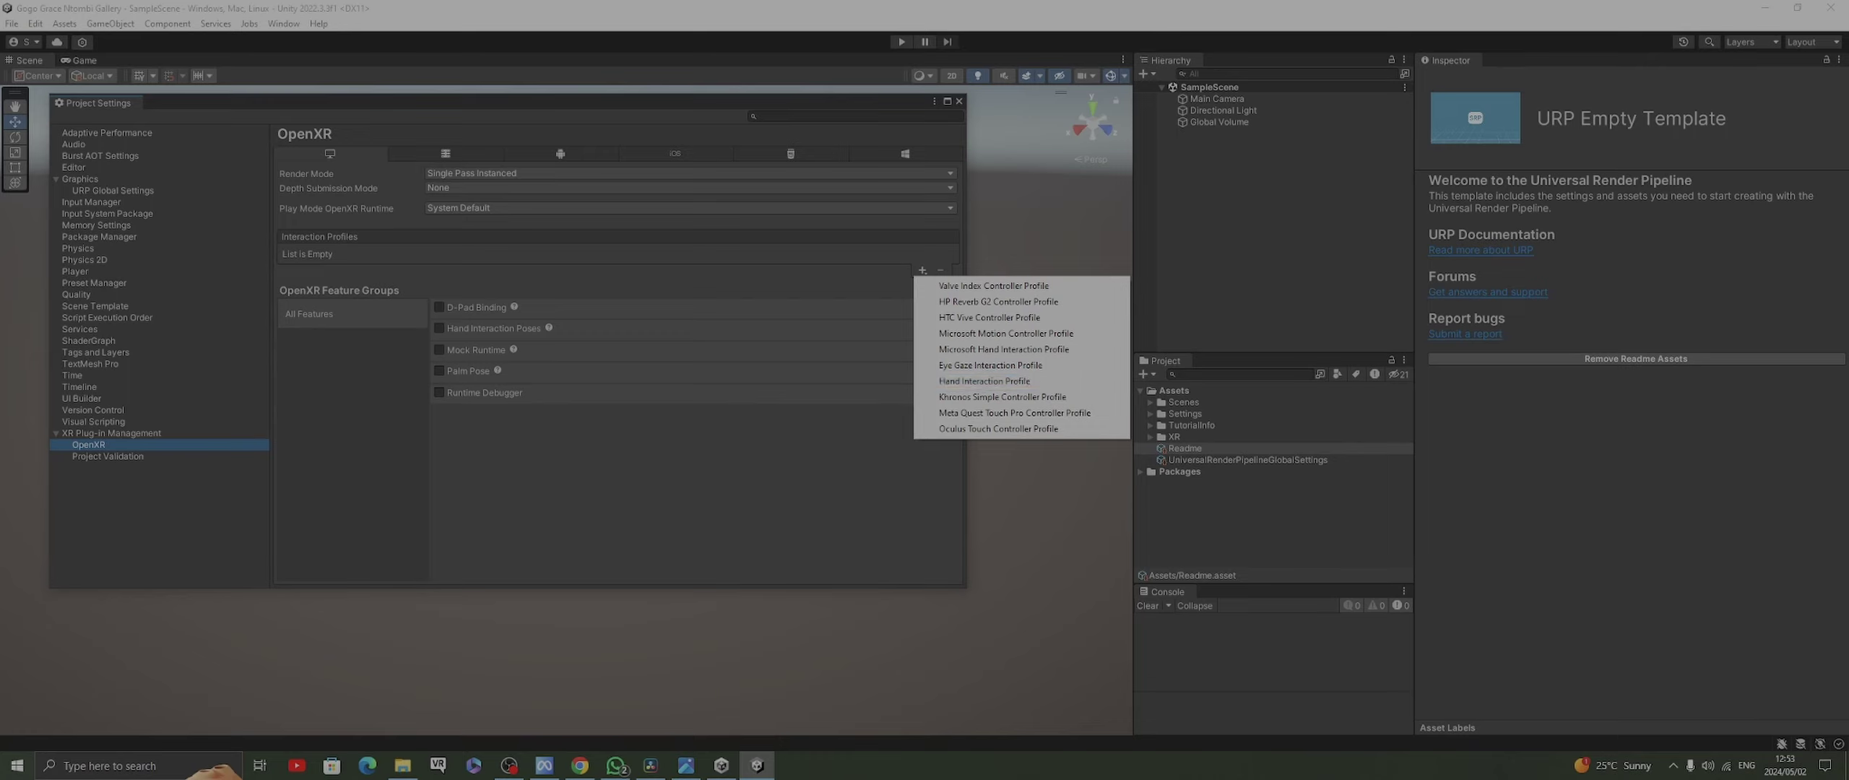
left_click(1004, 286)
left_click(922, 272)
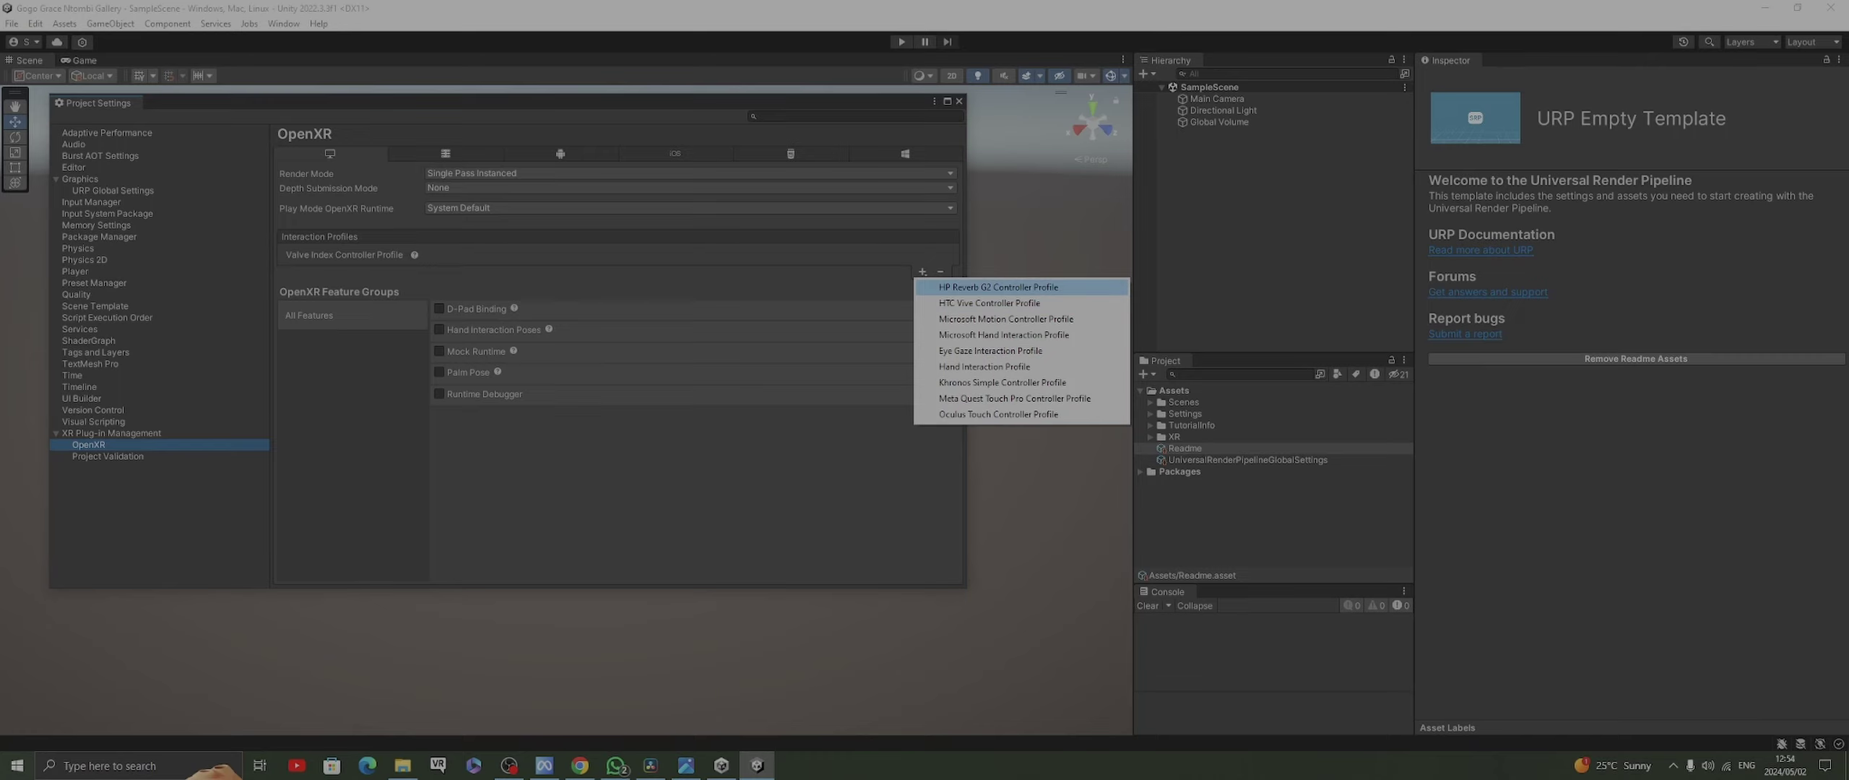
Add the HP Reverb G2, HTC Vive and Microsoft Motion Controller interaction profiles
left_click(998, 287)
left_click(922, 288)
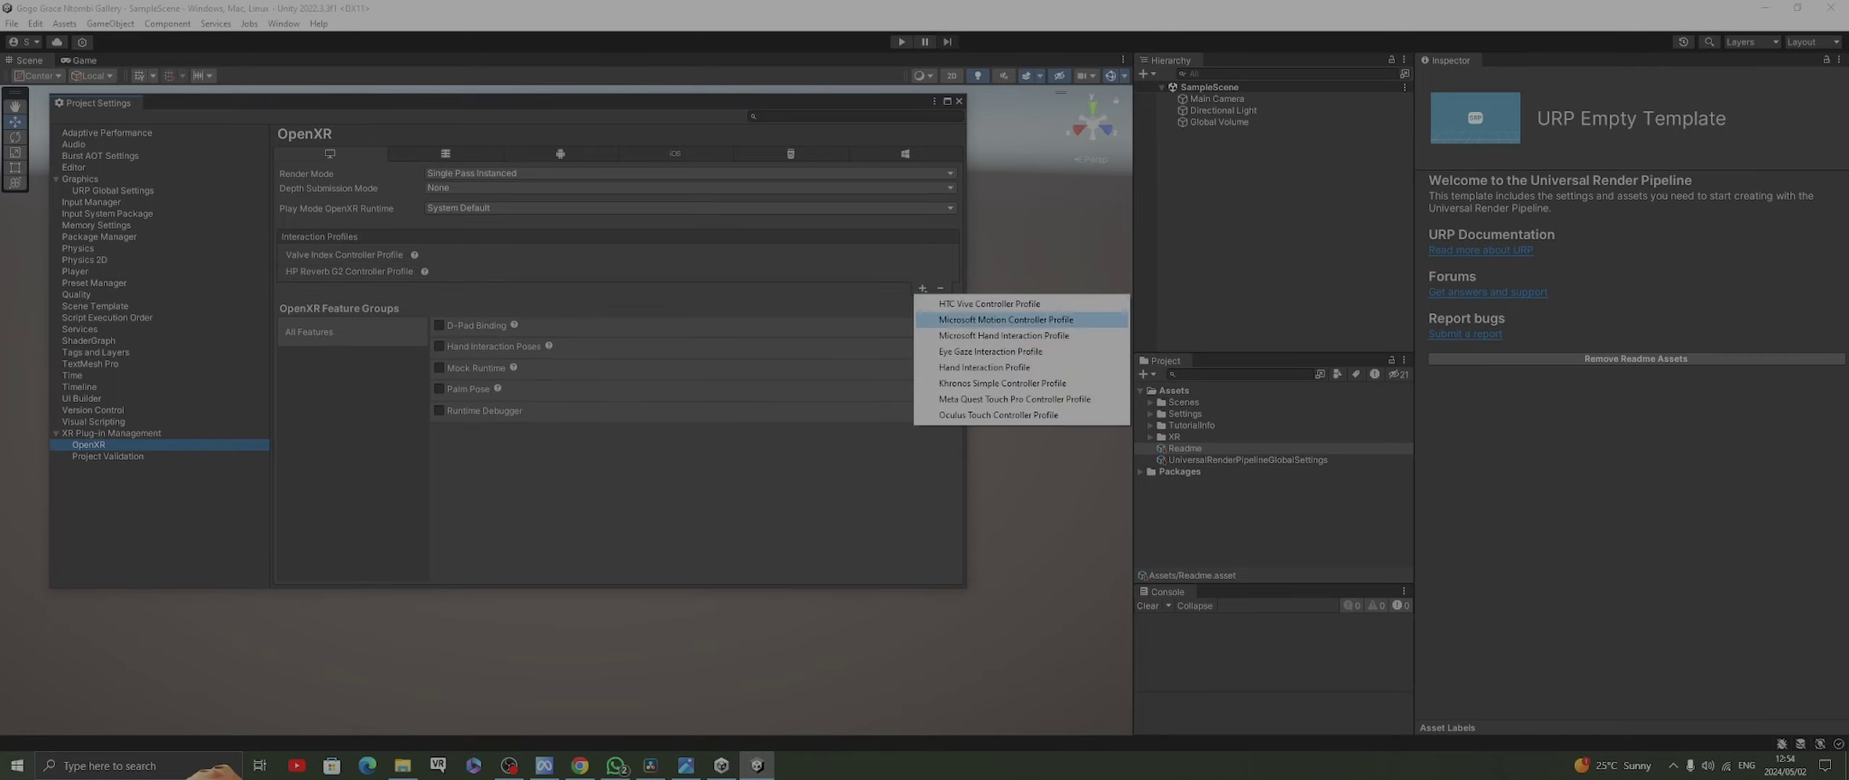
left_click(1011, 303)
left_click(923, 305)
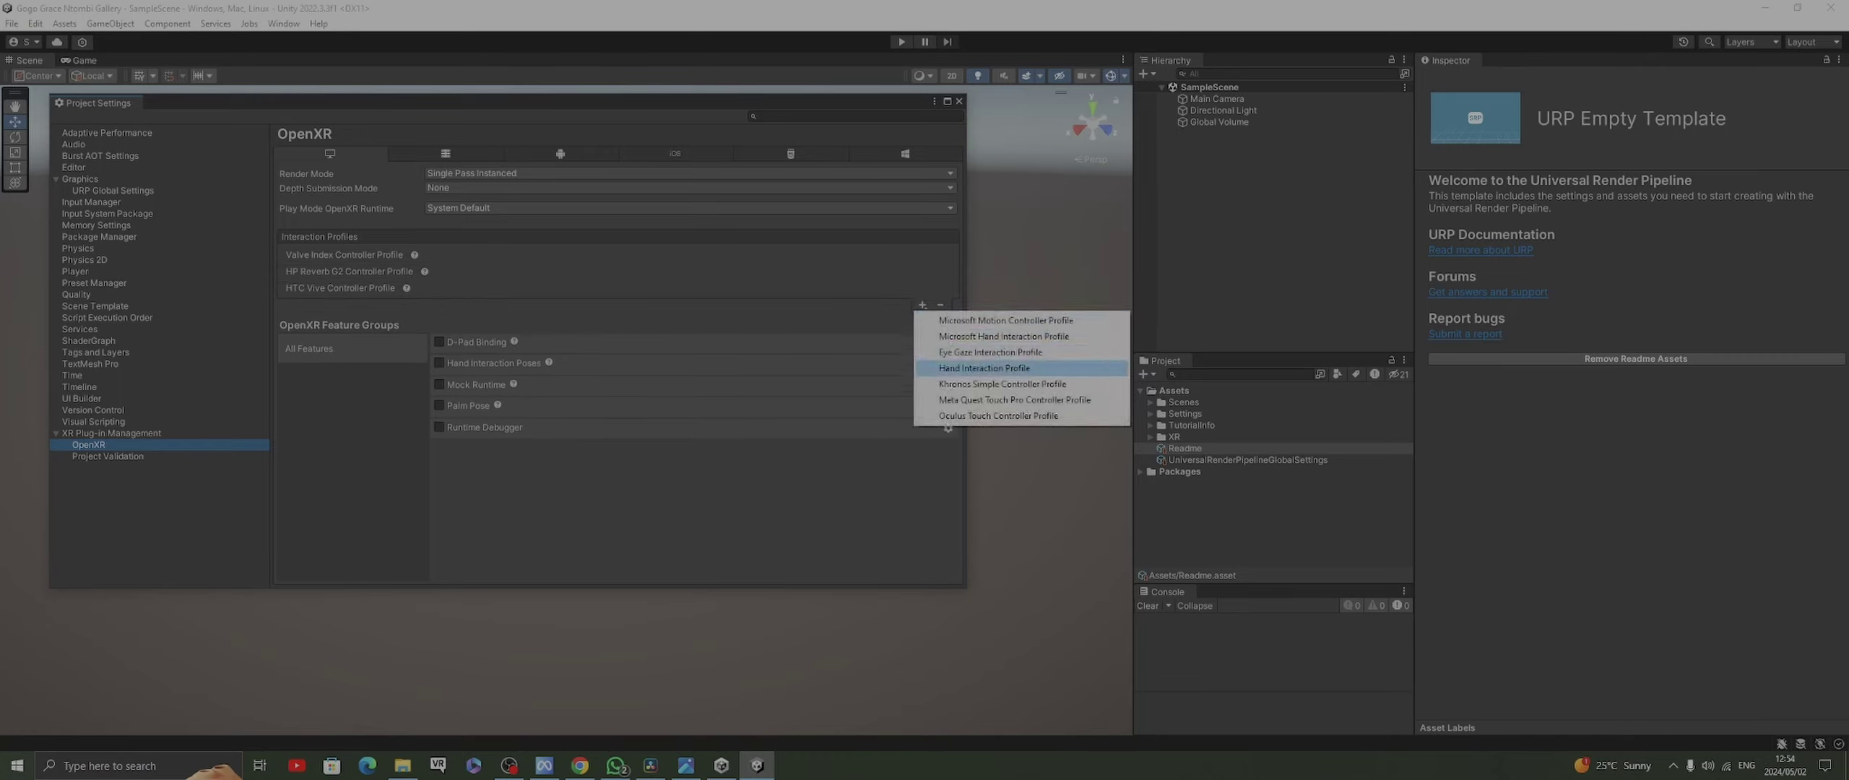
left_click(1005, 320)
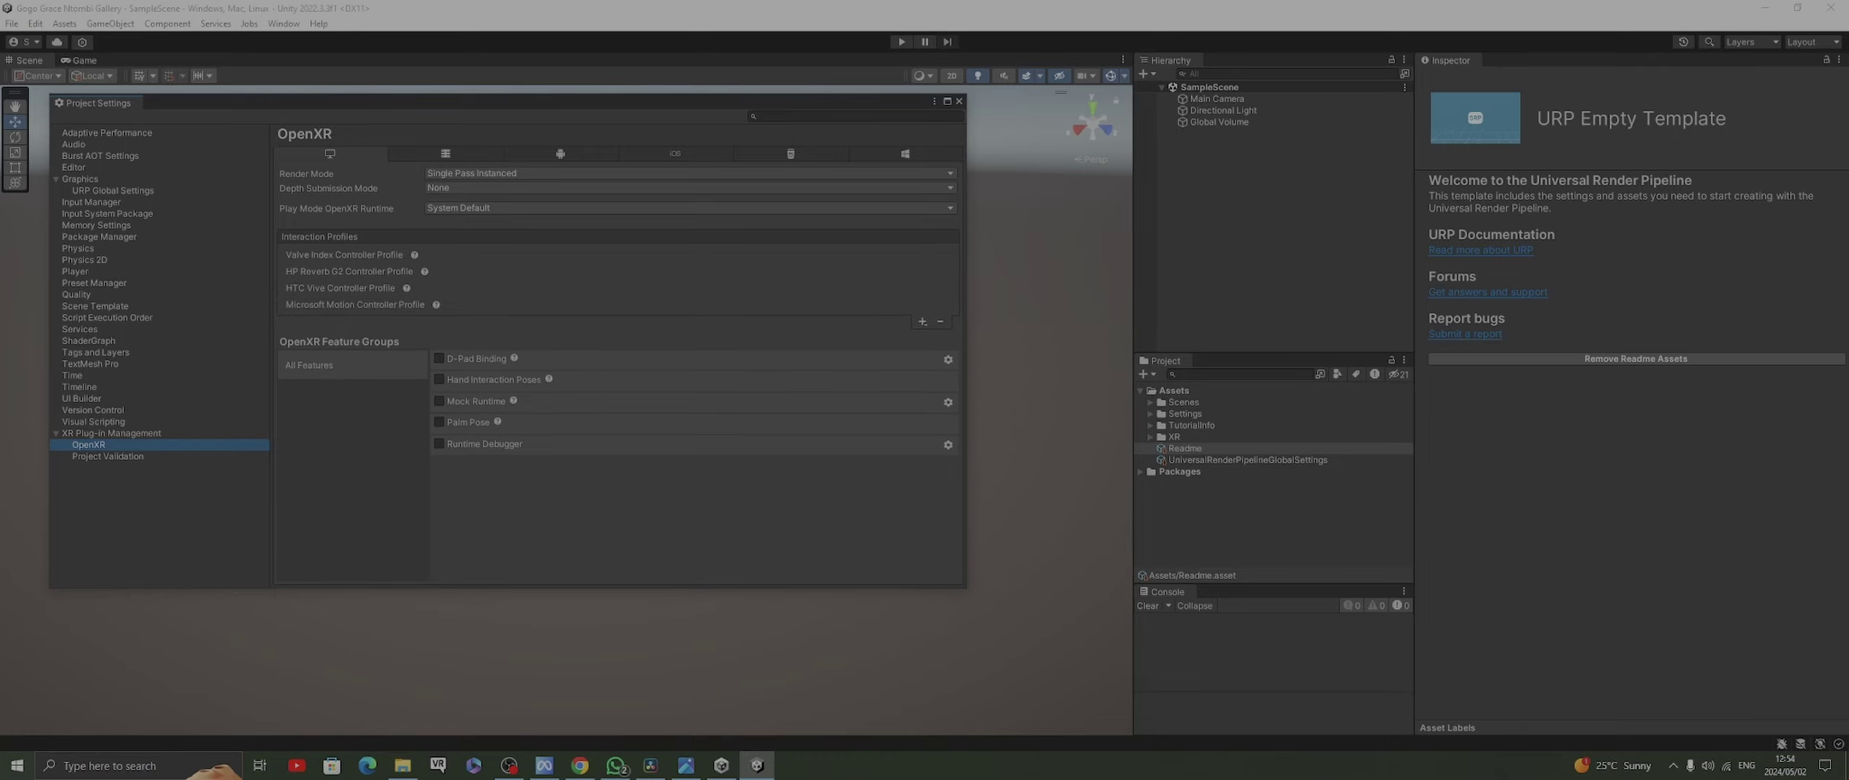
left_click(922, 321)
Add Microsoft Hand Interaction, Khronos Simple, Meta Quest Touch Pro and Oculus Touch profiles
left_click(1004, 337)
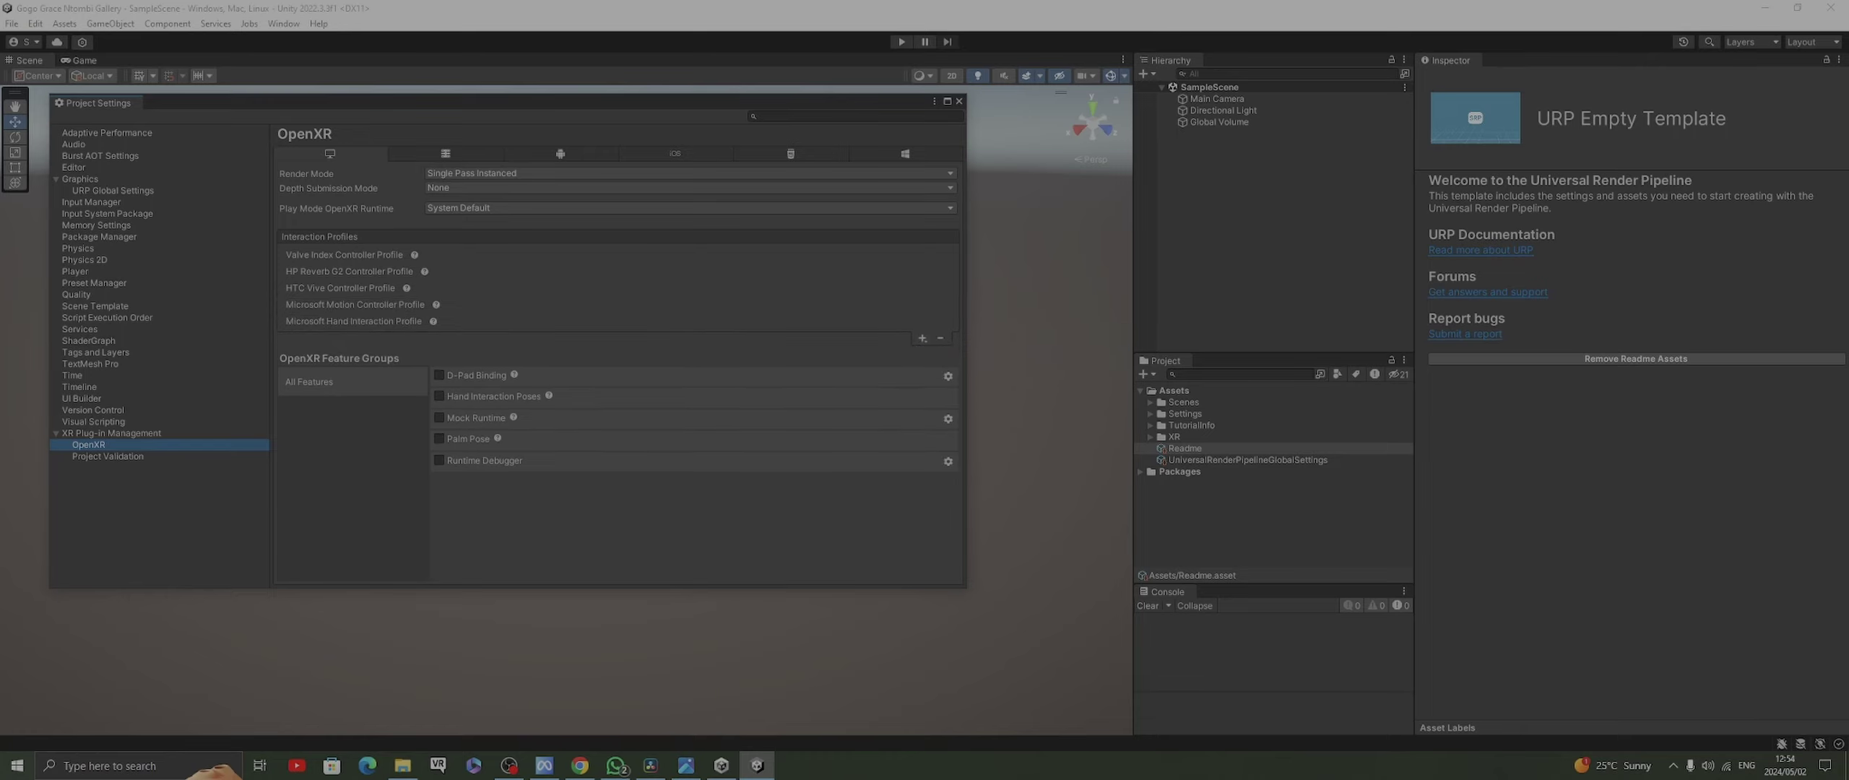
left_click(922, 338)
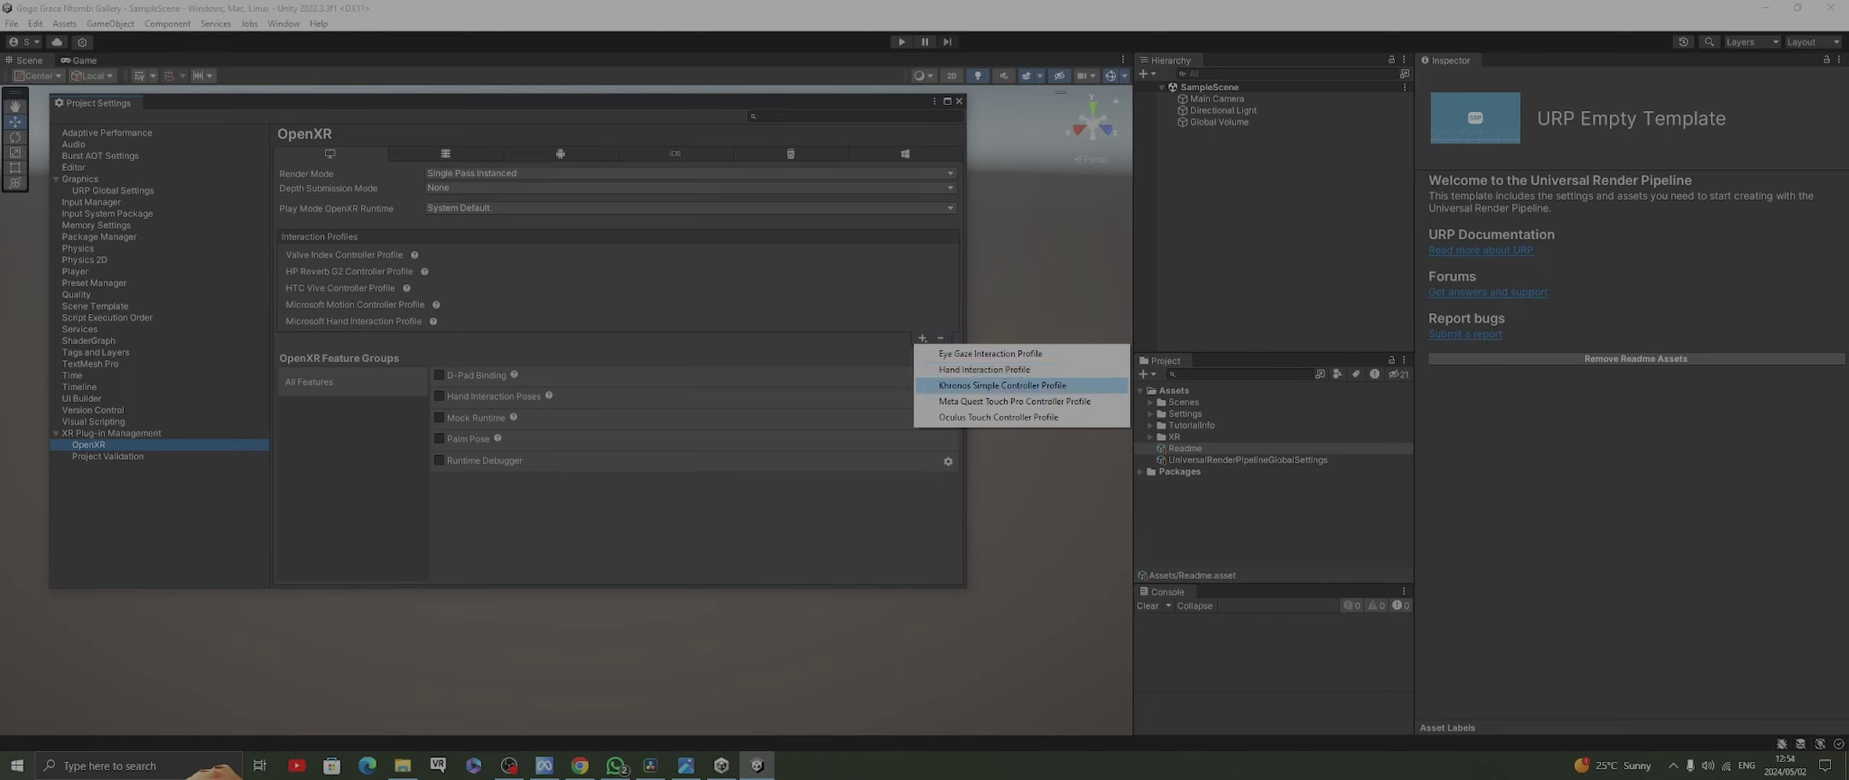
left_click(1002, 385)
left_click(923, 353)
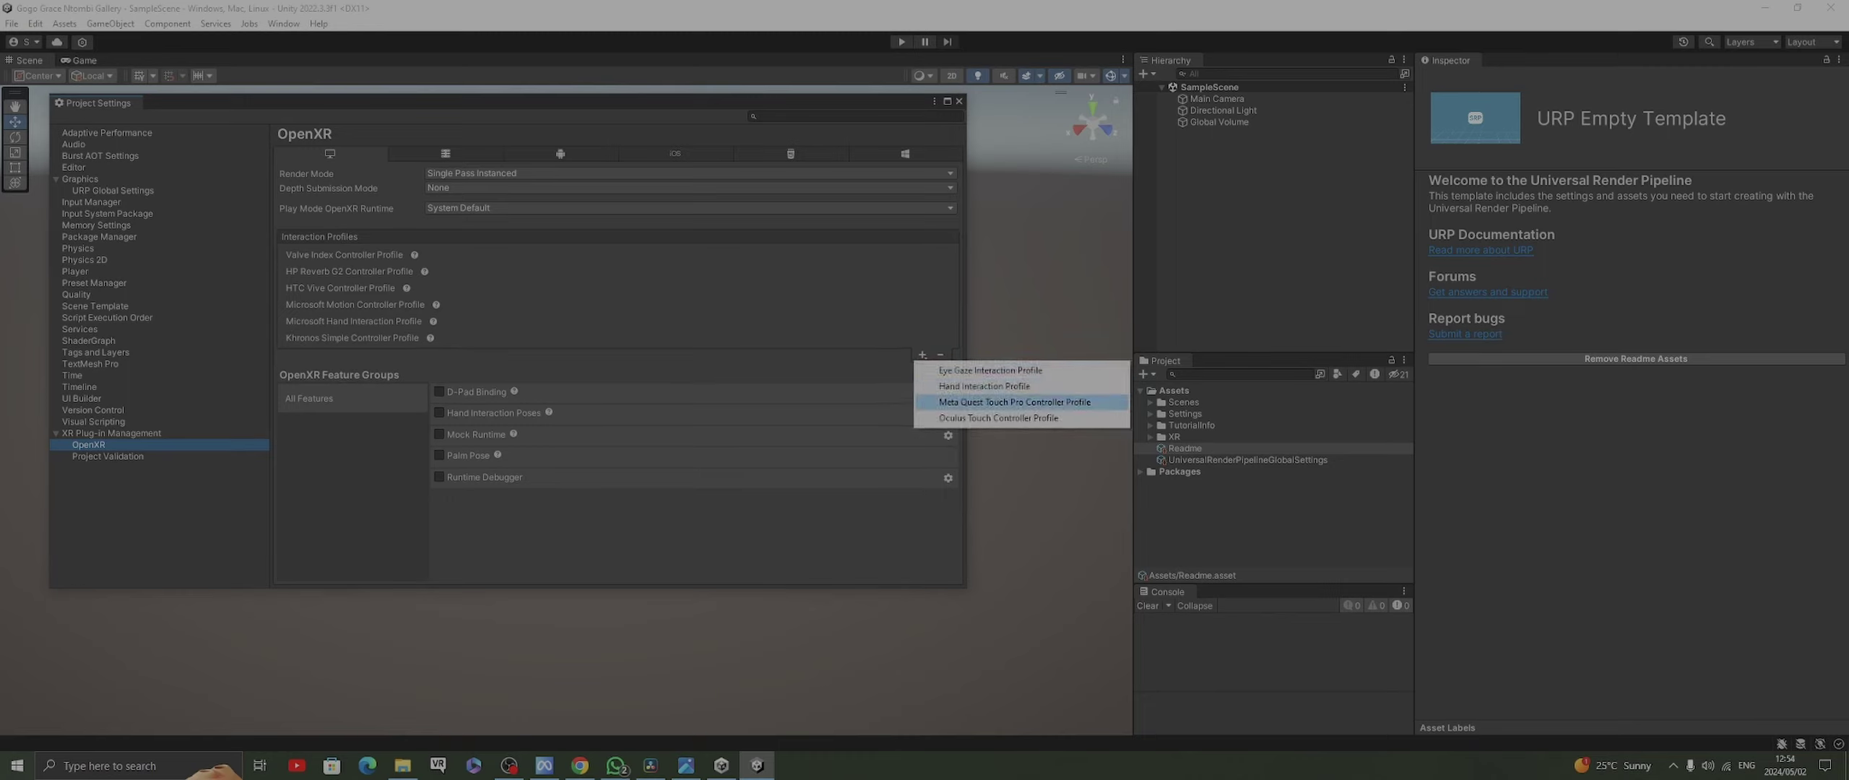
left_click(1014, 401)
left_click(922, 371)
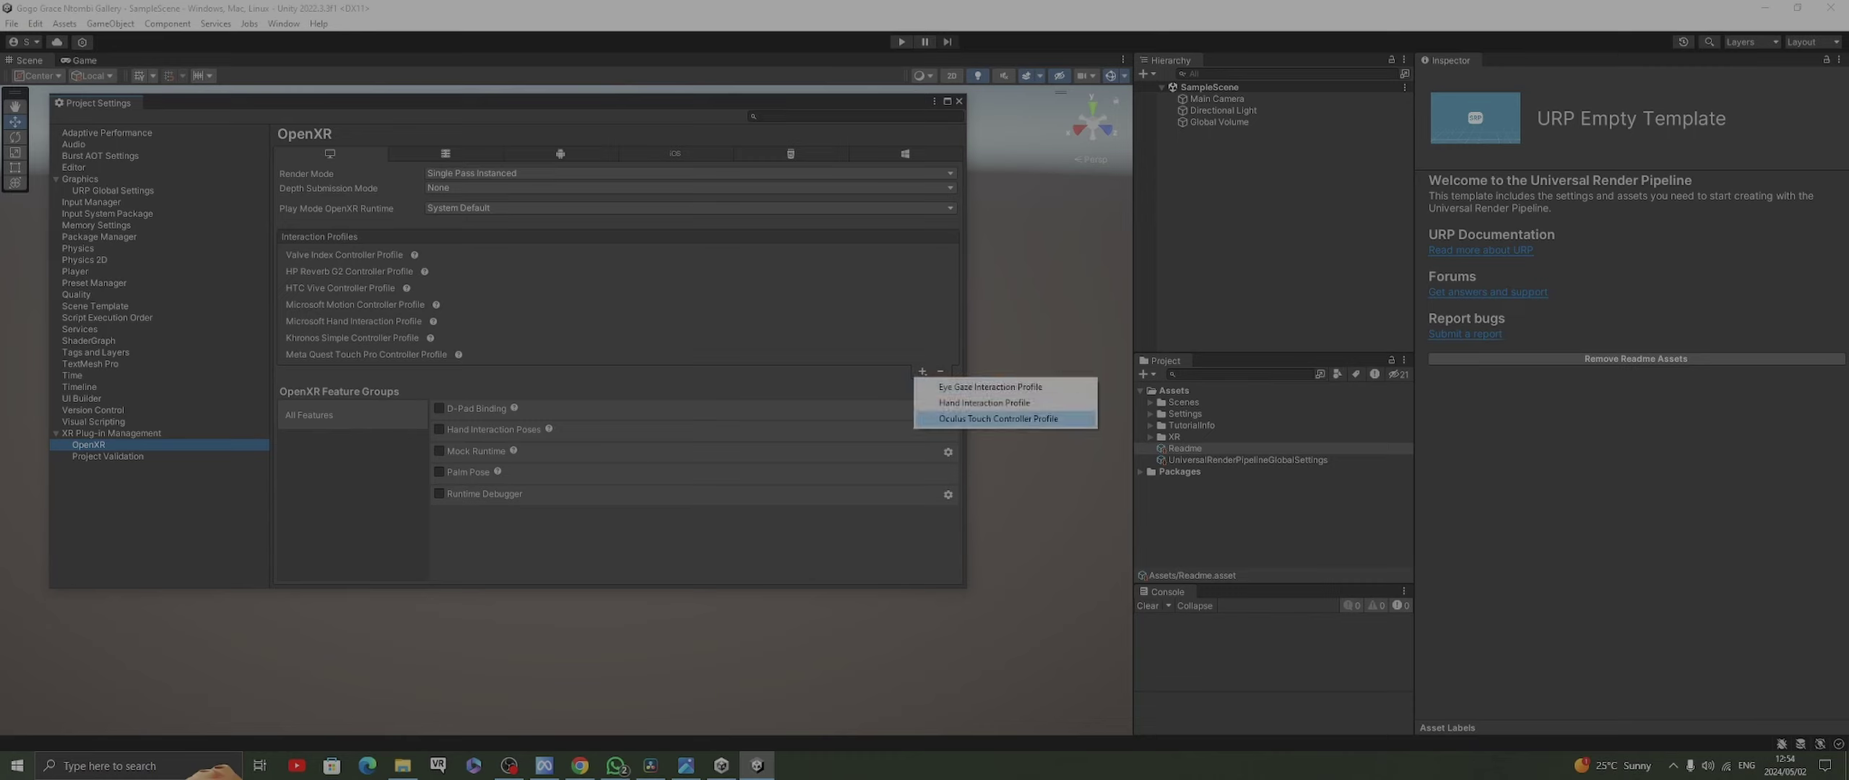
left_click(998, 418)
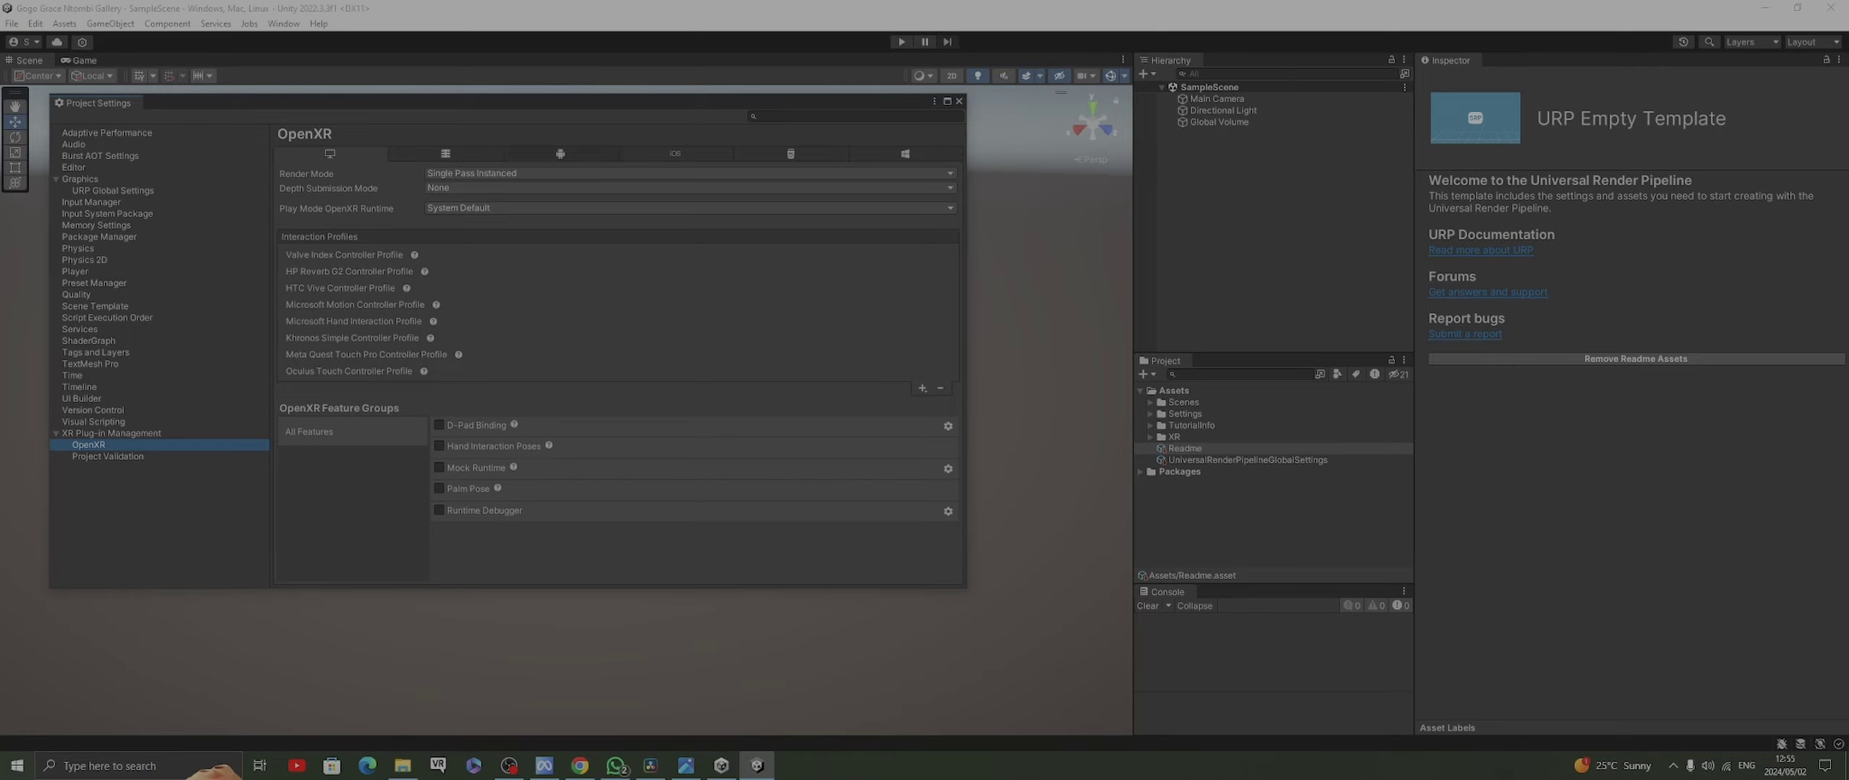
left_click(561, 154)
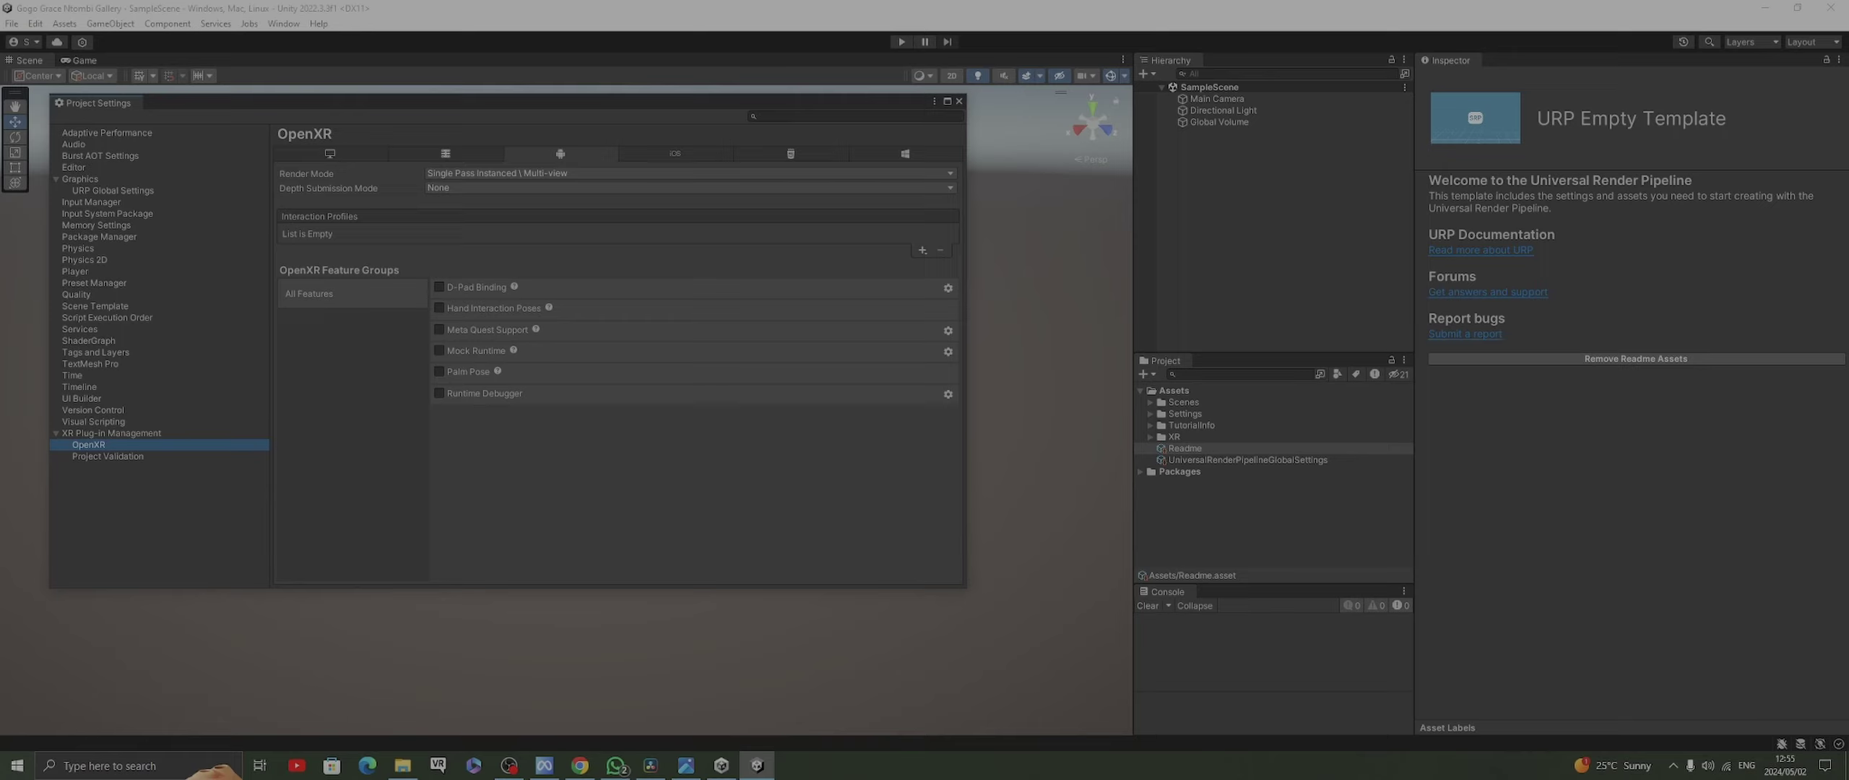
Check the Android Project Validation page, then return to the OpenXR settings
left_click(111, 433)
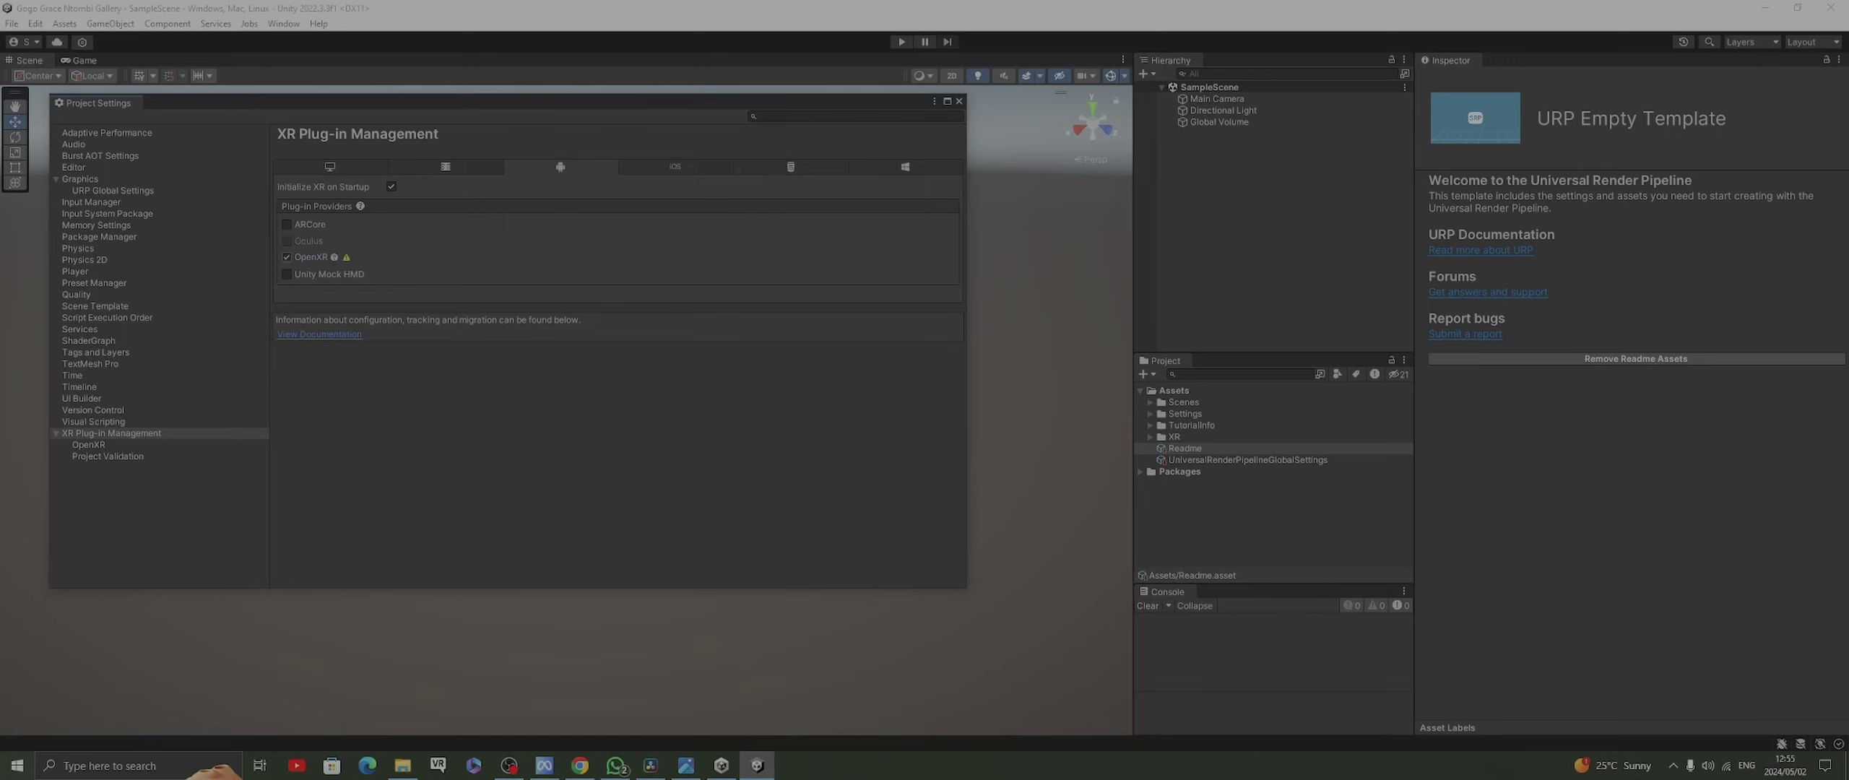
left_click(346, 257)
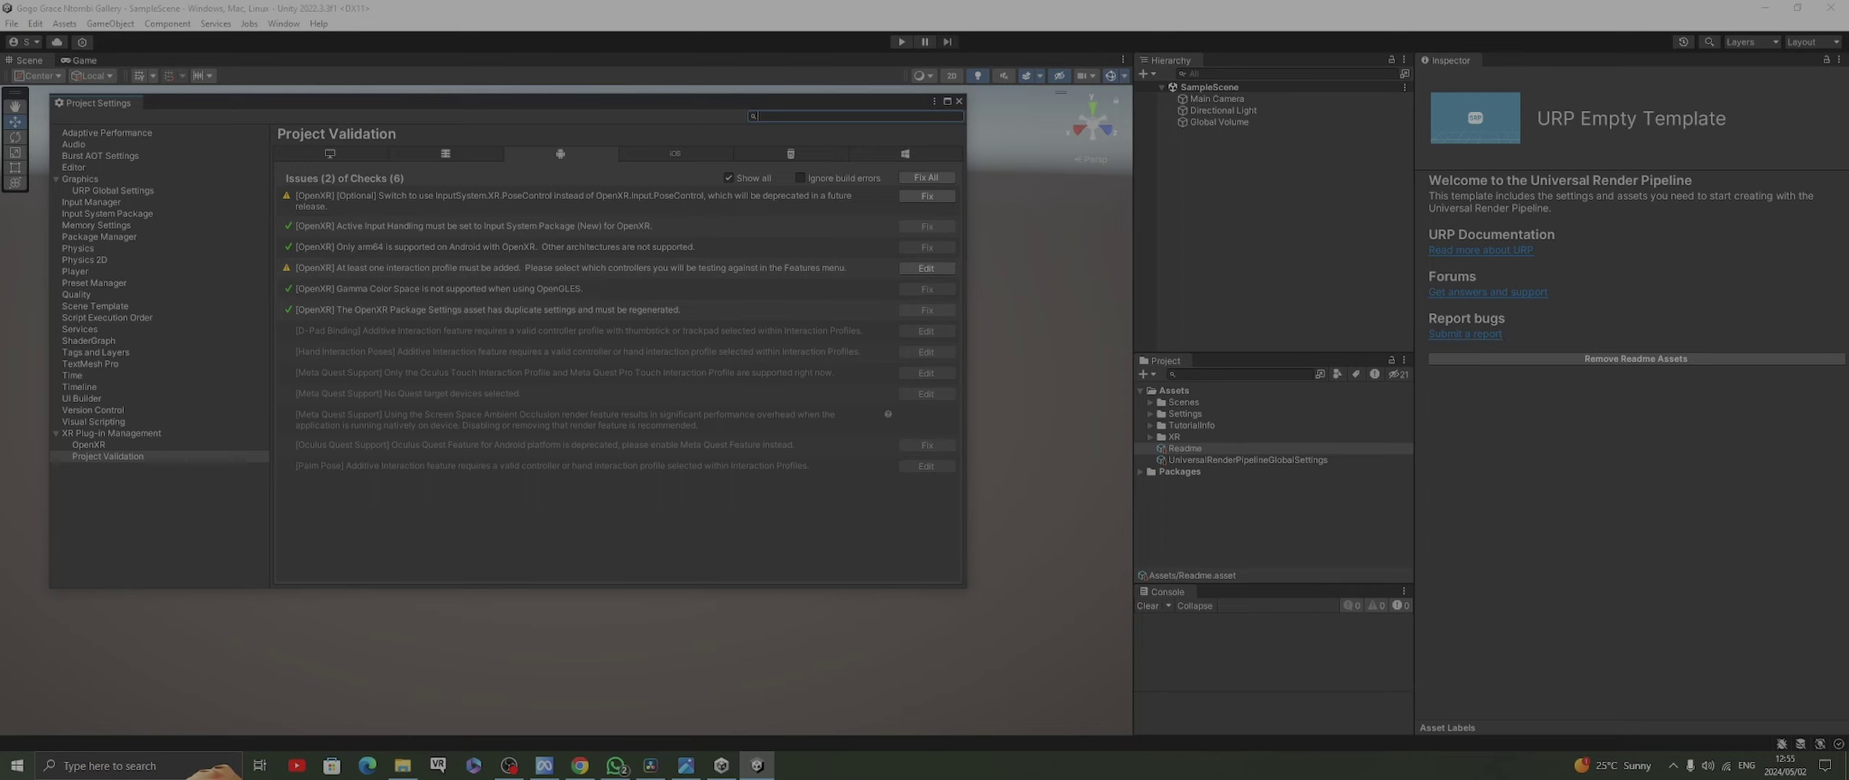
left_click(111, 433)
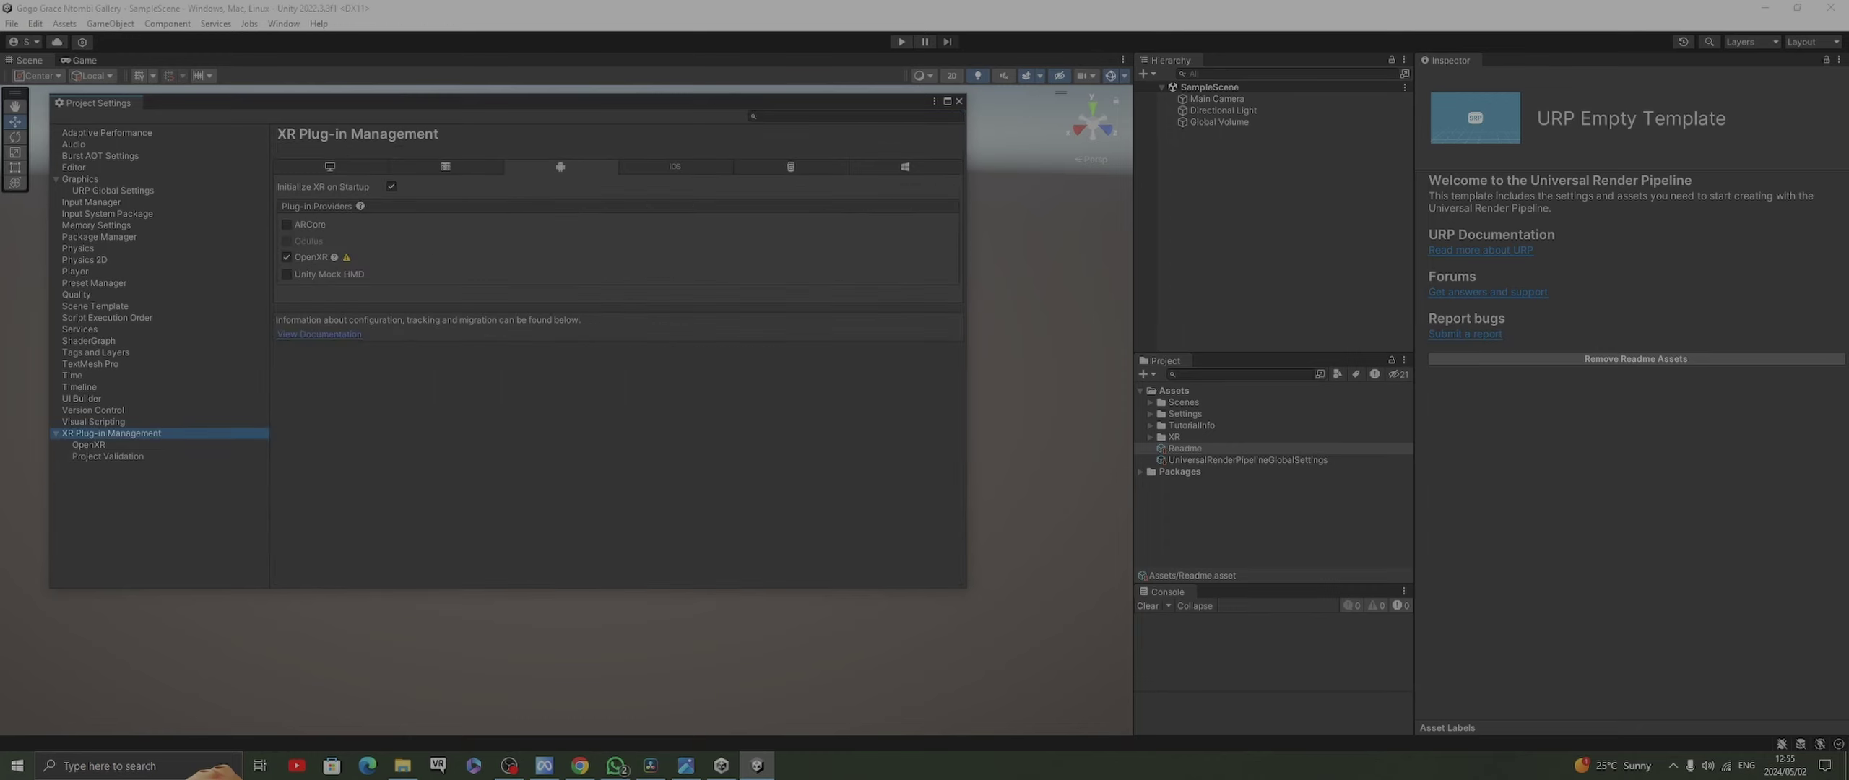
left_click(88, 444)
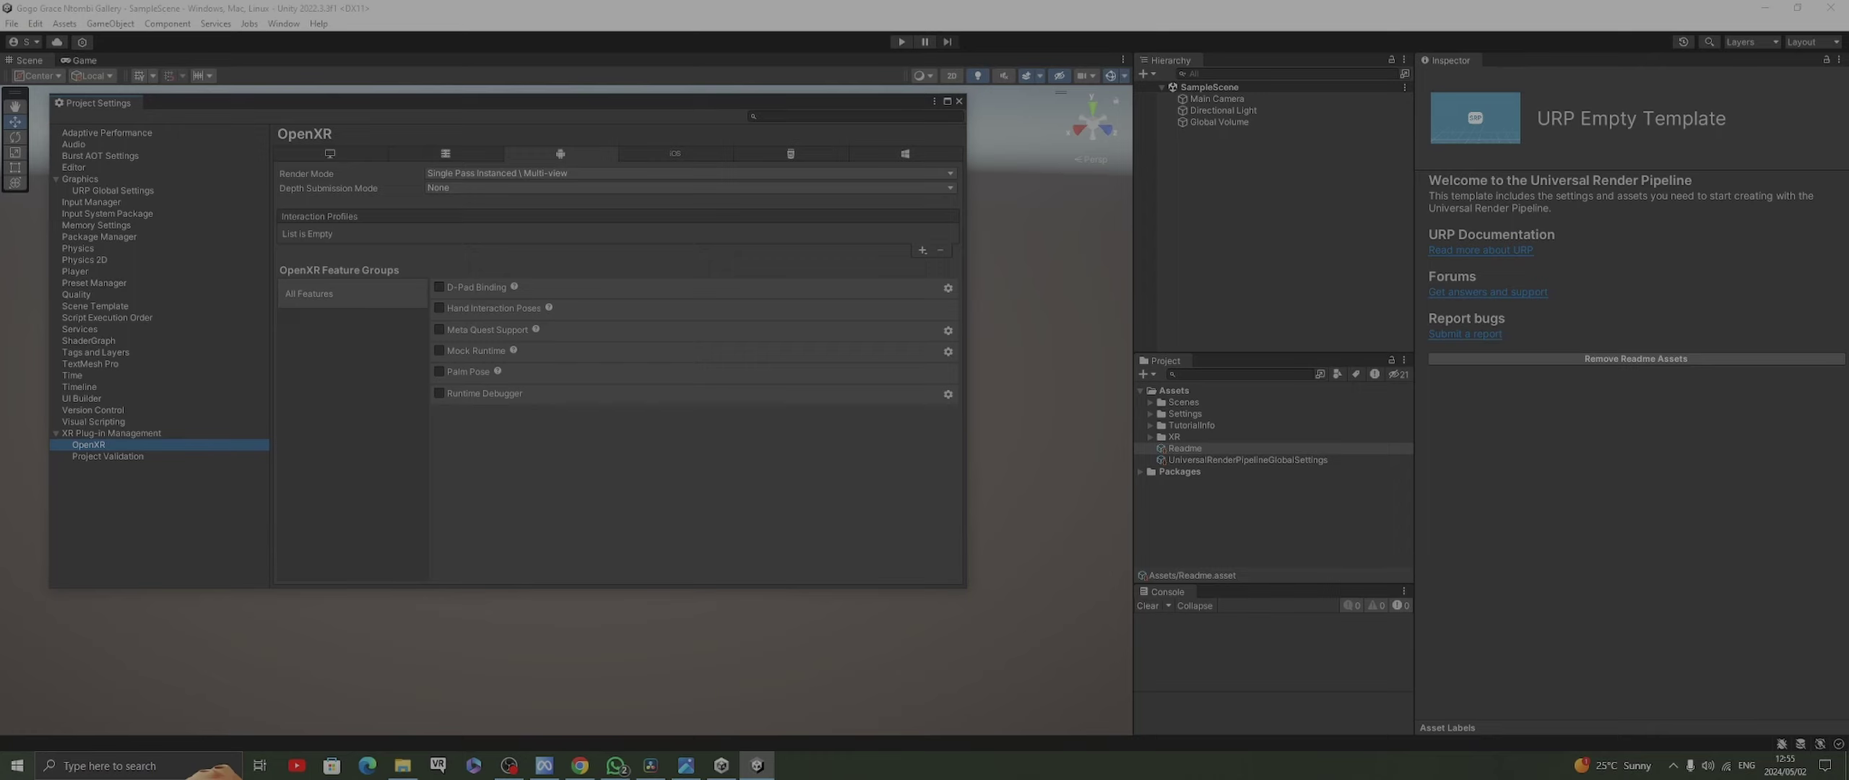
Add Meta Quest Touch Pro and Oculus Touch profiles for Android and enable Meta Quest Support
left_click(922, 250)
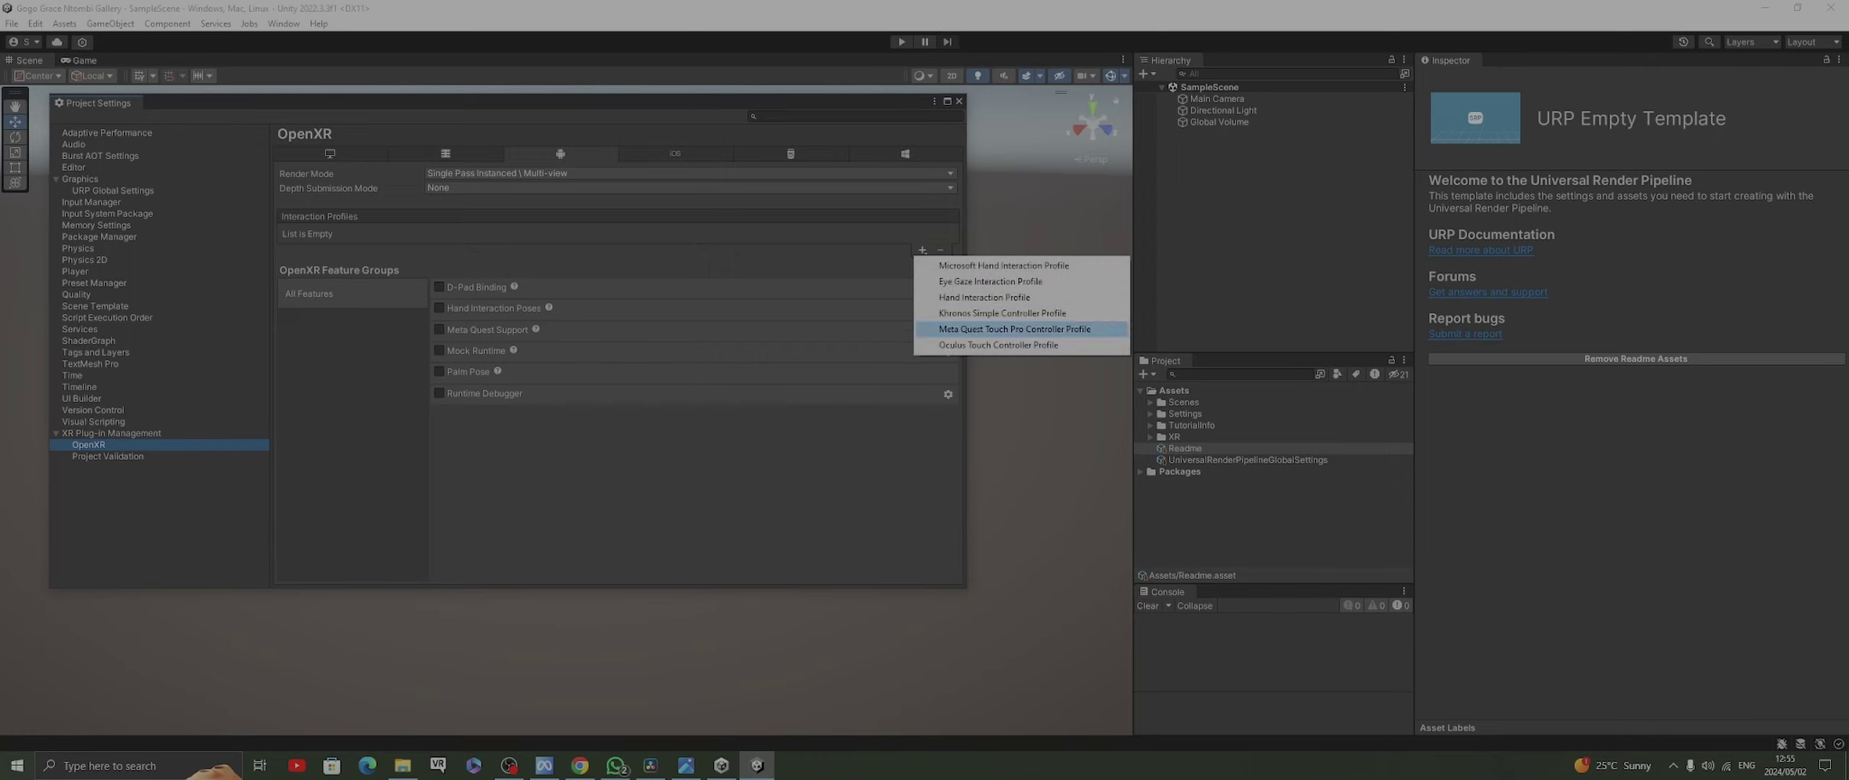
left_click(1014, 329)
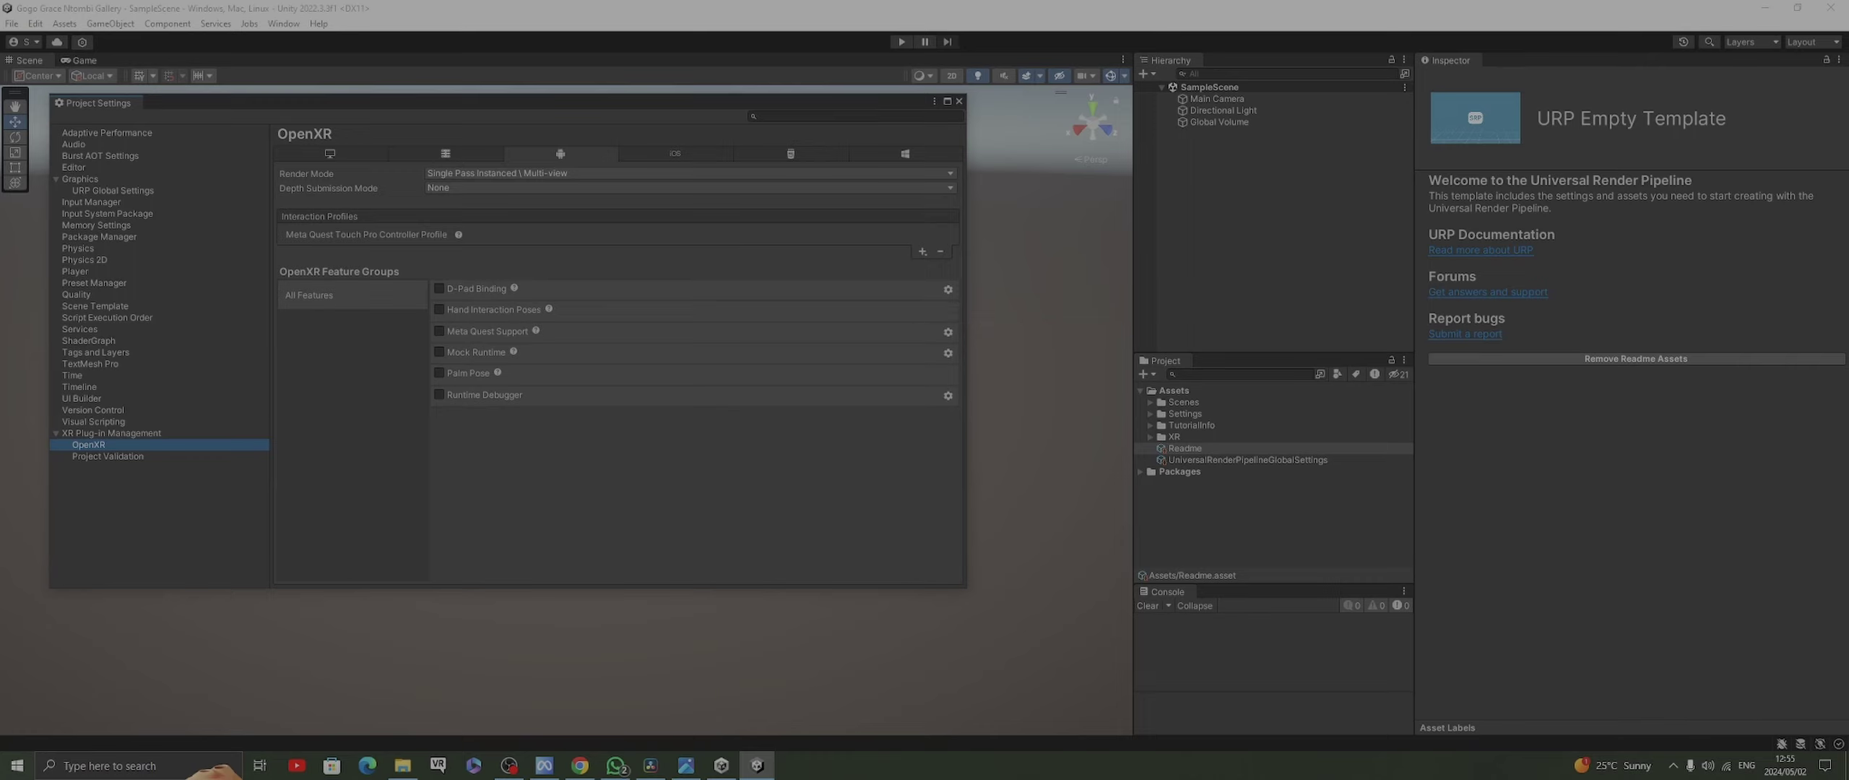
left_click(923, 250)
left_click(1011, 299)
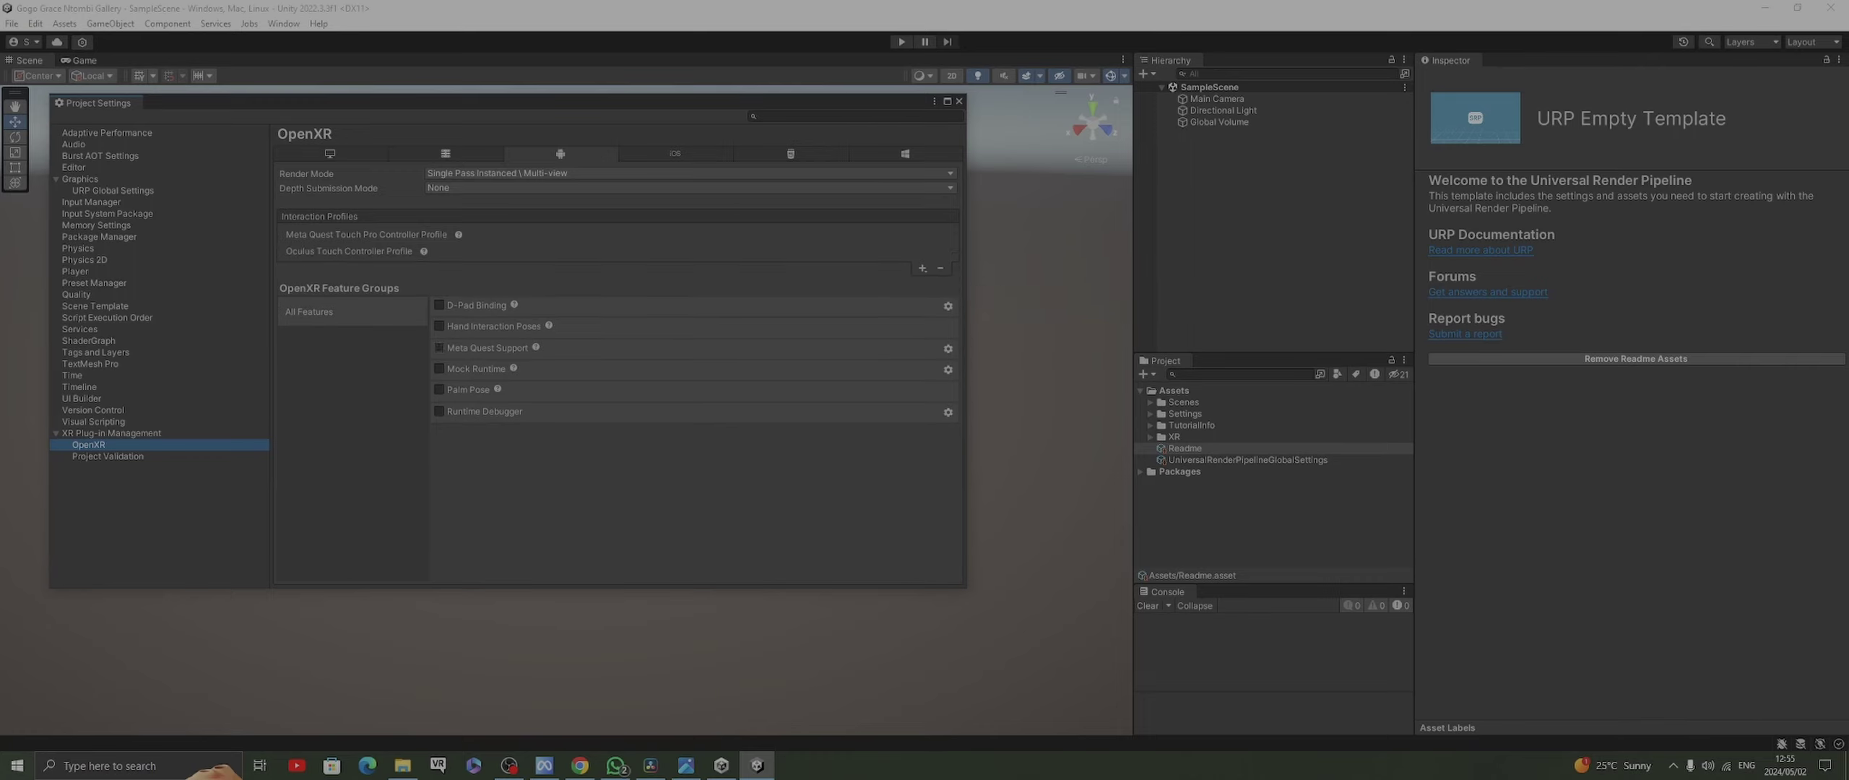
left_click(439, 348)
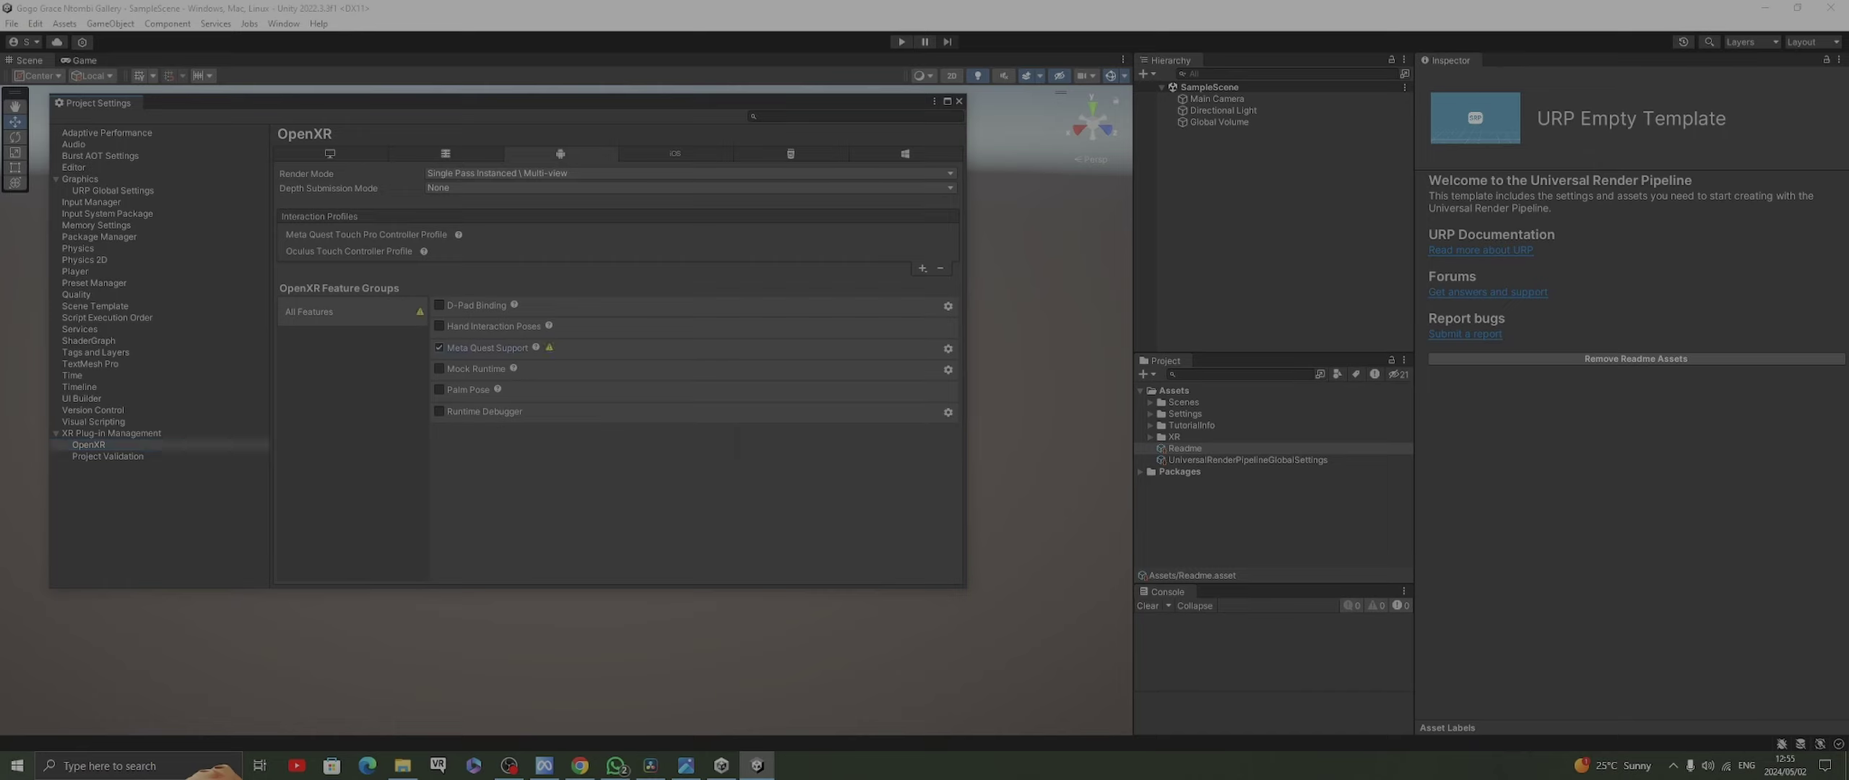
Fix the OpenXR issue in Project Validation, then close Project Settings
left_click(549, 347)
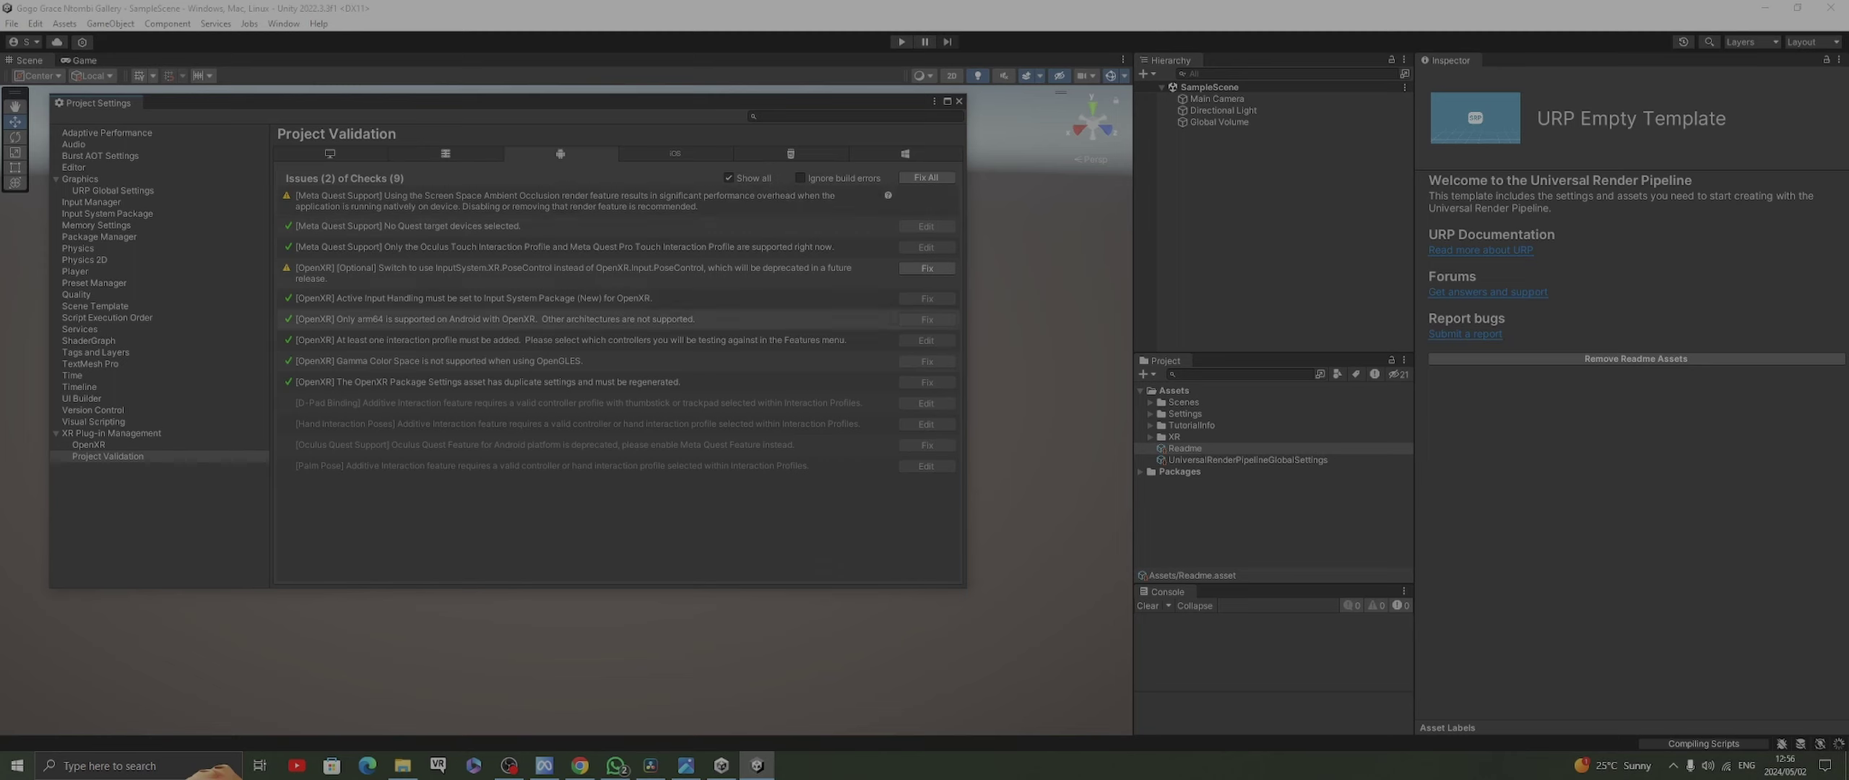
left_click(618, 273)
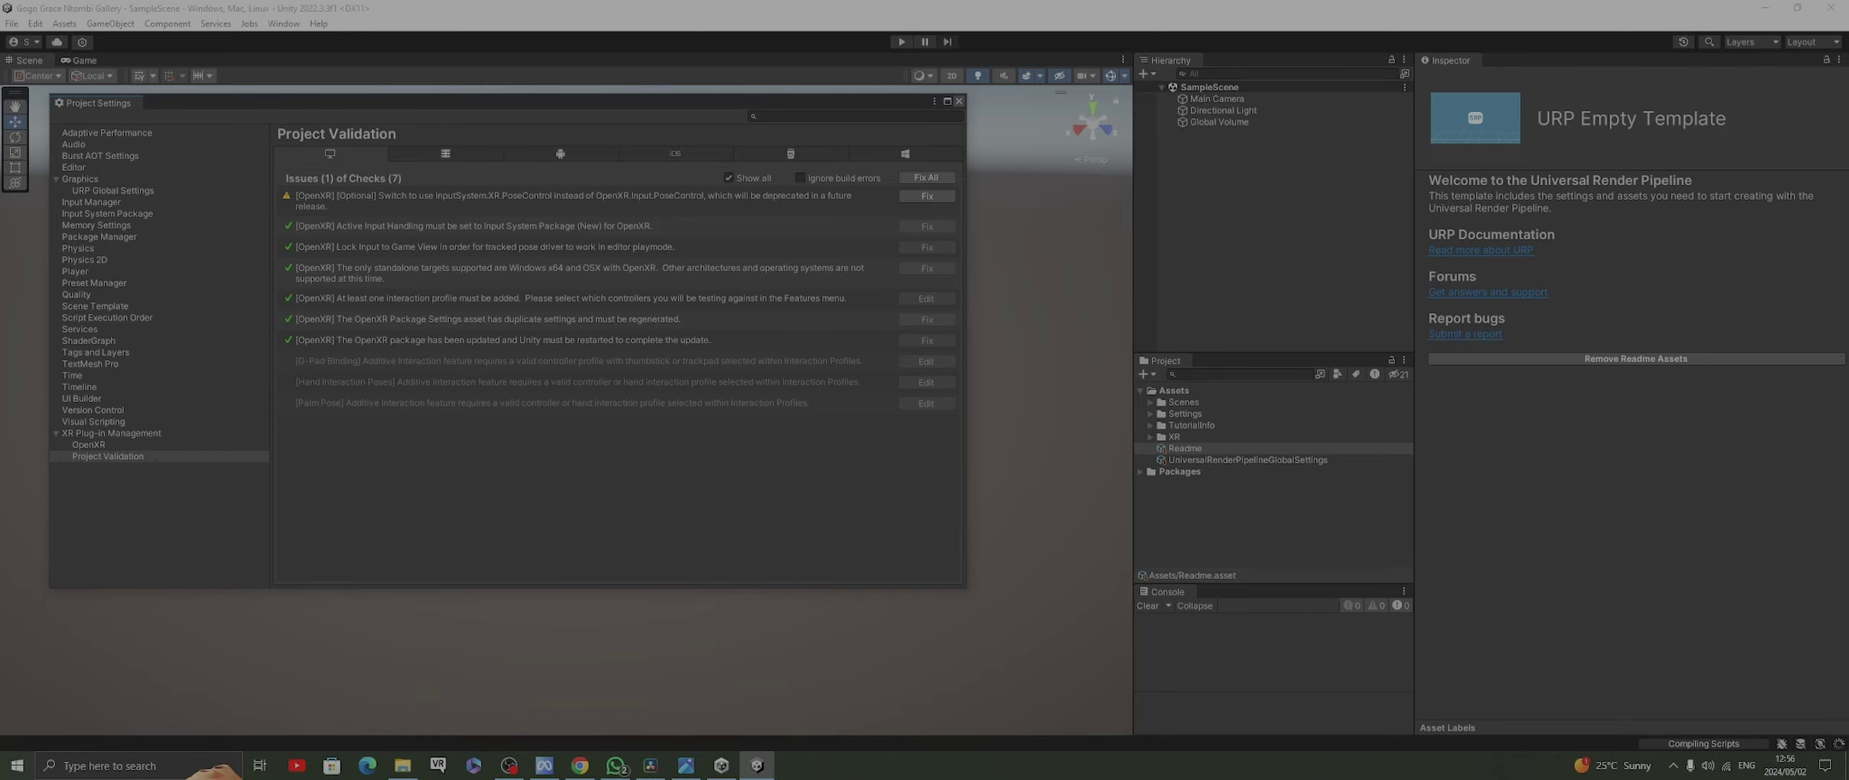
left_click(959, 102)
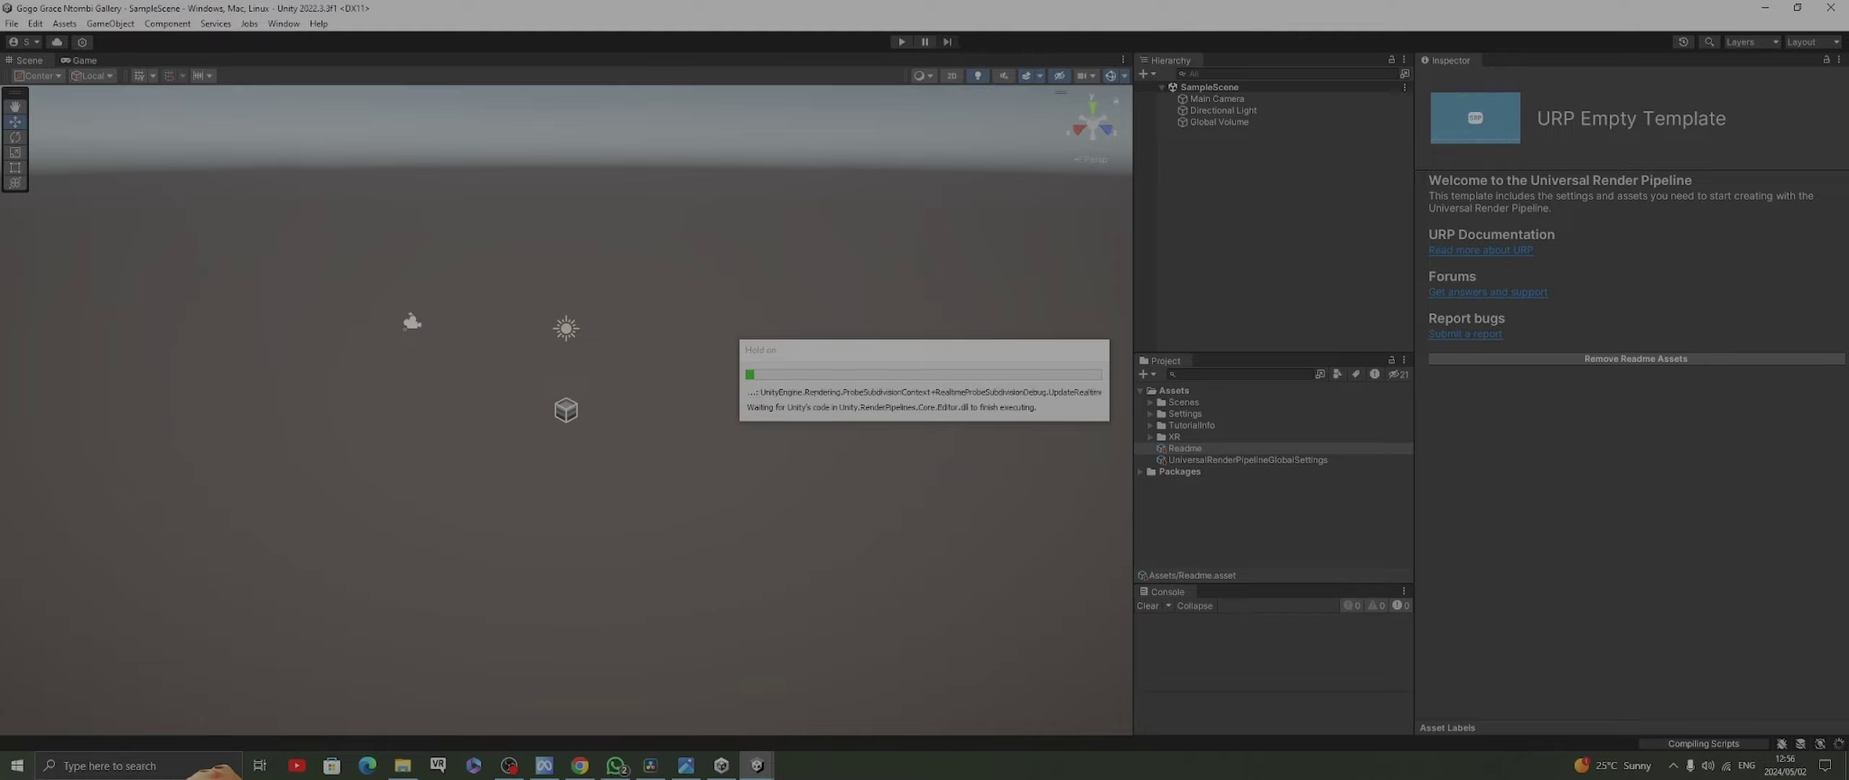
Install XR Interaction Toolkit 2.3.2 from Package Manager, accepting the InteractionLayerMask update, and view its samples
key("alt+w")
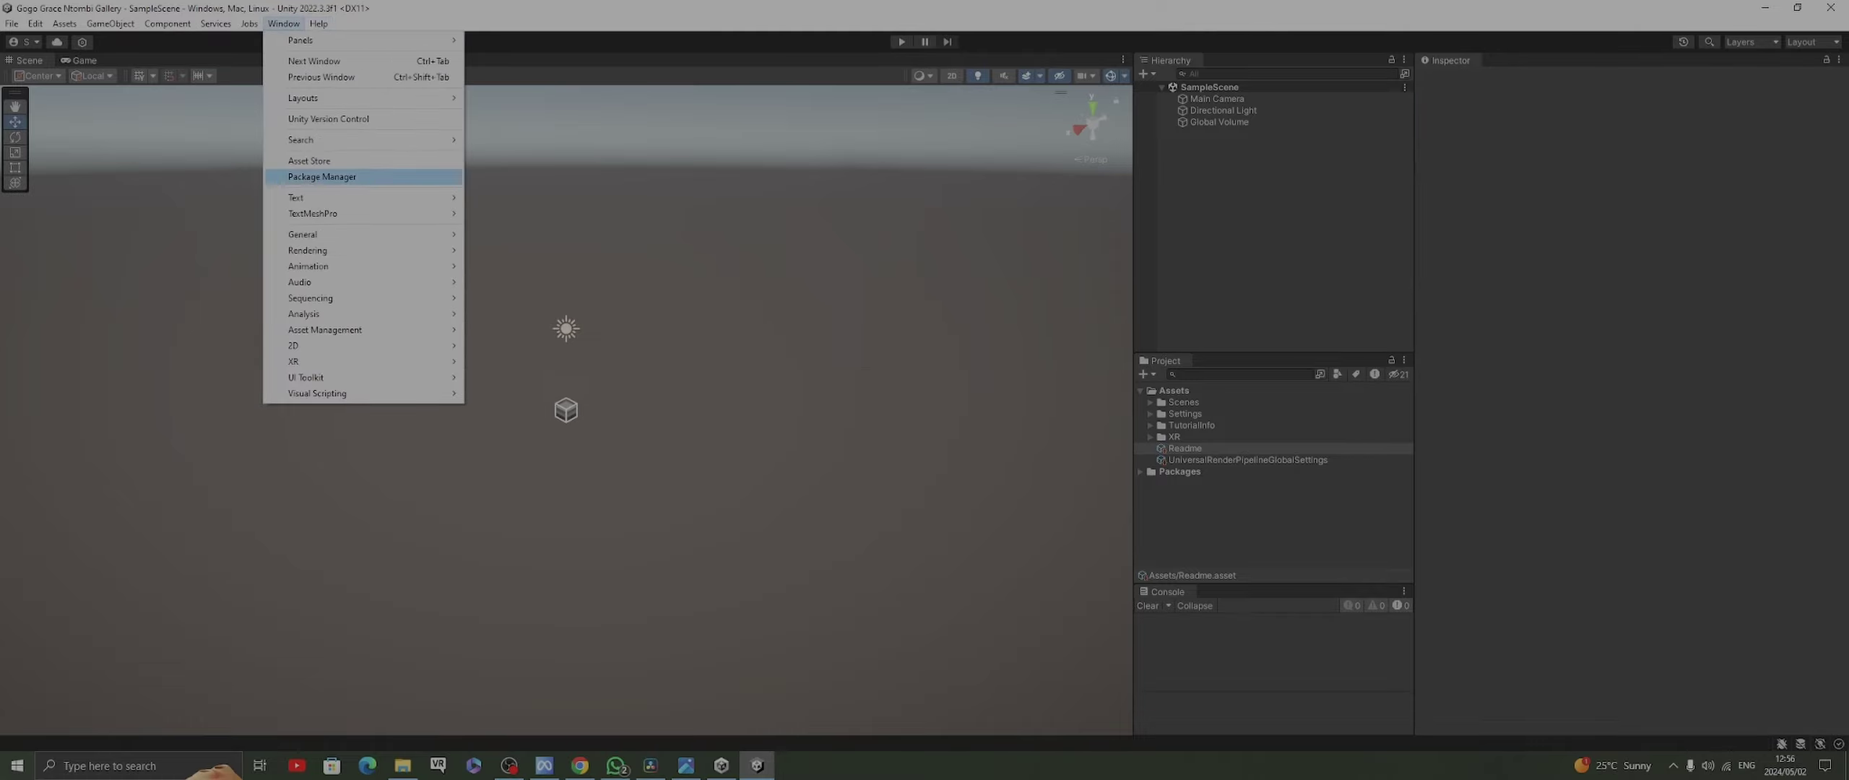
key("Return")
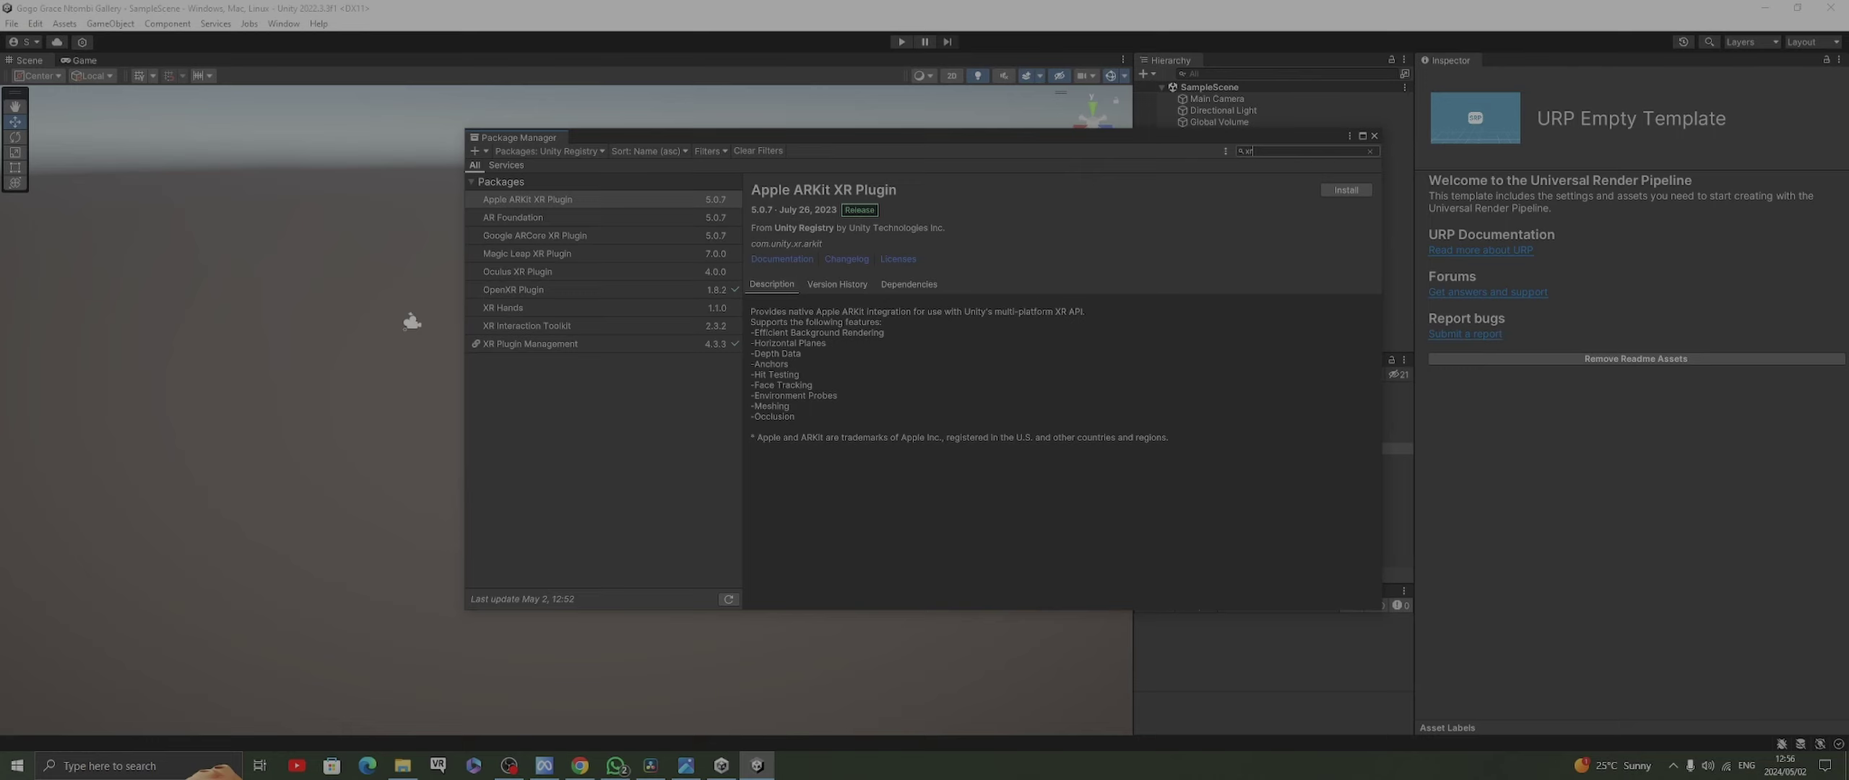
left_click(526, 326)
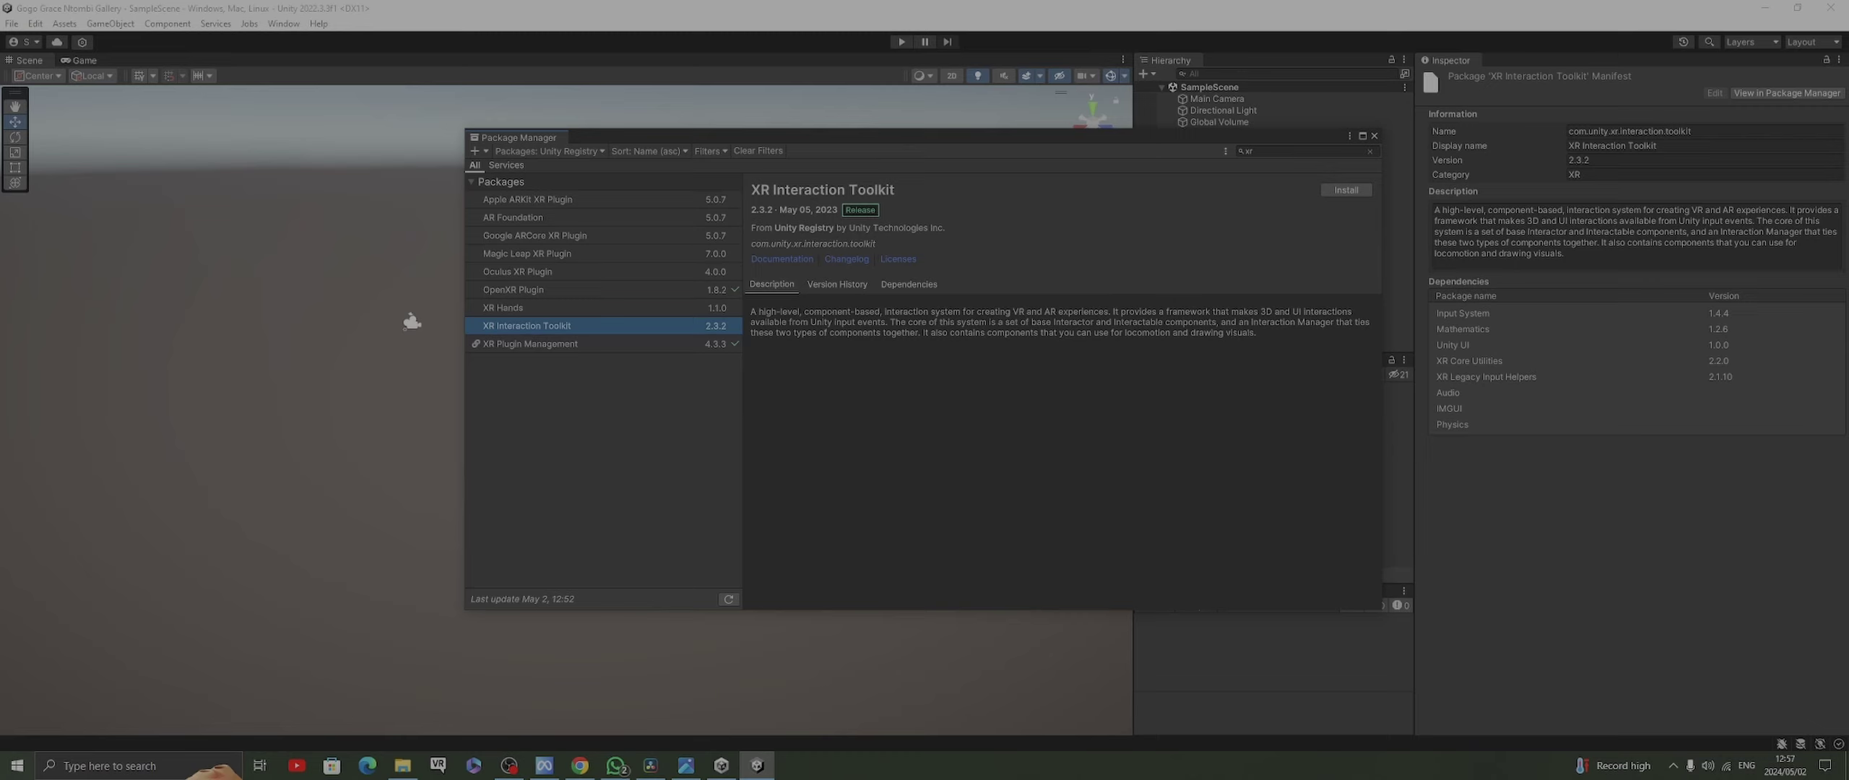
left_click(1346, 190)
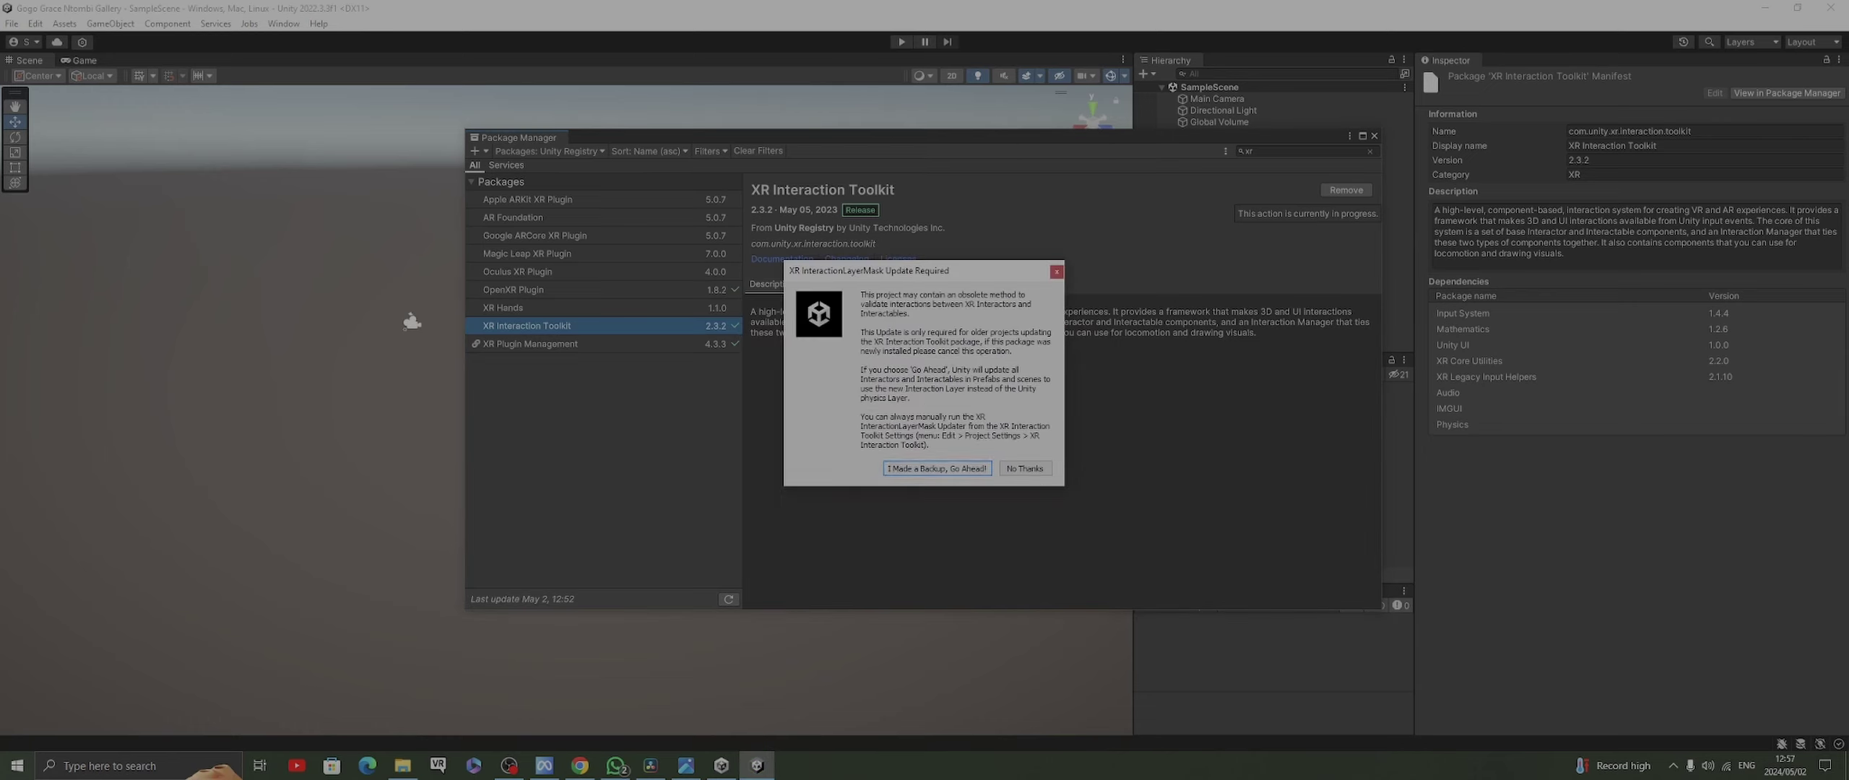
key("Return")
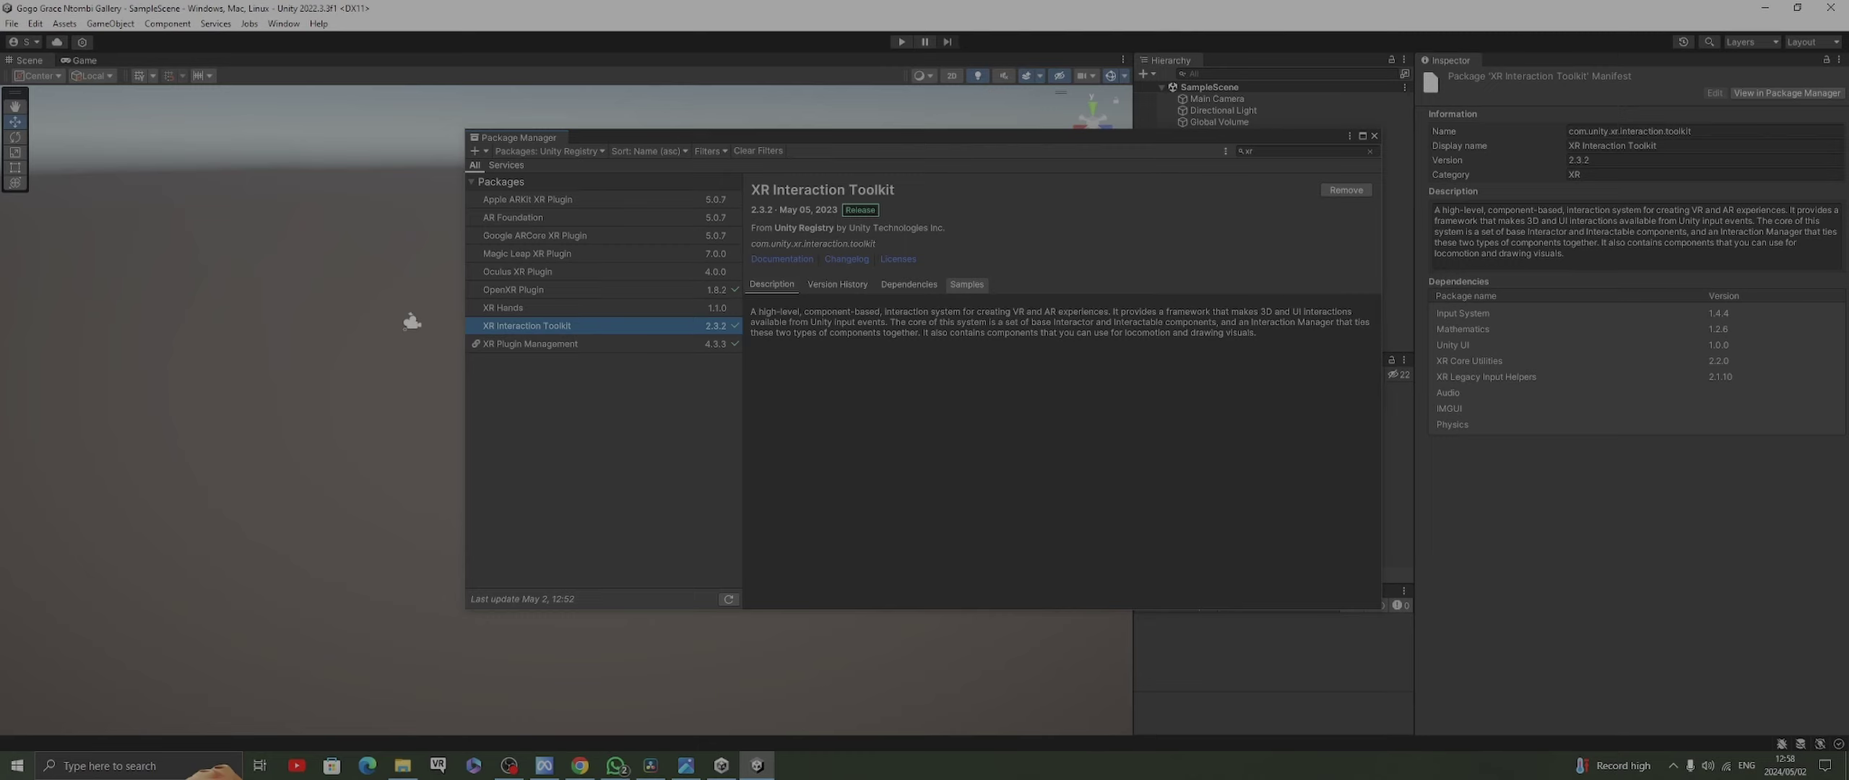
left_click(966, 284)
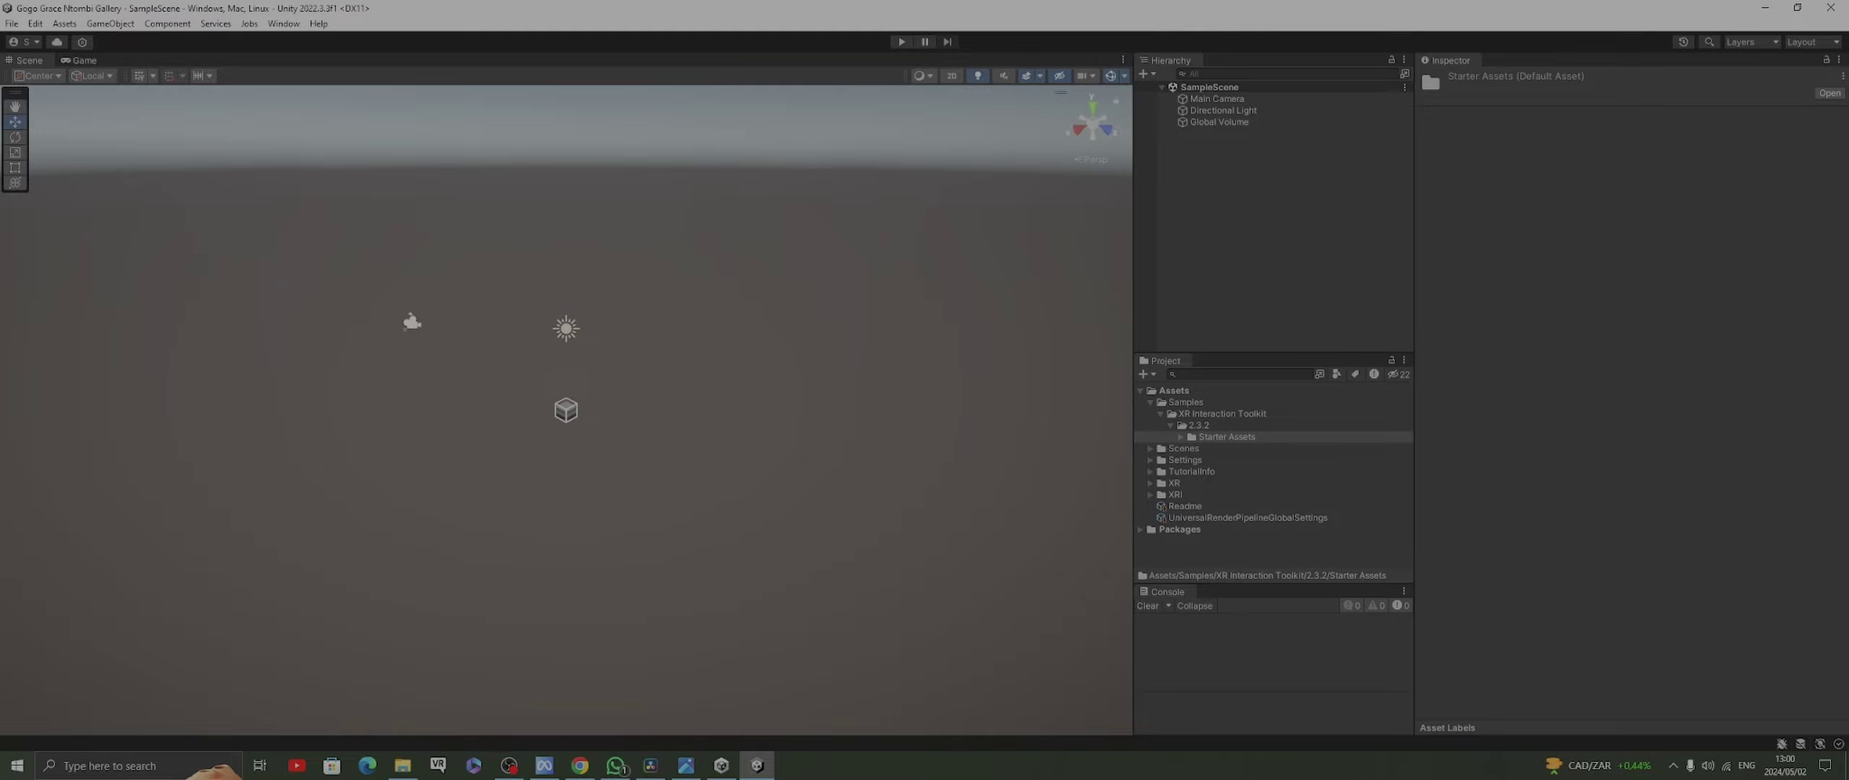
Open Build Settings and its Player settings, then close both windows
left_click(11, 23)
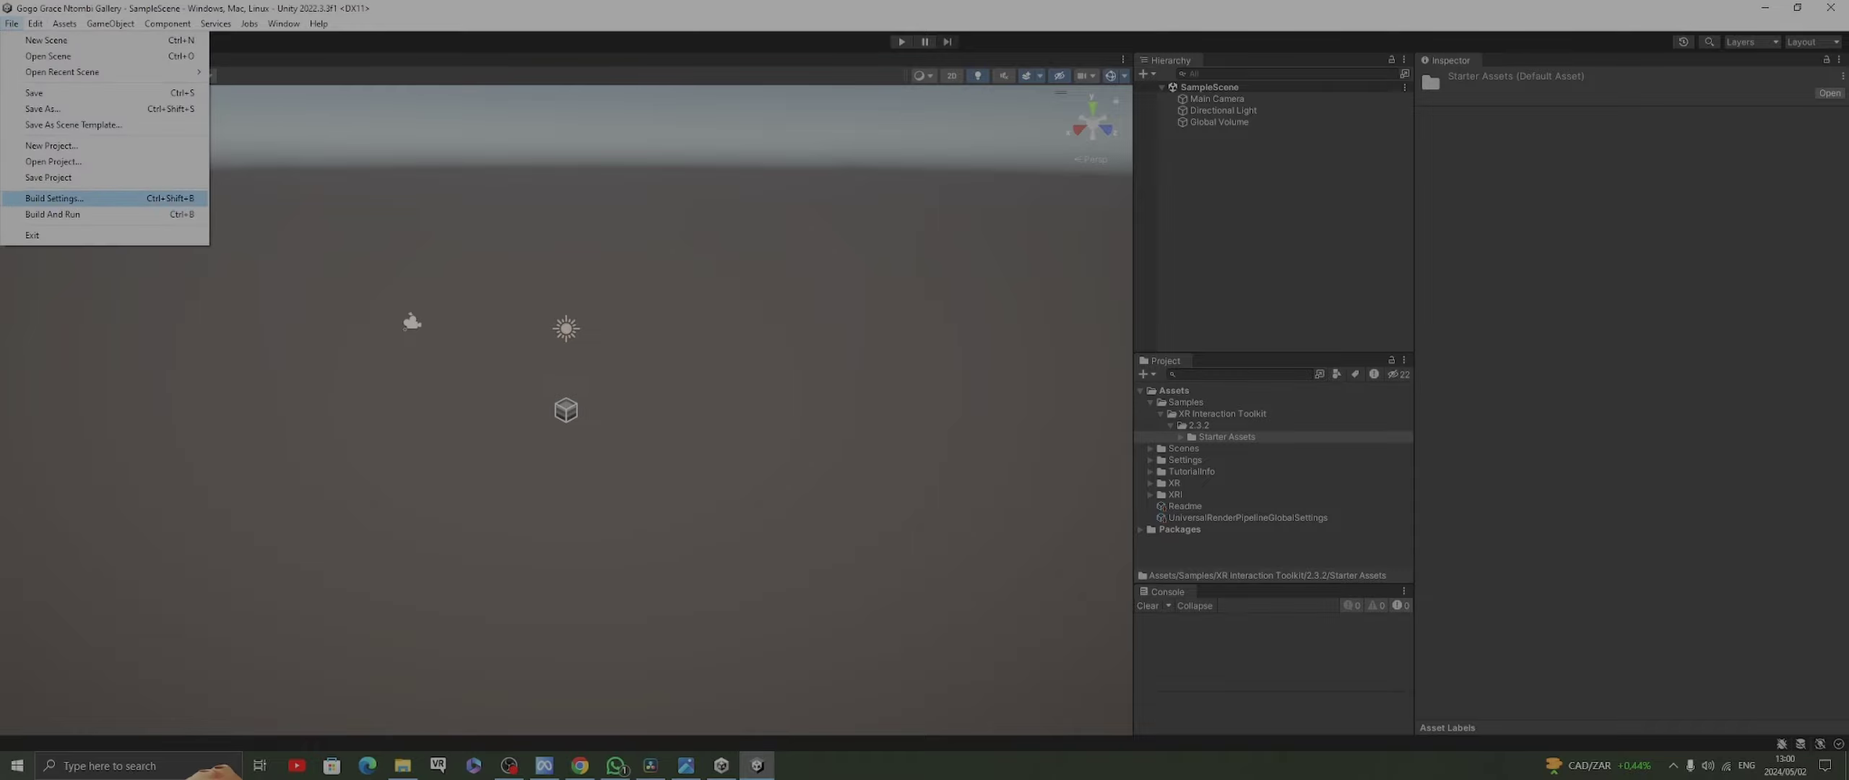
mouse_move(34, 23)
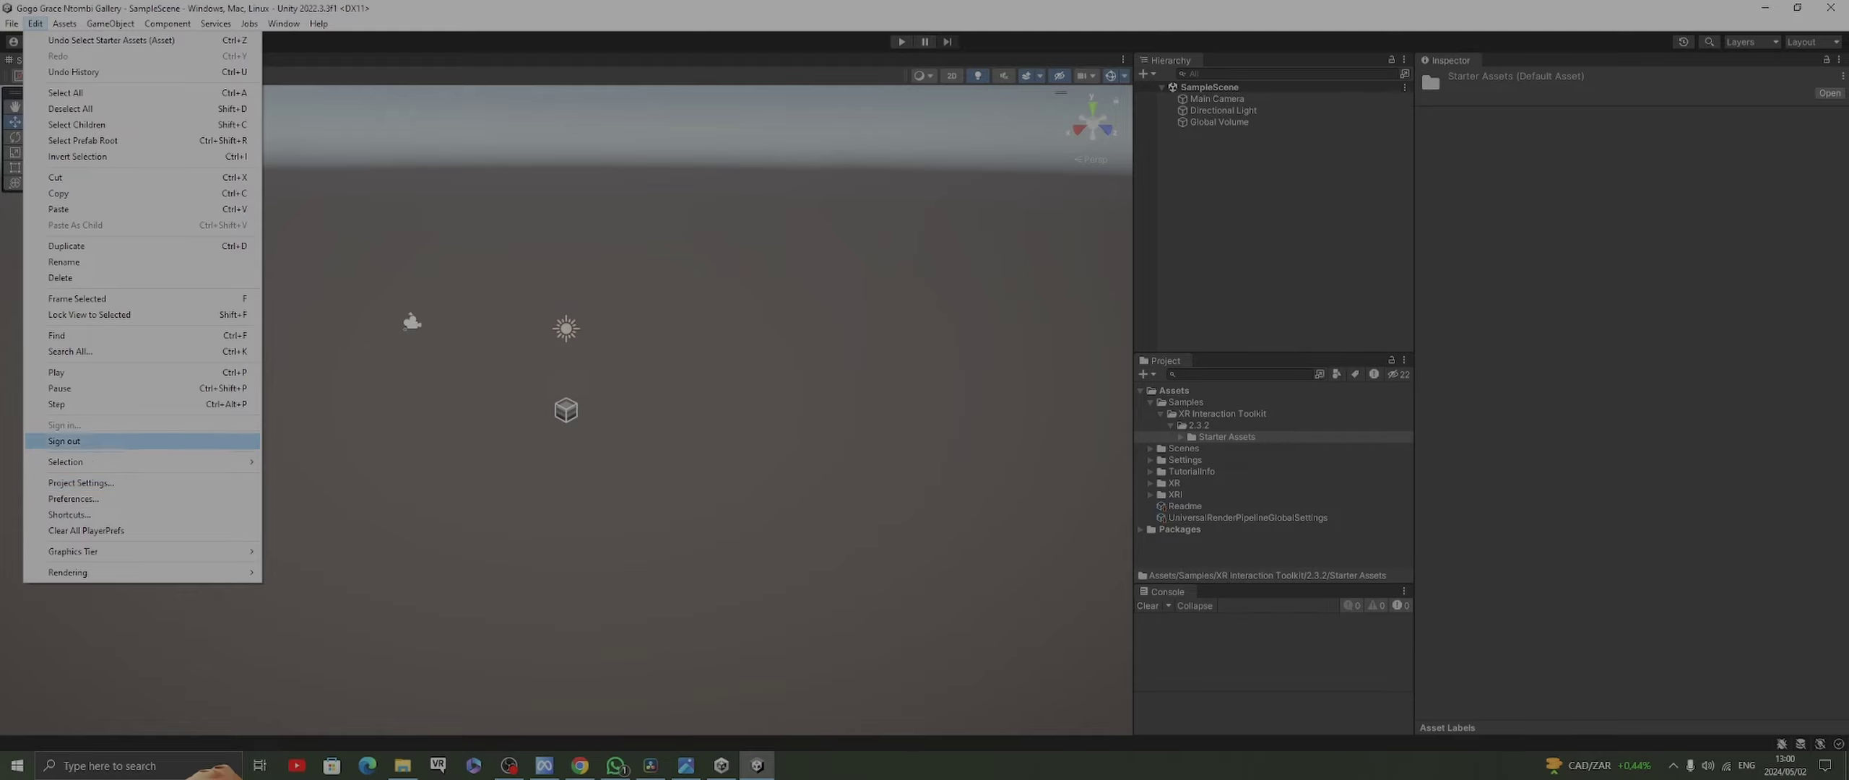
key("Down")
key("Down")
key("Down")
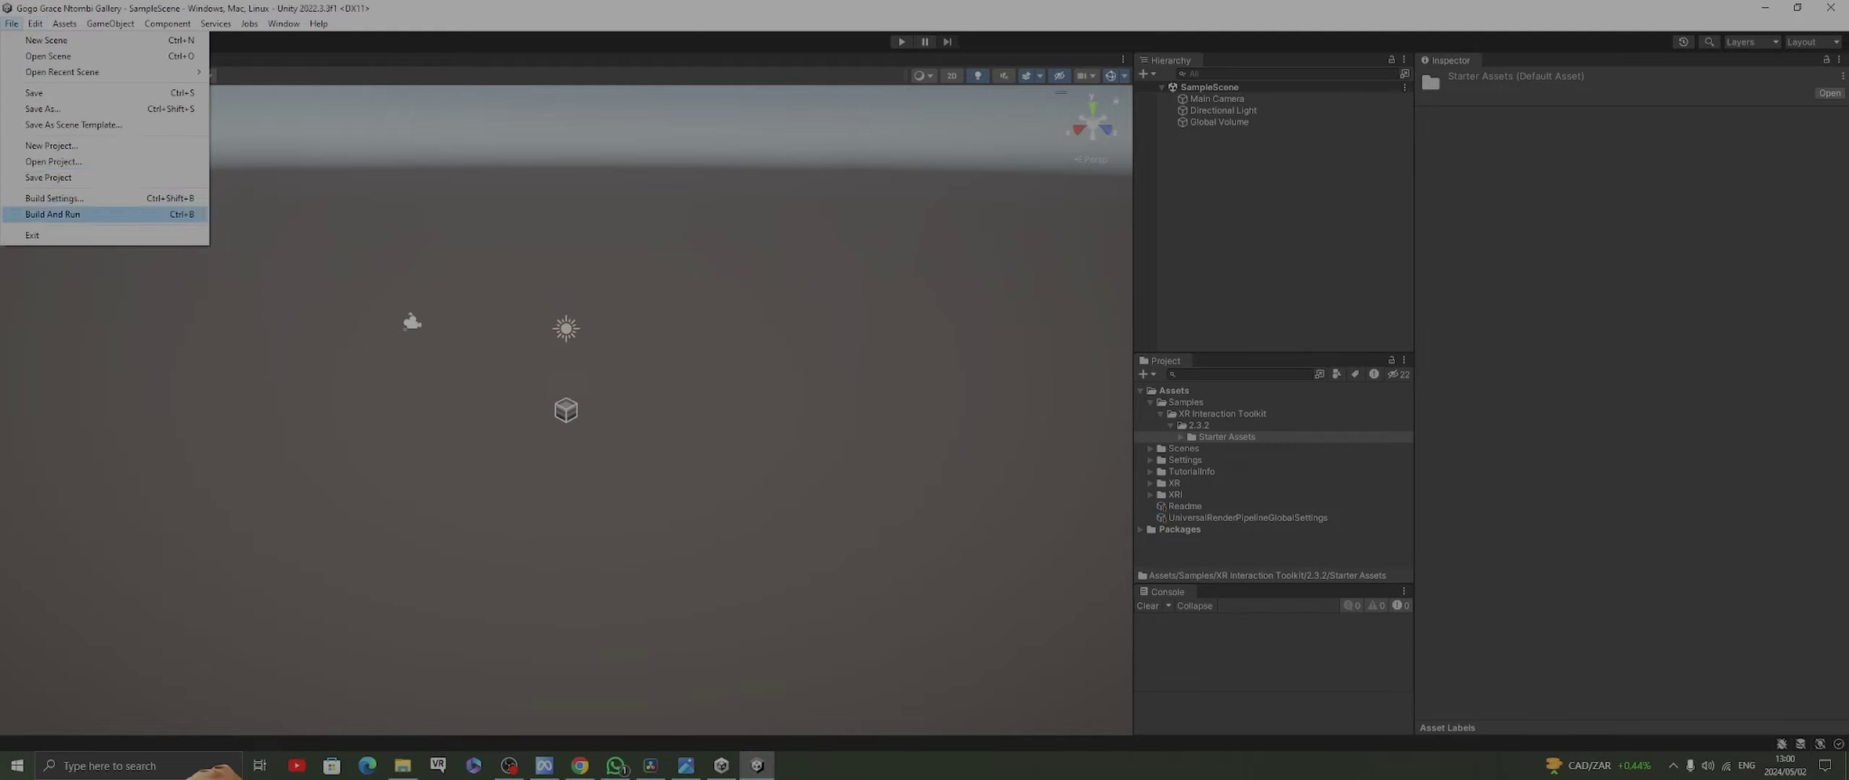
key("Up")
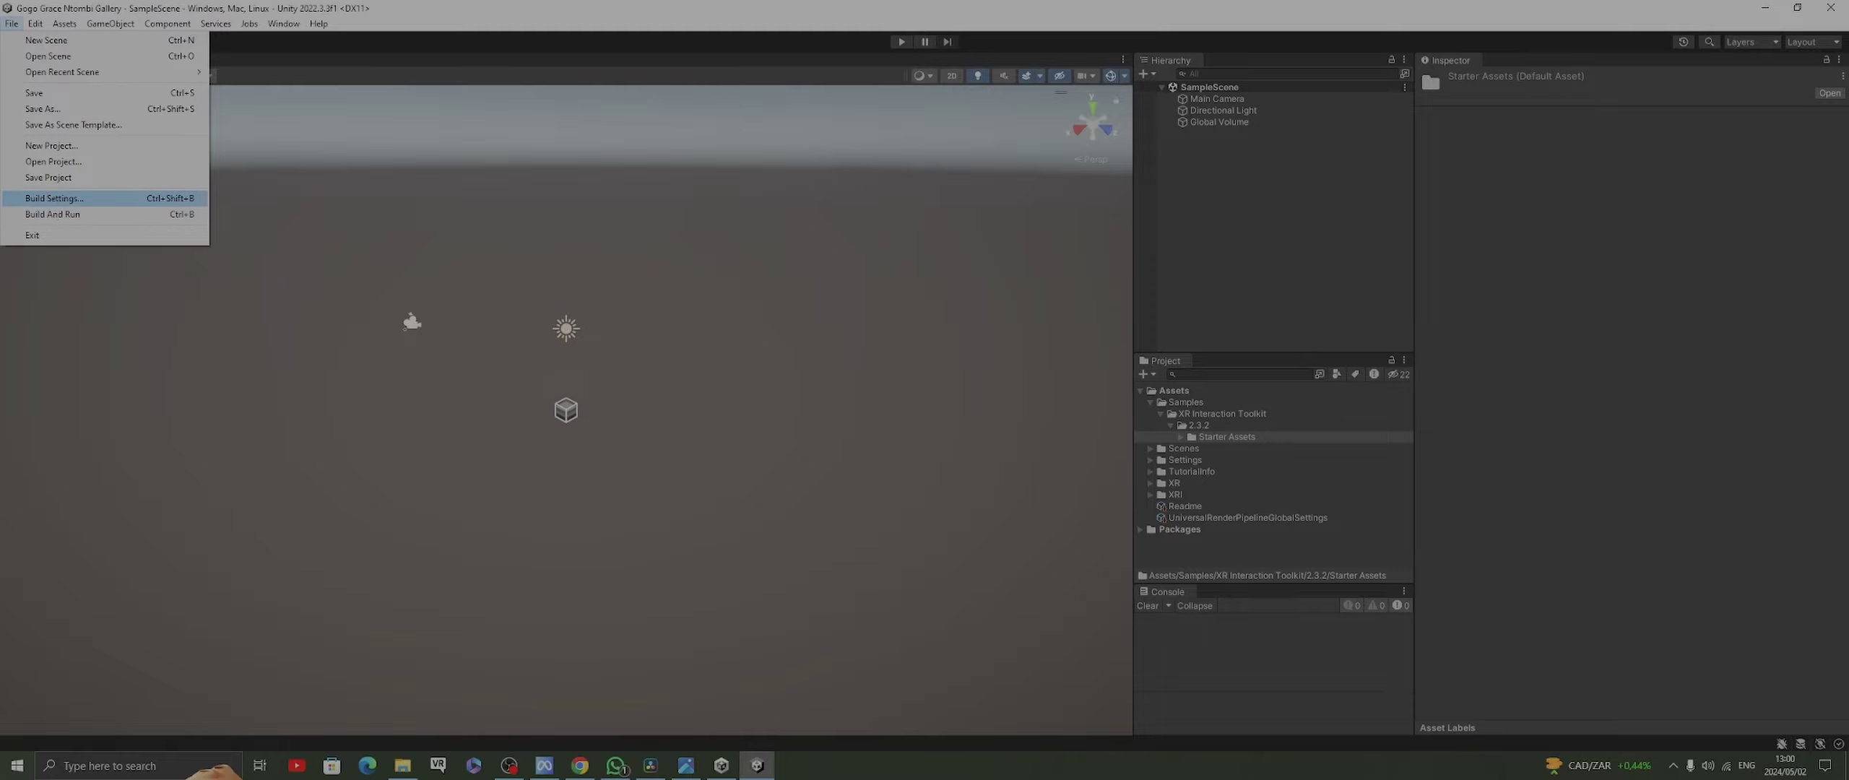
key("Return")
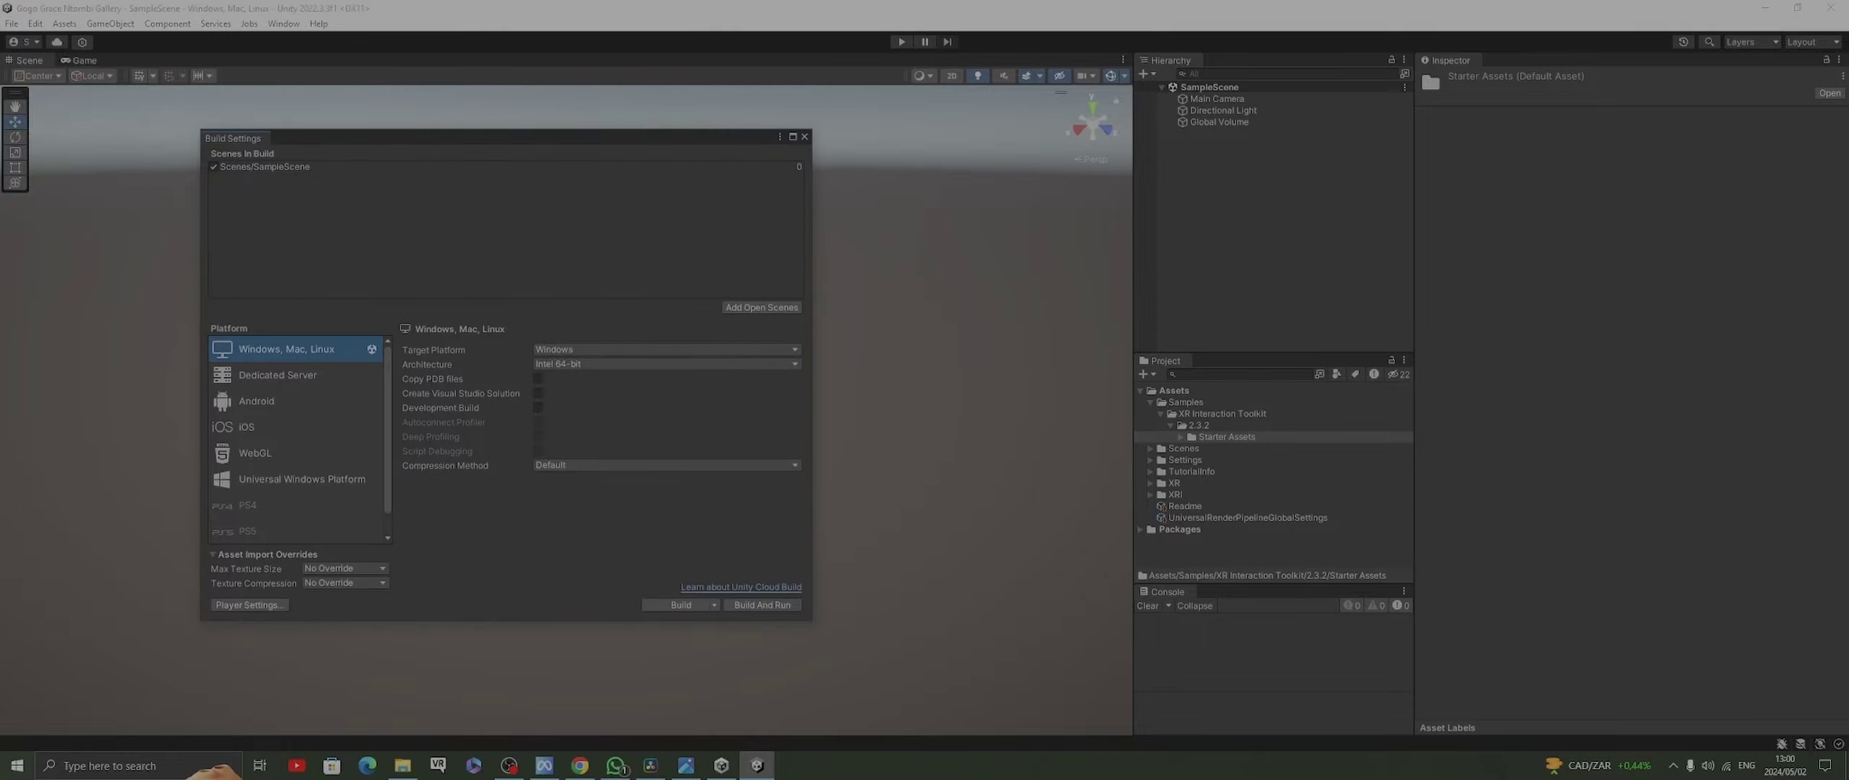
left_click(249, 605)
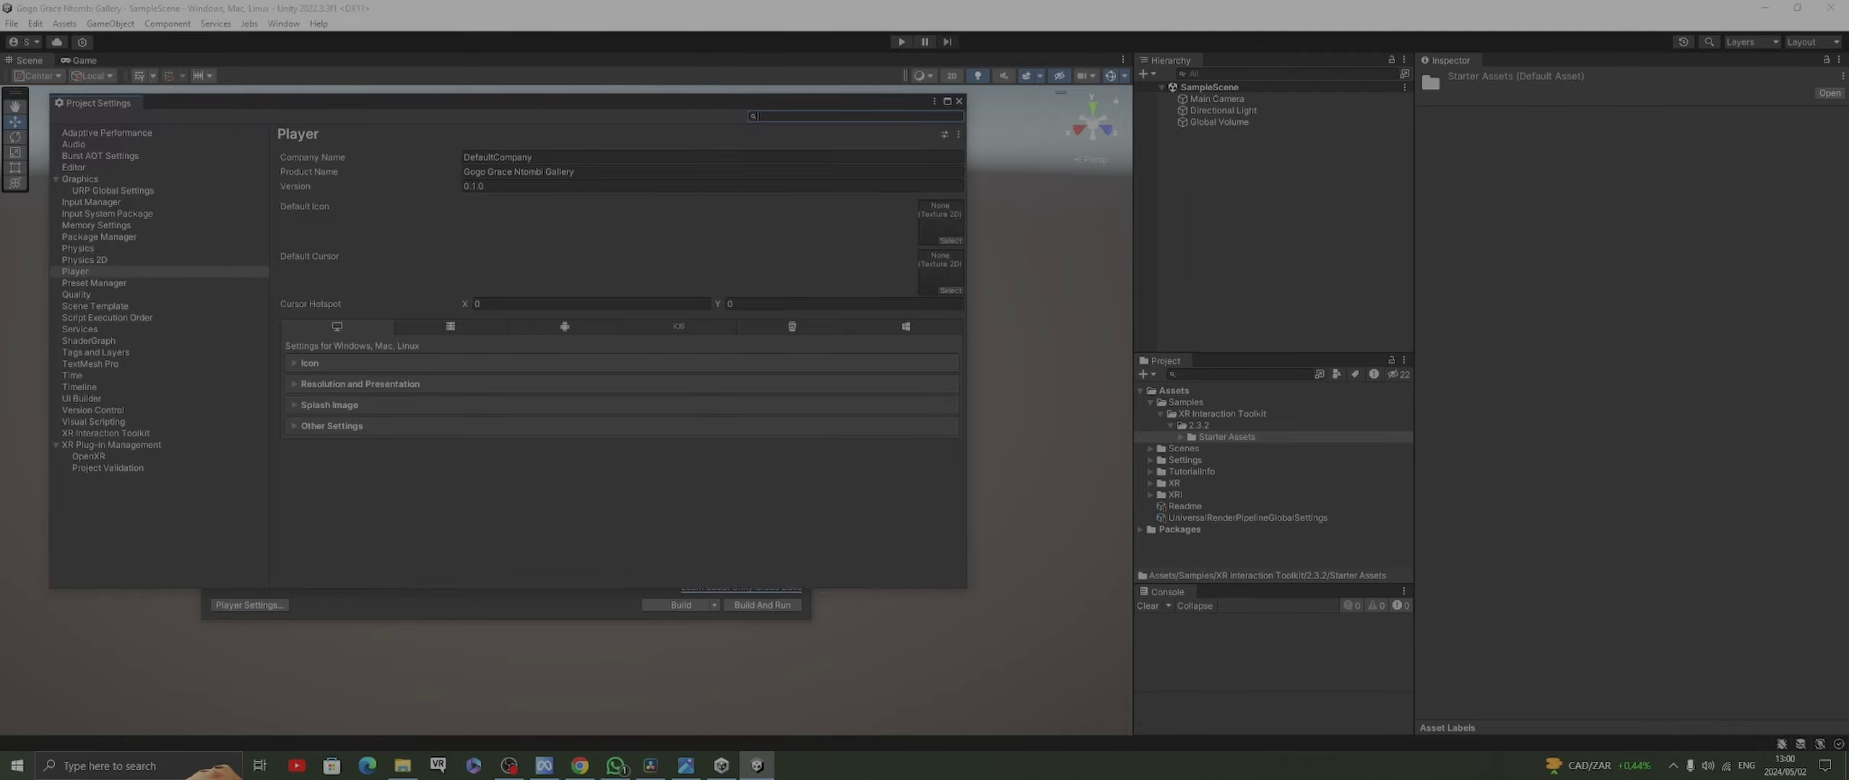
left_click(959, 101)
left_click(804, 136)
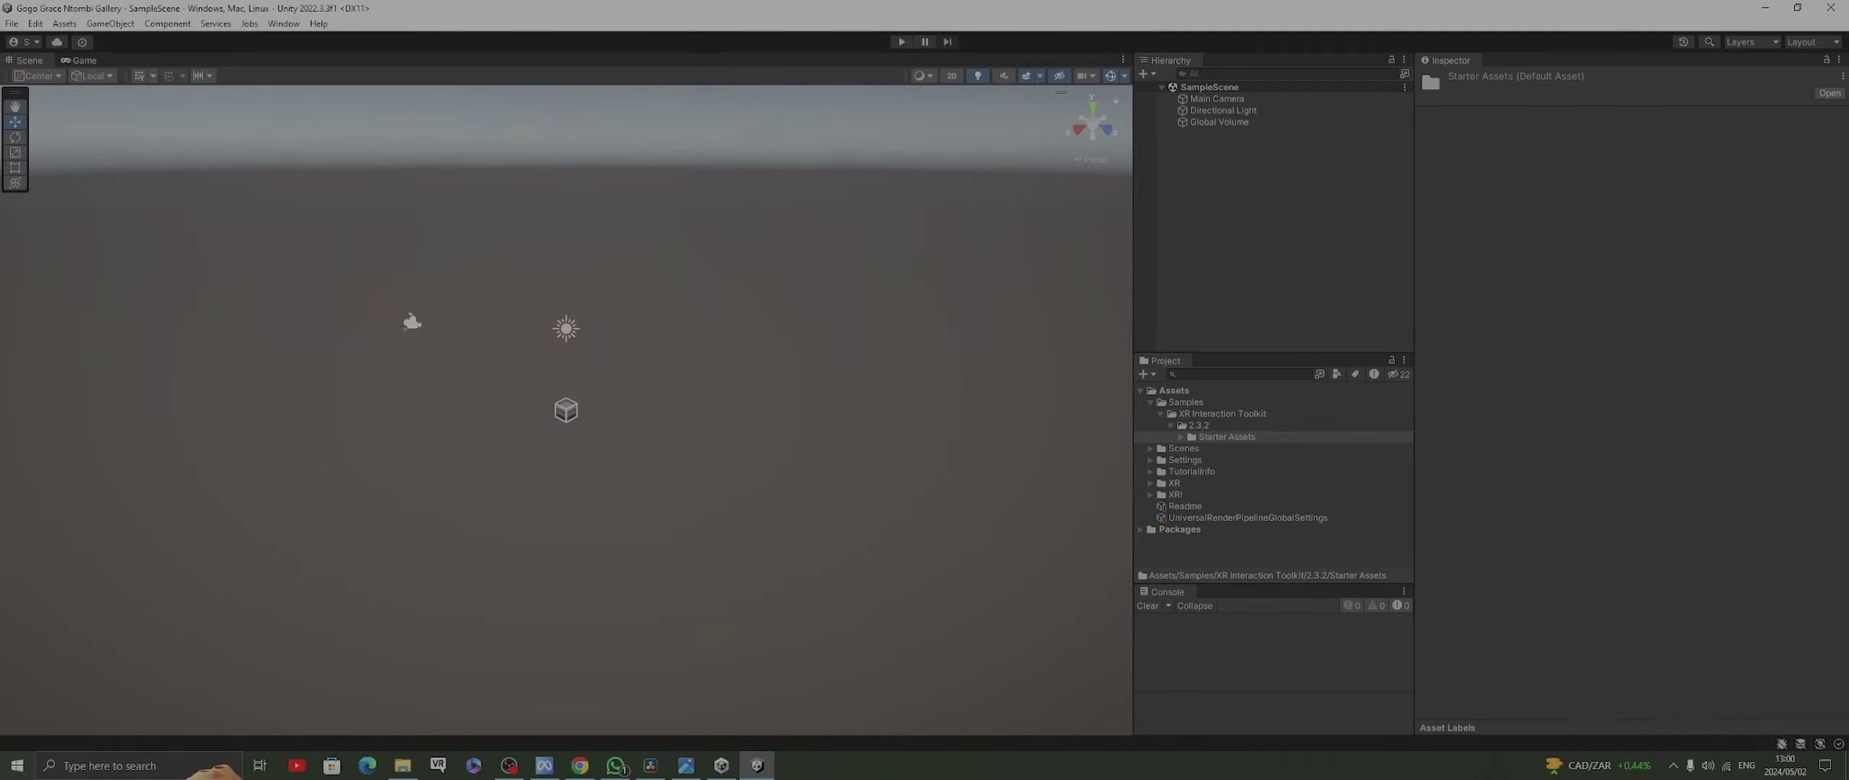
Reopen Project Settings on the Player page and select the Company Name field
left_click(35, 23)
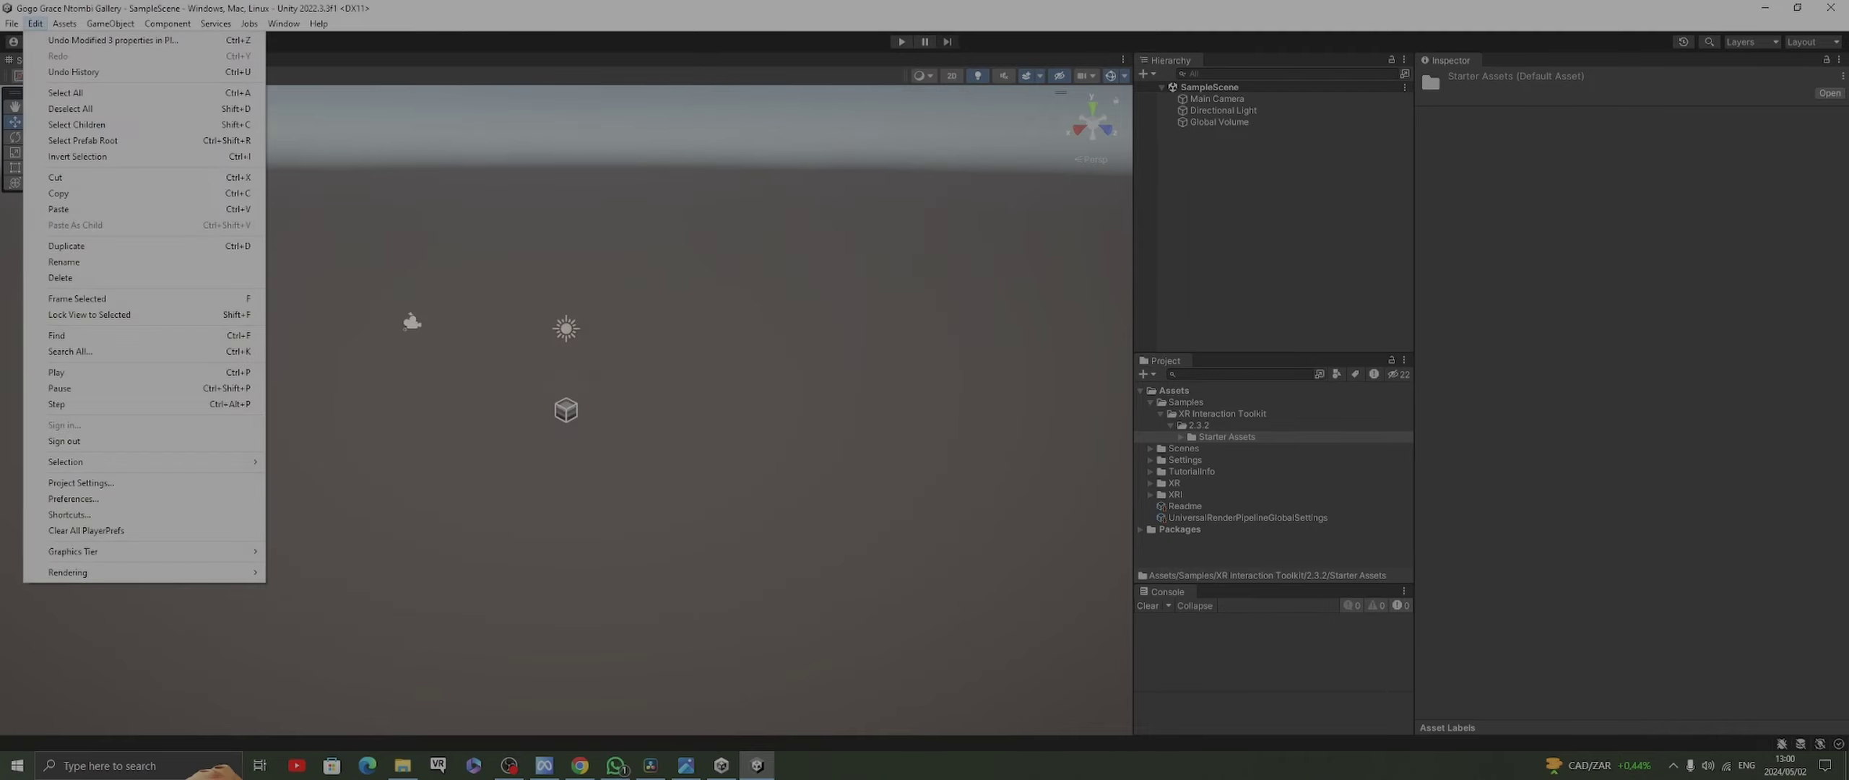
key("Return")
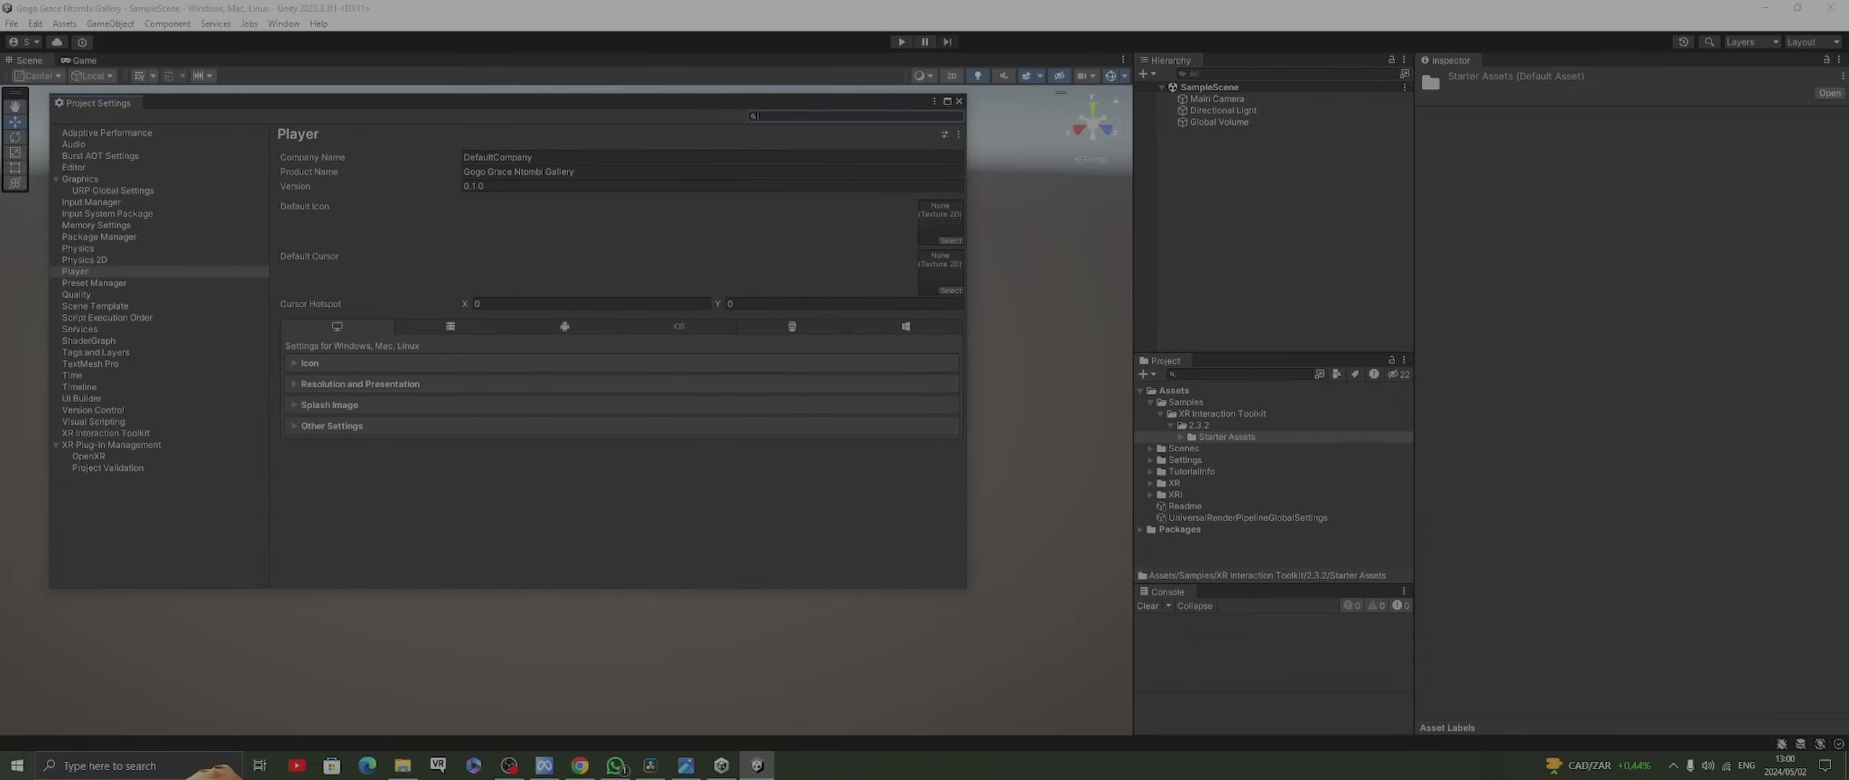
left_click(497, 157)
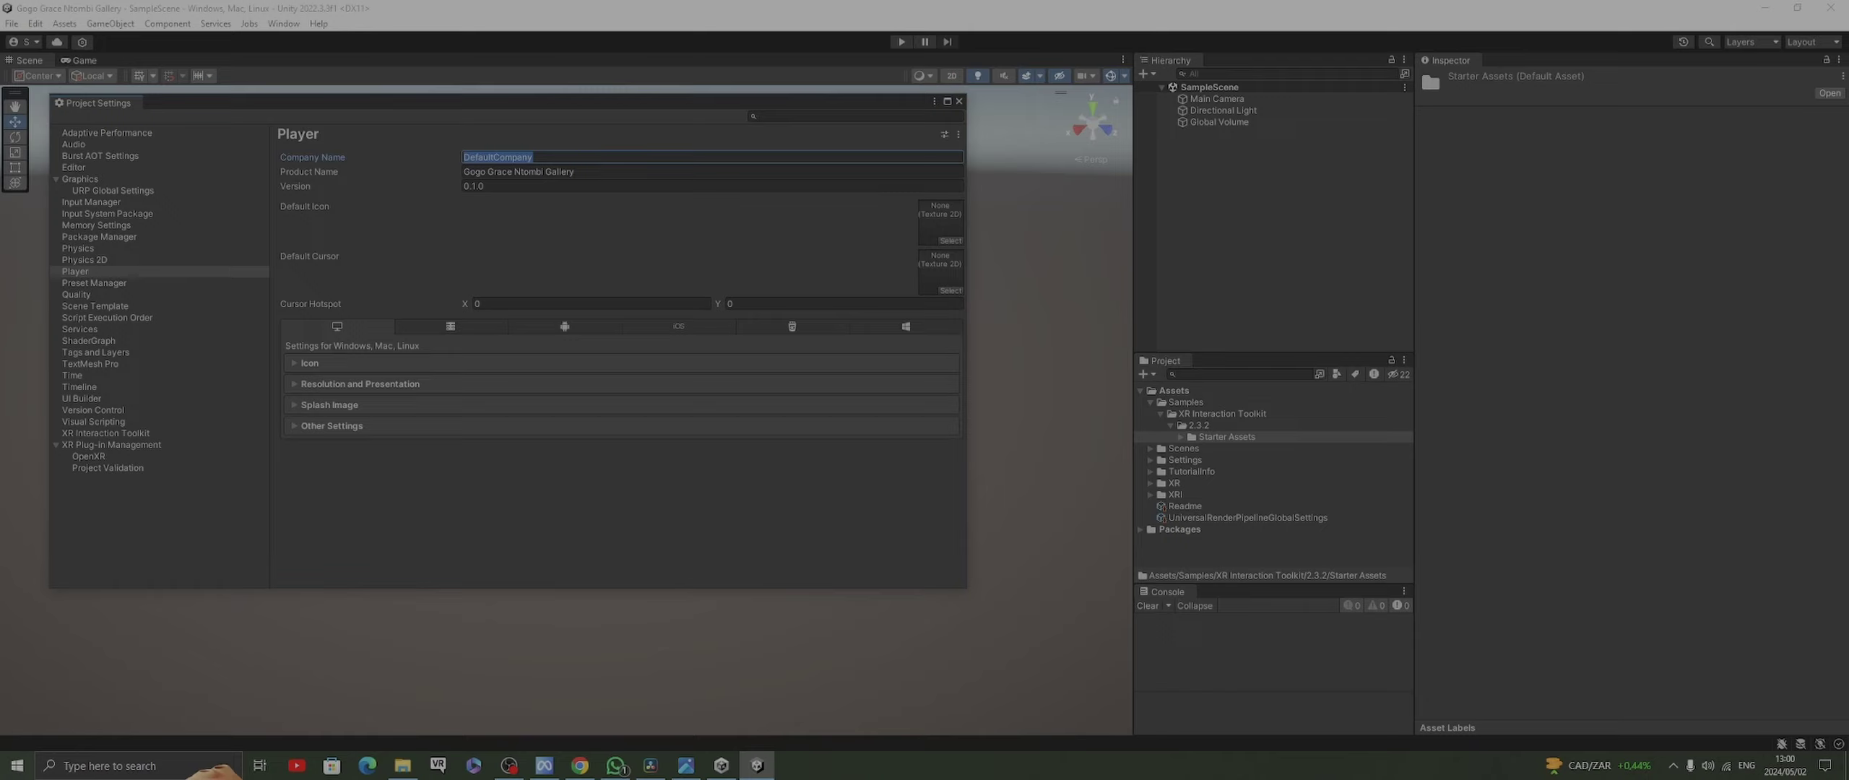
Replace DefaultCompany with a new company name, then go to the Quality page
type("SisandaTech")
left_click(75, 294)
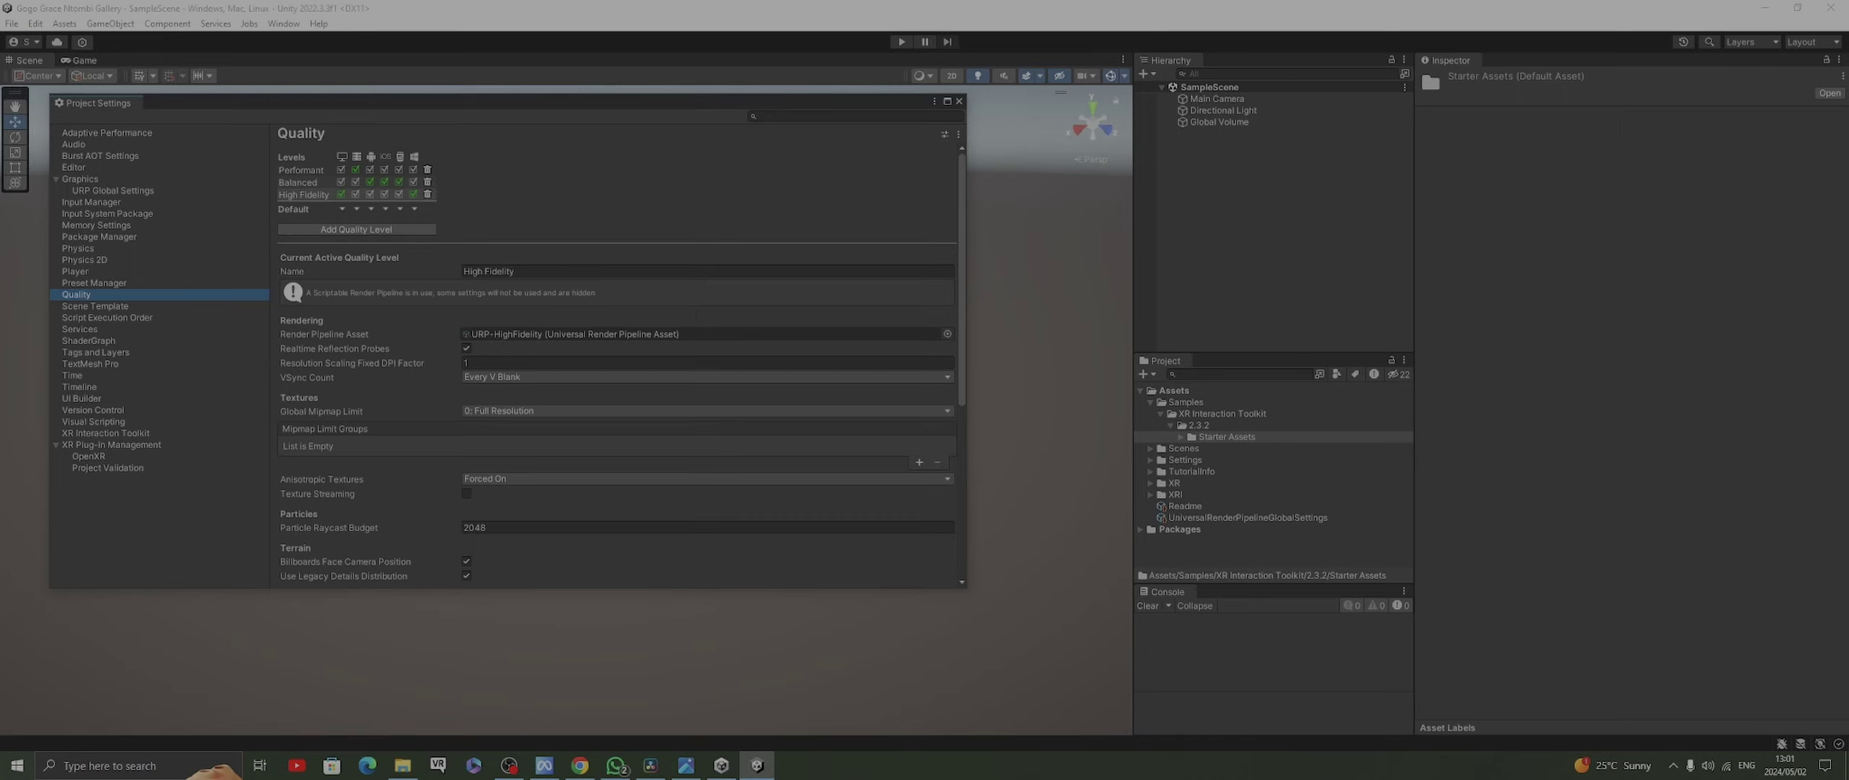
Set Balanced as the active quality level, then go to the Graphics page
left_click(297, 182)
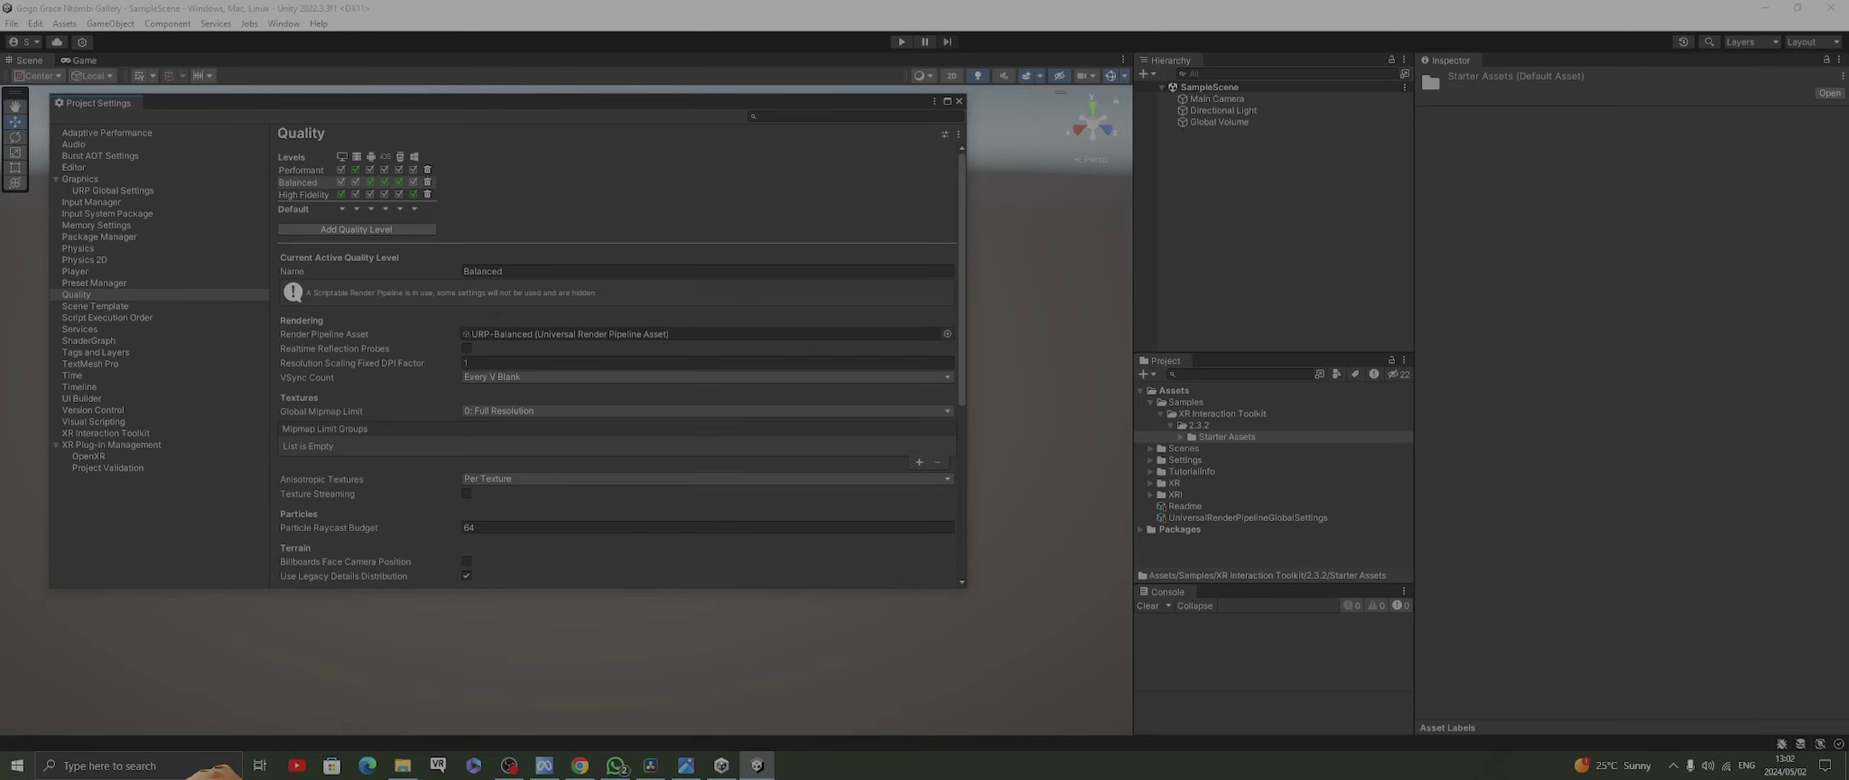
left_click(80, 179)
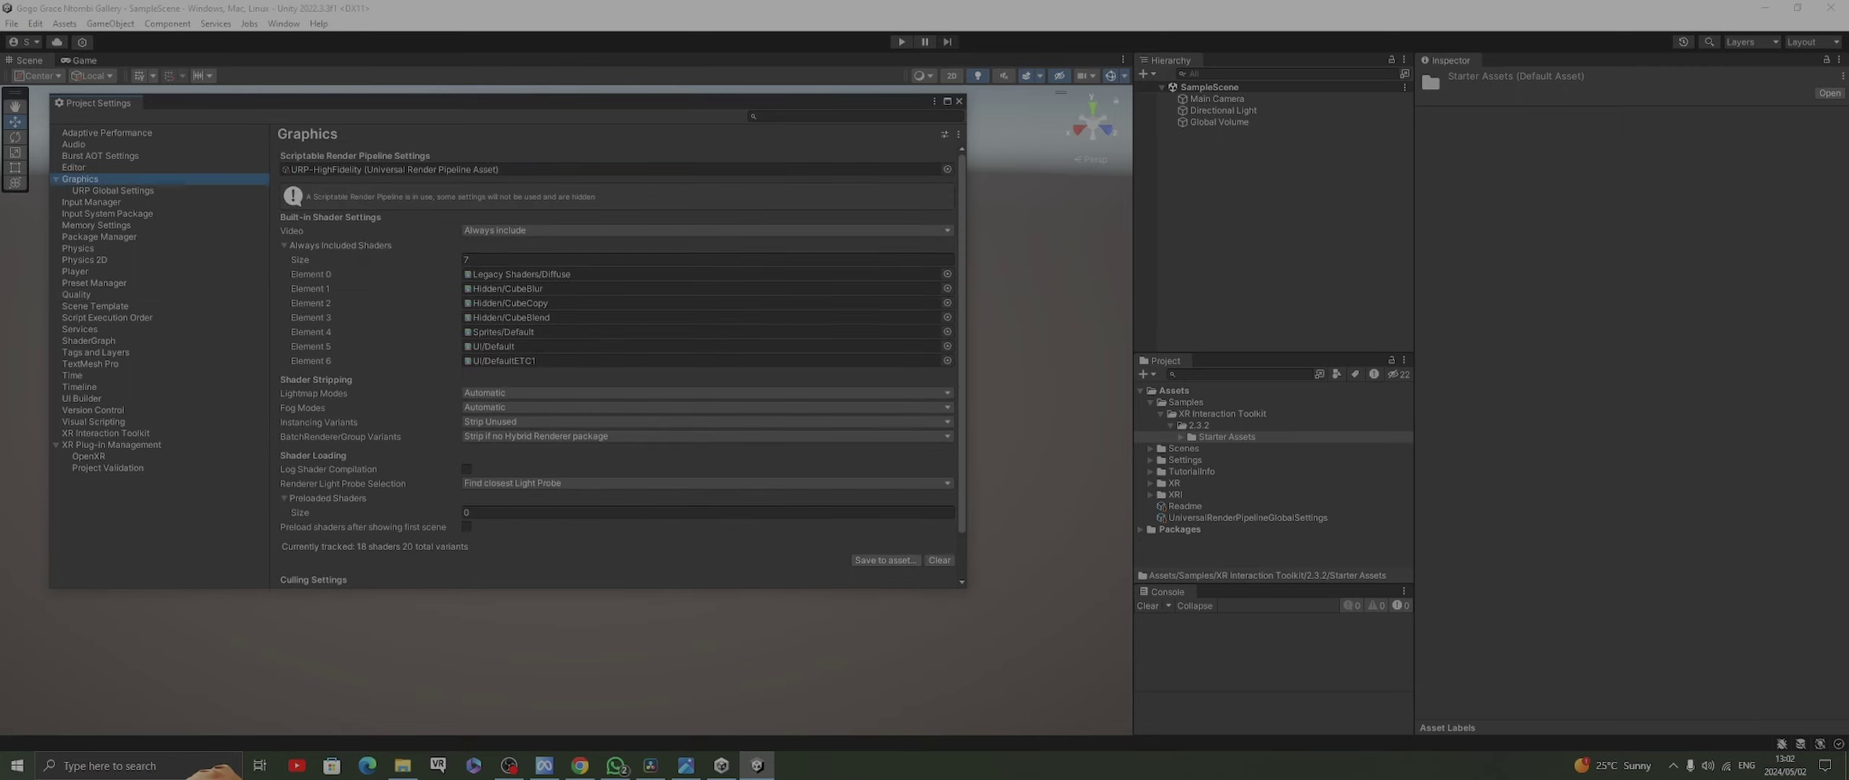
Change the render pipeline asset to URP-Balanced, confirm the switch, and close Project Settings
left_click(947, 169)
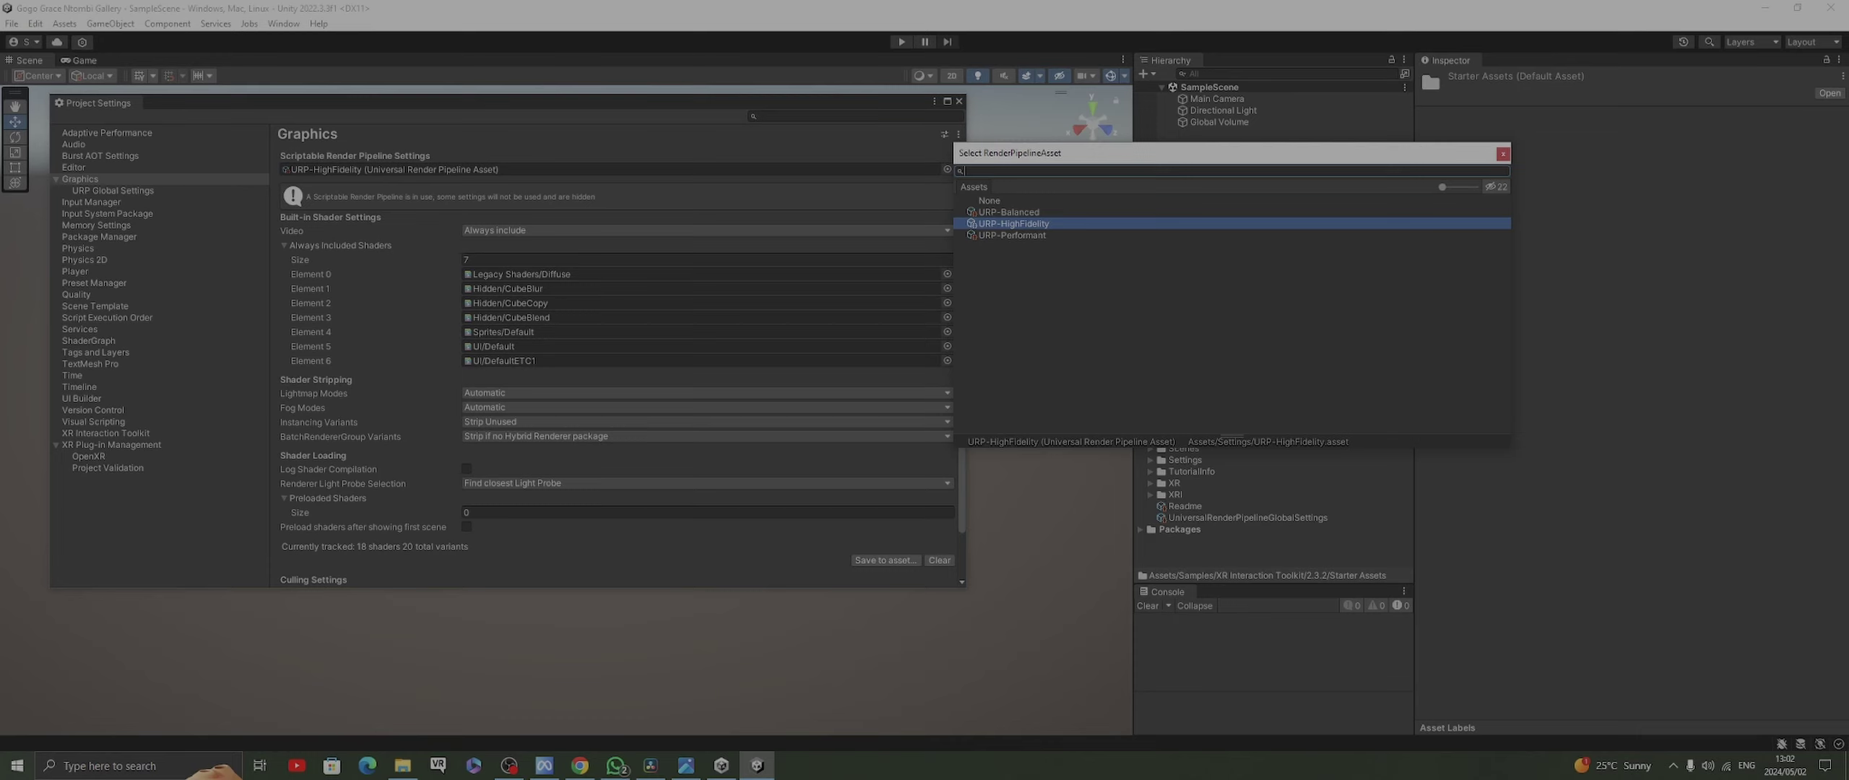
left_click(1009, 211)
key("Return")
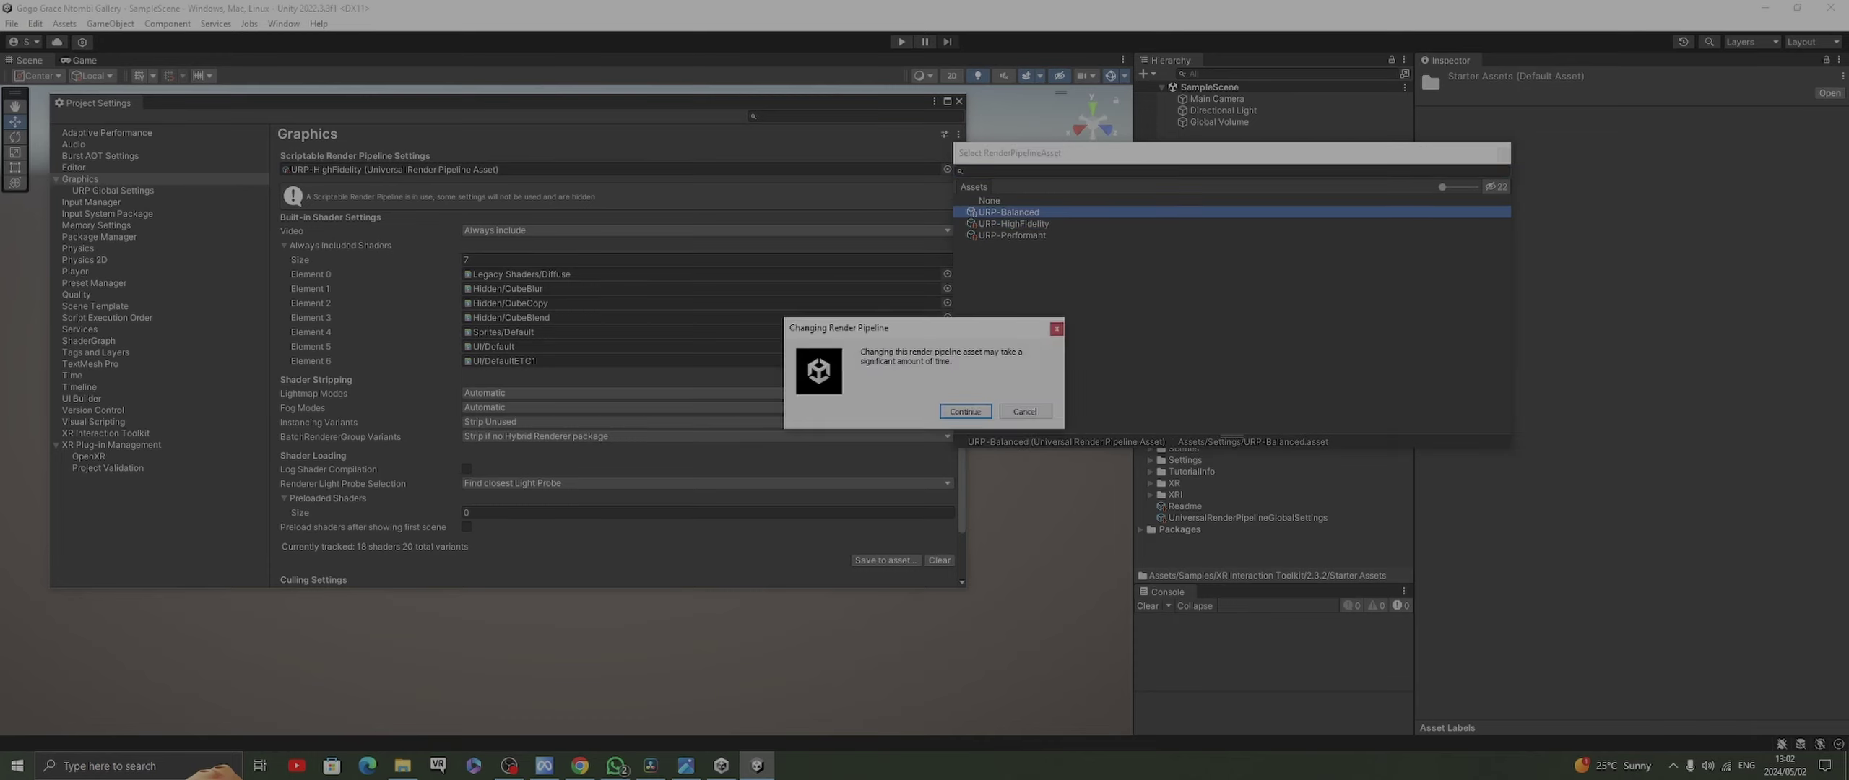
key("Return")
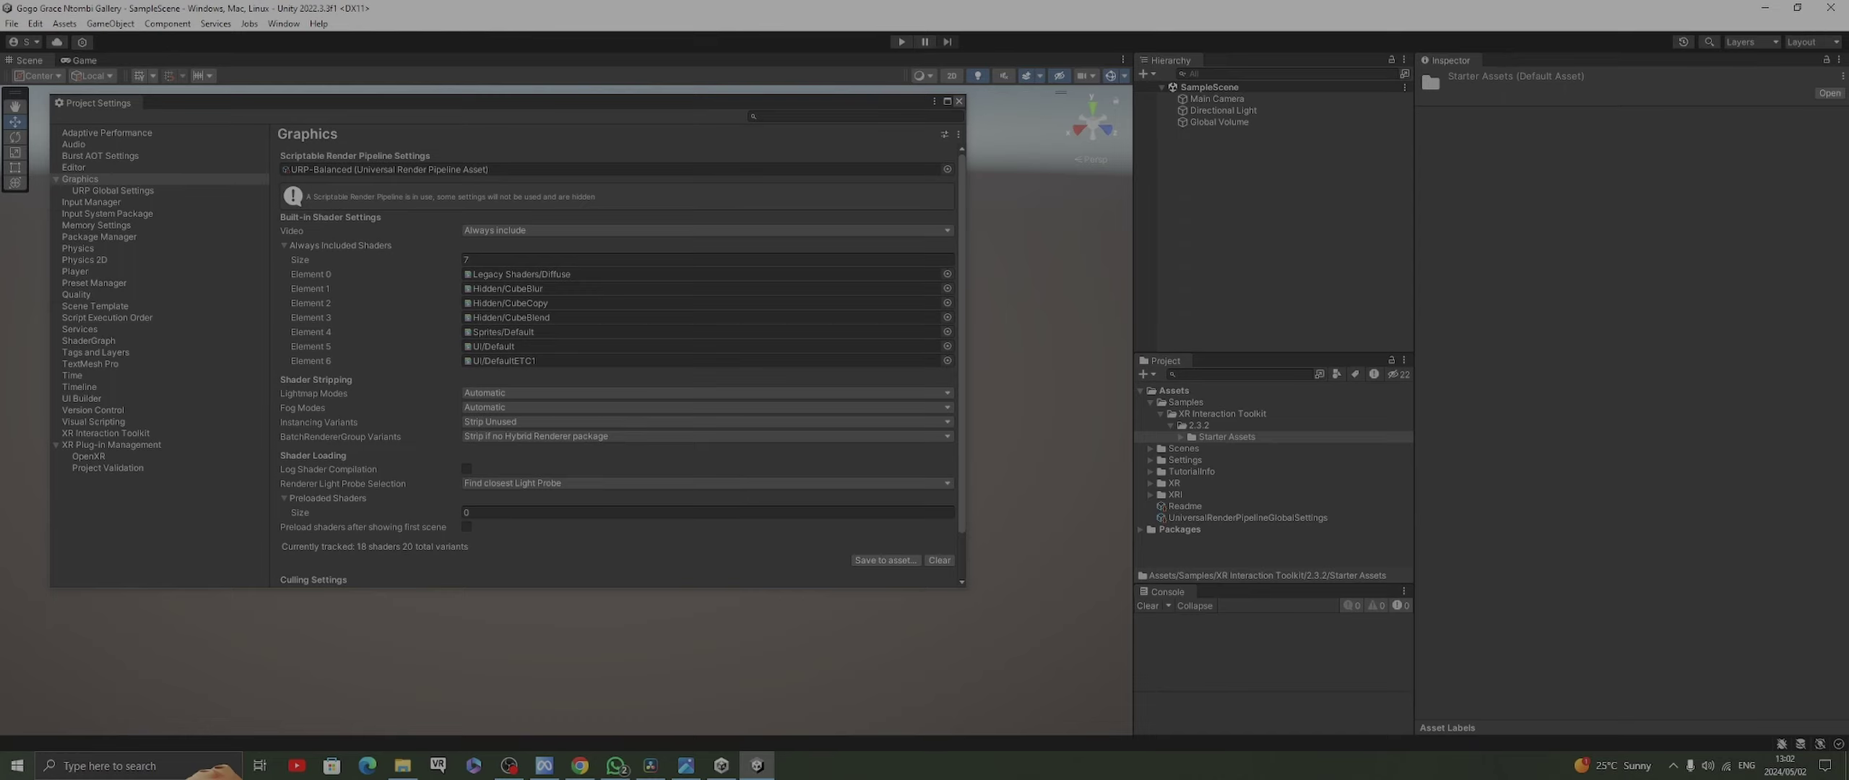
left_click(958, 101)
left_click(1223, 109)
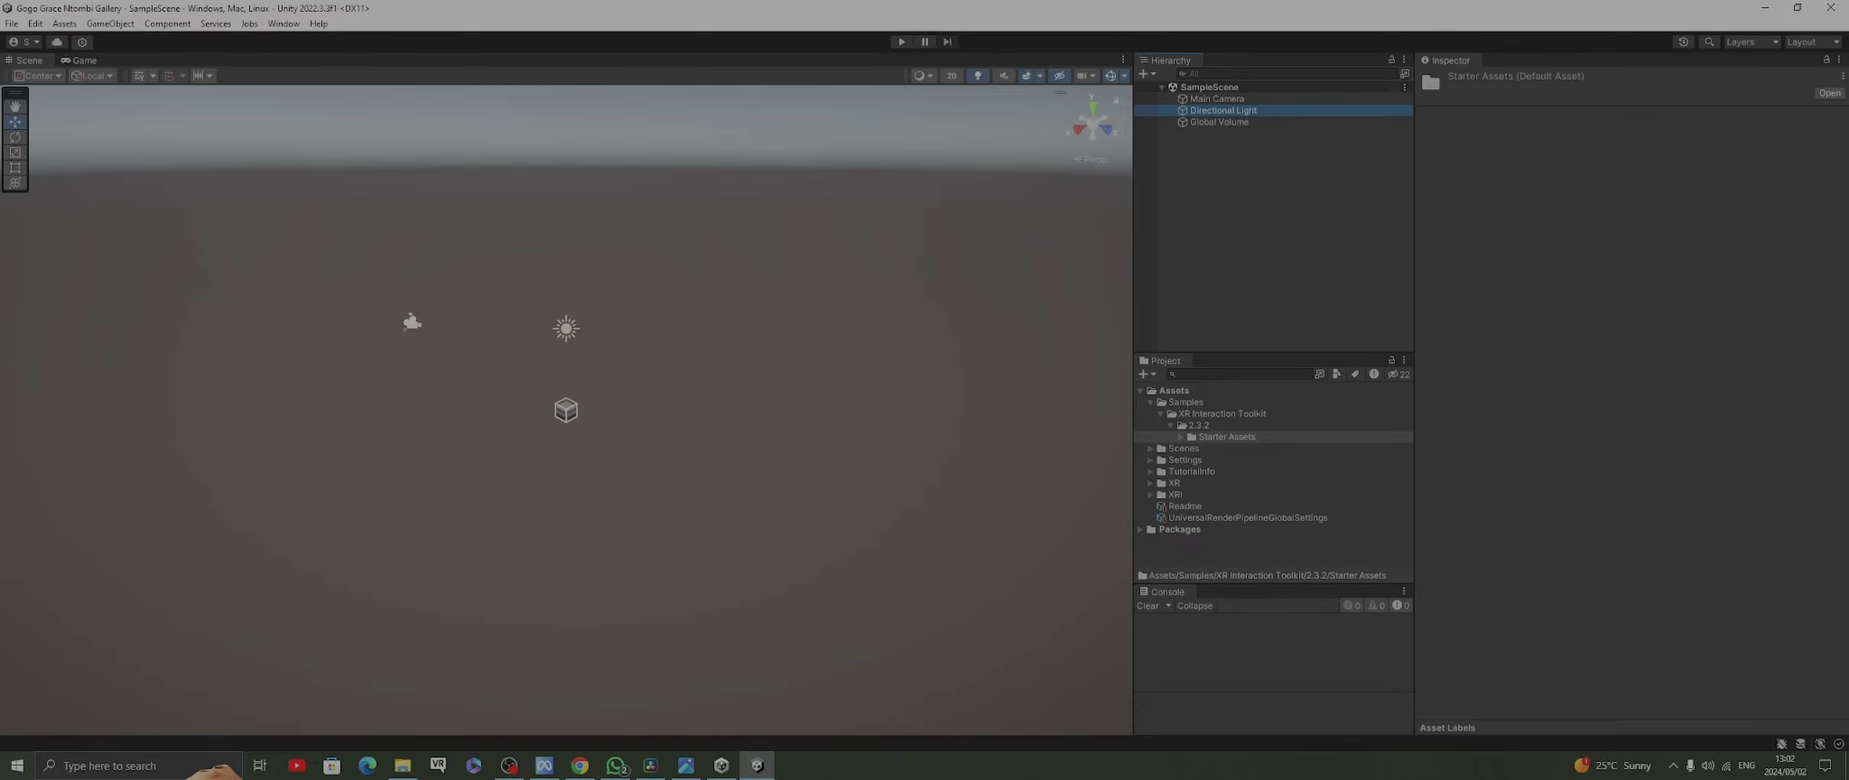
Delete the Main Camera from the SampleScene hierarchy
left_click(1216, 98)
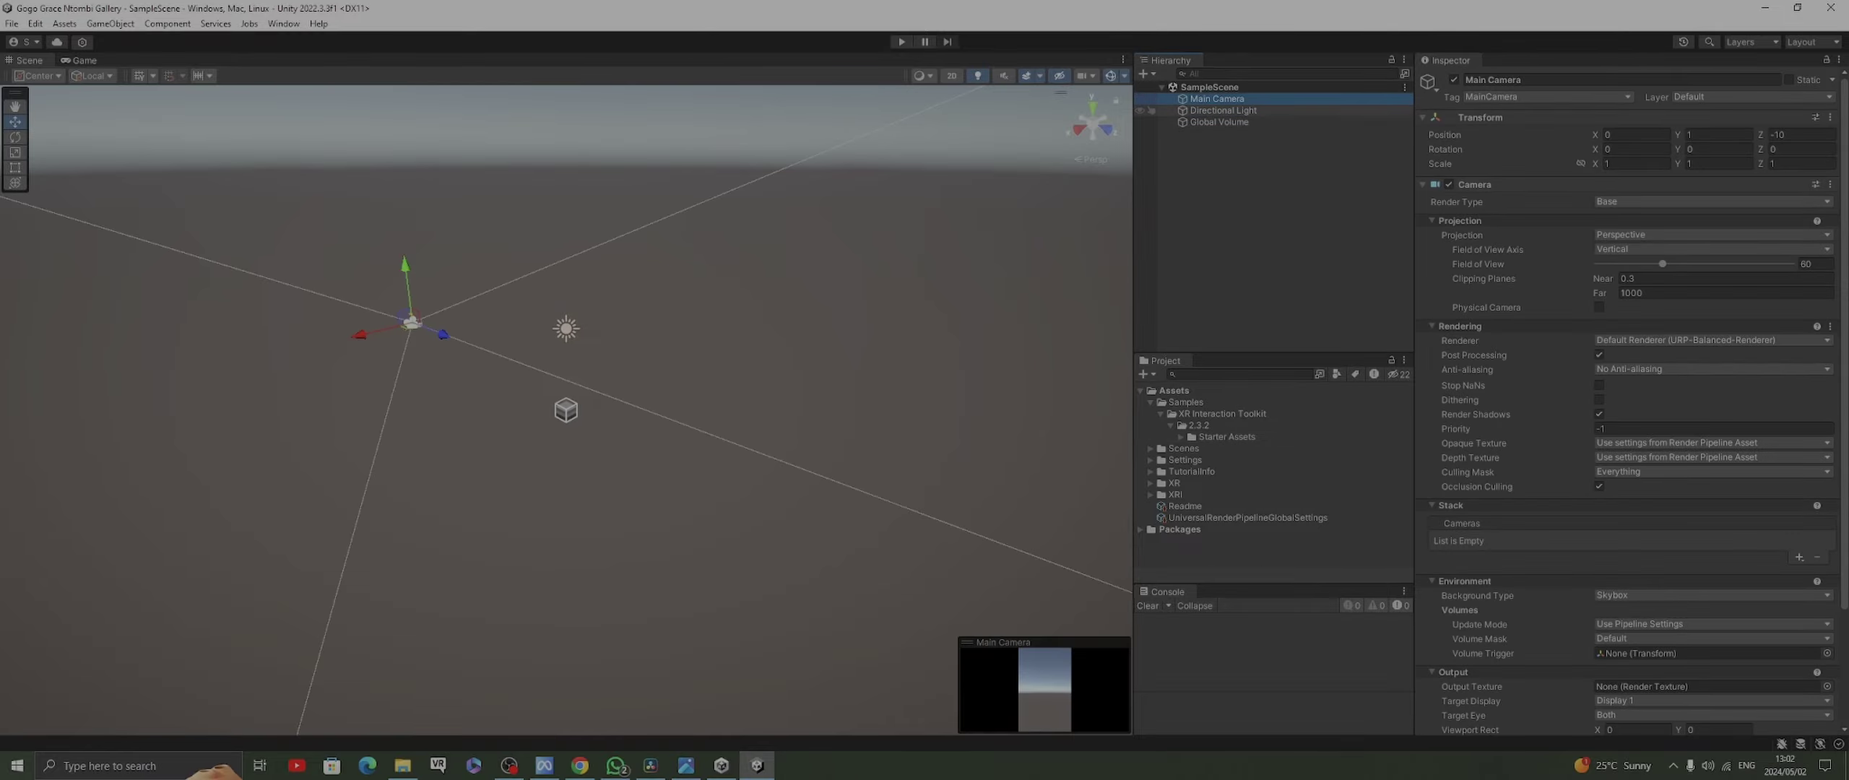
right_click(1191, 111)
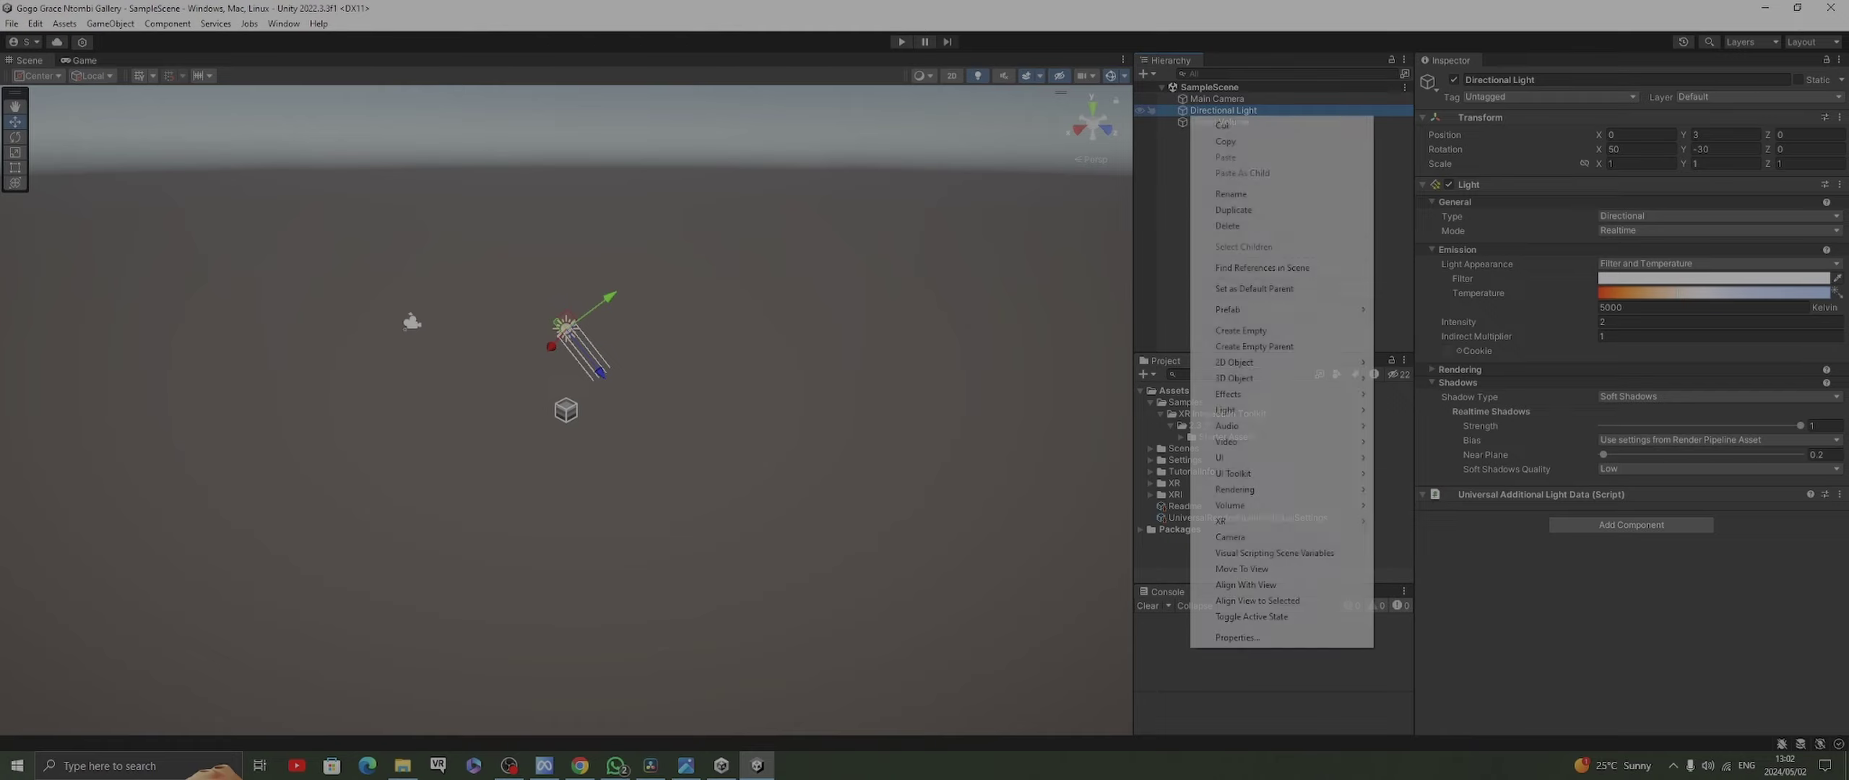
key("Escape")
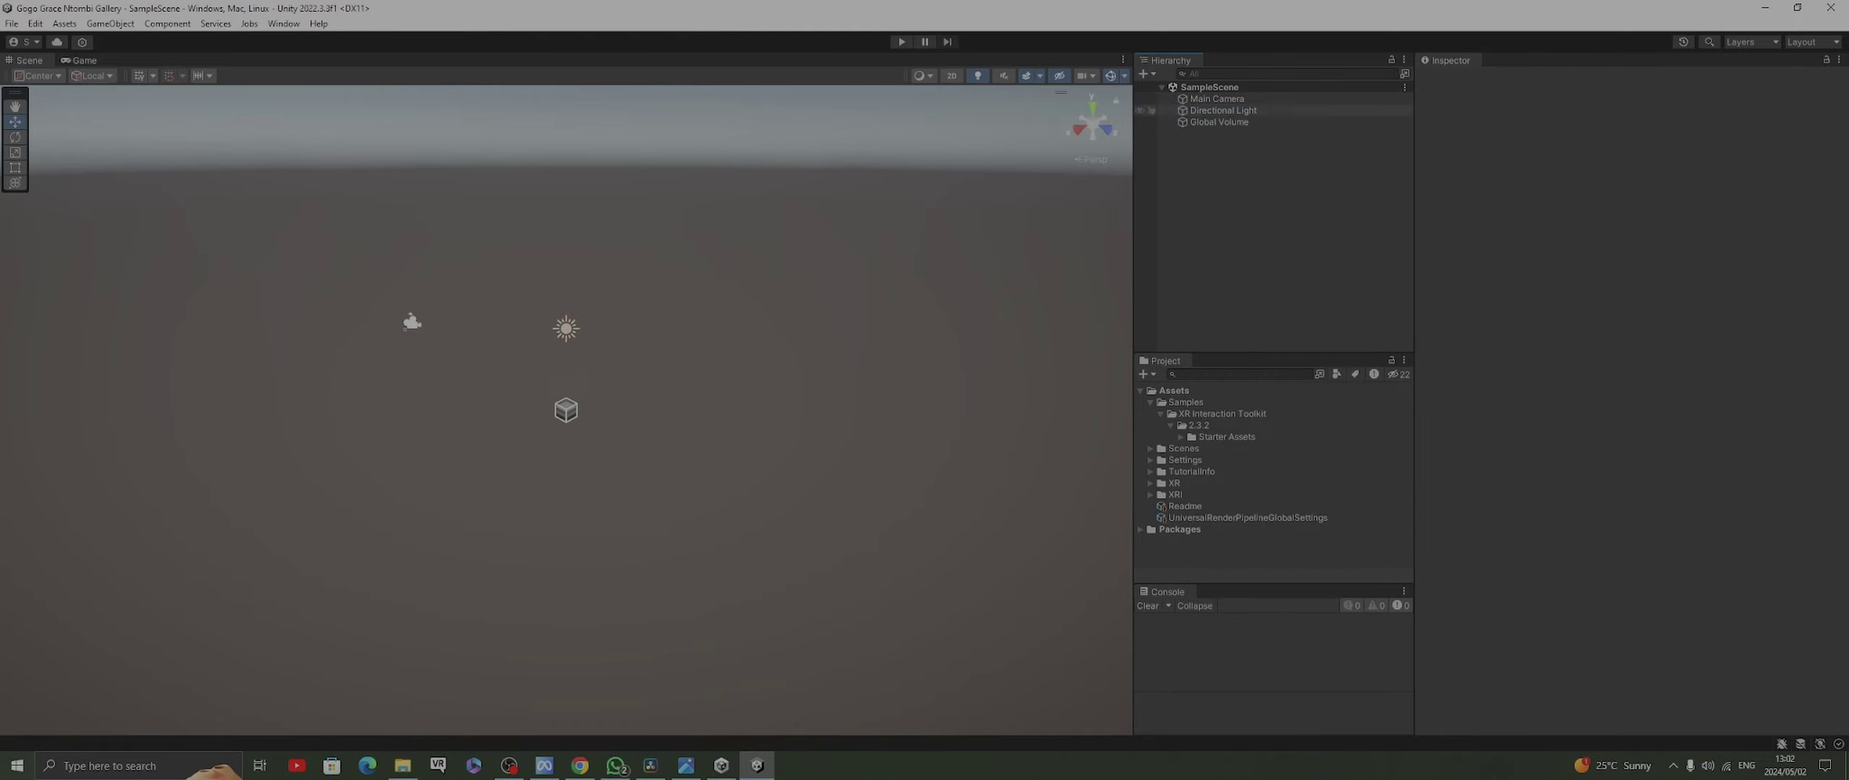
left_click(1216, 98)
right_click(1236, 98)
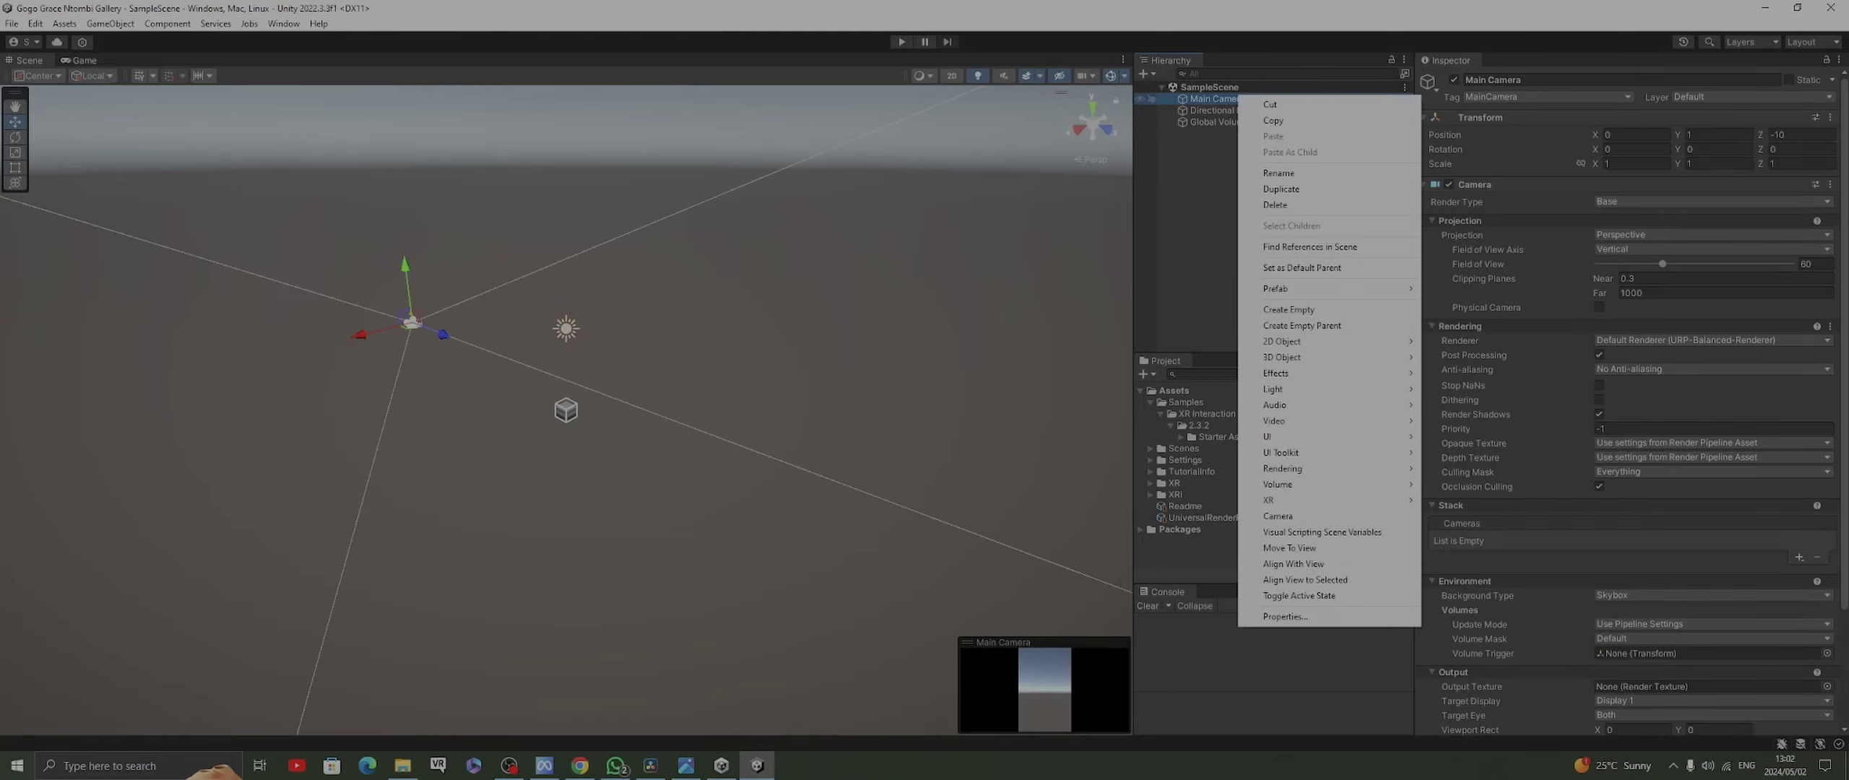
left_click(1272, 205)
Switch off the Global Volume by unticking its active checkbox
left_click(1257, 110)
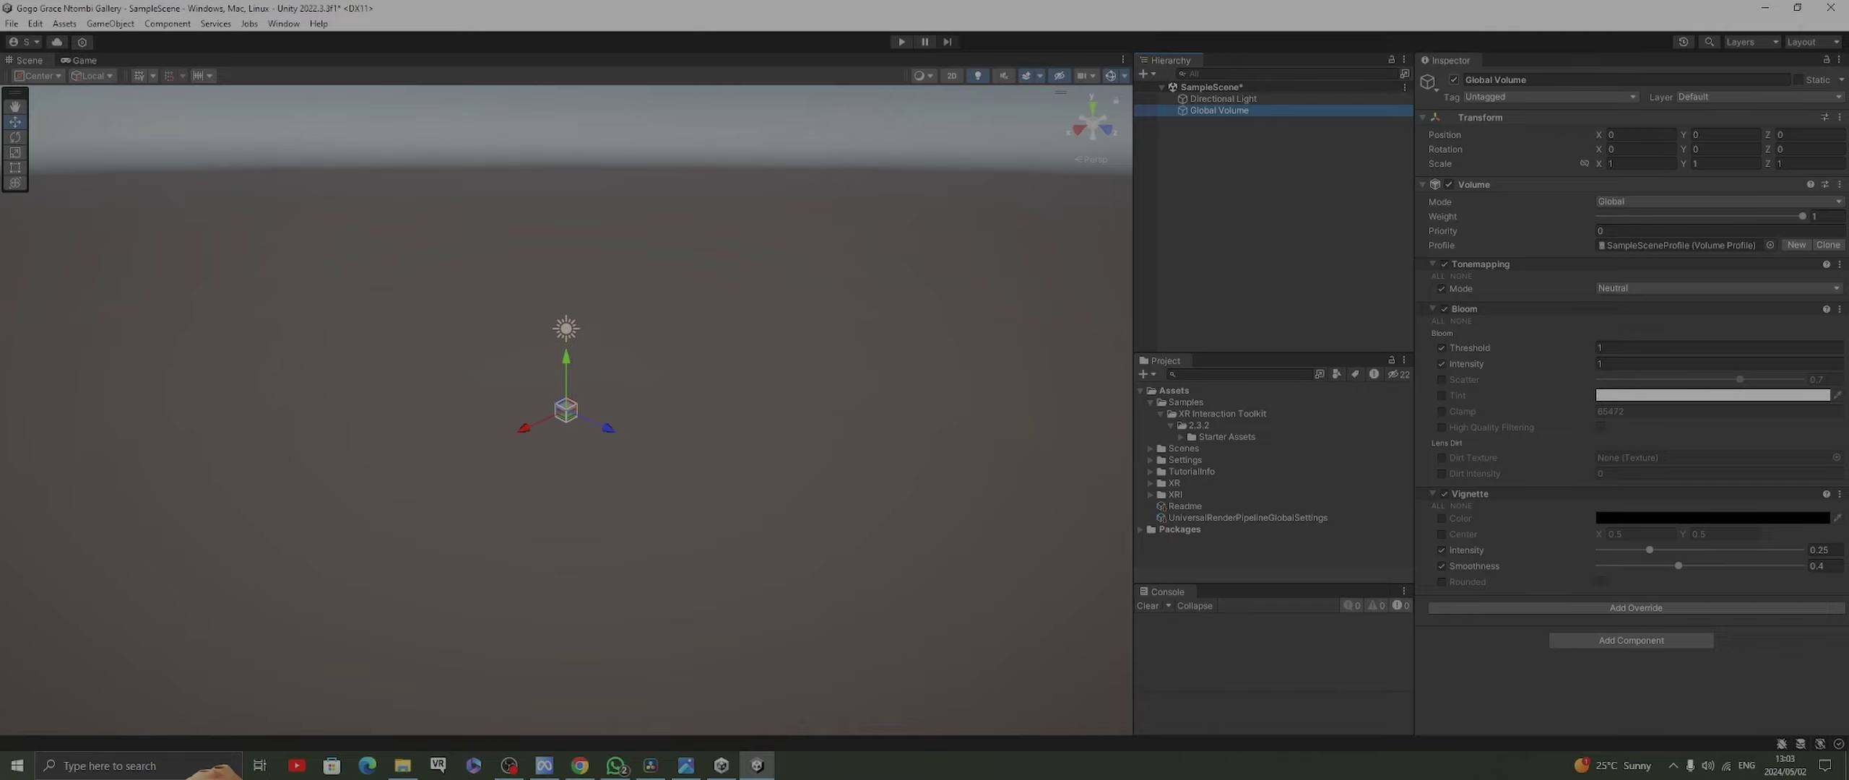
left_click(1453, 80)
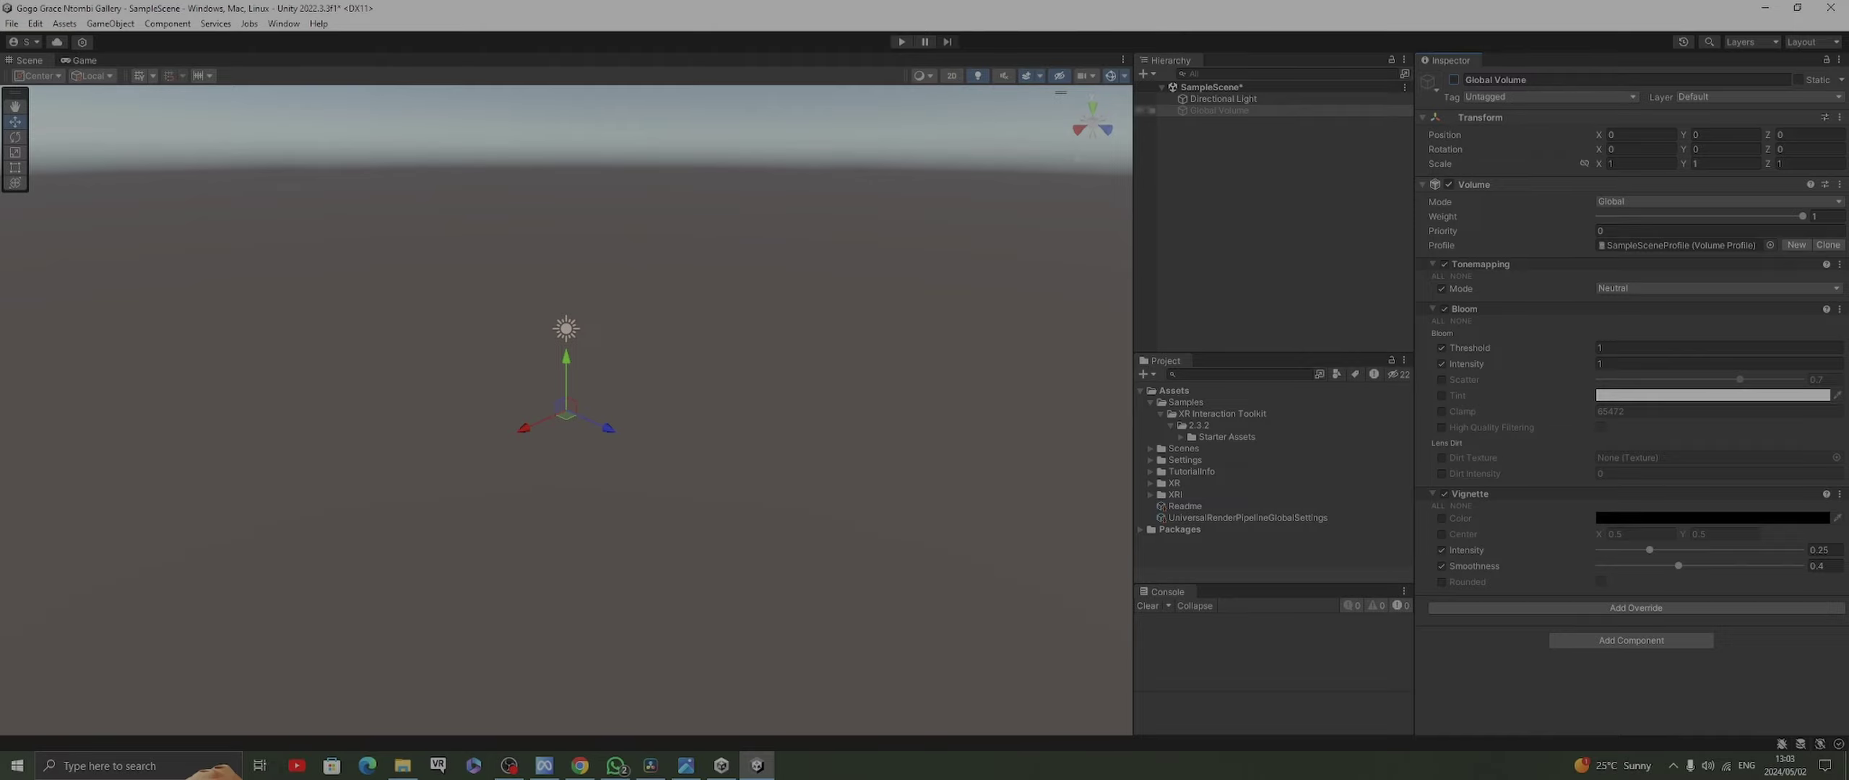
left_click(1273, 217)
Add an XR Interaction Manager and XR Origin (VR) to the scene, then select XR Origin
right_click(1201, 159)
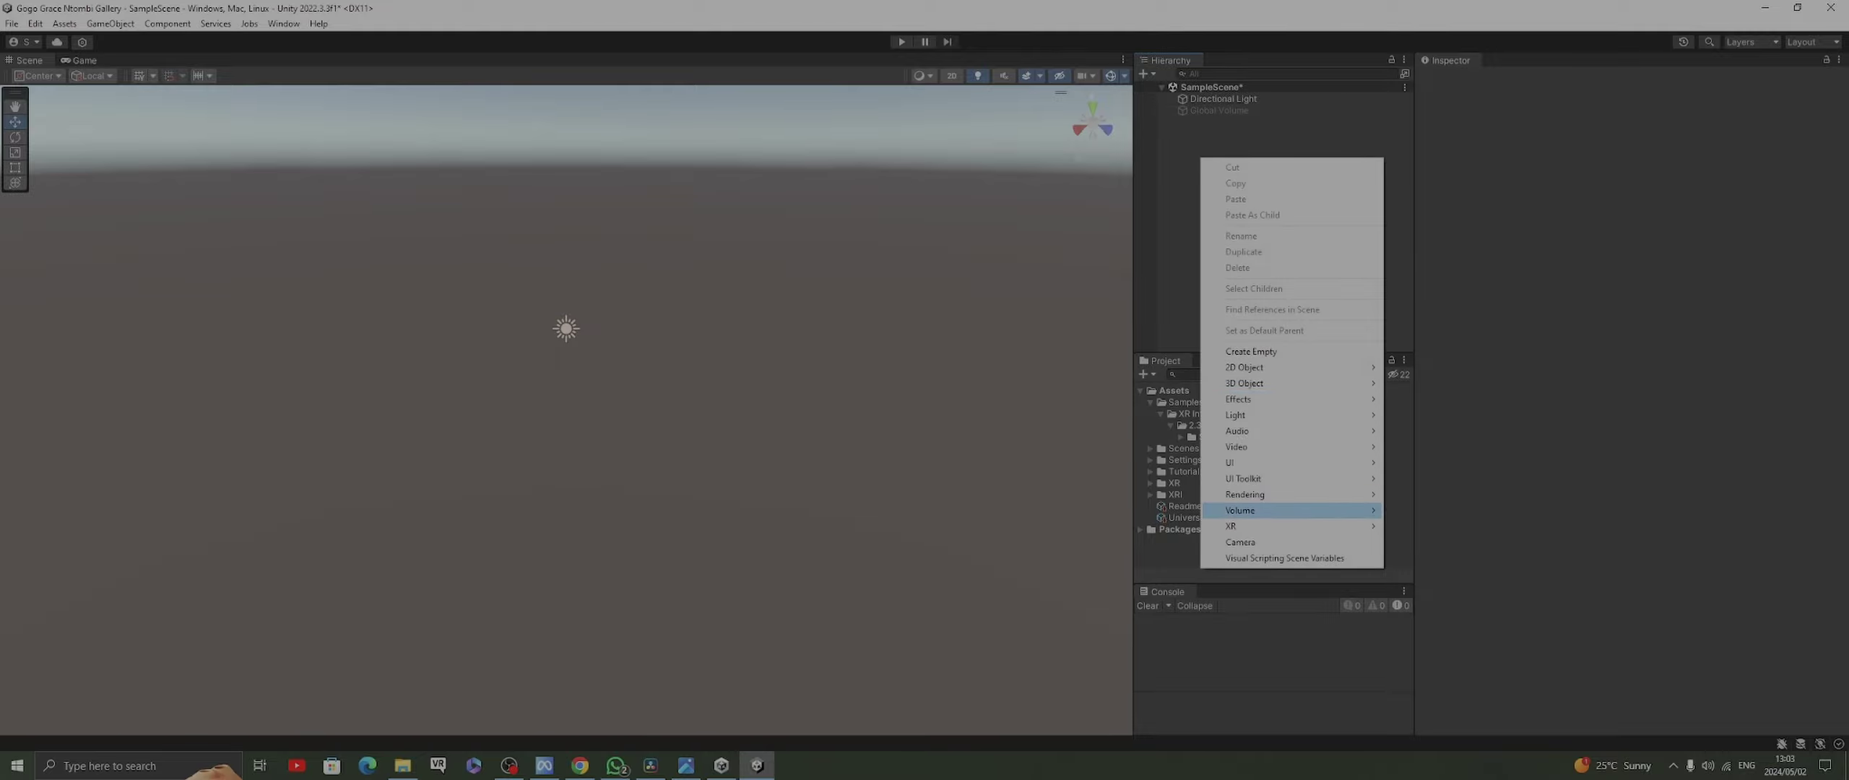
mouse_move(1242, 526)
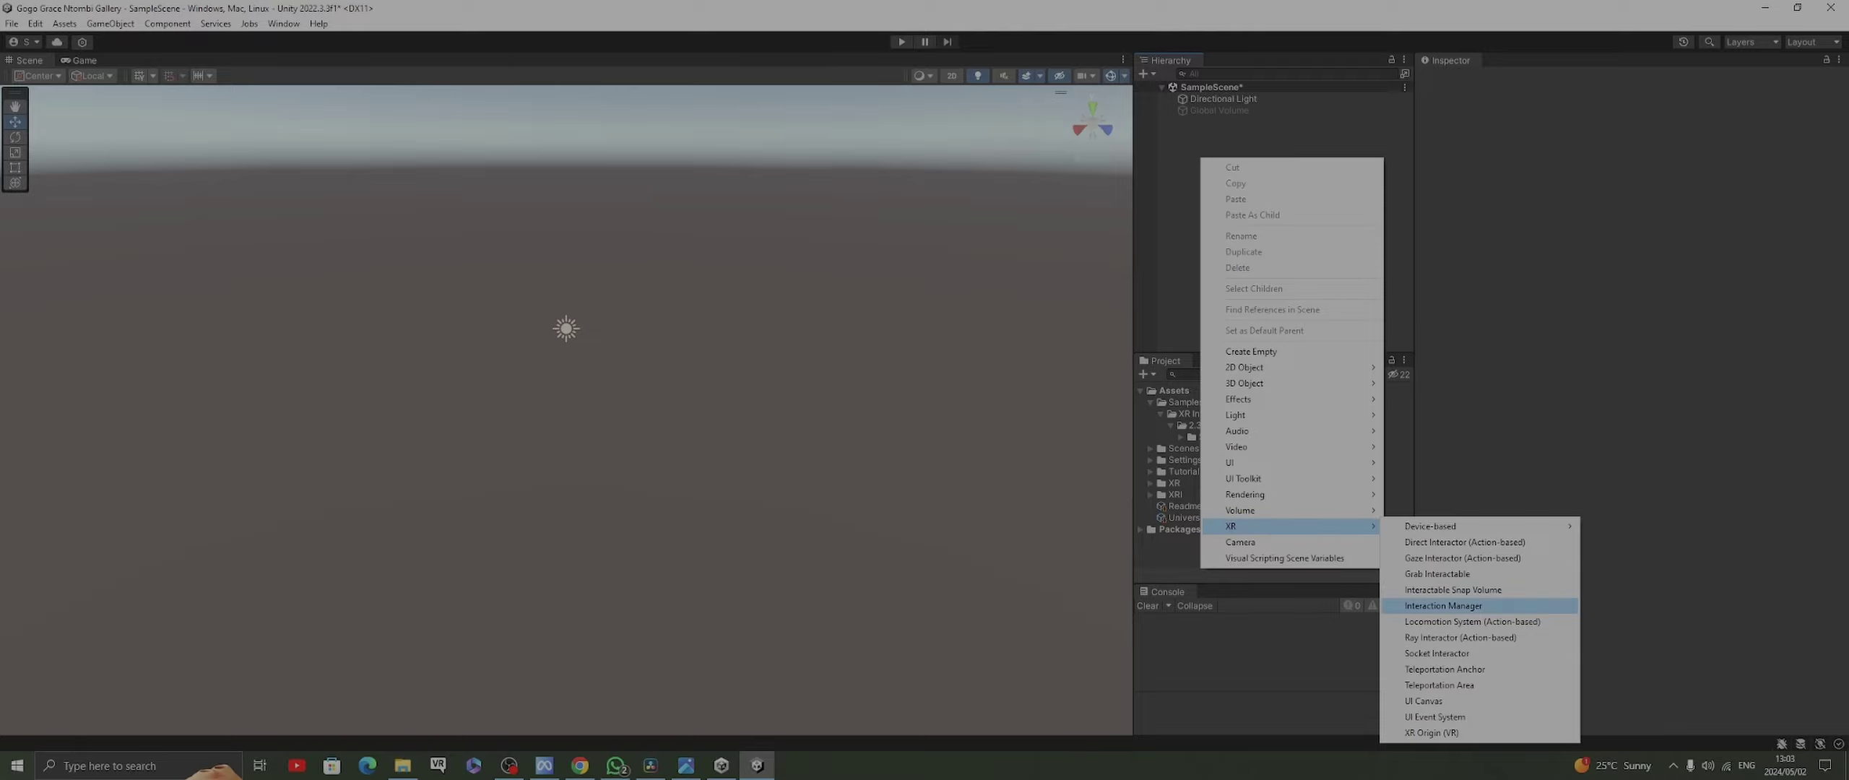
left_click(1431, 732)
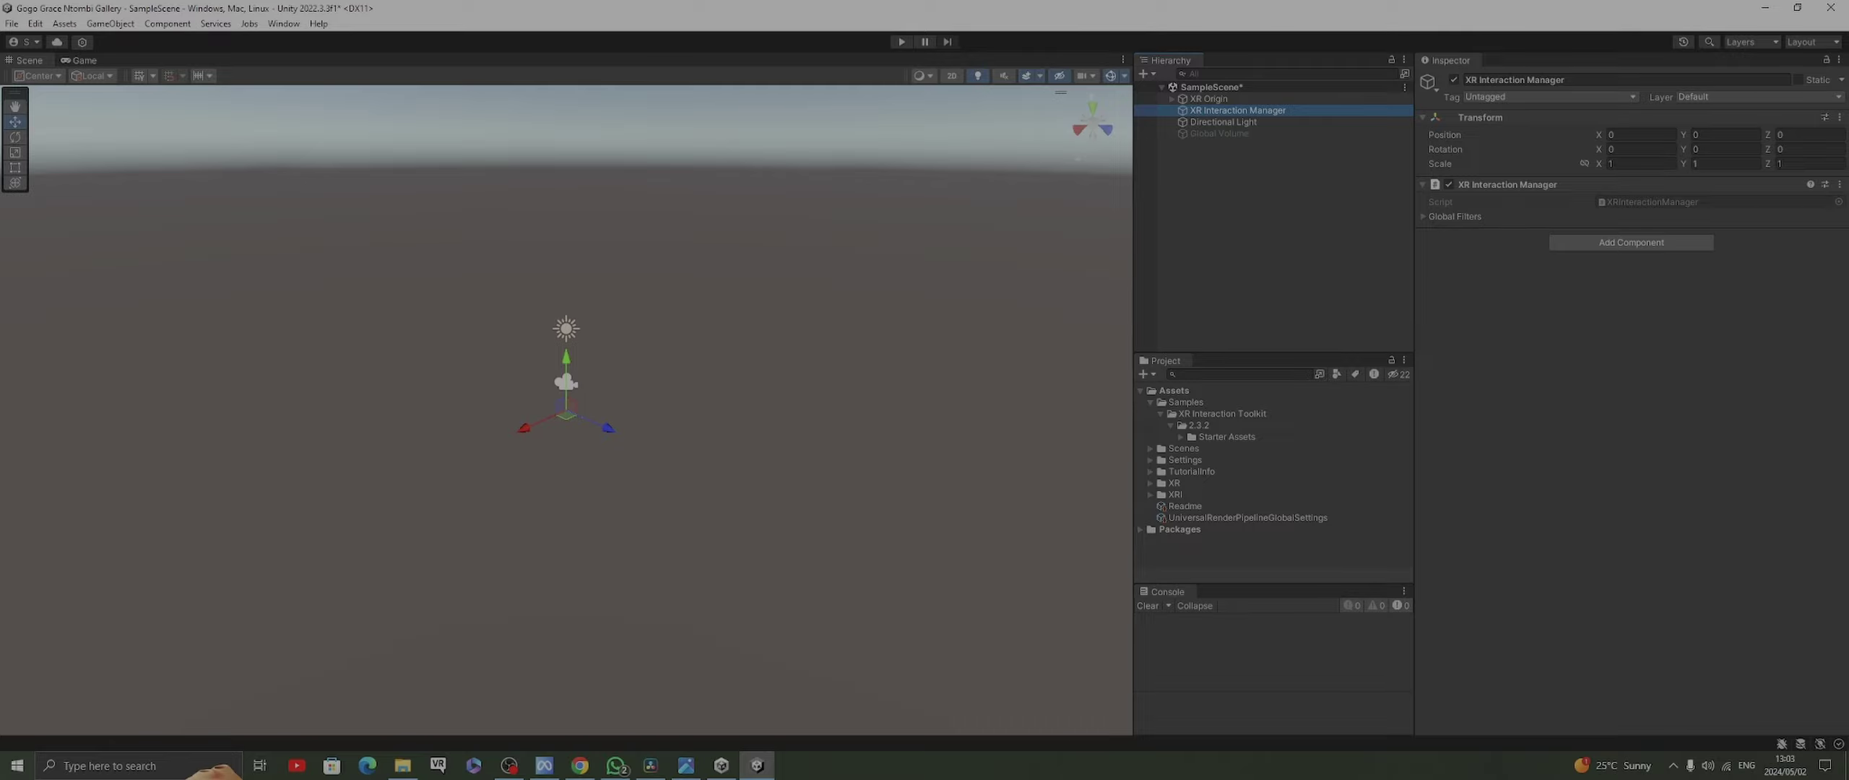
left_click(1149, 98)
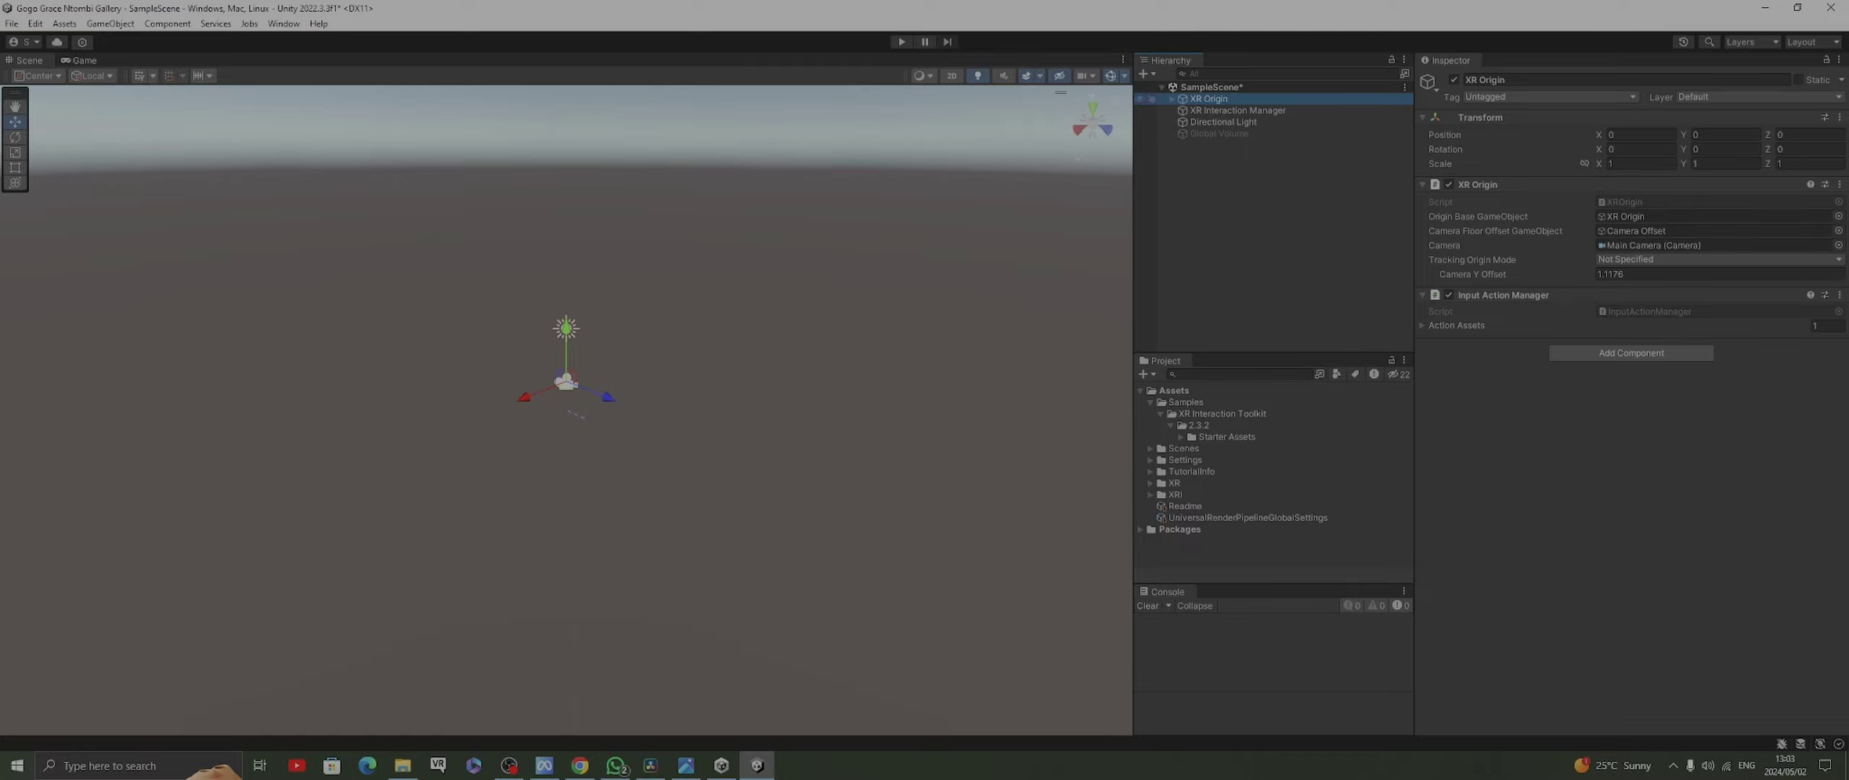
Expand XR Origin and Camera Offset to inspect the rig's Main Camera
left_click(1171, 98)
left_click(1182, 110)
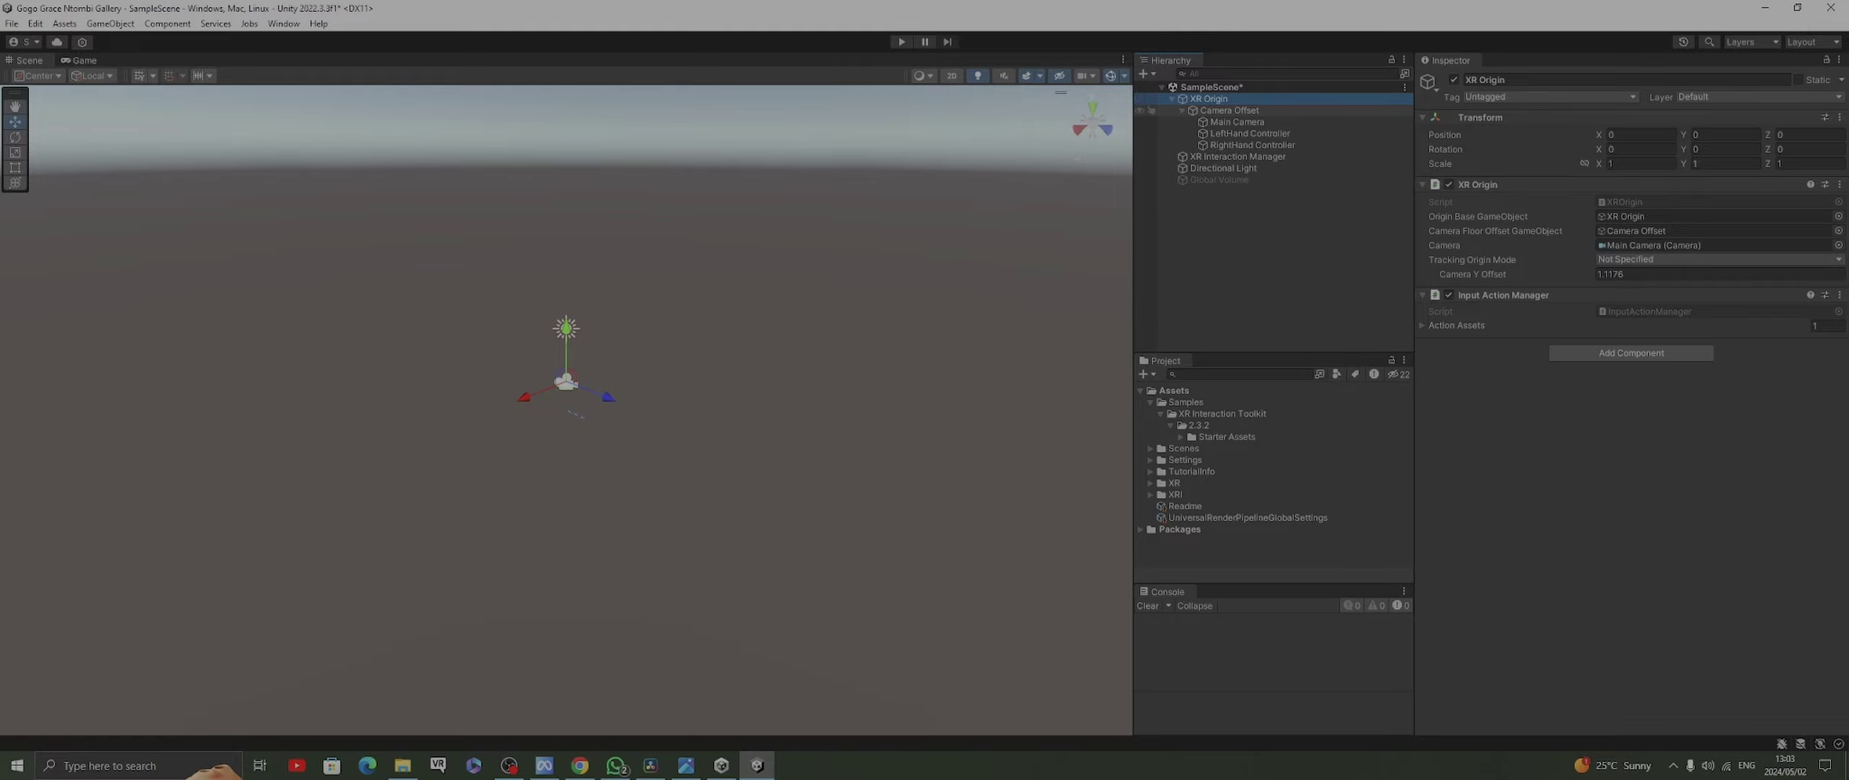
left_click(1236, 121)
scroll(1629, 405, "down", 10)
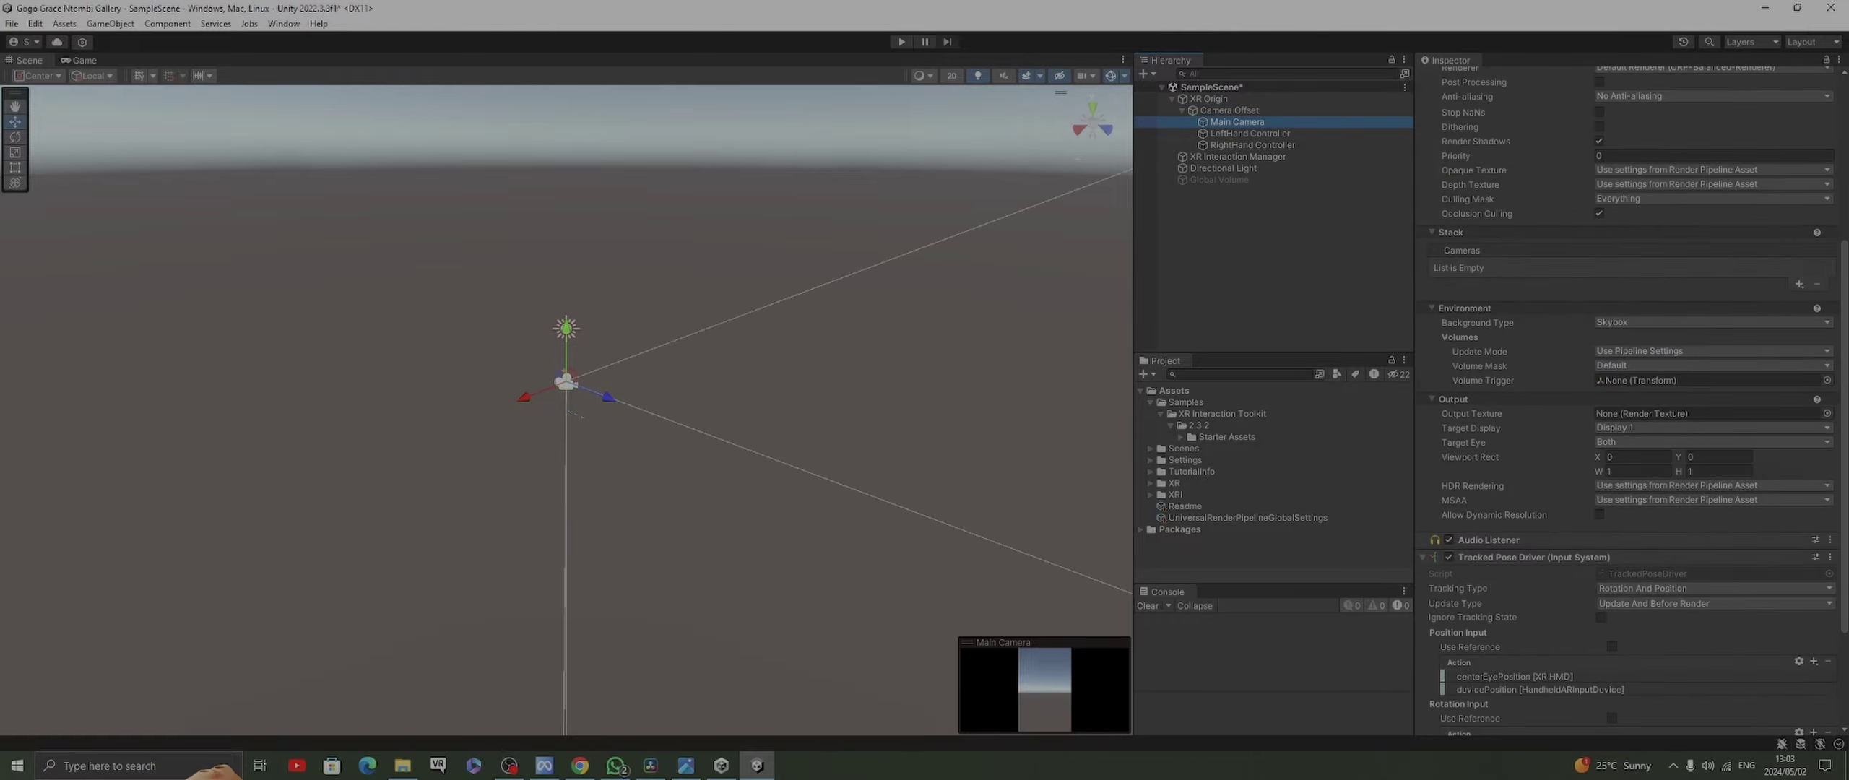
scroll(1632, 402, "up", 10)
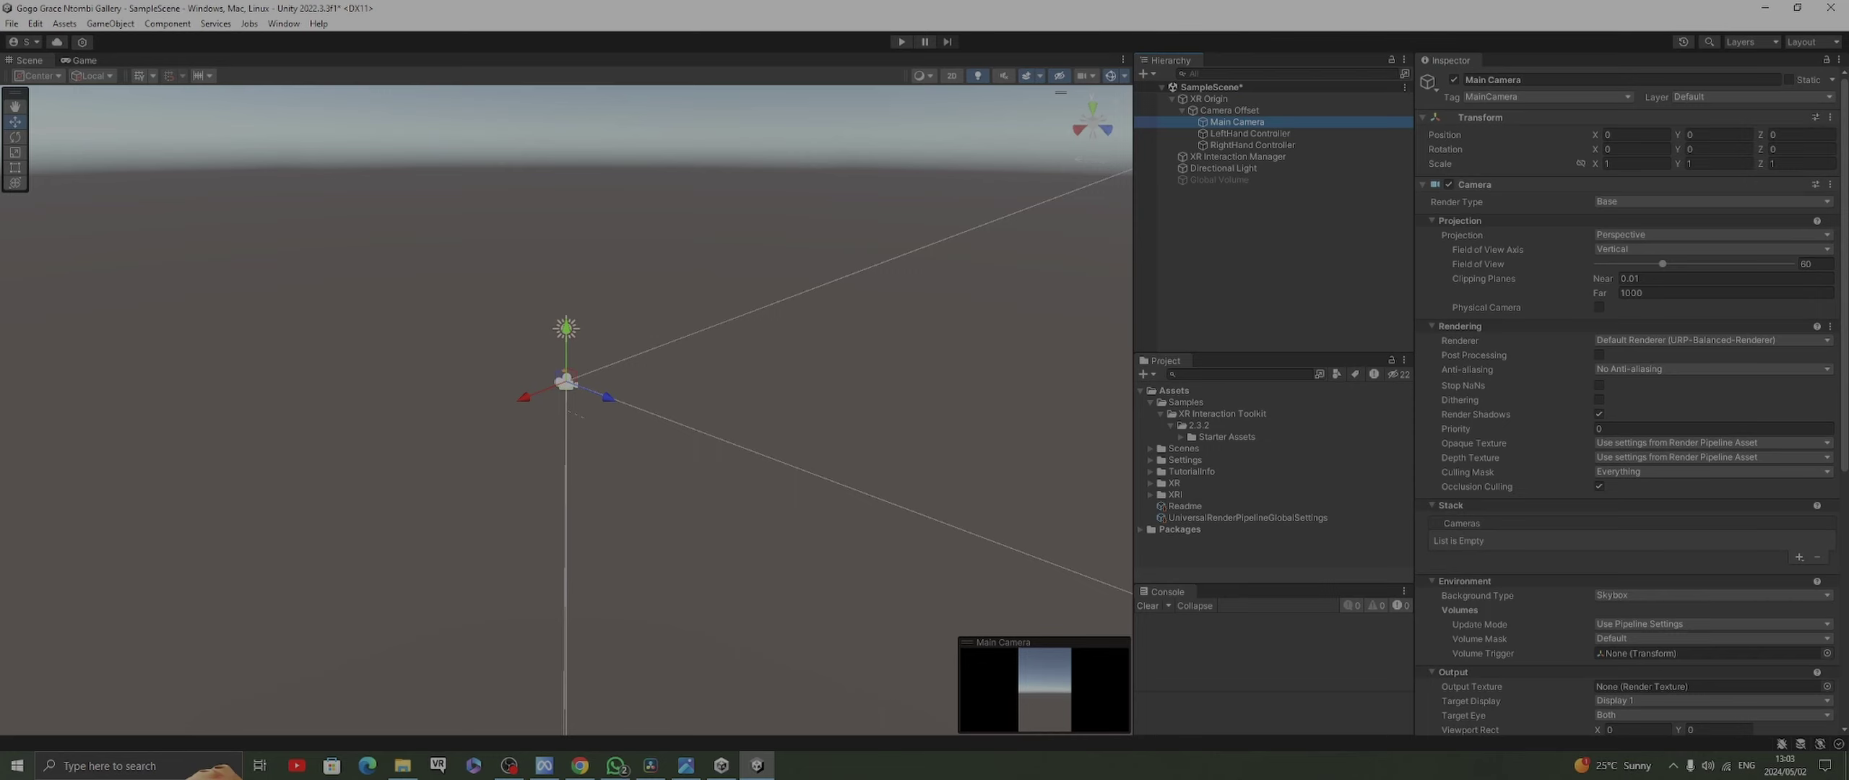
left_click(1229, 110)
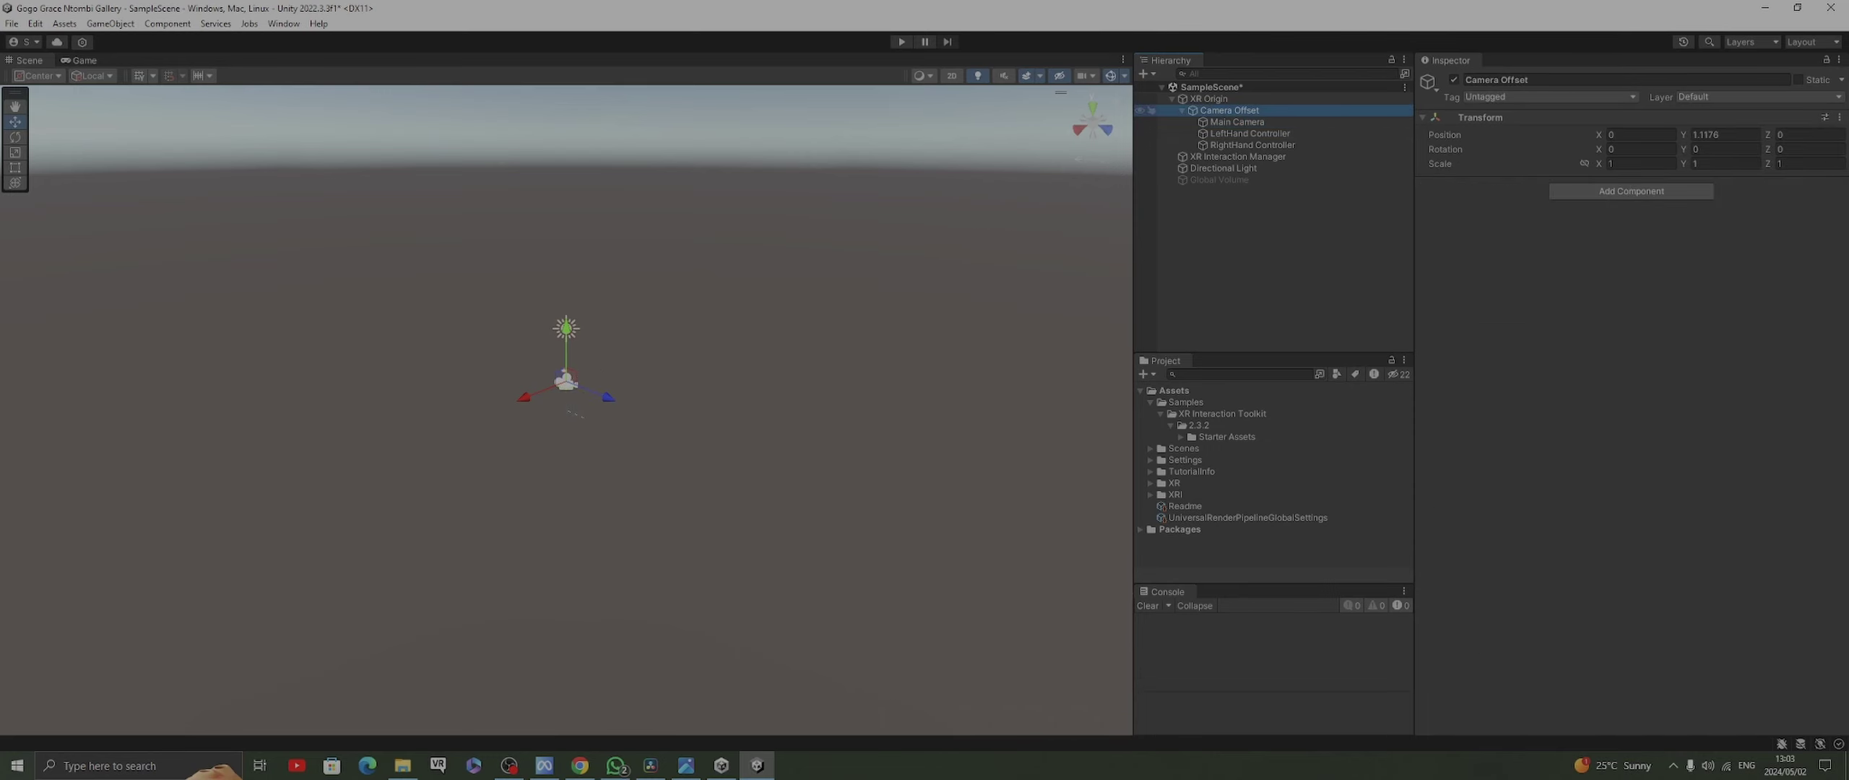
left_click(1236, 121)
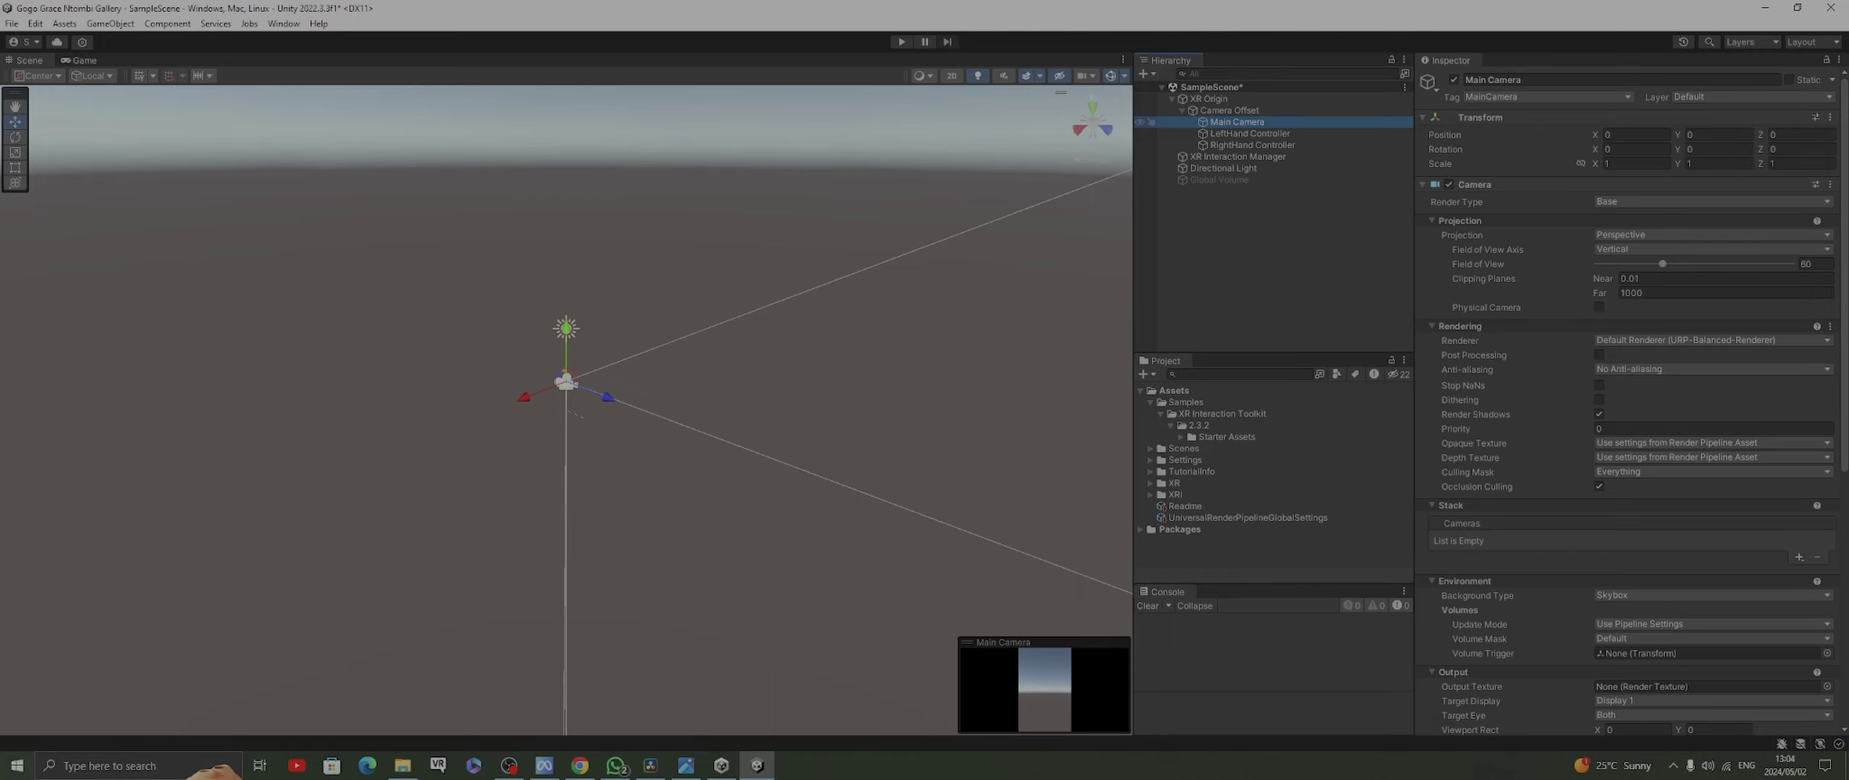
left_click(1207, 99)
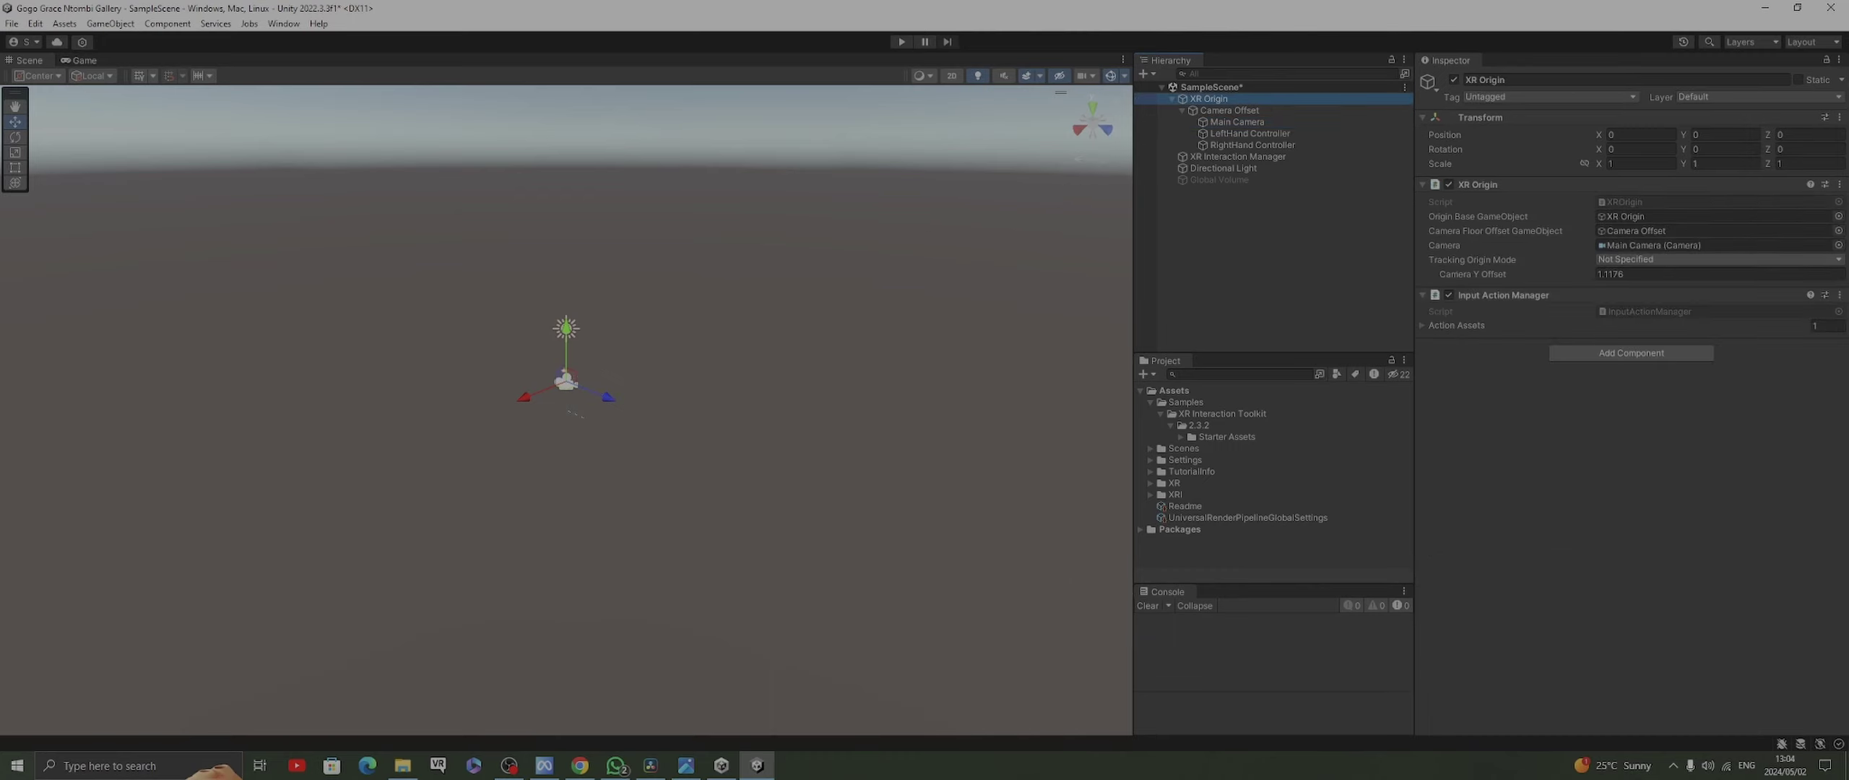
Set the XR Origin's Tracking Origin Mode to Floor and check its action assets list
left_click(1719, 259)
left_click(1654, 306)
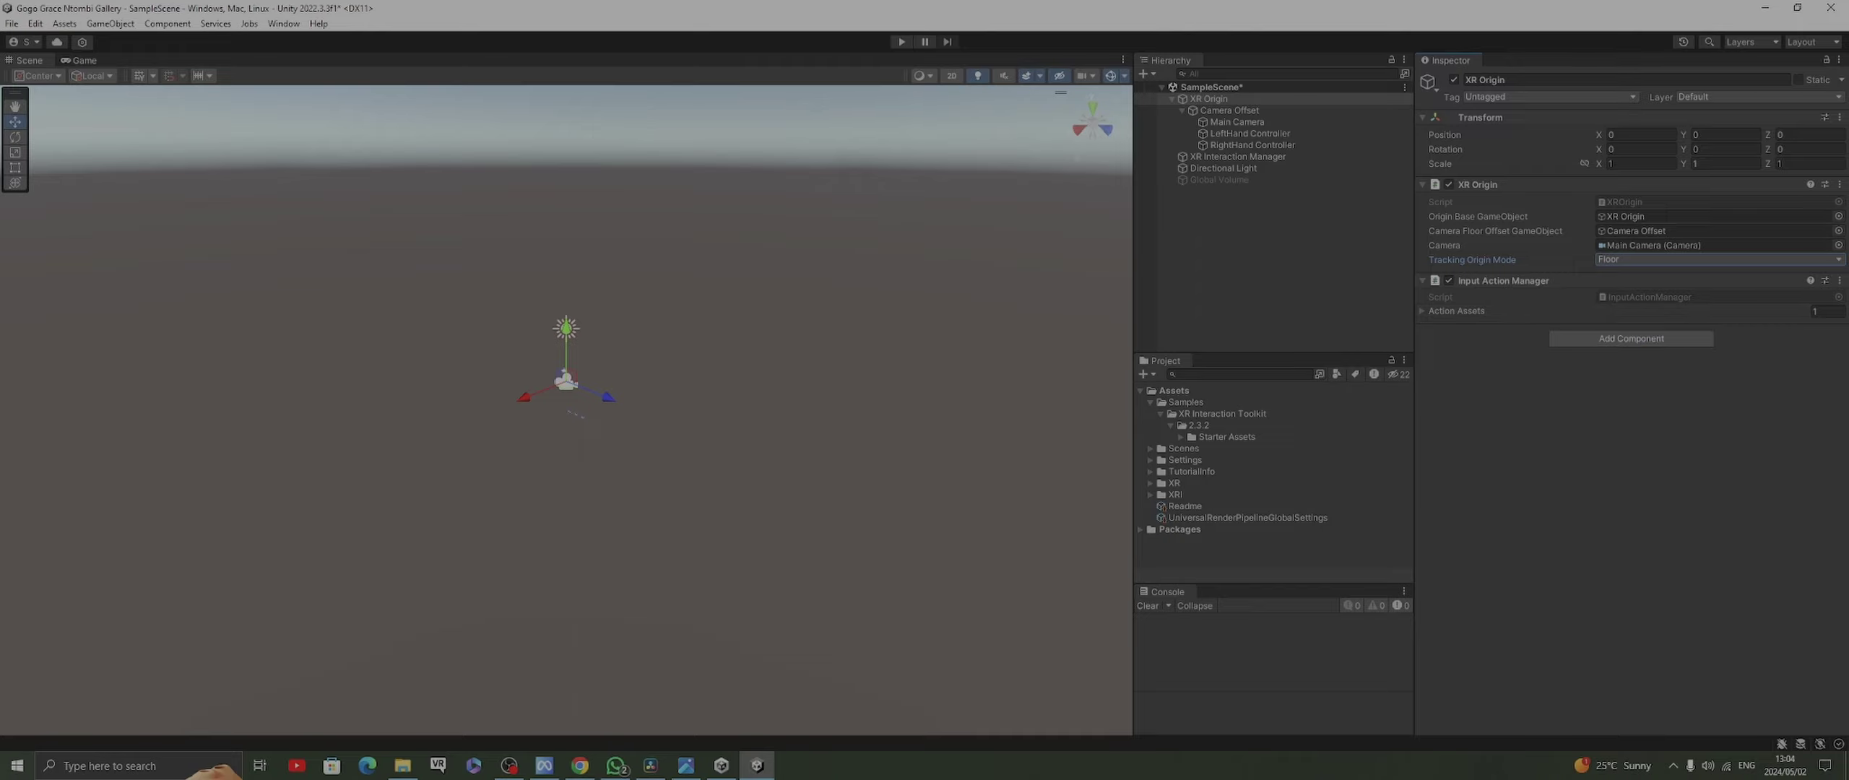
left_click(1456, 311)
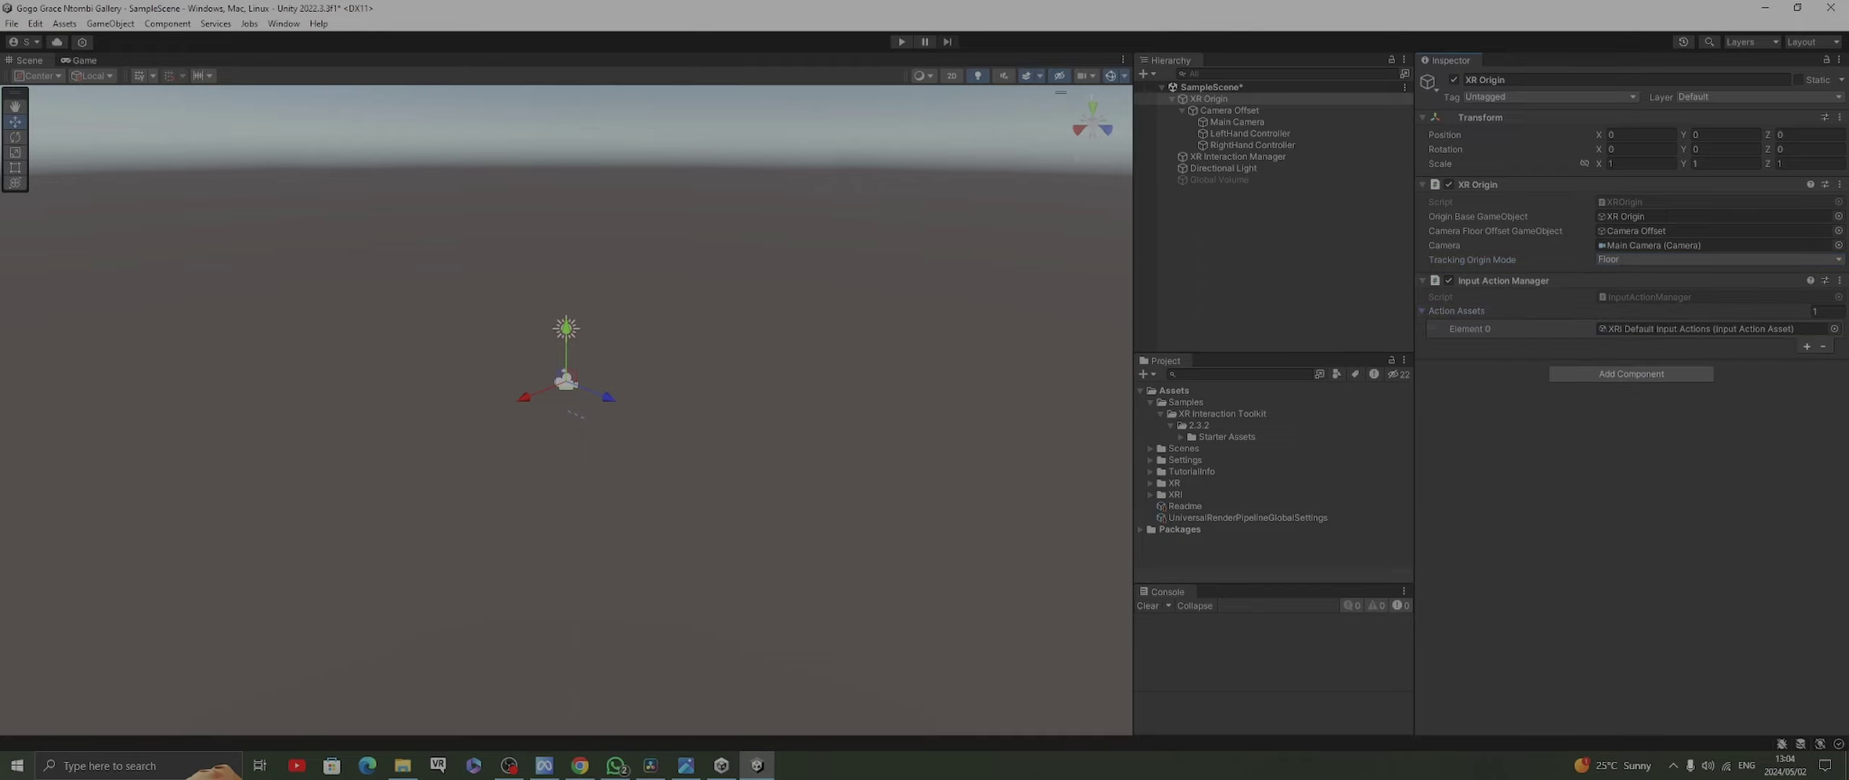
left_click(1456, 310)
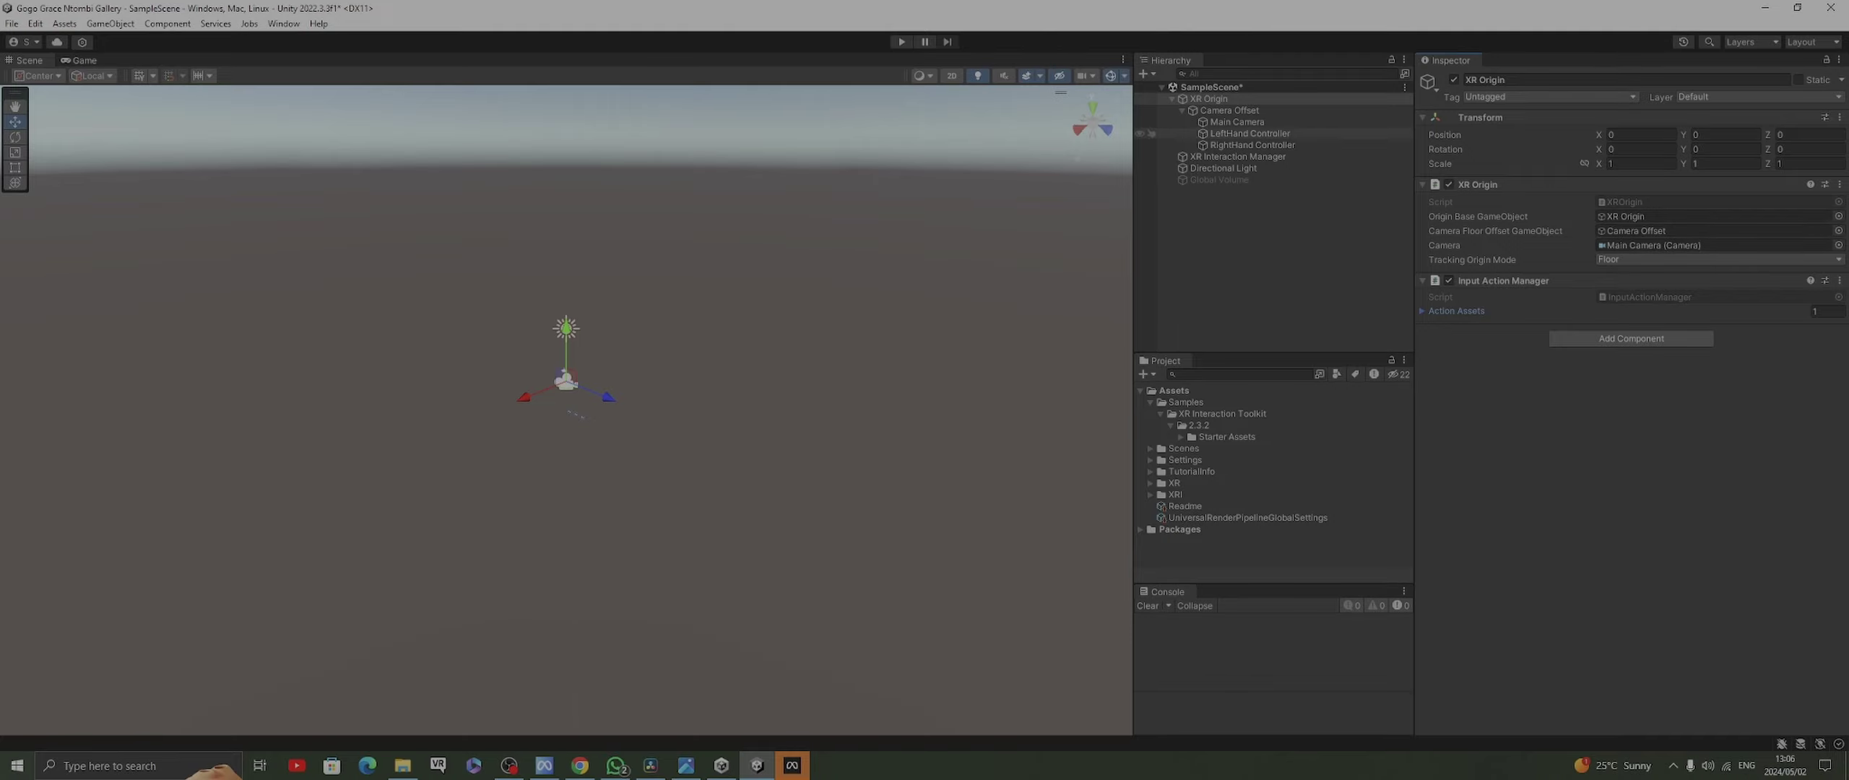
Select the rig's Main Camera, collapse XR Origin, and show the Game view
left_click(1237, 121)
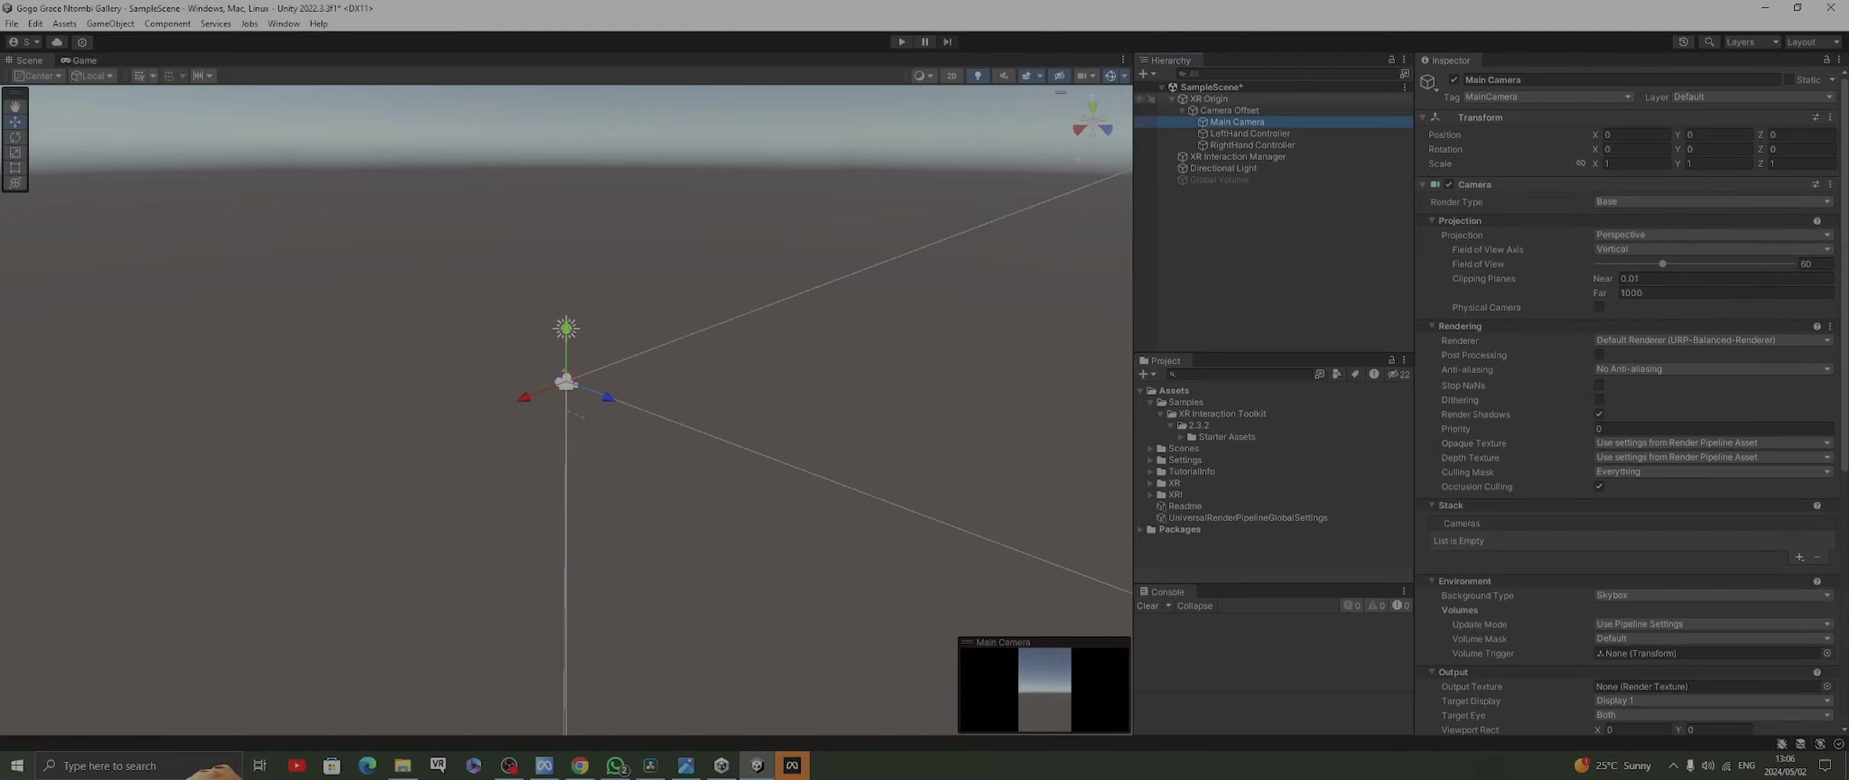
left_click(1172, 98)
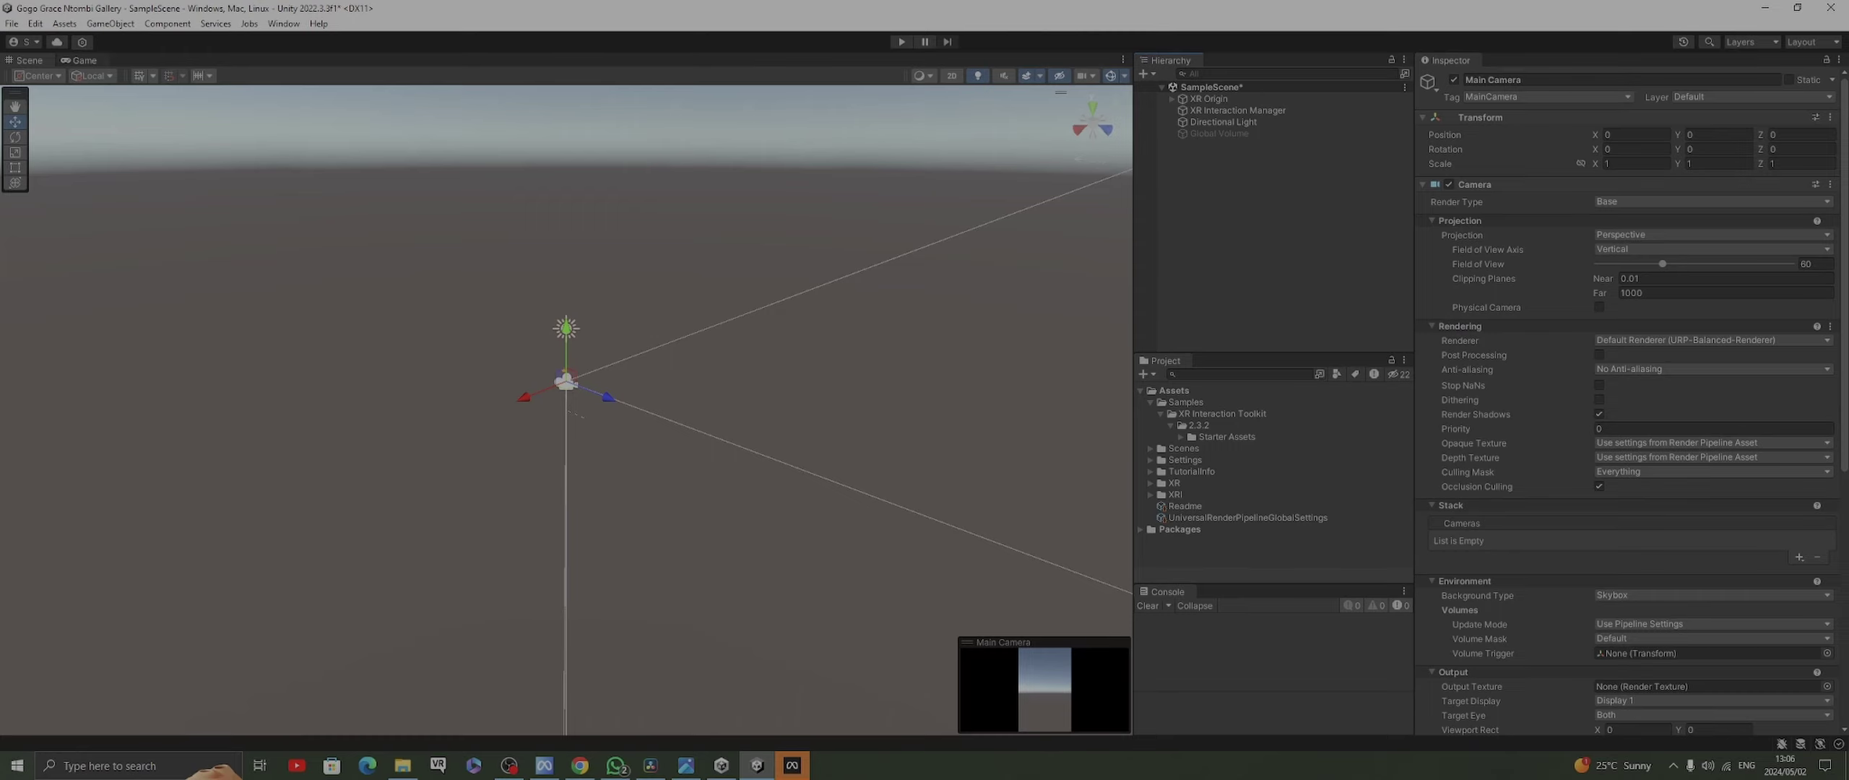
key("ctrl+2")
Set play mode to Play Maximized, then run the scene once and stop it
left_click(704, 74)
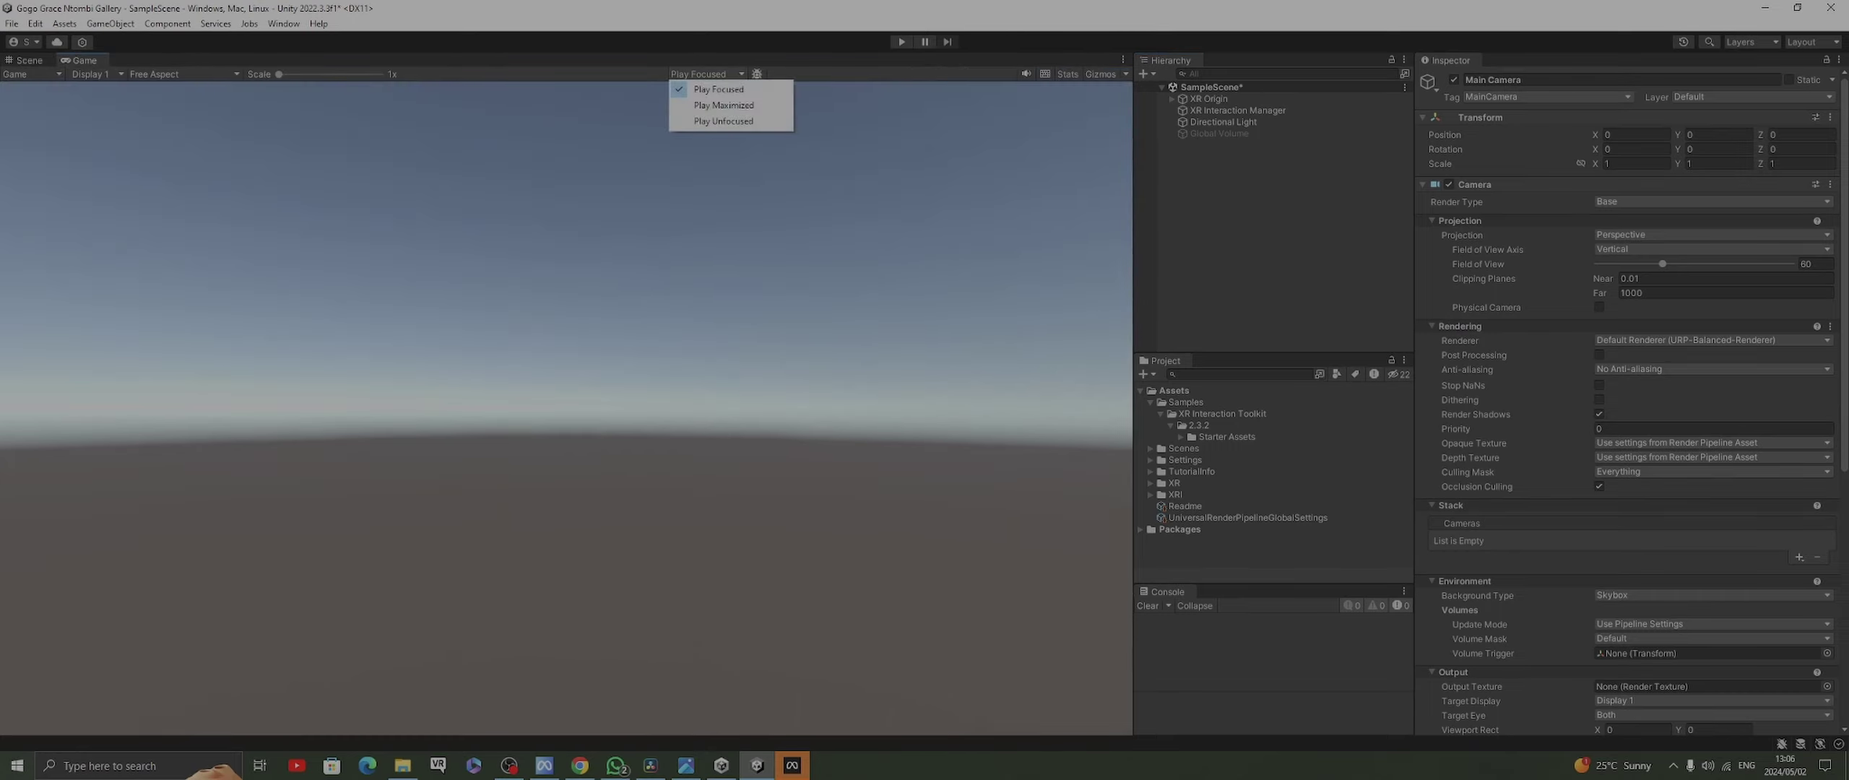
left_click(715, 106)
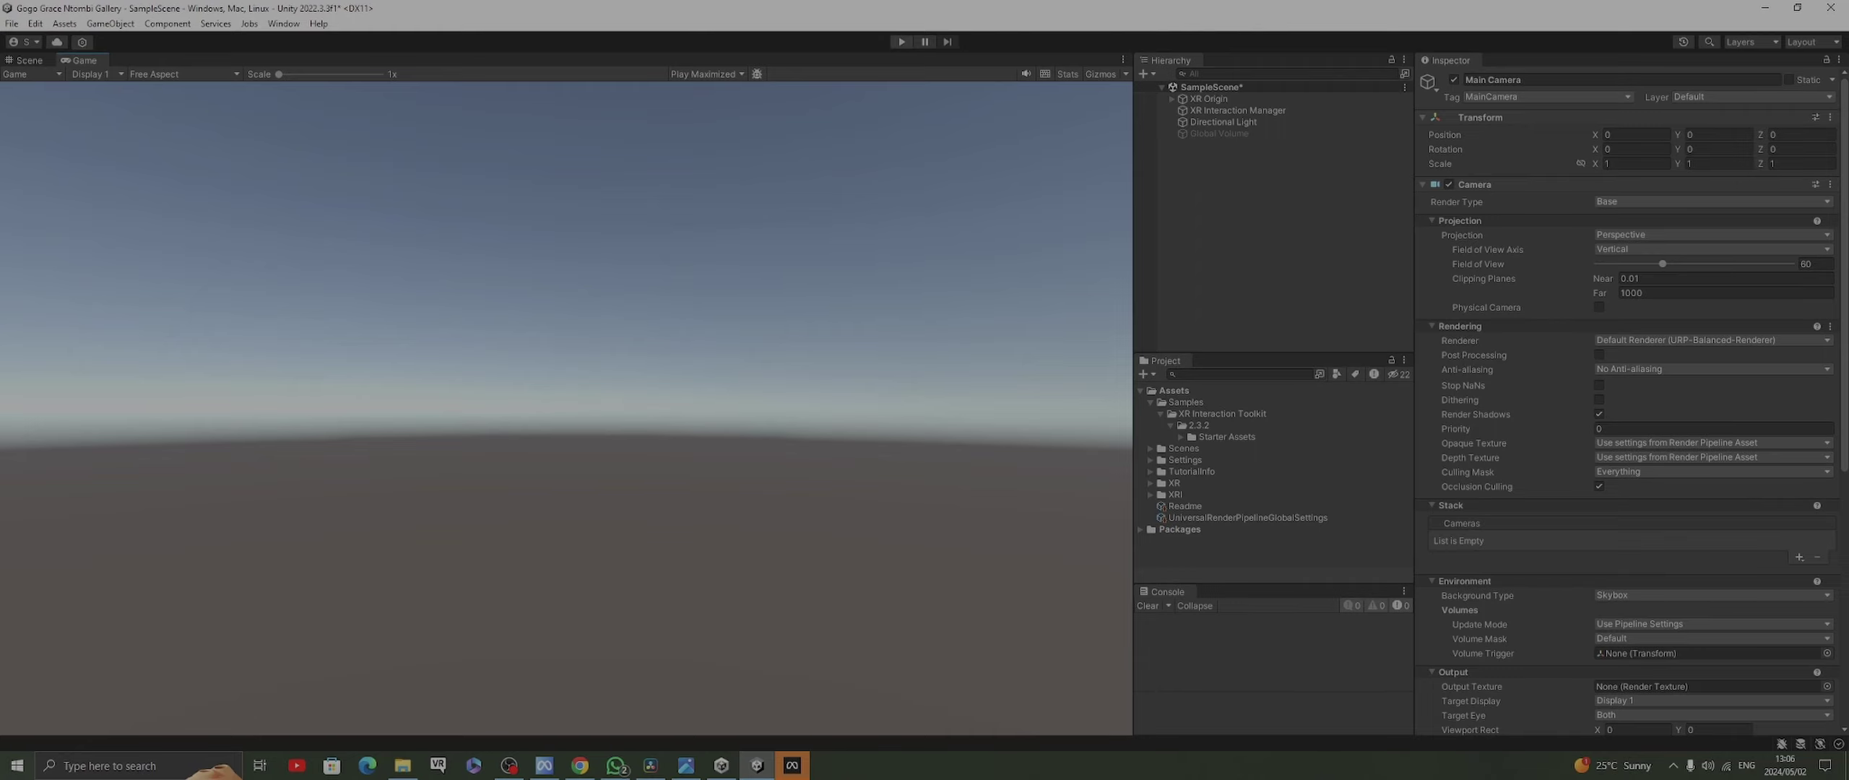
key("ctrl+p")
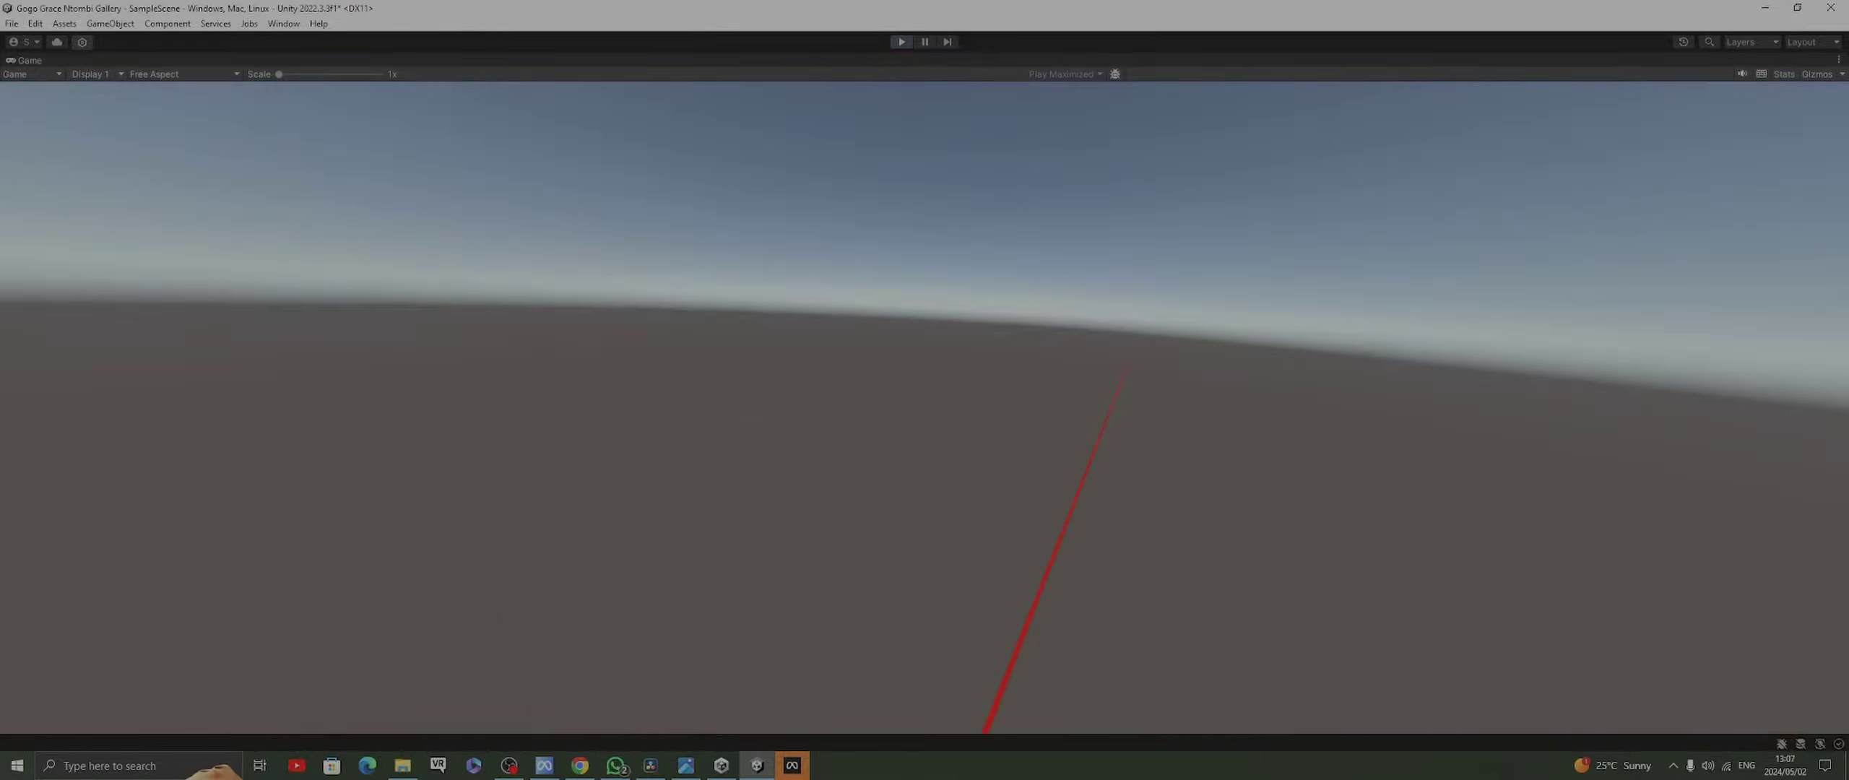
key("ctrl+p")
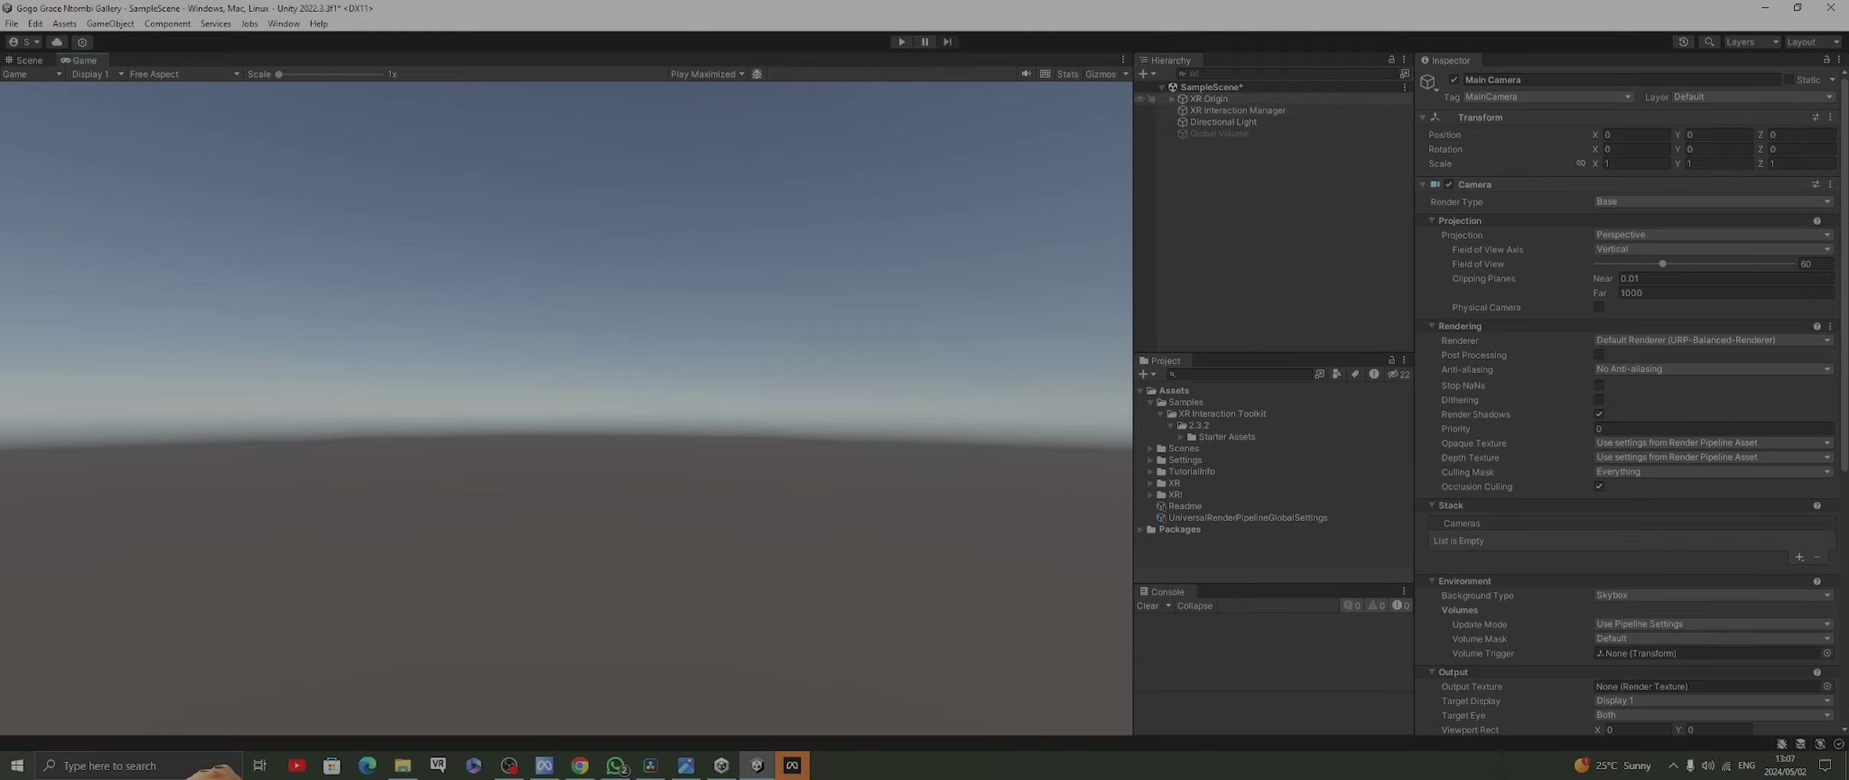
Select only the LeftHand Controller and open its XR Controller (Action-based) preset list
left_click(1171, 98)
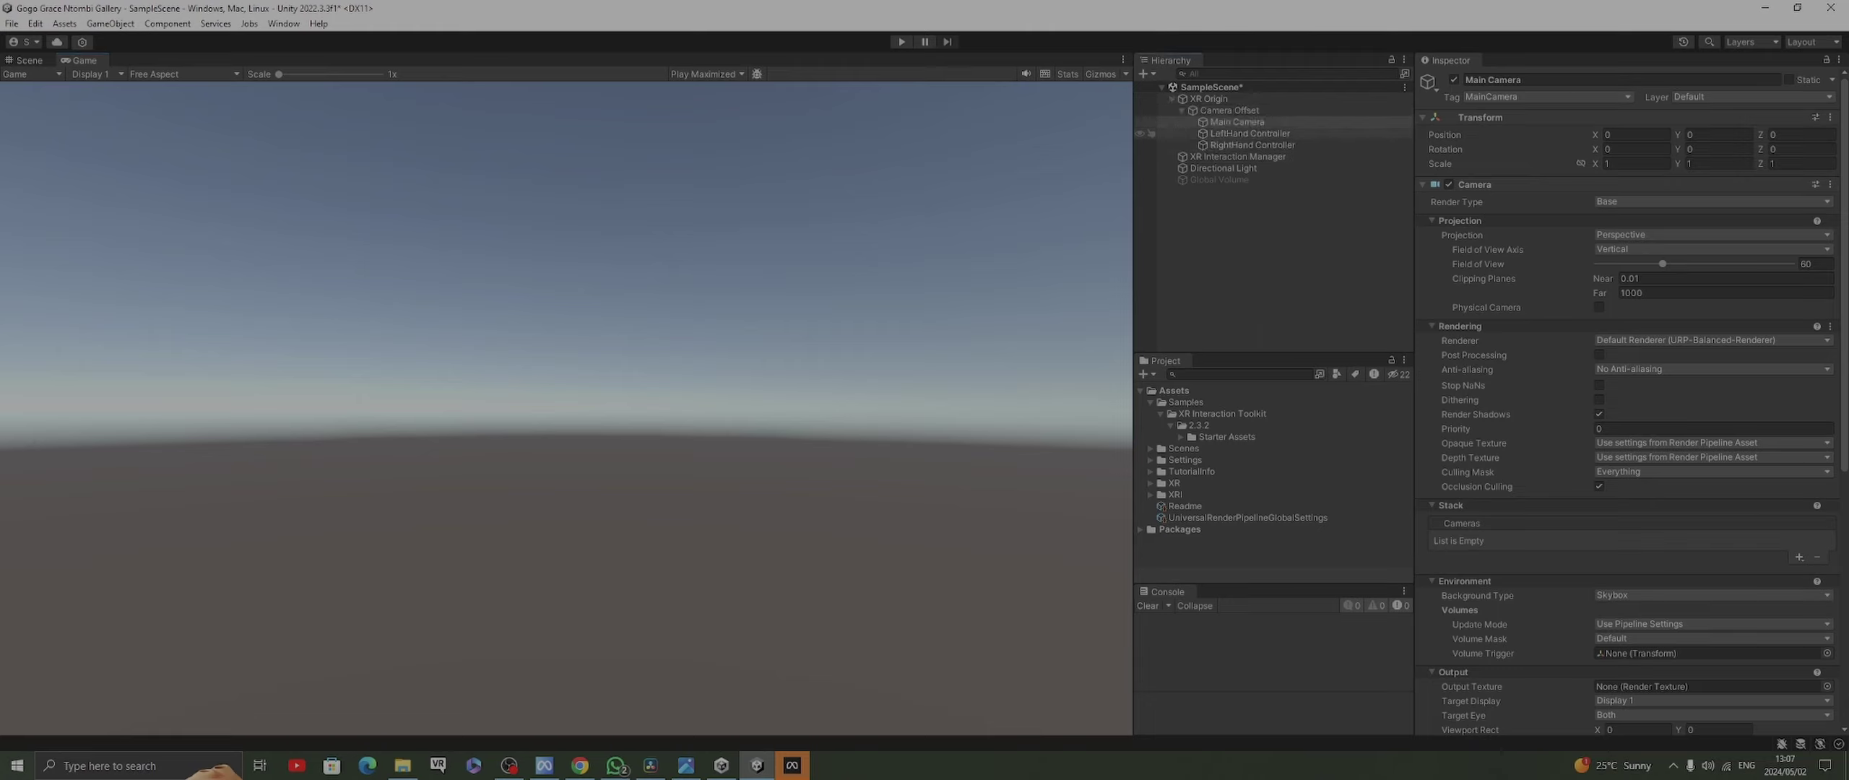
left_click(1249, 133)
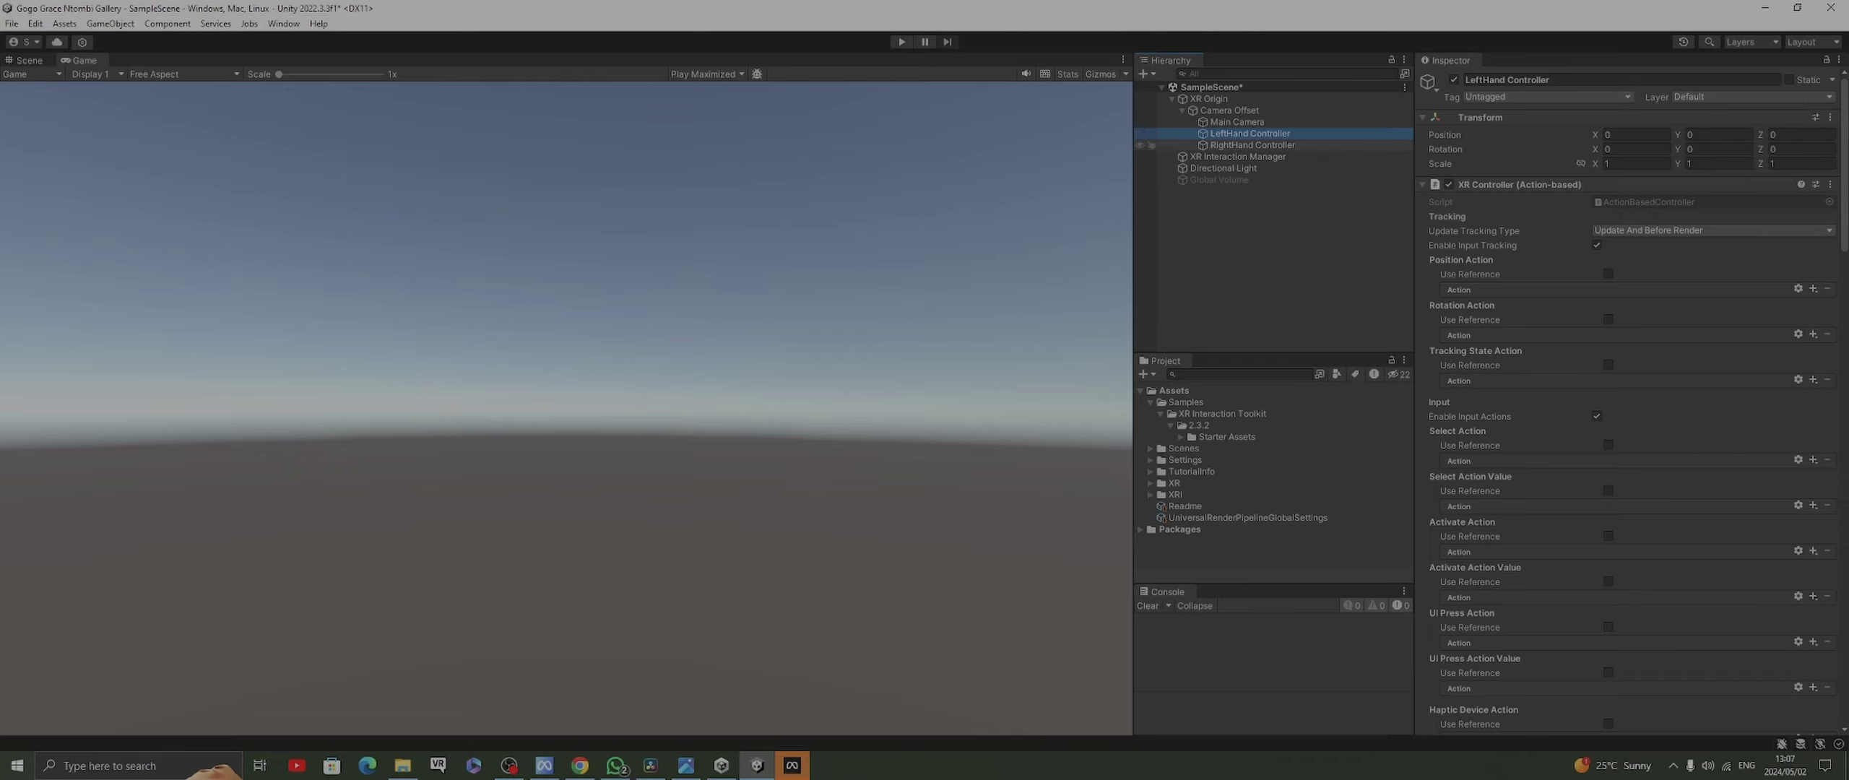
left_click(1252, 144, "ctrl")
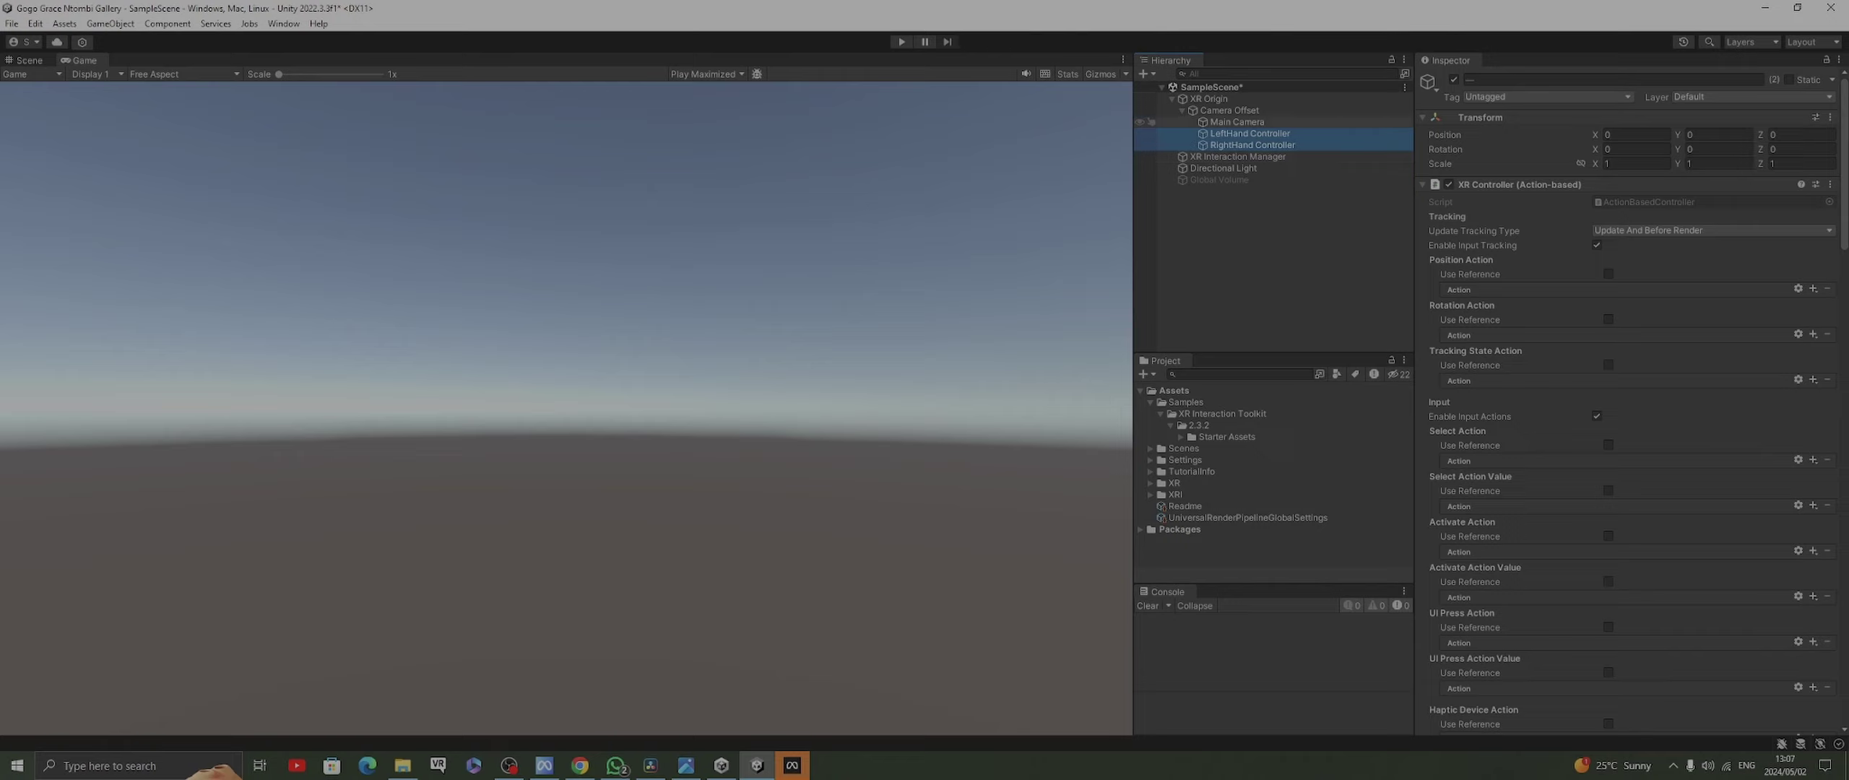
left_click(1252, 144)
left_click(1249, 133)
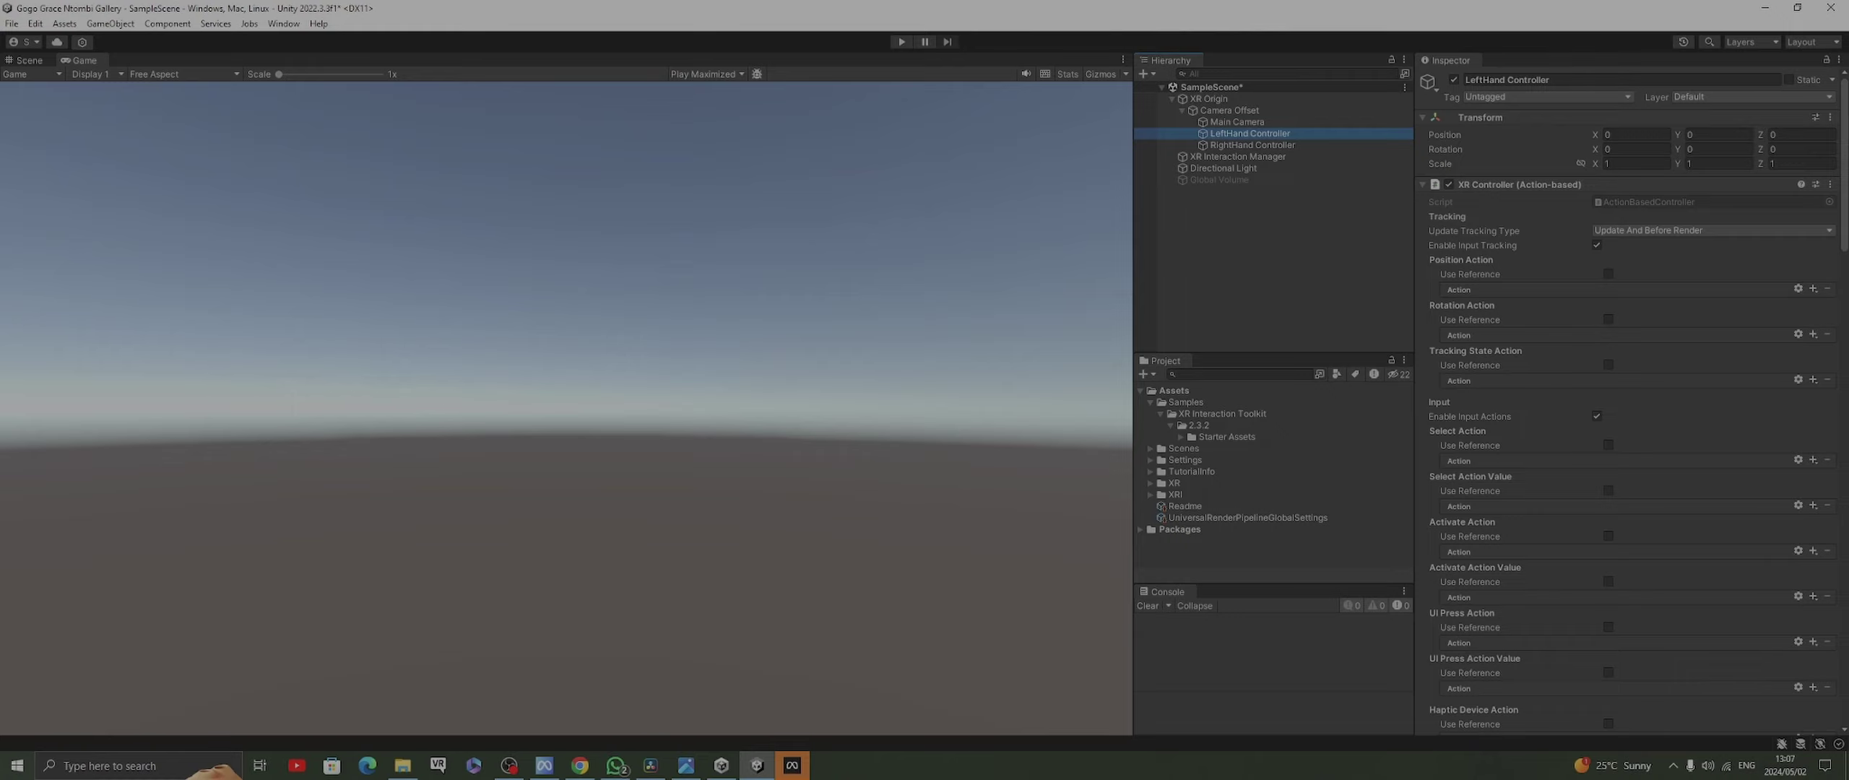
scroll(1632, 397, "down", 10)
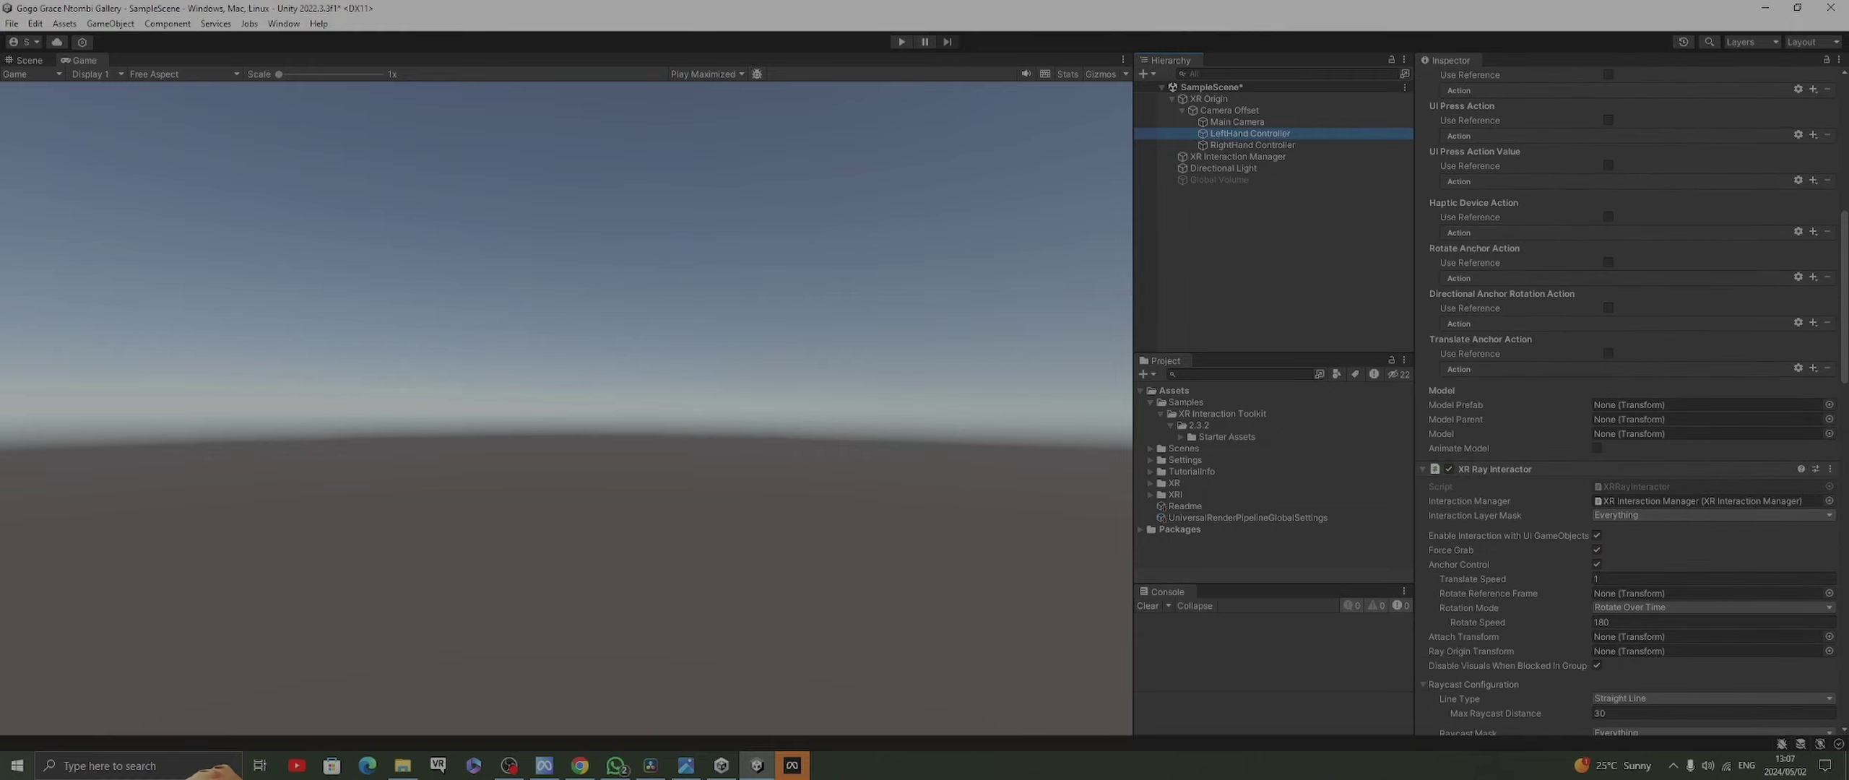
scroll(1633, 397, "up", 10)
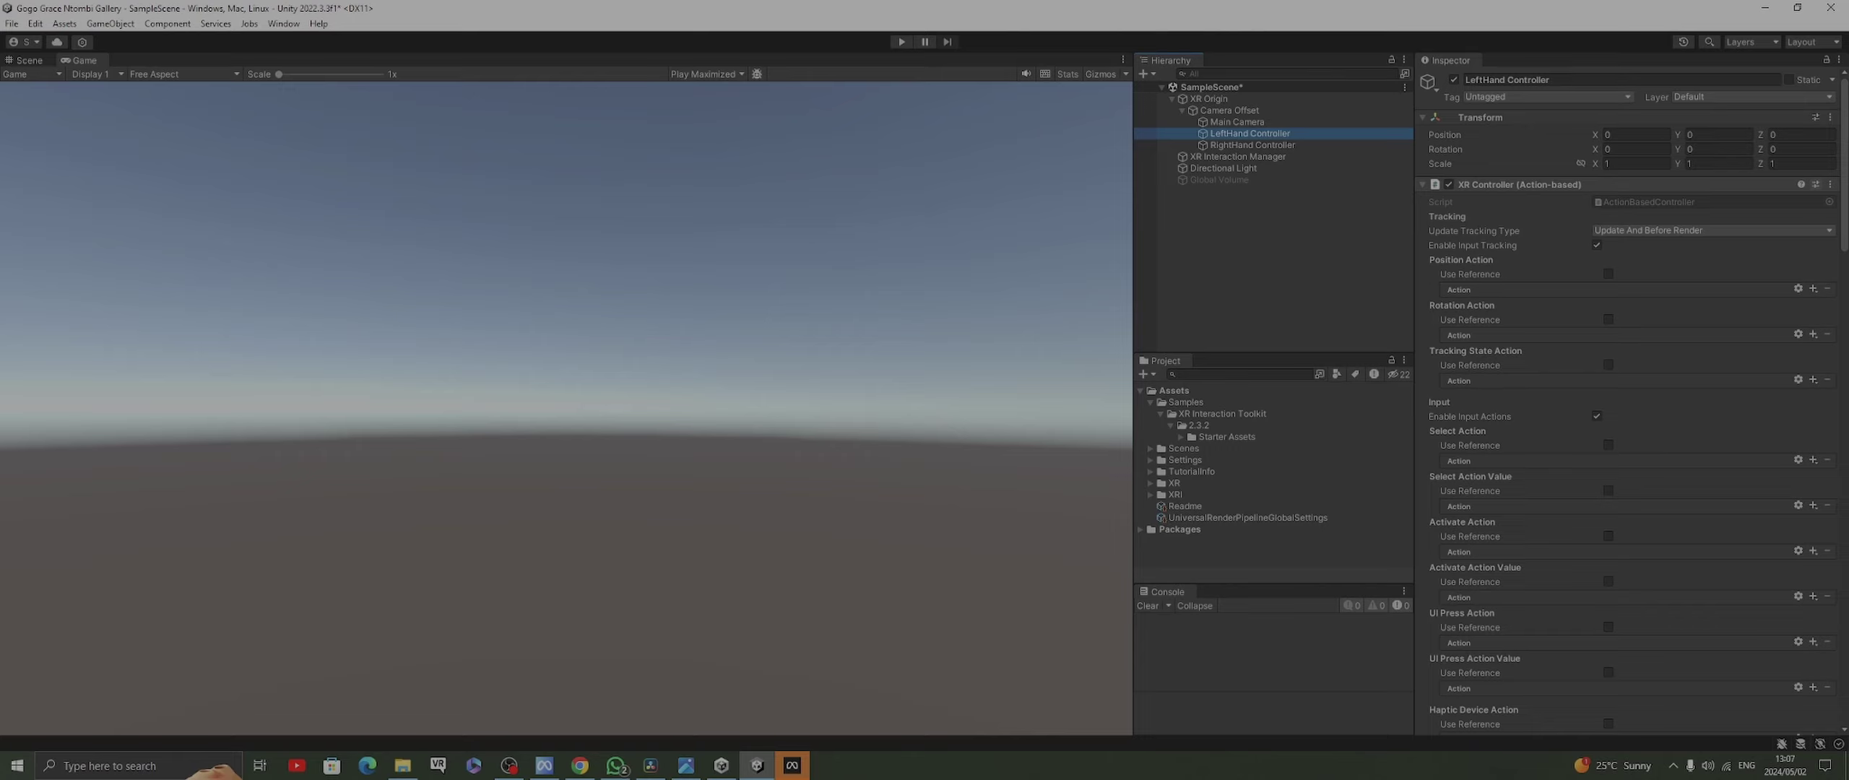
left_click(1815, 184)
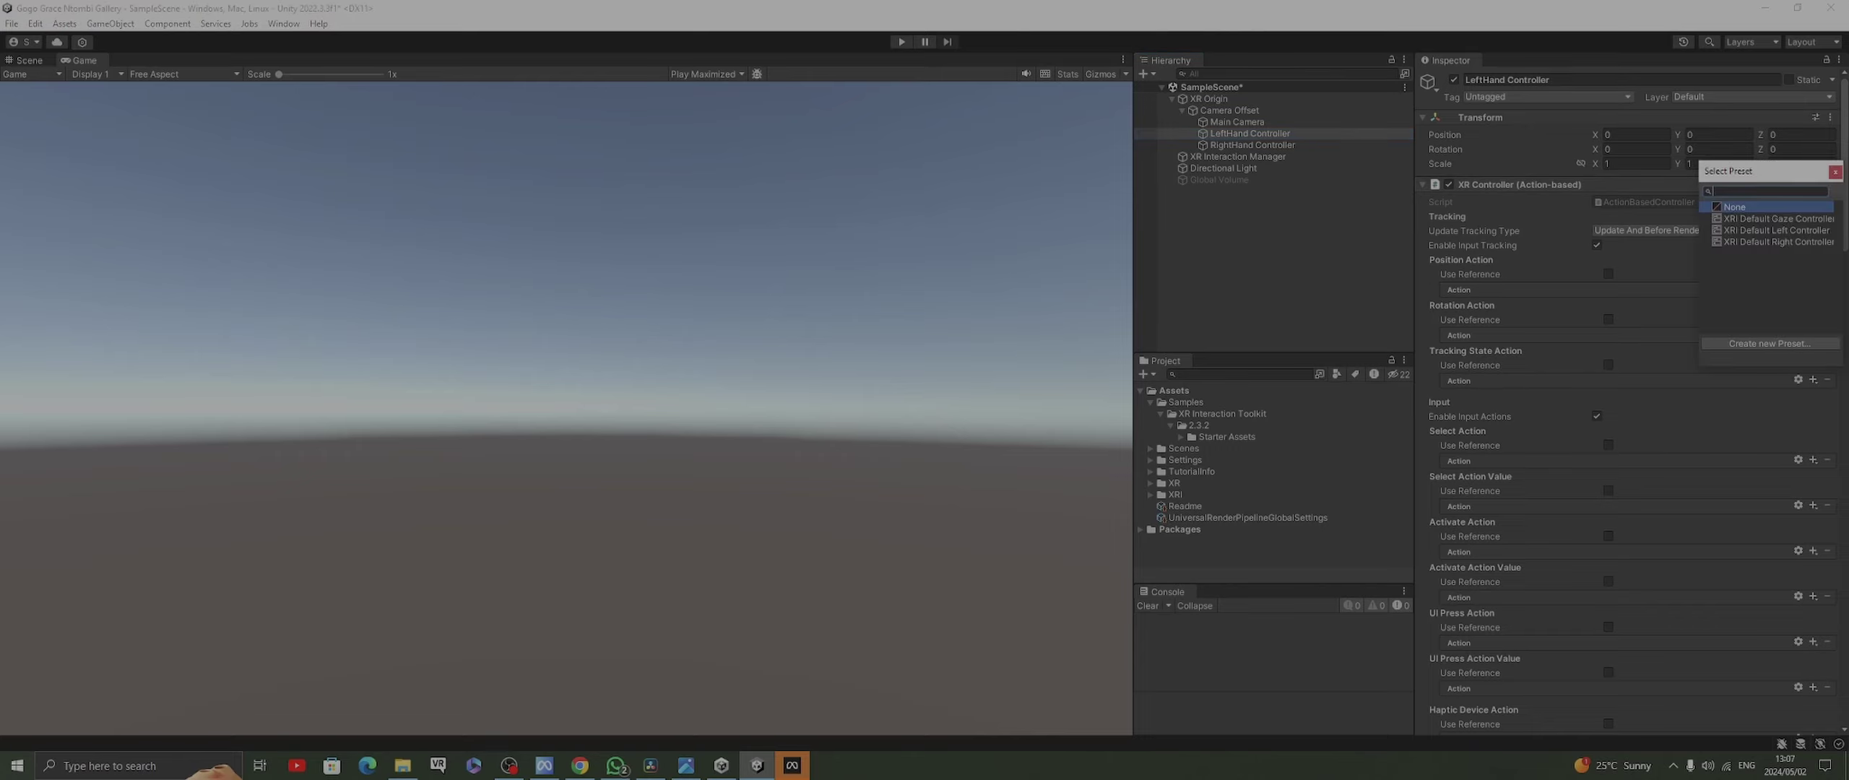
Apply the XRI Default Left and Right Controller presets to the LeftHand and RightHand Controllers
left_click(1775, 229)
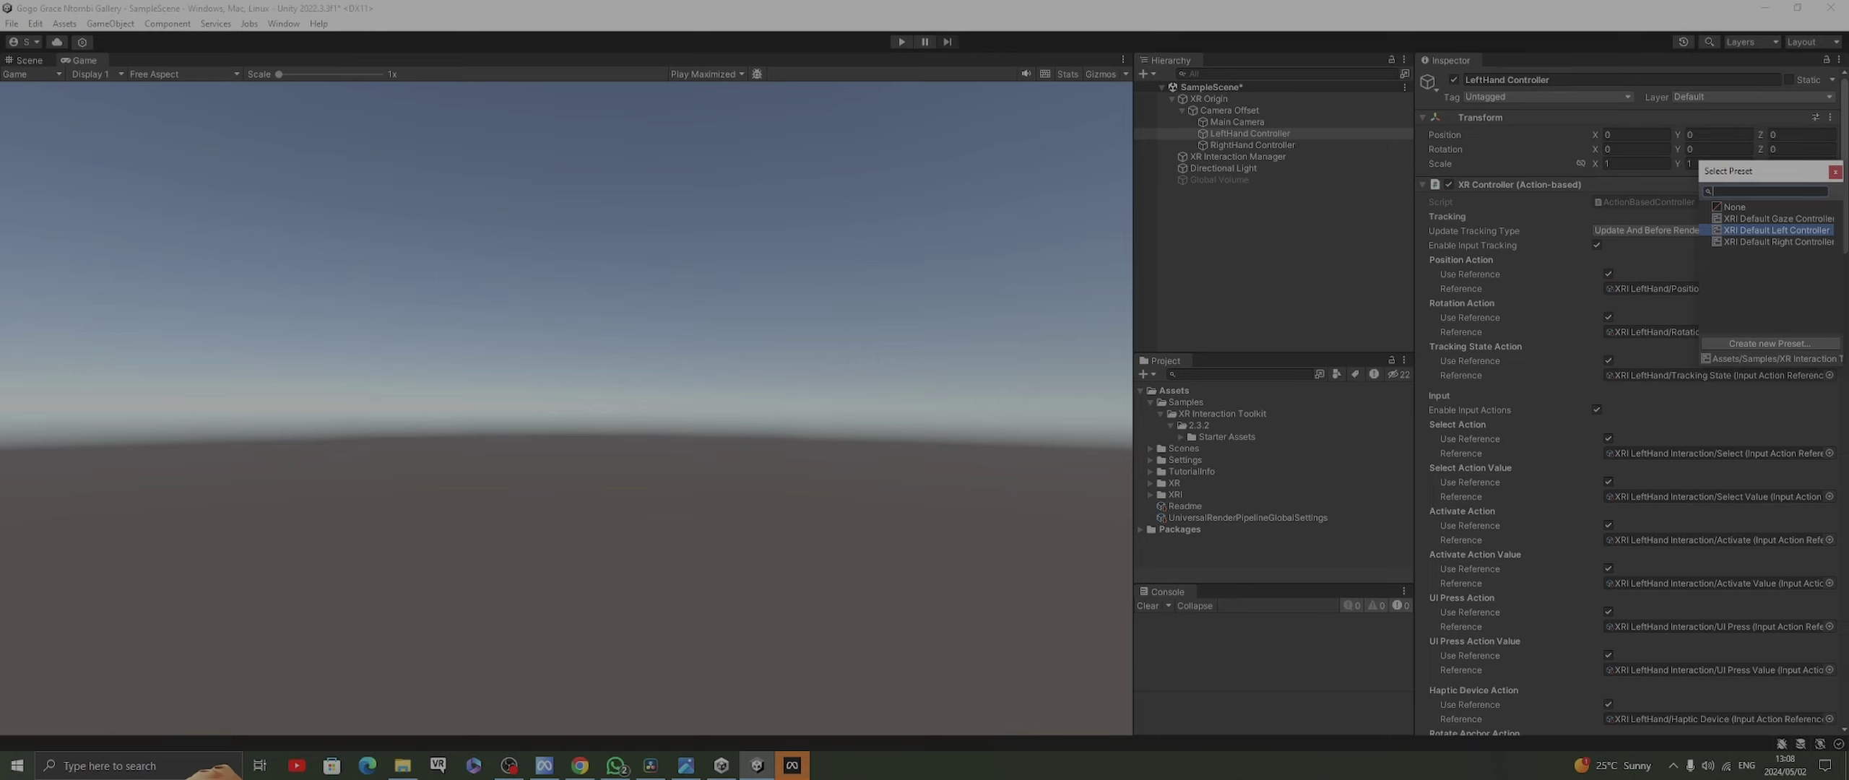
left_click(1253, 145)
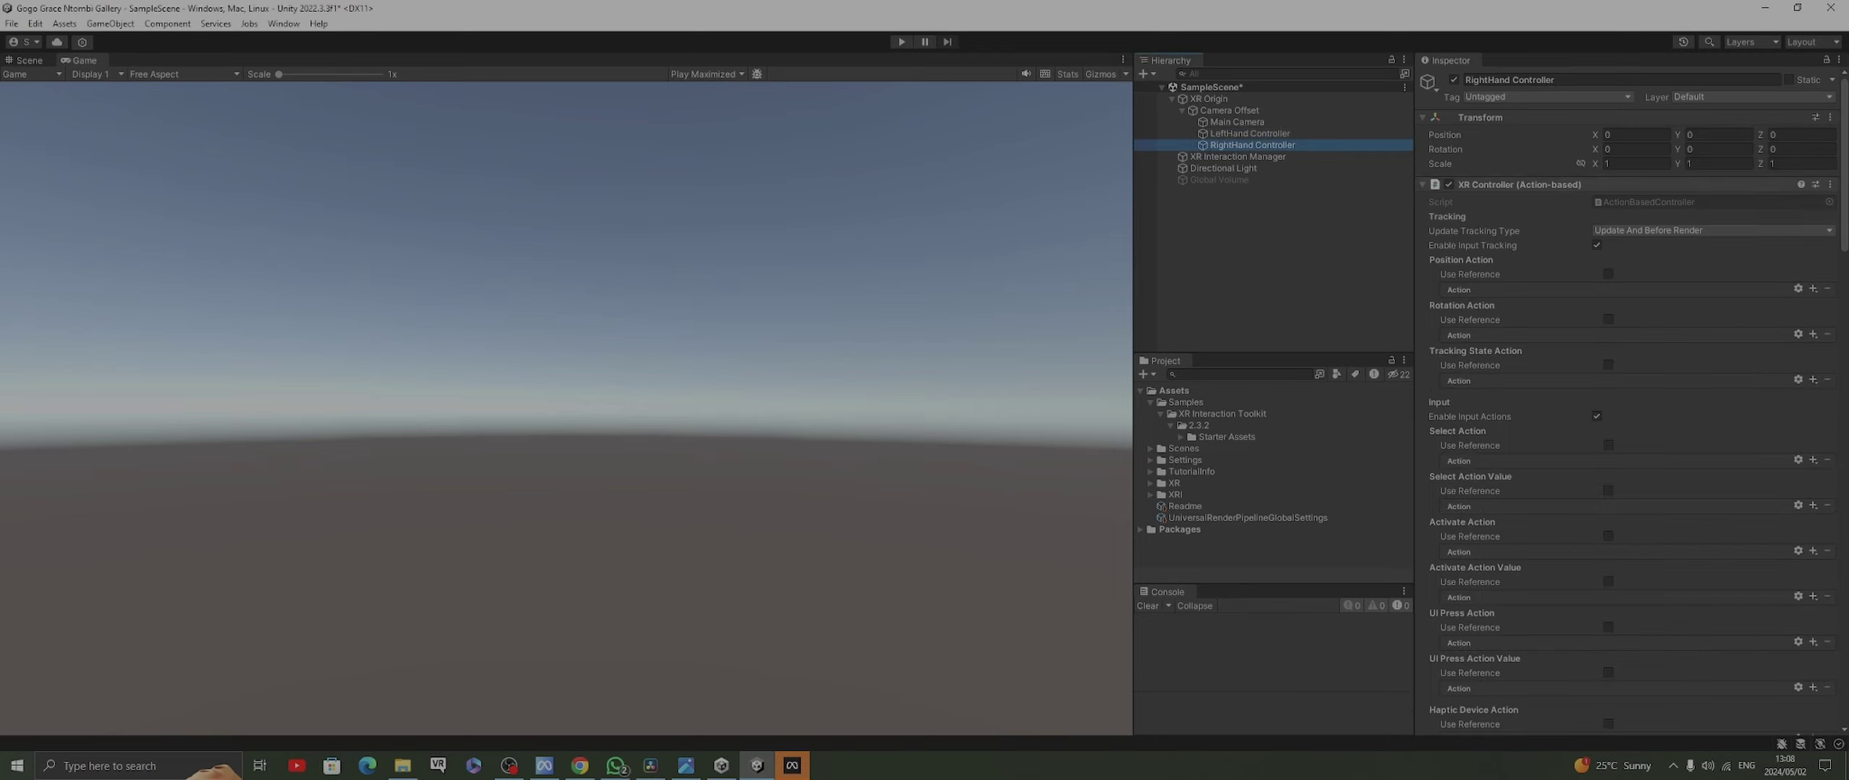
left_click(1815, 184)
left_click(1777, 240)
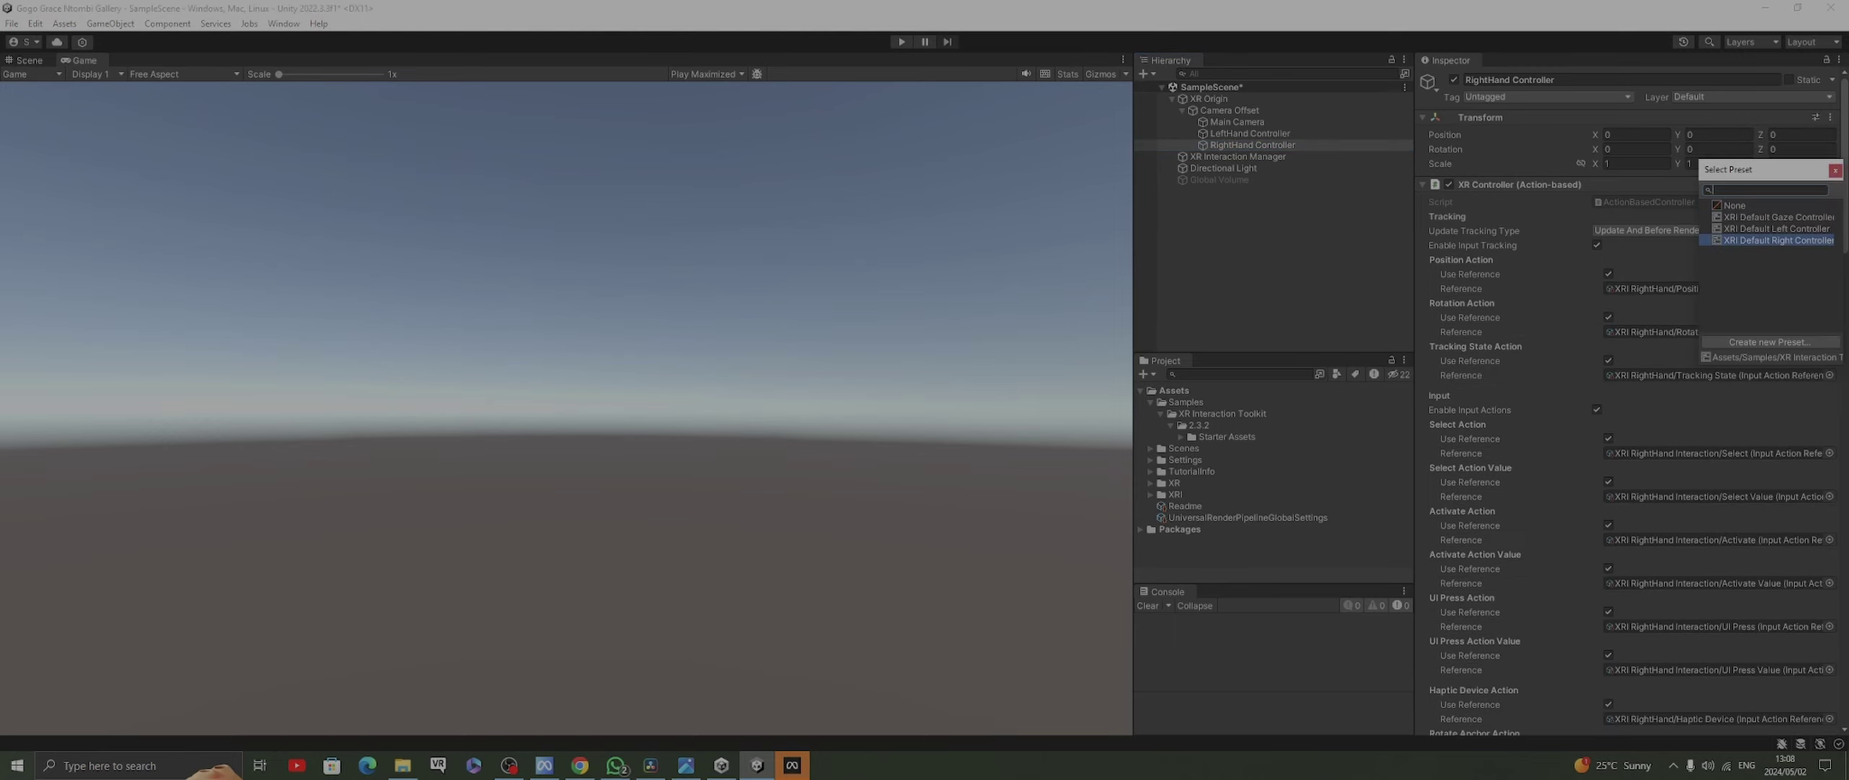
Save the scene and start play mode to test the controllers
key("ctrl+s")
key("Escape")
key("ctrl+p")
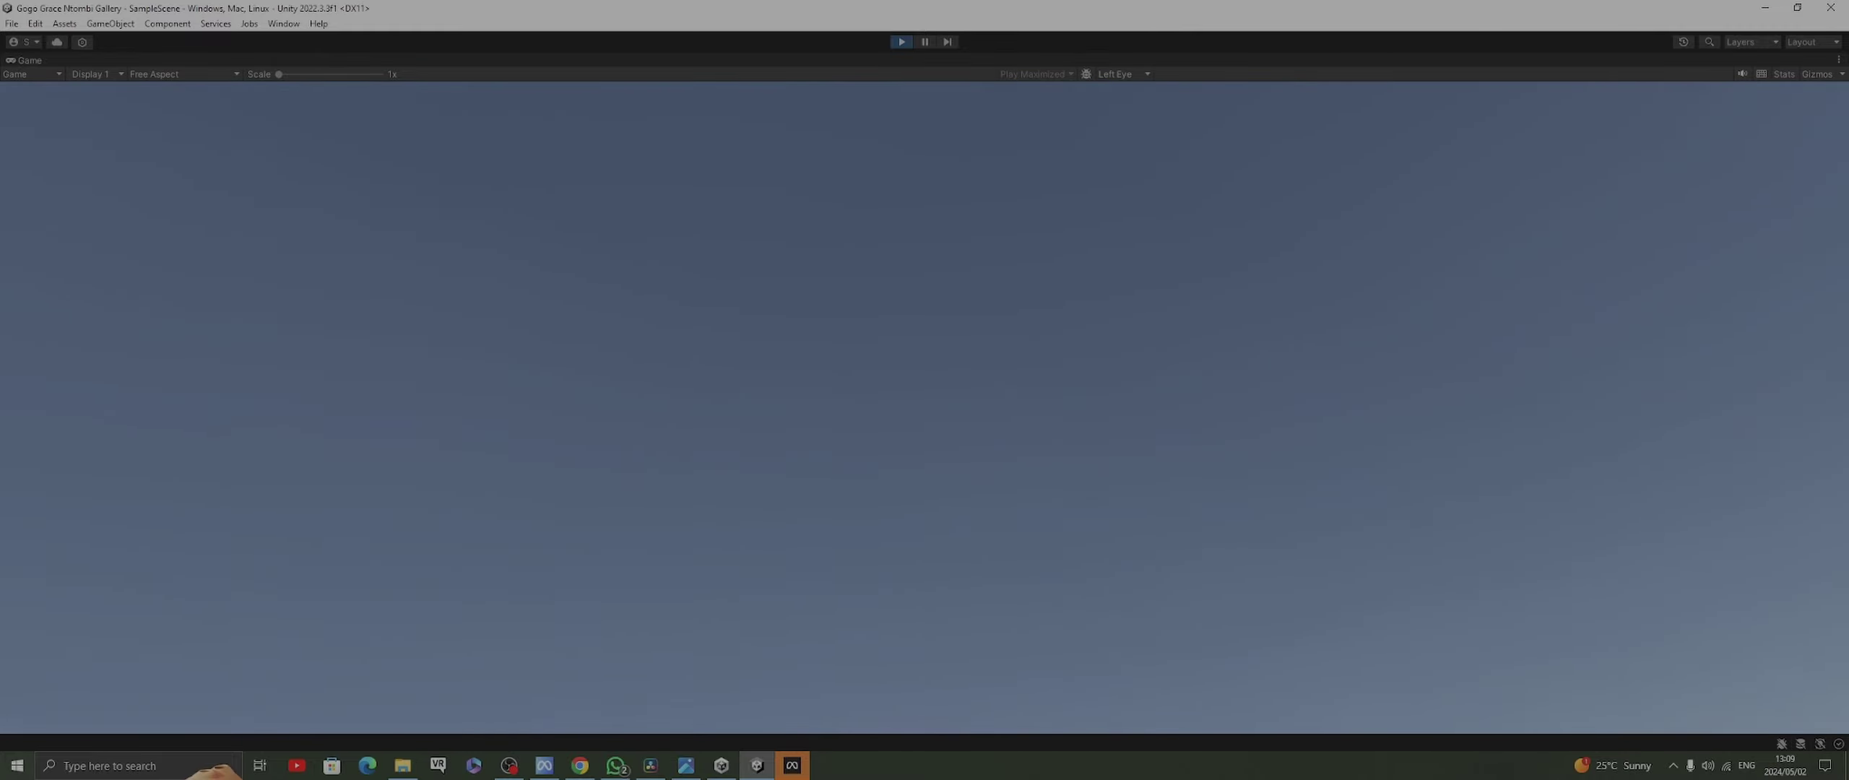
key("ctrl+p")
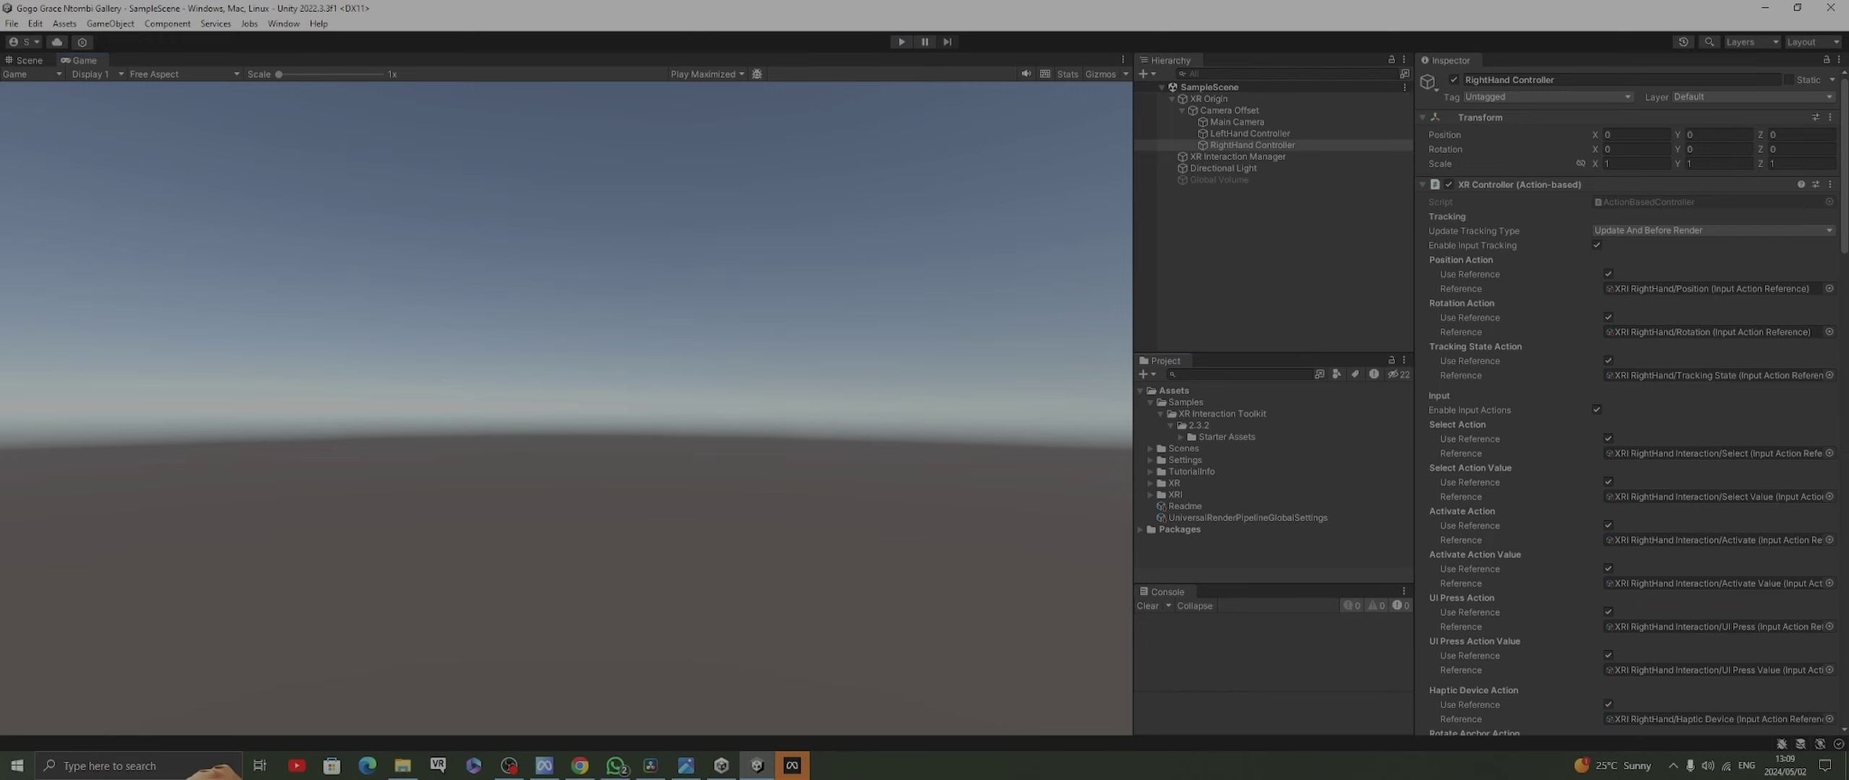
Browse to Prefabs > XR Origin Pieces and preview the XR Controller Left and Right prefabs
scroll(1272, 477, "down", 4)
scroll(1272, 477, "up", 4)
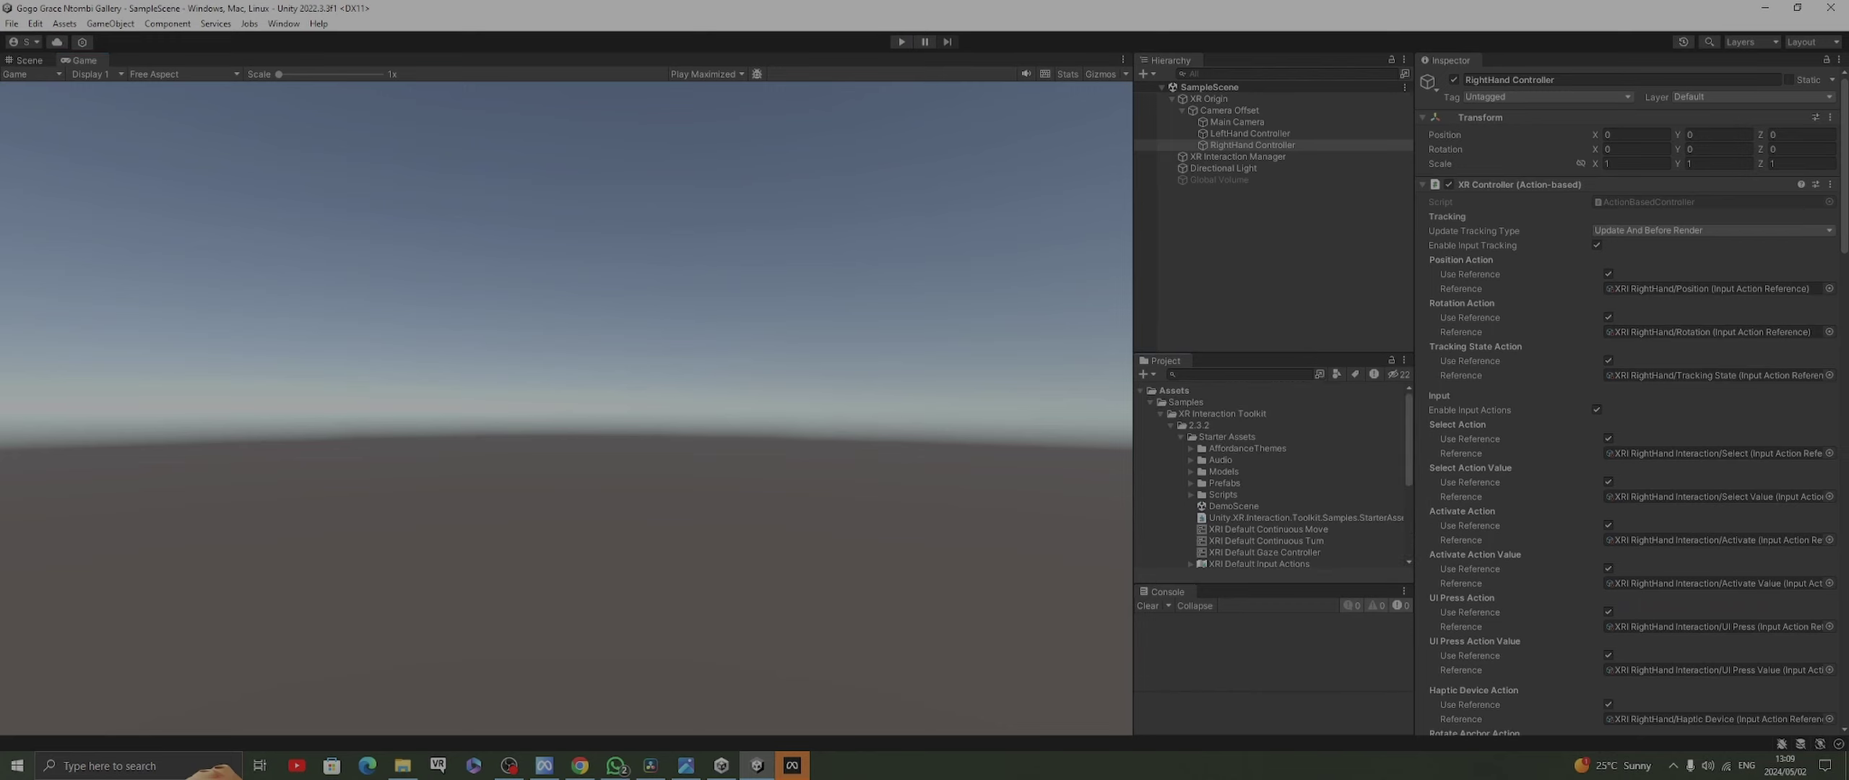
left_click(1191, 483)
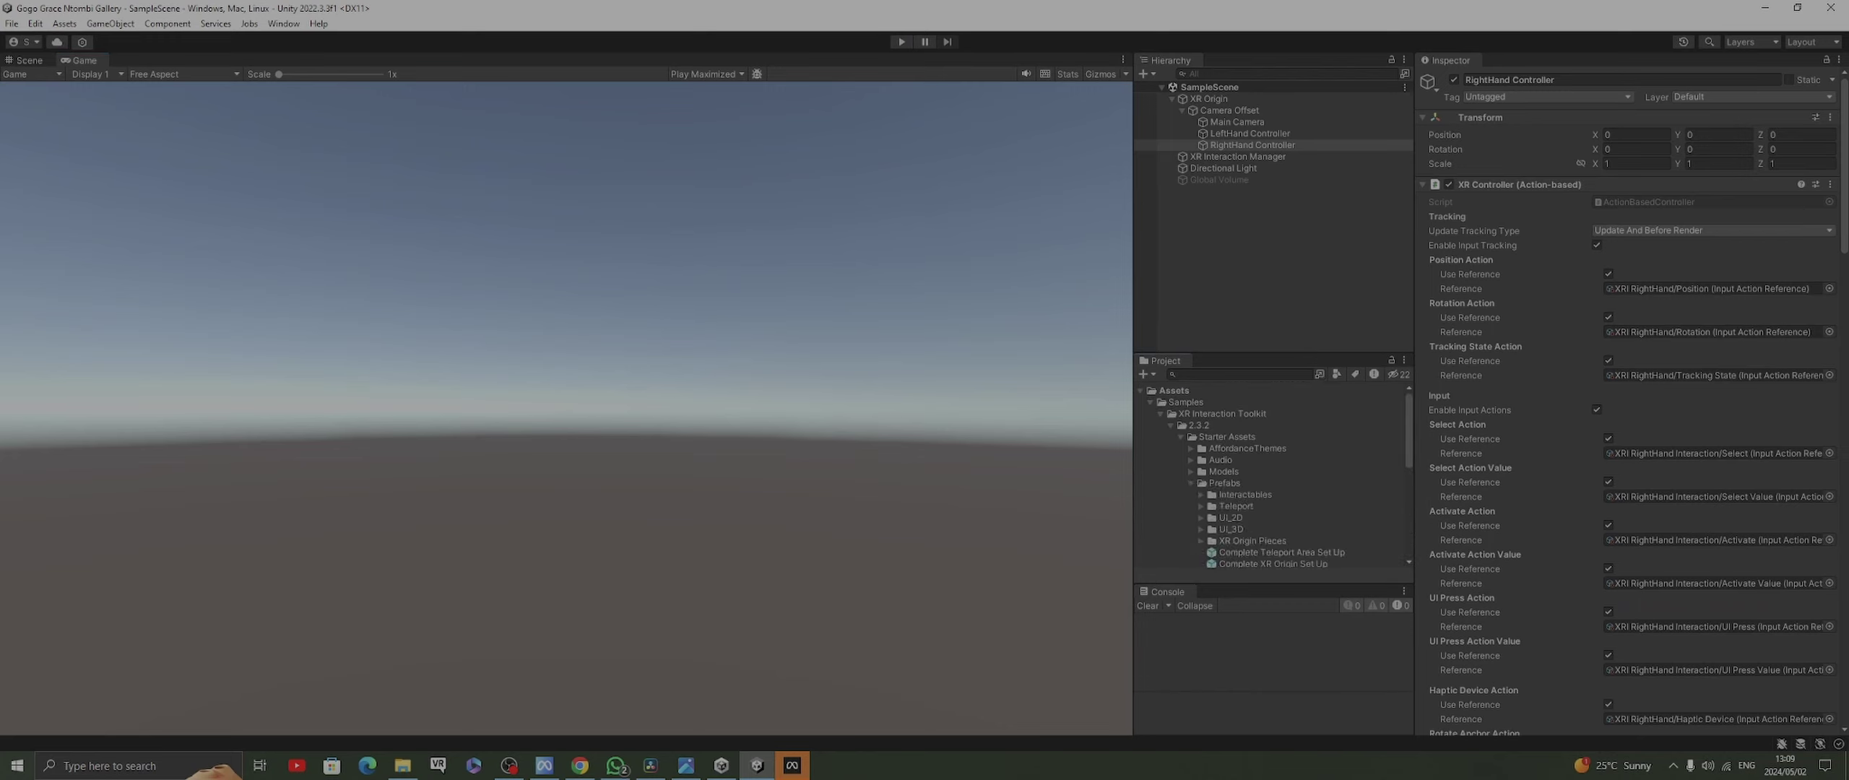
scroll(1273, 477, "down", 1)
scroll(1271, 477, "down", 2)
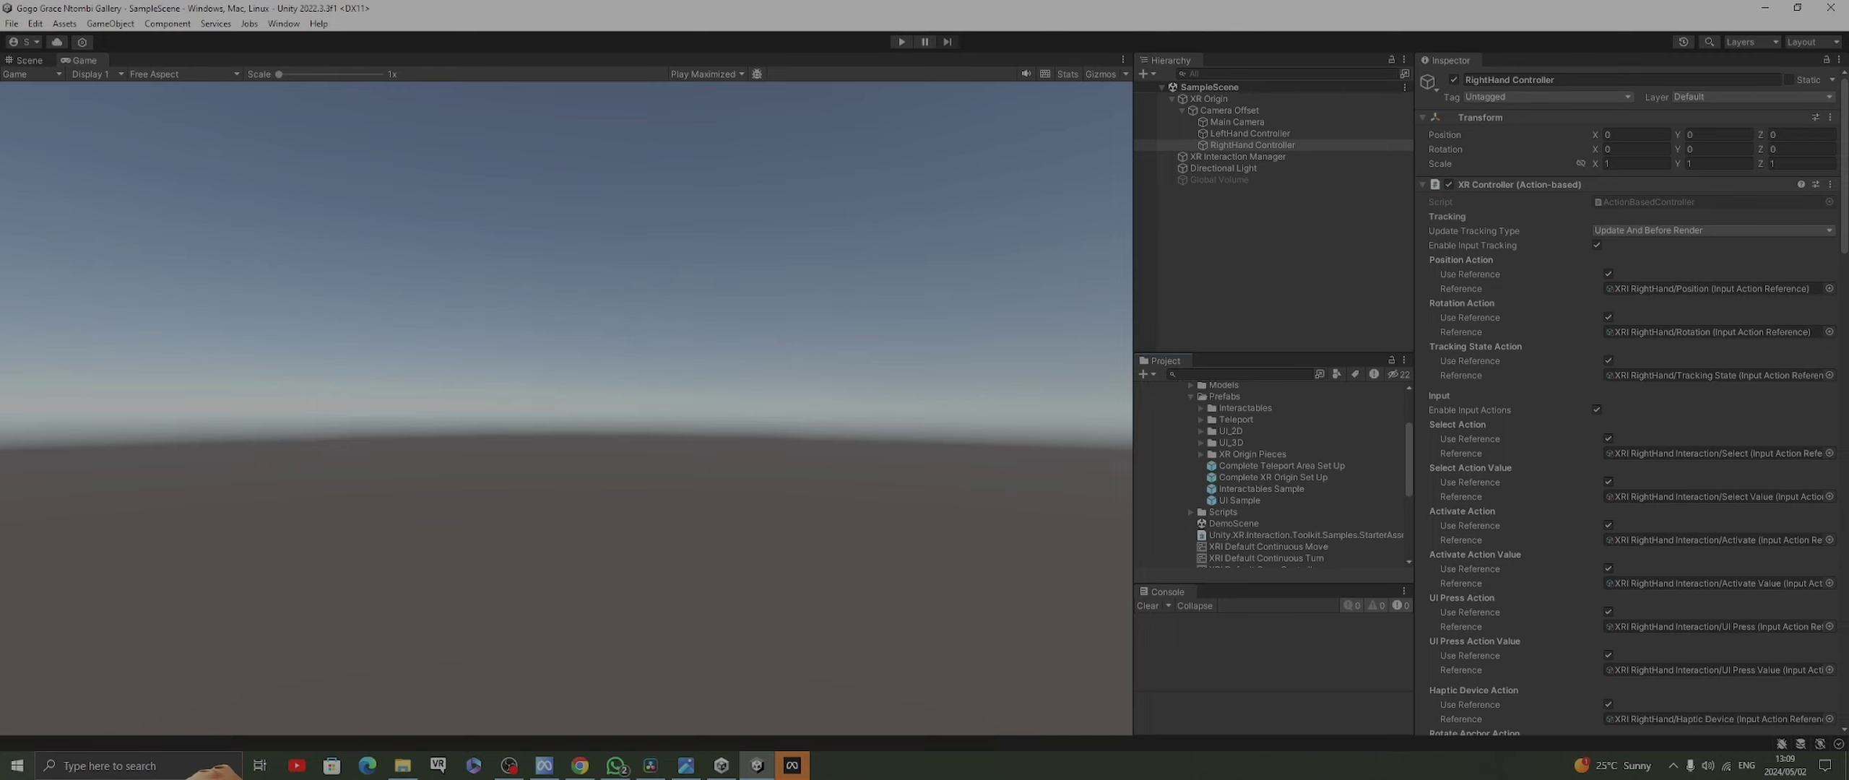
scroll(1271, 477, "up", 2)
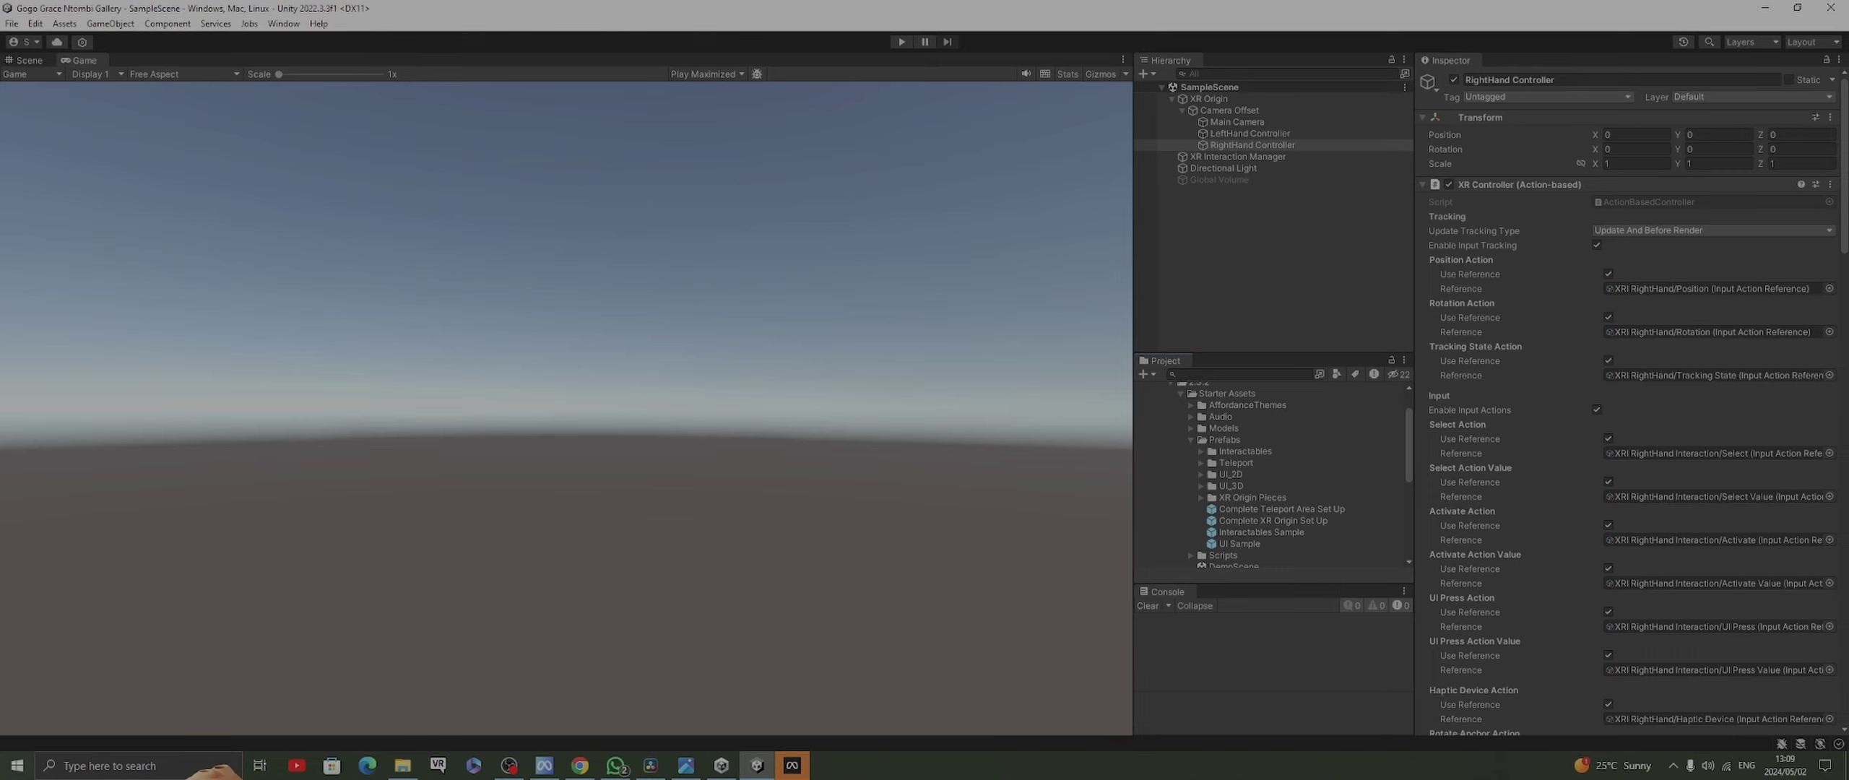
left_click(1201, 497)
scroll(1271, 477, "down", 4)
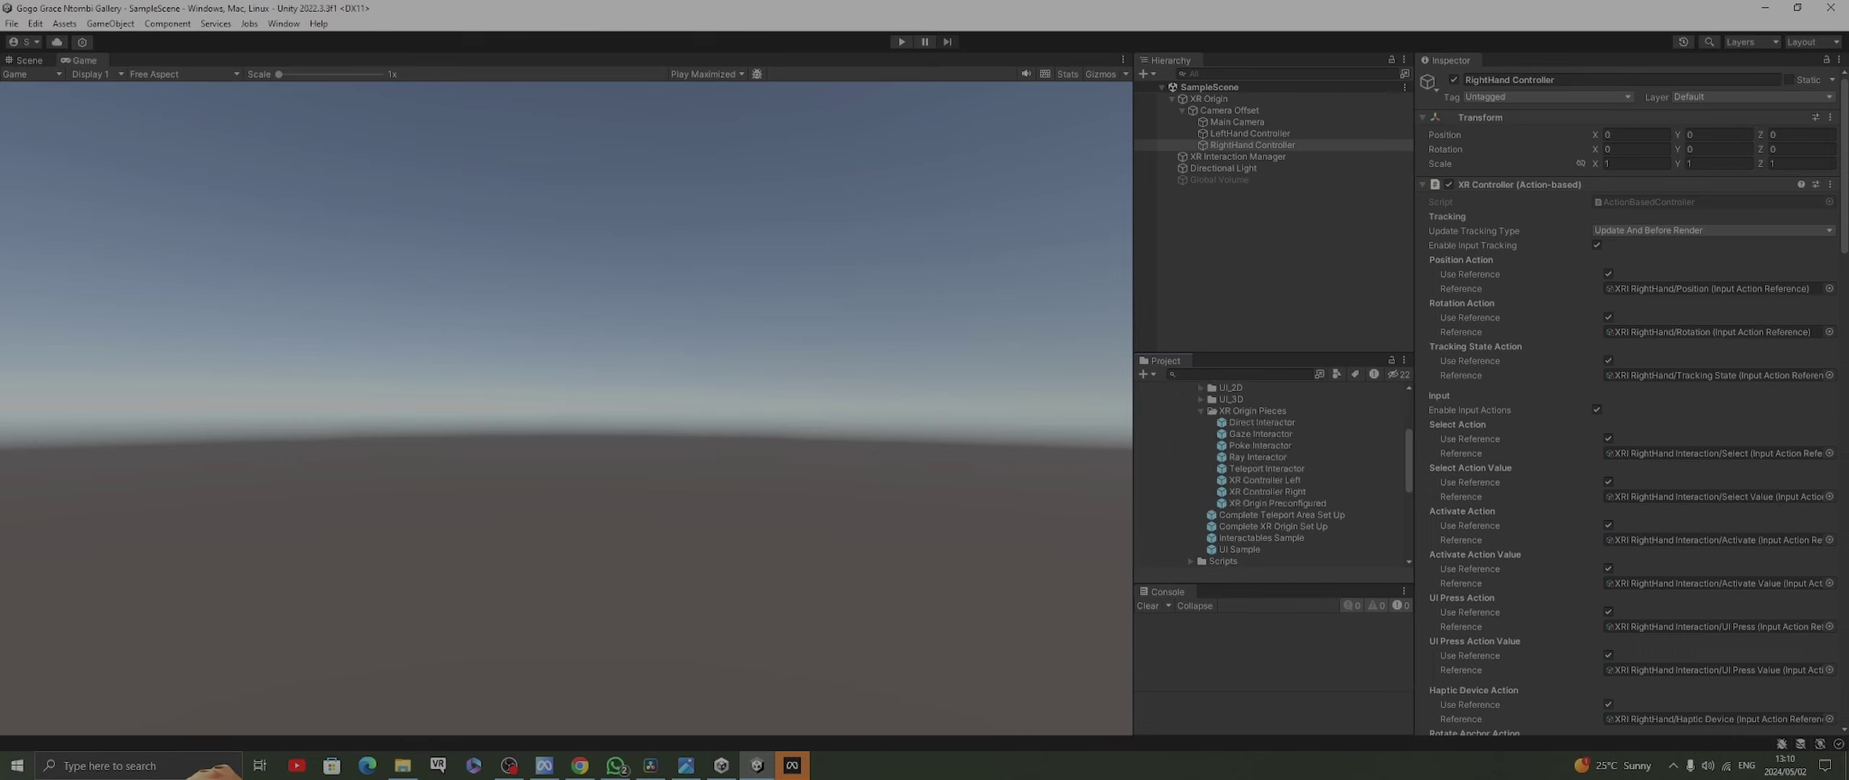
left_click(1264, 480)
left_click_drag(1661, 728, 1662, 507)
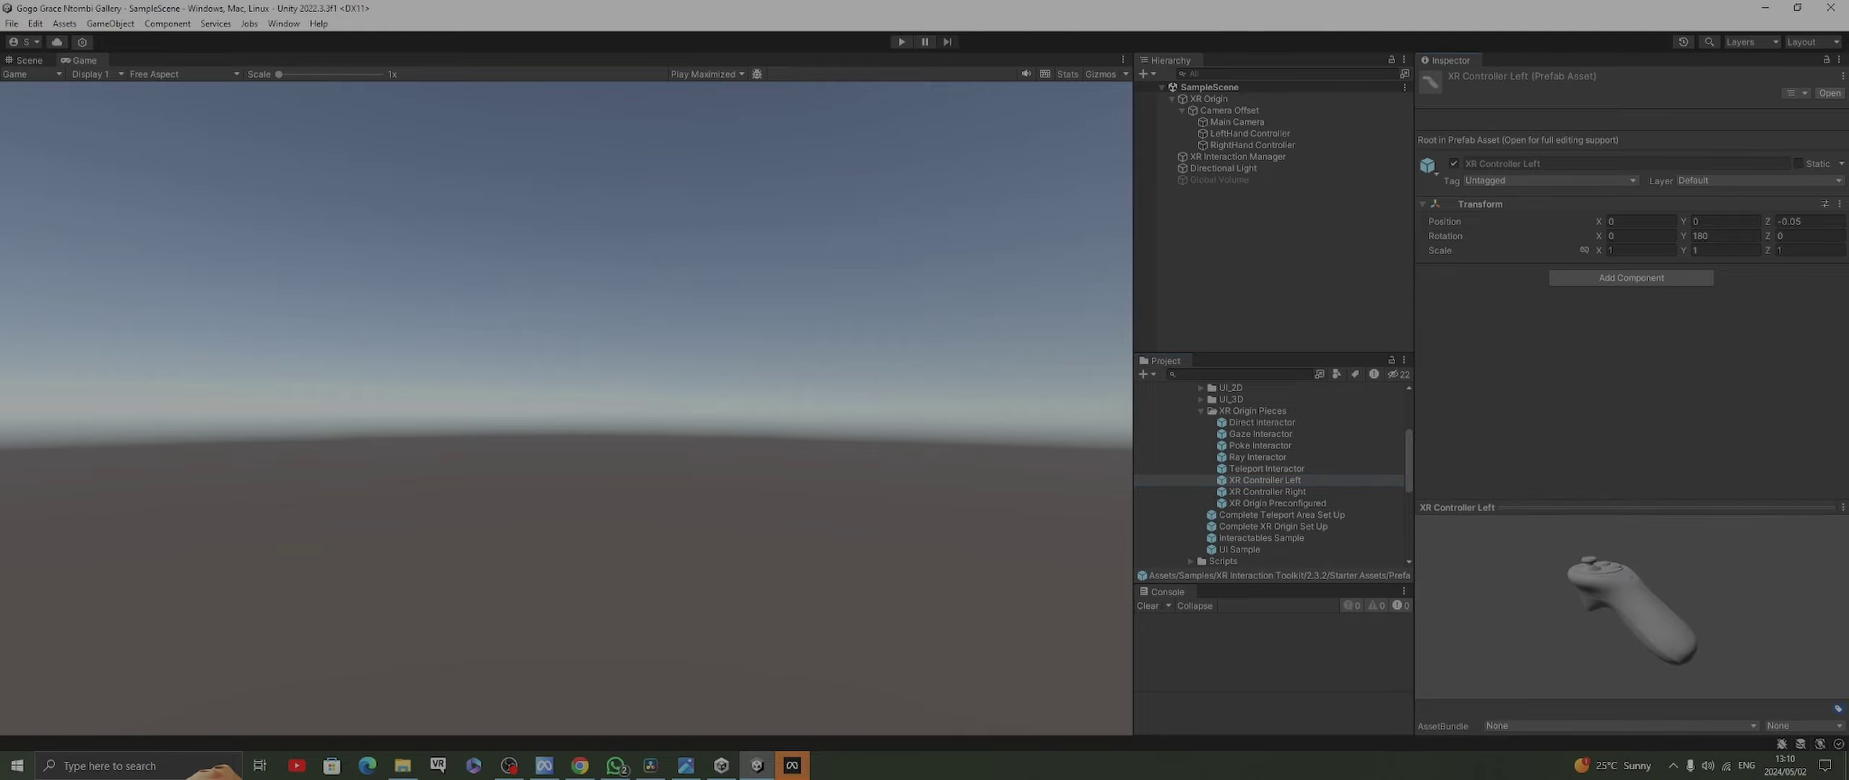
left_click(1267, 491)
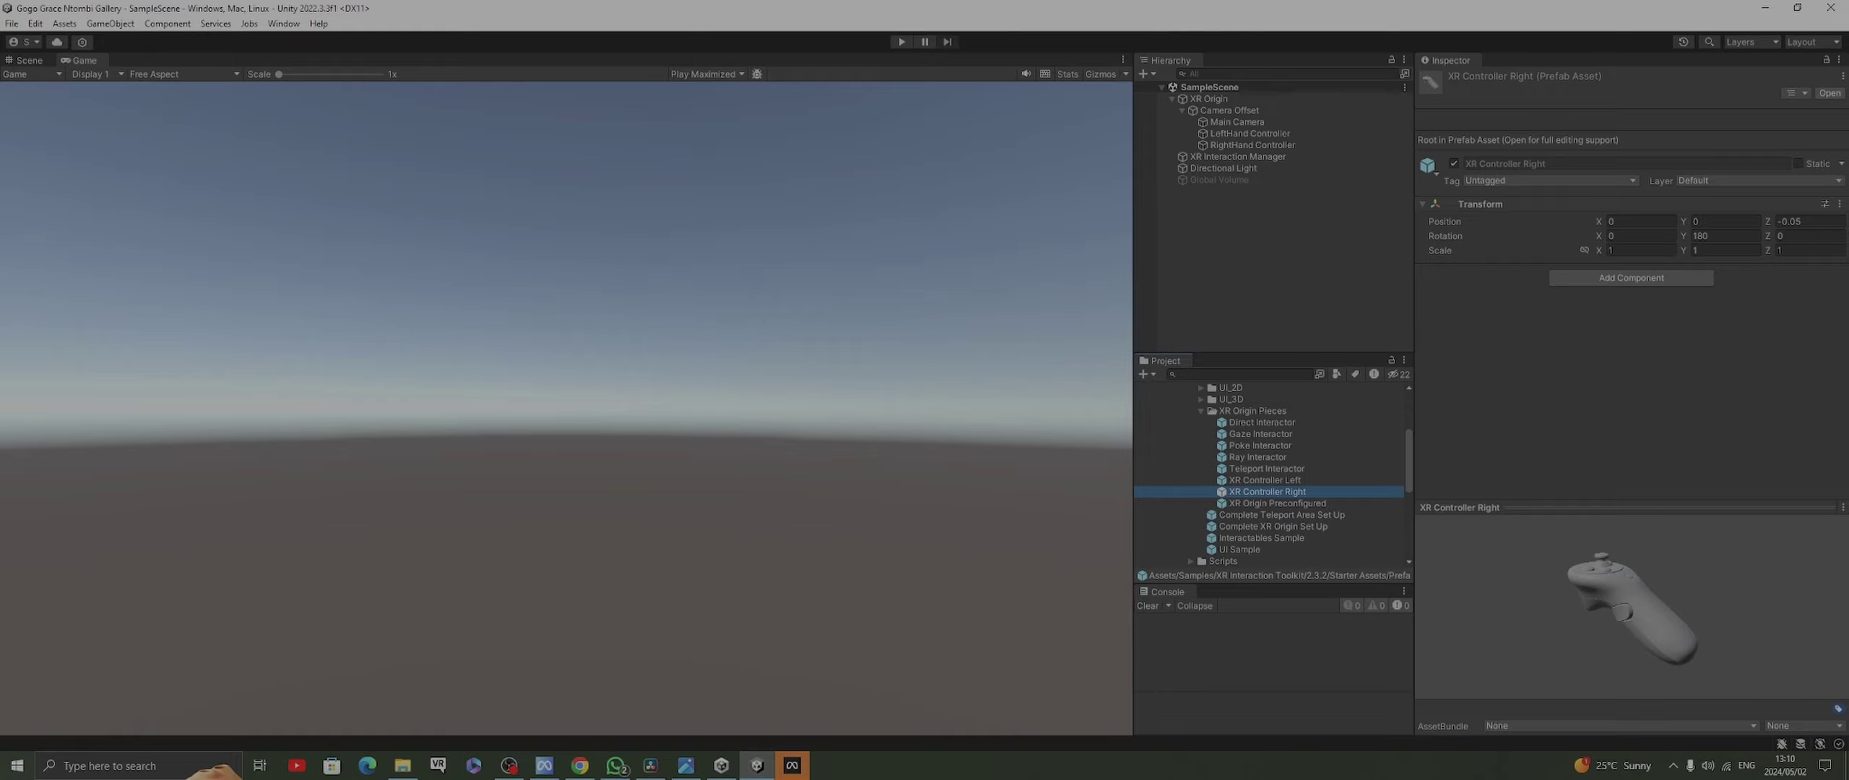
Place XR Controller Left under LeftHand Controller and XR Controller Right under RightHand Controller
left_click(1264, 479)
left_click_drag(1264, 480, 1250, 133)
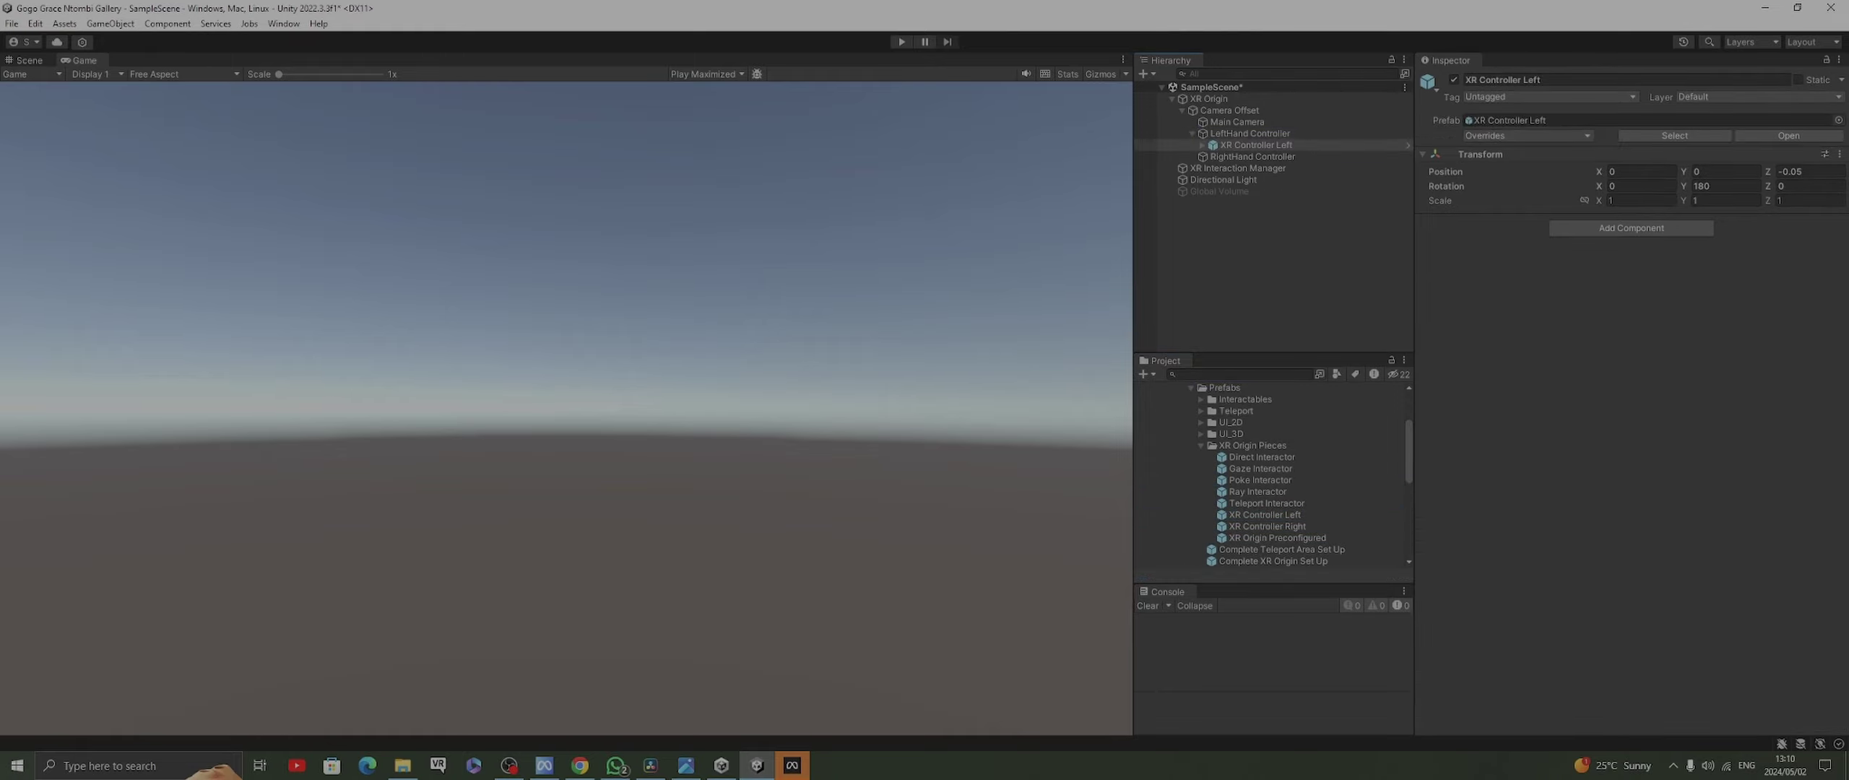
left_click(1267, 526)
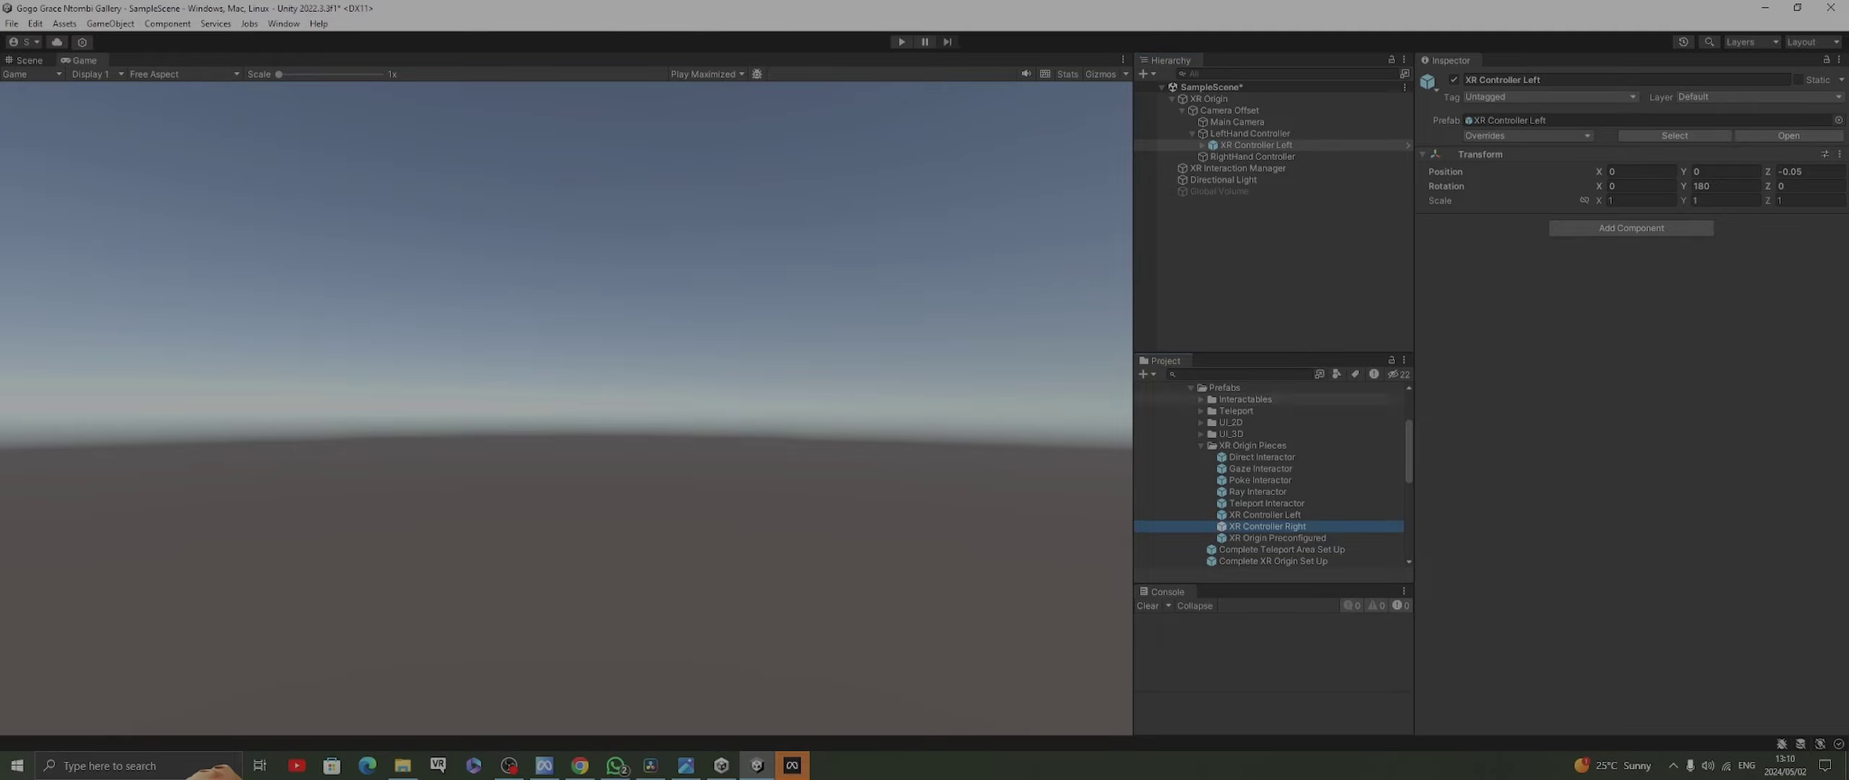
left_click_drag(1266, 525, 1252, 157)
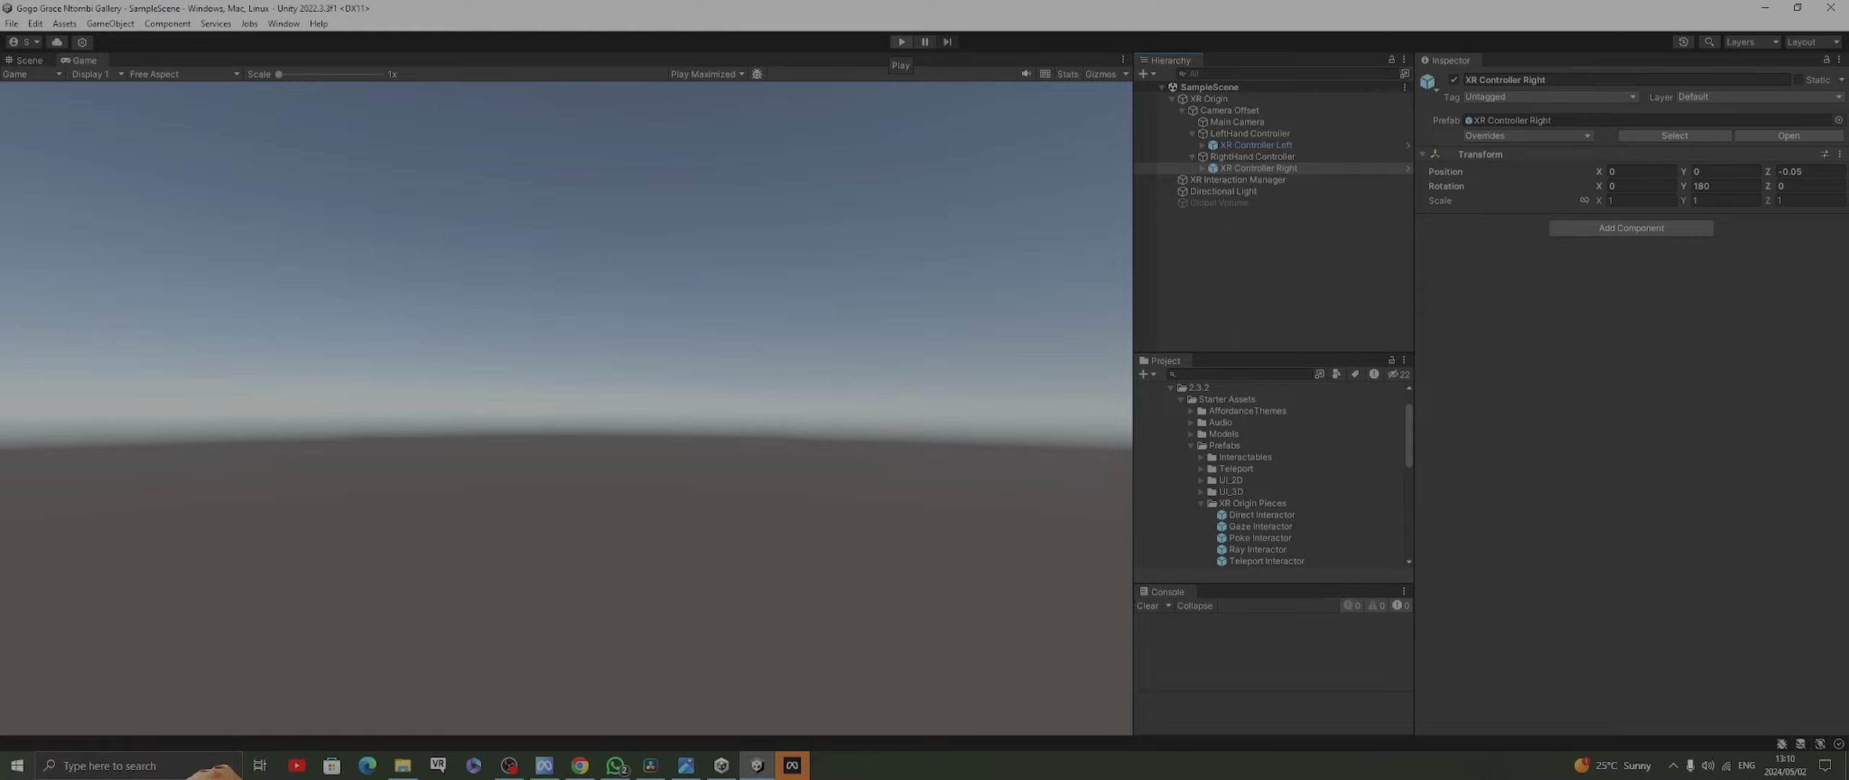
left_click(901, 42)
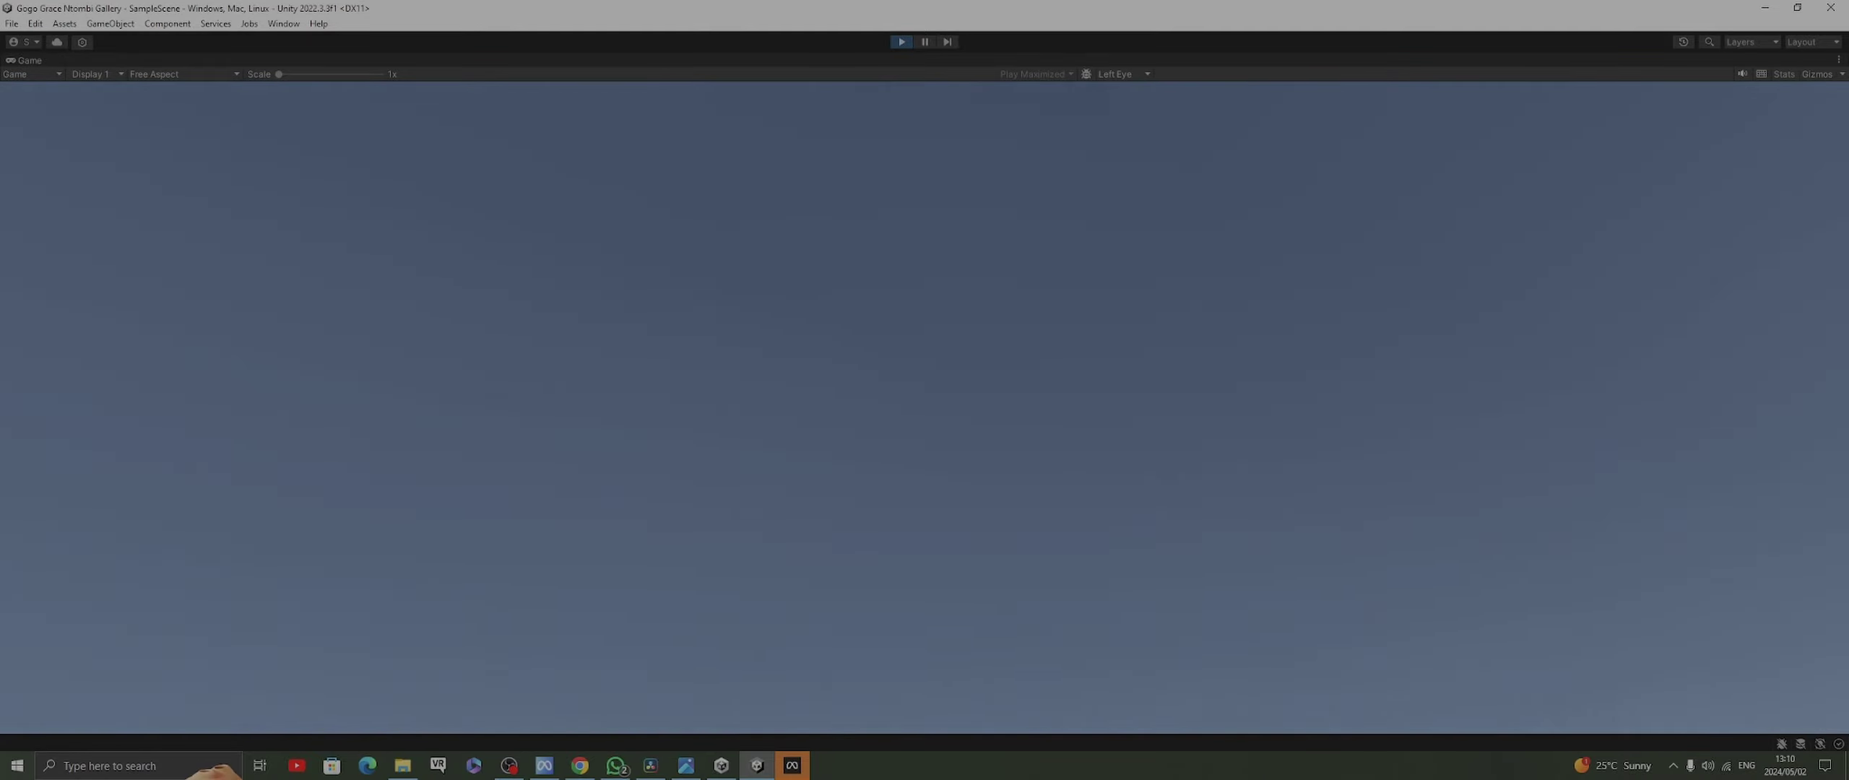
key("ctrl+p")
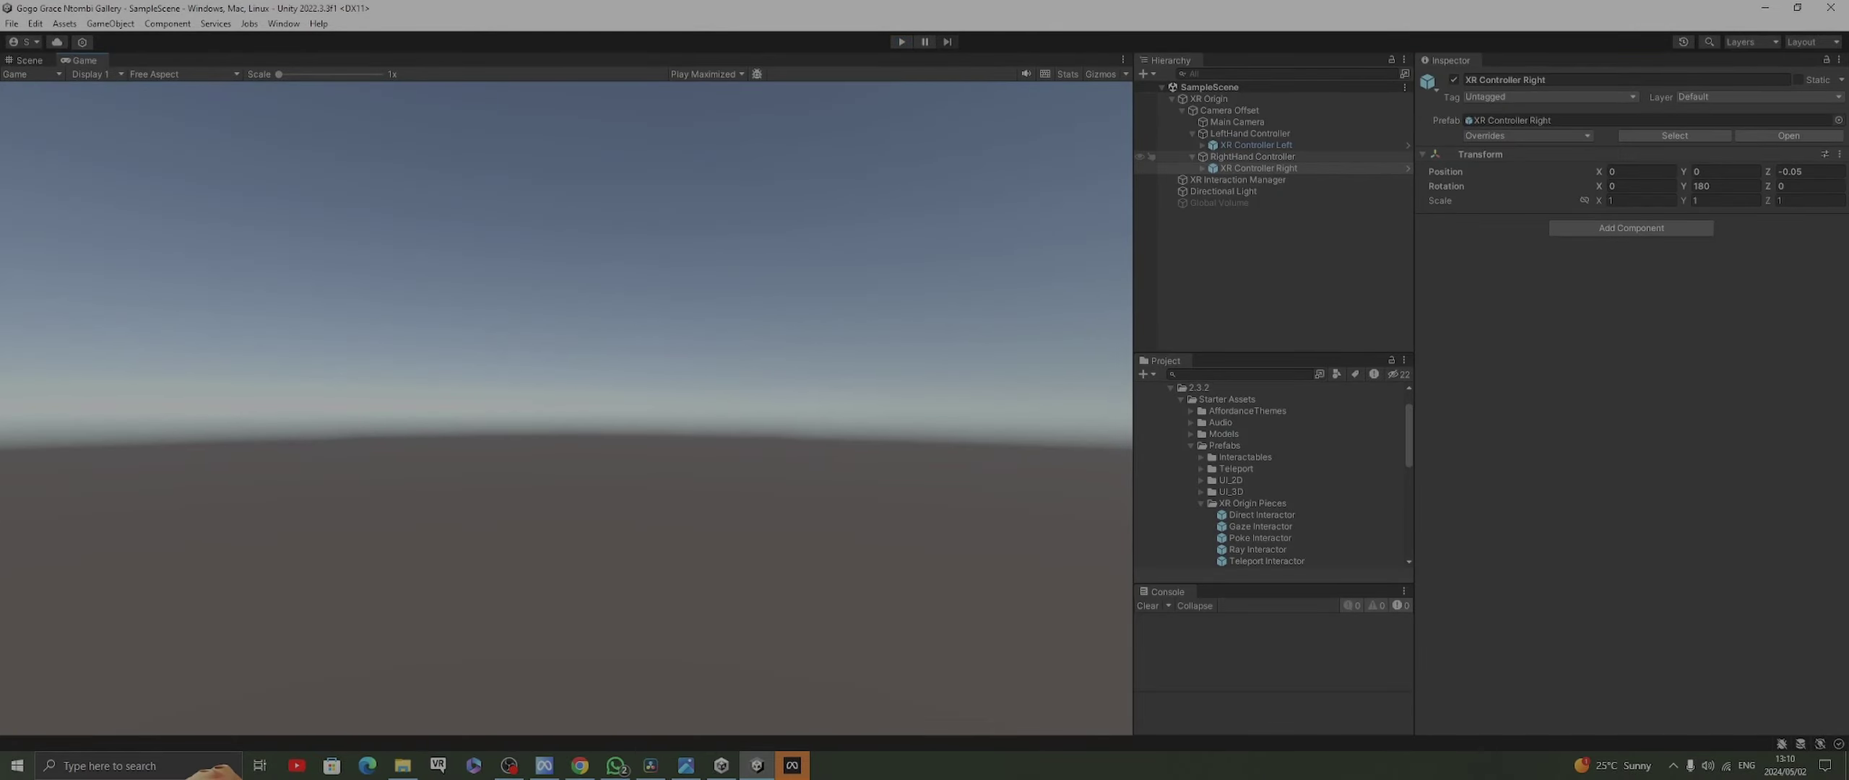
Select both hand controllers and remove their XR Ray Interactor component
left_click(1148, 133)
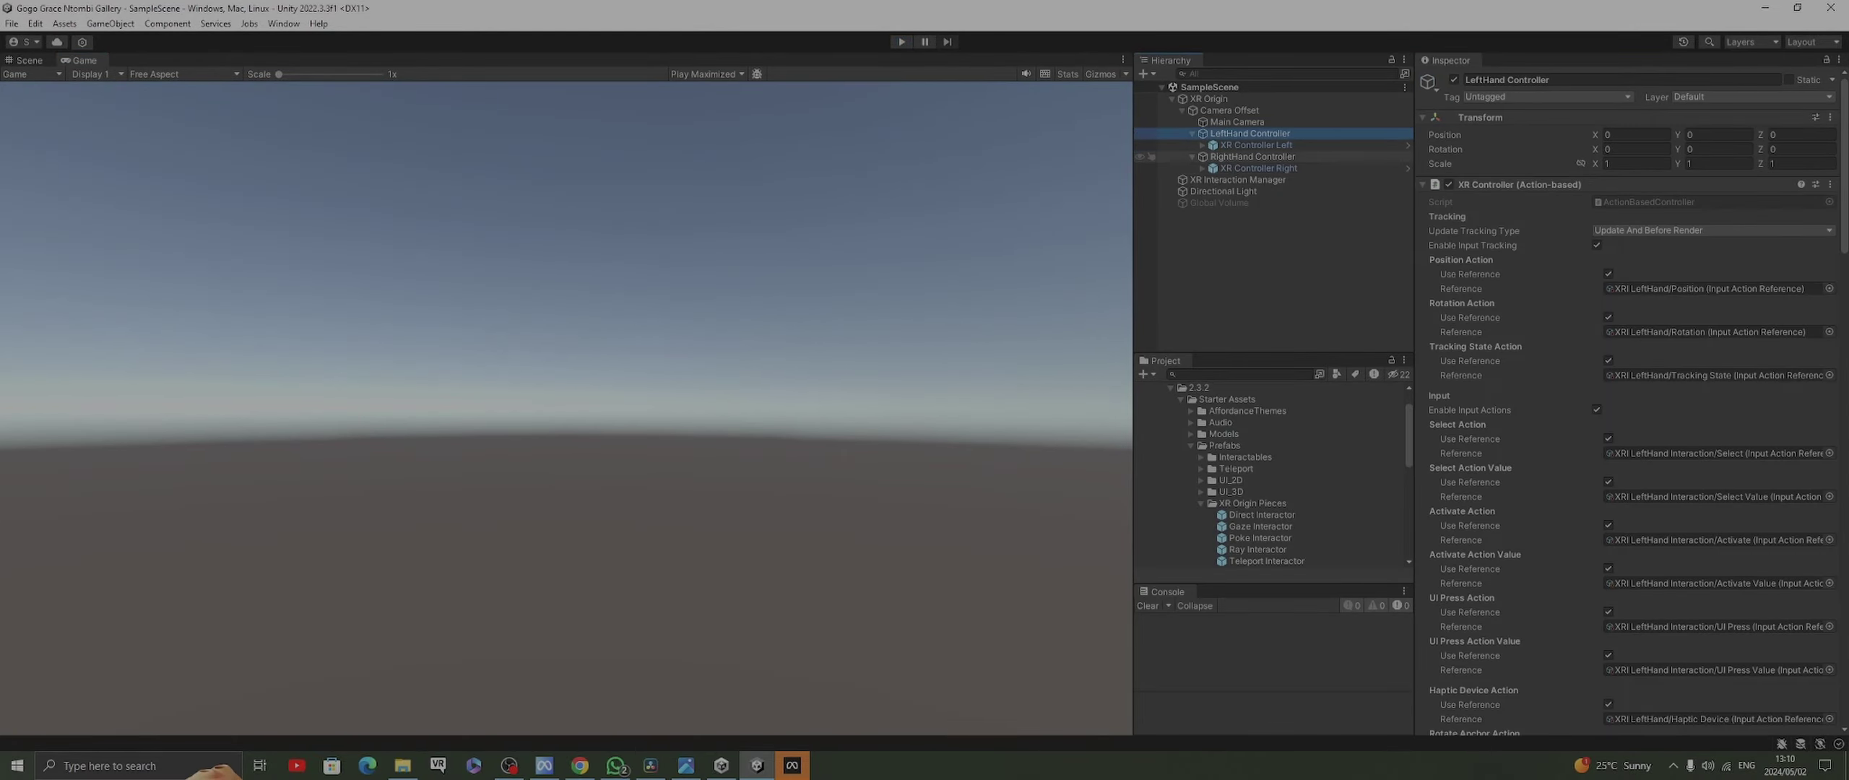
left_click(1149, 157, "ctrl")
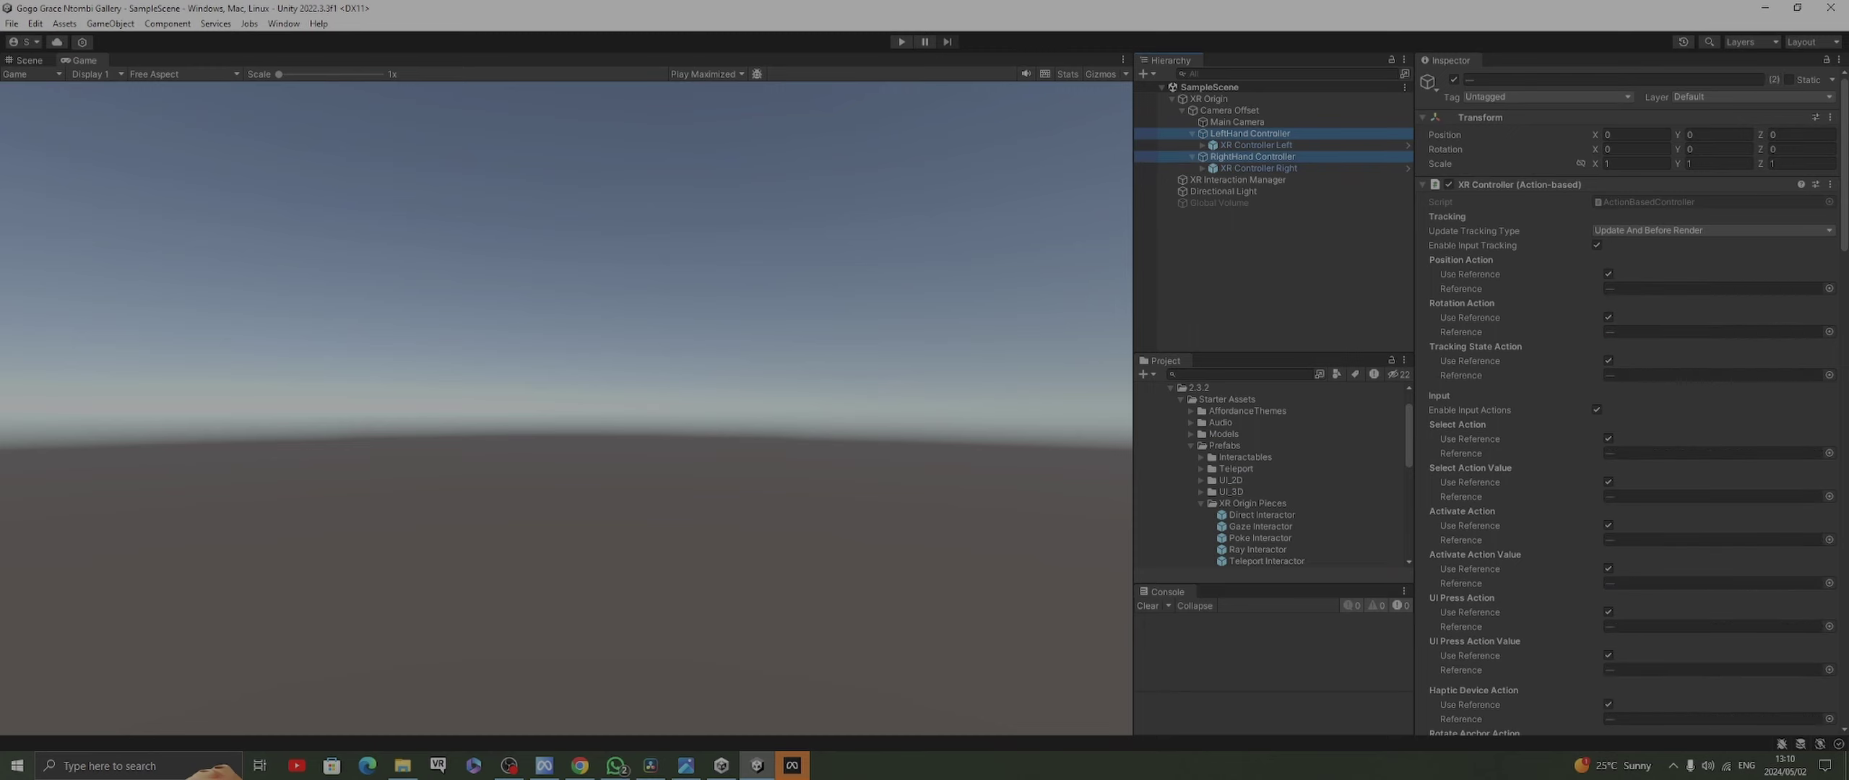
left_click(1519, 184)
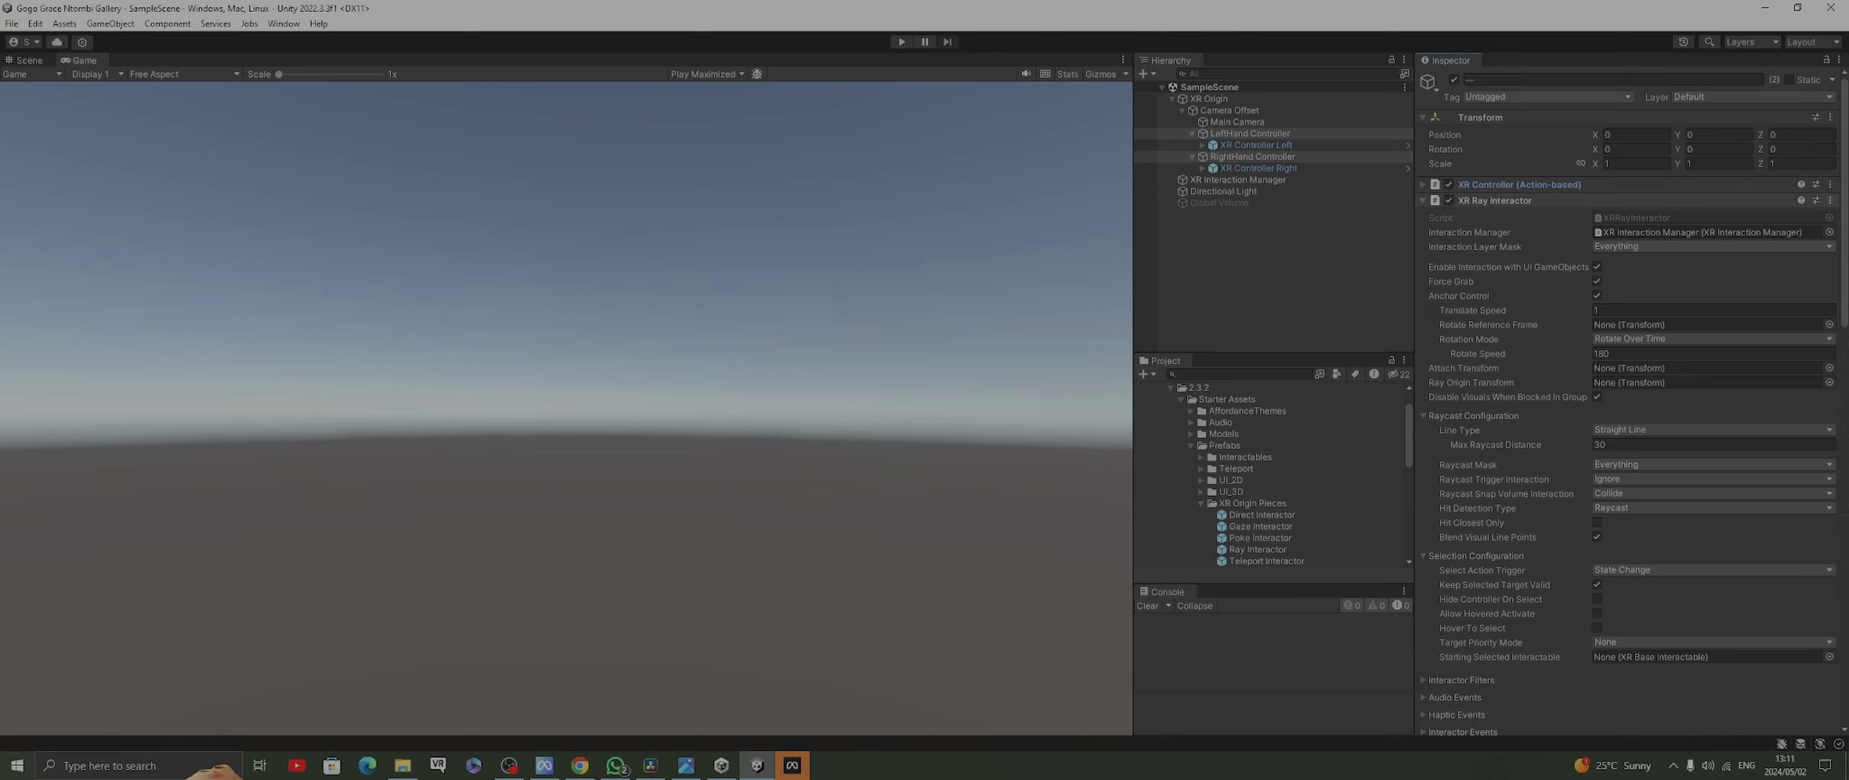
left_click(1829, 200)
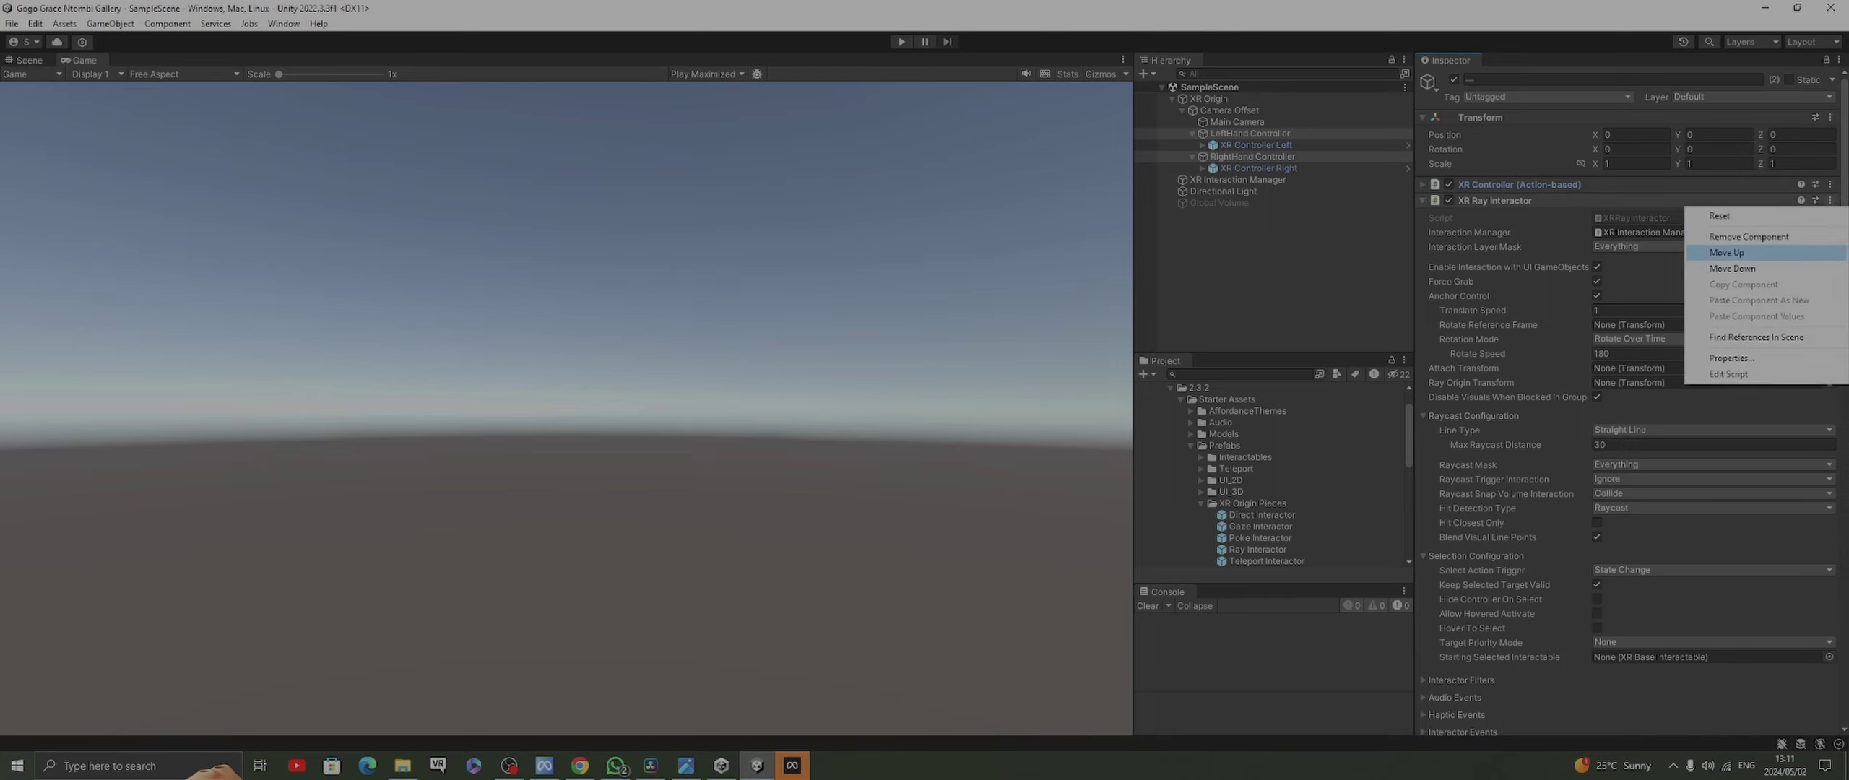
left_click(1749, 237)
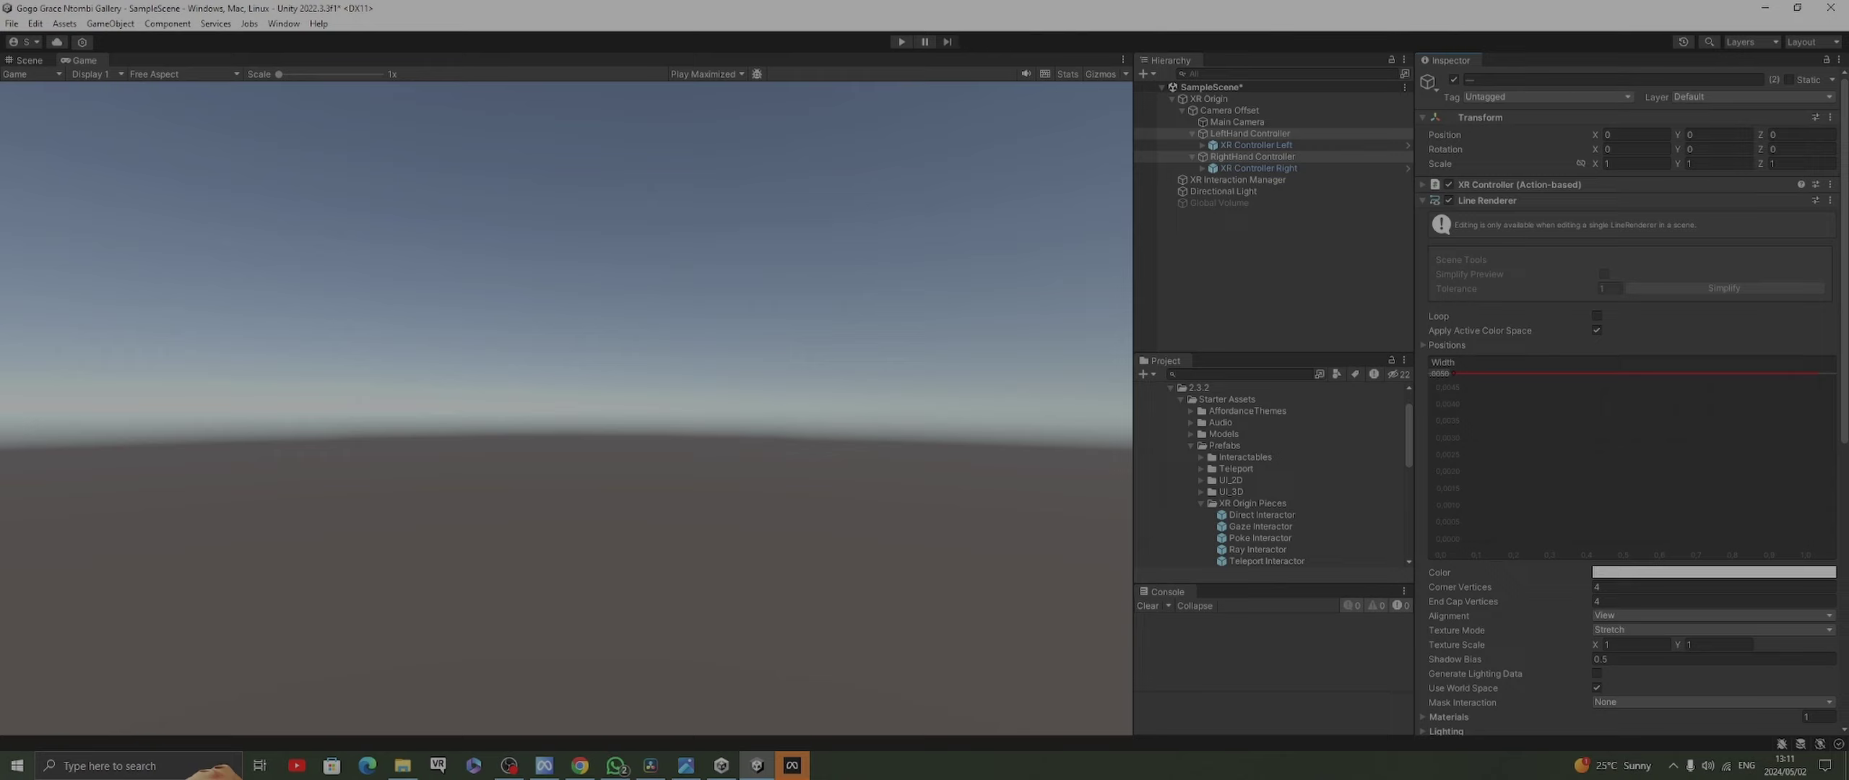
left_click(1830, 200)
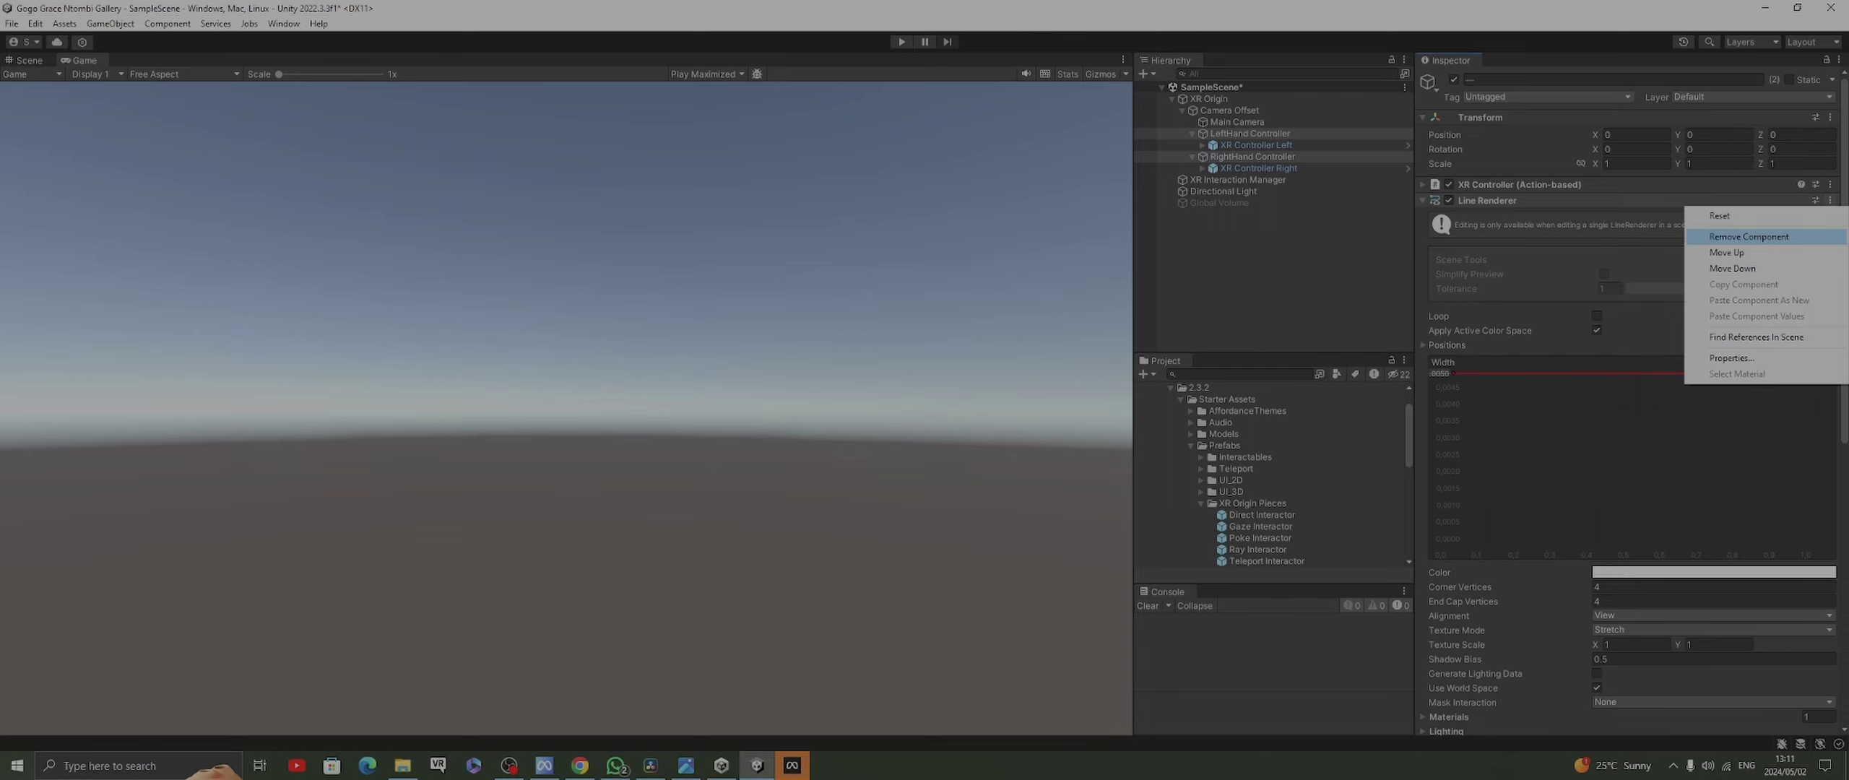
left_click(1748, 236)
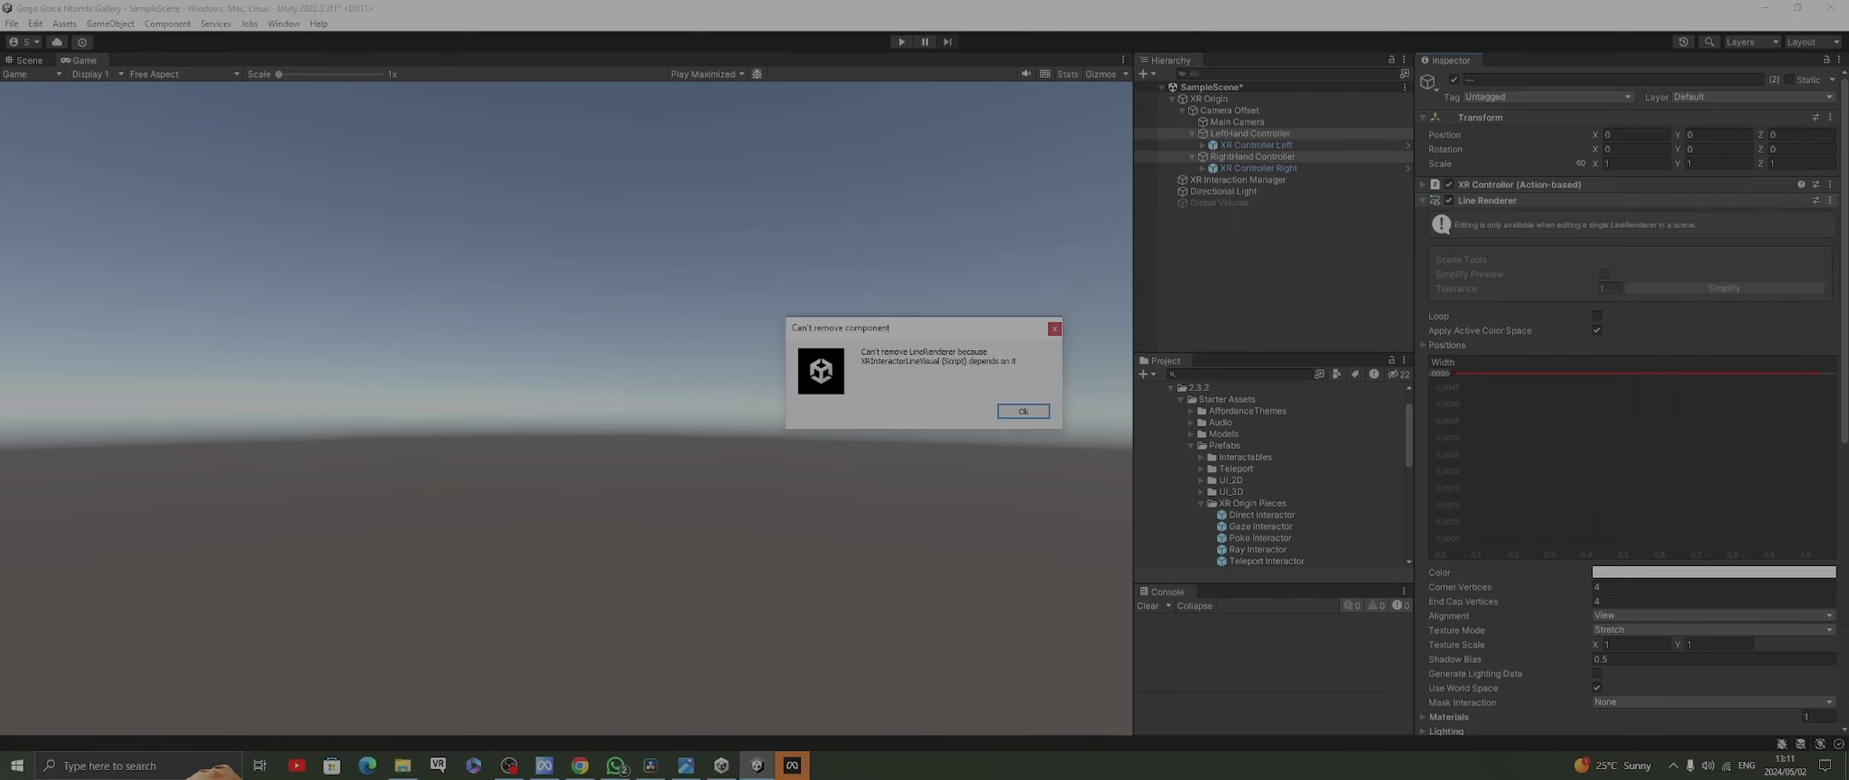
left_click(1054, 329)
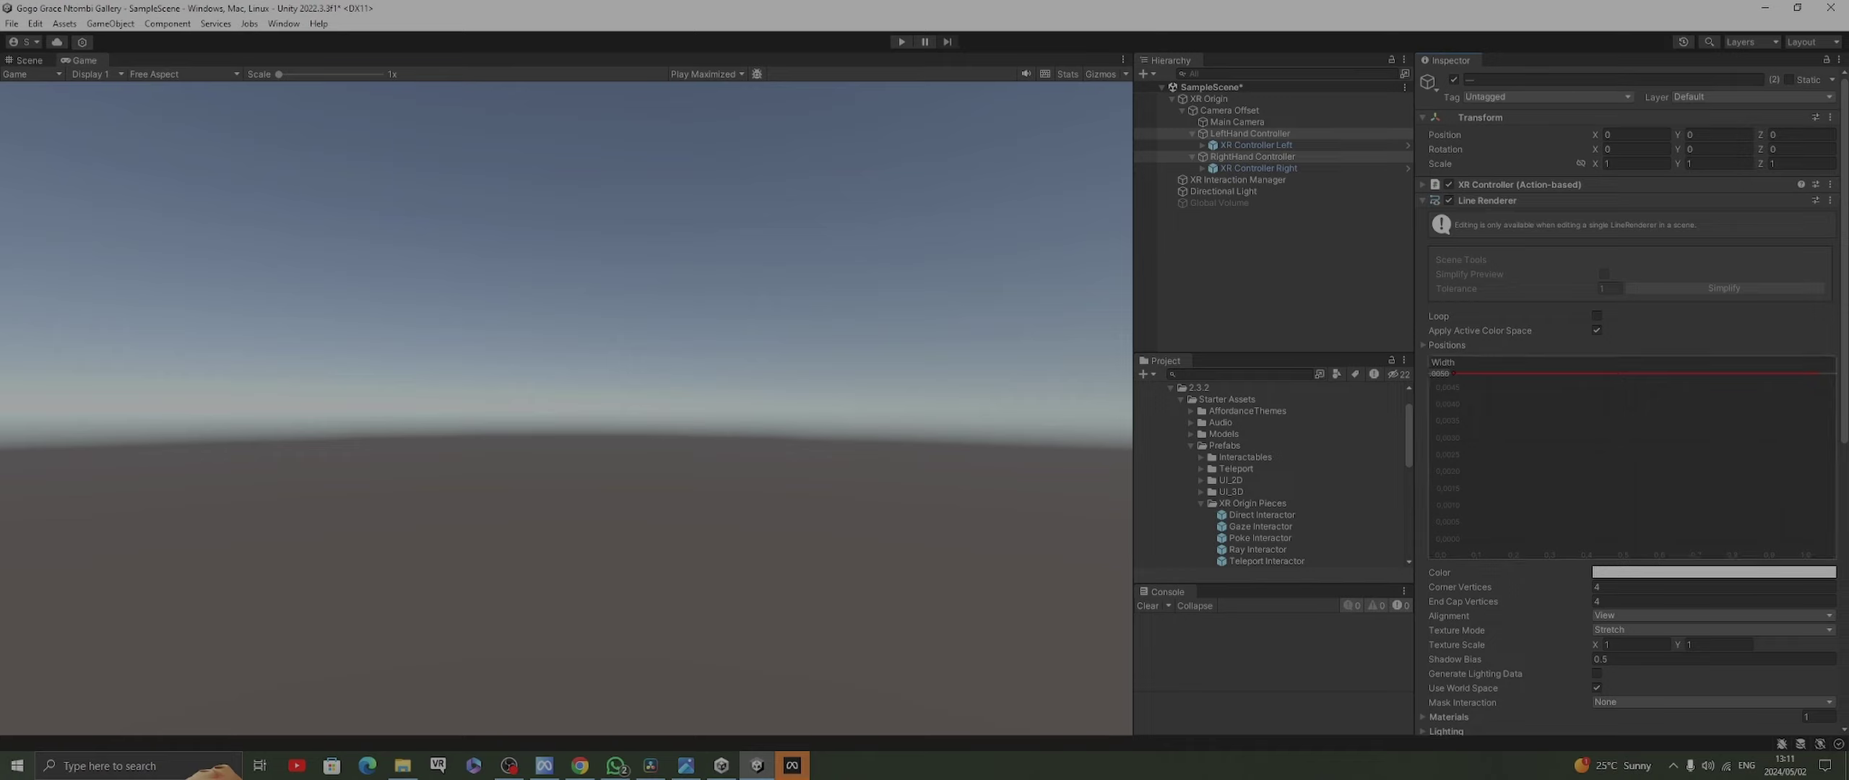
Remove the XR Interactor Line Visual, Line Renderer and Sorting Group from both controllers
scroll(1632, 434, "down", 3)
scroll(1633, 398, "down", 10)
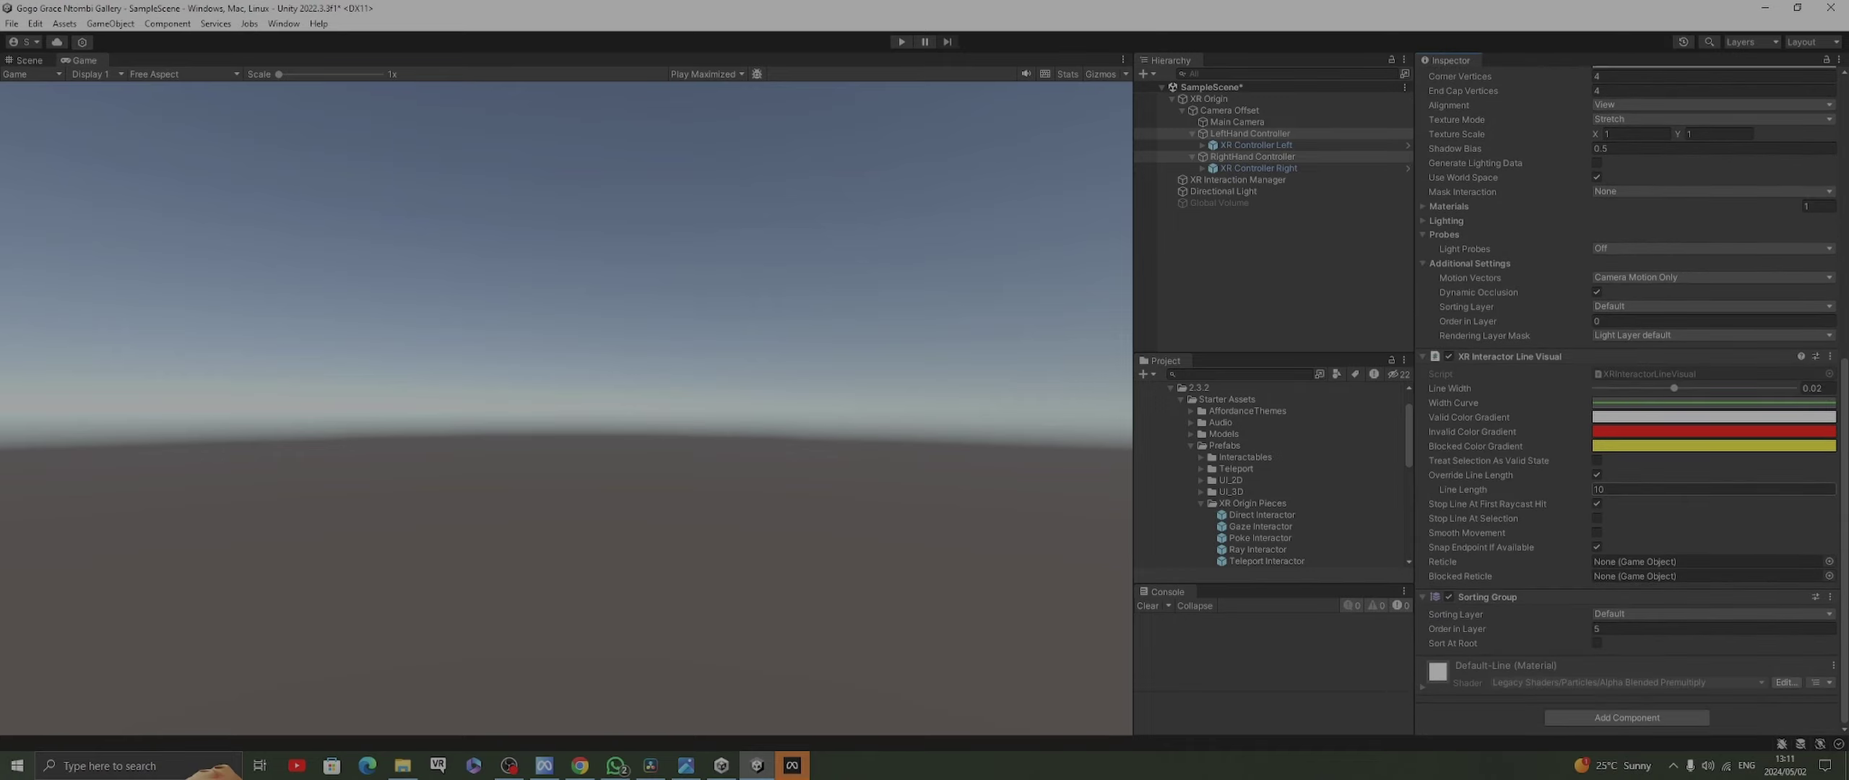
left_click(1829, 356)
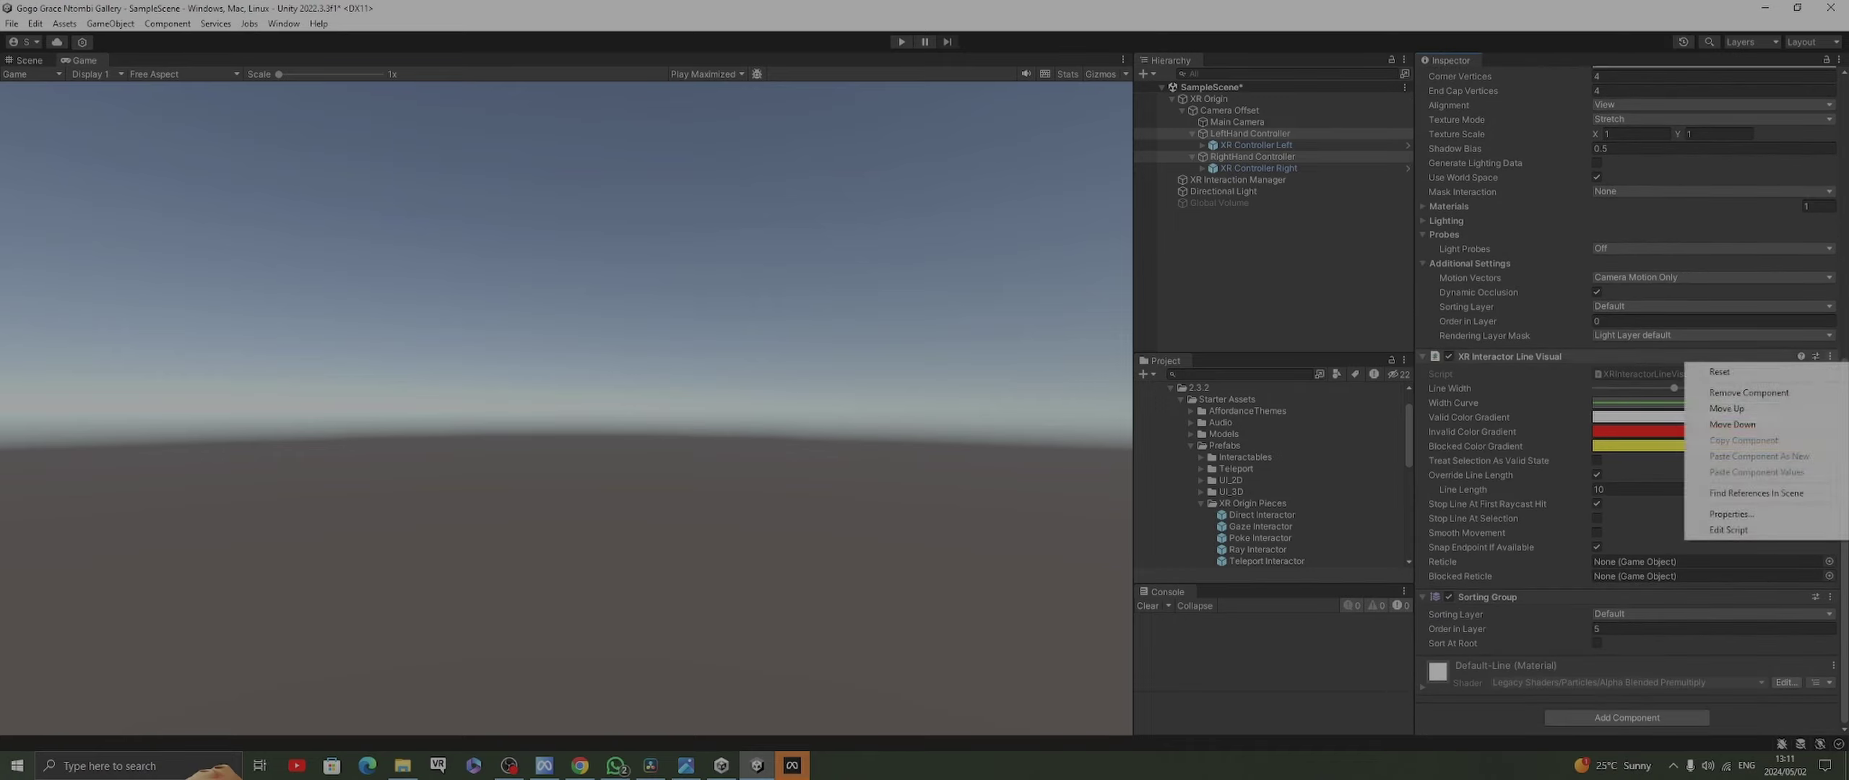
left_click(1733, 392)
scroll(1633, 325, "up", 5)
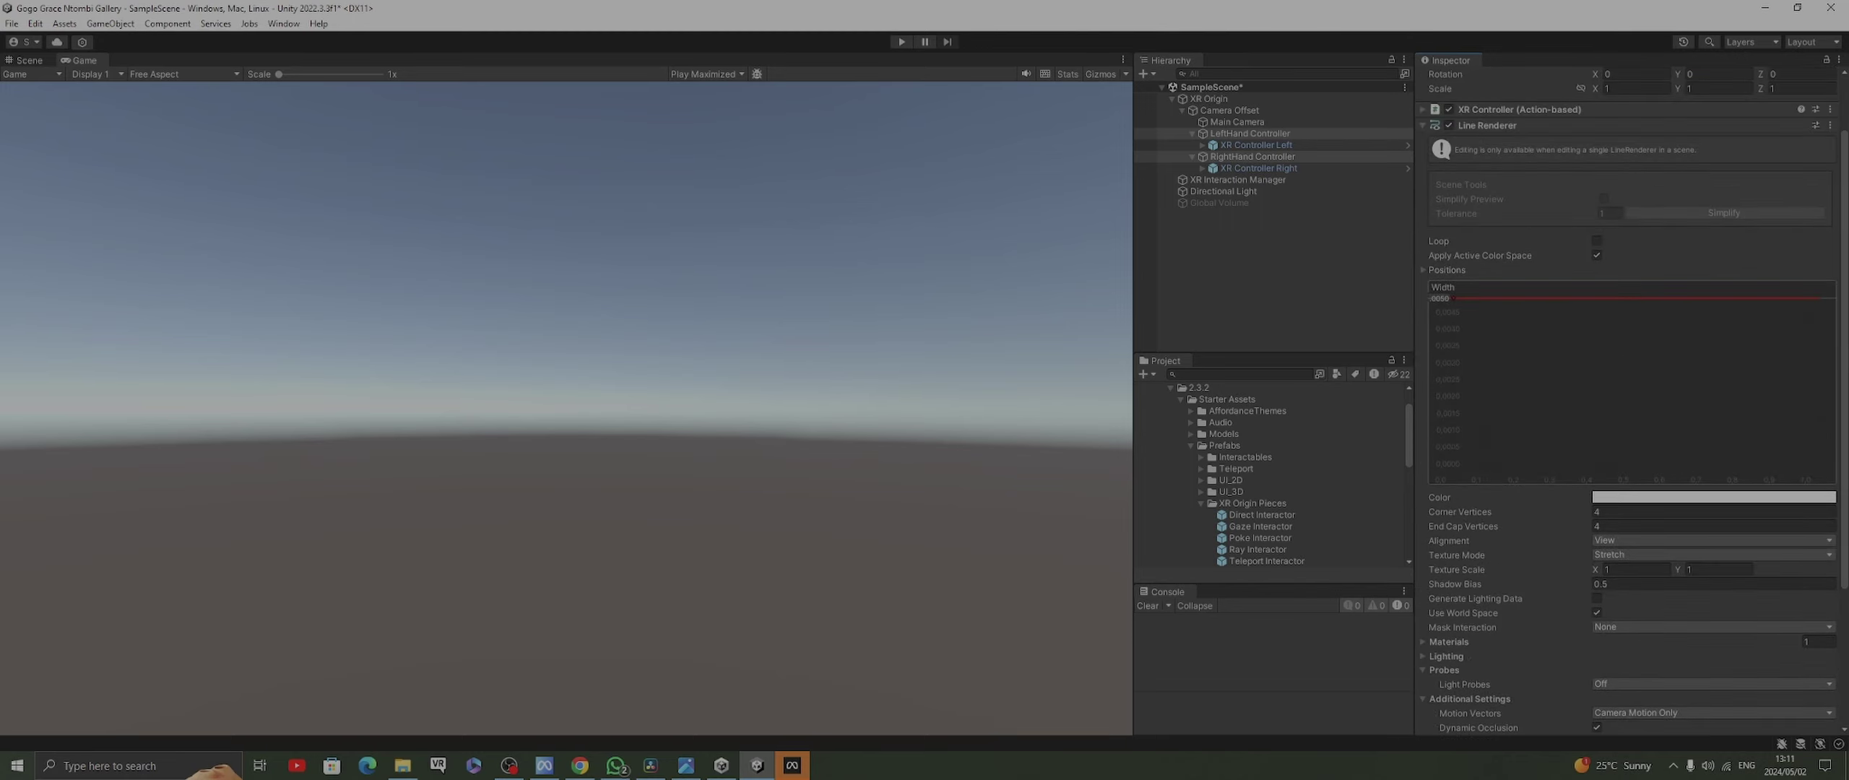
left_click(1830, 125)
left_click(1749, 161)
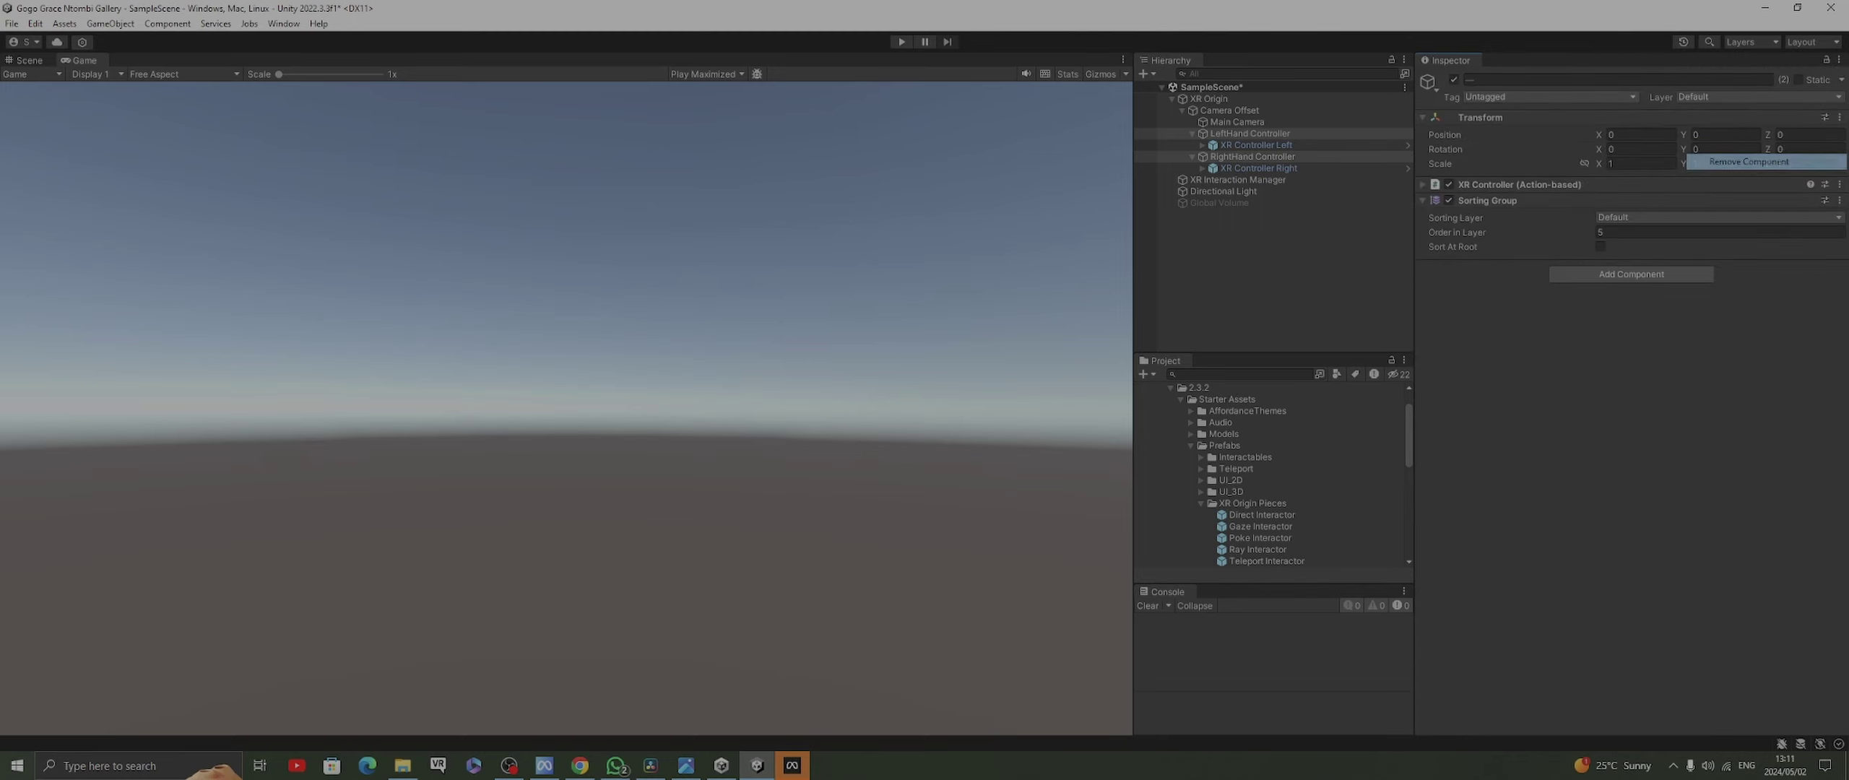
left_click(1838, 200)
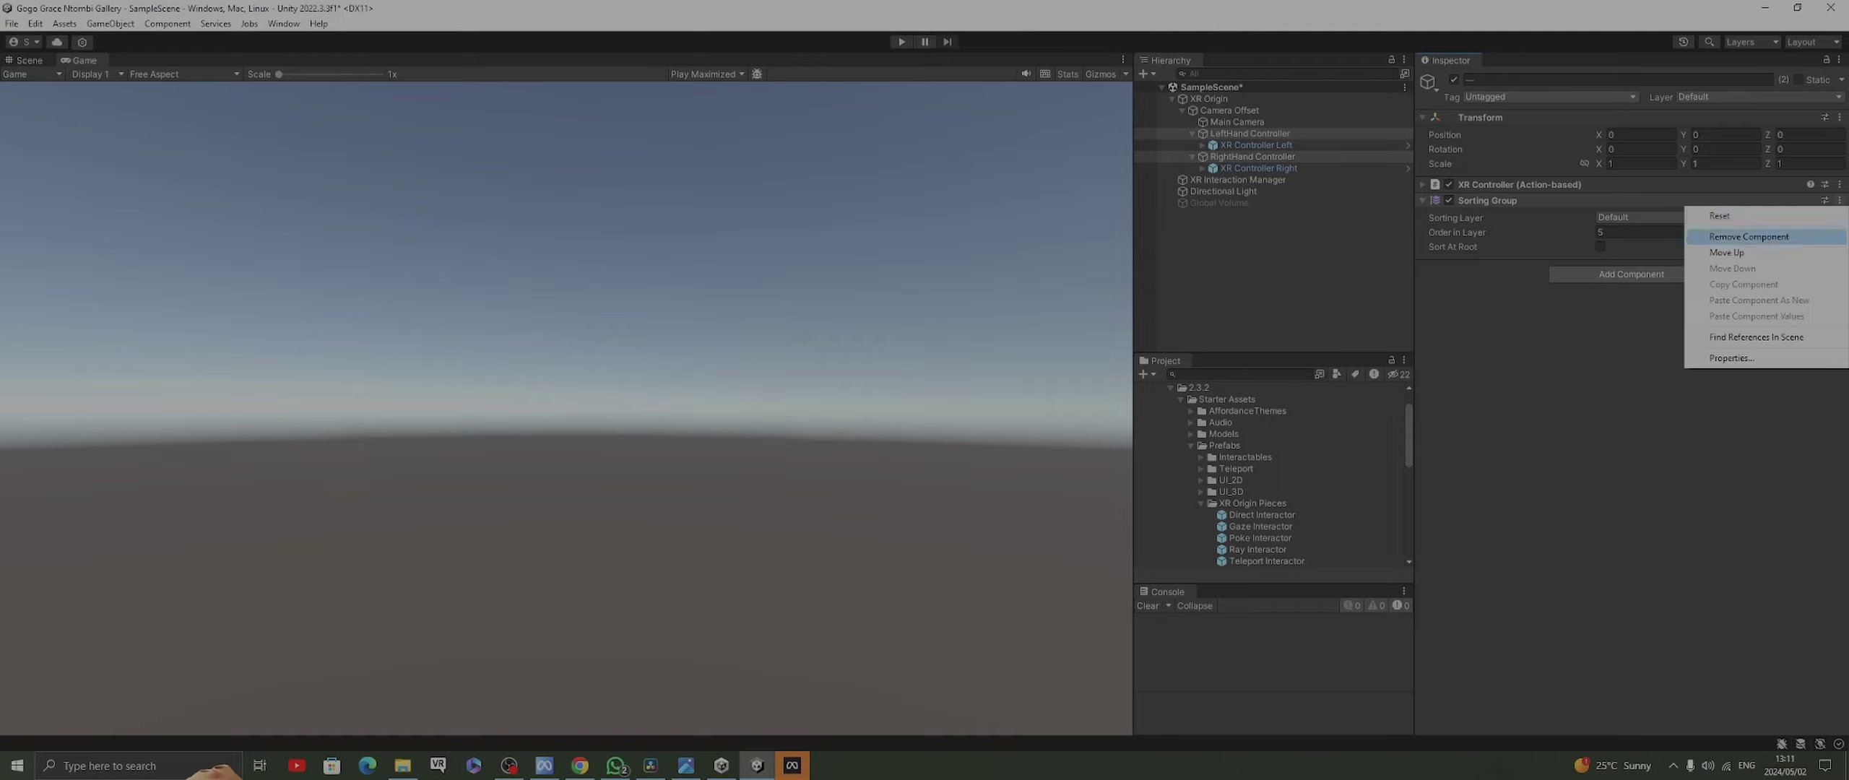
left_click(1748, 236)
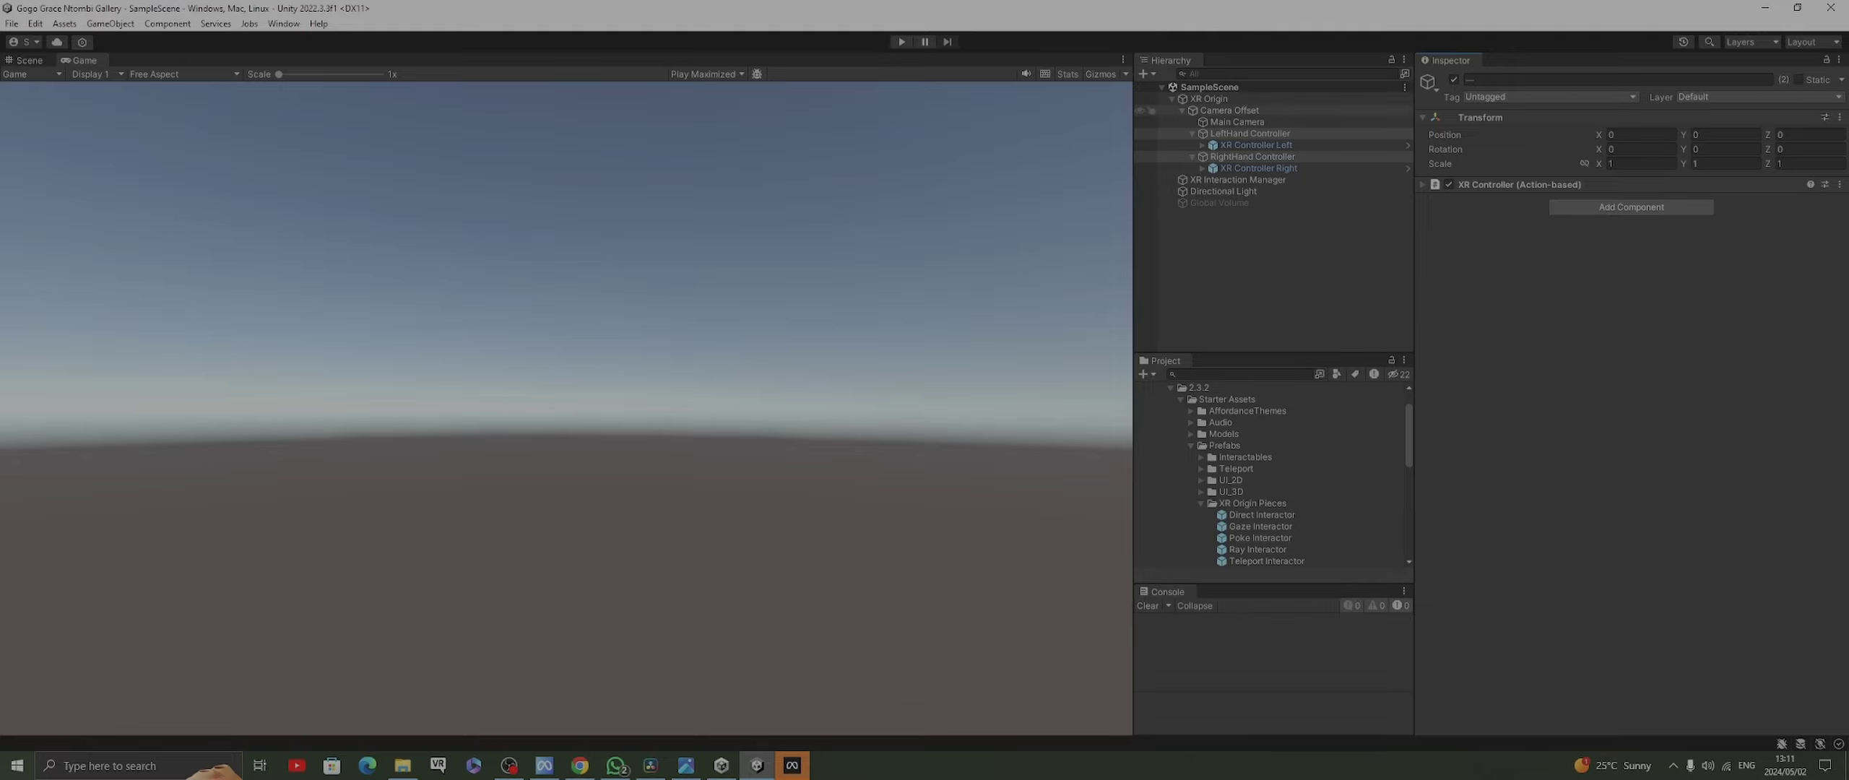
Collapse XR Origin in the Hierarchy and return to the Scene view
left_click(1171, 99)
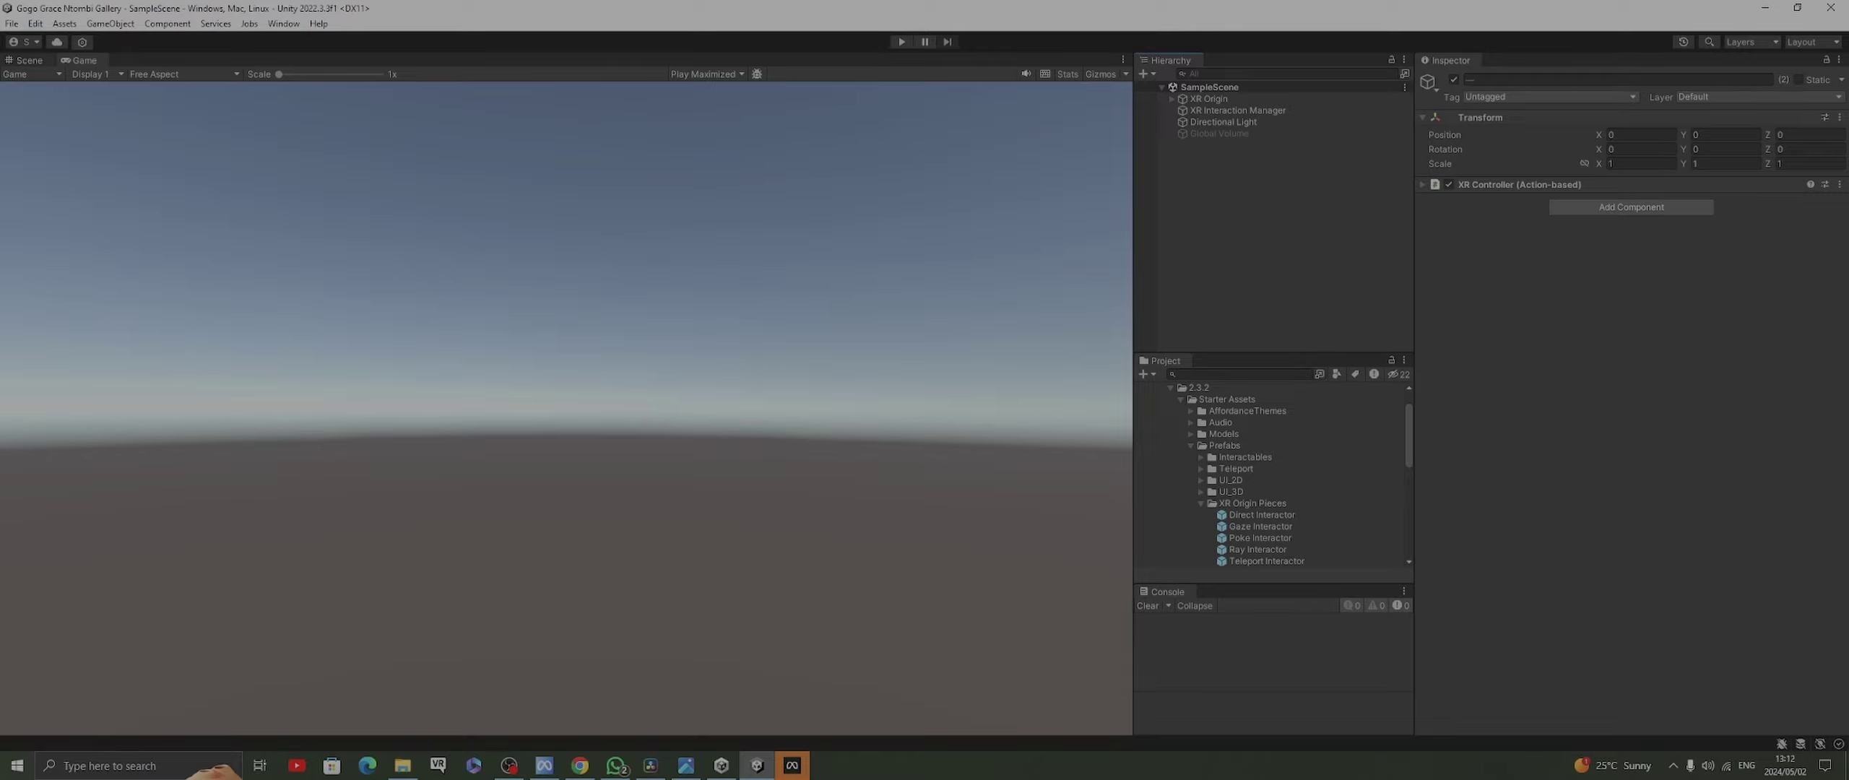
key("ctrl+1")
scroll(565, 410, "up", 15)
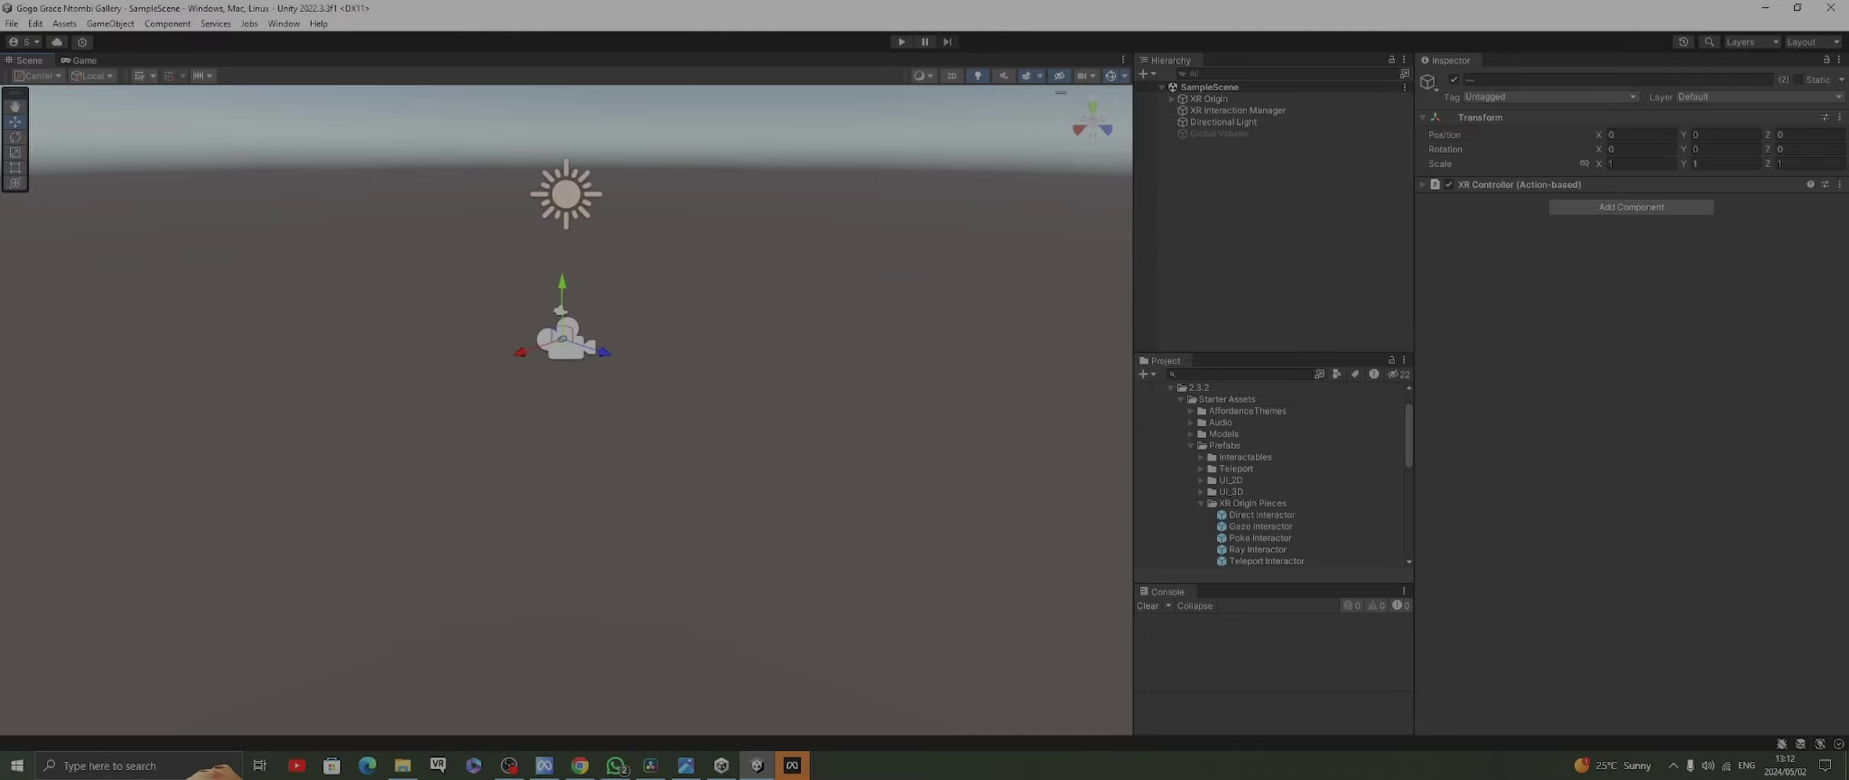
Create a 3D Plane object in the scene and bring it into view
left_click(1213, 153)
right_click(1214, 153)
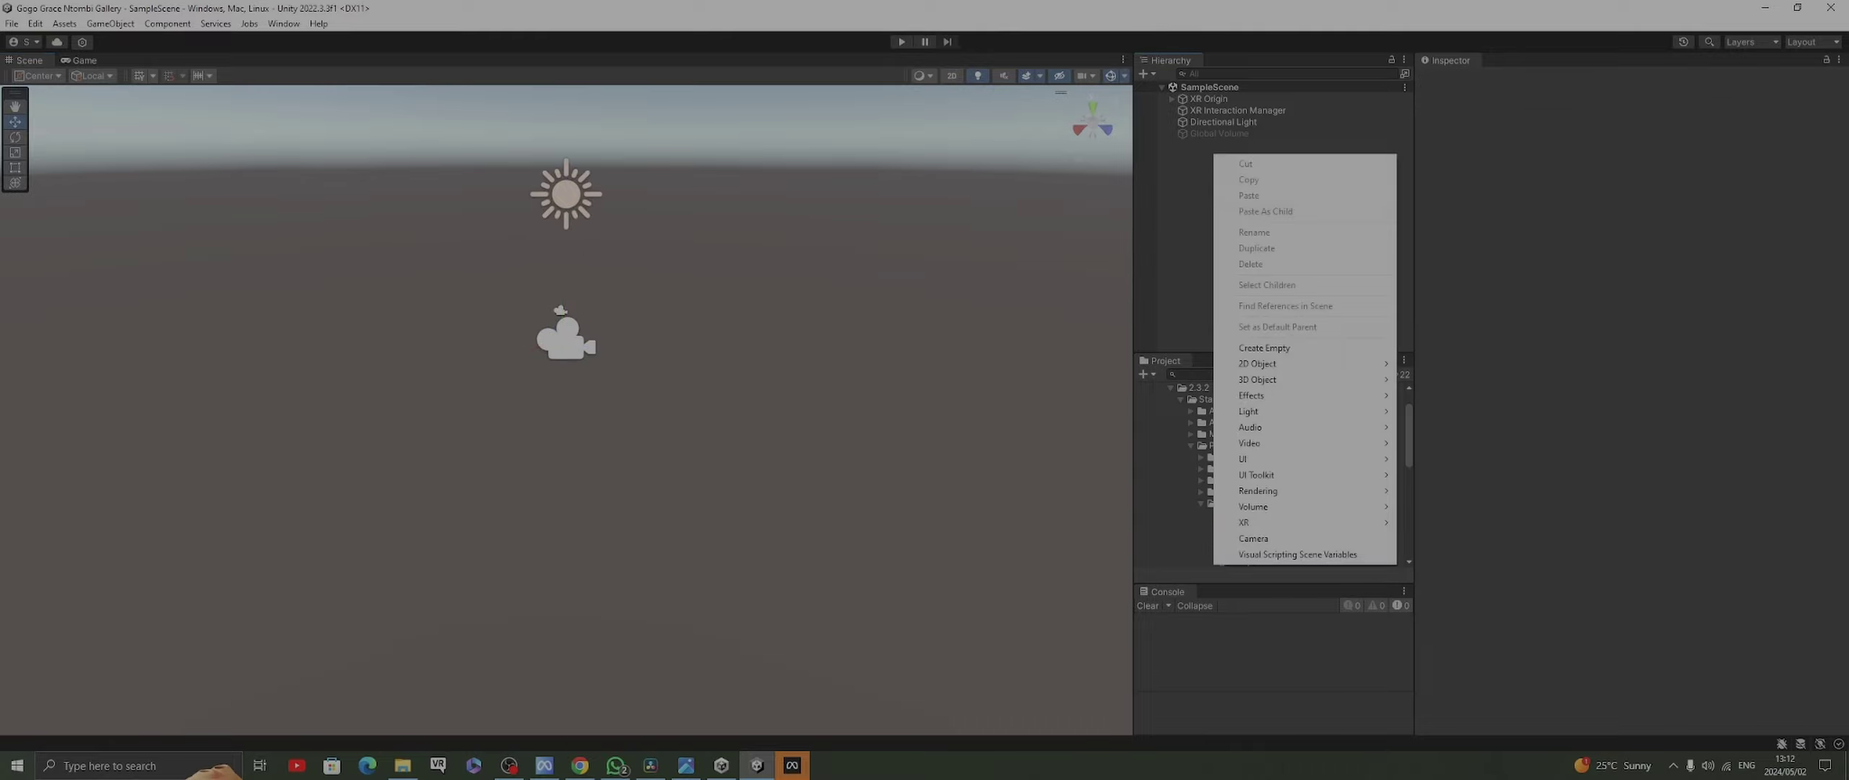
mouse_move(1292, 380)
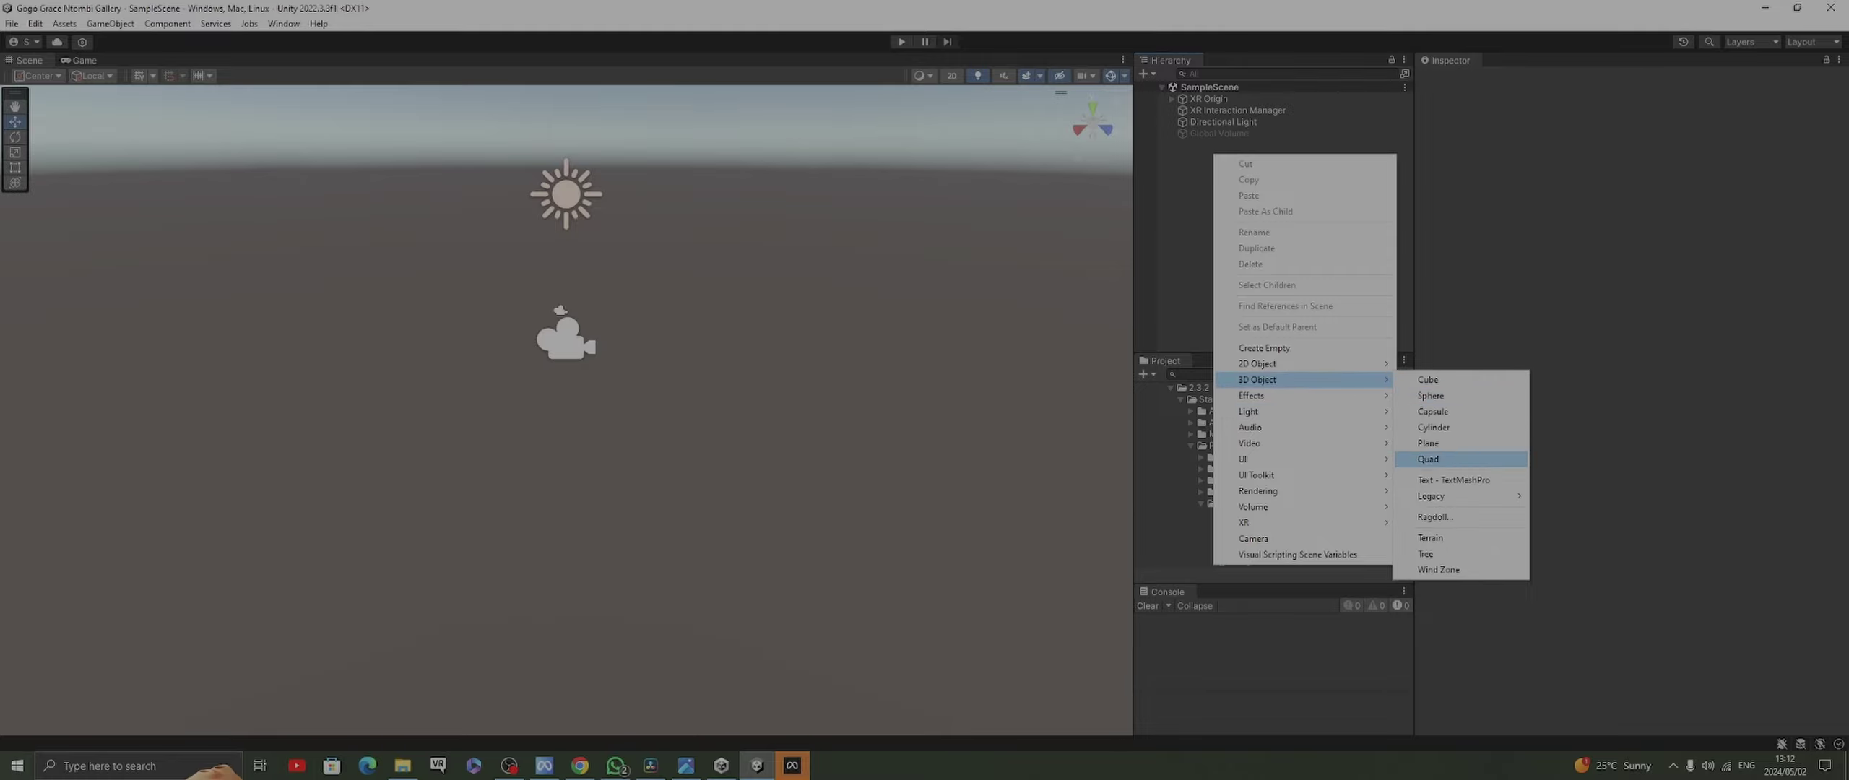
left_click(1427, 443)
middle_click_drag(566, 361, 679, 116)
right_click_drag(679, 115, 741, 178)
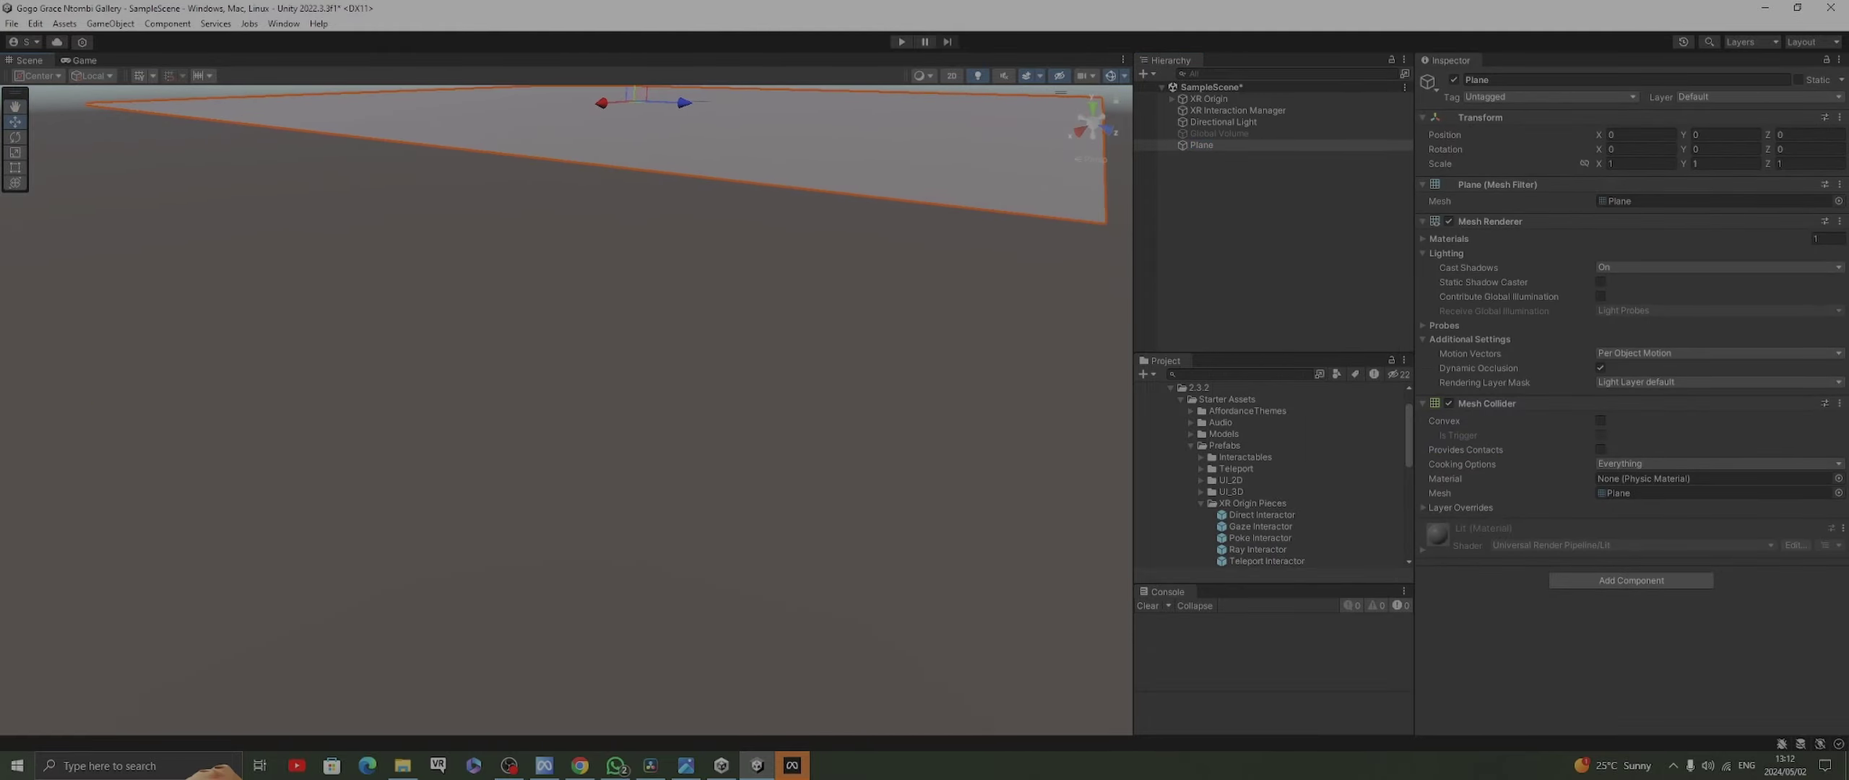
Lock the plane's scale proportions and set its scale to 5
left_click(1640, 164)
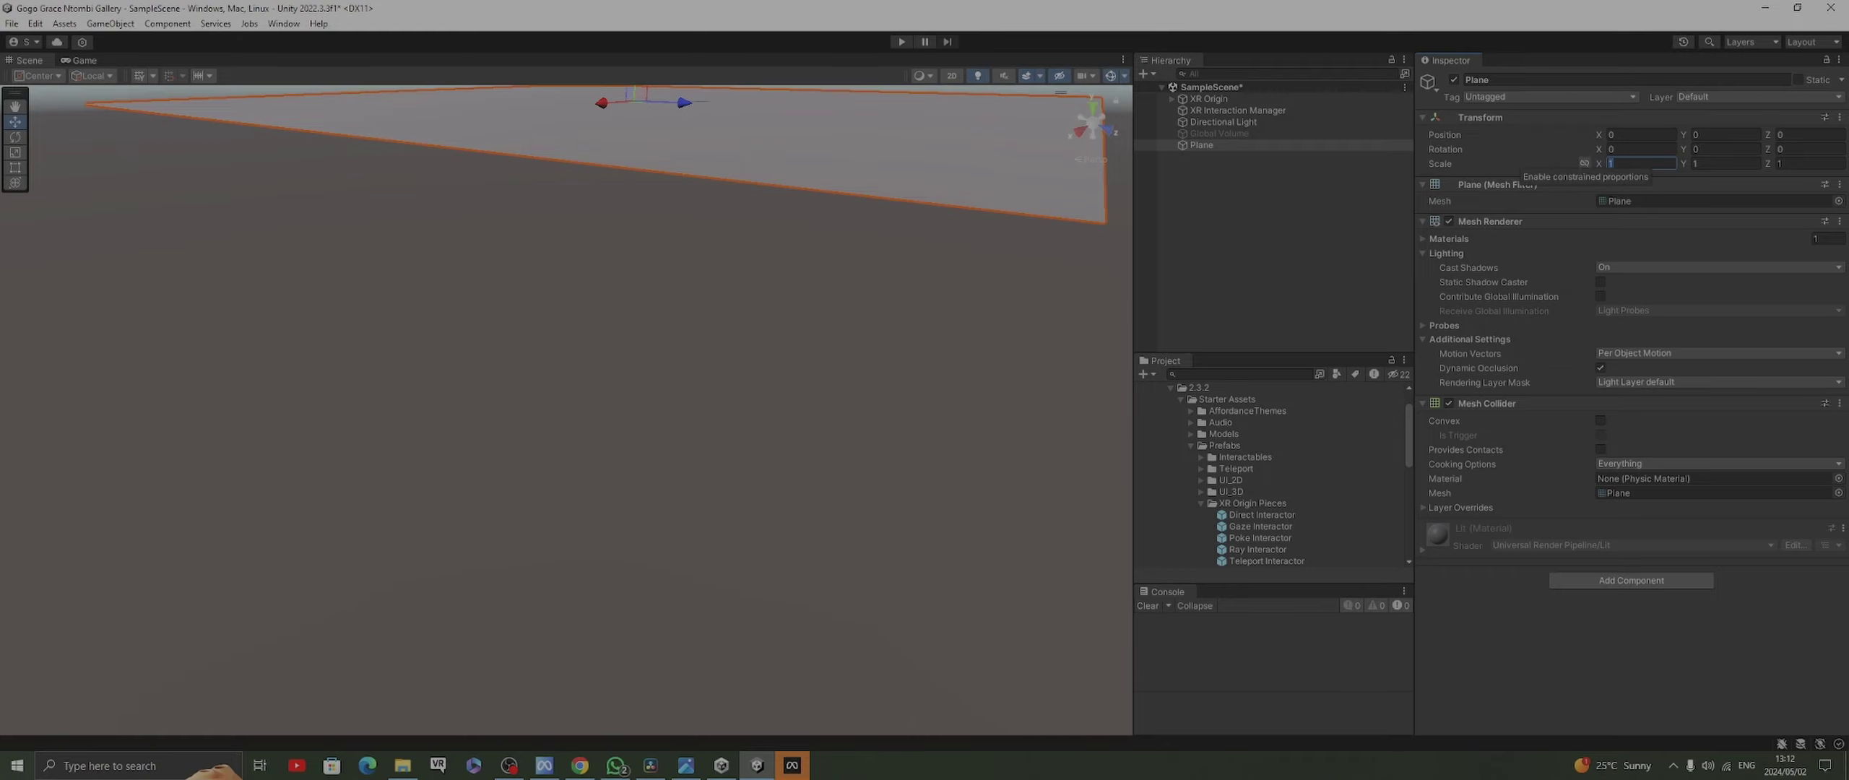
left_click(1584, 163)
type("5")
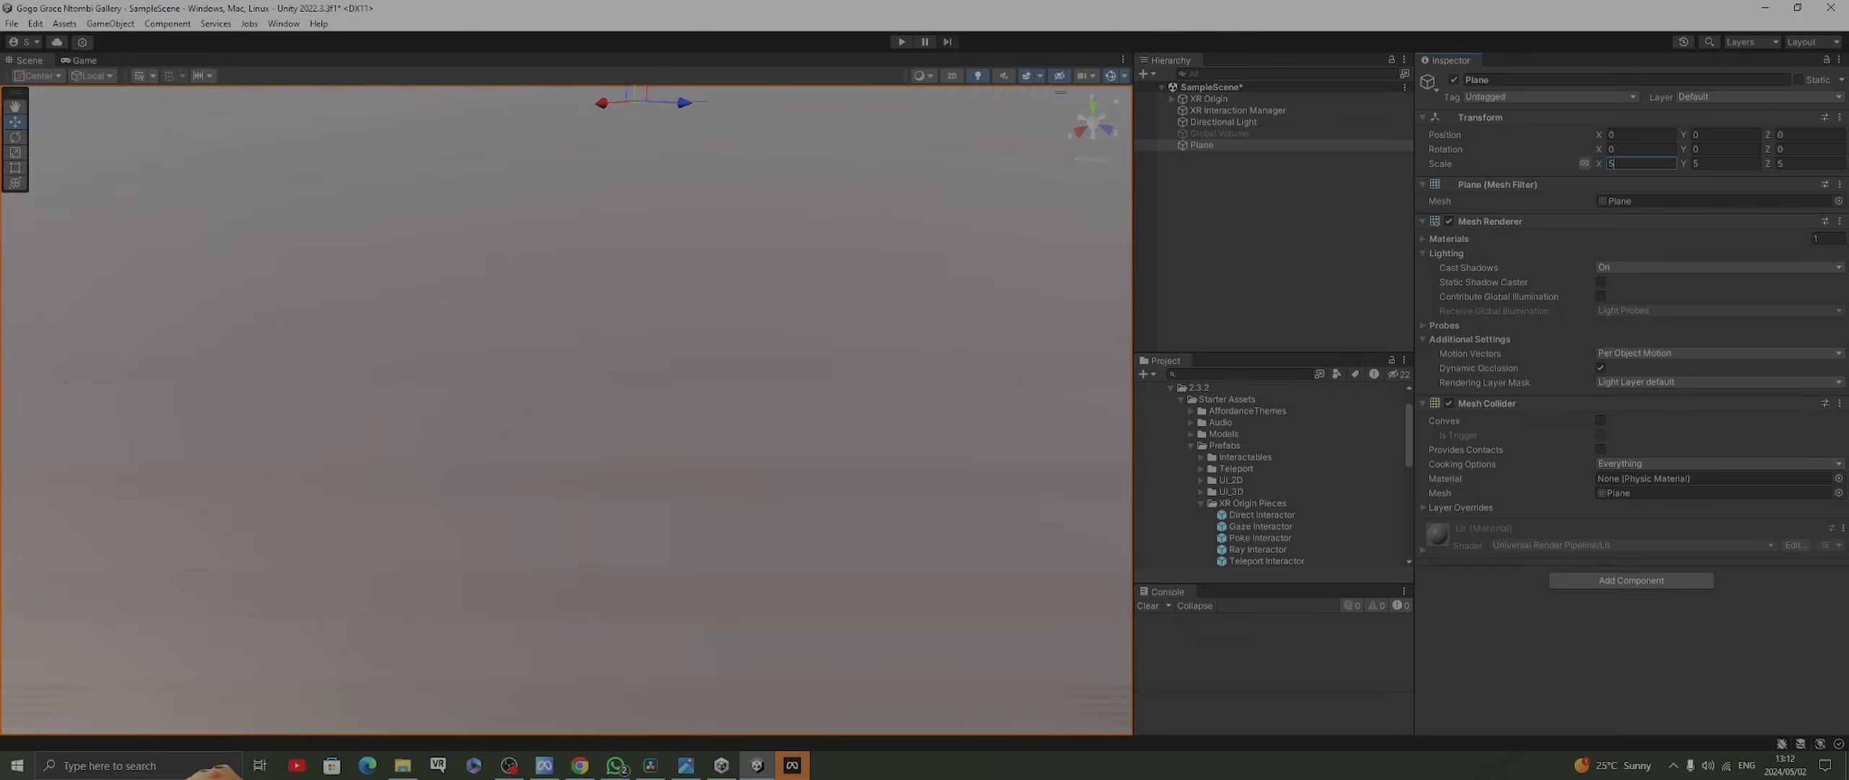
scroll(566, 409, "down", 5)
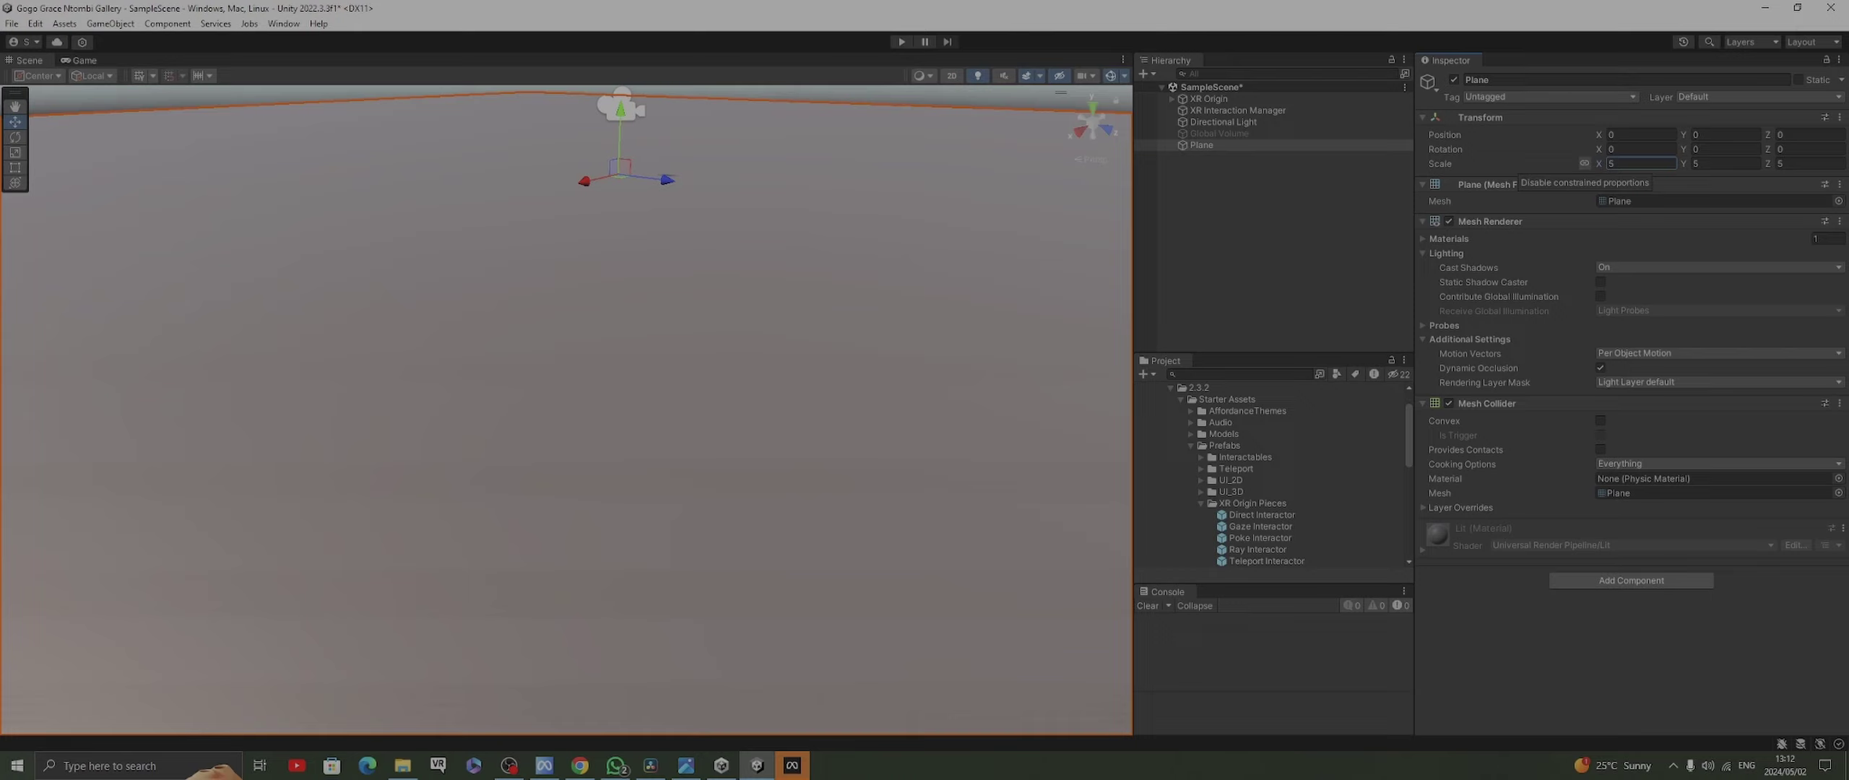
scroll(566, 409, "down", 15)
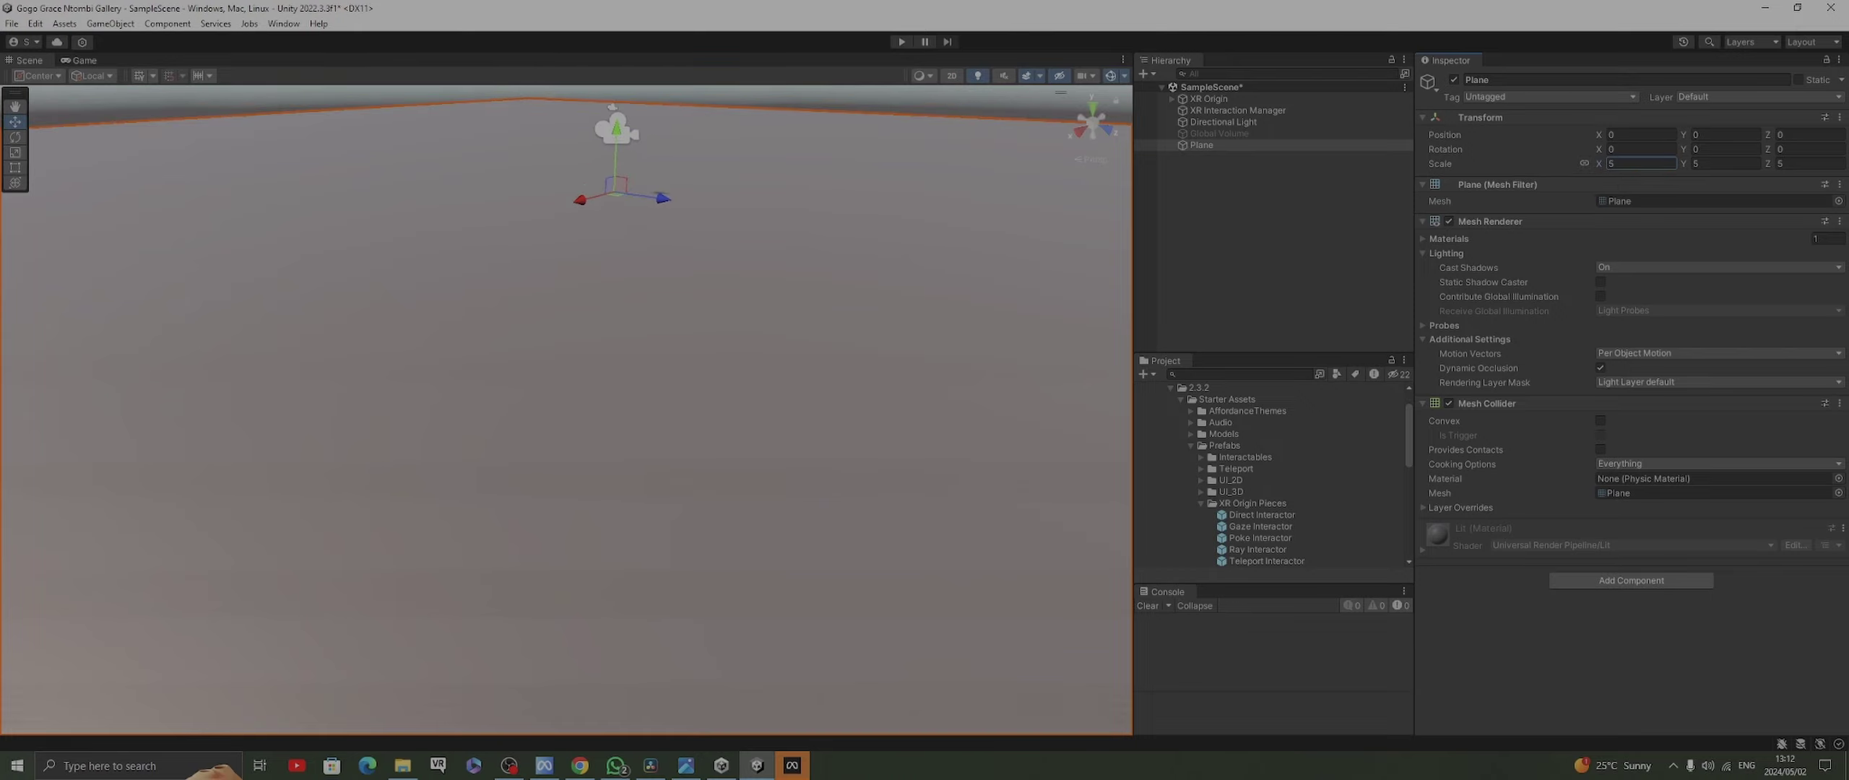
scroll(566, 410, "down", 1)
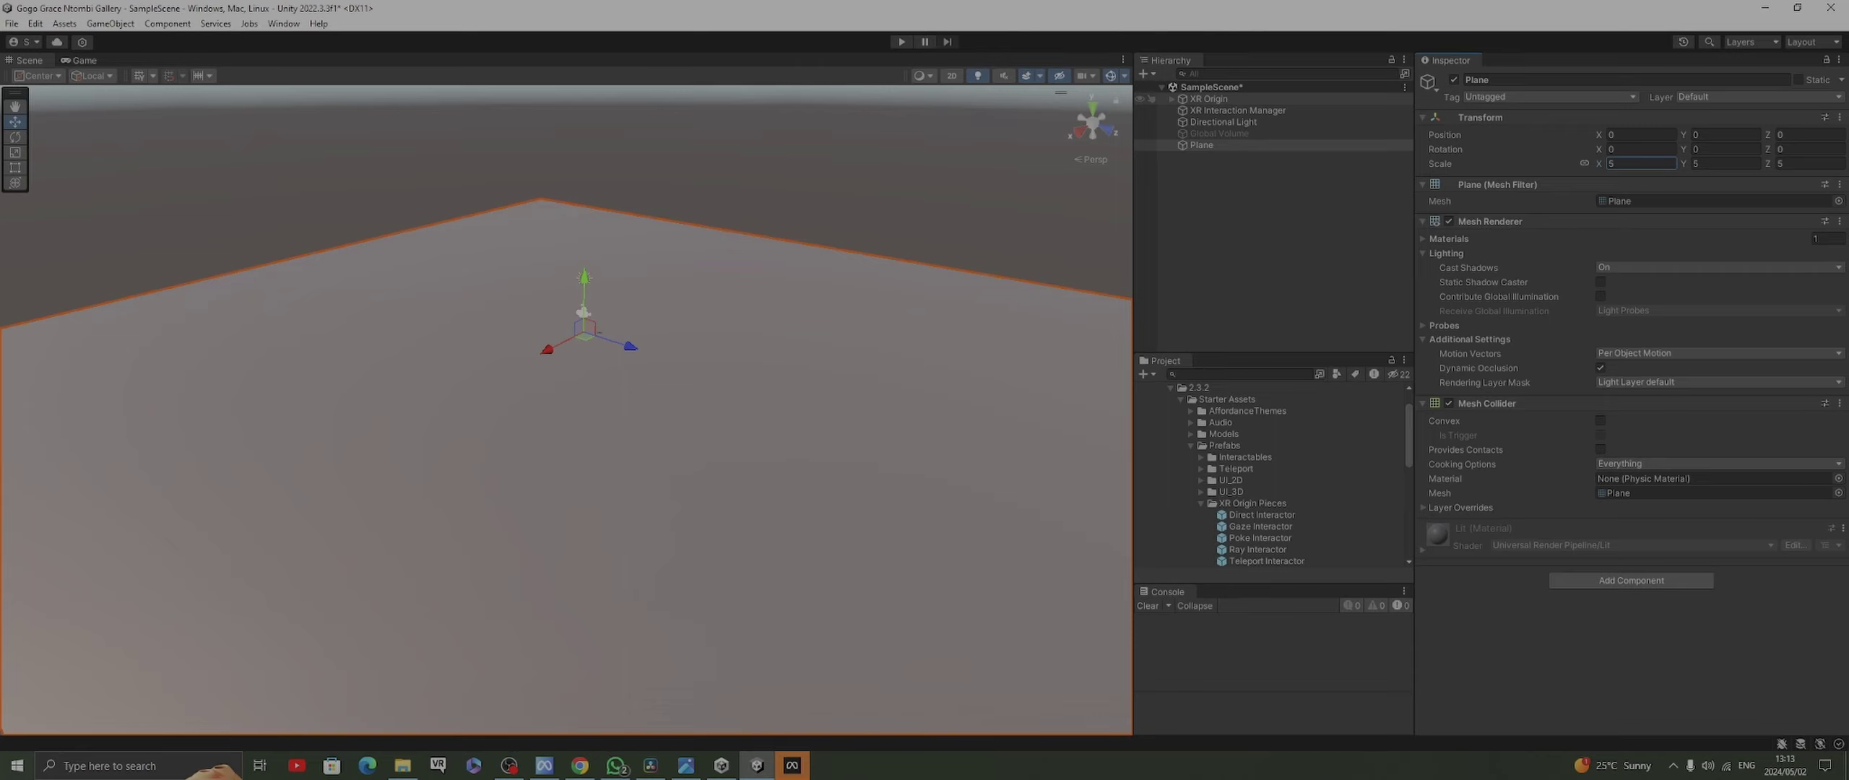
Select the XR Origin and save the scene
left_click(1212, 86)
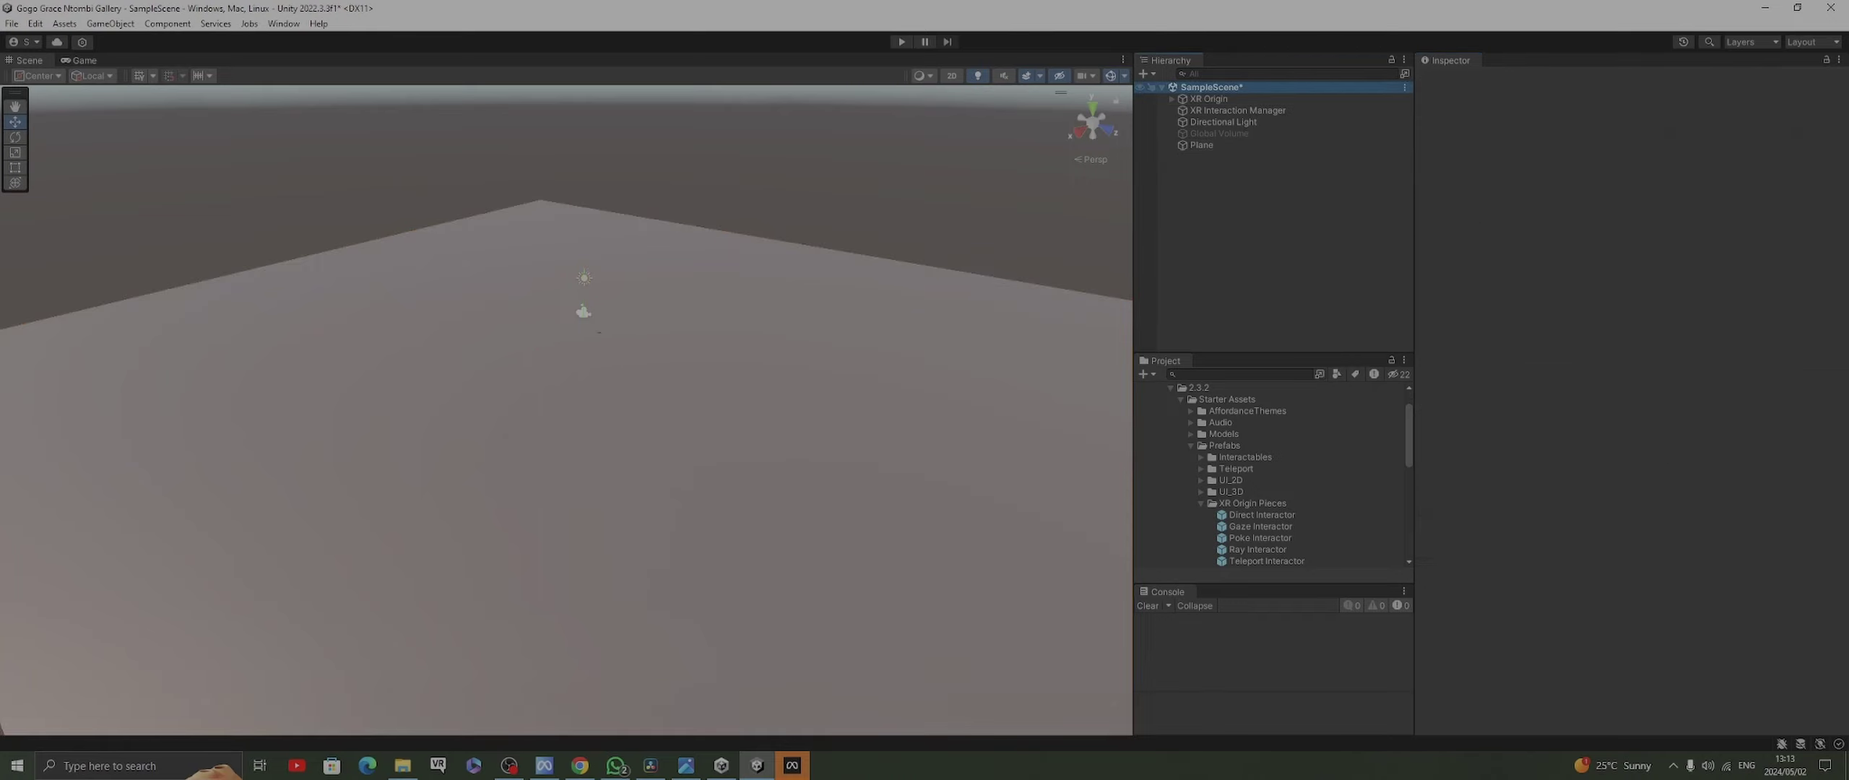
left_click(1208, 99)
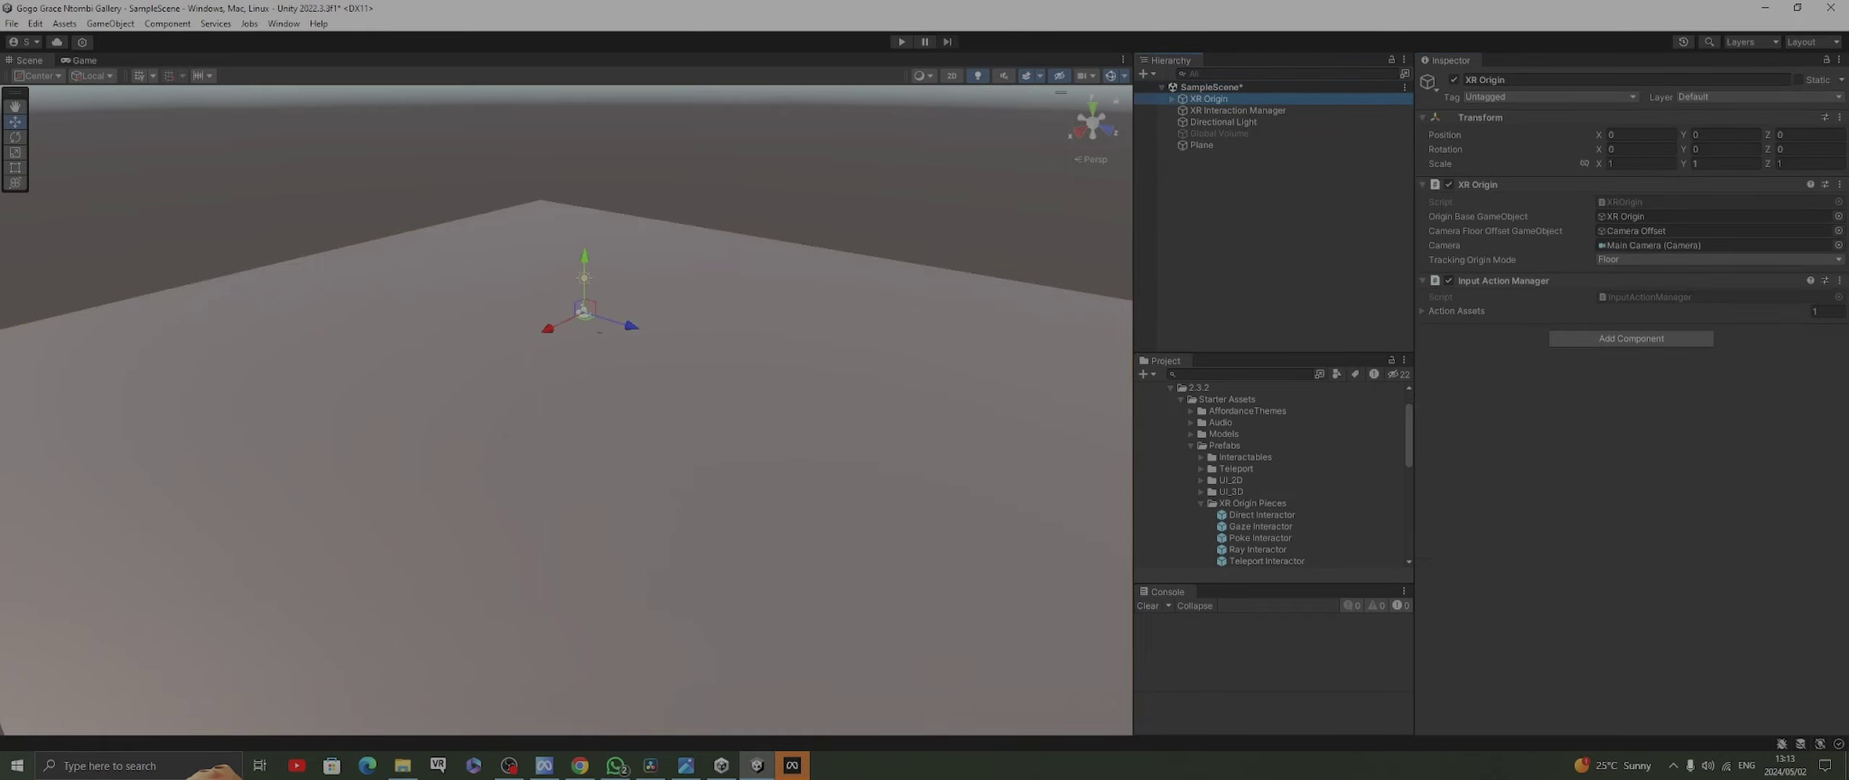
key("ctrl+s")
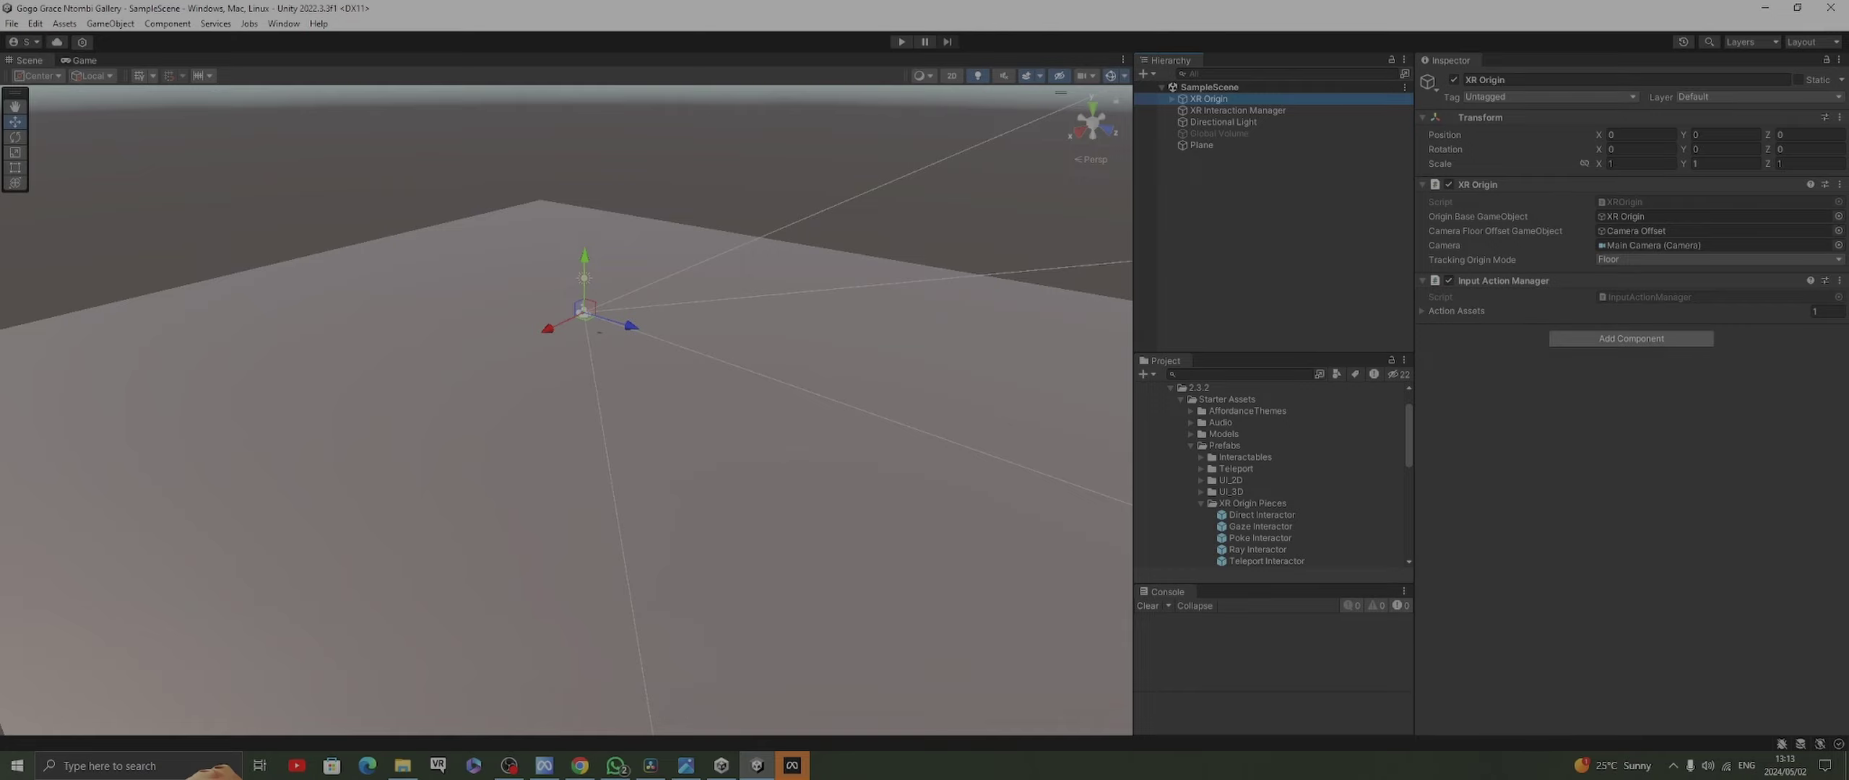
Add a Locomotion System to XR Origin with XR Origin assigned as its rig
left_click(1631, 338)
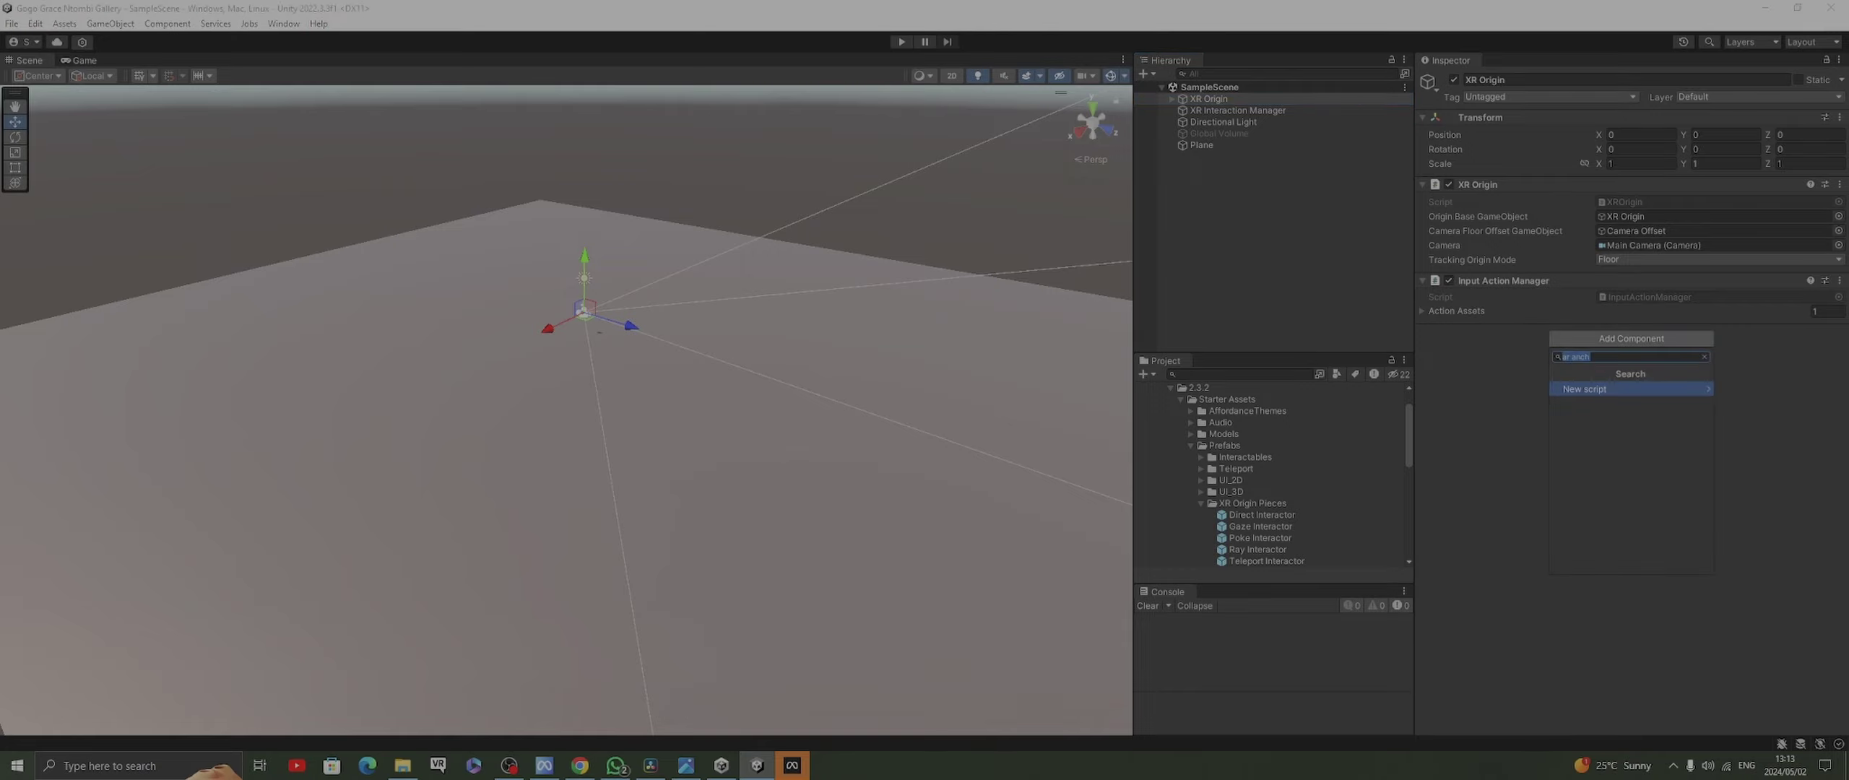
type("loco")
key("Return")
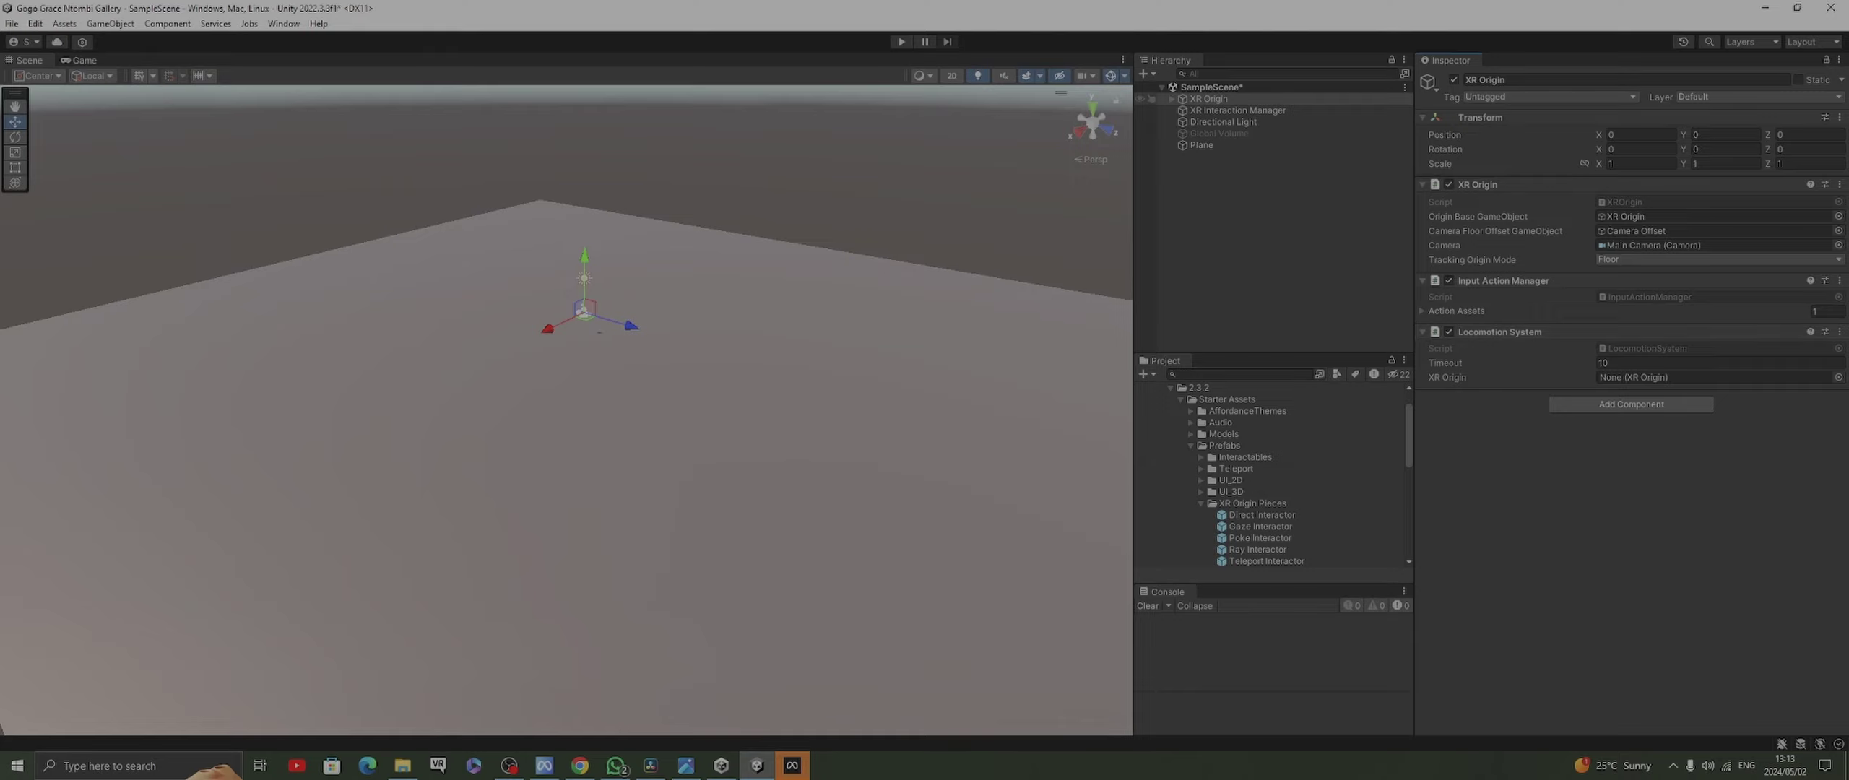
left_click(1207, 99)
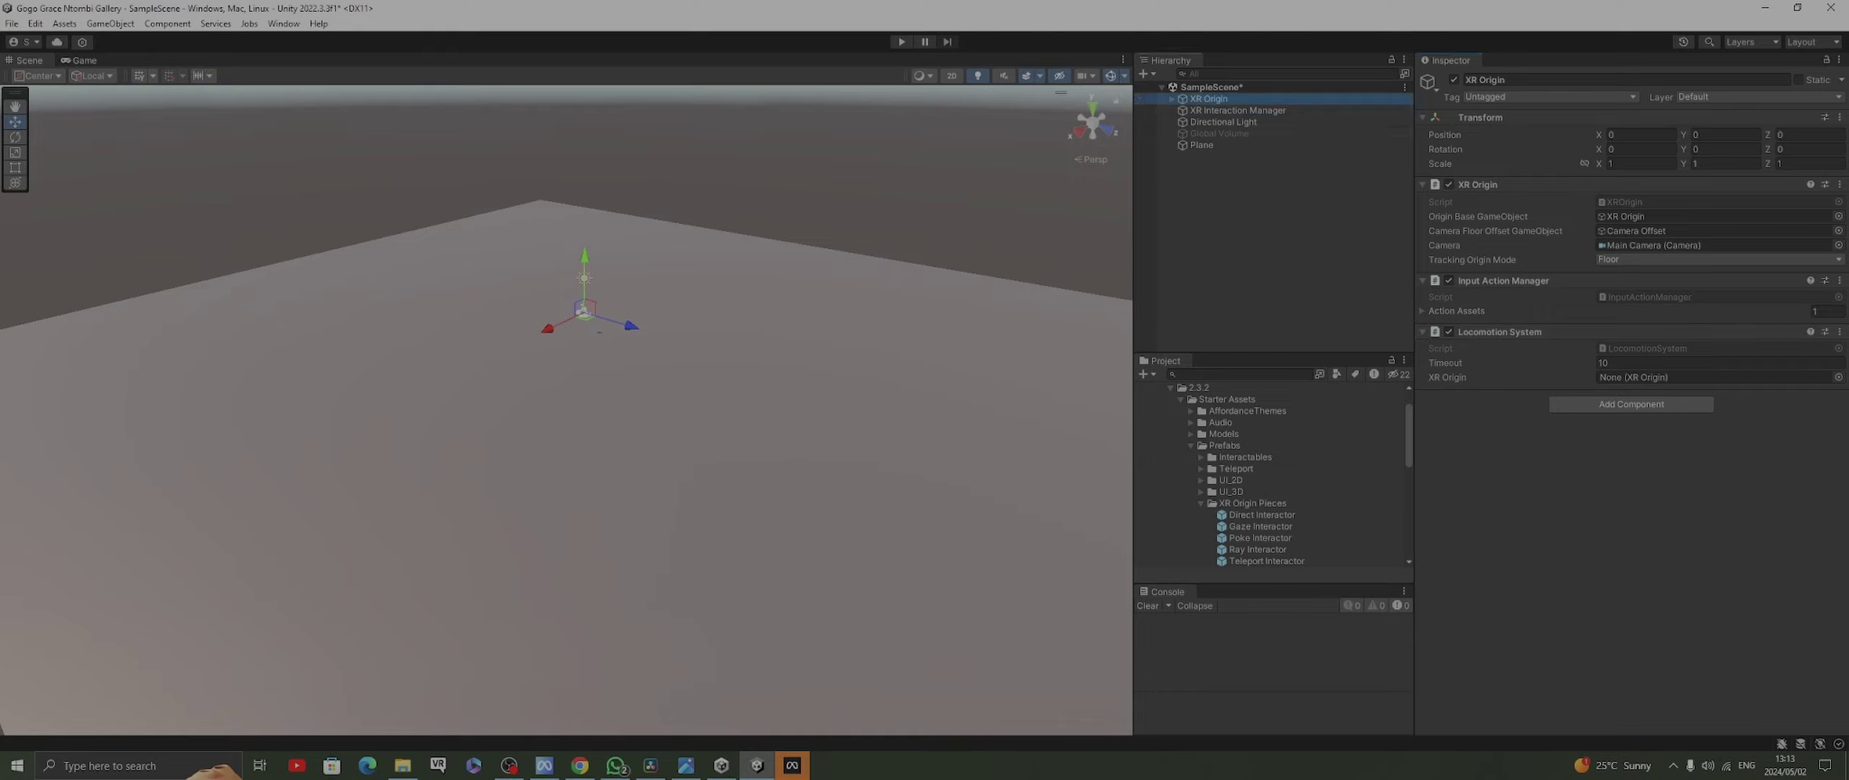
left_click_drag(1208, 99, 1625, 377)
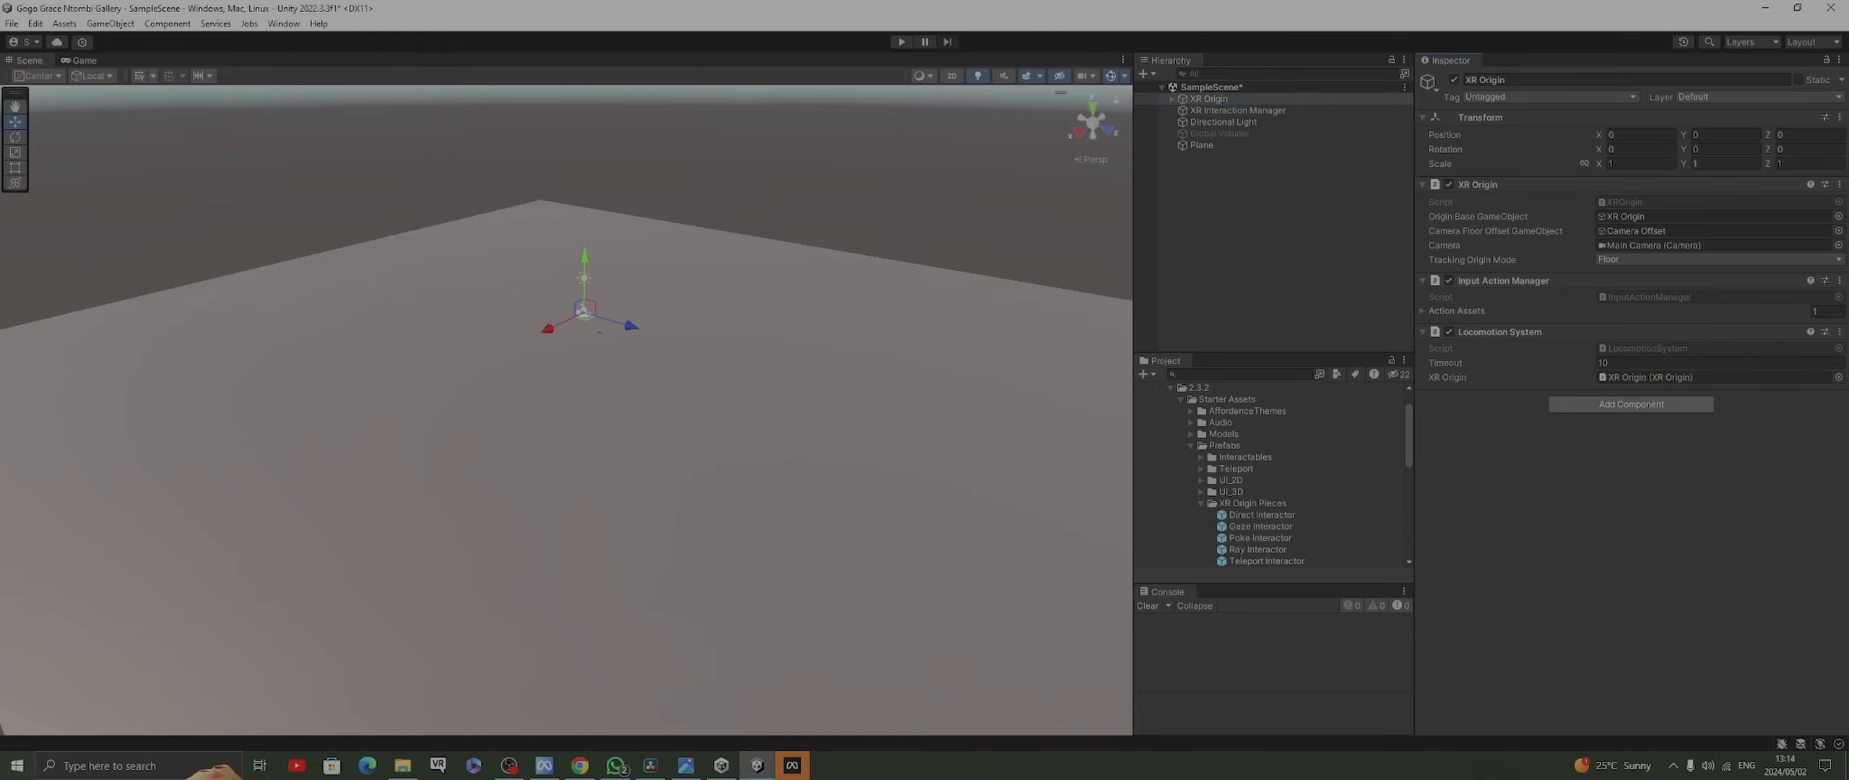
Add a Continuous Move Provider (Action-based) component to XR Origin
left_click(1631, 404)
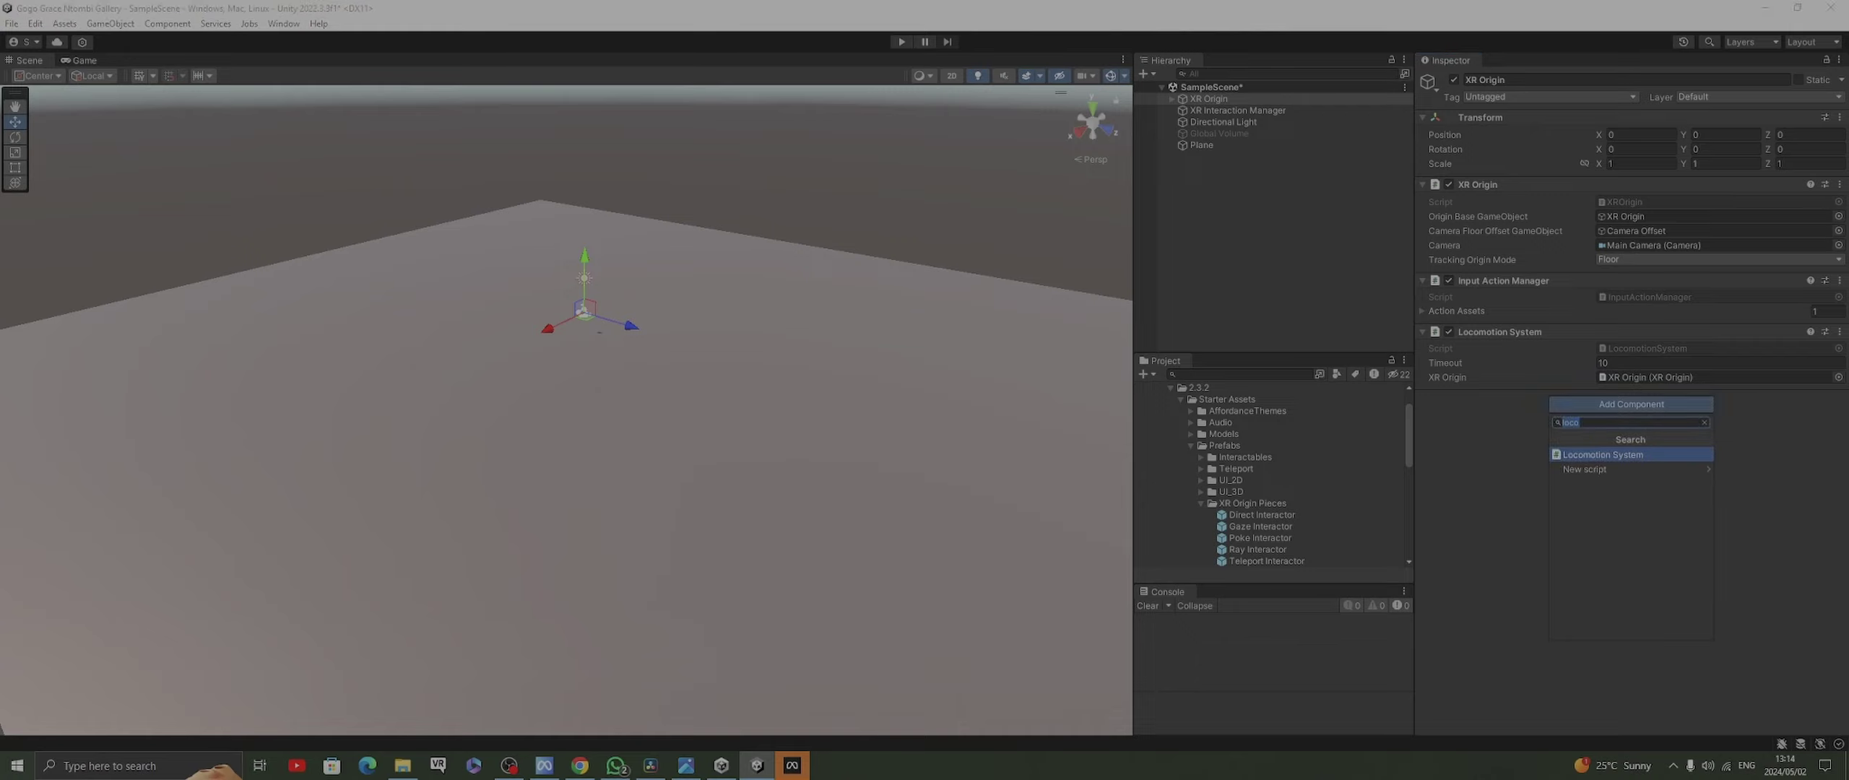
type("conti")
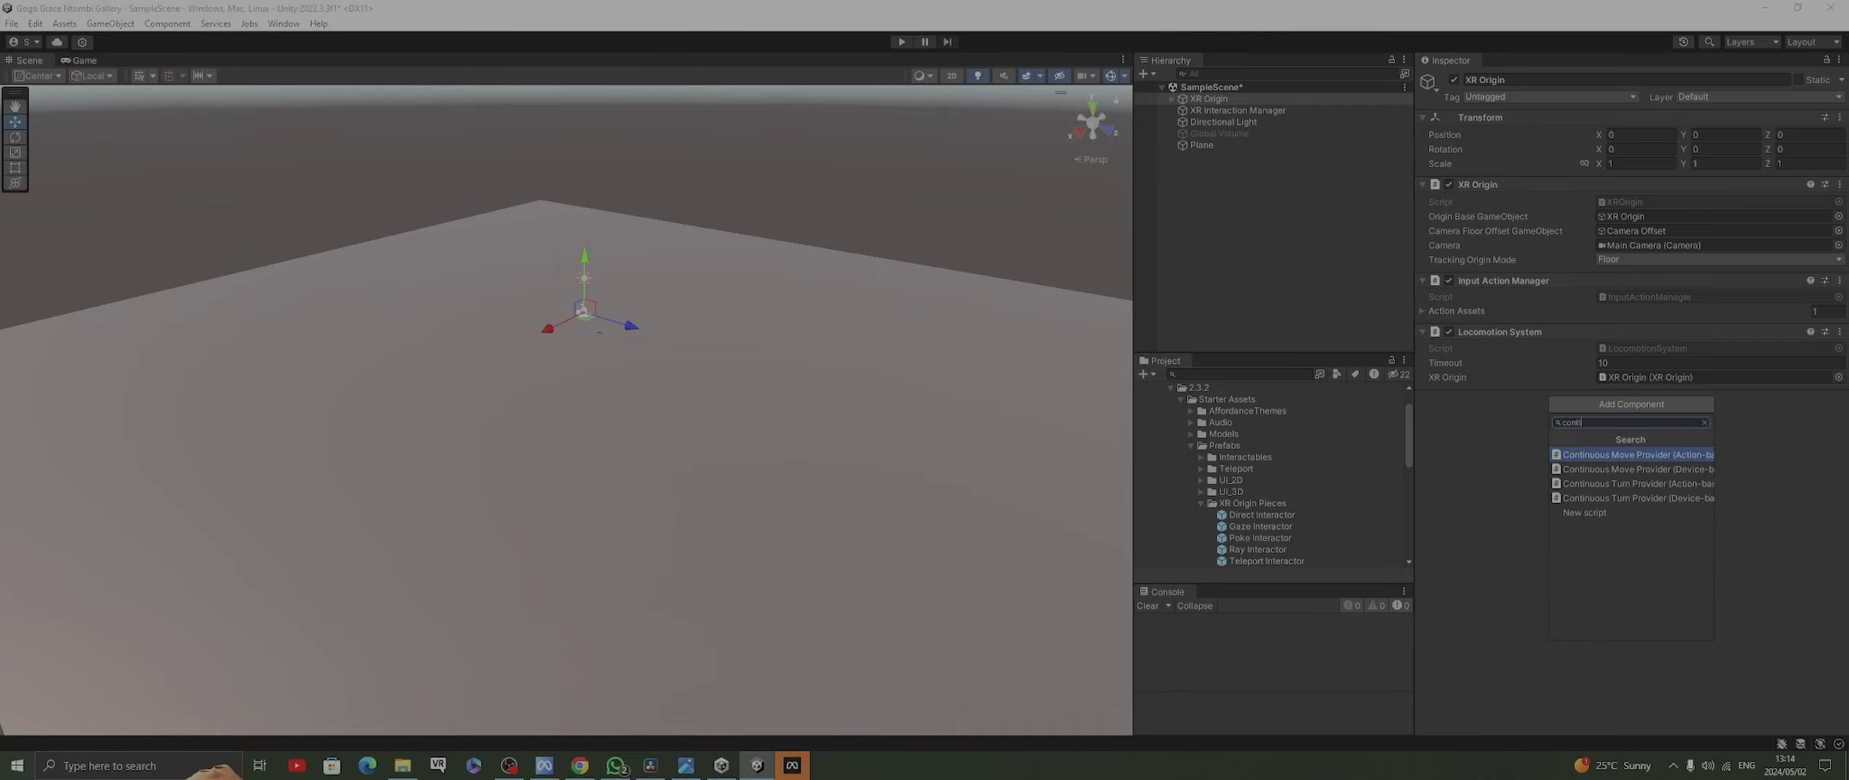
key("Return")
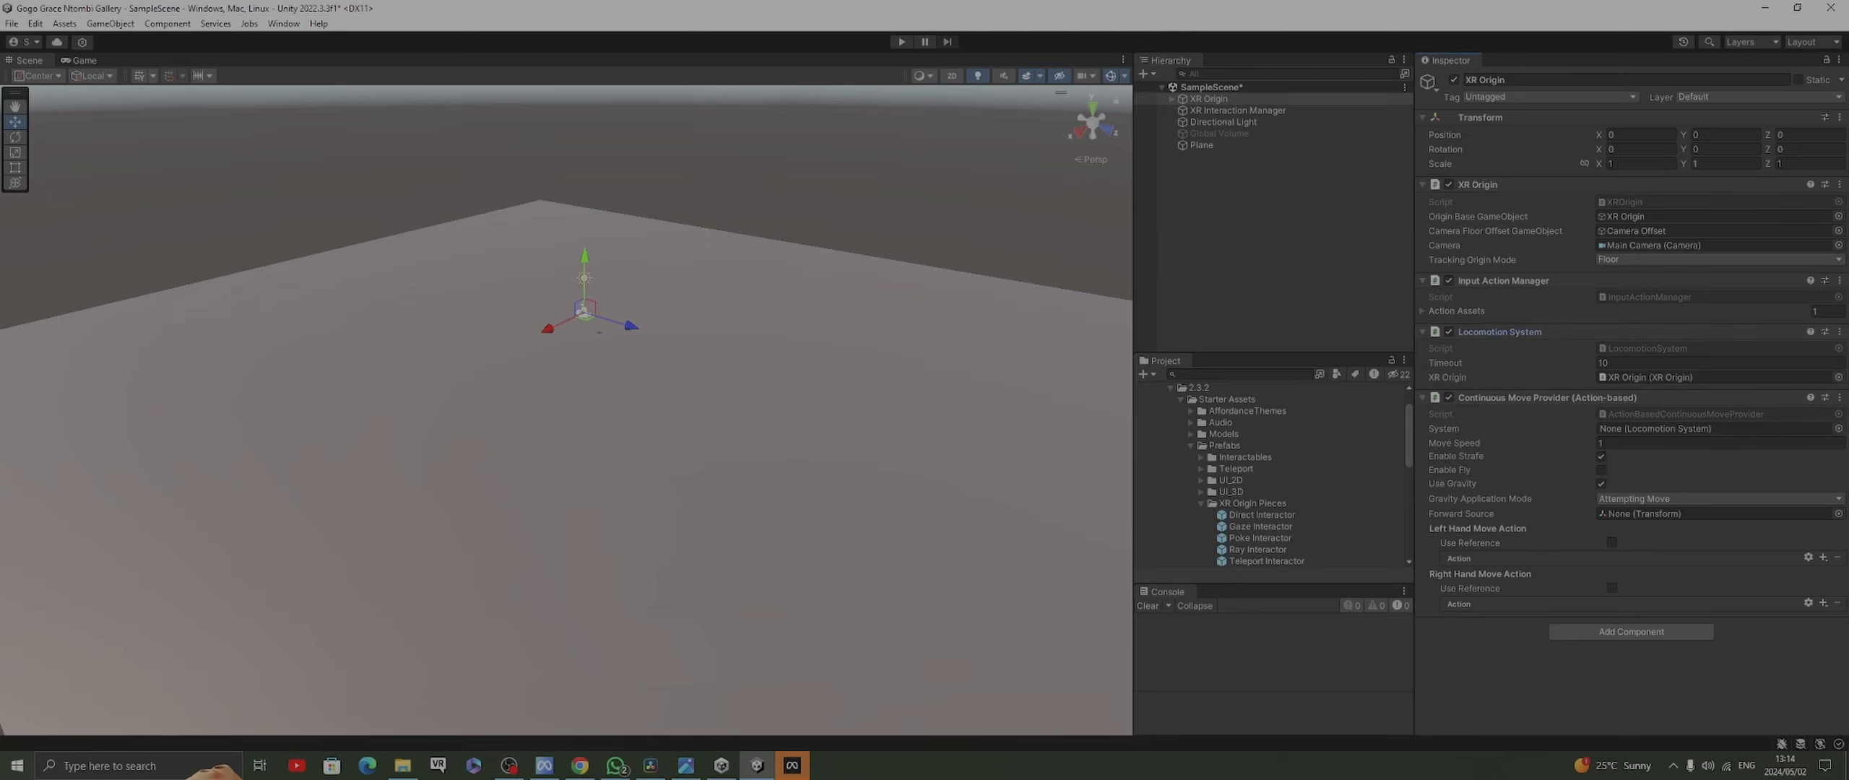
Link the Locomotion System to the move provider and set Gravity Application Mode to Immediately
left_click_drag(1499, 332, 1699, 428)
left_click(1601, 443)
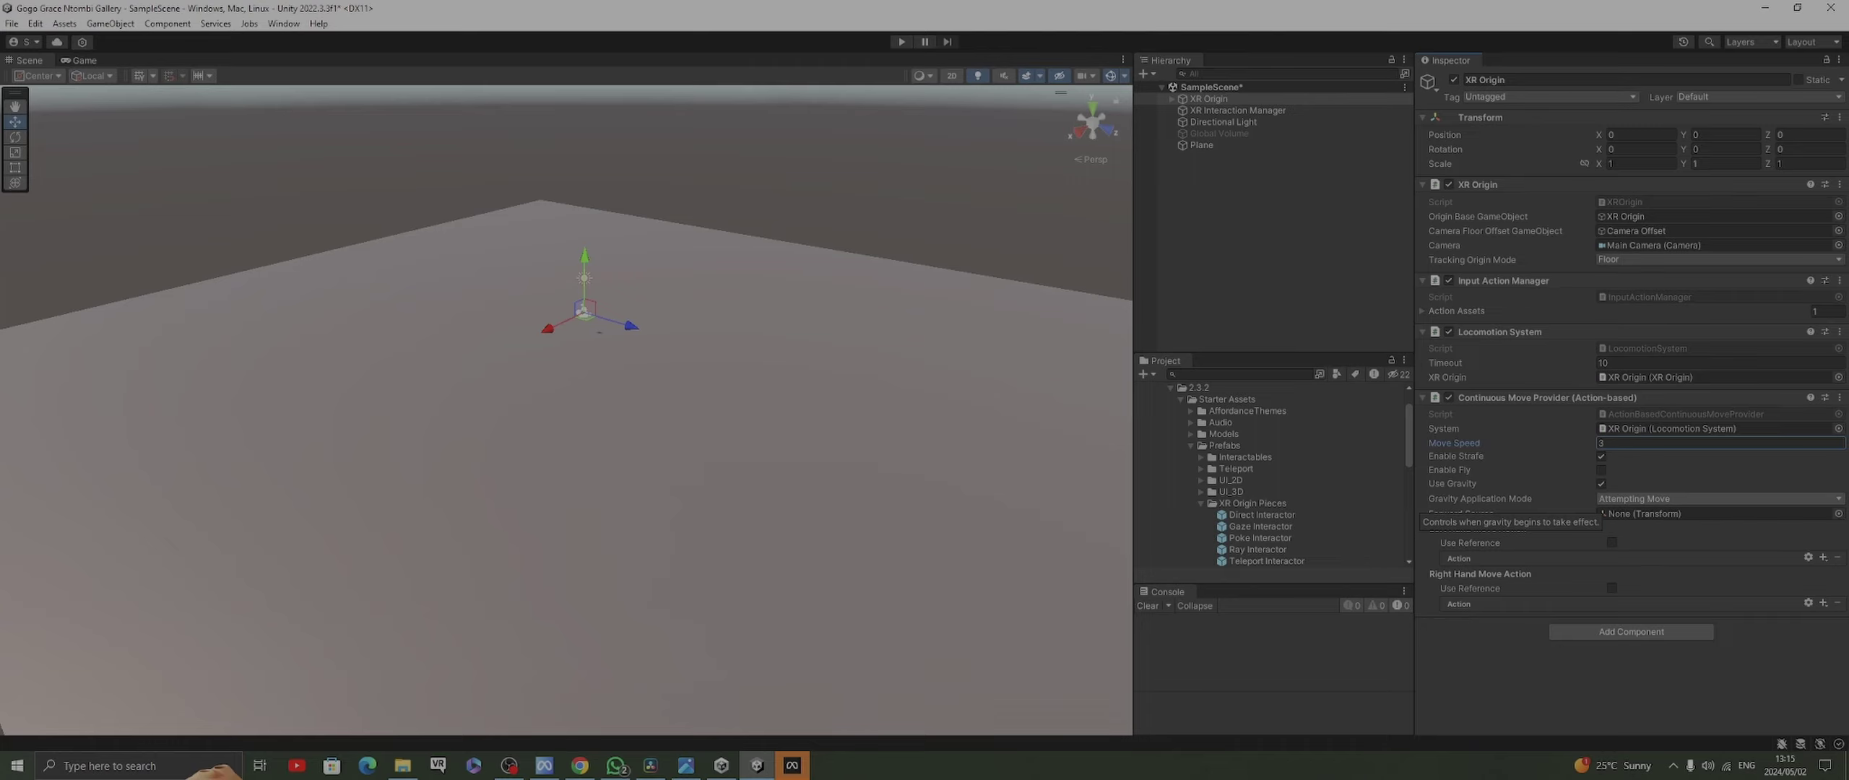
left_click(1661, 499)
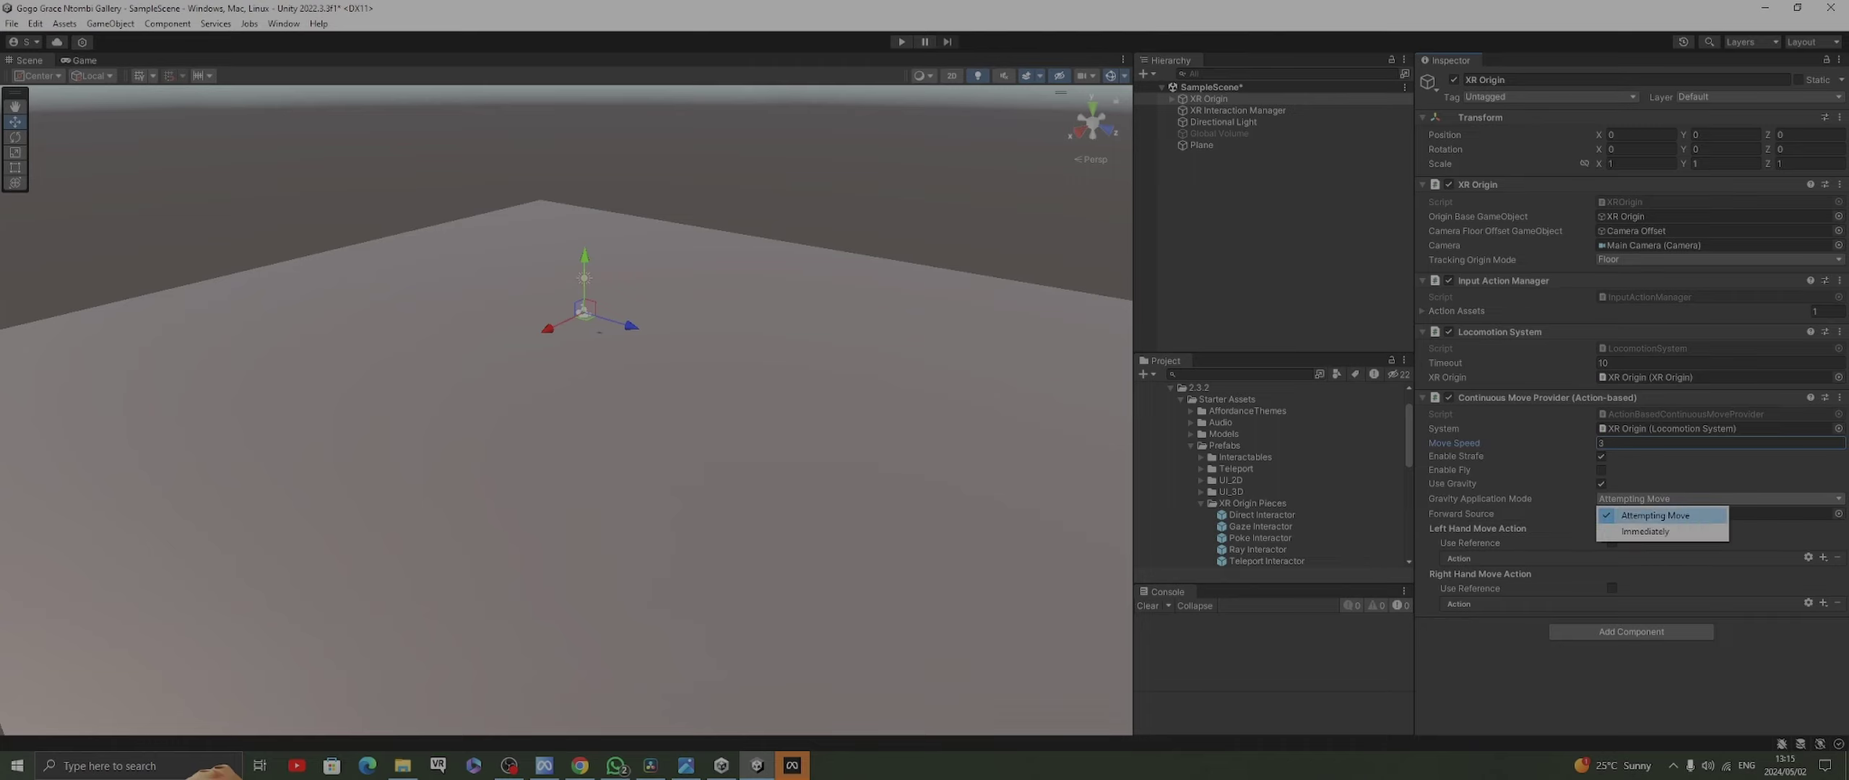
left_click(1661, 532)
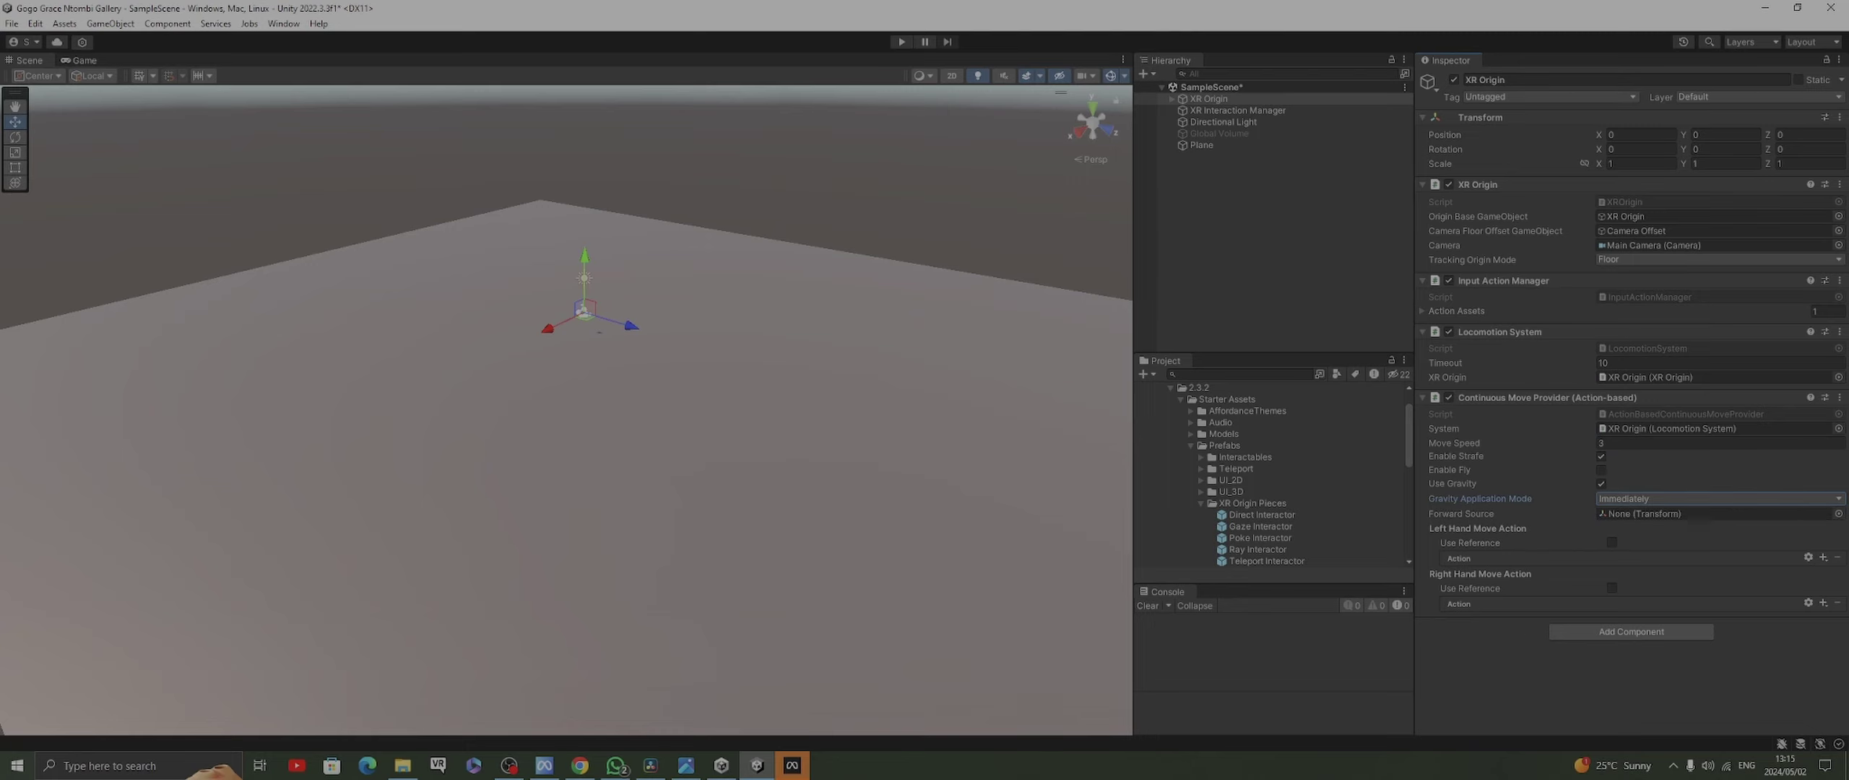
left_click(1172, 99, "alt")
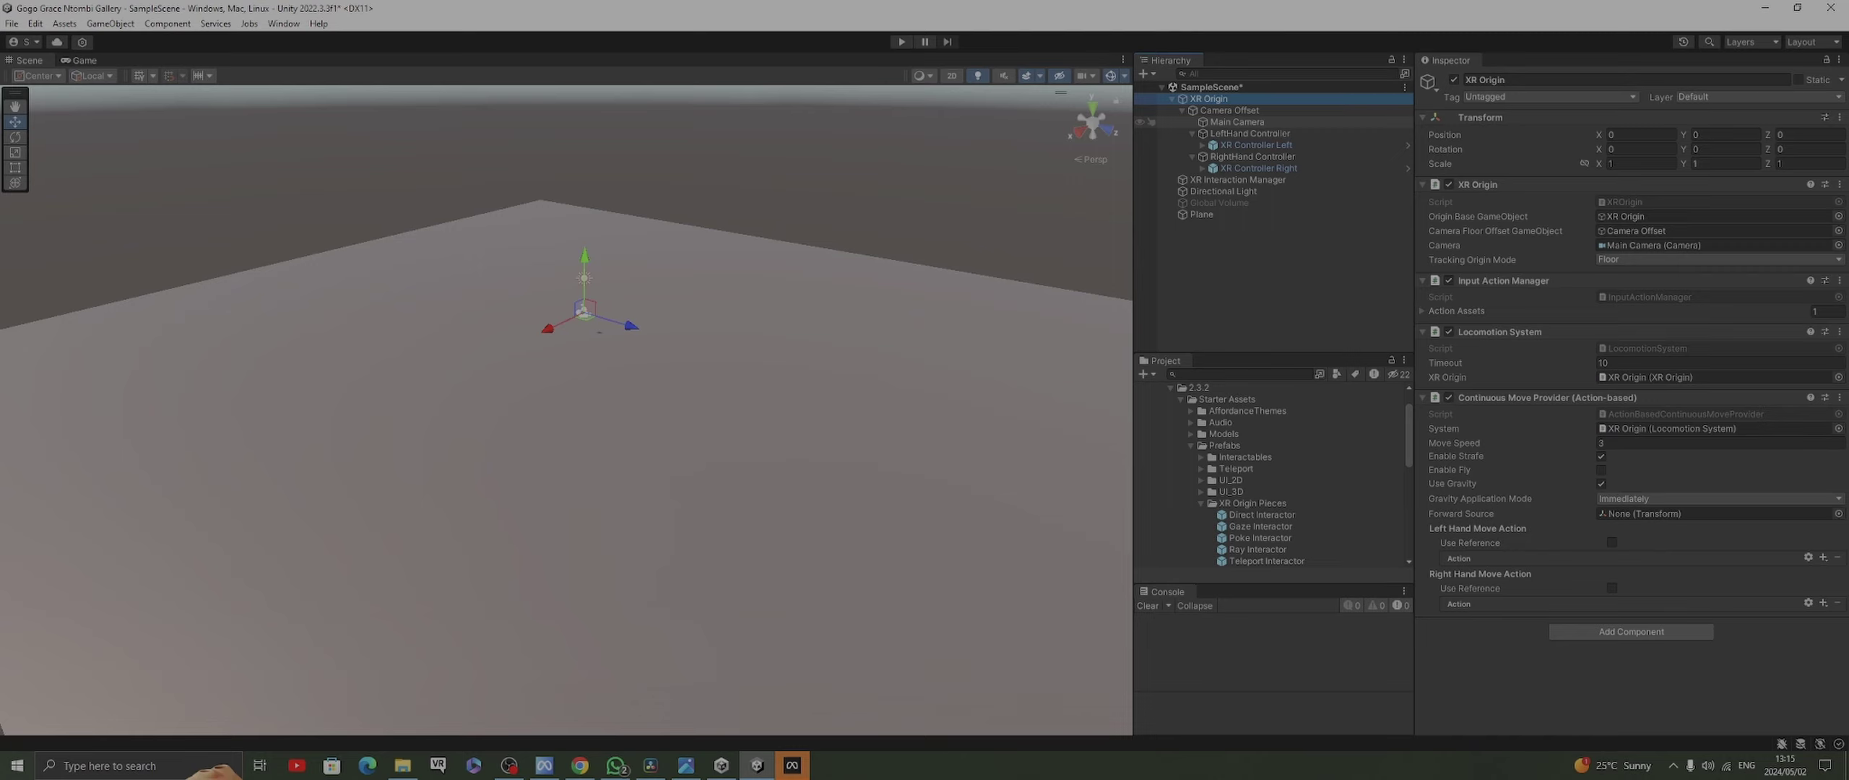
Use Main Camera as Forward Source and XRI LeftHand Locomotion/Move as the left-hand move action
left_click_drag(1237, 122, 1713, 513)
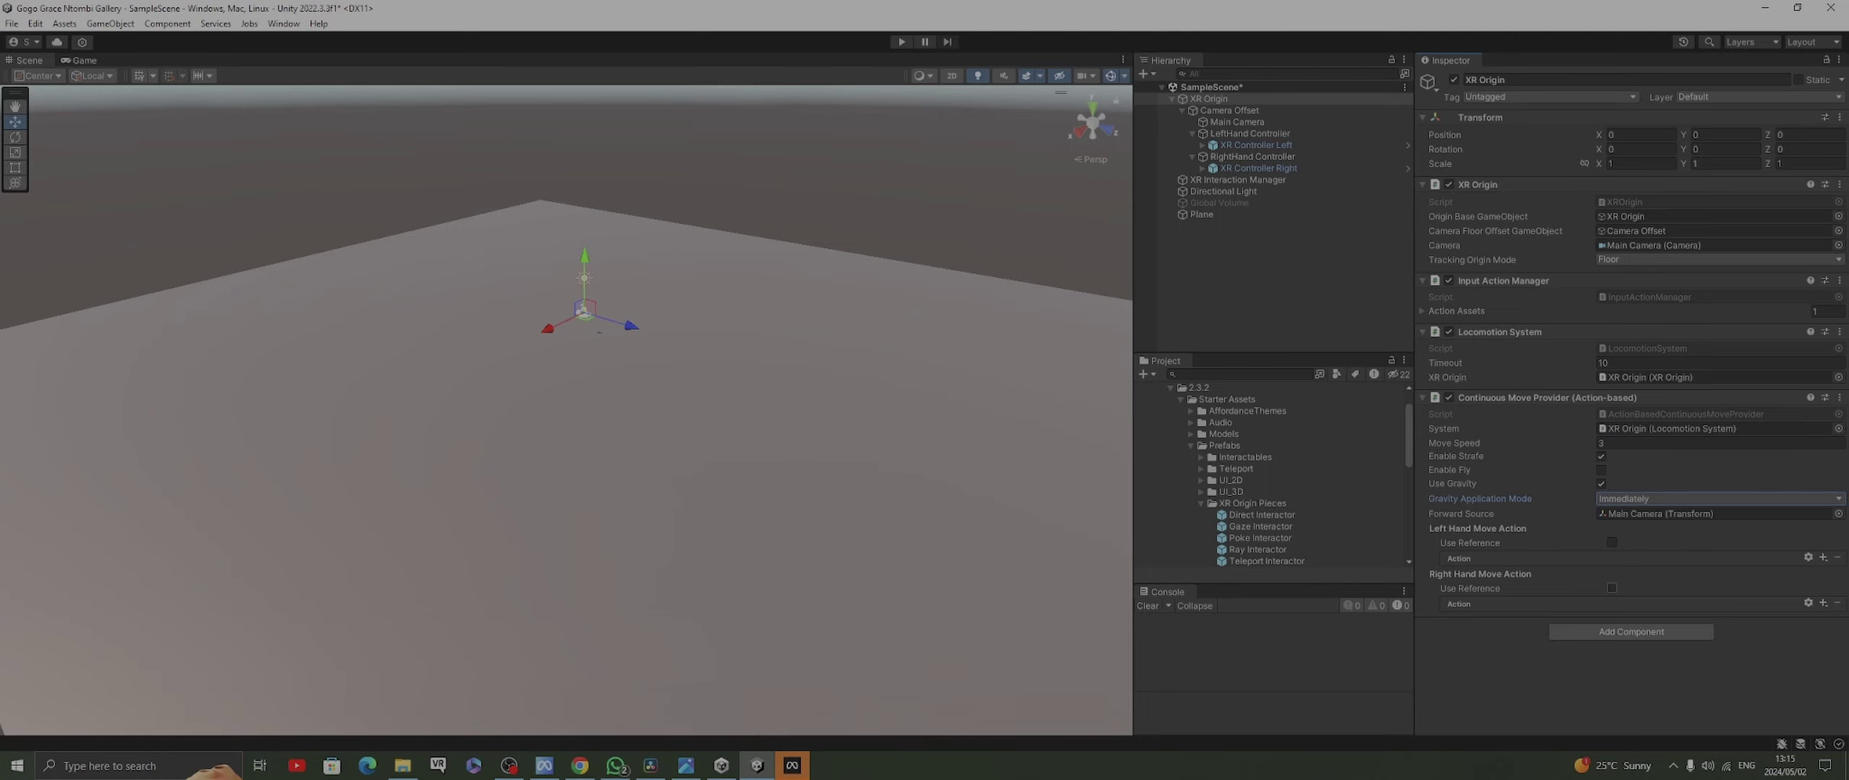
left_click(1611, 588)
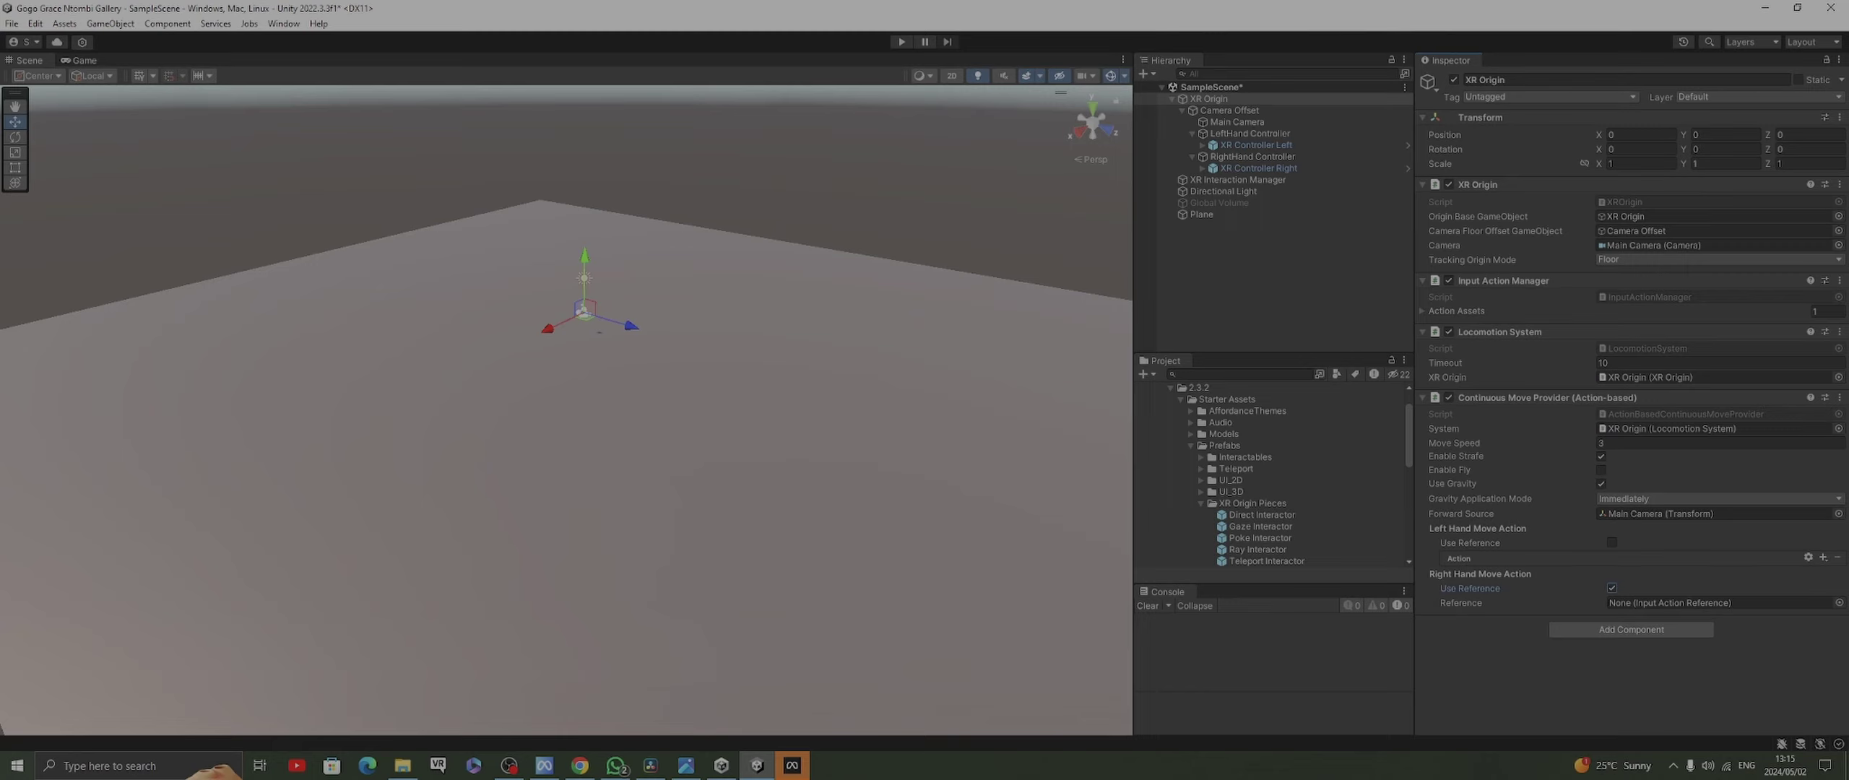
left_click(1611, 588)
left_click(1612, 542)
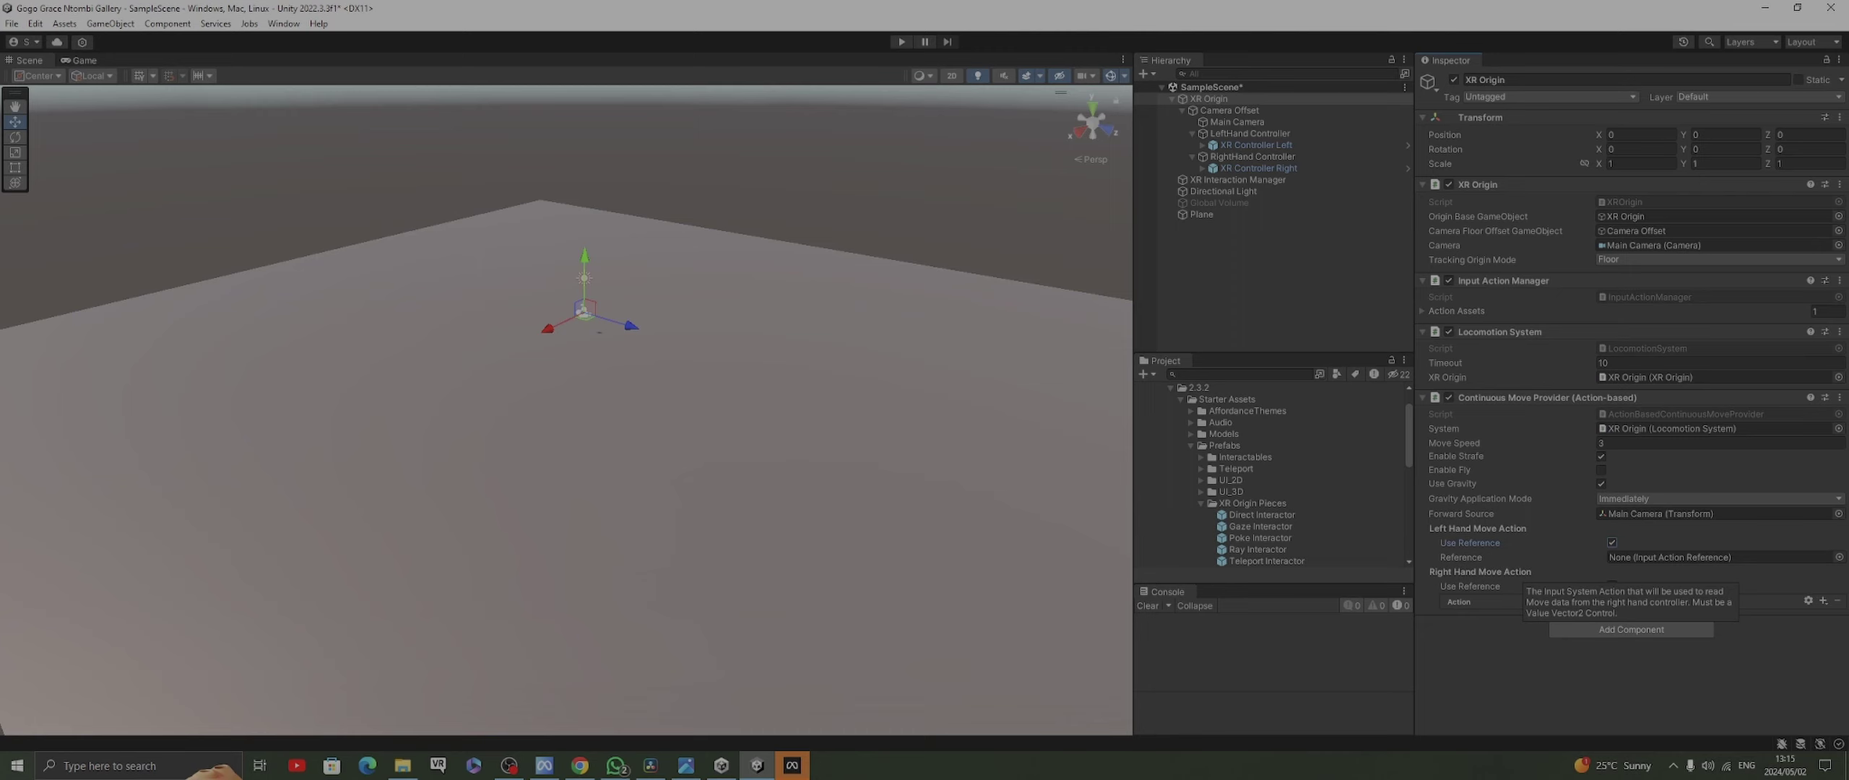
left_click(1838, 557)
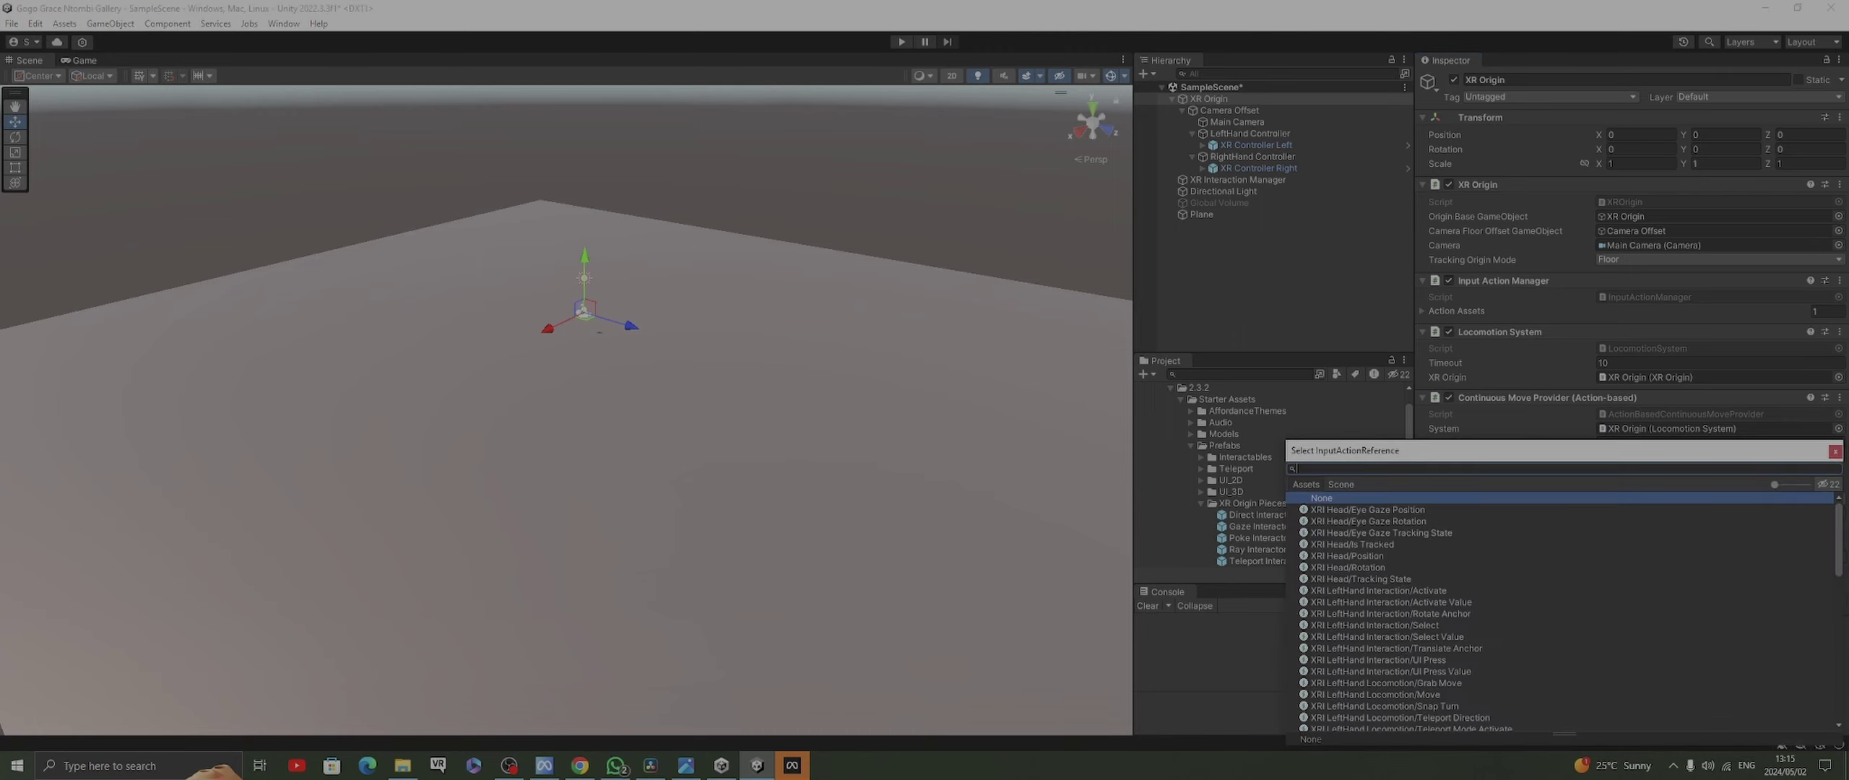
type("move")
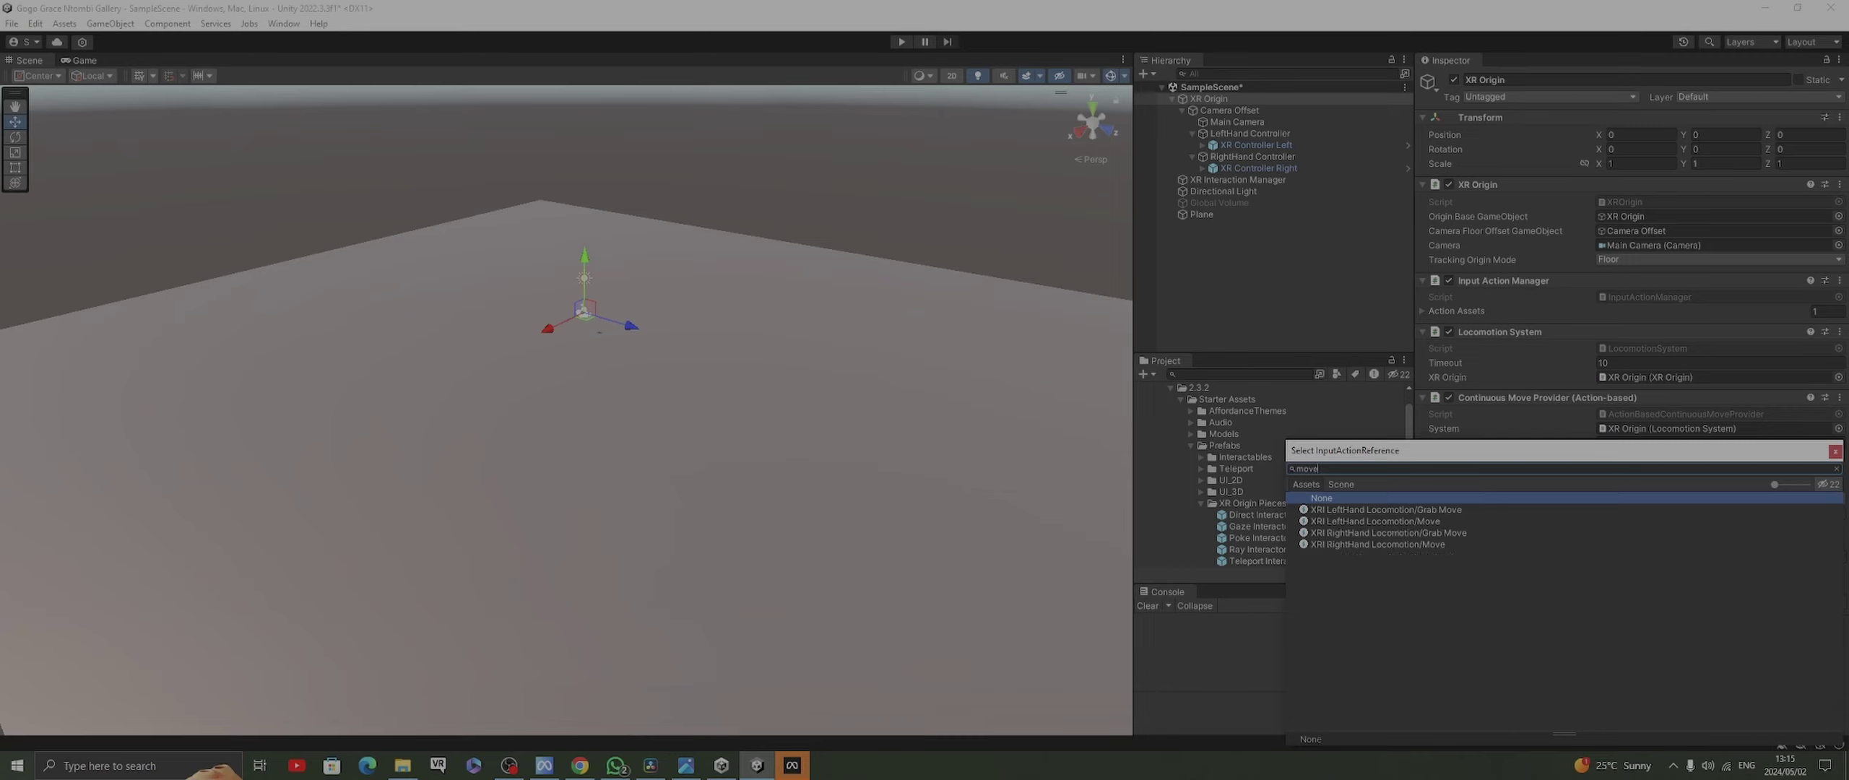
double_click(1375, 521)
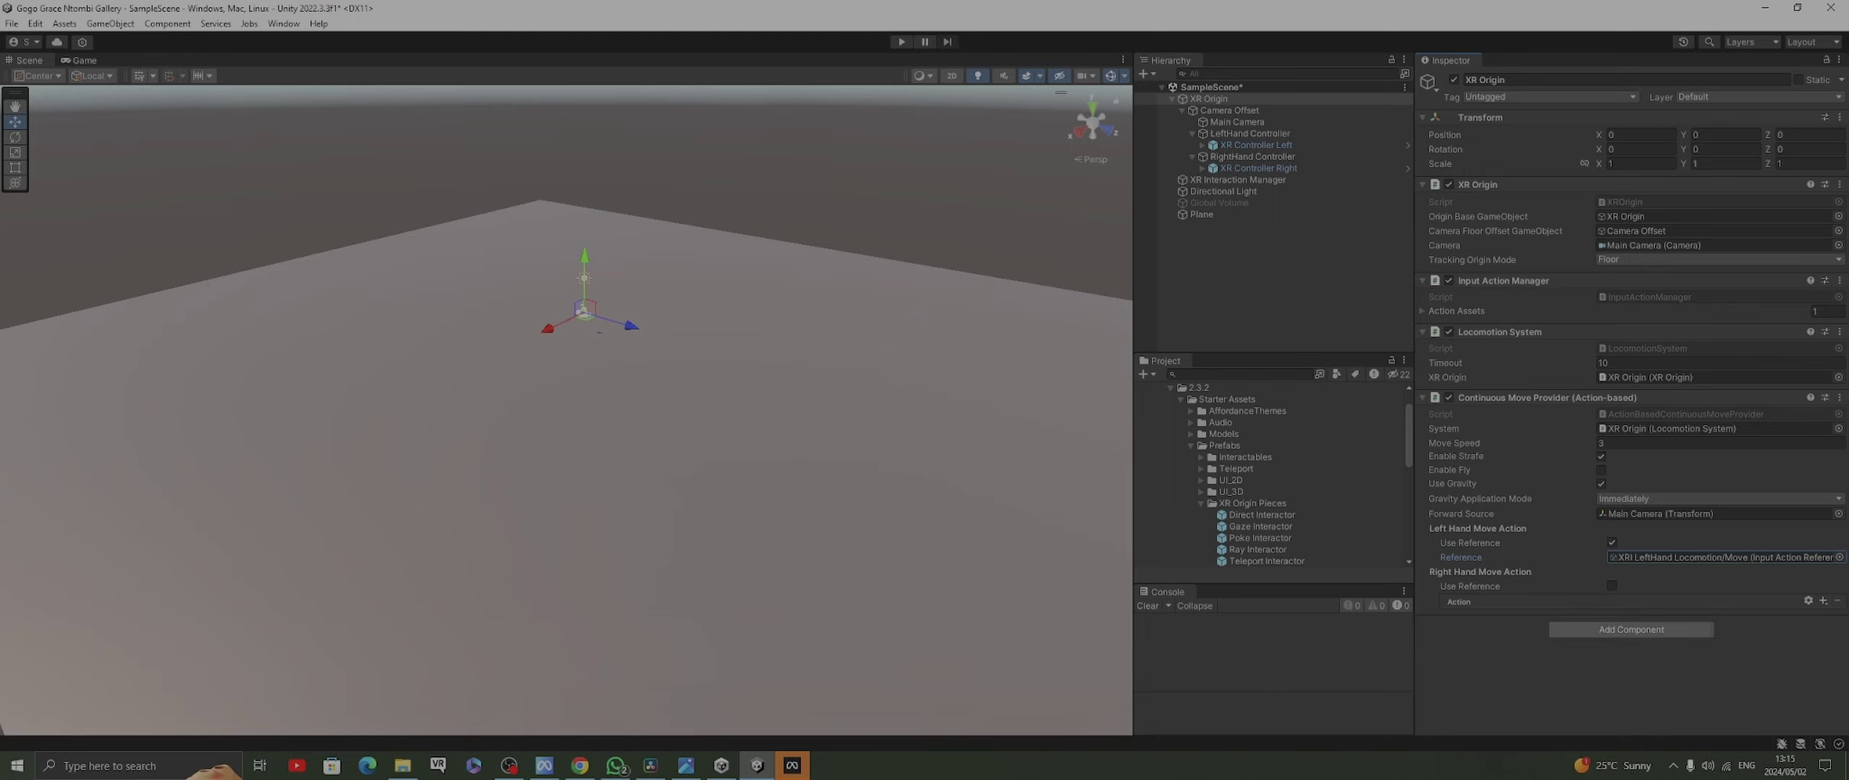
left_click(1631, 629)
type("chara")
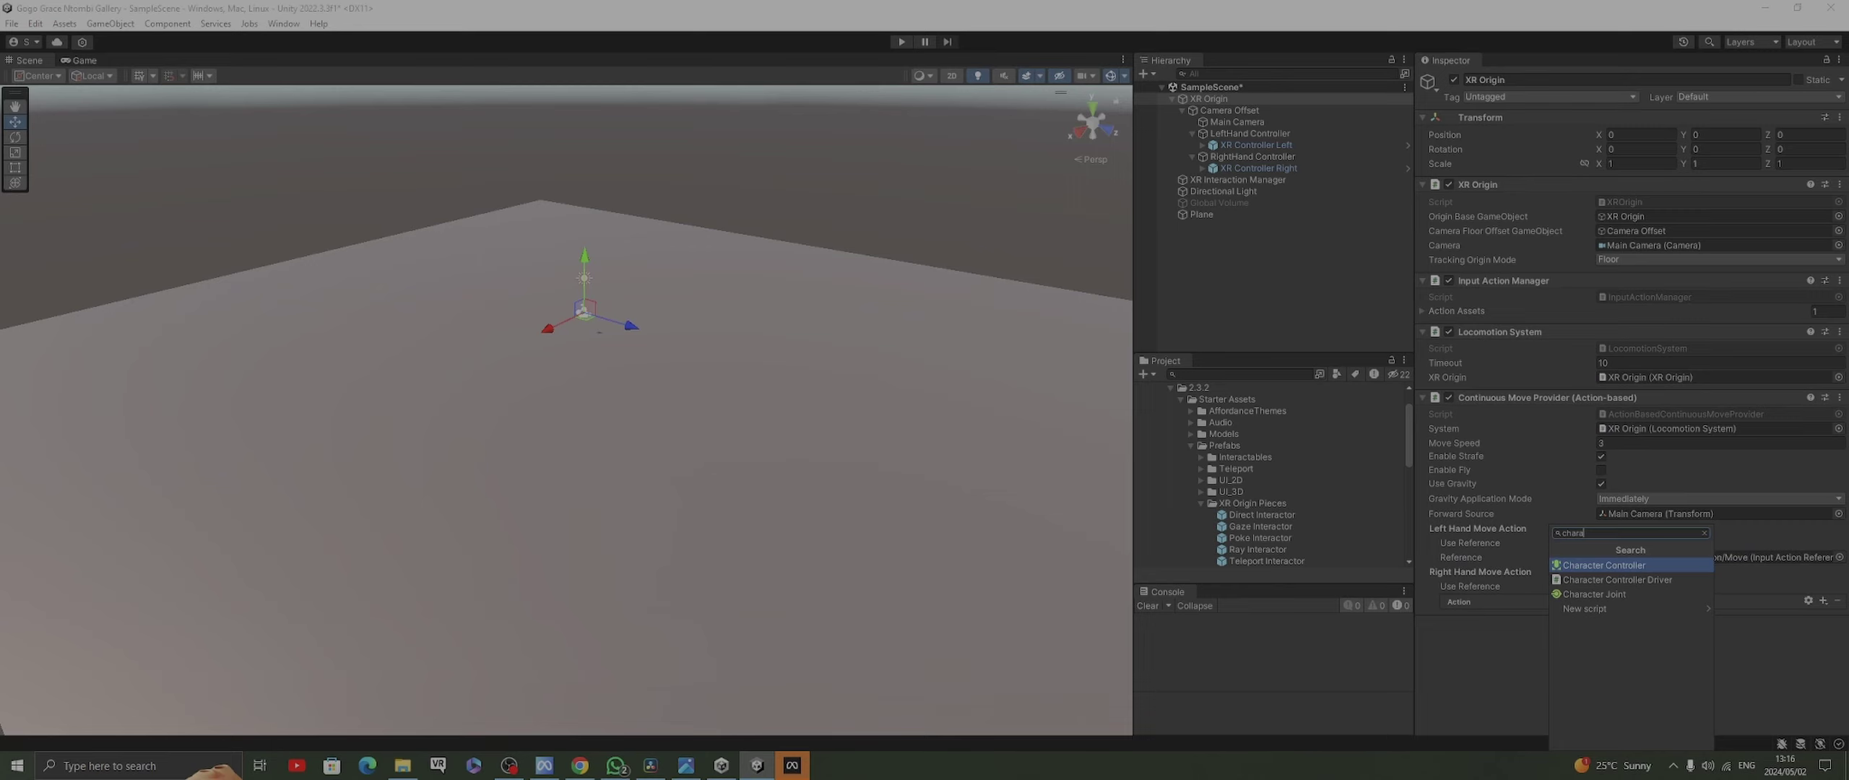
Add a Character Controller to XR Origin with radius 0.2 and height 1.8
key("Return")
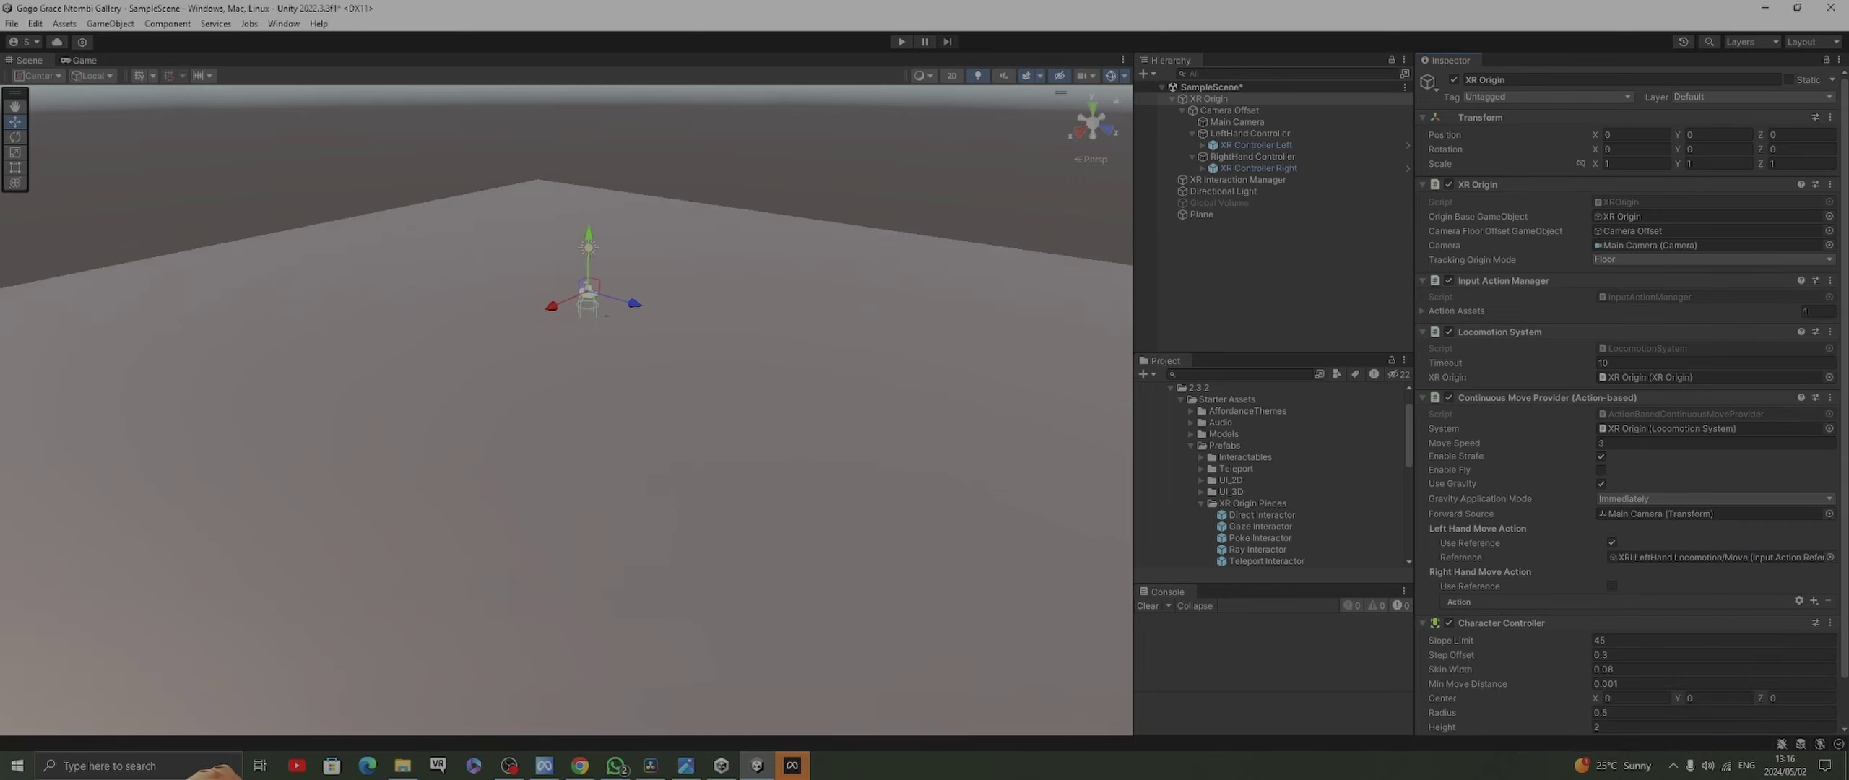
right_click_drag(566, 410, 729, 310)
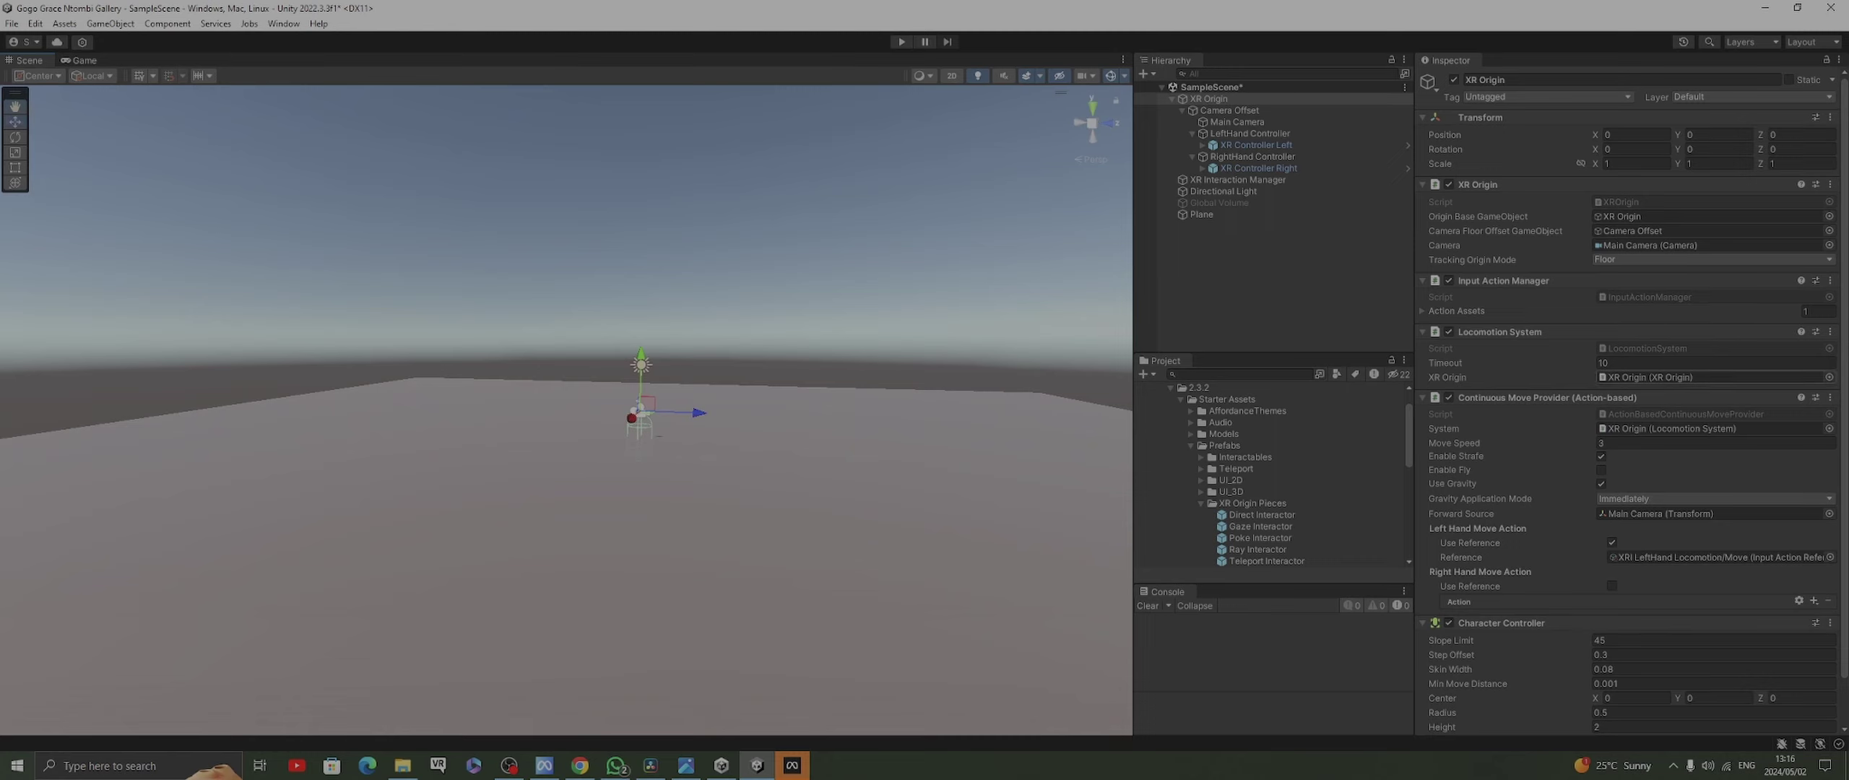
scroll(1631, 661, "down", 2)
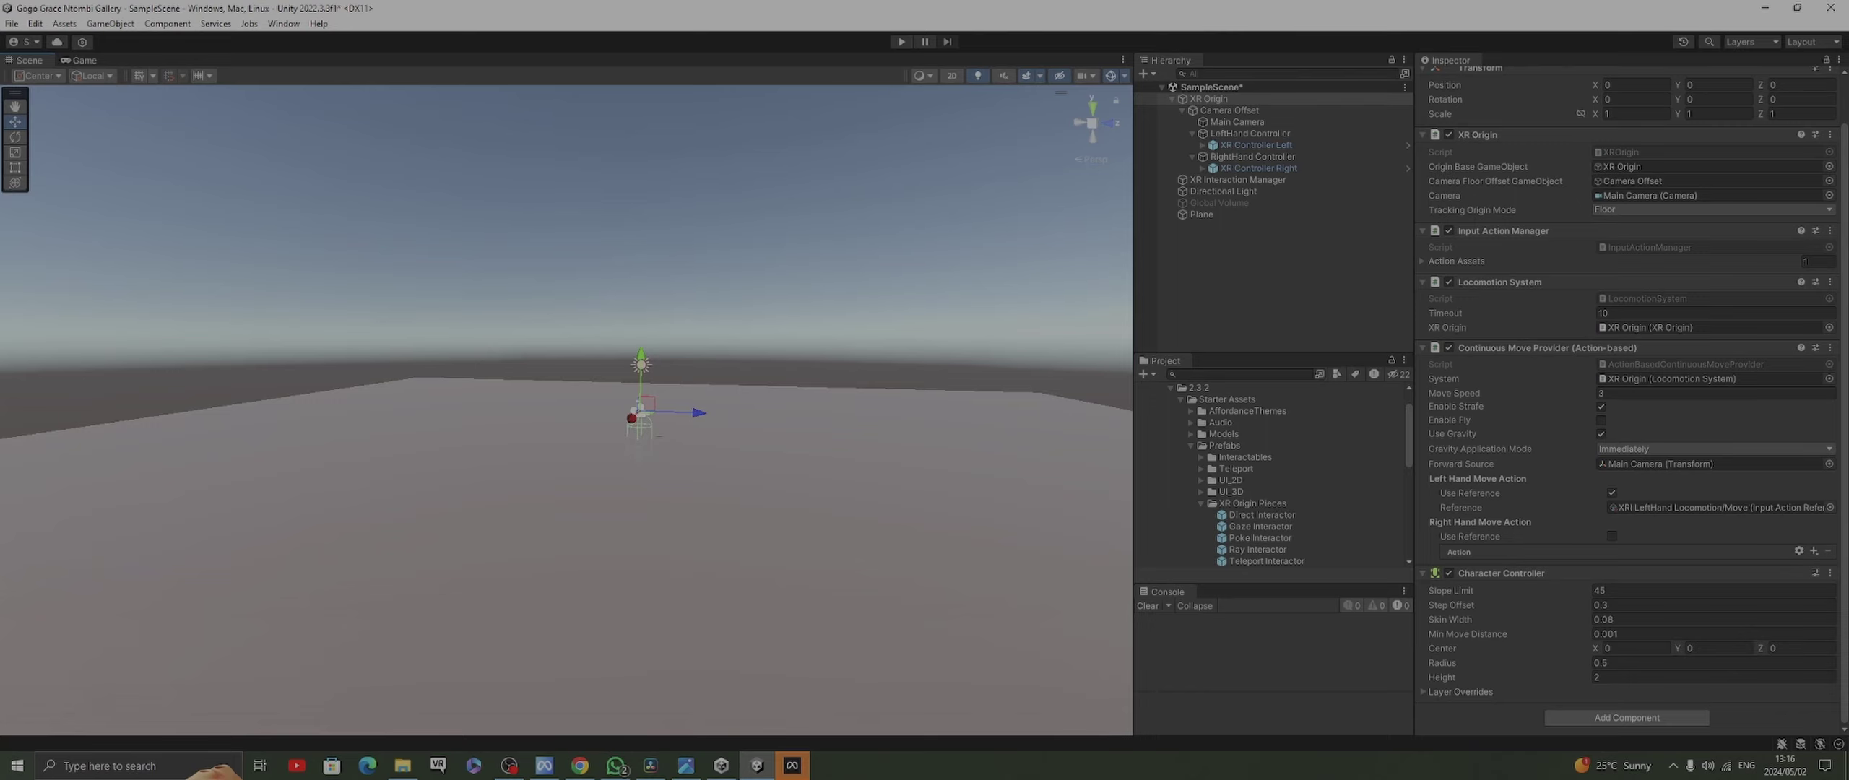
left_click(1712, 677)
left_click(1712, 662)
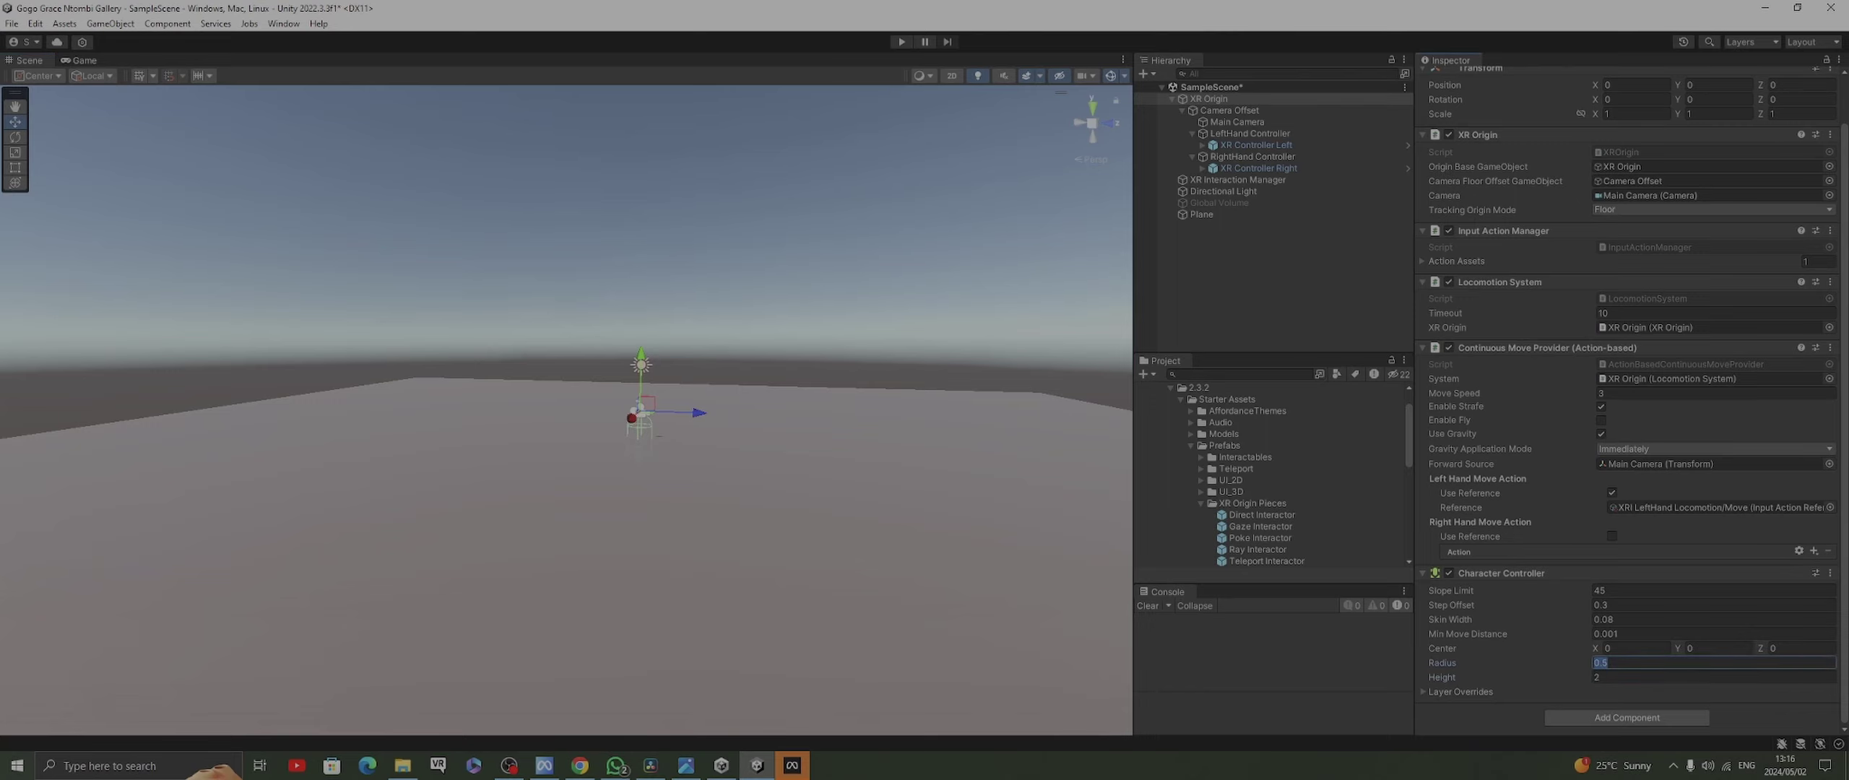
type("0")
key("Tab")
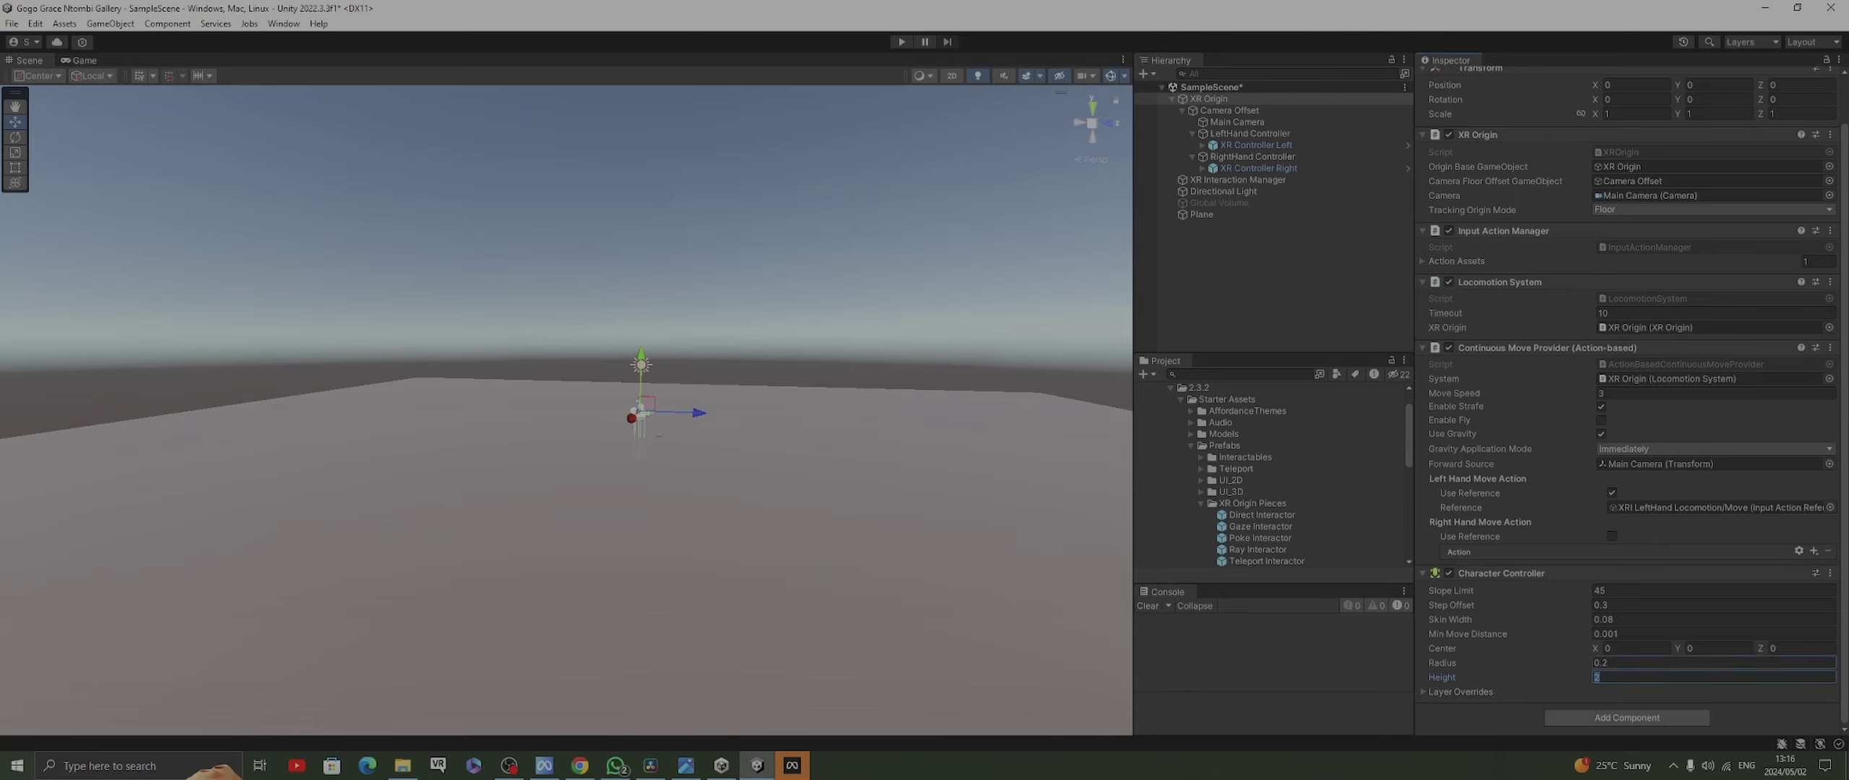
left_click(1675, 662)
type("0.1")
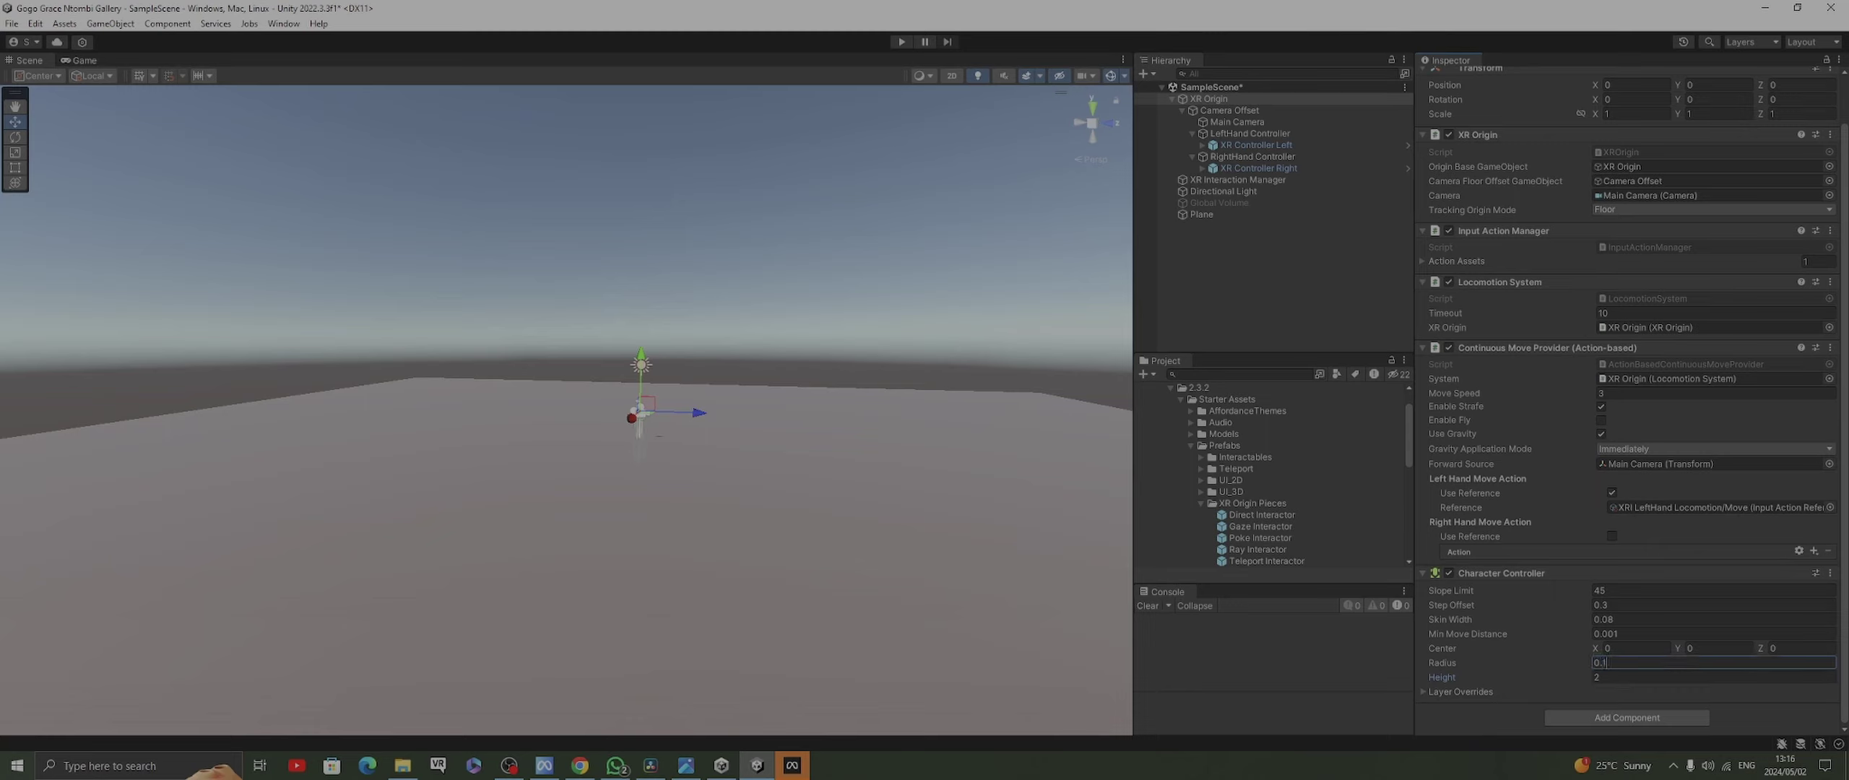
key("Tab")
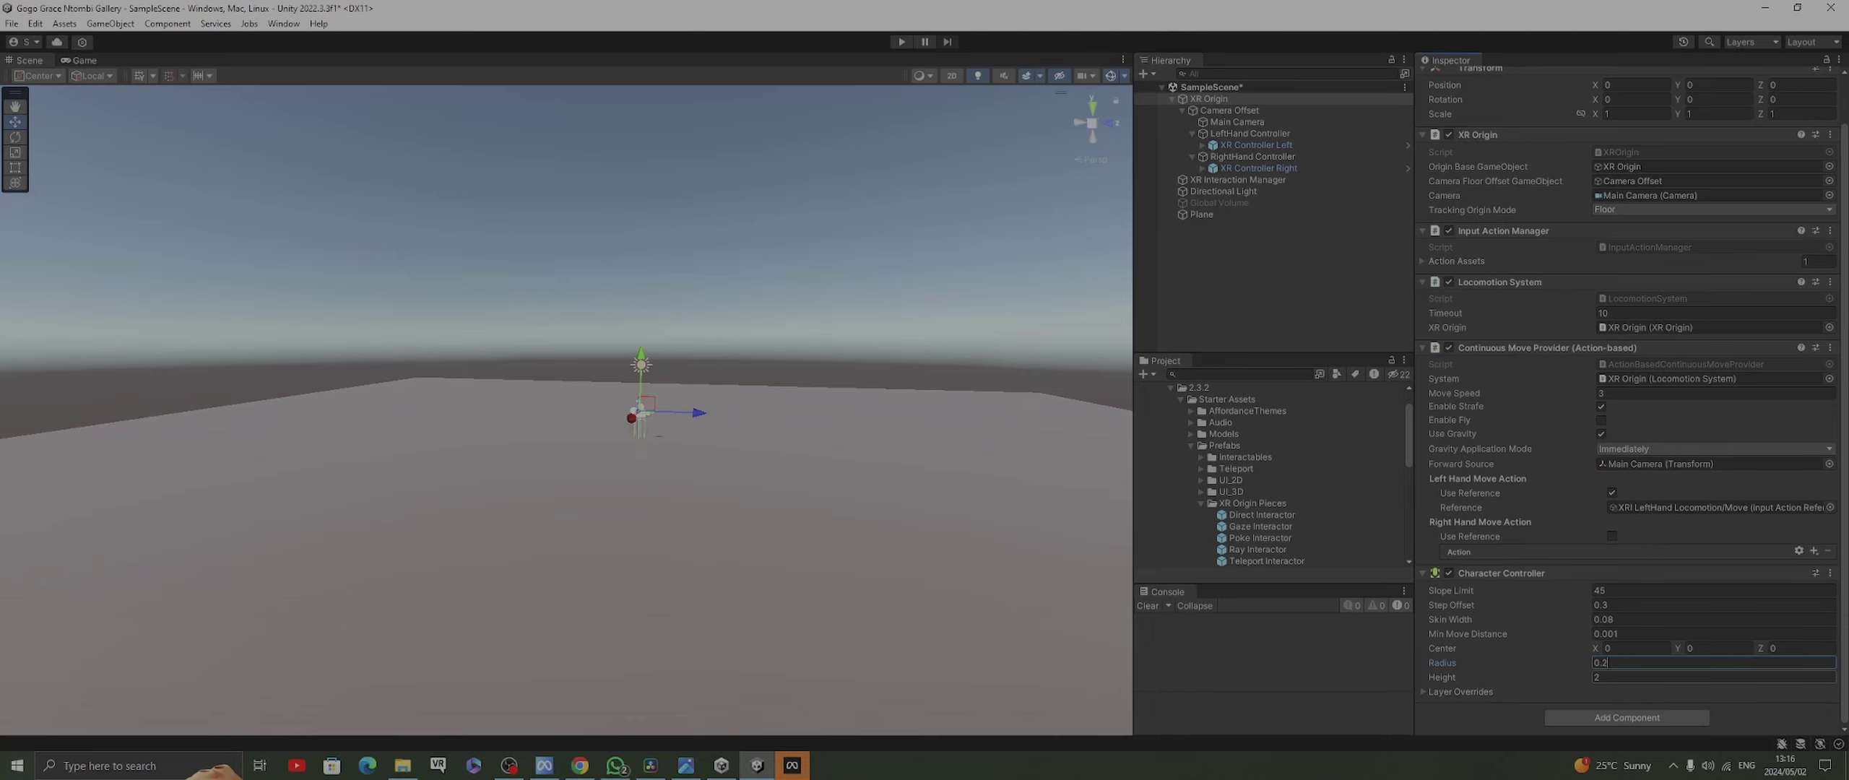
key("Tab")
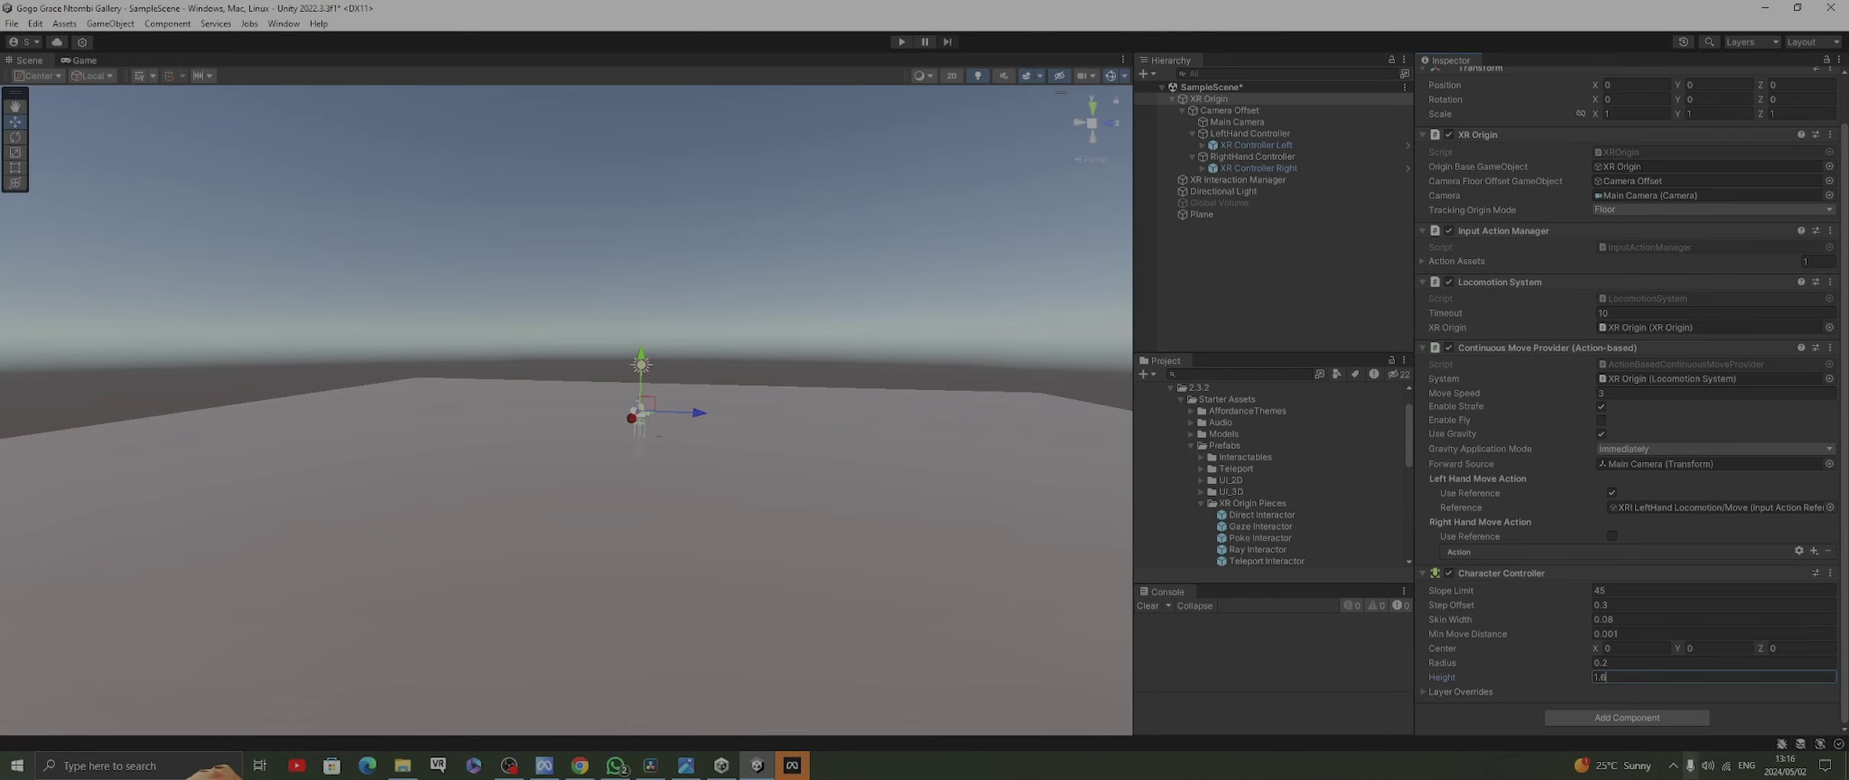
left_click(1627, 718)
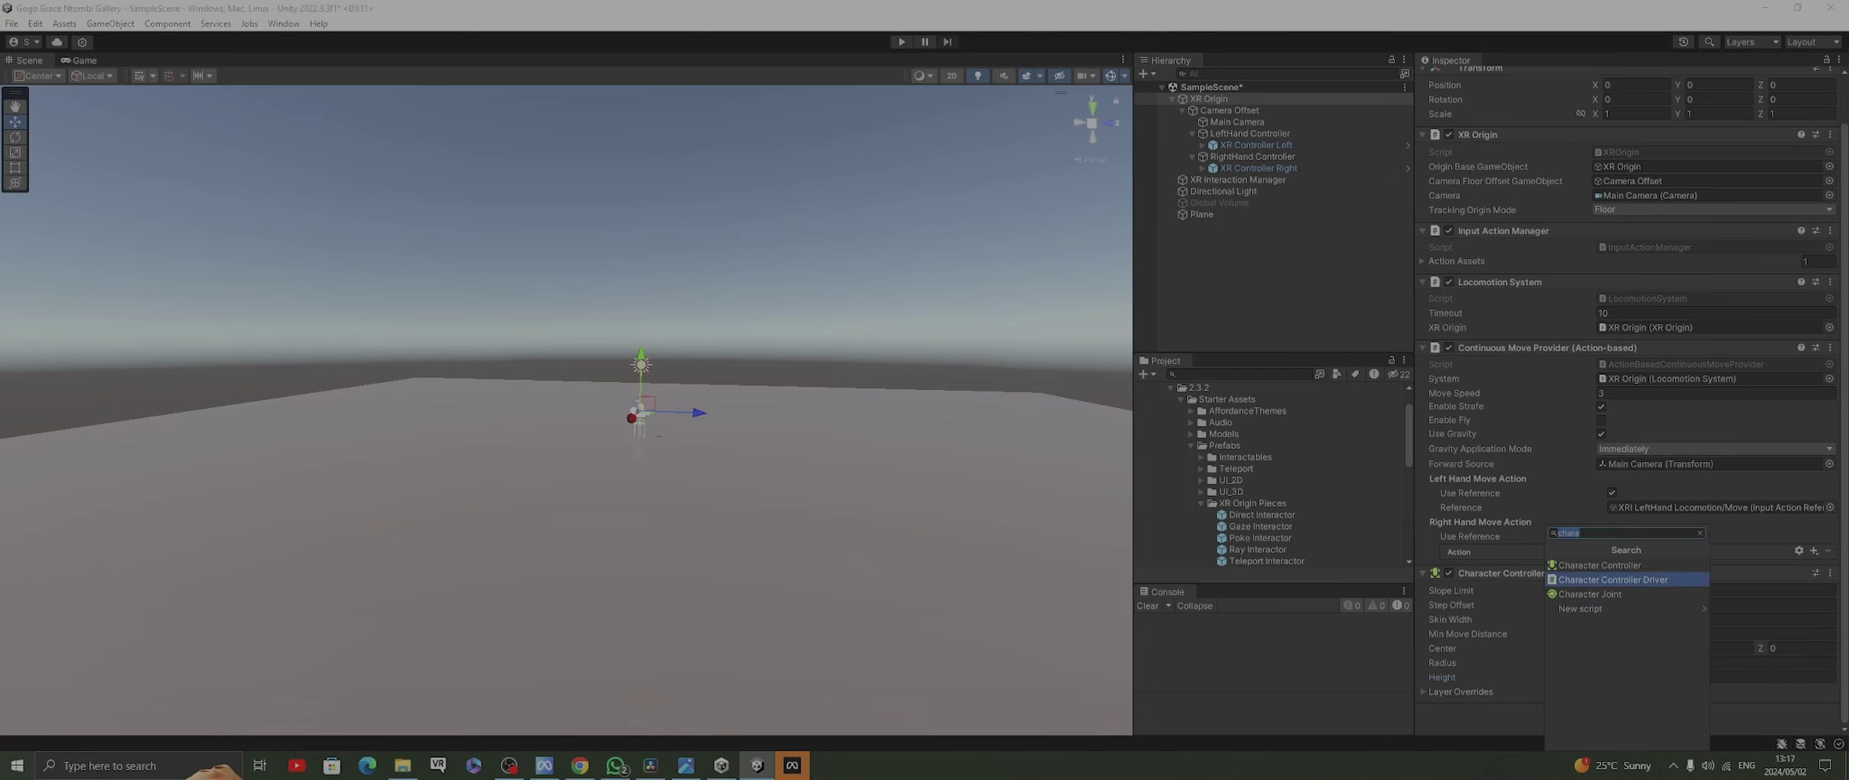
Add a Character Controller Driver linked to the continuous move provider, then save the scene
left_click(1612, 579)
scroll(1629, 399, "down", 2)
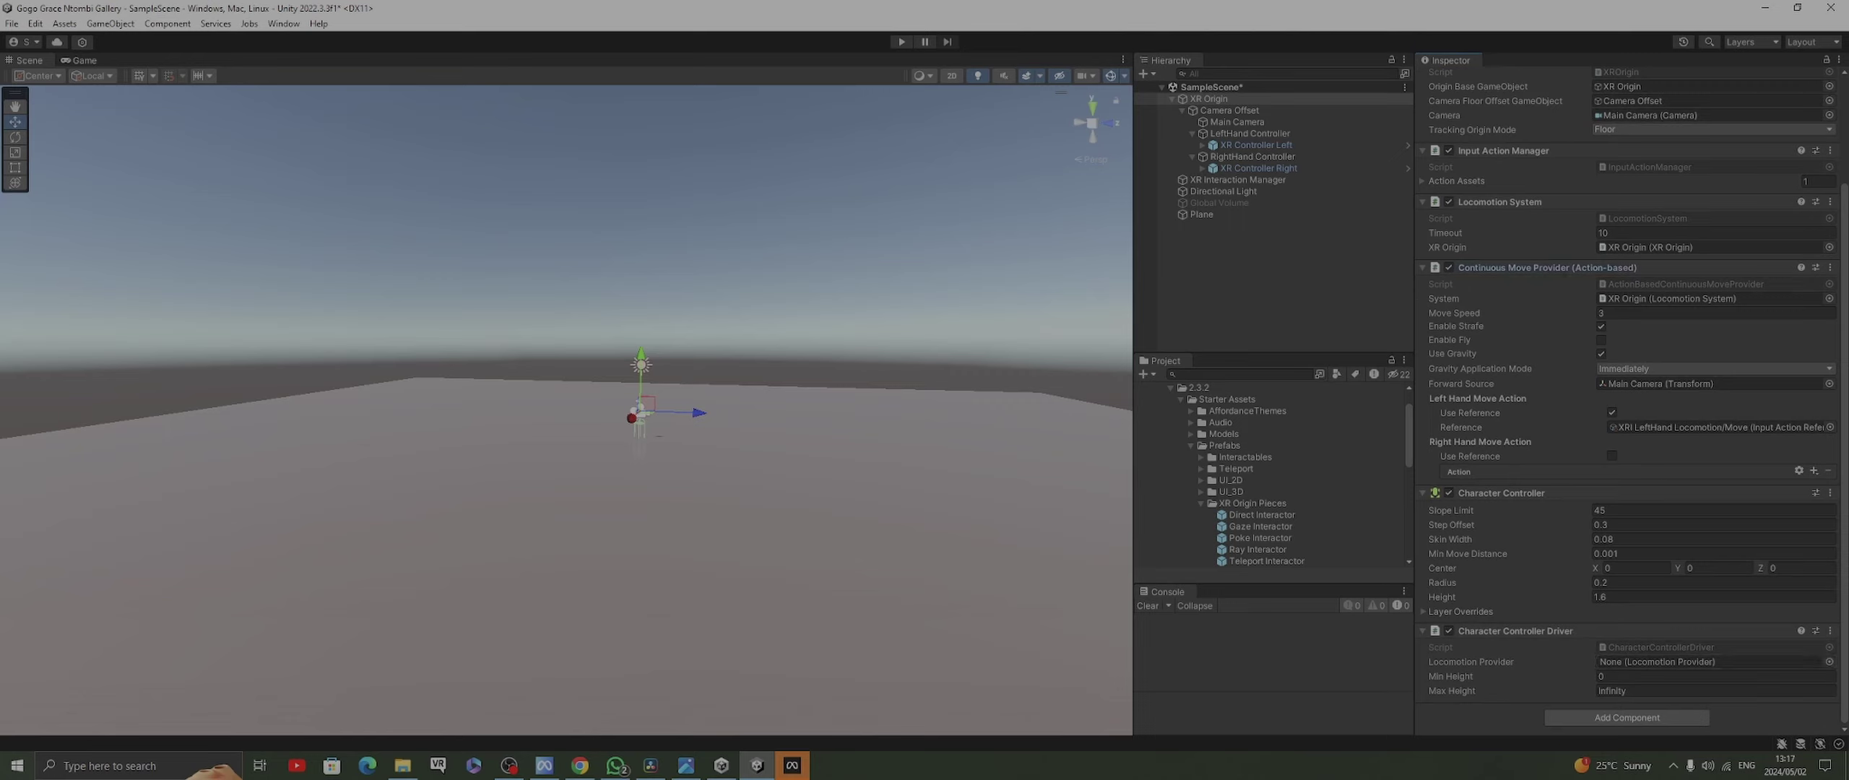
left_click_drag(1546, 267, 1708, 662)
key("ctrl+s")
Enter Play mode to view the sky from the headset camera
key("ctrl+p")
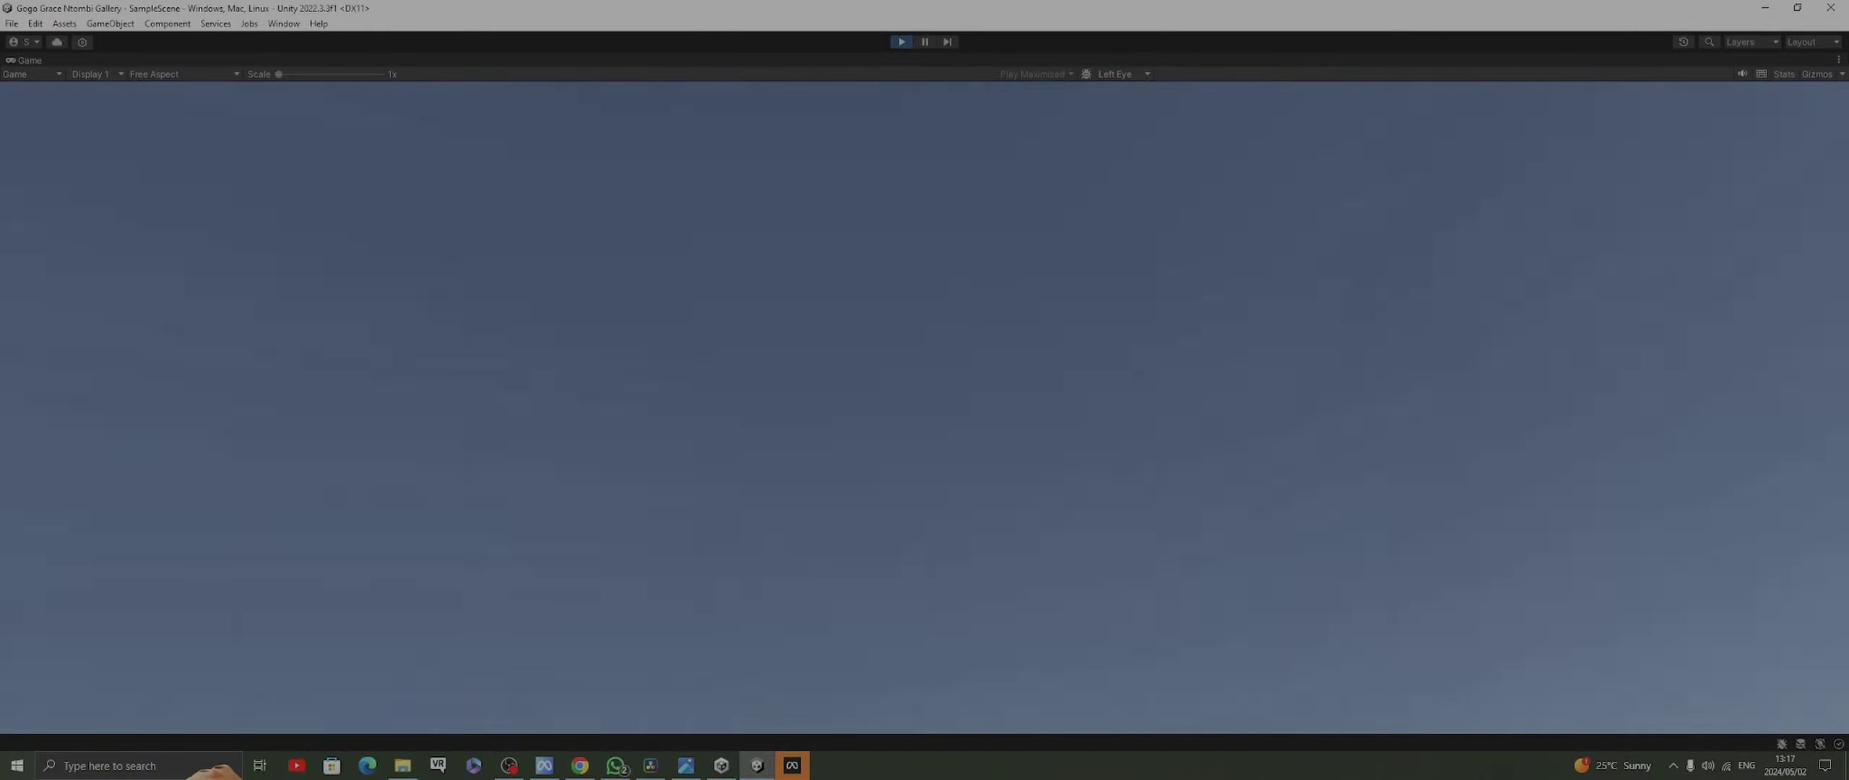
Exit Play mode and create a new Cube in the scene
key("ctrl+p")
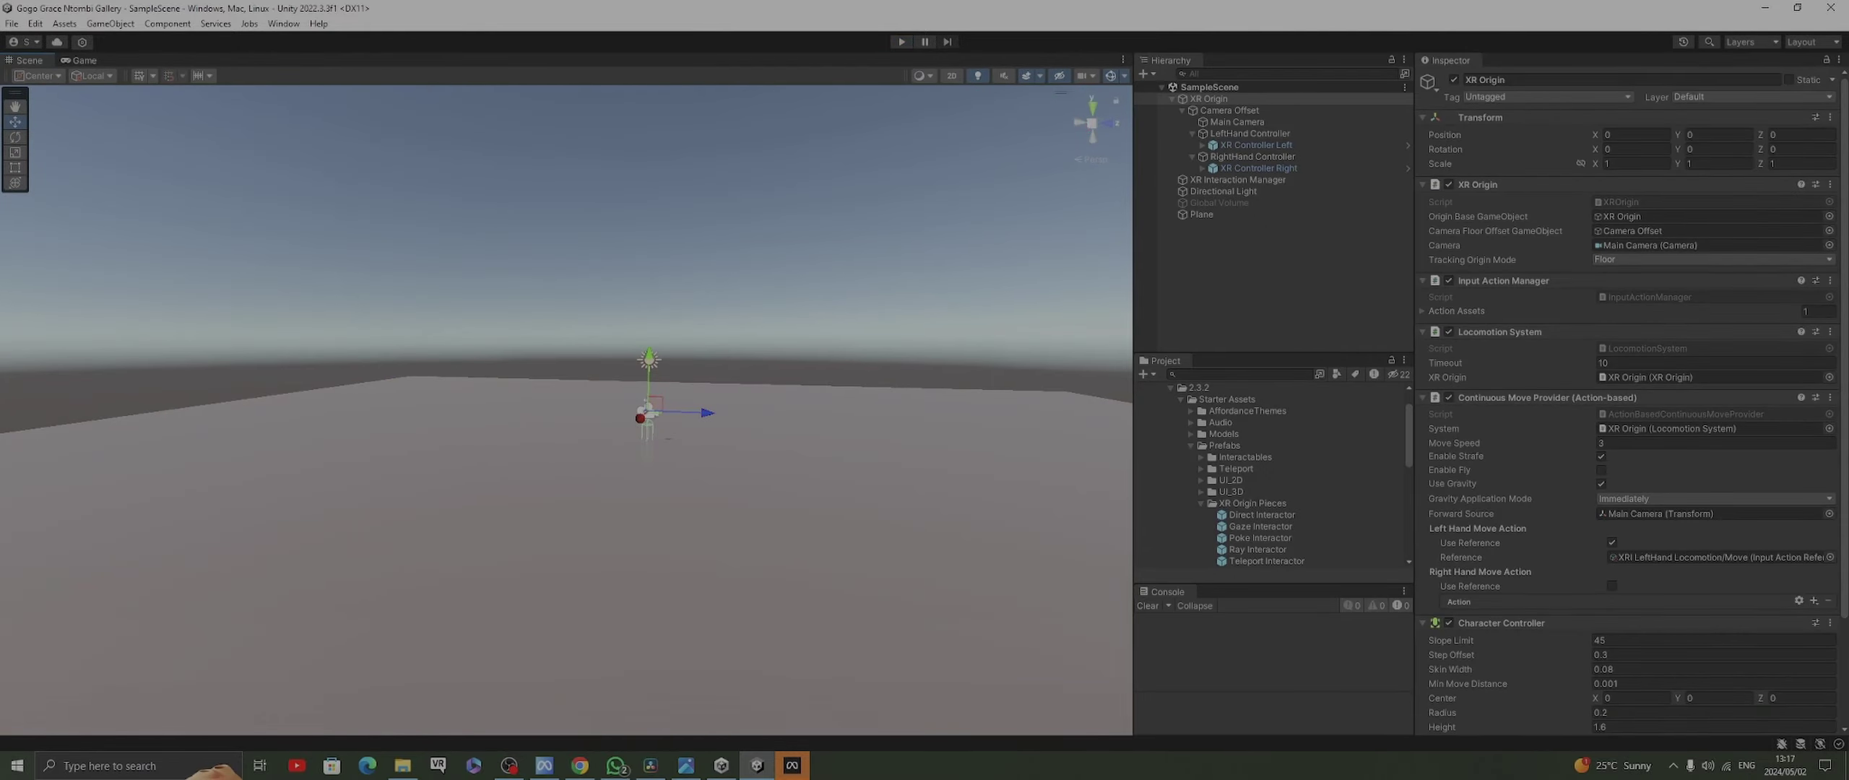
right_click(1216, 268)
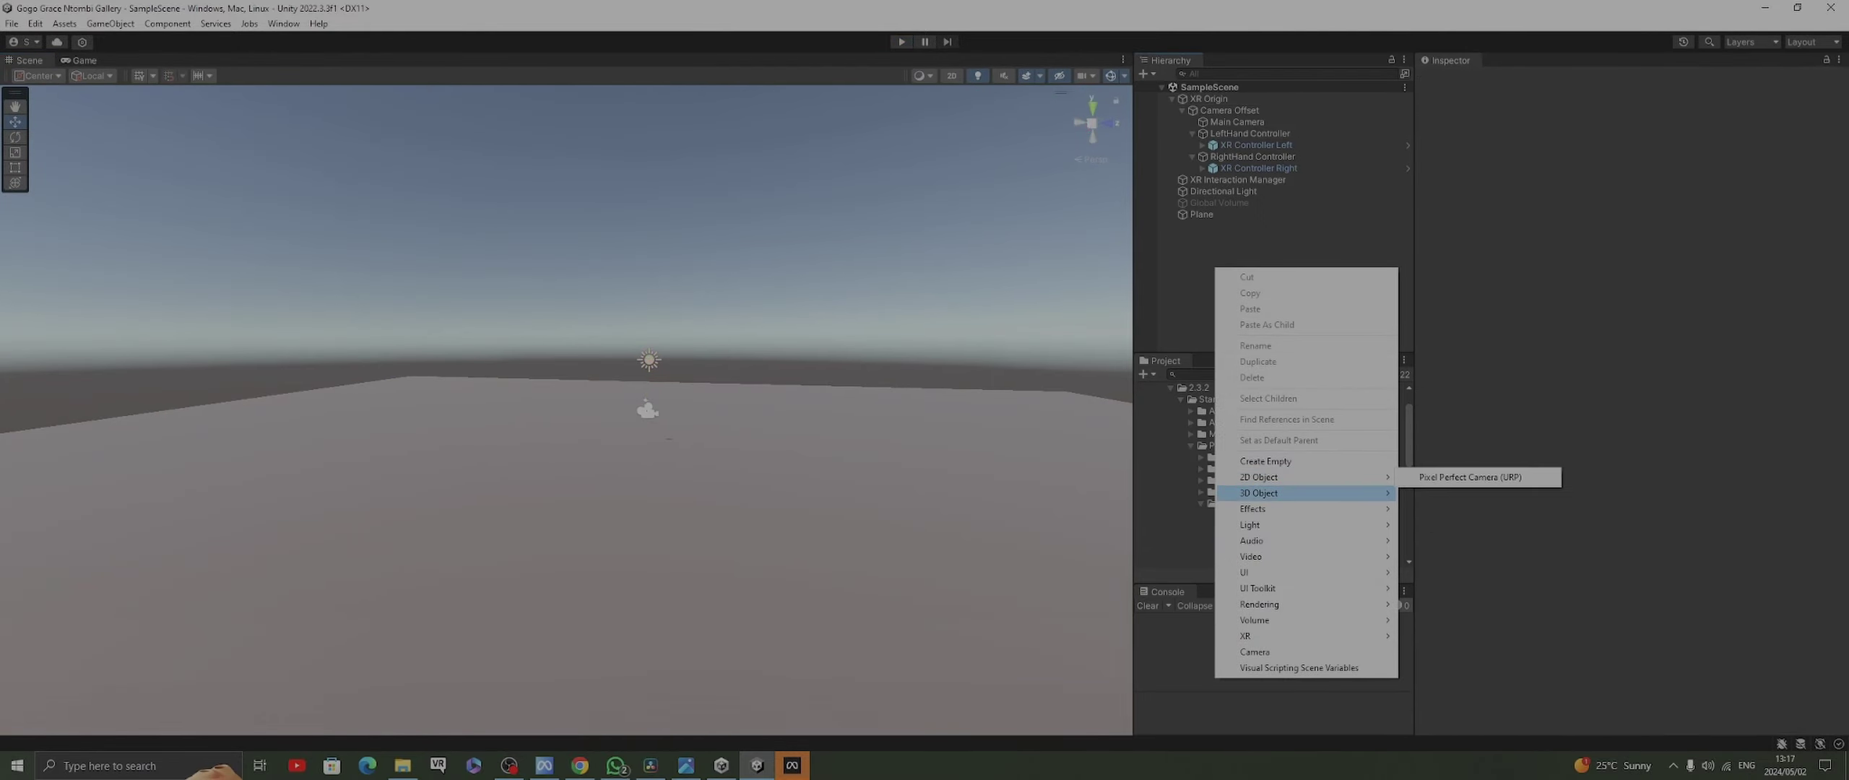
mouse_move(1300, 492)
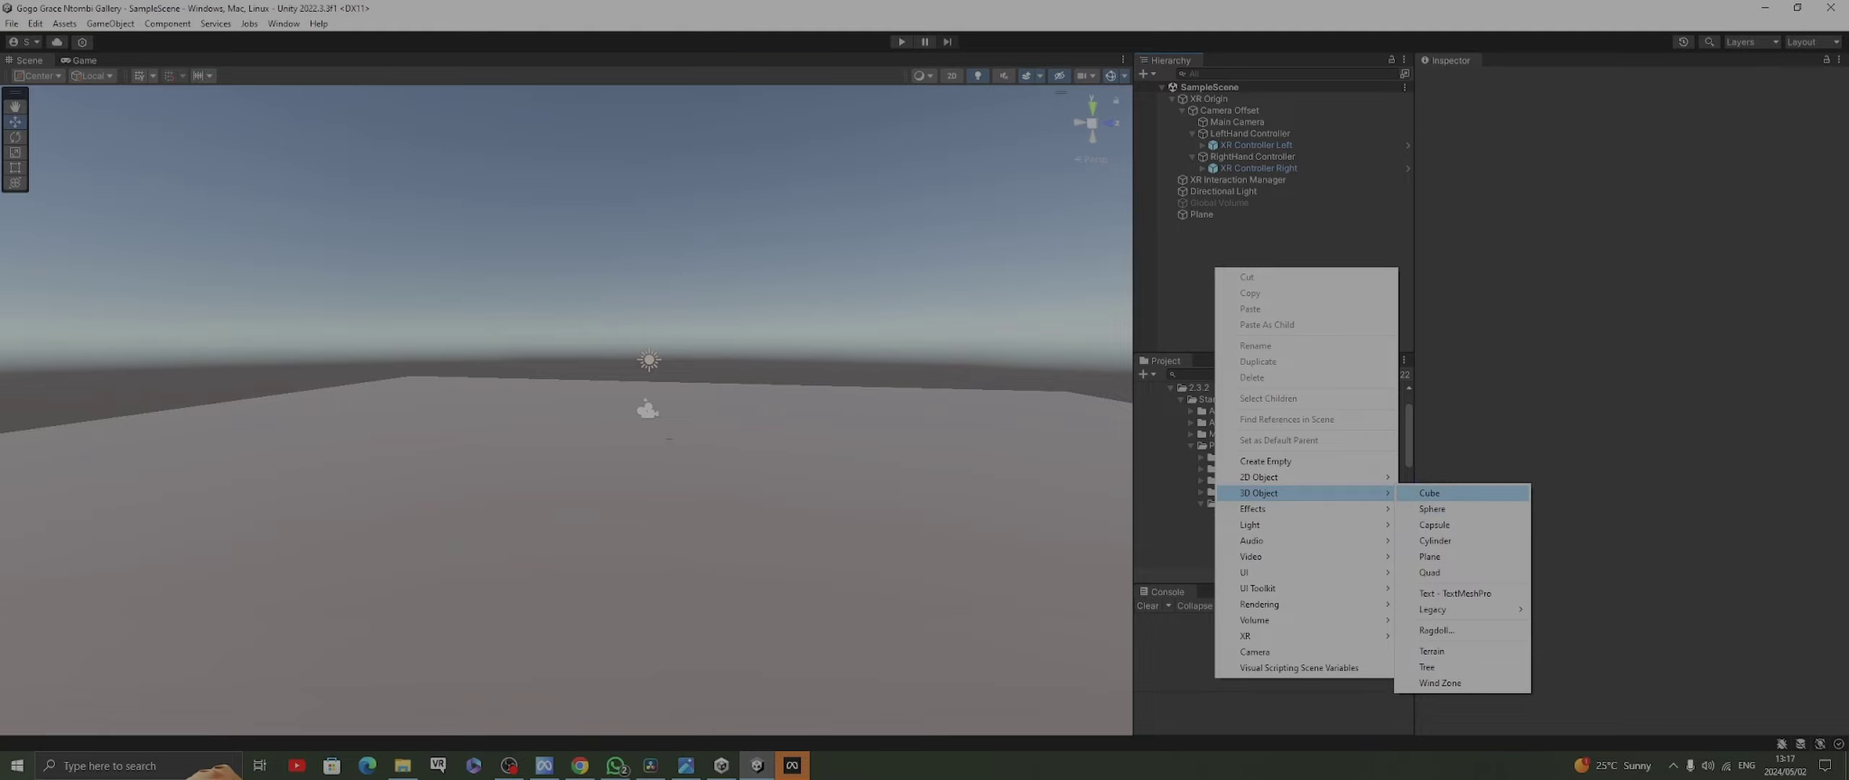
left_click(1430, 493)
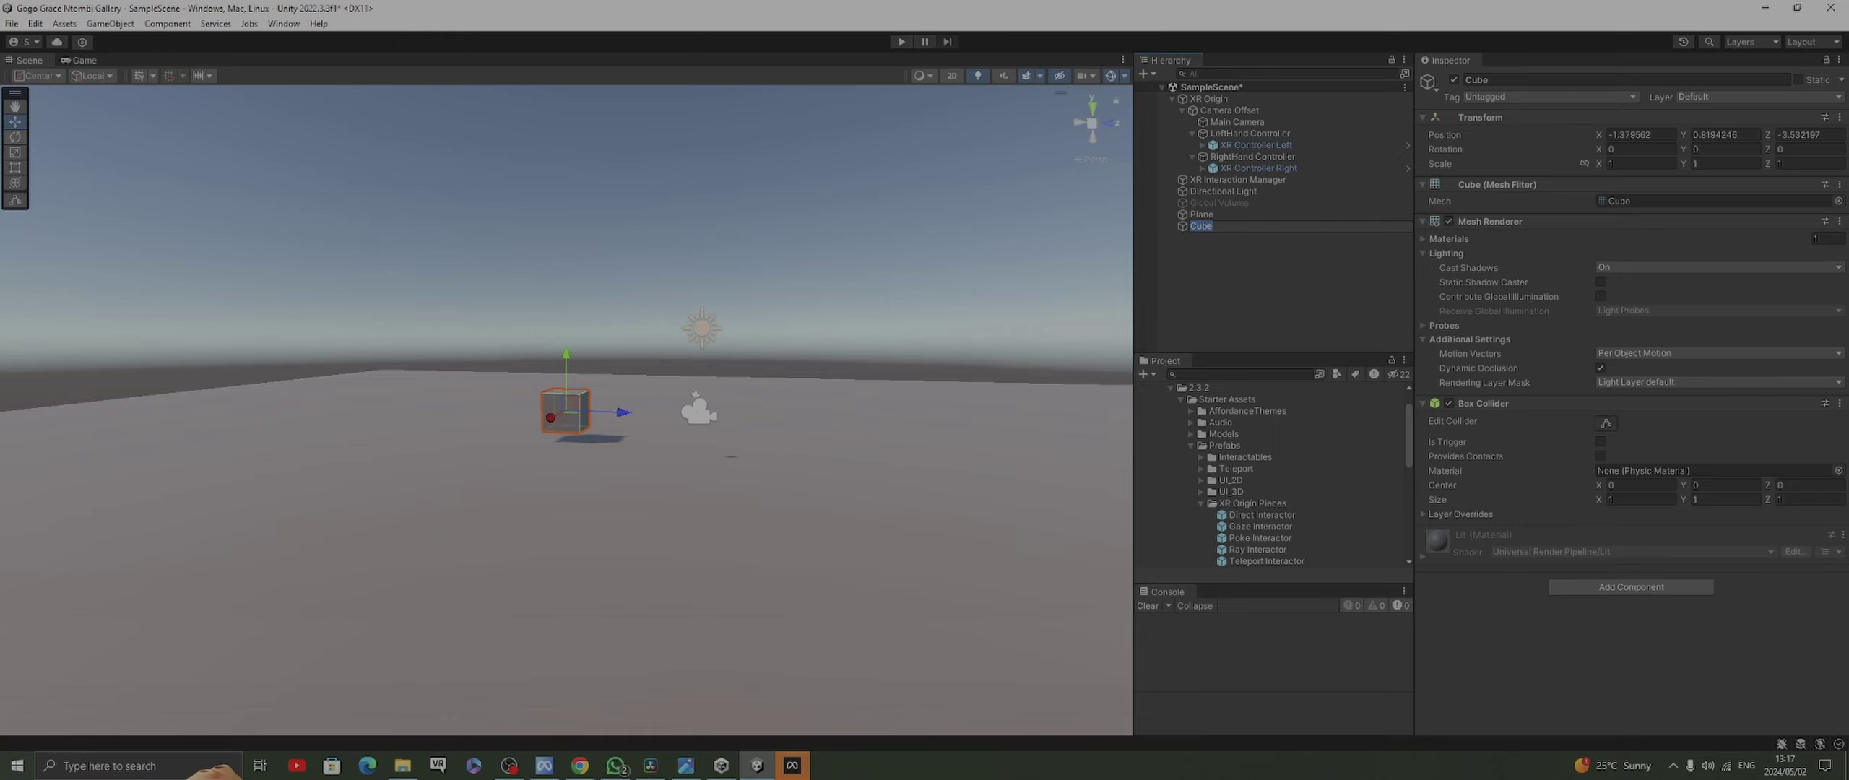
key("Return")
Scale the cube to about 7 units and float it at Y 5.8, Z -19.05
key("r")
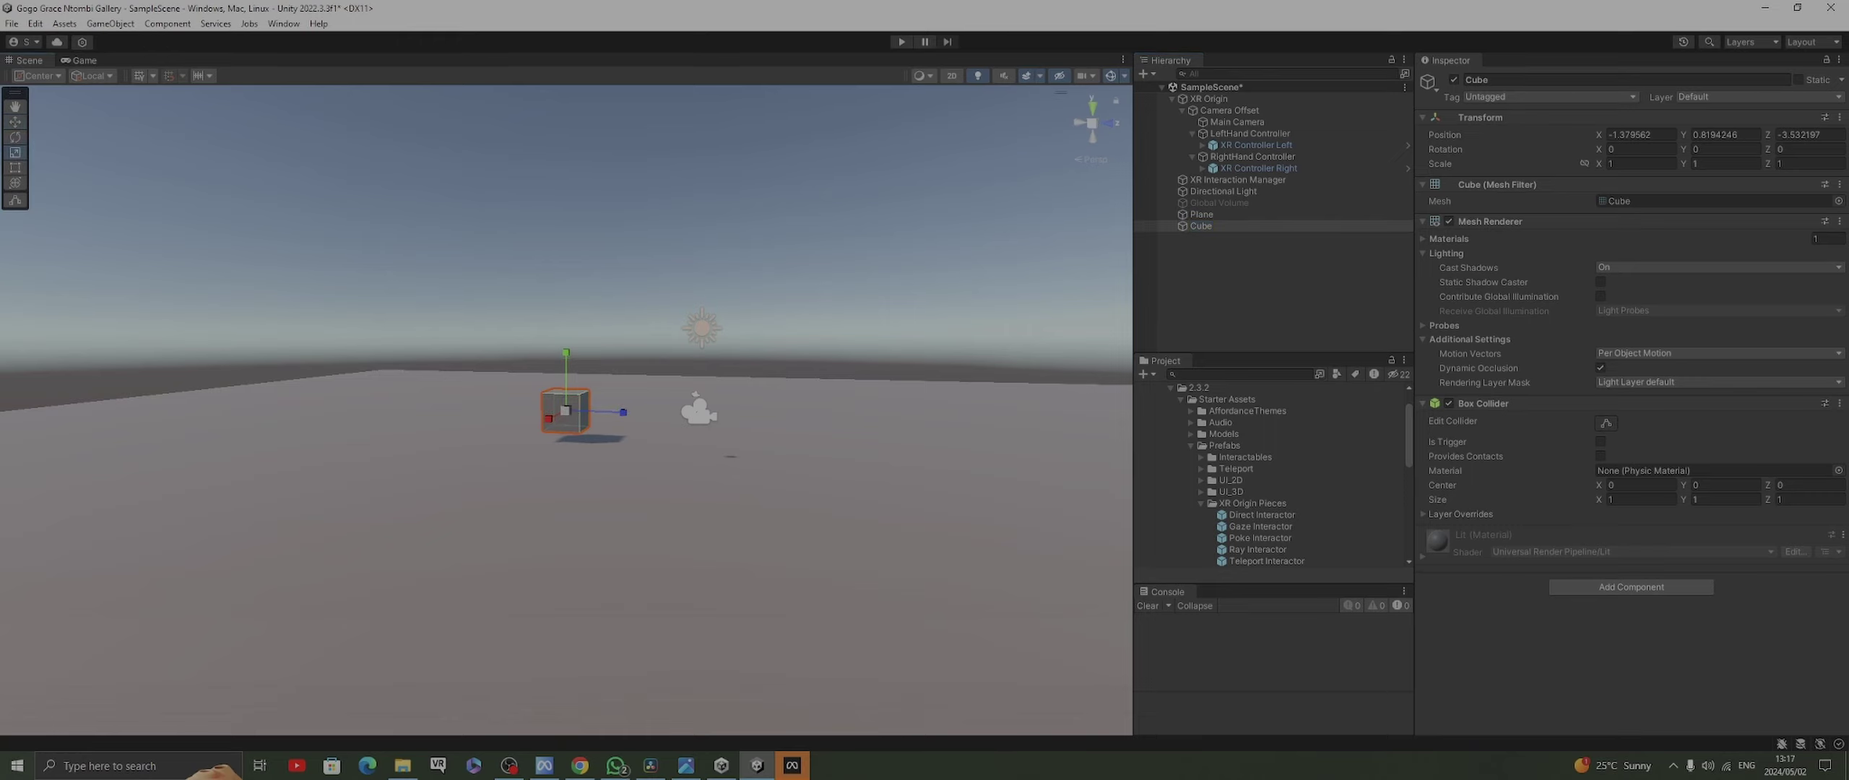
left_click_drag(566, 410, 1000, 411)
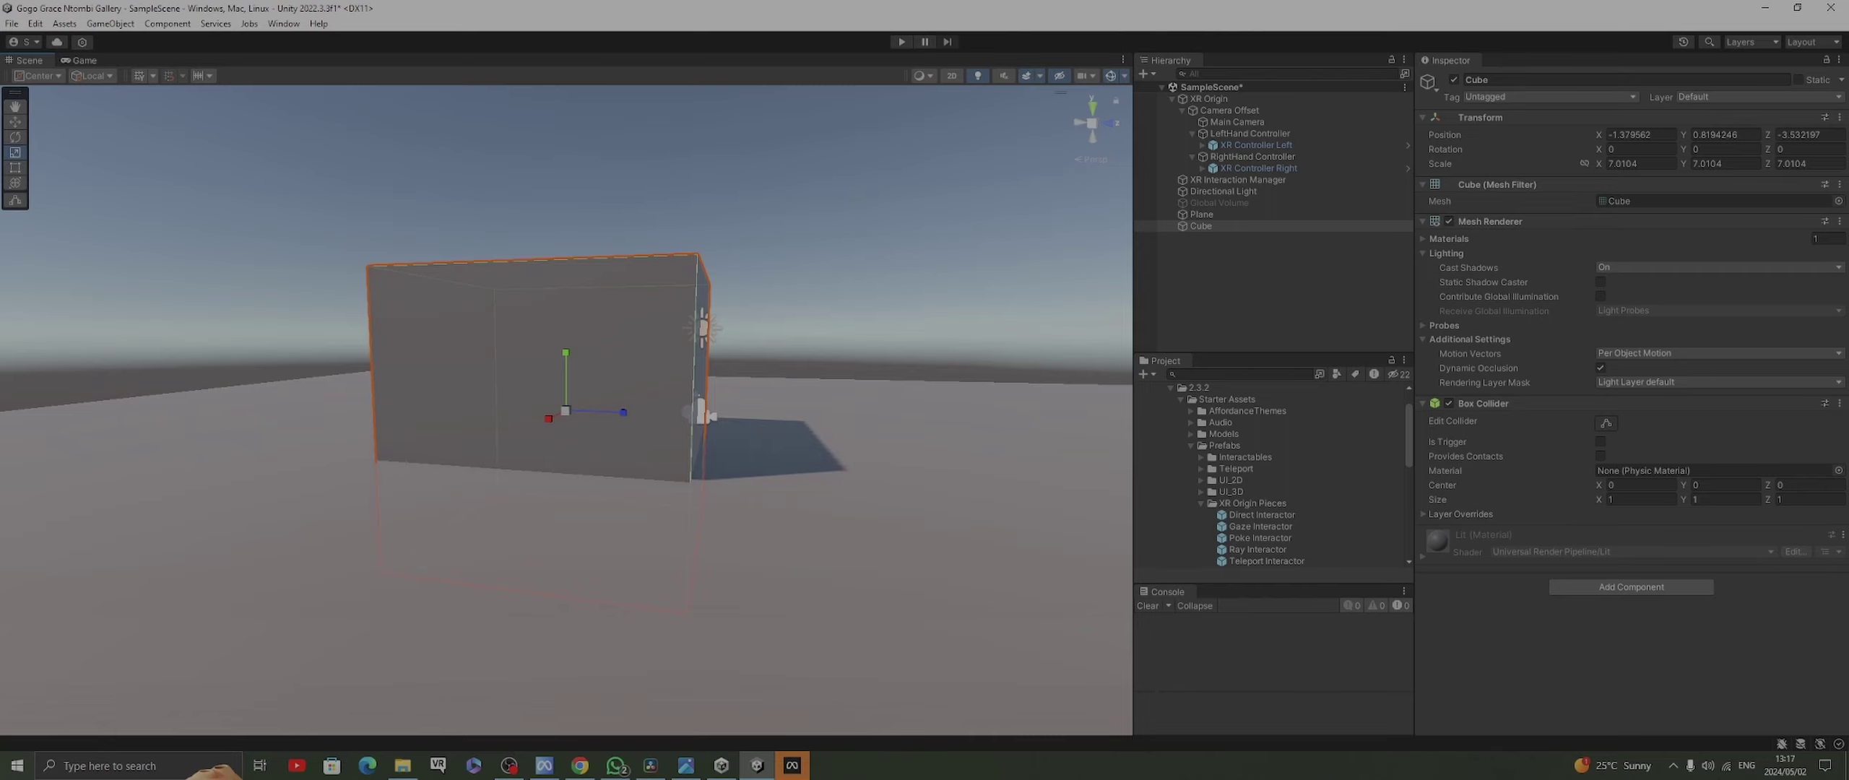
key("w")
left_click_drag(618, 412, 497, 407)
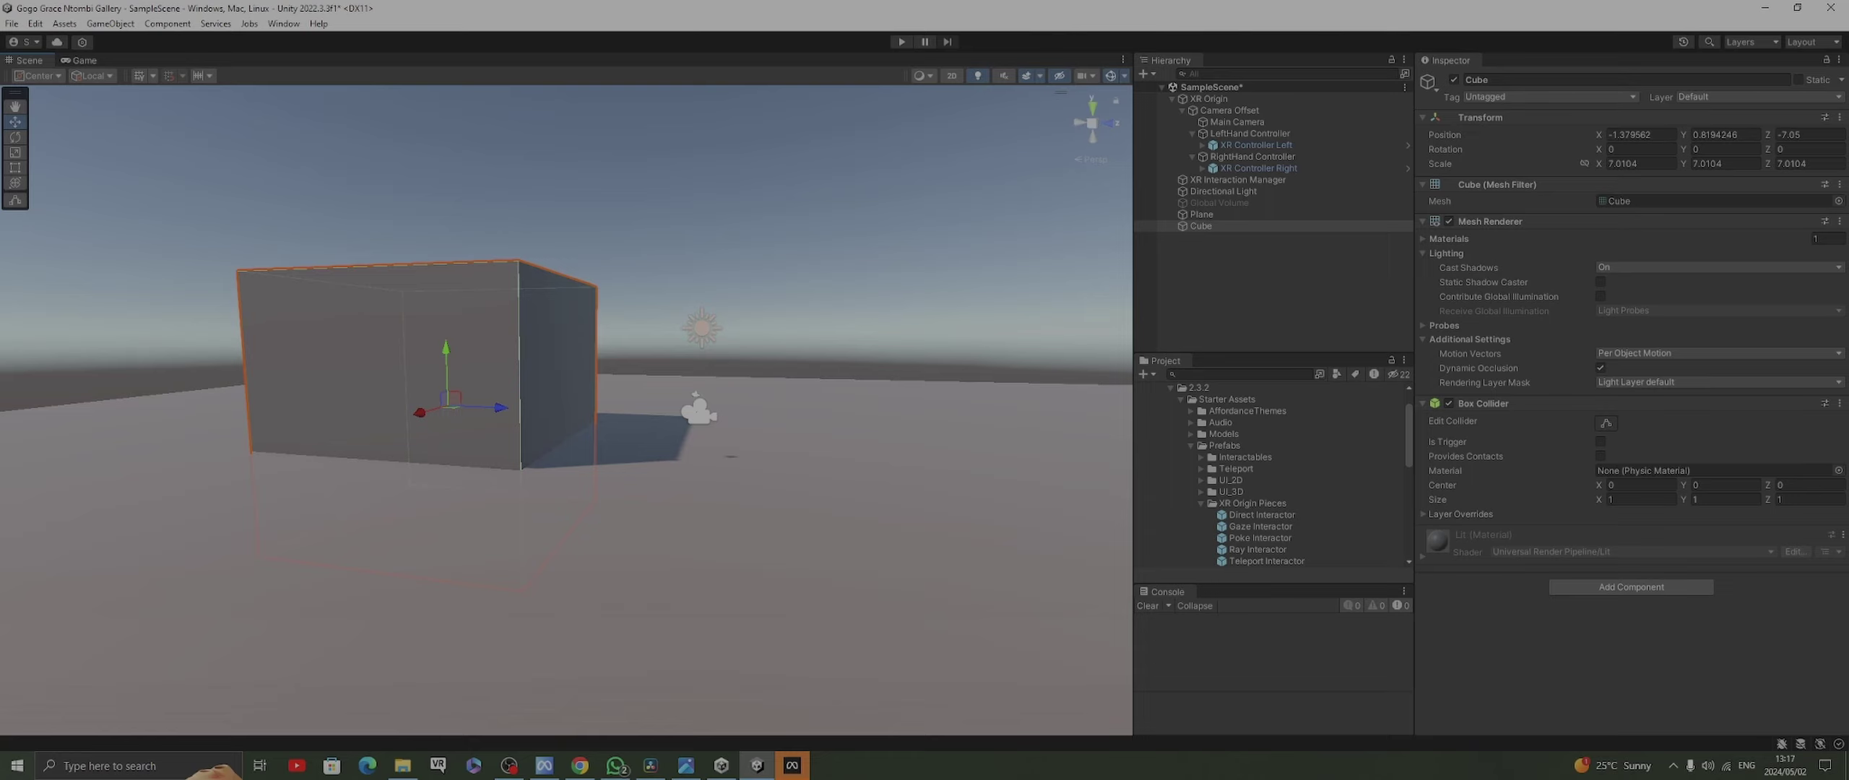
left_click_drag(446, 365, 264, 234)
scroll(567, 410, "down", 5)
scroll(566, 410, "down", 3)
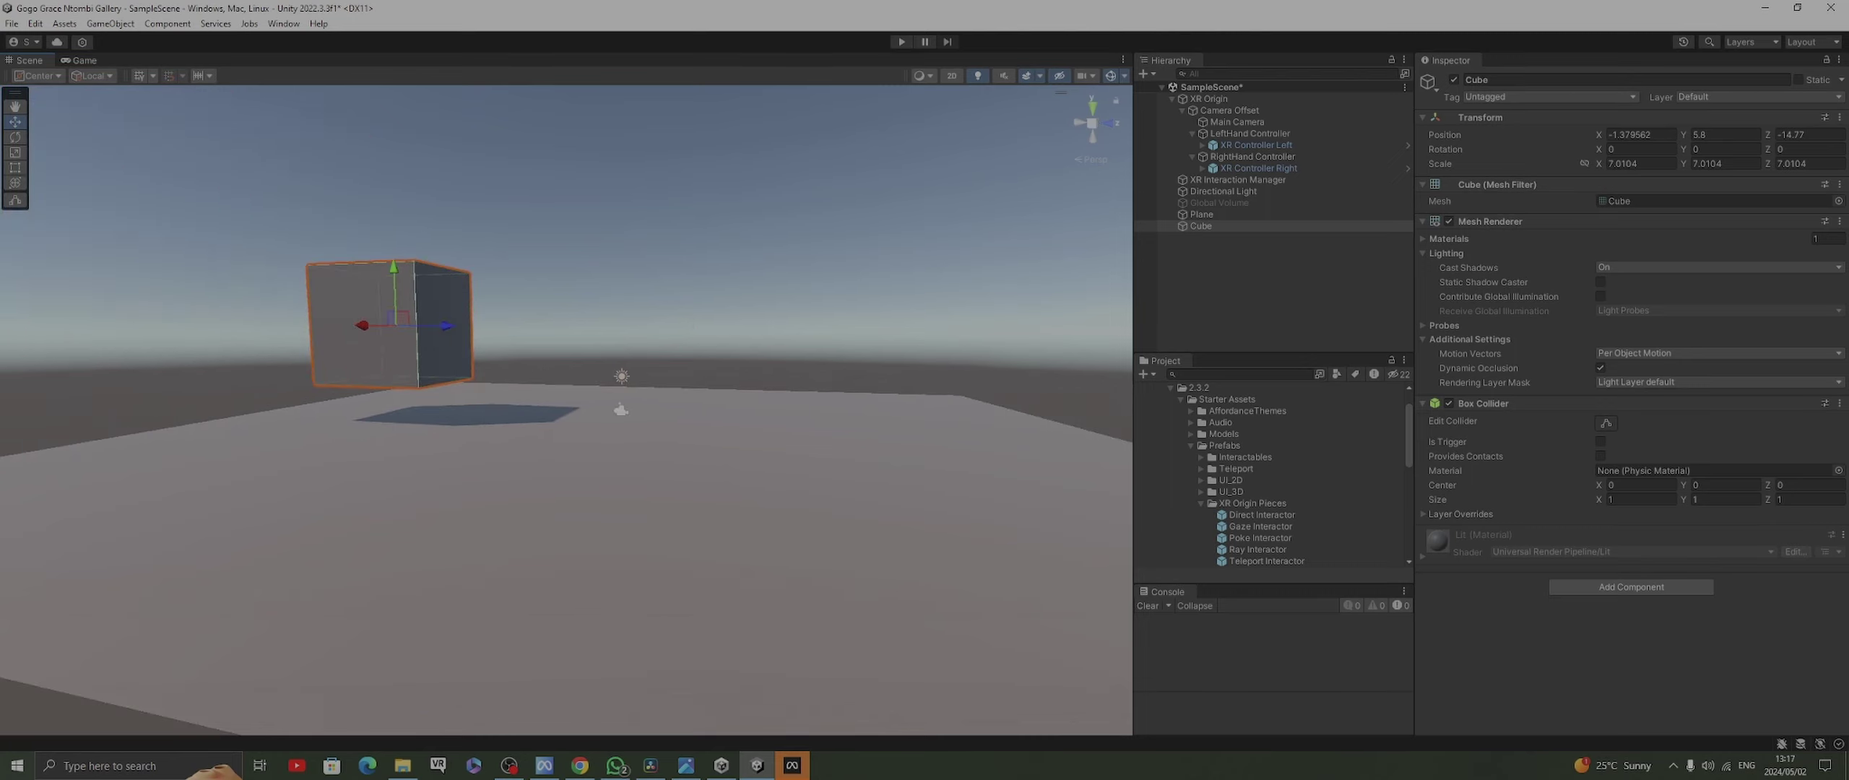
left_click_drag(448, 325, 388, 325)
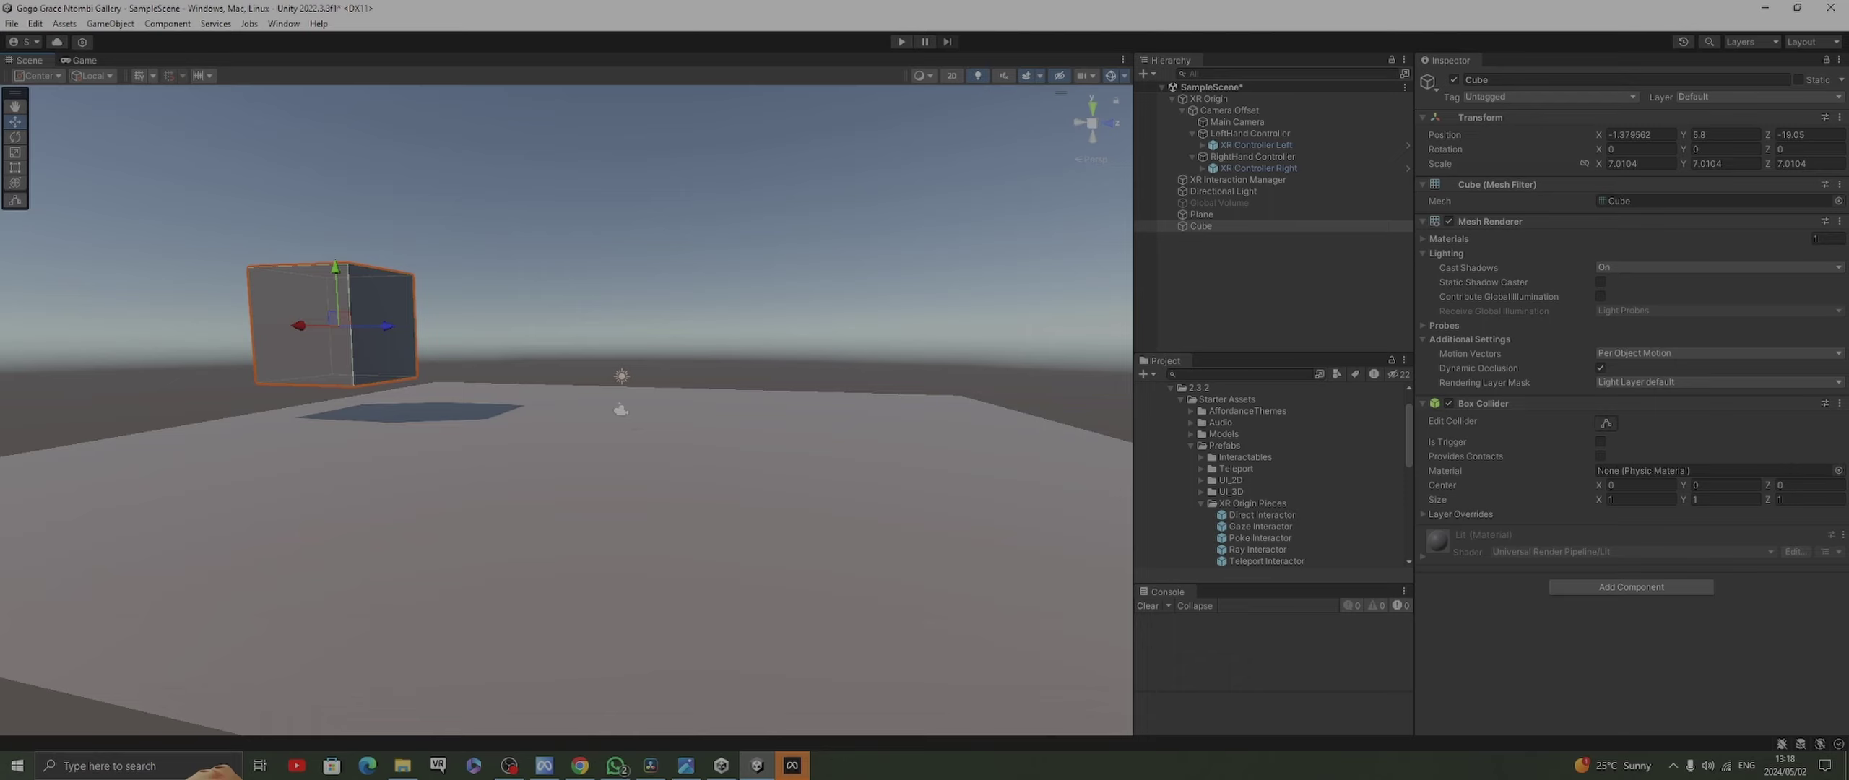
left_click(901, 41)
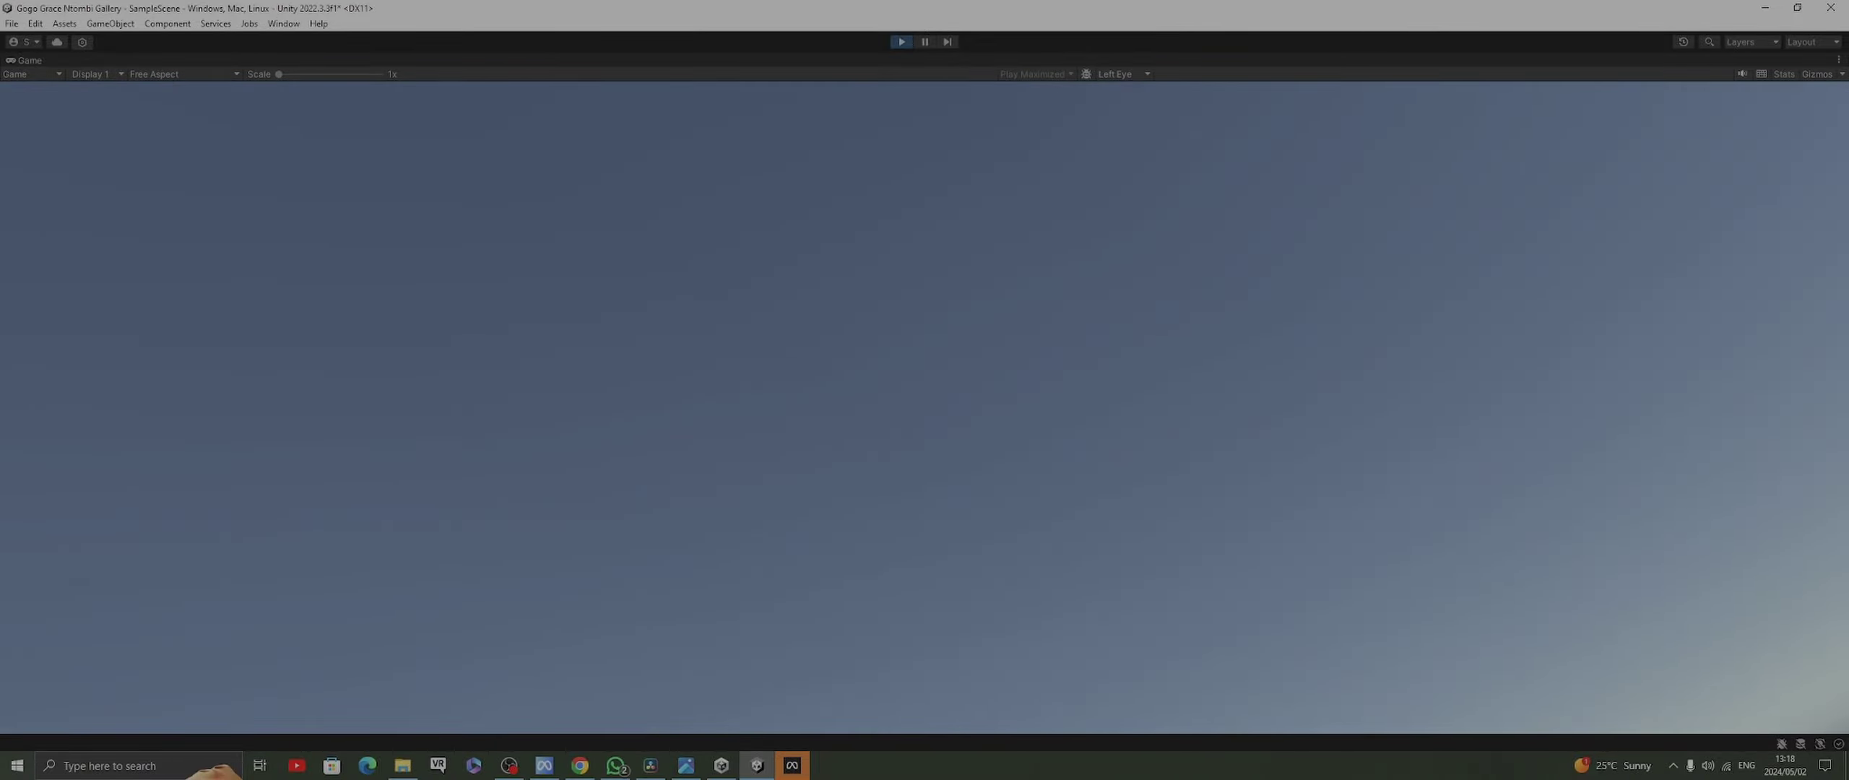
left_click(901, 41)
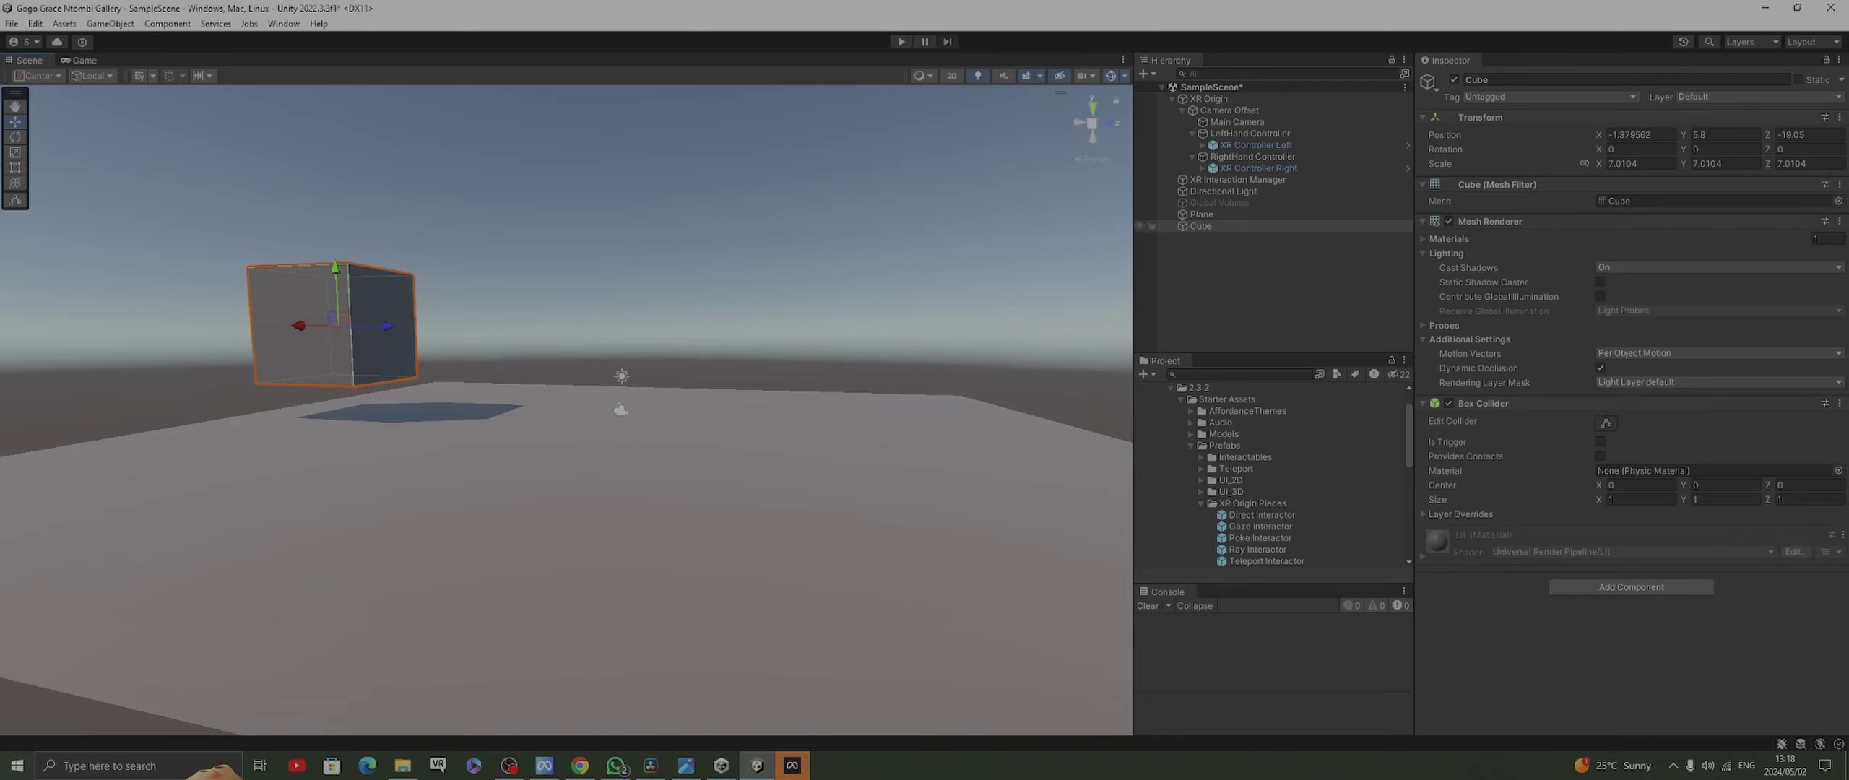
Delete the cube and select XR Origin to edit its components
right_click(1200, 226)
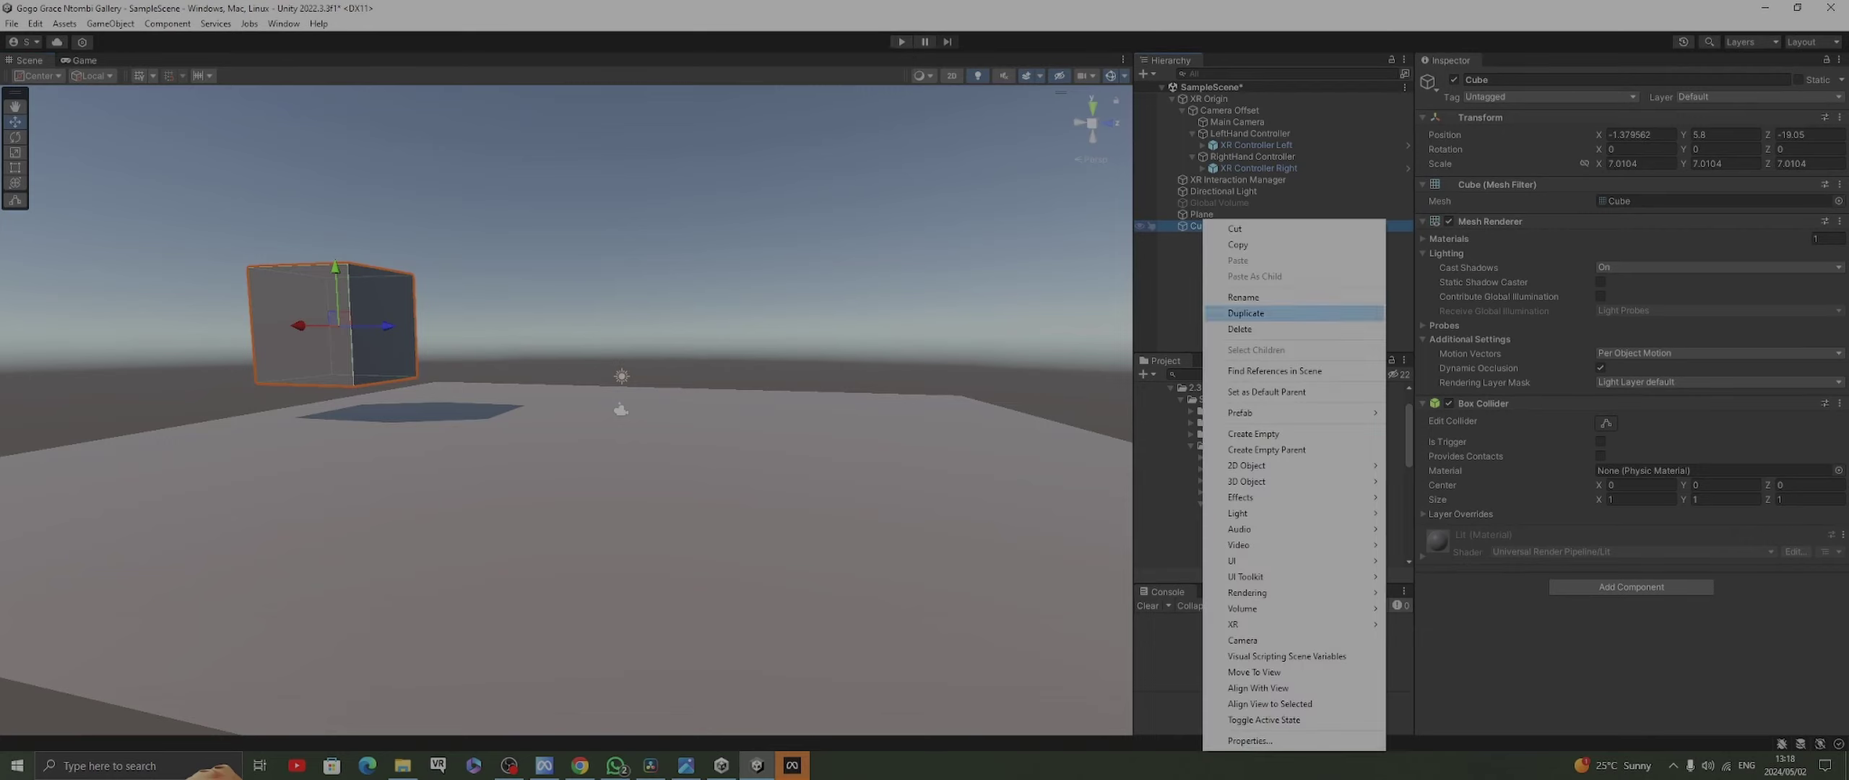
left_click(1239, 328)
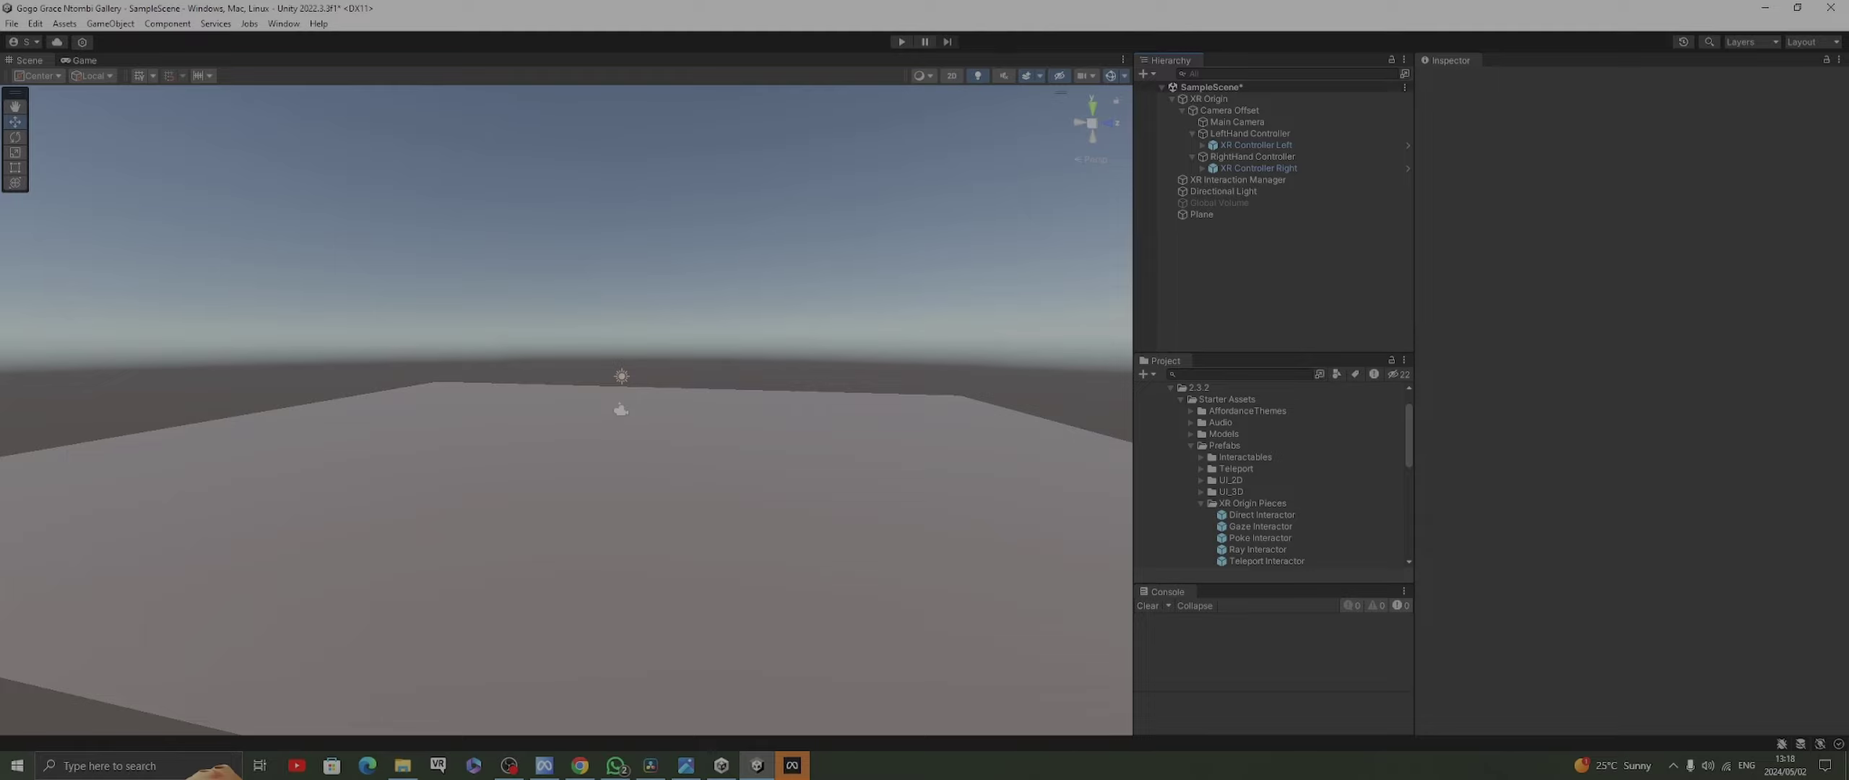
left_click(1172, 99)
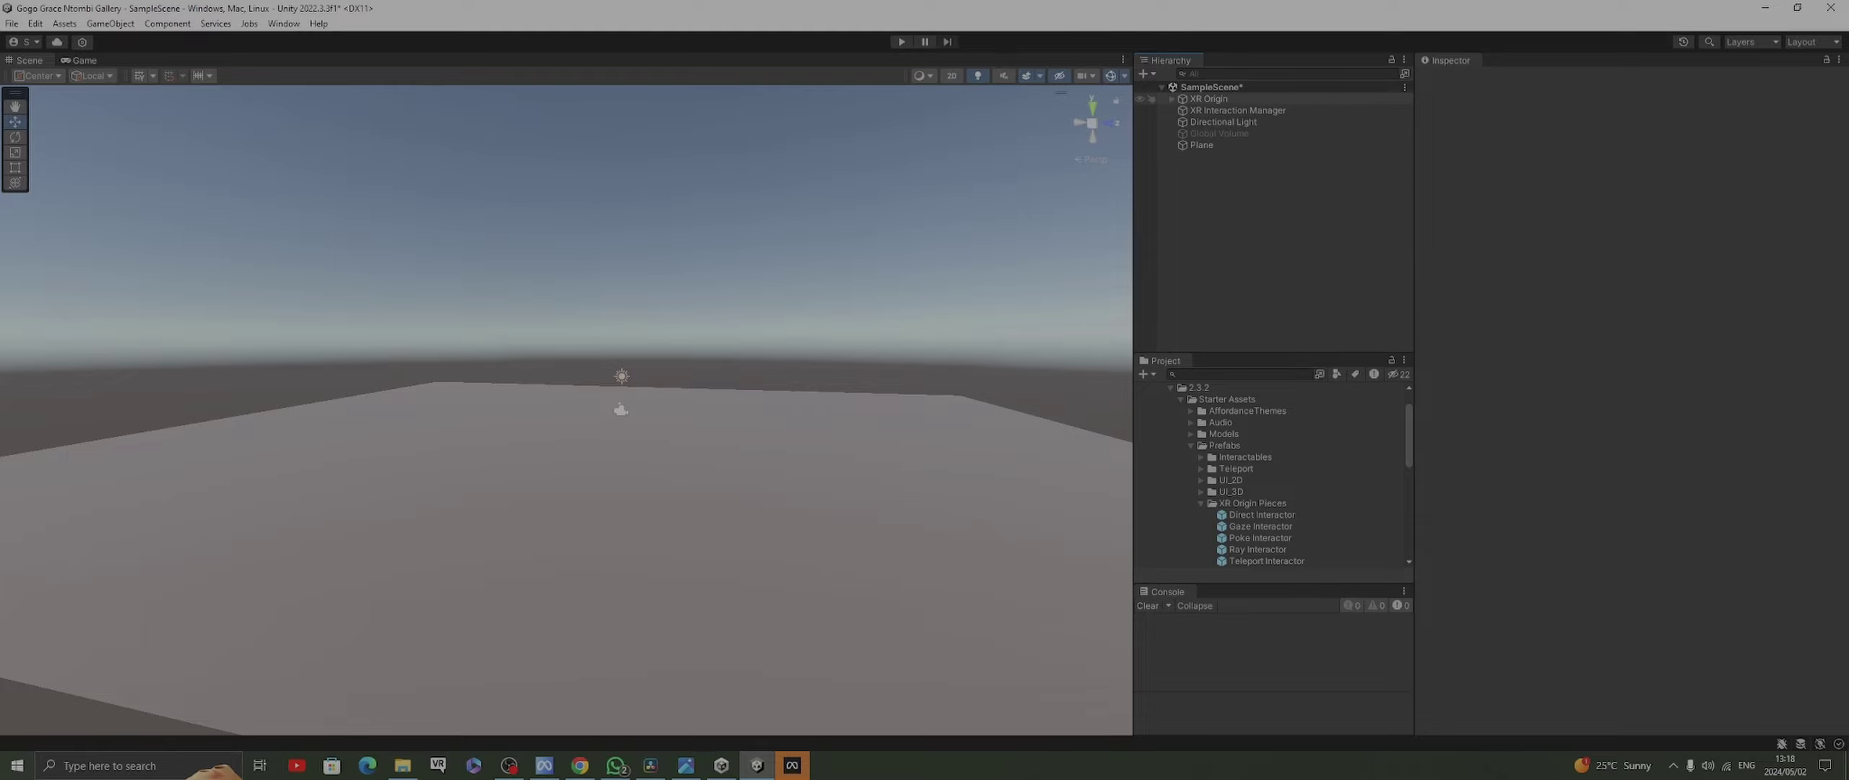
left_click(1208, 99)
scroll(1631, 434, "down", 3)
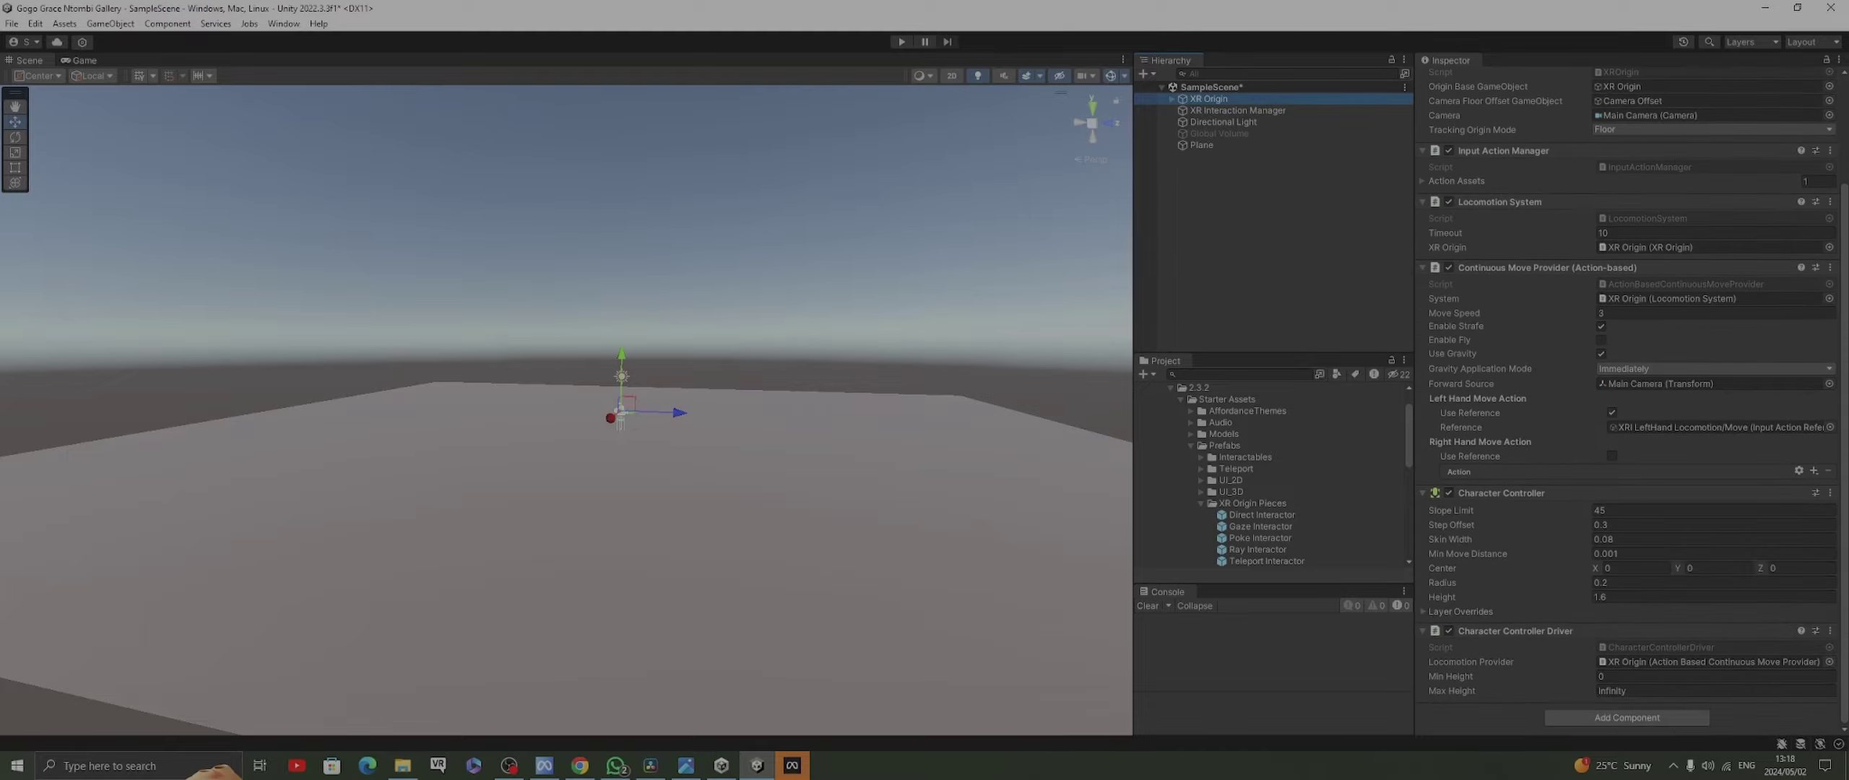
left_click(1546, 270)
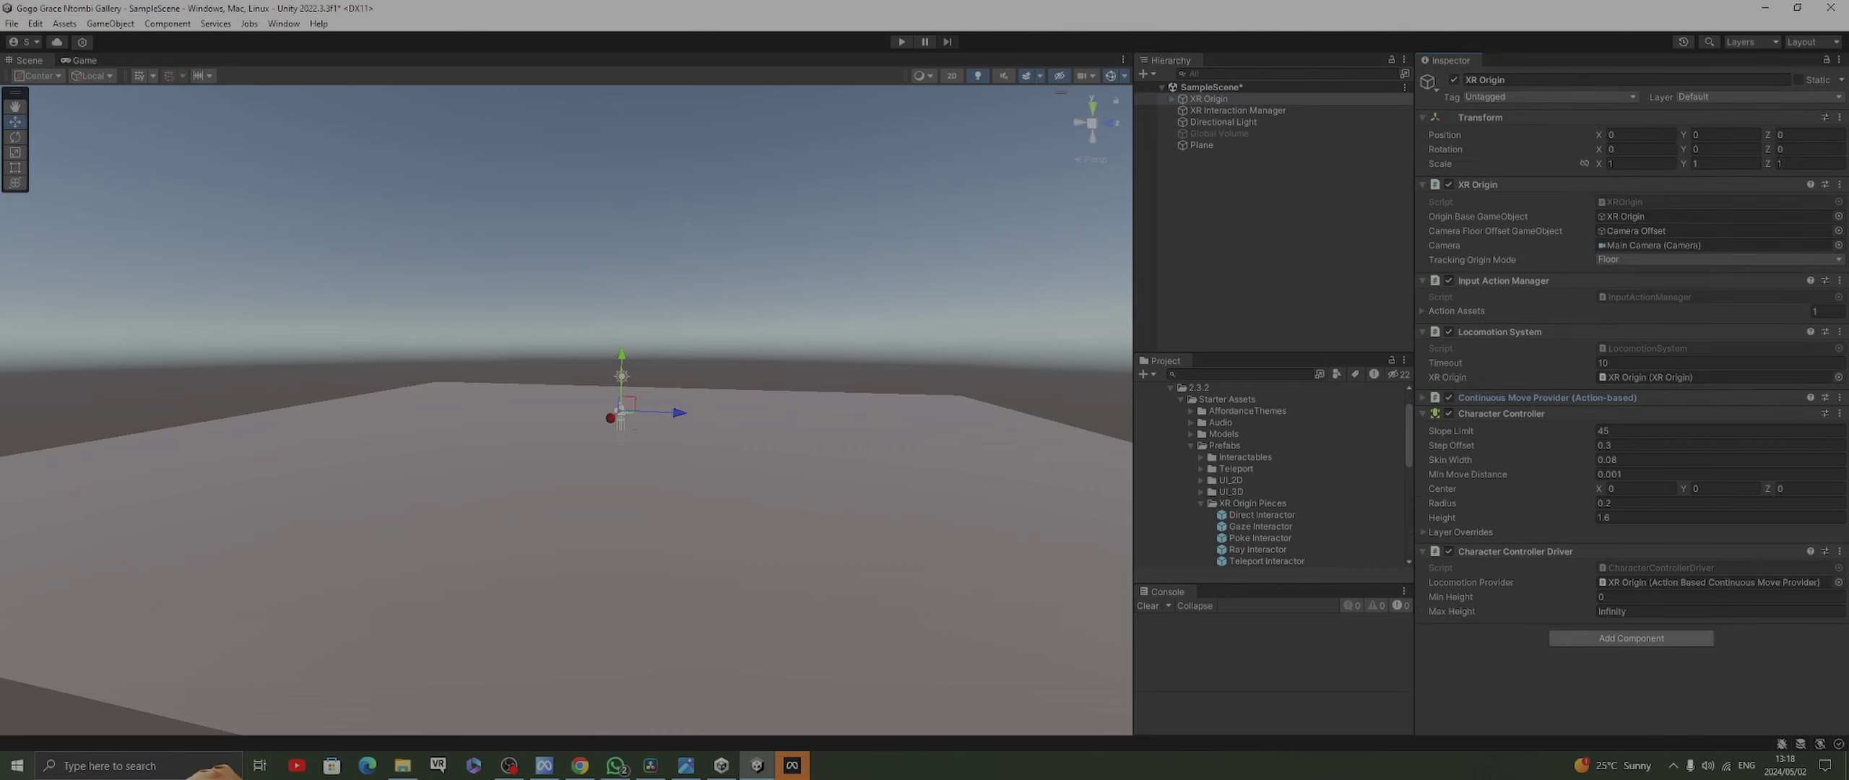
Add a Snap Turn Provider (Action-based) with its System set to the Locomotion System
left_click(1631, 638)
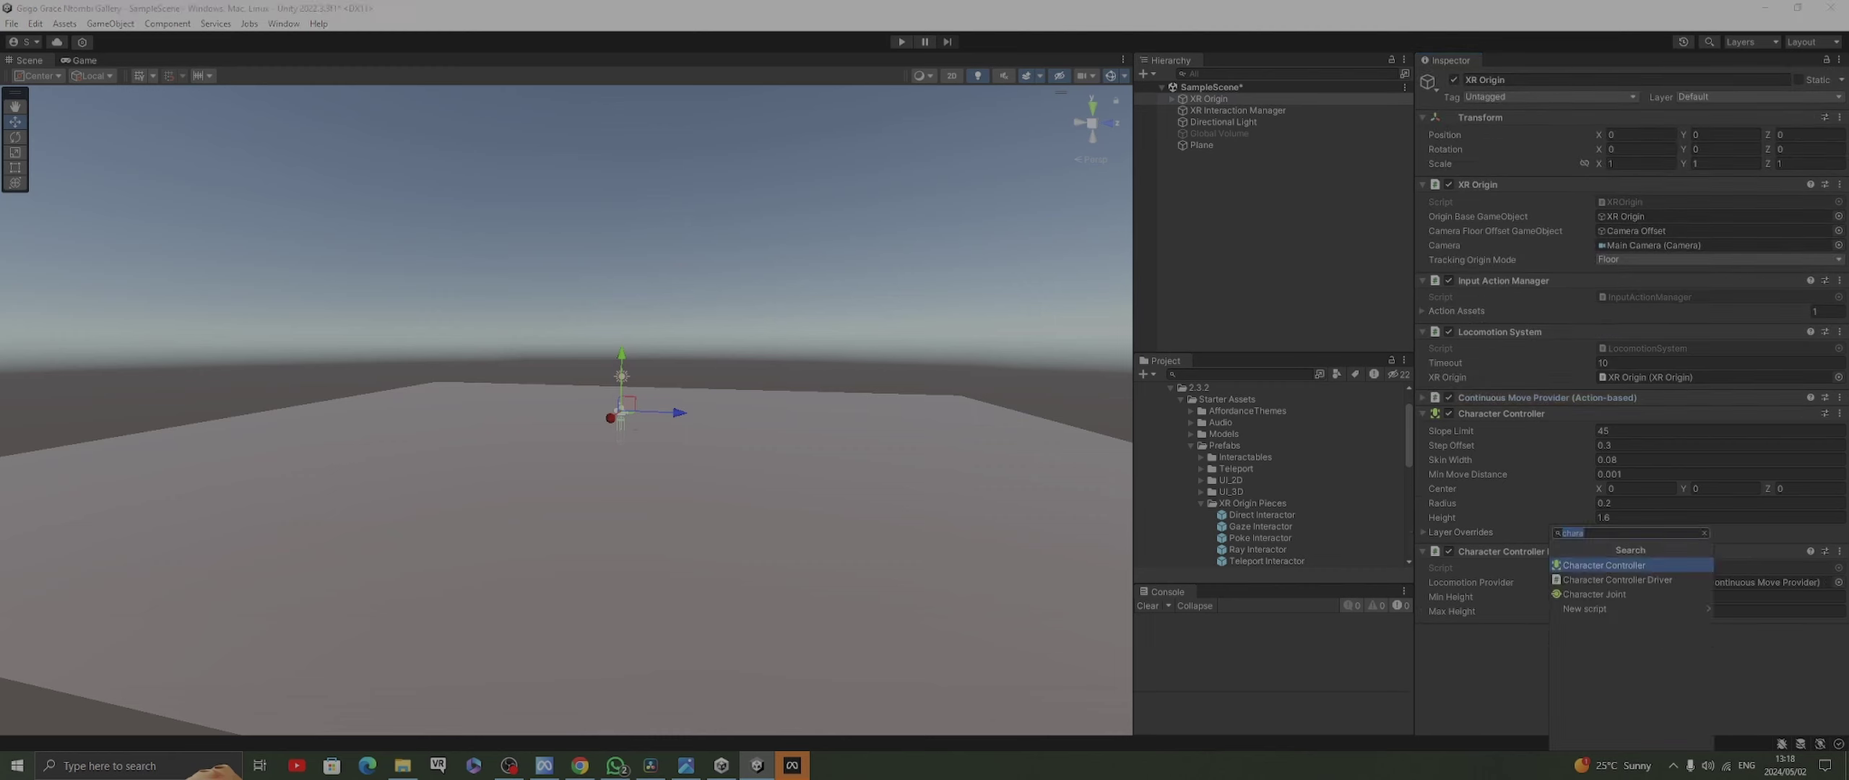
type("snap")
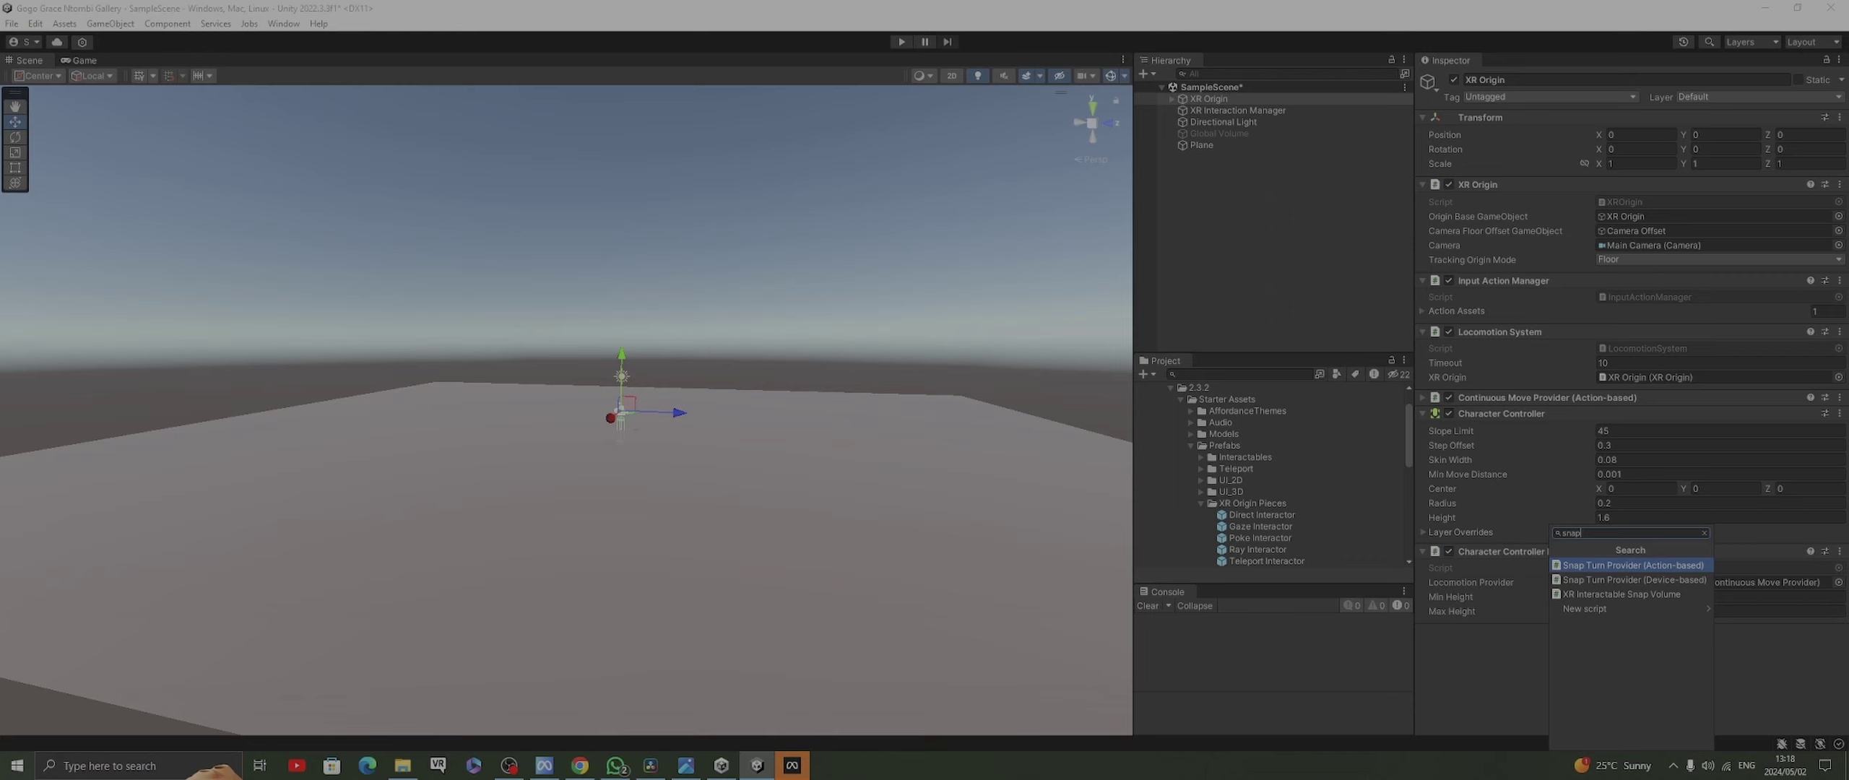
key("Return")
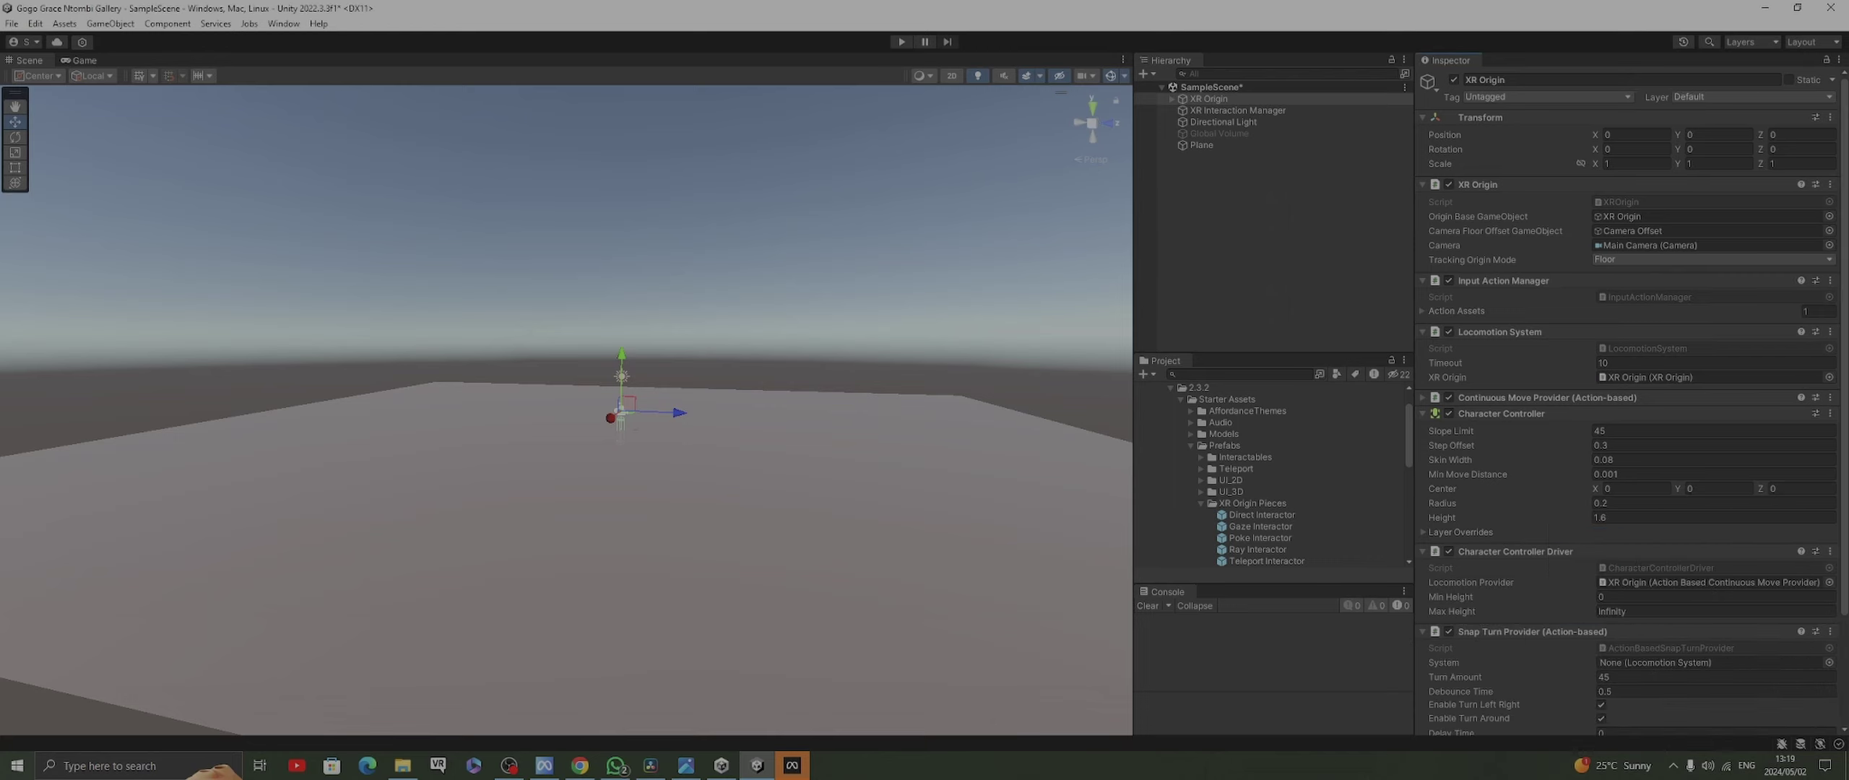
left_click_drag(1499, 332, 1708, 662)
scroll(1626, 433, "down", 3)
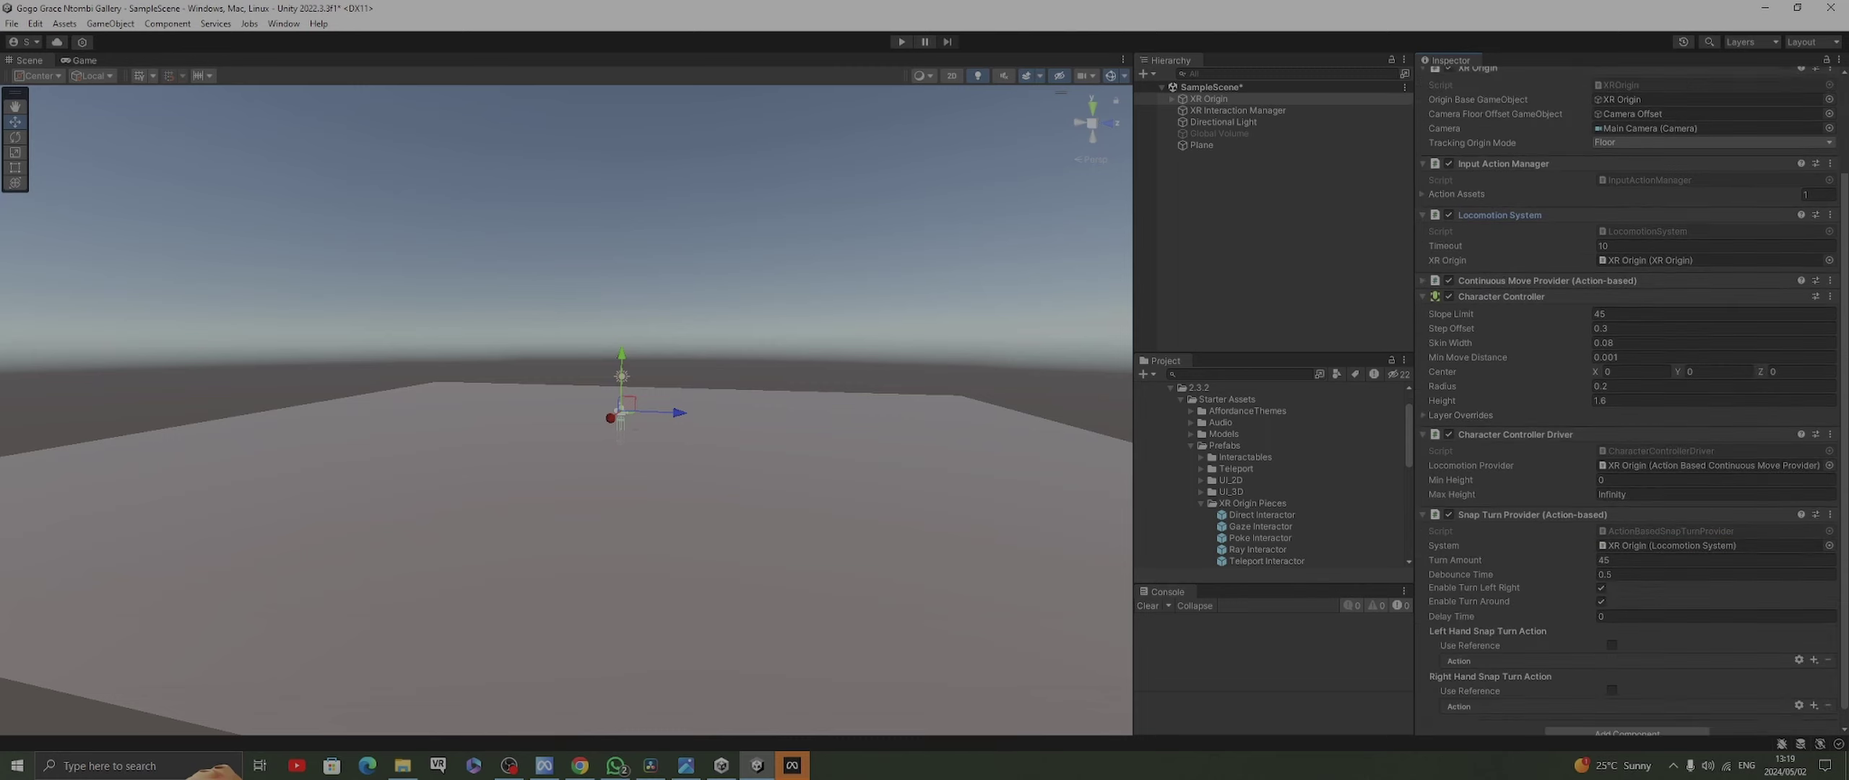
scroll(1634, 402, "down", 1)
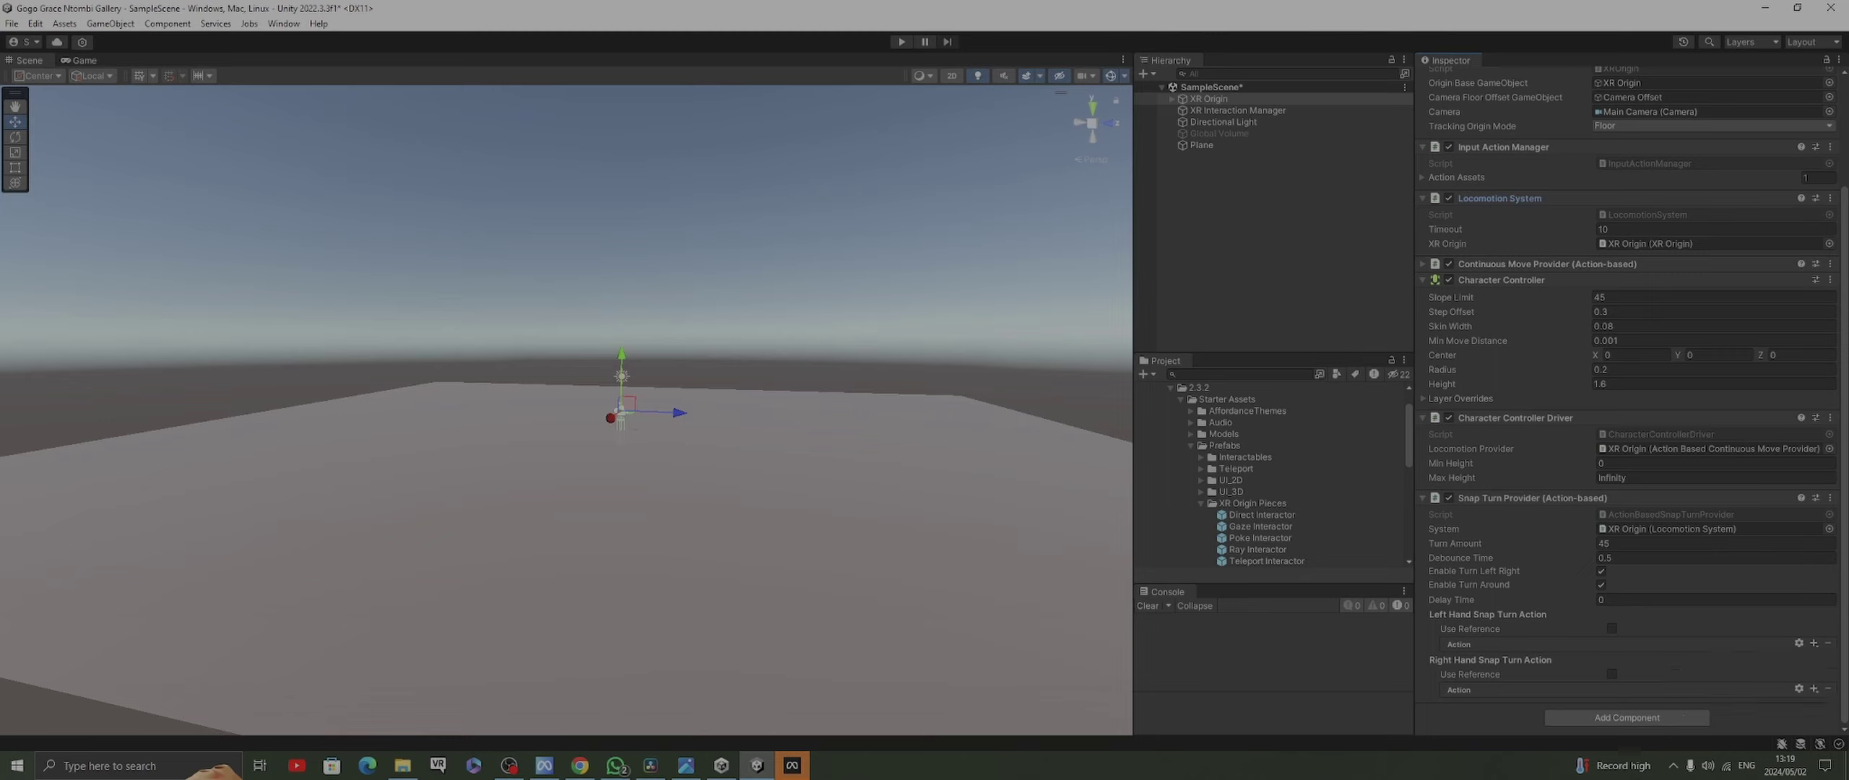
Set the Right Hand Snap Turn Action reference to XRI RightHand Locomotion/Snap Turn
left_click(1611, 673)
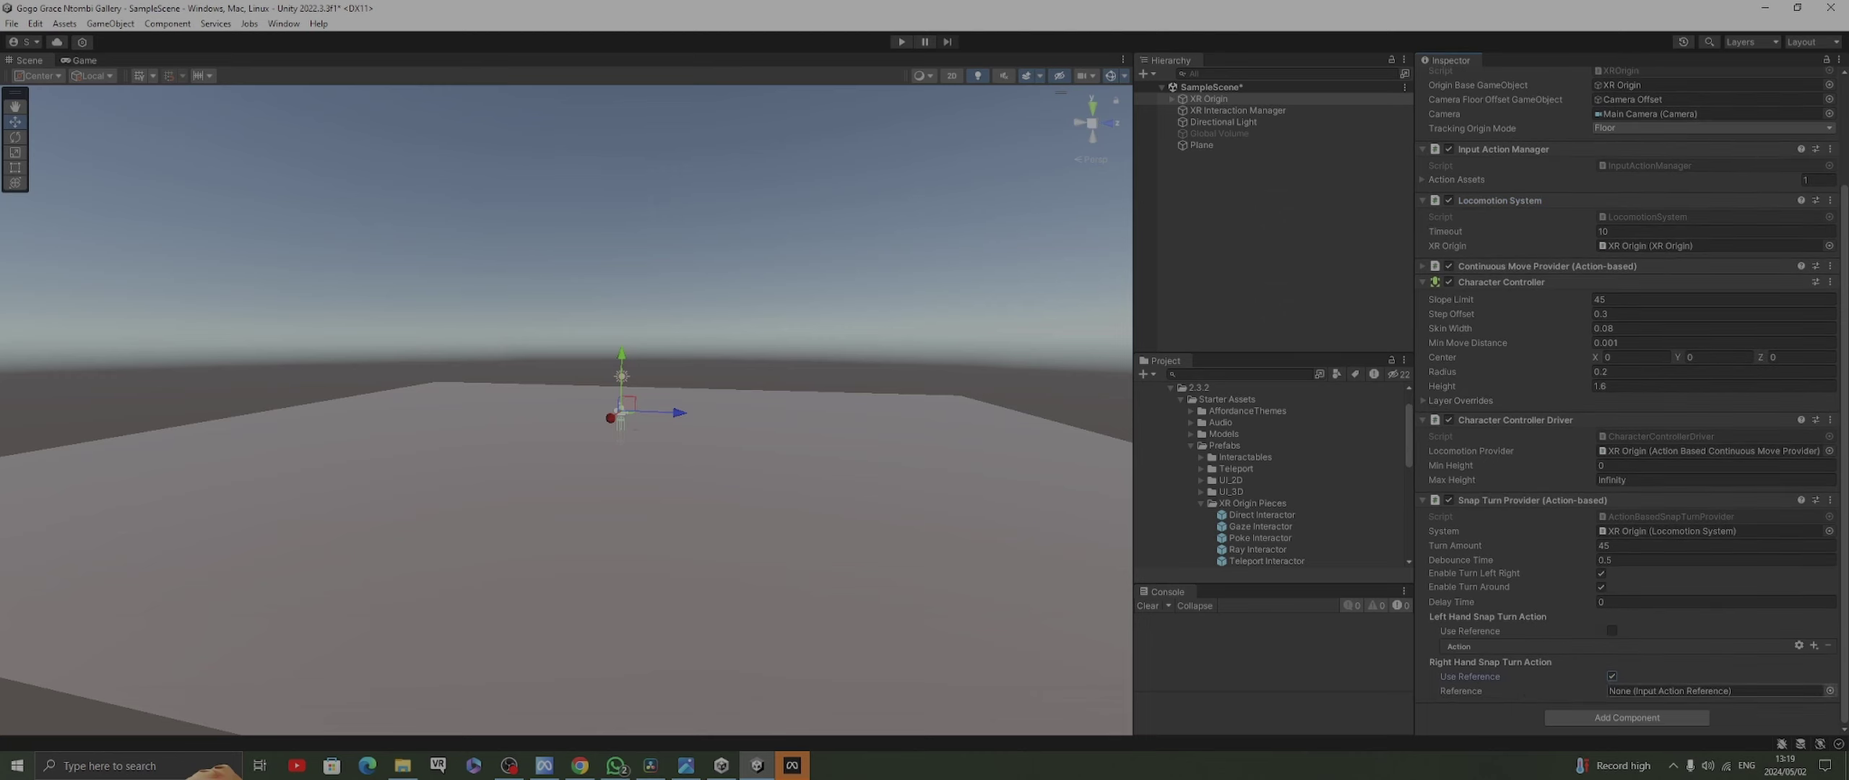
left_click(1830, 691)
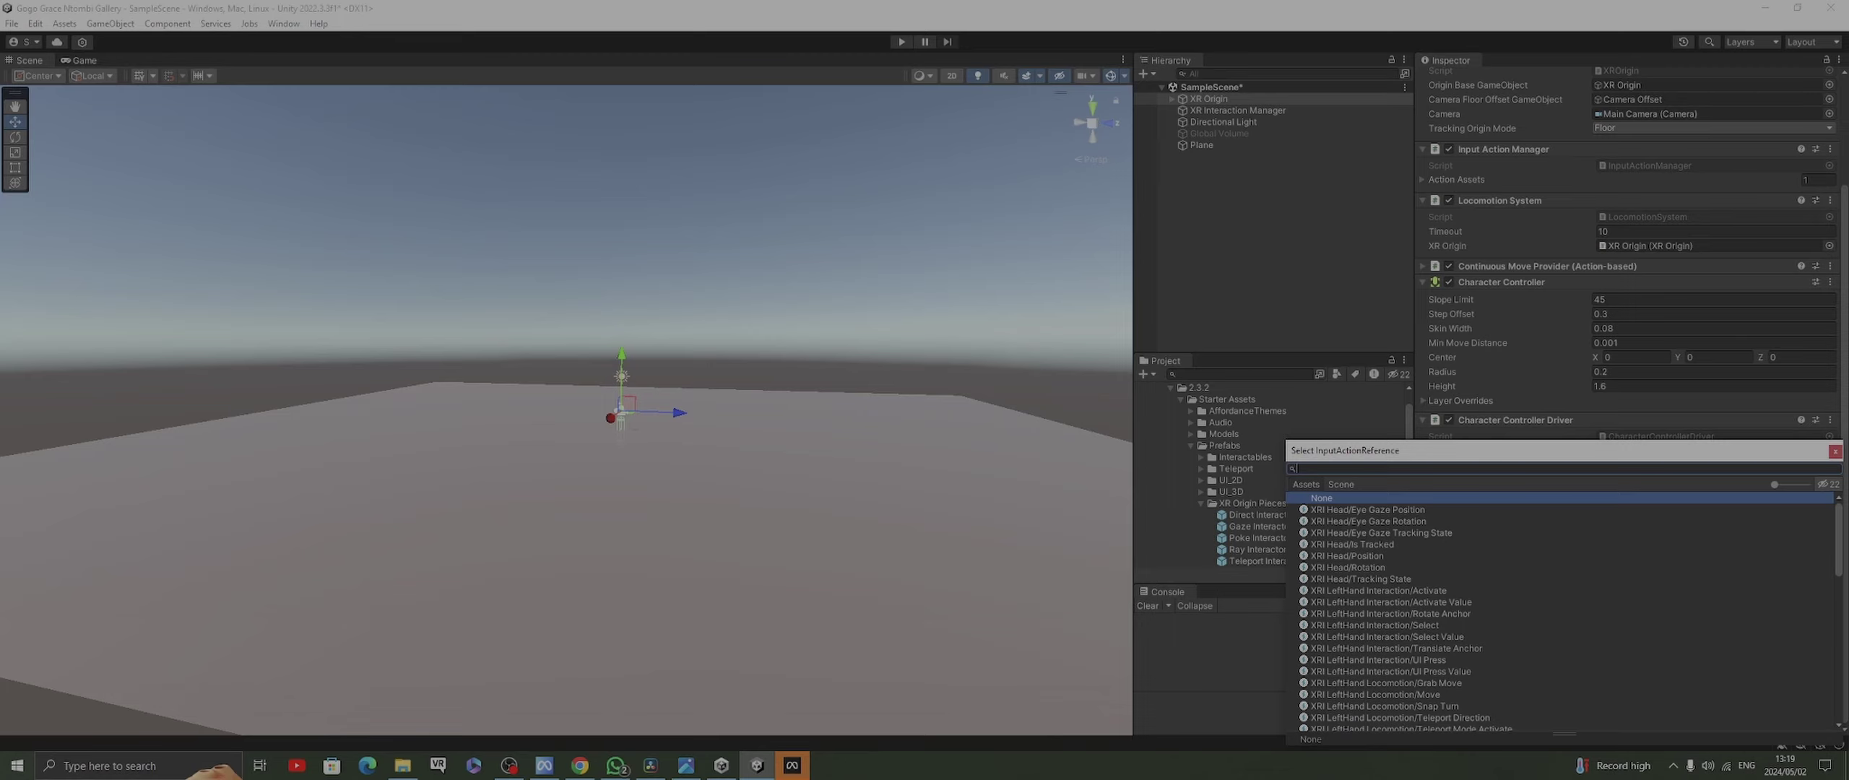
type("sna")
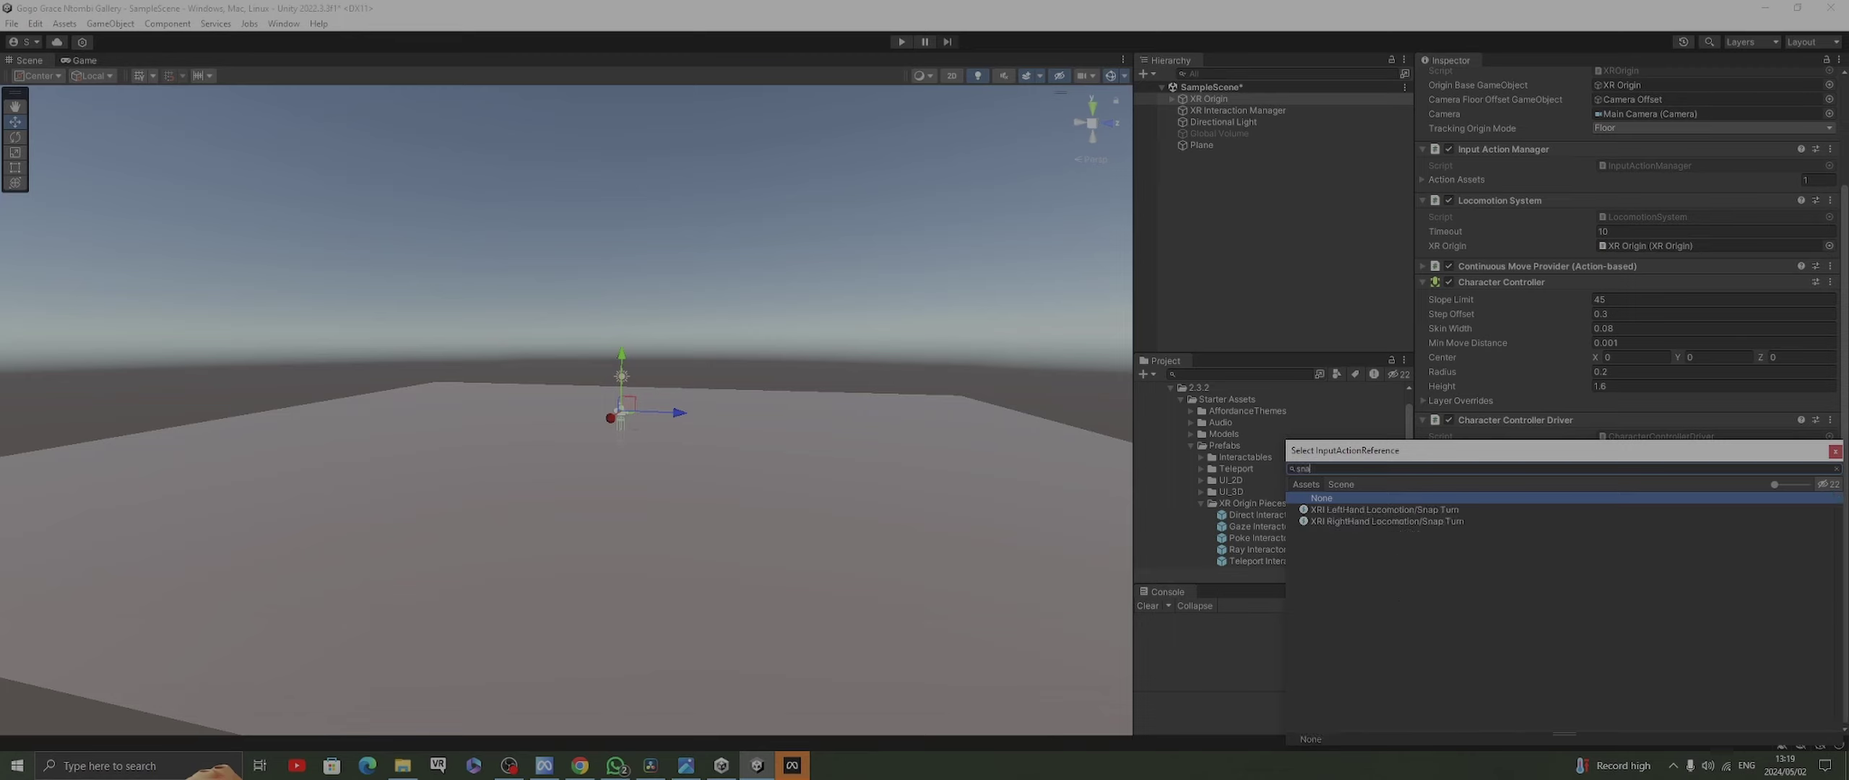
double_click(1386, 520)
scroll(1661, 535, "up", 2)
scroll(1661, 541, "down", 2)
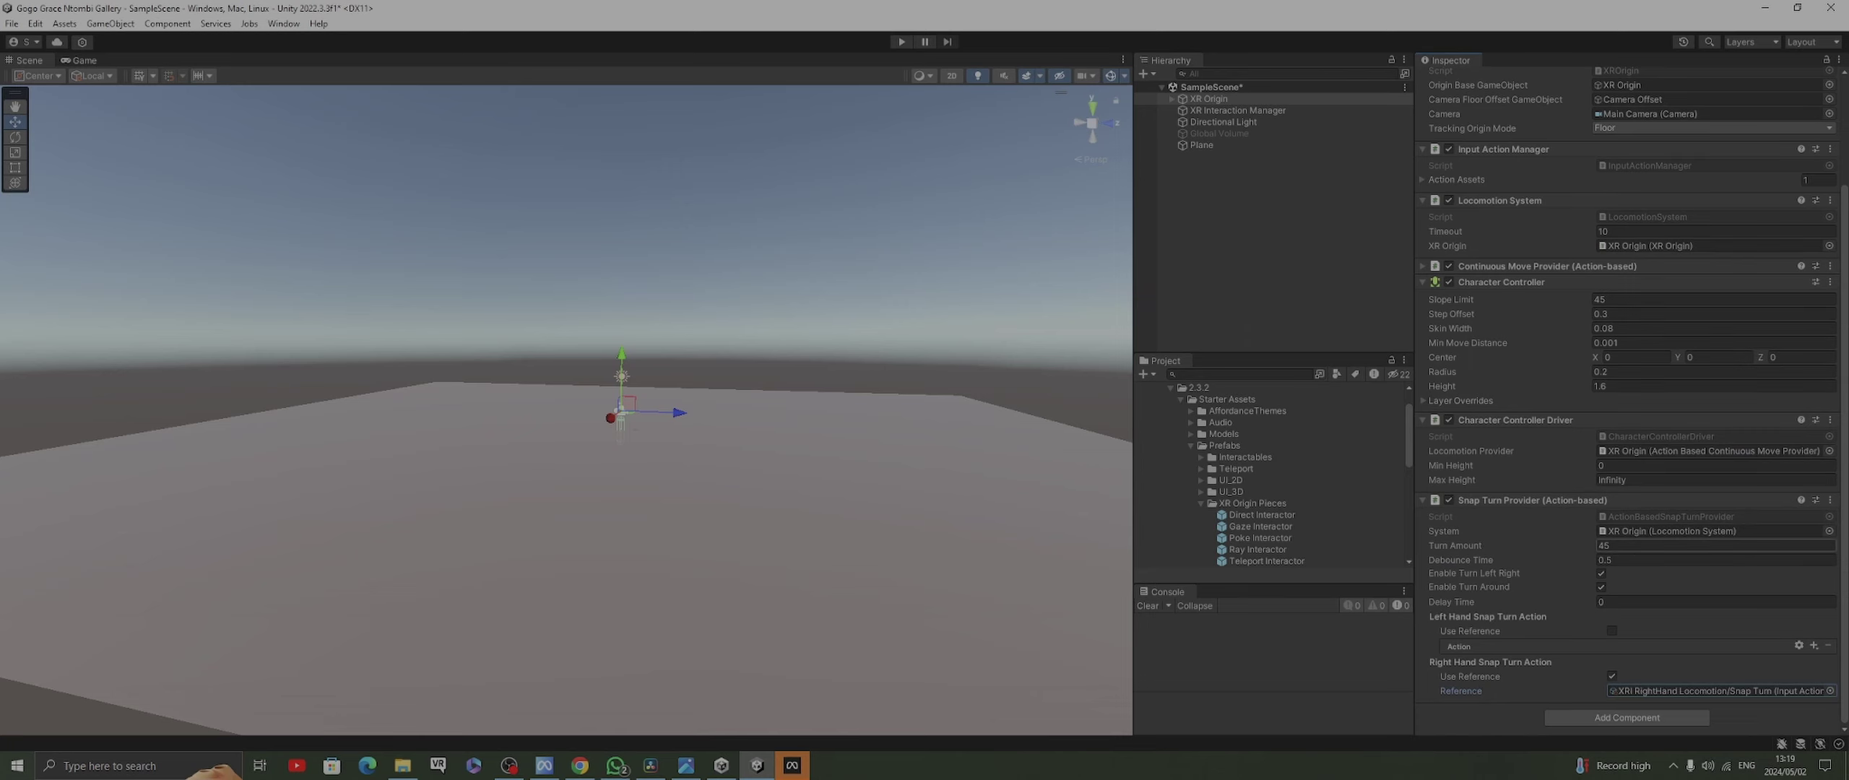
scroll(1661, 545, "up", 3)
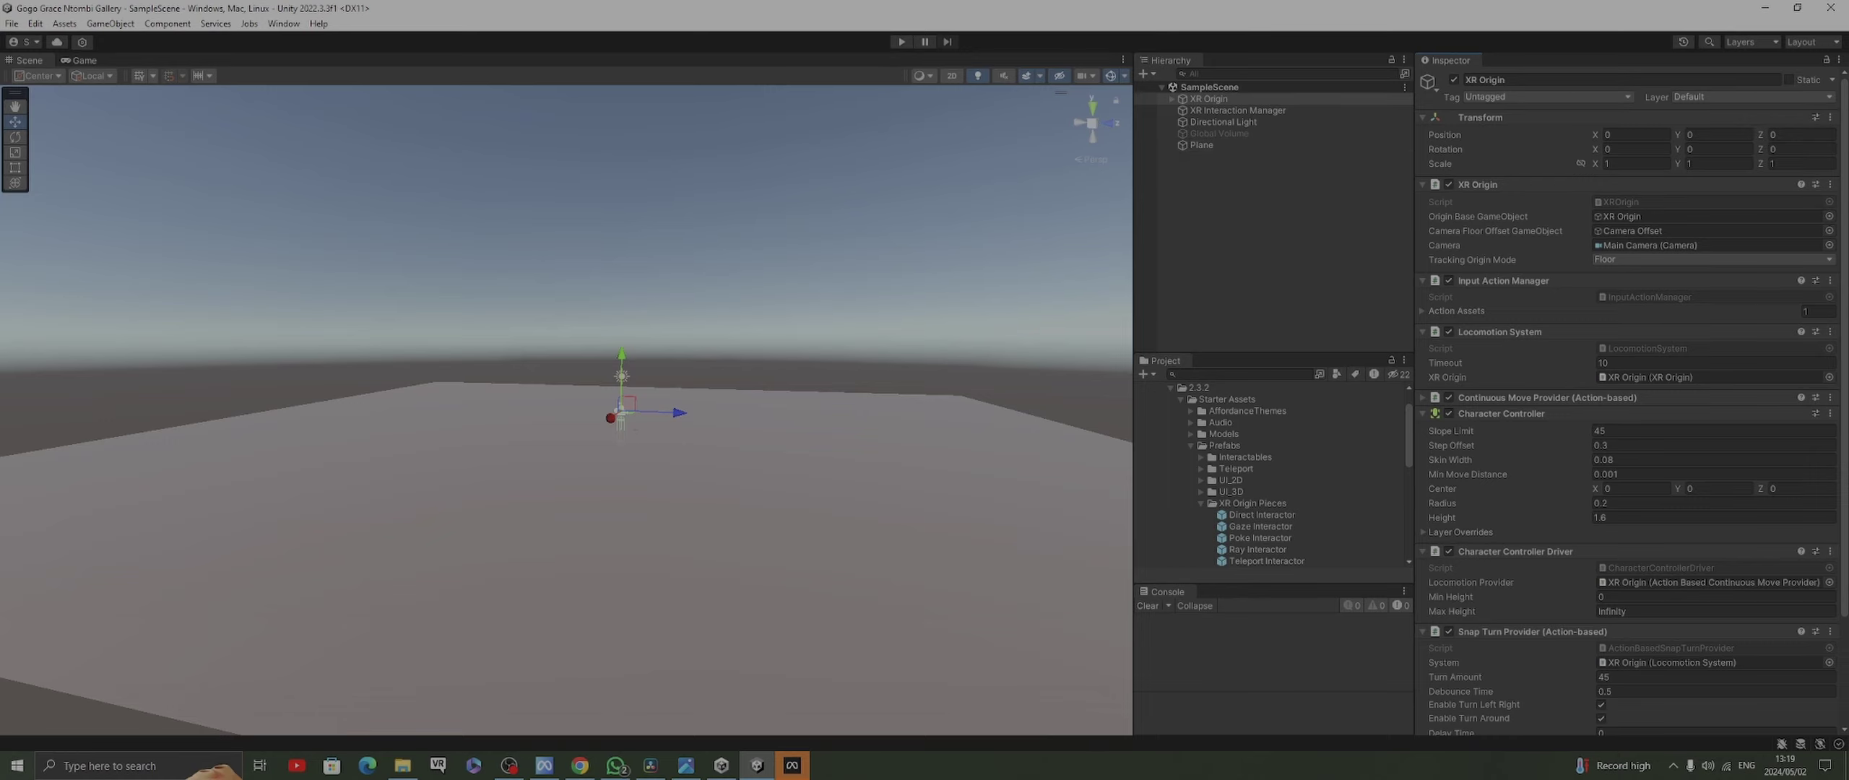
Play-test the scene, turning the headset view across the floor, then stop playing
left_click(901, 41)
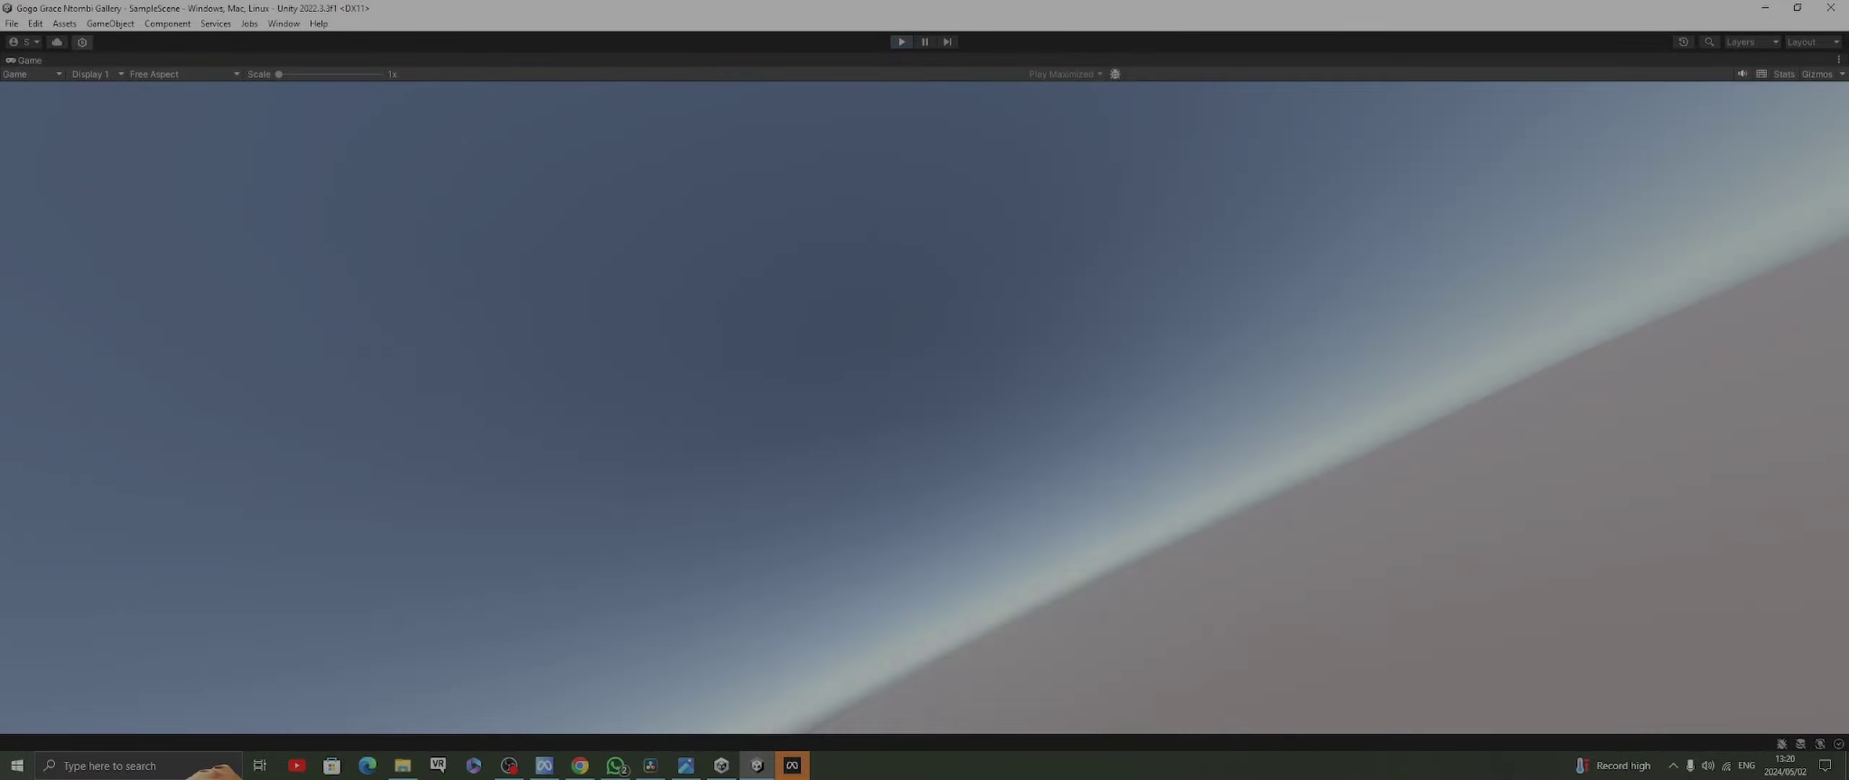
key("ctrl+p")
Create a cube and scale it up to about 9 units
right_click(1208, 166)
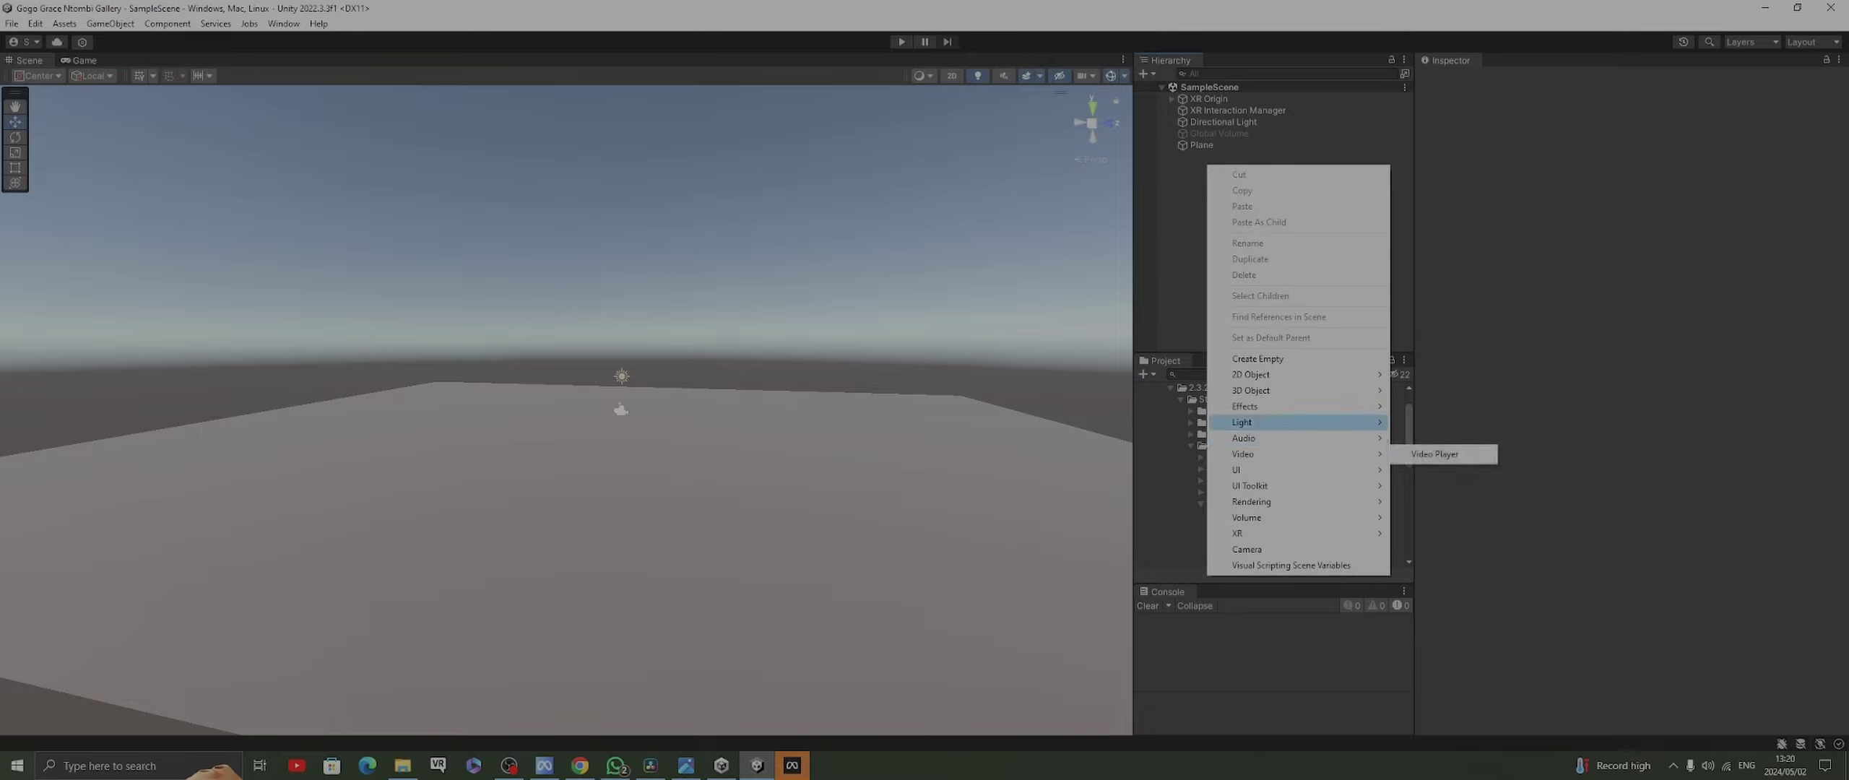
mouse_move(1271, 390)
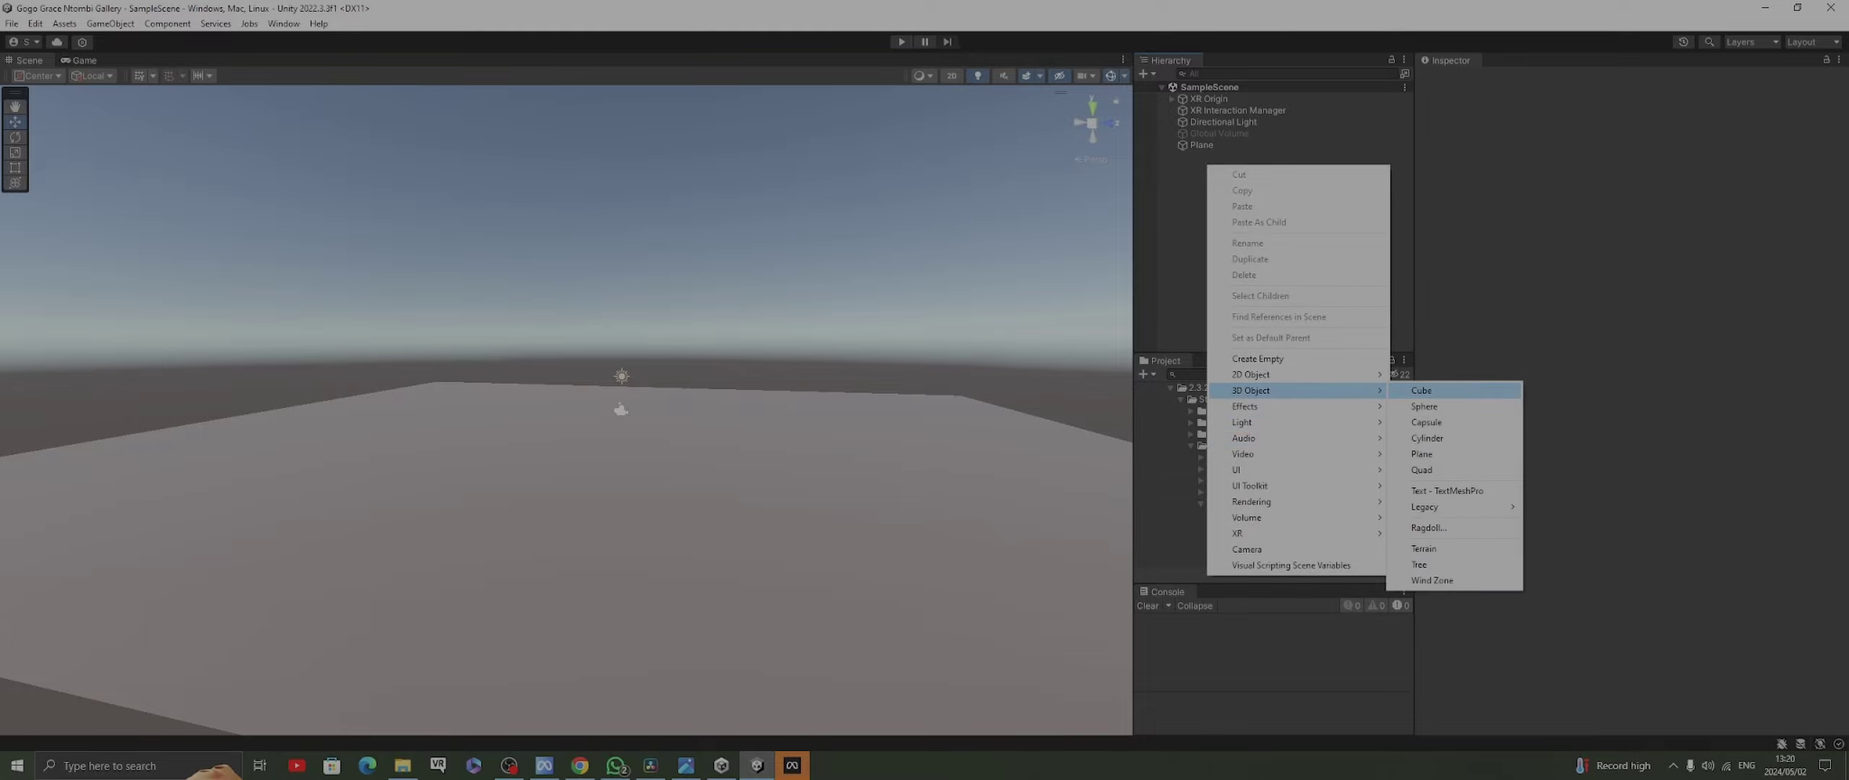
left_click(1422, 390)
left_click(564, 388)
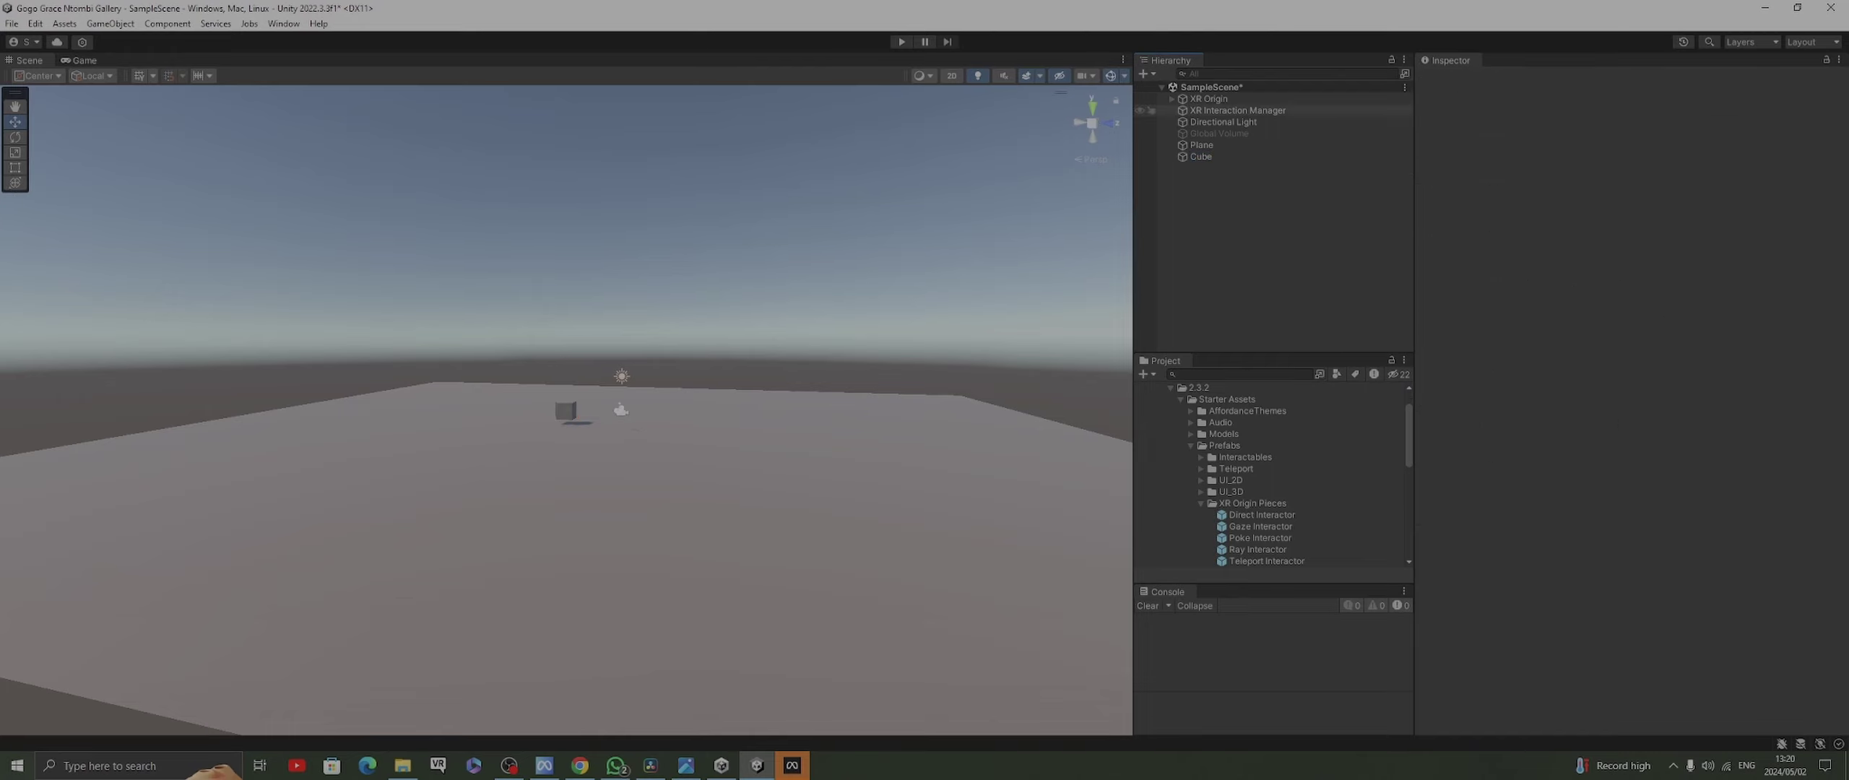
left_click(565, 411)
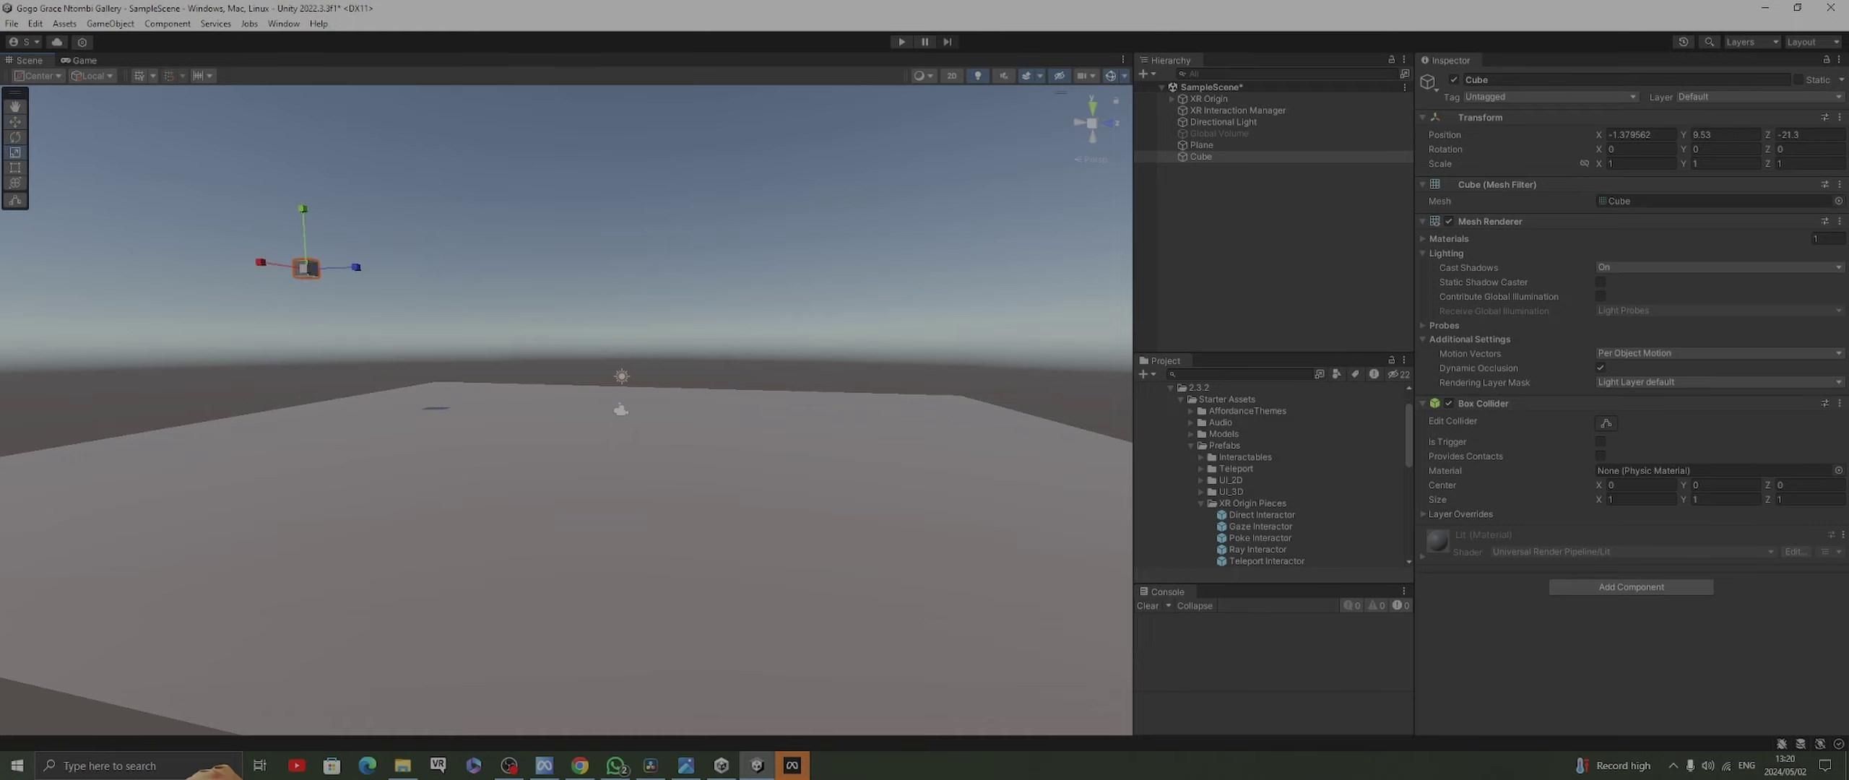
left_click_drag(304, 269, 614, 269)
Move the second cube, Cube (1), along Z to about 26.24
scroll(567, 410, "down", 4)
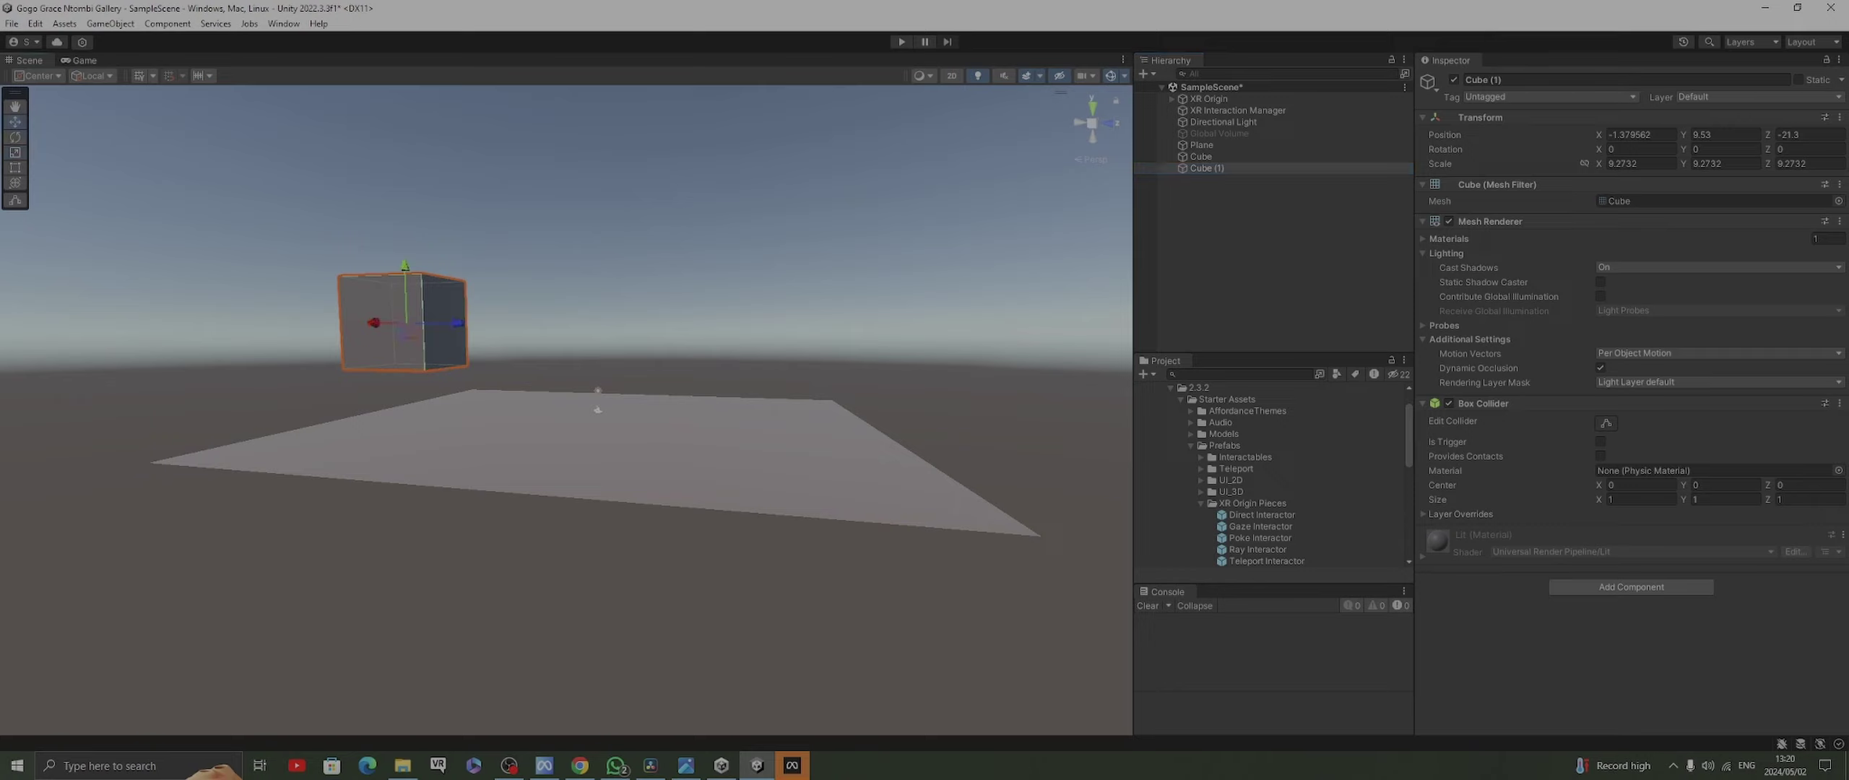
left_click_drag(448, 323, 960, 321)
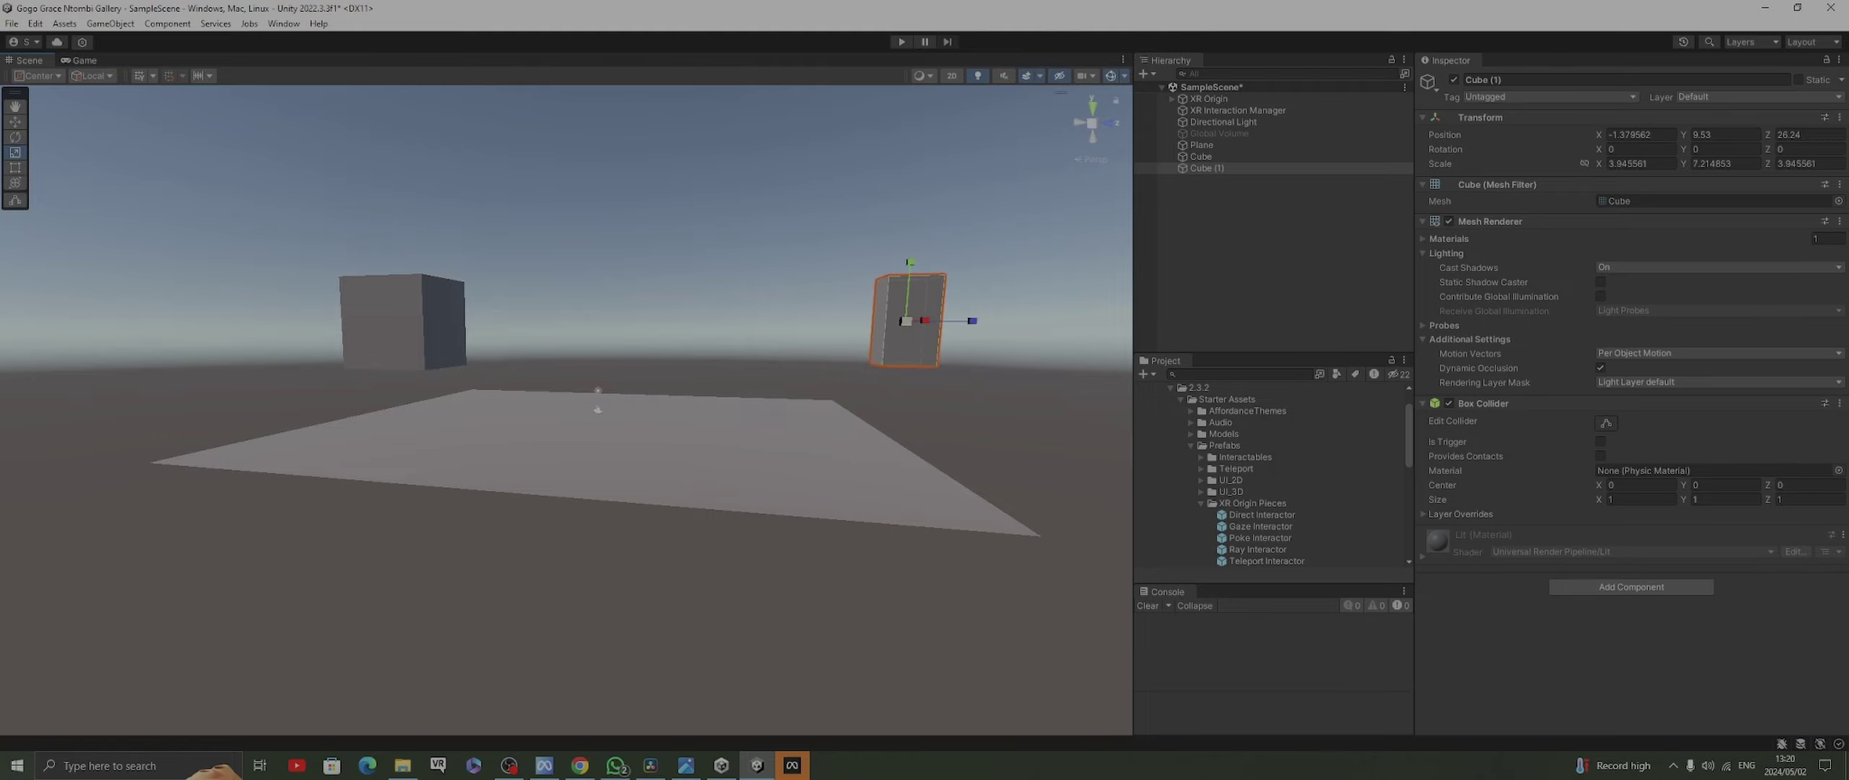
right_click_drag(613, 390, 462, 419)
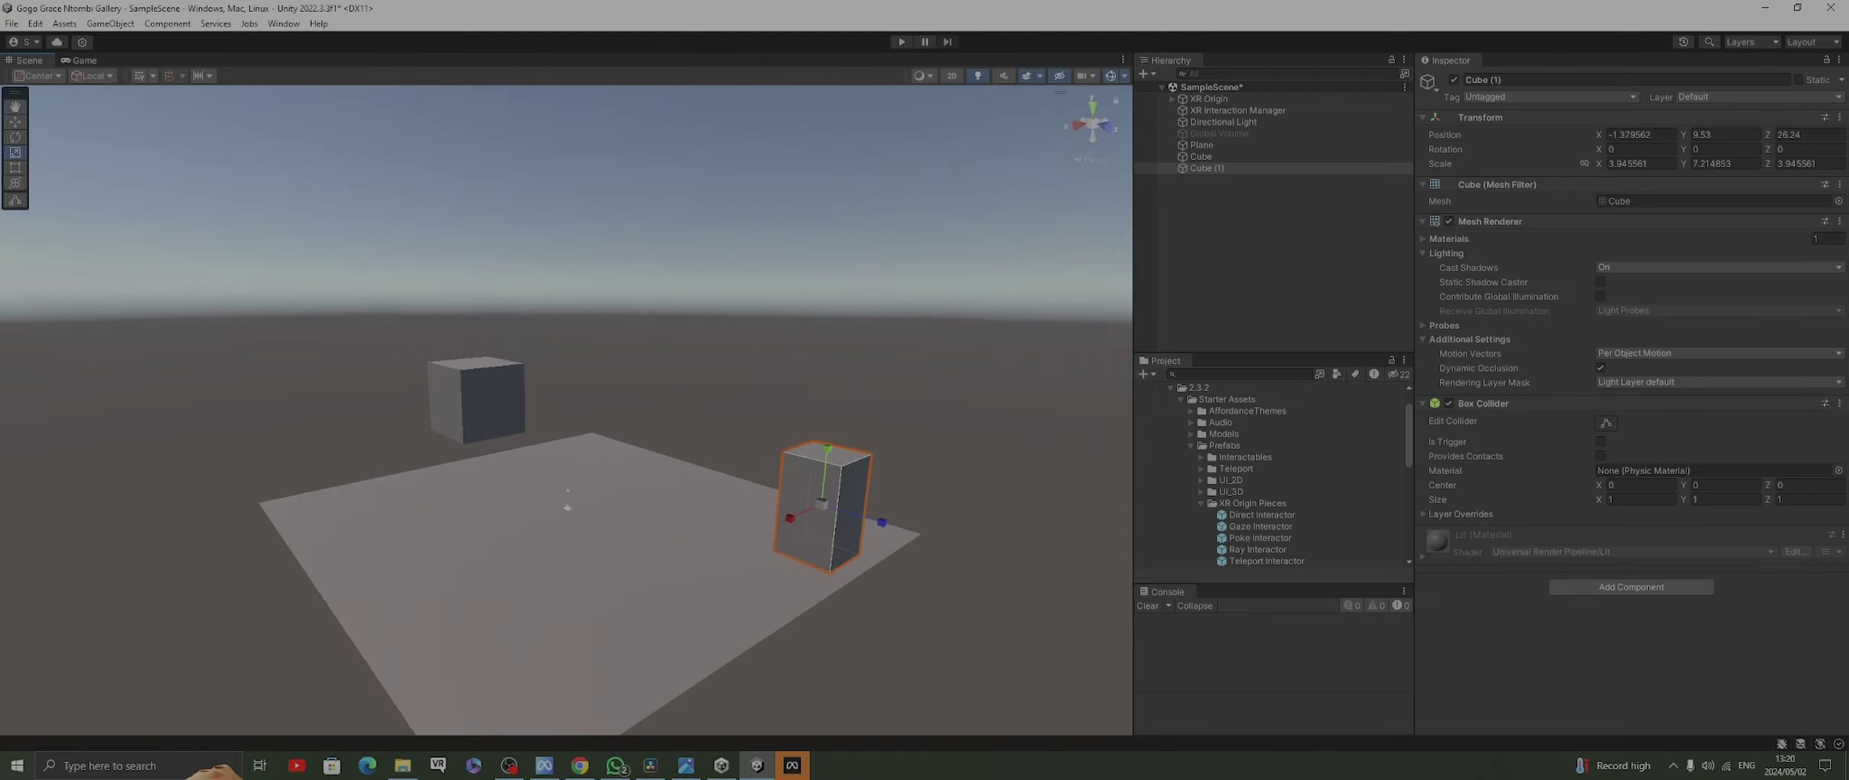
Add a sphere floating between the two cubes
right_click(1200, 186)
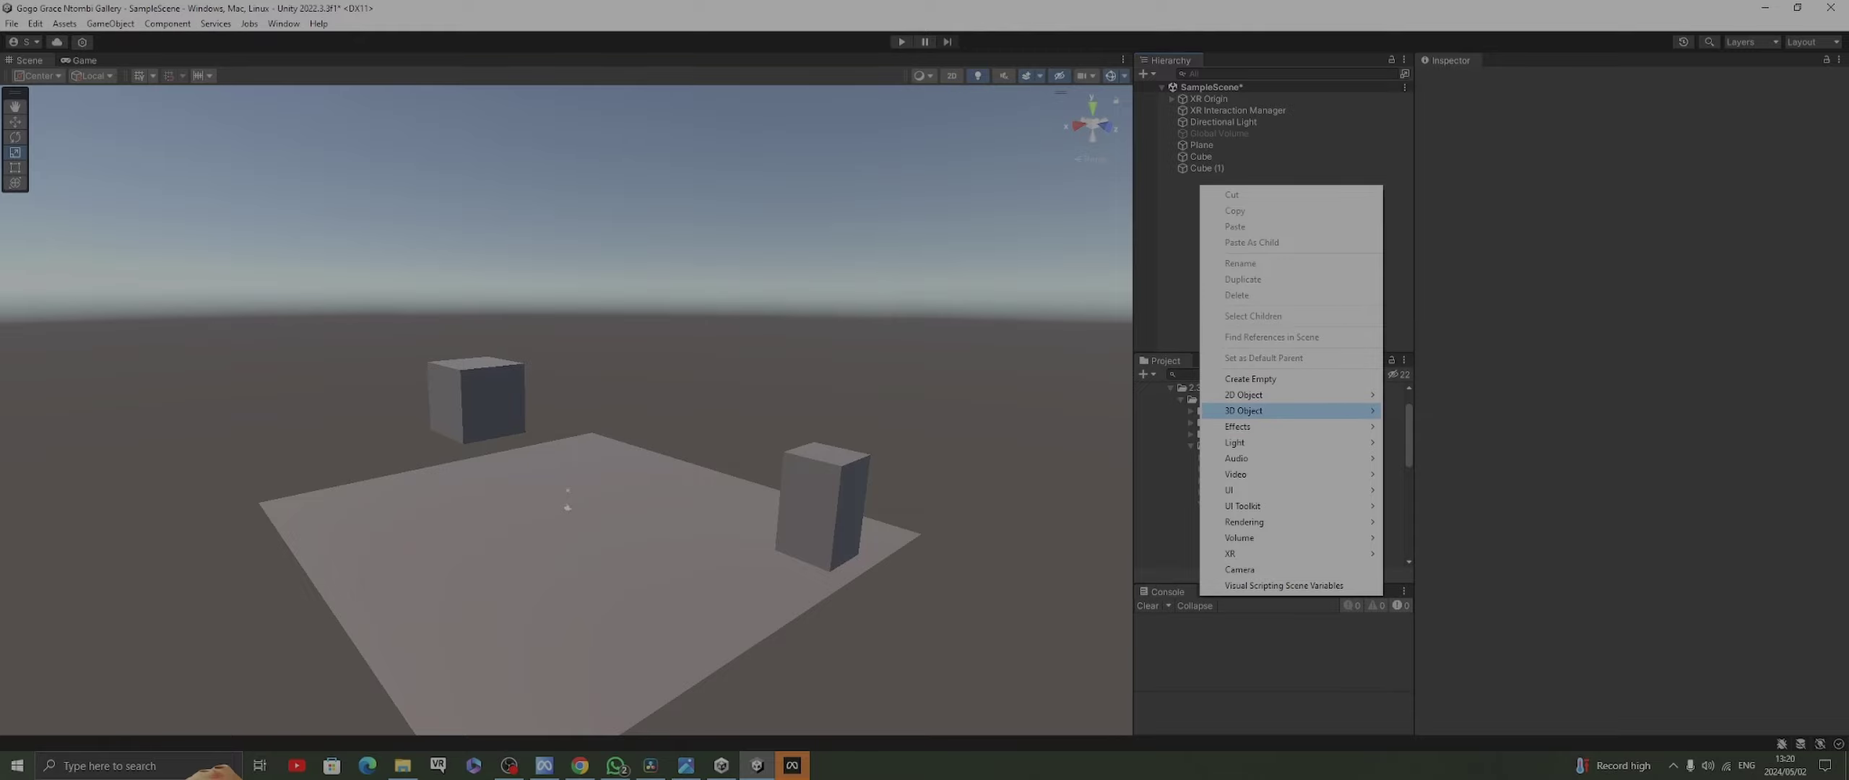
mouse_move(1271, 410)
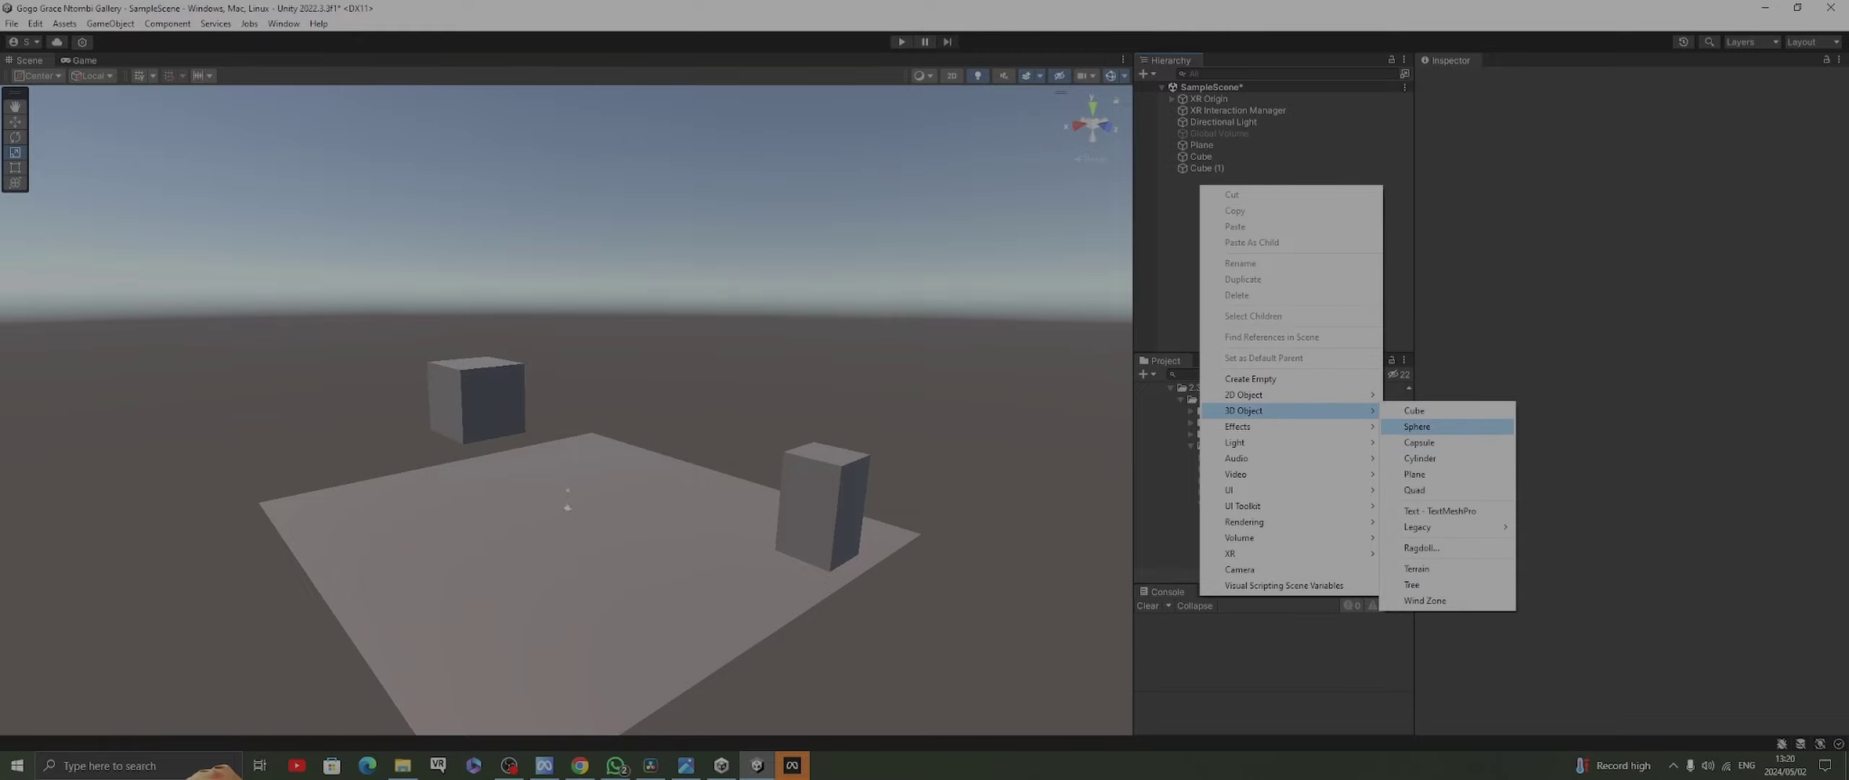
left_click(1417, 426)
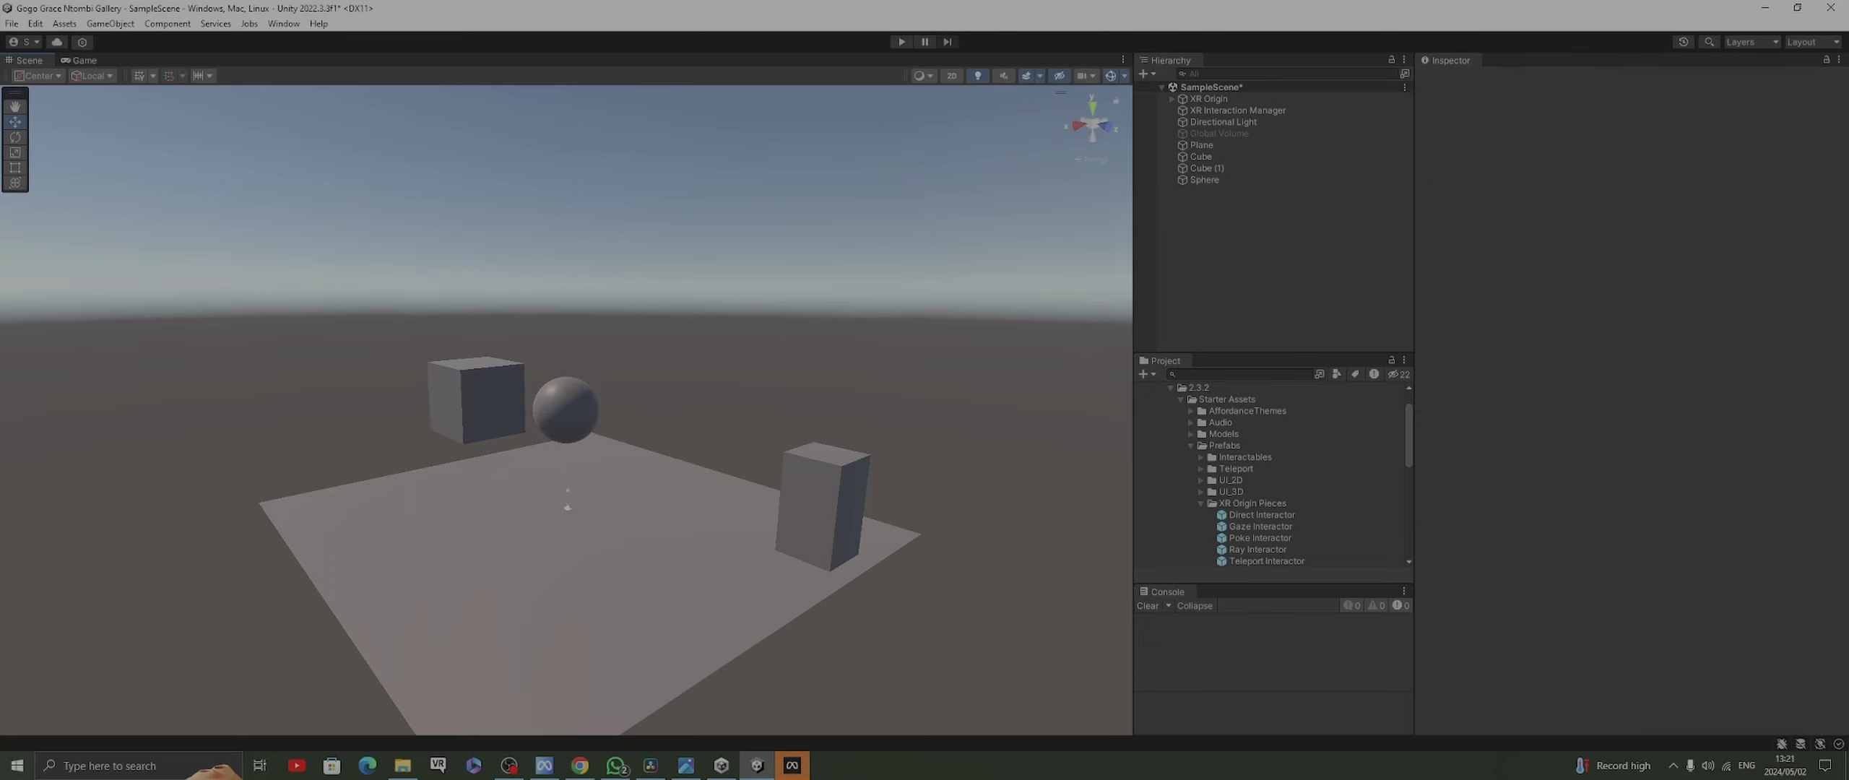
left_click(565, 410)
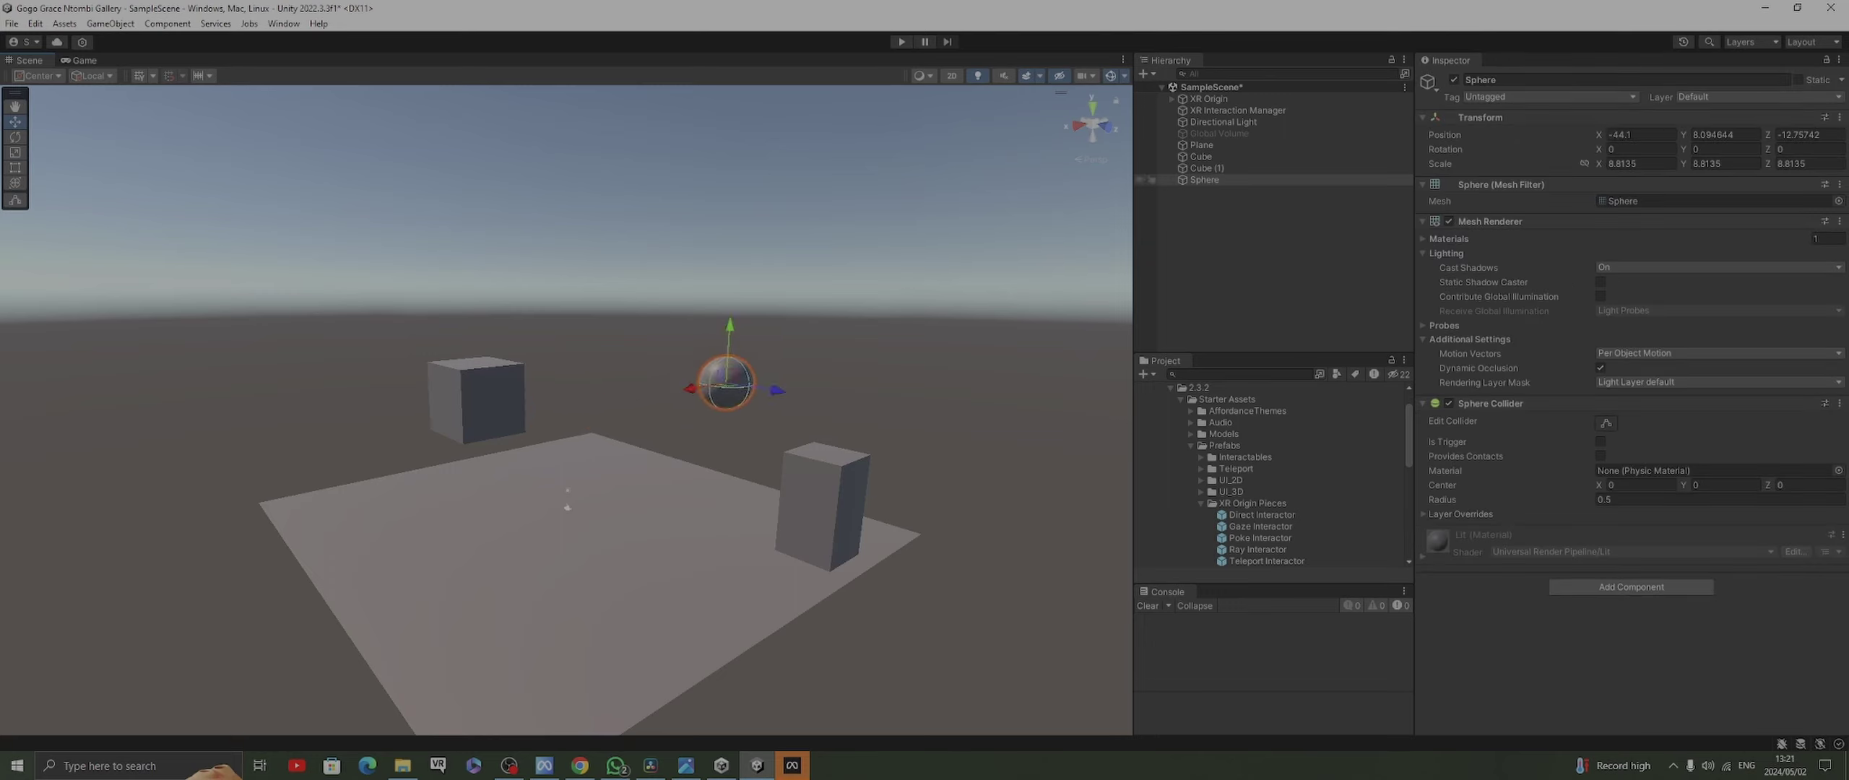
Add a cylinder at the plane's left edge, then start playing the scene
right_click(1203, 216)
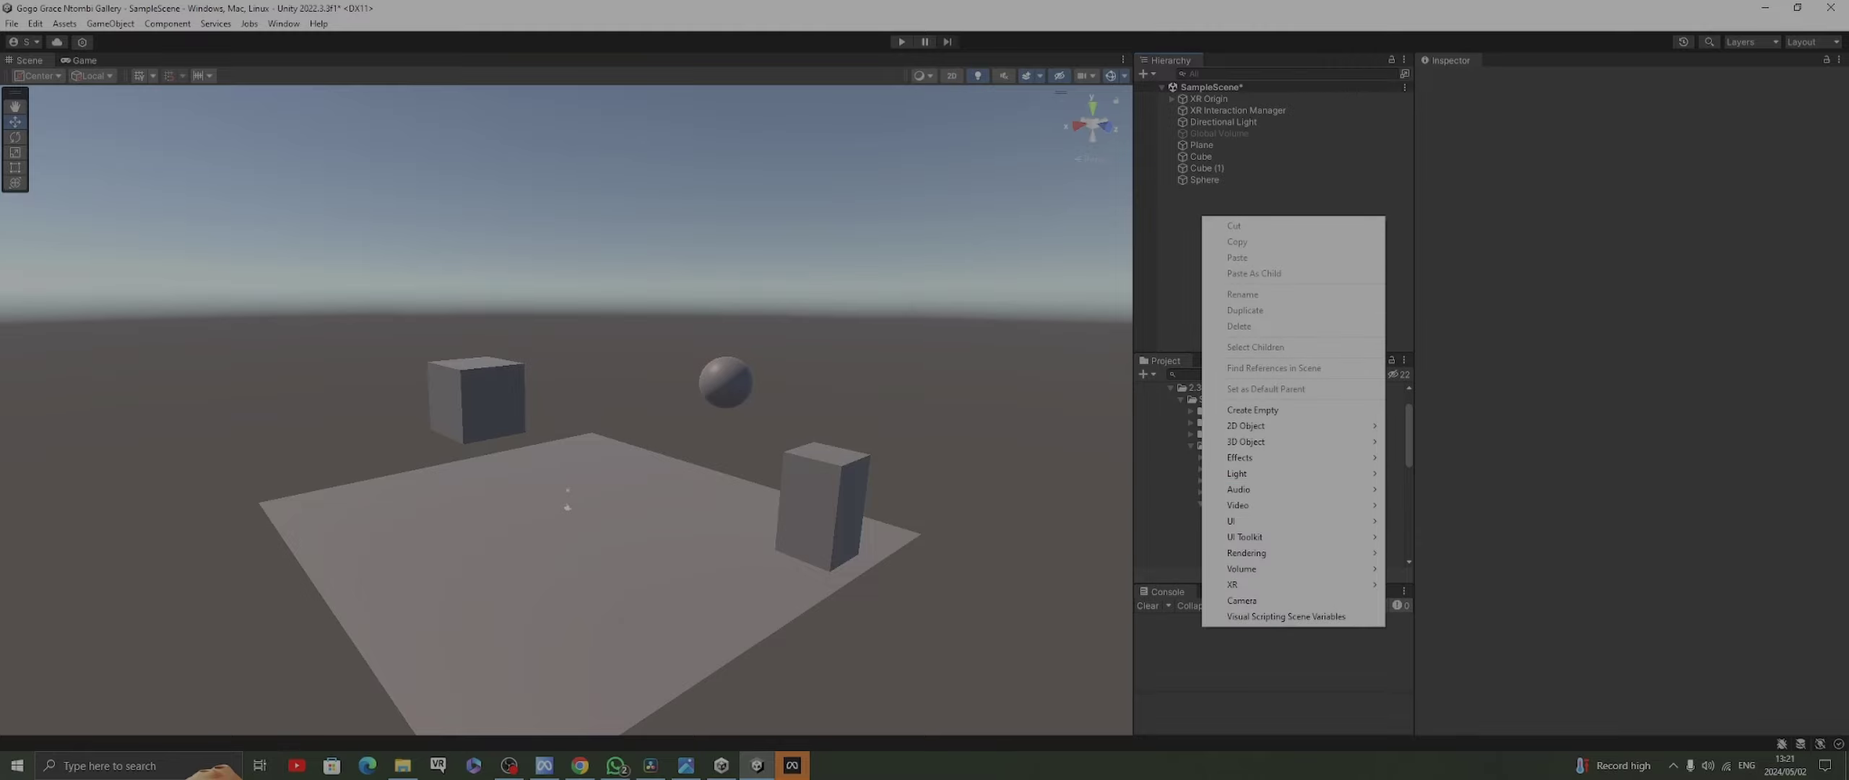
mouse_move(1292, 442)
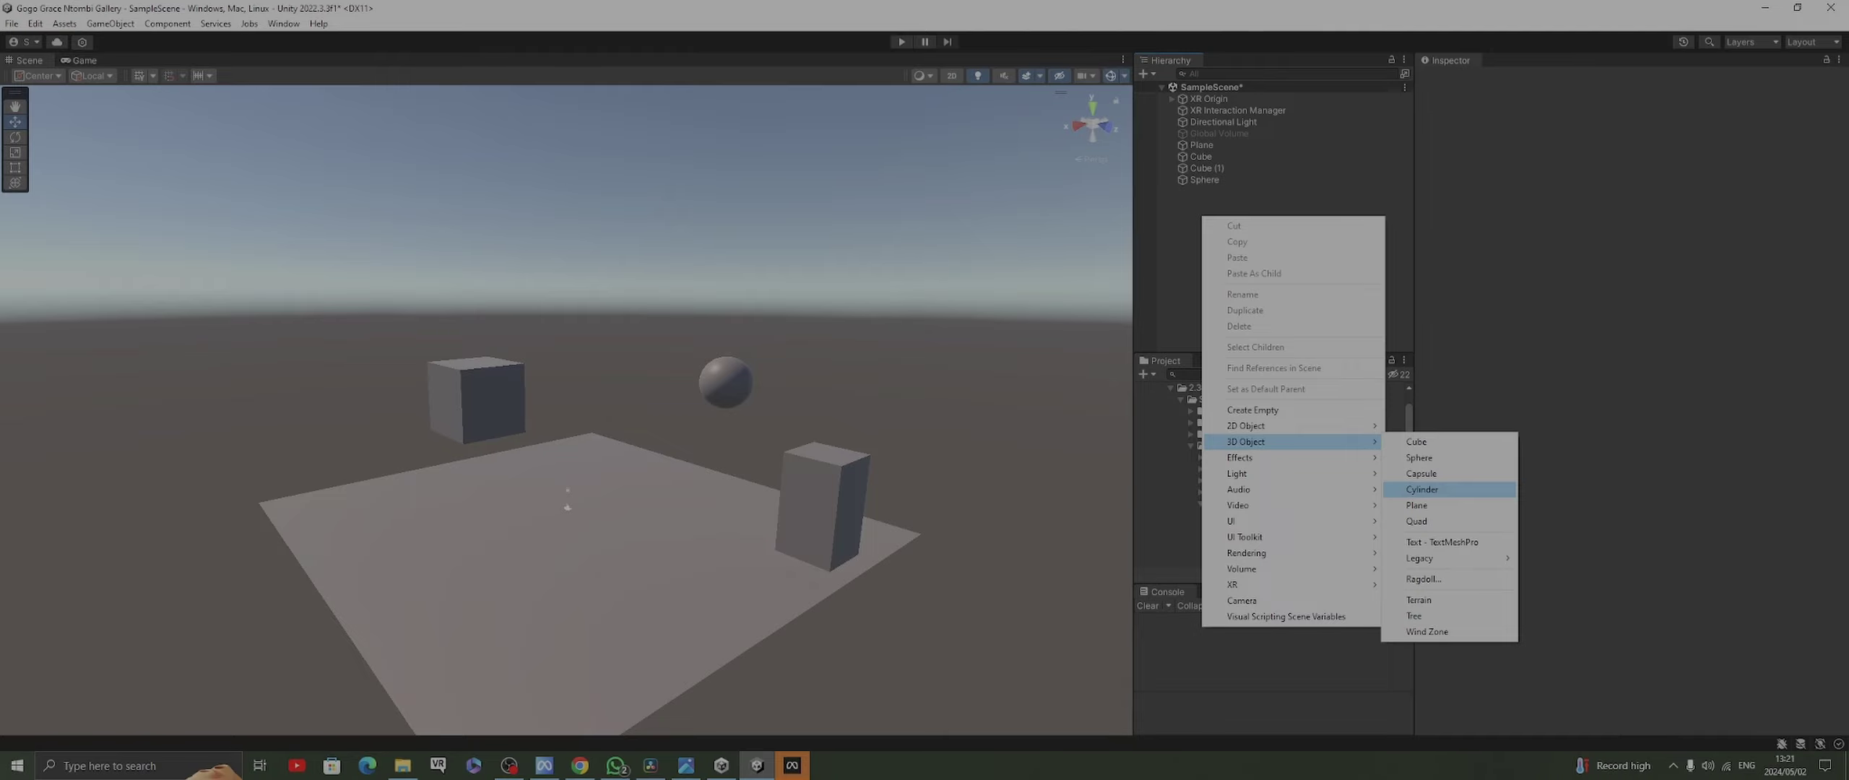
left_click(1422, 489)
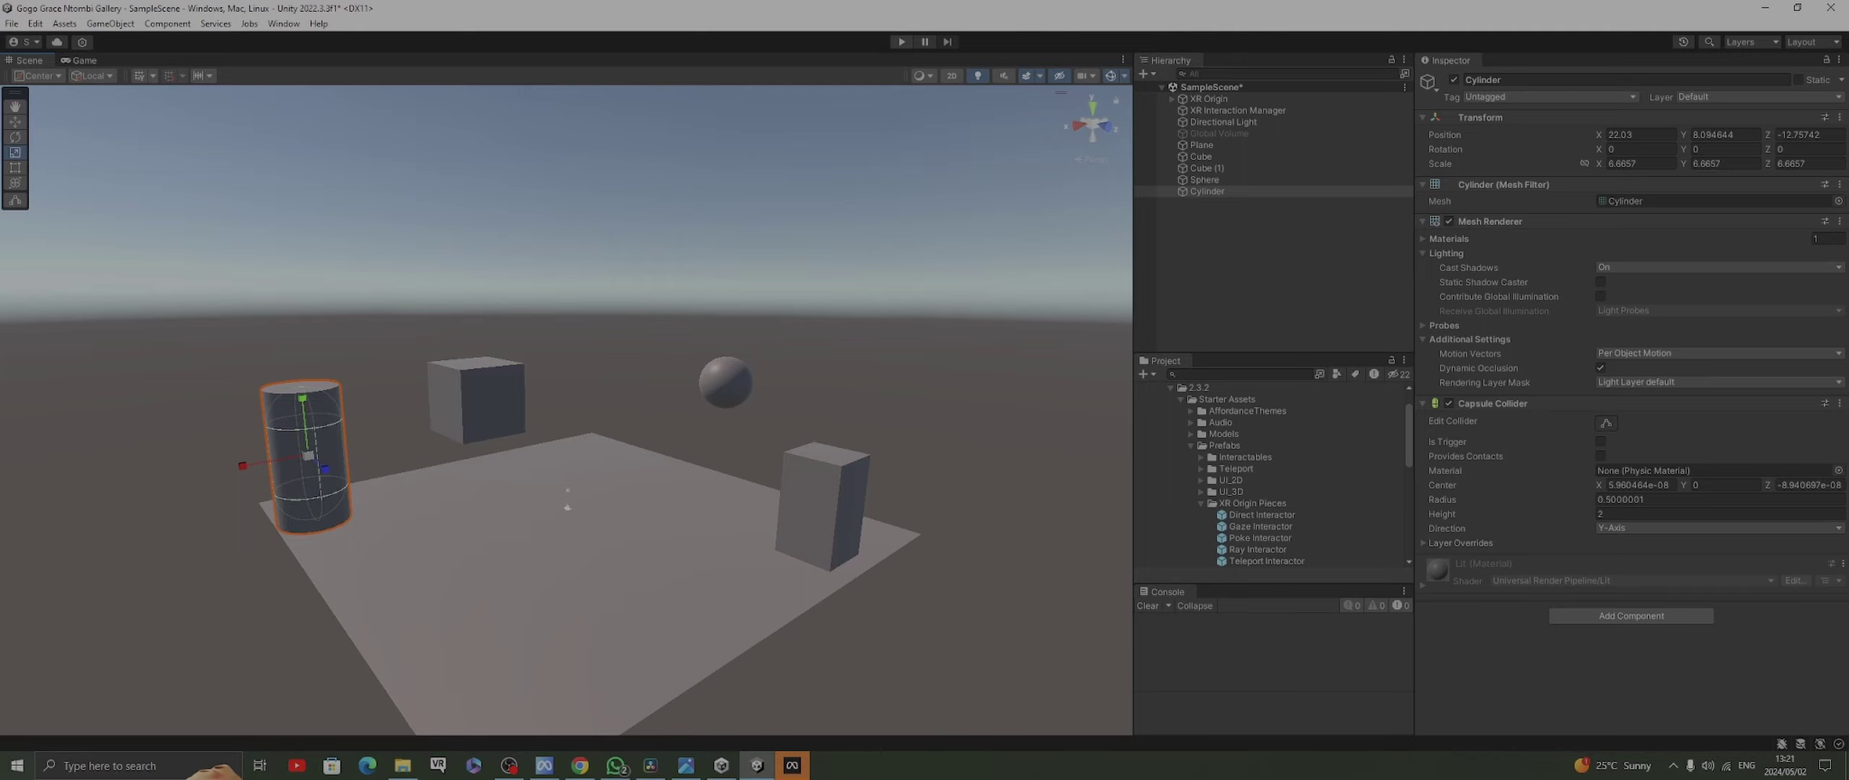
left_click(901, 42)
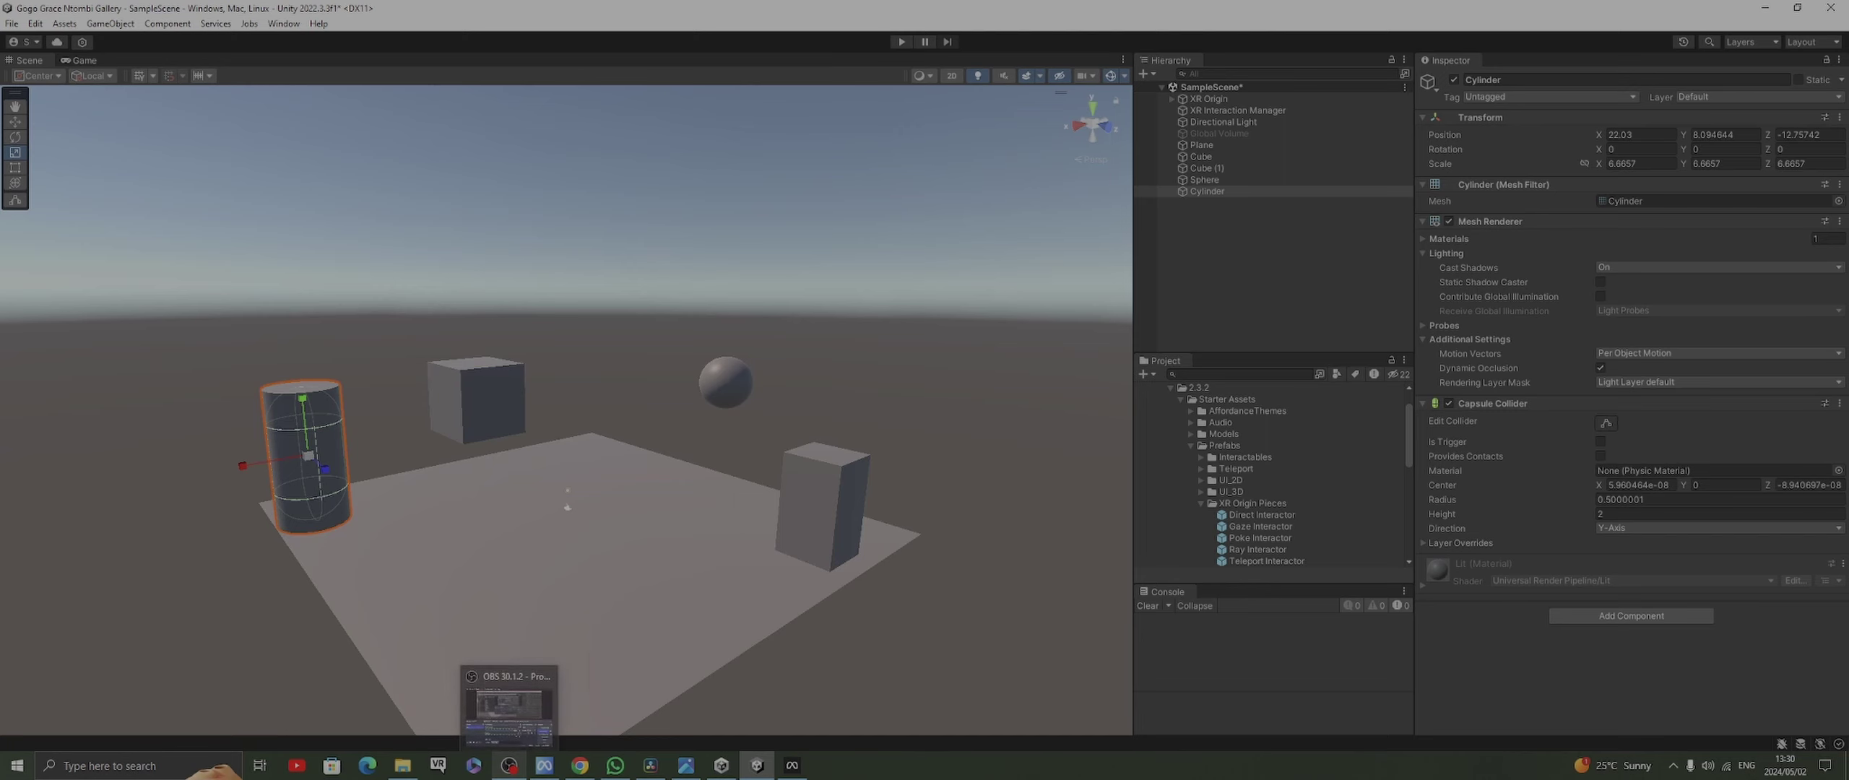
Find the Lets Make a VR Game Start Assets package in the Downloads folder
left_click(403, 765)
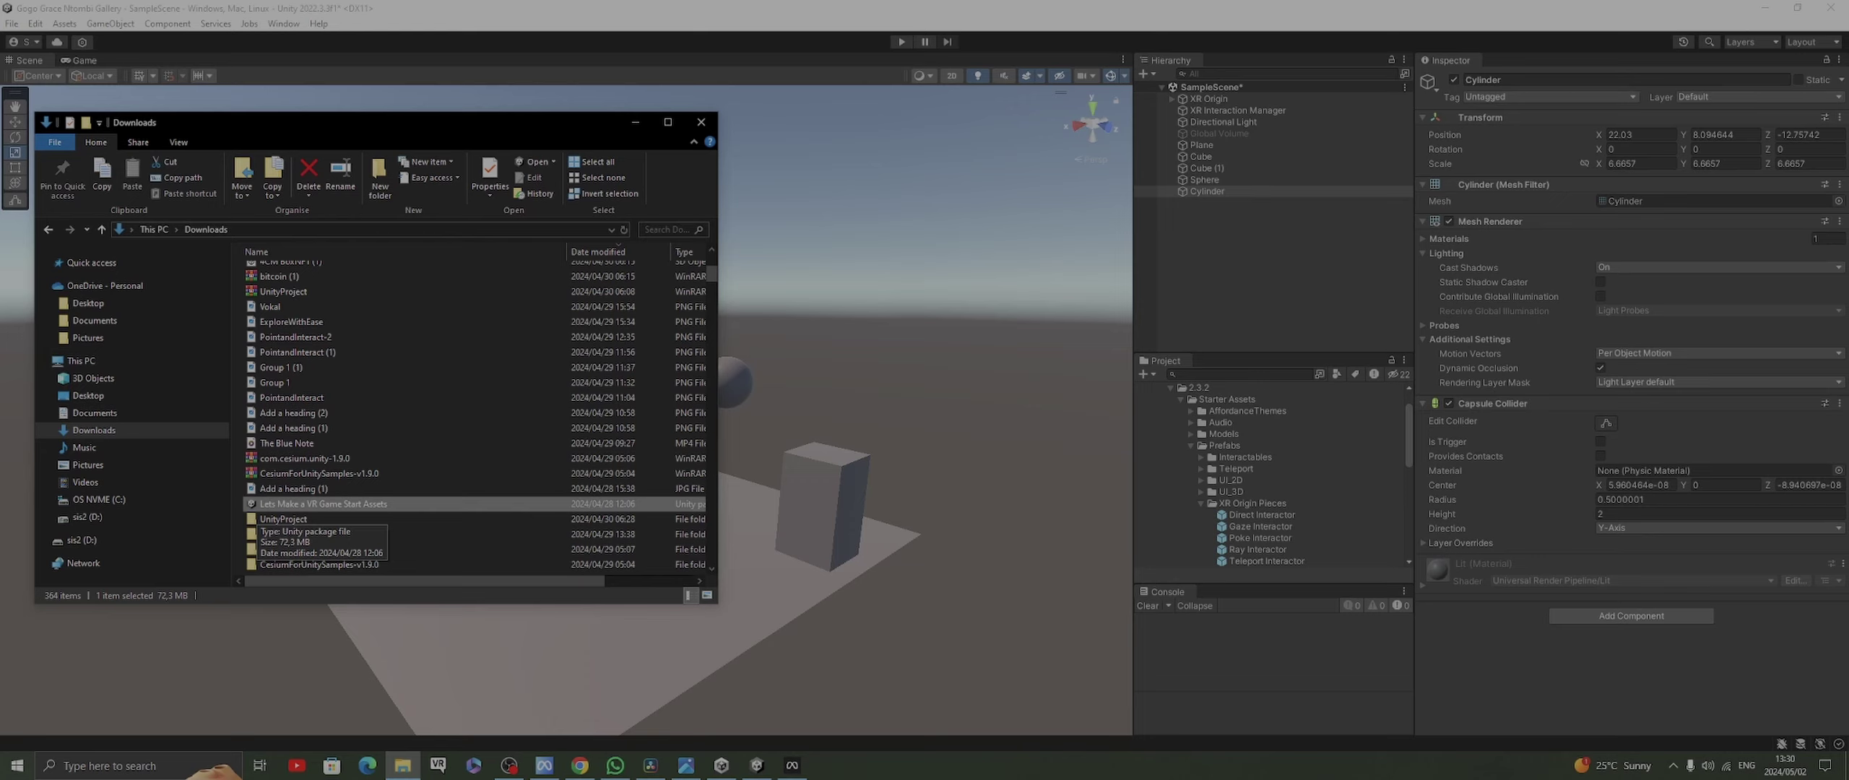
scroll(1272, 477, "up", 1)
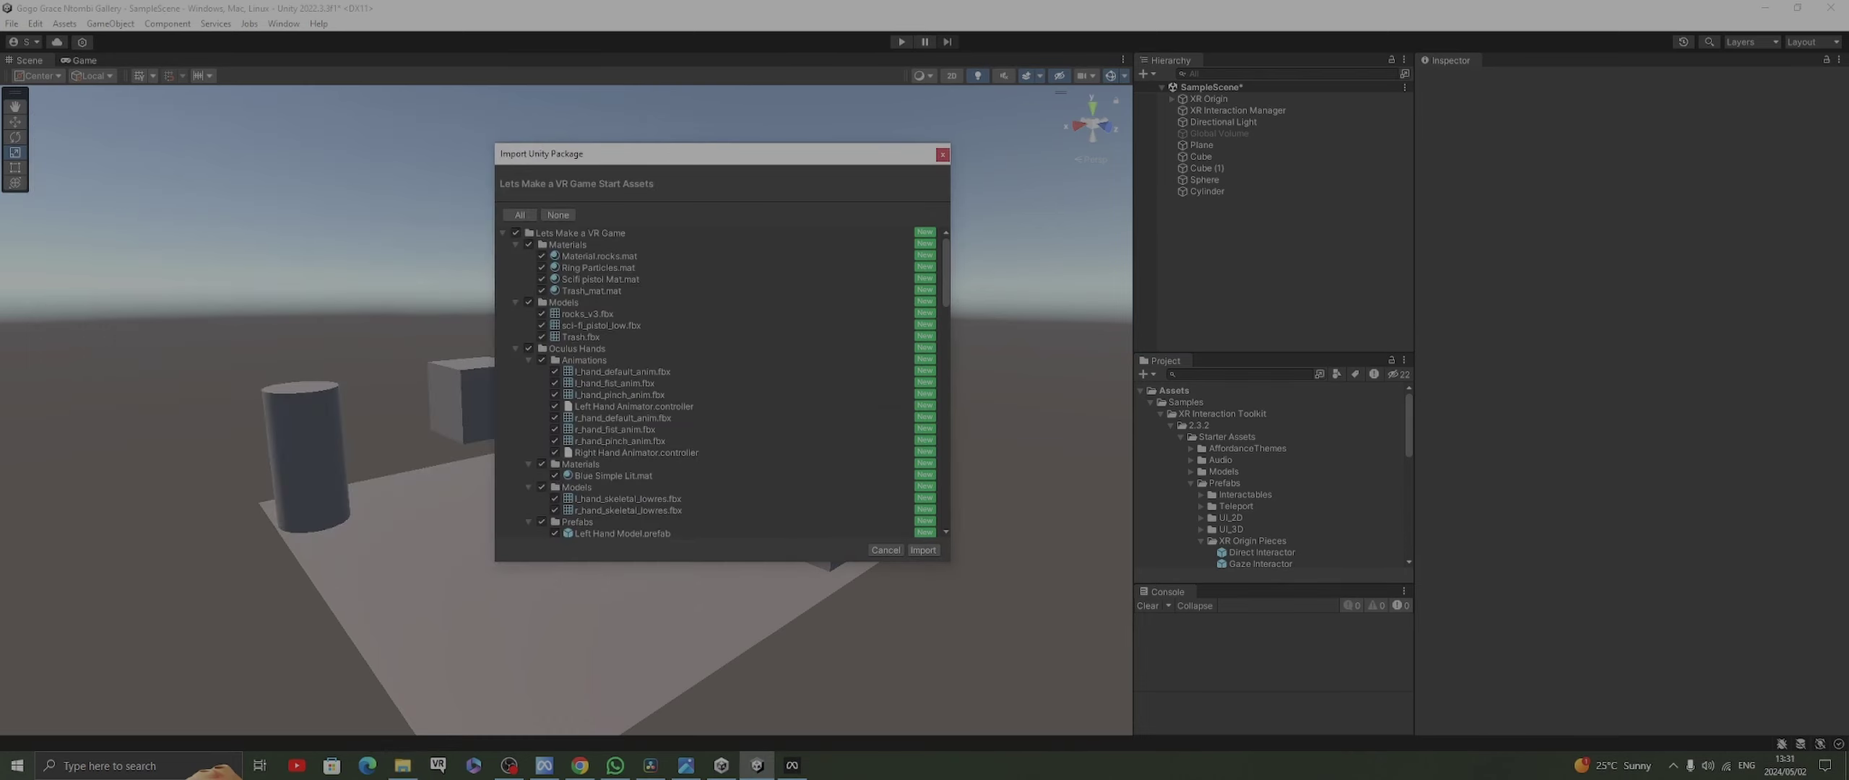
Import every asset of the Lets Make a VR Game Start Assets package, leaving all items ticked
key("Return")
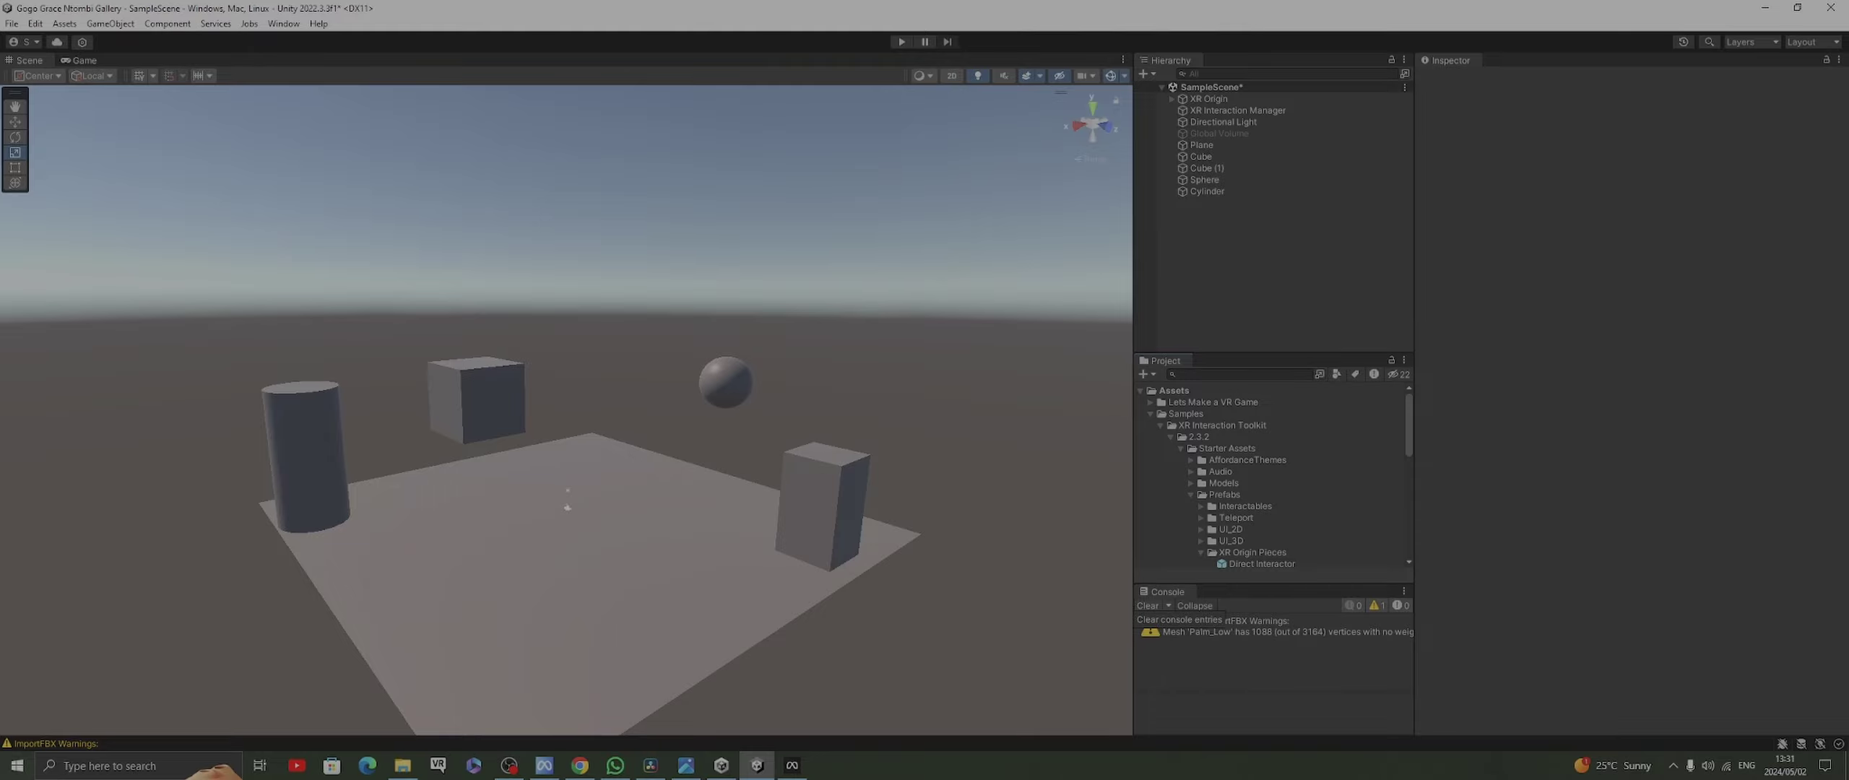
Clear the FBX import warnings and browse to Lets Make a VR Game > Oculus Hands > Prefabs
left_click(1147, 605)
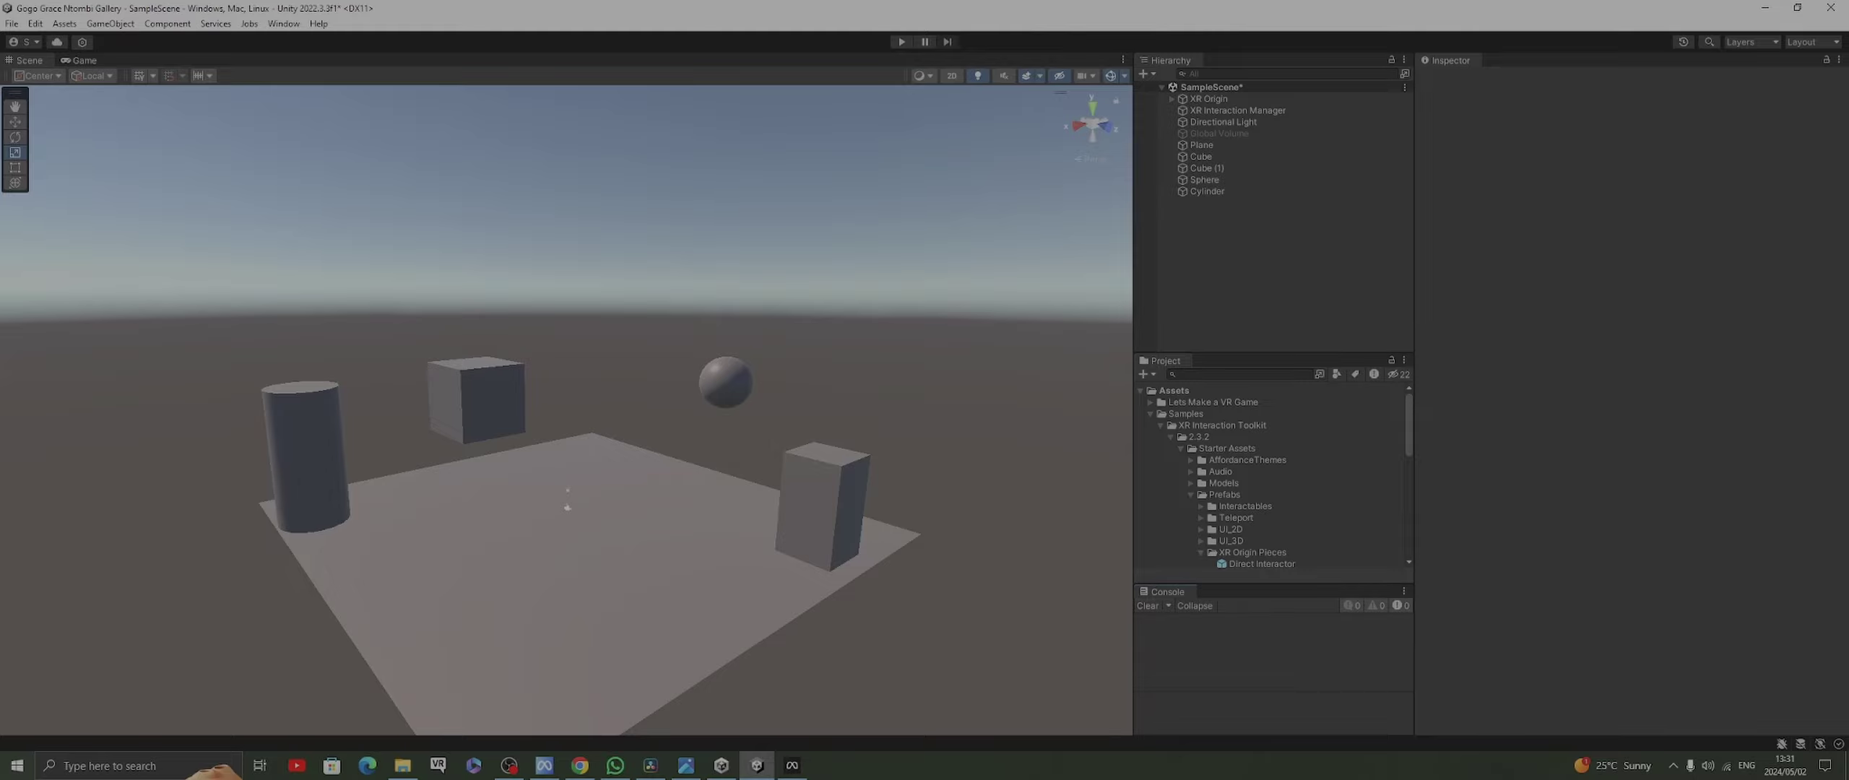
left_click(1151, 414)
left_click(1150, 402)
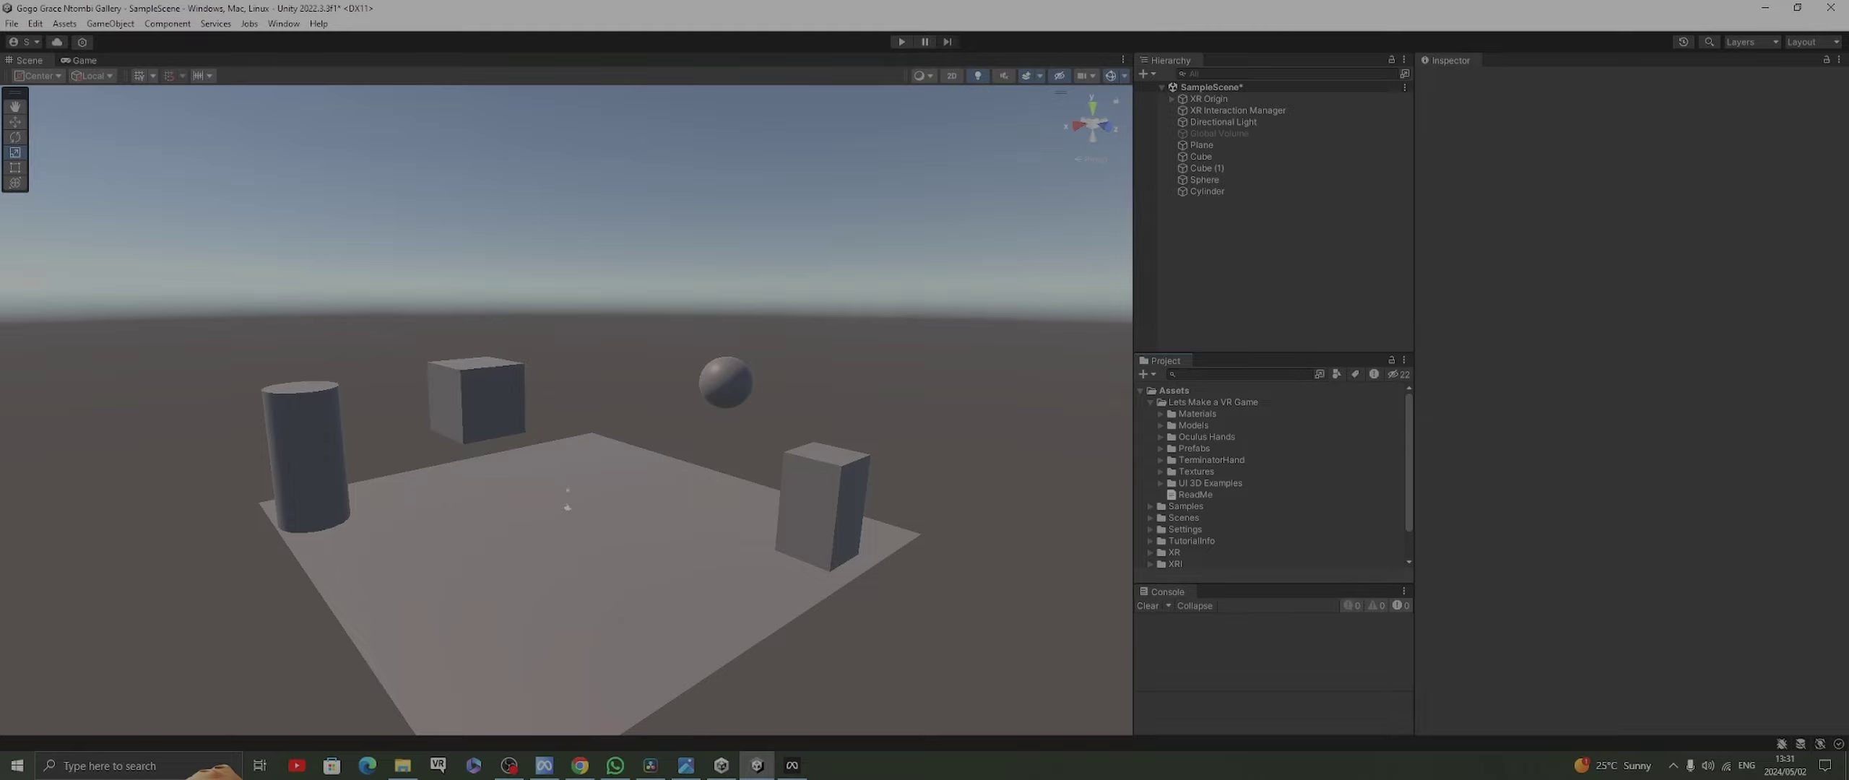
left_click(1161, 436)
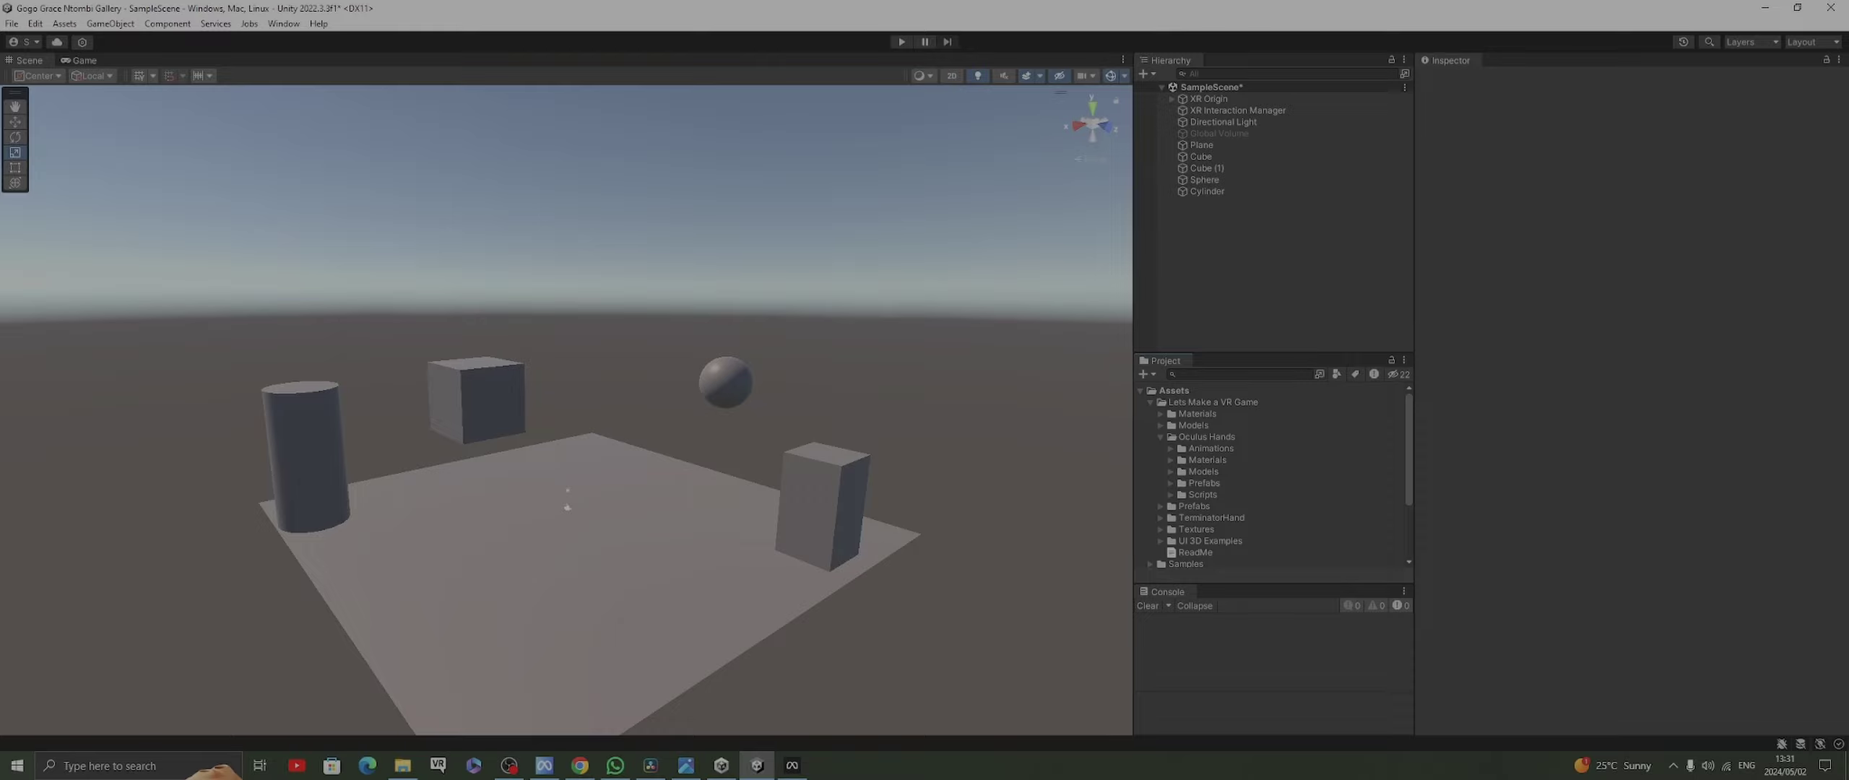
left_click(1171, 482)
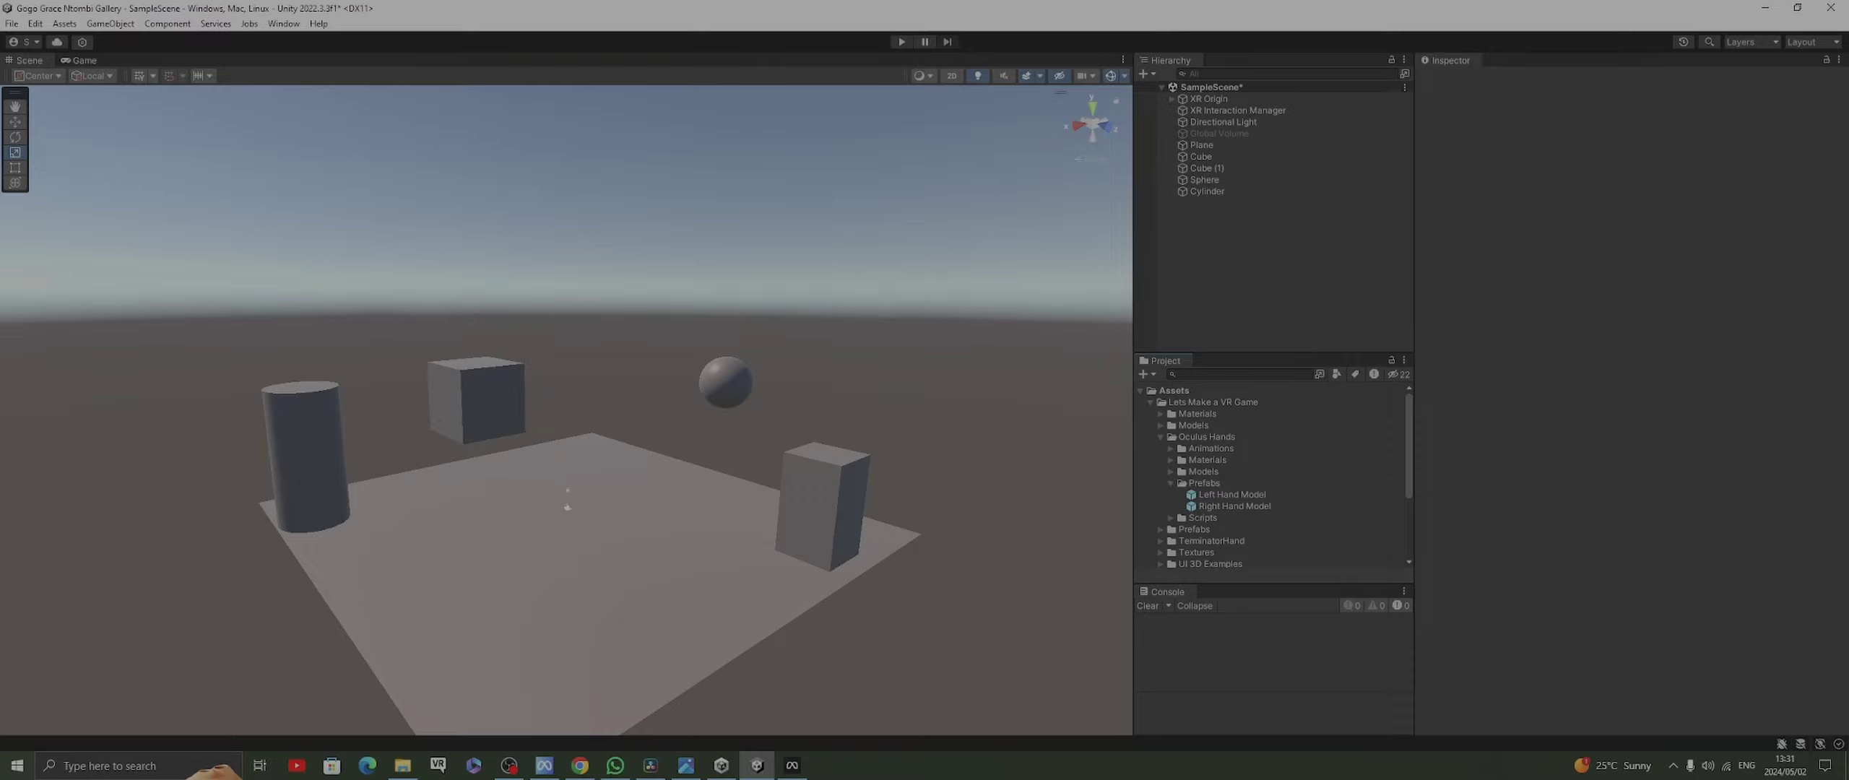
mouse_move(1232, 494)
left_mouse_down()
mouse_move(1228, 116)
mouse_move(1227, 500)
left_mouse_up()
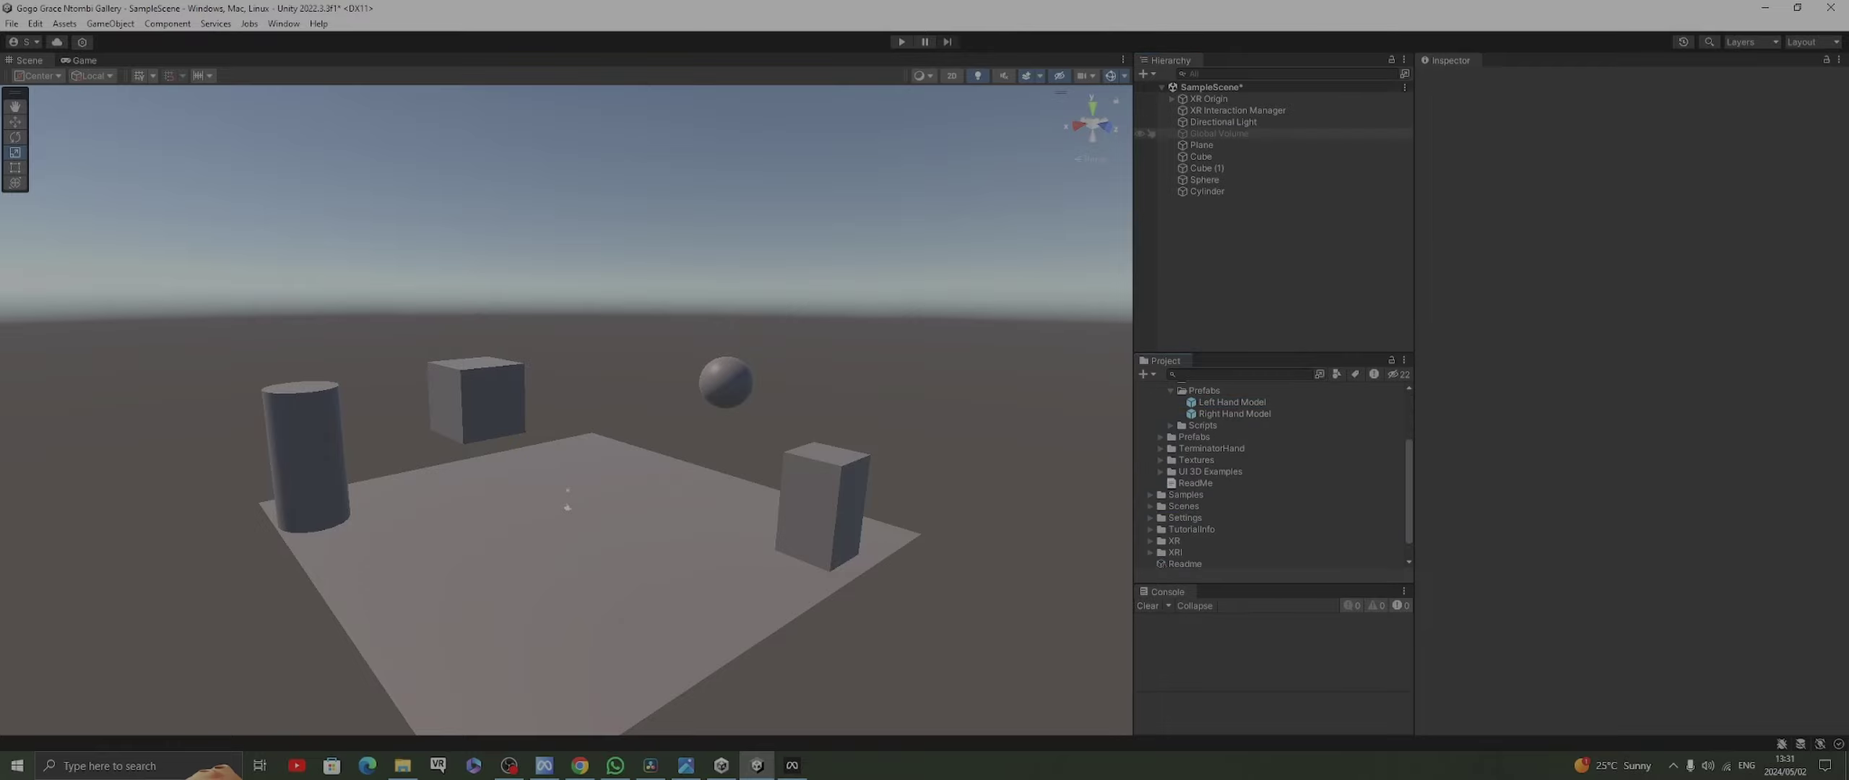
Parent the Left and Right Hand Model prefabs under the LeftHand and RightHand Controllers
left_click(1172, 98)
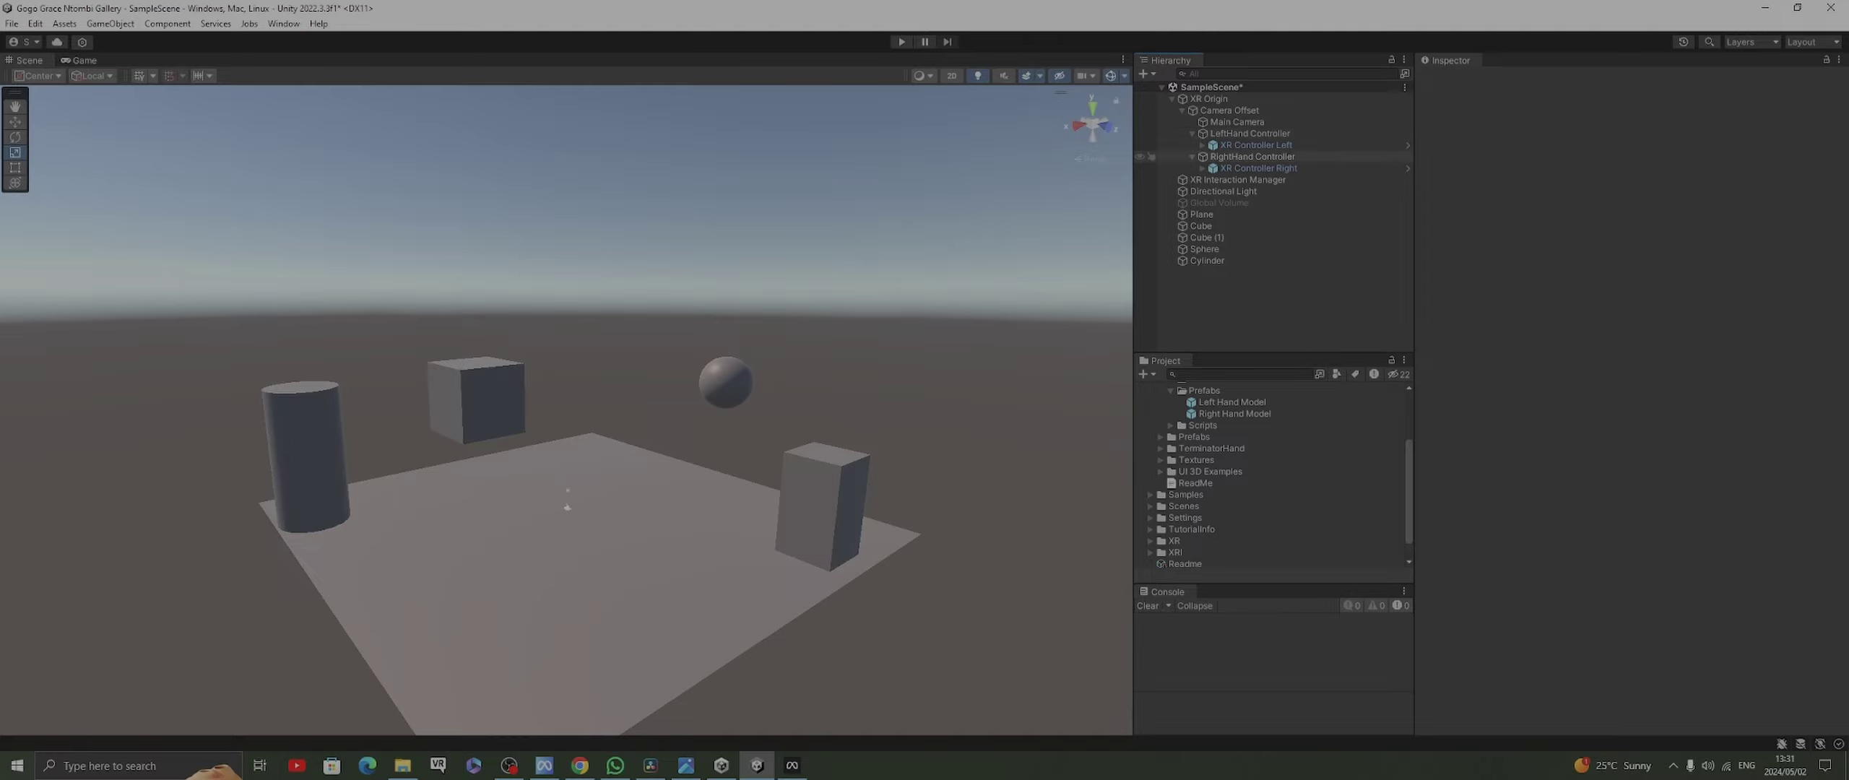
left_click_drag(1231, 401, 1257, 150)
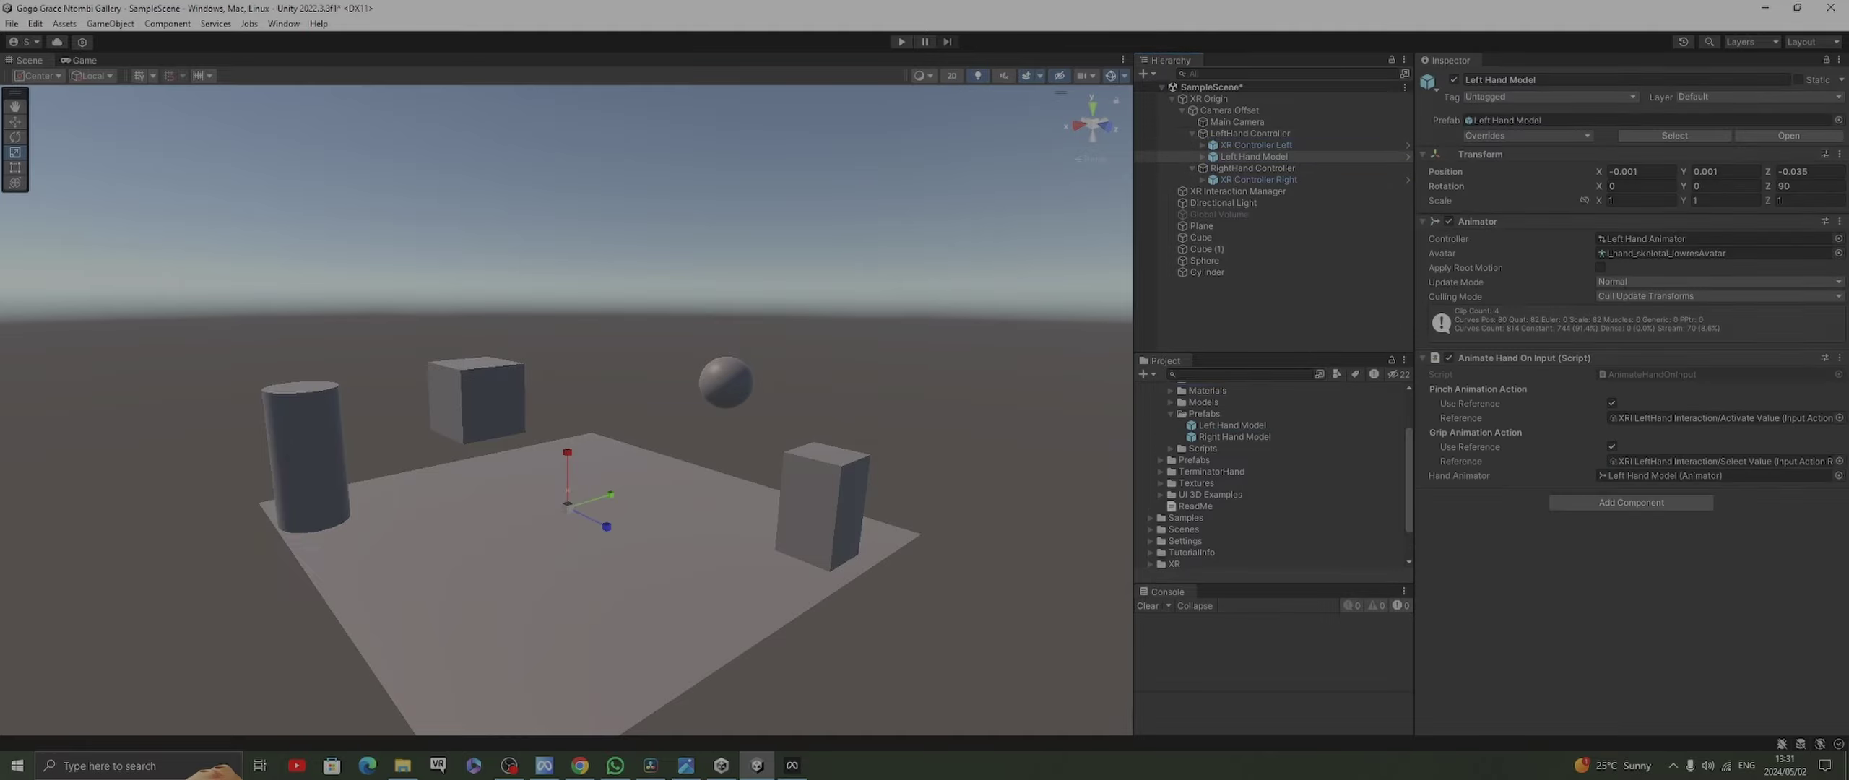
left_click_drag(1234, 436, 1234, 185)
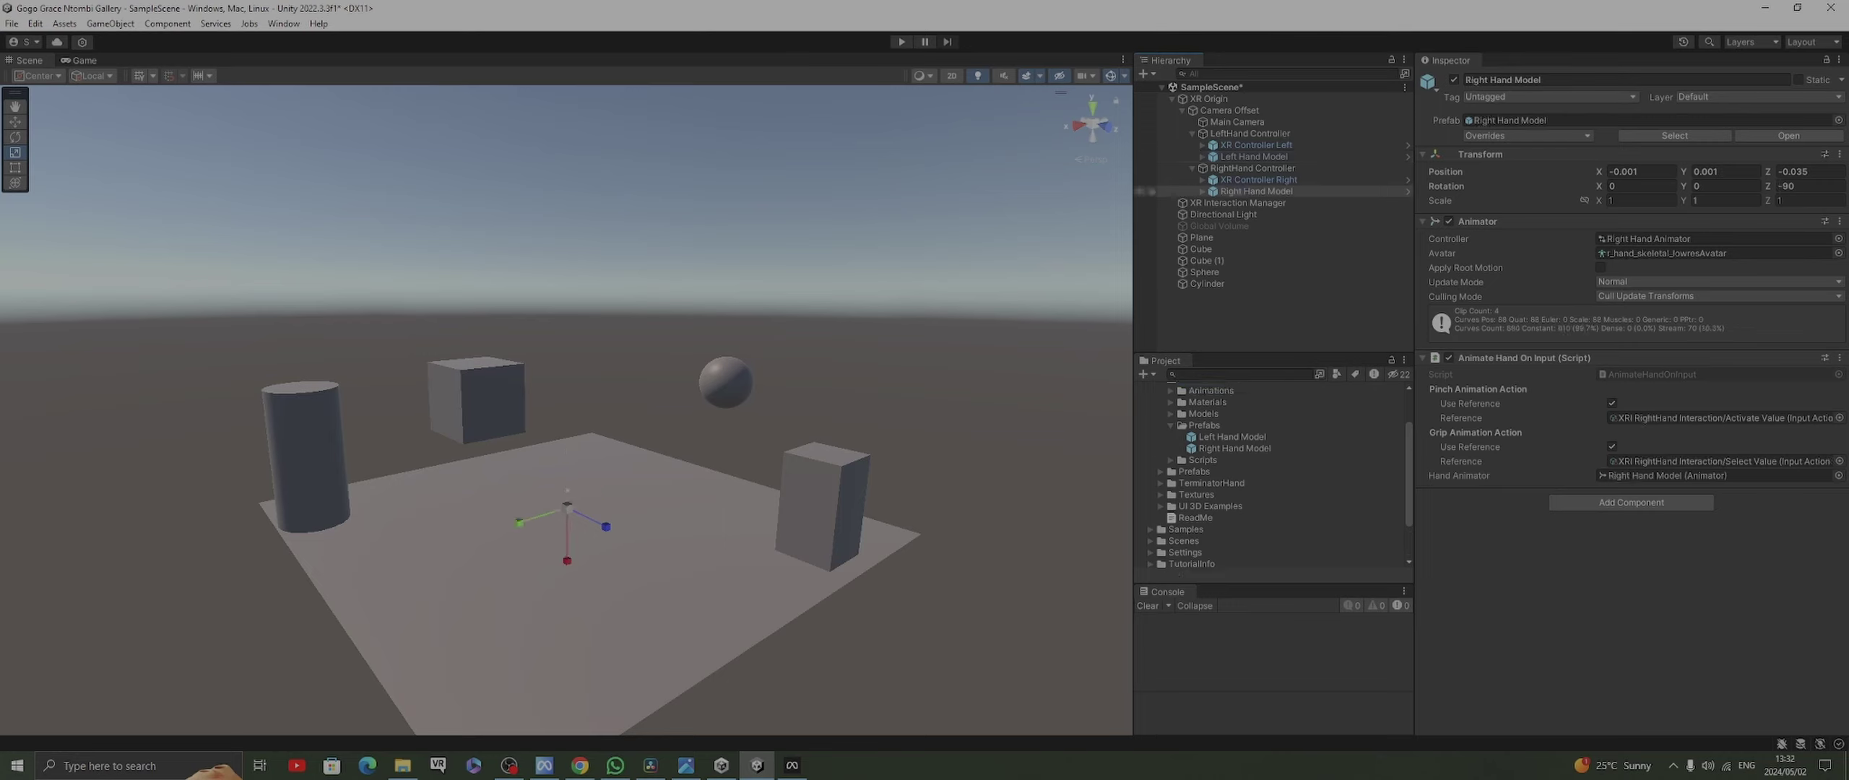
left_click(1235, 448)
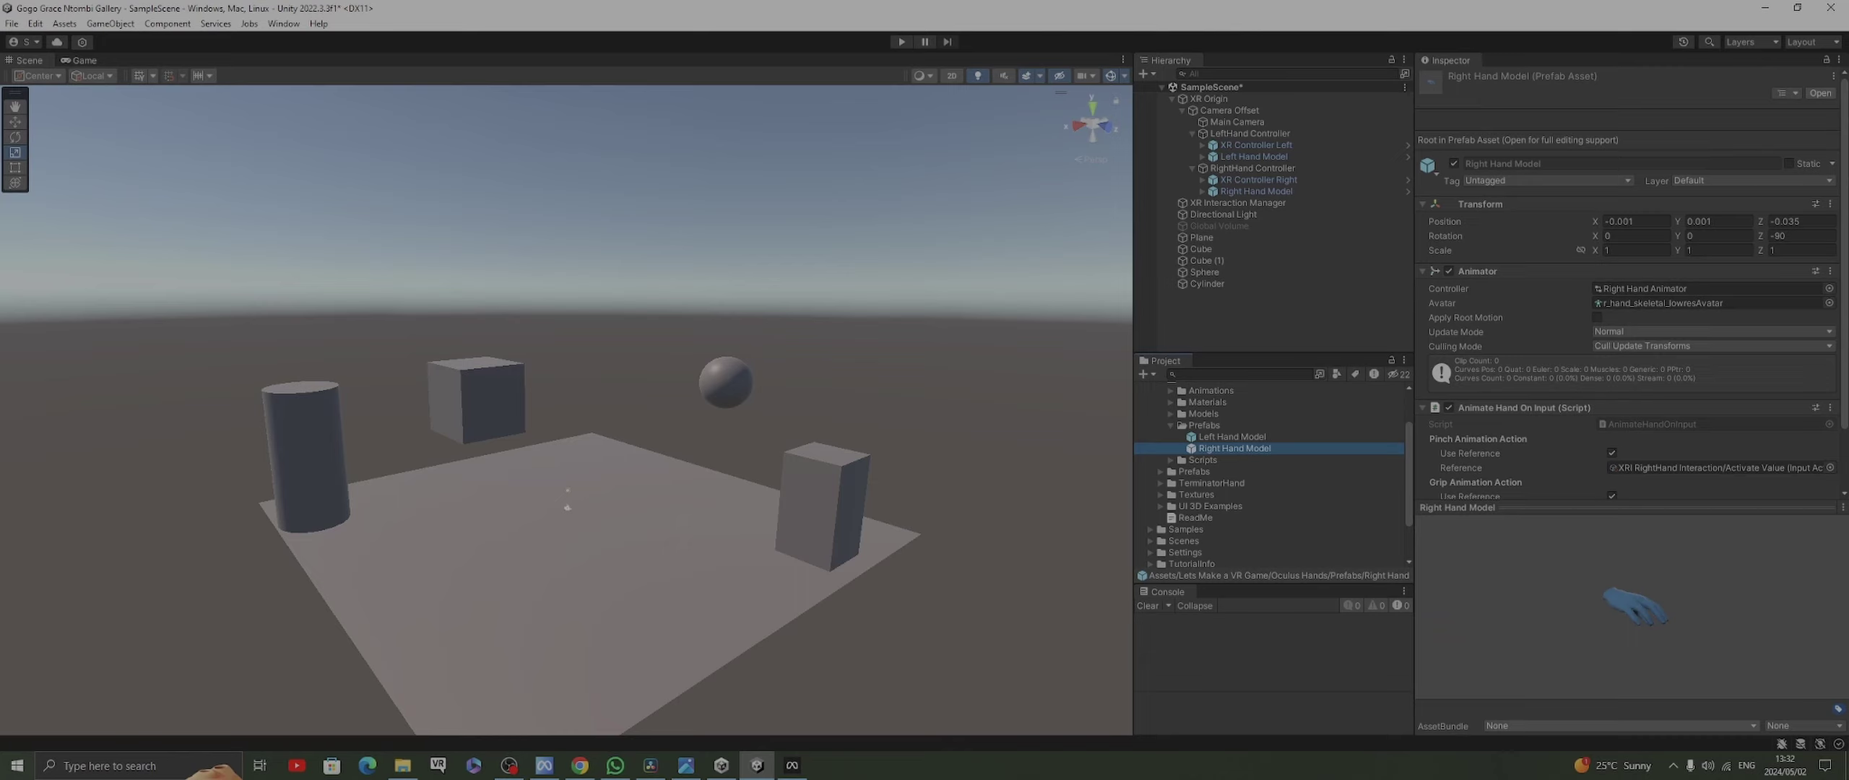
left_click_drag(1632, 606, 1487, 607)
key("ctrl+p")
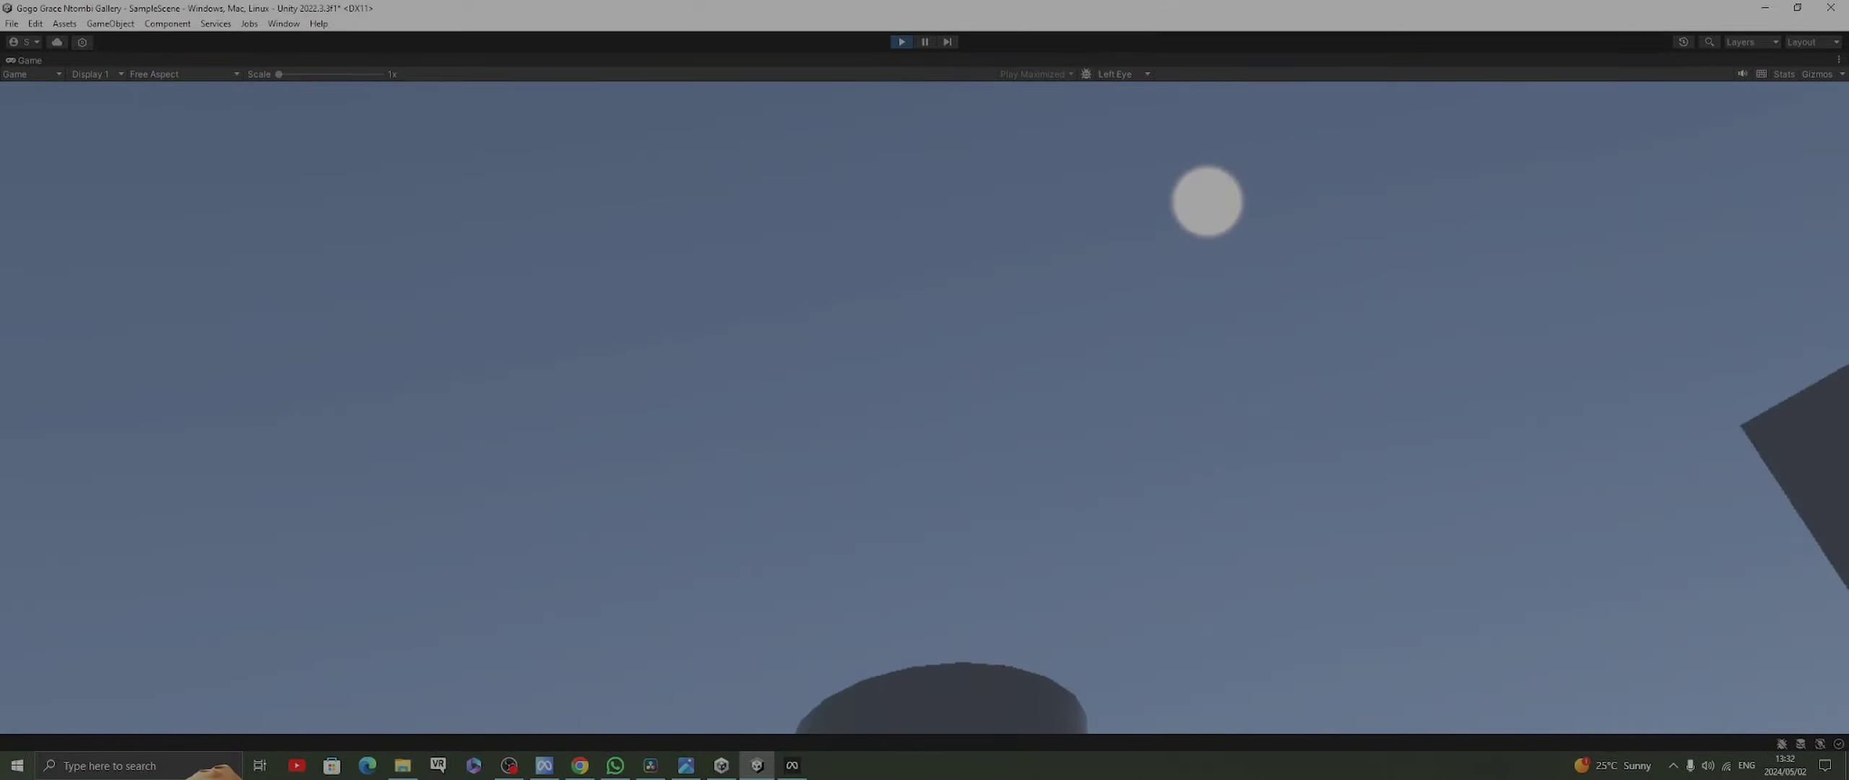
key("ctrl+p")
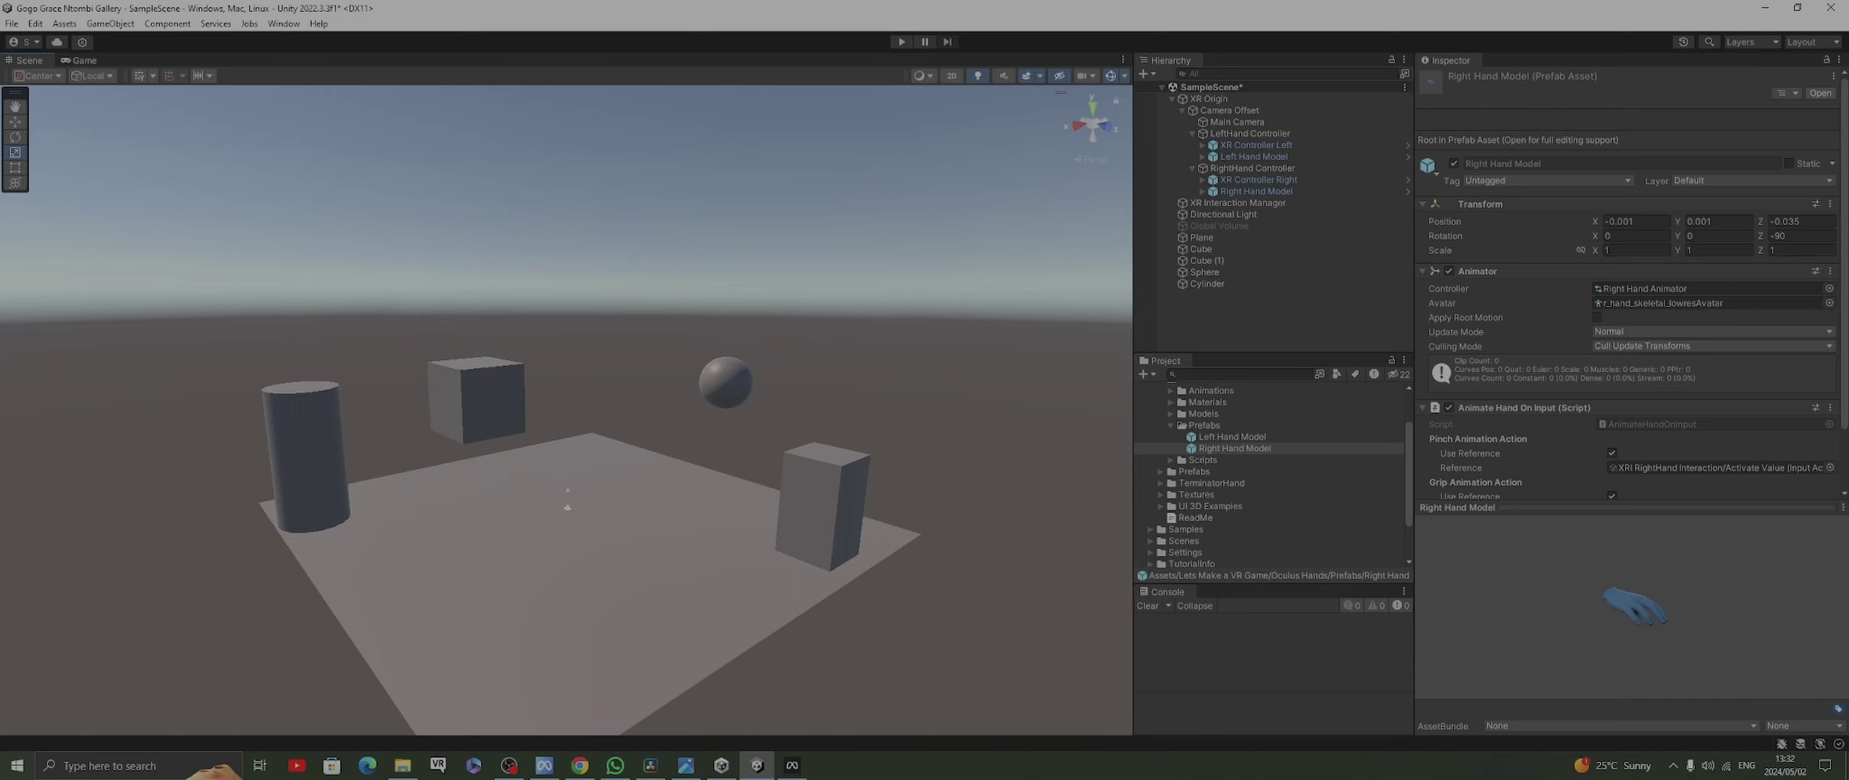
Delete the default XR Controller Left and Right models from both hand controllers
left_click(1256, 191)
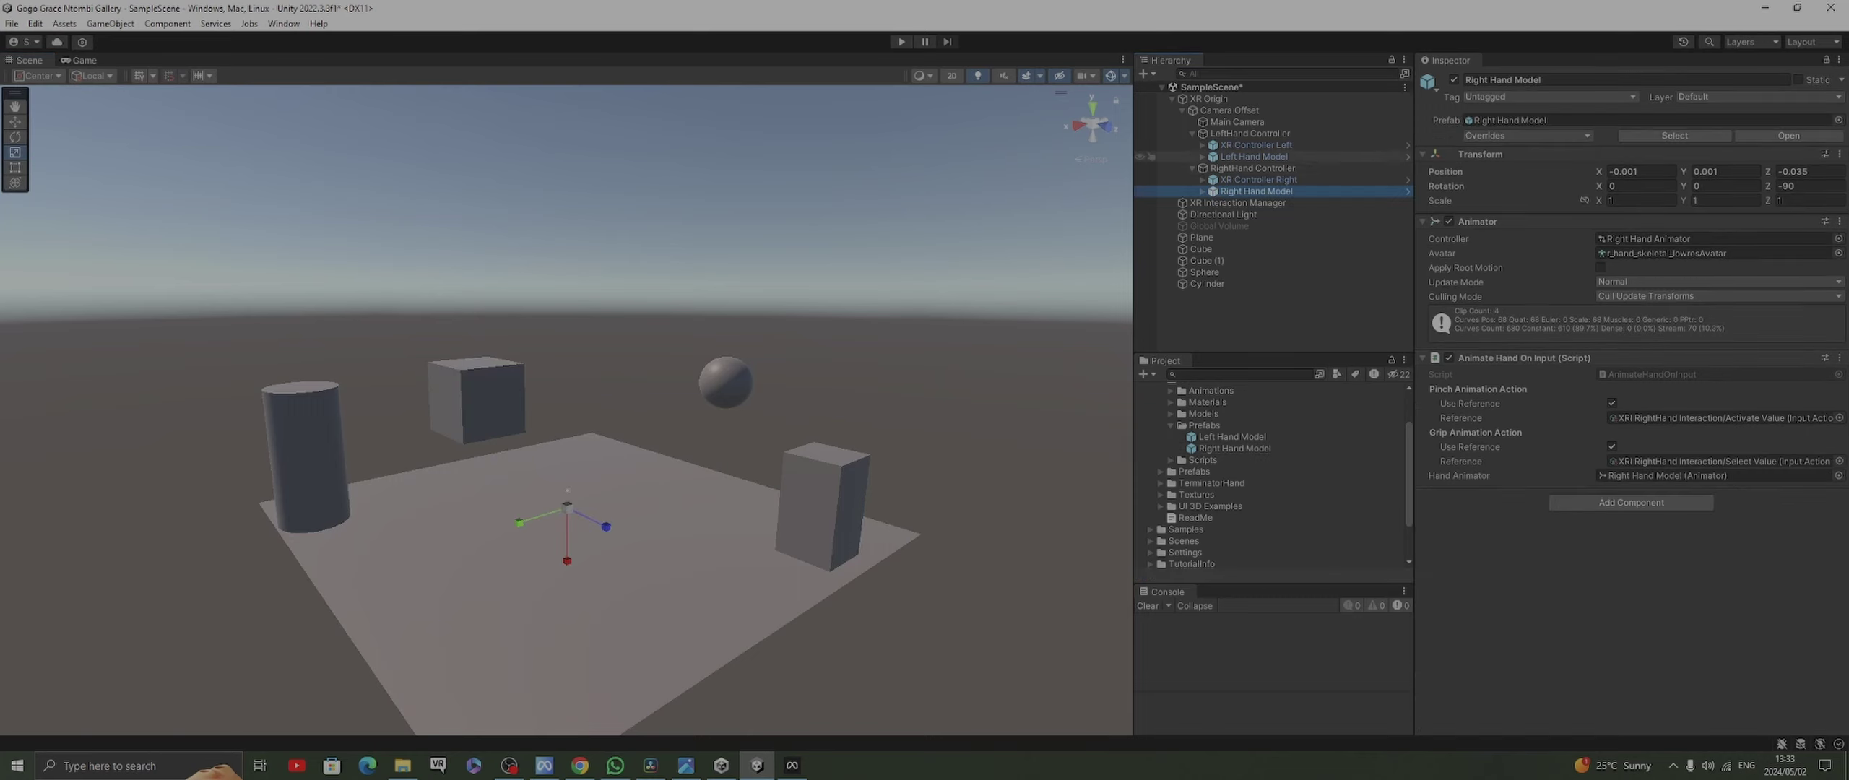
left_click(1258, 180)
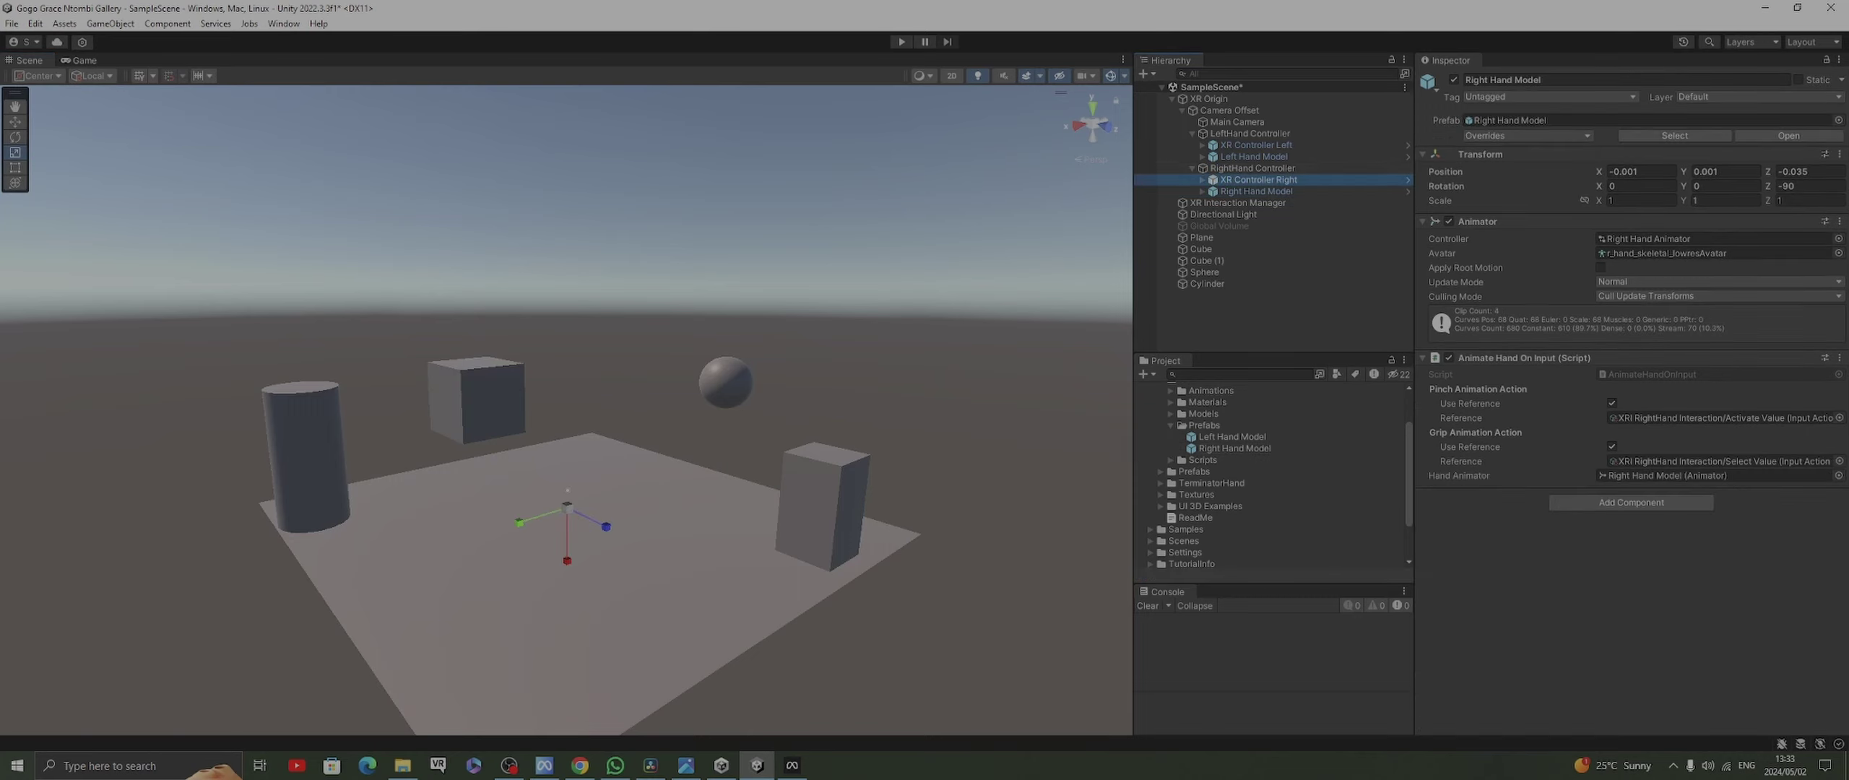
left_click(1250, 145, "ctrl")
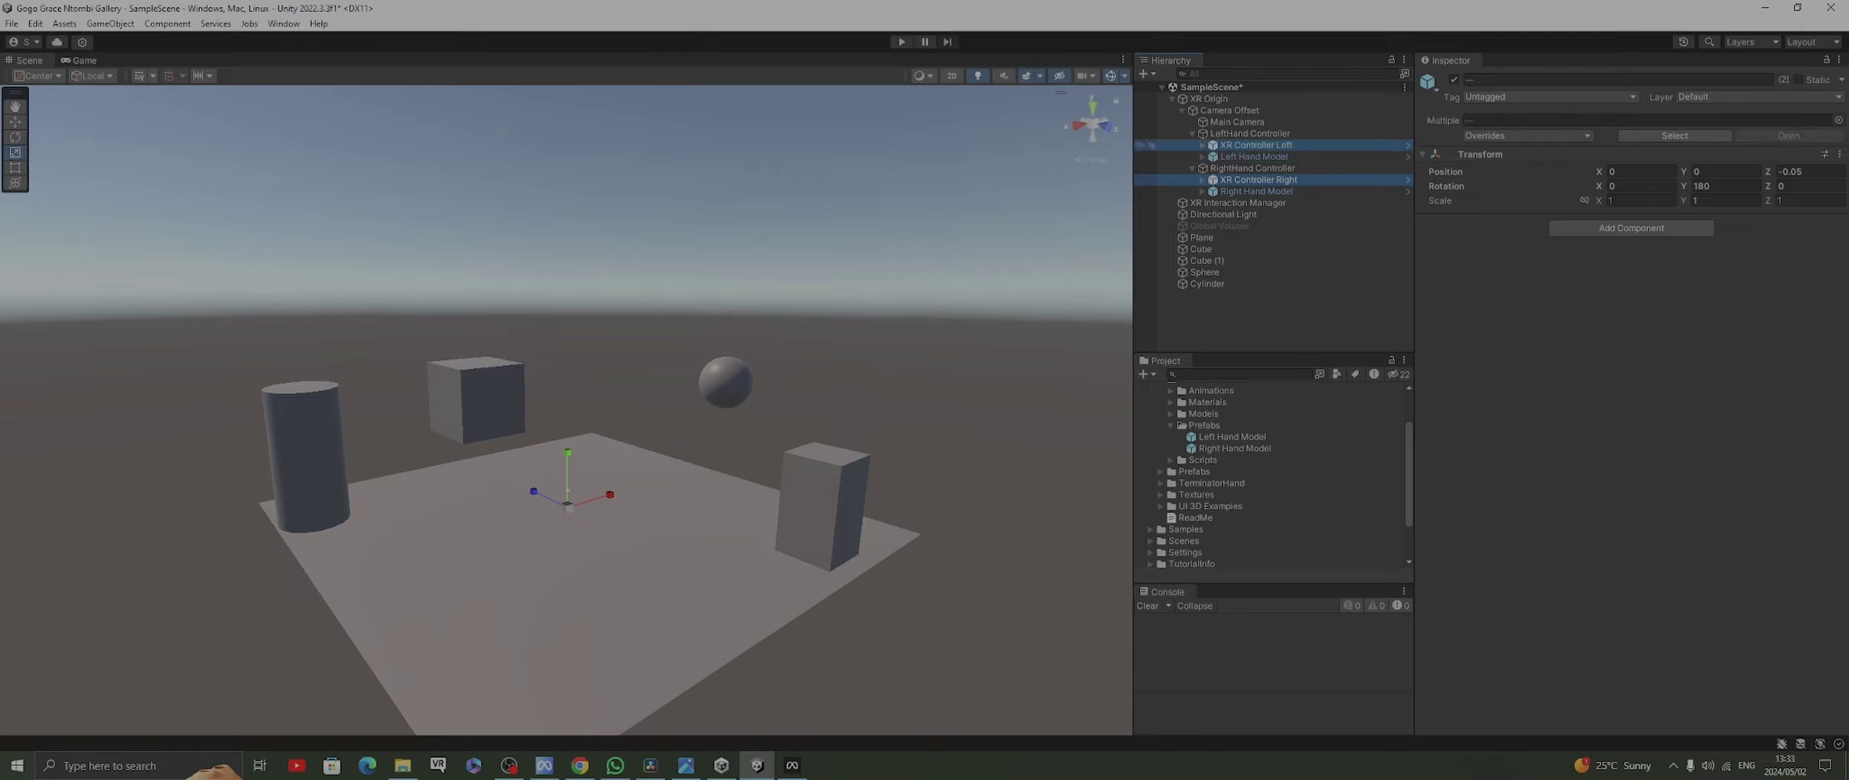
right_click(1250, 147)
left_click(1287, 258)
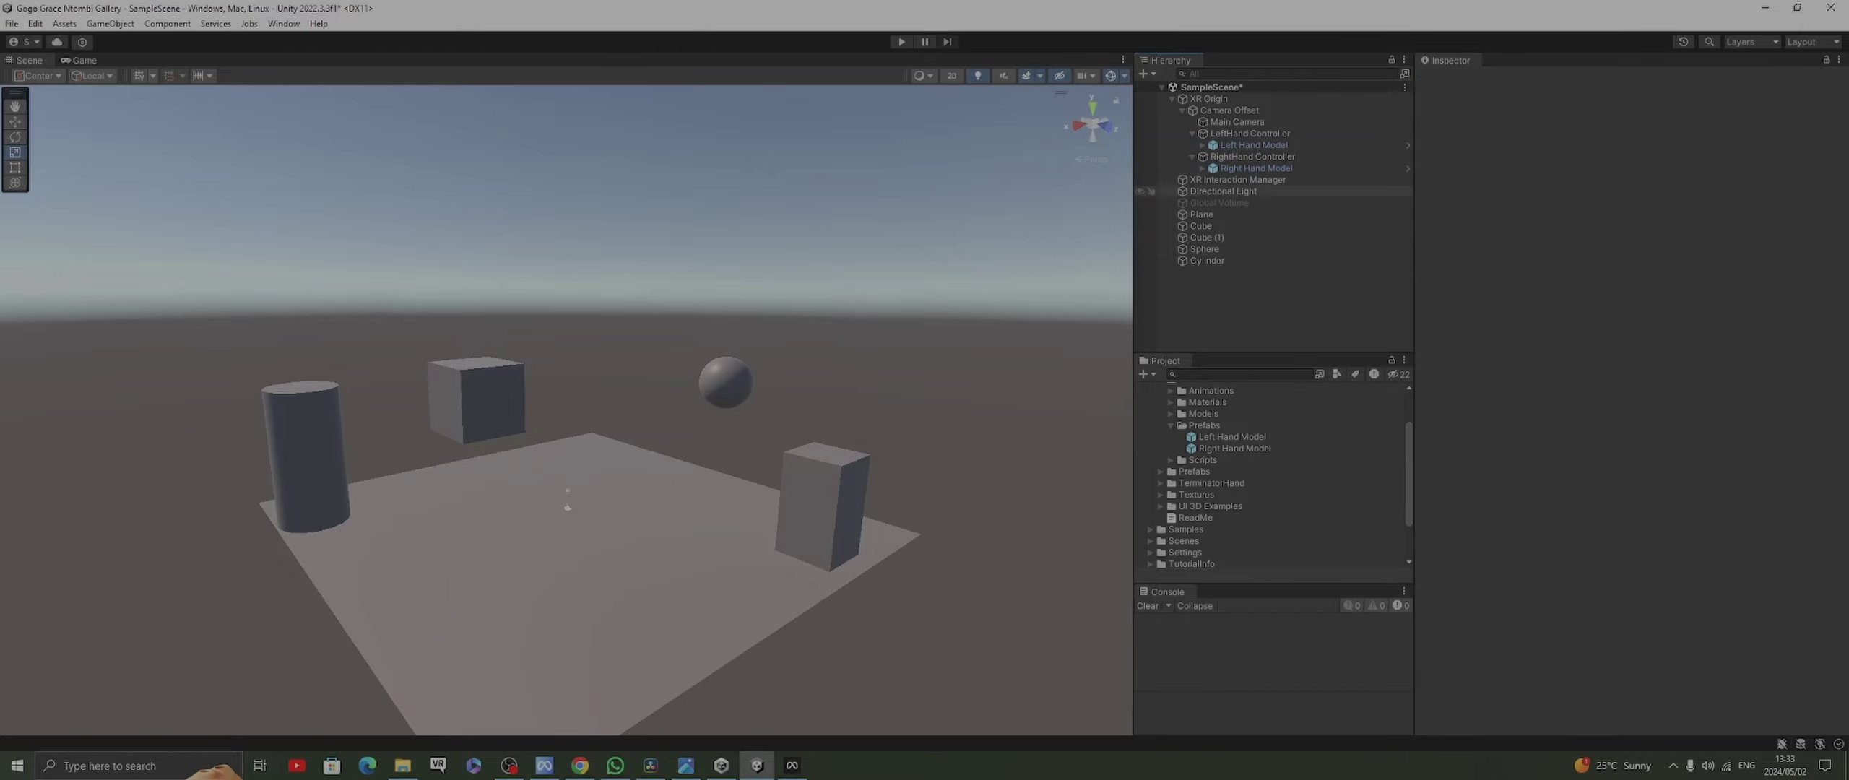
Collapse the Oculus Hands folders and inspect the Terminator Hand model in TerminatorHand
scroll(1272, 477, "up", 3)
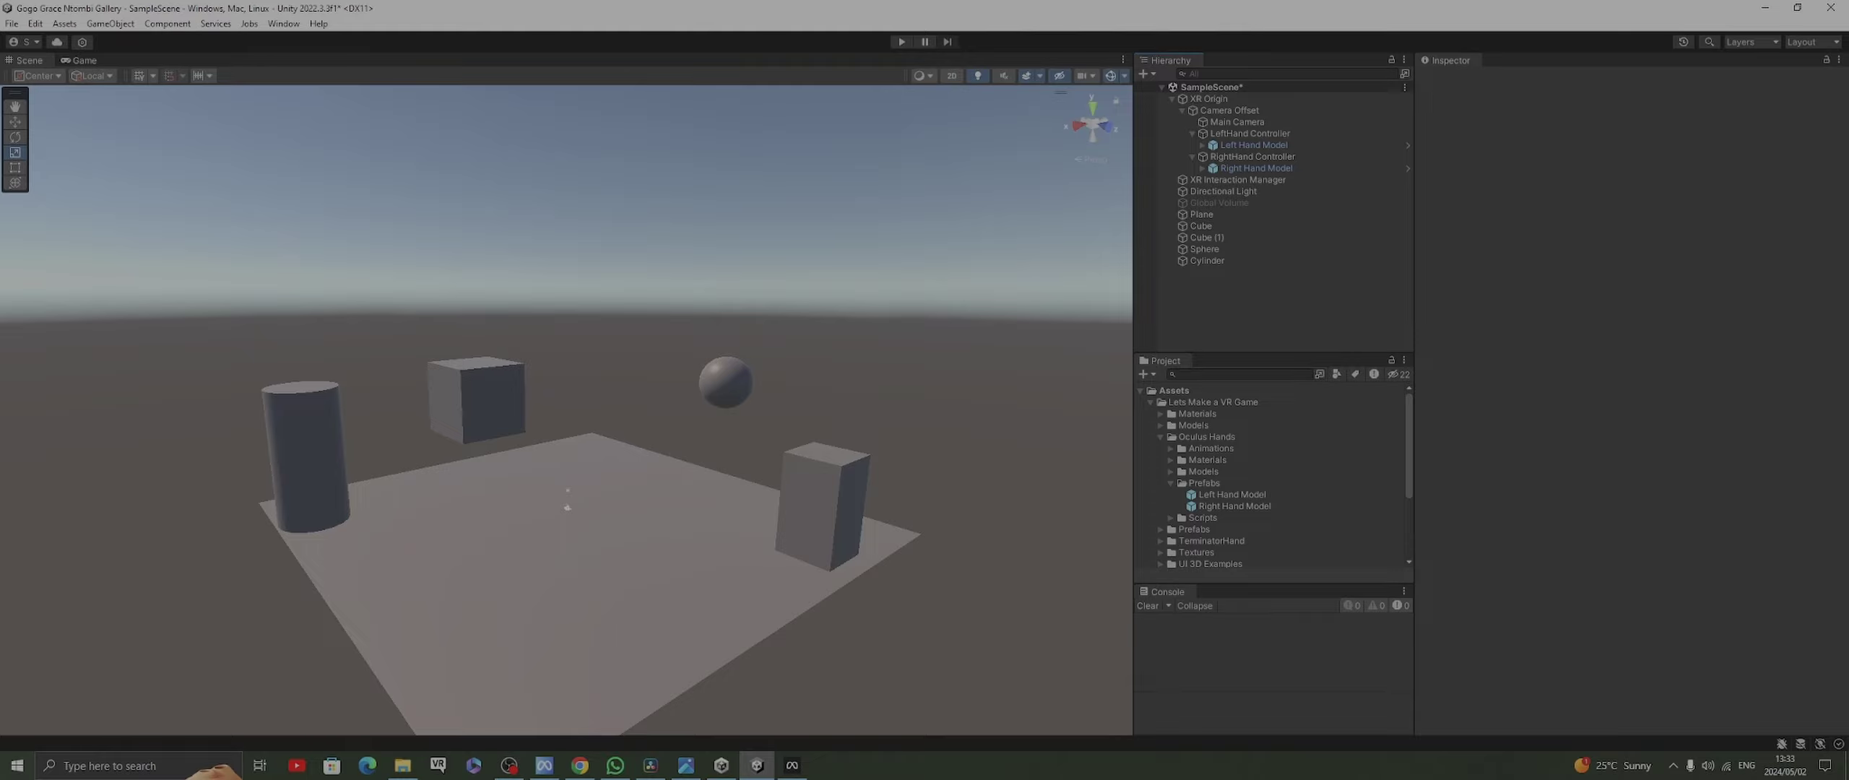
left_click(1170, 482)
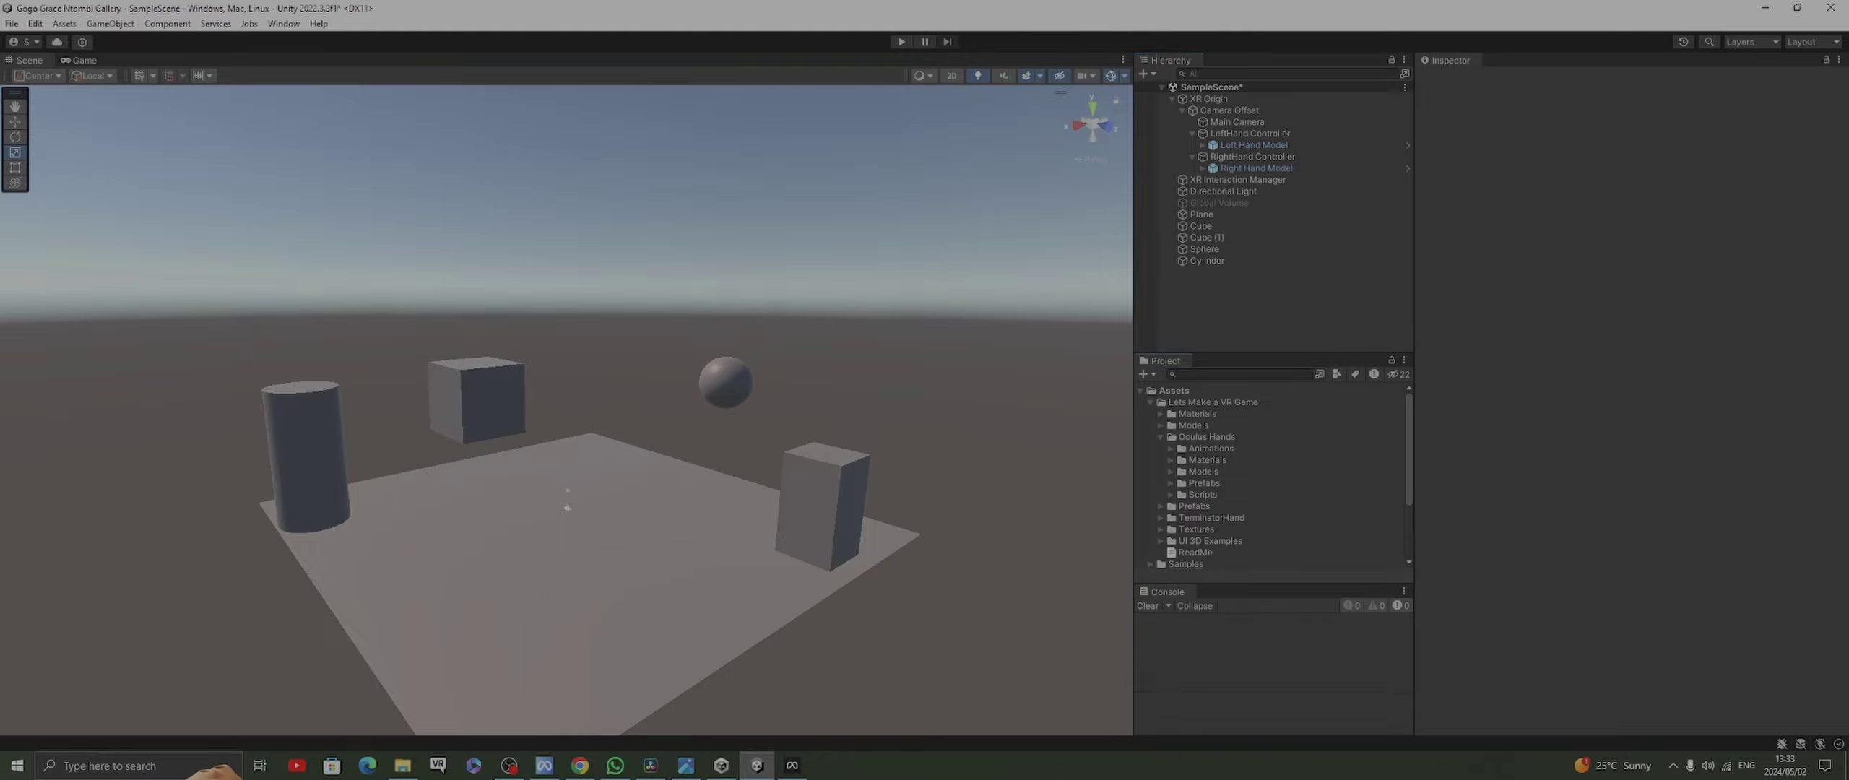
left_click(1160, 437)
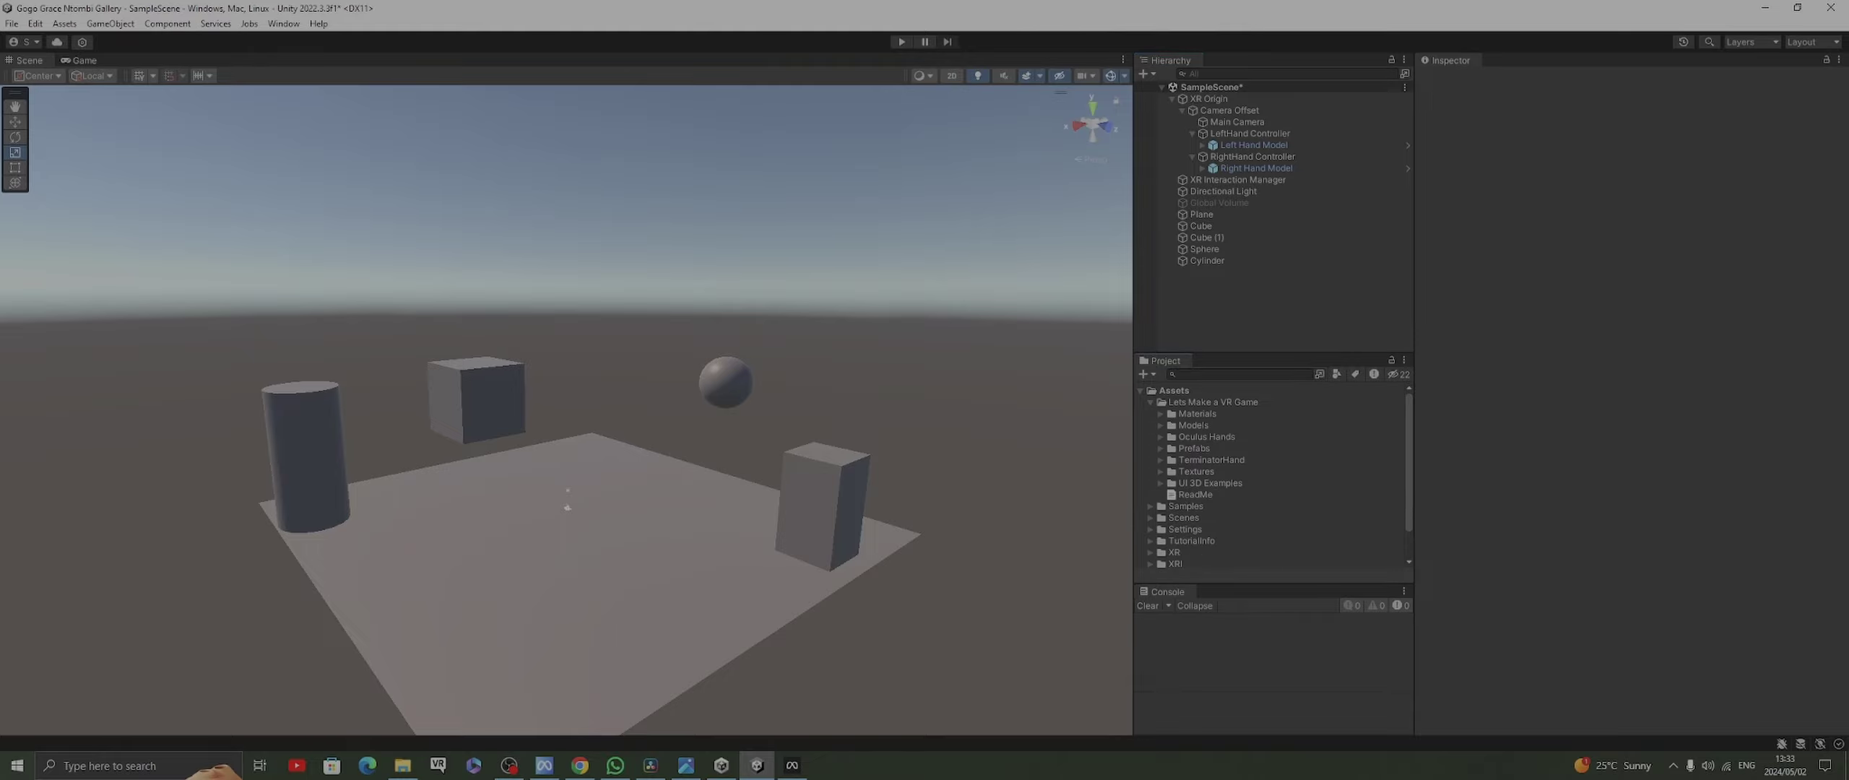
left_click(1161, 460)
left_click(1222, 495)
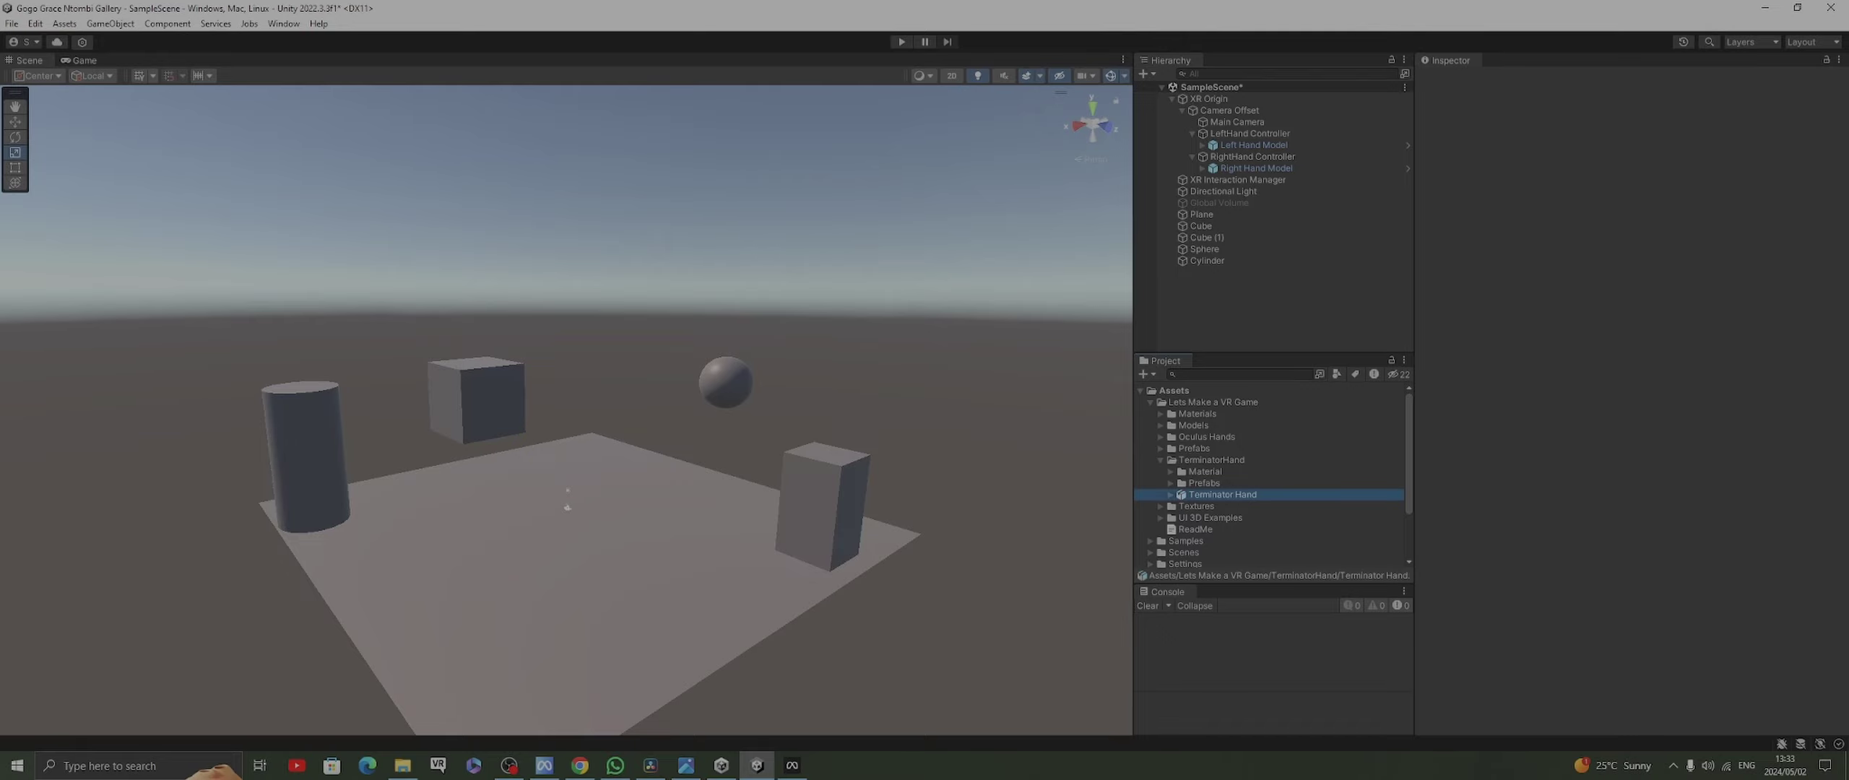
Preview the Terminator Hand model and compare it with the Right Hand Model's components
mouse_move(1629, 607)
left_mouse_down()
mouse_move(1654, 607)
mouse_move(1640, 628)
mouse_move(1589, 614)
mouse_move(1614, 593)
mouse_move(1632, 604)
mouse_move(1625, 636)
mouse_move(1618, 607)
mouse_move(1640, 589)
mouse_move(1625, 628)
mouse_move(1607, 606)
mouse_move(1628, 592)
mouse_move(1607, 610)
left_mouse_up()
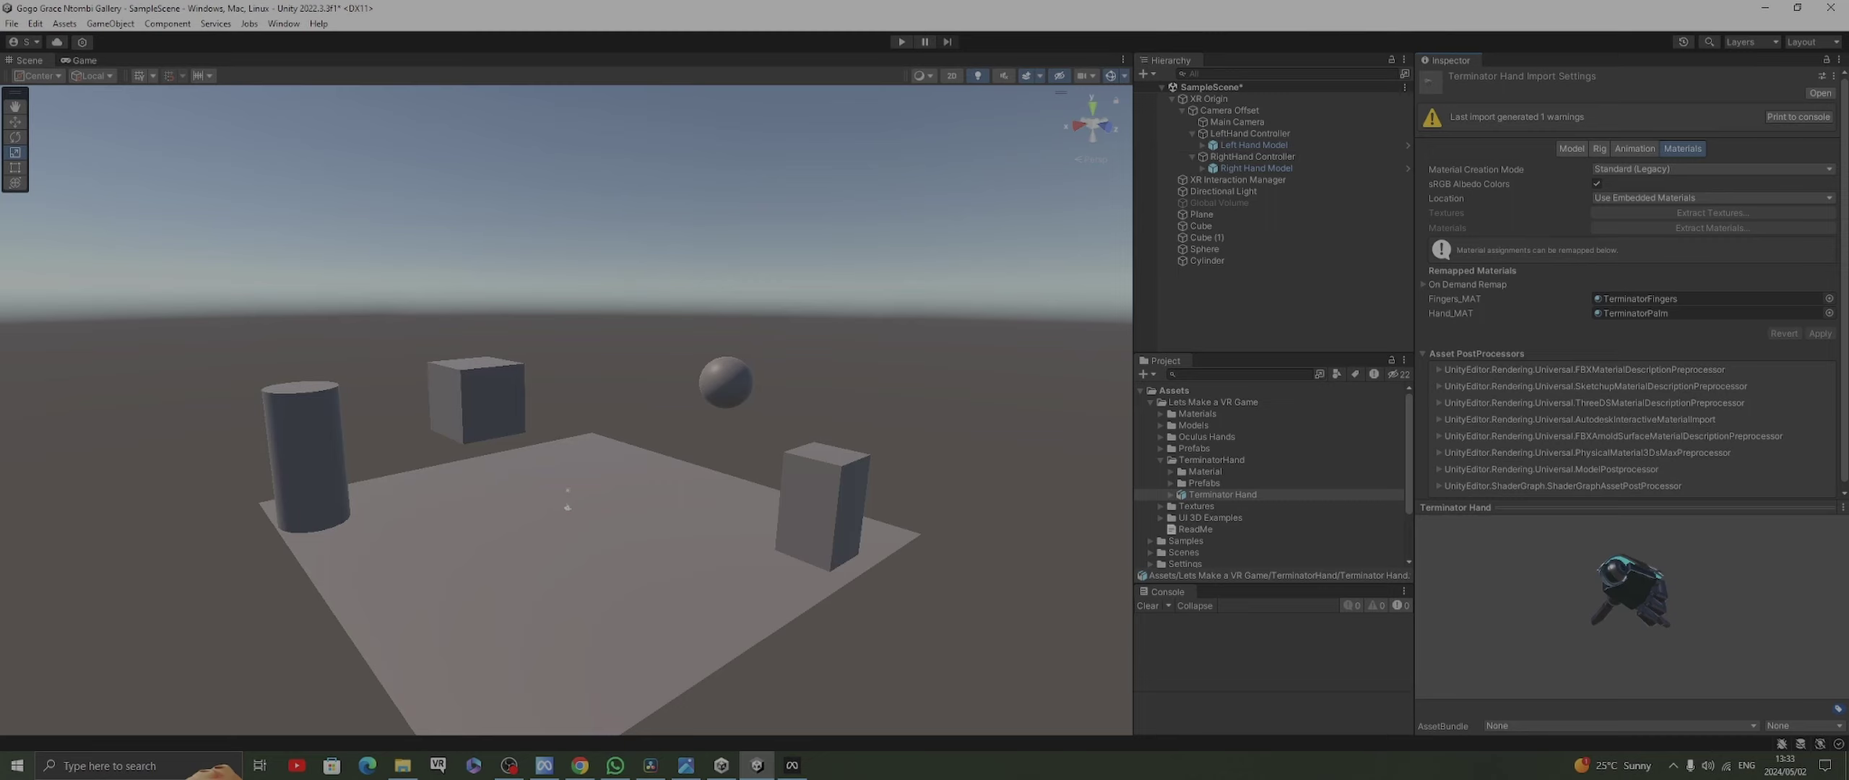
left_click(1256, 168)
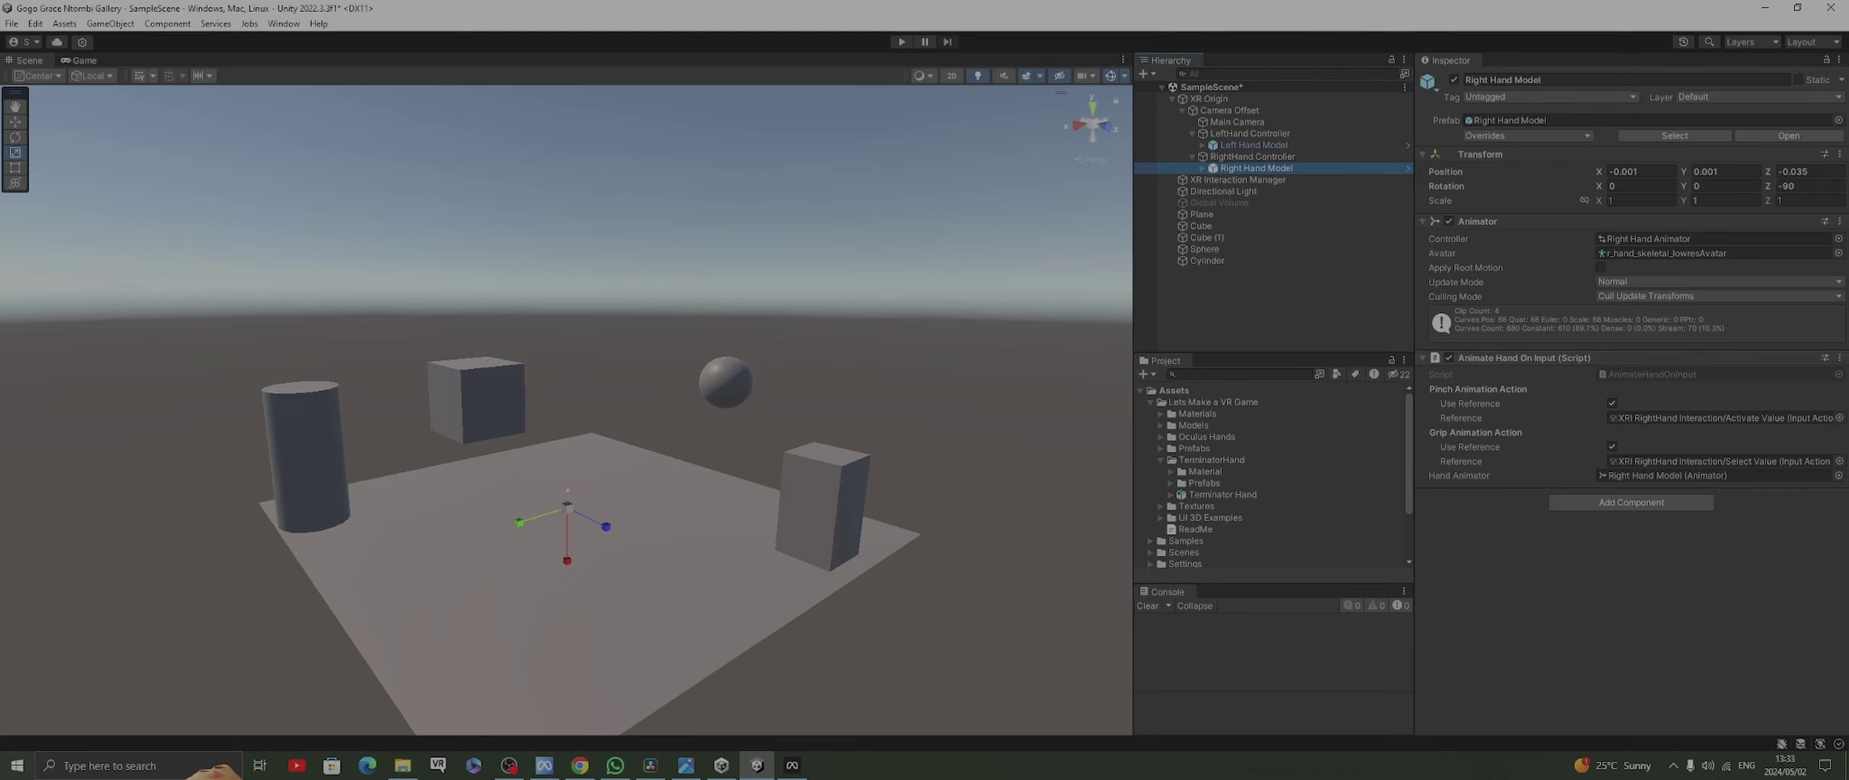
left_click(1222, 495)
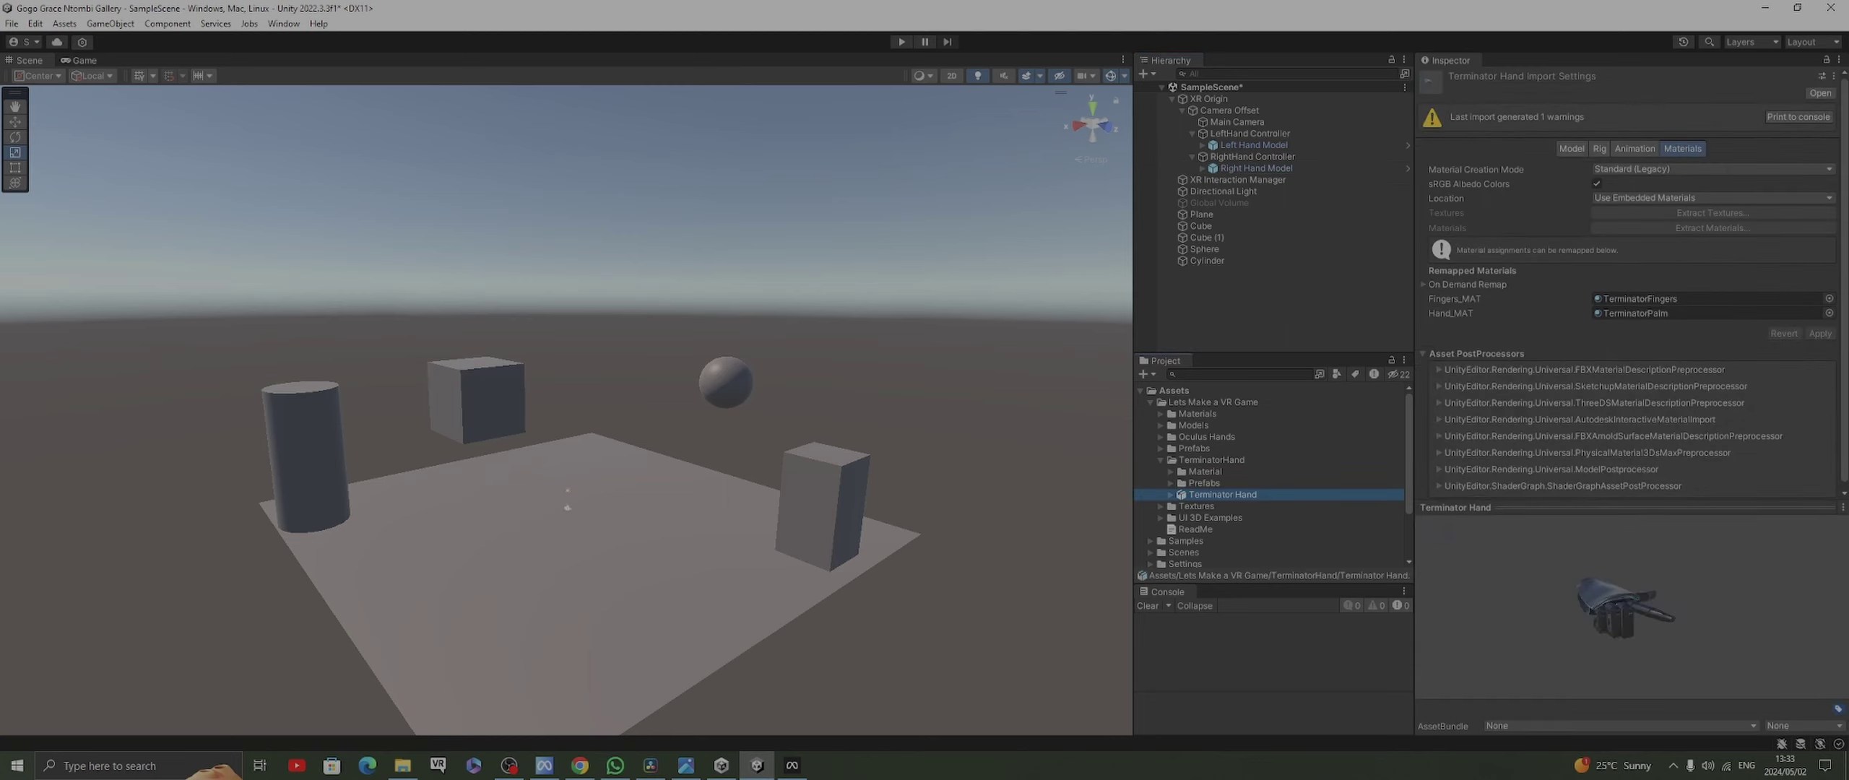
Place the Left Terminator prefab under the LeftHand Controller
left_click(1170, 483)
left_click(1230, 494)
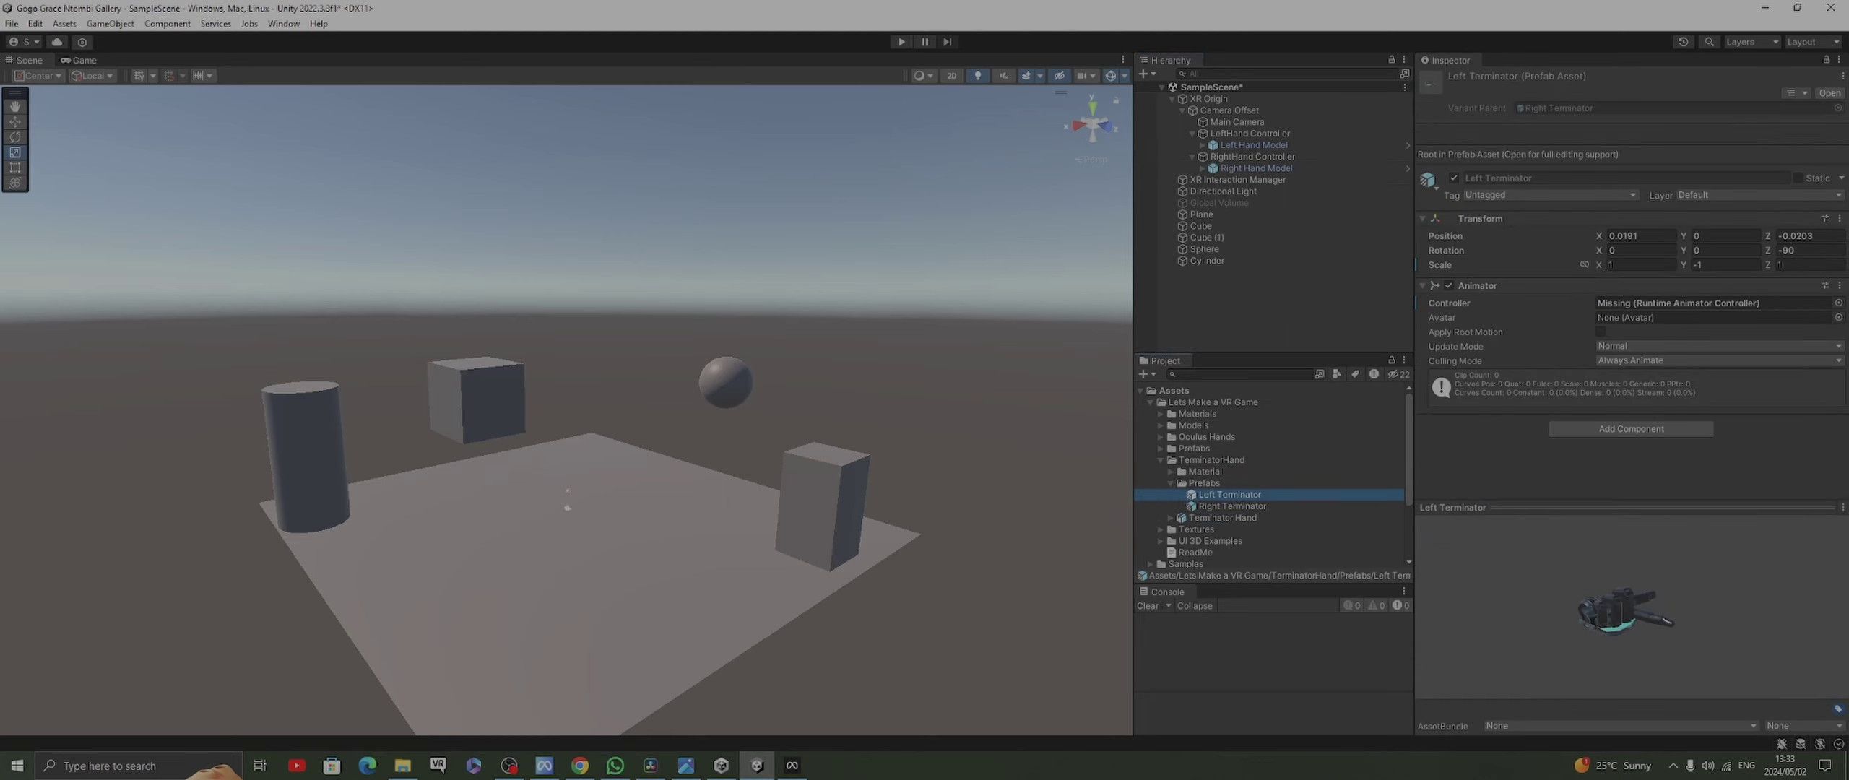
left_click_drag(1230, 495, 1250, 149)
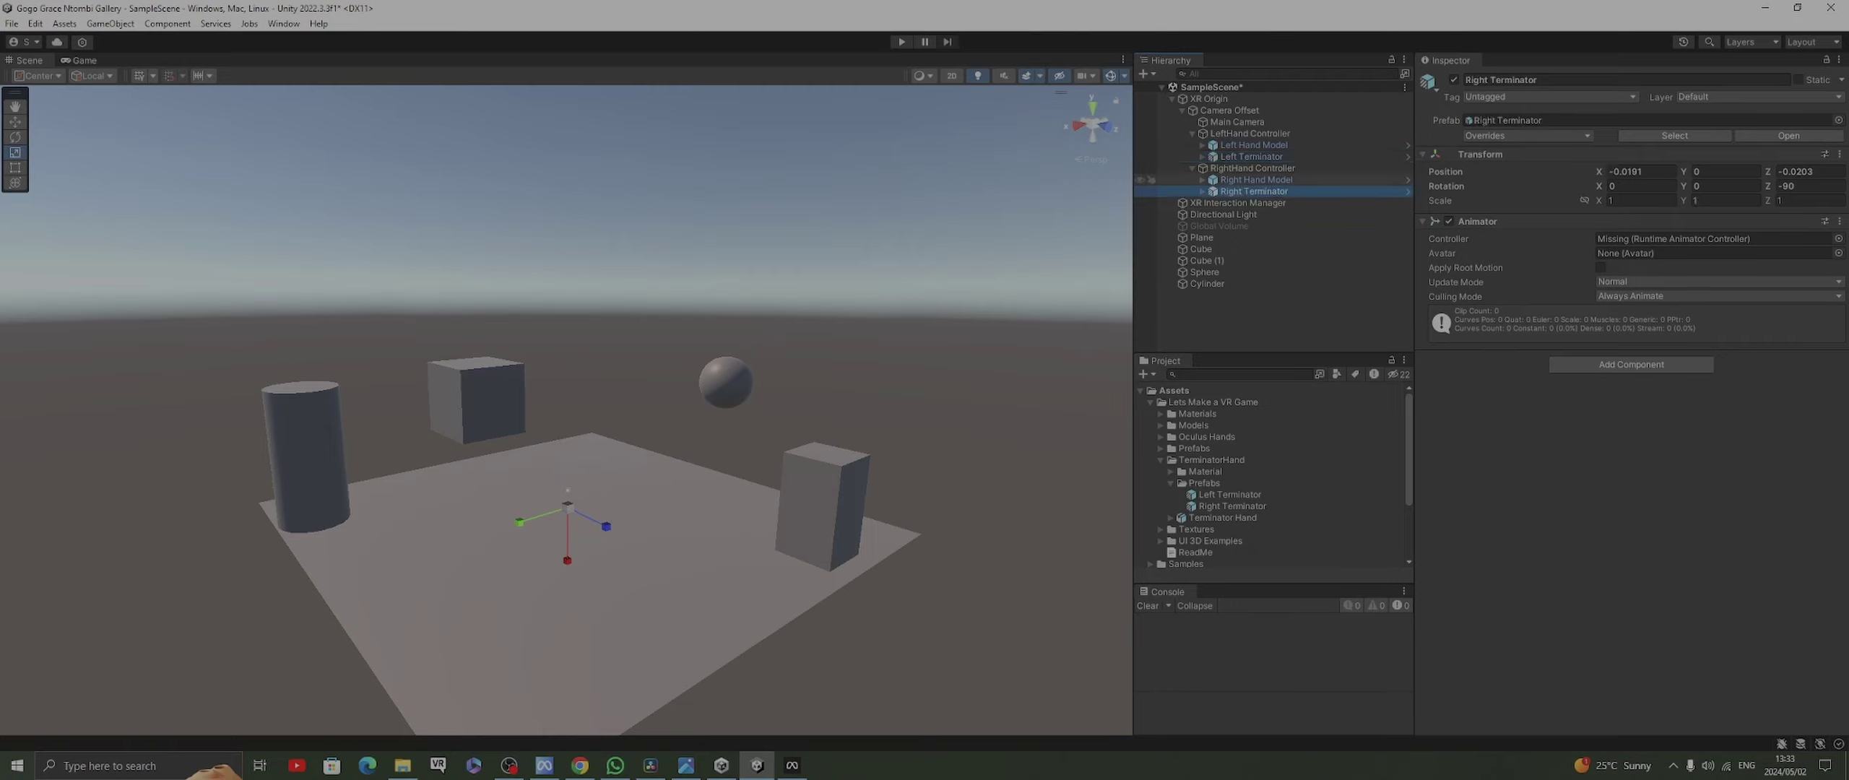
left_click(1255, 180)
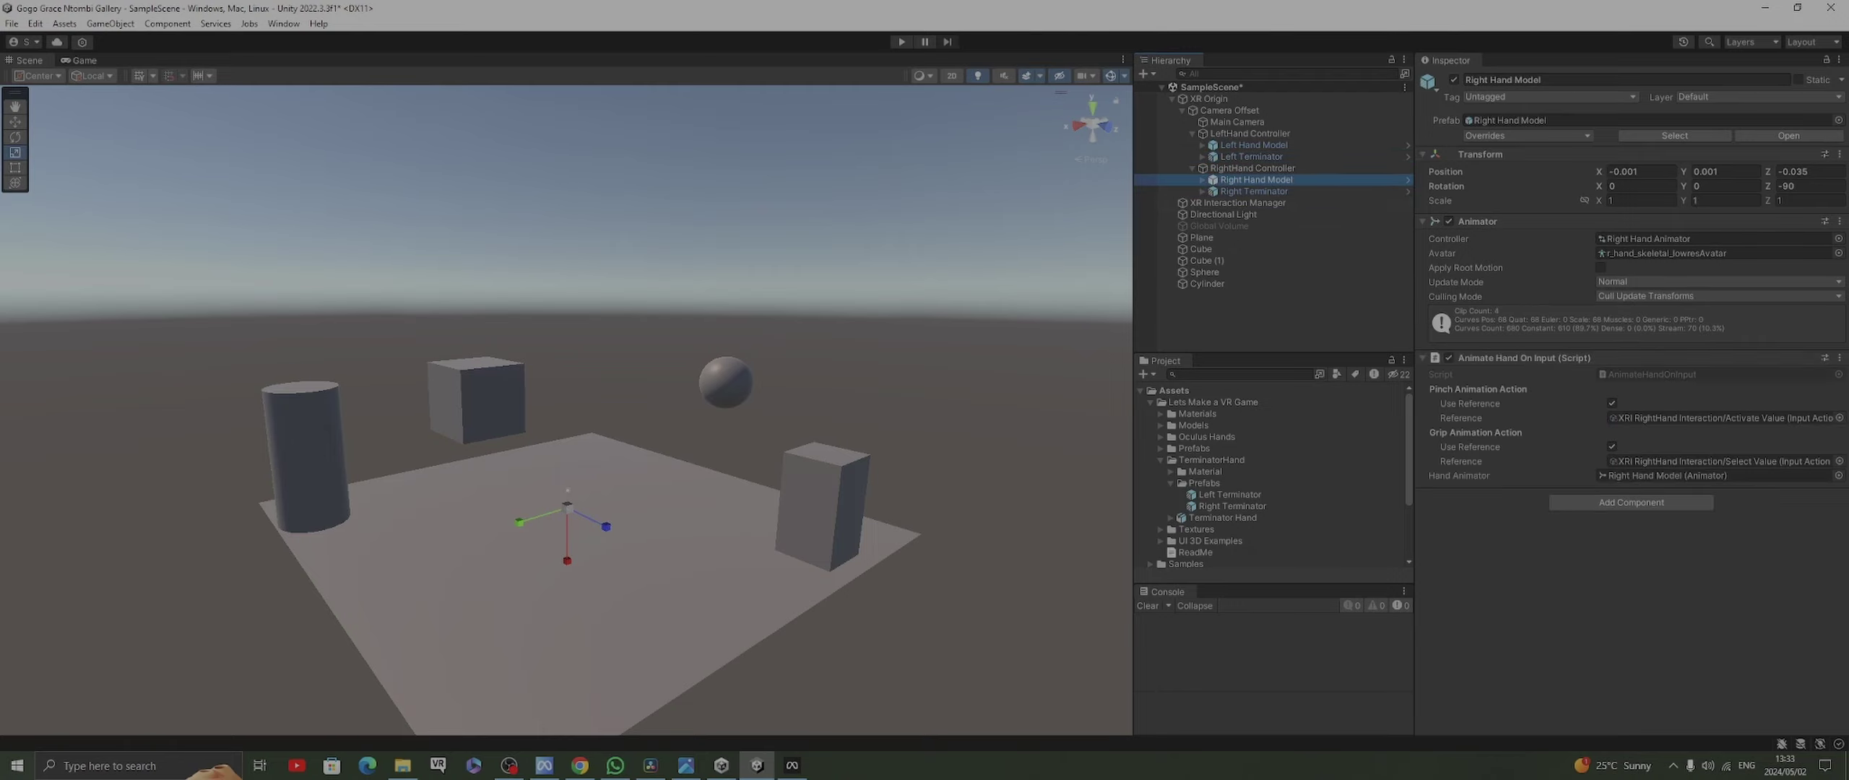
Copy Animate Hand On Input onto Right Terminator and point its Hand Animator at Right Terminator's Animator
left_click(1839, 357)
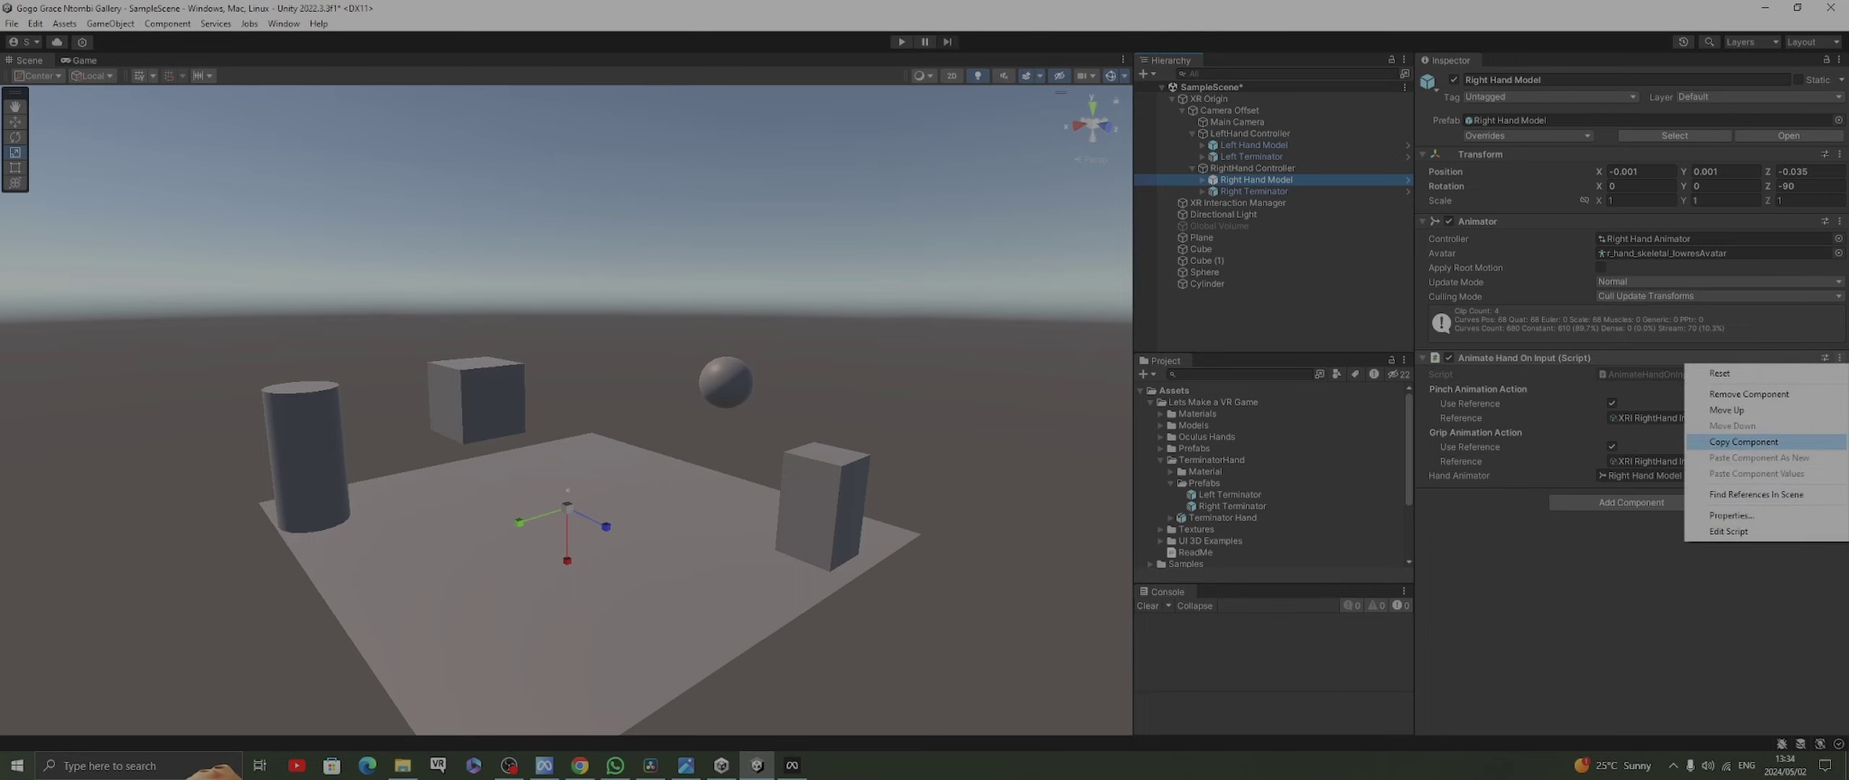
left_click(1744, 441)
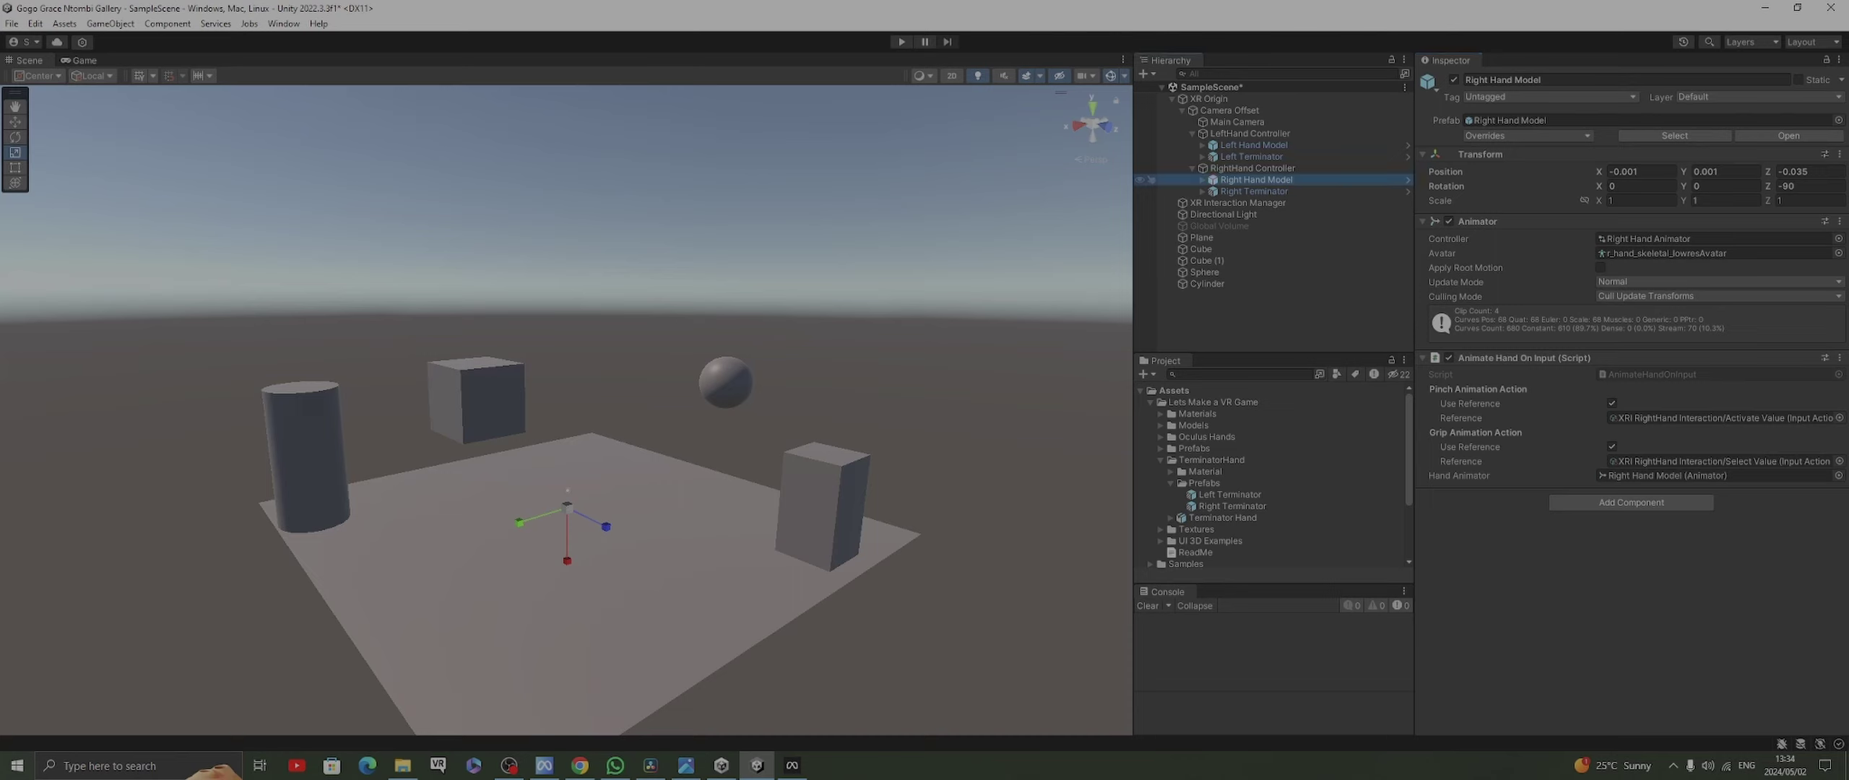
left_click(1254, 190)
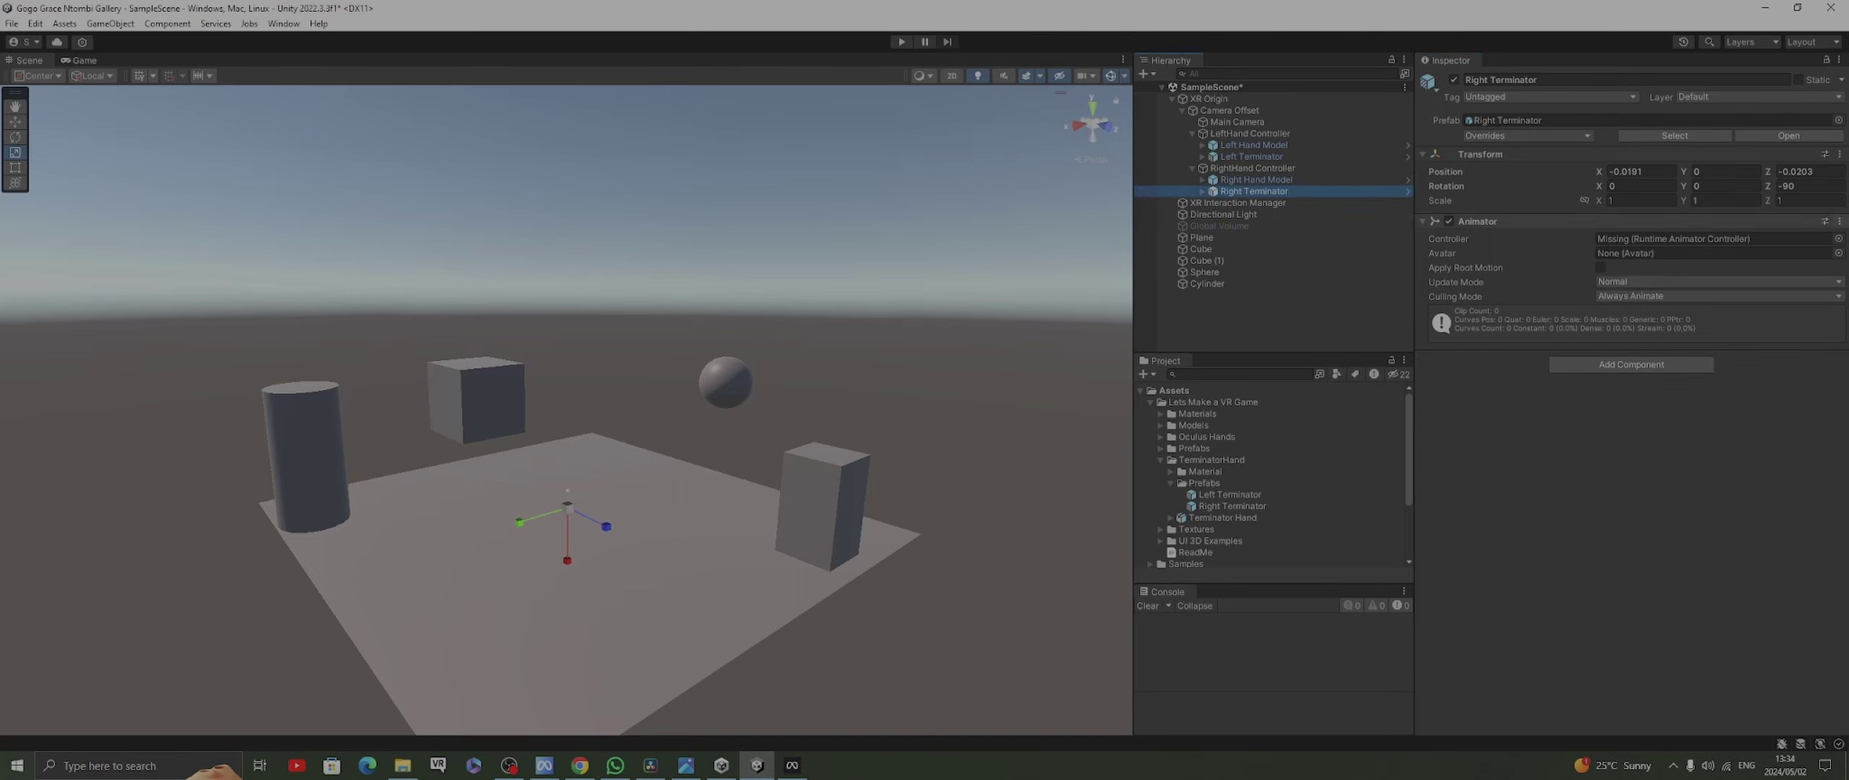
left_click(1839, 221)
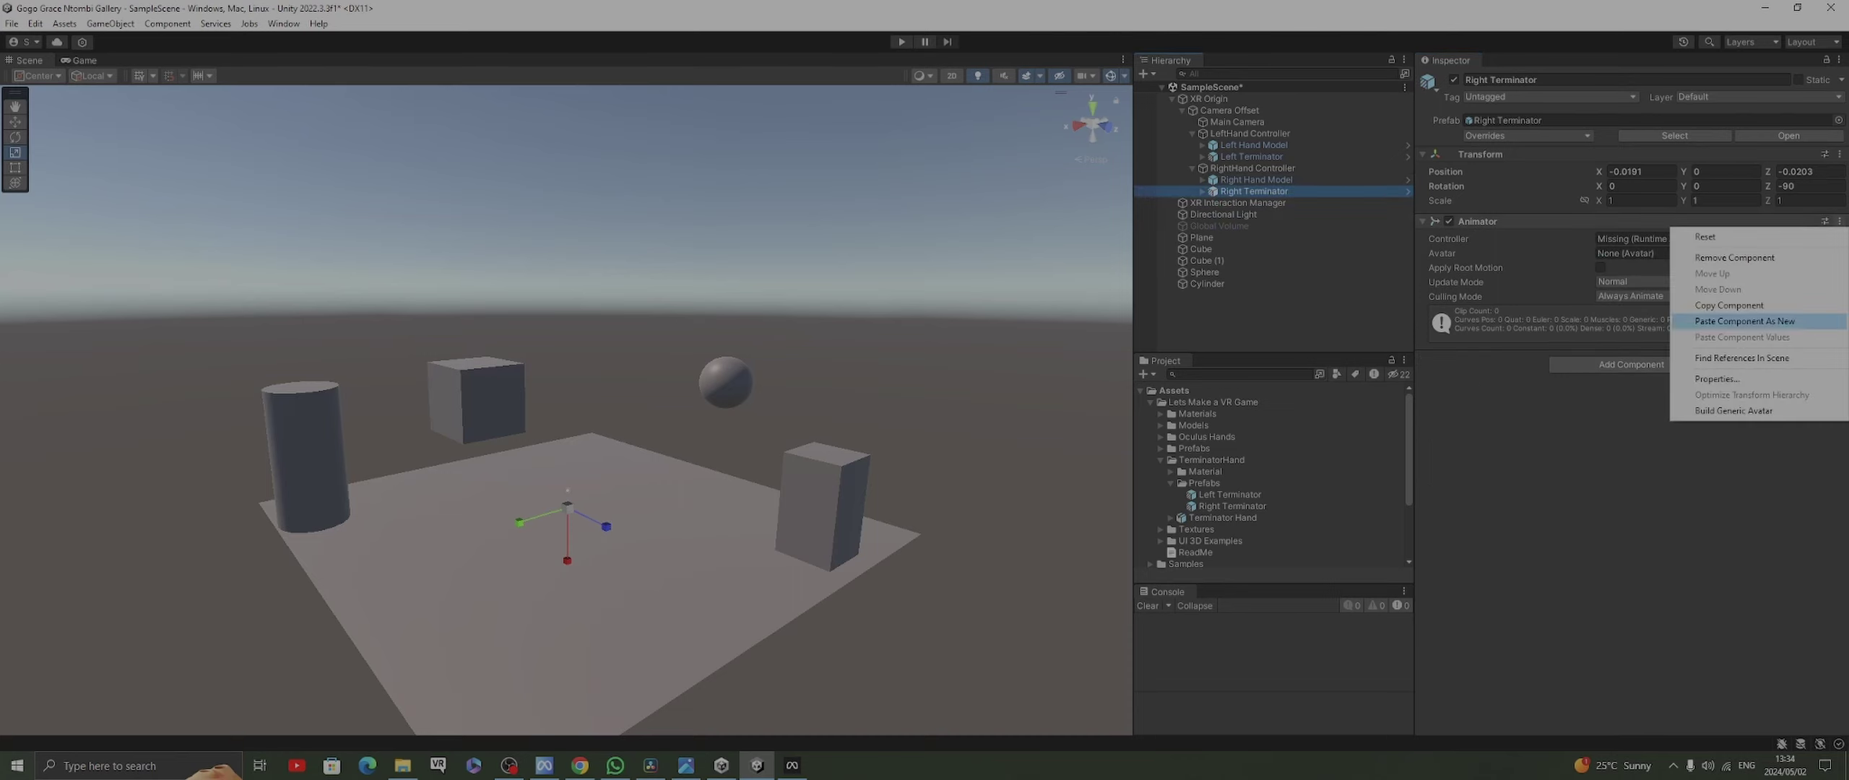
left_click(1744, 321)
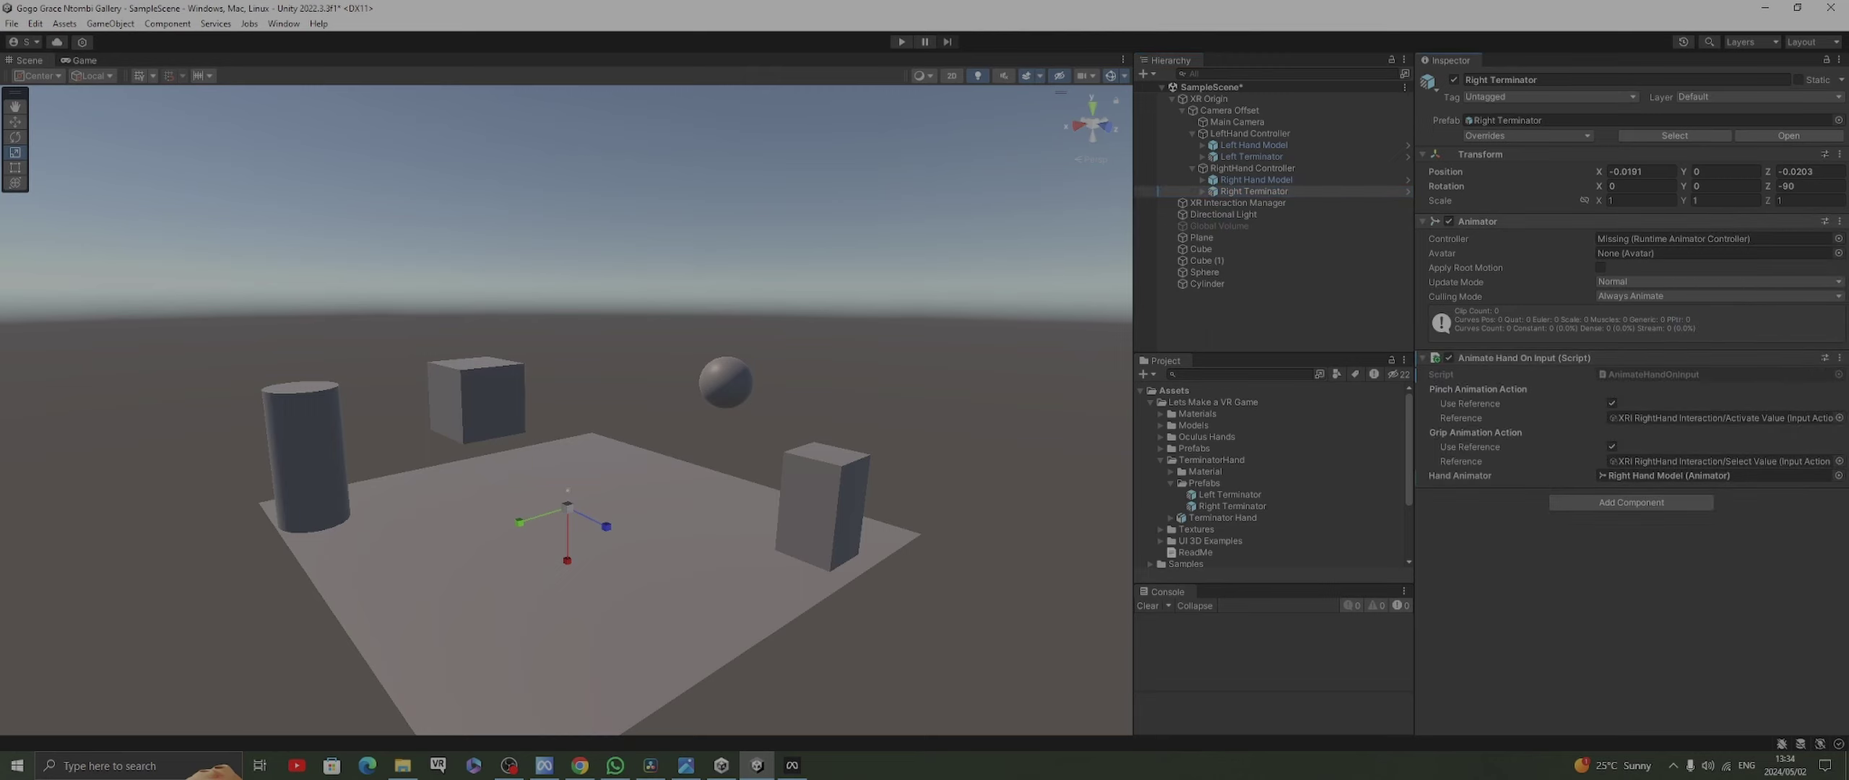
left_click_drag(1477, 221, 1714, 475)
left_click(1251, 156)
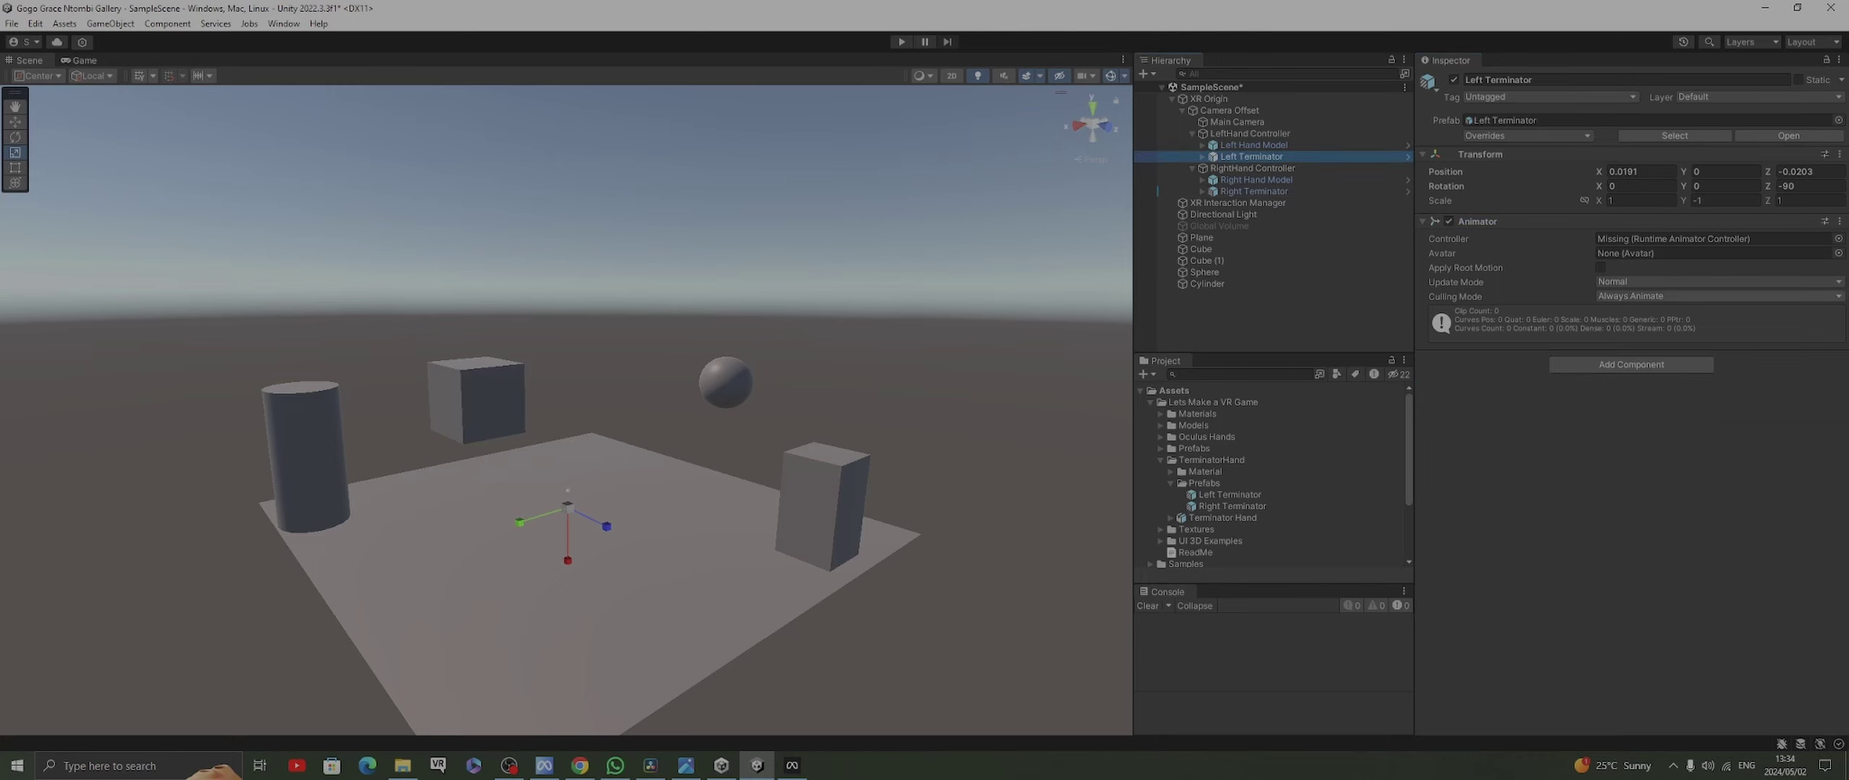
Paste the Left Hand Model's Animate Hand On Input onto Left Terminator, driving its own Animator
left_click(1160, 144)
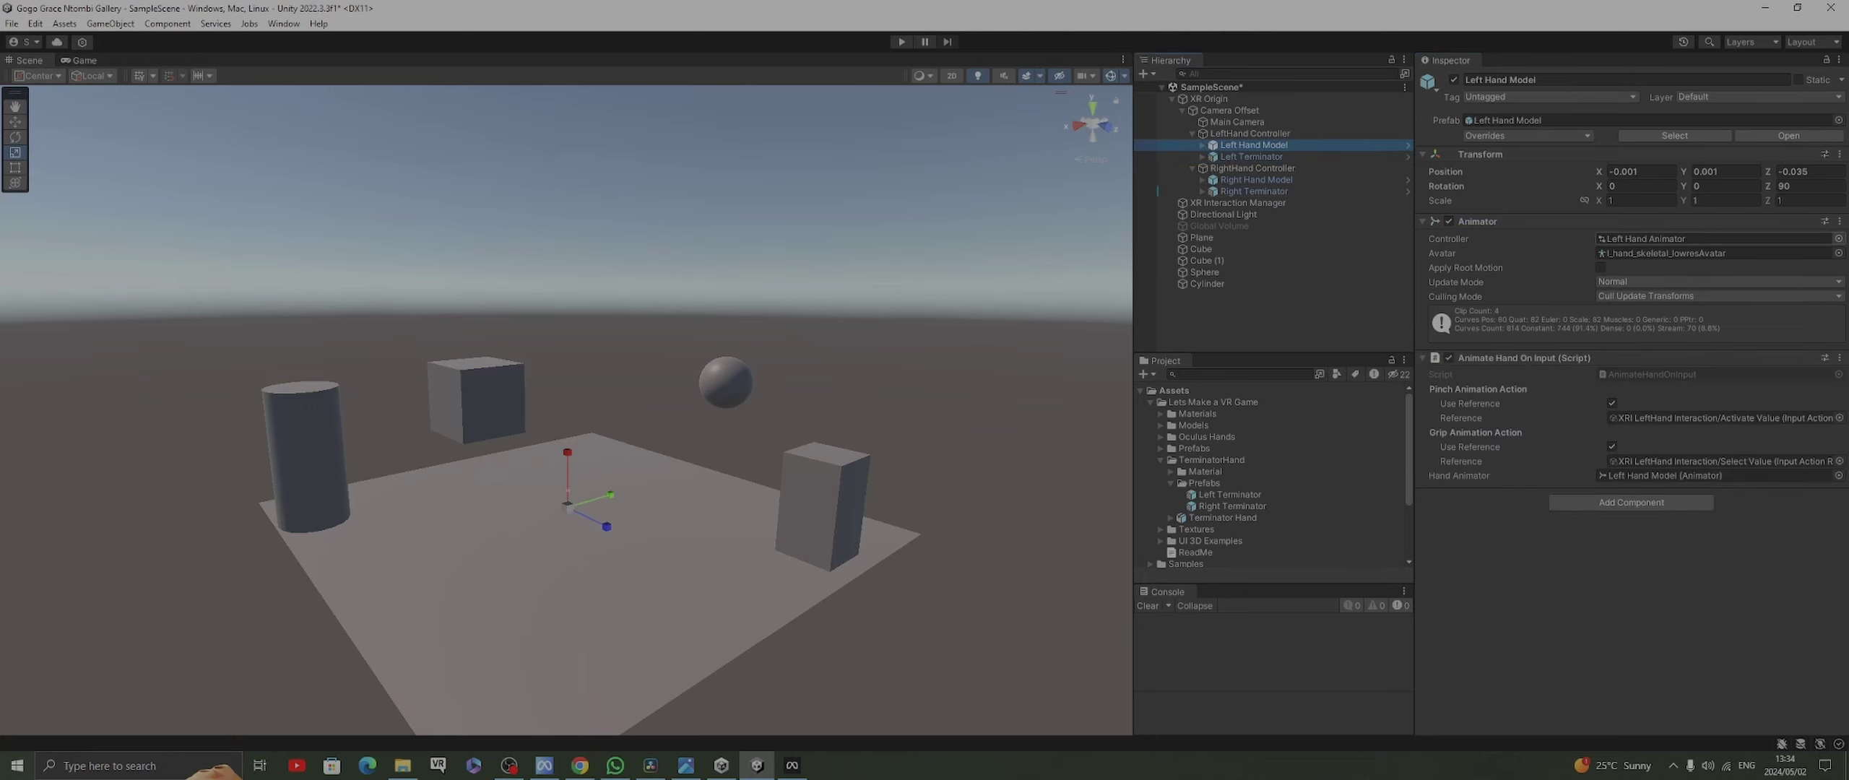
left_click(1839, 358)
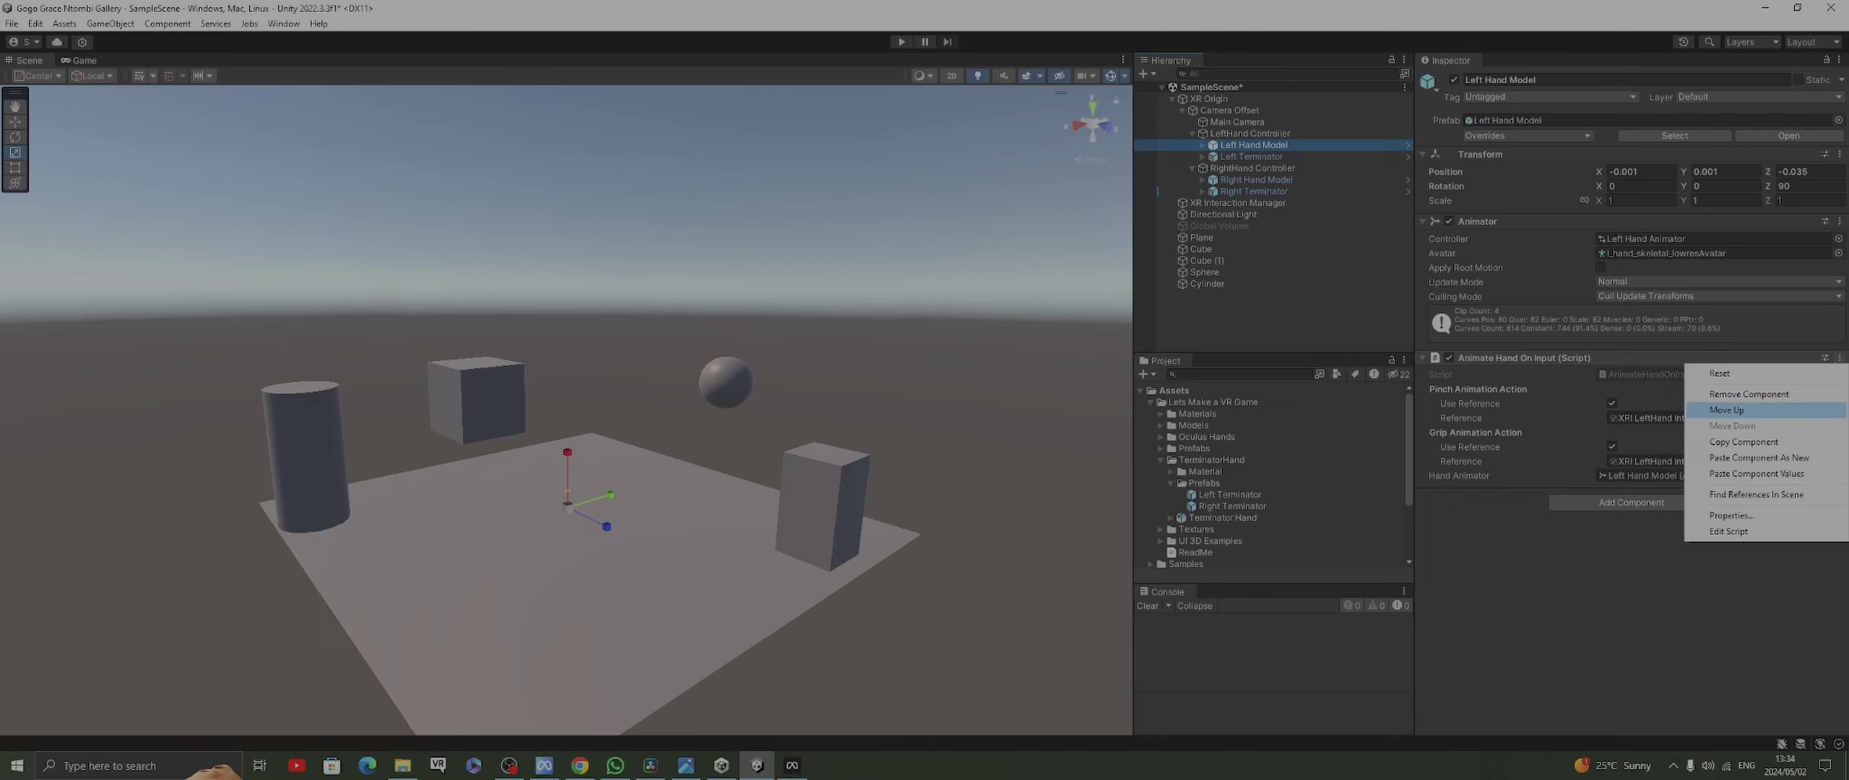
left_click(1743, 442)
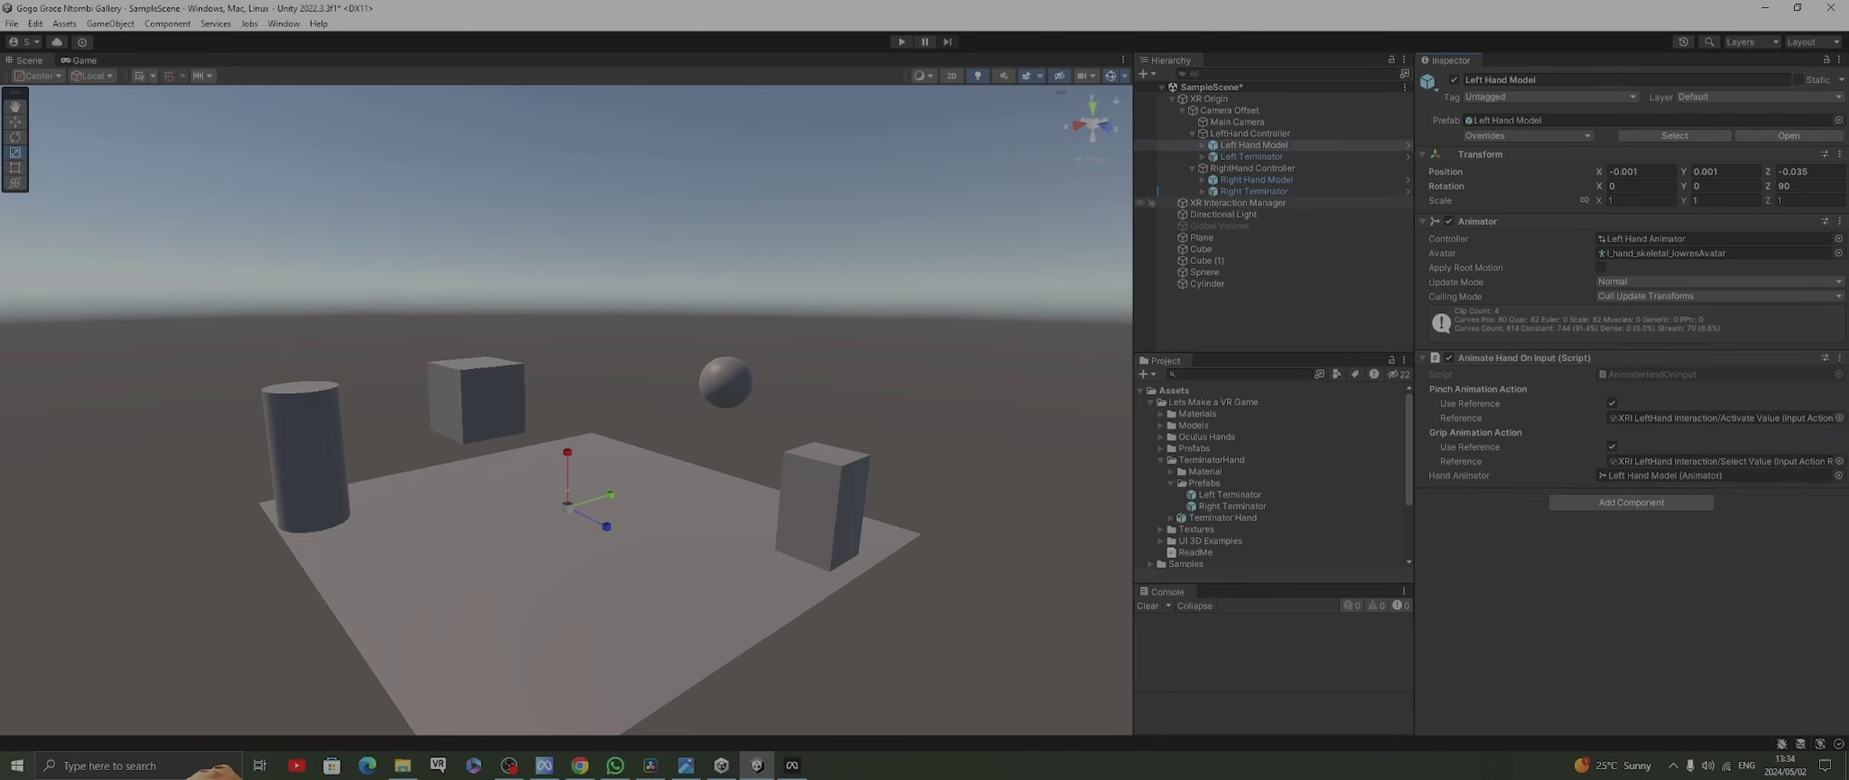
left_click(1163, 156)
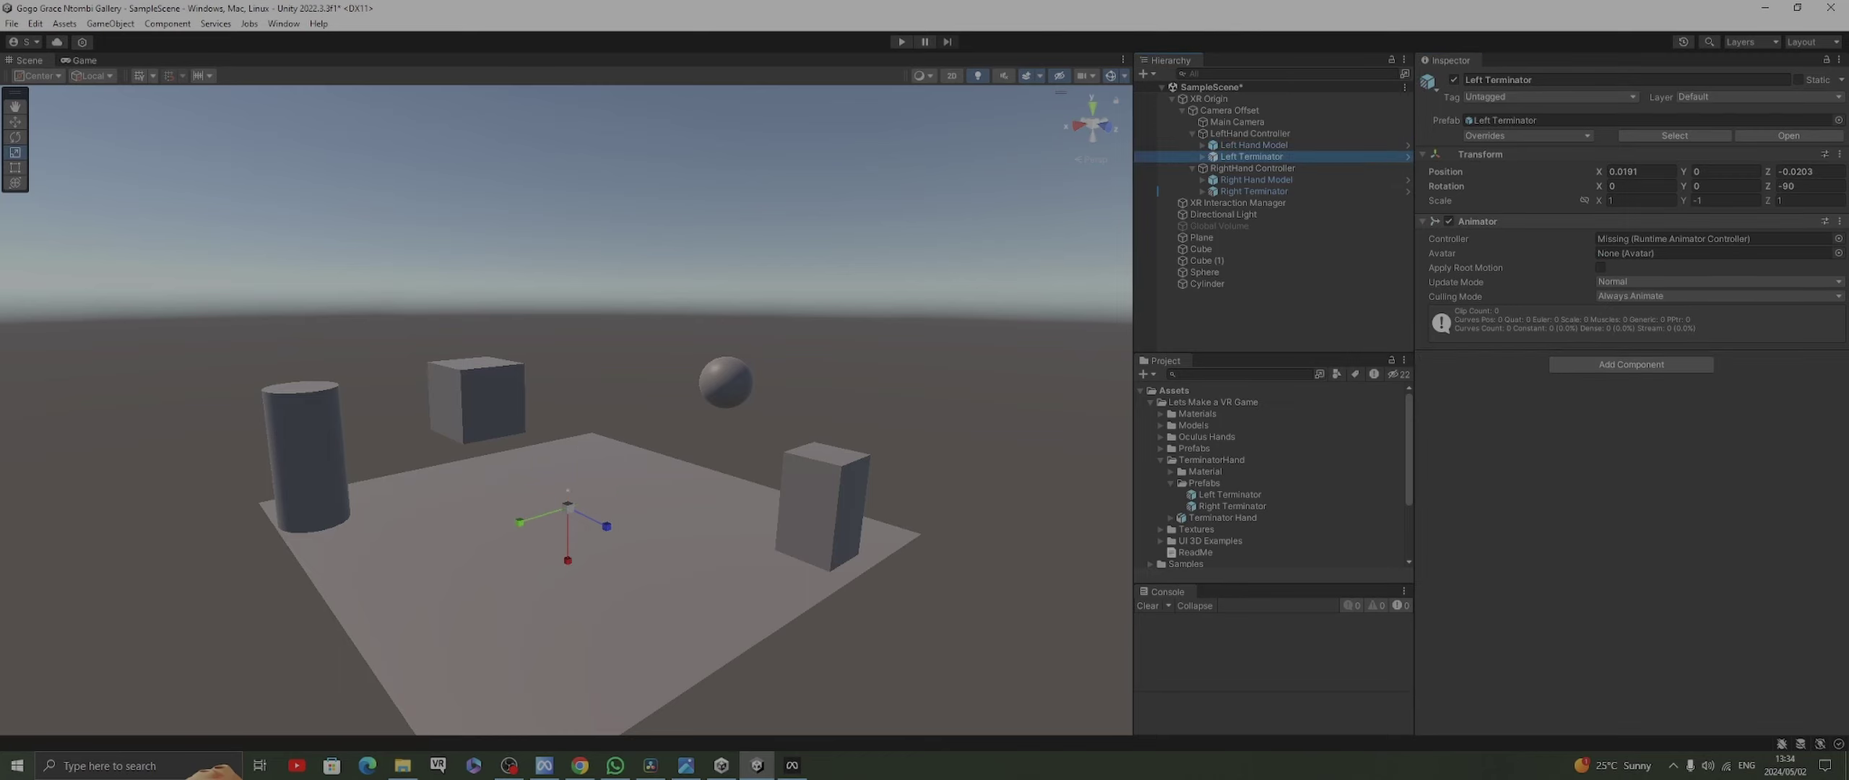
left_click(1839, 221)
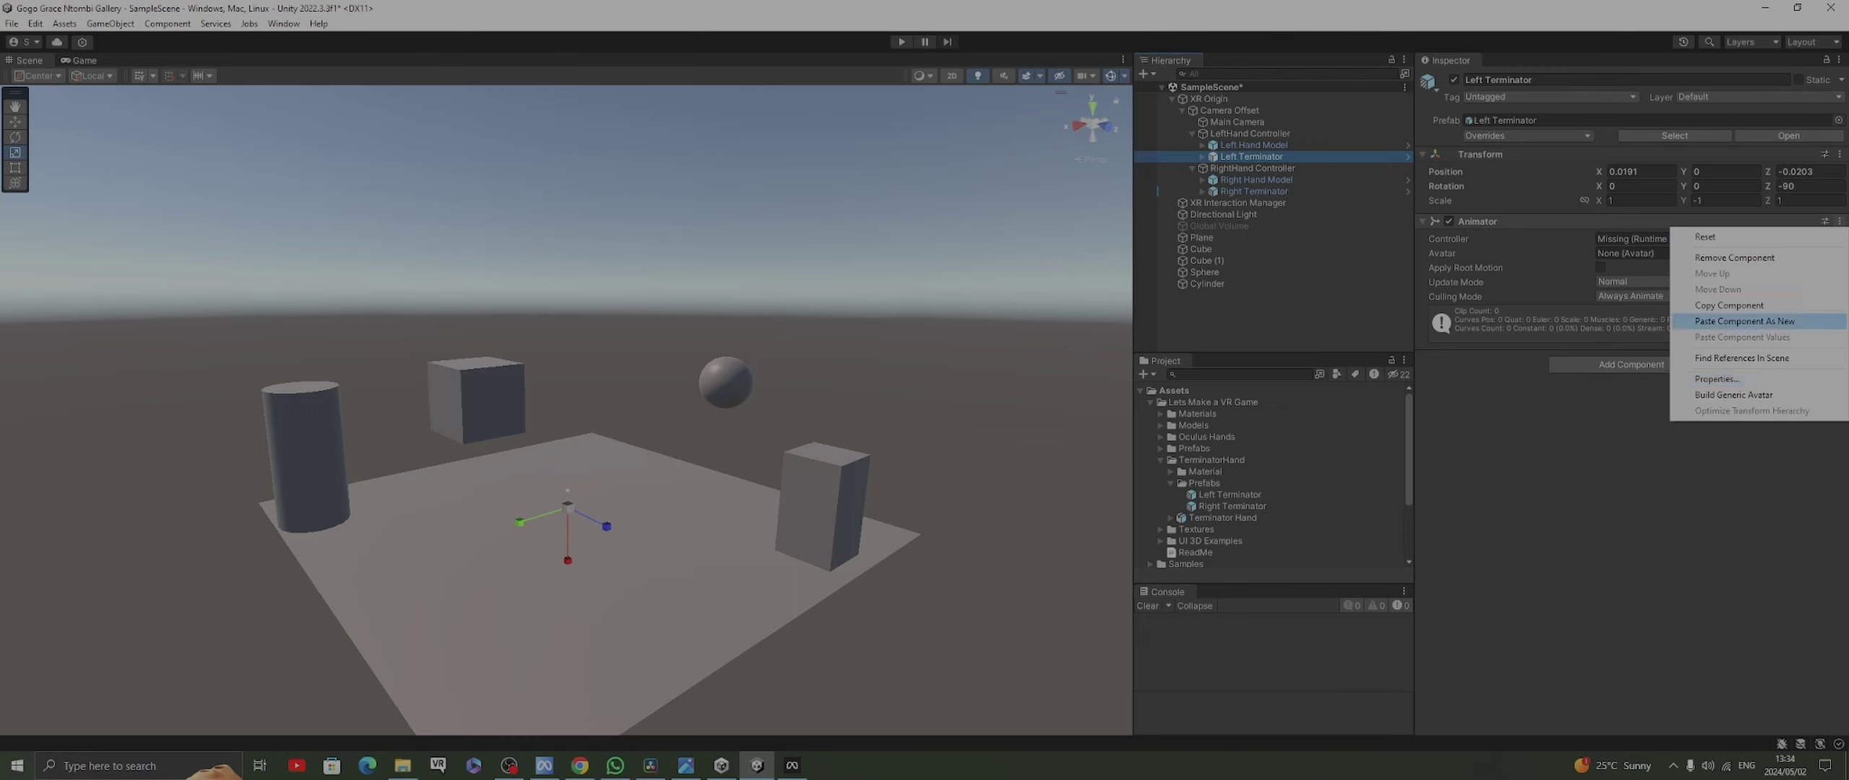
left_click(1744, 321)
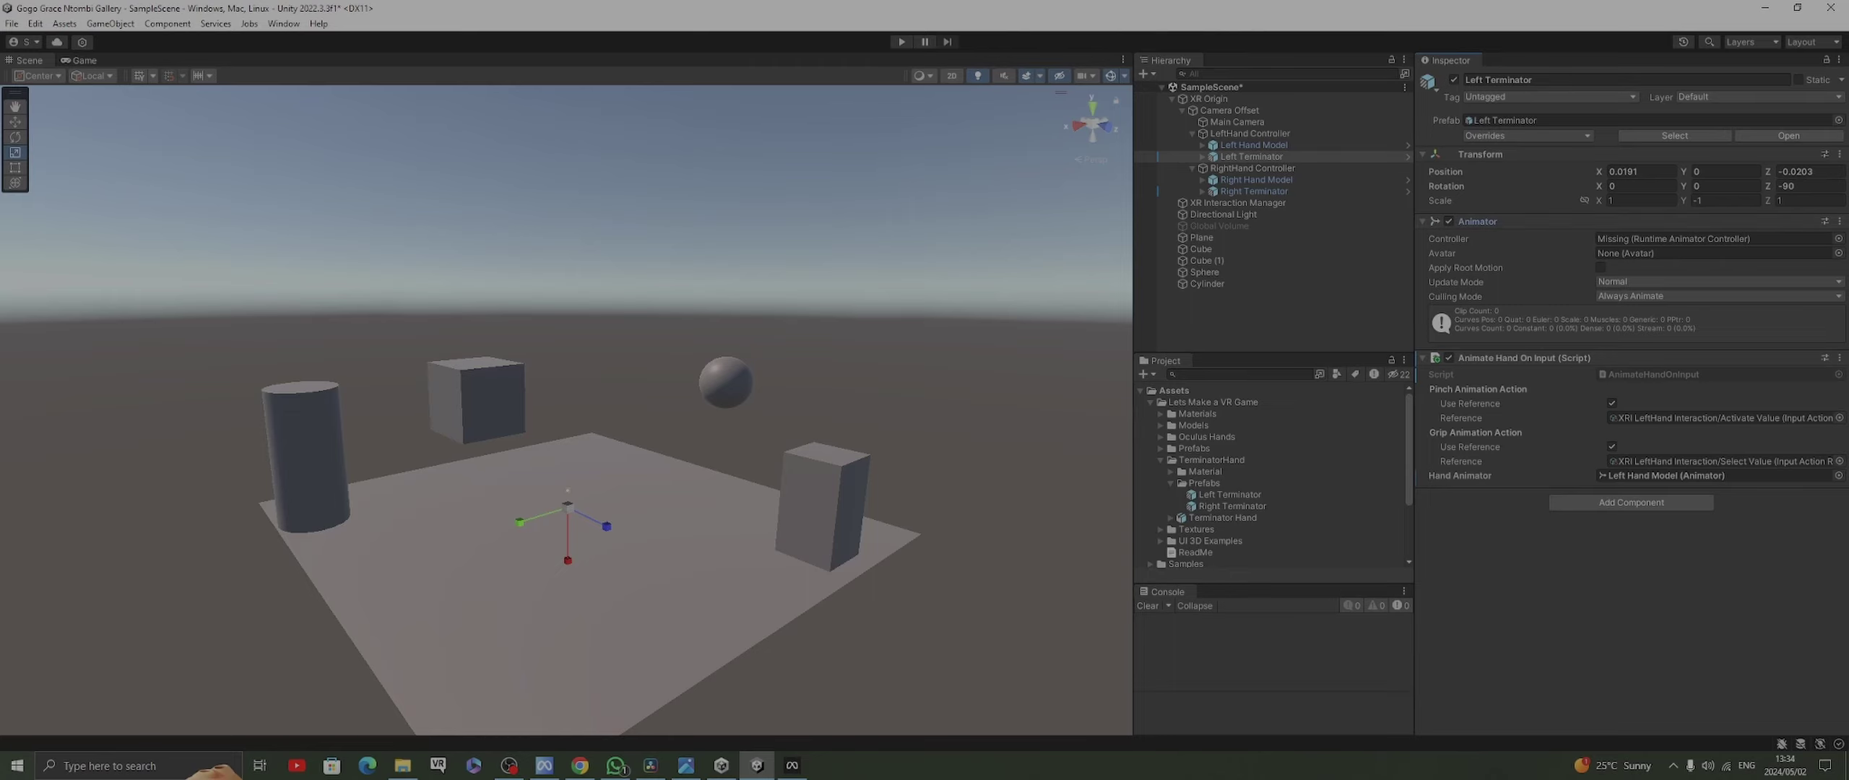
left_click_drag(1477, 221, 1714, 475)
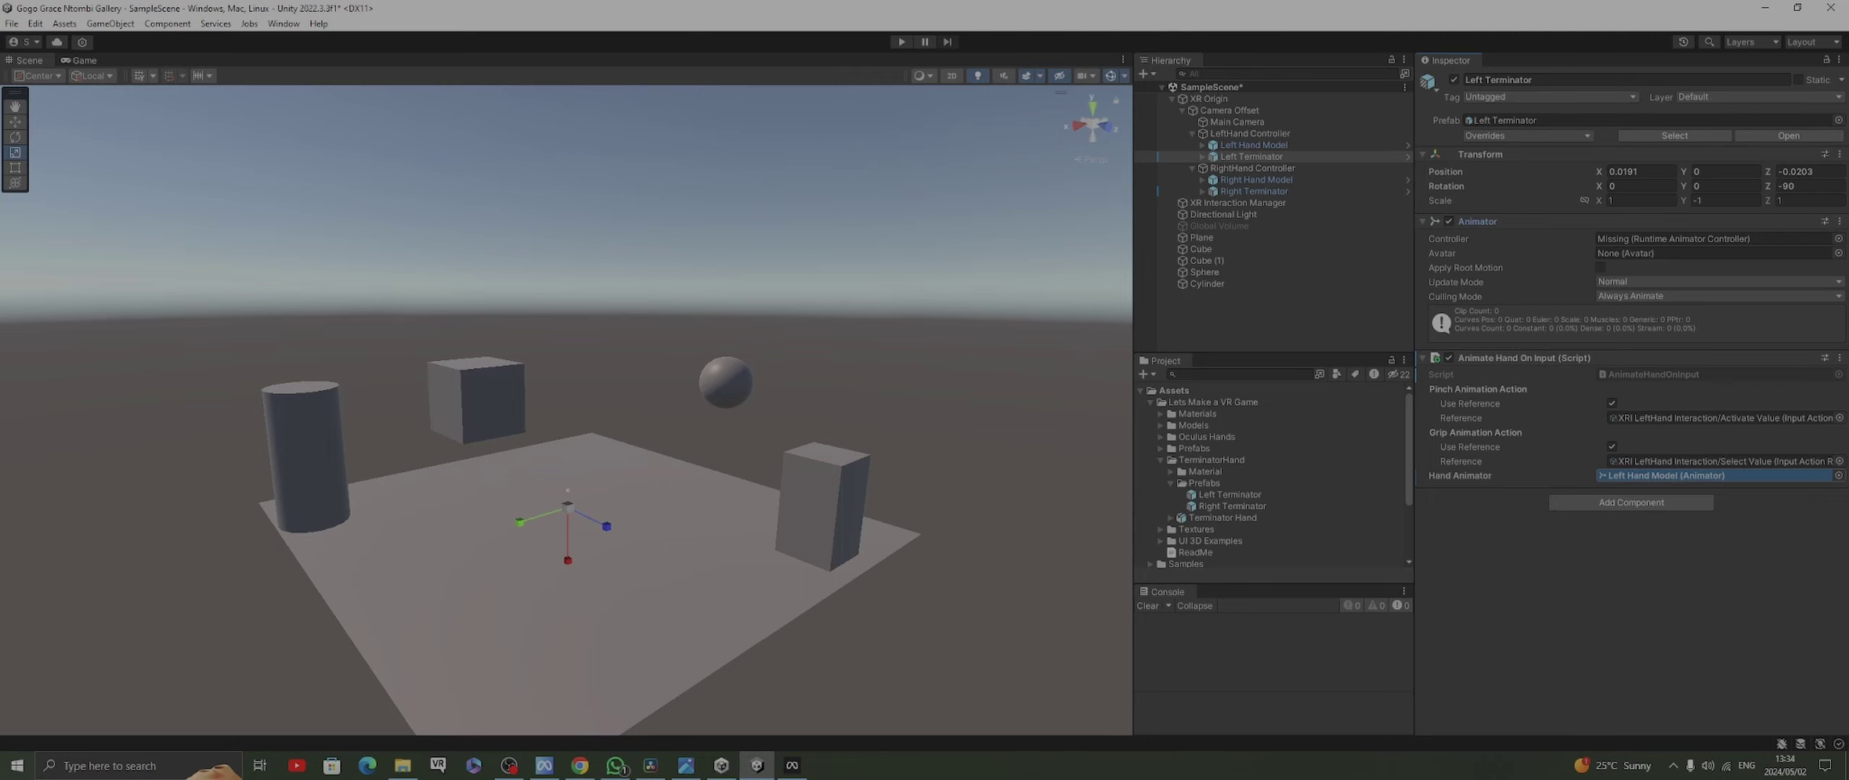
left_click_drag(1714, 475, 1714, 475)
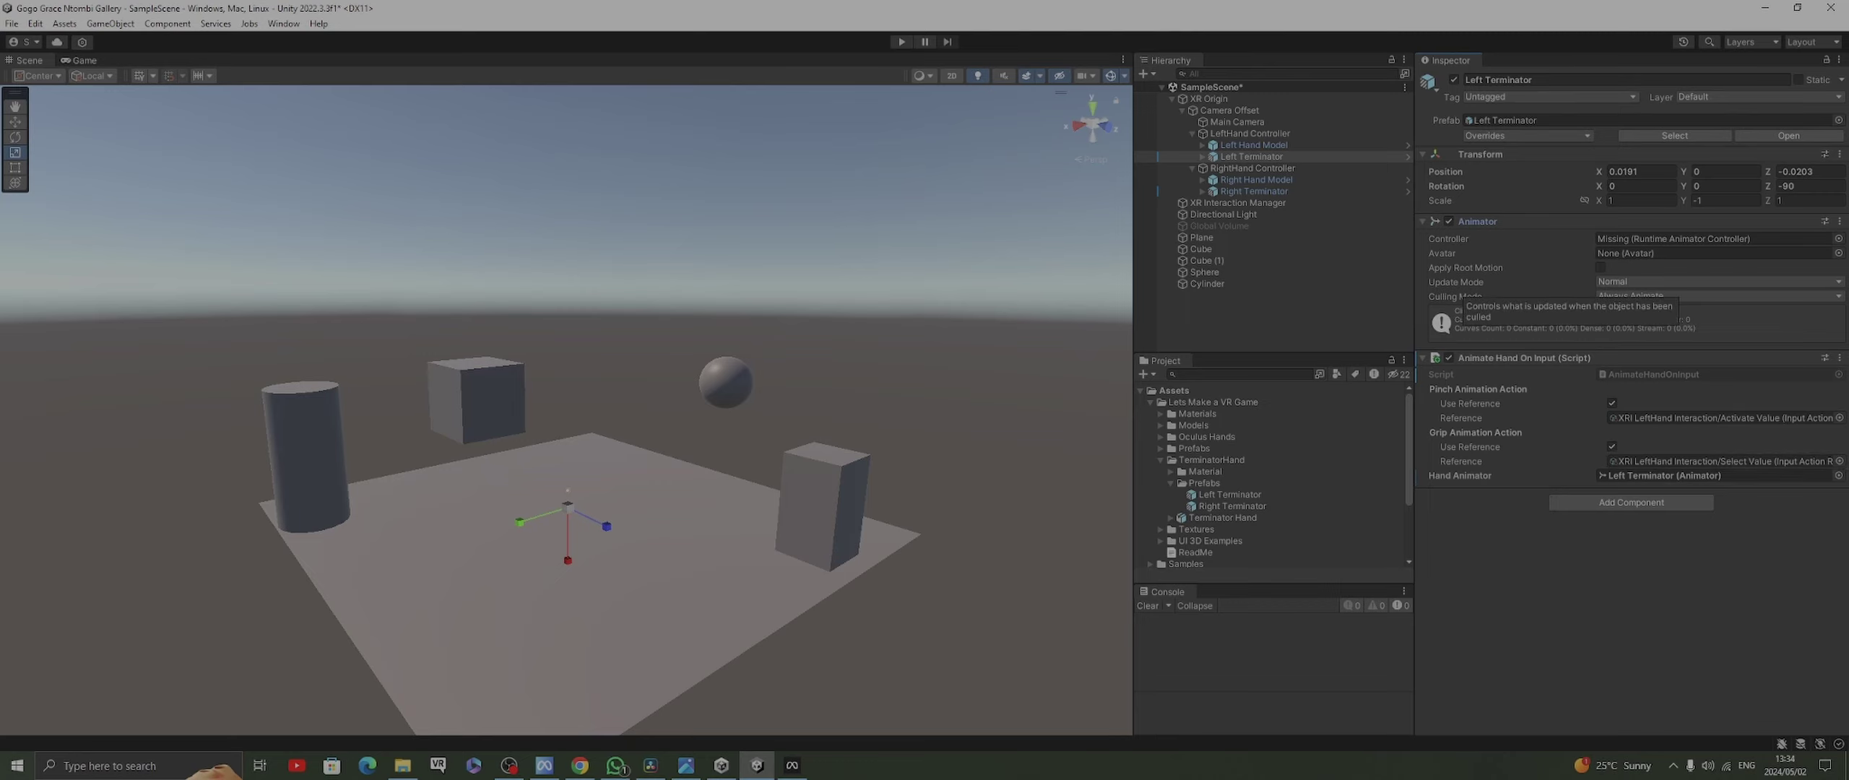
Locate the Left Hand Model's animator controller asset in the Project panel
left_click(1252, 144)
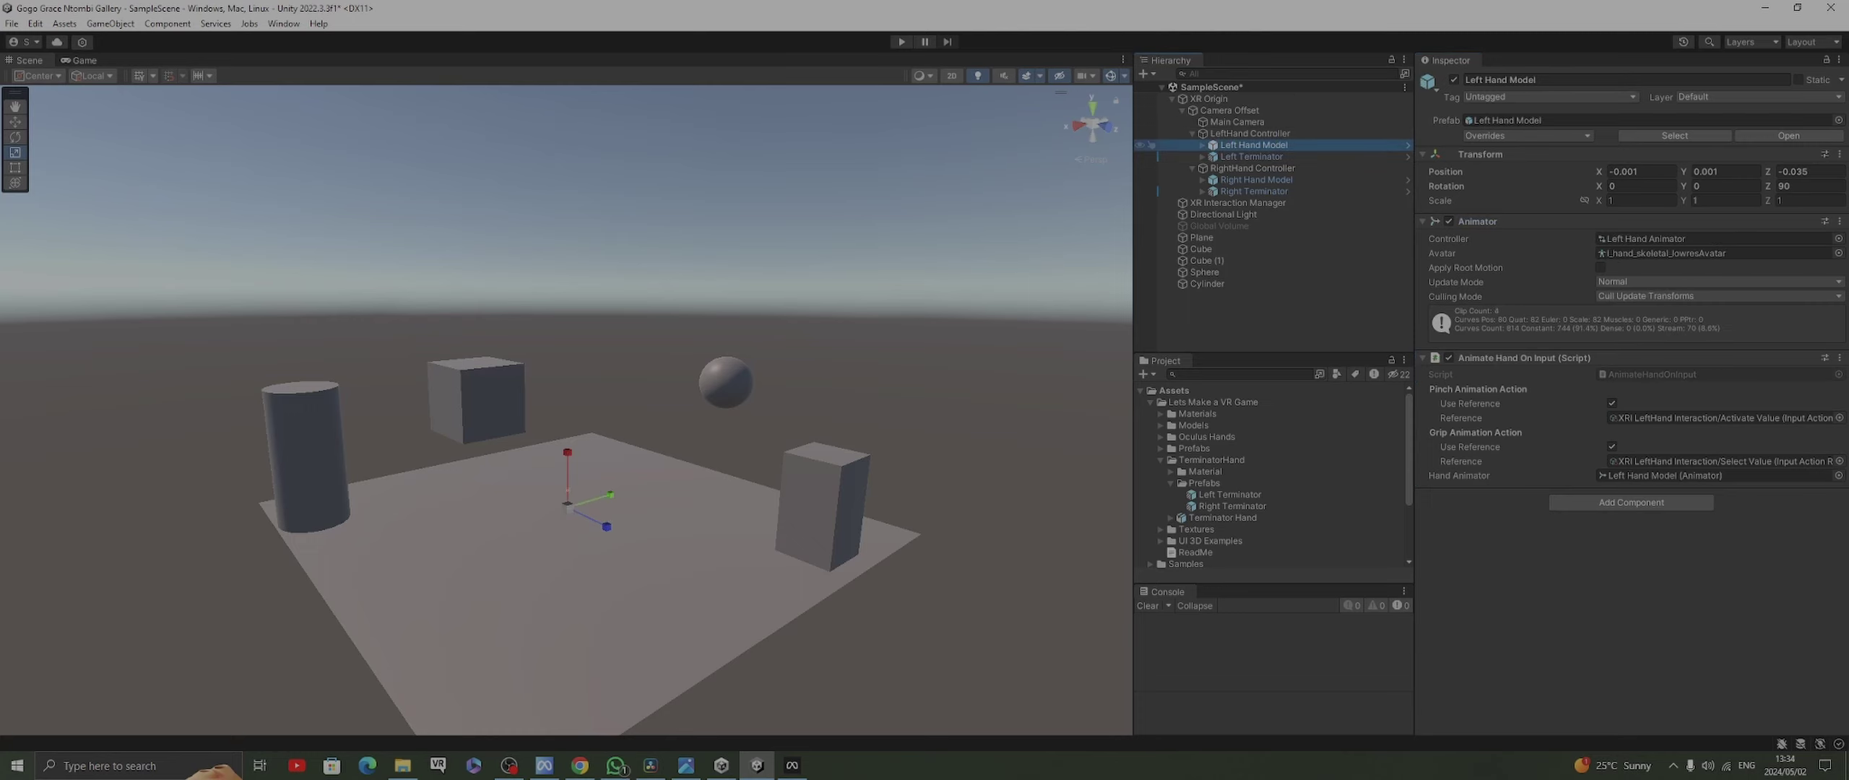
left_click(1645, 239)
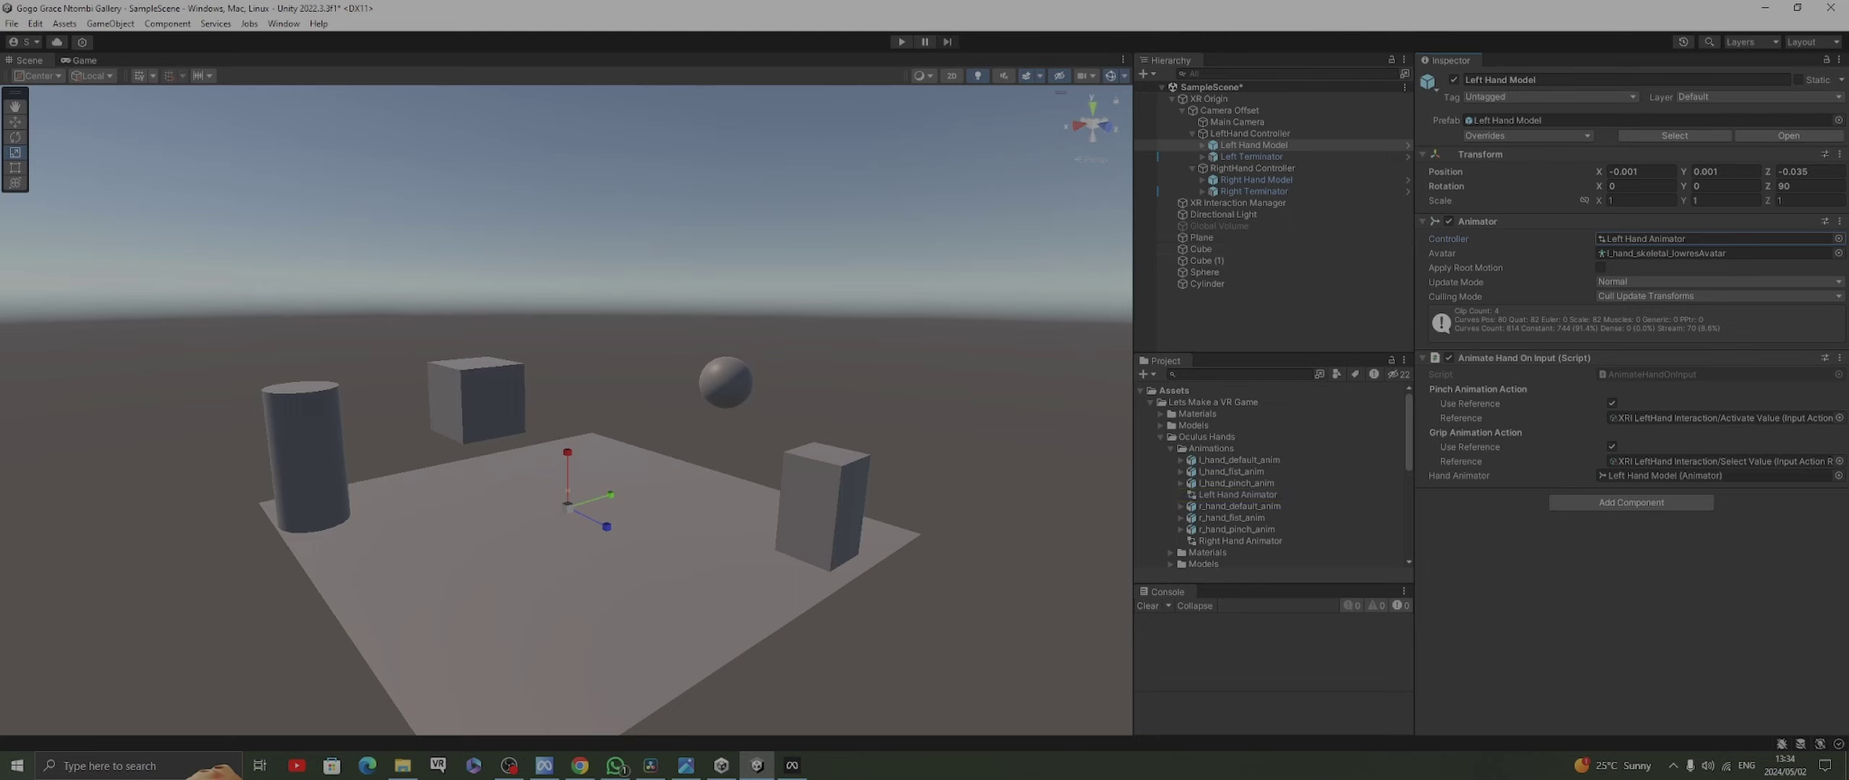
scroll(1271, 470, "down", 2)
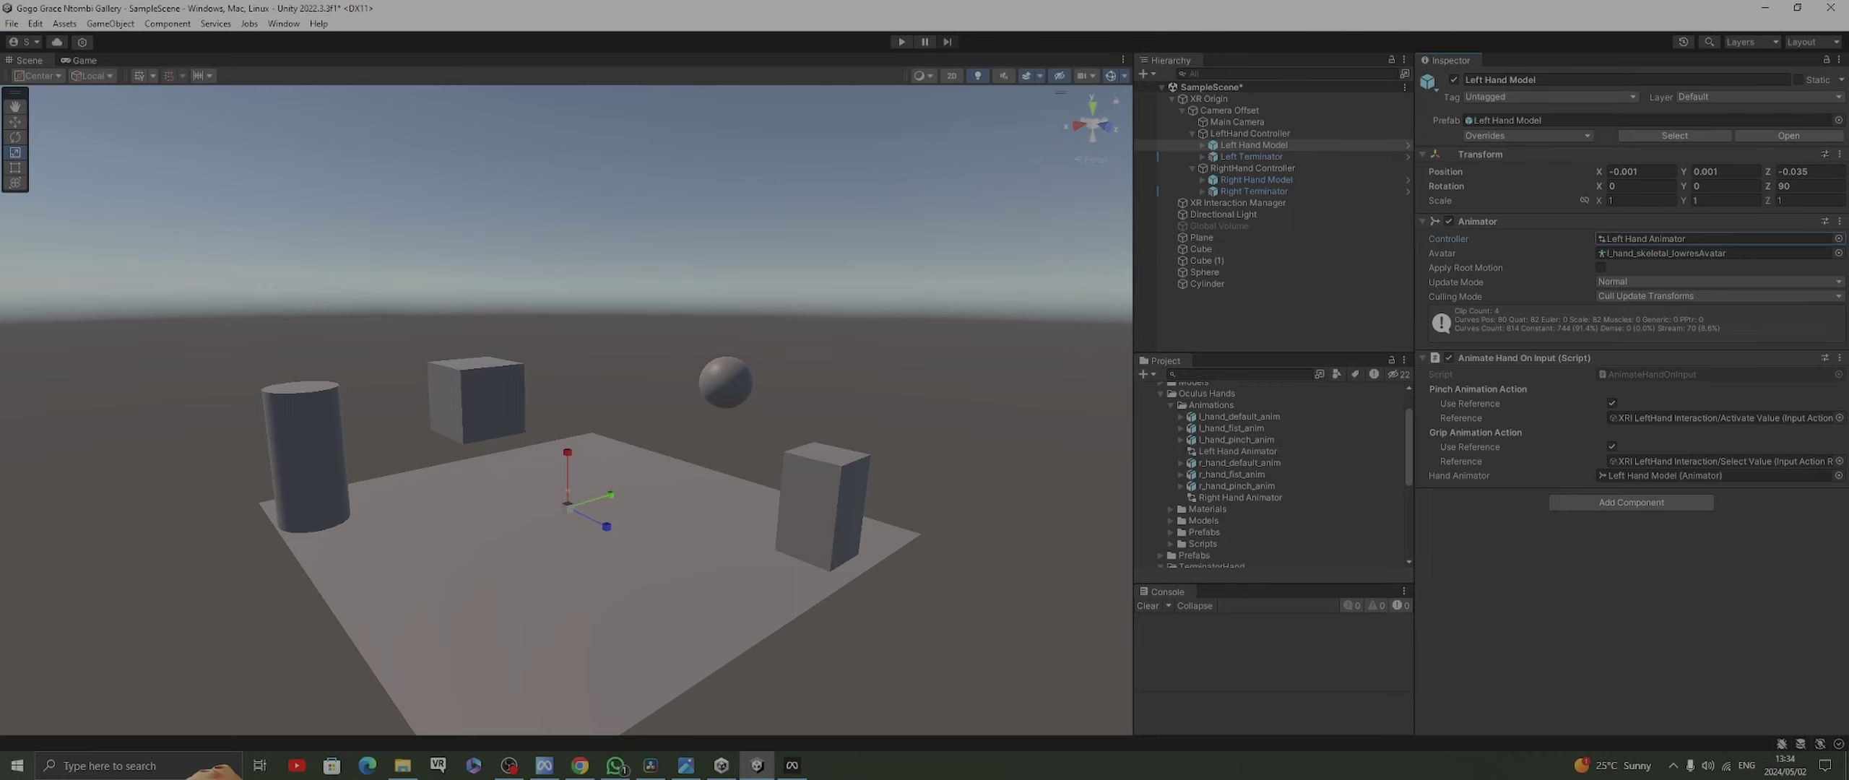
scroll(1271, 470, "up", 2)
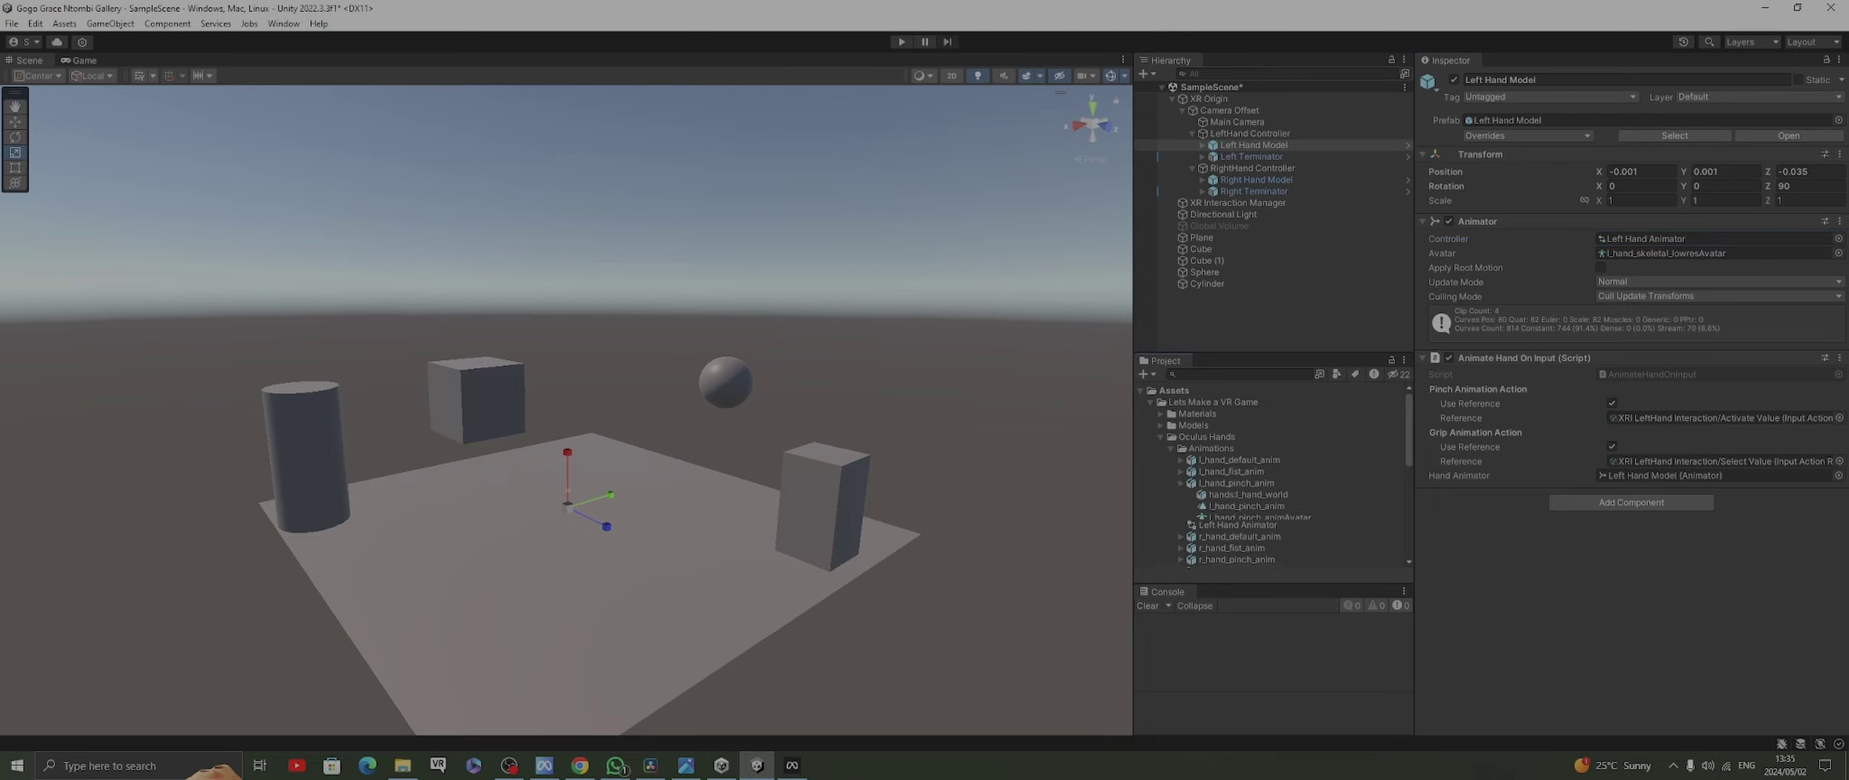
left_click(1170, 448)
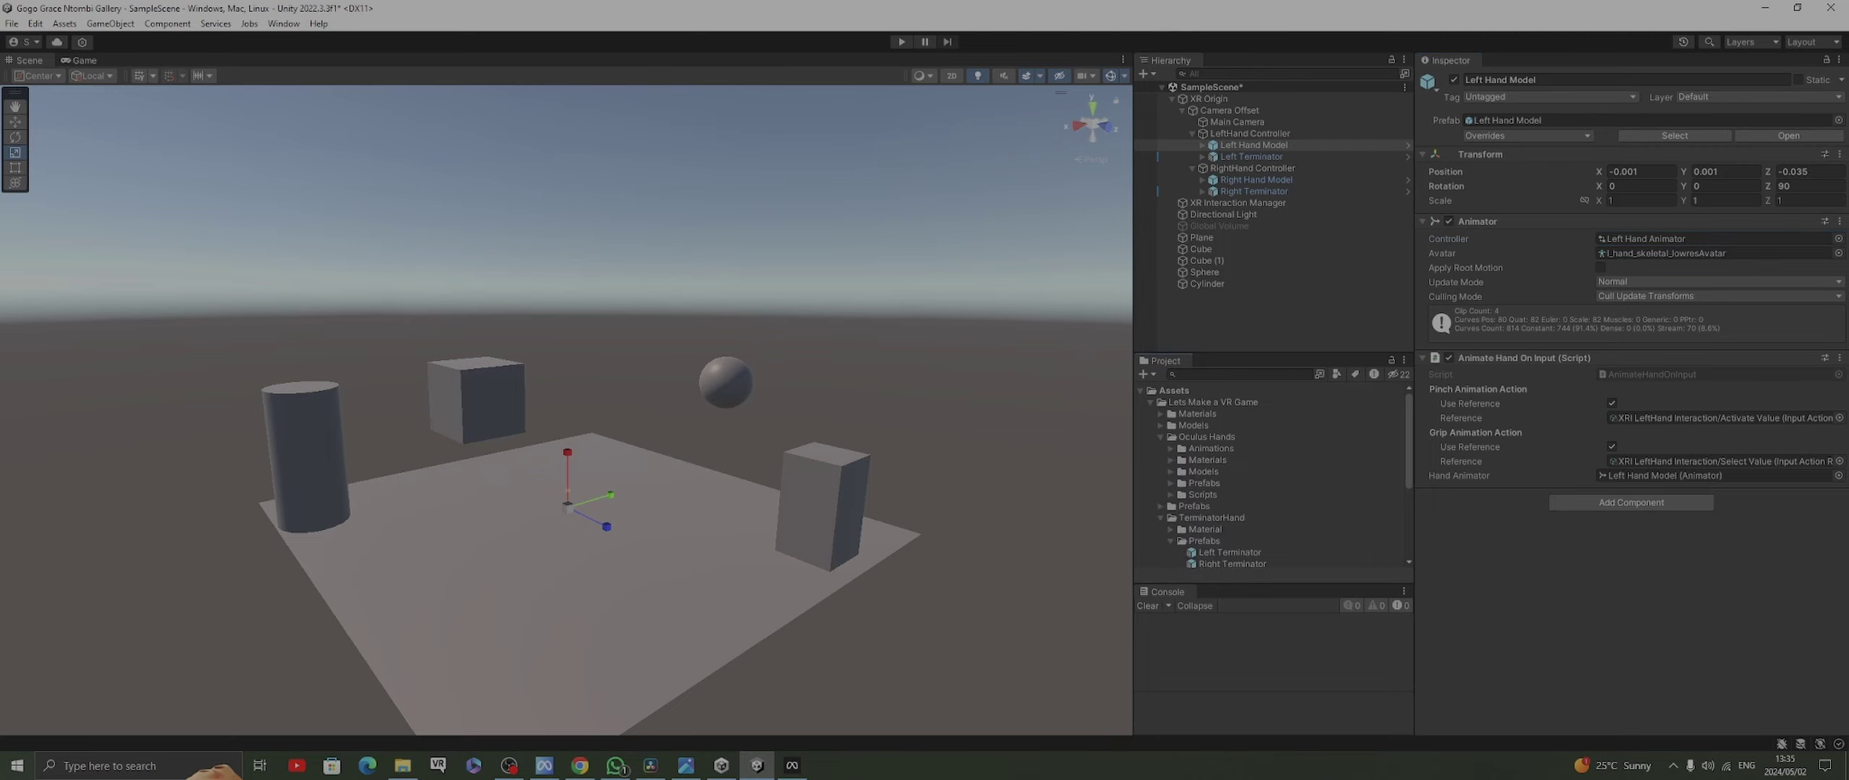
left_click(1171, 471)
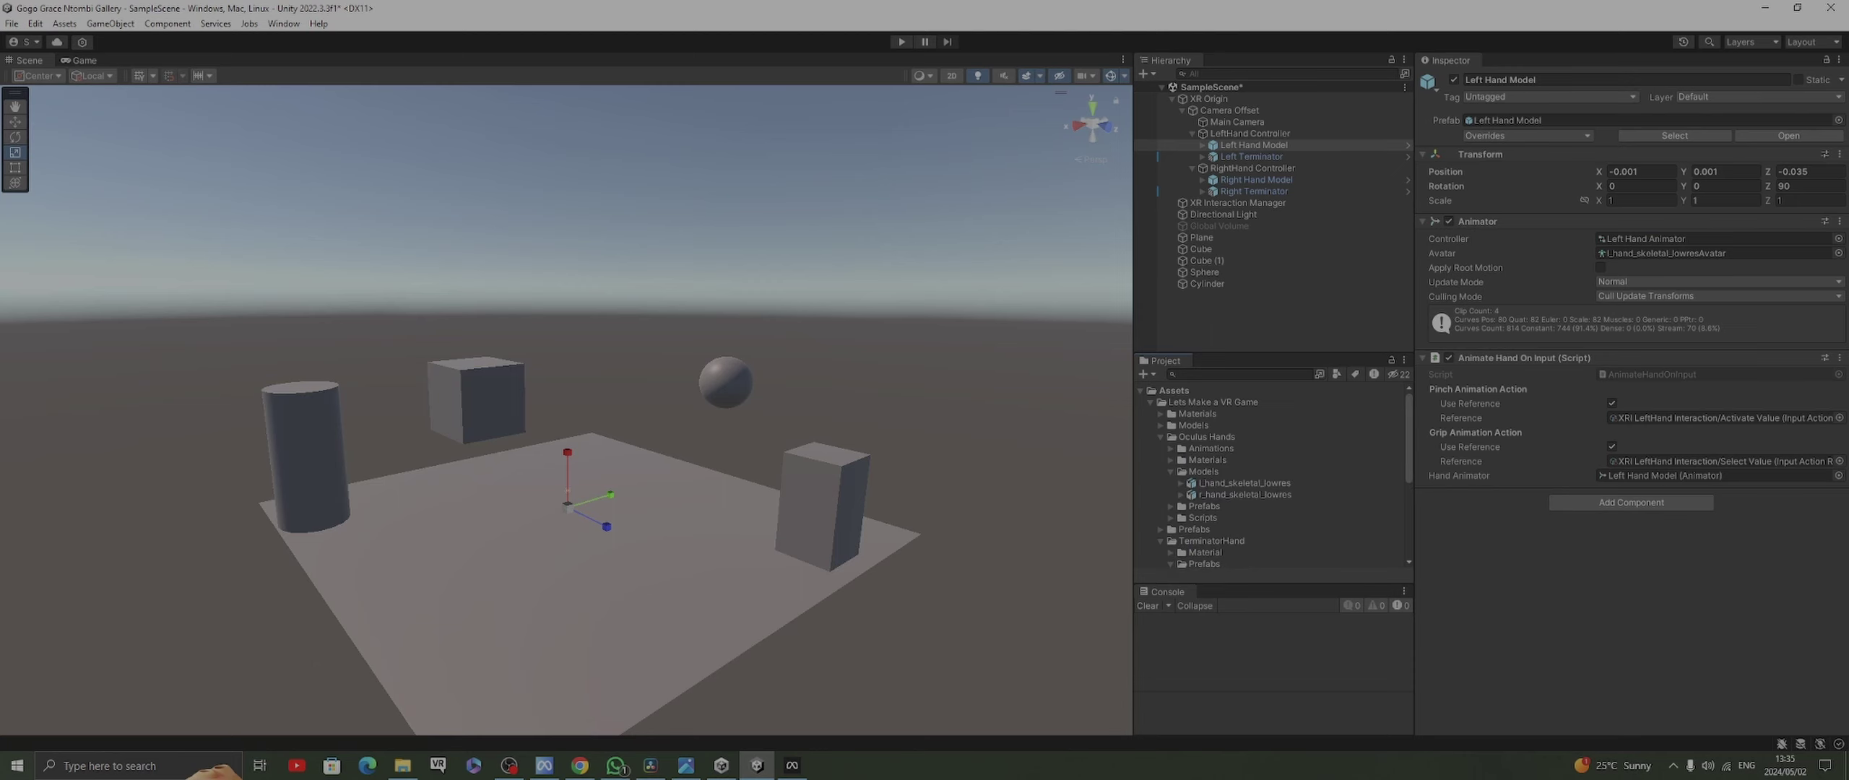
left_click(1244, 494)
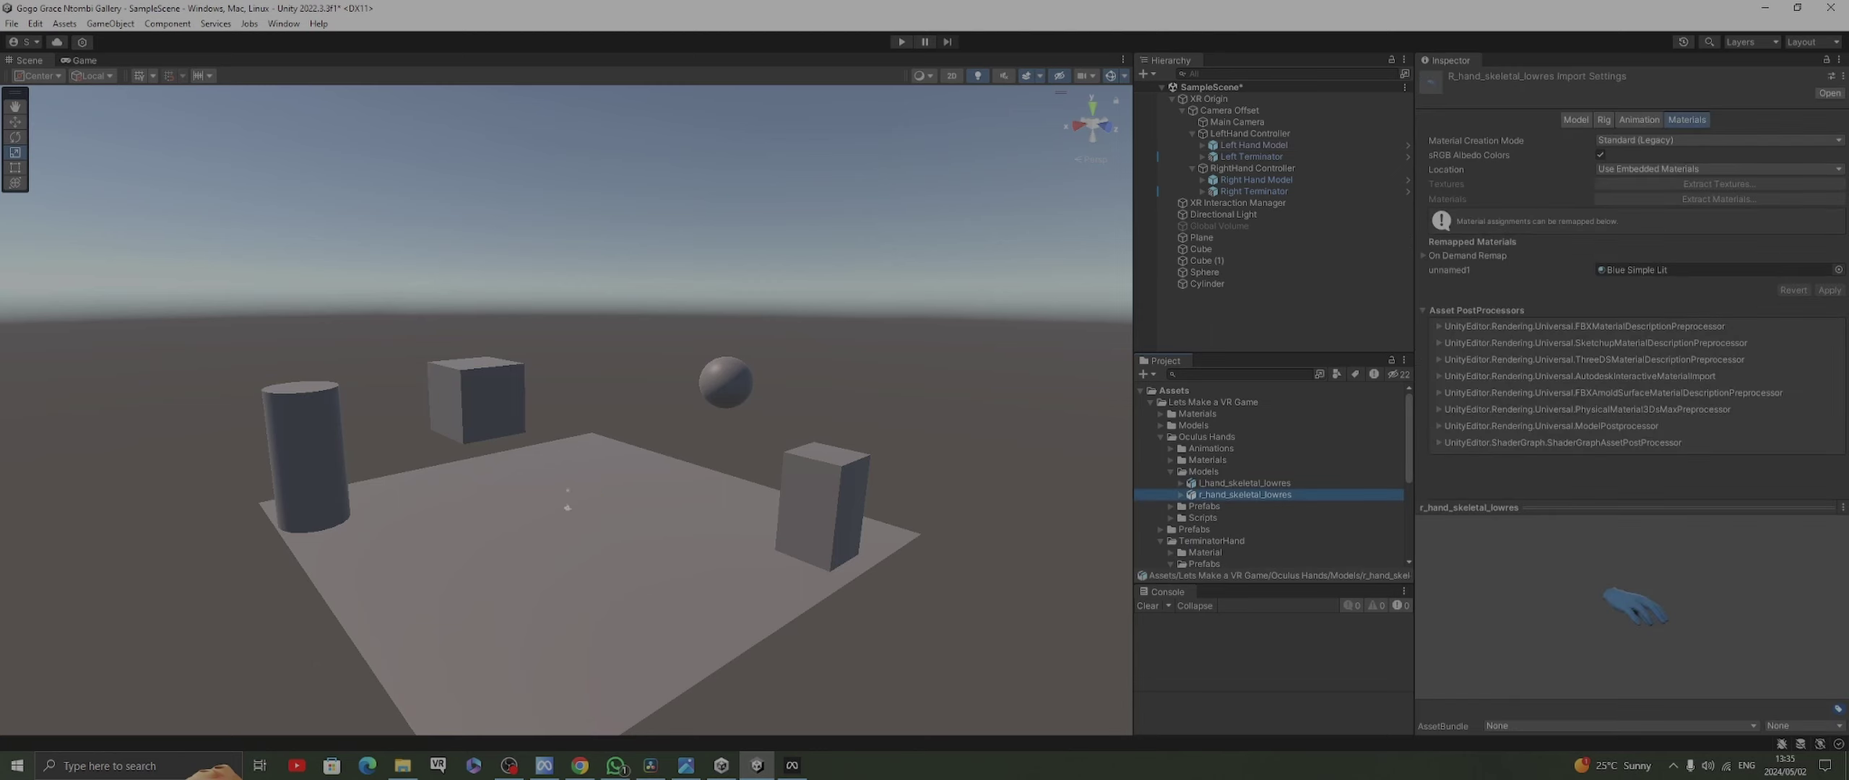
left_click(1180, 494)
scroll(1269, 474, "down", 3)
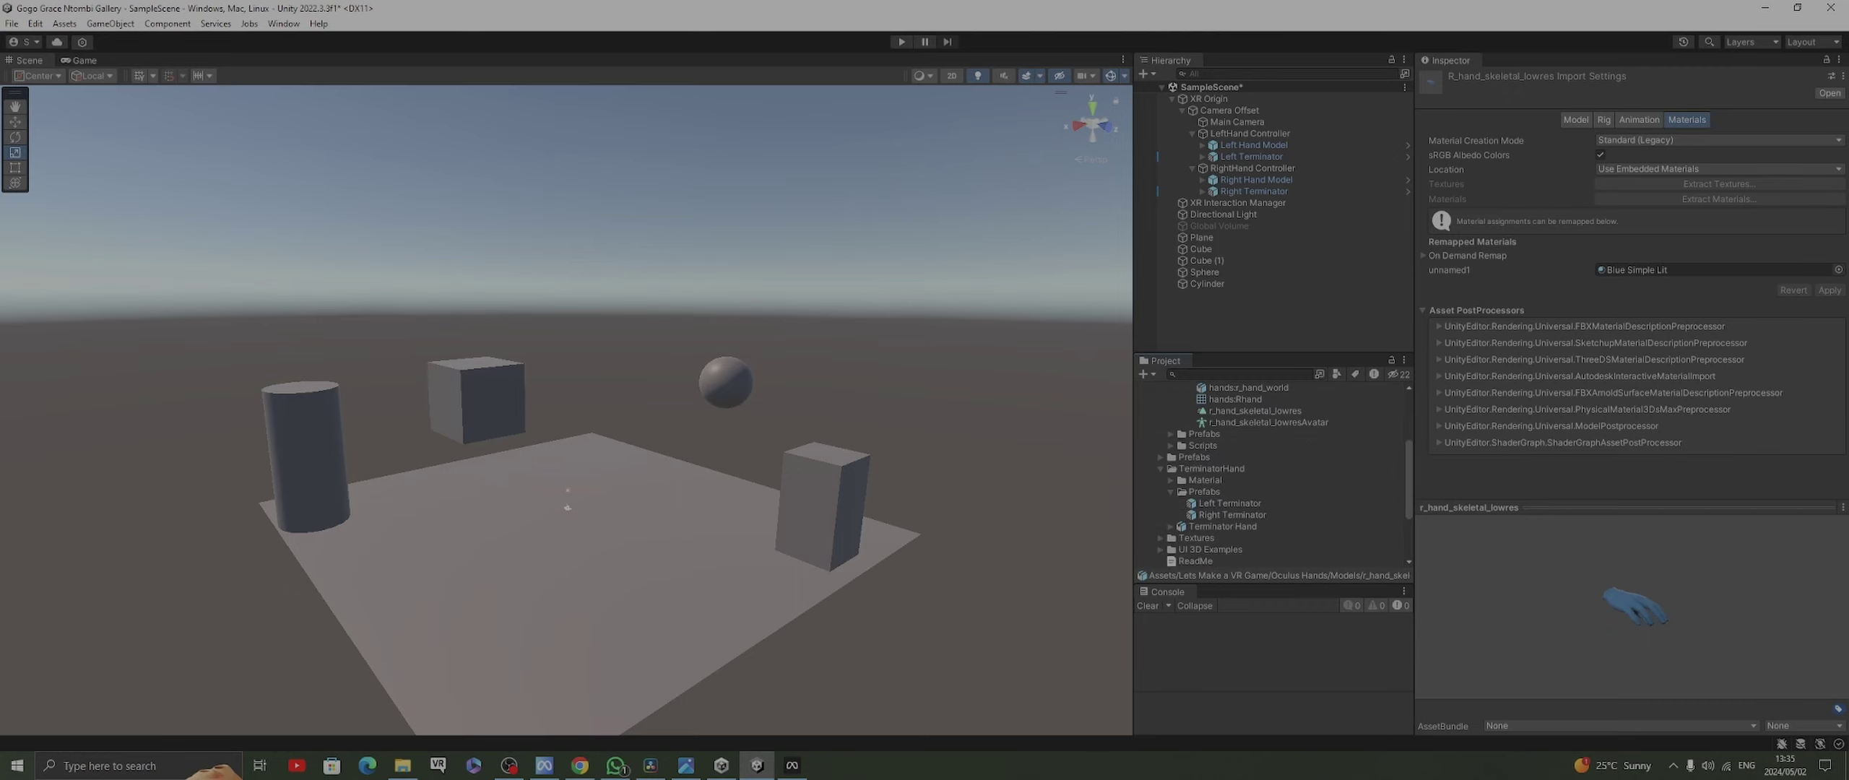
scroll(1269, 475, "up", 2)
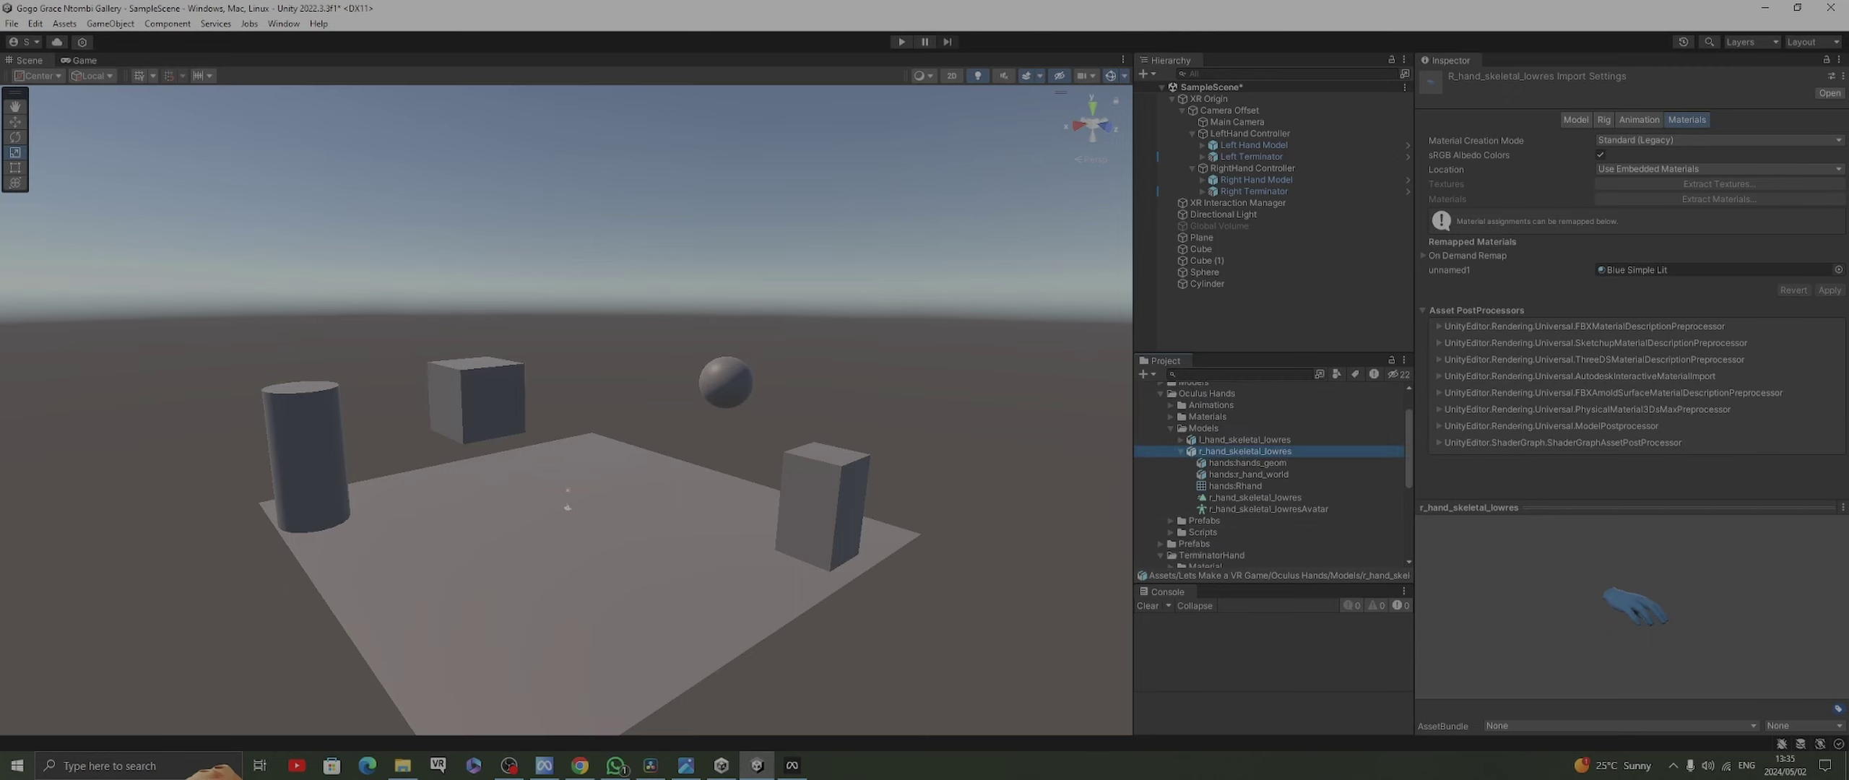
key("Left")
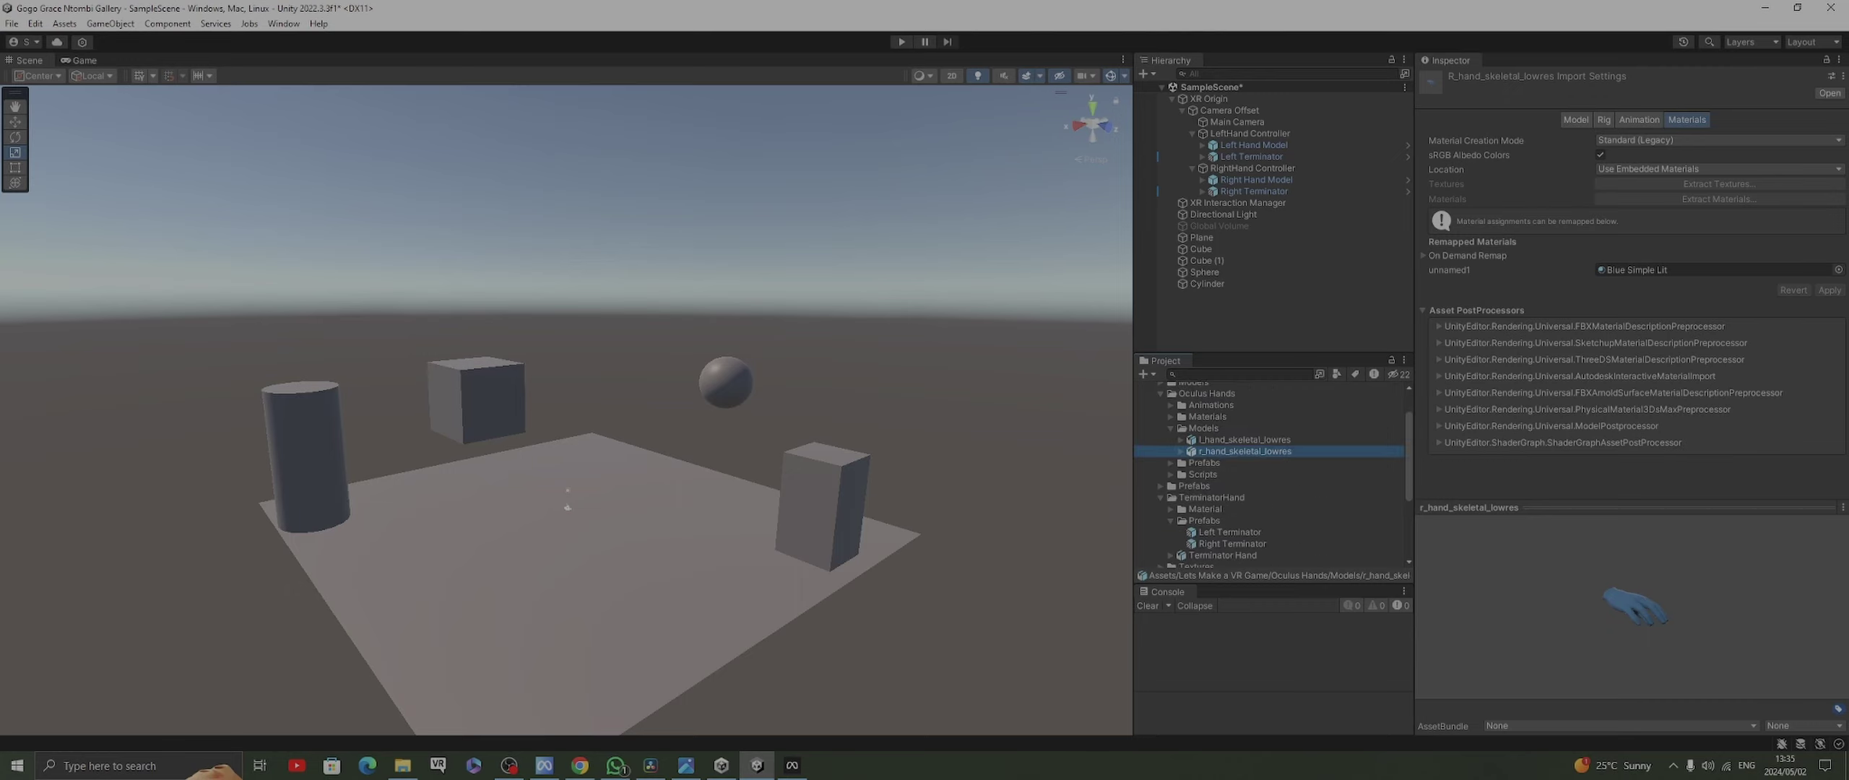
left_click(1170, 428)
left_click(1251, 156)
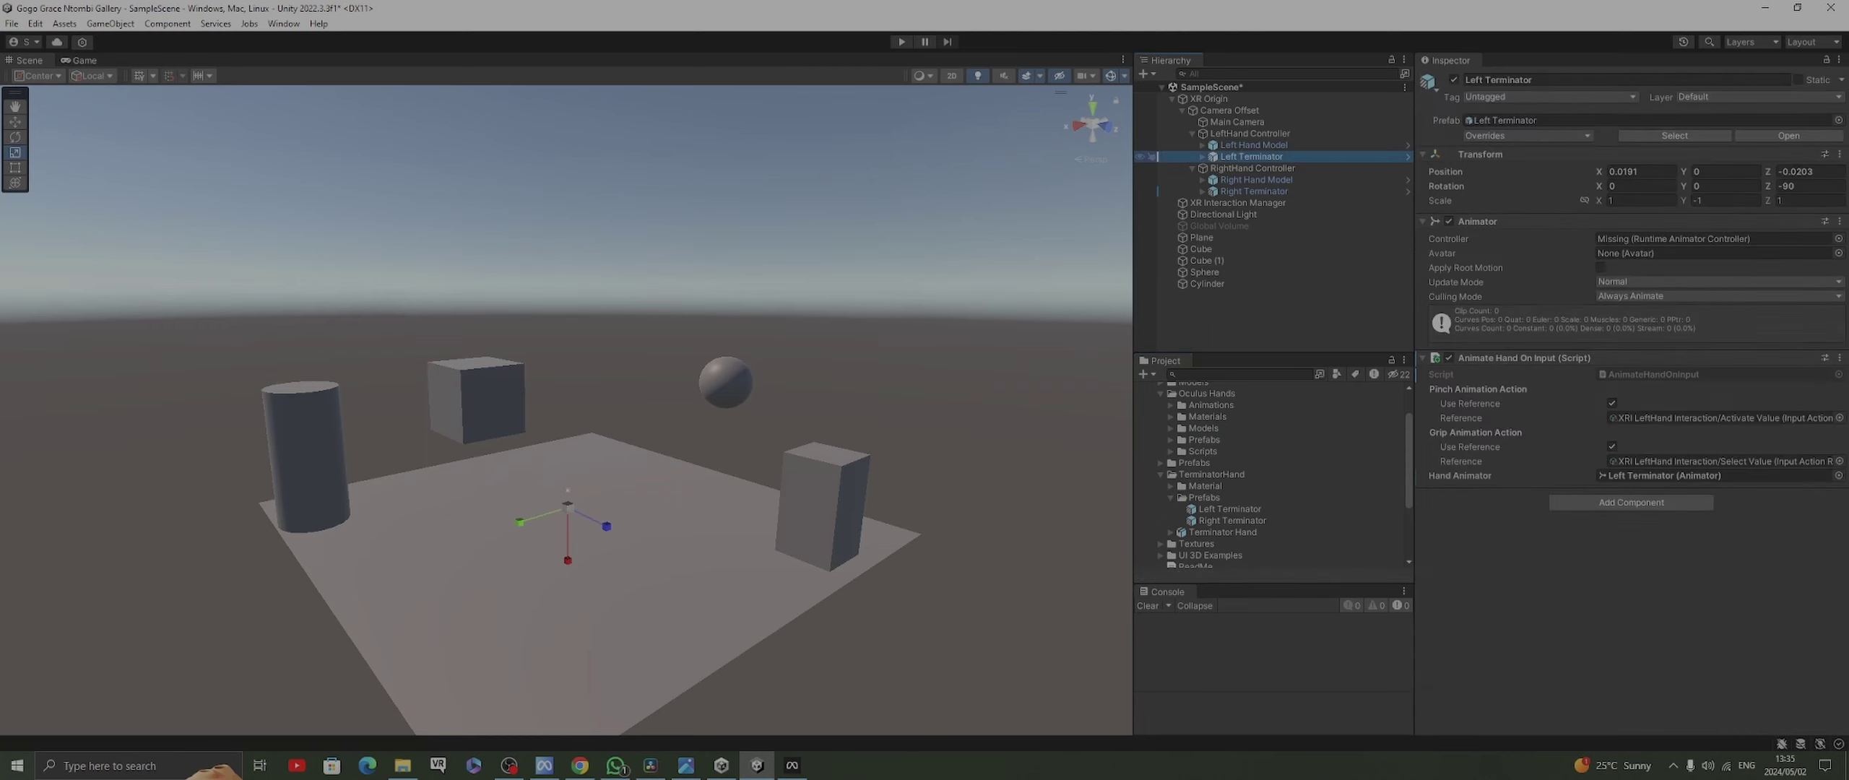
left_click(1253, 145)
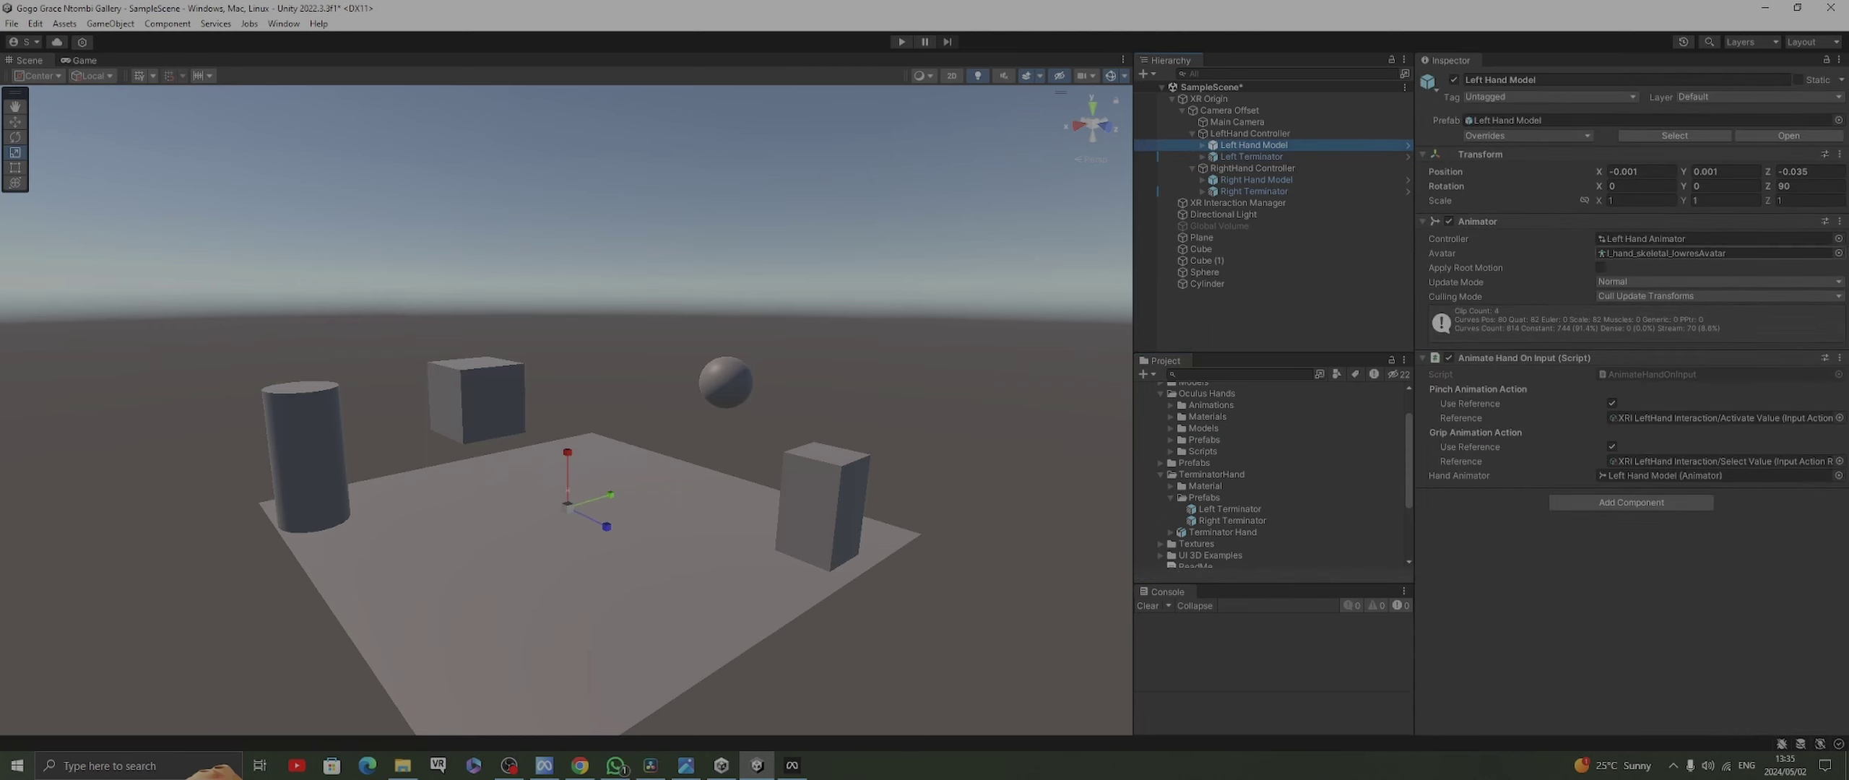
left_click(1713, 239)
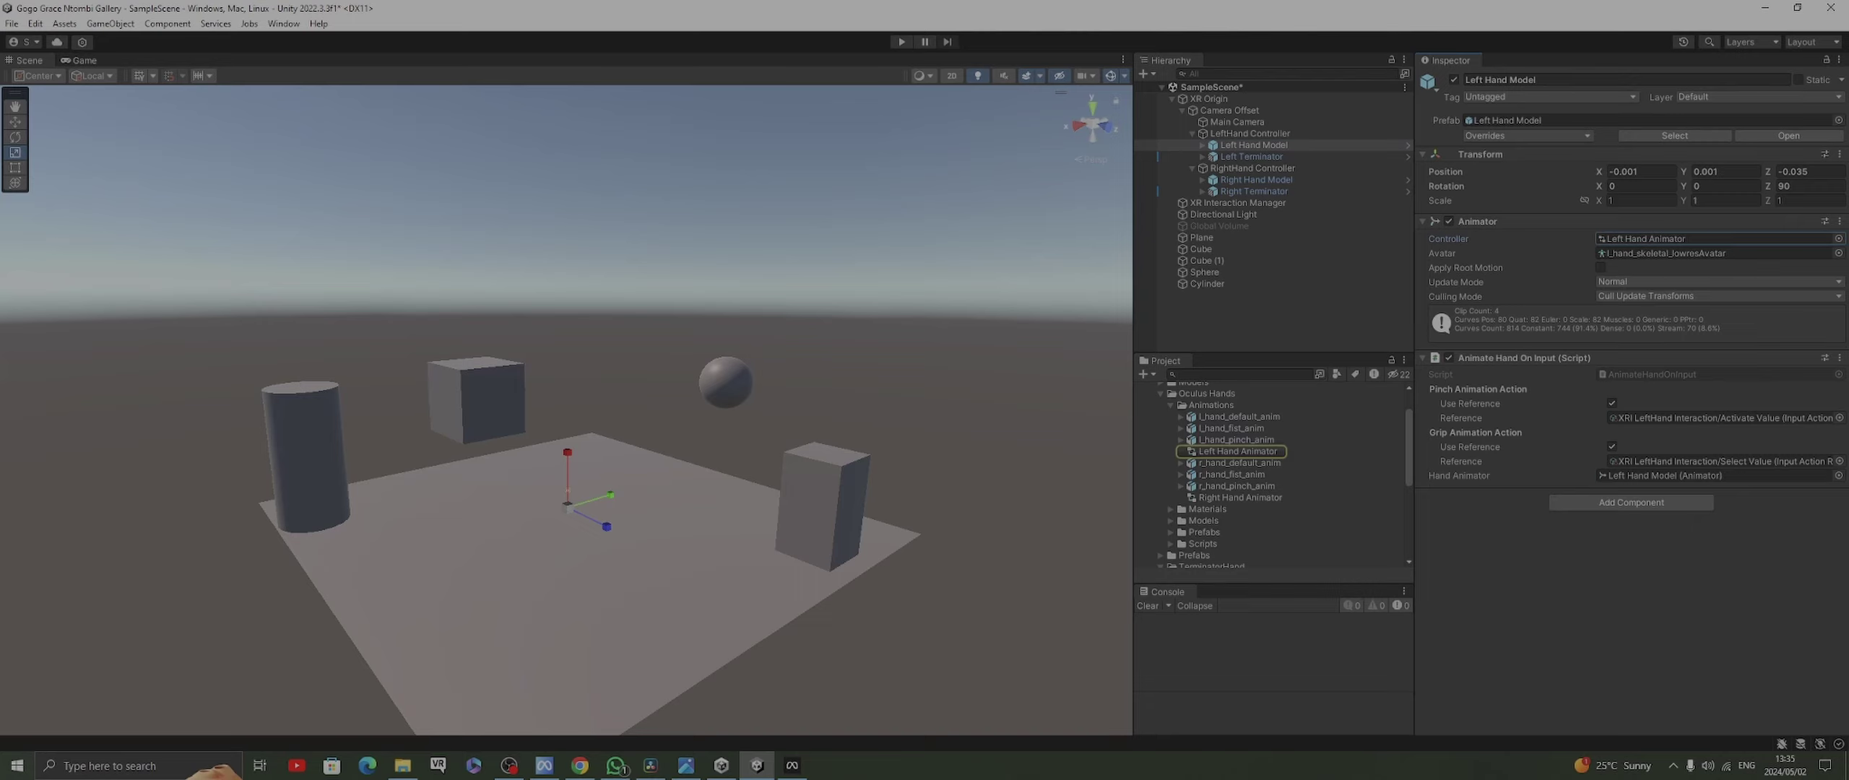
Duplicate Left Hand Animator, rename the copy 'TErminator ANimator', and open it in the Animator window
left_click(1237, 451)
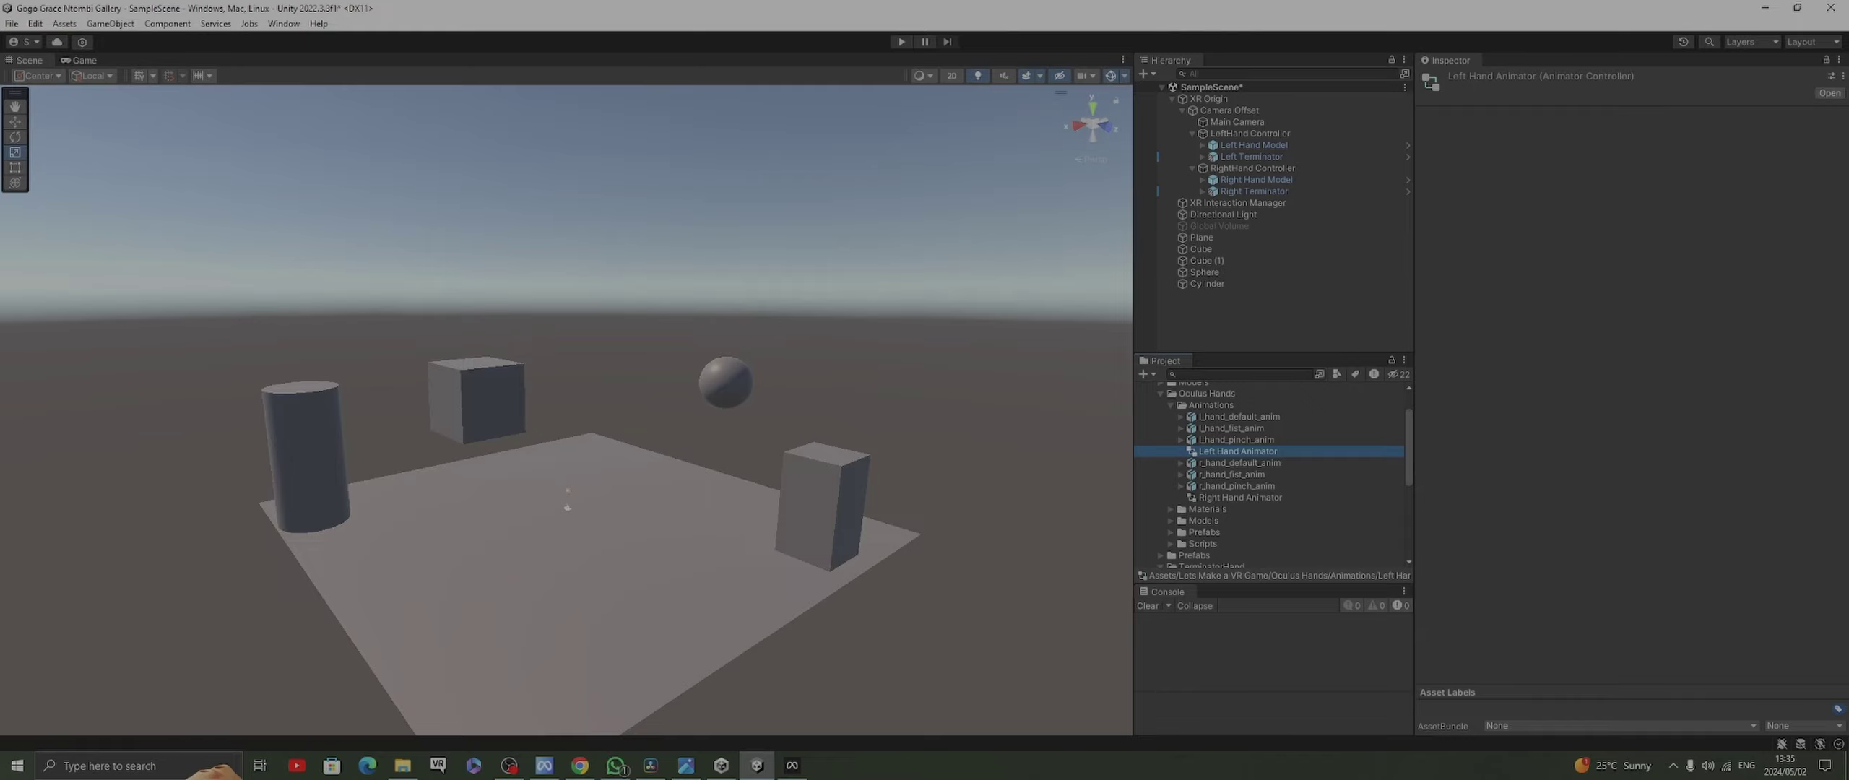
key("ctrl+d")
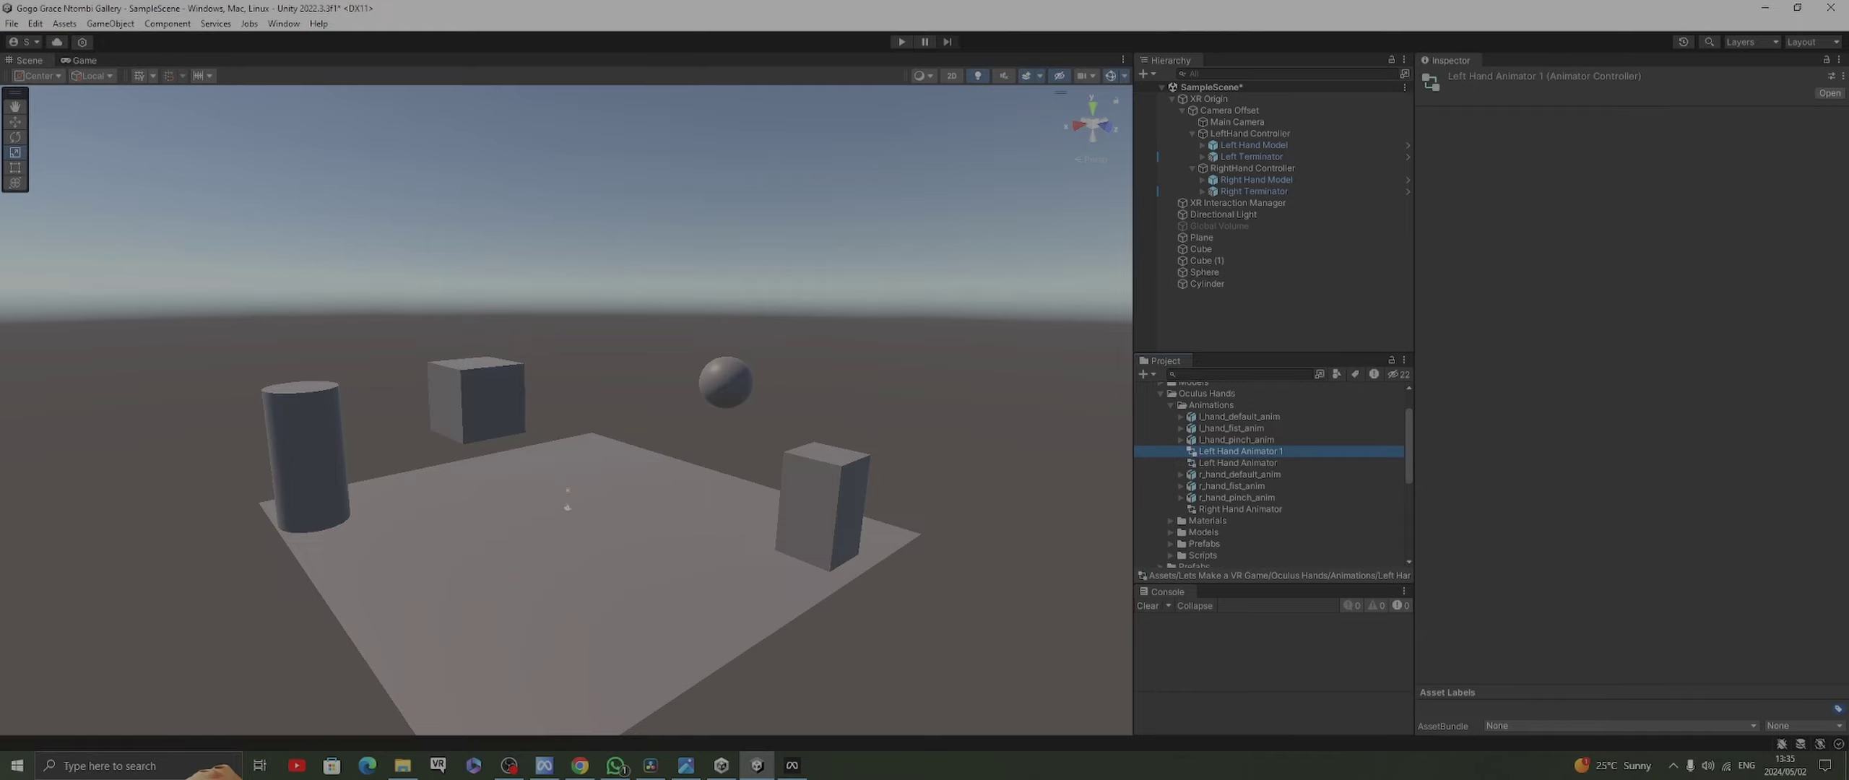
key("F2")
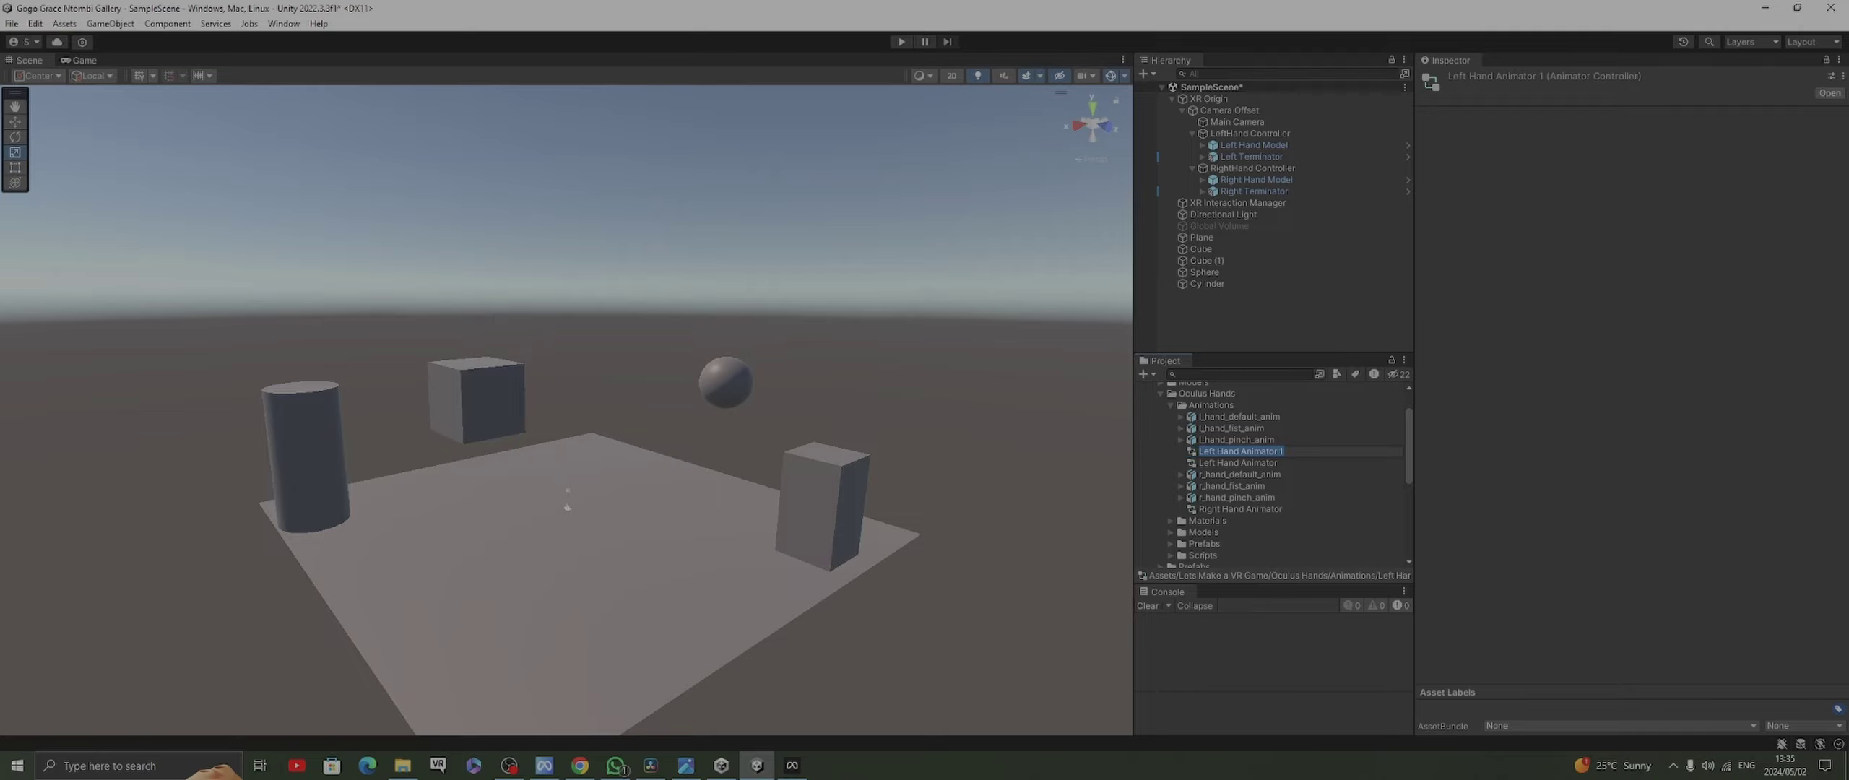
type("TErminator ANimator")
key("Return")
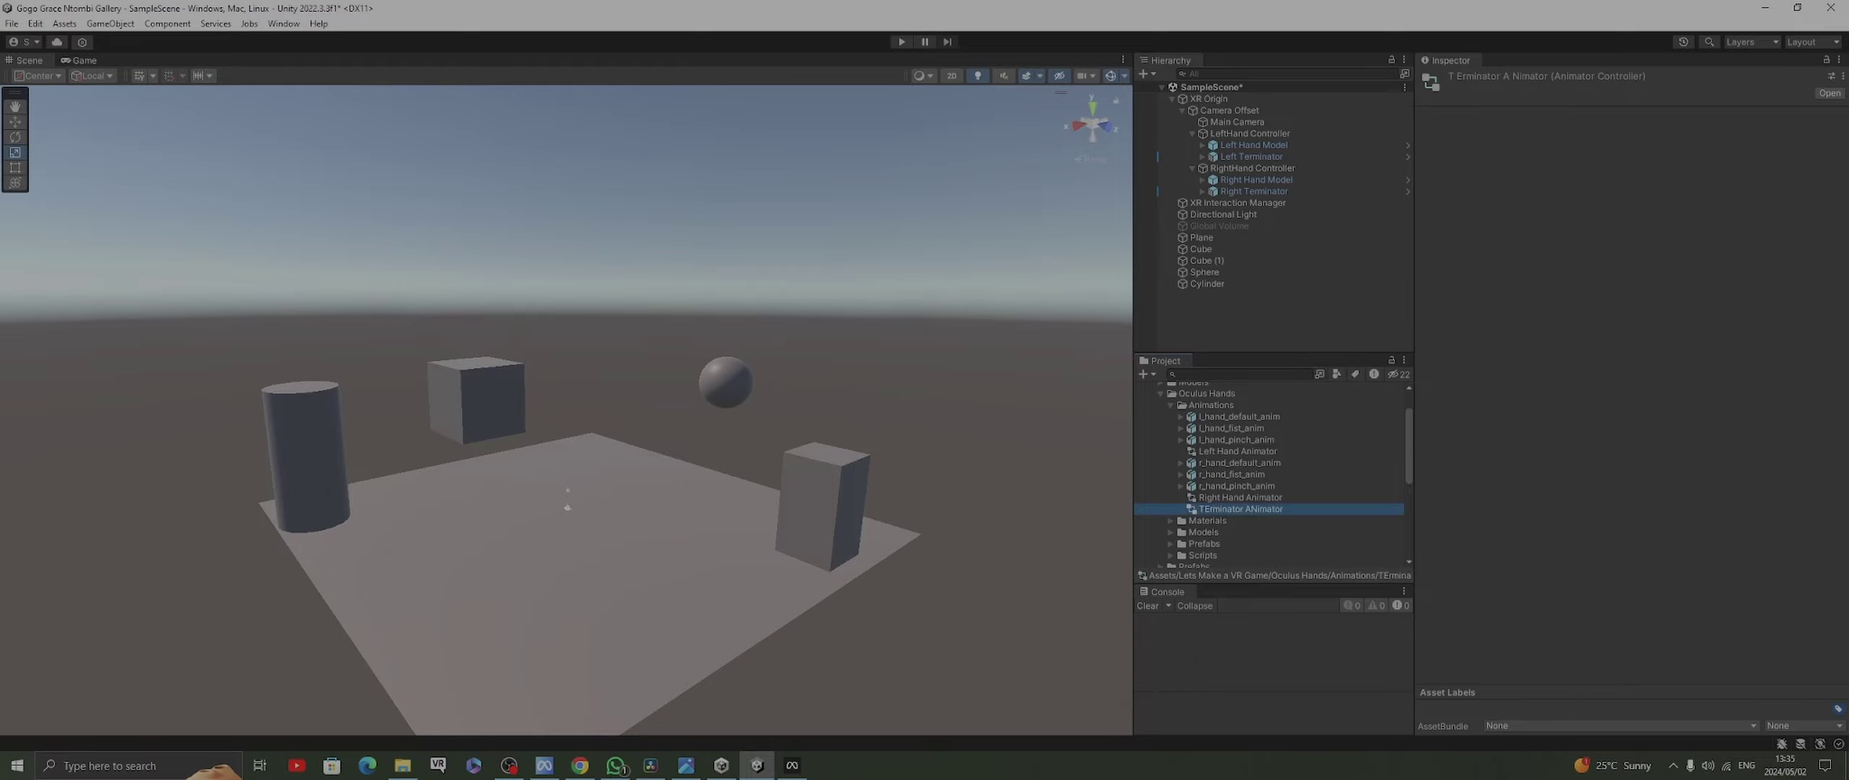
key("Return")
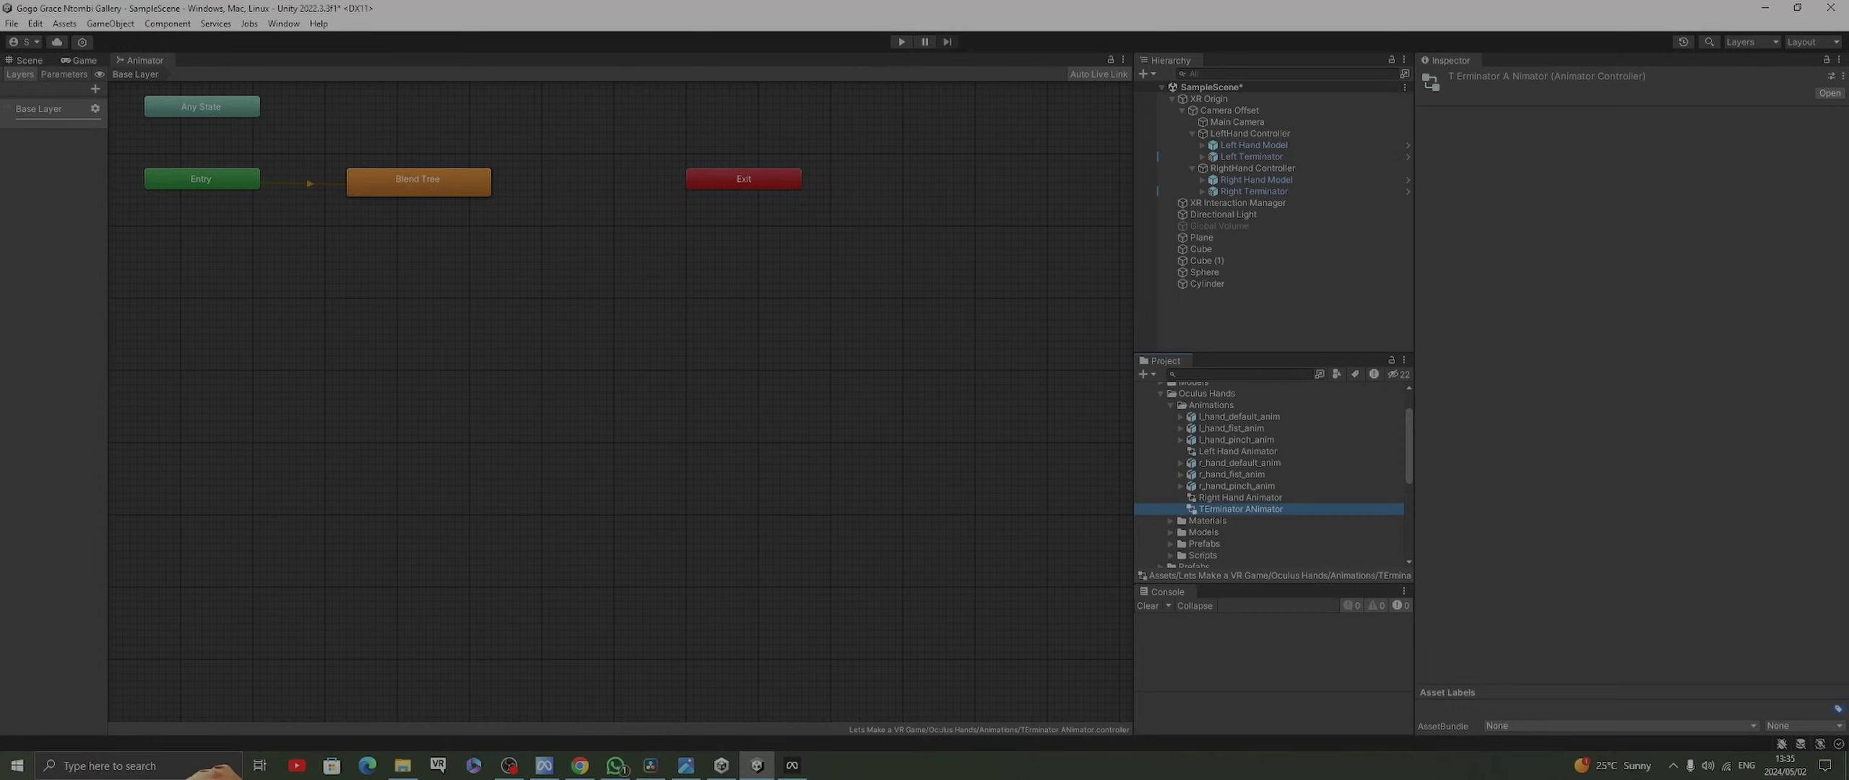
Move the Blend Tree node down, enter it, and show its Grip/Trigger 2D Freeform Cartesian settings
left_click_drag(418, 181, 678, 369)
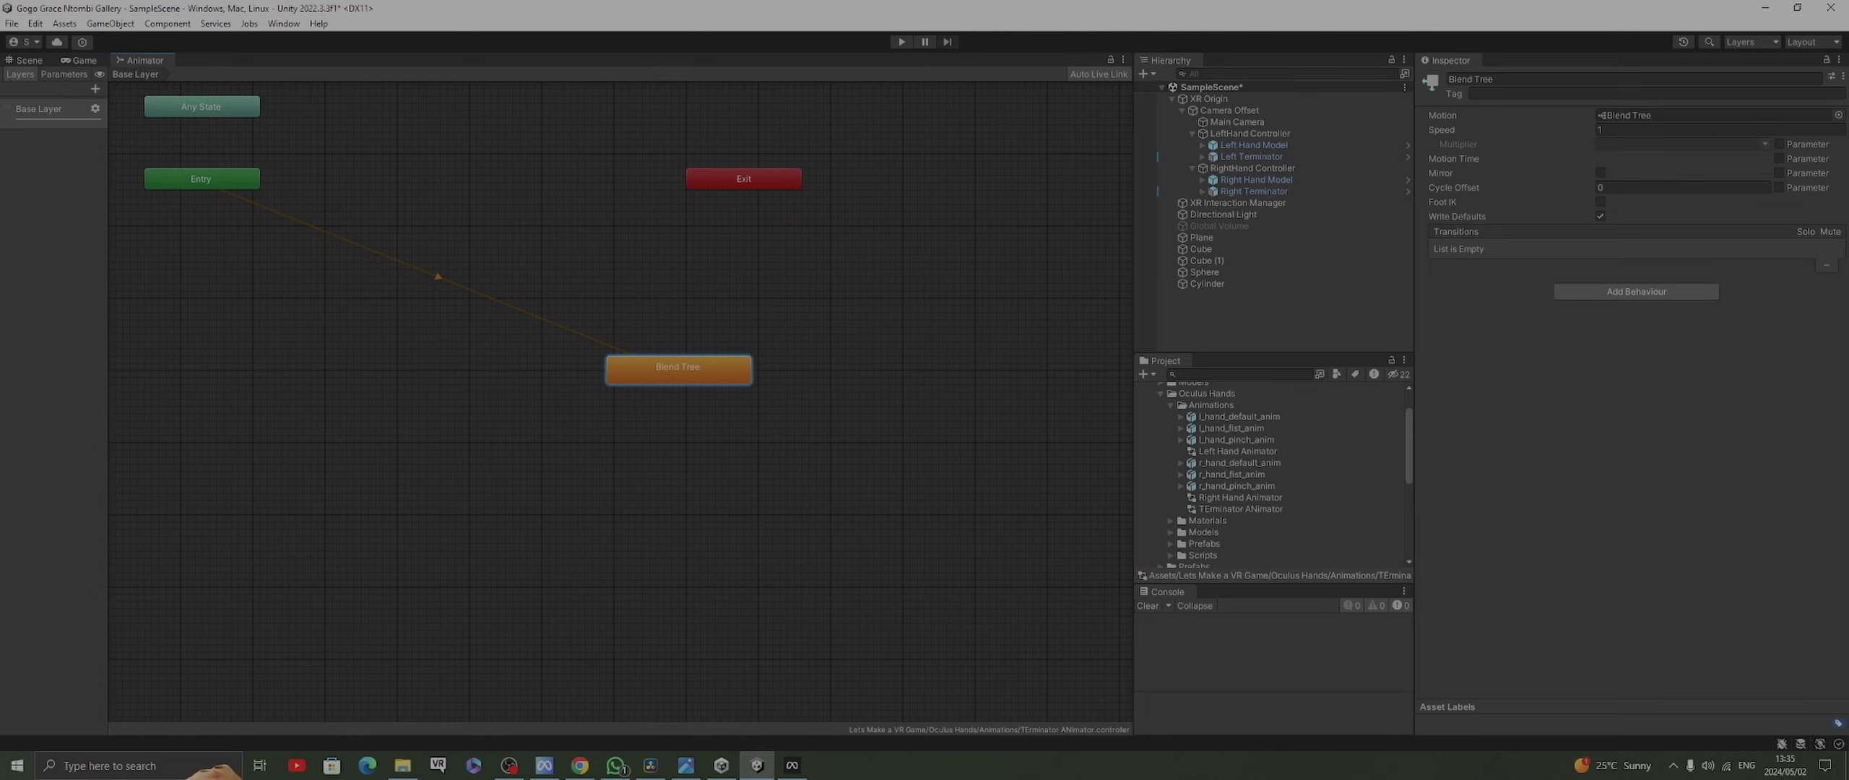
double_click(678, 369)
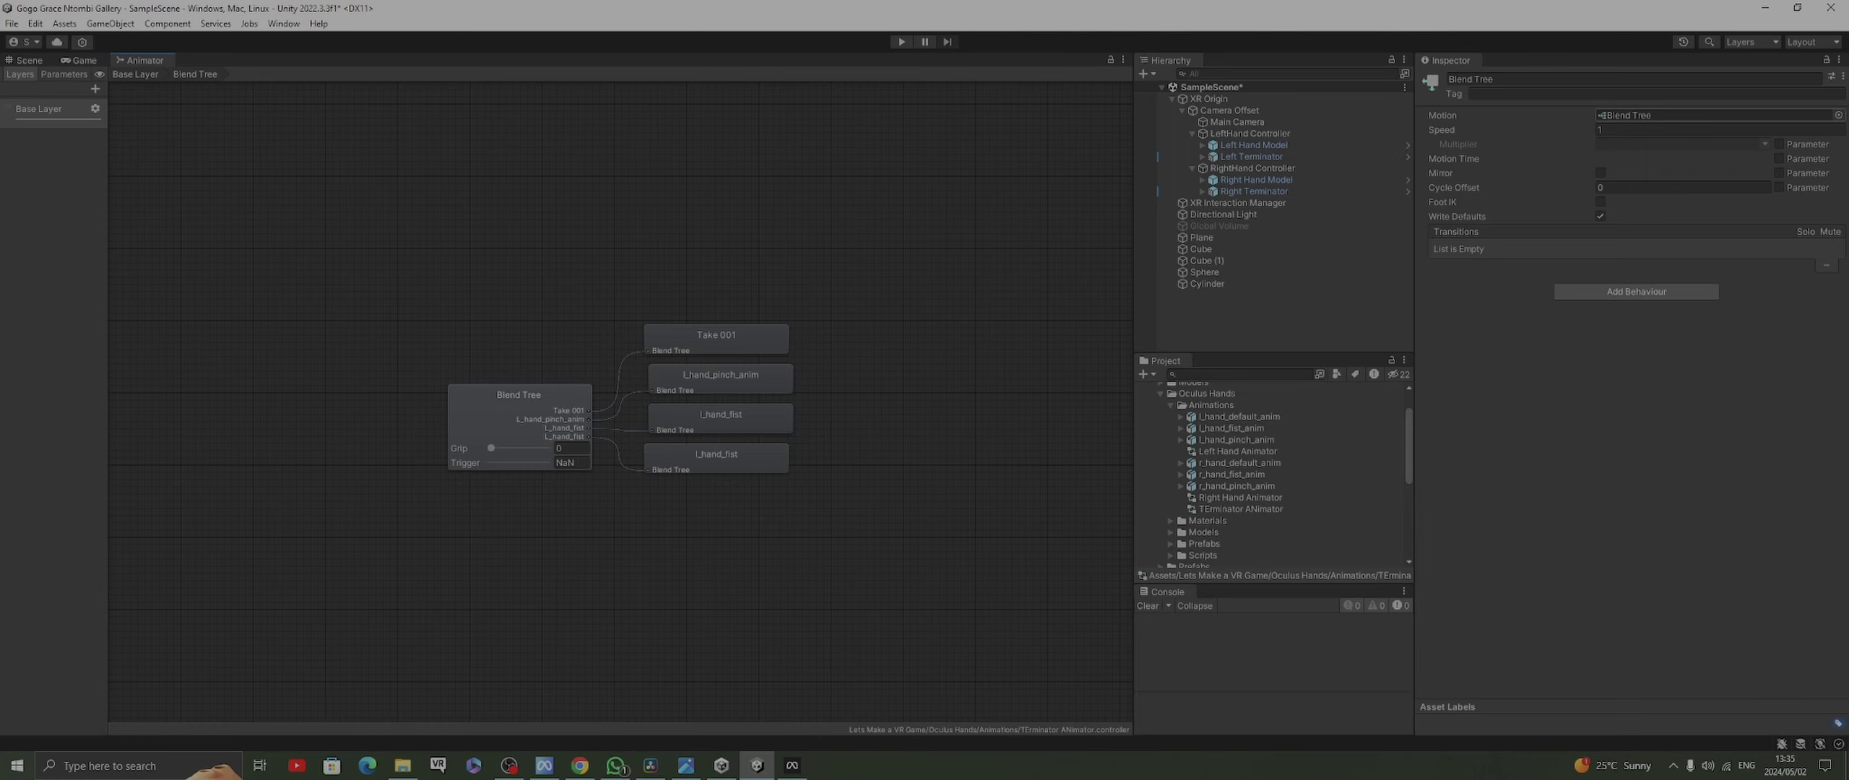
double_click(1654, 115)
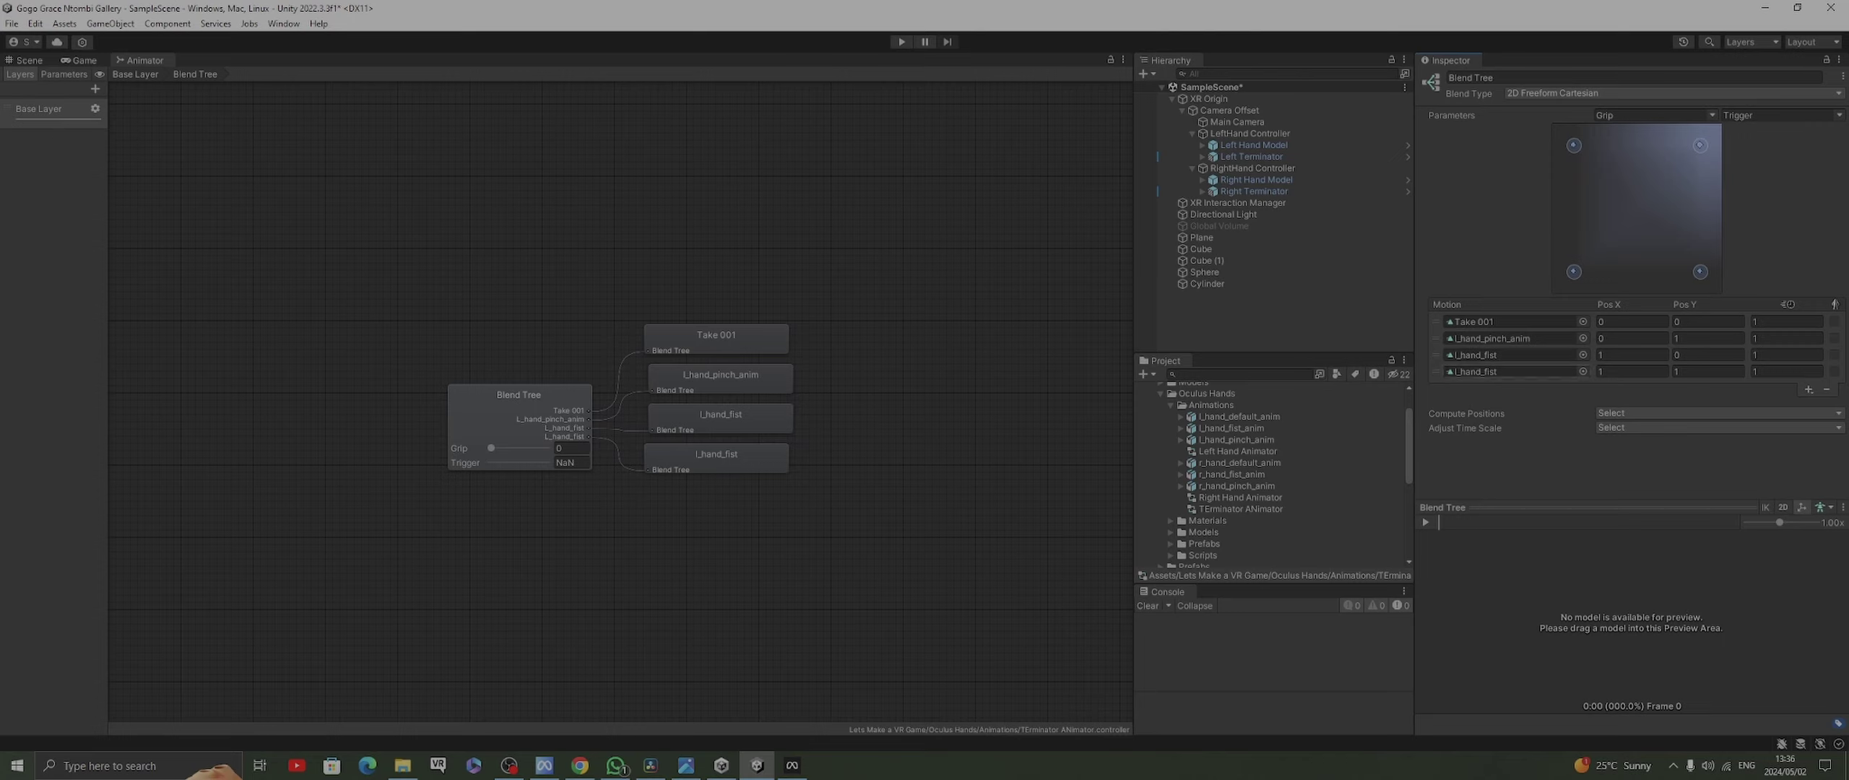
Replace the blend tree motions with Armature|OpenHand, Pinch, Finger_Gun and Fist, nudging the OpenHand point
scroll(1271, 470, "down", 5)
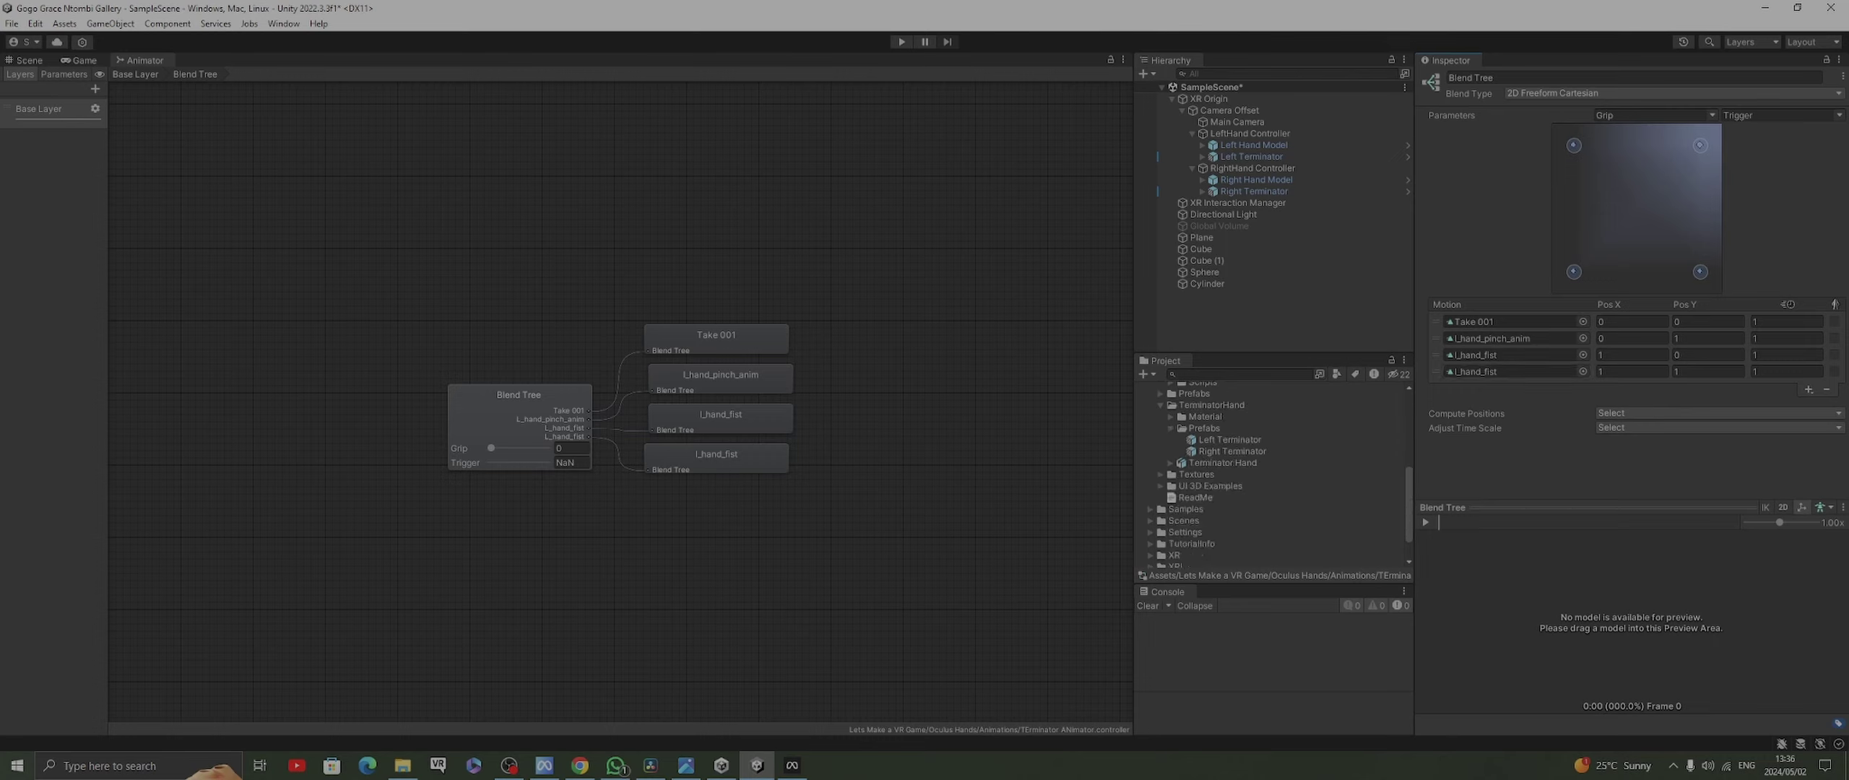
left_click(1170, 462)
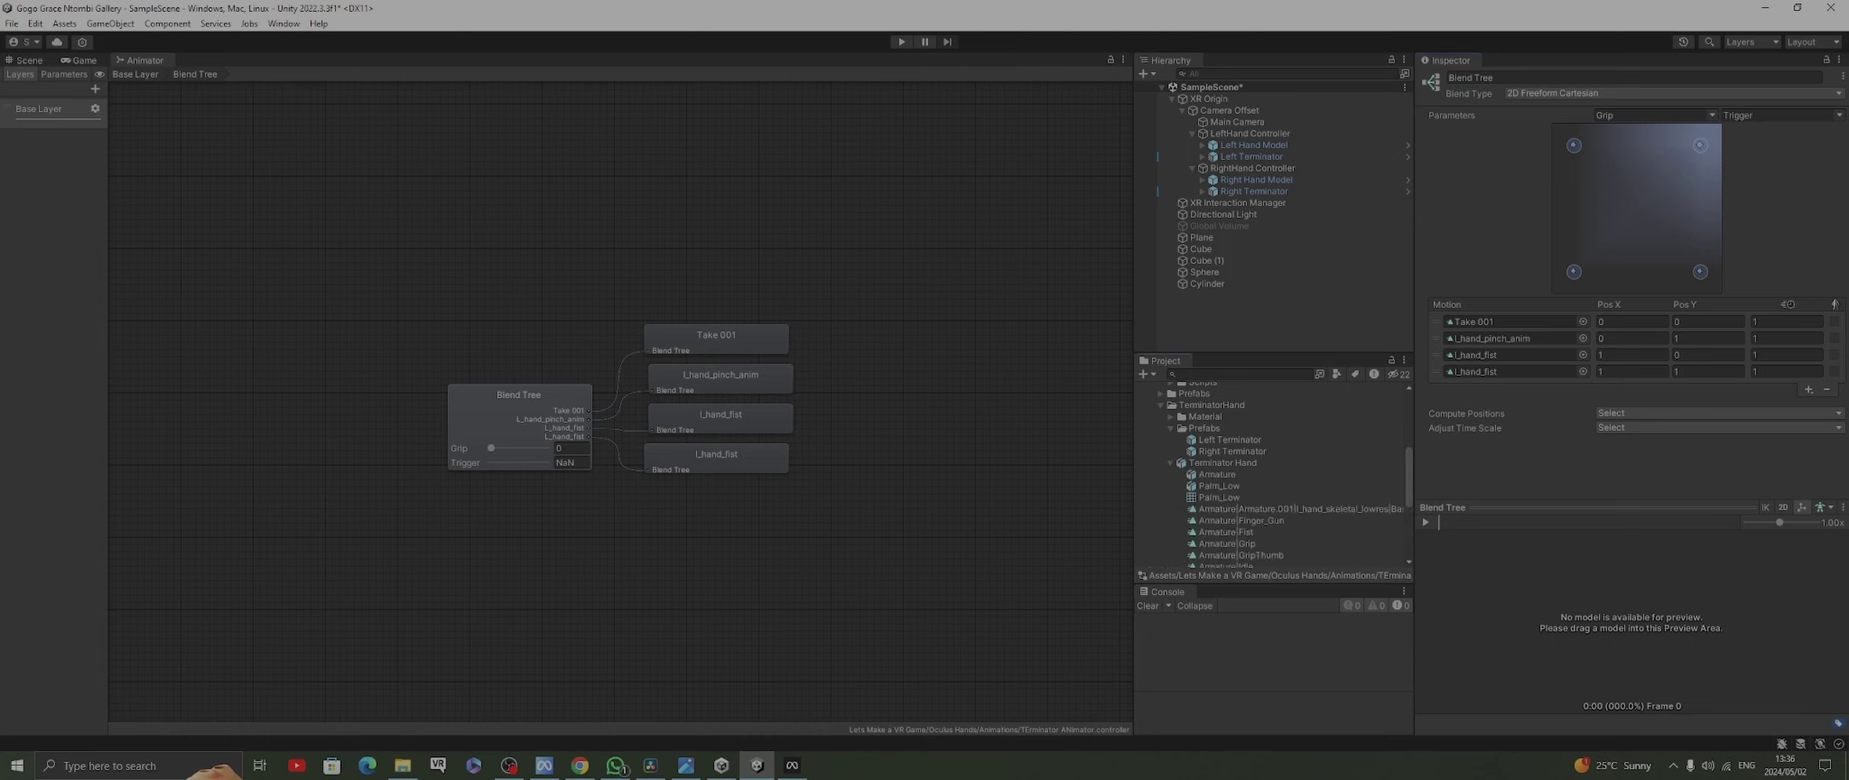
scroll(1271, 469, "down", 3)
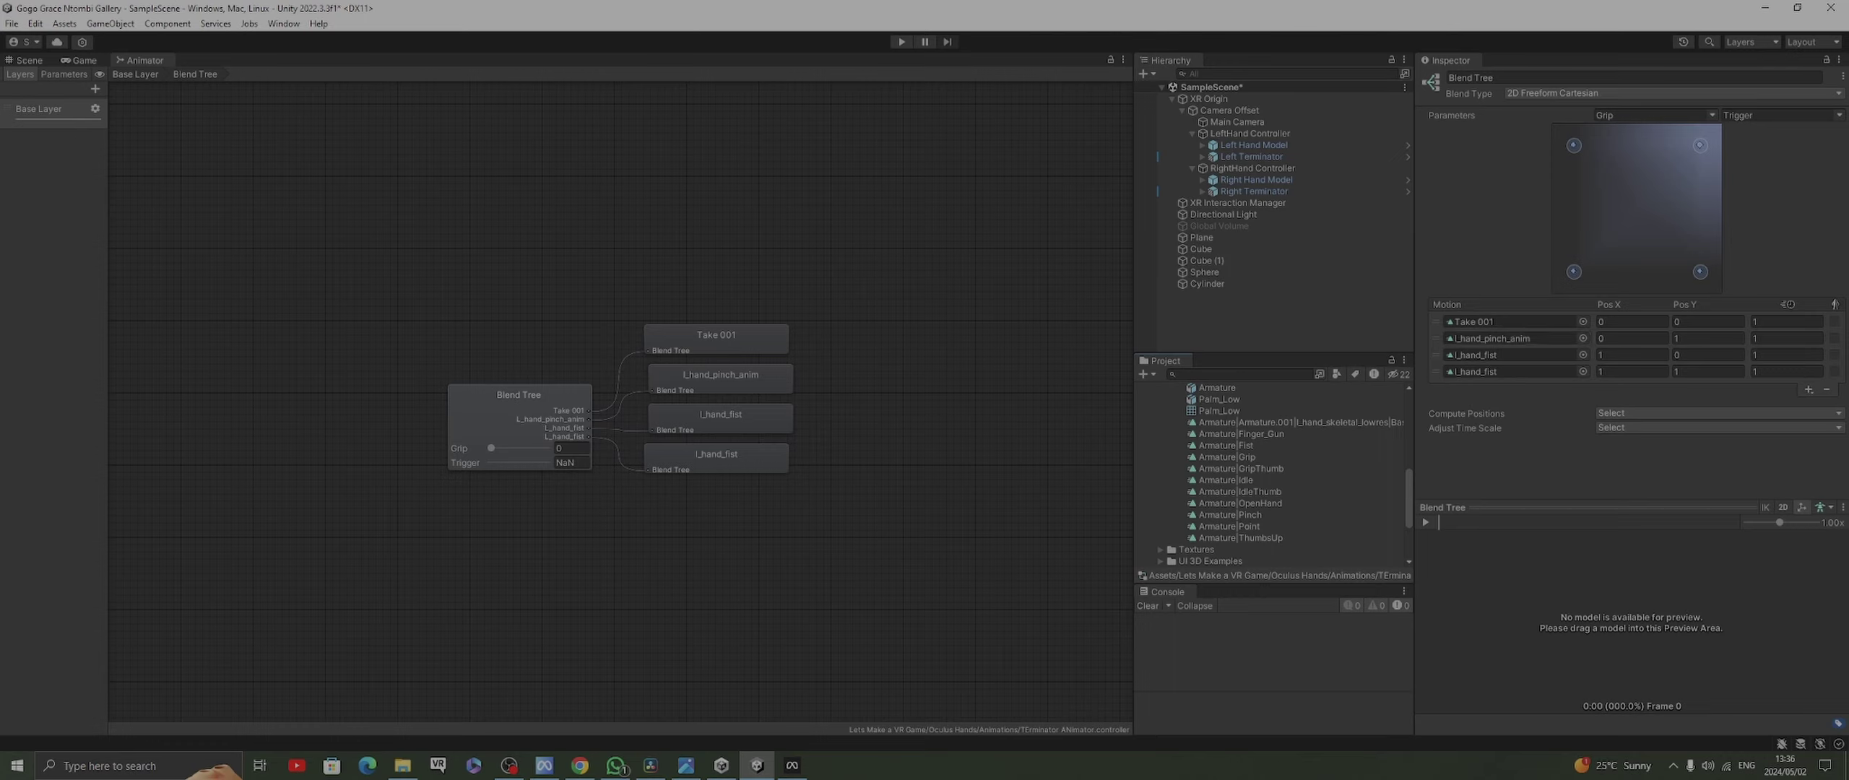
left_click_drag(1241, 502, 1513, 321)
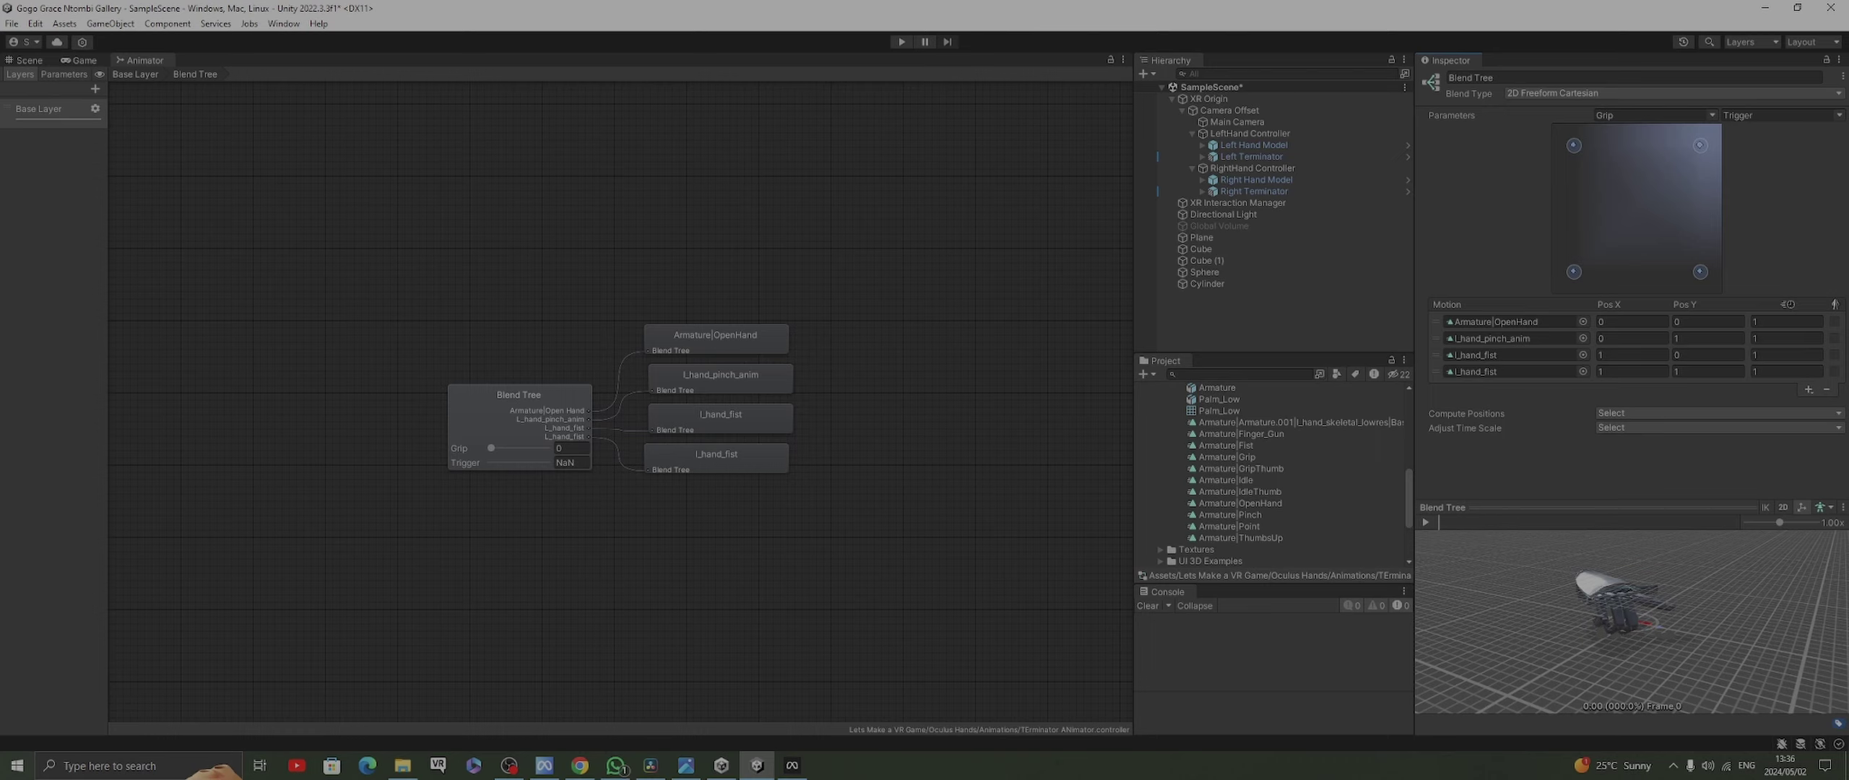
left_click_drag(1229, 514, 1510, 338)
scroll(1272, 474, "down", 5)
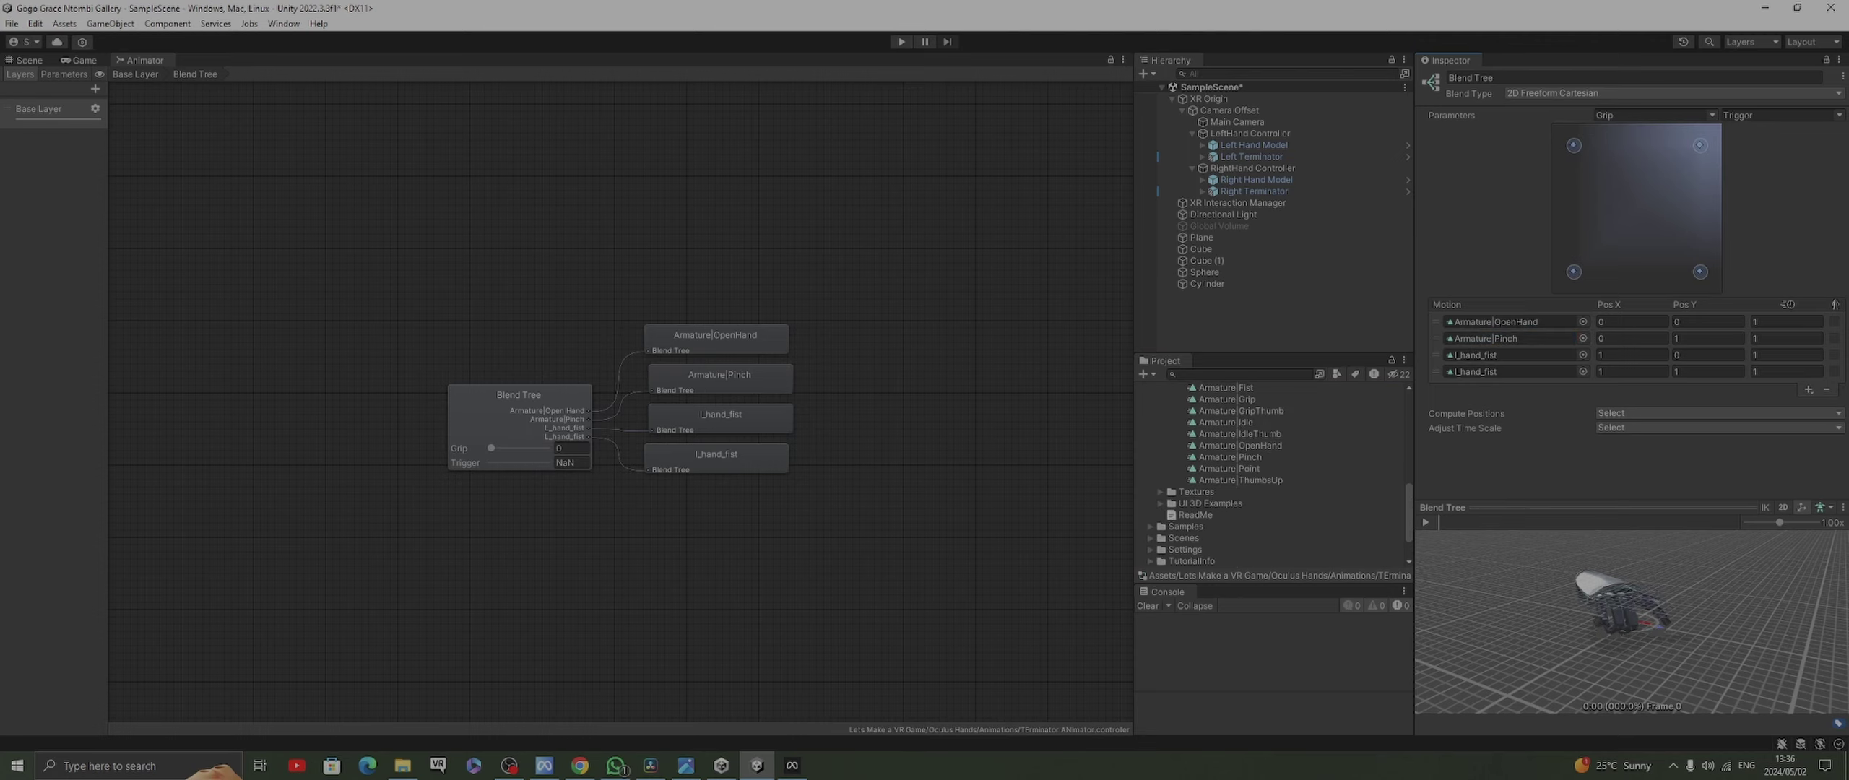
scroll(1271, 474, "up", 1)
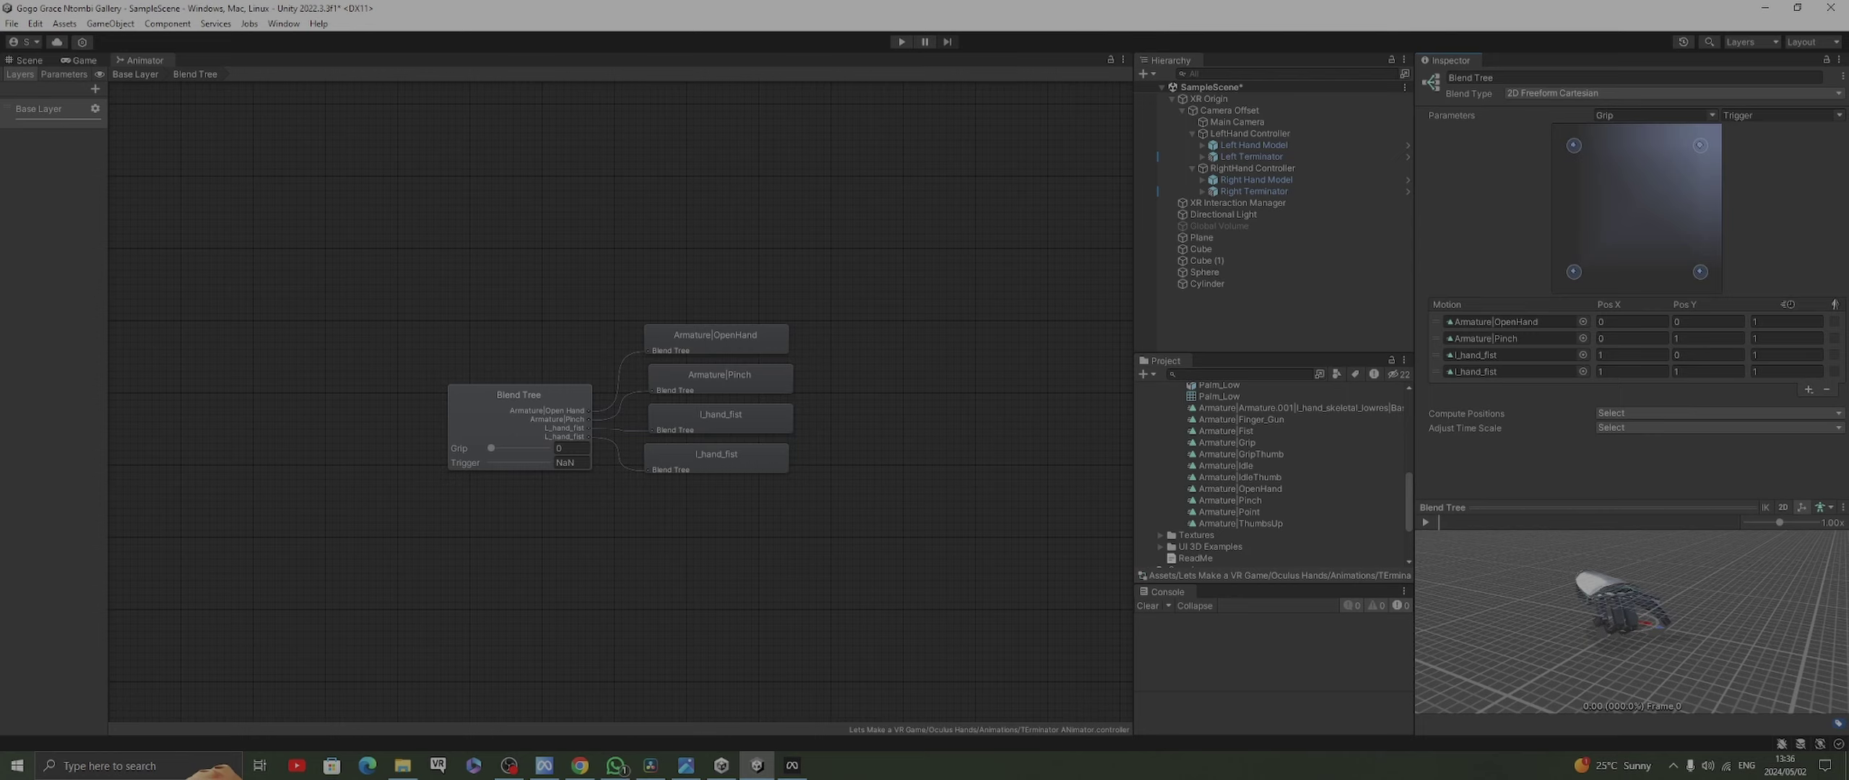
left_click_drag(1241, 419, 1510, 355)
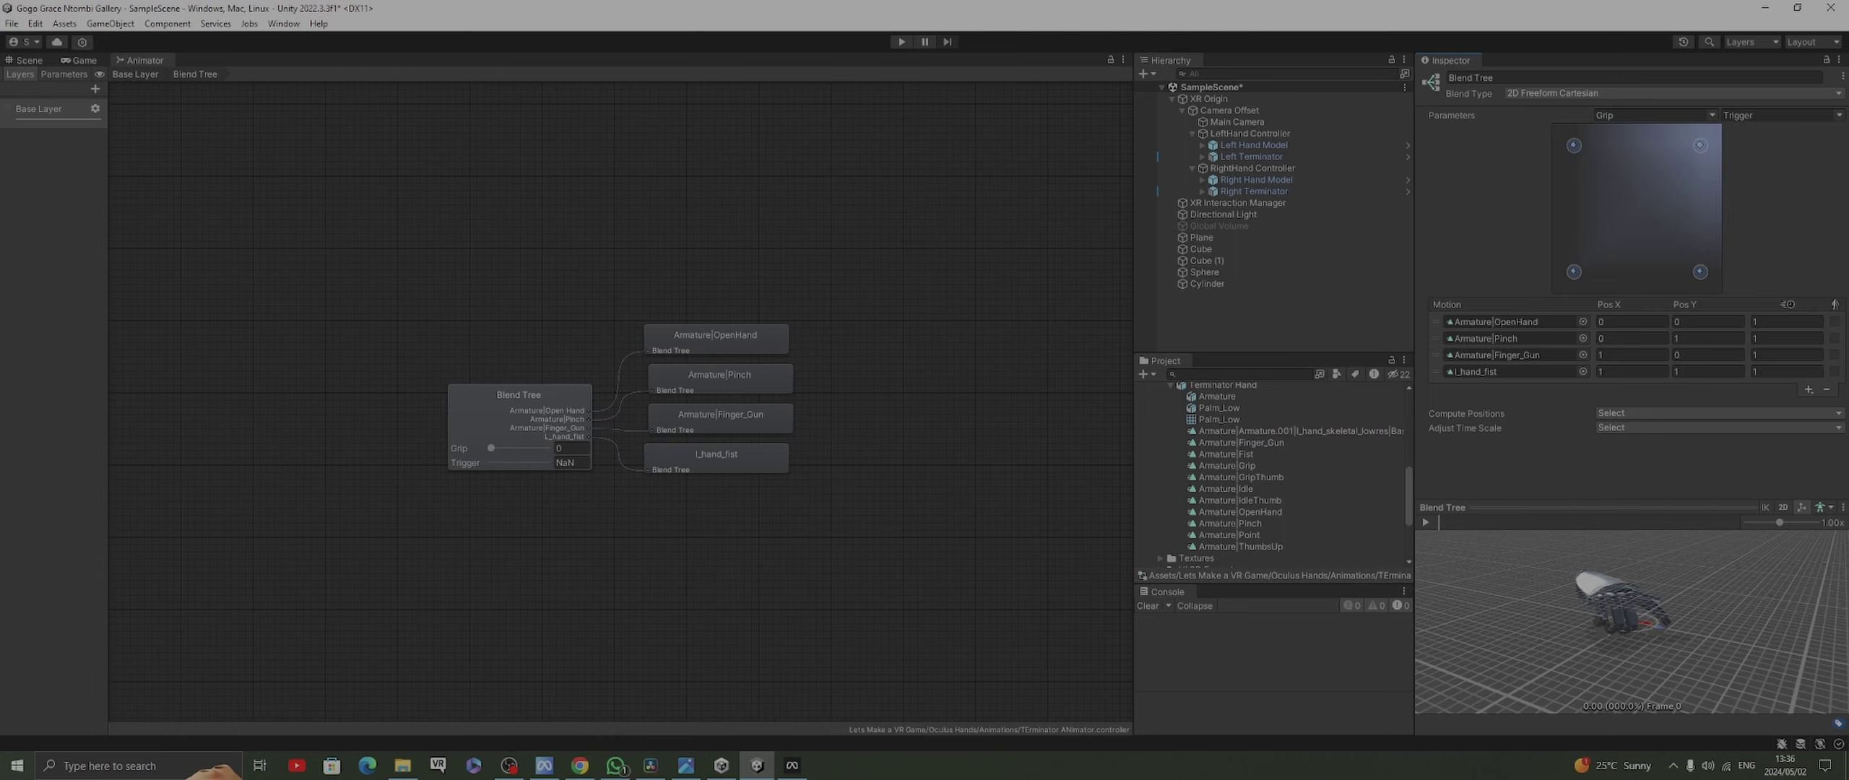
left_click_drag(1225, 454, 1510, 371)
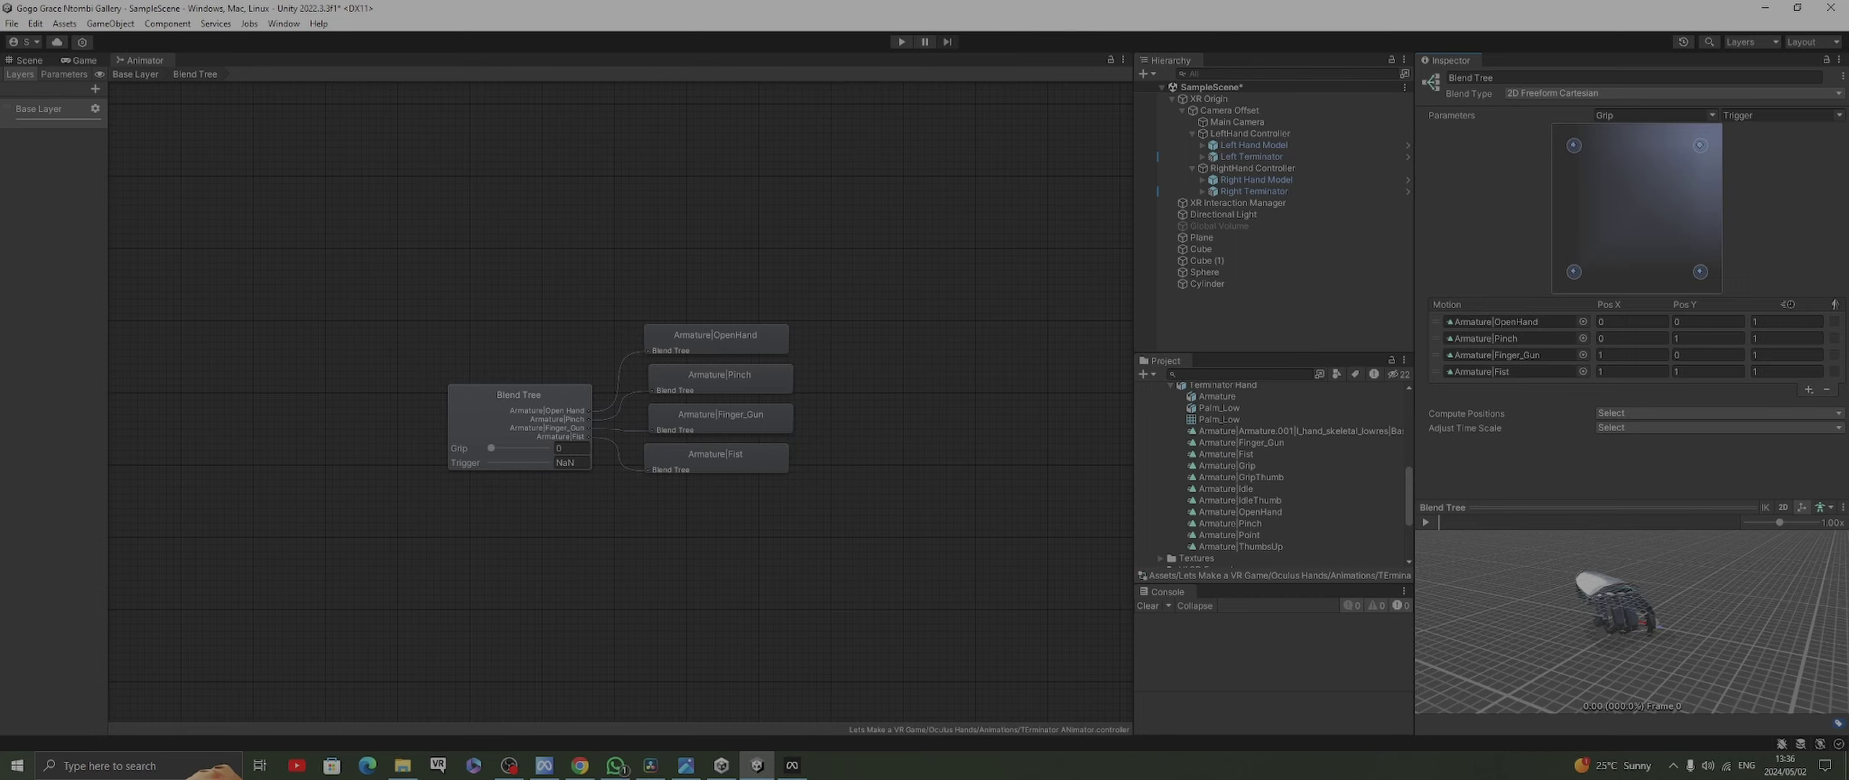
mouse_move(1574, 272)
left_mouse_down()
mouse_move(1634, 266)
mouse_move(1669, 217)
mouse_move(1614, 152)
mouse_move(1698, 173)
mouse_move(1700, 147)
mouse_move(1565, 282)
left_mouse_up()
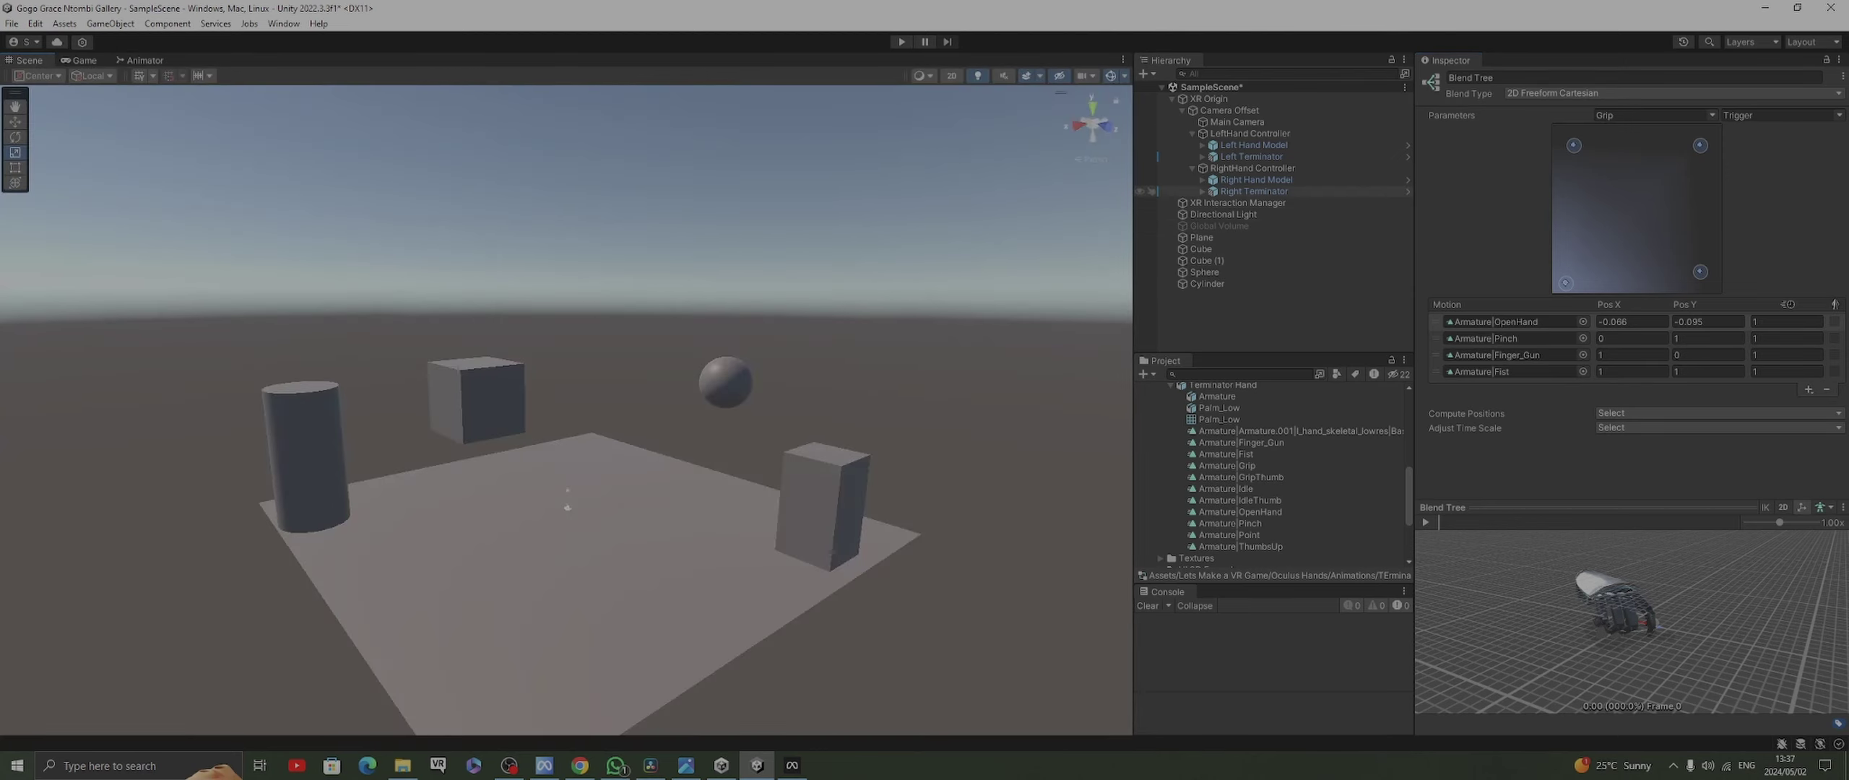
Set TErminator ANimator as the Animator Controller on Right Terminator and Left Terminator
left_click(1254, 190)
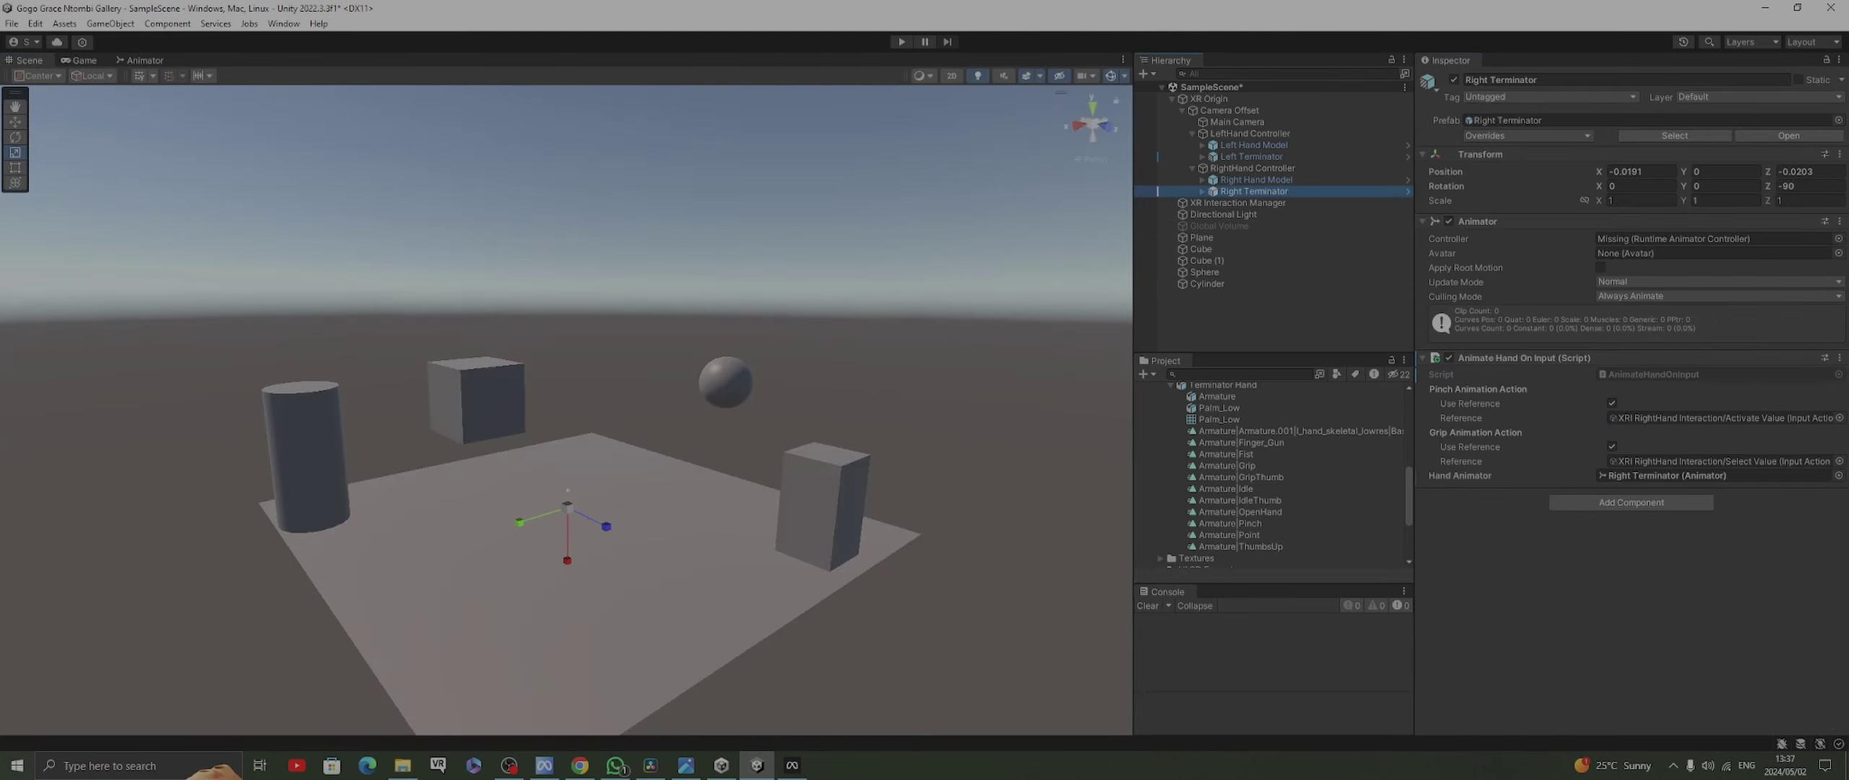
scroll(1271, 474, "up", 5)
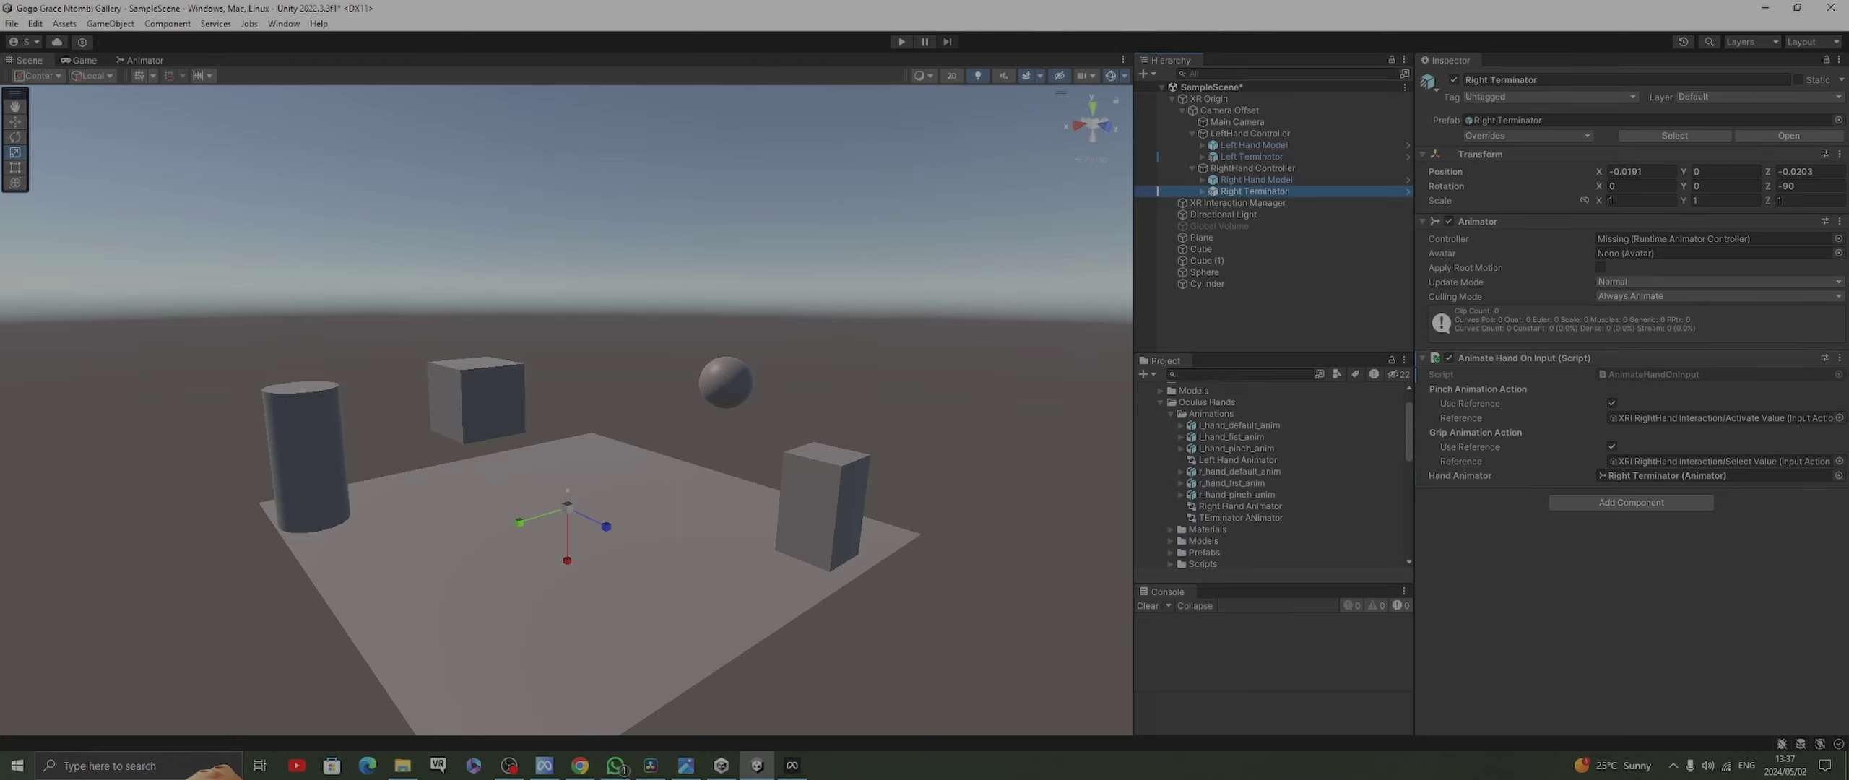
left_click_drag(1240, 517, 1711, 238)
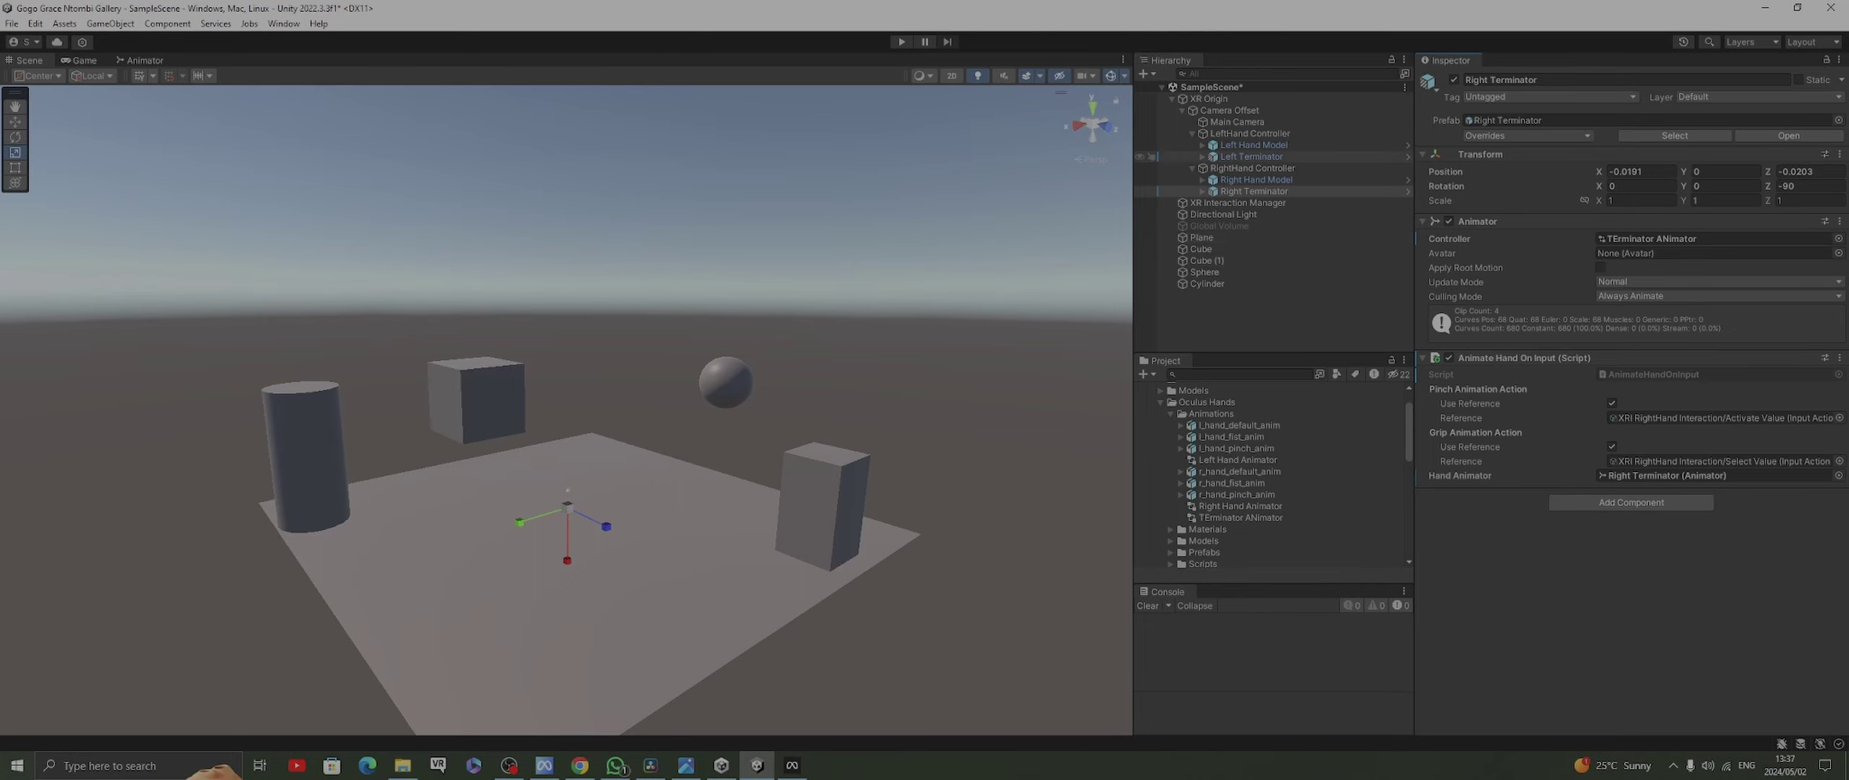
left_click(1251, 156)
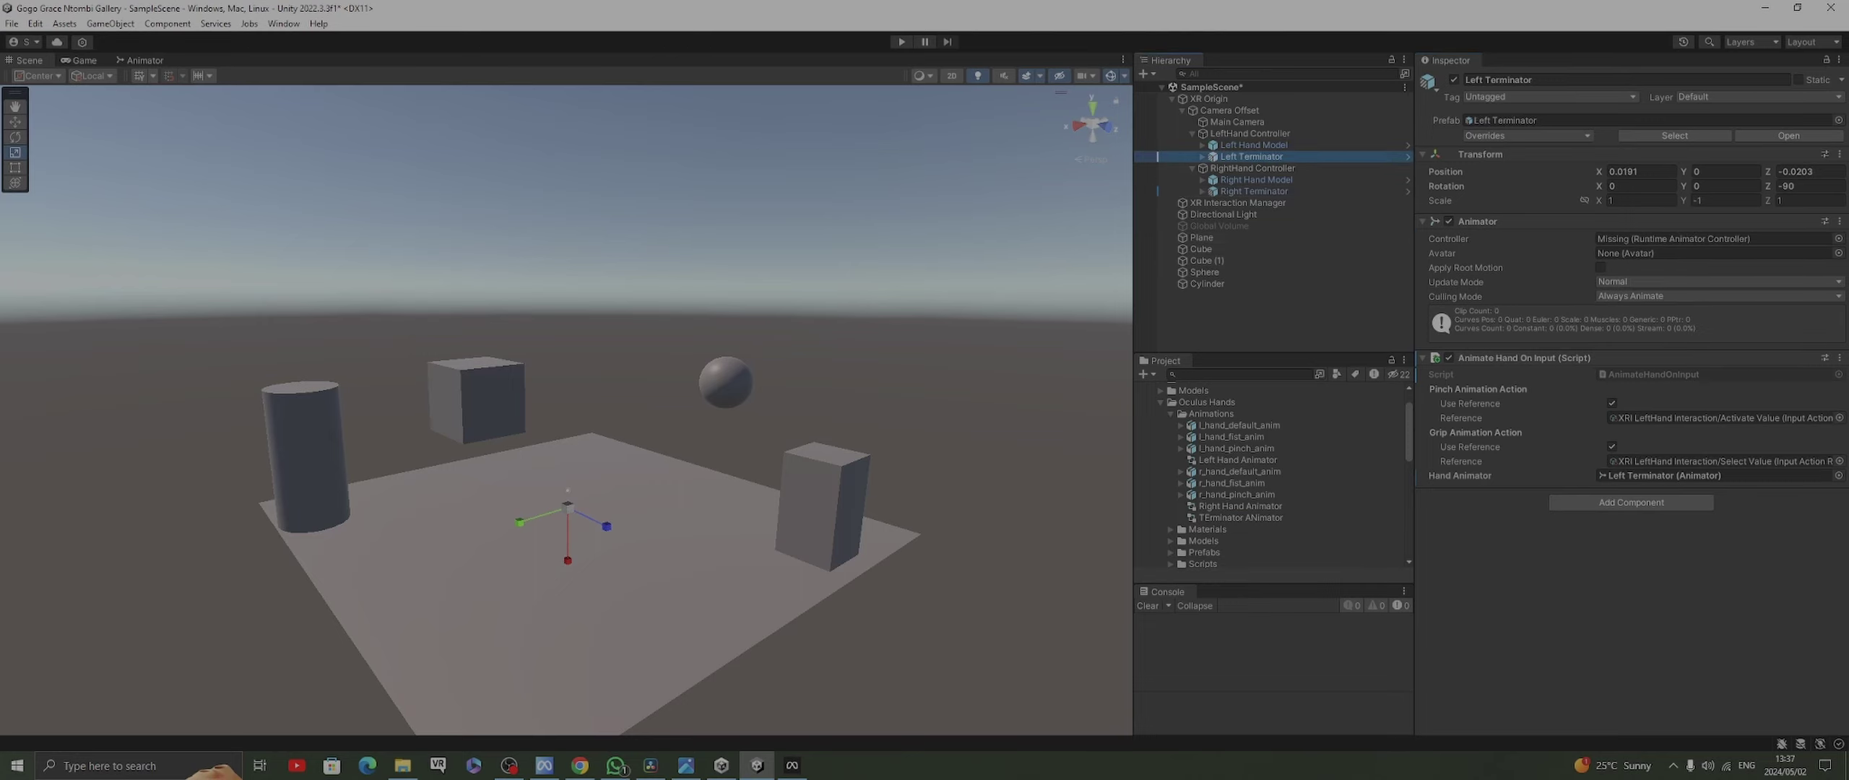
left_click_drag(1240, 518, 1711, 239)
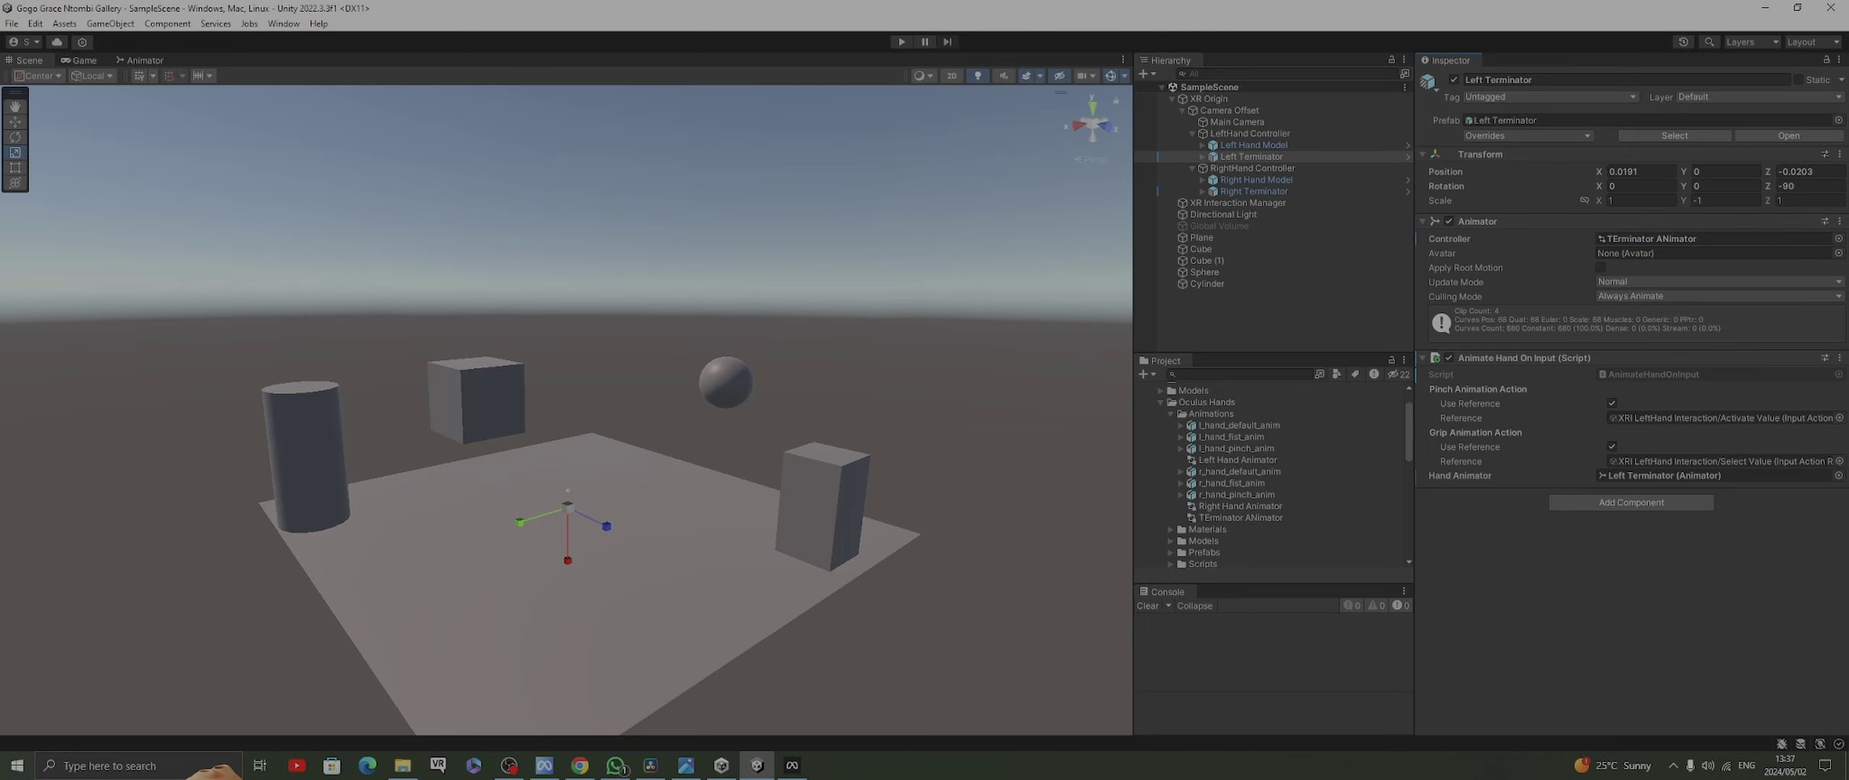
key("ctrl+p")
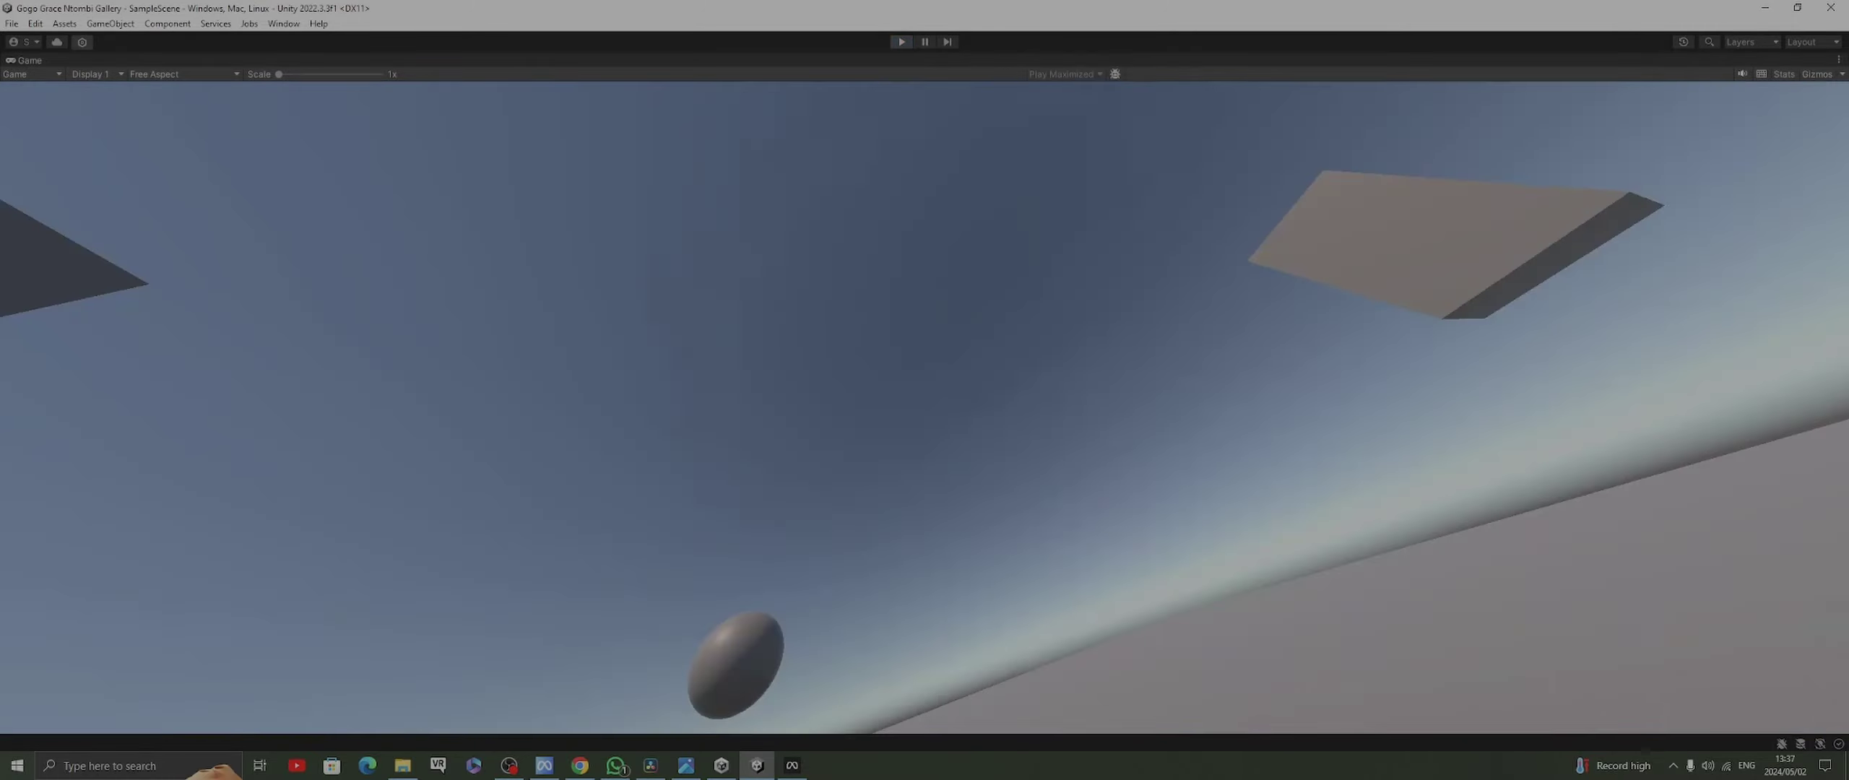
key("ctrl+p")
Delete the Left Hand Model and Right Hand Model, then run and stop a Play-mode test
left_click(1253, 145)
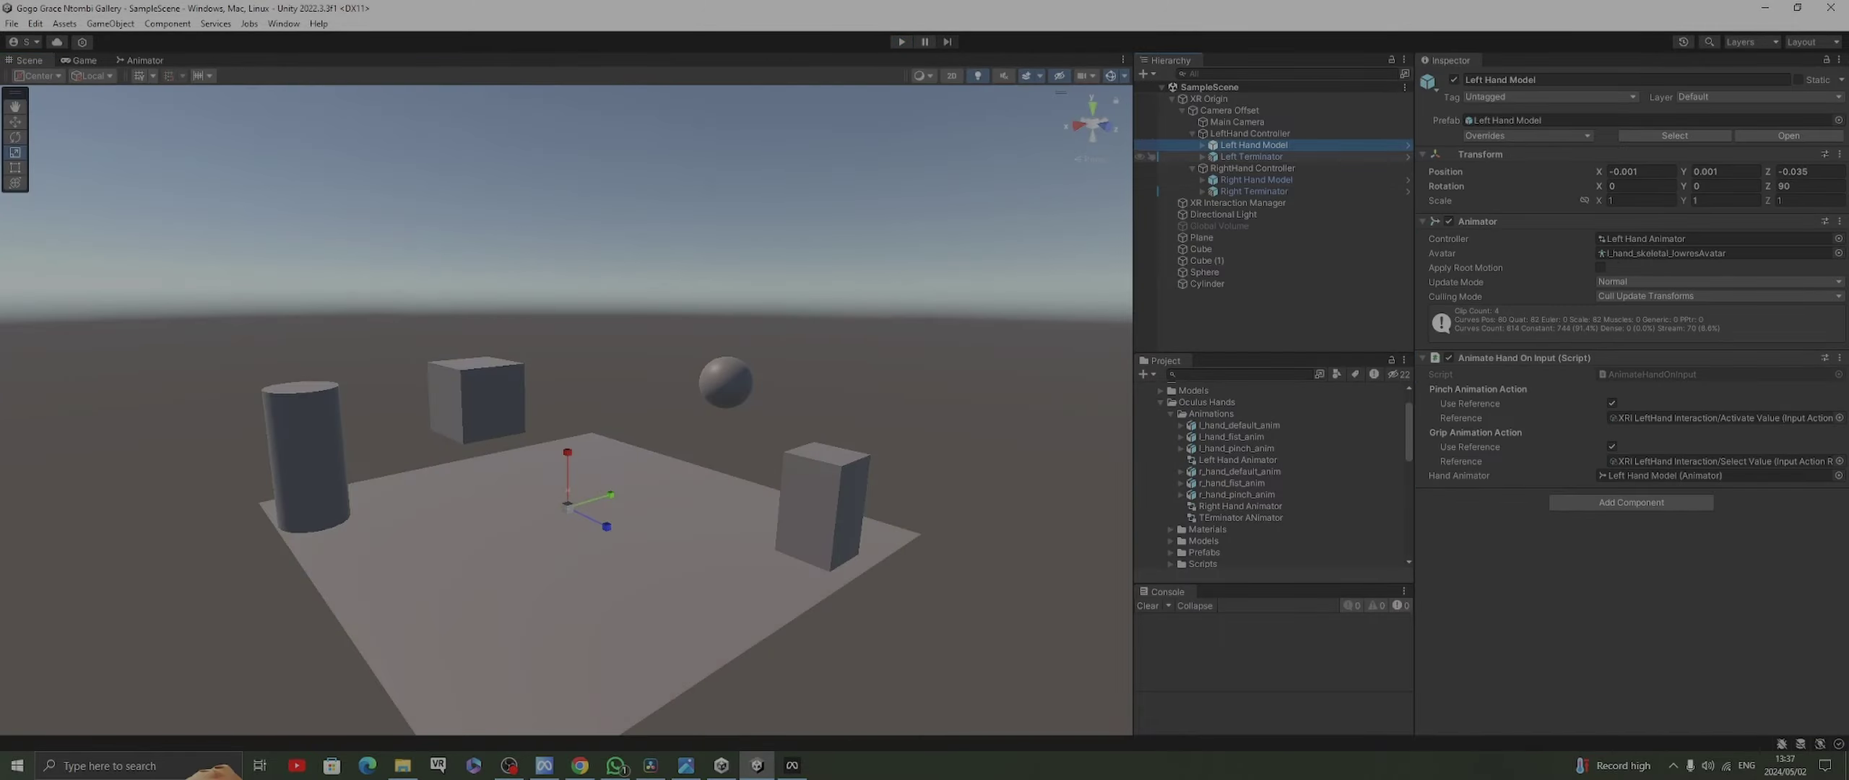
left_click(1257, 179, "ctrl")
right_click(1268, 180)
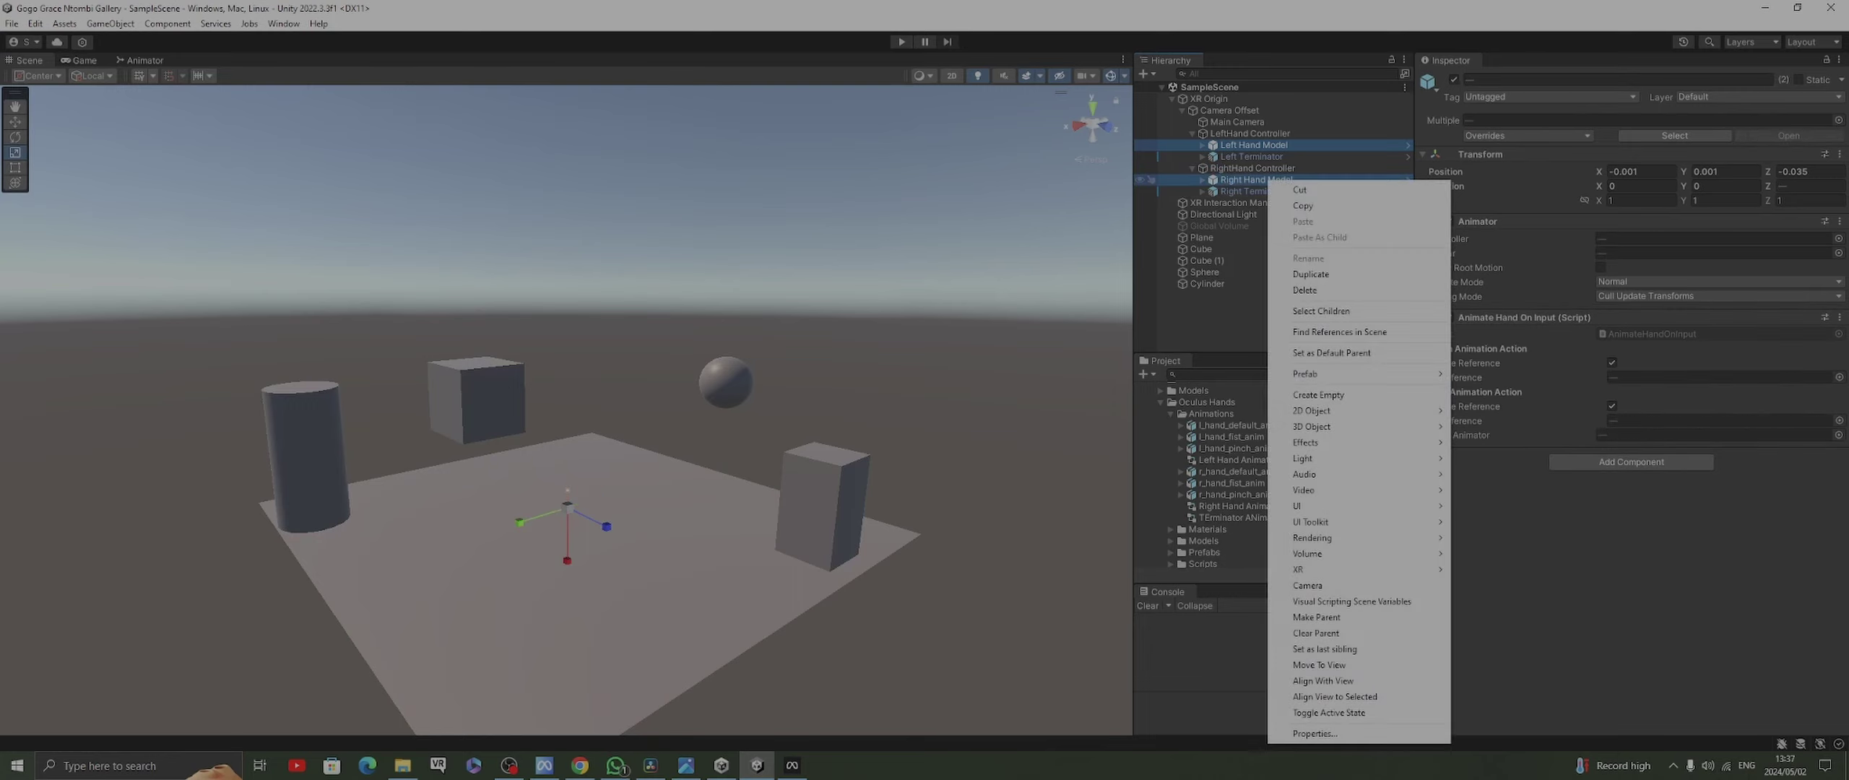
left_click(1305, 290)
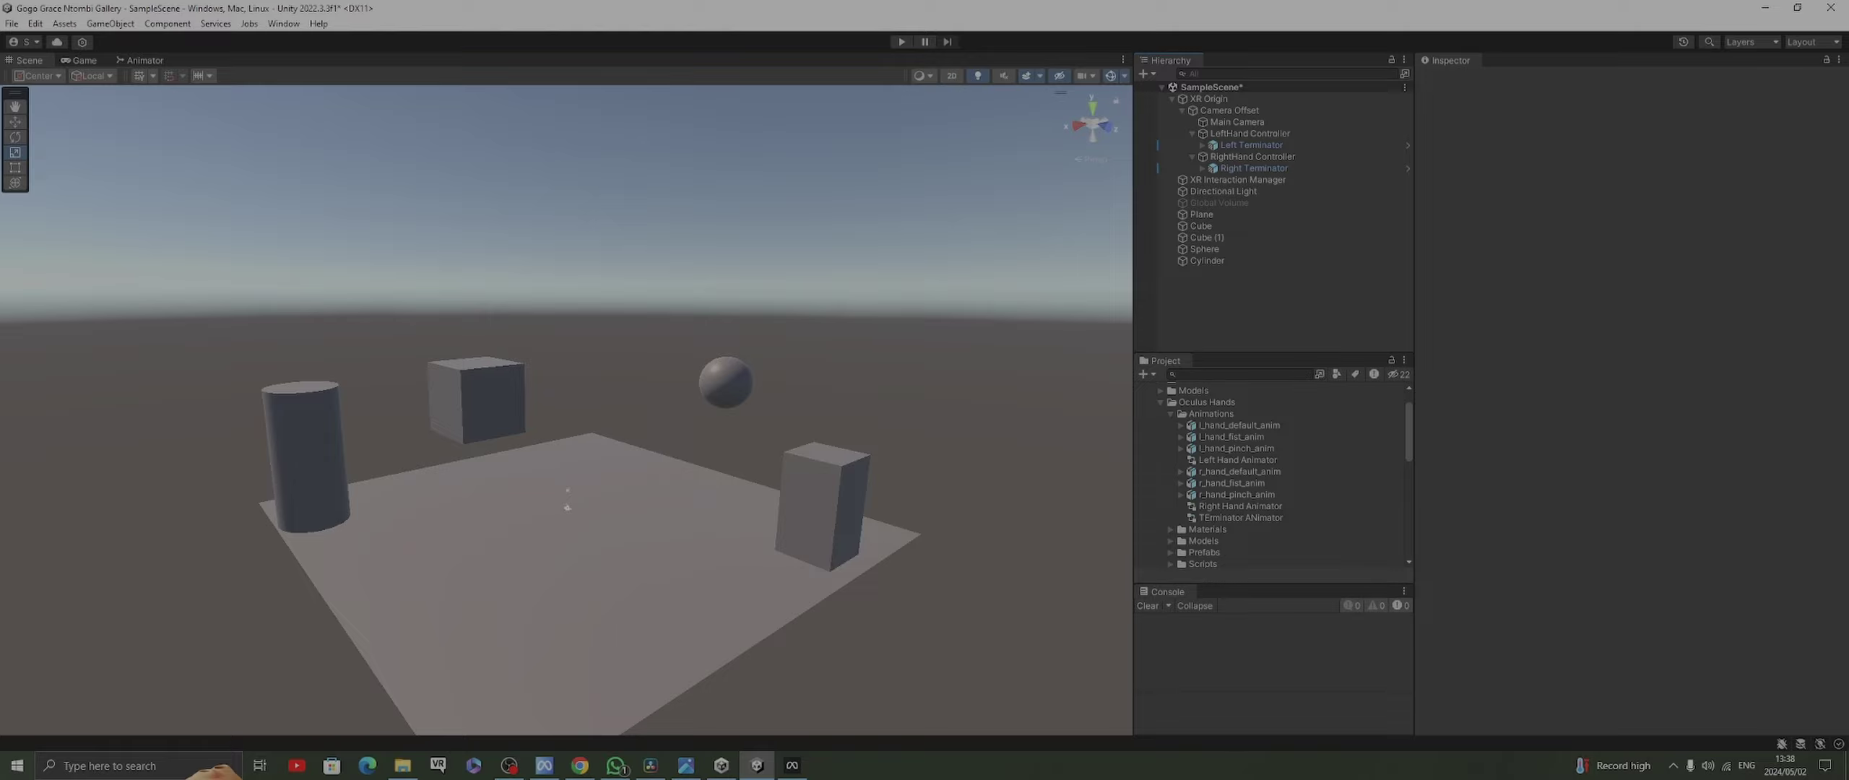
key("ctrl+p")
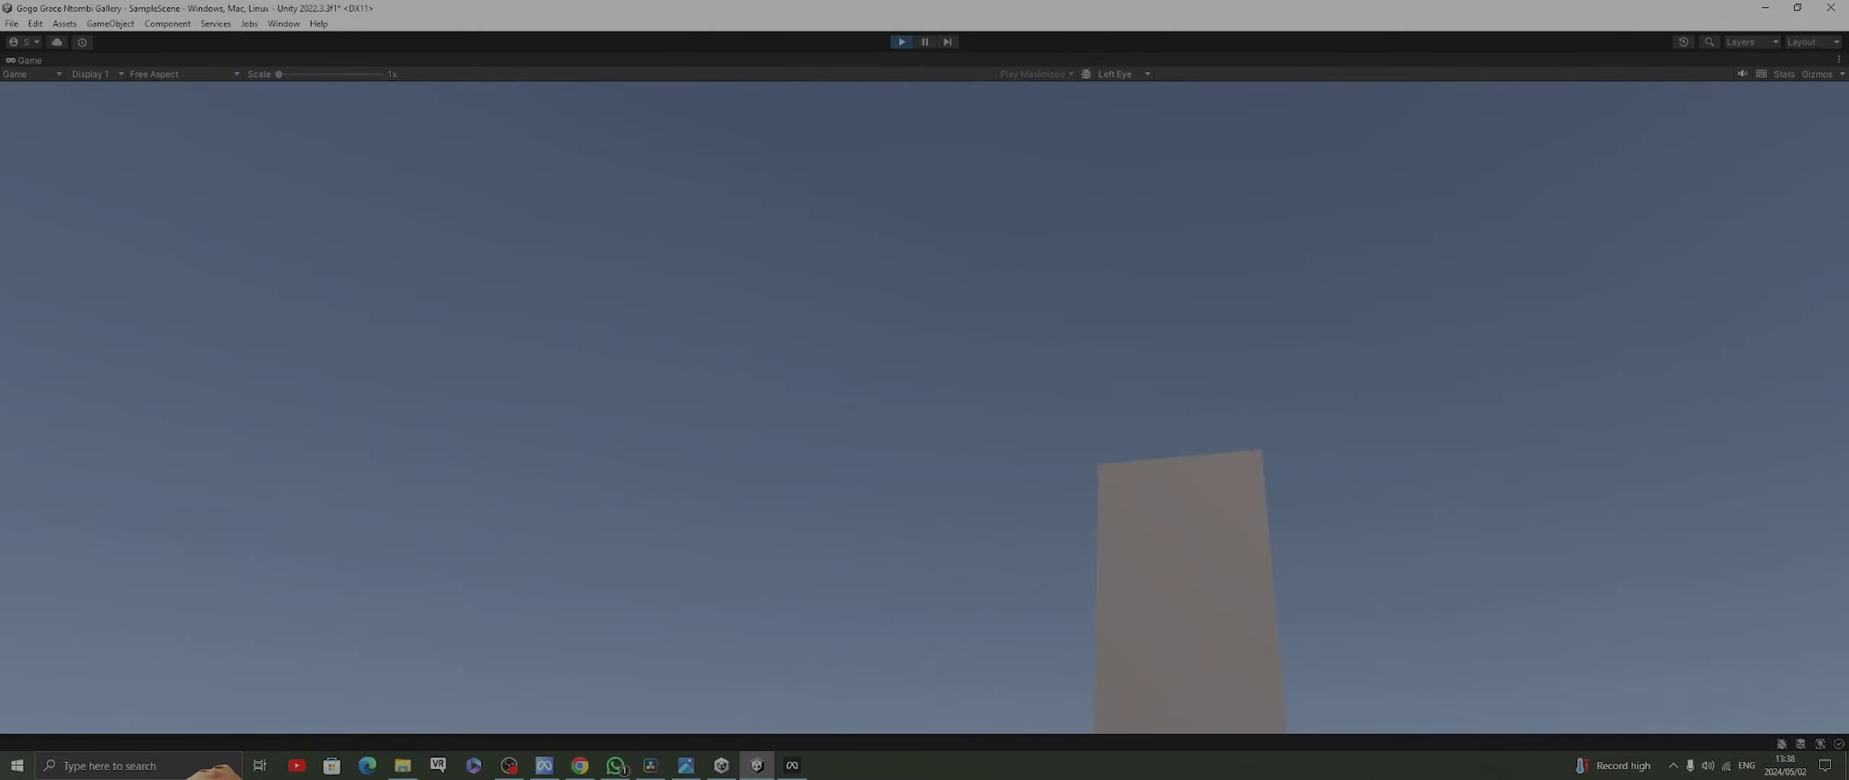
key("ctrl+p")
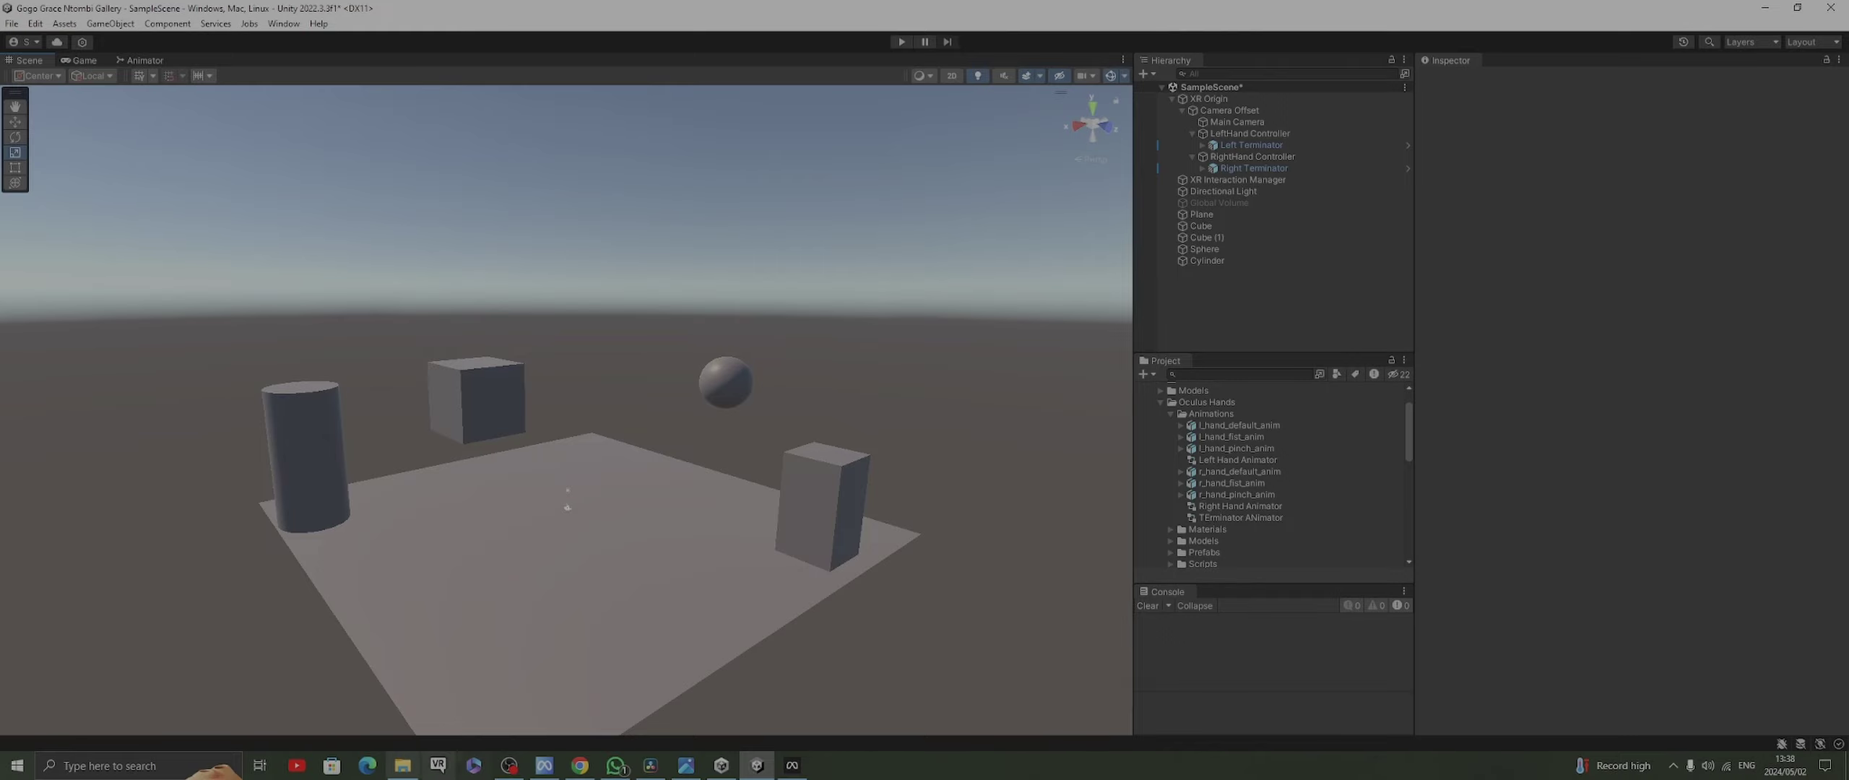
Delete the VR Game Hub _ Lobby ZIP archive from the vr-game-hub-lobby-4k (1)/source folder in Downloads
left_click(403, 765)
scroll(475, 383, "up", 5)
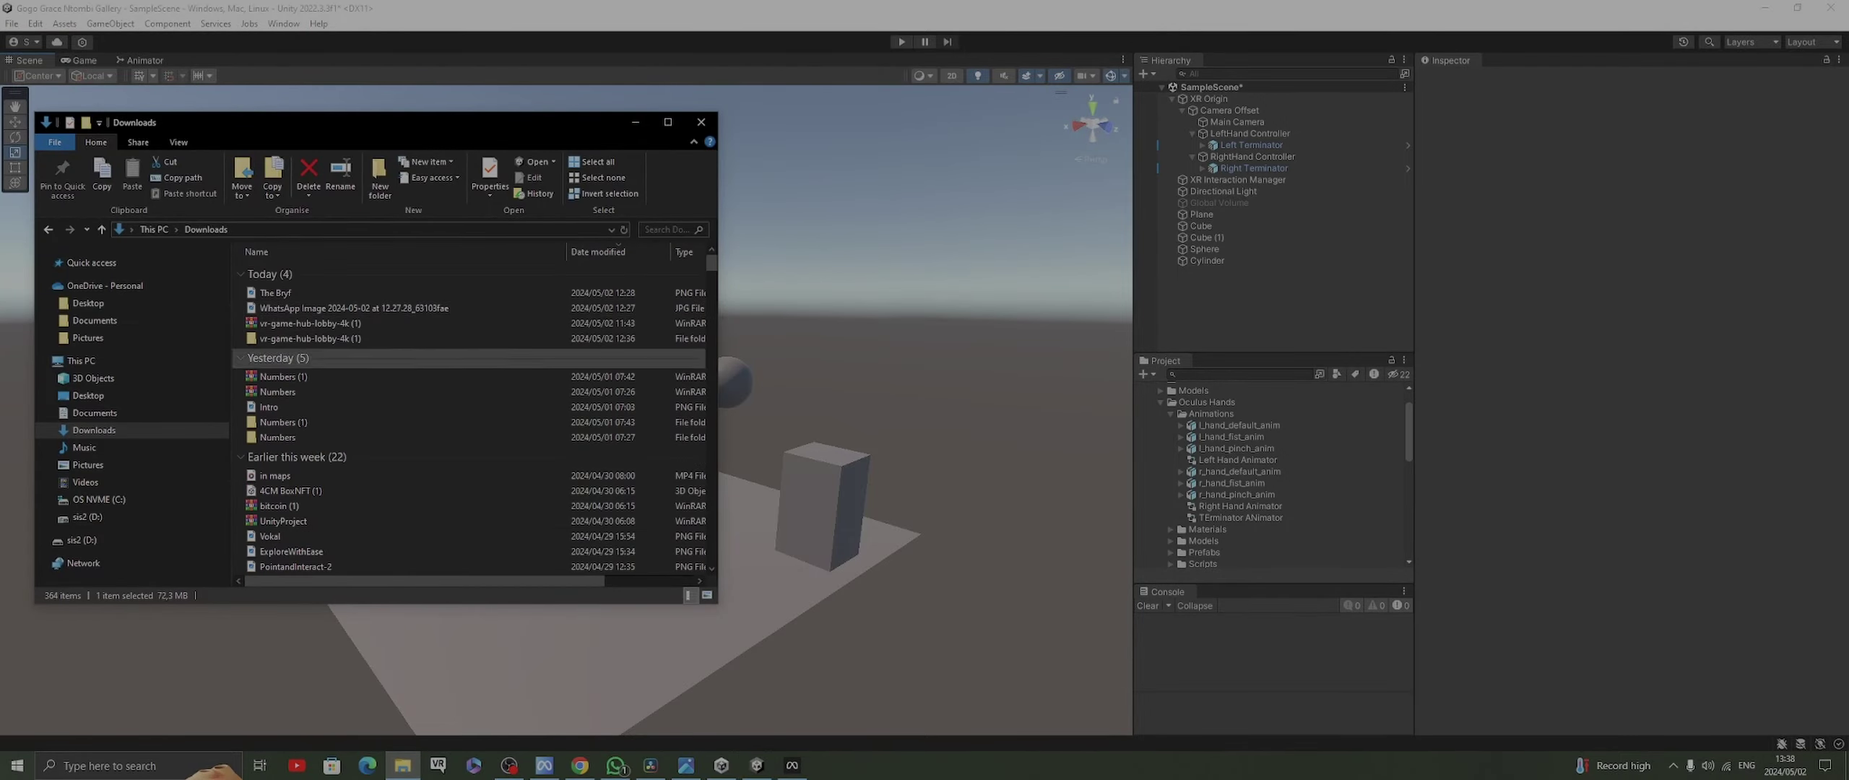
left_click(310, 338)
double_click(311, 338)
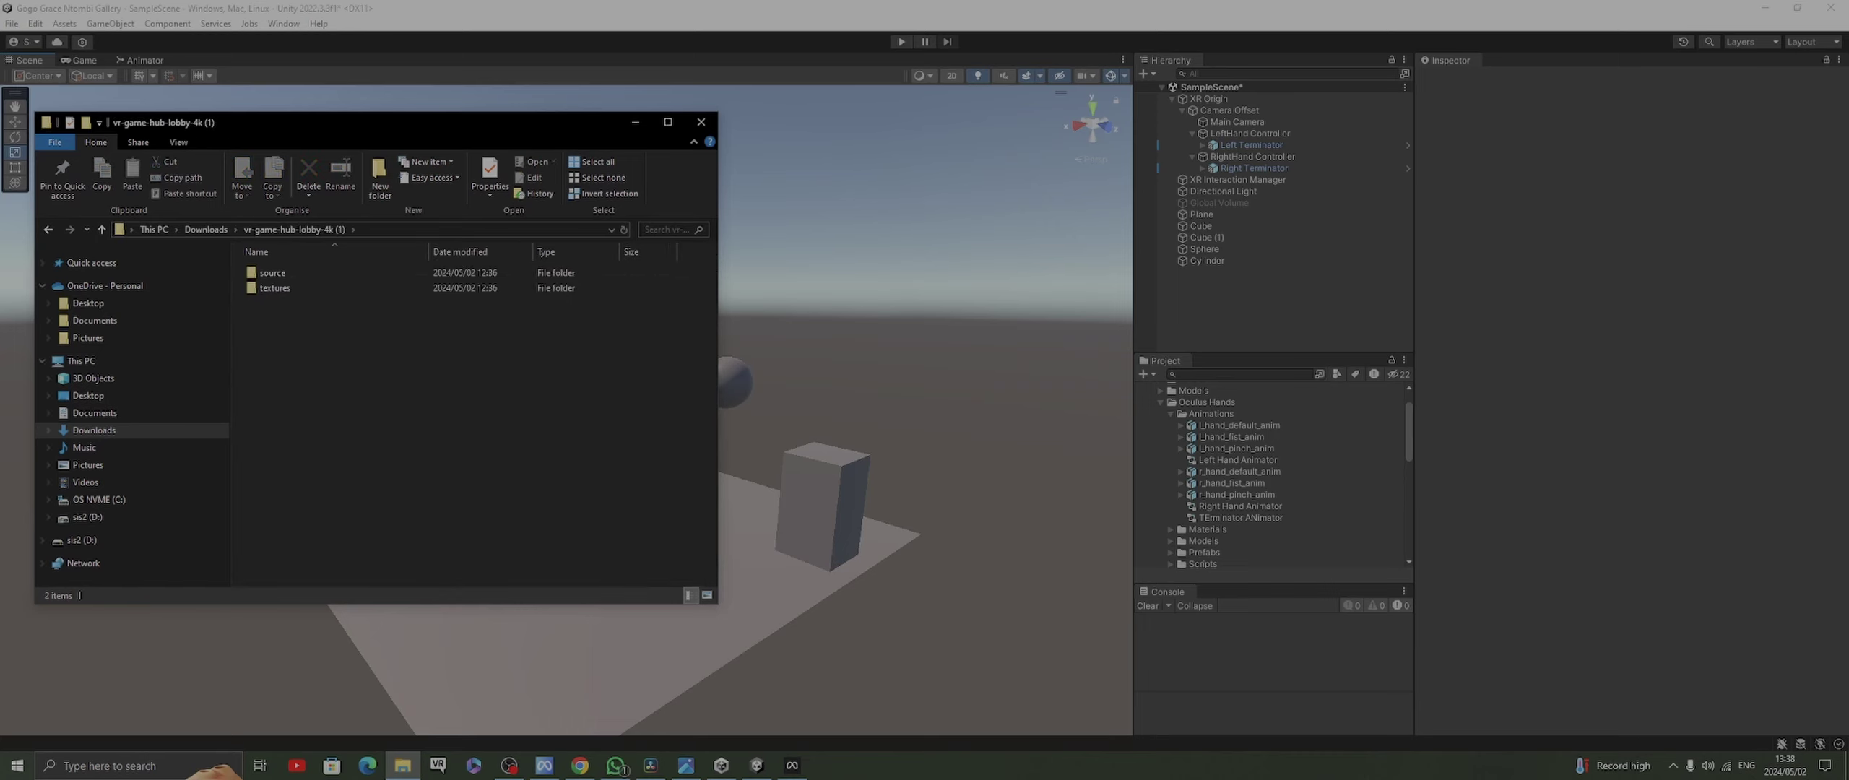
double_click(288, 272)
right_click(301, 287)
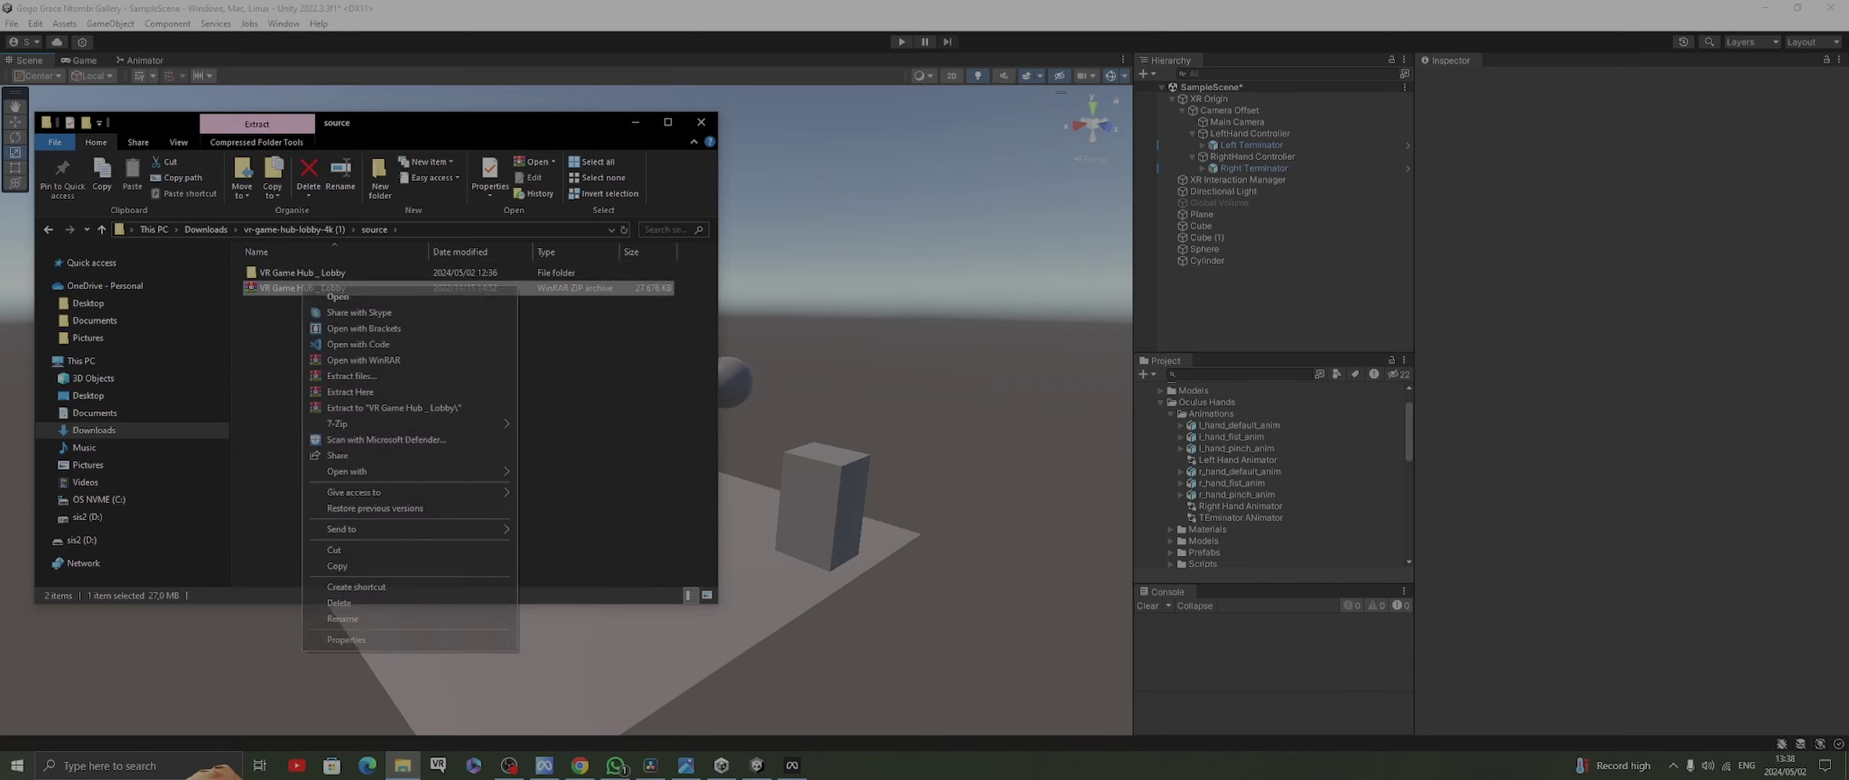
left_click(338, 603)
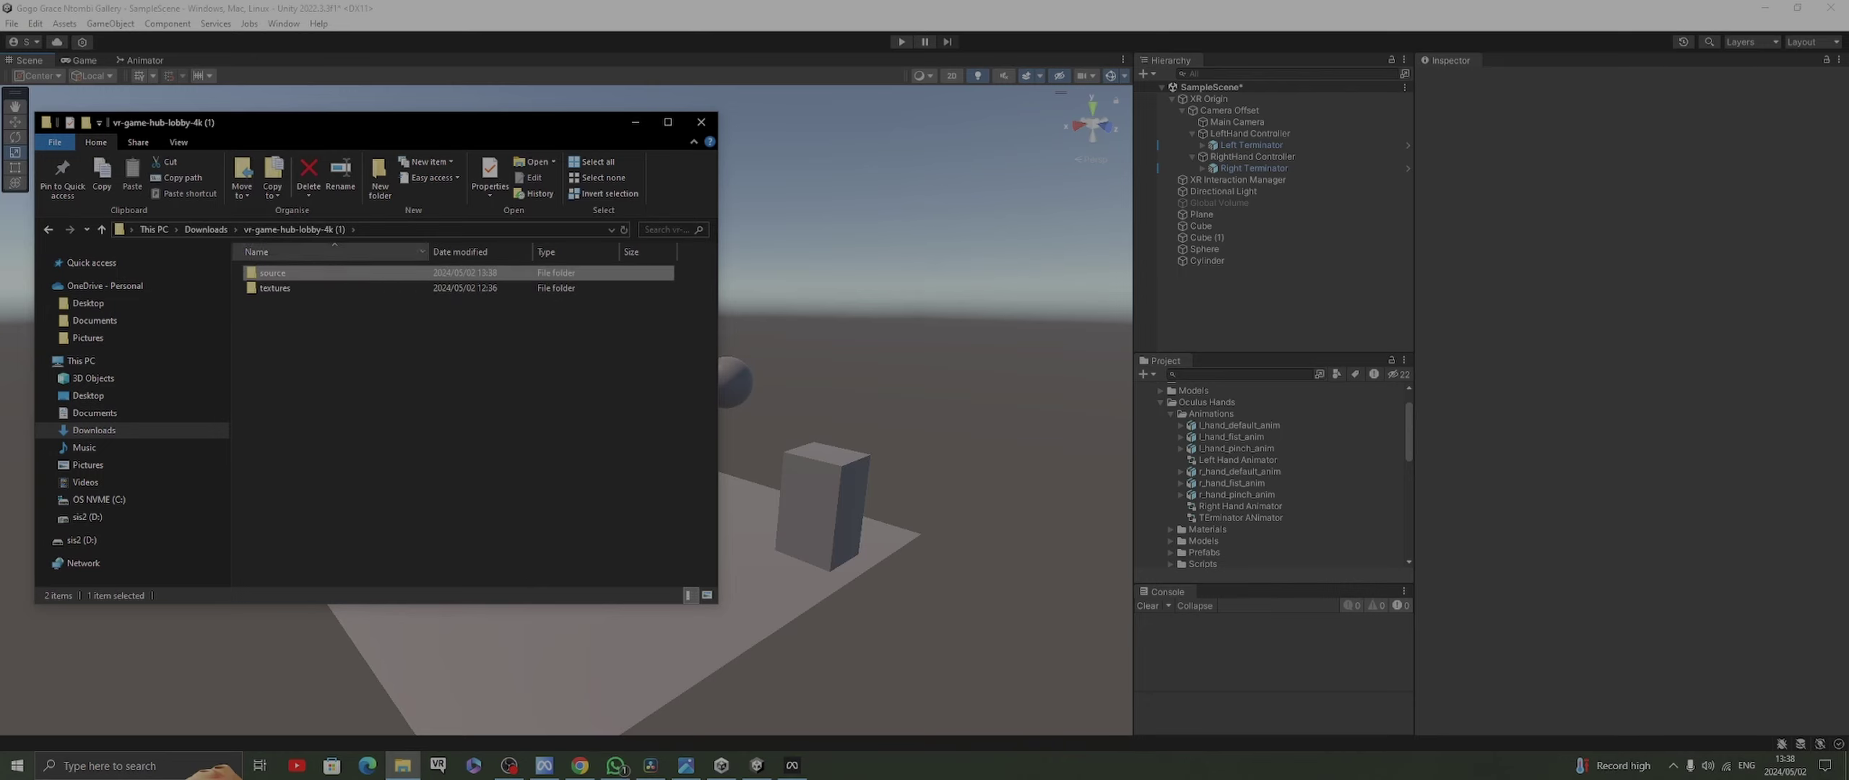
Import the vr-game-hub-lobby-4k (1) folder into Unity's Assets from Downloads
left_click(206, 229)
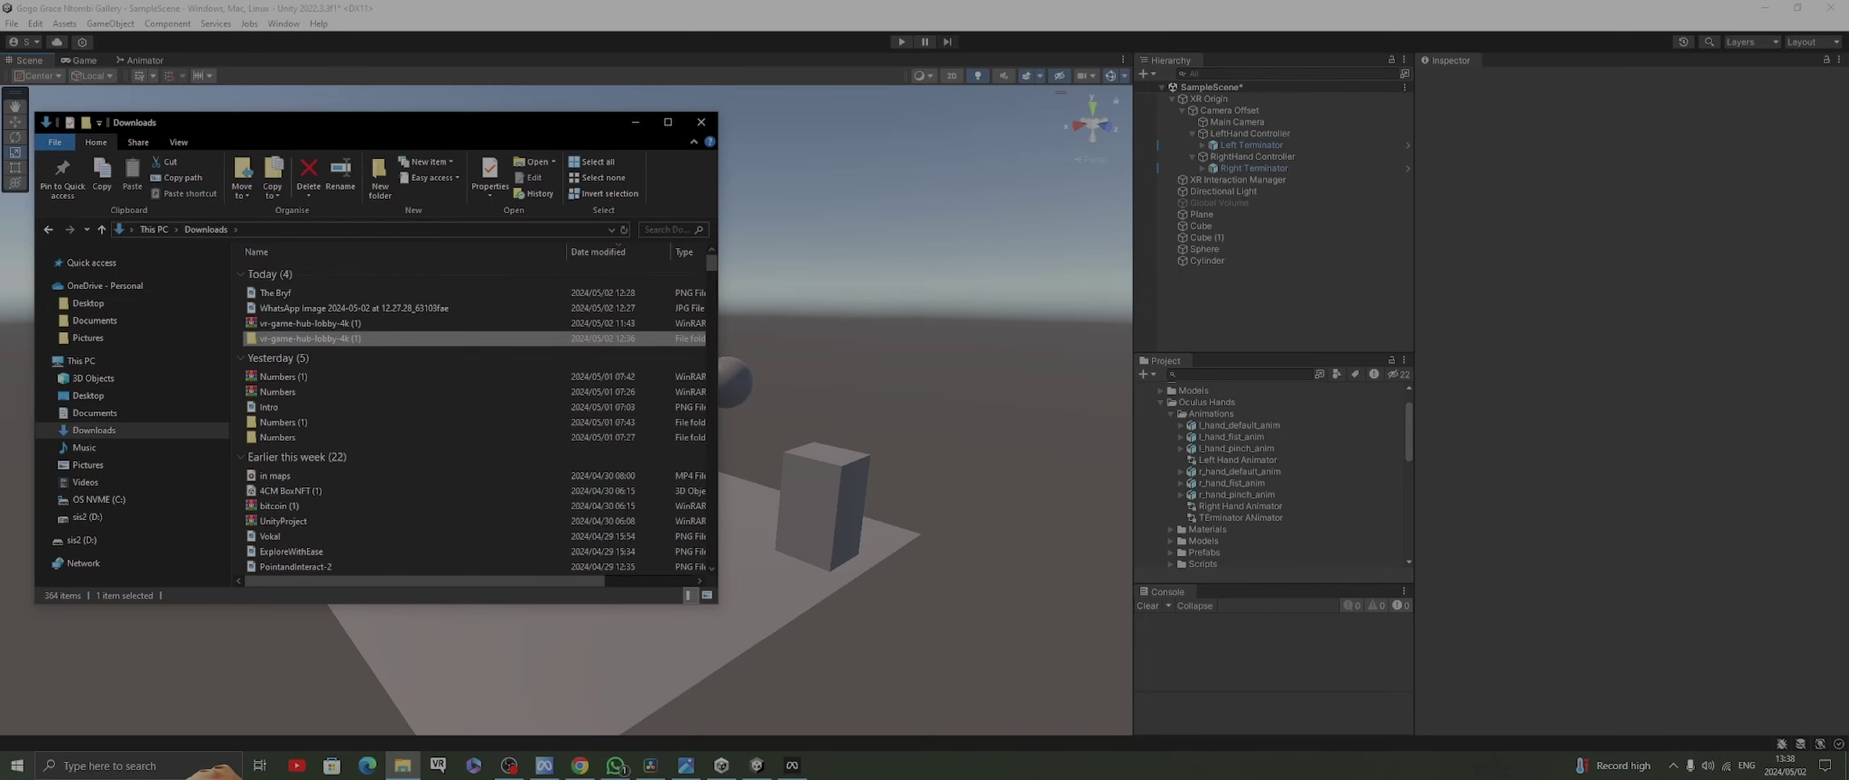
left_click_drag(310, 338, 1208, 395)
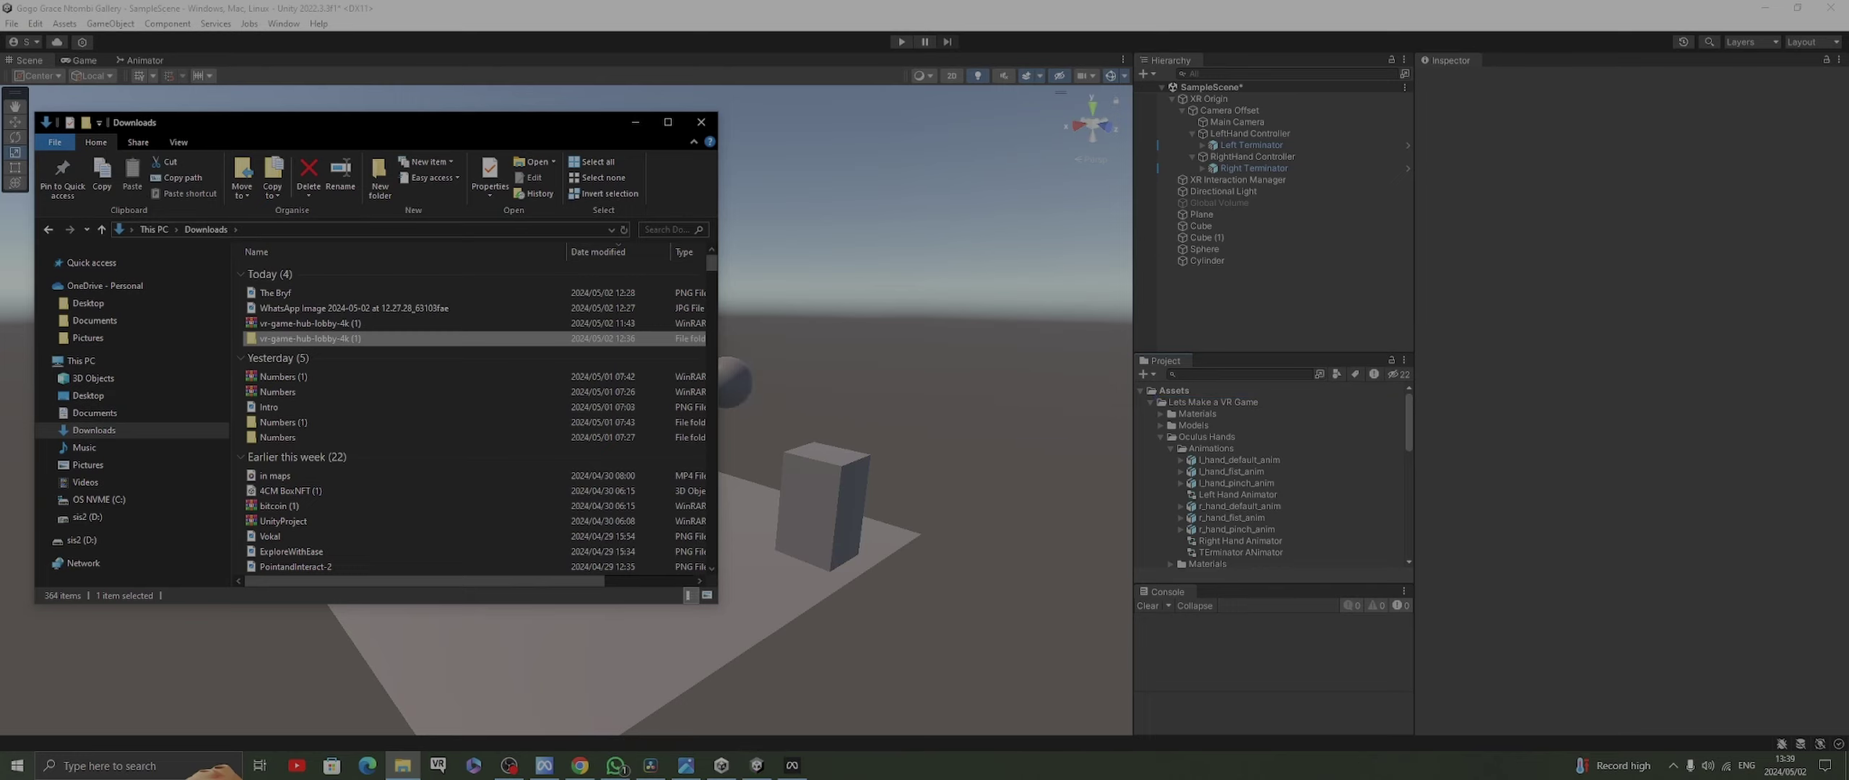
left_click(636, 122)
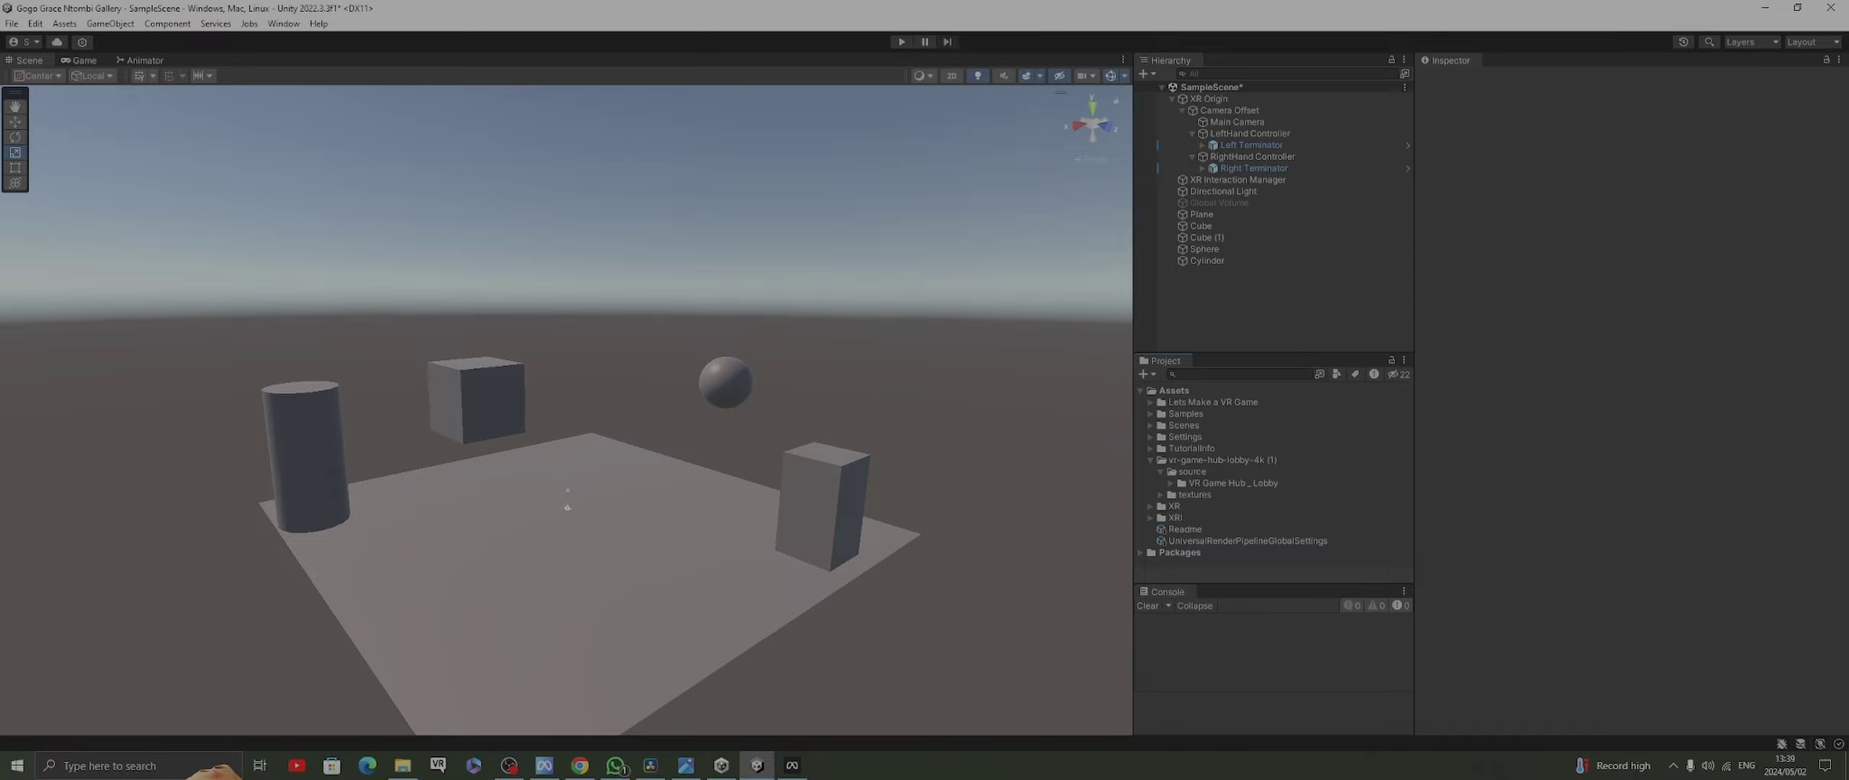
Extract the VR Game Hub _ Lobby model's embedded materials into a new 'Materials' folder
scroll(1273, 476, "down", 2)
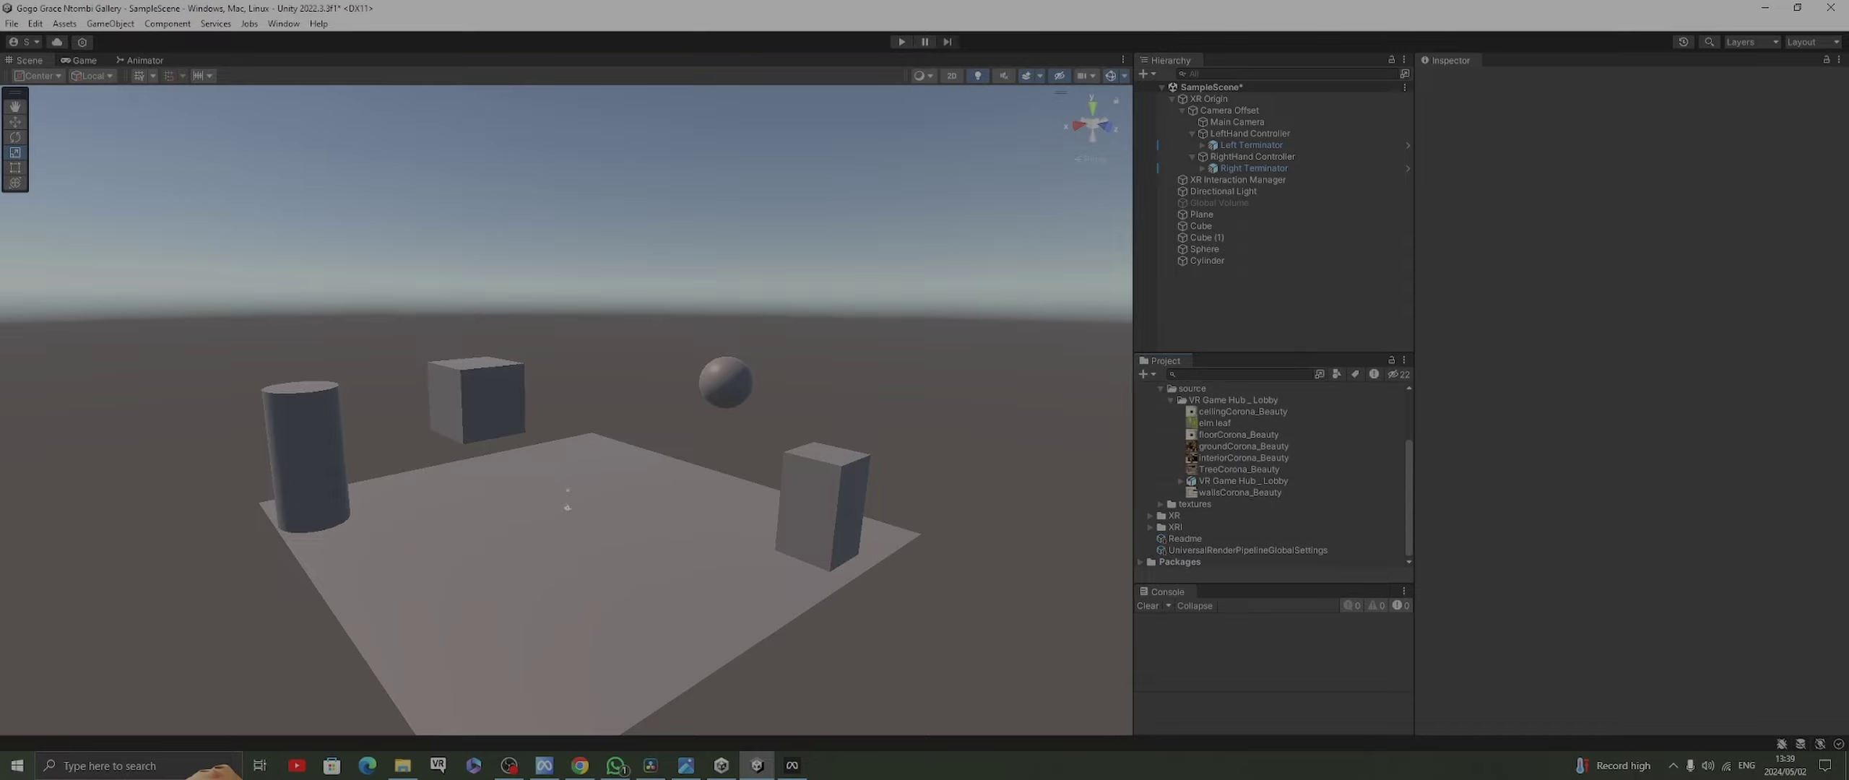
left_click(1242, 480)
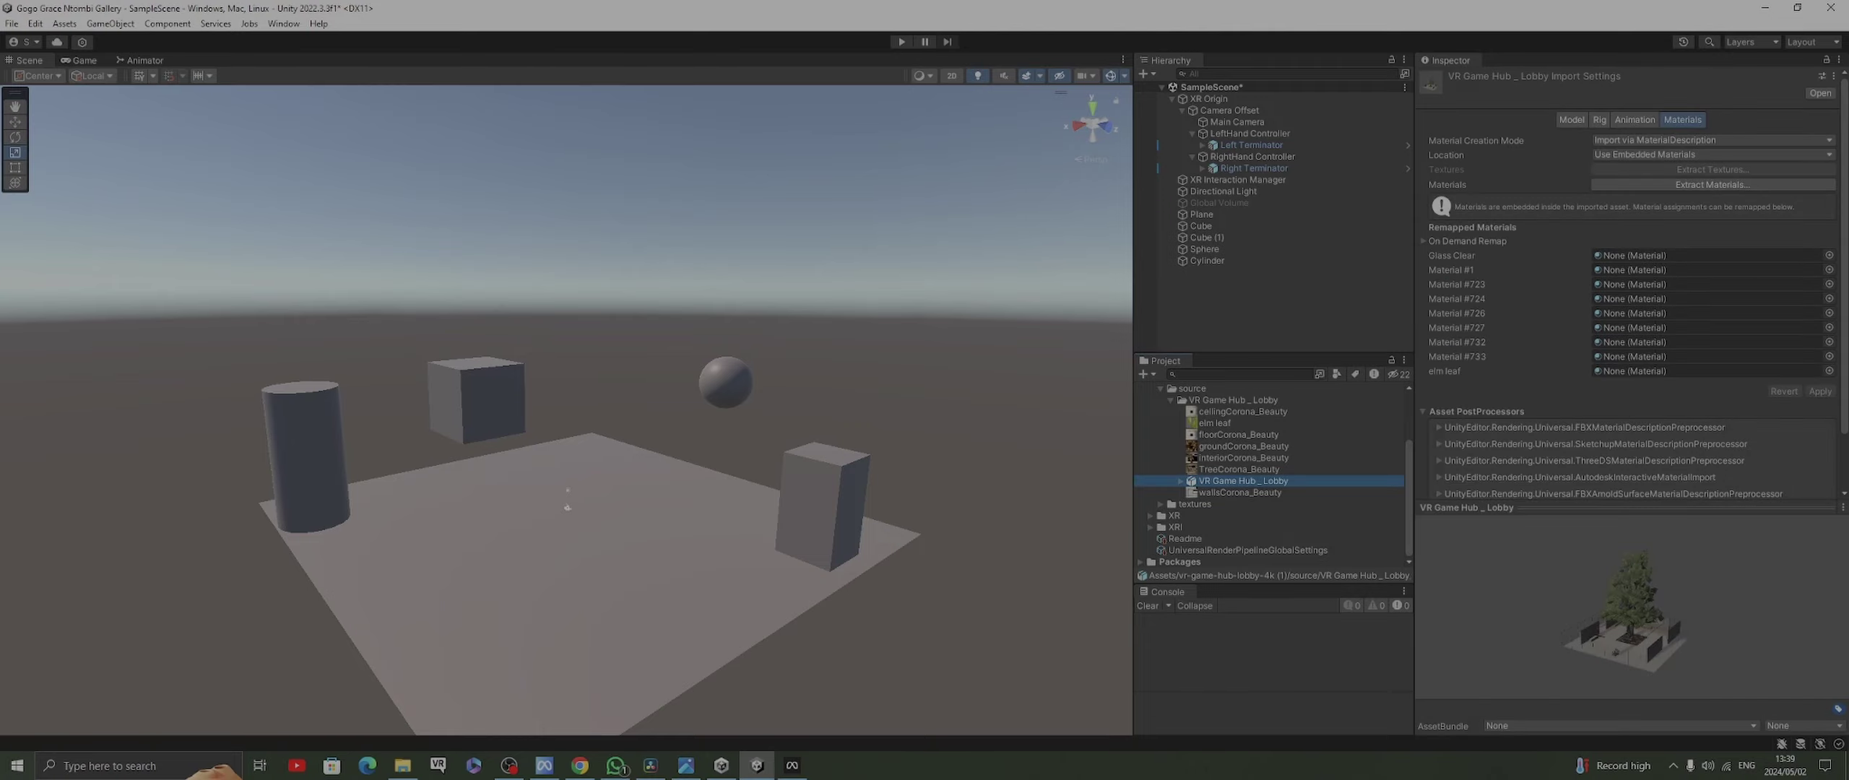
left_click(1712, 184)
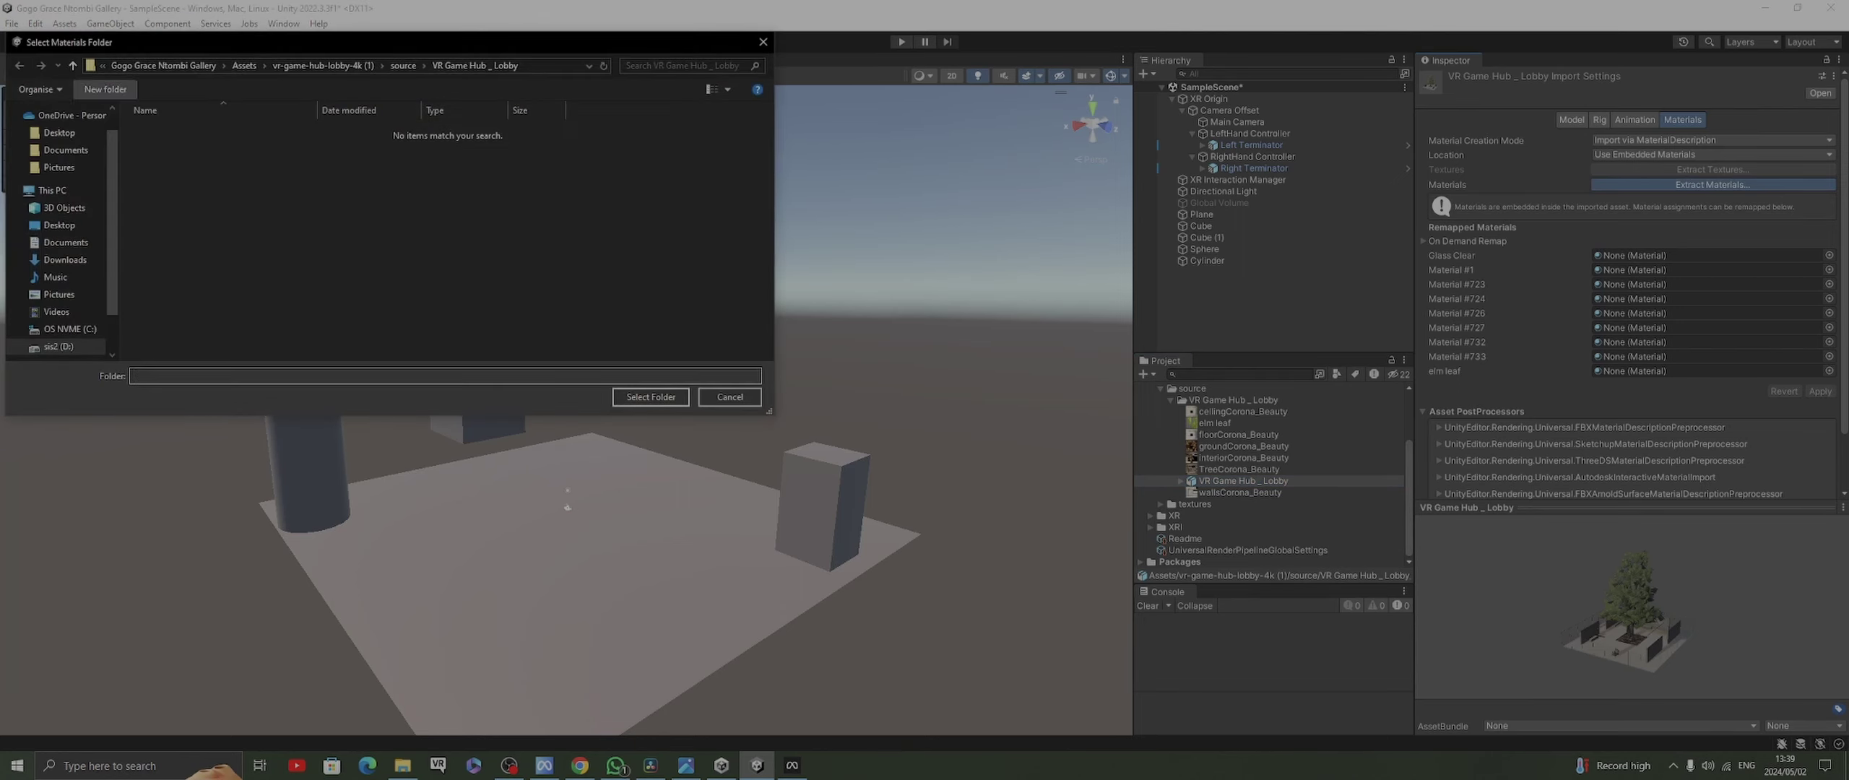
left_click(105, 89)
type("Ma")
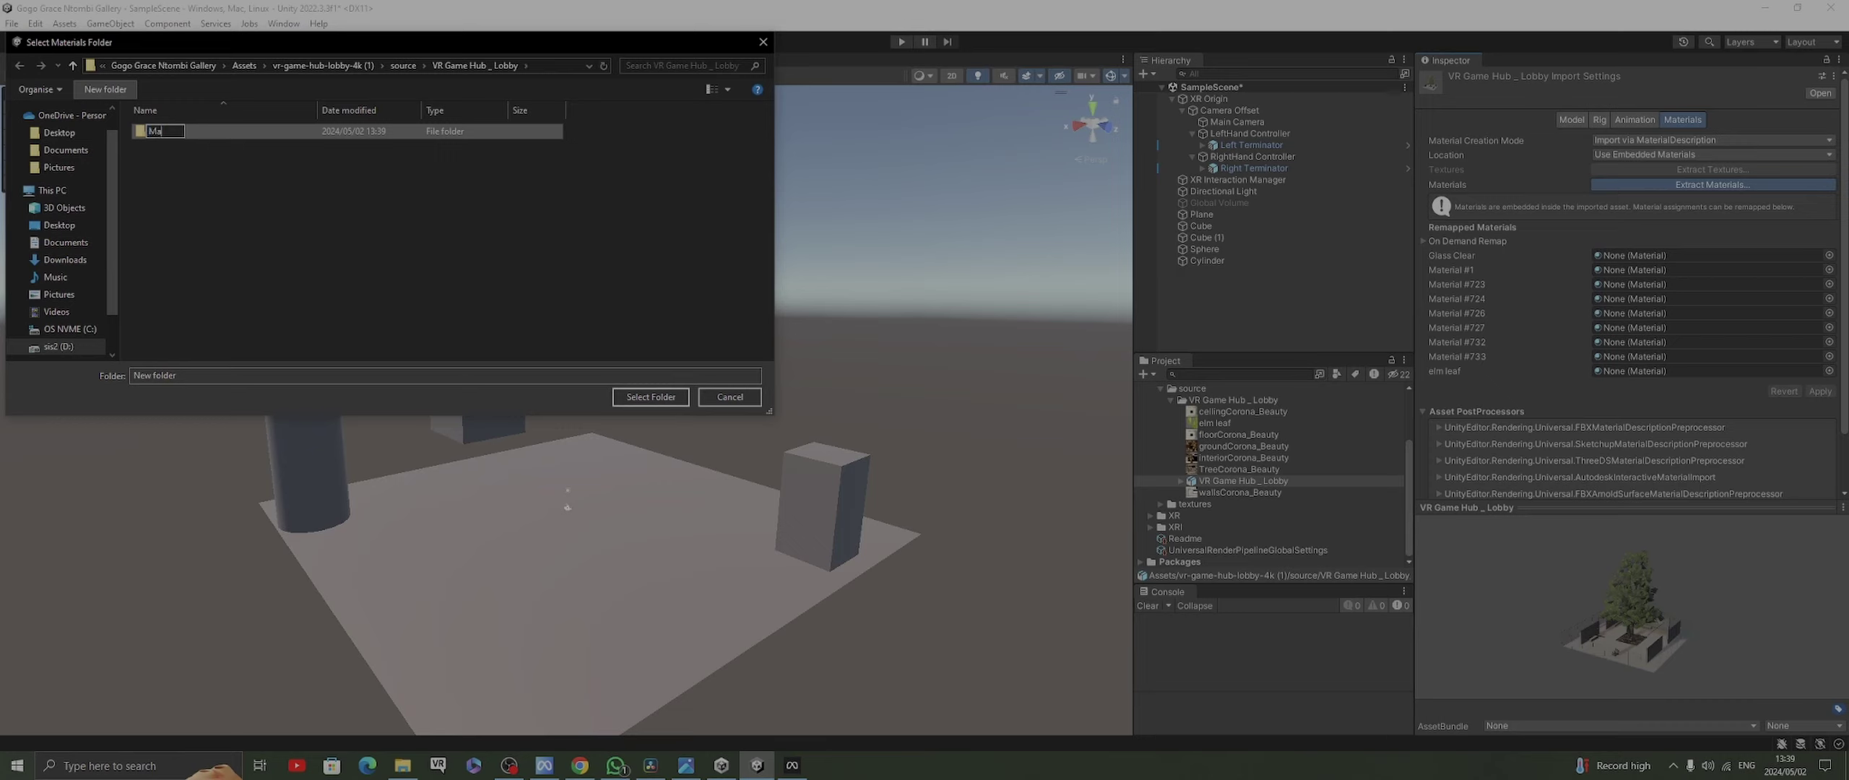
type("terials")
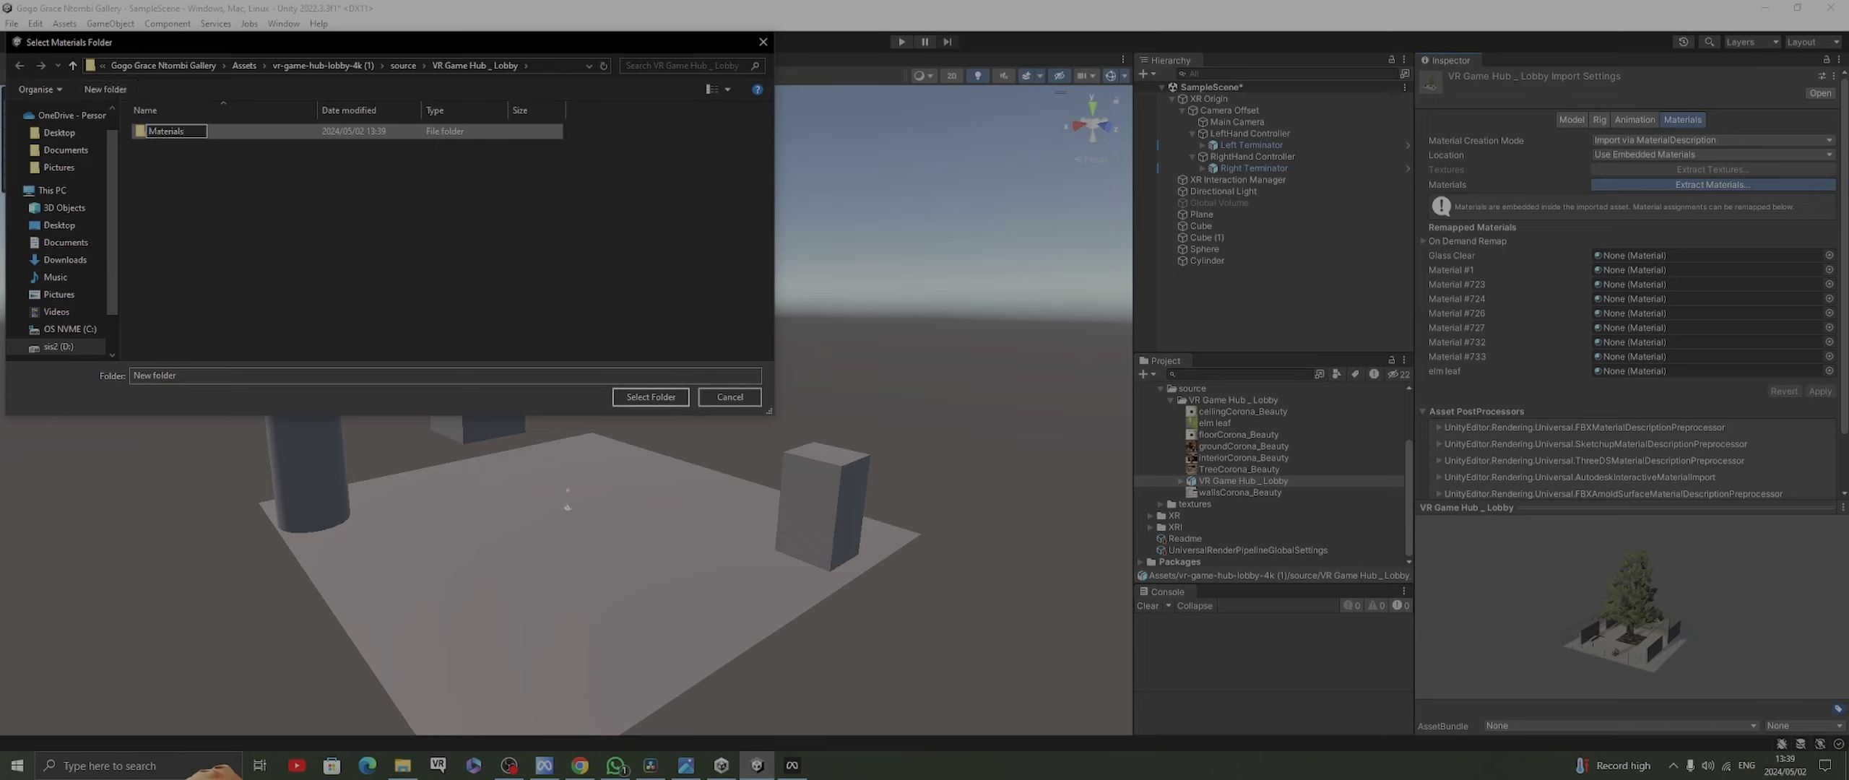
key("Return")
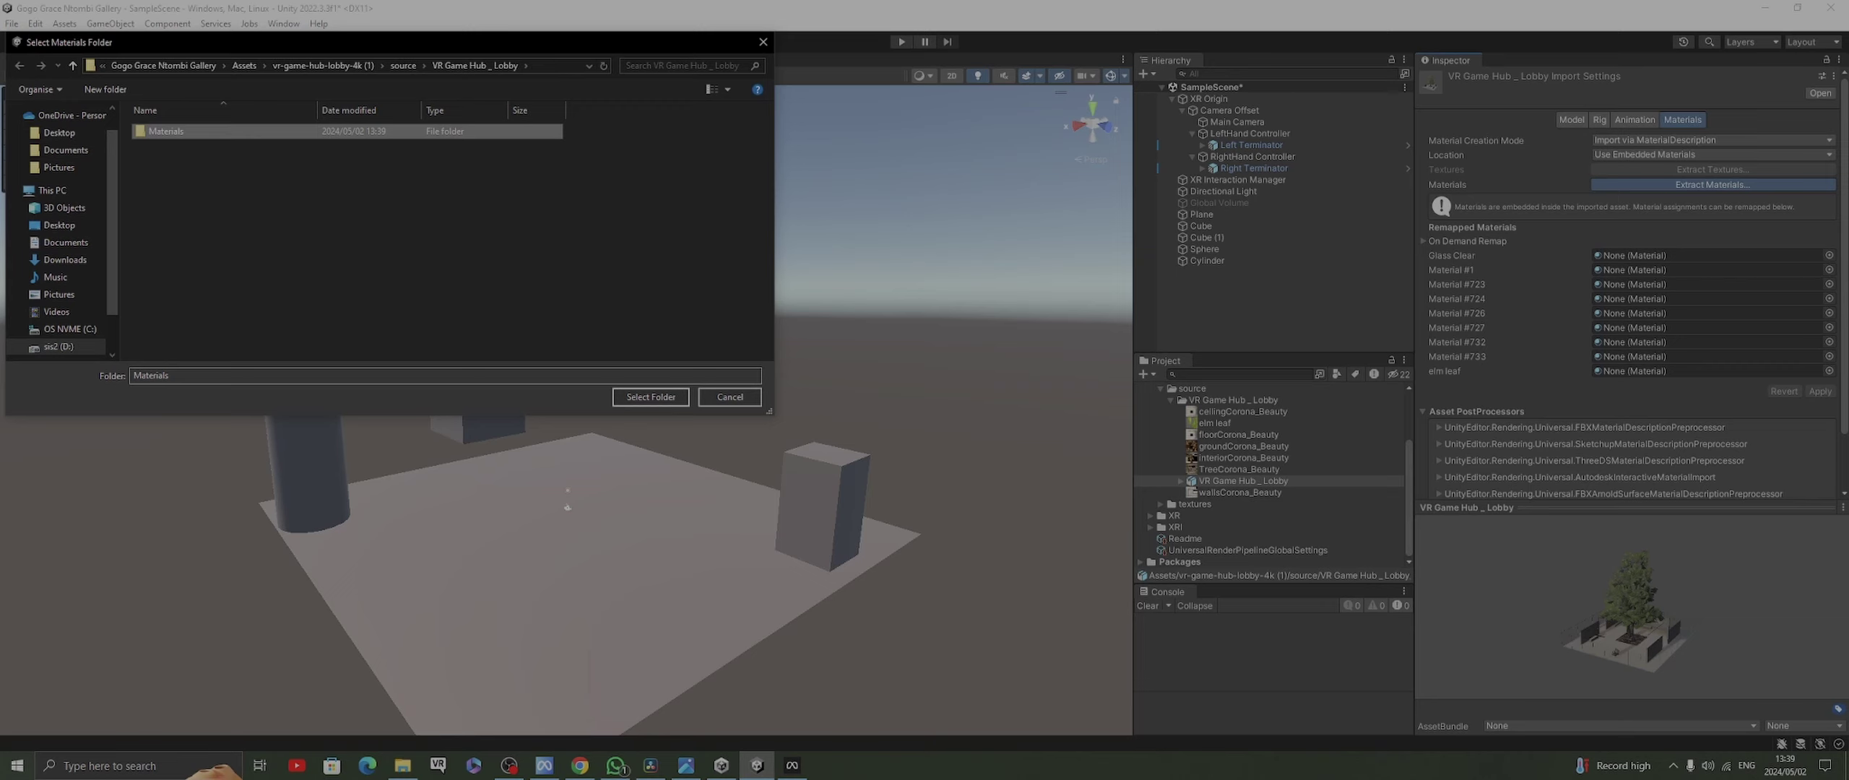
left_click(650, 396)
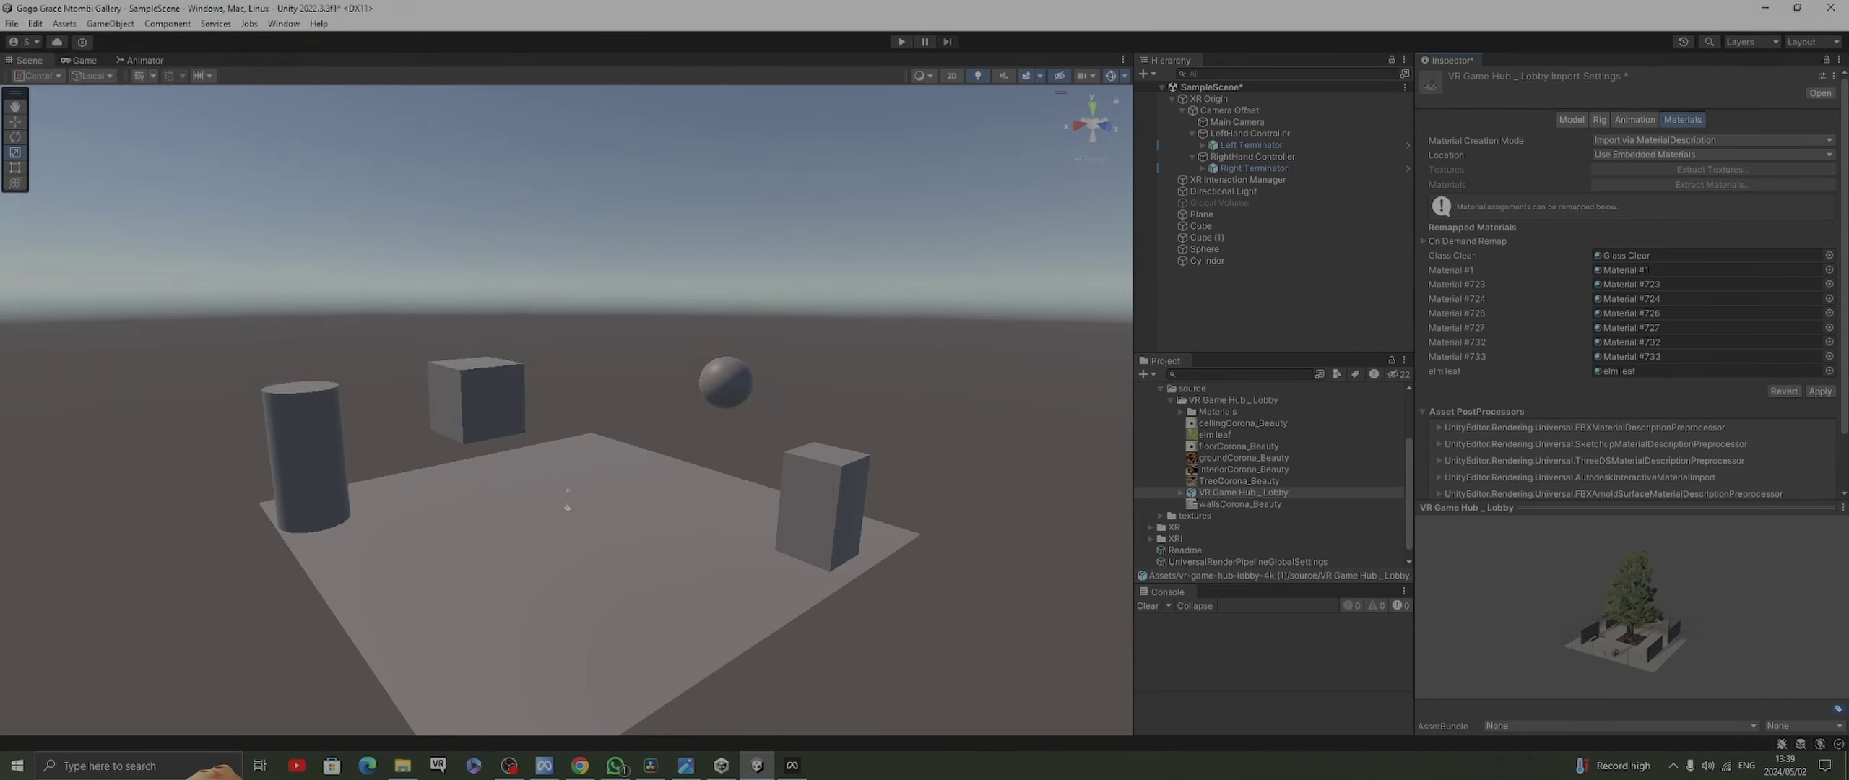
Save the pending import settings and review elm leaf, Glass Clear, Material #723 and #732
left_click(1181, 411)
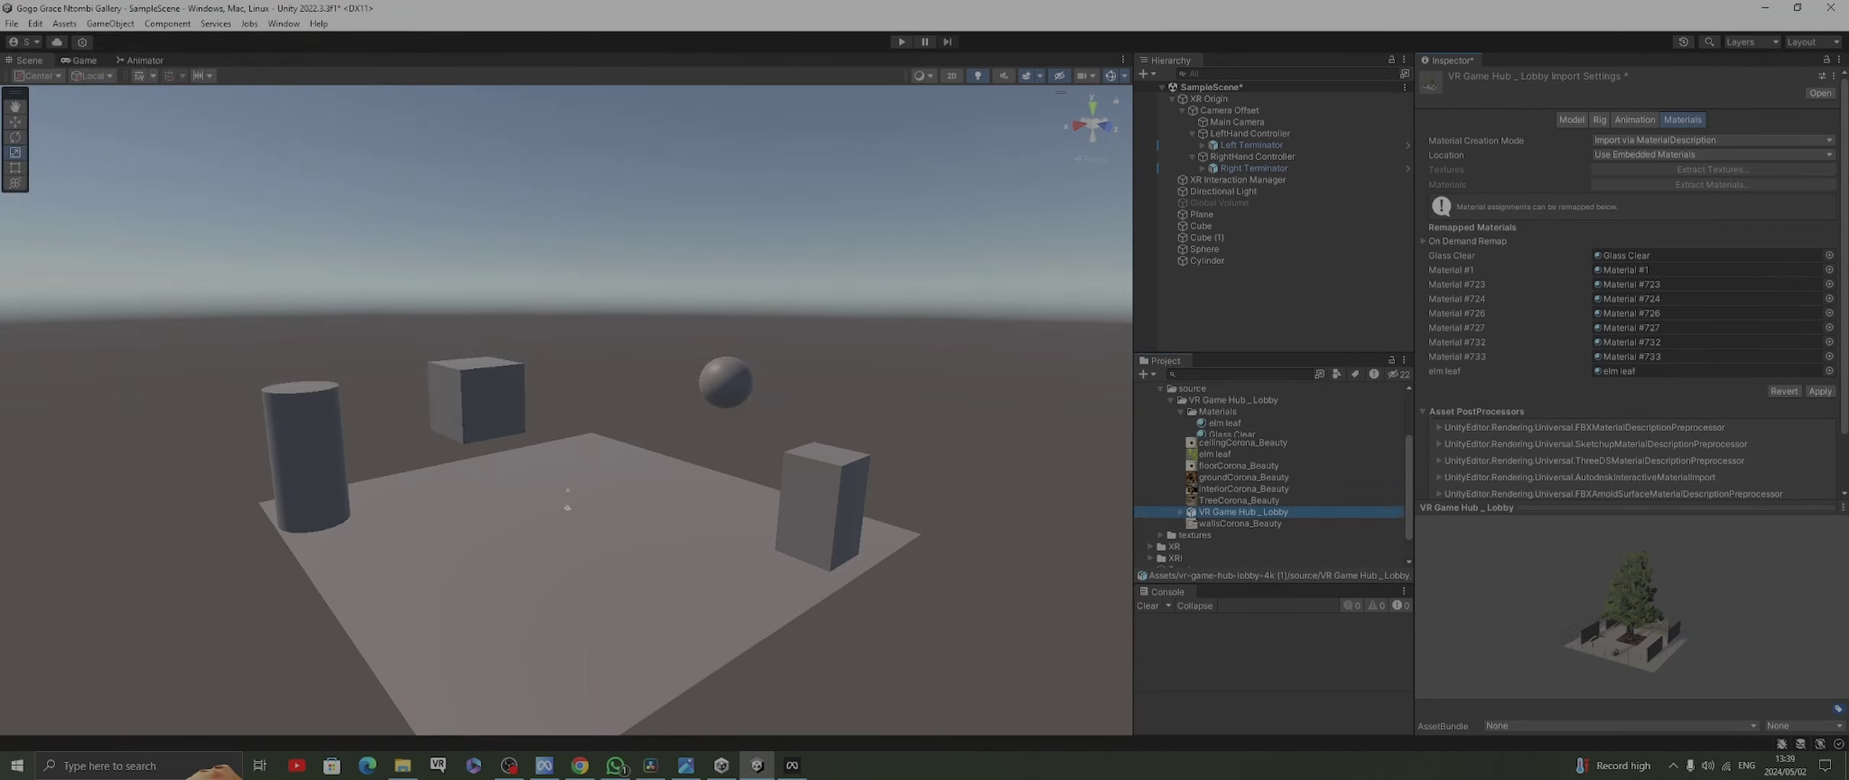
left_click(1224, 422)
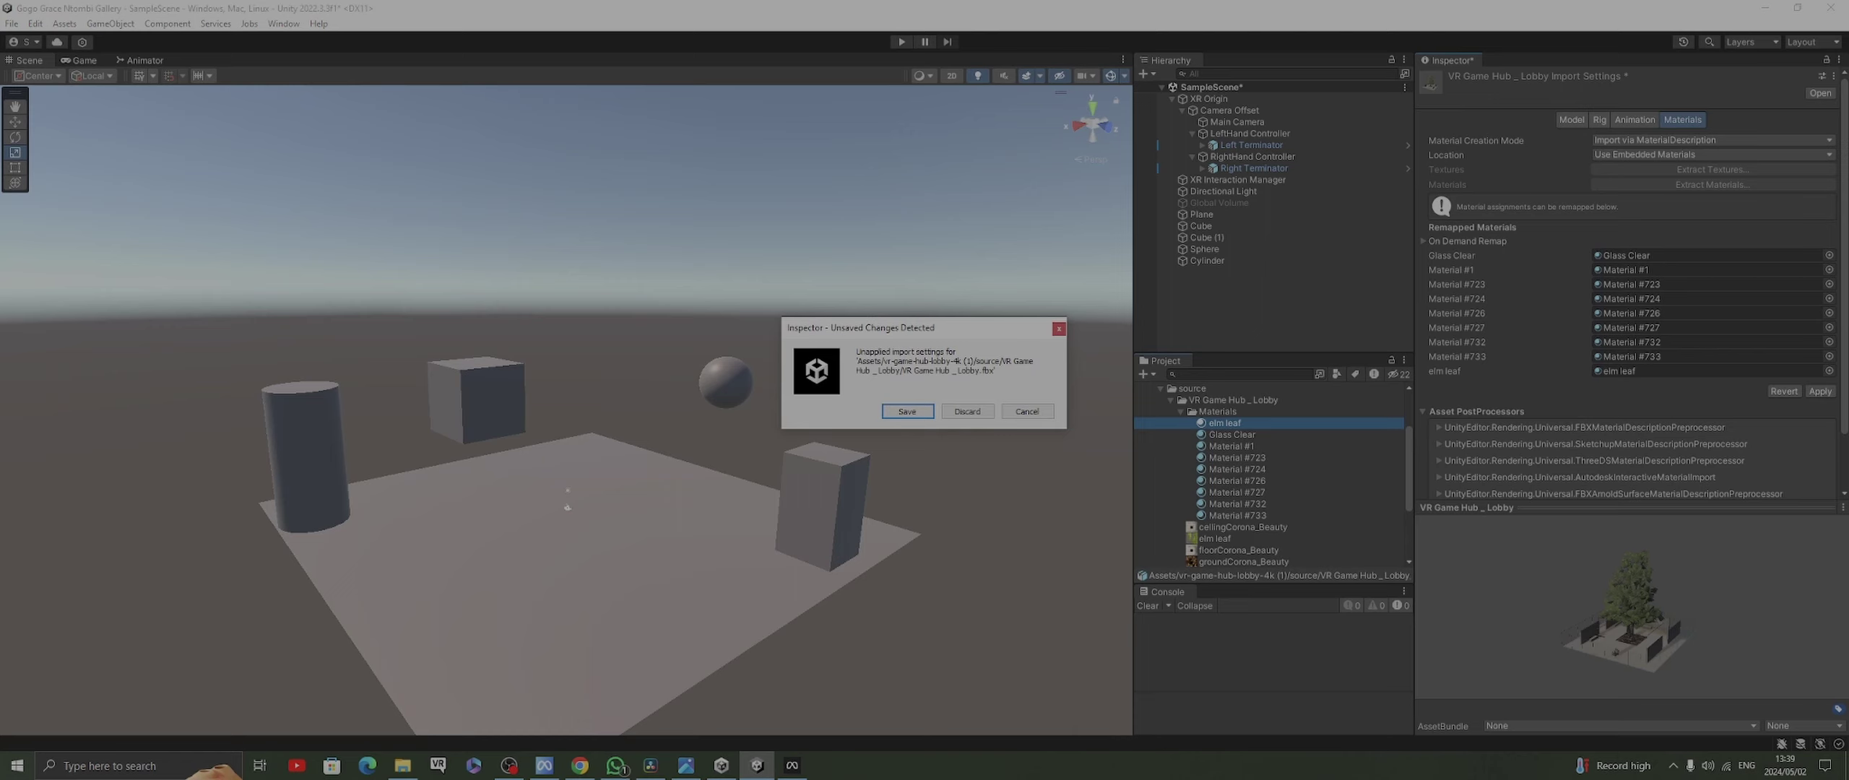
key("Return")
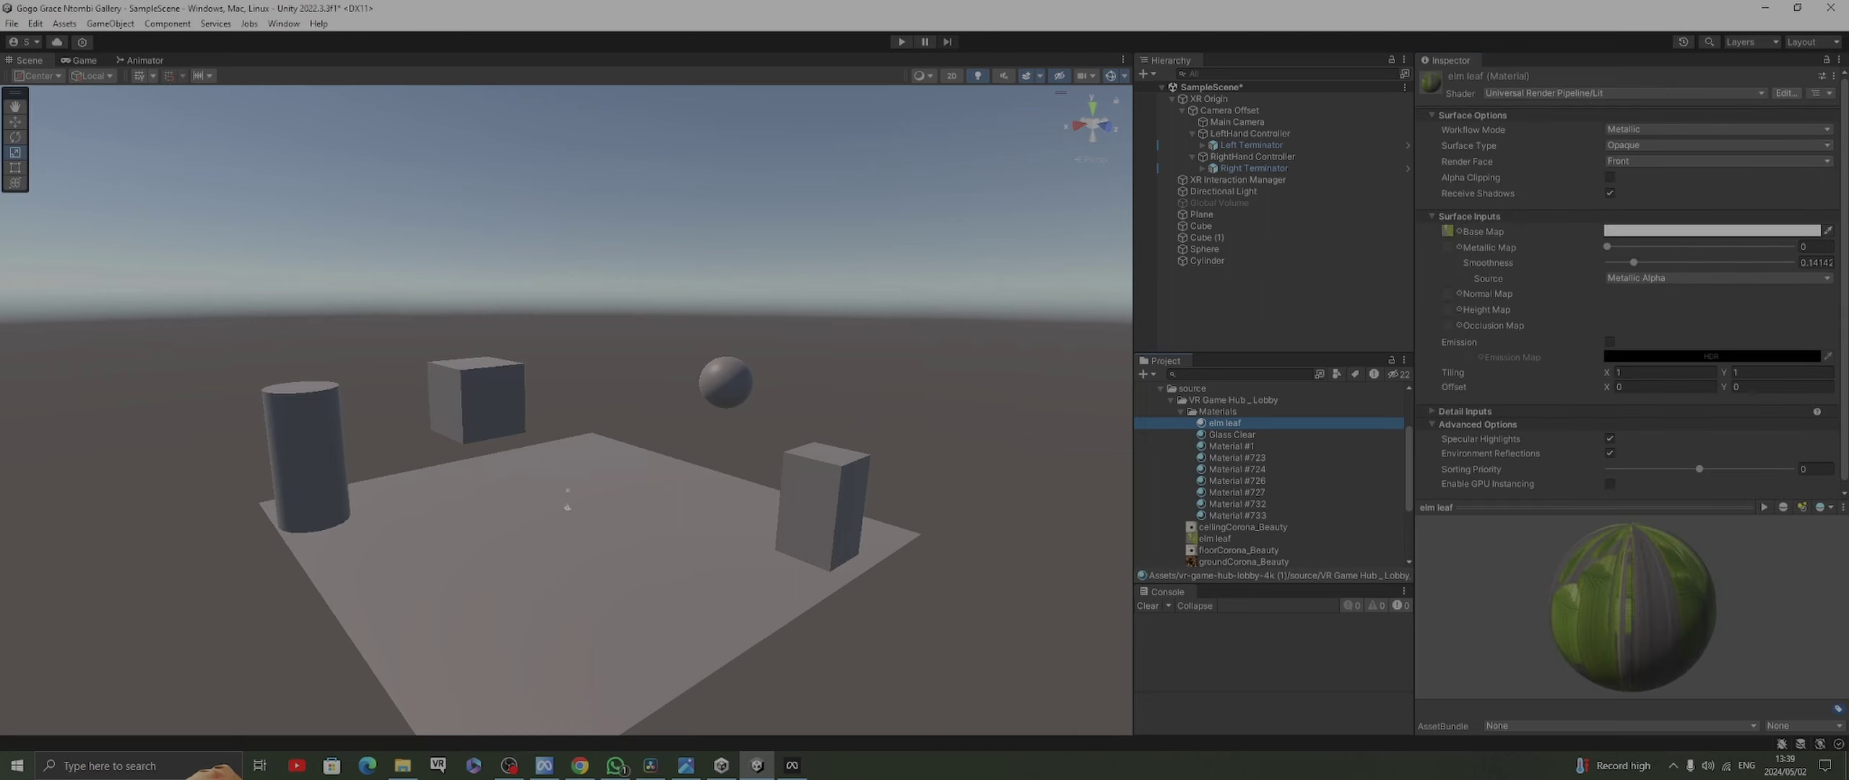
left_click(1237, 457)
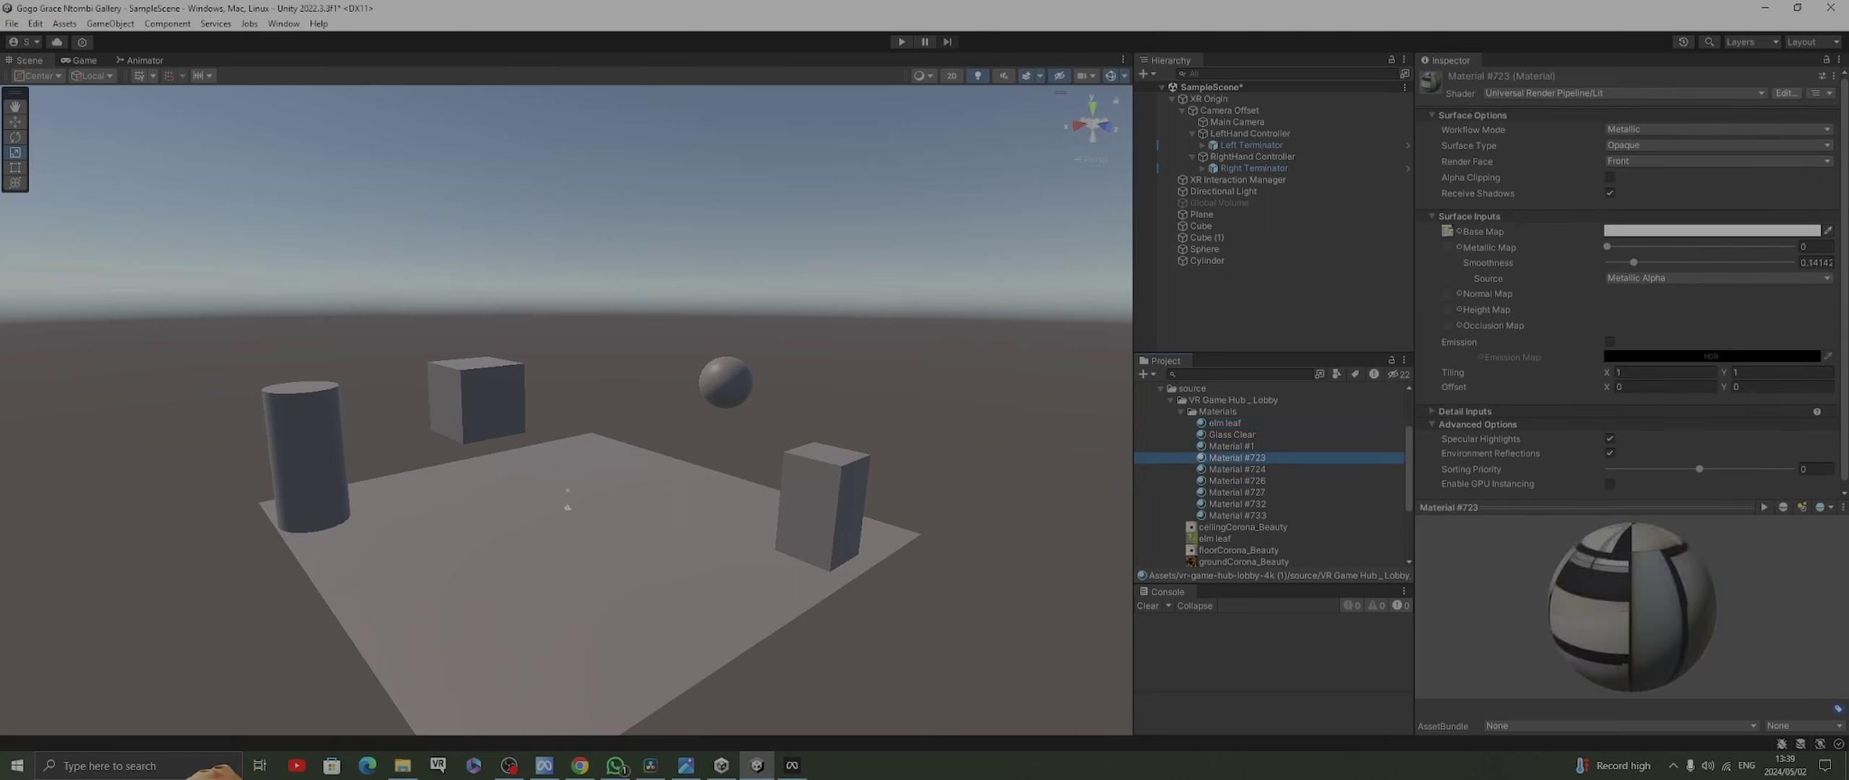
left_click(1231, 434)
left_click(1237, 504)
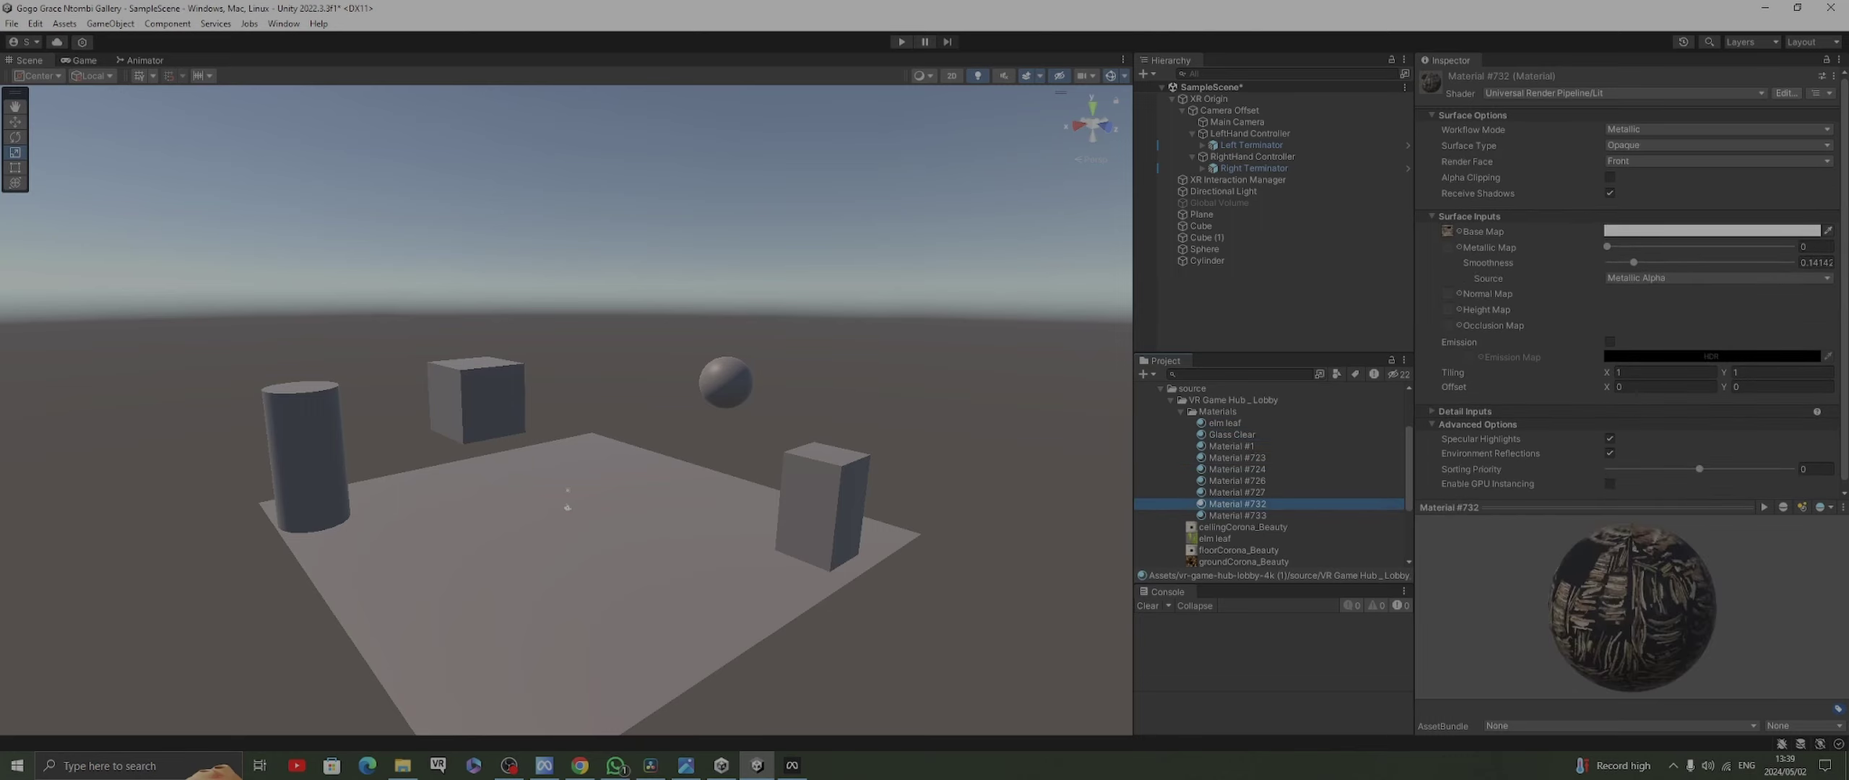
left_click(1181, 411)
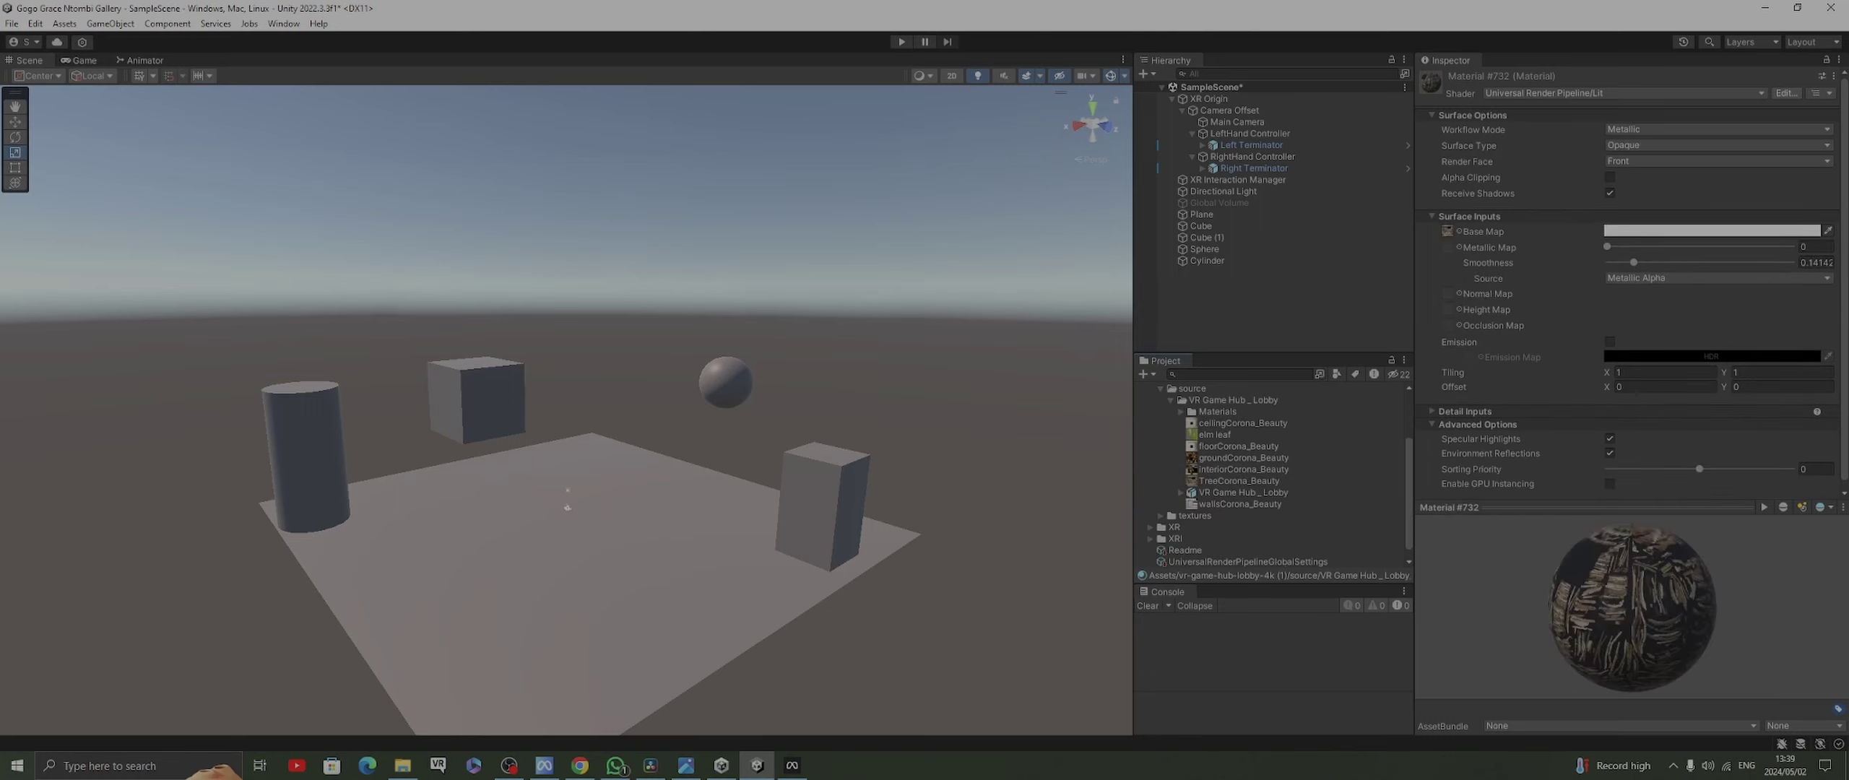
scroll(1272, 477, "up", 3)
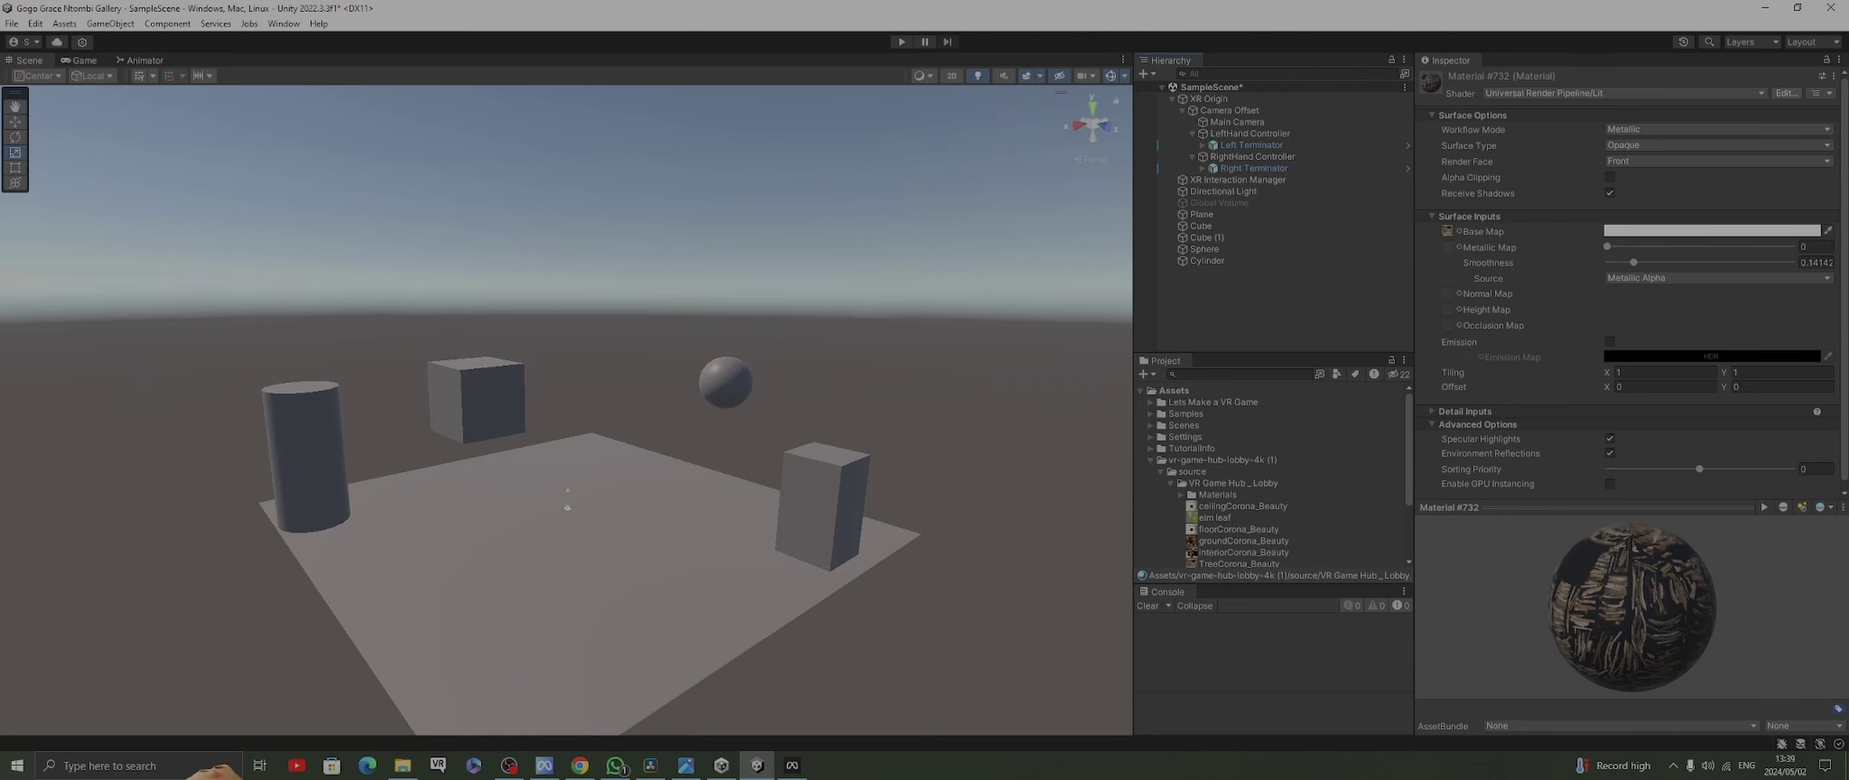
Place the VR Game Hub _ Lobby model into the scene
left_click_drag(1234, 563, 1234, 272)
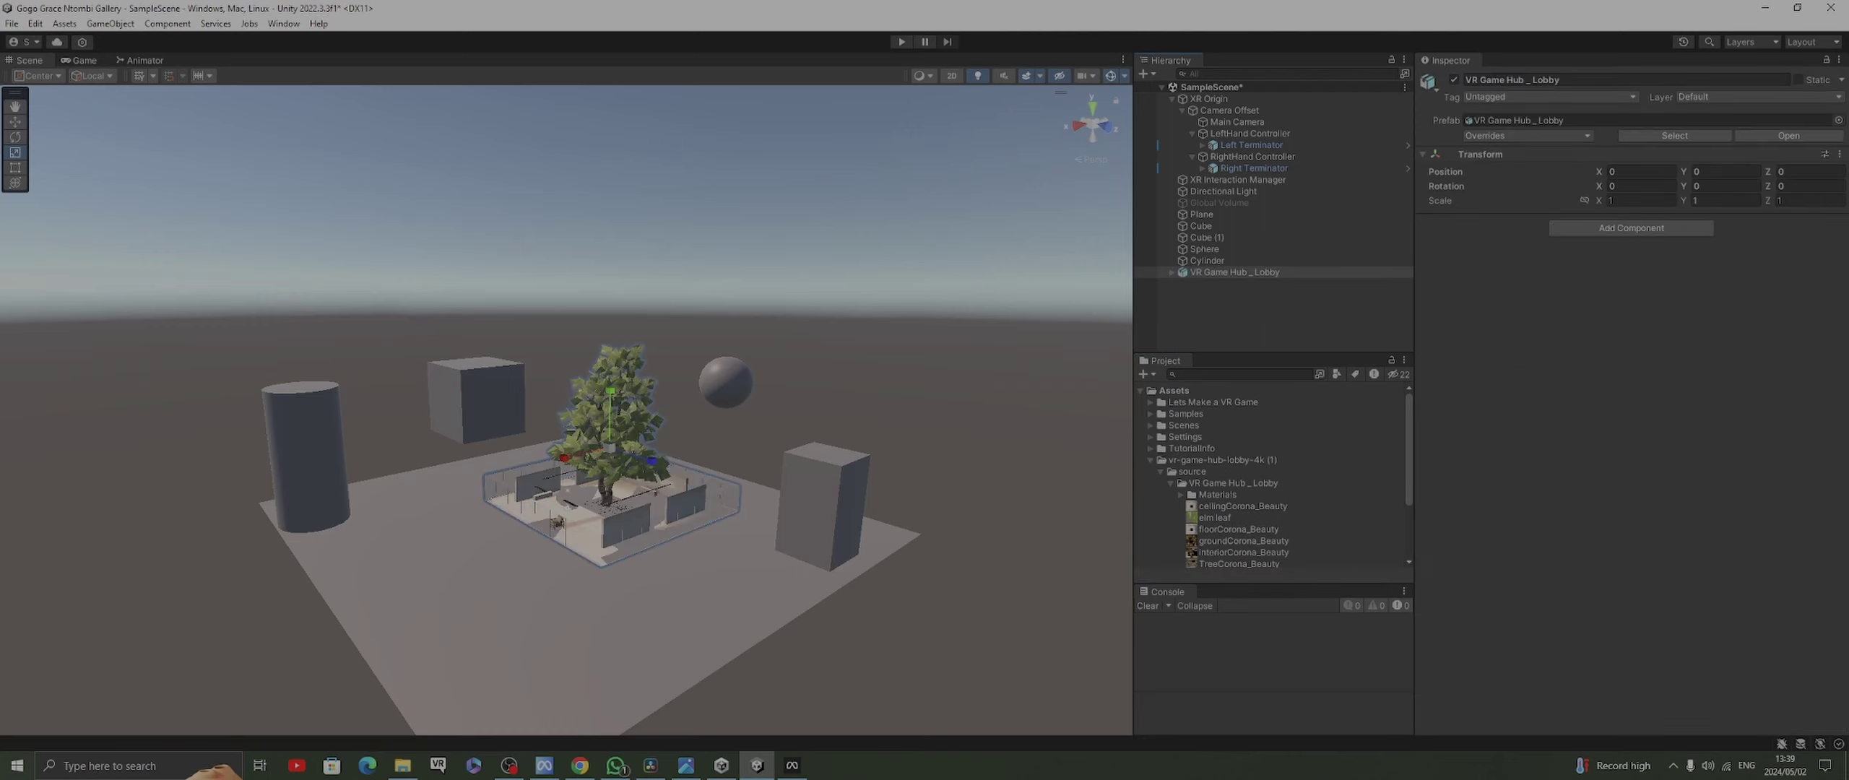
scroll(566, 410, "up", 2)
scroll(567, 410, "down", 2)
scroll(566, 410, "up", 5)
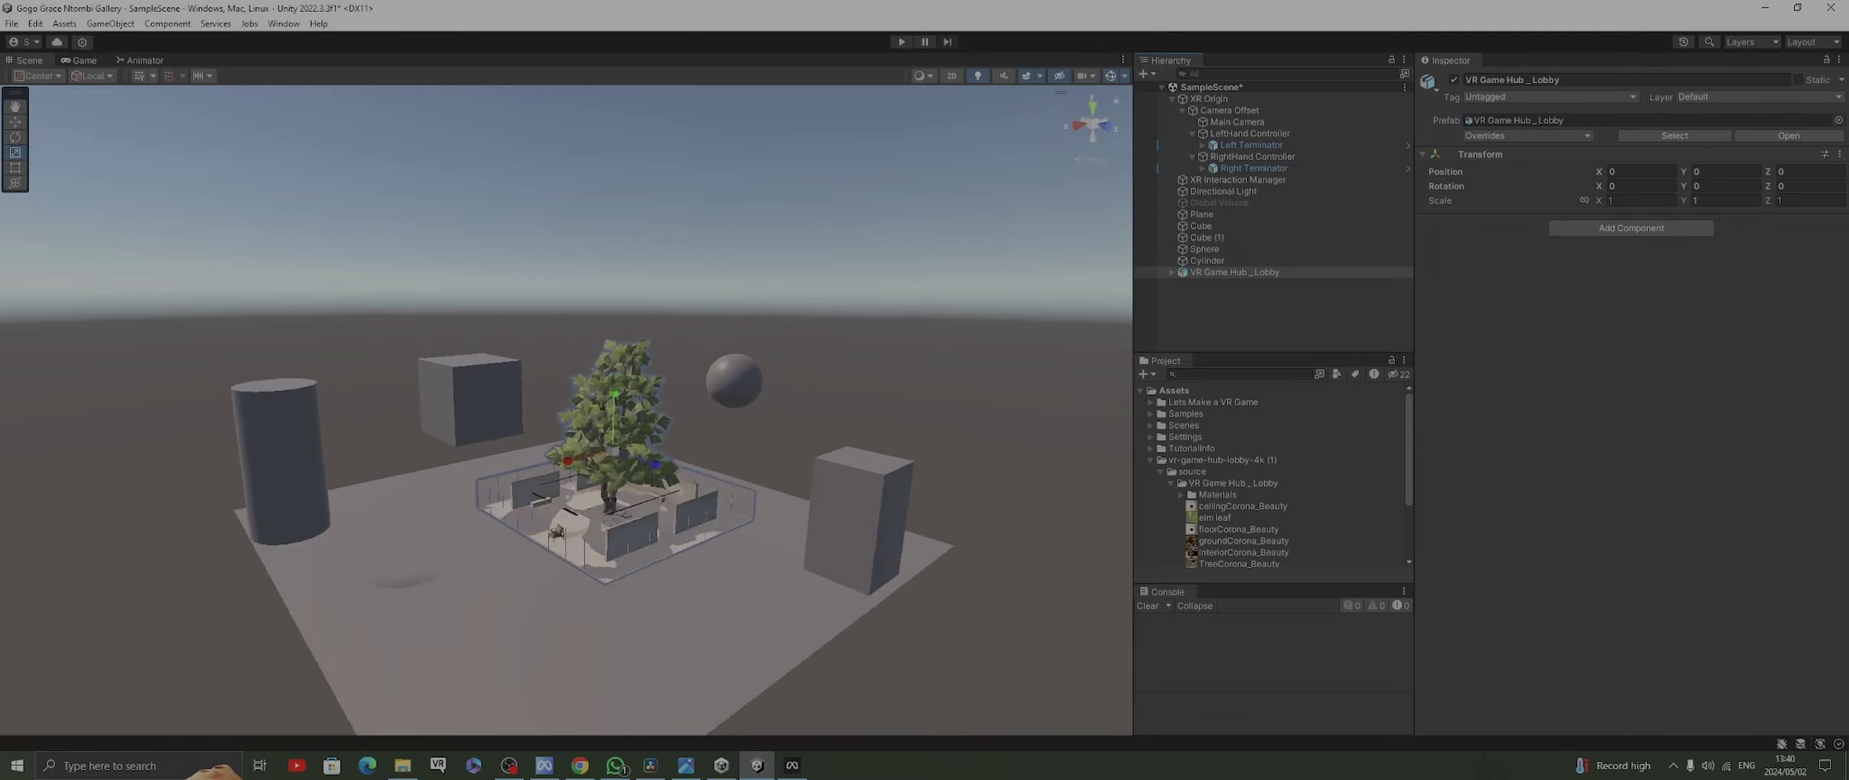
scroll(566, 410, "down", 5)
Delete the test Plane, both Cubes, Sphere and Cylinder, then look around inside the lobby
left_click(462, 636)
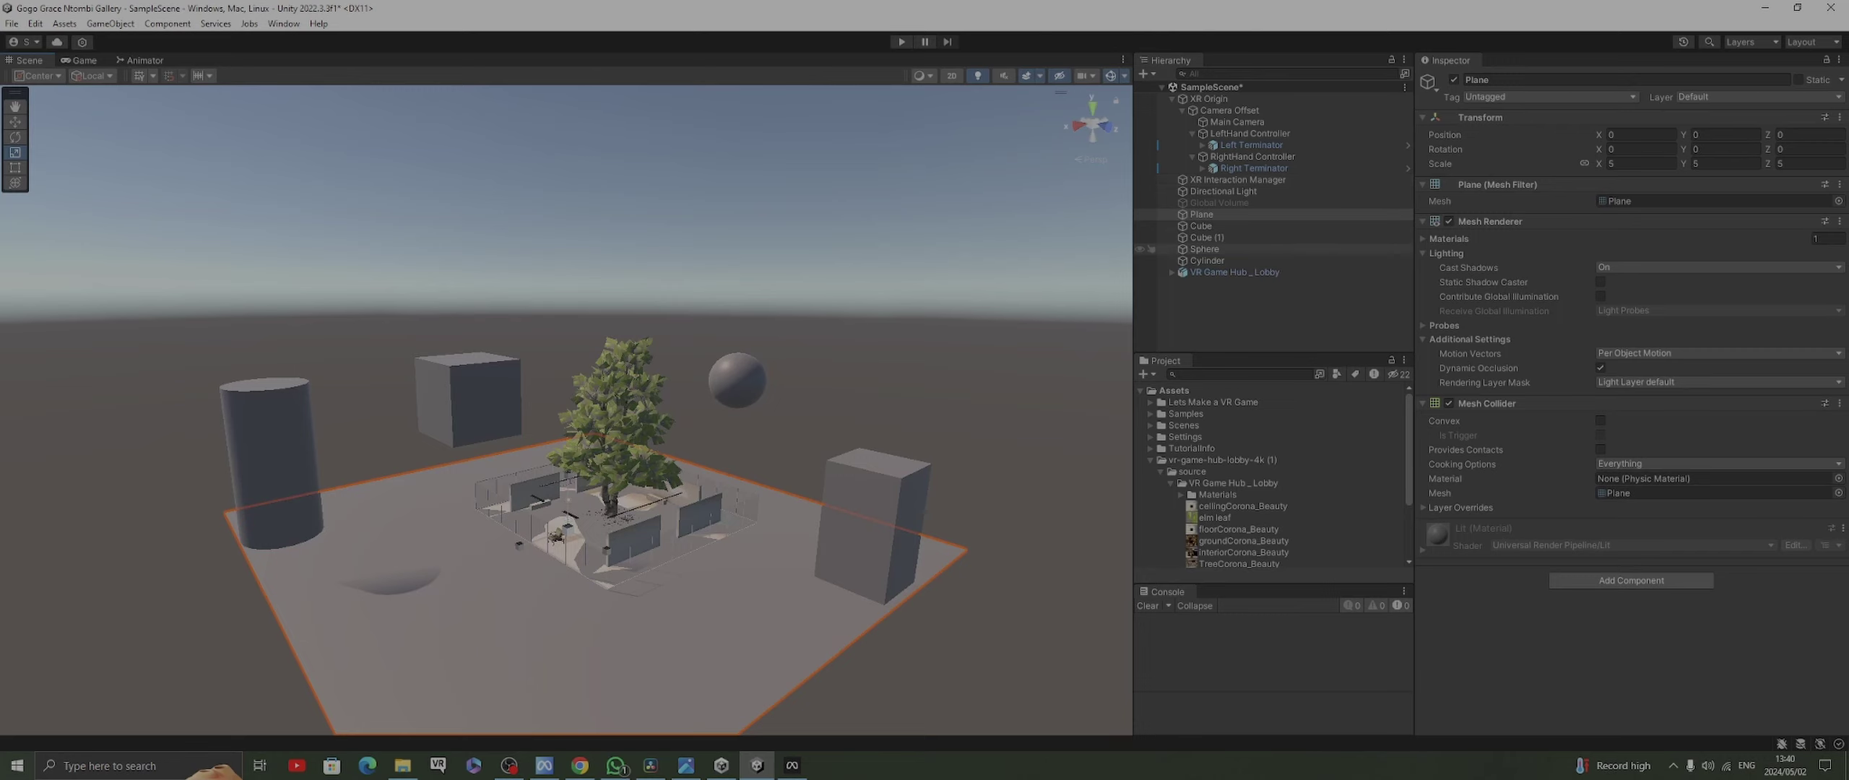
left_click(1154, 260, "shift")
right_click(1233, 238)
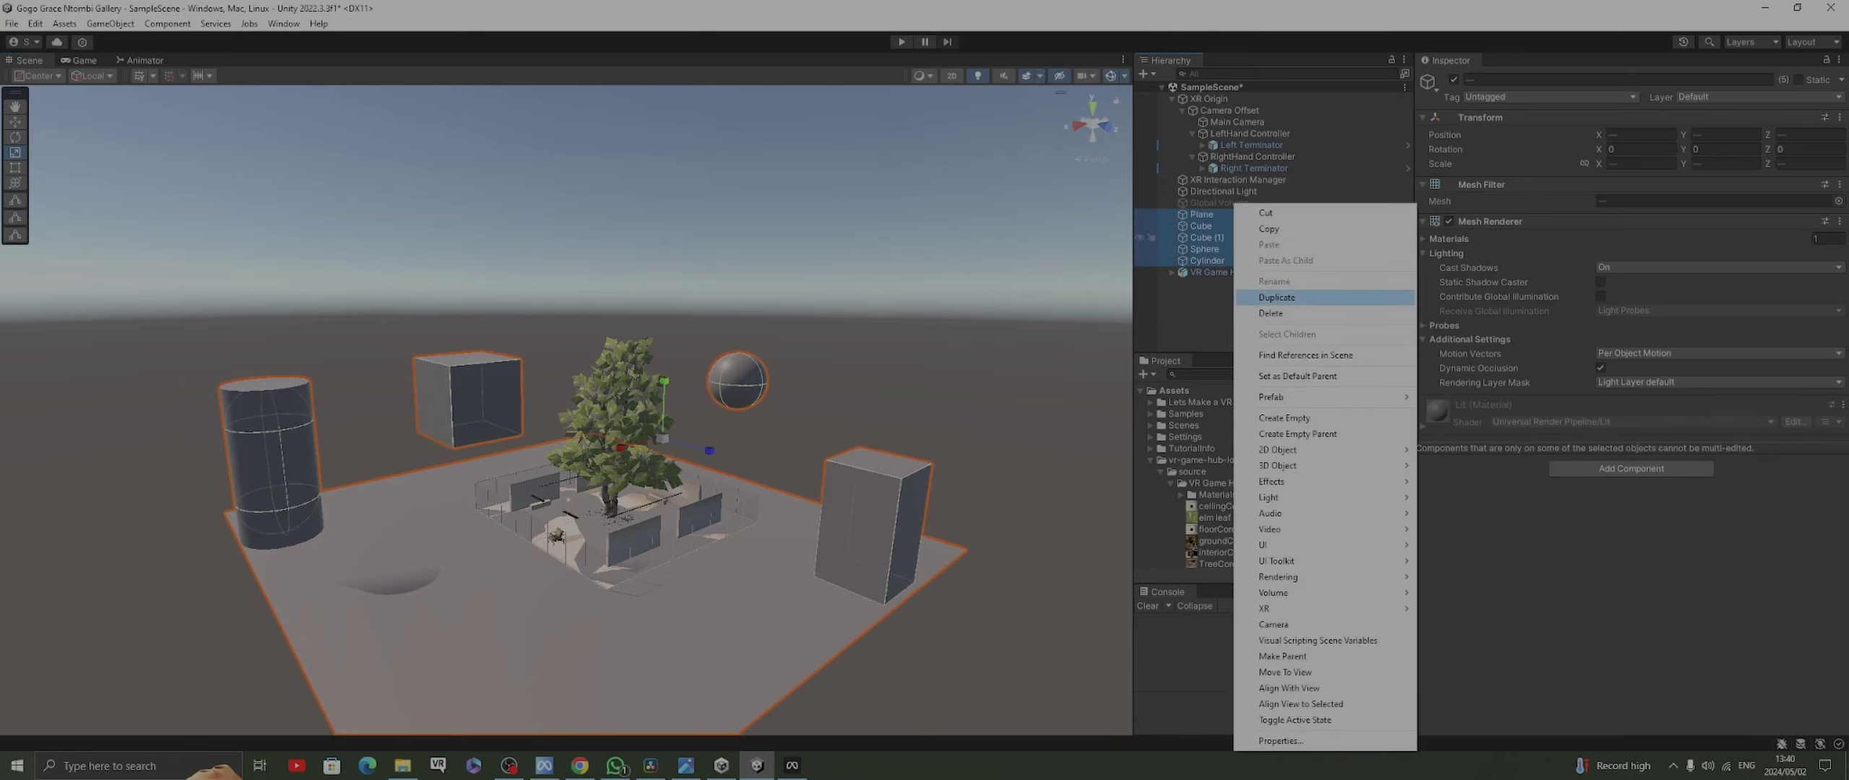
left_click(1270, 313)
scroll(708, 433, "up", 8)
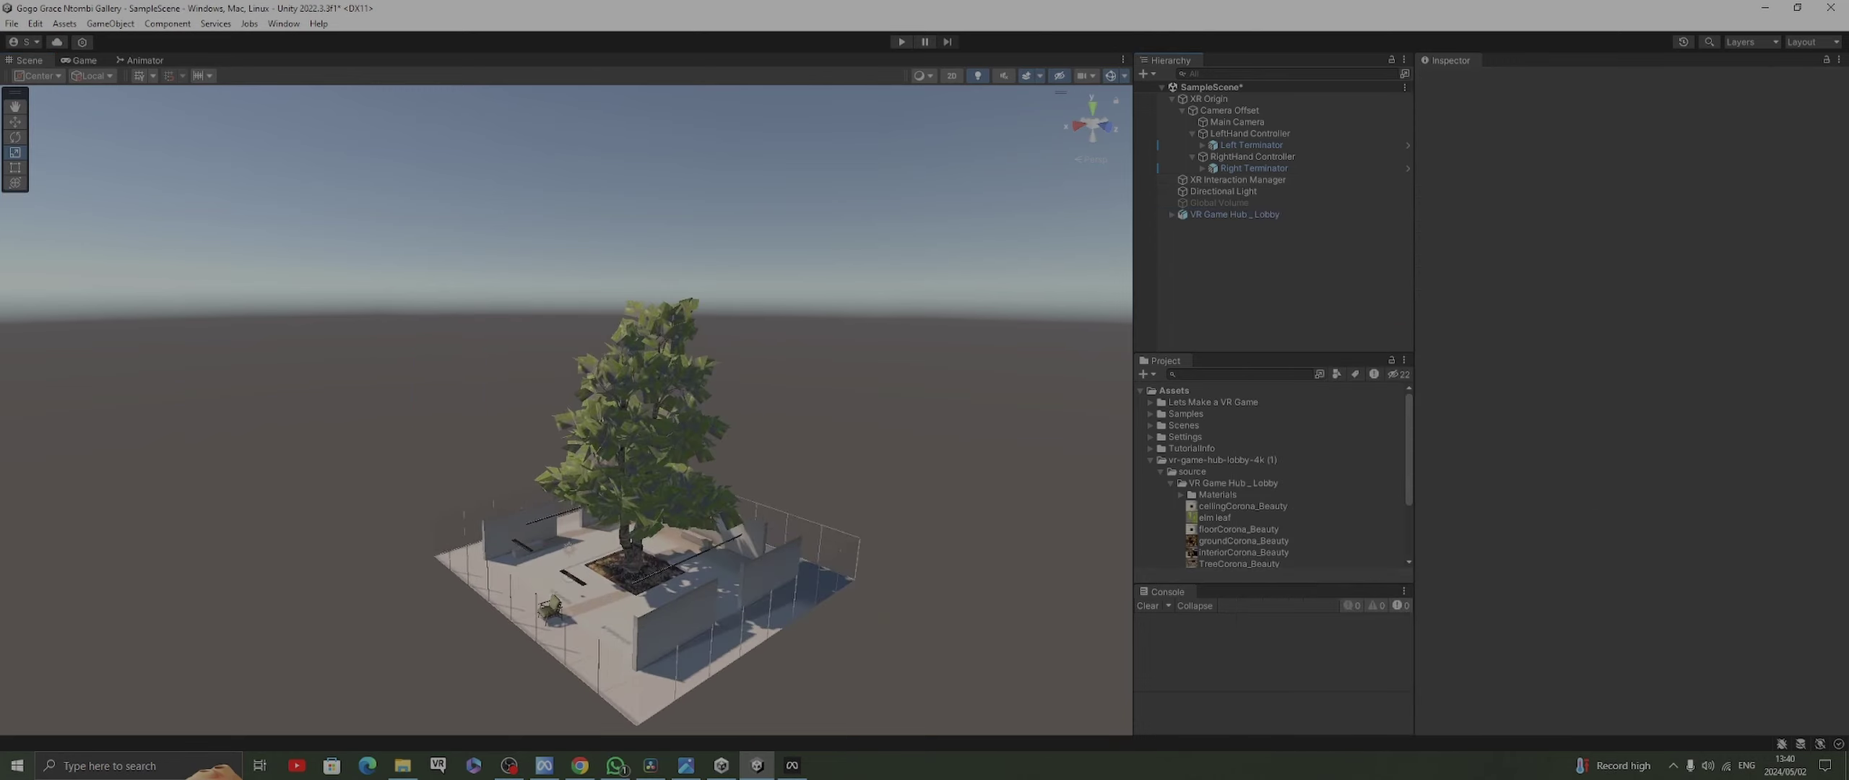
scroll(650, 412, "up", 10)
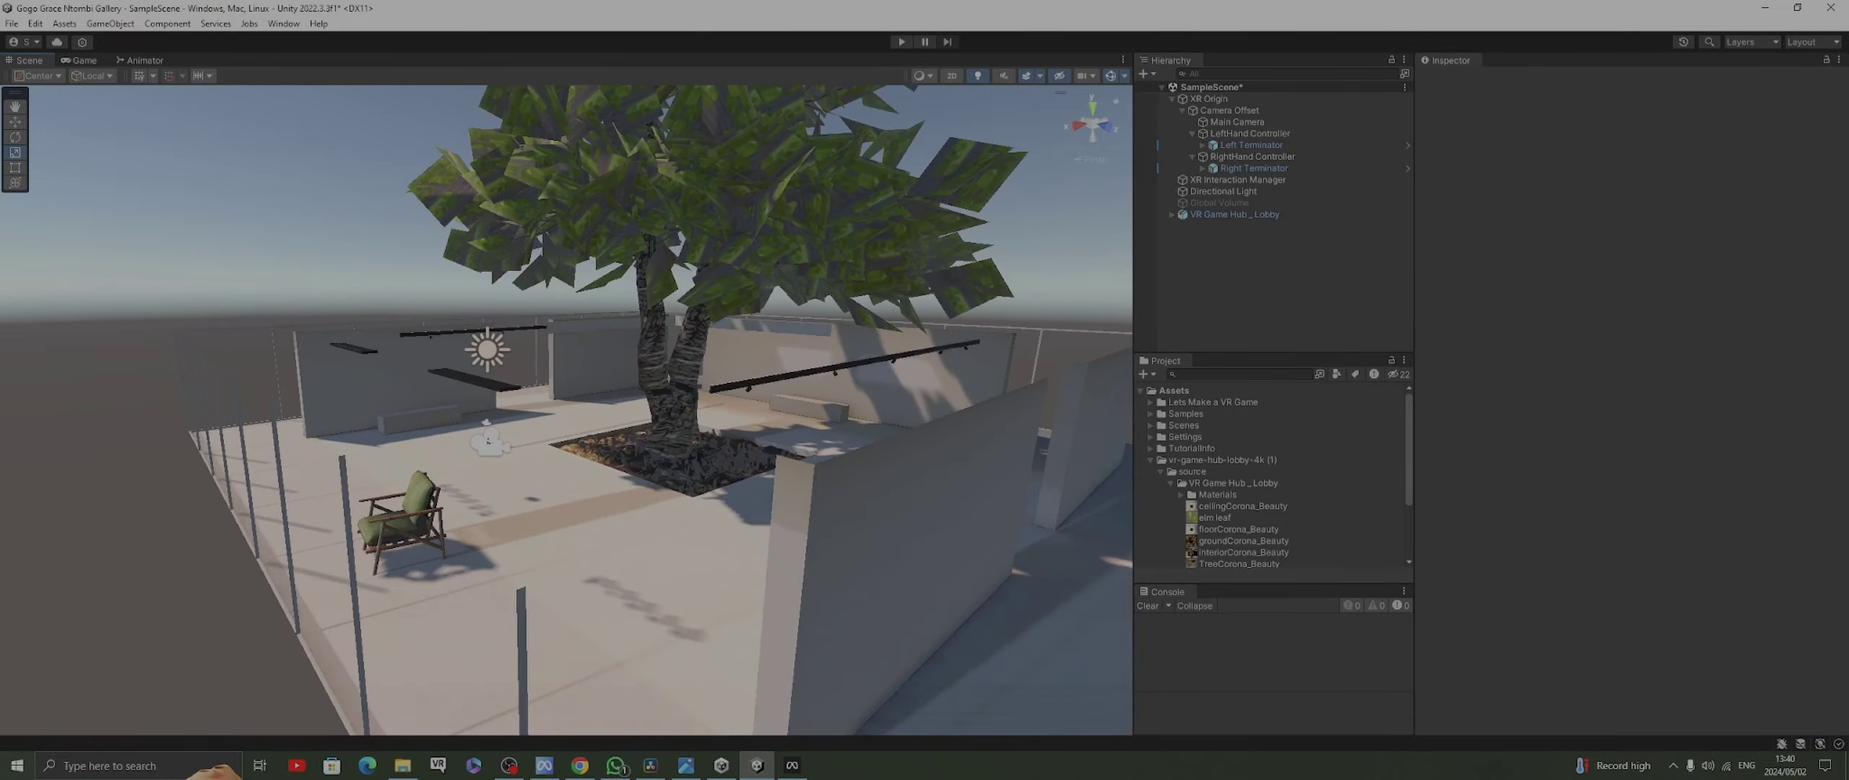
right_click_drag(564, 412, 700, 411)
middle_click_drag(564, 412, 838, 415)
right_click_drag(563, 412, 697, 412)
key("Left")
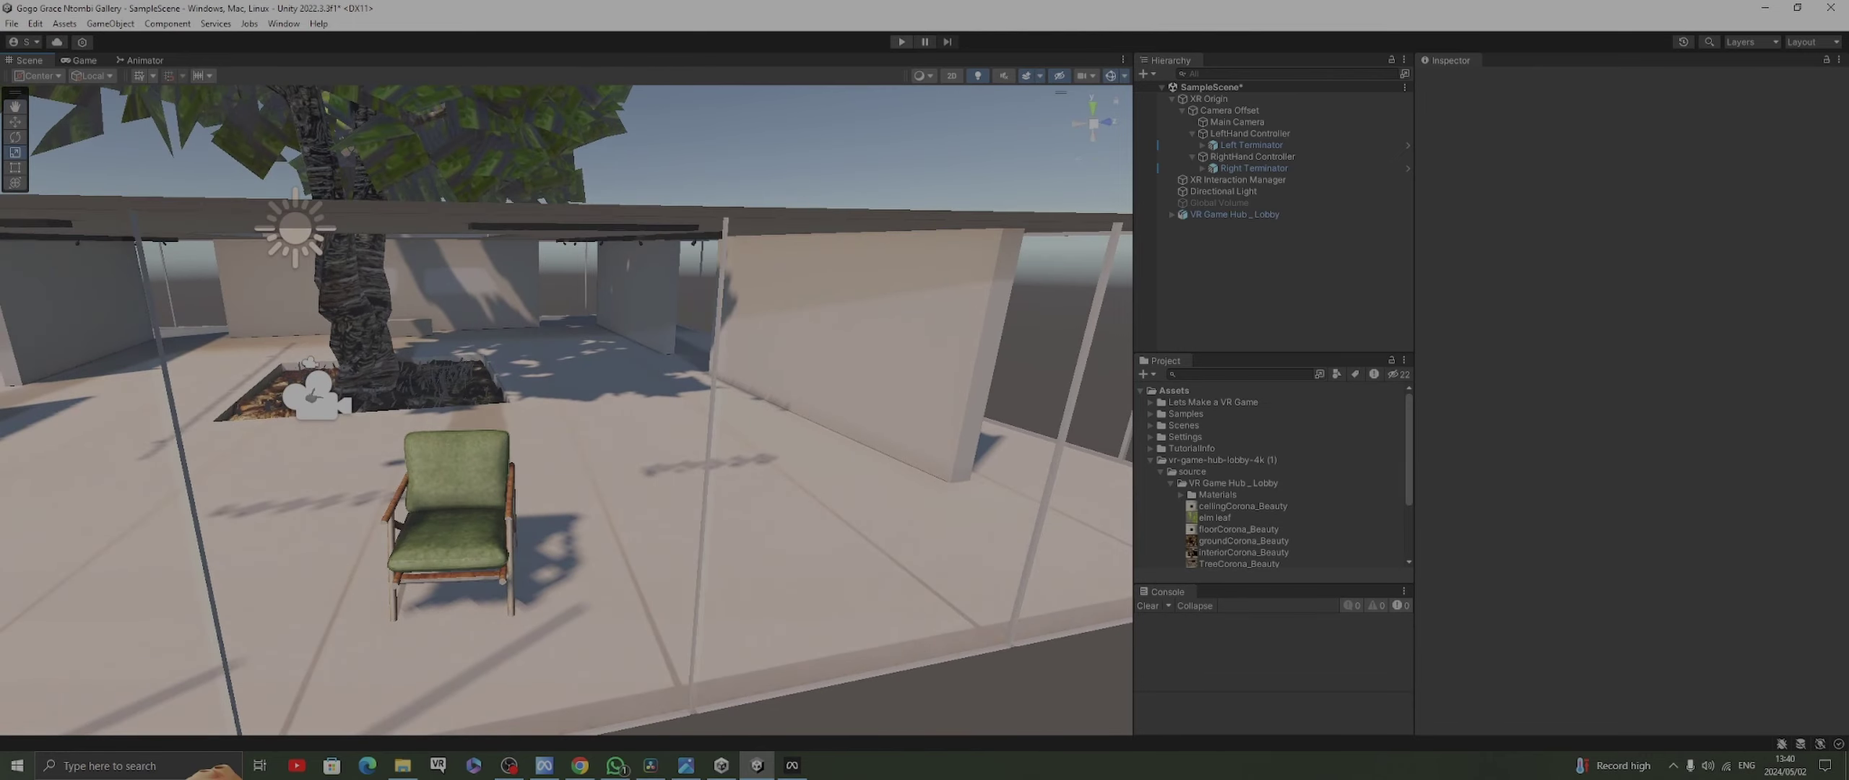
left_click(902, 42)
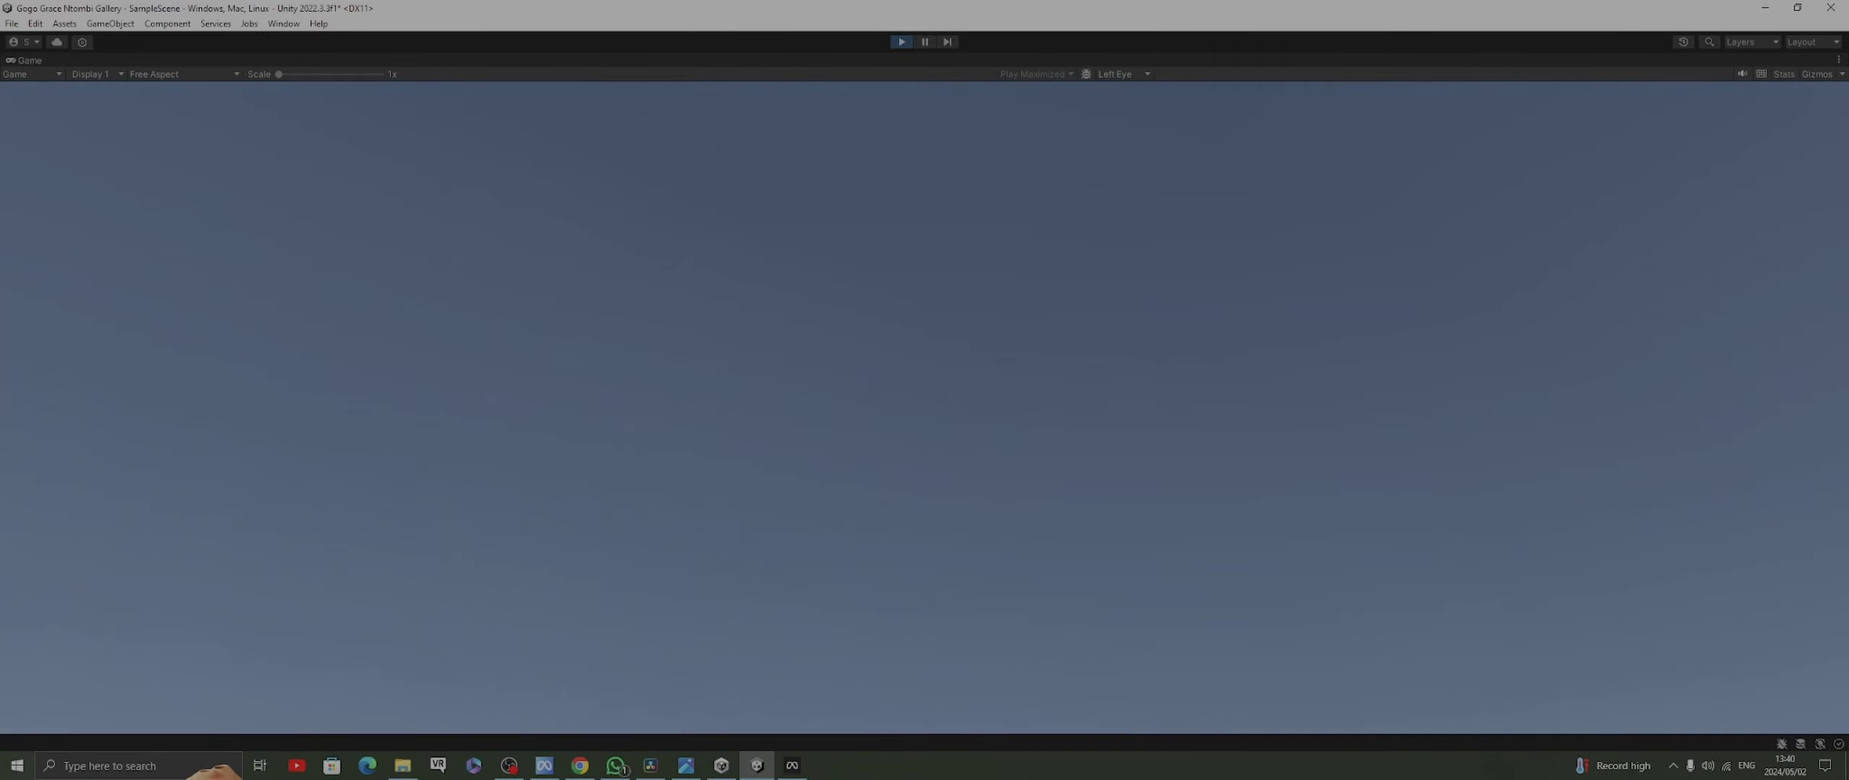
key("ctrl+p")
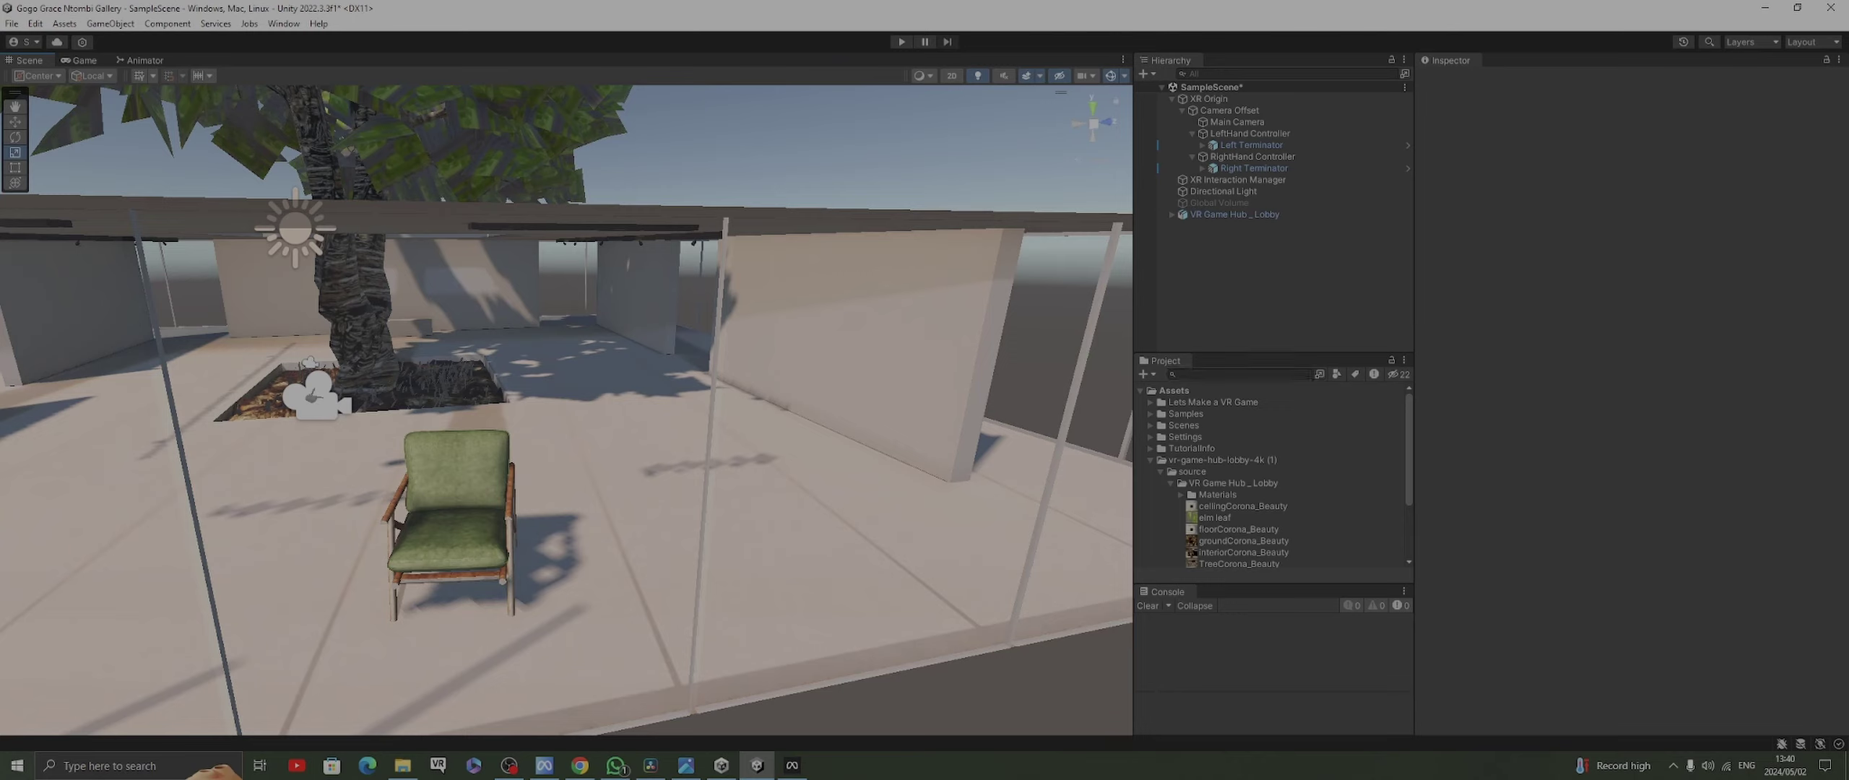
Apply Prefab > Unpack Completely to VR Game Hub _ Lobby to expose its ceiling, floor and ground
left_click(1172, 98)
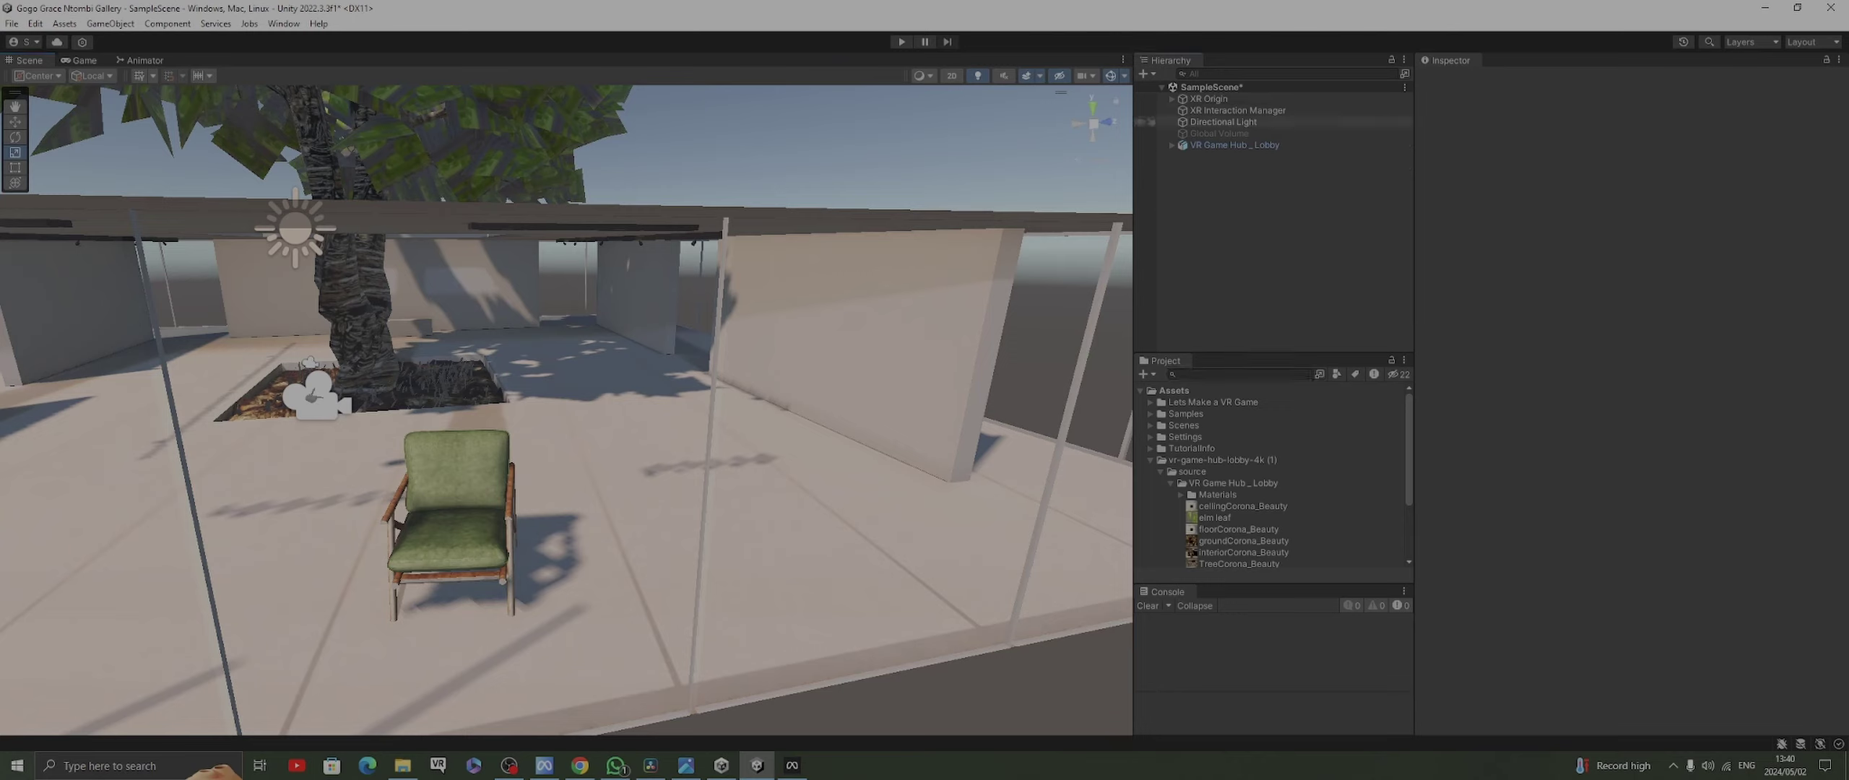
left_click(1172, 145)
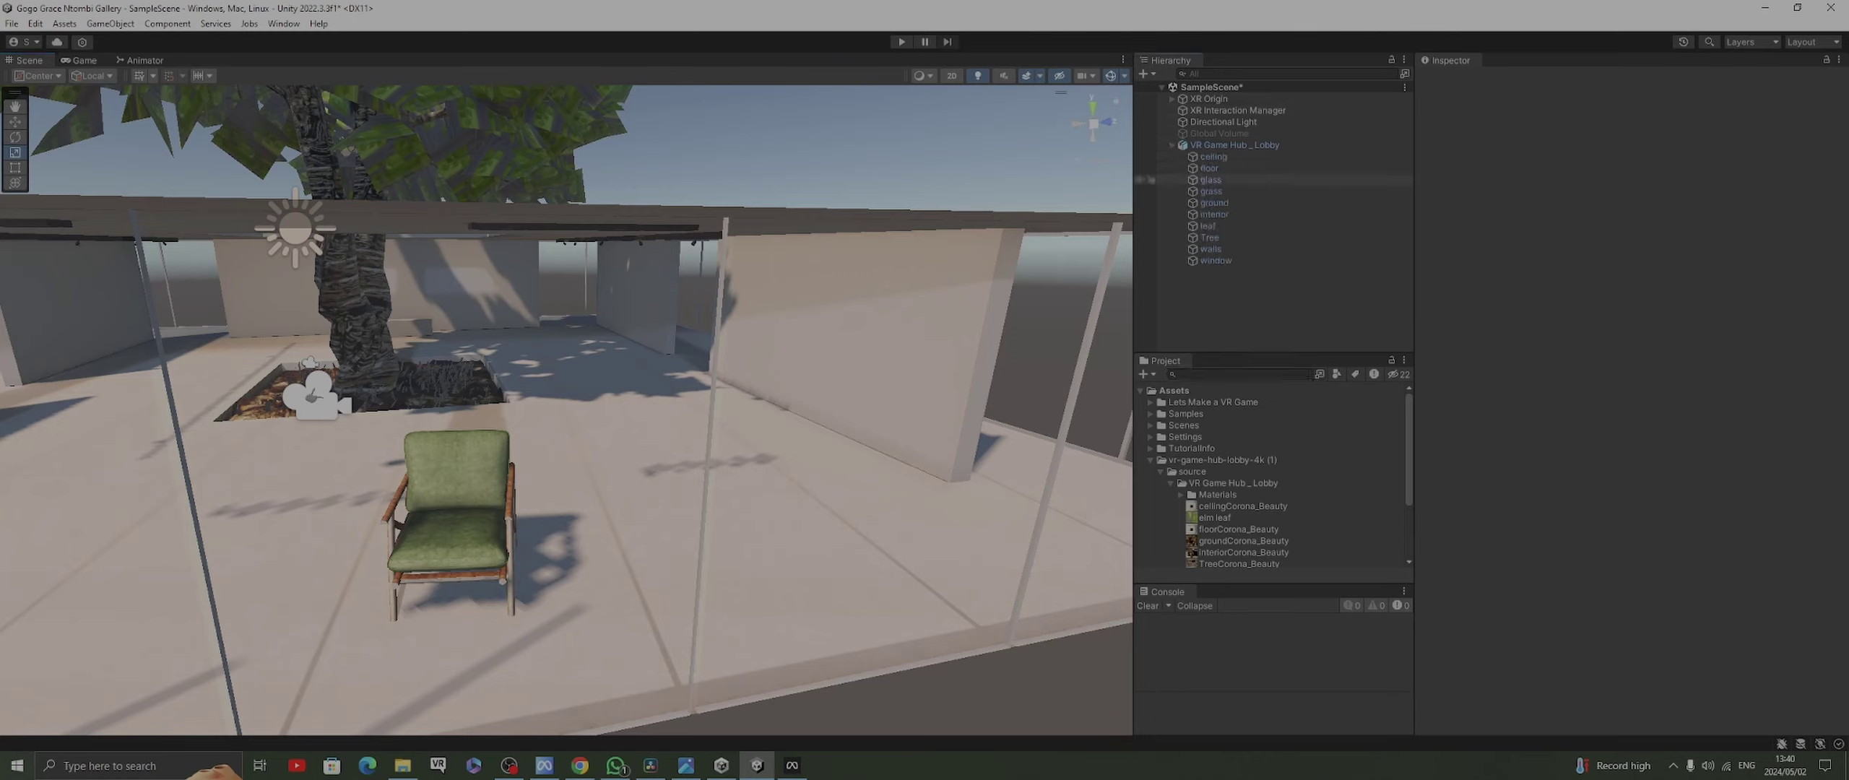
left_click(1228, 144)
right_click(1216, 147)
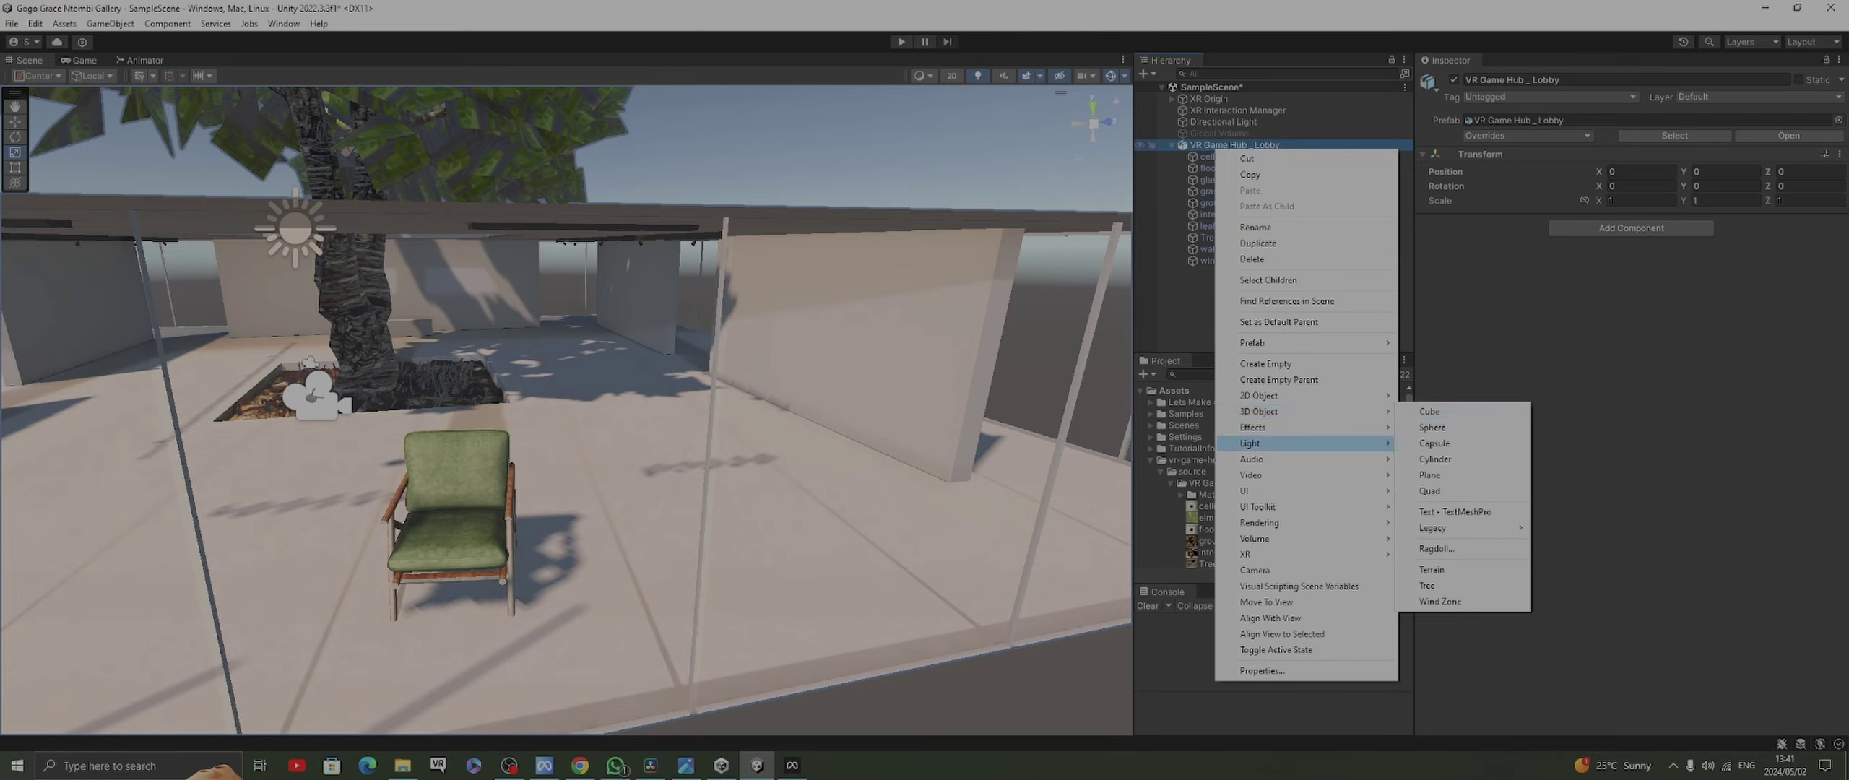
mouse_move(1271, 427)
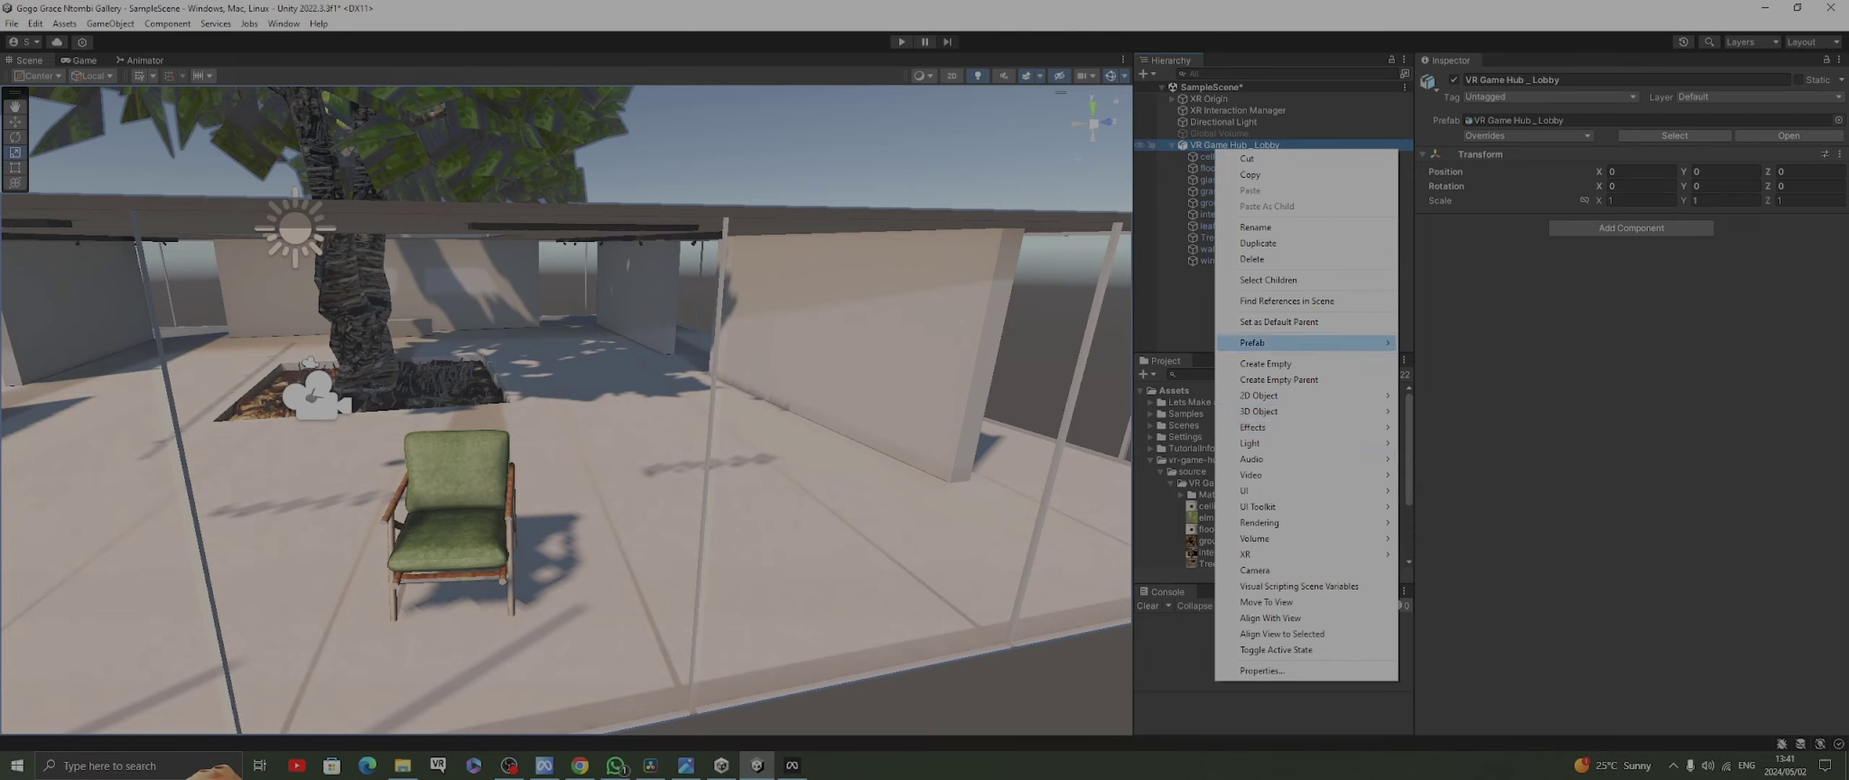
mouse_move(1271, 342)
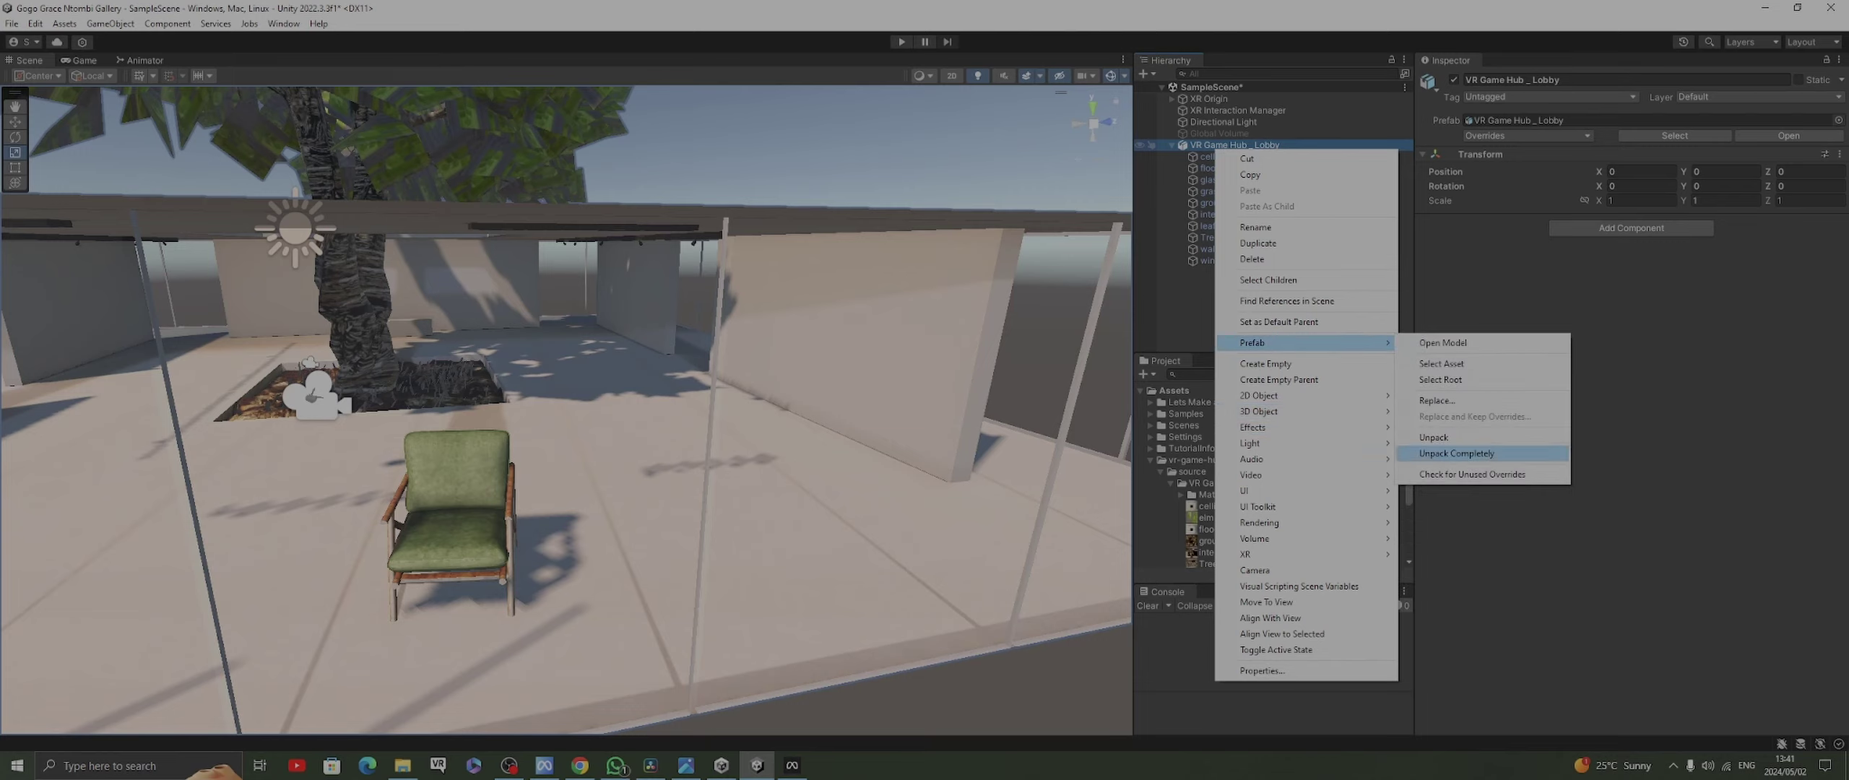
left_click(1434, 437)
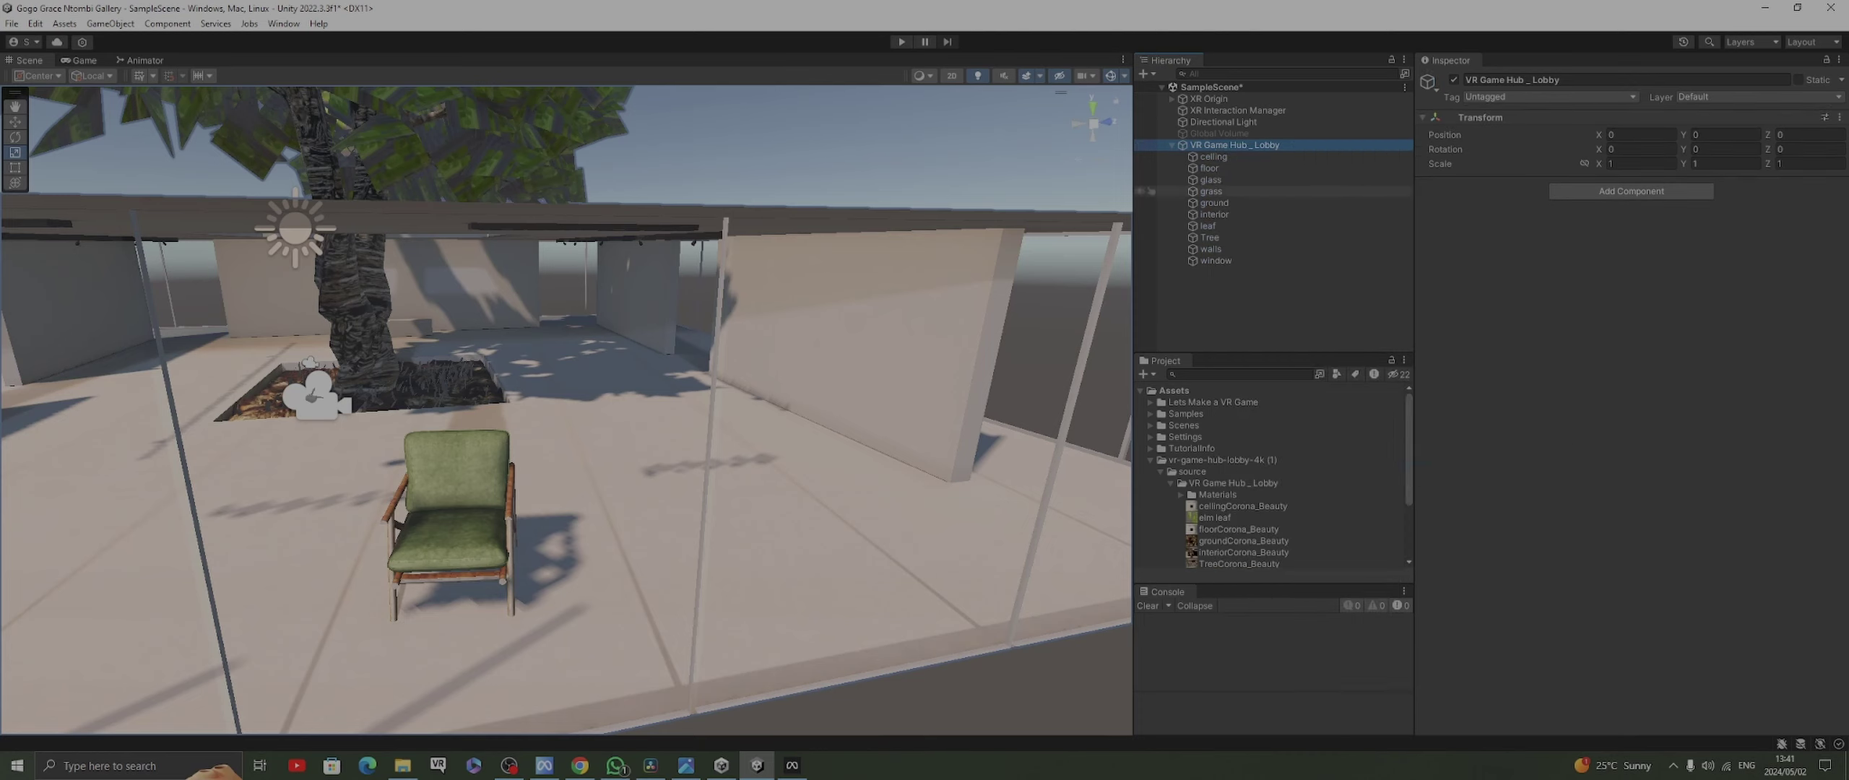
Add a Mesh Collider to the lobby's ground object
left_click(1154, 203)
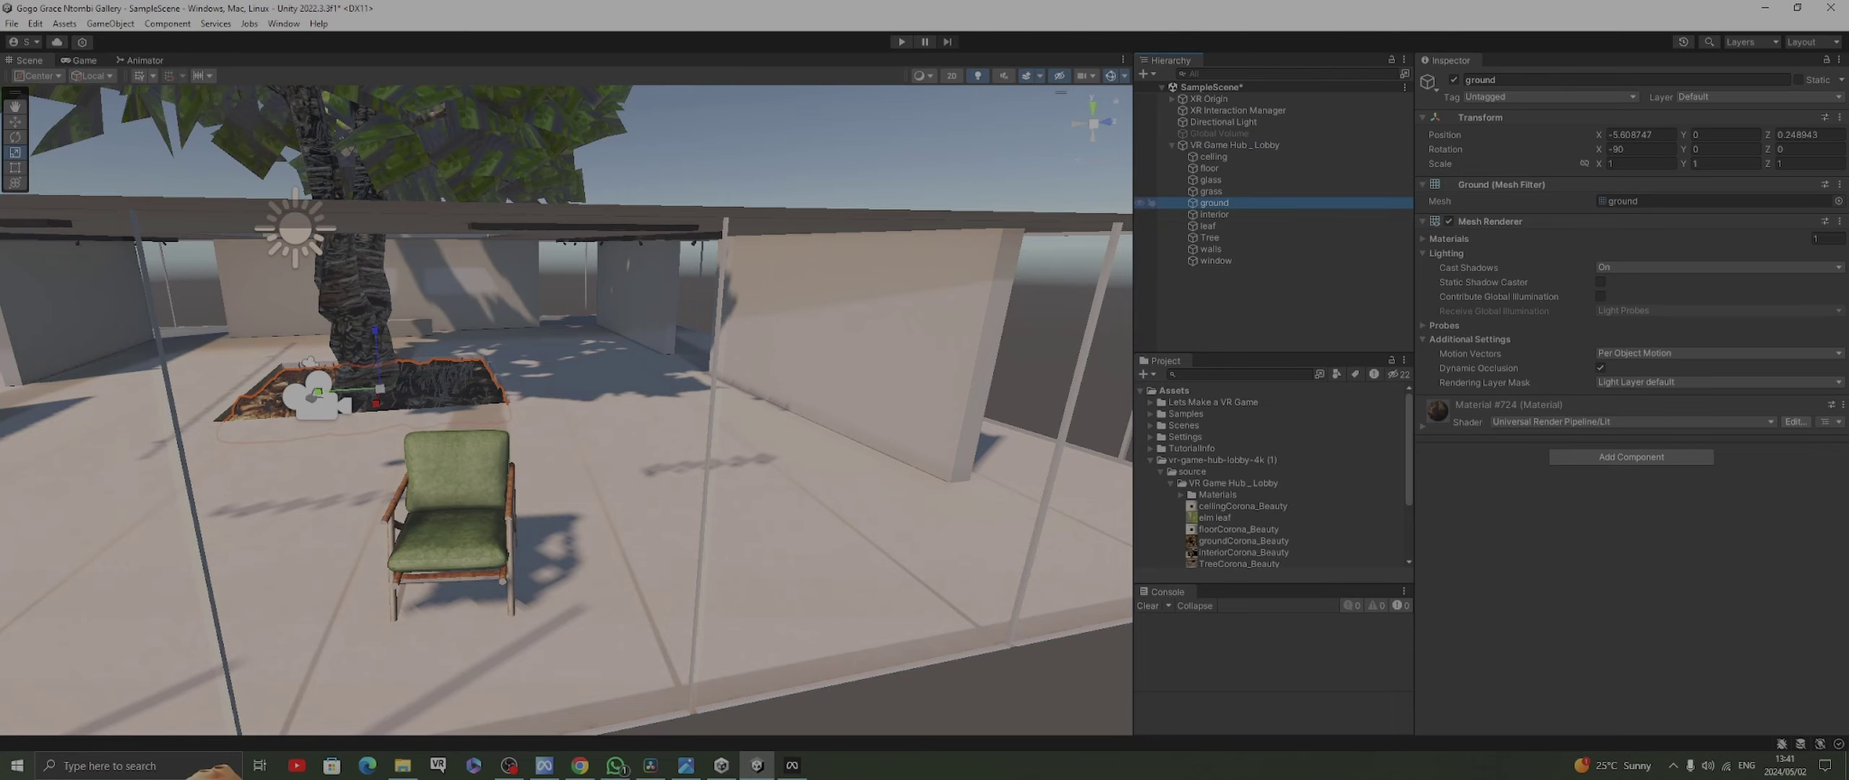
left_click(1630, 457)
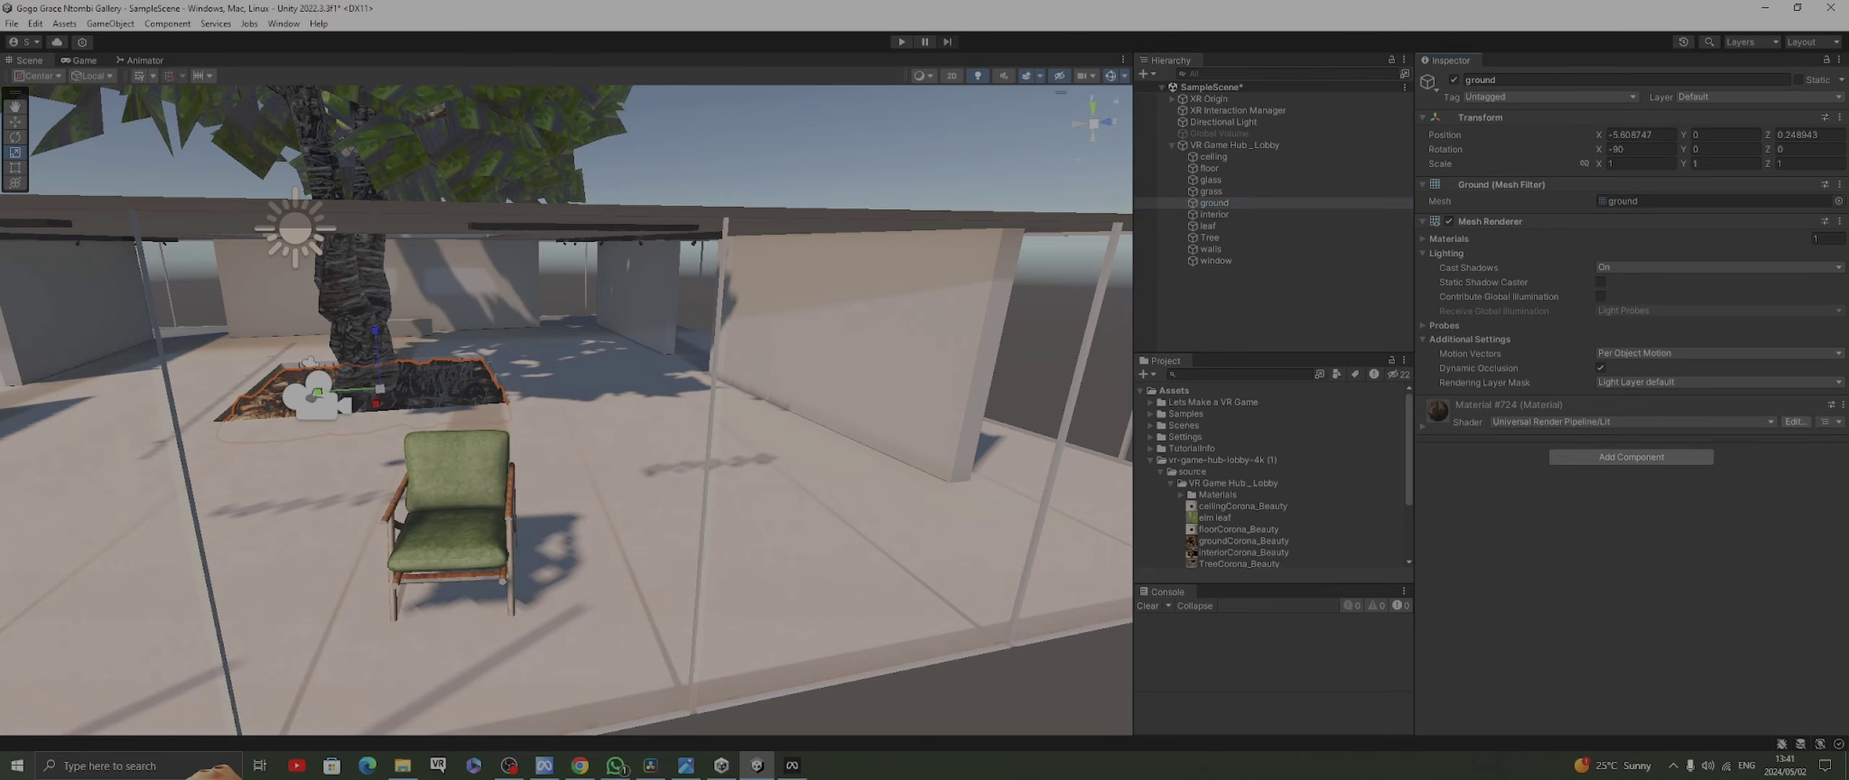
key("f")
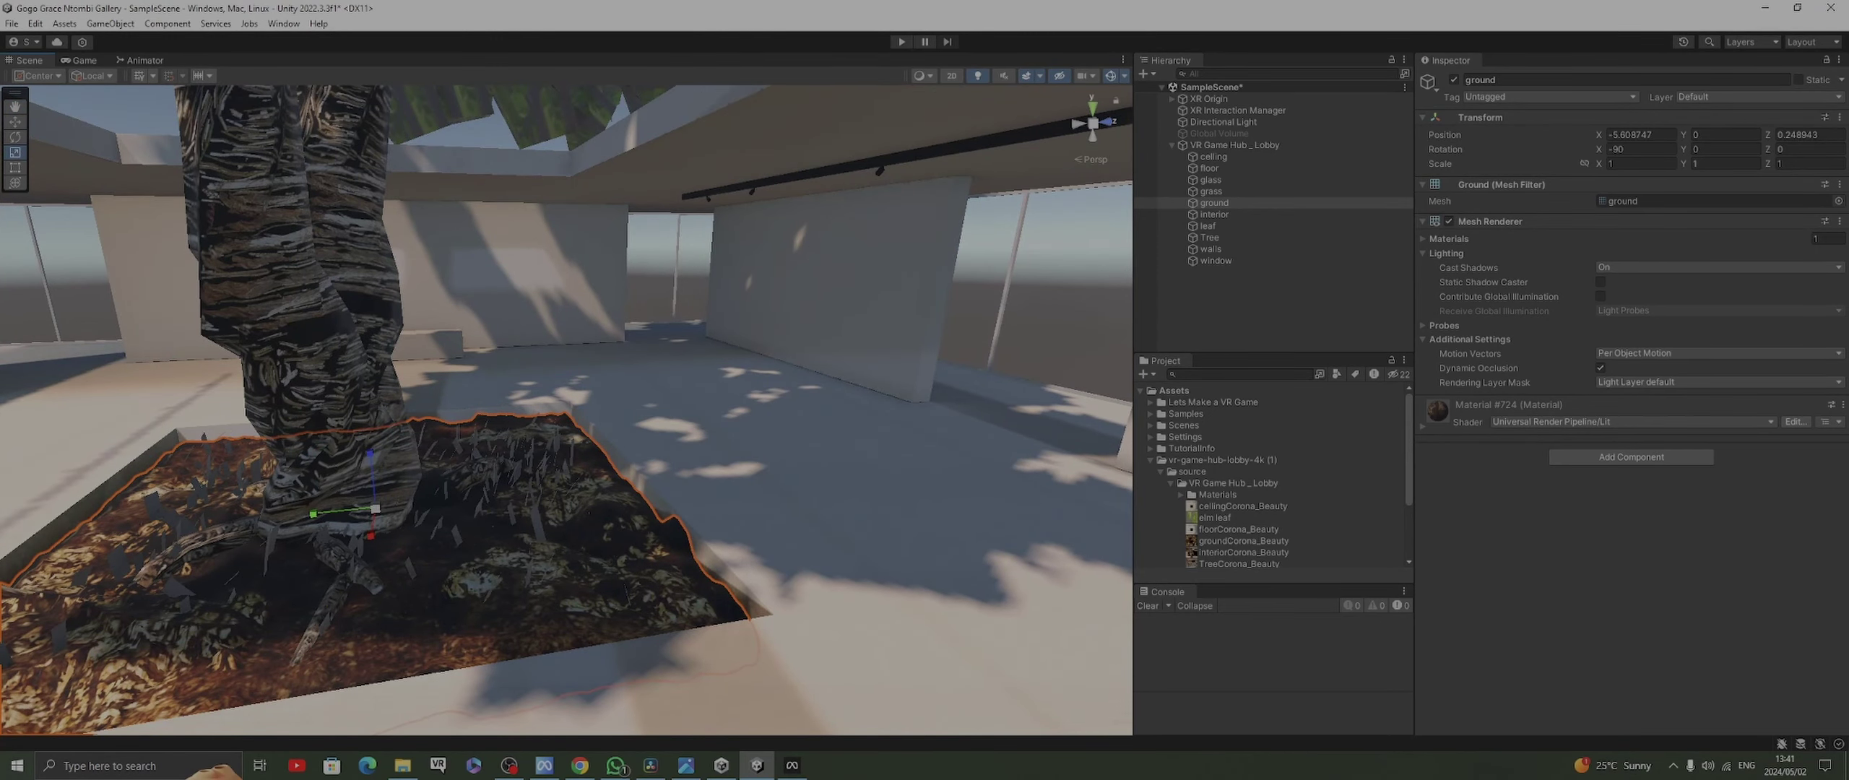
left_click(1631, 457)
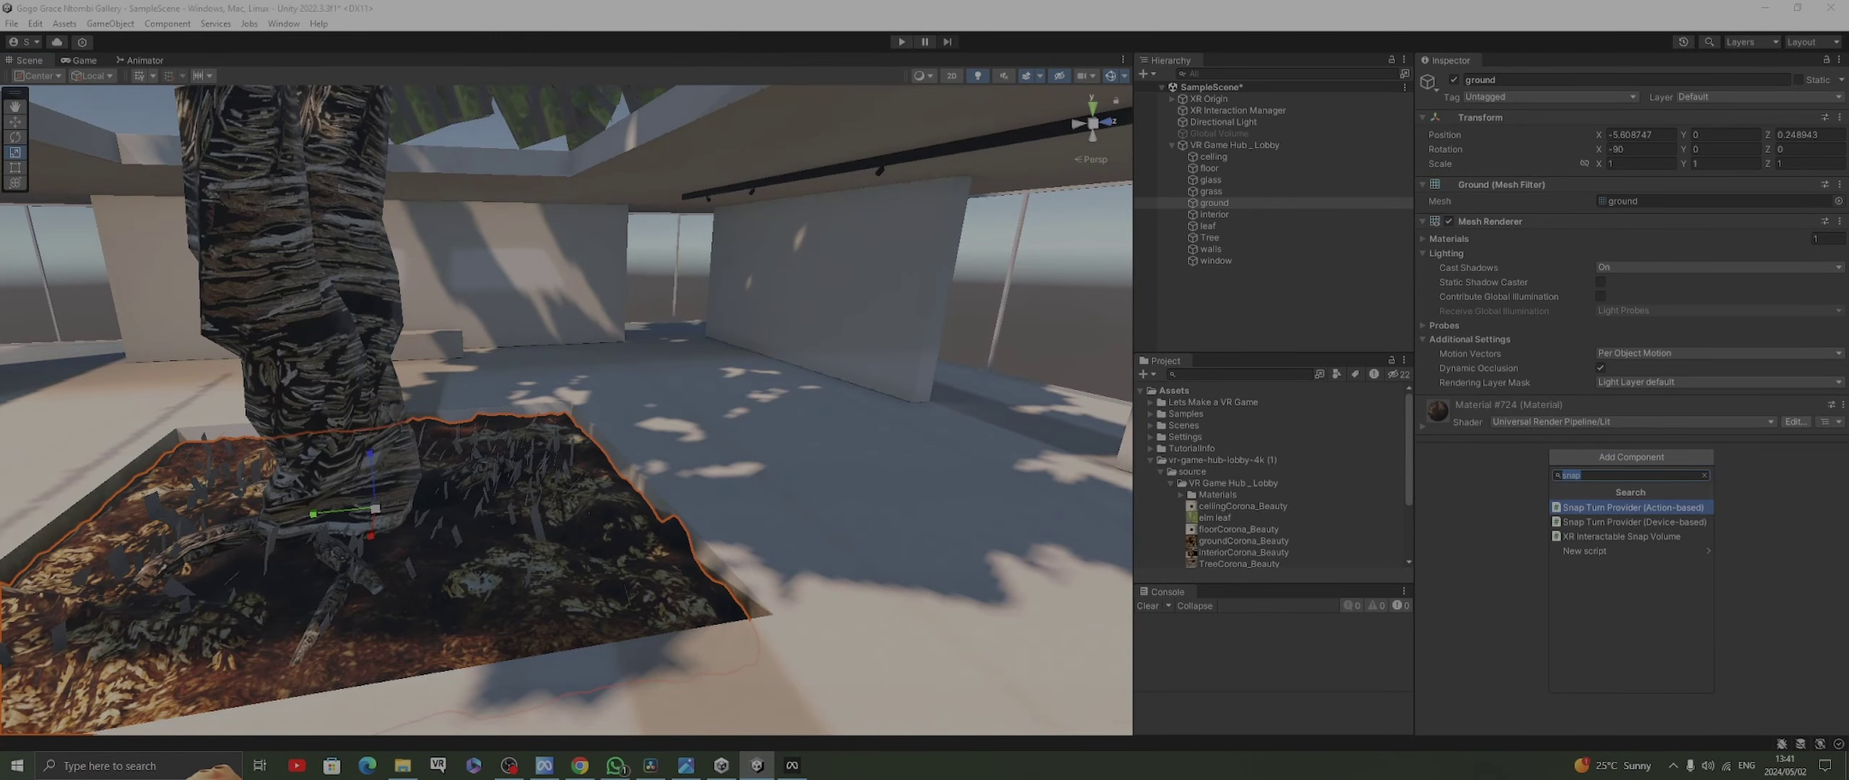
type("mes")
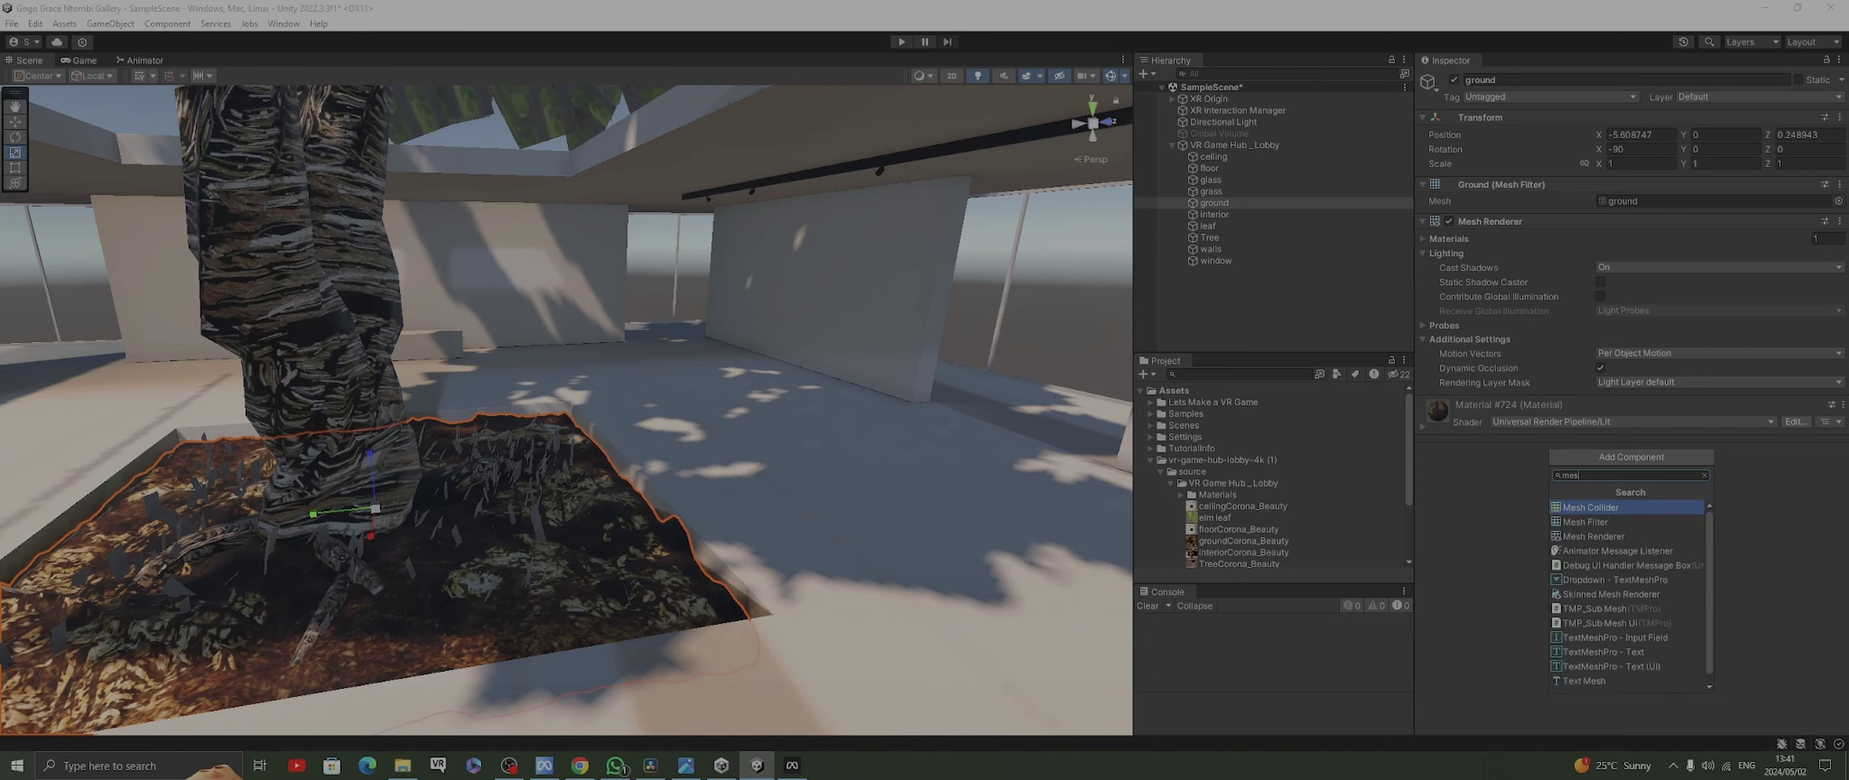
key("Return")
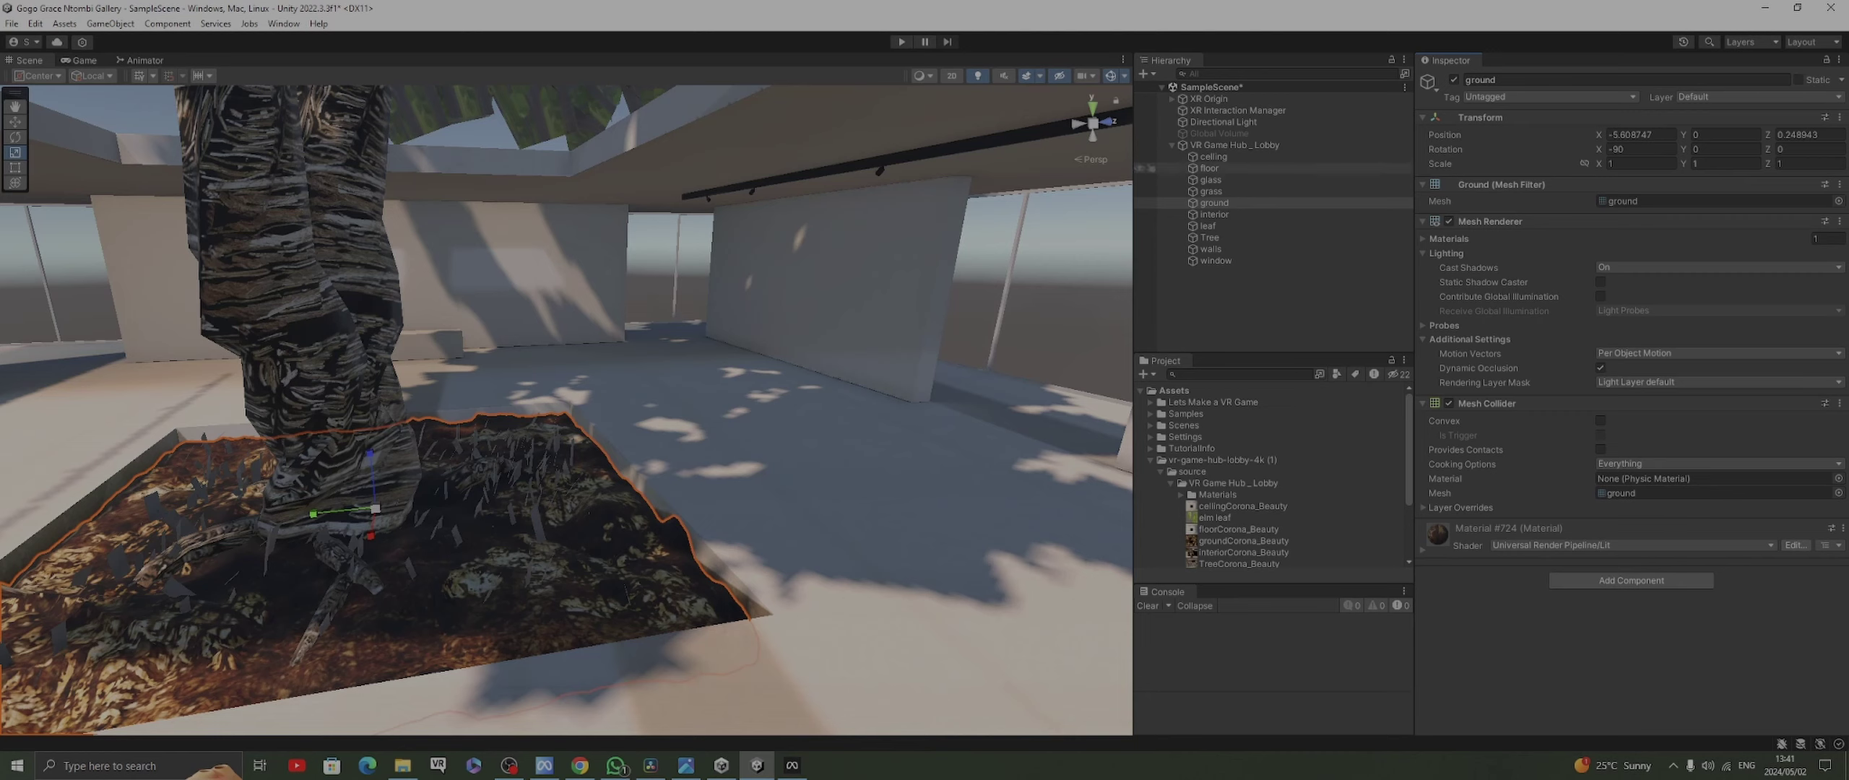
Add a Mesh Collider to the floor object and start Play mode to test
left_click(1209, 167)
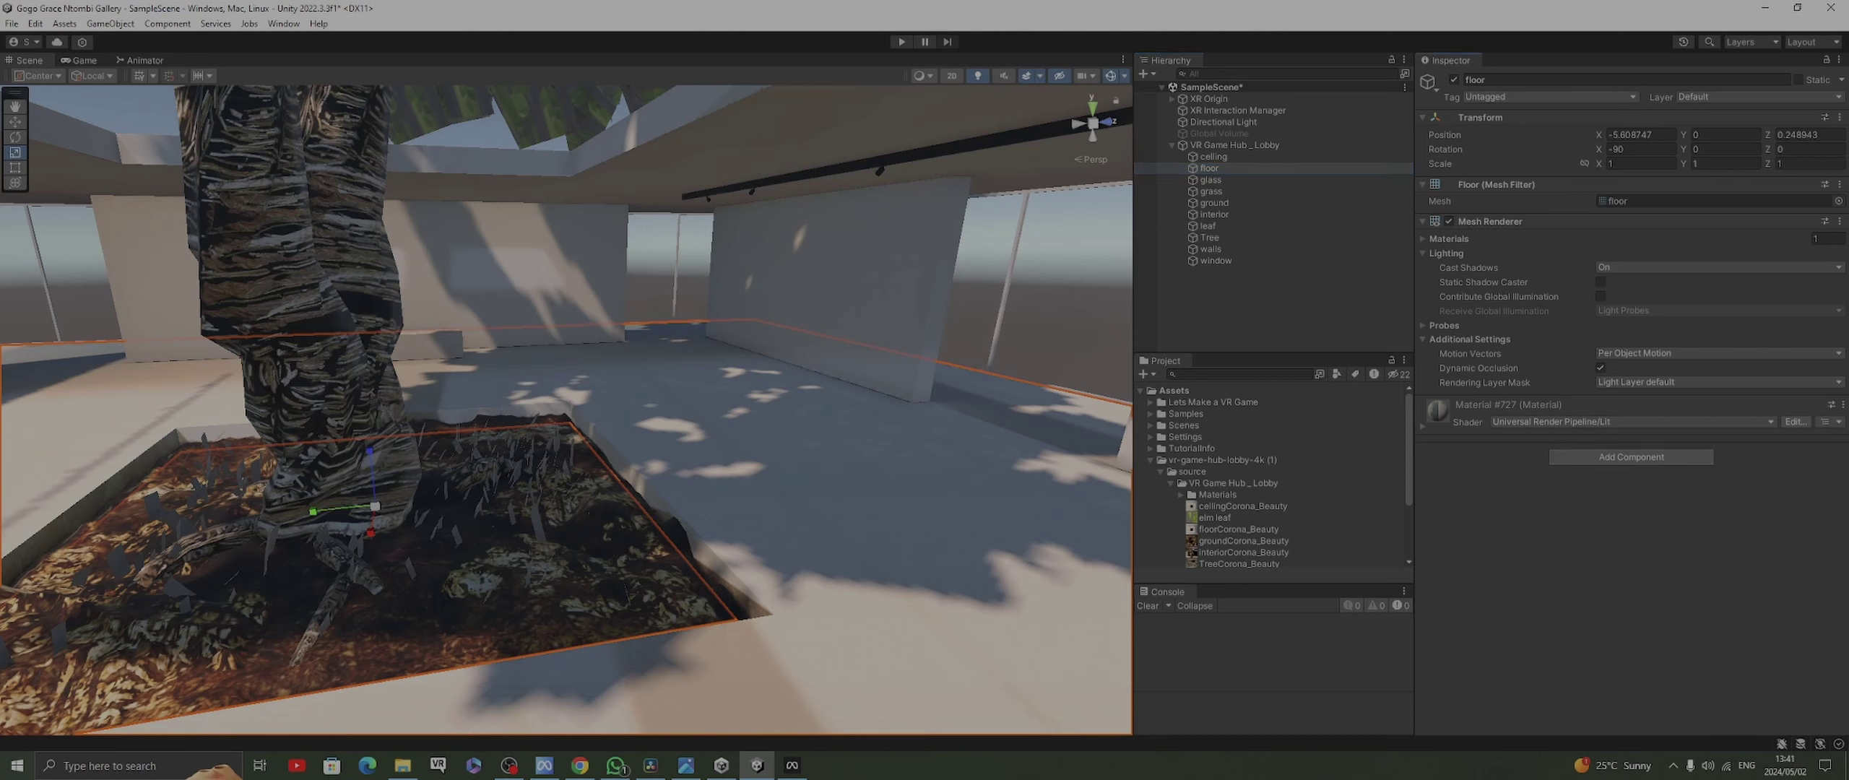
left_click(1631, 457)
key("Return")
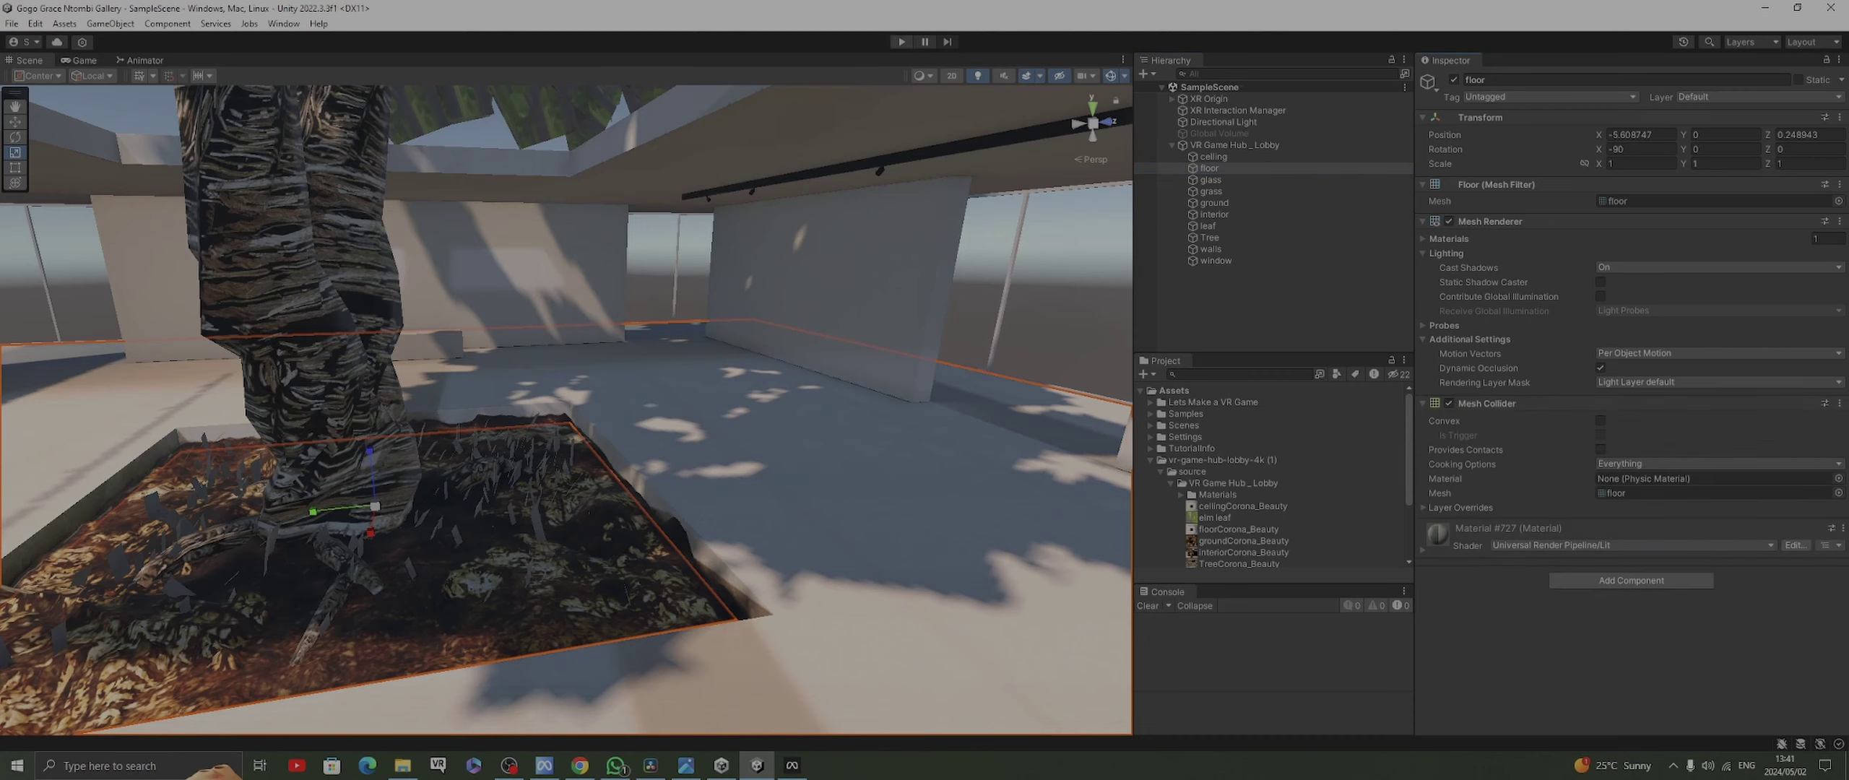
key("ctrl+p")
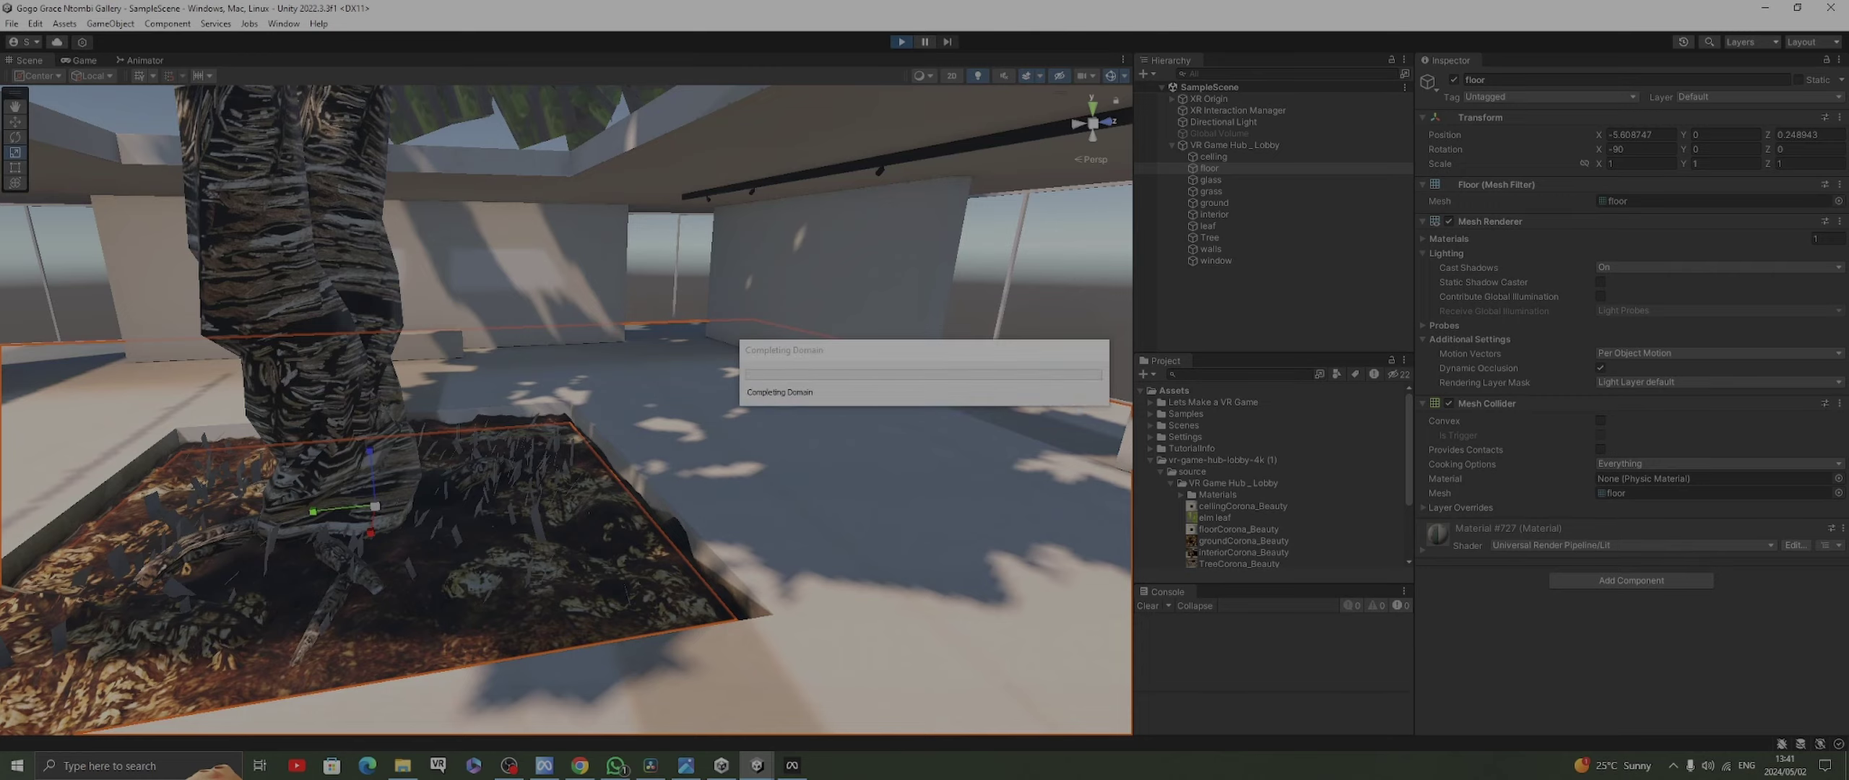
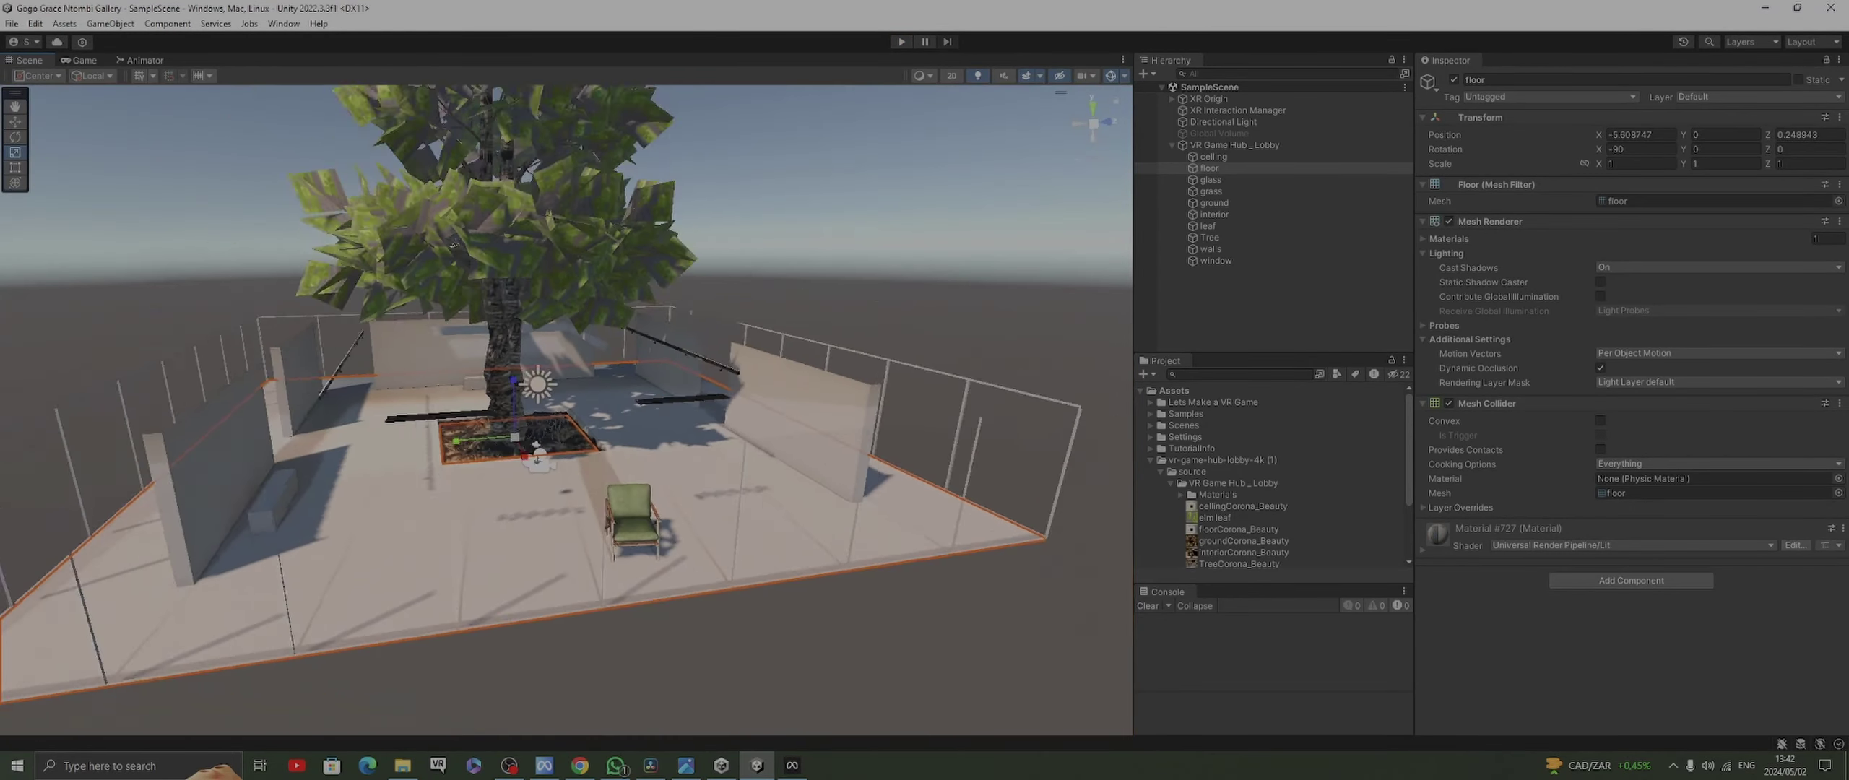
Add a Mesh Collider to the lobby's walls mesh
right_click_drag(566, 408, 903, 405)
middle_click_drag(361, 408, 795, 375)
middle_click_drag(566, 362, 542, 466)
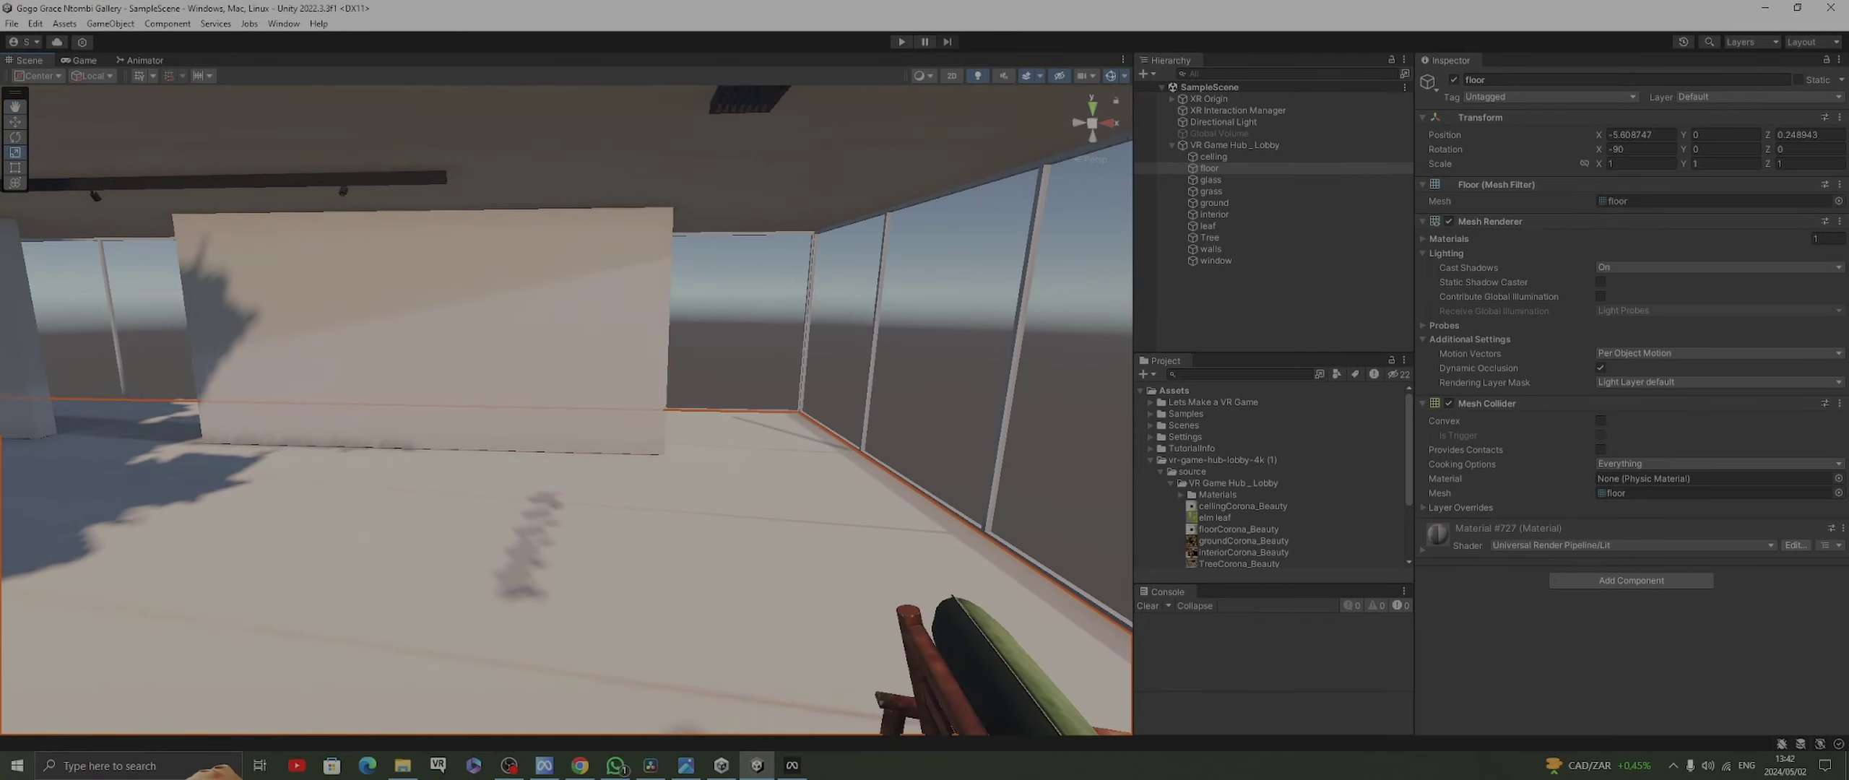
left_click(426, 325)
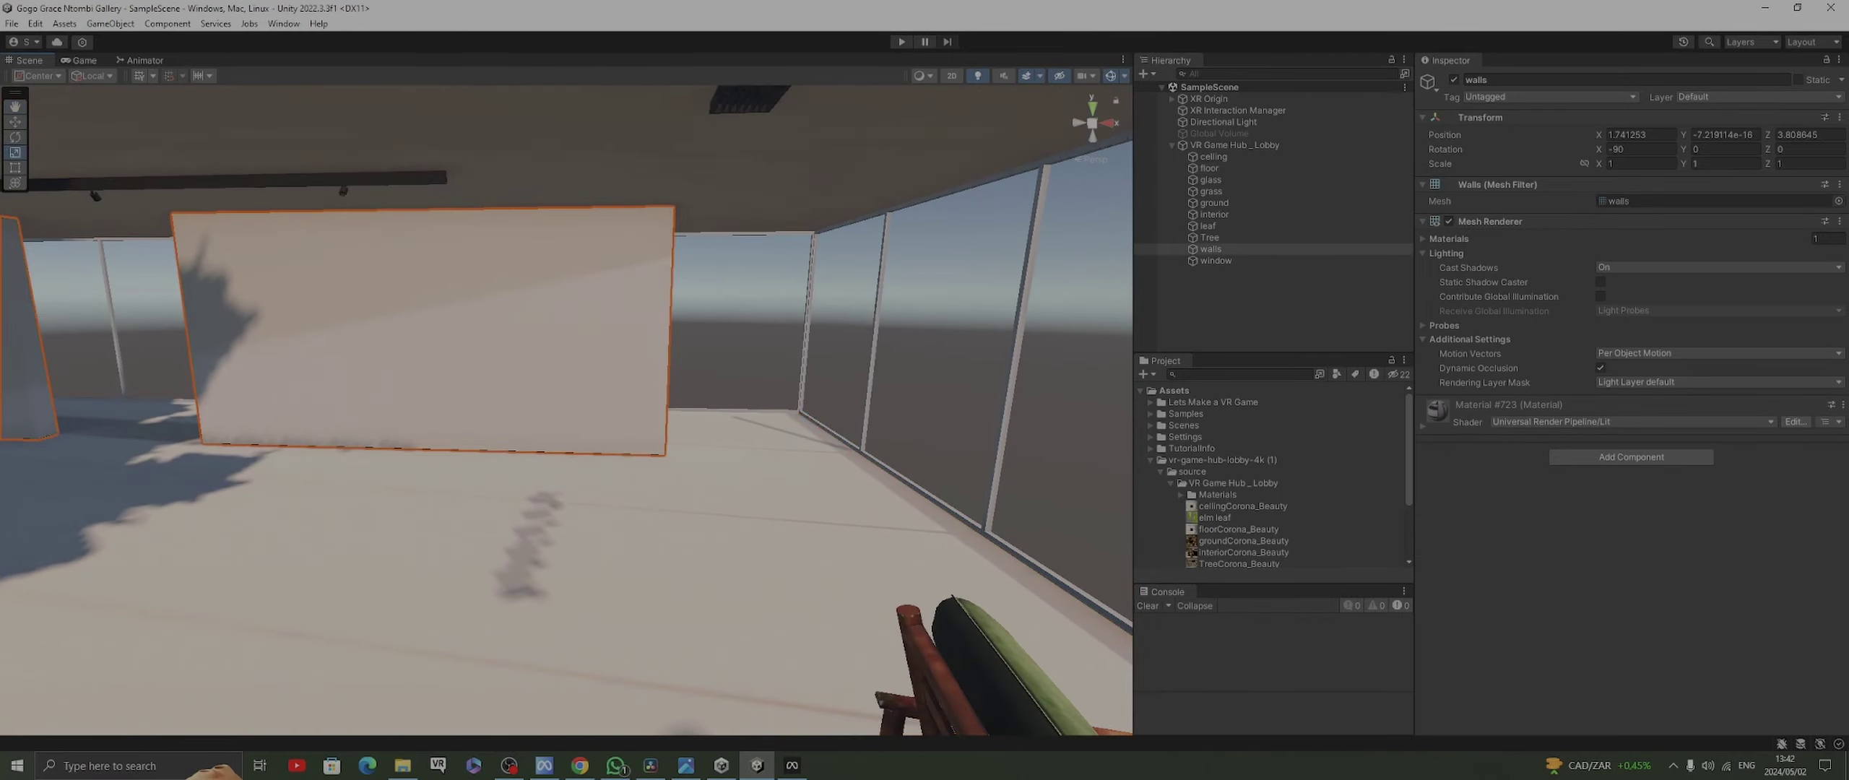
left_click(1630, 456)
left_click(1601, 508)
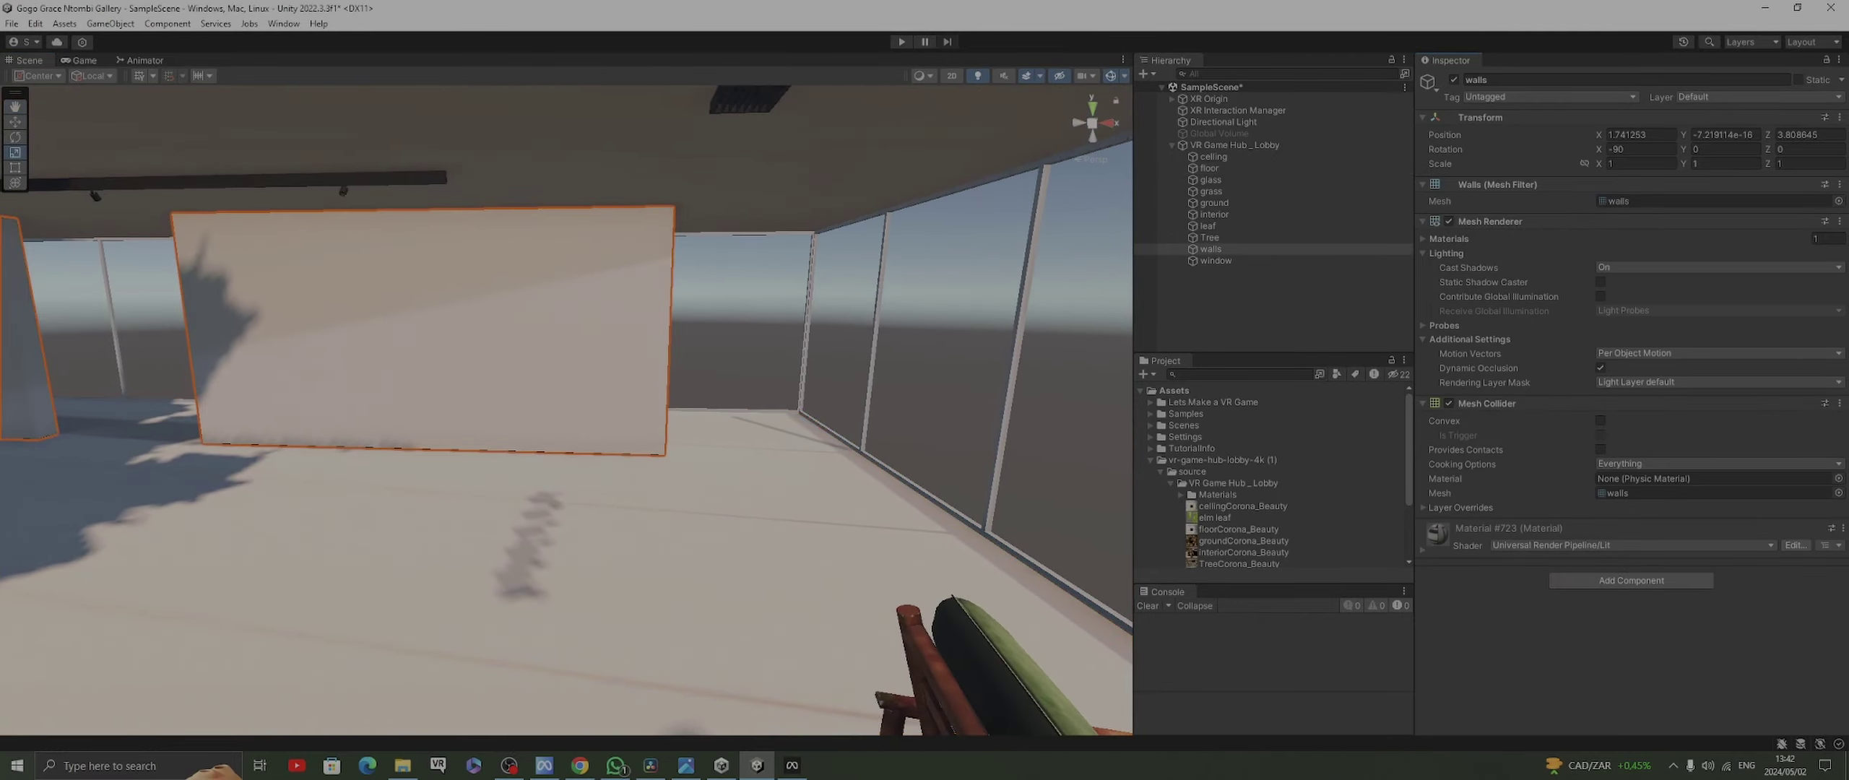
scroll(567, 411, "down", 5)
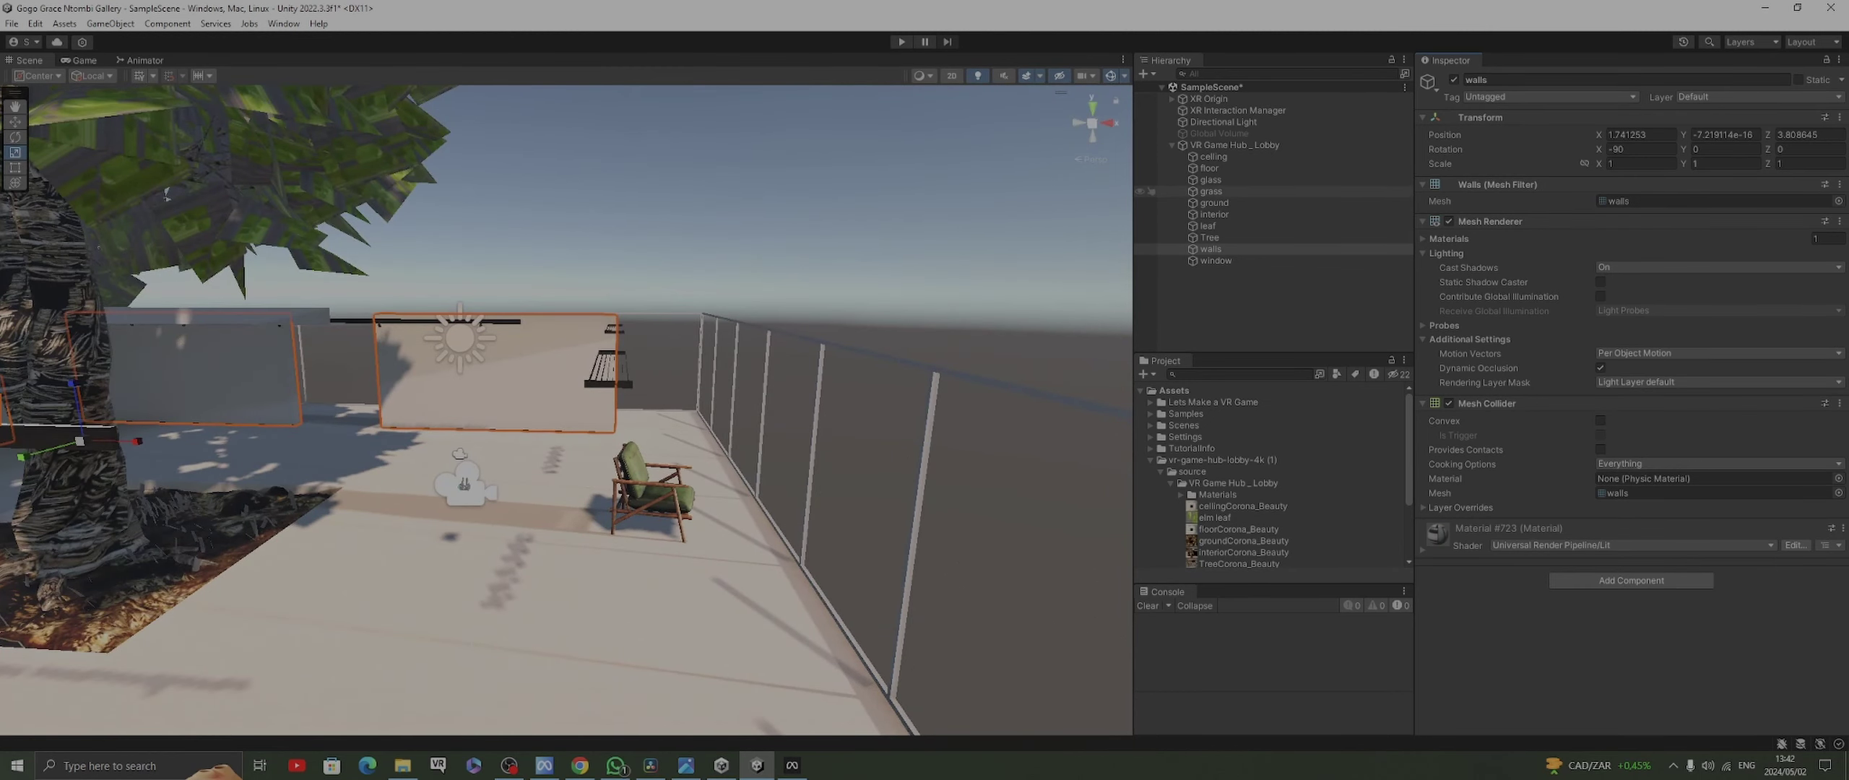
Add Mesh Colliders to the glass and window meshes
left_click(1211, 179)
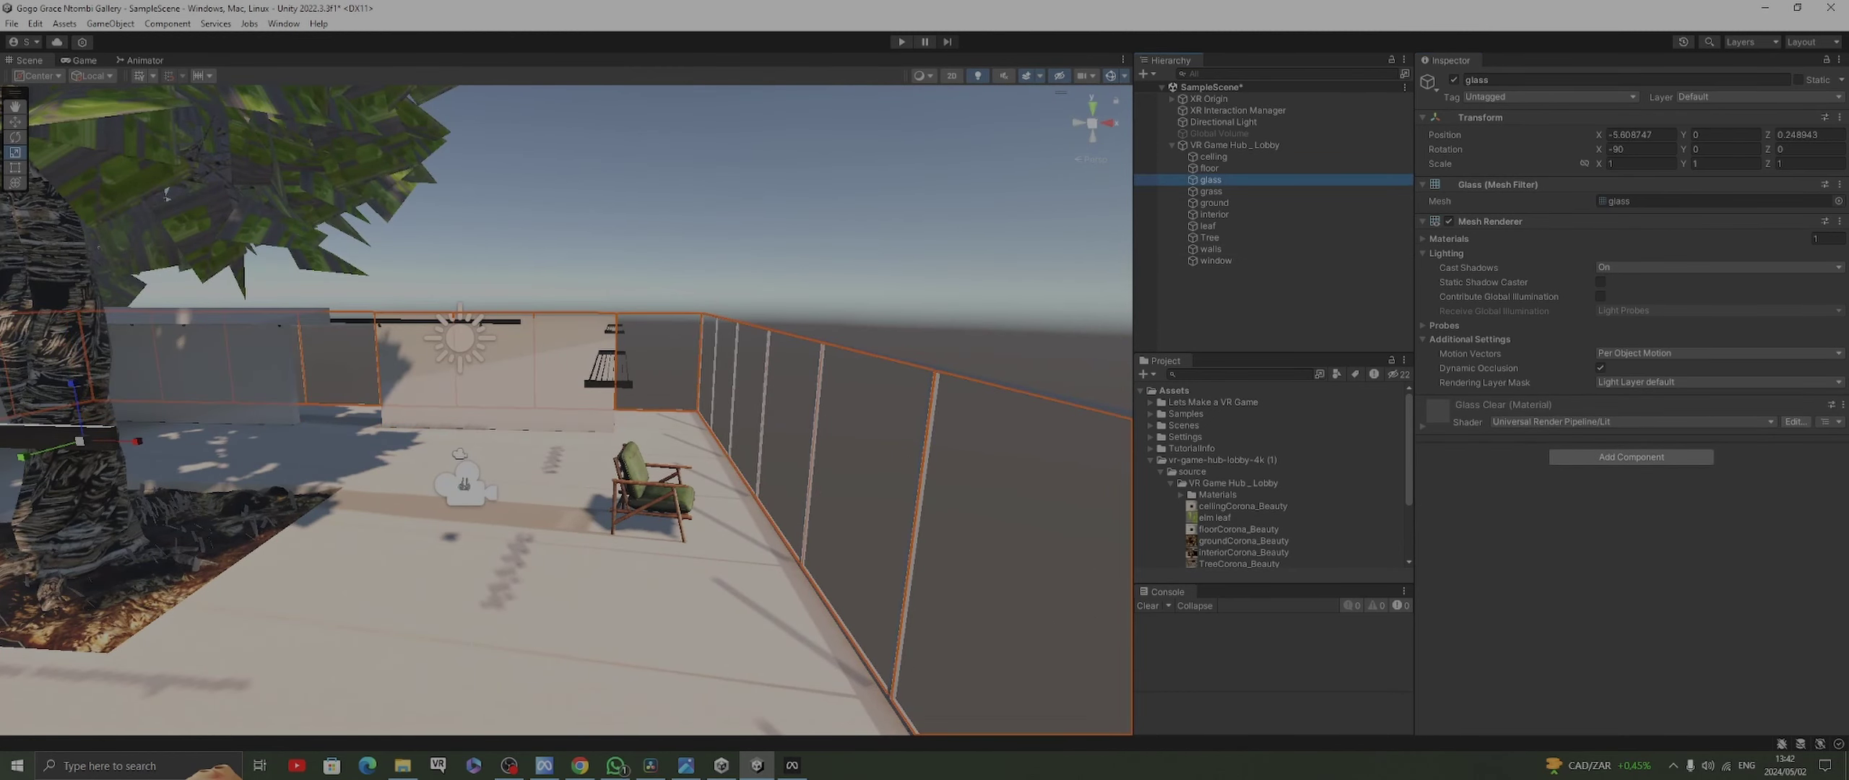
left_click(1631, 456)
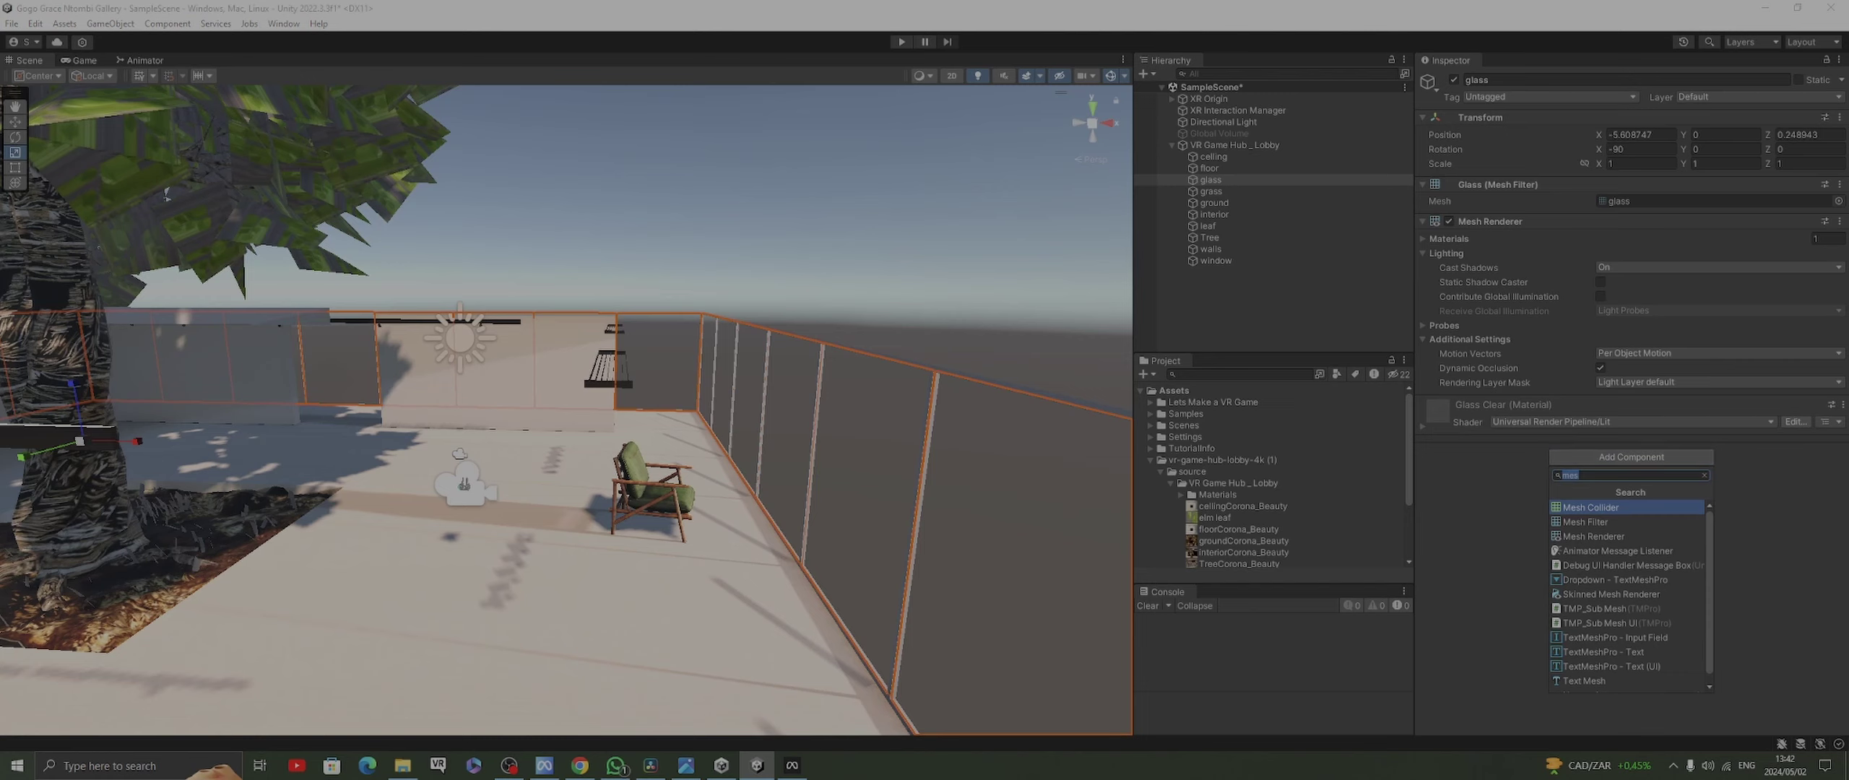
key("Return")
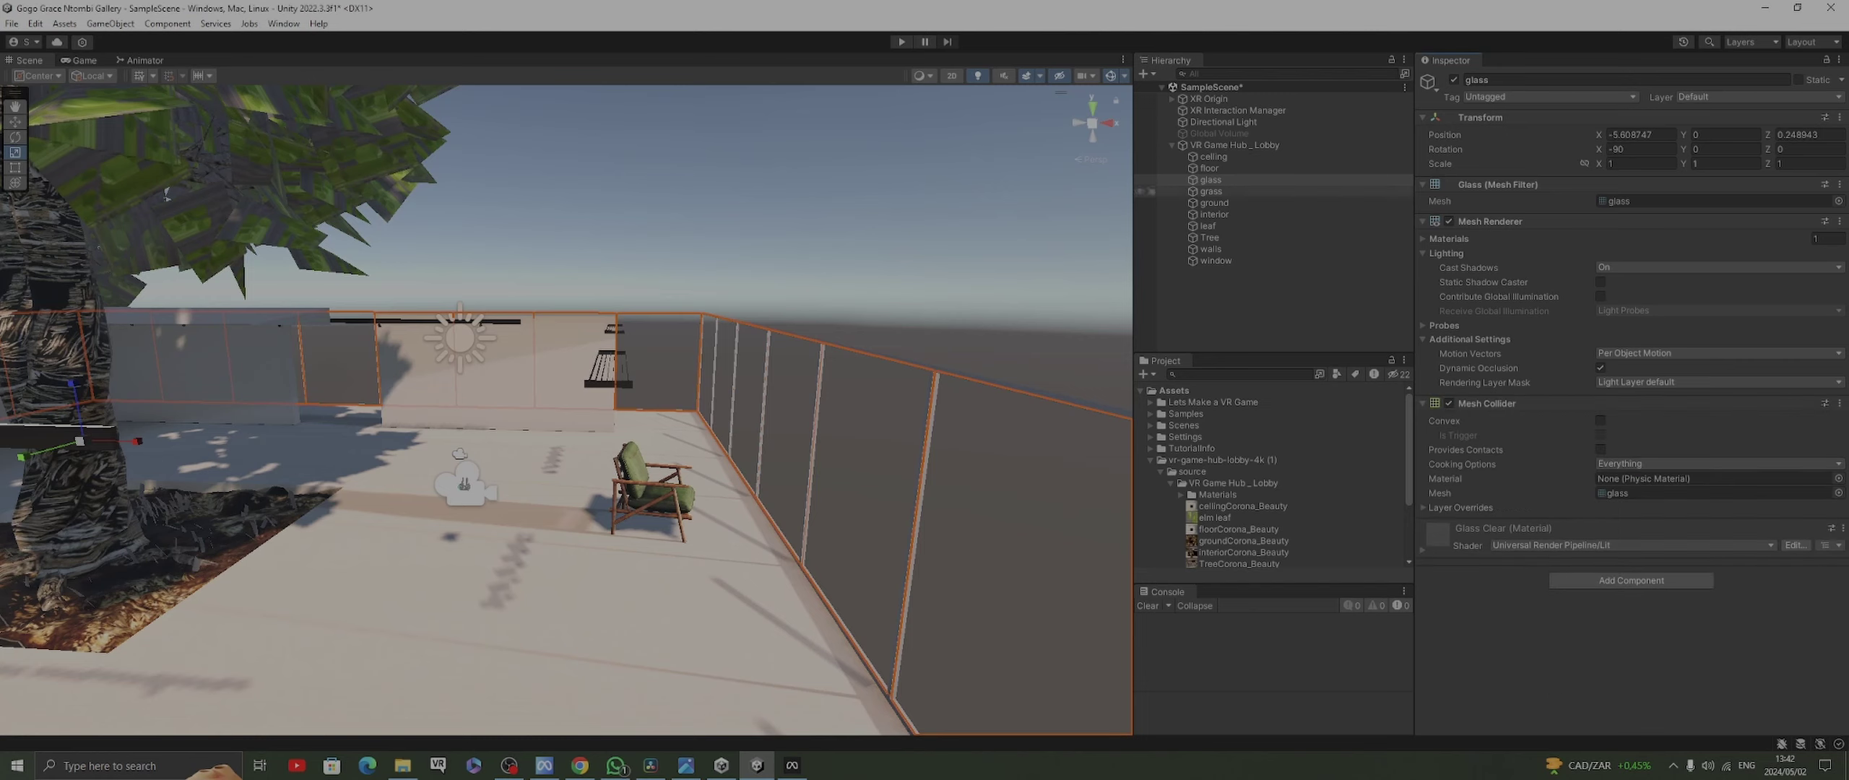
left_click(1216, 260)
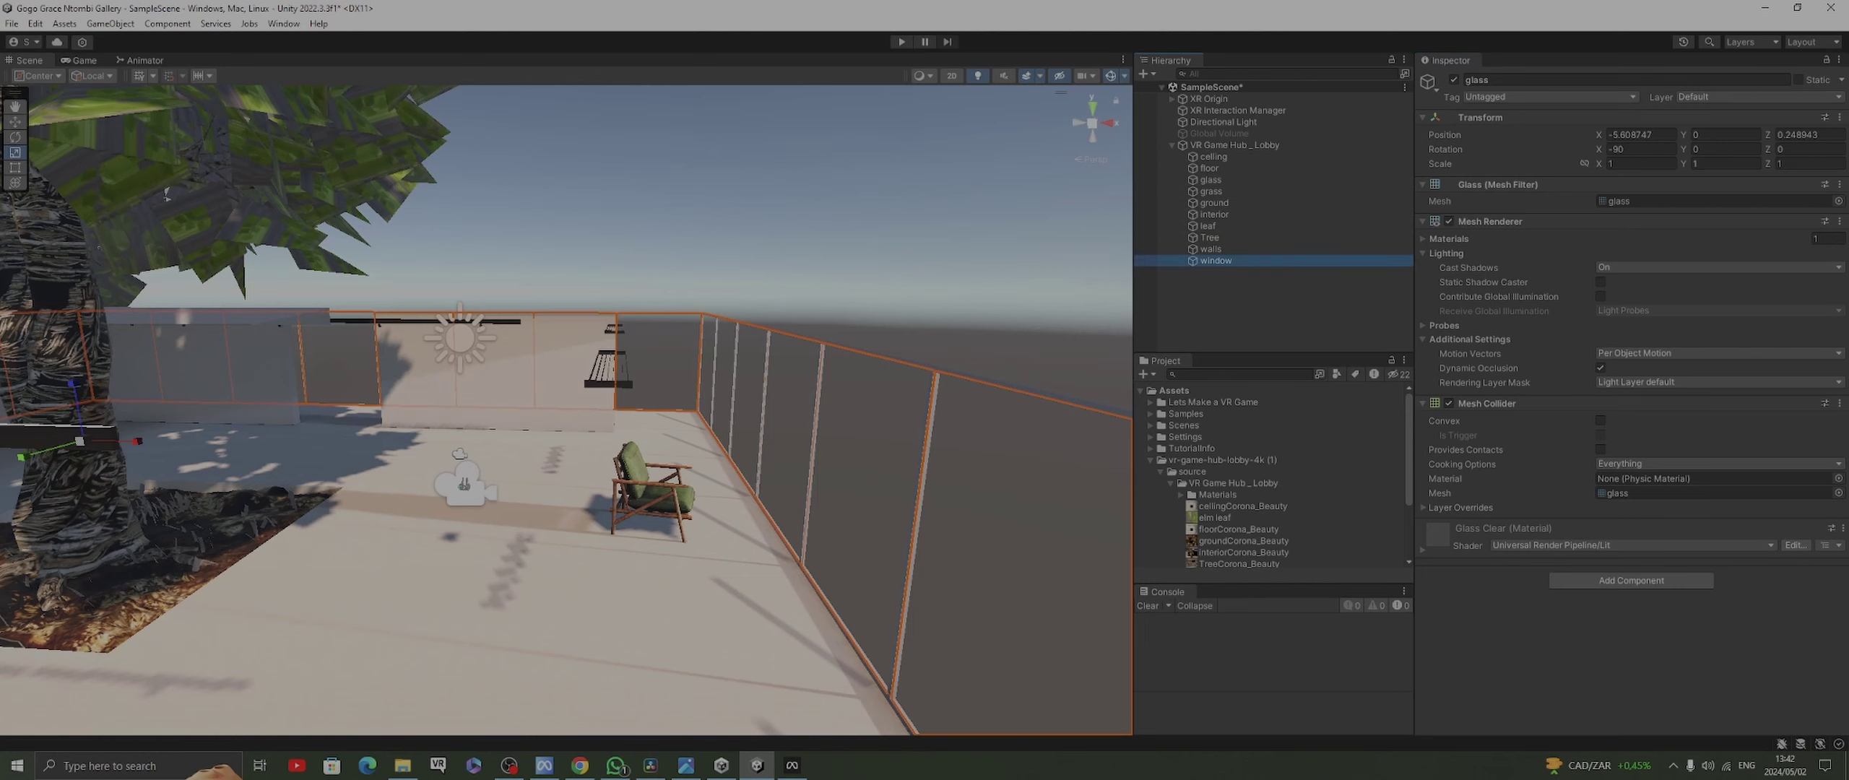
left_click(1631, 457)
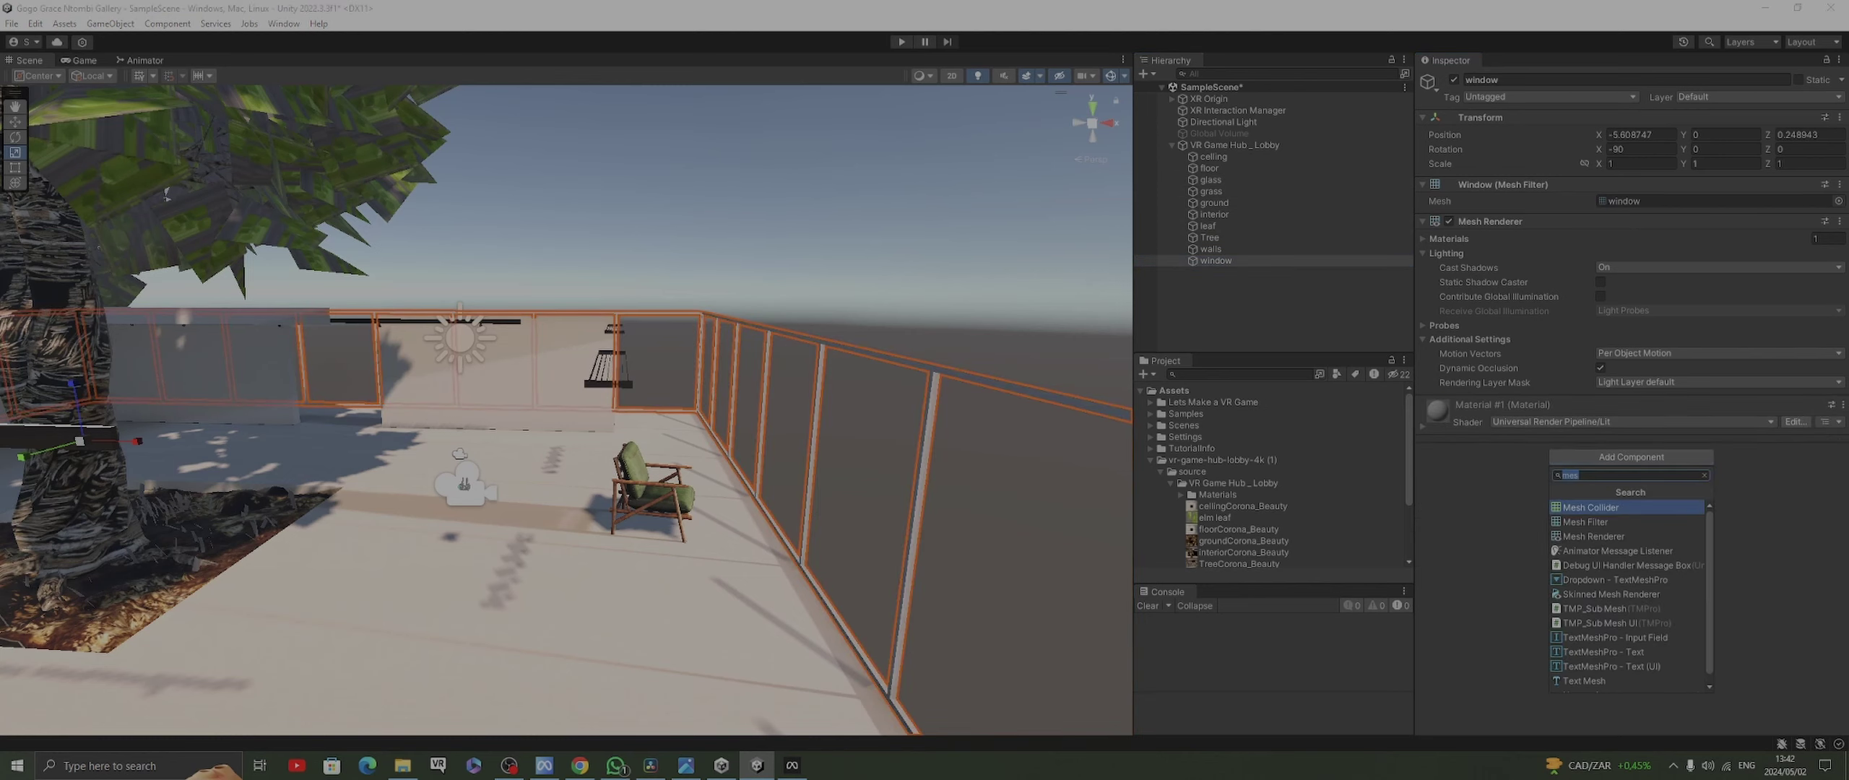
key("Up")
key("Return")
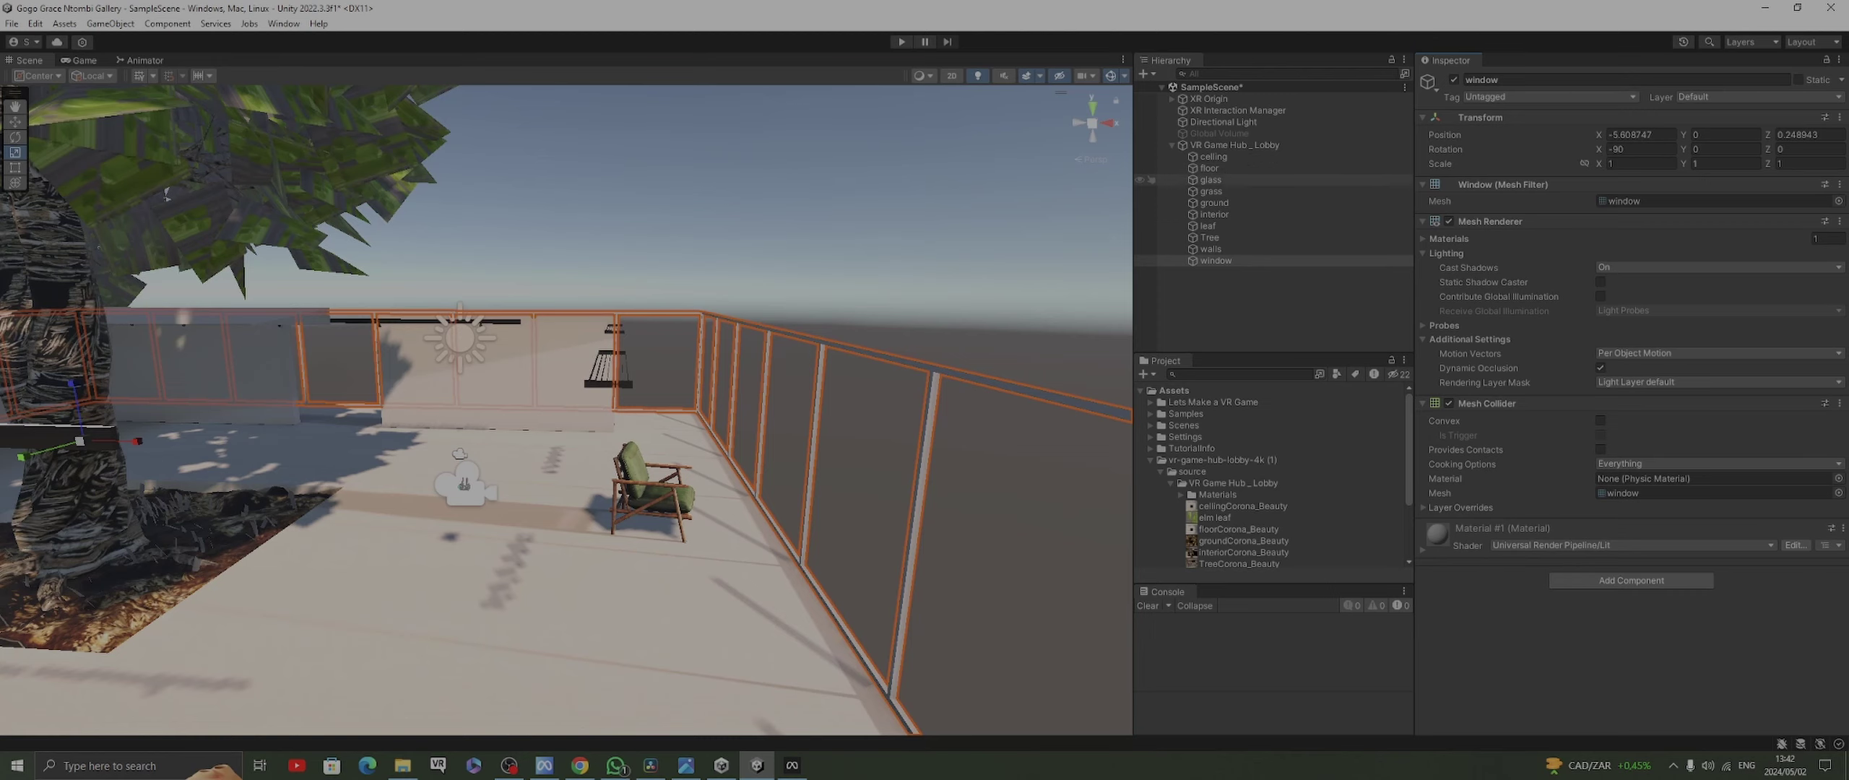
left_click(1214, 215)
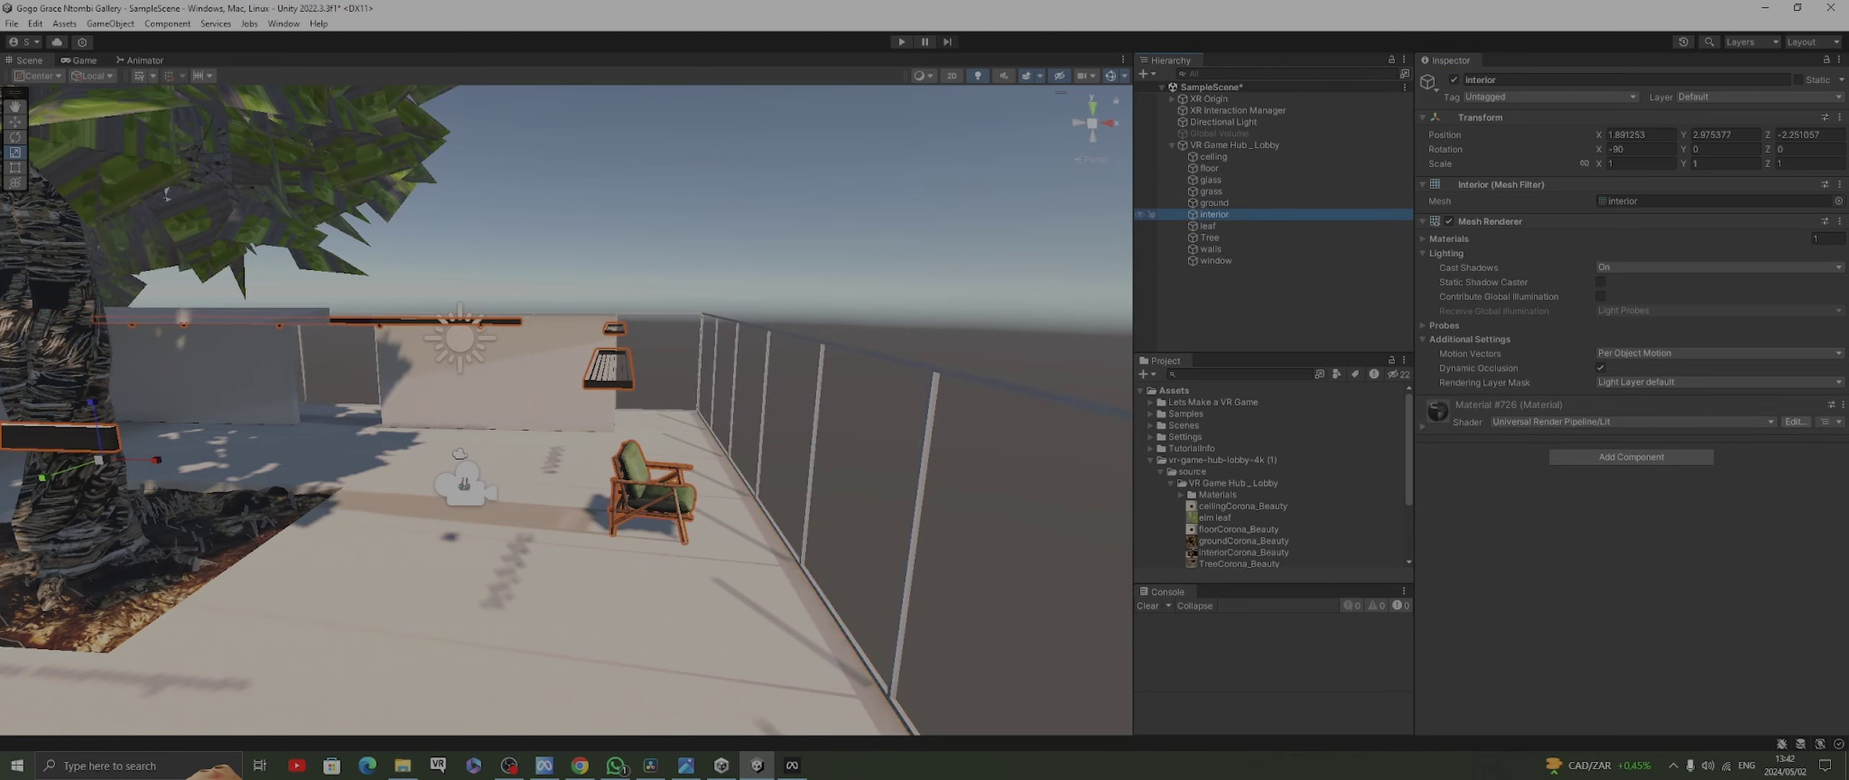
Add a Mesh Collider to the interior mesh
right_click_drag(166, 195, 138, 173)
middle_click_drag(385, 420, 454, 450)
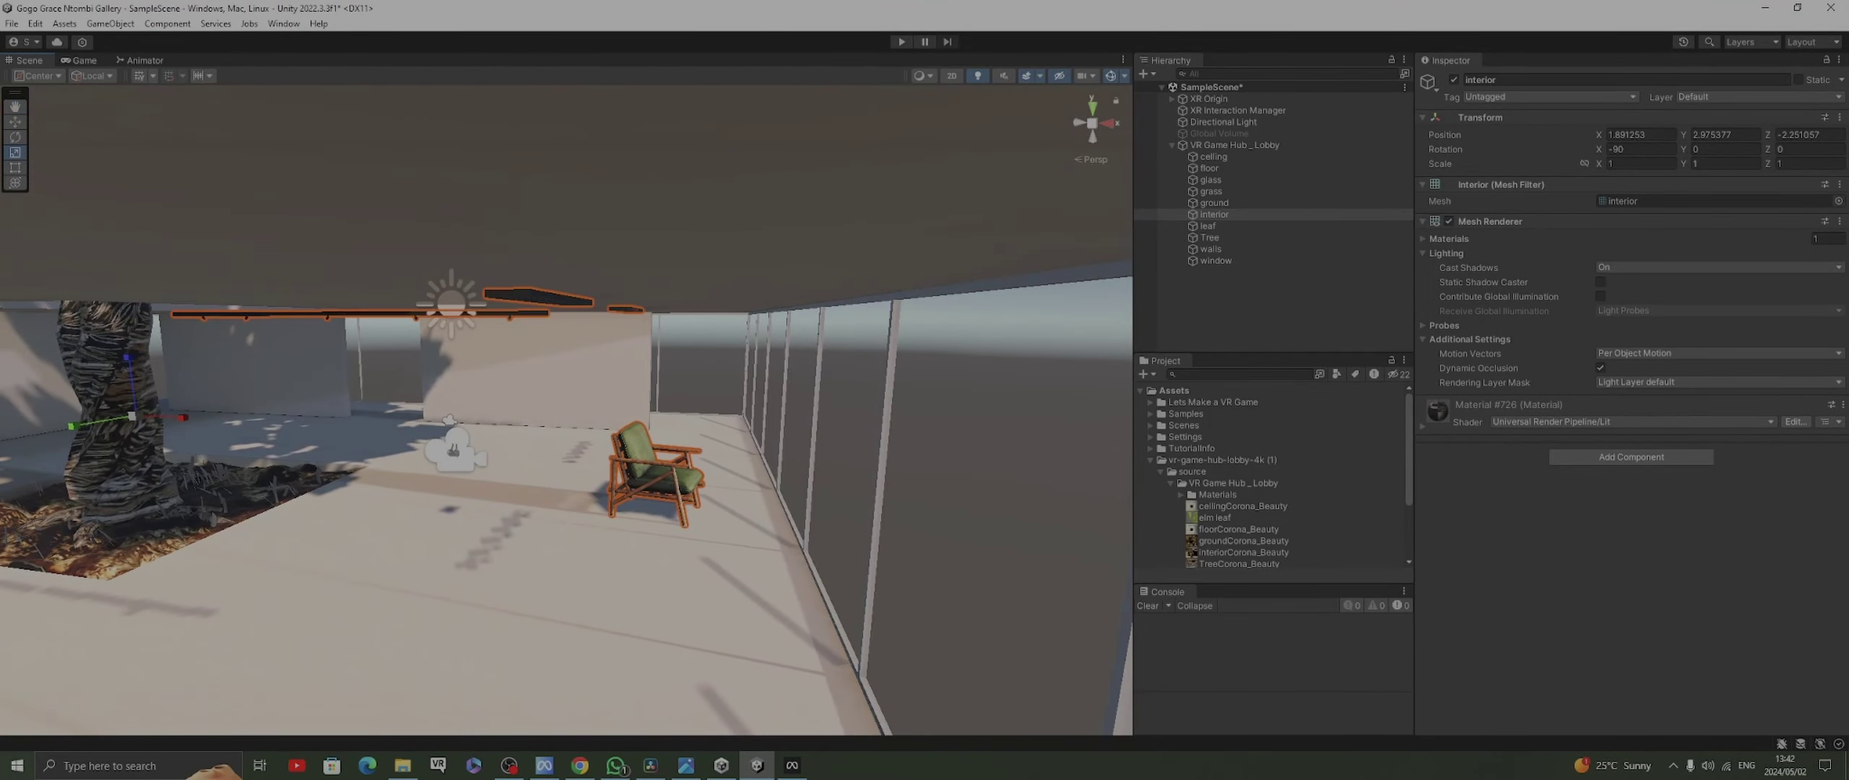
left_click(1631, 457)
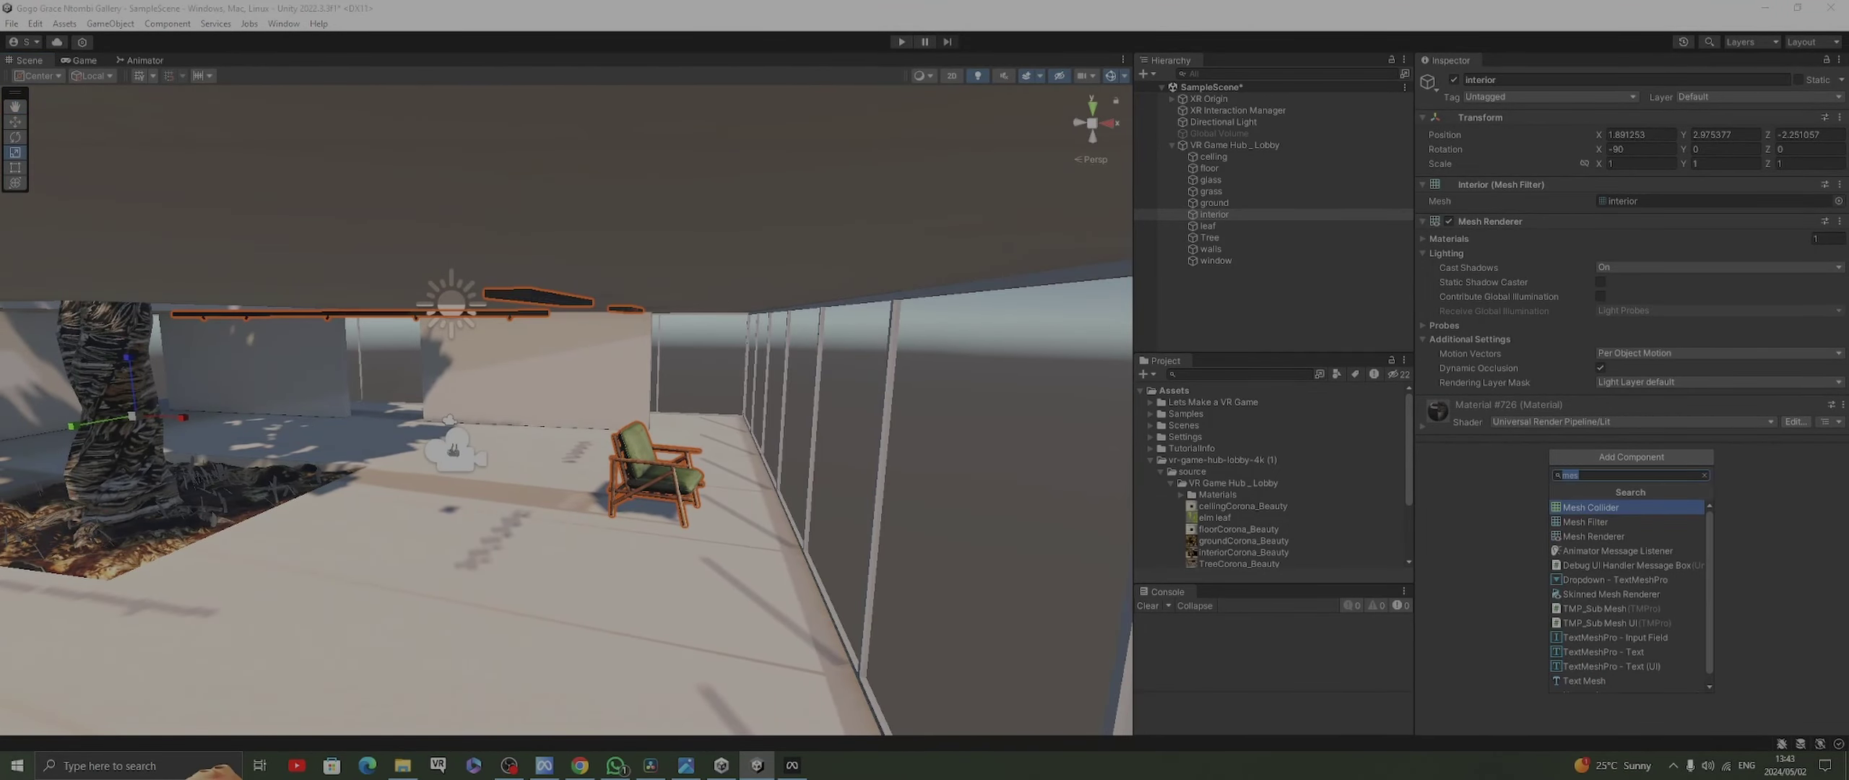
key("Return")
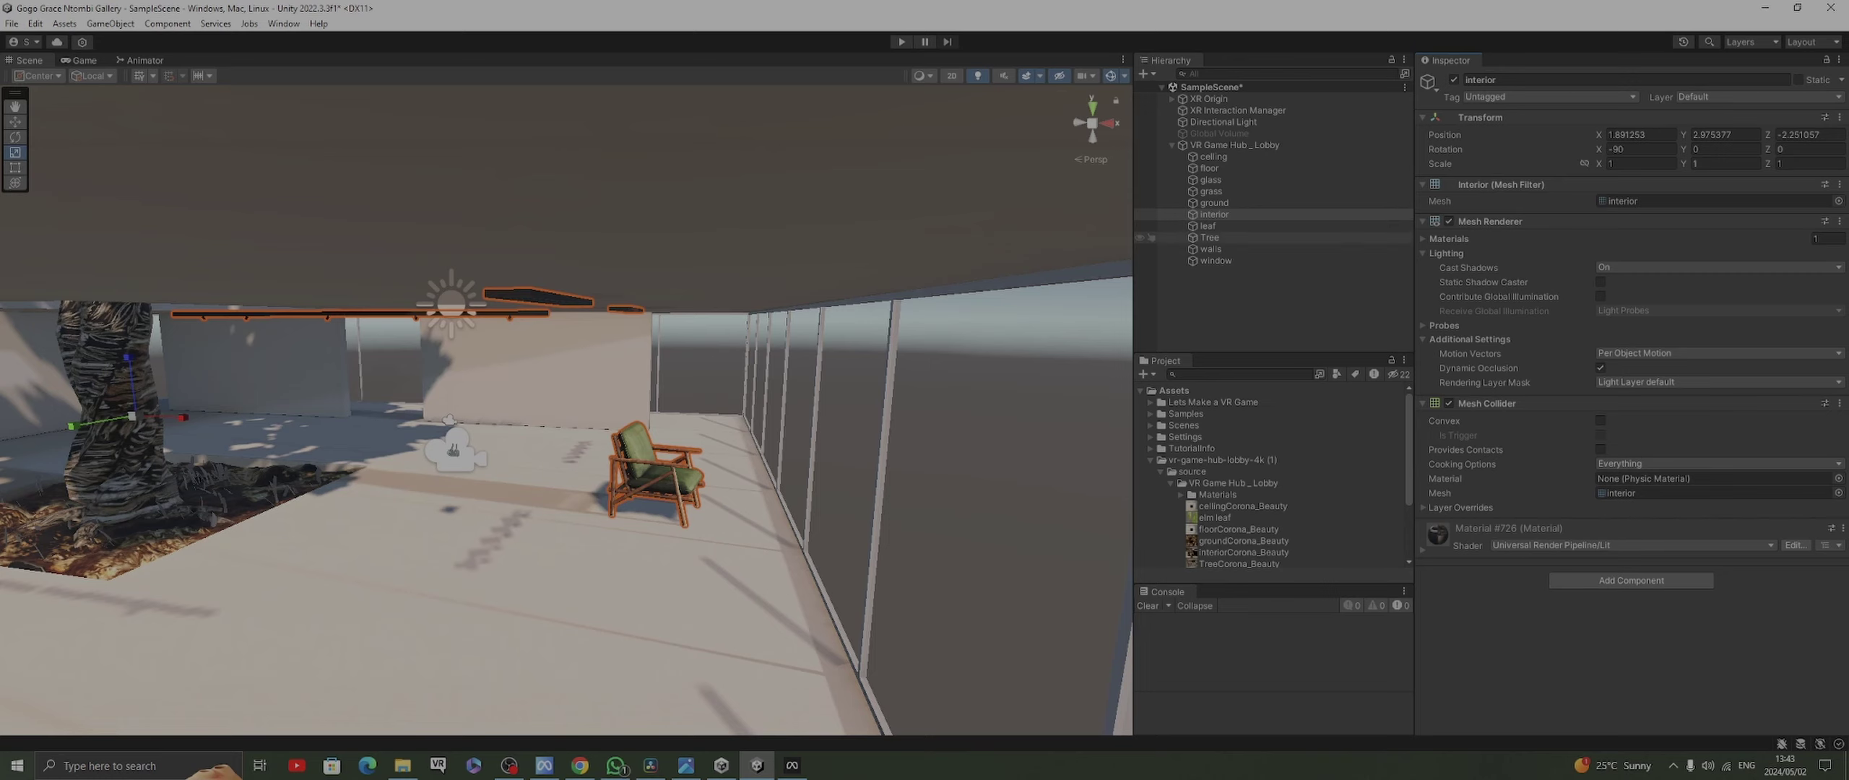
Add a Mesh Collider to the Tree mesh
right_click_drag(883, 469, 690, 473)
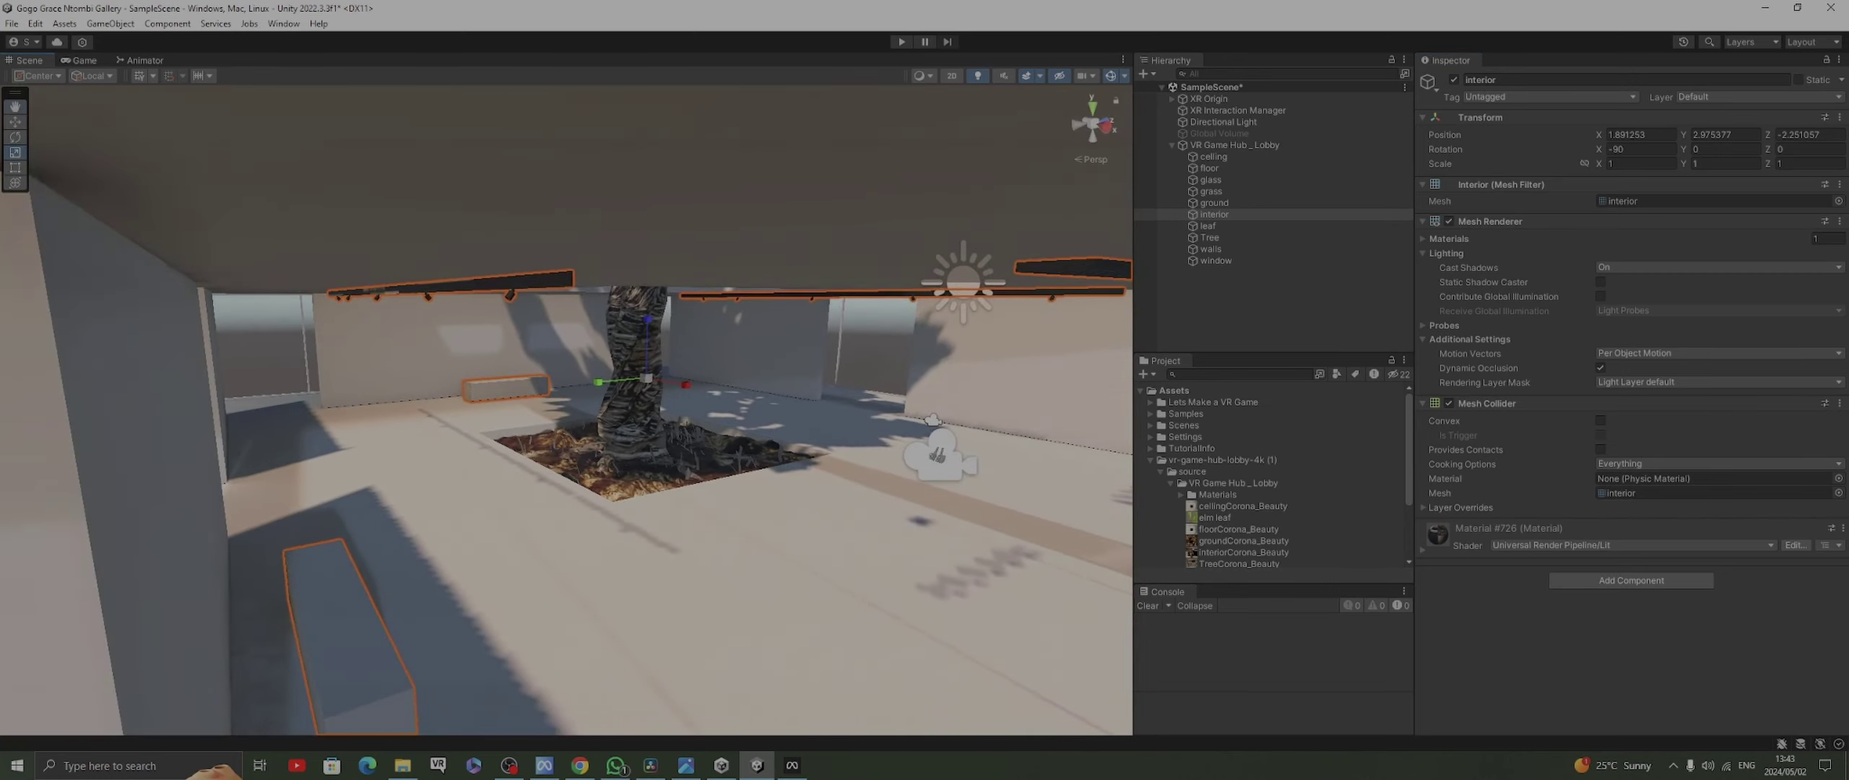
scroll(689, 473, "down", 3)
scroll(690, 473, "up", 3)
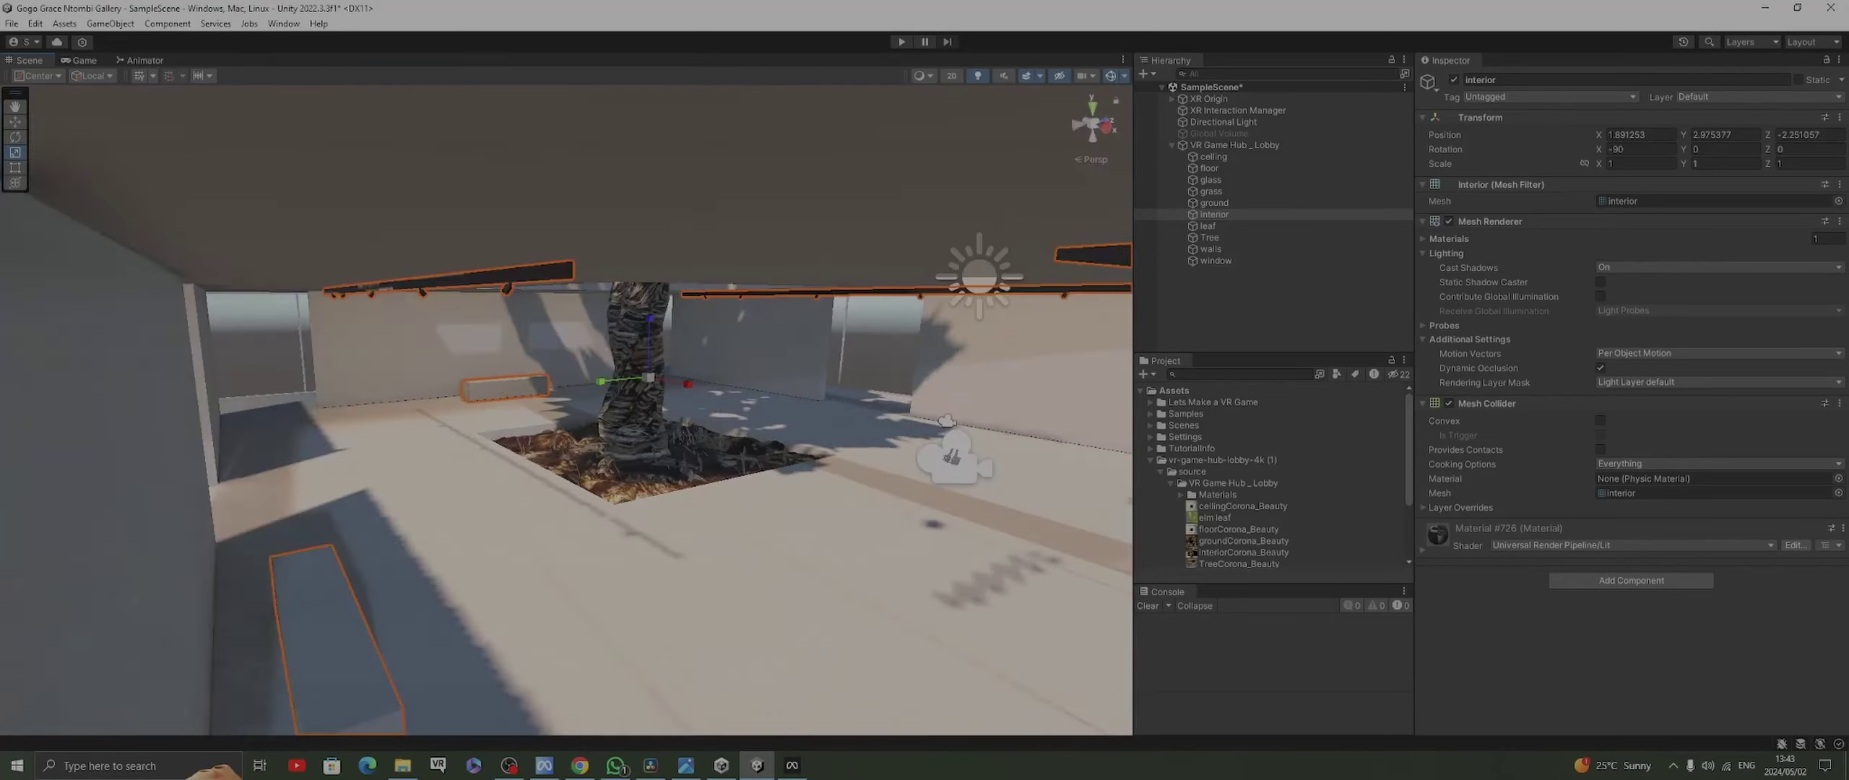
middle_click_drag(689, 473, 643, 173)
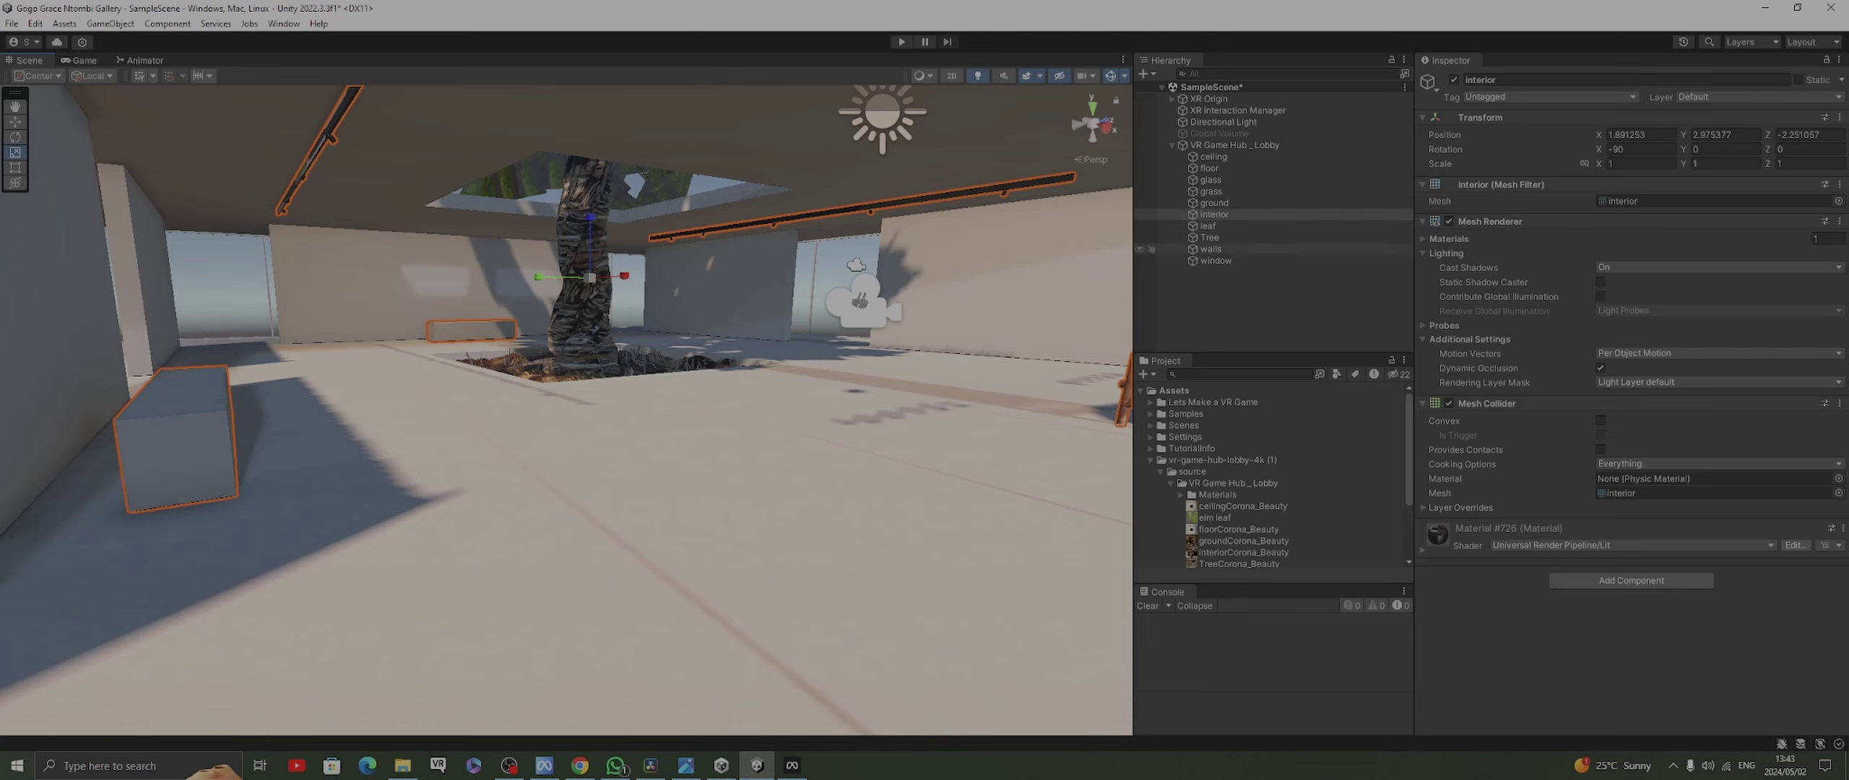
left_click(1209, 237)
left_click(1631, 457)
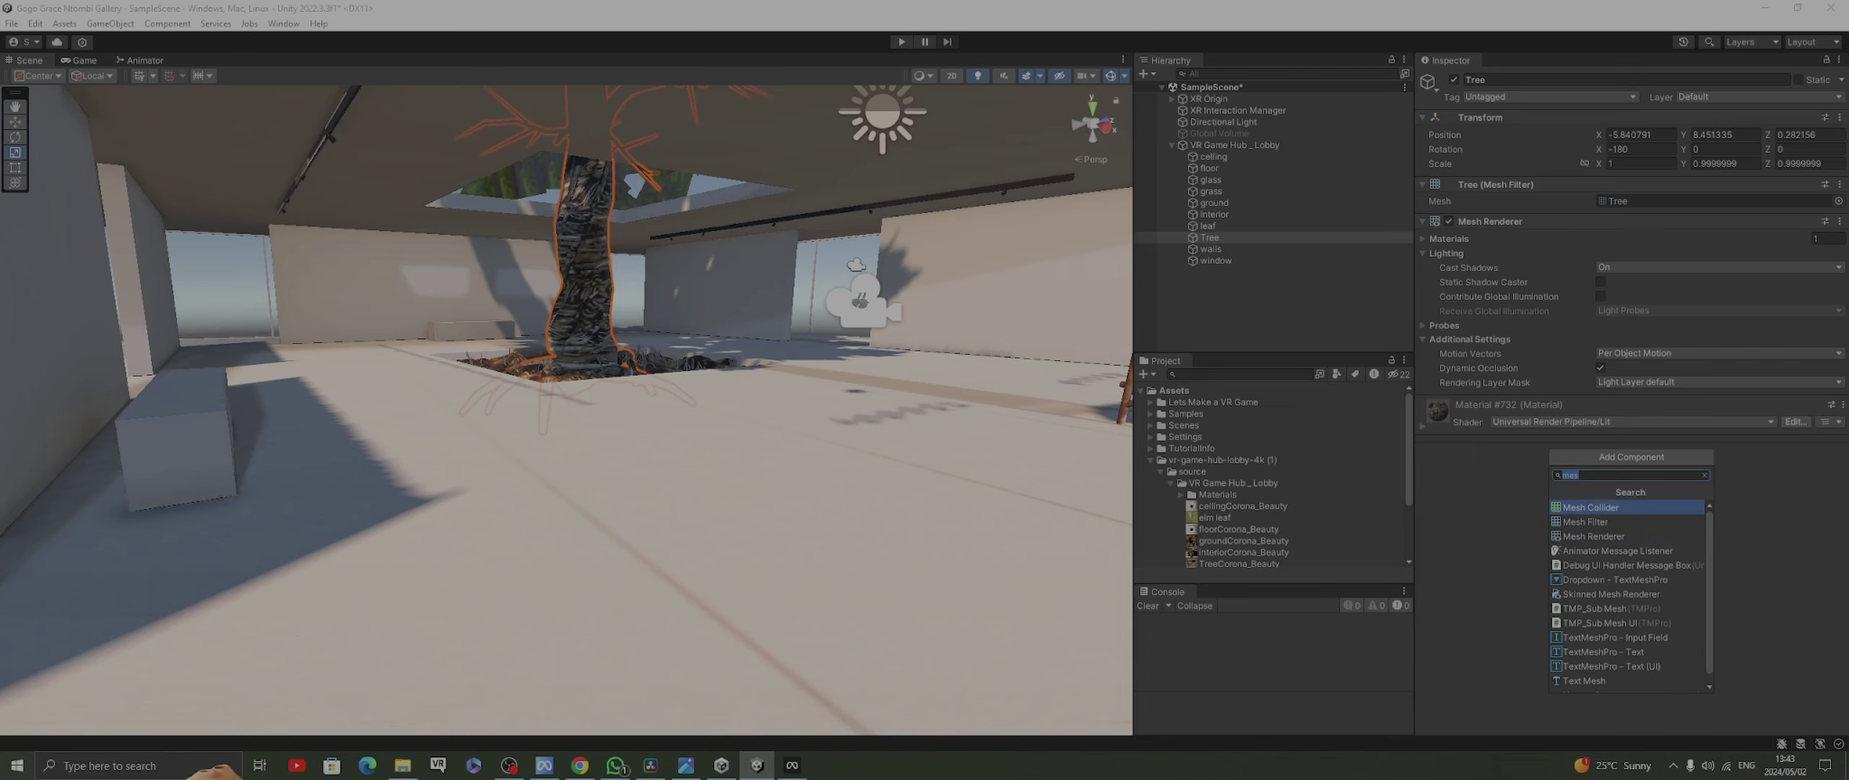
left_click(1590, 507)
Check the components of walls, window, leaf, interior, ground, grass, glass, floor and ceiling
left_click(1211, 248)
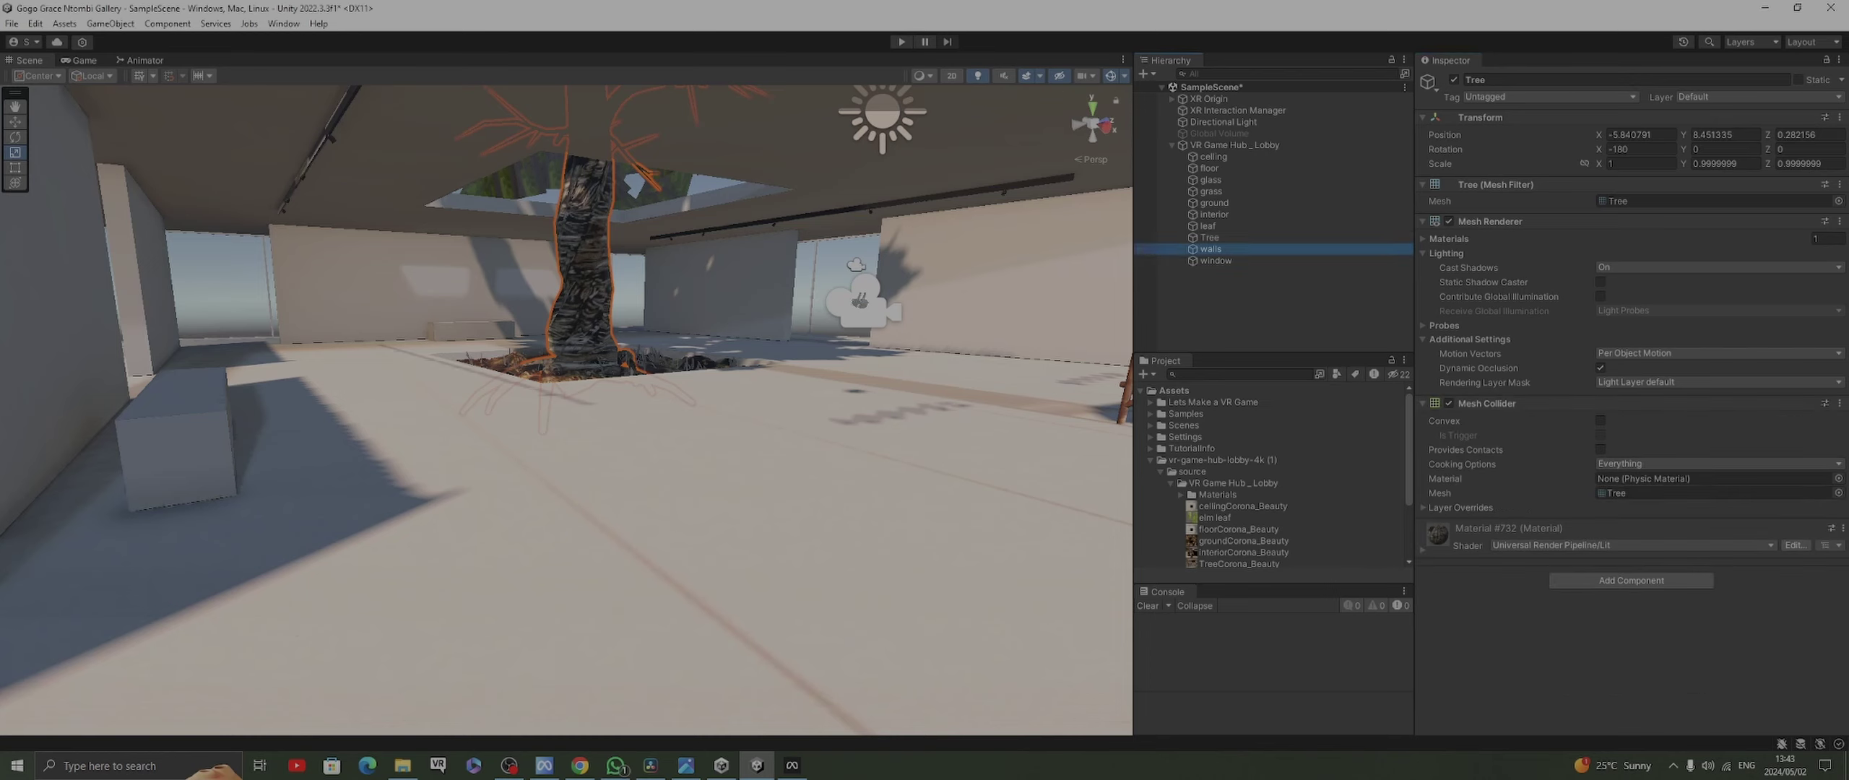
left_click(1216, 260)
left_click(1208, 225)
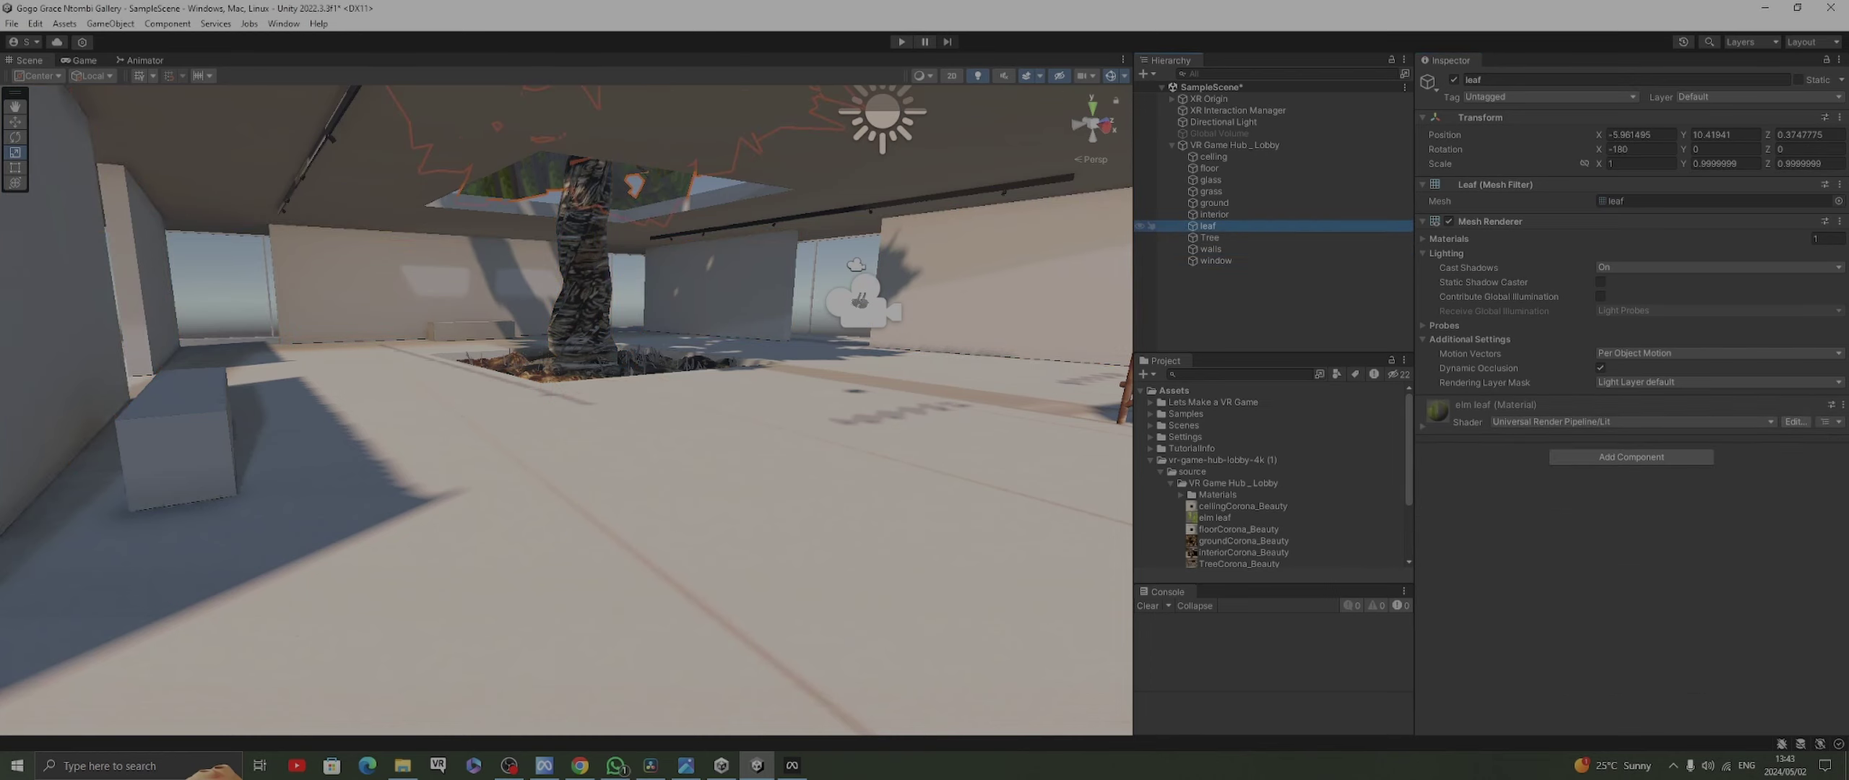
left_click(1215, 214)
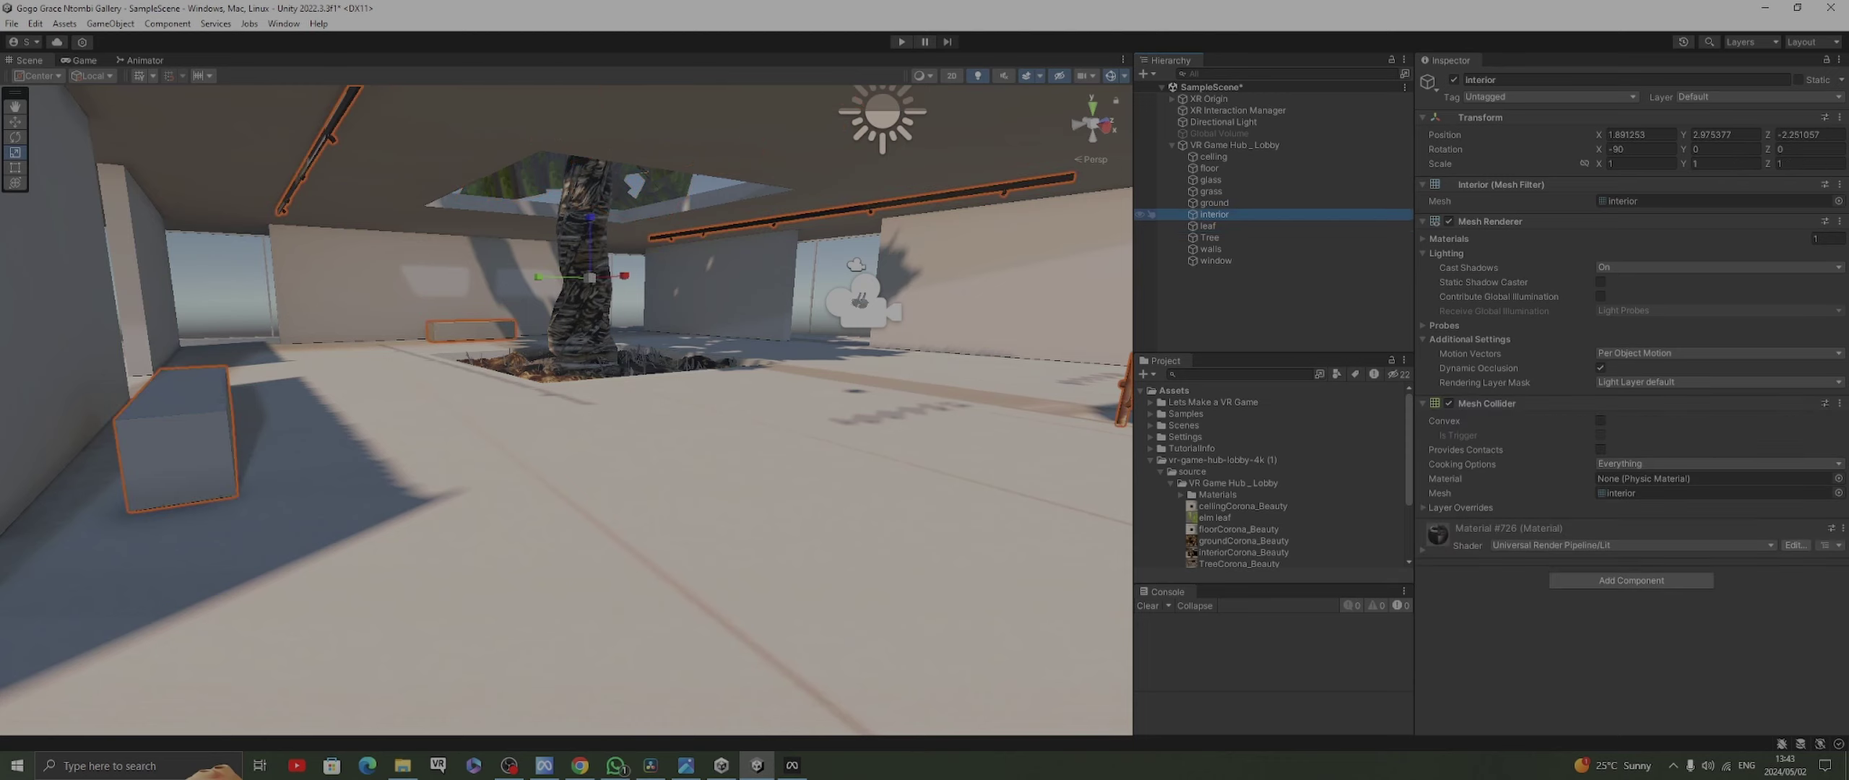
left_click(1214, 202)
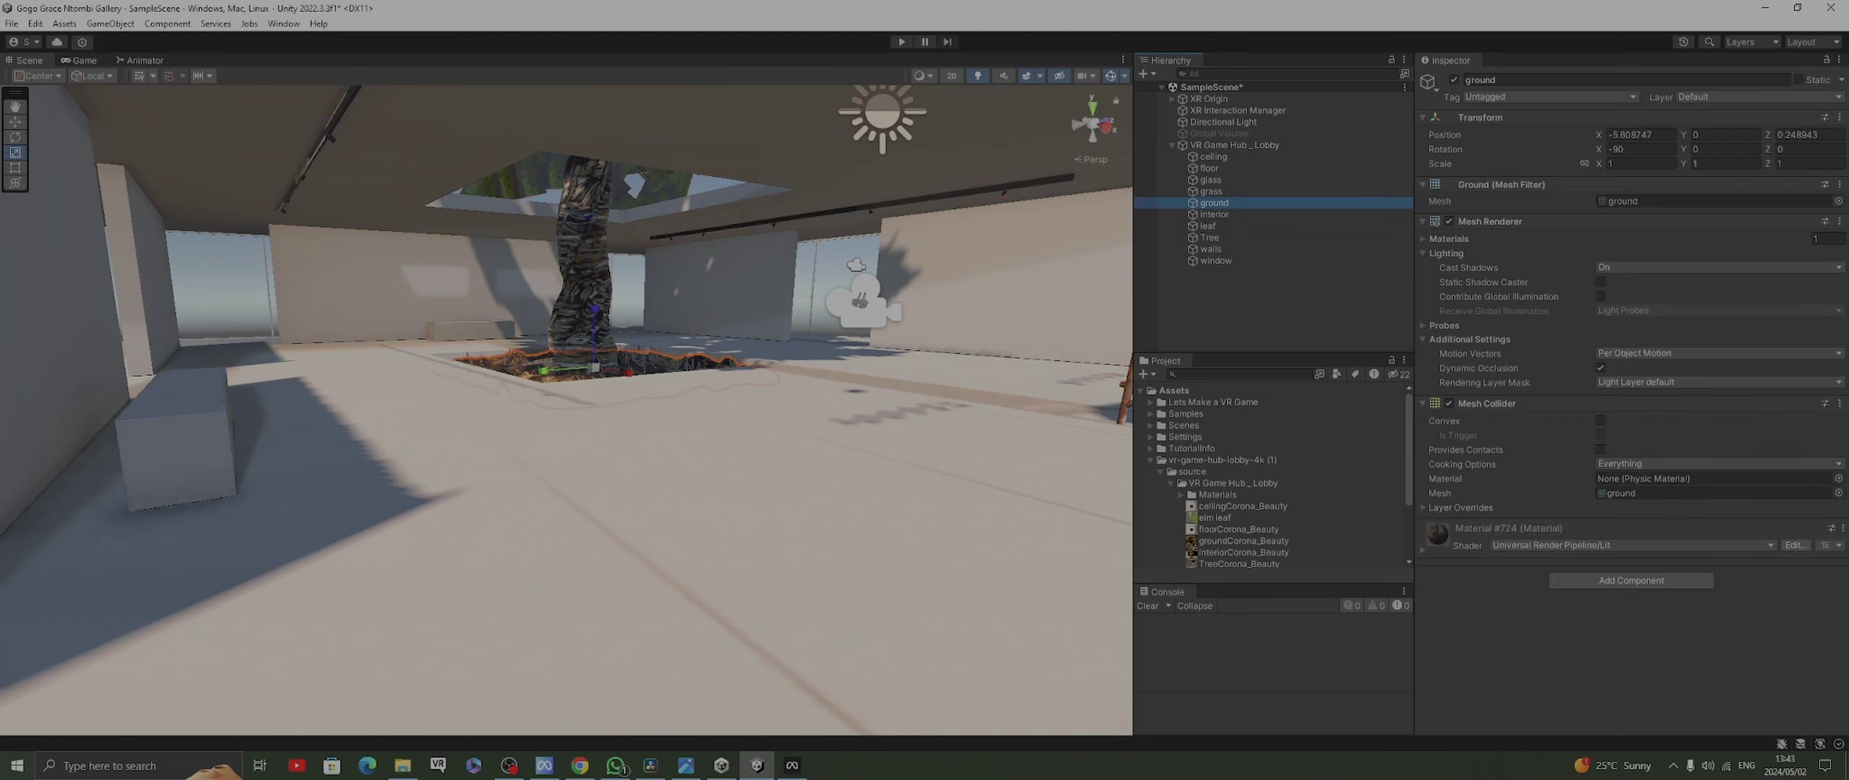
left_click(1211, 191)
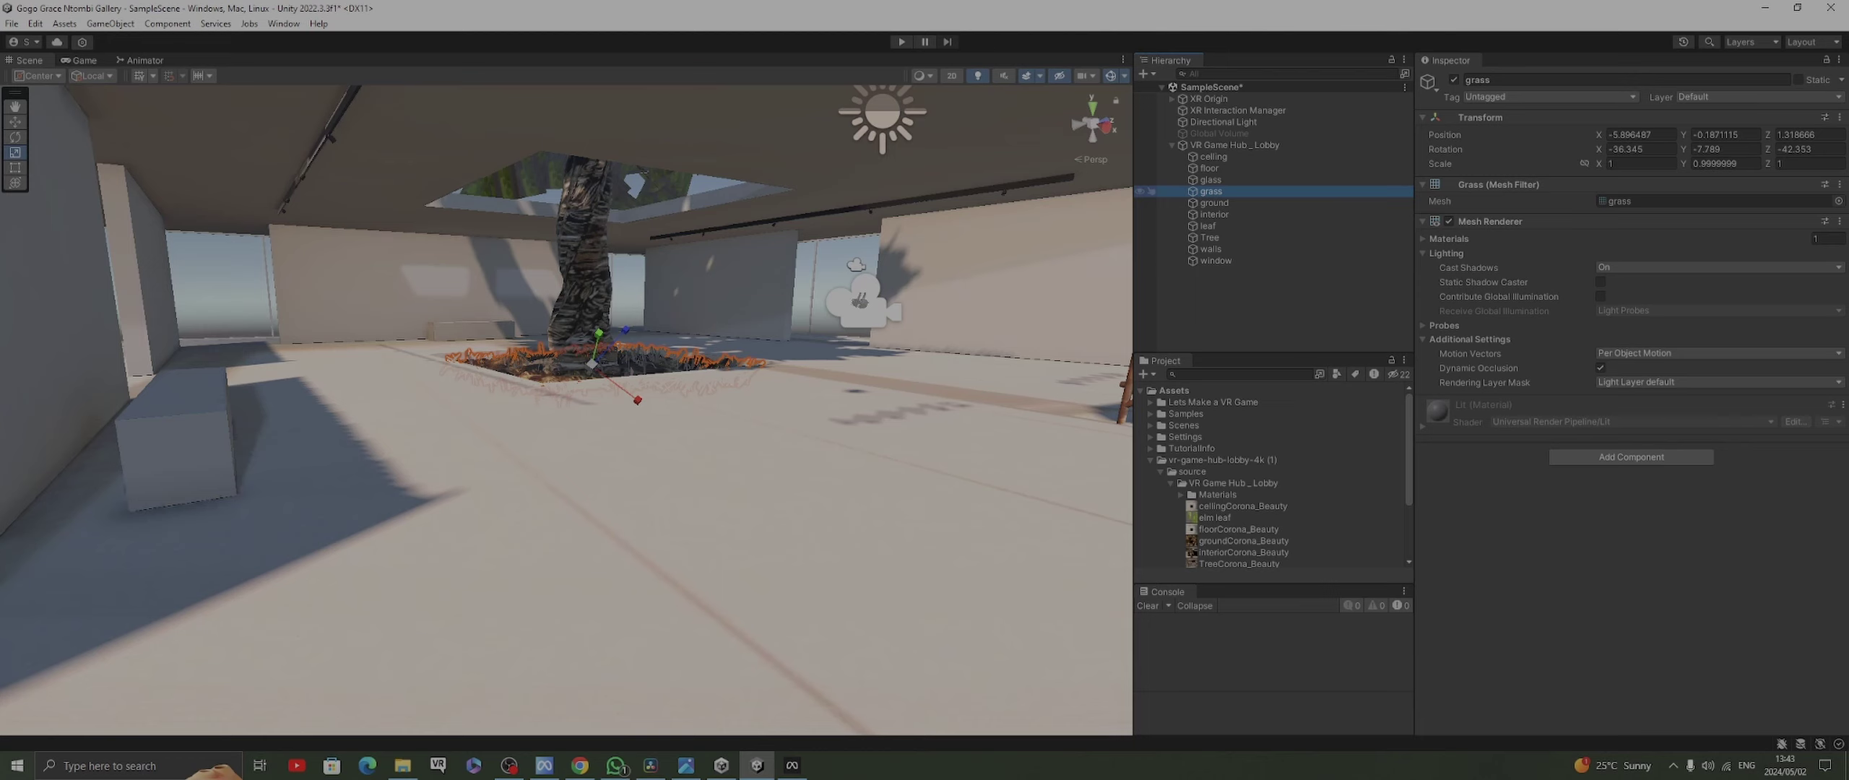
left_click(1210, 179)
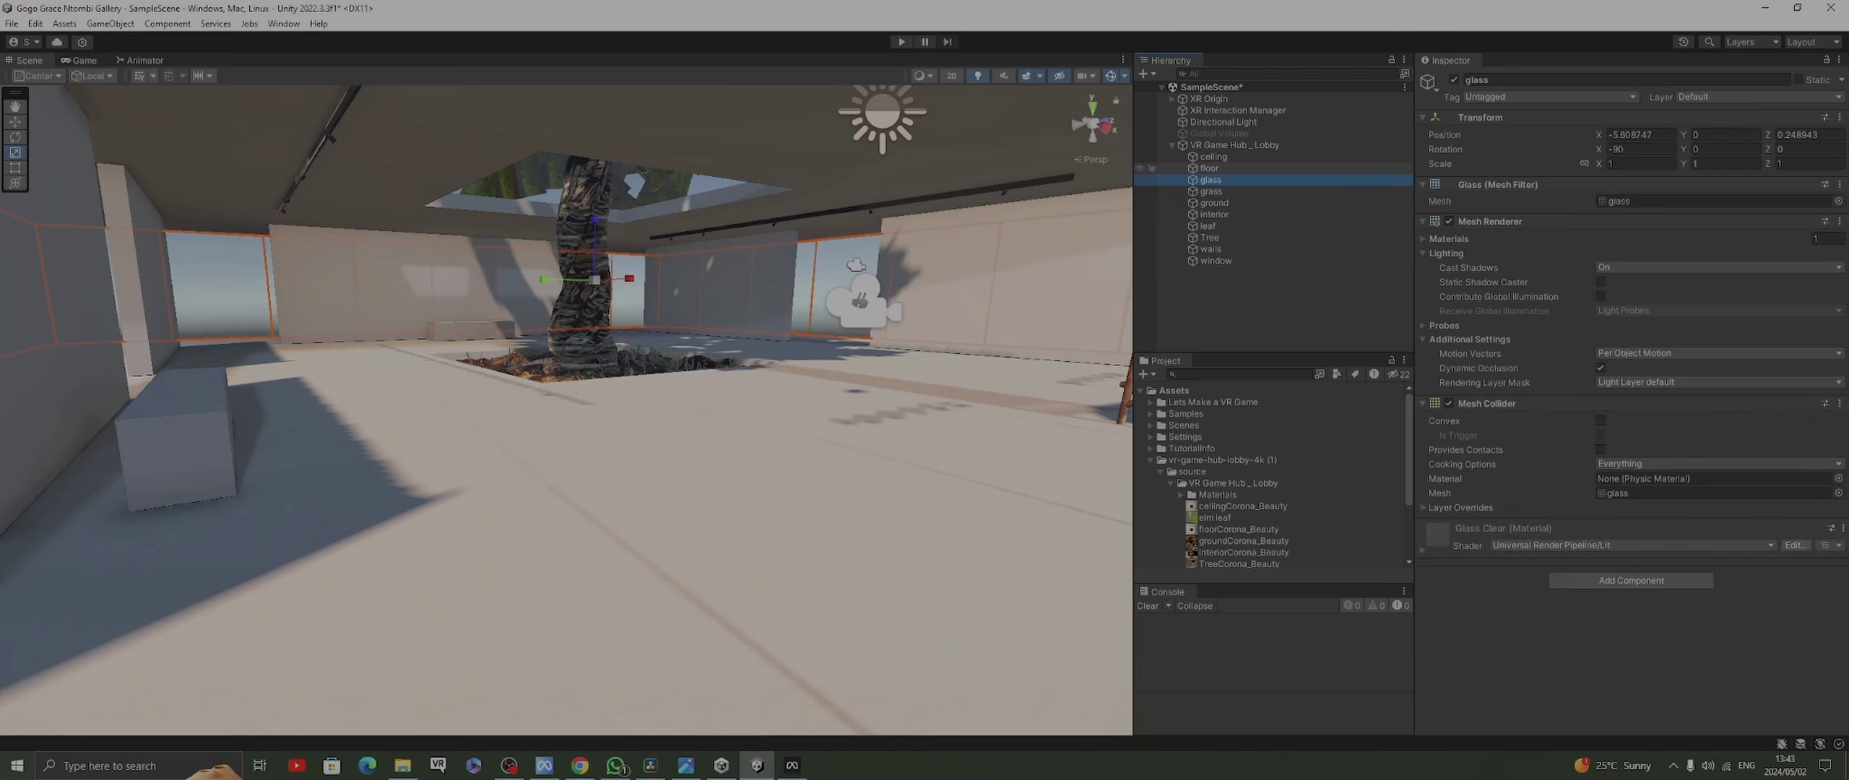
left_click(1209, 168)
left_click(1213, 156)
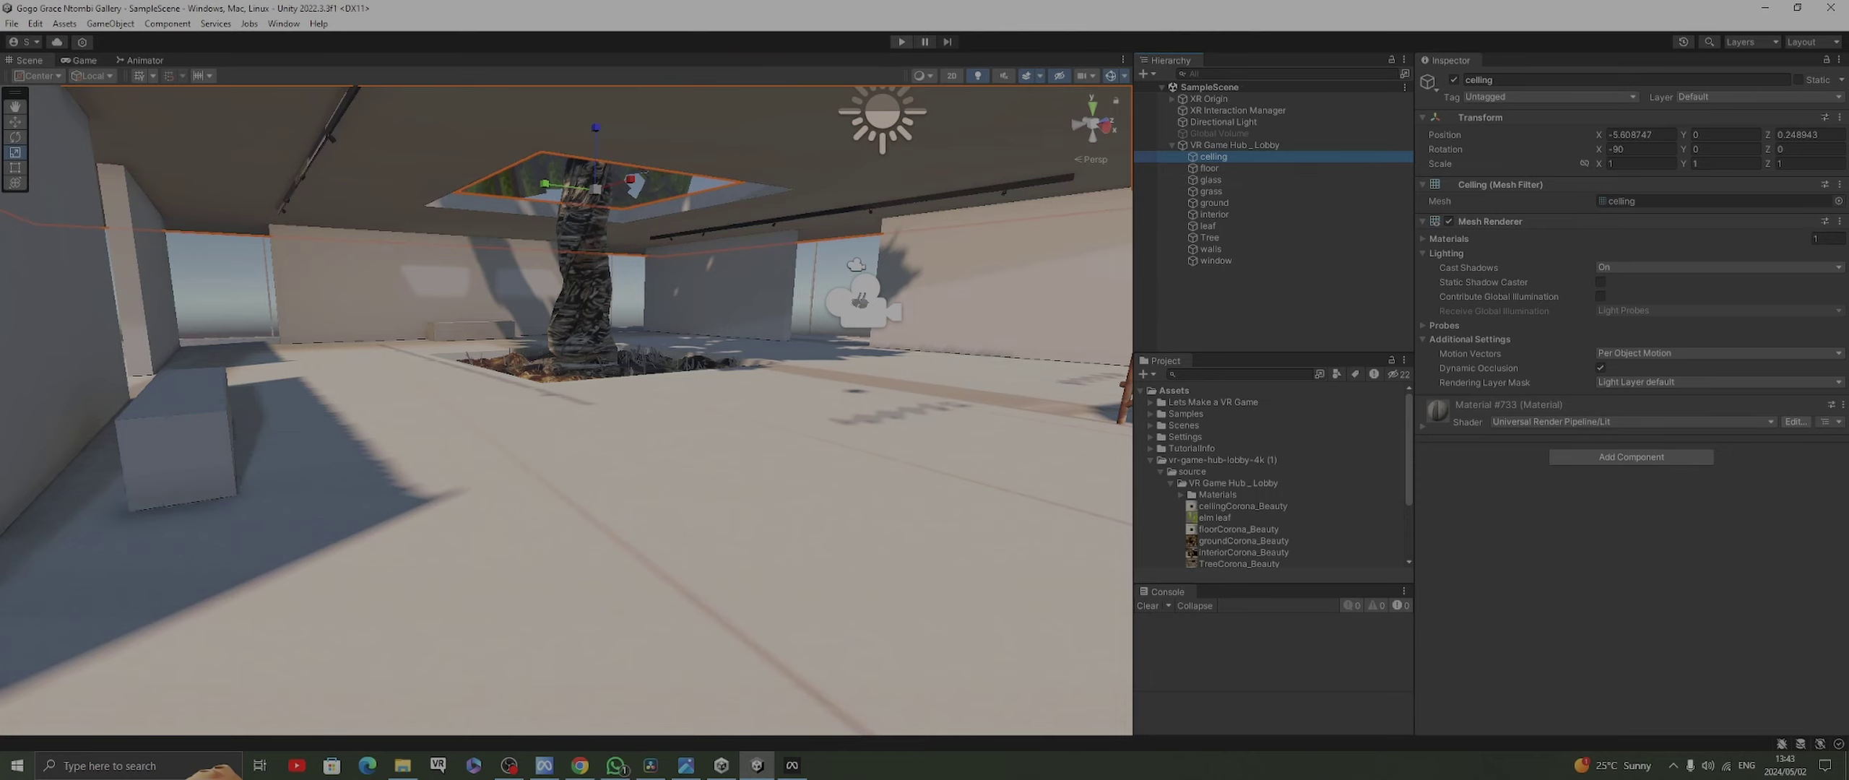
key("ctrl+p")
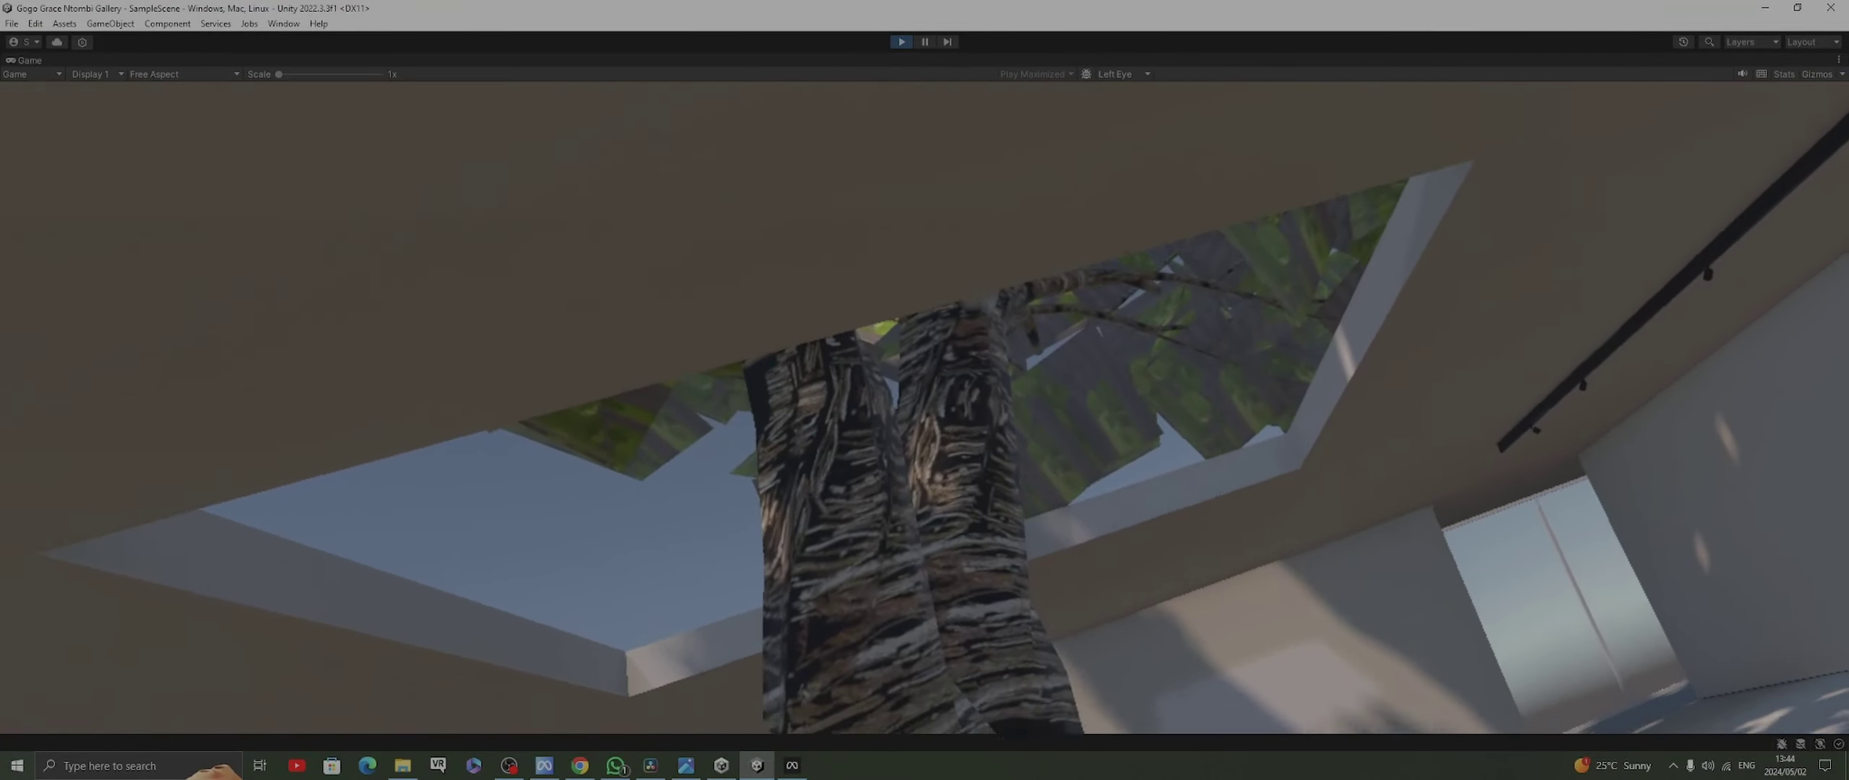
left_click(901, 41)
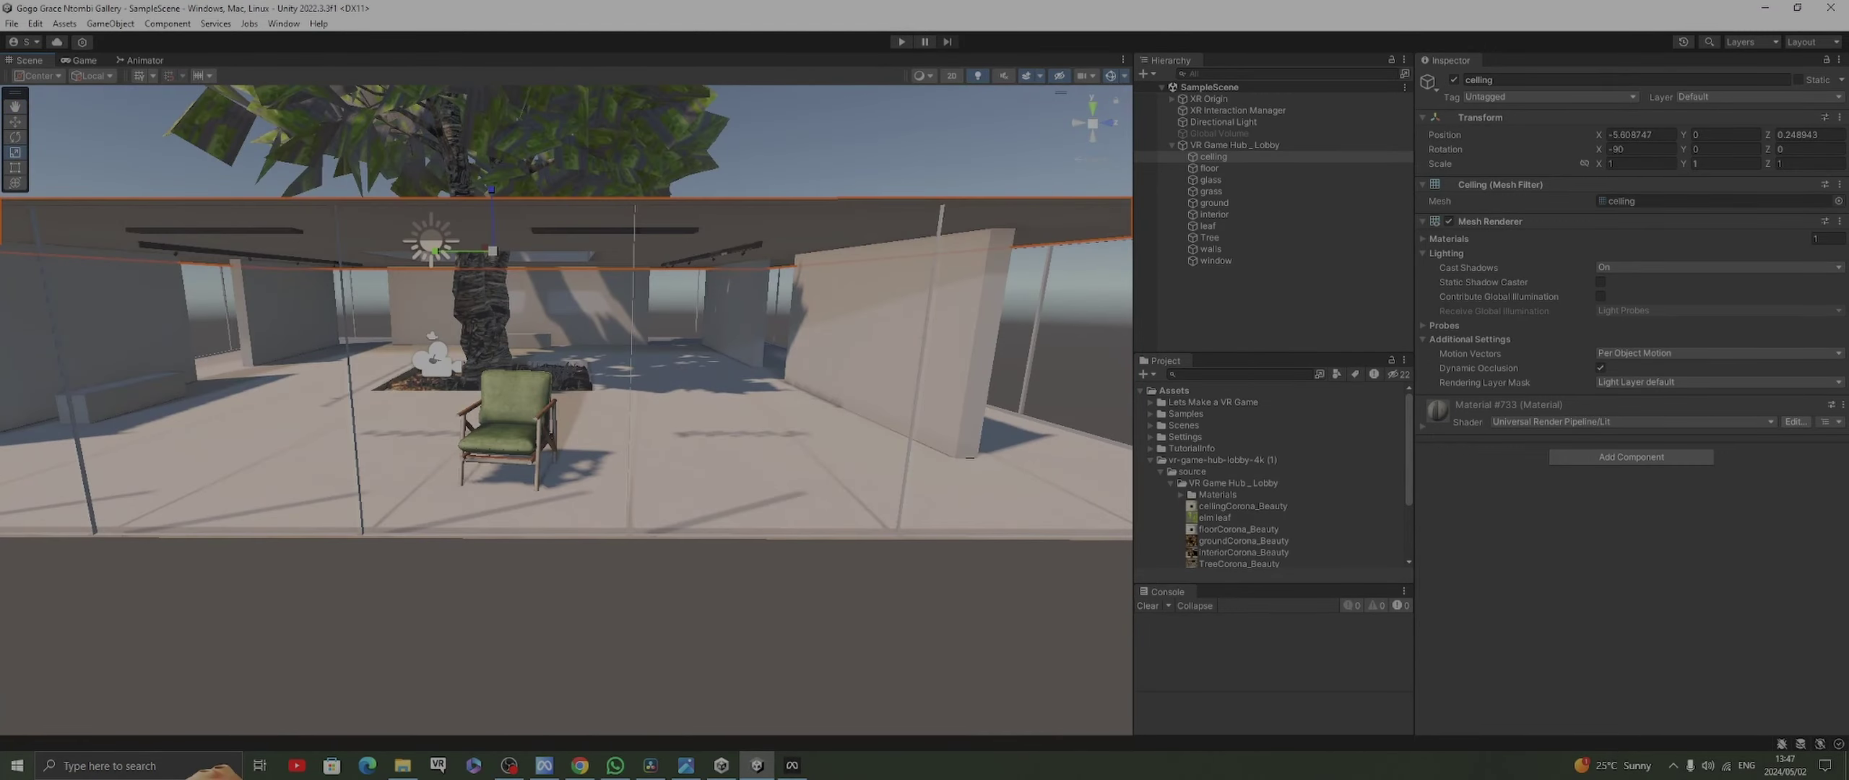
Show the elm leaf material from the lobby's Materials folder in the Inspector
middle_click_drag(506, 361, 680, 559)
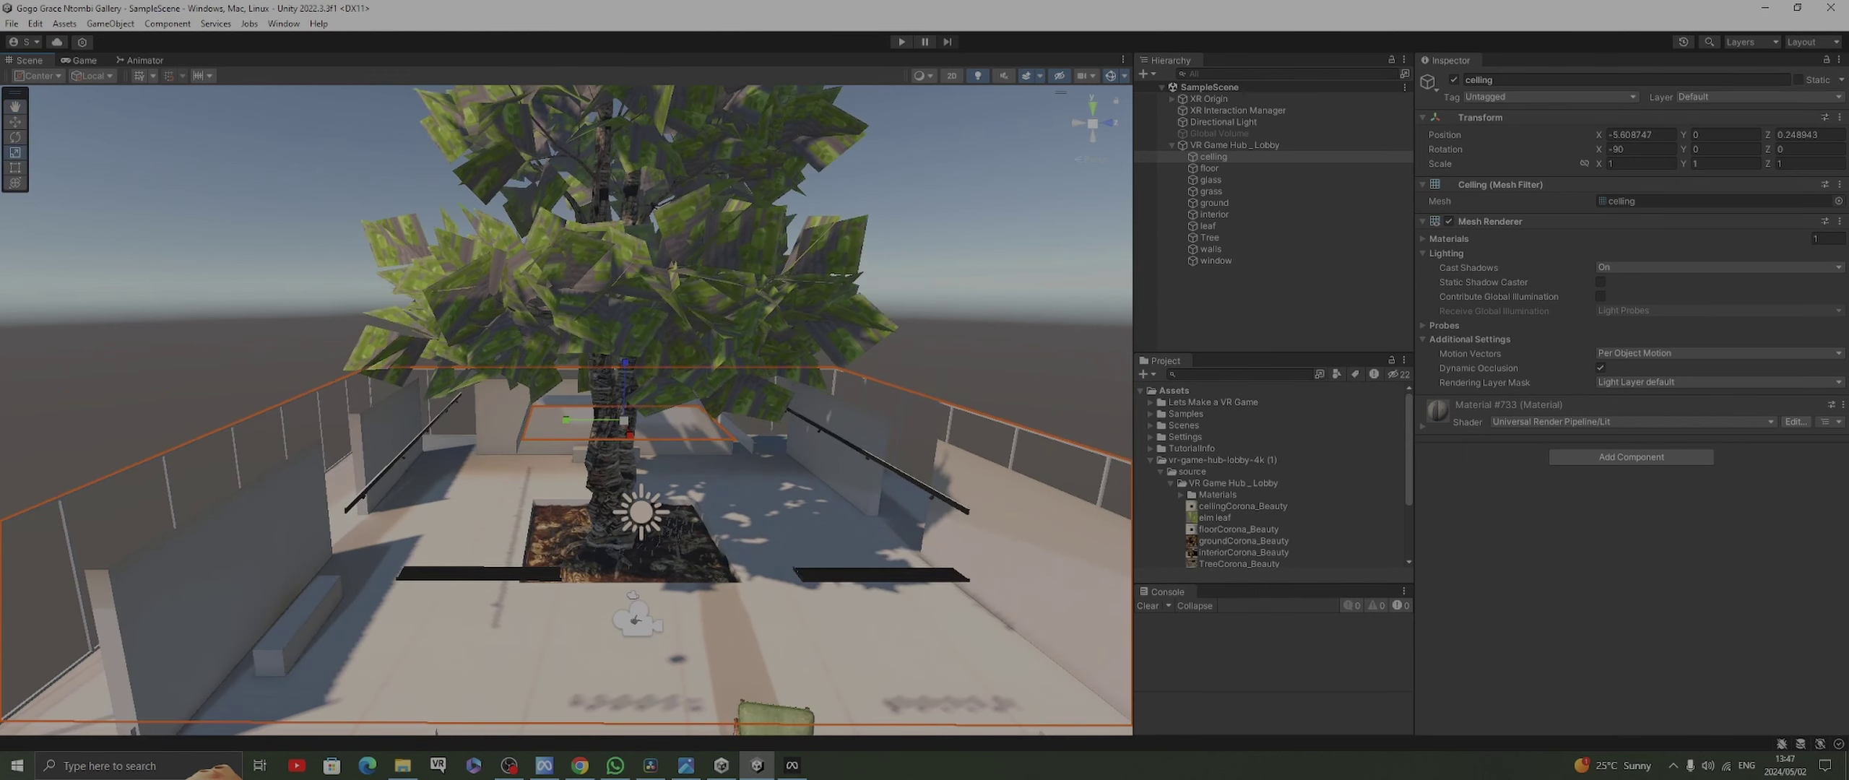
left_click(1181, 495)
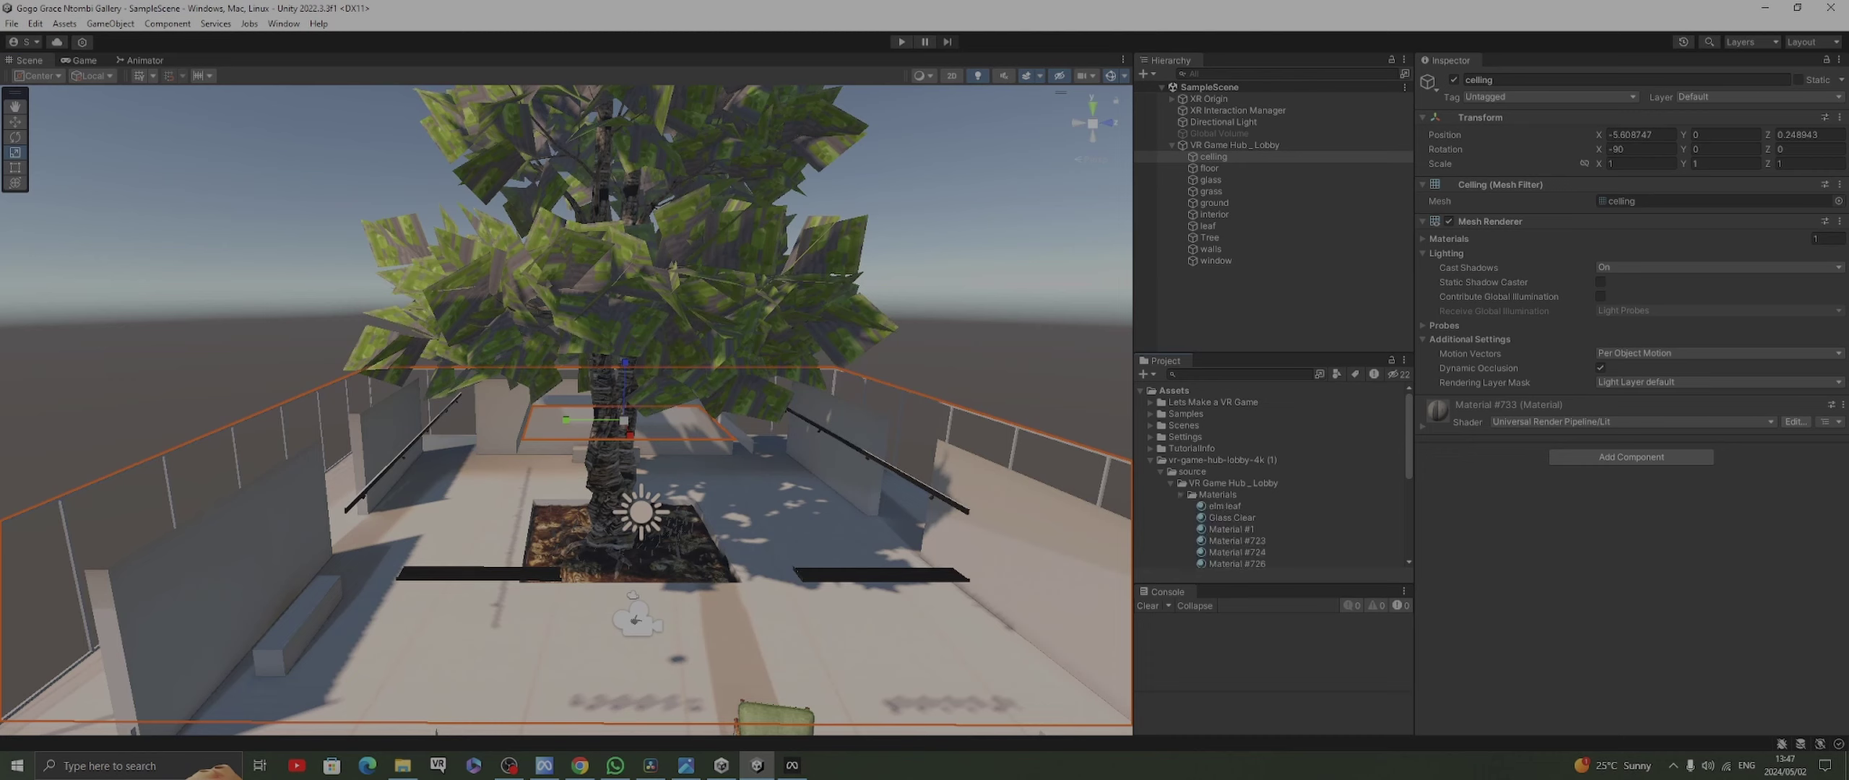
left_click(1224, 506)
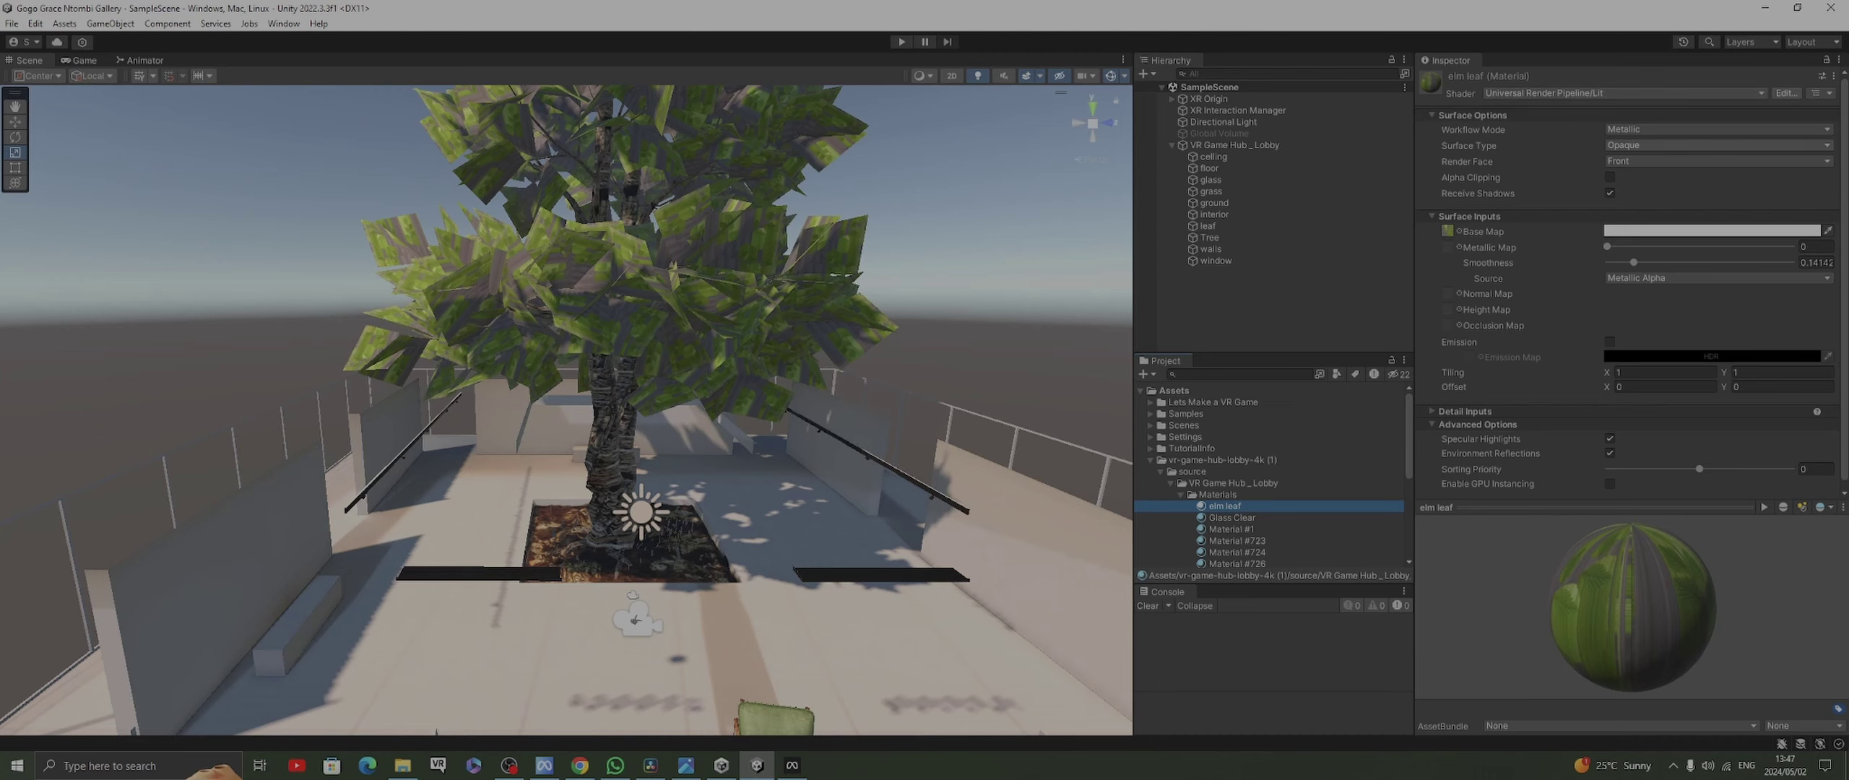
Enable Alpha Clipping (threshold 0.5) on the elm leaf material, check the canopy, then select grass
left_click(1610, 176)
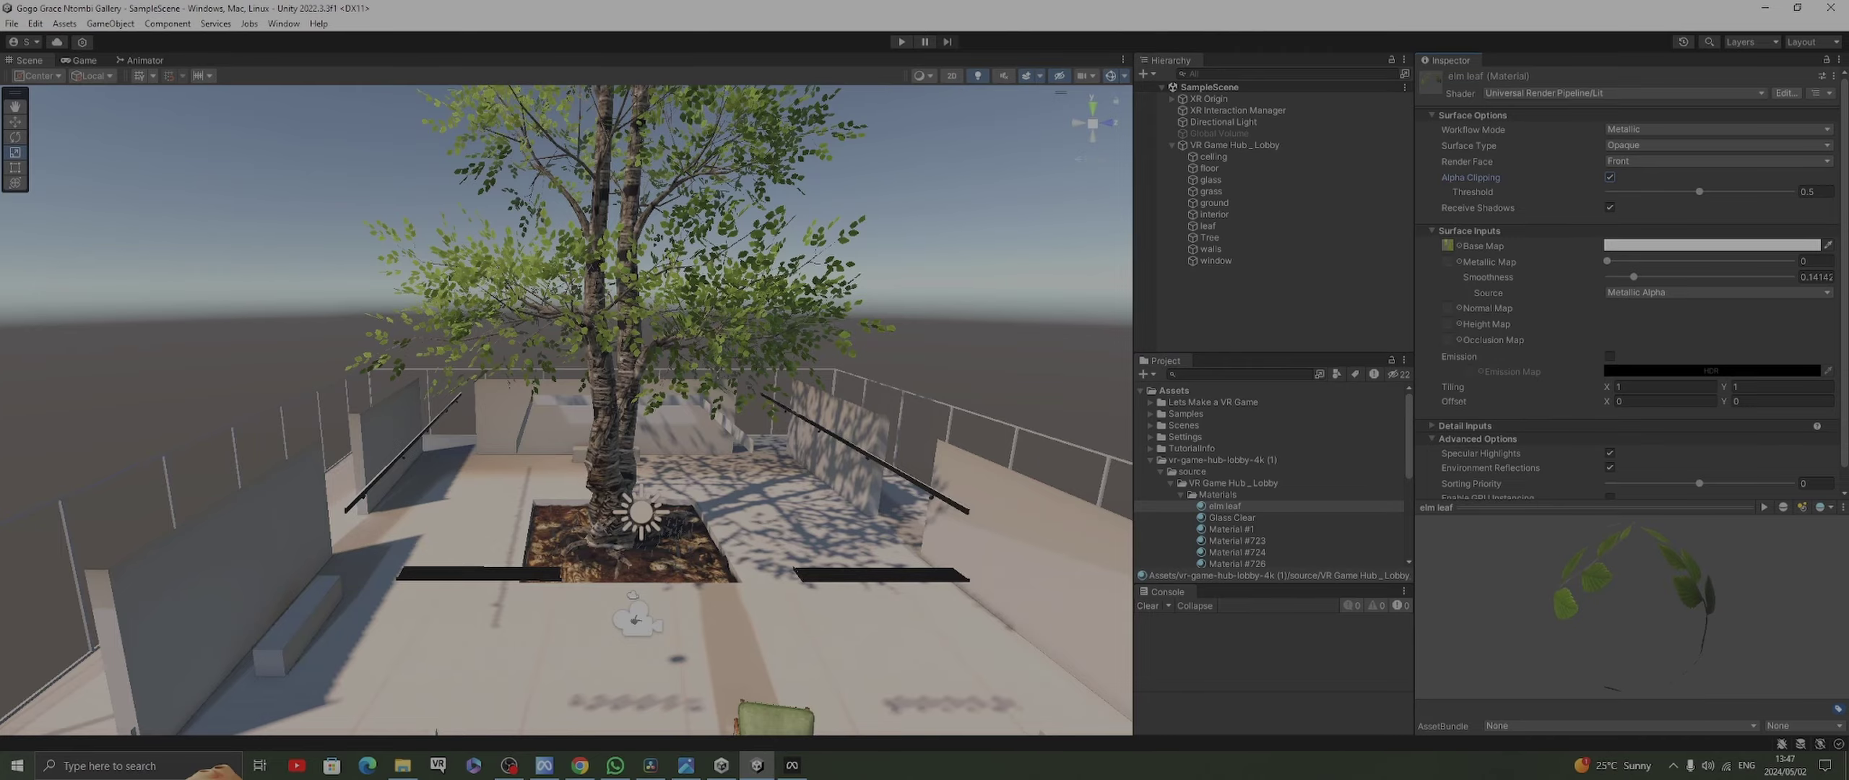
middle_click_drag(566, 303, 686, 520)
scroll(686, 410, "up", 4)
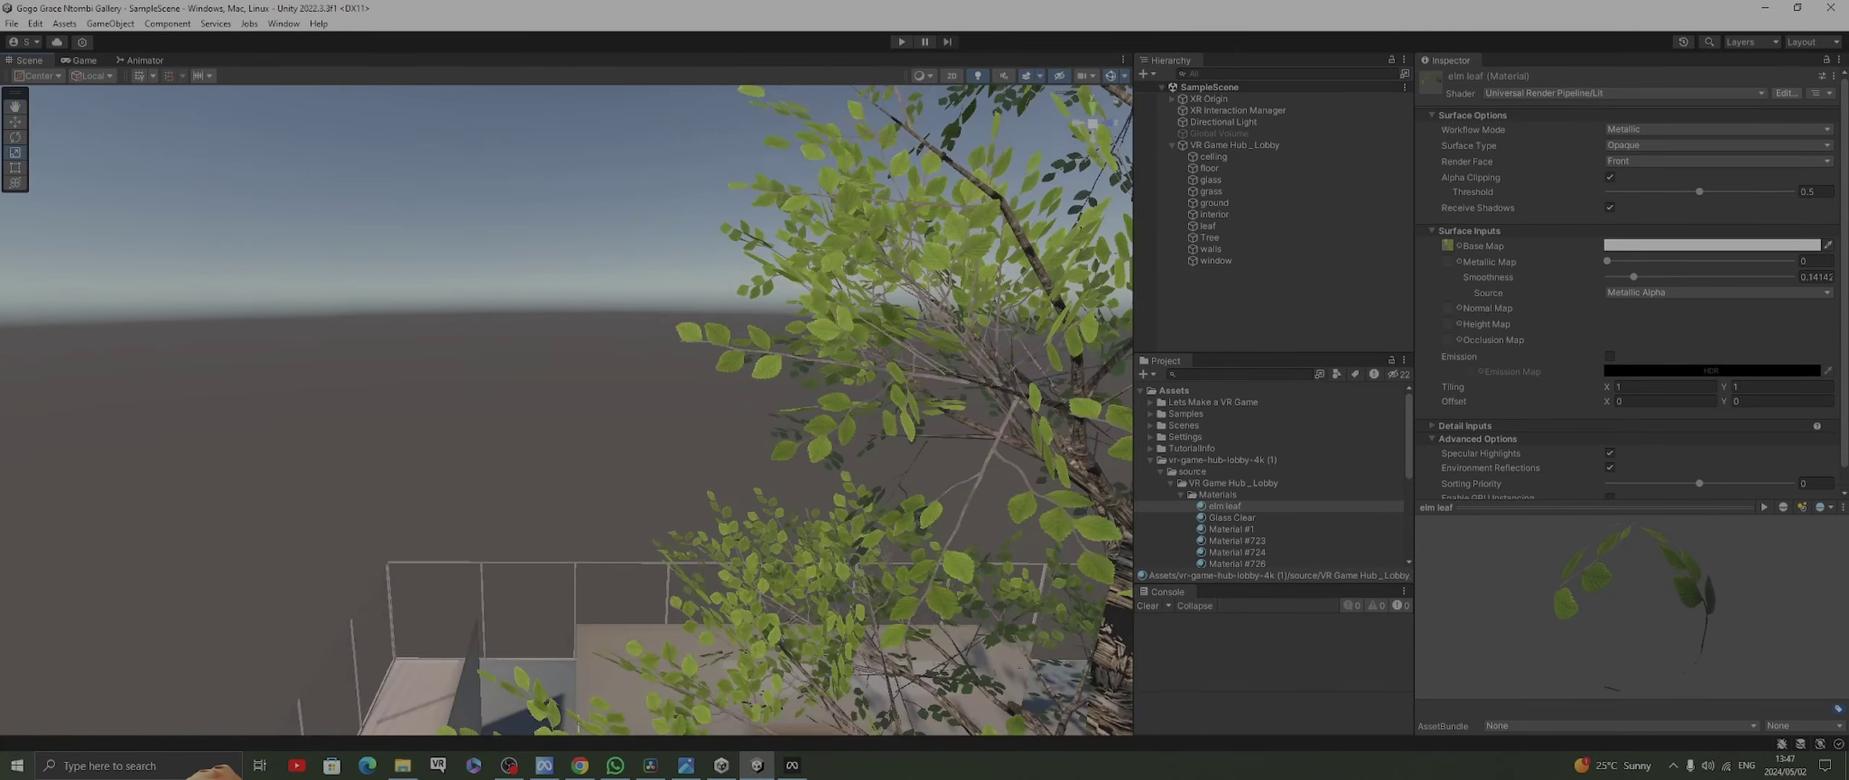
right_click_drag(567, 410, 737, 347)
scroll(567, 410, "down", 5)
middle_click_drag(567, 506, 607, 303)
scroll(566, 410, "up", 4)
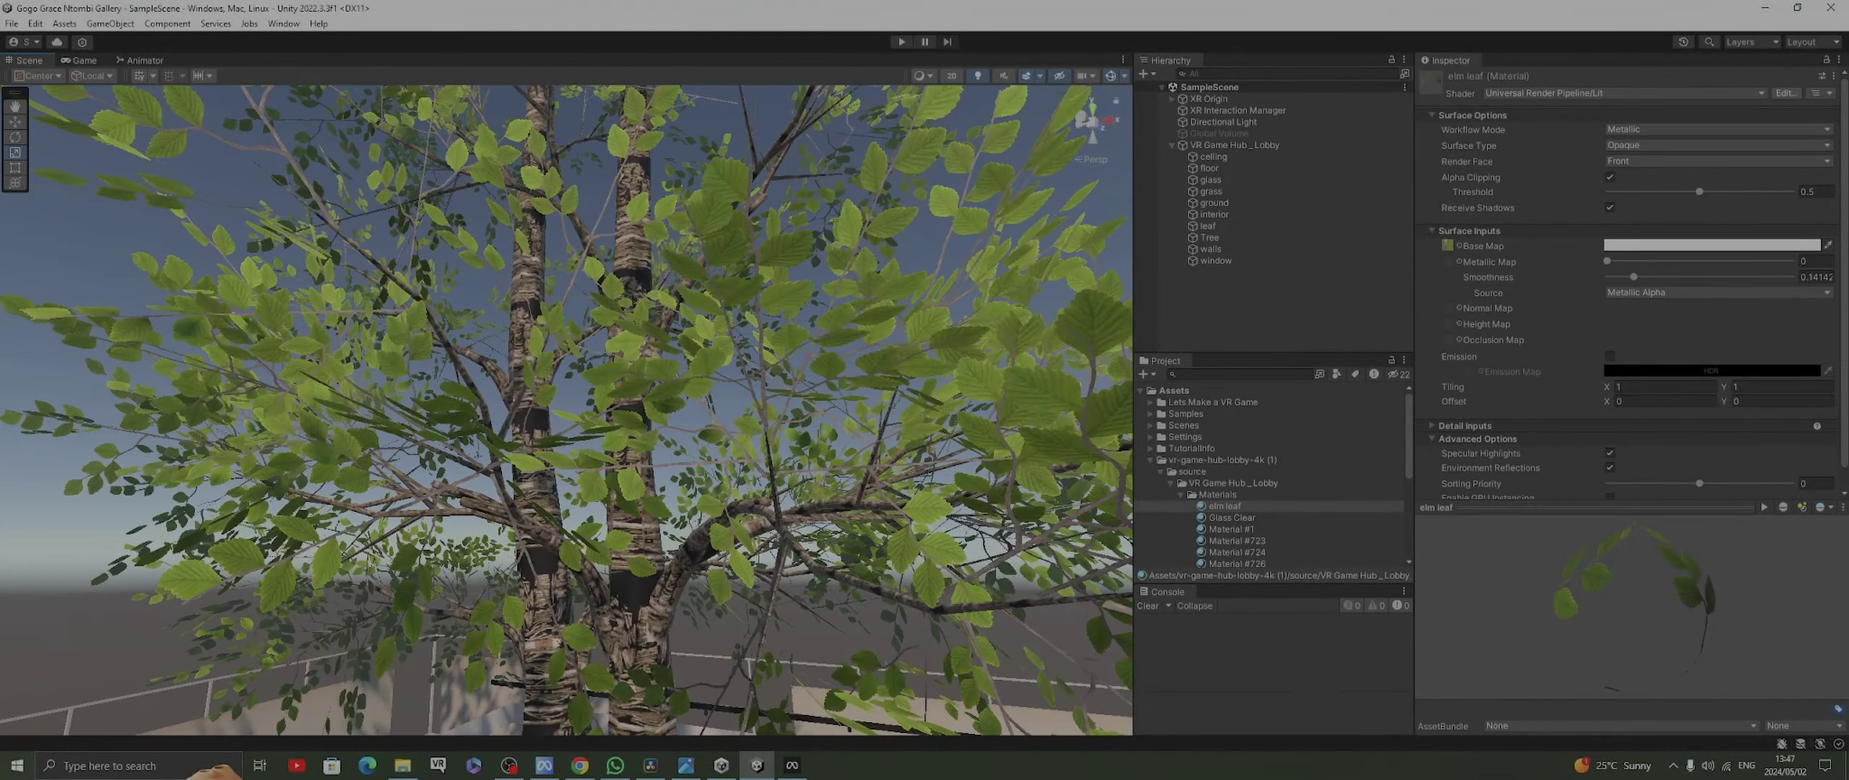
right_click_drag(566, 410, 462, 534)
middle_click_drag(722, 549, 563, 332)
scroll(566, 410, "up", 3)
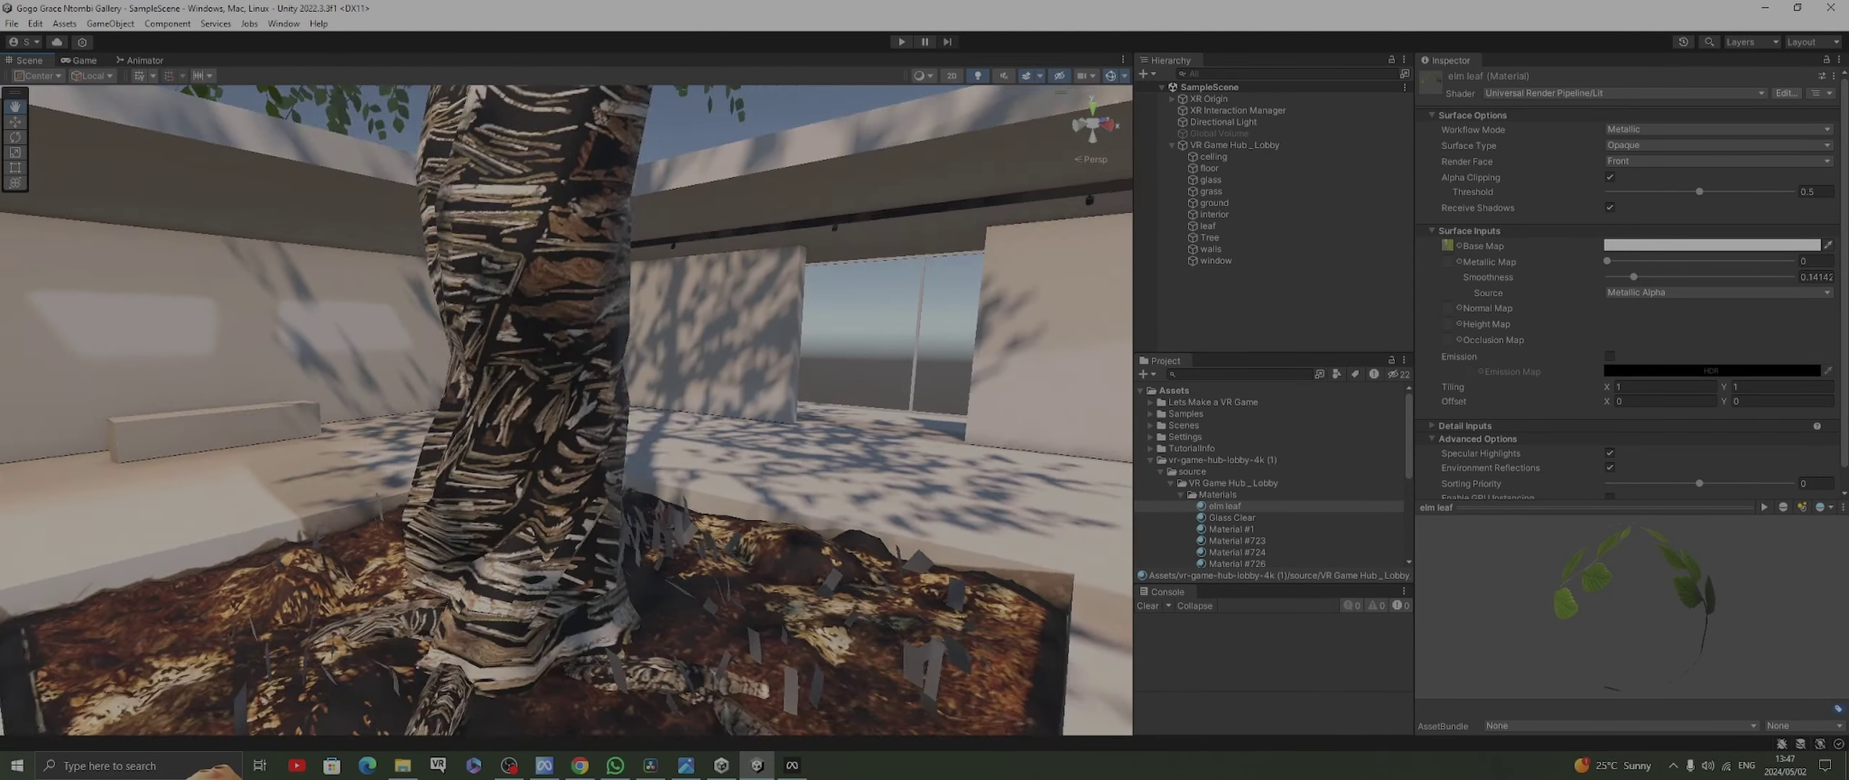
middle_click_drag(567, 410, 448, 289)
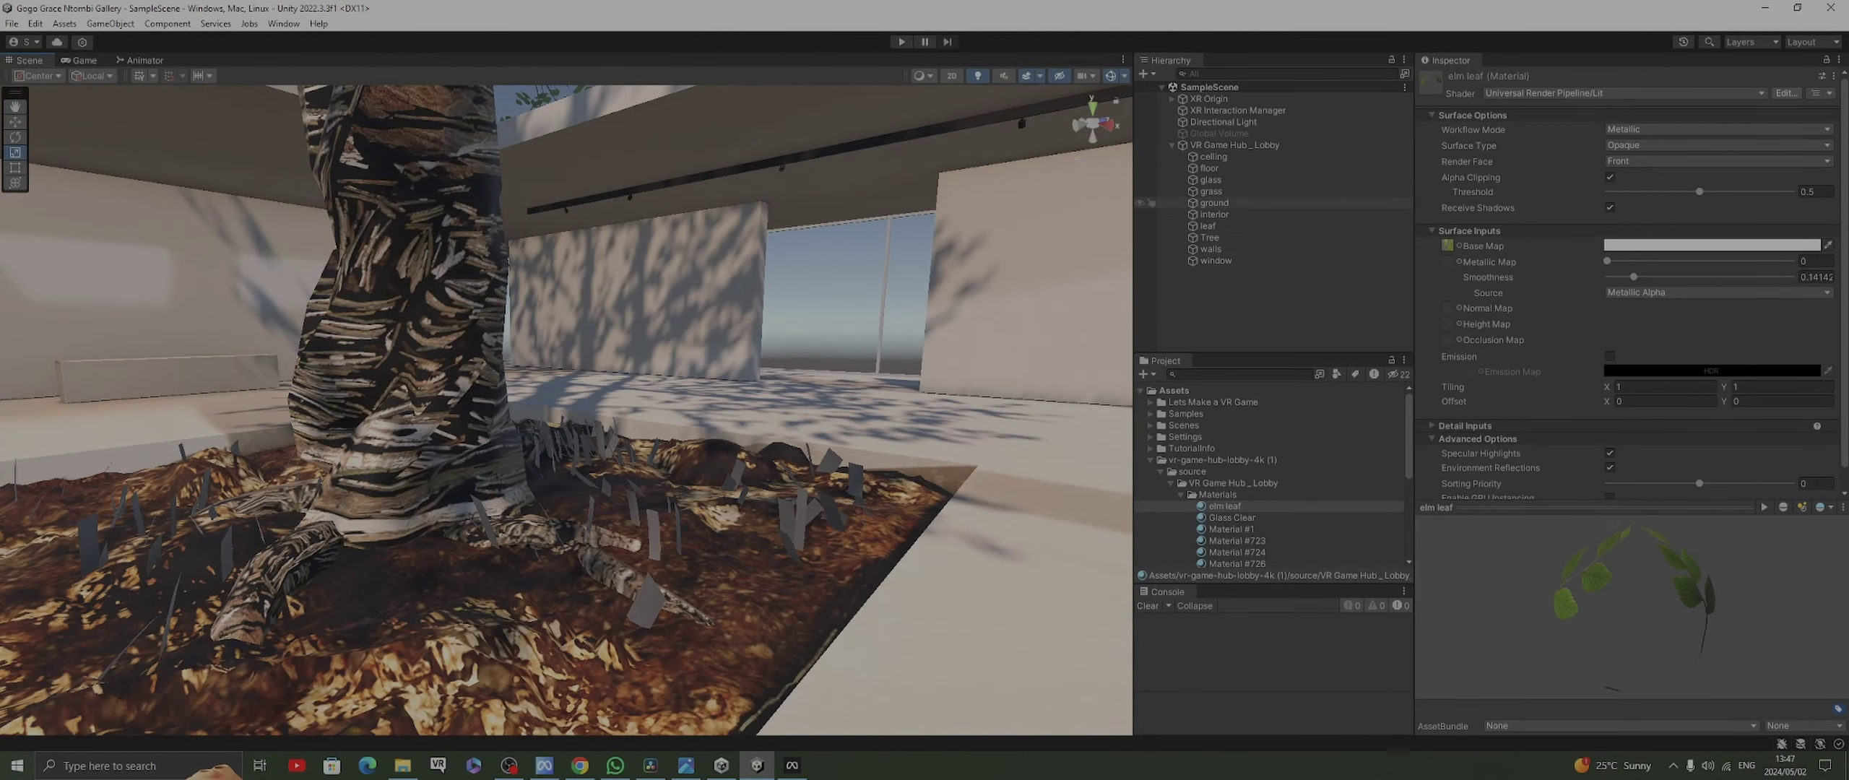
left_click(1156, 192)
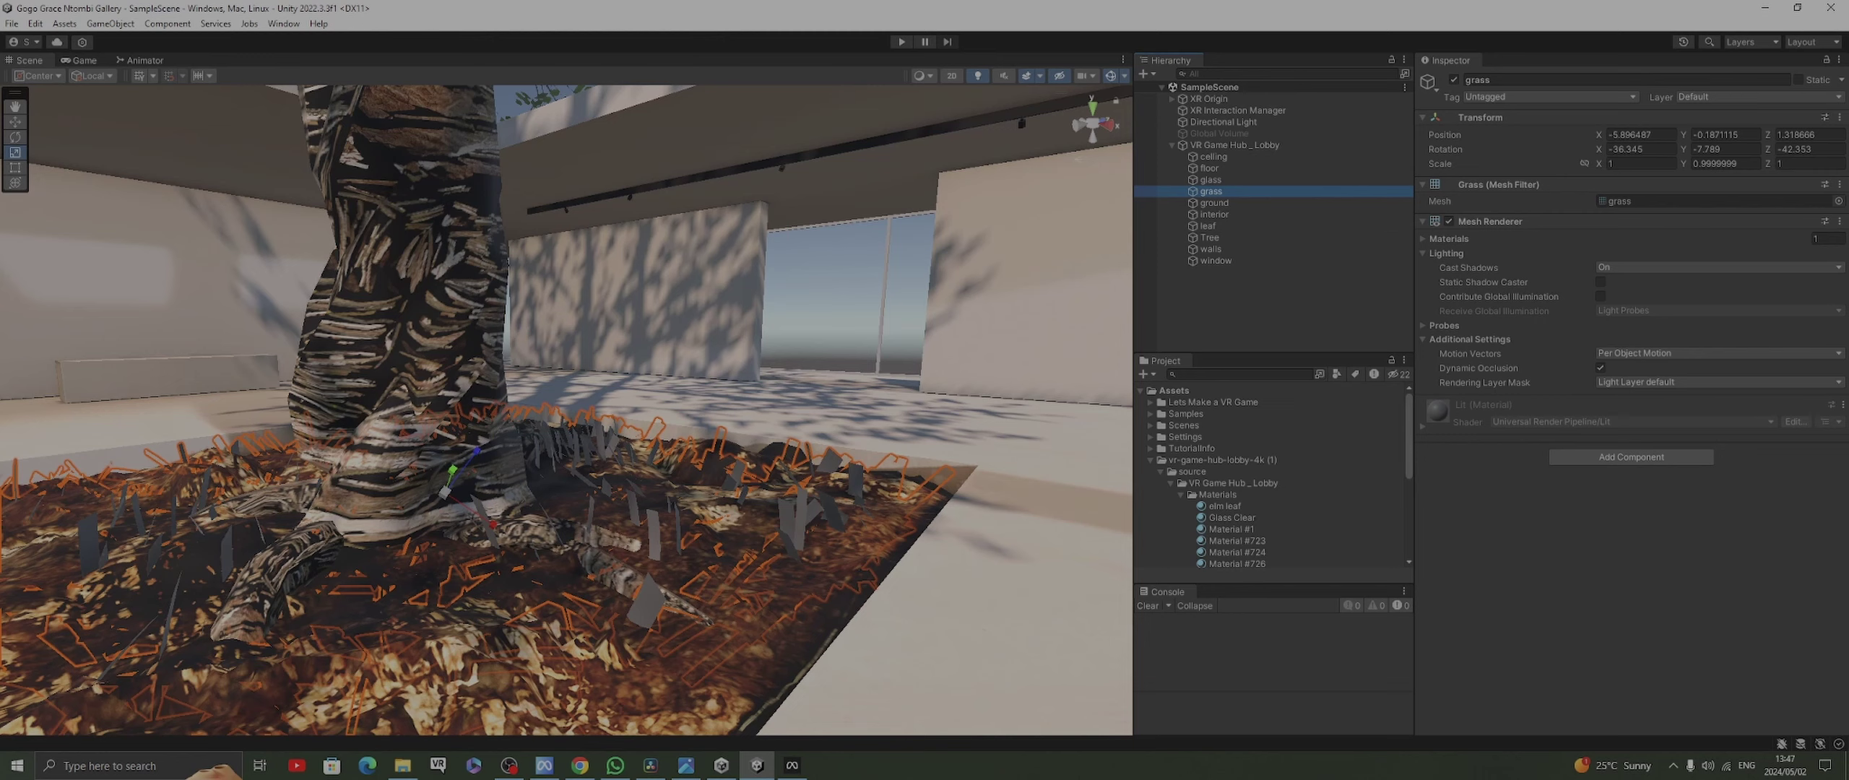
Create a new material in the lobby's Materials folder
scroll(1271, 476, "down", 3)
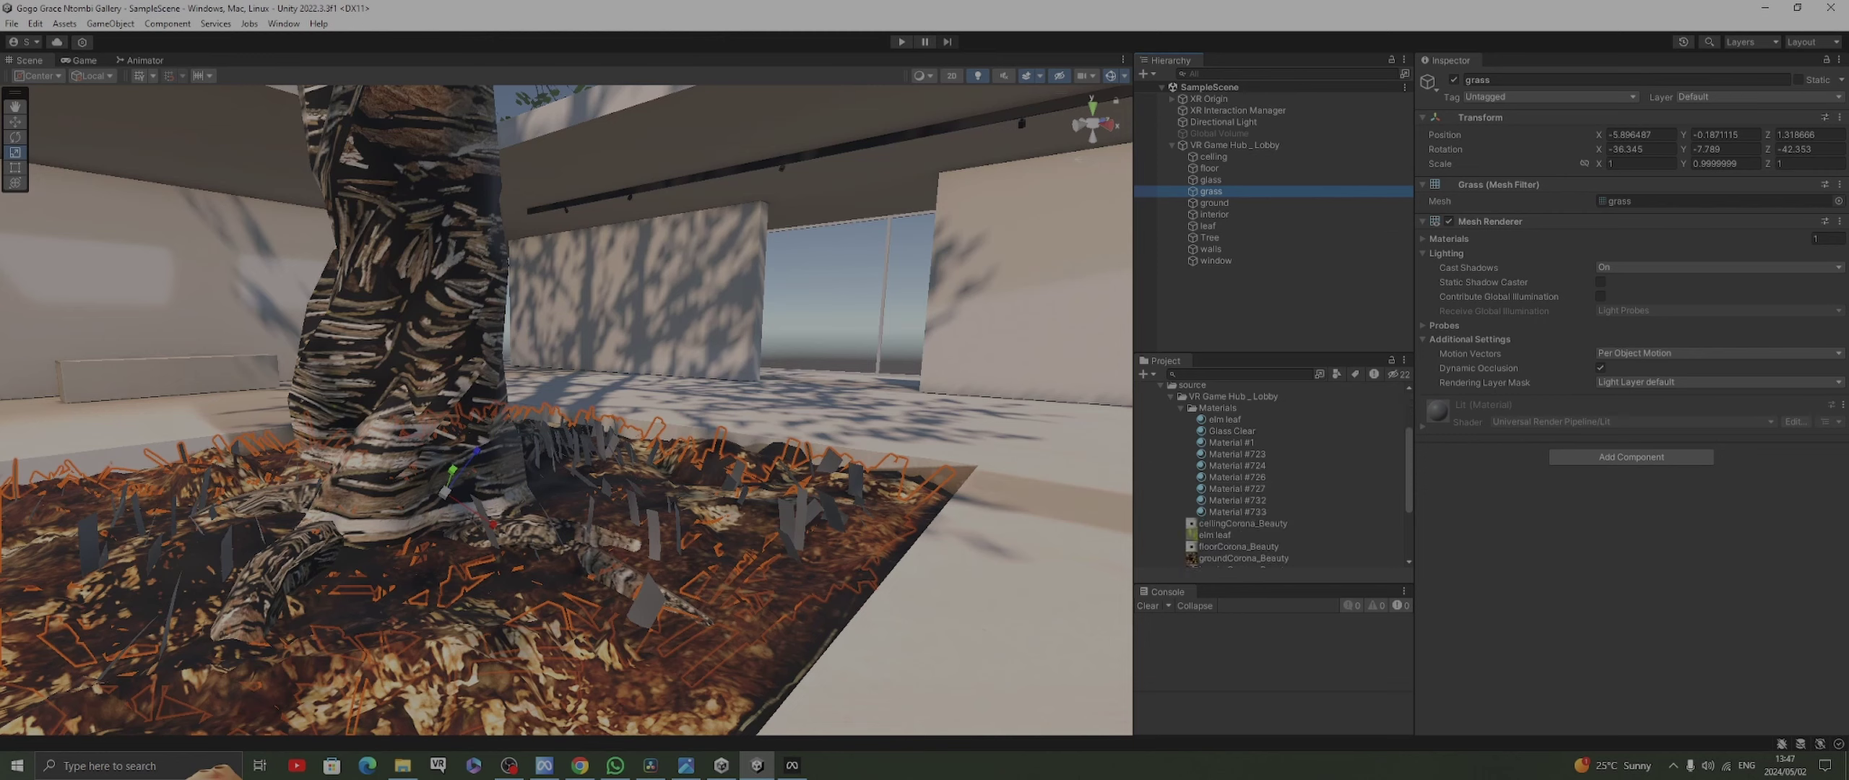
left_click(1217, 408)
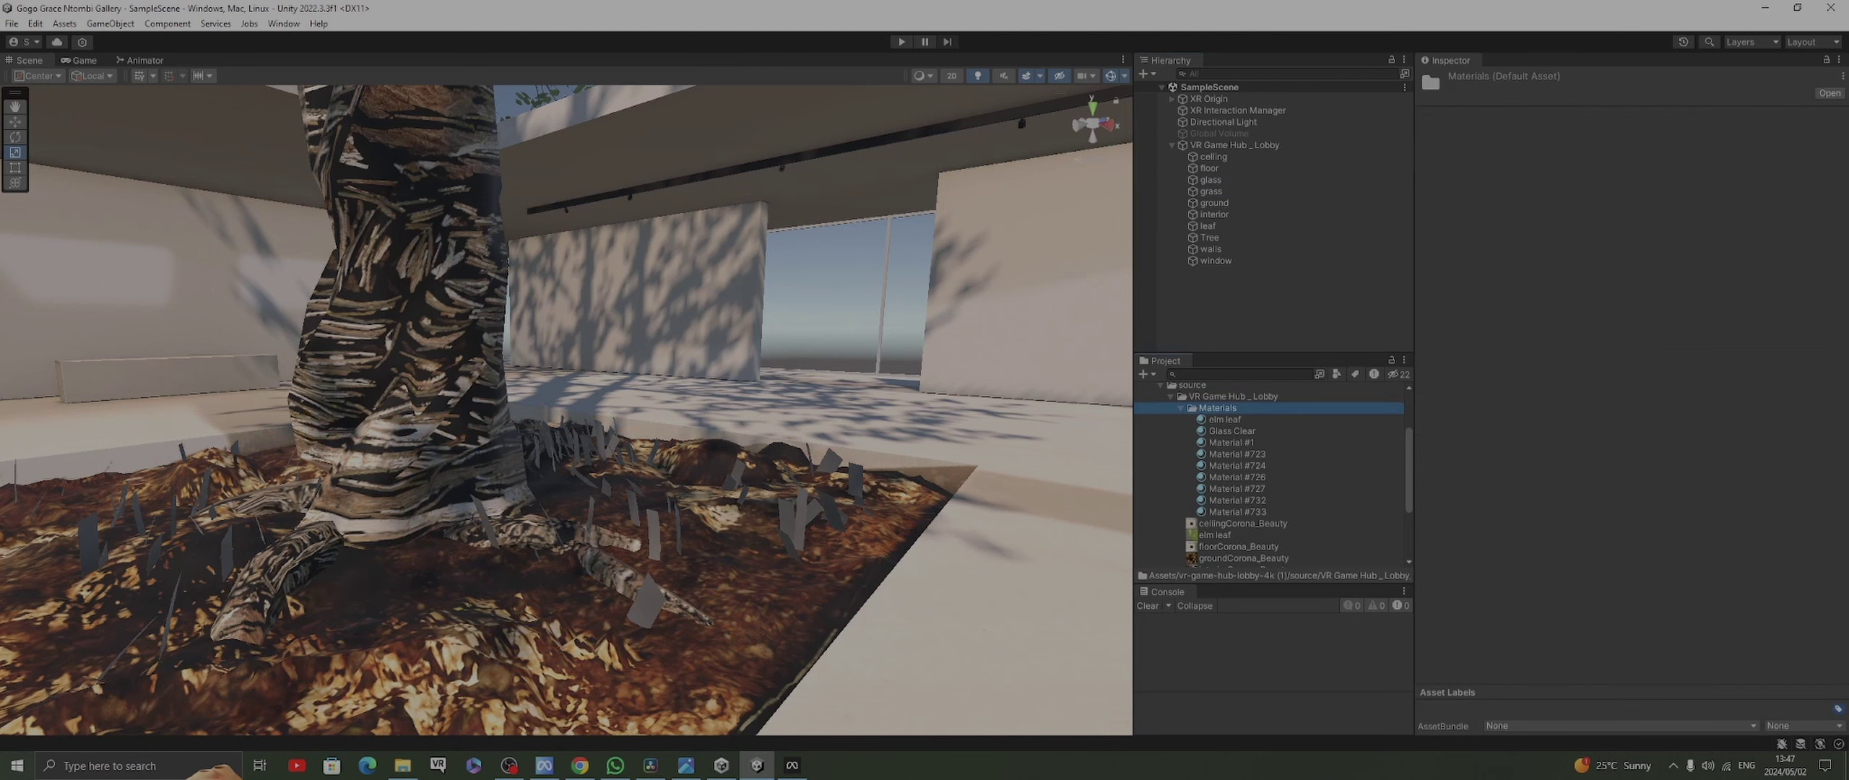
right_click(1224, 407)
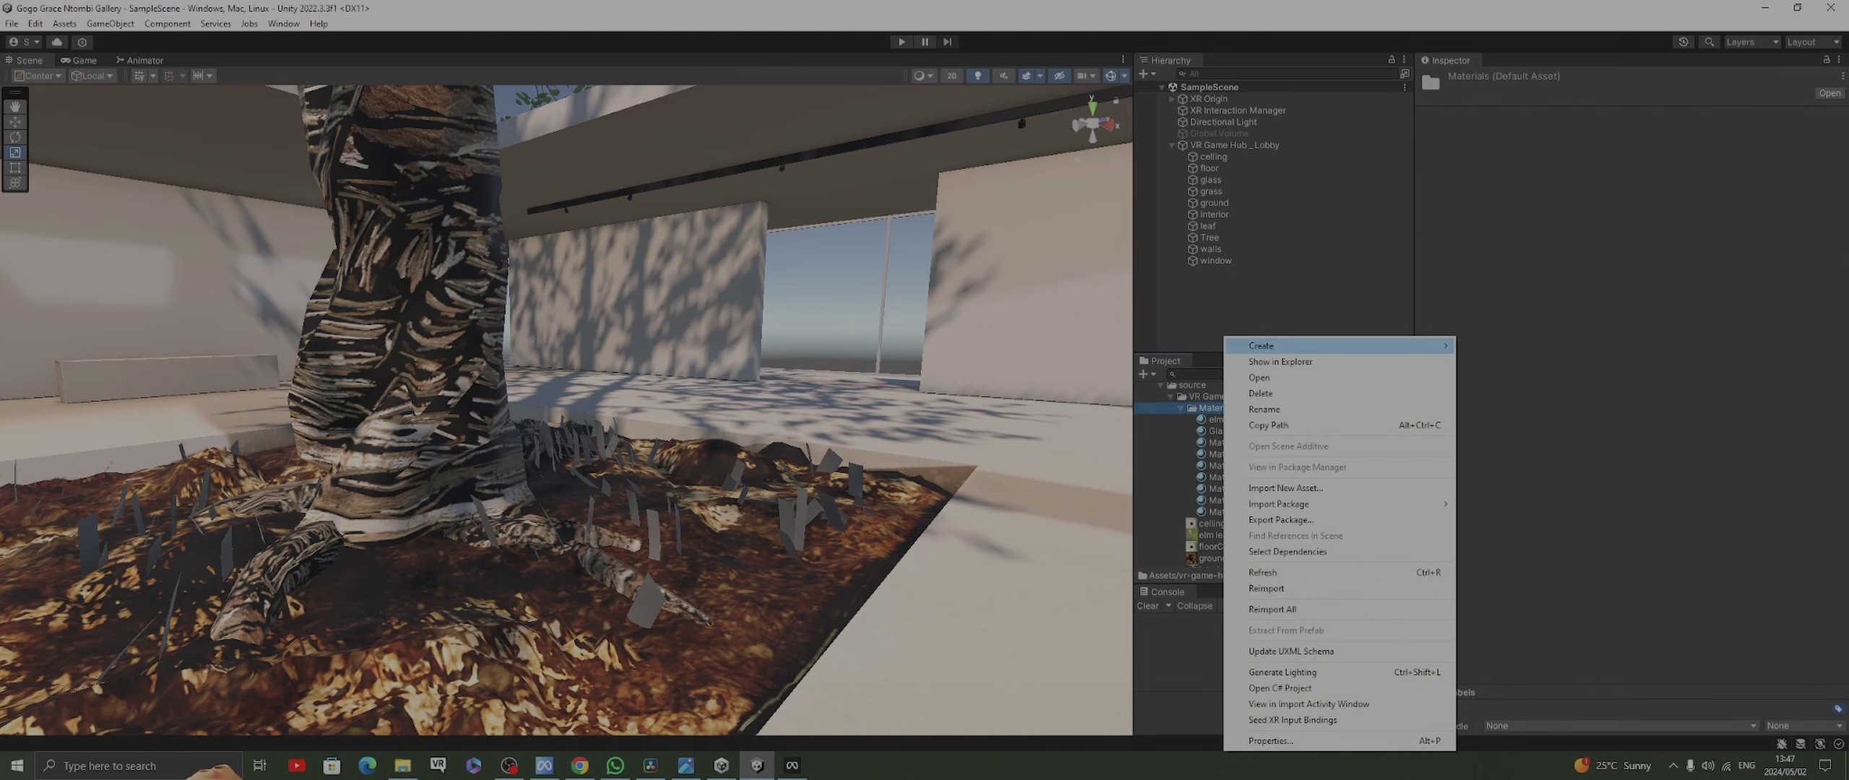
mouse_move(1339, 345)
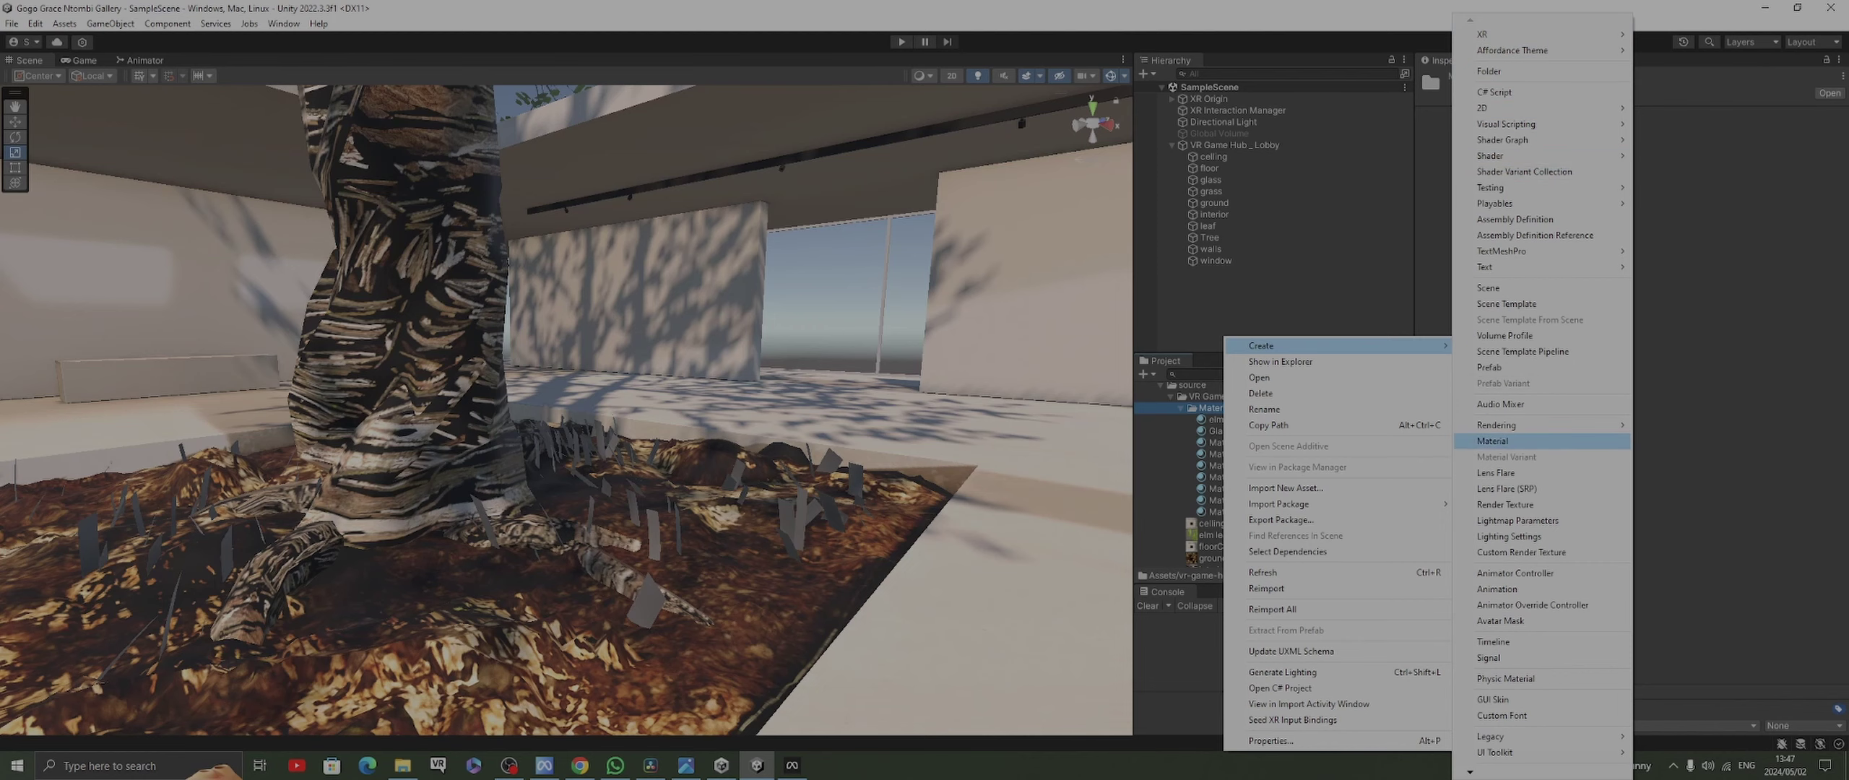
left_click(1492, 440)
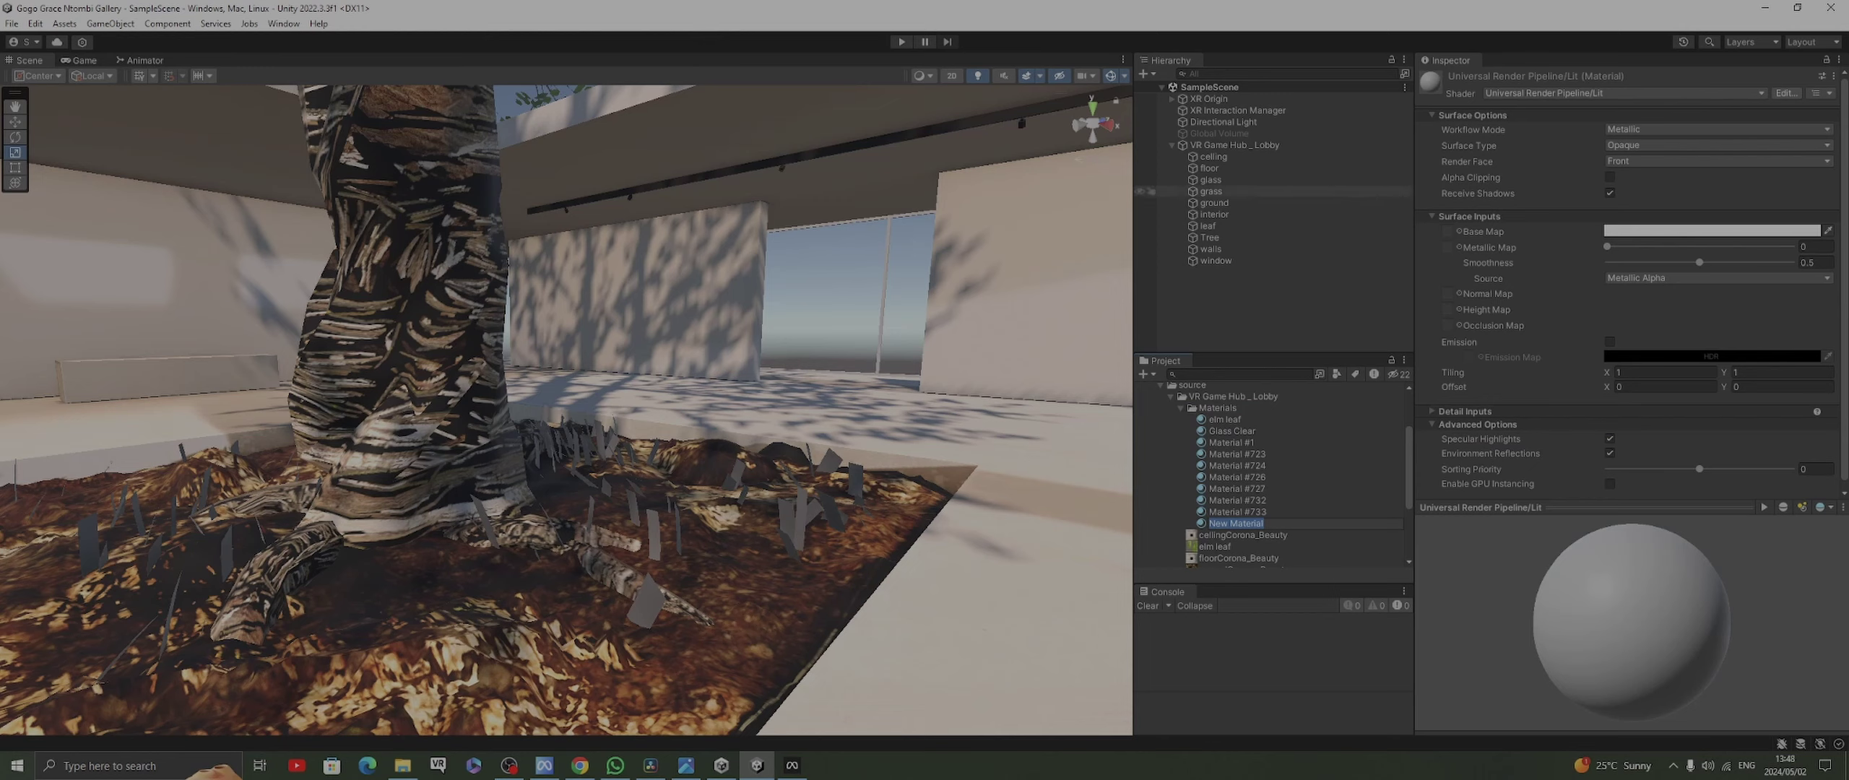
Review the grass object's current material and rename the new material GrassMaterial
left_click(1210, 192)
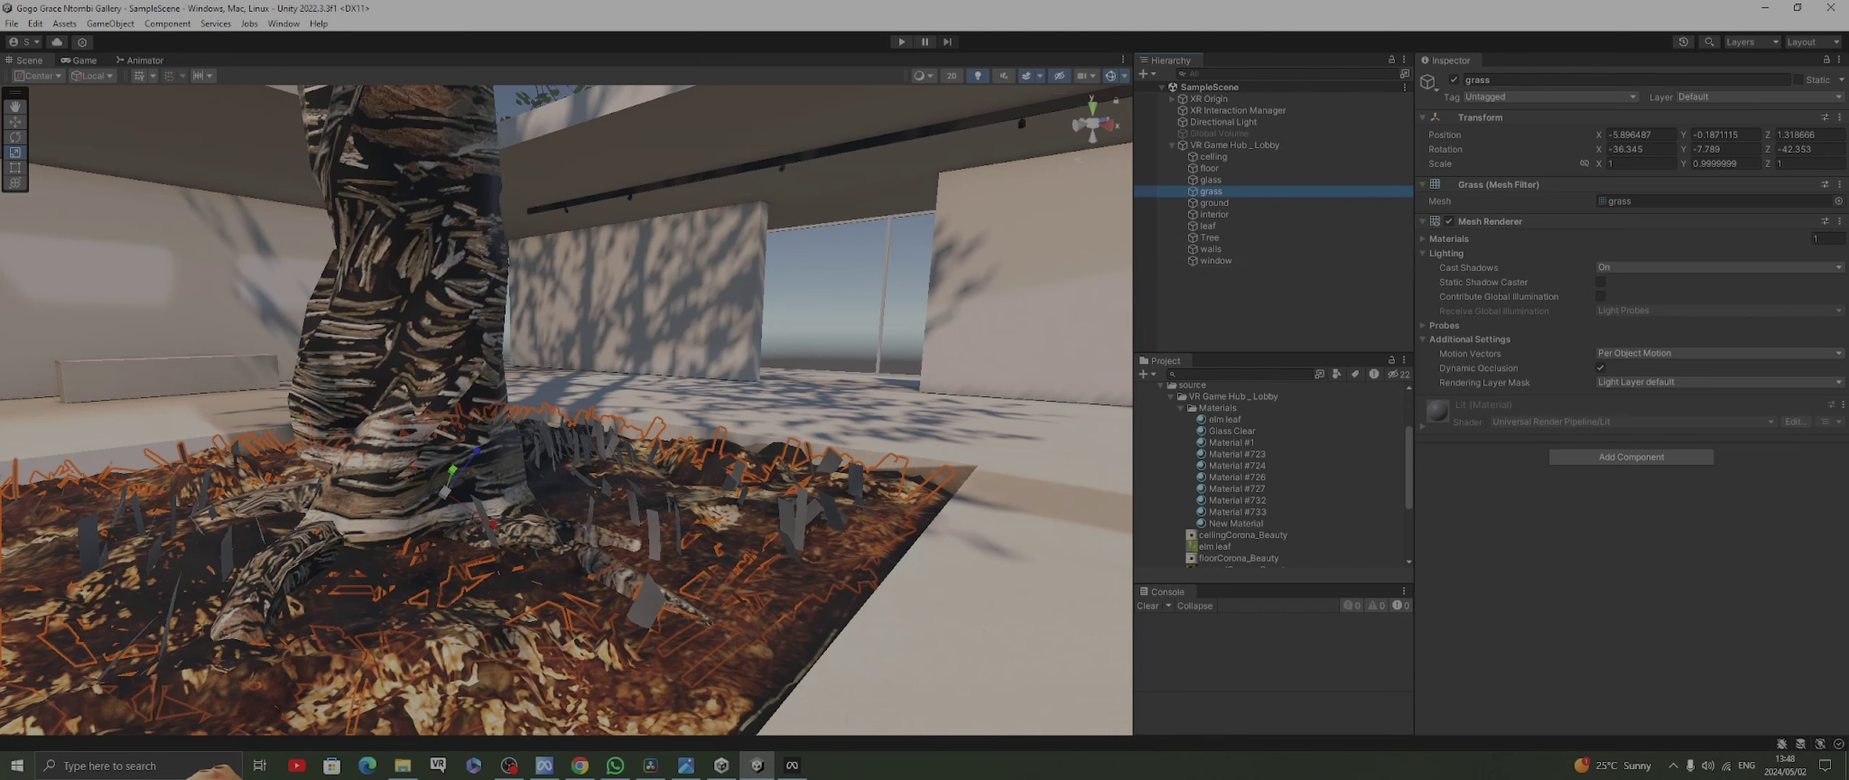
left_click(1423, 426)
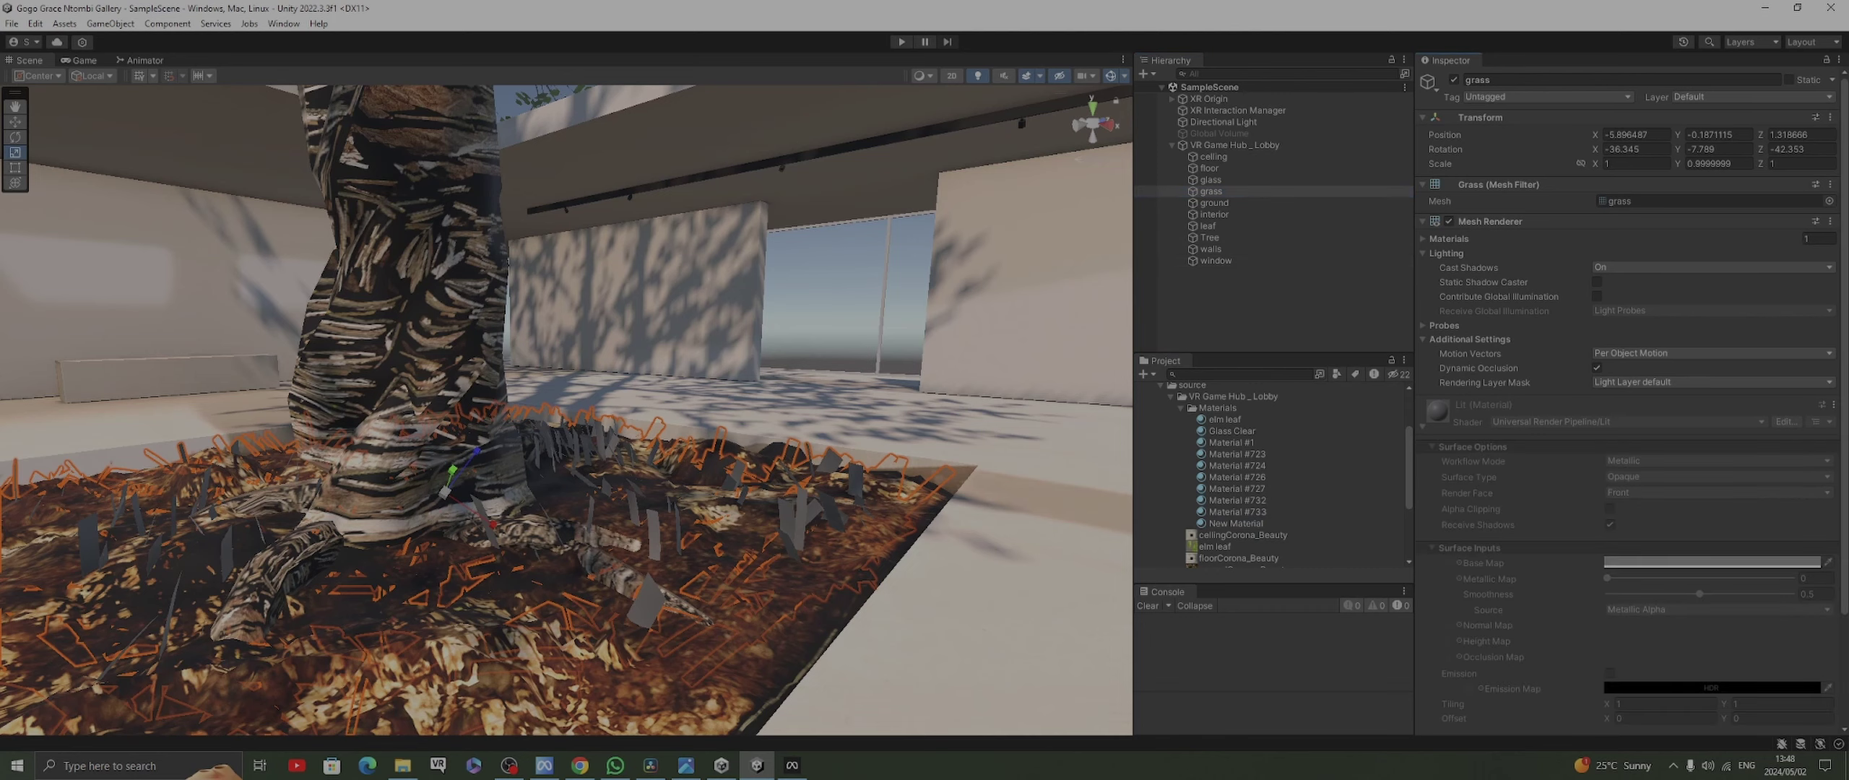
scroll(1271, 476, "down", 3)
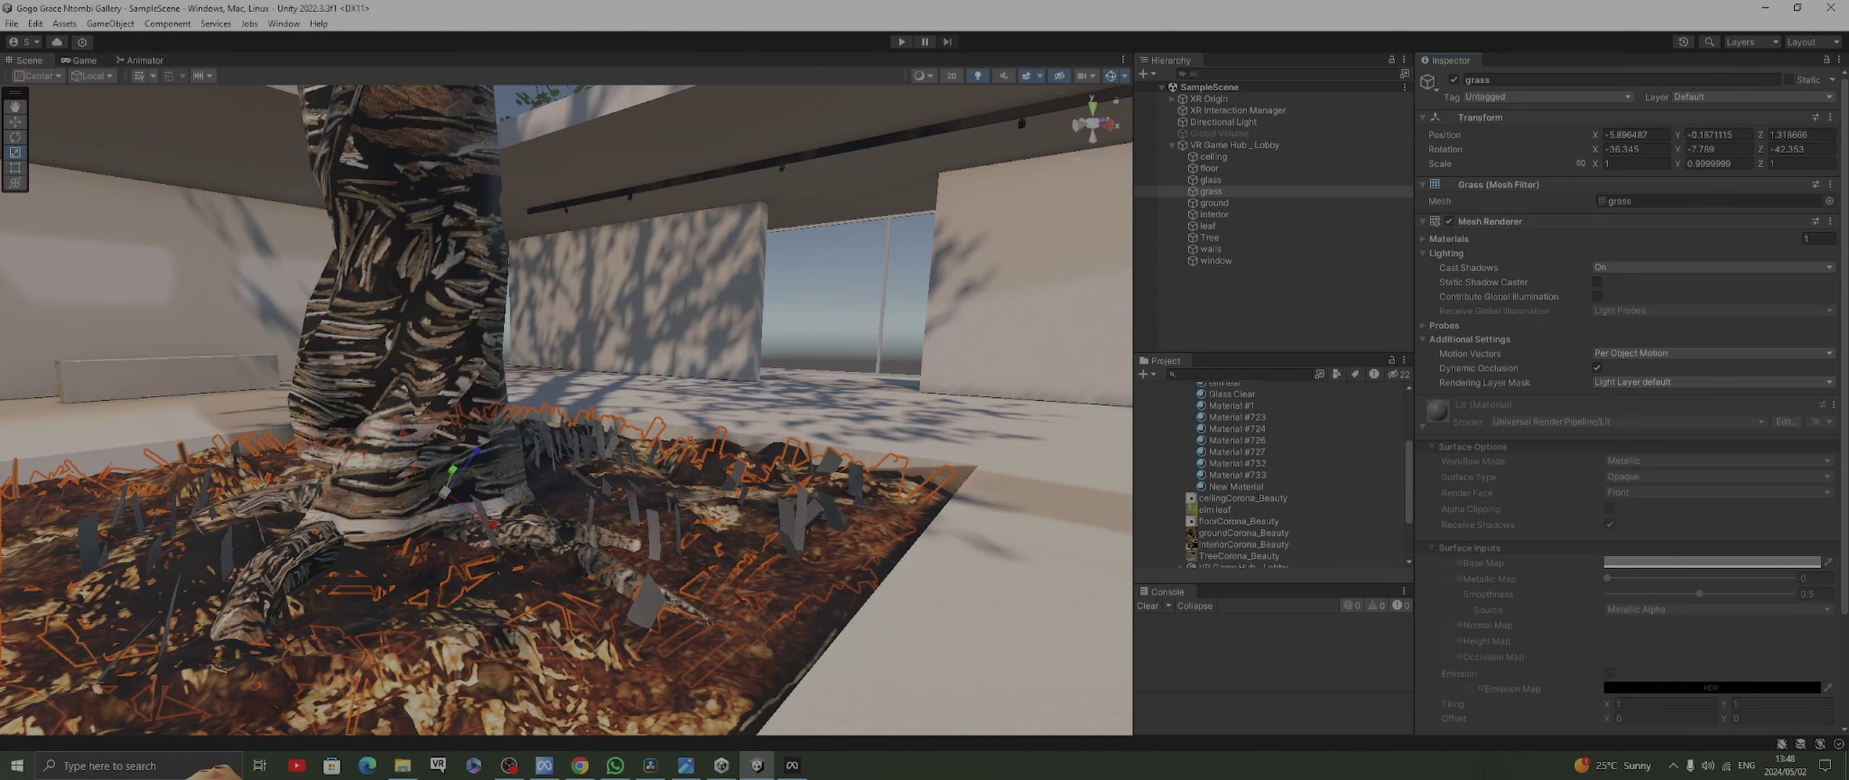
left_click(1235, 487)
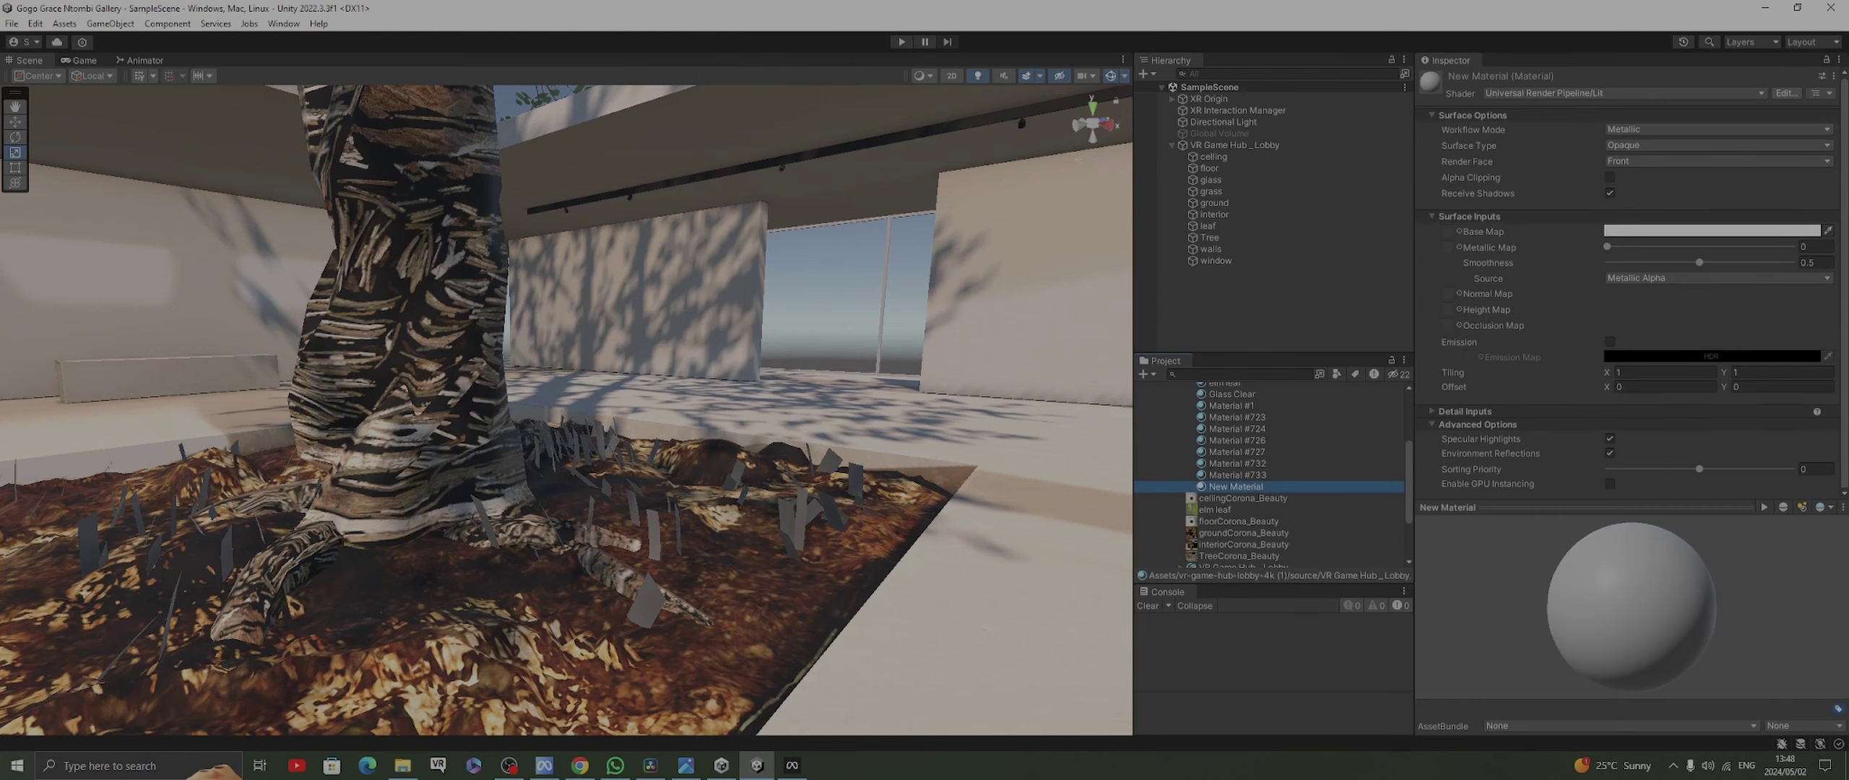
key("F2")
type("GrassMater")
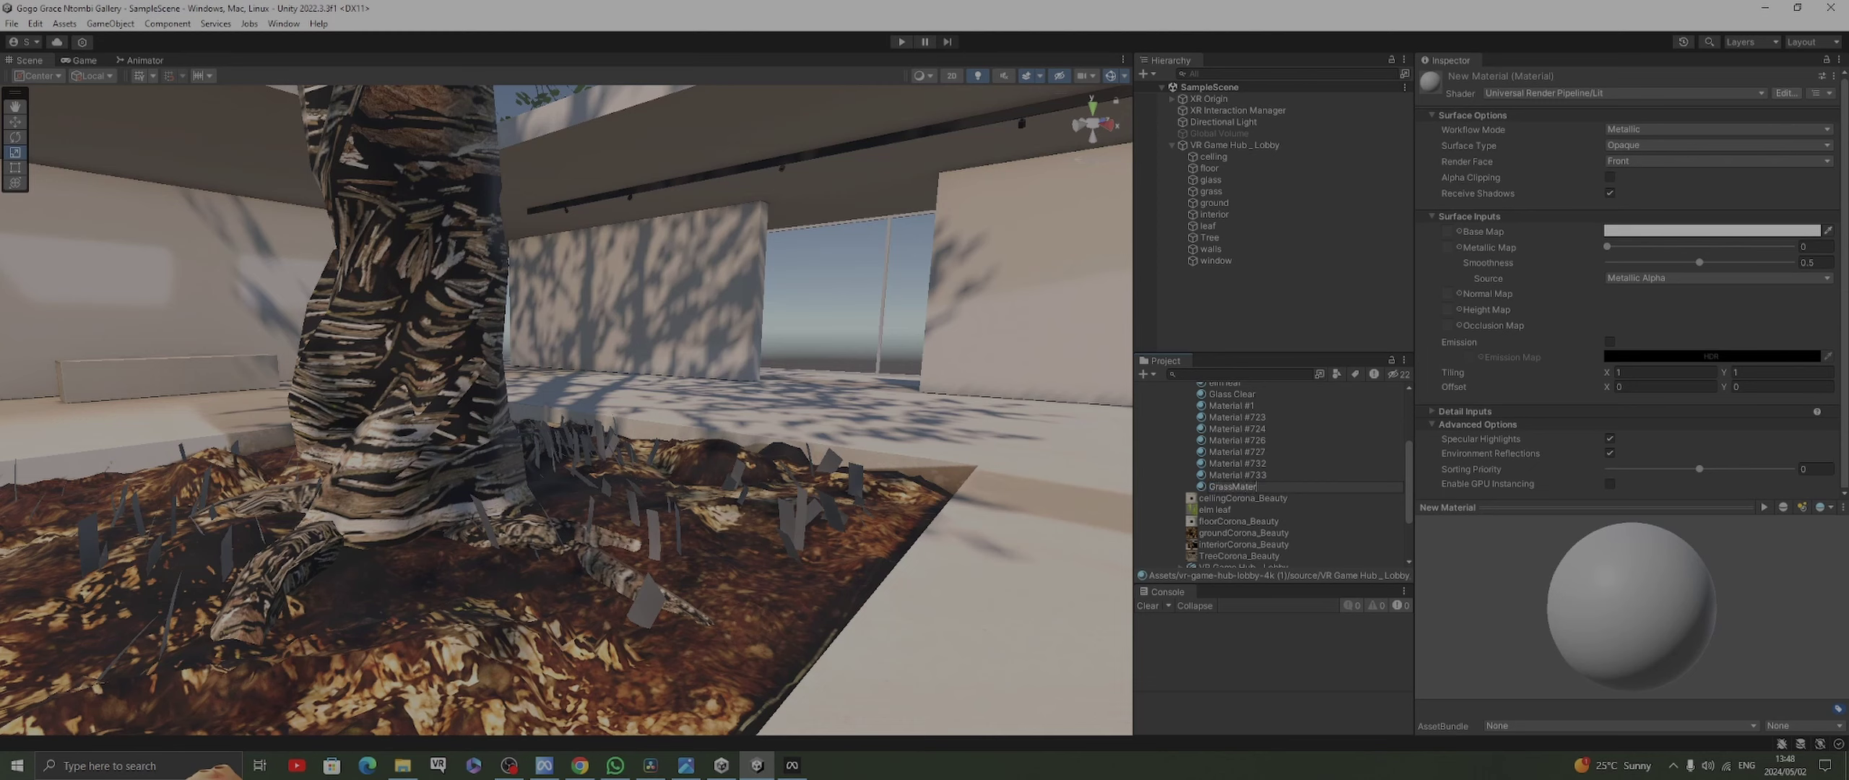
type("ial")
Confirm the name GrassMaterial and assign it to the grass object
key("Return")
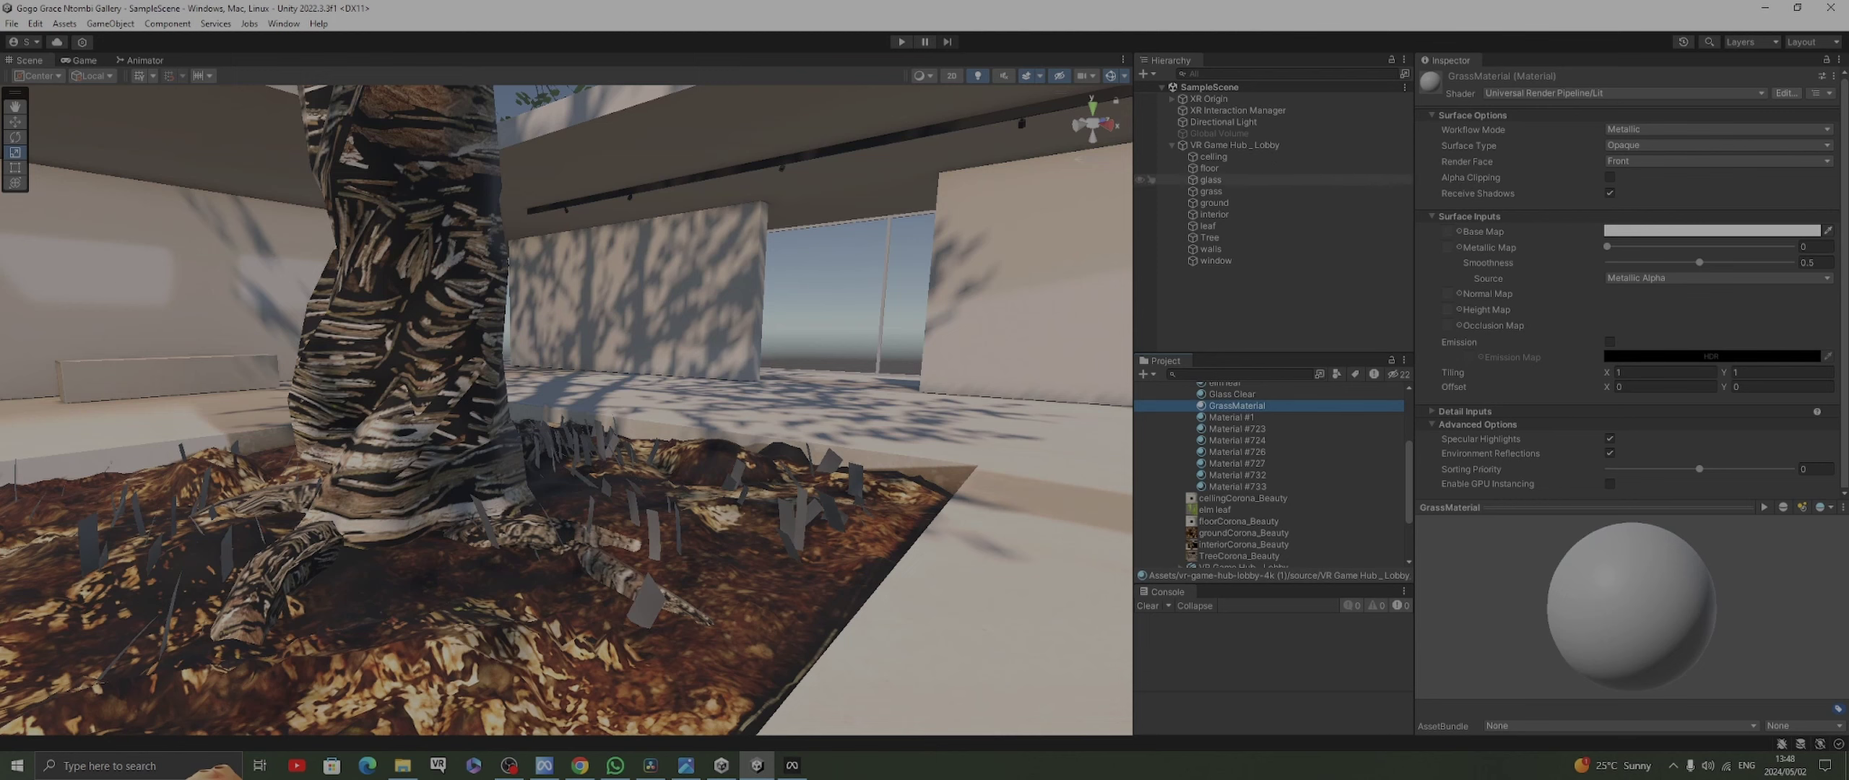
left_click(1211, 191)
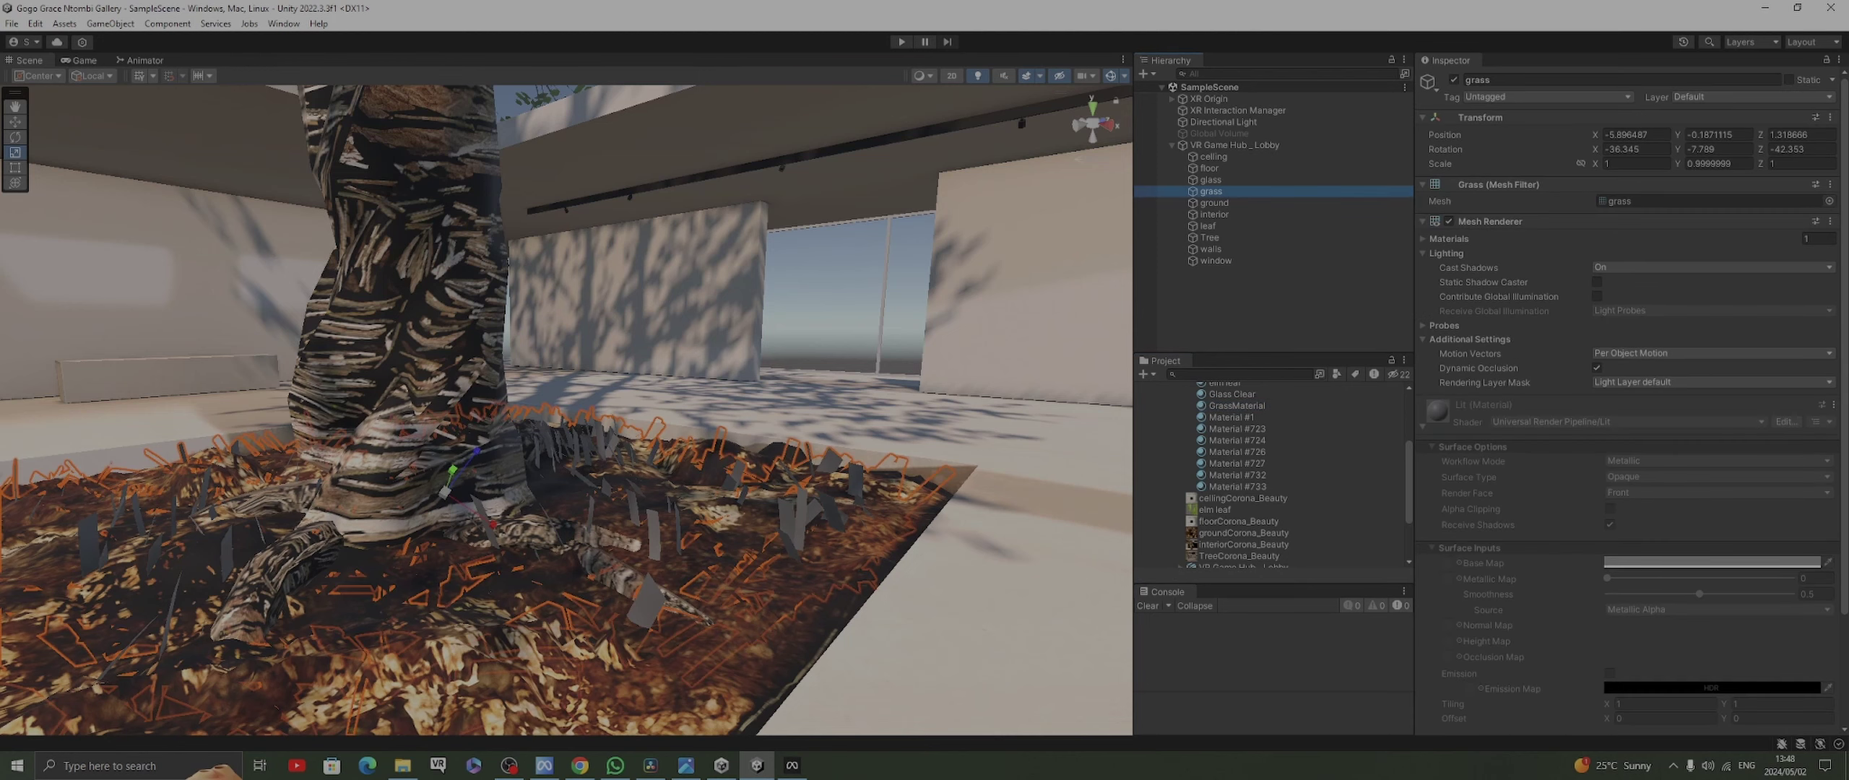
left_click(1423, 427)
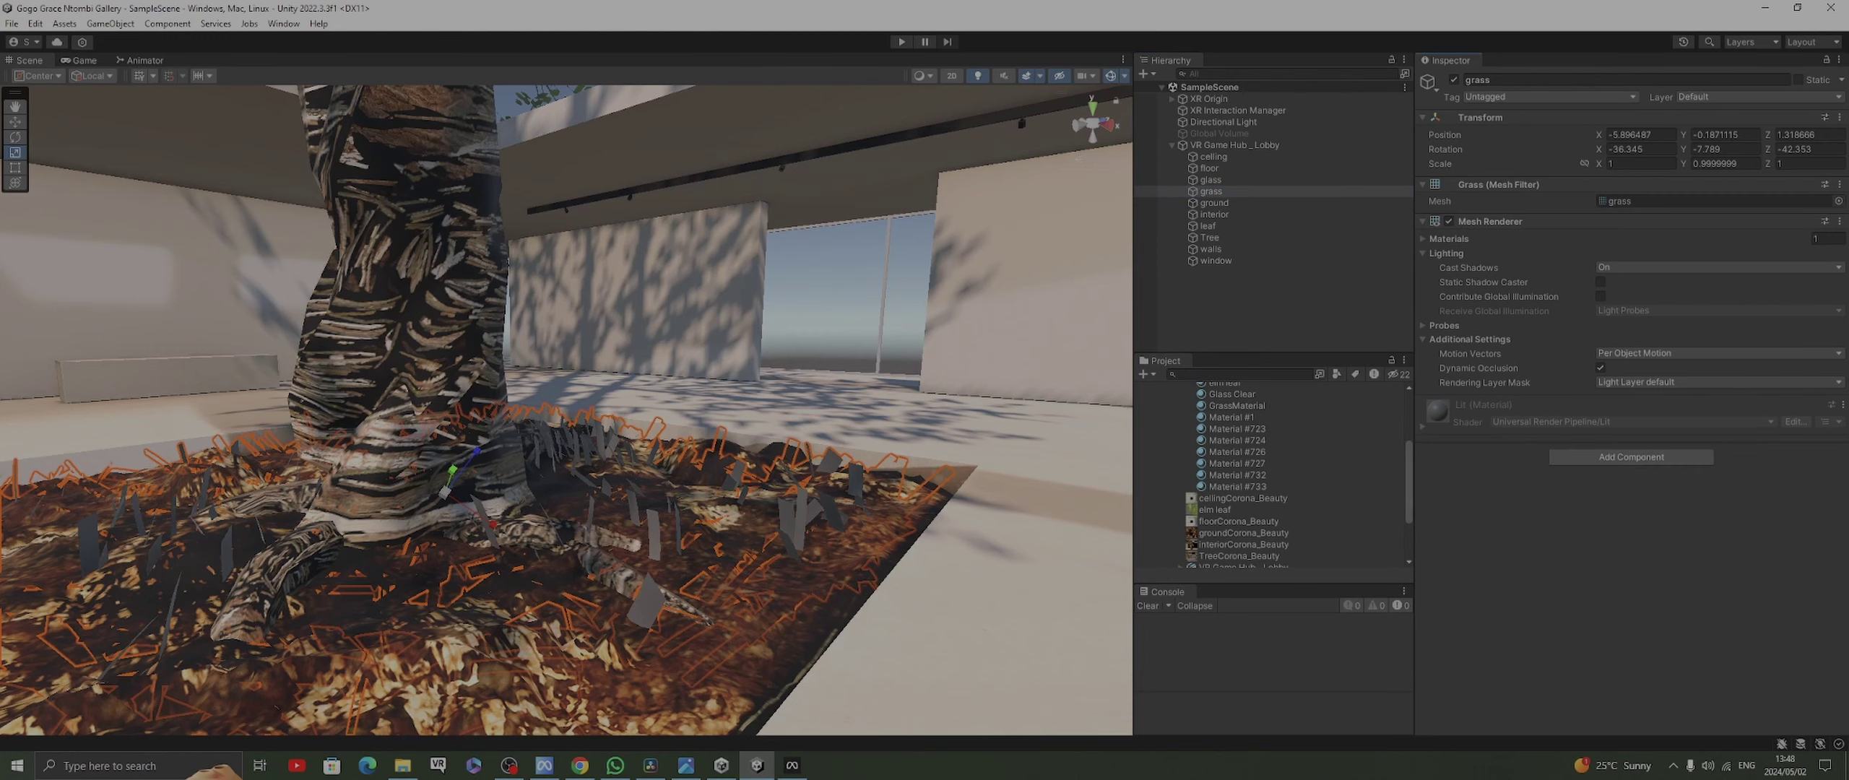
scroll(1271, 469, "up", 2)
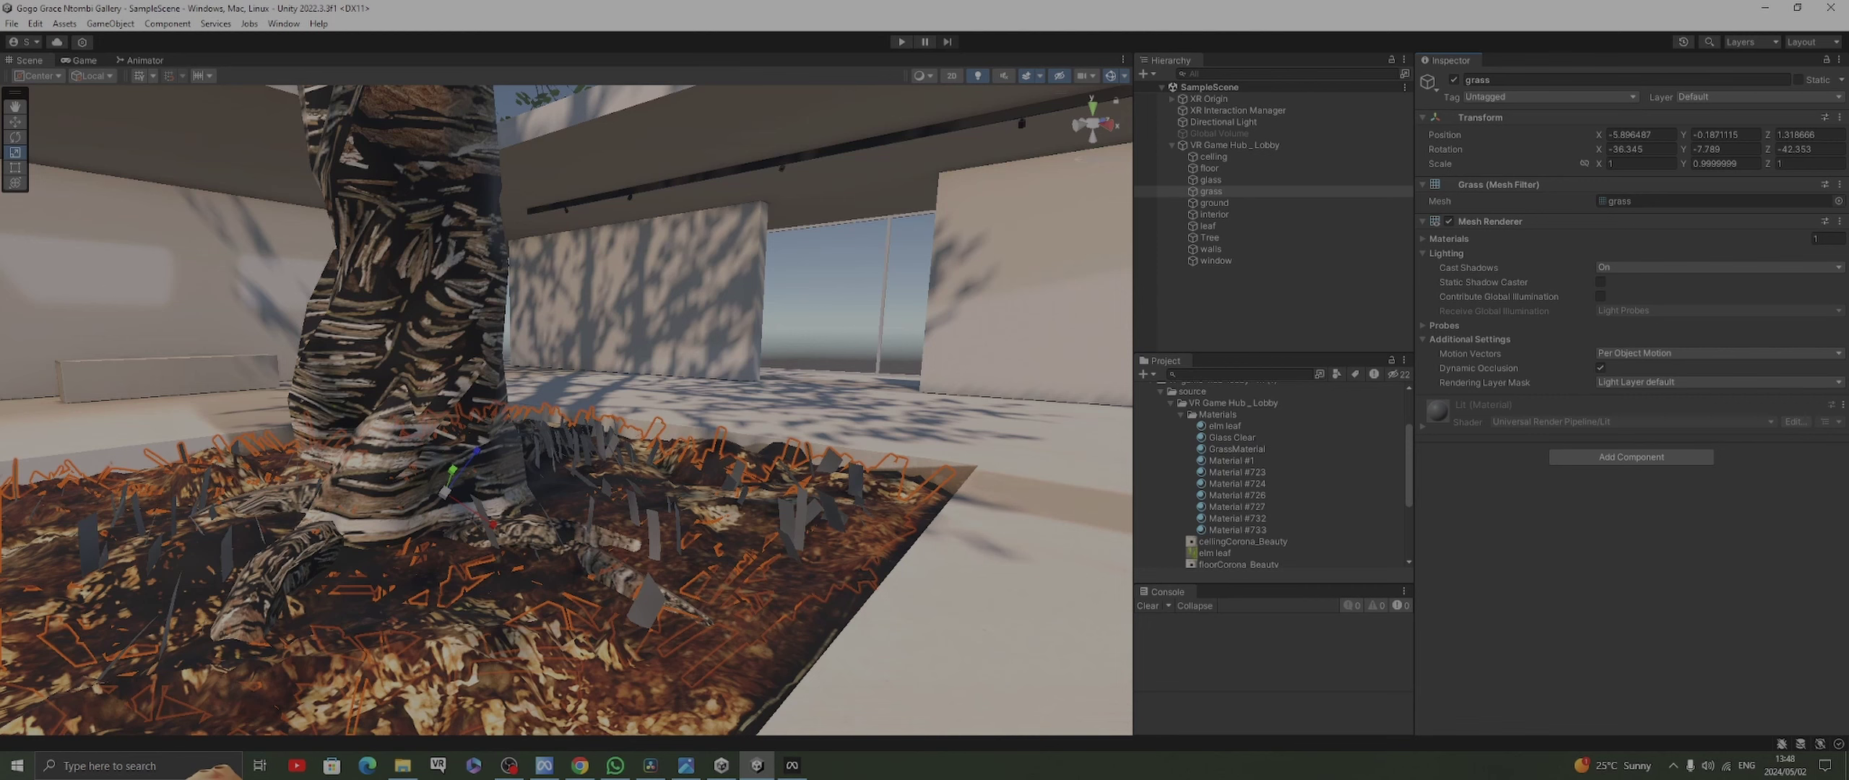
left_click_drag(1236, 449, 648, 601)
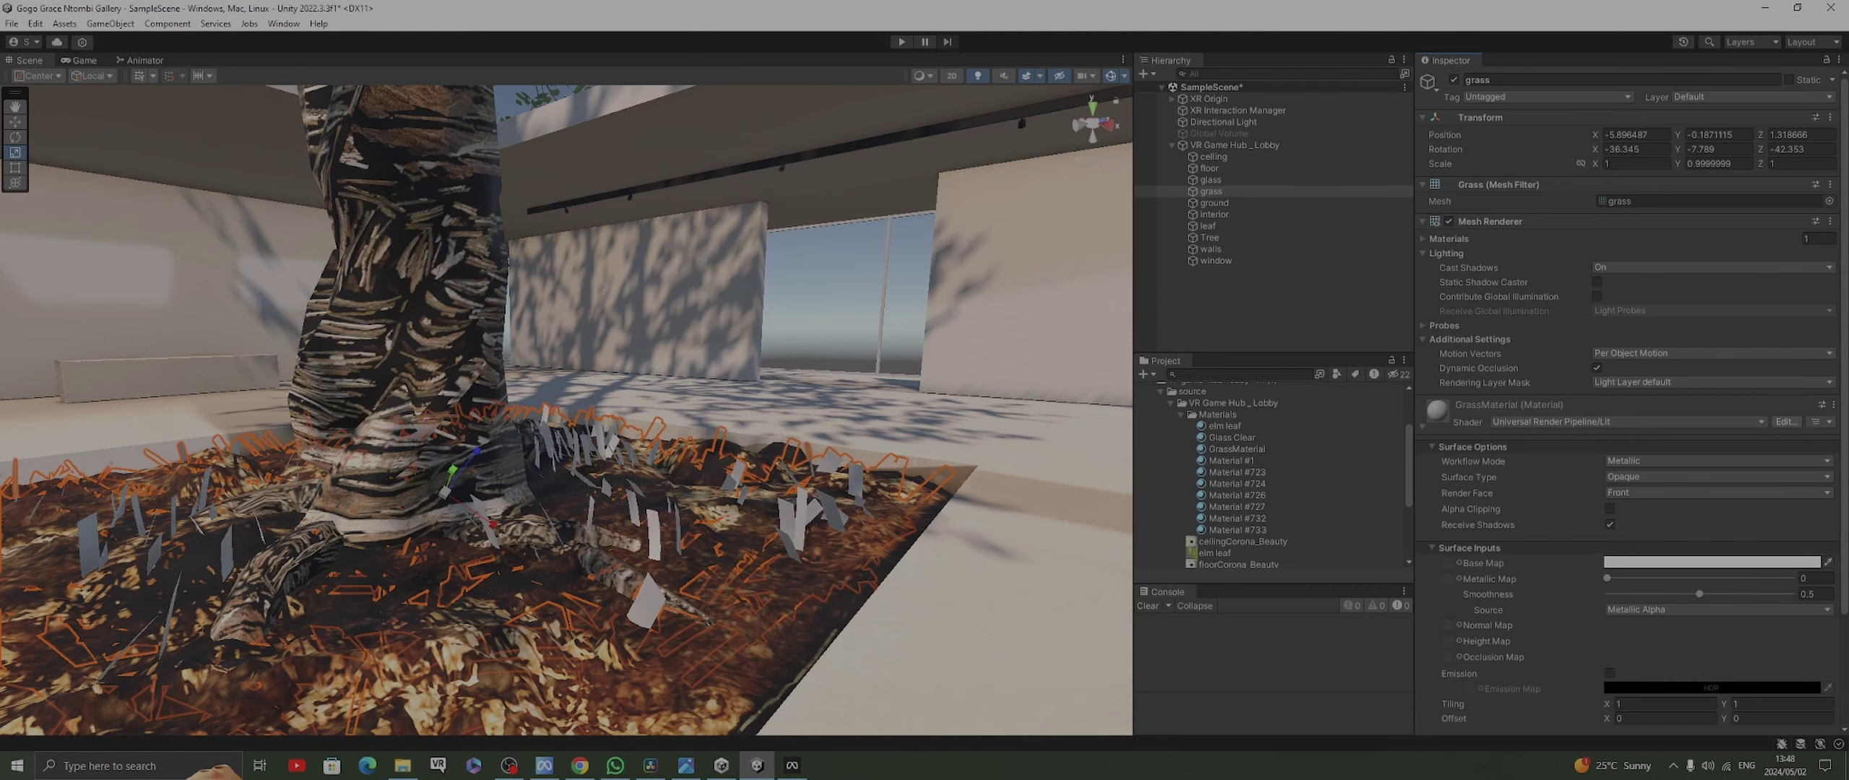
Set GrassMaterial's base colour to a deeper green
right_click_drag(566, 410, 571, 301)
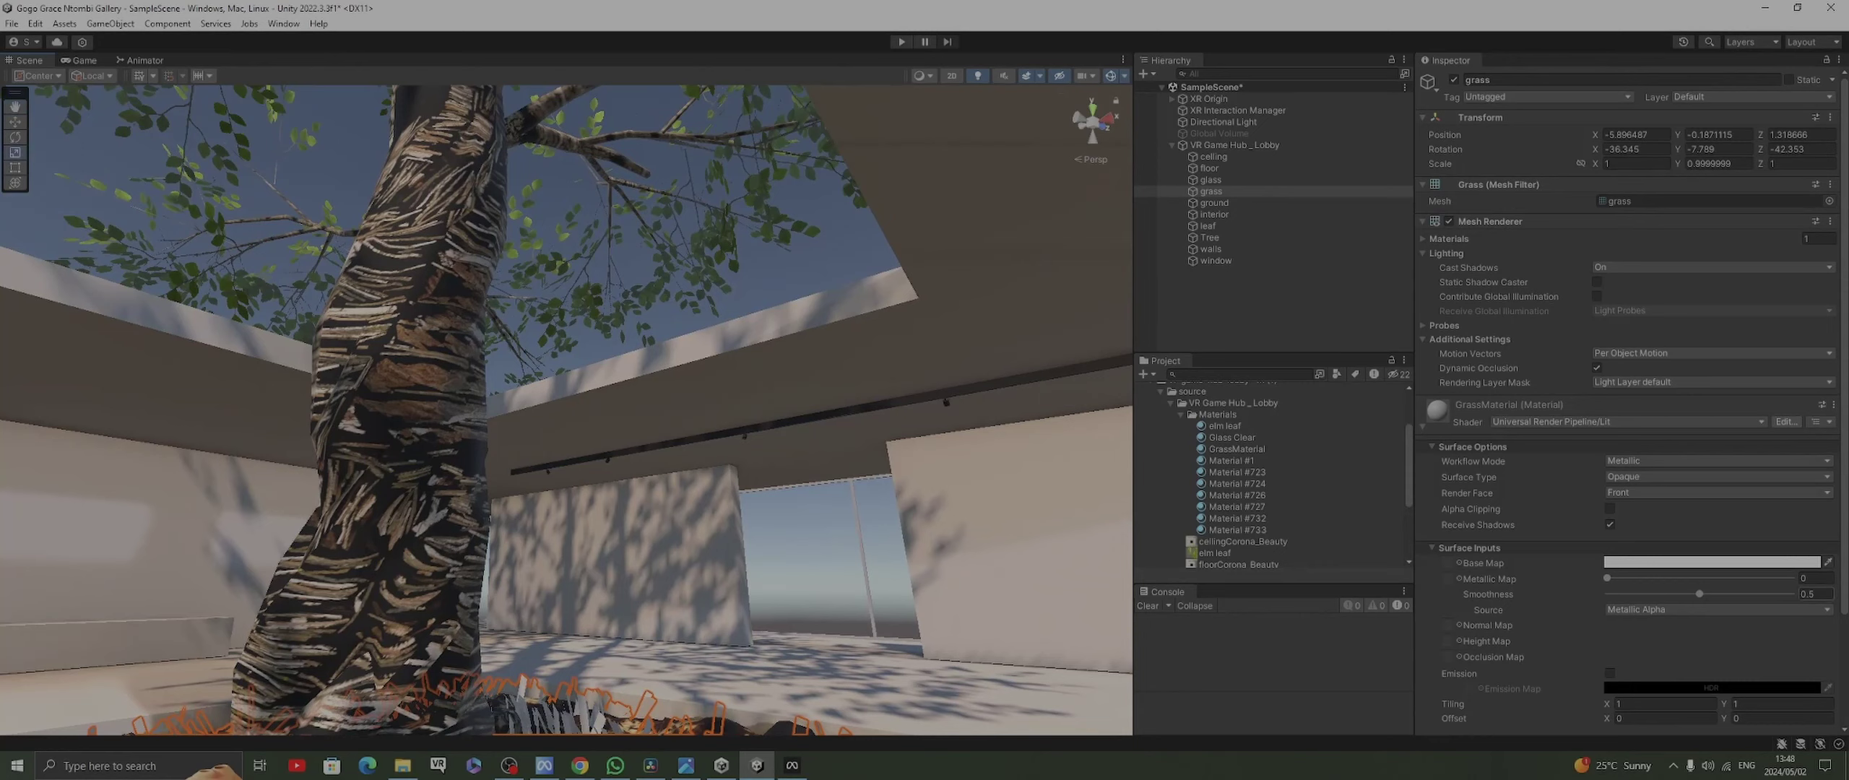
left_click(1828, 562)
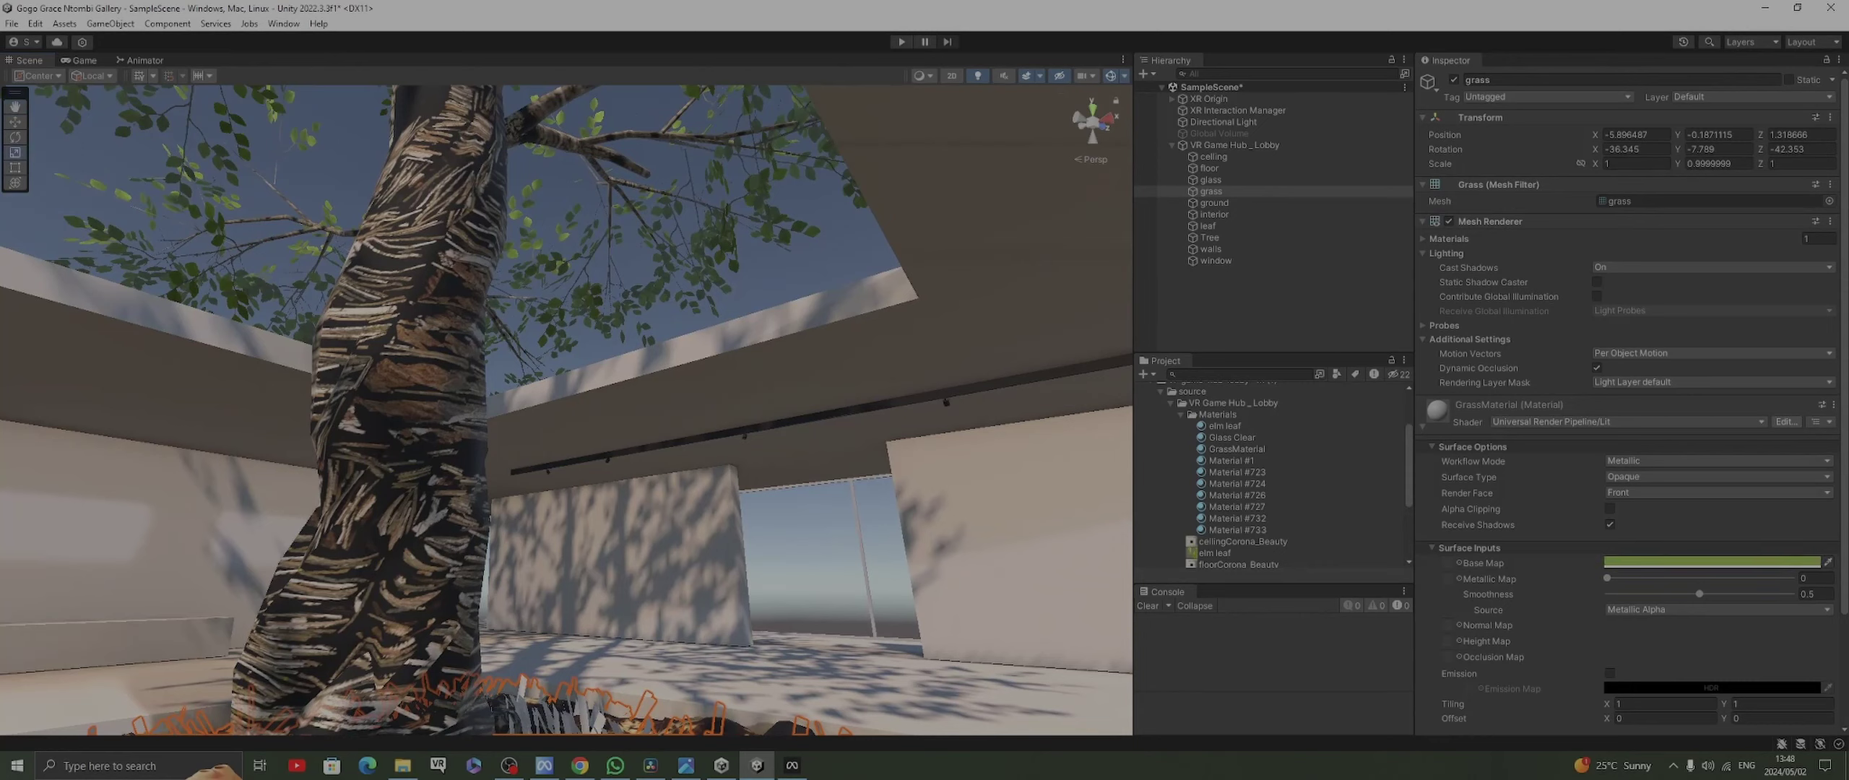
right_click_drag(566, 411, 476, 538)
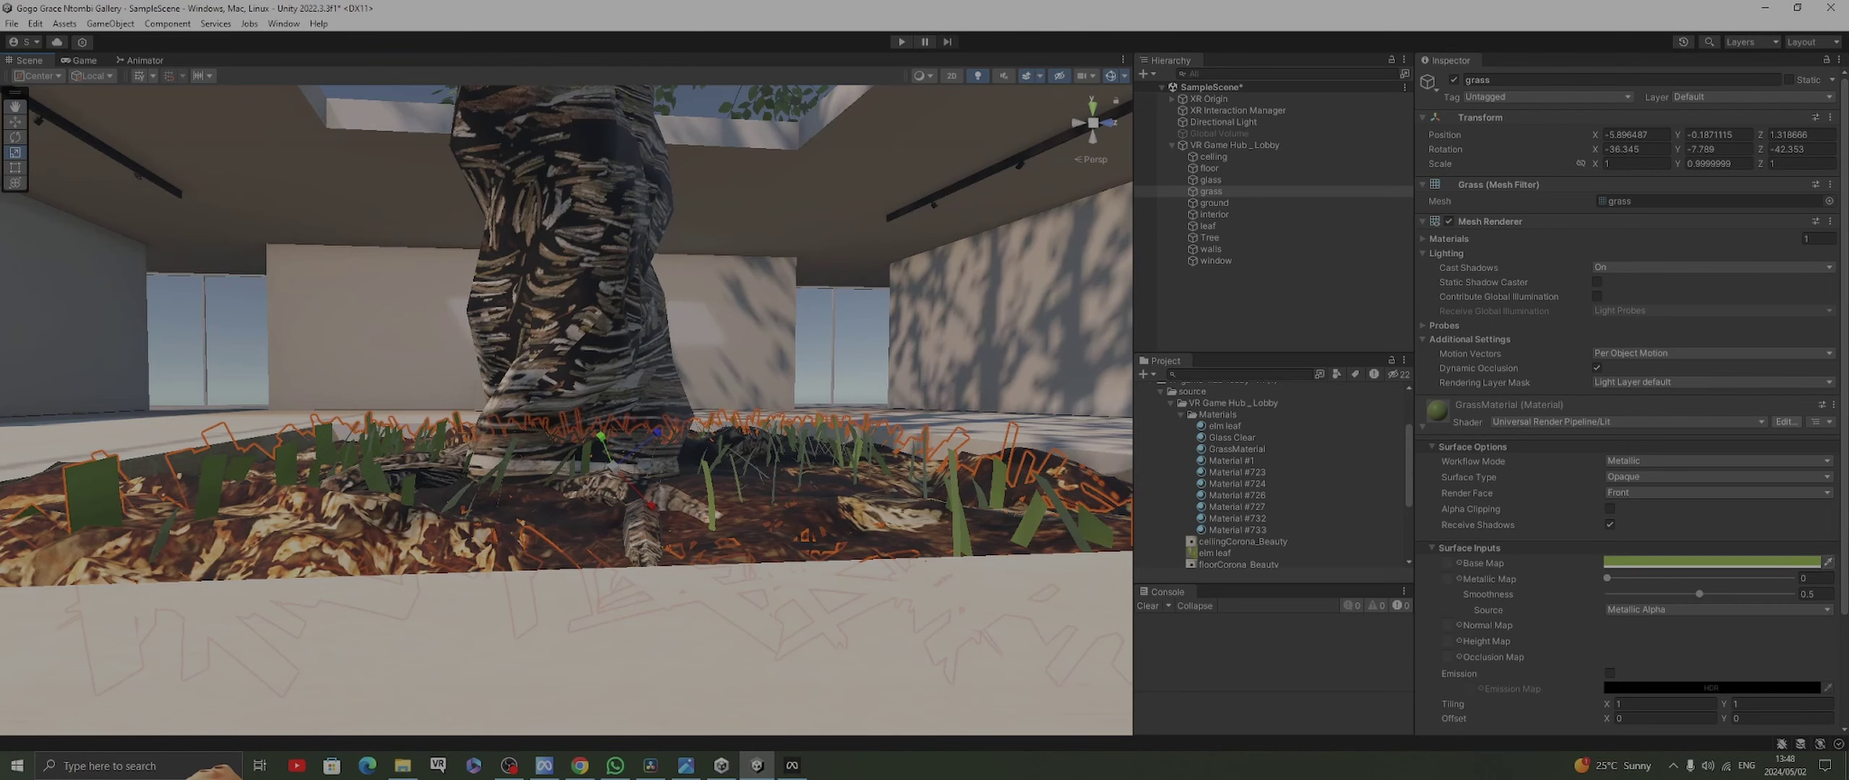
left_click(1711, 562)
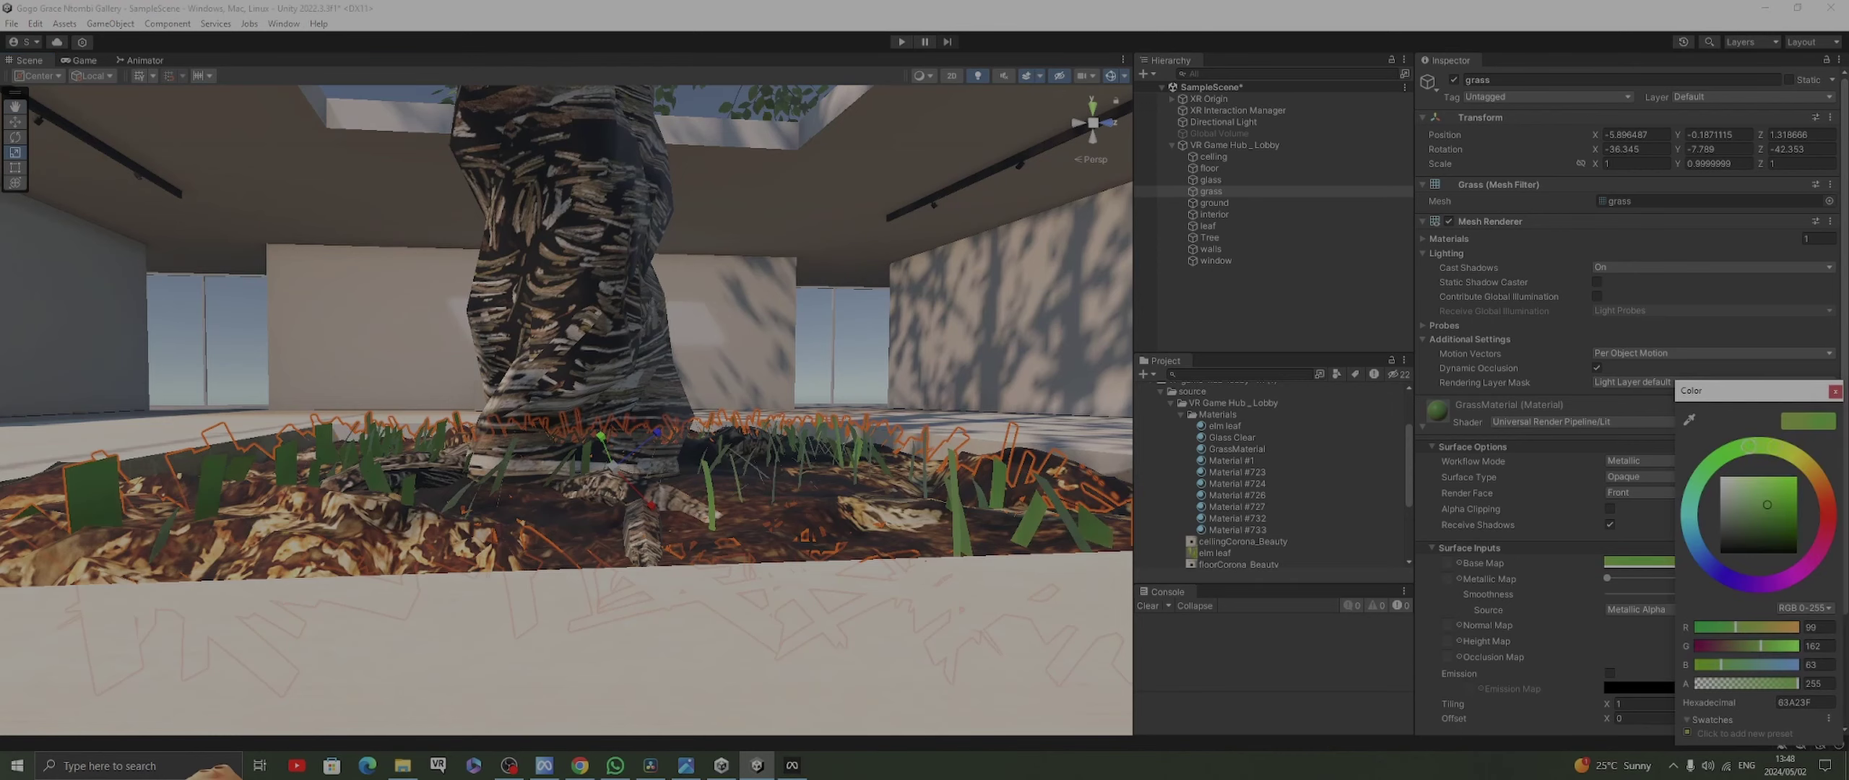
left_click_drag(1767, 505, 1797, 515)
scroll(566, 409, "down", 5)
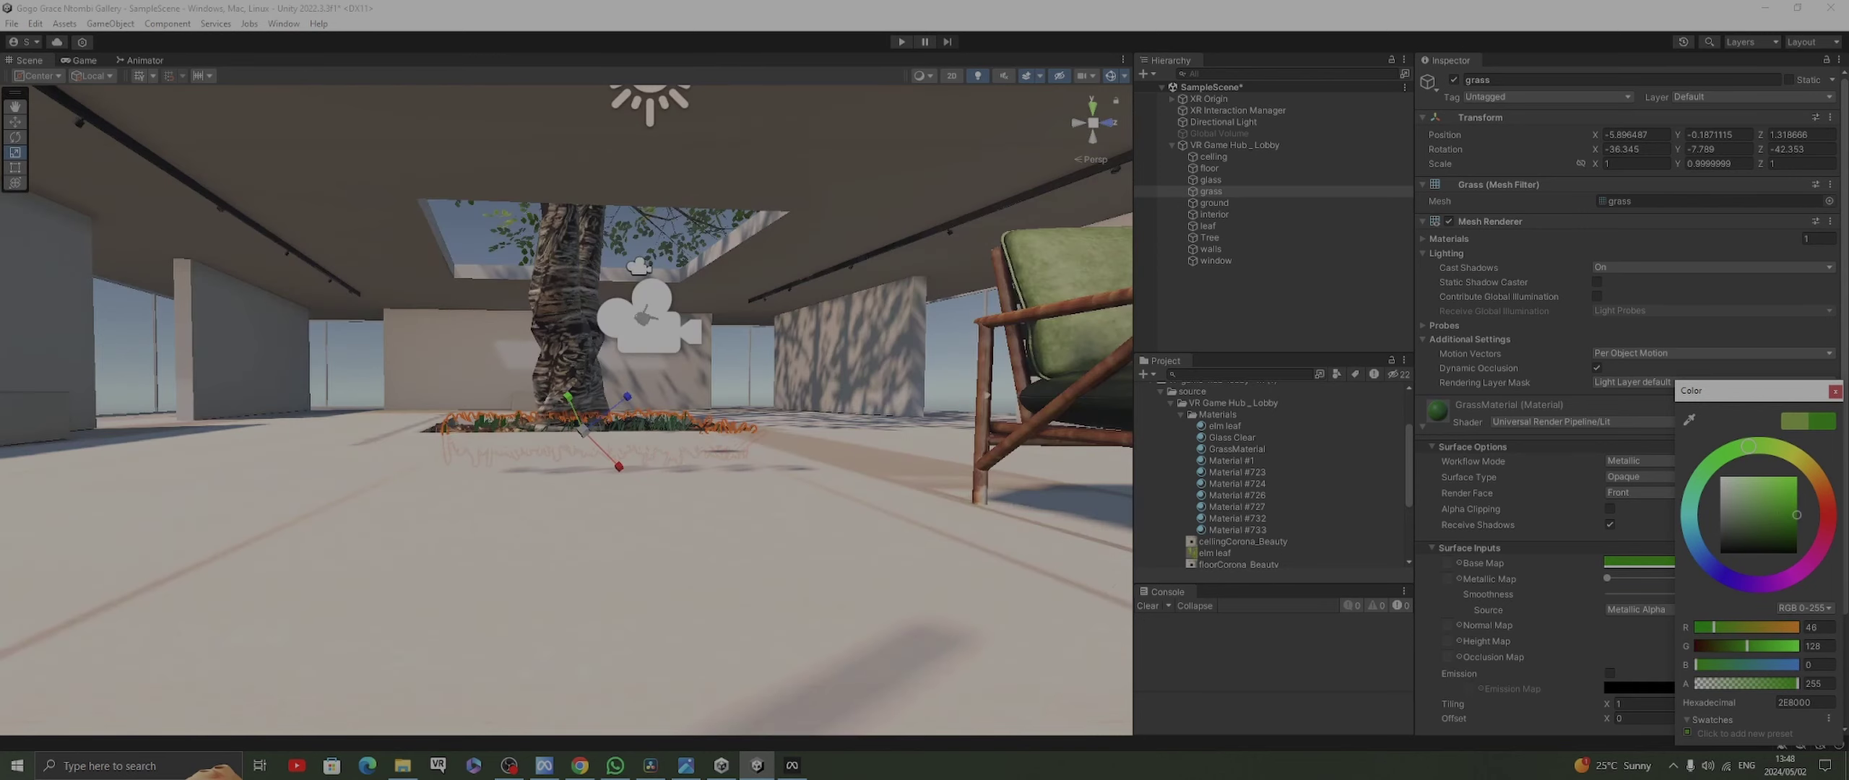
scroll(566, 409, "up", 4)
left_click(566, 347)
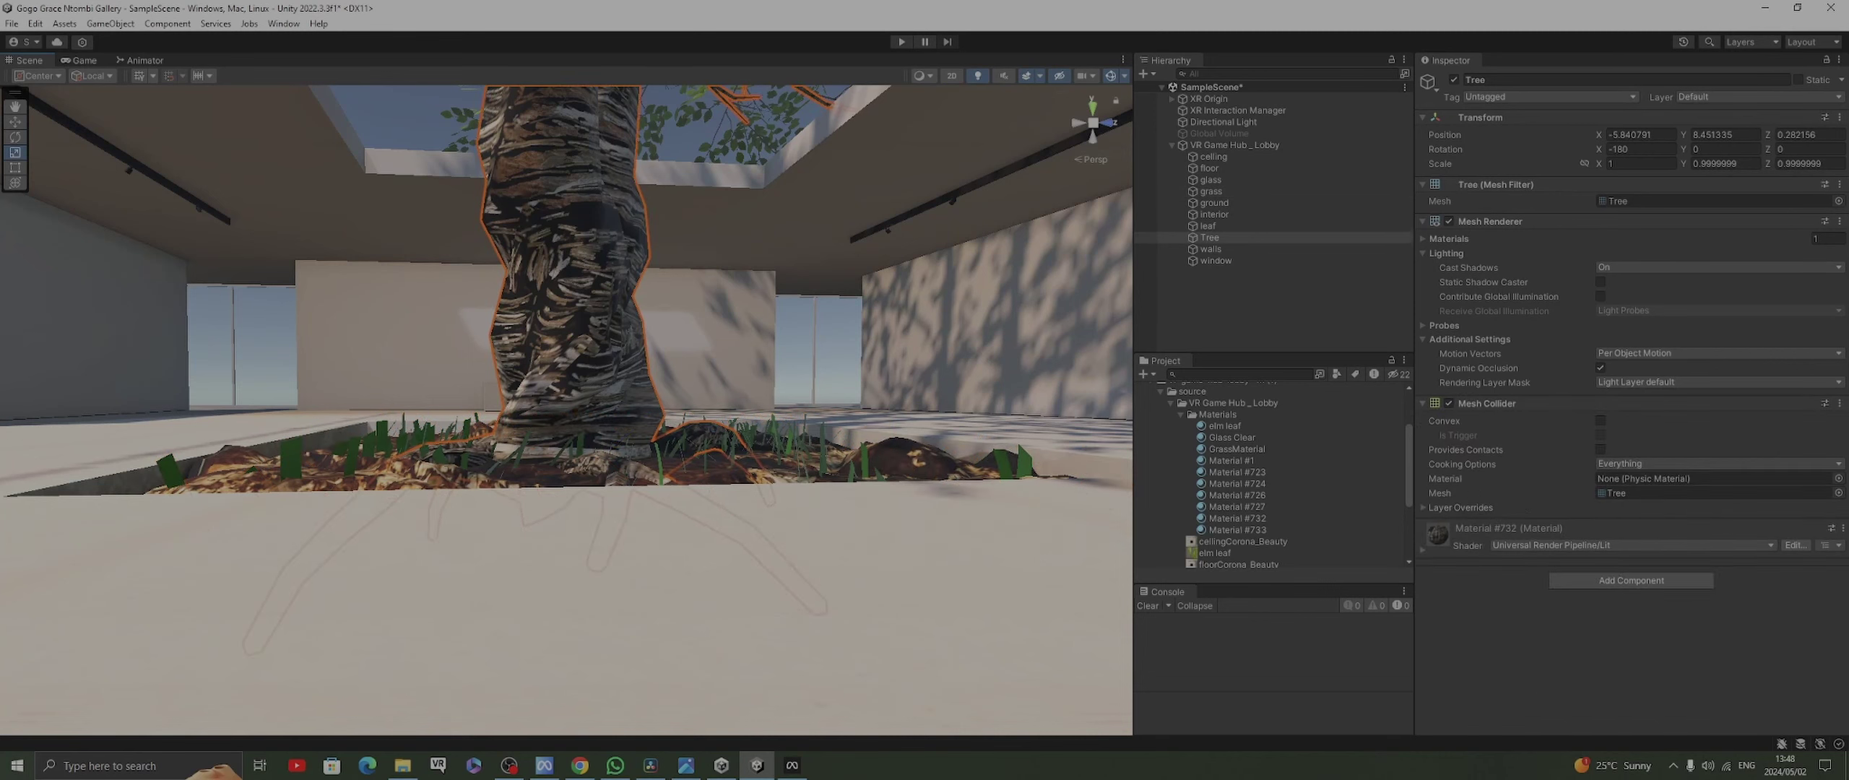
left_click(1422, 550)
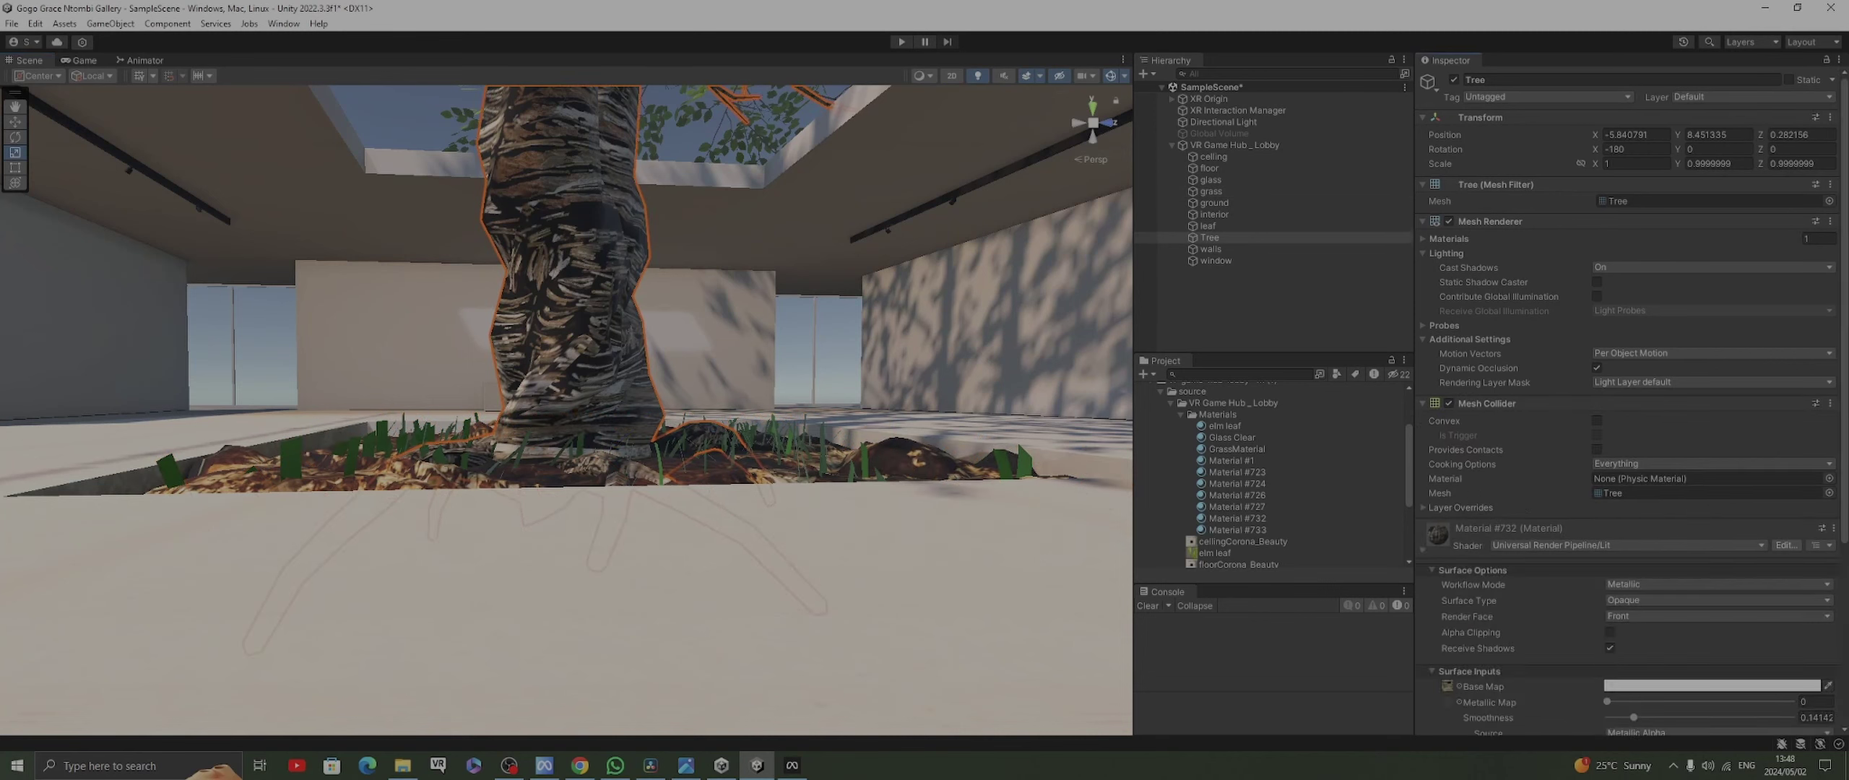
scroll(1631, 403, "down", 2)
scroll(1271, 475, "down", 1)
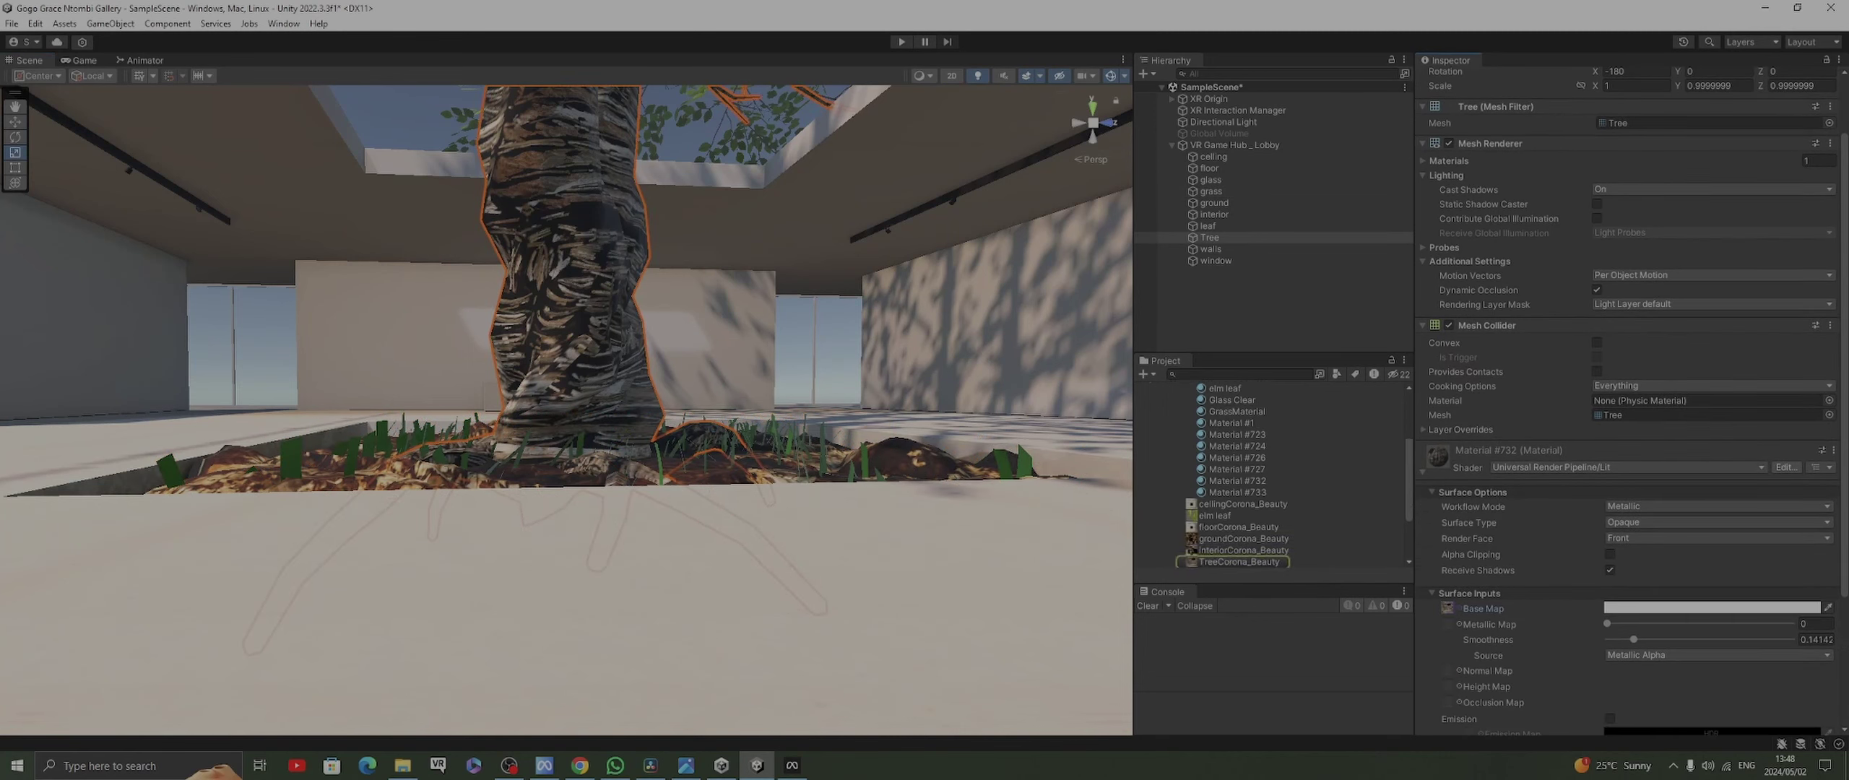
left_click(1446, 609)
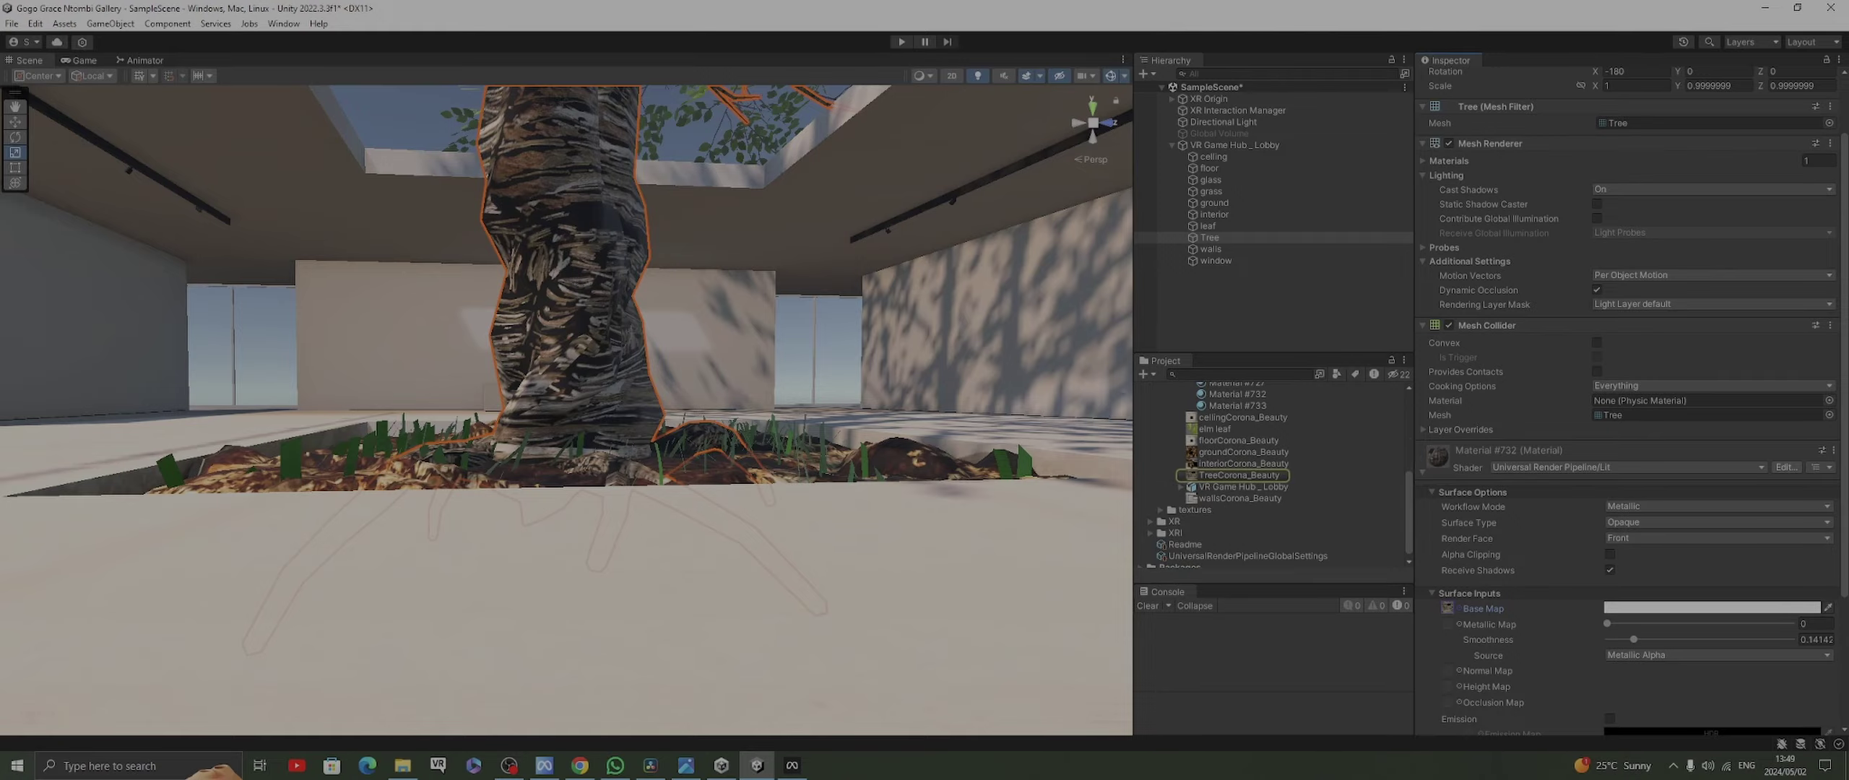
scroll(567, 410, "down", 3)
scroll(566, 410, "up", 3)
middle_click_drag(567, 346, 436, 499)
scroll(566, 410, "down", 5)
middle_click_drag(566, 411, 417, 410)
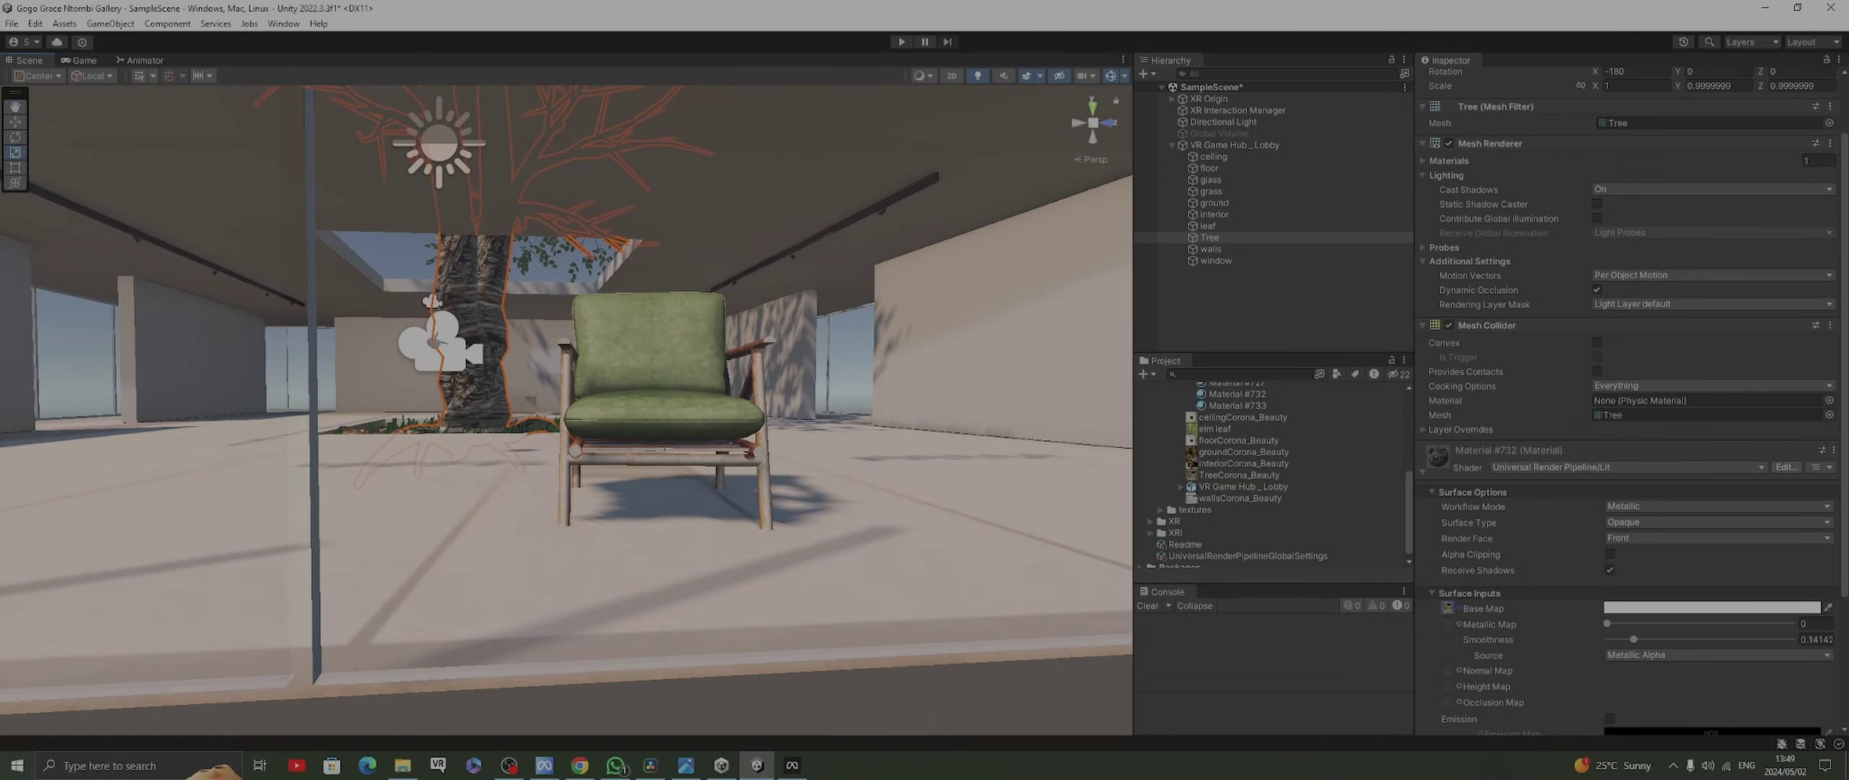
left_click(664, 449)
middle_click_drag(664, 449, 415, 627)
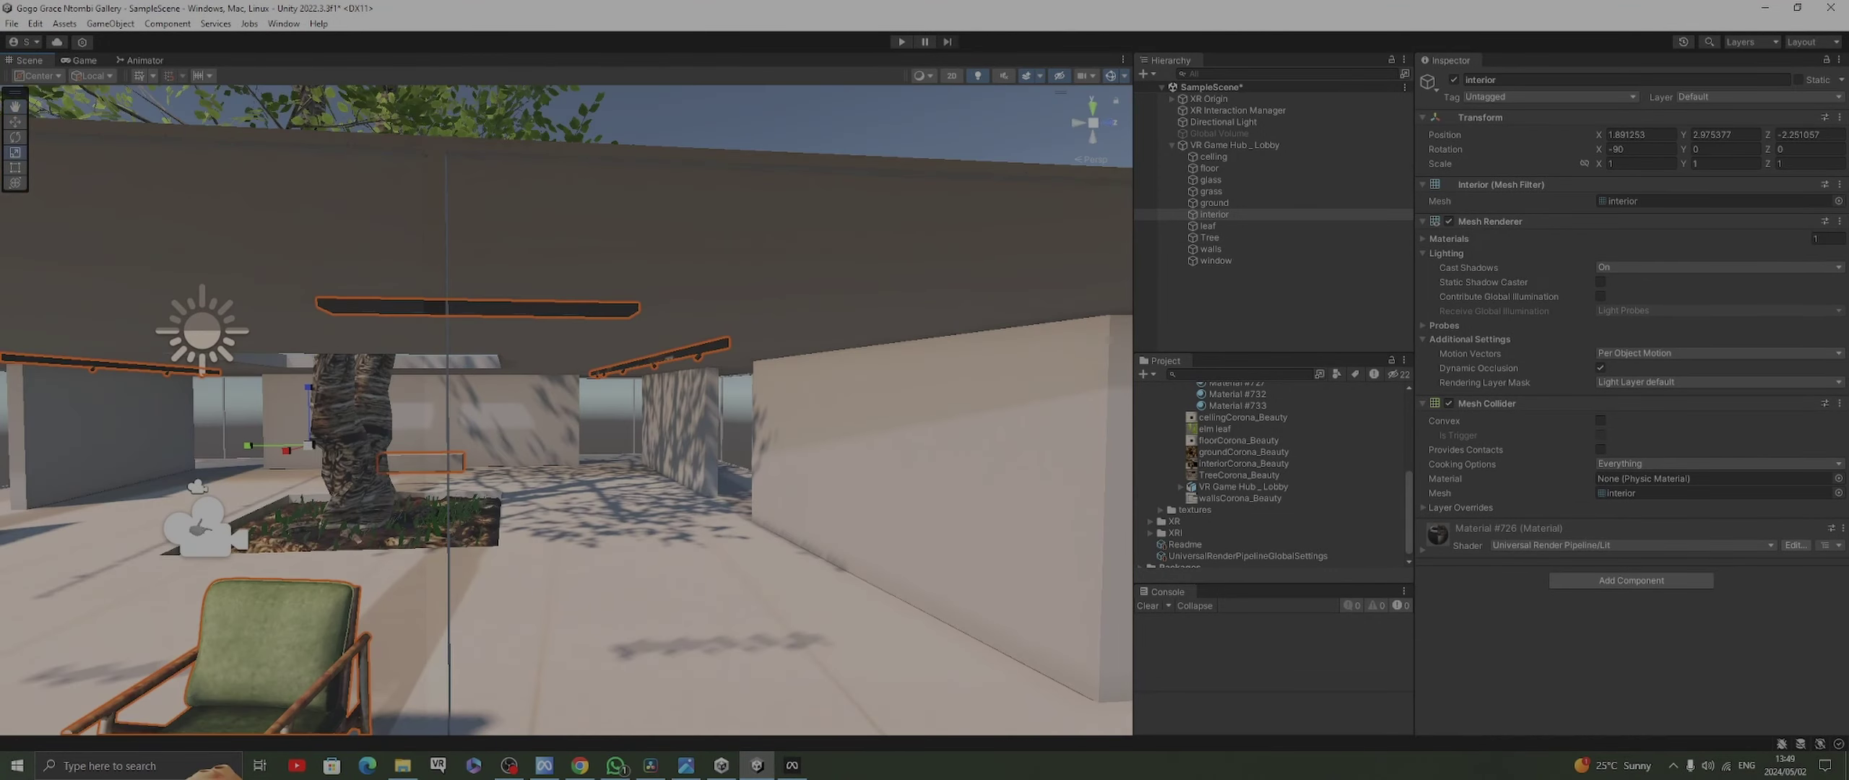
right_click_drag(415, 627, 704, 605)
middle_click_drag(704, 606, 621, 588)
scroll(614, 690, "down", 2)
scroll(614, 689, "down", 4)
scroll(614, 689, "up", 4)
right_click_drag(622, 589, 820, 603)
middle_click_drag(819, 603, 1113, 705)
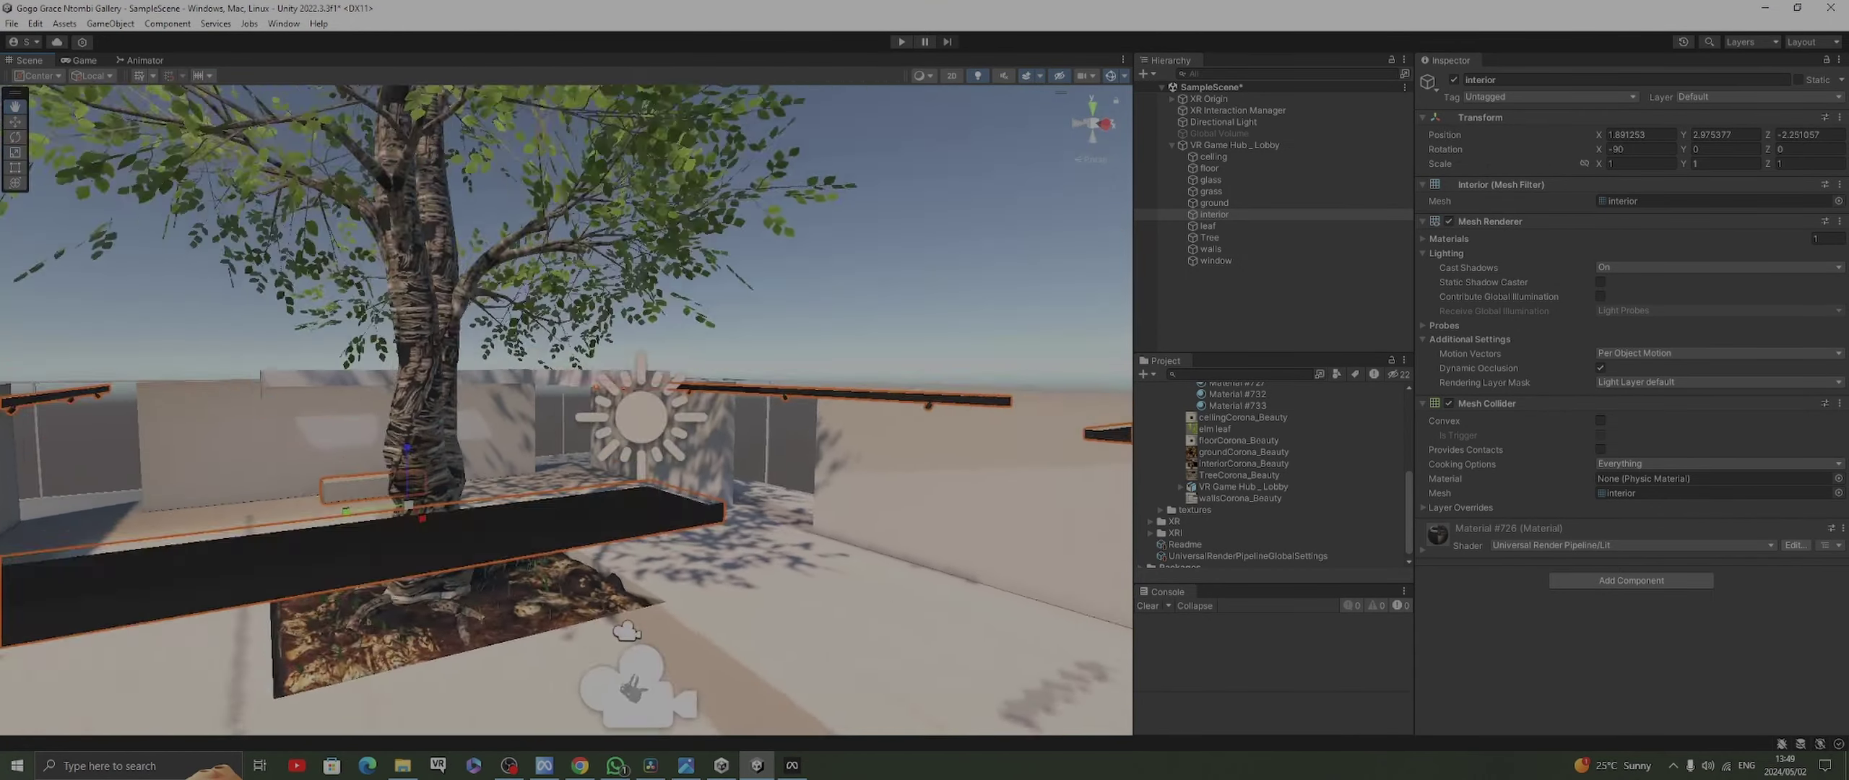
scroll(700, 470, "down", 4)
middle_click_drag(566, 411, 838, 448)
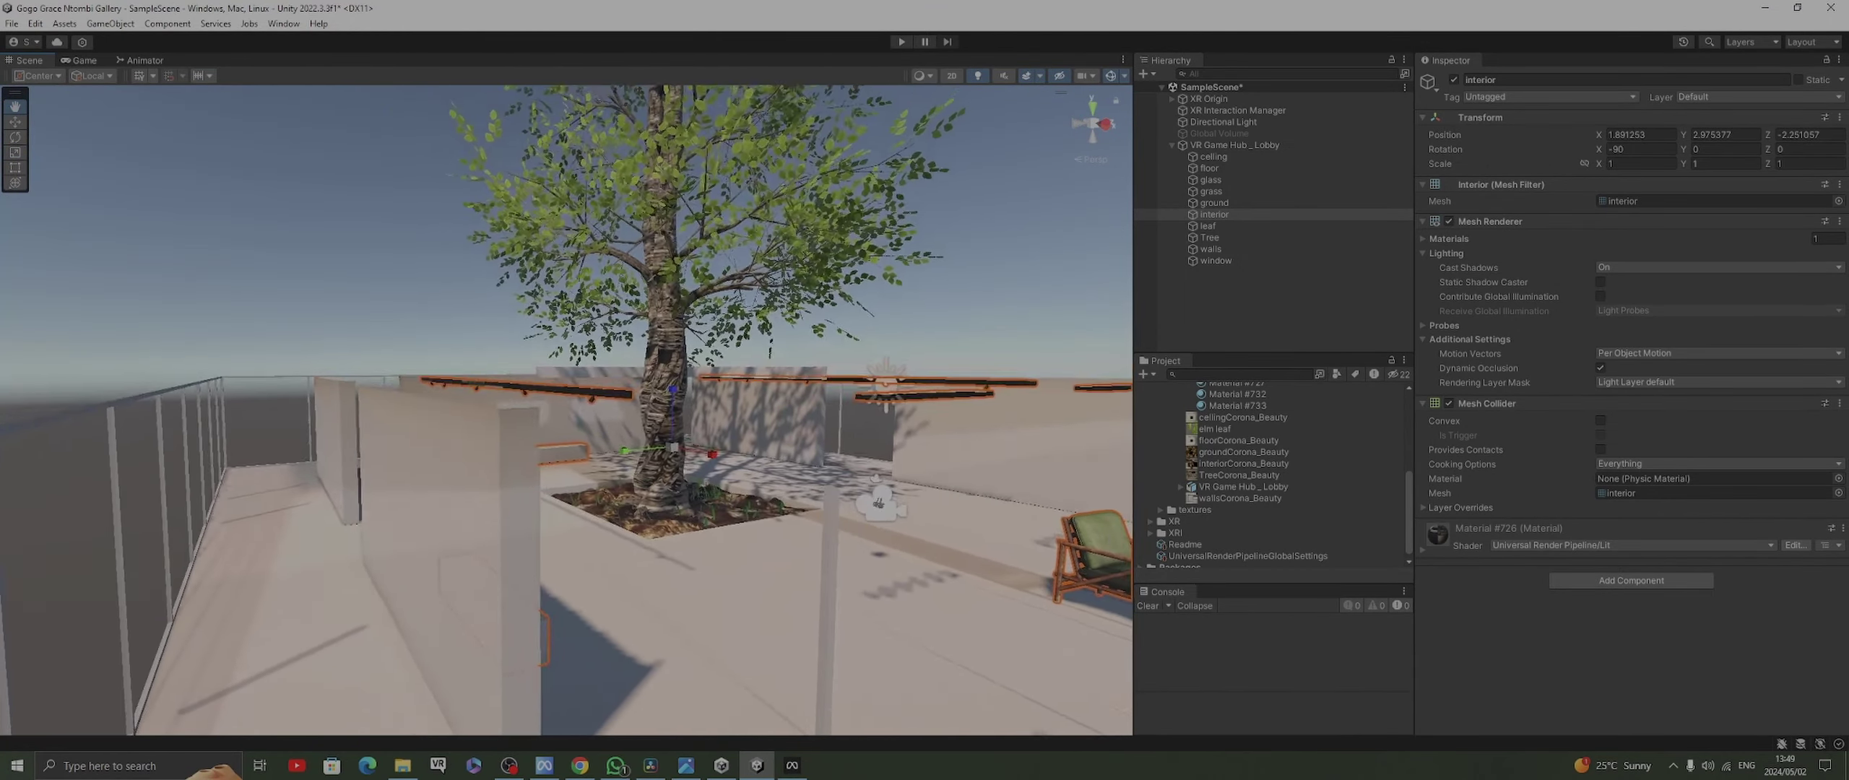
middle_click_drag(878, 504, 498, 419)
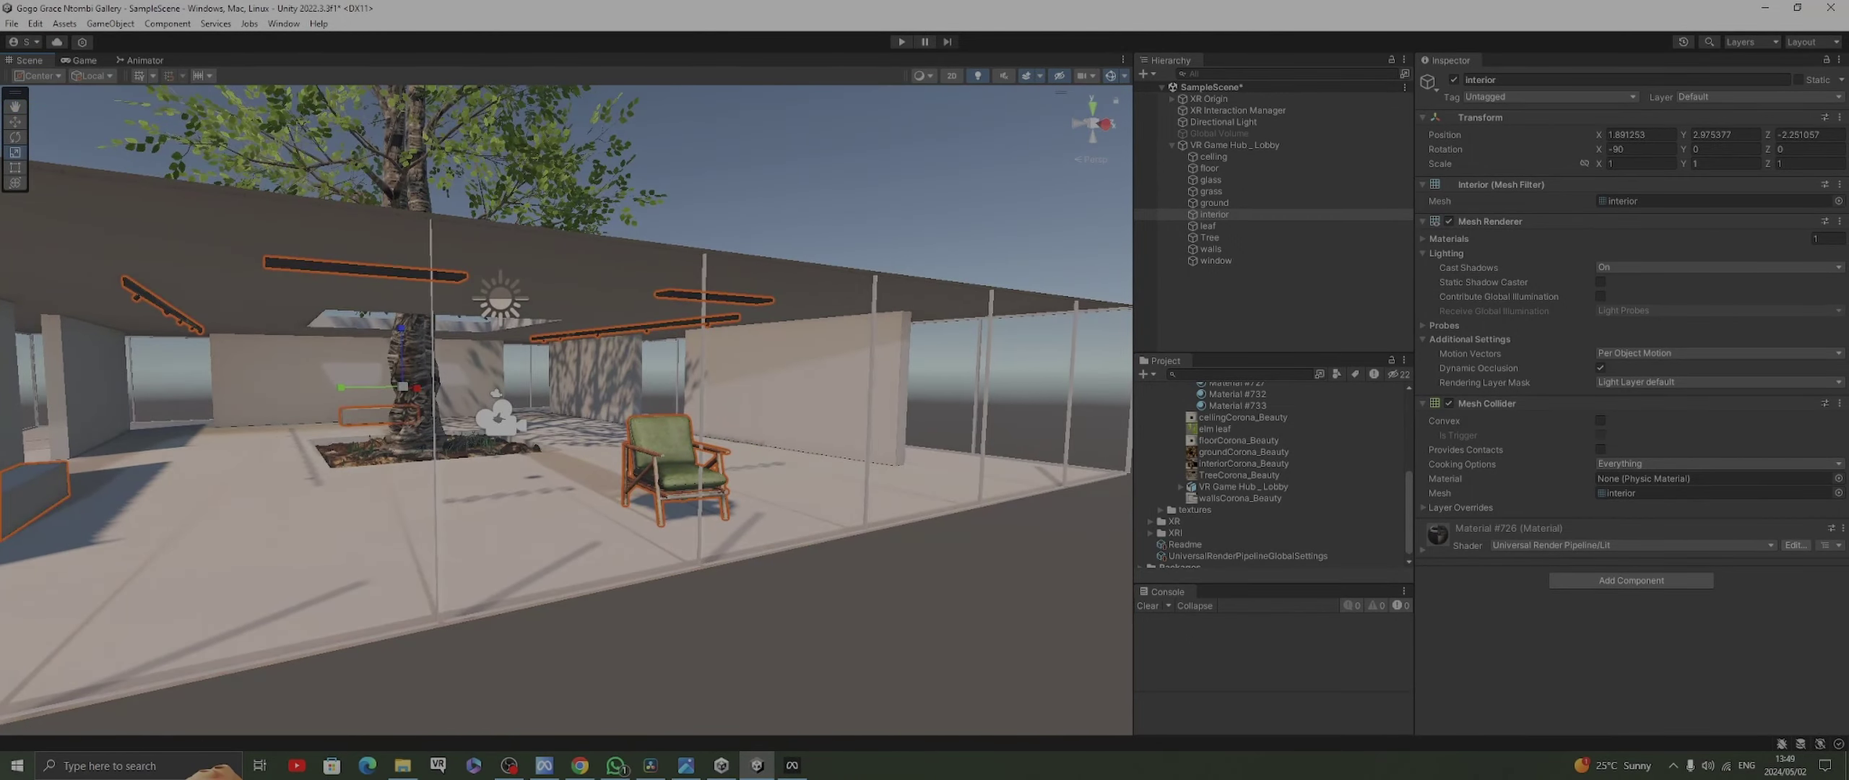
scroll(498, 419, "down", 5)
right_click_drag(498, 419, 487, 318)
middle_click_drag(599, 462, 674, 253)
right_click_drag(673, 253, 852, 94)
scroll(566, 410, "down", 3)
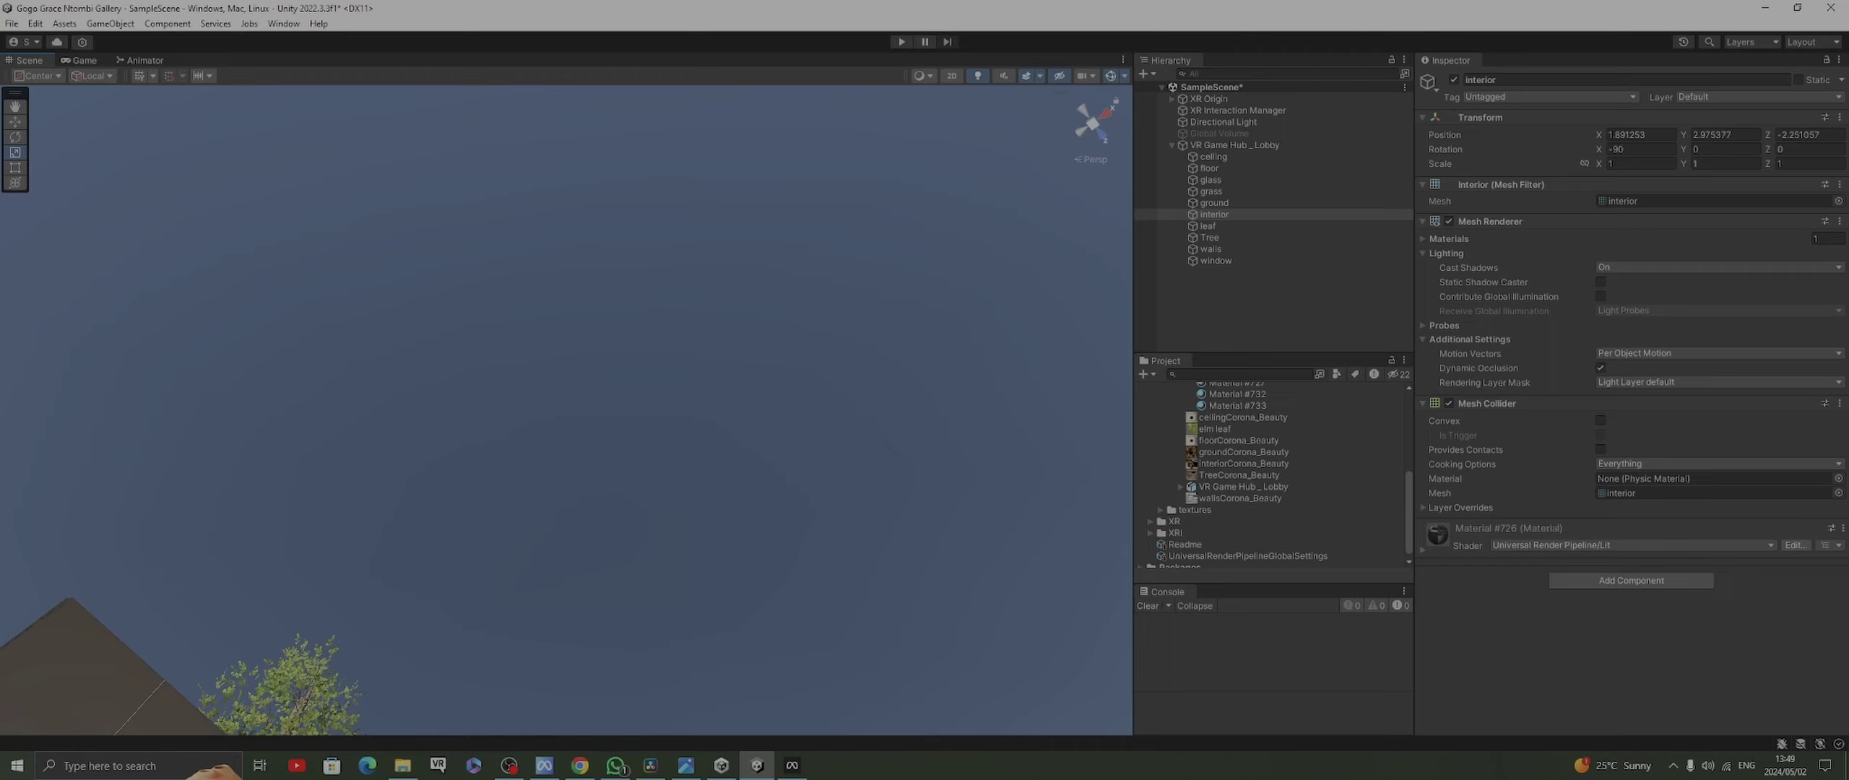
Switch the Instagram profile from reels to the posts grid and scroll through the paintings
left_click(580, 765)
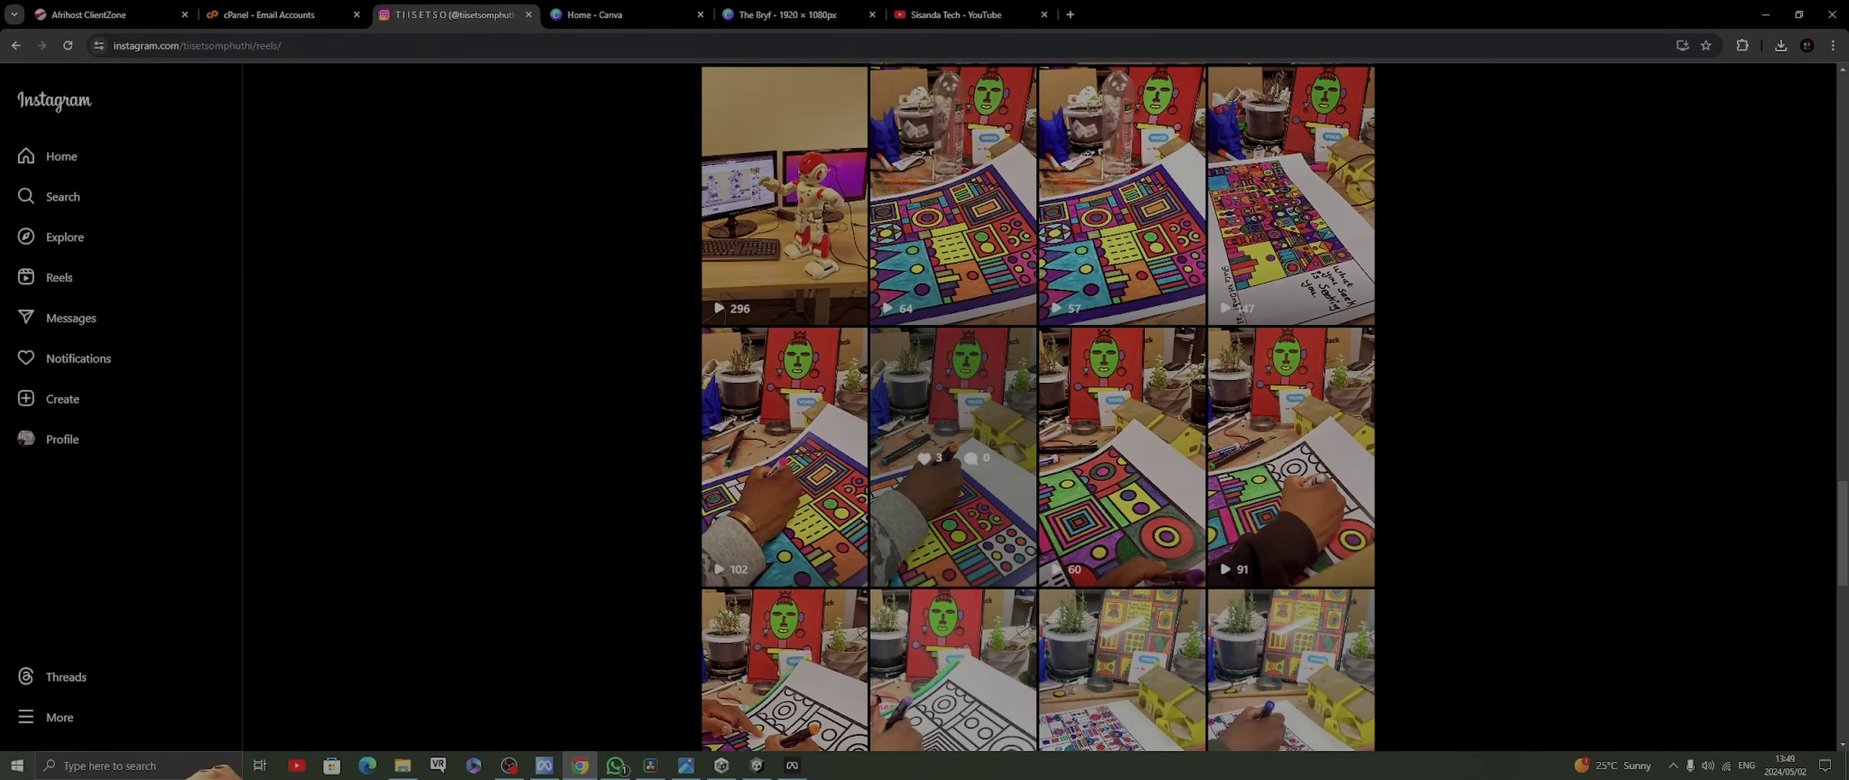
scroll(953, 462, "down", 7)
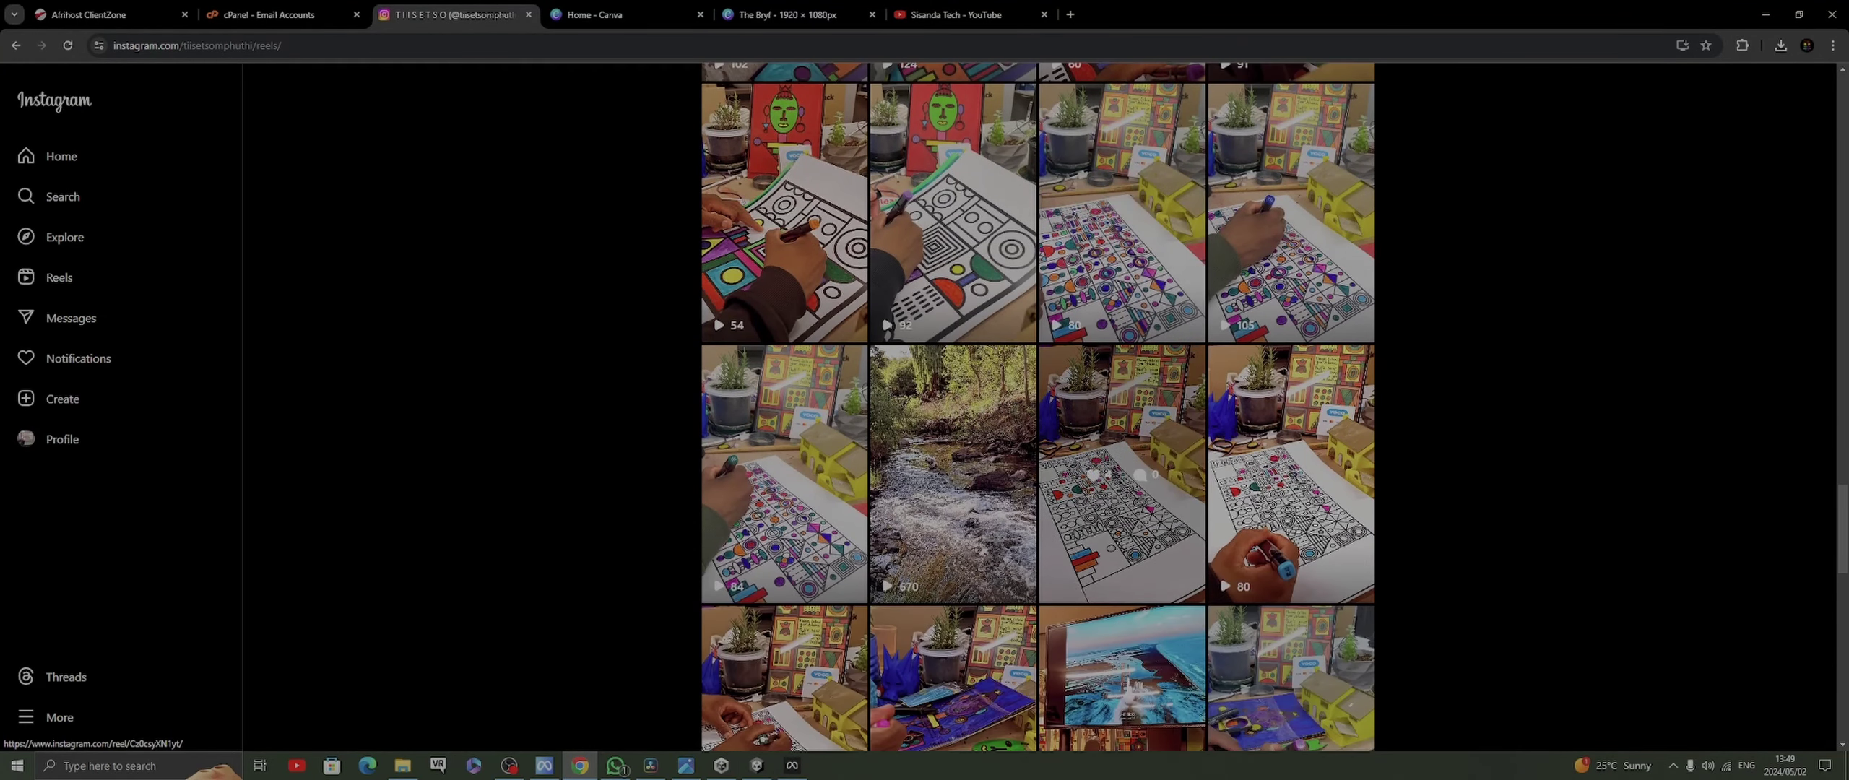
scroll(1122, 542, "up", 10)
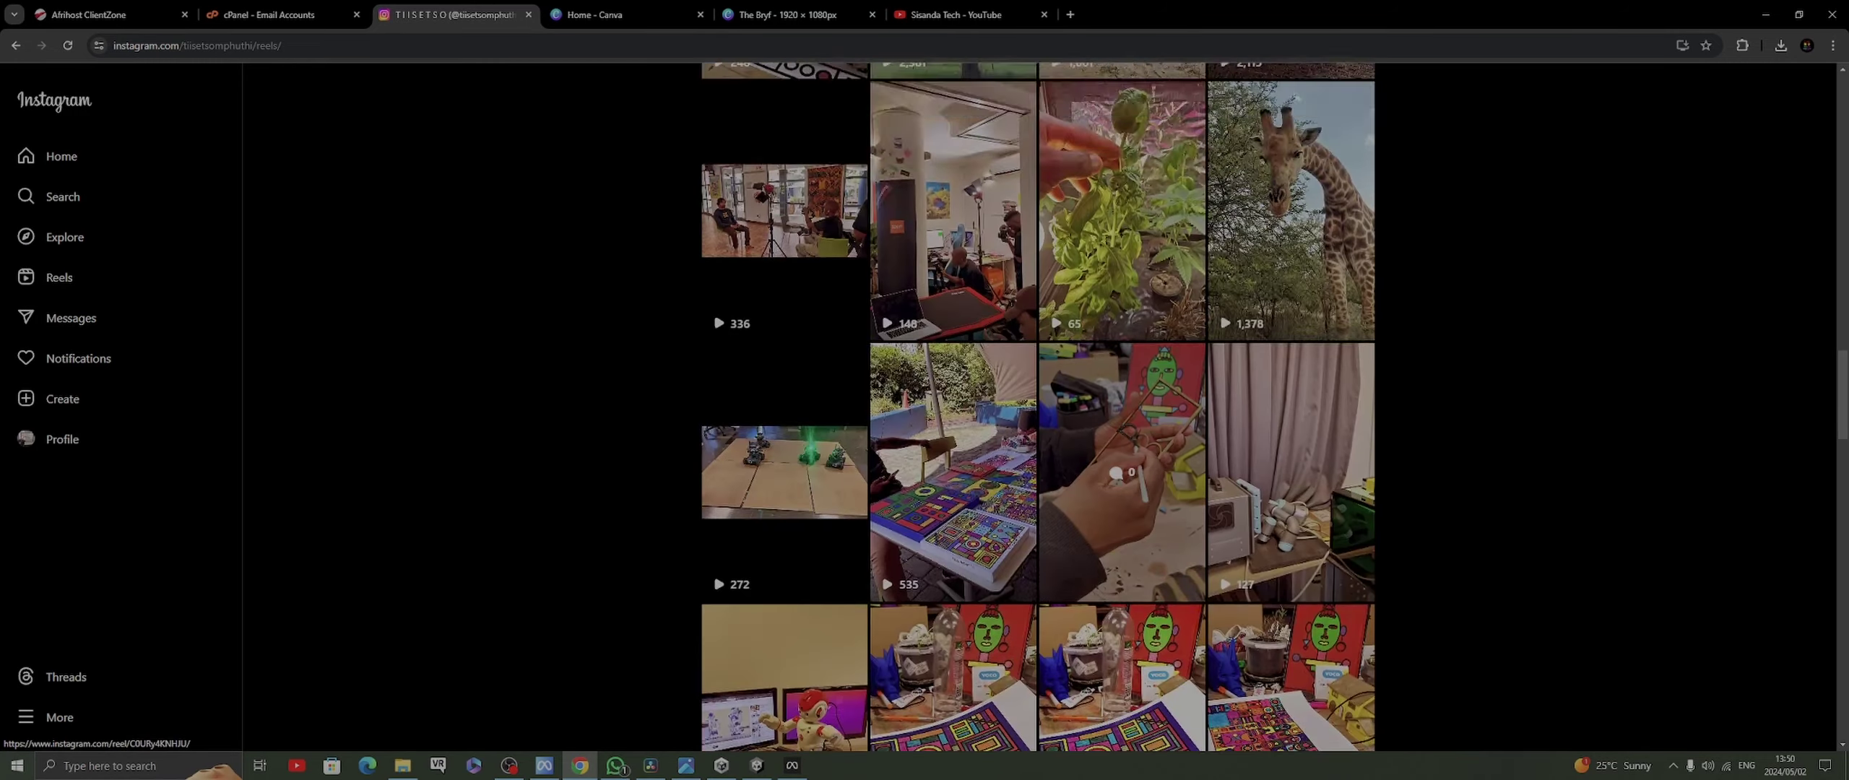
scroll(1121, 614, "up", 15)
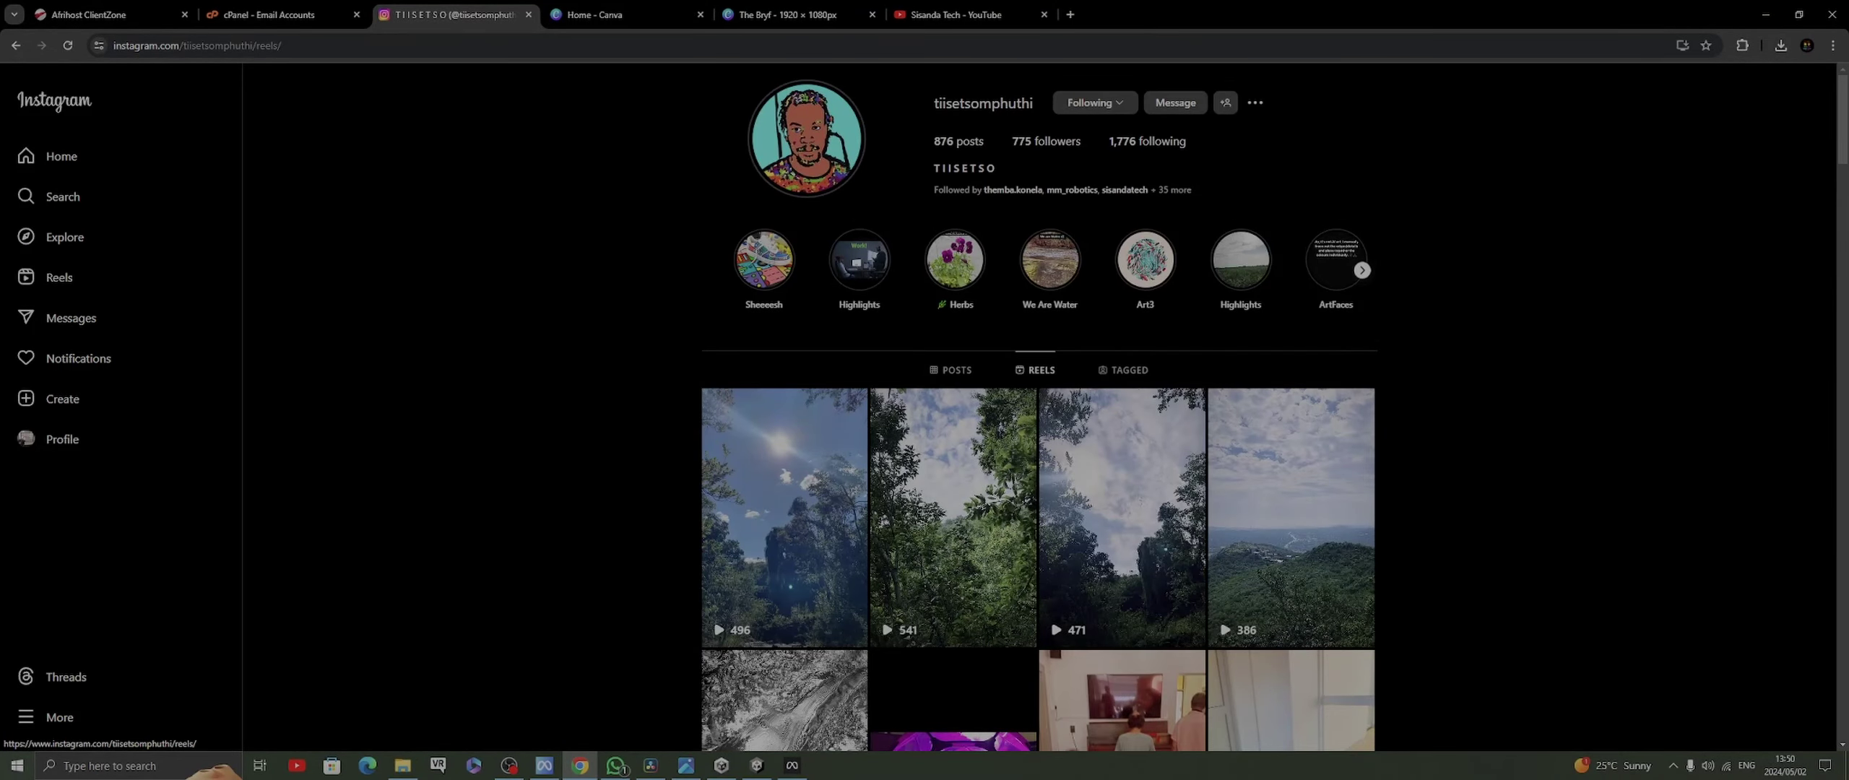
left_click(950, 370)
scroll(1040, 499, "down", 7)
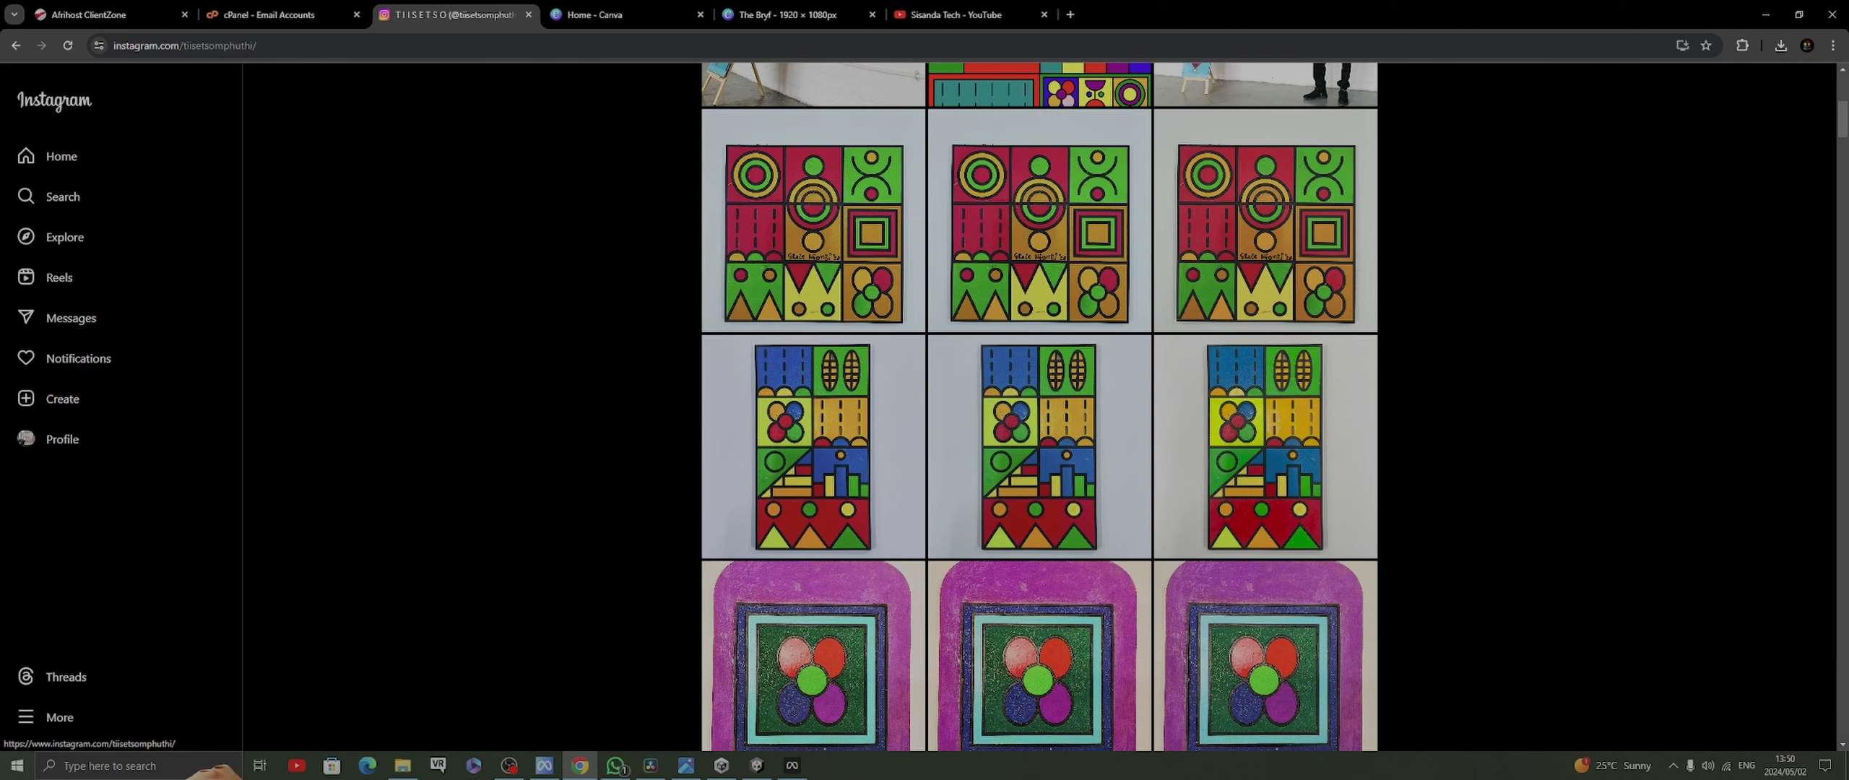
scroll(1038, 407, "down", 7)
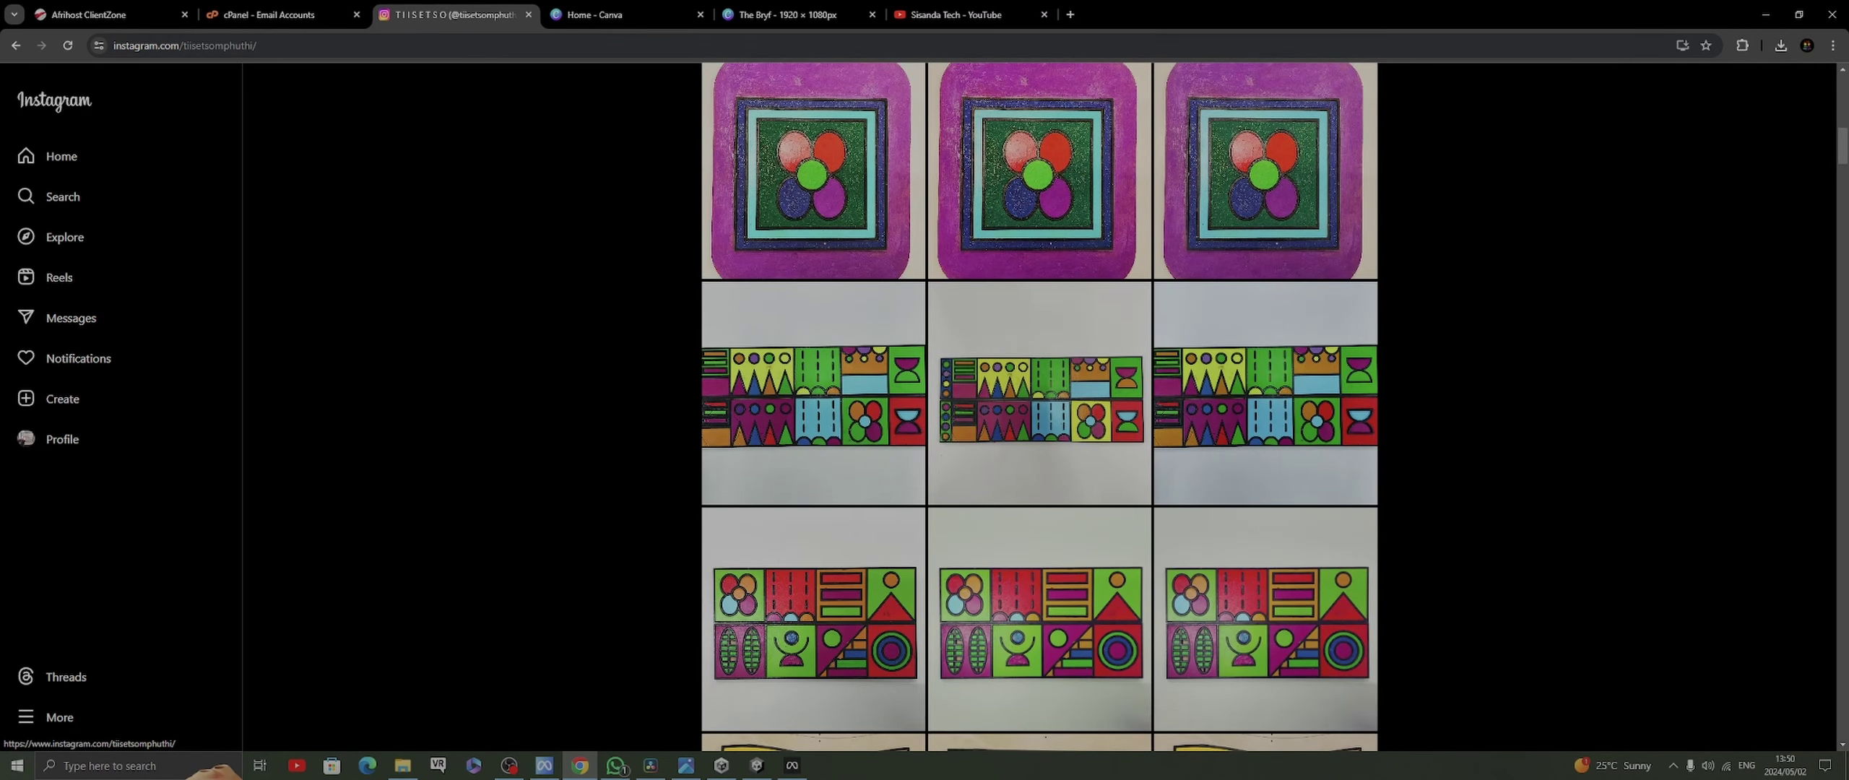
scroll(1038, 408, "down", 15)
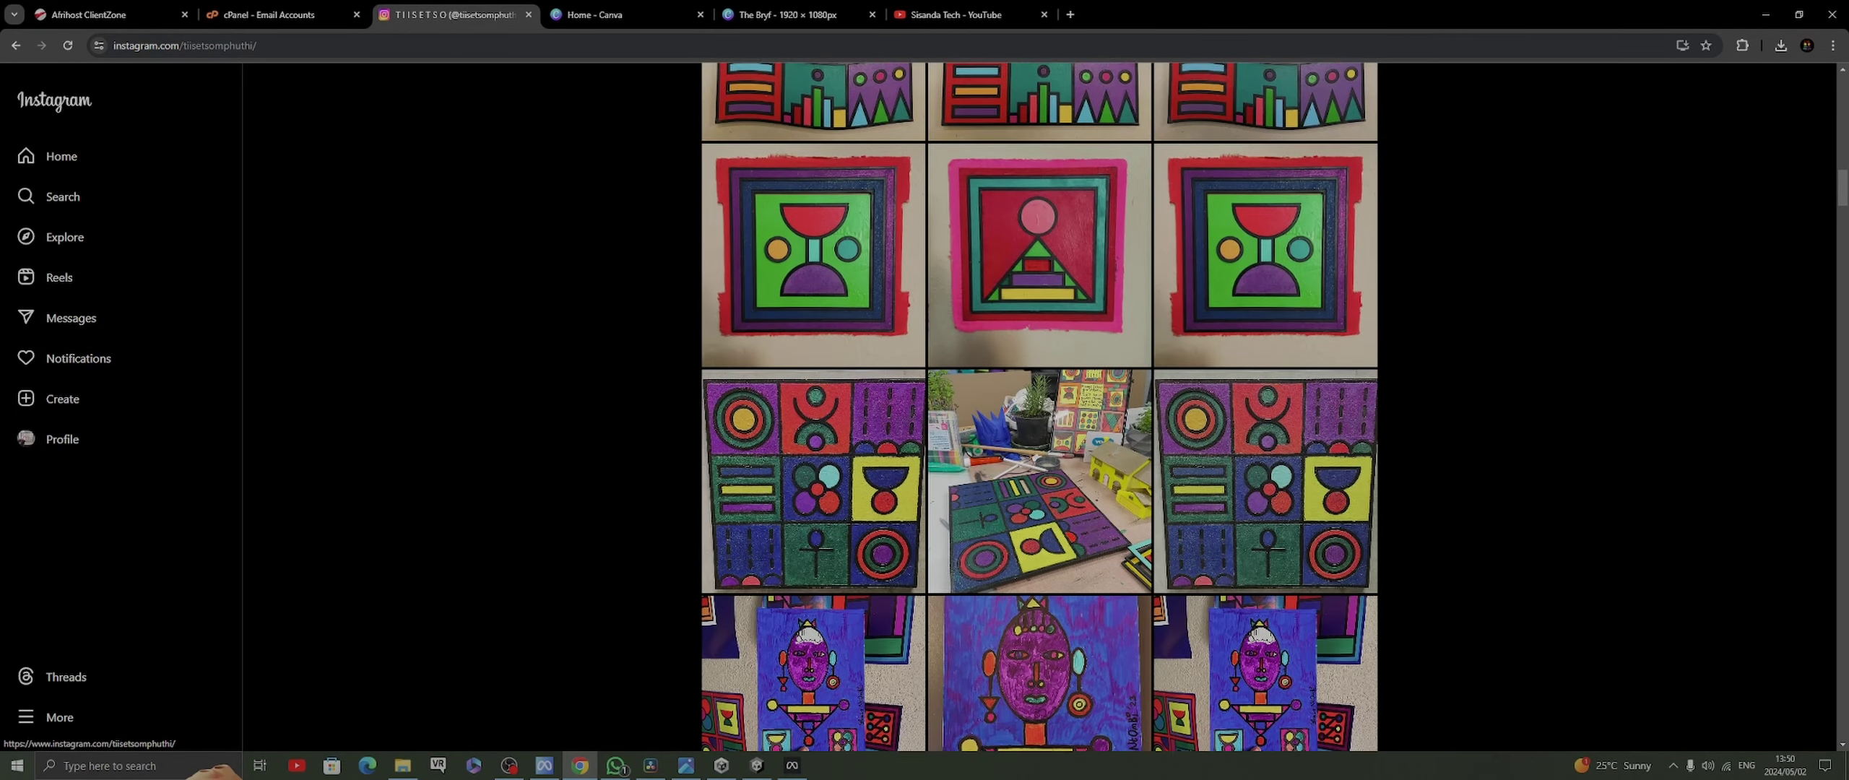
scroll(1039, 407, "down", 5)
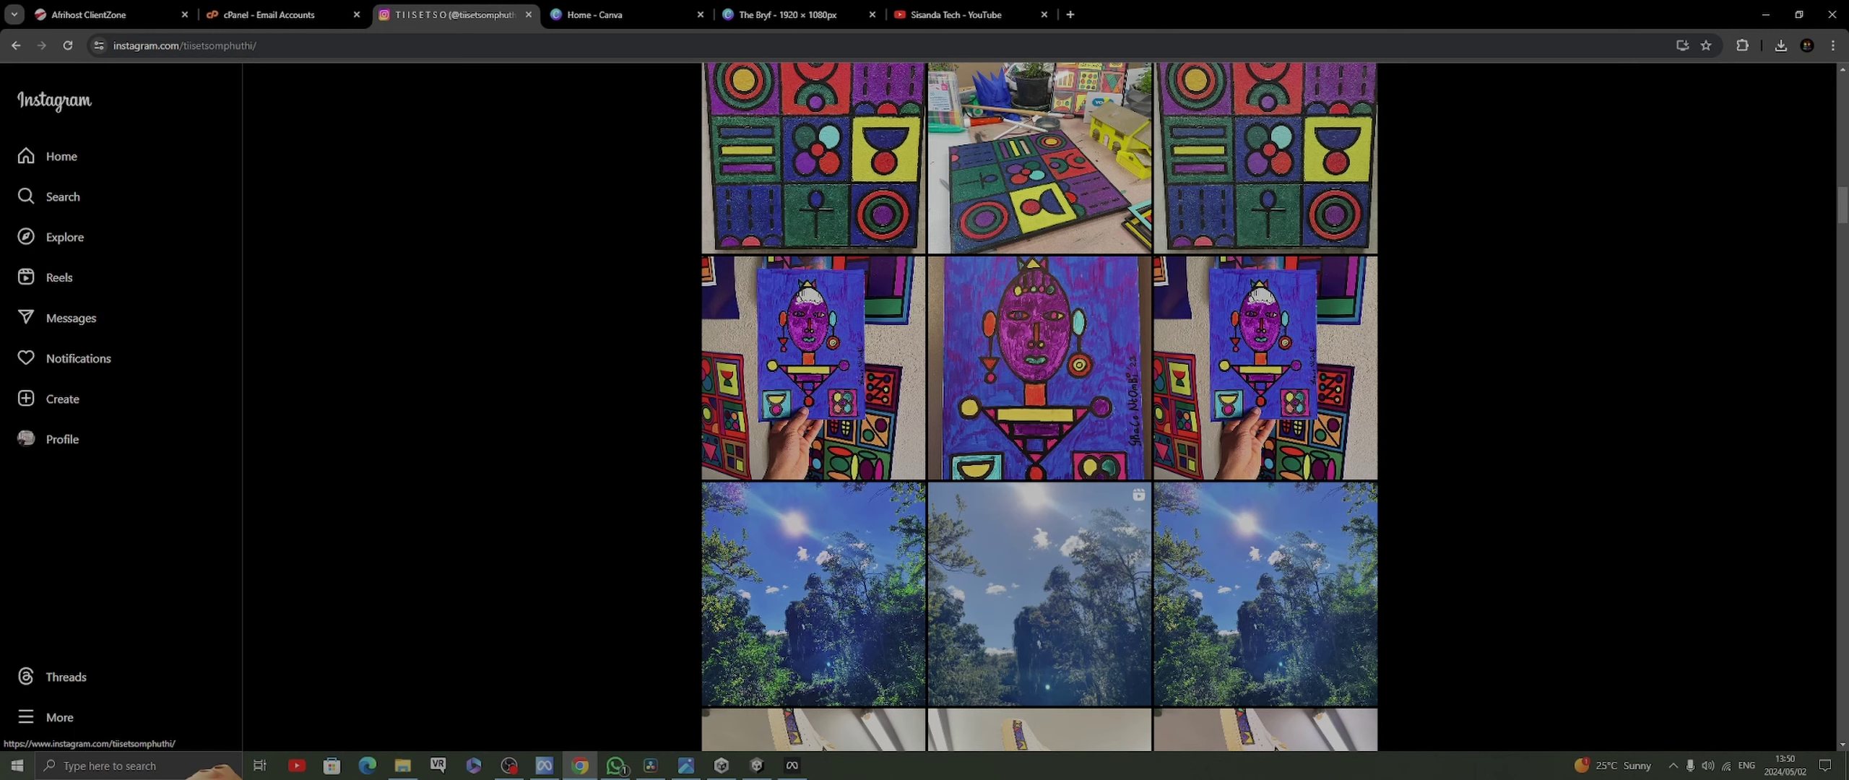
Minimize the browser and return to Unity's Scene view
left_click(615, 766)
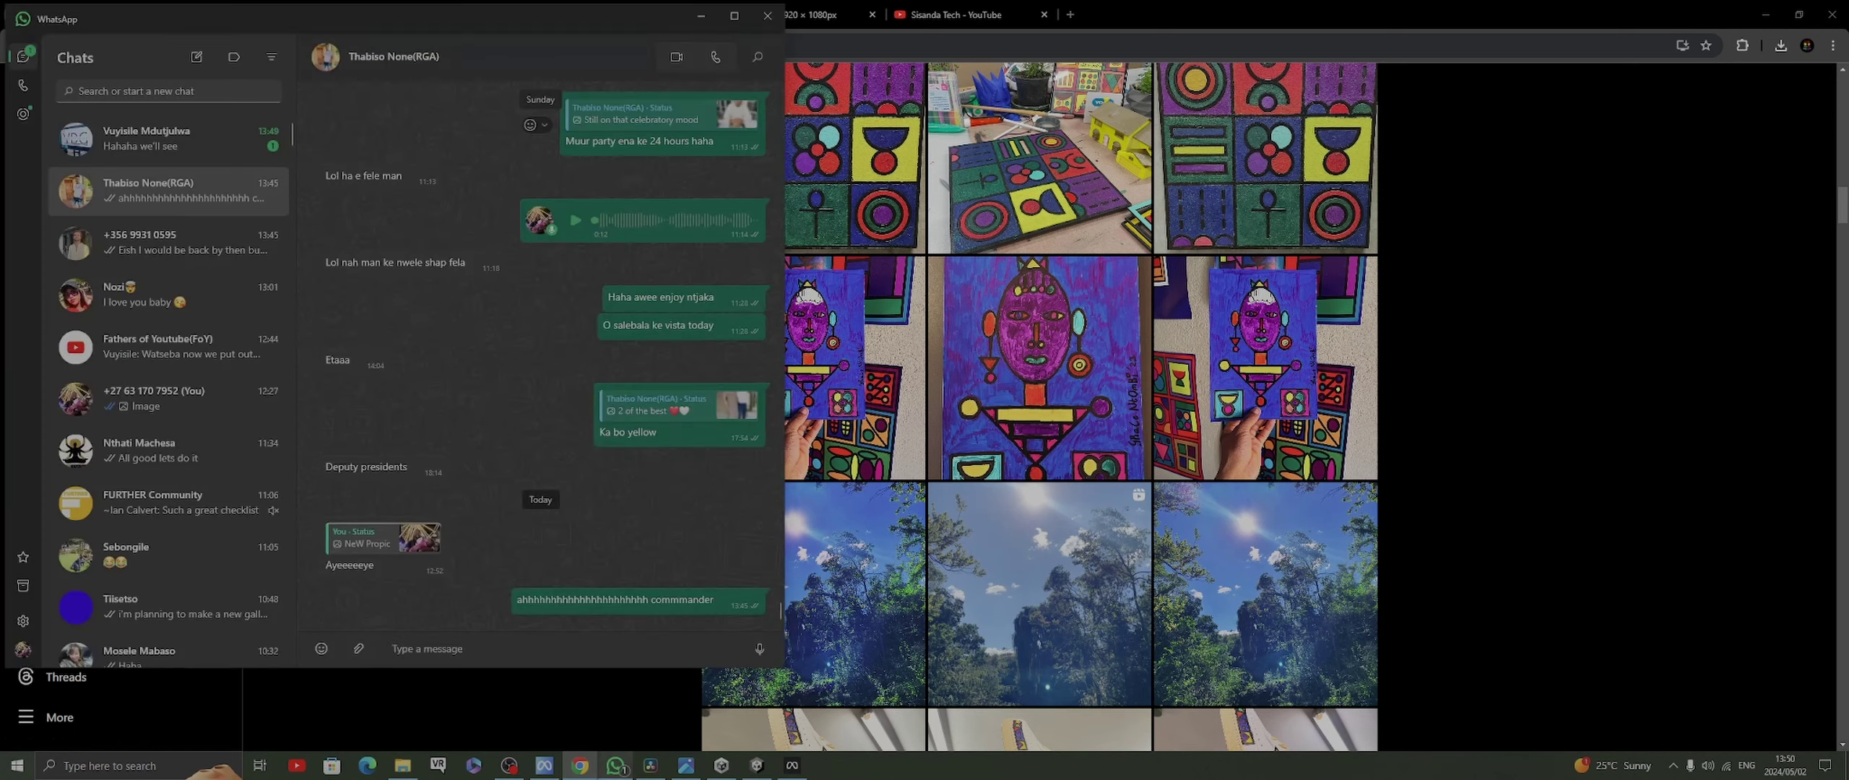
left_click(615, 766)
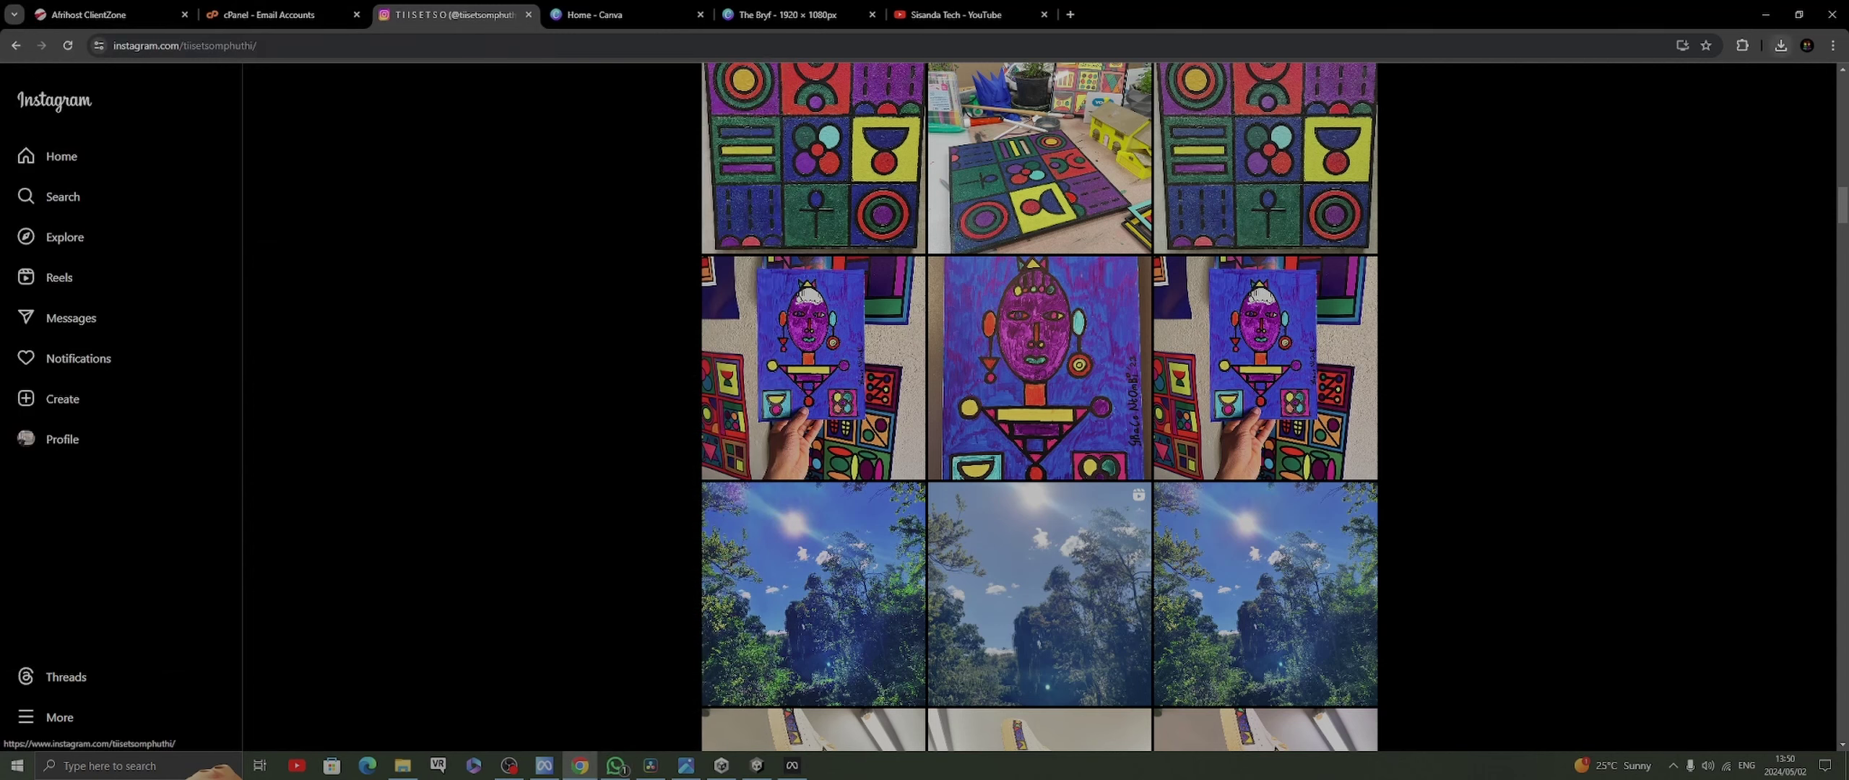
left_click(1765, 14)
right_click_drag(567, 411, 444, 614)
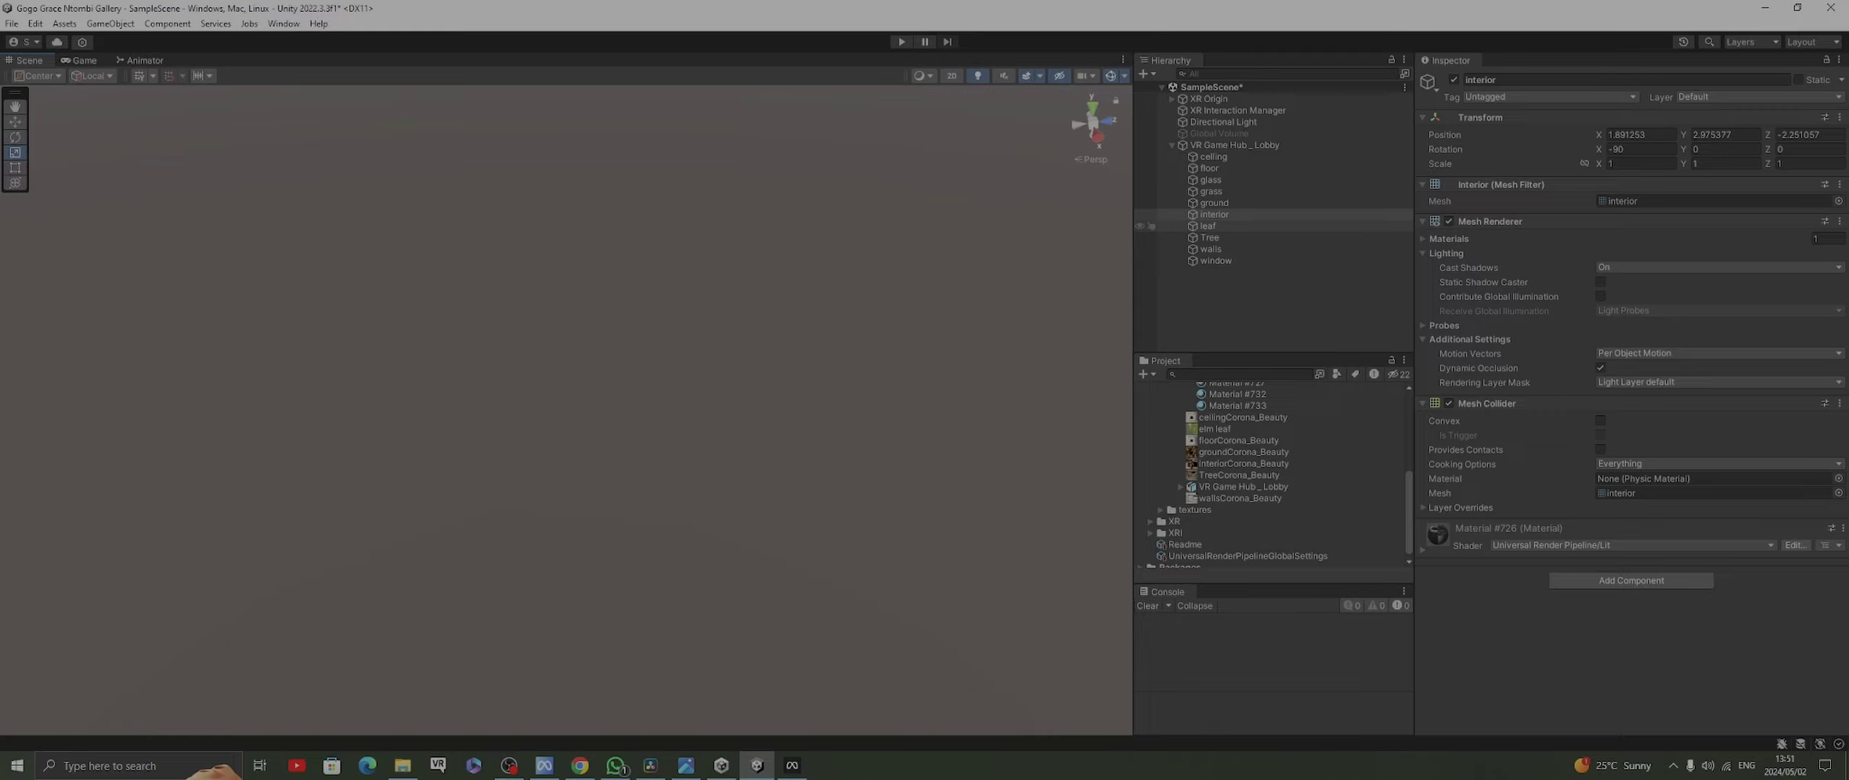
Frame the interior object and move the view down beside the chair
left_click(1214, 215)
double_click(1214, 214)
scroll(566, 410, "up", 2)
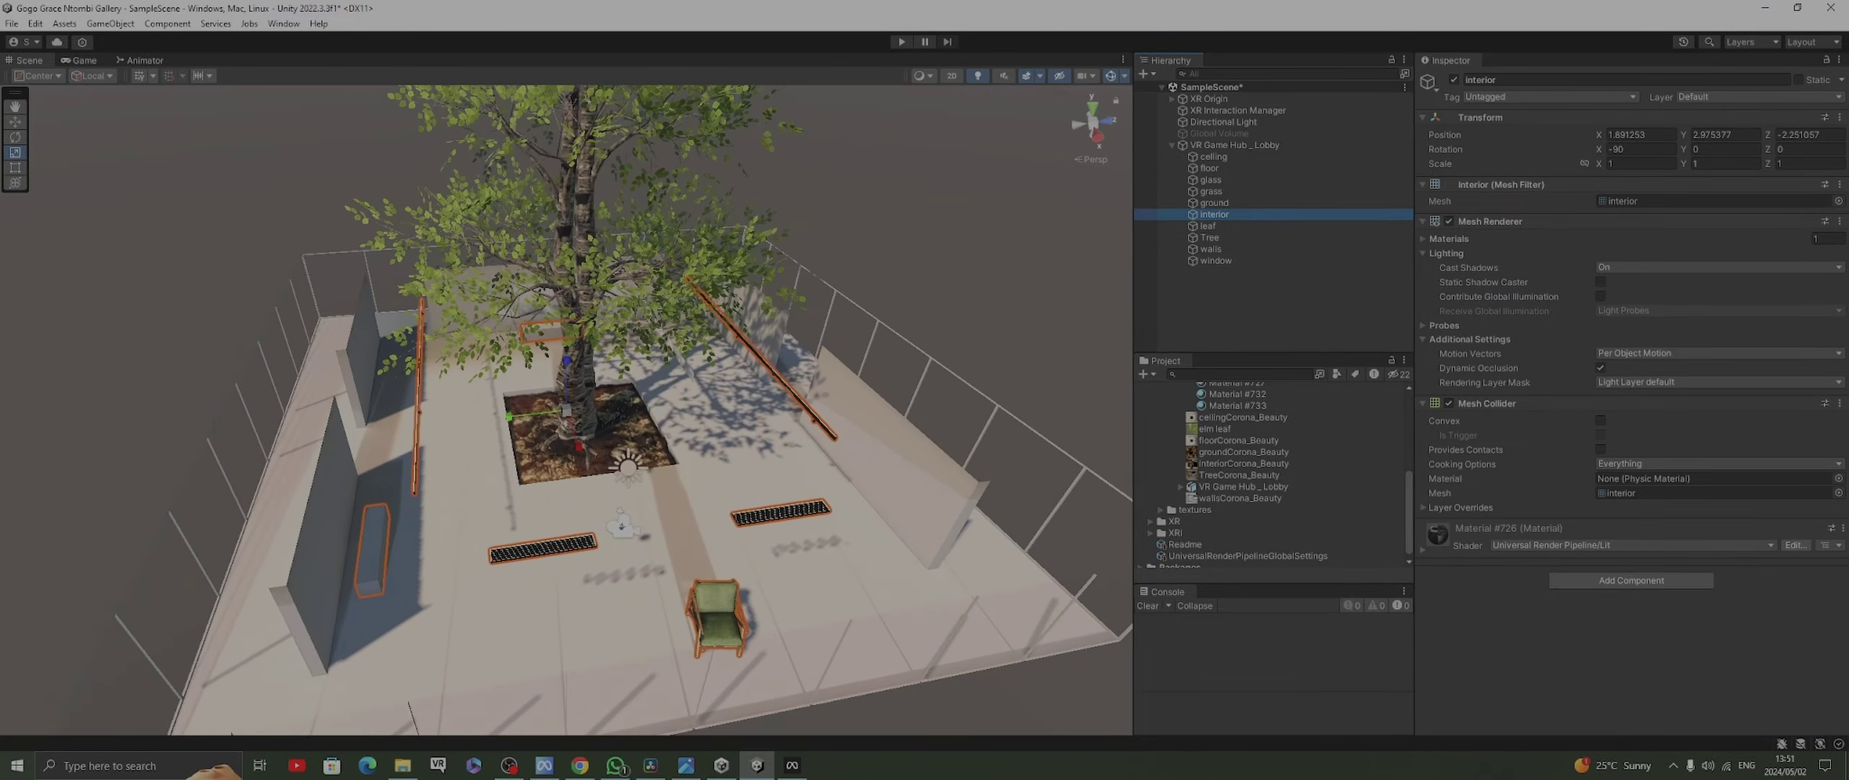
key("w")
right_click_drag(567, 411, 635, 317)
key("q")
middle_click_drag(635, 318, 940, 337)
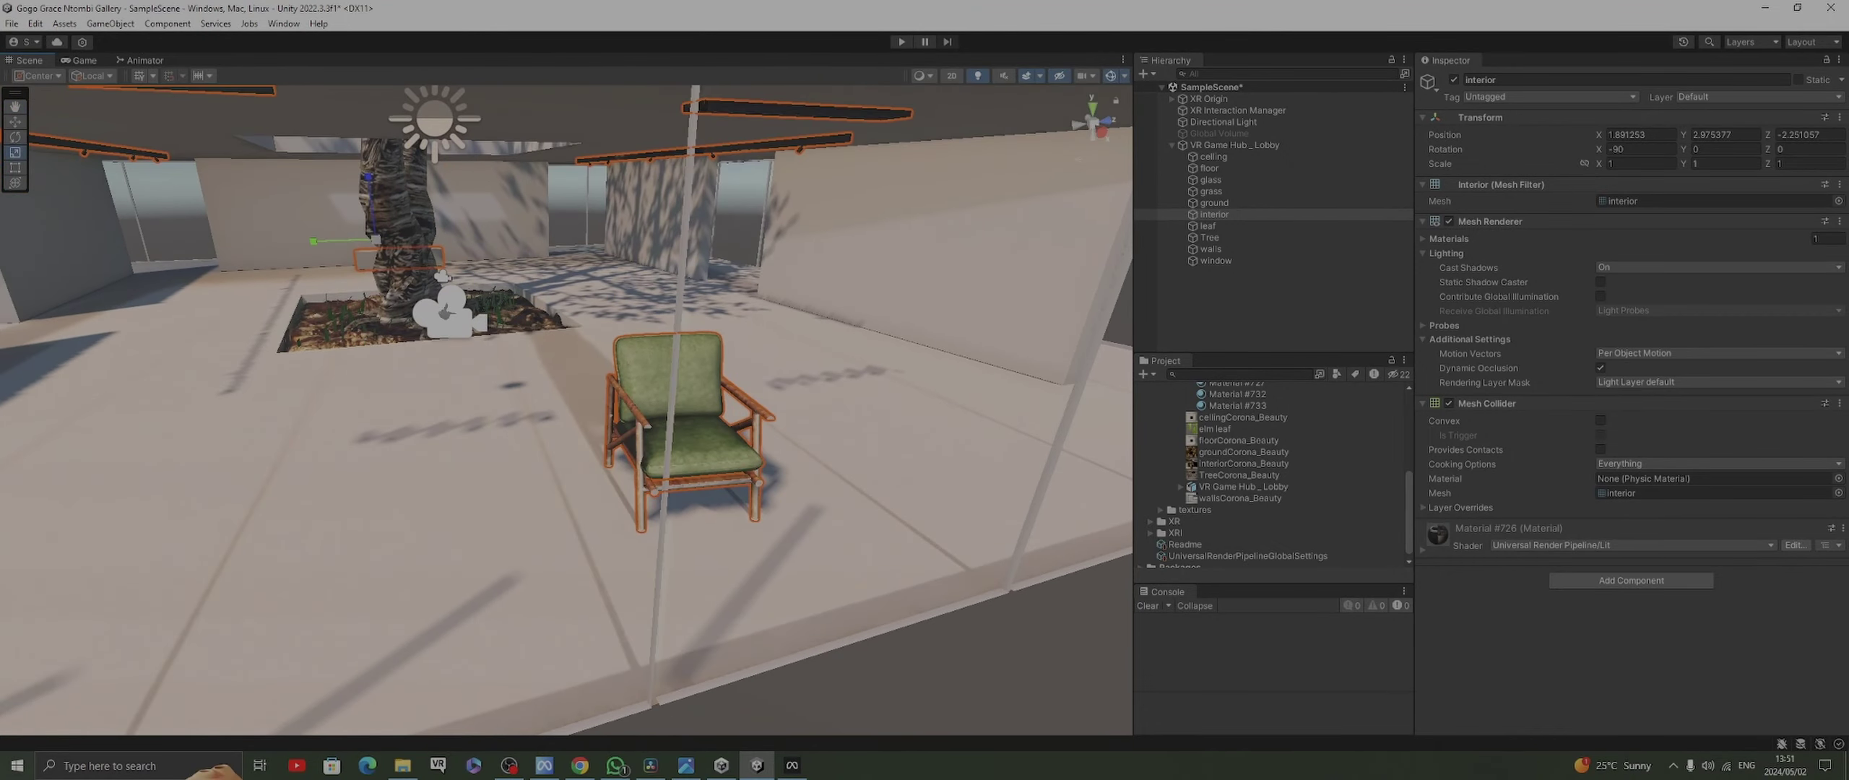
scroll(567, 410, "down", 4)
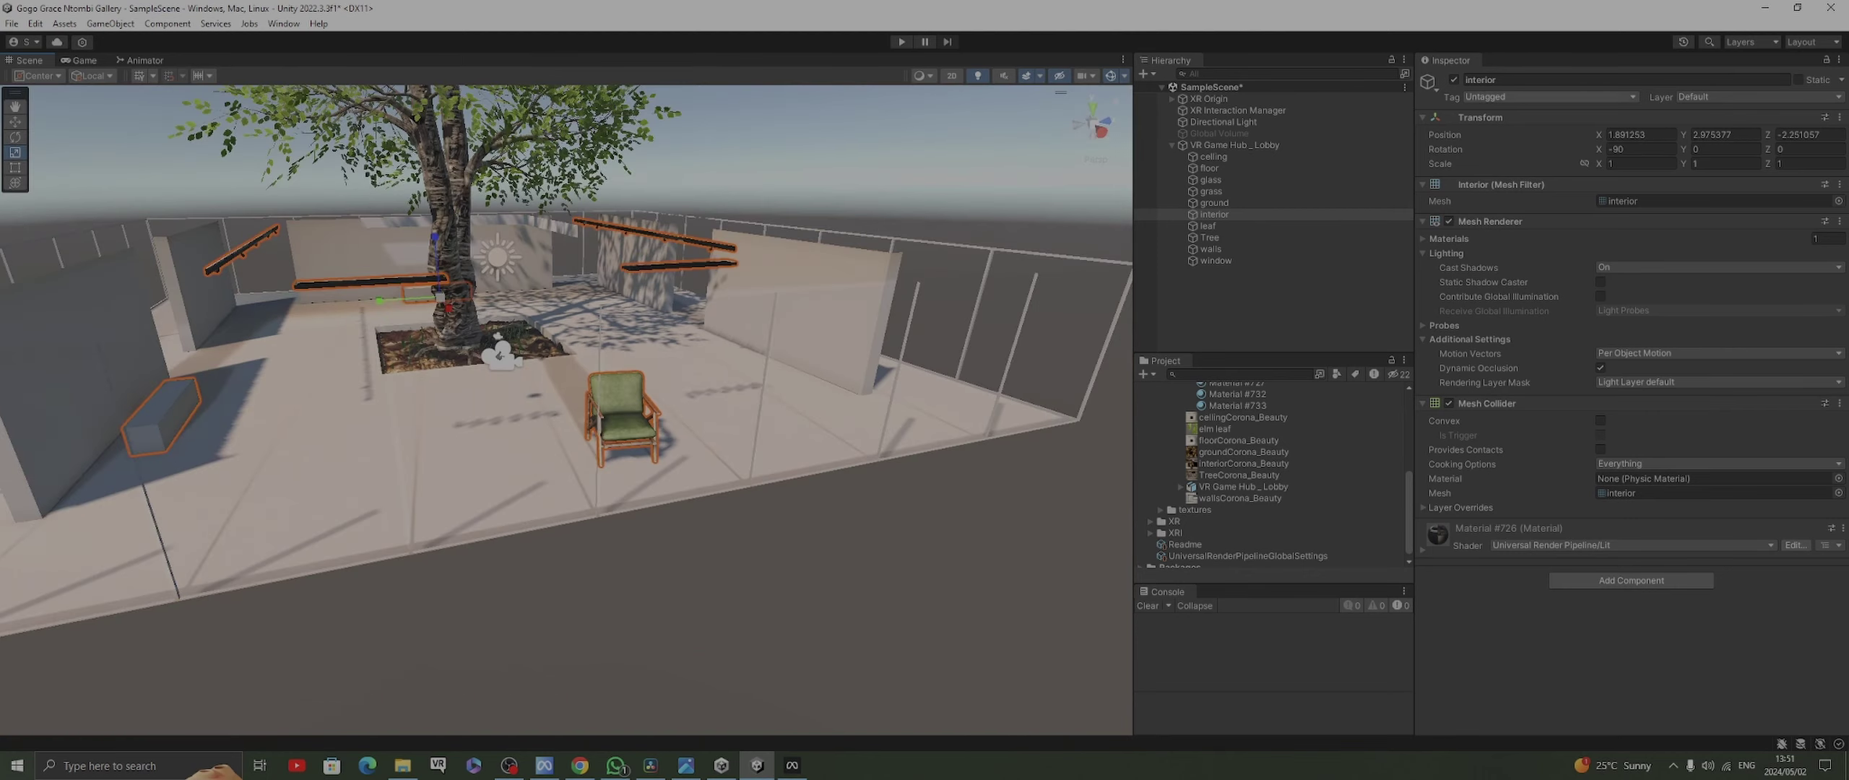
Collapse the lobby group and add a new cube to the scene
left_click(1234, 144)
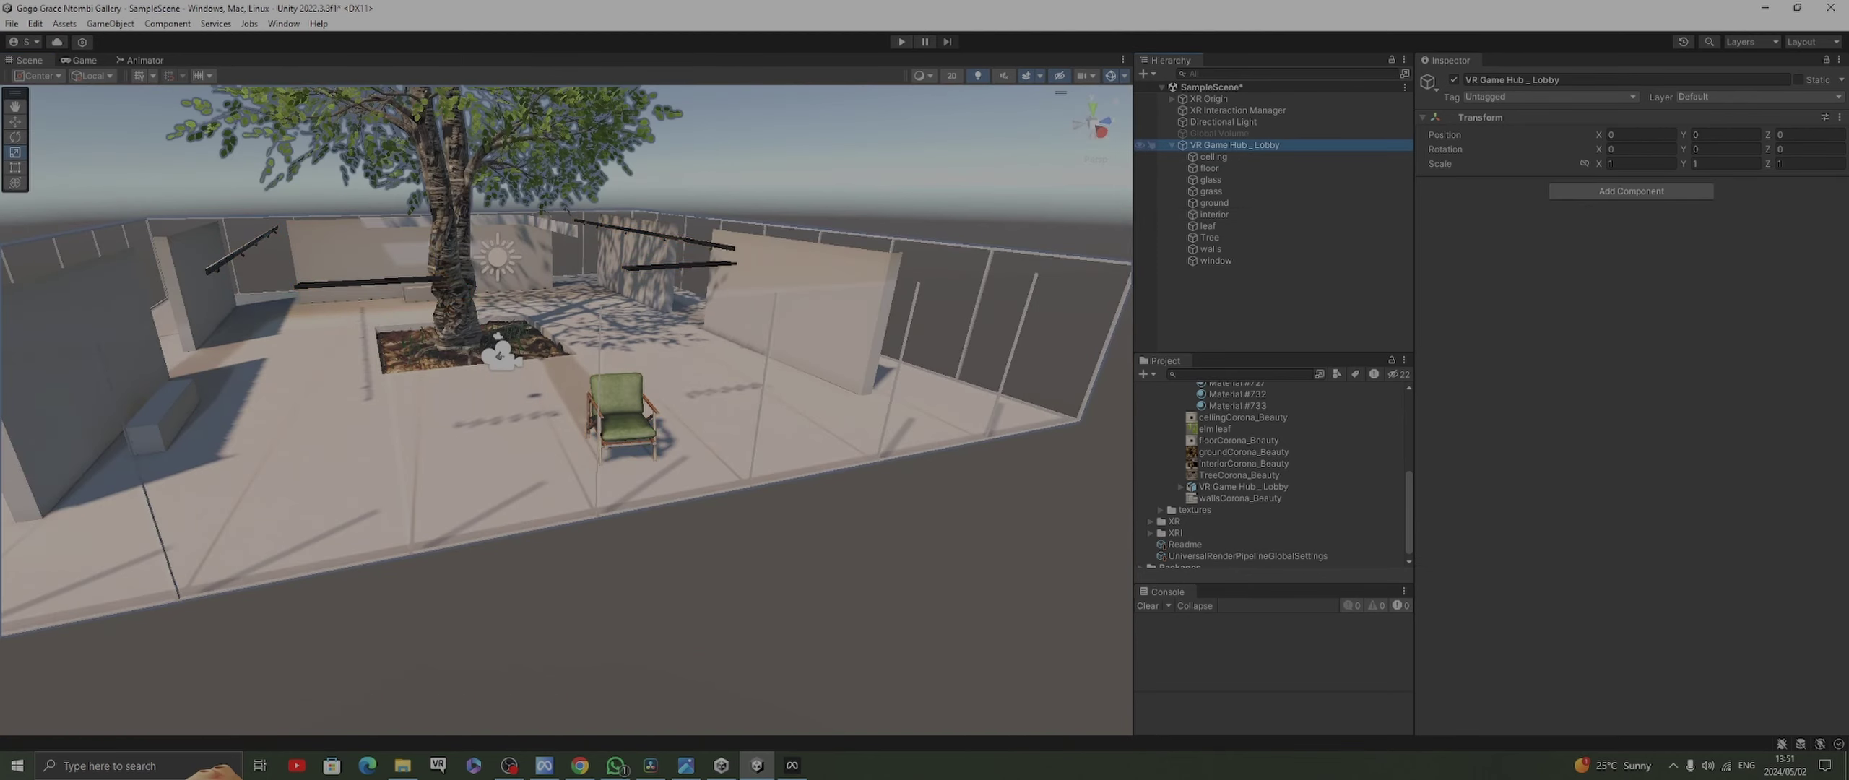
left_click(1171, 145)
left_click(1220, 196)
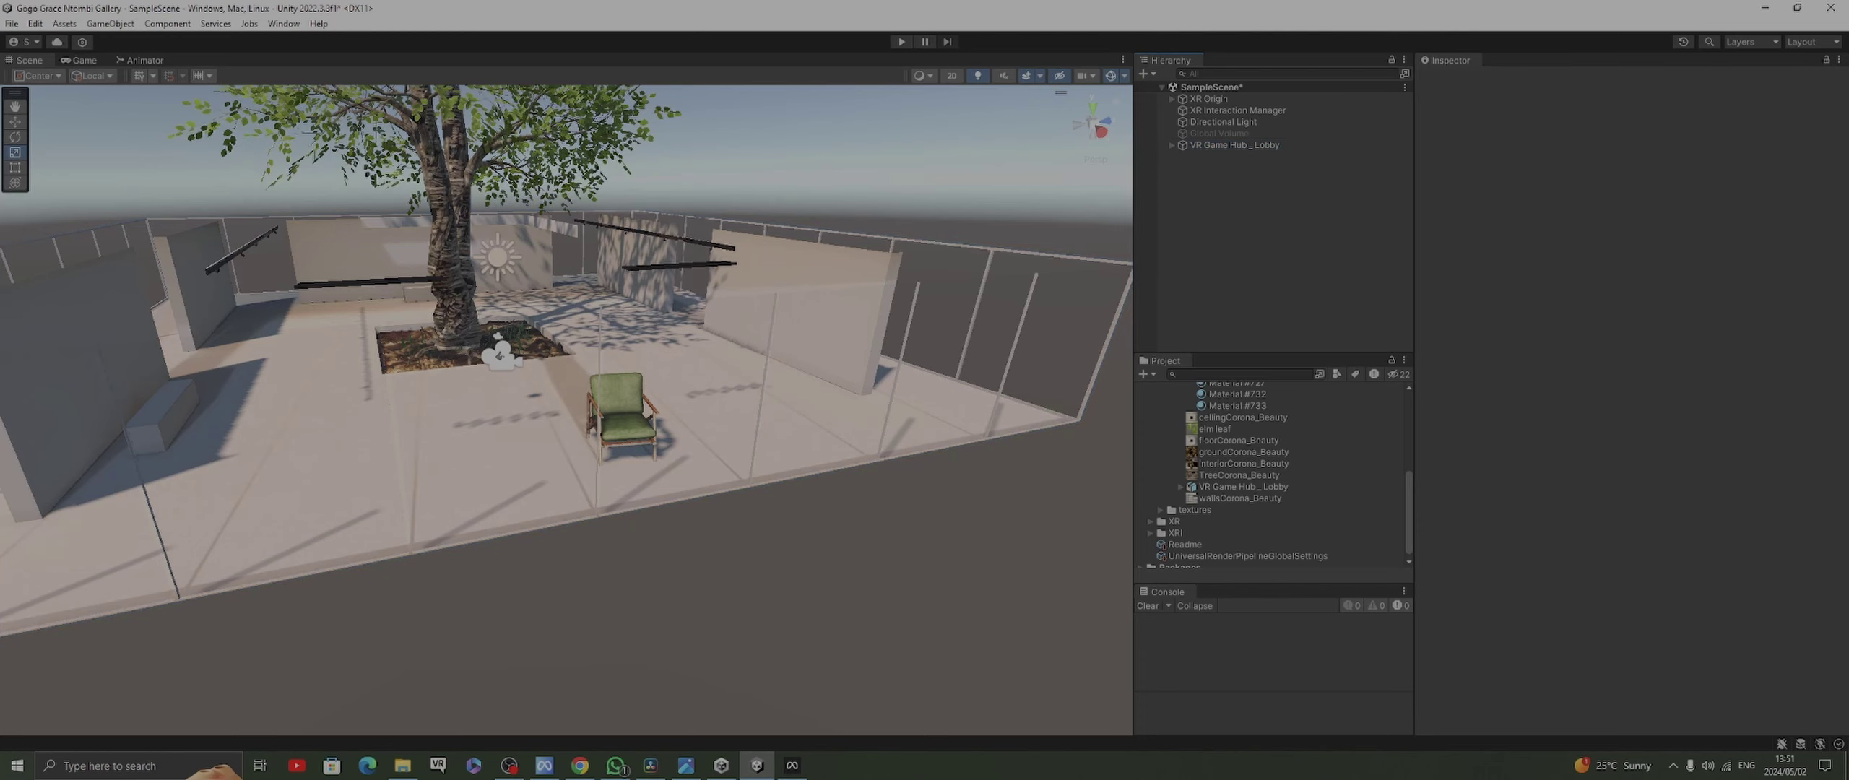
right_click(1221, 197)
mouse_move(1264, 406)
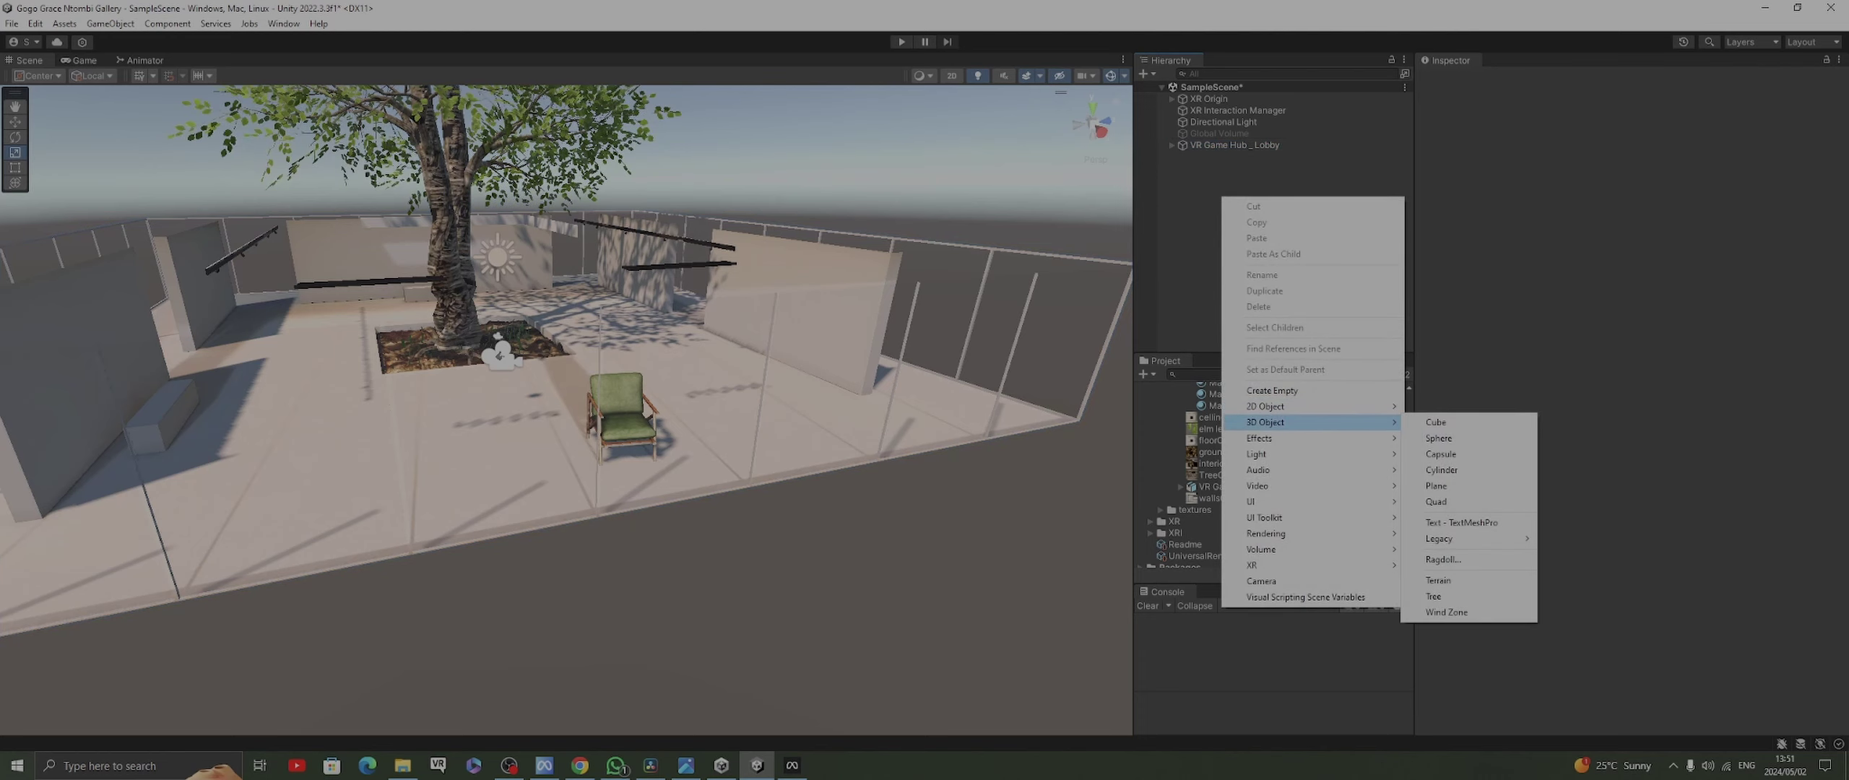
left_click(1436, 422)
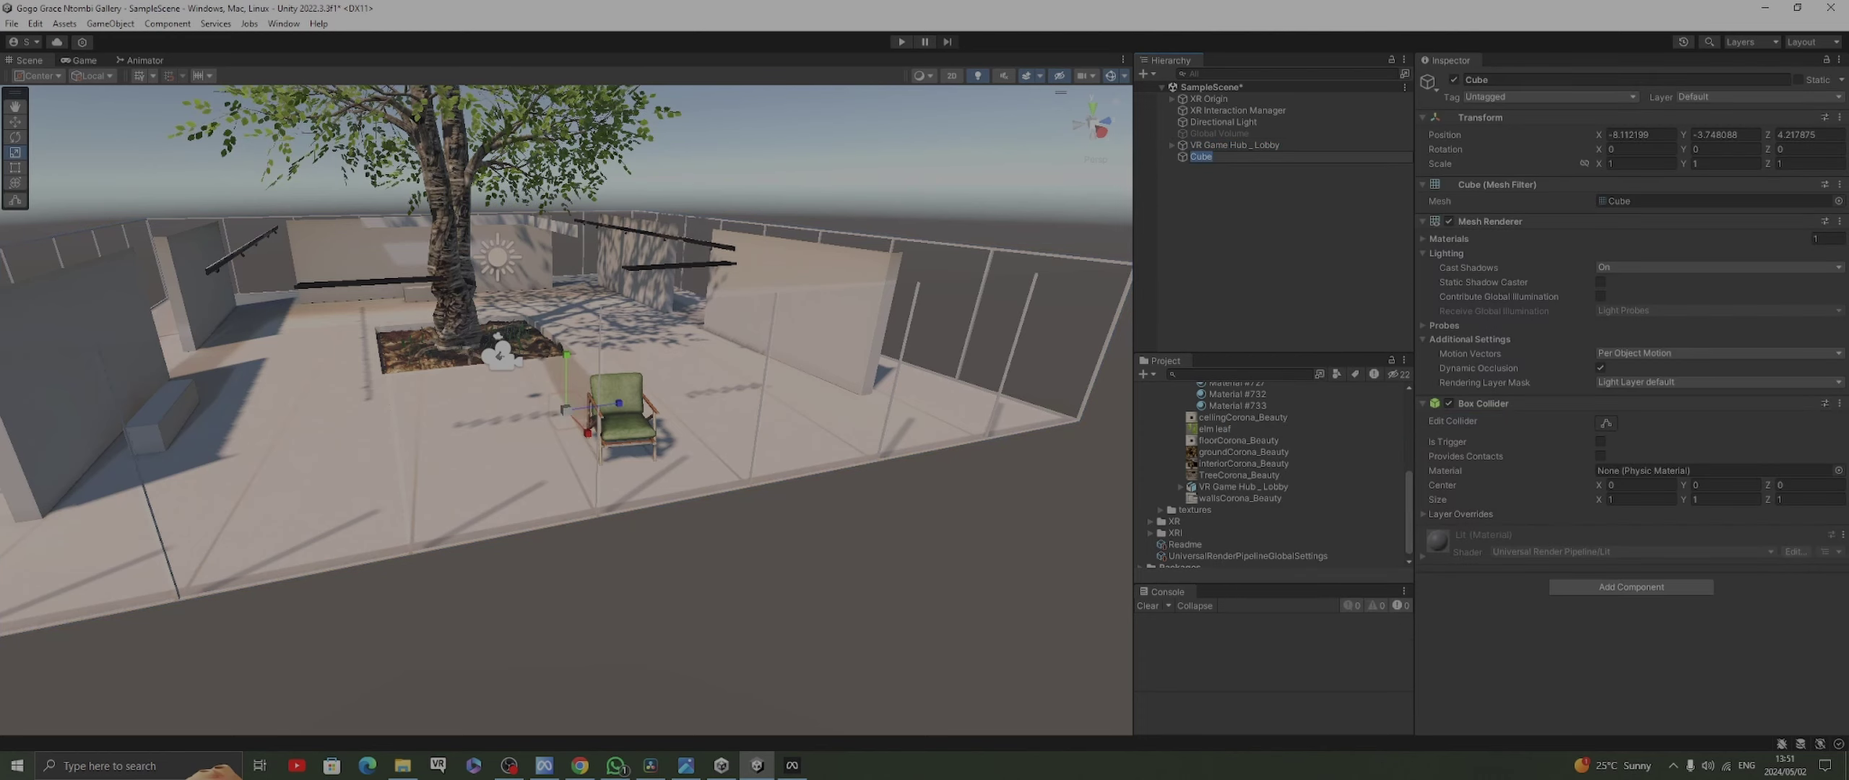
type("W")
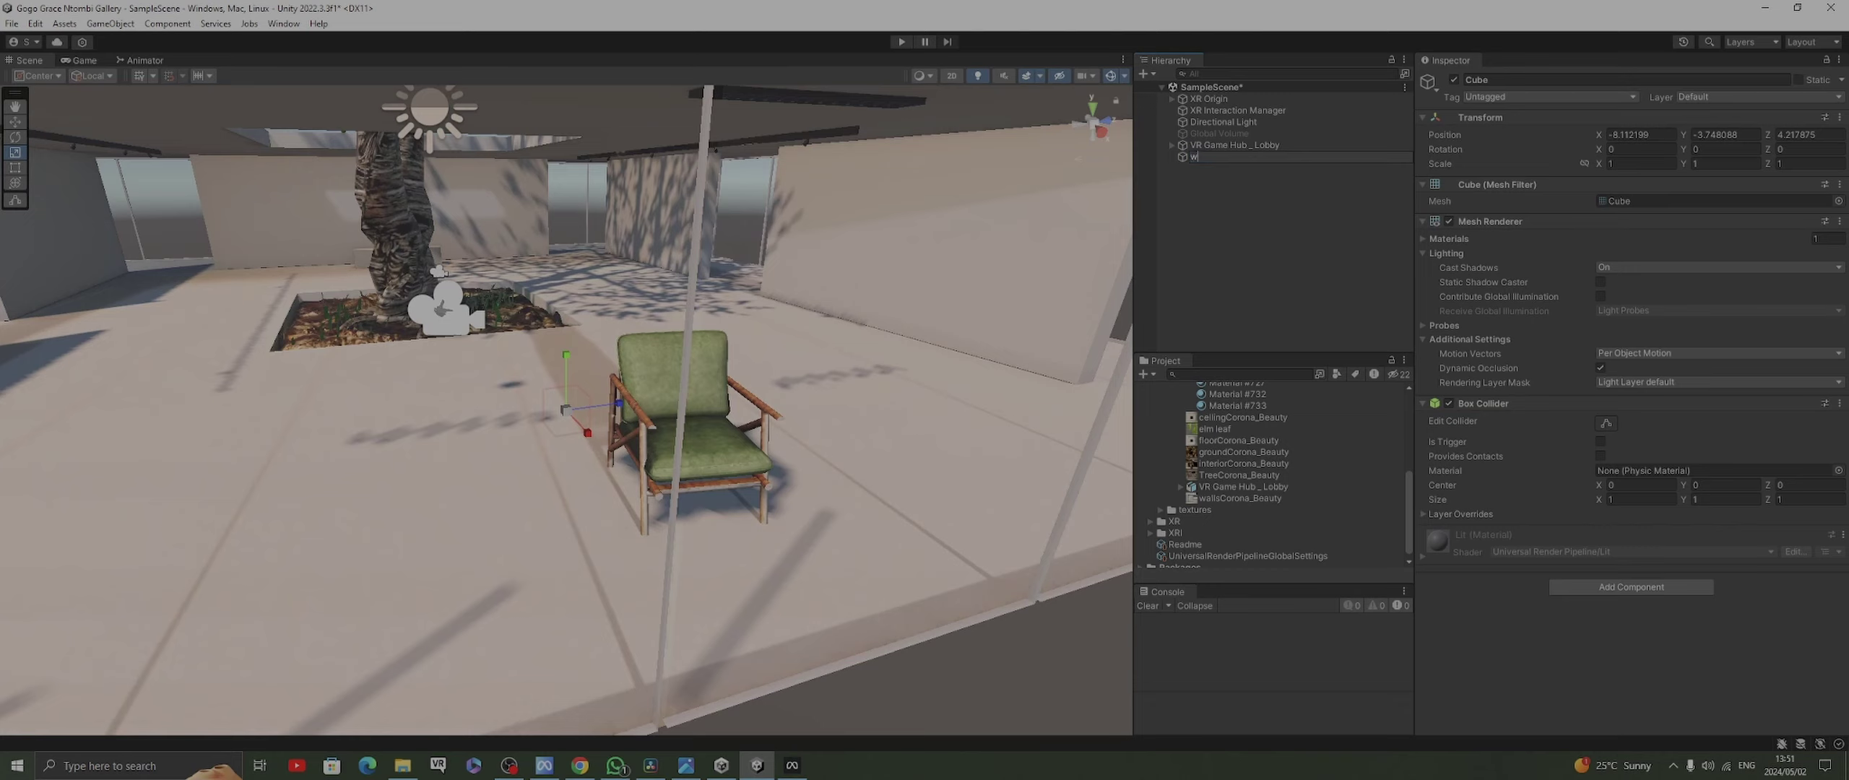
type("w")
key("Return")
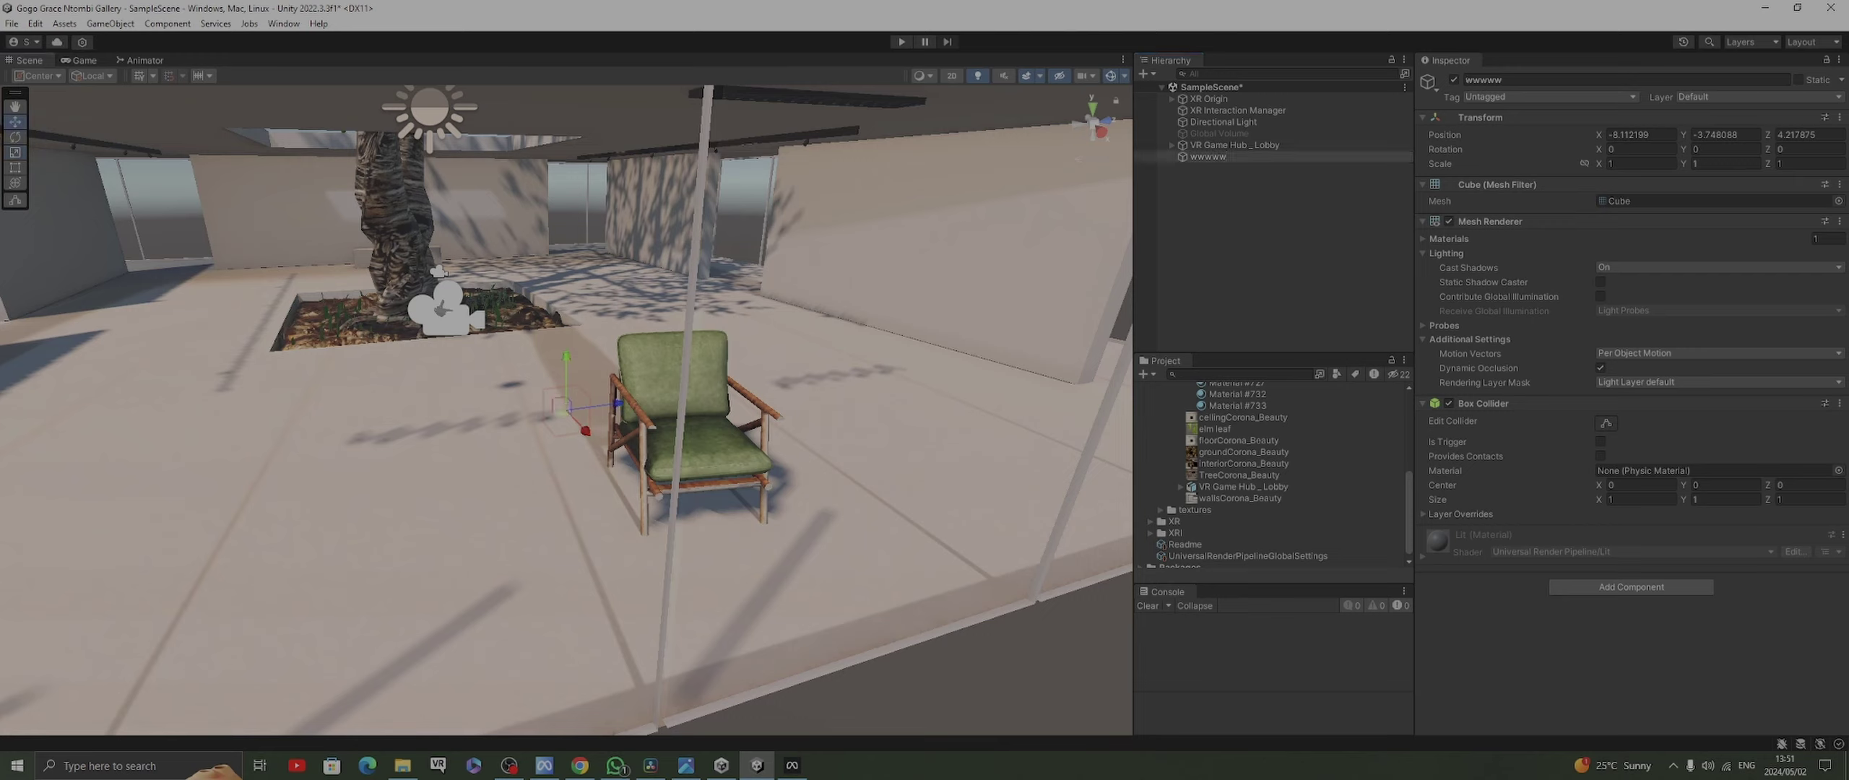
Raise the cube beside the chair and flatten it into a thin slab
left_click_drag(567, 358, 566, 160)
left_click_drag(584, 226, 894, 295)
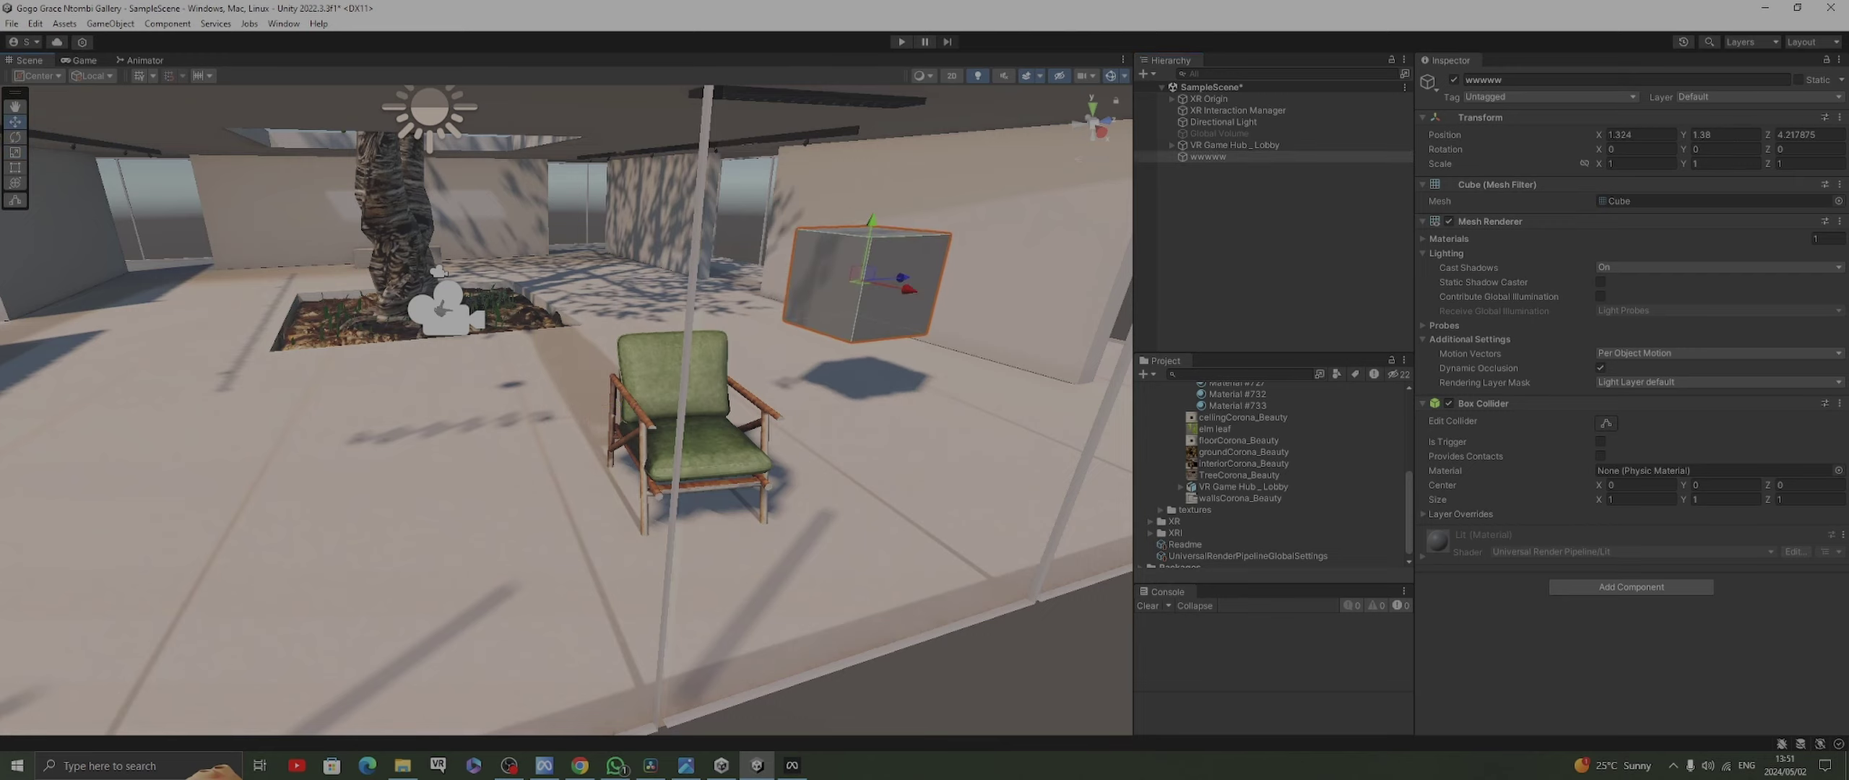
middle_click_drag(894, 295, 594, 318)
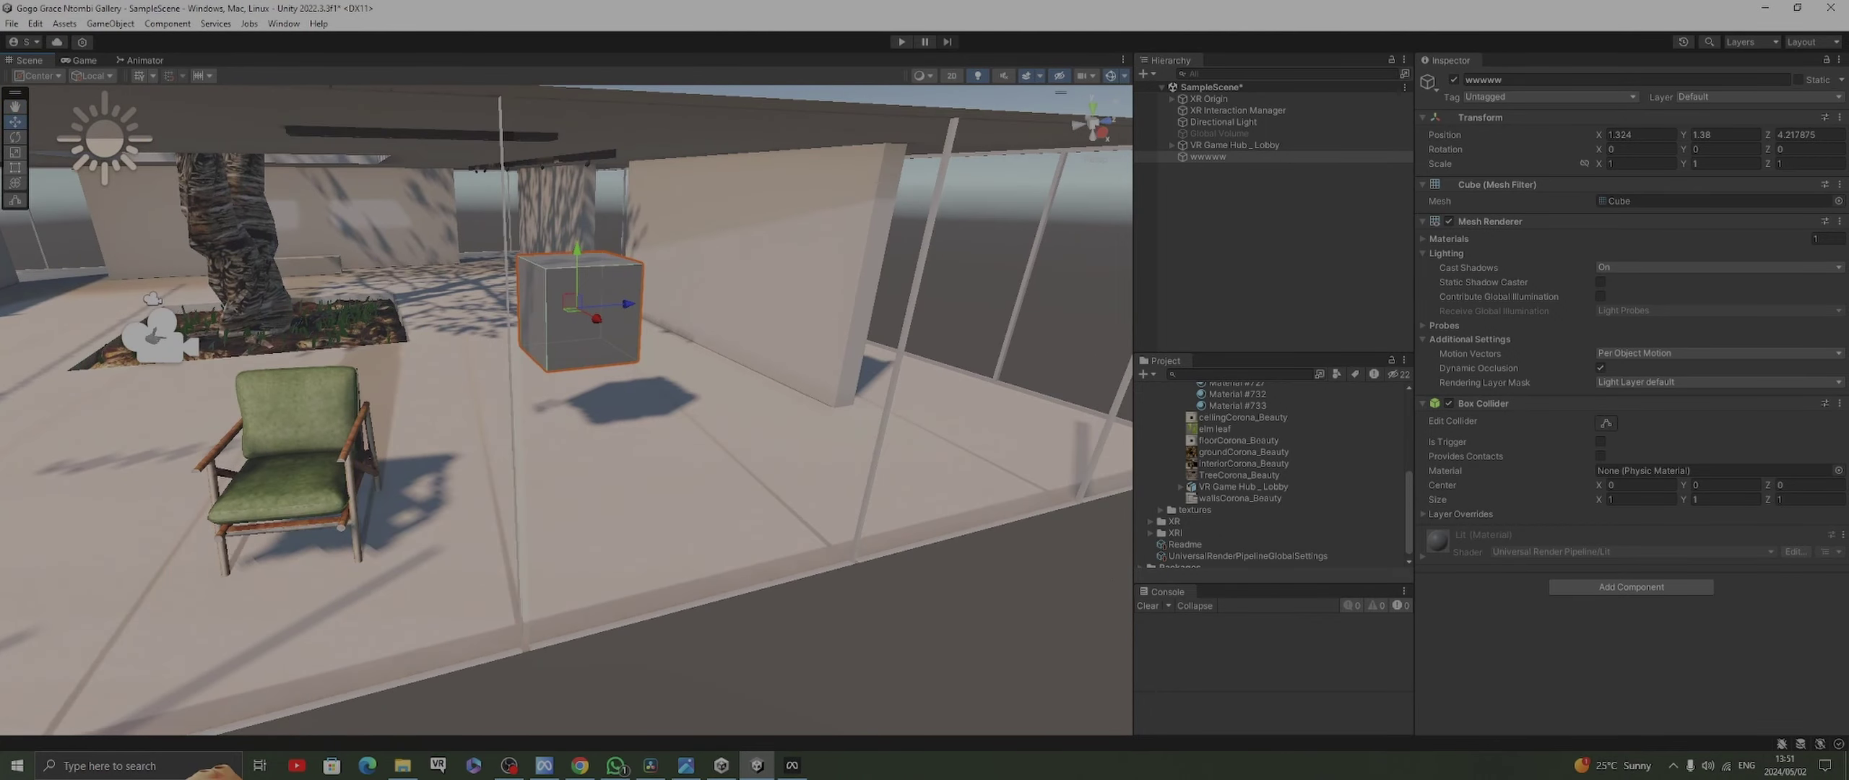
key("t")
left_click_drag(532, 309, 990, 382)
right_click_drag(659, 390, 723, 281)
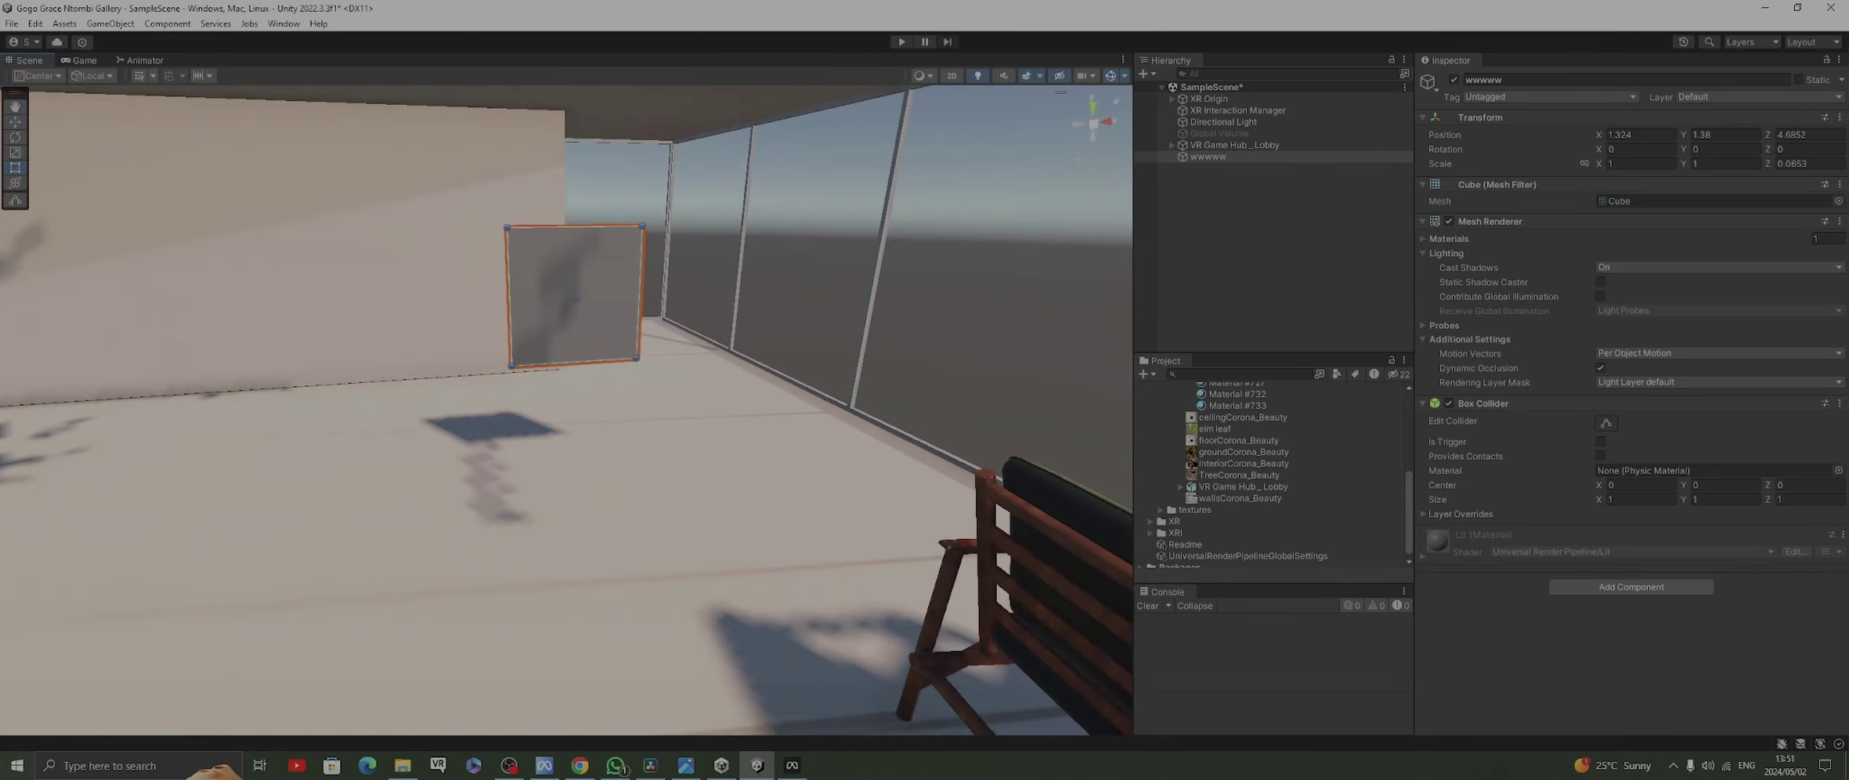
left_click_drag(508, 296, 452, 297)
right_click_drag(452, 297, 394, 192)
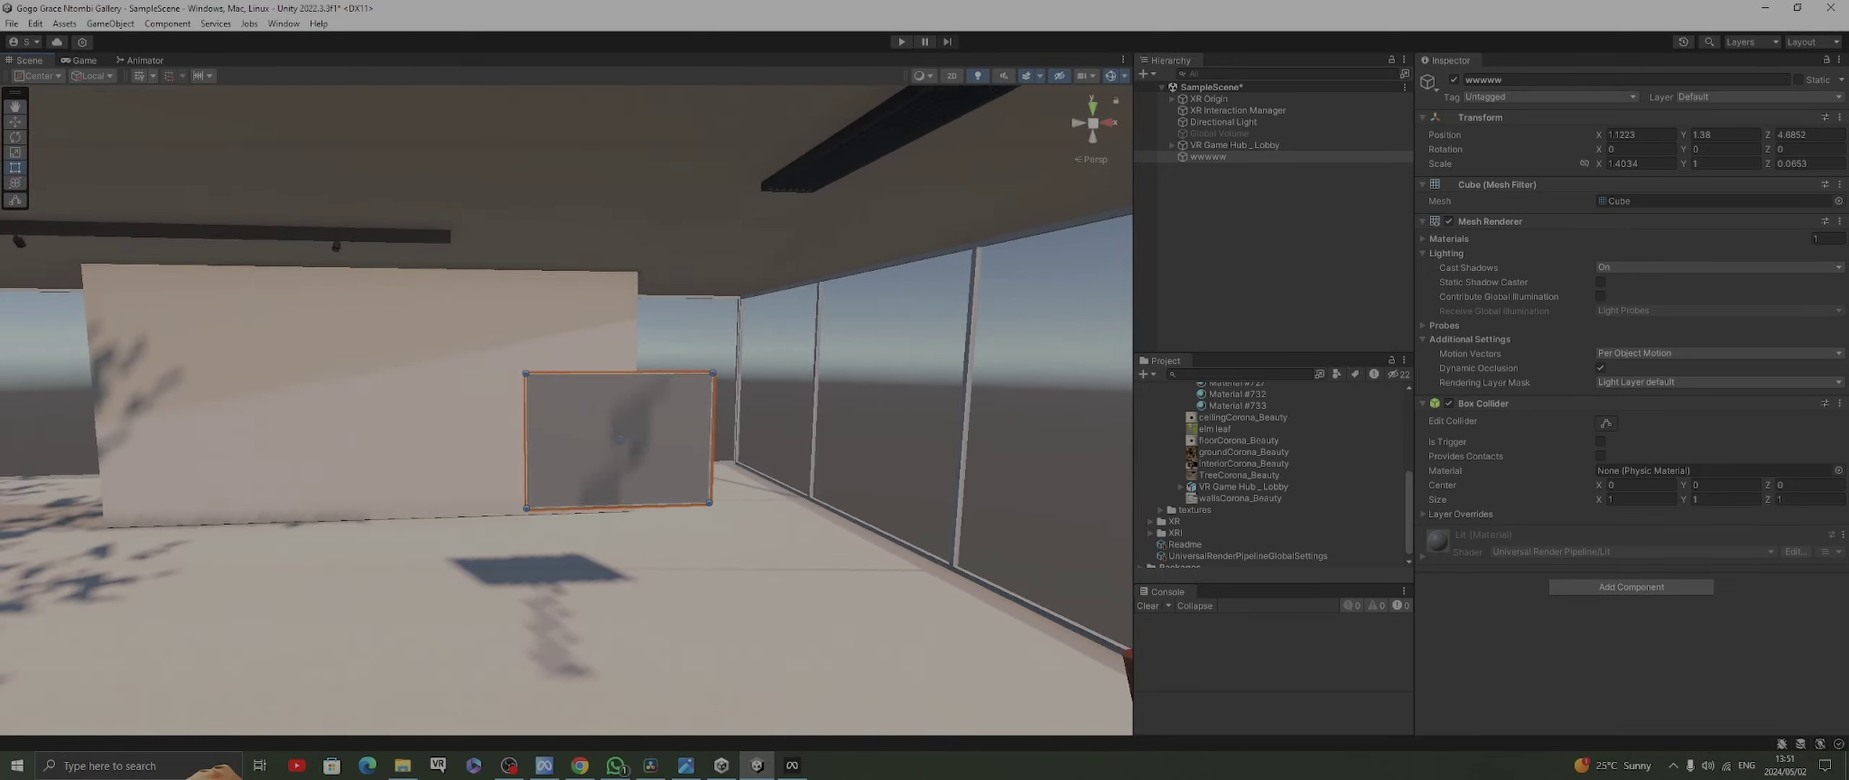
left_click_drag(712, 437, 679, 437)
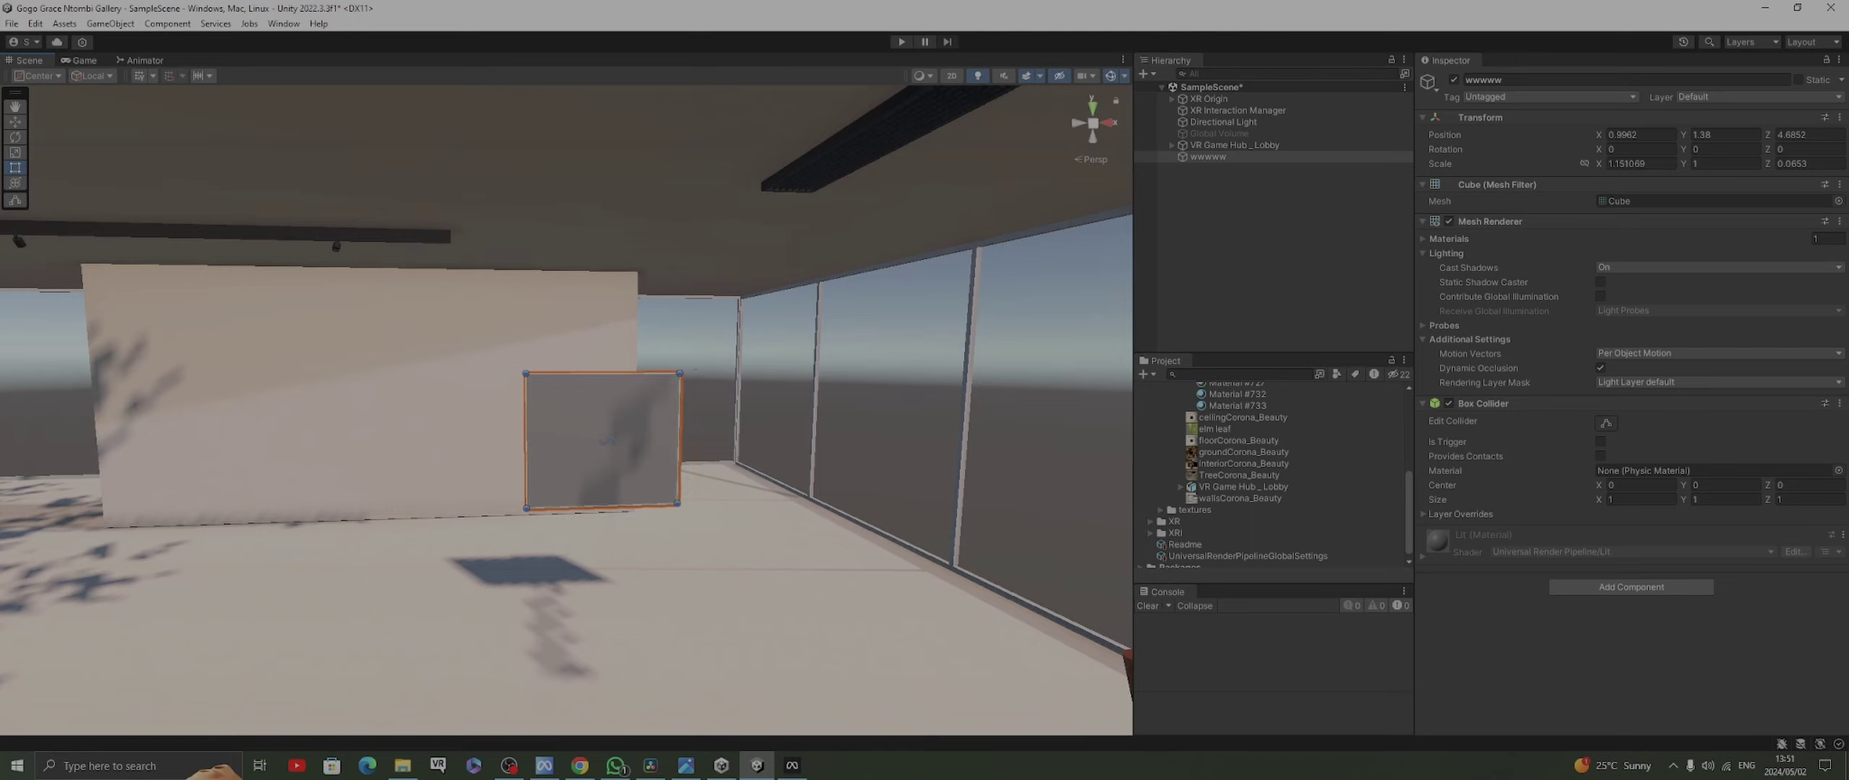
Set the slab's Scale X to 1 and inspect it from around the lobby
left_click(1646, 164)
type("1")
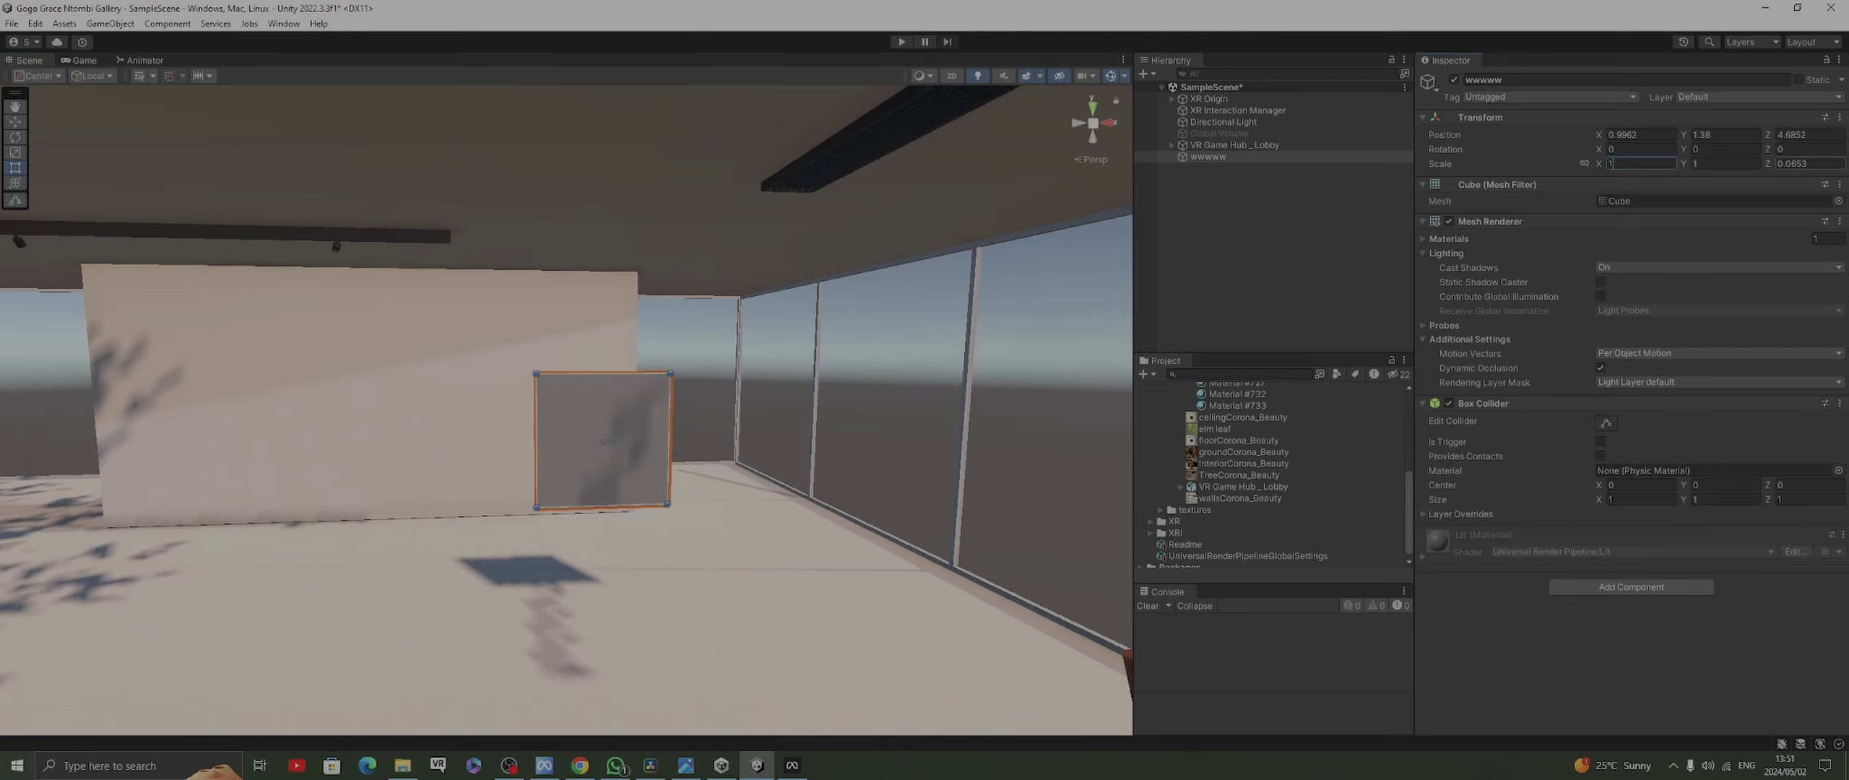
key("a")
right_click_drag(566, 410, 451, 383)
key("d")
middle_click_drag(451, 383, 609, 374)
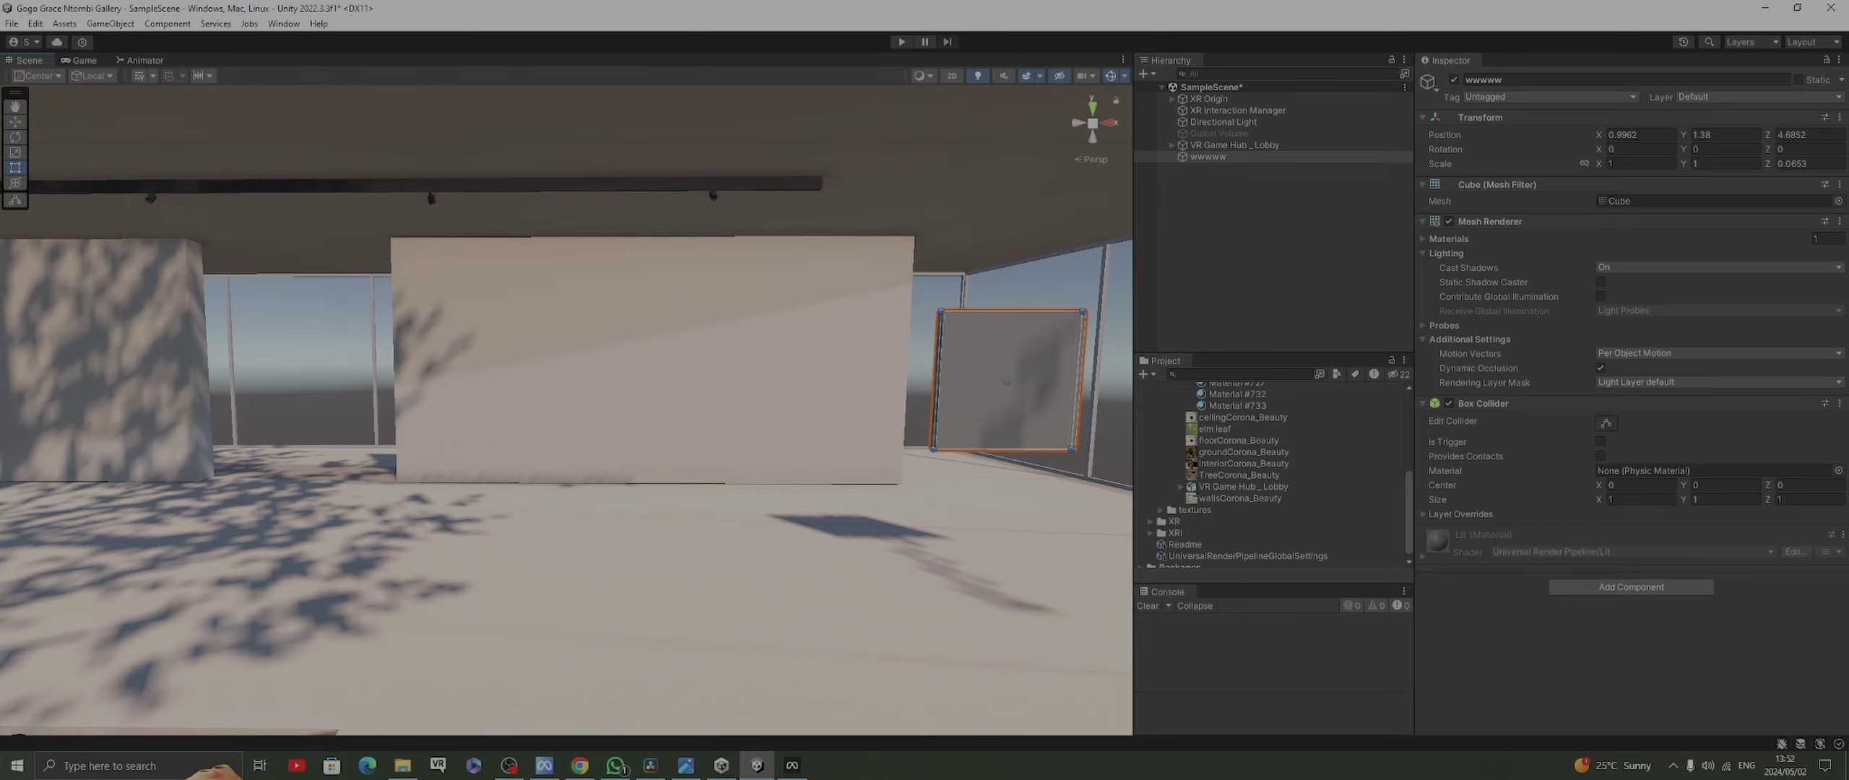
middle_click_drag(609, 374, 448, 408)
right_click_drag(448, 409, 289, 375)
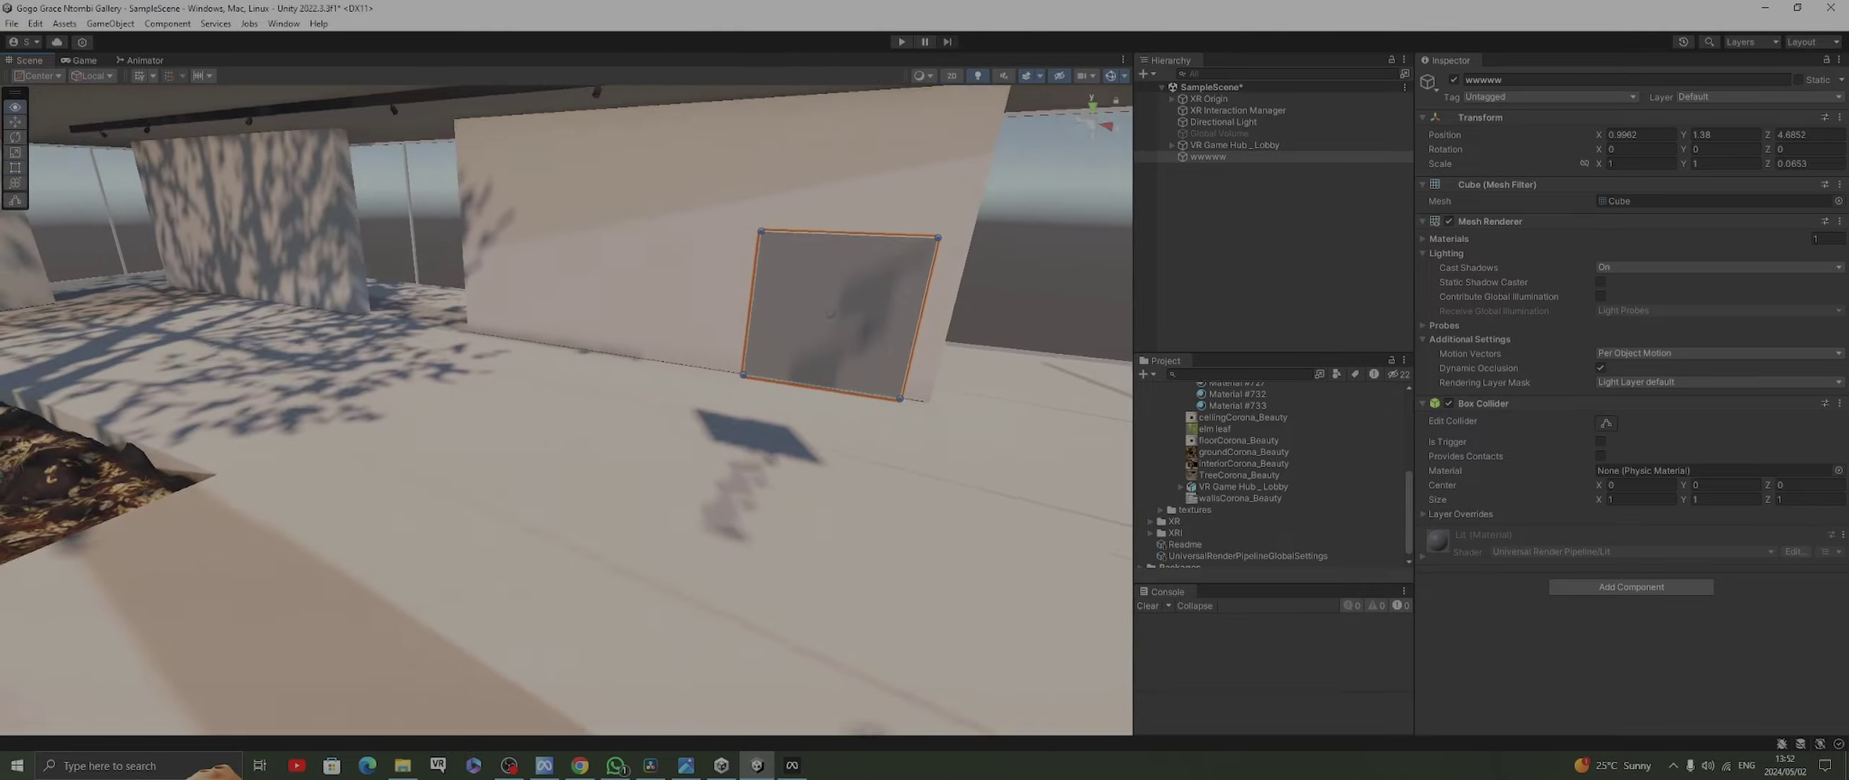
mouse_move(614, 354)
right_mouse_down()
mouse_move(697, 340)
mouse_move(506, 361)
mouse_move(701, 332)
mouse_move(506, 390)
mouse_move(621, 361)
right_mouse_up()
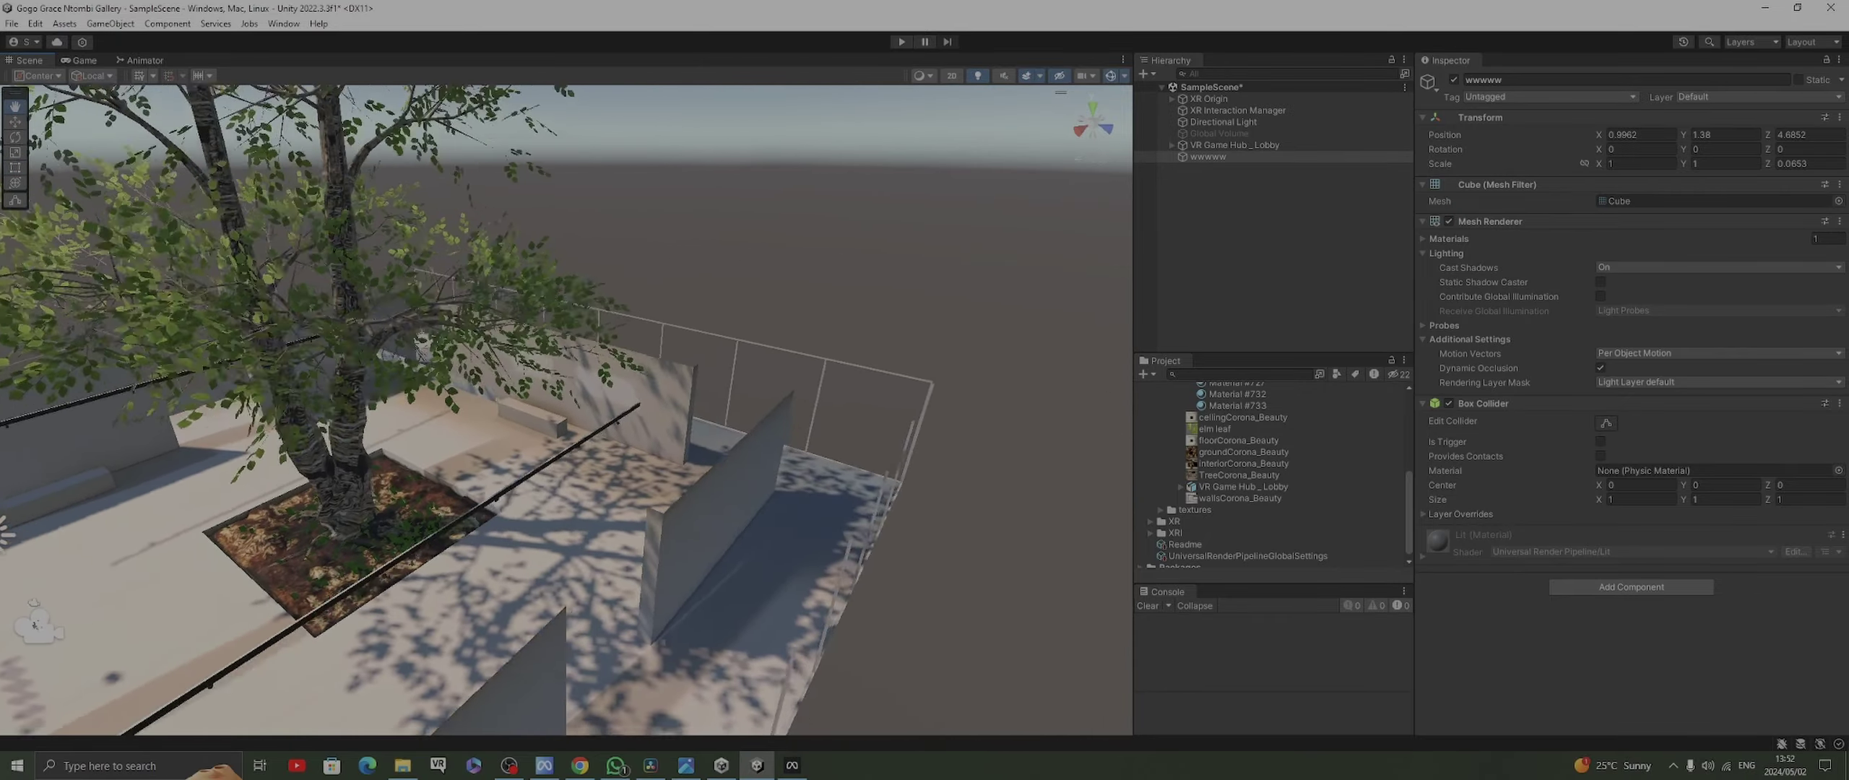
middle_click_drag(622, 361, 470, 285)
right_click_drag(470, 285, 347, 188)
right_click_drag(563, 332, 578, 334)
middle_click_drag(578, 334, 751, 397)
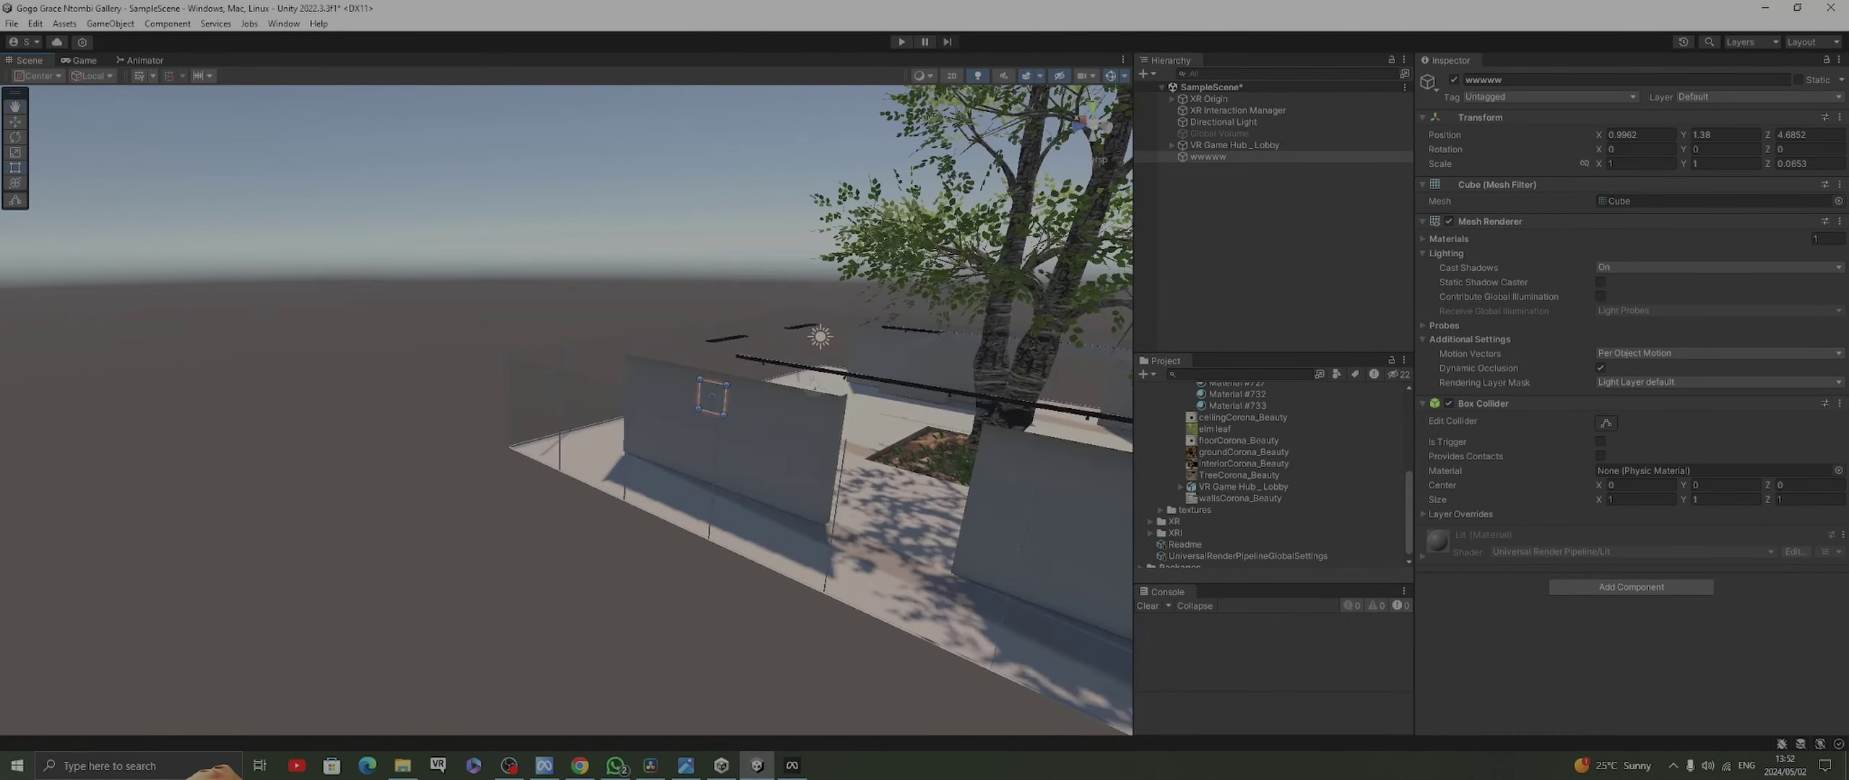
right_click_drag(607, 327, 564, 334)
scroll(567, 410, "down", 3)
middle_click_drag(361, 426, 552, 285)
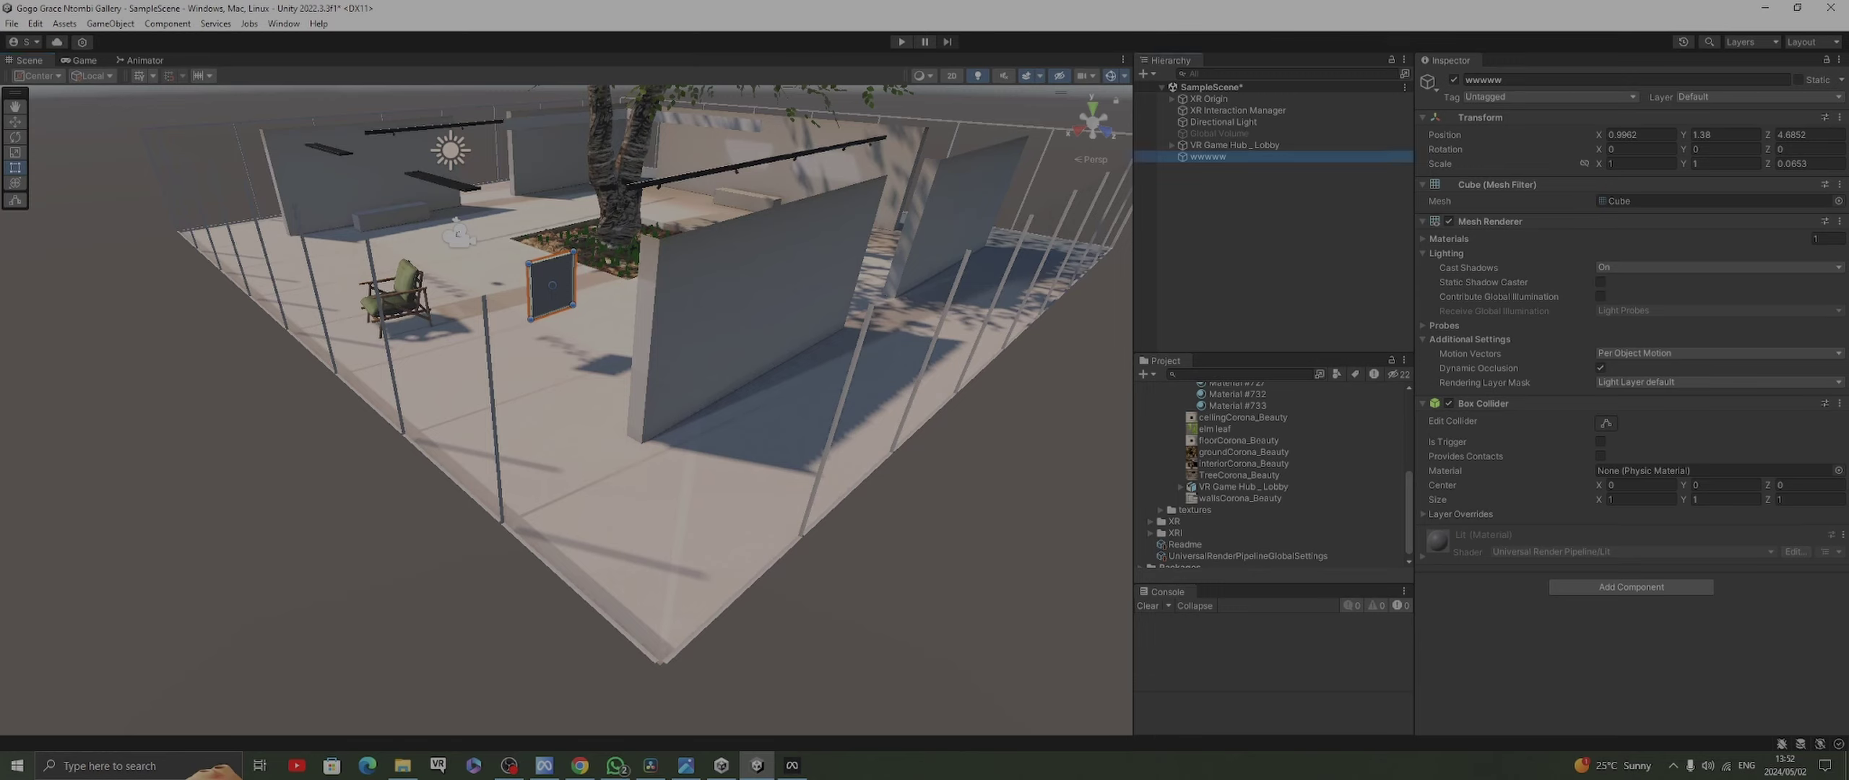
Rename the slab to Panel-1
key("F2")
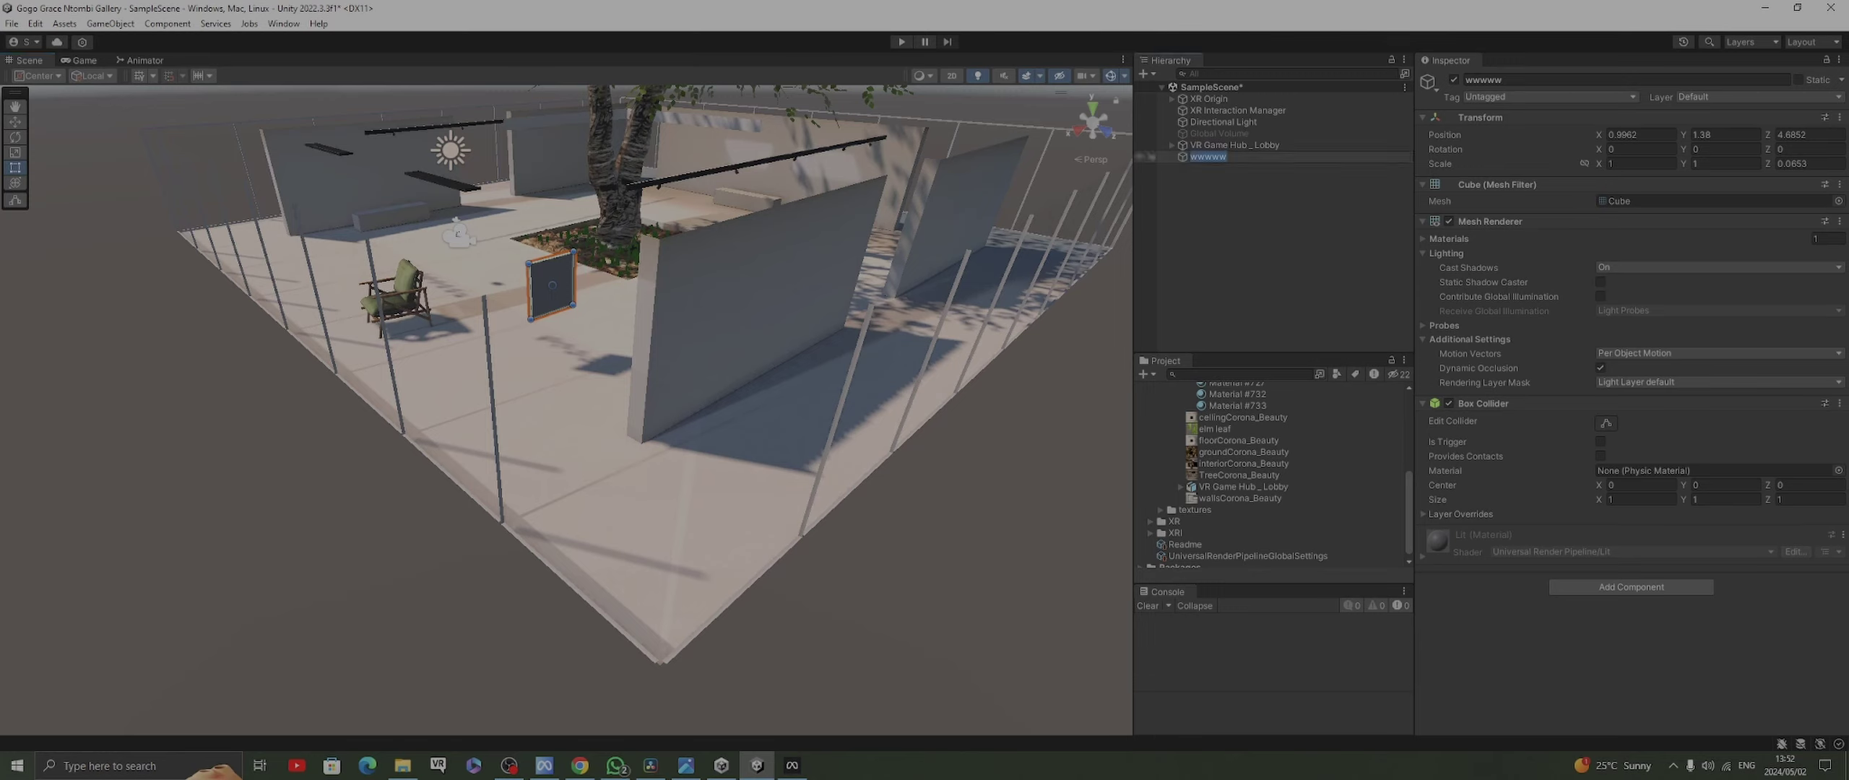
key("BackSpace")
type("Panel-1")
key("Return")
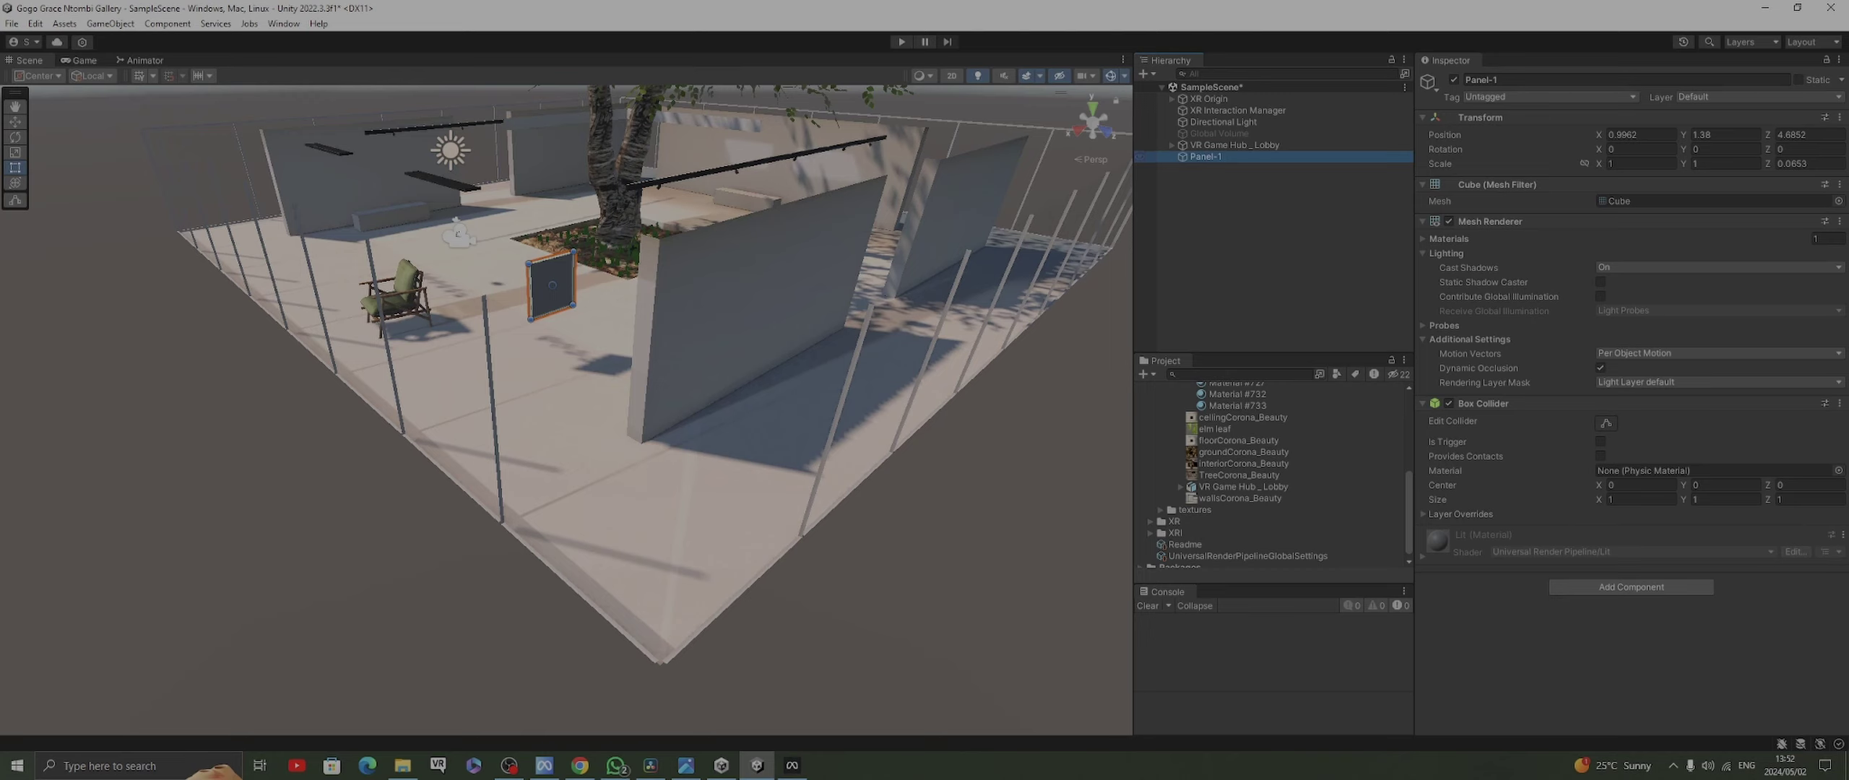
Push Panel-1 back into the wall with the Move tool
key("w")
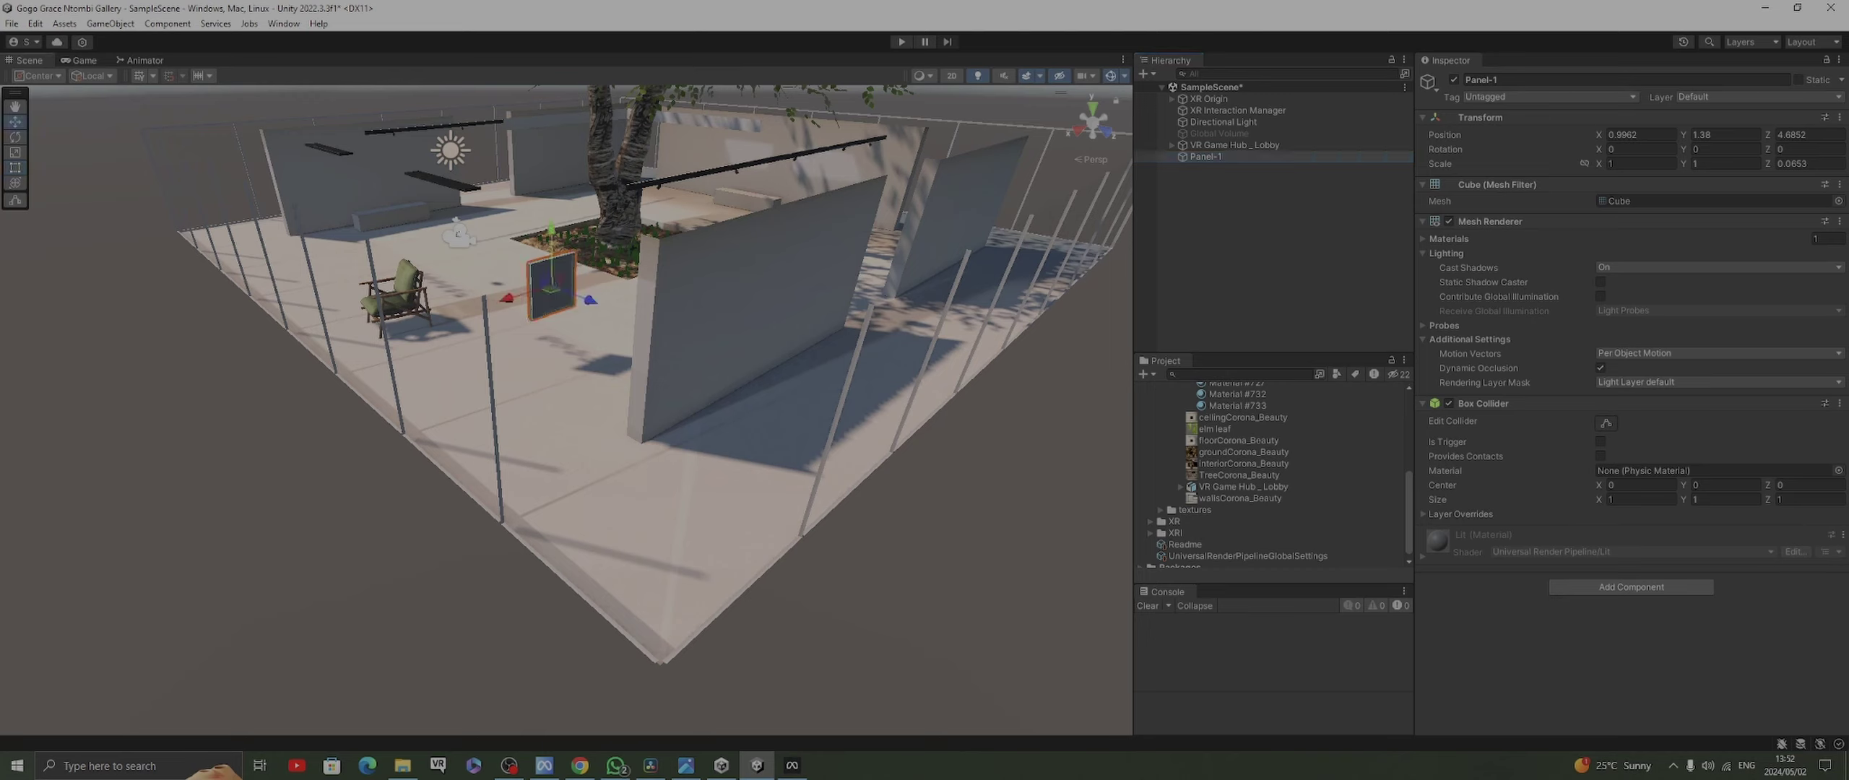
left_click_drag(593, 300, 720, 352)
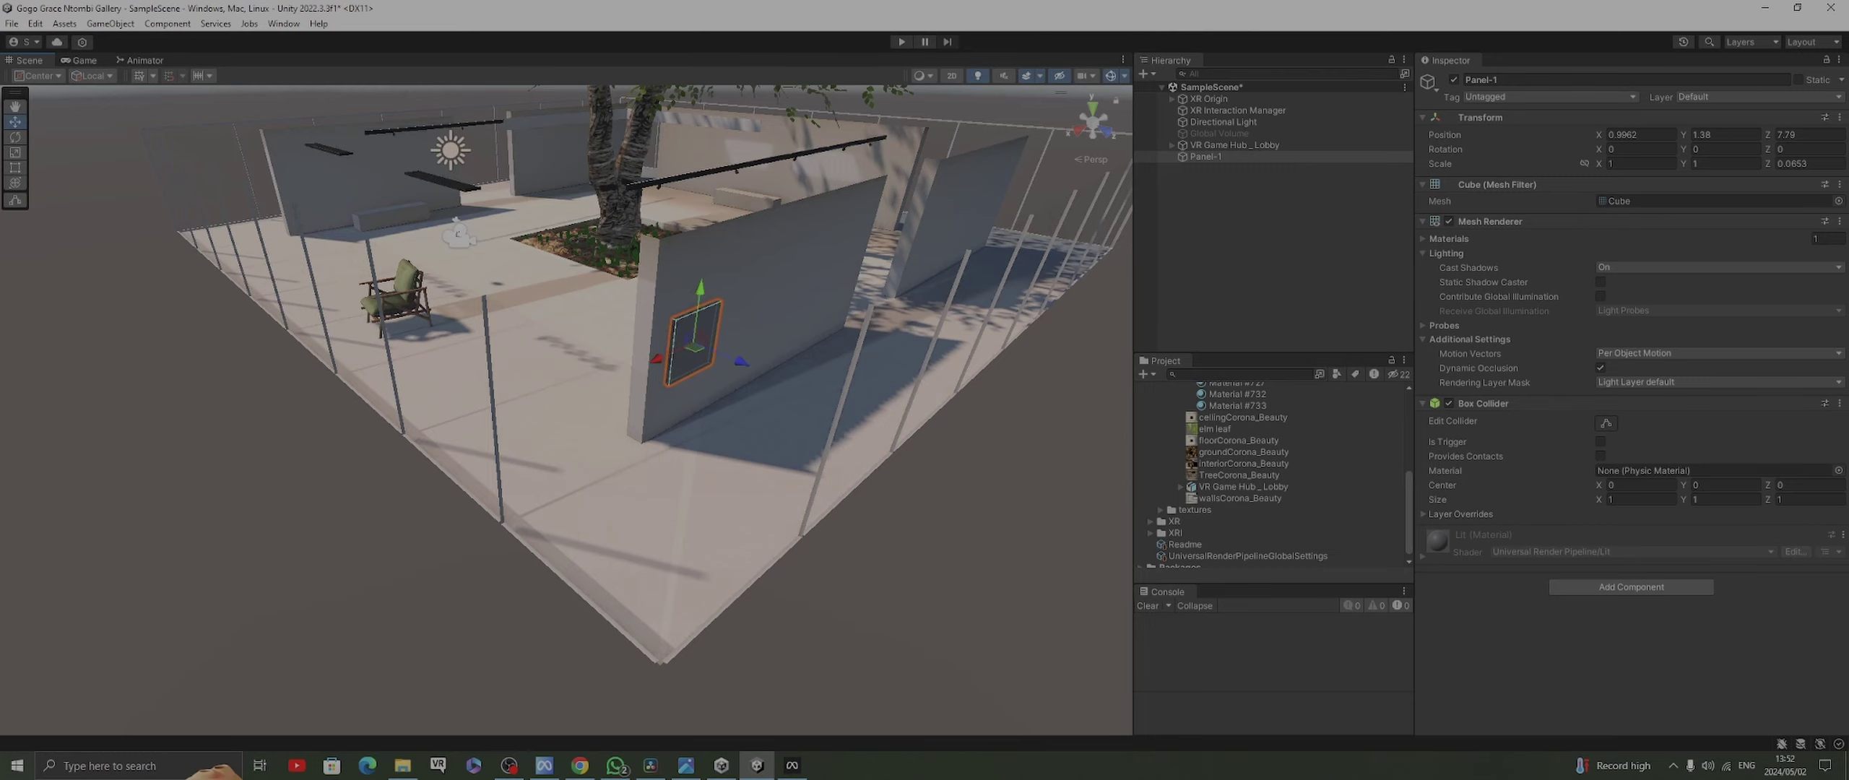
scroll(566, 410, "up", 8)
right_click_drag(720, 353, 917, 287)
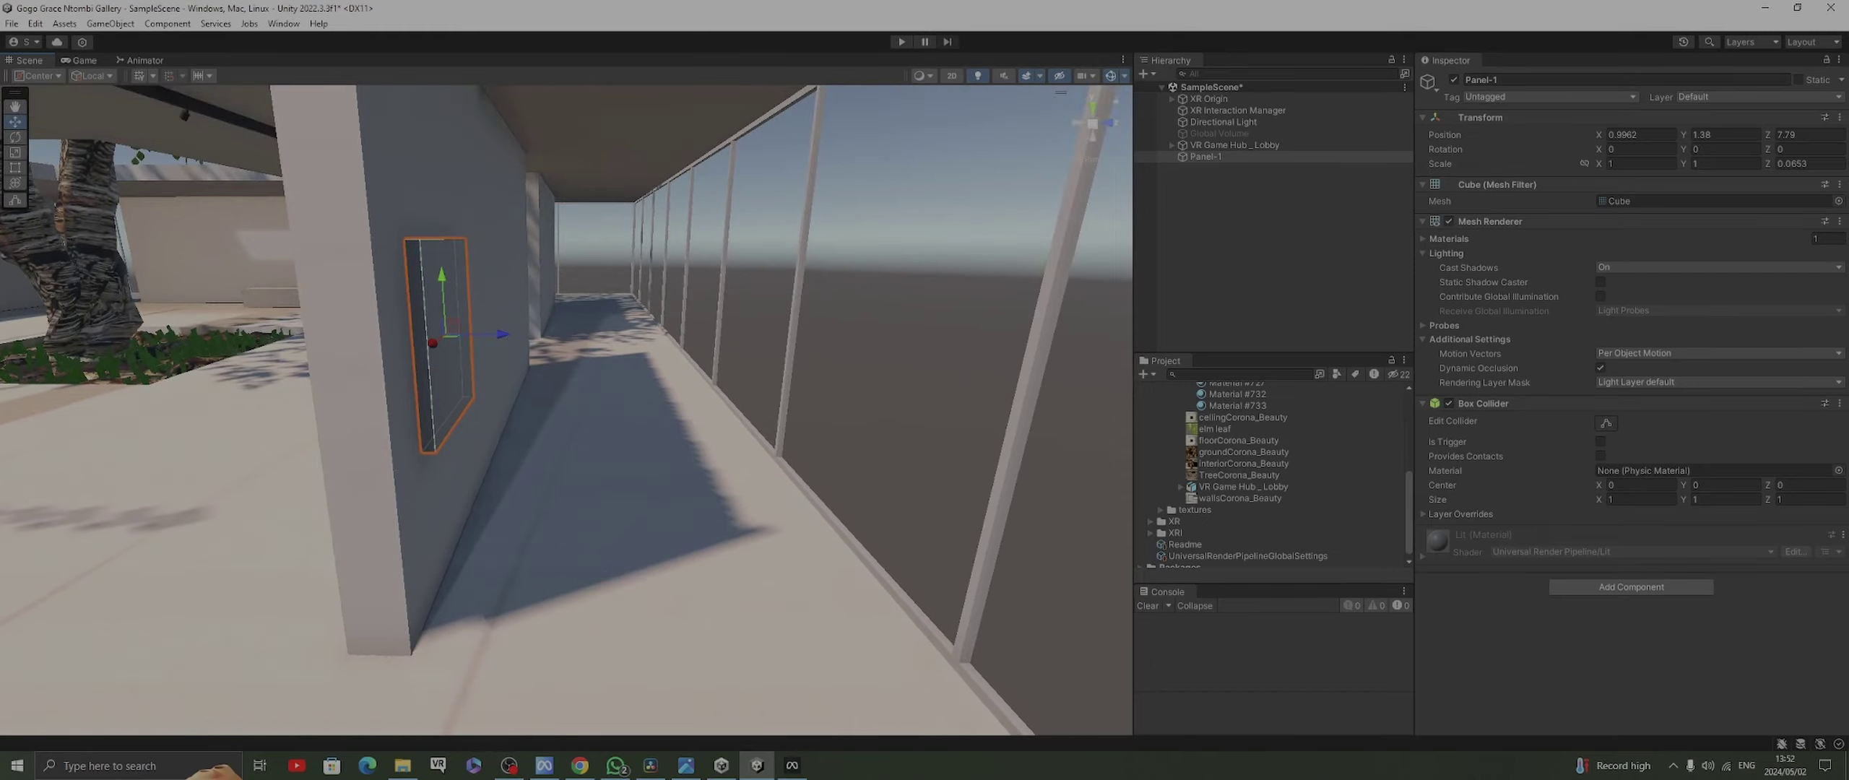
key("t")
right_click_drag(566, 411, 707, 516)
middle_click_drag(708, 517, 416, 462)
right_click_drag(416, 462, 246, 297)
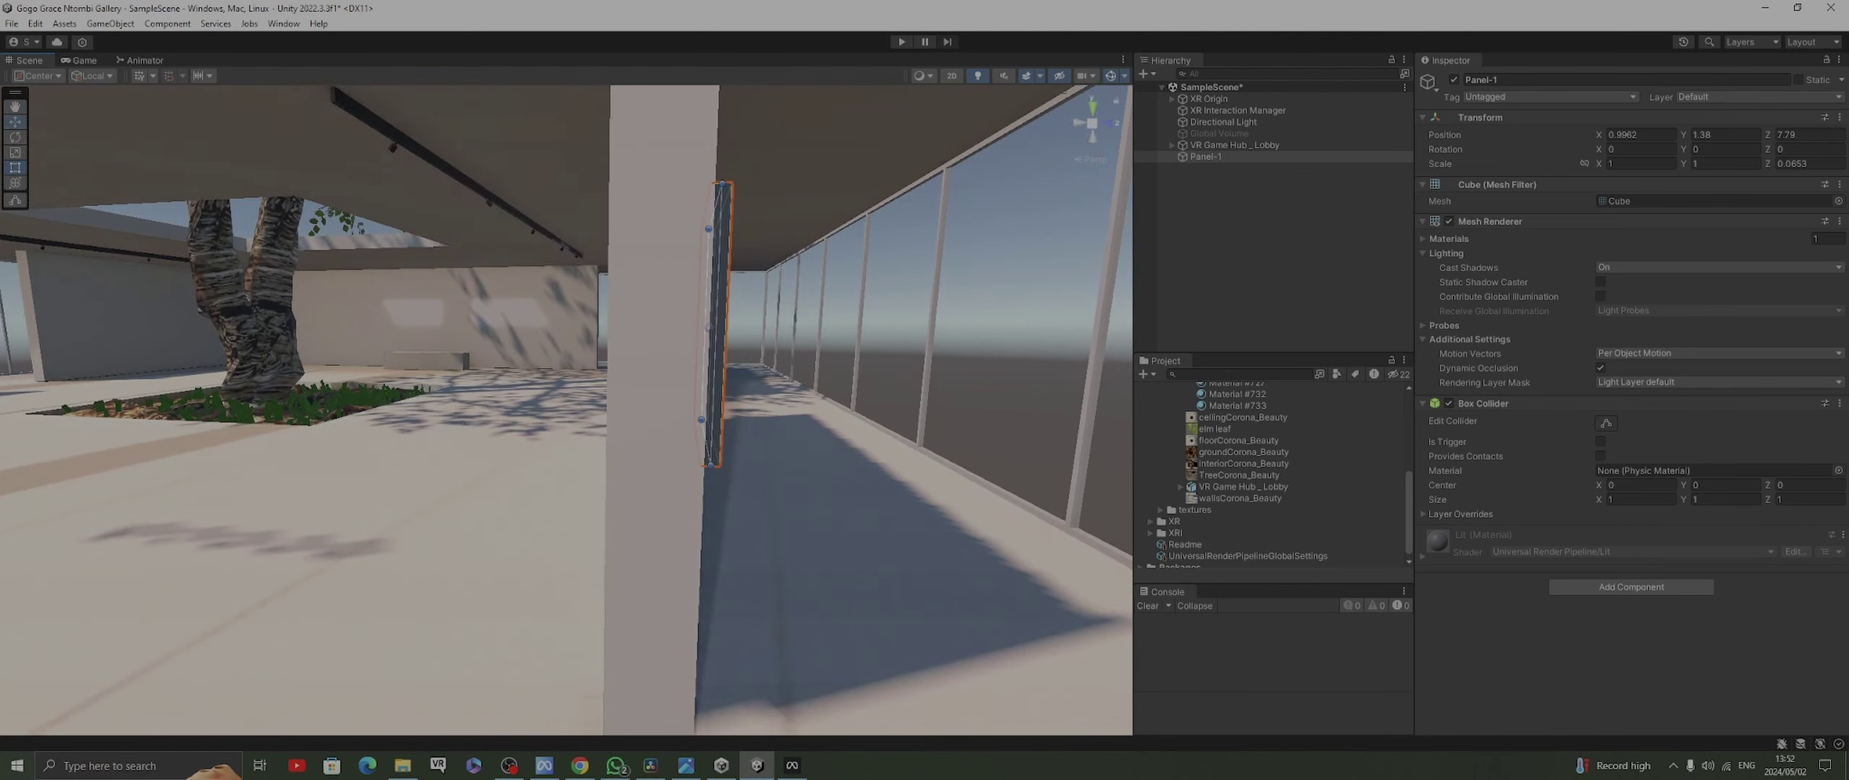
key("w")
Thin Panel-1's depth and slide it flush against the wall
left_click_drag(770, 327, 731, 327)
middle_click_drag(732, 328, 642, 362)
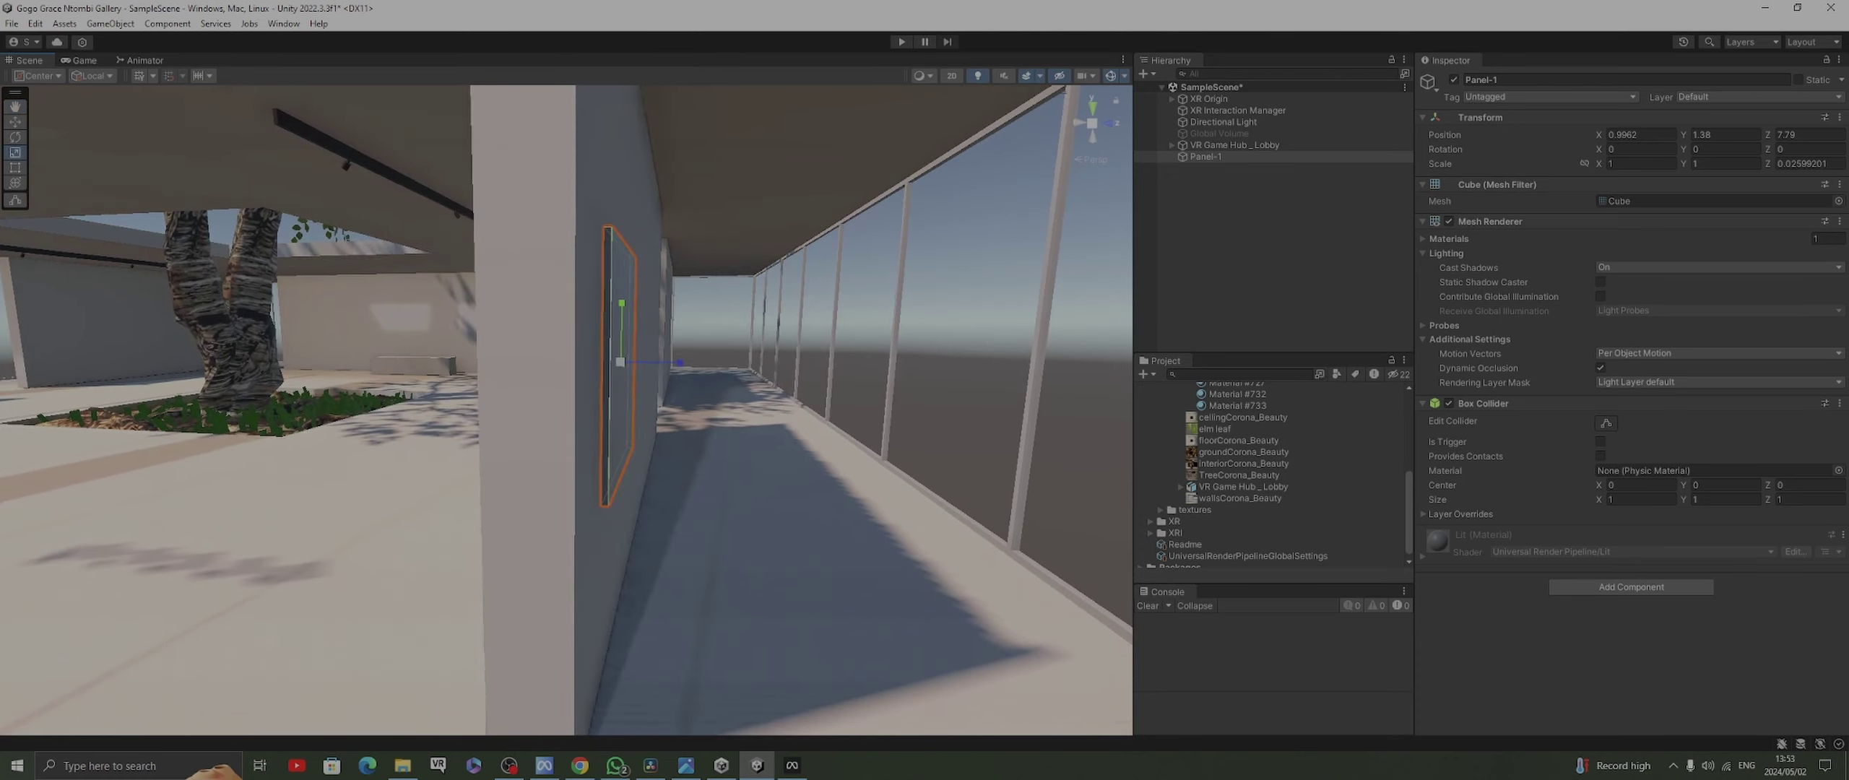
left_click_drag(676, 362, 463, 346)
scroll(566, 410, "down", 5)
middle_click_drag(462, 347, 650, 347)
key("f")
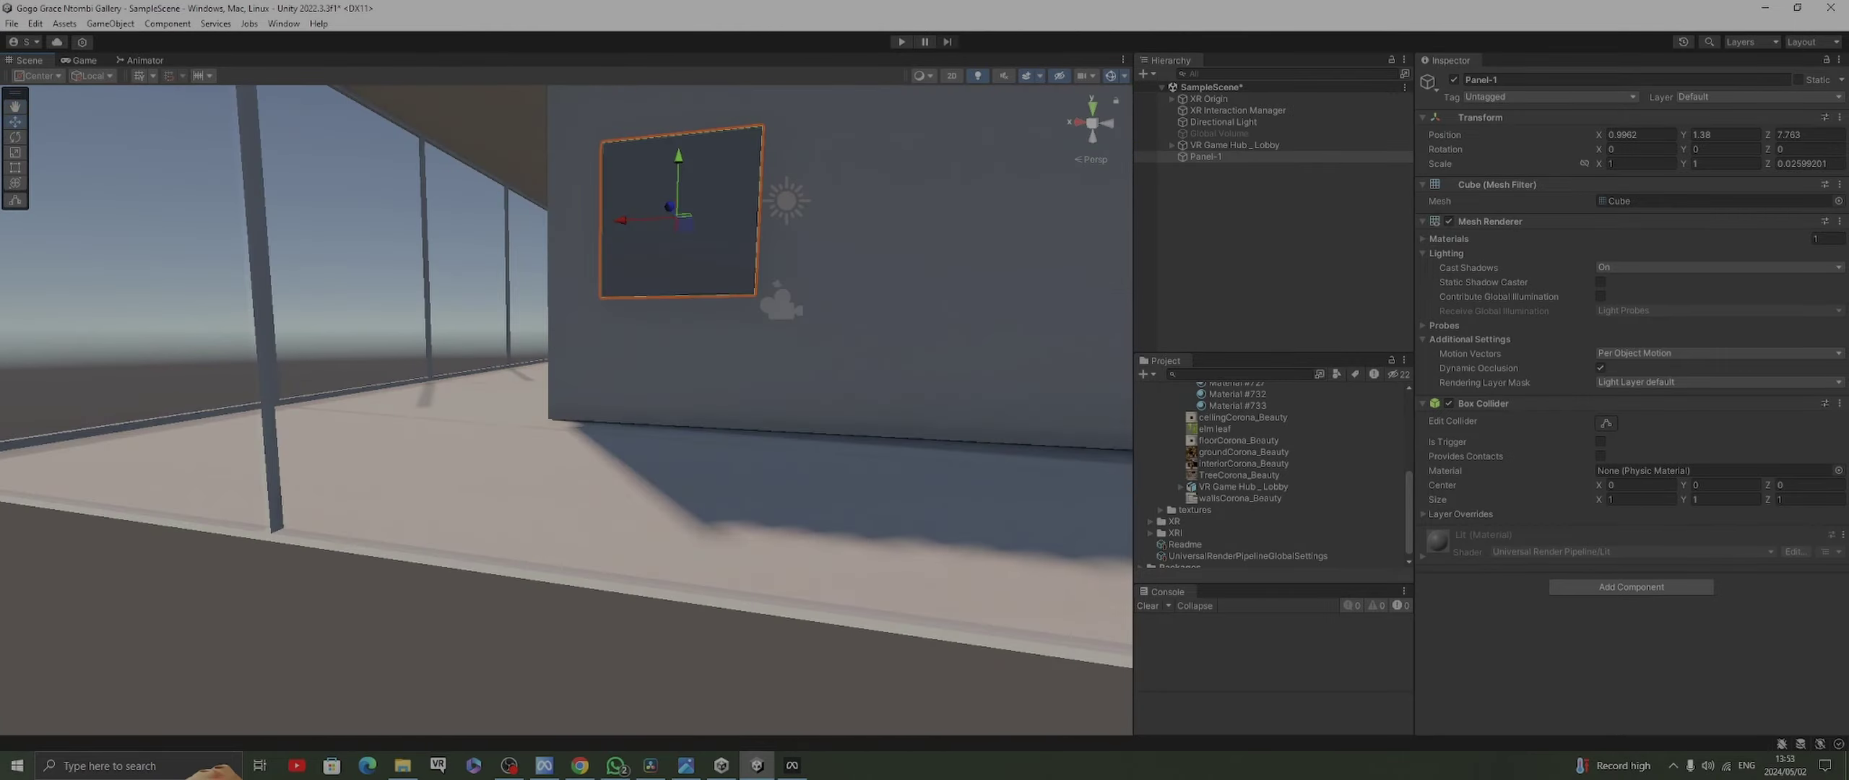
key("Right")
key("Right")
key("Right")
middle_click_drag(566, 410, 445, 468)
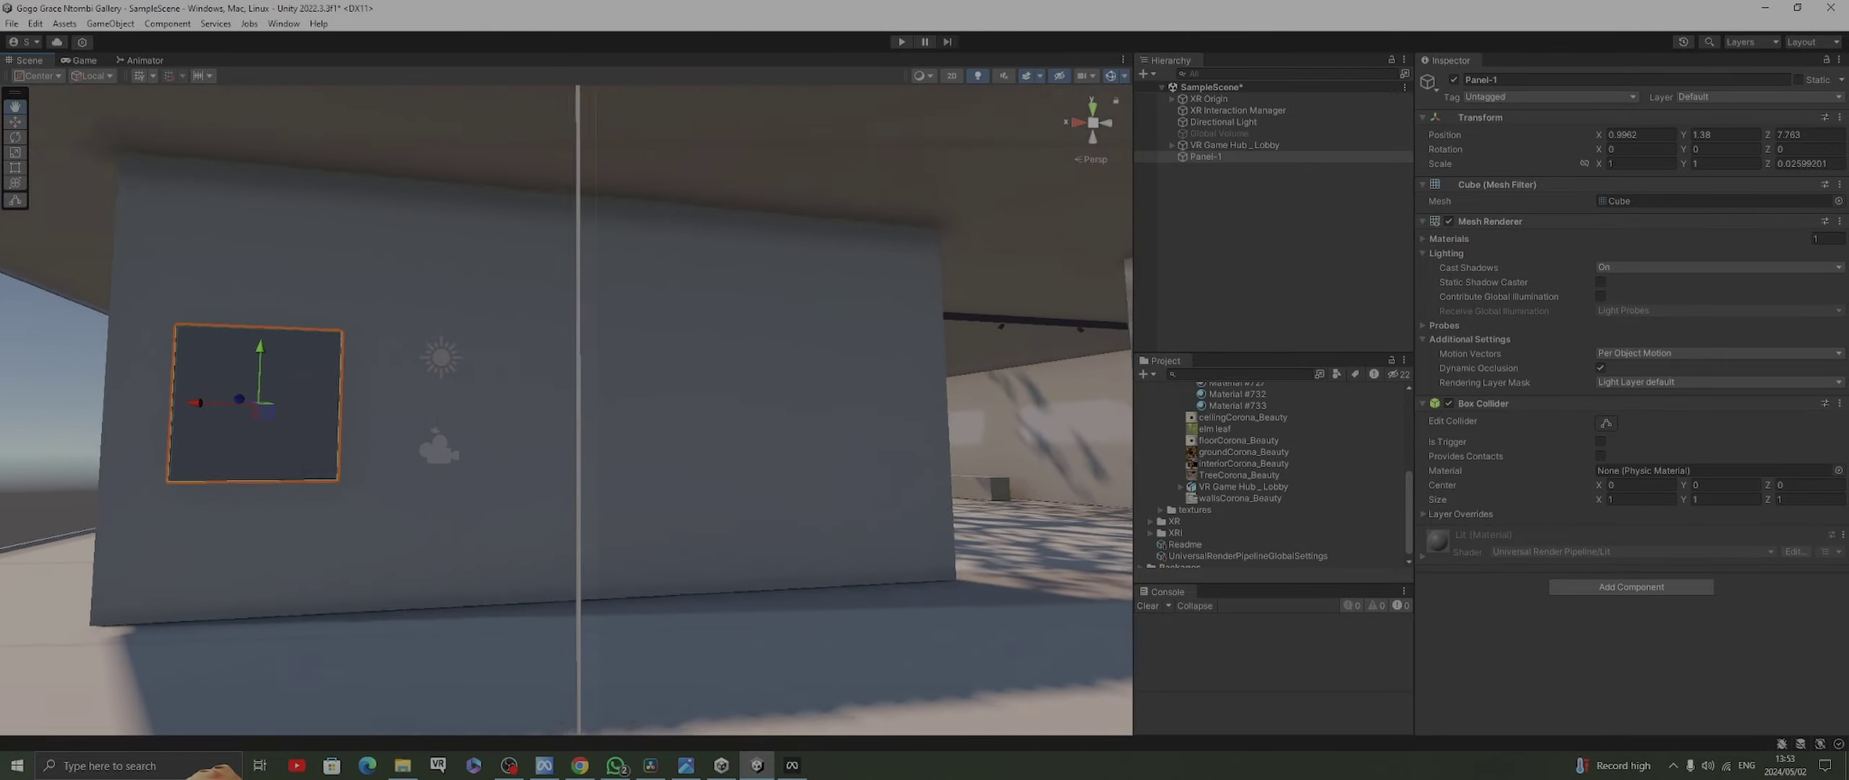
right_click_drag(445, 468, 399, 487)
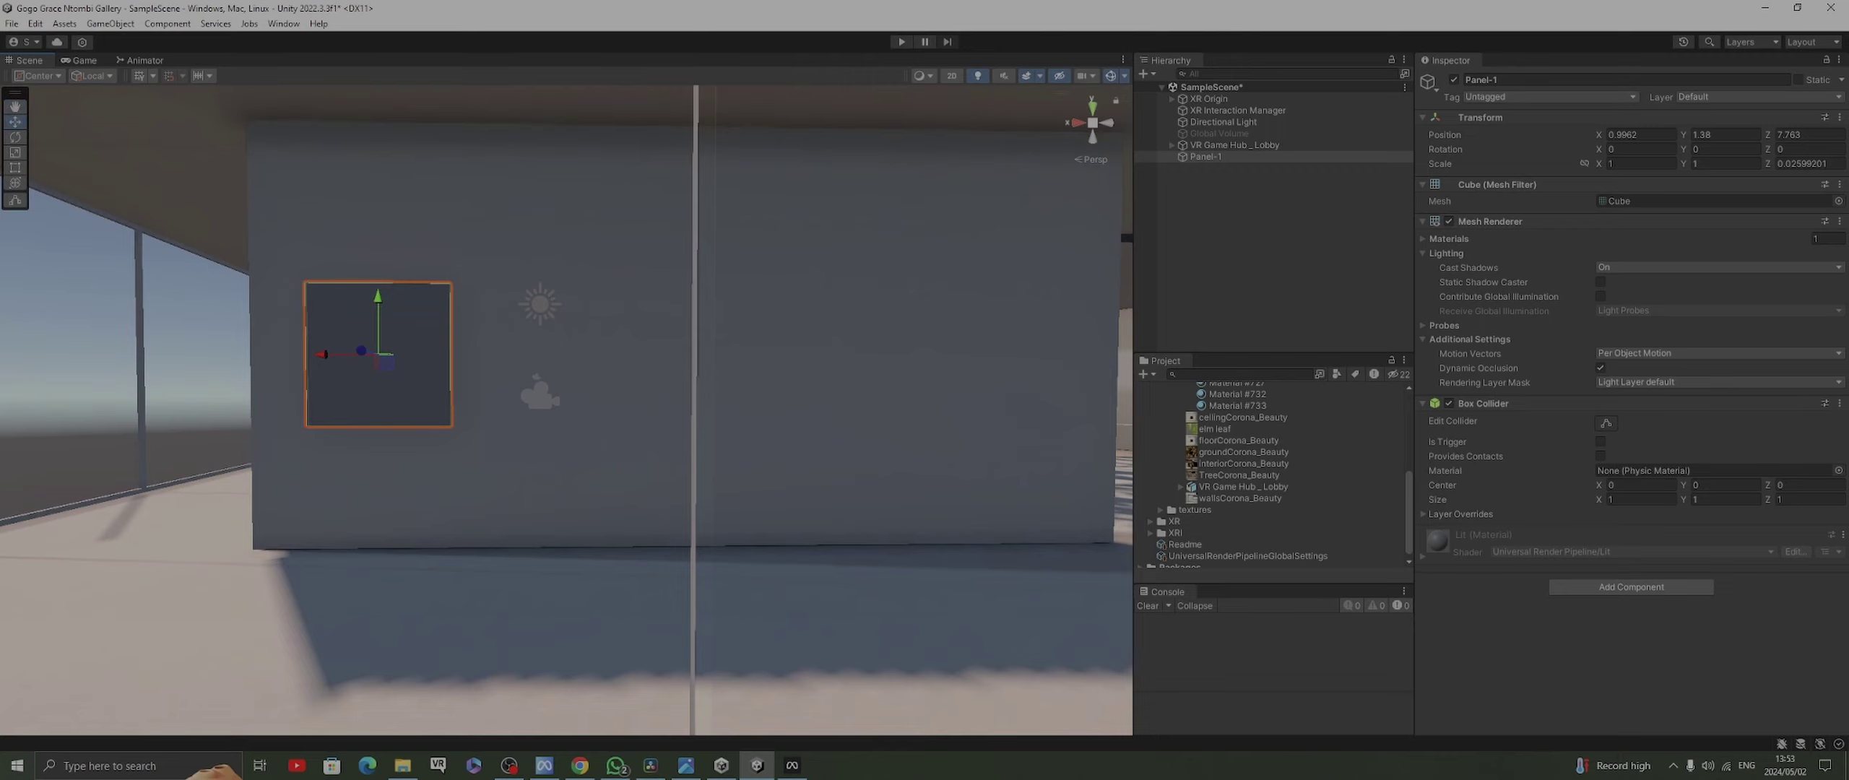
Scale Panel-1 up to 1.5363 and place its duplicate at X -3.465 on the wall
key("r")
mouse_move(377, 354)
left_mouse_down()
mouse_move(428, 354)
mouse_move(406, 338)
left_mouse_up()
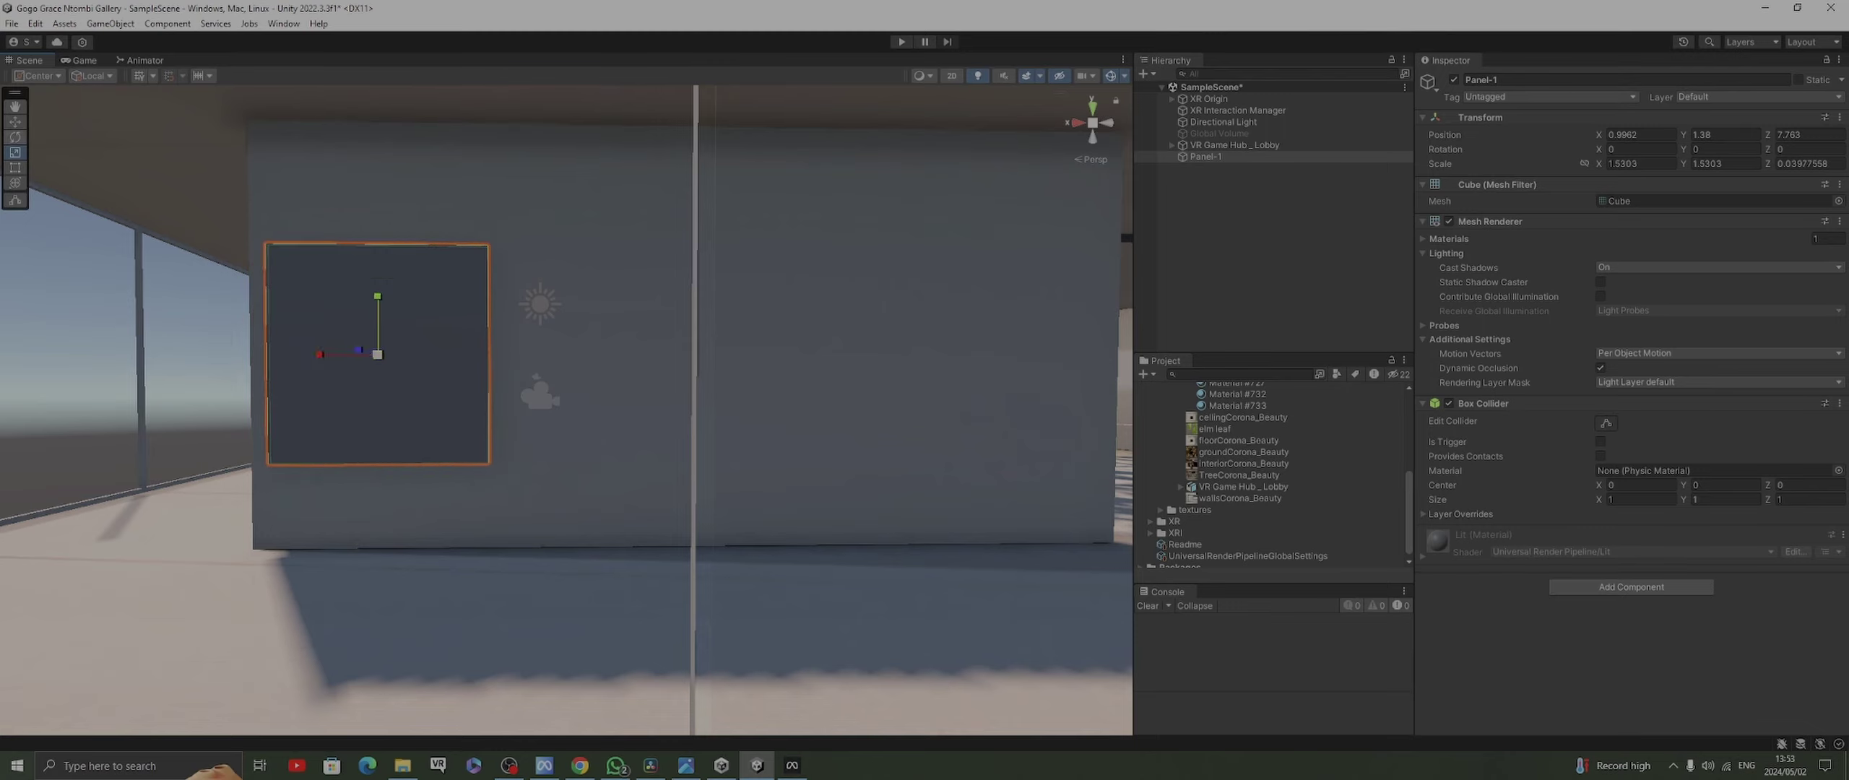
key("w")
mouse_move(327, 354)
left_mouse_down()
mouse_move(381, 354)
mouse_move(359, 354)
left_mouse_up()
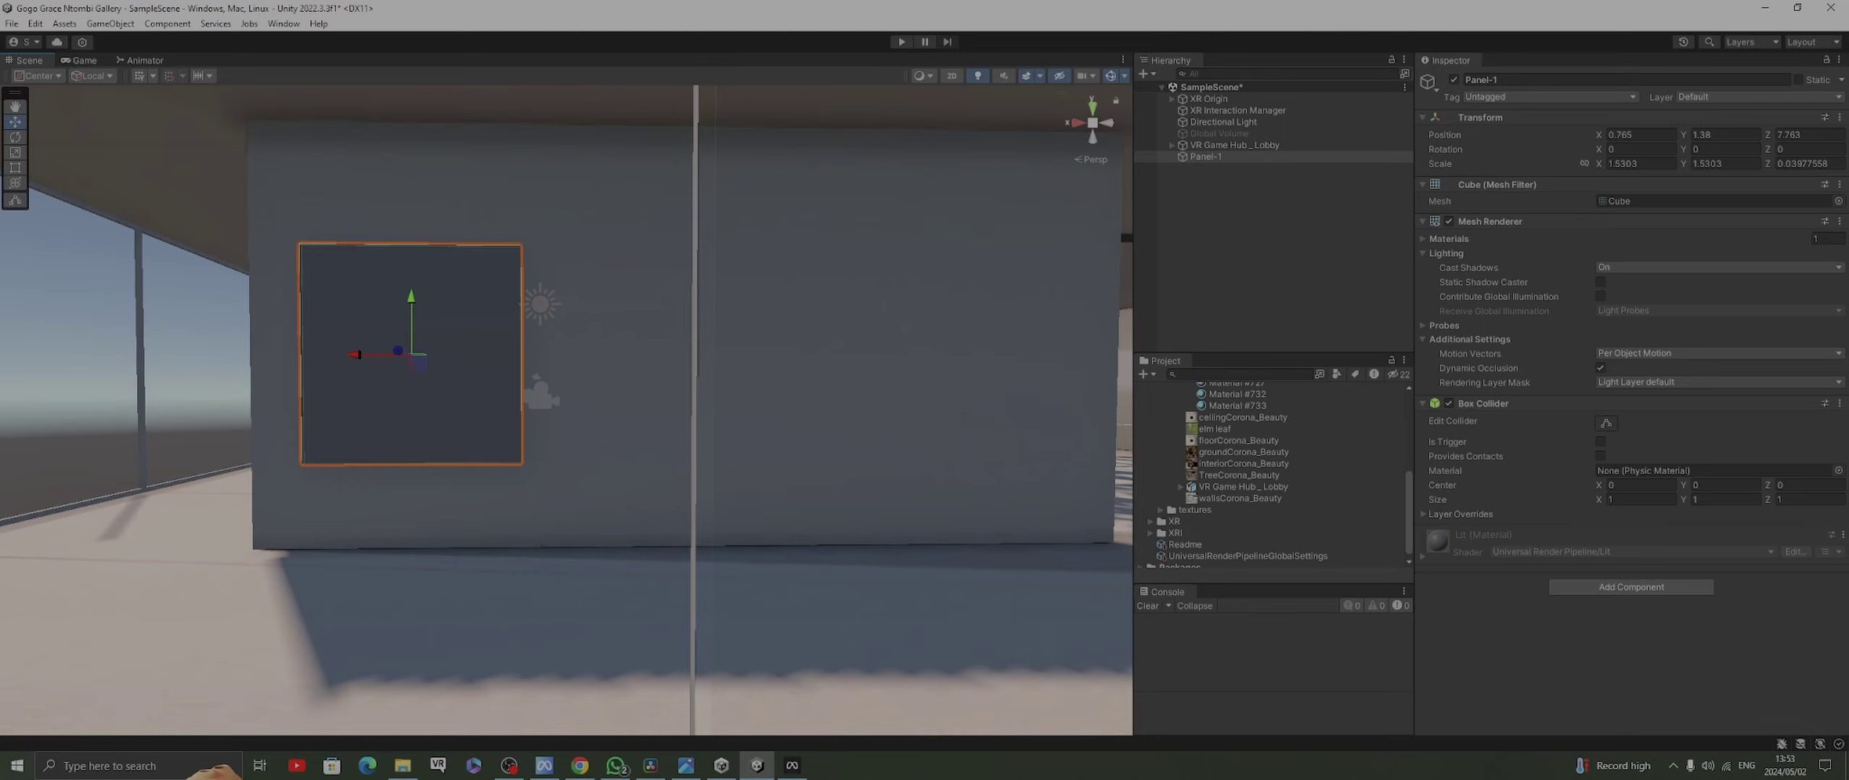
key("ctrl+d")
left_click_drag(358, 354, 957, 356)
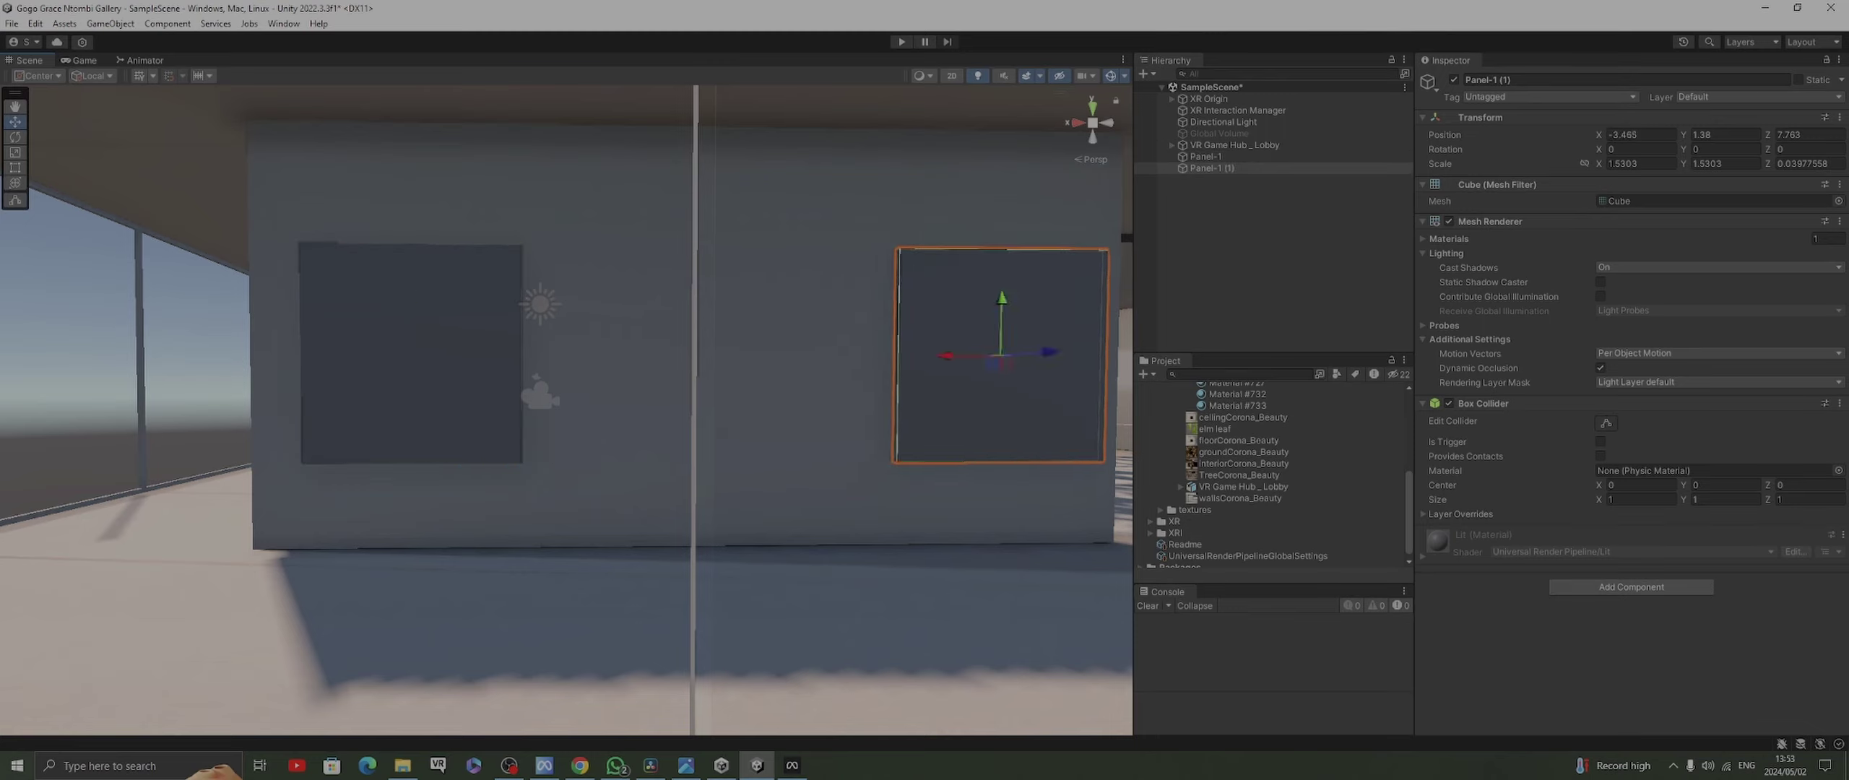
Duplicate the panel into the wall's middle as Panel-1 (2) and stretch it to about 2.53 tall
key("ctrl+d")
left_click_drag(957, 355, 668, 355)
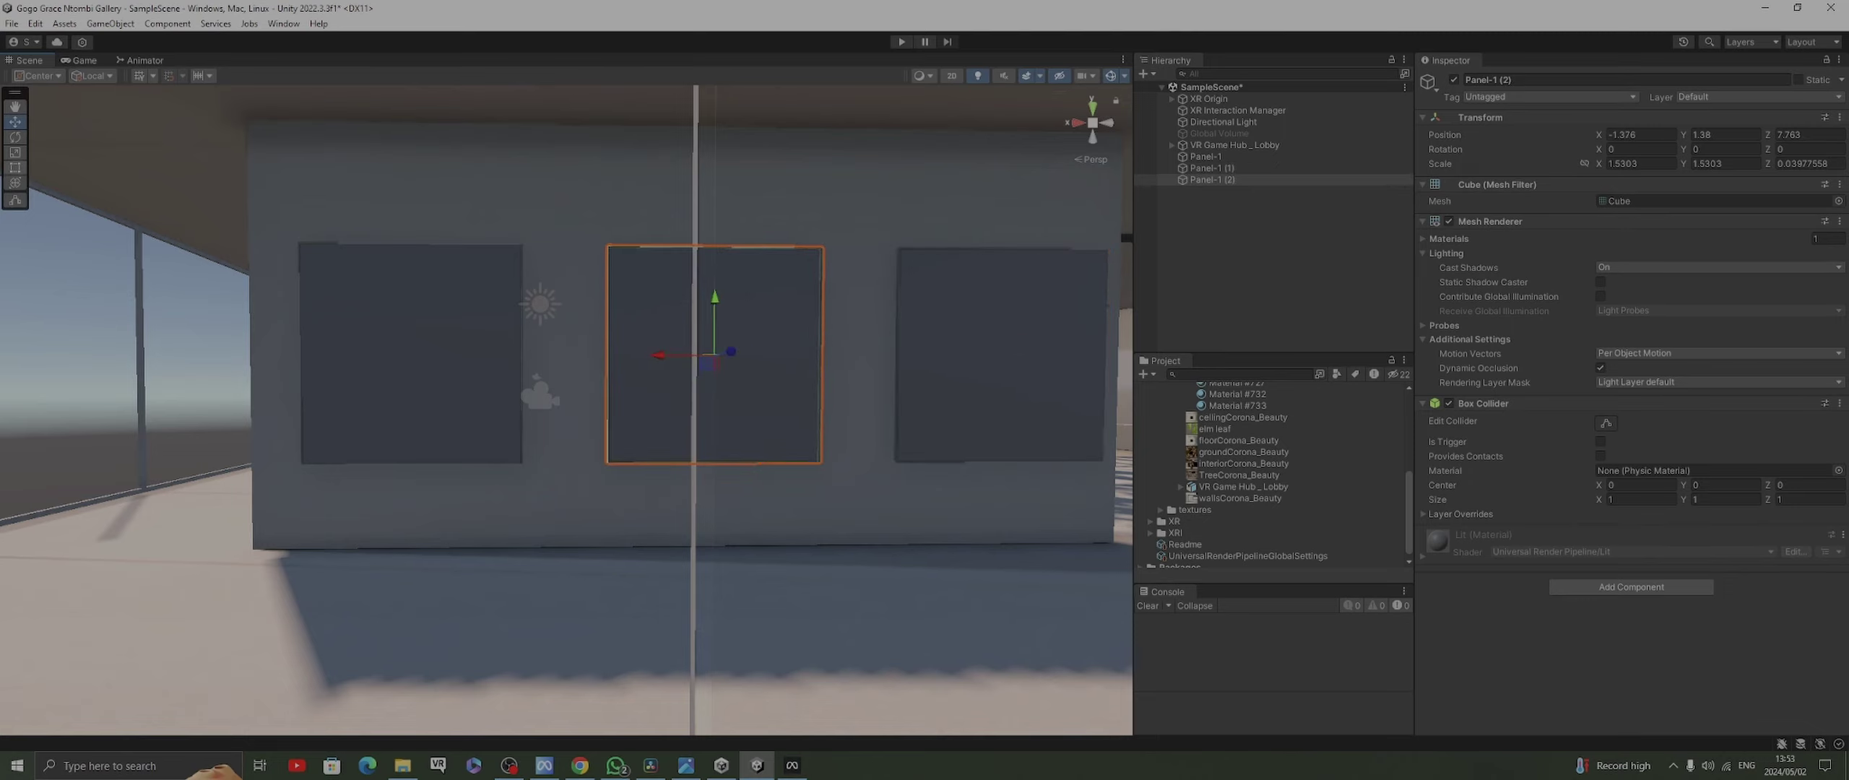
key("t")
left_click_drag(714, 246, 714, 166)
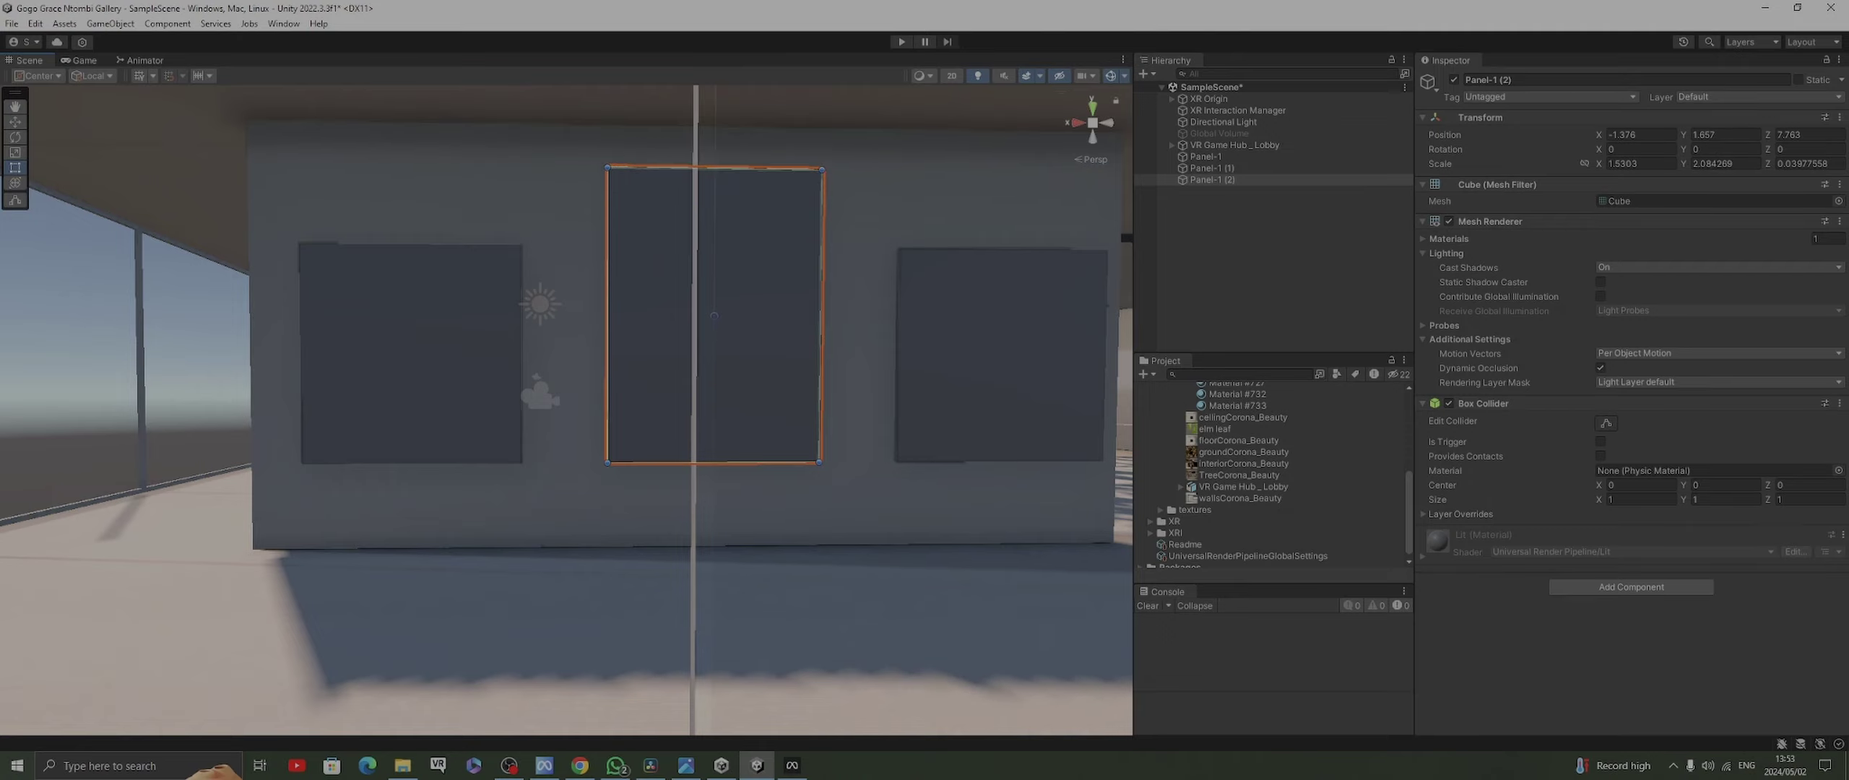
left_click_drag(714, 462, 714, 526)
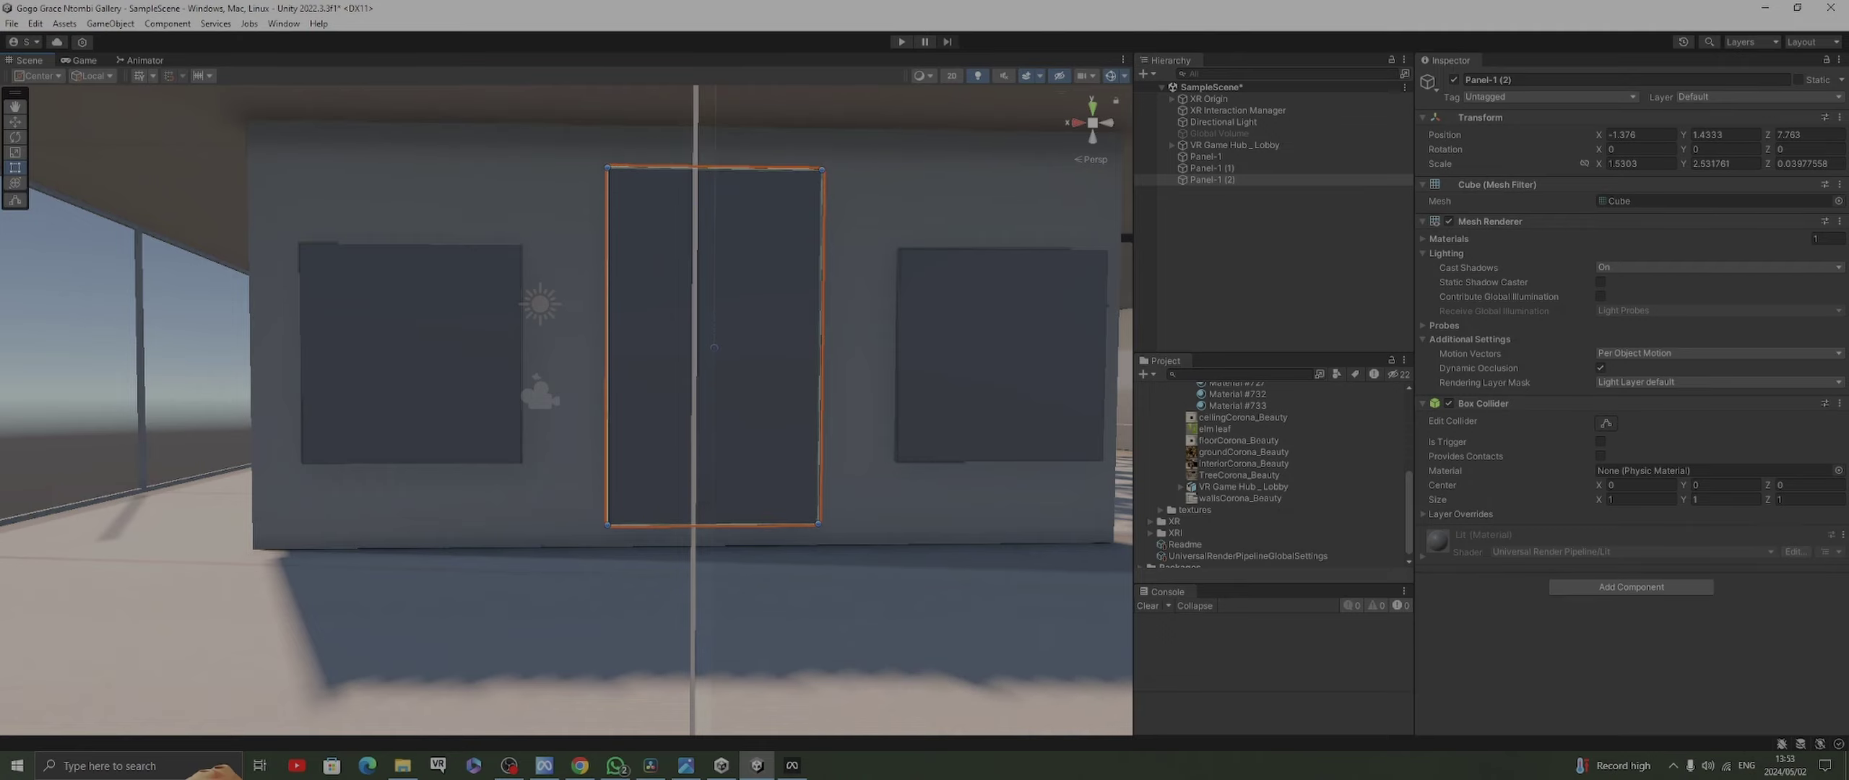
scroll(714, 526, "down", 5)
right_click_drag(714, 526, 754, 539)
left_click(844, 538)
middle_click_drag(753, 539, 599, 525)
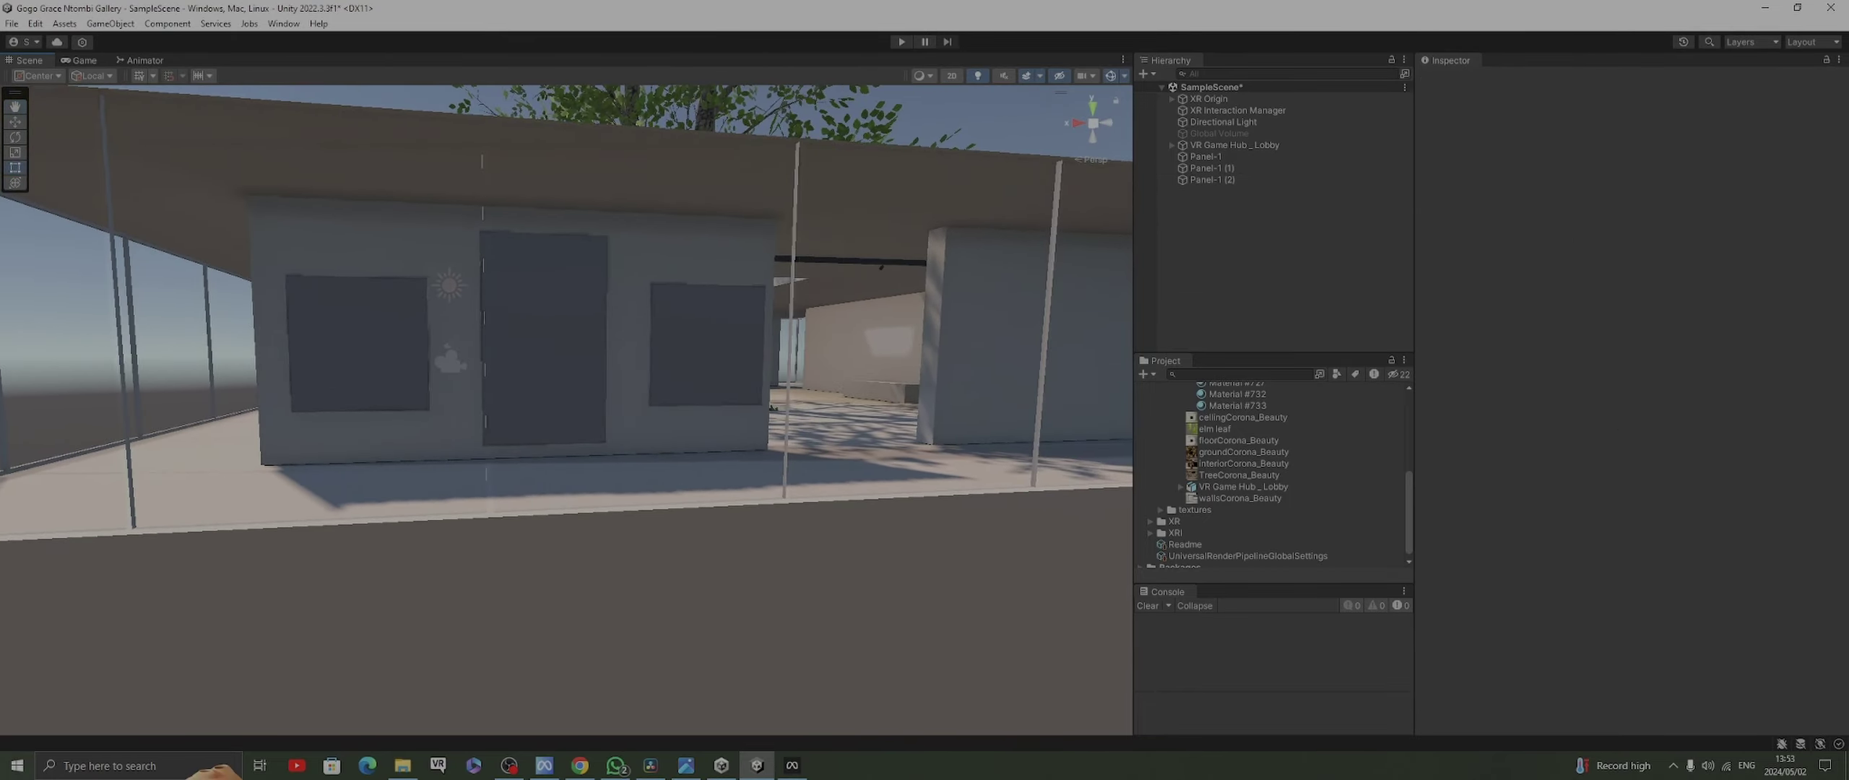
Nudge the middle Panel-1 (2) and right Panel-1 (1) slightly along the wall
middle_click_drag(599, 525, 493, 531)
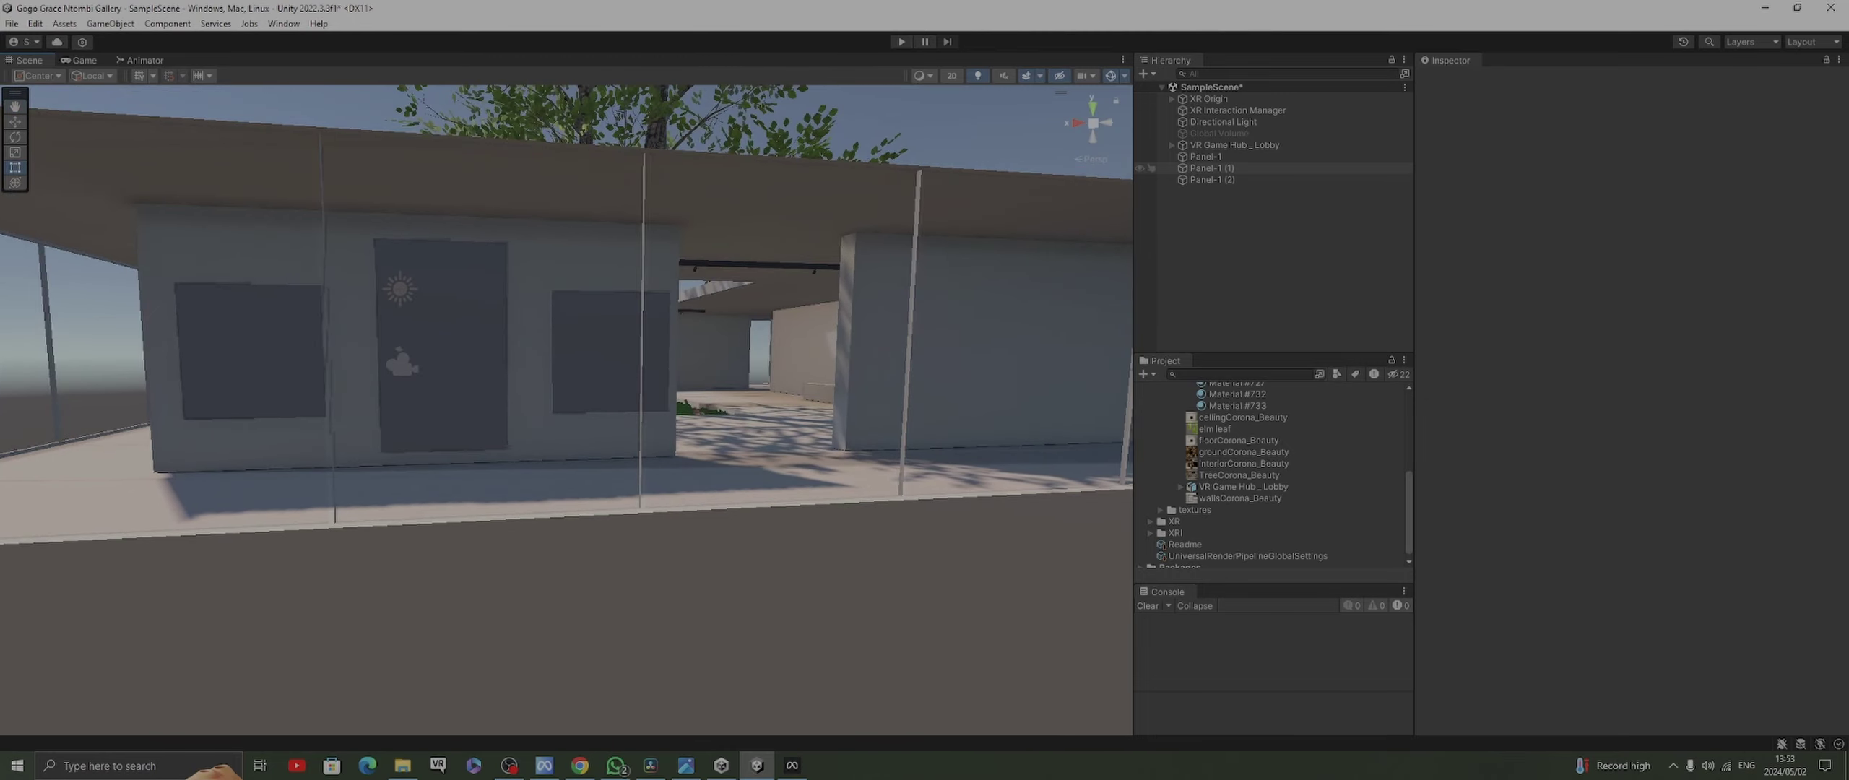
left_click(1211, 168)
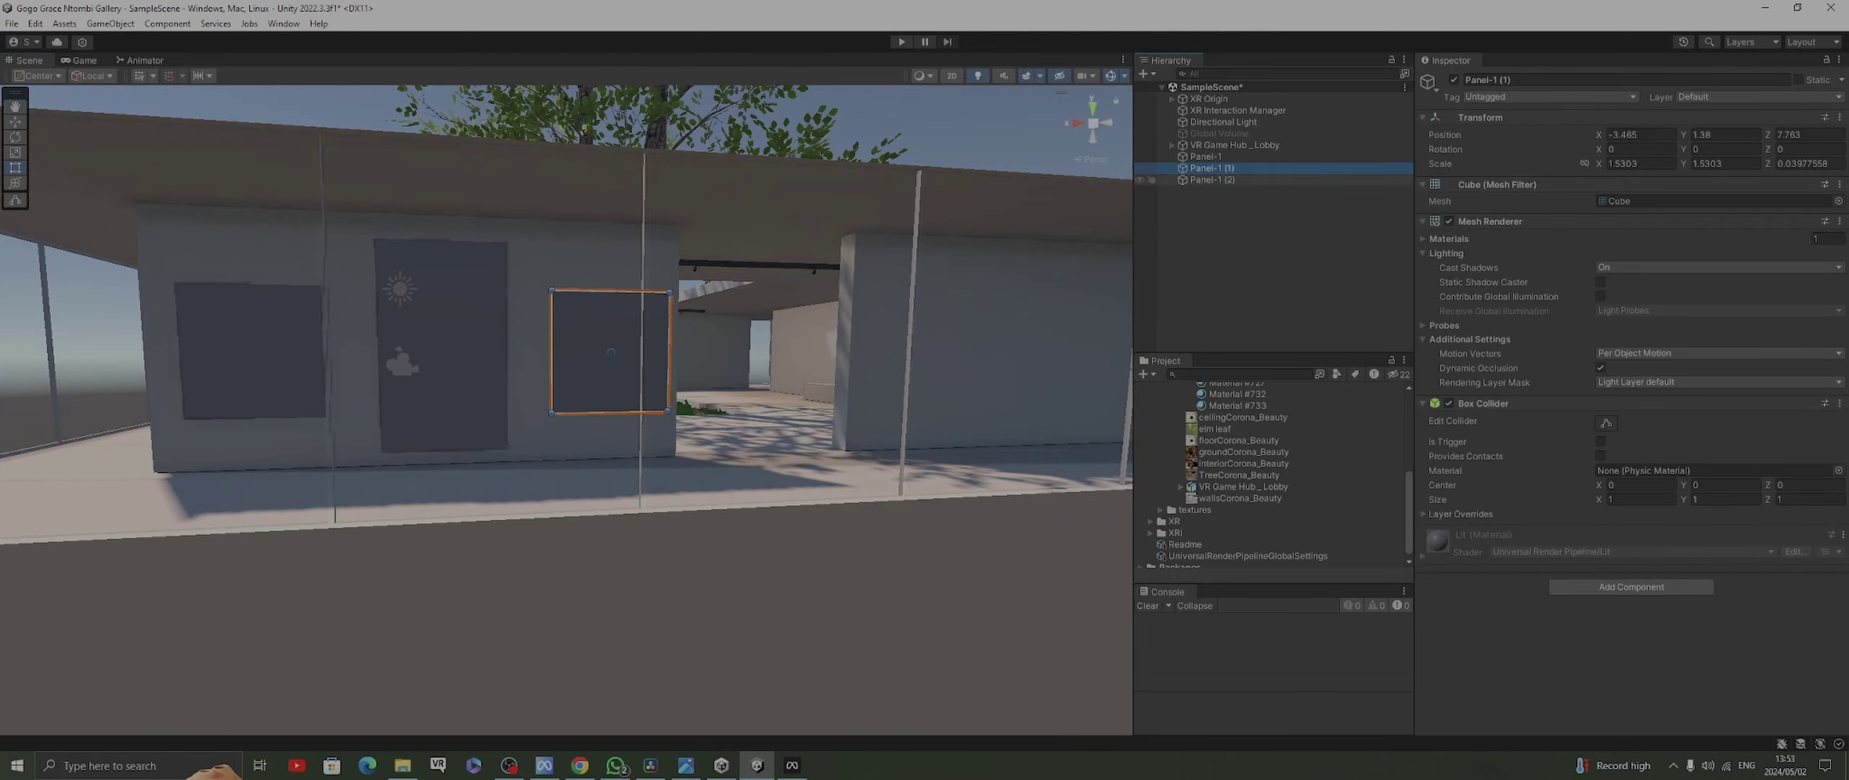
left_click(1212, 179)
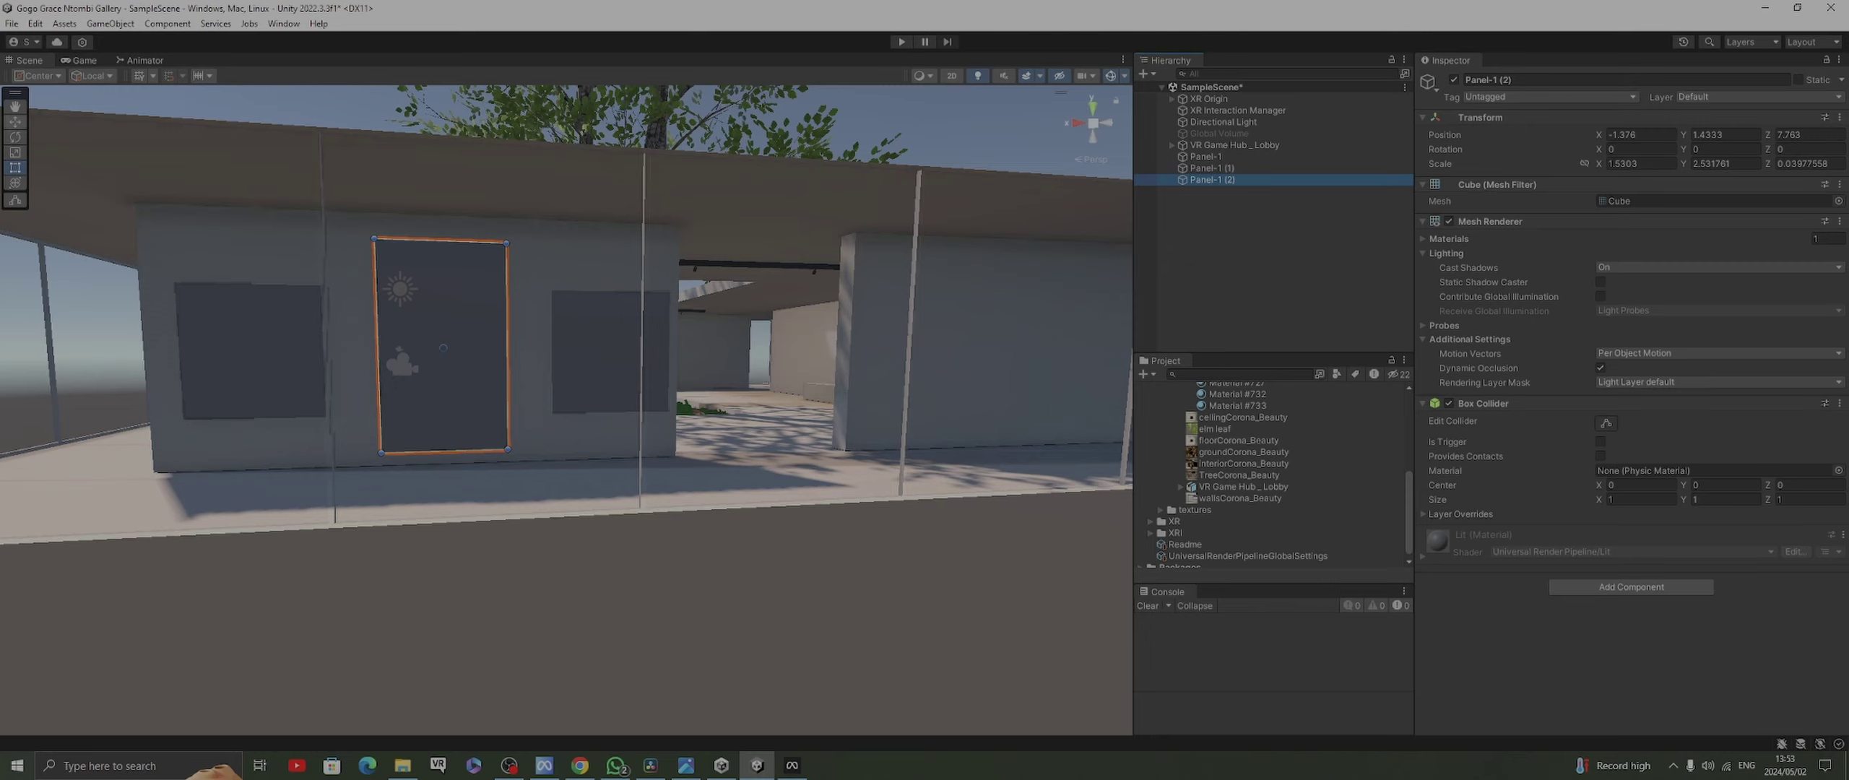
key("w")
left_click_drag(382, 347, 380, 347)
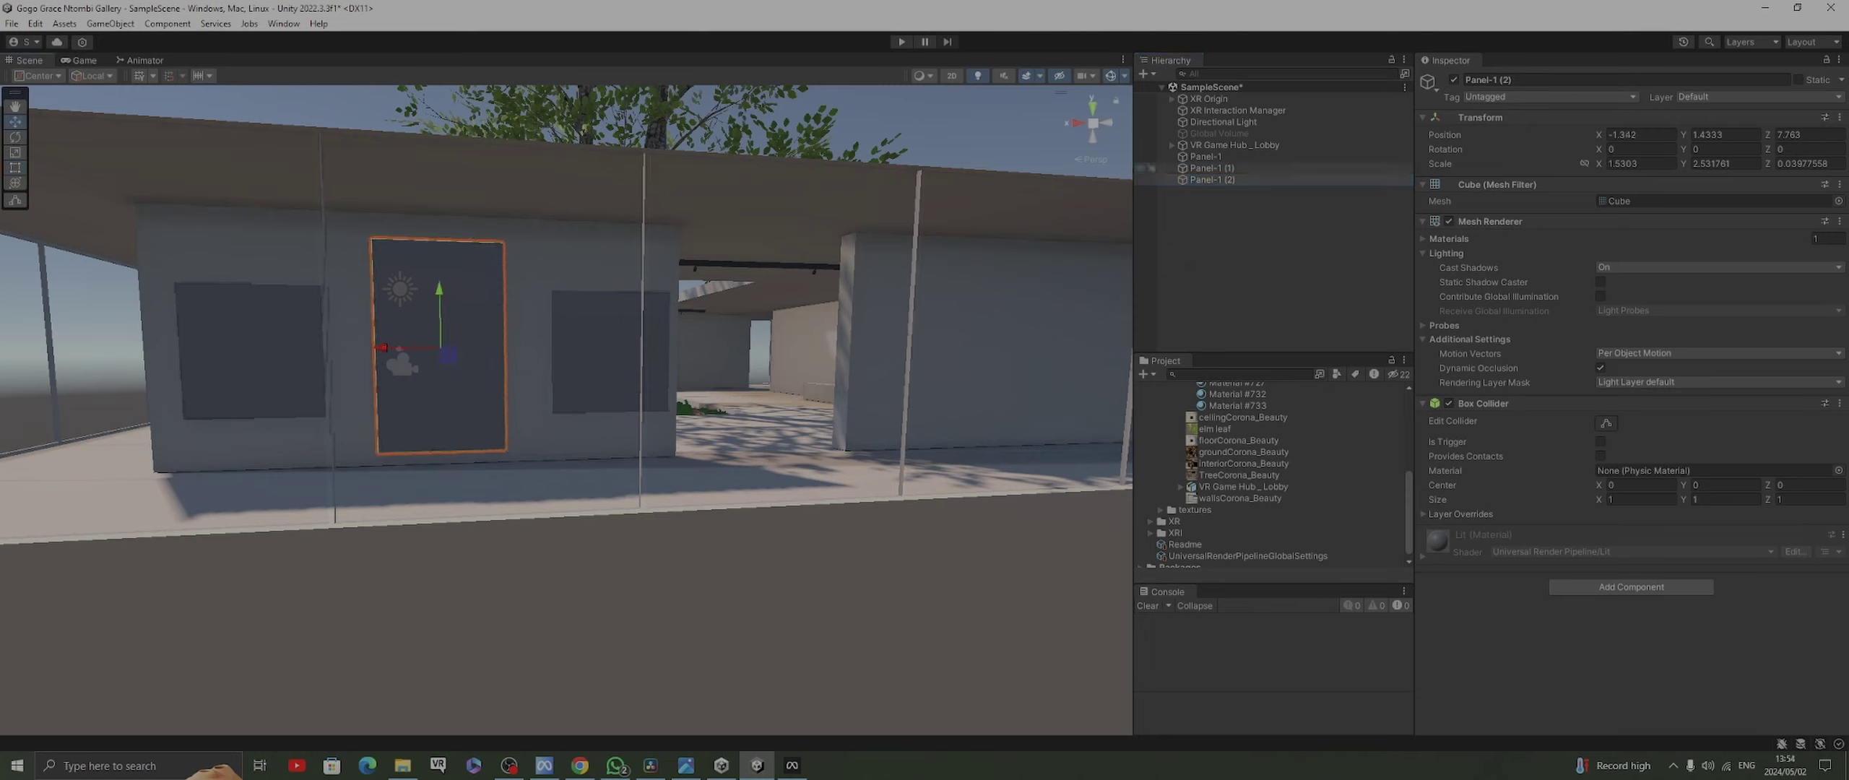
left_click(1212, 167)
middle_click_drag(556, 352, 445, 361)
left_click_drag(445, 361, 431, 361)
middle_click_drag(433, 362, 643, 416)
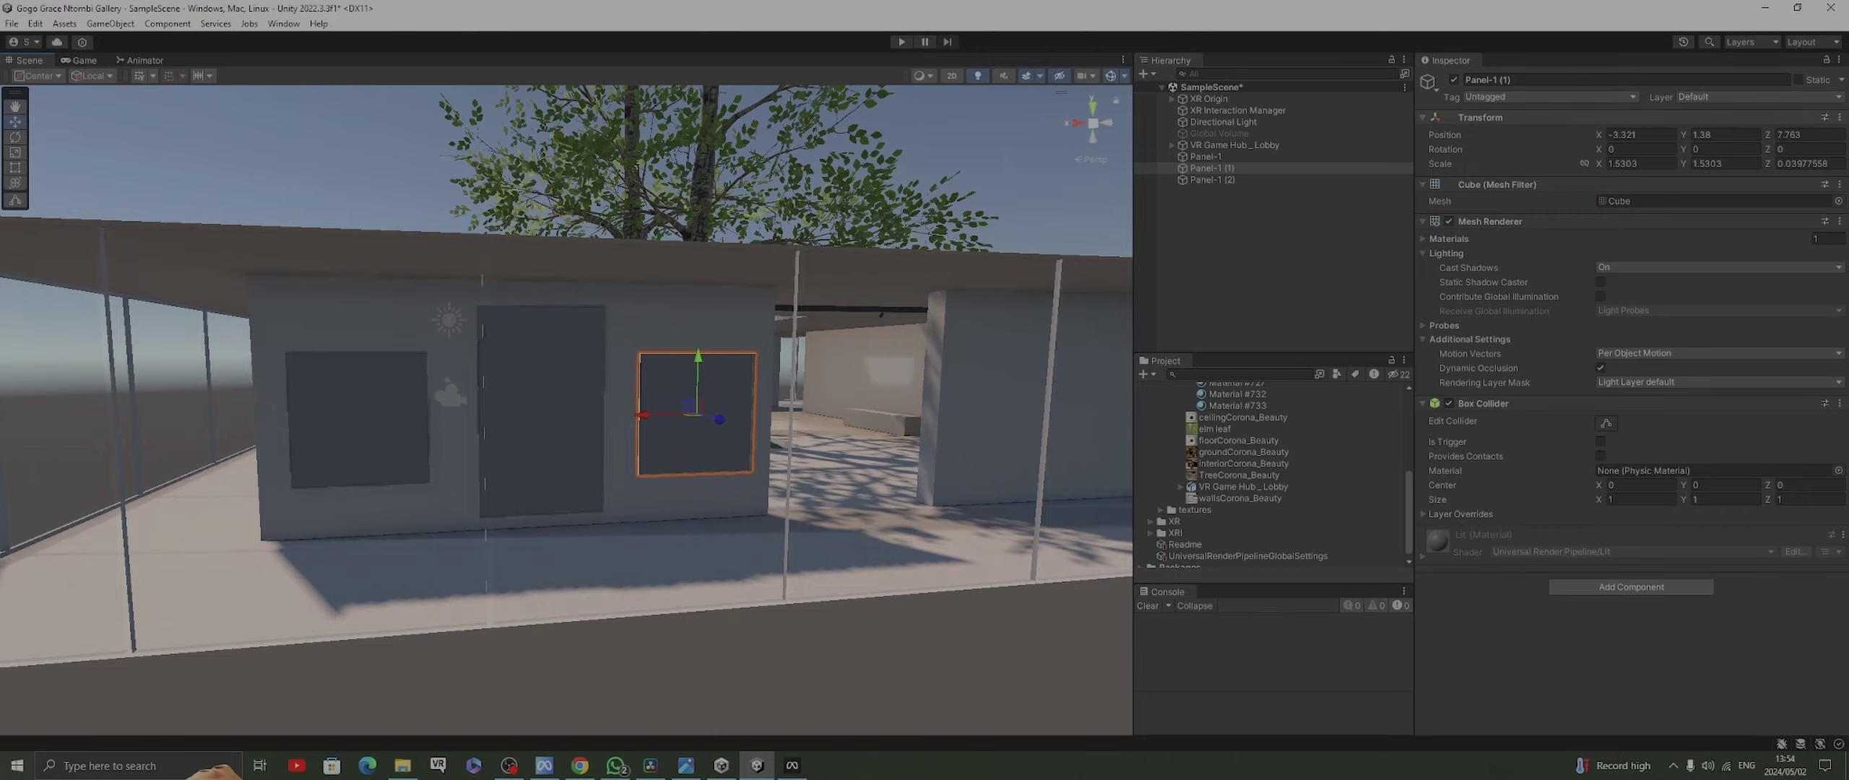
Fly the view around the building and frame the middle panel
left_click(1212, 180)
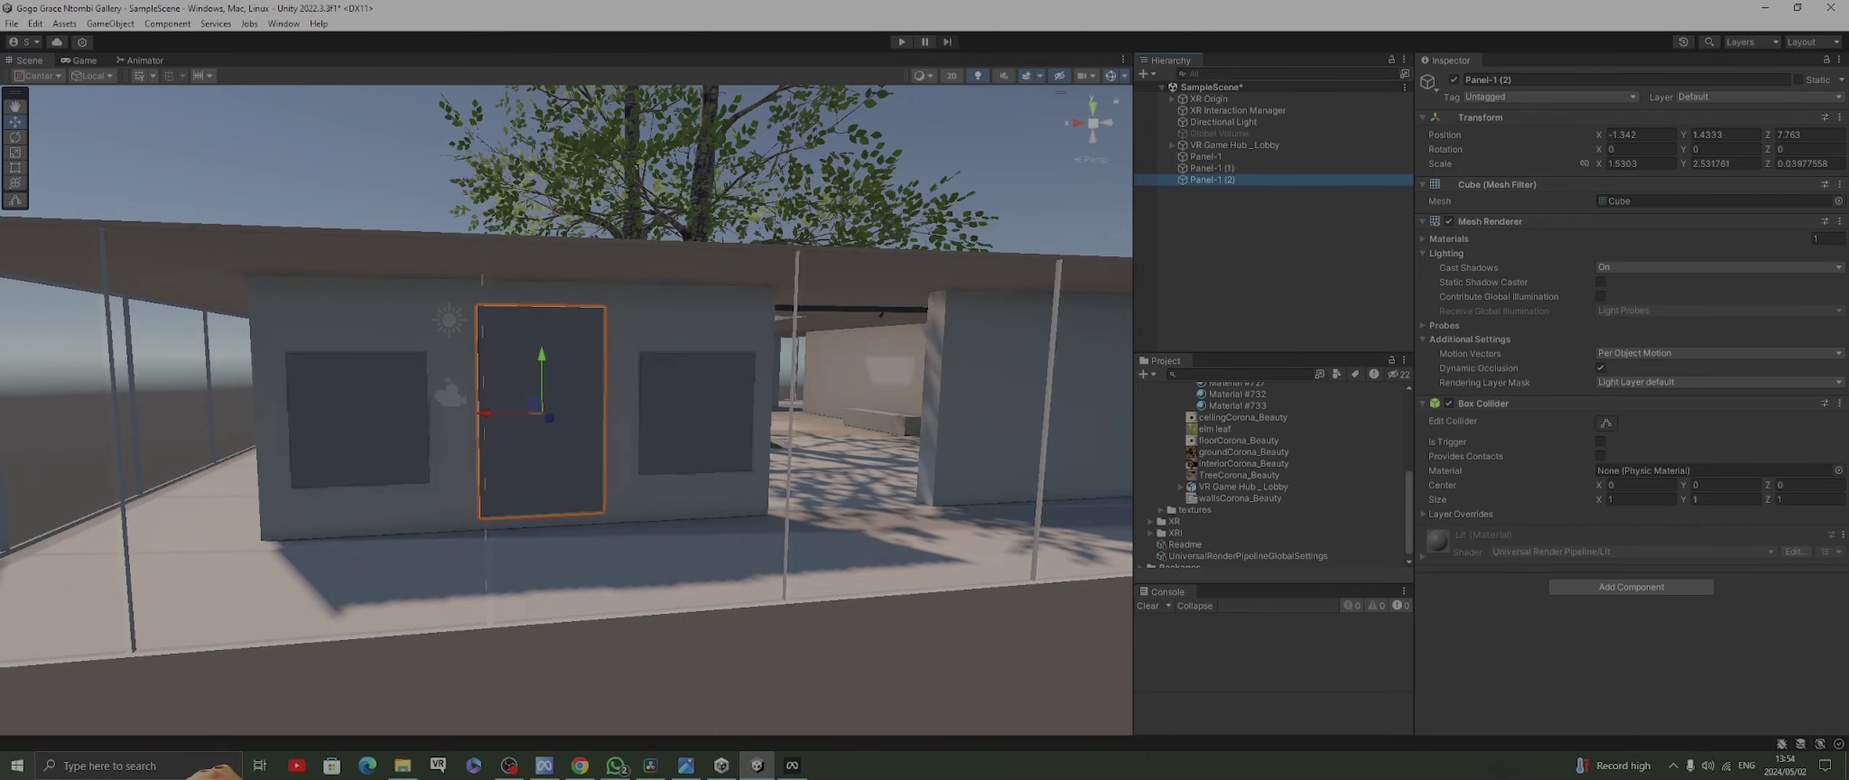
middle_click_drag(542, 411, 896, 447)
right_click_drag(896, 447, 1025, 474)
key("s")
key("w")
right_click_drag(593, 397, 621, 397)
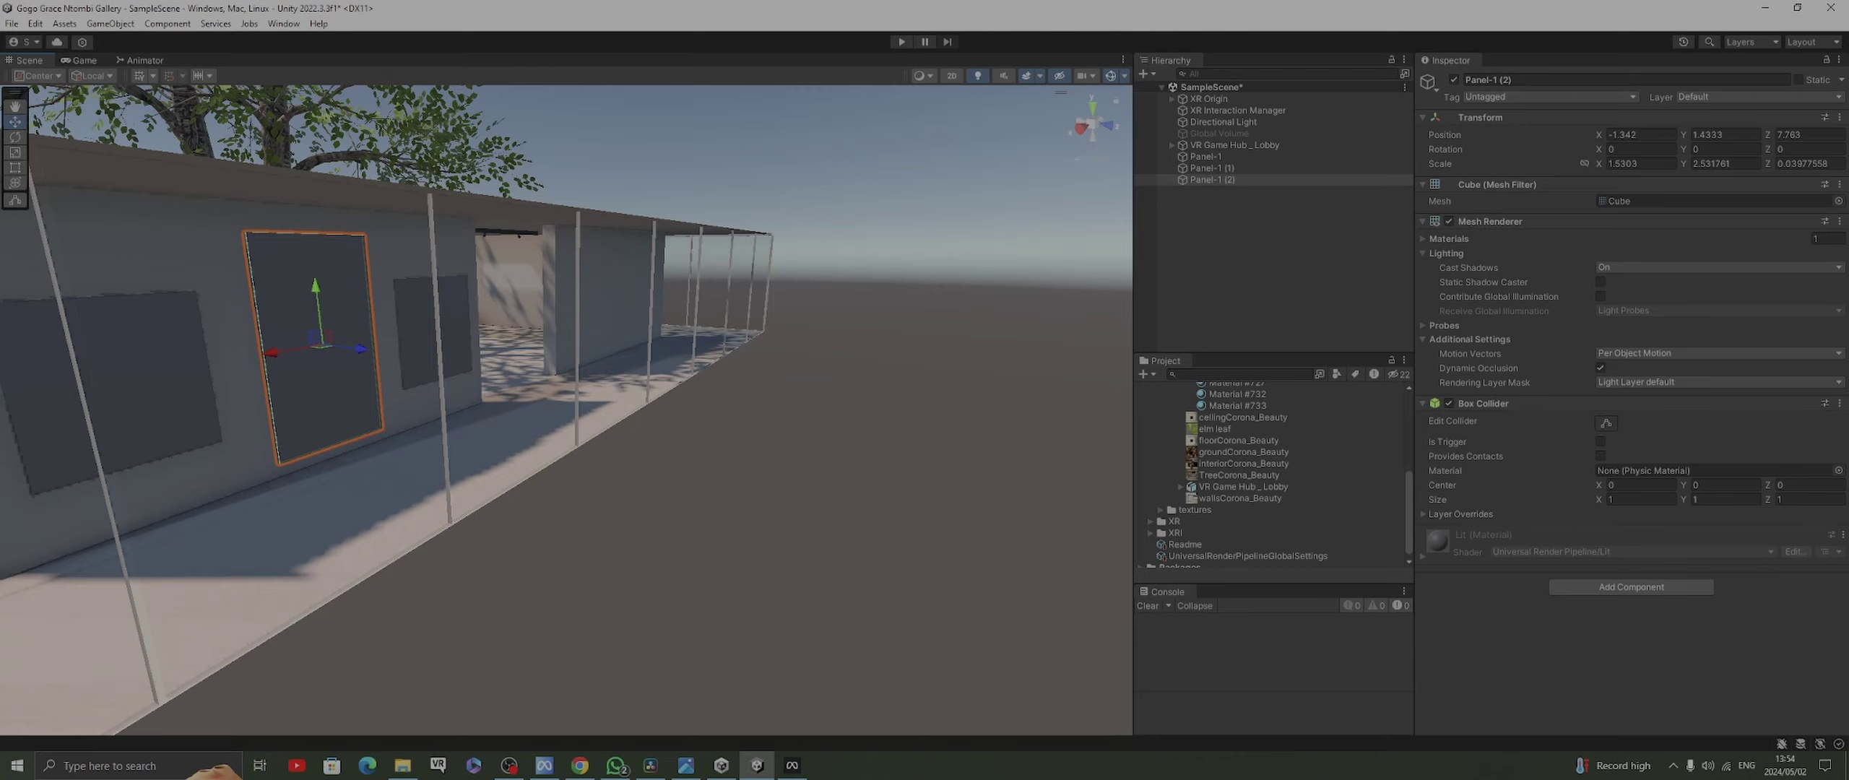
key("f")
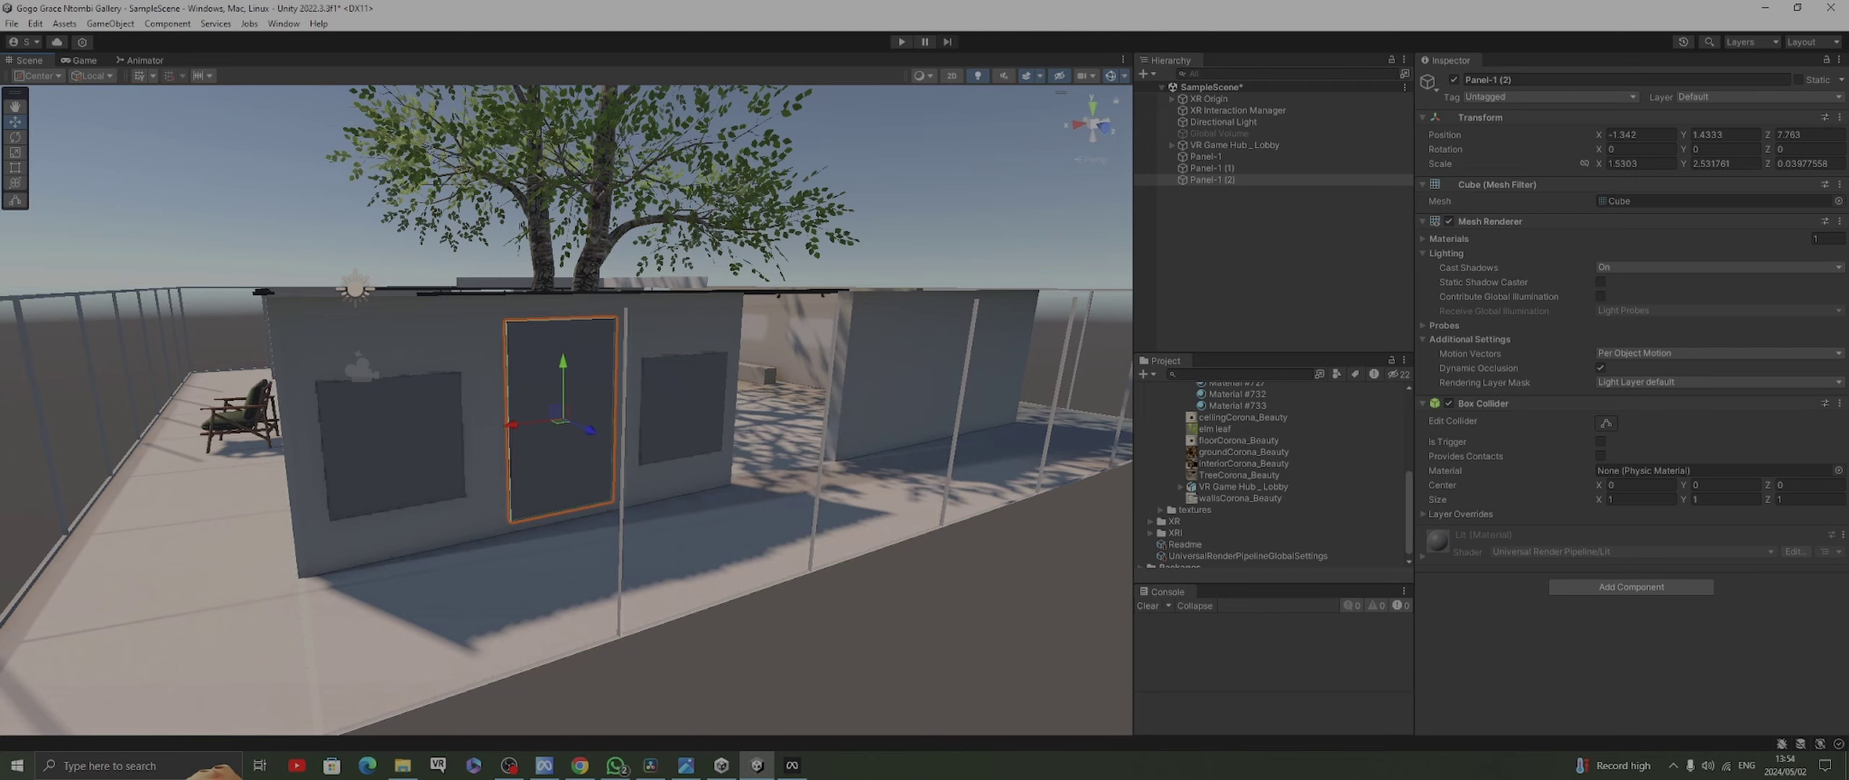
Select Panel-1, the left dark panel, in the Hierarchy
left_click(1204, 156)
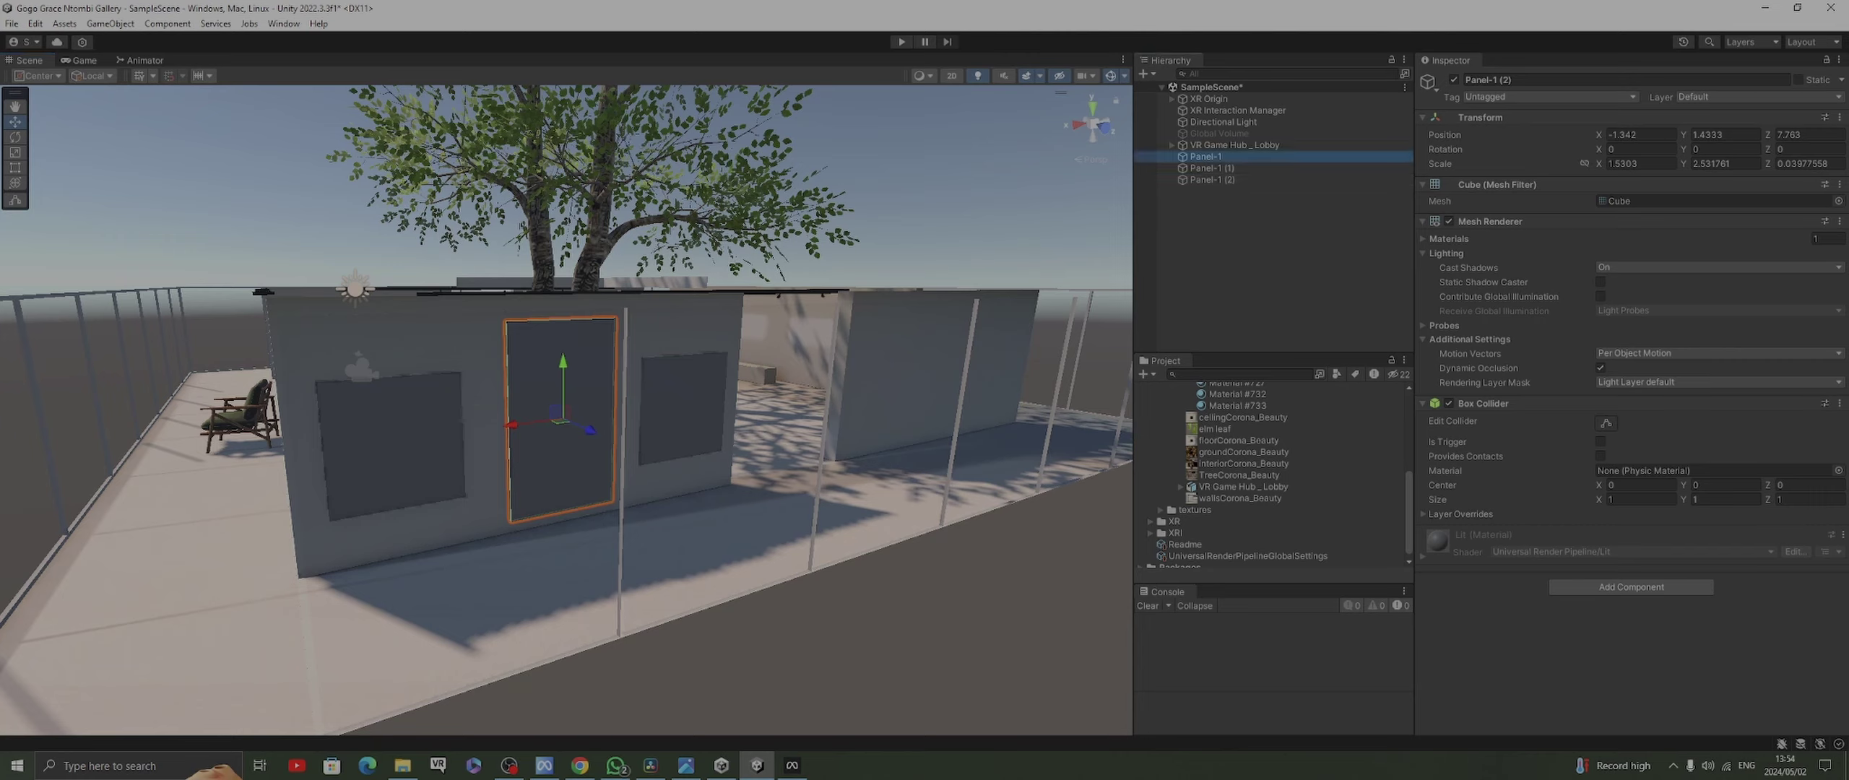
left_click(1227, 217)
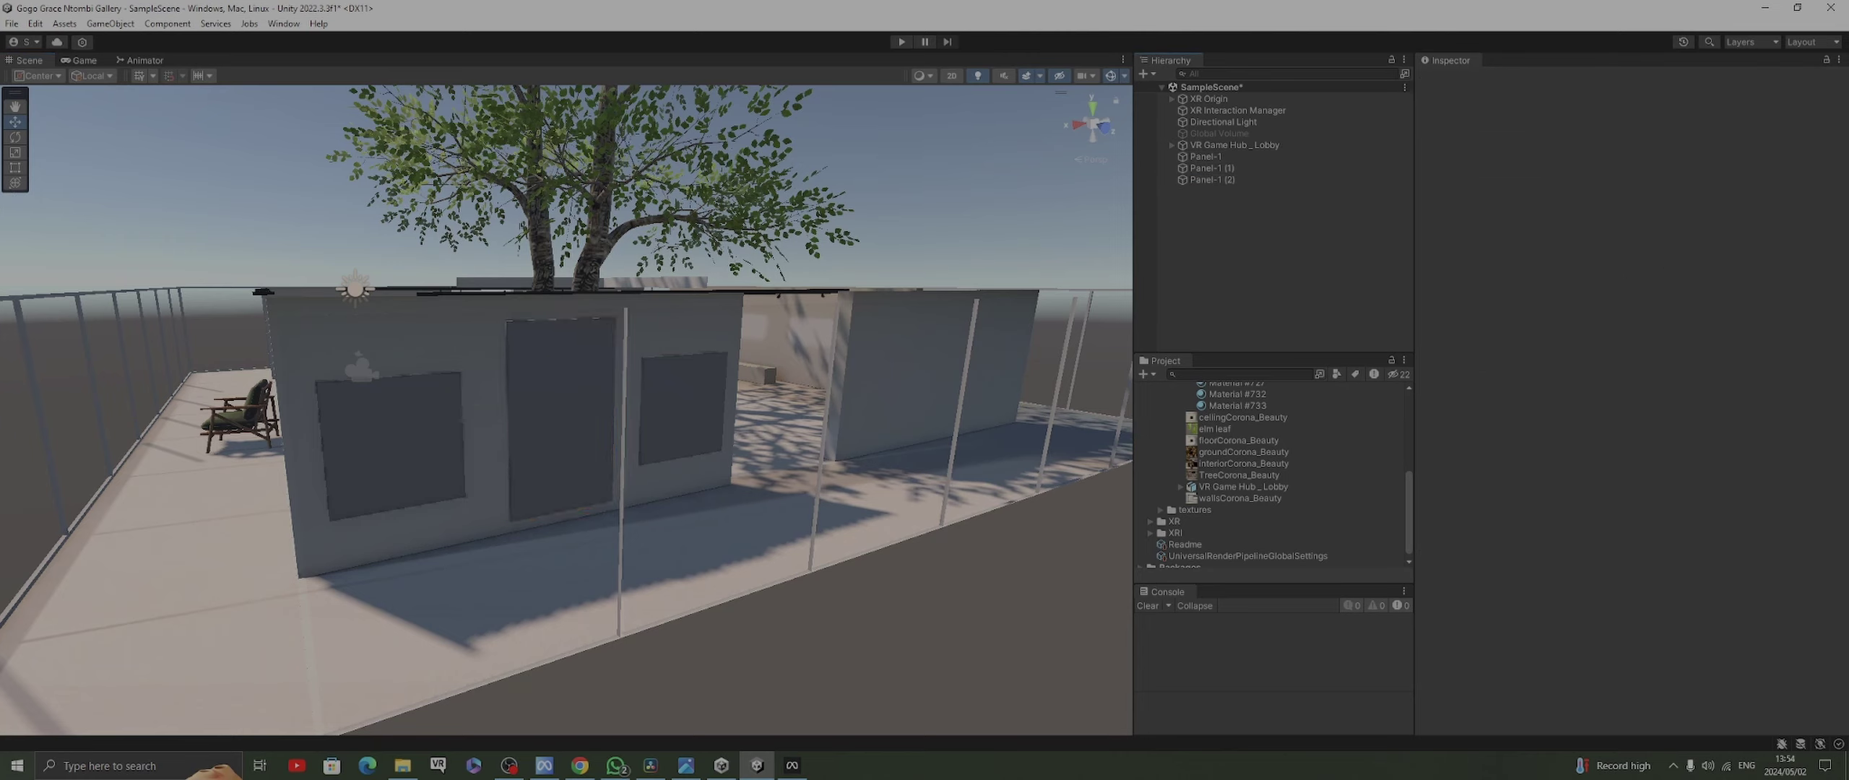
left_click(1149, 156)
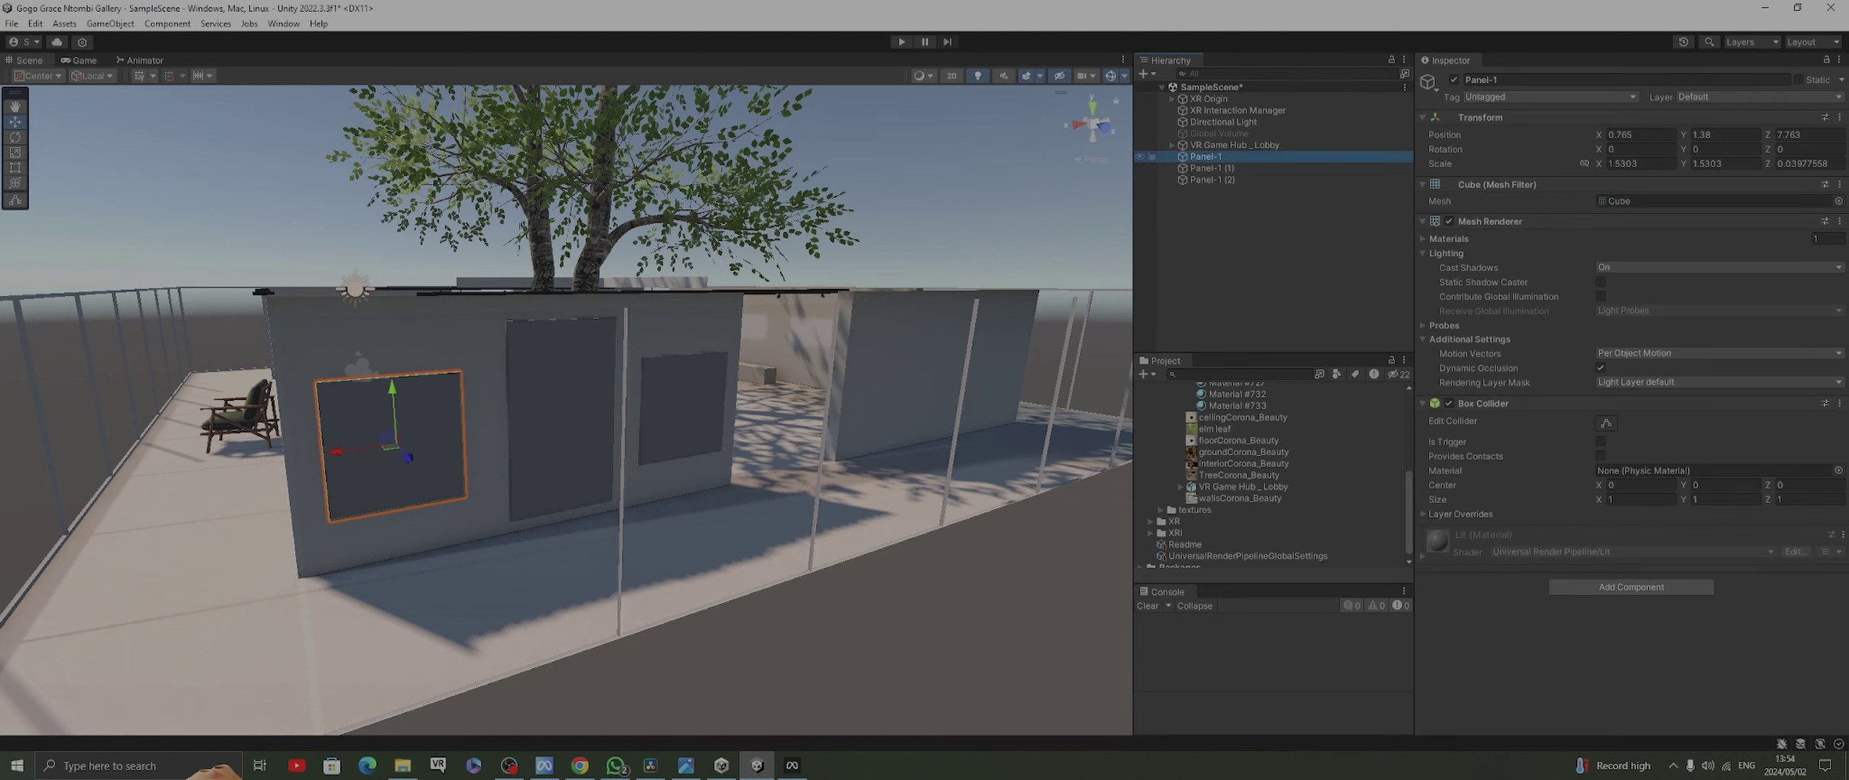
Add a Quad as a child of Panel-1 and slide it out along Z
right_click(1208, 226)
right_click(1204, 153)
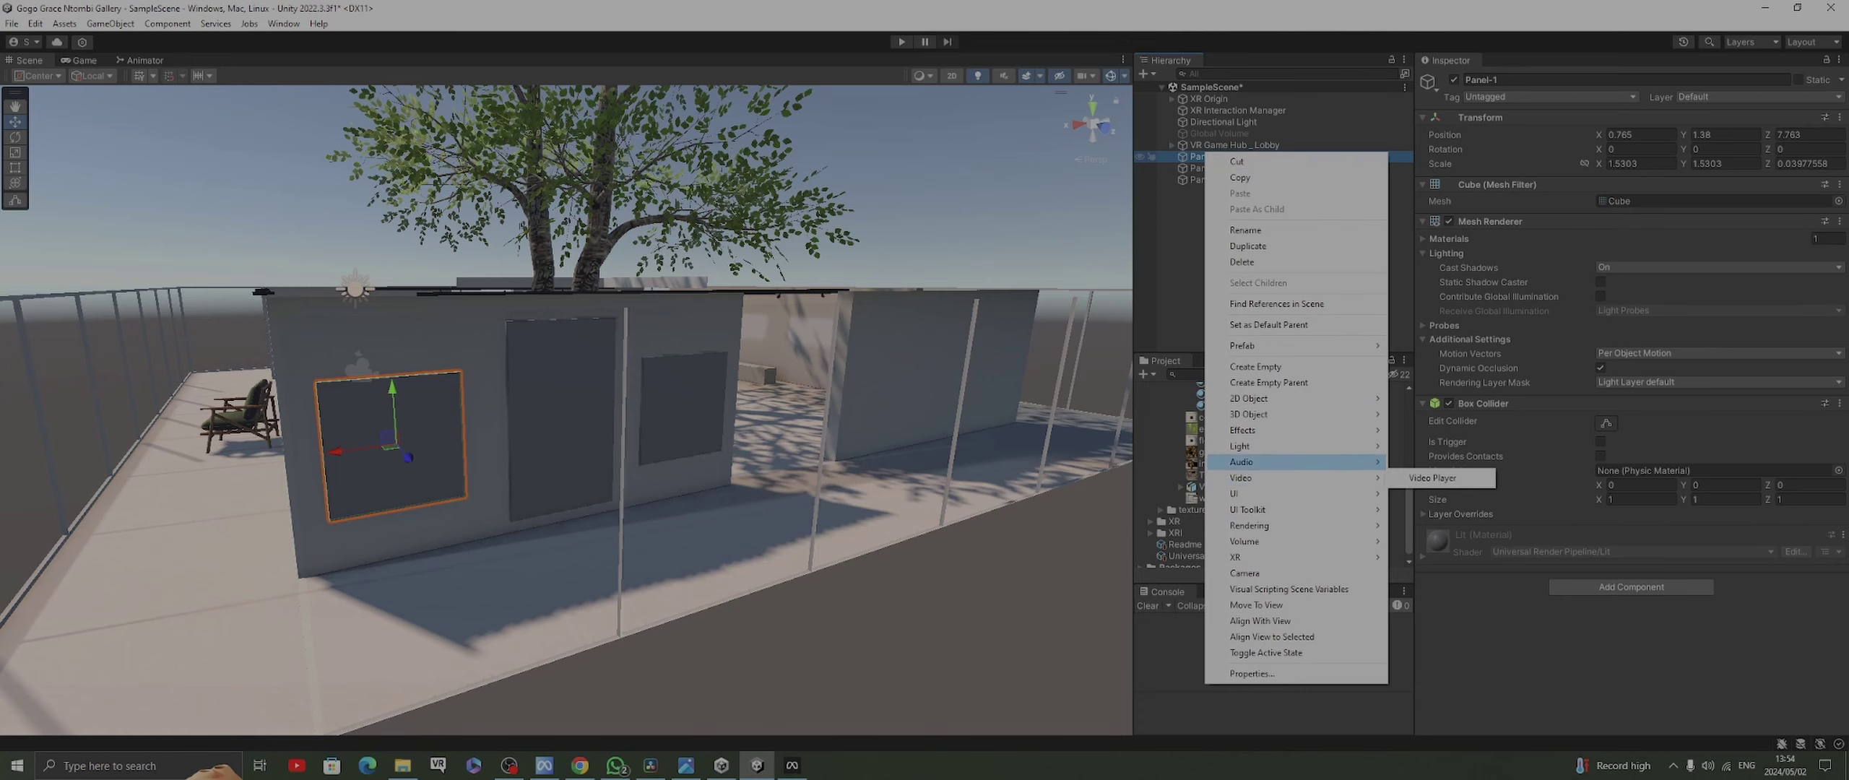
mouse_move(1250, 414)
left_click(1437, 494)
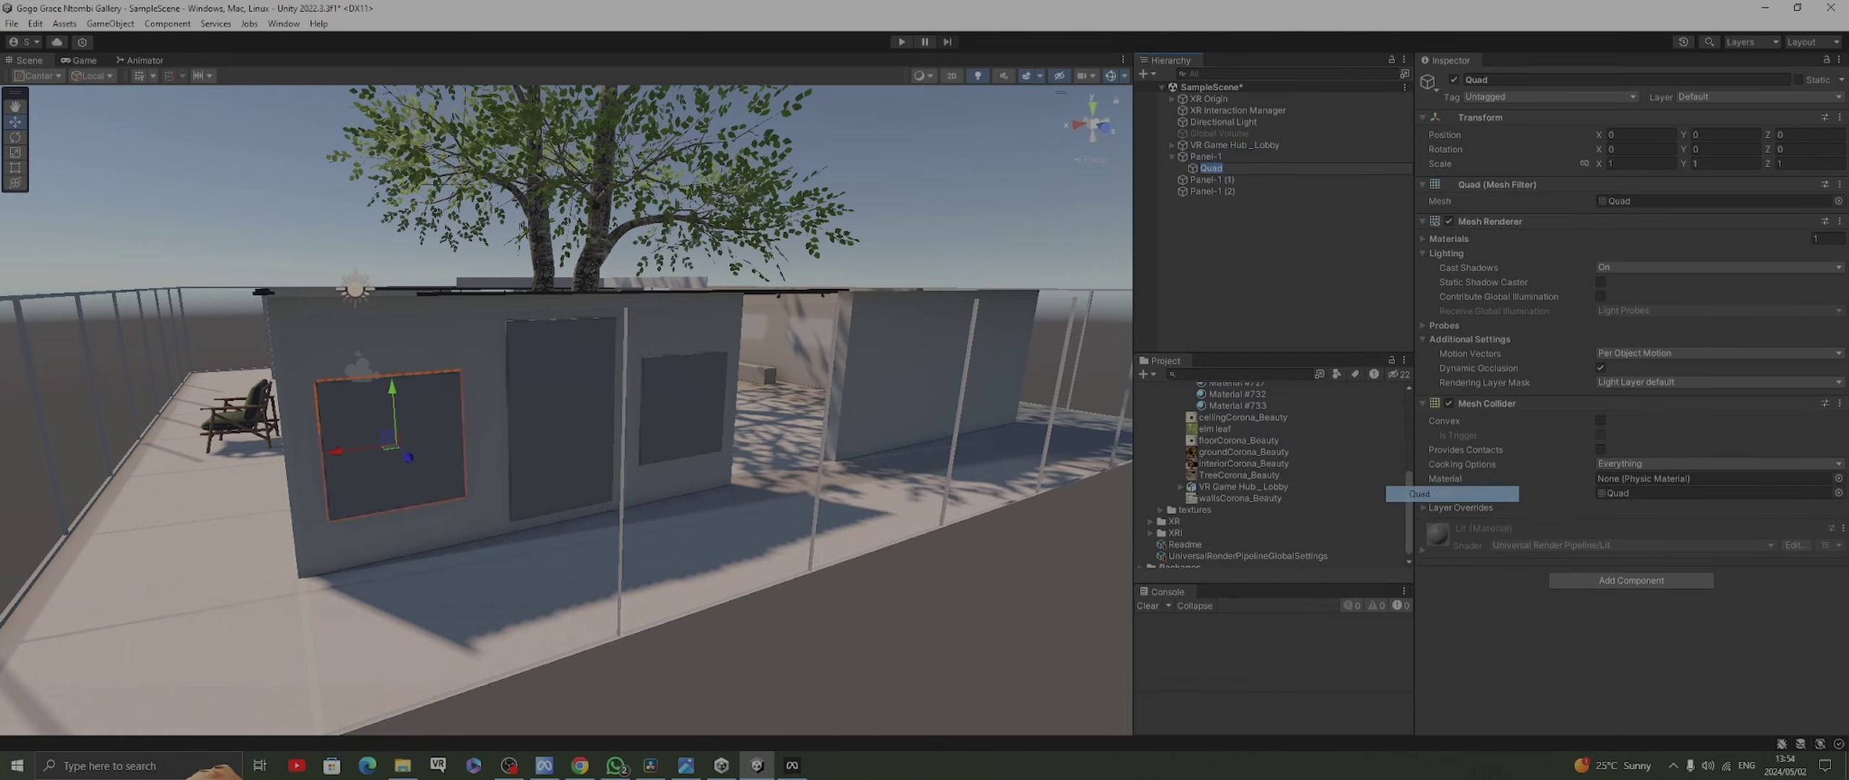
right_click_drag(566, 410, 939, 410)
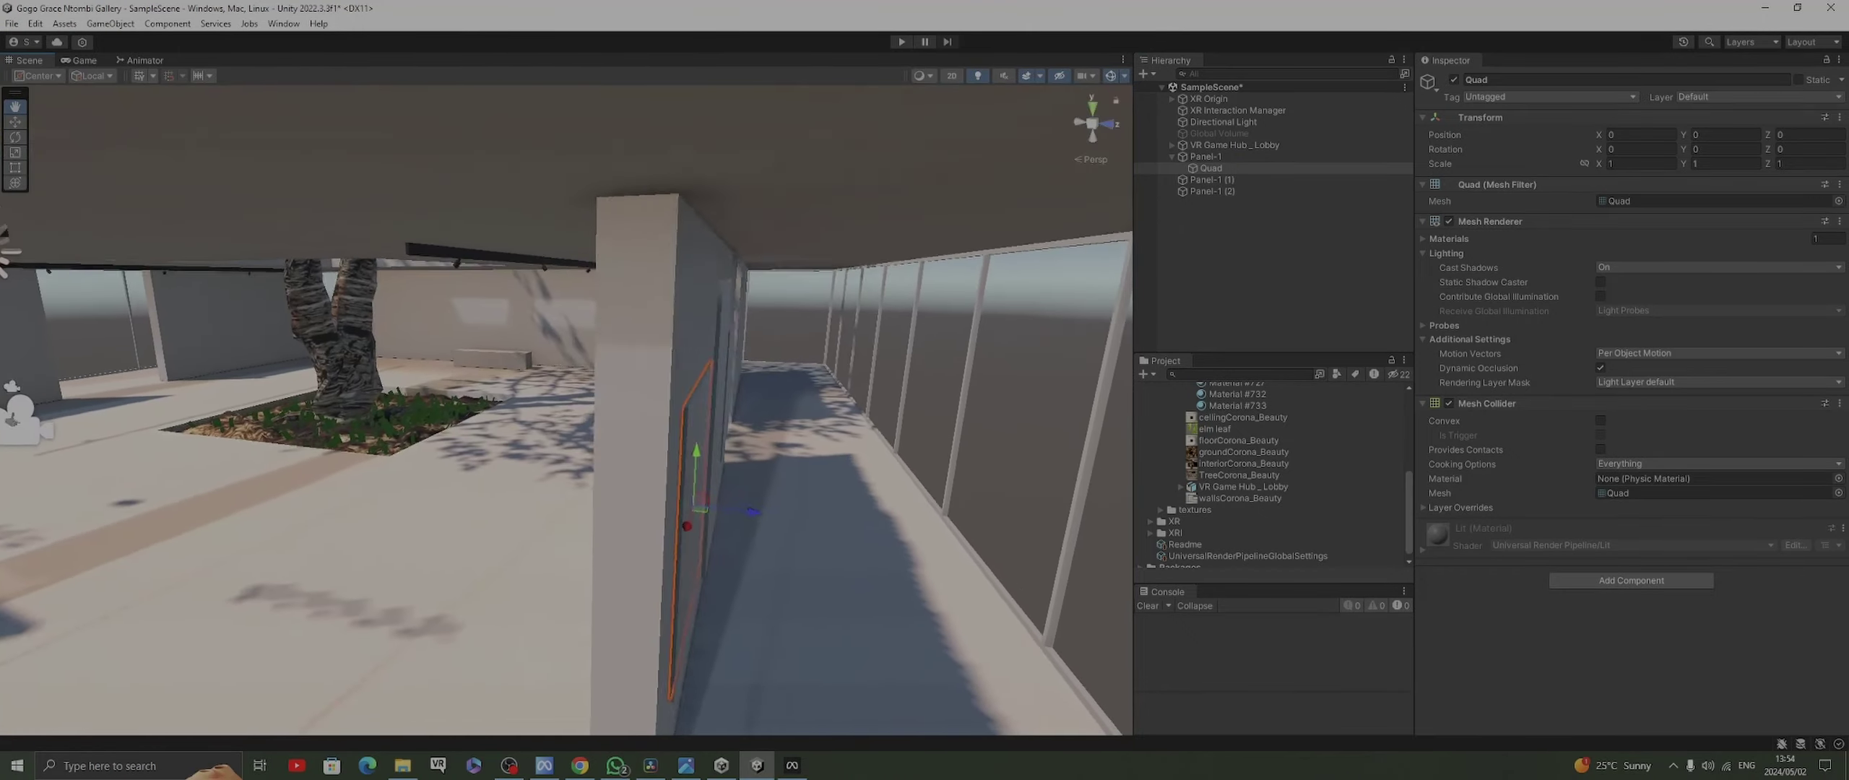
middle_click_drag(697, 509, 531, 424)
left_click_drag(584, 426, 681, 434)
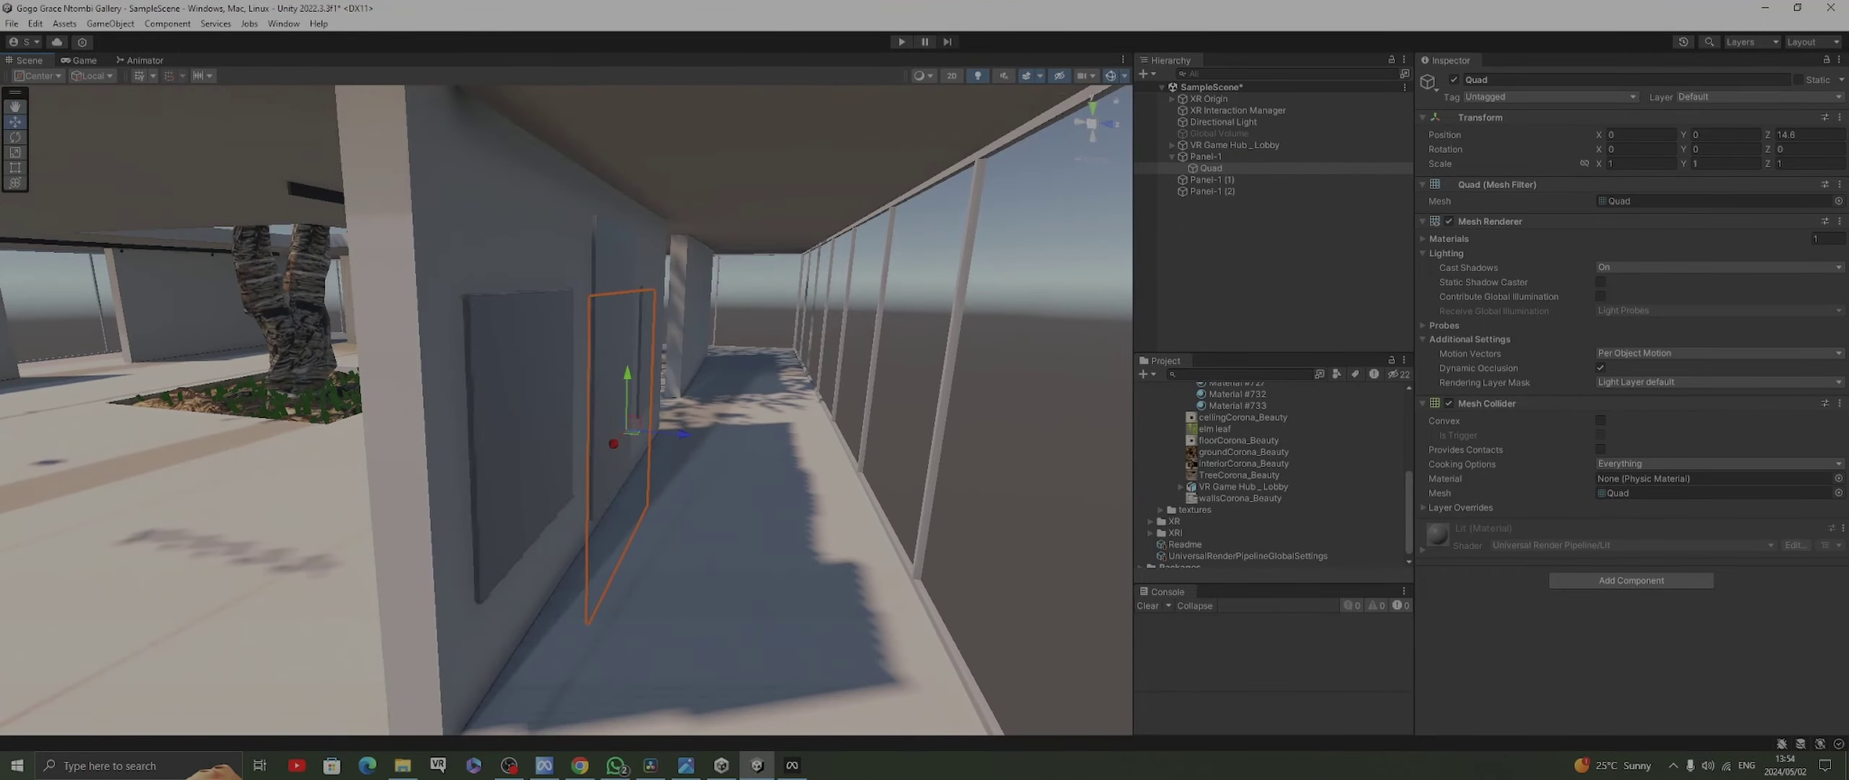
Set the Quad's Y rotation to -180
key("e")
left_click_drag(636, 445, 1029, 446)
right_click_drag(1029, 445, 708, 440)
key("d")
left_click(1731, 149)
key("ctrl+a")
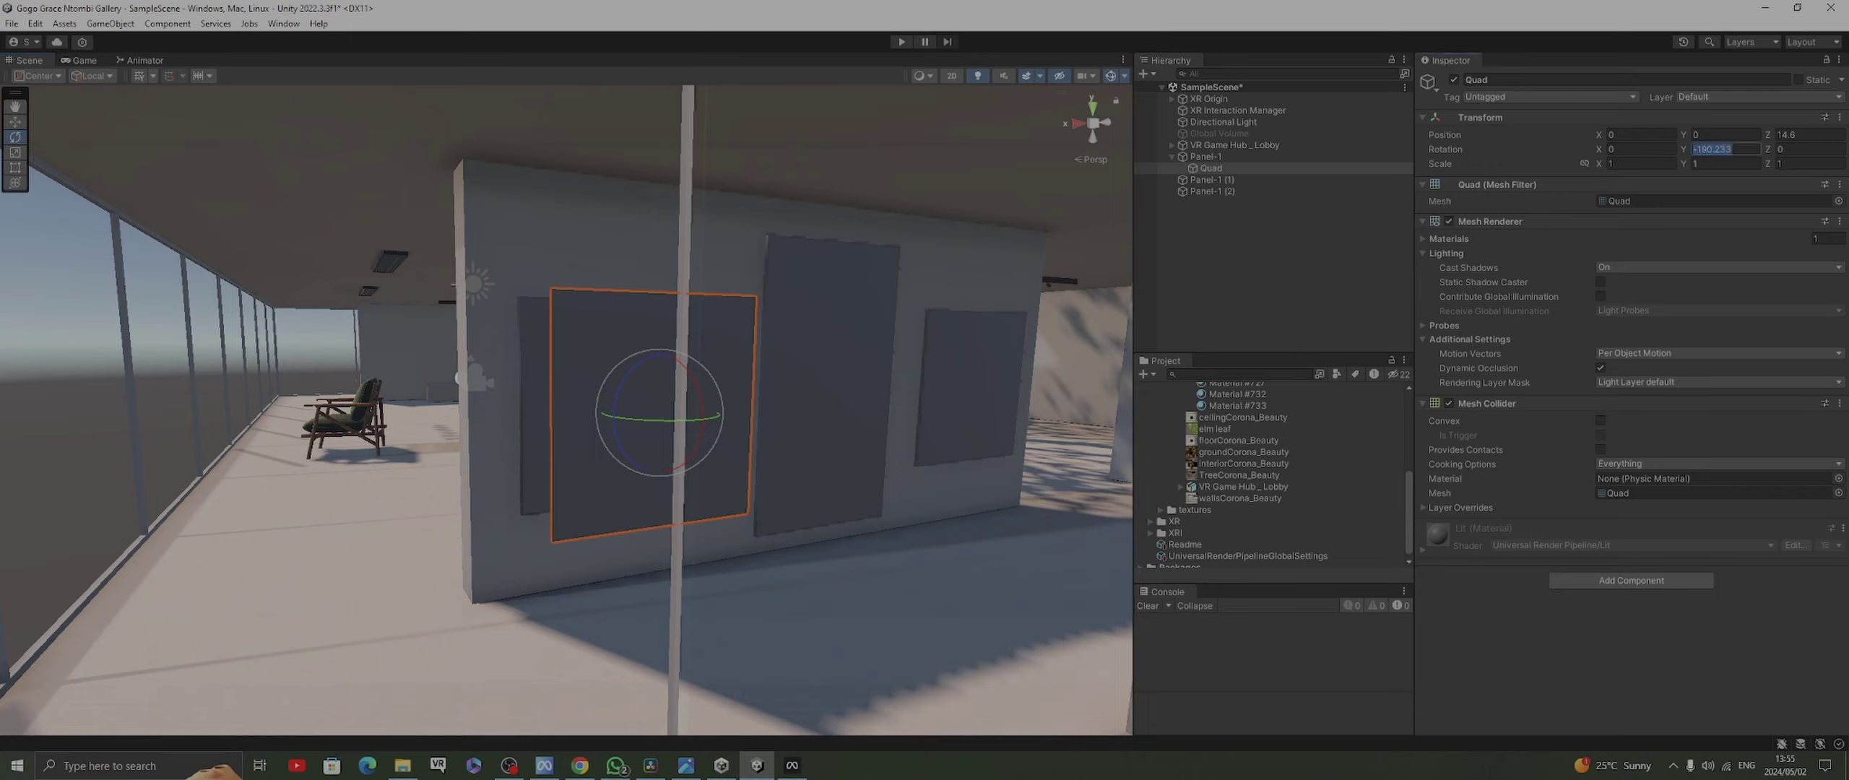
left_click(1732, 149)
key("BackSpace")
key("BackSpace")
key("BackSpace")
key("BackSpace")
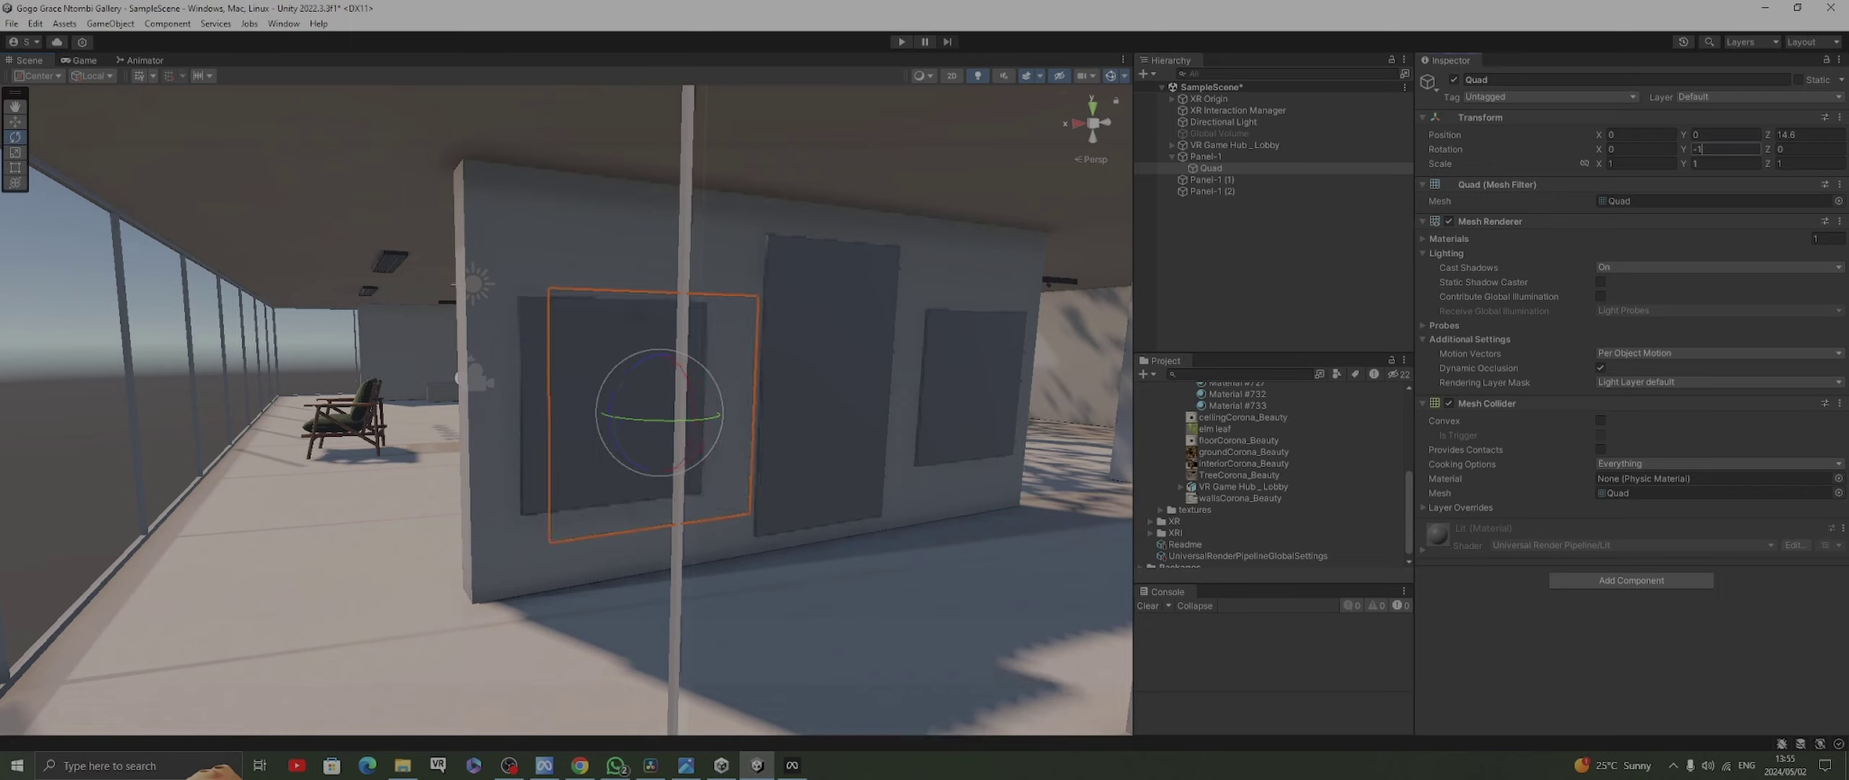
type("80")
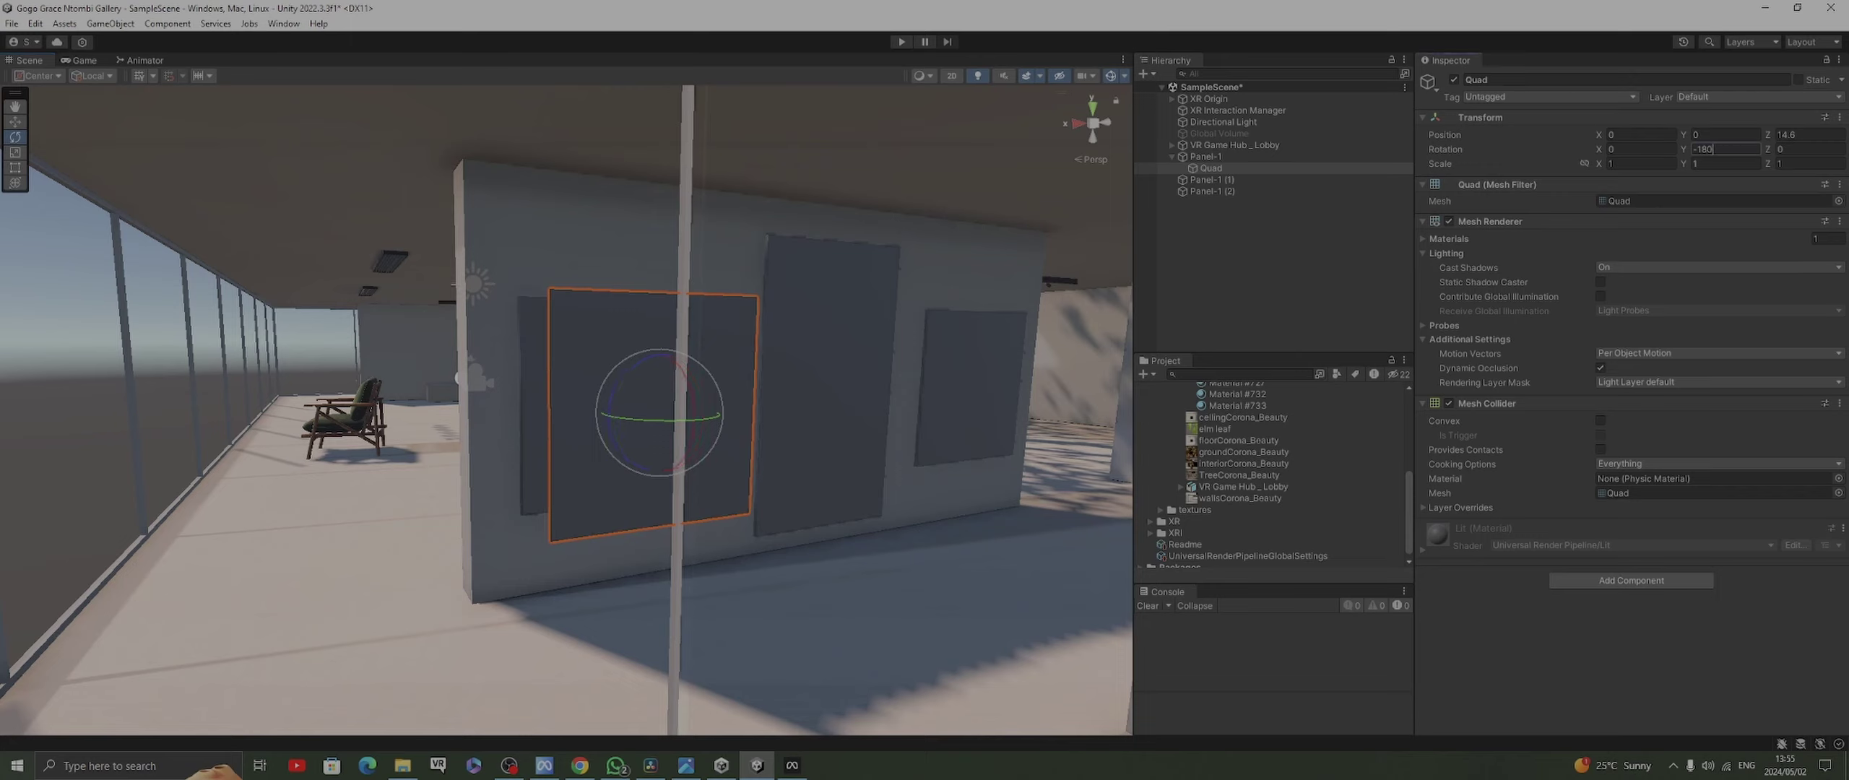
key("Return")
key("w")
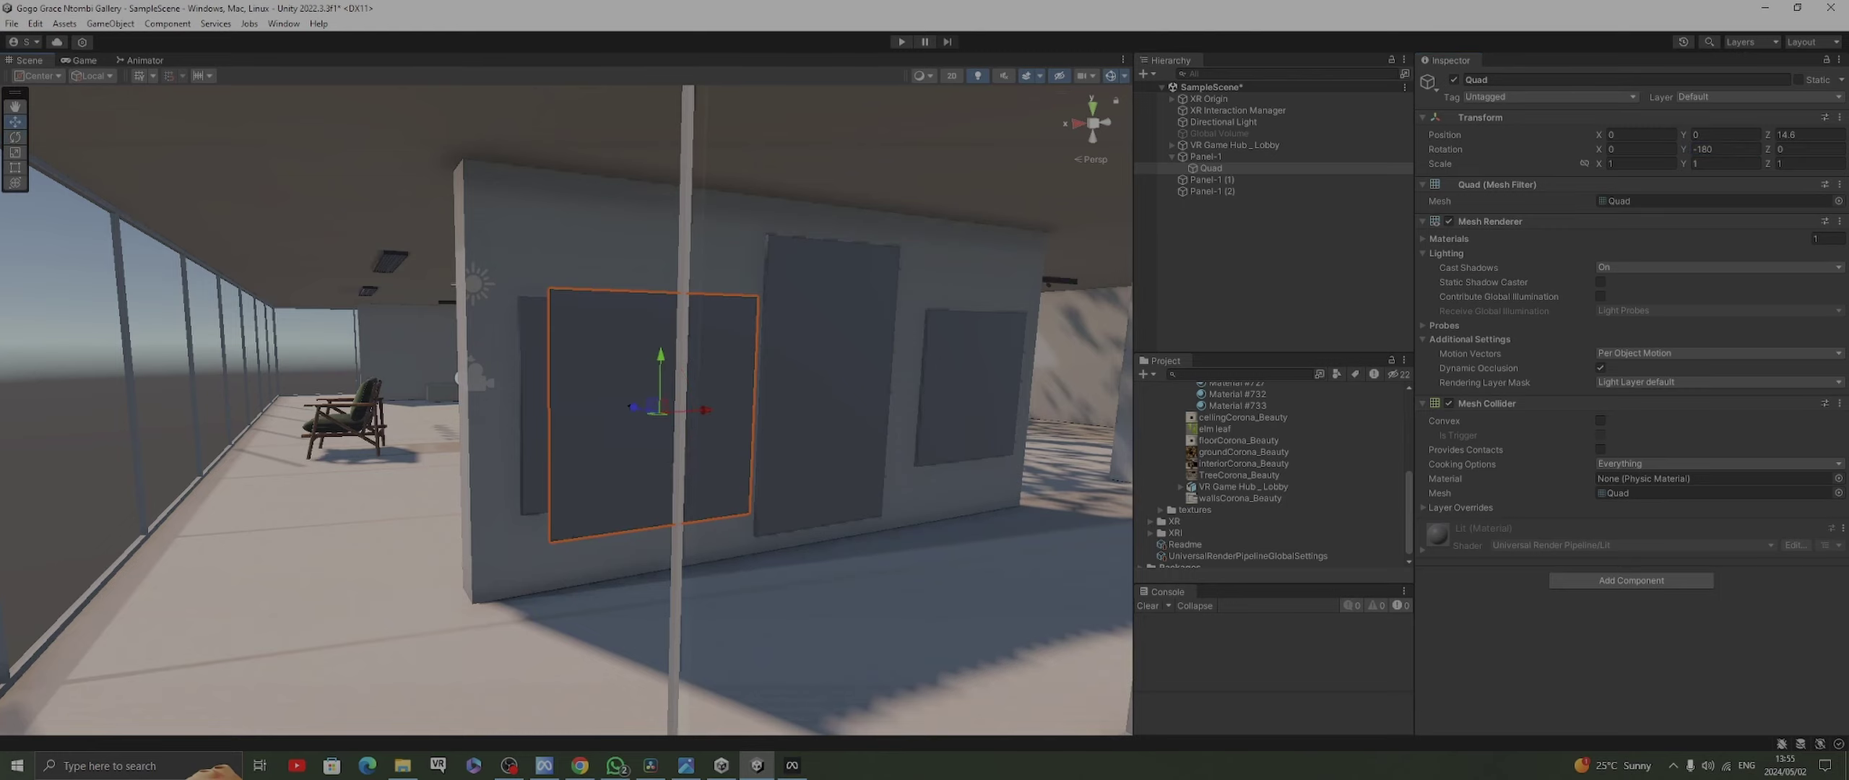
Move the Quad back to Z 2.6 and shrink it to 0.96465 scale
left_click_drag(633, 407, 603, 399)
key("f")
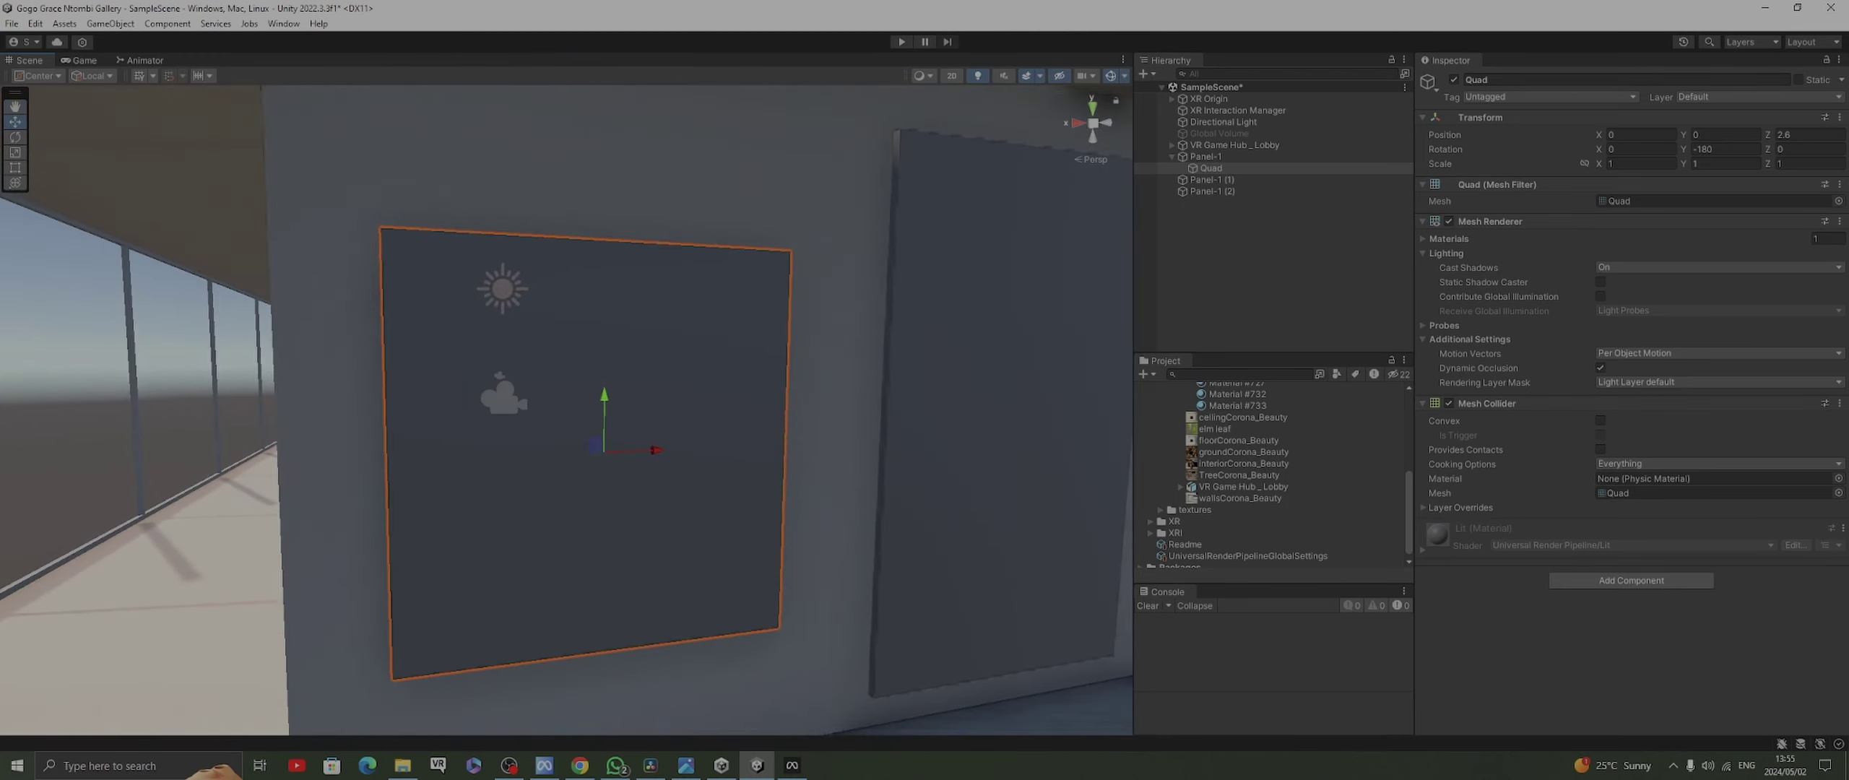
left_click_drag(605, 453, 607, 453)
middle_click_drag(607, 453, 370, 339)
right_click_drag(370, 339, 323, 349)
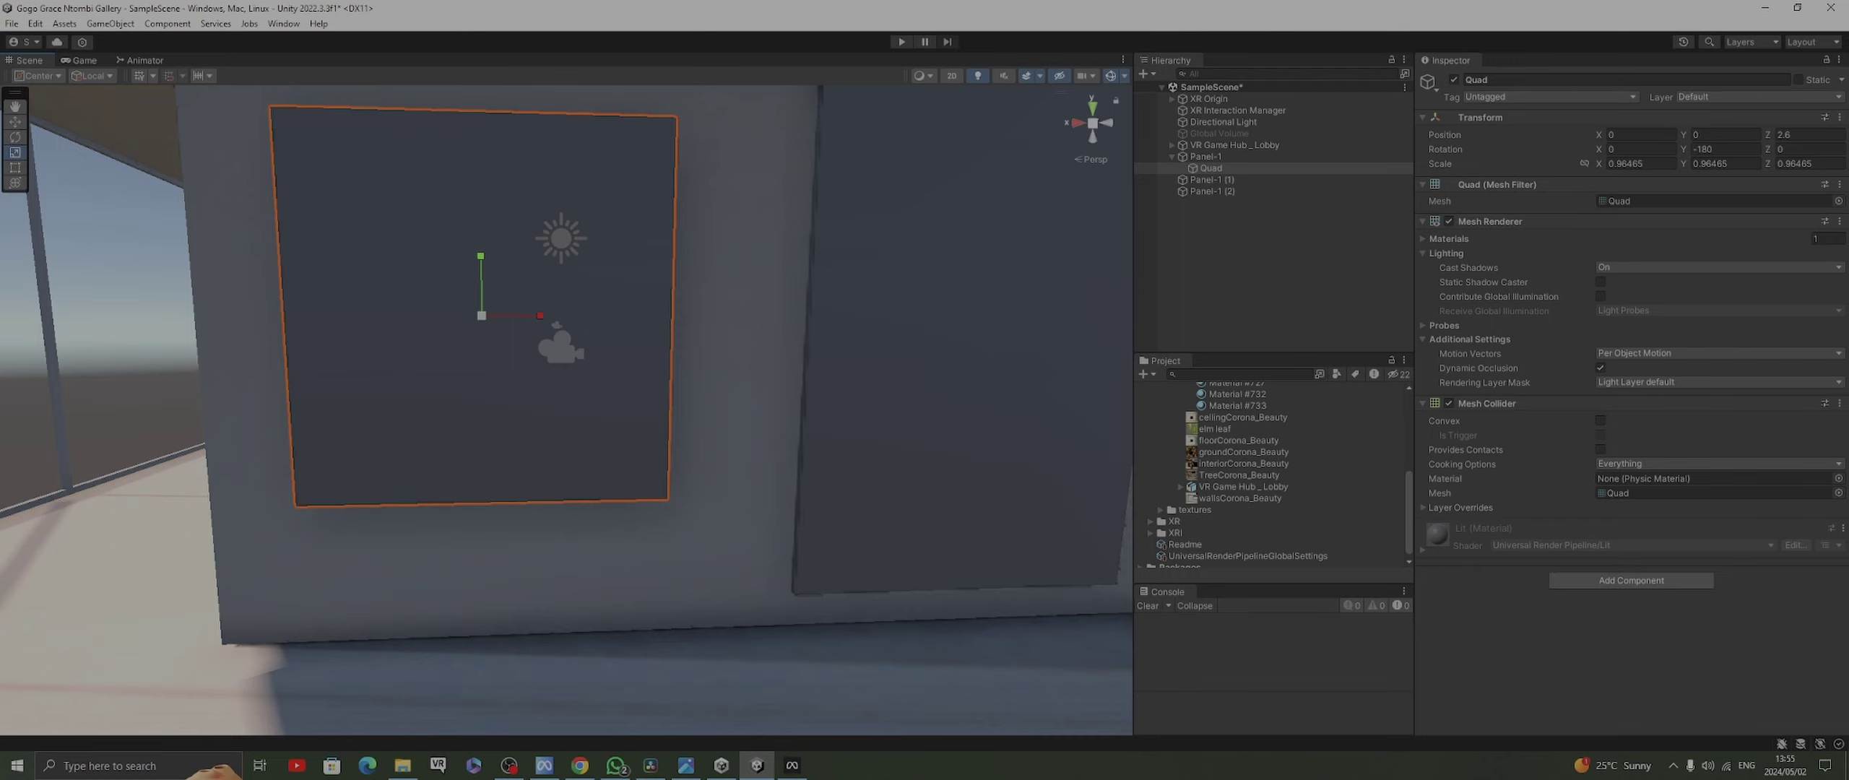
Duplicate the Quad into Panel-1 (1) and zero its X and Z positions
scroll(566, 410, "down", 6)
key("ctrl+d")
left_click_drag(1216, 179, 1212, 190)
left_click_drag(578, 367, 806, 367)
left_click(1639, 134)
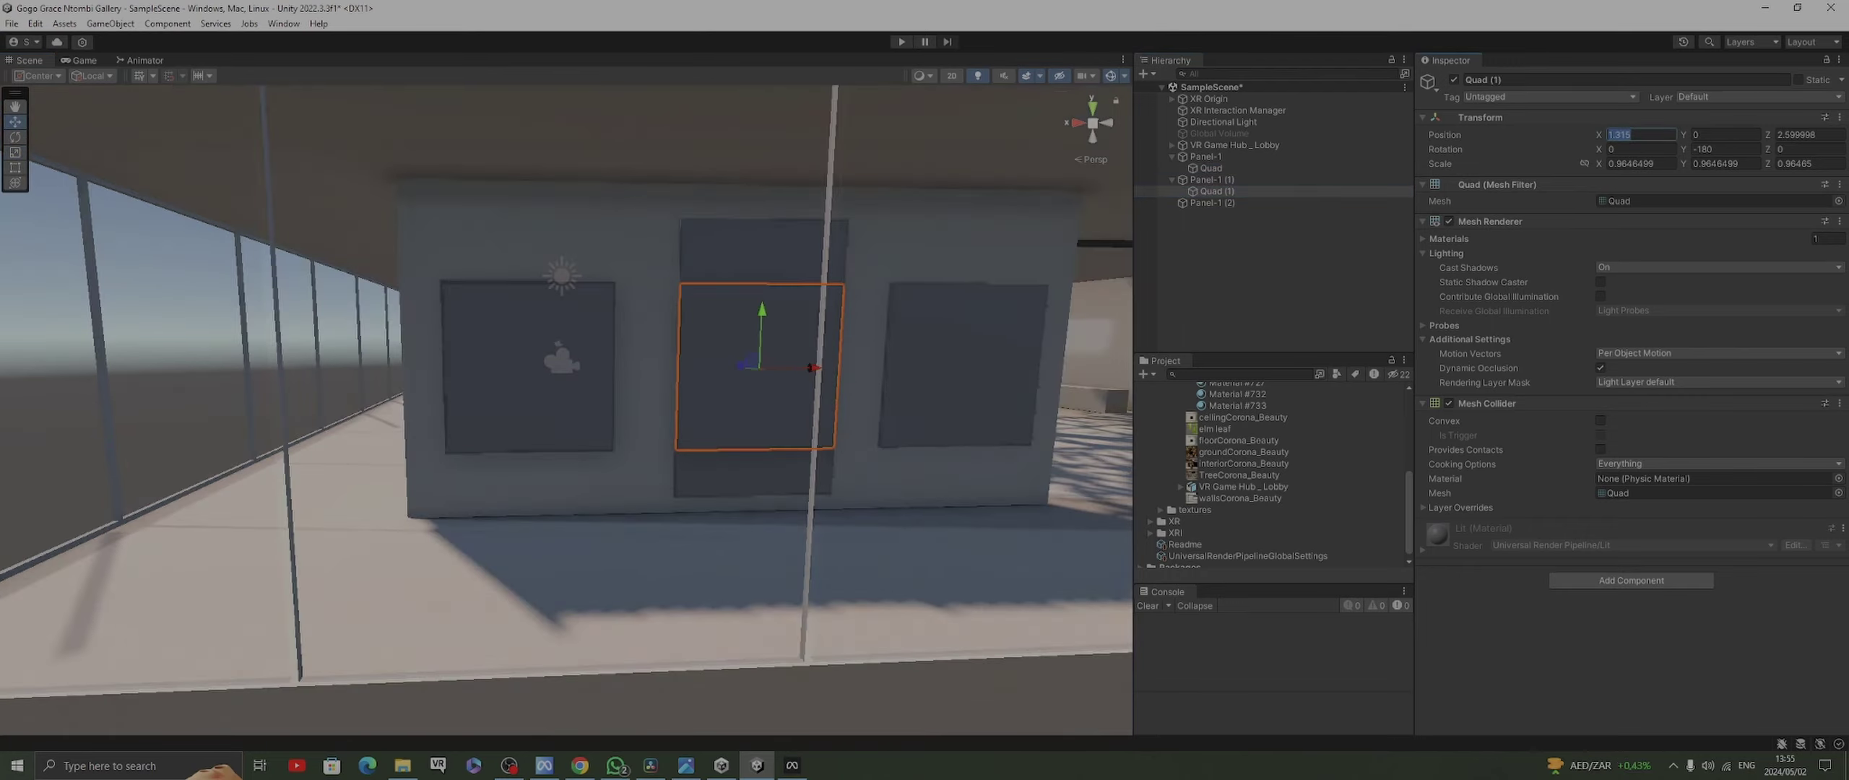
type("0")
left_click(1809, 134)
Duplicate another Quad into Panel-1 (2) and zero its X position
type("0")
left_click(1172, 156)
left_click(1212, 180)
left_click(838, 336)
key("ctrl+d")
left_click_drag(890, 336, 694, 336)
left_click_drag(1217, 191, 1212, 202)
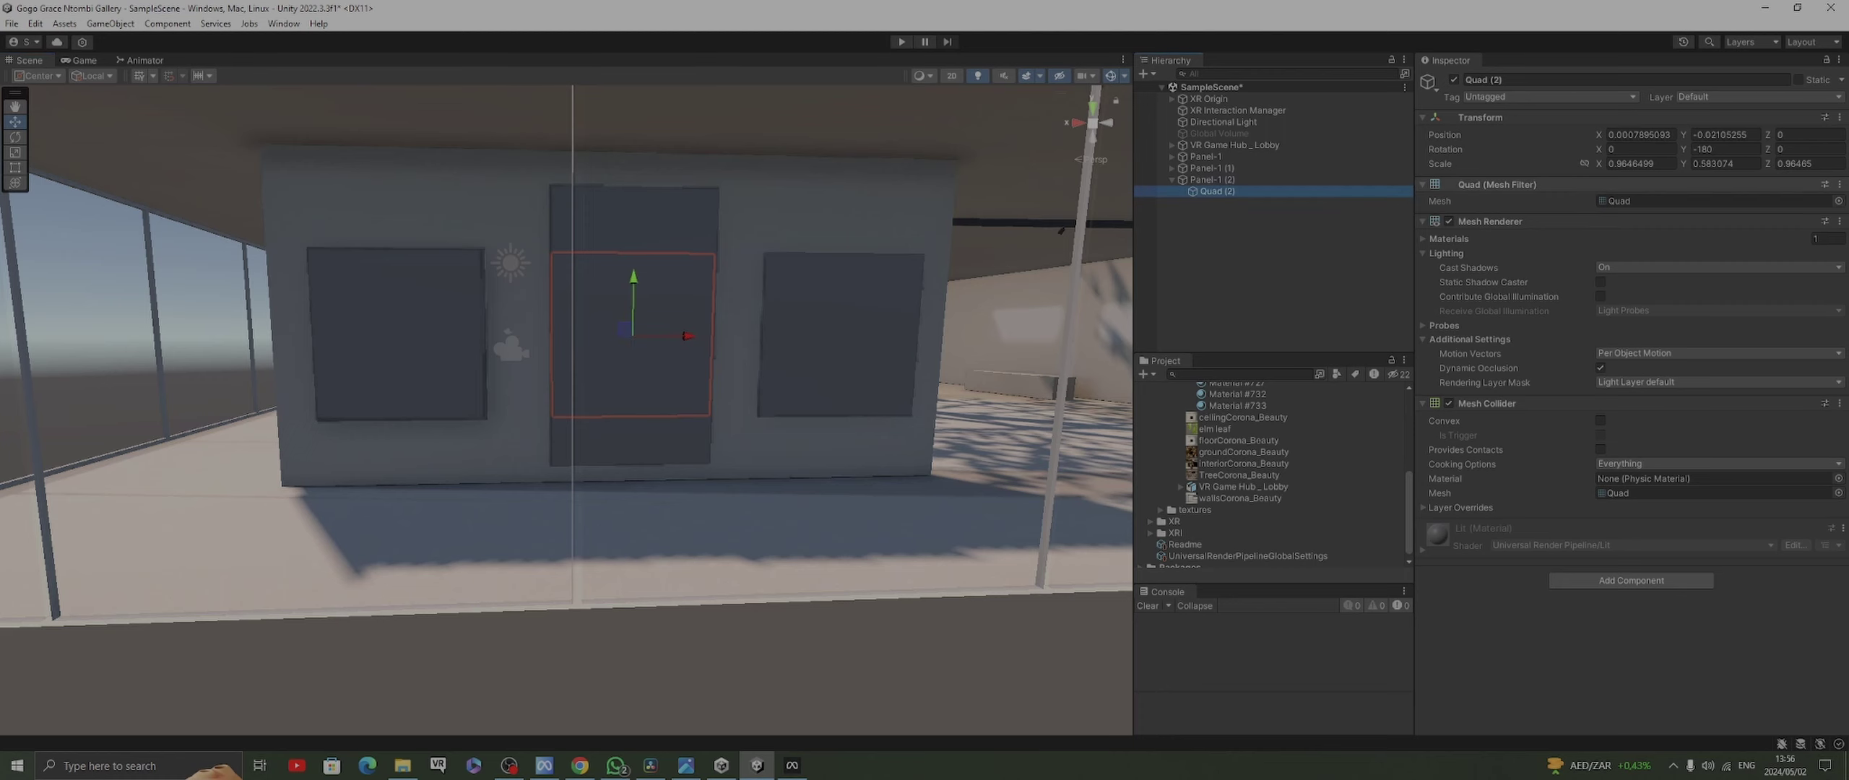
left_click(1639, 134)
type("0")
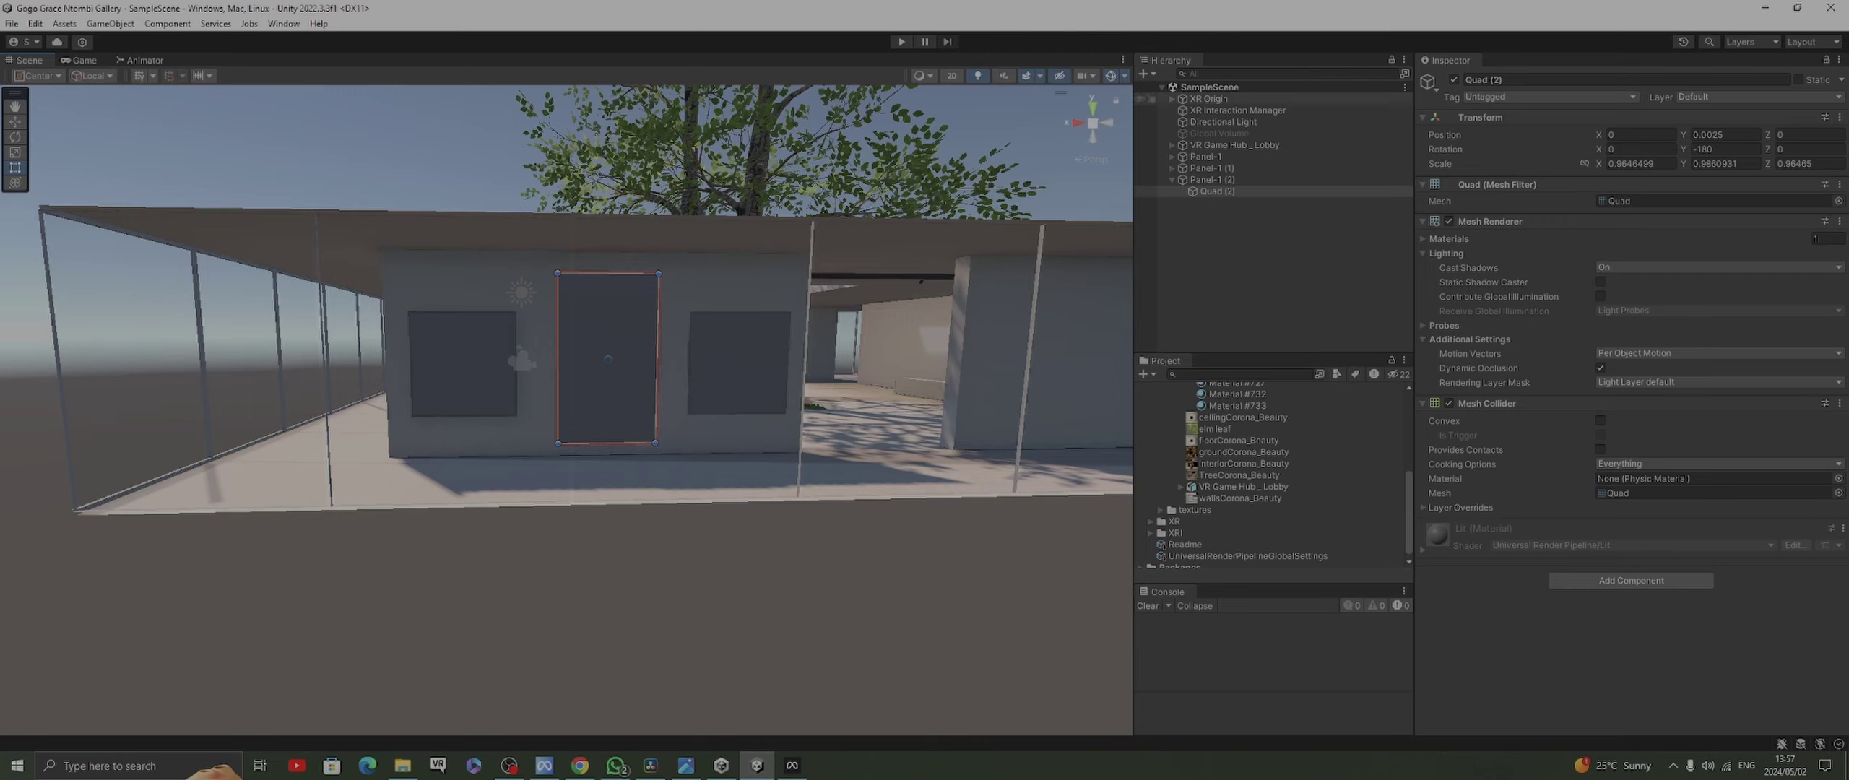
Rename Panel-1 to PictureFrame-1 and Panel-1 (2) to VideoFrame-2, moving it up the list
double_click(1204, 156)
type("PictureFrame-1")
key("Return")
left_click(1211, 167)
left_click_drag(1212, 180, 1212, 164)
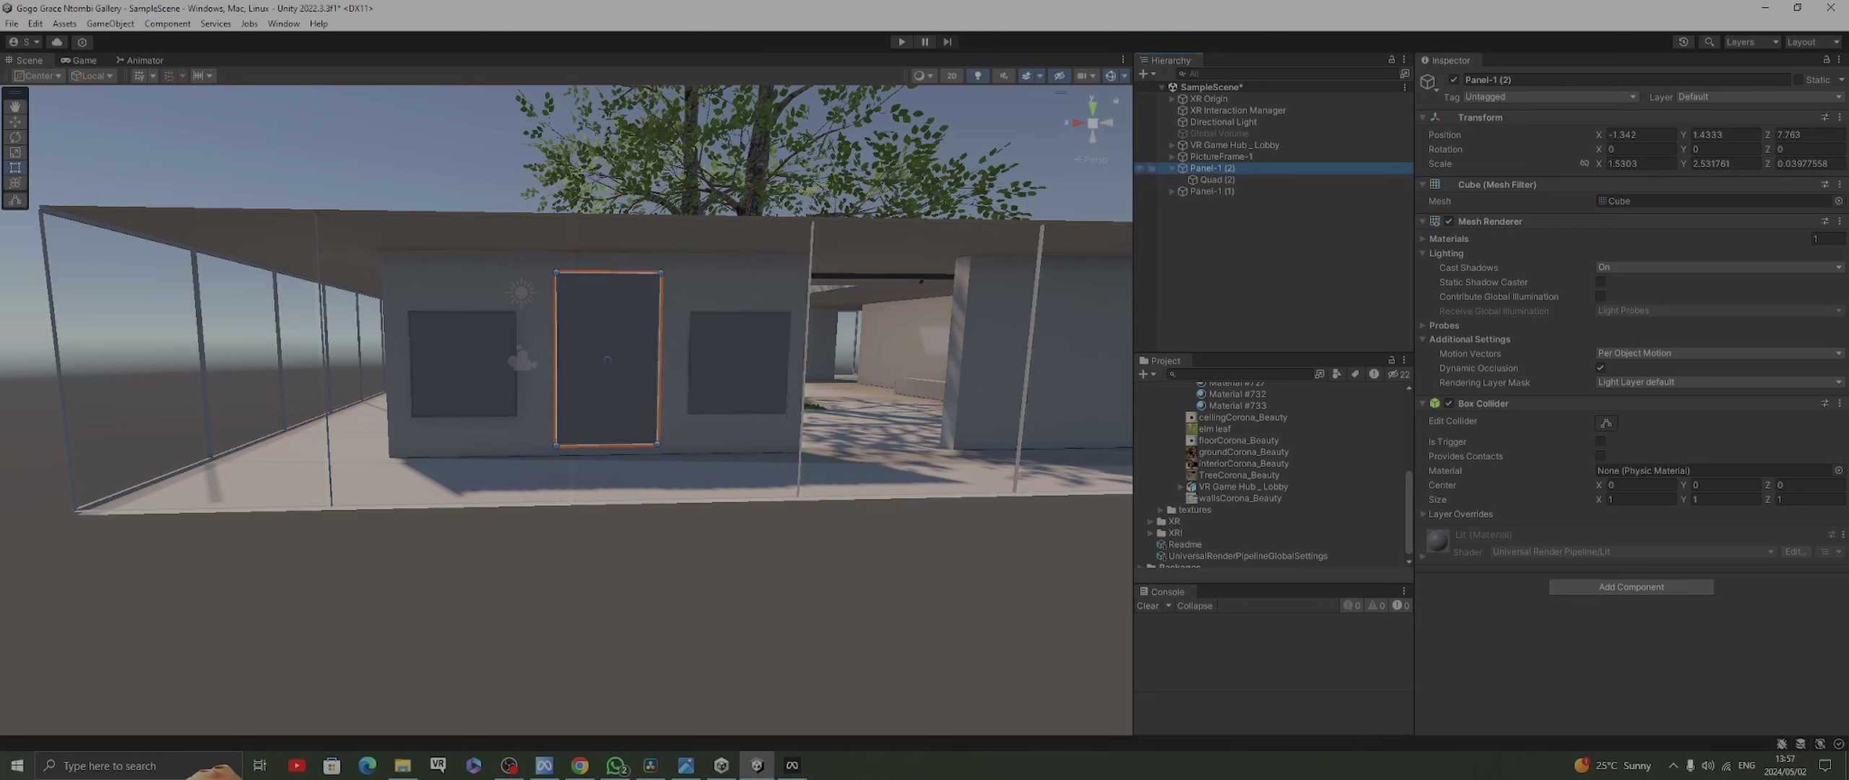
left_click(1212, 167)
type("VideoFrame-2")
left_click(1172, 168)
Rename Panel-1 (1) to PictureFrame-2
left_click(1212, 179)
left_click(1221, 156)
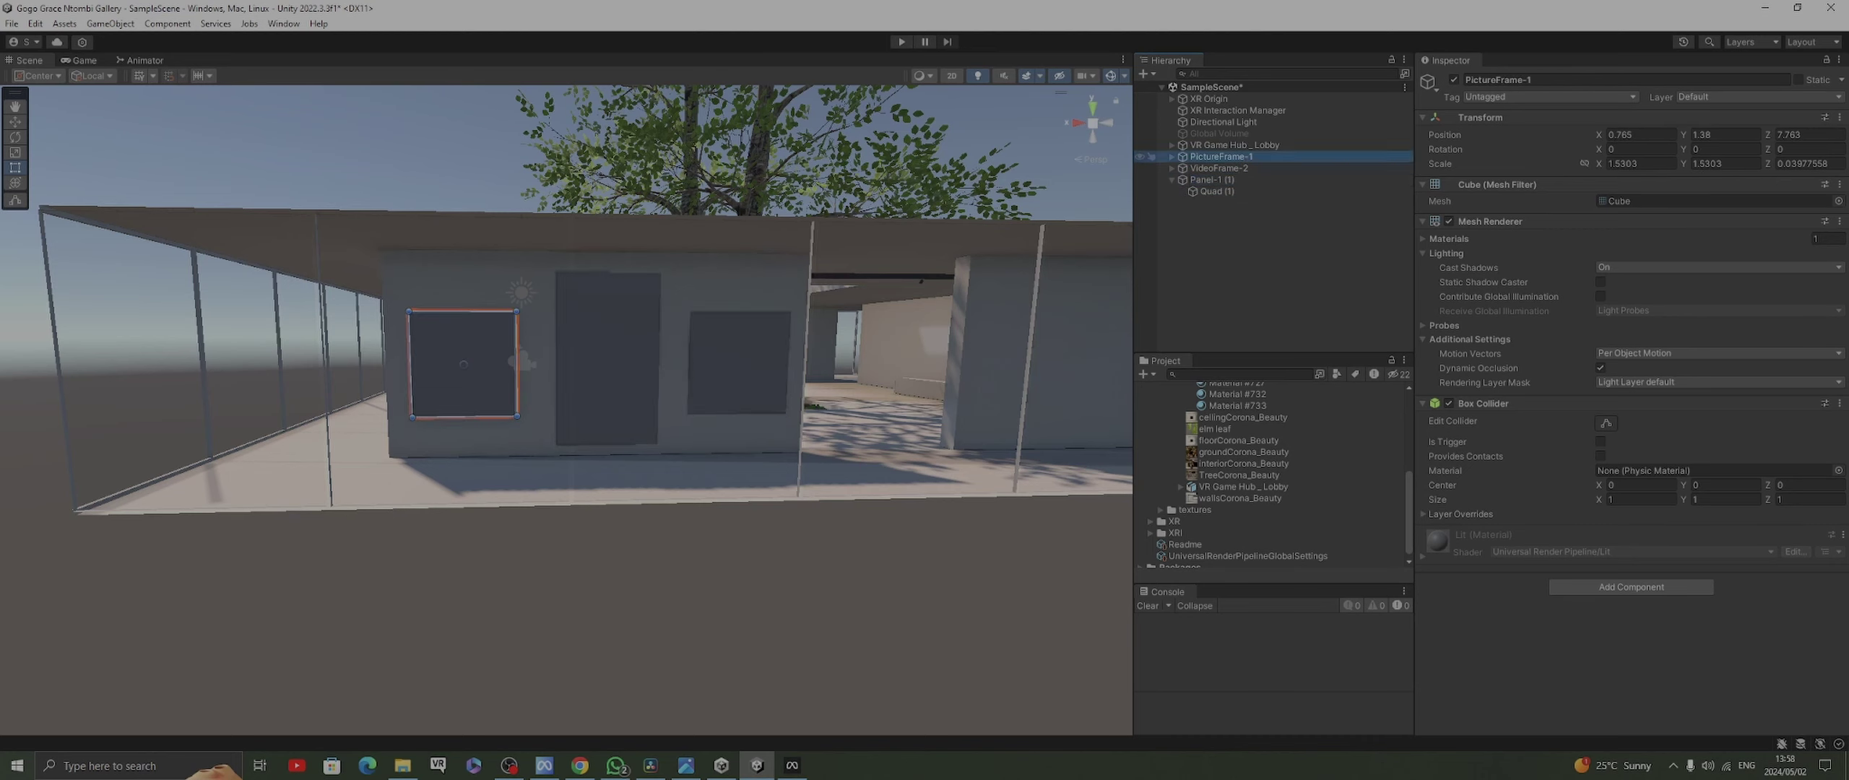
left_click(1220, 156)
double_click(1212, 179)
type("PictureFrame-2")
key("Return")
Create a Materials folder in Assets
scroll(565, 410, "down", 7)
scroll(1272, 470, "up", 5)
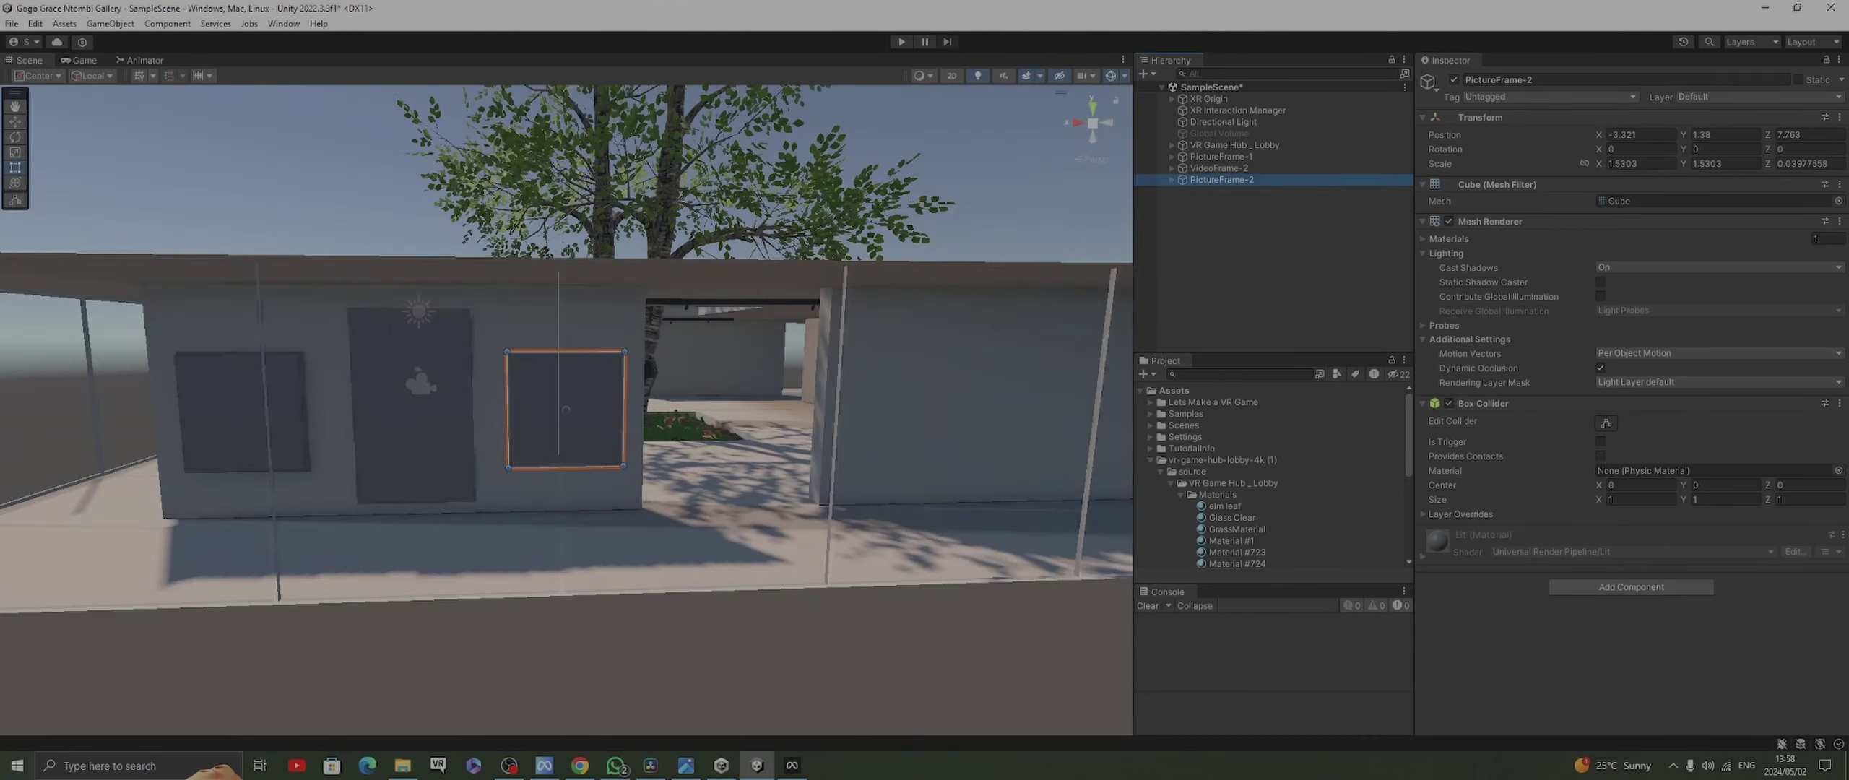
left_click(1151, 459)
right_click(1174, 390)
left_click(1433, 267)
type("Materials")
key("Return")
Create FrameMaterial with a dark base colour and higher smoothness
right_click(1204, 413)
left_click(1488, 611)
type("FrameMaterial")
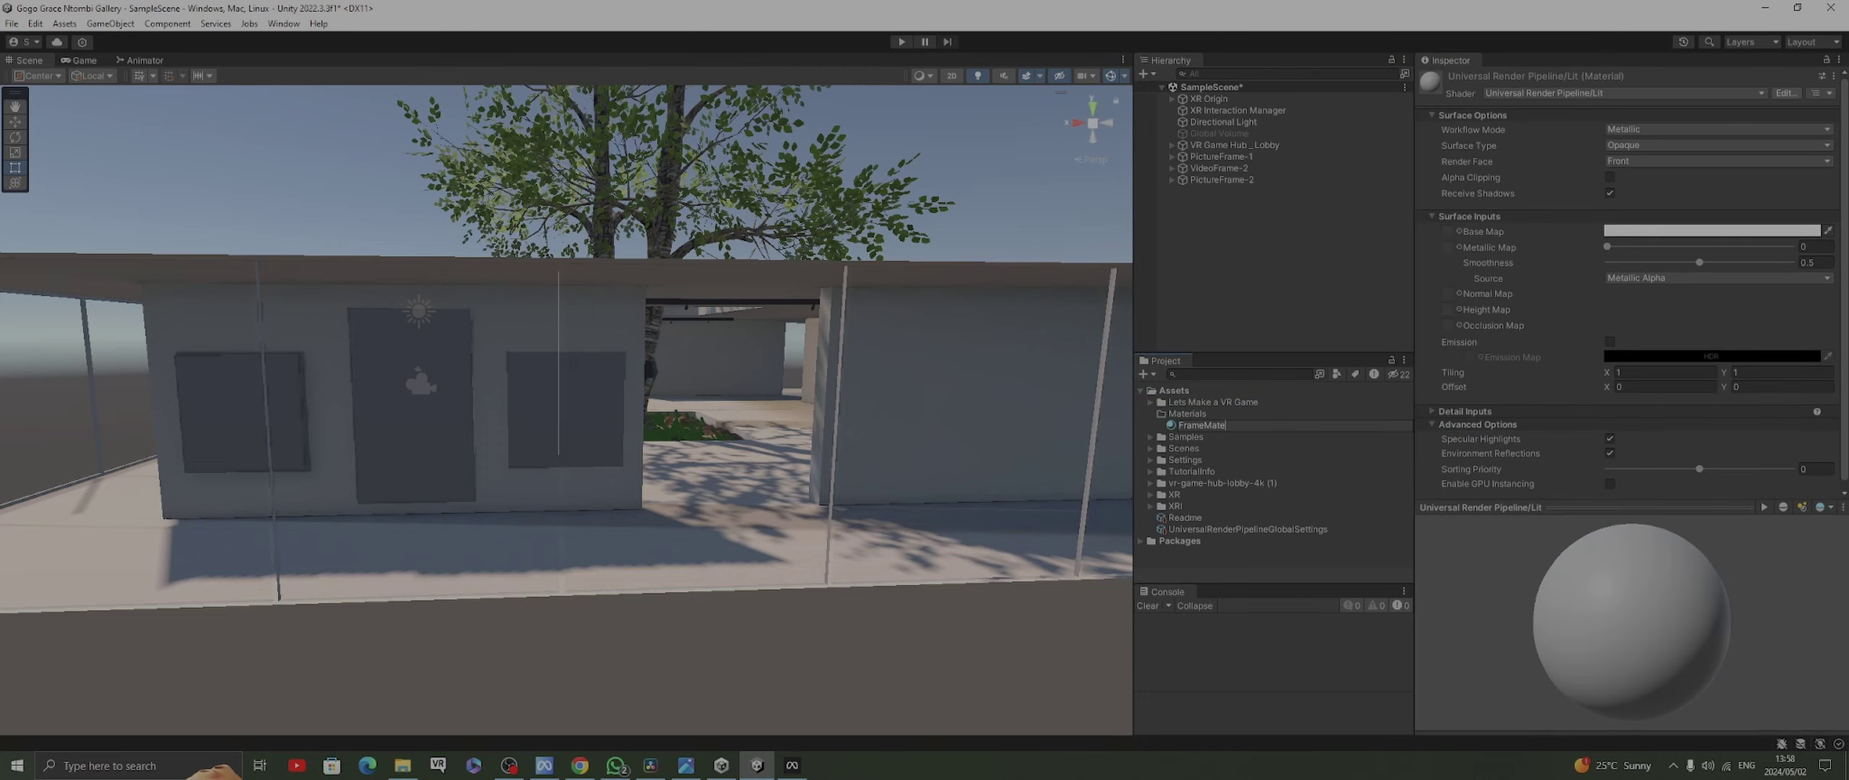
key("Return")
left_click(1711, 230)
left_click(1707, 360)
left_click(1821, 215)
left_click_drag(1699, 262, 1747, 262)
Apply FrameMaterial to PictureFrame-1, VideoFrame-2 and PictureFrame-2
left_click(1171, 156)
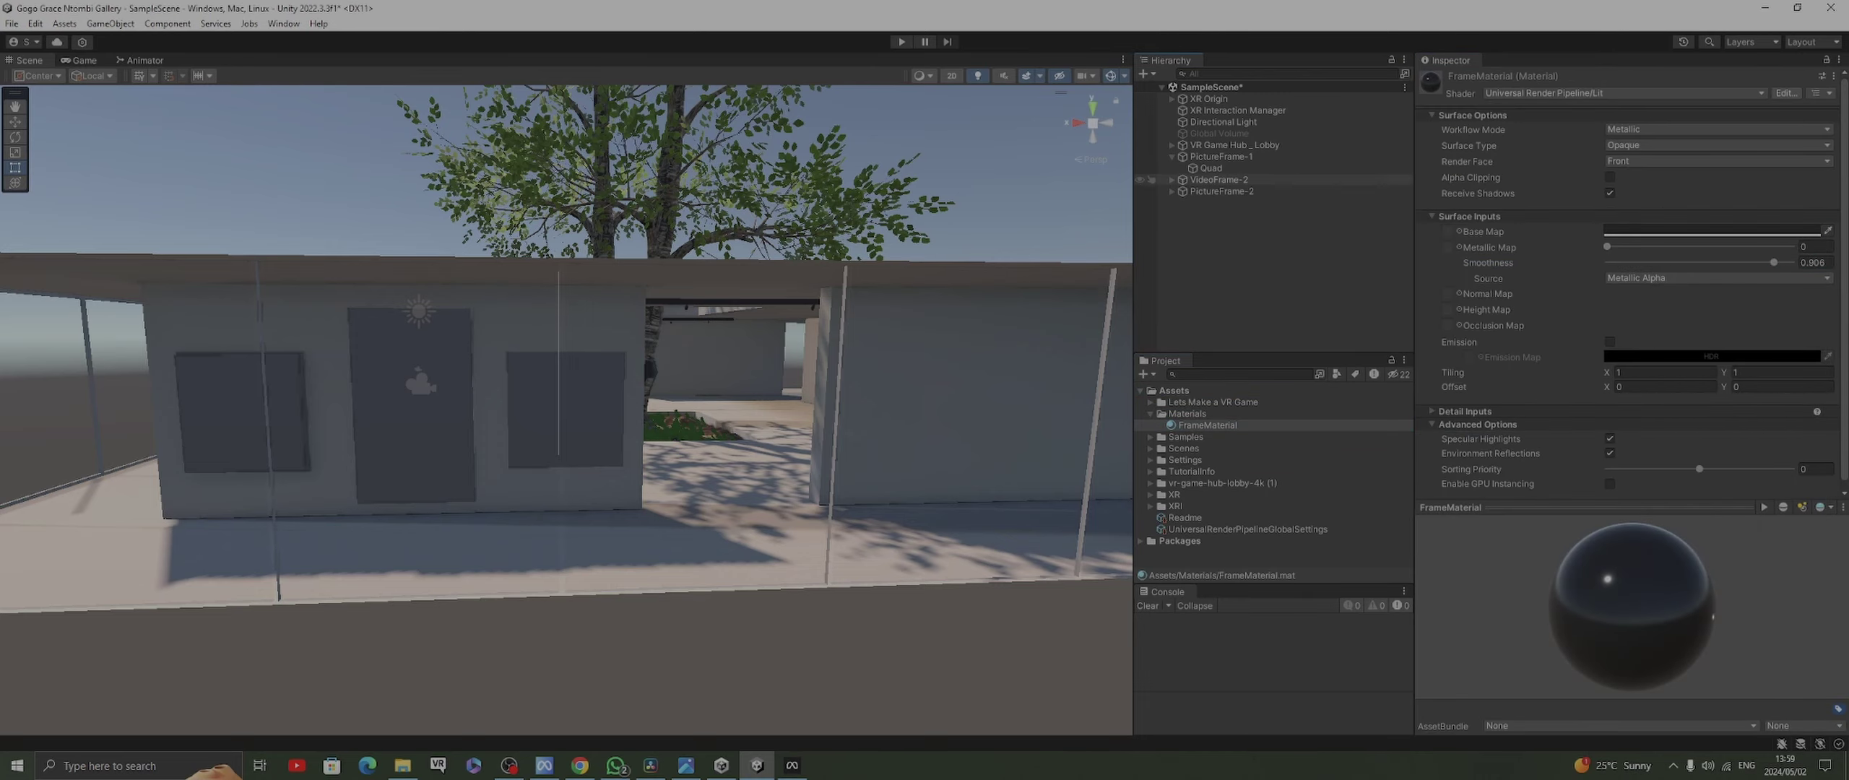
left_click(1171, 179)
left_click(1220, 156)
left_click(1219, 179, "ctrl")
left_click(1221, 202, "ctrl")
left_click_drag(1207, 425, 1631, 635)
Shift Quad (2) in depth and move Quad (1) to Z 1.3
left_click(1217, 190)
left_click_drag(566, 409, 347, 409, "alt")
key("w")
left_click_drag(482, 361, 473, 367)
left_click(1217, 214)
left_click_drag(619, 385, 611, 390)
scroll(578, 390, "down", 8)
Select PictureFrame-1, VideoFrame-2 and PictureFrame-2 together on the Section-1 wall
scroll(578, 390, "up", 5)
left_click_drag(505, 409, 549, 410, "alt")
left_click(1171, 179)
left_click(1172, 156)
left_click(1171, 179)
left_click(1220, 156)
left_click(1221, 179, "shift")
Nudge PictureFrame-2 and the tall middle frame slightly along the wall, then reselect all three frames
left_click_drag(699, 570, 553, 504, "alt")
left_click(614, 520)
left_click(730, 510)
left_click_drag(684, 505, 672, 505)
scroll(672, 505, "down", 3)
middle_click_drag(671, 505, 681, 438)
left_click(650, 578)
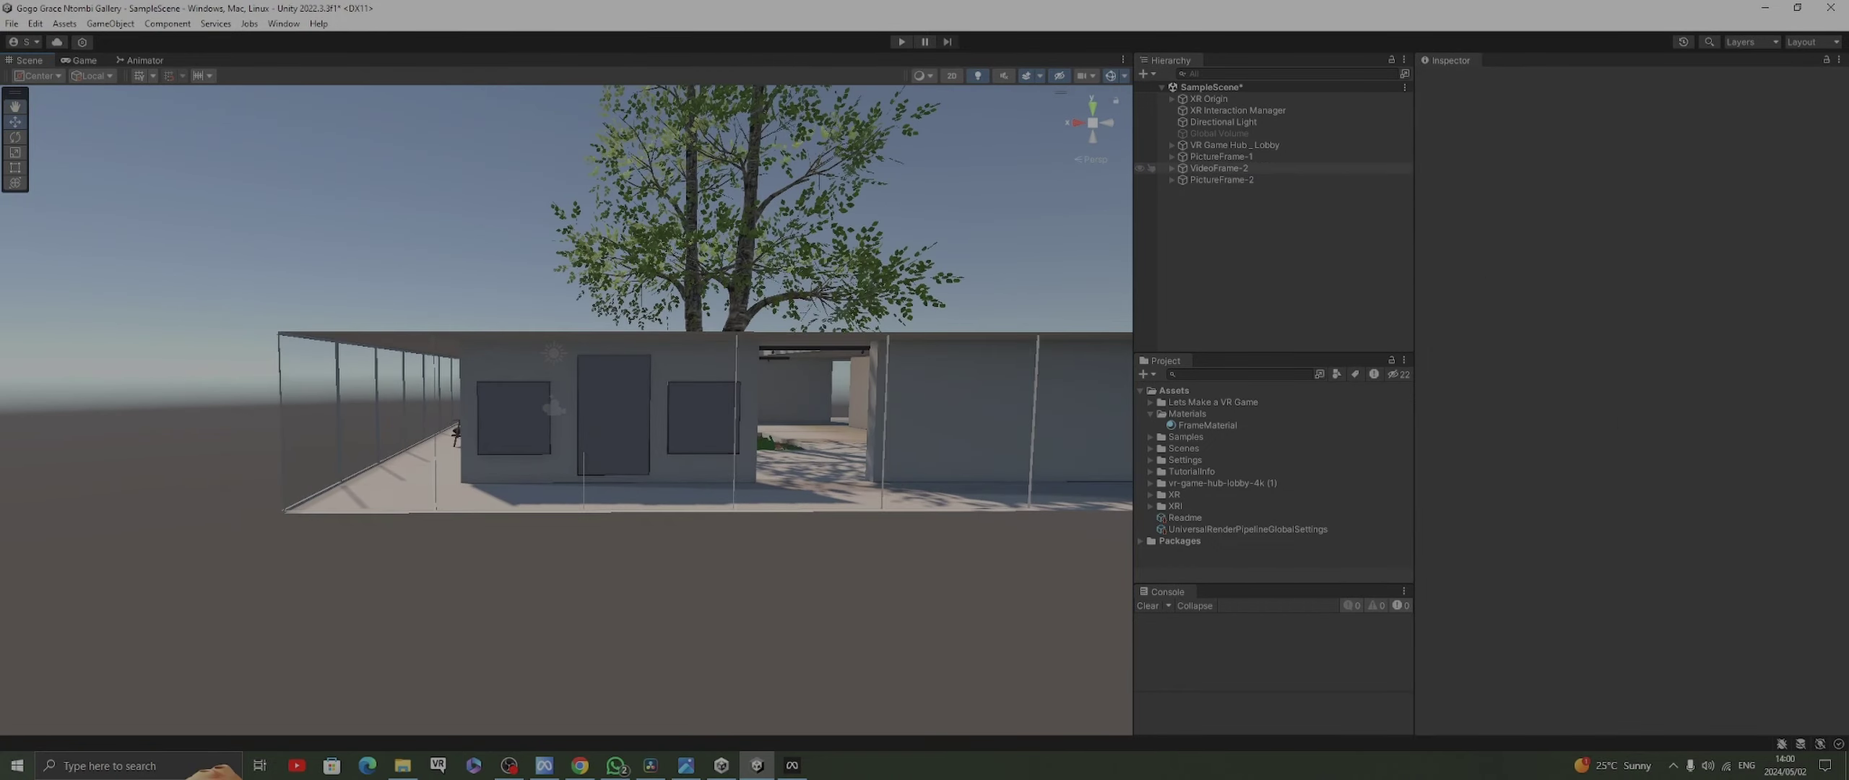
left_click(608, 433)
left_click_drag(557, 415, 552, 415)
left_click(650, 578)
left_click(1220, 156)
left_click(1221, 179, "shift")
Duplicate the three frames, slide the copies along X to another wall and rotate one to face inward
key("ctrl+d")
middle_click_drag(609, 415, 306, 437)
left_click_drag(250, 437, 657, 435)
left_click_drag(657, 435, 1119, 506, "alt")
left_click(1221, 156, "shift")
key("ctrl+d")
left_click_drag(600, 284, 694, 275)
Duplicate the frames again and move the new copies across the gallery to the opposite wall
left_click(678, 398)
key("e")
left_click_drag(723, 419, 600, 396)
left_click(1723, 148)
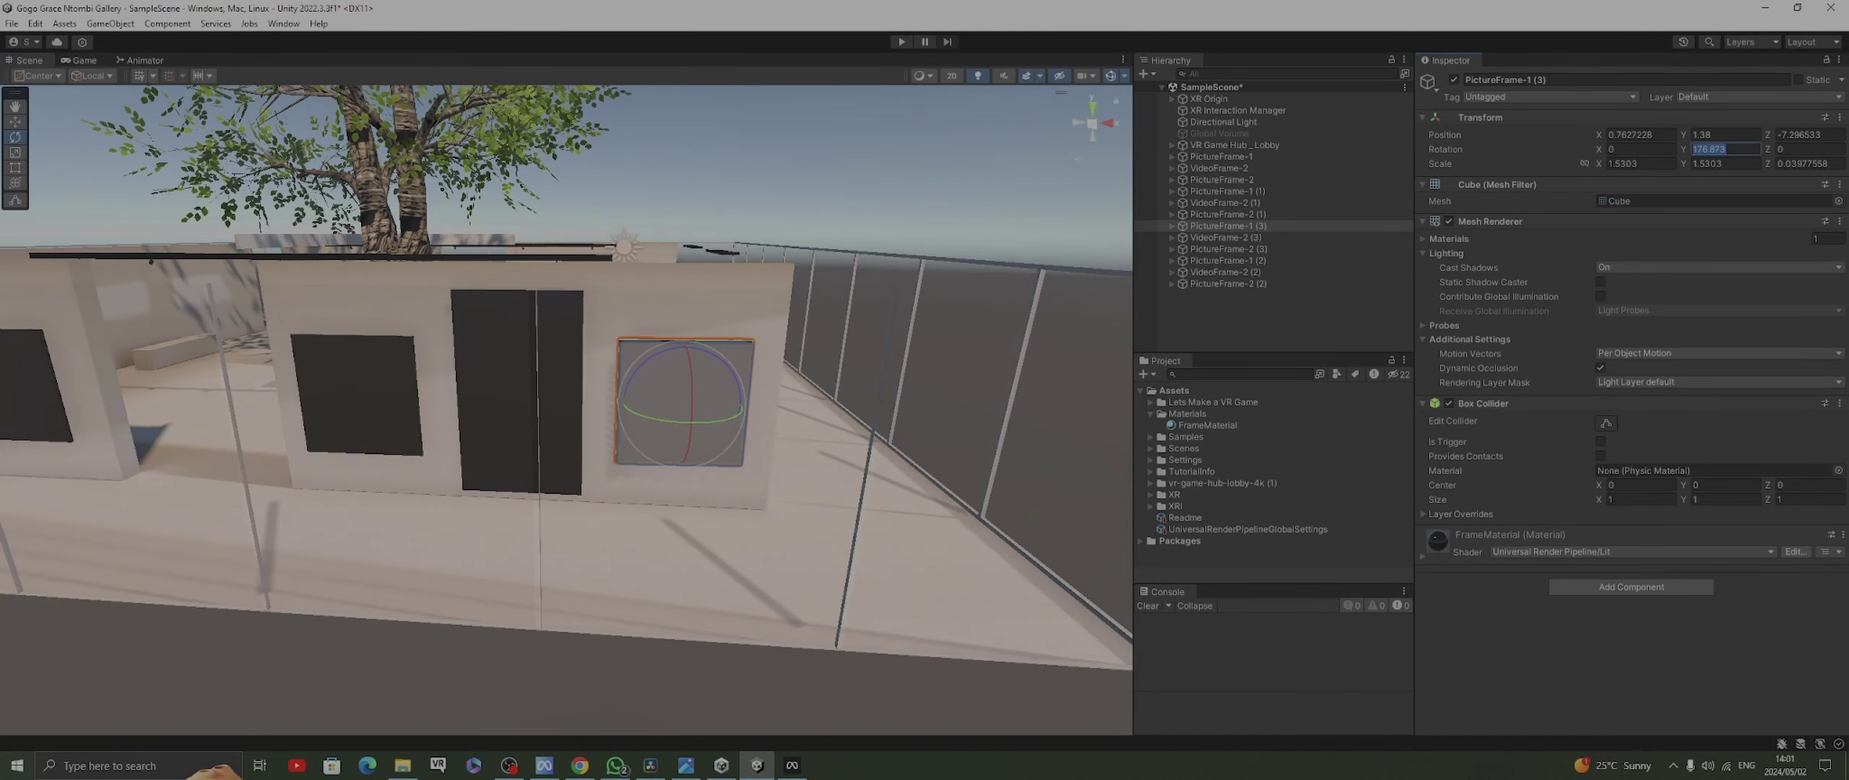
left_click(522, 392)
left_click(356, 393)
middle_click_drag(354, 393, 1105, 394)
Set the copied frames' Y rotation to 180 so they face inward
left_click(777, 390)
left_click(1710, 149)
type("180")
left_click(628, 382)
left_click(1710, 149)
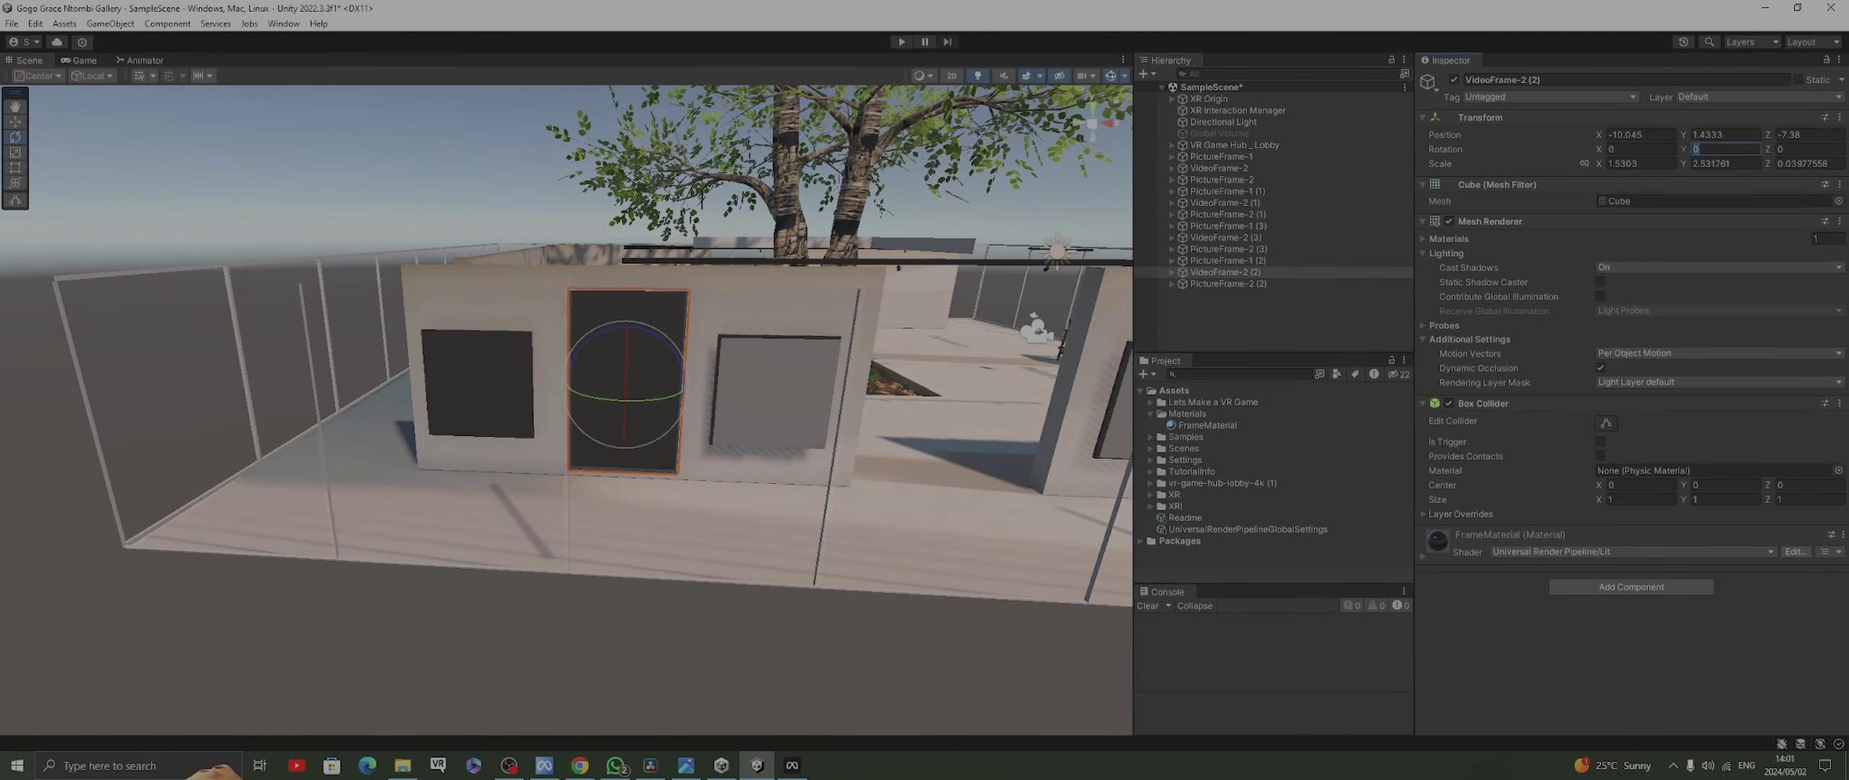
type("180")
left_click(476, 382)
left_click_drag(477, 383, 239, 469, "alt")
Create an empty object at position 0,0,0 named Section-1 and parent six frames under it
key("ctrl+shift+n")
left_click(1638, 135)
type("0\t0\t0")
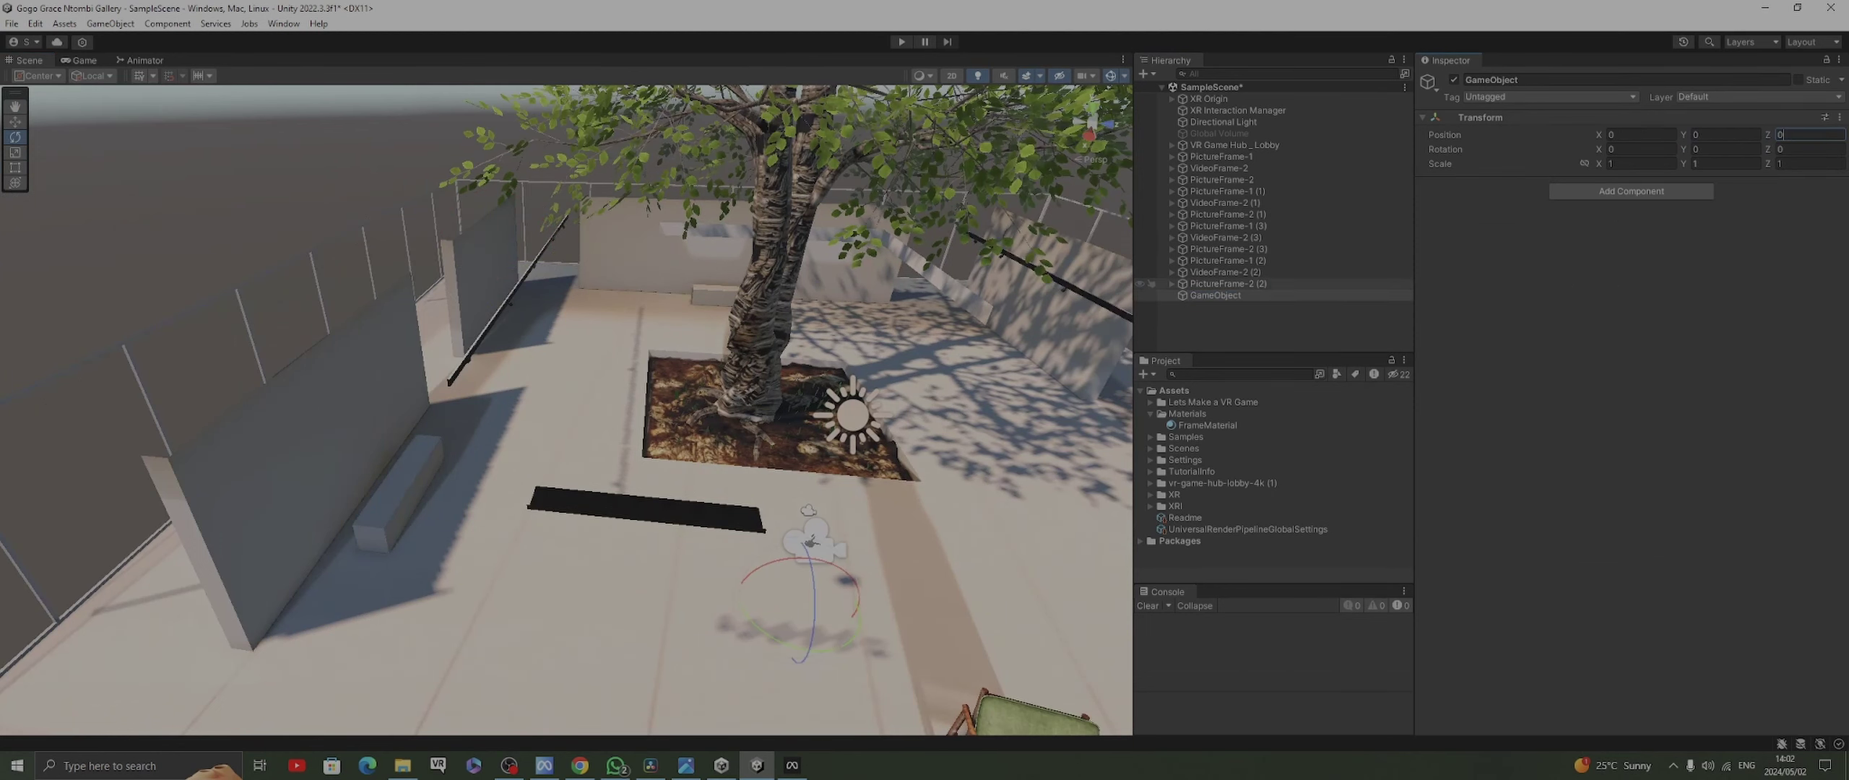
left_click(1216, 295)
type("Section-1")
key("Return")
left_click(1221, 156)
left_click(1226, 202, "shift")
left_click(1226, 214, "shift")
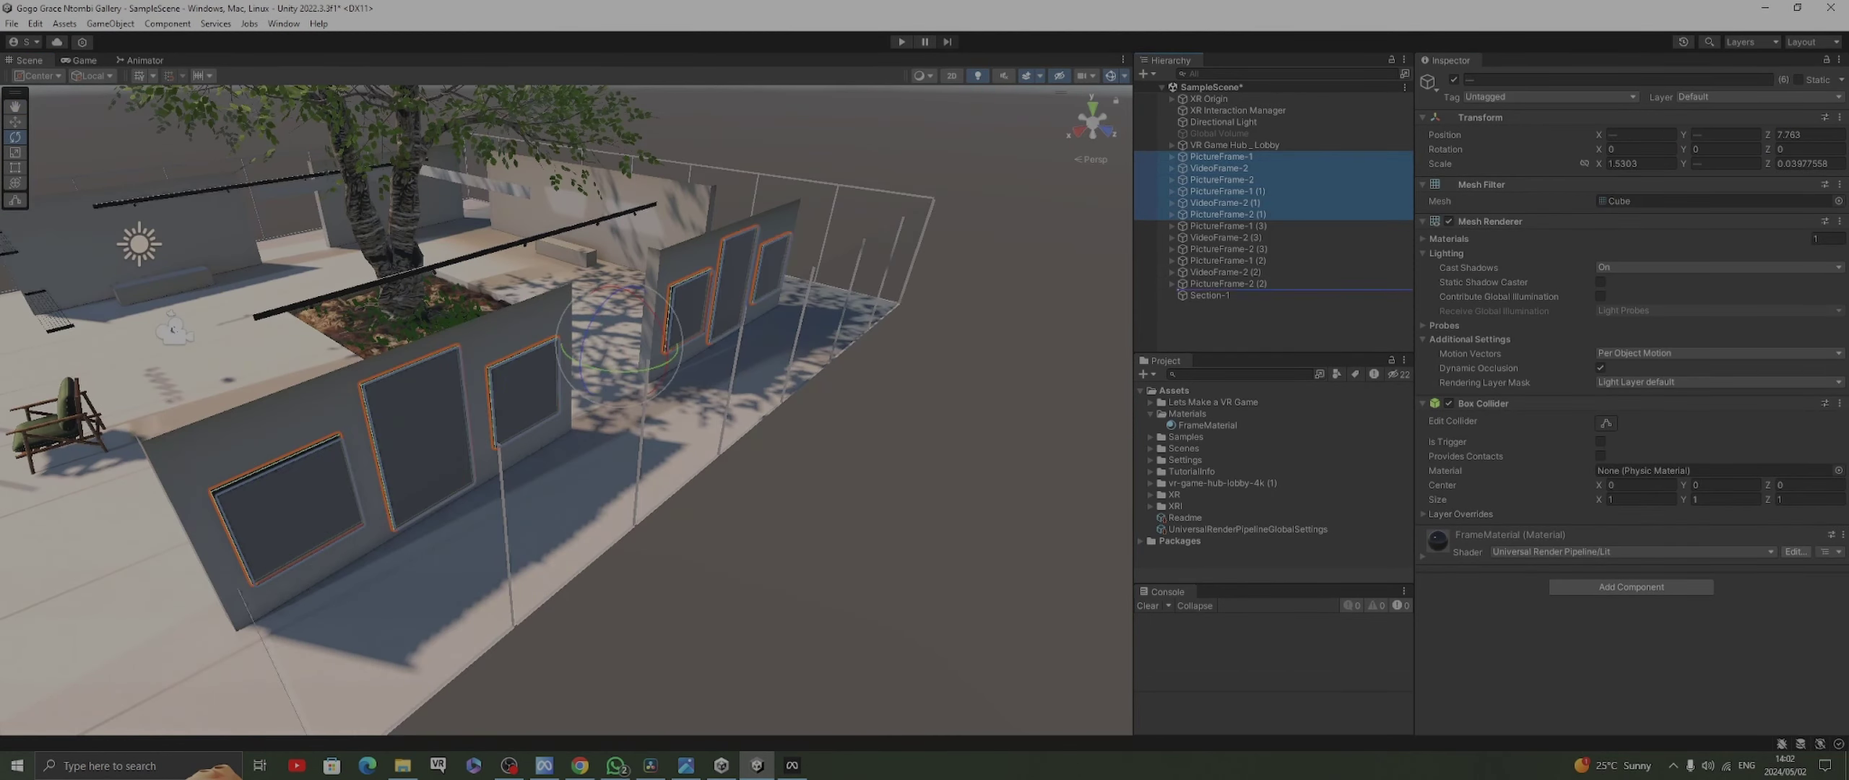
left_click_drag(1225, 214, 1210, 295)
Create an empty object named Section-5 and parent the remaining six frames under it
right_click(1188, 241)
left_click(1221, 436)
type("Section-5")
key("Return")
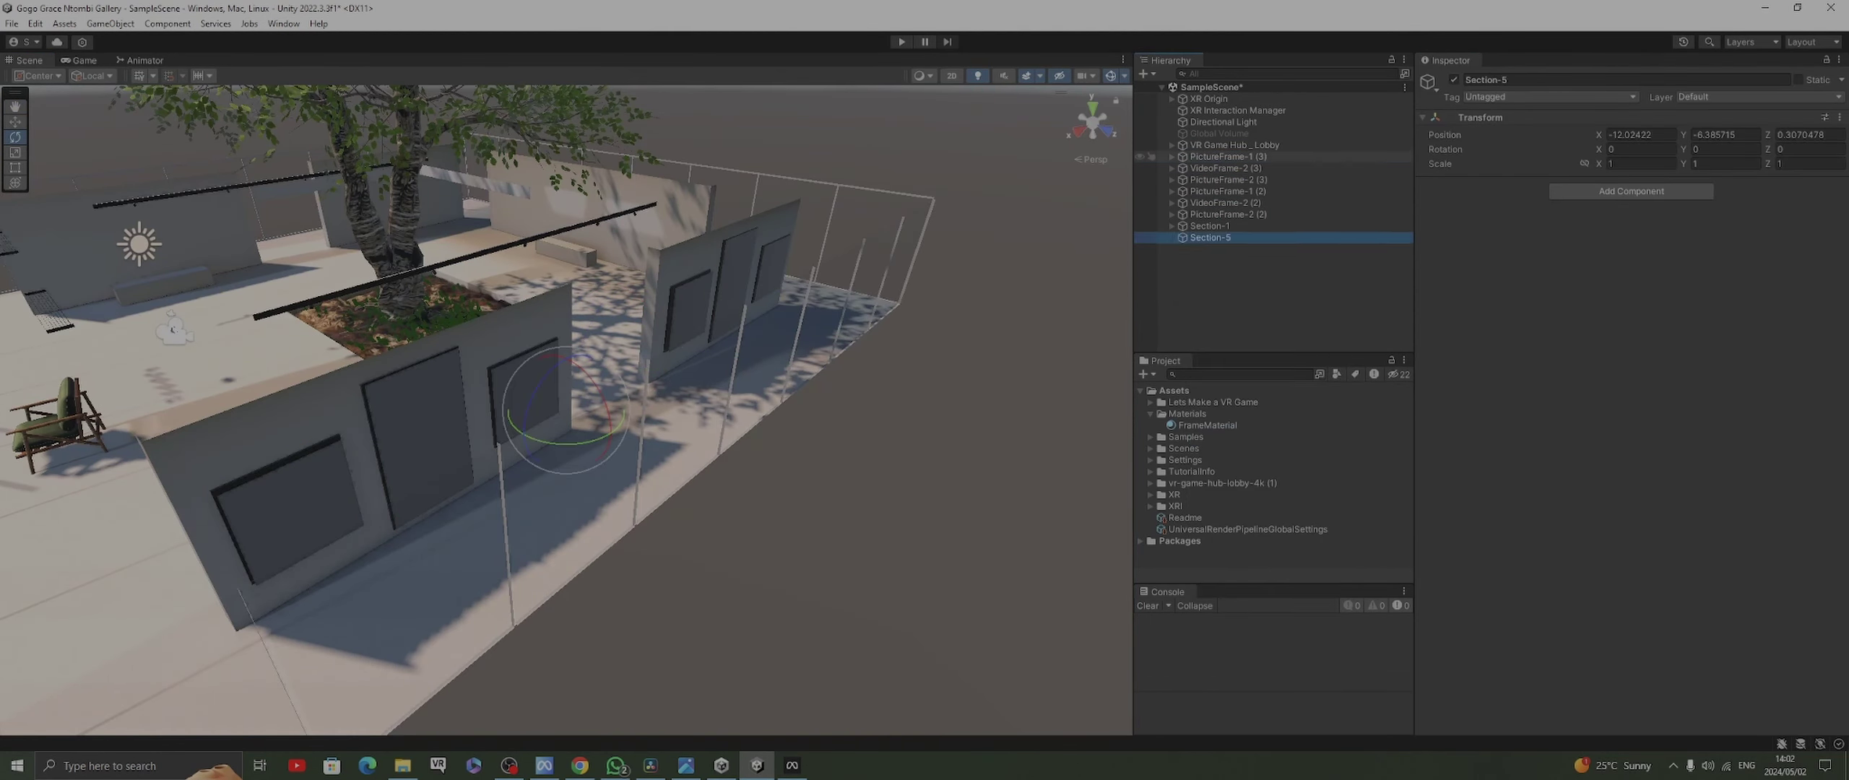
left_click(1228, 156)
left_click(1228, 214, "shift")
left_click_drag(1228, 213, 1211, 236)
left_click(1171, 168)
right_click_drag(567, 410, 802, 340)
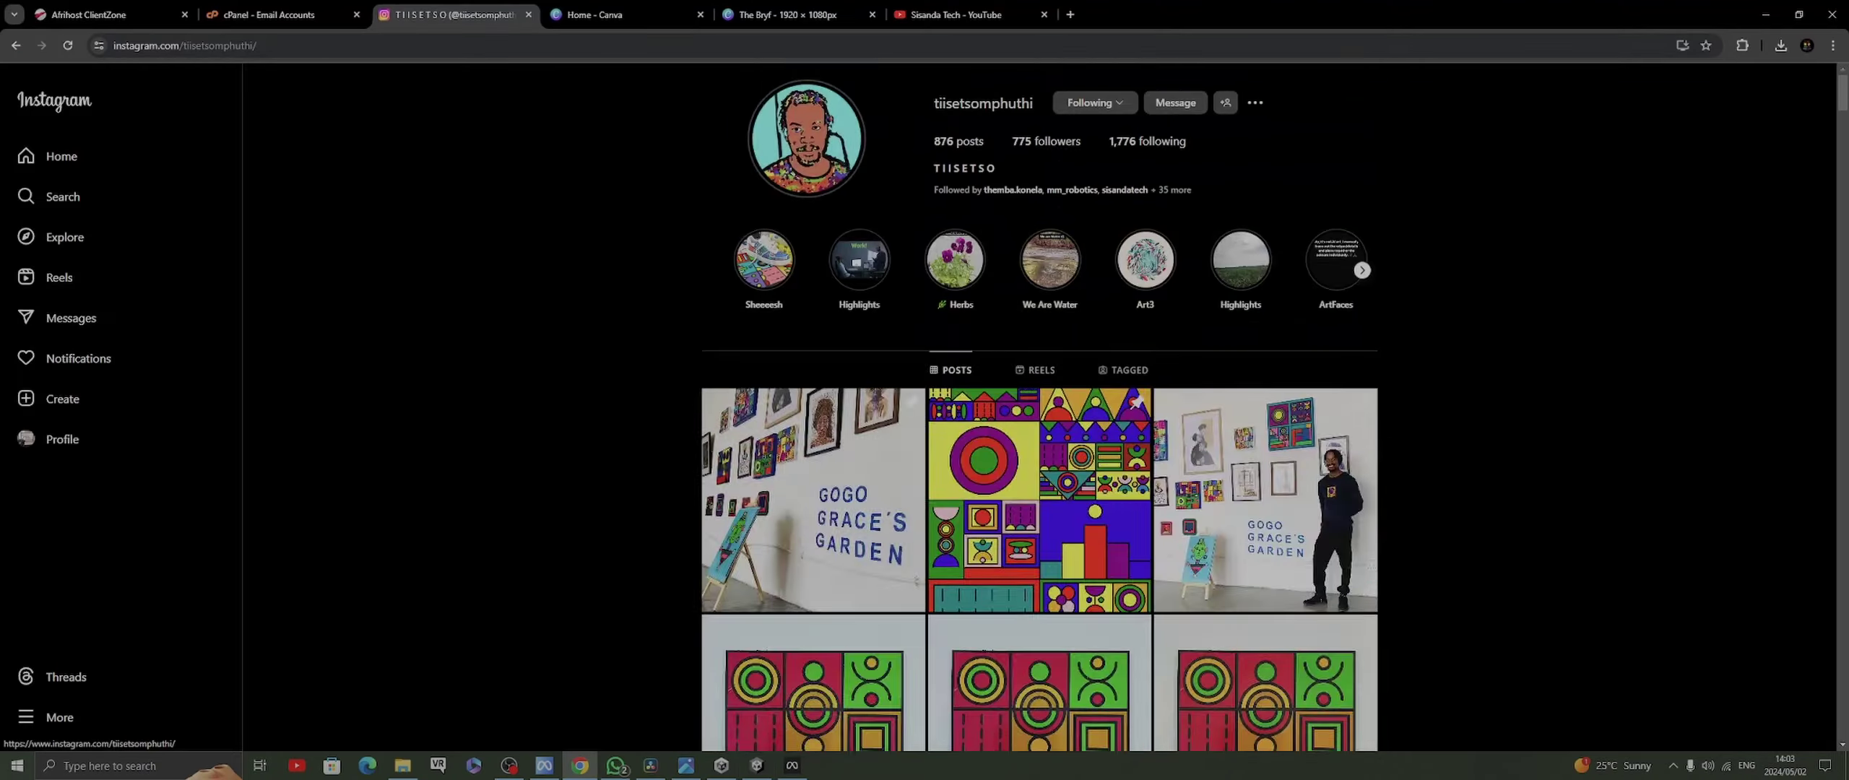
Scroll down the artist's reels grid of colourful artwork and painted sneakers, then return to Unity
scroll(1038, 404, "down", 15)
scroll(1038, 404, "down", 5)
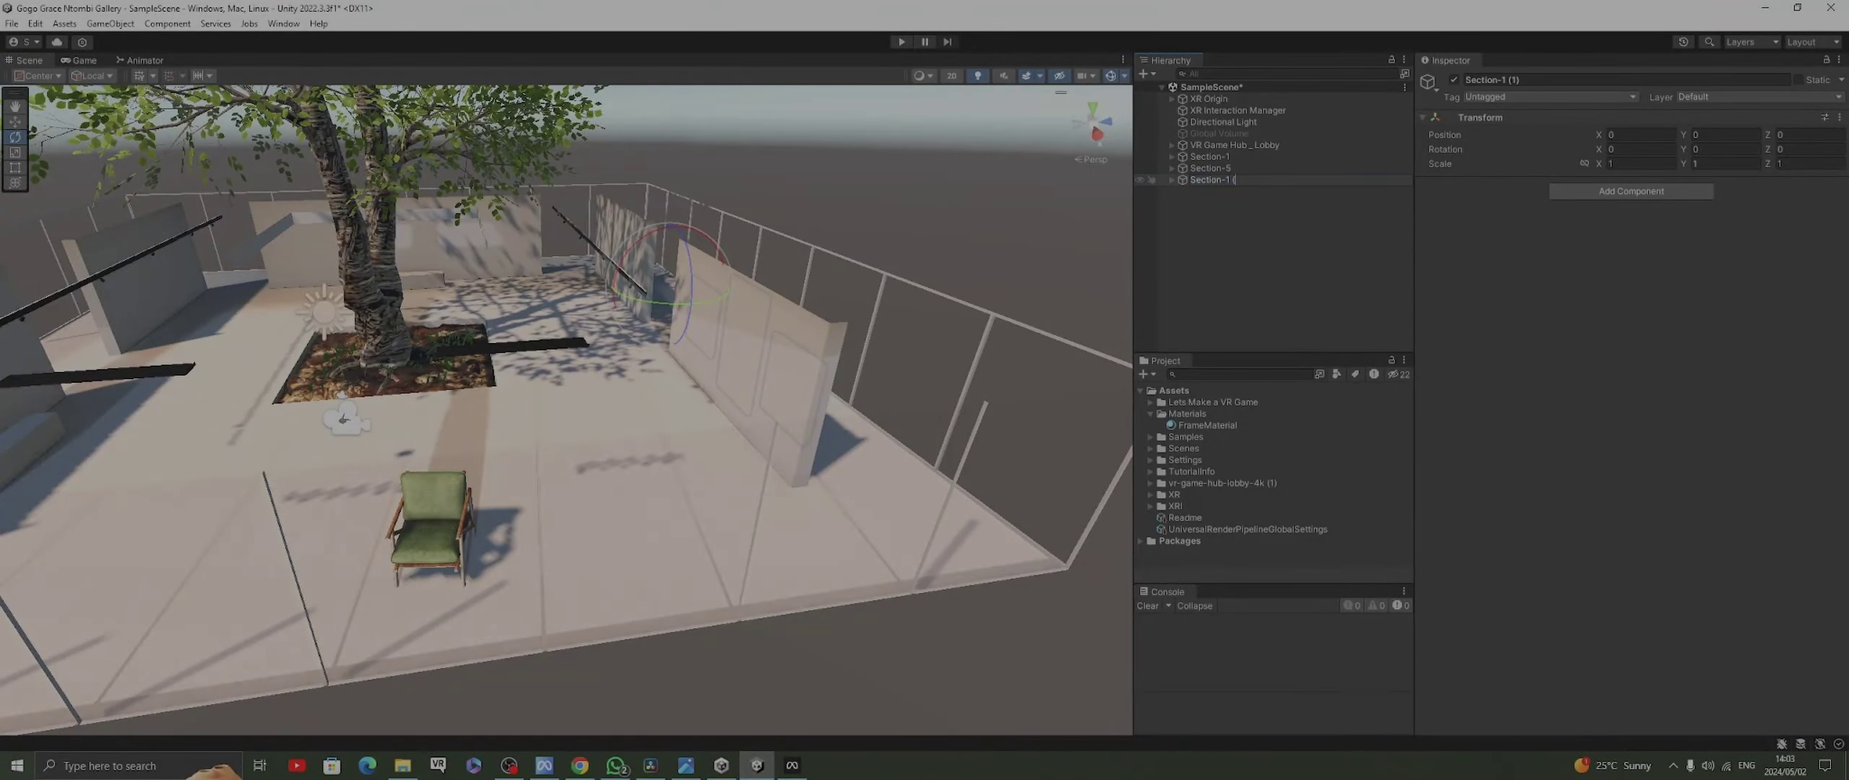
left_click(1211, 167)
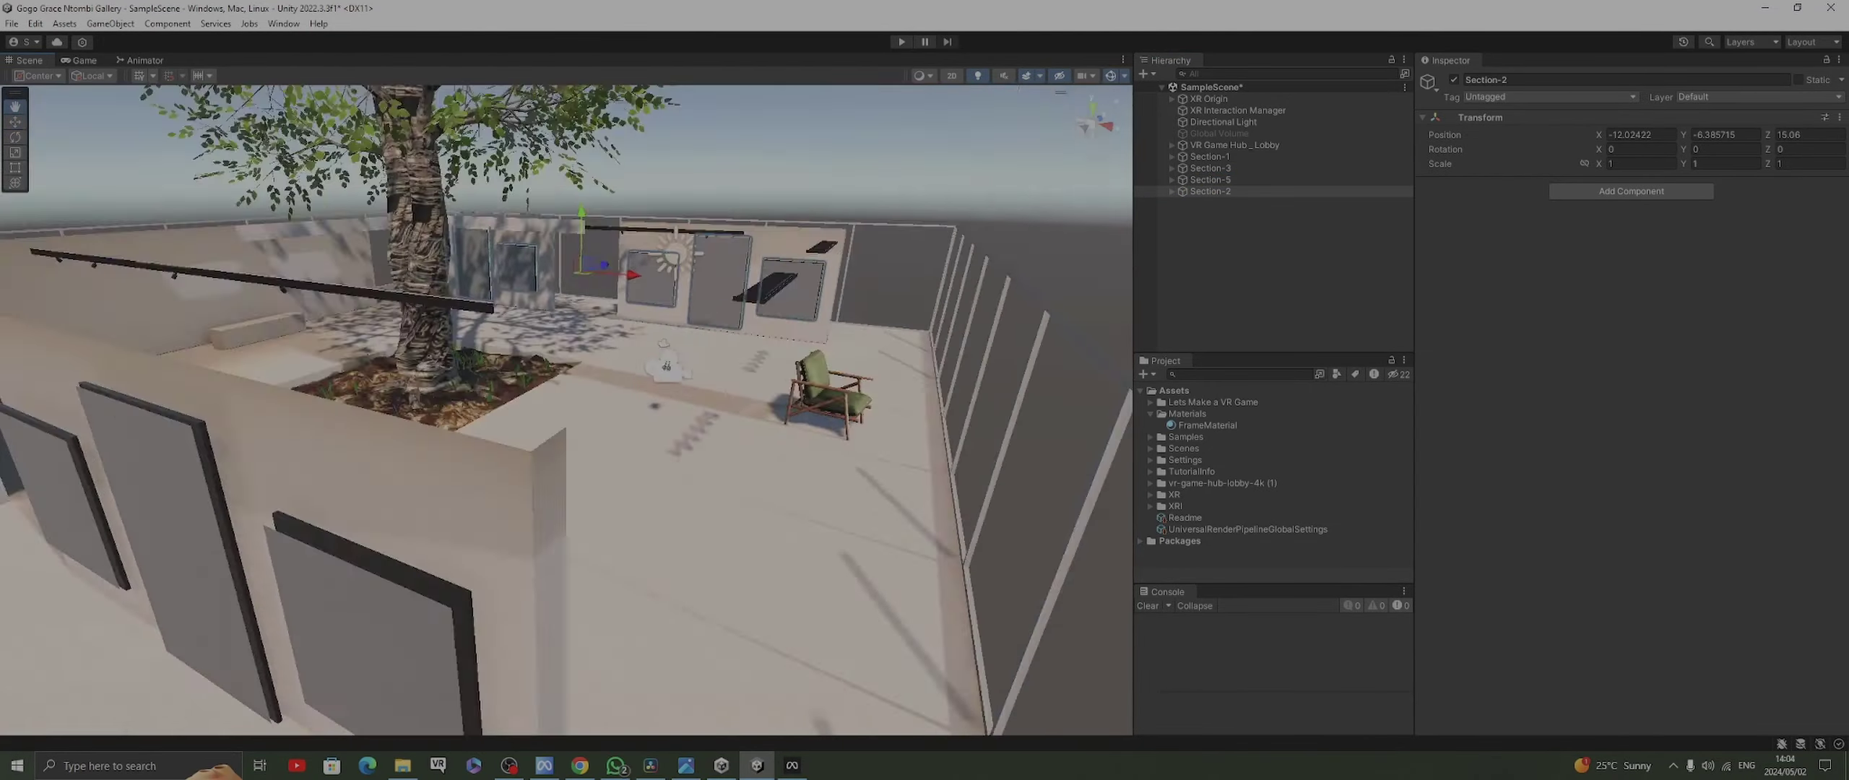
Duplicate Section-2 as Section-4 with Y rotation -90 and slide PictureFrame-2 (2) left along the wall
key("ctrl+d")
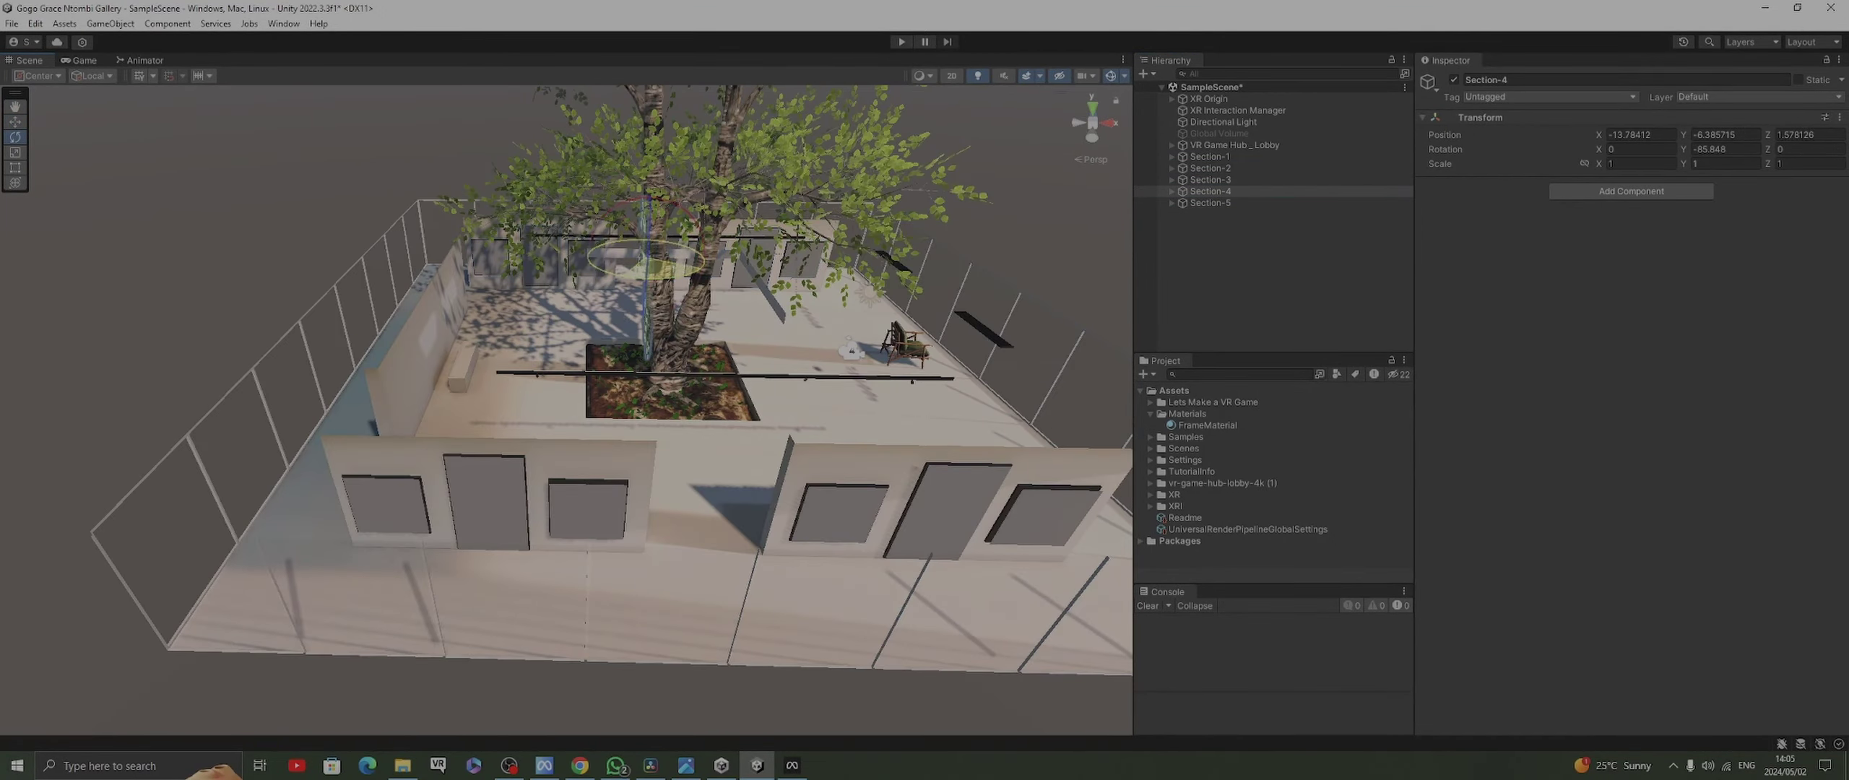
left_click(1724, 149)
type("-90")
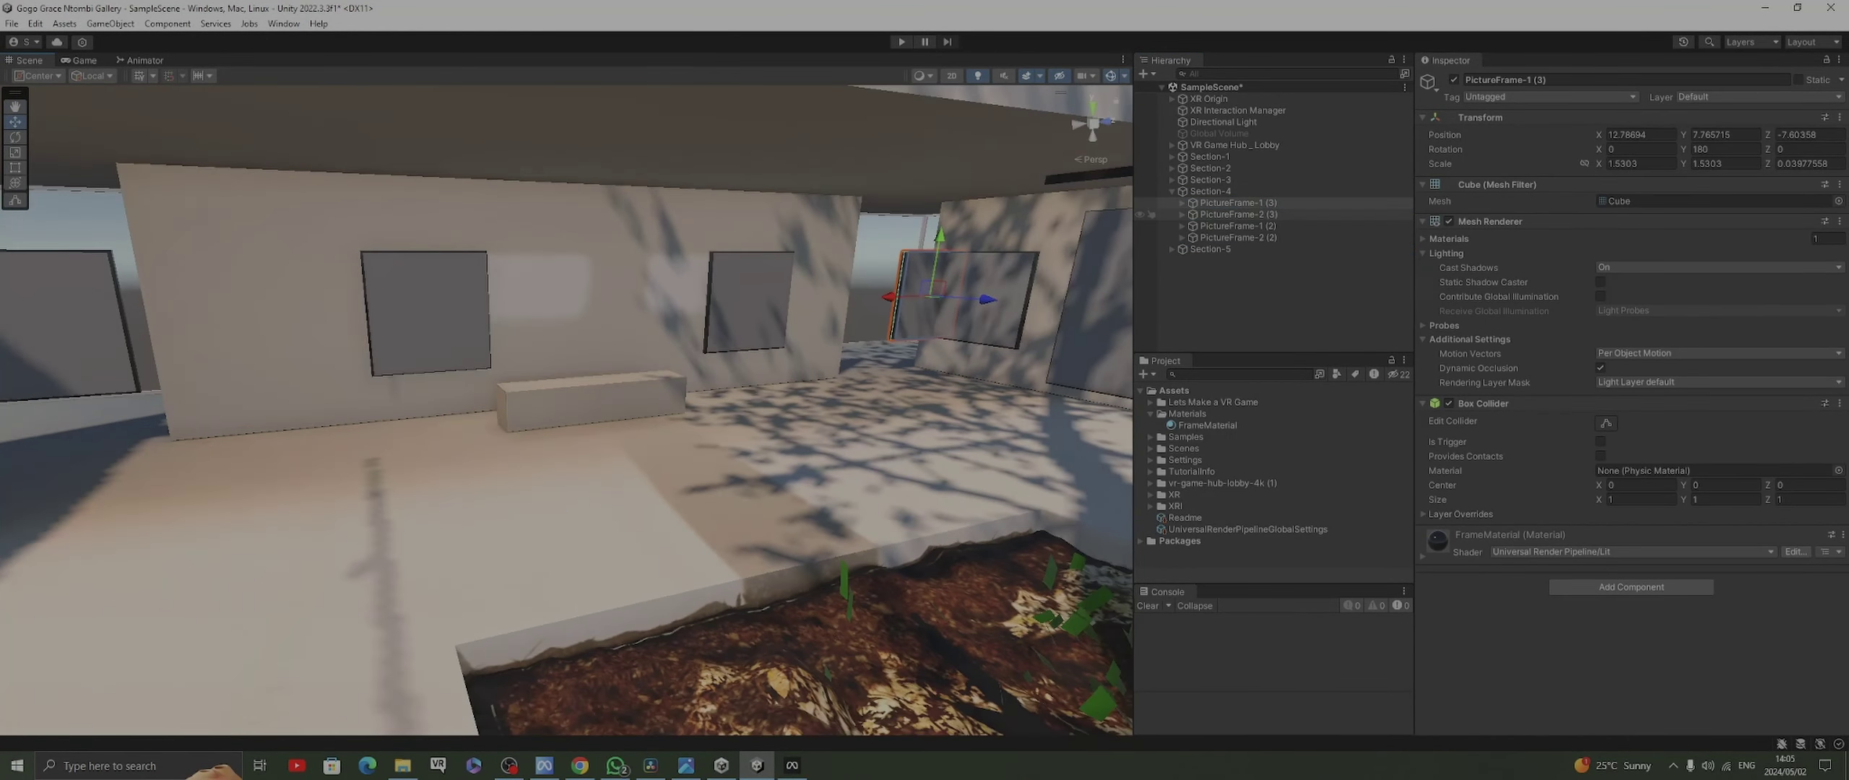
key("Down")
key("Down")
key("Down")
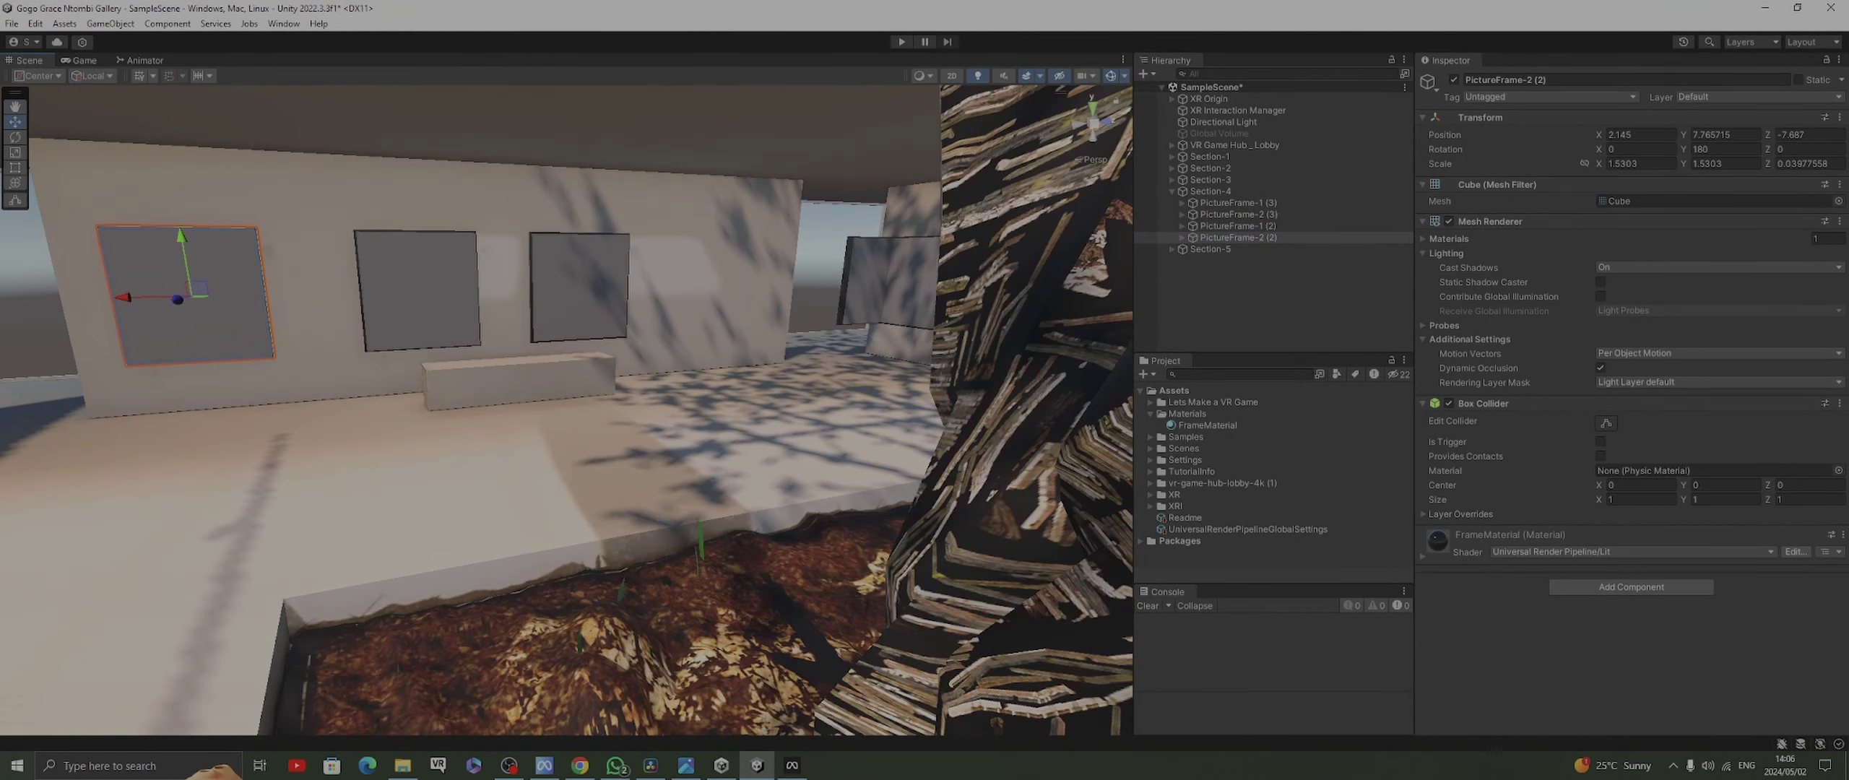
left_click(1237, 202)
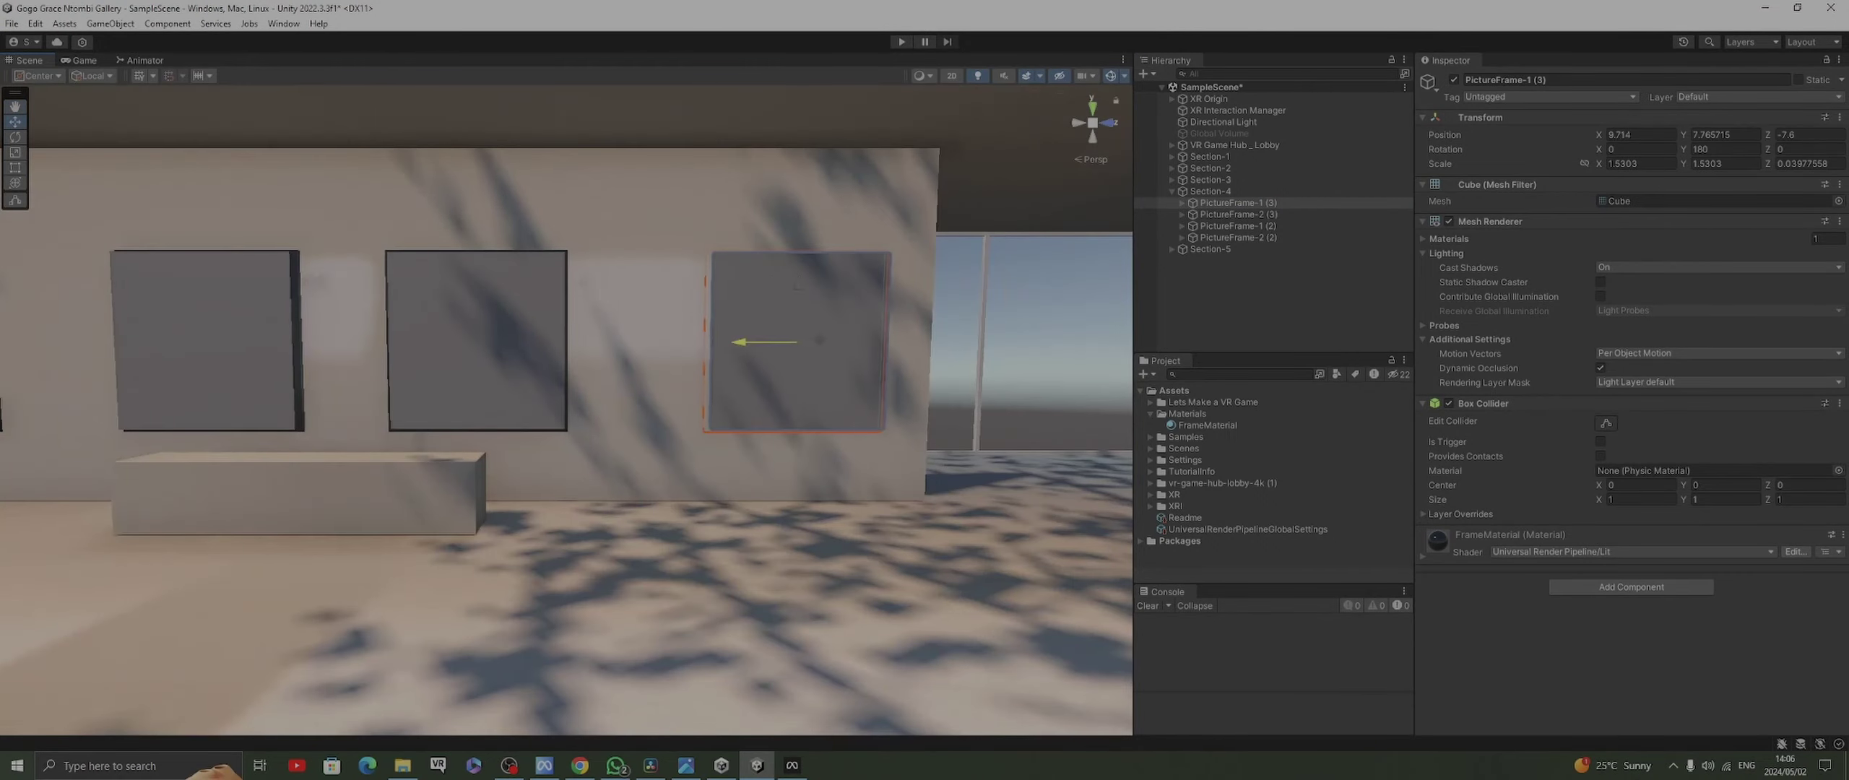
left_click(1238, 213)
left_click(1237, 237)
left_click_drag(513, 330, 489, 330)
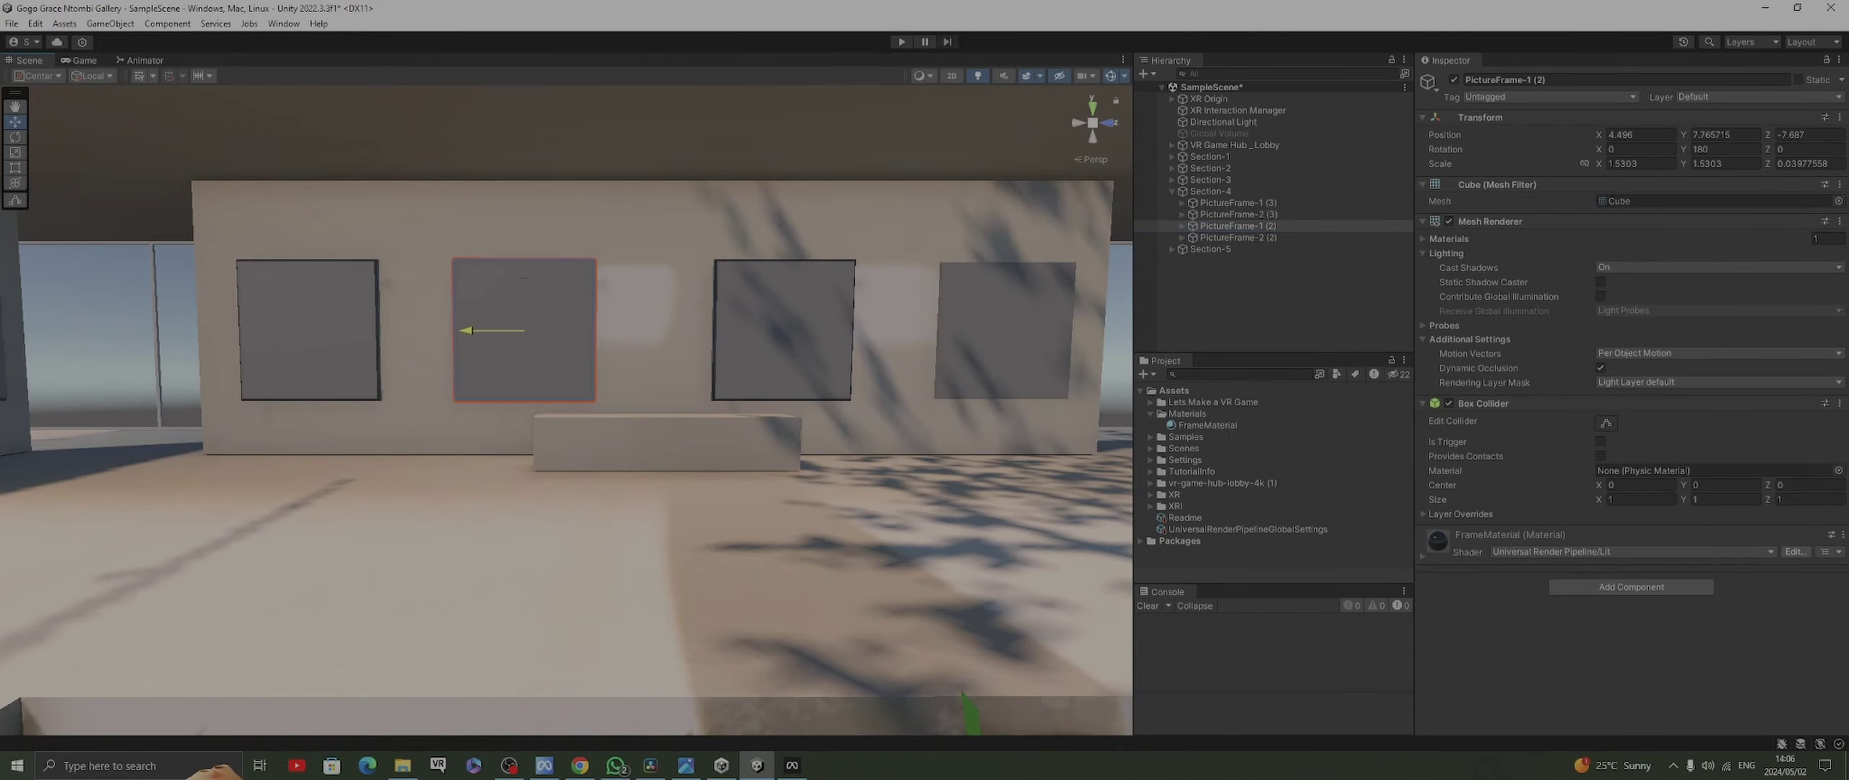
Duplicate Section-4 into Section-4 (1), rotated to face another courtyard wall
right_click_drag(567, 410, 650, 410)
left_click(1171, 191)
left_click(1209, 191)
key("ctrl+d")
key("e")
left_click(794, 411)
left_click(1216, 214)
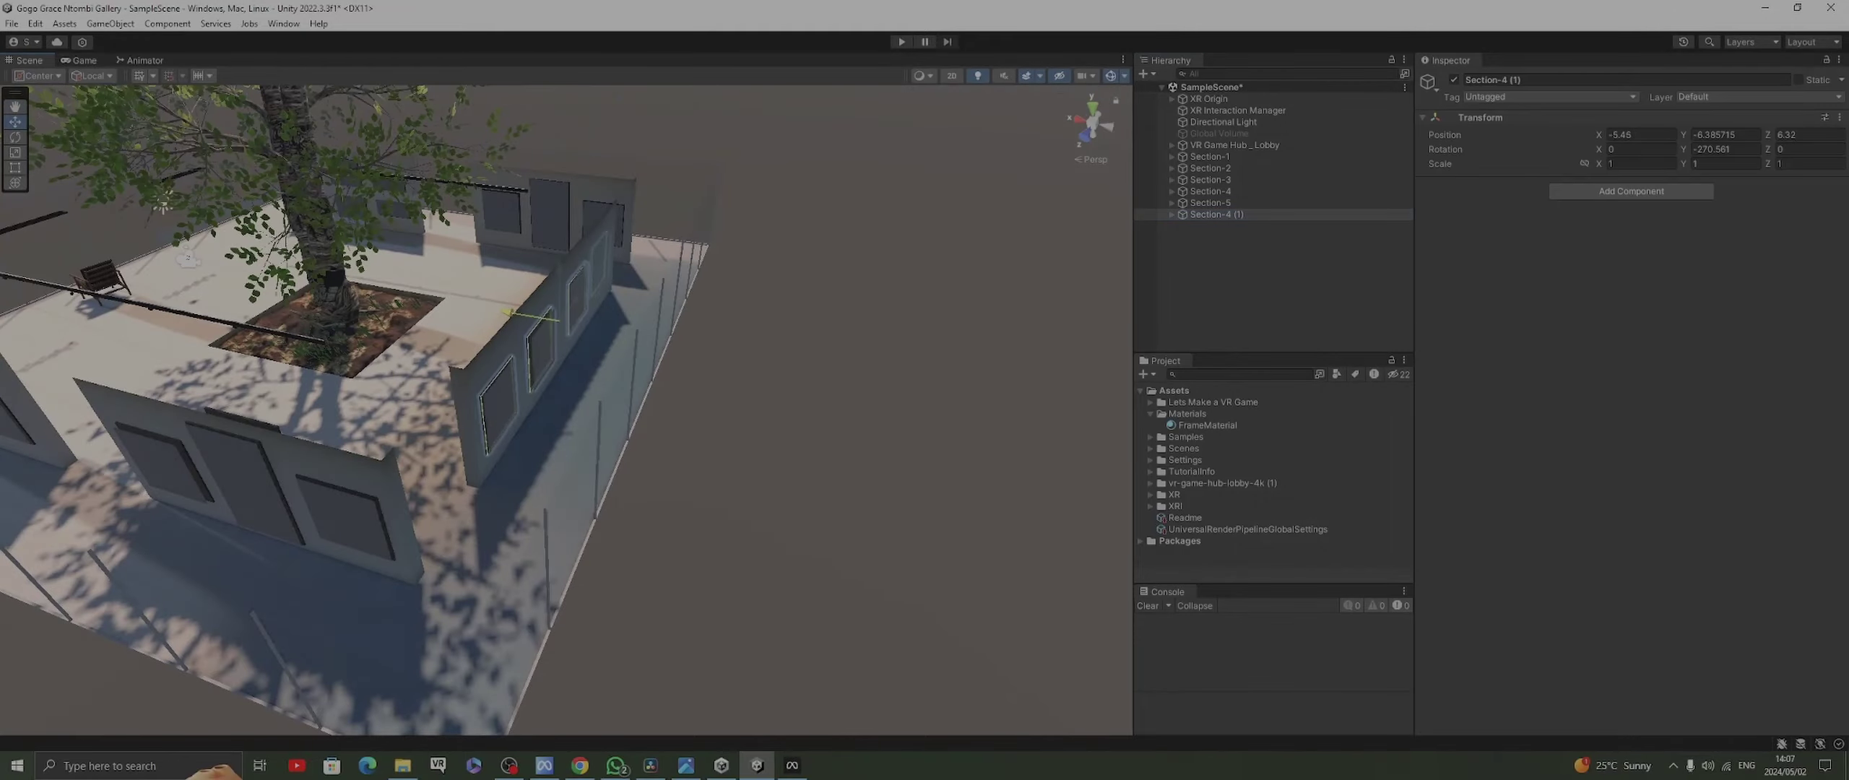
left_click(794, 411)
right_click_drag(794, 410, 491, 277)
left_click(1171, 213)
left_click(1237, 226)
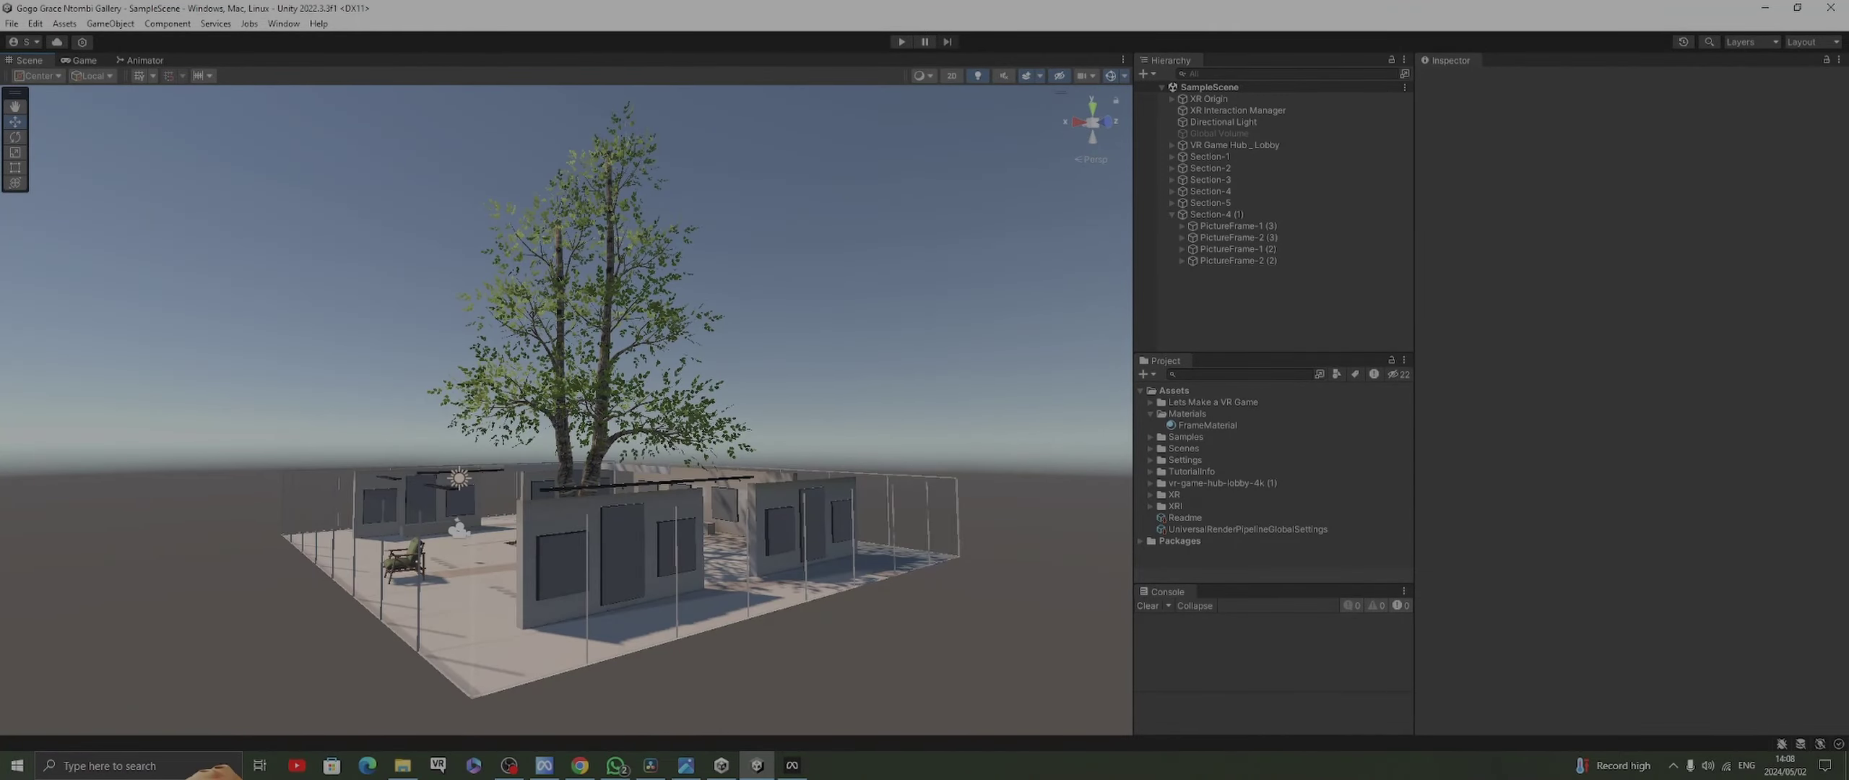
Run the lobby scene in Play mode and walk the courtyard gallery in first person with the VR hand
key("ctrl+p")
key("ctrl+p")
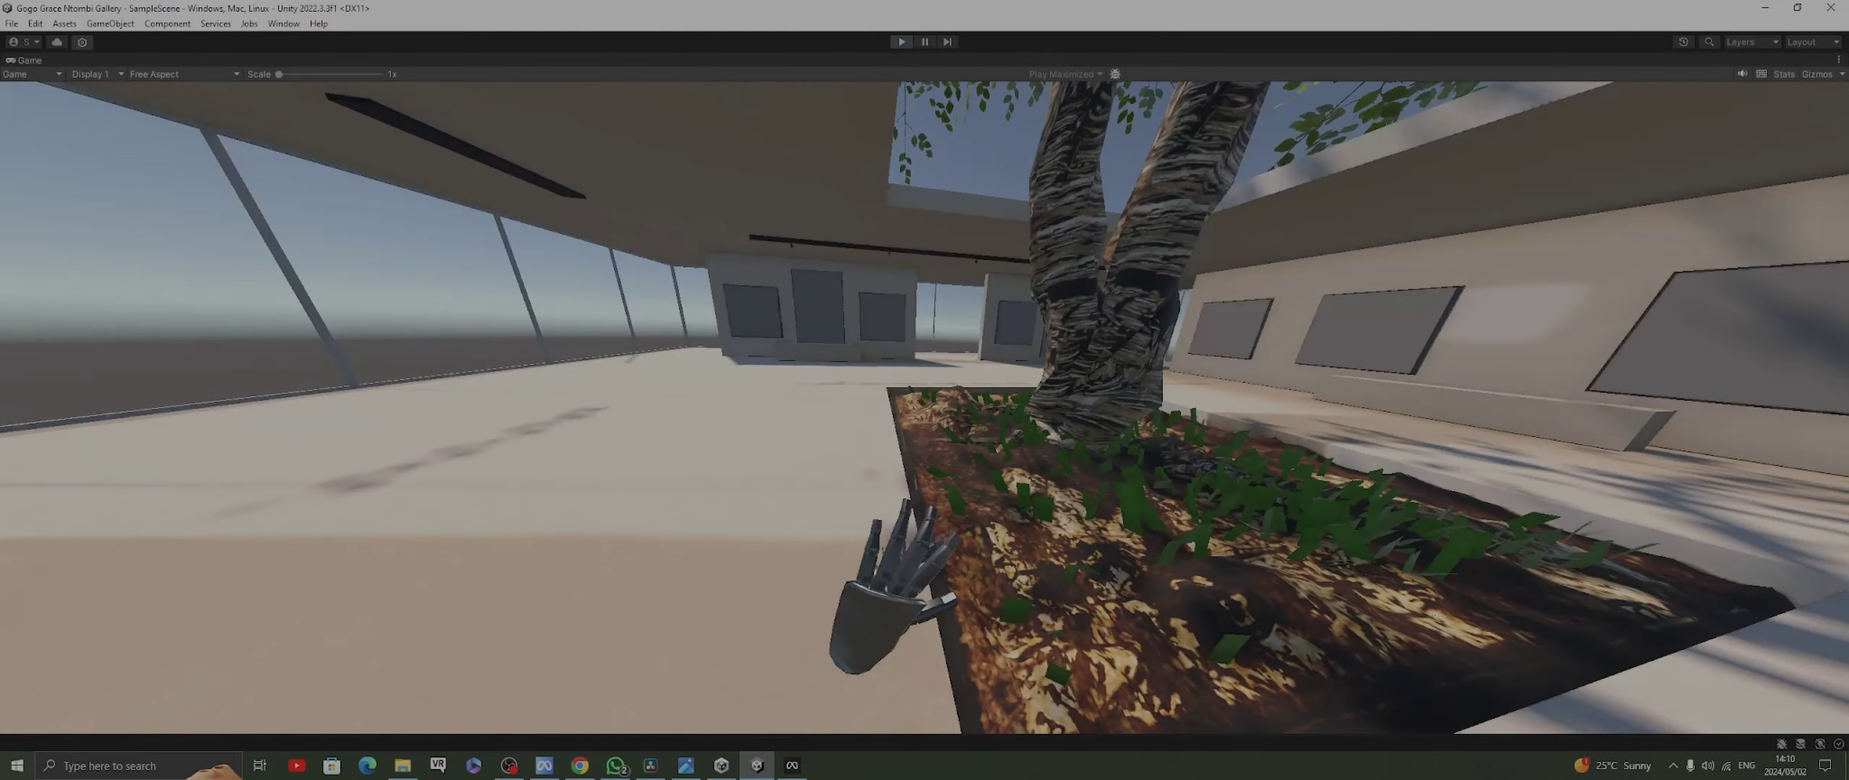
Exit Play mode and fly the Scene view under the roof to the glass corridor beside the courtyard
key("ctrl+p")
scroll(530, 451, "up", 4)
middle_click_drag(530, 452, 302, 420)
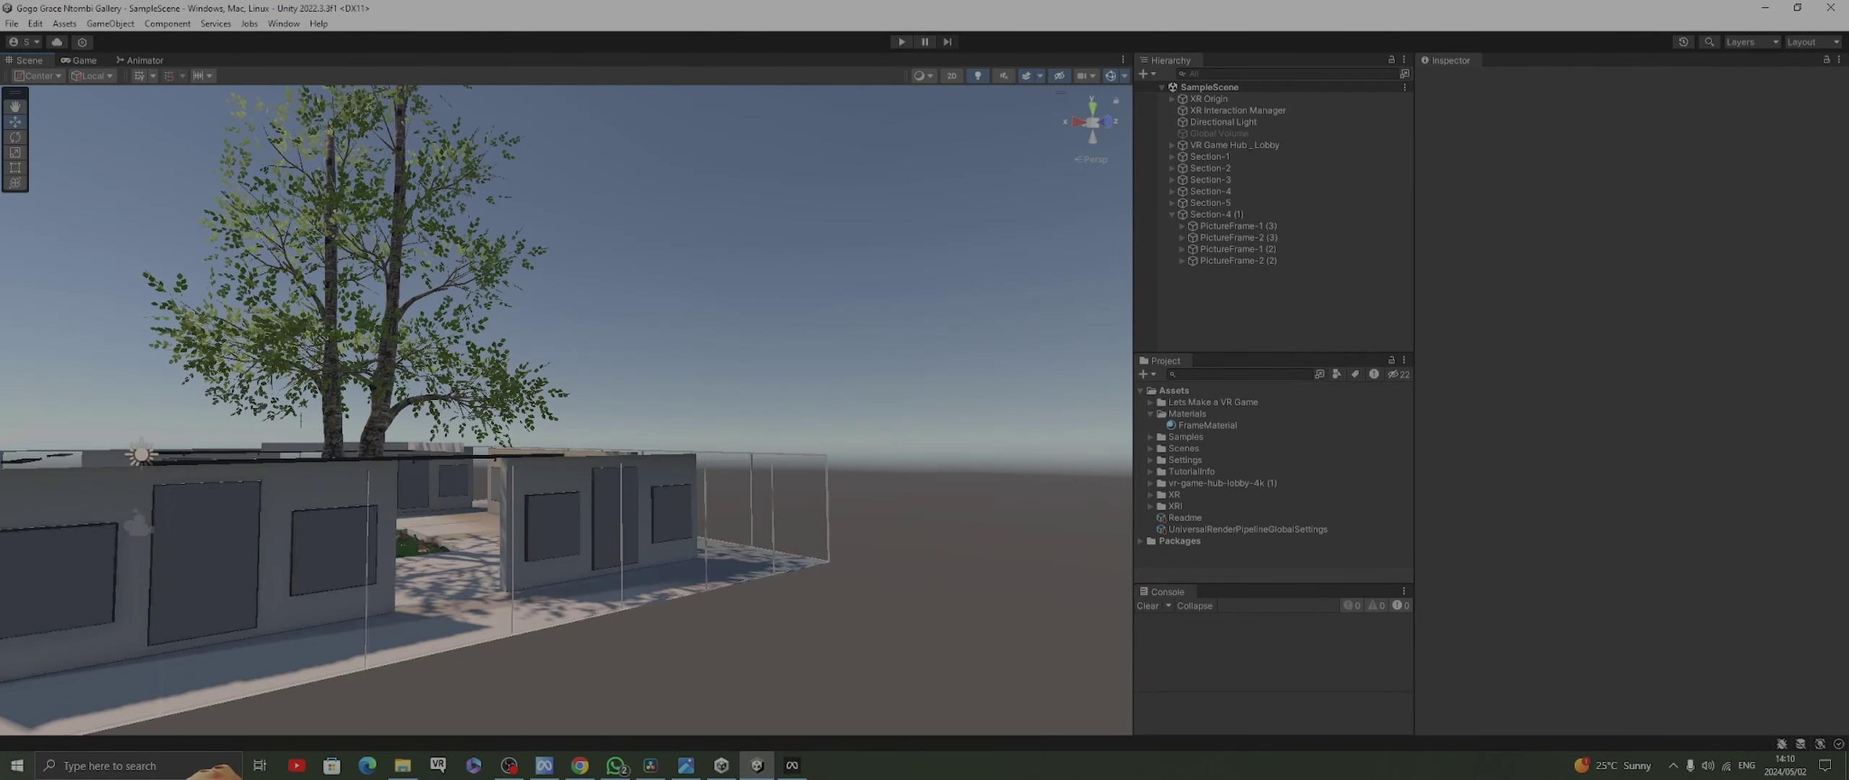
scroll(567, 447, "up", 3)
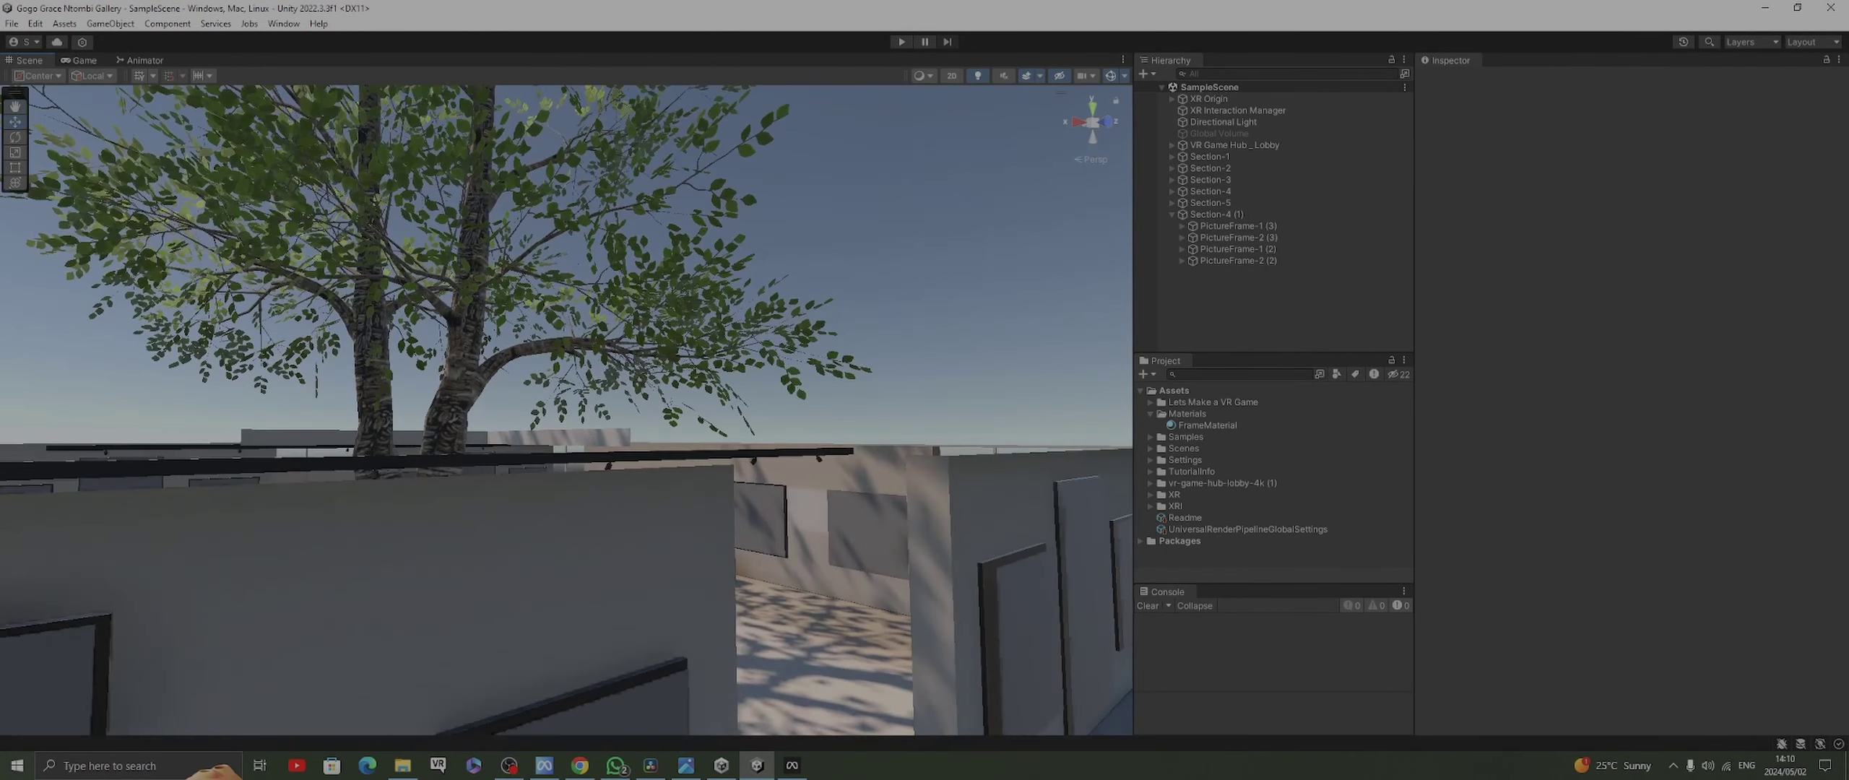
scroll(567, 448, "down", 3)
middle_click_drag(462, 448, 679, 455)
scroll(567, 448, "up", 2)
middle_click_drag(566, 447, 557, 333)
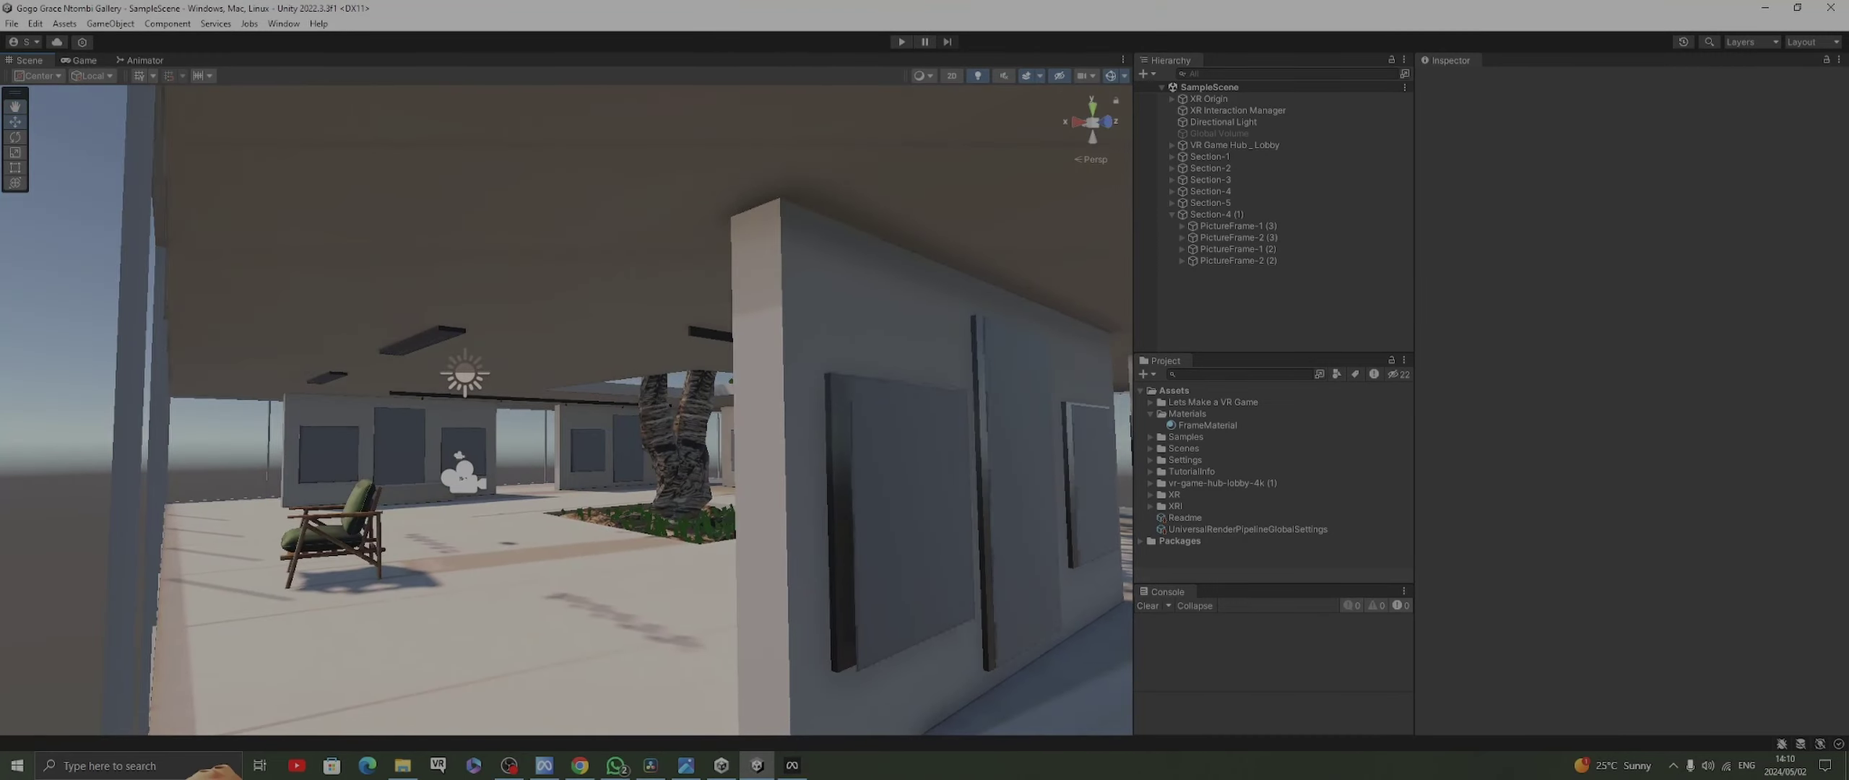
right_click_drag(556, 332, 712, 364)
right_click_drag(585, 410, 571, 410)
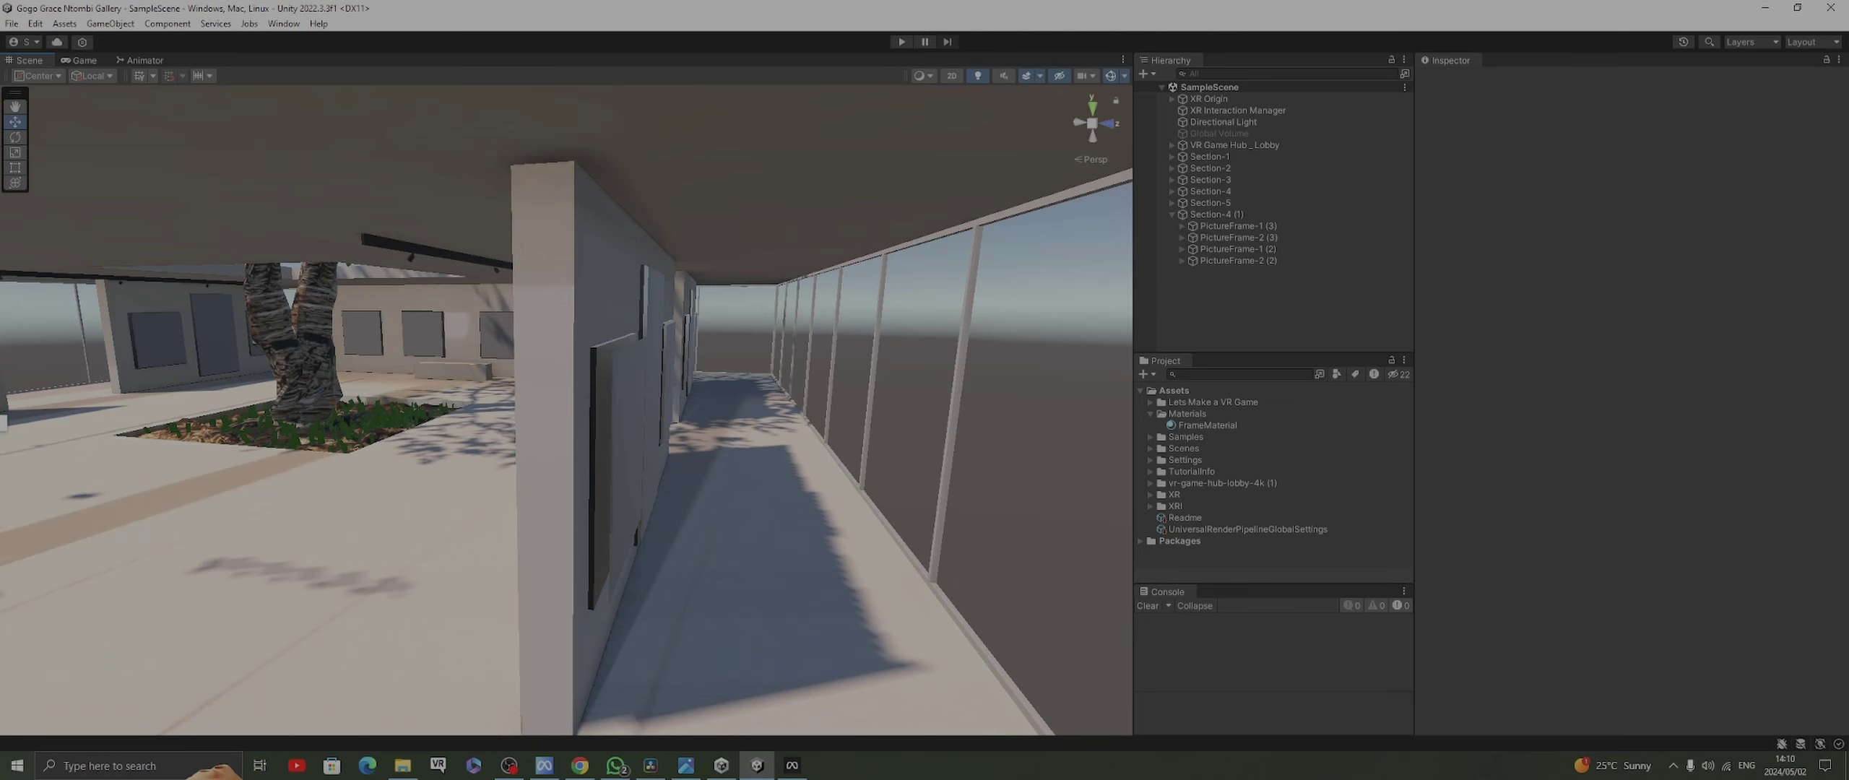
Move PictureFrame-1's image quad along Z onto the front of its frame
left_click(626, 463)
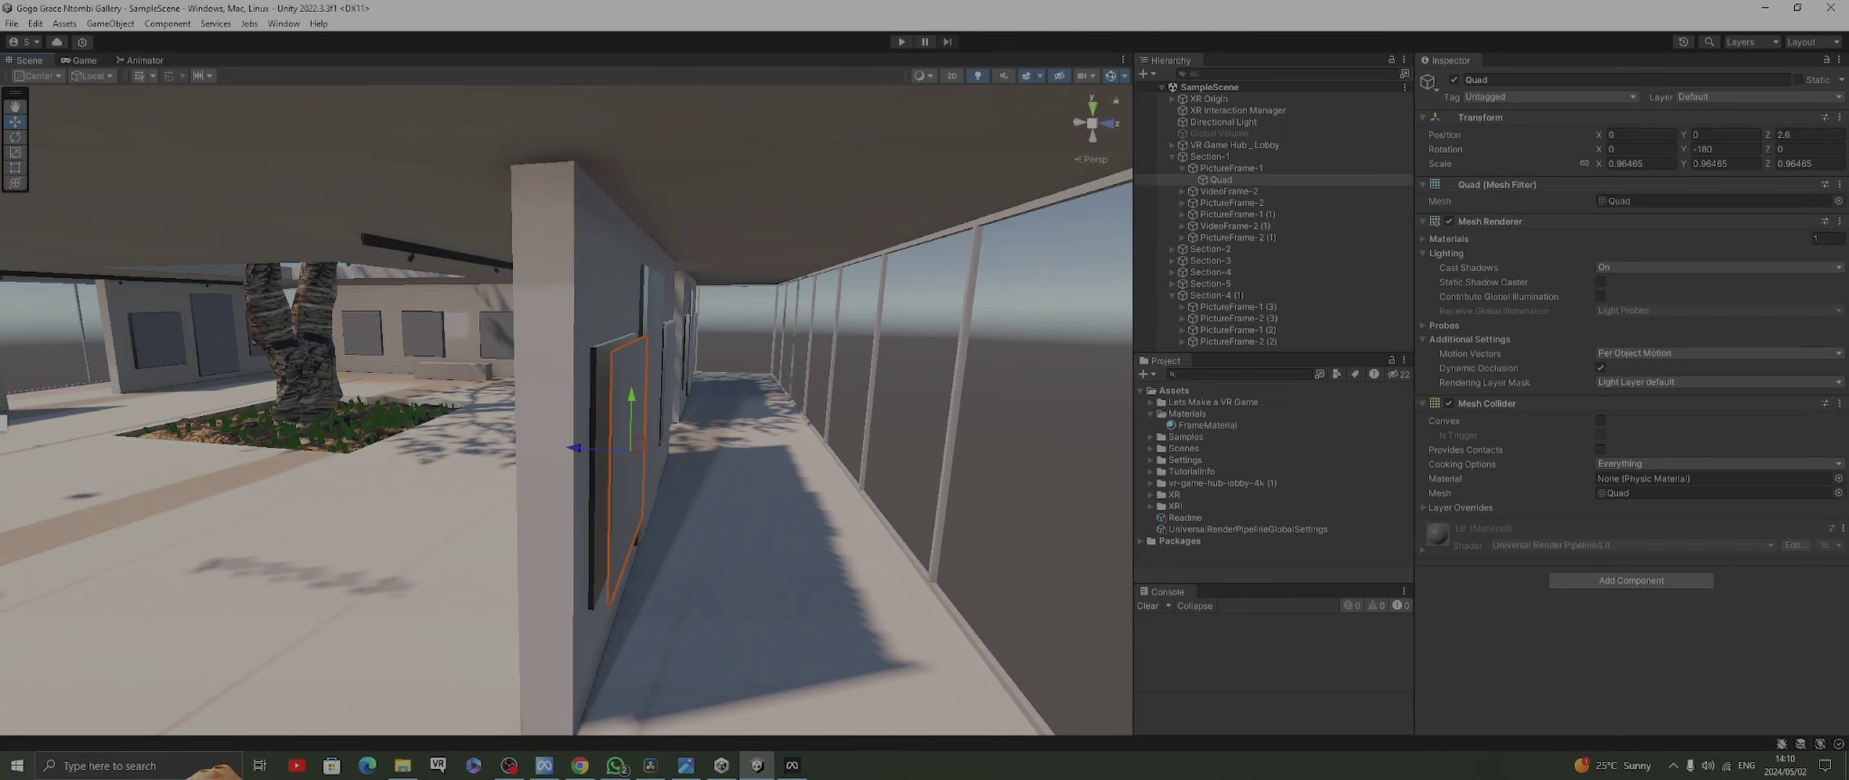
left_click_drag(578, 448, 572, 448)
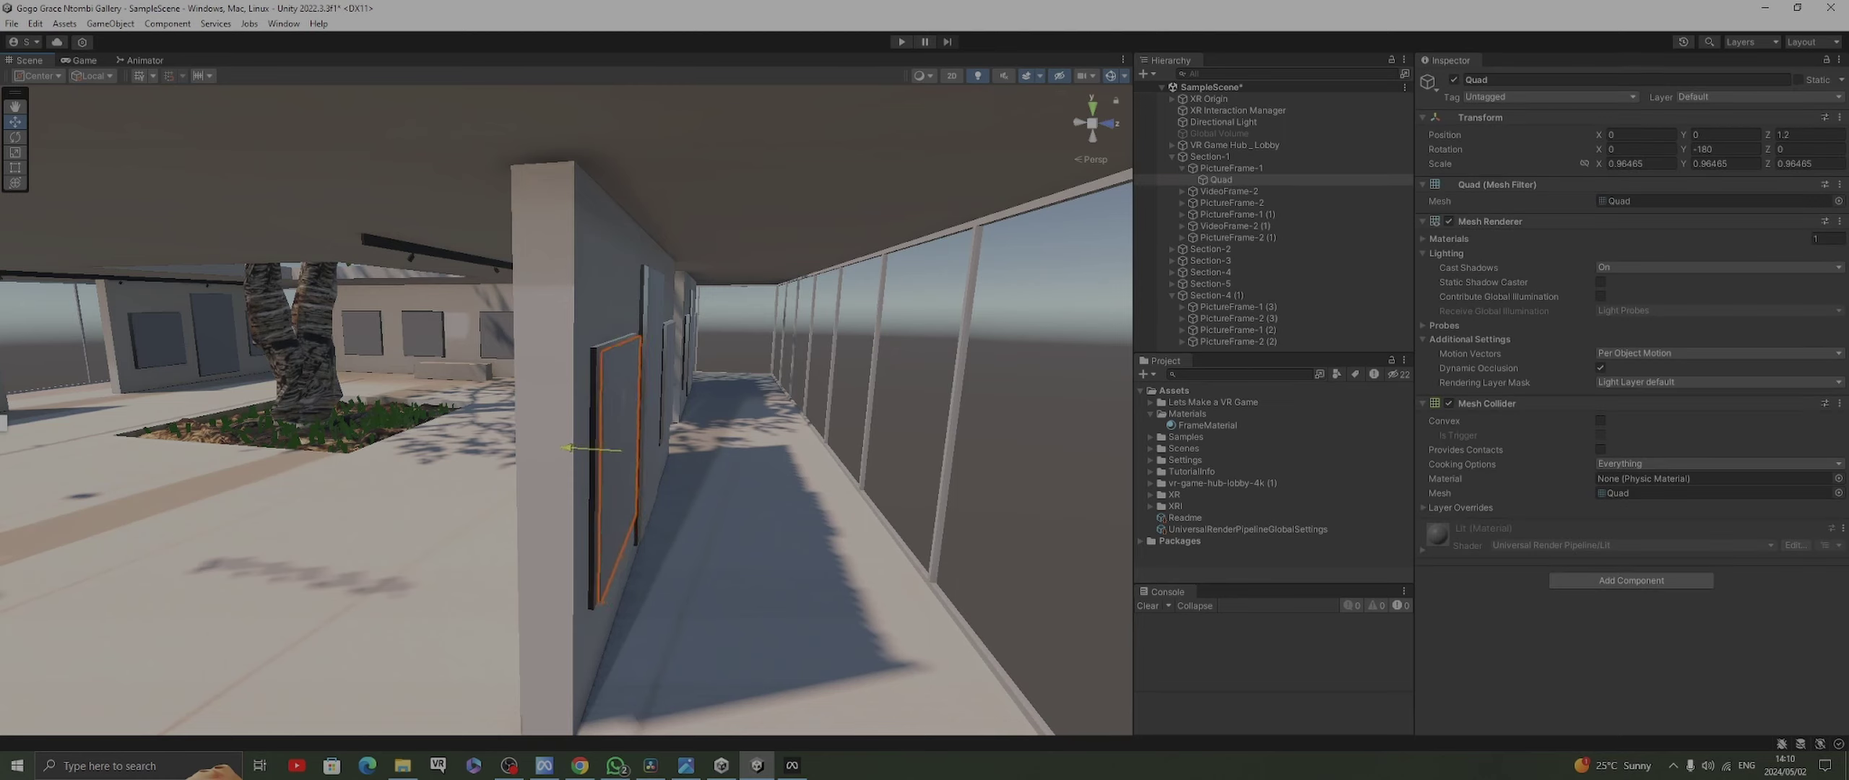
right_click_drag(578, 426, 548, 448)
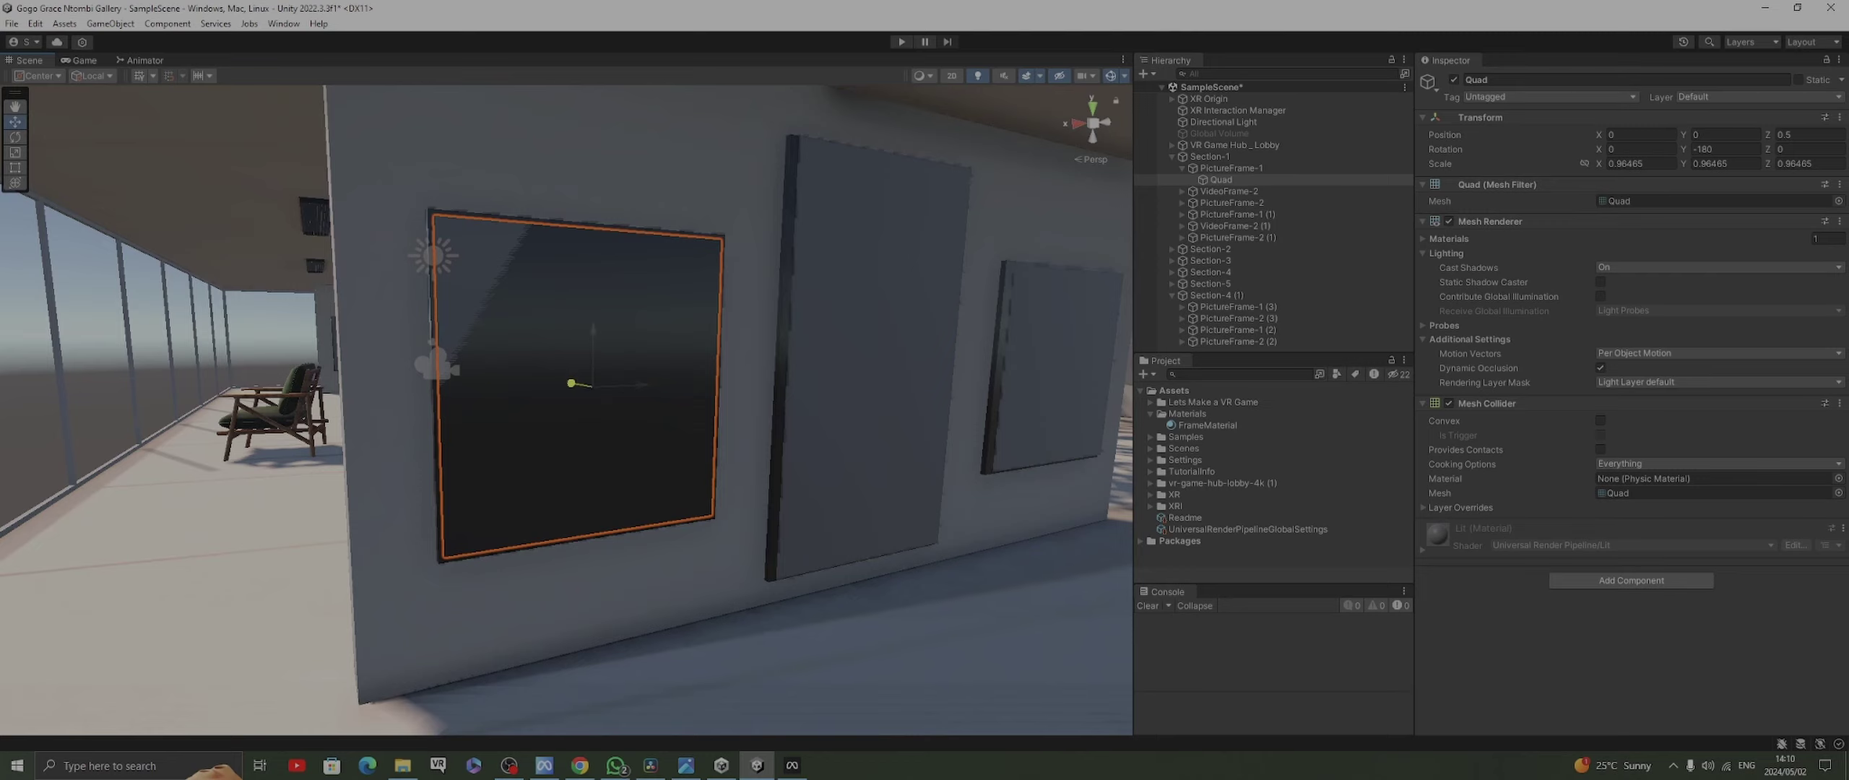
left_click_drag(571, 383, 571, 382)
right_click_drag(571, 383, 730, 447)
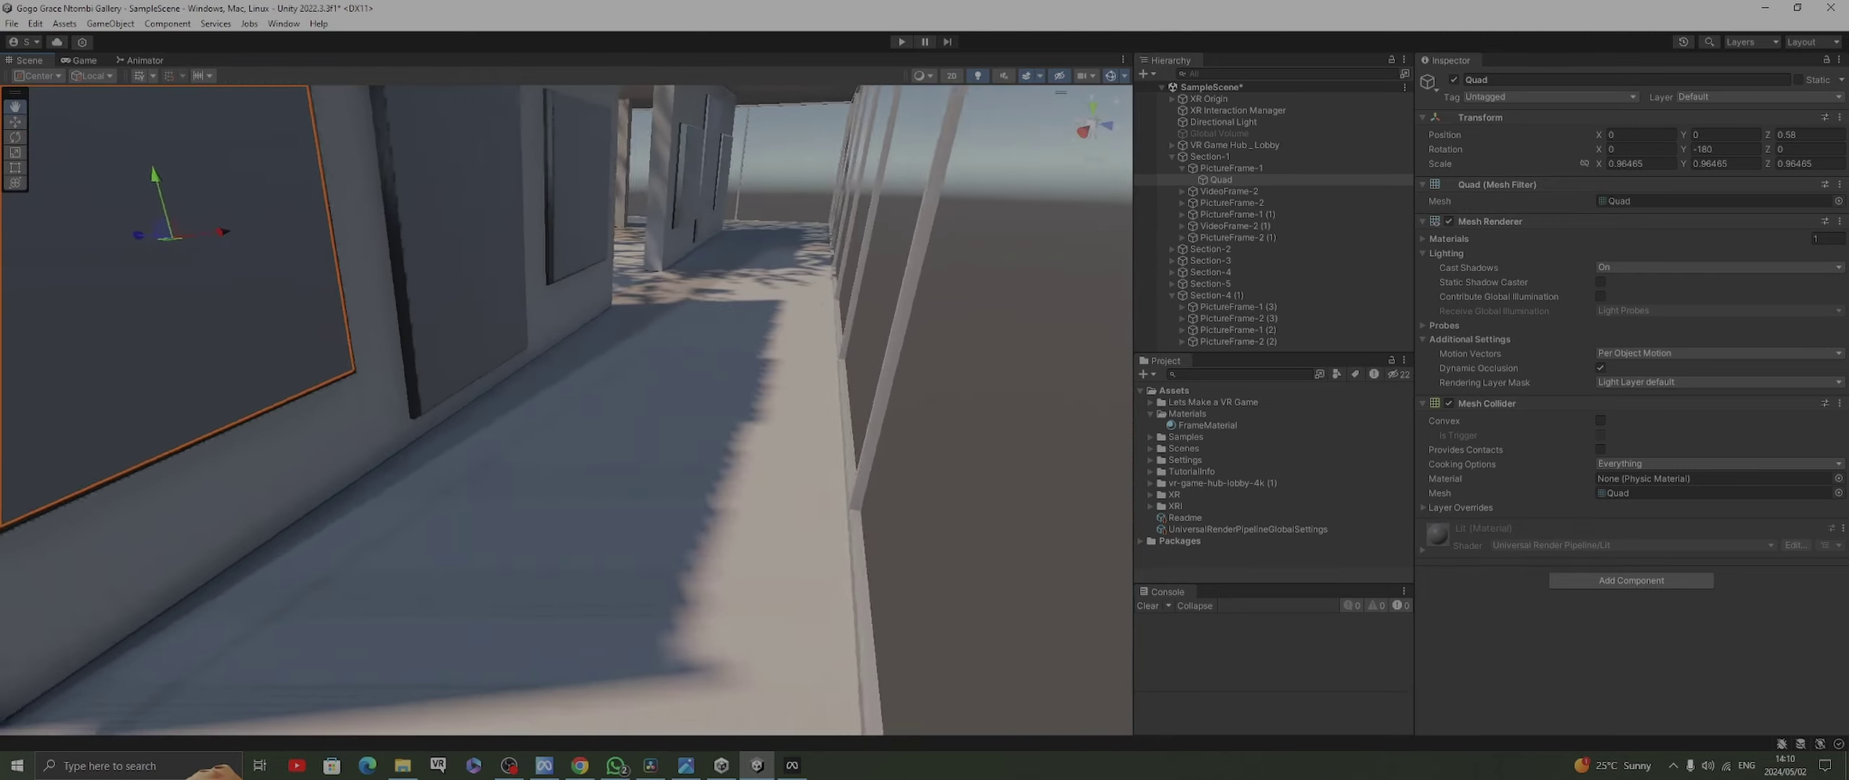
middle_click_drag(157, 223, 145, 650)
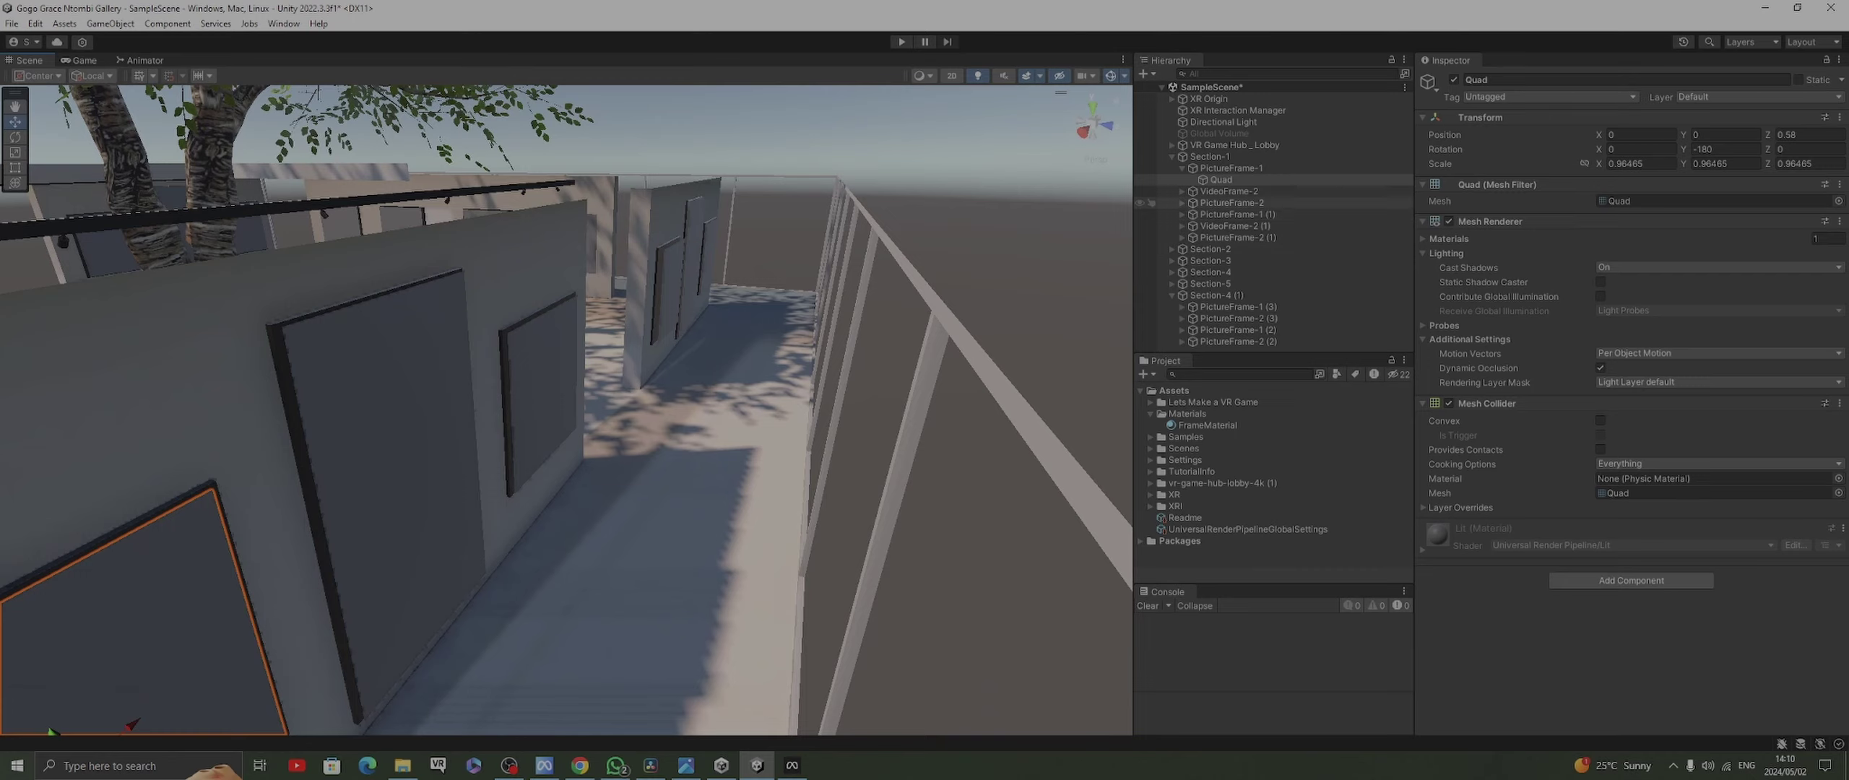
Move VideoFrame-2's Quad (2) along Z to 0.6 so it sits on the tall frame
left_click(1182, 191)
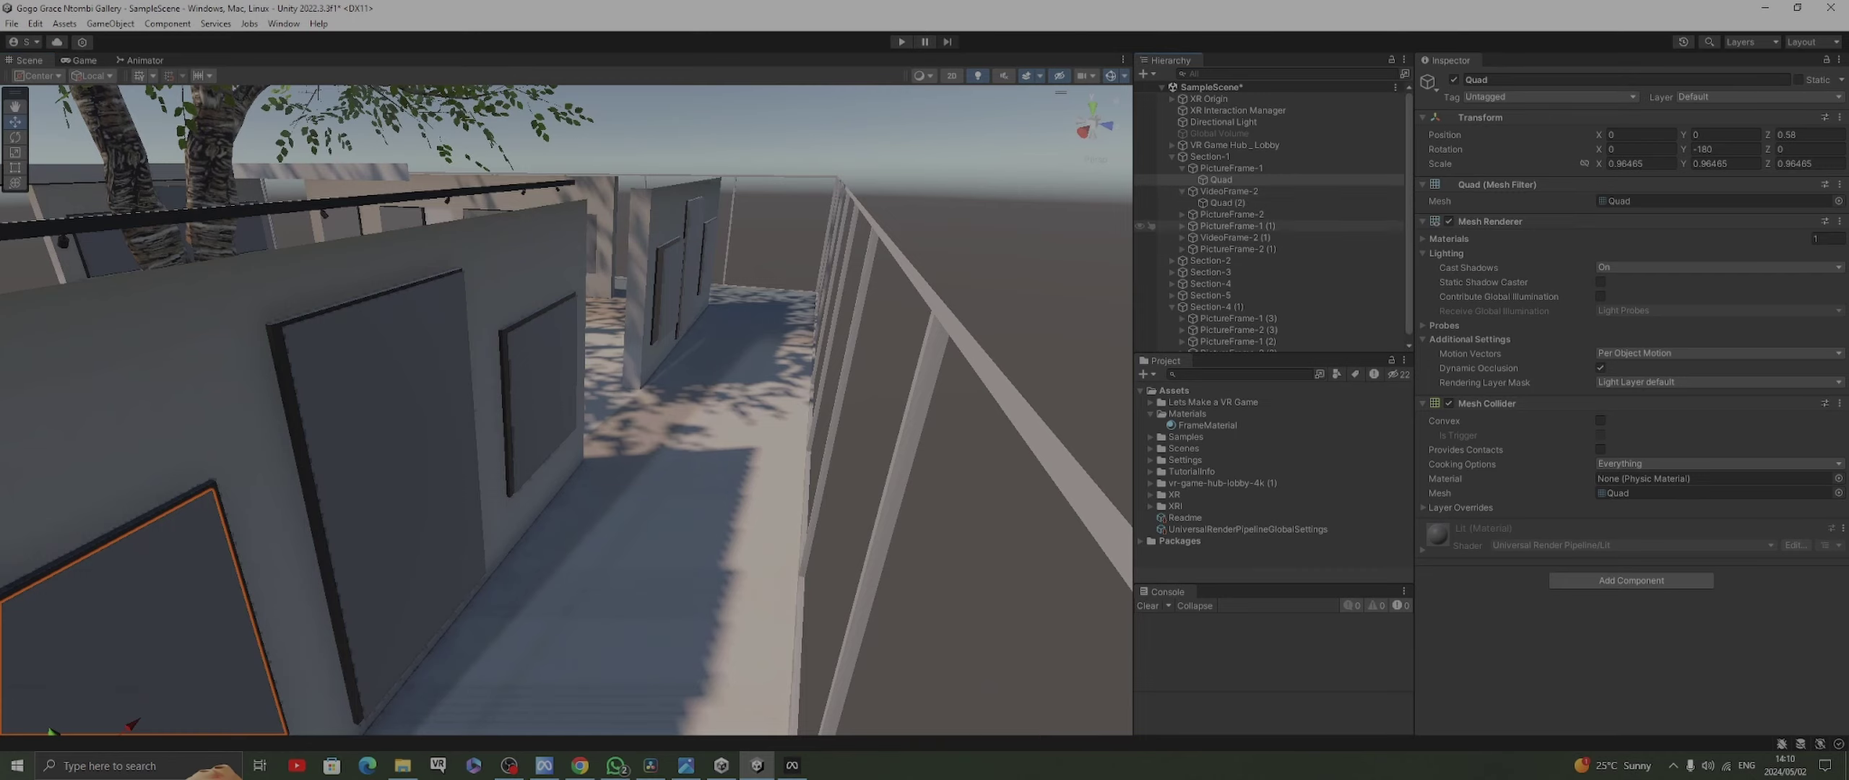
left_click(1227, 202)
middle_click_drag(505, 390, 820, 477)
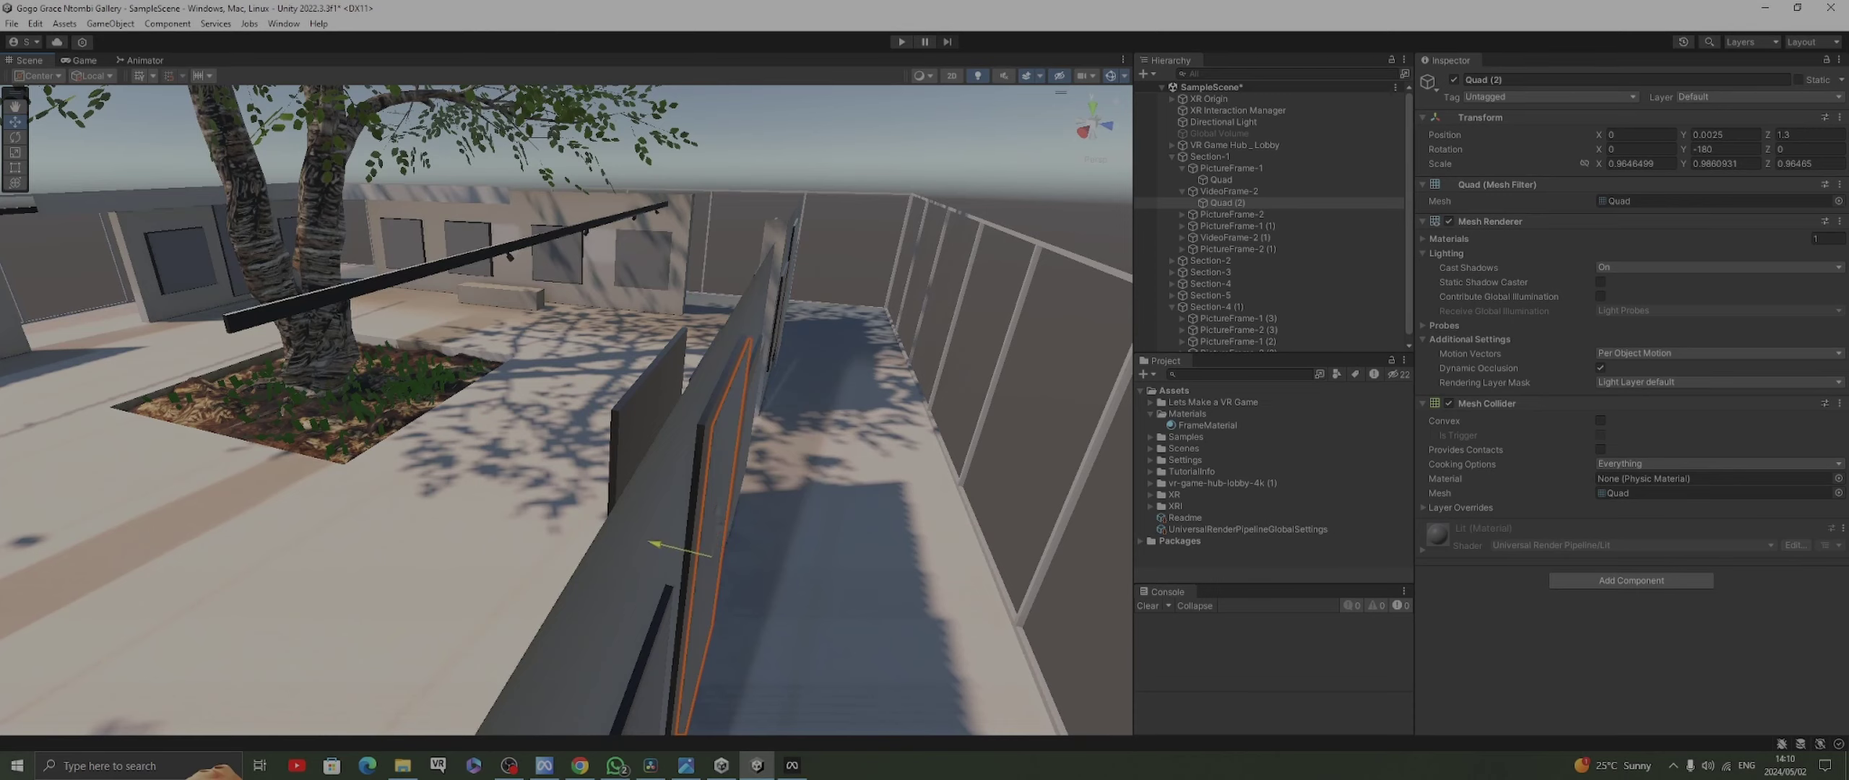
left_click_drag(654, 543, 491, 492)
middle_click_drag(491, 491, 383, 430)
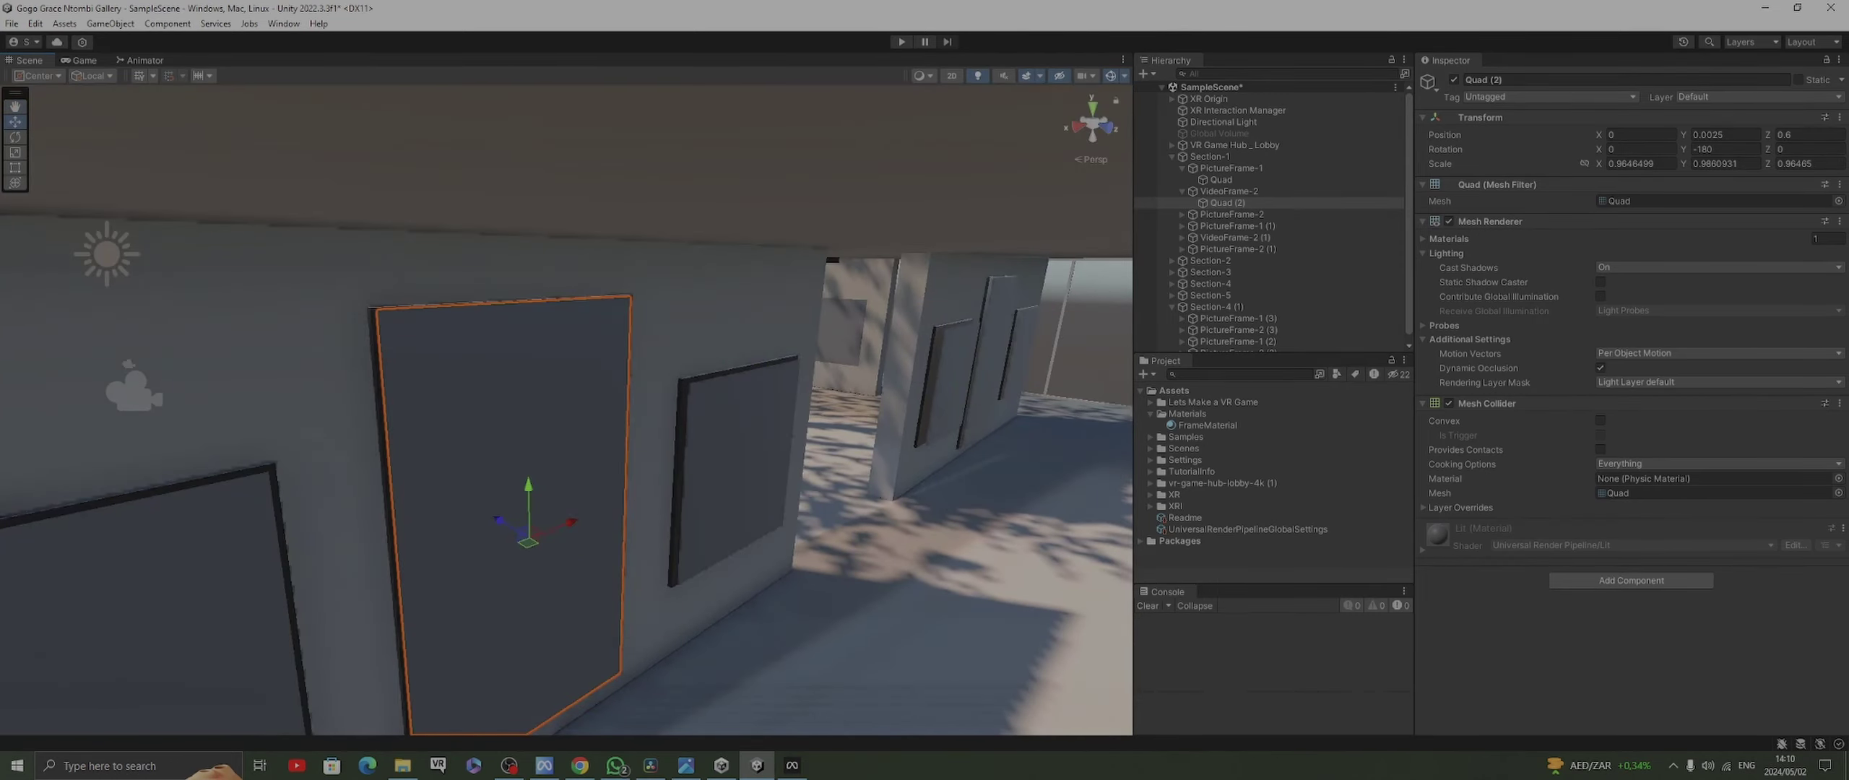
right_click_drag(567, 411, 701, 410)
middle_click_drag(520, 376, 937, 322)
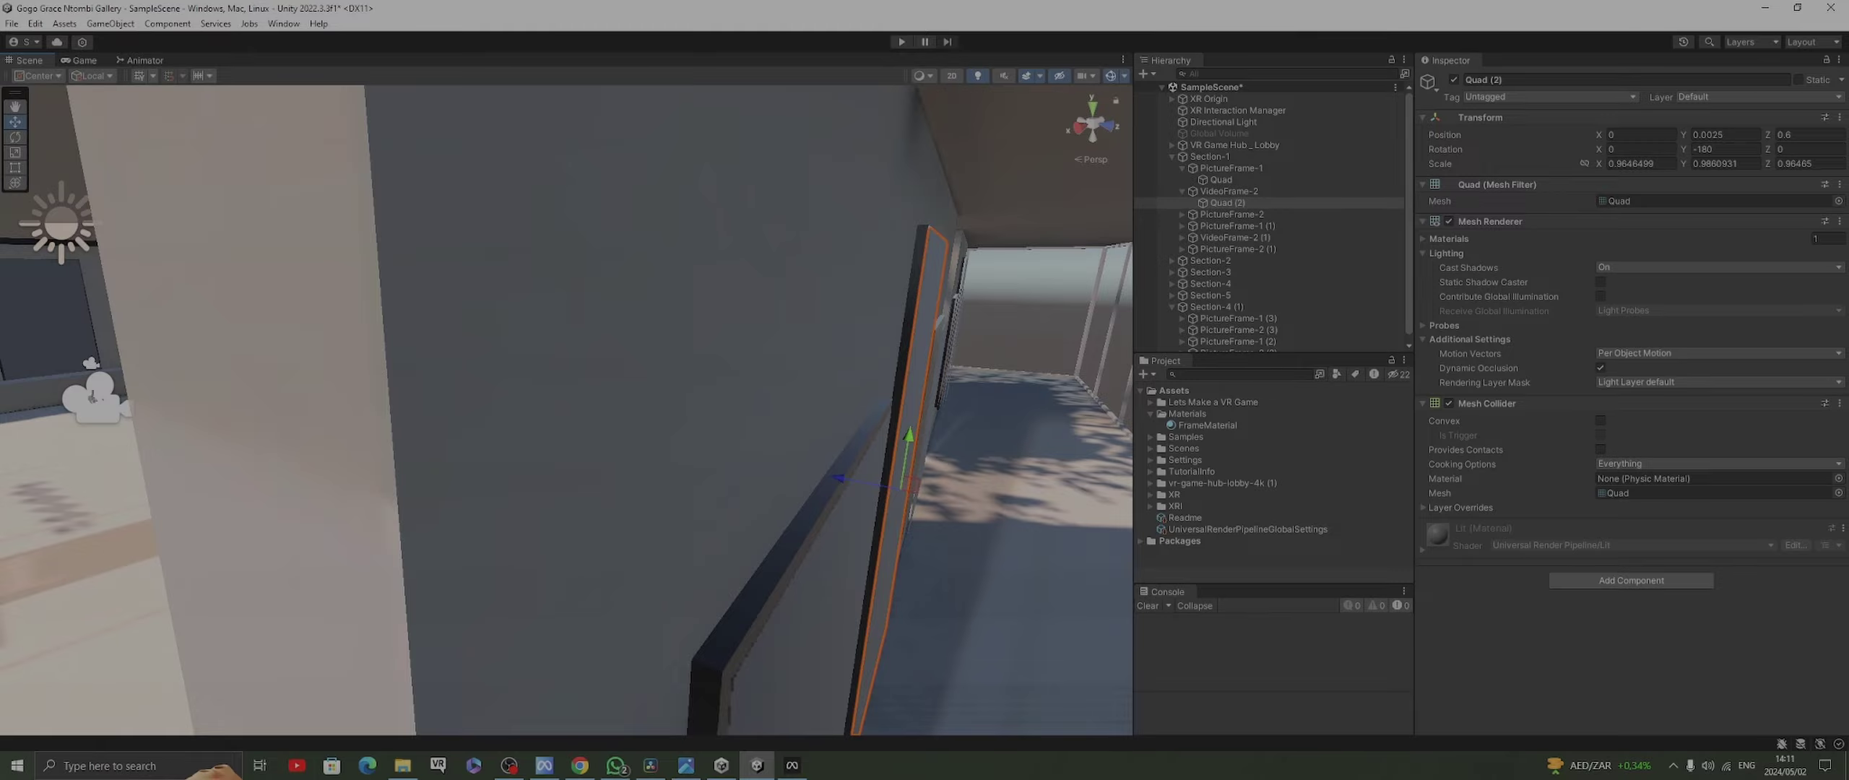
middle_click_drag(937, 322, 303, 505)
Nudge Quad (1) and PictureFrame-1 (1)'s quad along Z onto their Section-1 frames
left_click(711, 404)
left_click_drag(682, 432, 663, 427)
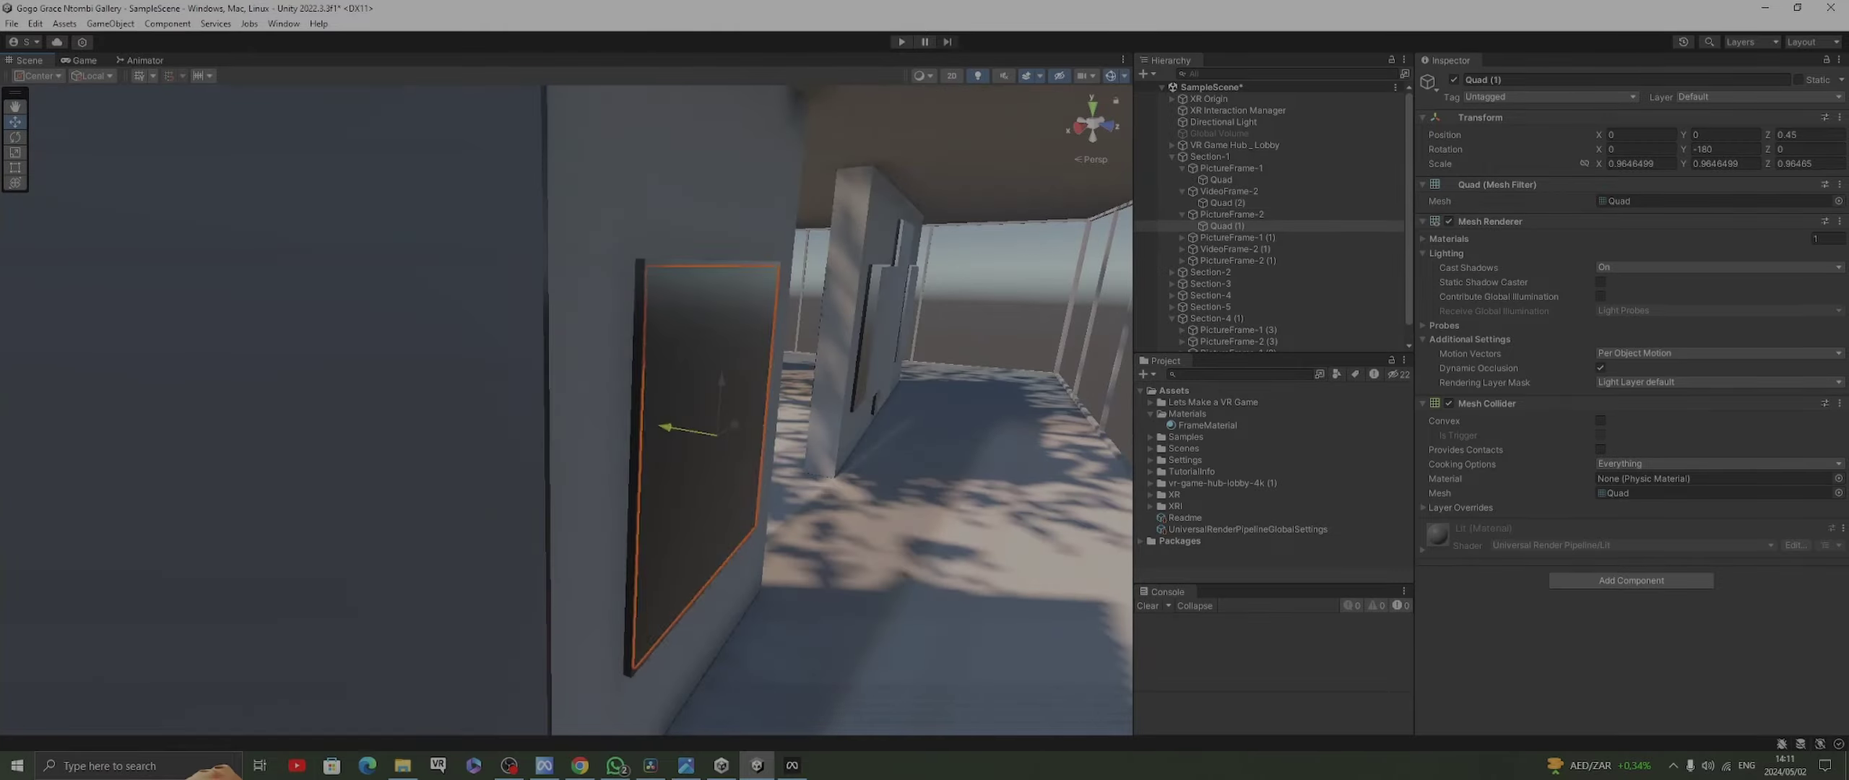
right_click_drag(663, 427, 744, 332)
left_click(614, 470)
left_click_drag(589, 521, 578, 521)
right_click_drag(578, 520, 715, 477)
Nudge the next Section-1 frame's Quad (1) along Z onto its frame
left_click(404, 463)
left_click_drag(379, 493, 353, 491)
right_click_drag(354, 492, 376, 463)
left_click(567, 448)
left_click_drag(534, 430, 526, 430)
right_click_drag(525, 430, 866, 448)
Move Section-2's first quad and the next frame's quad along Z onto their frames
left_click(932, 491)
right_click_drag(931, 491, 939, 434)
left_click_drag(403, 432, 422, 432)
right_click_drag(423, 431, 549, 470)
left_click(549, 469)
left_click_drag(567, 512, 571, 512)
right_click_drag(570, 512, 376, 491)
Move PictureFrame-1 (2)'s quad from Z 0.2 to 0.5
left_click(239, 505)
left_click_drag(311, 529, 321, 529)
right_click_drag(322, 529, 304, 471)
left_click_drag(304, 471, 318, 471)
right_click_drag(317, 471, 751, 505)
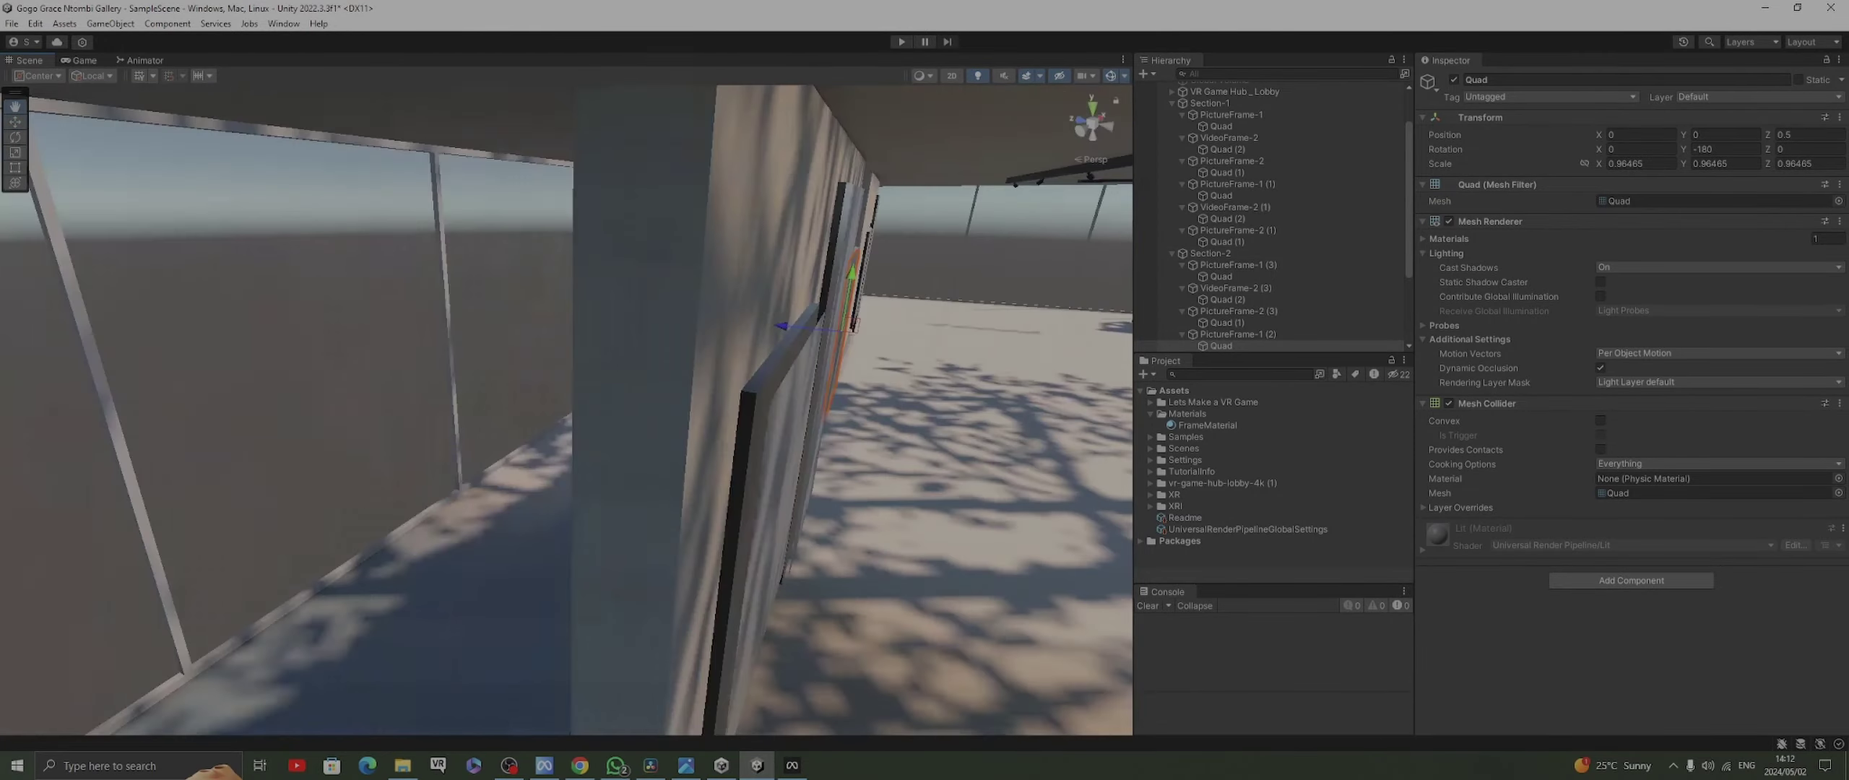
Nudge PictureFrame-2 (2)'s Quad (1) to Z 0.61
left_click(757, 527)
left_click(751, 520)
left_click_drag(726, 514, 739, 515)
right_click_drag(739, 516, 903, 491)
left_click(578, 325)
right_click_drag(578, 325, 433, 195)
Move the next quad to Z 0.7, then check PictureFrame-1 (2), VideoFrame-2 (2) and PictureFrame-2 (2)
left_click(174, 524)
left_click(758, 376)
left_click_drag(727, 372, 717, 371)
right_click_drag(718, 371, 383, 538)
left_click(365, 462)
left_click(282, 405)
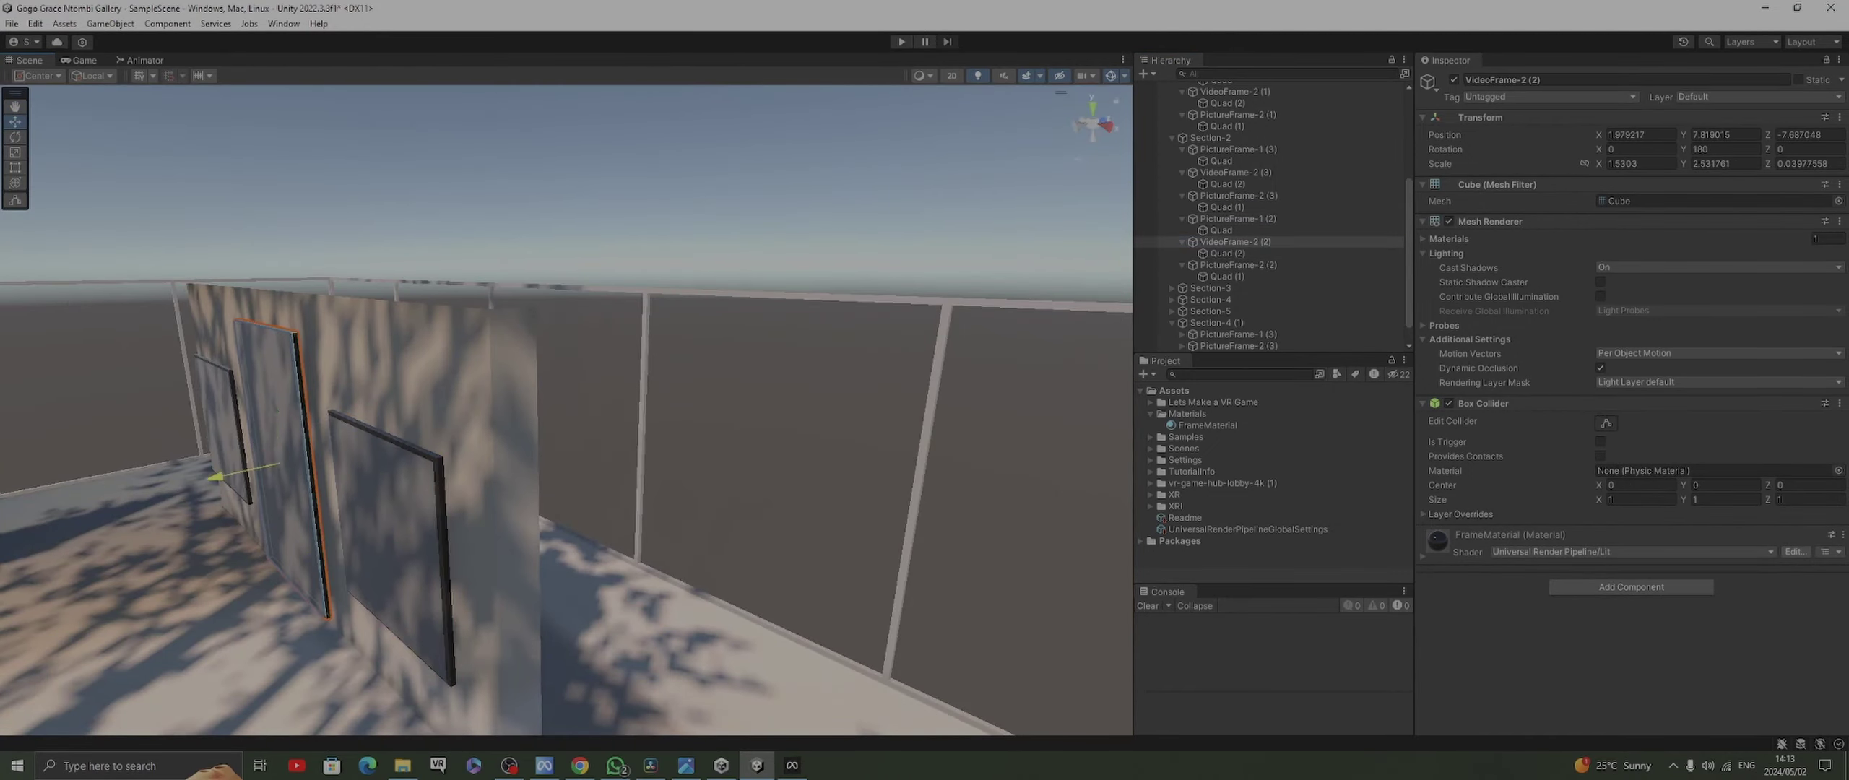
left_click(224, 426)
right_click_drag(224, 427, 180, 549)
Check Section-3's quads, PictureFrame-1, VideoFrame-2 and PictureFrame-2's Quad (1)
left_click(505, 433)
right_click_drag(636, 463, 694, 469)
left_click(780, 404)
left_click(535, 469)
left_click(535, 470)
left_click(650, 505)
Nudge PictureFrame-1 (1) slightly along Z against its quad
left_click(1231, 333)
left_click(516, 498)
left_click(1237, 334)
left_click_drag(578, 505, 585, 505)
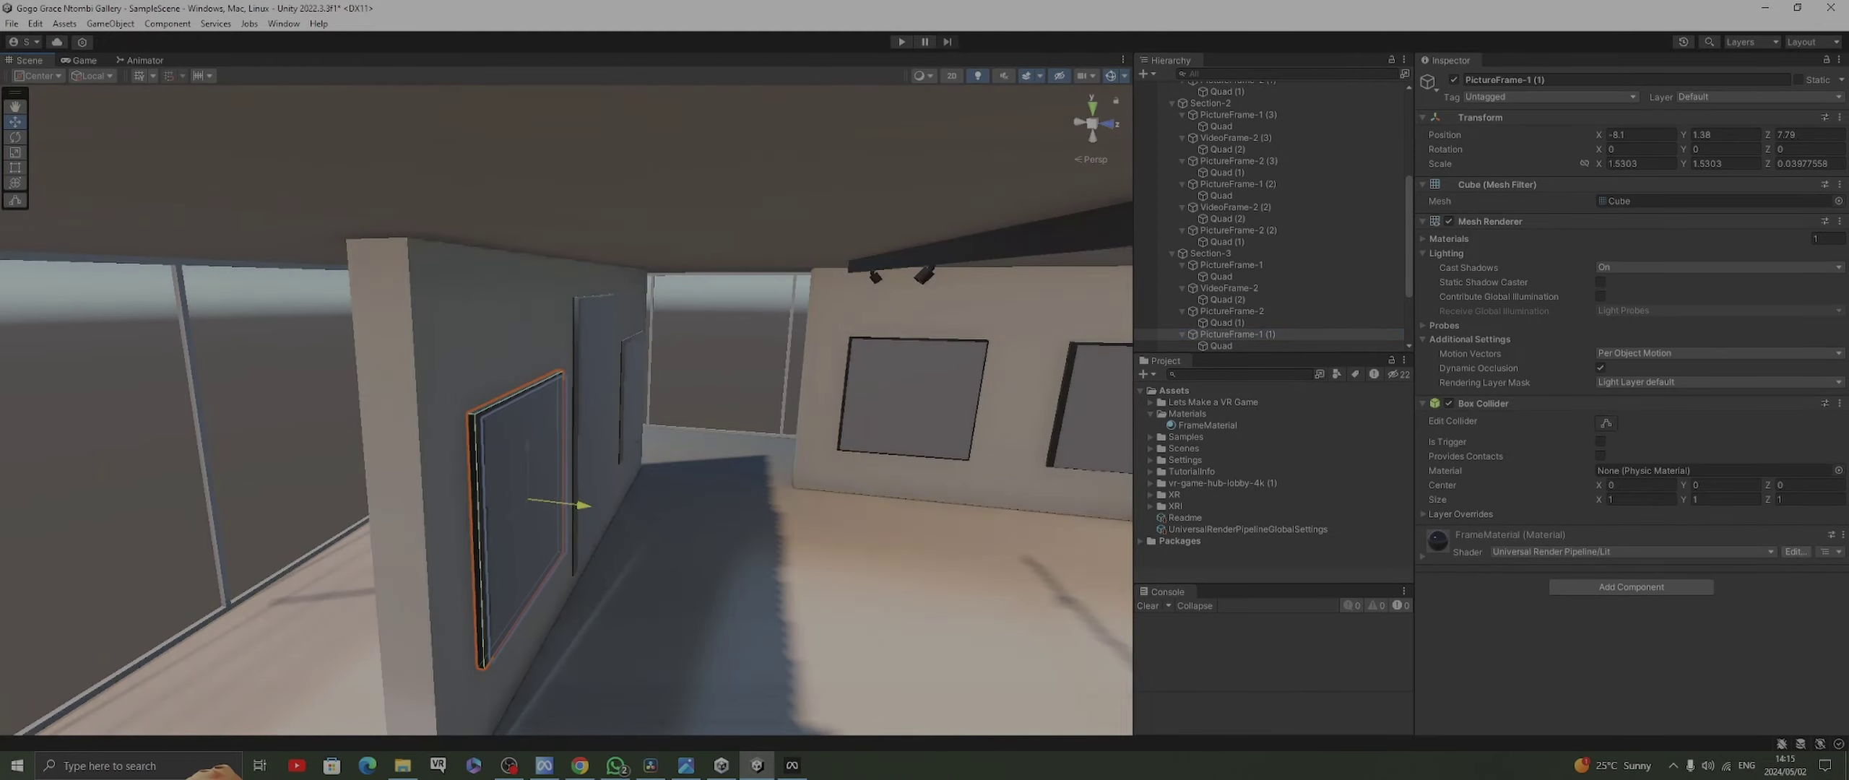
left_click(549, 542)
right_click_drag(585, 506, 513, 469)
Select PictureFrame-2 (1)'s Quad (1) and frame it in the Scene view
left_click(635, 470)
left_click(636, 469)
left_click(512, 469)
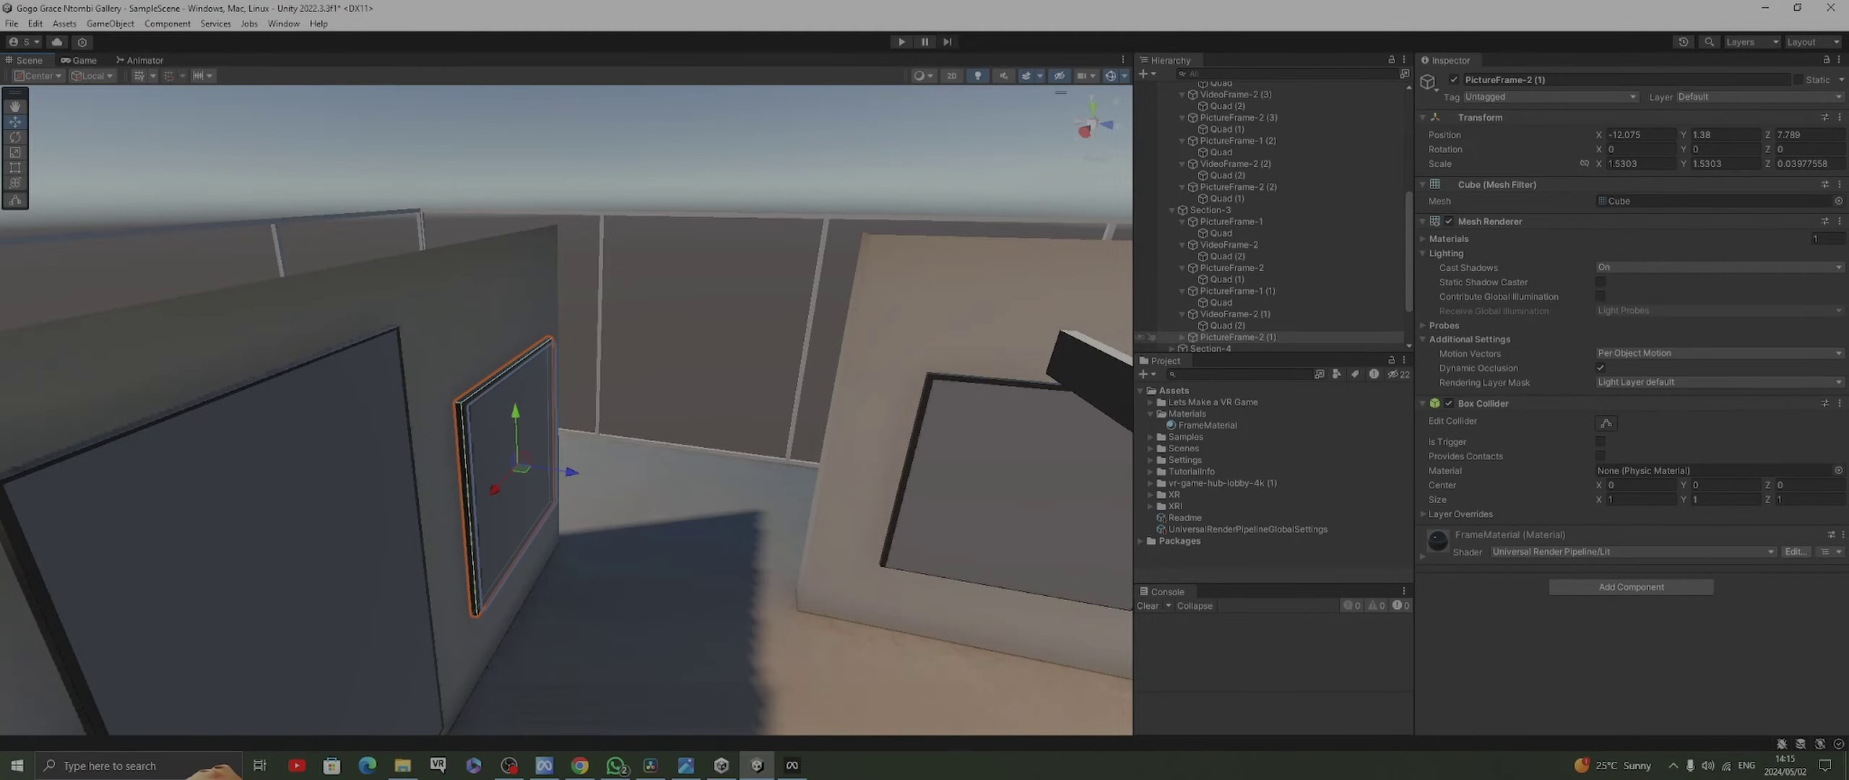
key("Right")
key("Down")
key("f")
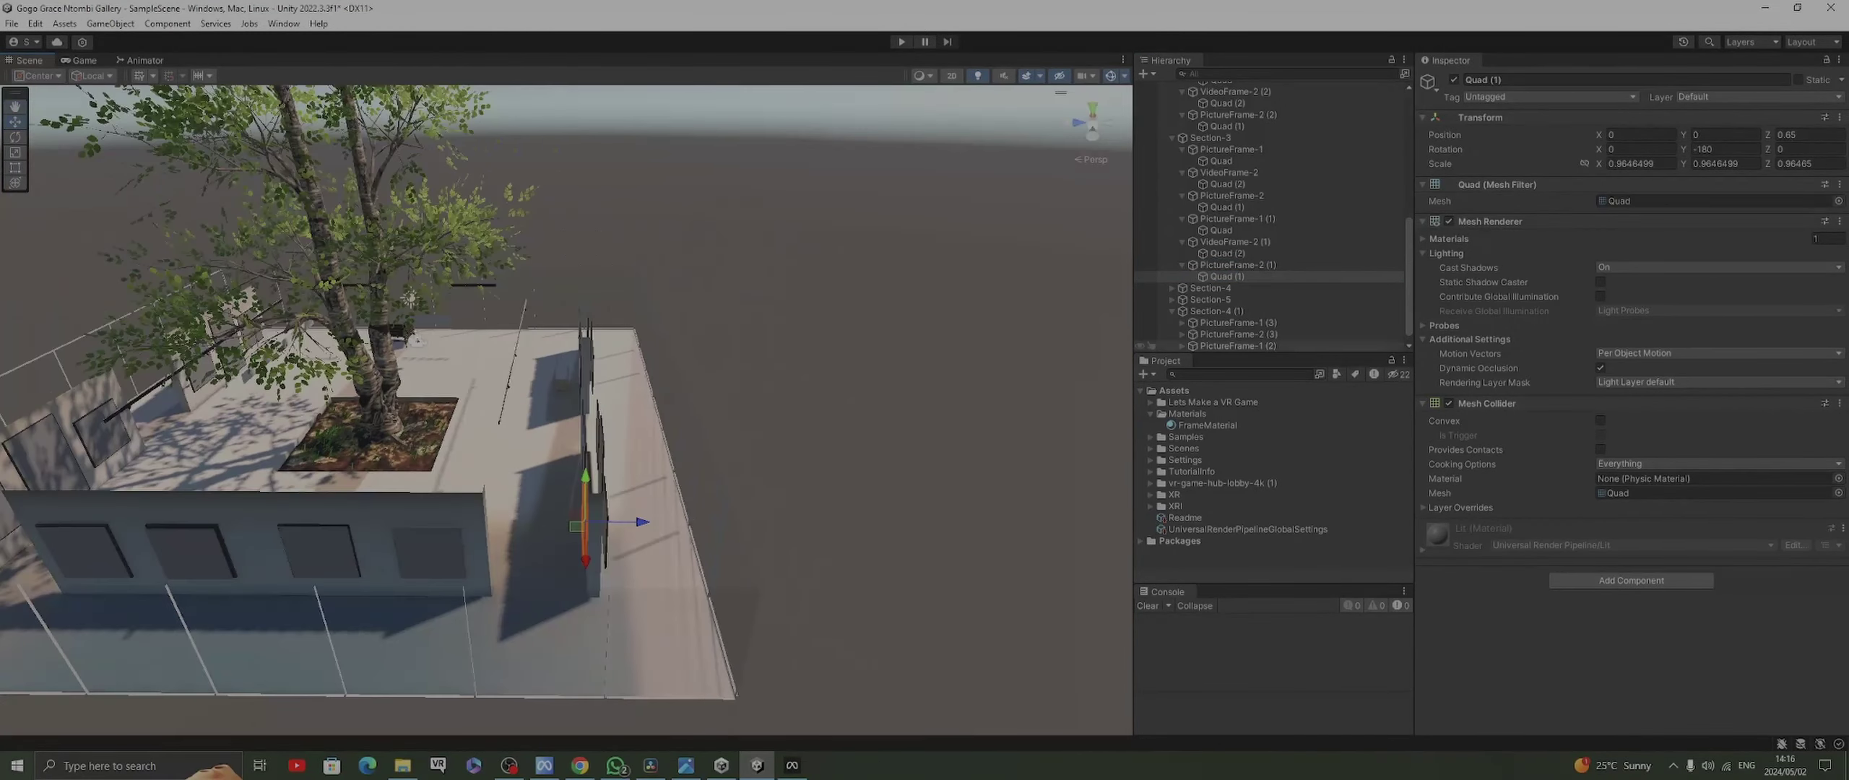
Collapse Sections 1 to 3 and expand Section-4 to reach PictureFrame-1 (3)
left_click(1172, 137)
left_click(1172, 108)
left_click(1172, 148)
left_click(1210, 191)
left_click(1172, 191)
right_click_drag(578, 404, 217, 325)
Frame PictureFrame-1 (3)'s Quad and then the next picture frame in view
left_click(112, 318)
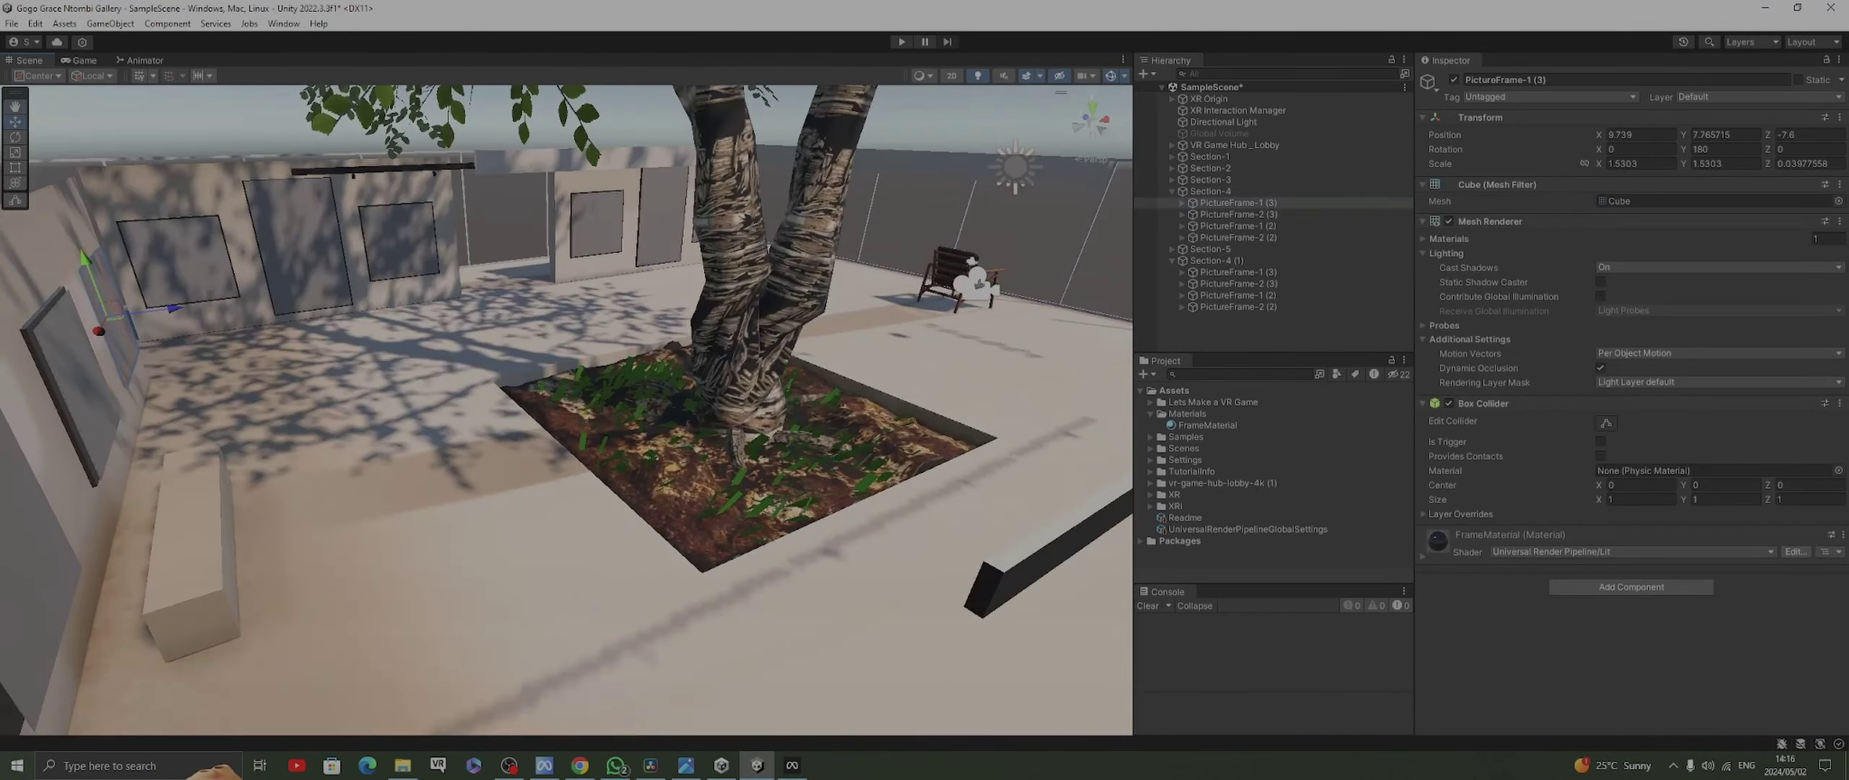
key("Right")
key("Down")
key("f")
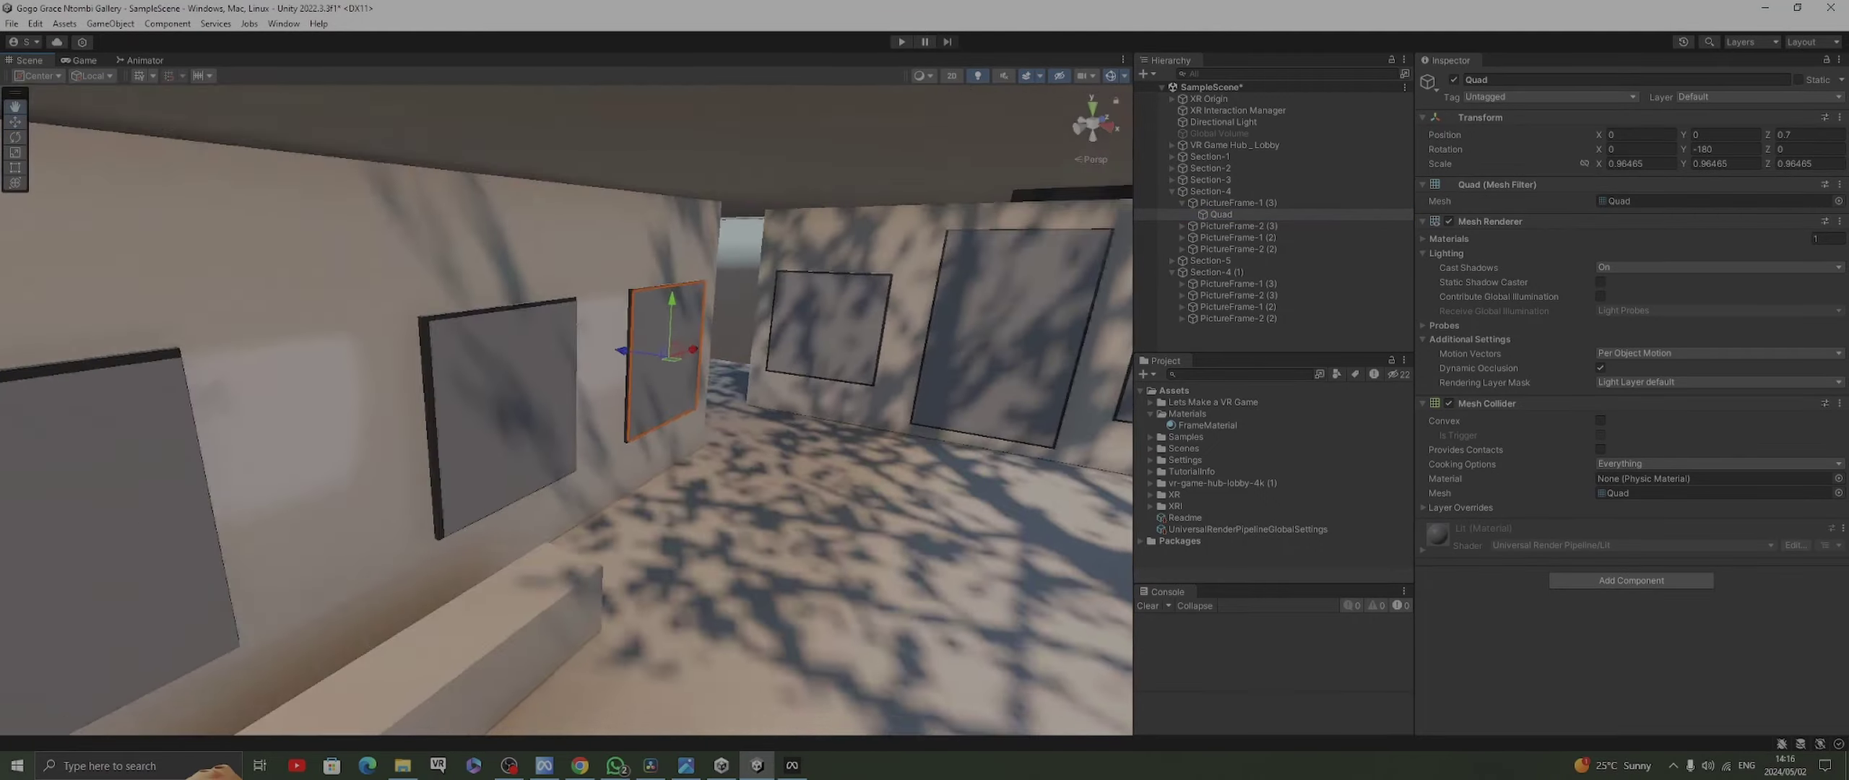
key("Down")
key("f")
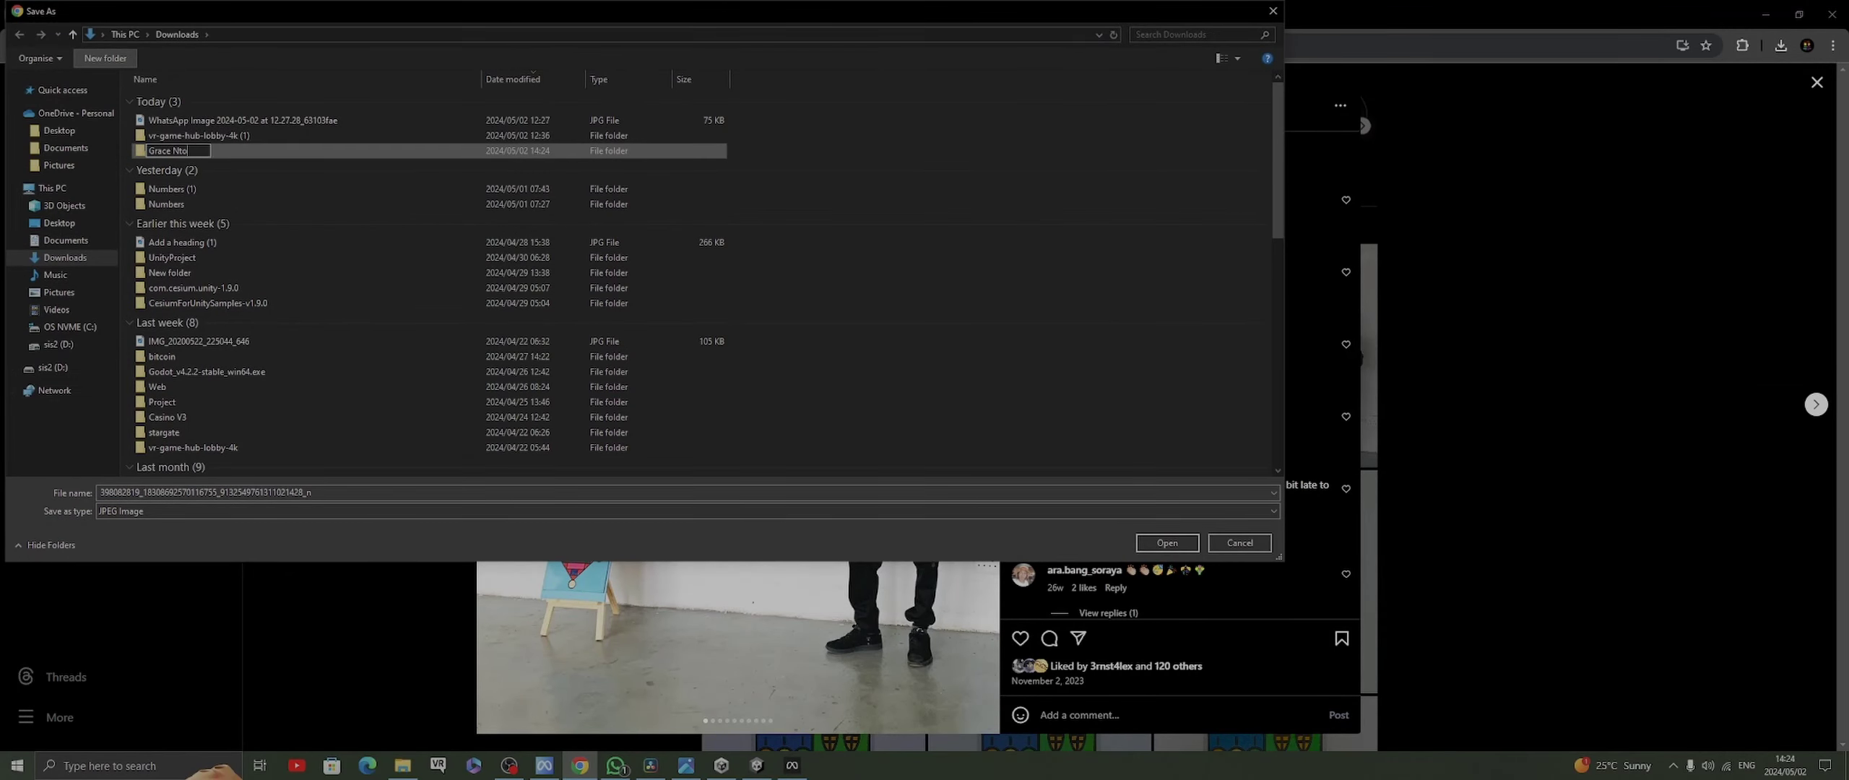
Name the new artwork folder, open it, and save the first artwork image into it
key("Return")
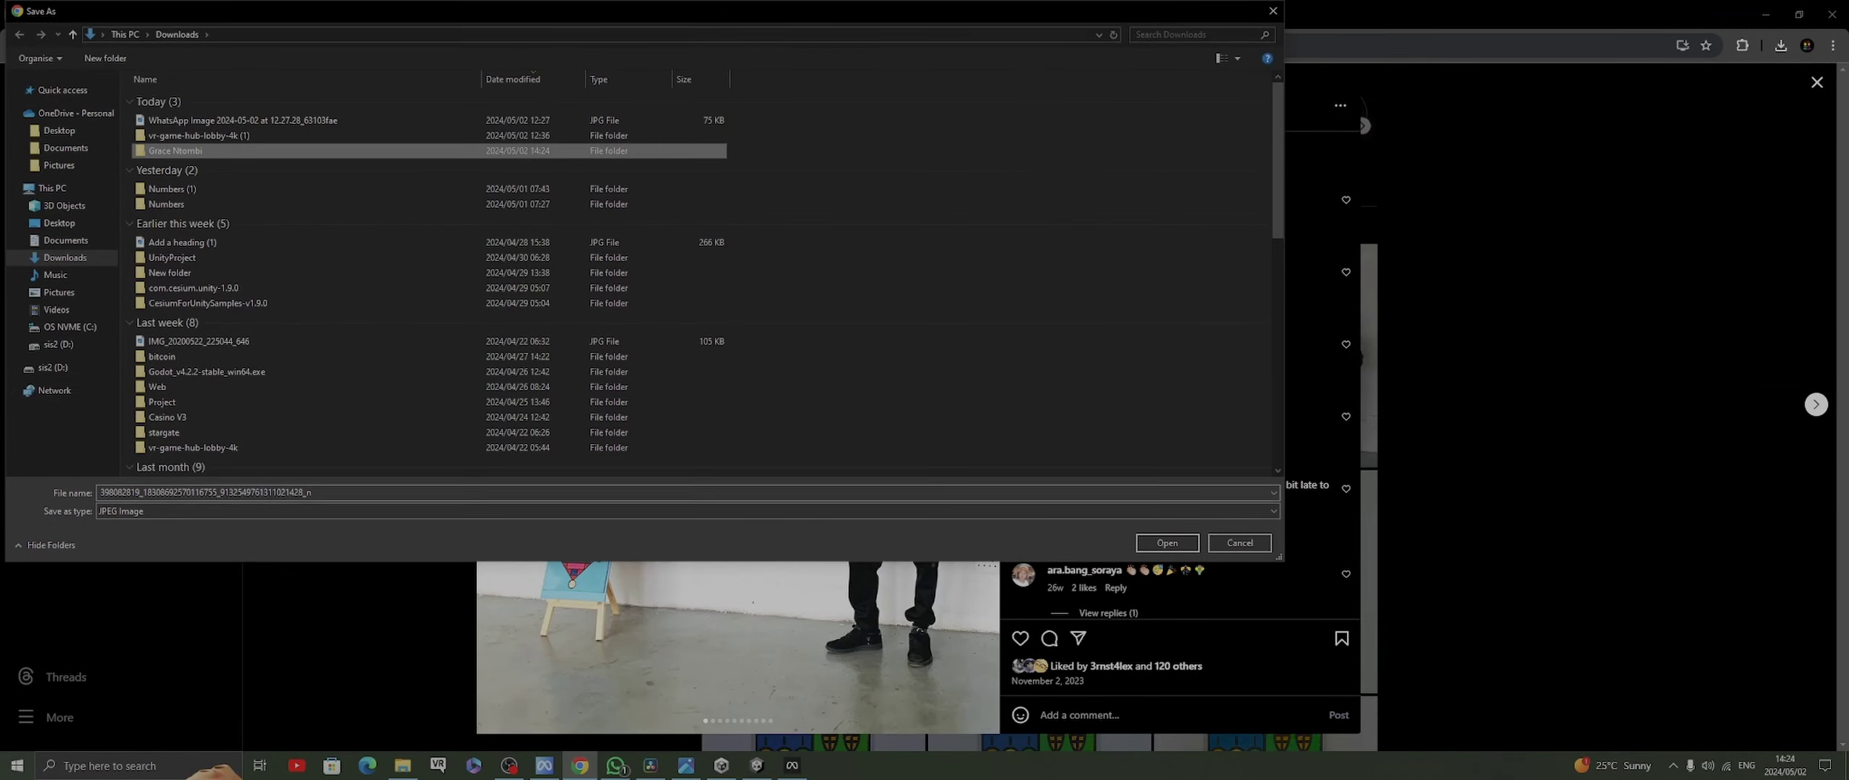
key("Return")
key("Return")
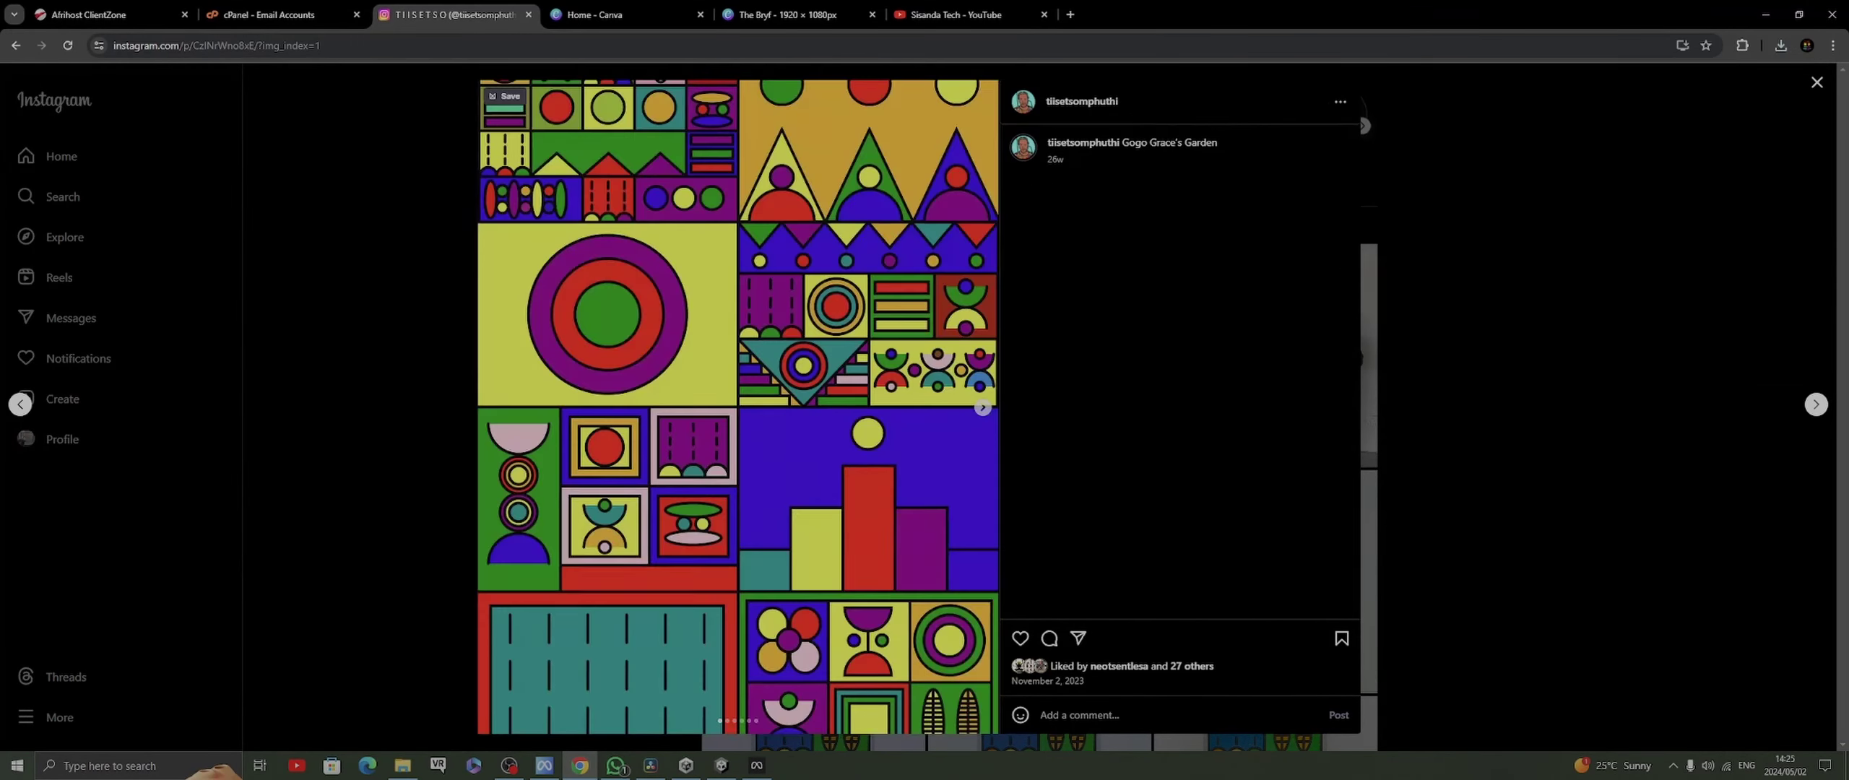
right_click(705, 359)
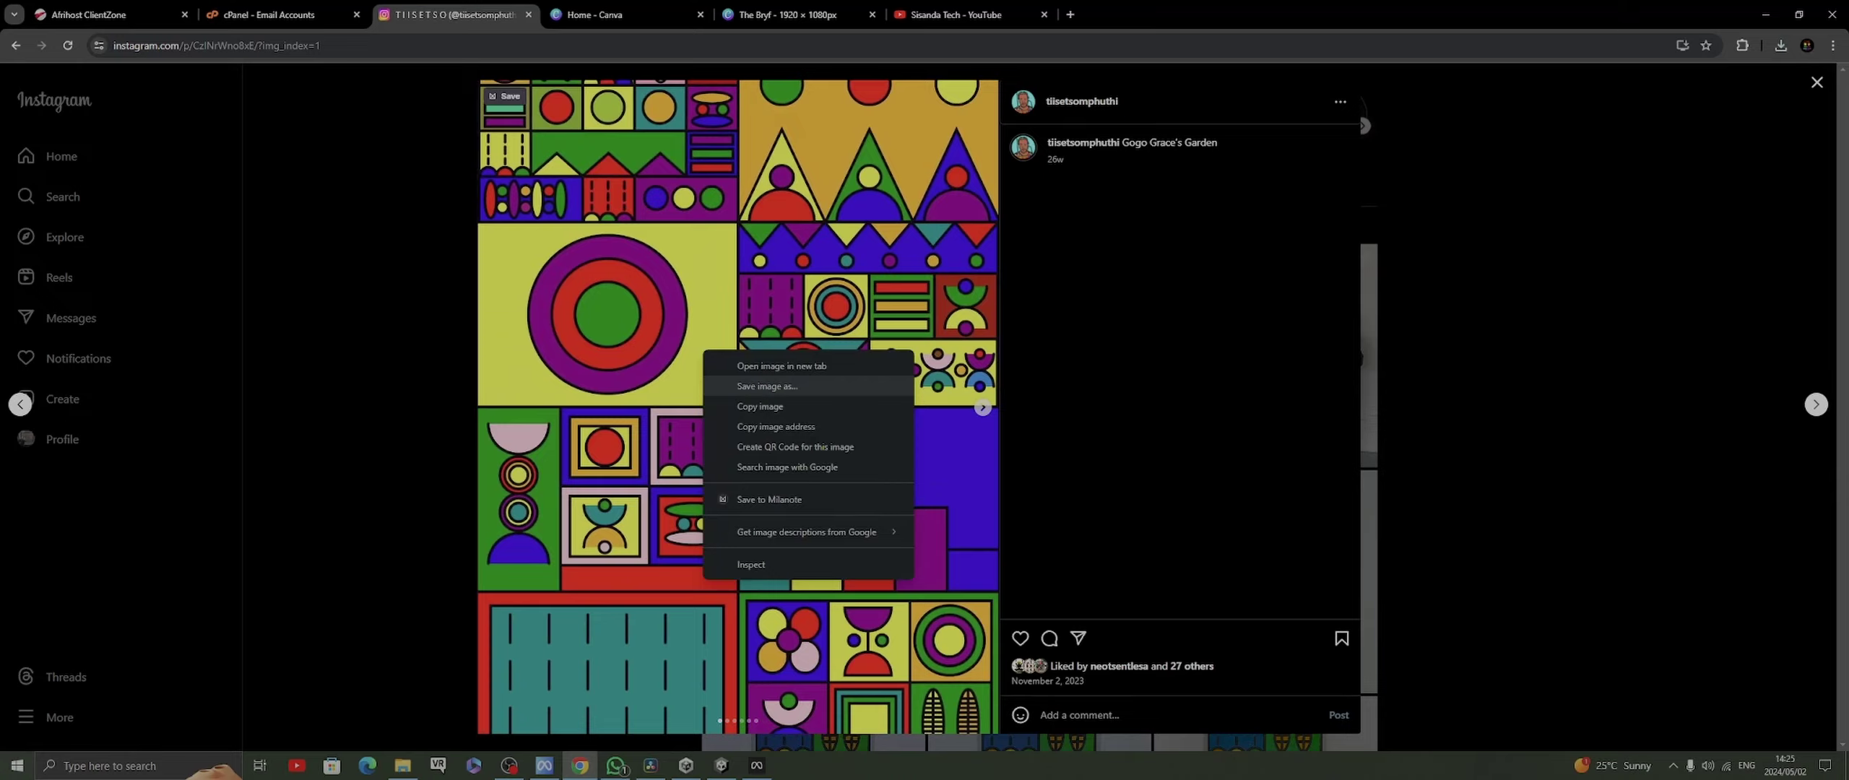
left_click(773, 397)
Save the next post's artwork image to the same folder
key("Return")
right_click(821, 429)
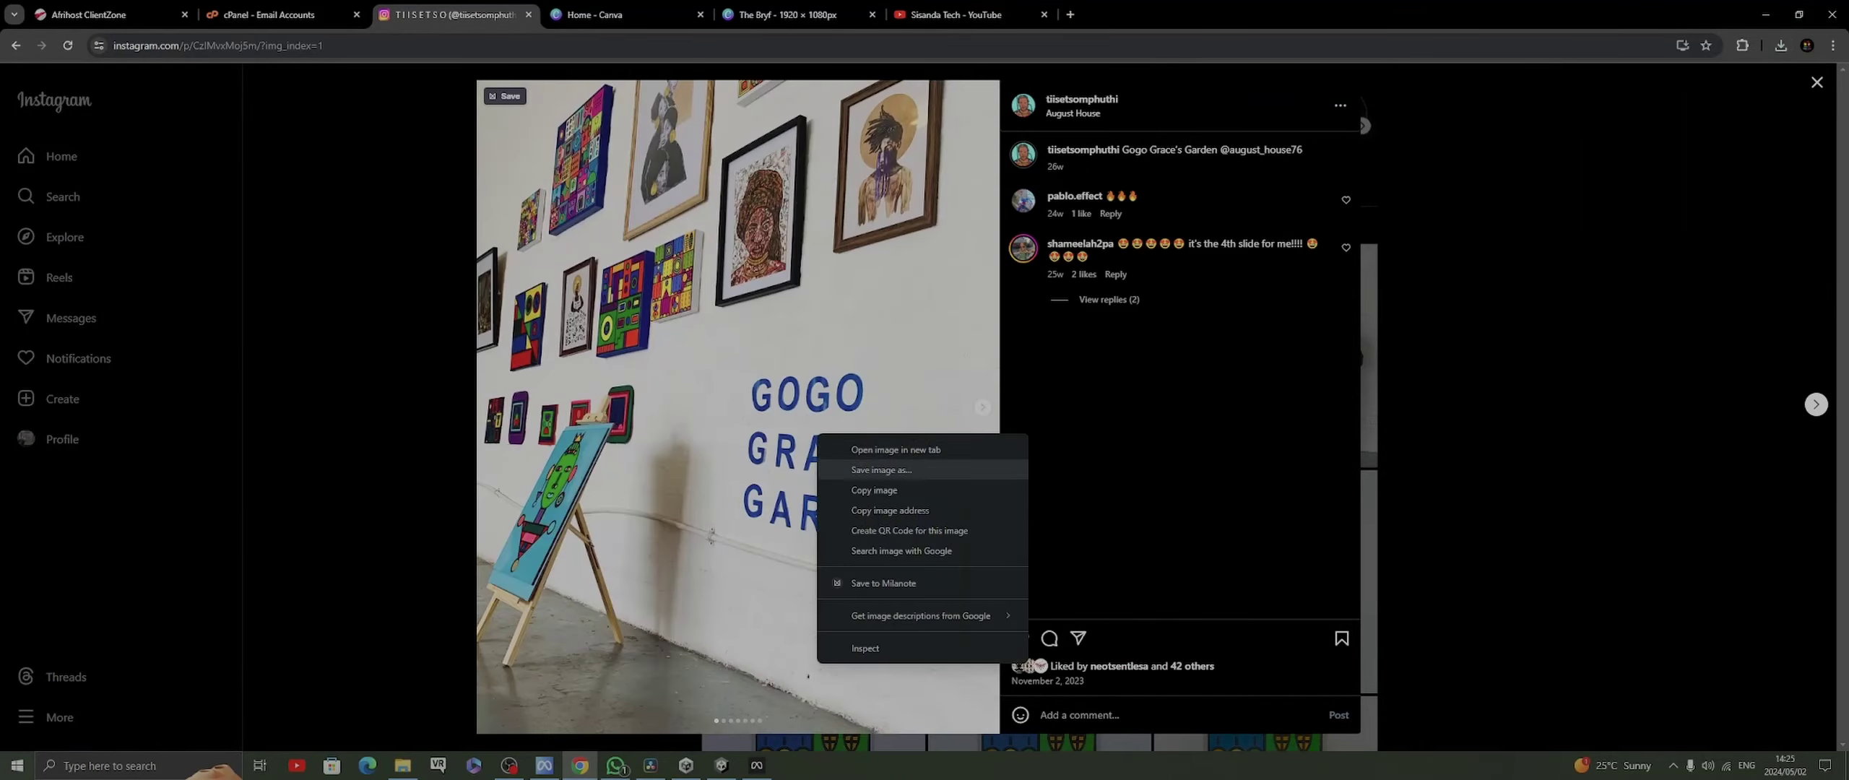
left_click(889, 467)
key("Return")
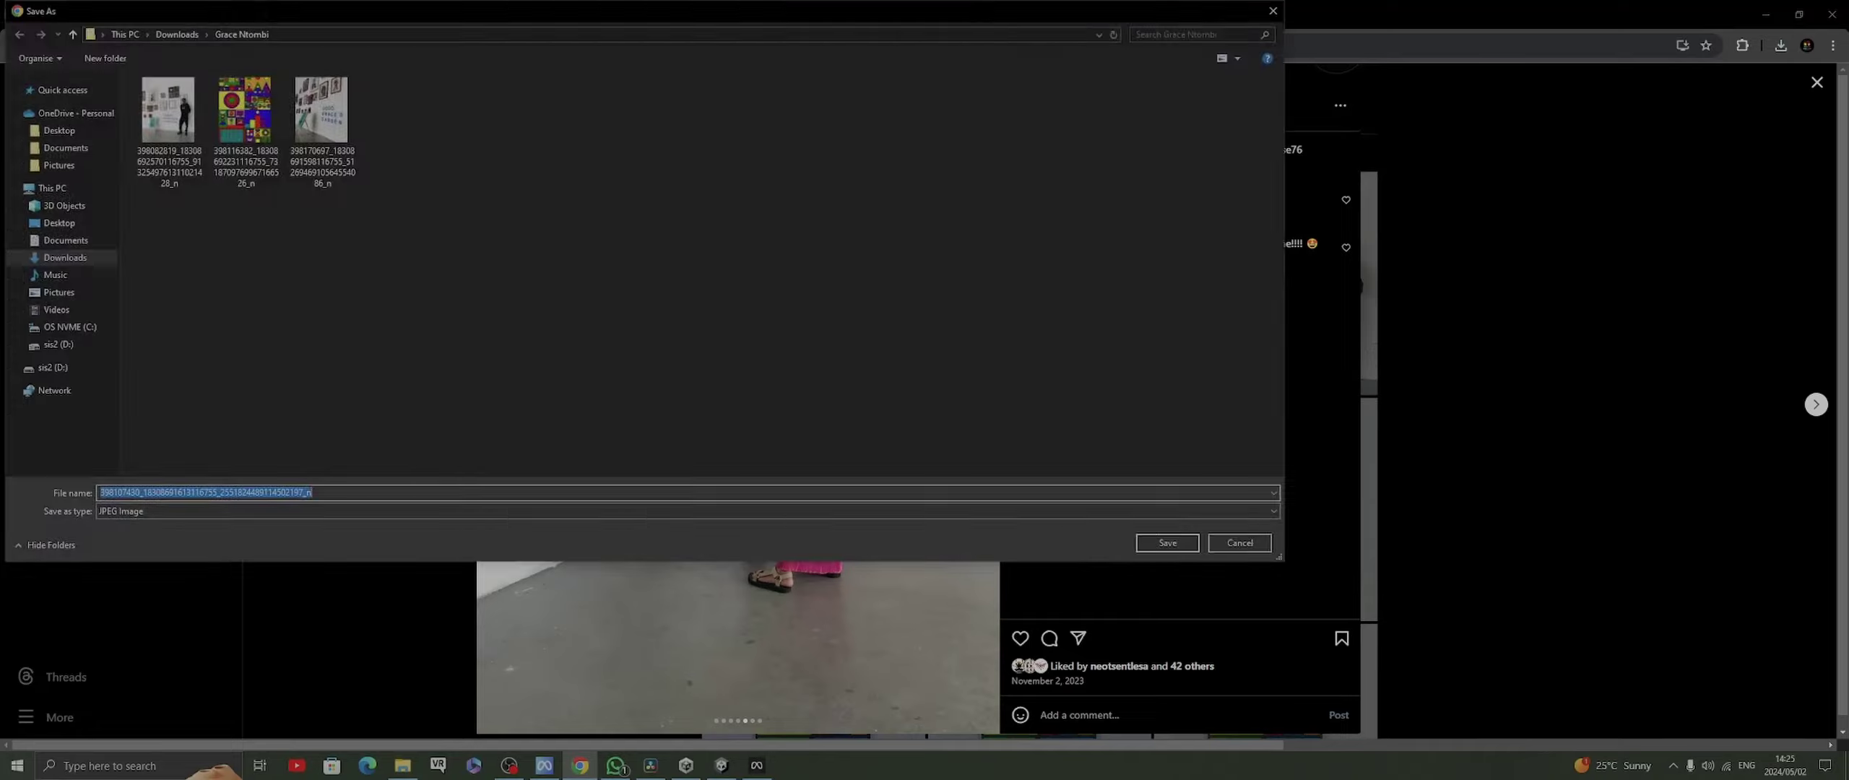
key("Return")
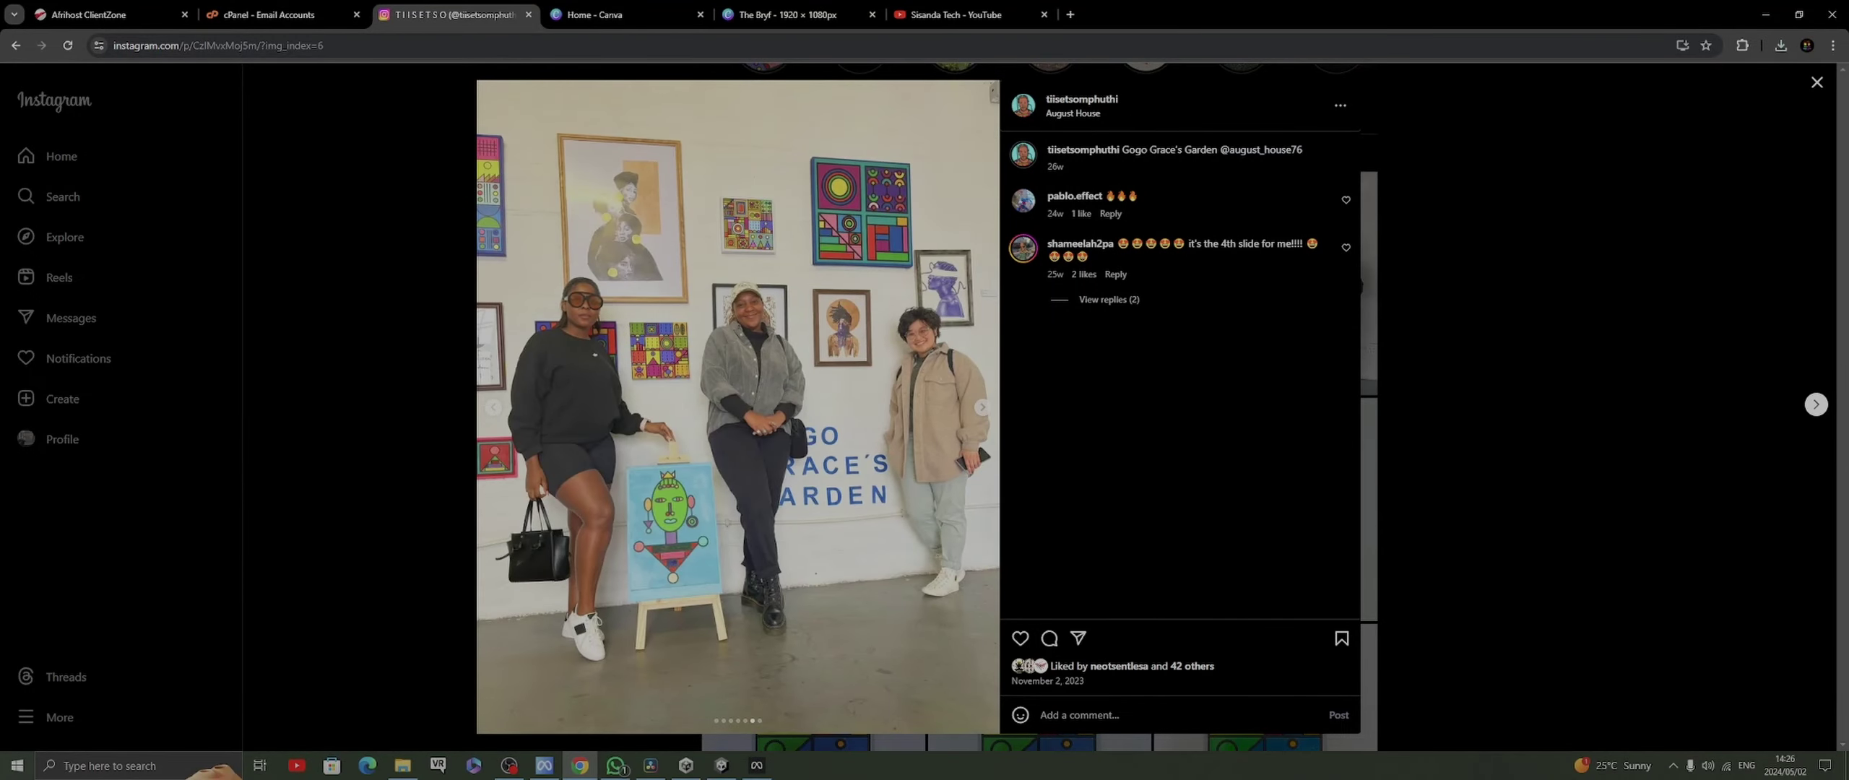
scroll(1039, 560, "down", 20)
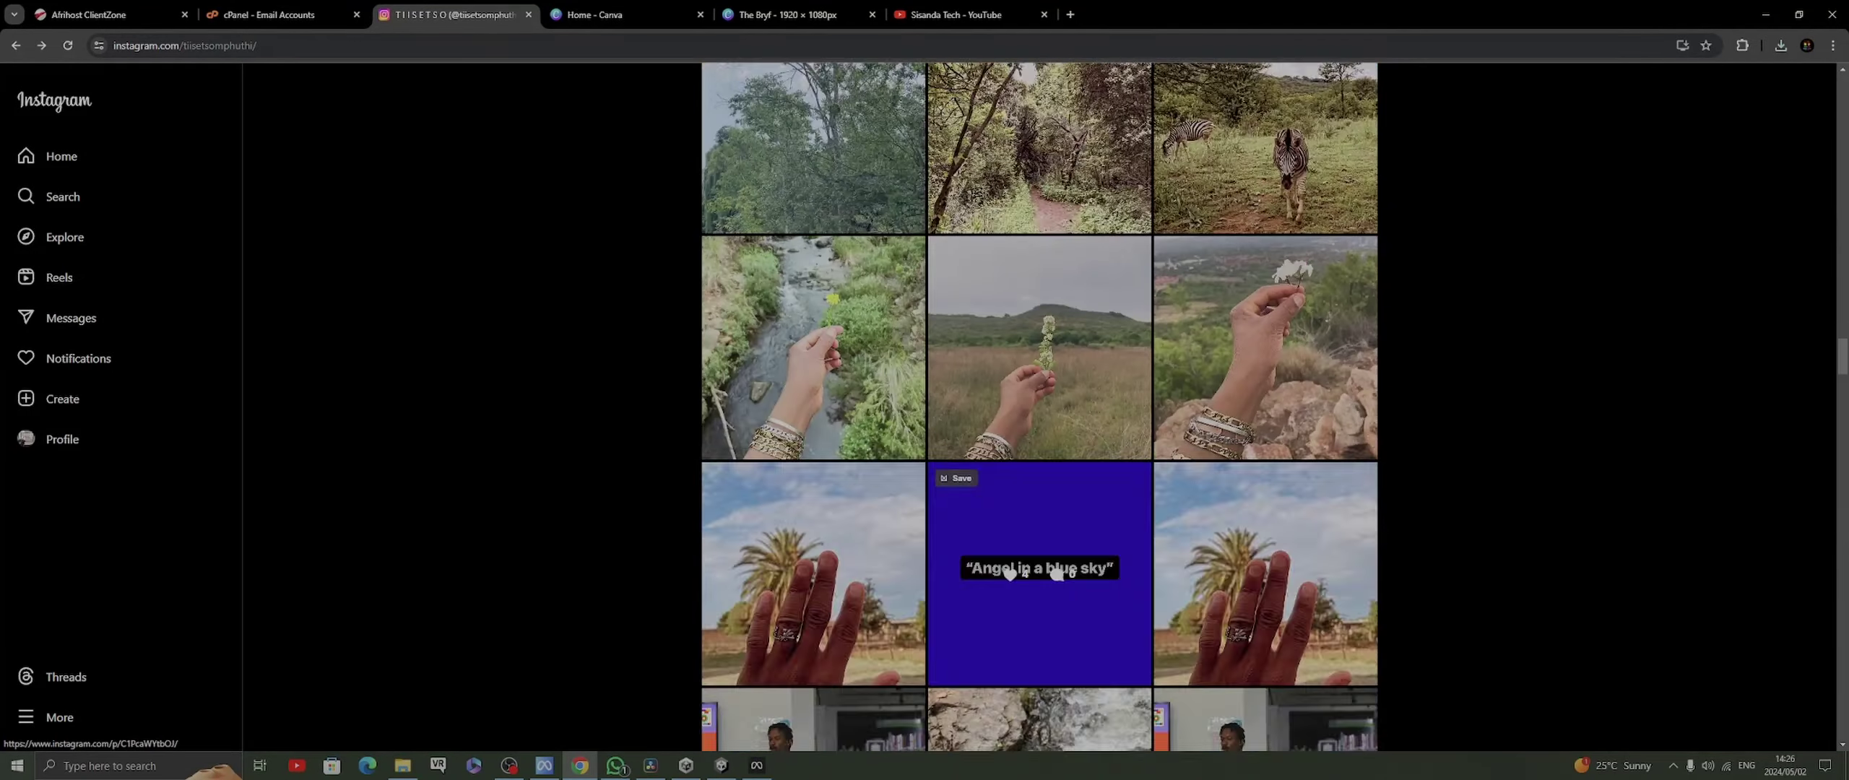
scroll(1039, 560, "down", 11)
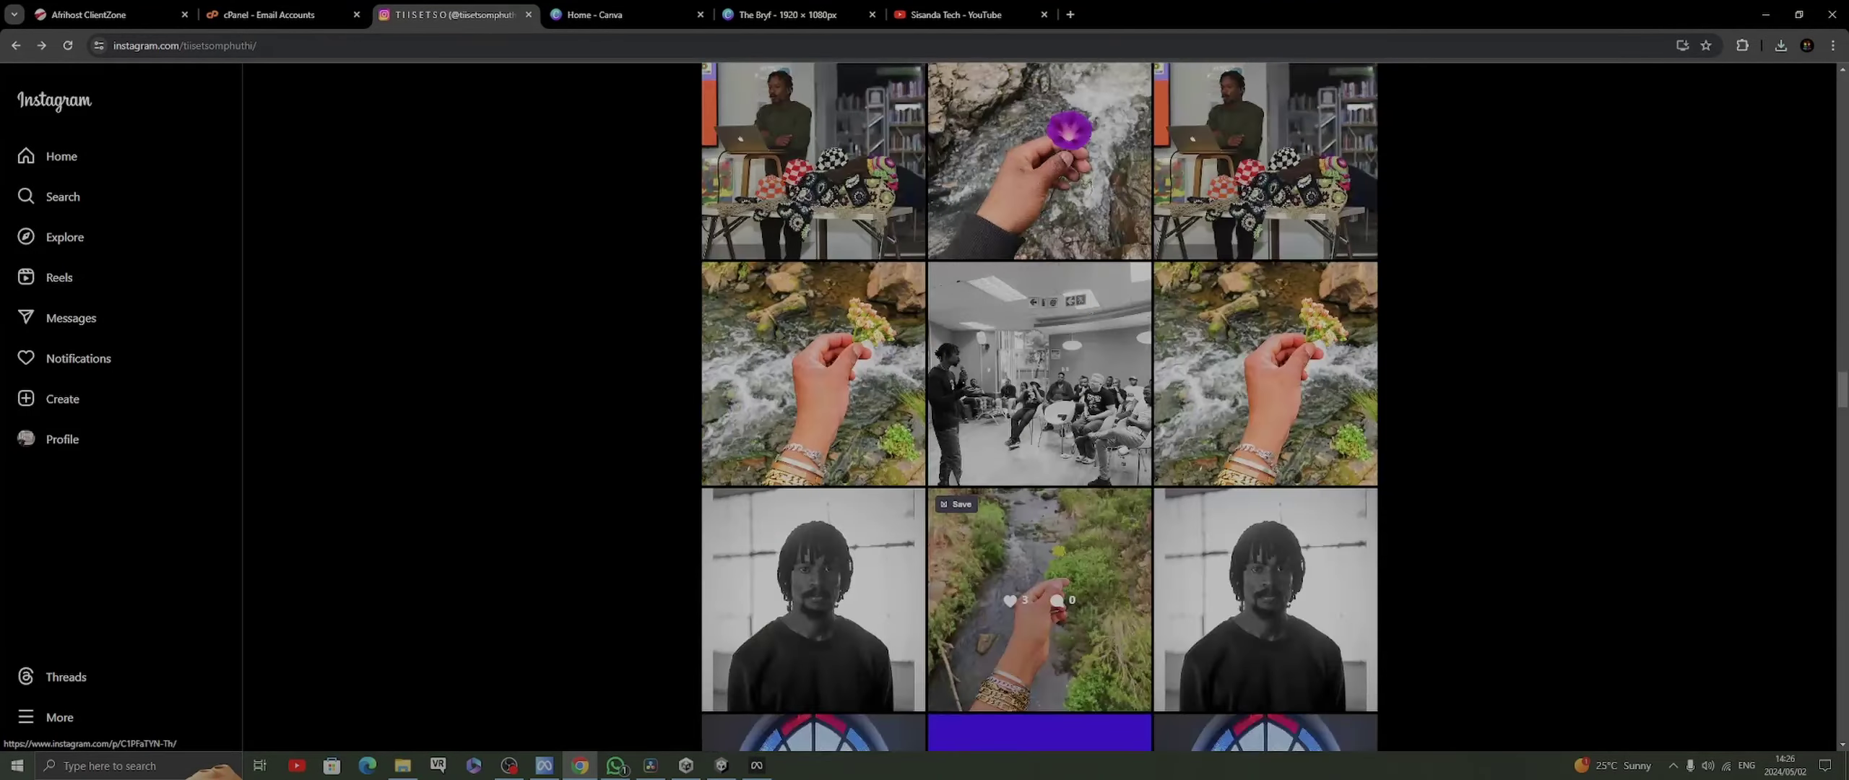
Save the portrait post's image and close its preview
left_click(813, 505)
left_click(438, 94)
key("Return")
left_click(1680, 91)
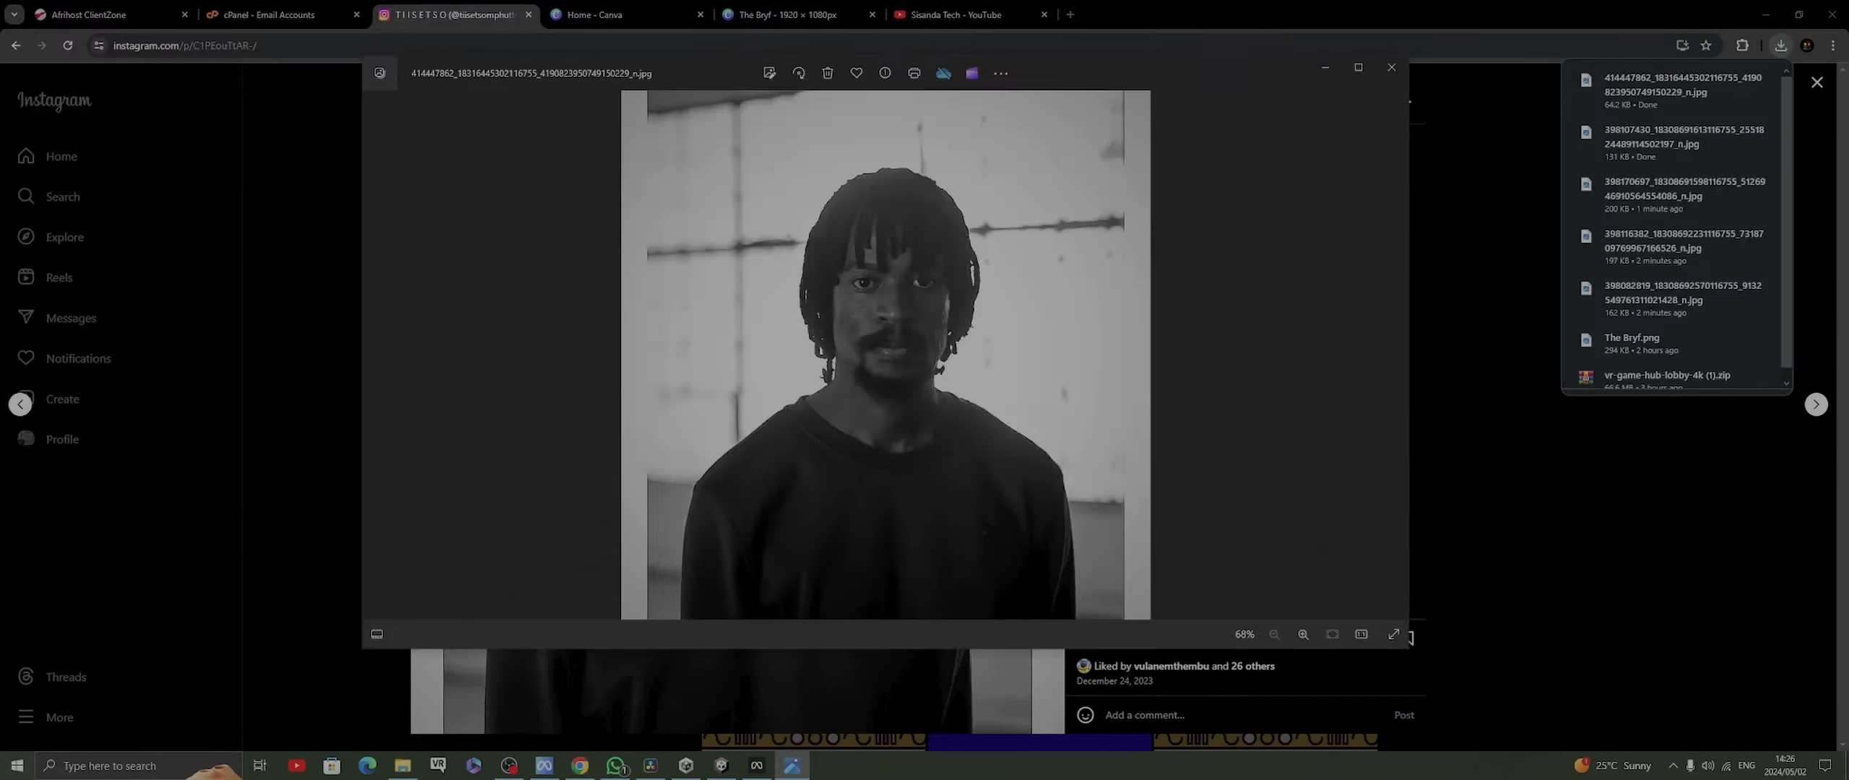
left_click(1388, 70)
left_click(402, 765)
double_click(281, 289)
right_click(497, 469)
left_click(715, 578)
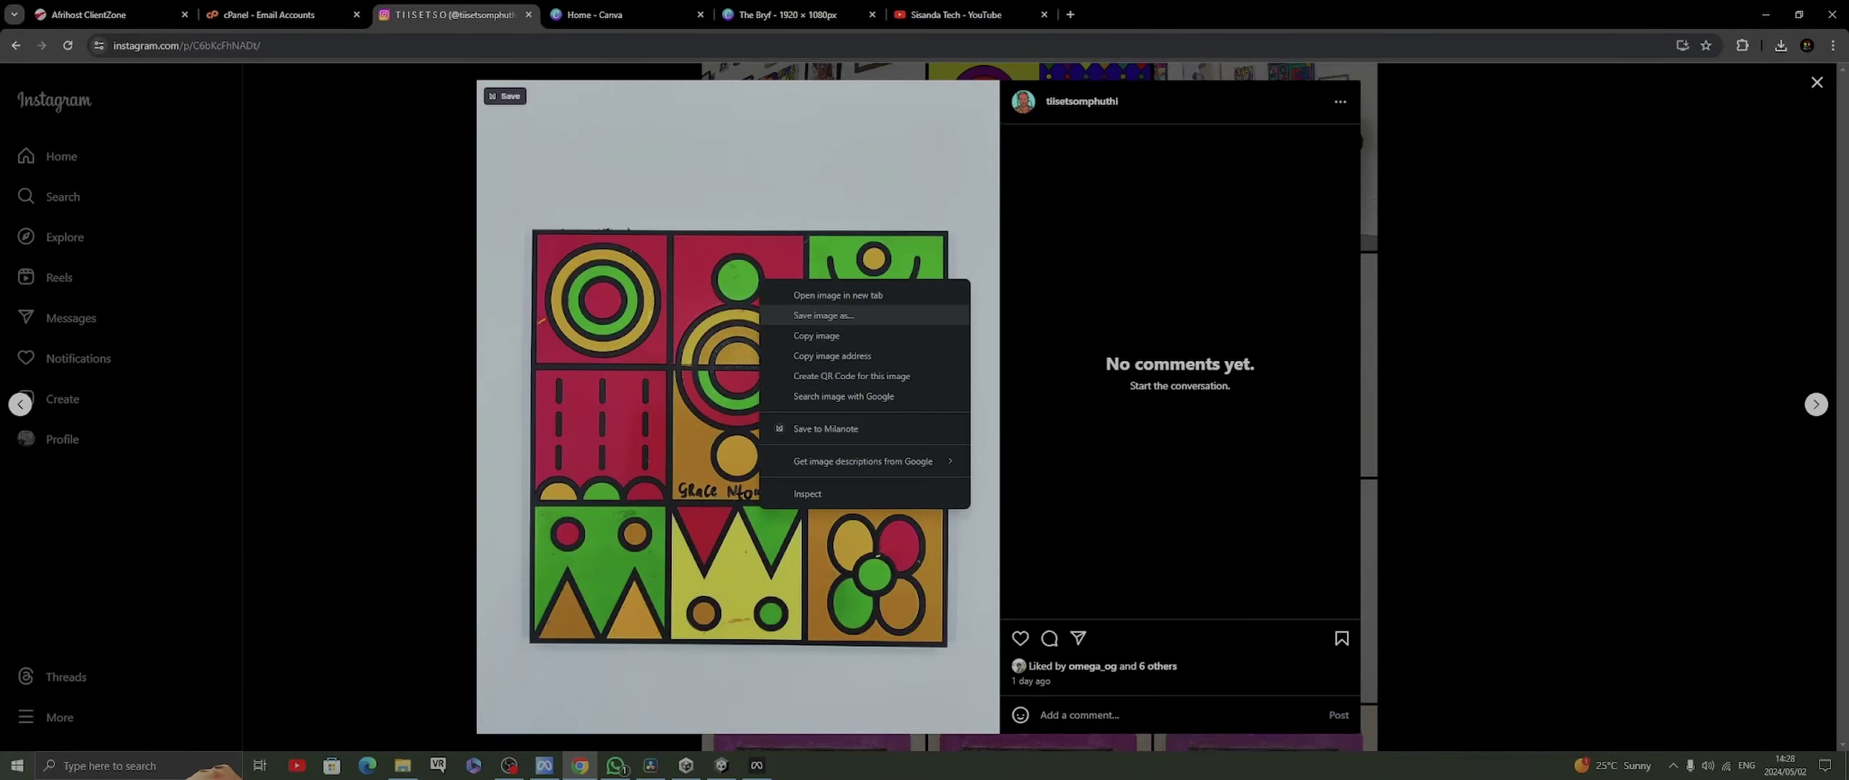
left_click(982, 321)
key("Return")
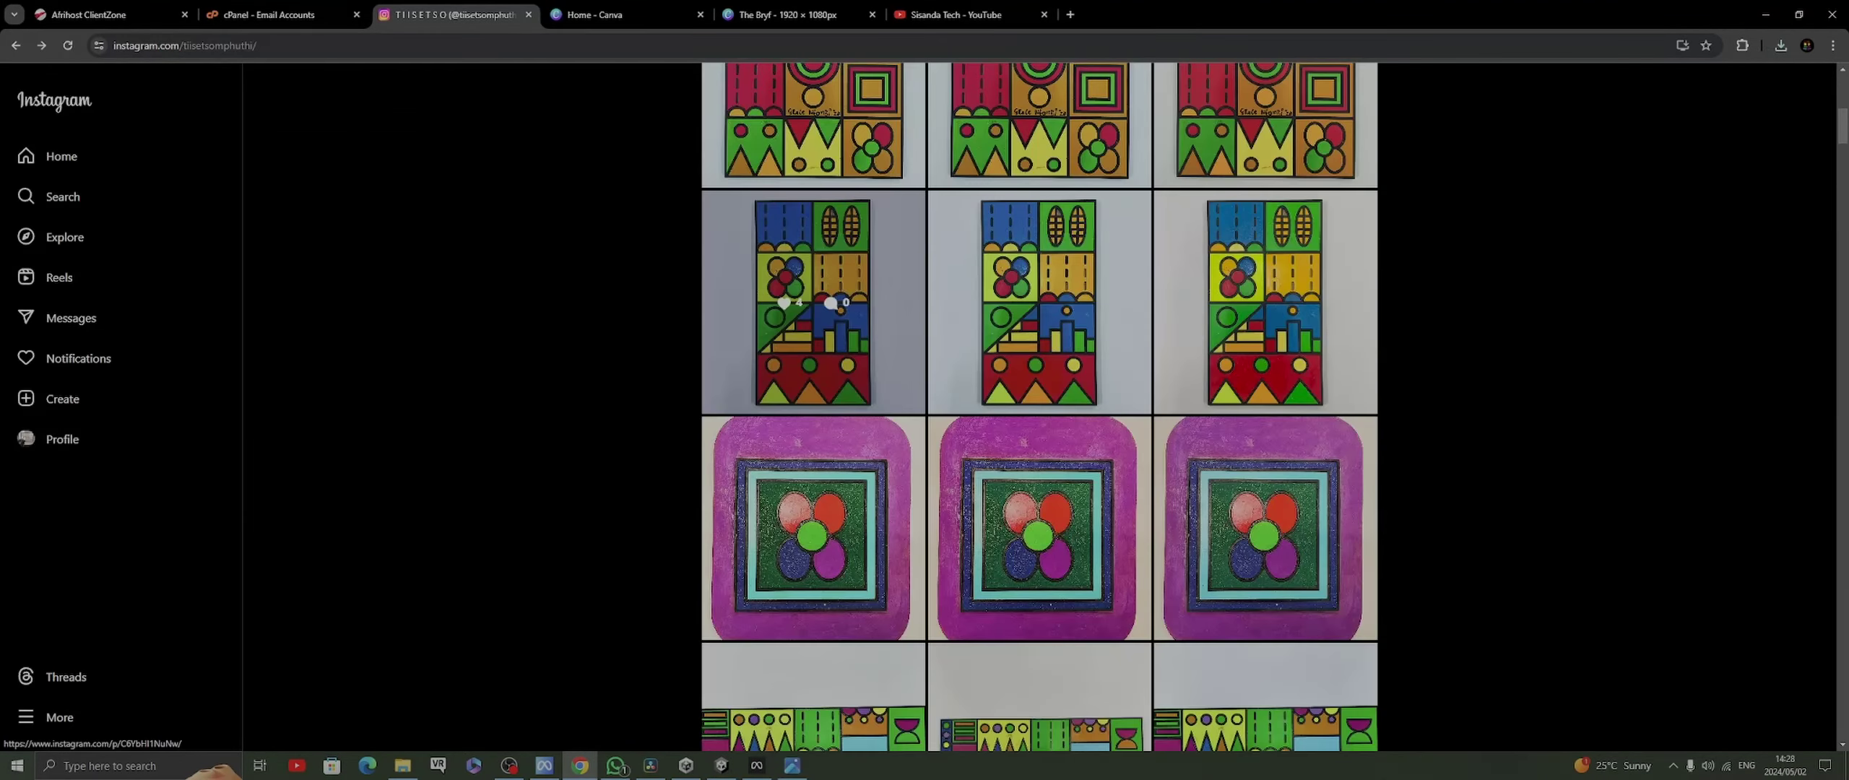
Save the pink artwork image to disk
right_click(814, 469)
left_click(866, 300)
key("Return")
scroll(1038, 322, "down", 6)
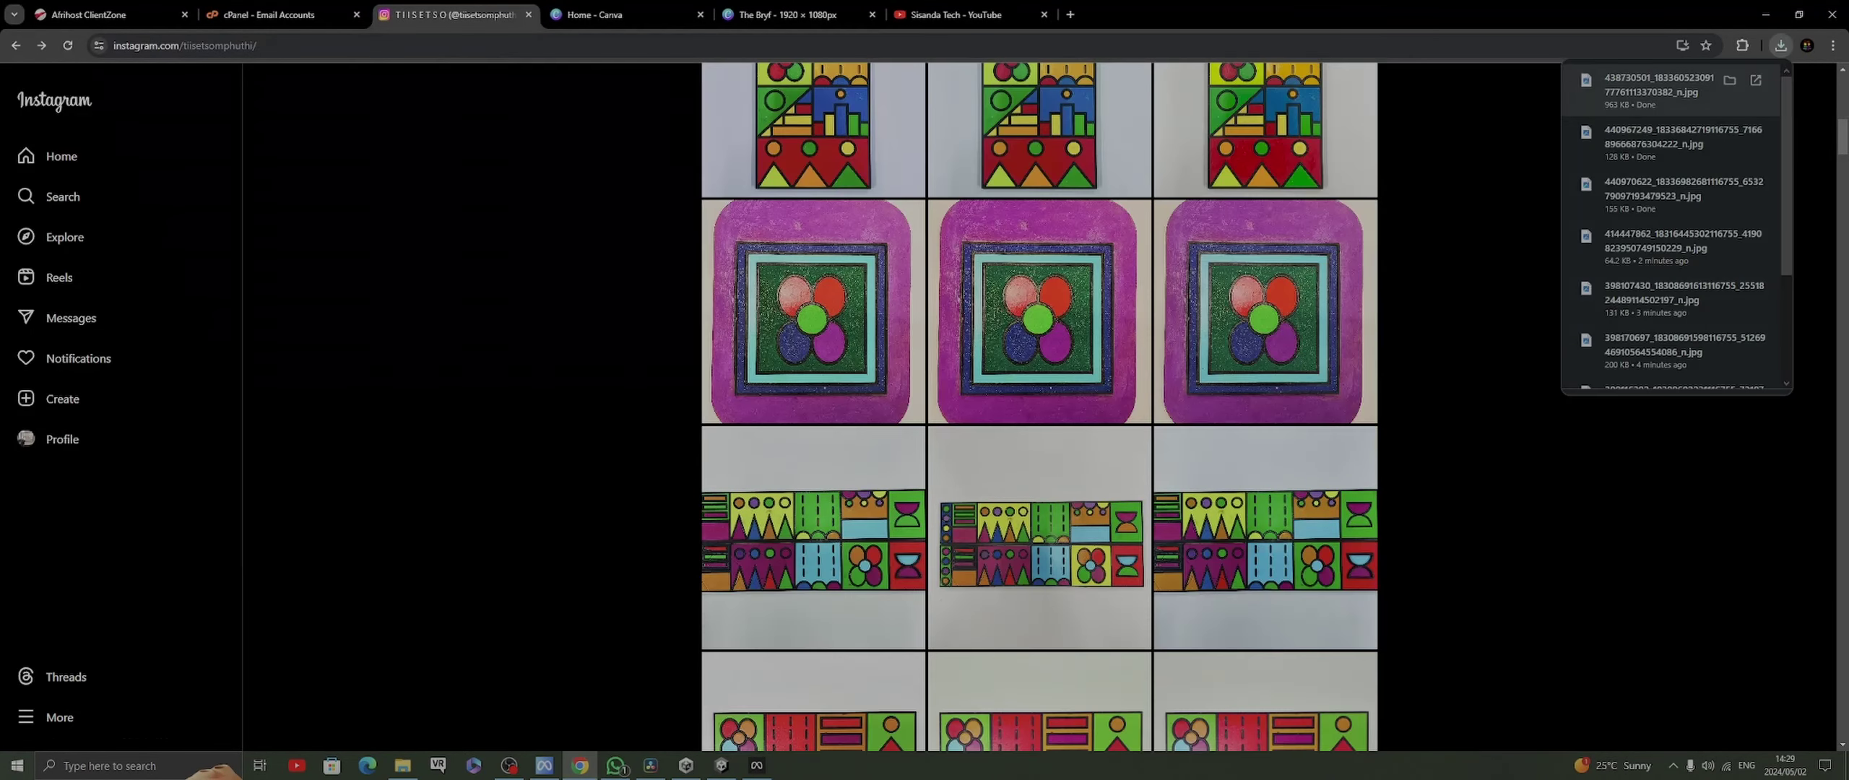
Save the striped artwork image into a new 'Section 2' folder
left_click(814, 321)
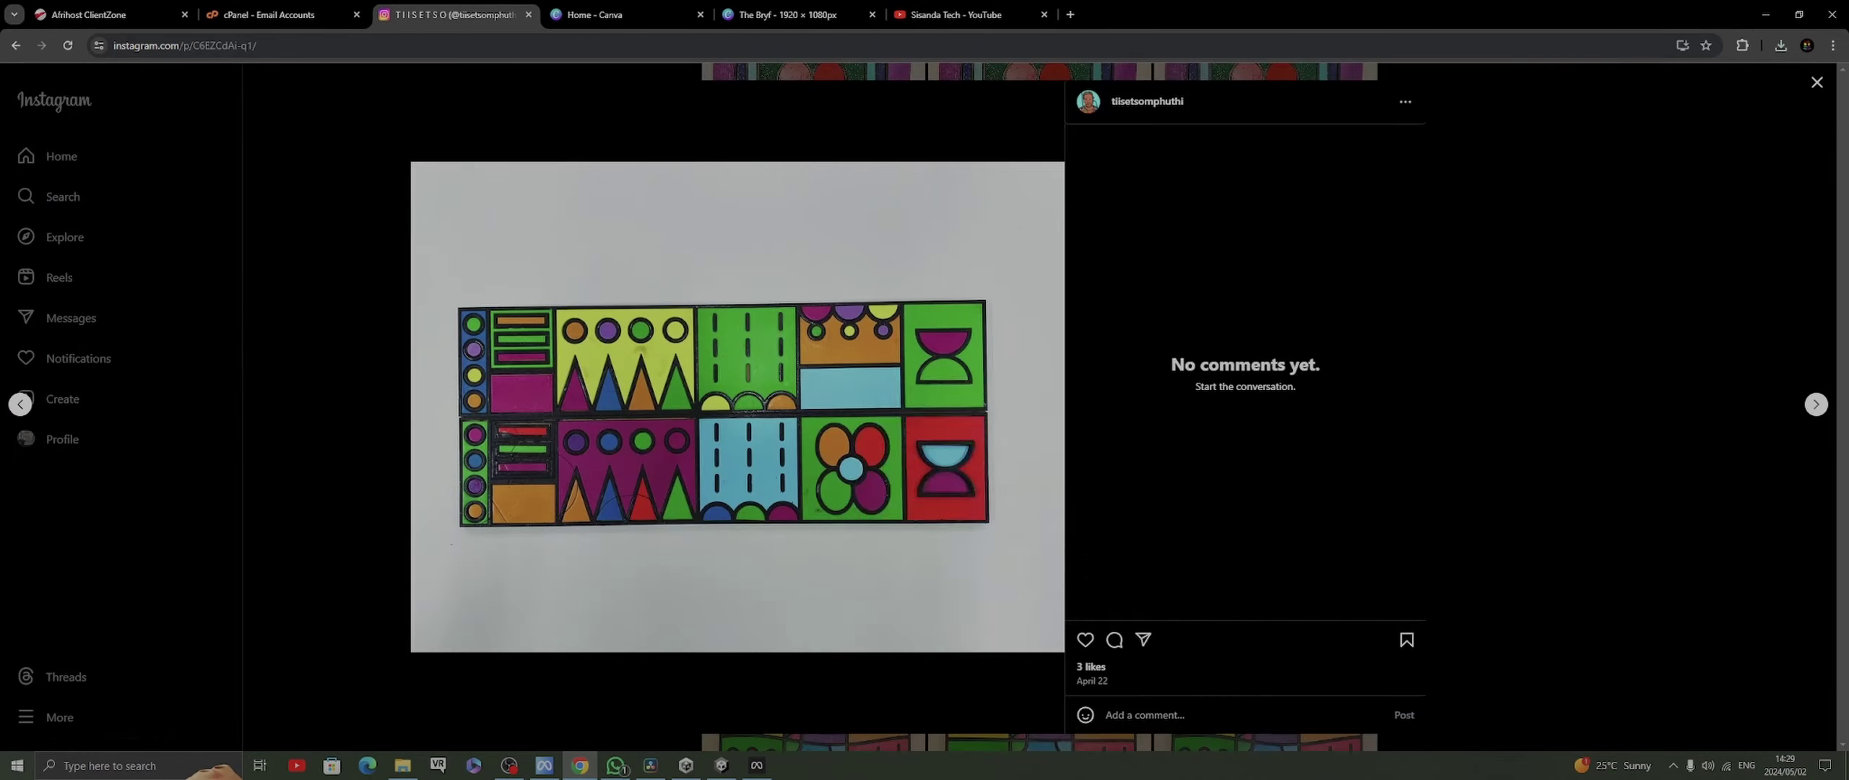
right_click(323, 218)
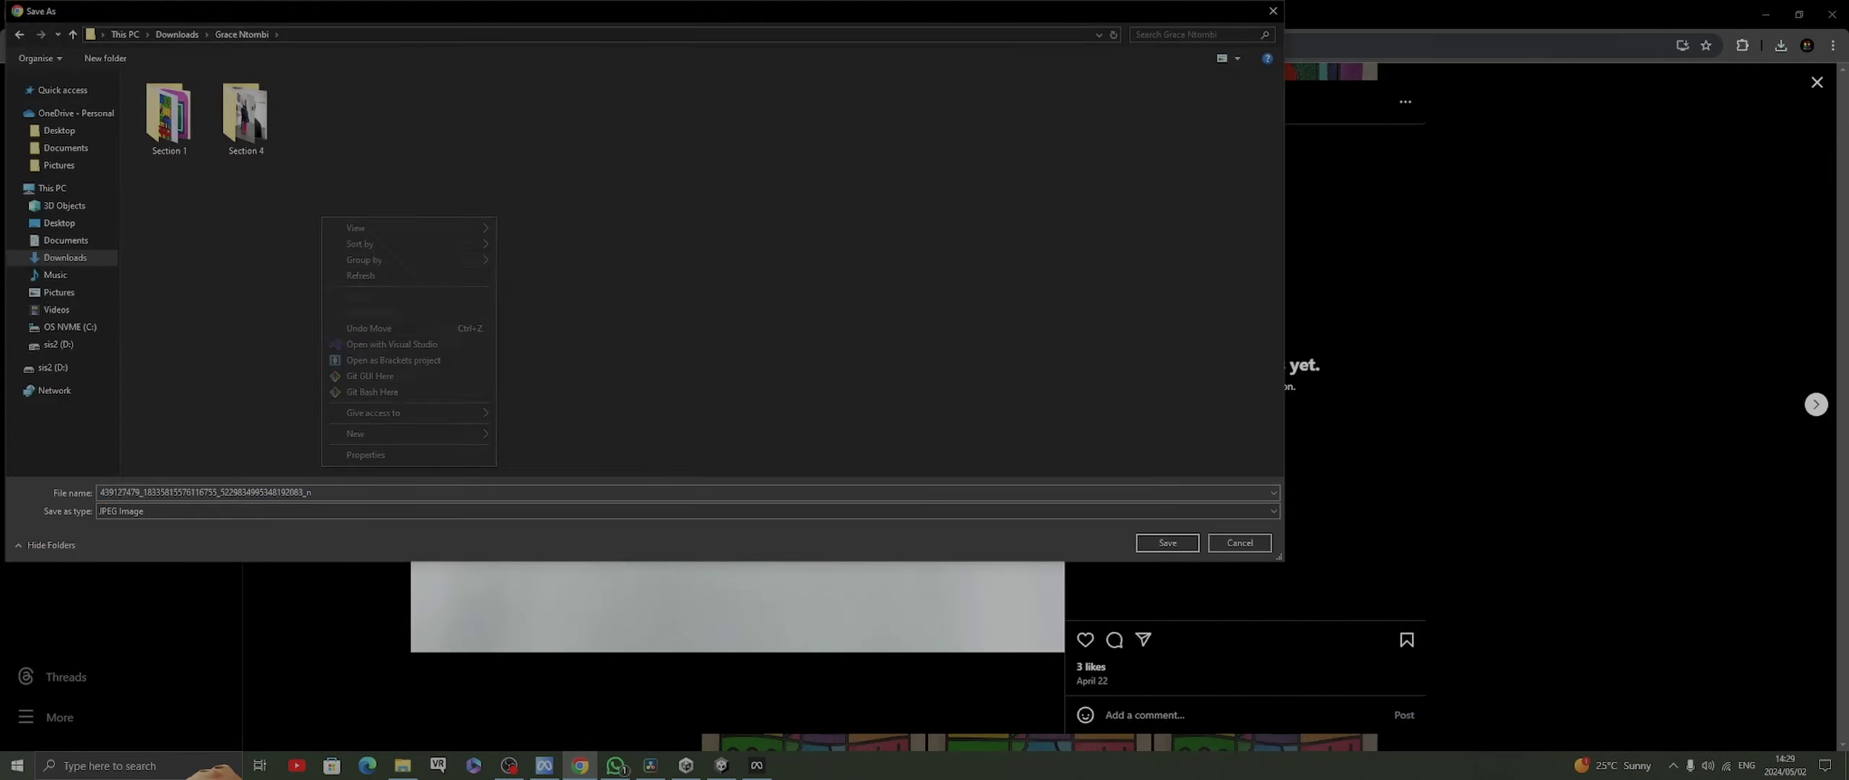
mouse_move(376, 413)
left_click(542, 417)
type("Section 2")
key("Return")
double_click(245, 116)
key("Return")
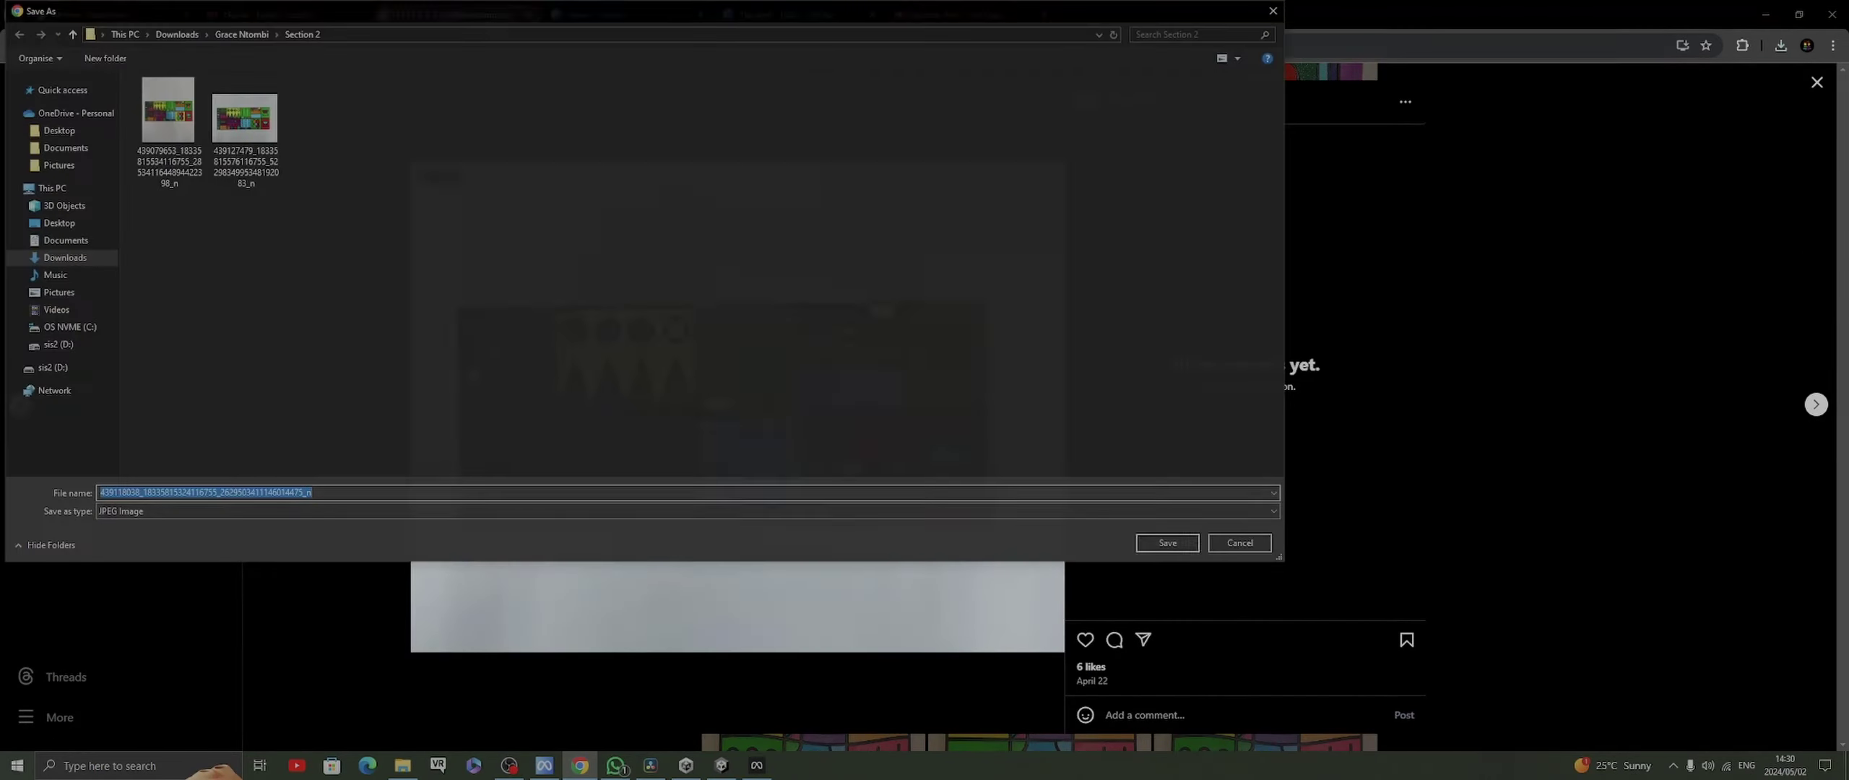
Save one more image, then return to the profile and scroll down
key("Return")
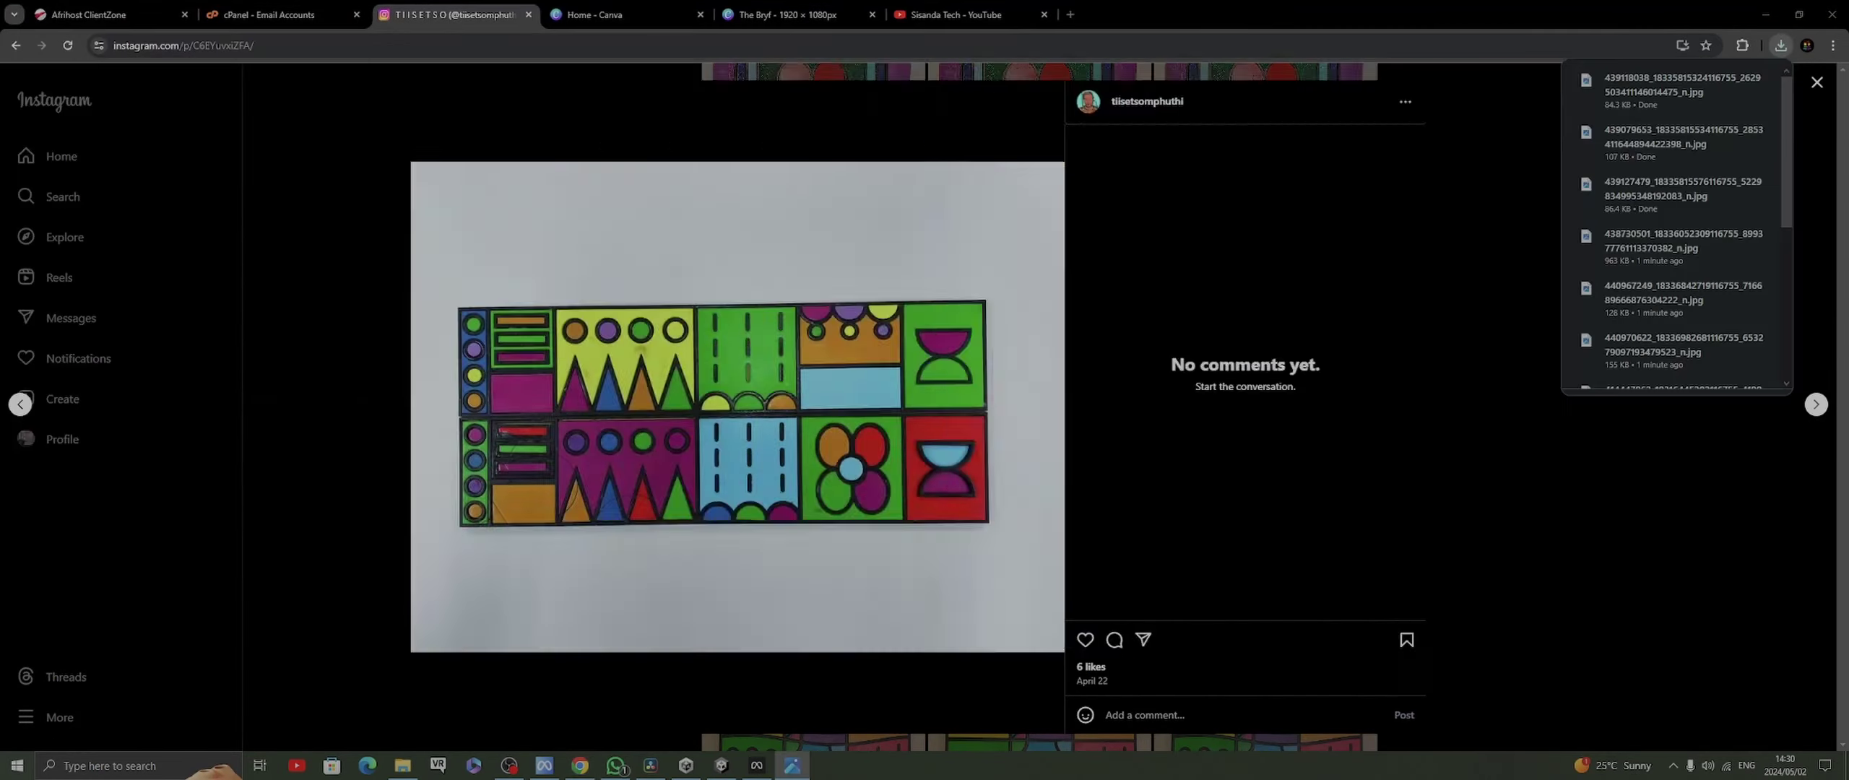
key("Escape")
scroll(1040, 404, "down", 1)
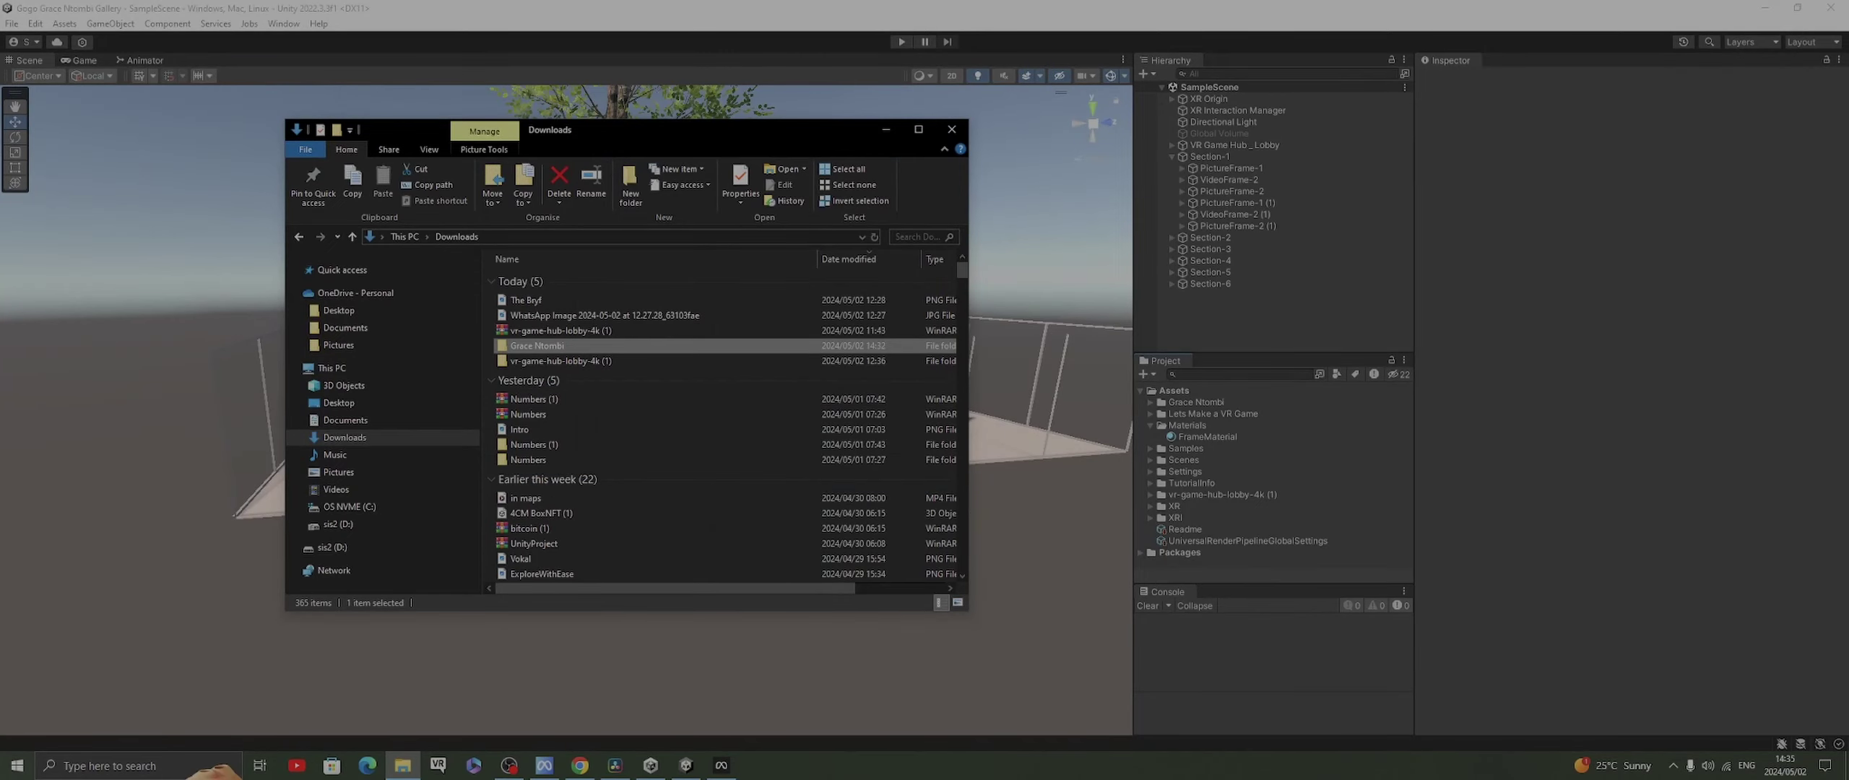
left_click(886, 129)
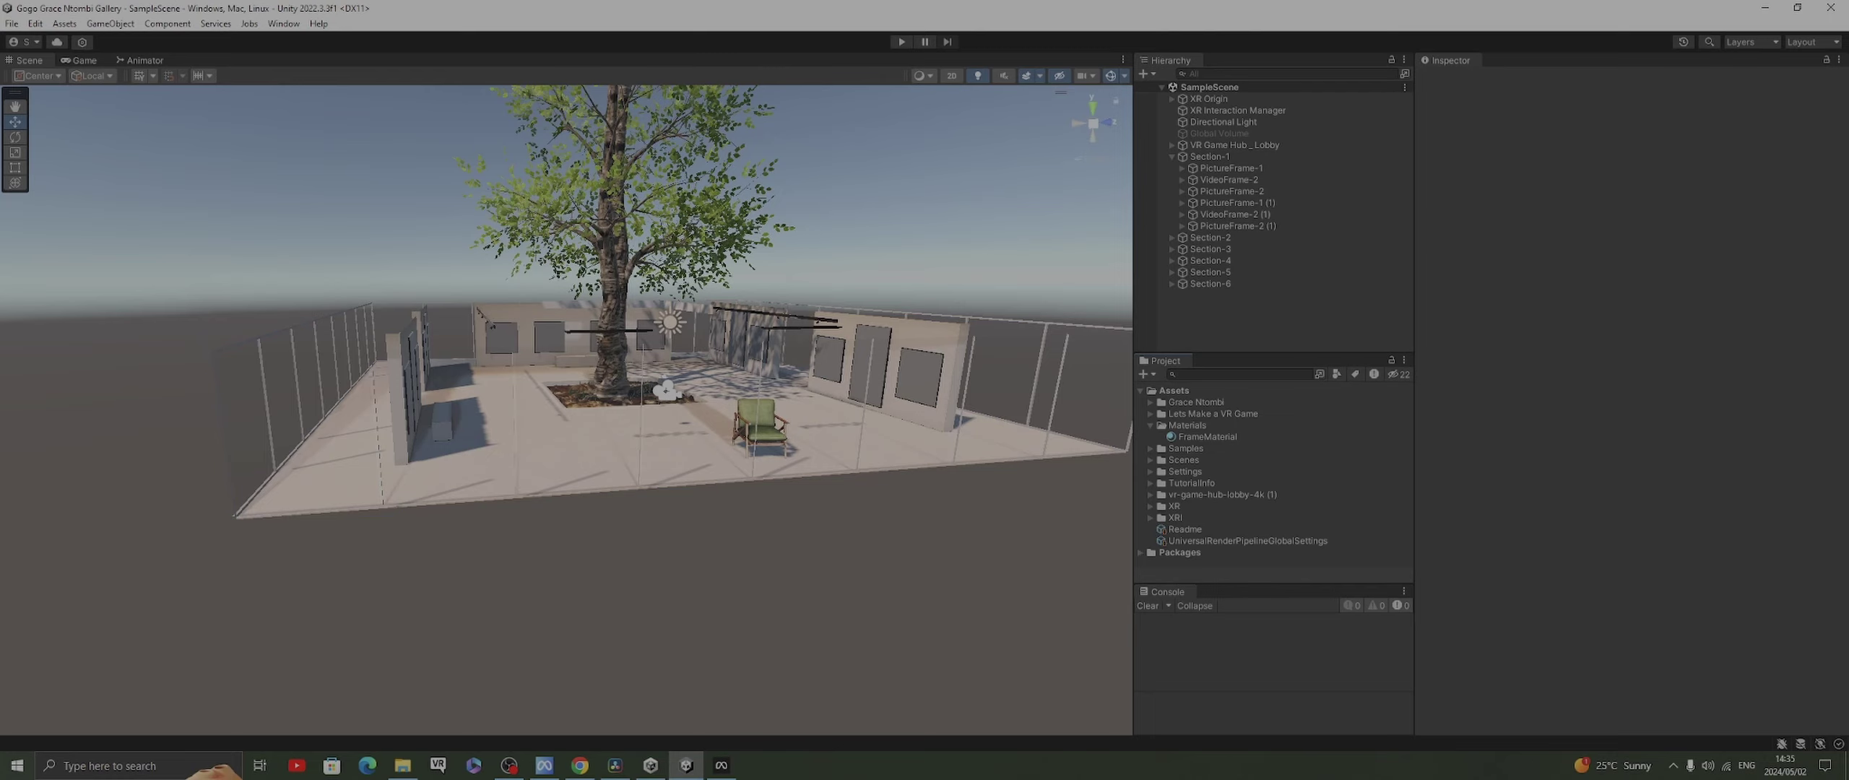
left_click(1151, 401)
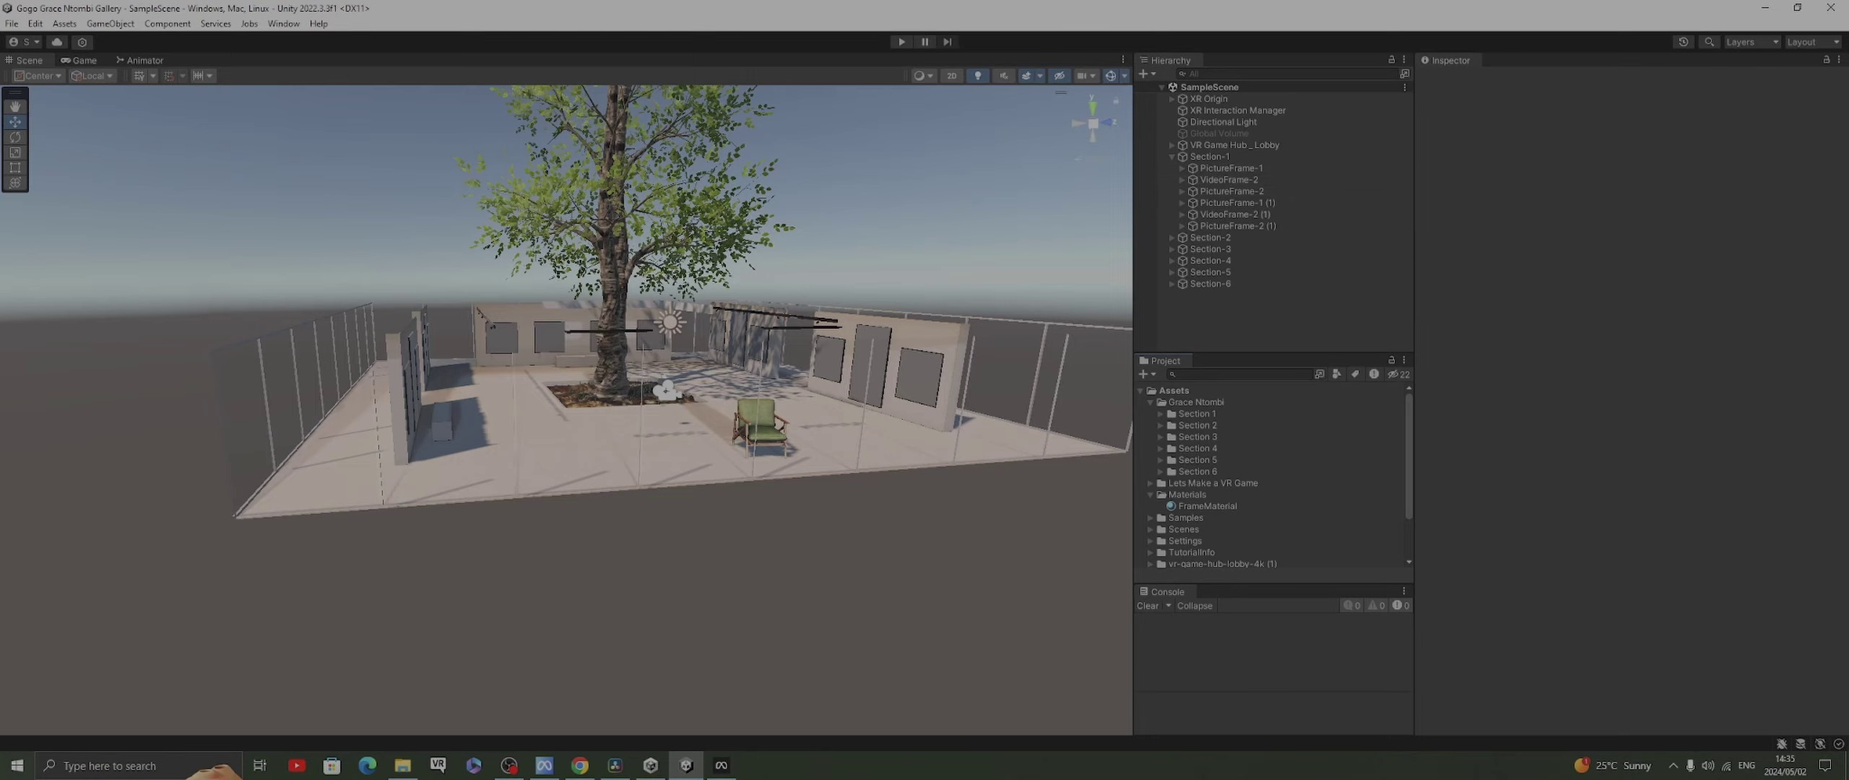
right_click_drag(566, 390, 534, 347)
middle_click_drag(679, 563, 587, 484)
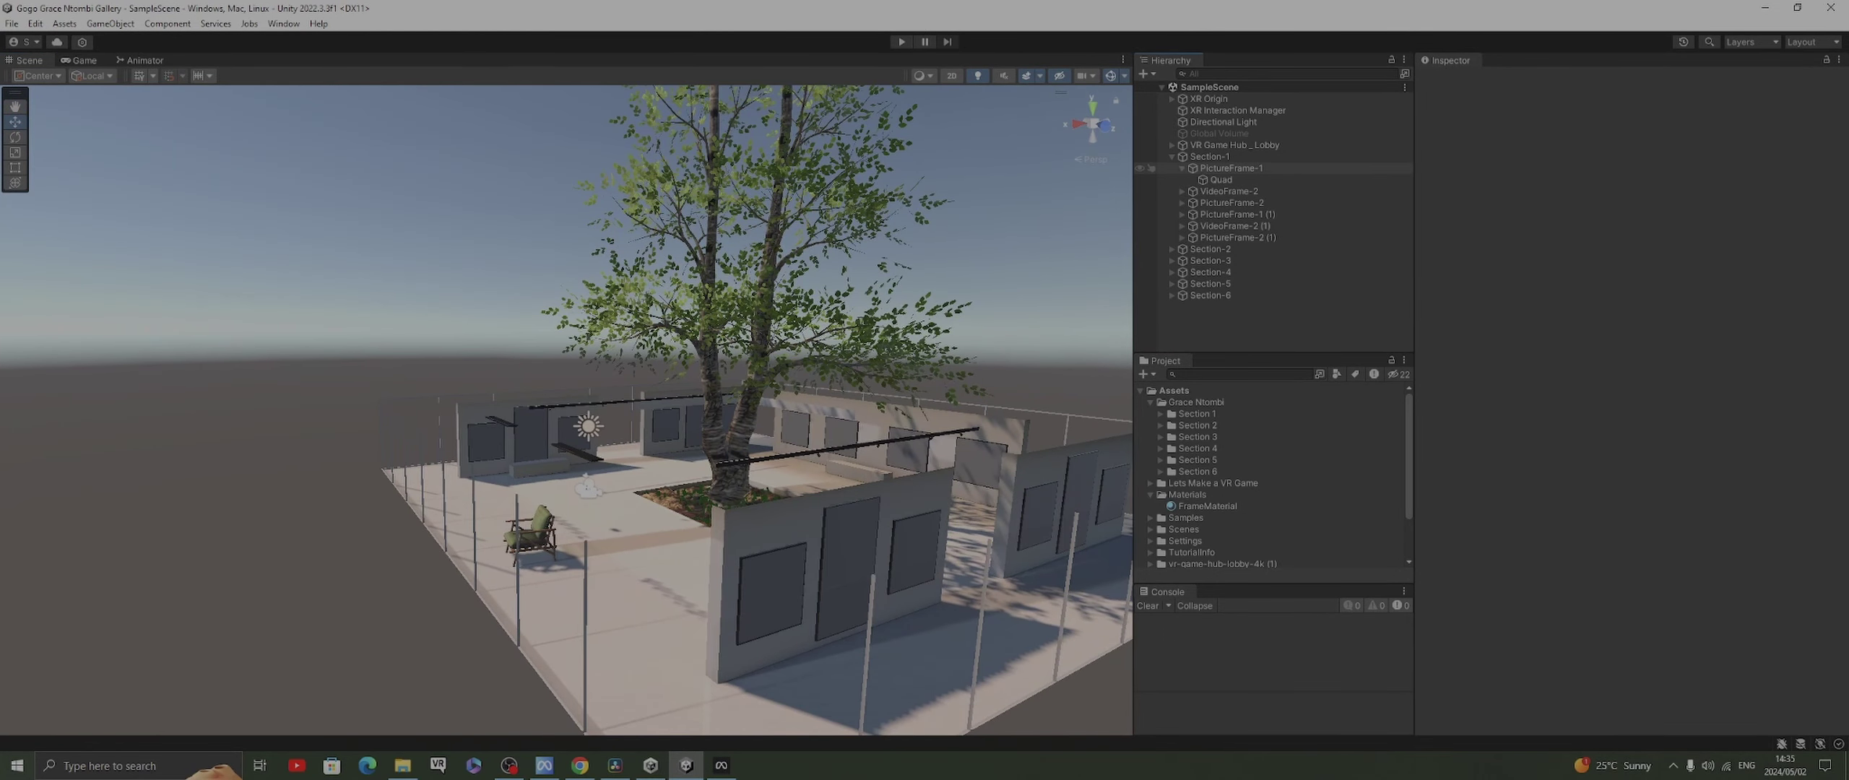
Drag a Section 1 artwork image onto PictureFrame-1's quad and zoom in on it
left_click(1220, 180)
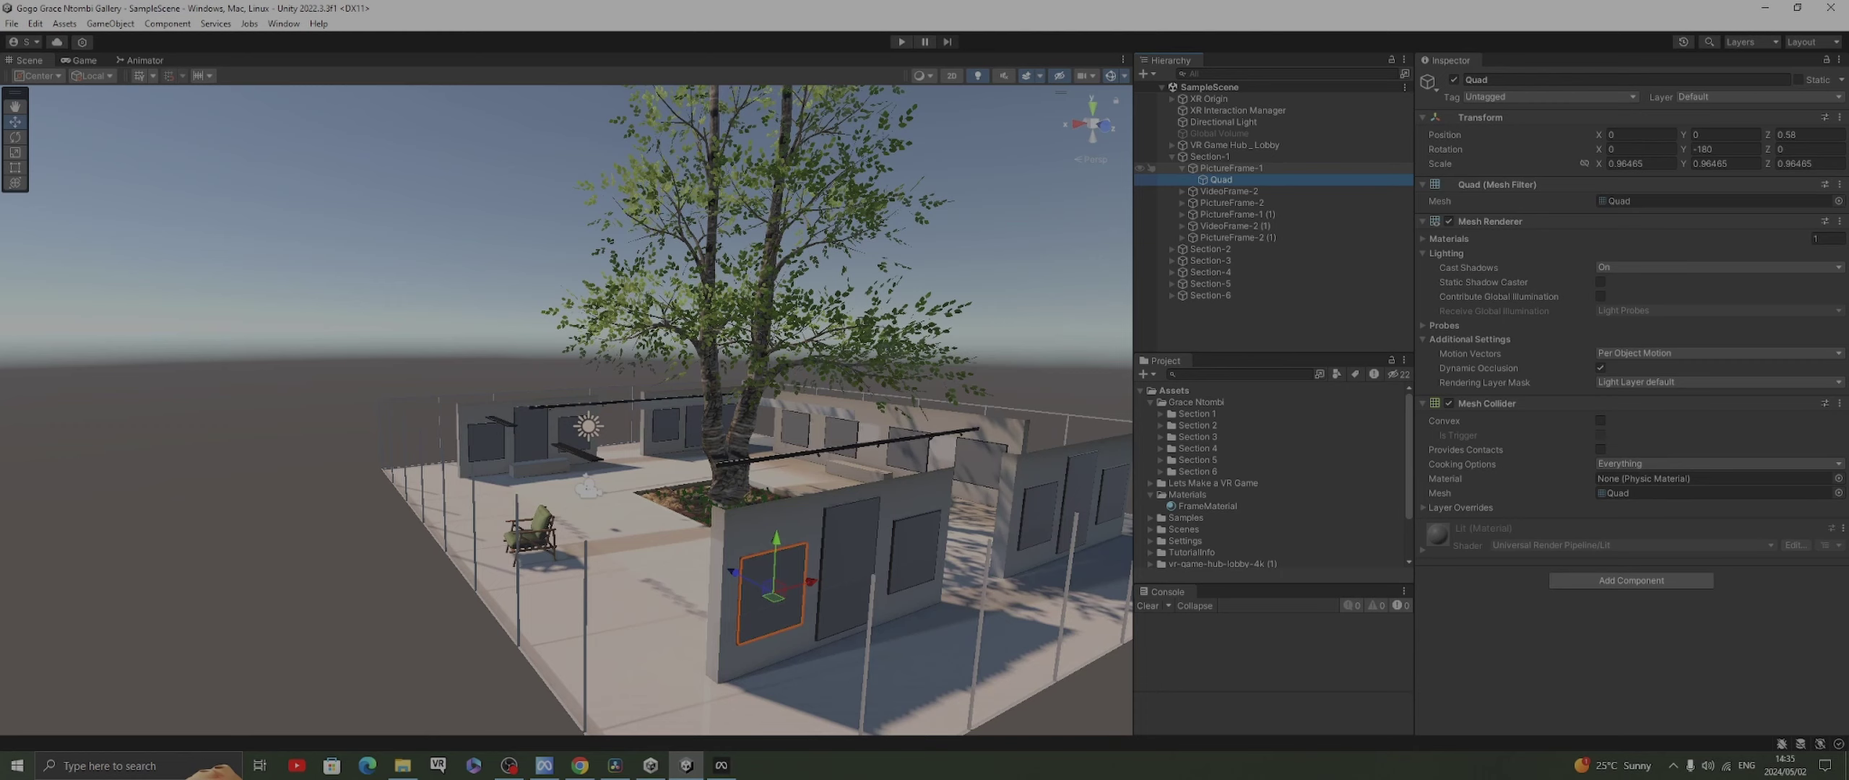
left_click(1160, 413)
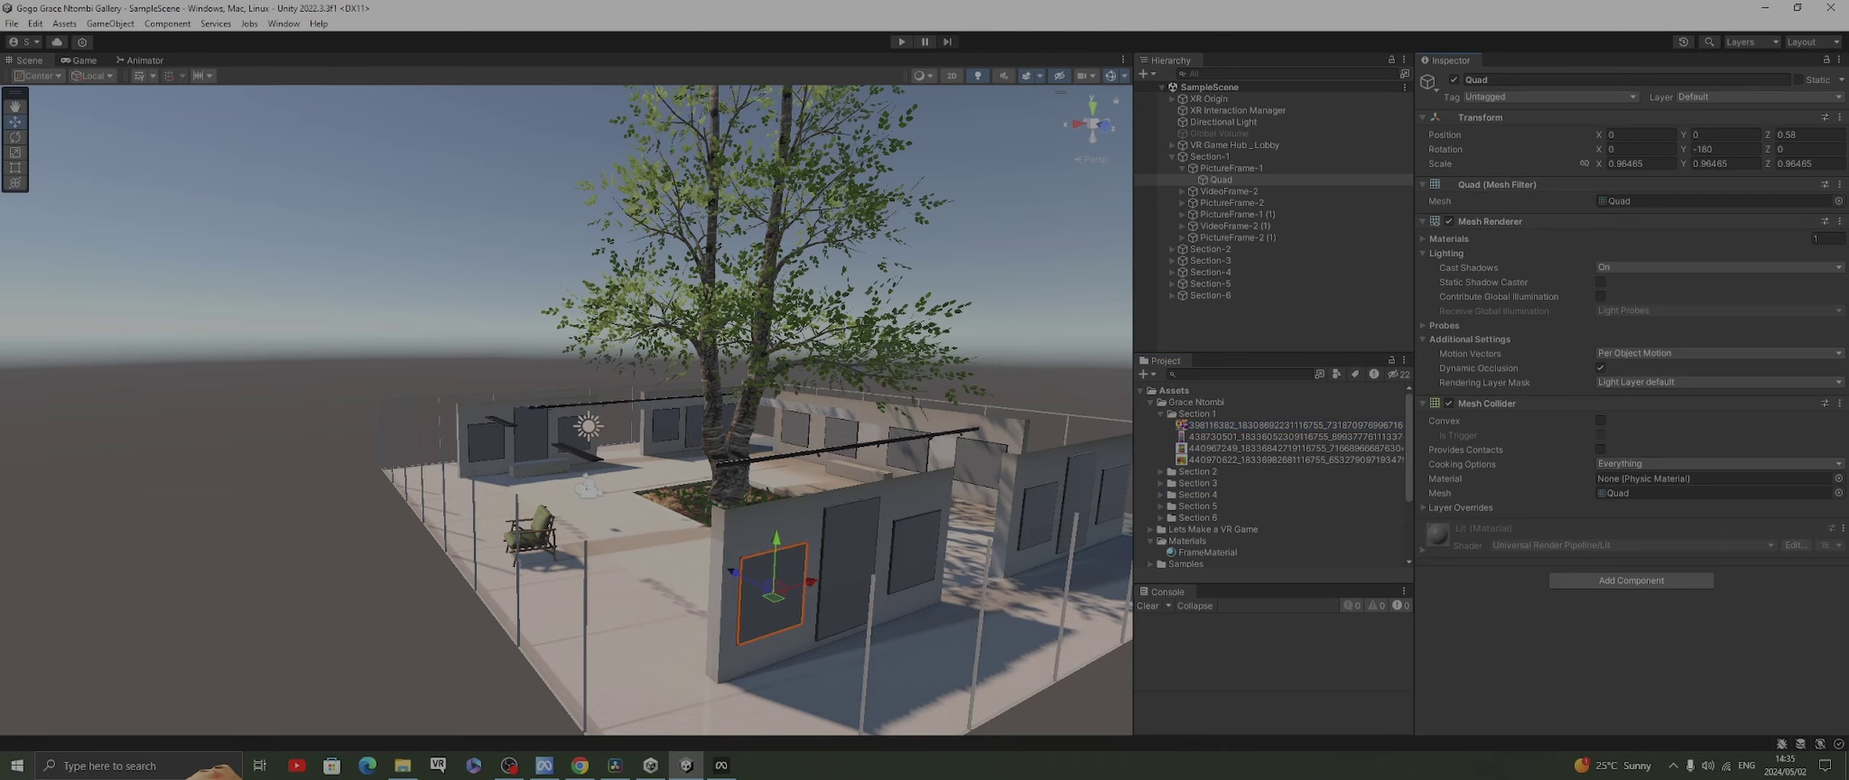
left_click_drag(1293, 424, 772, 594)
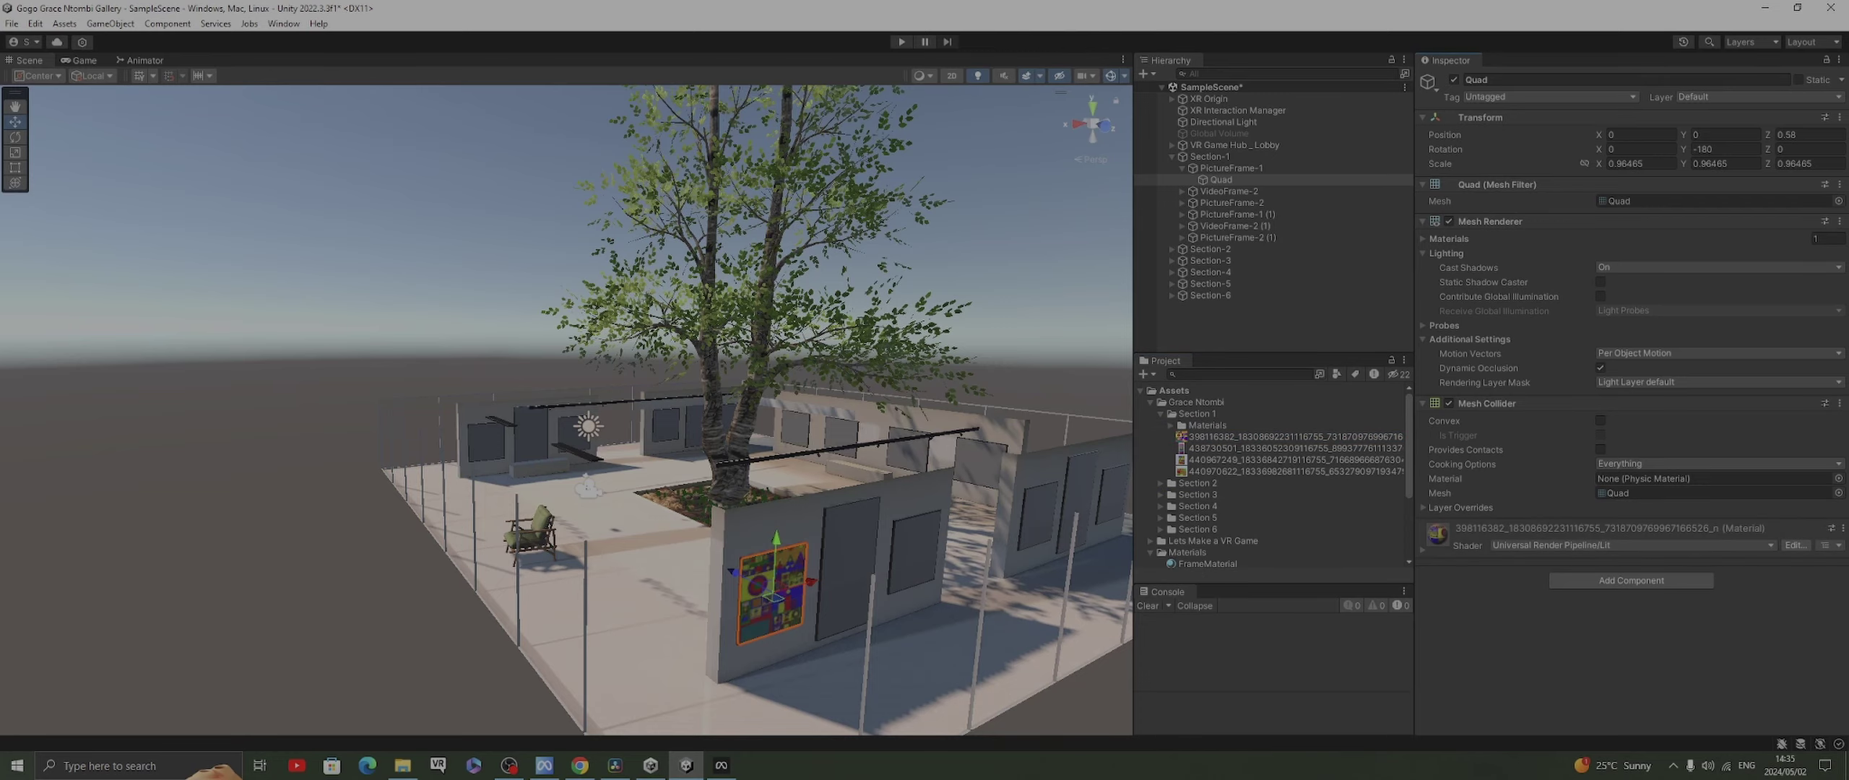
scroll(567, 411, "up", 4)
middle_click_drag(566, 410, 531, 312)
scroll(566, 410, "up", 5)
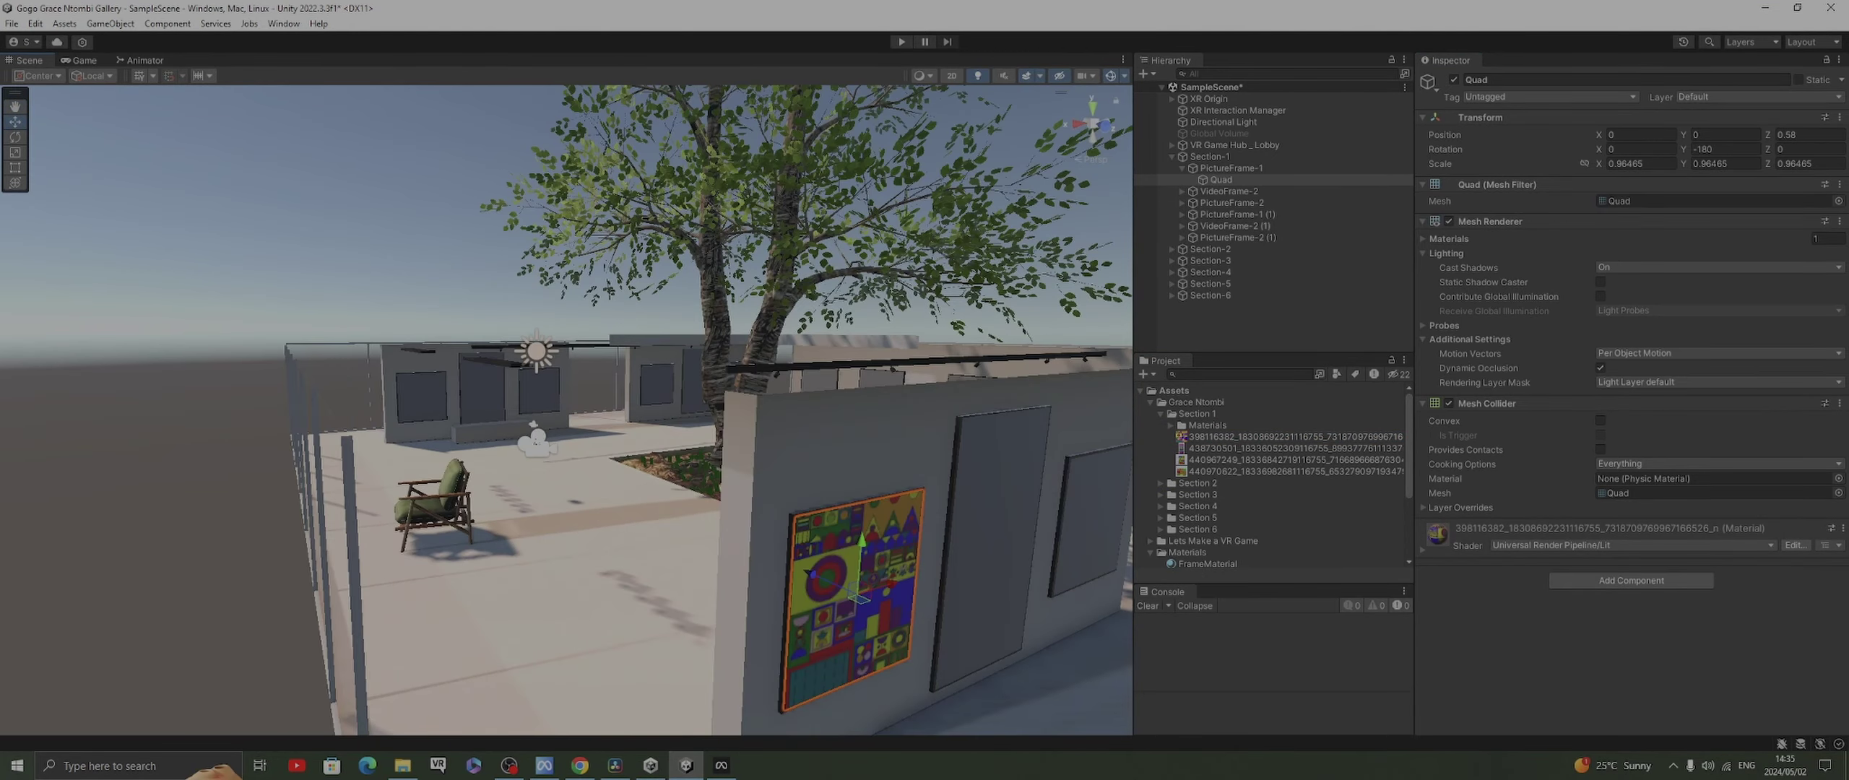
middle_click_drag(566, 410, 498, 361)
scroll(566, 411, "up", 3)
scroll(566, 410, "up", 4)
scroll(566, 410, "down", 4)
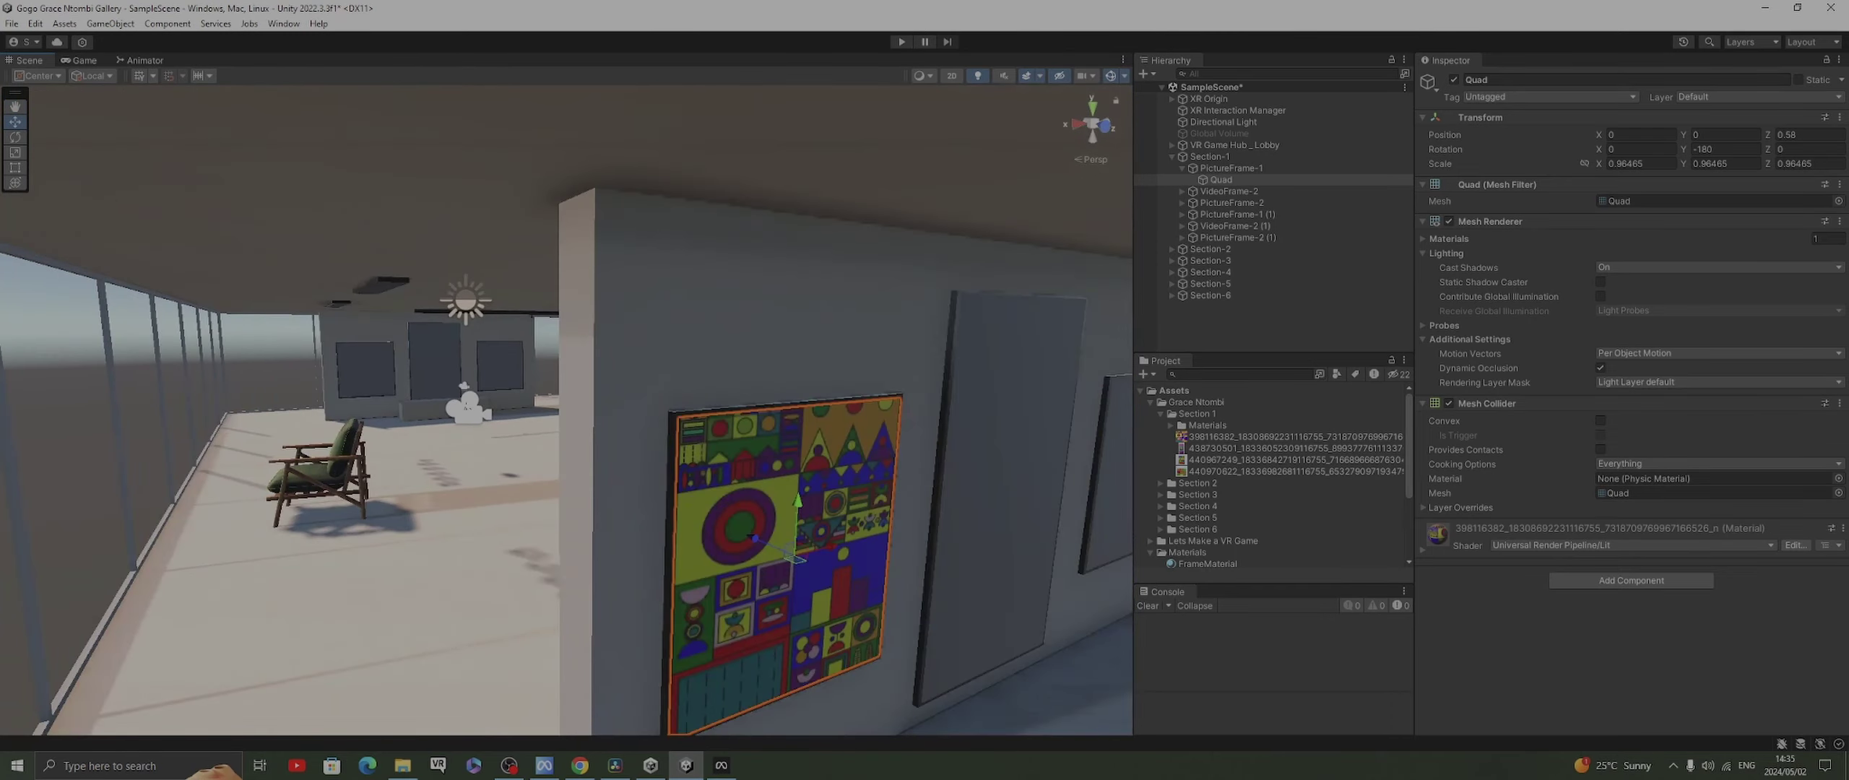
scroll(566, 410, "up", 4)
middle_click_drag(567, 410, 474, 209)
scroll(566, 411, "down", 4)
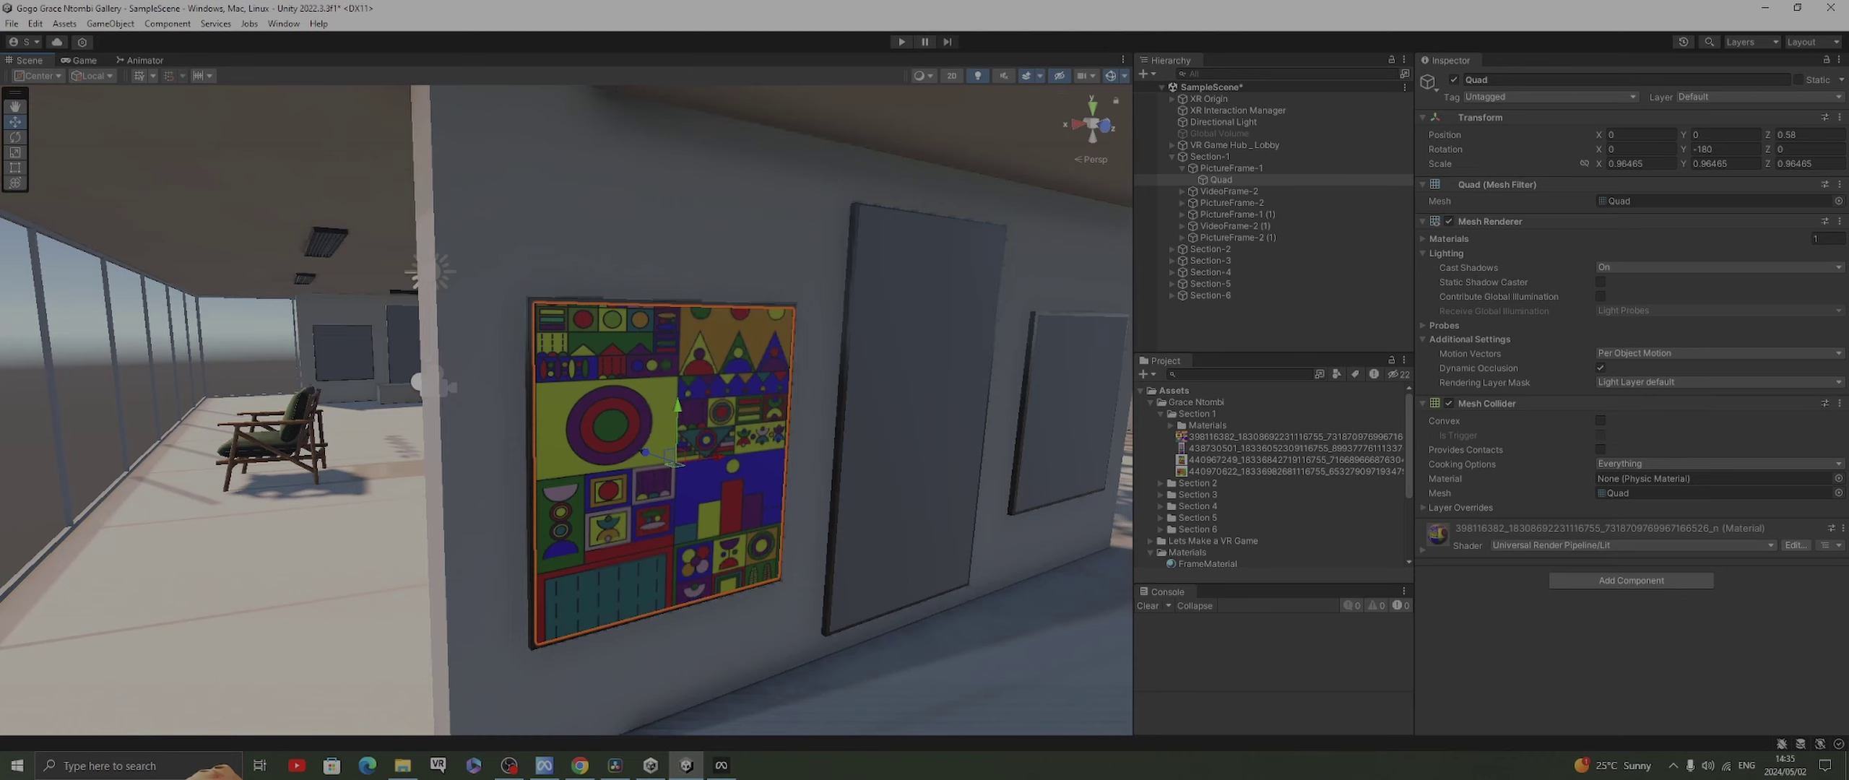
Switch the quad's material shader to Universal Render Pipeline/Unlit
left_click(1632, 545)
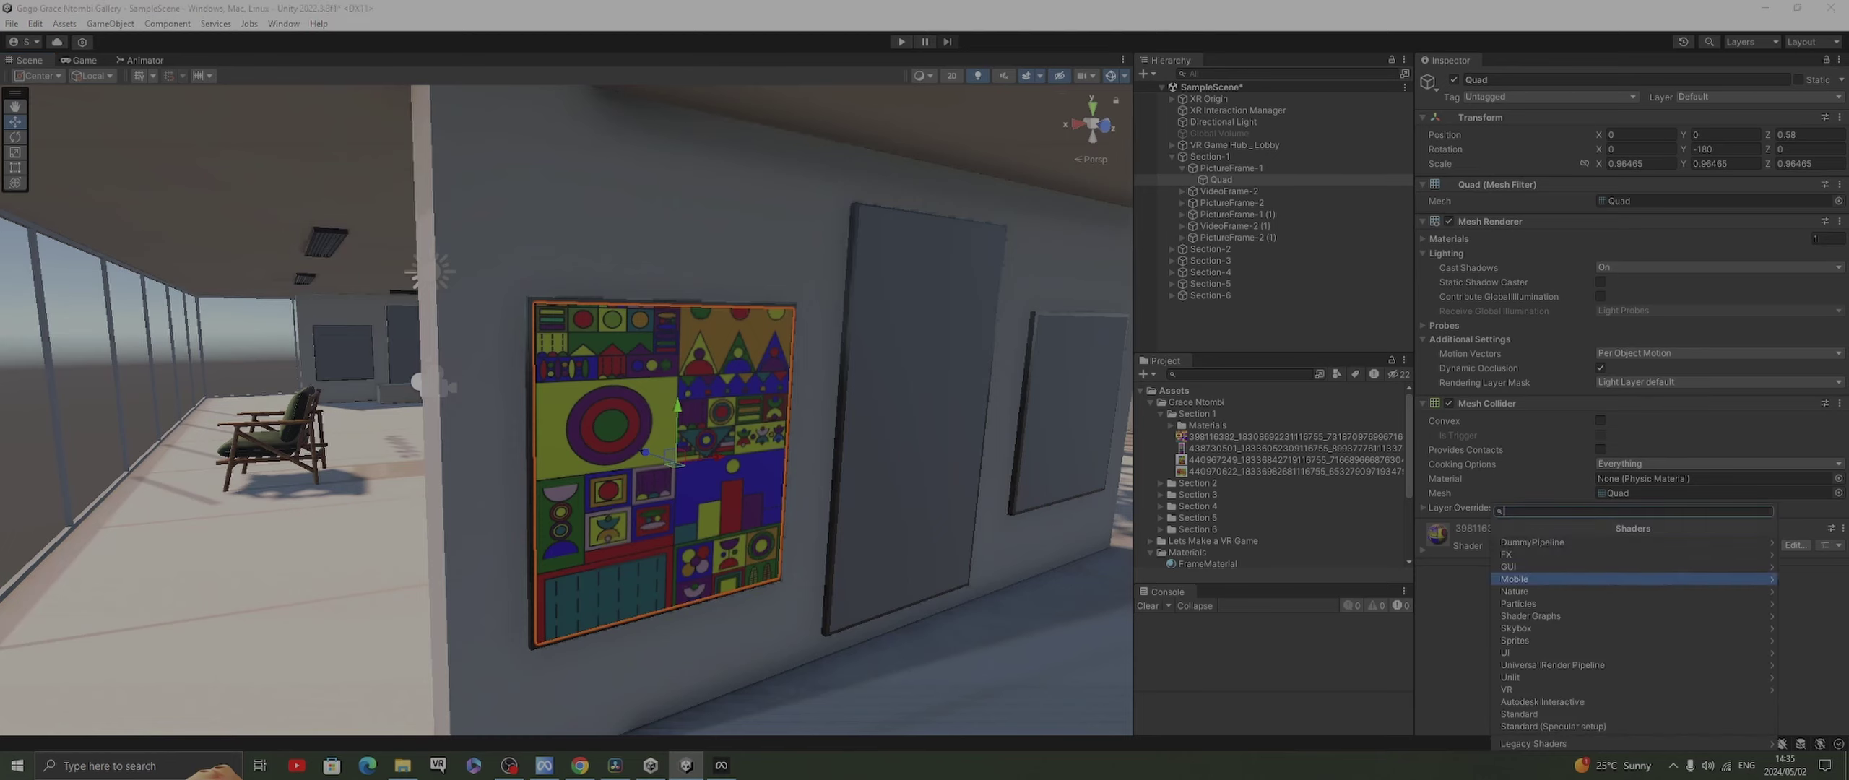
left_click(1552, 664)
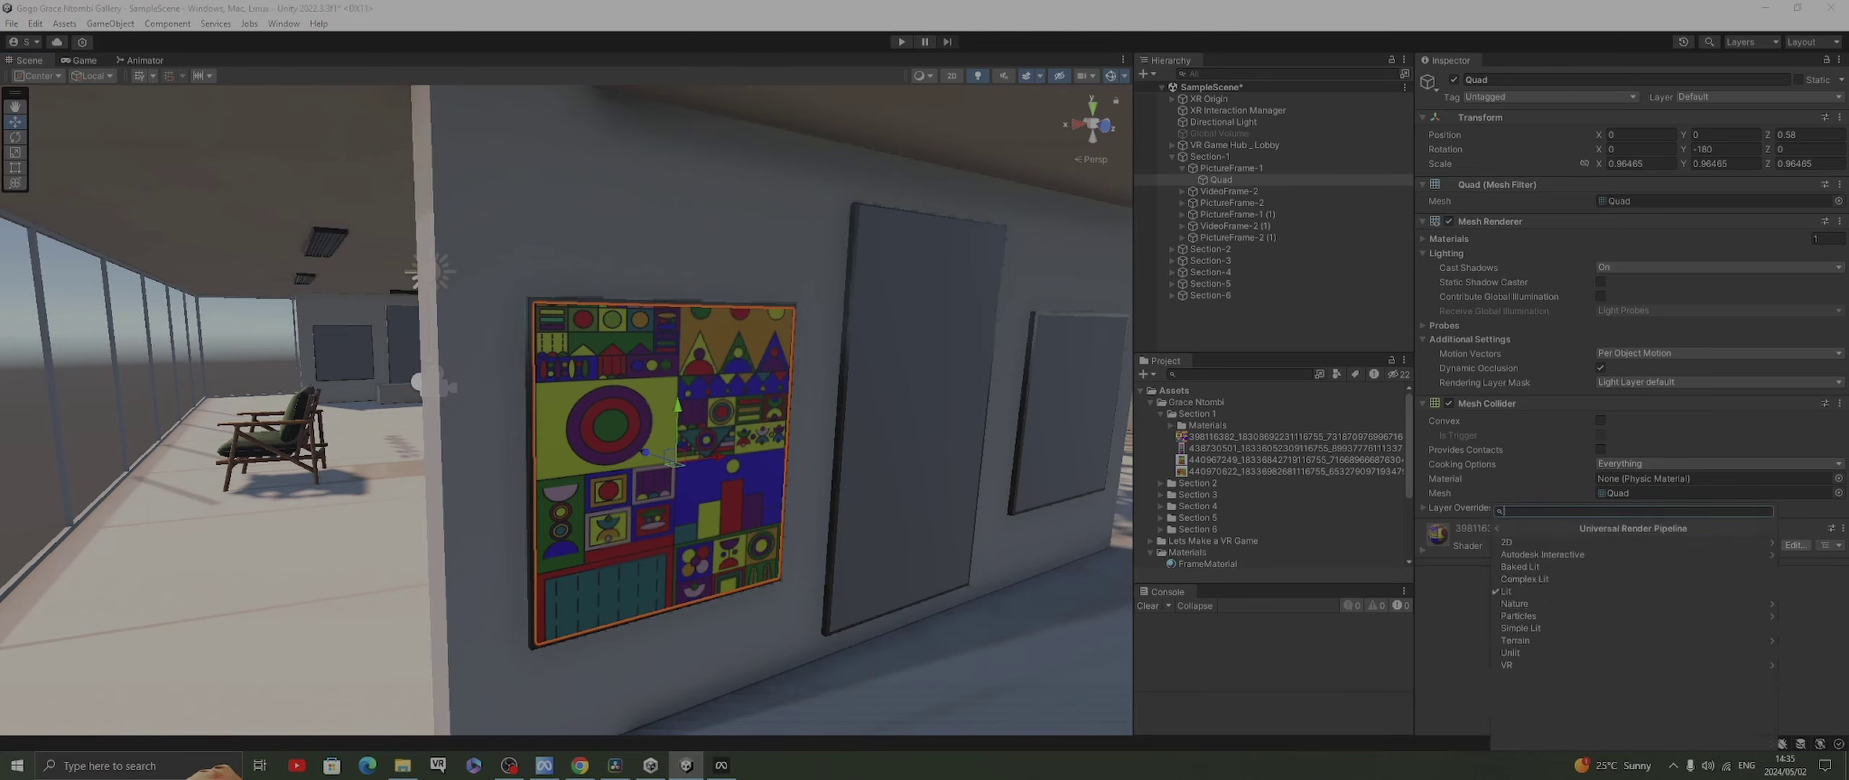
left_click(1517, 652)
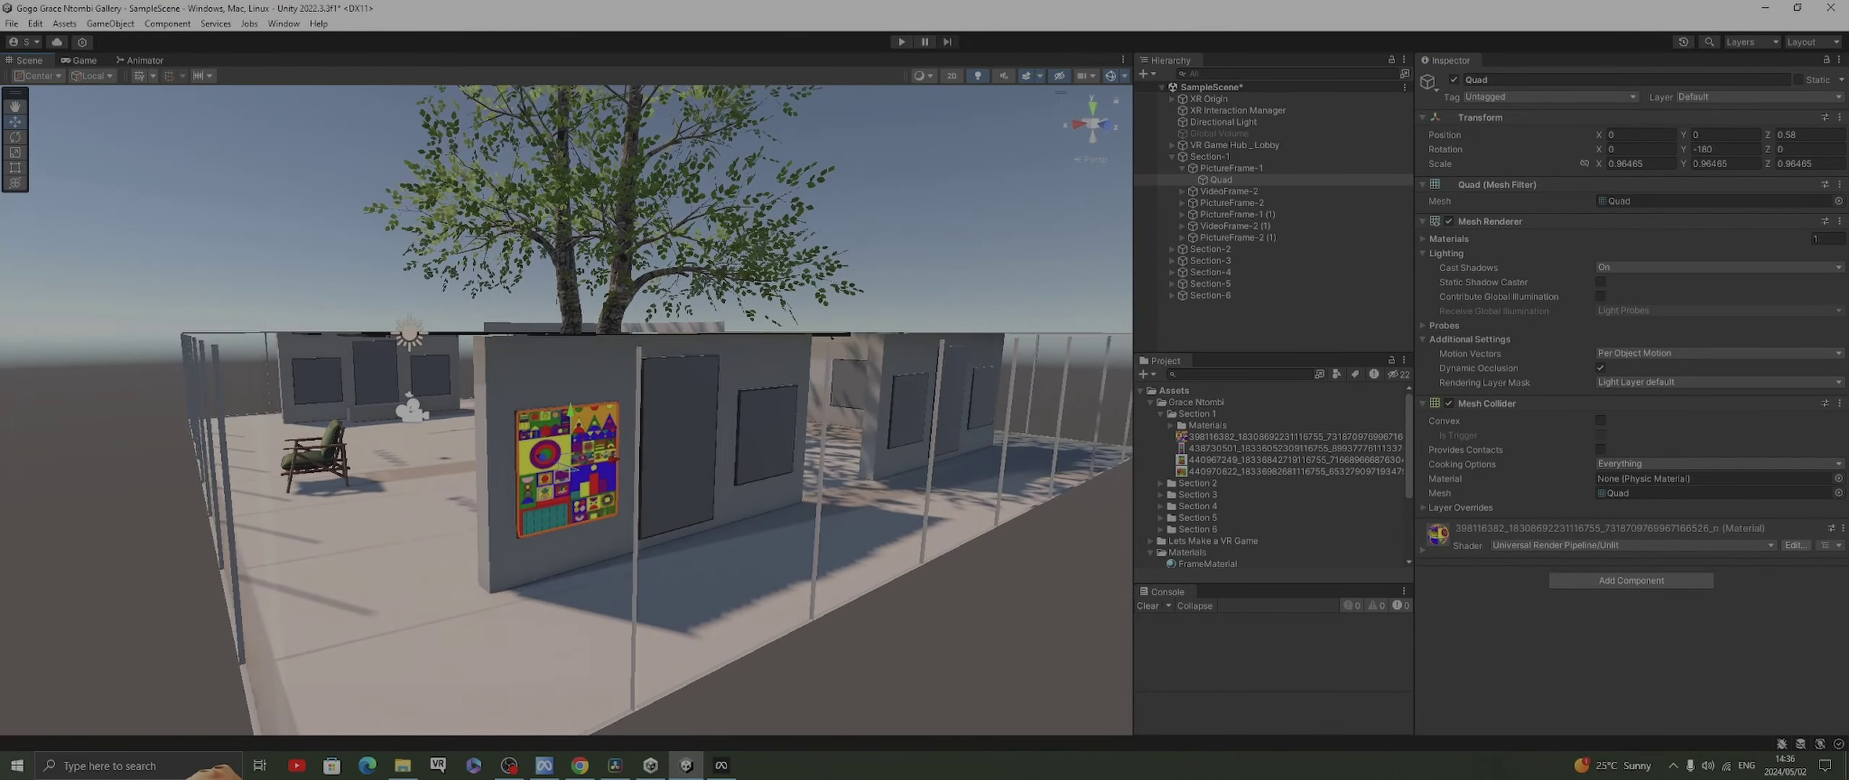
left_click(1230, 203)
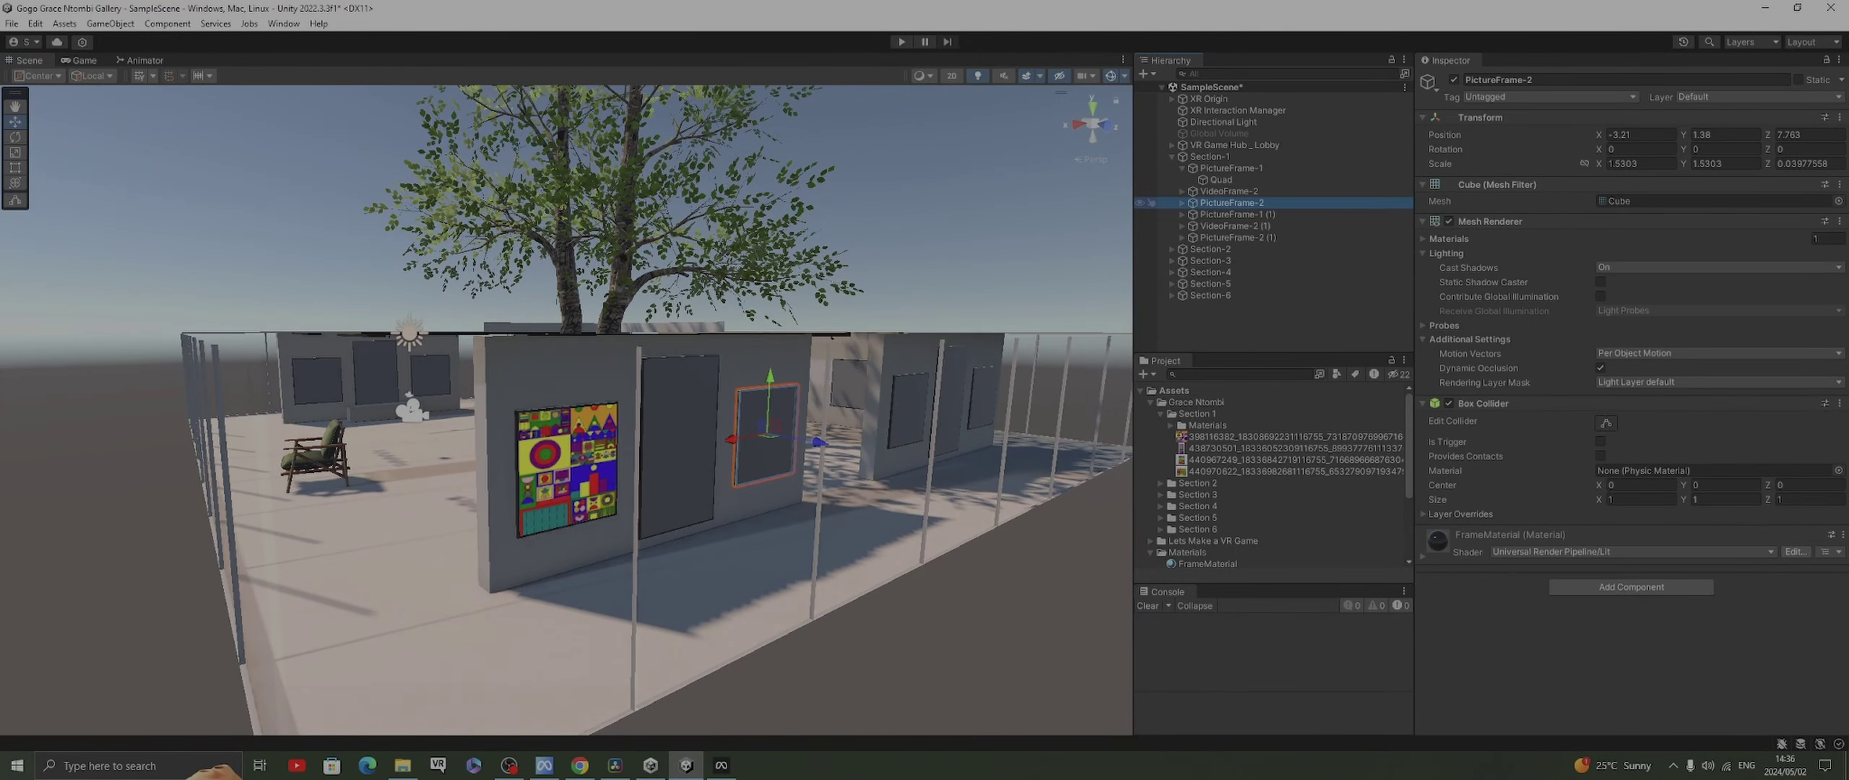
Put a second Section 1 artwork on PictureFrame-2's quad and give it the Universal Render Pipeline/Unlit shader
left_click(1226, 214)
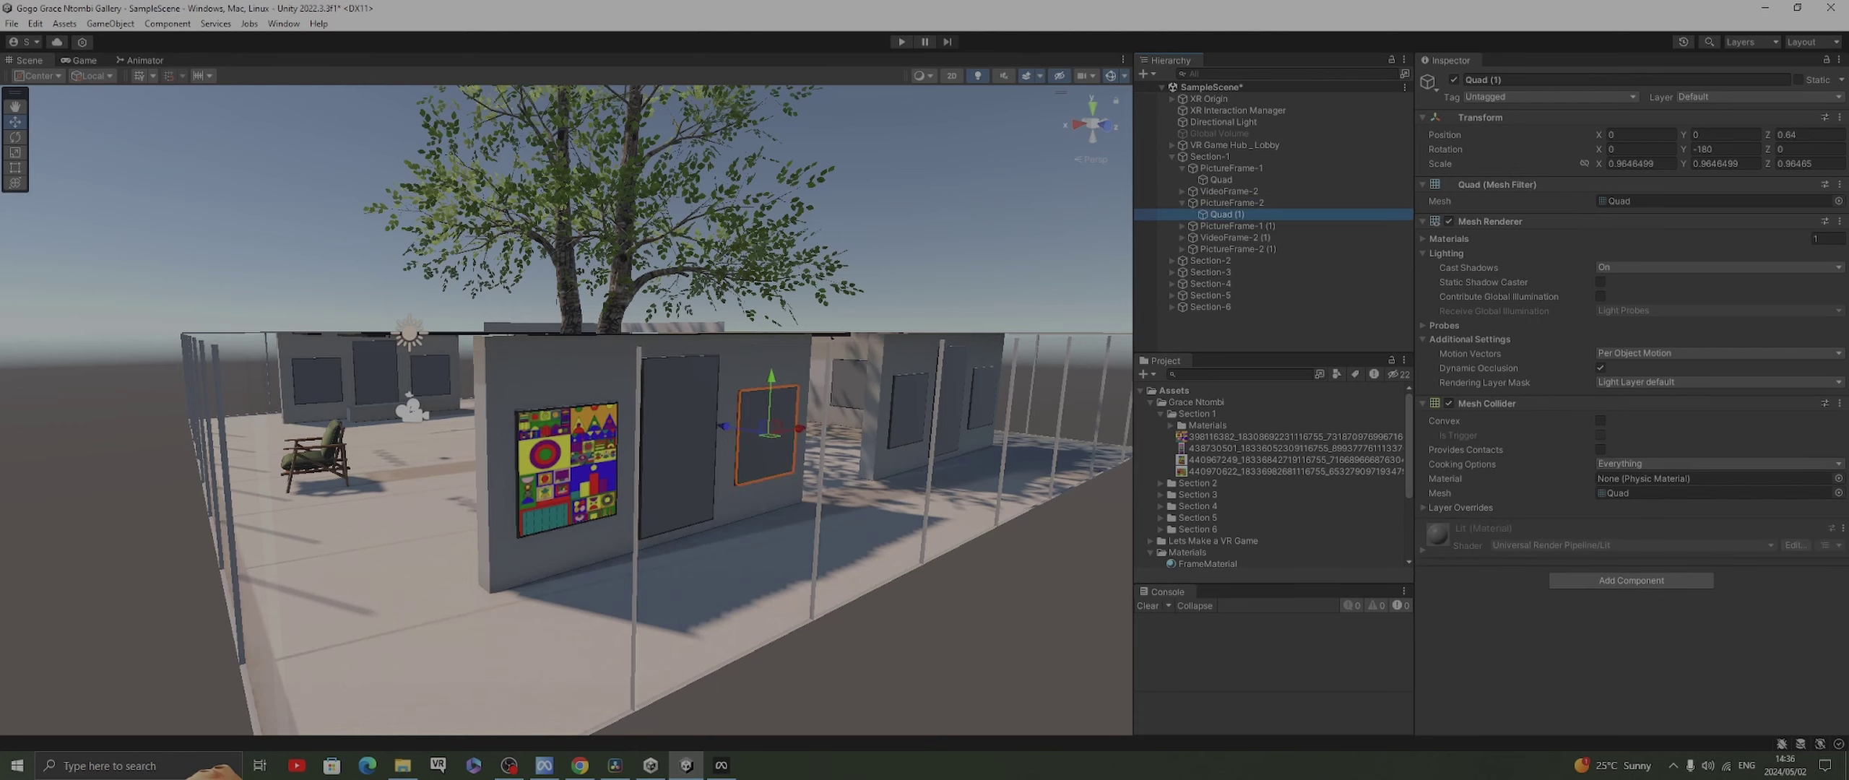
left_click_drag(1228, 448, 767, 435)
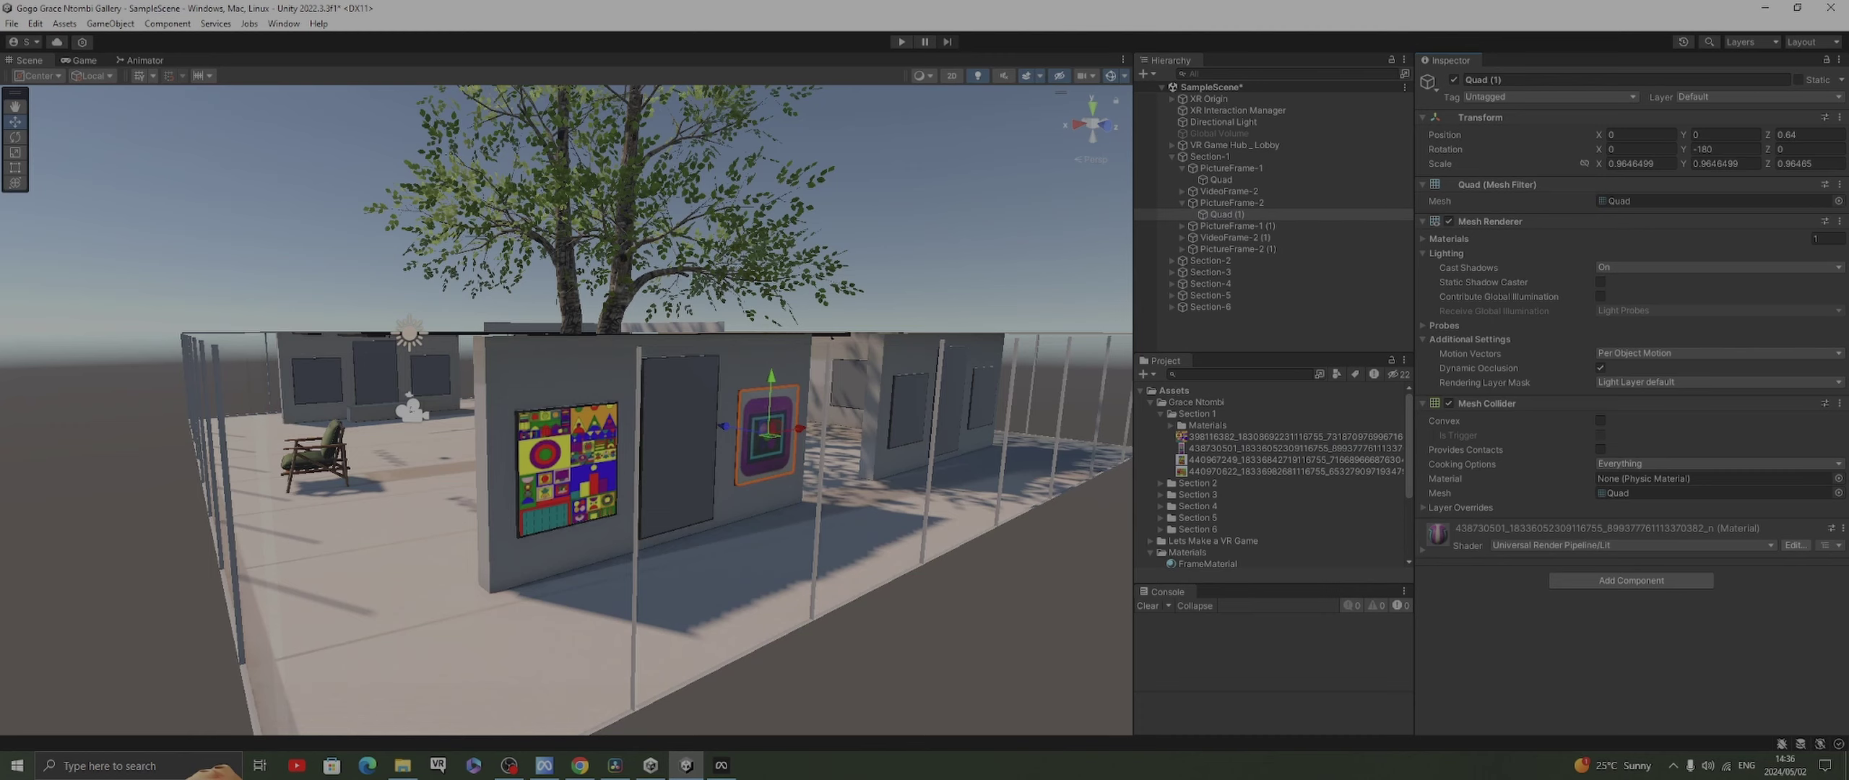
left_click(1631, 545)
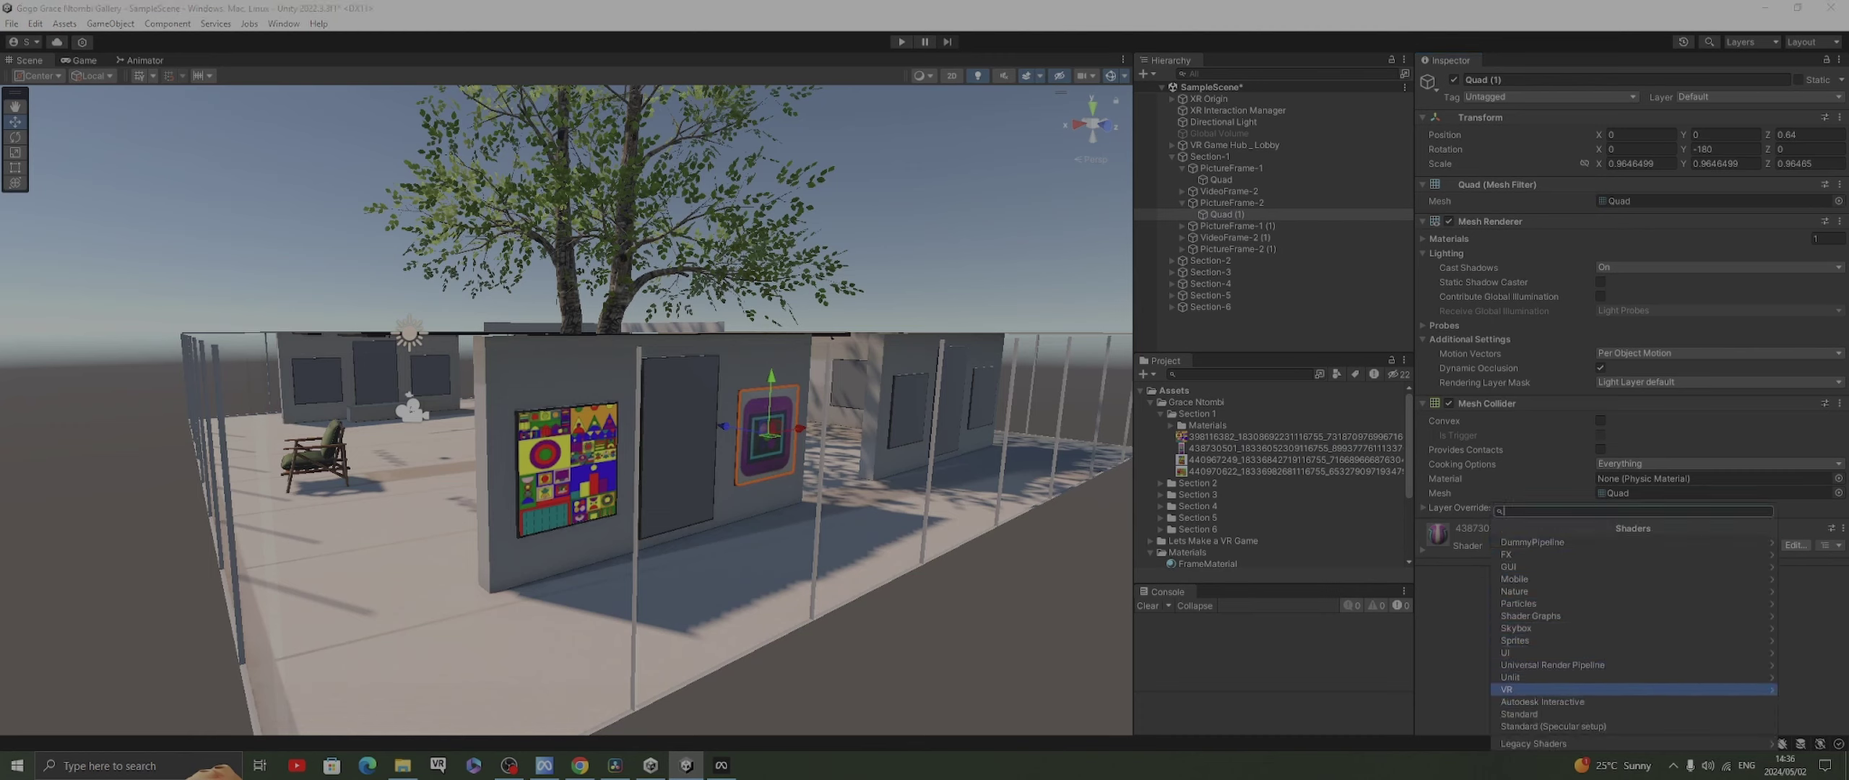
key("Up")
left_click(1552, 664)
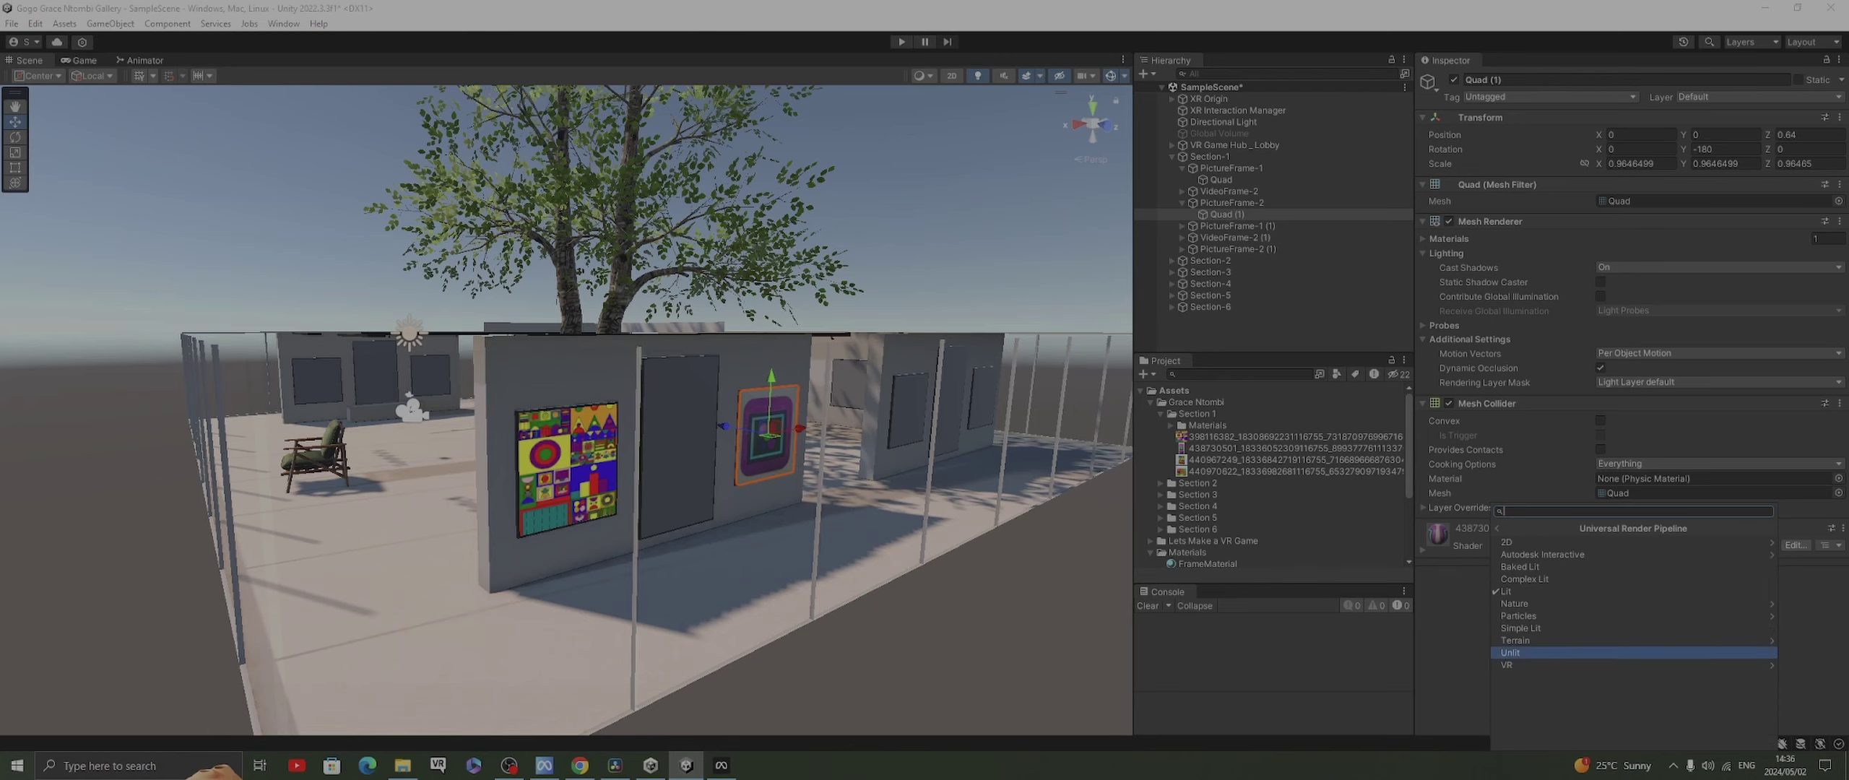
left_click(1552, 653)
Move the Scene view along the glass-railed walkway and select the first blank frame's quad
left_click(939, 217)
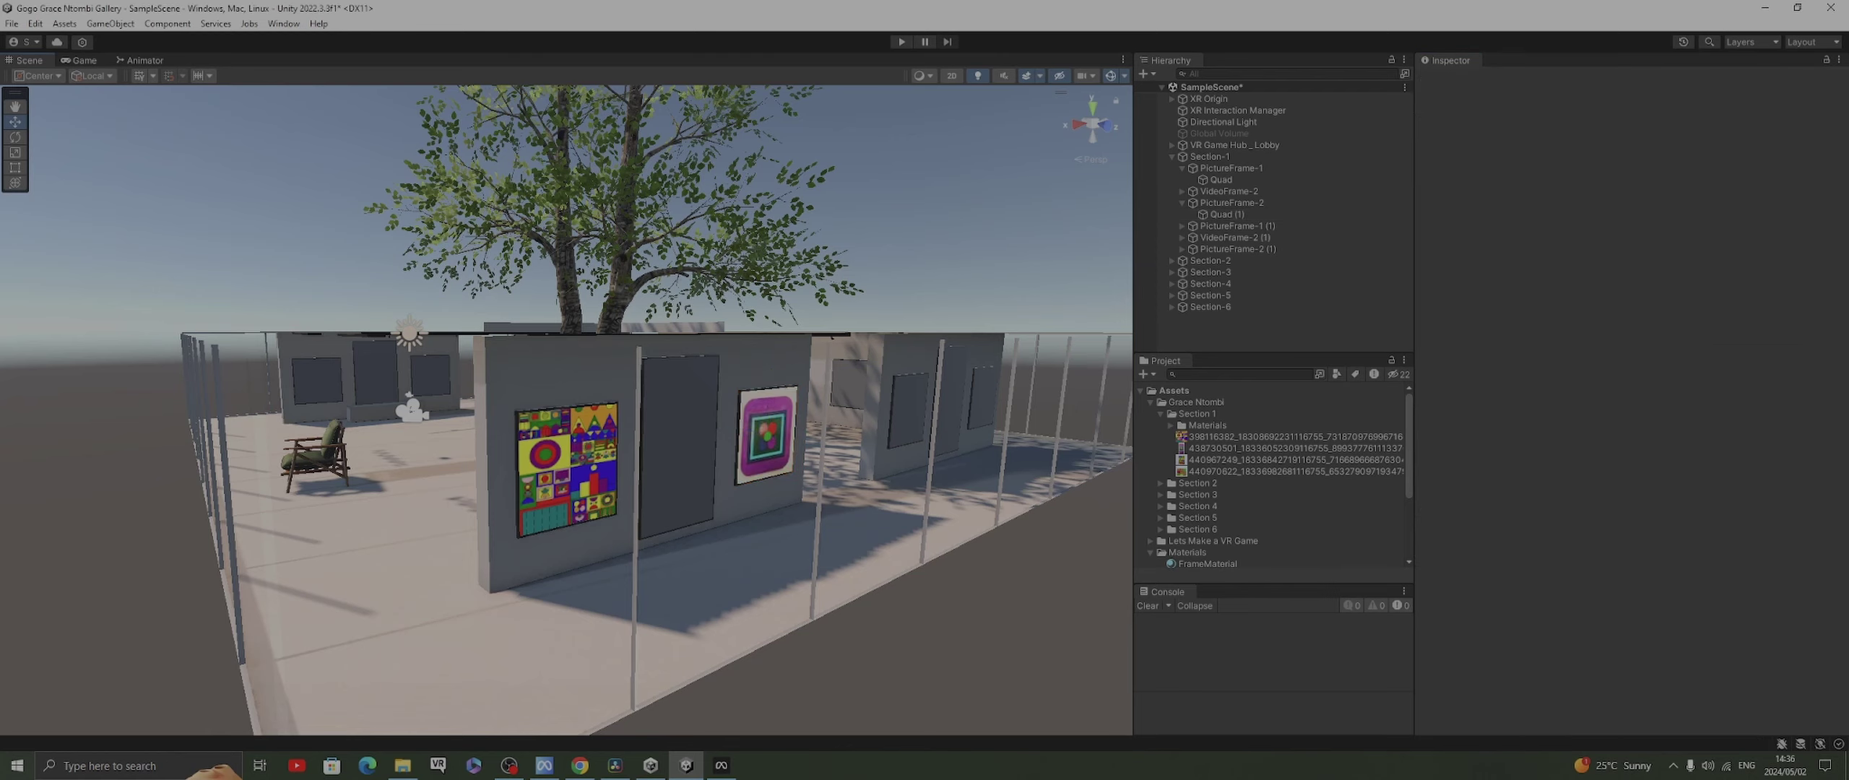
scroll(566, 410, "down", 3)
scroll(566, 410, "up", 8)
right_click_drag(566, 410, 448, 410)
scroll(590, 410, "up", 3)
scroll(566, 410, "down", 5)
middle_click_drag(795, 410, 361, 410)
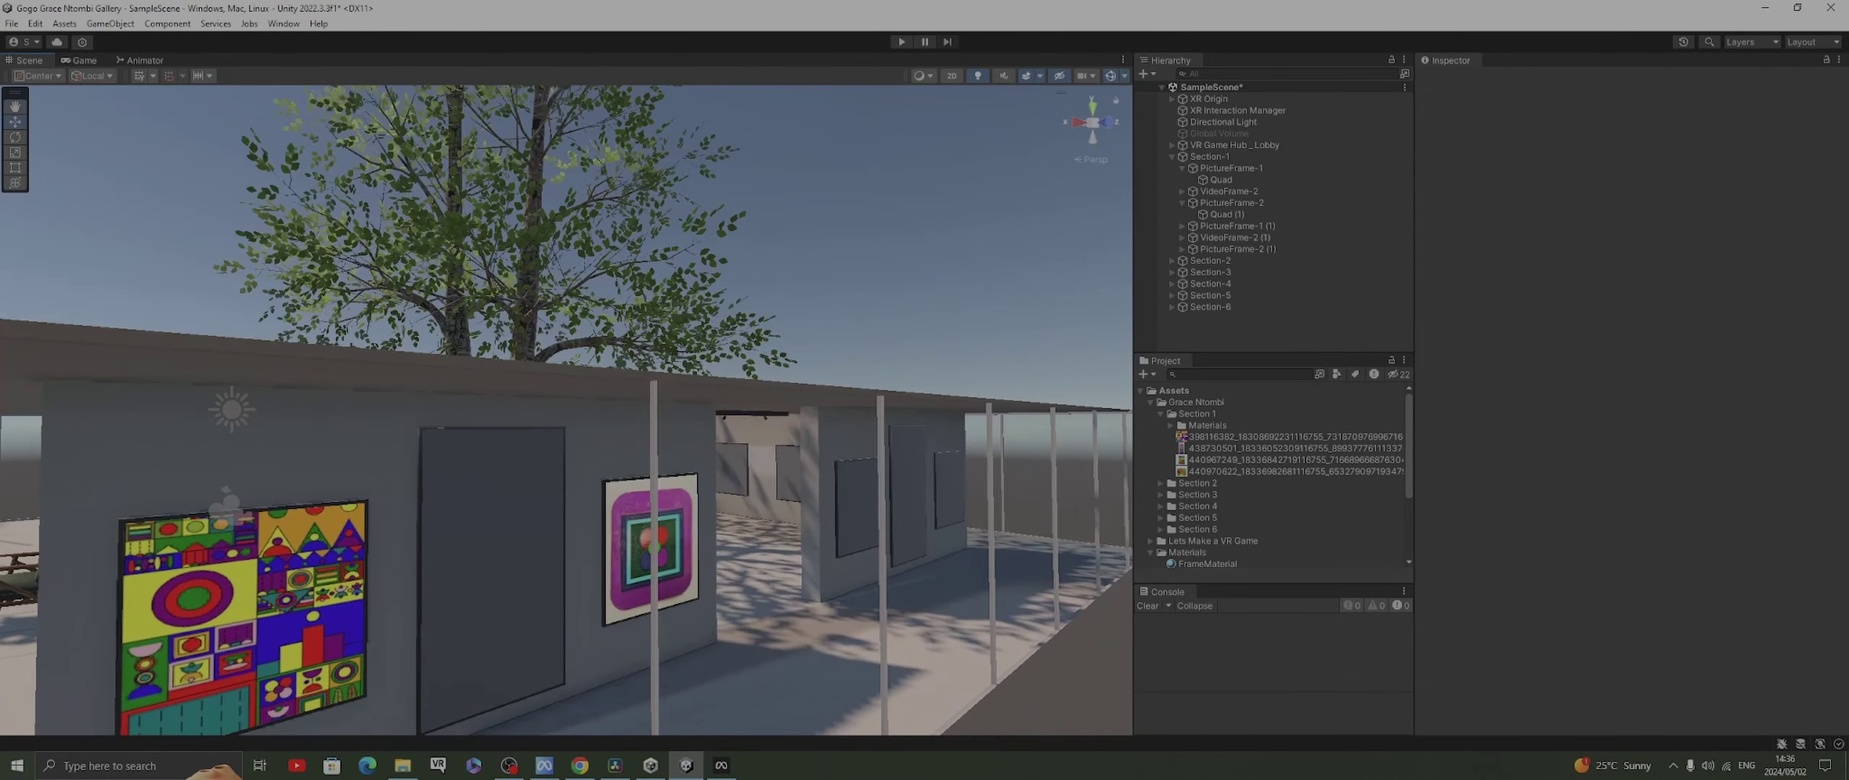
scroll(566, 410, "up", 4)
middle_click_drag(813, 640, 461, 462)
right_click_drag(567, 410, 422, 410)
scroll(566, 411, "down", 5)
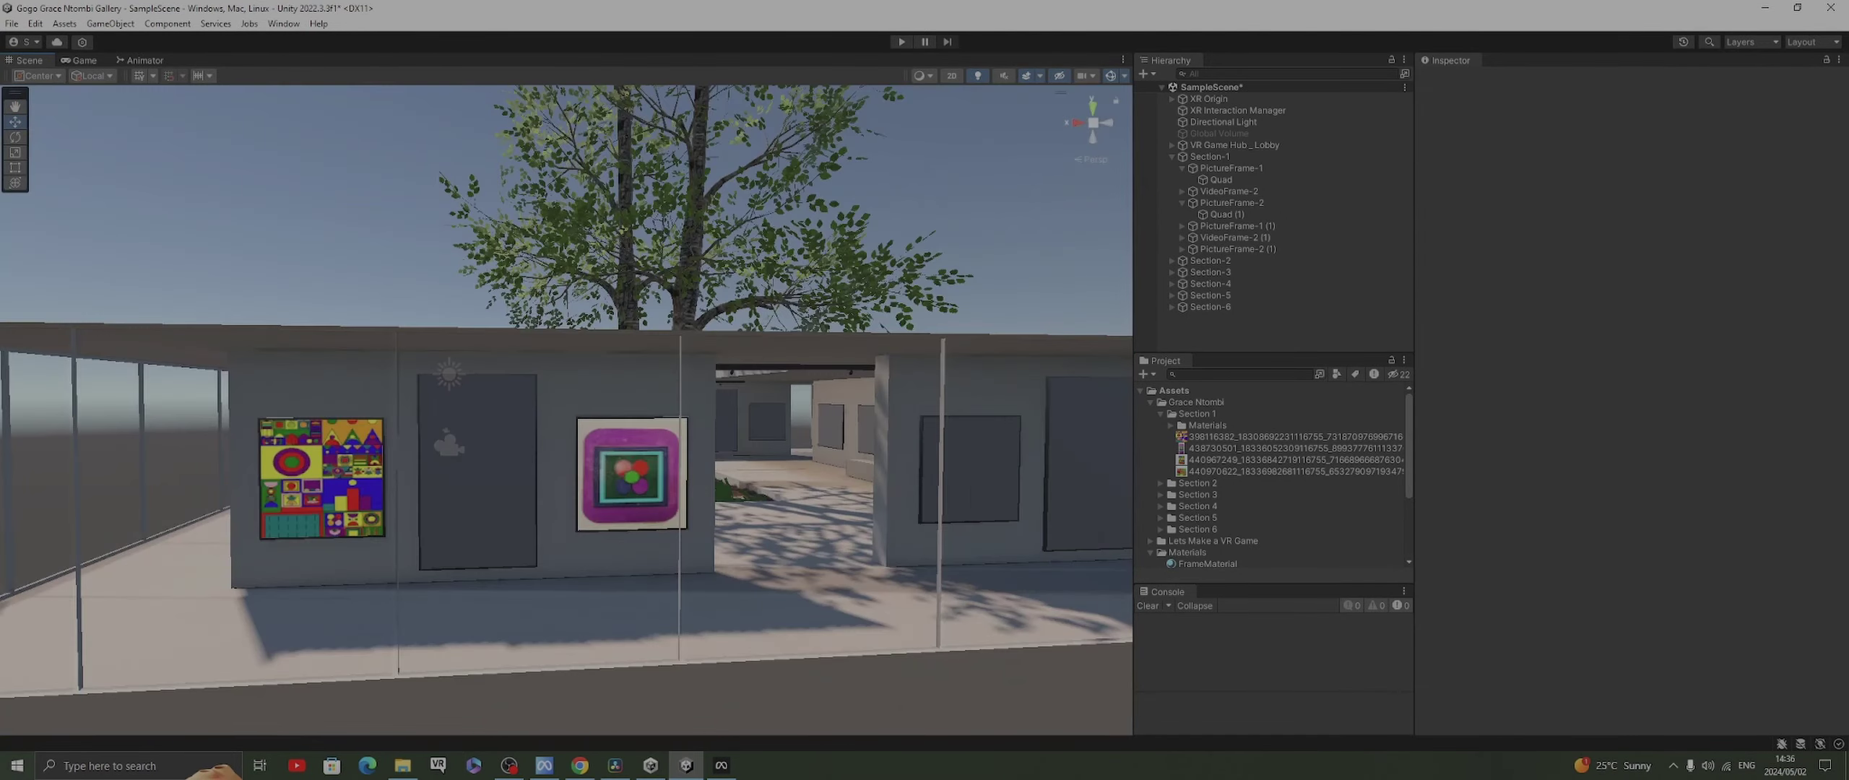
scroll(566, 410, "up", 3)
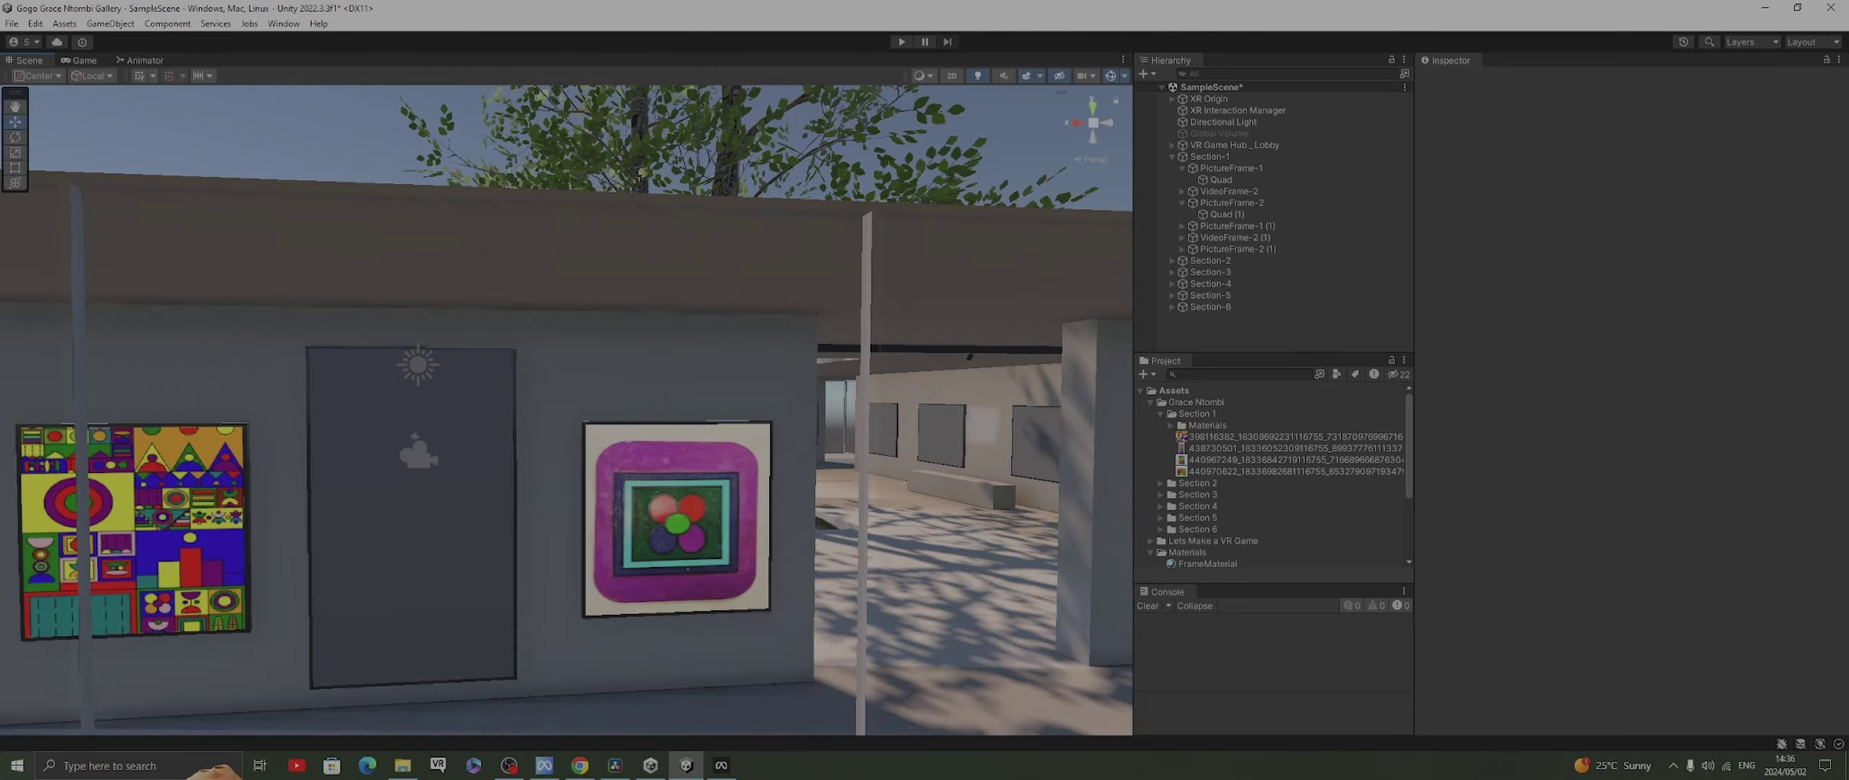
right_click_drag(566, 410, 566, 411)
scroll(566, 410, "up", 5)
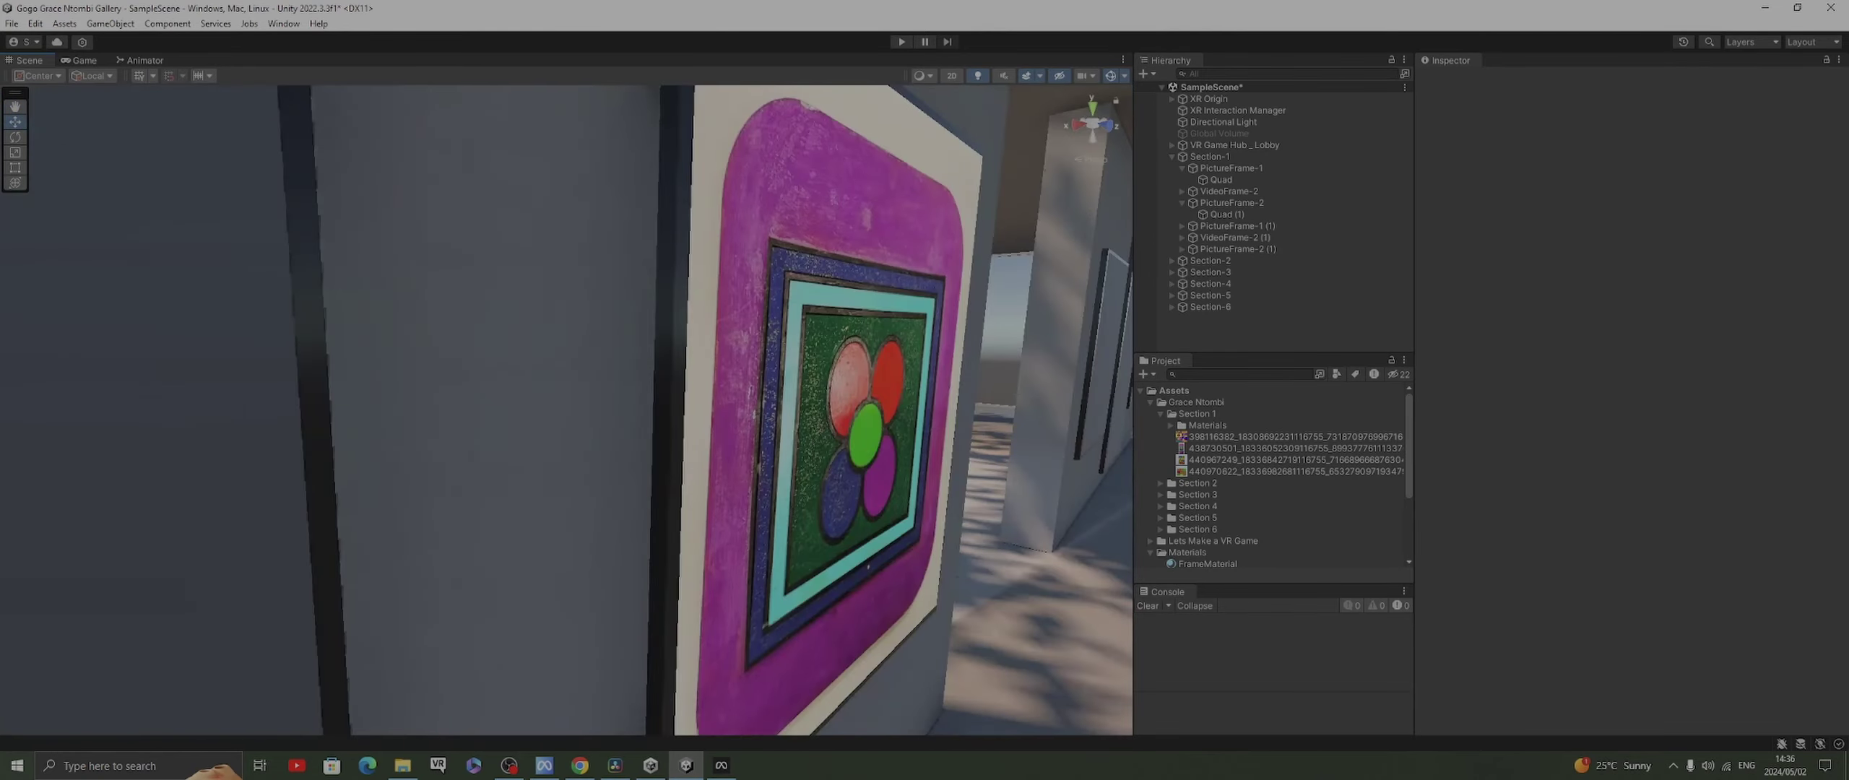
middle_click_drag(566, 411, 277, 462)
scroll(566, 410, "down", 5)
scroll(566, 410, "up", 5)
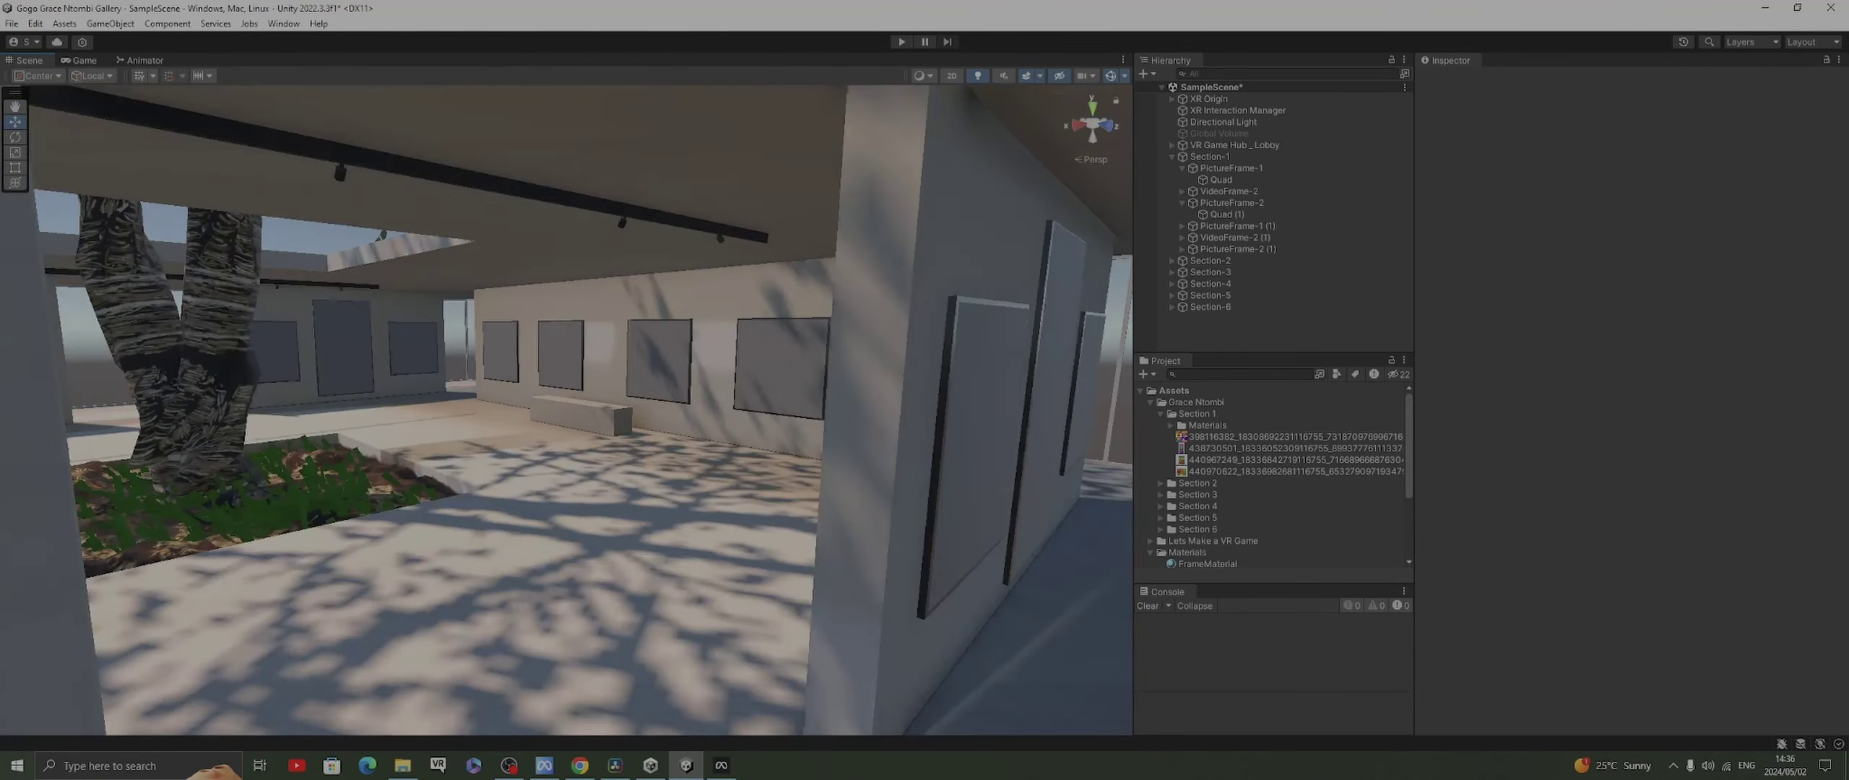
middle_click_drag(939, 410, 405, 410)
middle_click_drag(433, 325, 570, 534)
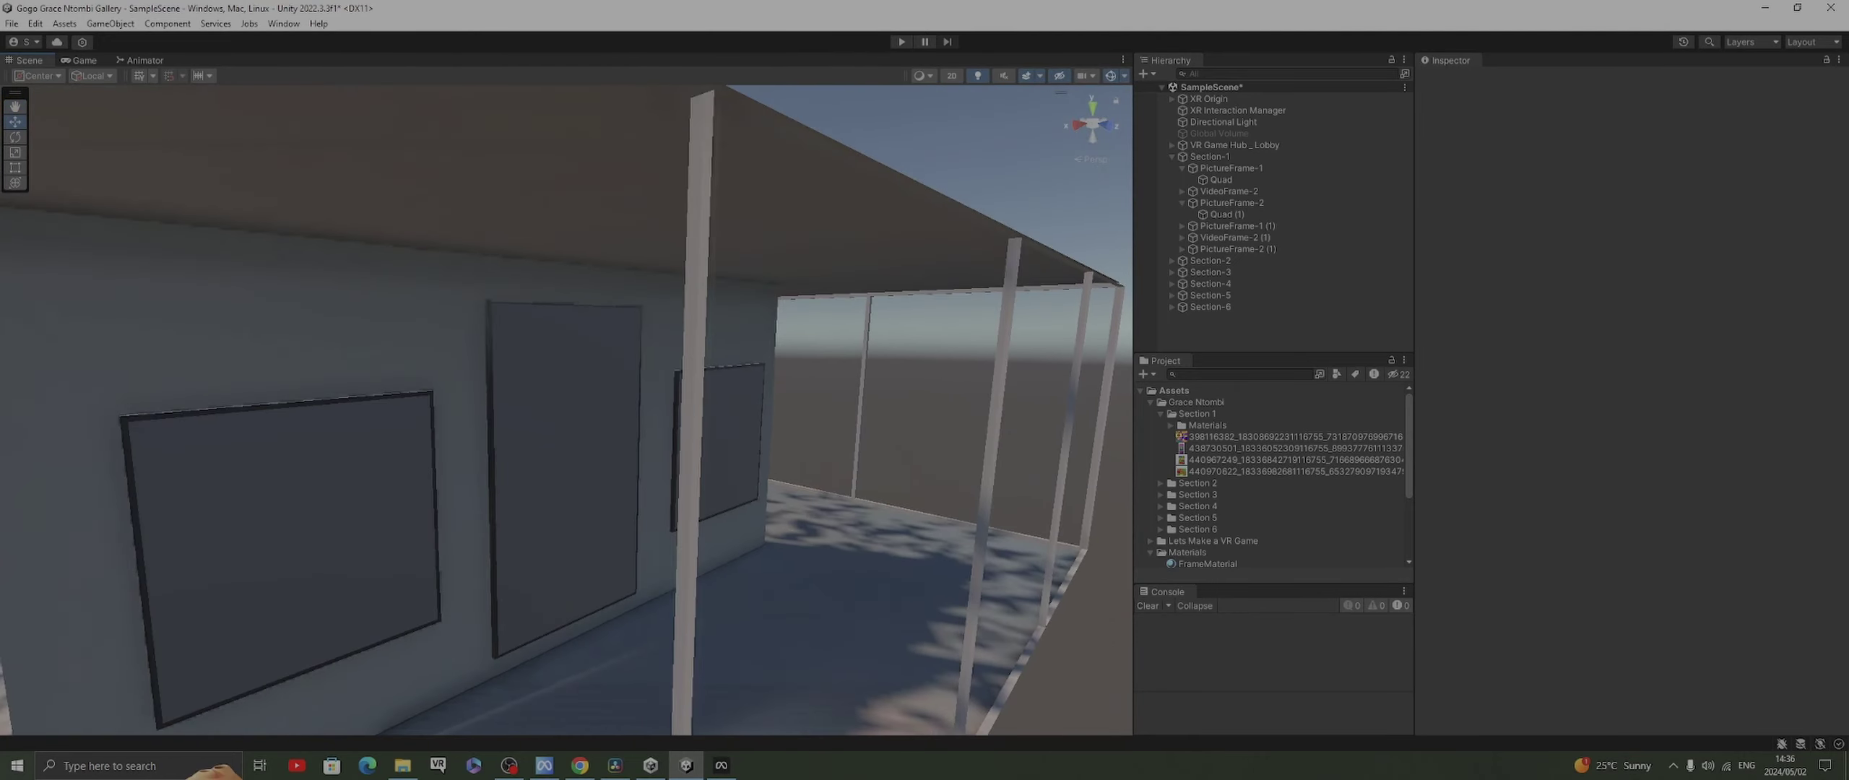
left_click(304, 549)
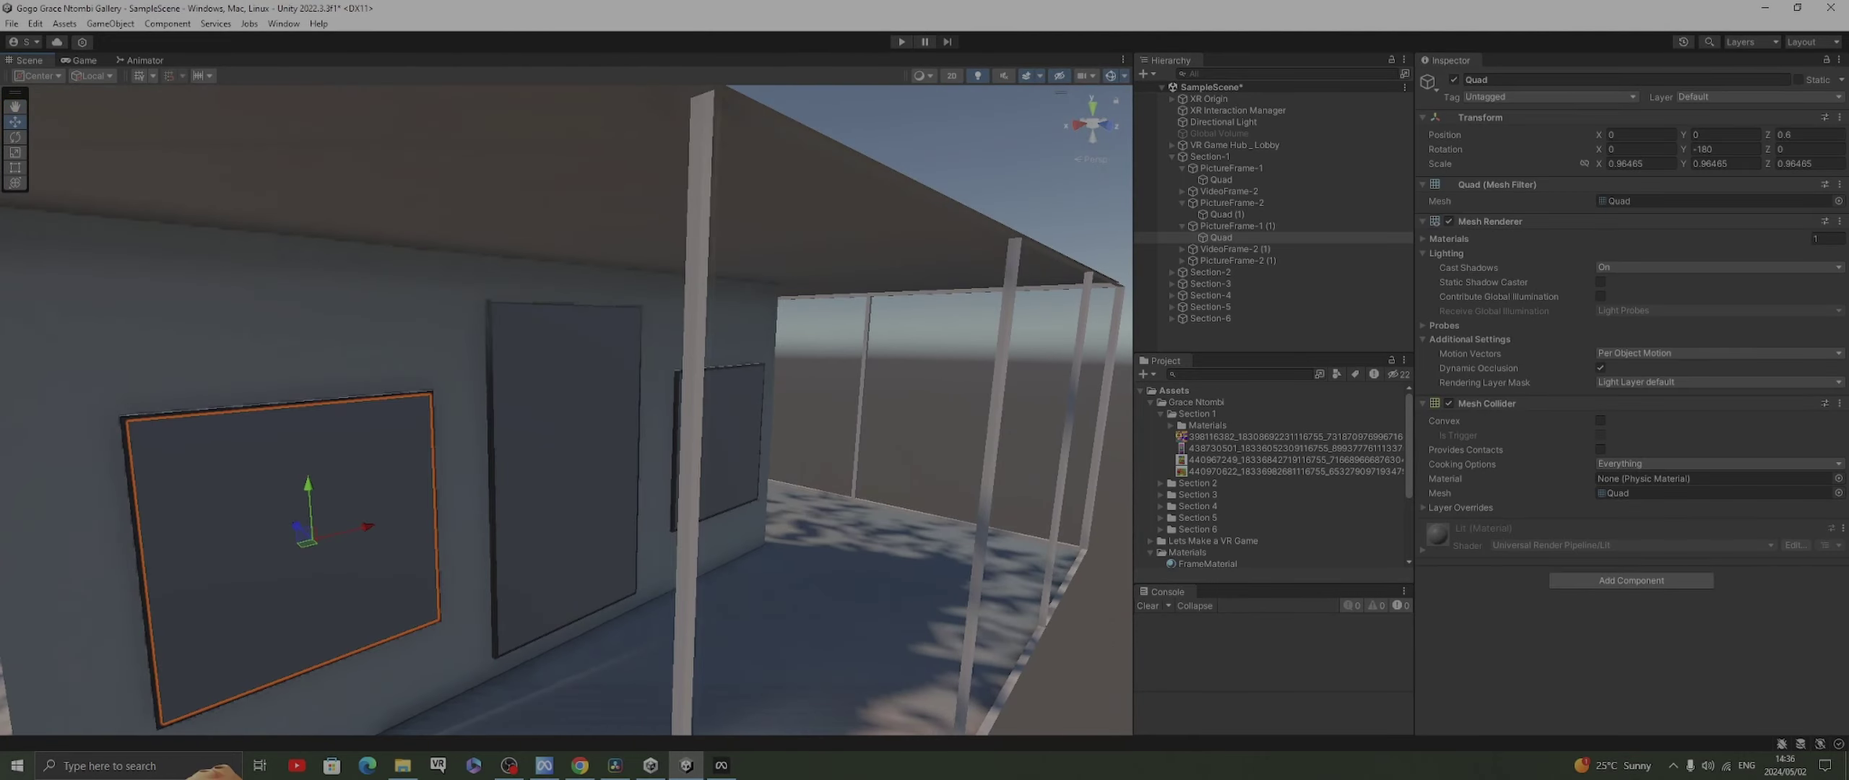
Place a colourful Section 1 artwork on the blank frame's quad with the Universal Render Pipeline/Unlit shader
left_click_drag(1271, 459, 1628, 622)
left_click_drag(1293, 459, 304, 534)
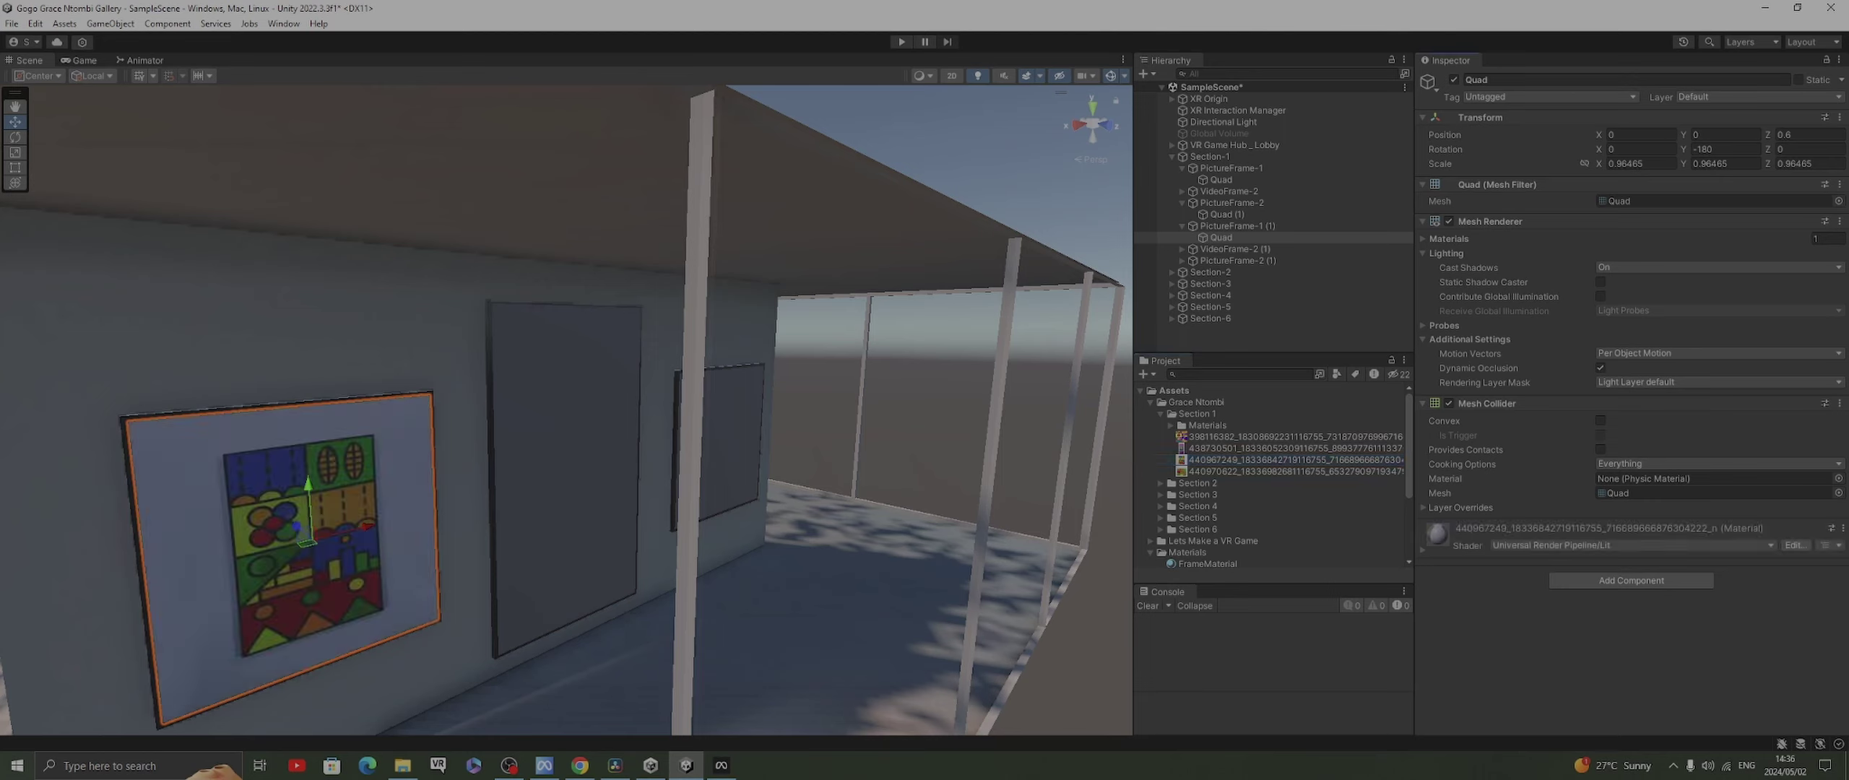
left_click(1625, 545)
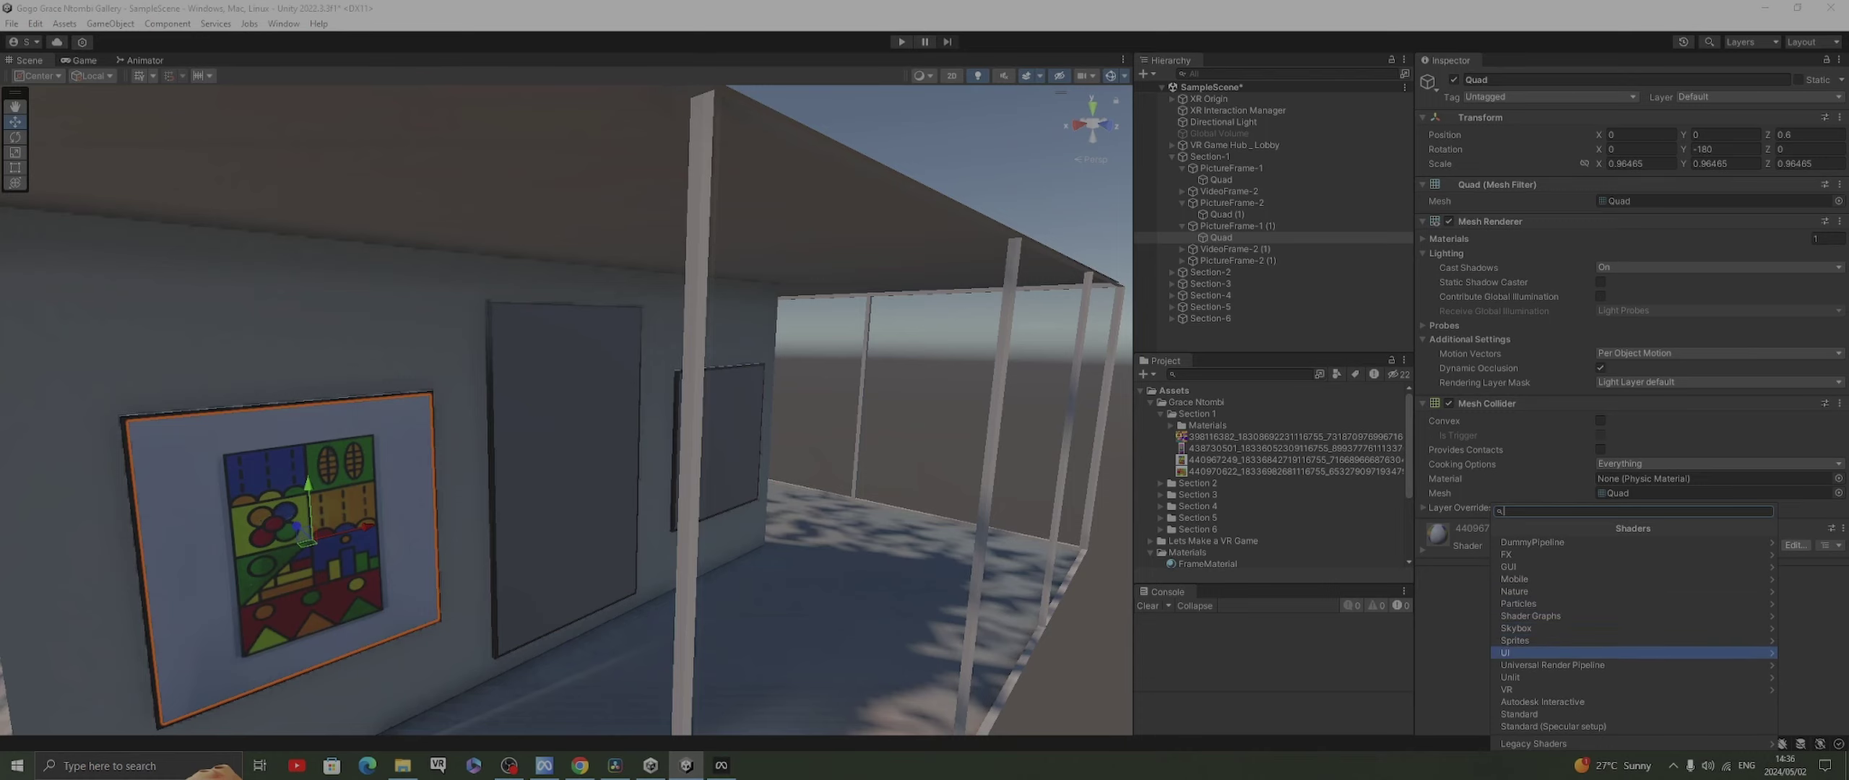
left_click(1552, 664)
key("Down")
key("Down")
key("Down")
key("Down")
key("Return")
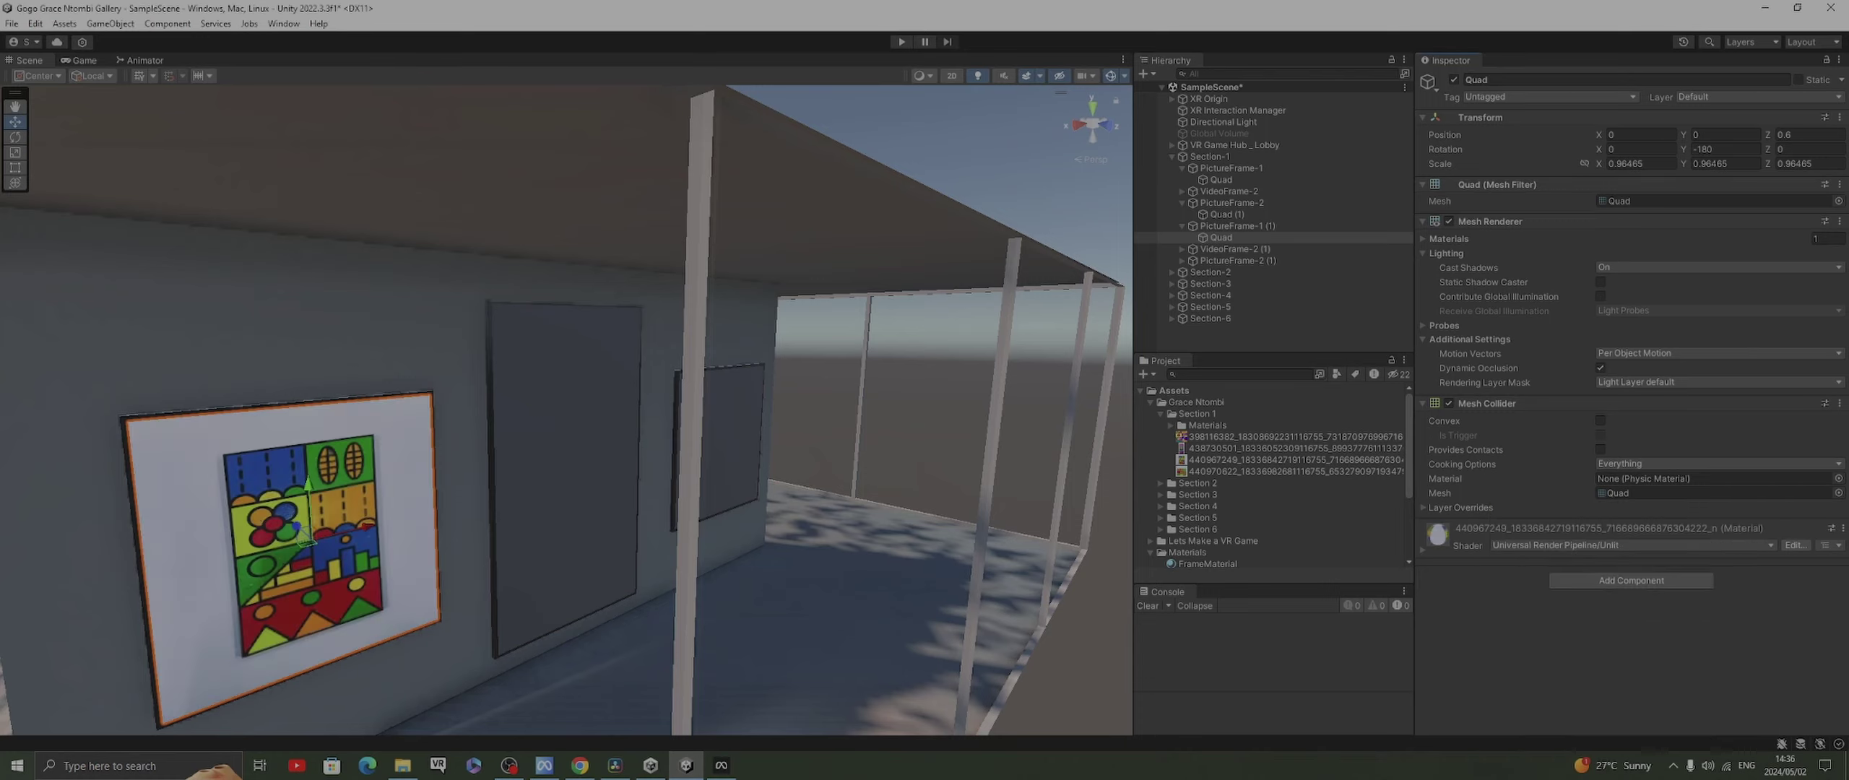
Put another Section 1 artwork on the next blank frame's quad and give it the Universal Render Pipeline/Unlit shader
scroll(566, 410, "up", 4)
middle_click_drag(738, 432, 395, 390)
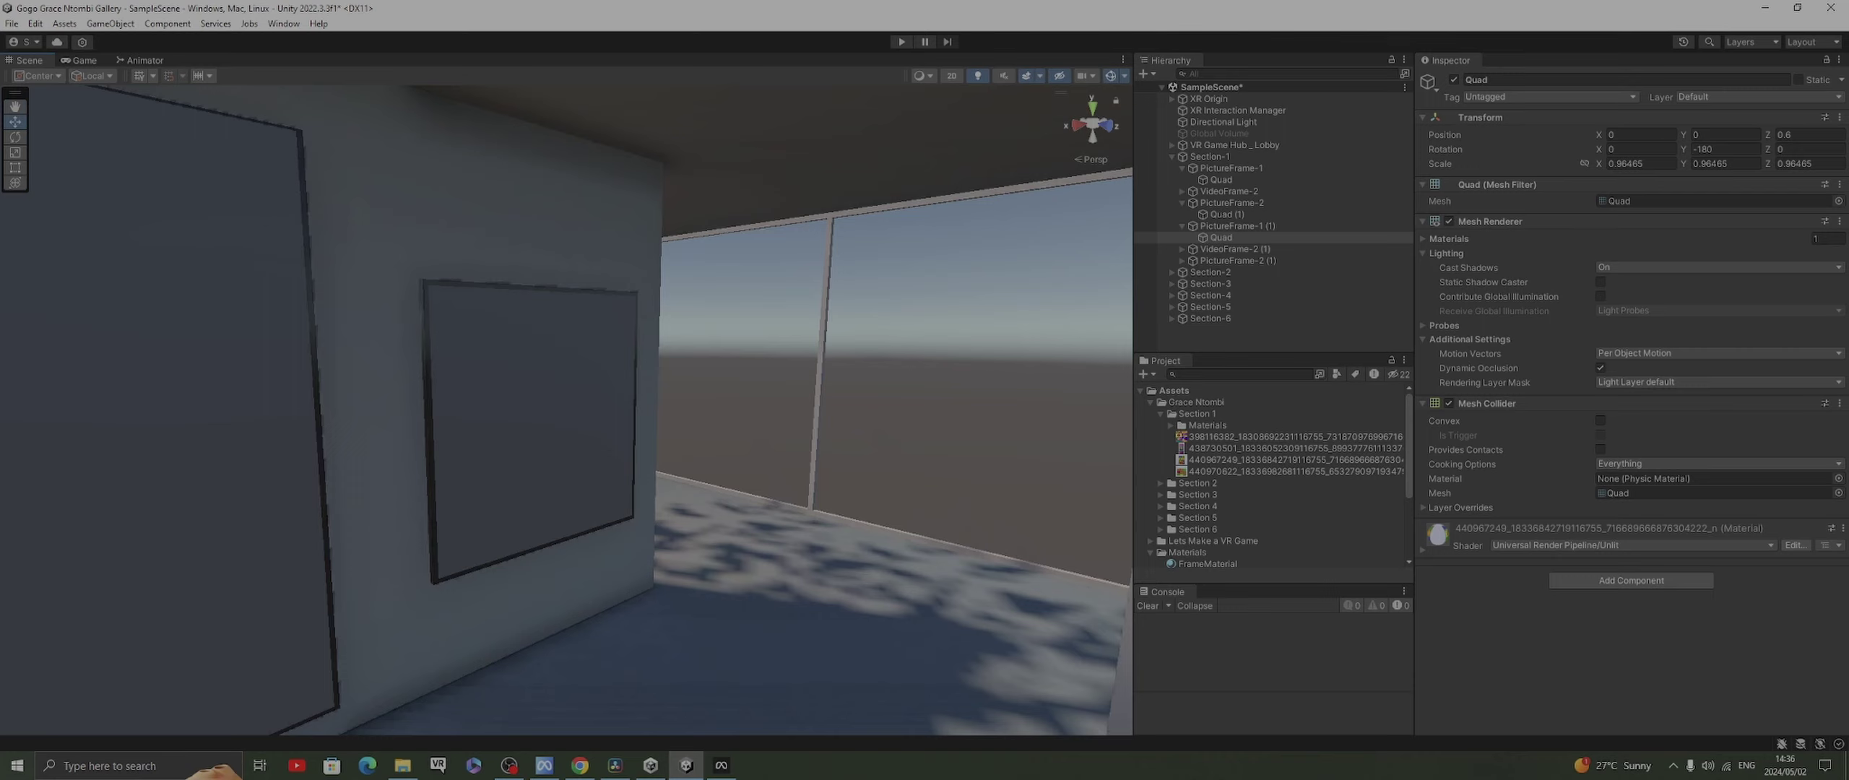
left_click(547, 423)
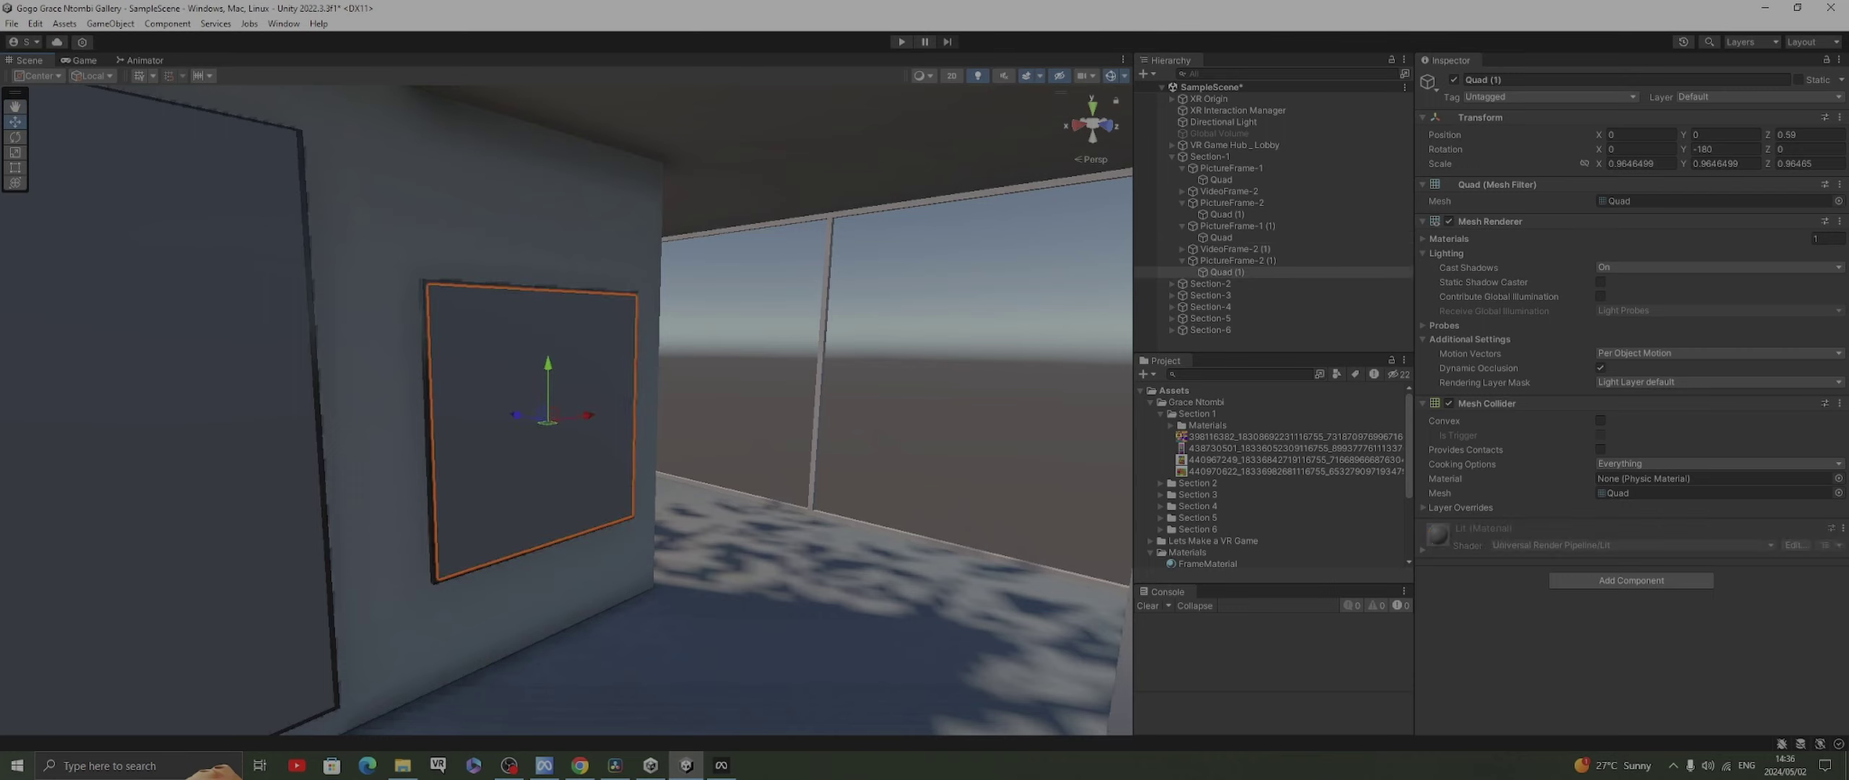
left_click_drag(1228, 471, 542, 433)
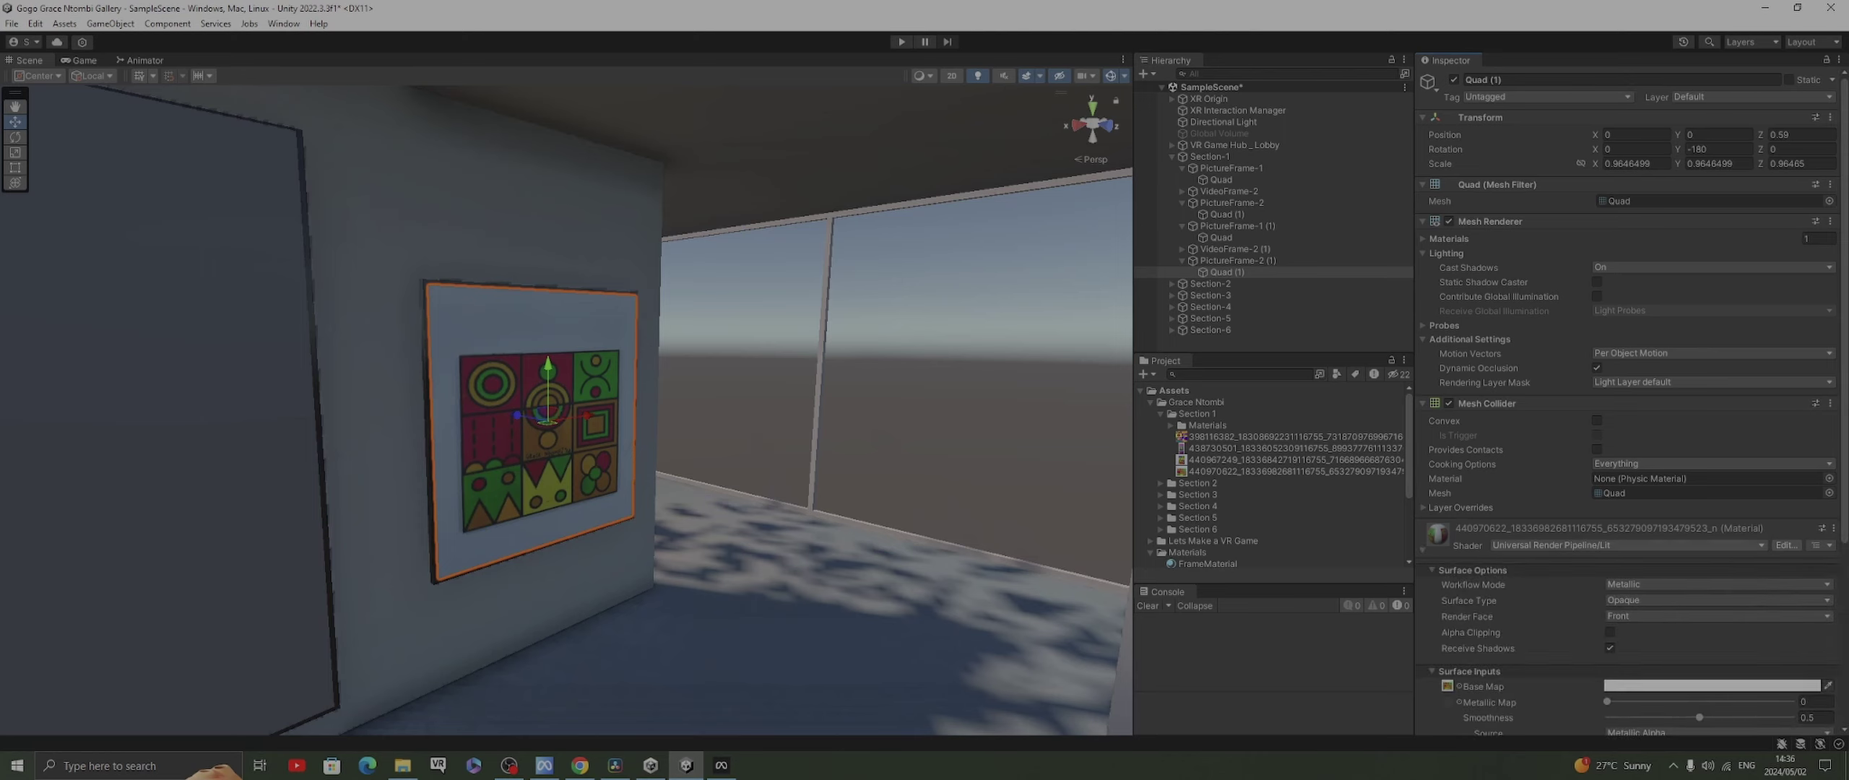
left_click(1629, 545)
left_click(1629, 653)
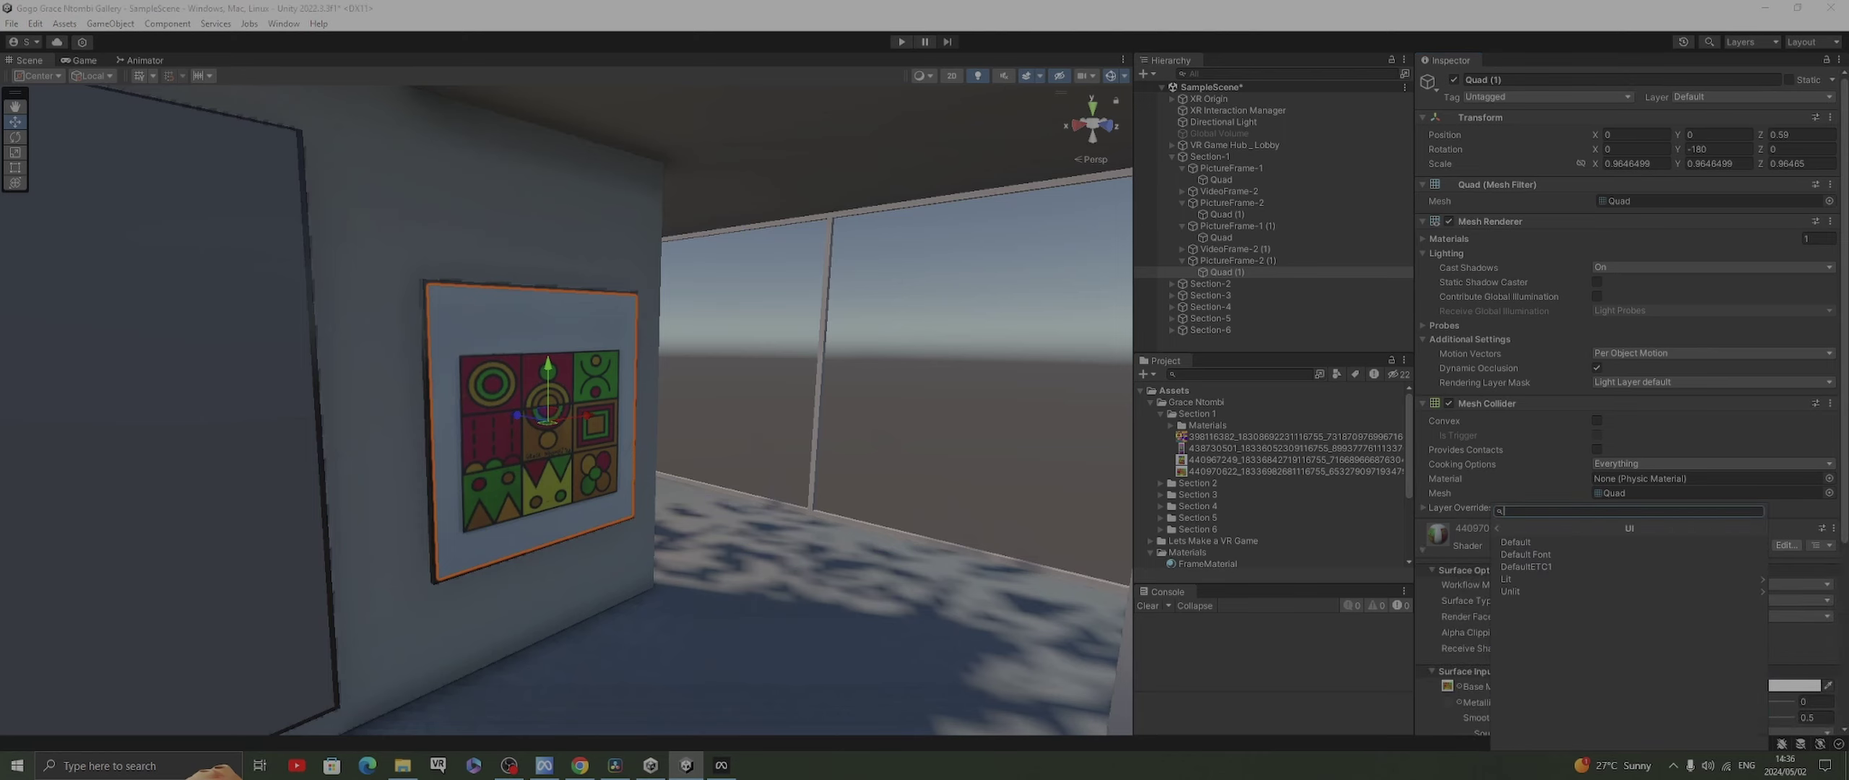
left_click(1497, 528)
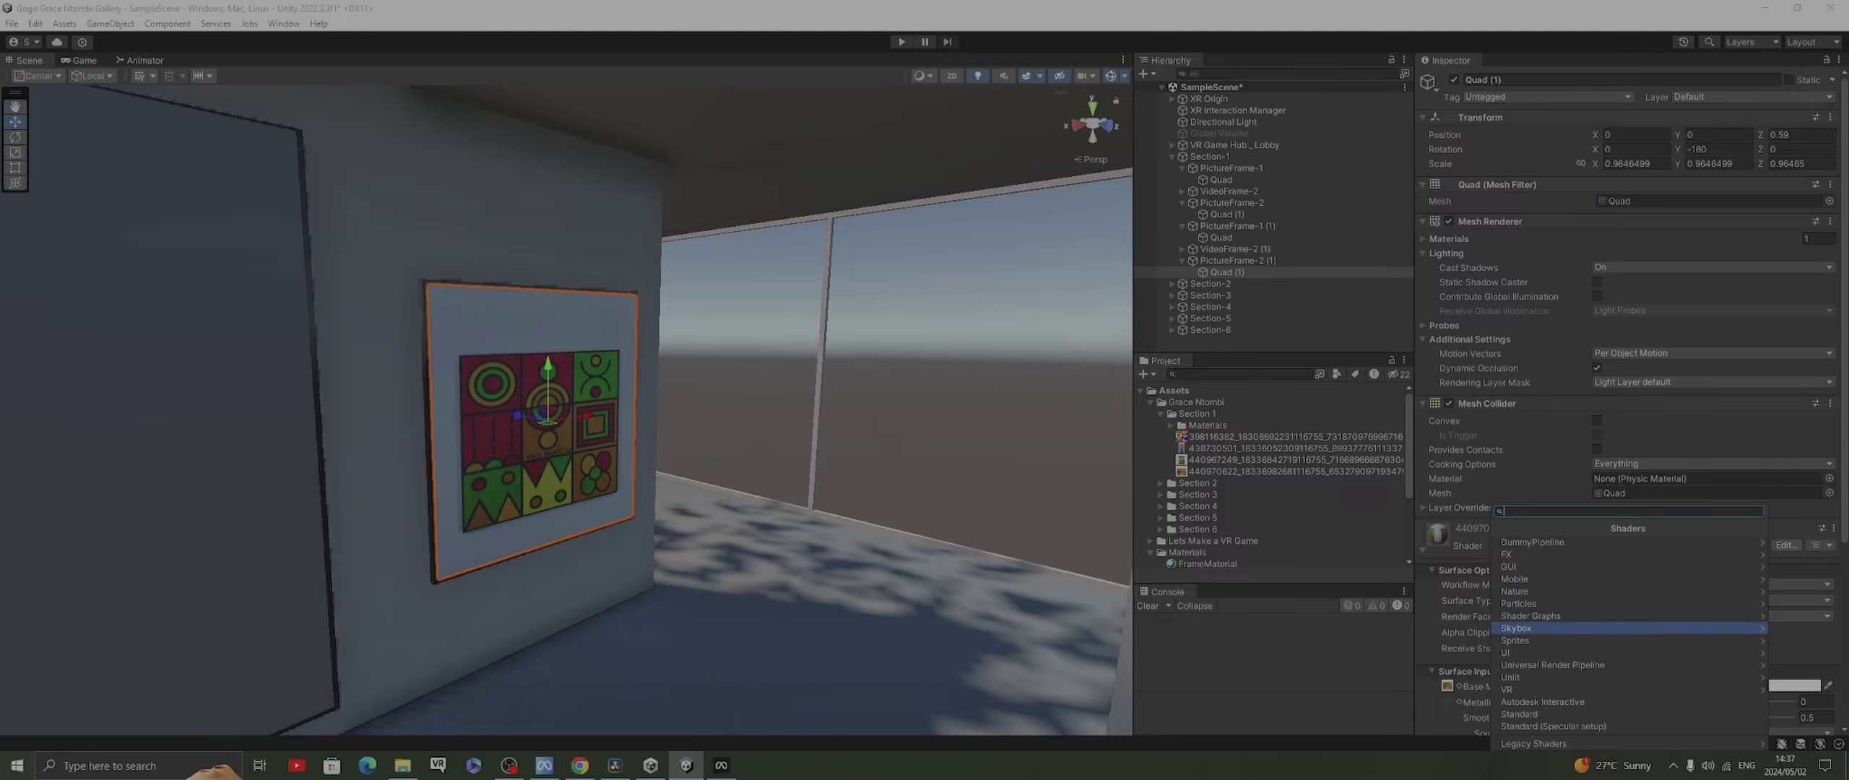
left_click(1629, 663)
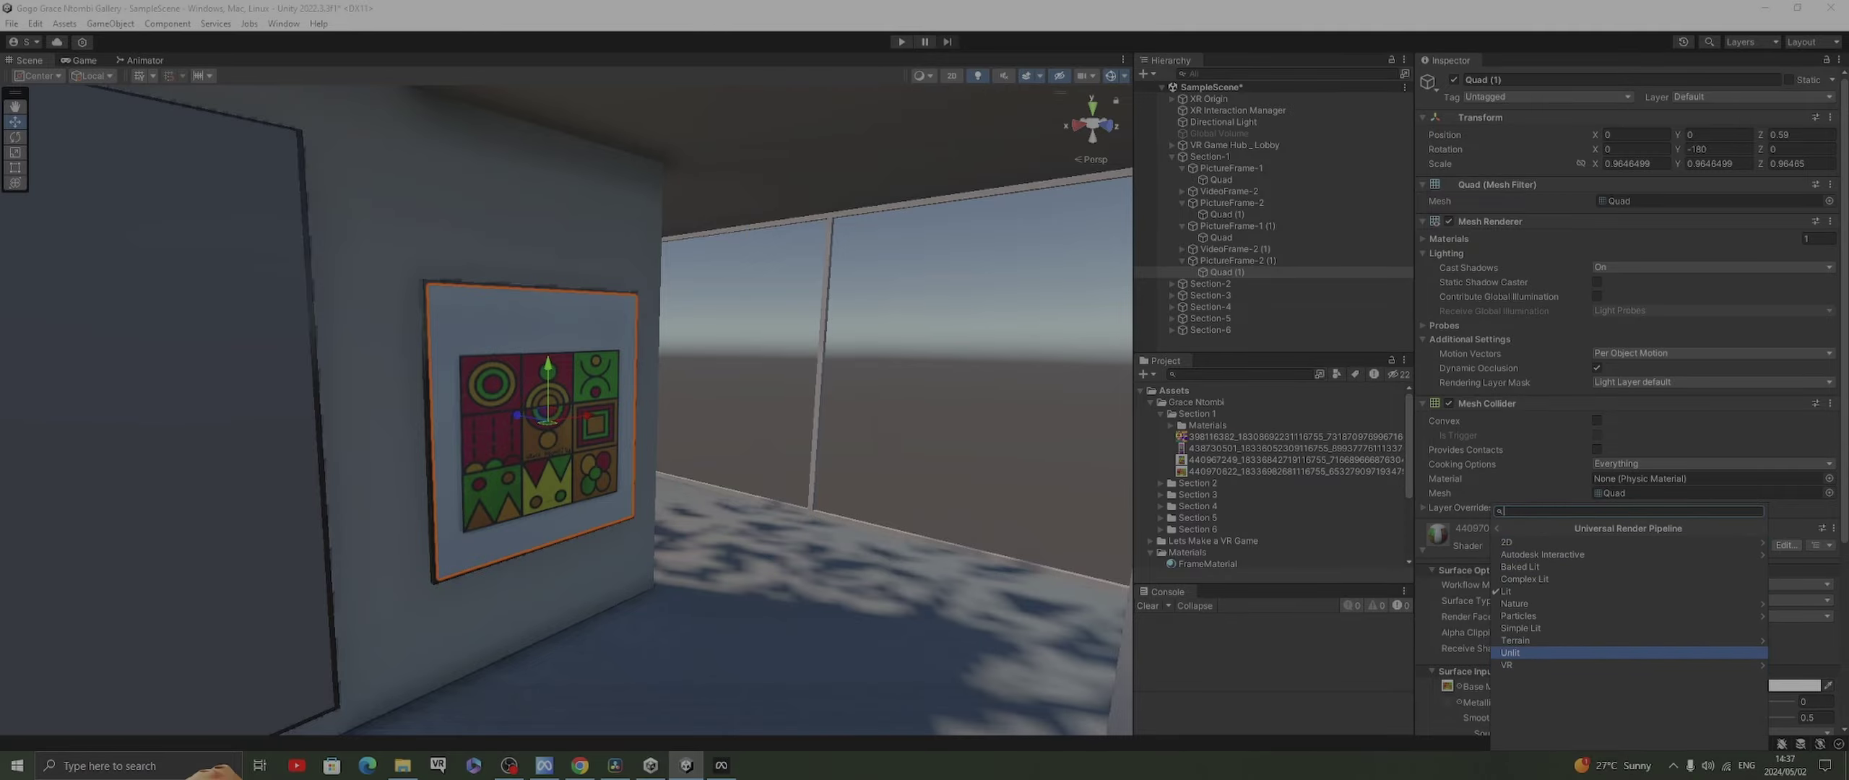
left_click(1510, 653)
Review the gallery frames, then collapse Section-1 and expand the Section 2 and Section 3 image folders
scroll(566, 410, "down", 8)
middle_click_drag(562, 407, 892, 340)
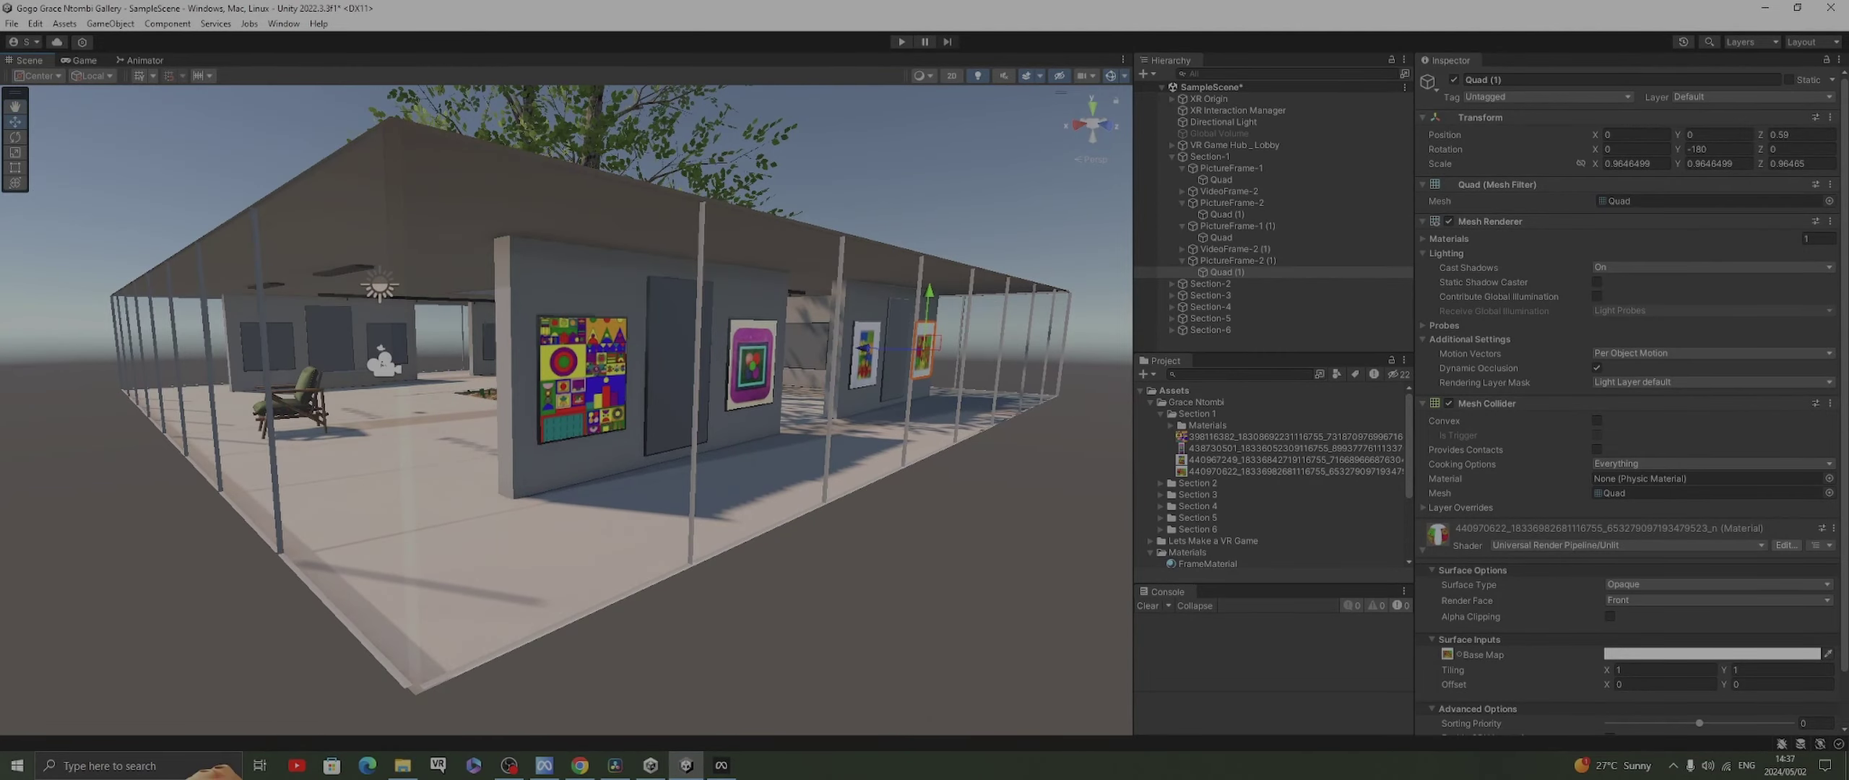
mouse_move(892, 339)
right_mouse_down()
mouse_move(780, 333)
mouse_move(1004, 336)
mouse_move(650, 434)
mouse_move(889, 340)
right_mouse_up()
middle_click_drag(888, 339, 628, 412)
scroll(809, 303, "up", 5)
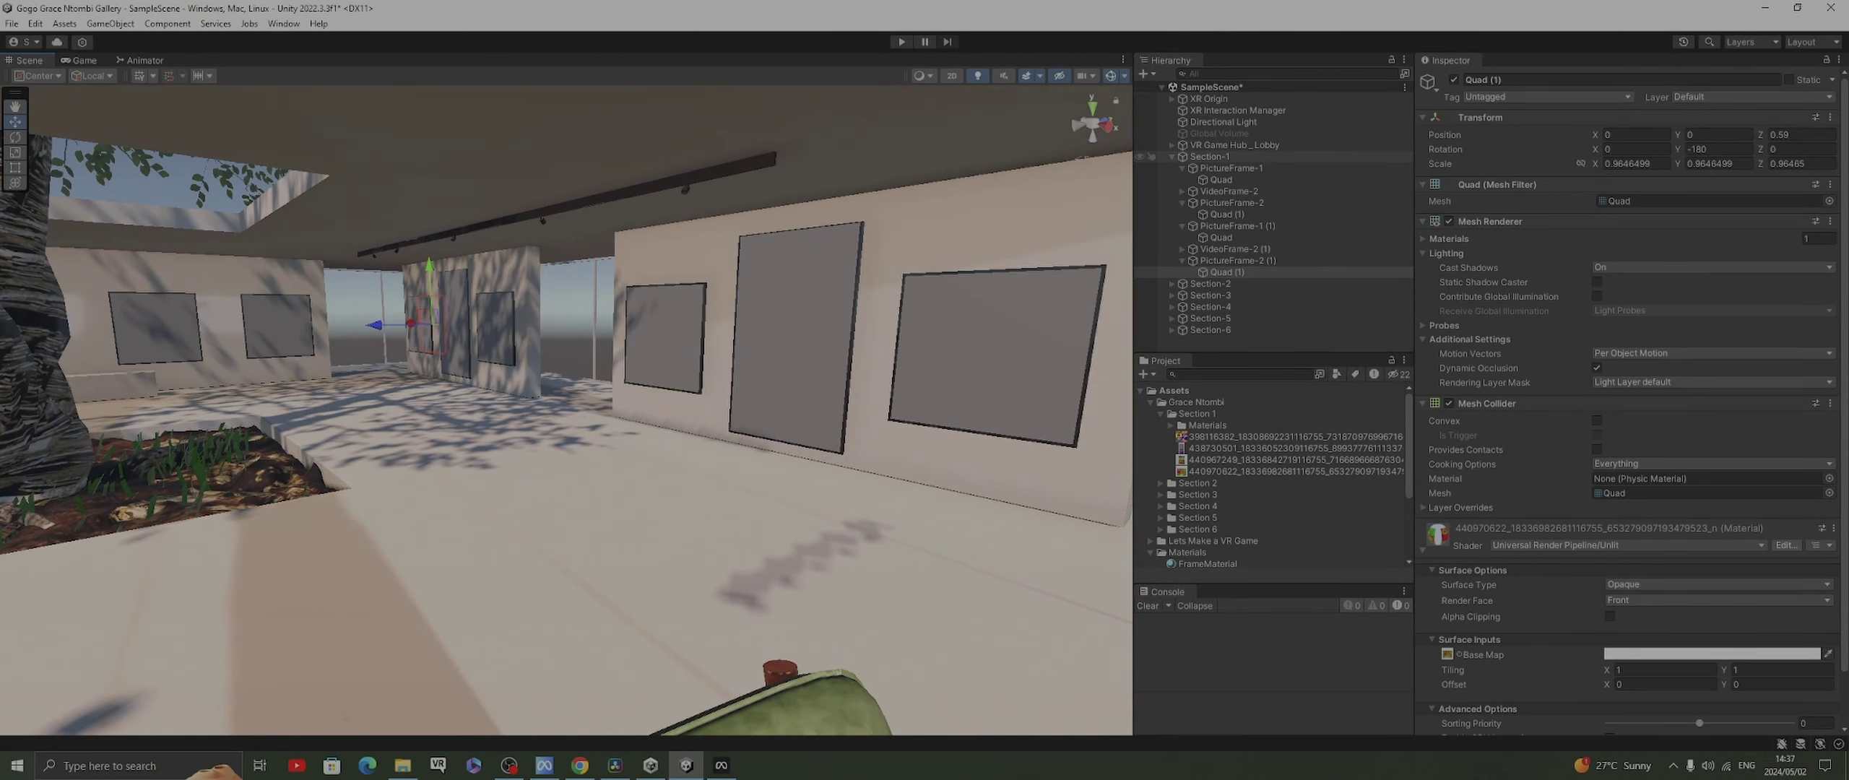
left_click(1146, 156)
key("Left")
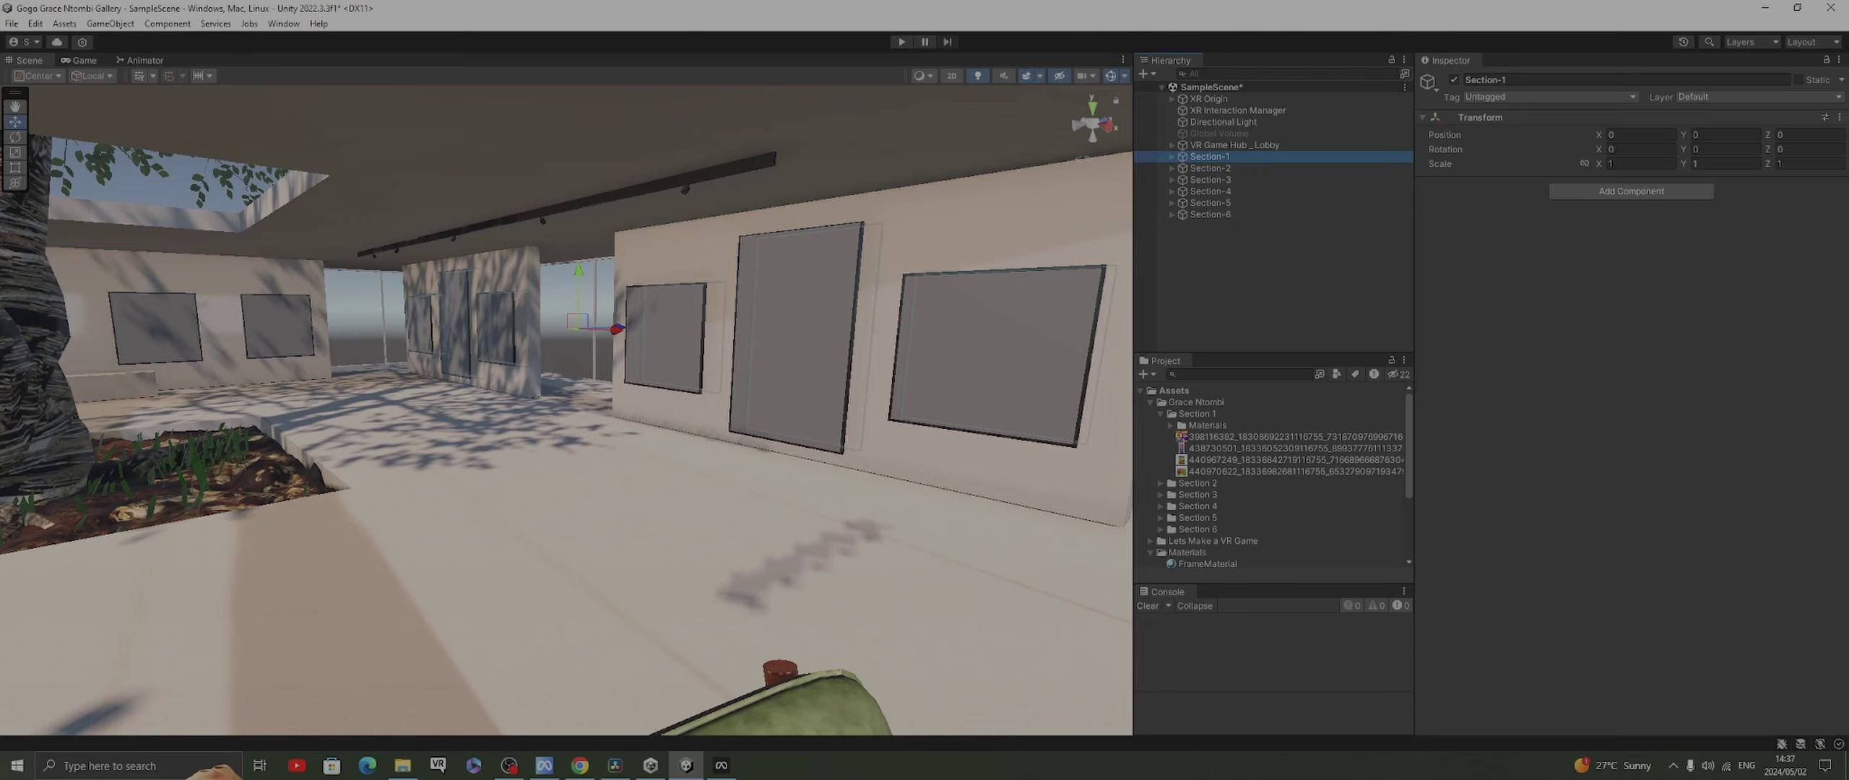
left_click(1160, 413)
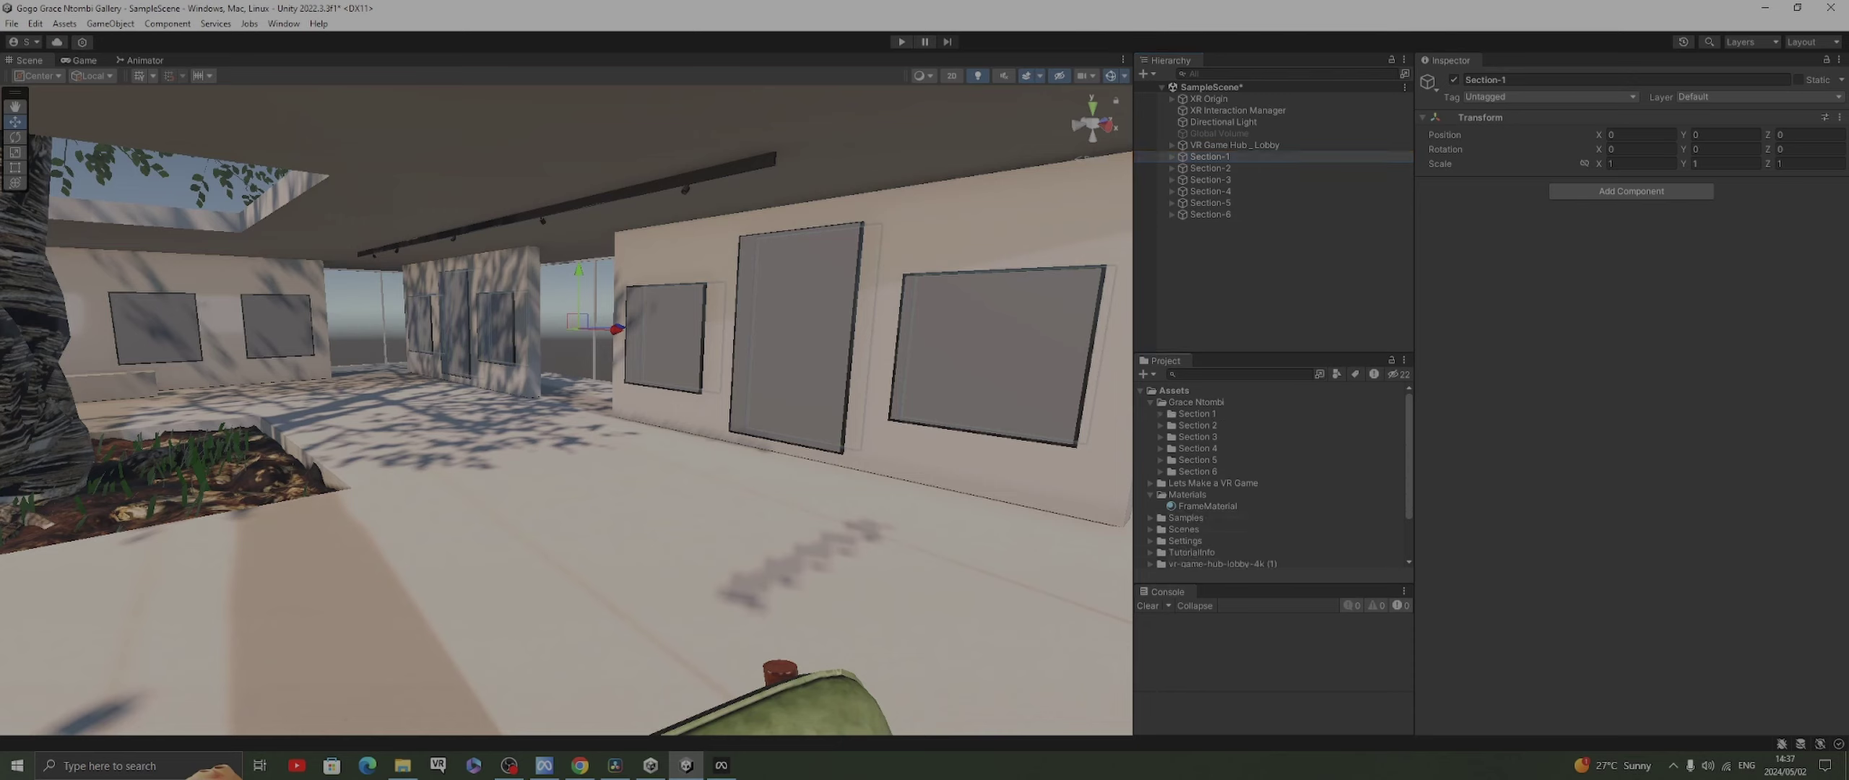
left_click(1160, 436)
left_click(1161, 424)
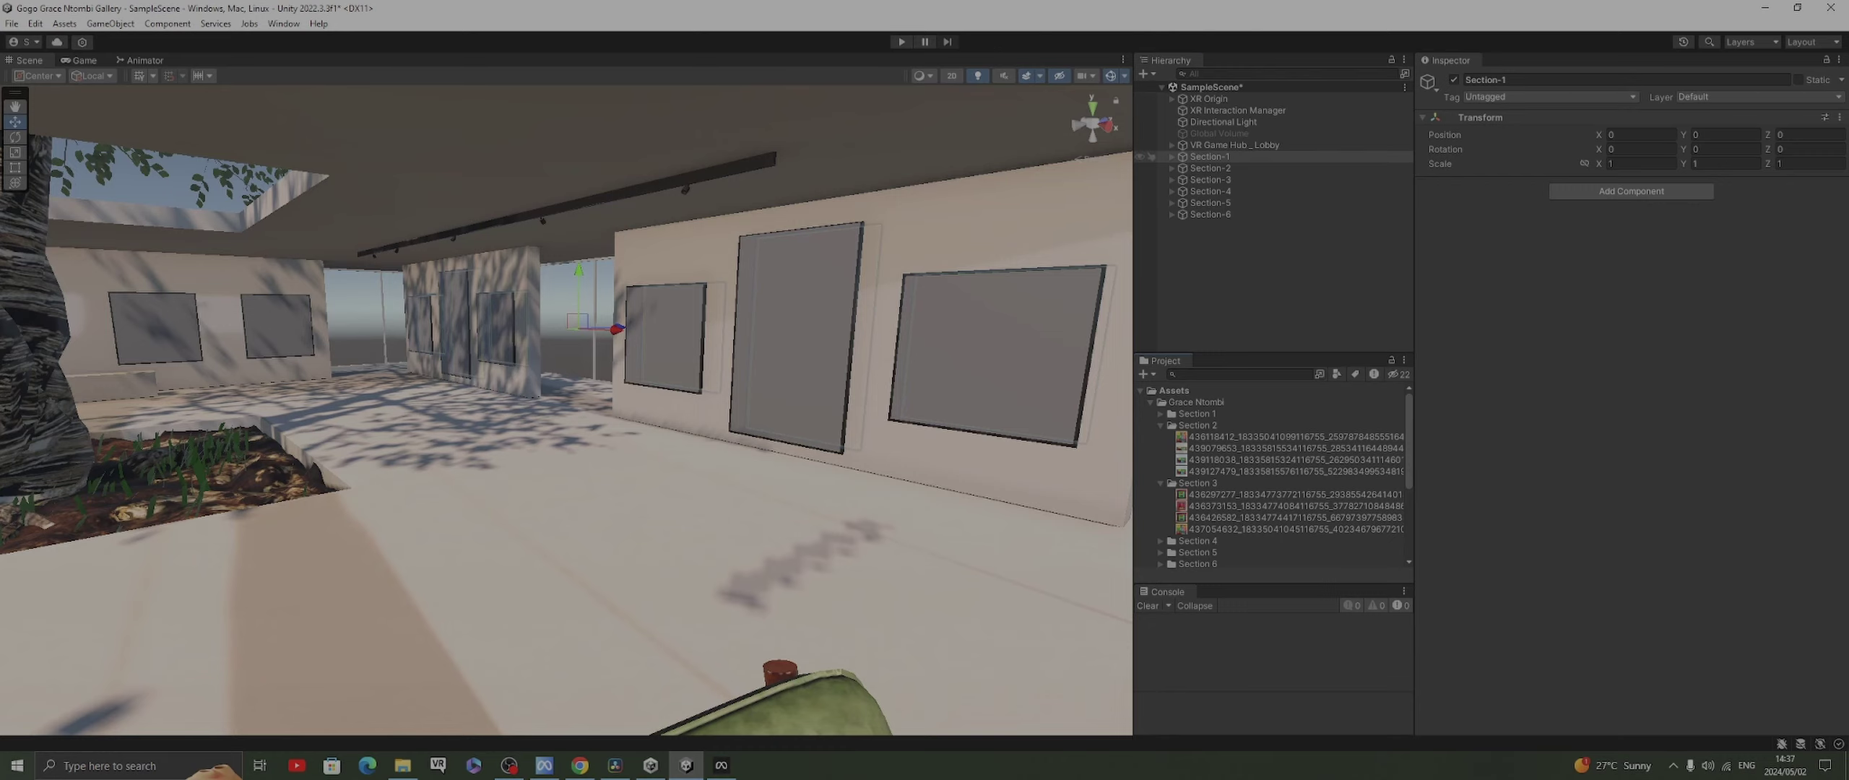
Collapse Section-1 in the Hierarchy and expand Section-2 to list its picture and video frame quads
left_click(1172, 156)
left_click(1221, 179)
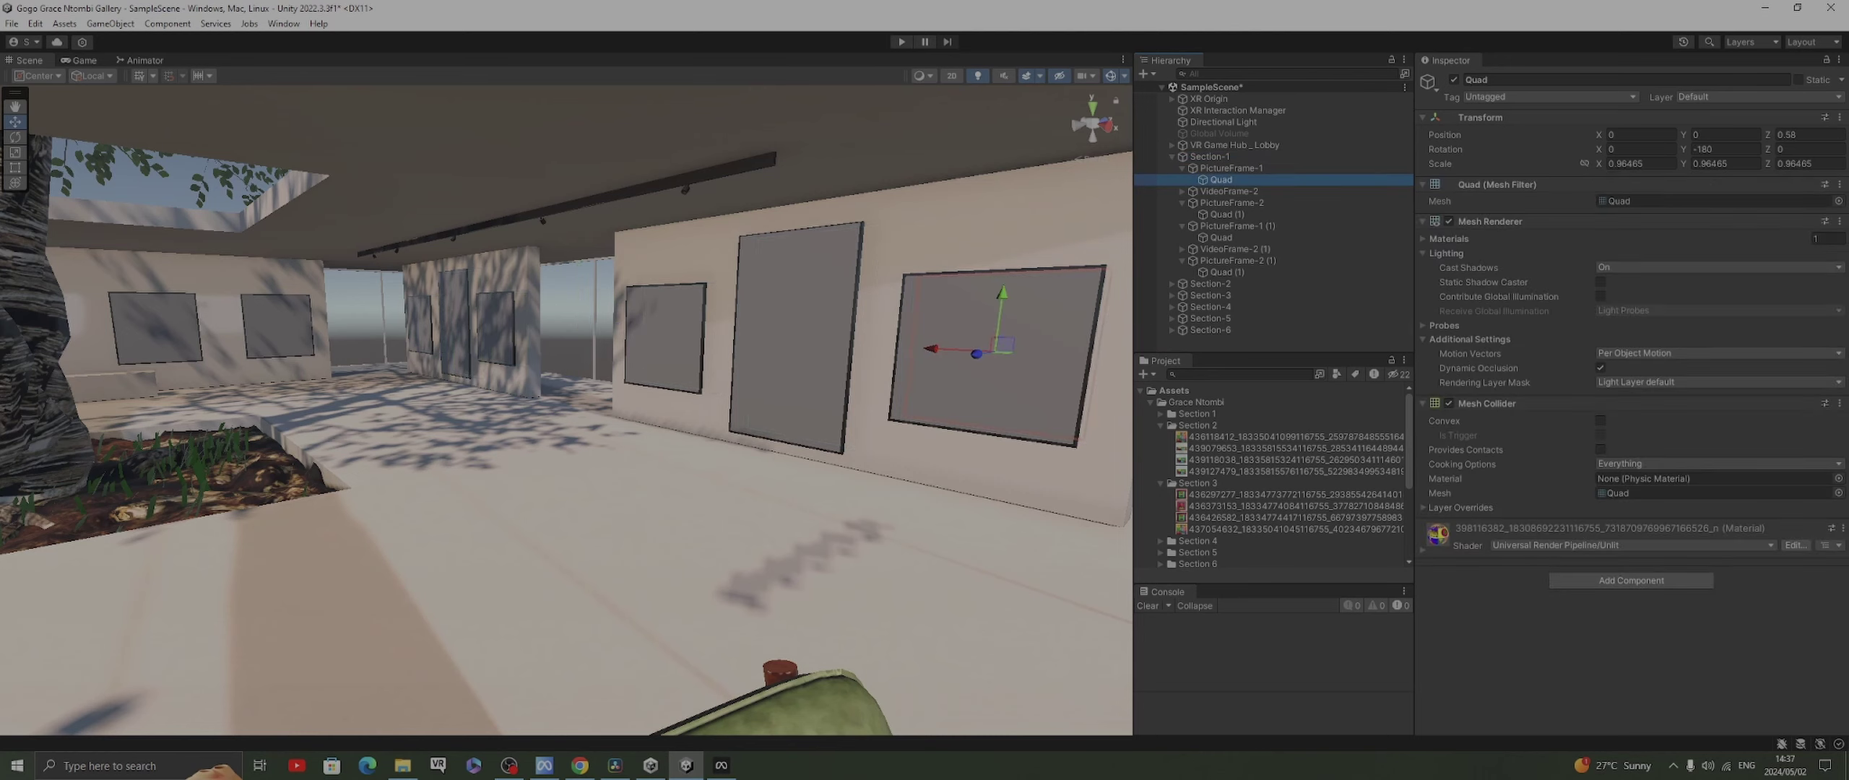
left_click(1172, 156)
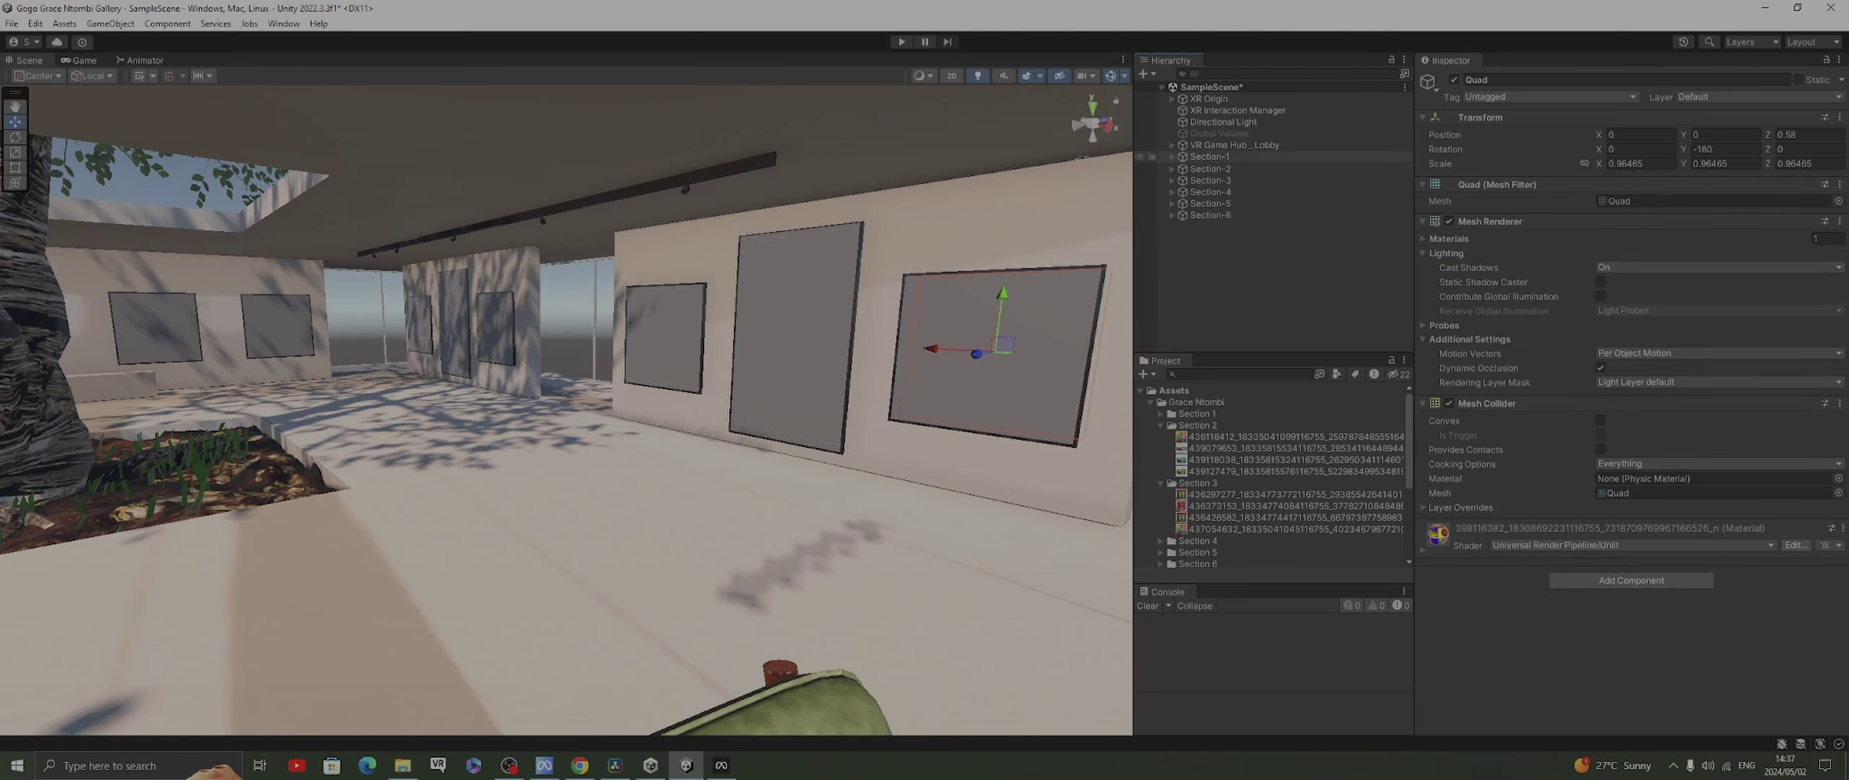
left_click(1171, 168, "alt")
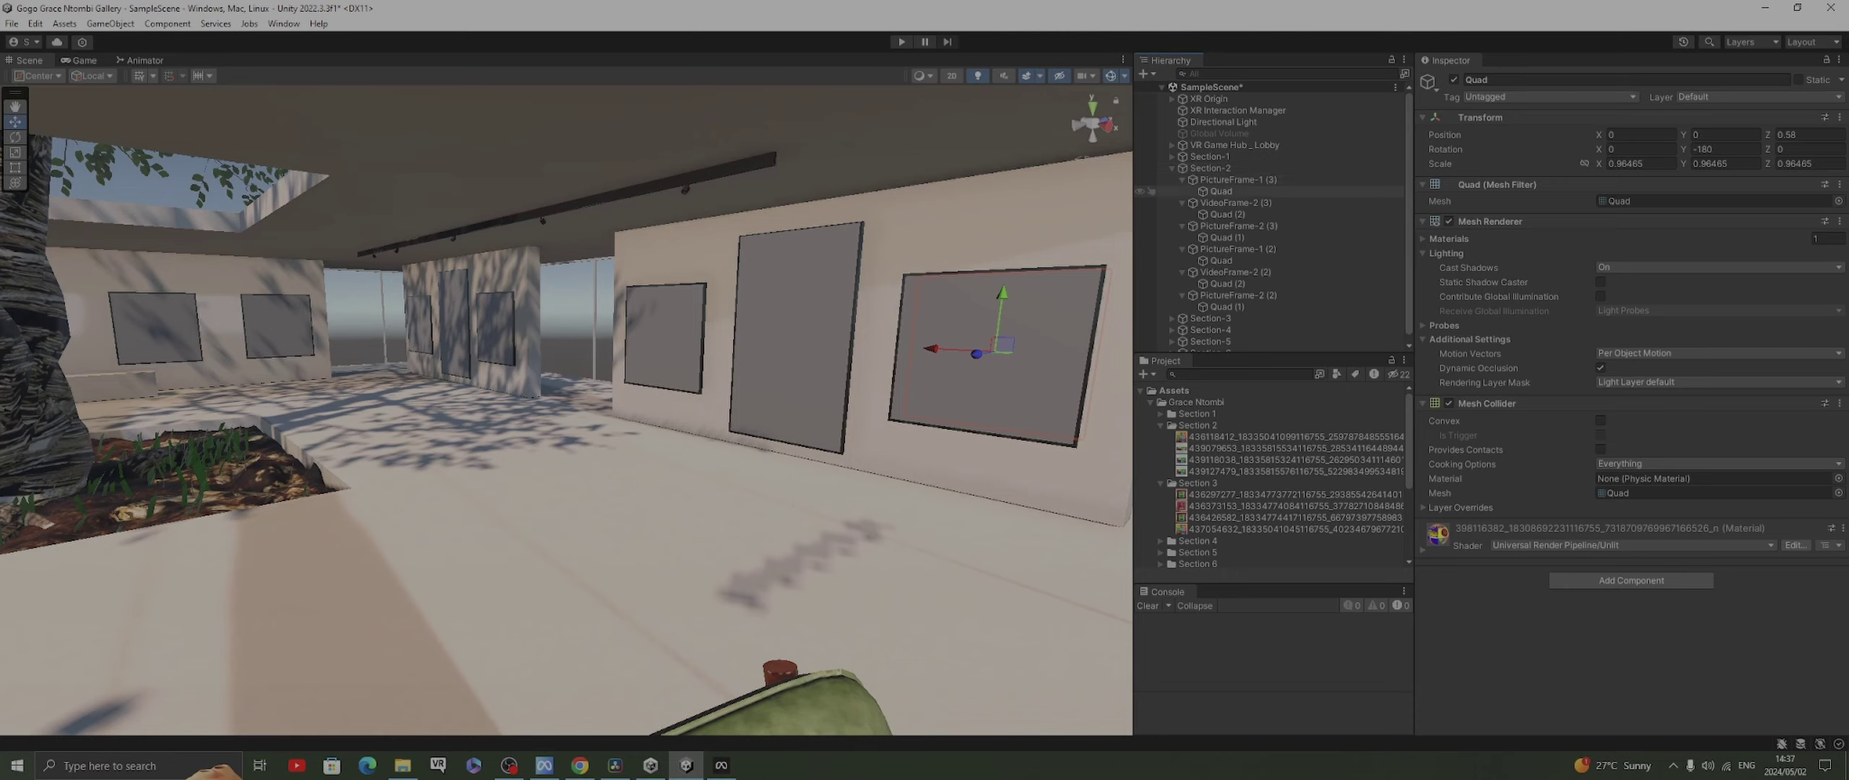
Put the first Section 2 artwork on PictureFrame-1 (3)'s quad with the URP Unlit shader
left_click(1220, 191)
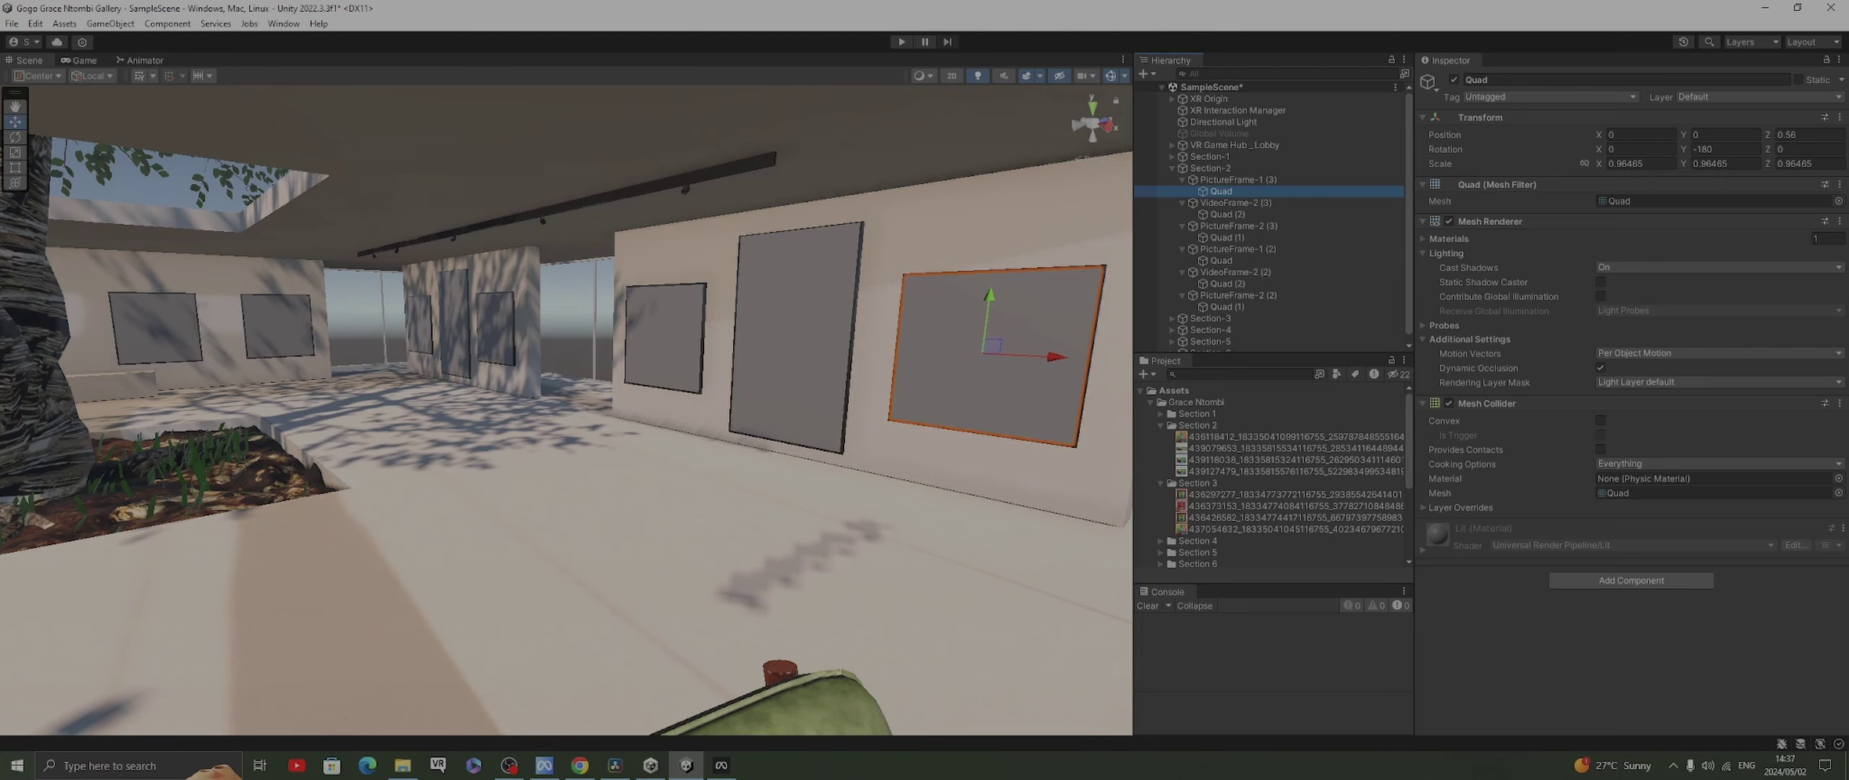
left_click_drag(1293, 494, 1221, 191)
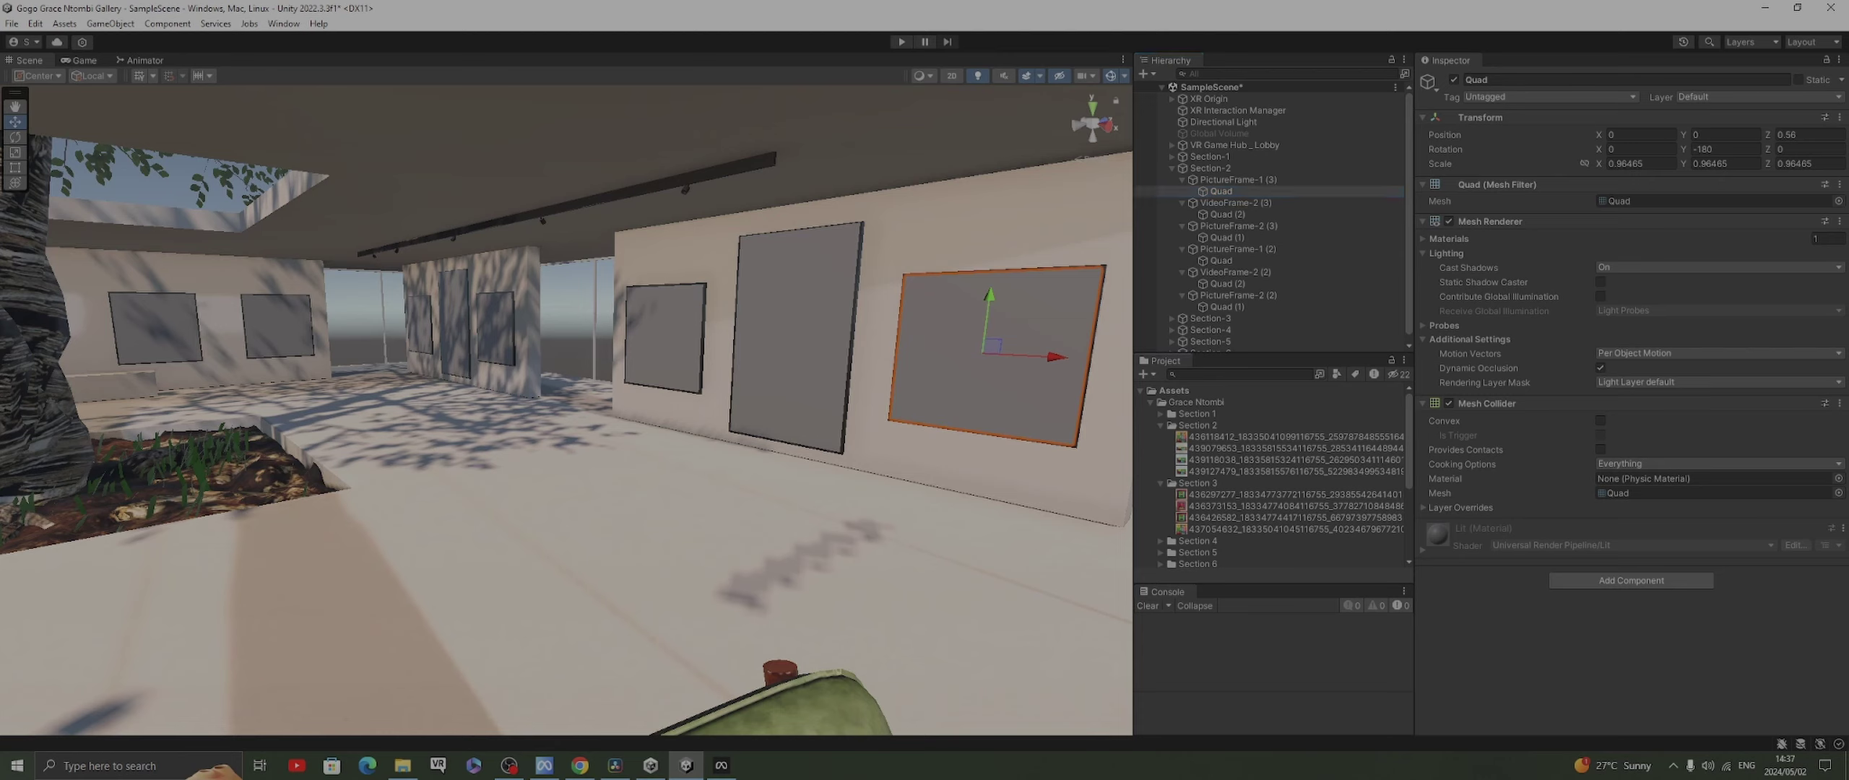
left_click(1422, 549)
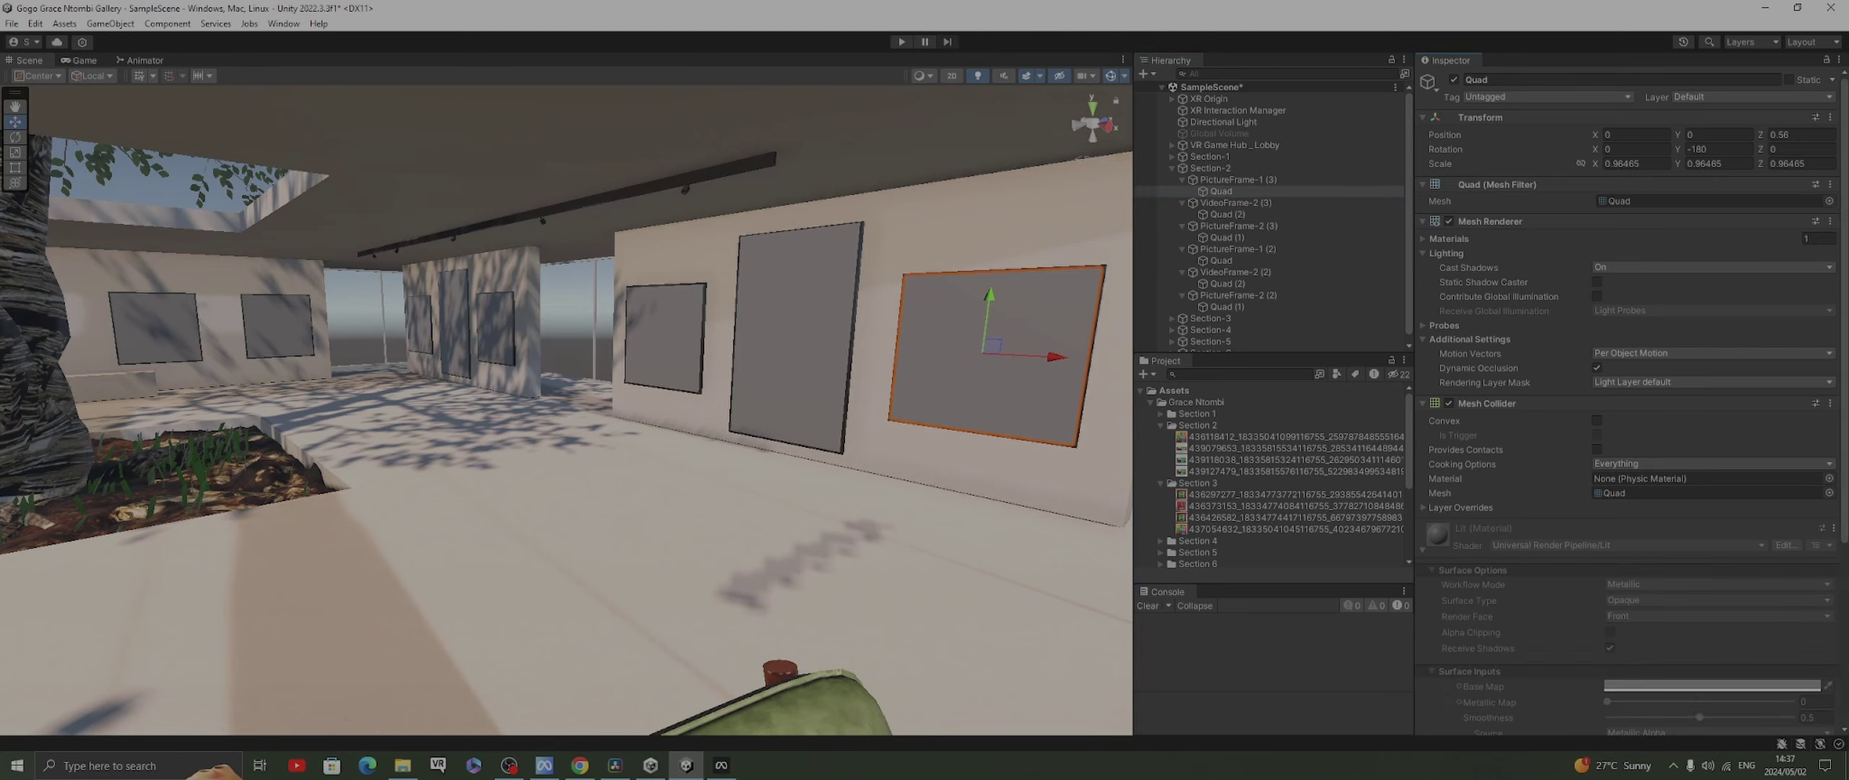
left_click(1220, 191)
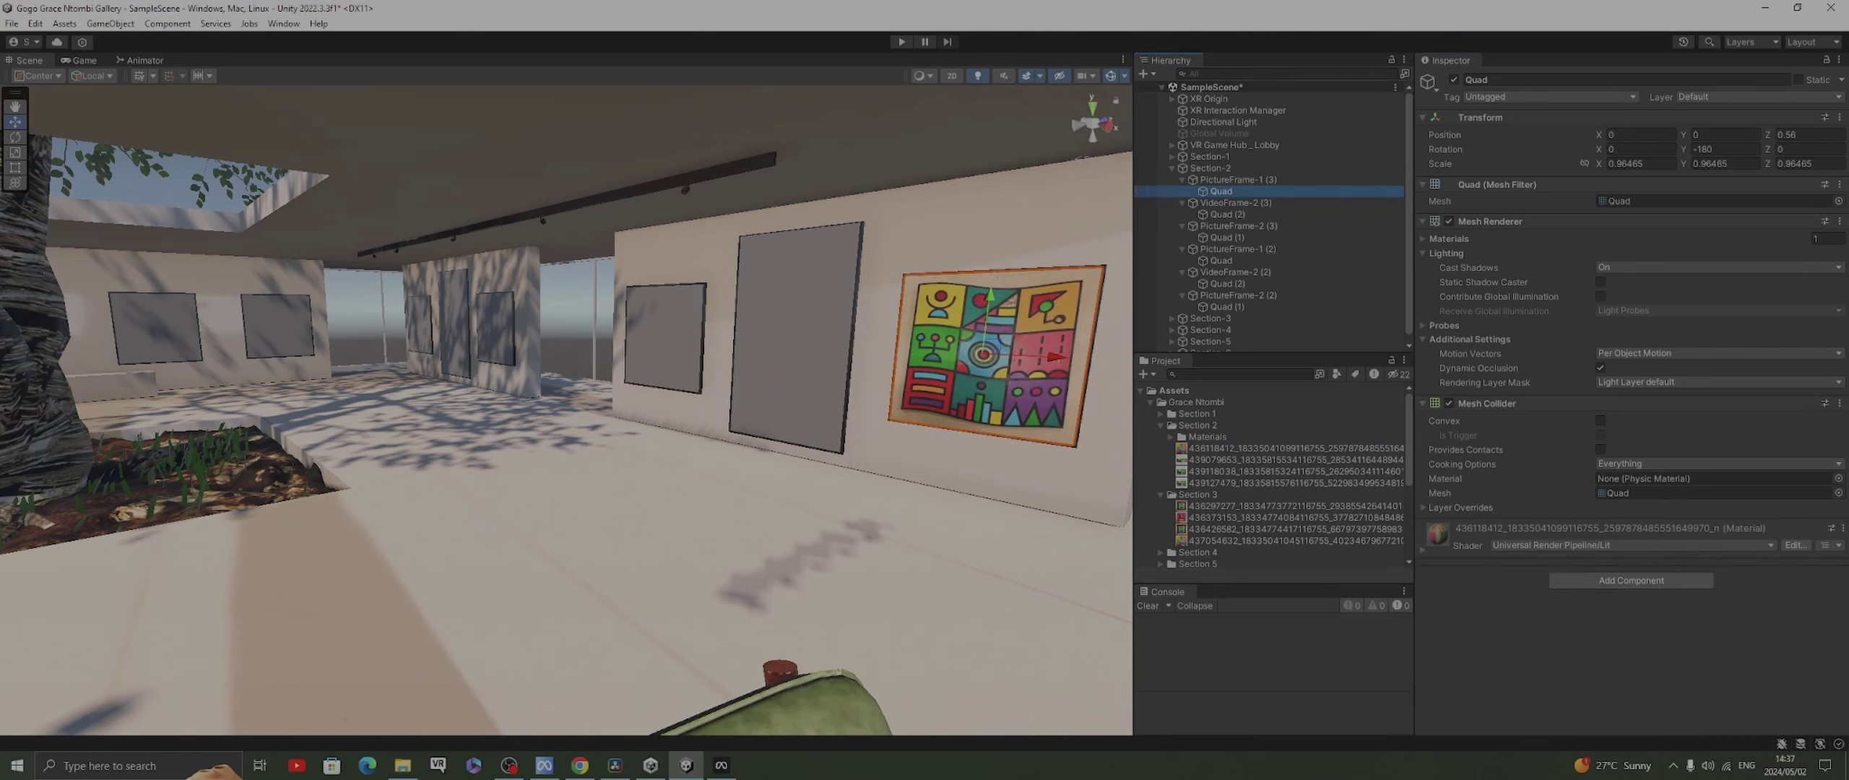
left_click(1632, 545)
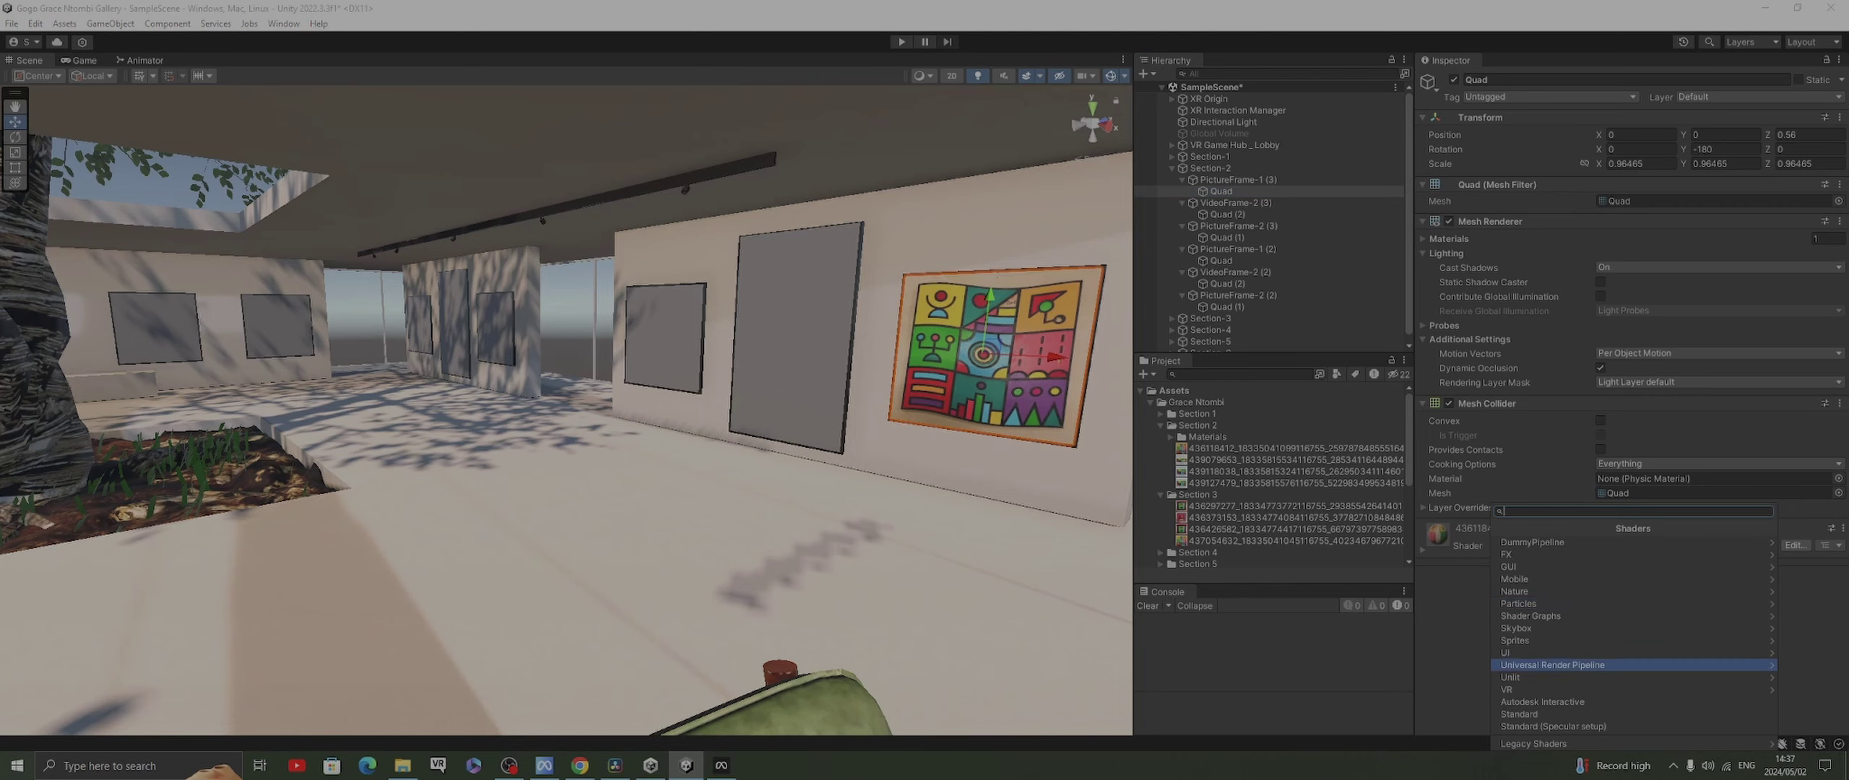
left_click(1552, 665)
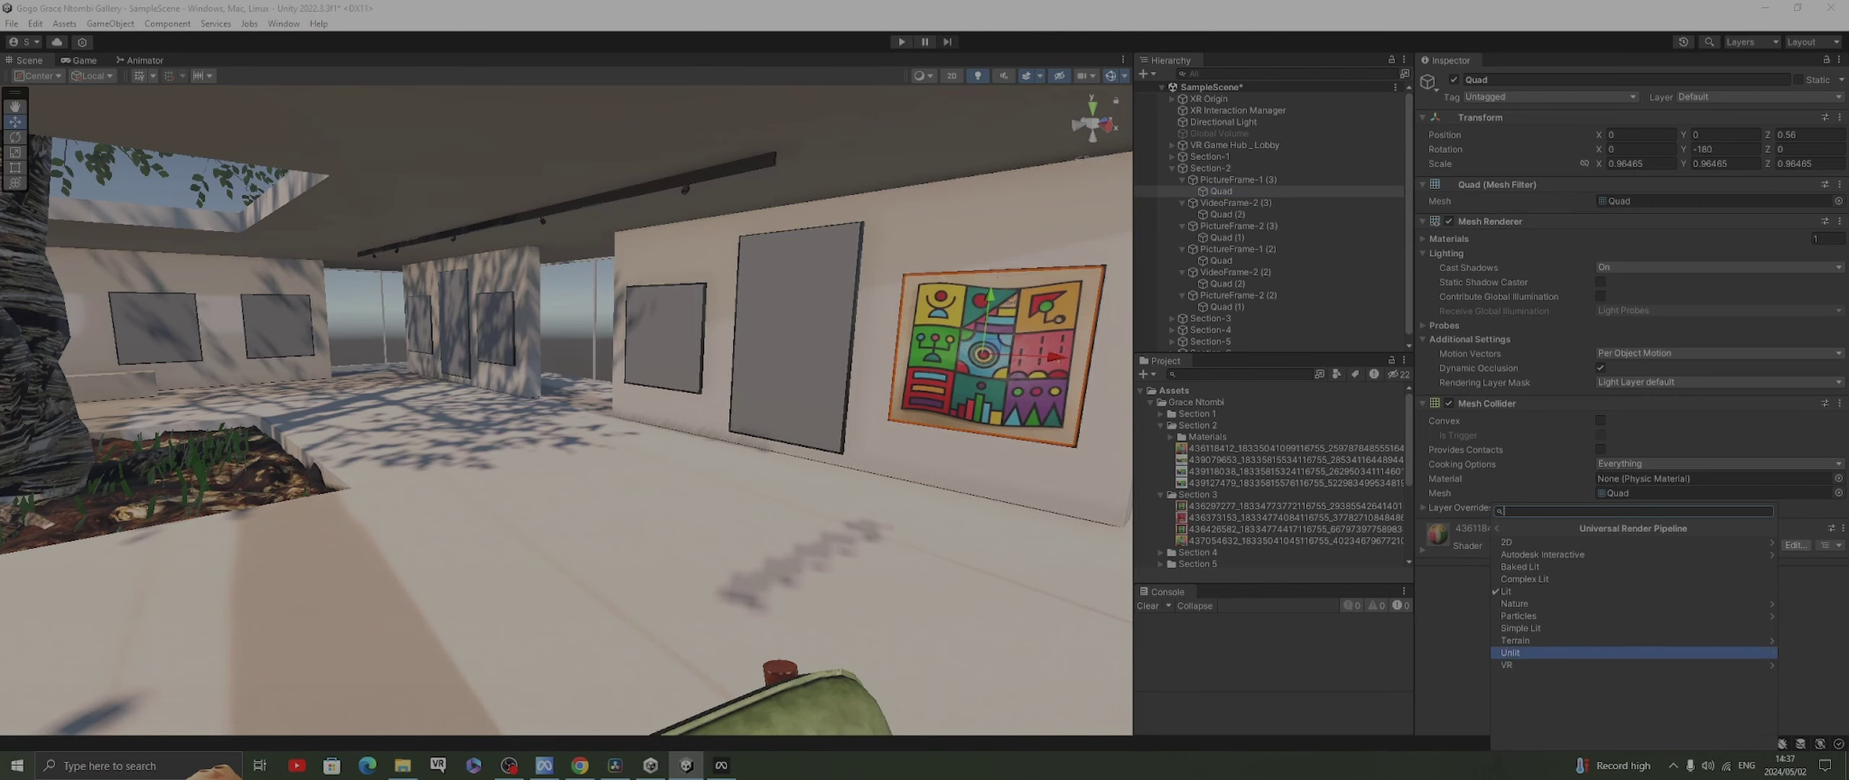
left_click(1552, 665)
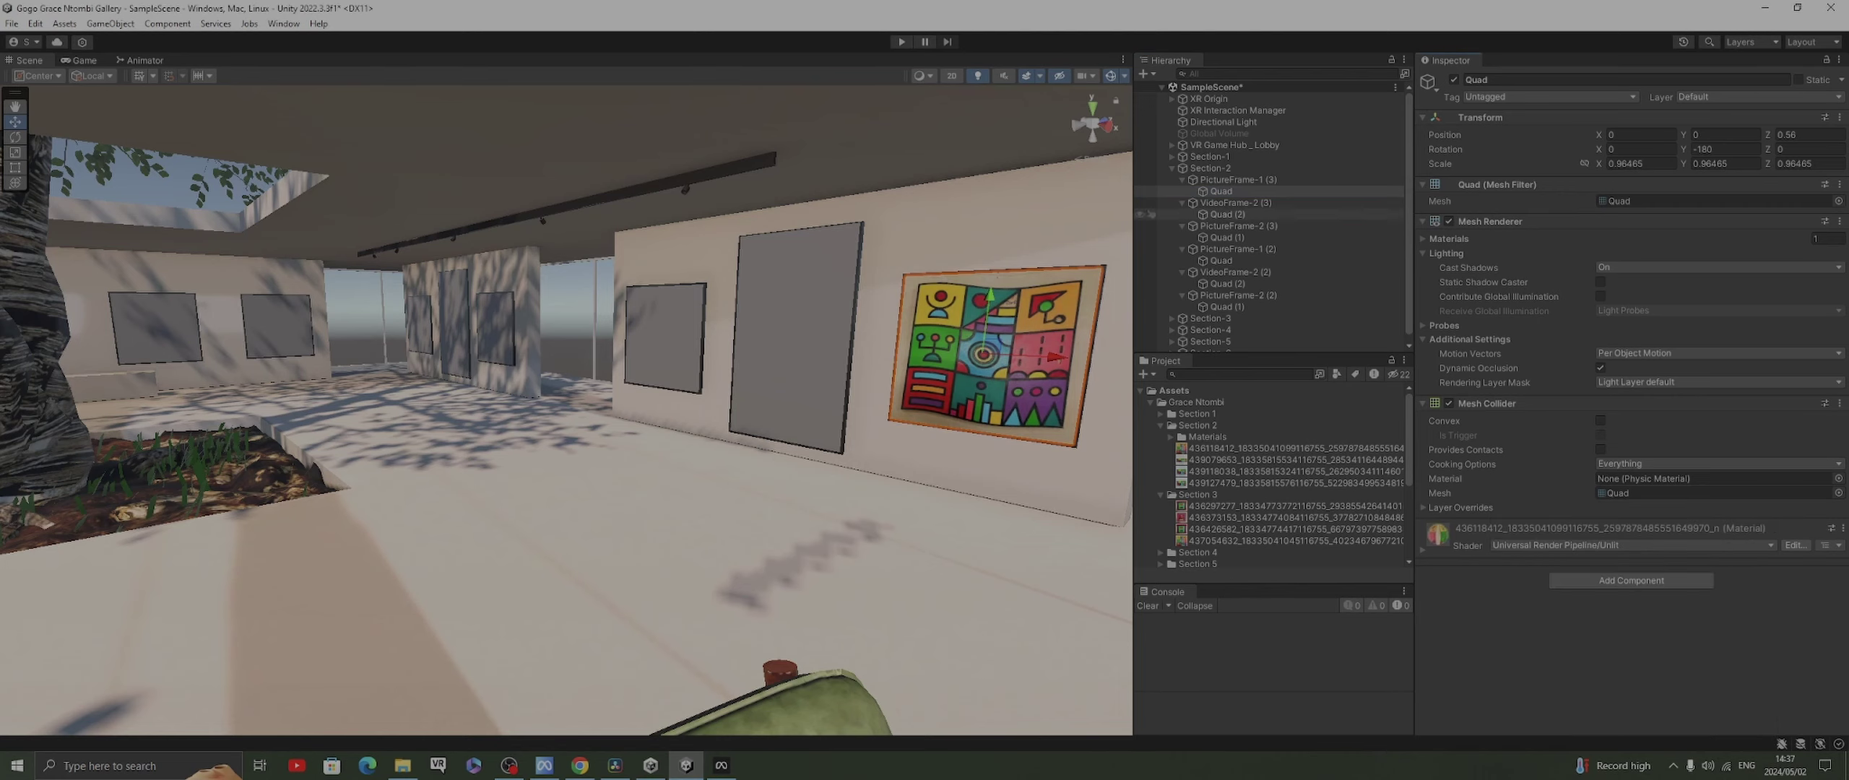
Put a second artwork on PictureFrame-2 (3)'s Quad (1) and switch it to URP Unlit
left_click(1221, 214)
left_click(1220, 237)
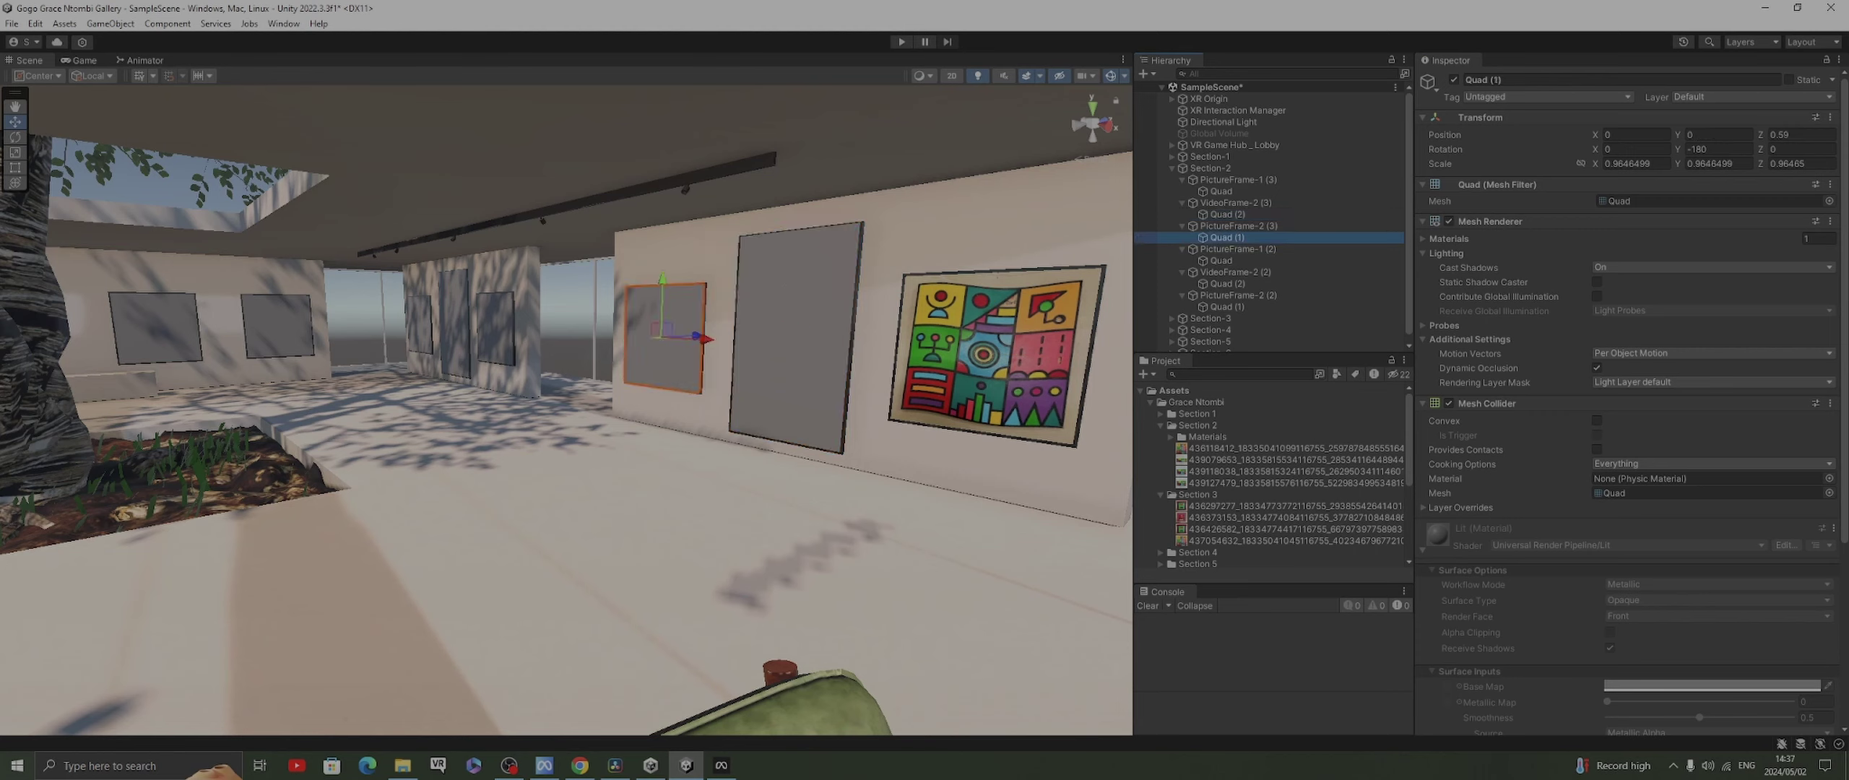
scroll(1625, 397, "down", 3)
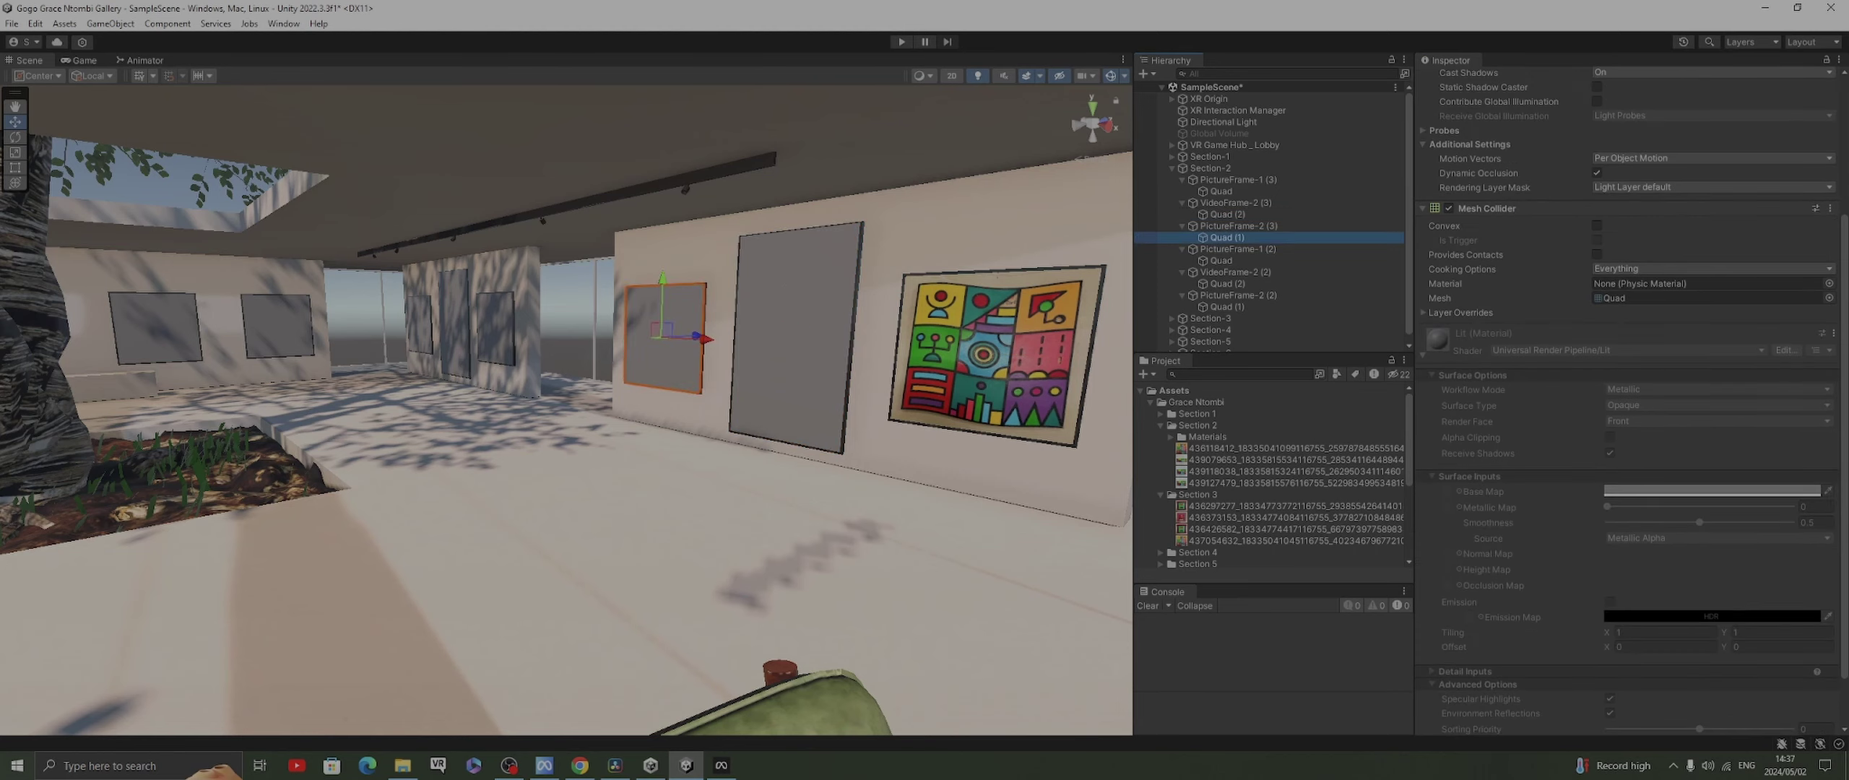
left_click(1423, 354)
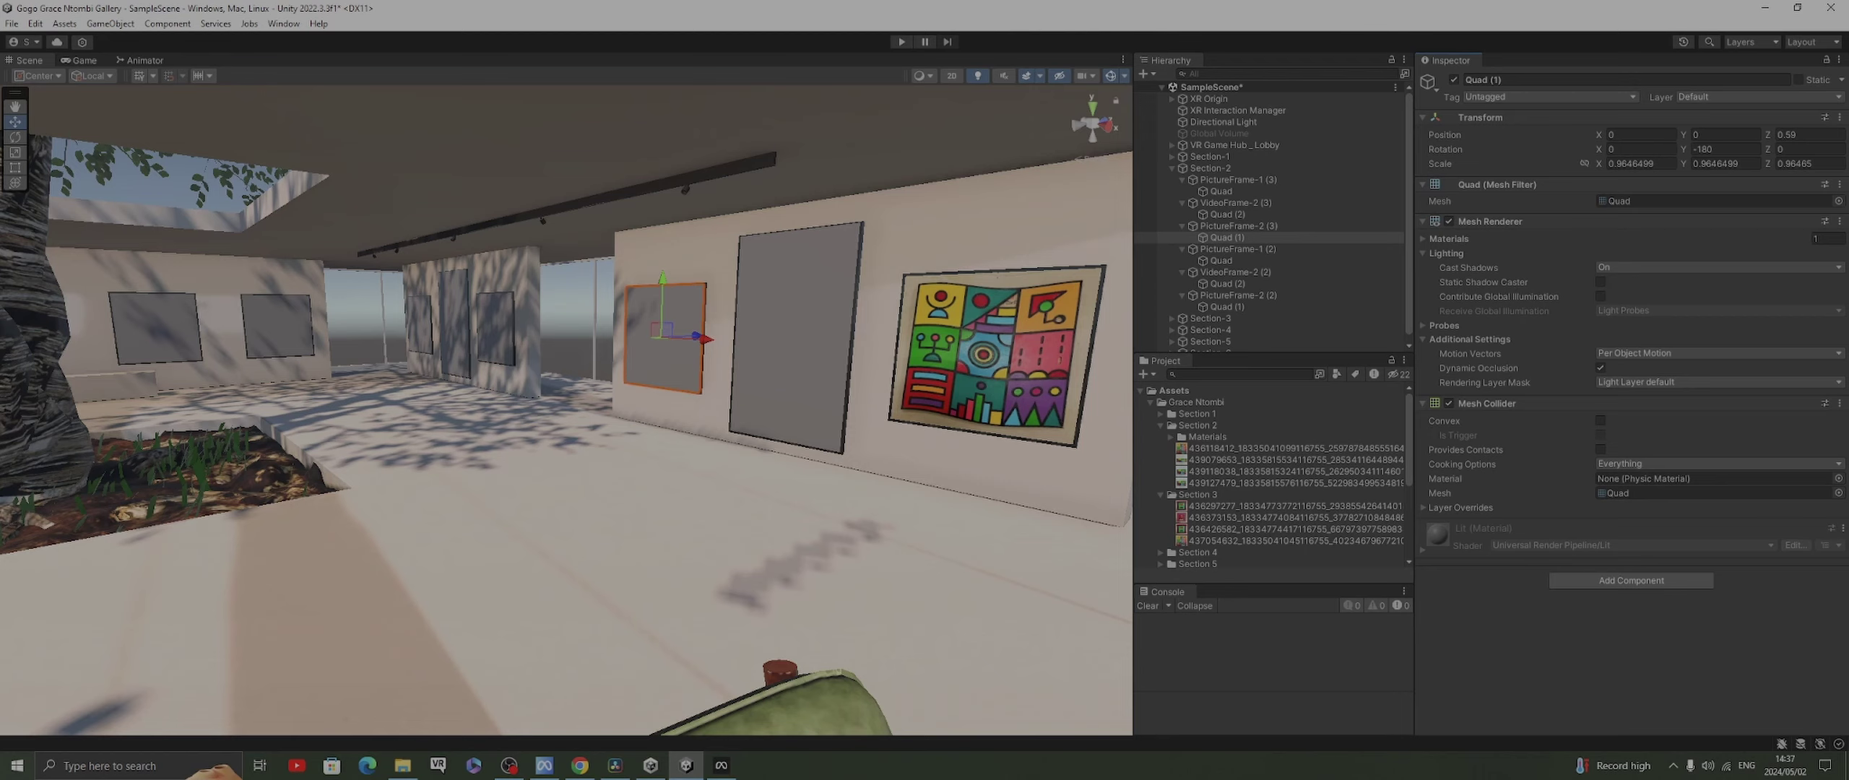
left_click_drag(1227, 459, 663, 338)
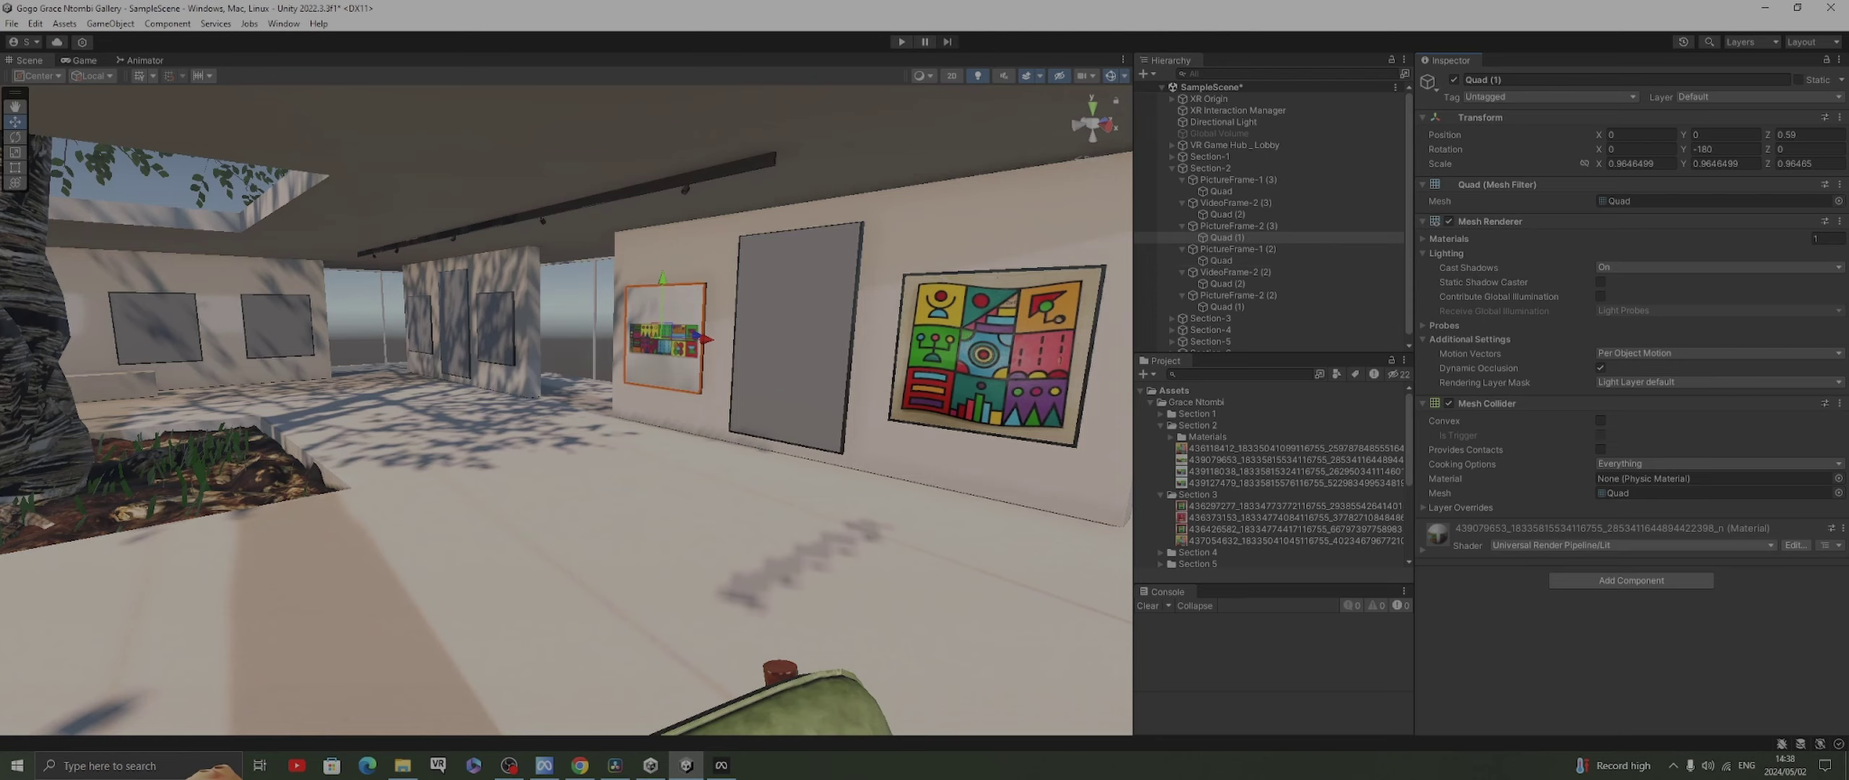
left_click(1630, 544)
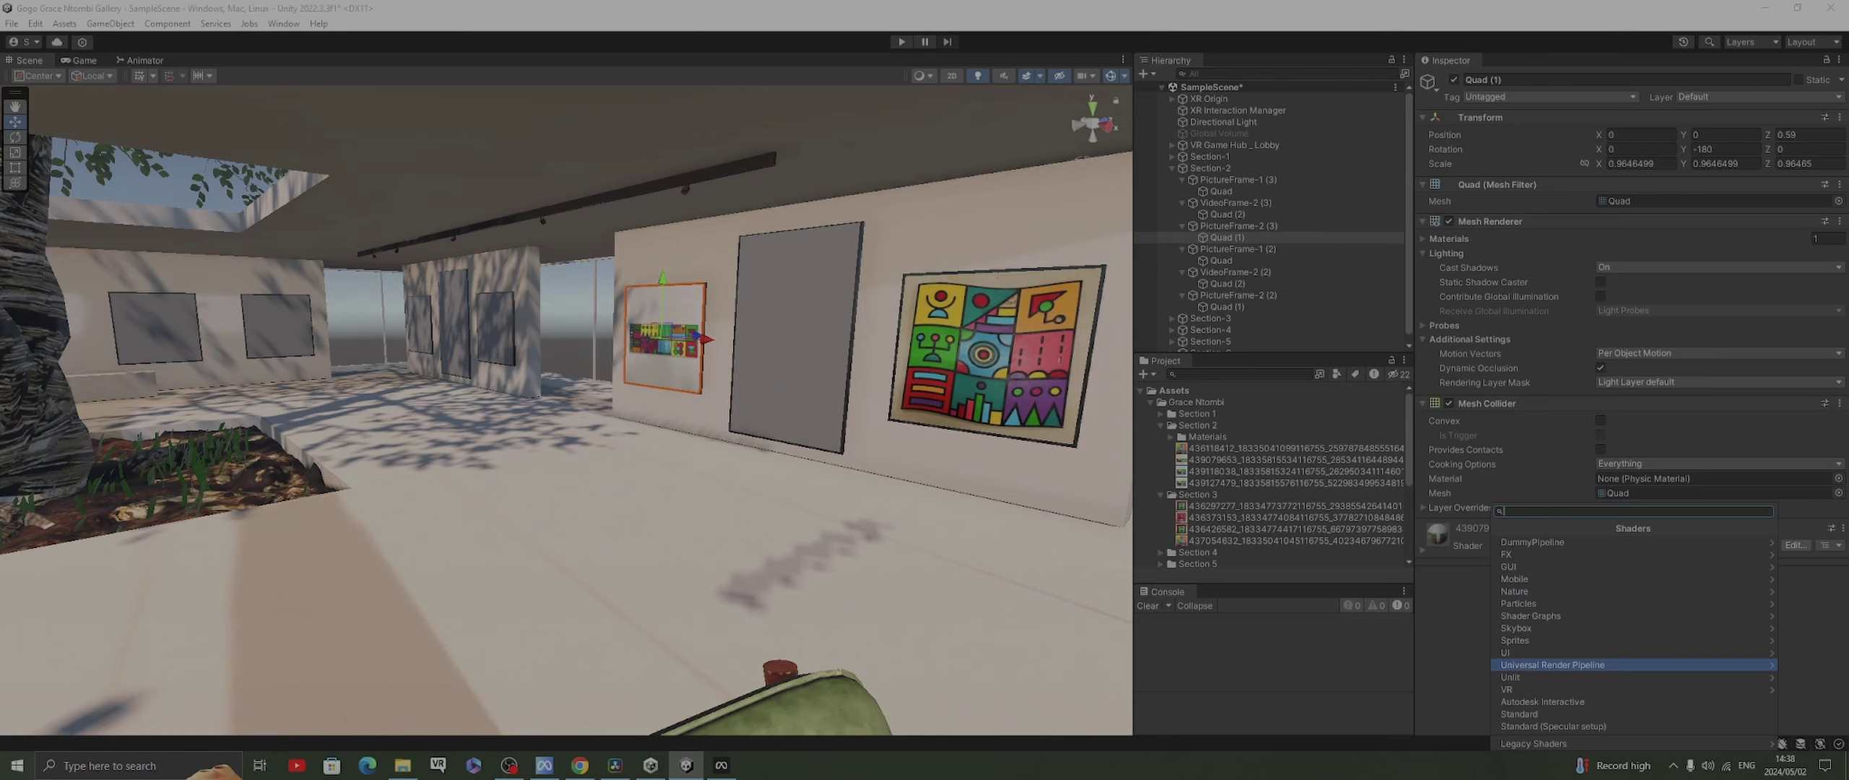
left_click(1589, 664)
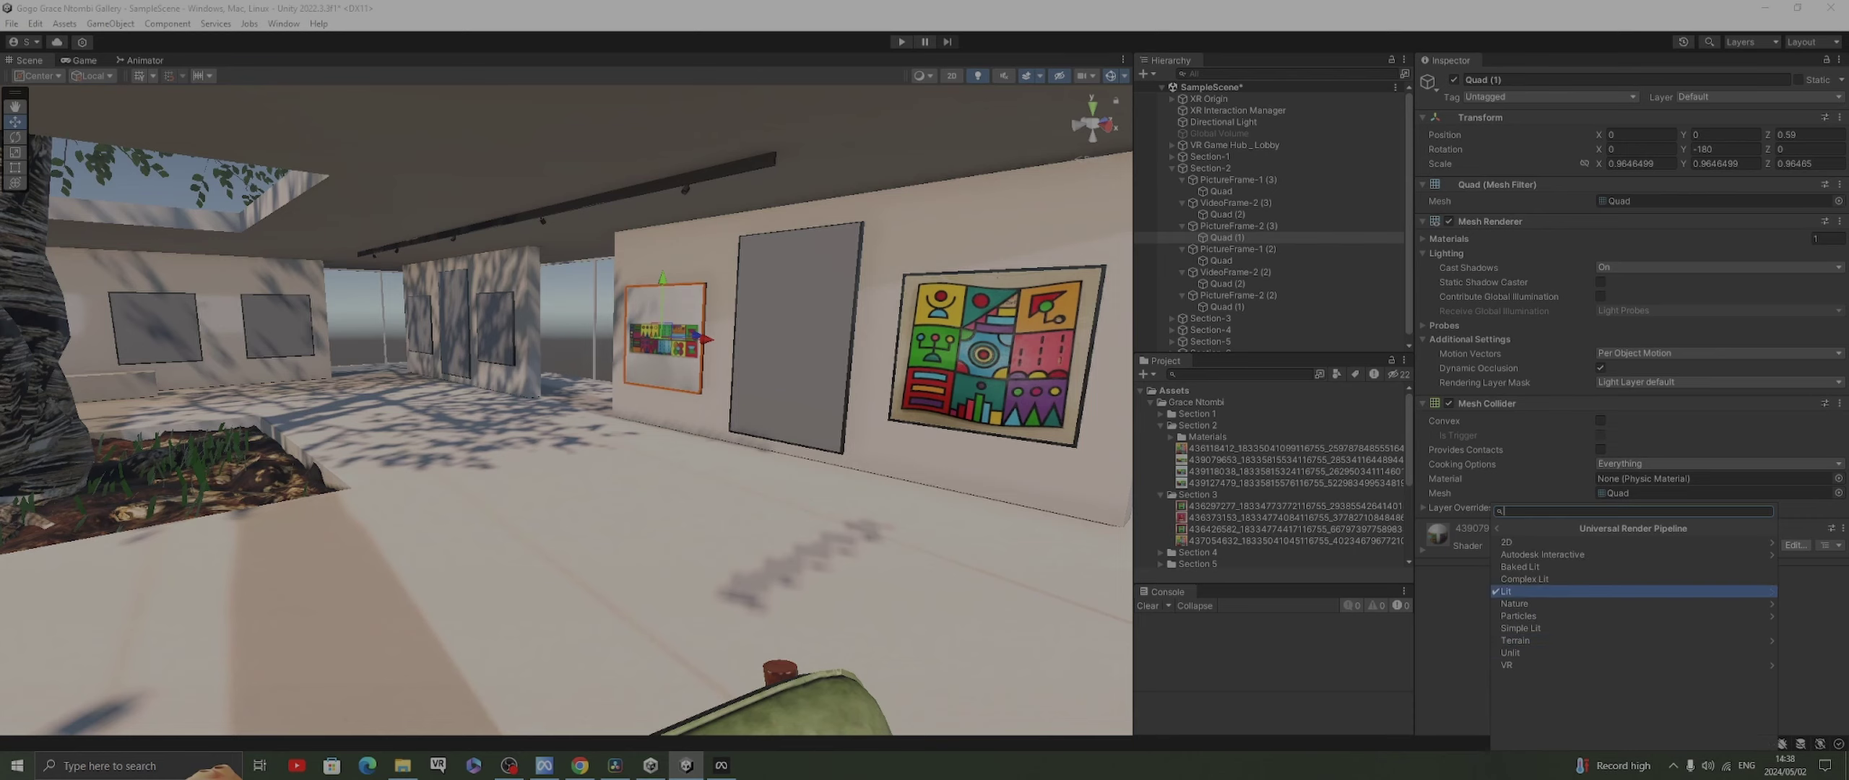
left_click(1517, 653)
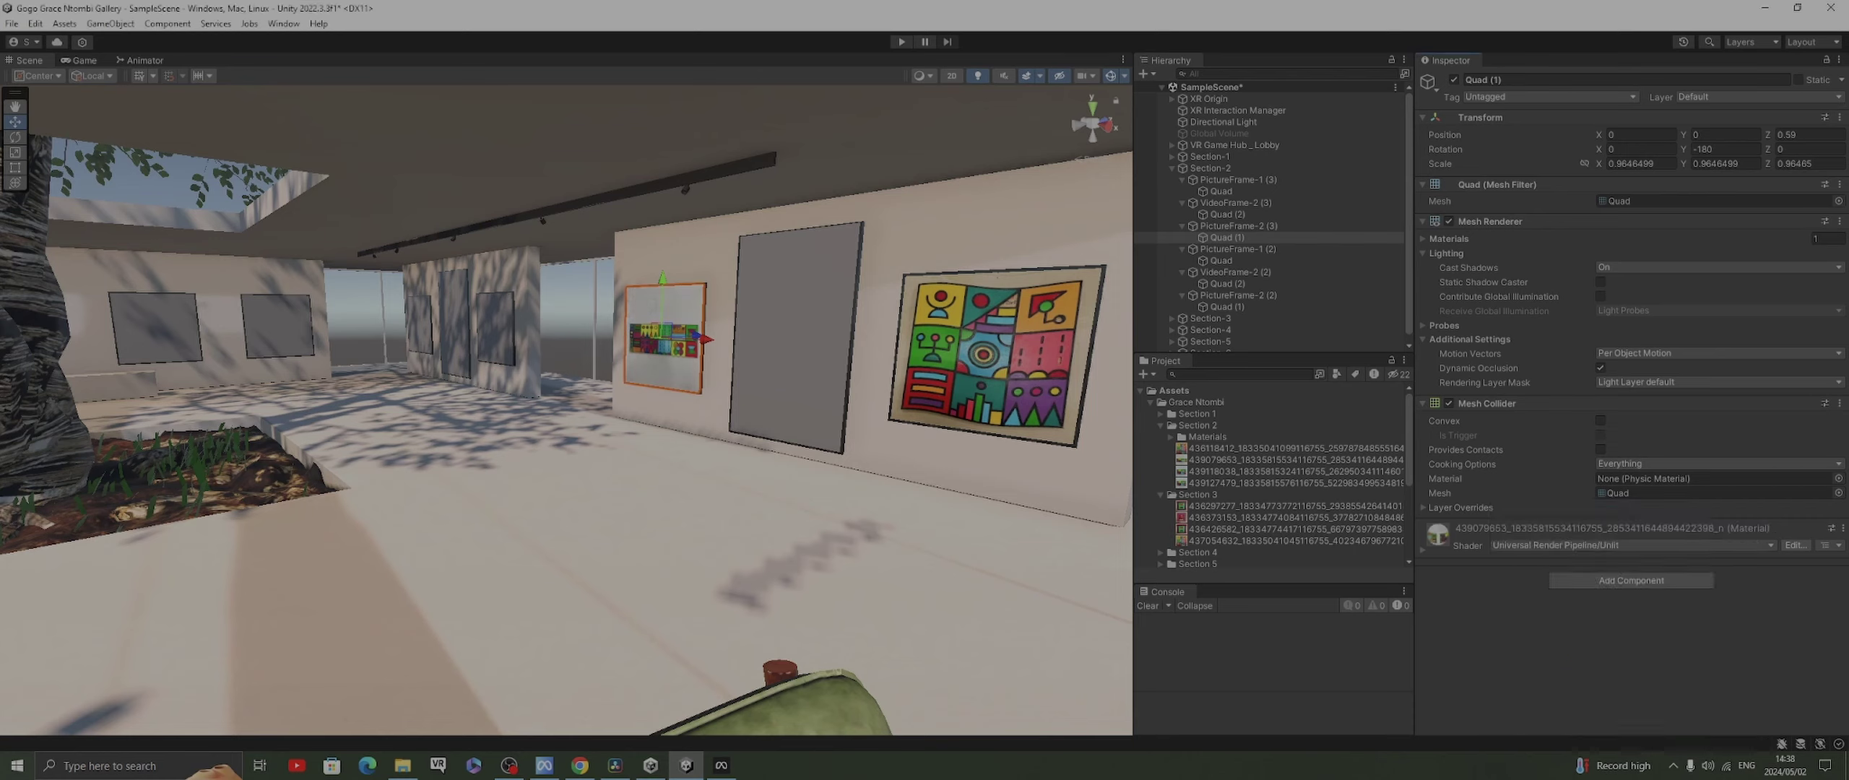
left_click(1221, 260)
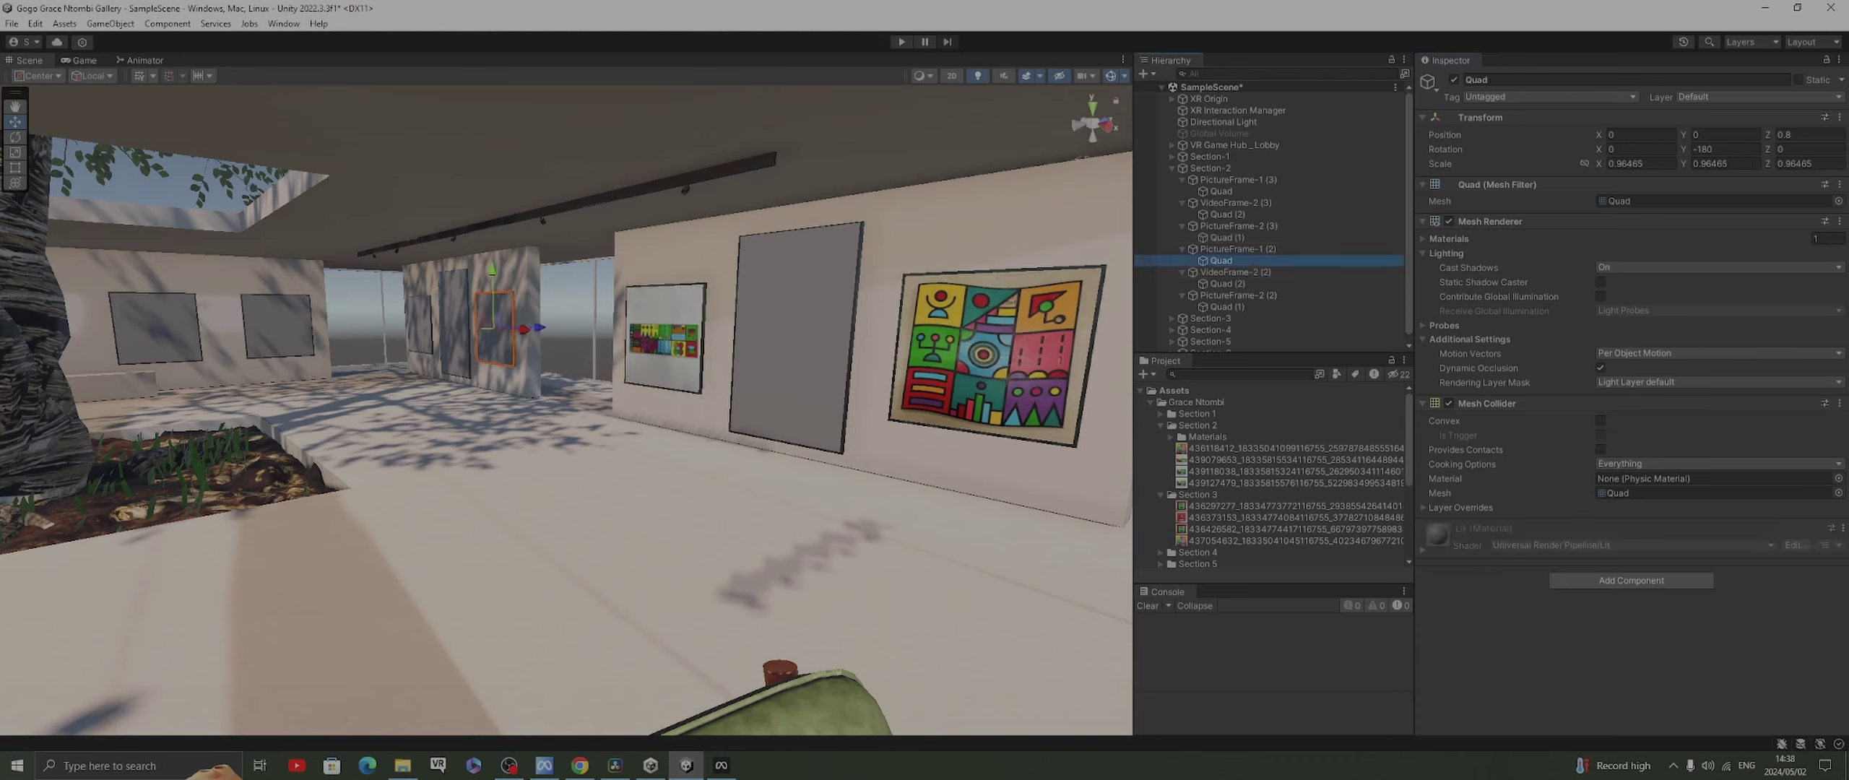
Apply the third Section 2 artwork to PictureFrame-1 (2)'s quad with the URP Unlit shader
left_click_drag(1228, 471, 495, 329)
left_click(1625, 544)
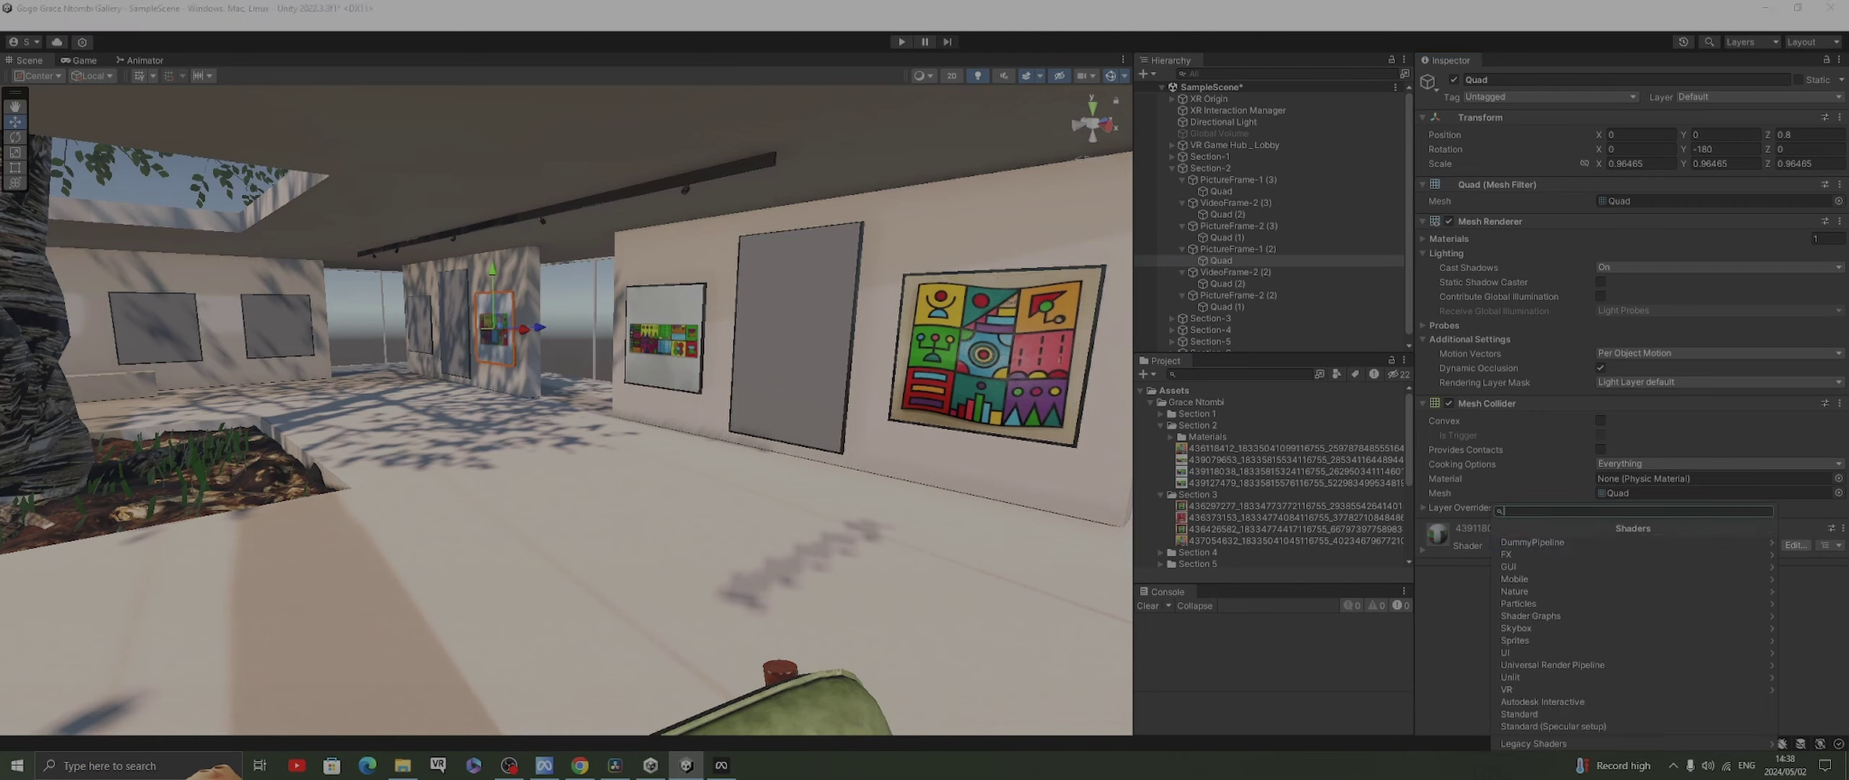
left_click(1553, 665)
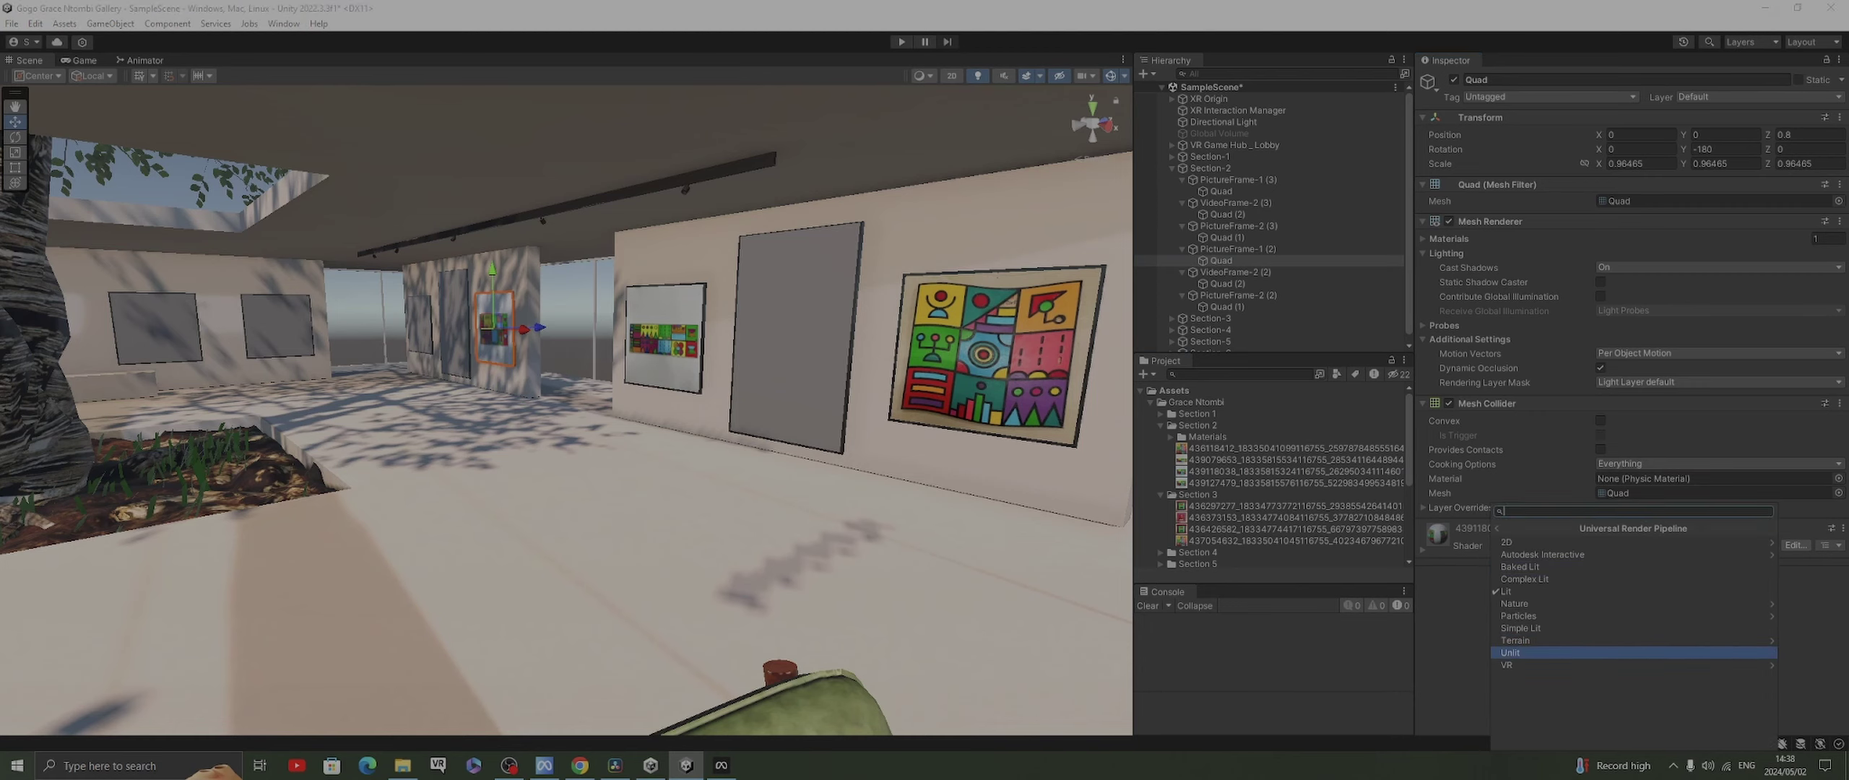
key("Return")
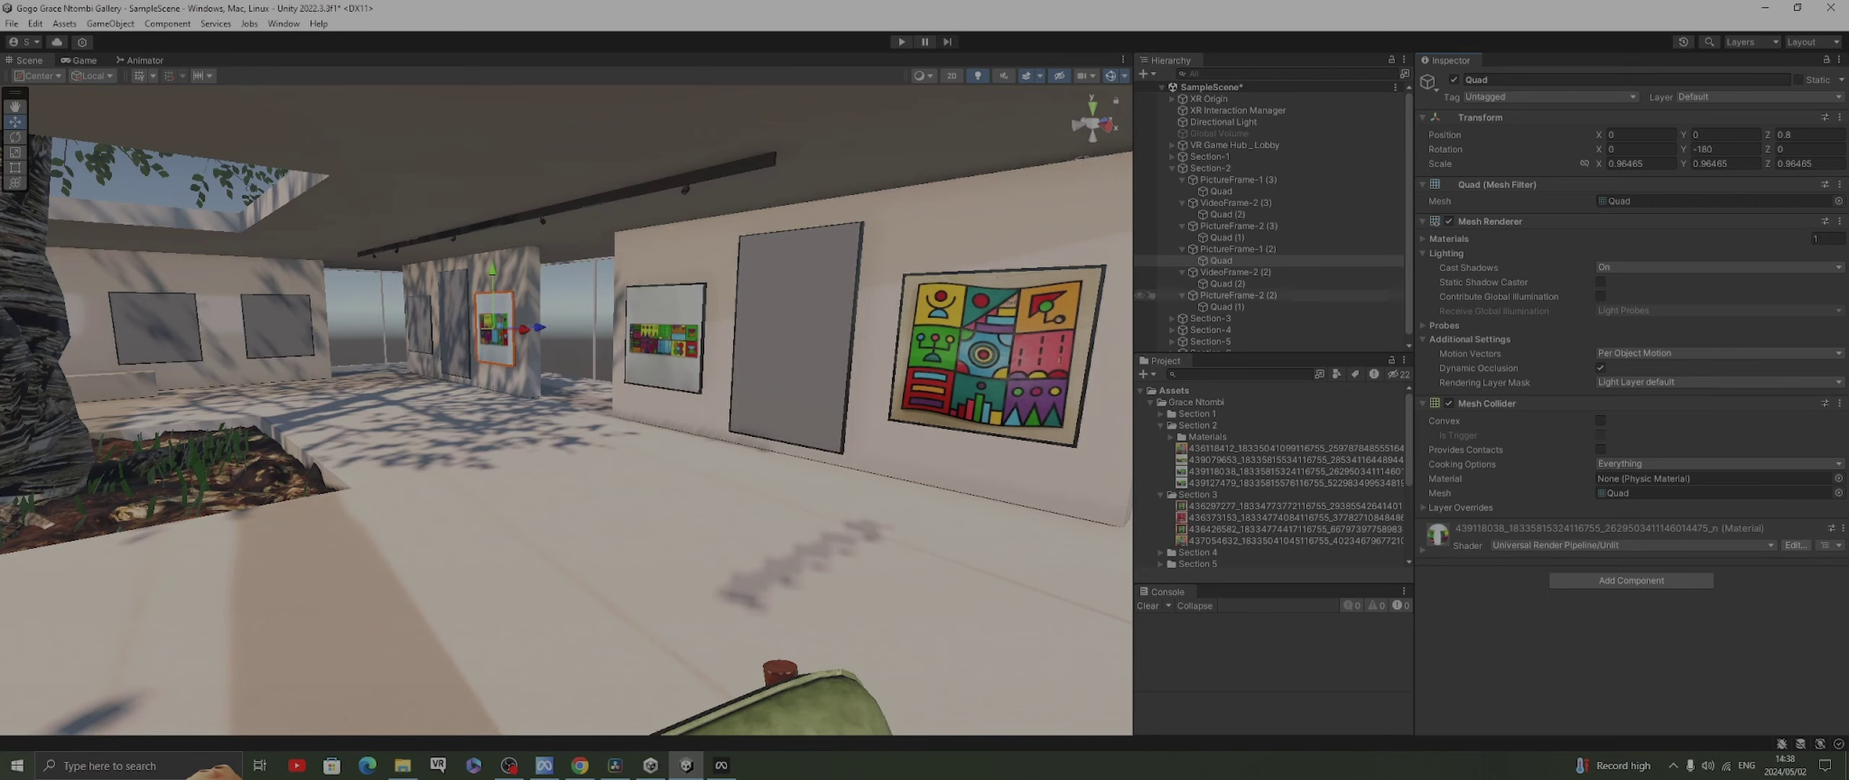
Put the fourth artwork on PictureFrame-2 (2)'s Quad (1) and set it to URP Unlit
left_click(1227, 283)
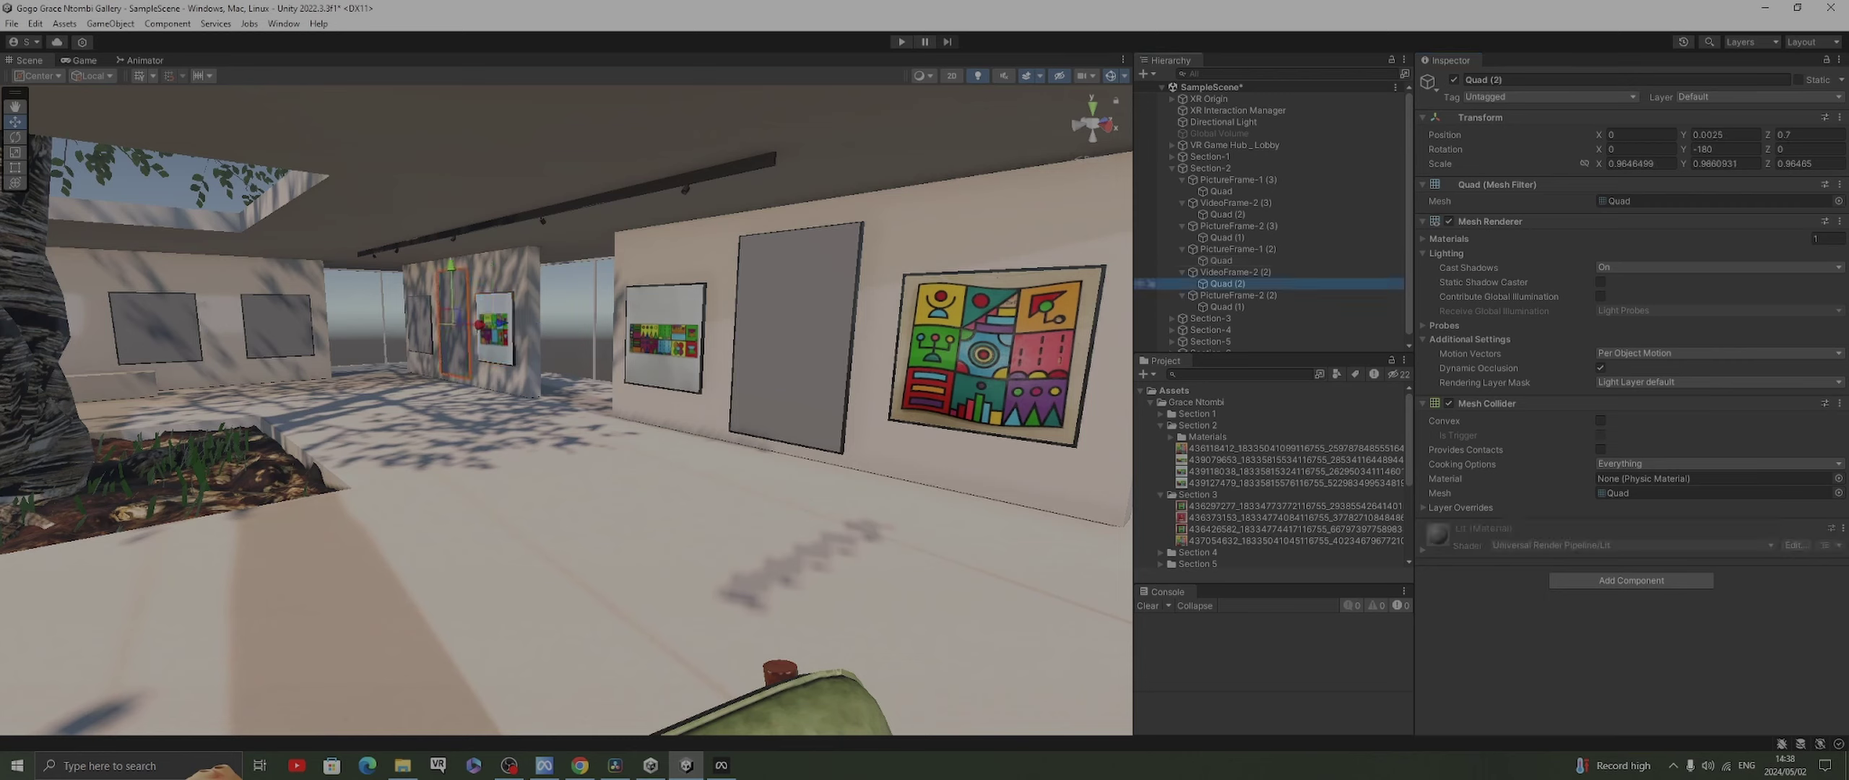
left_click(1226, 306)
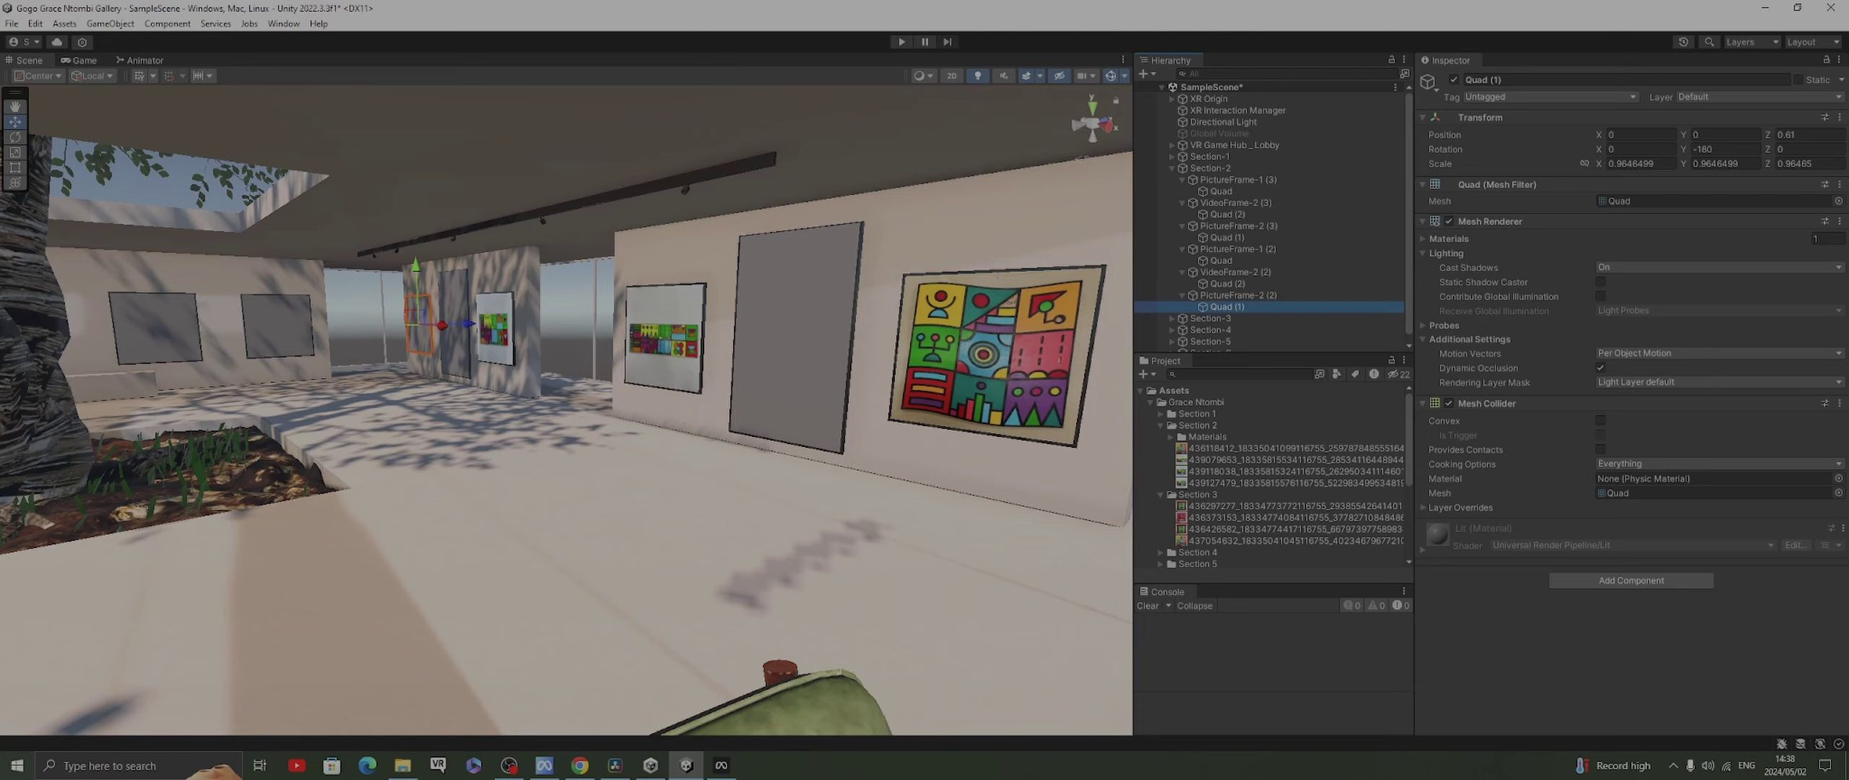
left_click_drag(1272, 482, 1630, 635)
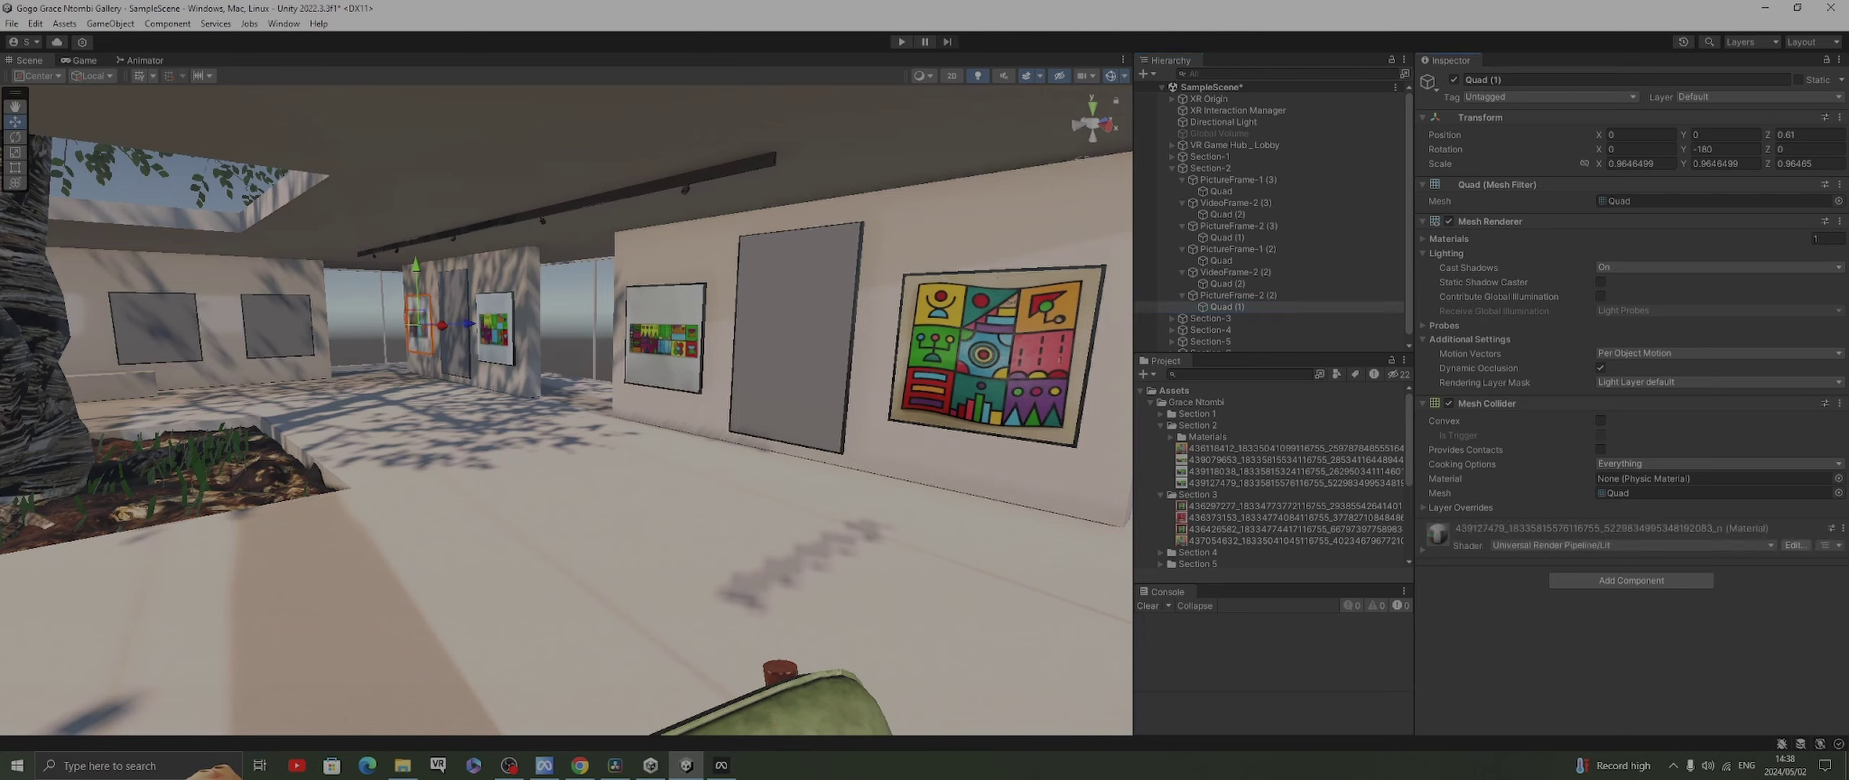
left_click(1628, 545)
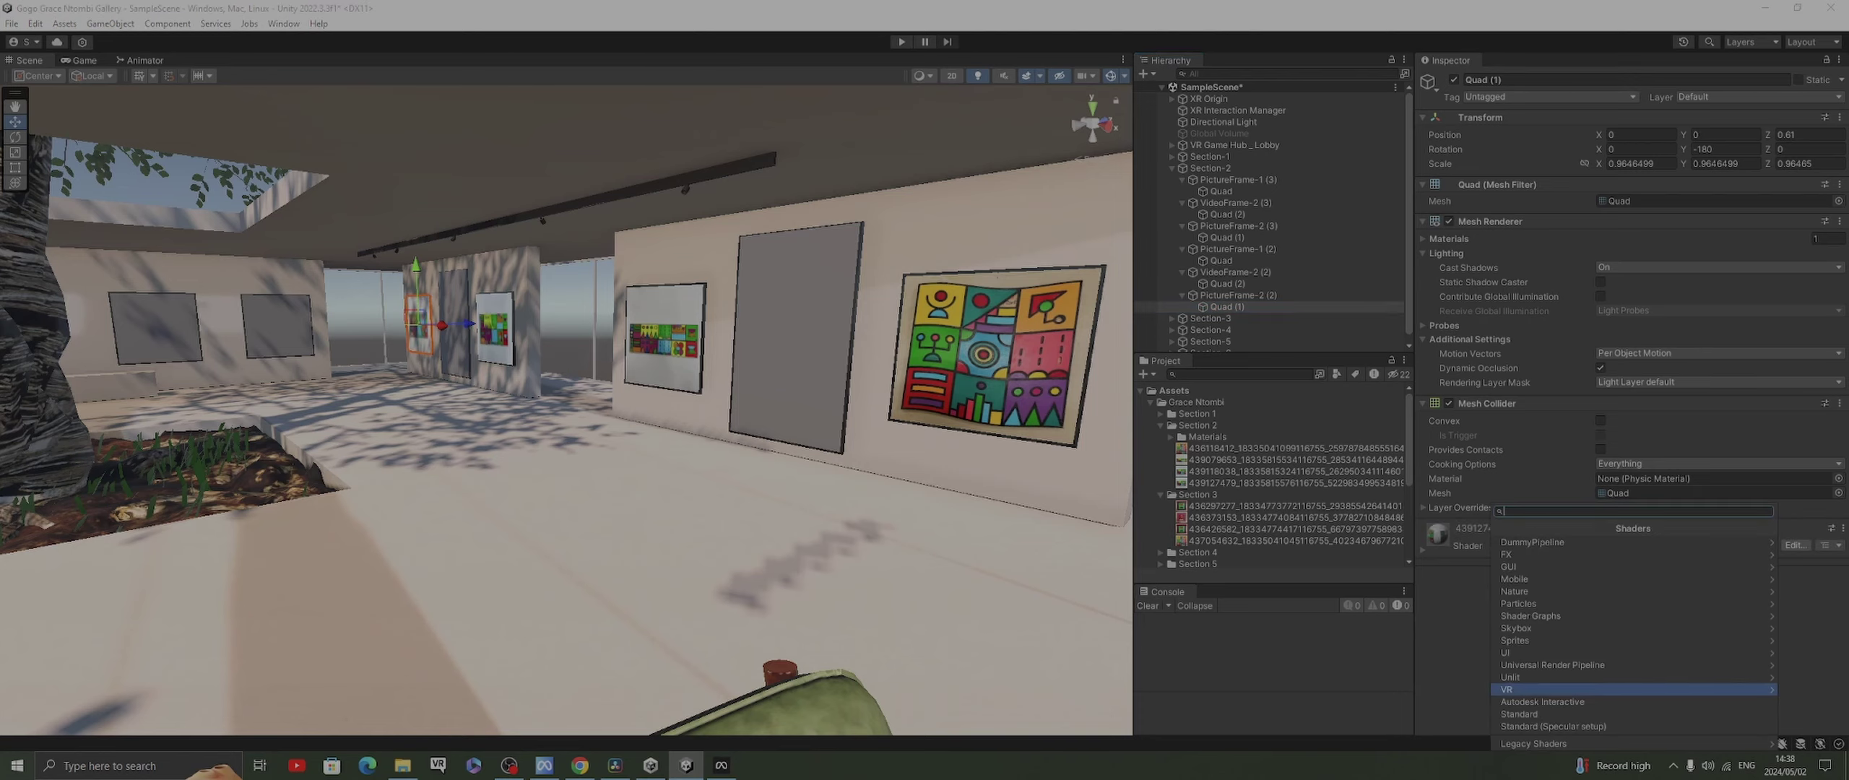
left_click(1510, 677)
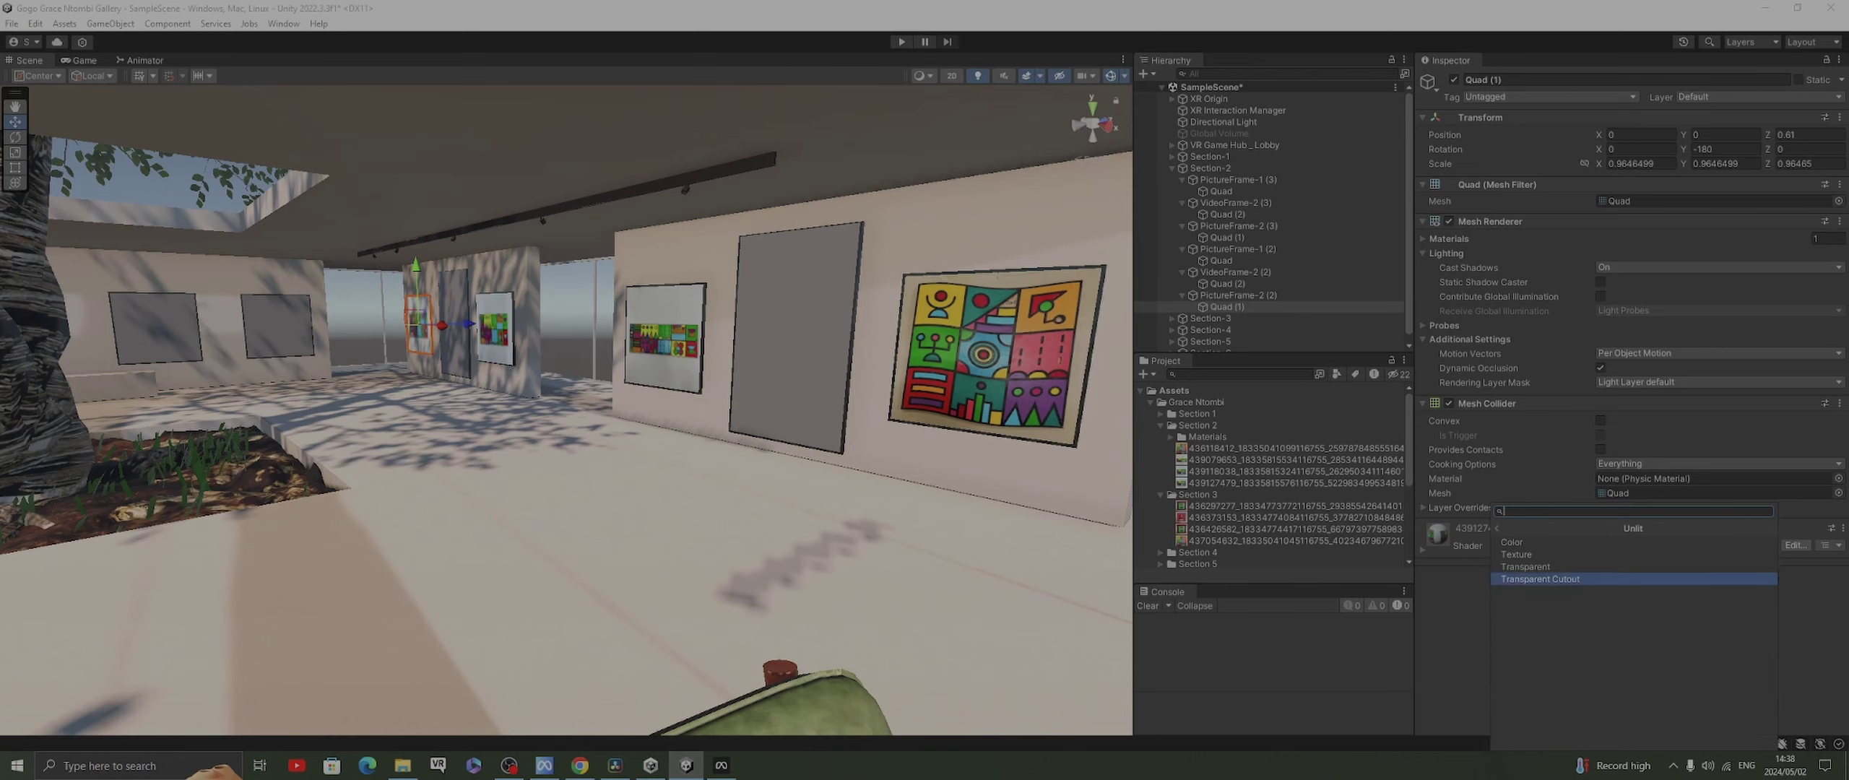
key("Left")
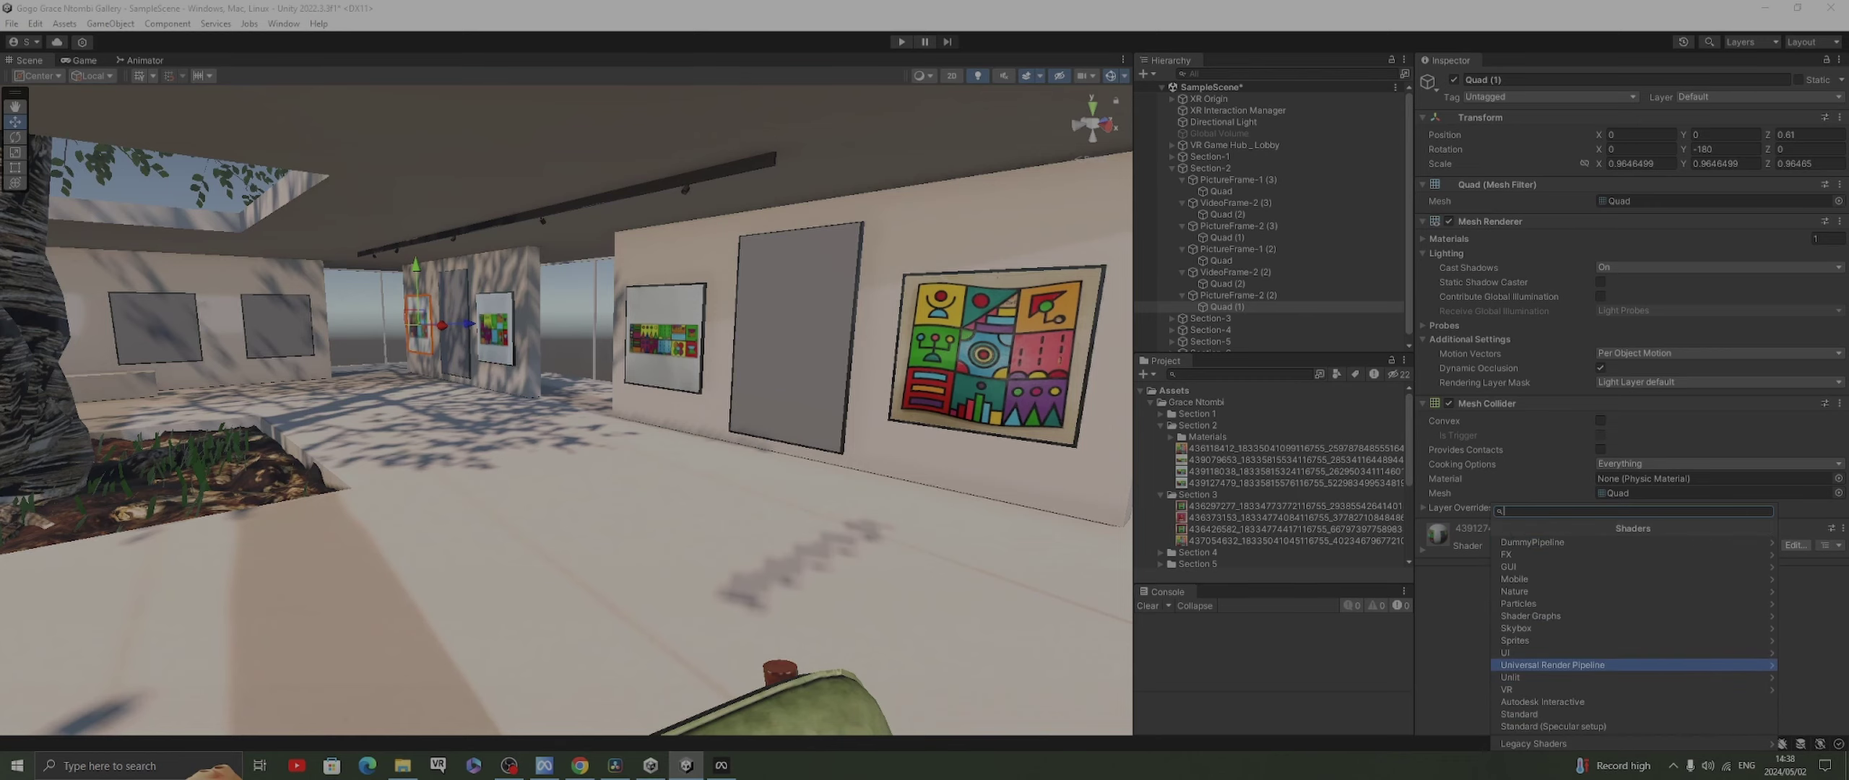
left_click(1509, 653)
Collapse Section 2 in the Project and Hierarchy, select Section-3, and fly the view to its frames
scroll(566, 411, "down", 6)
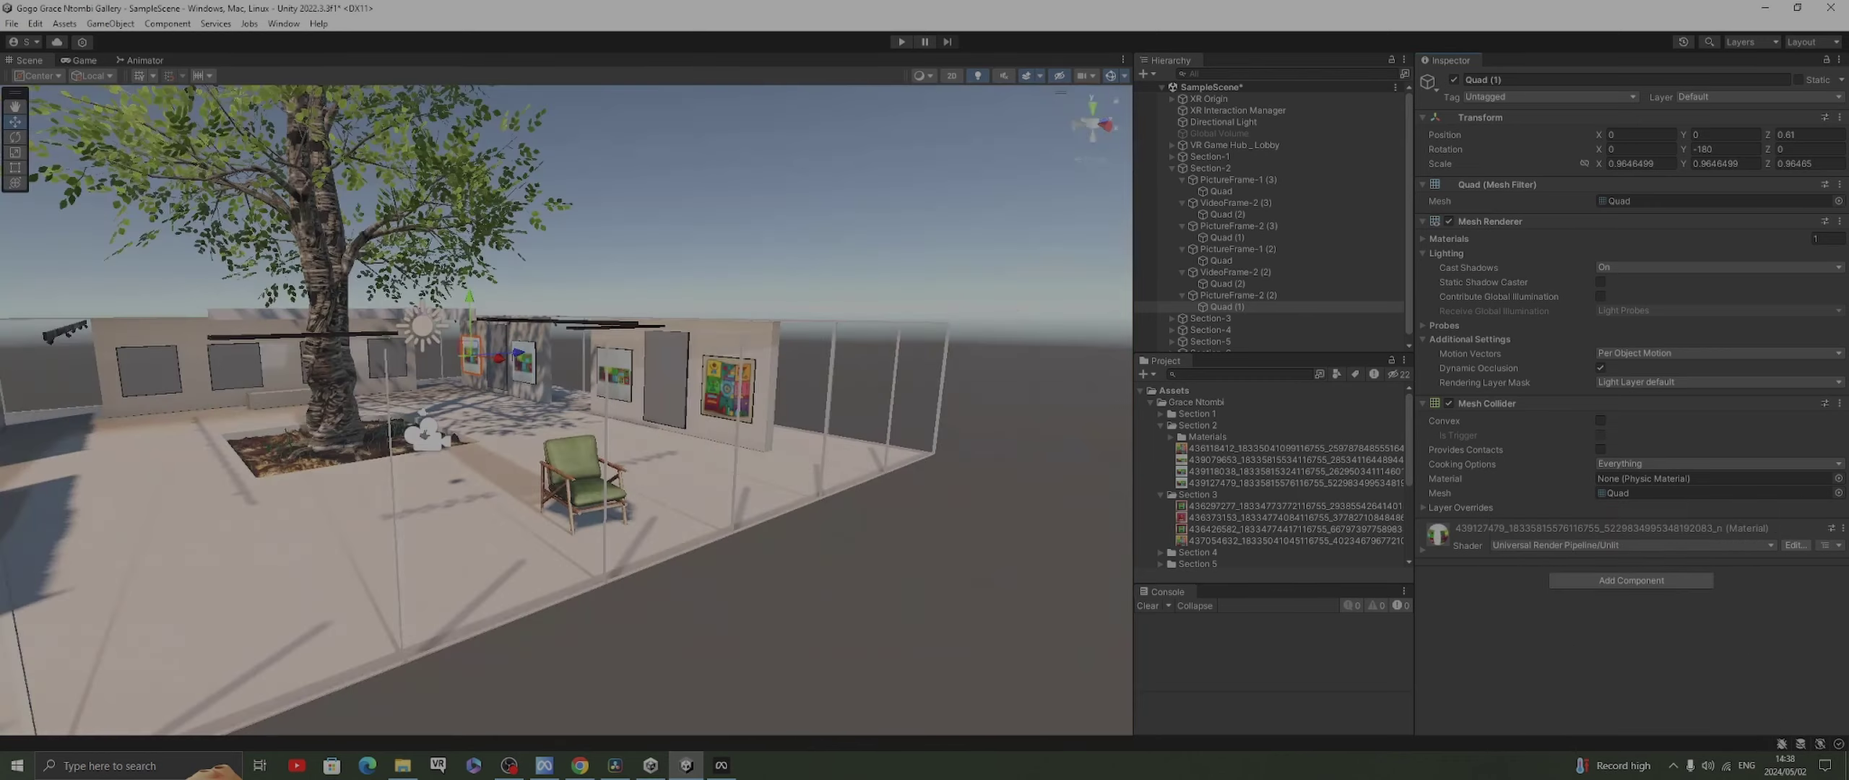
right_click_drag(566, 411, 332, 403)
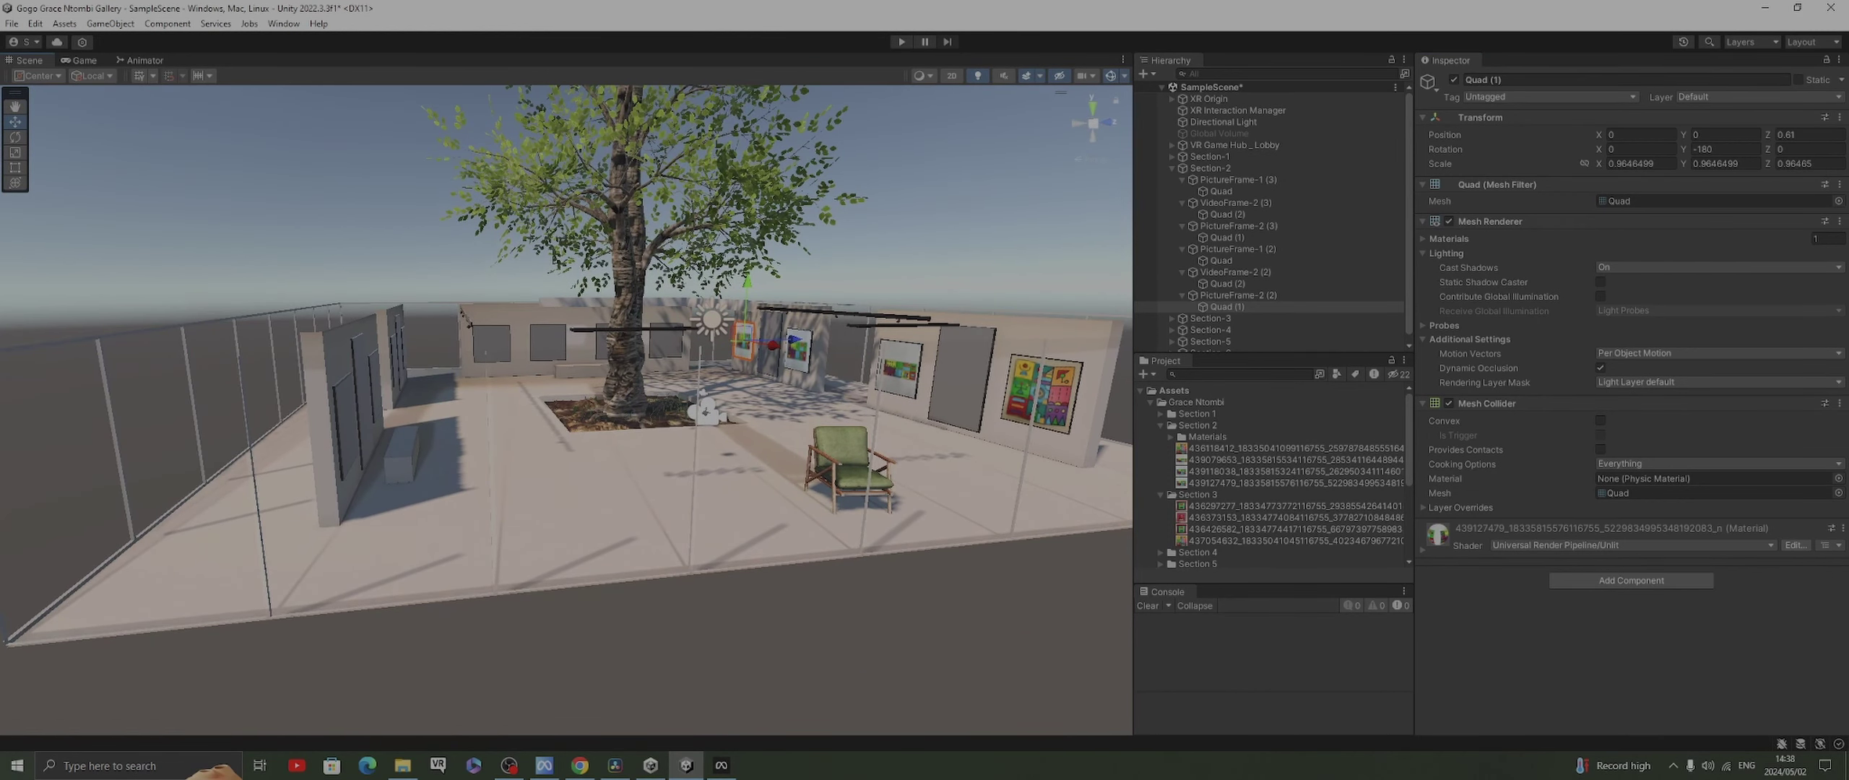
left_click(1159, 425)
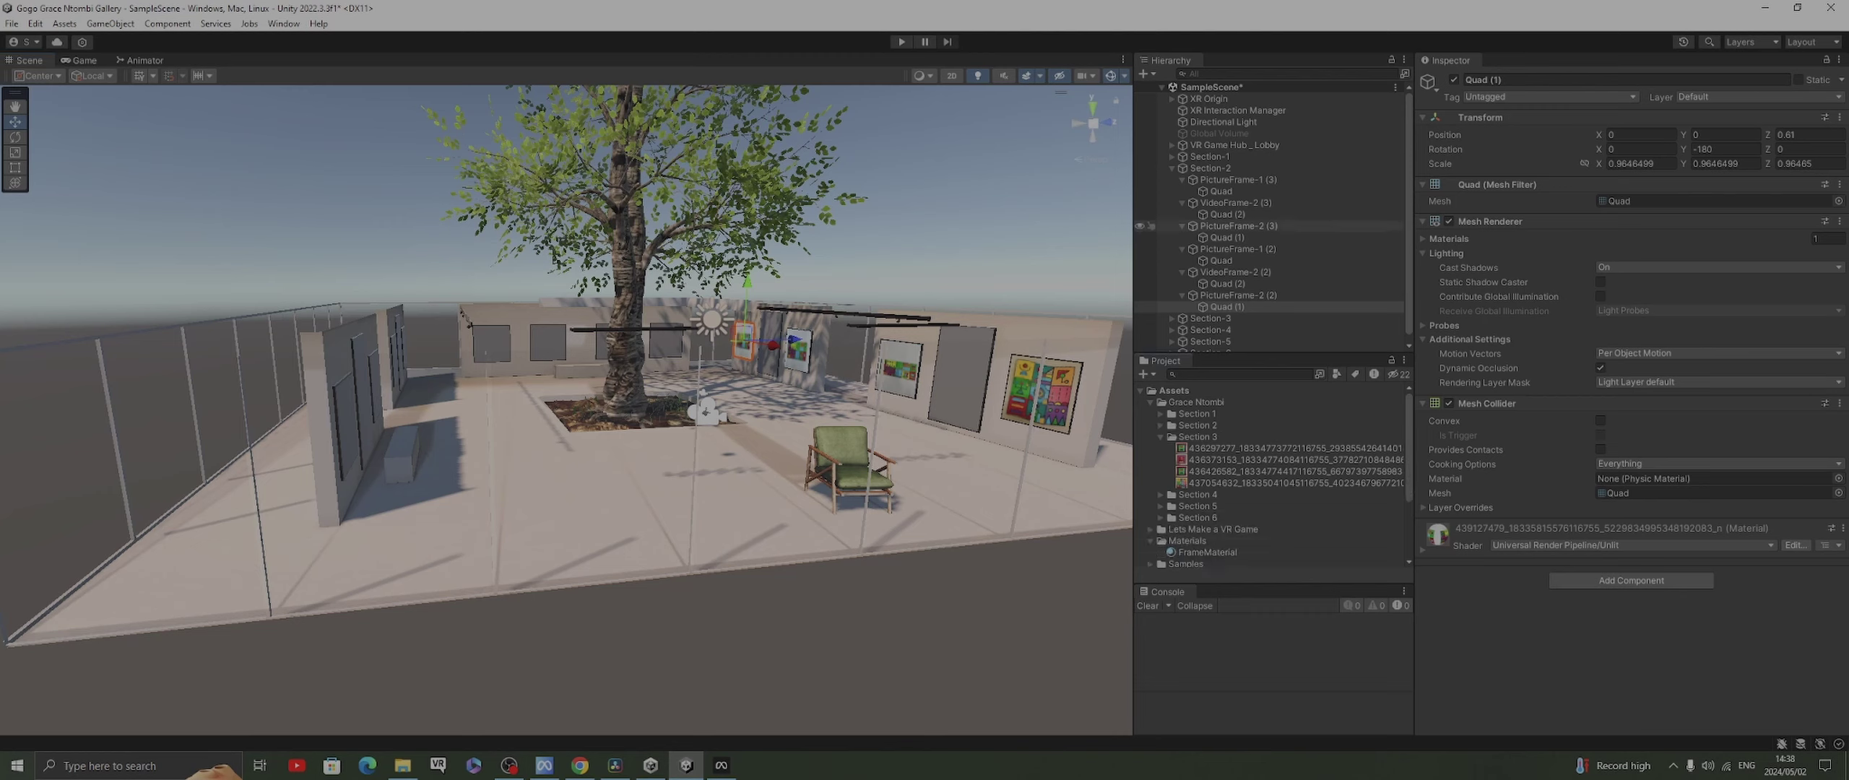
left_click(1172, 167)
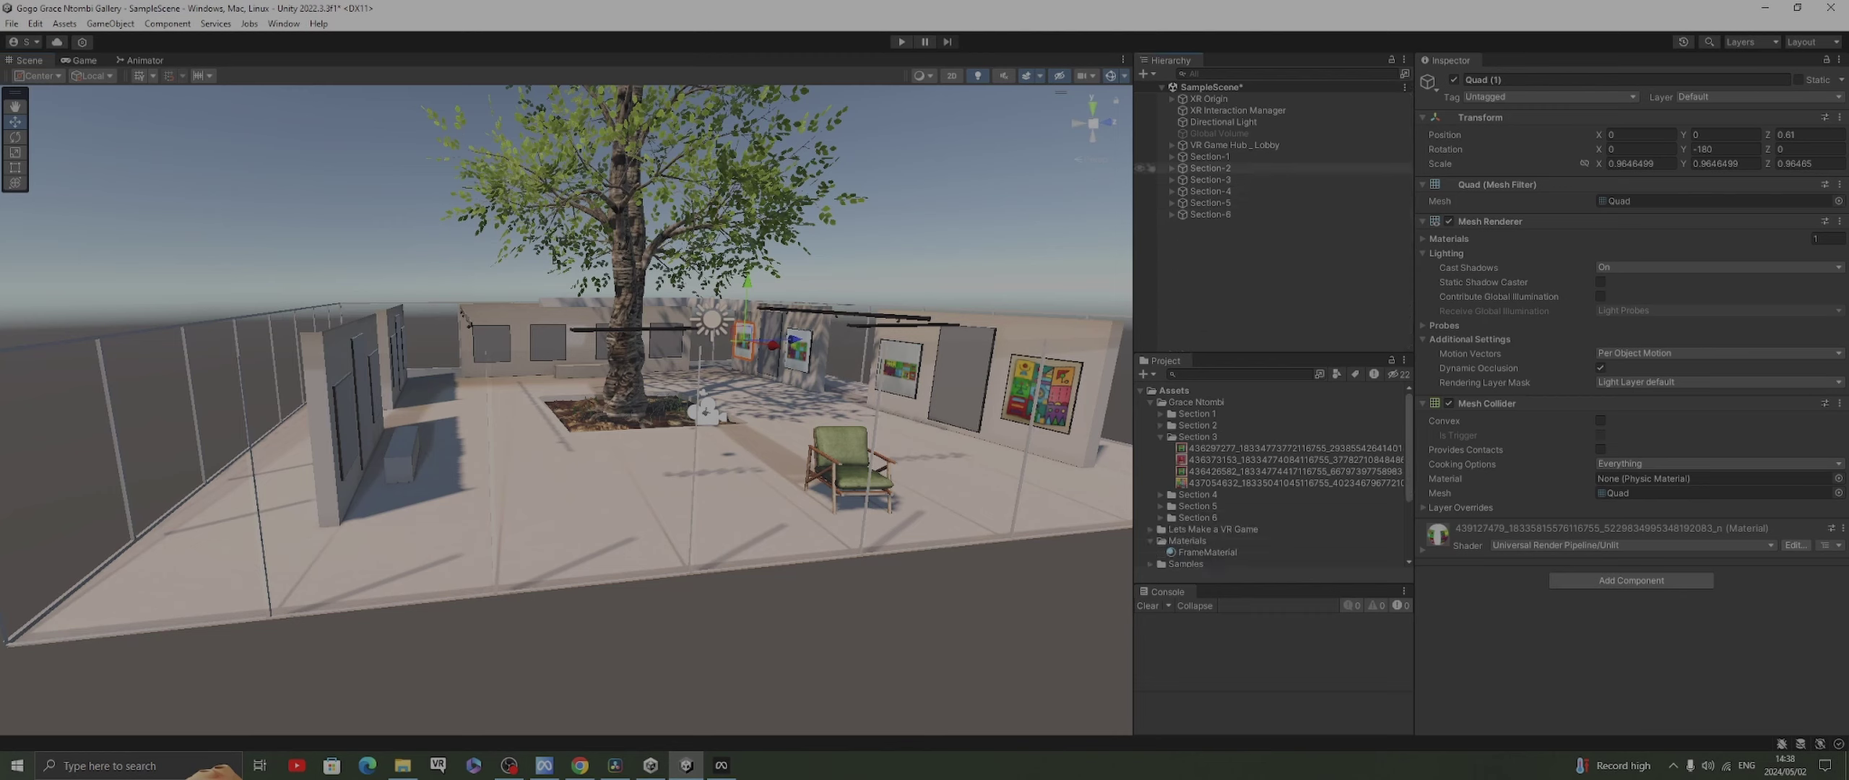
left_click(1210, 179)
right_click_drag(566, 410, 412, 405)
scroll(566, 410, "up", 5)
right_click_drag(567, 410, 498, 422)
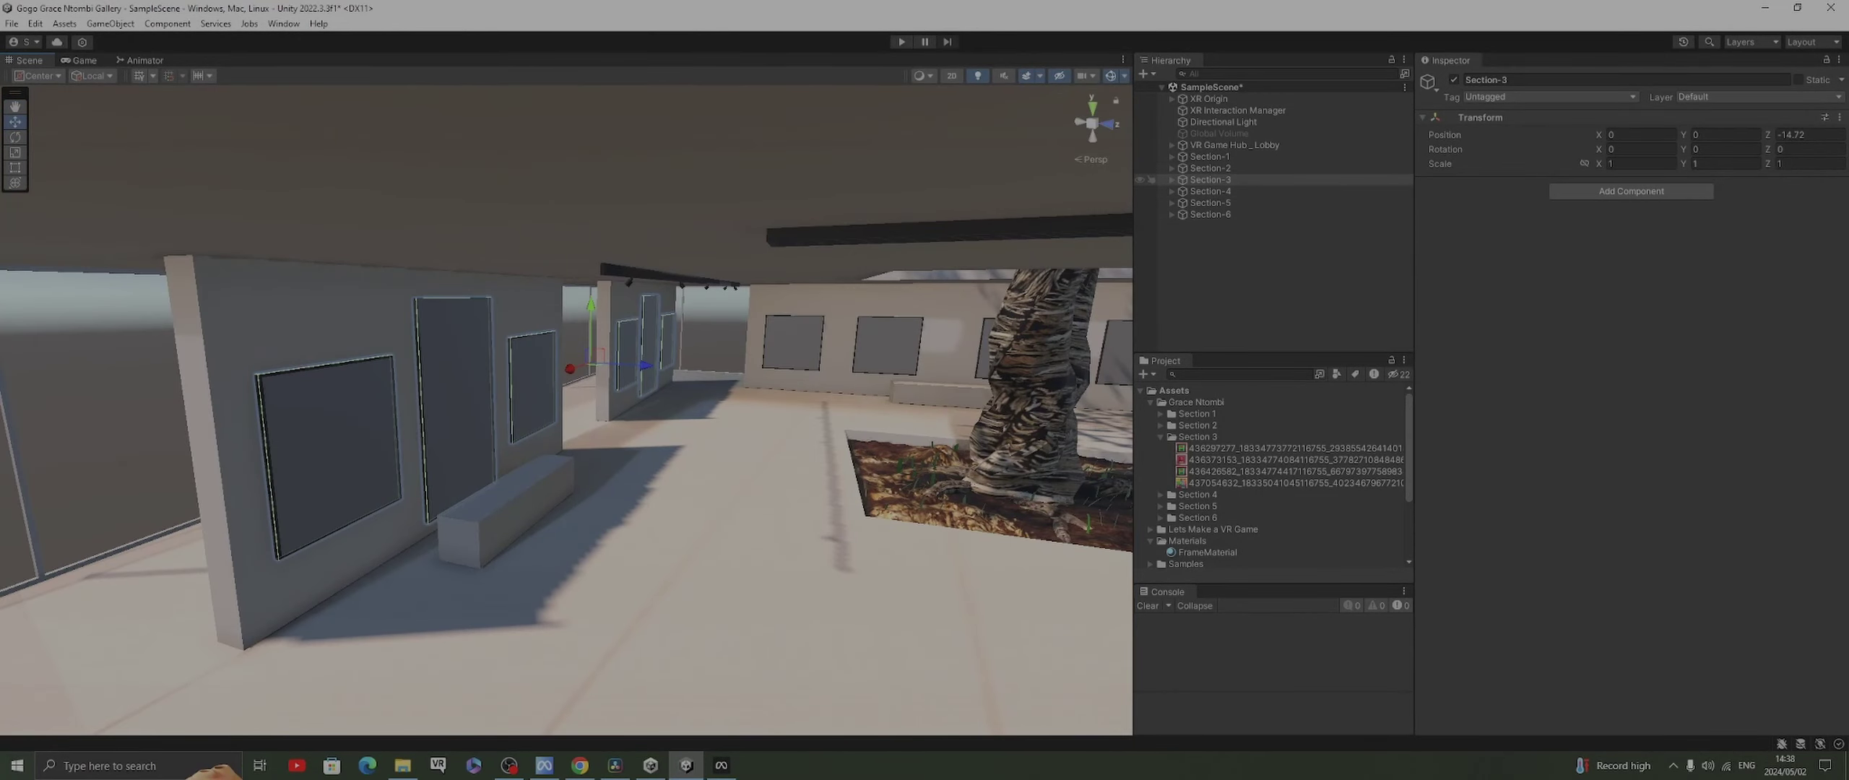
Expand Section-3 and give PictureFrame-1's quad the first Section 3 artwork with the URP Unlit shader
left_click(1171, 179)
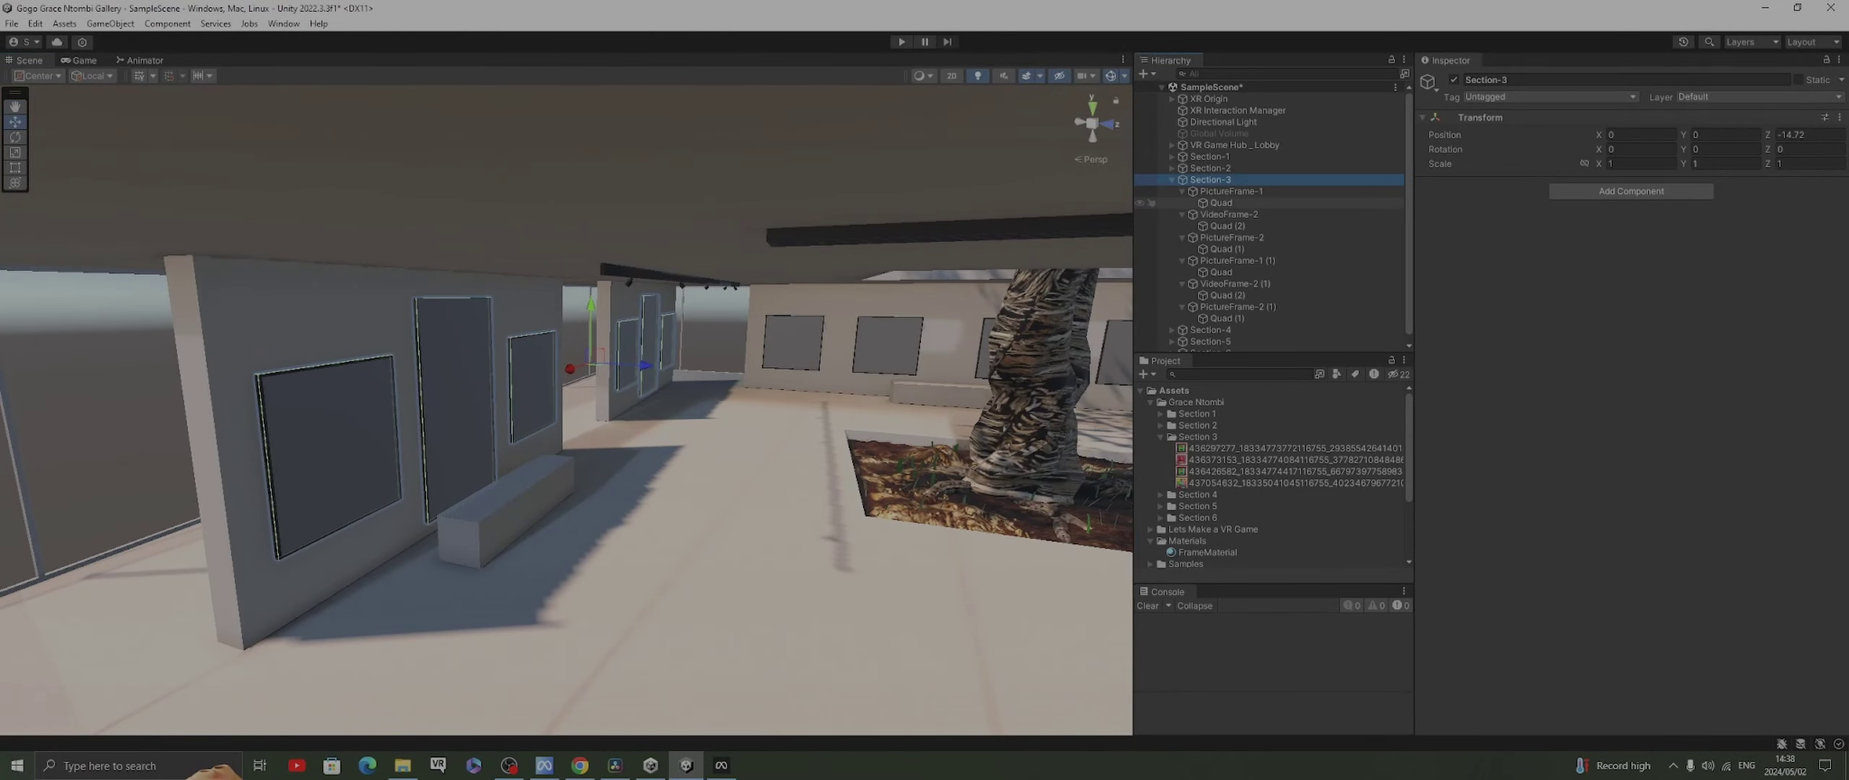
left_click(1221, 202)
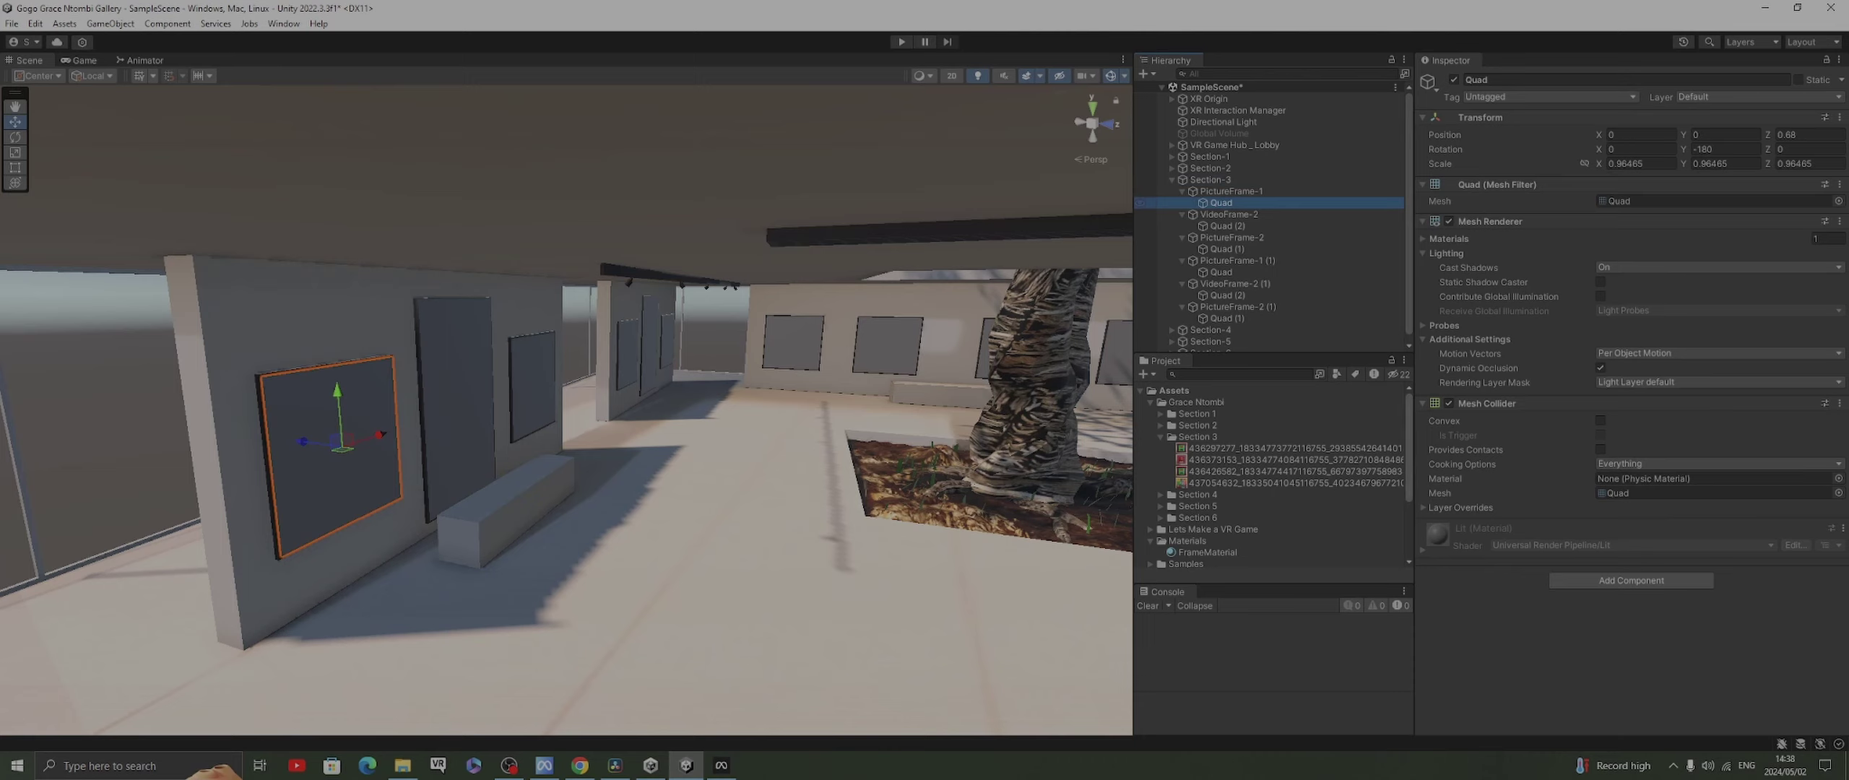
left_click_drag(1228, 447, 332, 455)
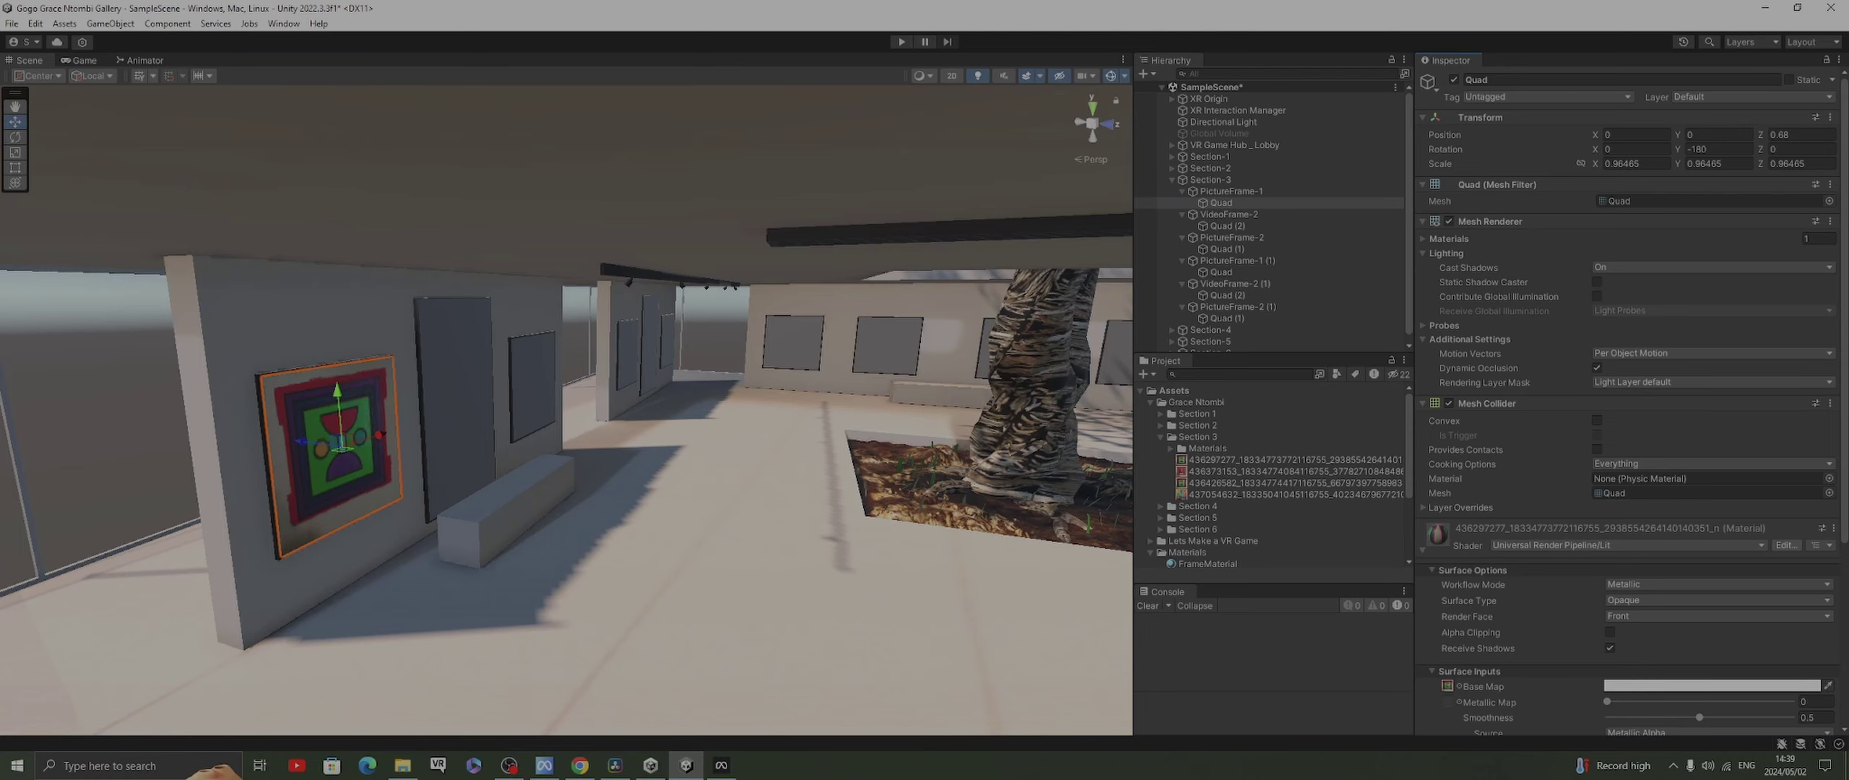
left_click(1625, 544)
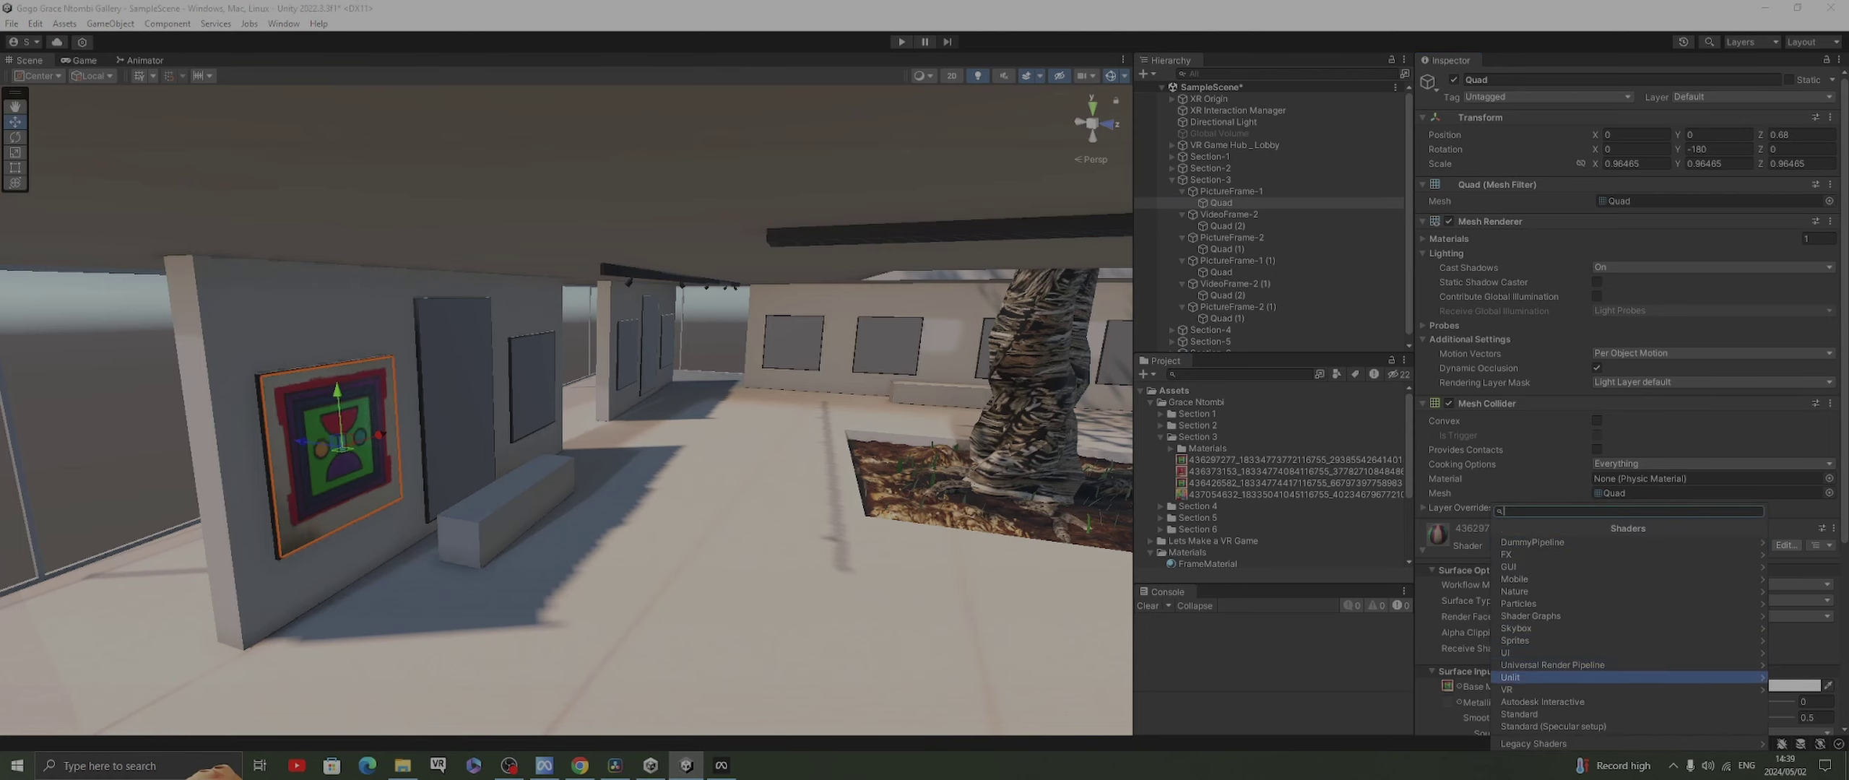
left_click(1552, 664)
left_click(1552, 652)
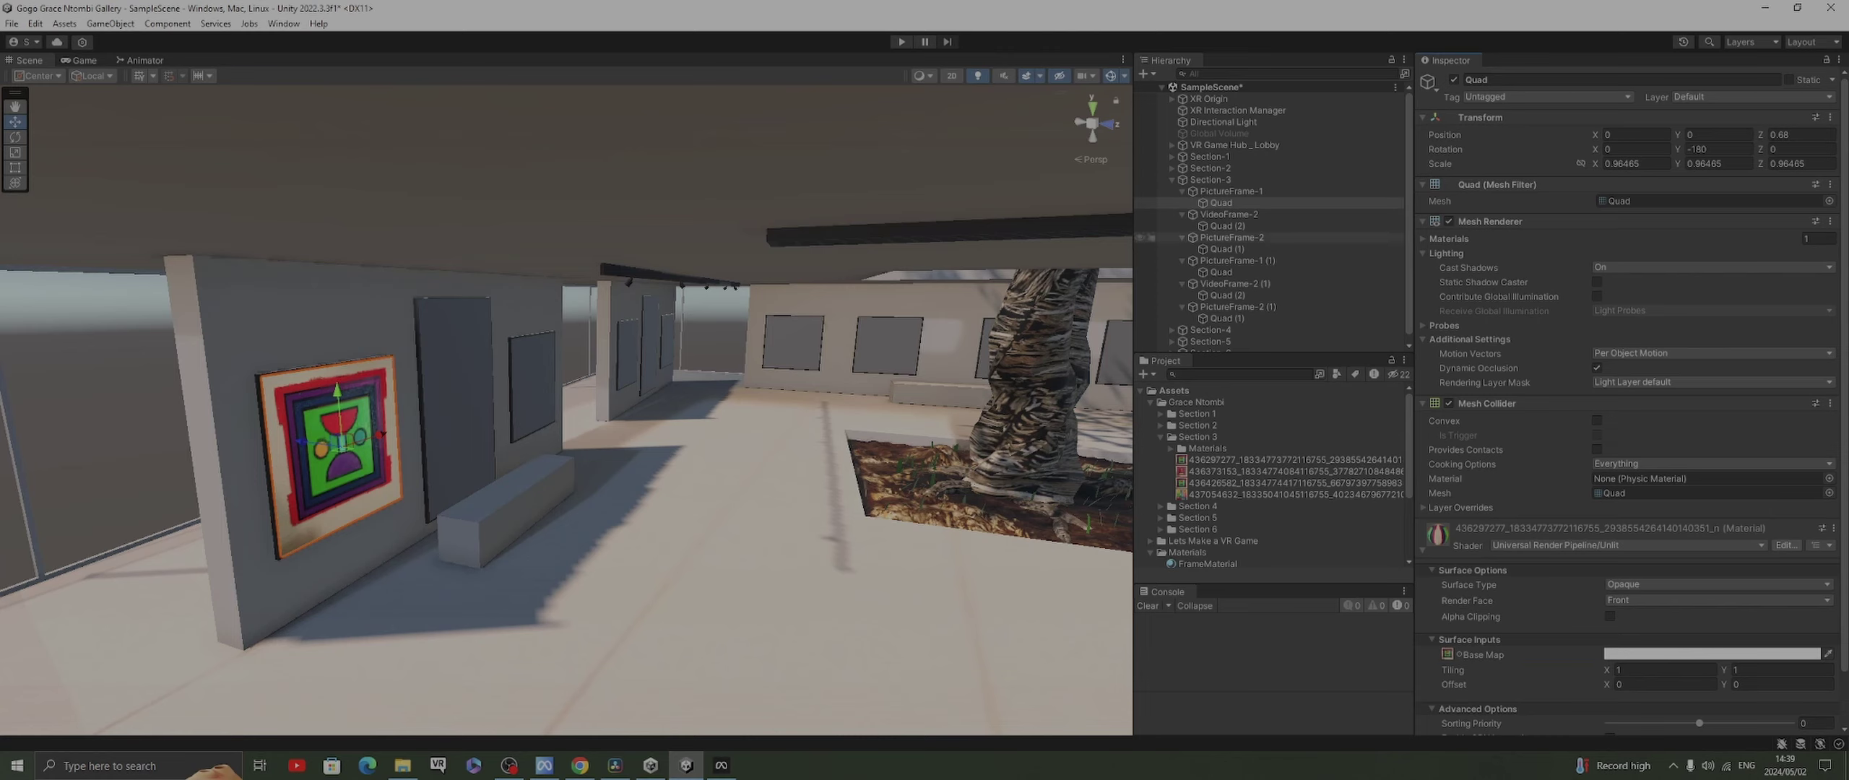
Put the second Section 3 artwork on PictureFrame-2's quad and make its material Unlit
left_click(1226, 248)
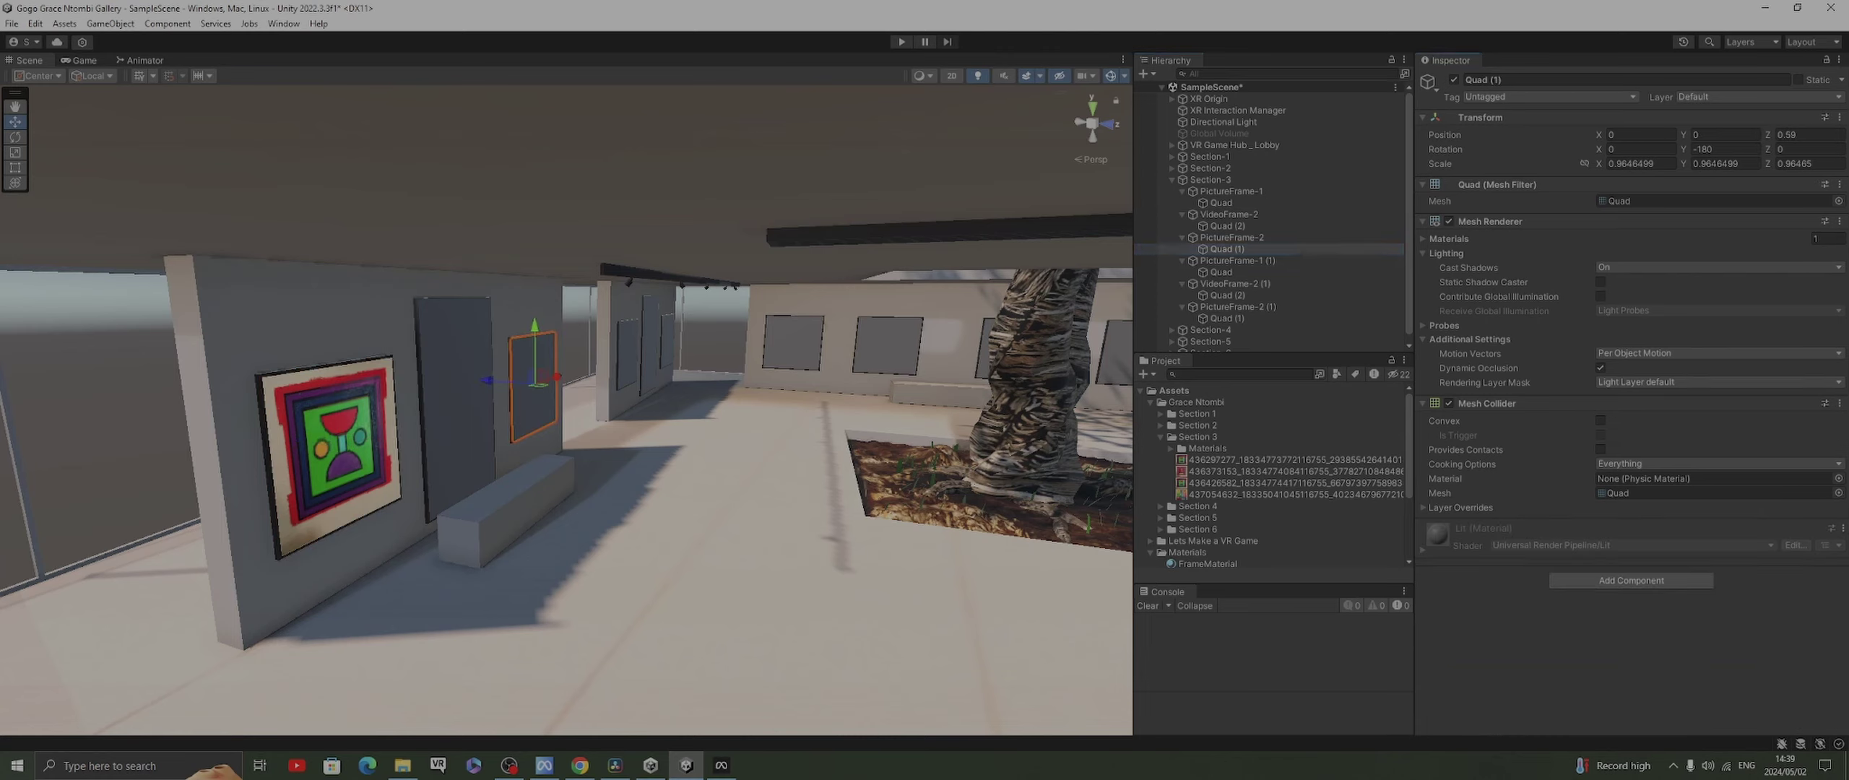
left_click_drag(1289, 471, 533, 386)
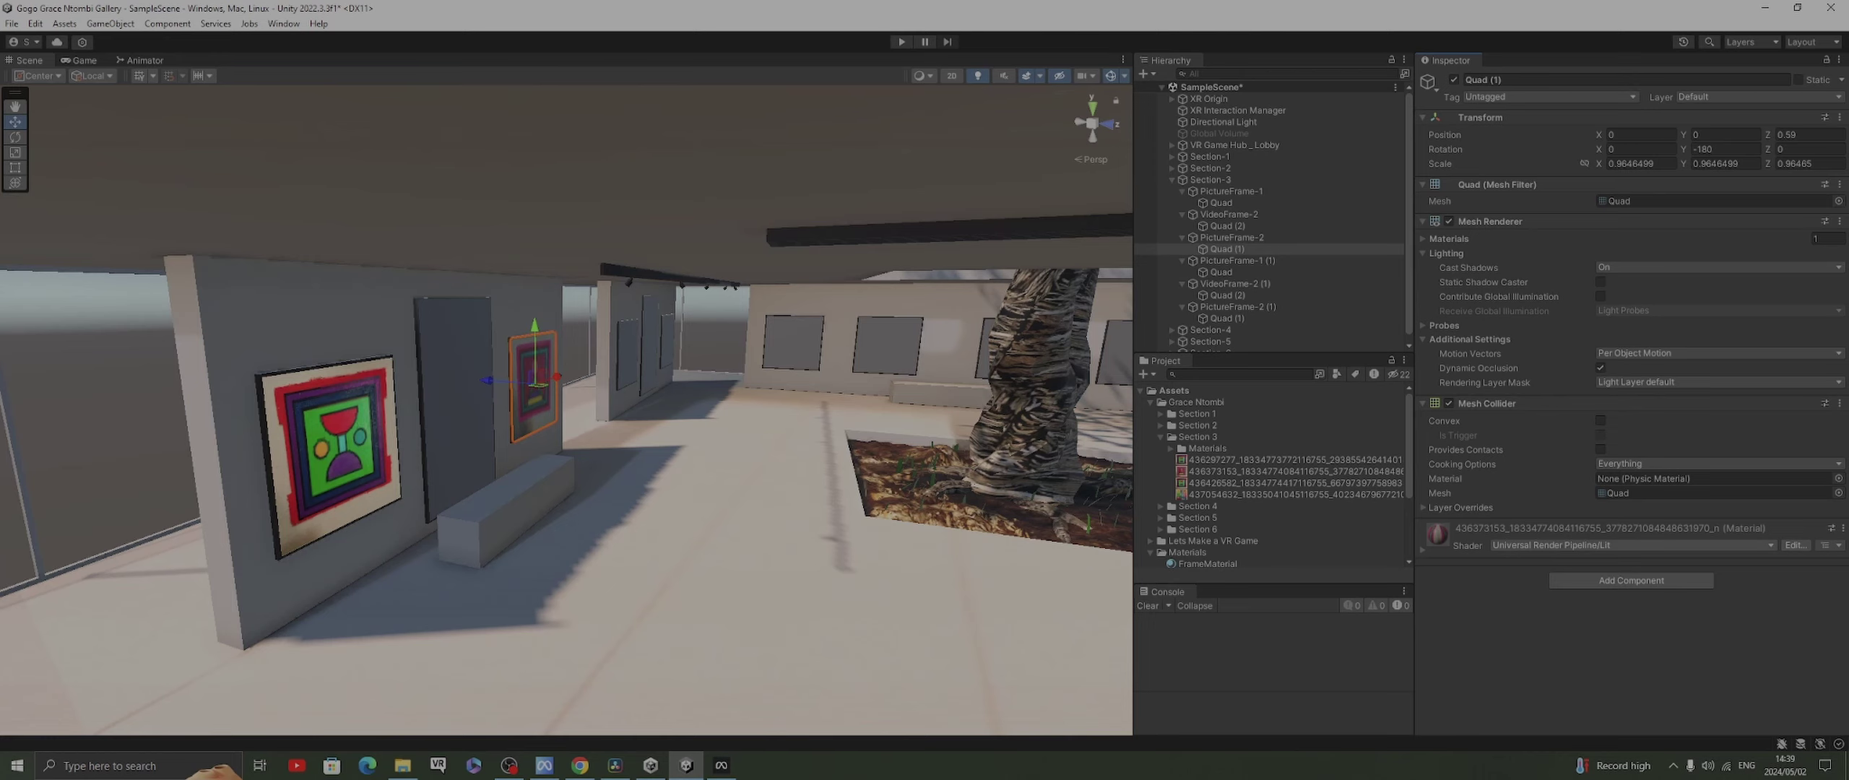
left_click(1631, 545)
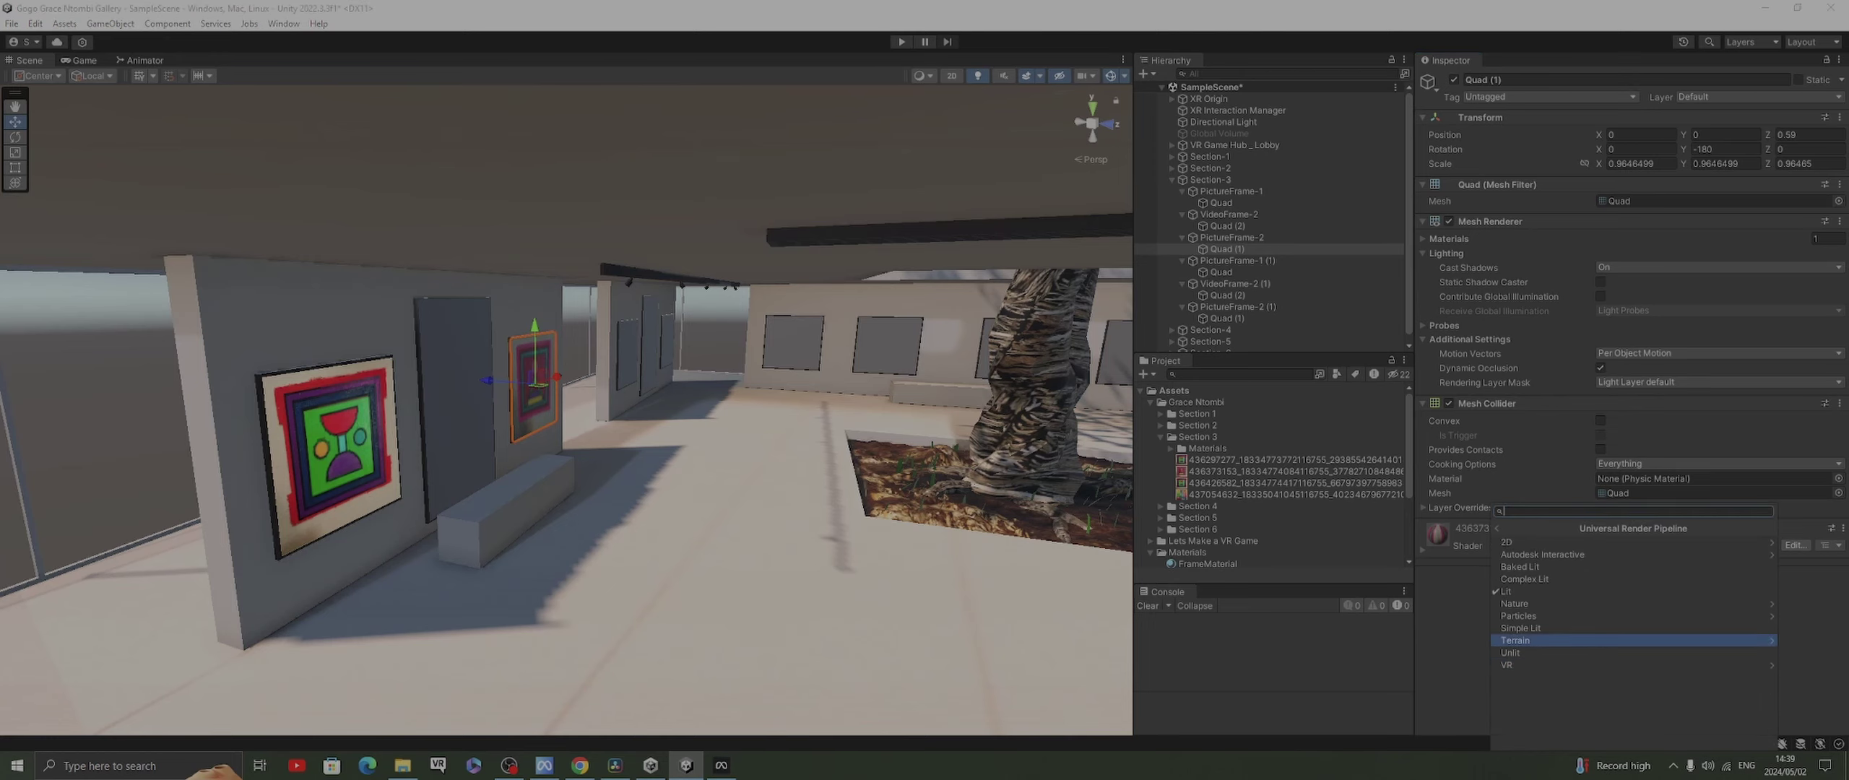
left_click(1517, 653)
key("w")
mouse_move(566, 410)
right_mouse_down()
mouse_move(549, 410)
mouse_move(592, 410)
mouse_move(477, 405)
right_mouse_up()
key("d")
key("Up")
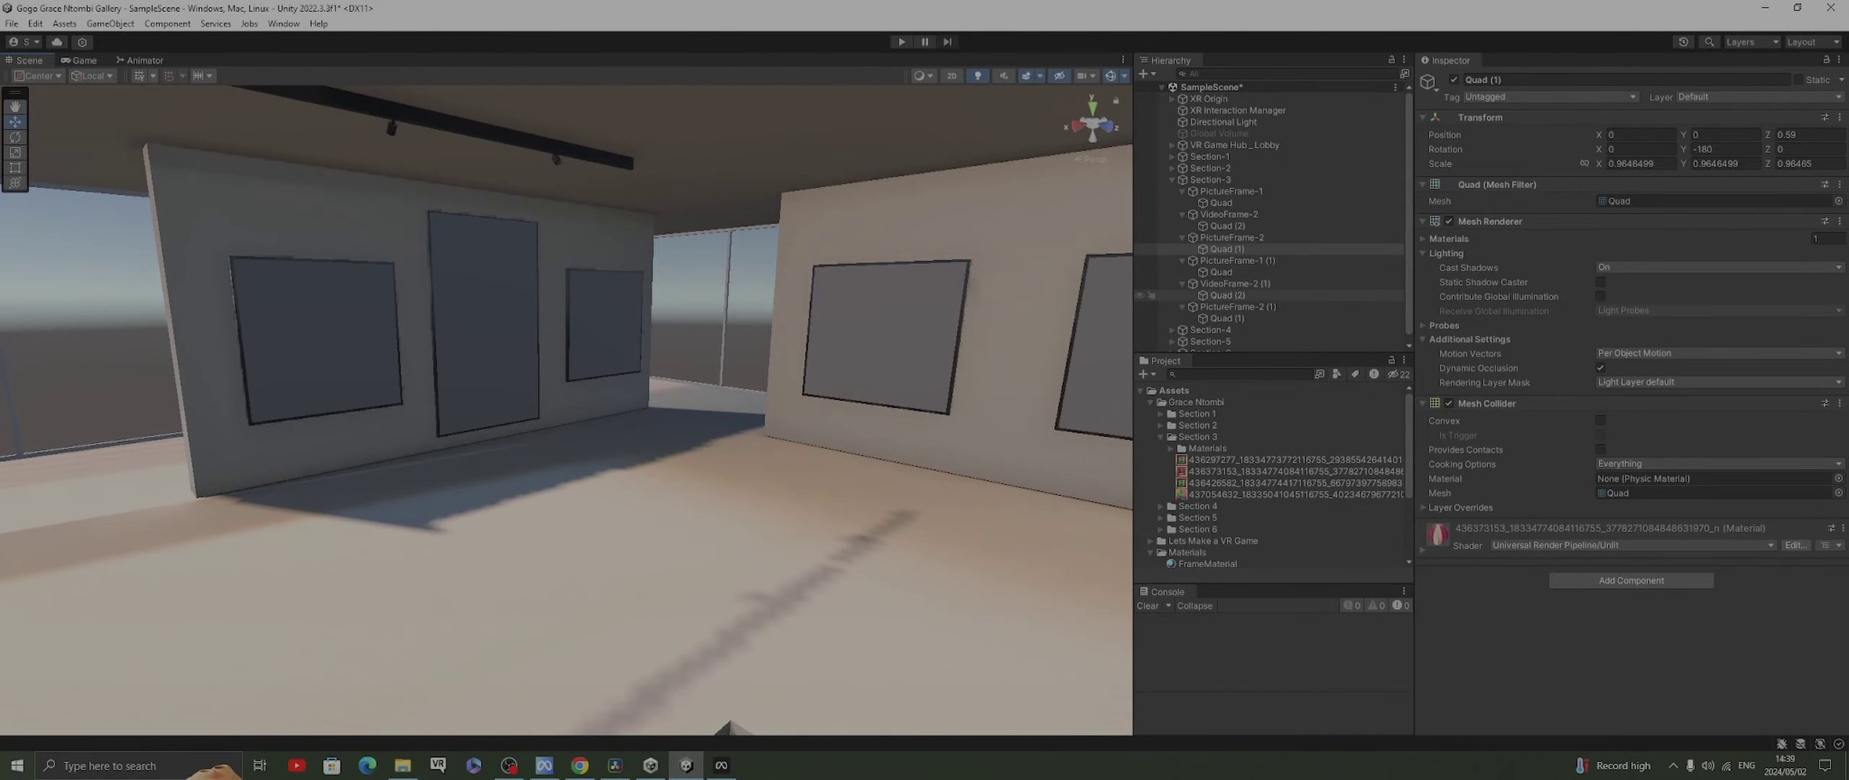
Apply the third Section 3 artwork to PictureFrame-1 (1)'s quad with the URP Unlit shader
left_click(1221, 271)
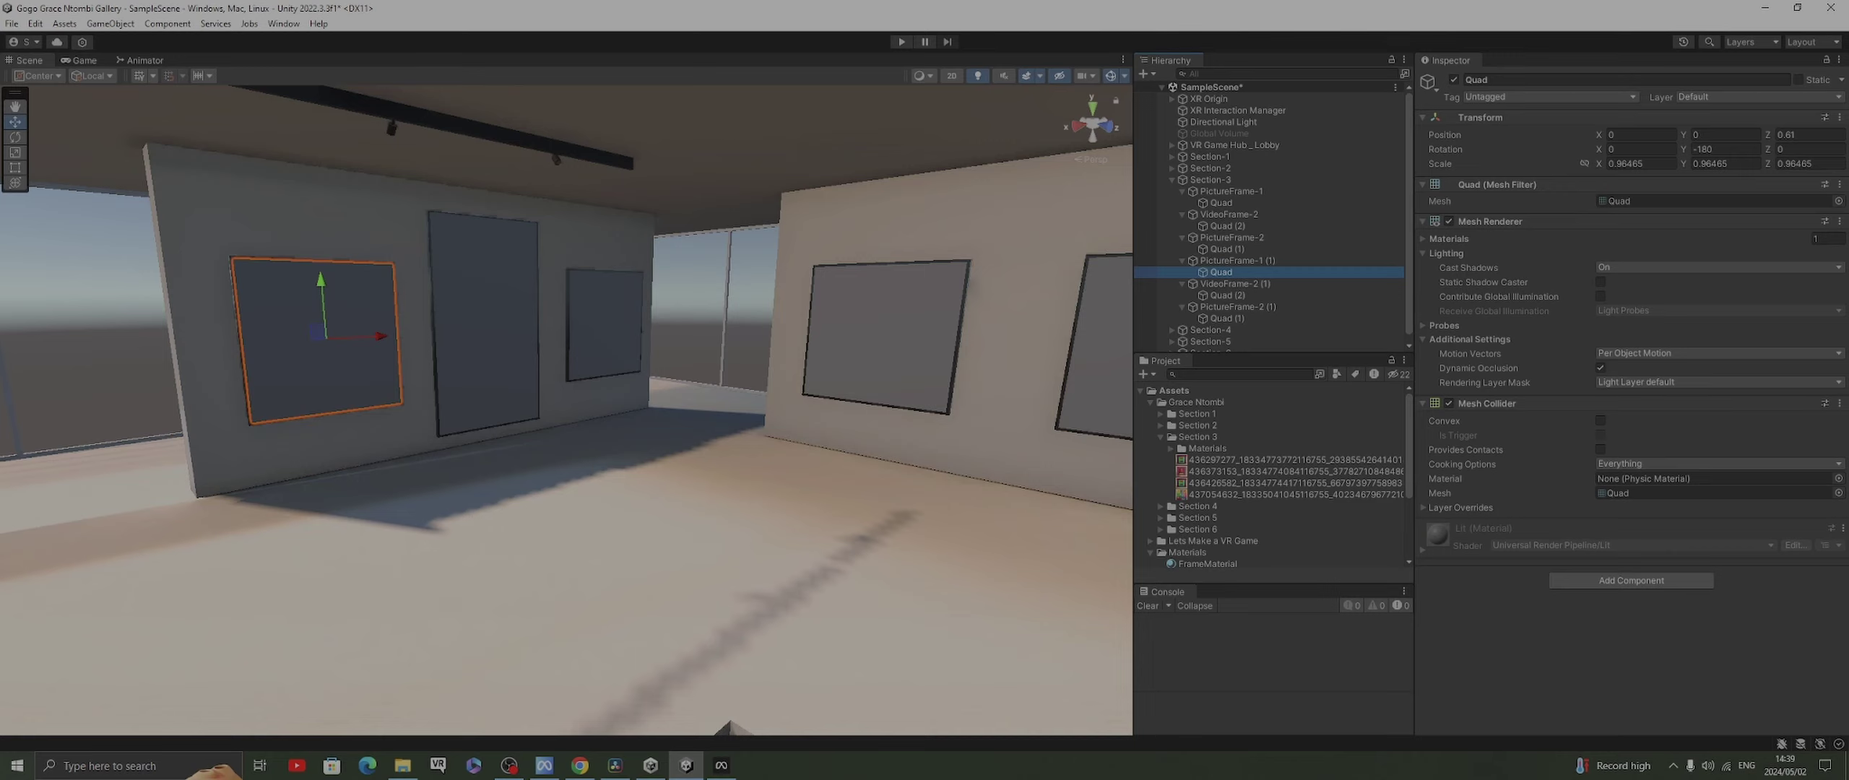
left_click_drag(1243, 483, 1221, 272)
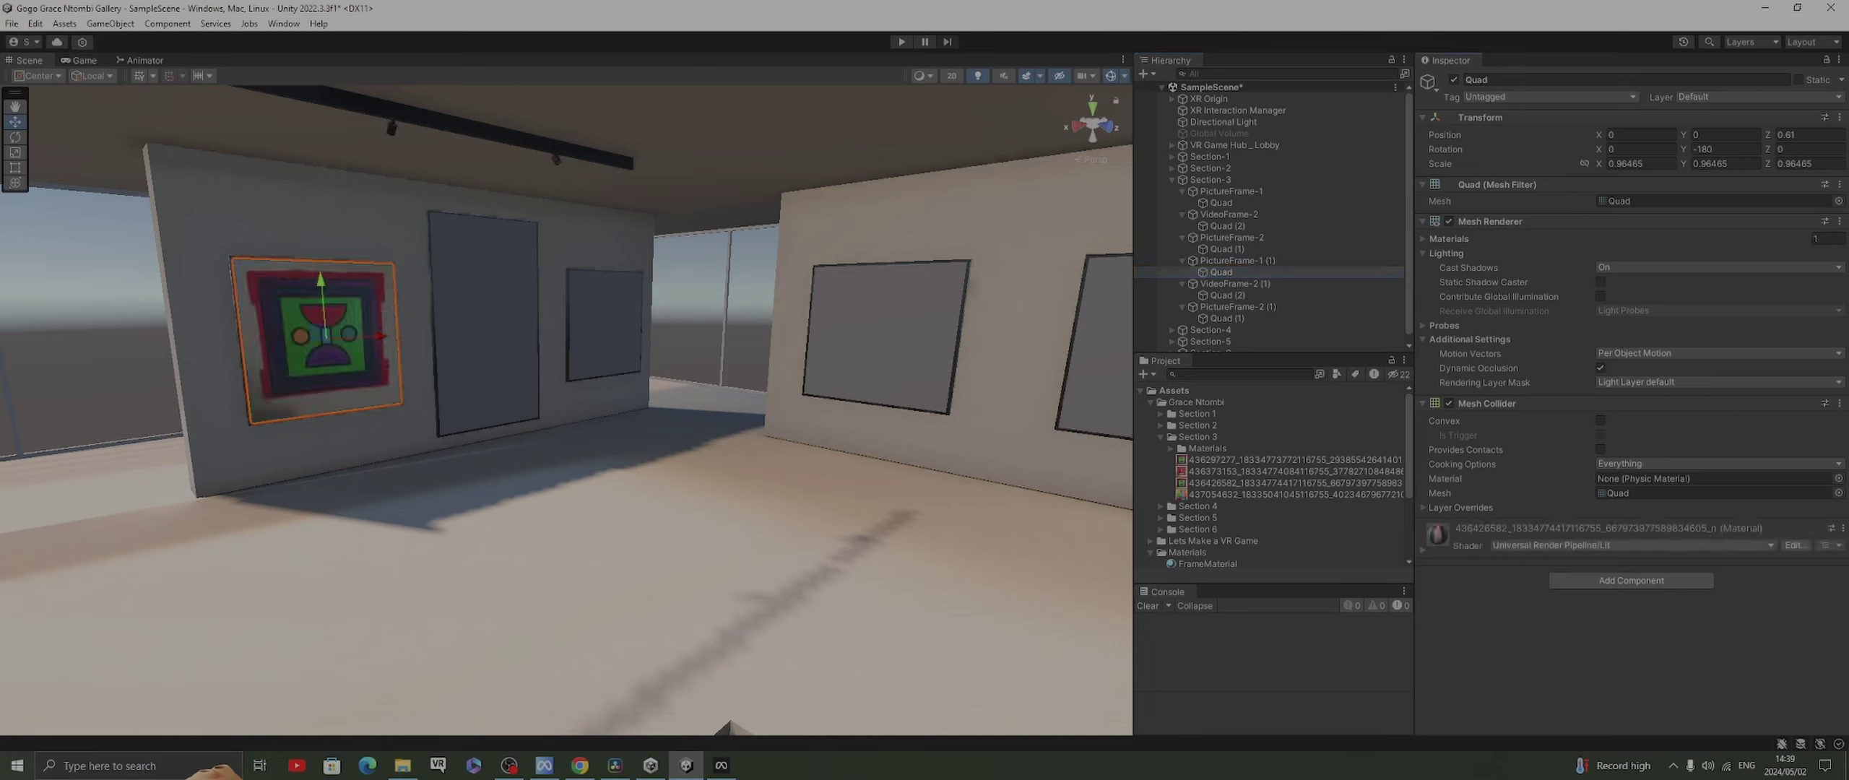
left_click(1632, 545)
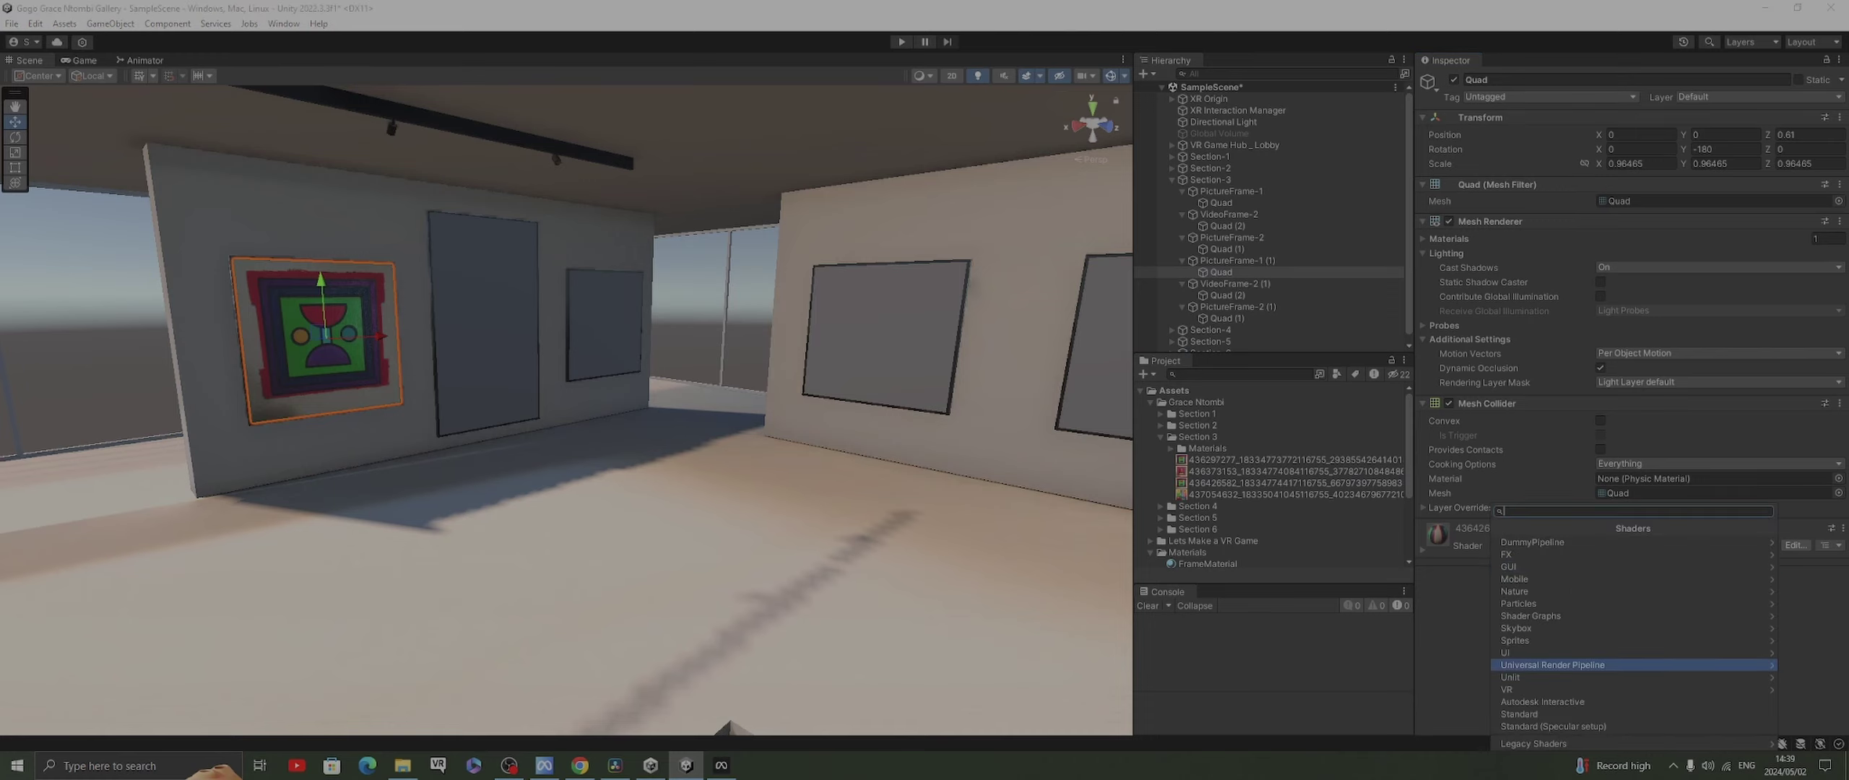
left_click(1552, 665)
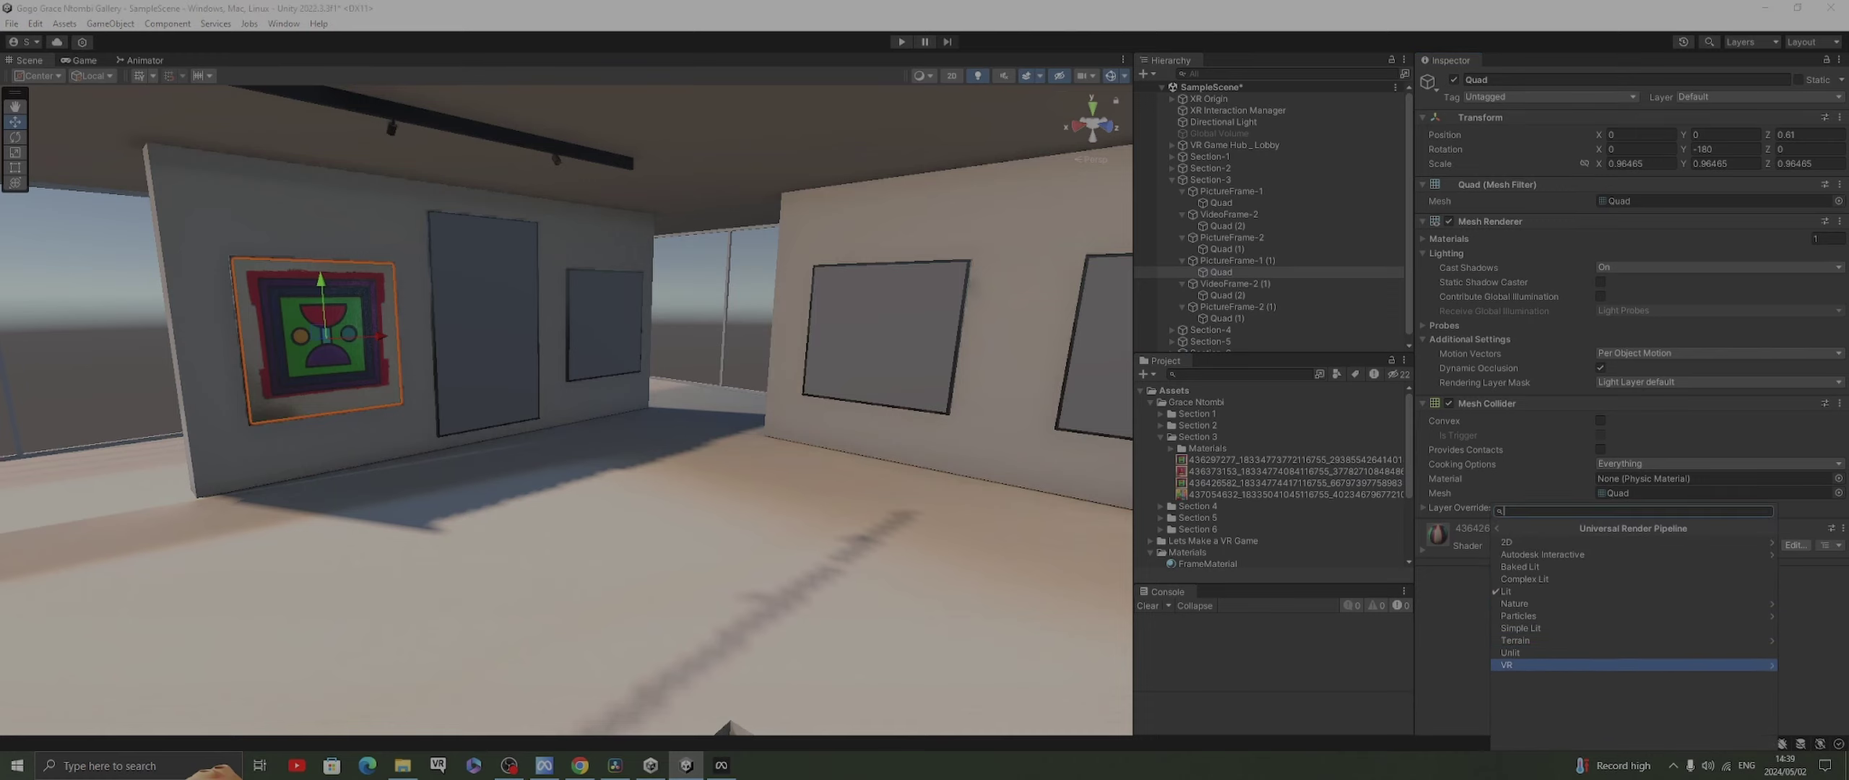
key("Up")
key("Return")
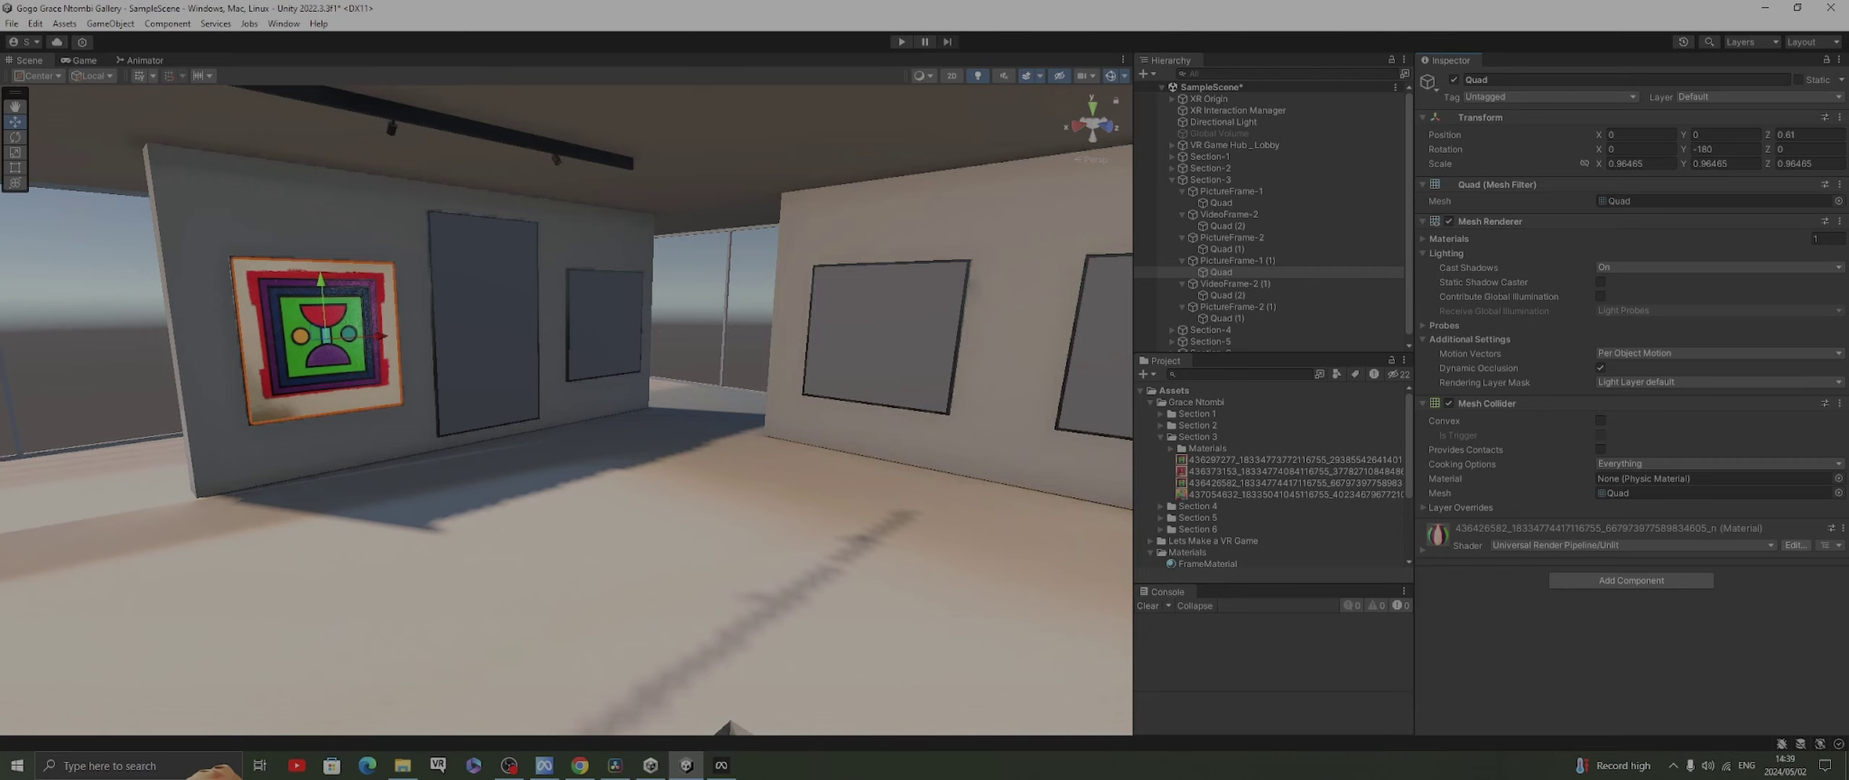
scroll(679, 333, "up", 6)
scroll(623, 506, "down", 3)
scroll(550, 433, "up", 3)
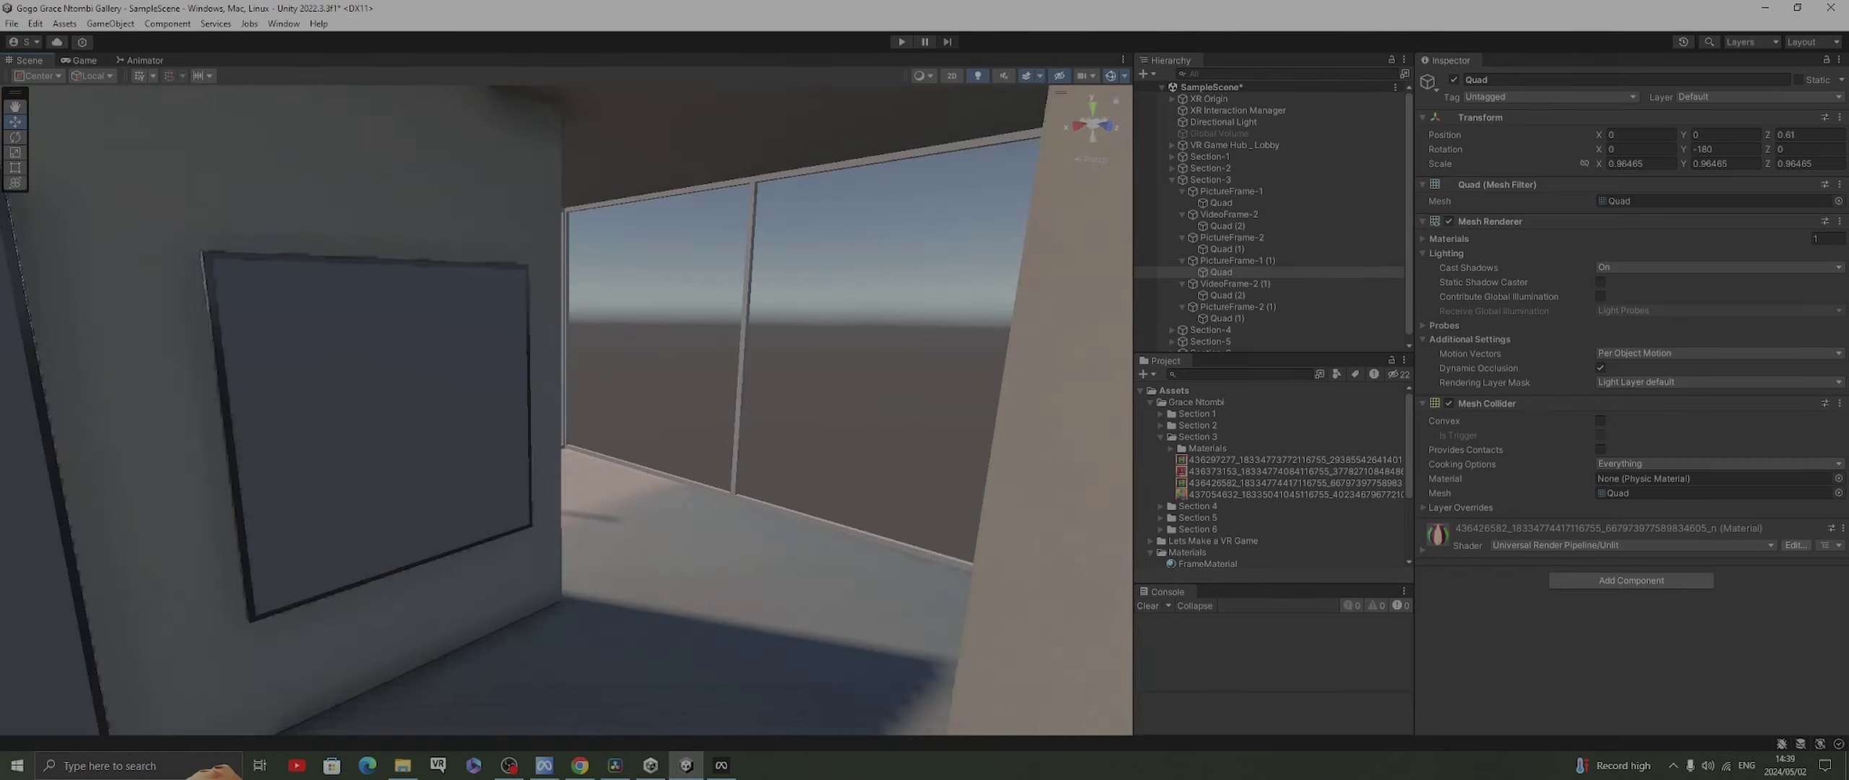
Apply the last Section 3 artwork to PictureFrame-2 (1)'s quad and make it Unlit
left_click(1226, 318)
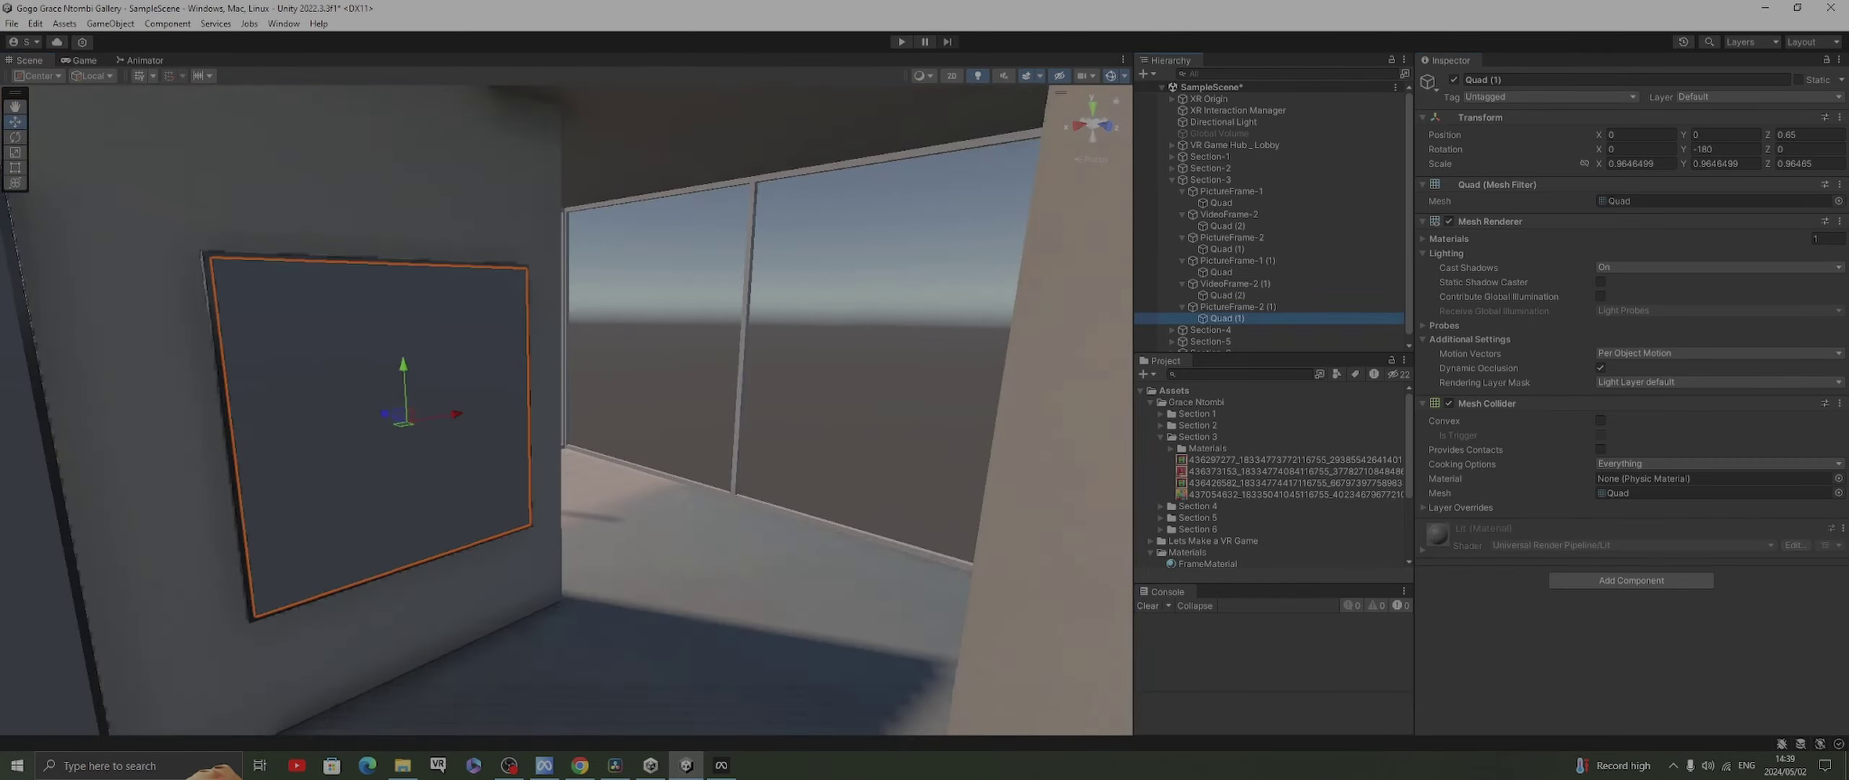
left_click_drag(1228, 494, 368, 433)
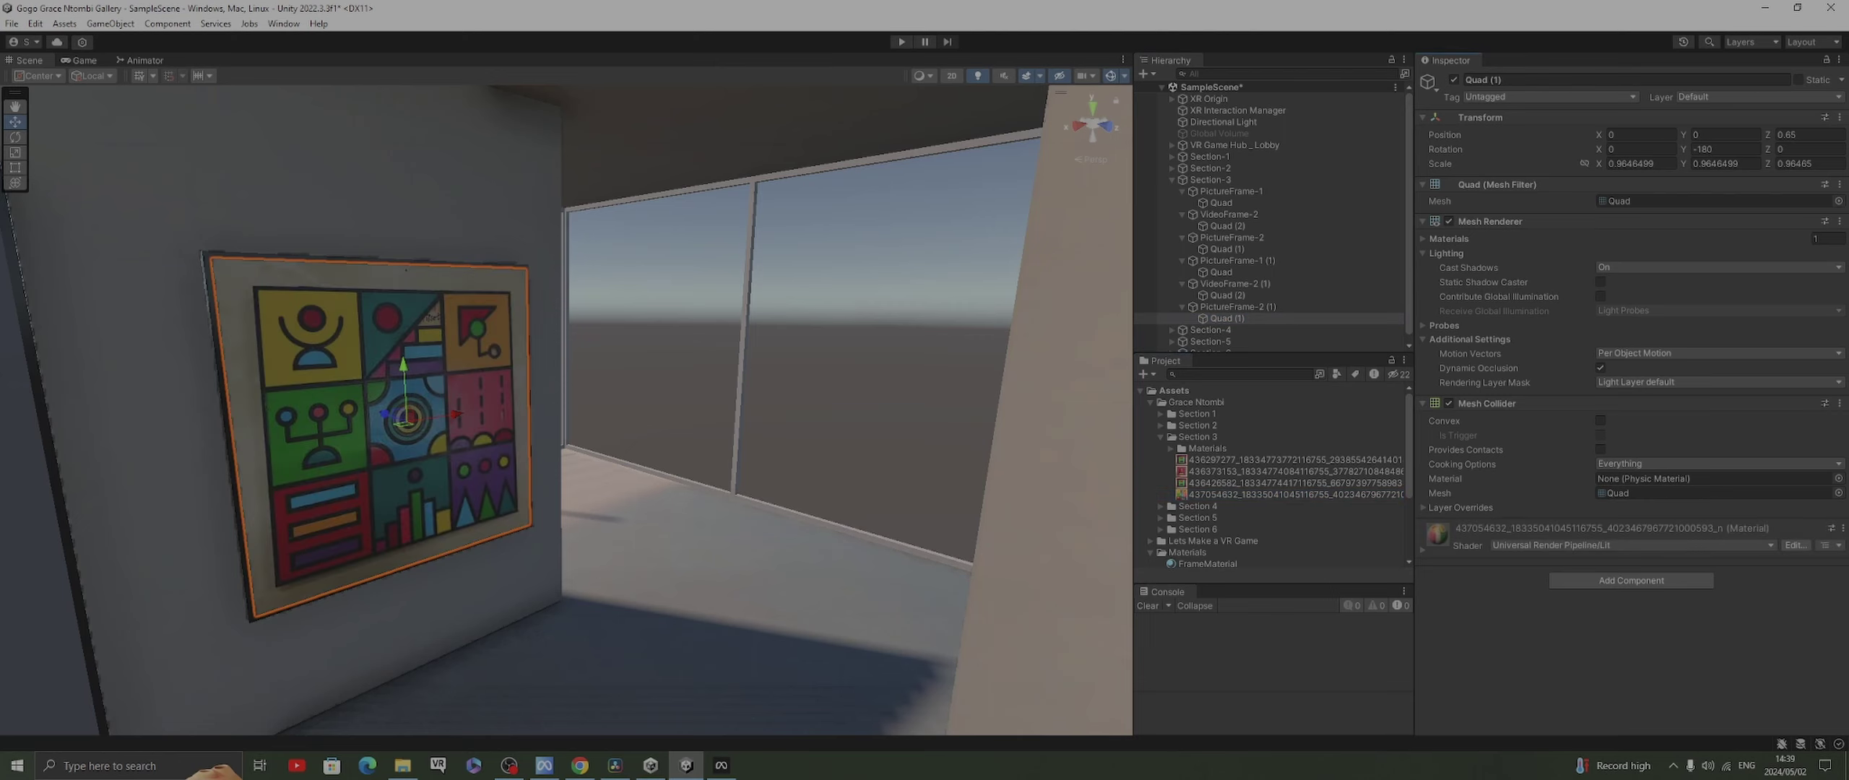
left_click(1625, 545)
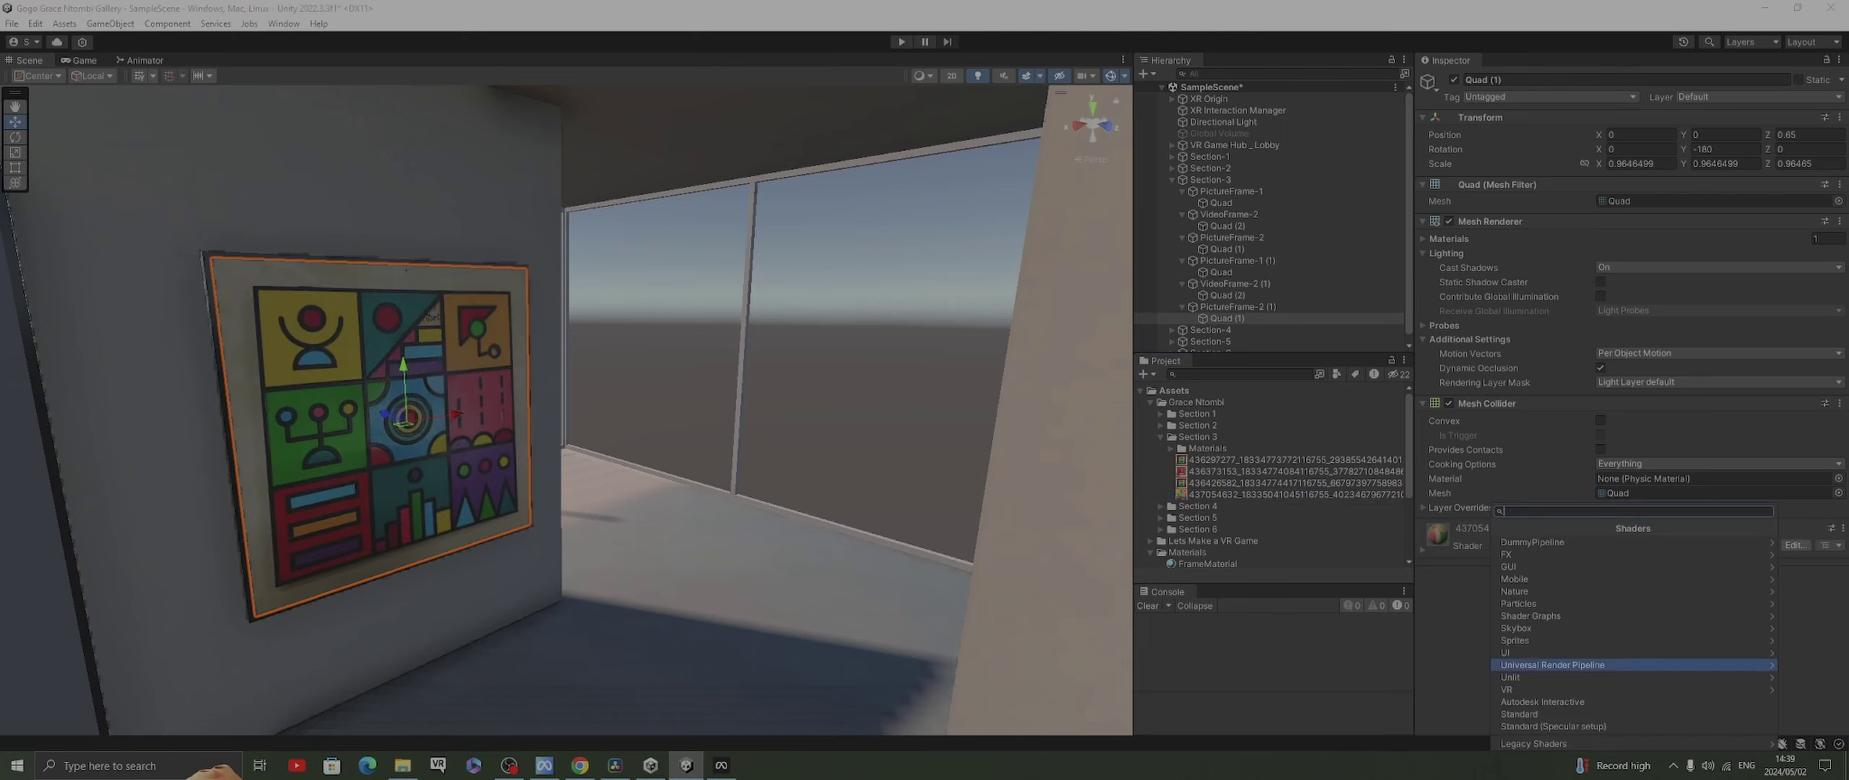
left_click(1553, 664)
left_click(1553, 658)
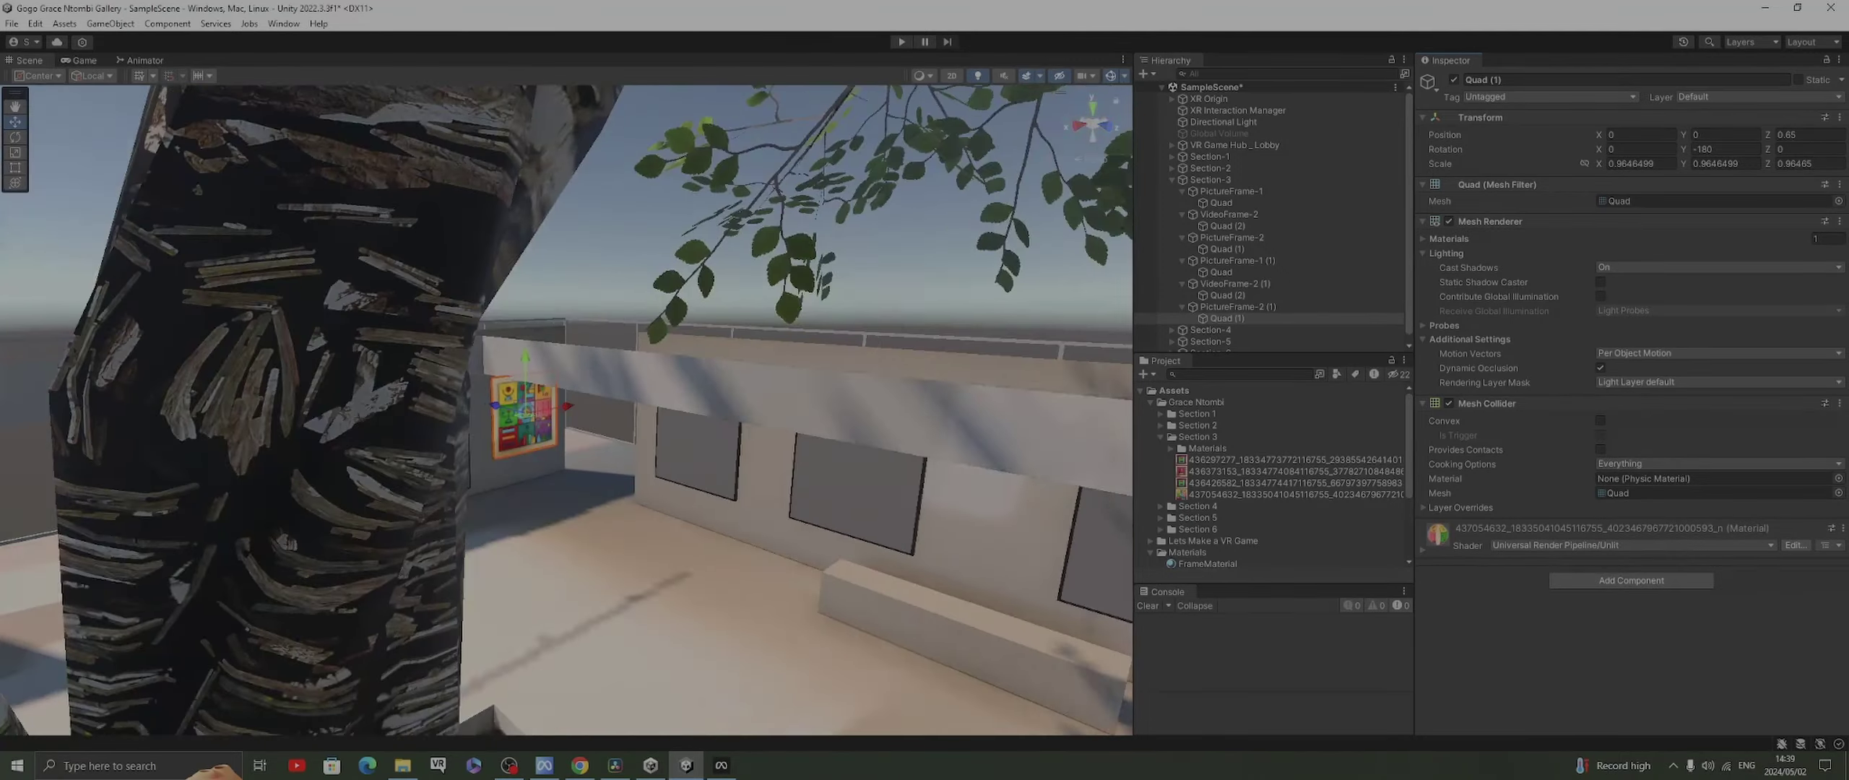
scroll(566, 410, "down", 10)
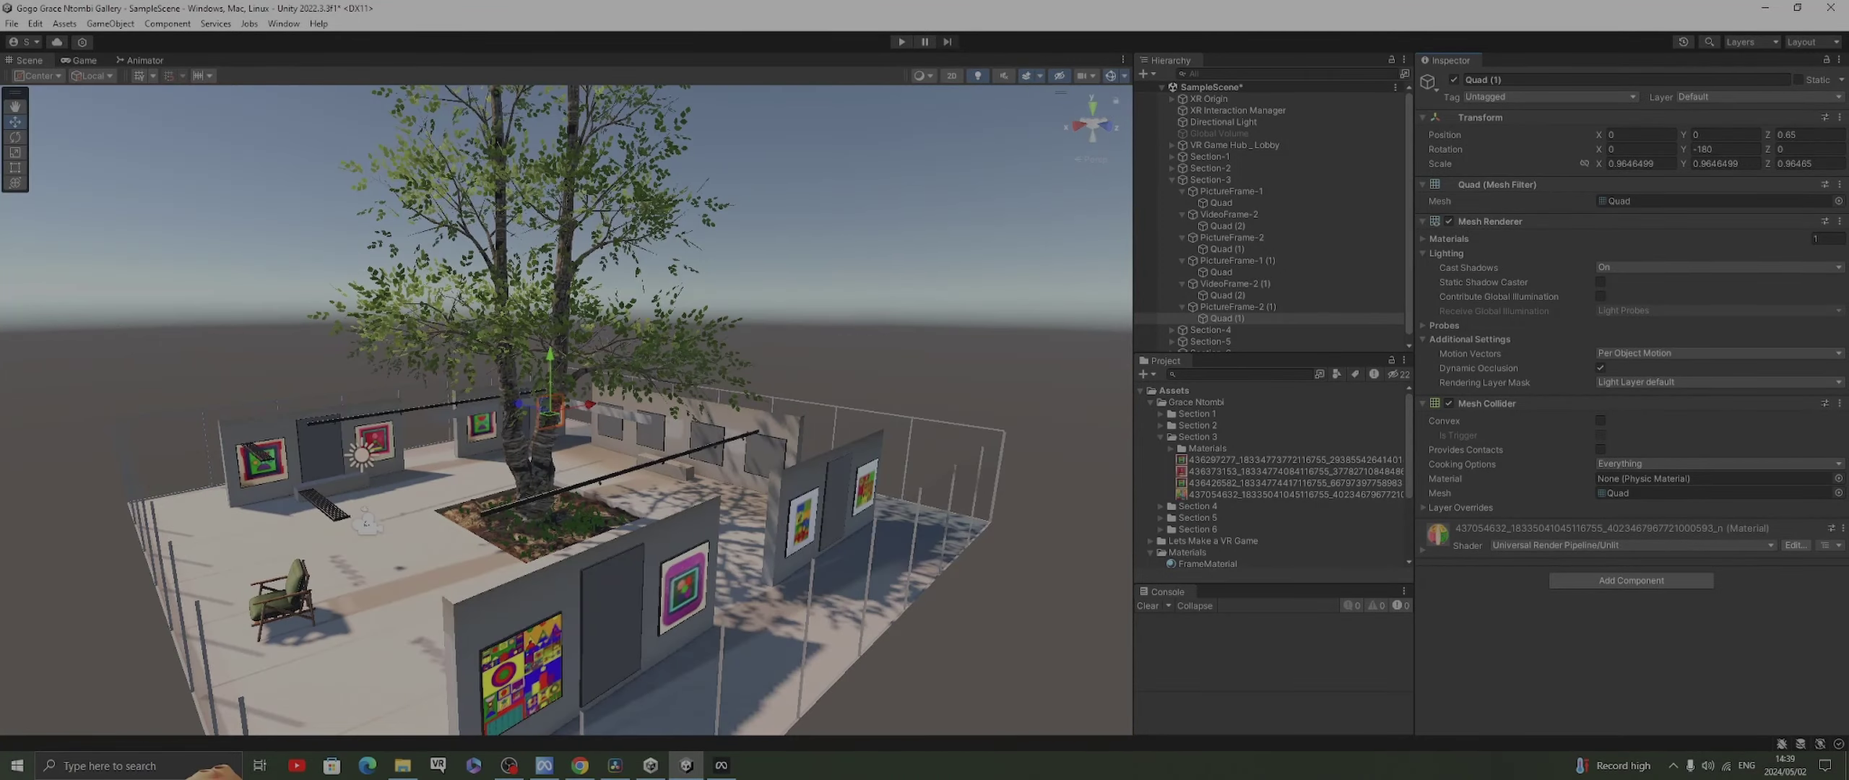
Orbit and fly the Scene view around the gallery to face the wall of four empty grey frames
middle_click_drag(566, 410, 595, 319)
scroll(566, 410, "up", 8)
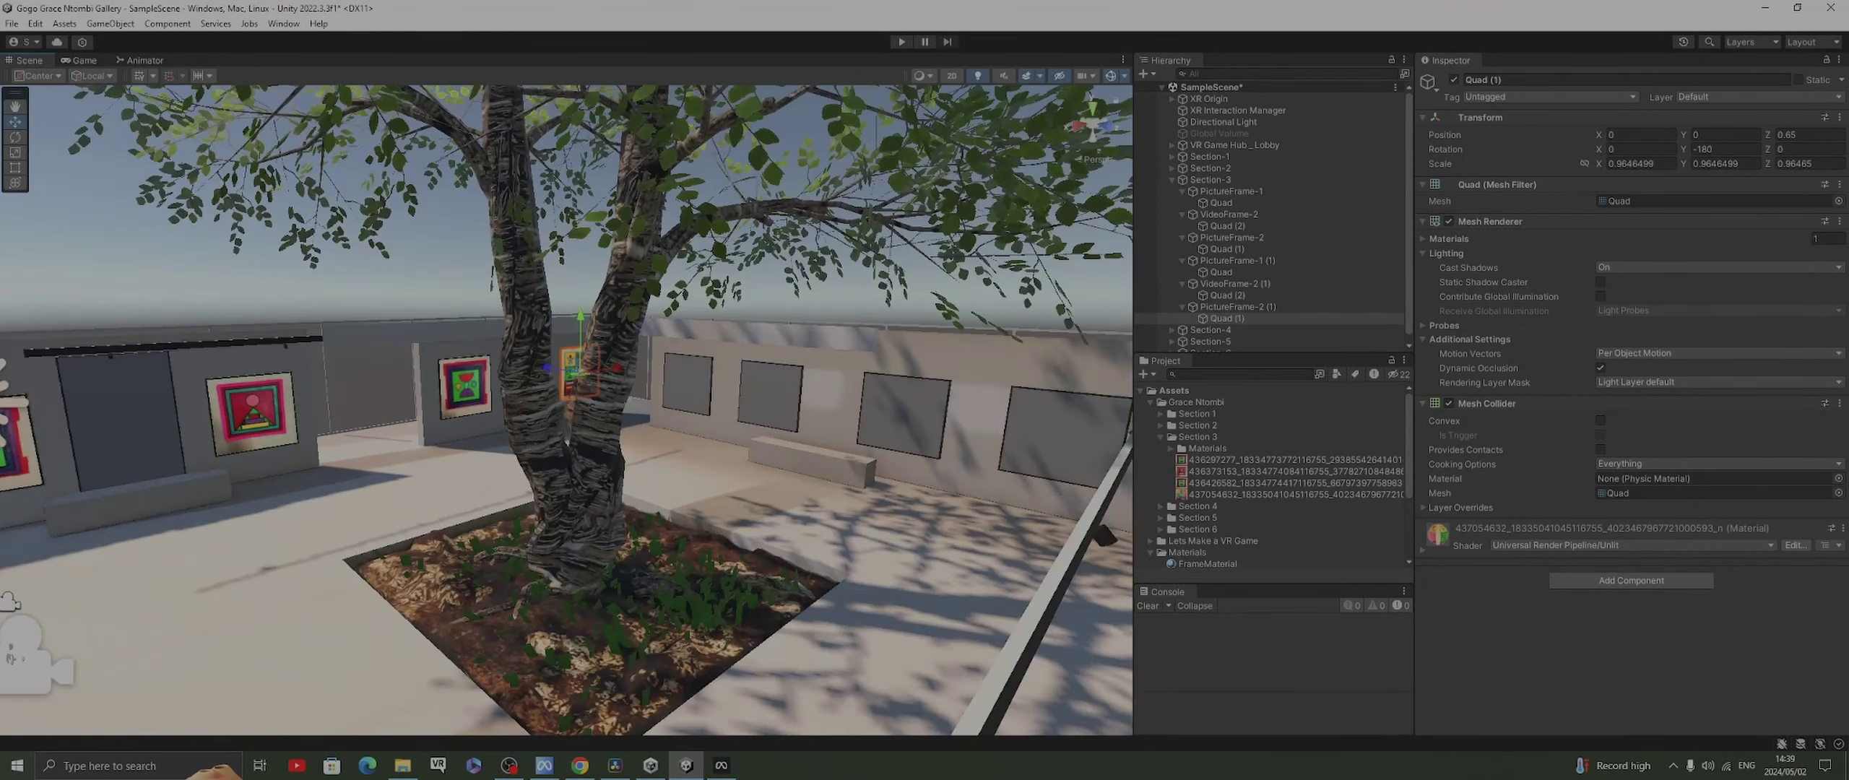
scroll(566, 410, "up", 6)
middle_click_drag(566, 410, 242, 331)
scroll(566, 410, "up", 1)
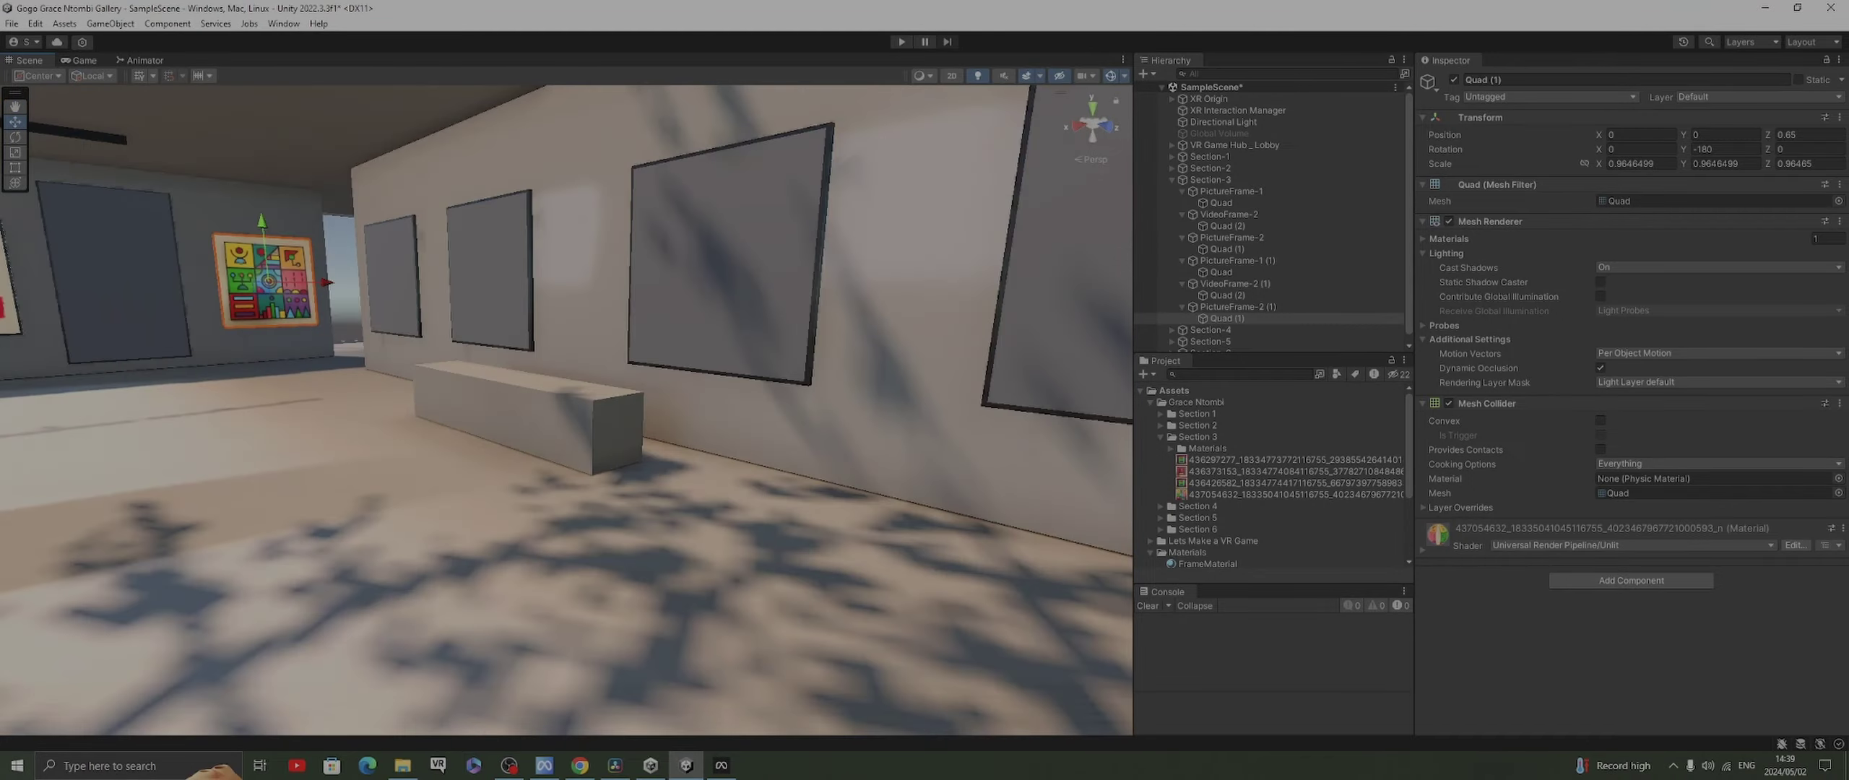
mouse_move(566, 410)
middle_mouse_down()
mouse_move(622, 480)
mouse_move(996, 452)
mouse_move(1083, 593)
mouse_move(1057, 422)
middle_mouse_up()
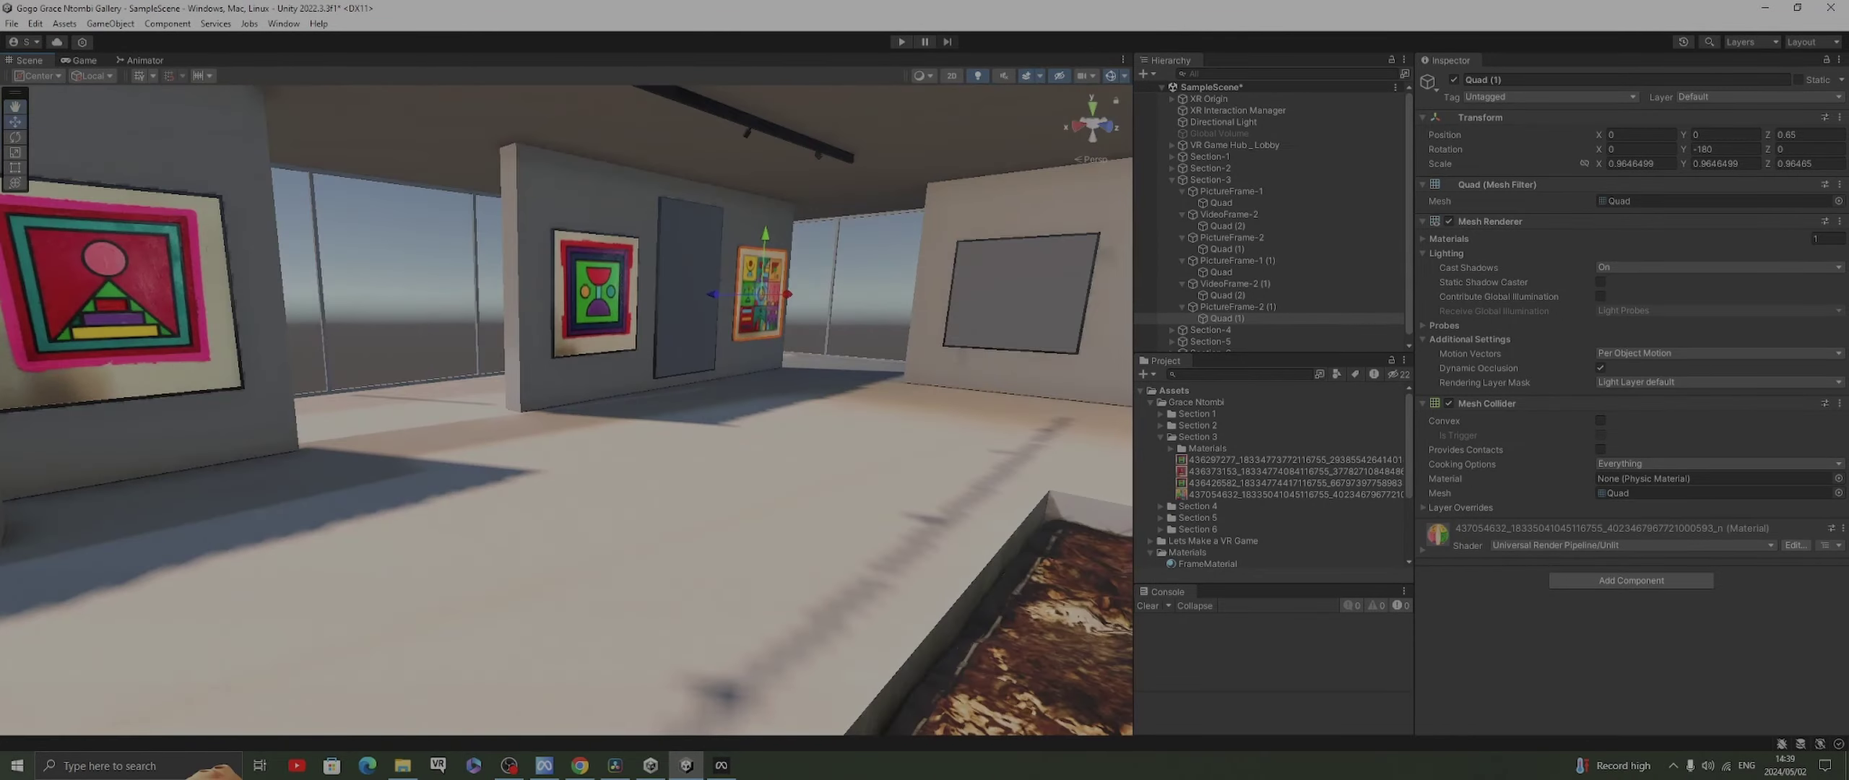
right_click_drag(566, 390, 614, 347)
right_click_drag(665, 390, 556, 382)
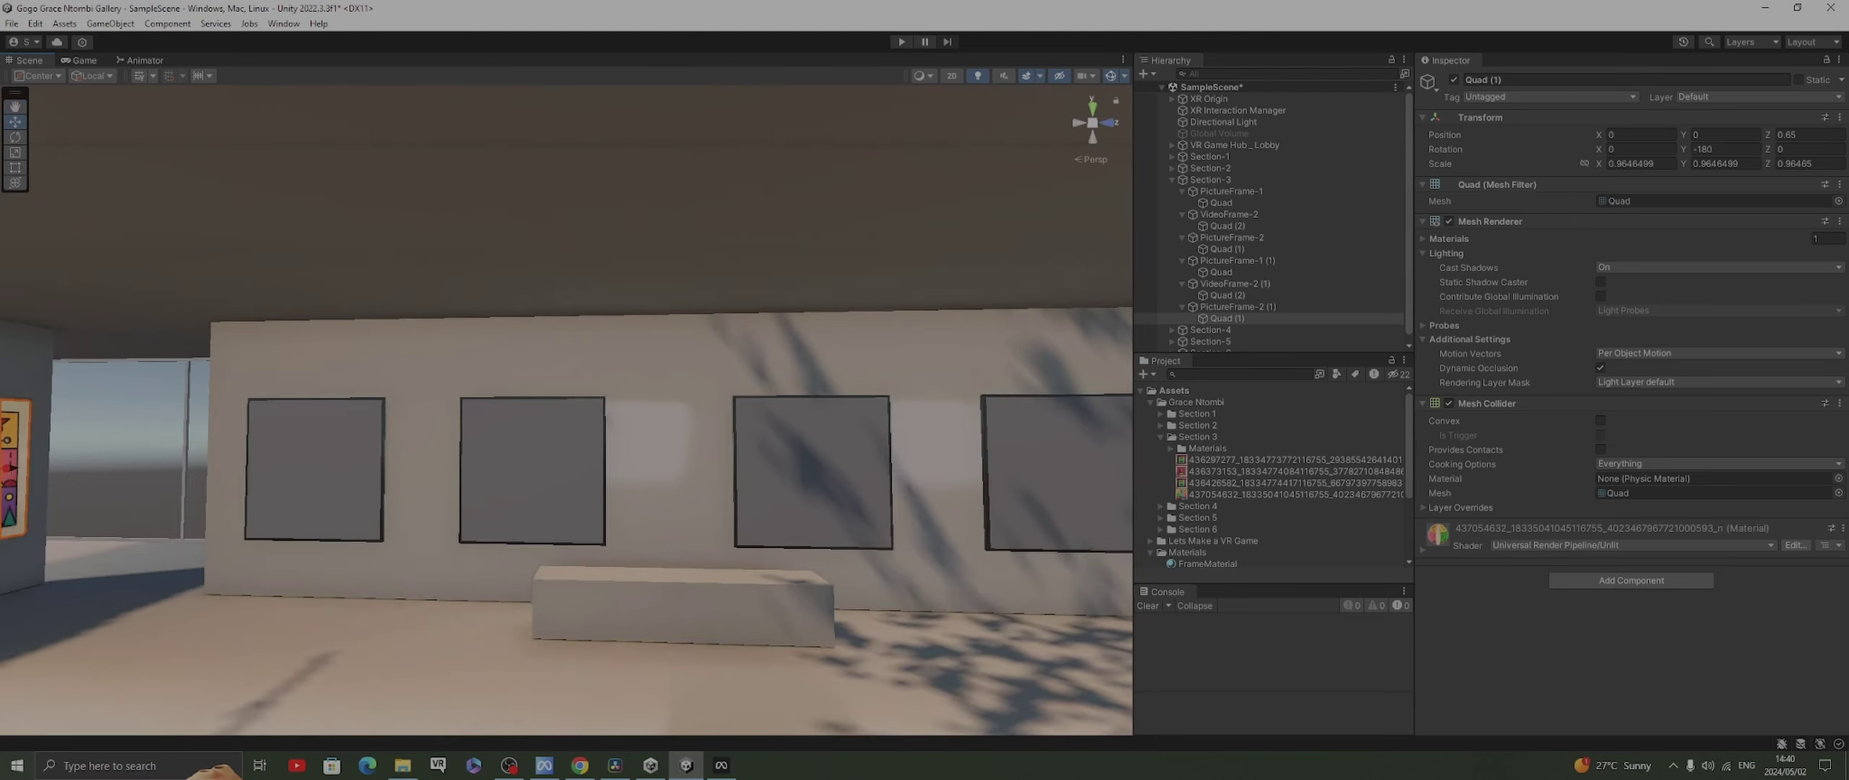
Open Section-4 and its image folder, and put the portrait image on the first quad with URP Unlit
left_click(1172, 179)
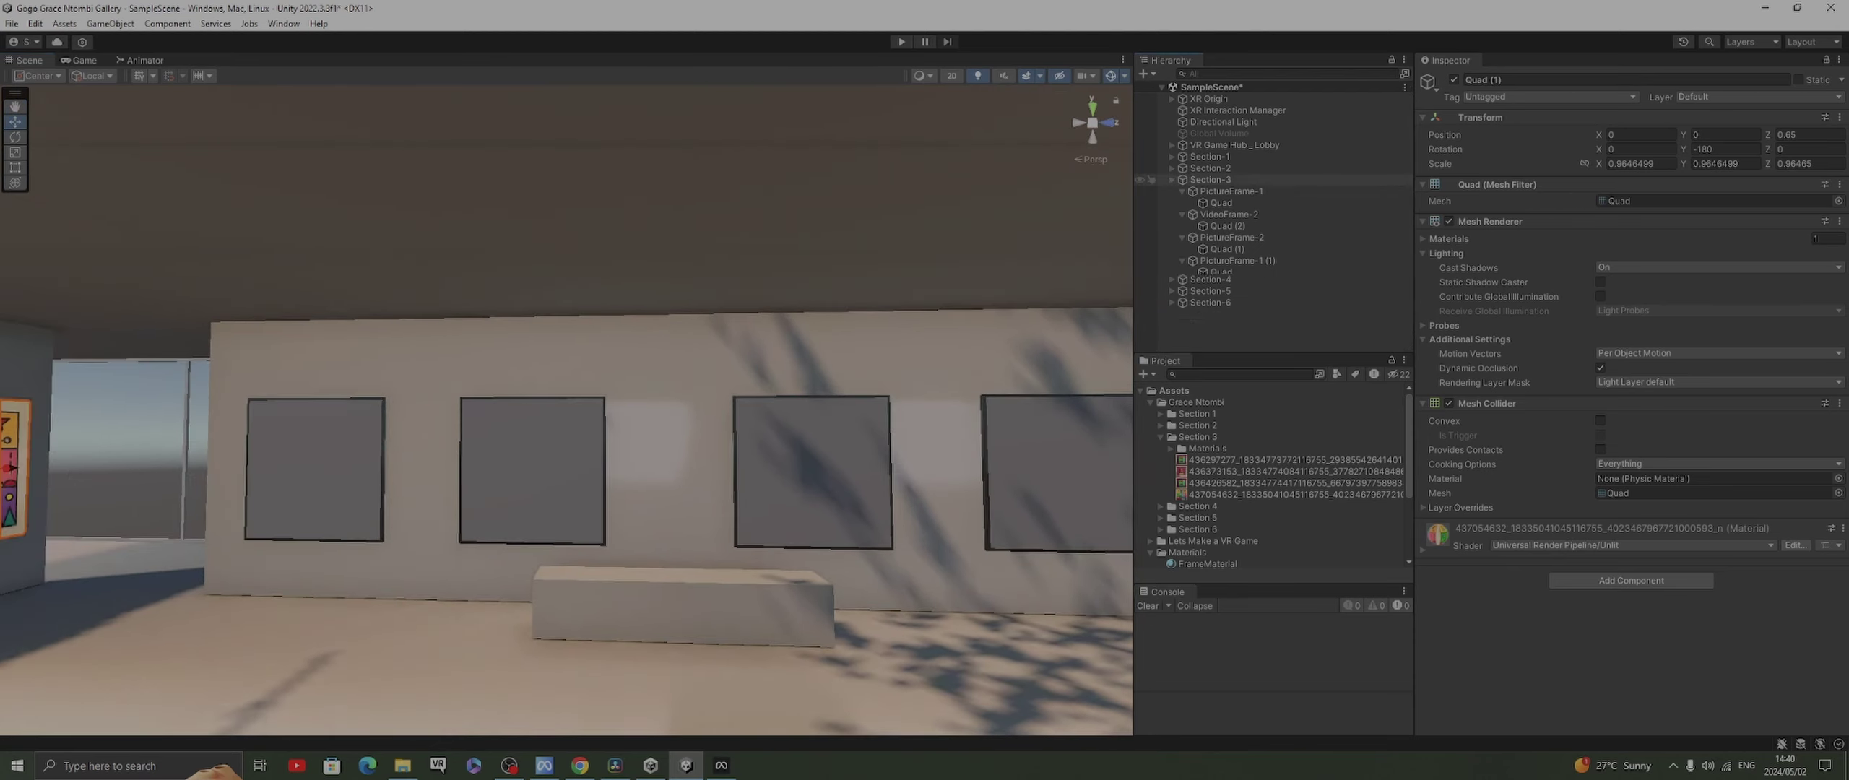
left_click(1172, 191)
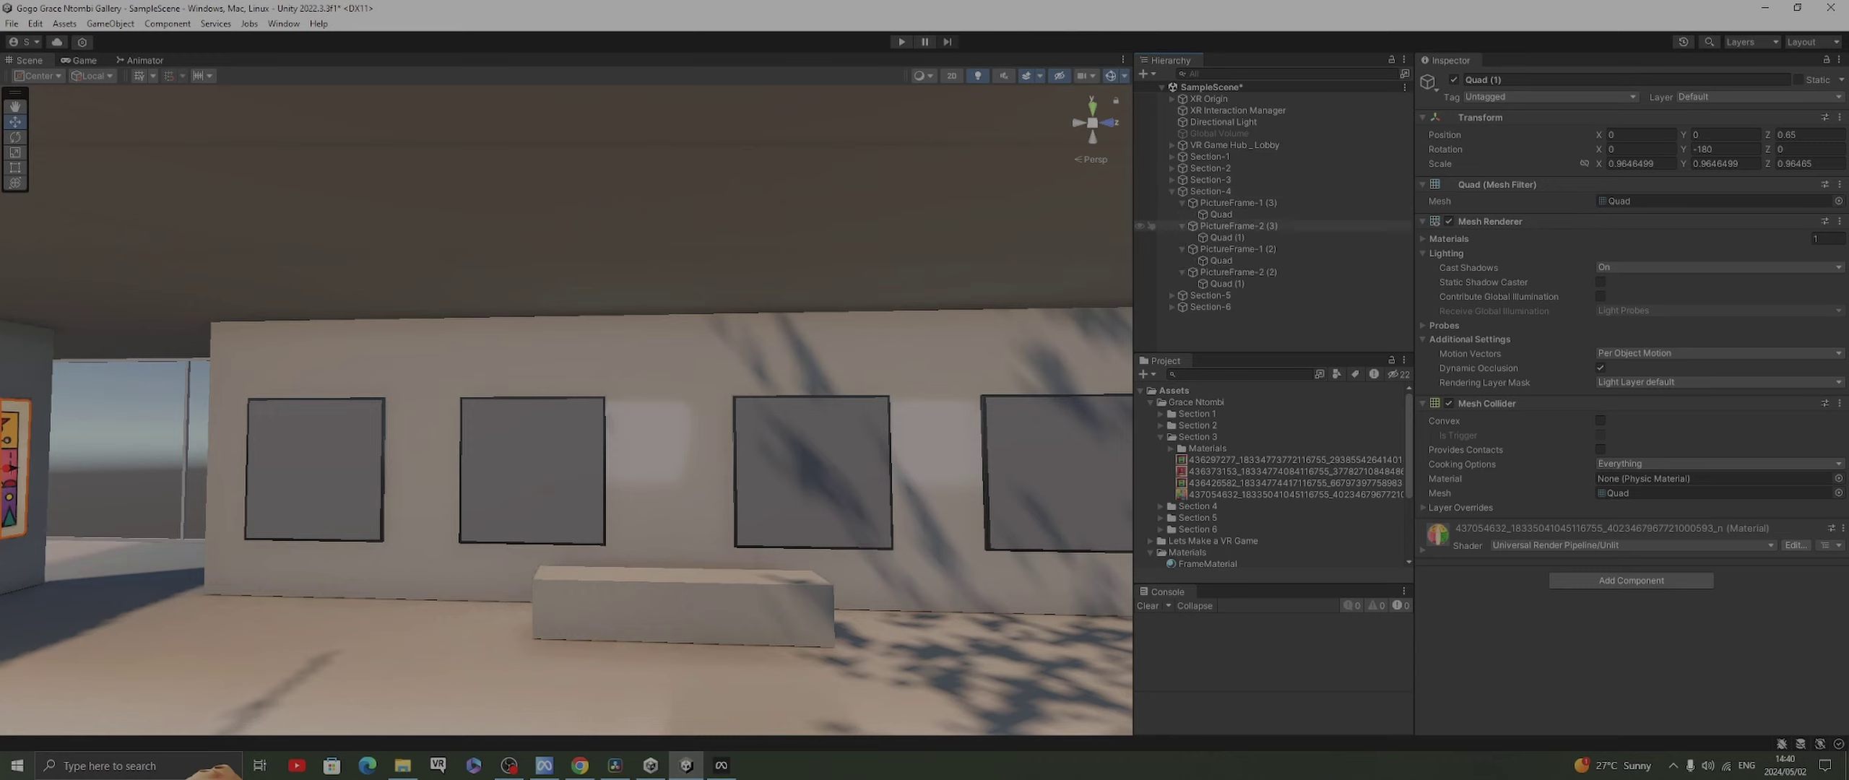
left_click(1220, 214)
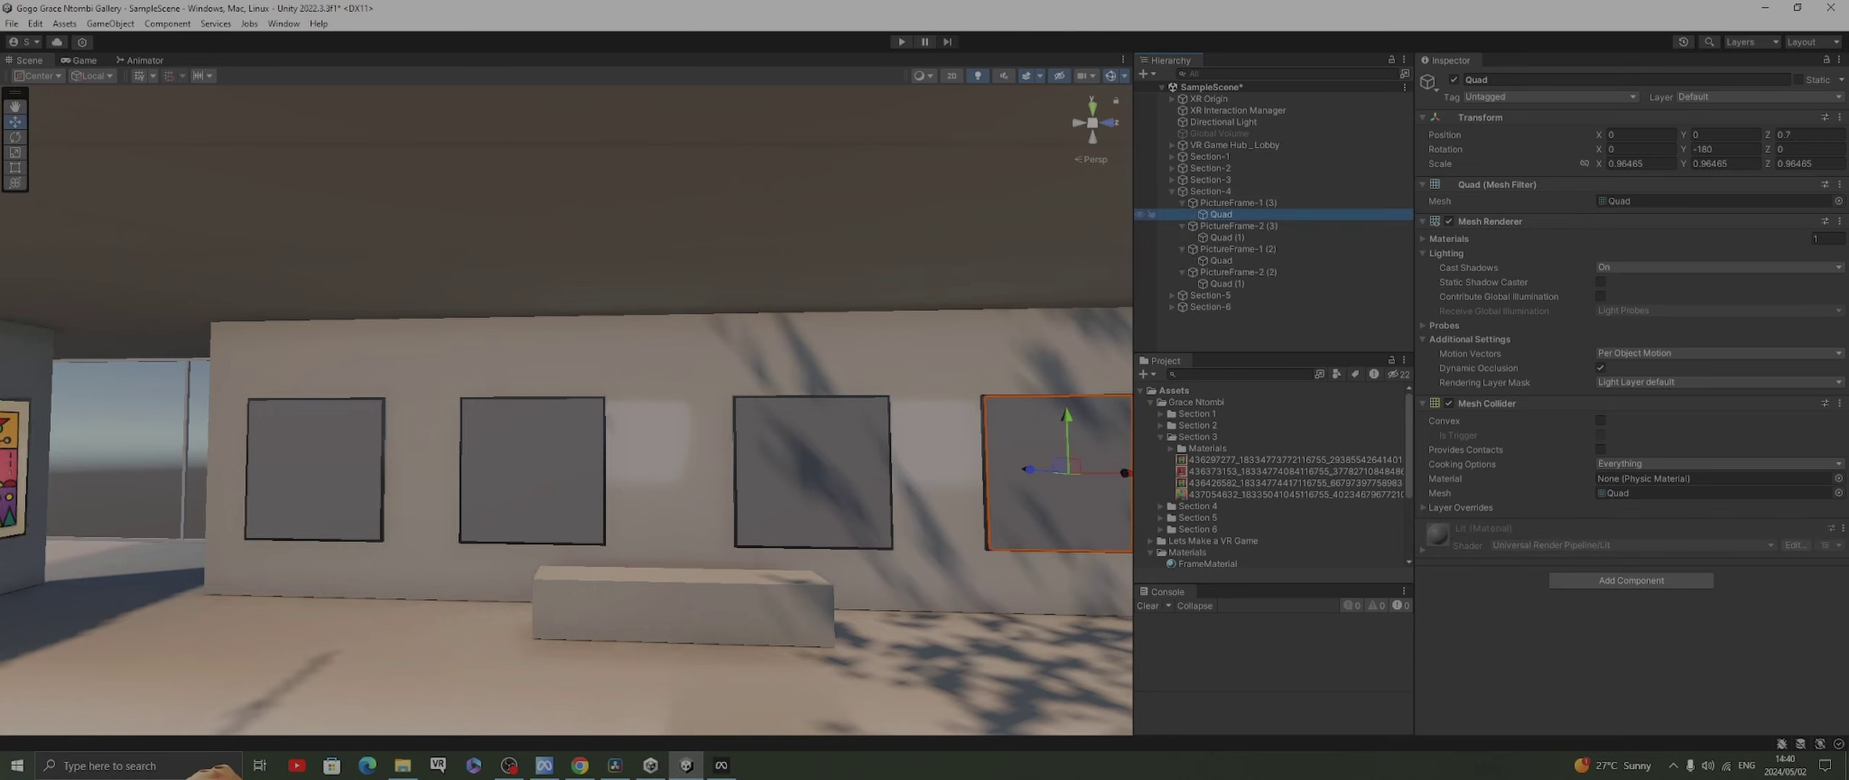
left_click(1160, 437)
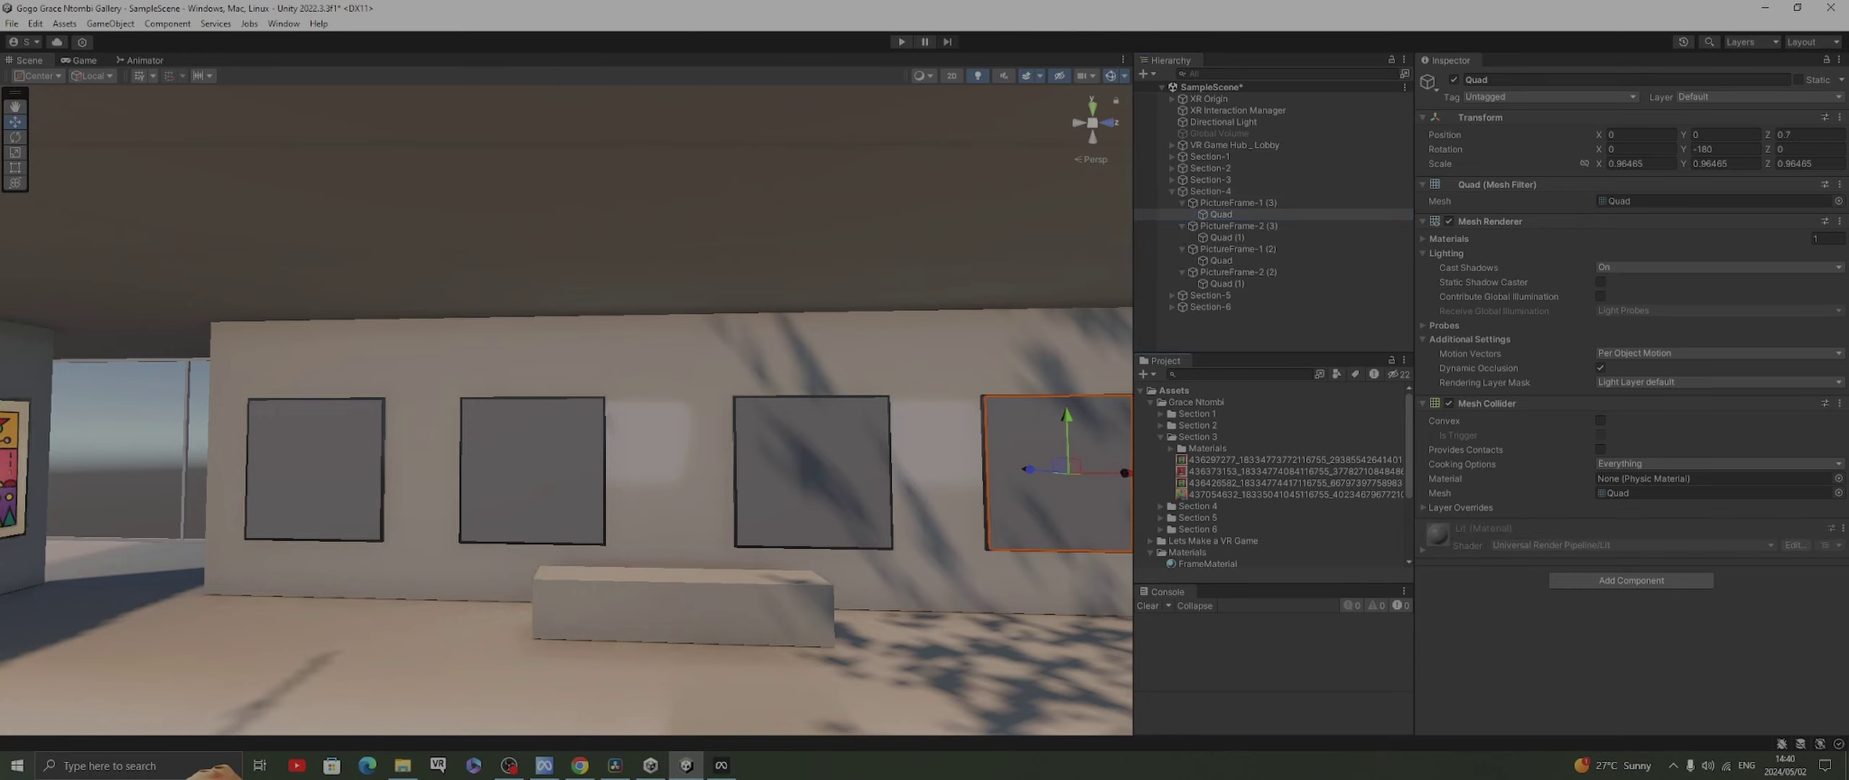
left_click(1160, 448)
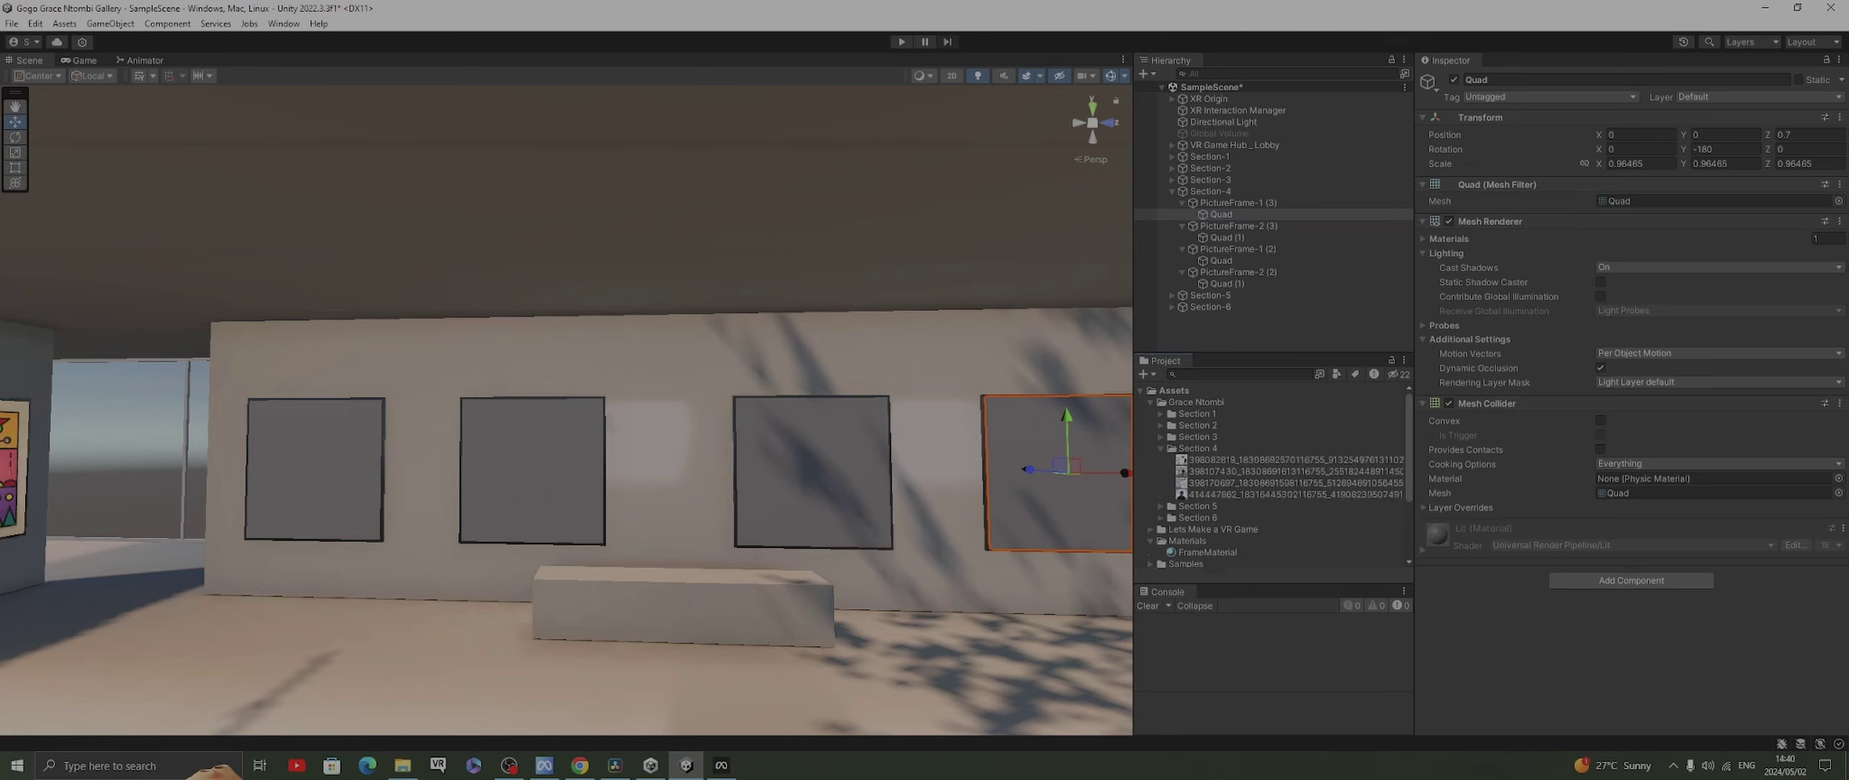
left_click(1271, 494)
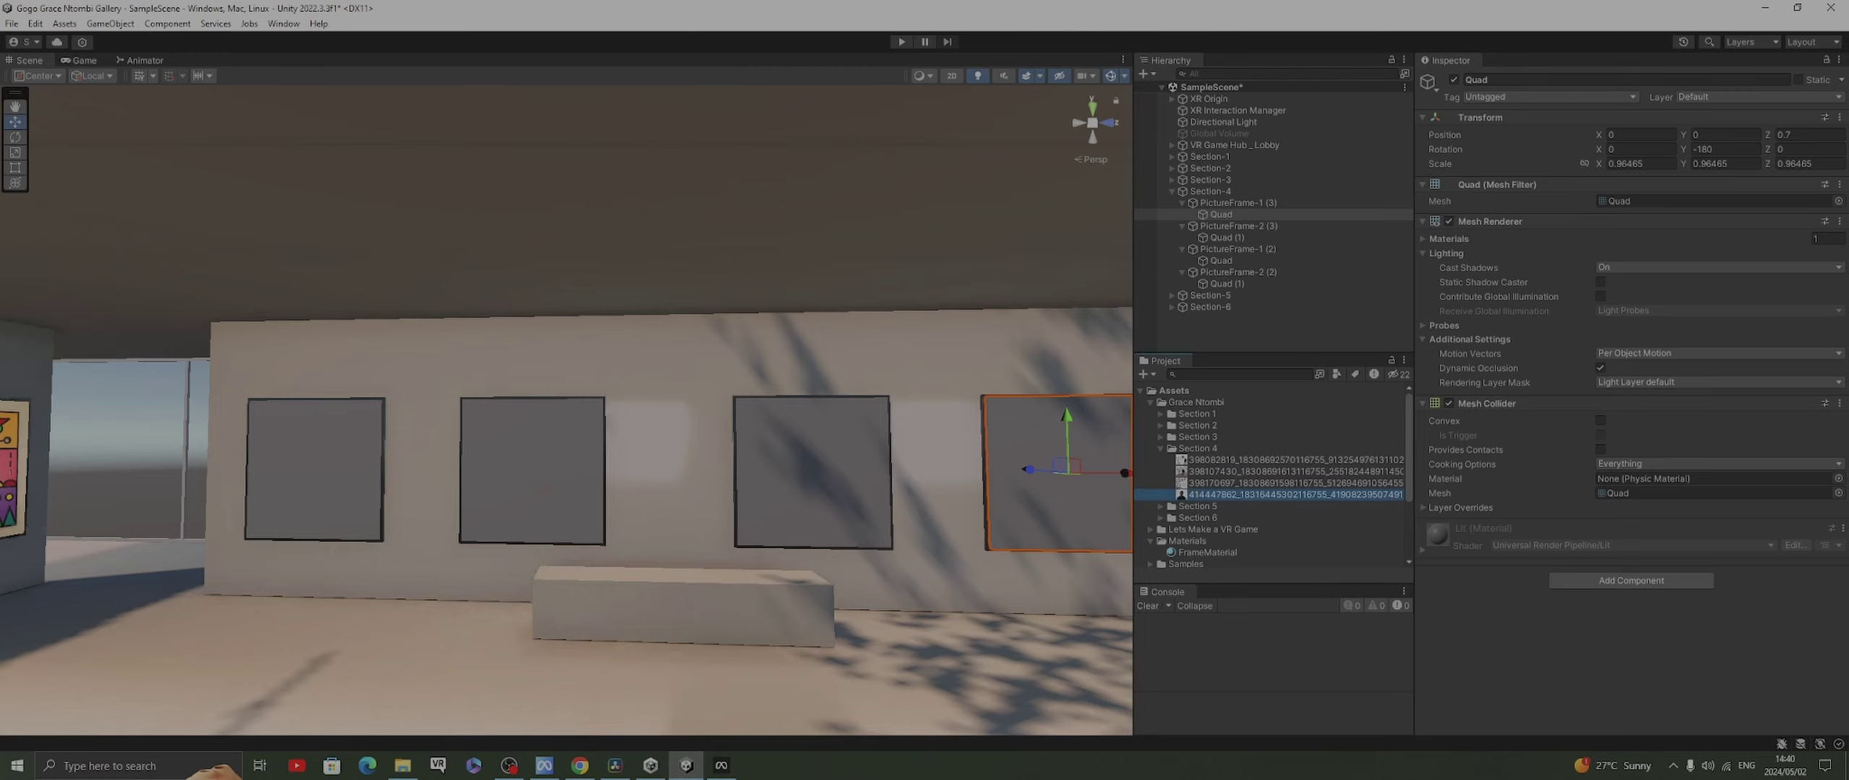
left_click_drag(1271, 494, 1057, 473)
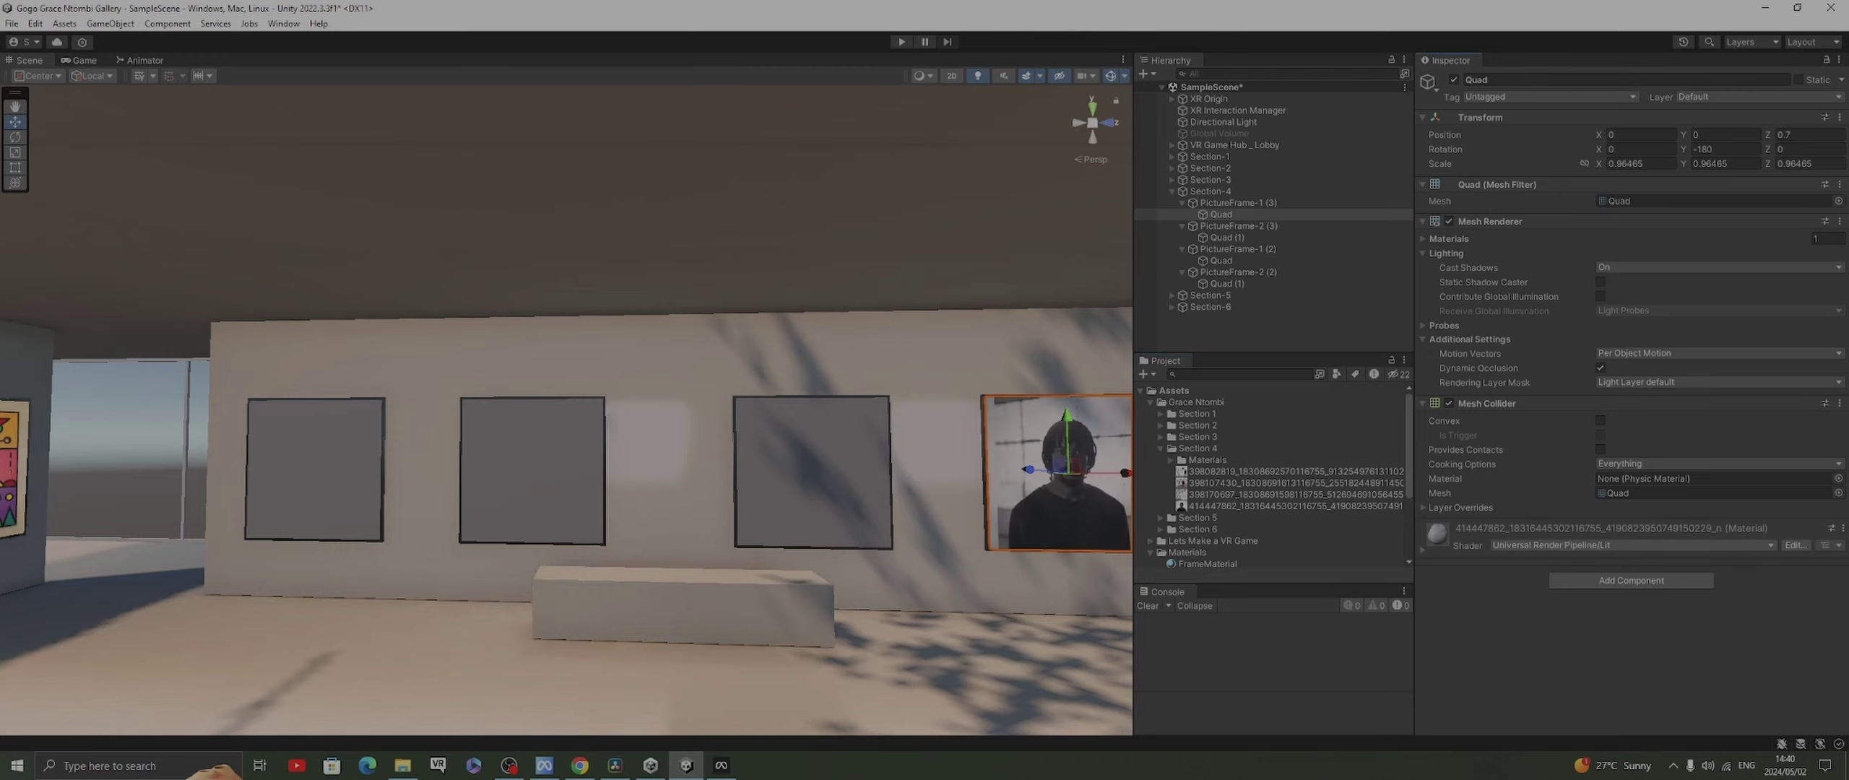
left_click(1630, 546)
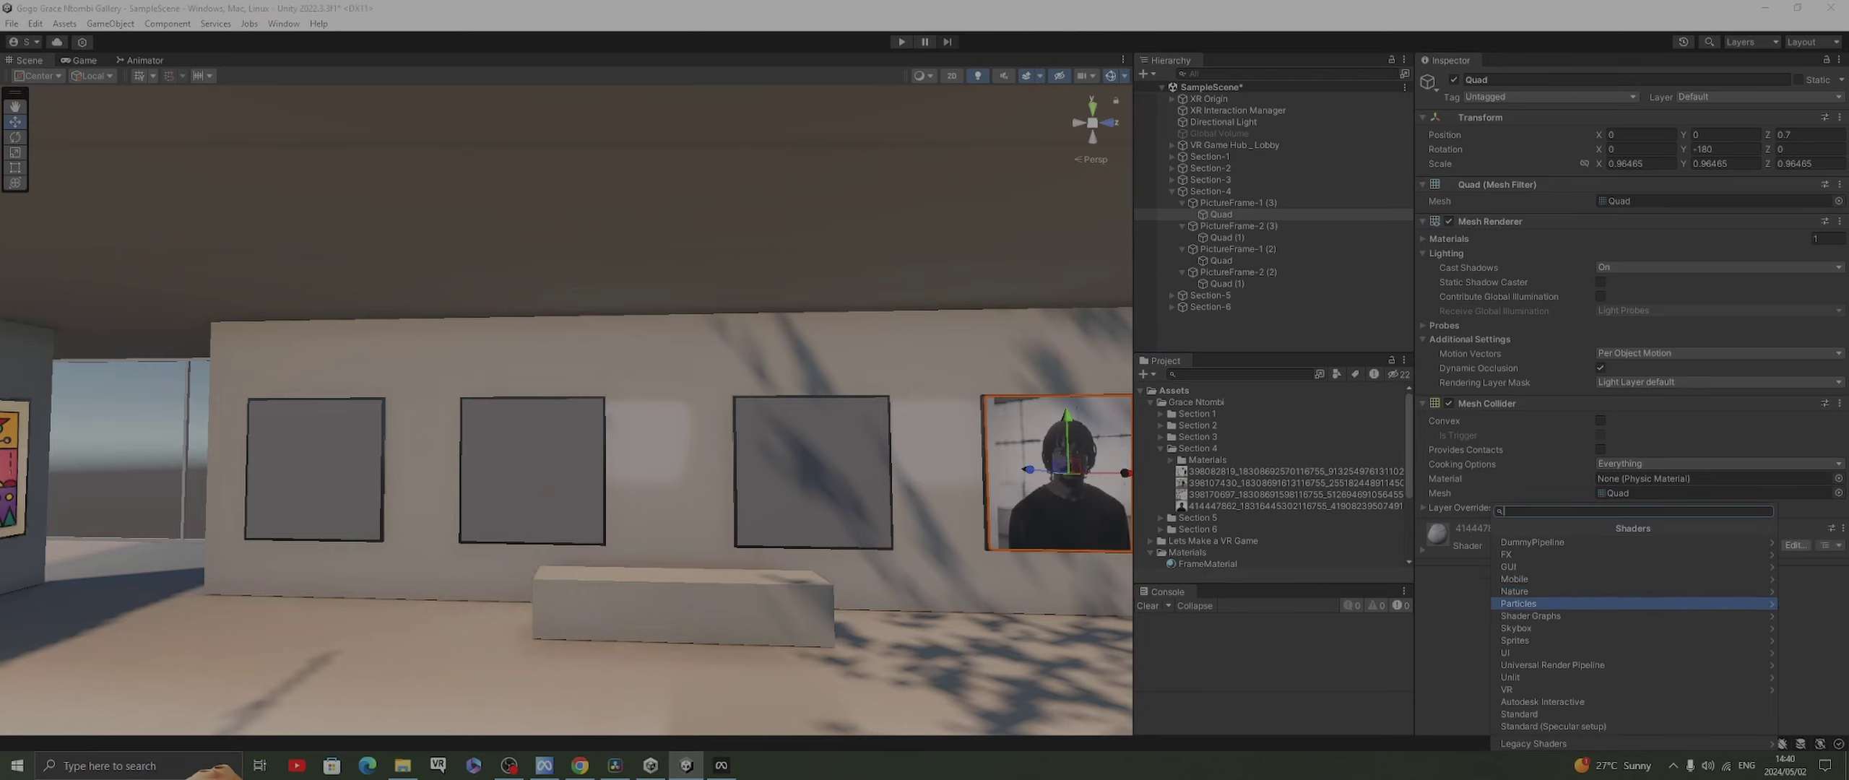
left_click(1553, 665)
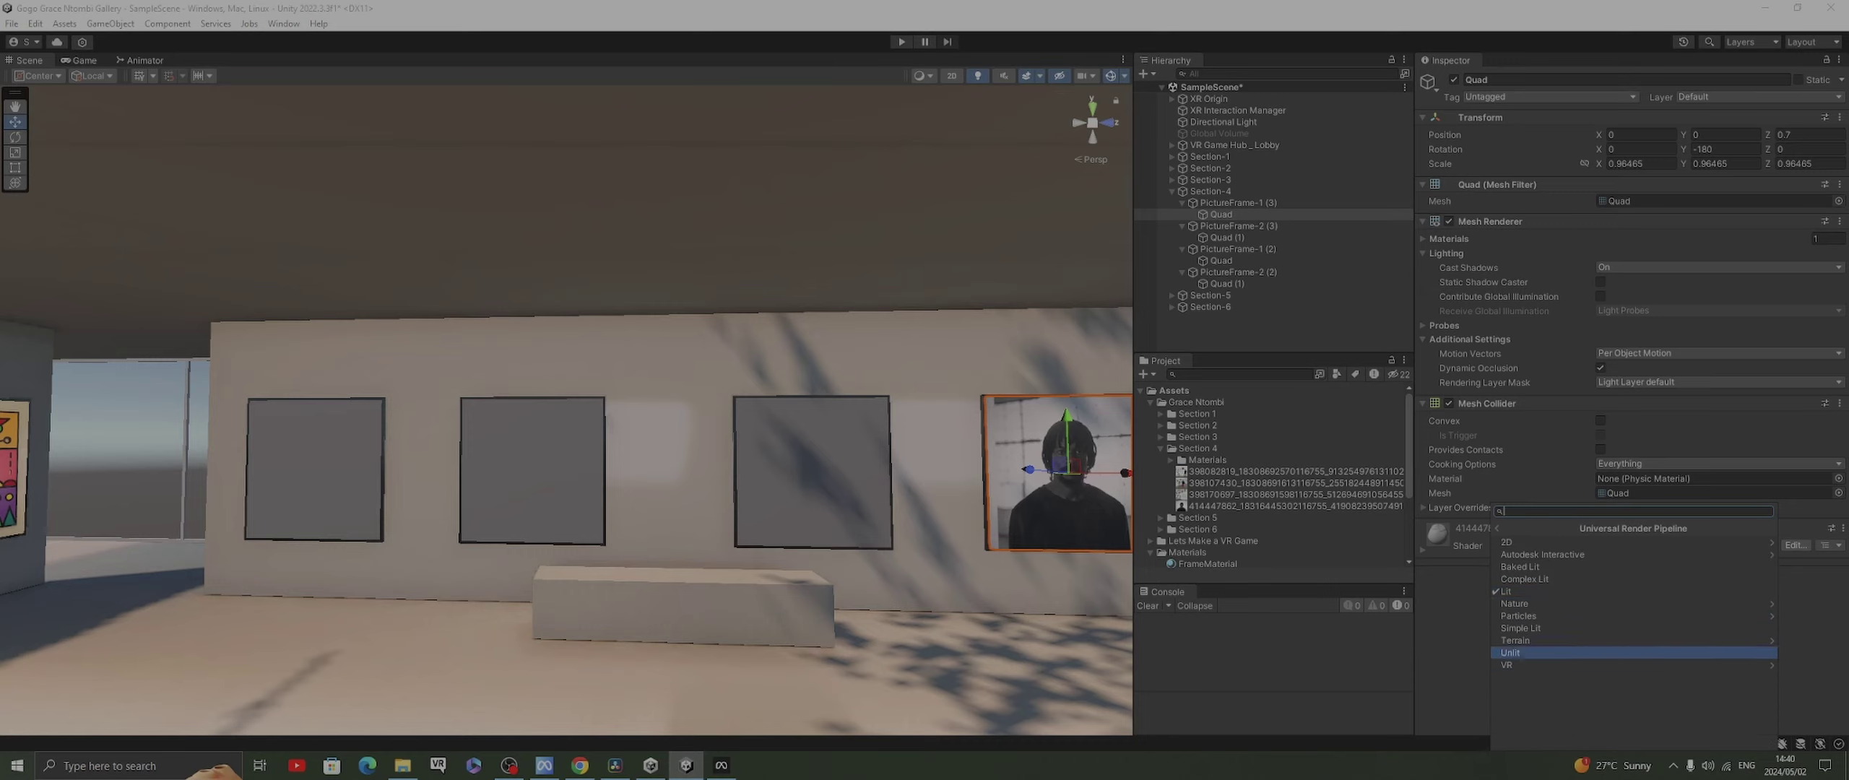
left_click(1517, 652)
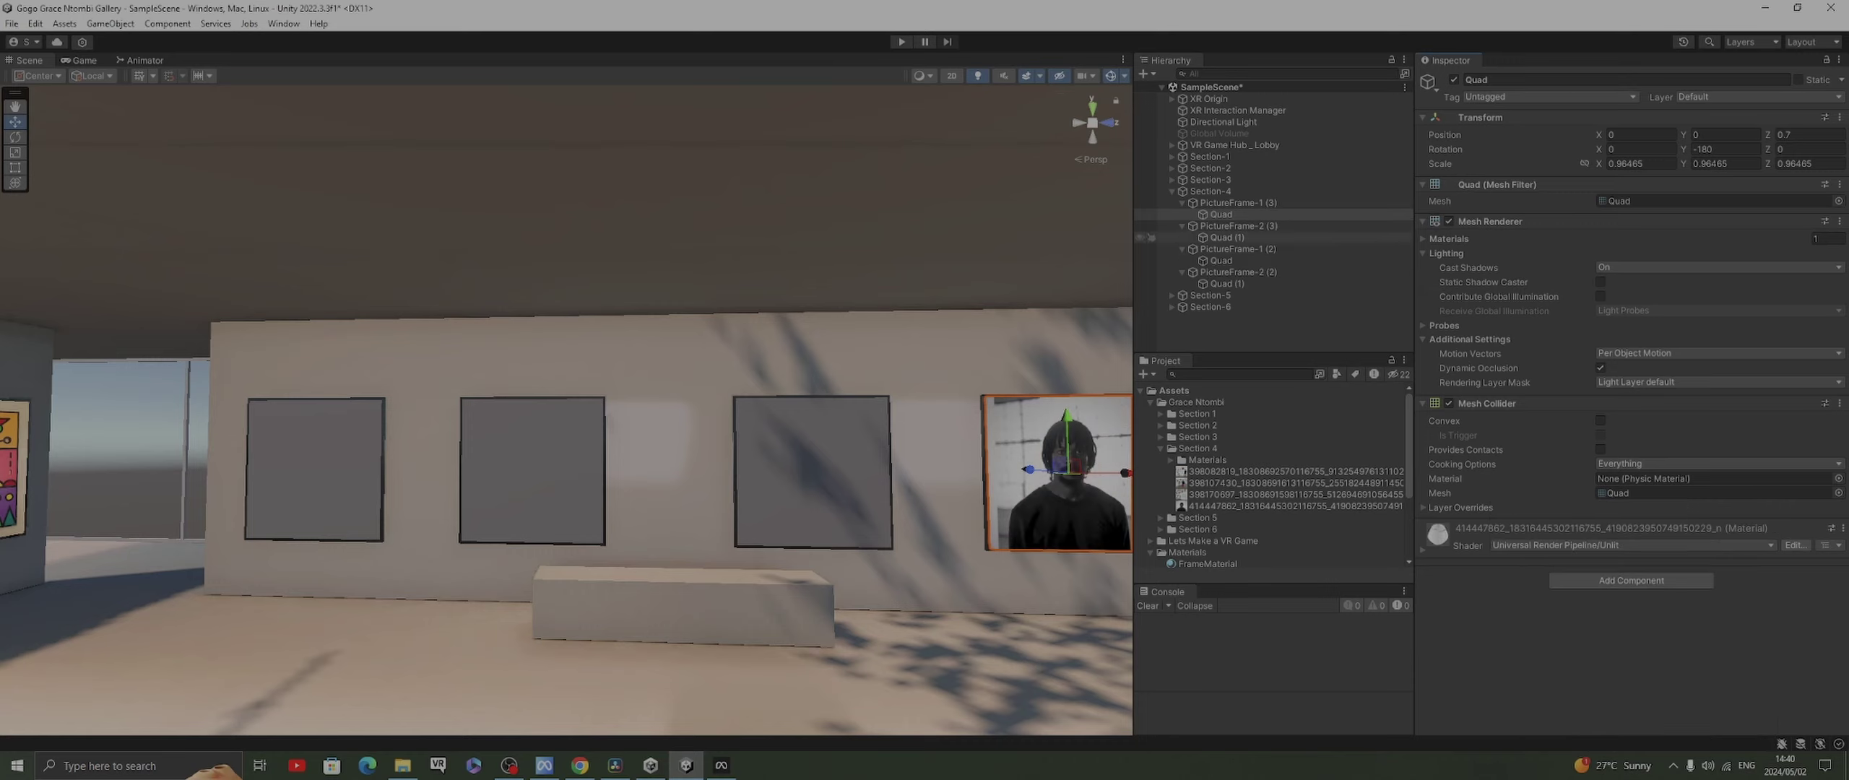
Put the 'Gogo Grace's Garden' photo on the neighbouring frame's quad with the URP Unlit shader
left_click(1226, 237)
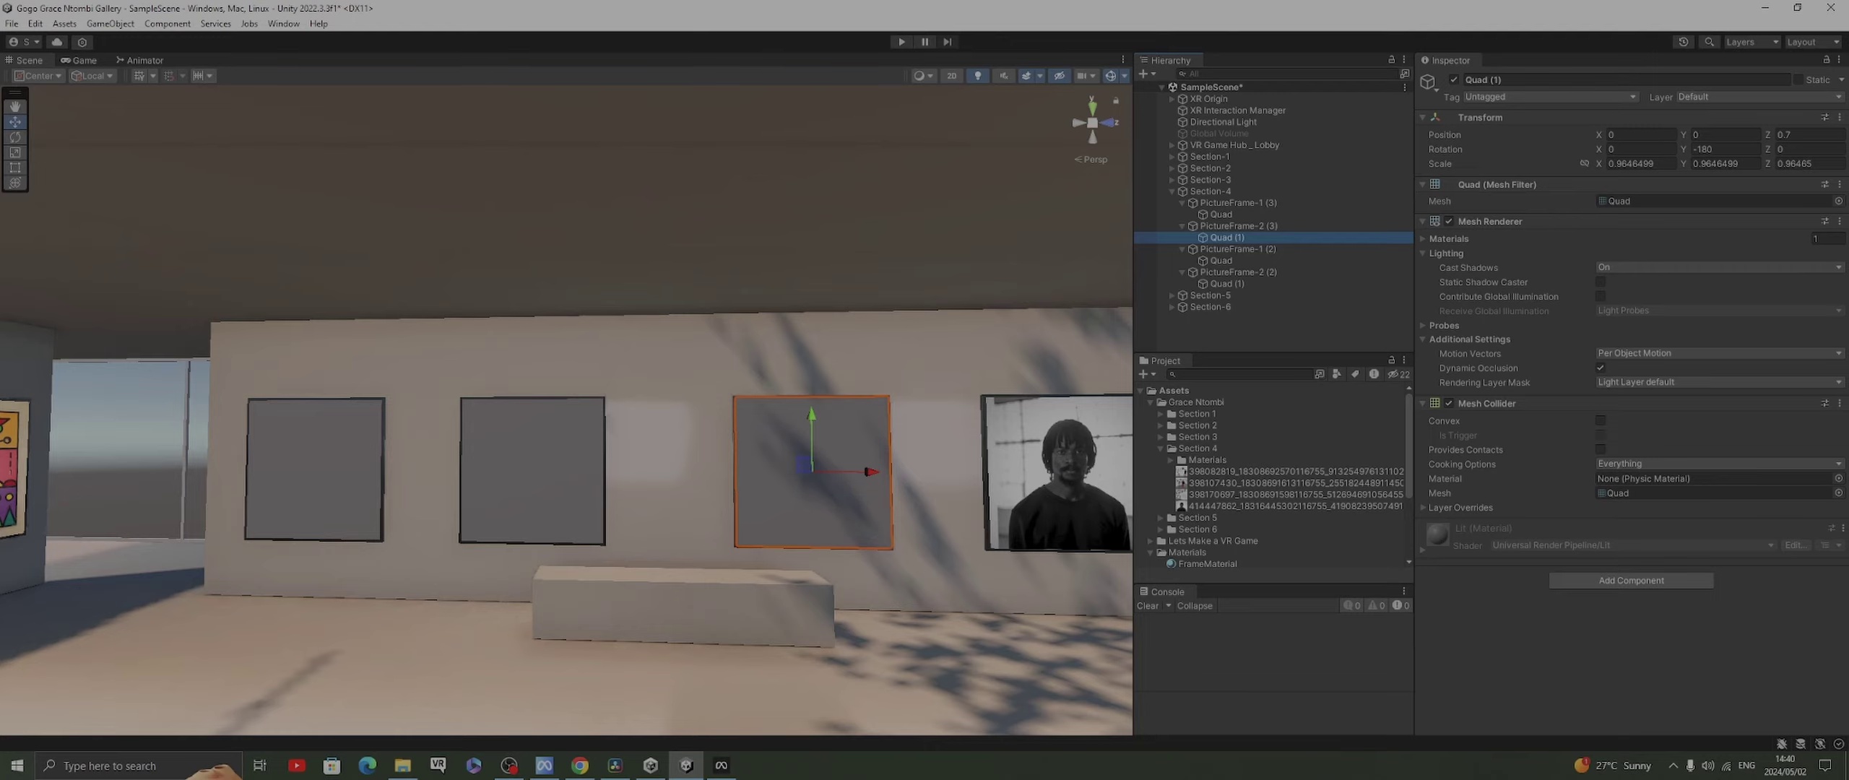
left_click(1289, 494)
left_click_drag(1289, 540, 1630, 635)
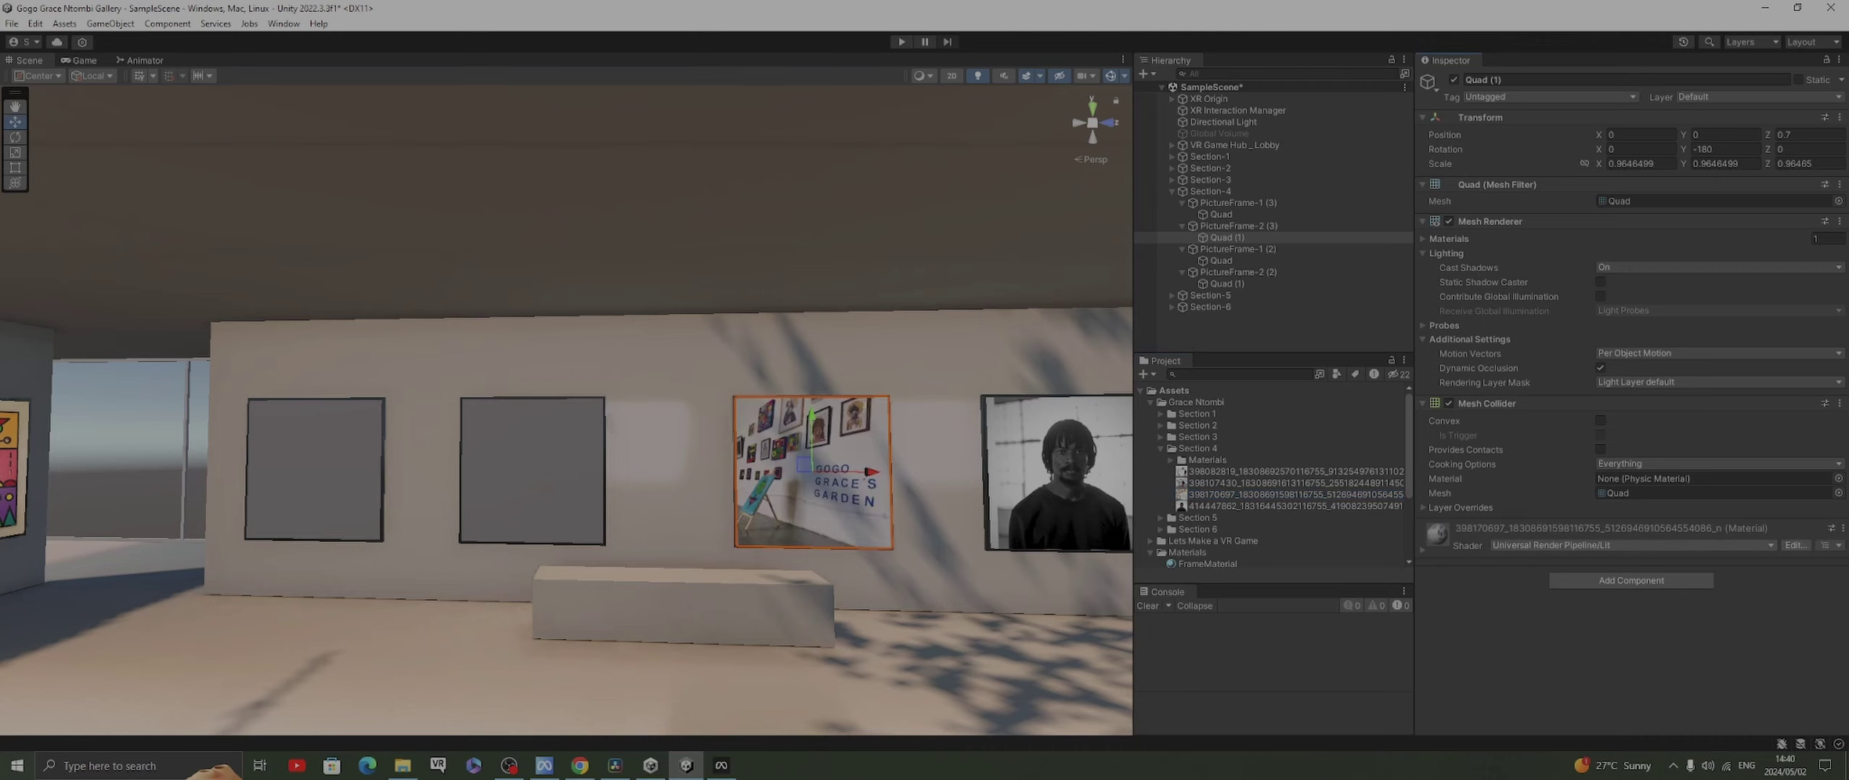
left_click(1631, 545)
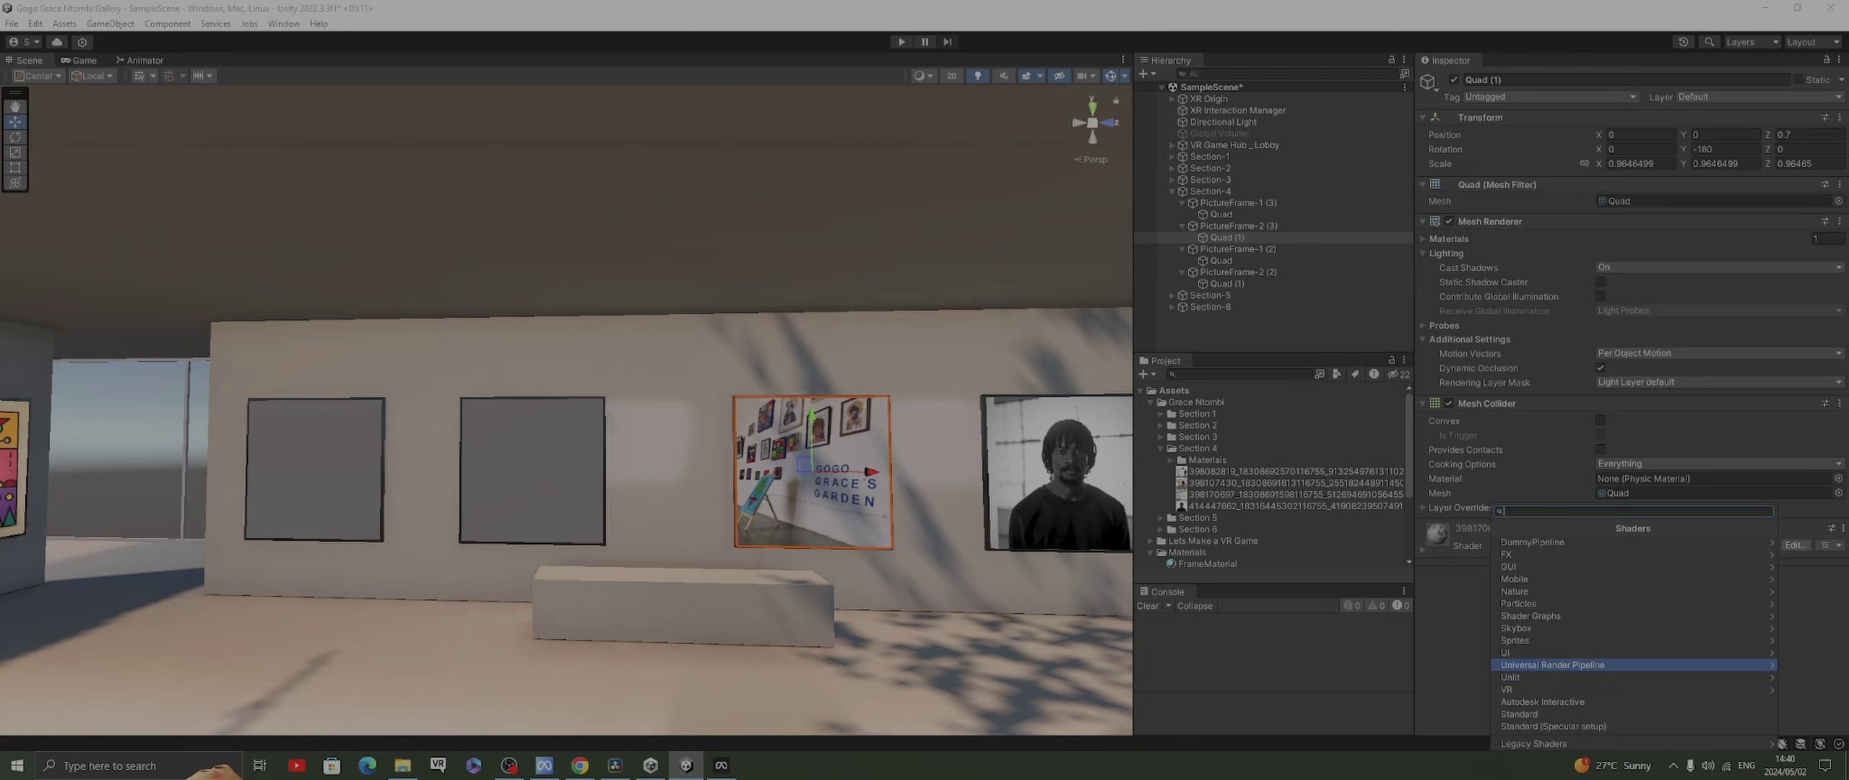
left_click(1631, 664)
key("Down")
key("Down")
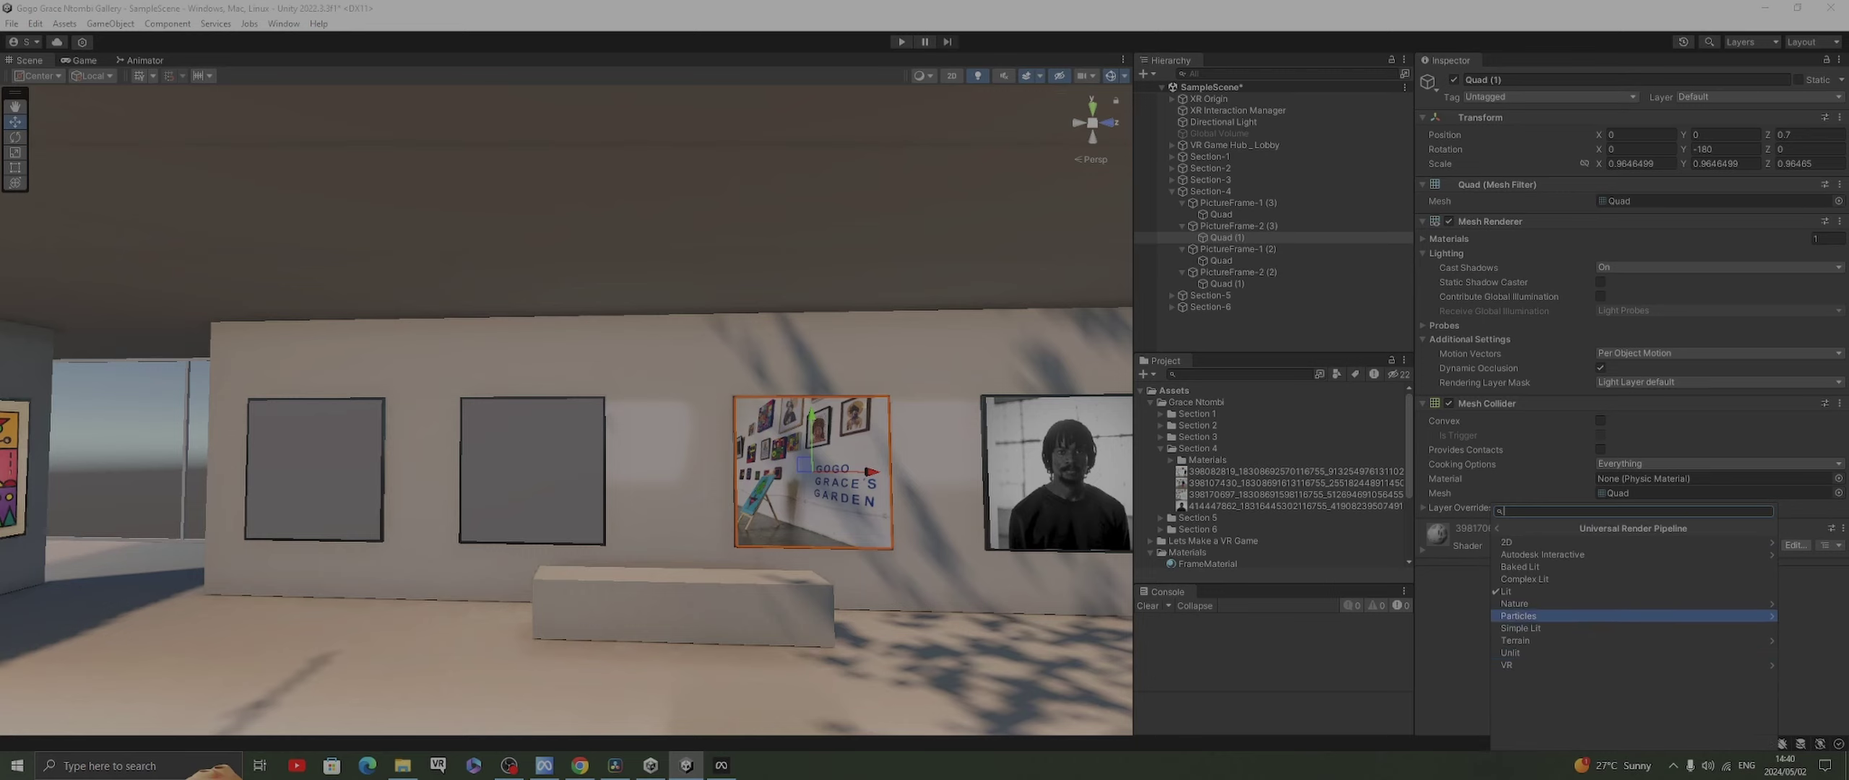
key("Down")
key("Down")
key("Down")
key("Down")
key("Up")
key("Return")
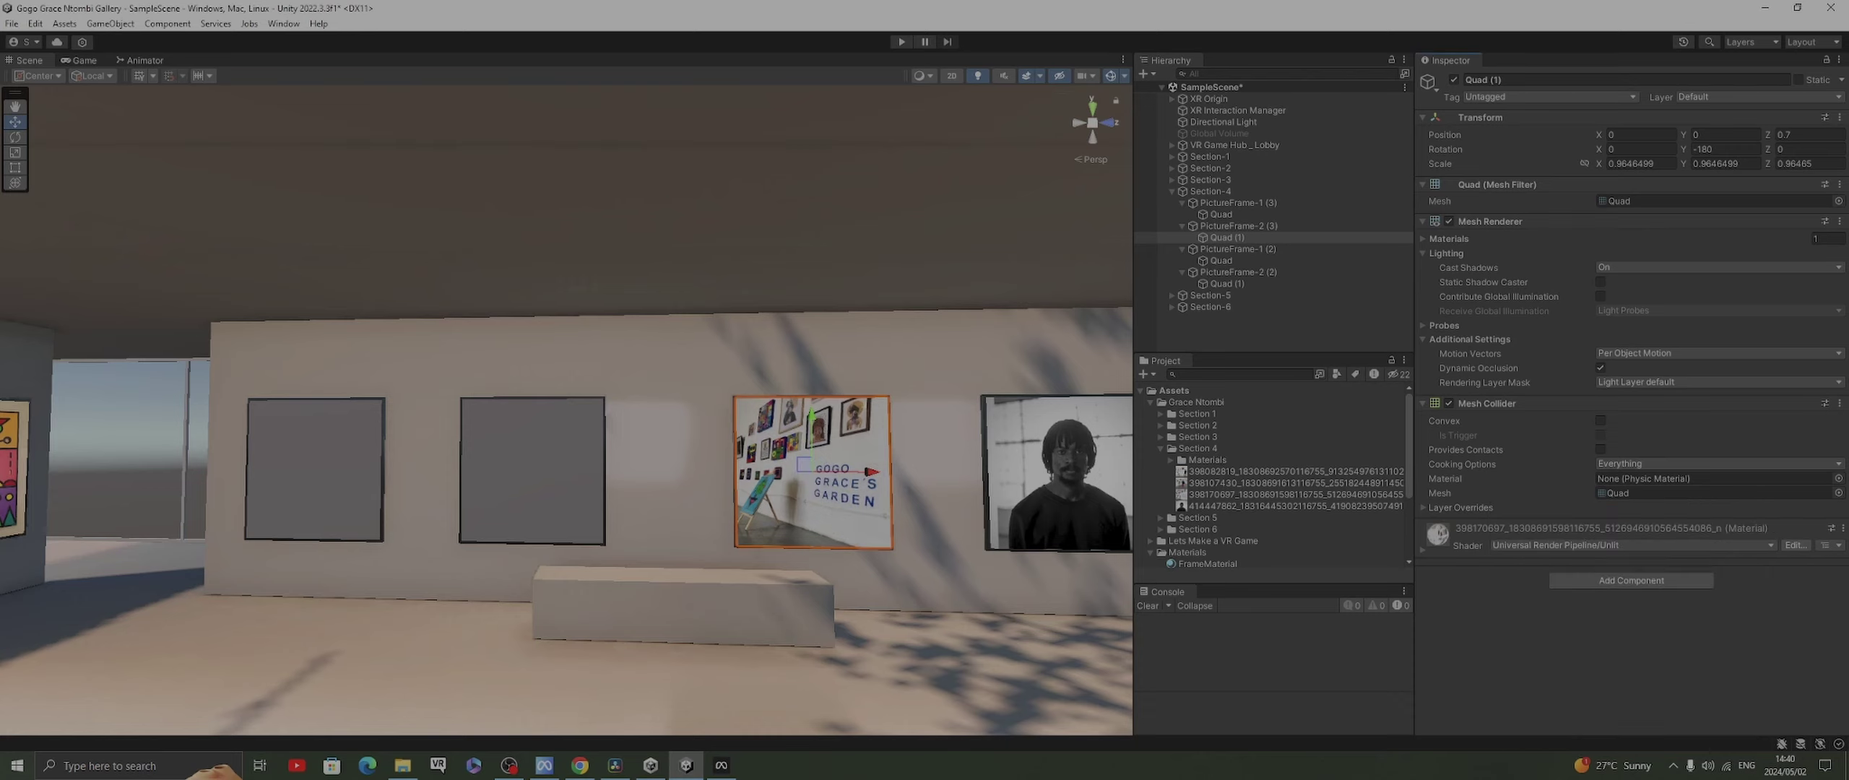
scroll(566, 410, "up", 3)
Put a gallery visitor photo on the left empty frame's quad with the URP Unlit shader
middle_click_drag(1080, 586, 1055, 477)
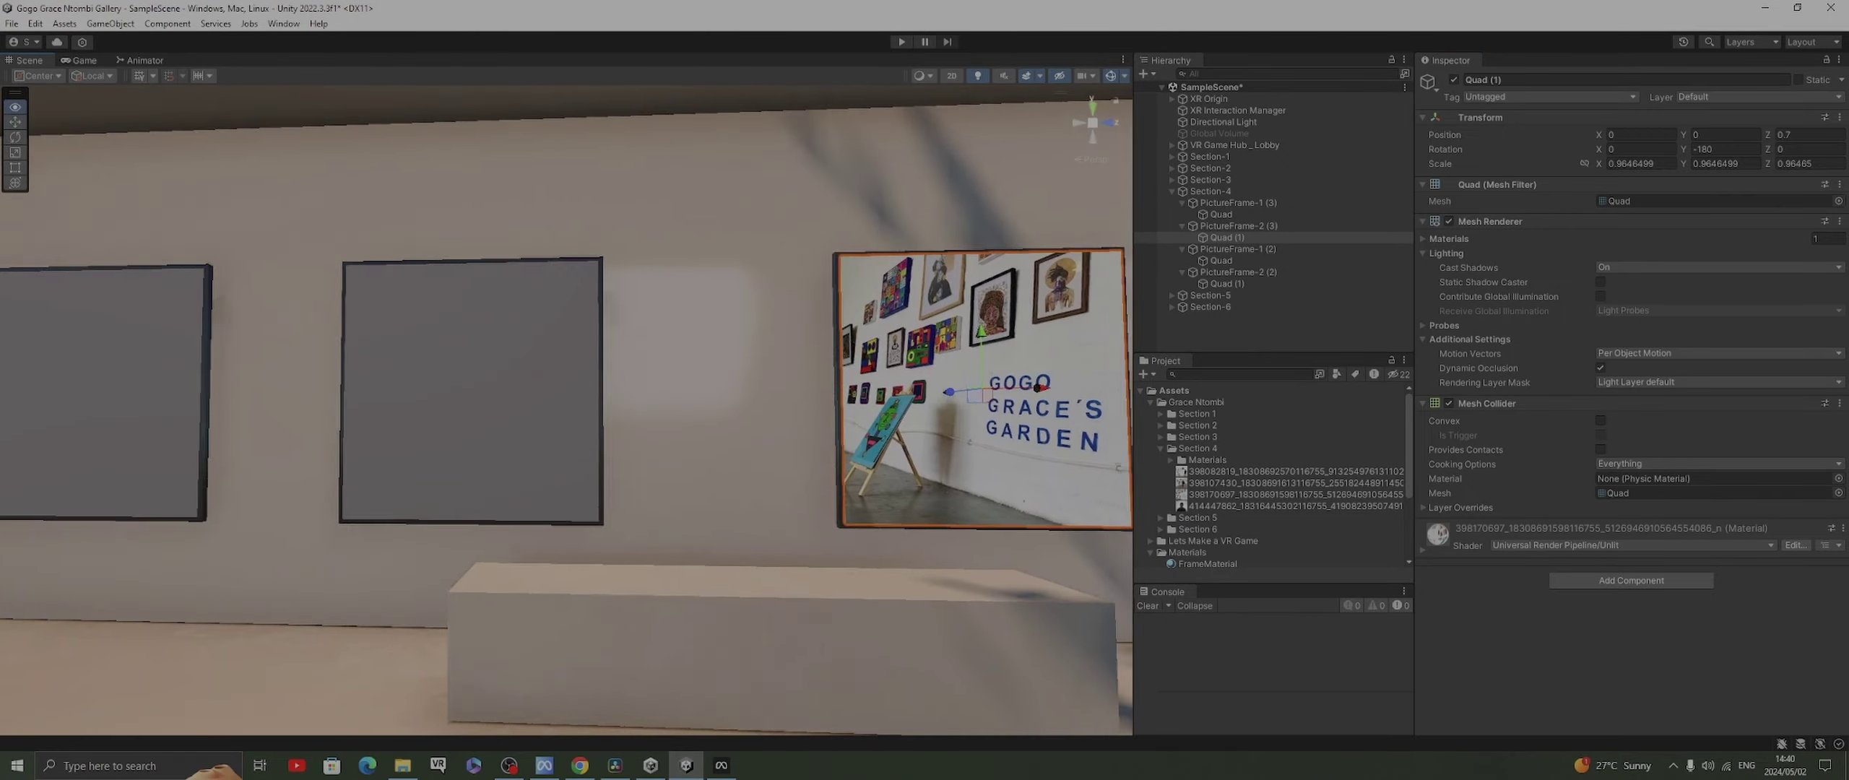
right_click_drag(1055, 477, 1130, 473)
left_click(1220, 260)
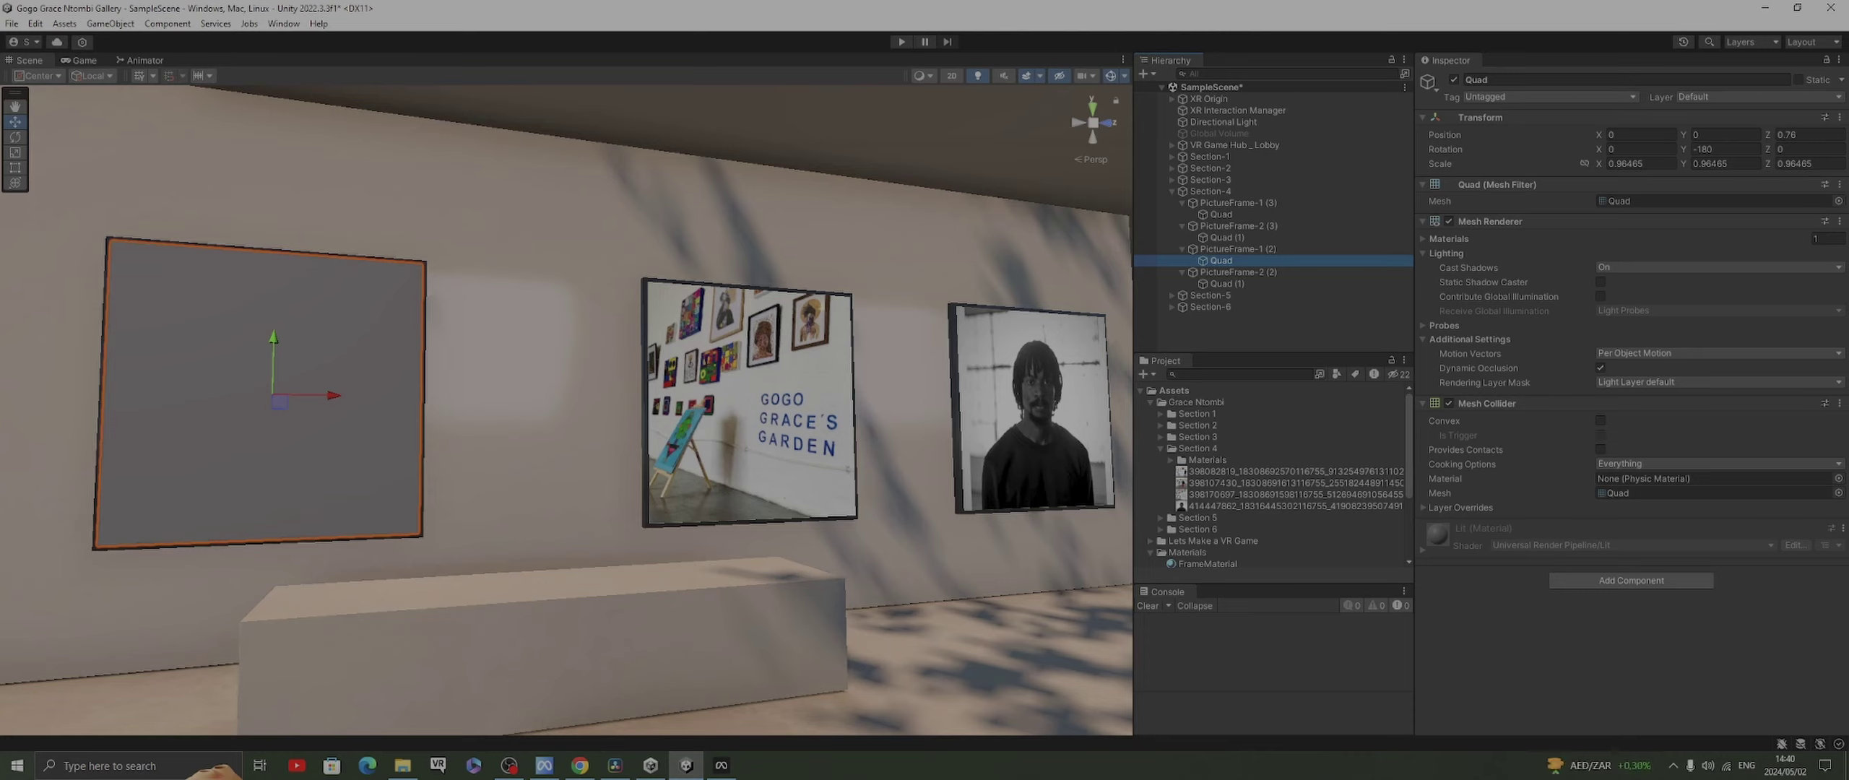
left_click_drag(1221, 470, 1113, 462)
left_click_drag(1271, 264, 1631, 636)
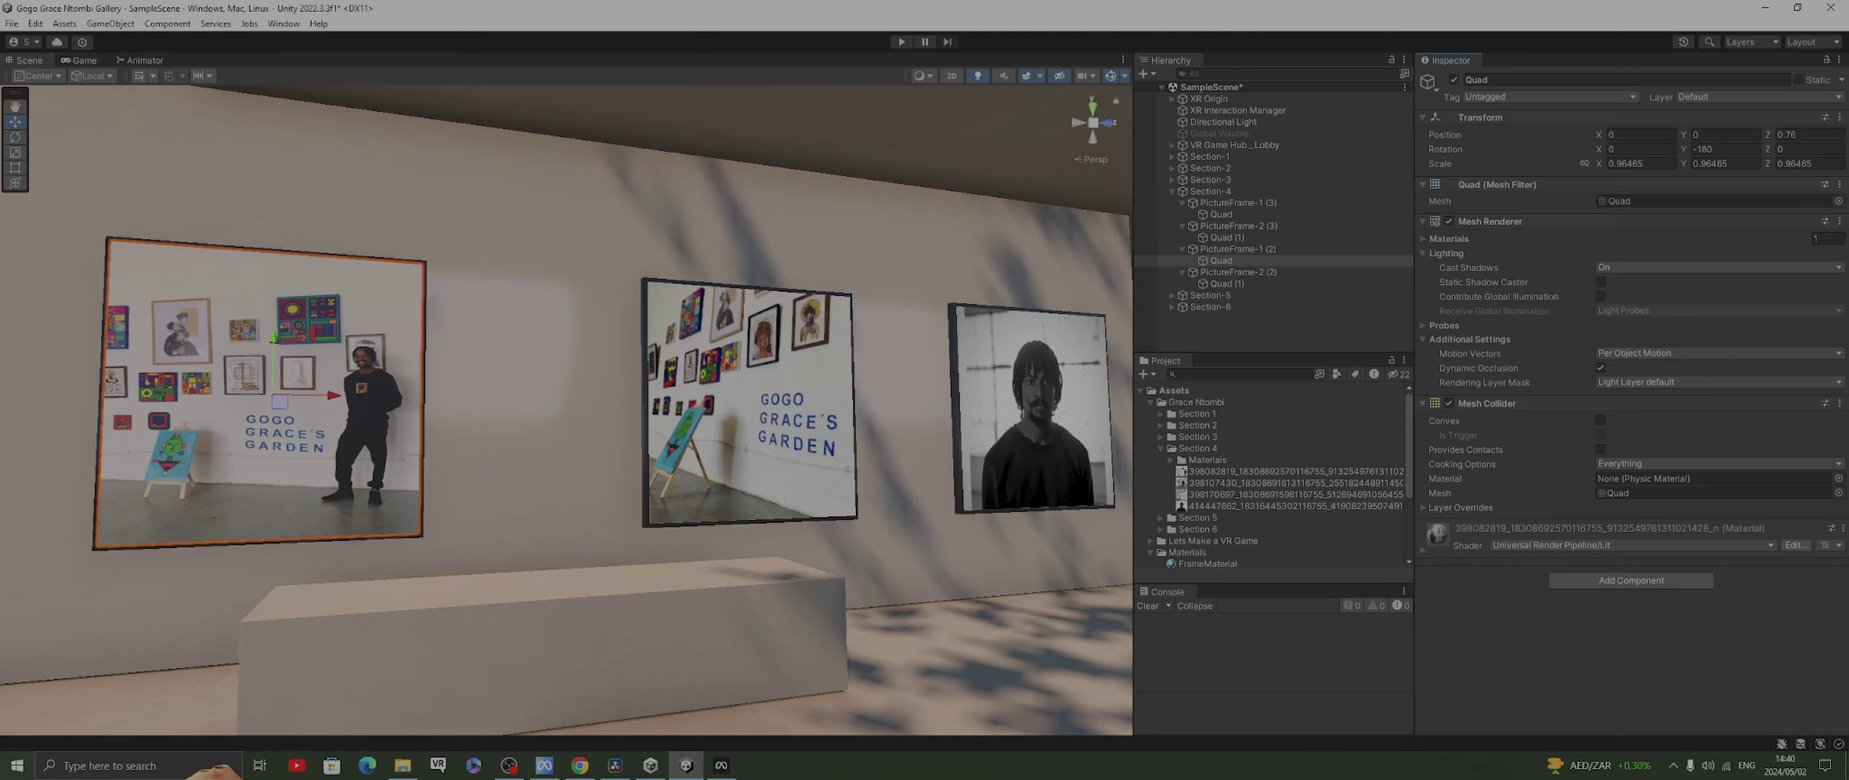
left_click(1632, 545)
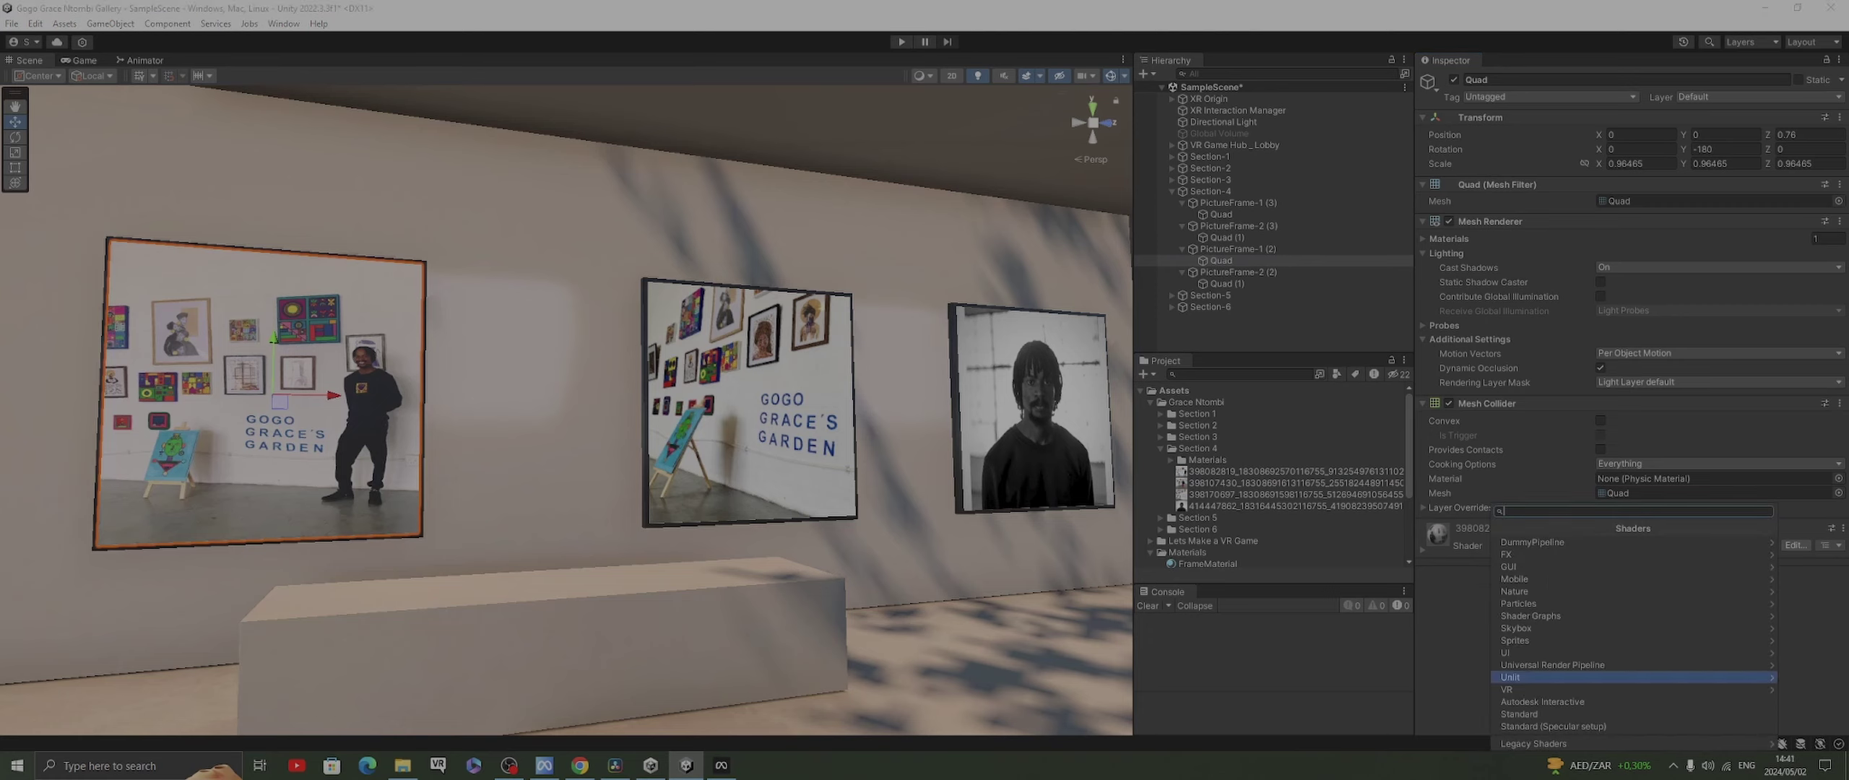
left_click(1553, 665)
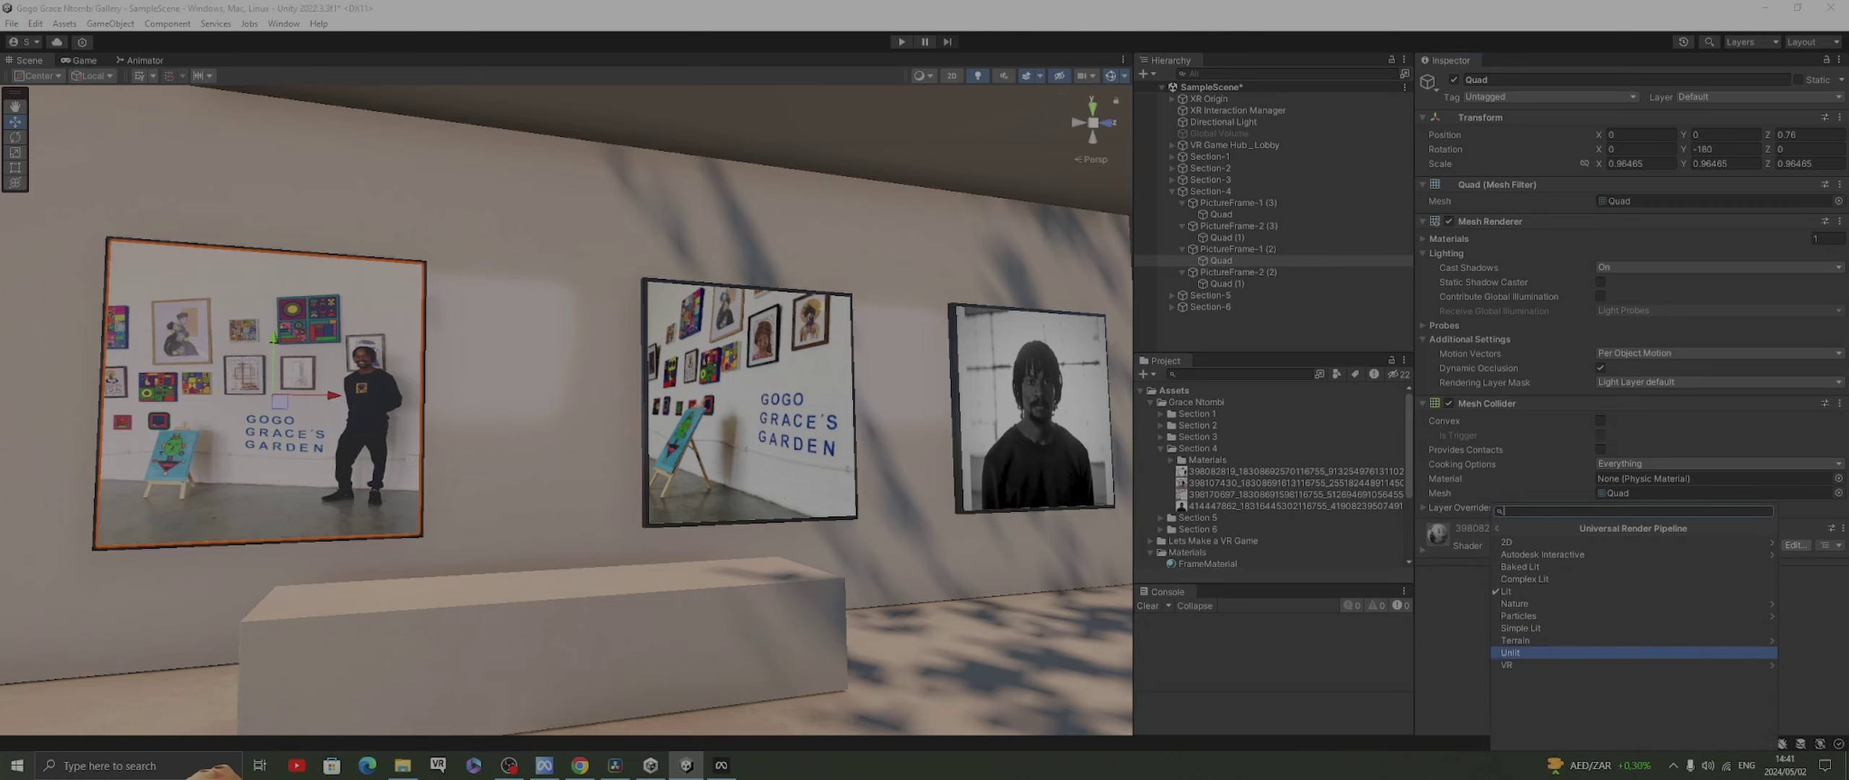
key("Return")
Apply the photo of visitors in the gallery to the remaining empty frame, also URP Unlit
scroll(566, 411, "down", 5)
middle_click_drag(476, 413, 688, 325)
scroll(721, 540, "up", 3)
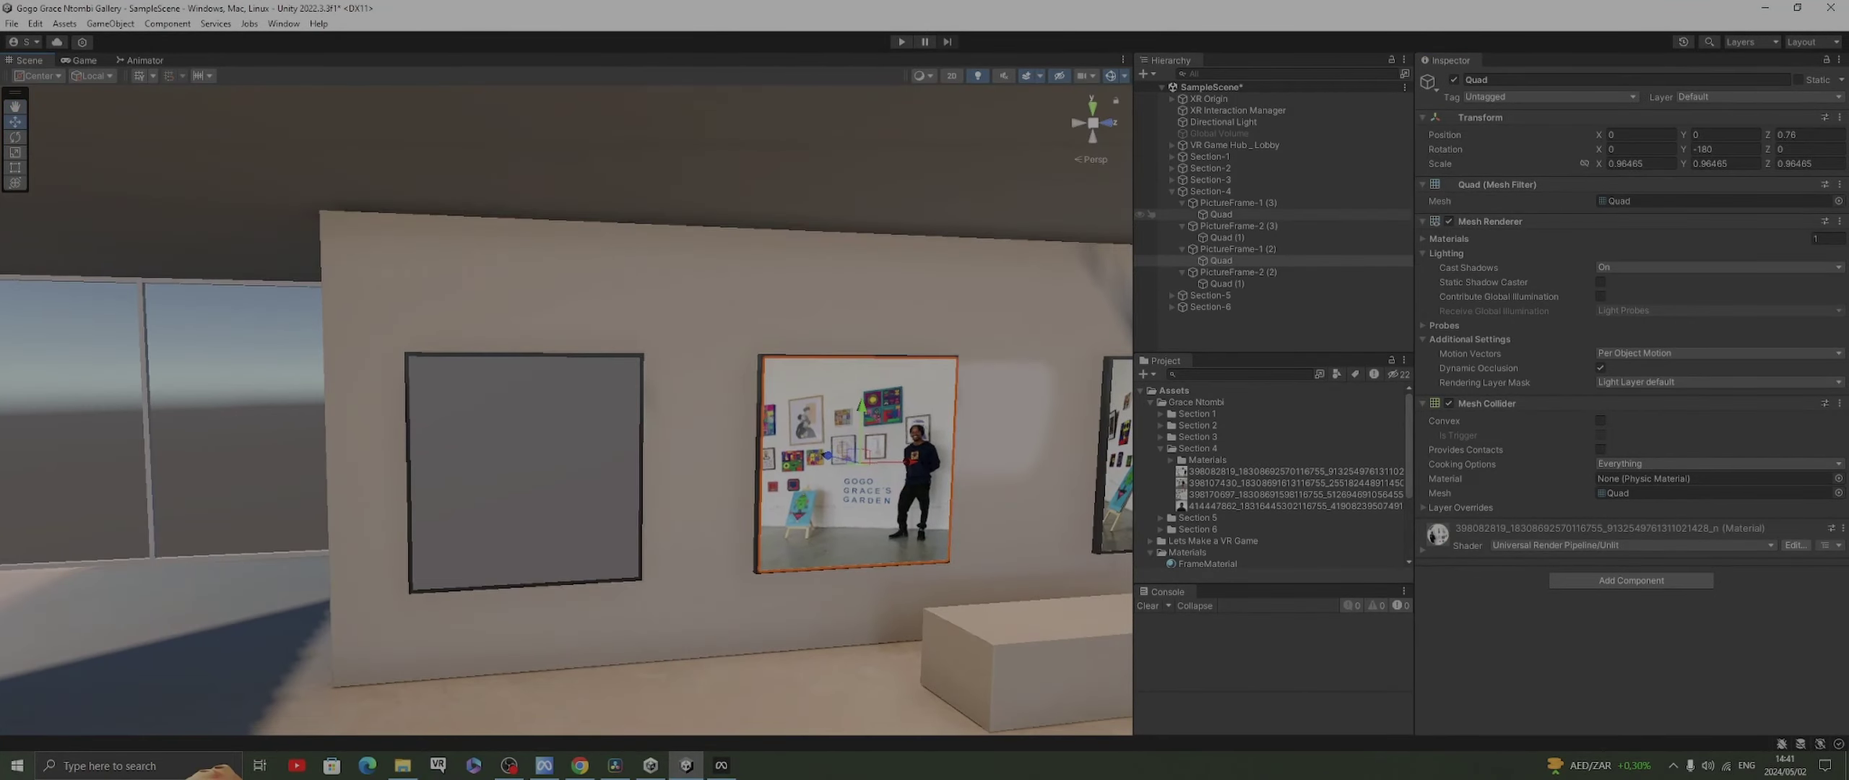
left_click(1226, 283)
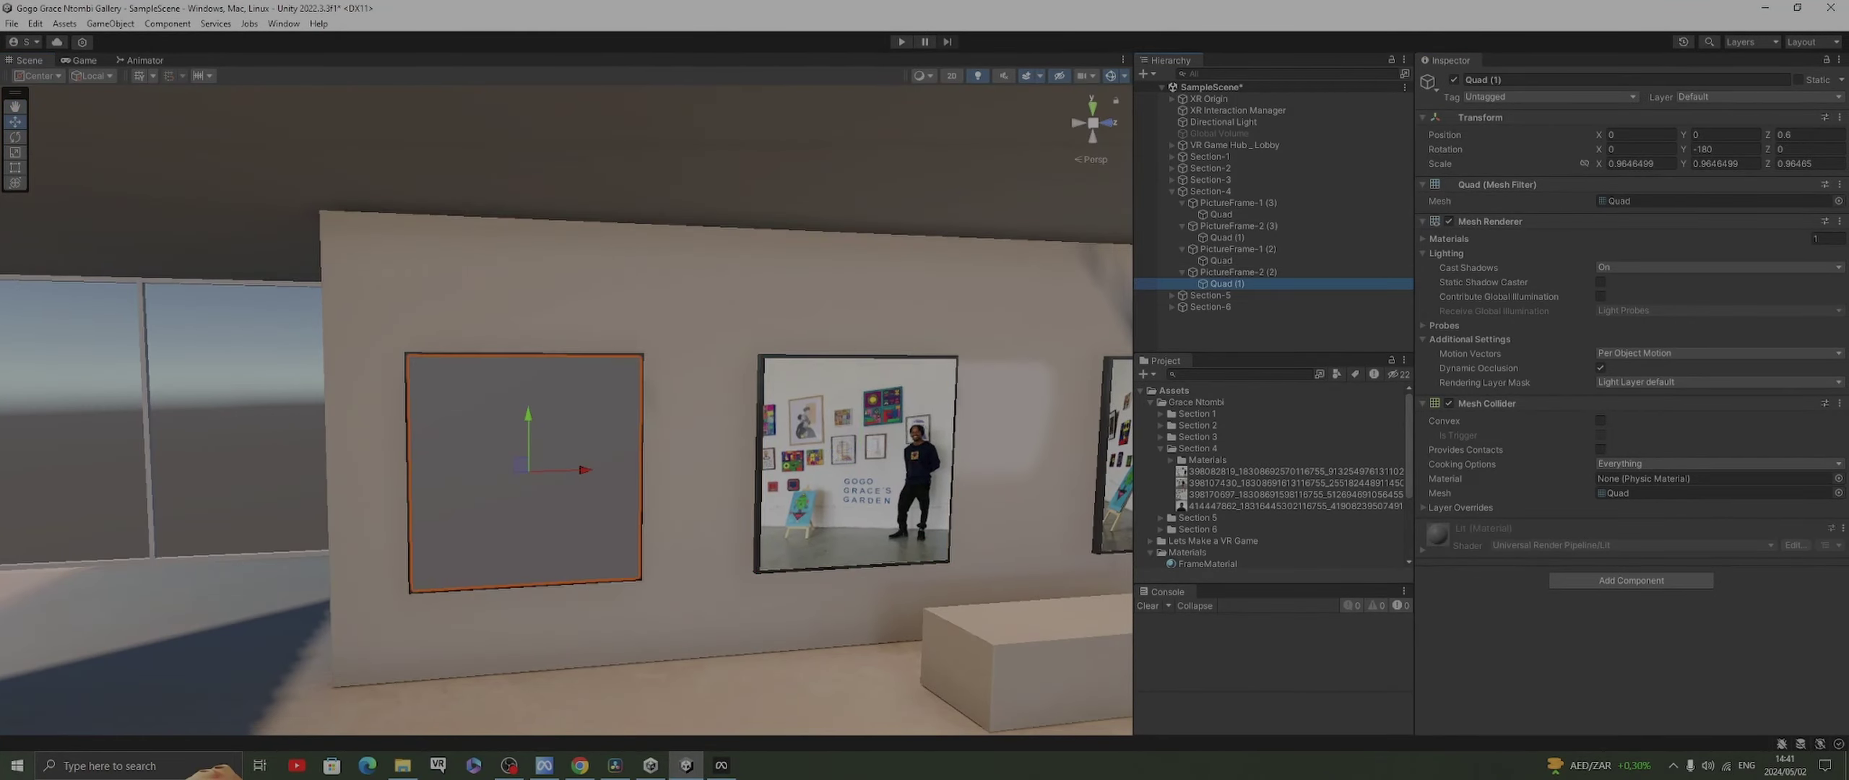
left_click_drag(1240, 482, 526, 471)
left_click(1632, 545)
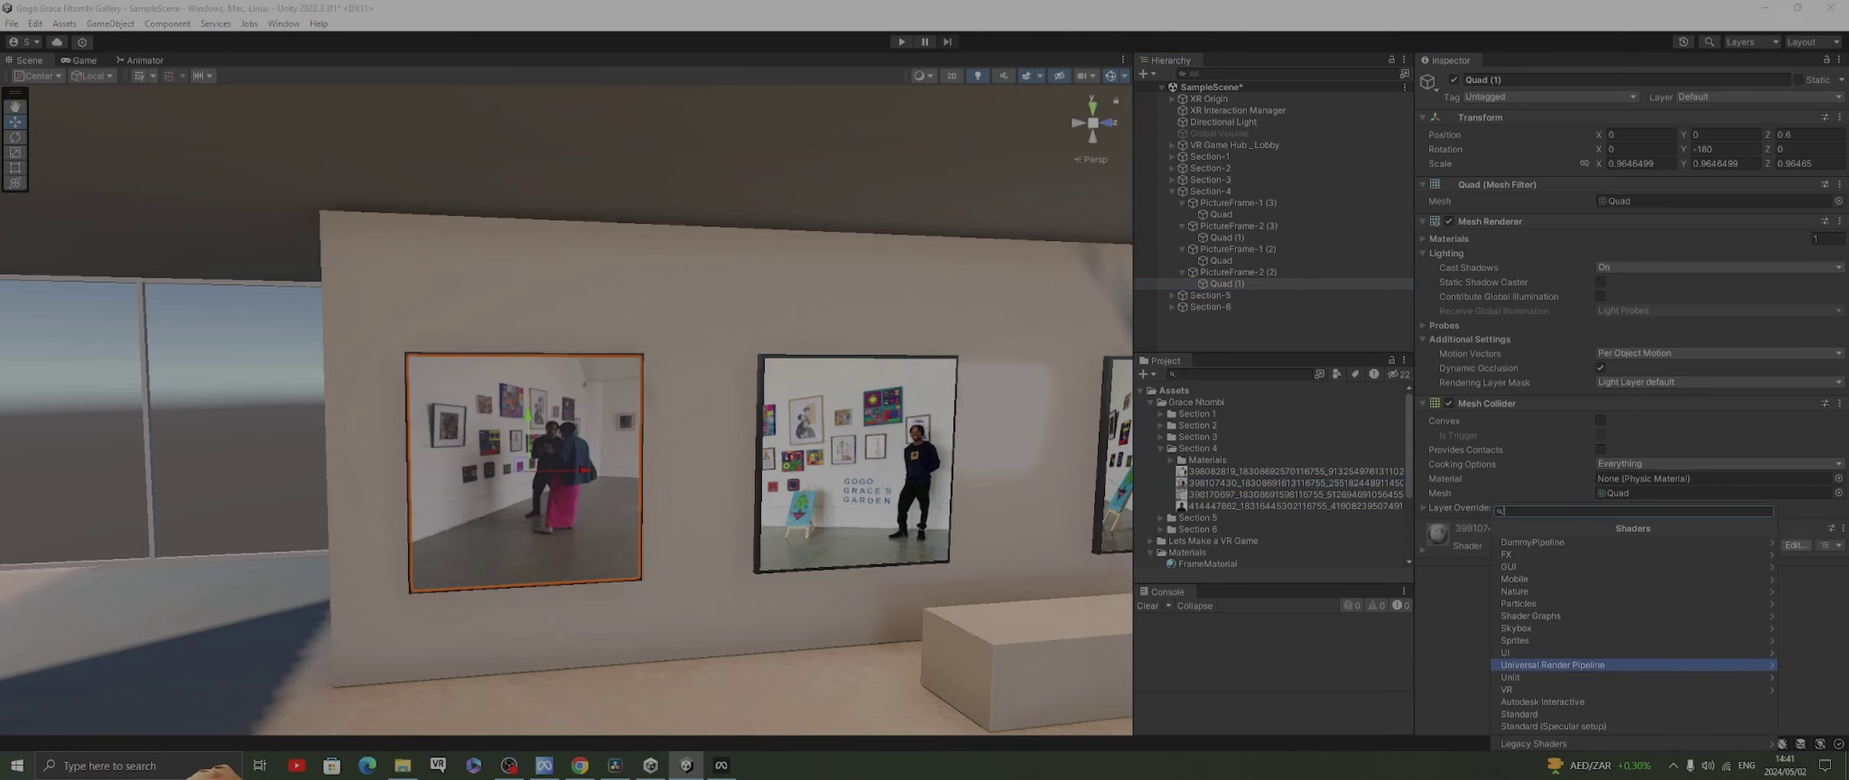
left_click(1552, 665)
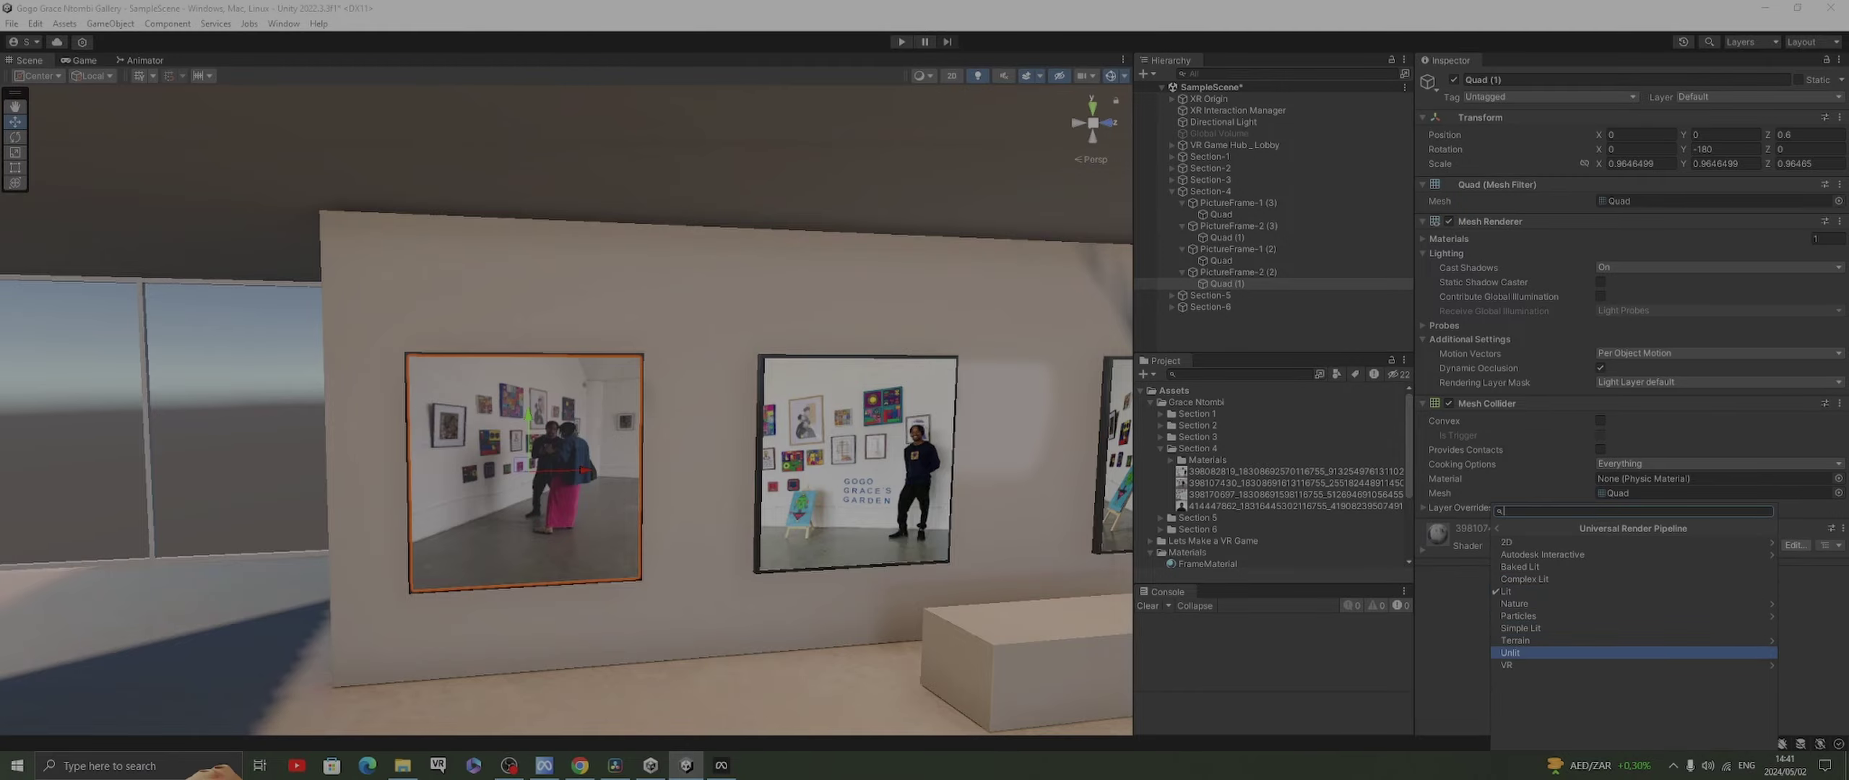
left_click(1552, 653)
scroll(561, 421, "down", 10)
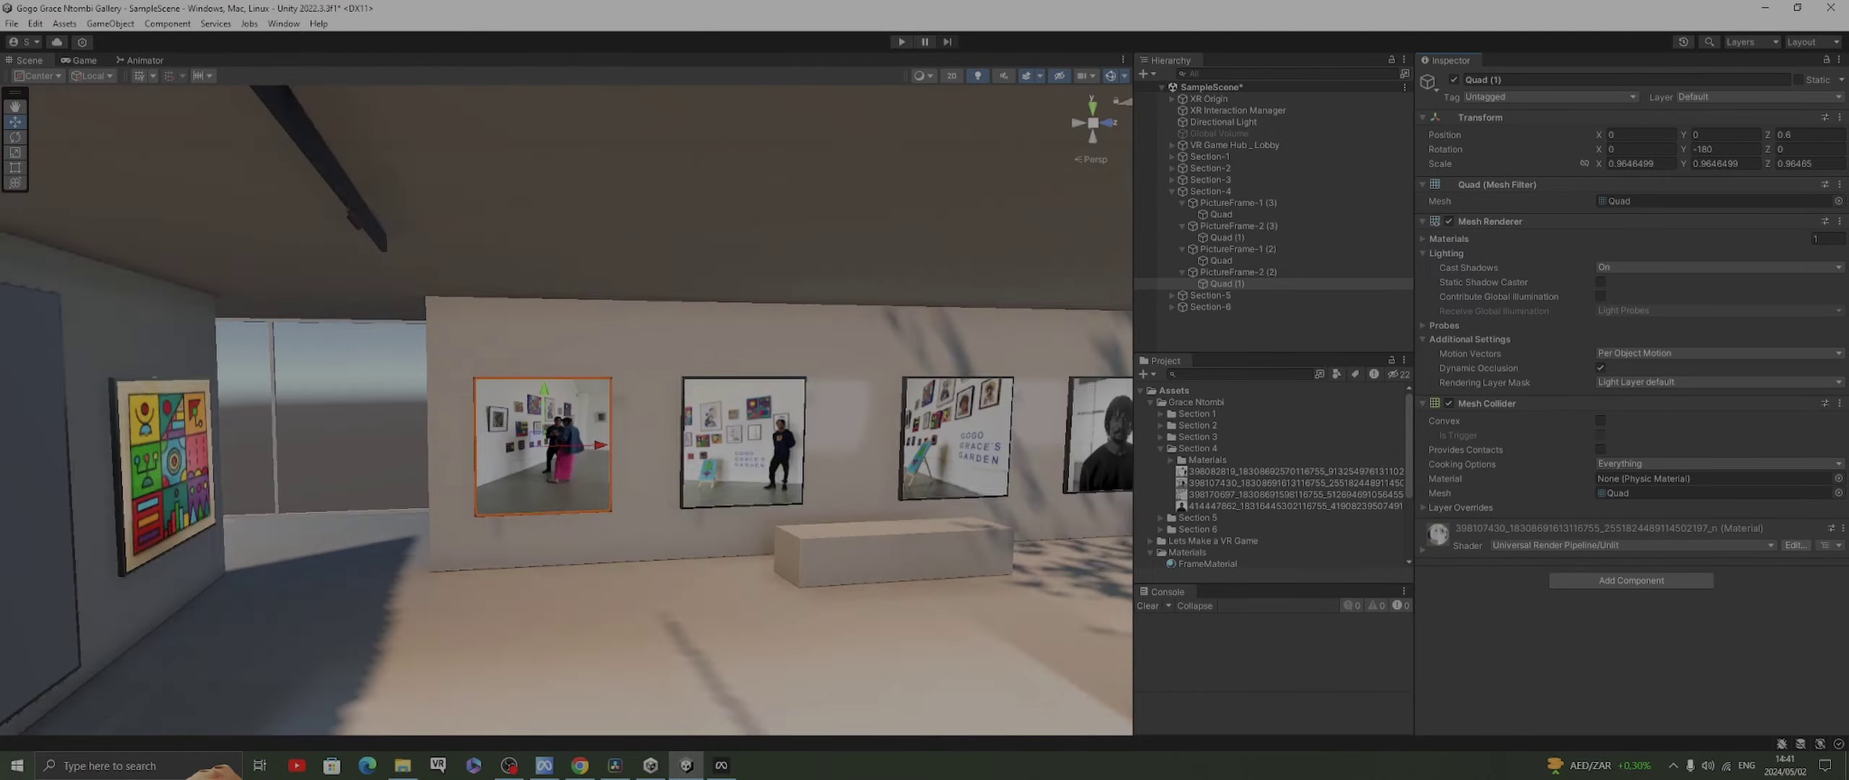
middle_click_drag(561, 421, 207, 452)
scroll(207, 453, "down", 6)
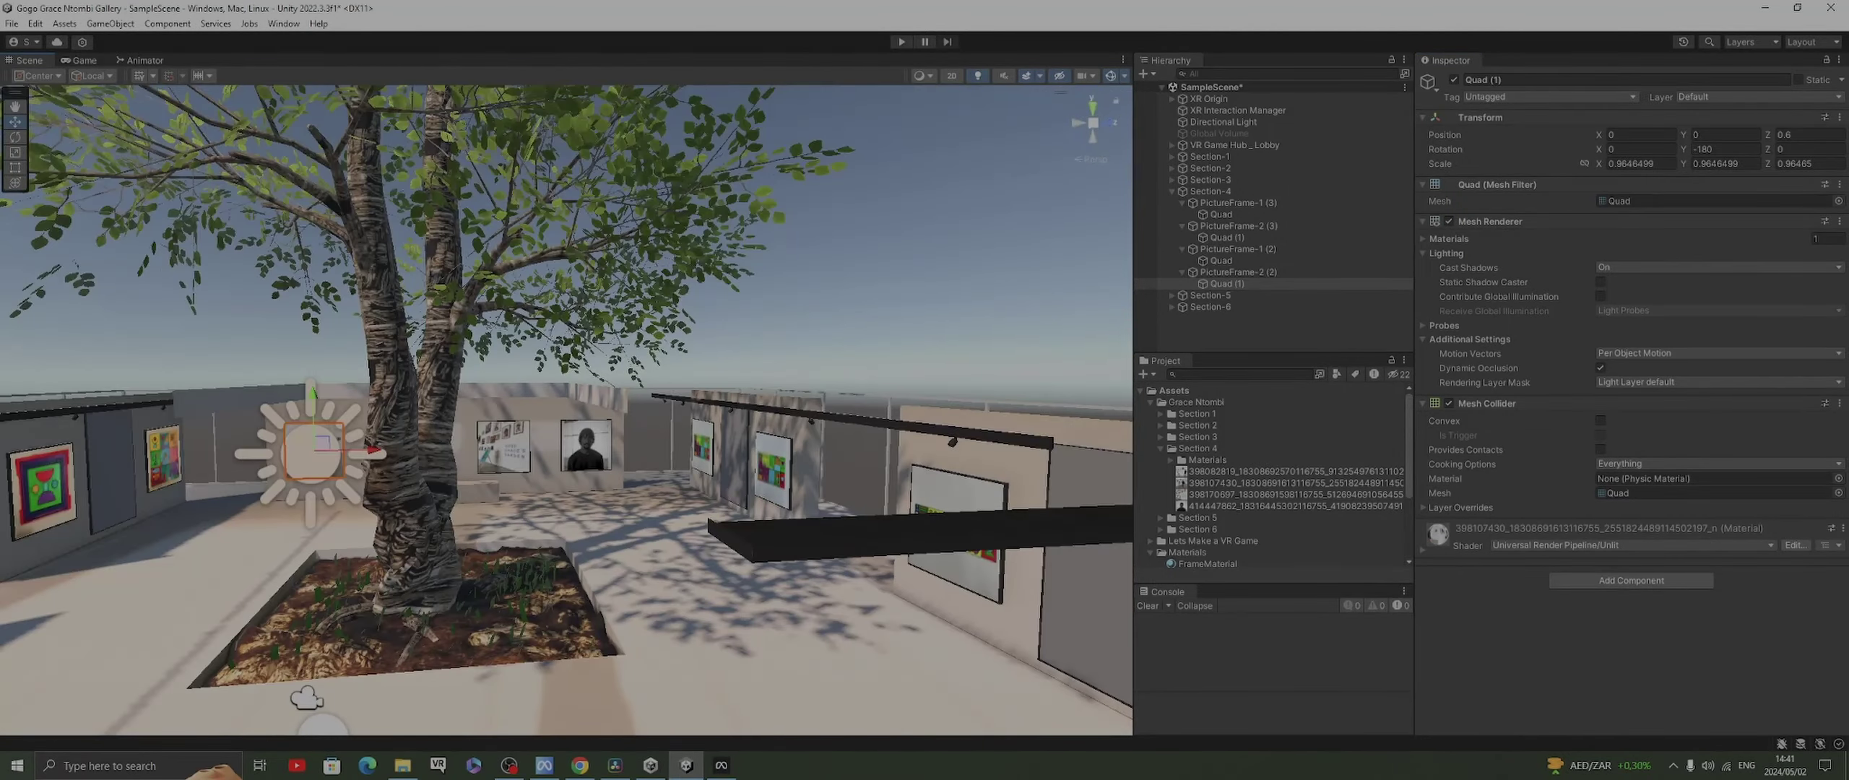
middle_click_drag(343, 445, 419, 423)
left_click_drag(419, 422, 730, 506, "alt")
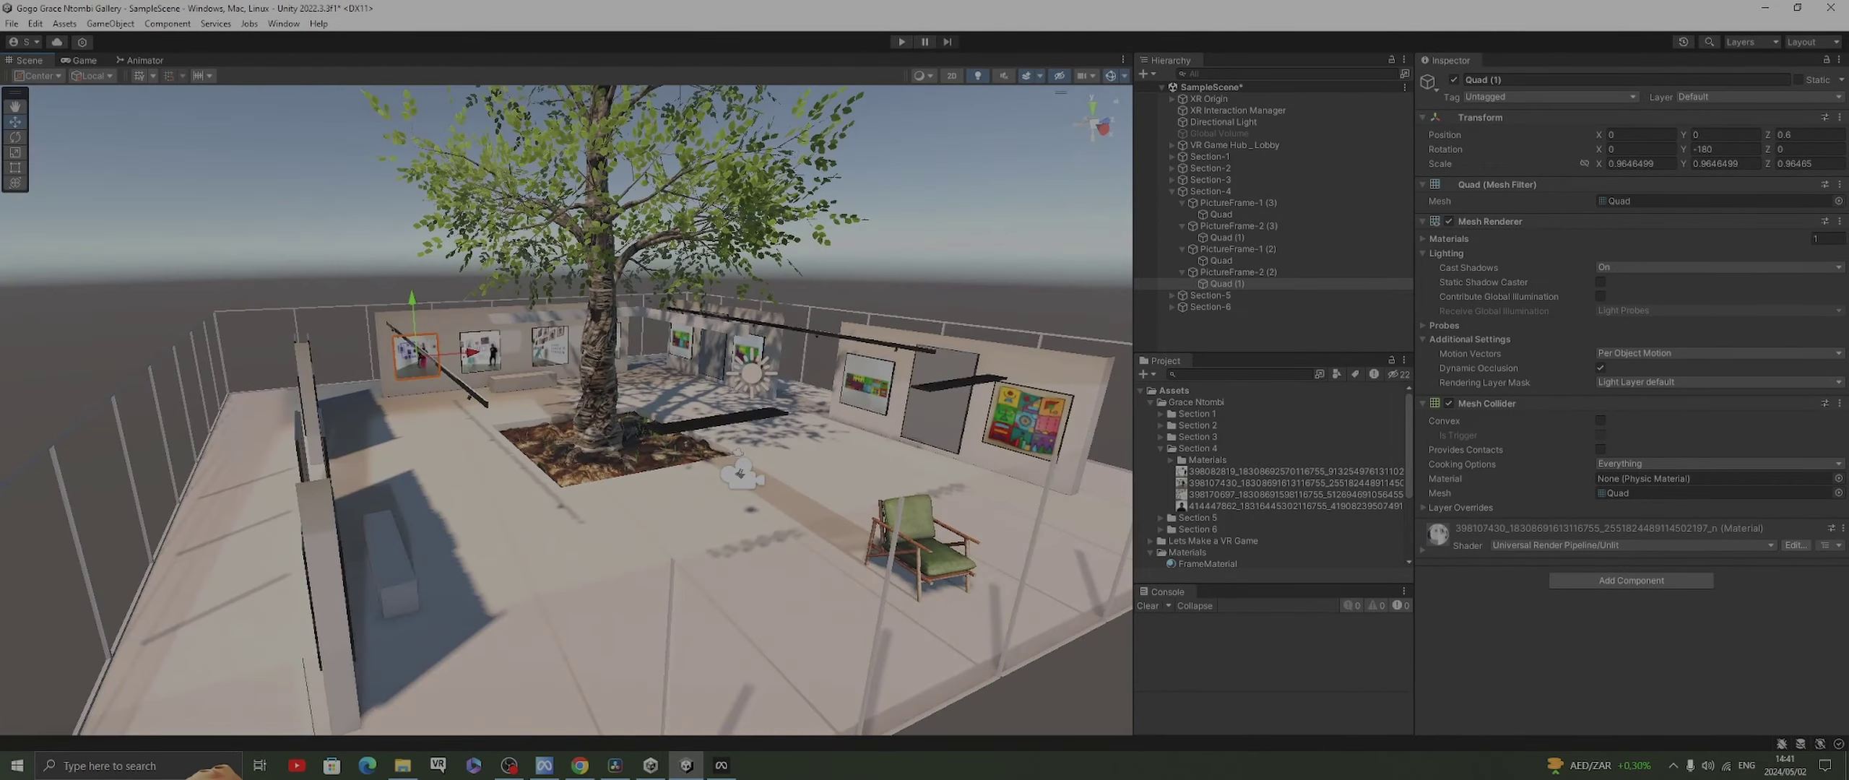
middle_click_drag(729, 506, 462, 405)
middle_click_drag(224, 409, 512, 253)
scroll(505, 578, "up", 4)
scroll(564, 346, "up", 4)
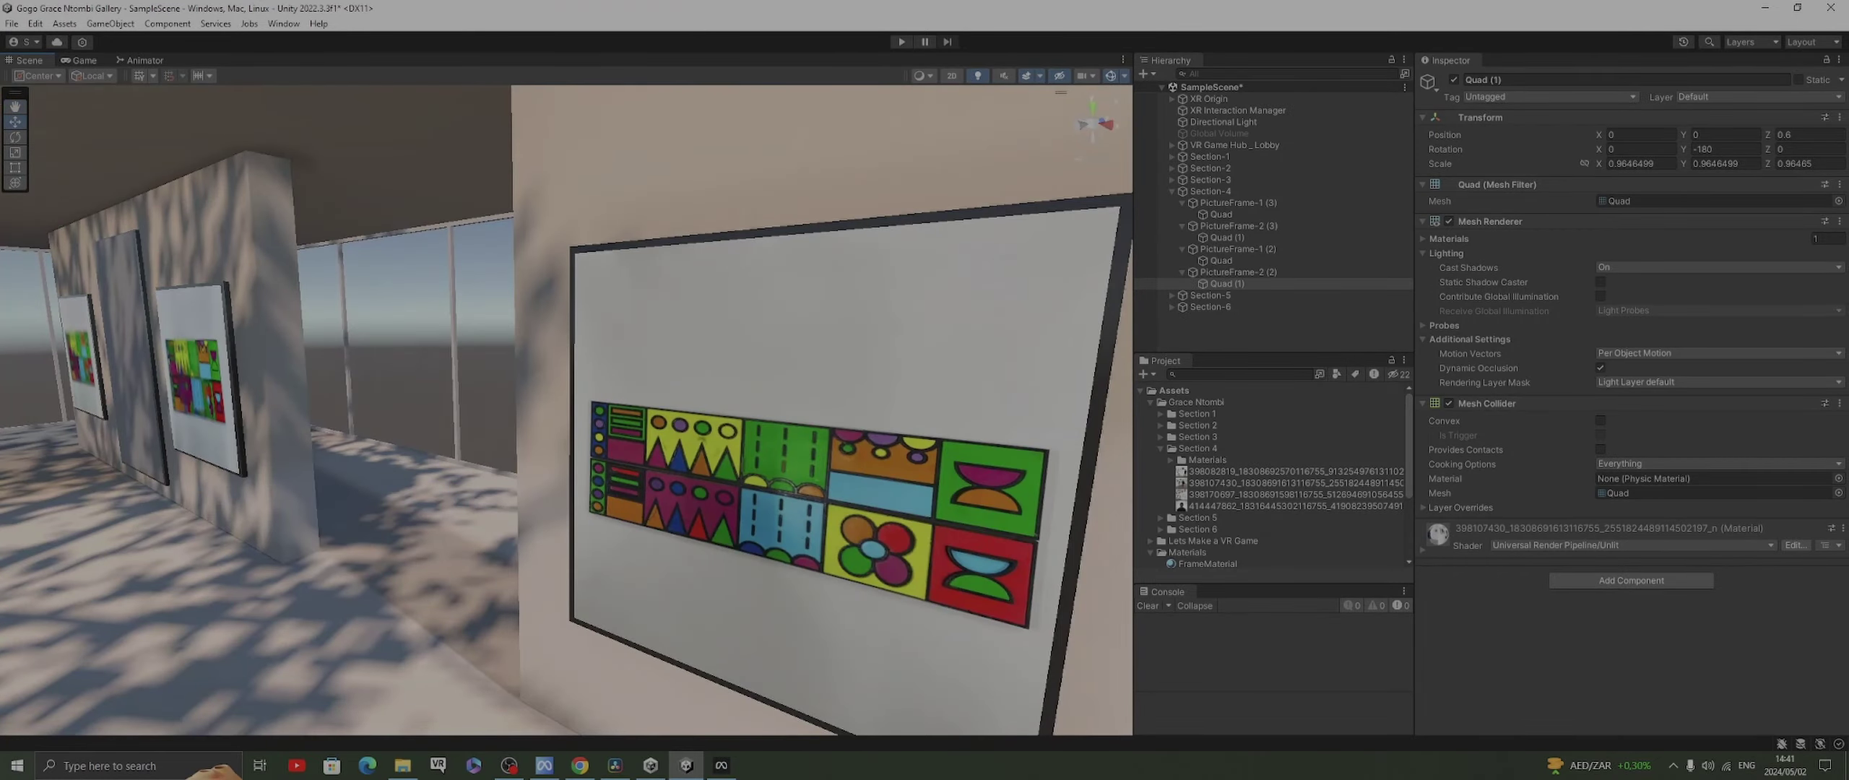
right_click_drag(513, 253, 566, 410)
scroll(567, 410, "down", 6)
middle_click_drag(455, 470, 795, 260)
scroll(566, 410, "down", 5)
middle_click_drag(651, 347, 832, 216)
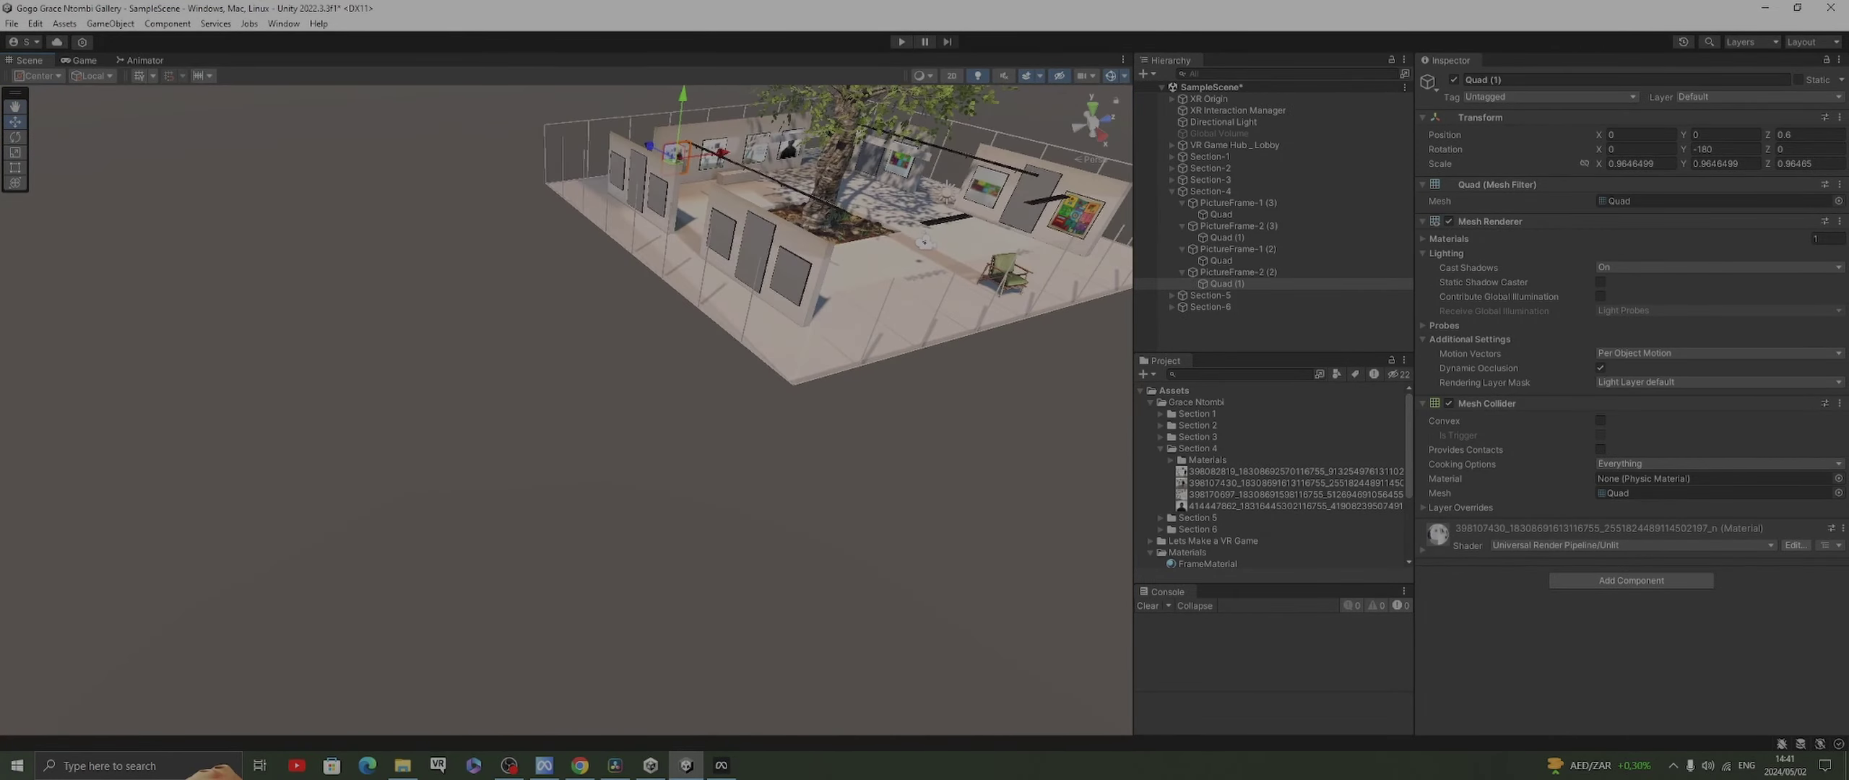
right_click_drag(832, 216, 1069, 93)
middle_click_drag(541, 224, 1047, 260)
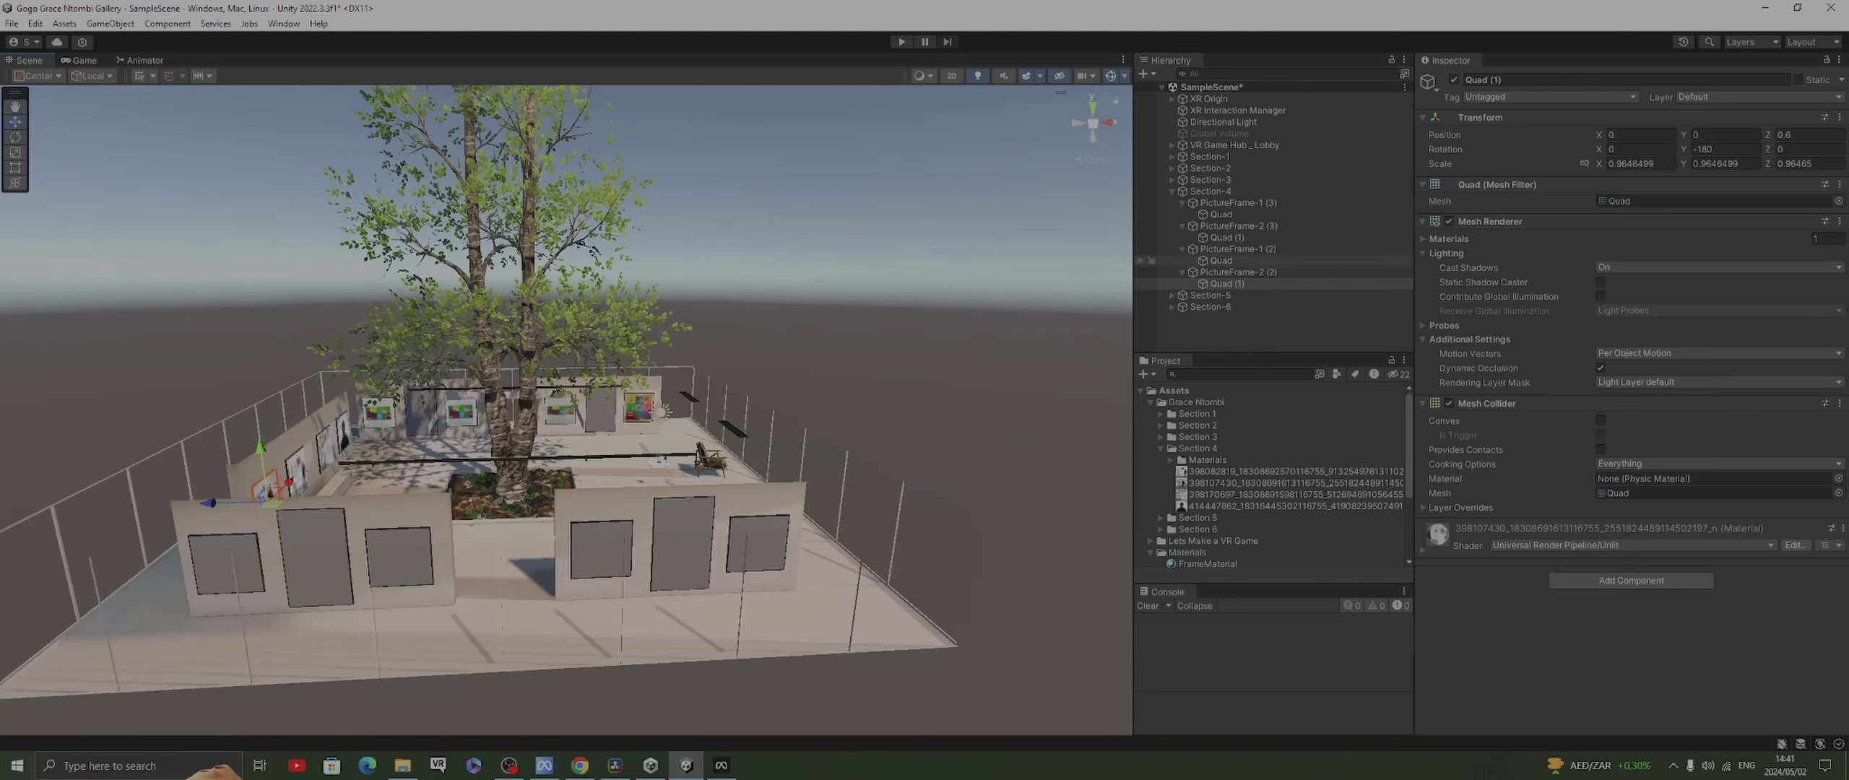
Expand Section-5 and its asset folder, and apply the first Section 5 image to PictureFrame-1 (3)'s quad
left_click(1172, 192)
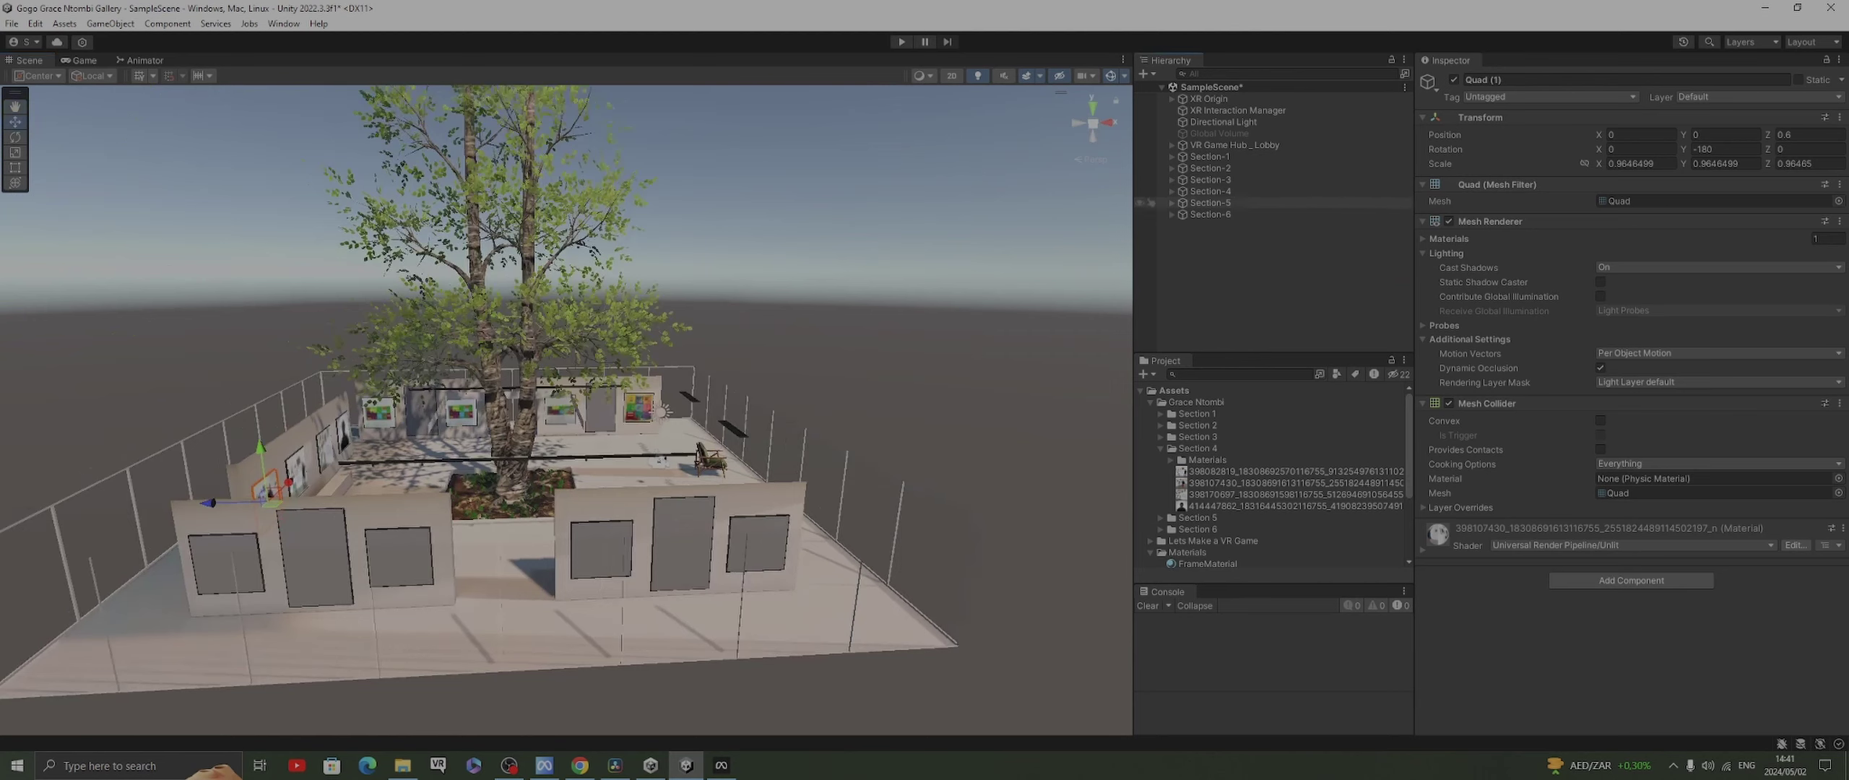
left_click(1172, 203)
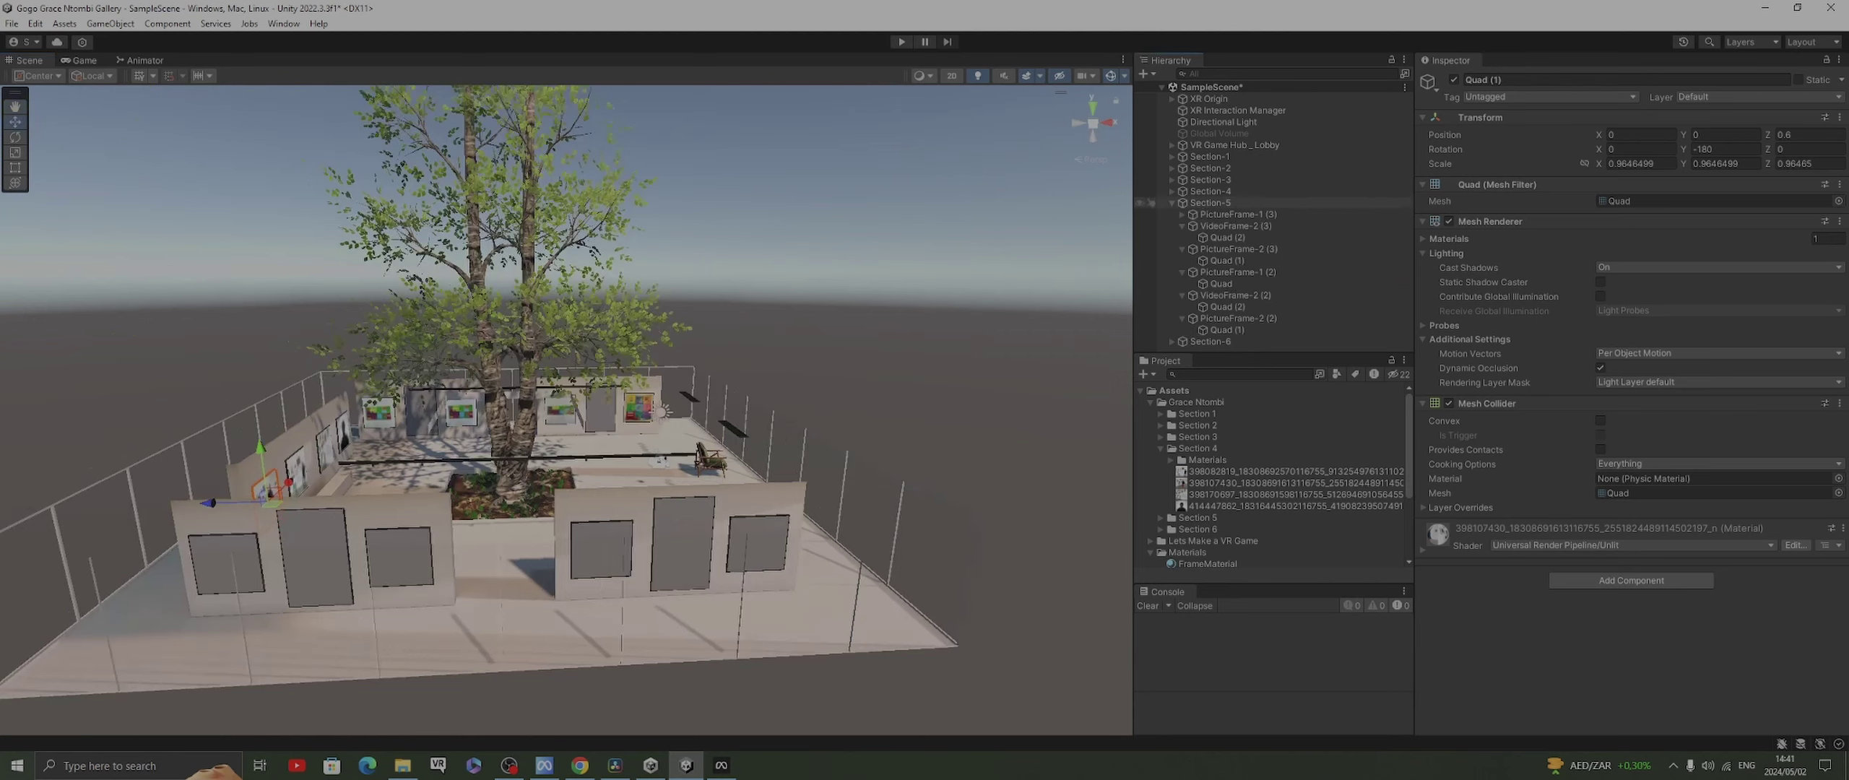
left_click(1181, 215)
left_click(1220, 226)
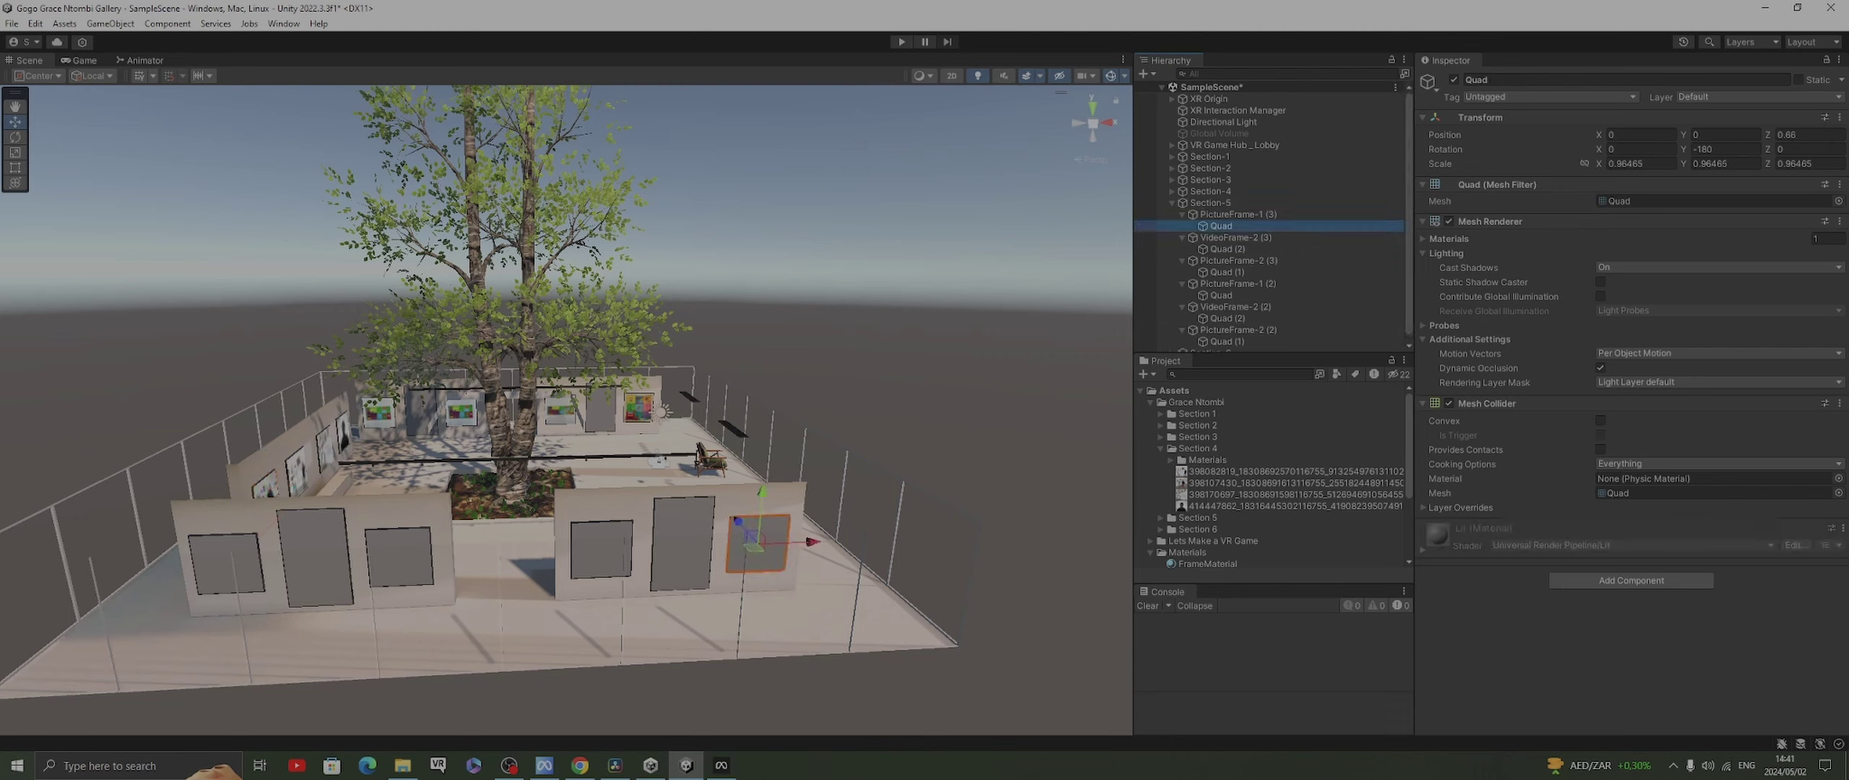
left_click(1197, 517)
key("Right")
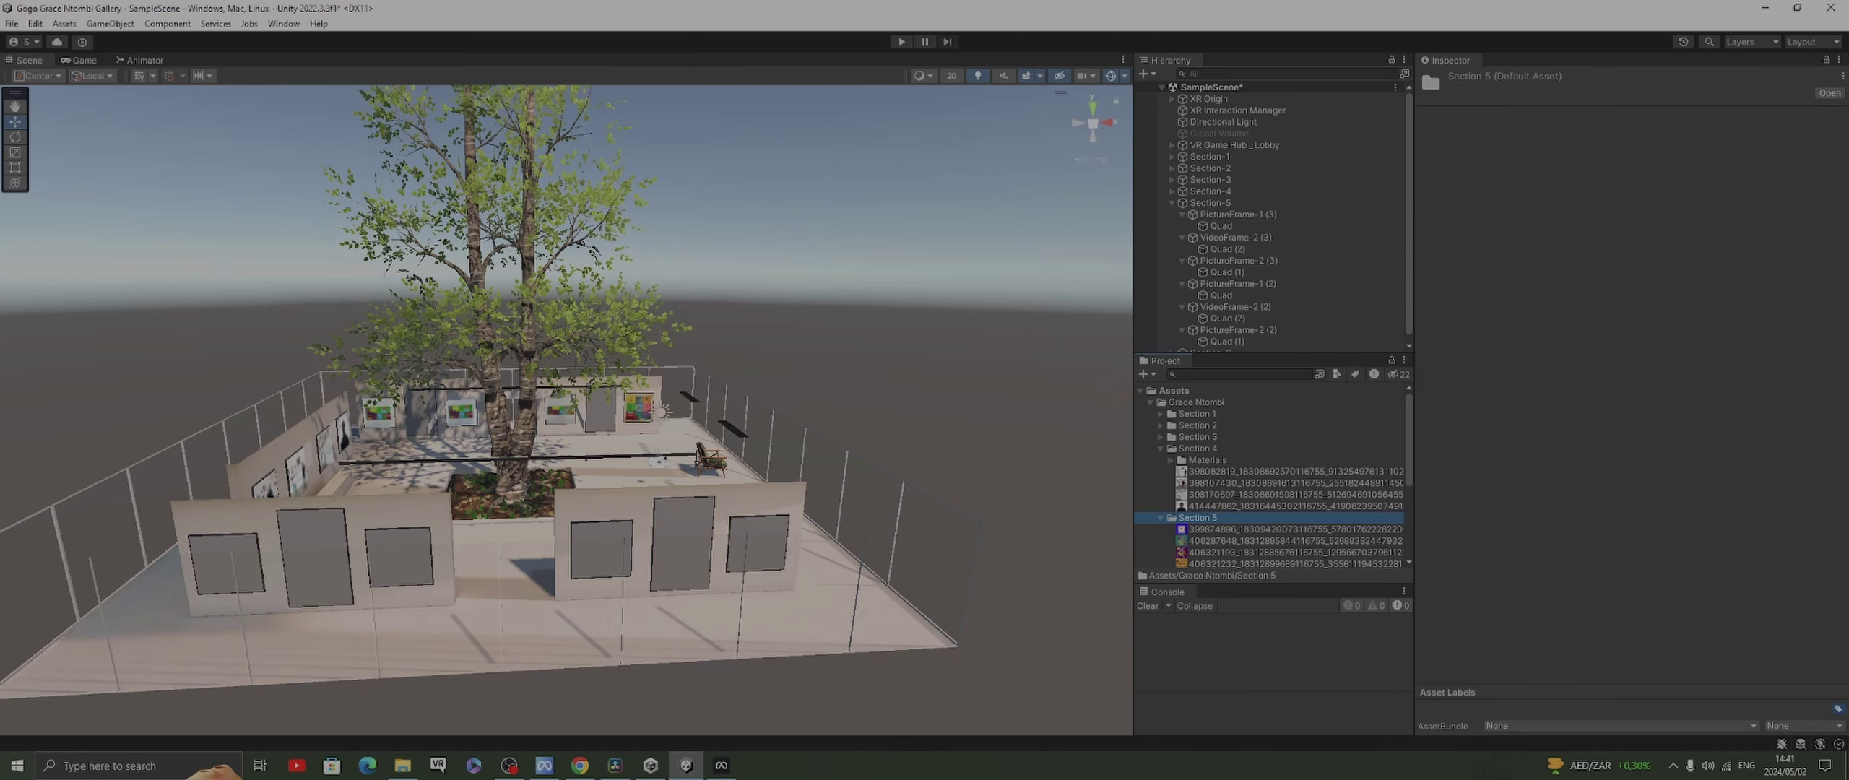
left_click(1220, 225)
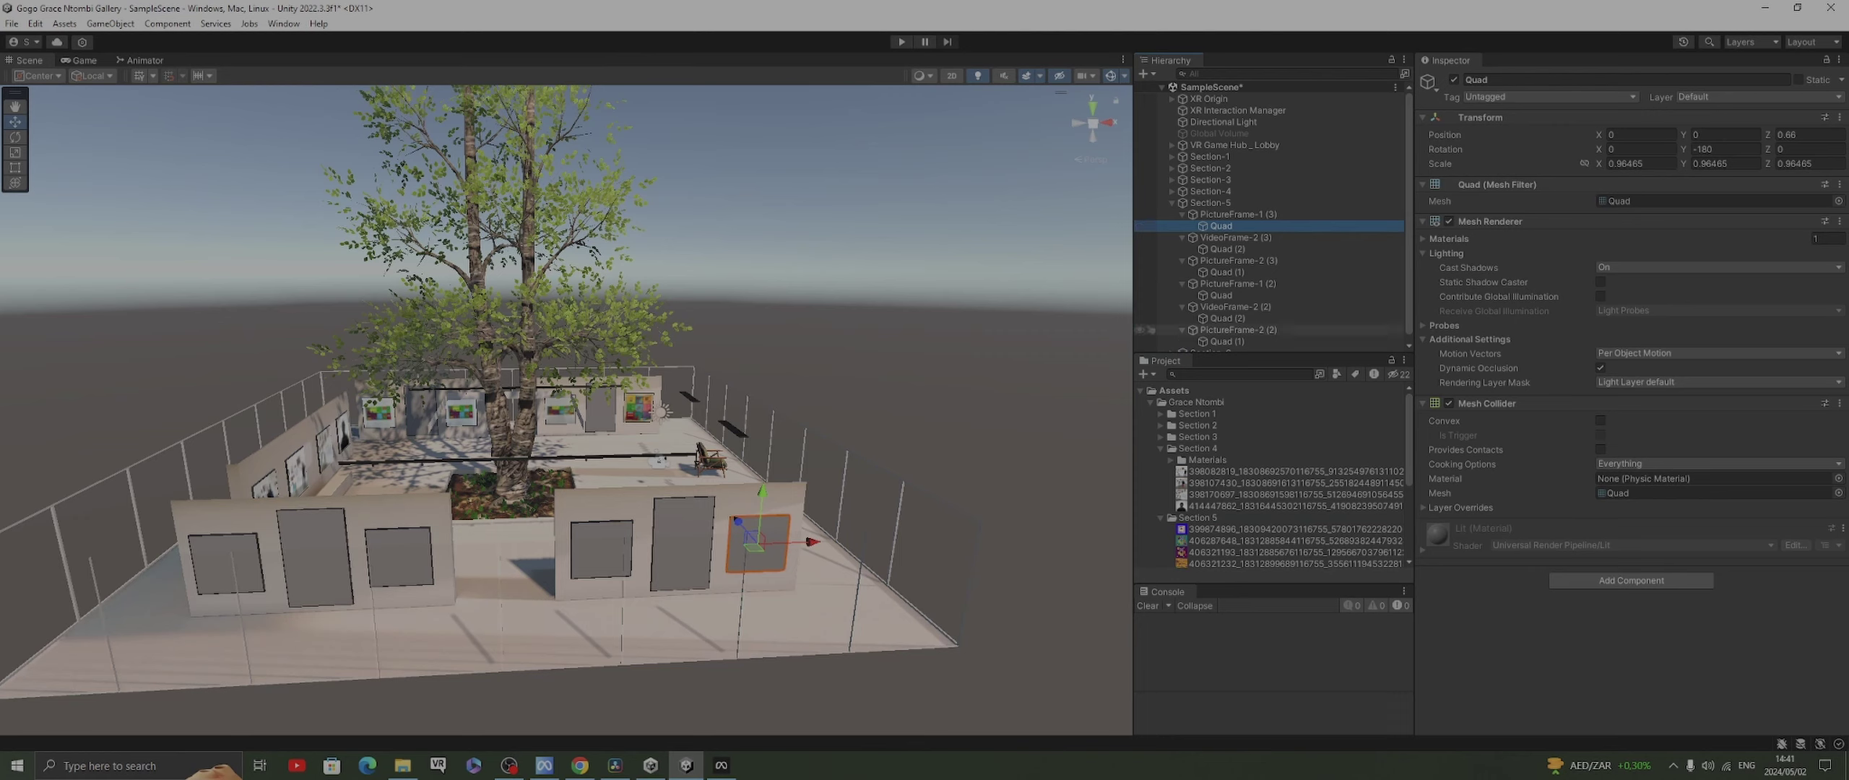
left_click_drag(1228, 529, 1184, 560)
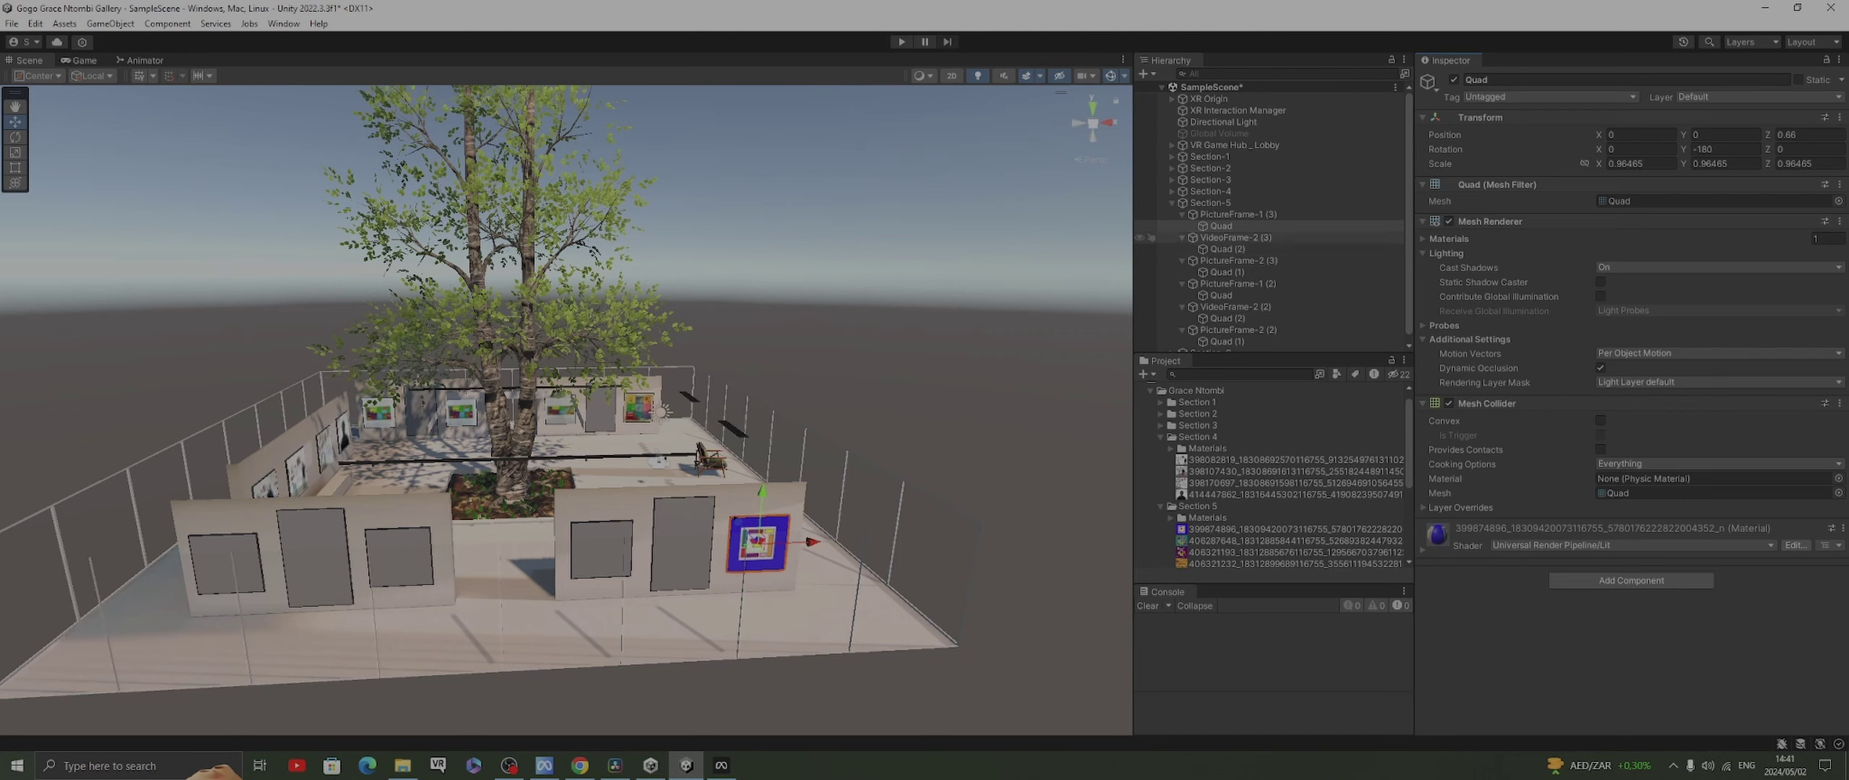
Apply the colourful Section 5 artwork texture to the left frame's quad, then check the other quads
left_click(1227, 249)
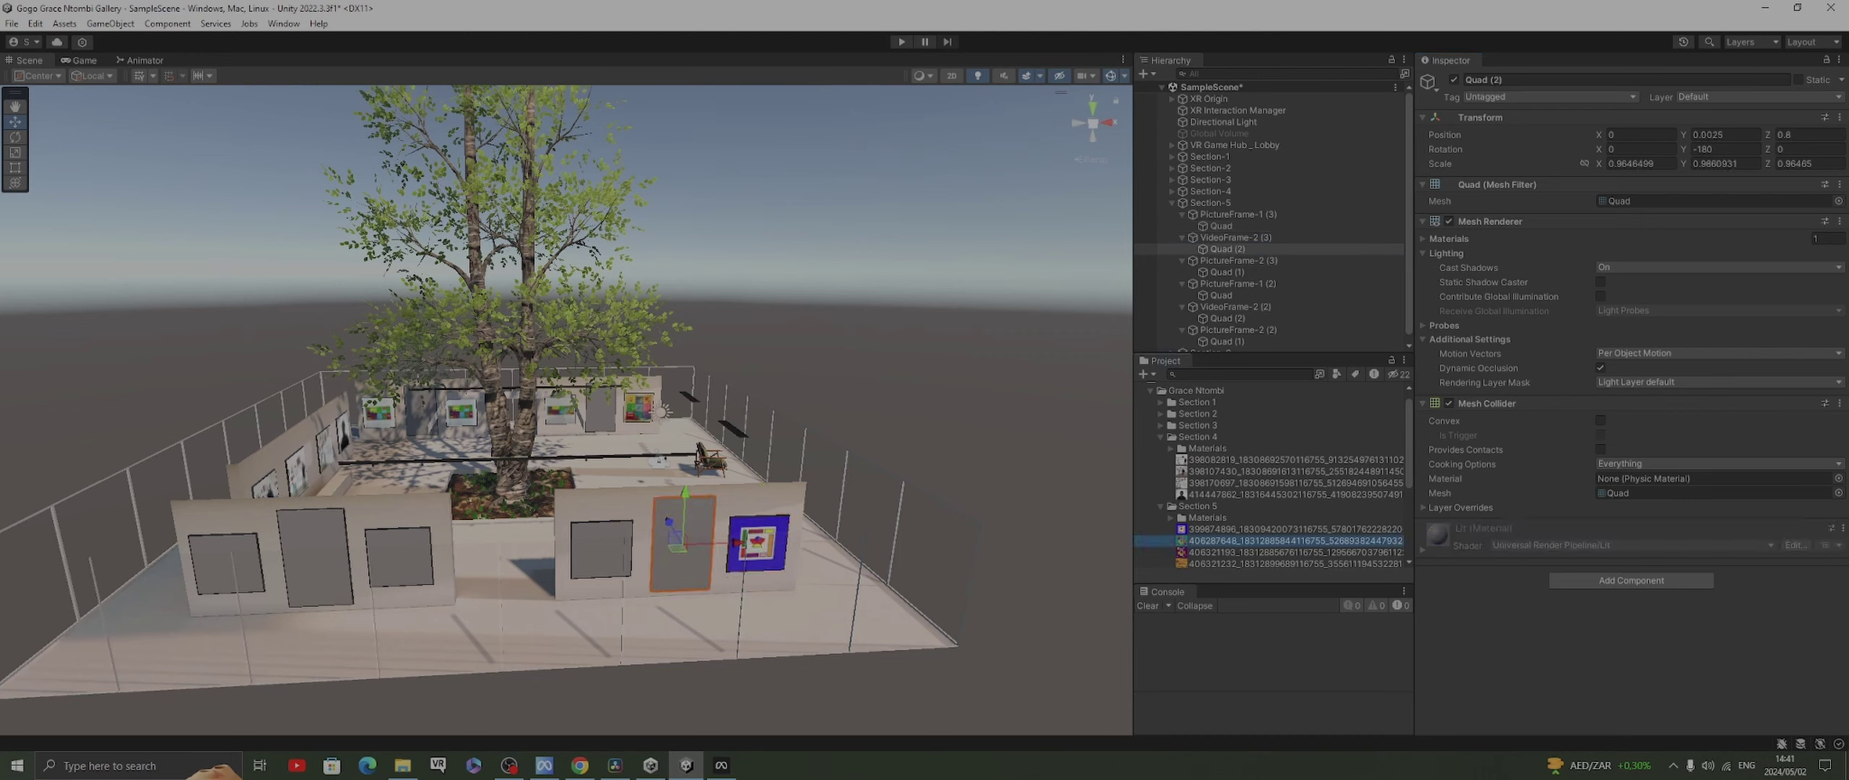
scroll(1271, 476, "down", 1)
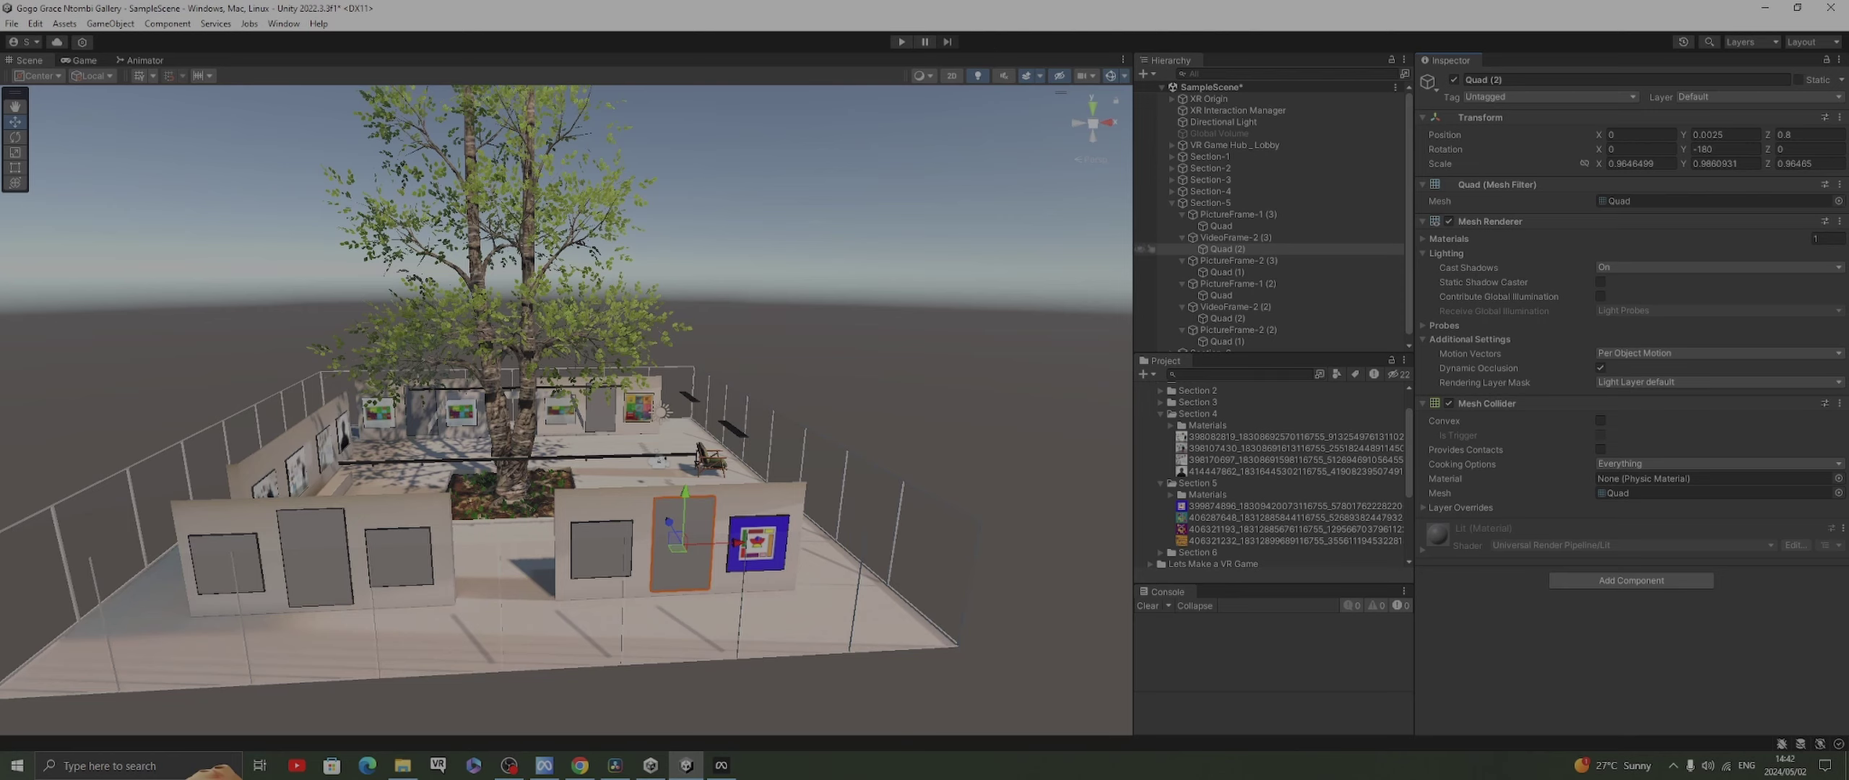
left_click(1227, 272)
scroll(1289, 517, "down", 1)
left_click(1289, 518)
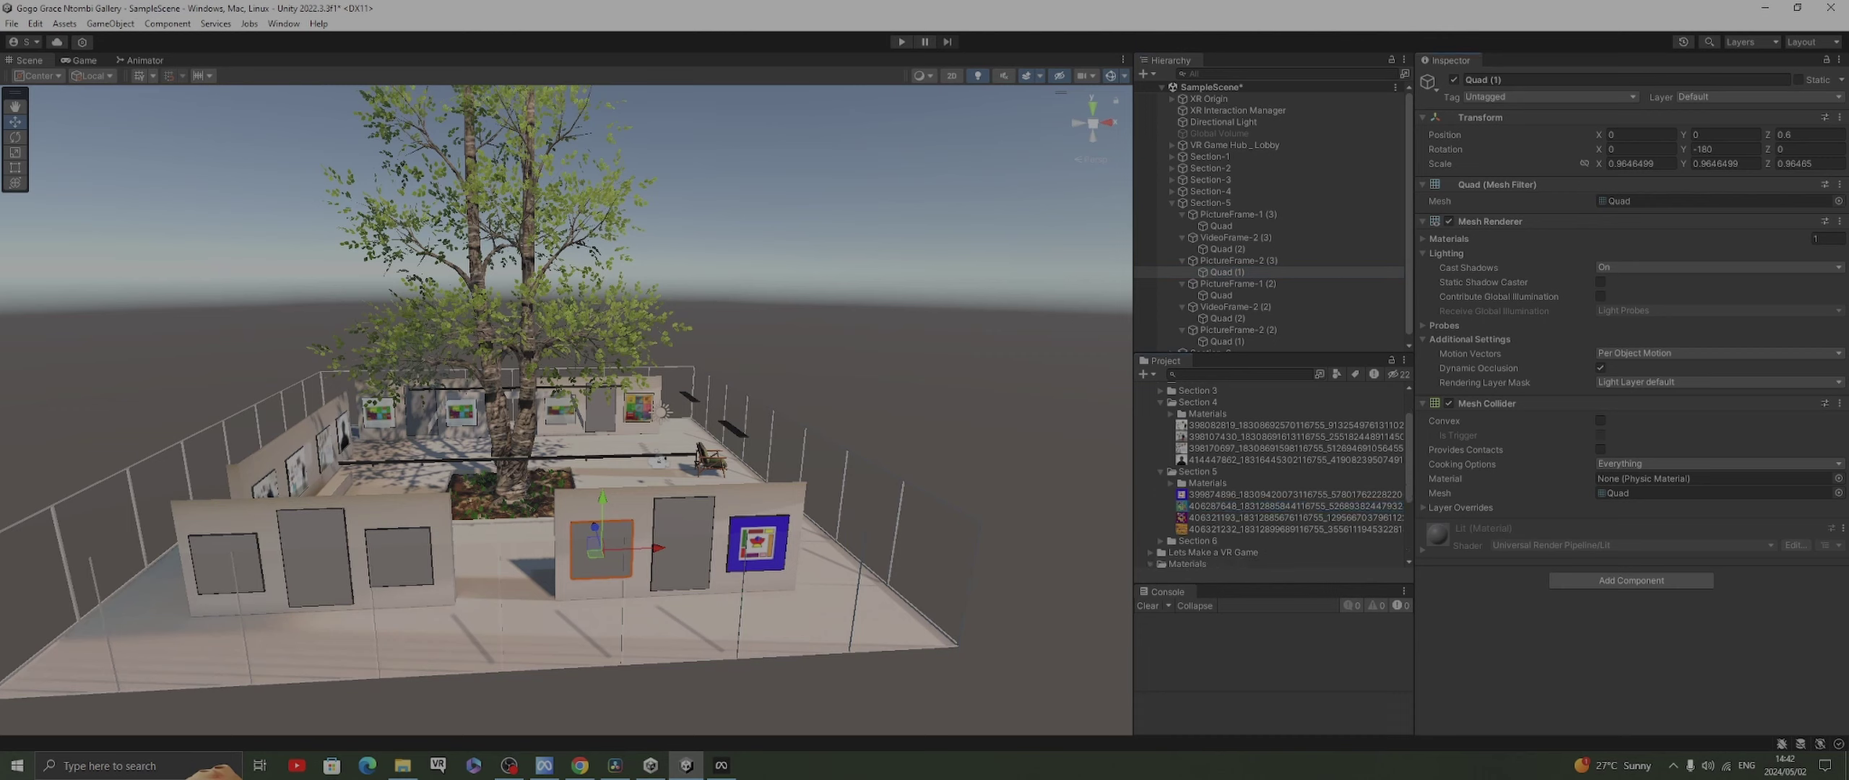
left_click_drag(1290, 506, 601, 549)
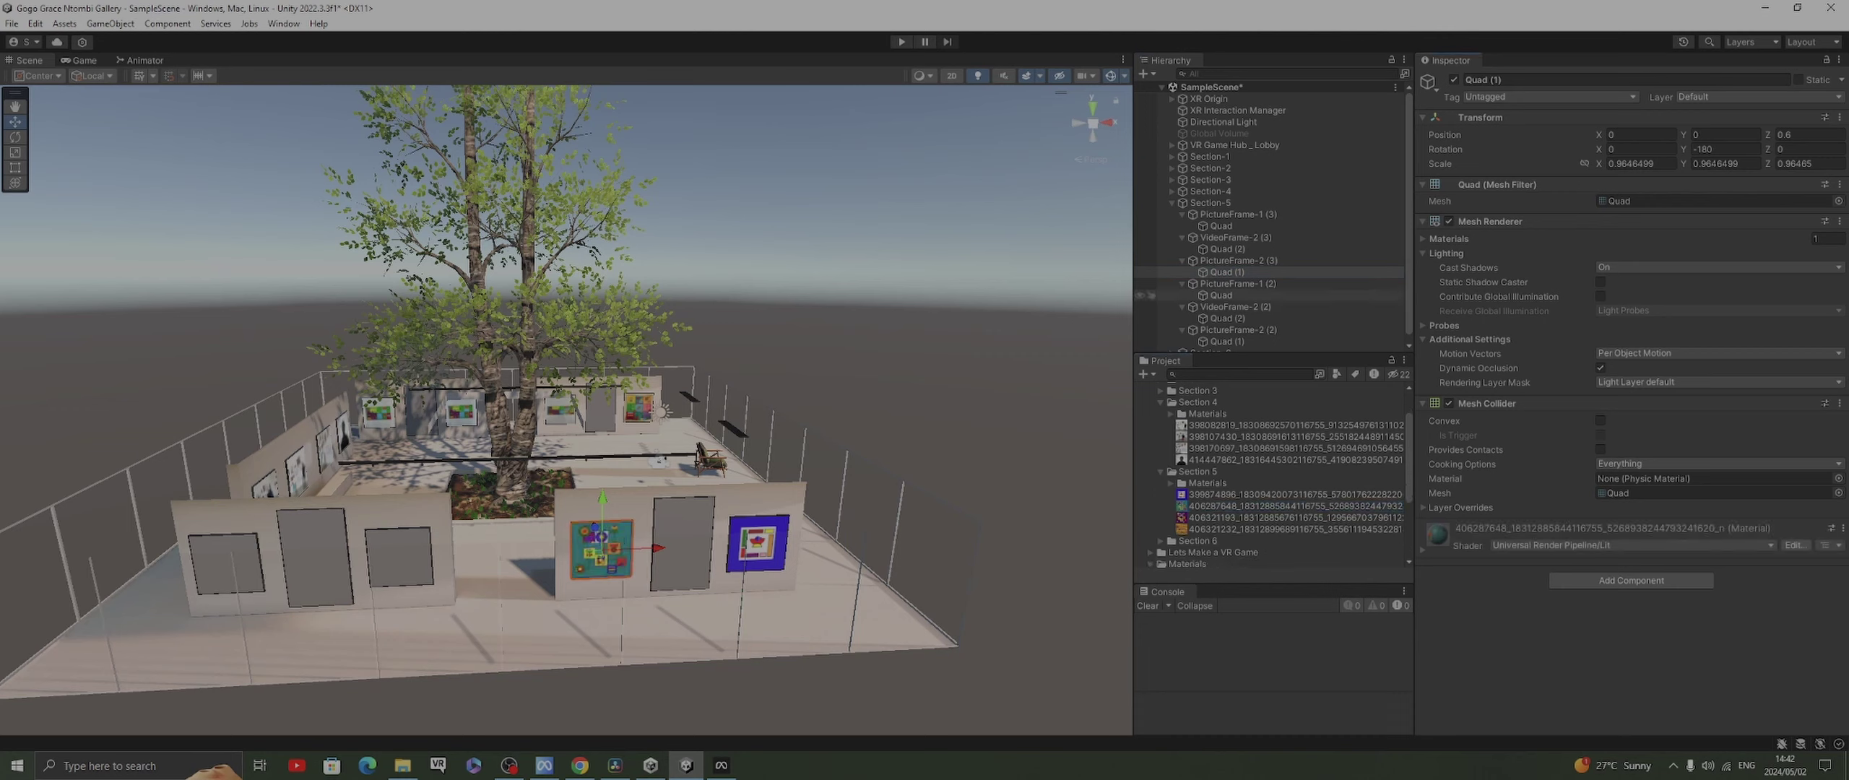
left_click(1227, 249)
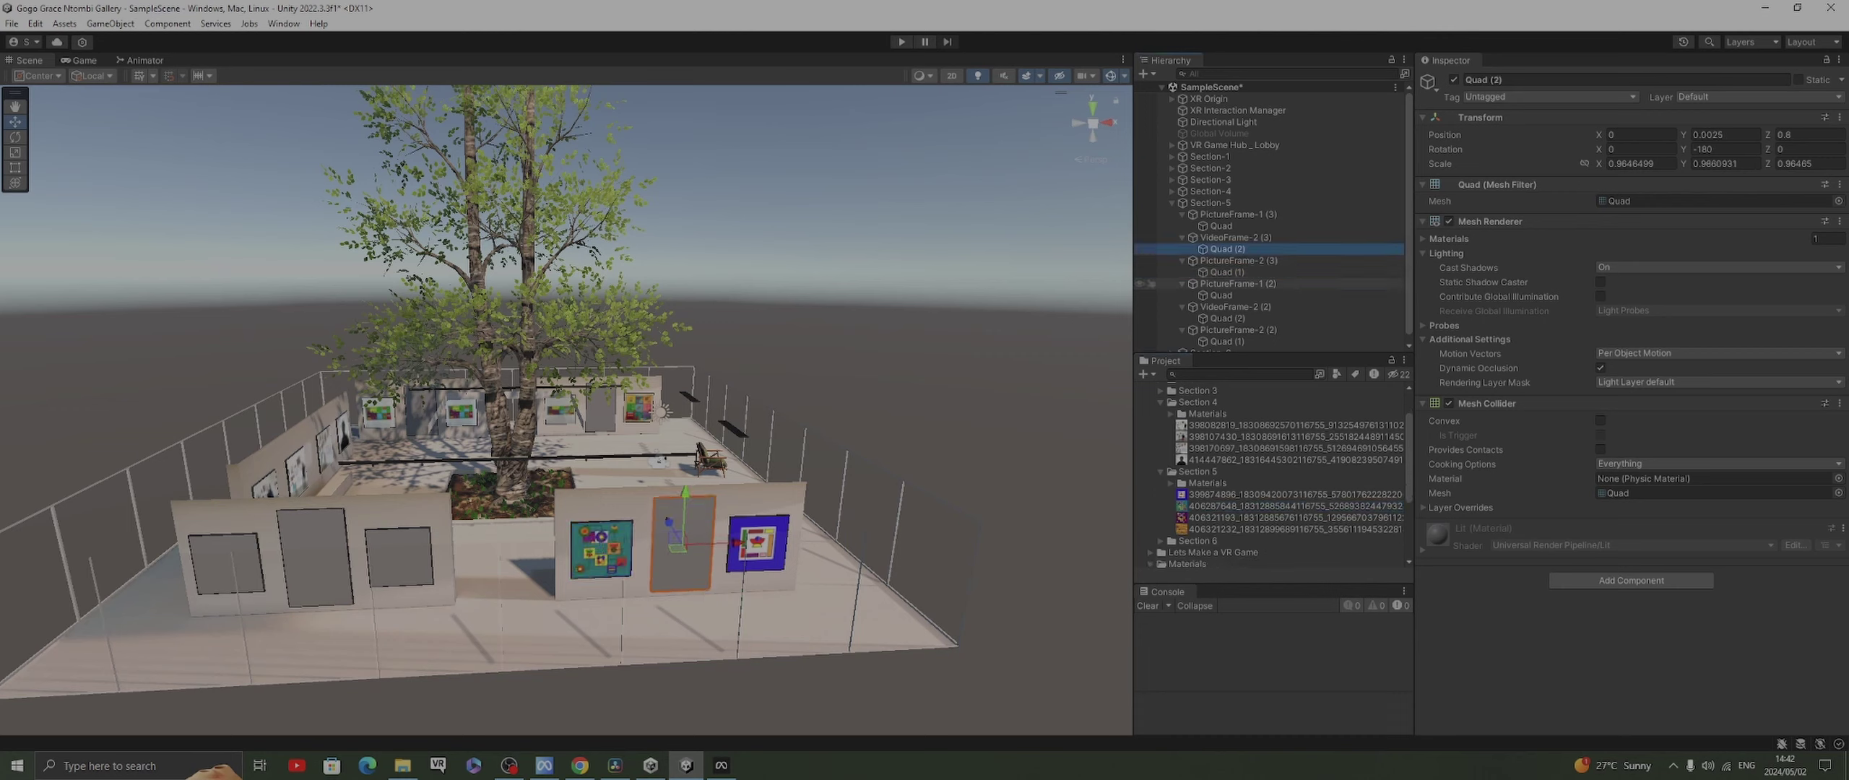
left_click(1221, 225)
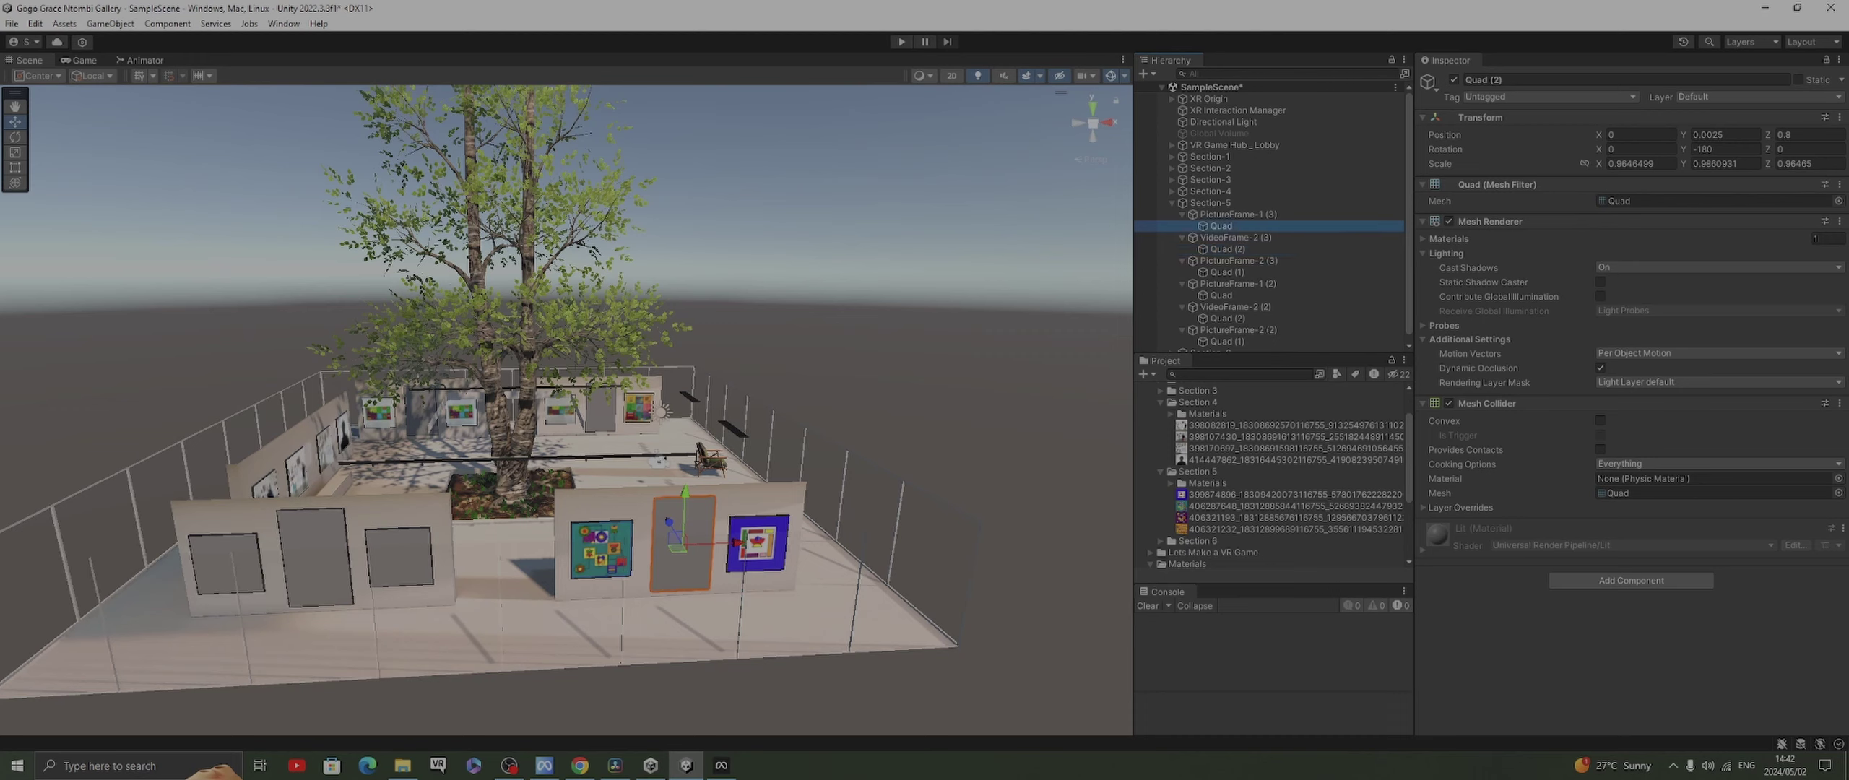
Switch the current quad and Quad (1) under PictureFrame-2 (3) to the Universal Render Pipeline/Unlit shader
left_click(1631, 544)
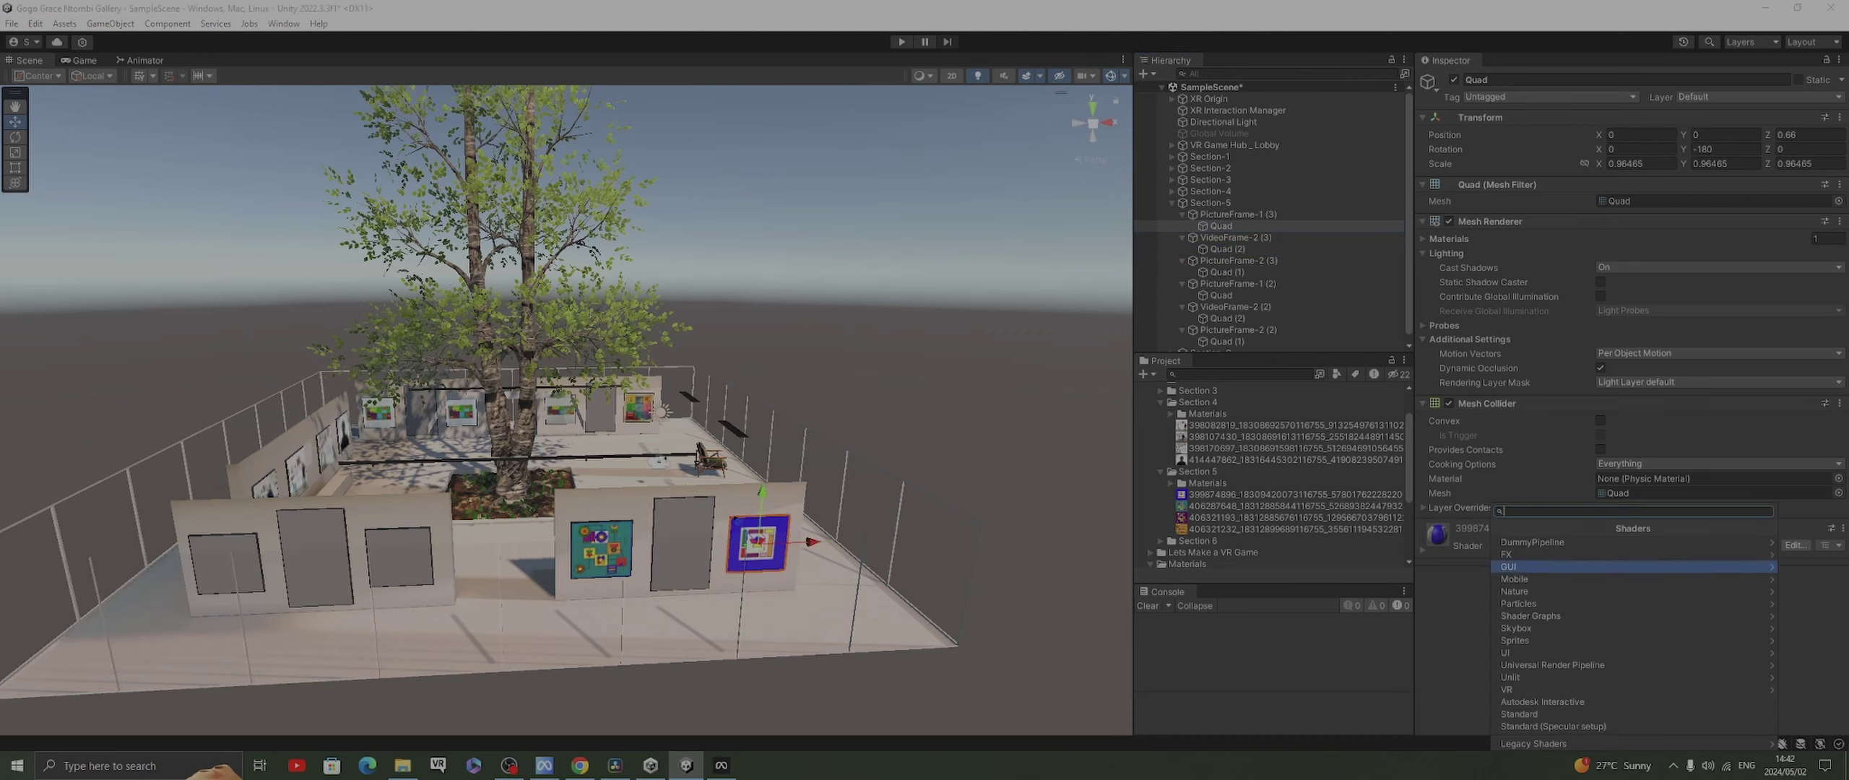
left_click(1631, 664)
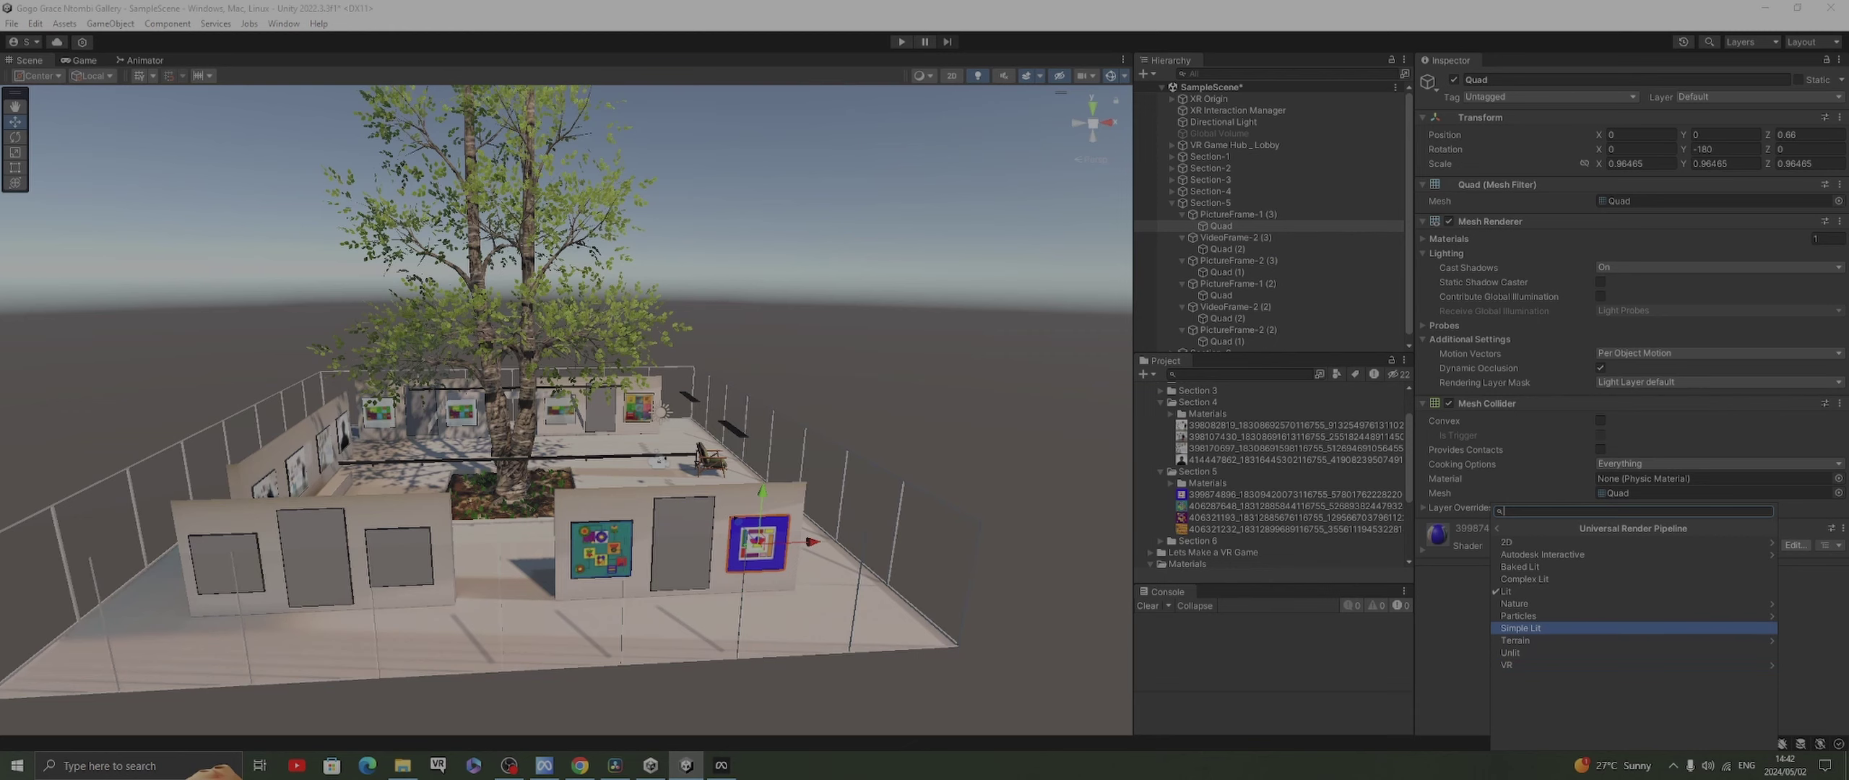
left_click(1509, 652)
left_click(1222, 272)
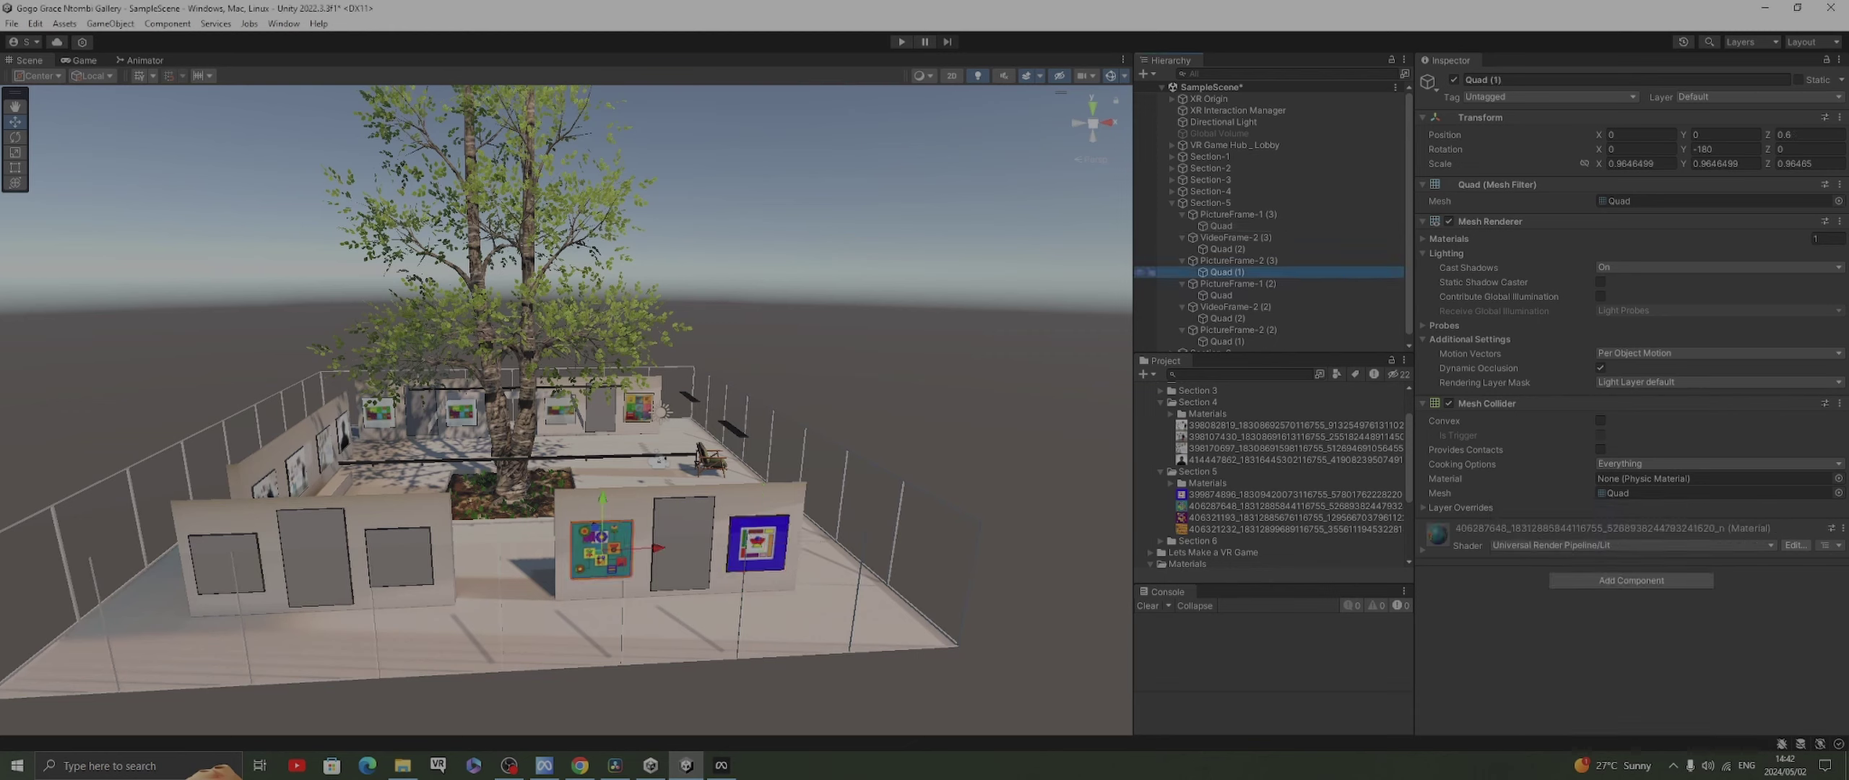
left_click(1625, 545)
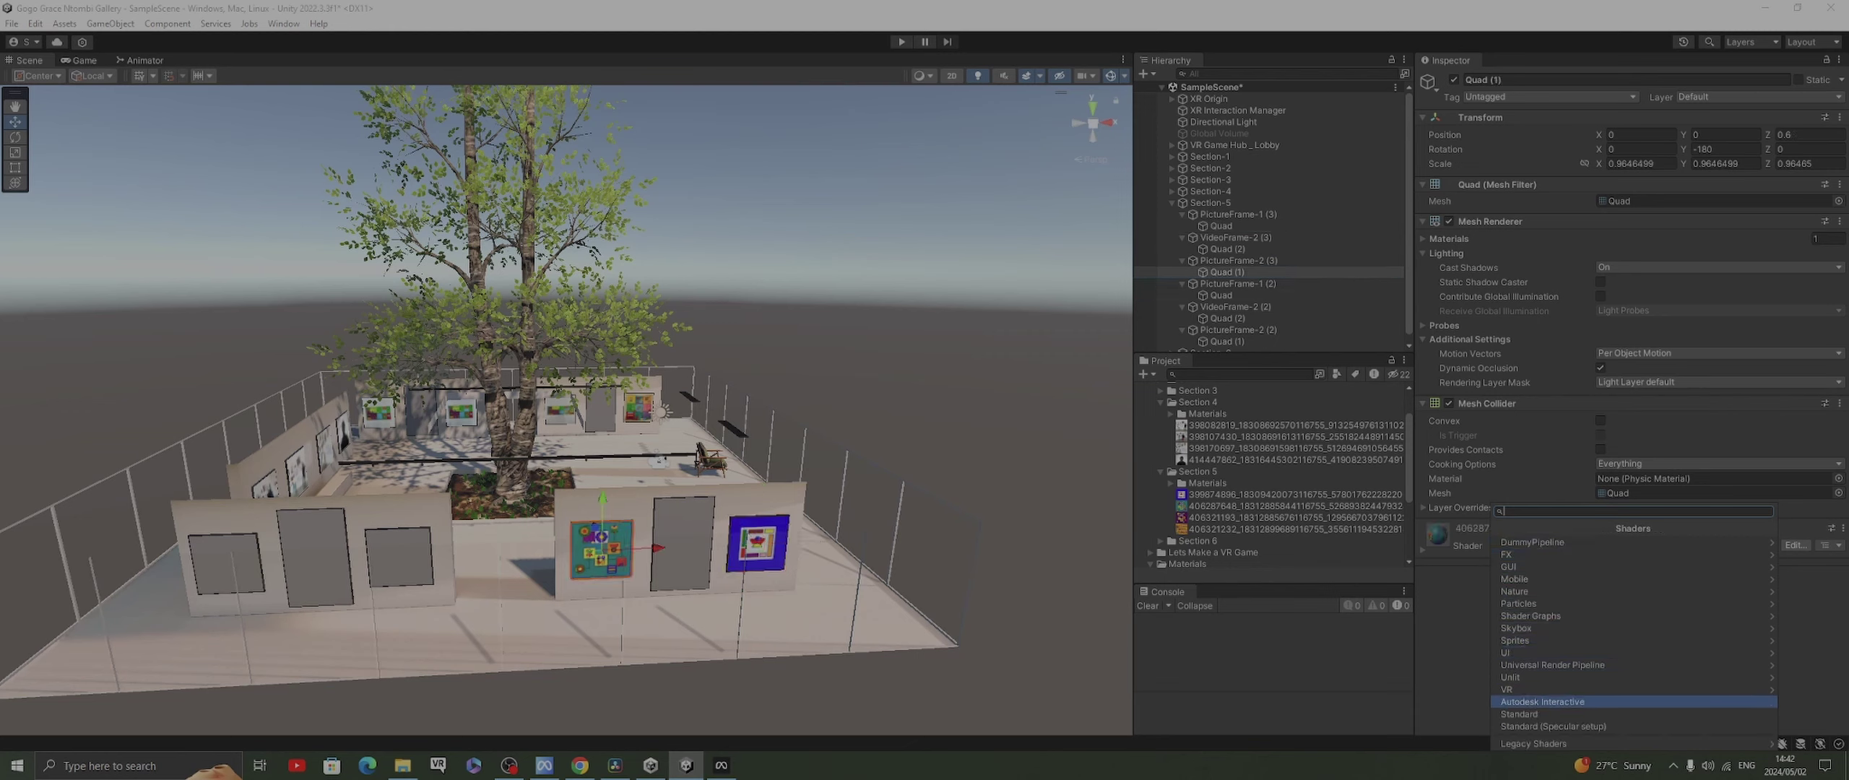
left_click(1552, 664)
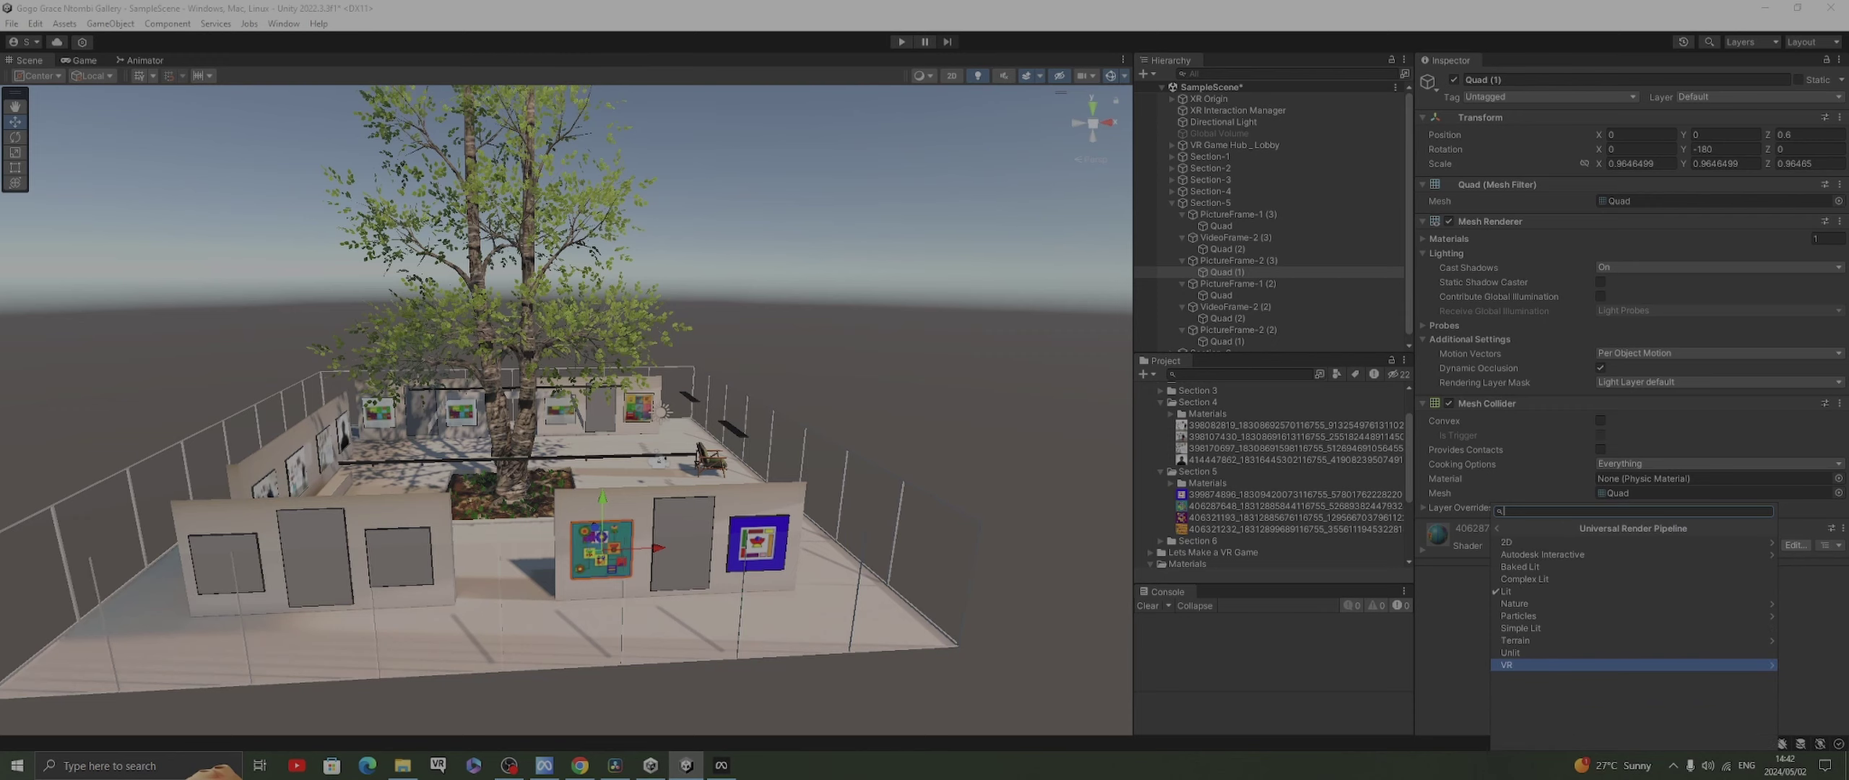
left_click(1511, 653)
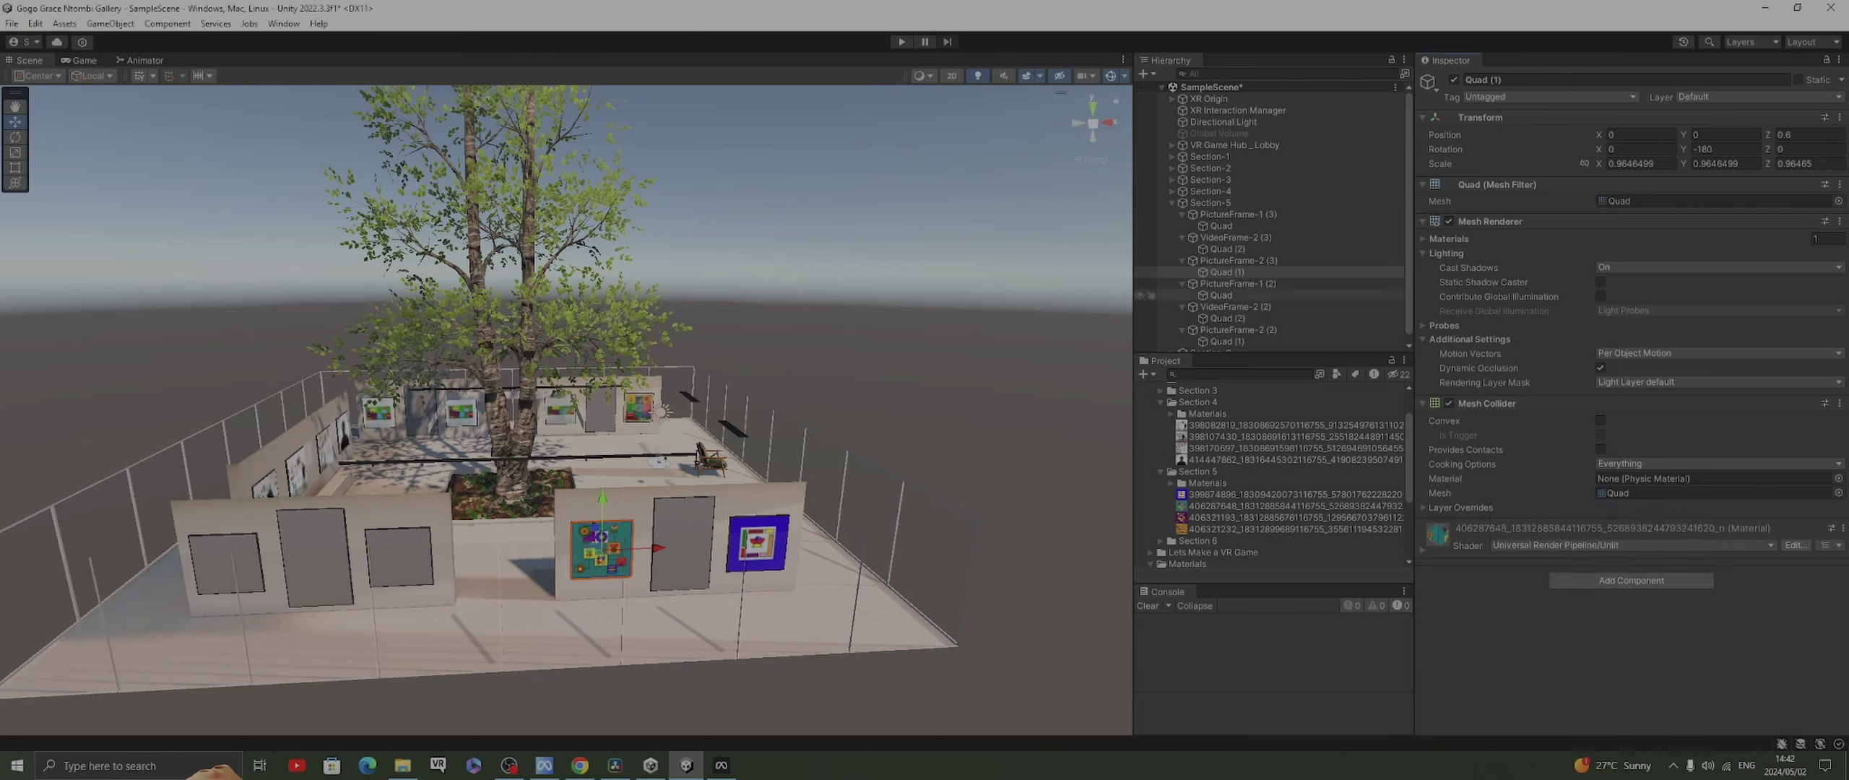
Put the purple artwork on the quad under PictureFrame-1 (2) with a URP Unlit material
left_click(1221, 295)
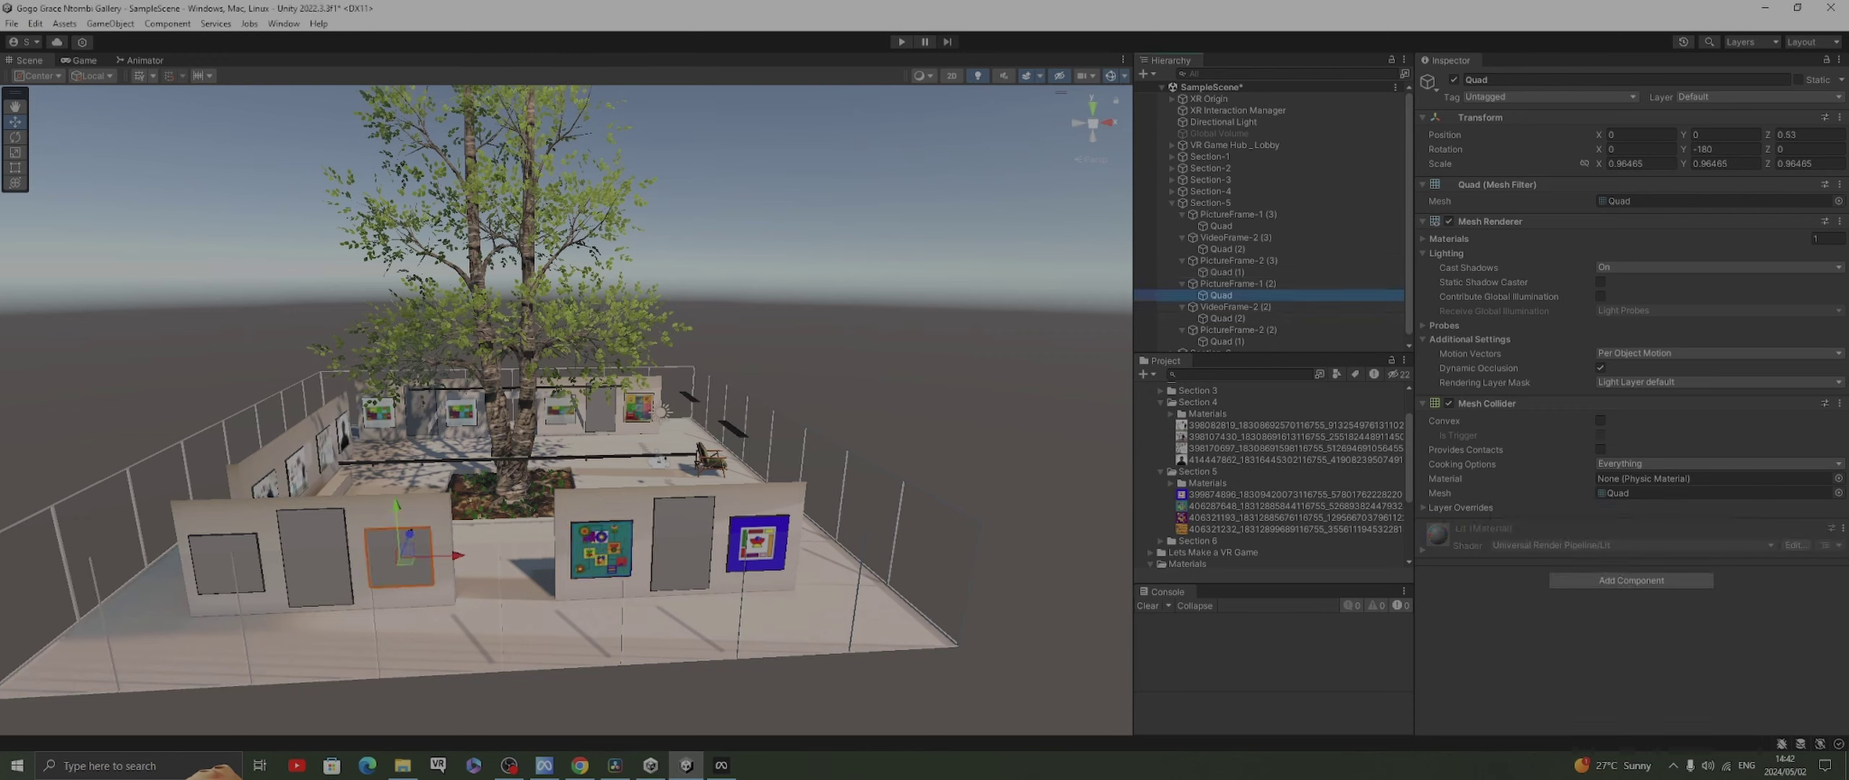
left_click_drag(1271, 517, 1611, 635)
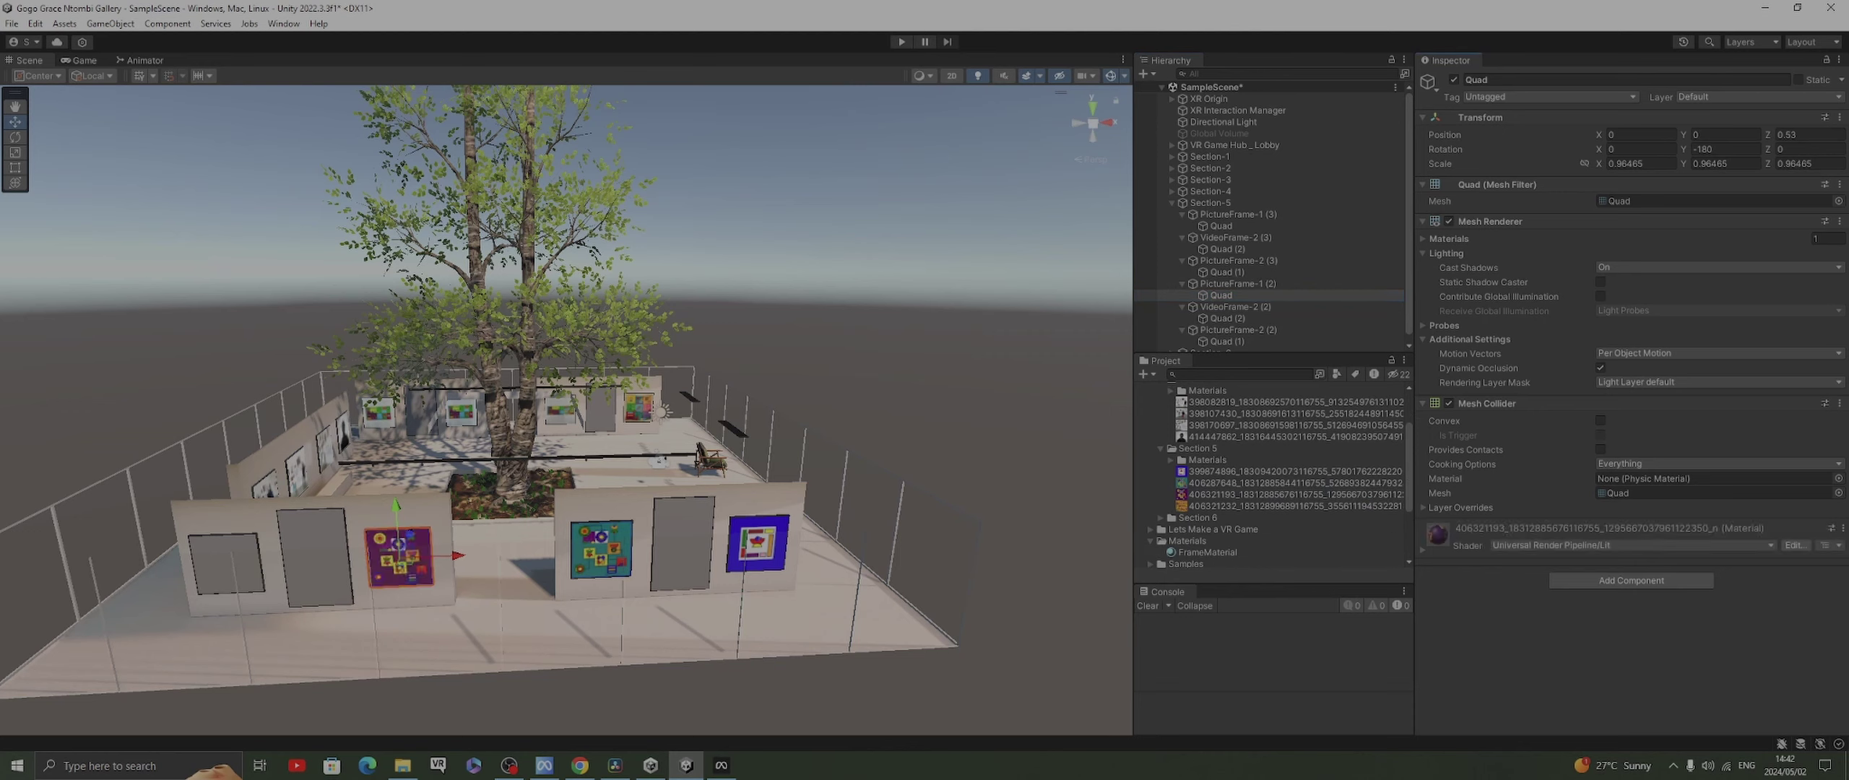
left_click(1631, 545)
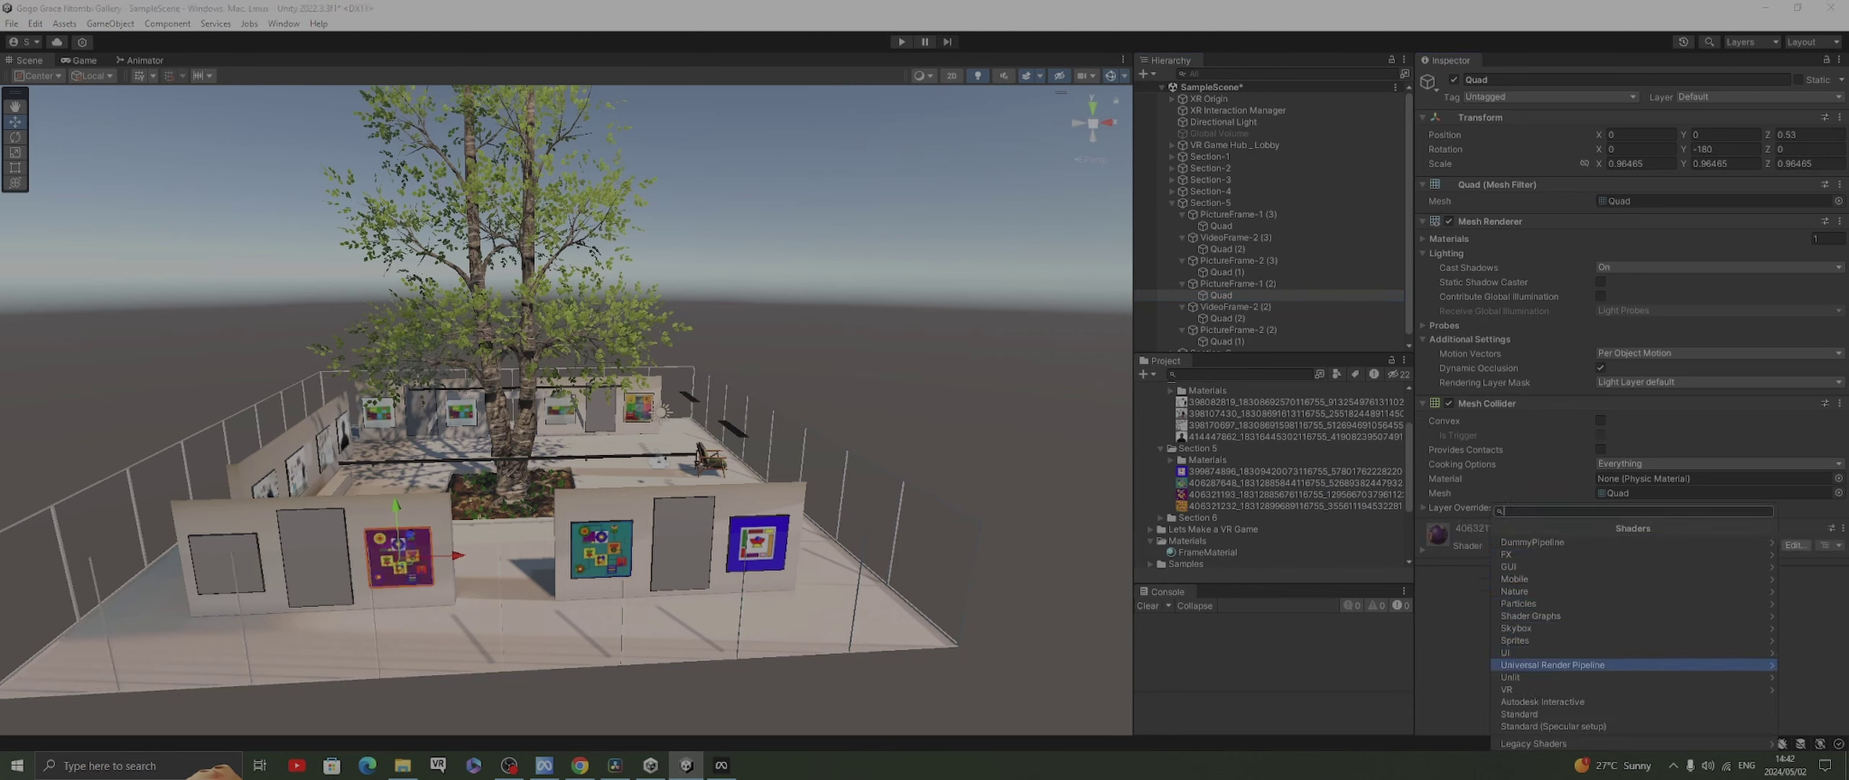
left_click(1586, 665)
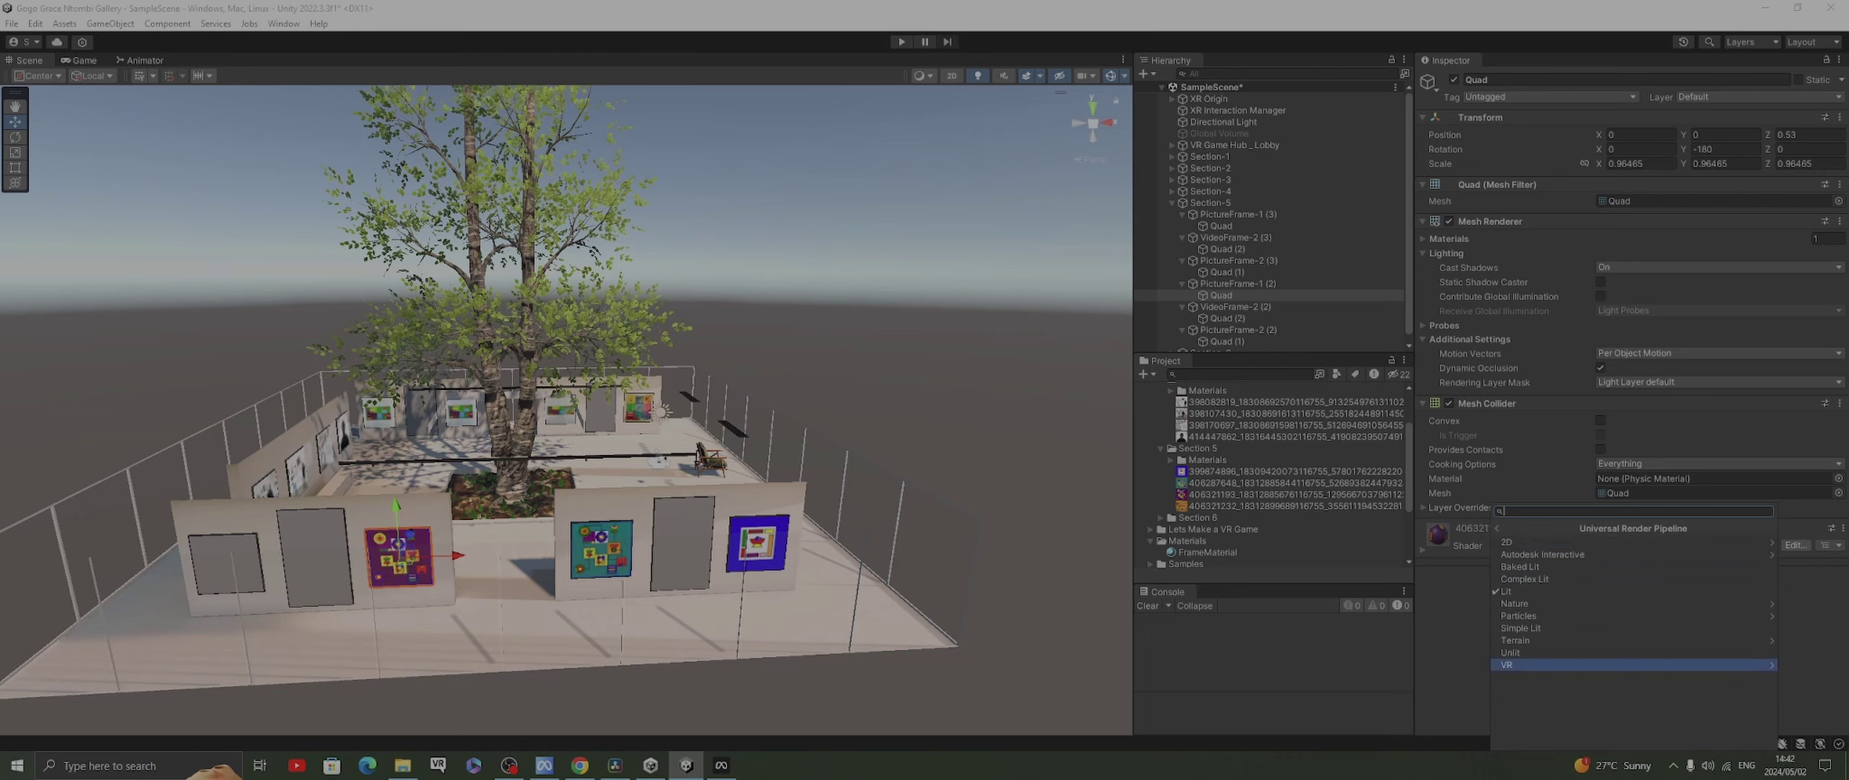
key("Return")
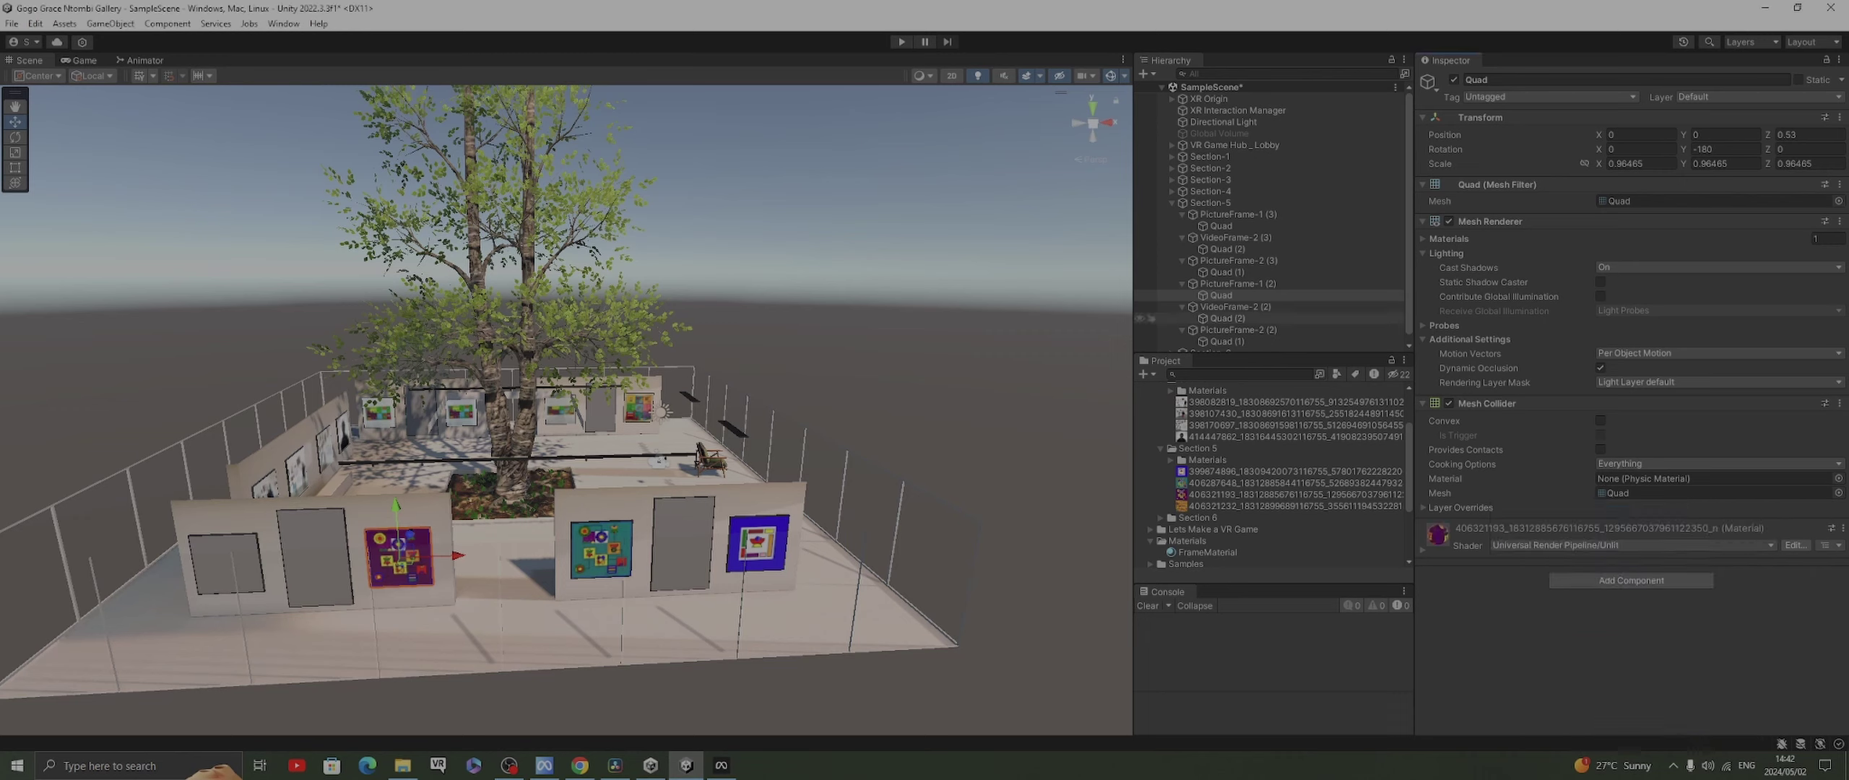
scroll(1268, 318, "down", 1)
Apply the orange artwork to Quad (1) under PictureFrame-2 (2) and make it URP Unlit
left_click(1226, 334)
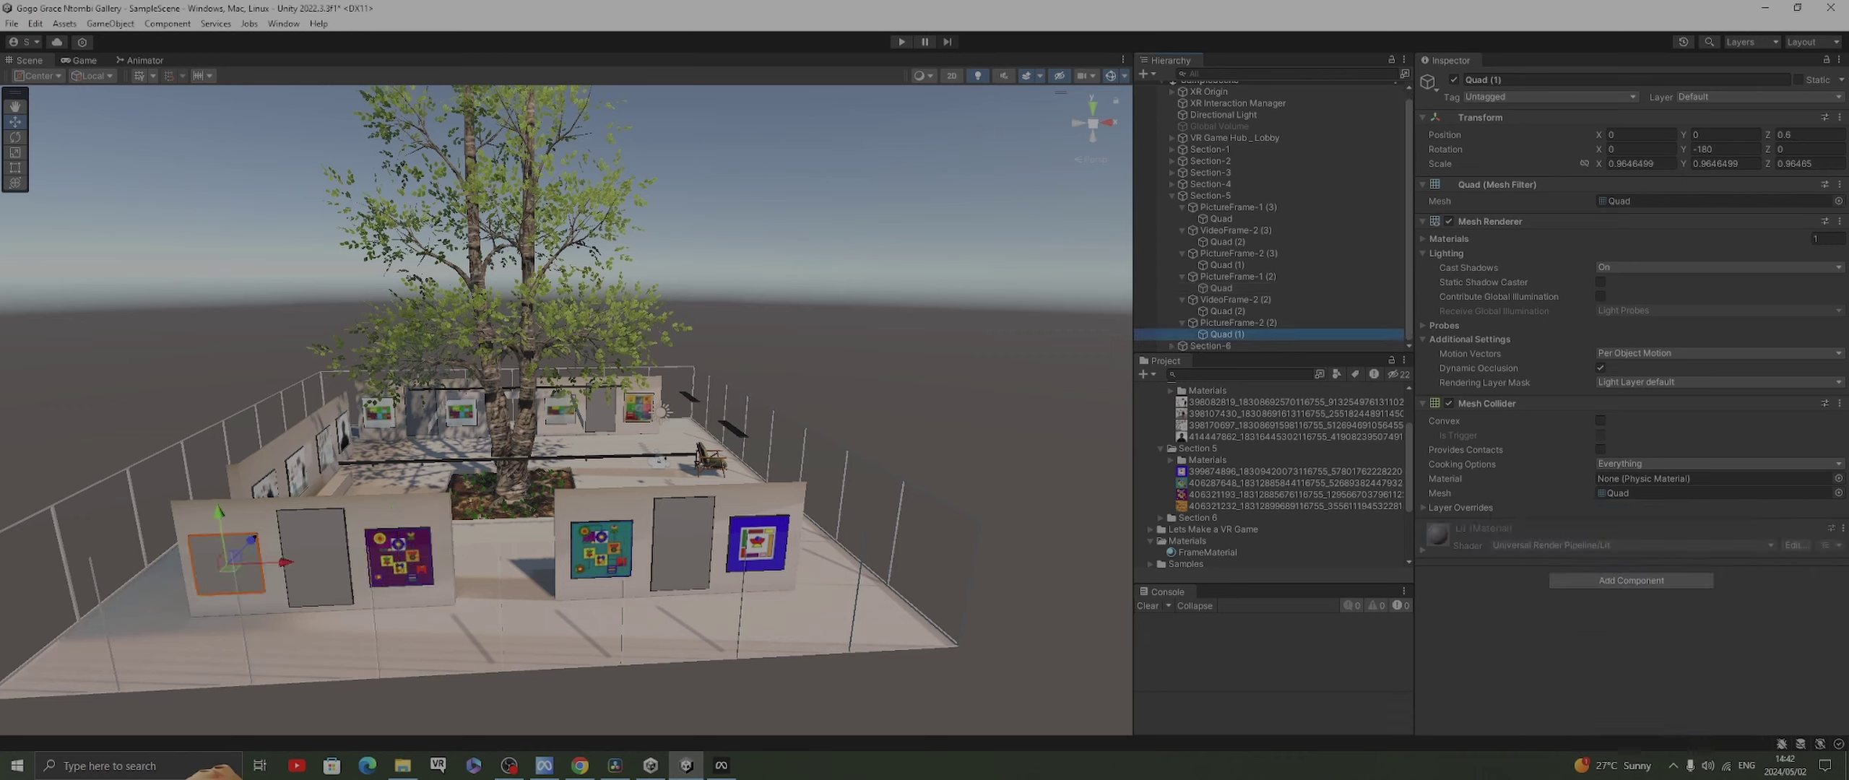
left_click_drag(1227, 505, 226, 564)
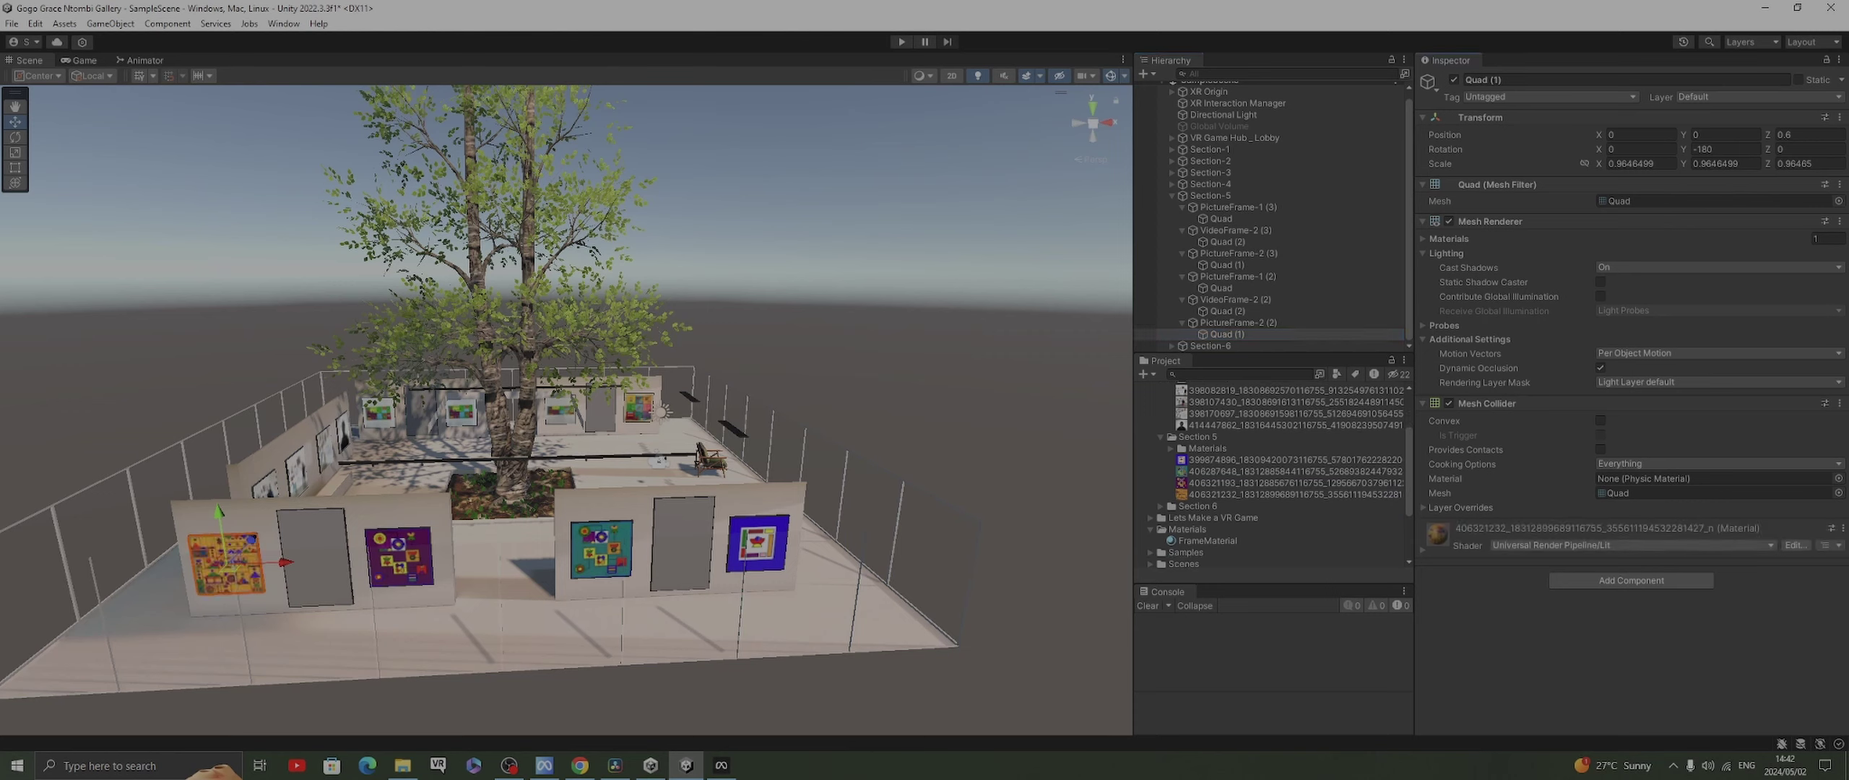
left_click(1632, 545)
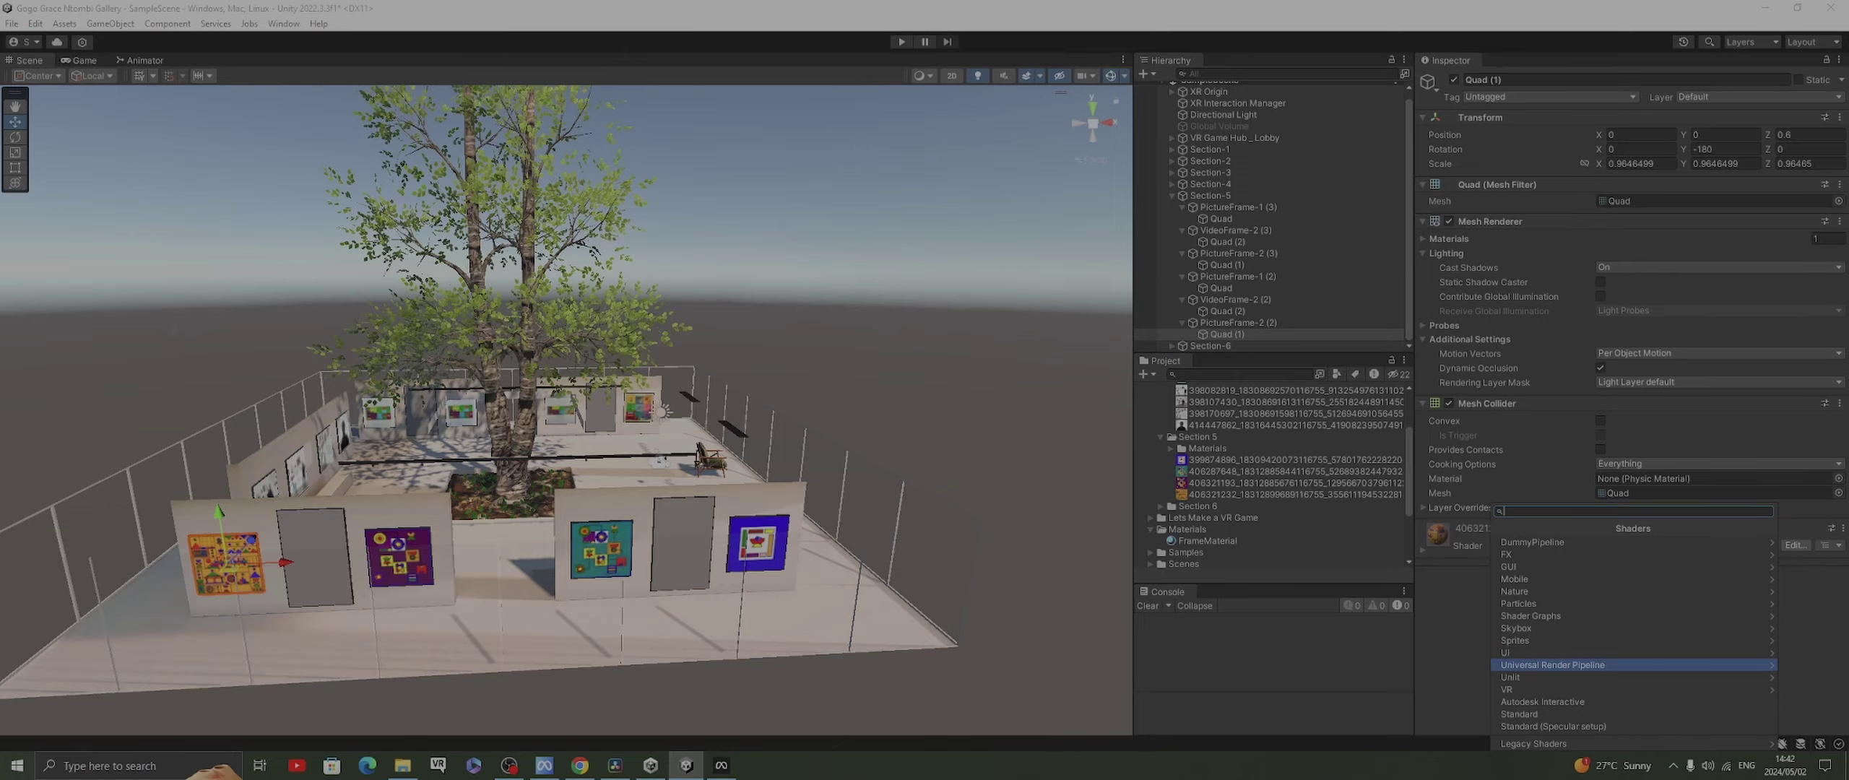
left_click(1553, 664)
left_click(1552, 664)
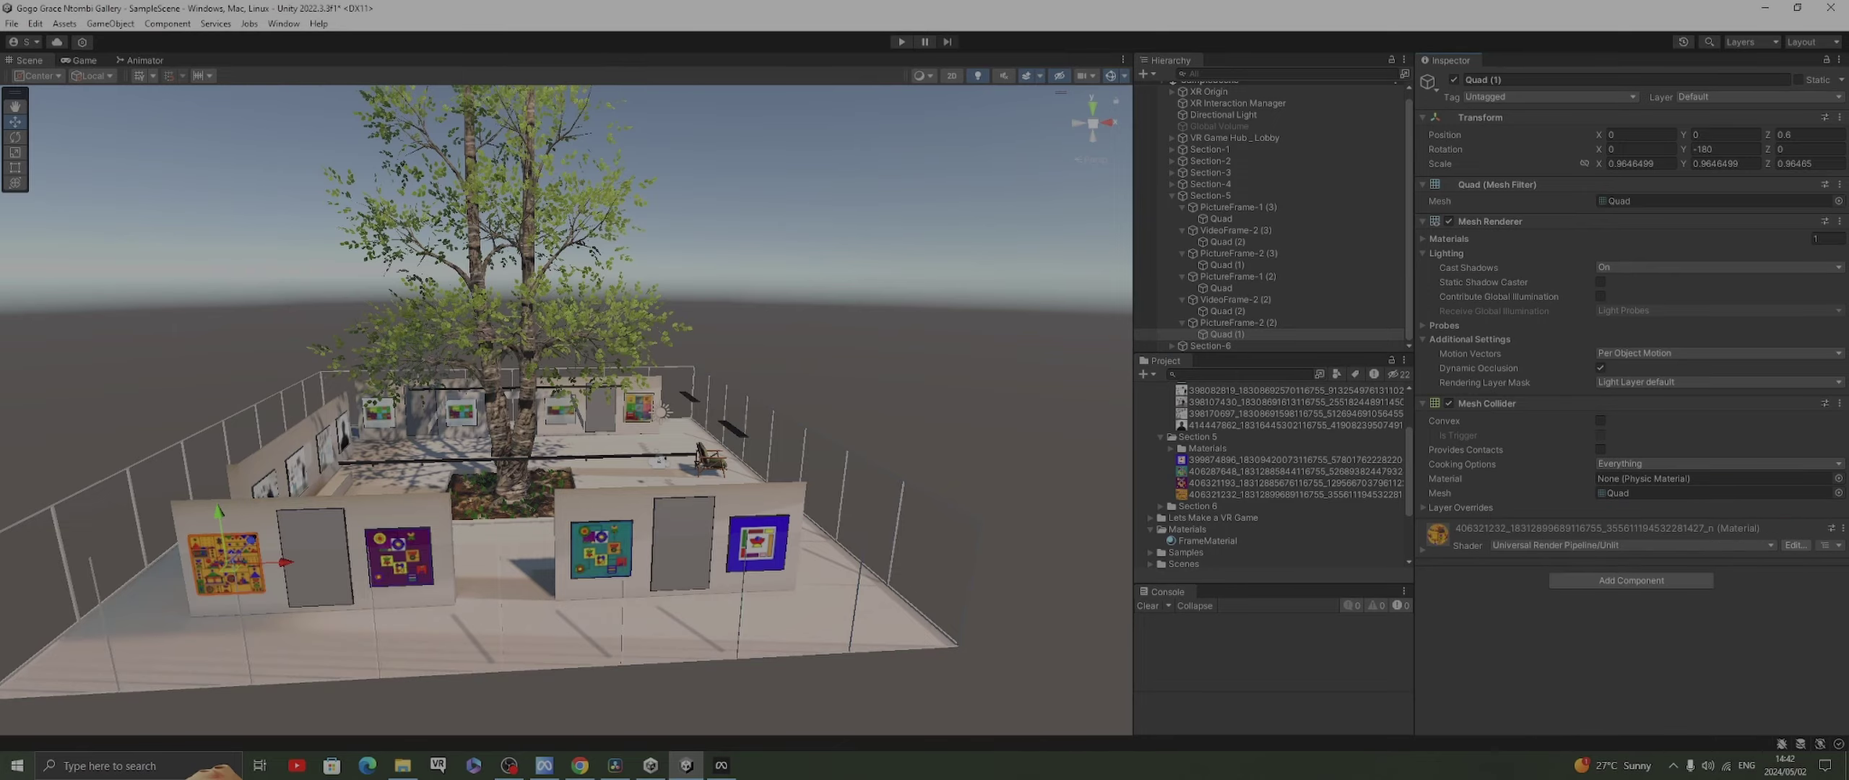
scroll(636, 339, "down", 3)
Turn the view to the outer wall, collapse Section-5 and expand Section-6 in the Hierarchy
scroll(636, 339, "up", 3)
middle_click_drag(505, 361, 889, 491)
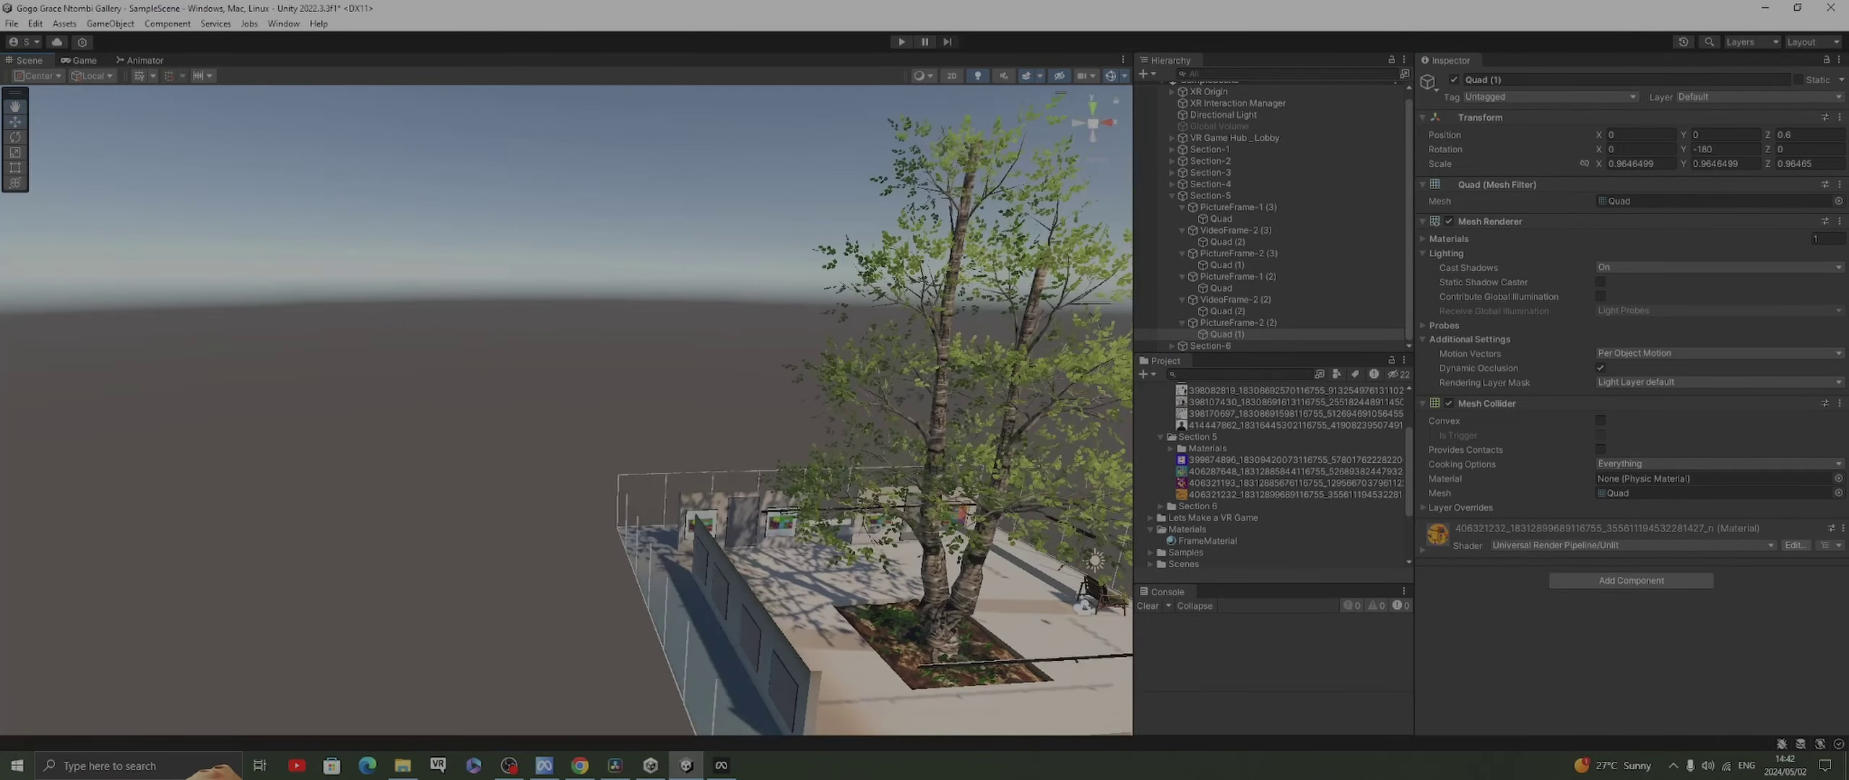
right_click_drag(505, 491, 752, 509)
middle_click_drag(607, 527, 1144, 323)
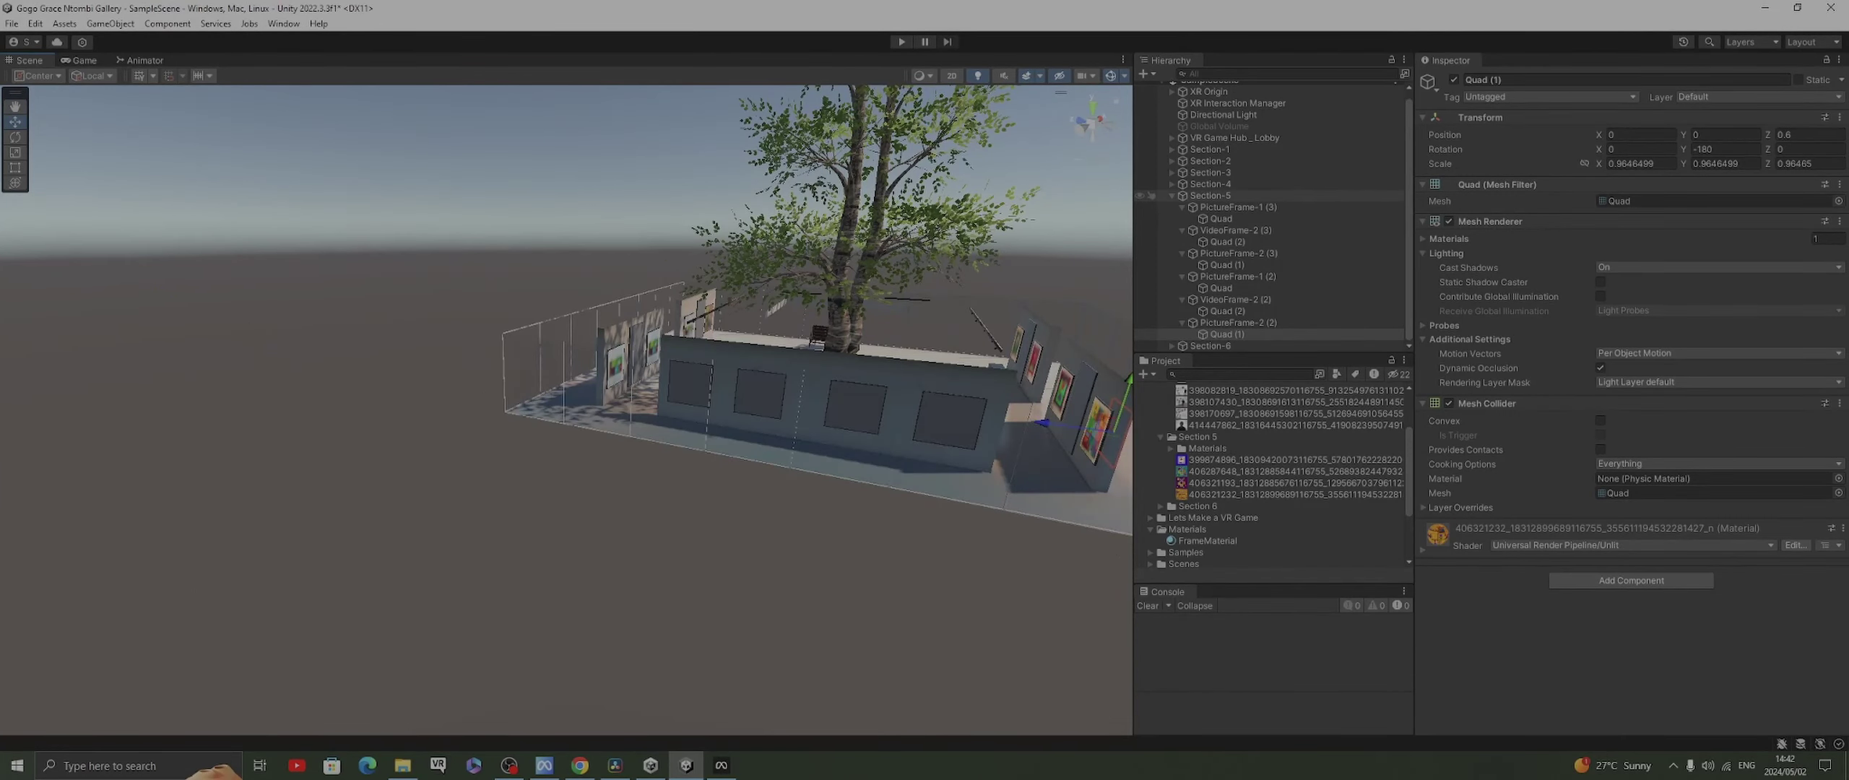
left_click(1172, 196)
left_click(1209, 214)
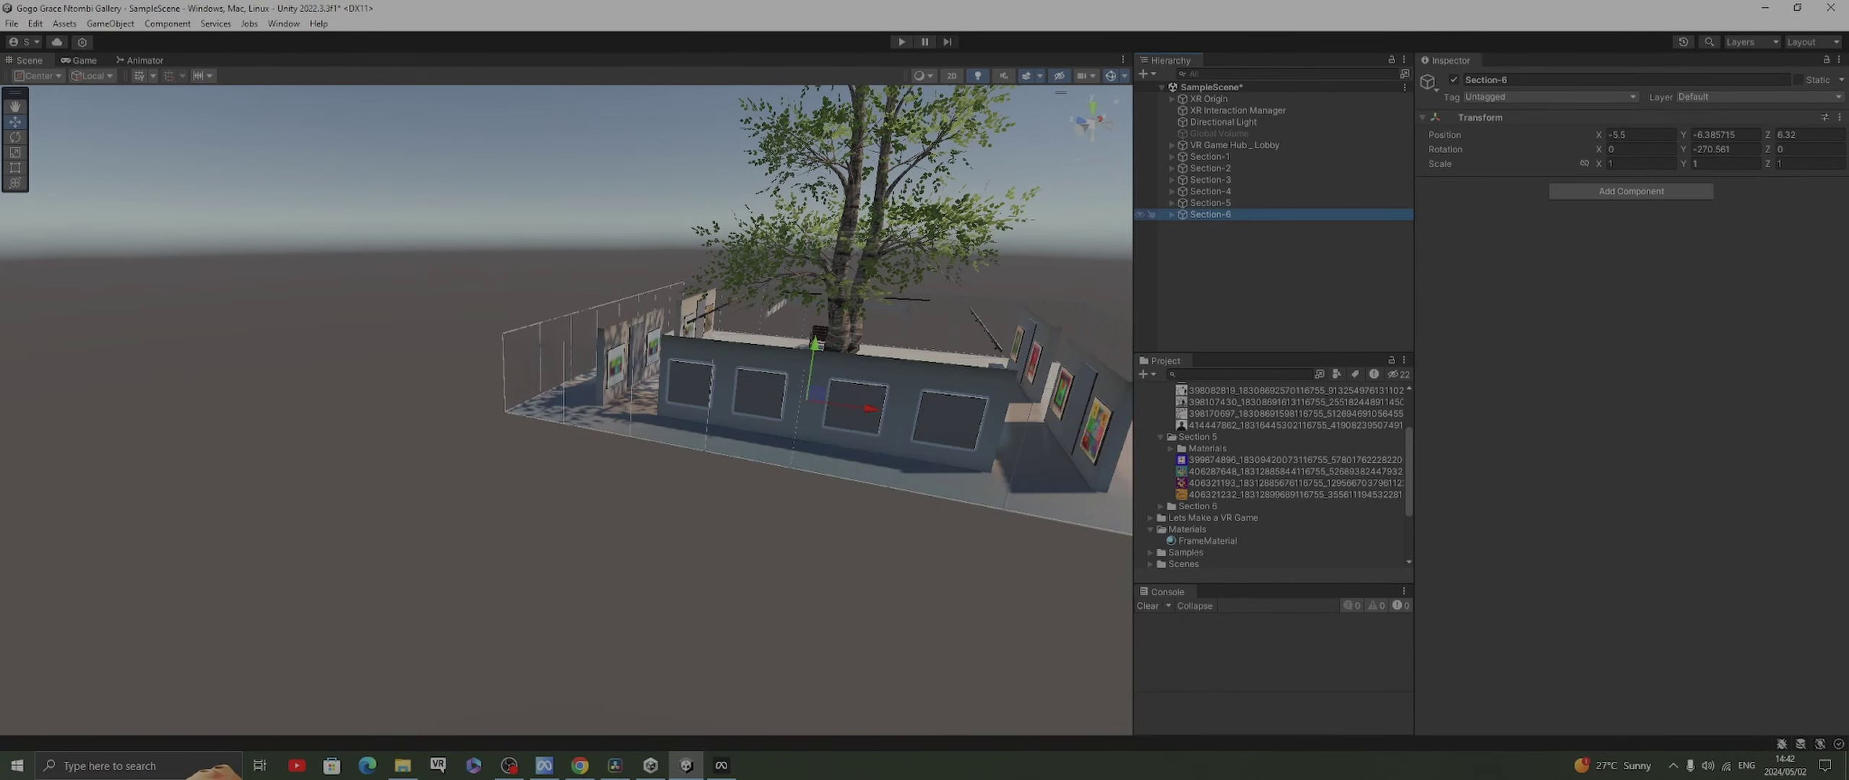
left_click(1172, 215)
Face the Section-6 wall, select its PictureFrame-1 (3) quad and open the Section 6 assets folder
right_click_drag(723, 469, 813, 405)
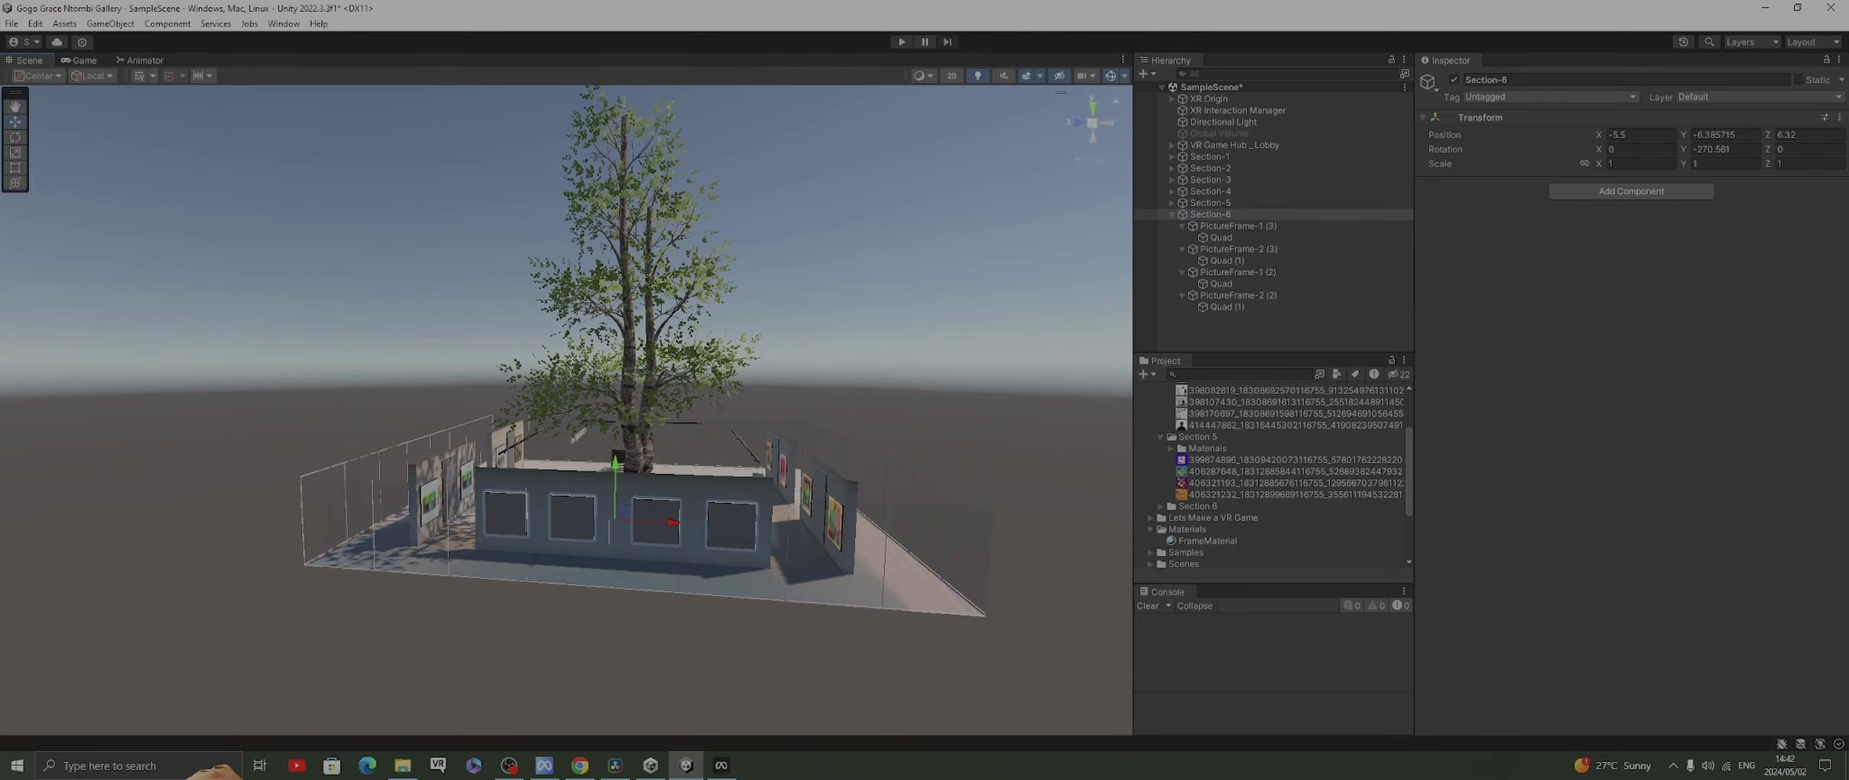
middle_click_drag(812, 404, 817, 359)
right_click_drag(817, 360, 874, 329)
middle_click_drag(874, 330, 1051, 376)
left_click(1220, 237)
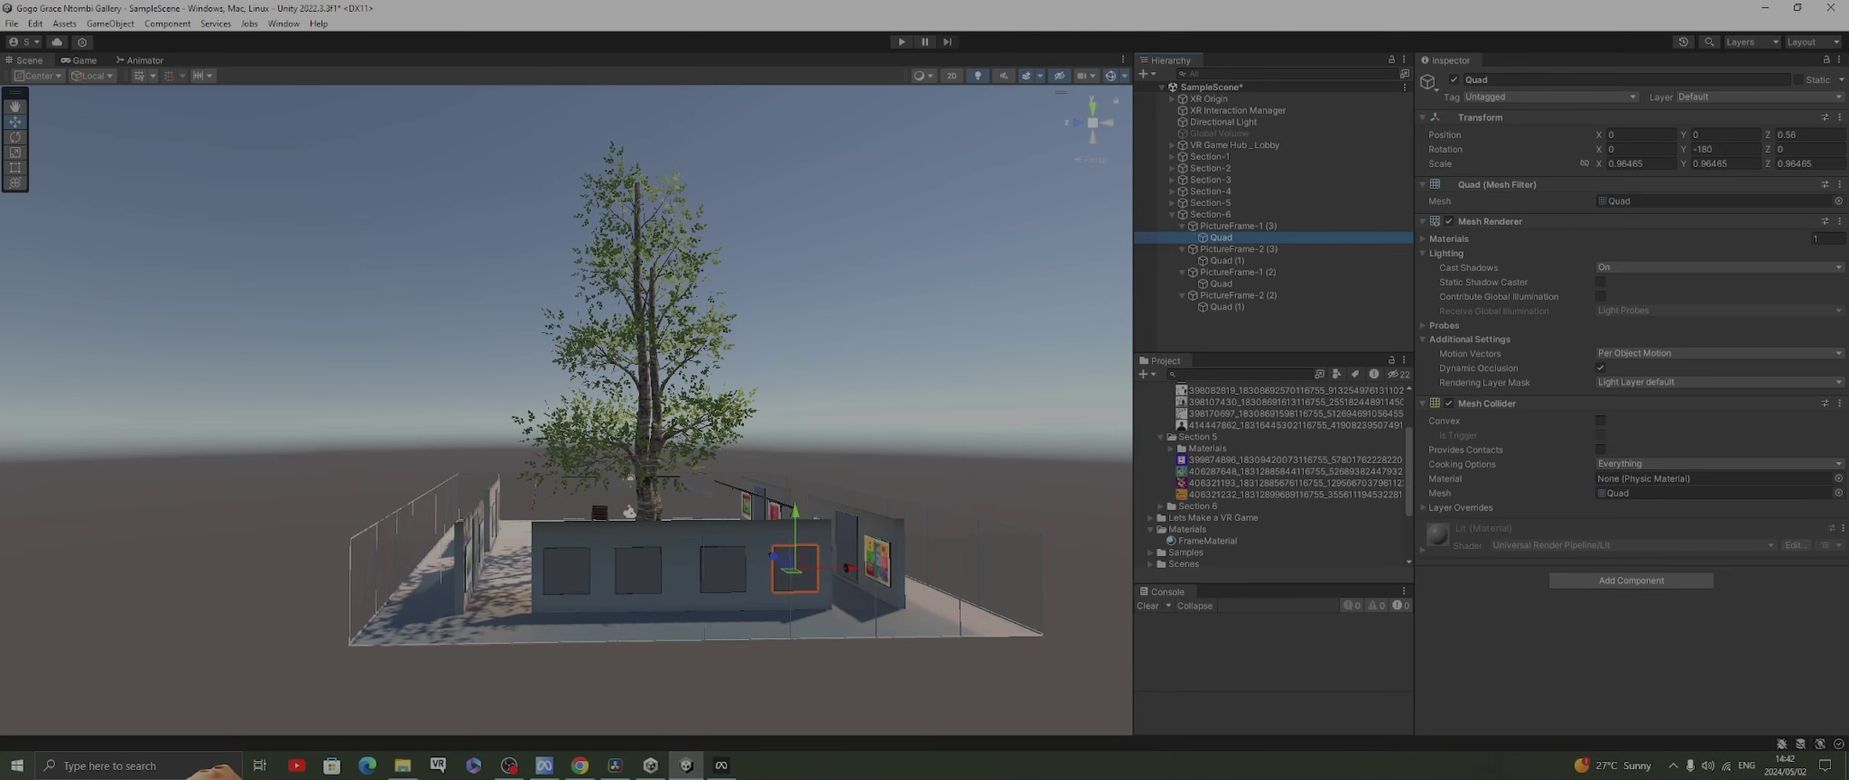
left_click(1160, 436)
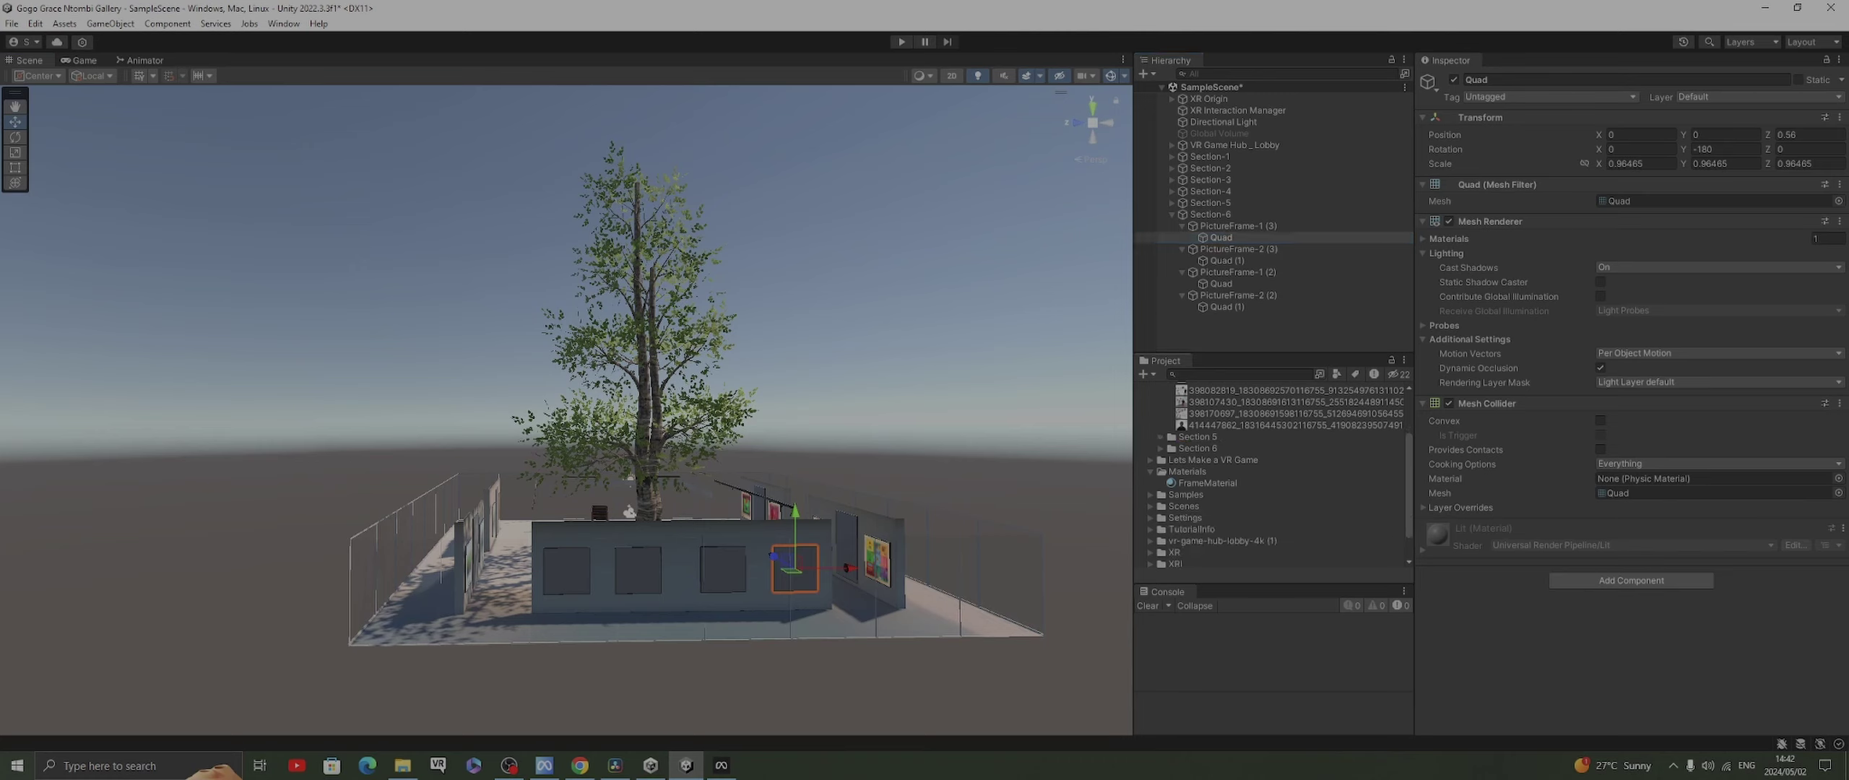
left_click(1161, 448)
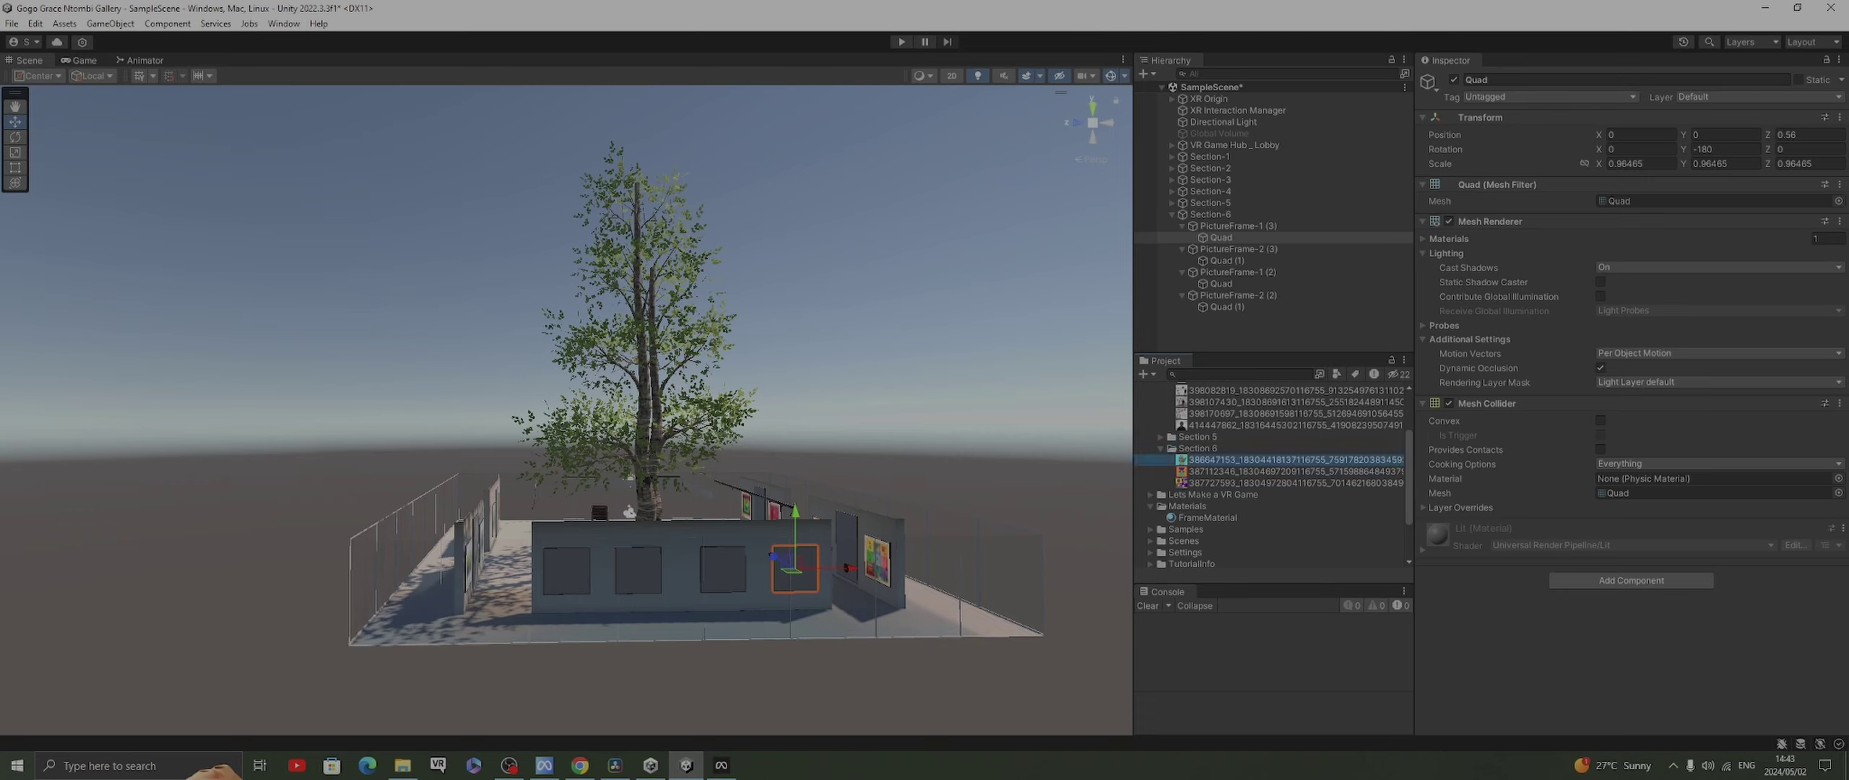
Apply the turquoise artwork to the selected Section-6 quad with a URP Unlit shader
left_click_drag(1289, 460, 795, 569)
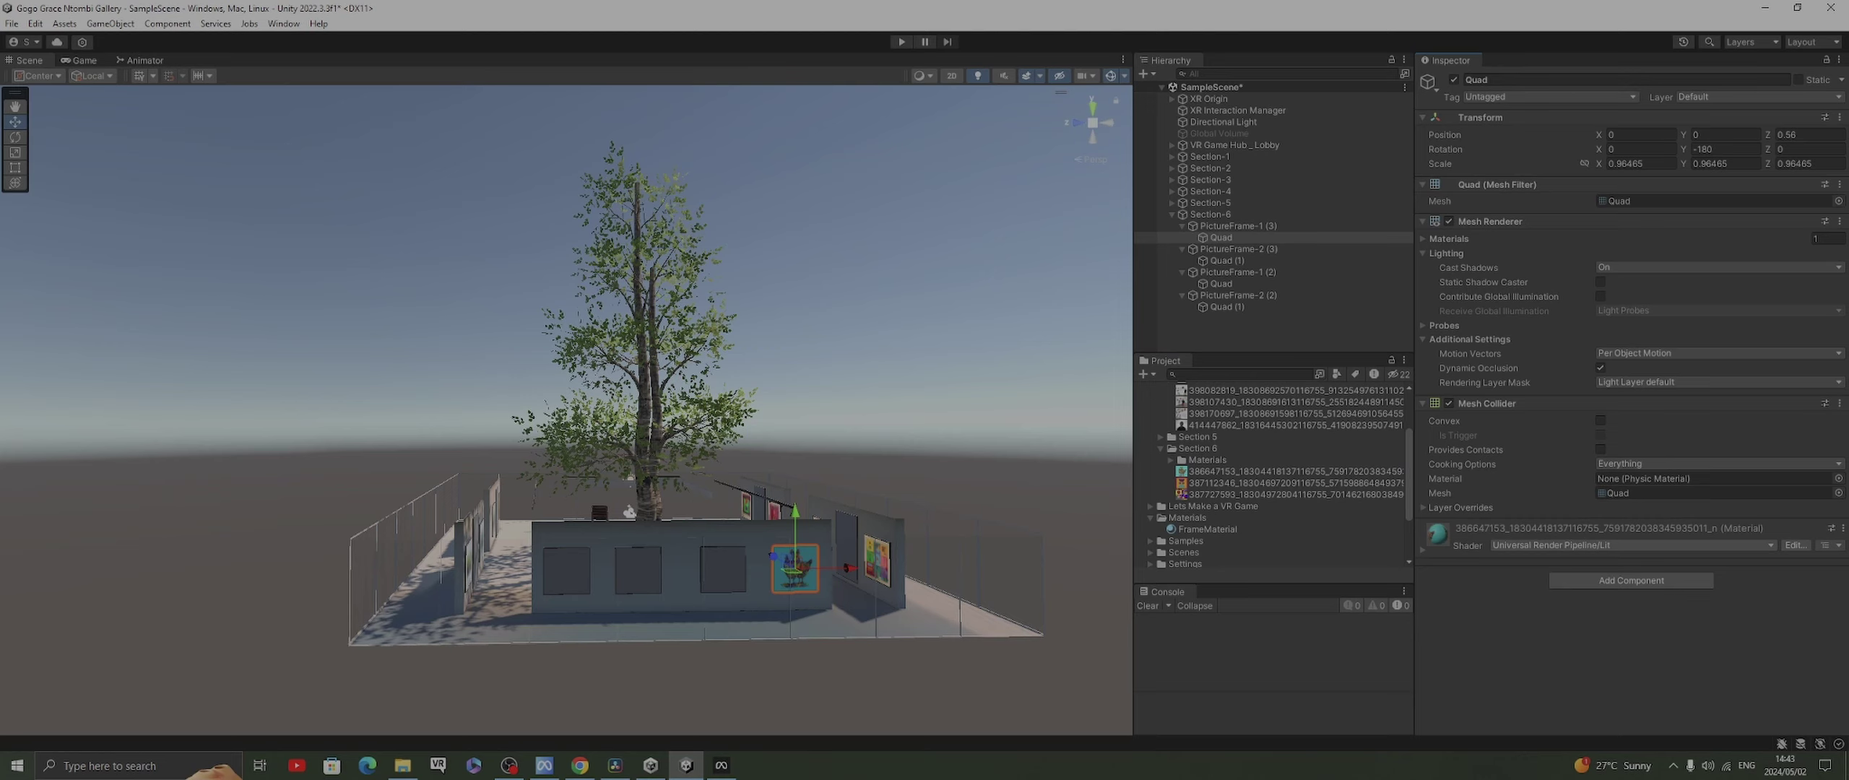
left_click(1632, 546)
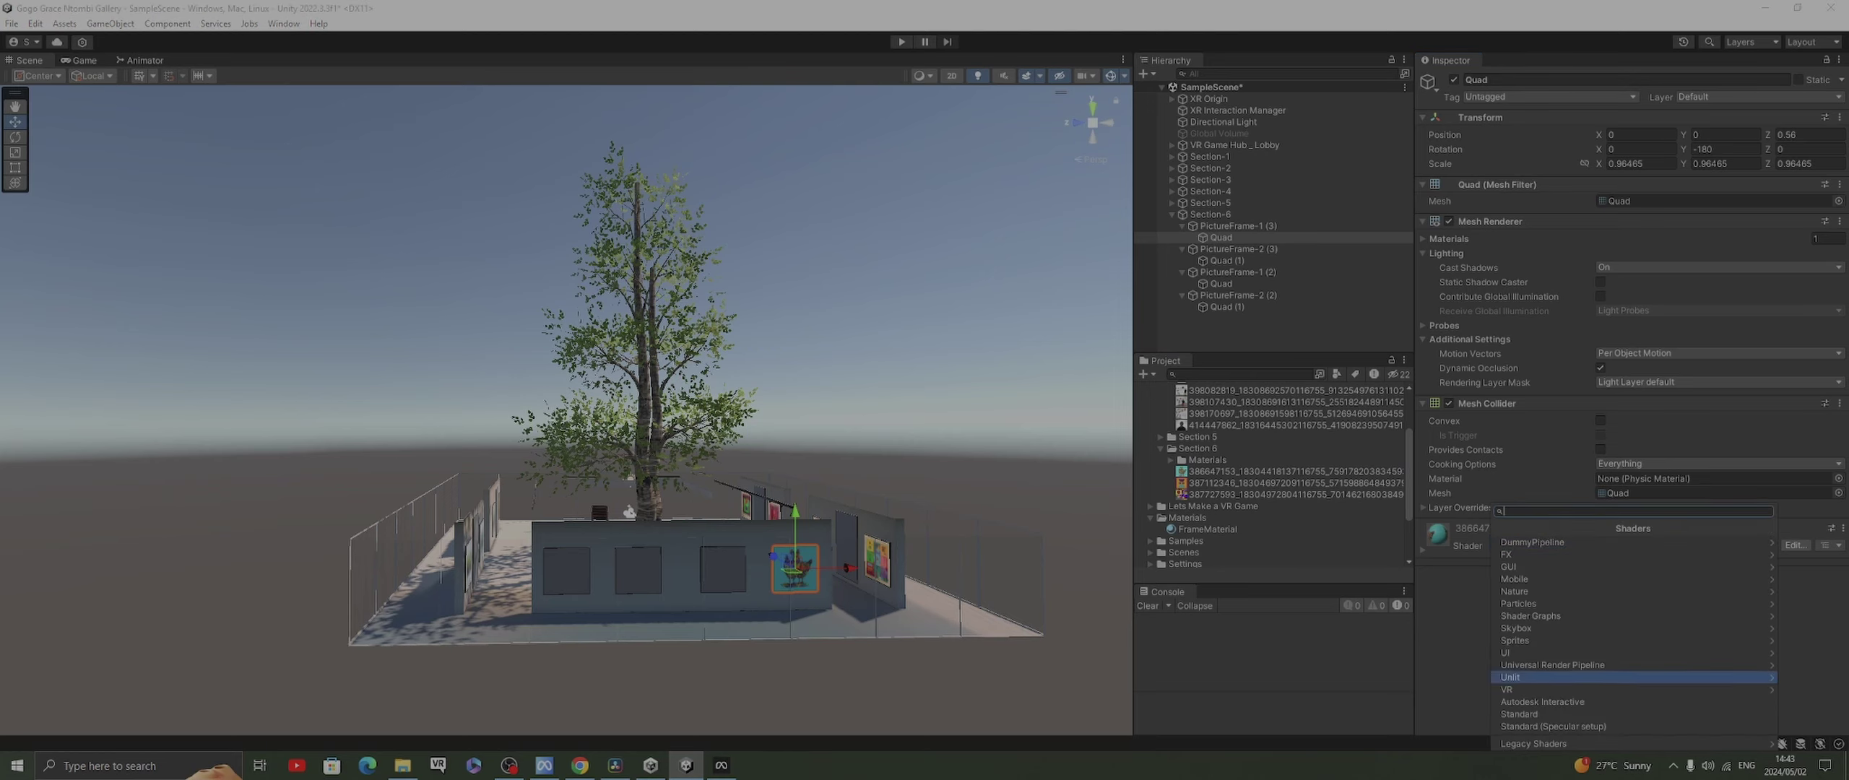
left_click(1510, 676)
left_click(1497, 528)
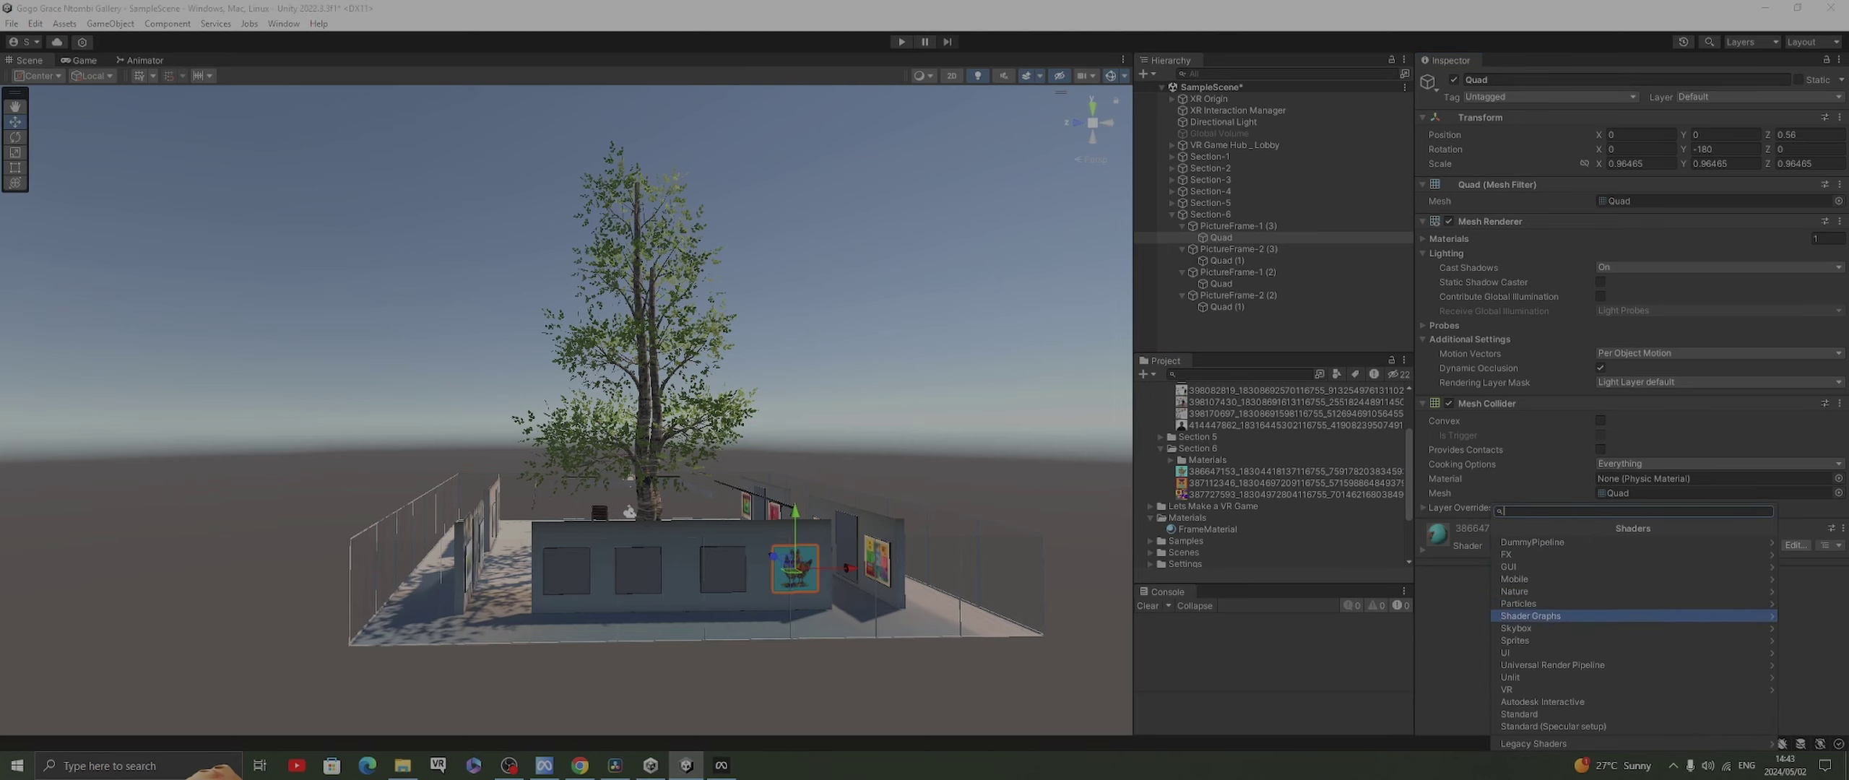
left_click(1542, 665)
key("Down")
key("Down")
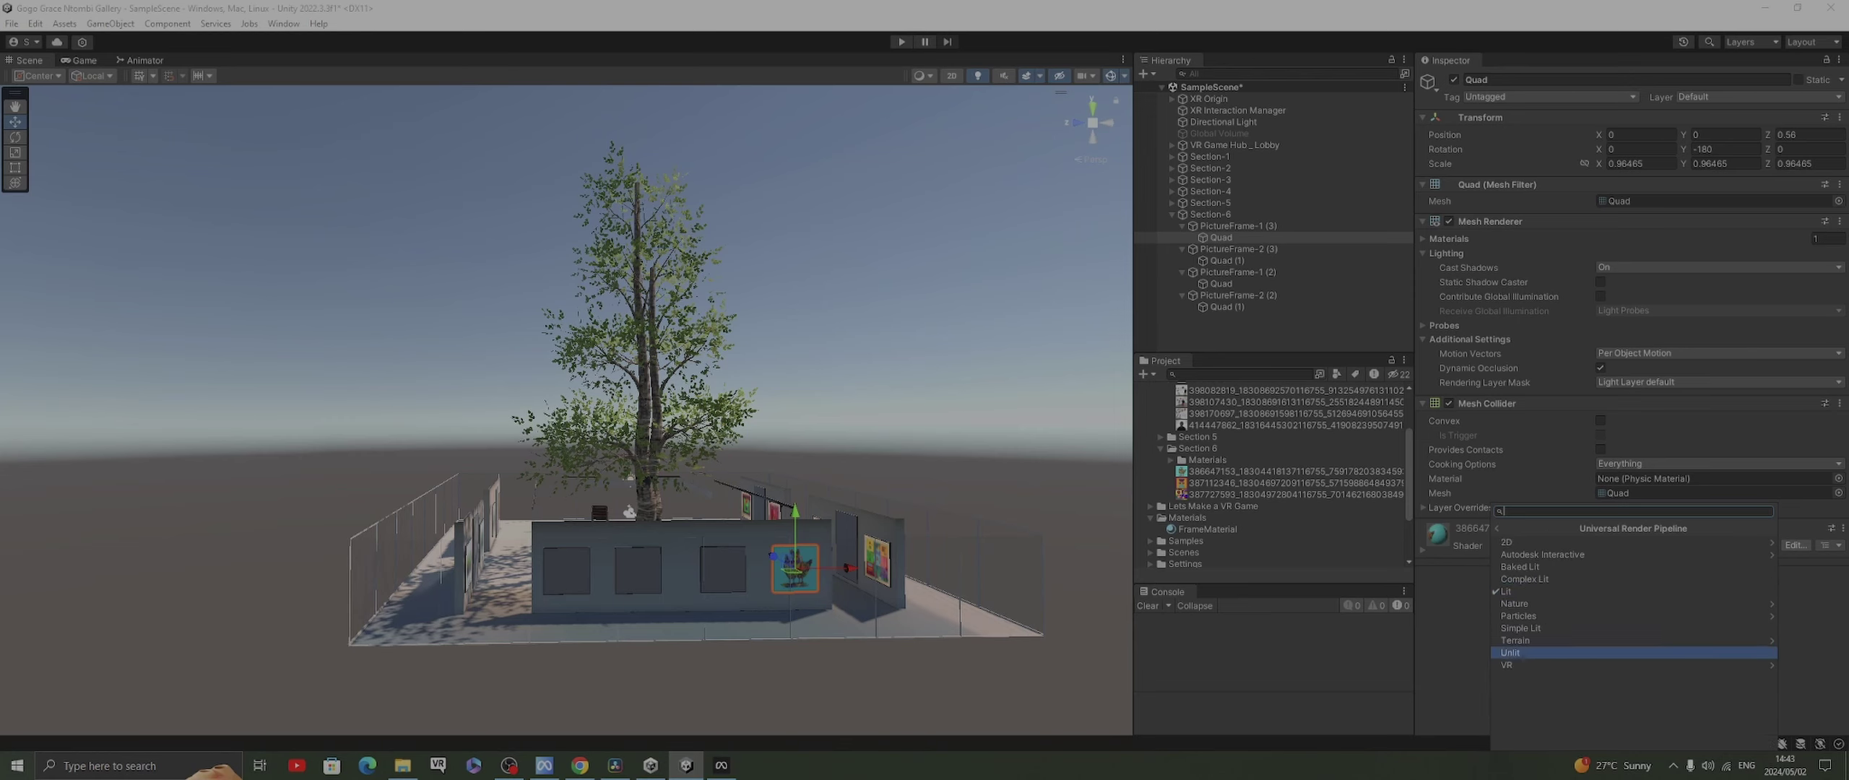
key("Return")
Put the next Section 6 artwork on Quad (1) under PictureFrame-2 (3), set to URP Unlit
left_click(1226, 260)
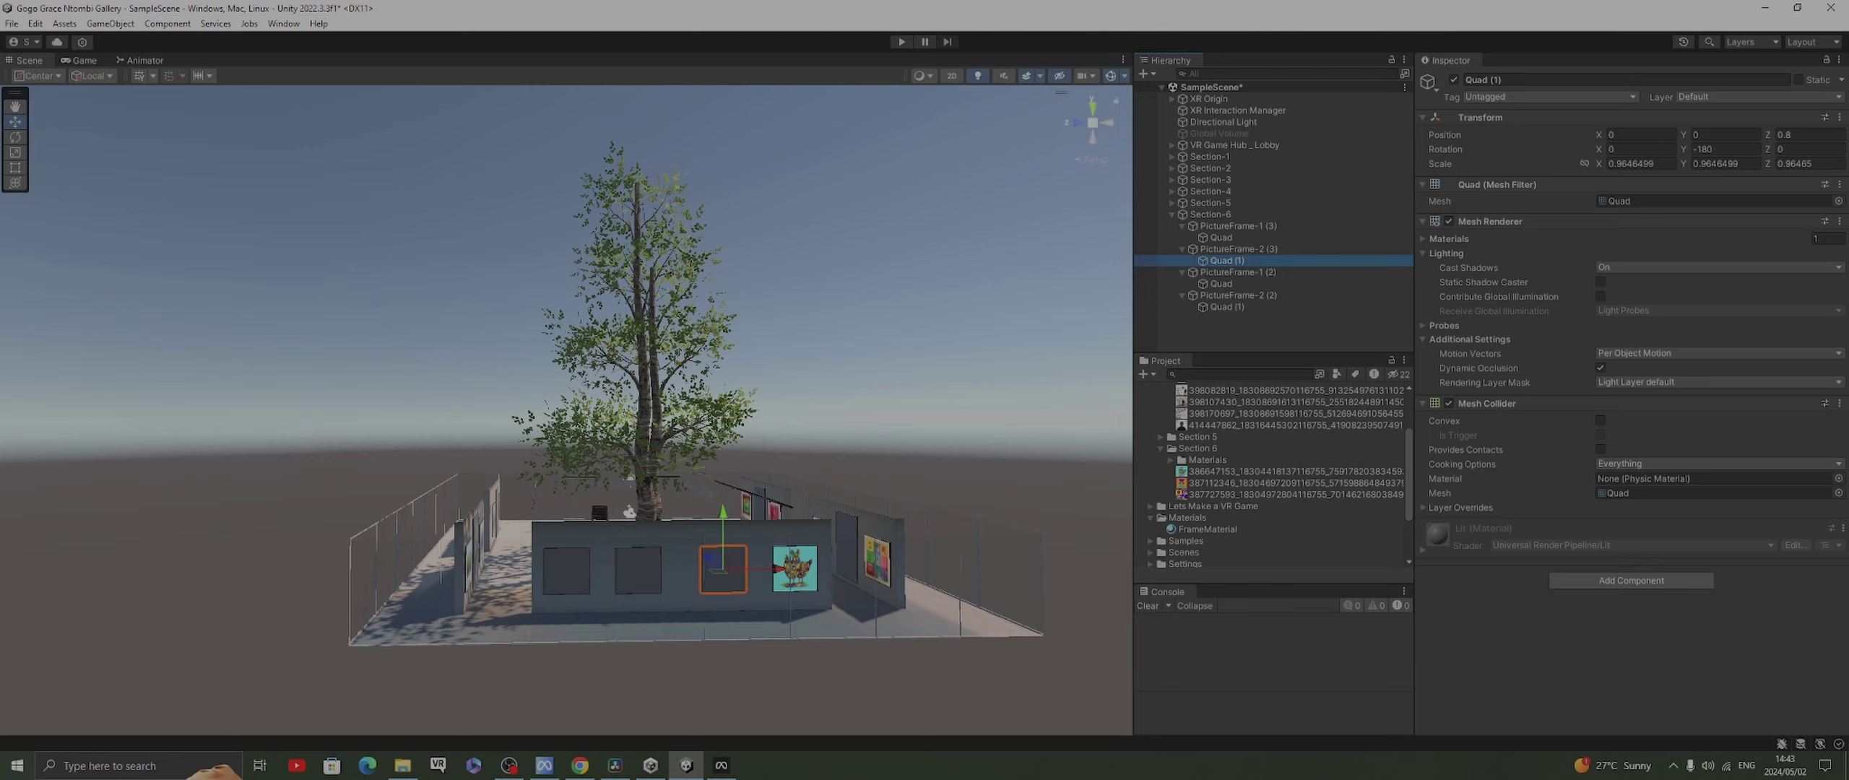
left_click_drag(1286, 483, 723, 569)
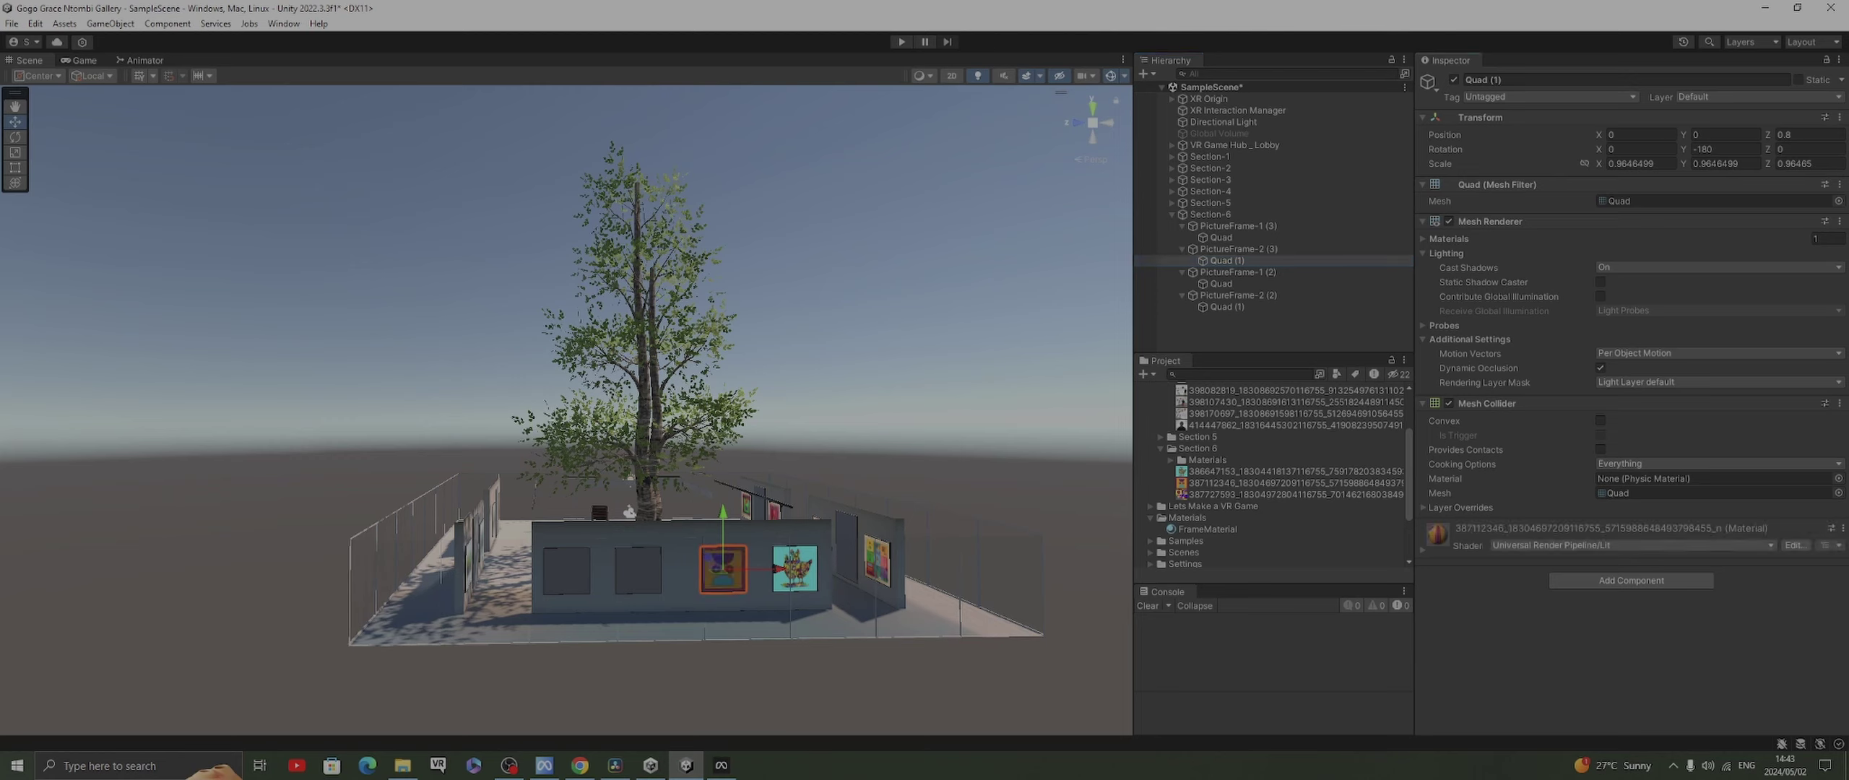
left_click(1631, 544)
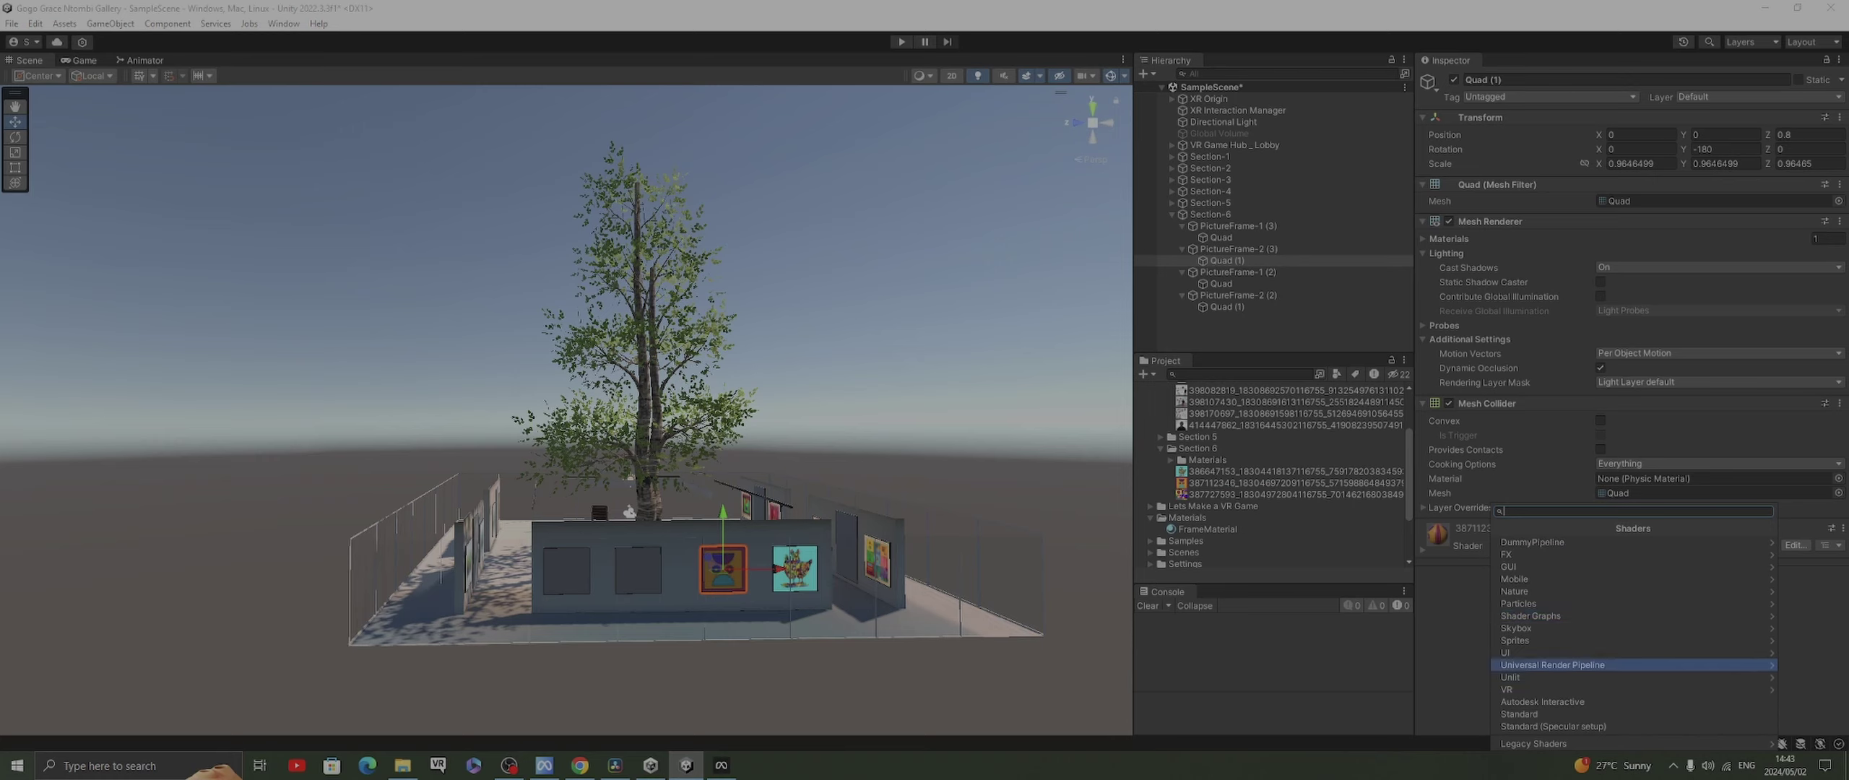
left_click(1553, 665)
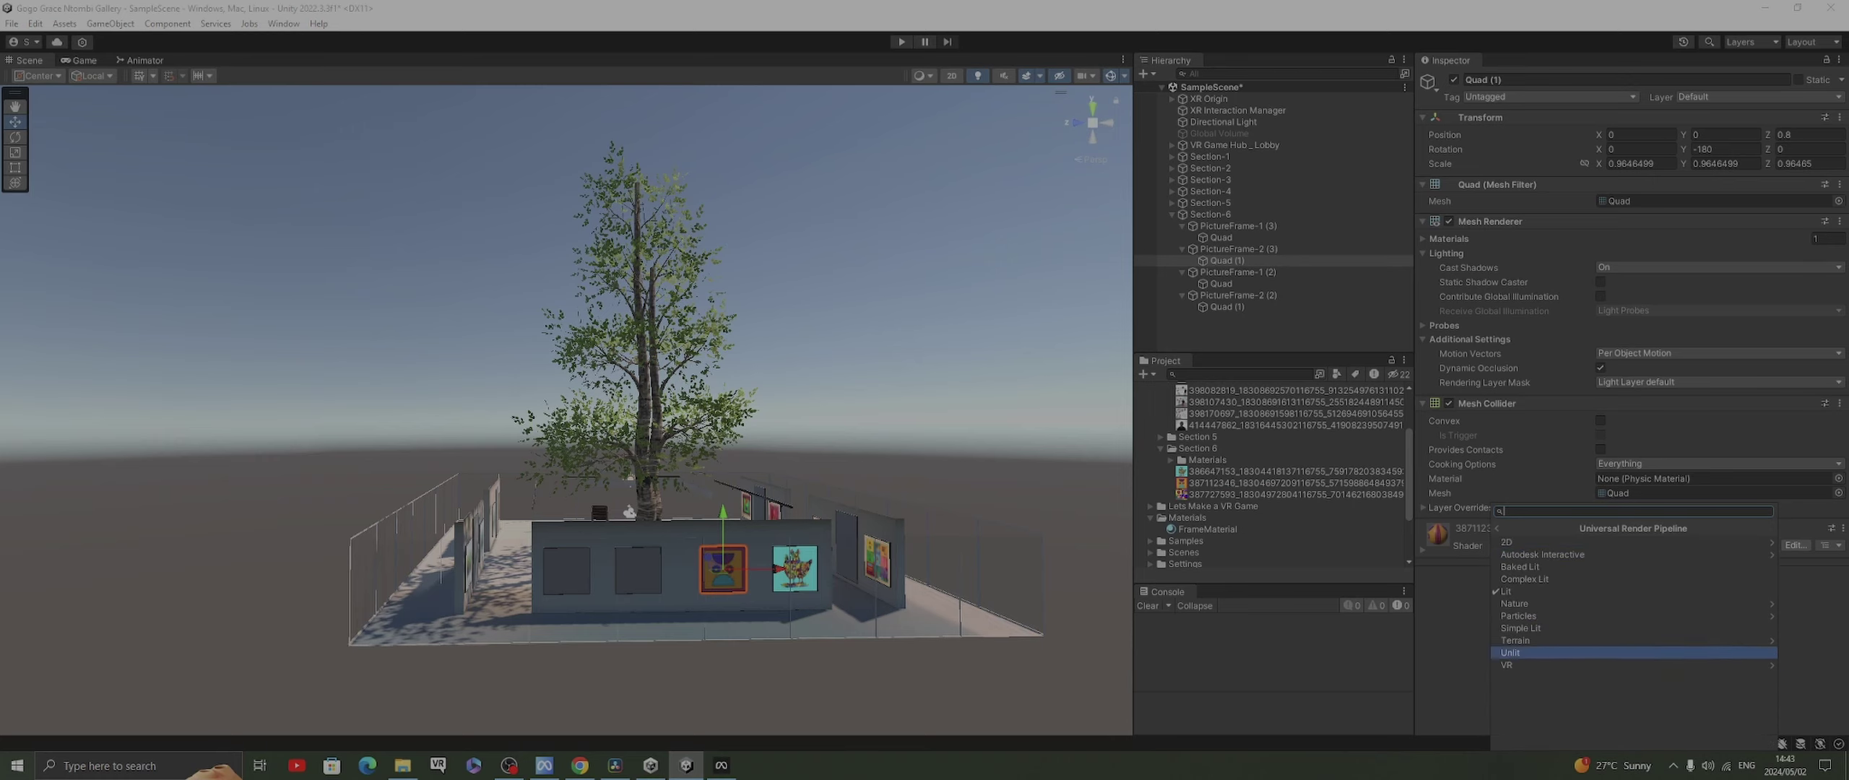
left_click(1517, 652)
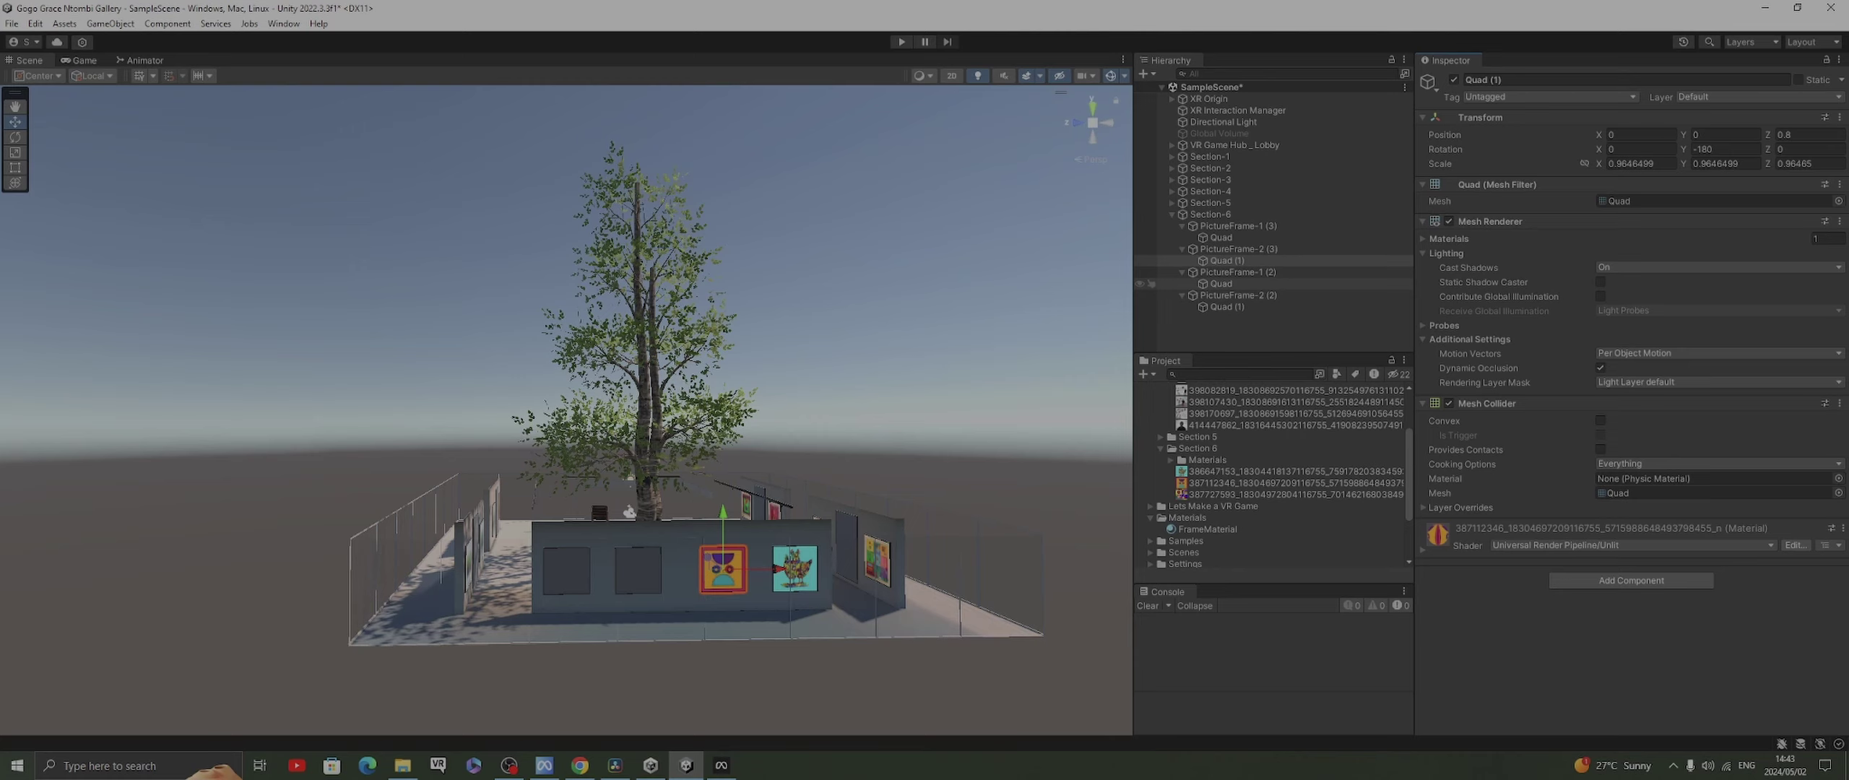
Give the next blank quad the colourful patterned image with URP Unlit, then open Downloads
left_click(1220, 284)
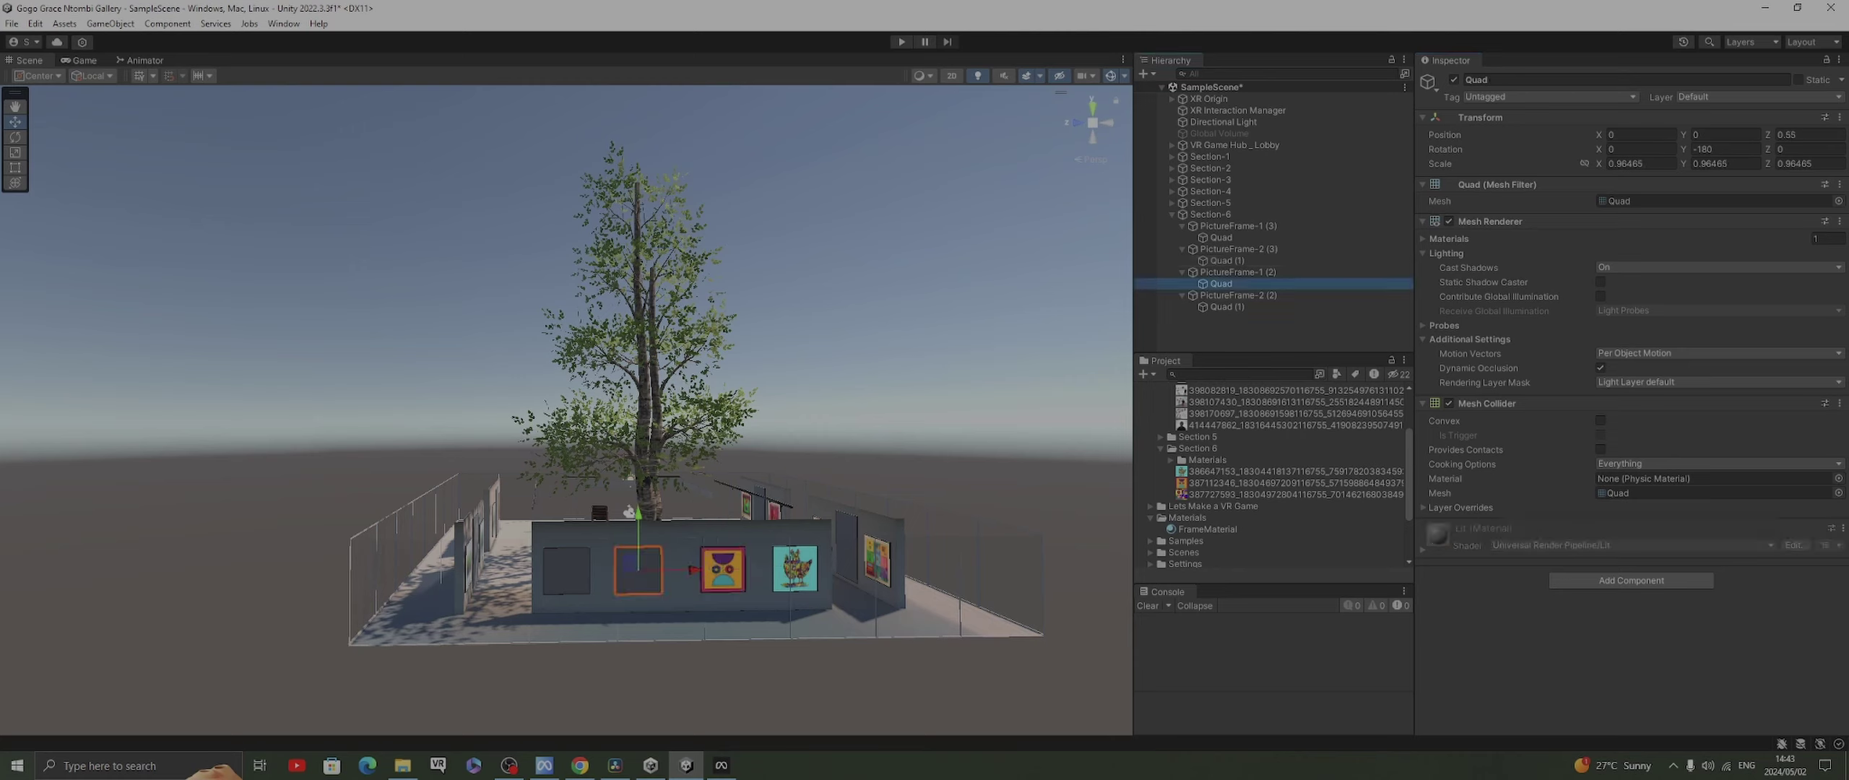
scroll(1271, 477, "down", 2)
left_click_drag(1286, 448, 639, 571)
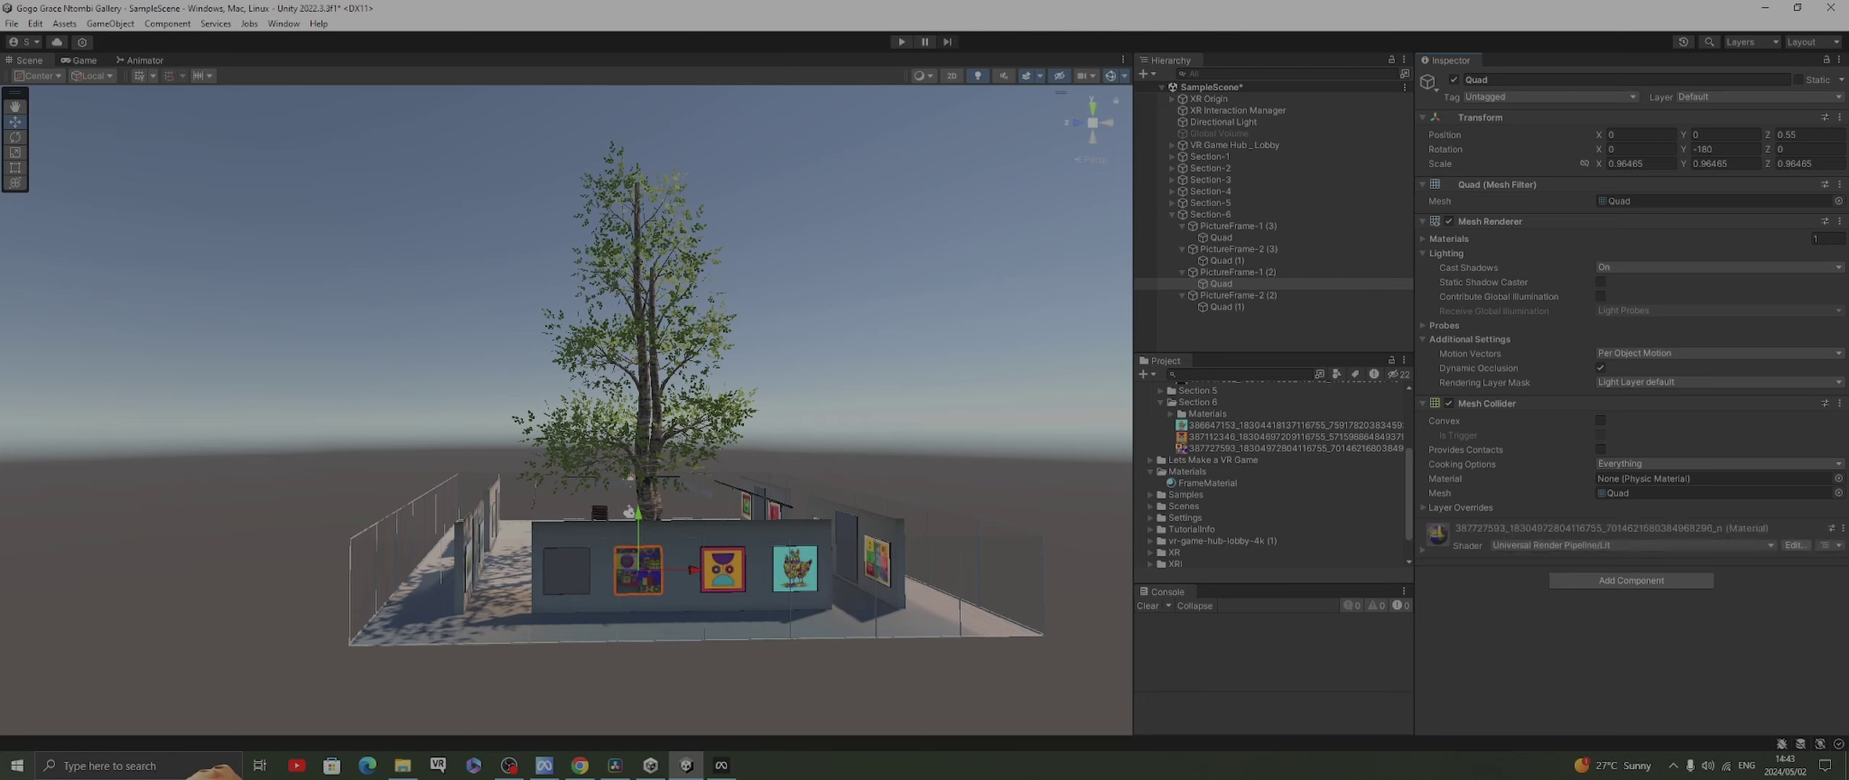
left_click(1632, 545)
left_click(1552, 664)
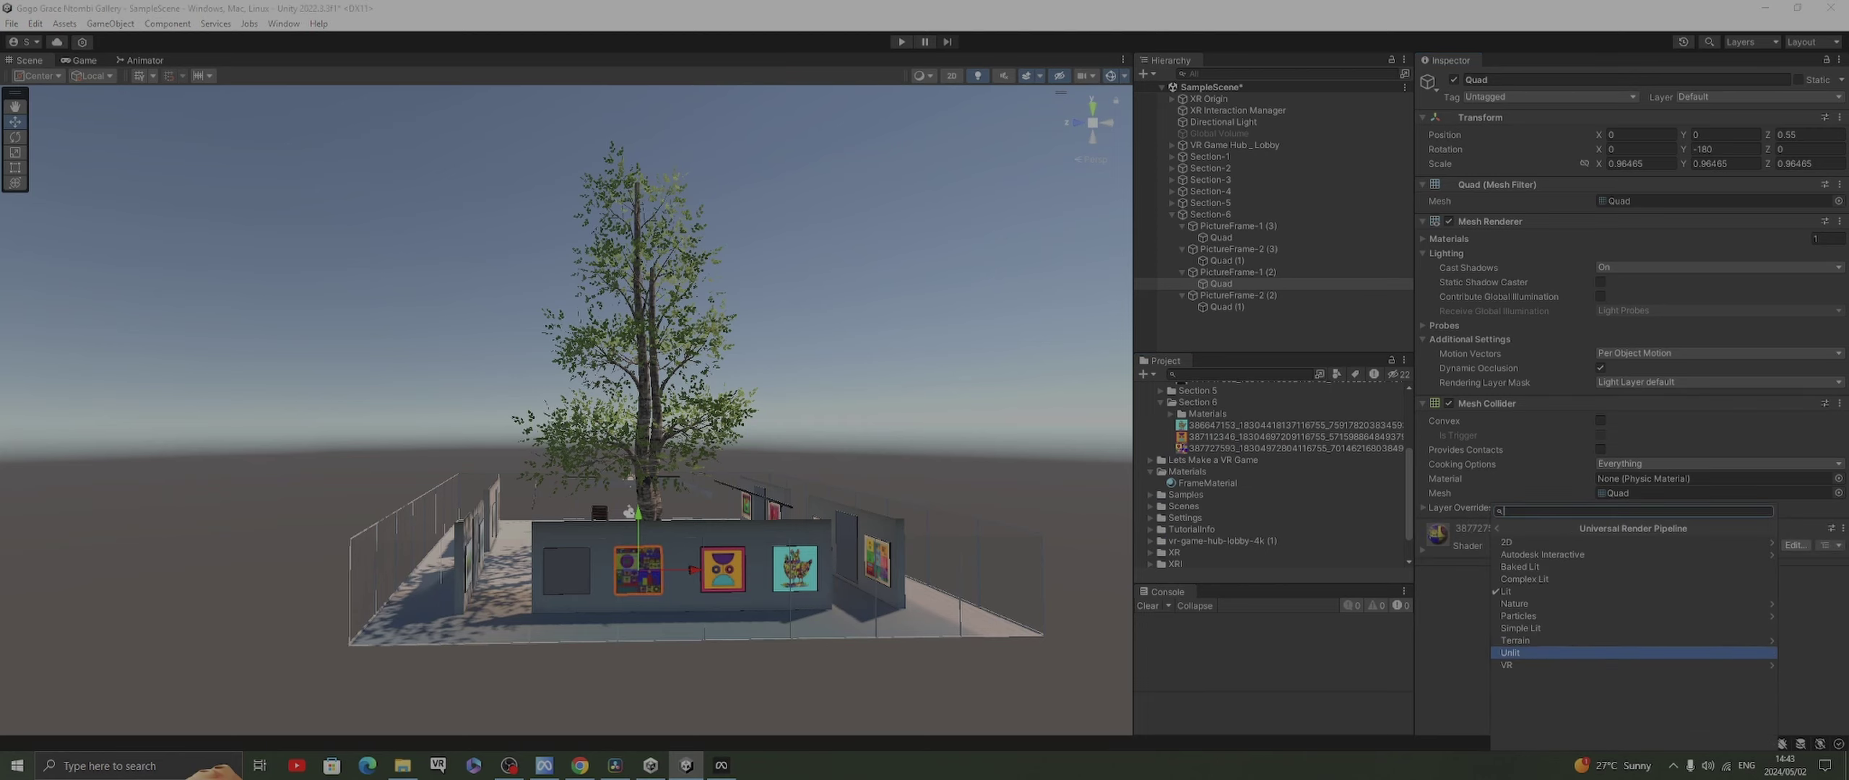
left_click(1509, 652)
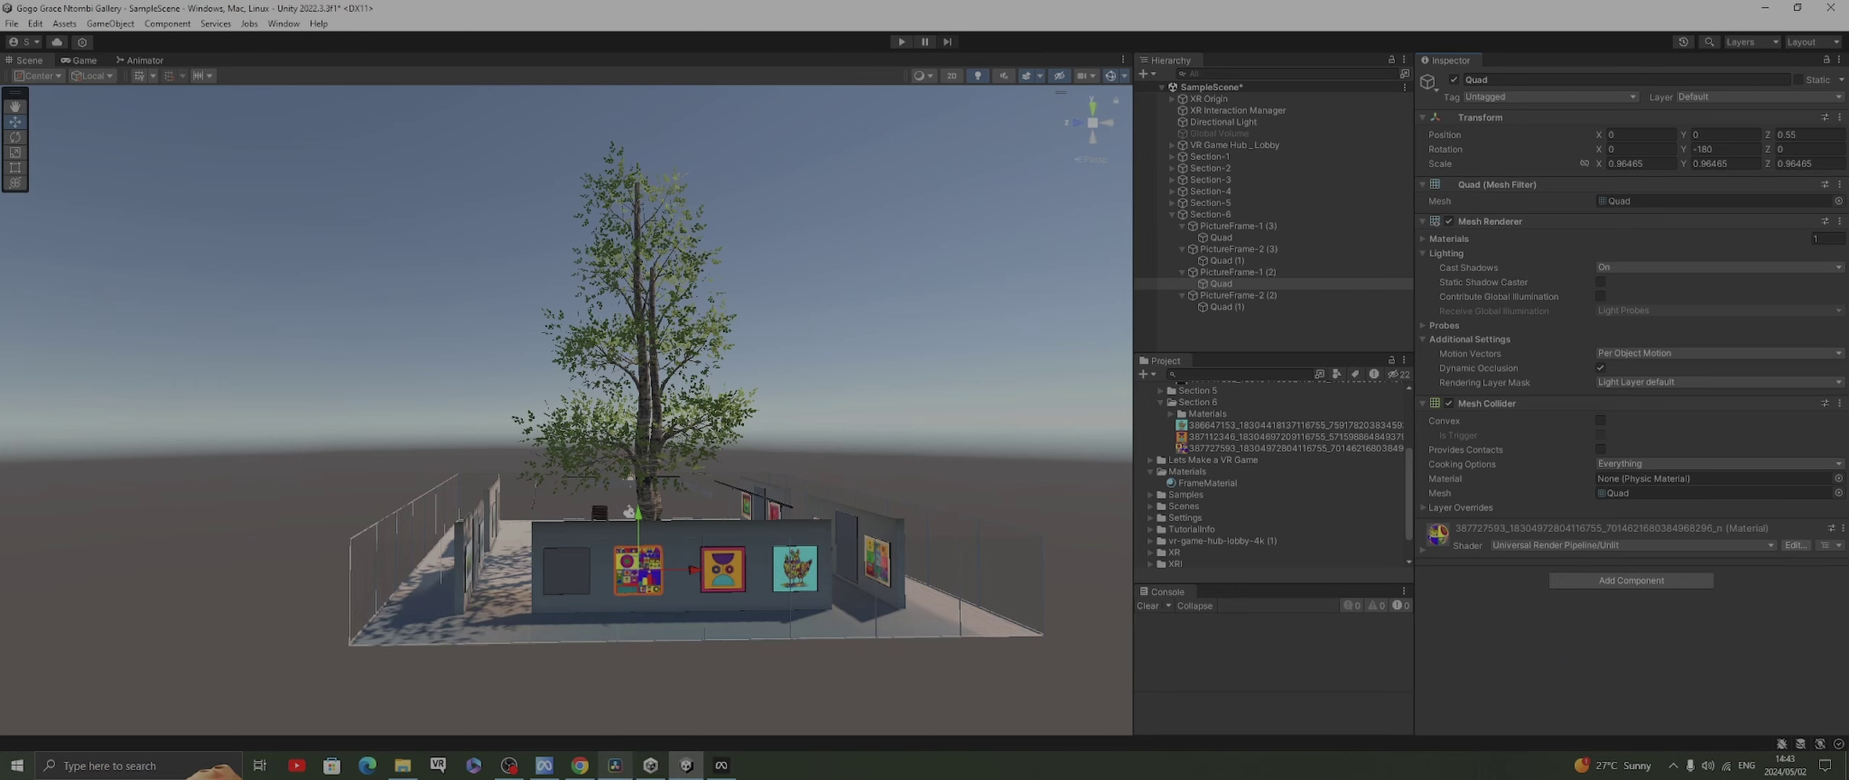
left_click(402, 766)
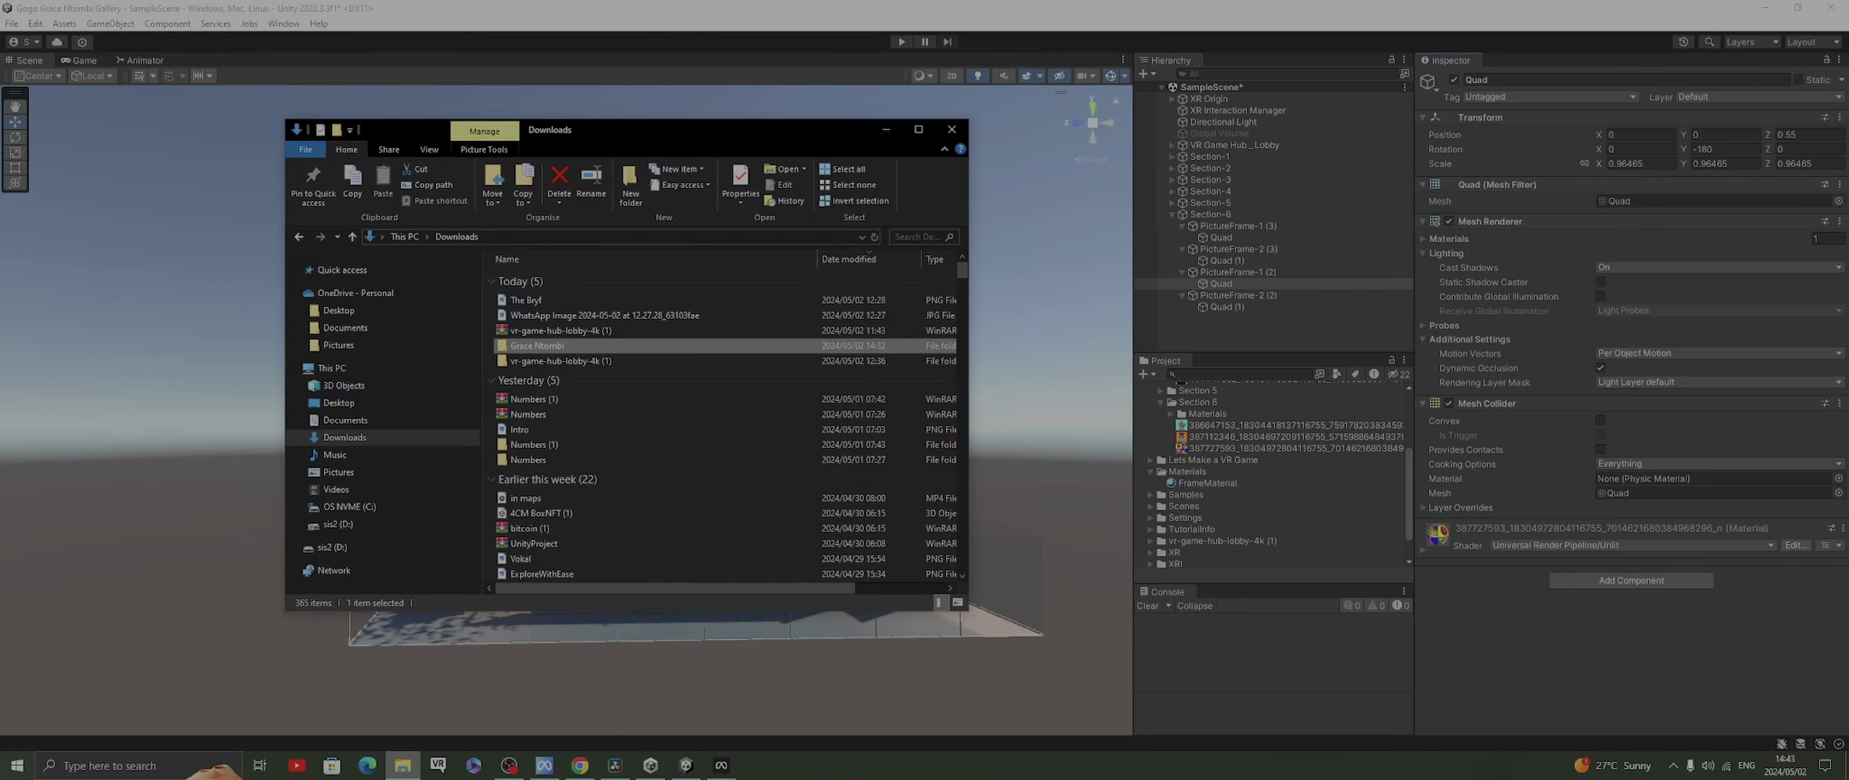
Open the artist's Section 6 image folder in Downloads, then minimise Explorer
double_click(621, 345)
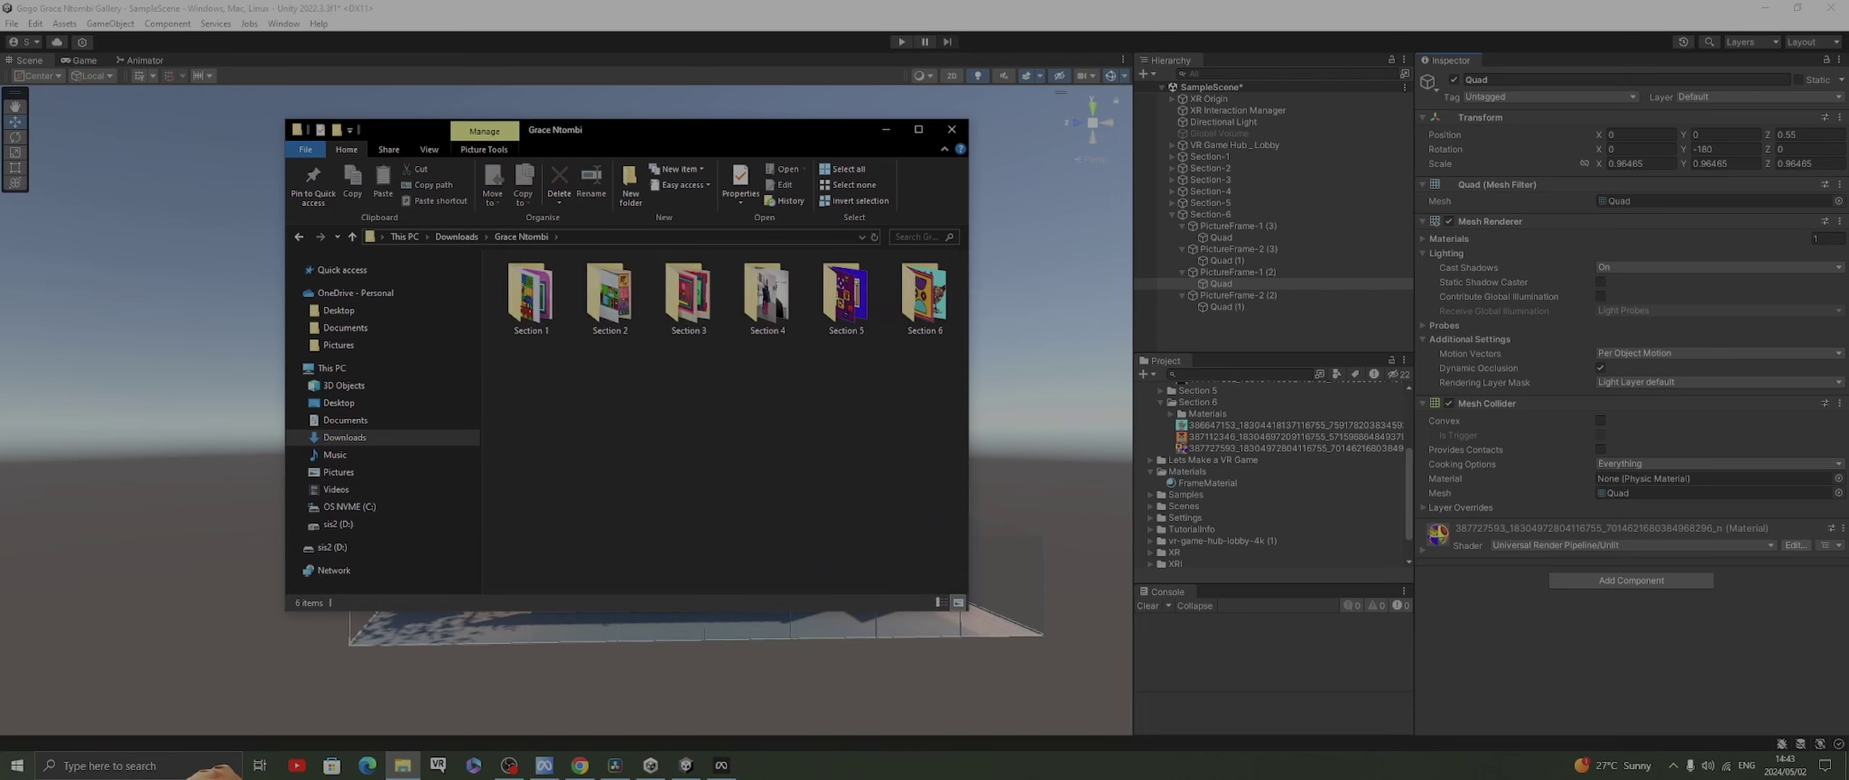
double_click(924, 295)
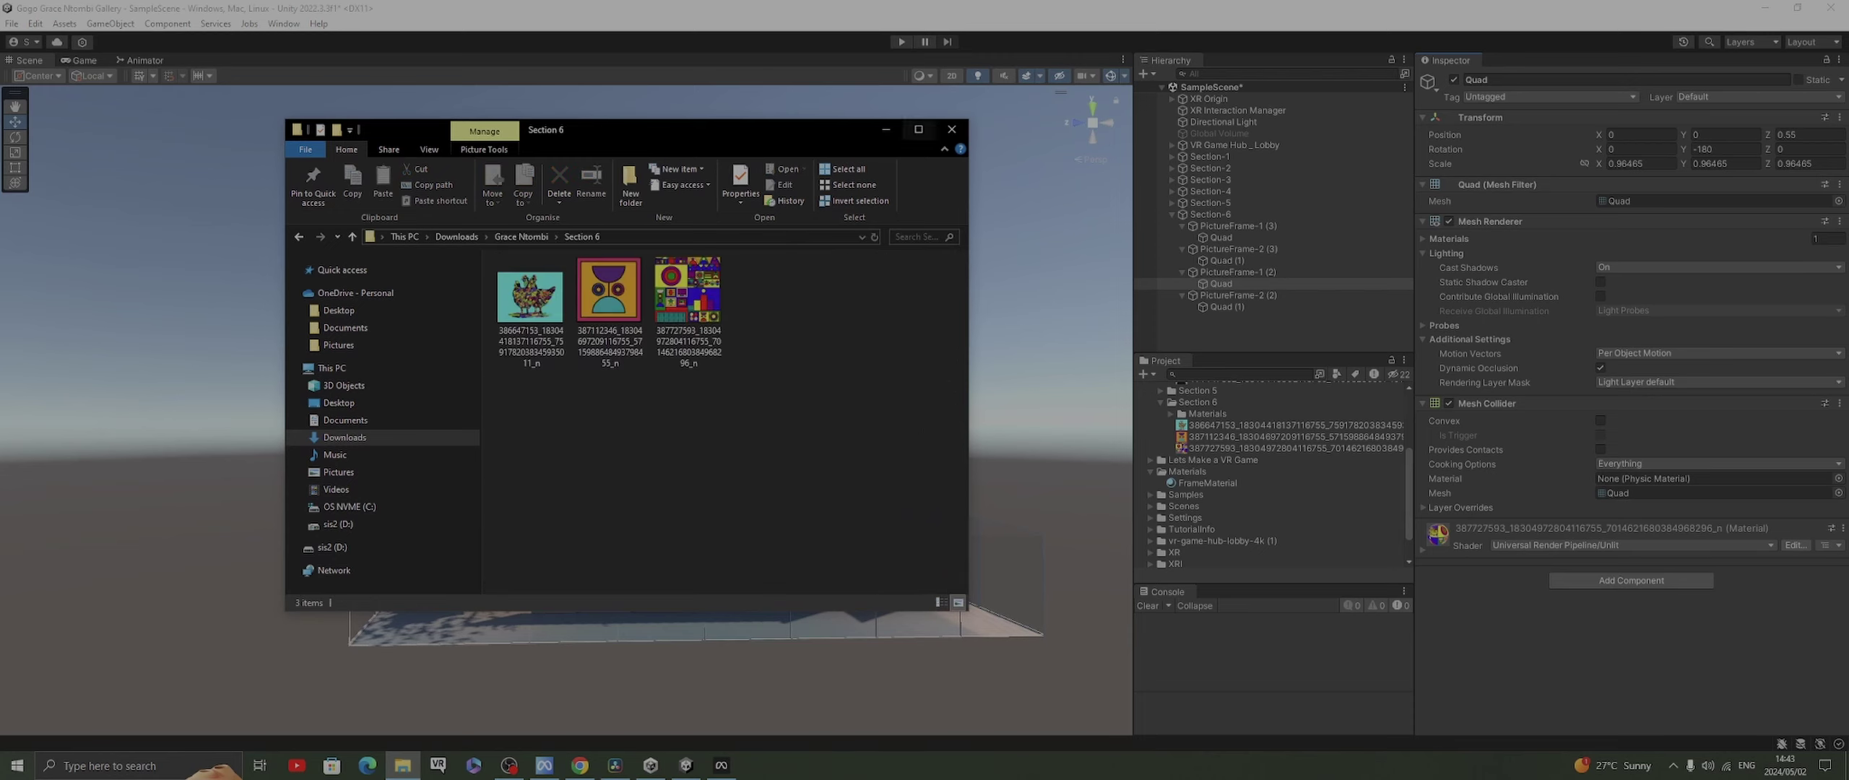
left_click(885, 129)
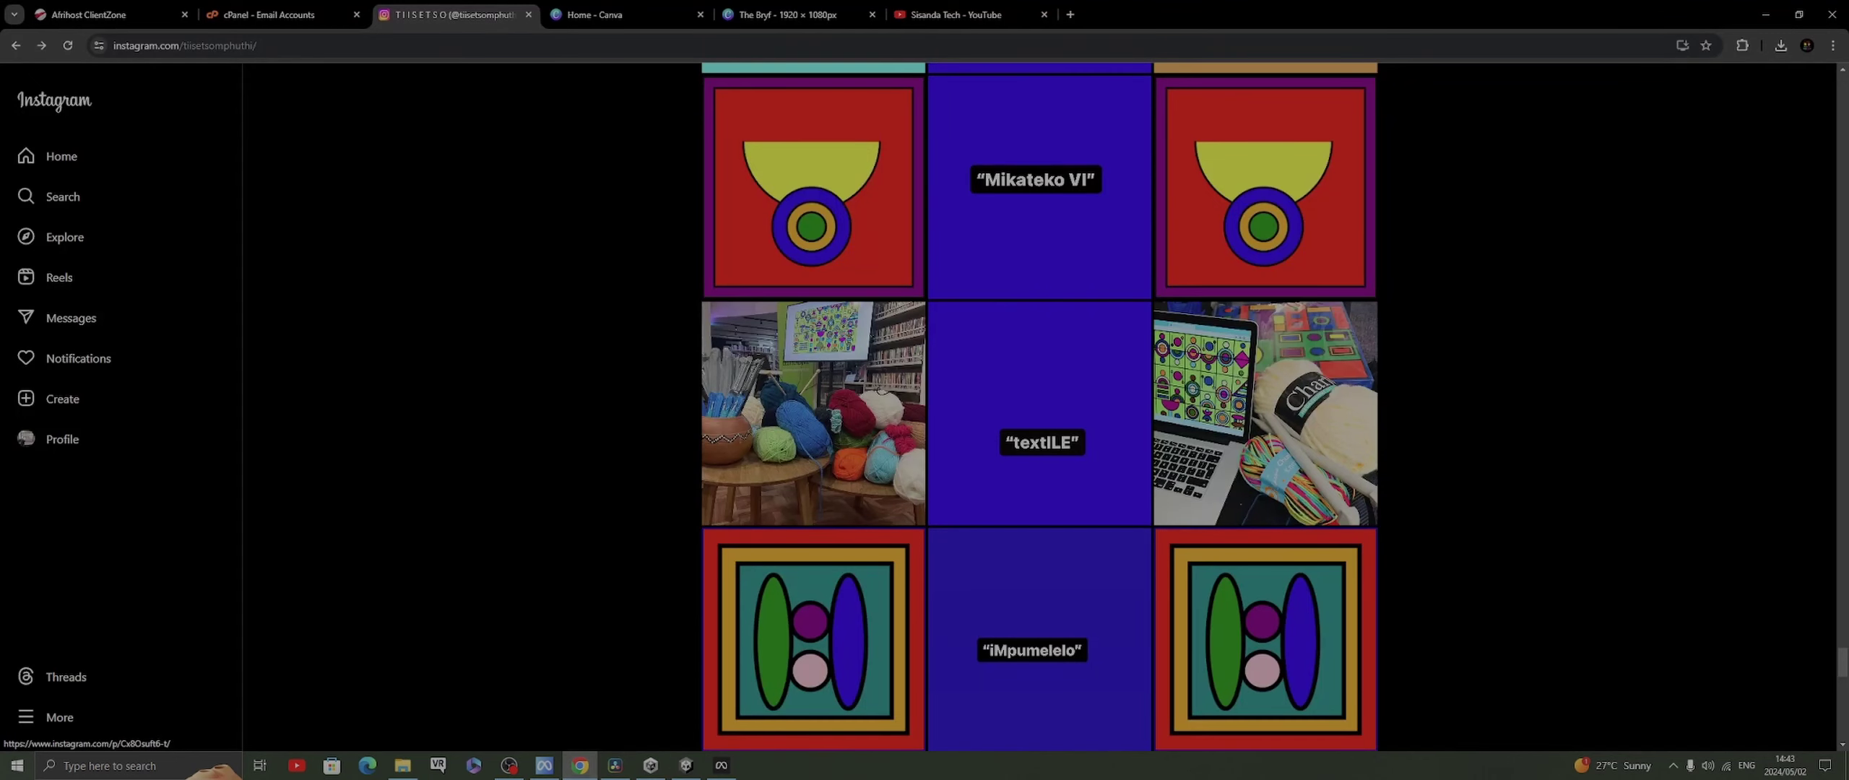
Save the colourful cow artwork from Instagram as a JPEG into the Section 6 folder
scroll(1040, 404, "up", 5)
scroll(814, 538, "up", 3)
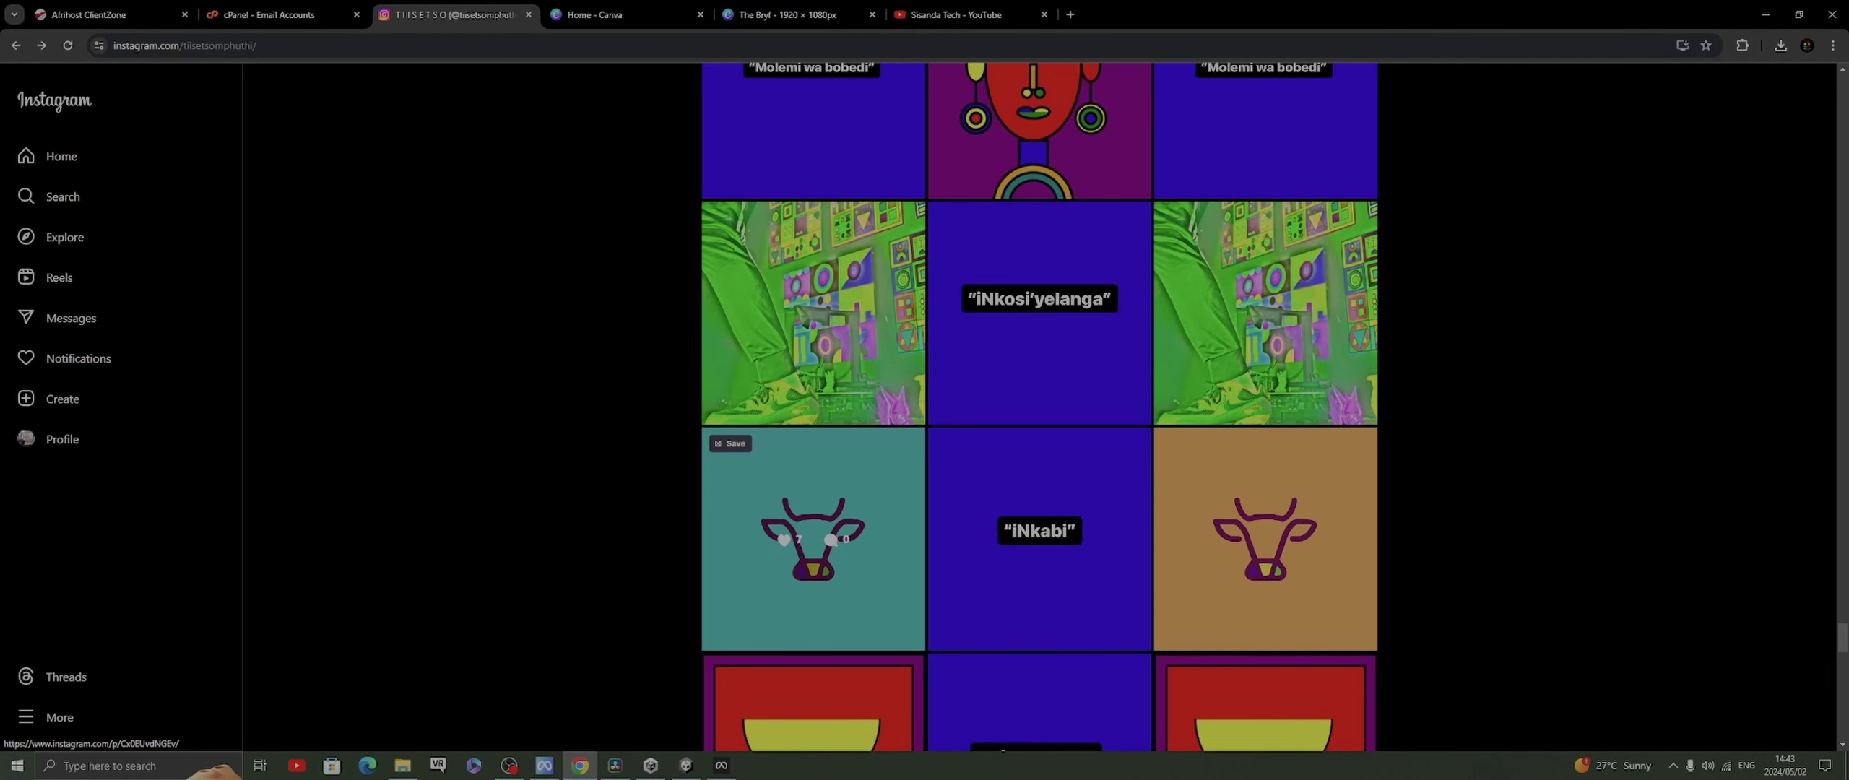
scroll(814, 538, "up", 8)
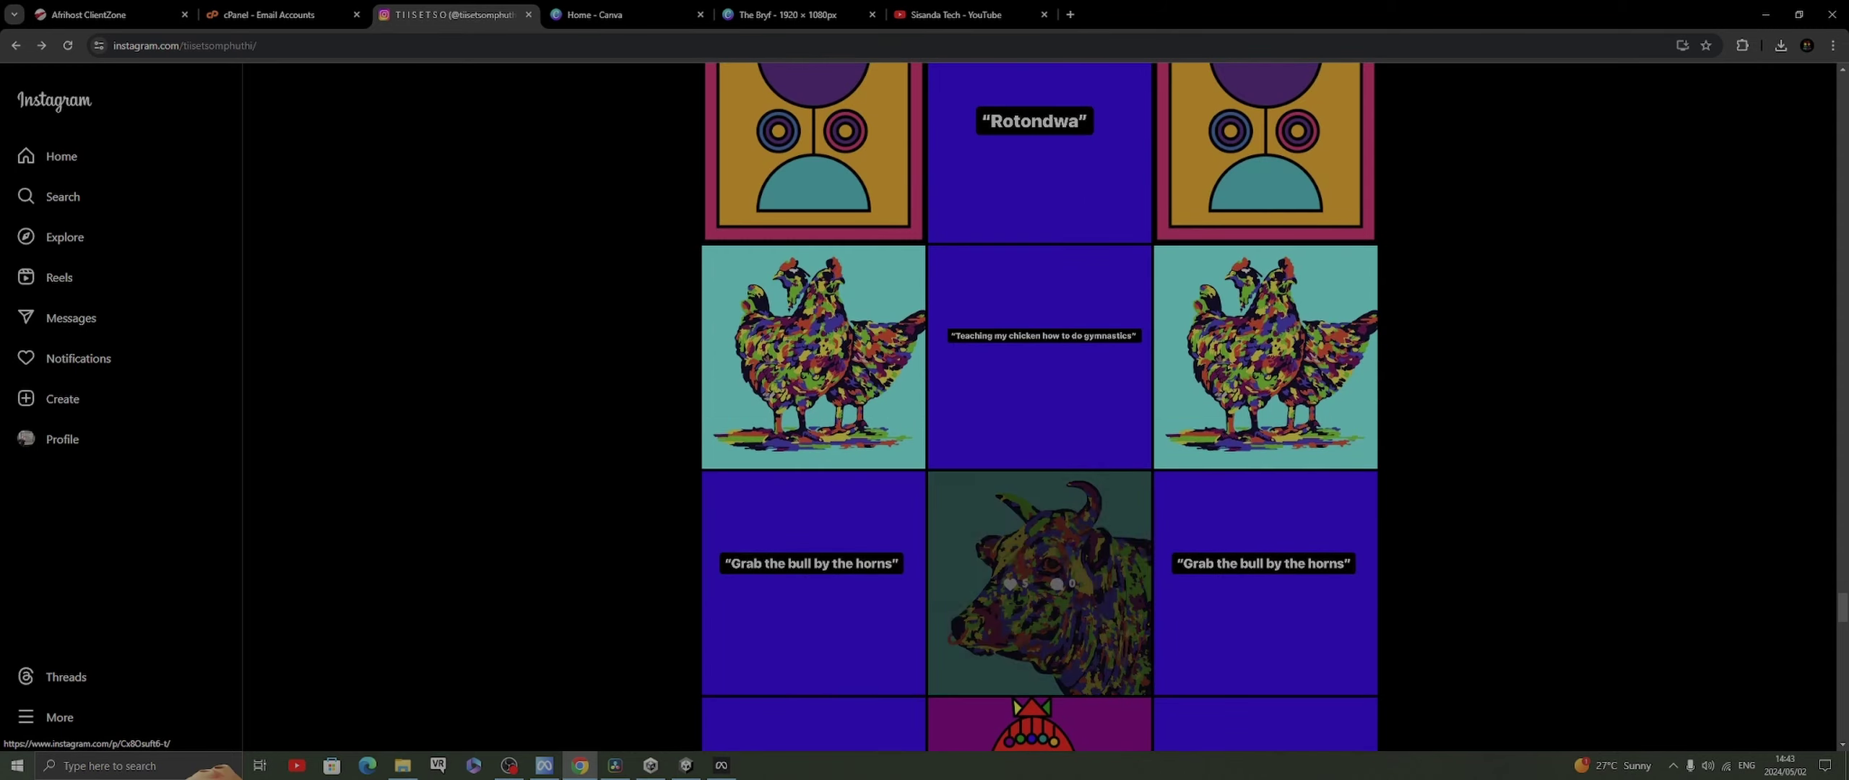
left_click(1040, 578)
right_click(690, 360)
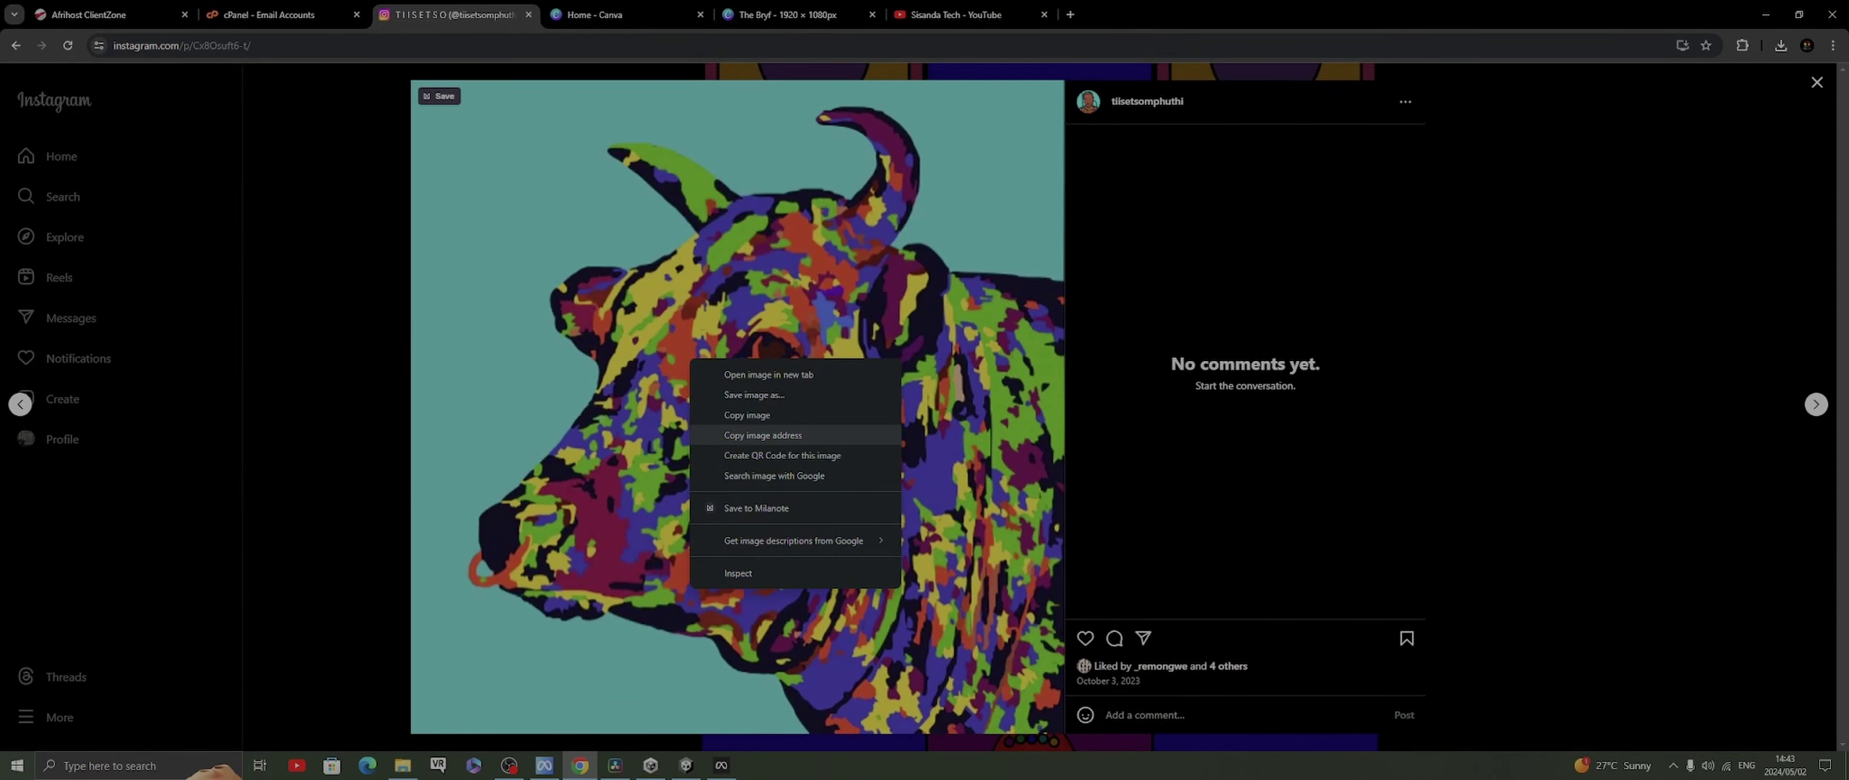
left_click(754, 395)
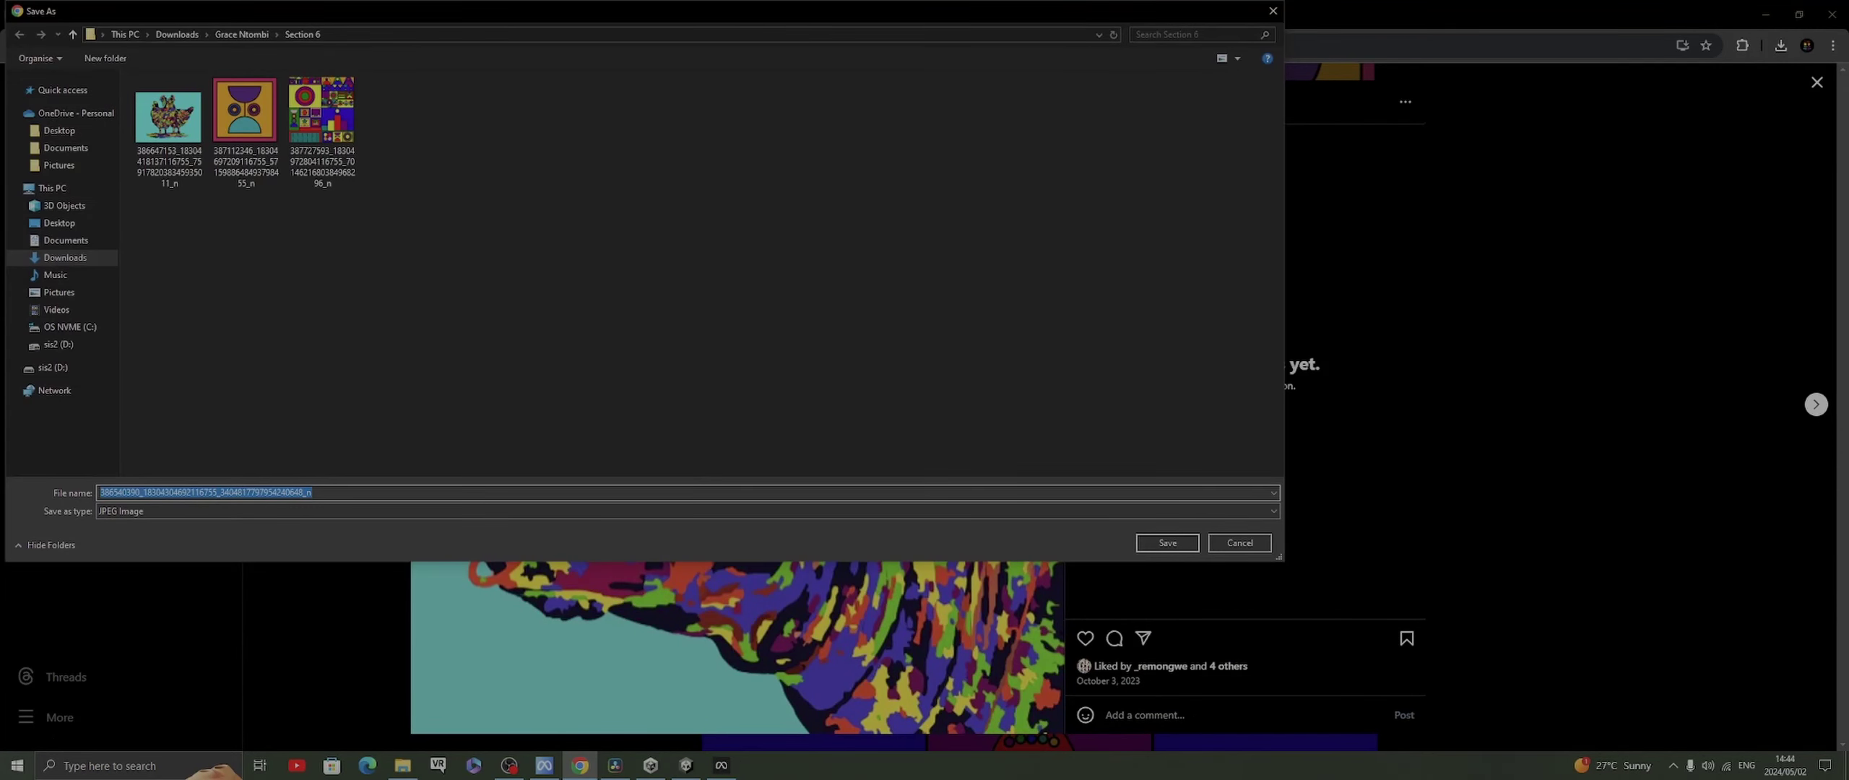
left_click(1167, 542)
Check the downloaded cow image in its folder, then return to the Unity editor
left_click(1683, 84)
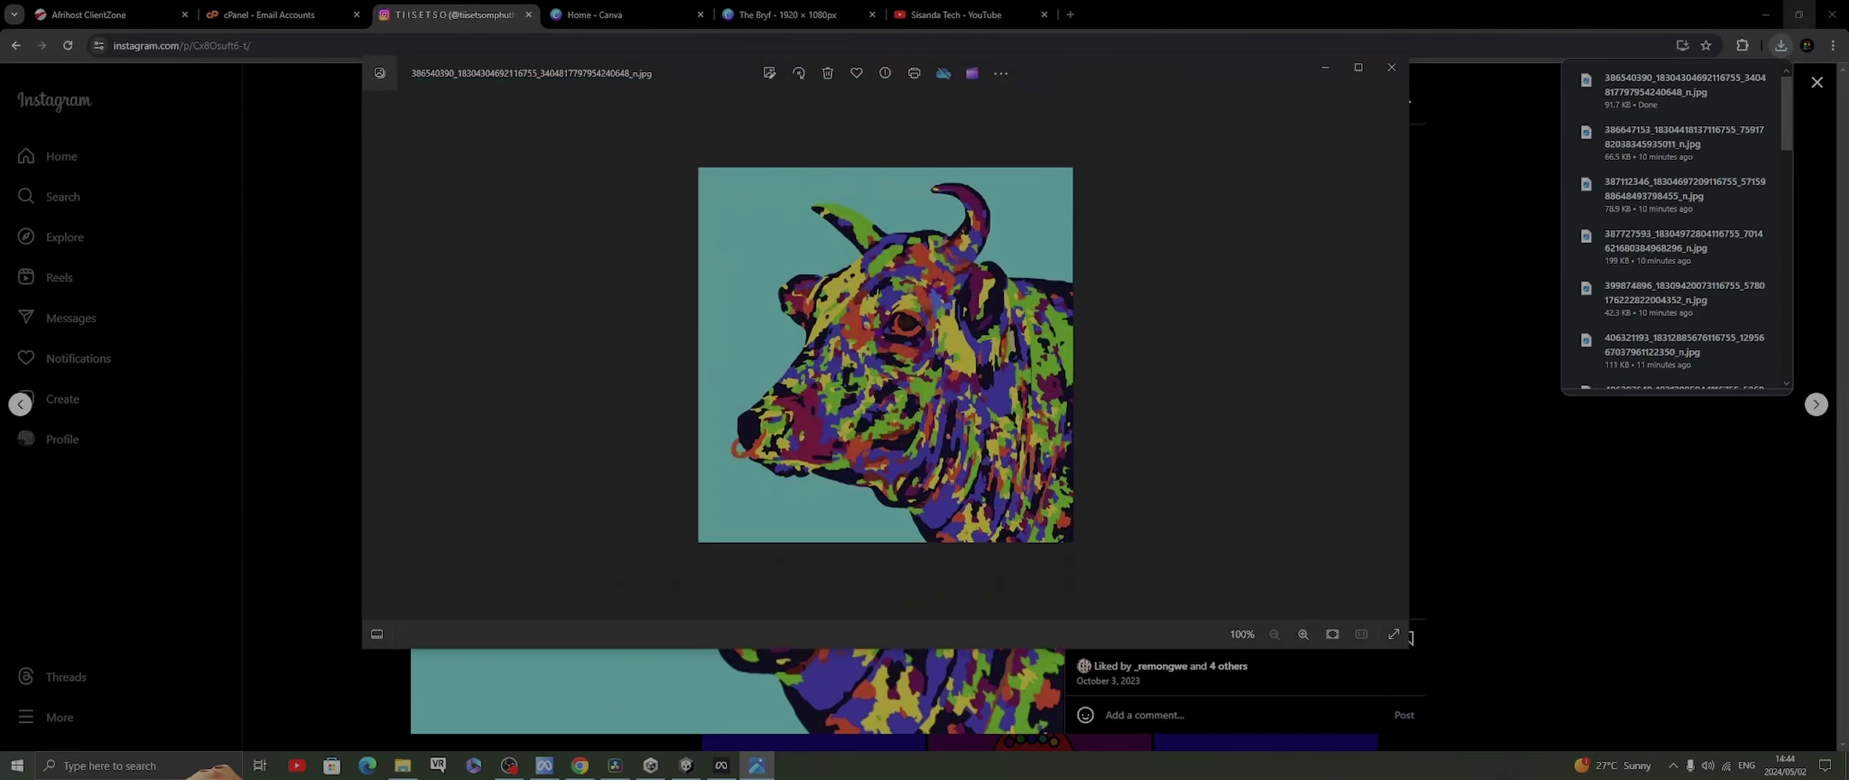
left_click(1729, 80)
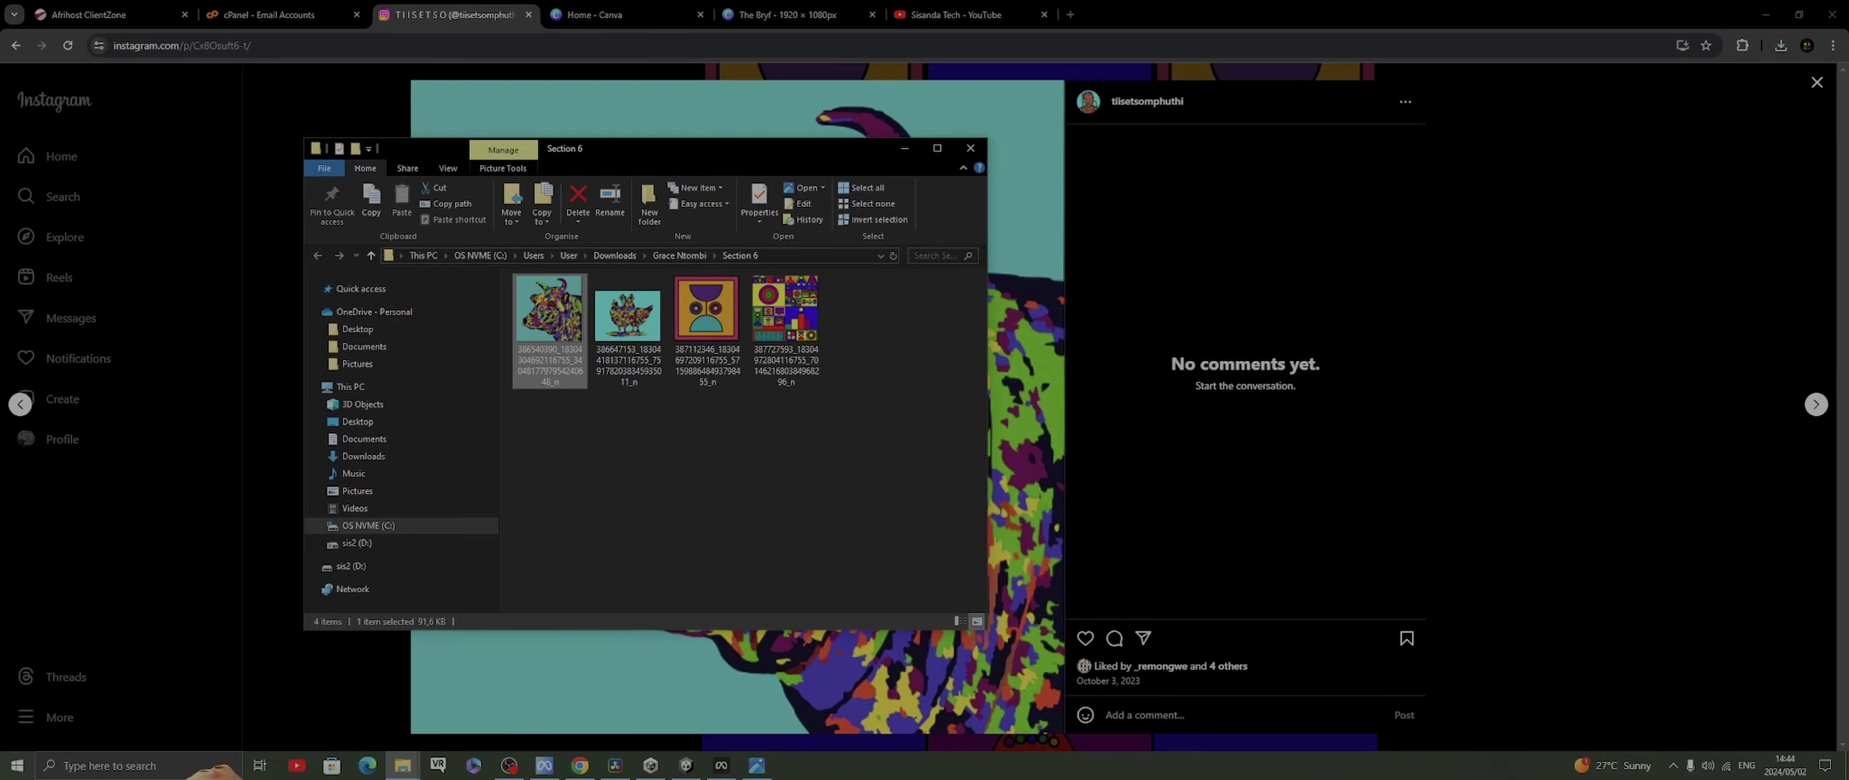
left_click(579, 765)
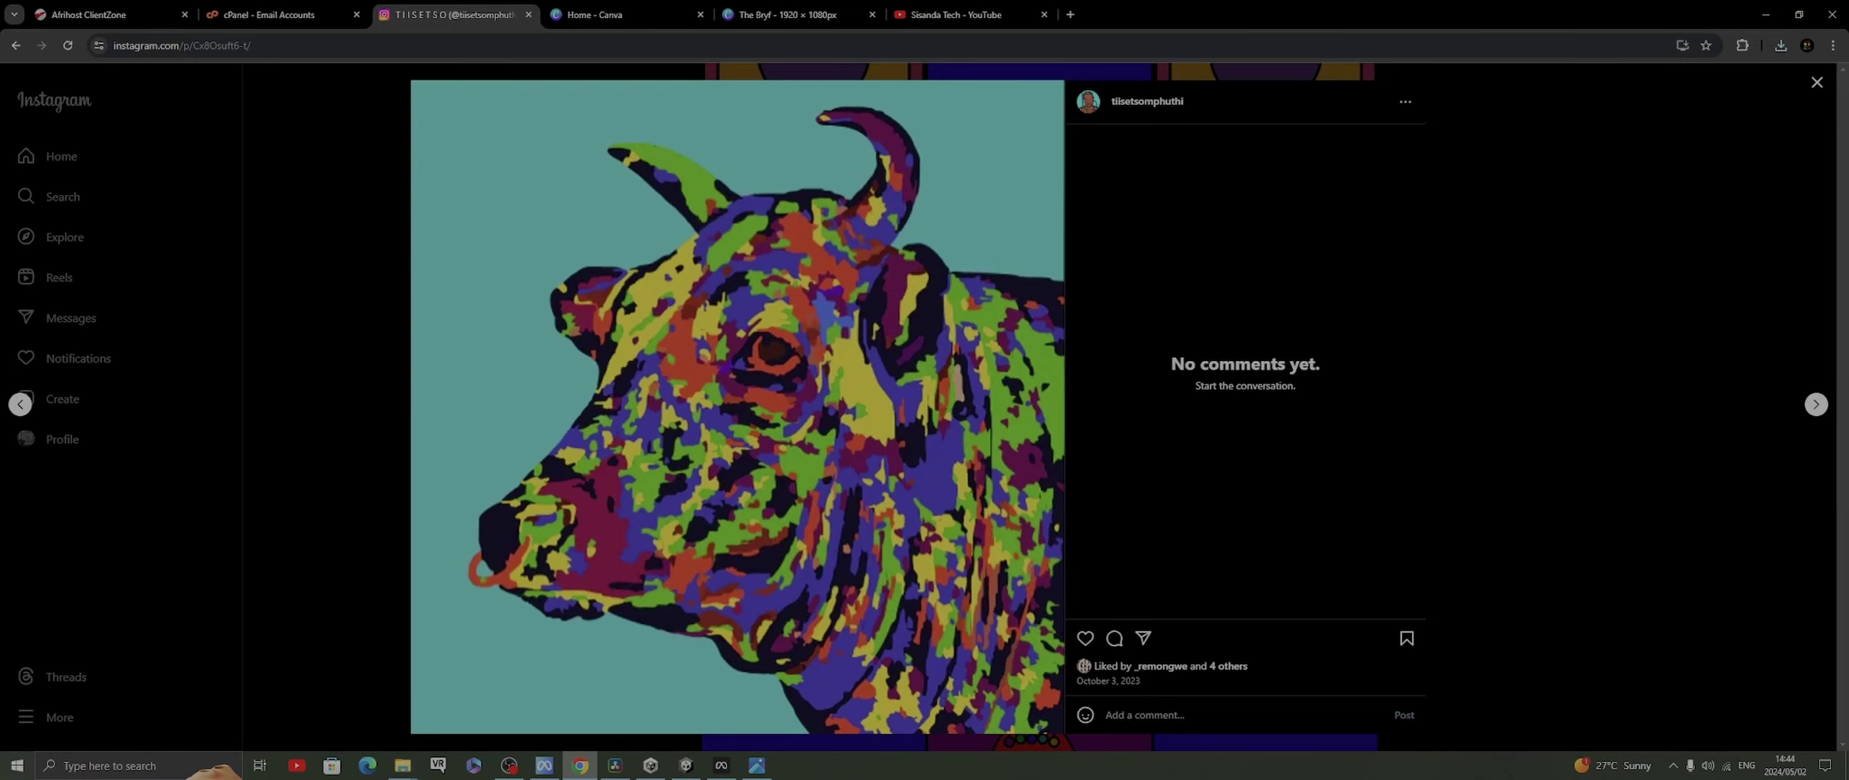
left_click(509, 766)
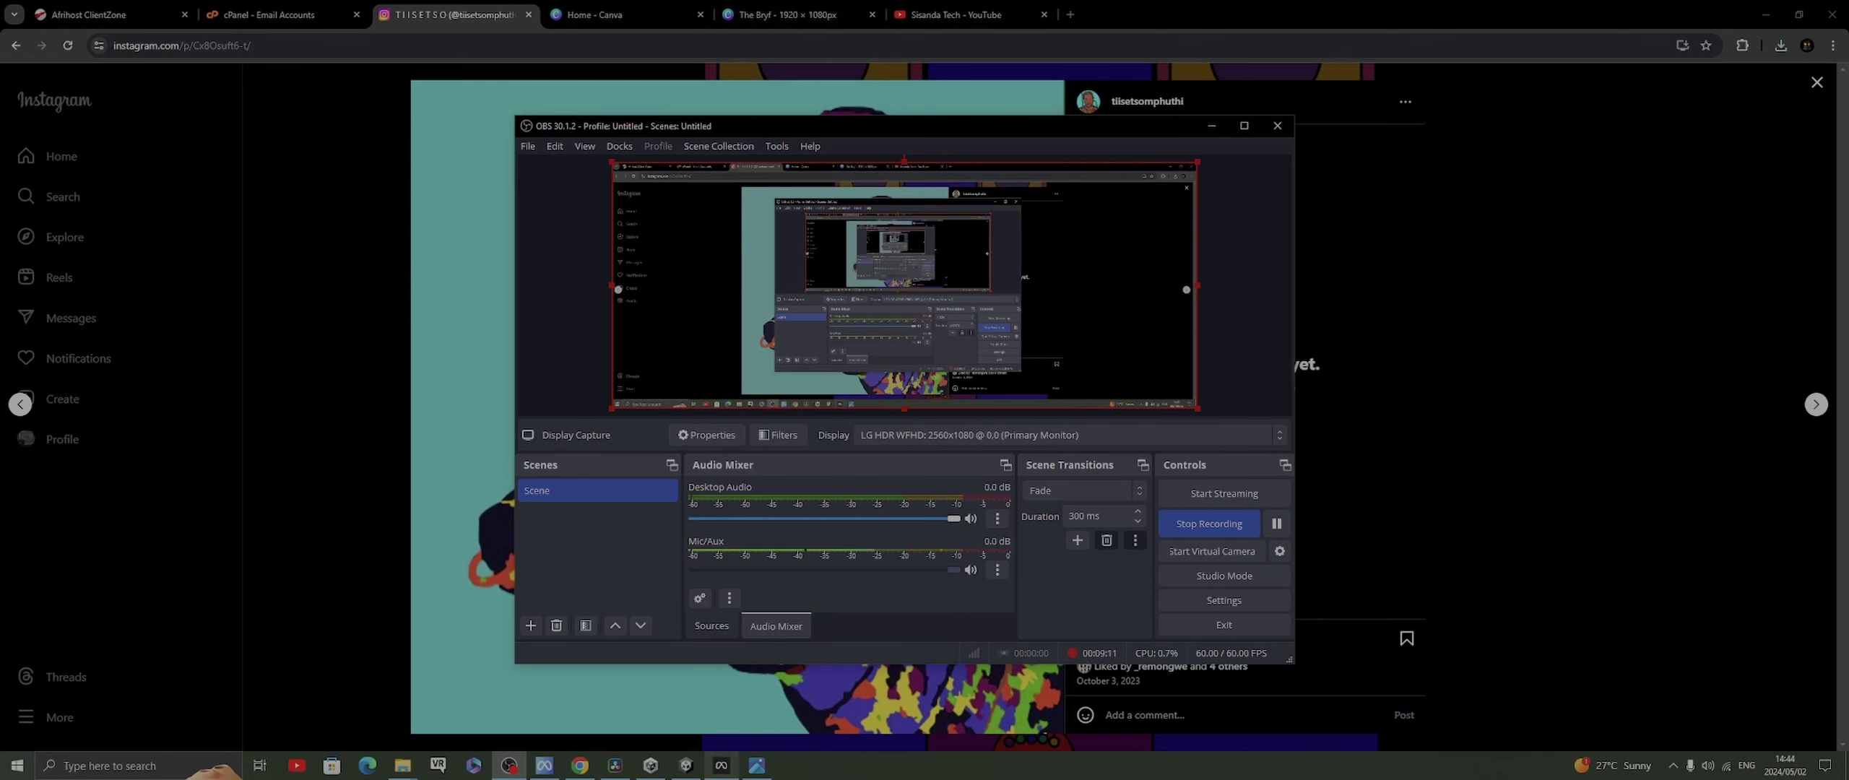
left_click(686, 765)
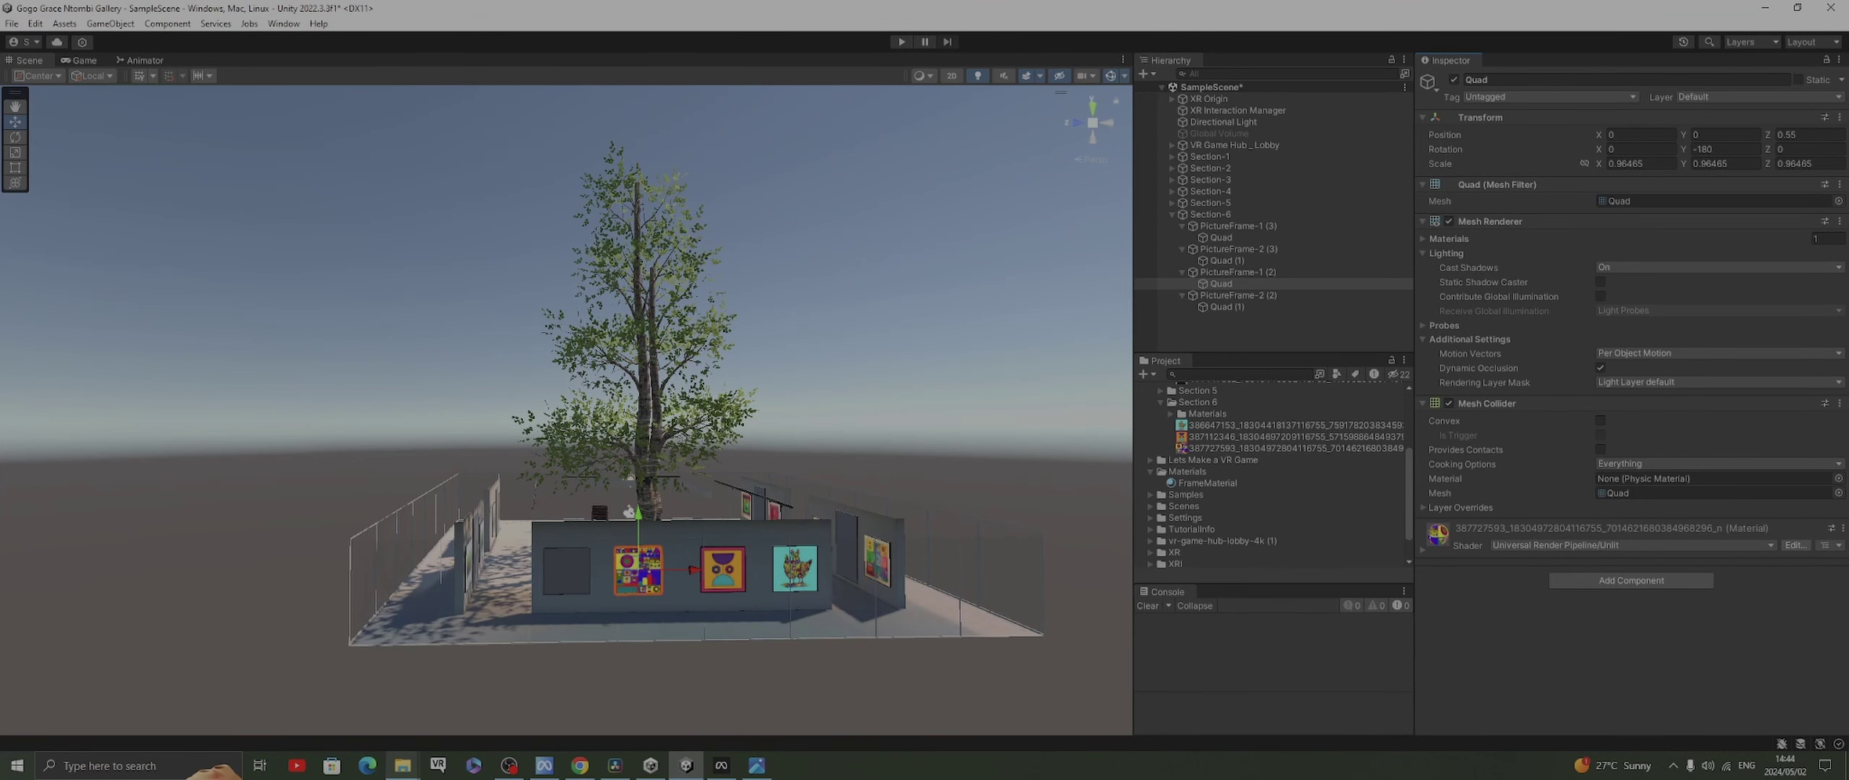
Import the cow image from Explorer into Unity's Section 6 assets folder
mouse_move(402, 765)
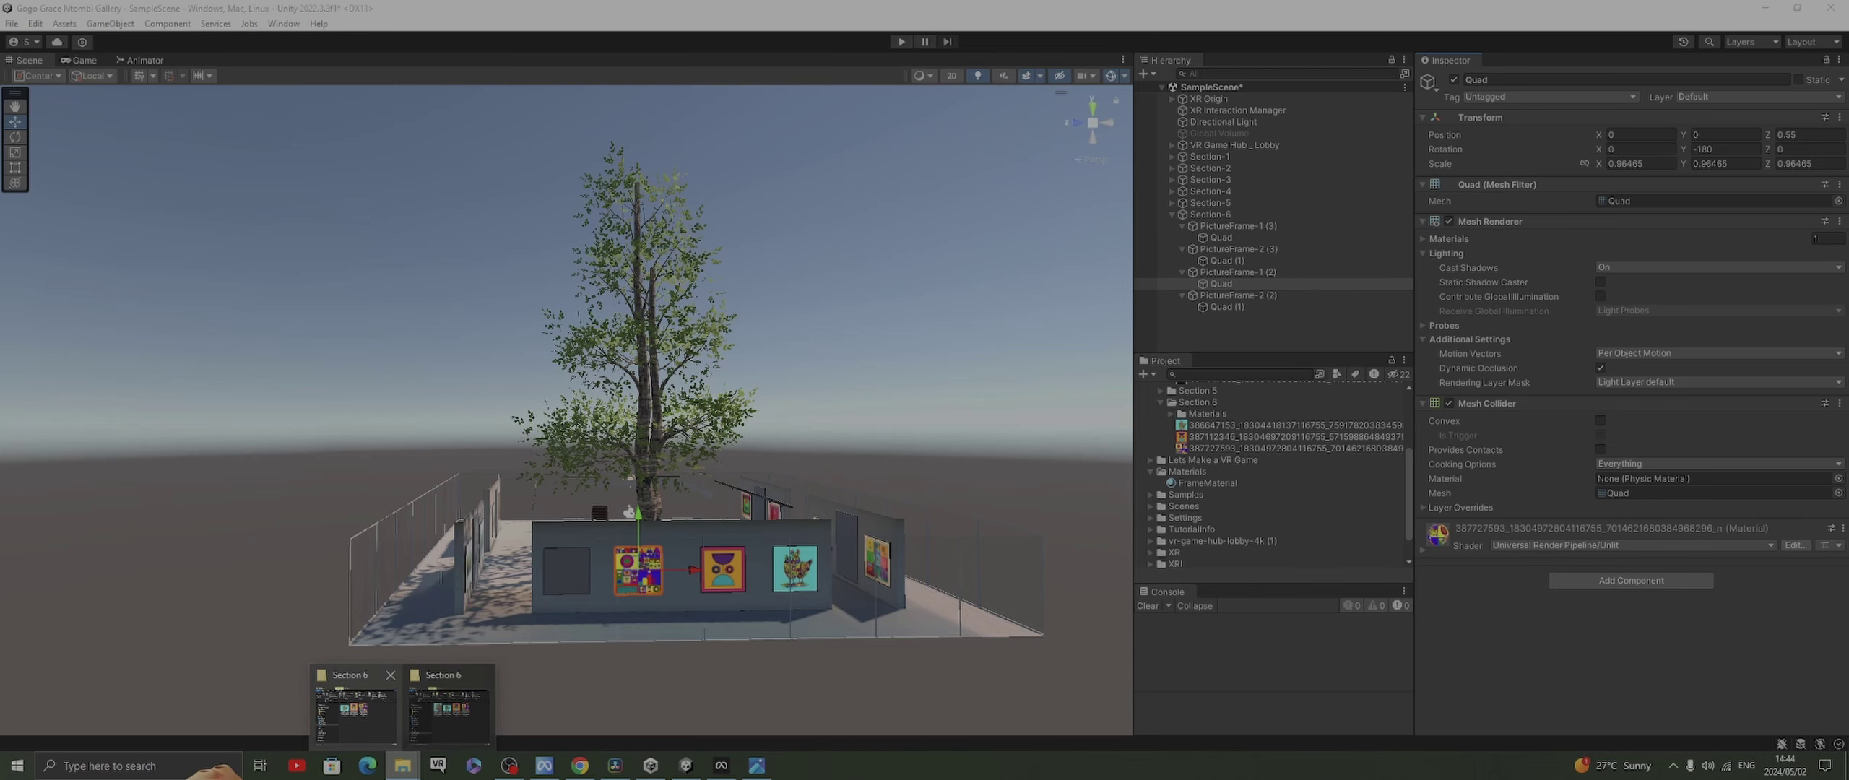
left_click(448, 716)
left_click_drag(767, 311, 1293, 432)
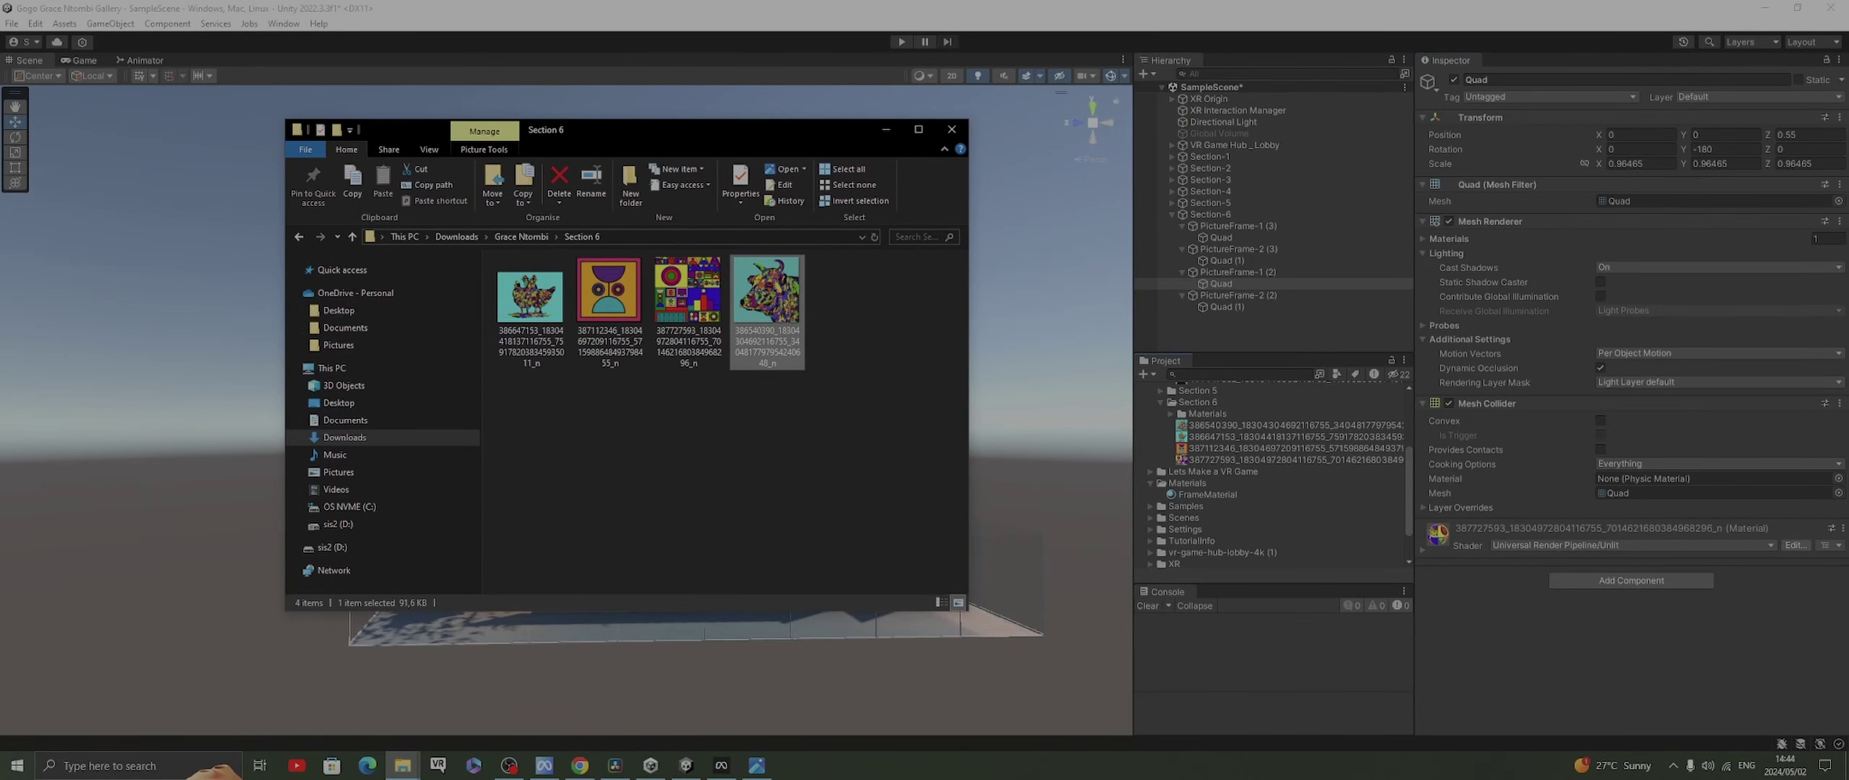
Apply the cow image to the last empty quad and set its shader to URP Unlit
left_click(1226, 306)
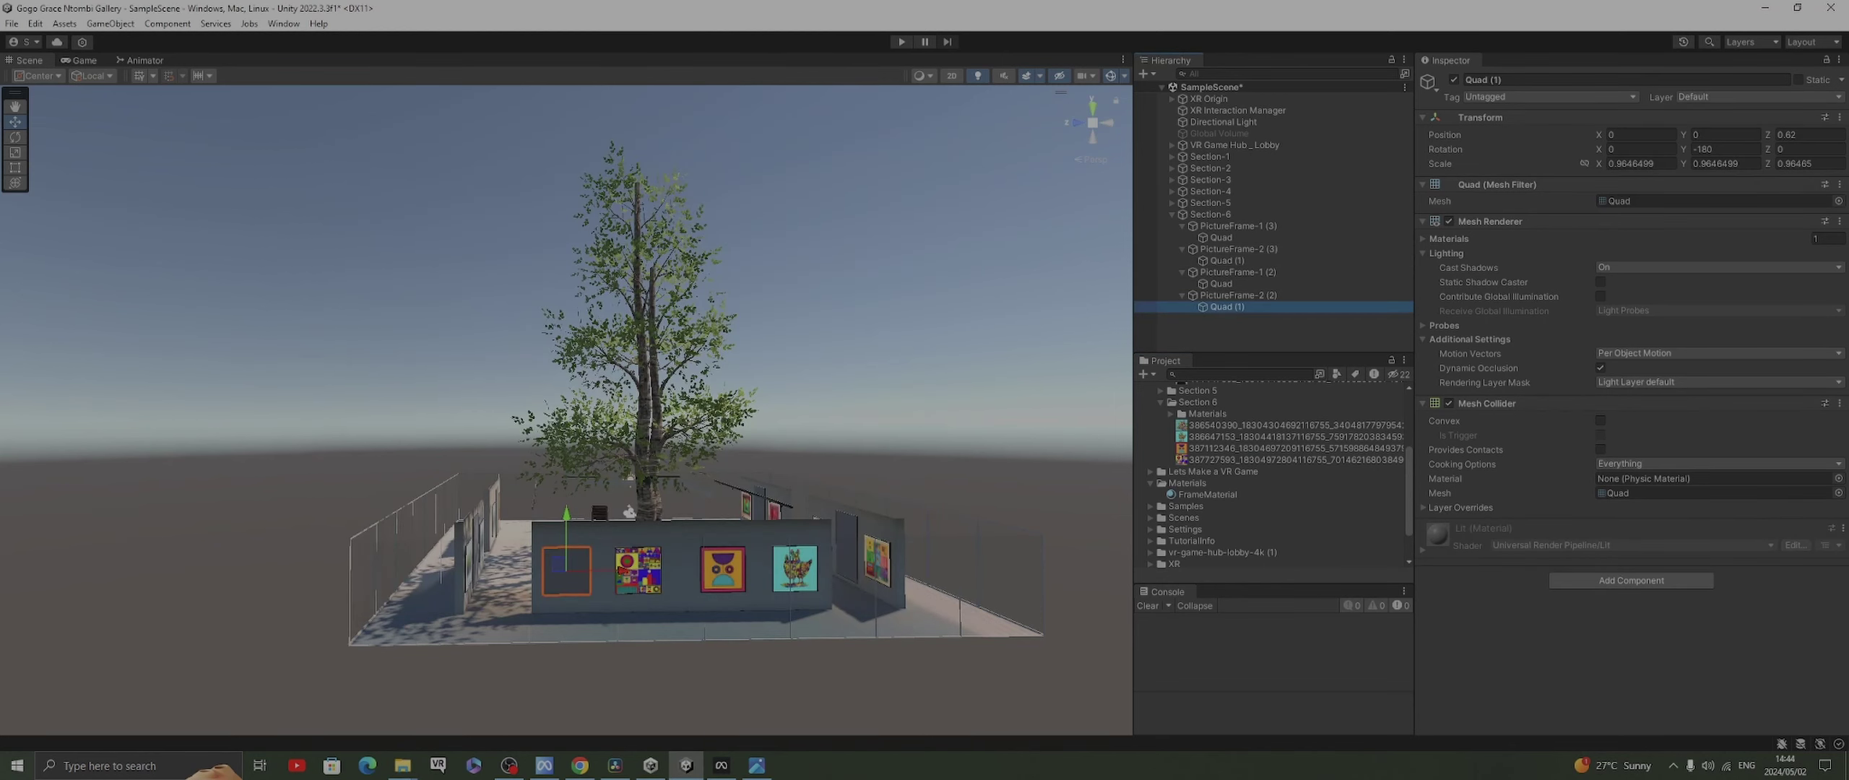
left_click_drag(1271, 425, 1631, 578)
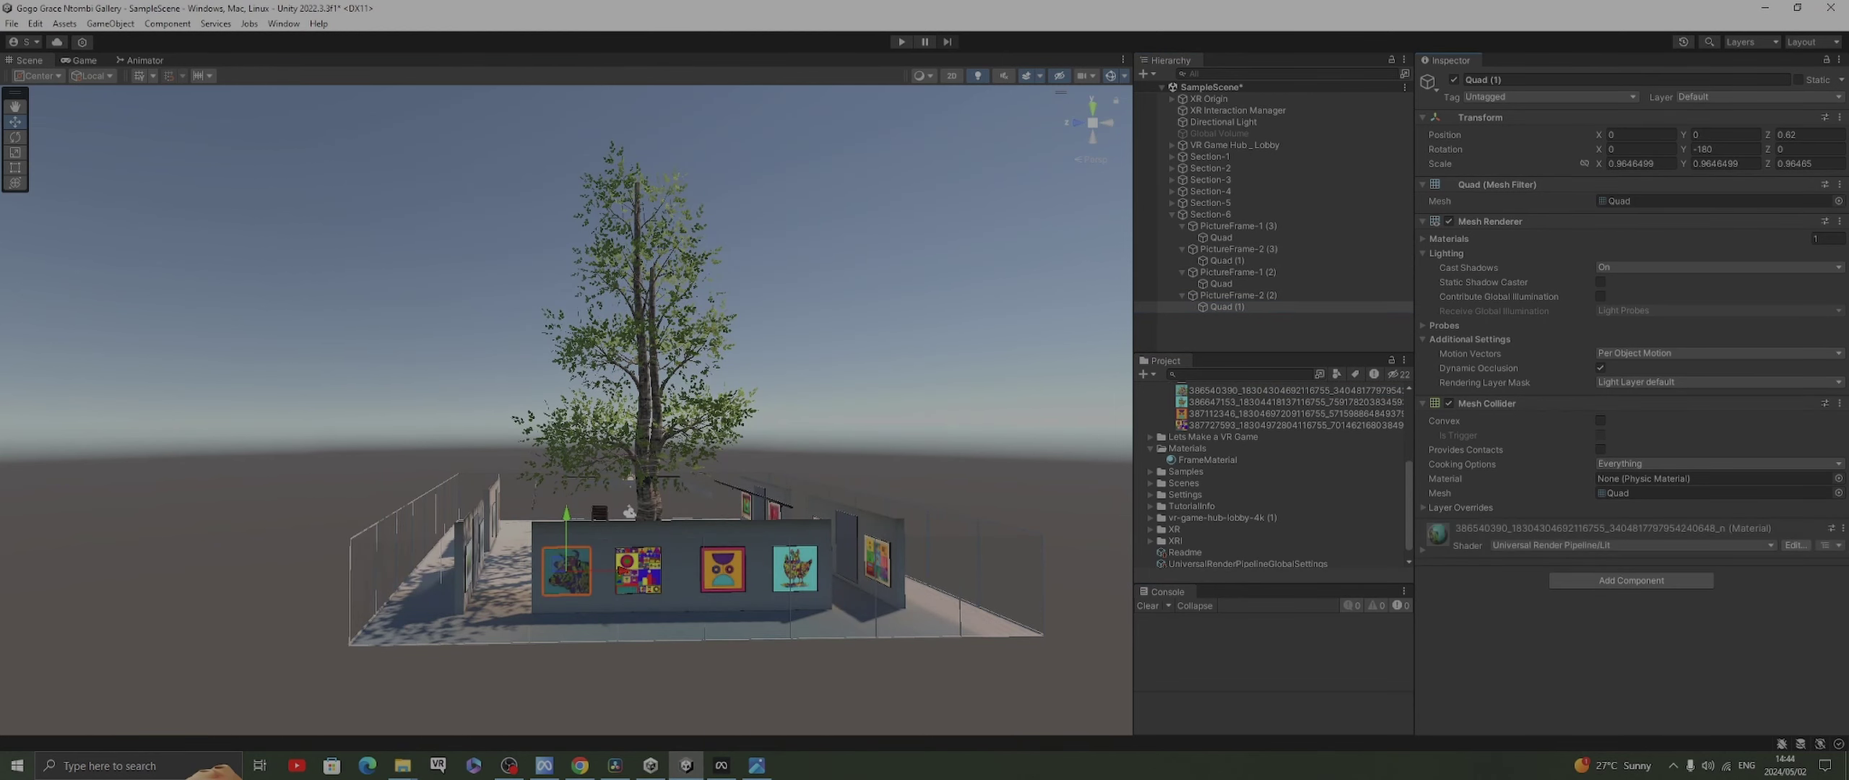
left_click(1631, 545)
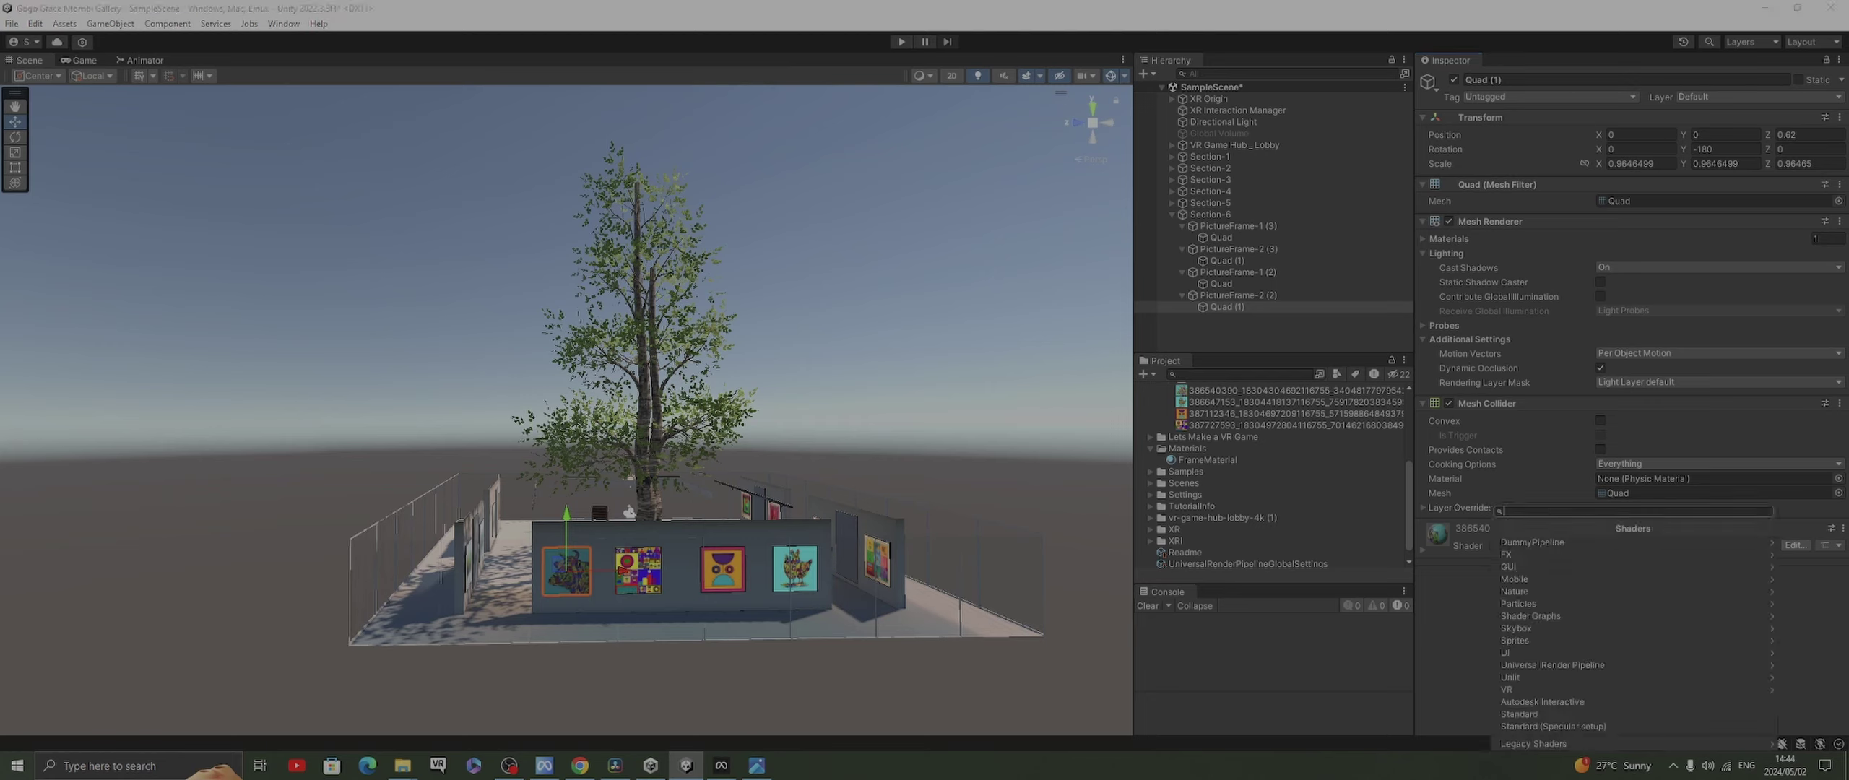
left_click(1586, 677)
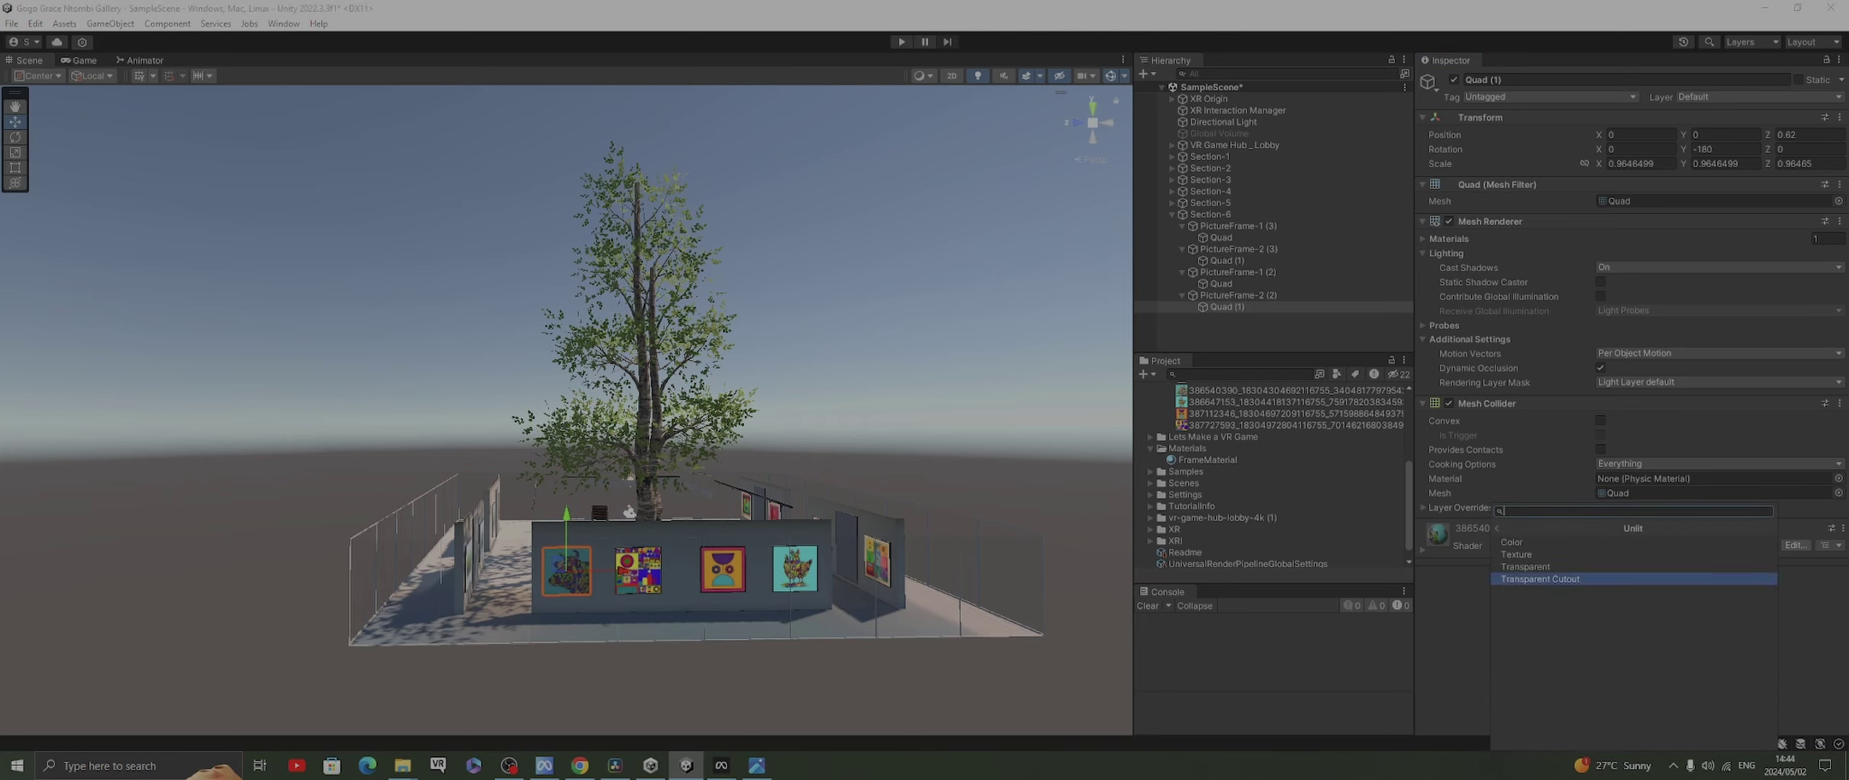
left_click(1497, 528)
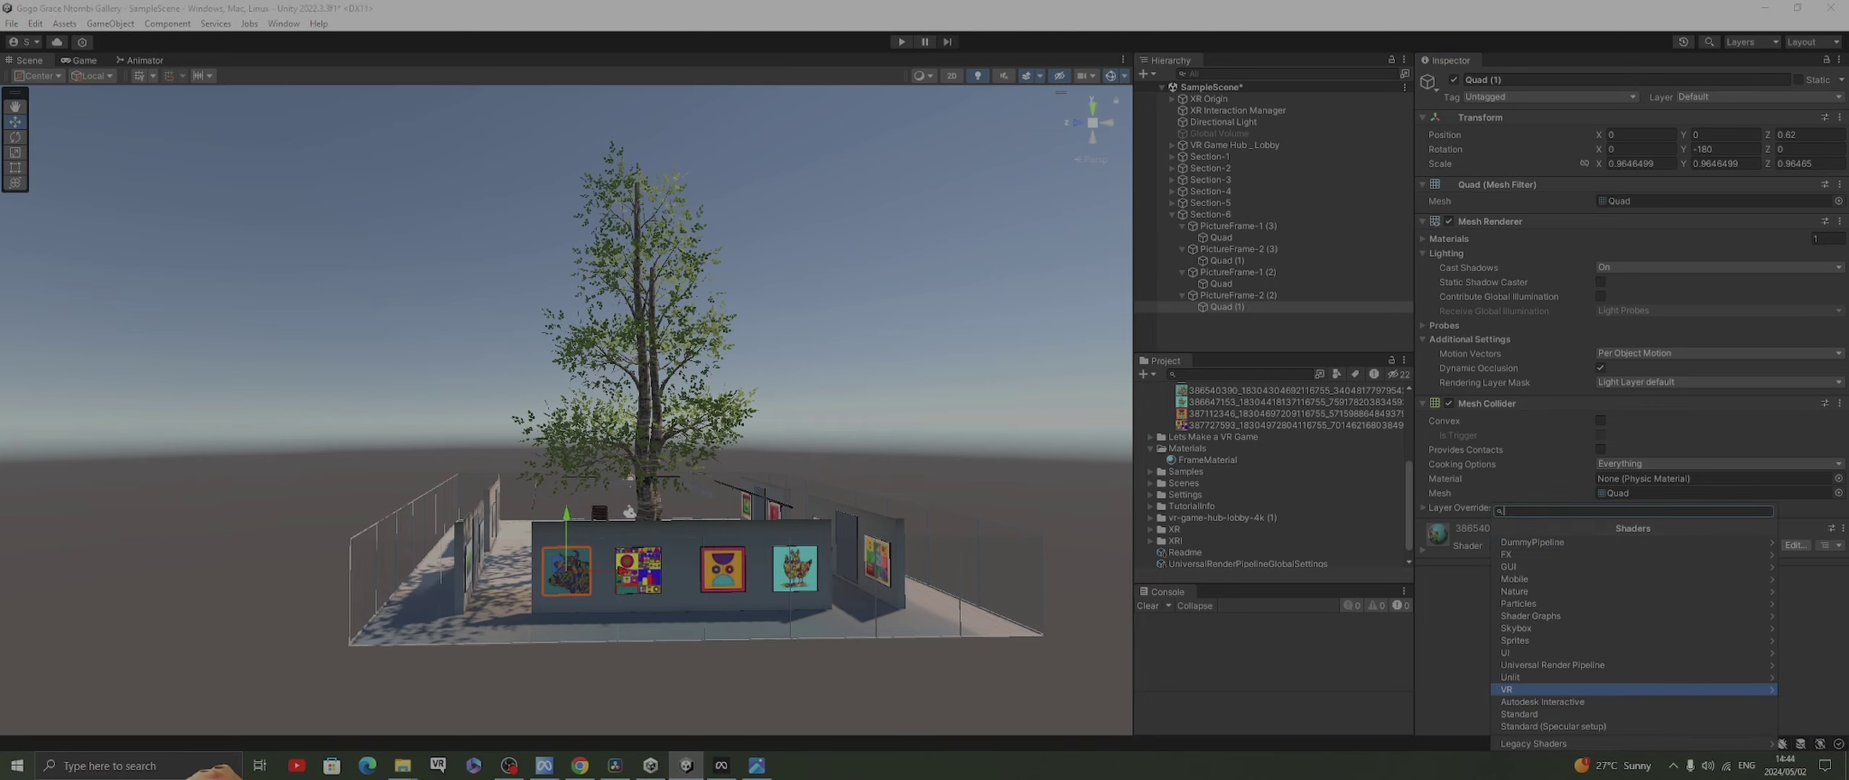
left_click(1560, 664)
key("Down")
key("Down")
key("Down")
key("Down")
key("Down")
key("Down")
key("Down")
key("Down")
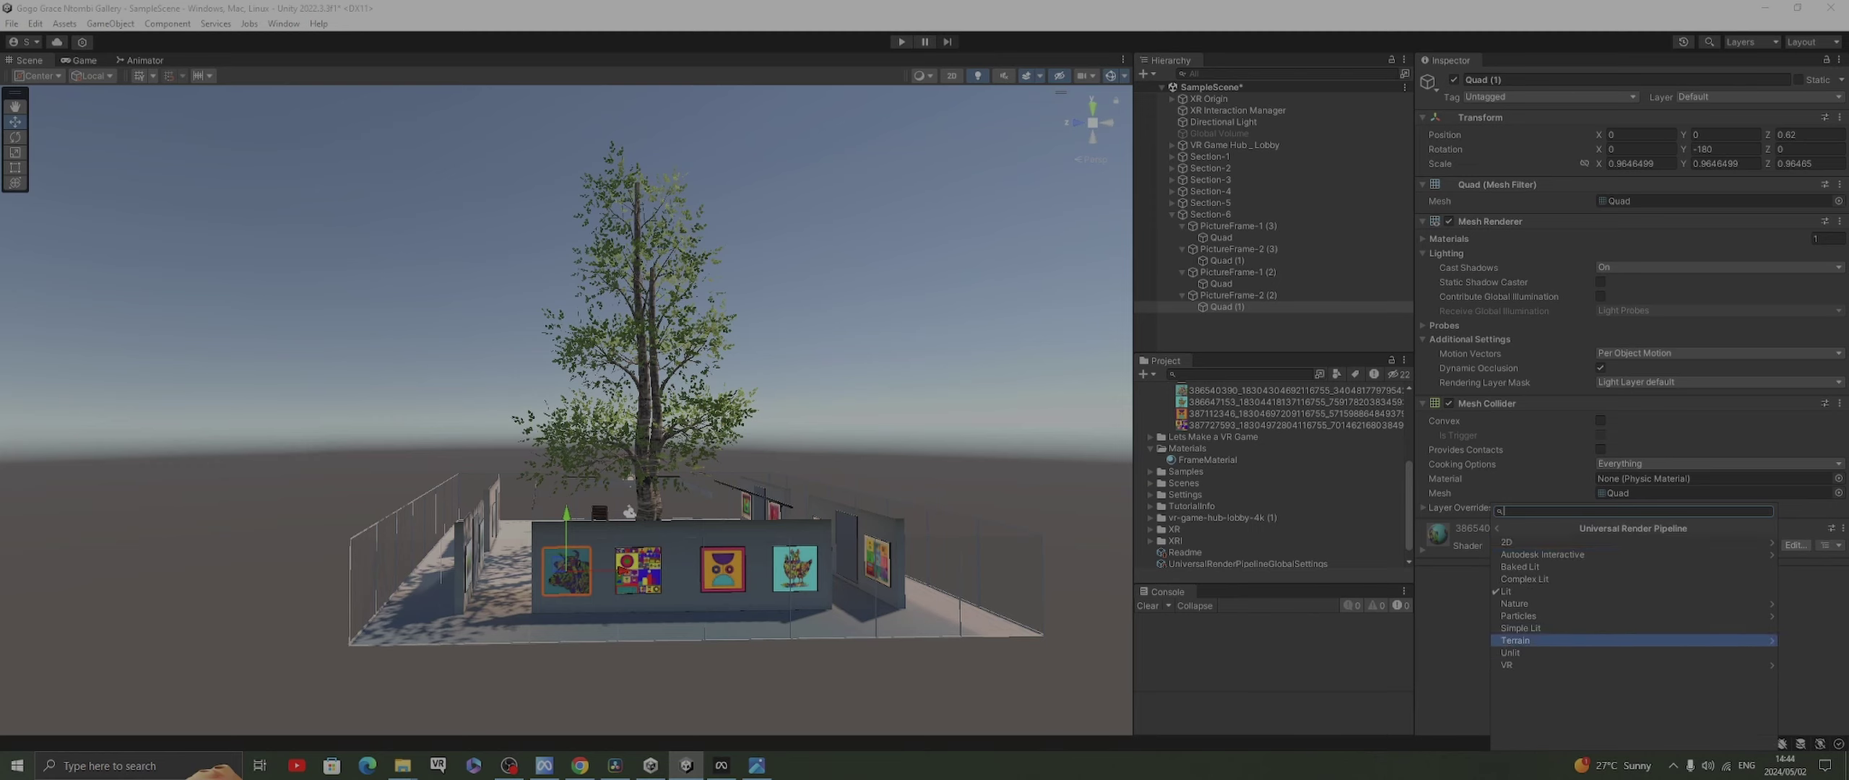
key("Return")
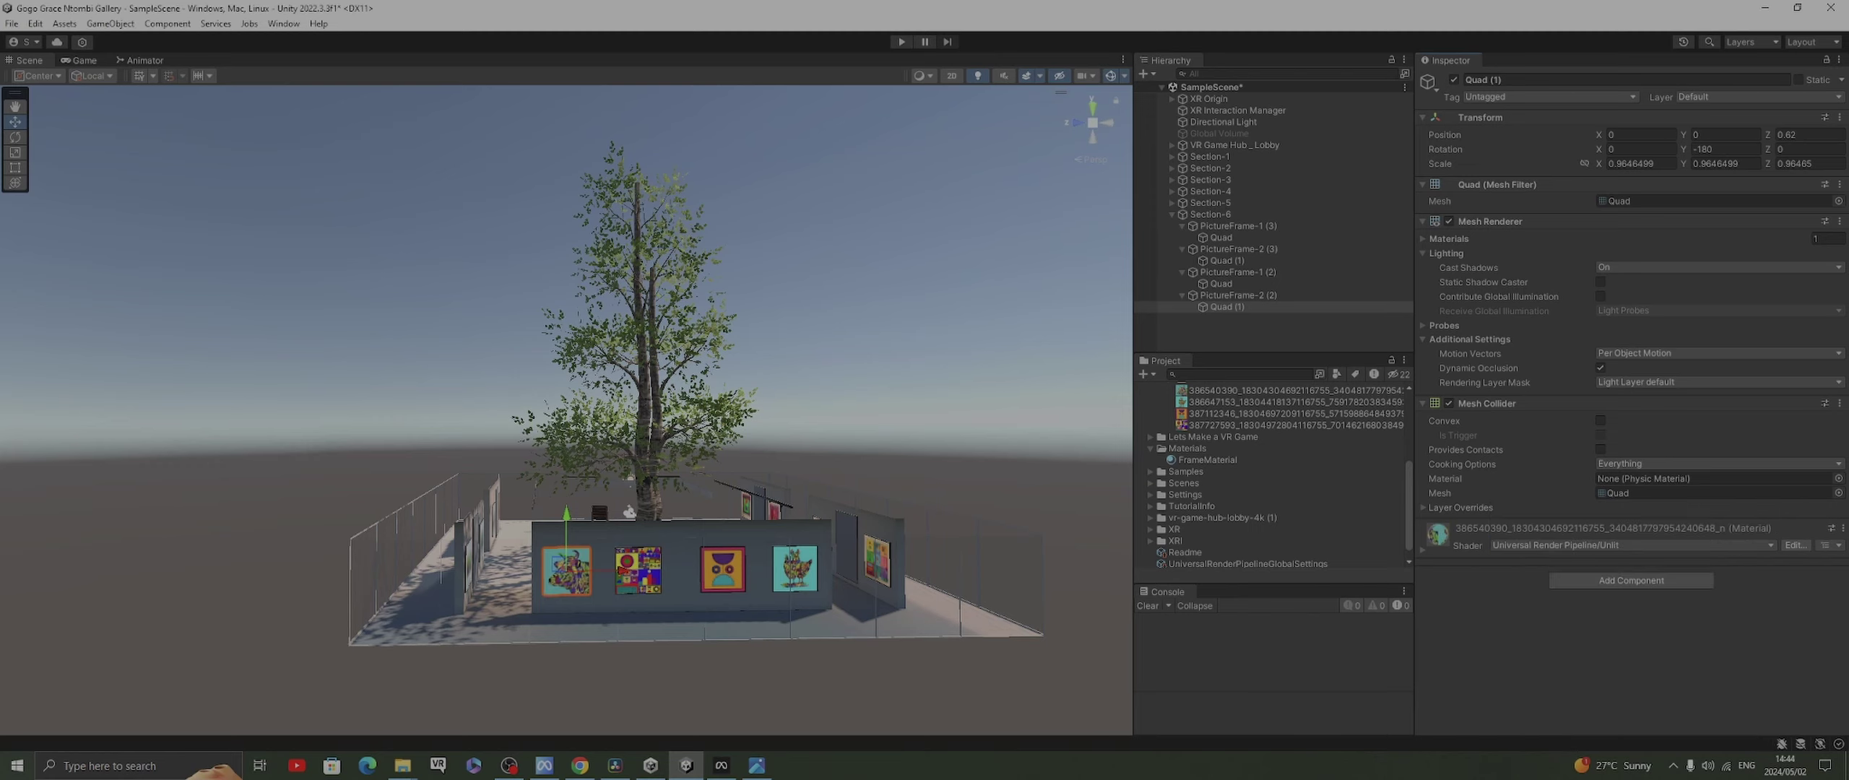
Orbit the Scene view to face the gallery front with the tree centred
left_click(867, 325)
middle_click_drag(640, 434, 957, 614)
left_click_drag(566, 410, 1054, 469, "alt")
middle_click_drag(433, 433, 795, 253)
right_click_drag(794, 253, 846, 193)
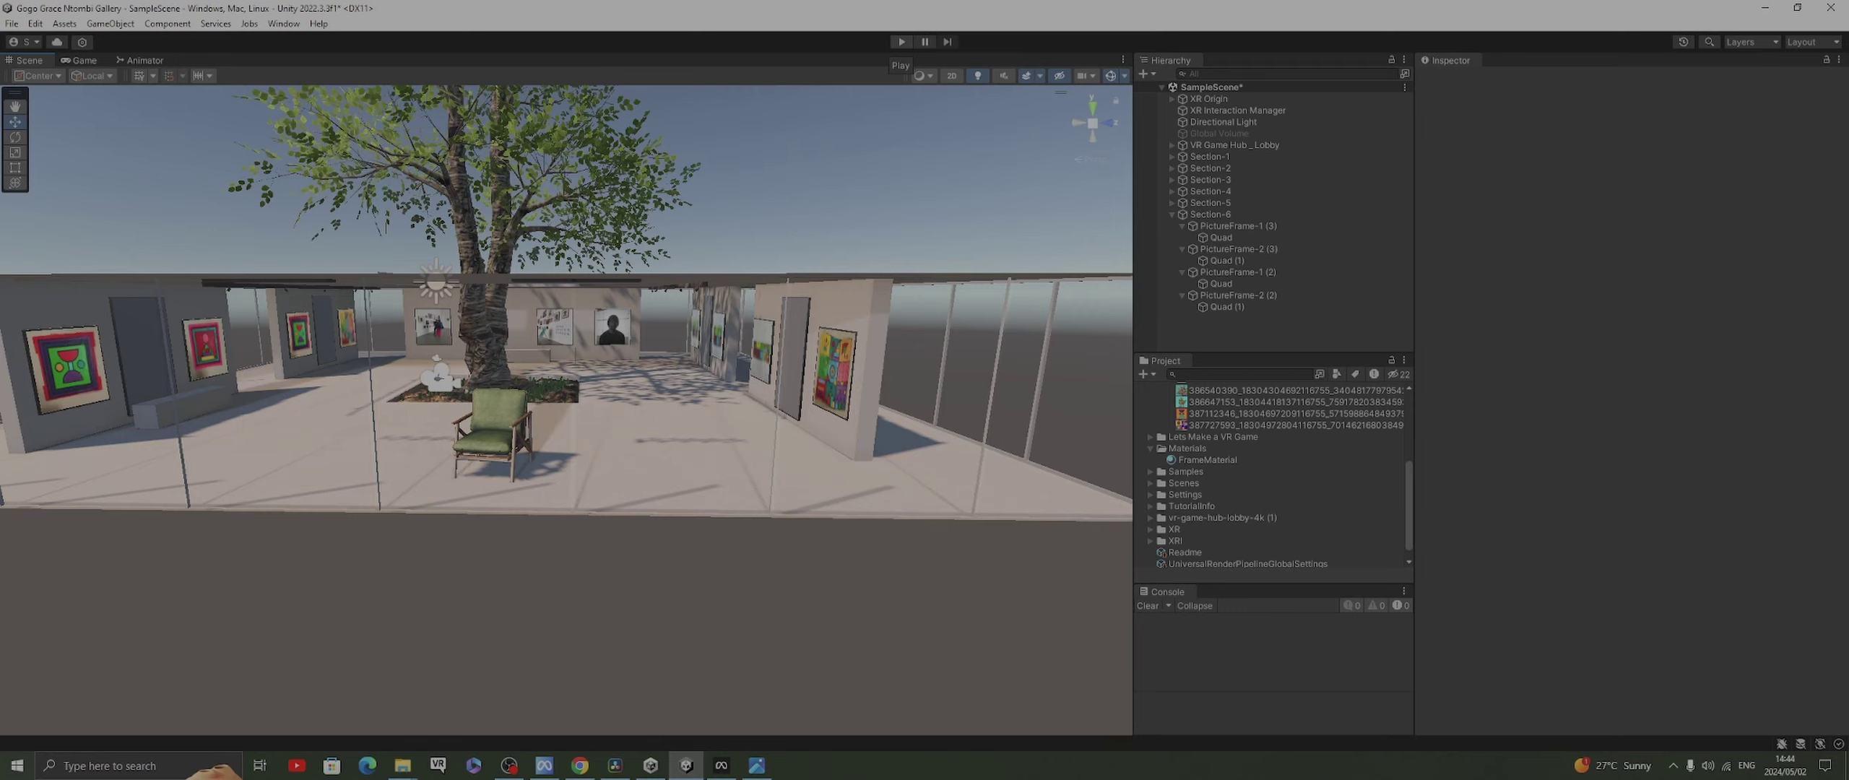
Enter Play mode to test-run the gallery scene
left_click(901, 41)
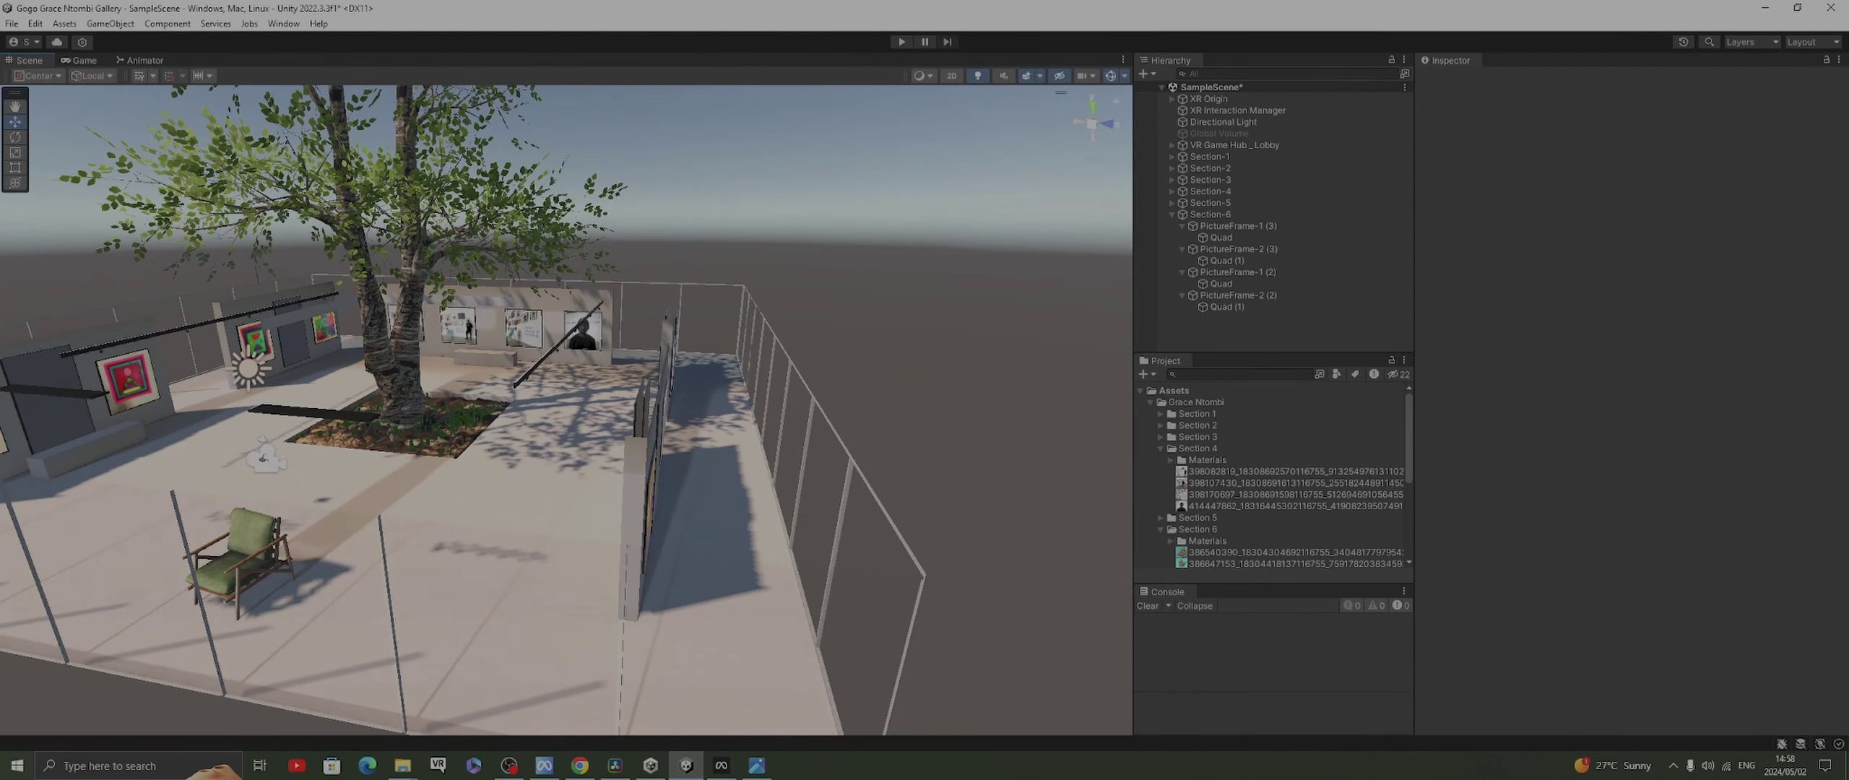
left_click(1161, 448)
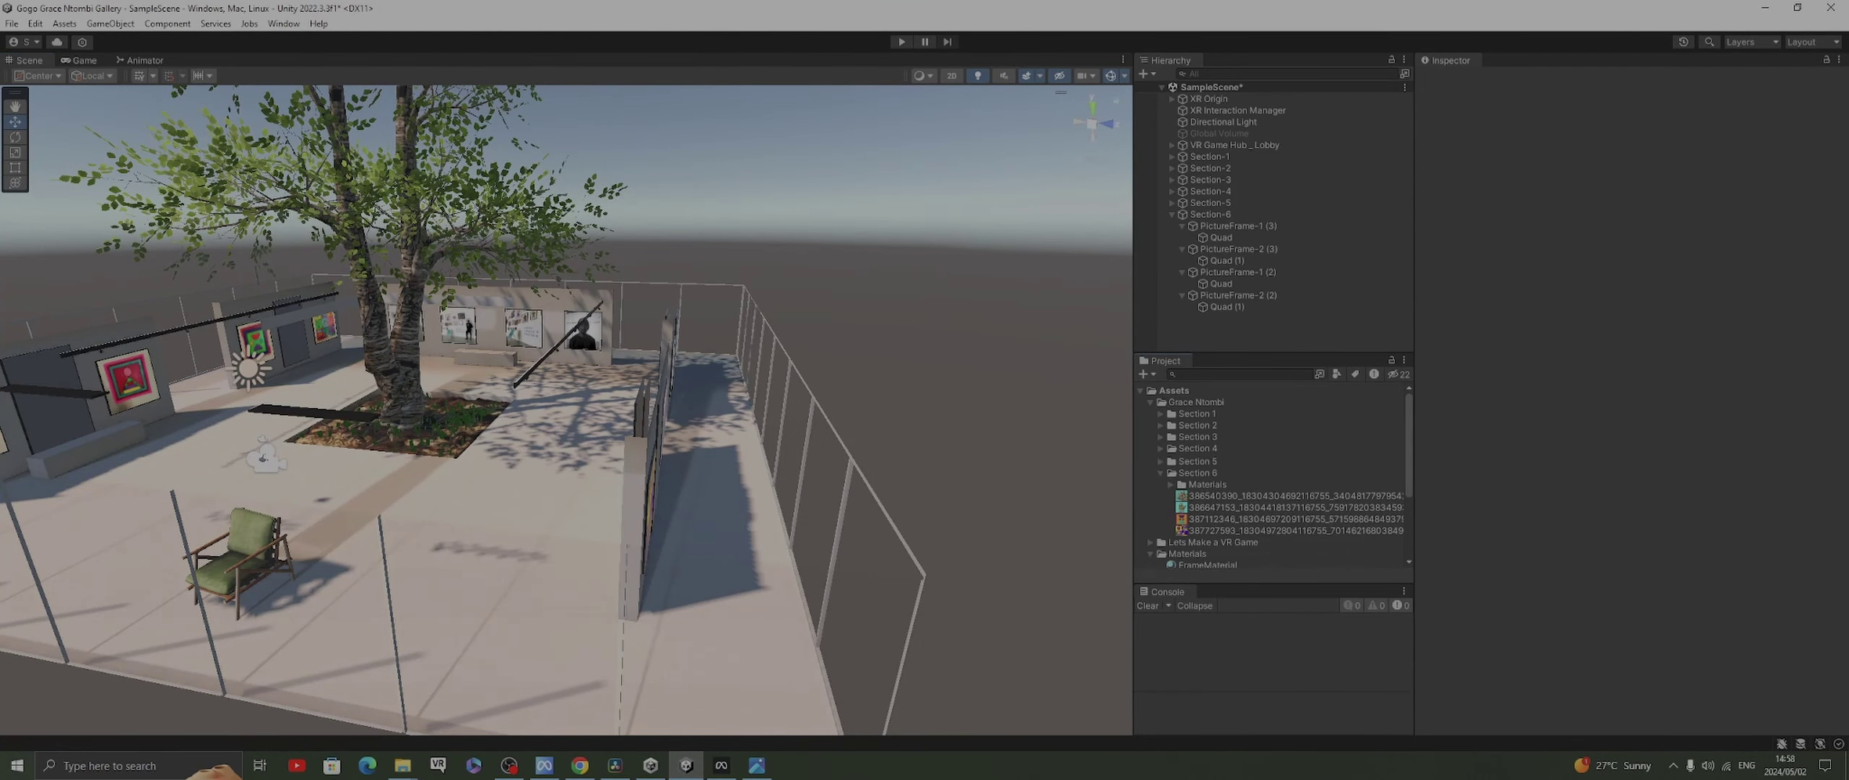
left_click(1161, 471)
right_click(1195, 401)
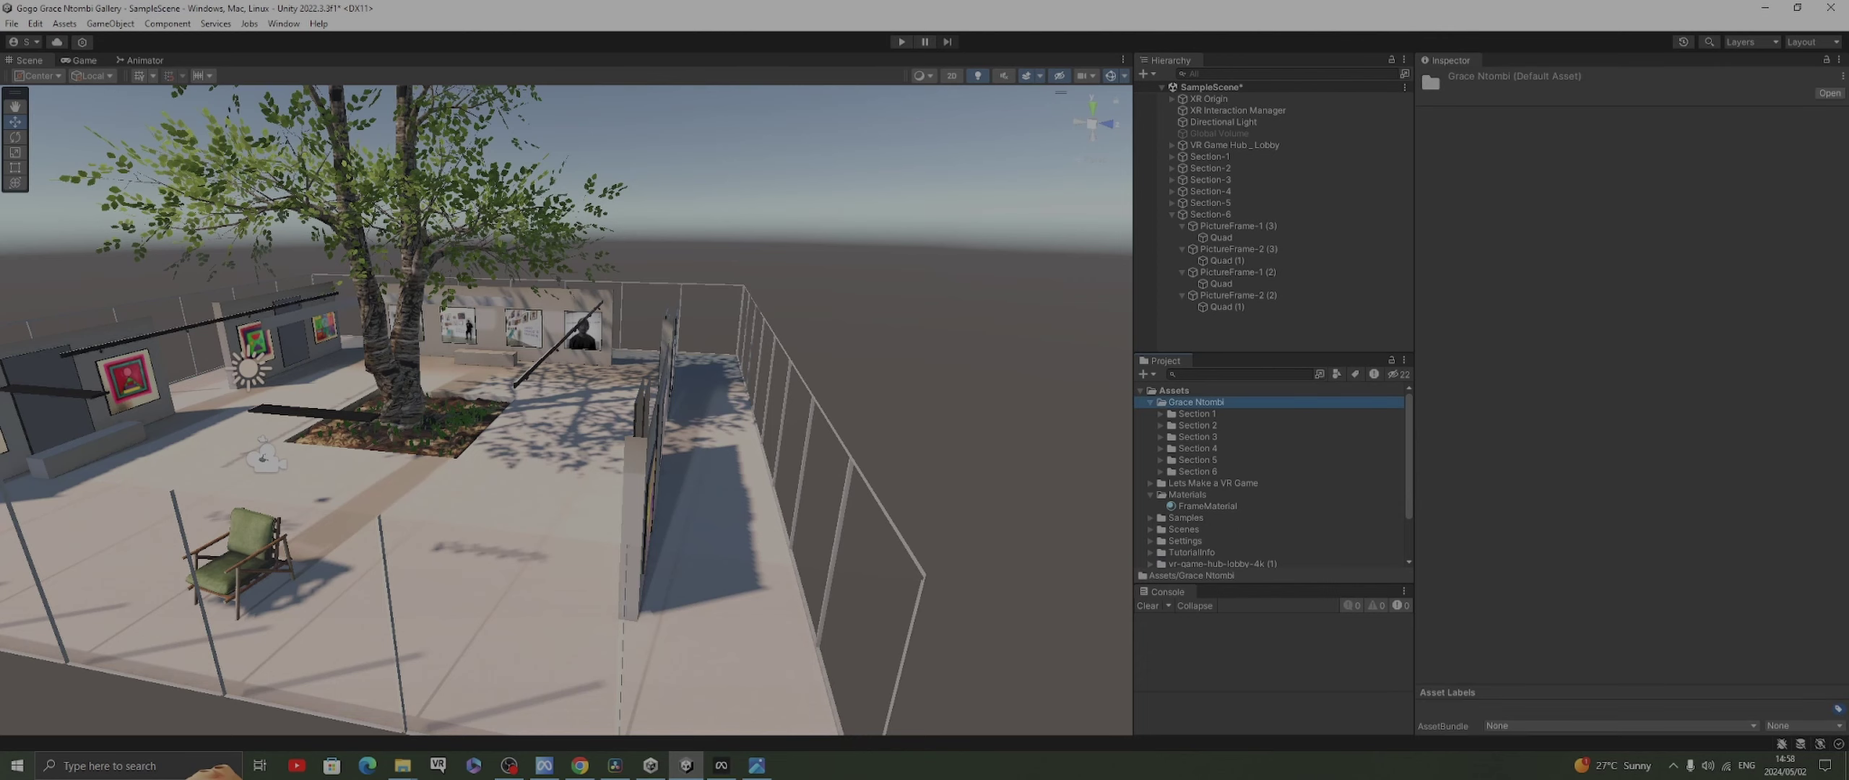
mouse_move(1272, 345)
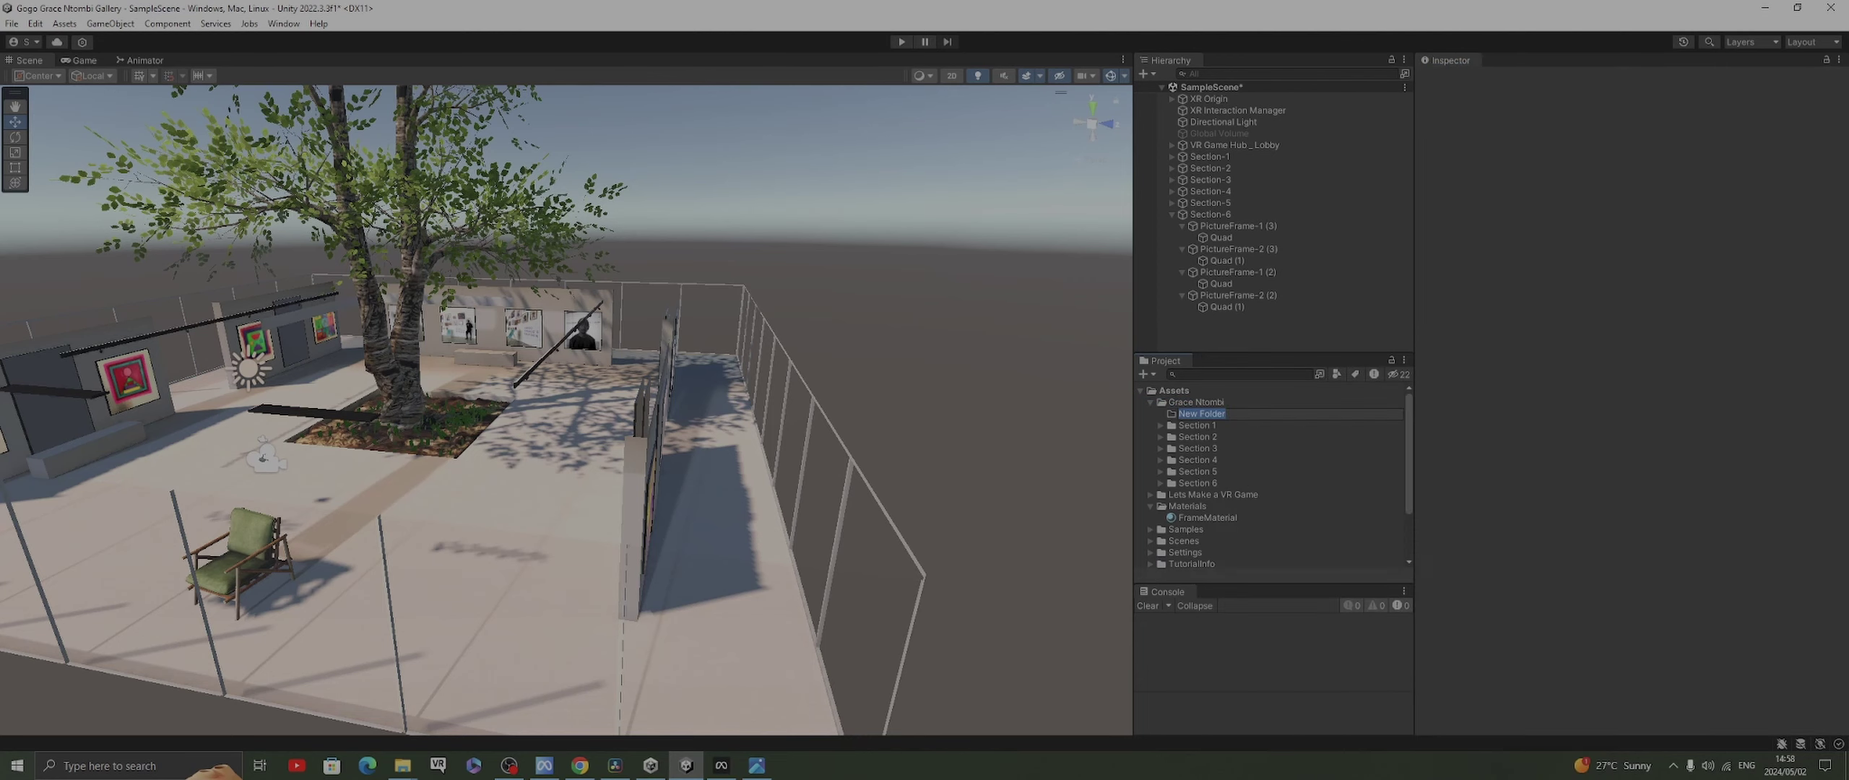
type("Videos")
key("Return")
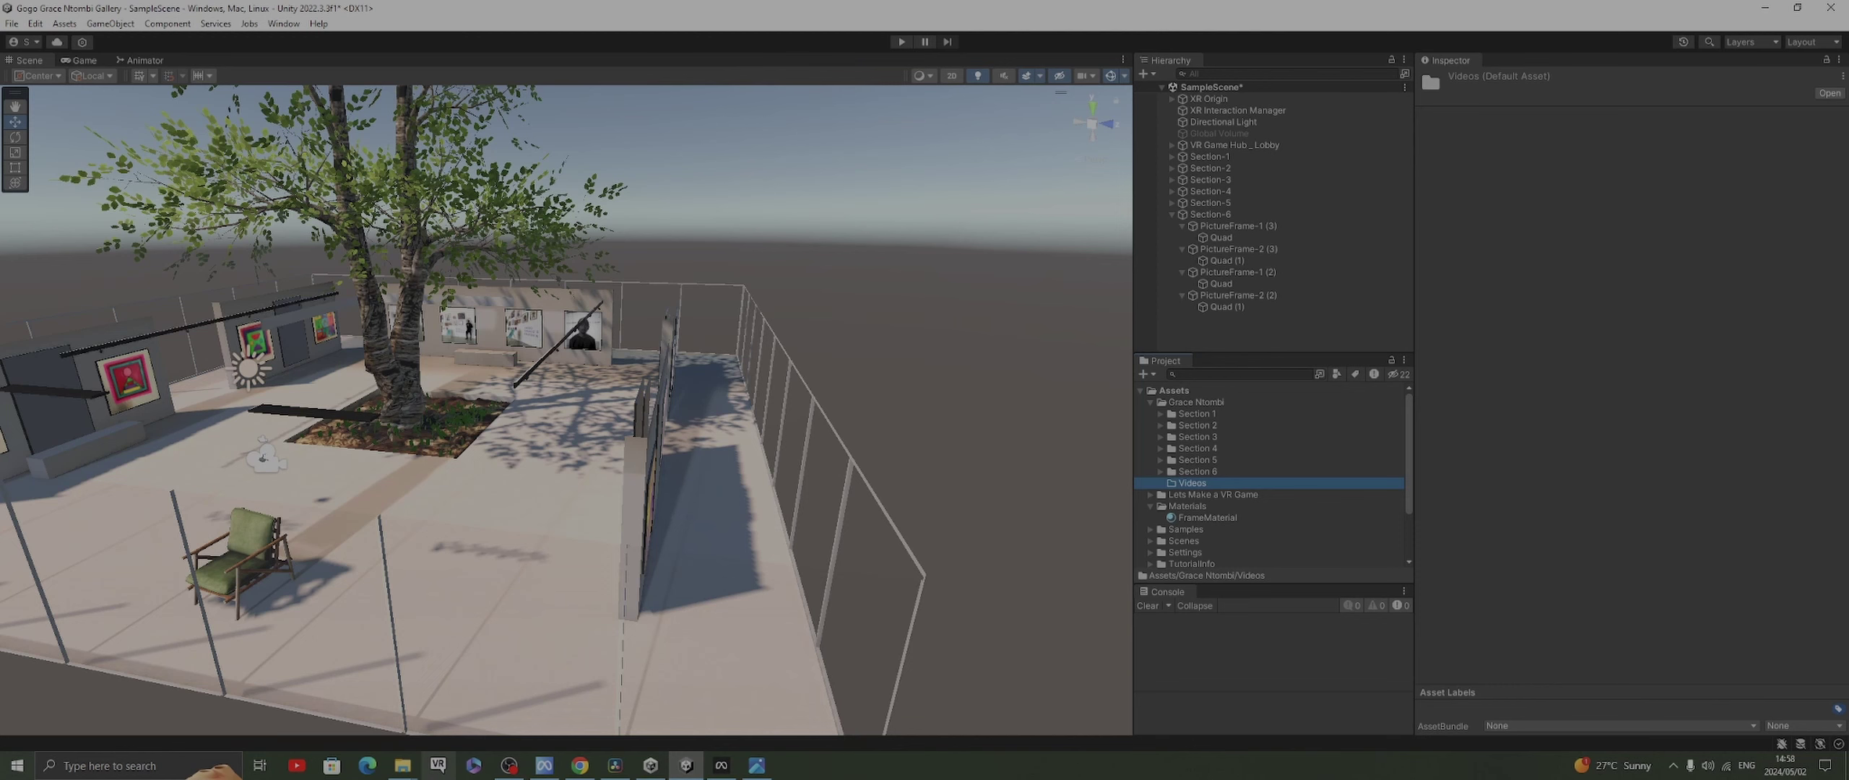
mouse_move(402, 765)
left_click(496, 715)
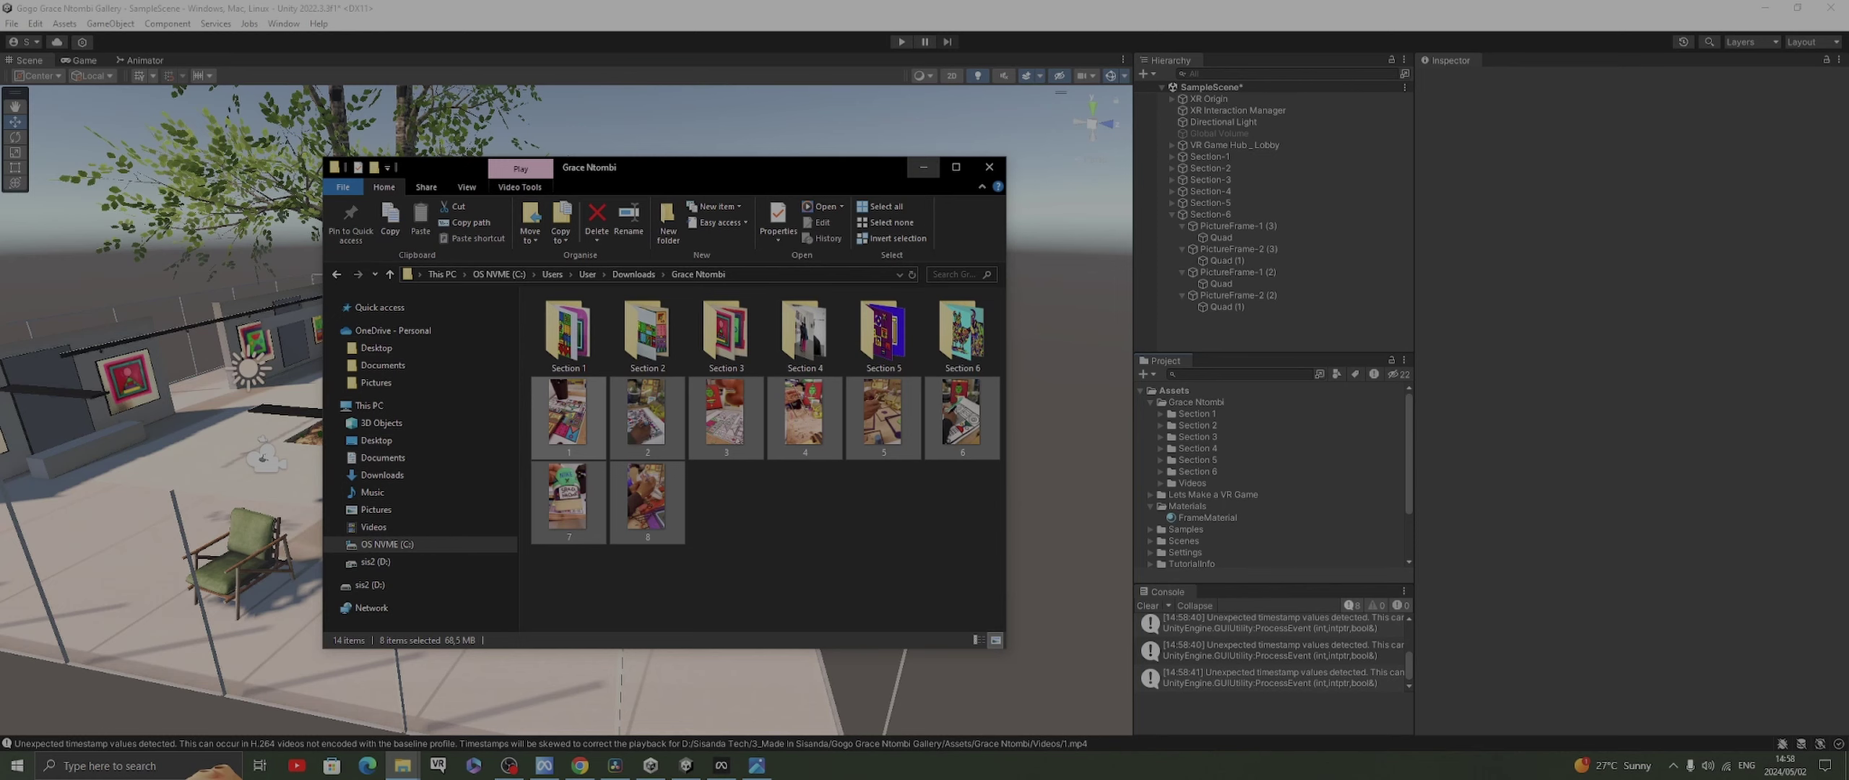
left_click(923, 167)
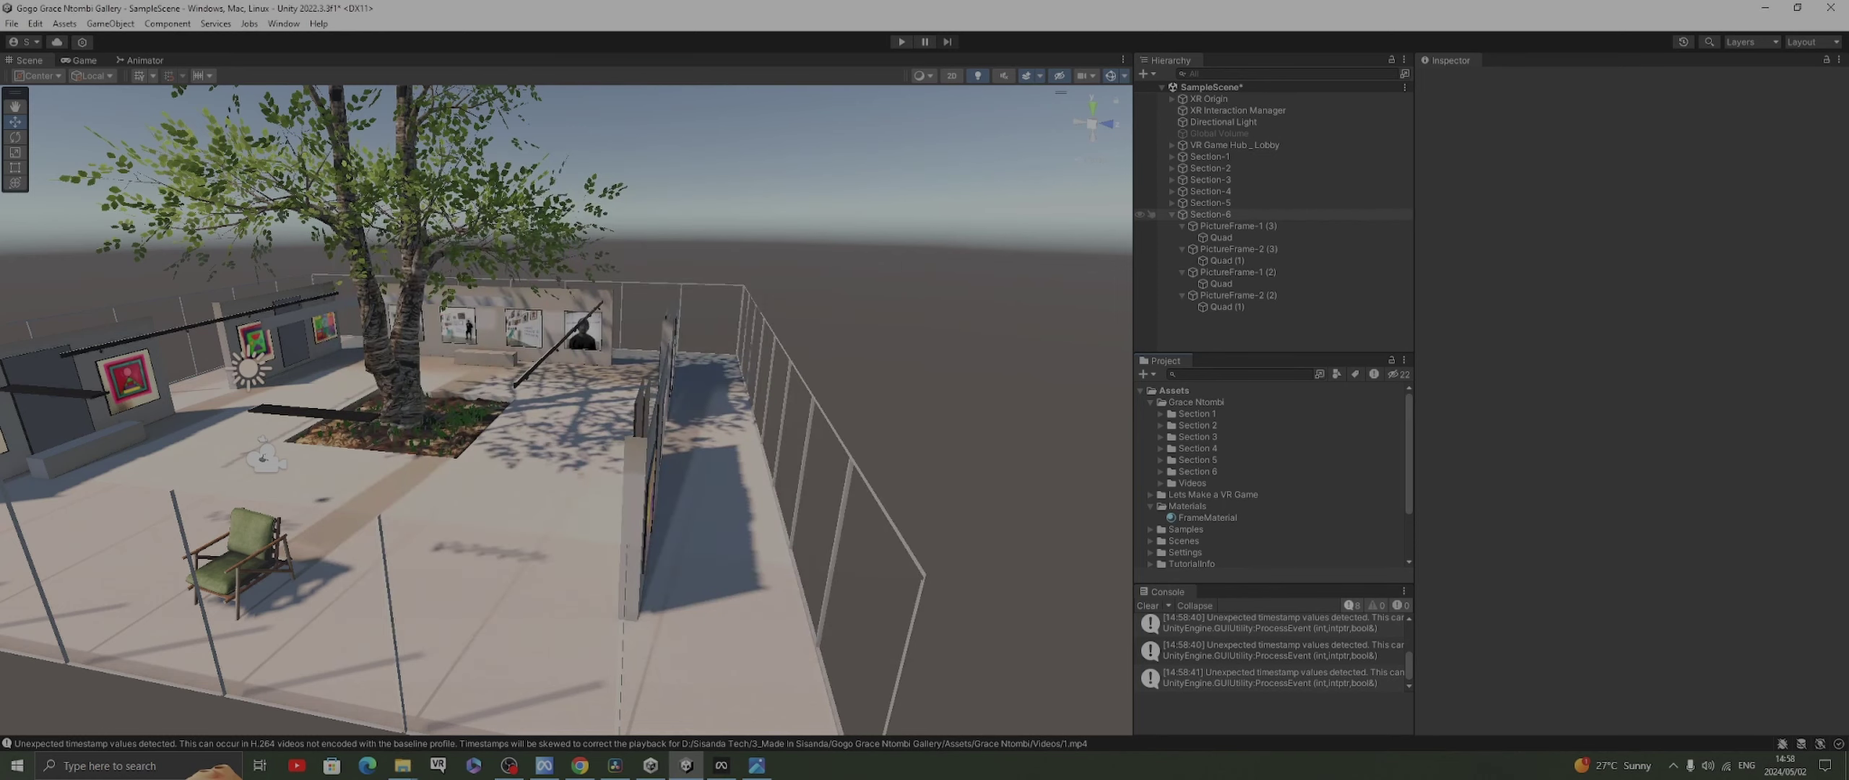
left_click(1171, 214)
Select the first blank video quad, add VideoFrame-2 (1)'s Quad (2), and expand Sections 2, 3 and 5
right_click_drag(794, 433, 506, 346)
mouse_move(794, 505)
middle_mouse_down()
mouse_move(549, 318)
mouse_move(686, 188)
mouse_move(318, 303)
mouse_move(296, 412)
mouse_move(369, 437)
middle_mouse_up()
left_click(440, 325)
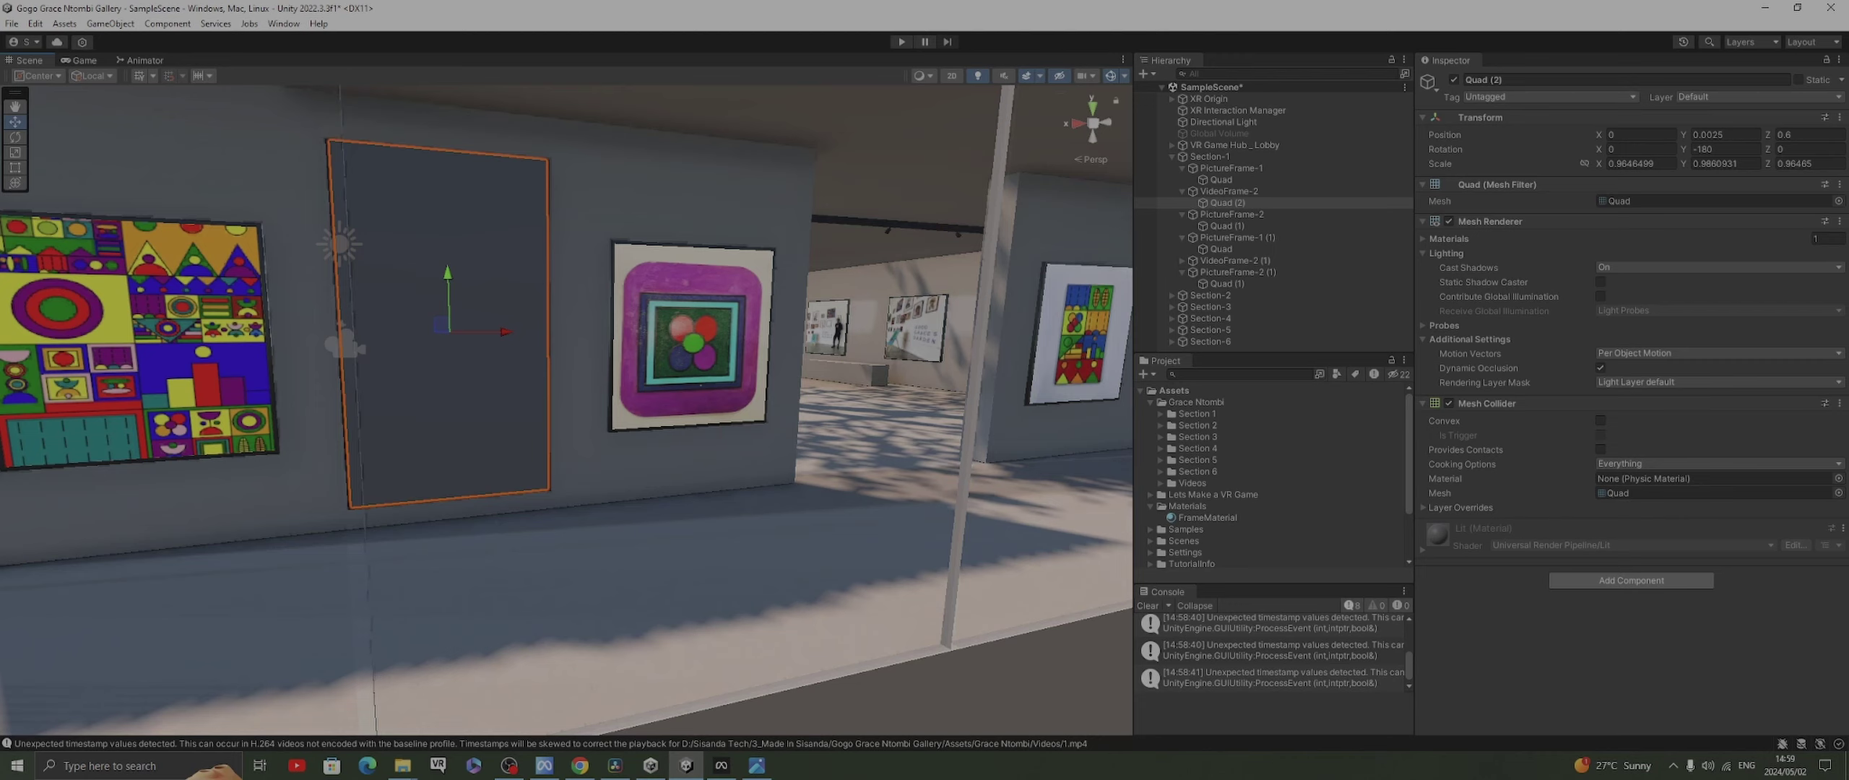
left_click(1183, 260)
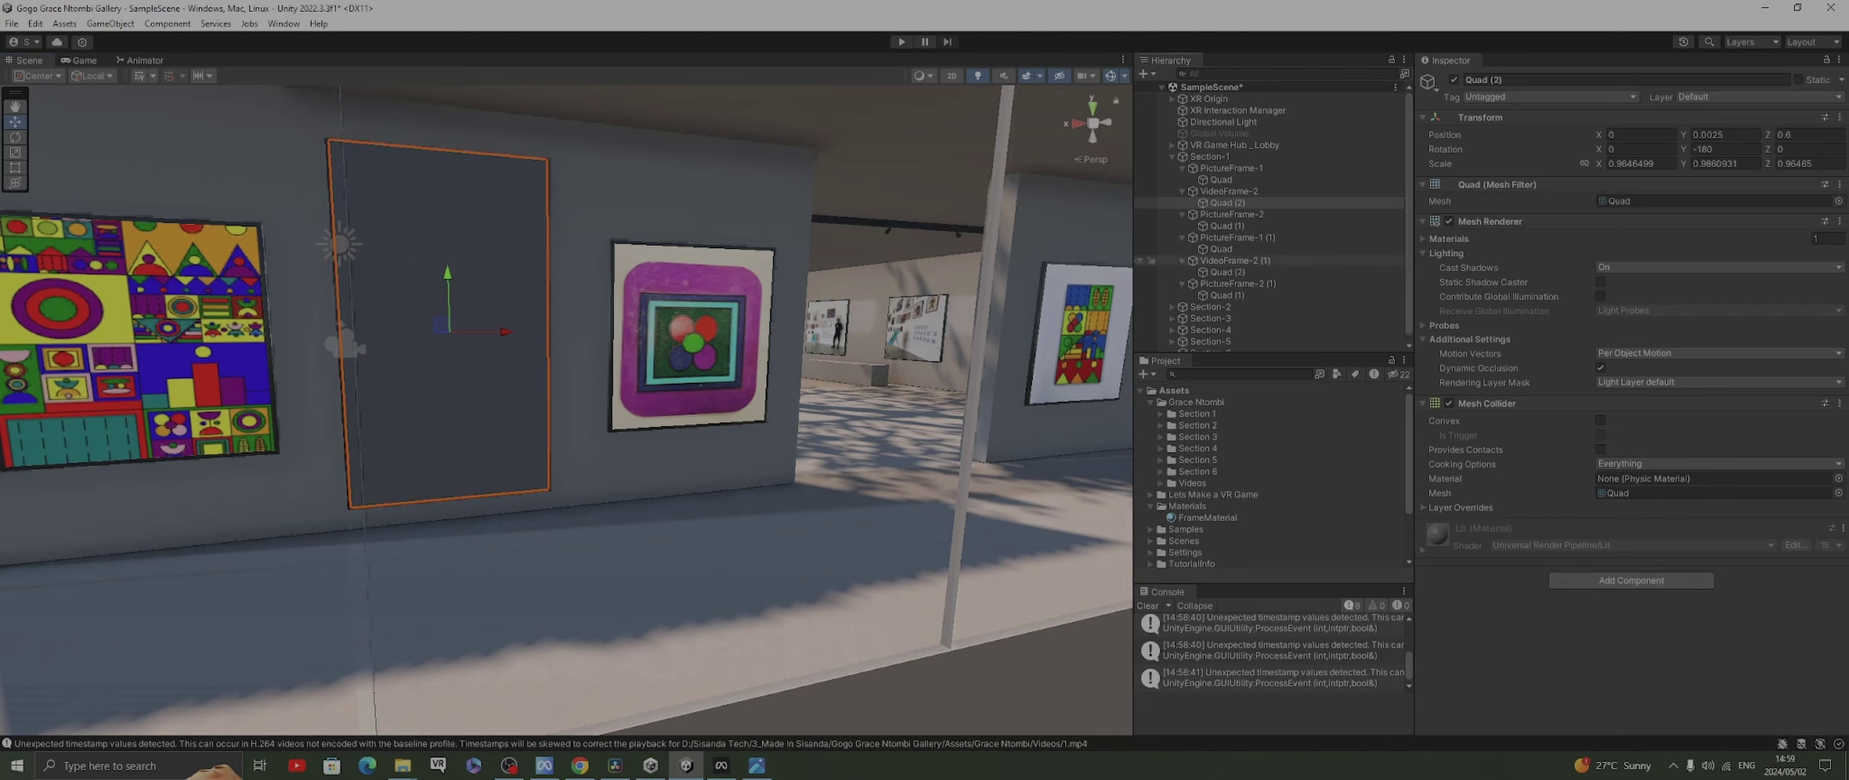
scroll(1270, 216, "down", 1)
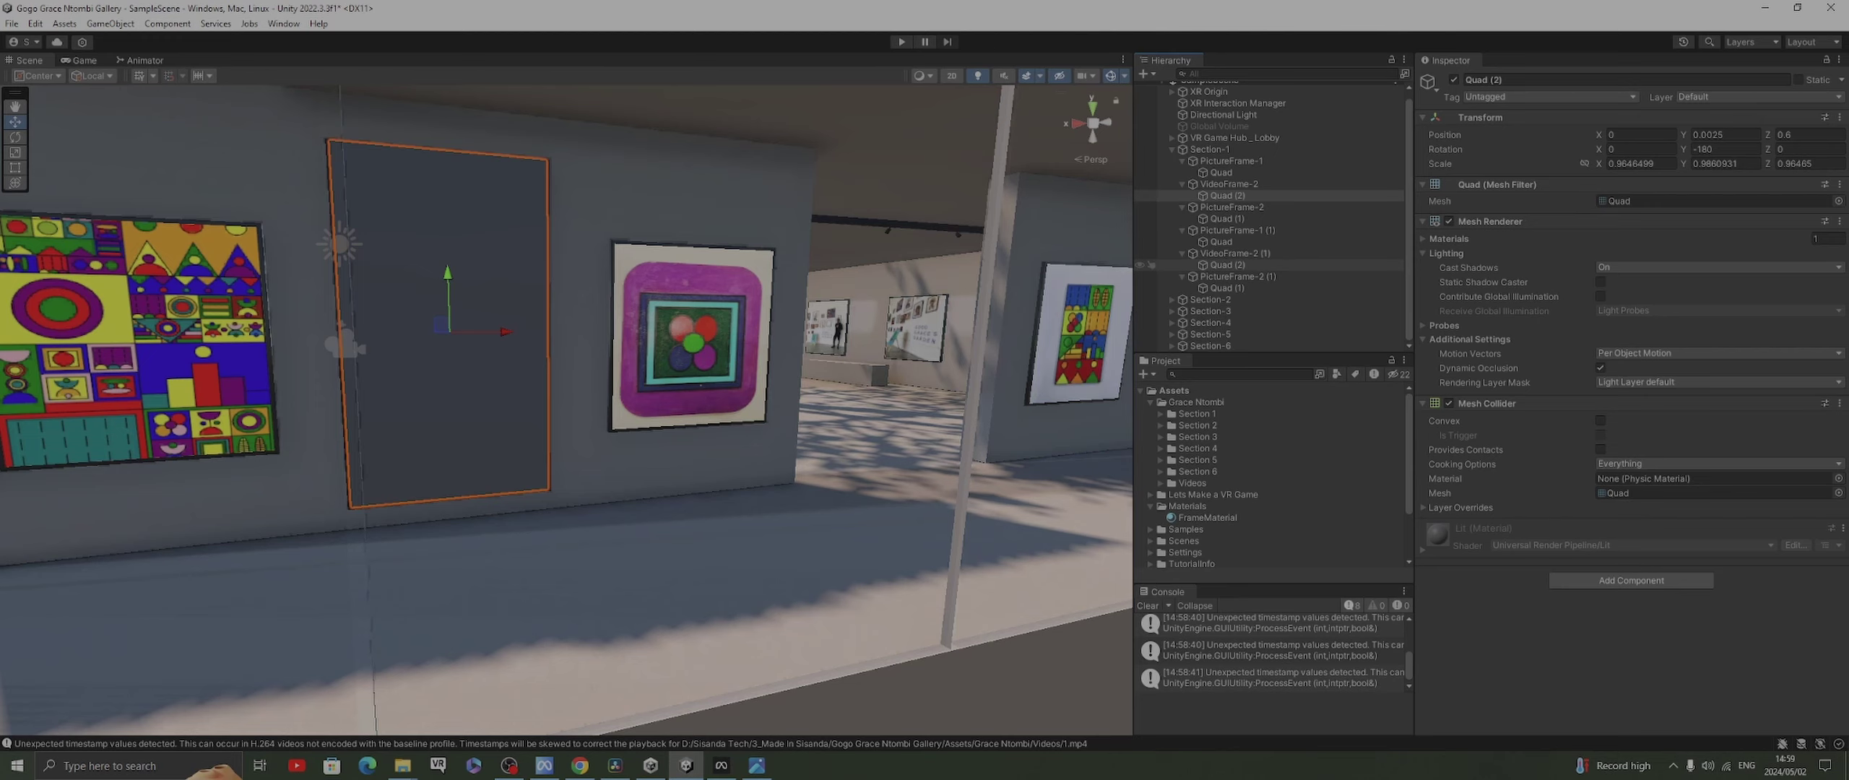
left_click(1228, 264, "ctrl")
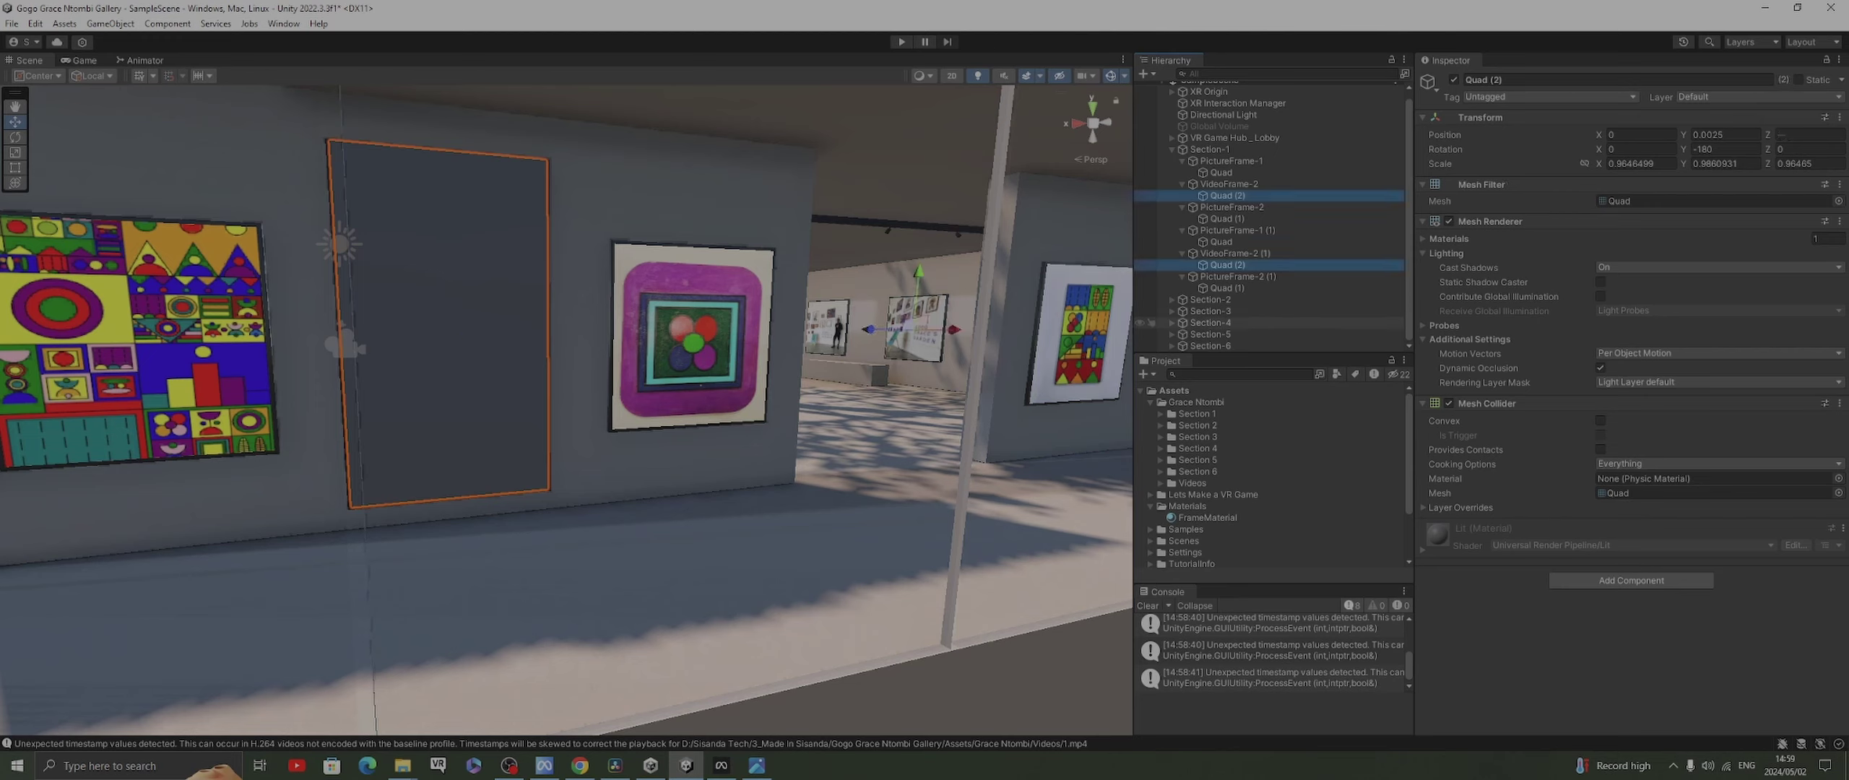
left_click(1172, 299)
scroll(1228, 311, "down", 4)
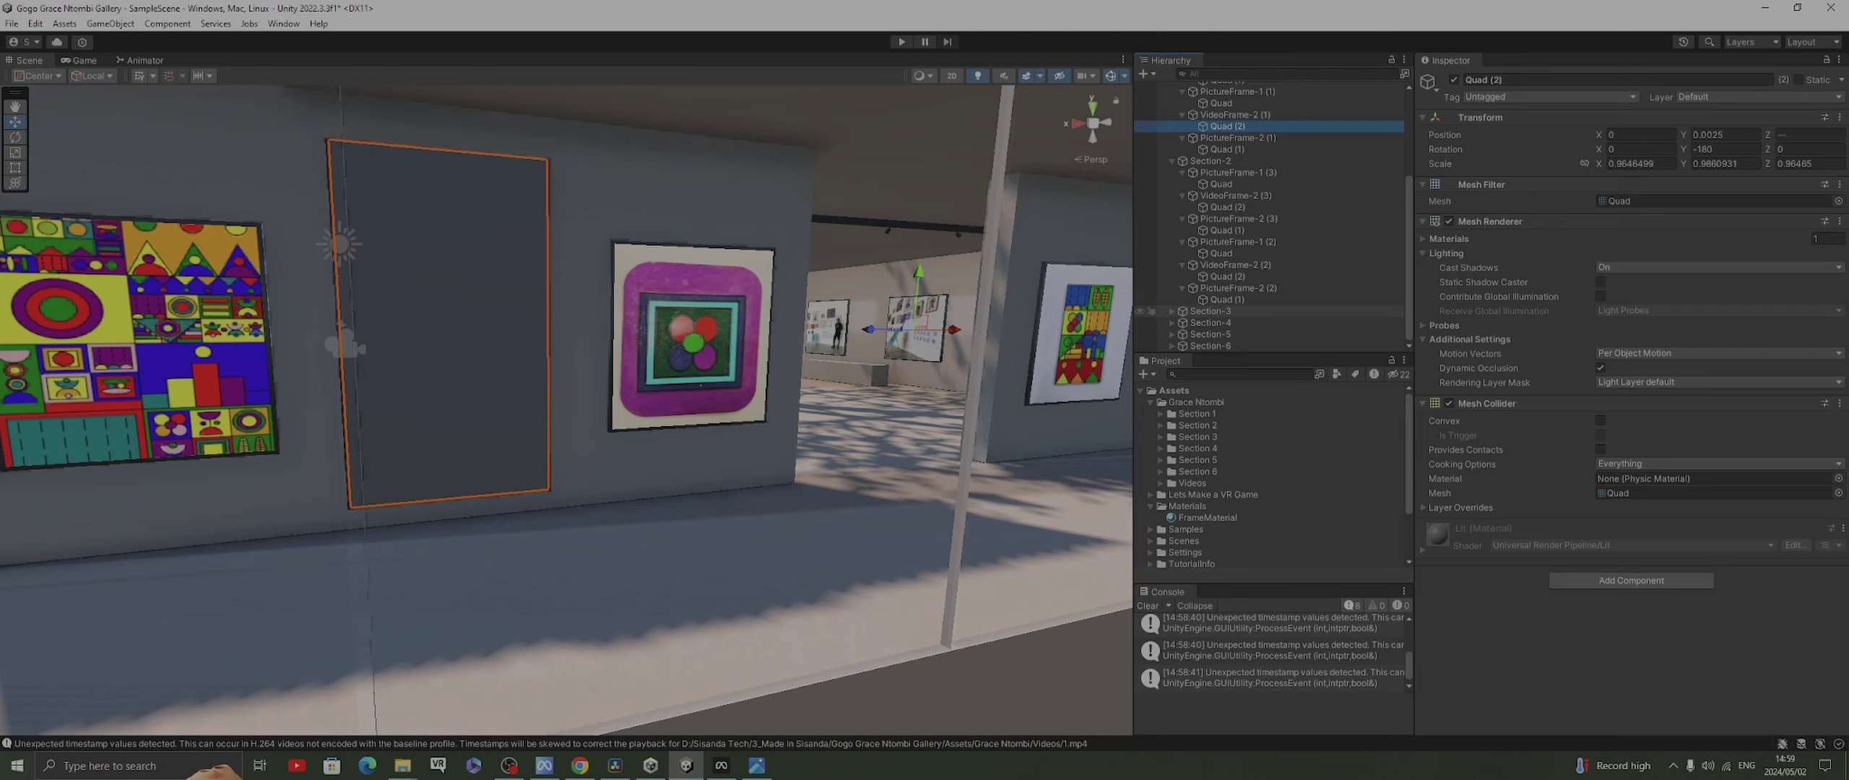
left_click(1171, 310)
scroll(1172, 318, "down", 4)
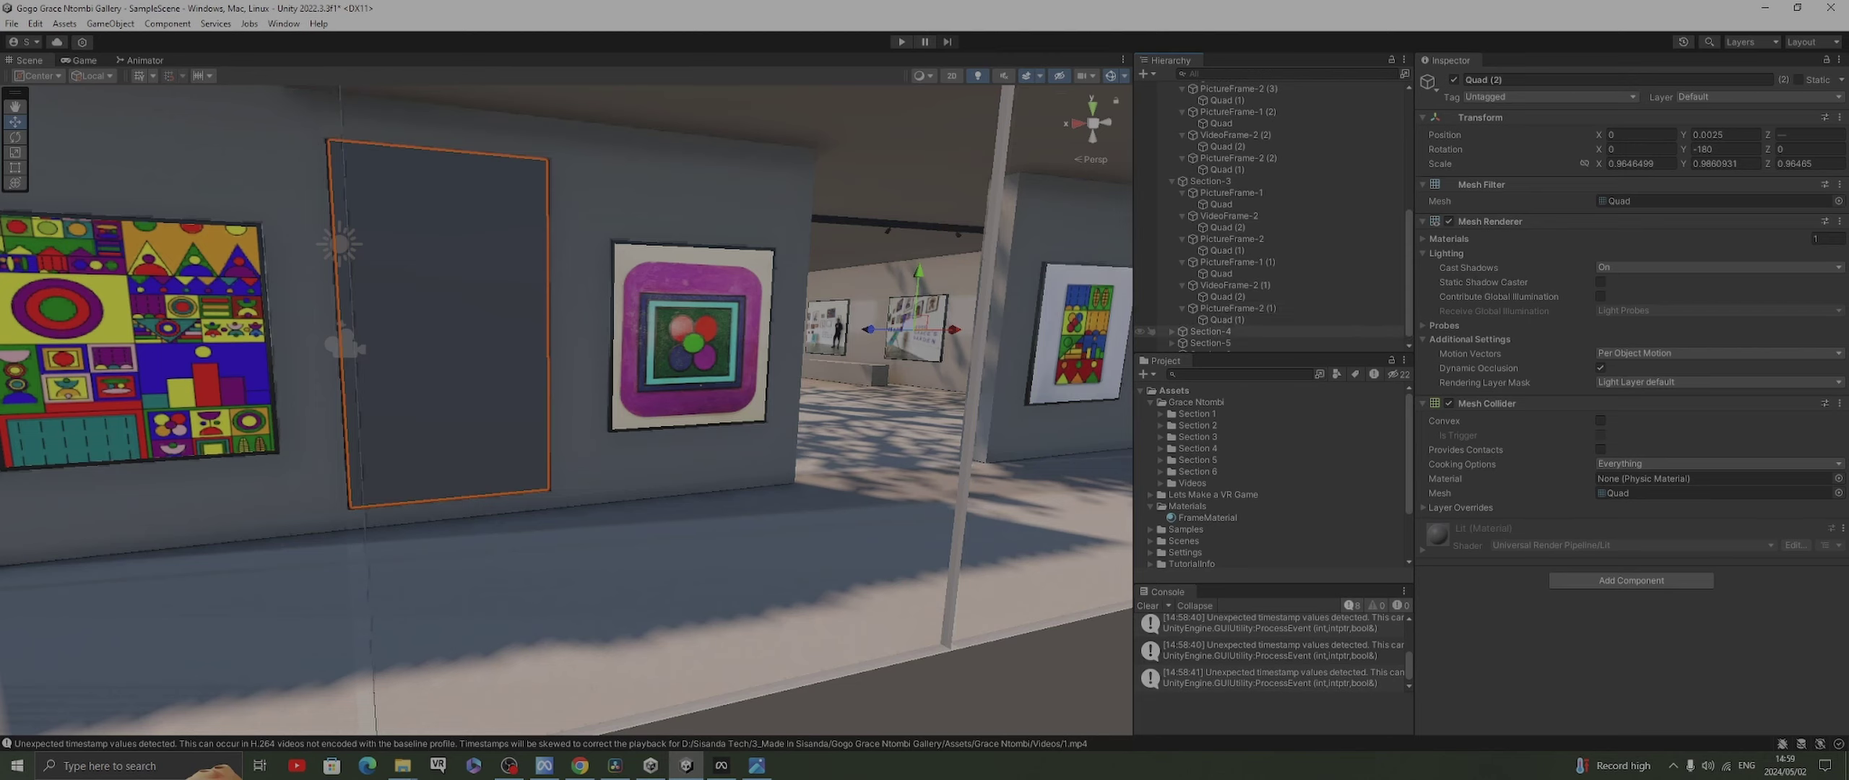
left_click(1172, 342)
scroll(1227, 336, "down", 1)
scroll(1228, 334, "down", 4)
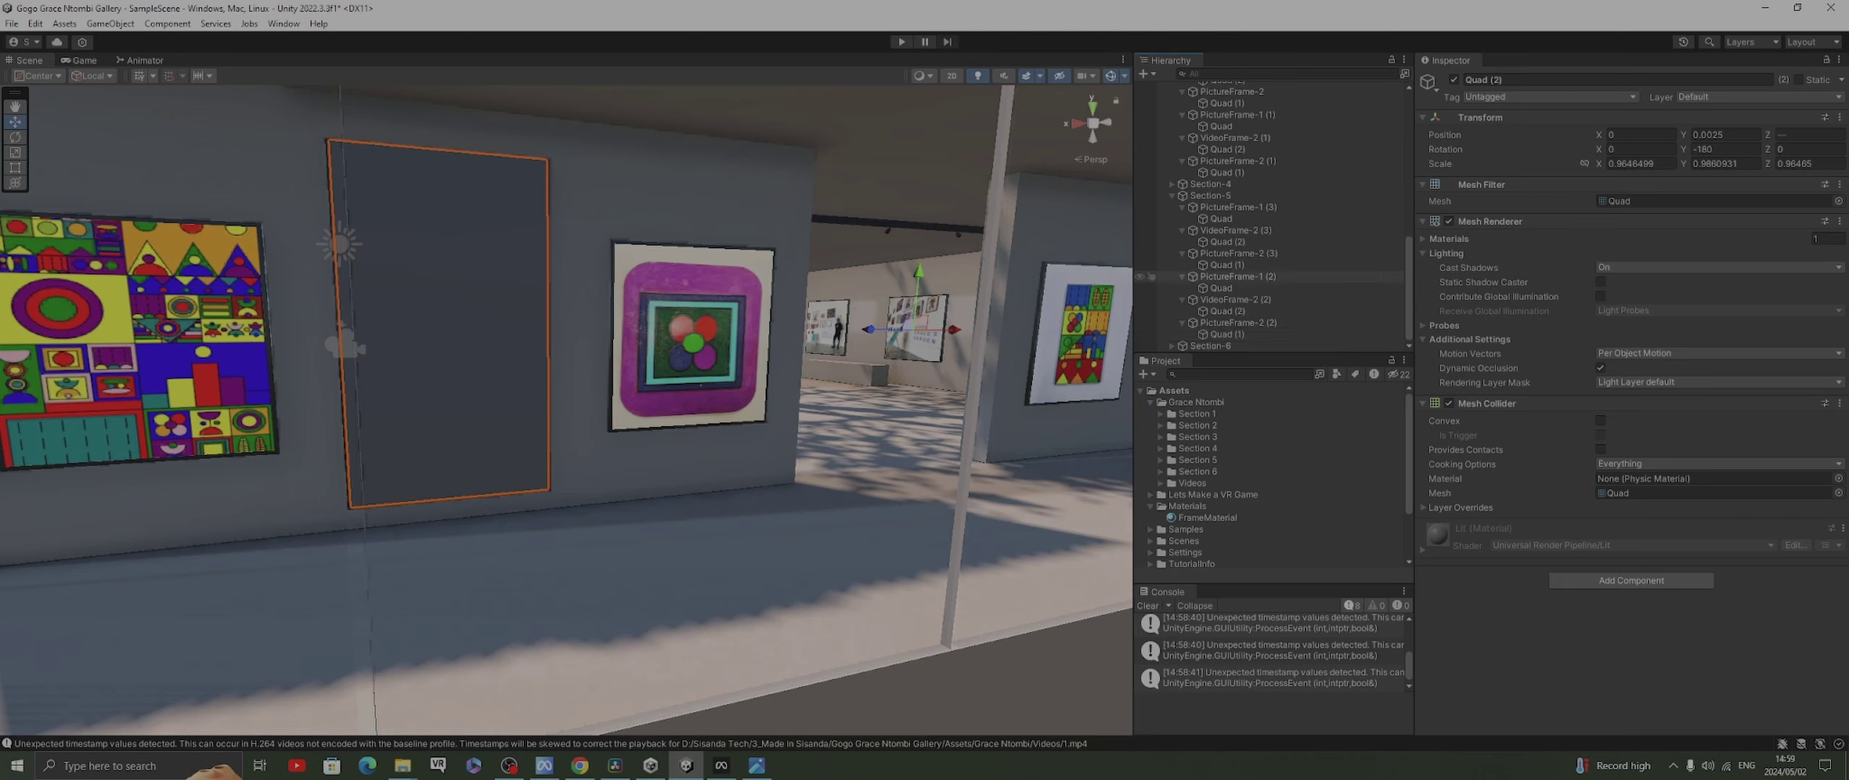
Ctrl-select the remaining VideoFrame-2 quads across all sections, ending with Section-1's
left_click(1221, 310)
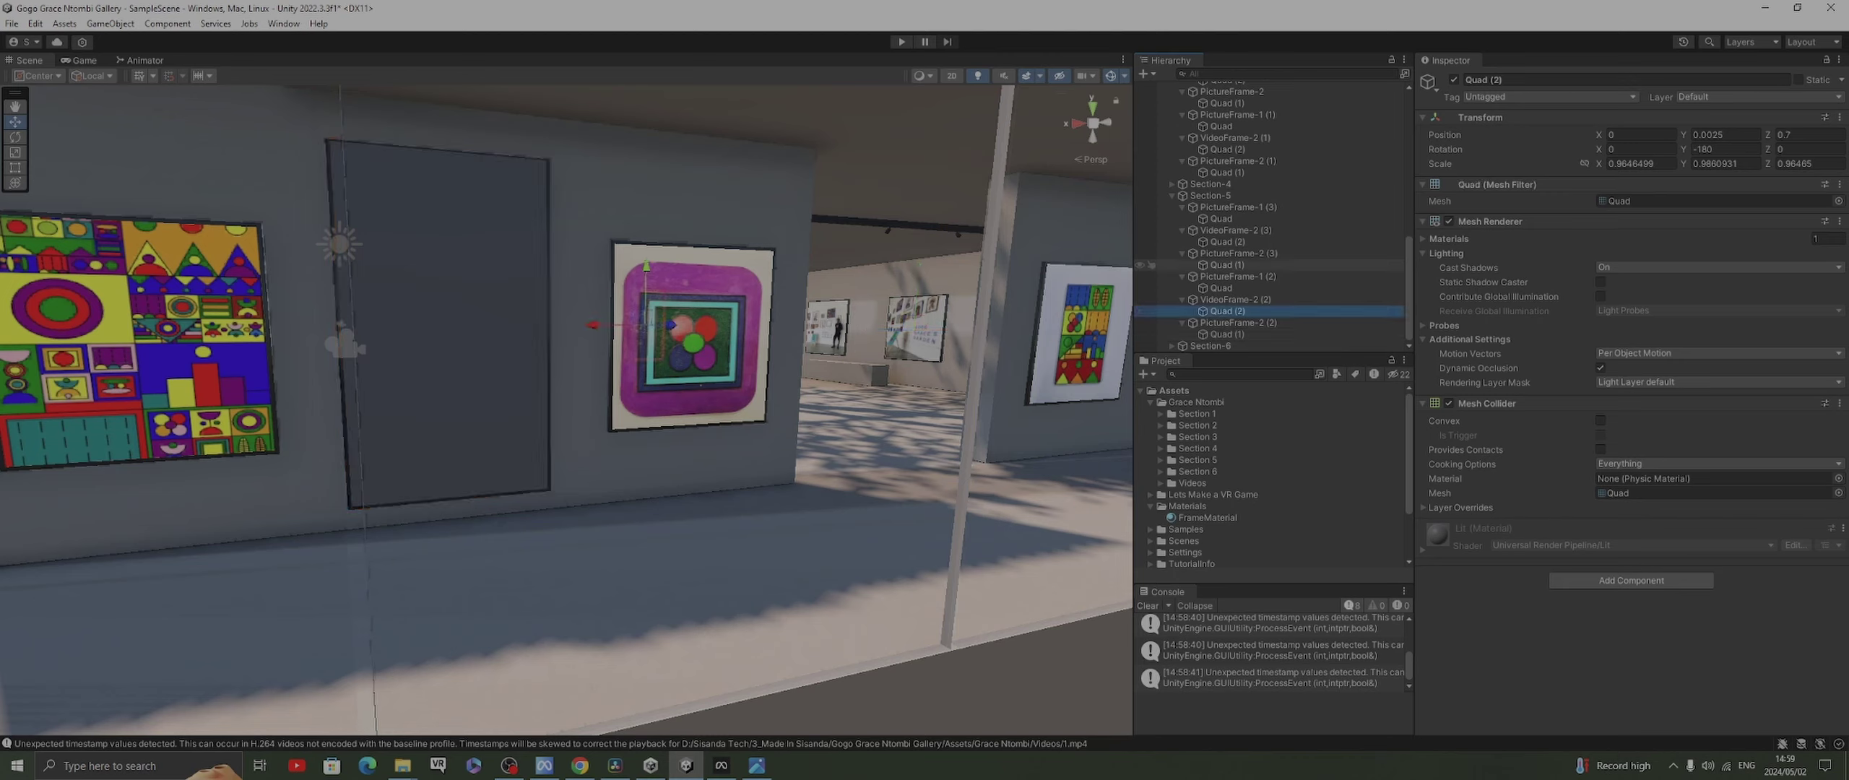
left_click(1220, 242, "ctrl")
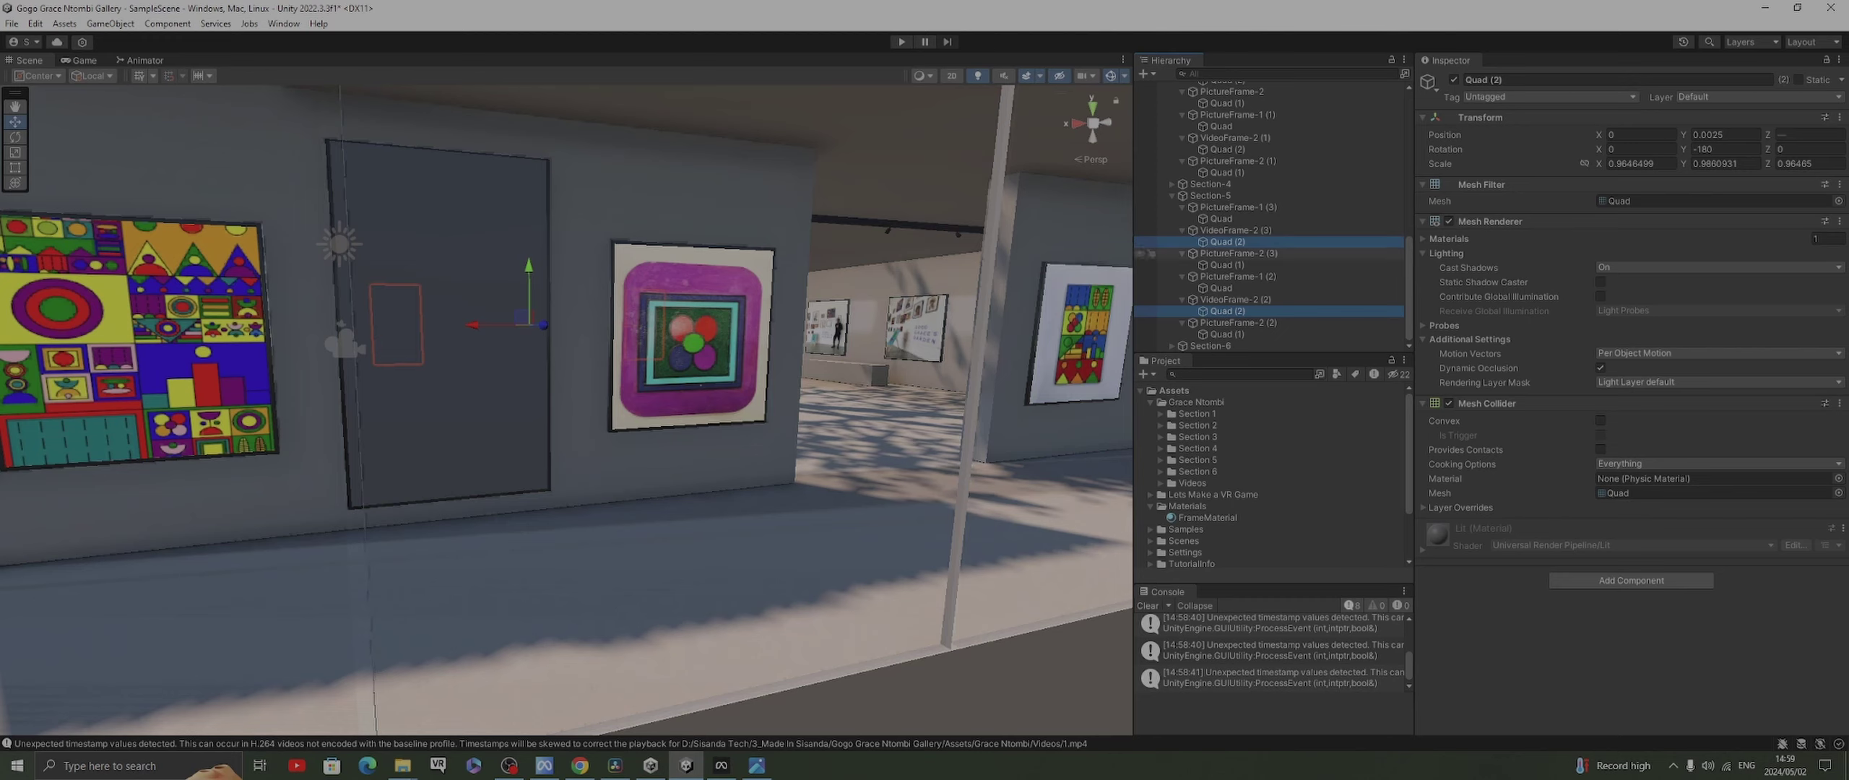
scroll(1271, 246, "up", 3)
left_click(1226, 236, "ctrl")
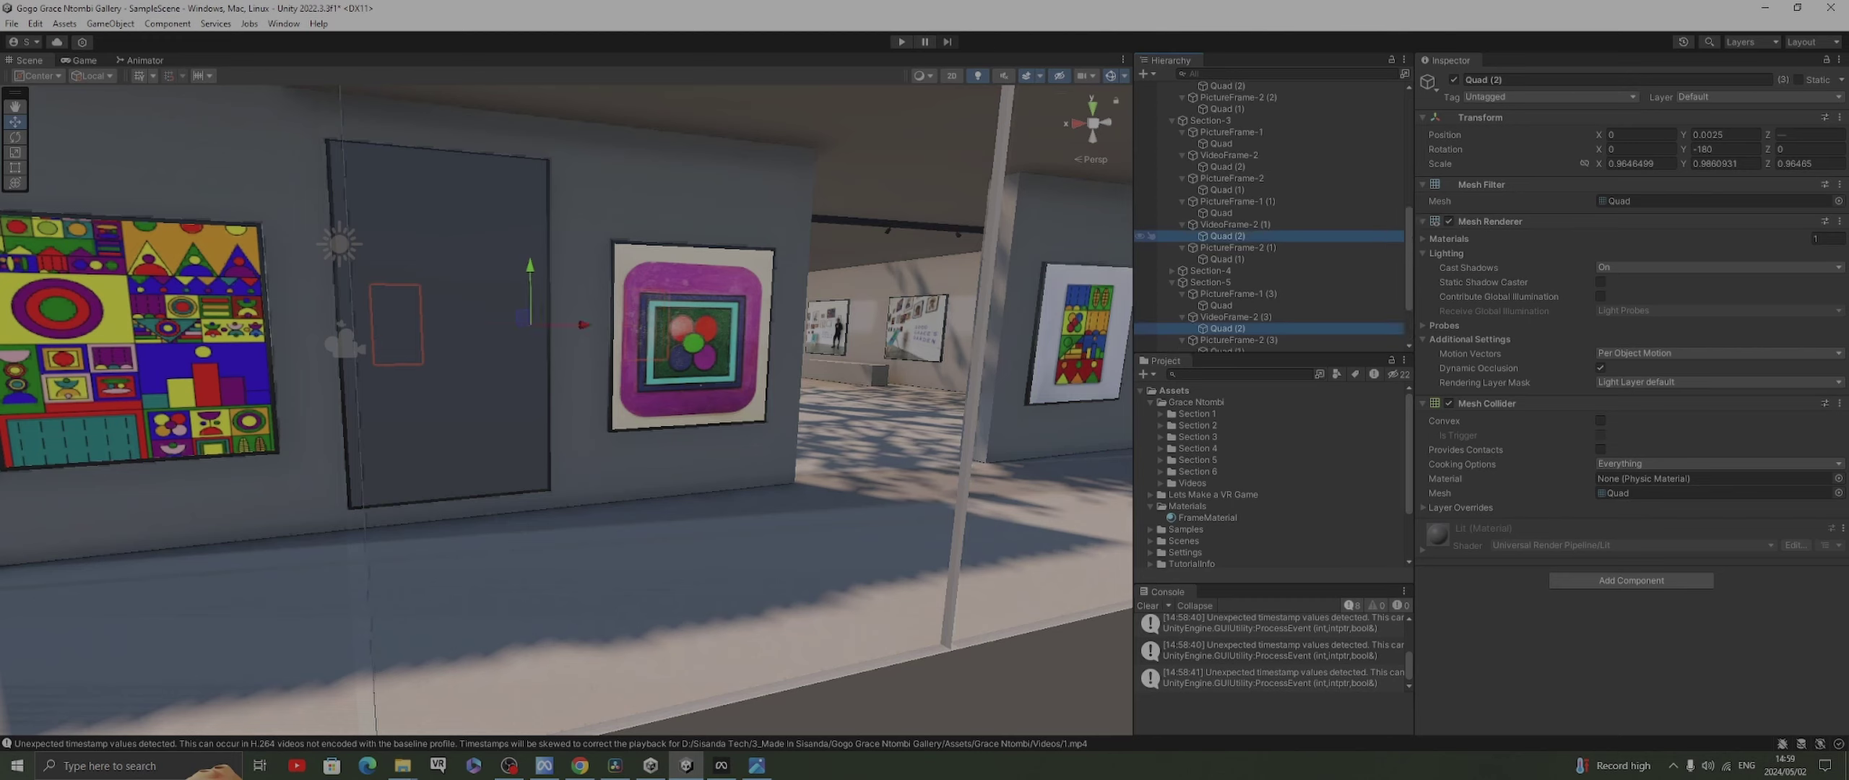
left_click(1226, 166, "ctrl")
scroll(1228, 216, "up", 3)
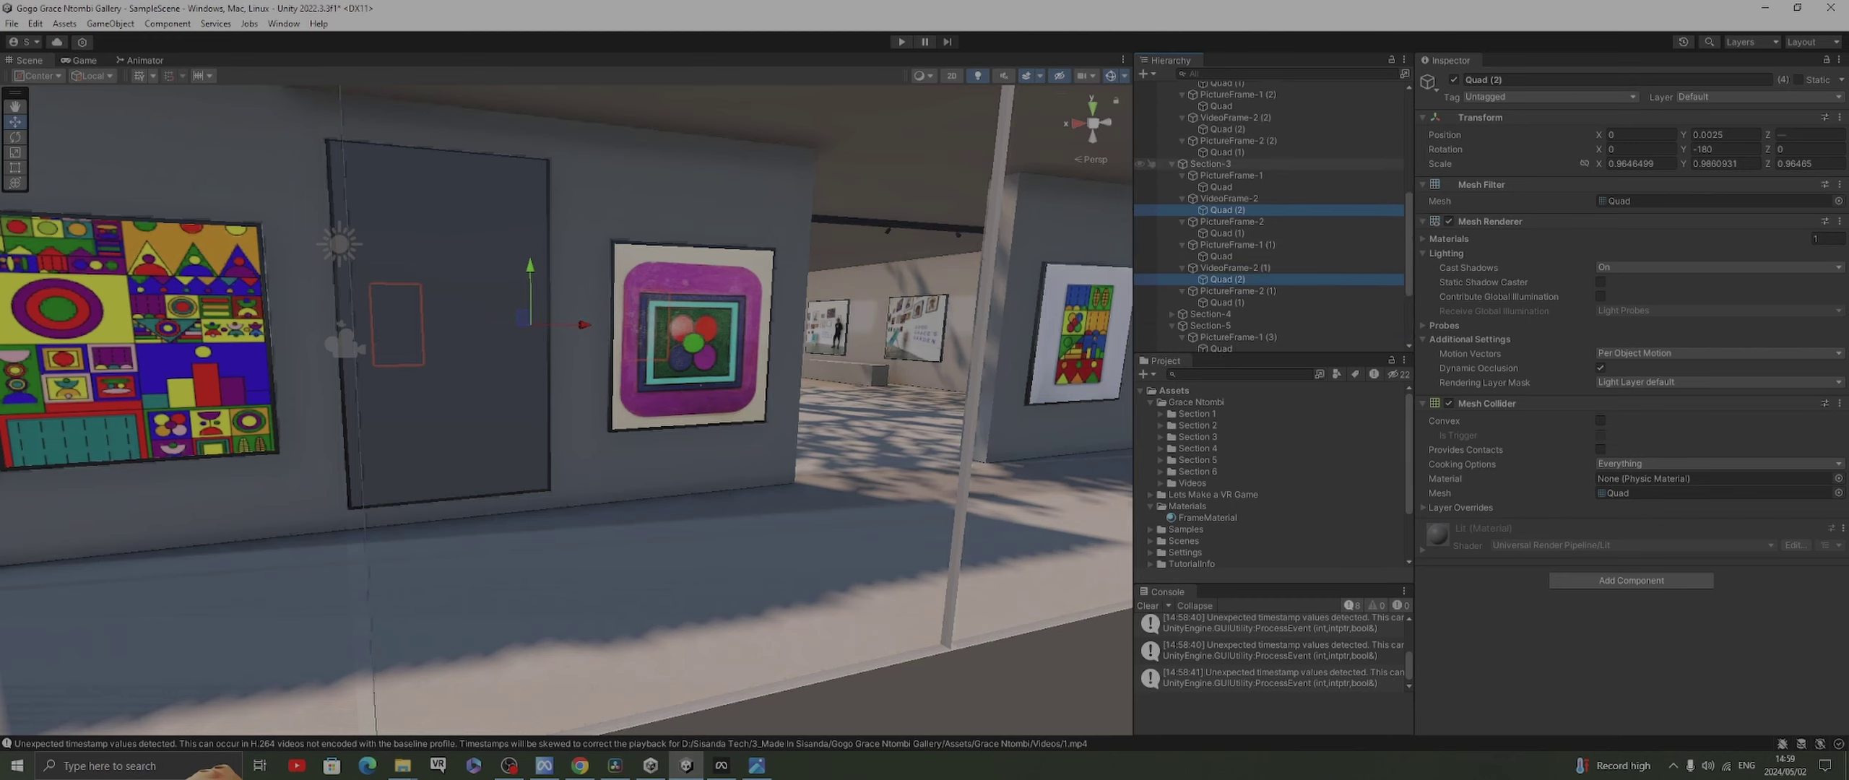
left_click(1225, 172, "ctrl")
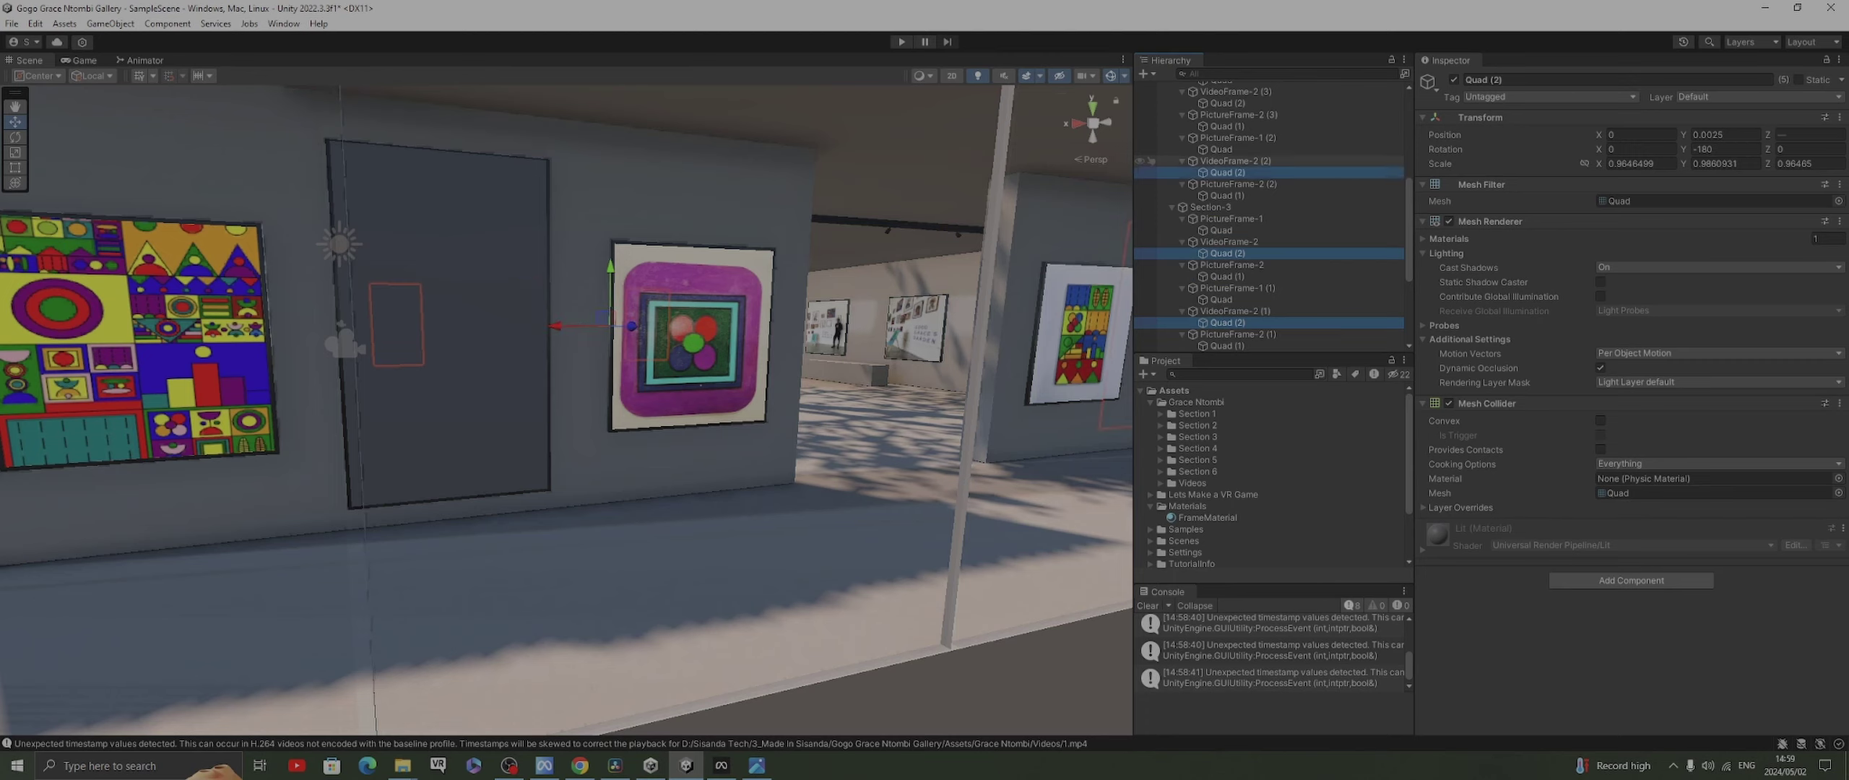
scroll(1228, 166, "up", 3)
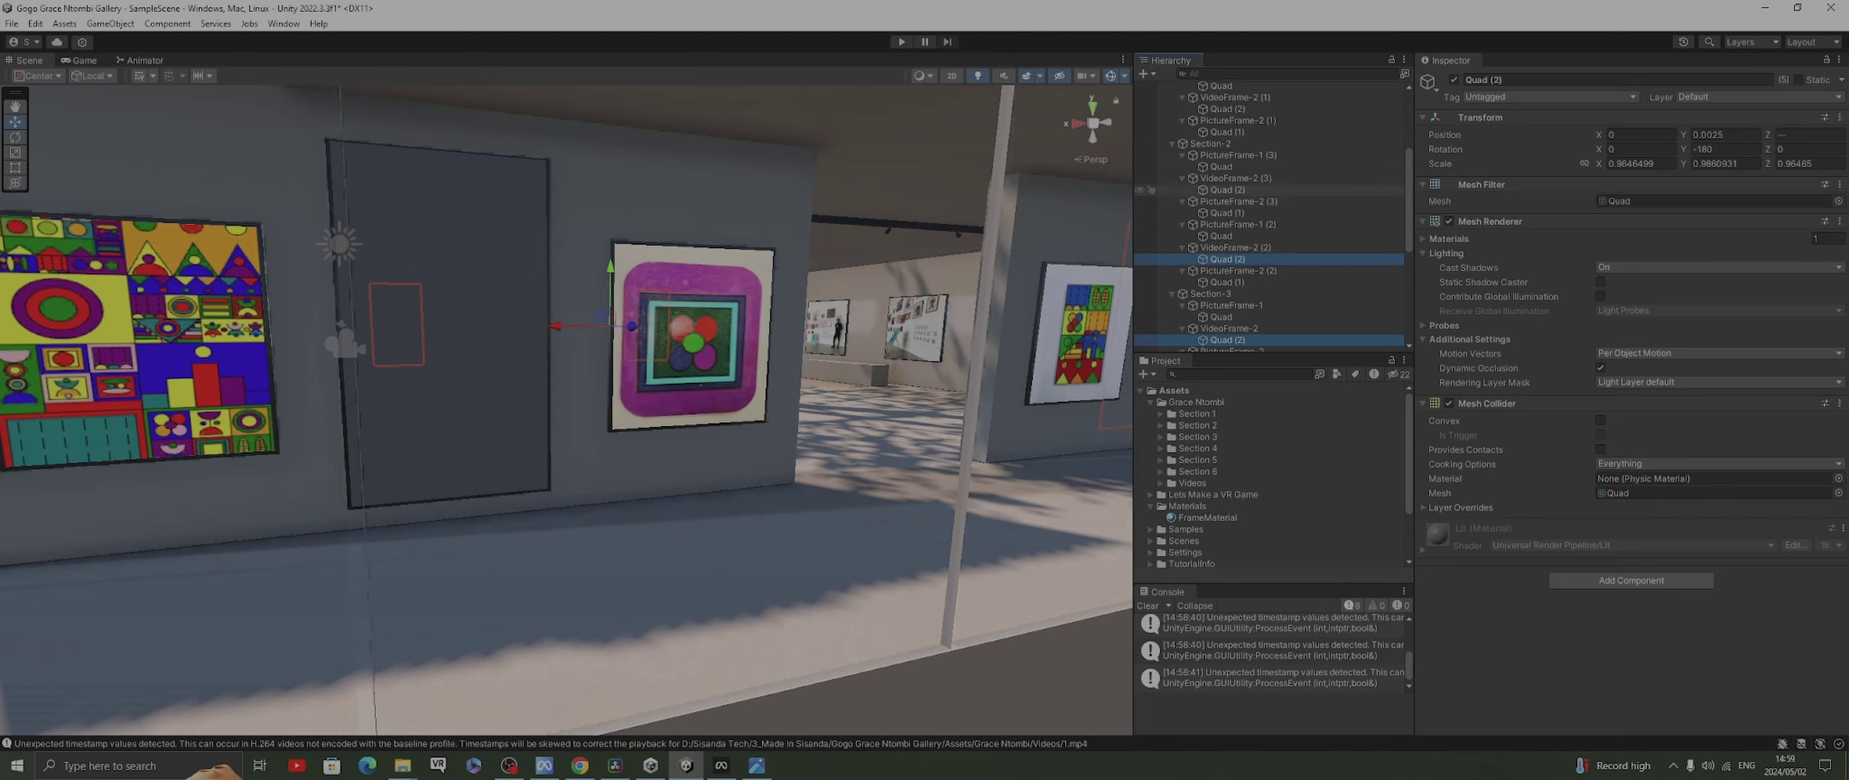
left_click(1226, 189, "ctrl")
scroll(1228, 191, "up", 4)
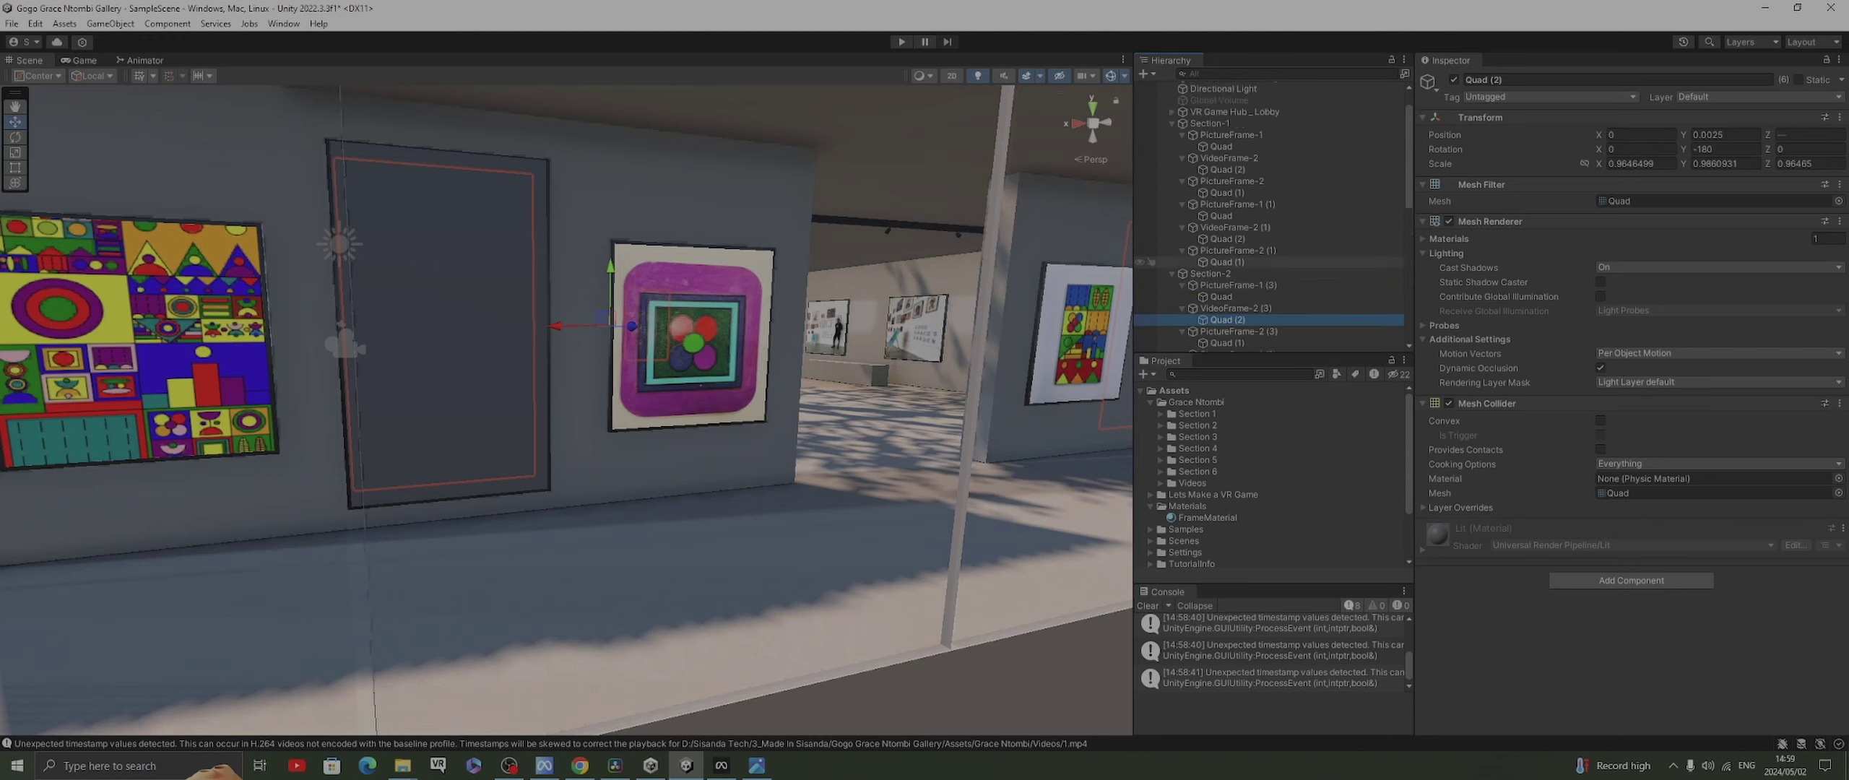
left_click(1221, 238, "ctrl")
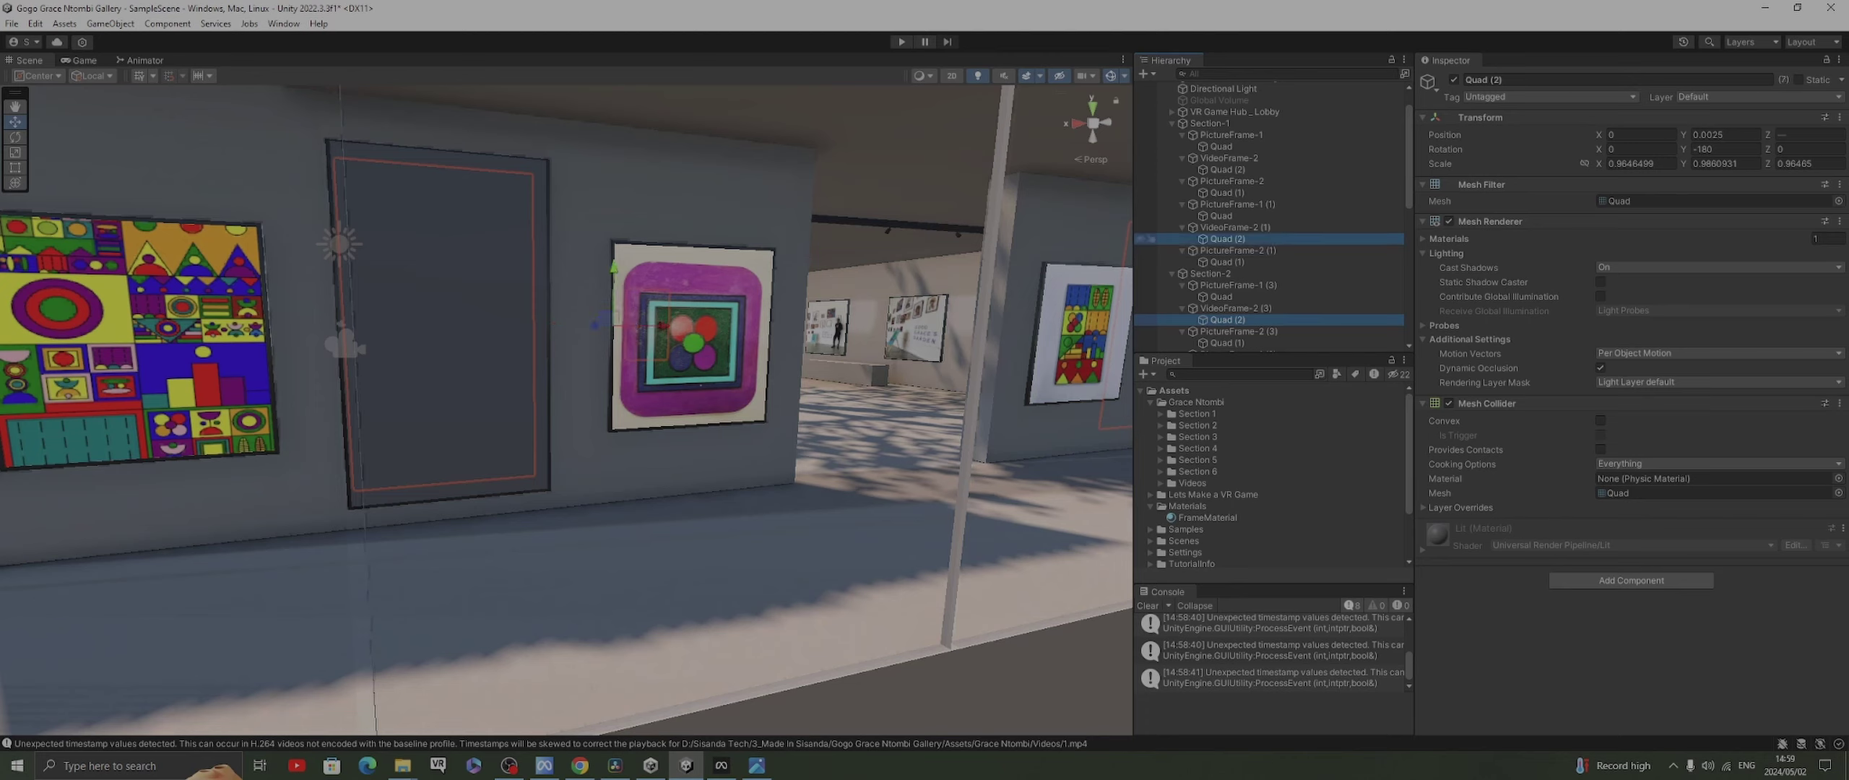
scroll(1228, 239, "up", 1)
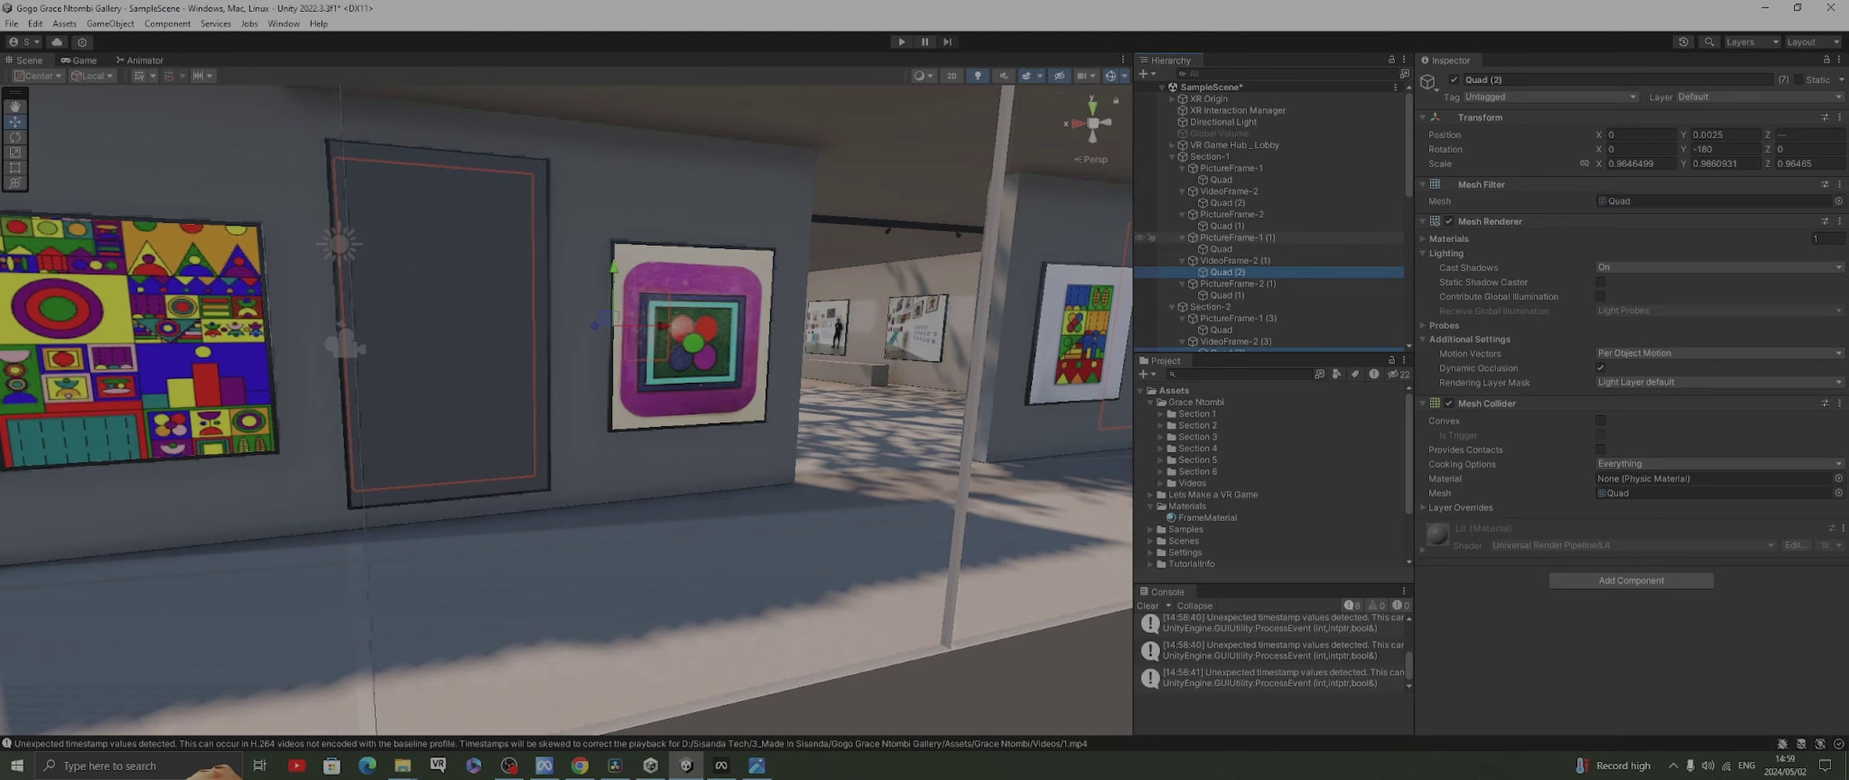
left_click(1220, 202, "ctrl")
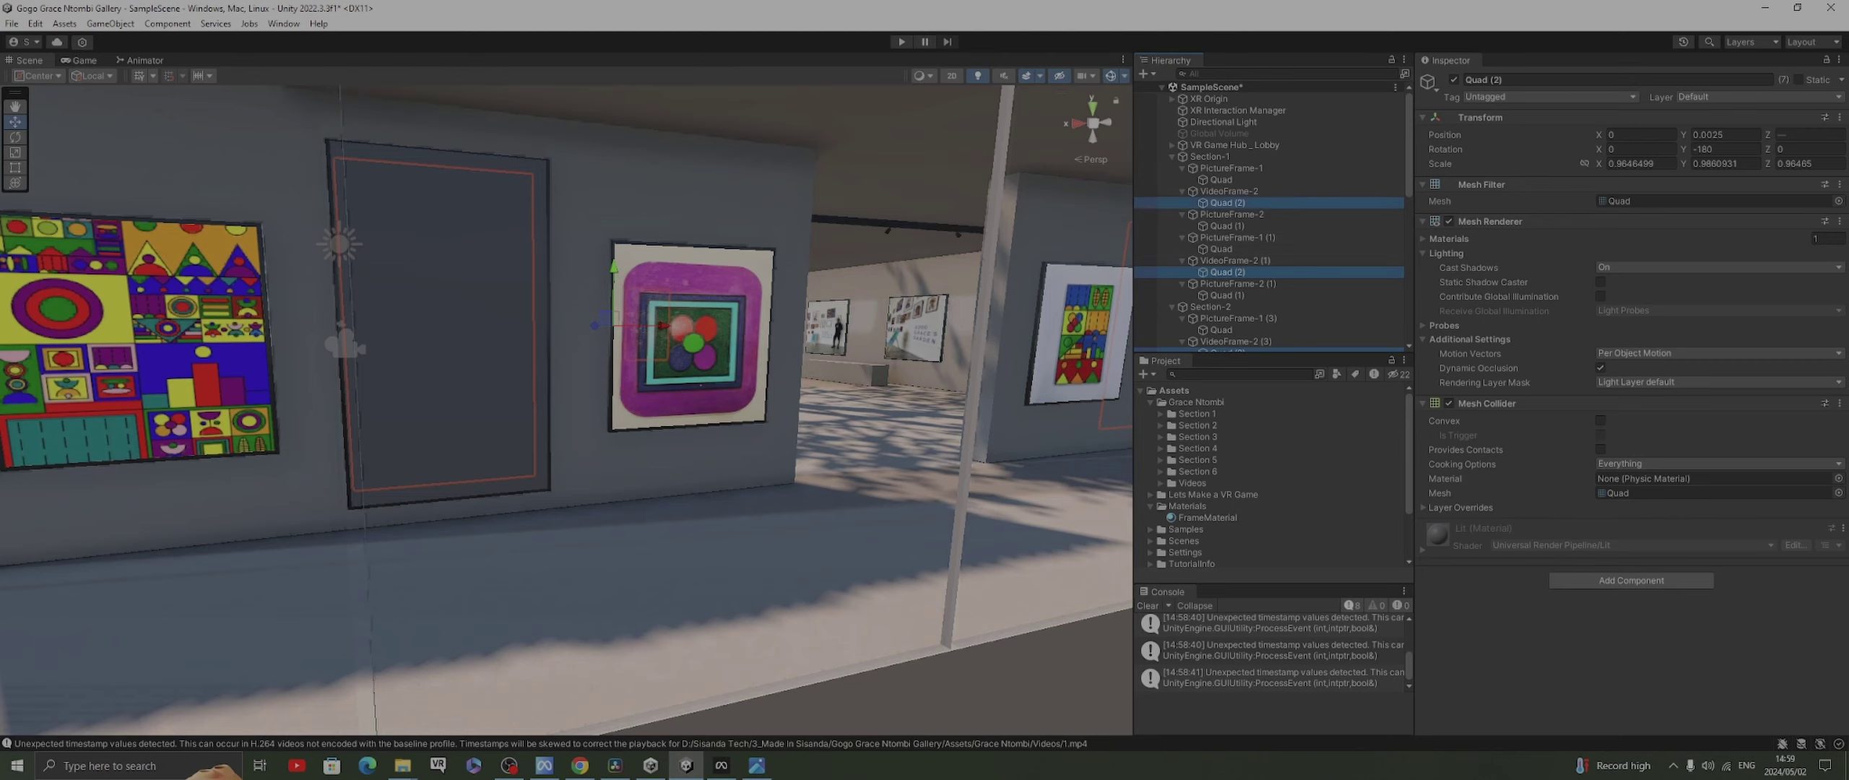
scroll(1228, 217, "down", 7)
Frame the selected video quads, then move inside the gallery looking along the walls toward the tree
key("f")
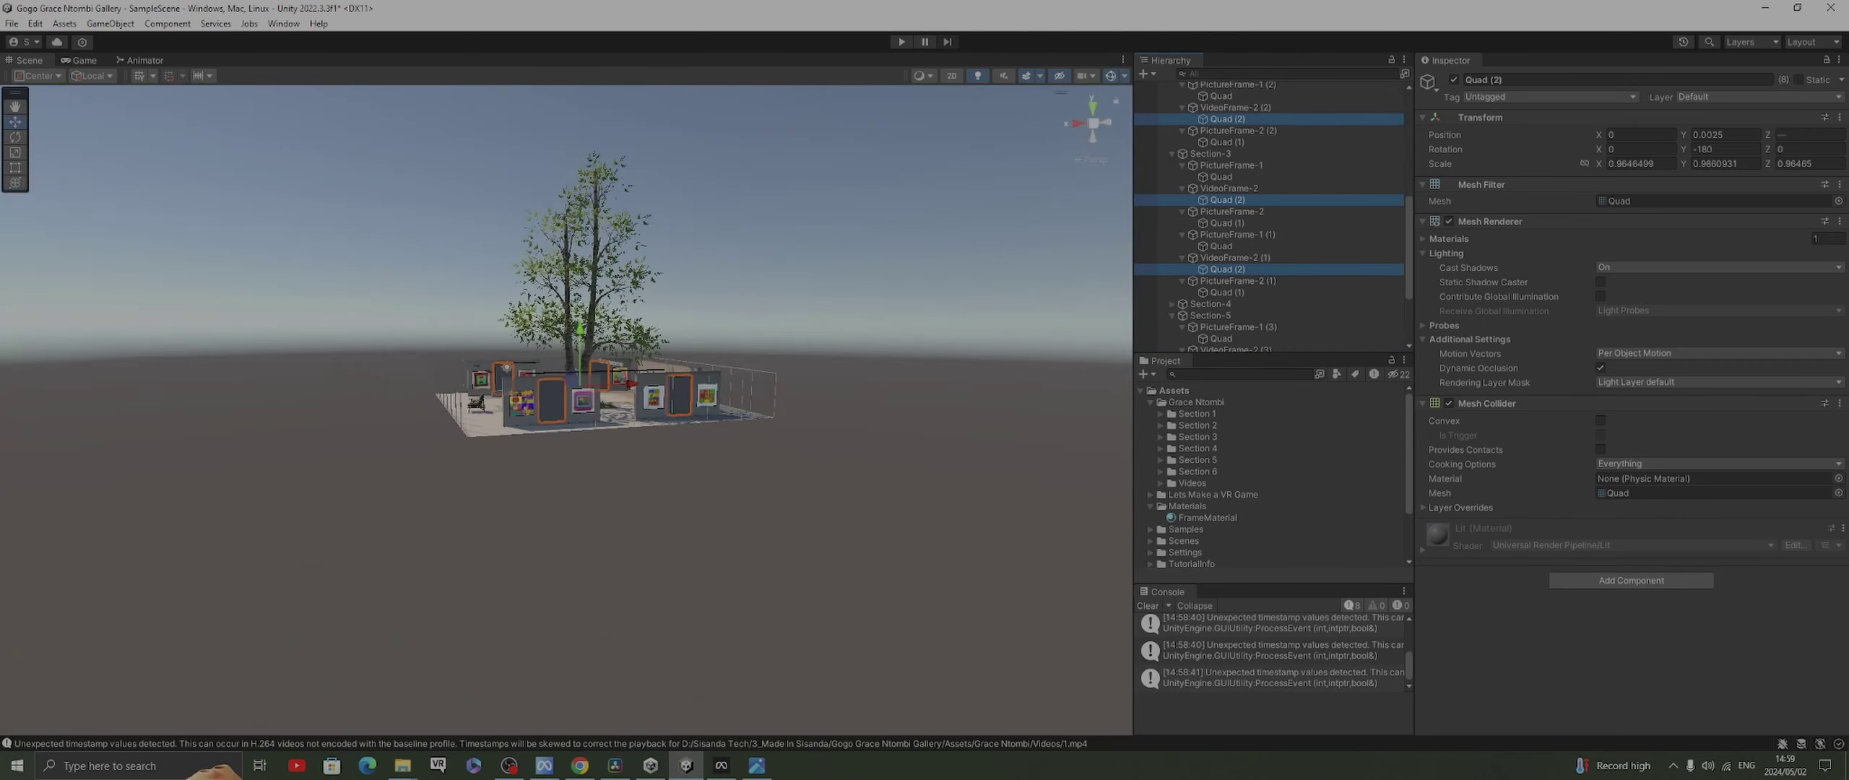
scroll(567, 410, "up", 4)
left_click_drag(643, 410, 566, 410, "alt")
middle_click_drag(566, 410, 157, 424)
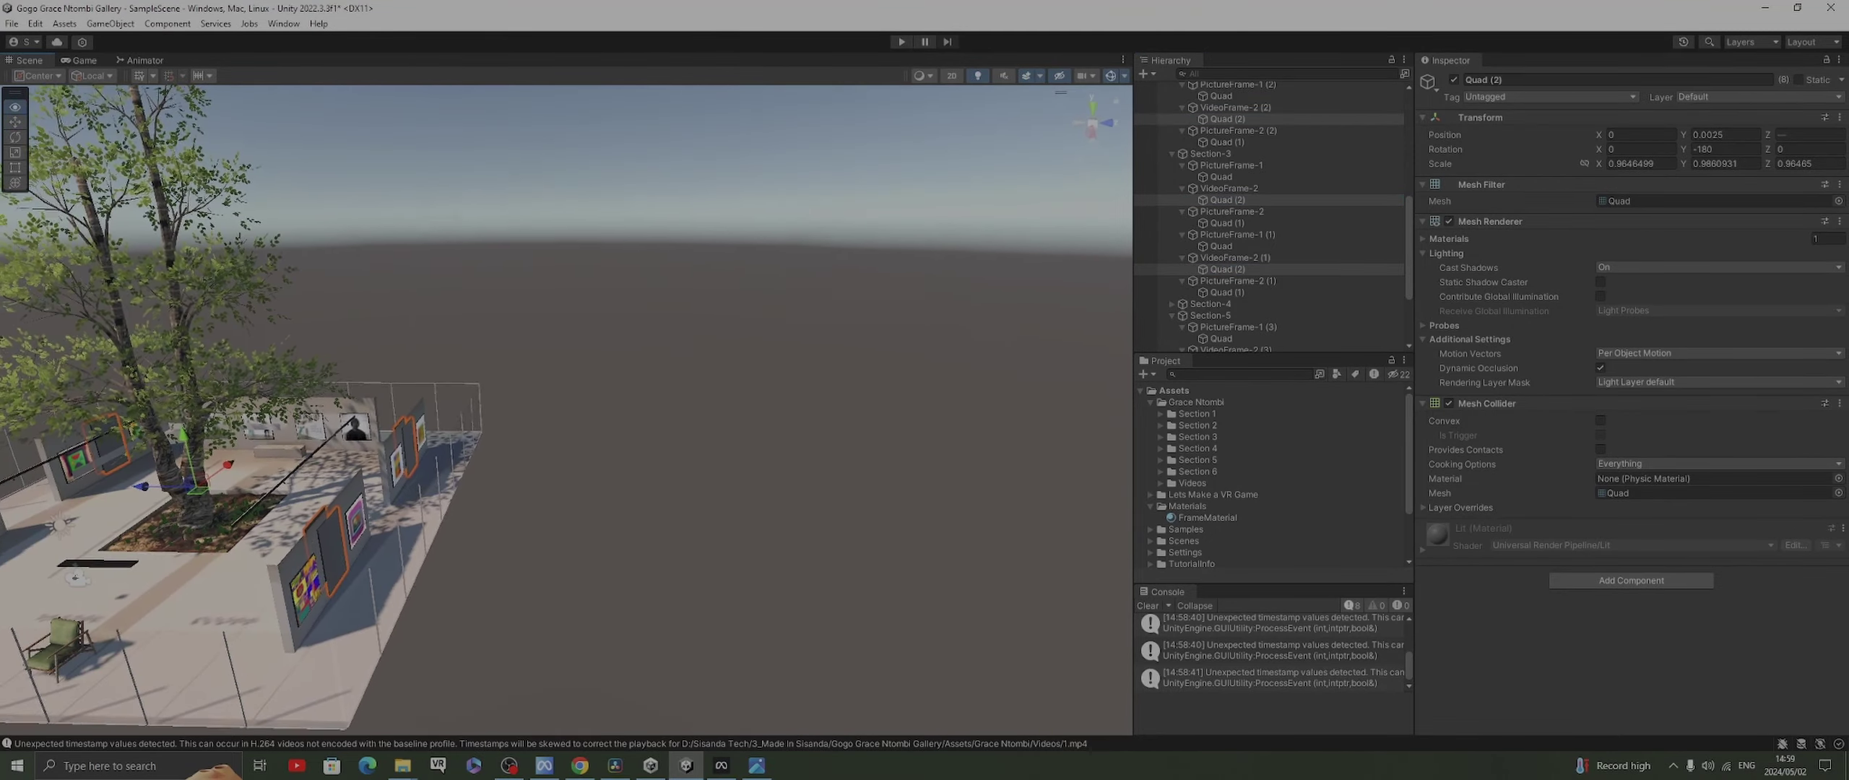
left_click_drag(361, 410, 867, 410, "alt")
middle_click_drag(783, 491, 548, 325)
scroll(566, 410, "up", 6)
scroll(566, 410, "down", 3)
scroll(567, 410, "down", 3)
left_click_drag(566, 410, 303, 340, "alt")
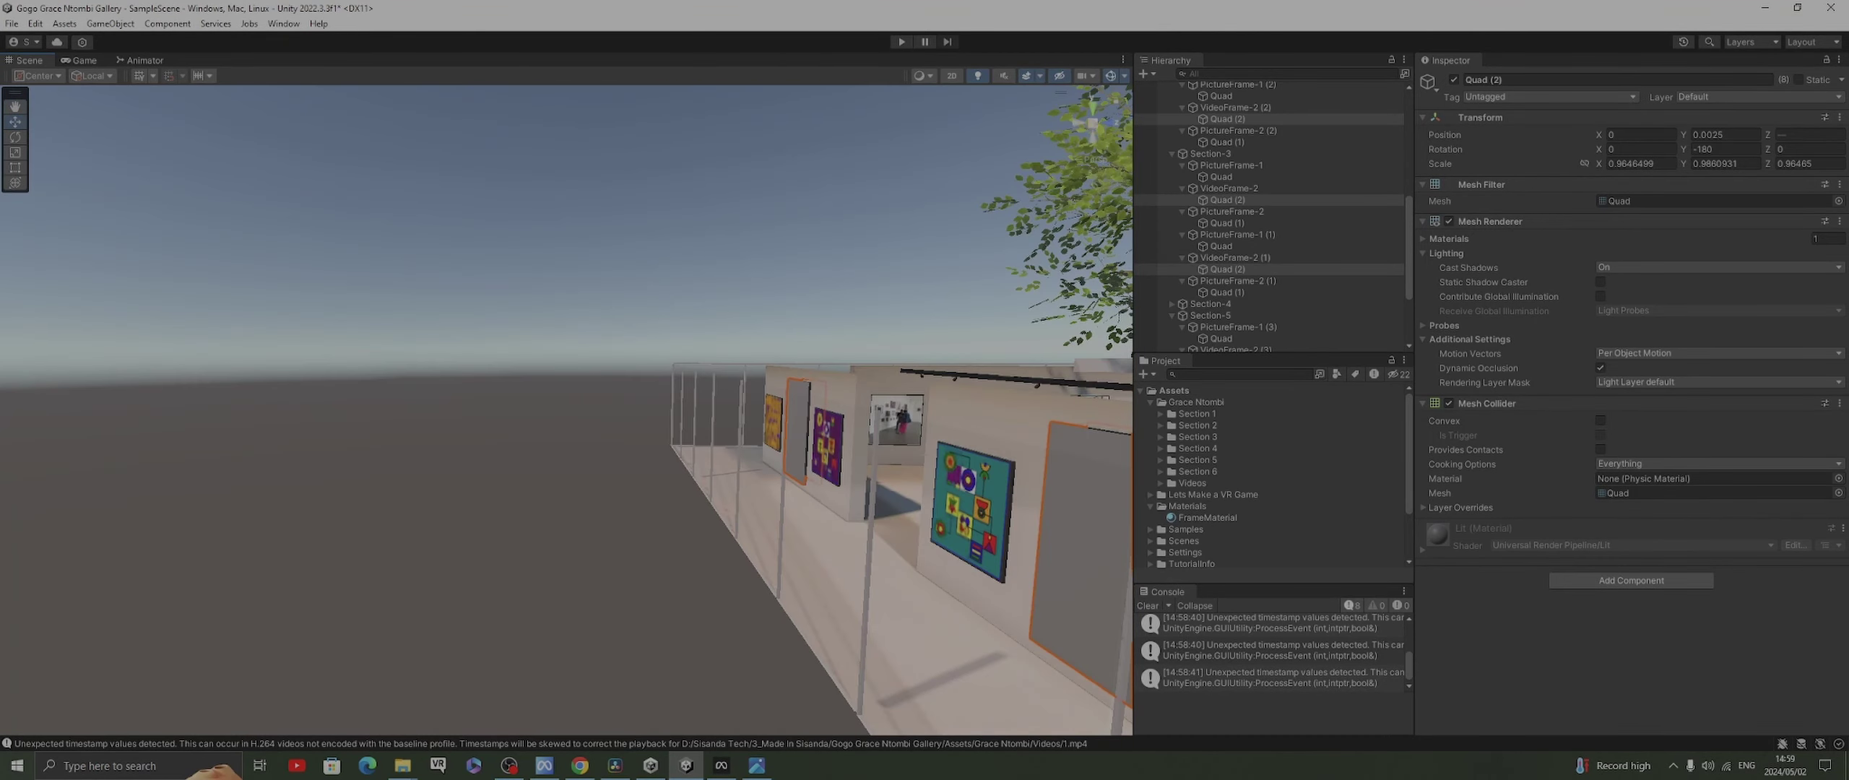
middle_click_drag(1047, 434, 825, 438)
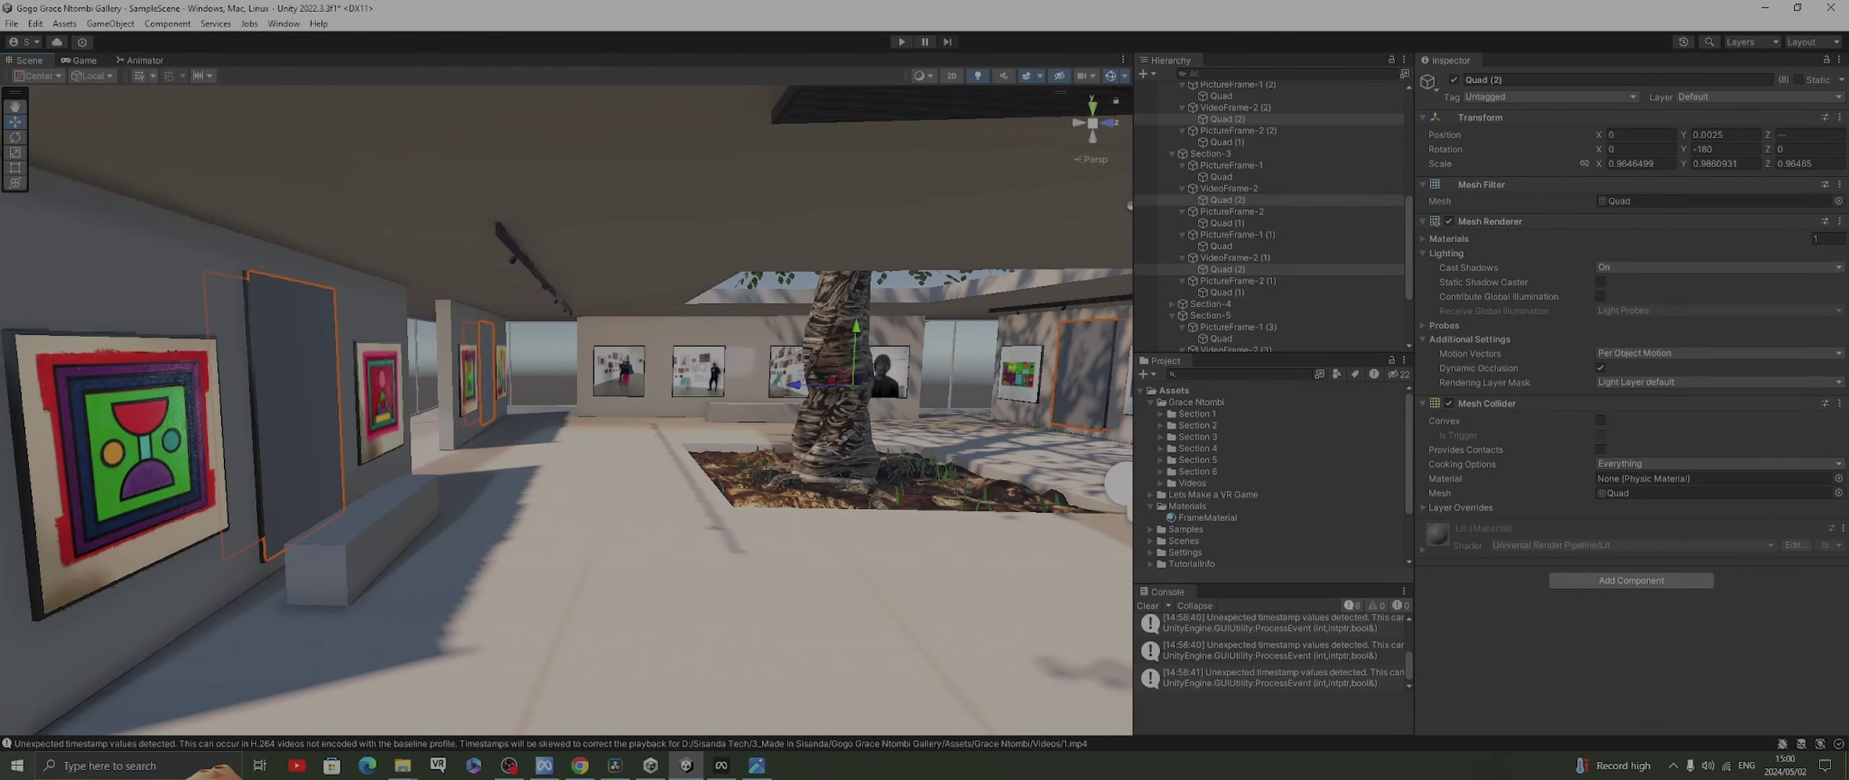
Add a Video Player component to the selected quads
left_click(1630, 580)
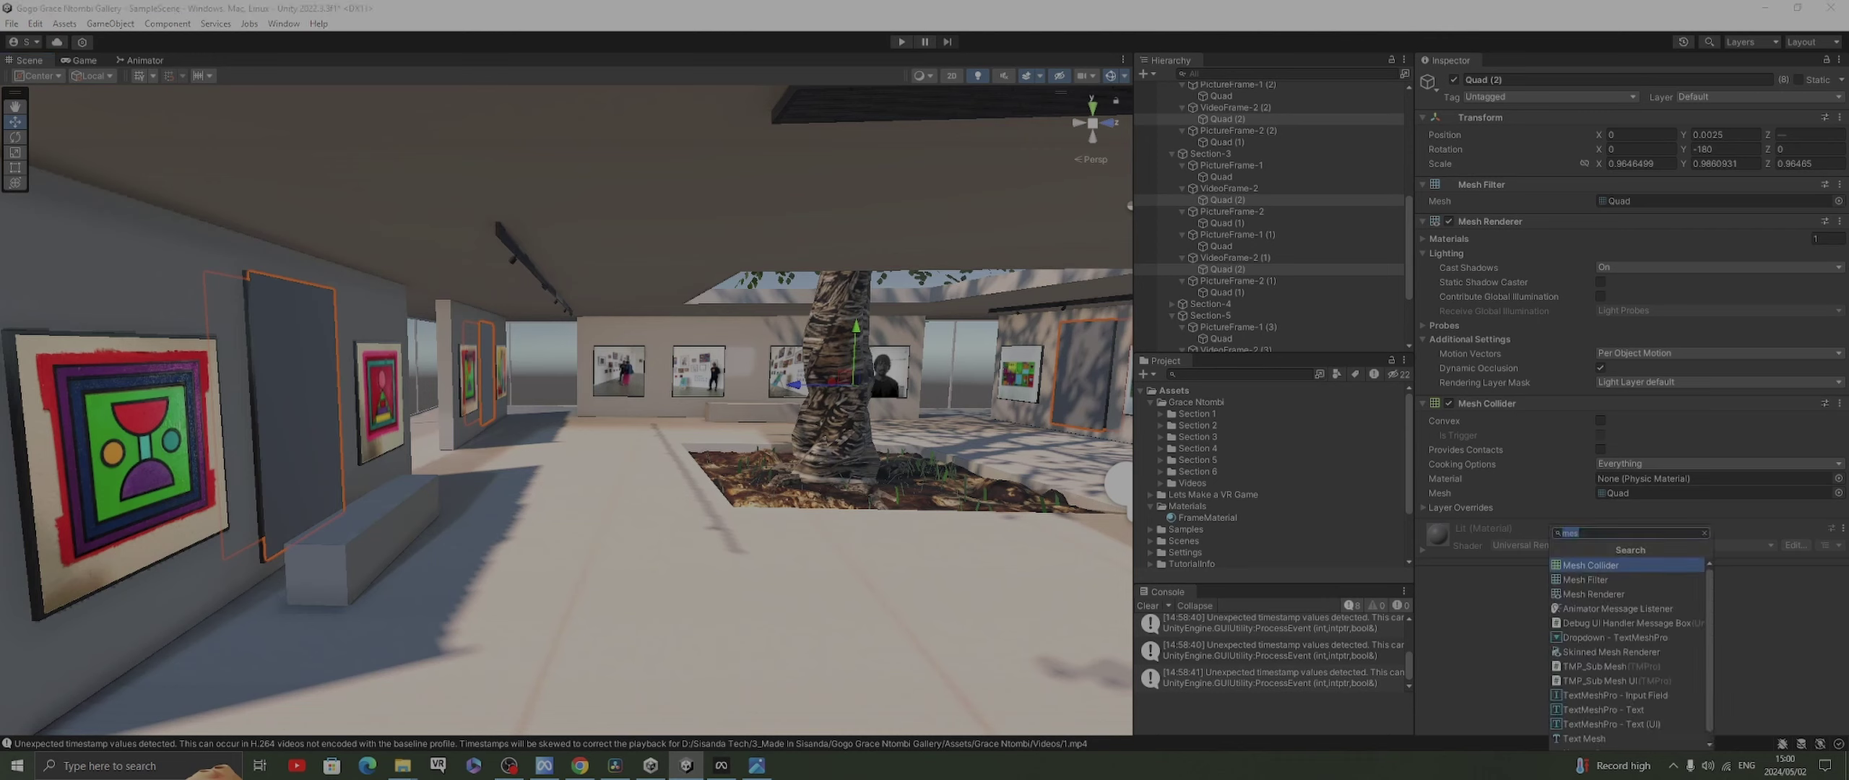
type("vide")
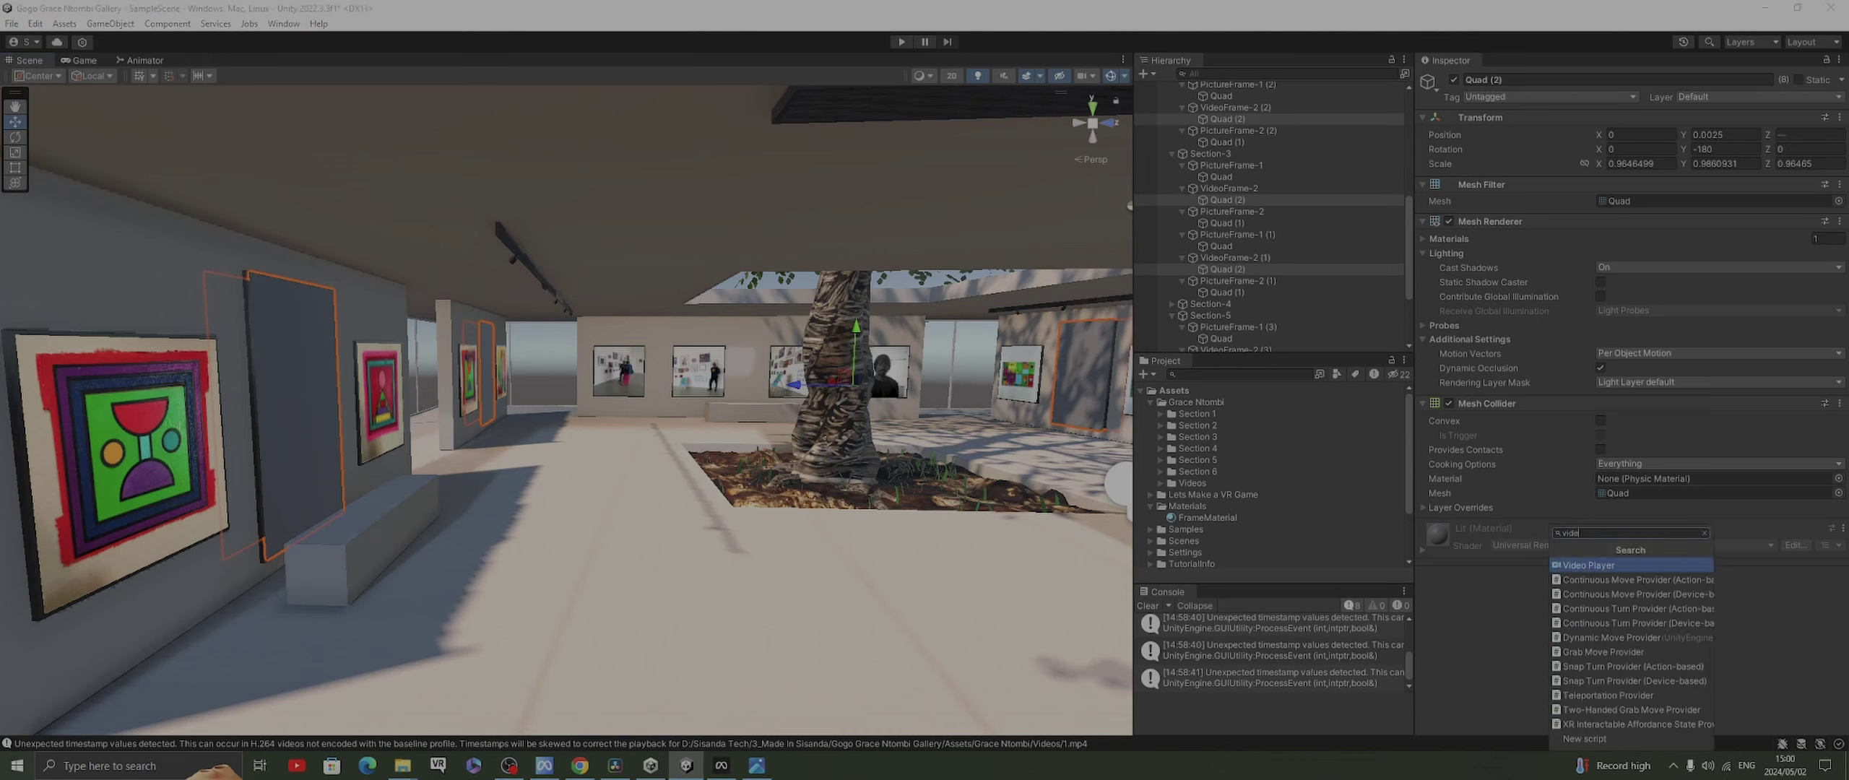
key("Return")
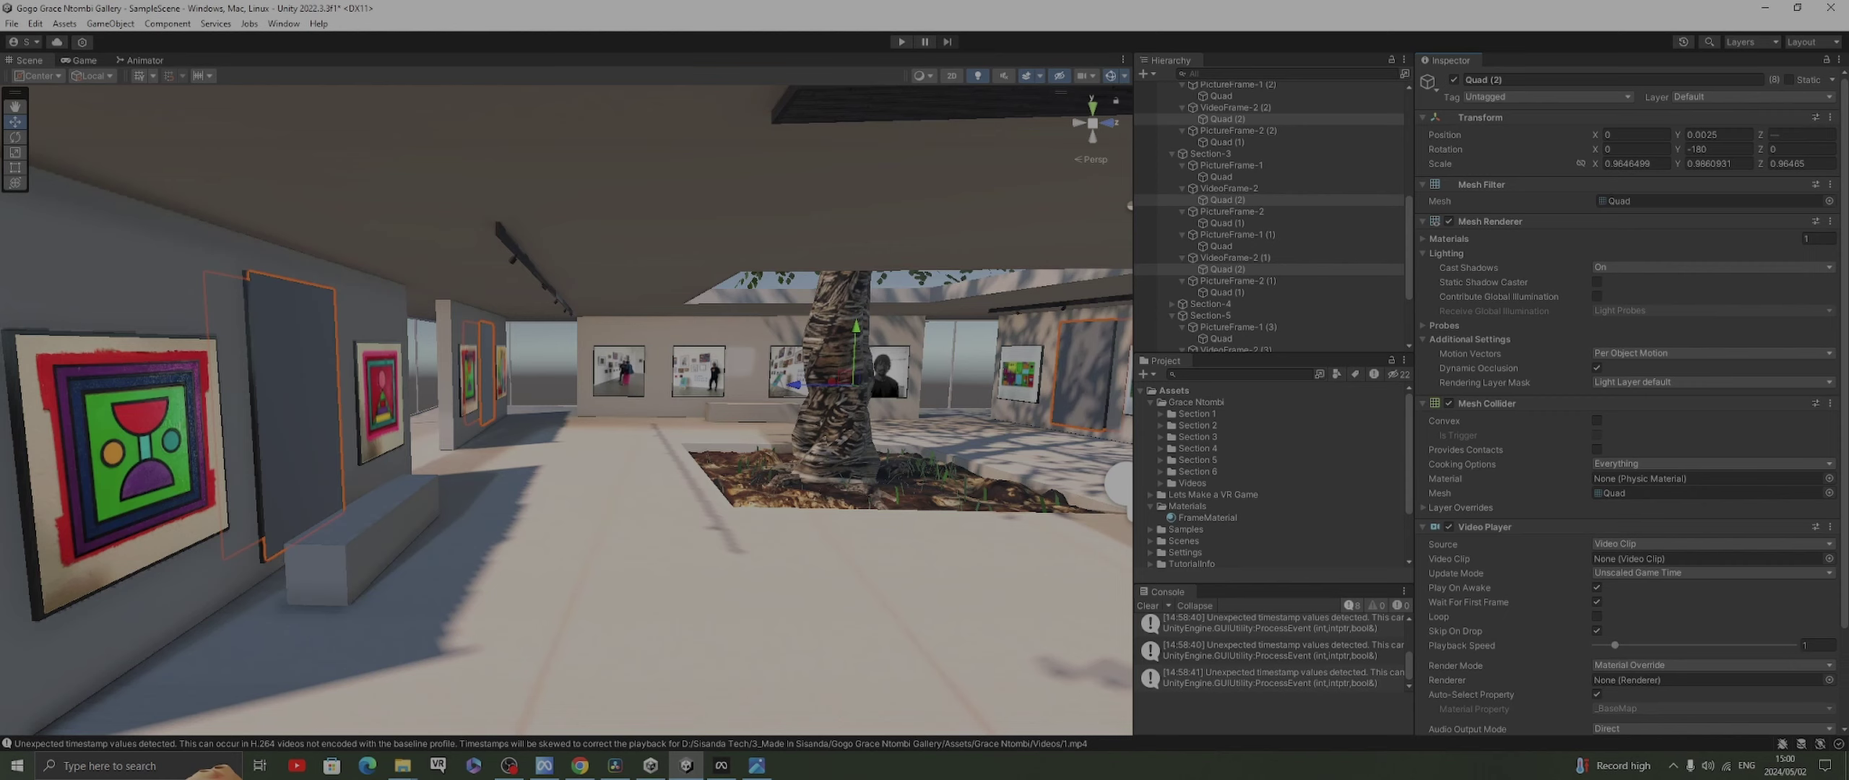
Select Quad (2) under Section-1 > VideoFrame-2 in the Hierarchy
scroll(1466, 621, "down", 3)
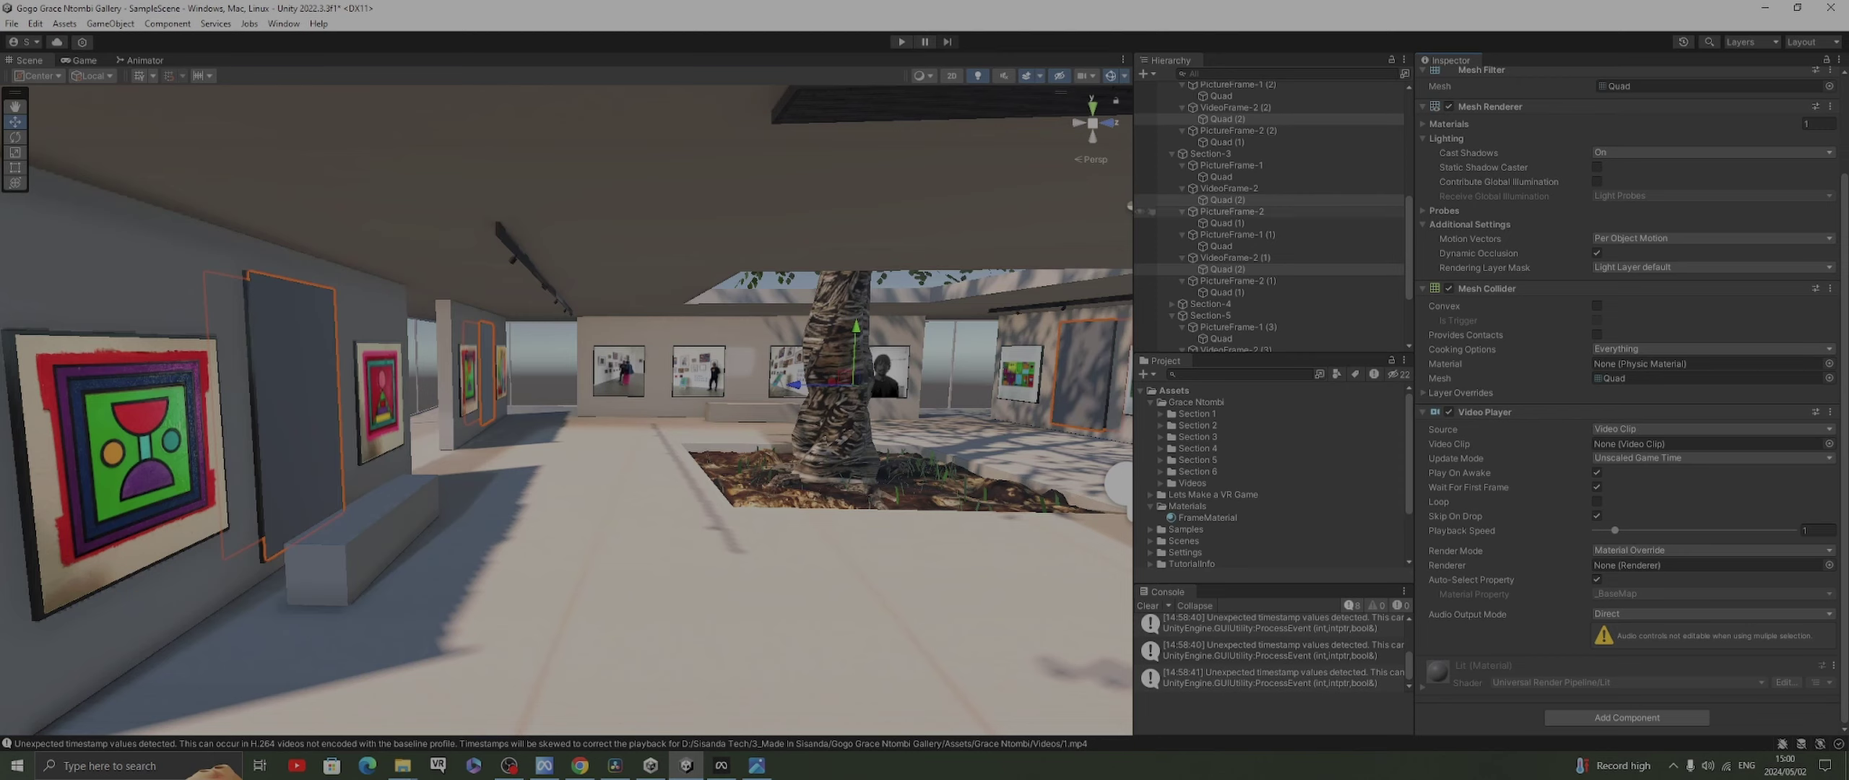
scroll(1272, 216, "up", 10)
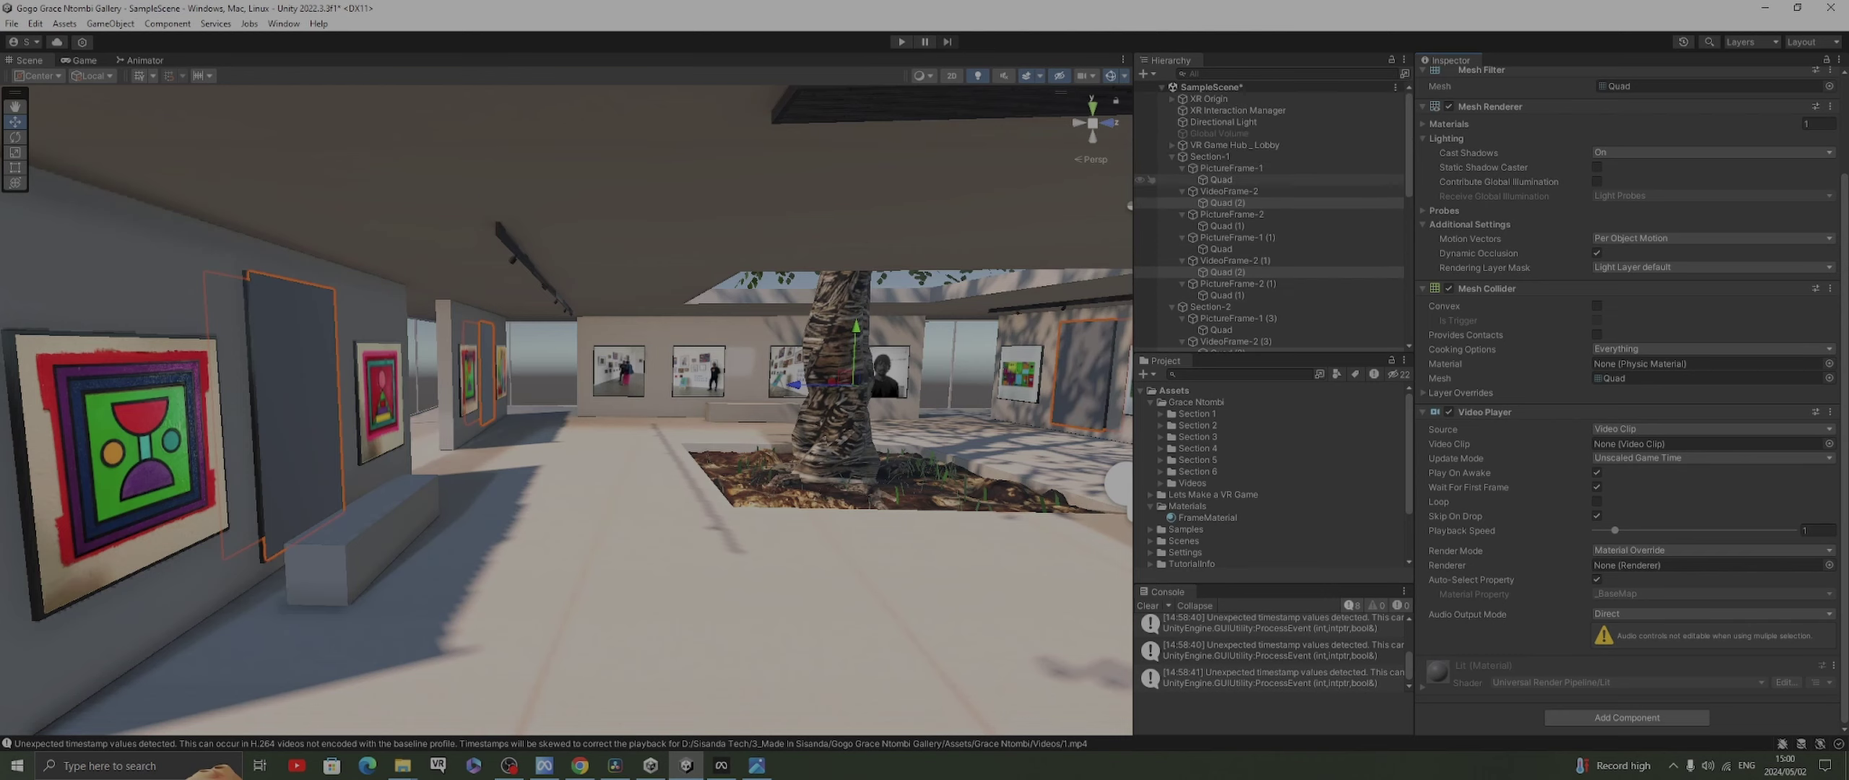
left_click(1227, 202)
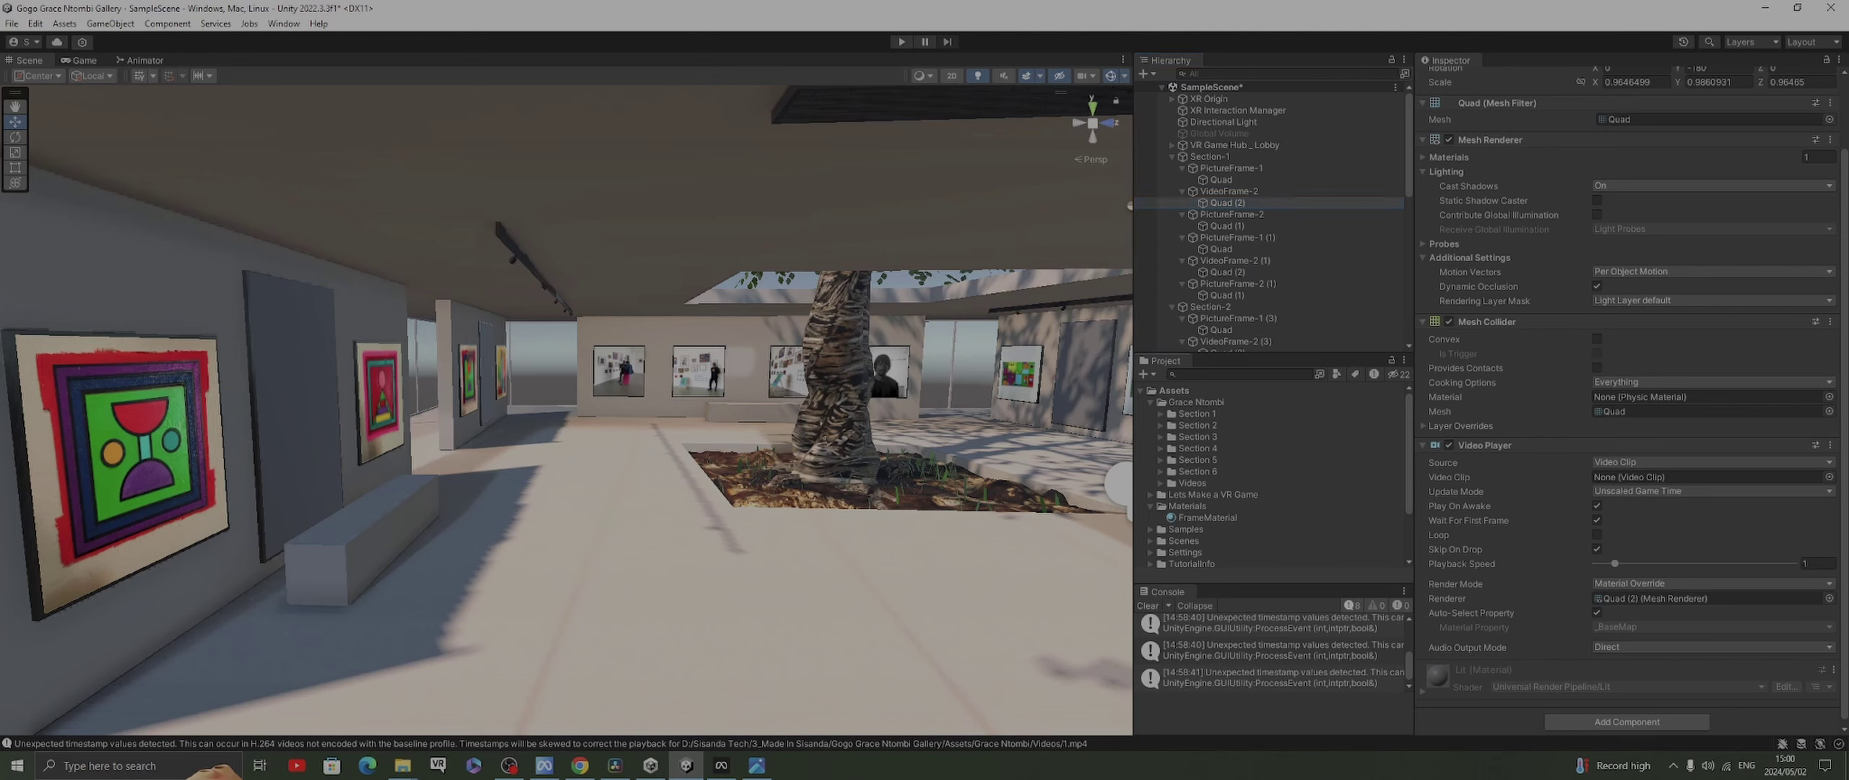
Expand the Videos folder and assign clips 1, 2 and 3 to the first three video-frame quads
left_click(1160, 482)
scroll(1627, 397, "down", 1)
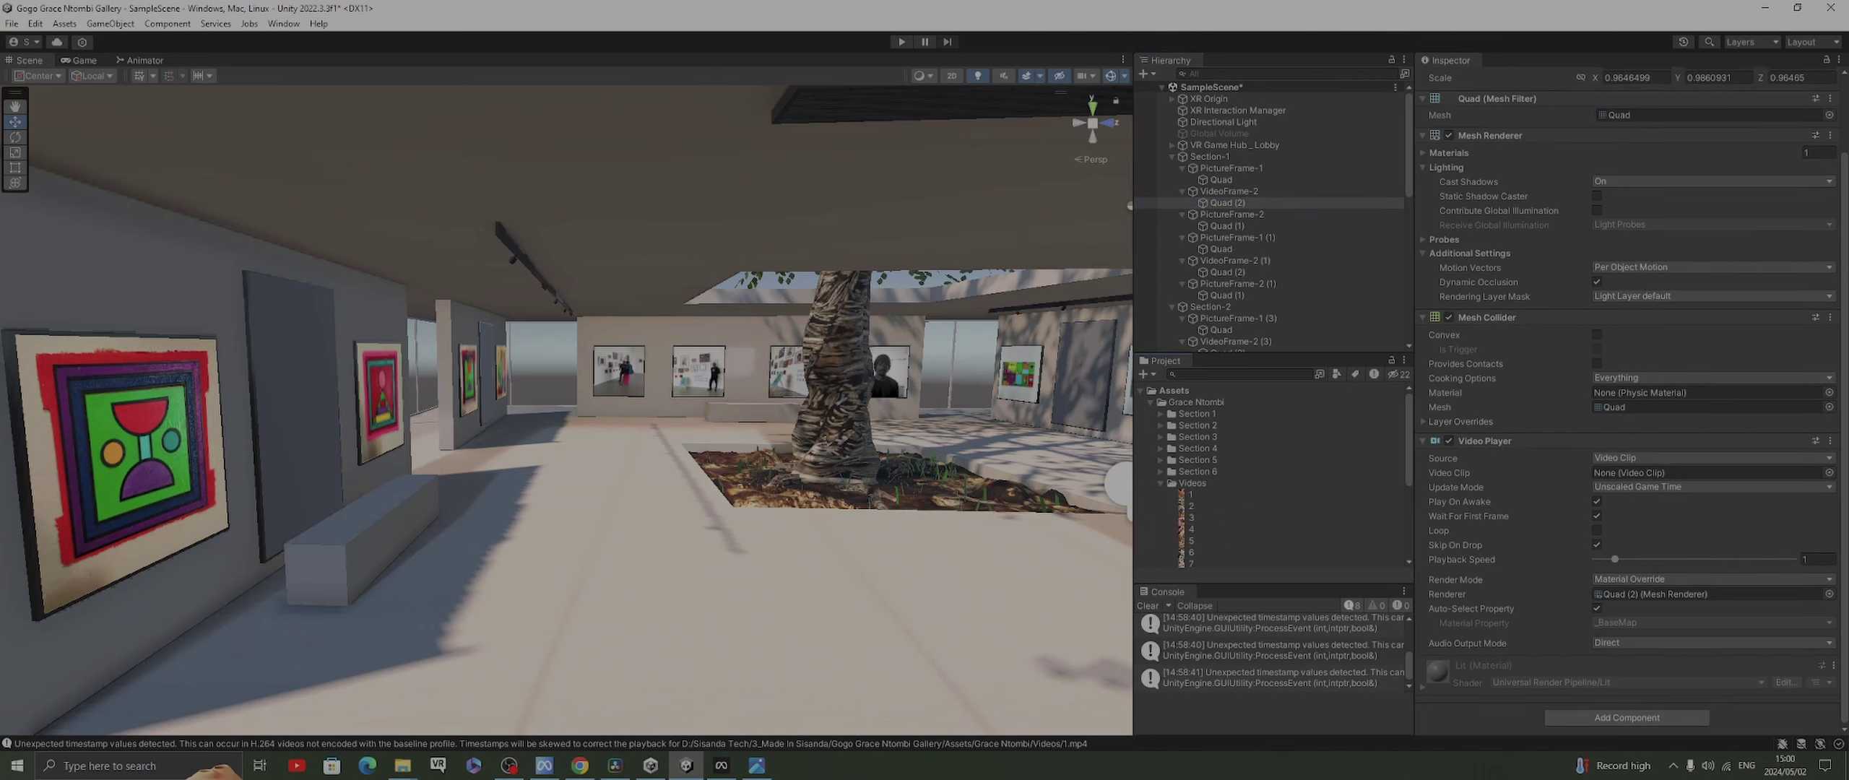
left_click_drag(1190, 494, 1705, 472)
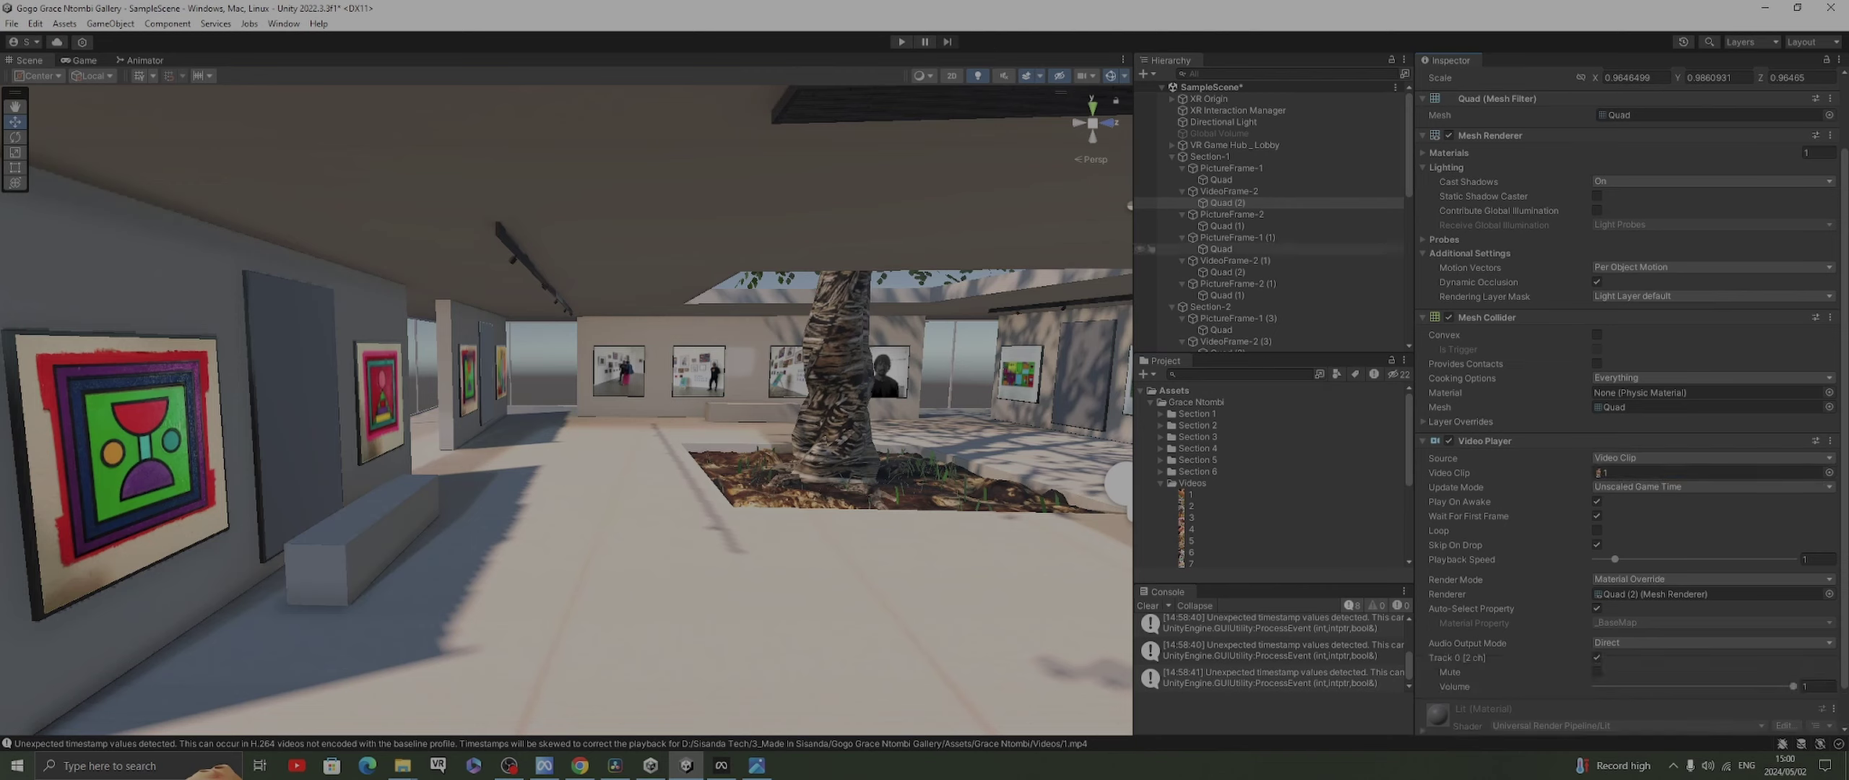
left_click(1155, 272)
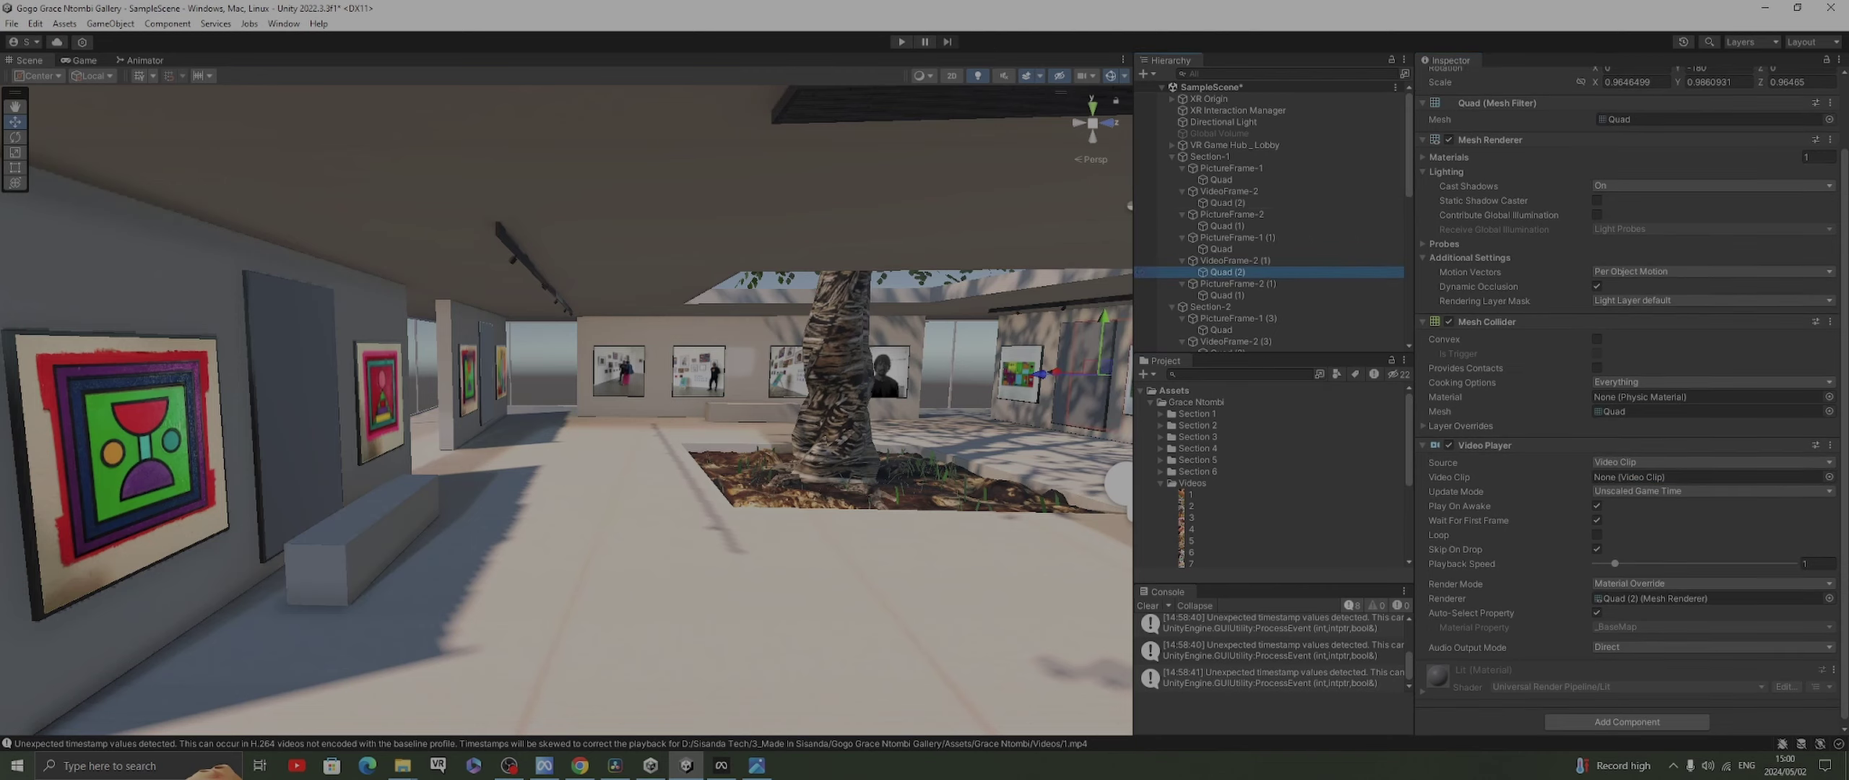
left_click_drag(1190, 506, 1704, 476)
scroll(1156, 249, "down", 3)
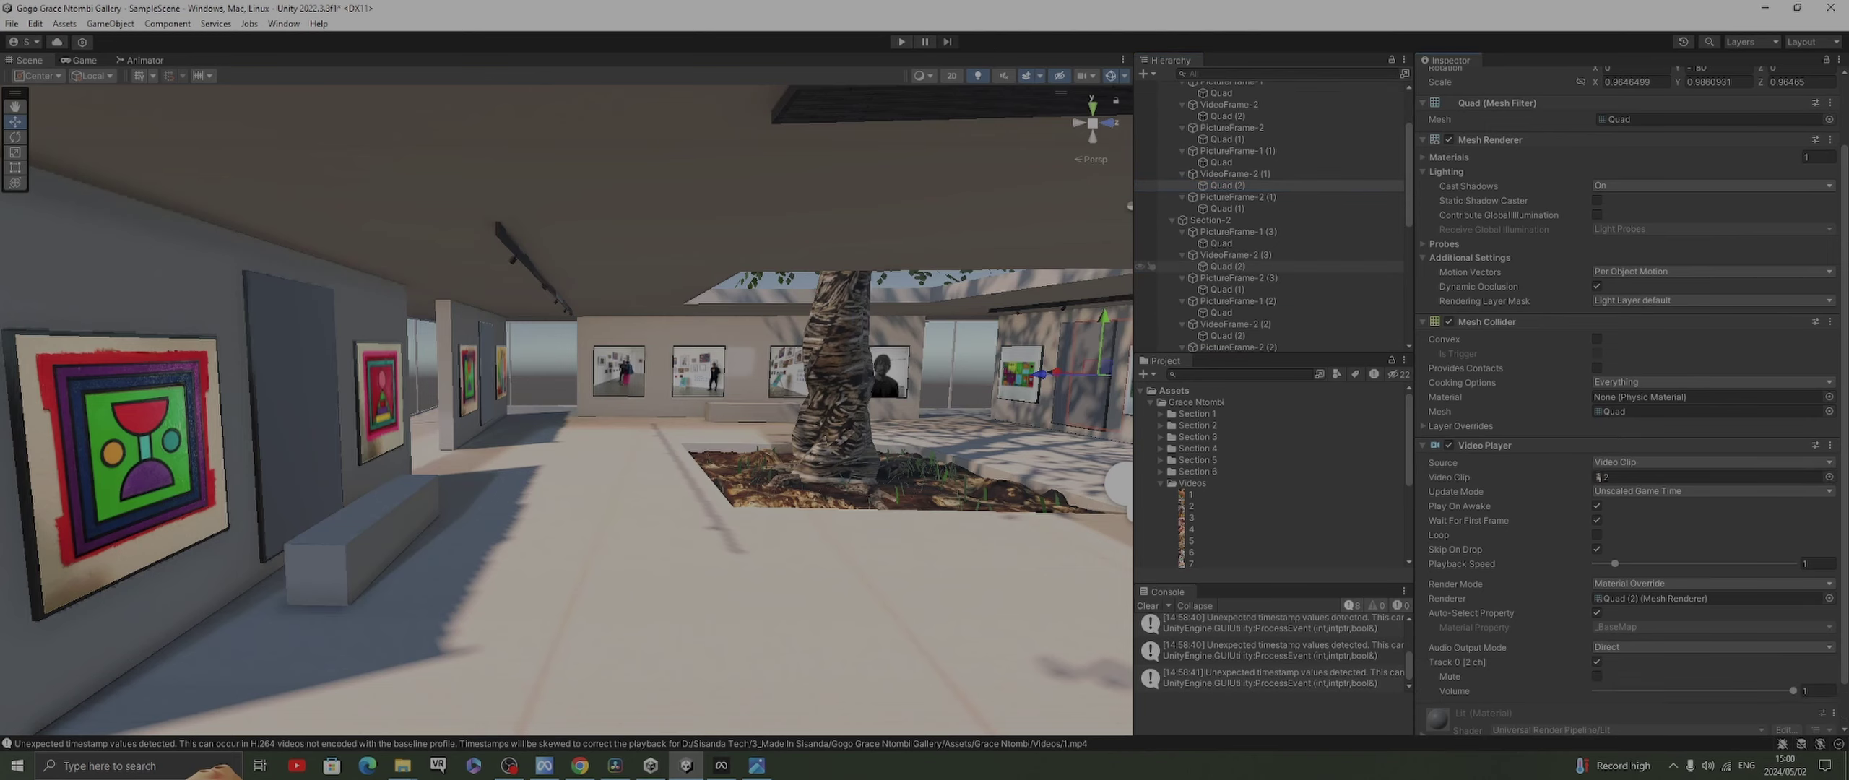
left_click(1156, 266)
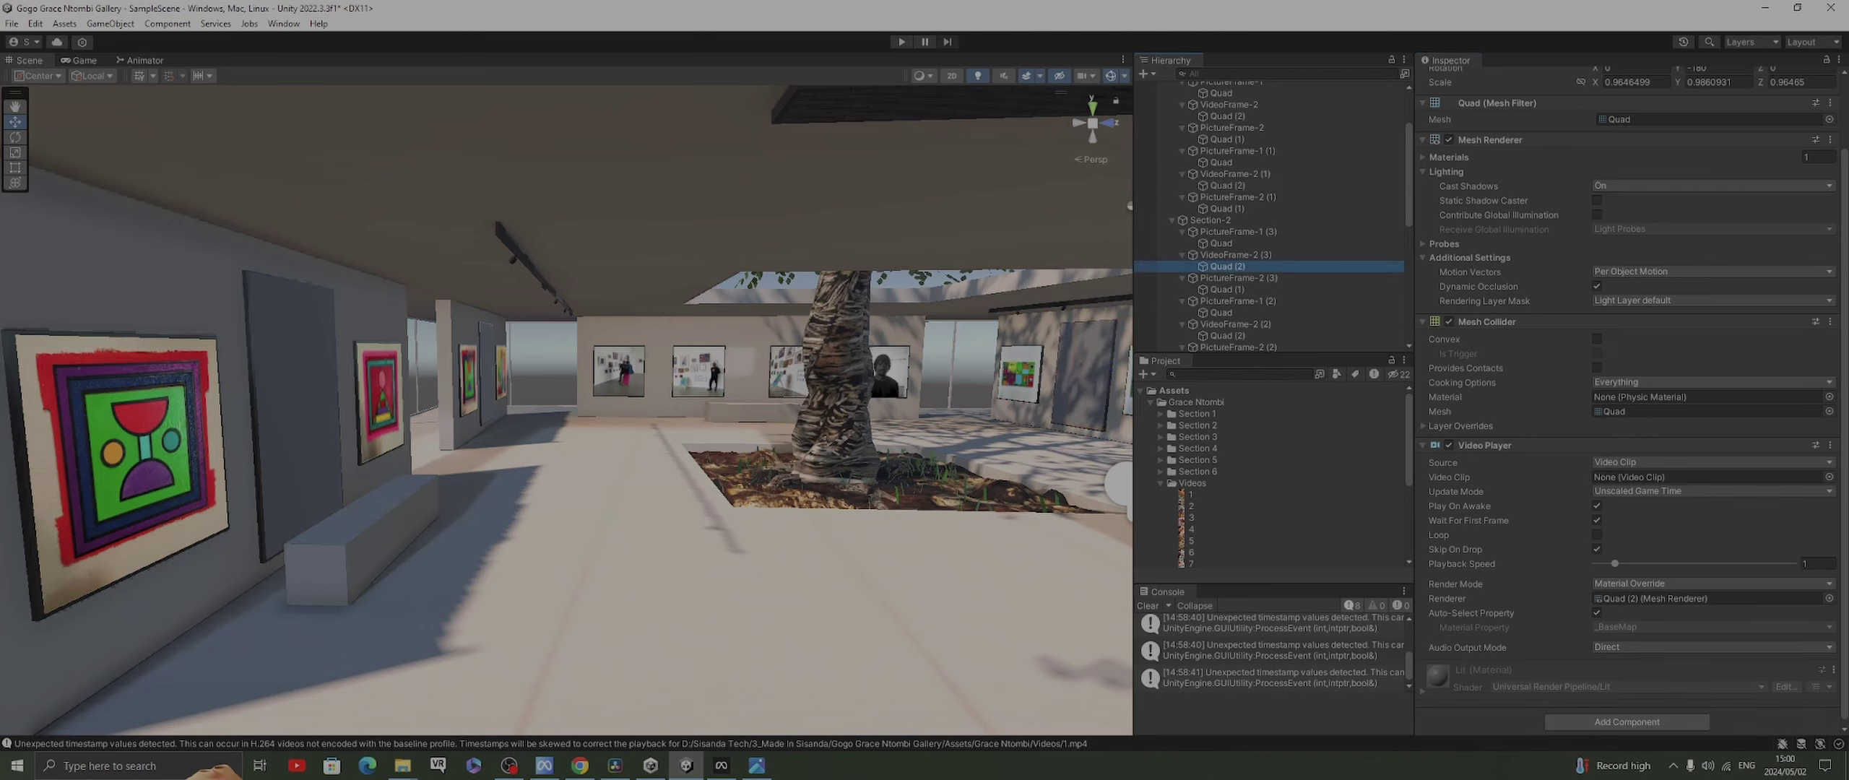
left_click_drag(1191, 517, 1704, 477)
Assign clip 4 to VideoFrame-2 (2)'s quad and clip 5 to the Section-3 frame quad
scroll(1152, 307, "down", 2)
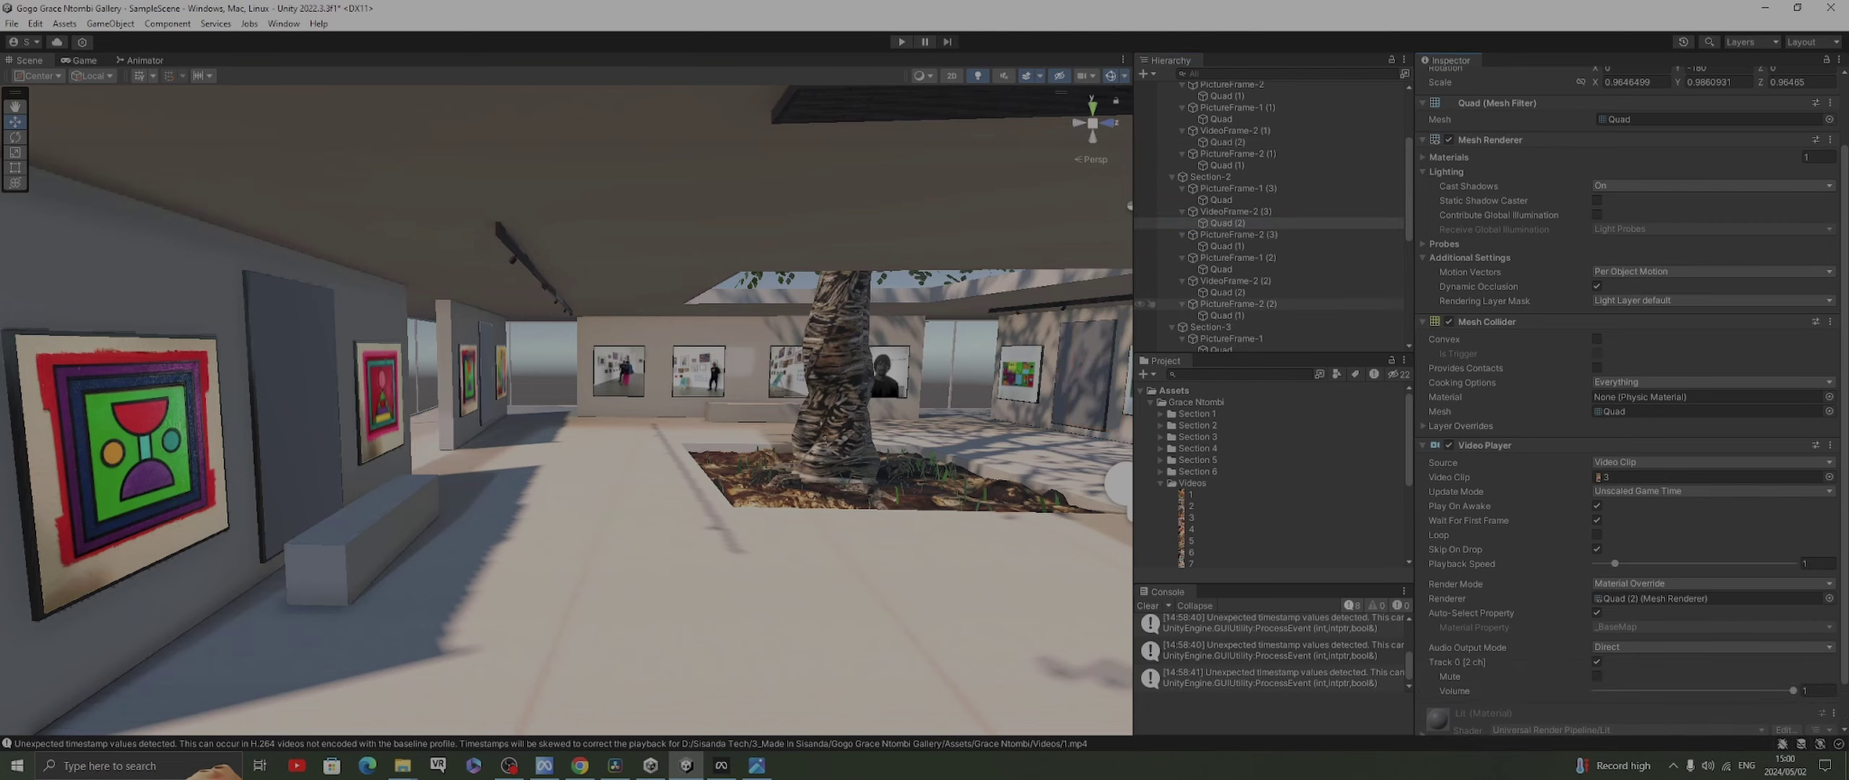
left_click(1150, 292)
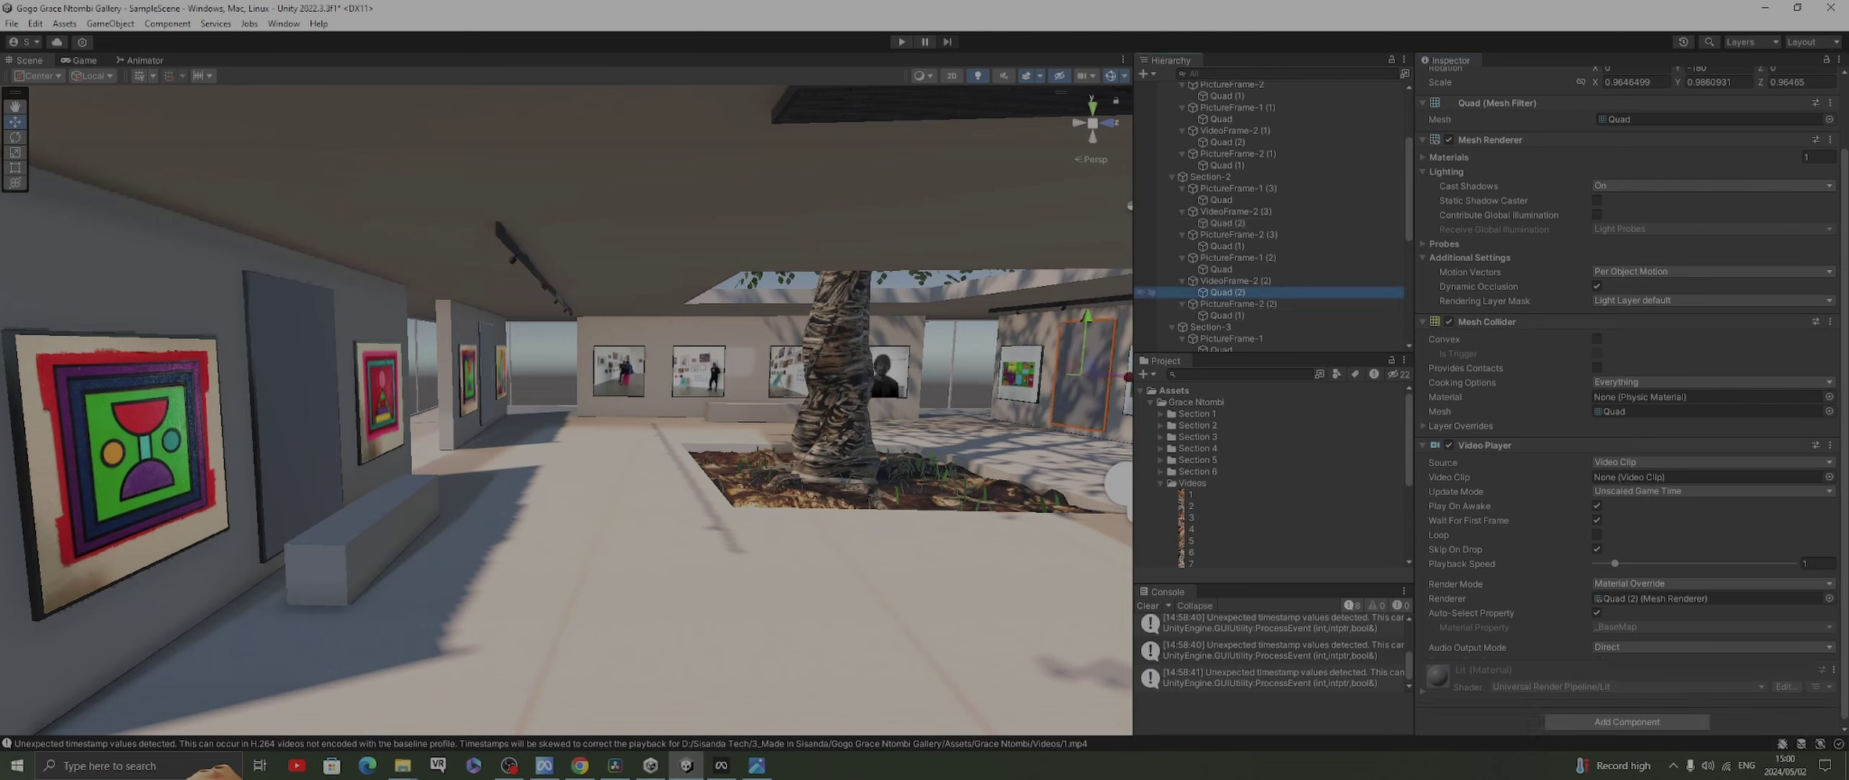
left_click_drag(1191, 529, 1704, 476)
scroll(1148, 316, "down", 4)
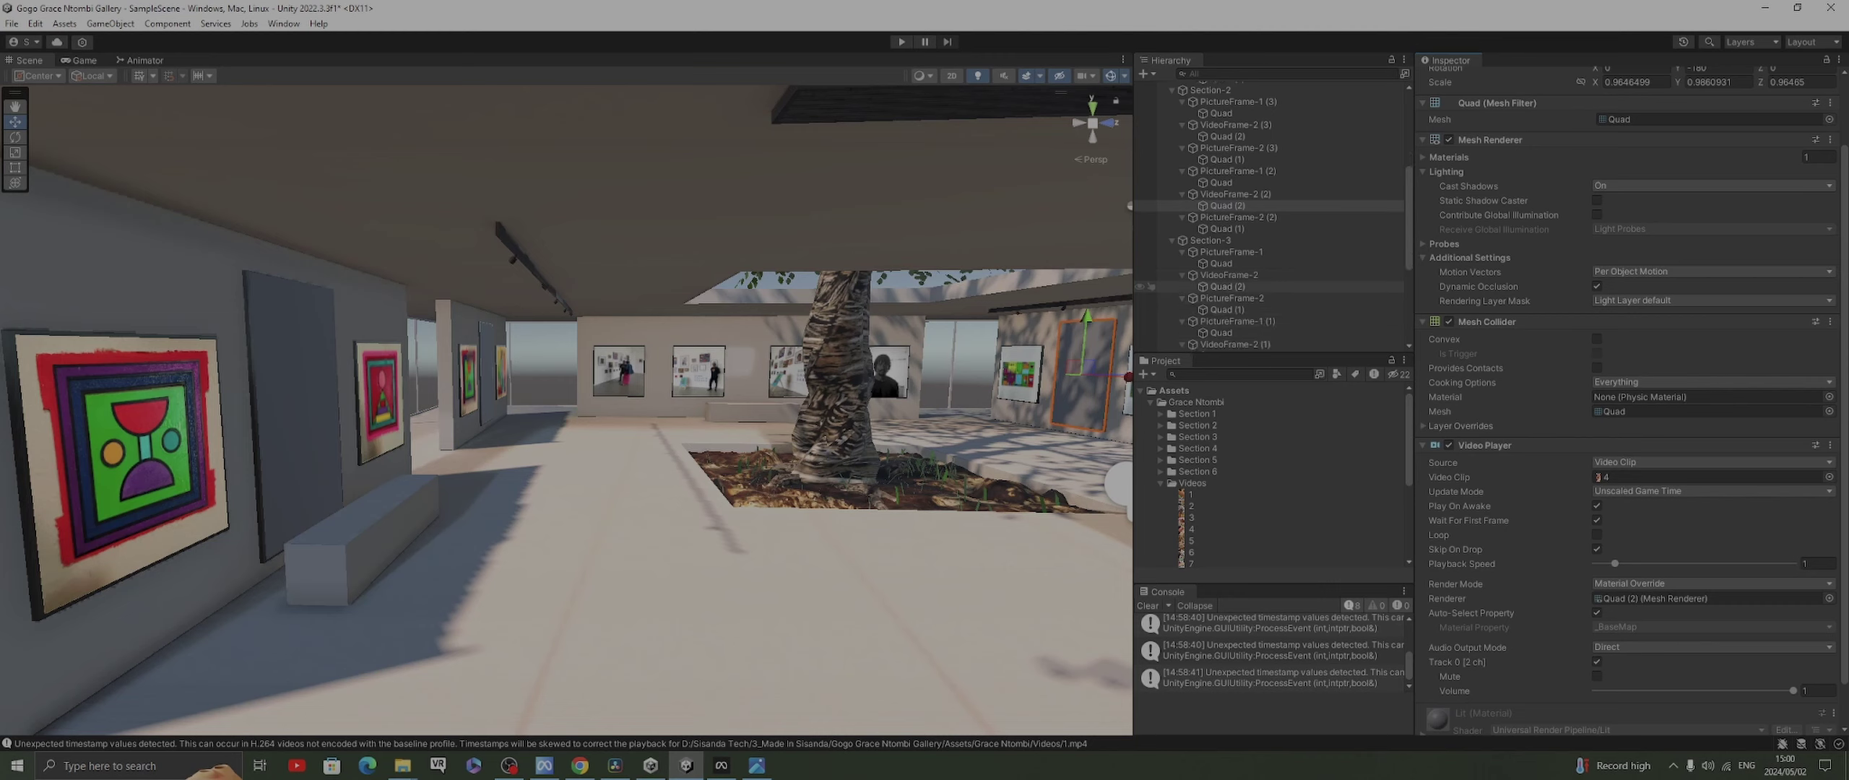
left_click(1220, 286)
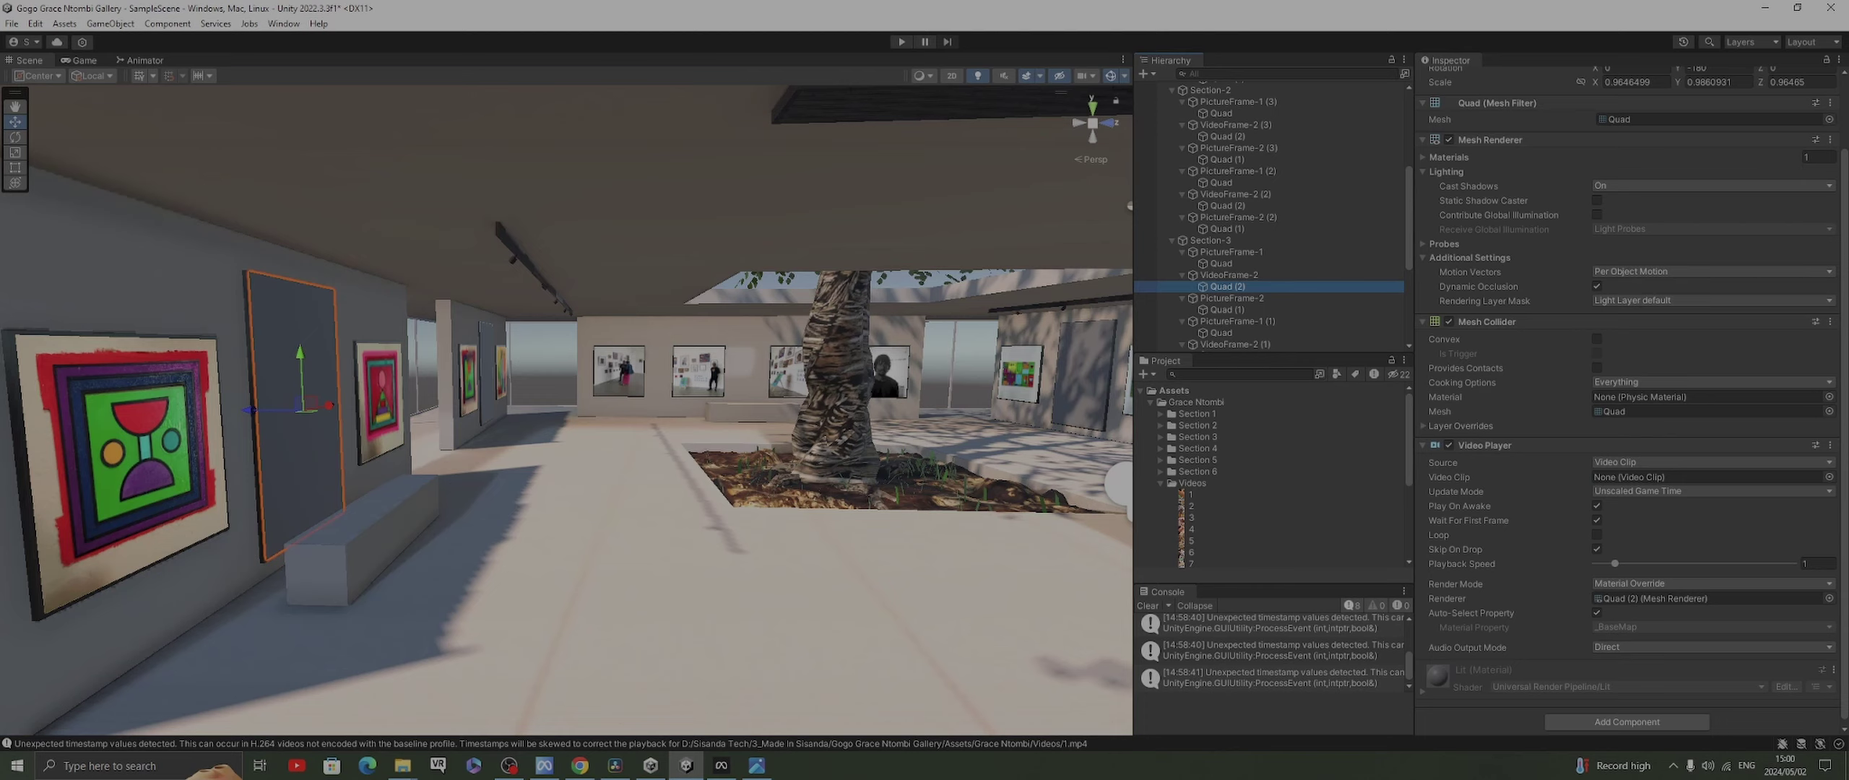
left_click_drag(1191, 540, 1631, 478)
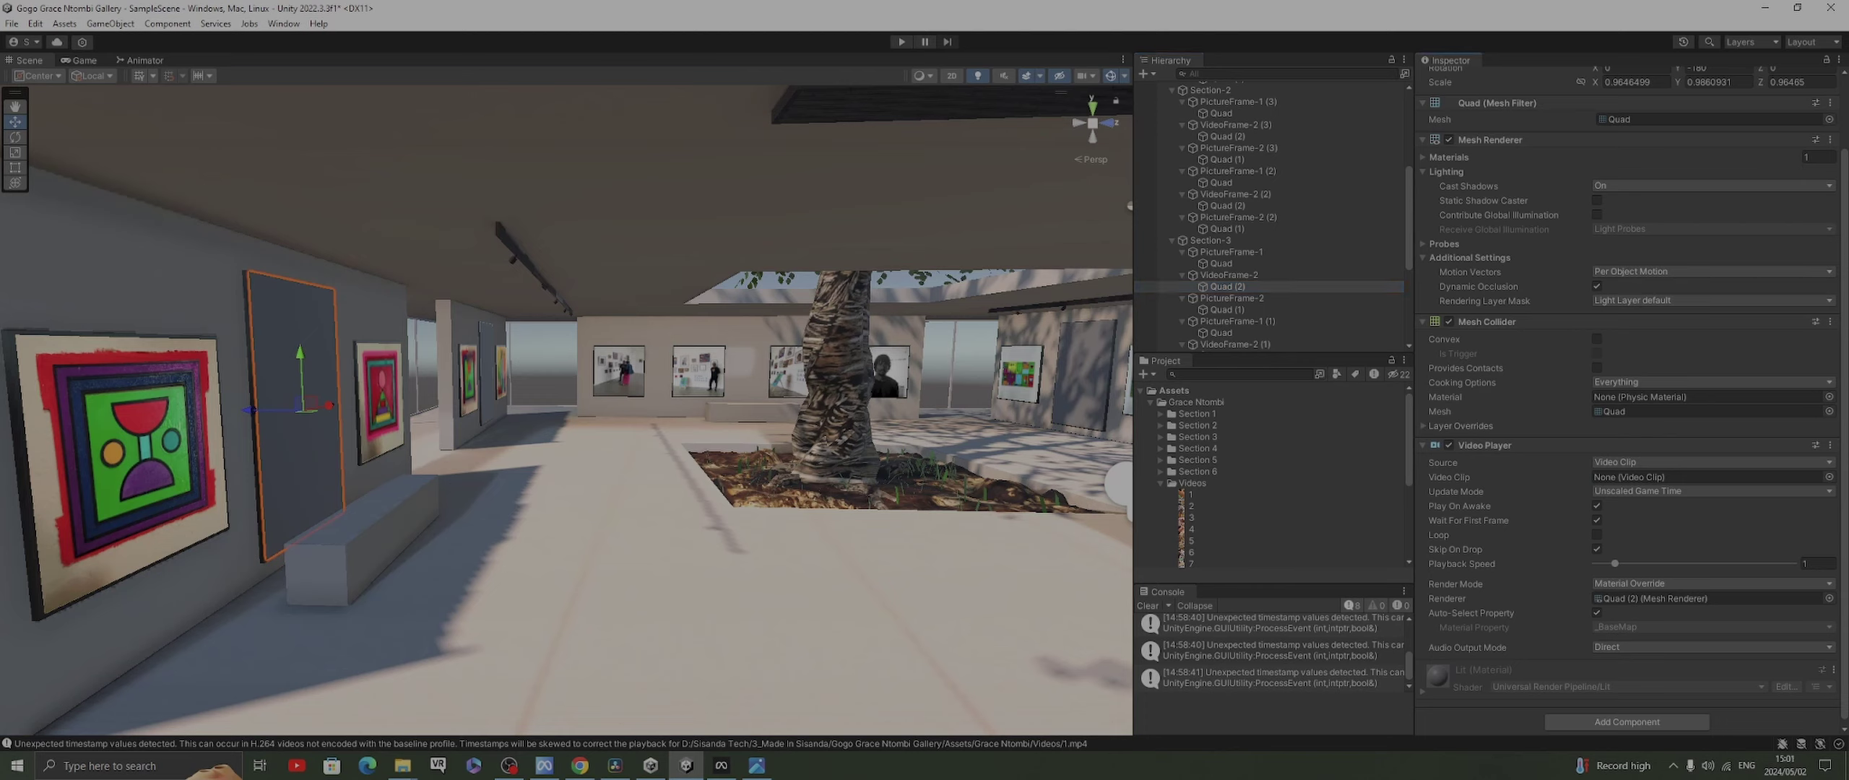
scroll(1272, 246, "down", 2)
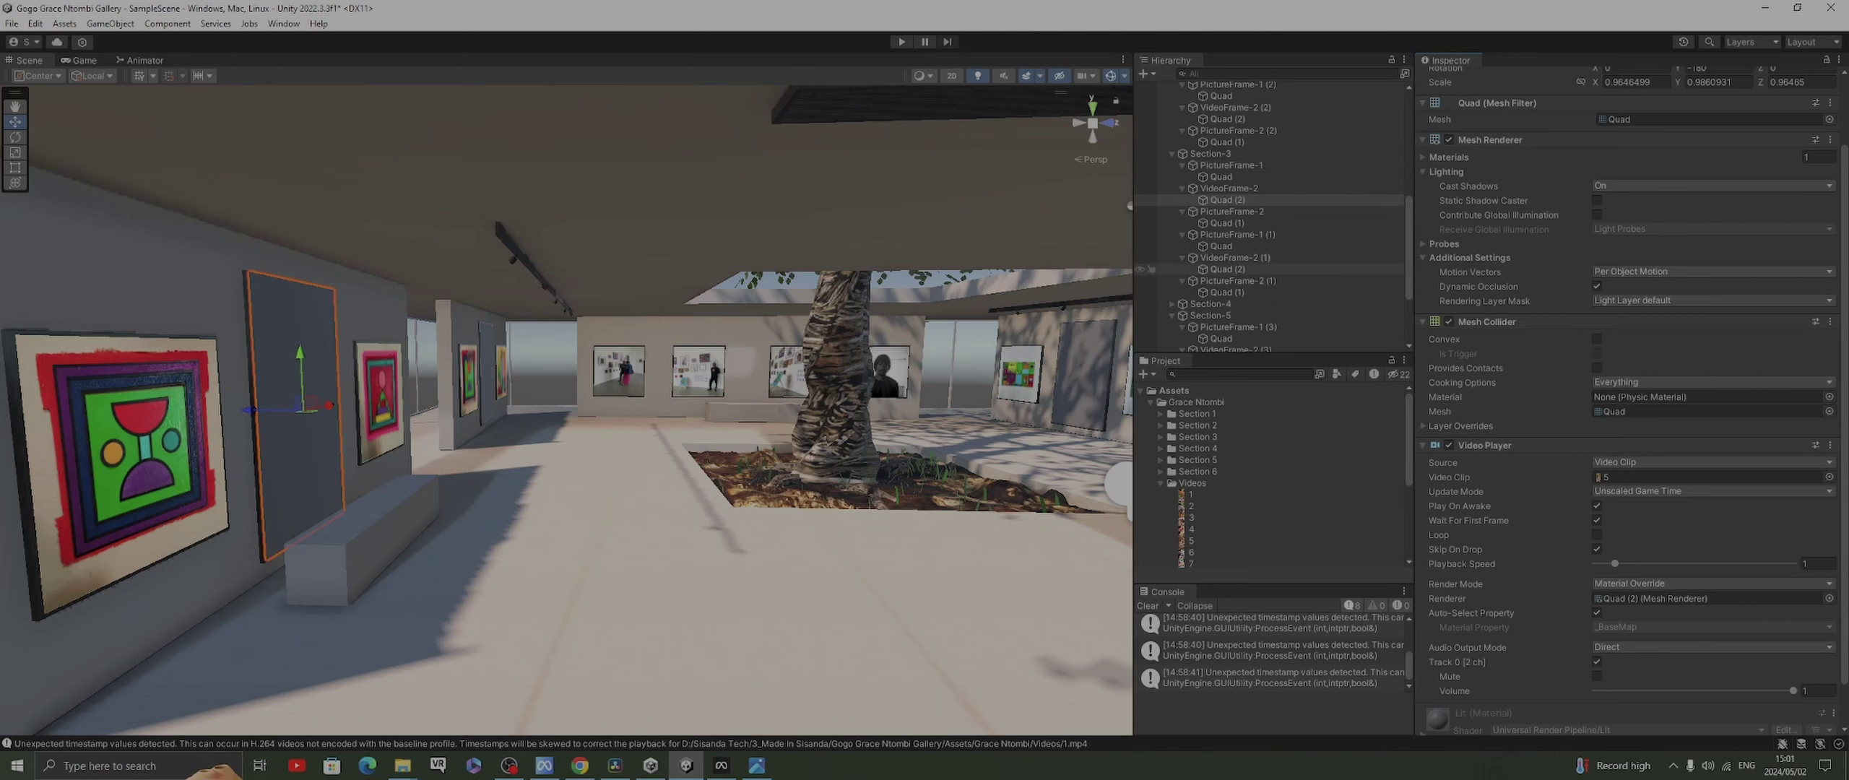
Assign clip 6 to the quad of Section-3's VideoFrame-2 (1)
left_click(1227, 268)
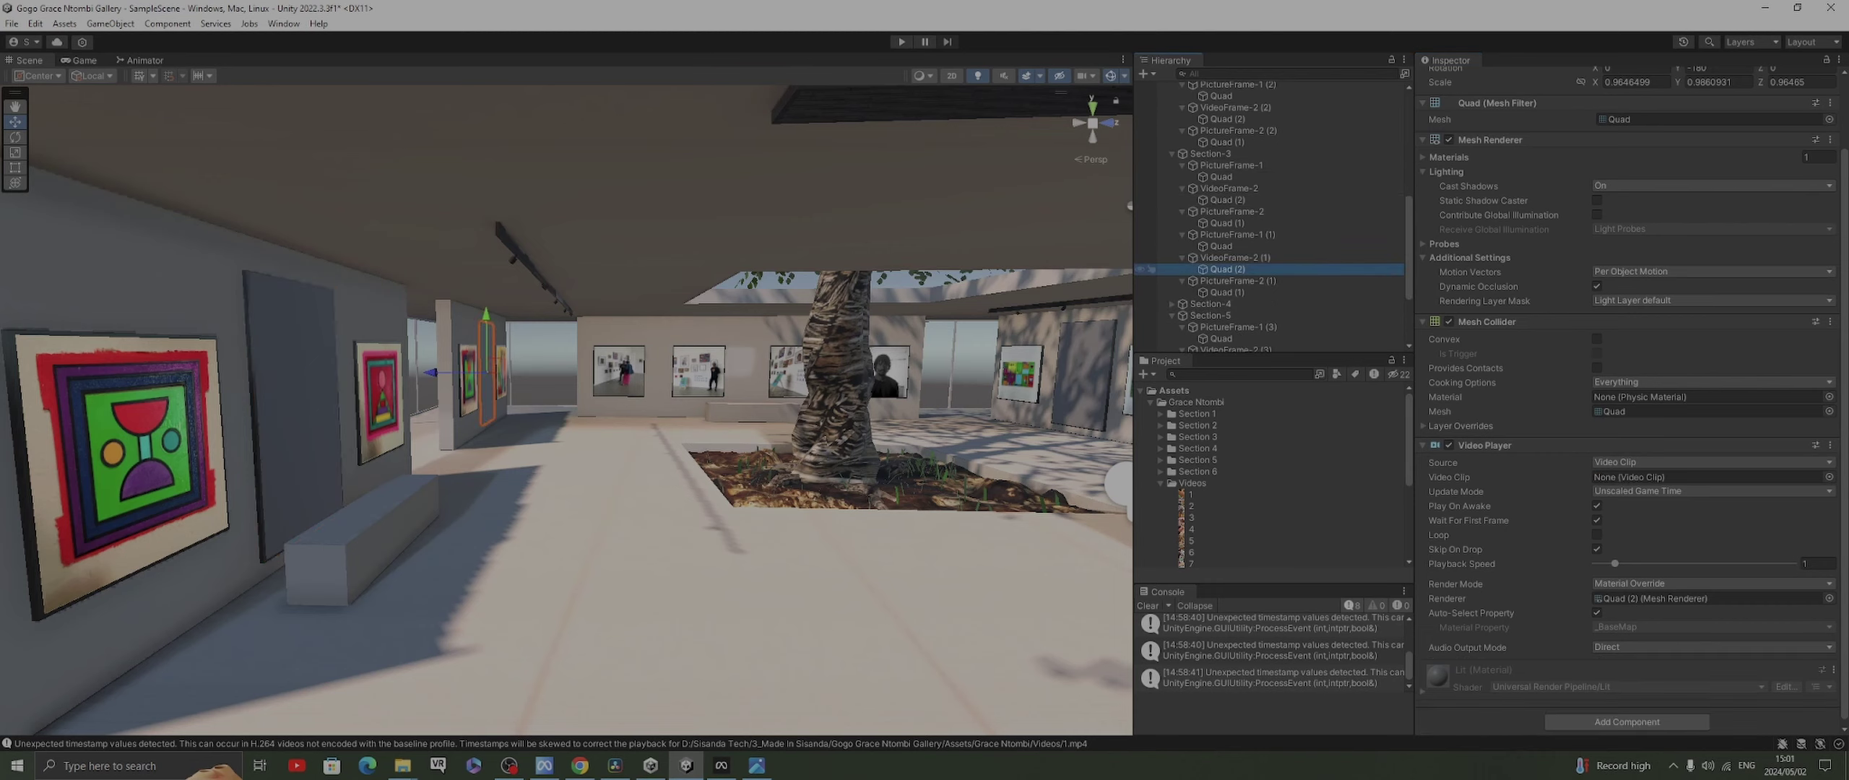
scroll(1271, 477, "down", 3)
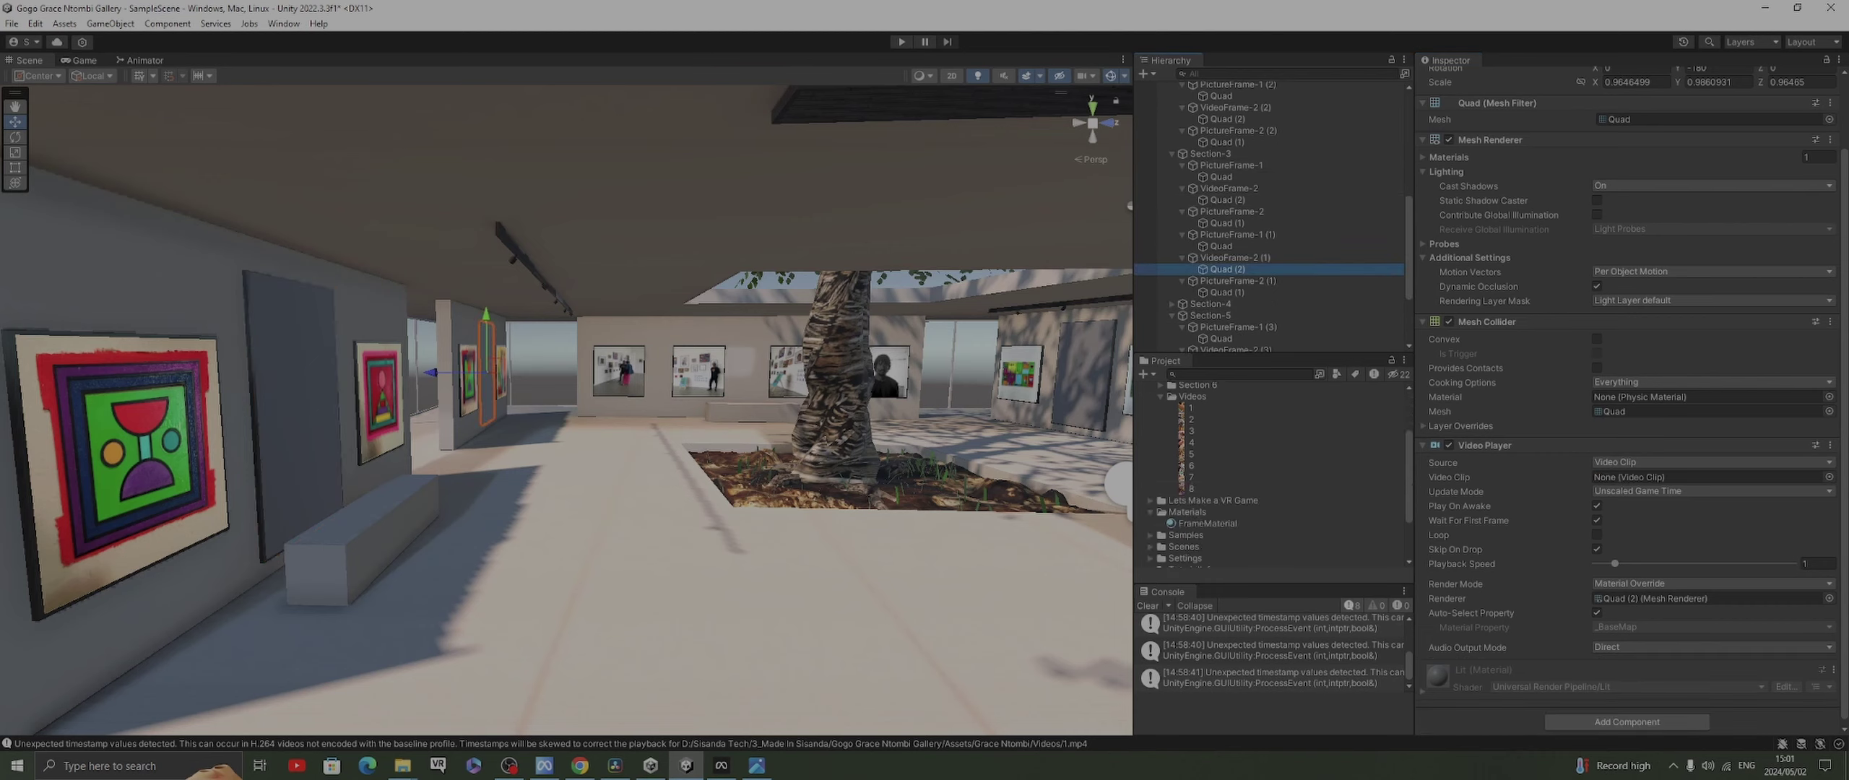
left_click_drag(1191, 465, 1707, 477)
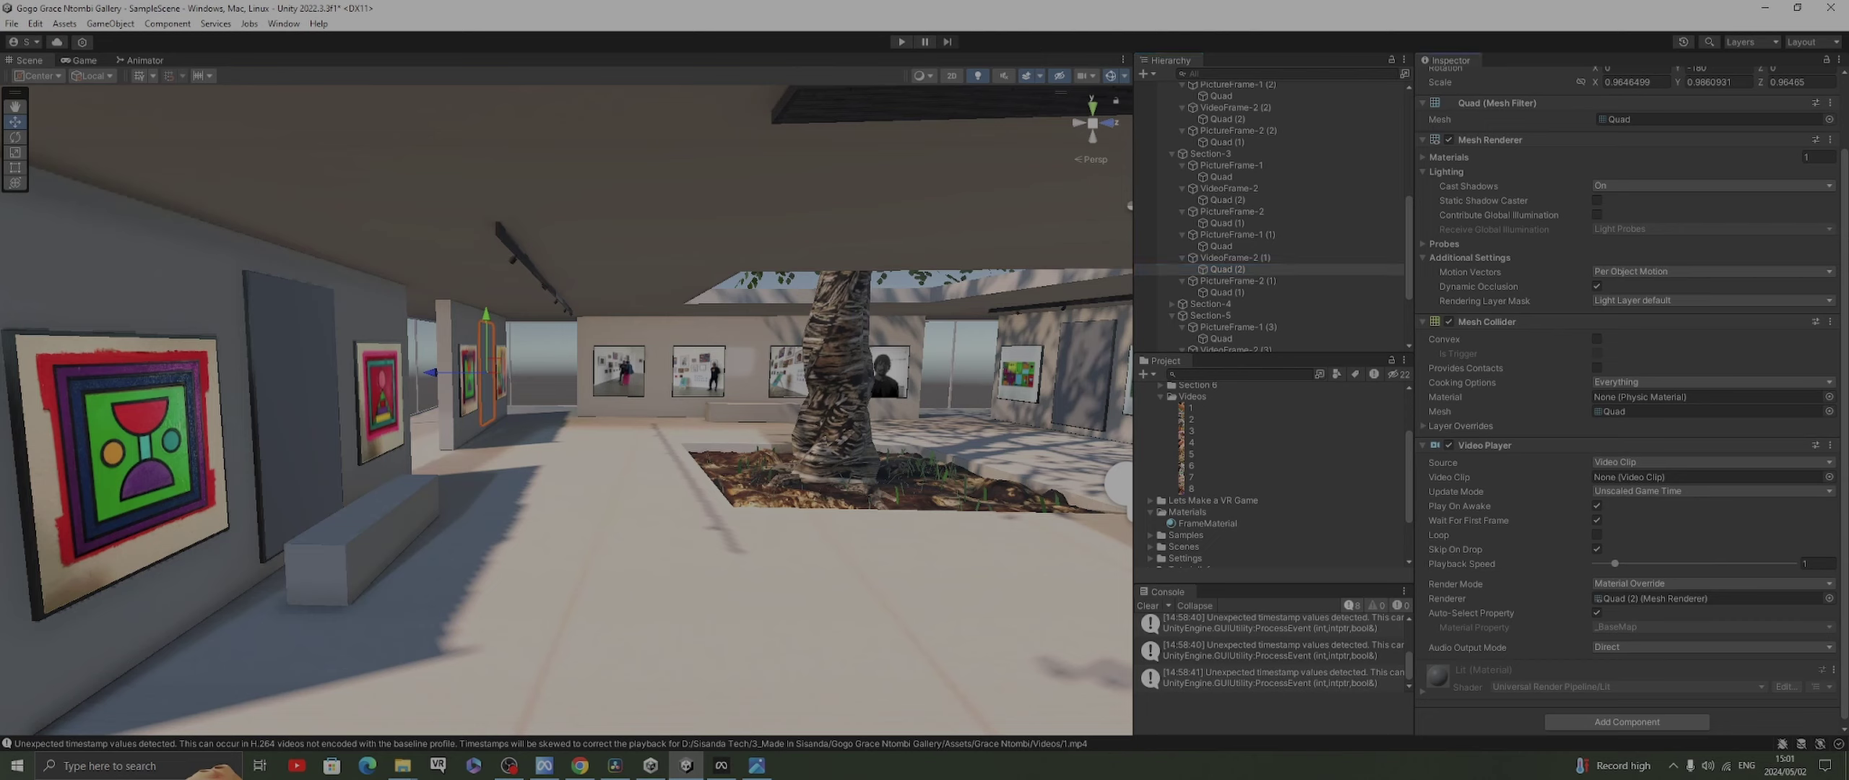
scroll(1272, 476, "down", 2)
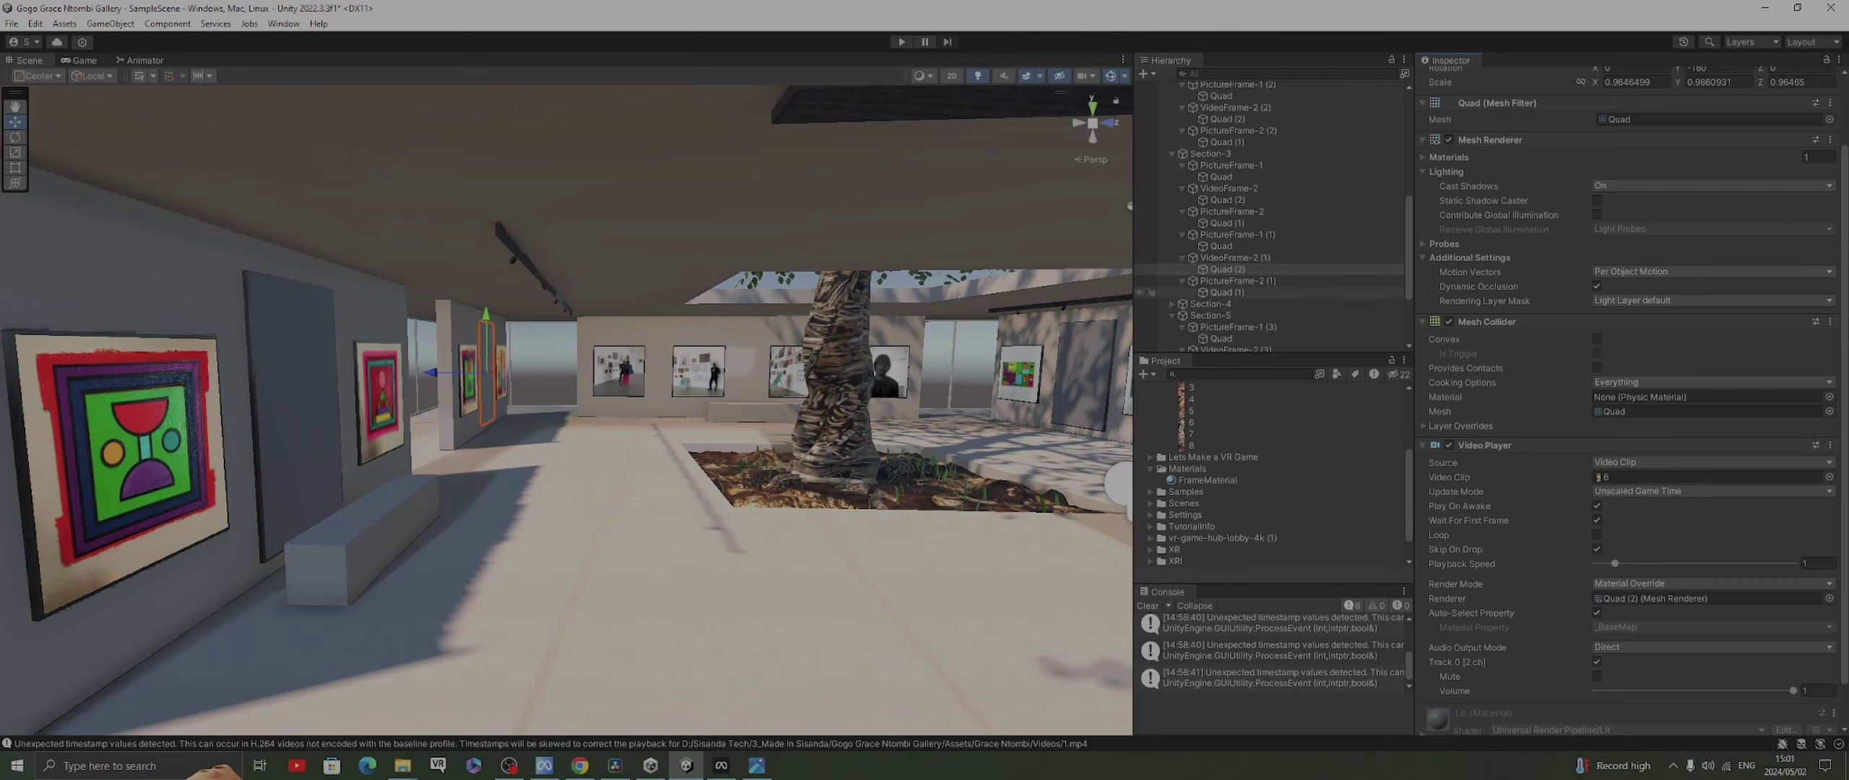
scroll(1263, 263, "down", 3)
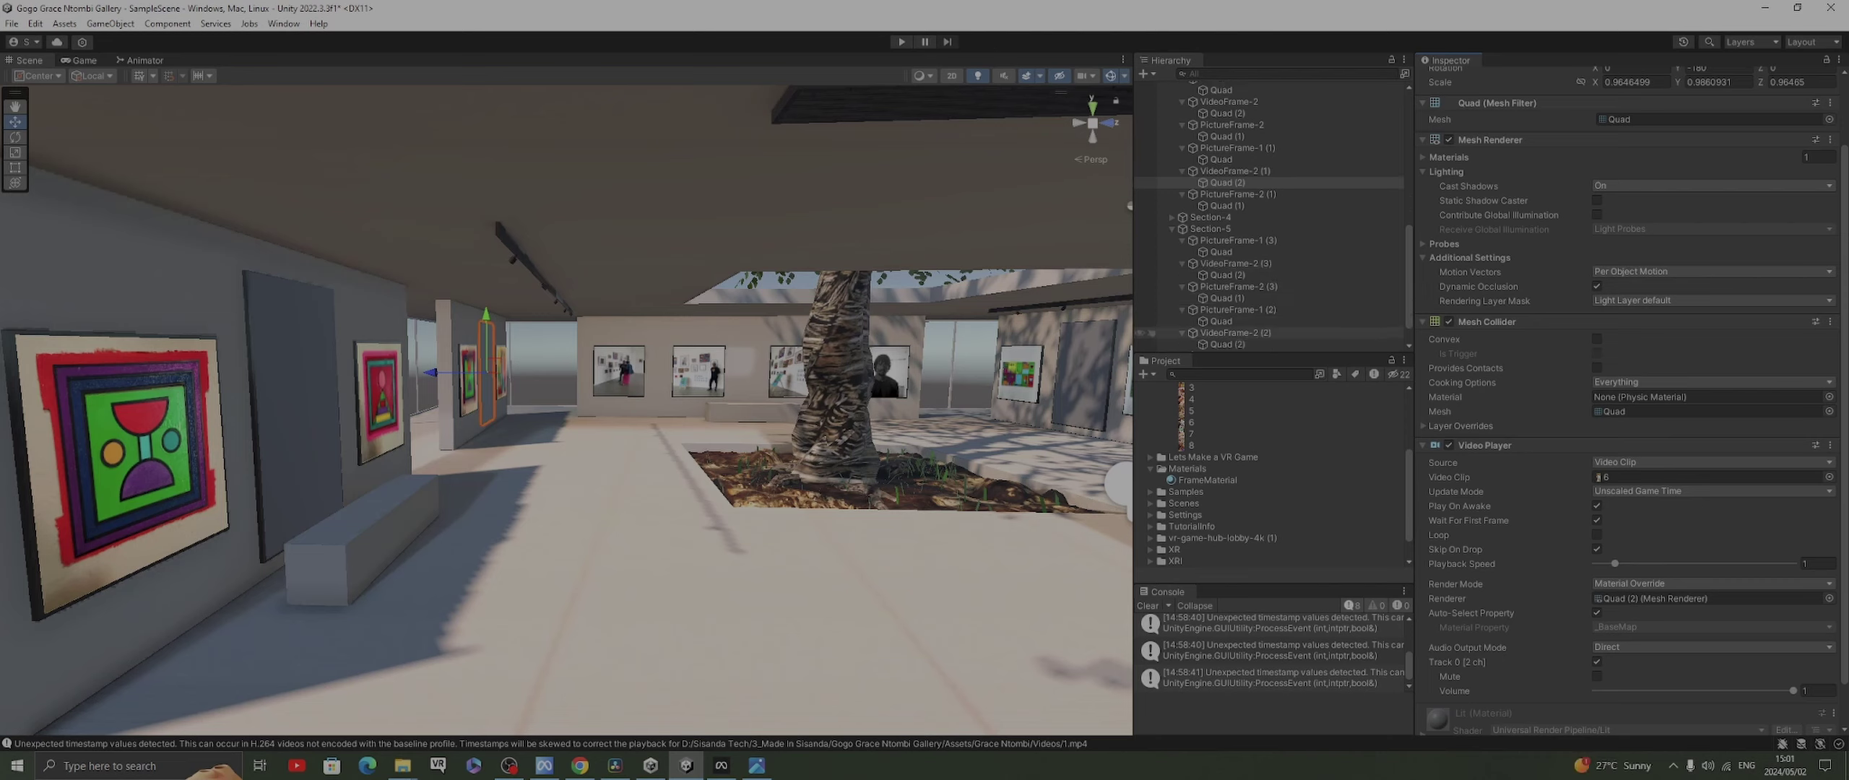
Assign clips 7 and 8 to Section-5's VideoFrame-2 (3) and VideoFrame-2 (2) quads
left_click(1228, 274)
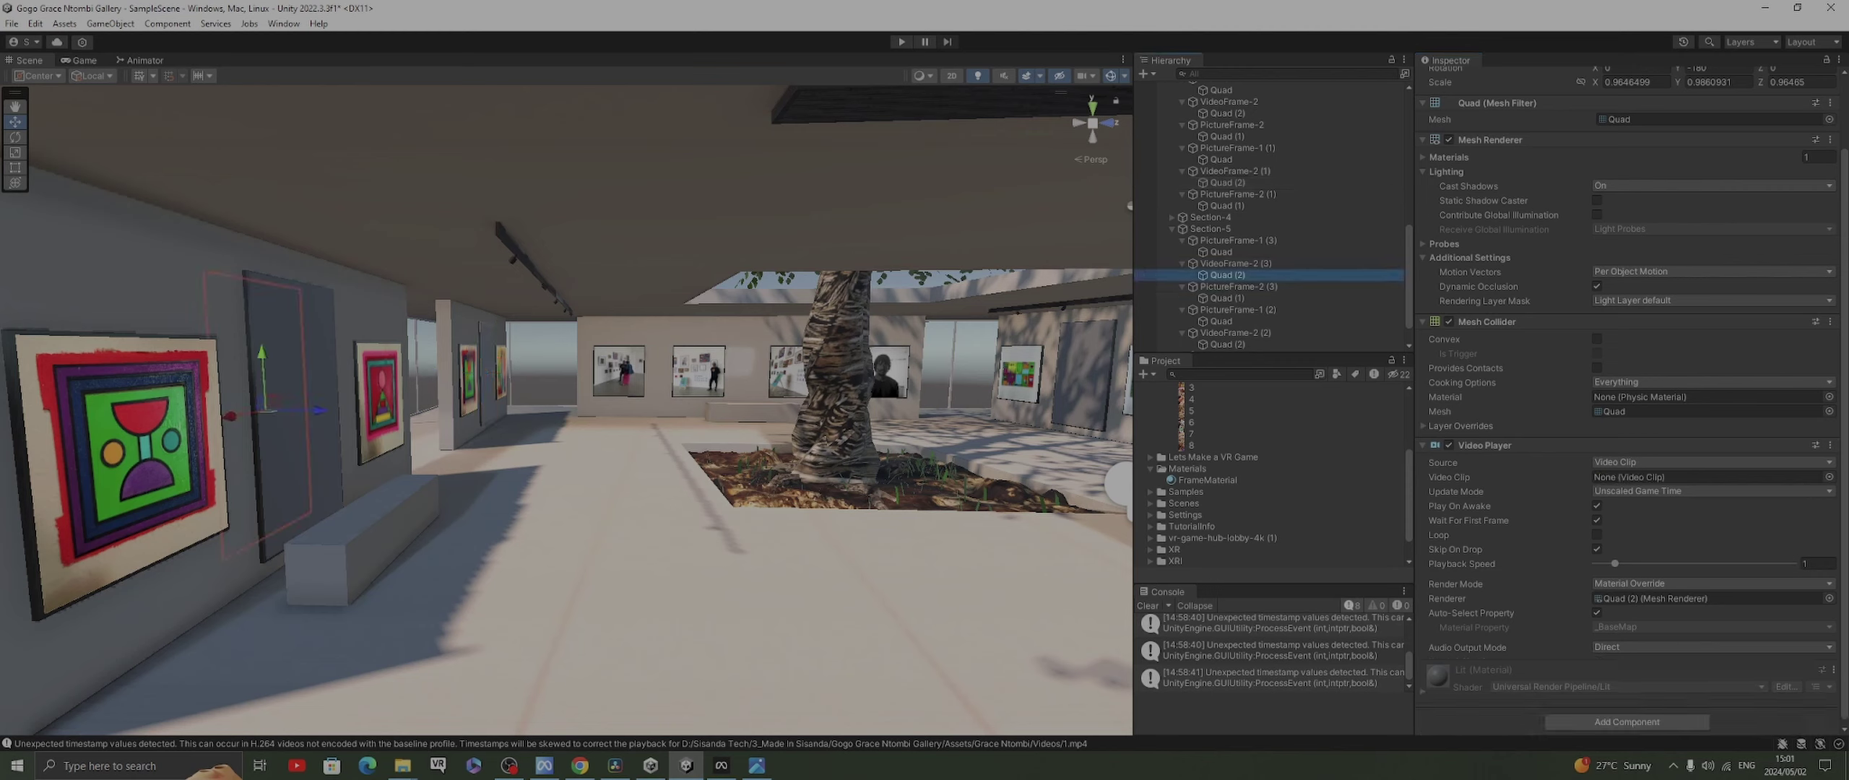
left_click_drag(1191, 433, 1704, 477)
scroll(1228, 297, "down", 2)
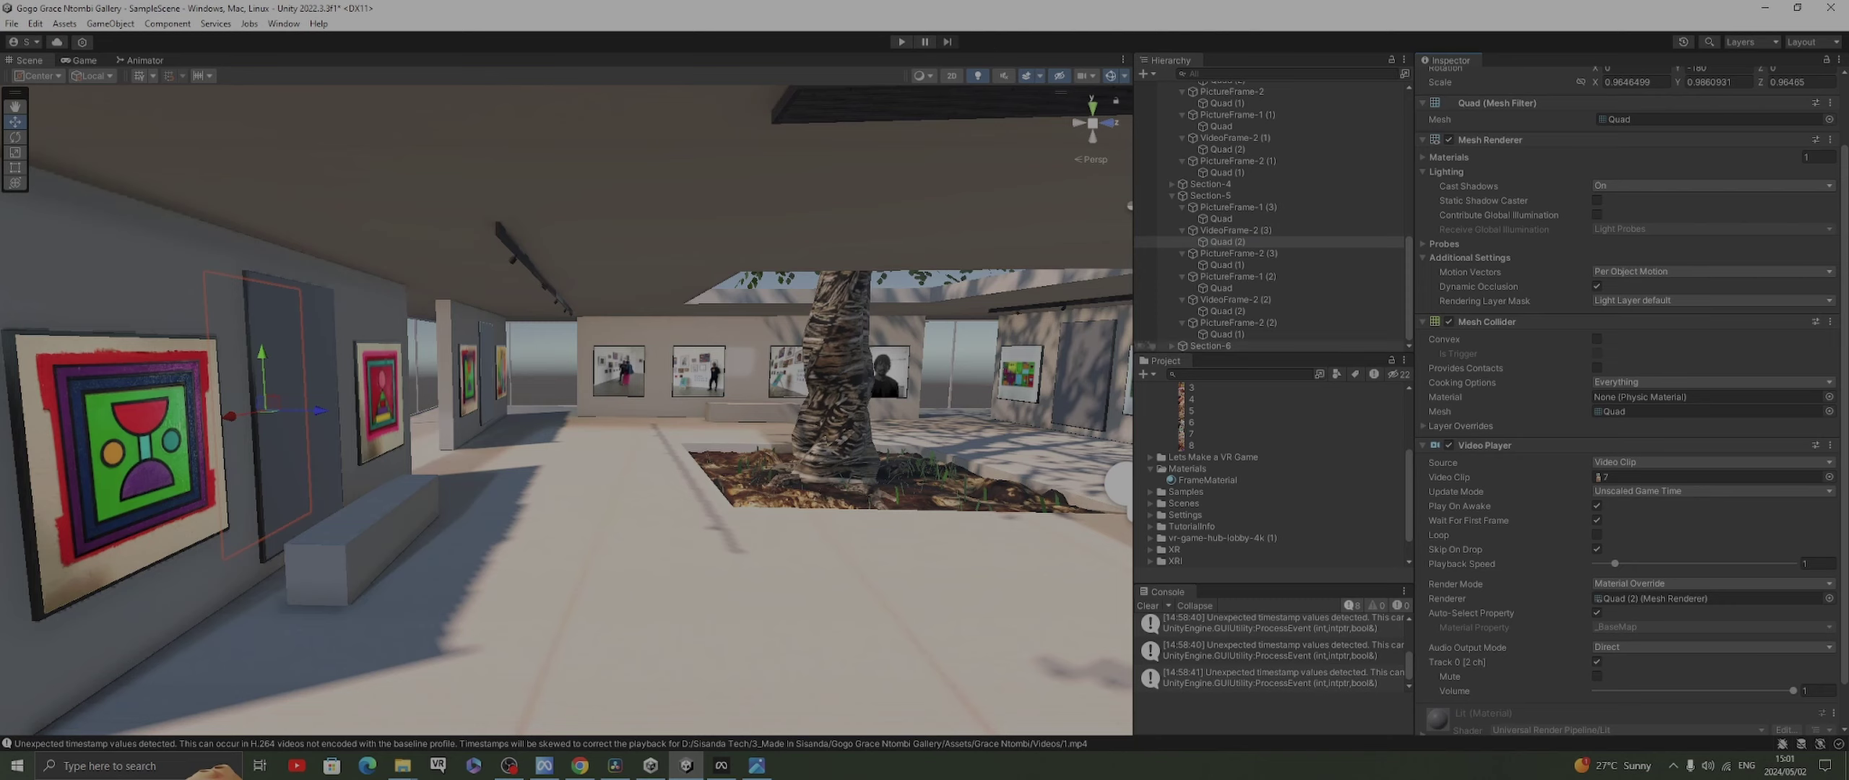
left_click(1227, 311)
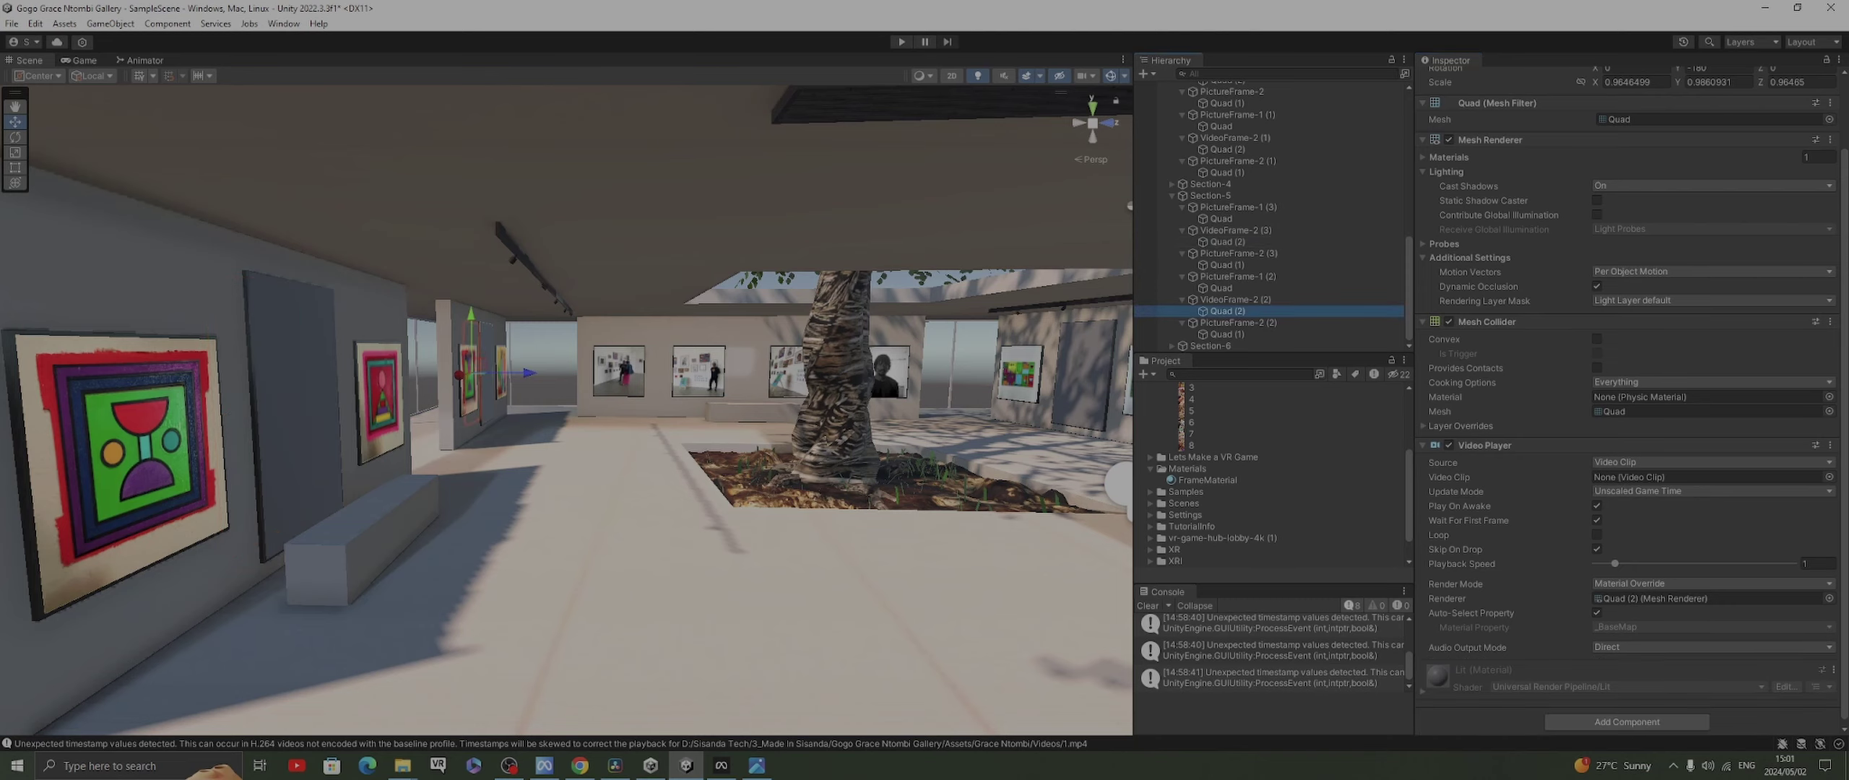
left_click_drag(1191, 445, 1415, 459)
left_click_drag(1228, 445, 1705, 477)
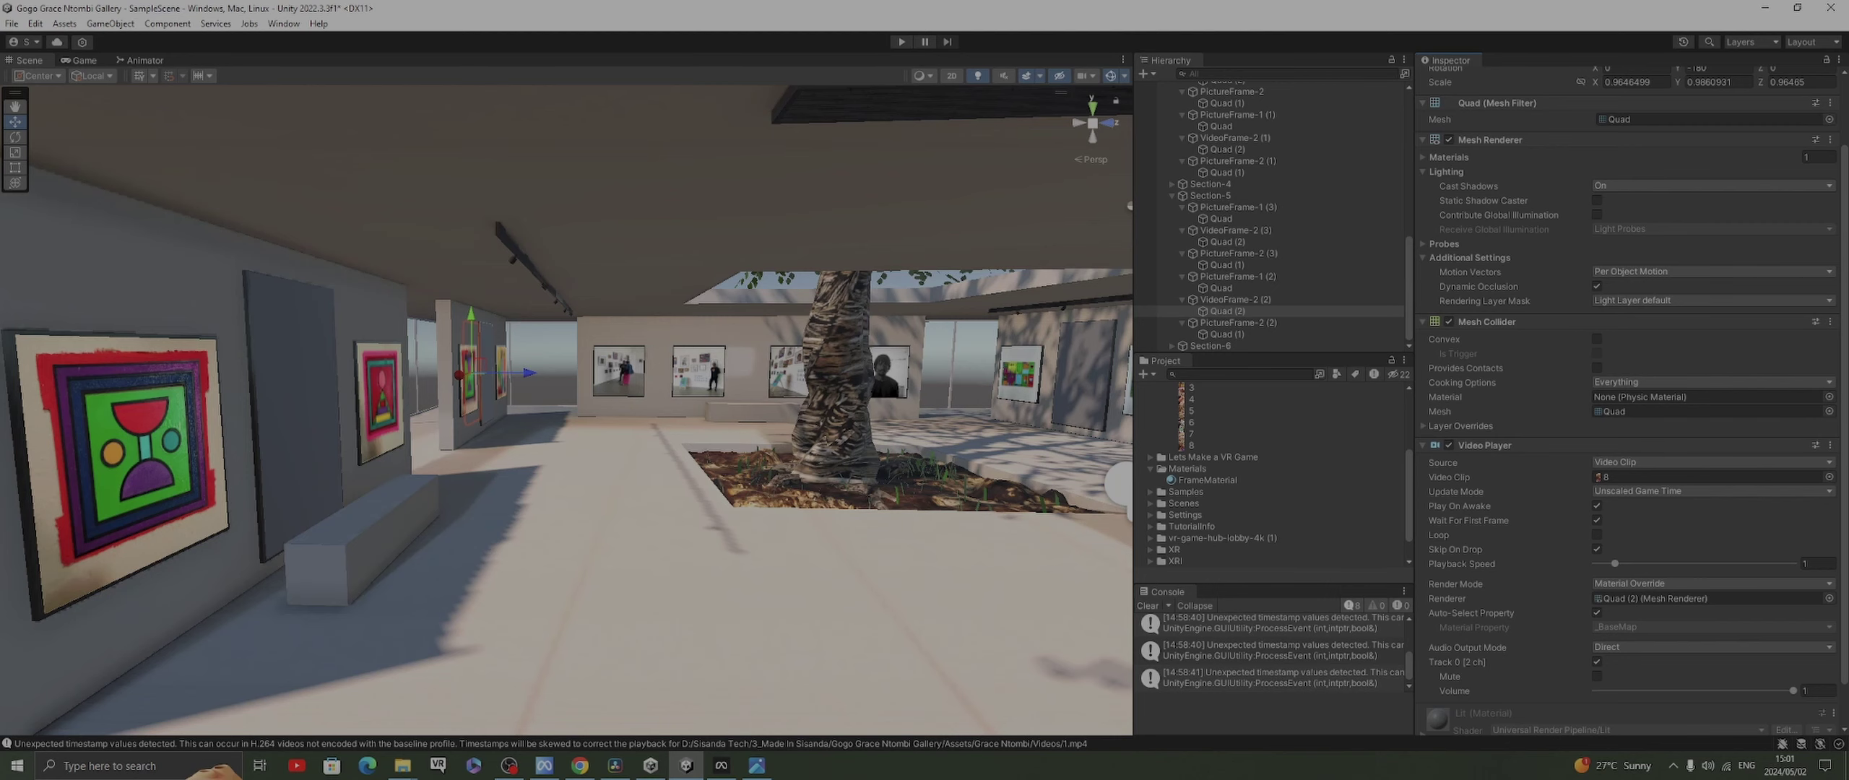
scroll(566, 410, "up", 3)
scroll(566, 410, "down", 6)
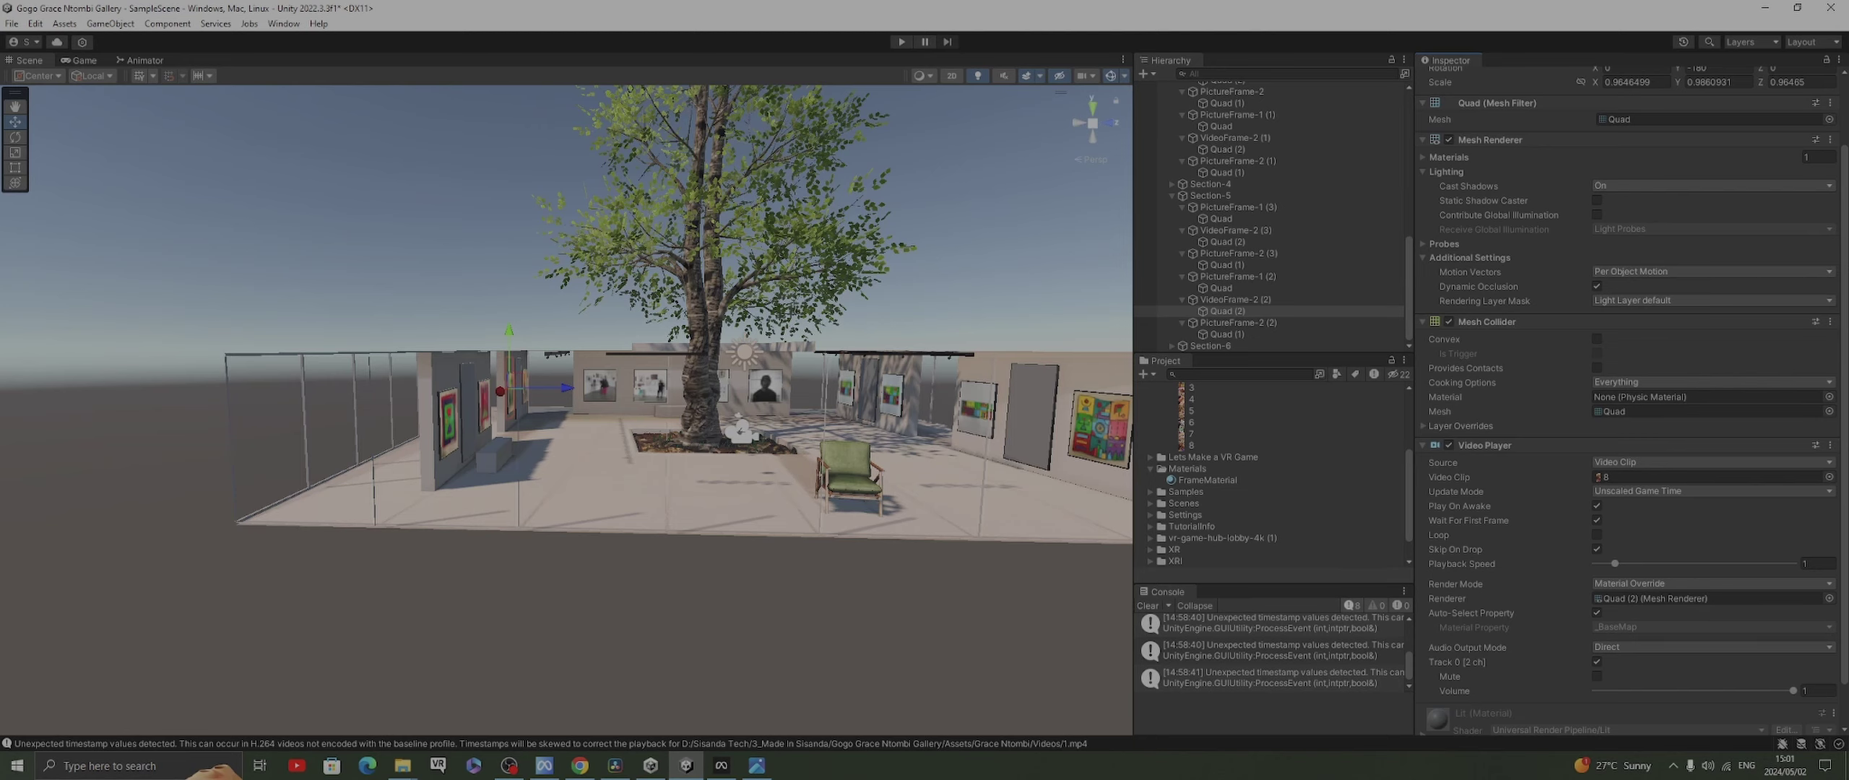
scroll(566, 410, "up", 6)
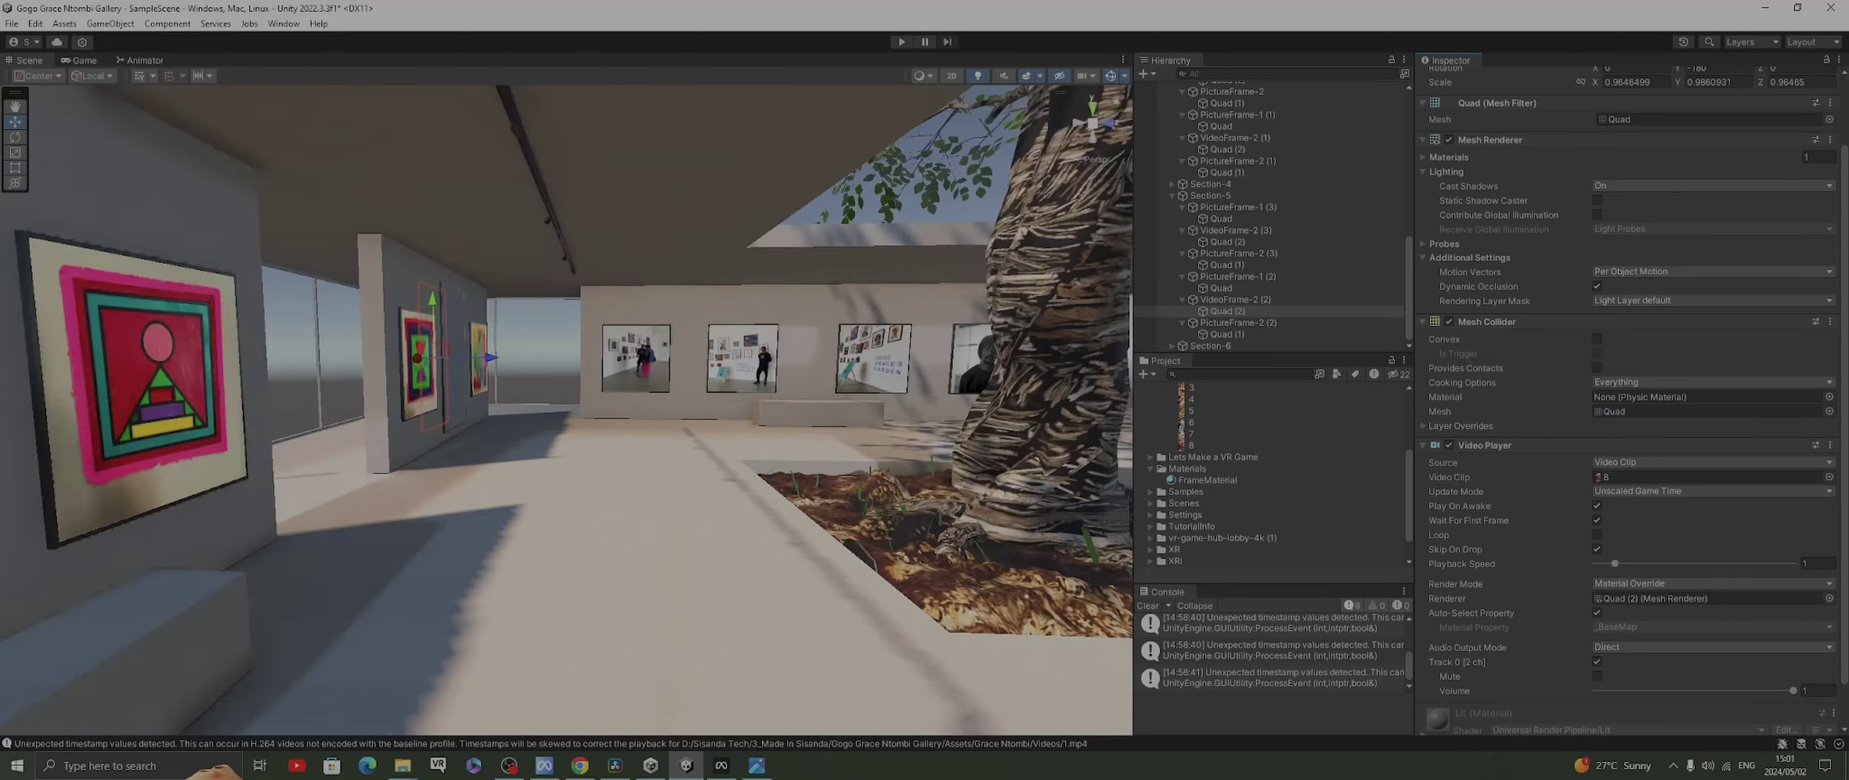
scroll(567, 410, "down", 5)
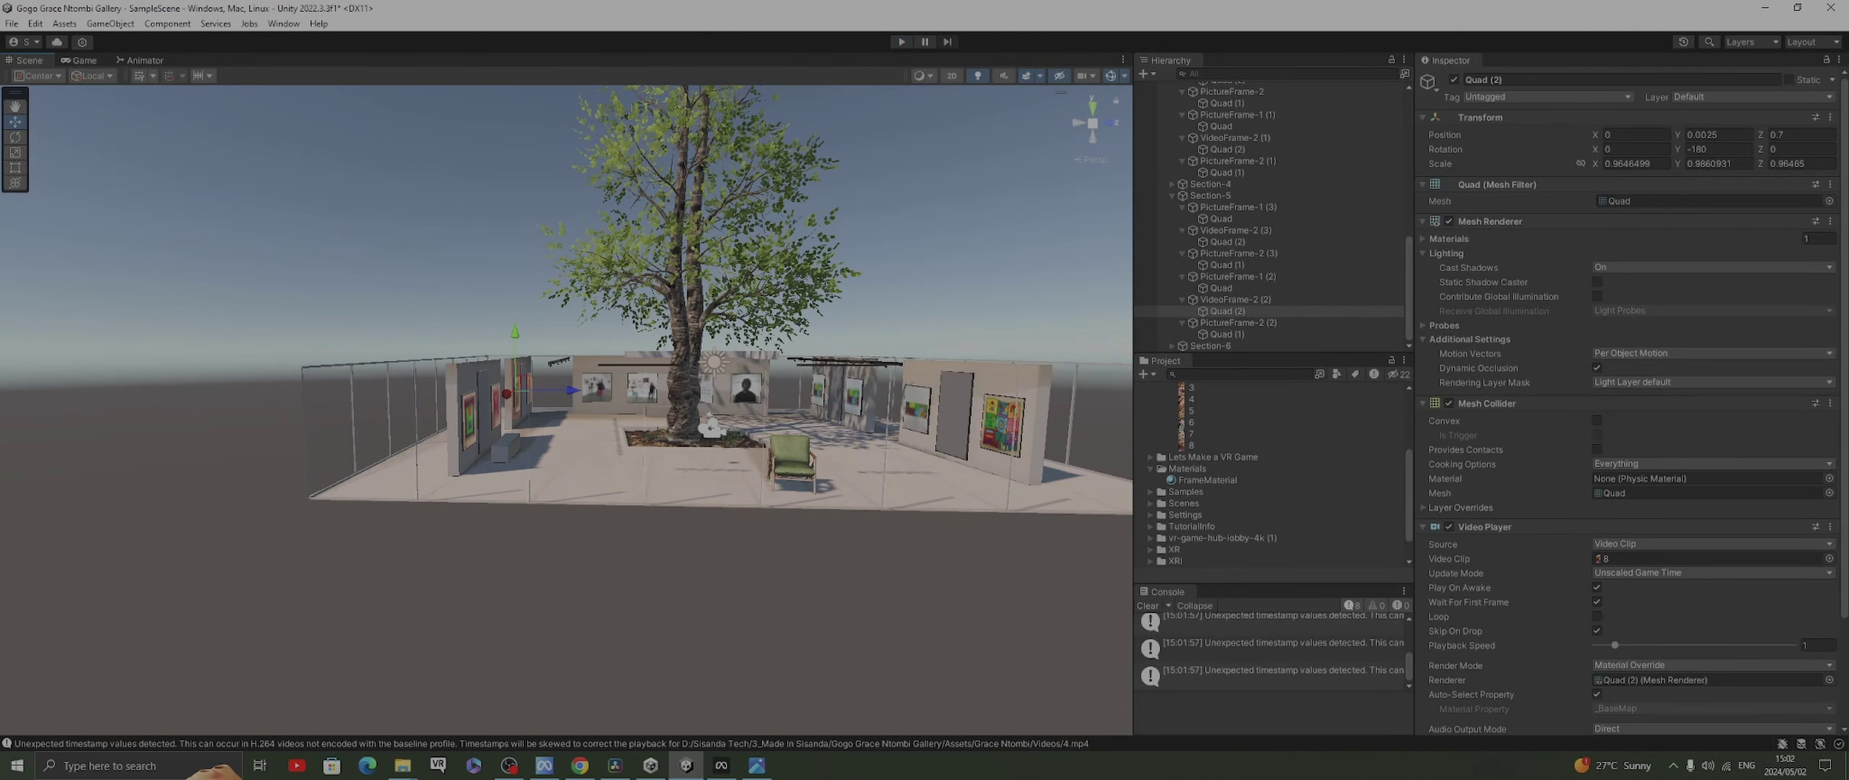
scroll(1629, 404, "down", 5)
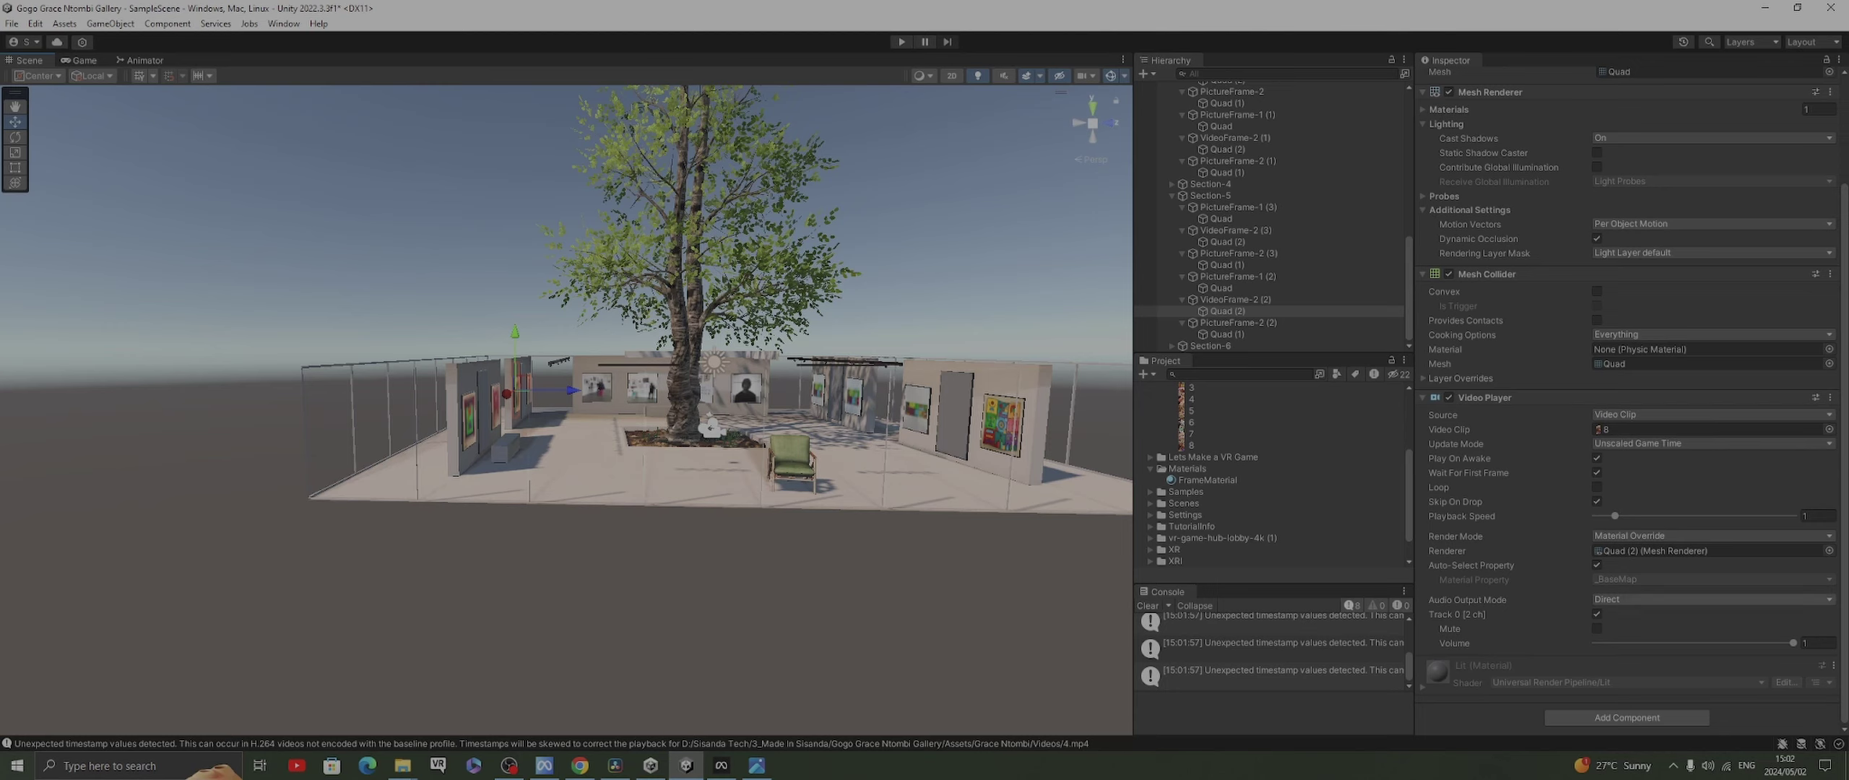
Set the current Video Player's audio output to None, then check the nearby frame quads
left_click(1669, 599)
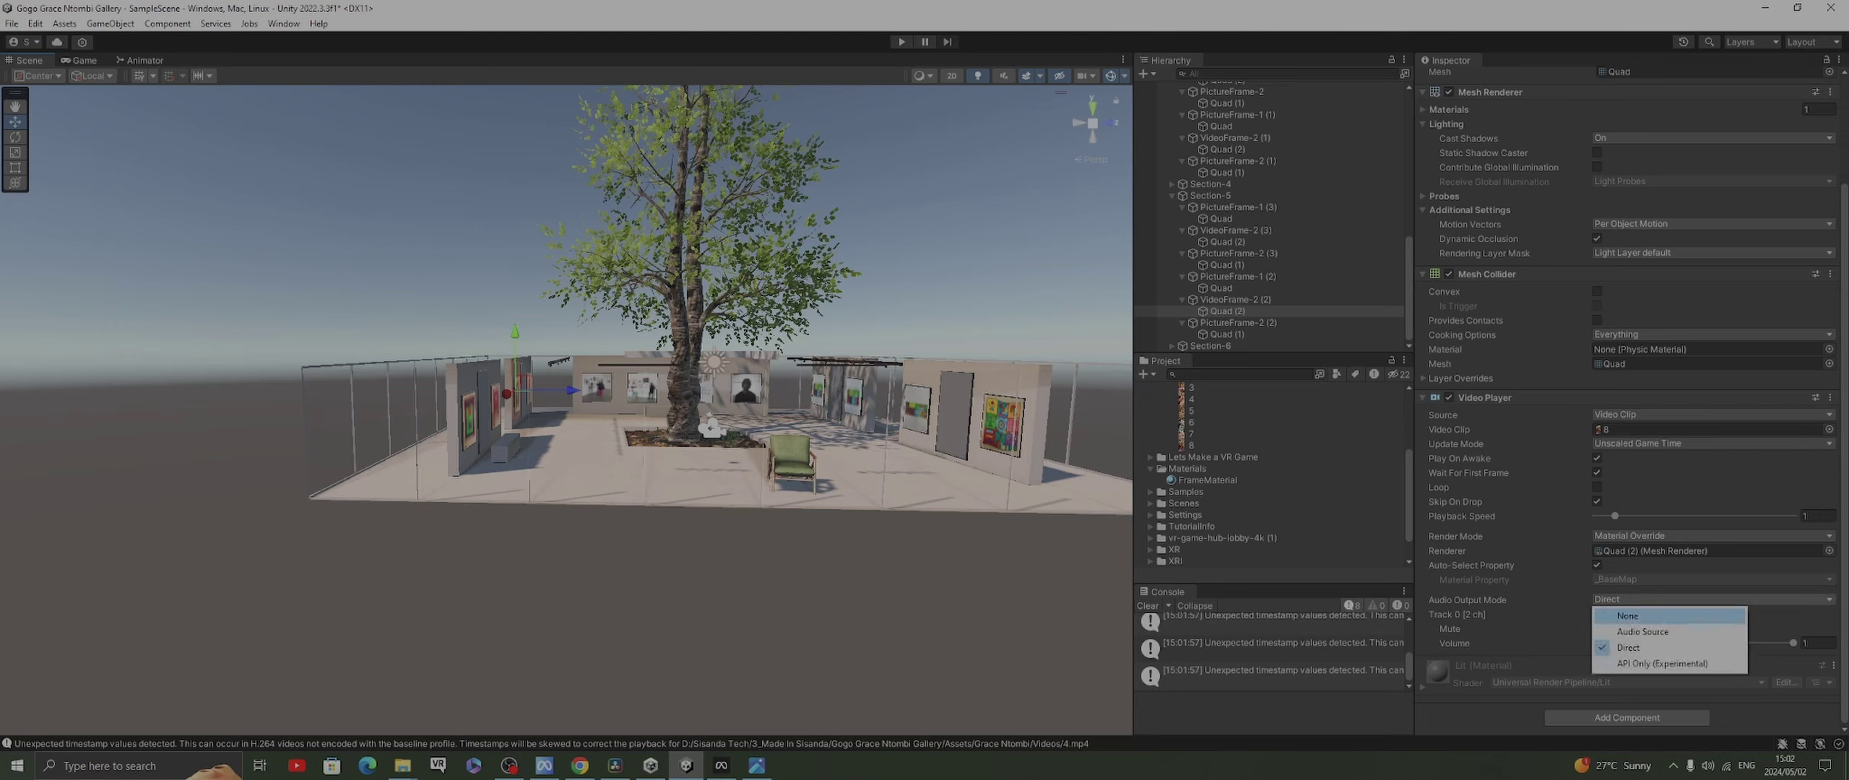
left_click(1627, 615)
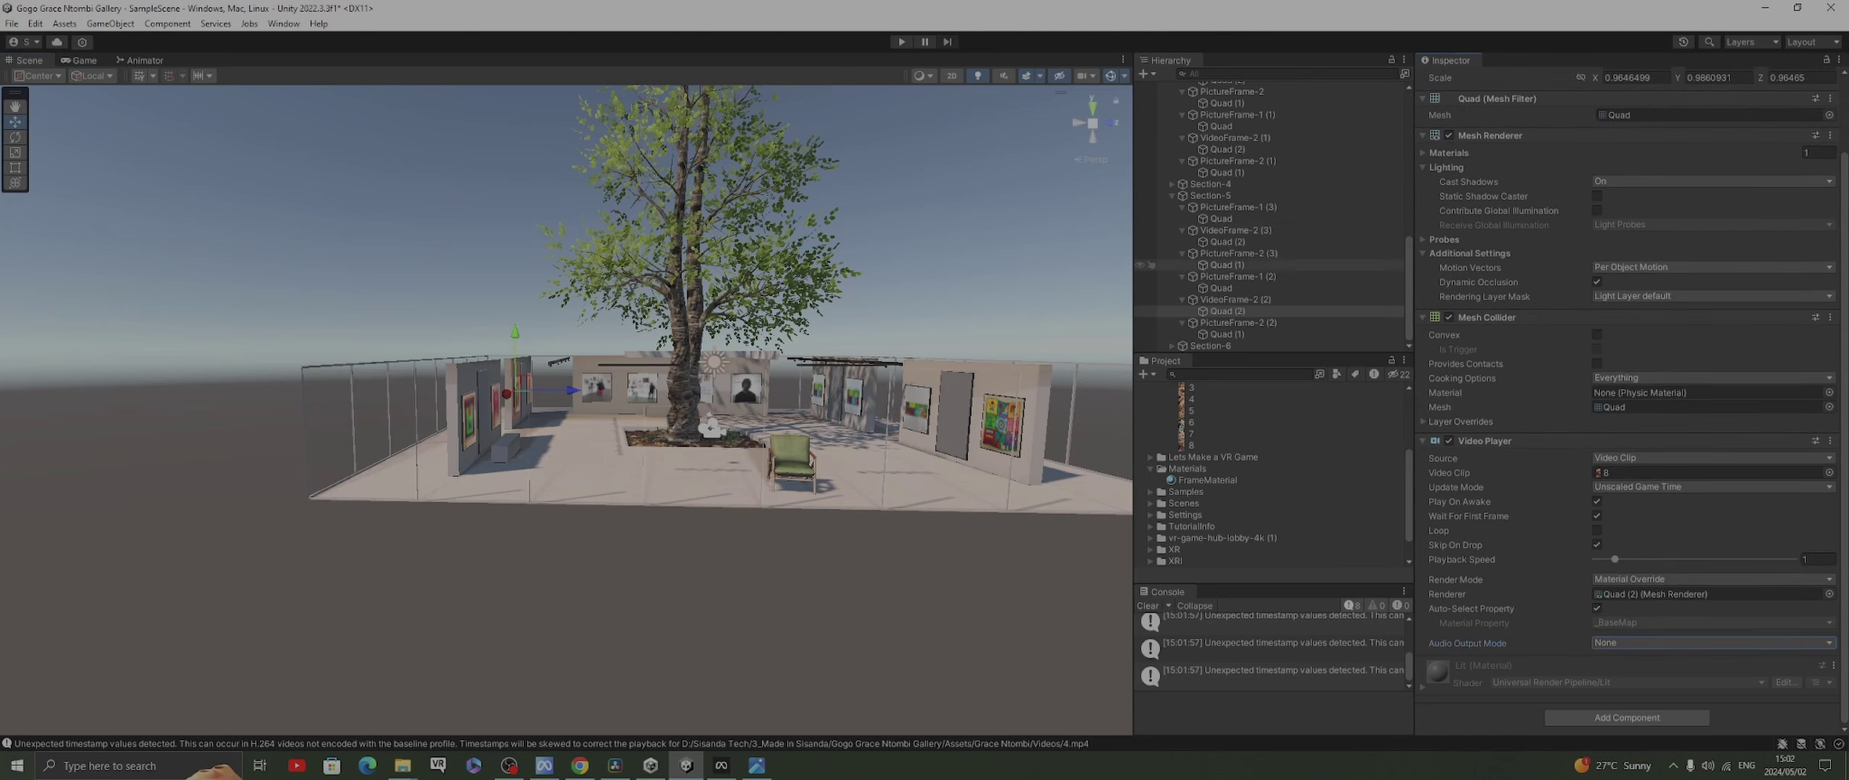
left_click(1221, 265)
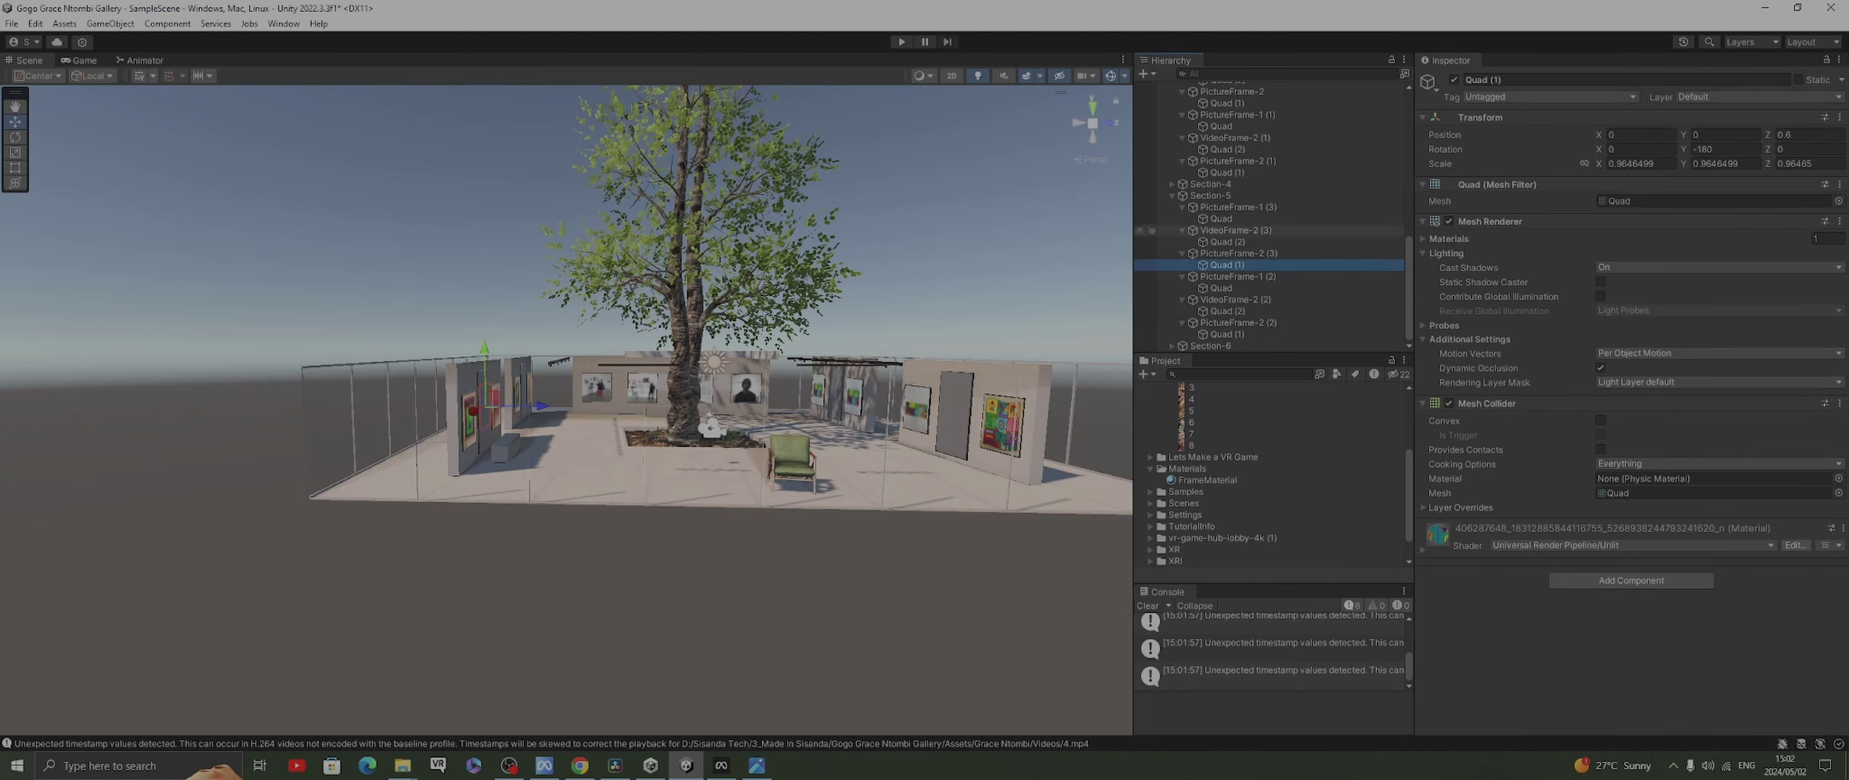
left_click(1220, 288)
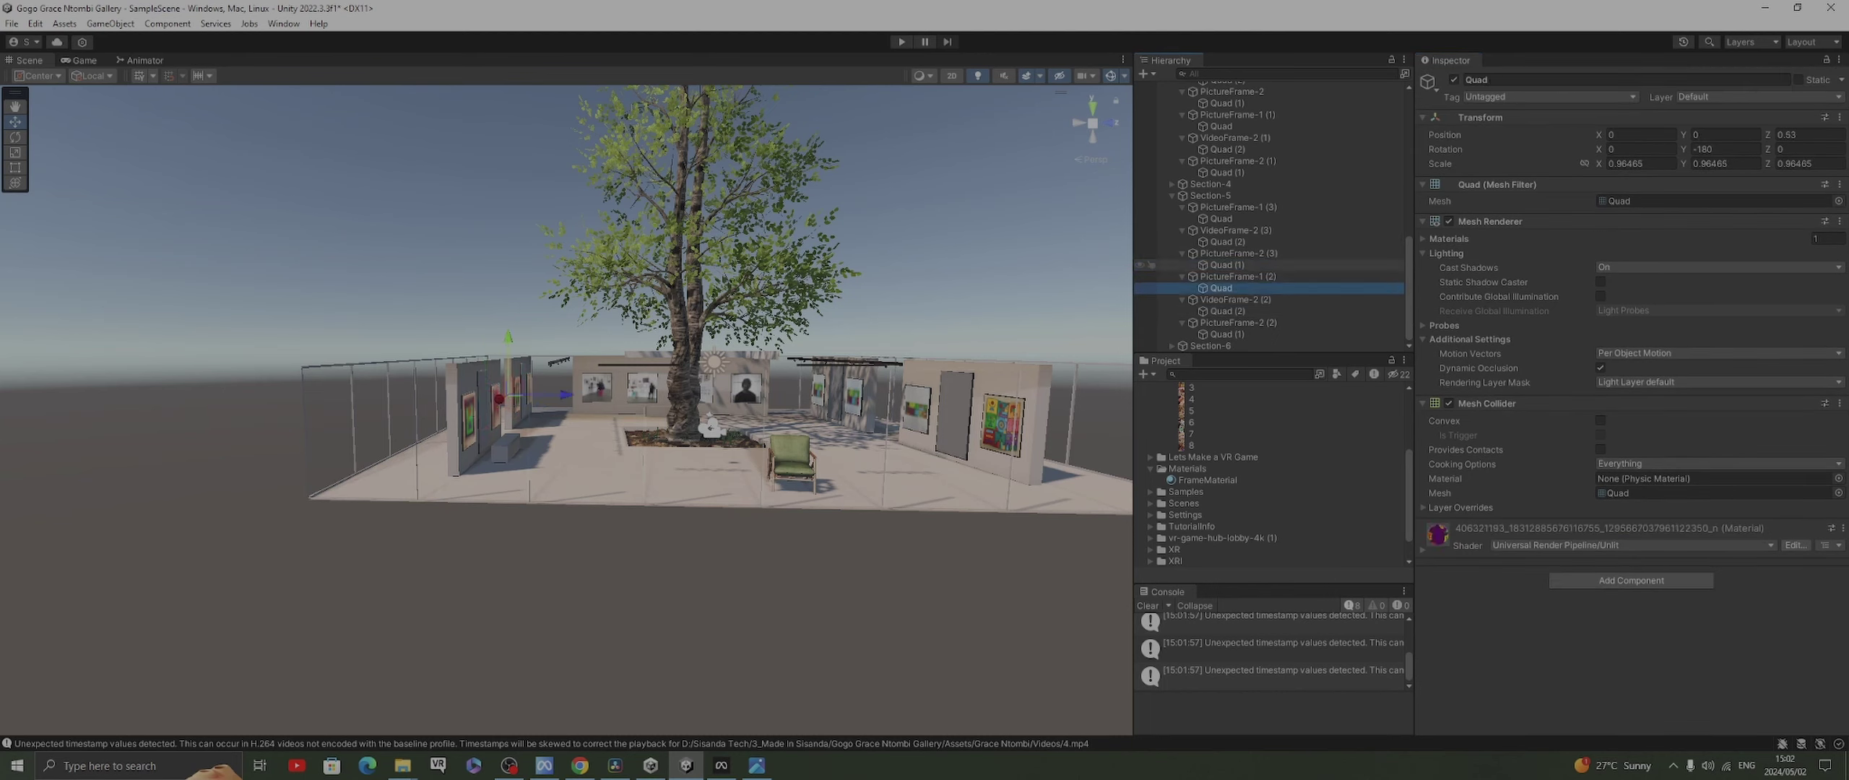
left_click(1226, 310)
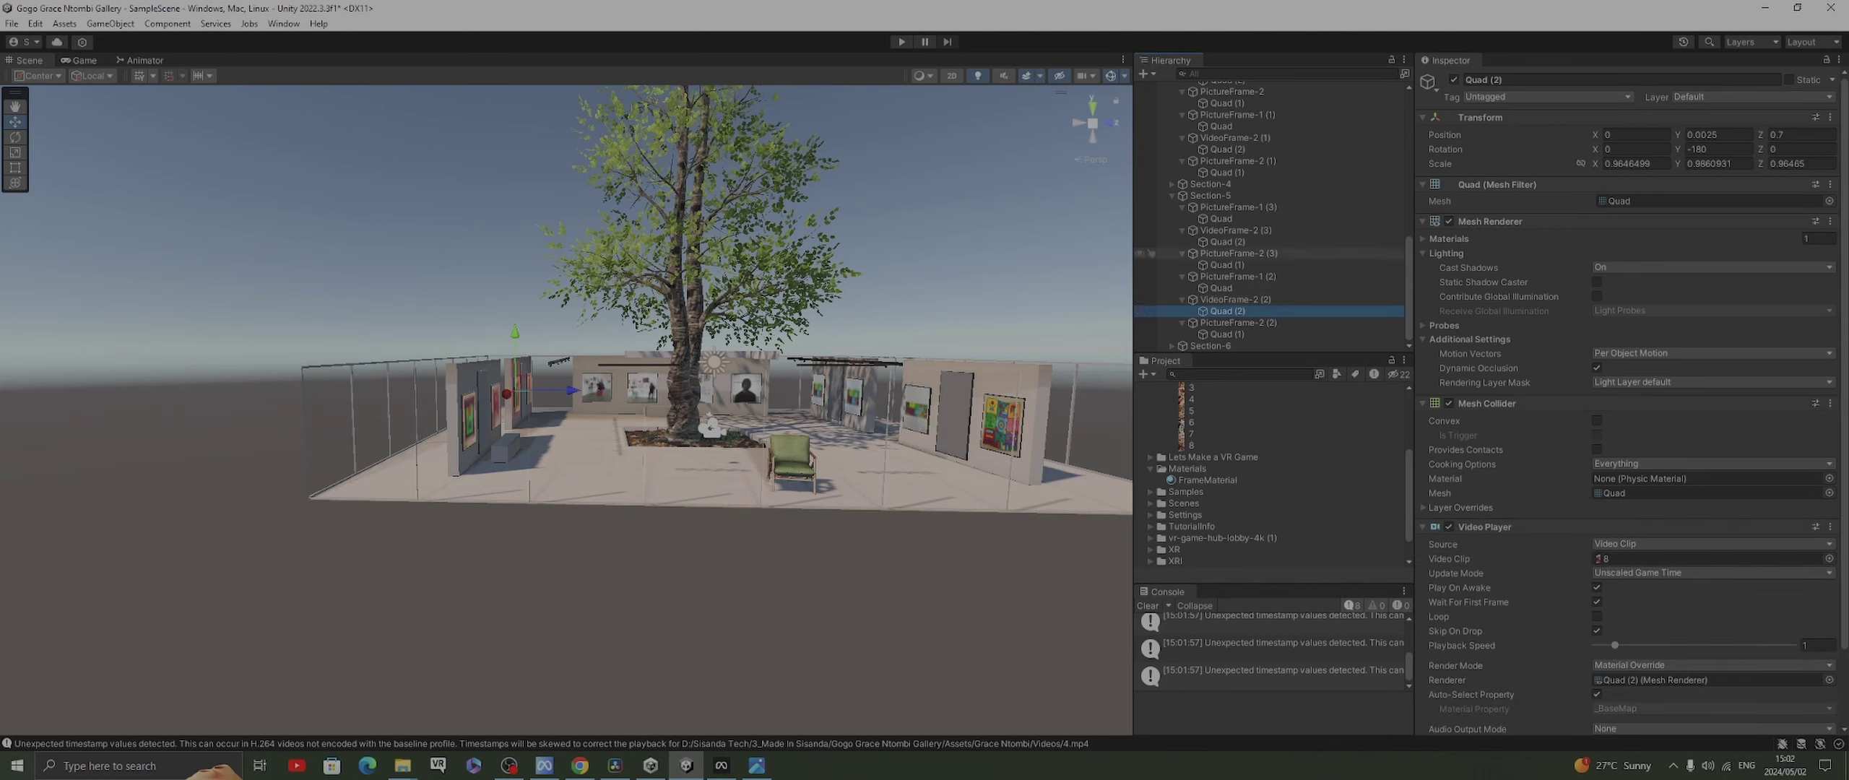
Set Audio Output Mode to None for the quads playing clips 7 and 6
left_click(1228, 241)
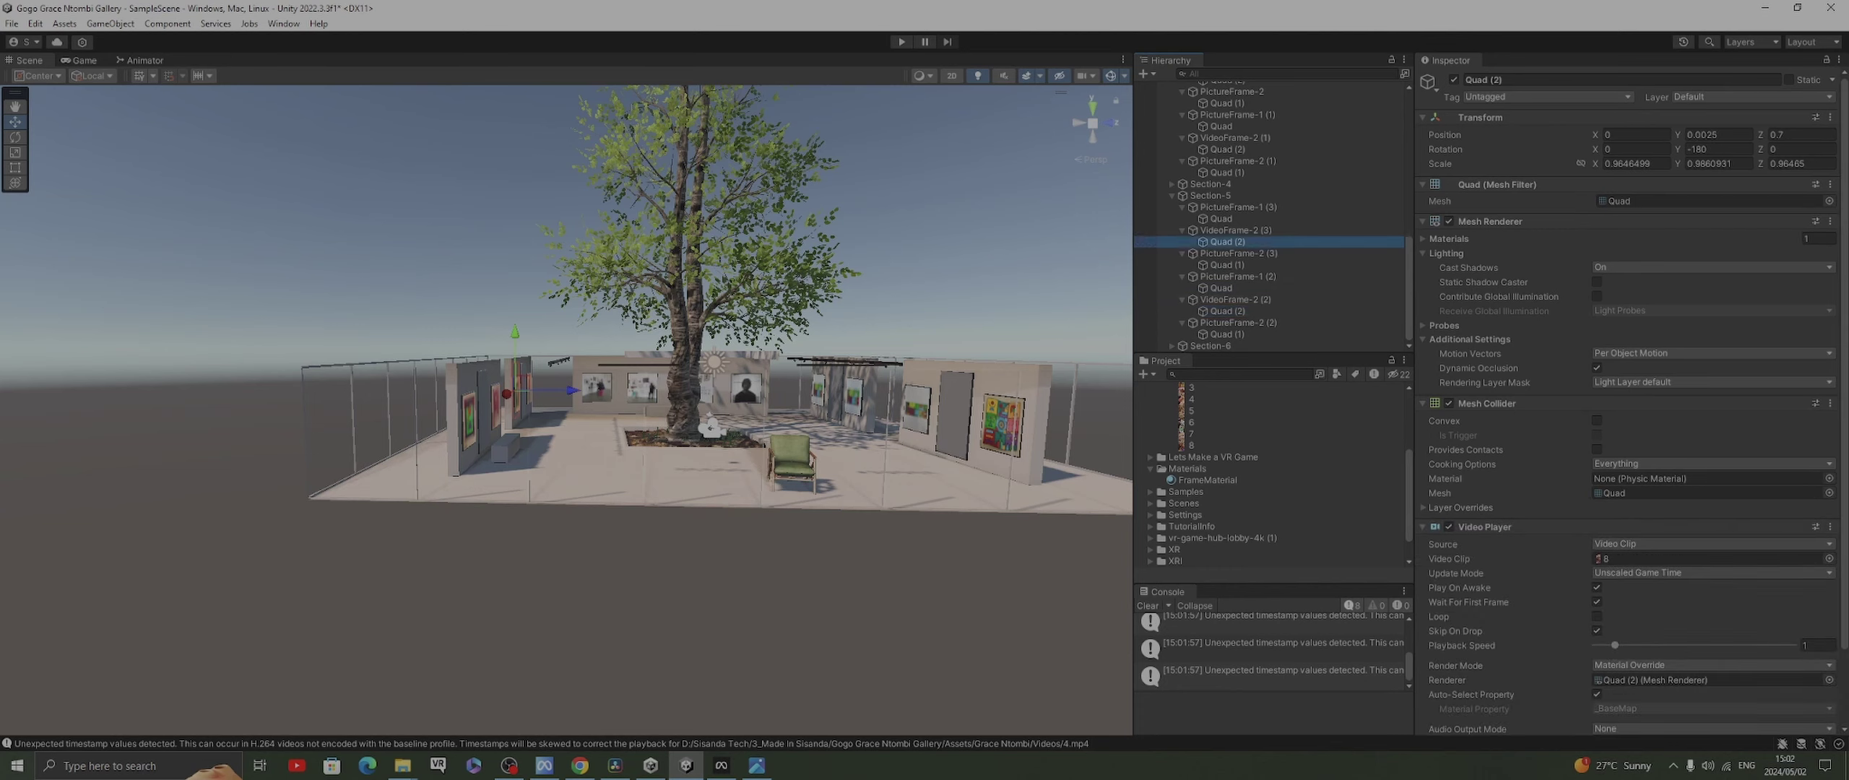
scroll(1630, 404, "down", 3)
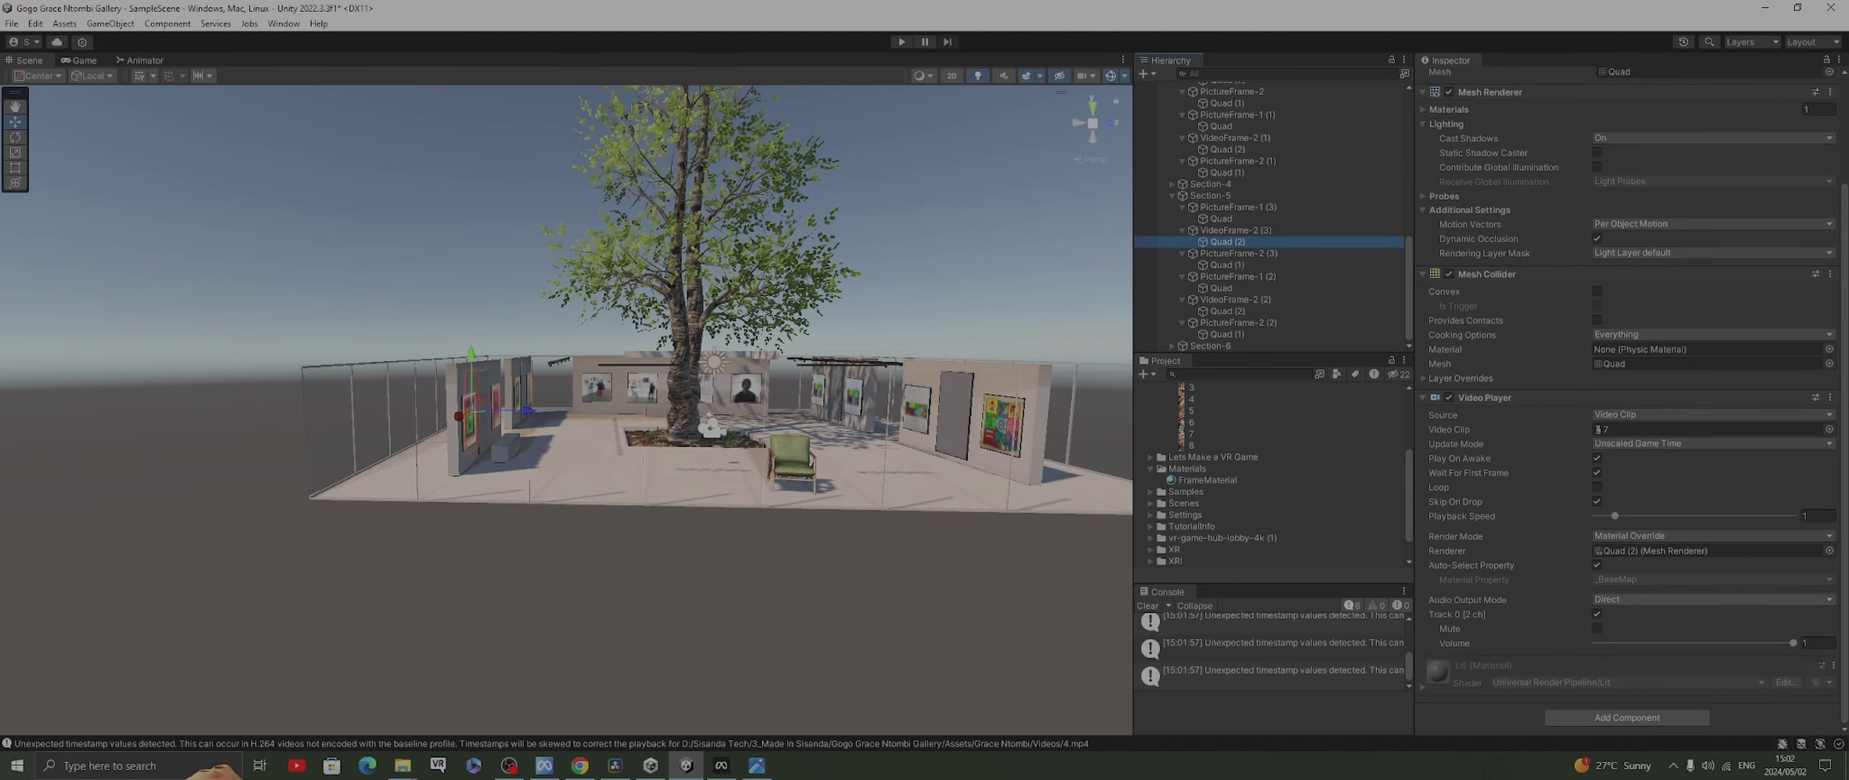
left_click(1629, 599)
left_click(1630, 613)
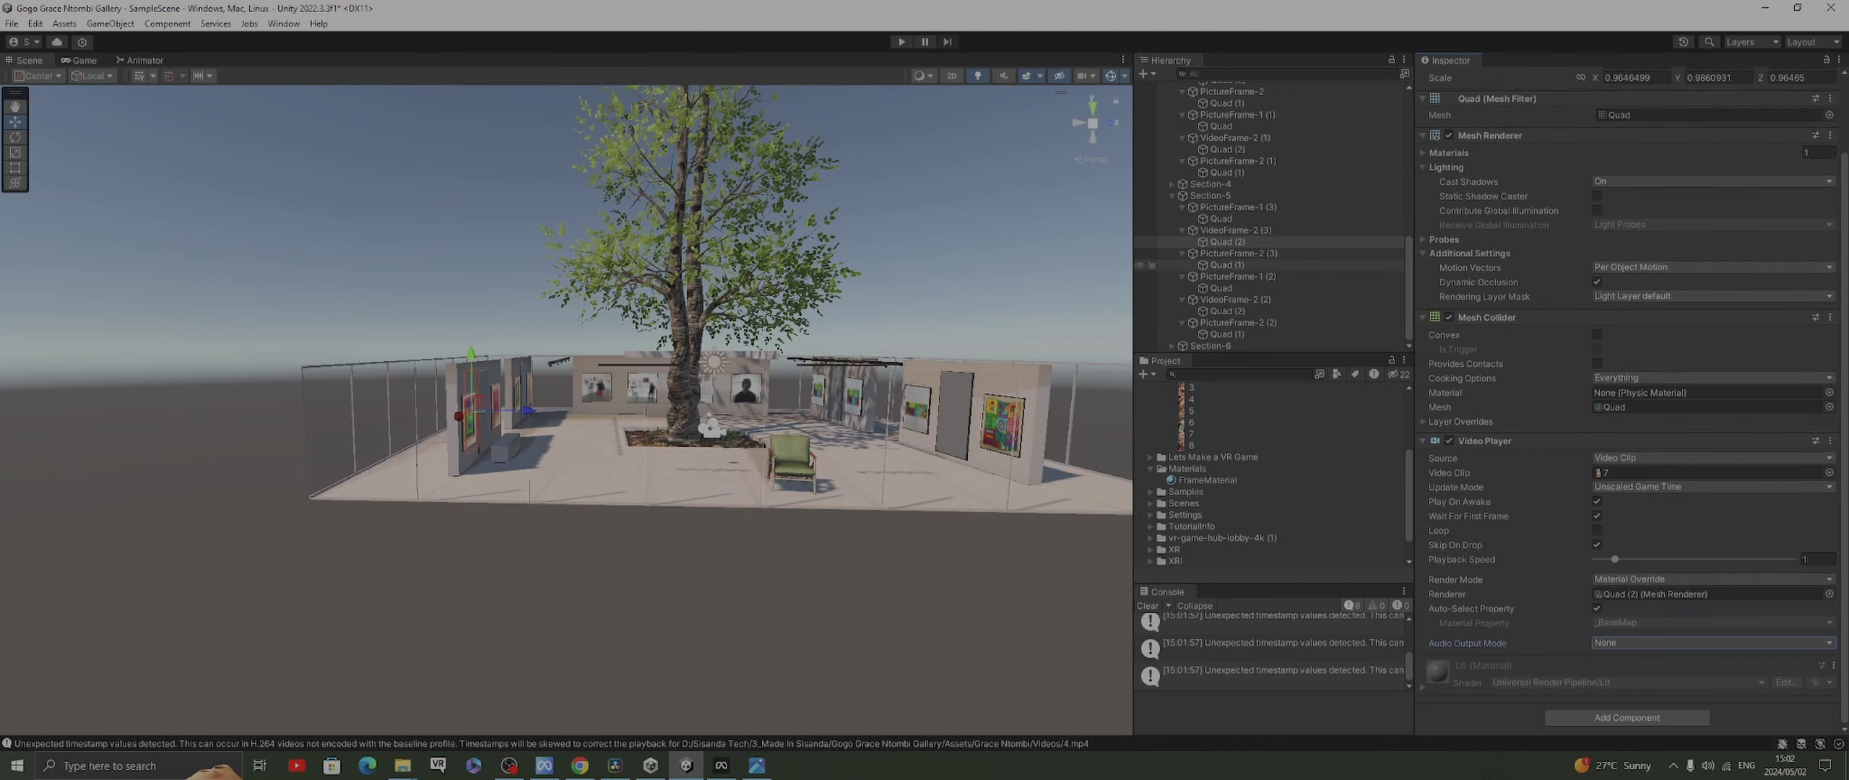
scroll(1228, 253, "up", 3)
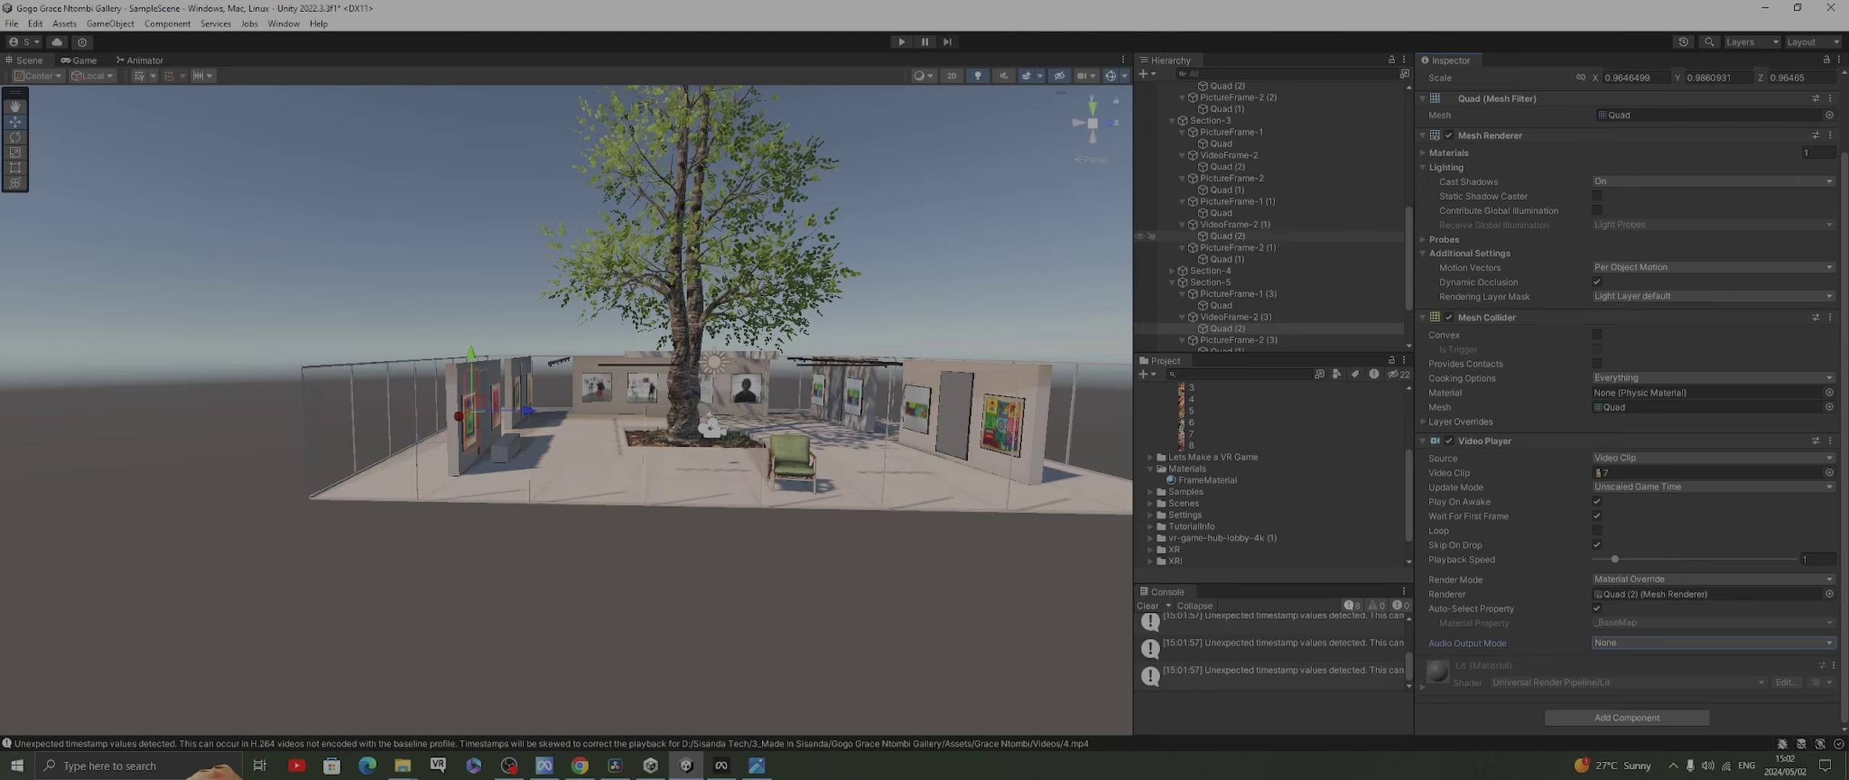
left_click(1228, 236)
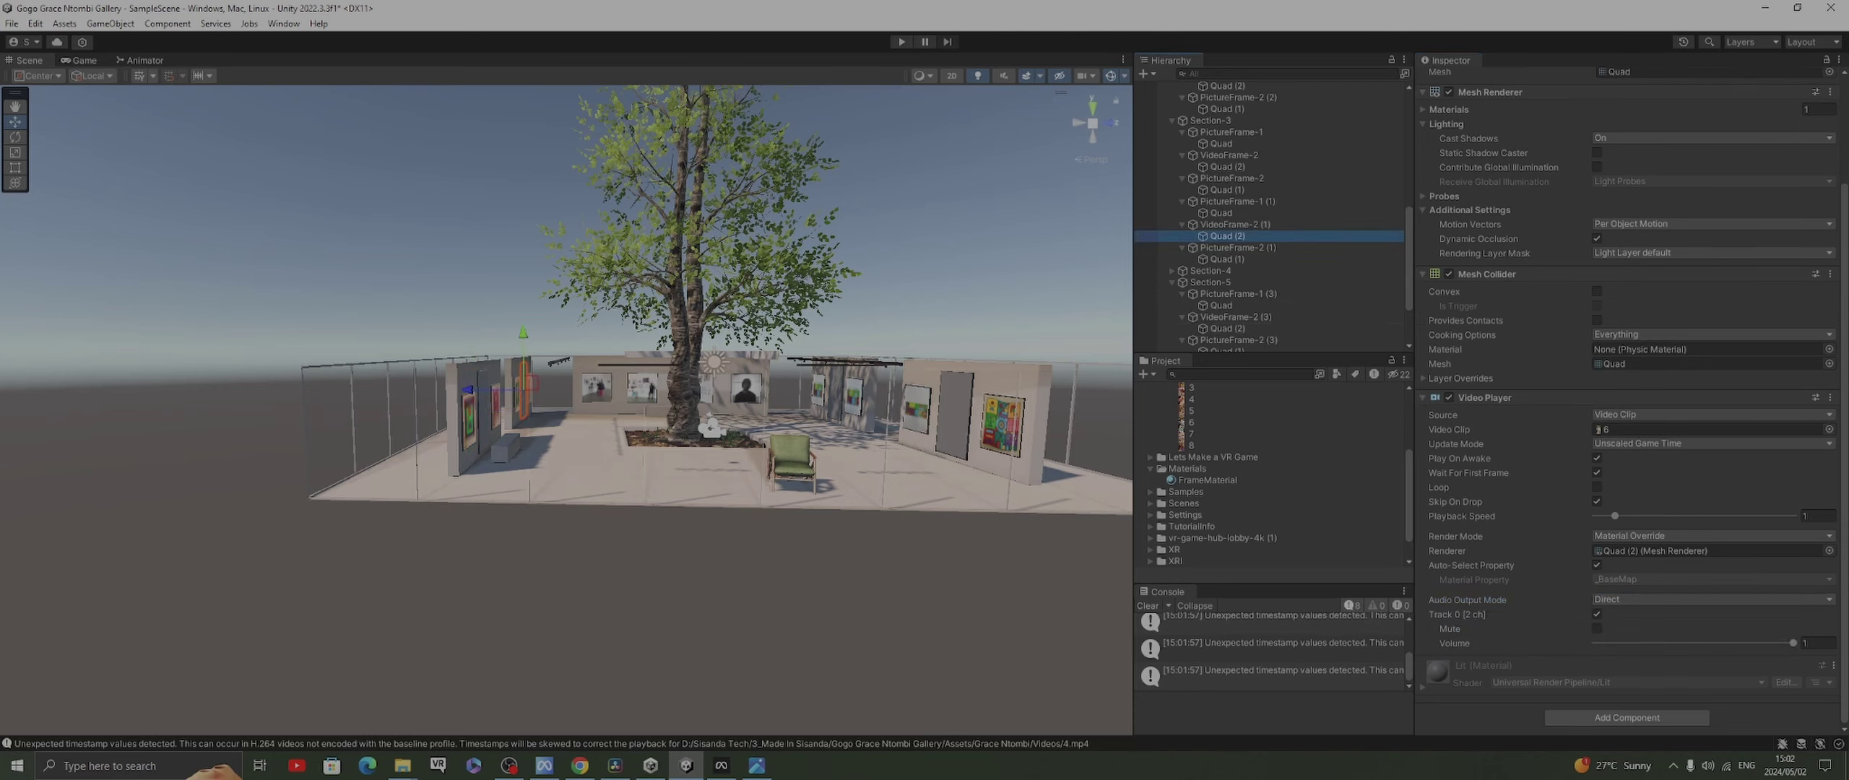
left_click(1711, 600)
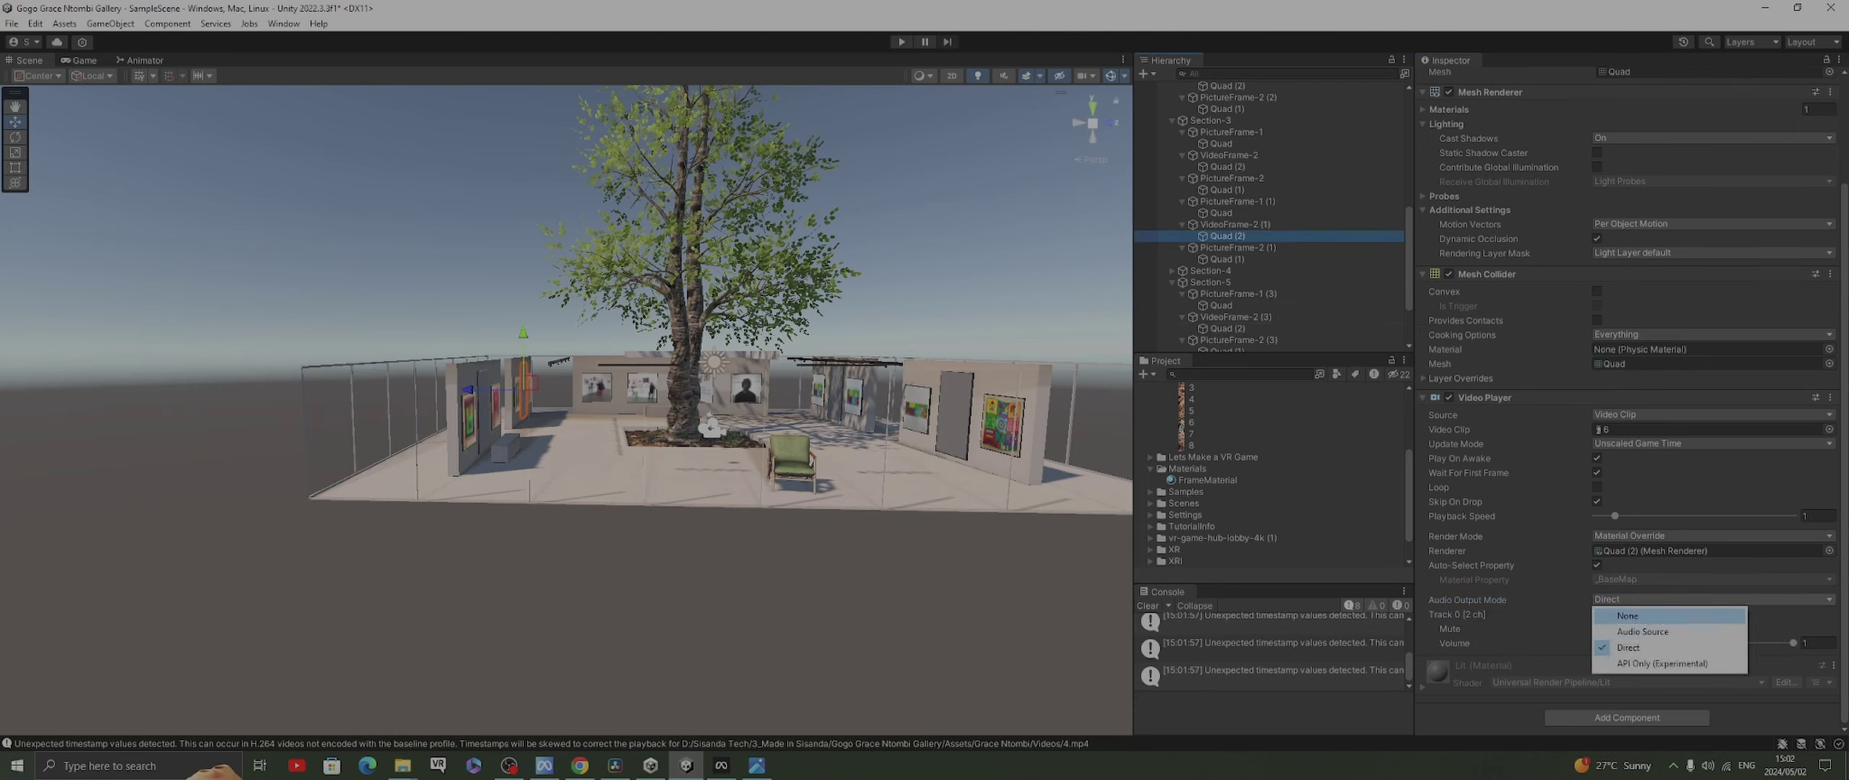
left_click(1627, 615)
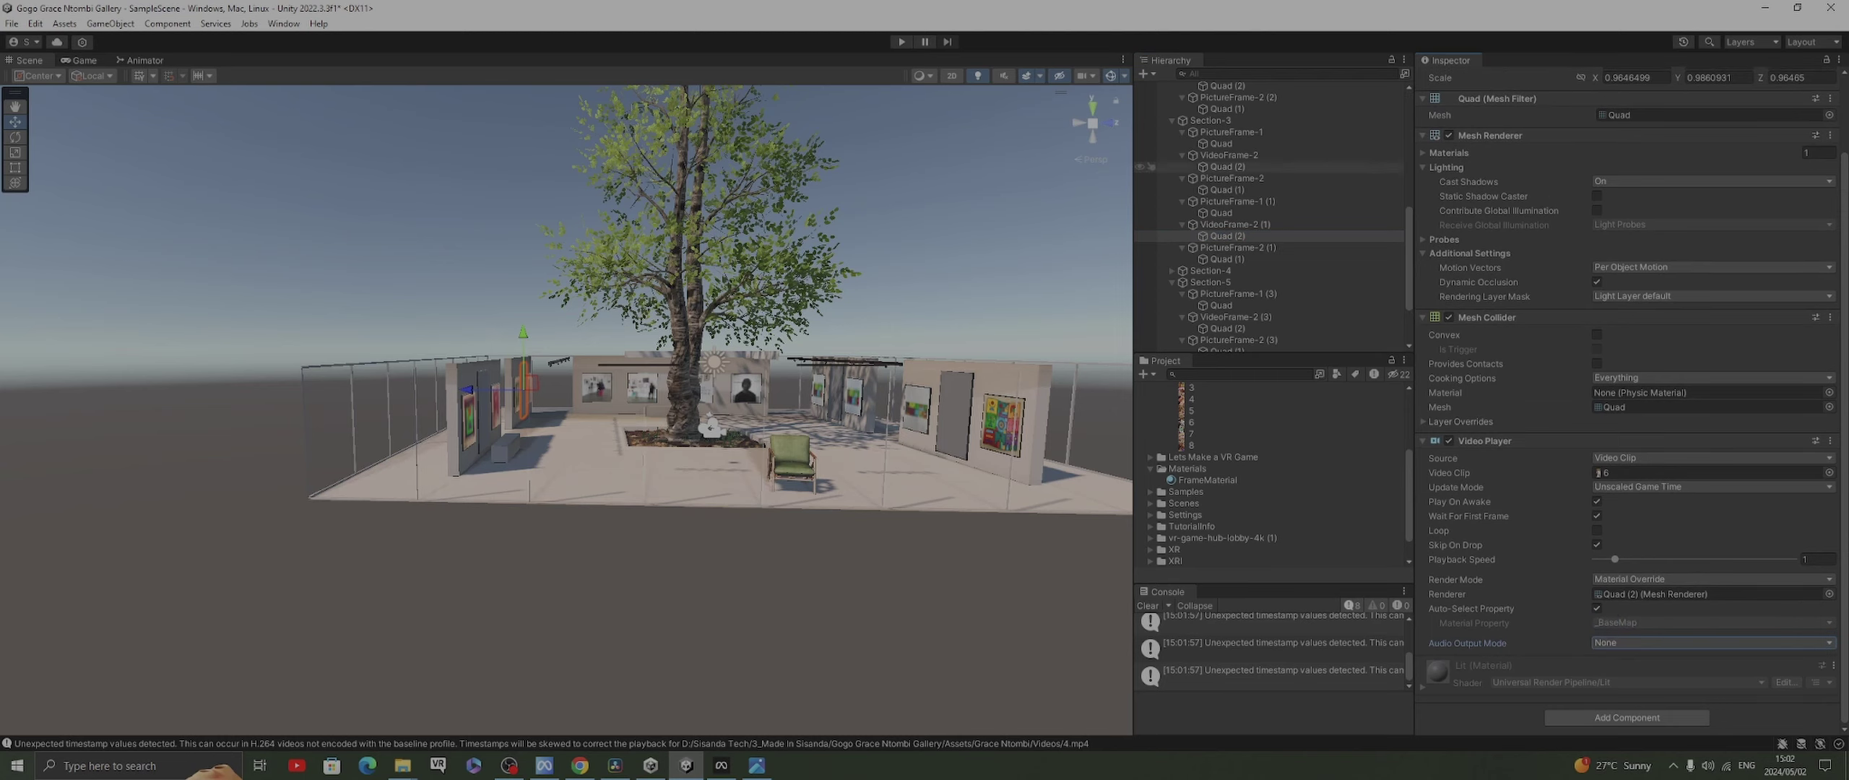
left_click(1226, 166)
scroll(1627, 397, "down", 1)
Set Audio Output Mode to None for the quads playing clips 5 and 4
left_click(1627, 599)
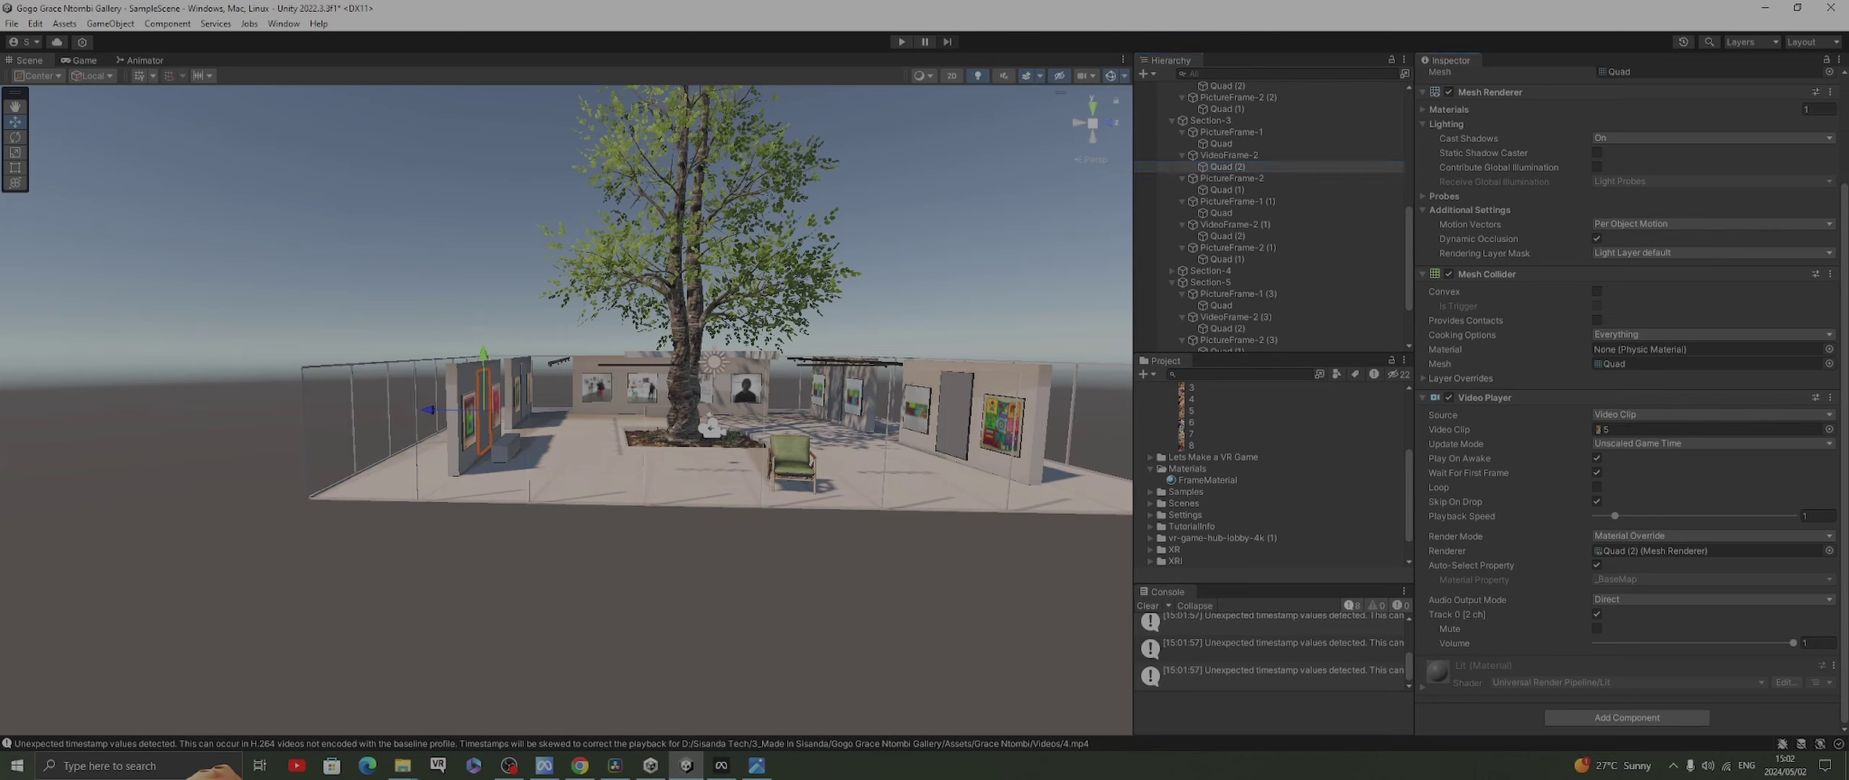
left_click(1712, 598)
left_click(1618, 611)
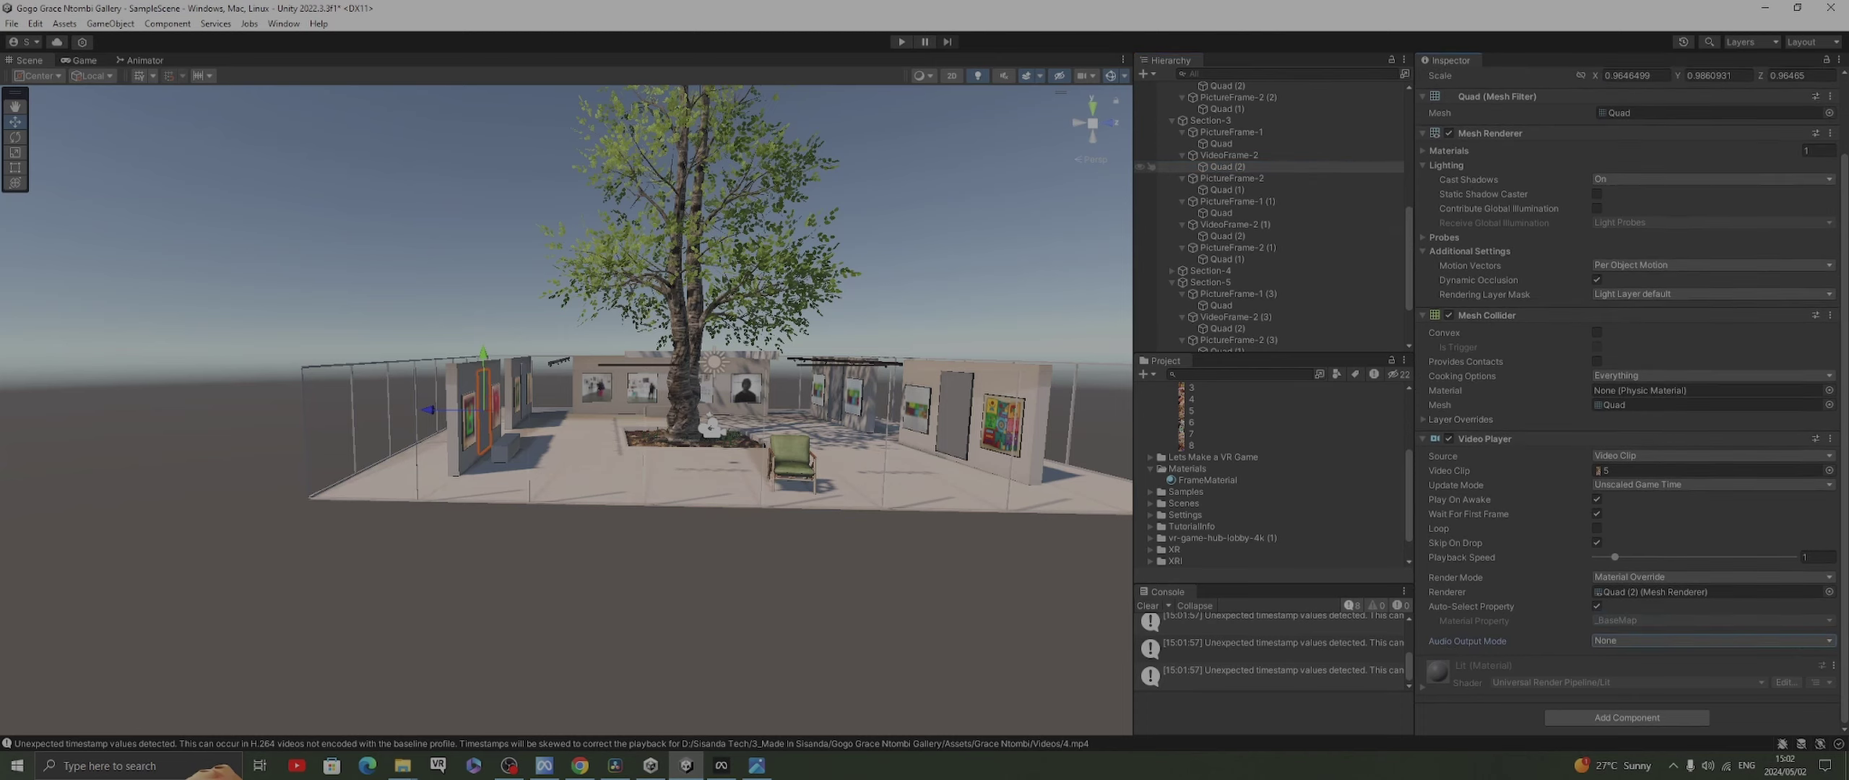
scroll(1271, 217, "up", 3)
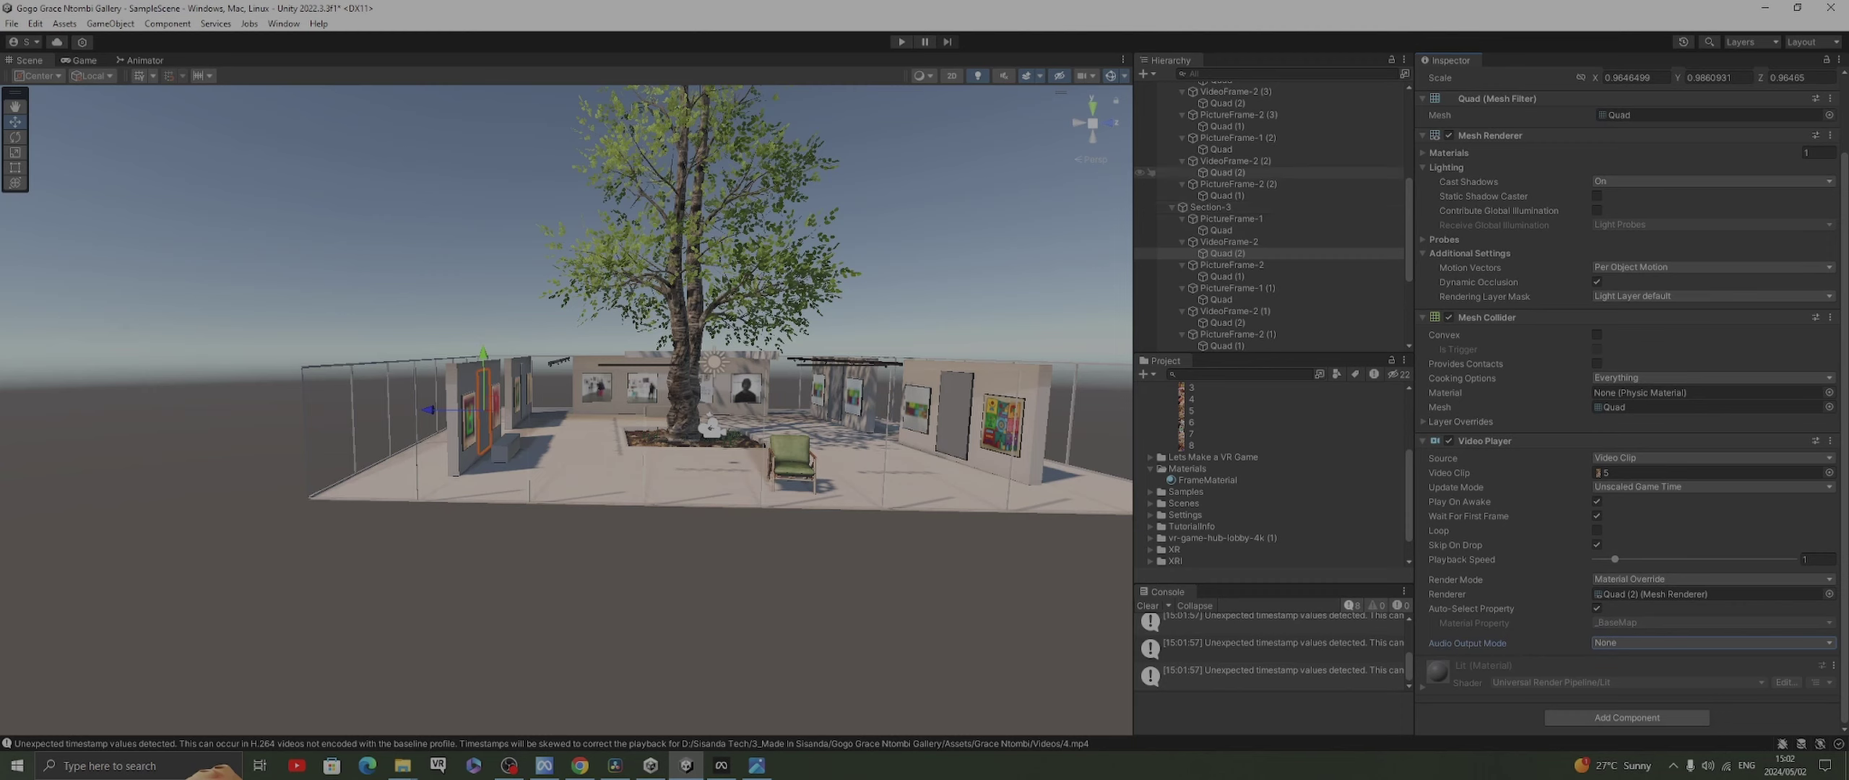
left_click(1228, 172)
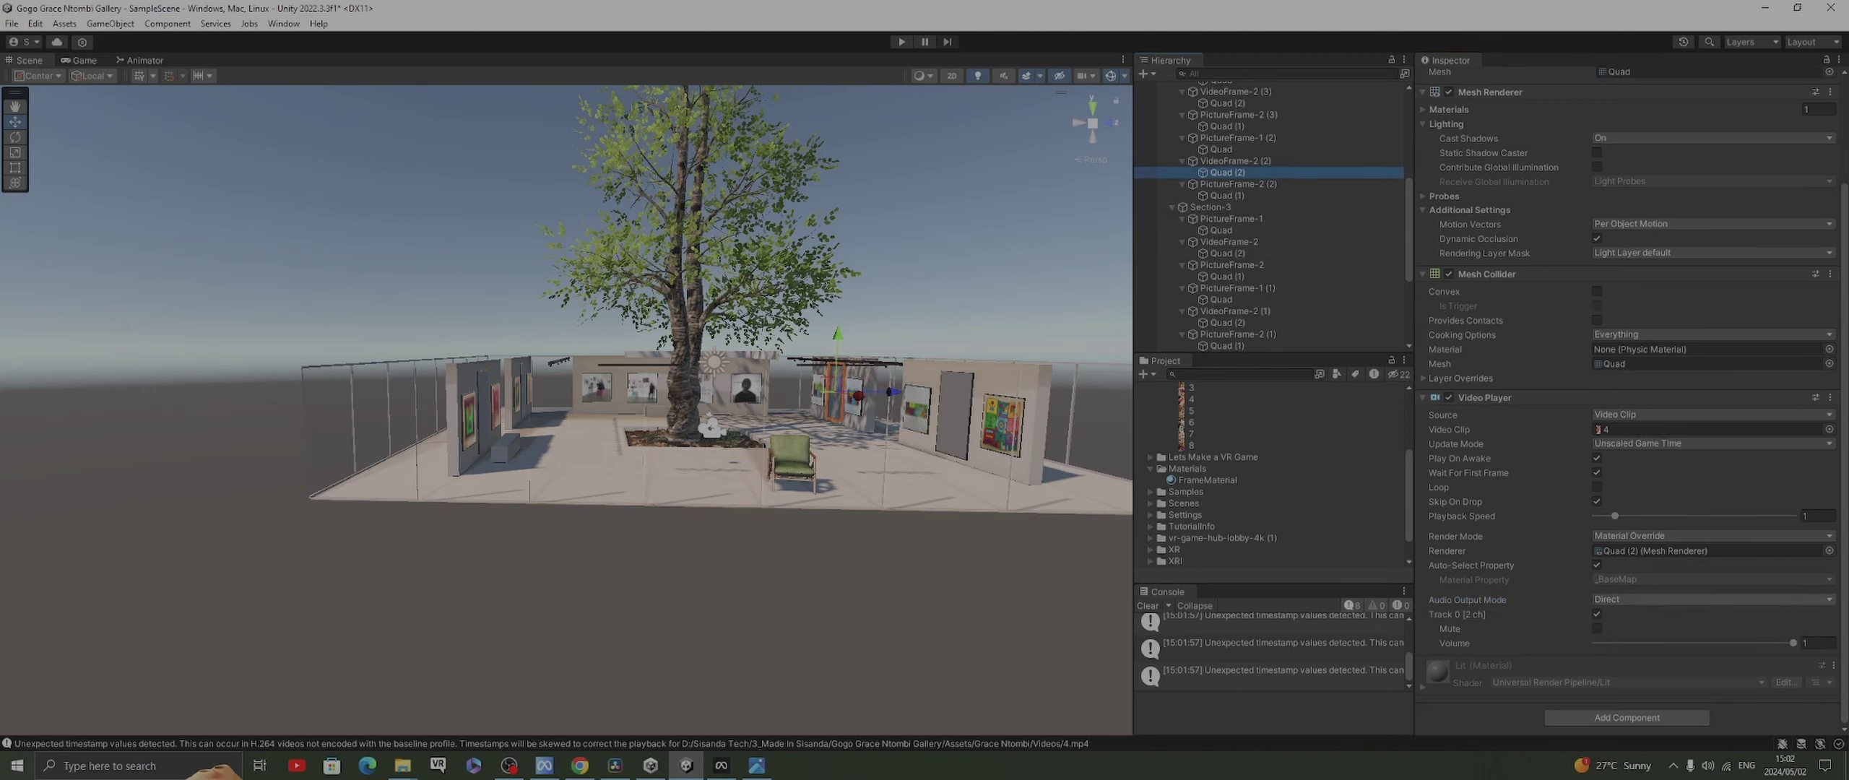
left_click(1712, 600)
left_click(1617, 612)
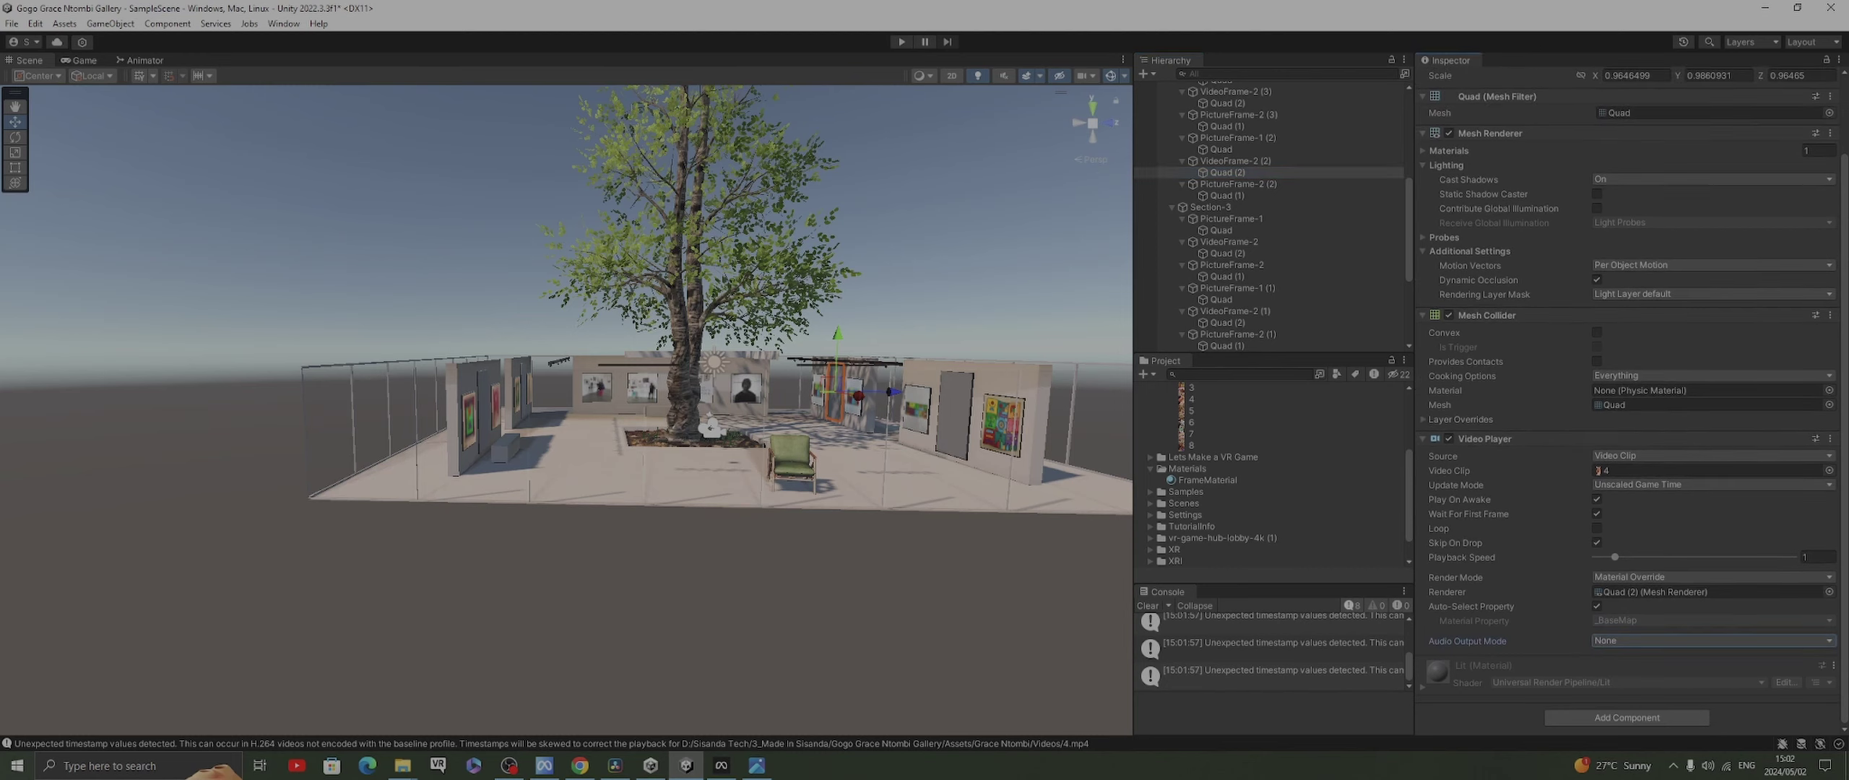
scroll(1264, 217, "up", 3)
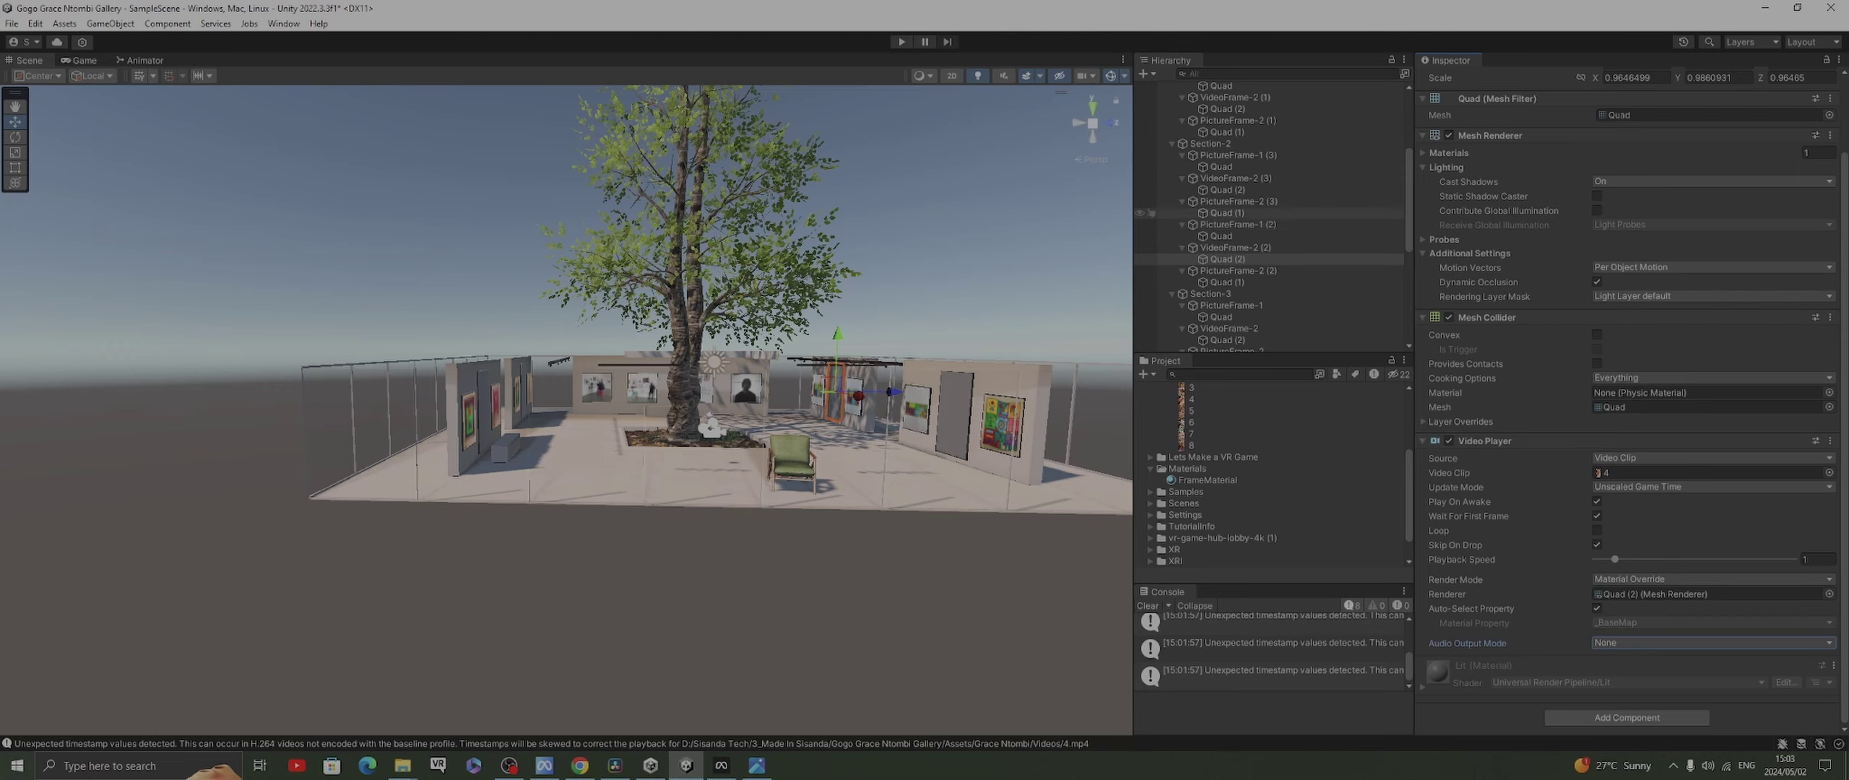
Set Audio Output Mode to None for the quads playing clips 3, 1 and 2
left_click(1228, 189)
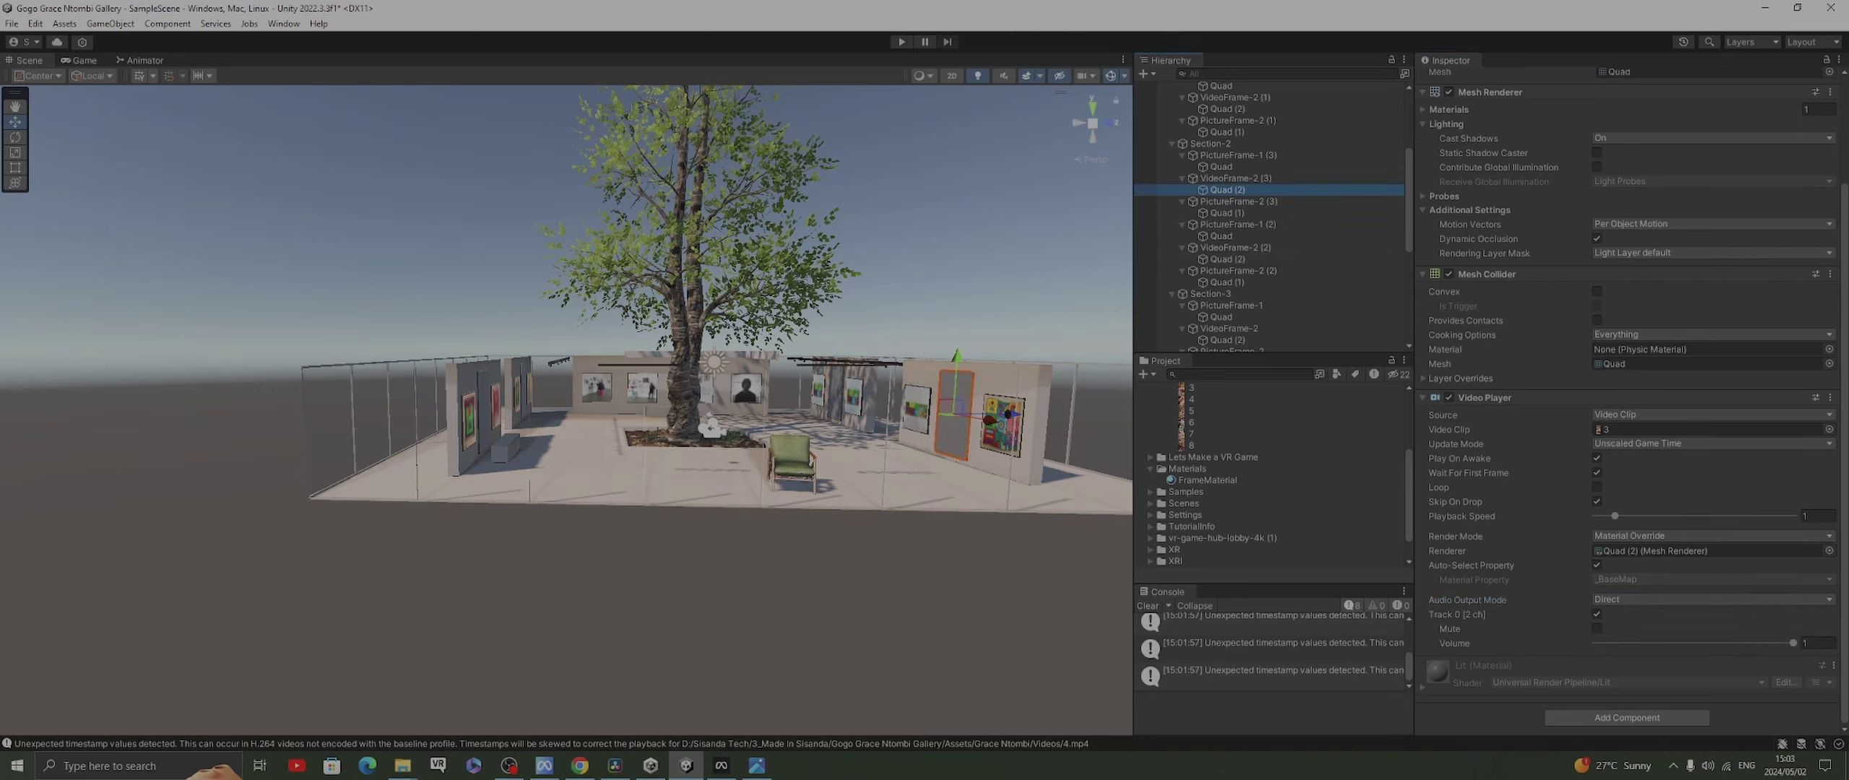
left_click(1712, 599)
left_click(1618, 578)
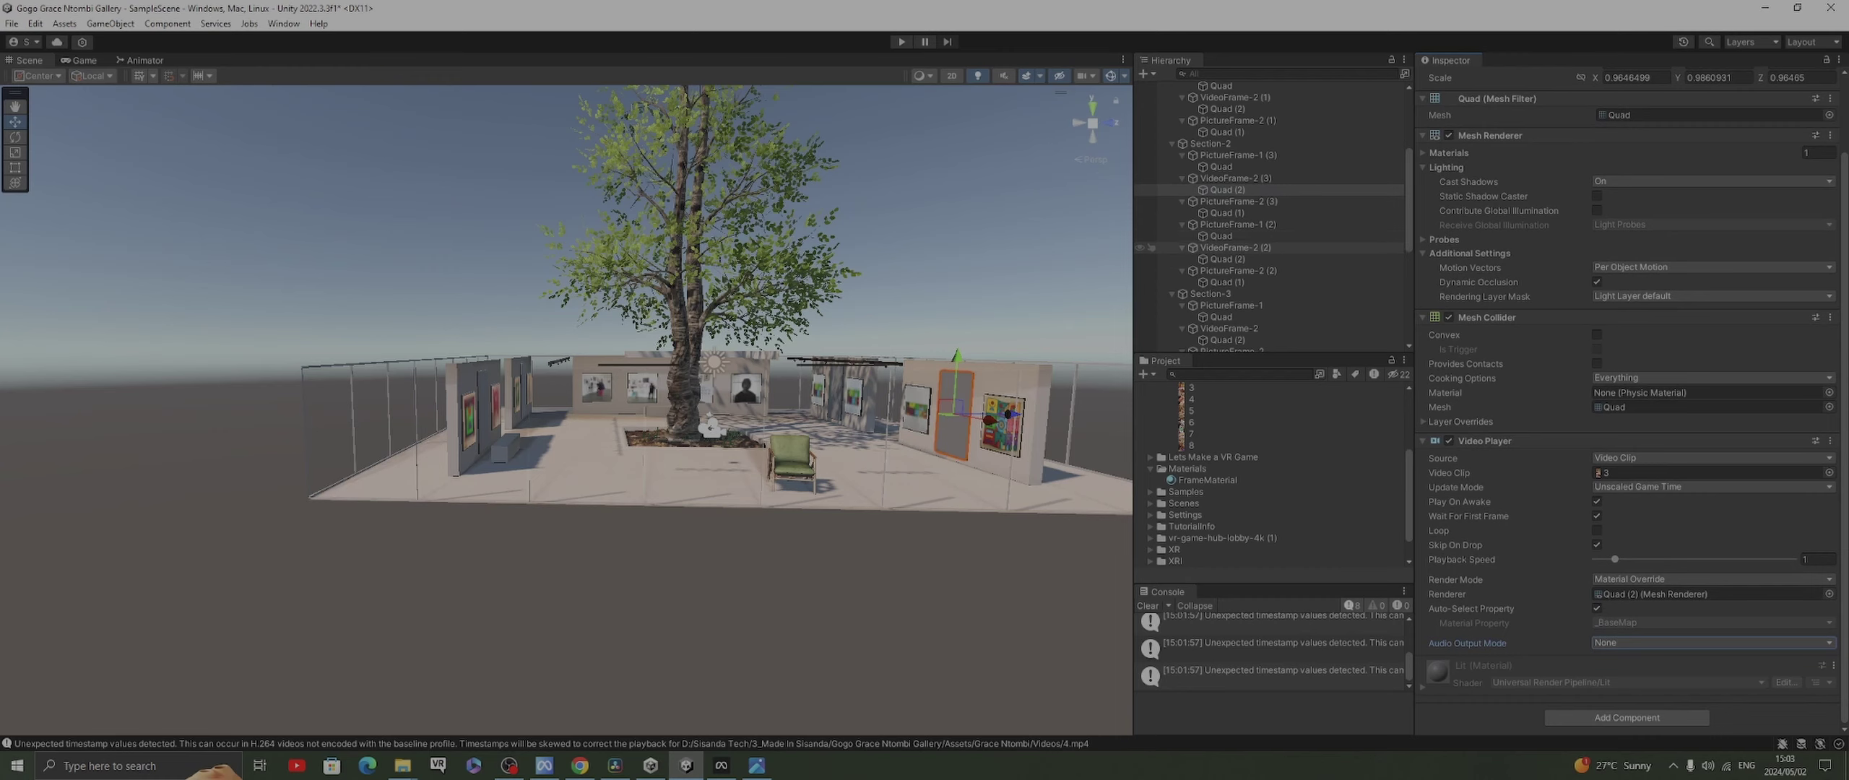
scroll(1148, 247, "up", 5)
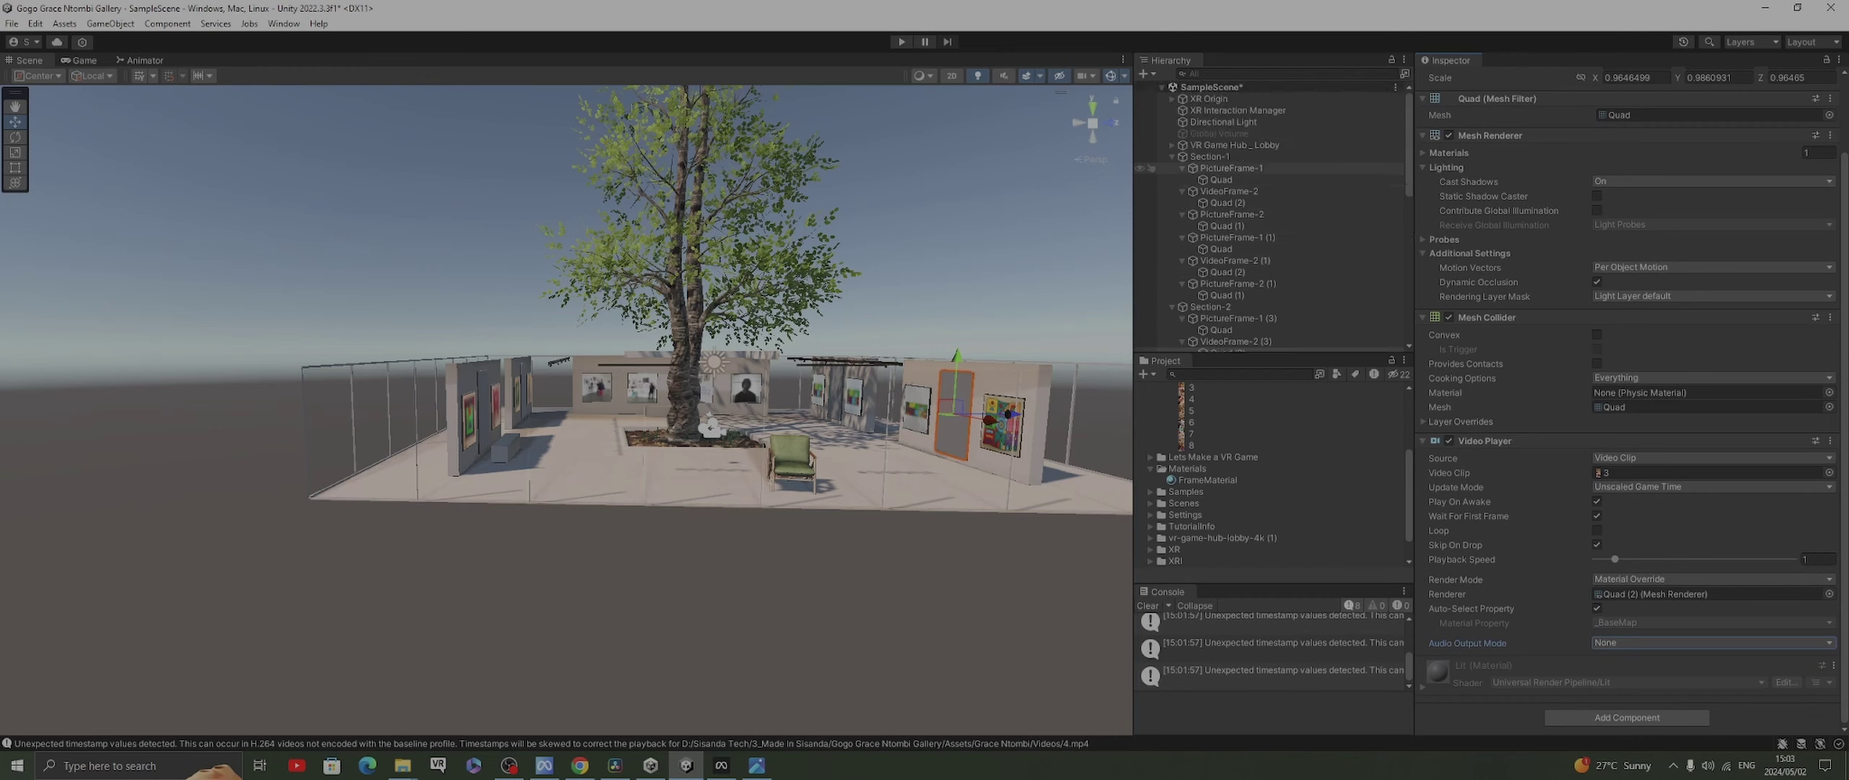
left_click(1148, 202)
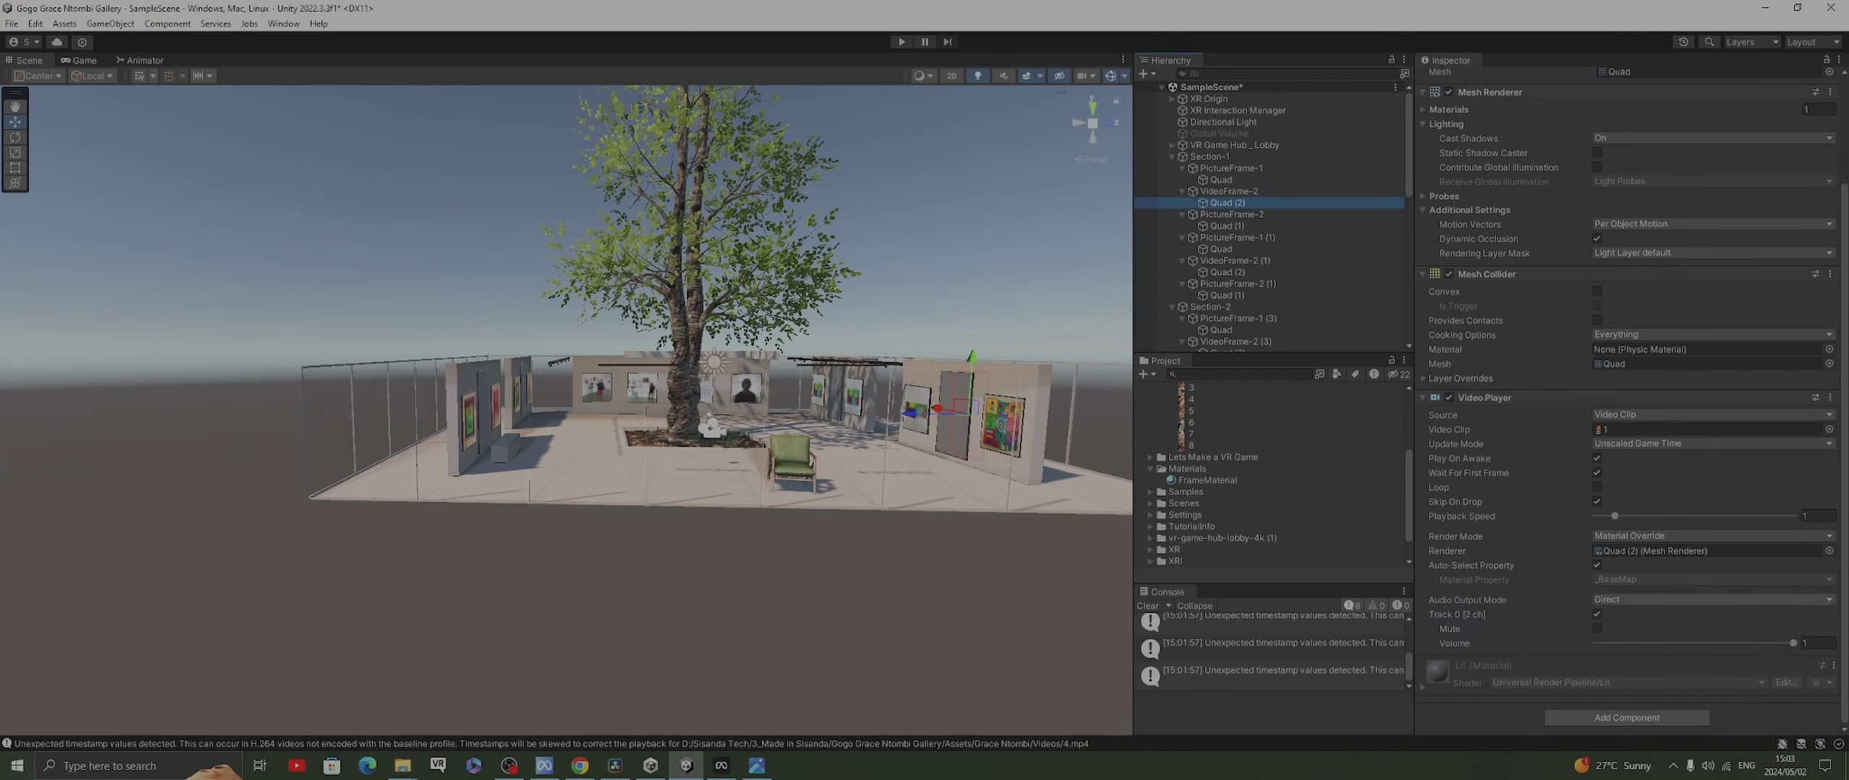
left_click(1711, 599)
left_click(1625, 614)
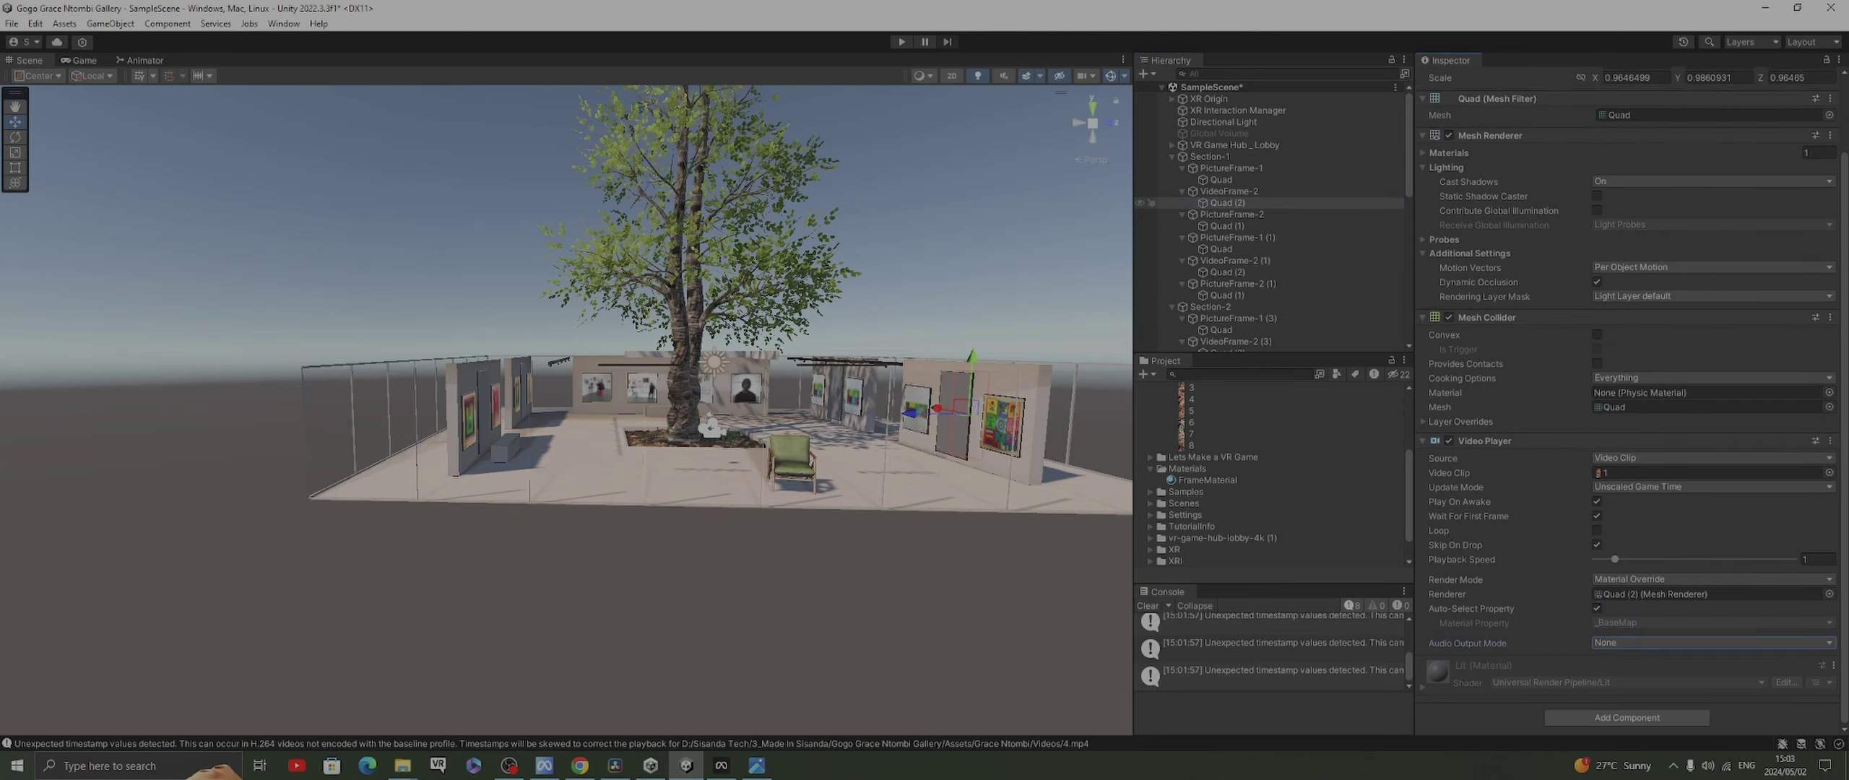
left_click(1226, 272)
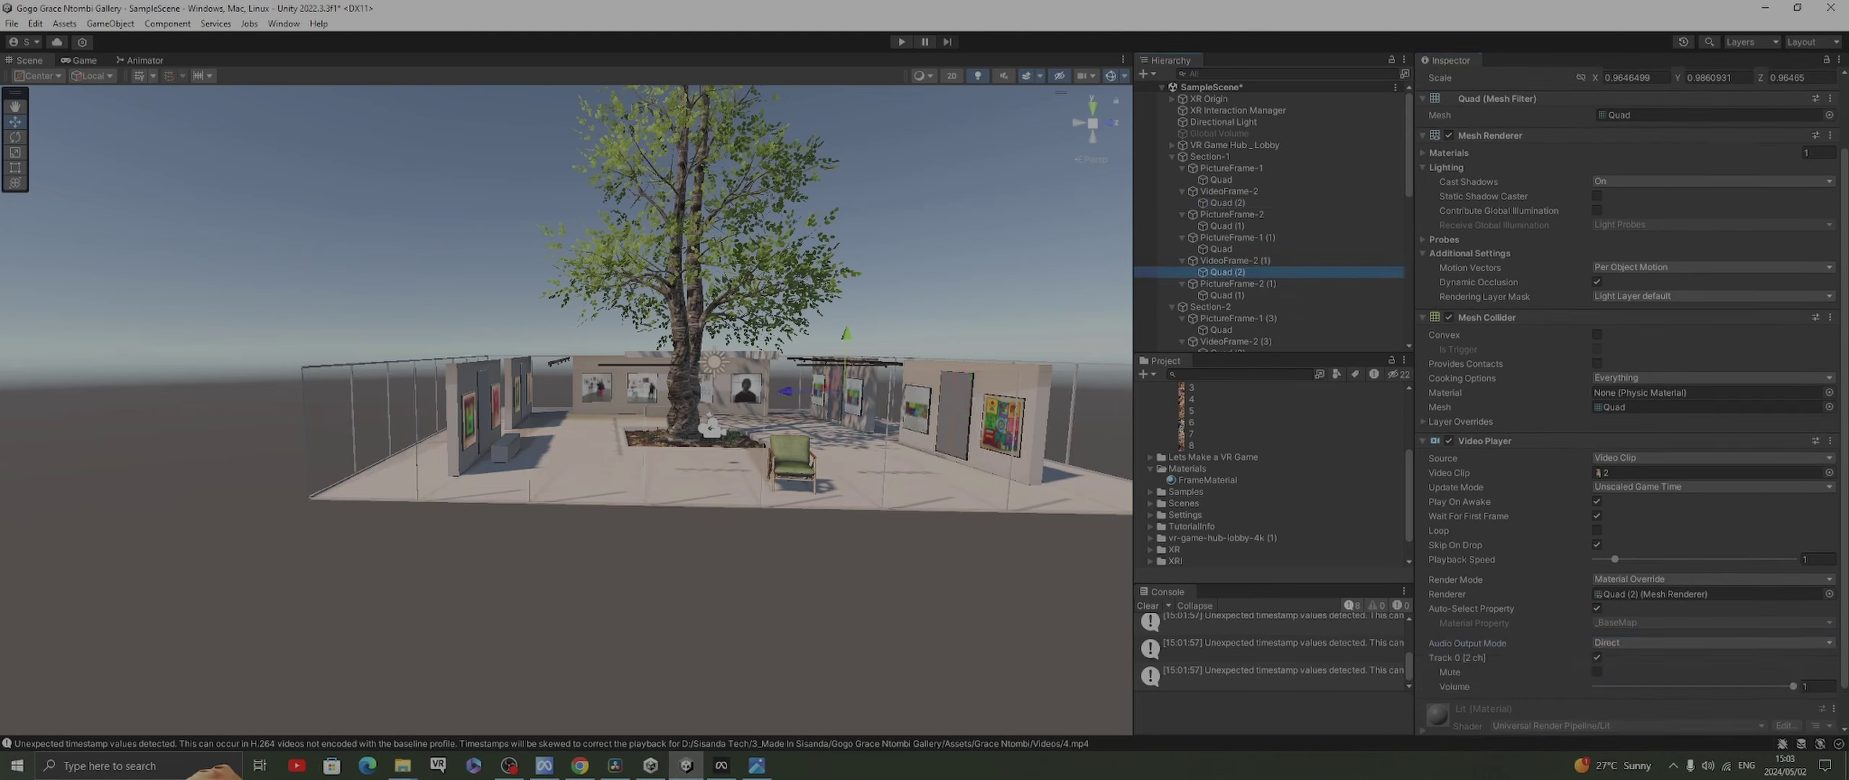
left_click(1712, 642)
left_click(1632, 659)
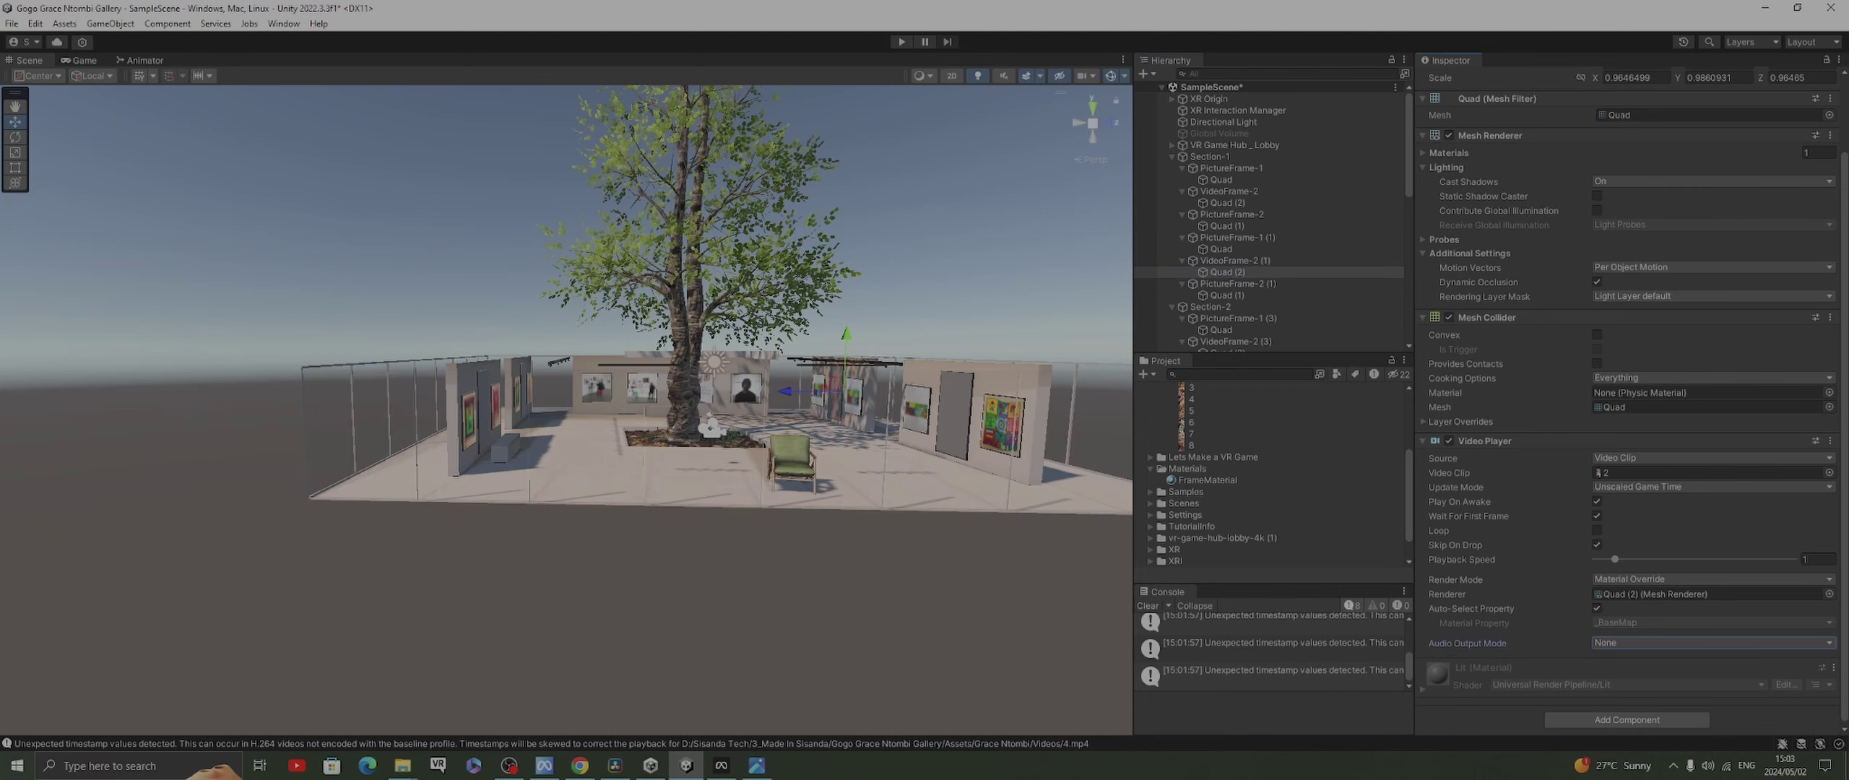
left_click(1154, 179)
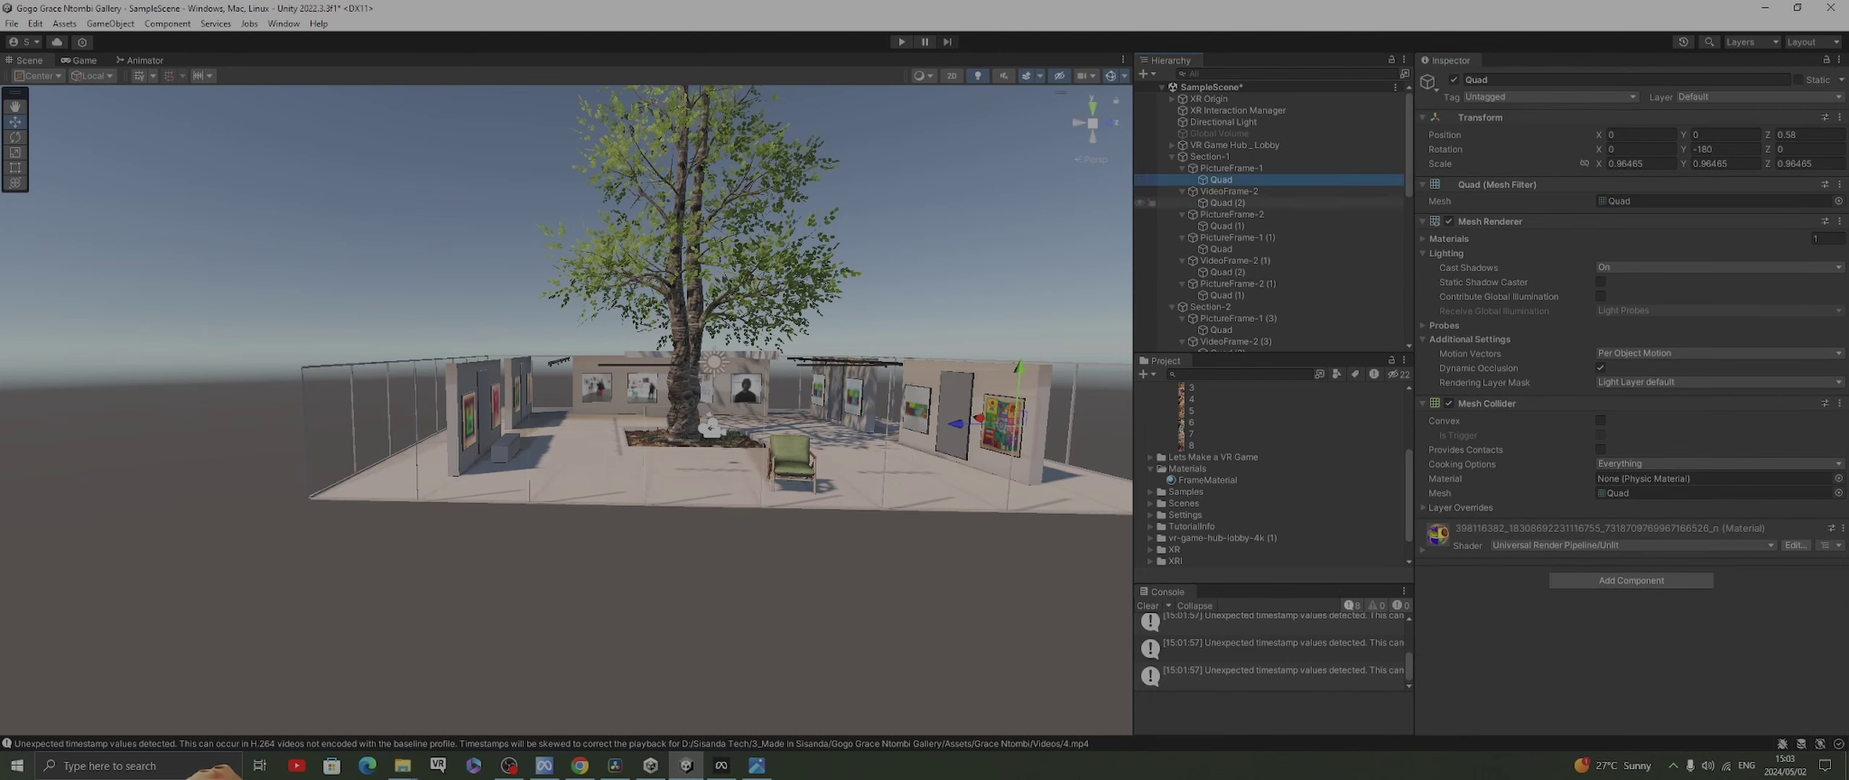
Verify the clip 1 to 4 video quads all have audio output None
left_click(1148, 202)
scroll(1148, 272, "down", 3)
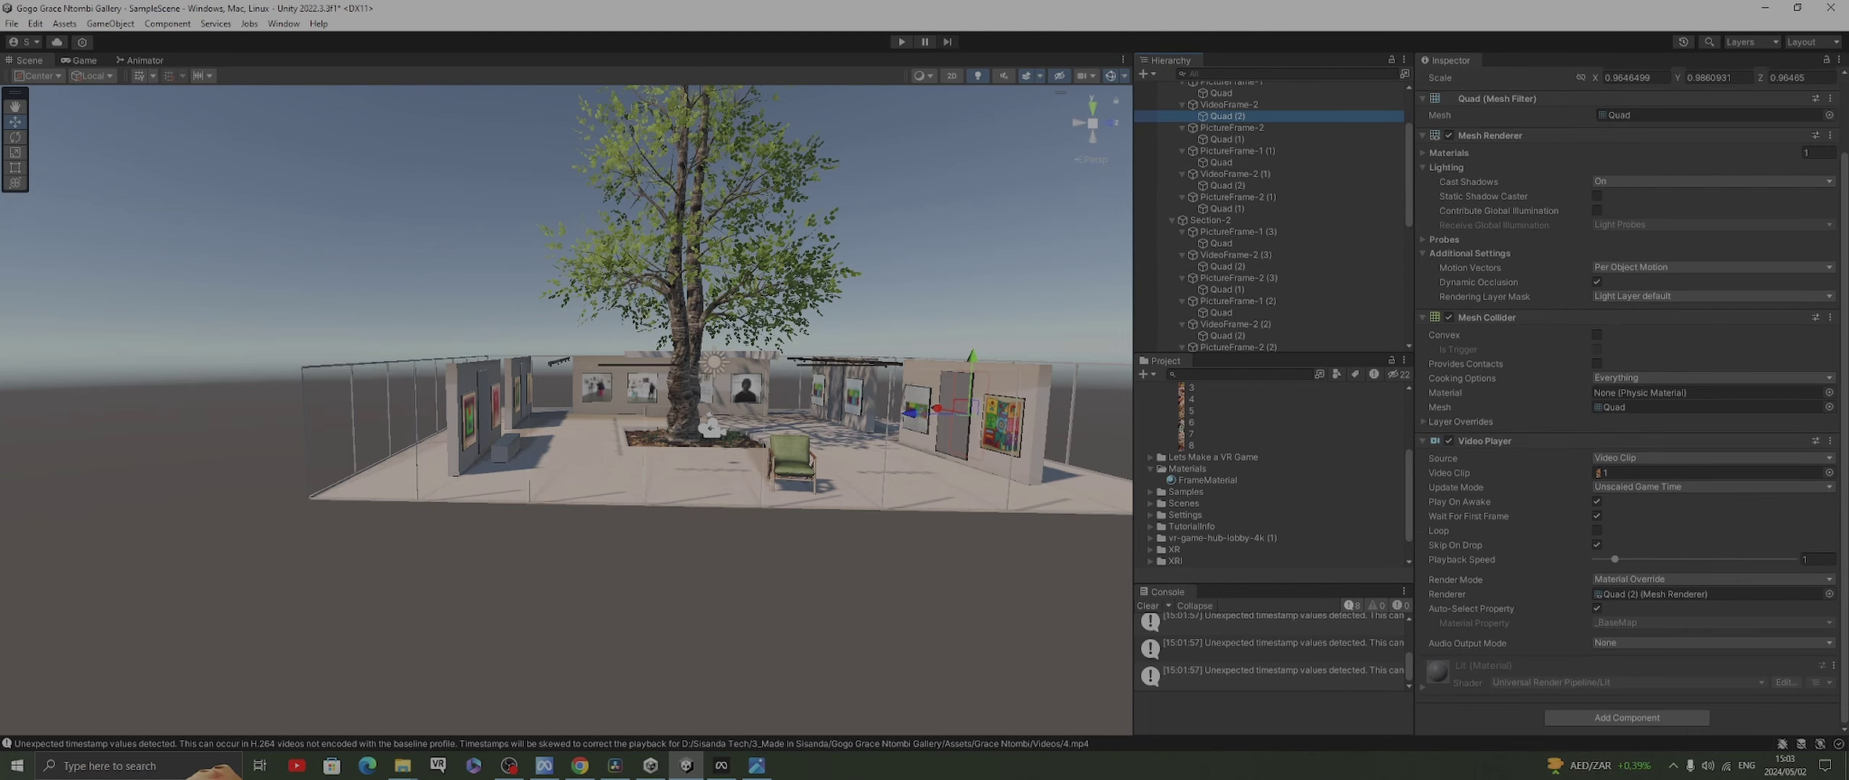
left_click(1228, 185)
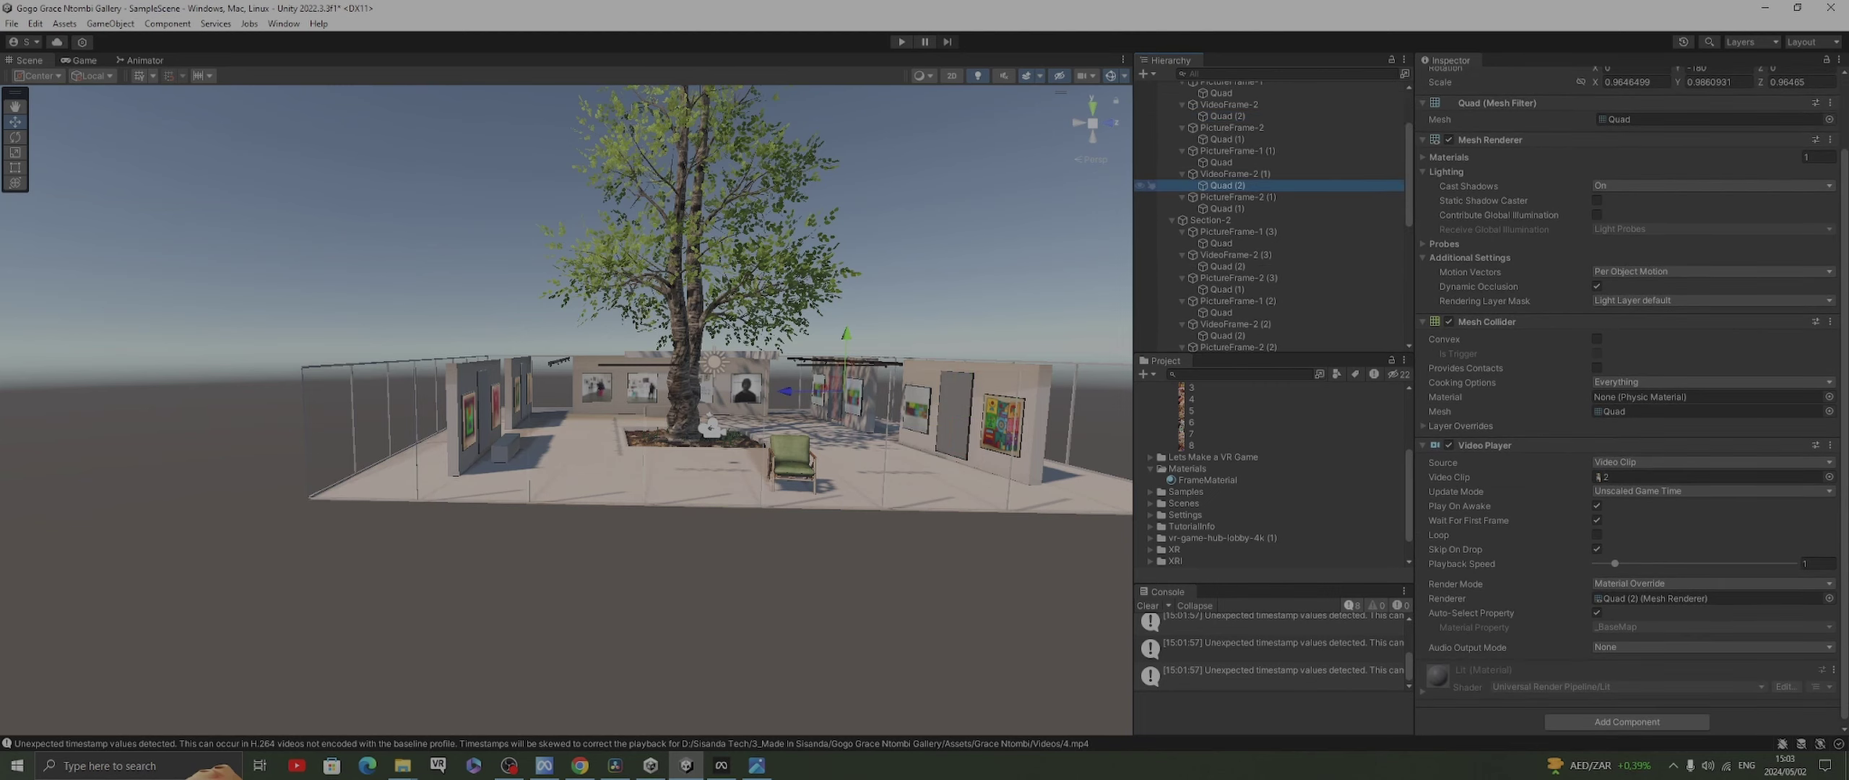
scroll(1228, 195, "down", 3)
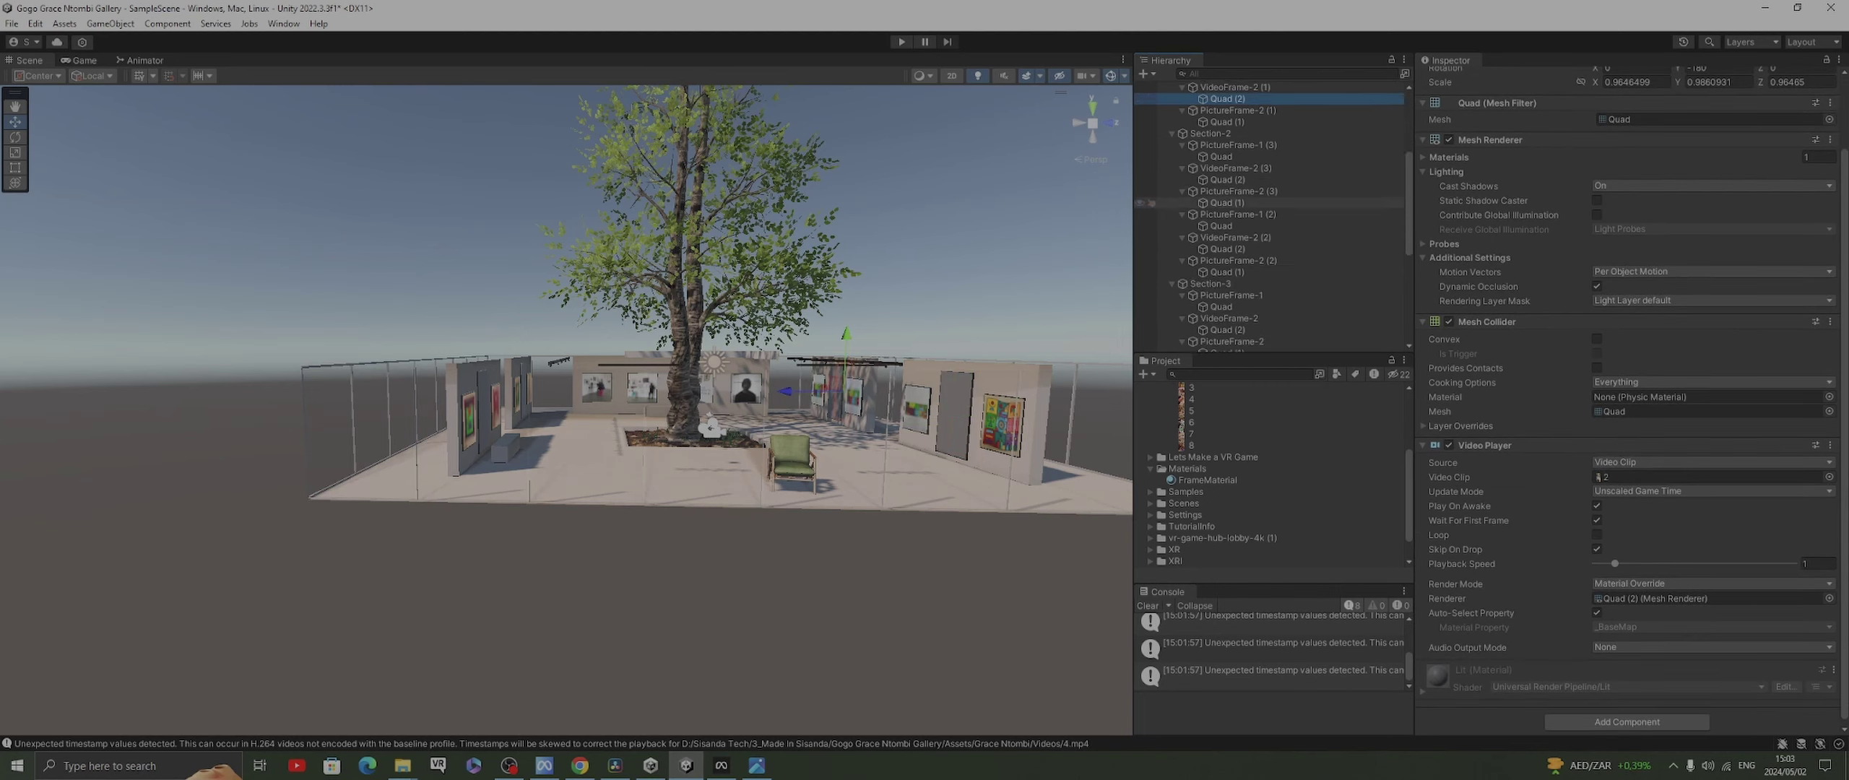
left_click(1228, 179)
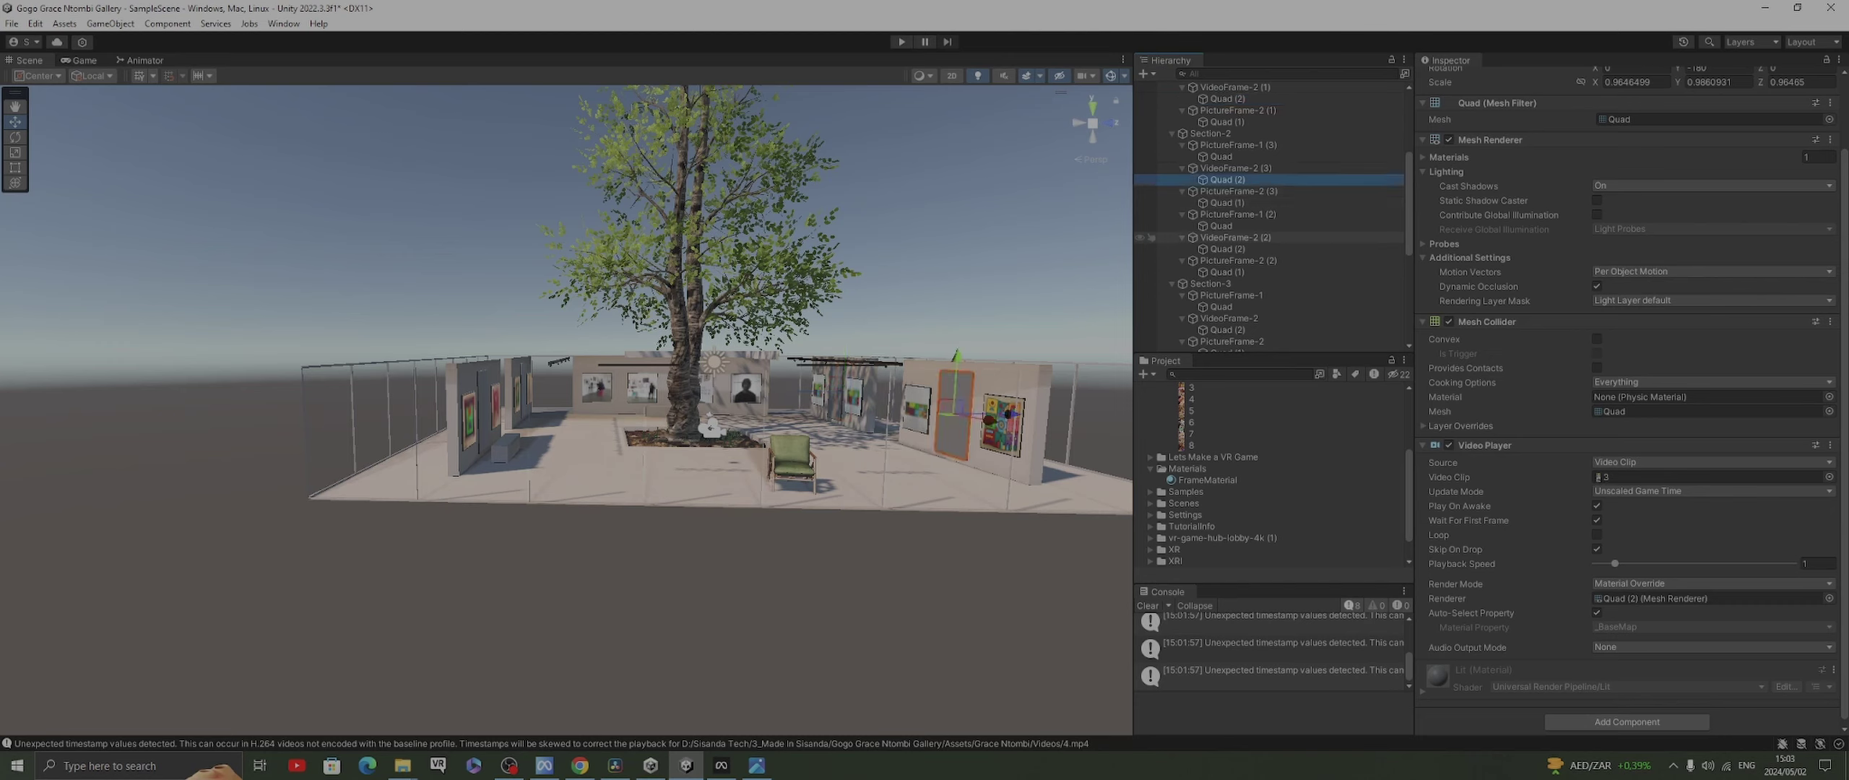
left_click(1221, 249)
scroll(1228, 248, "down", 3)
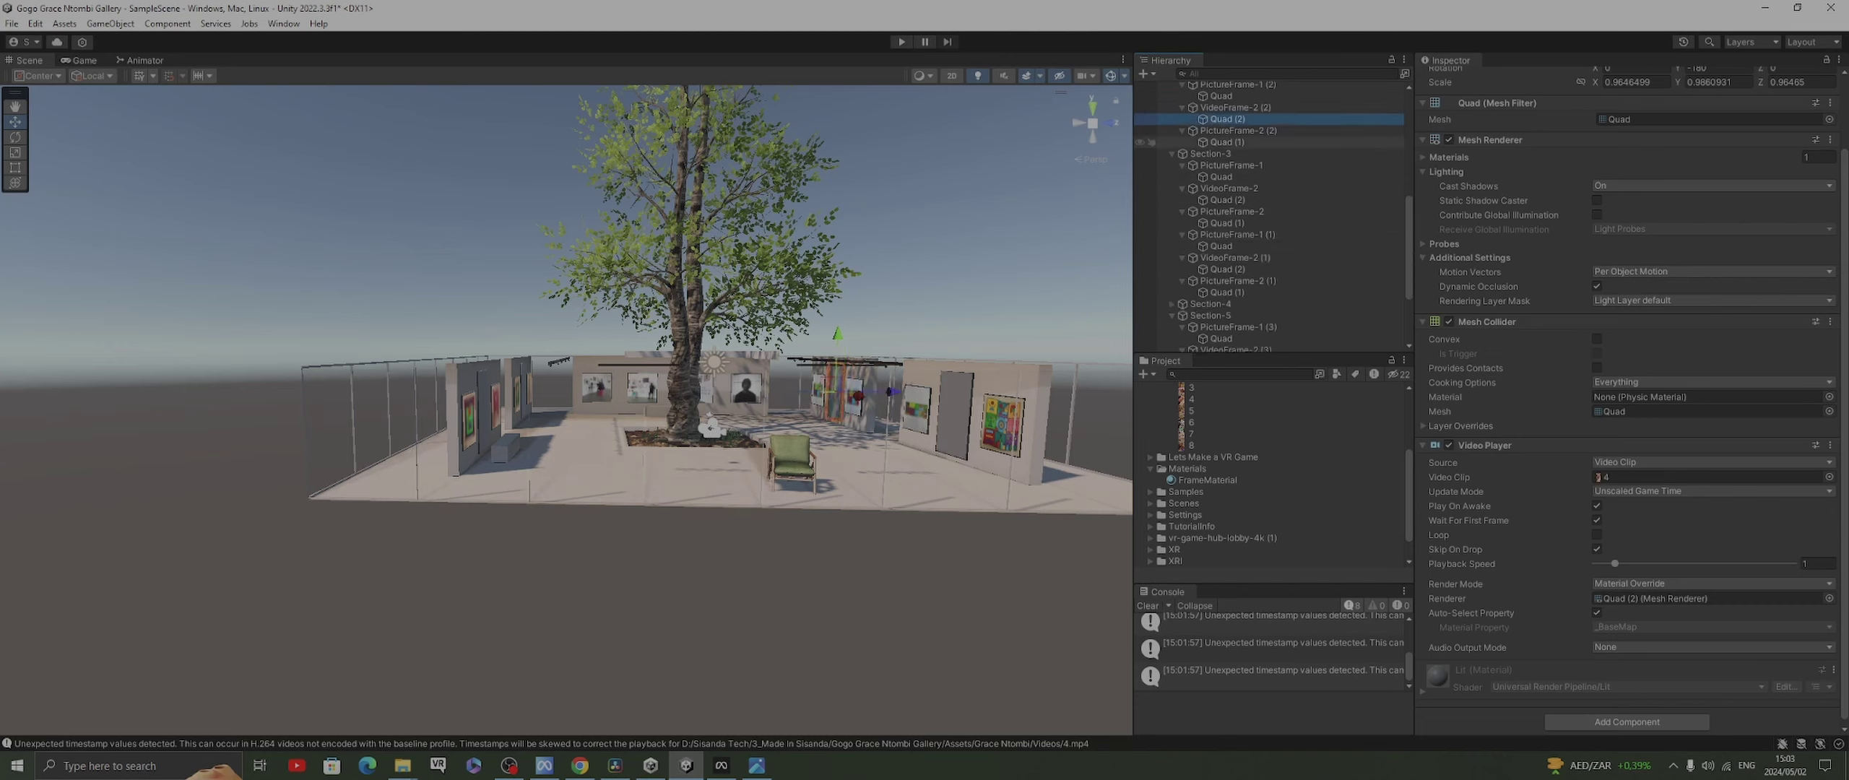
Verify clips 5 to 8 have audio output None, then enter Play mode with Ctrl+P
left_click(1221, 200)
scroll(1220, 202, "down", 3)
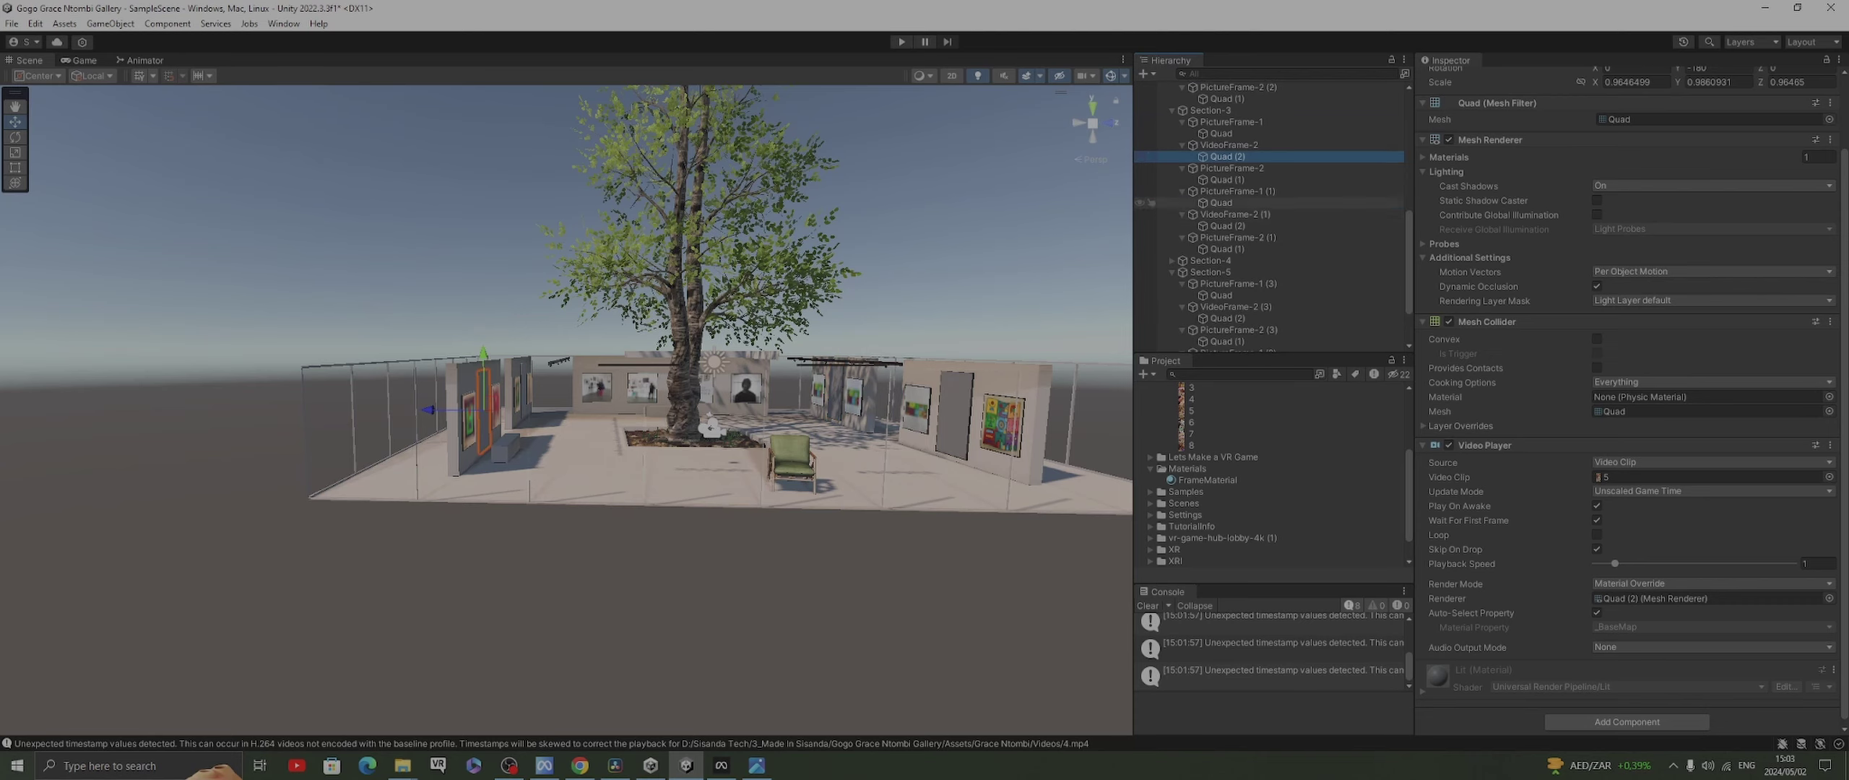
left_click(1221, 226)
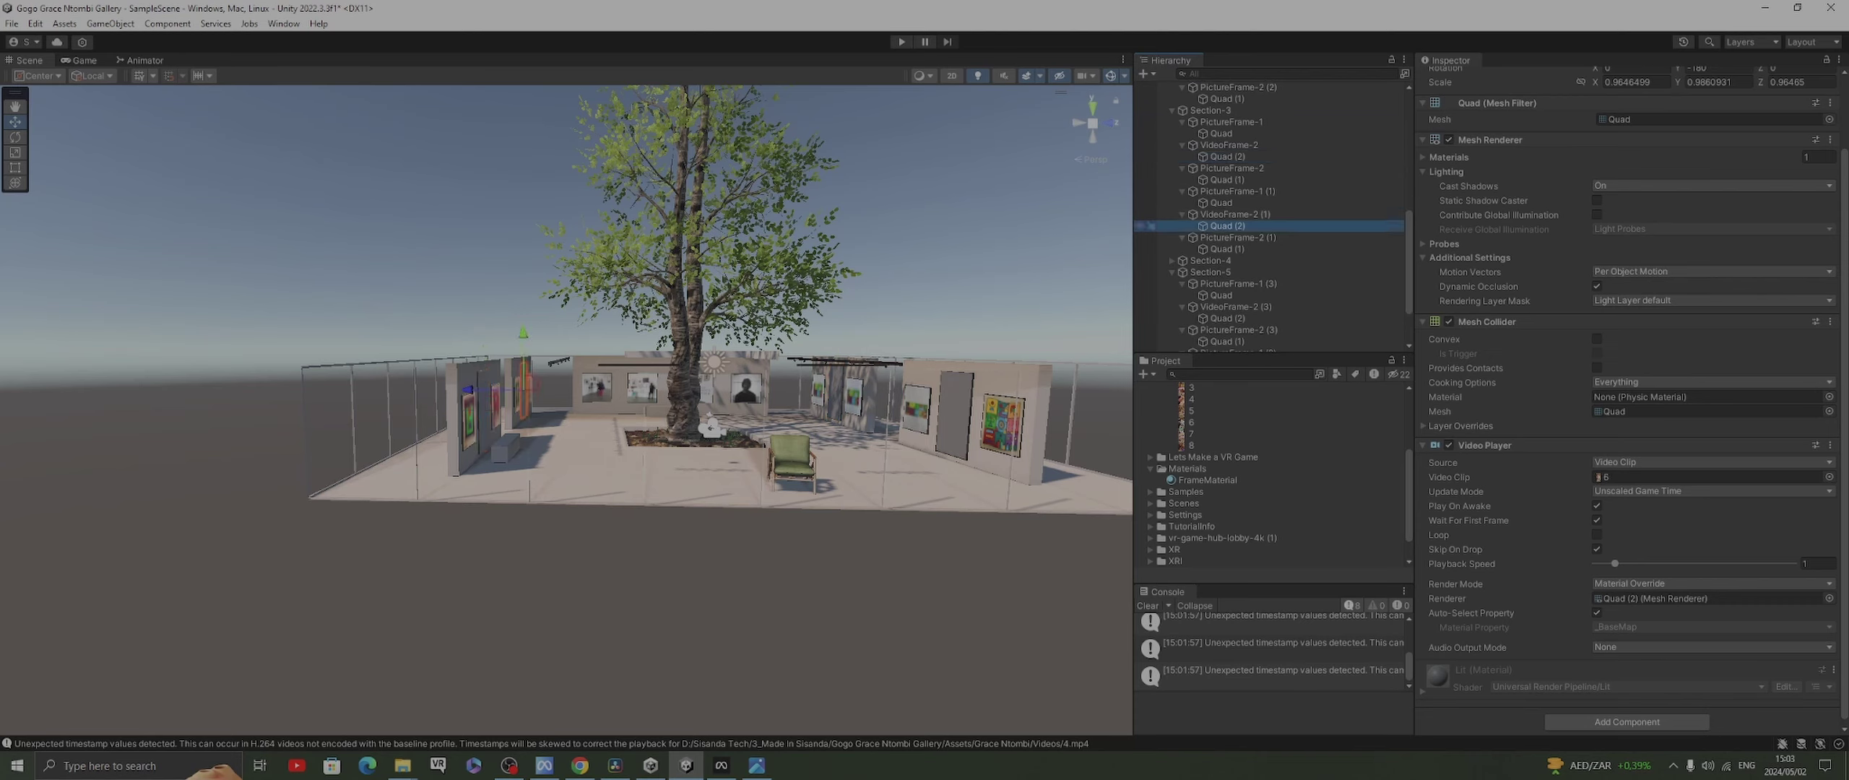
scroll(1226, 225, "down", 2)
left_click(1227, 241)
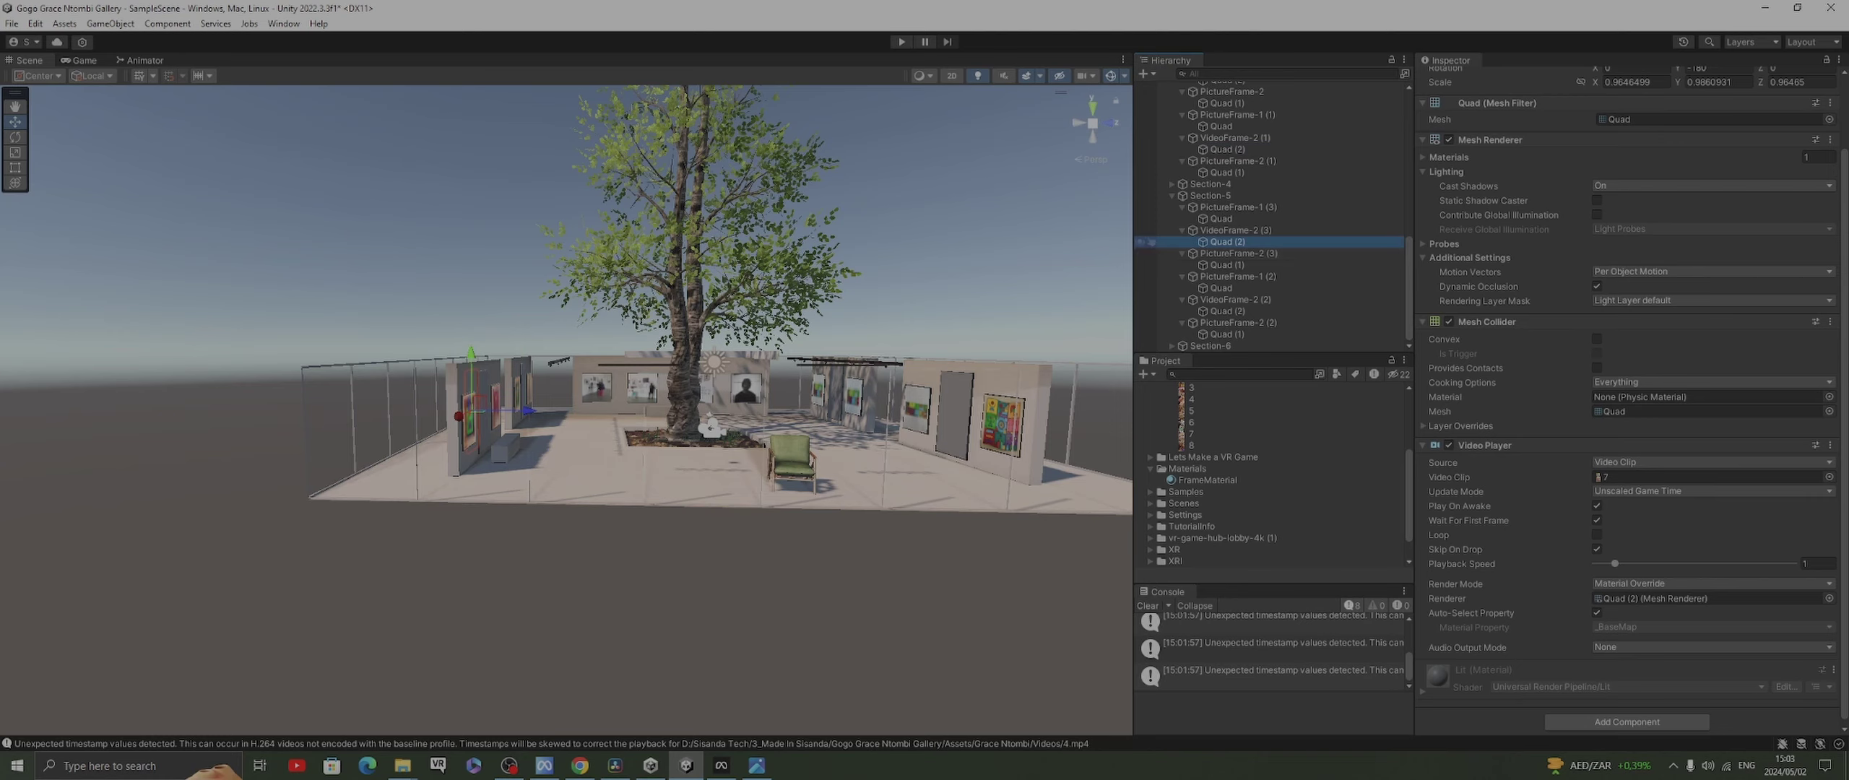
left_click(1227, 311)
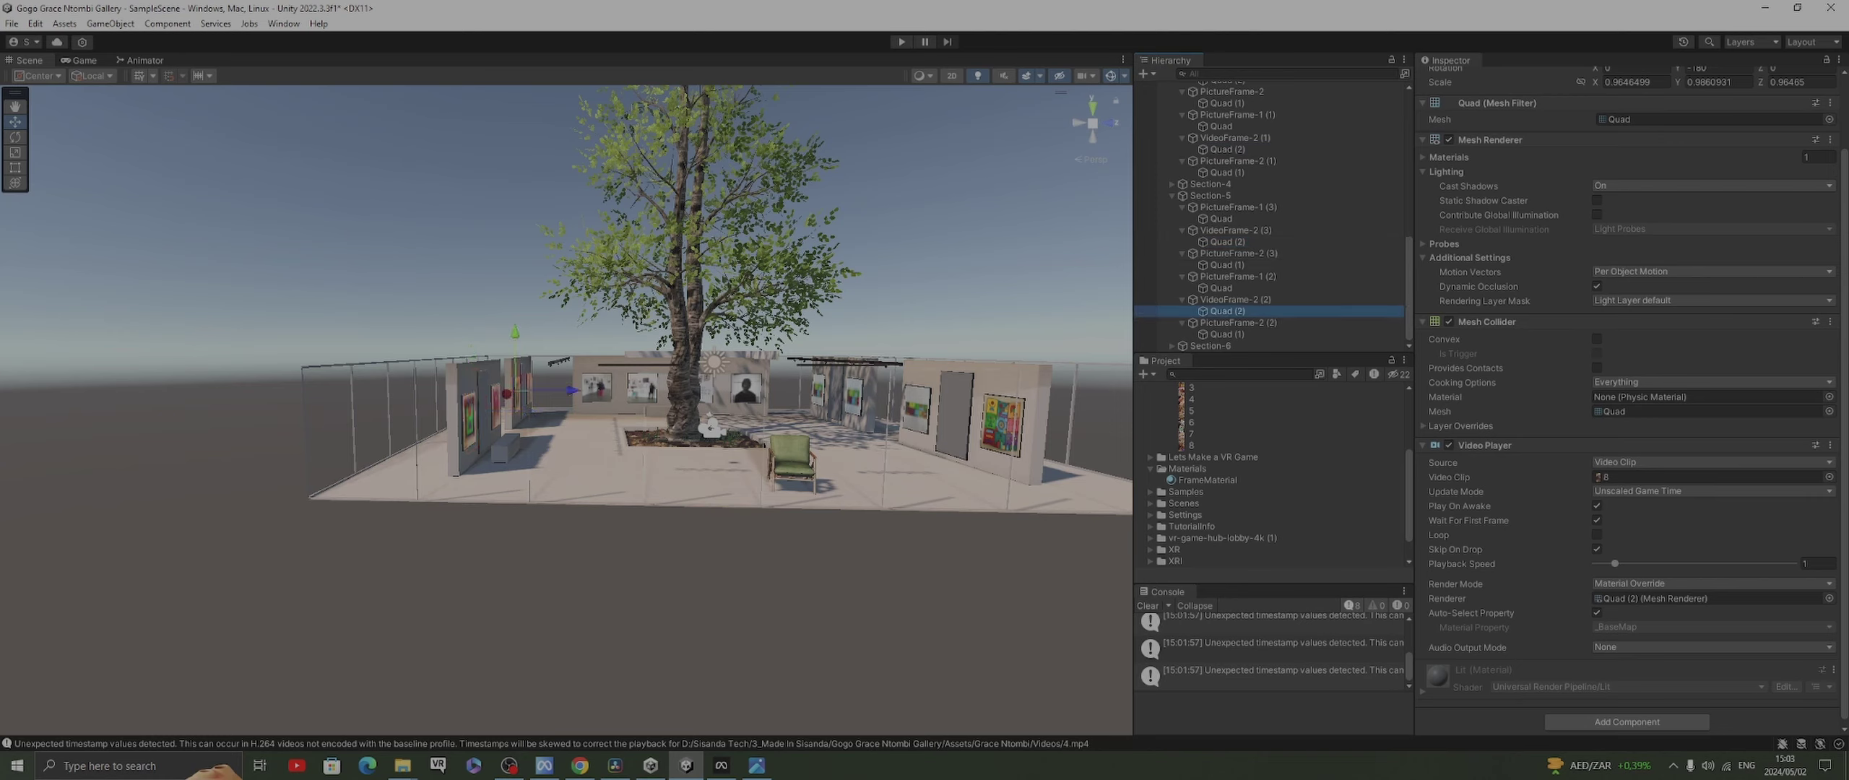
key("ctrl+p")
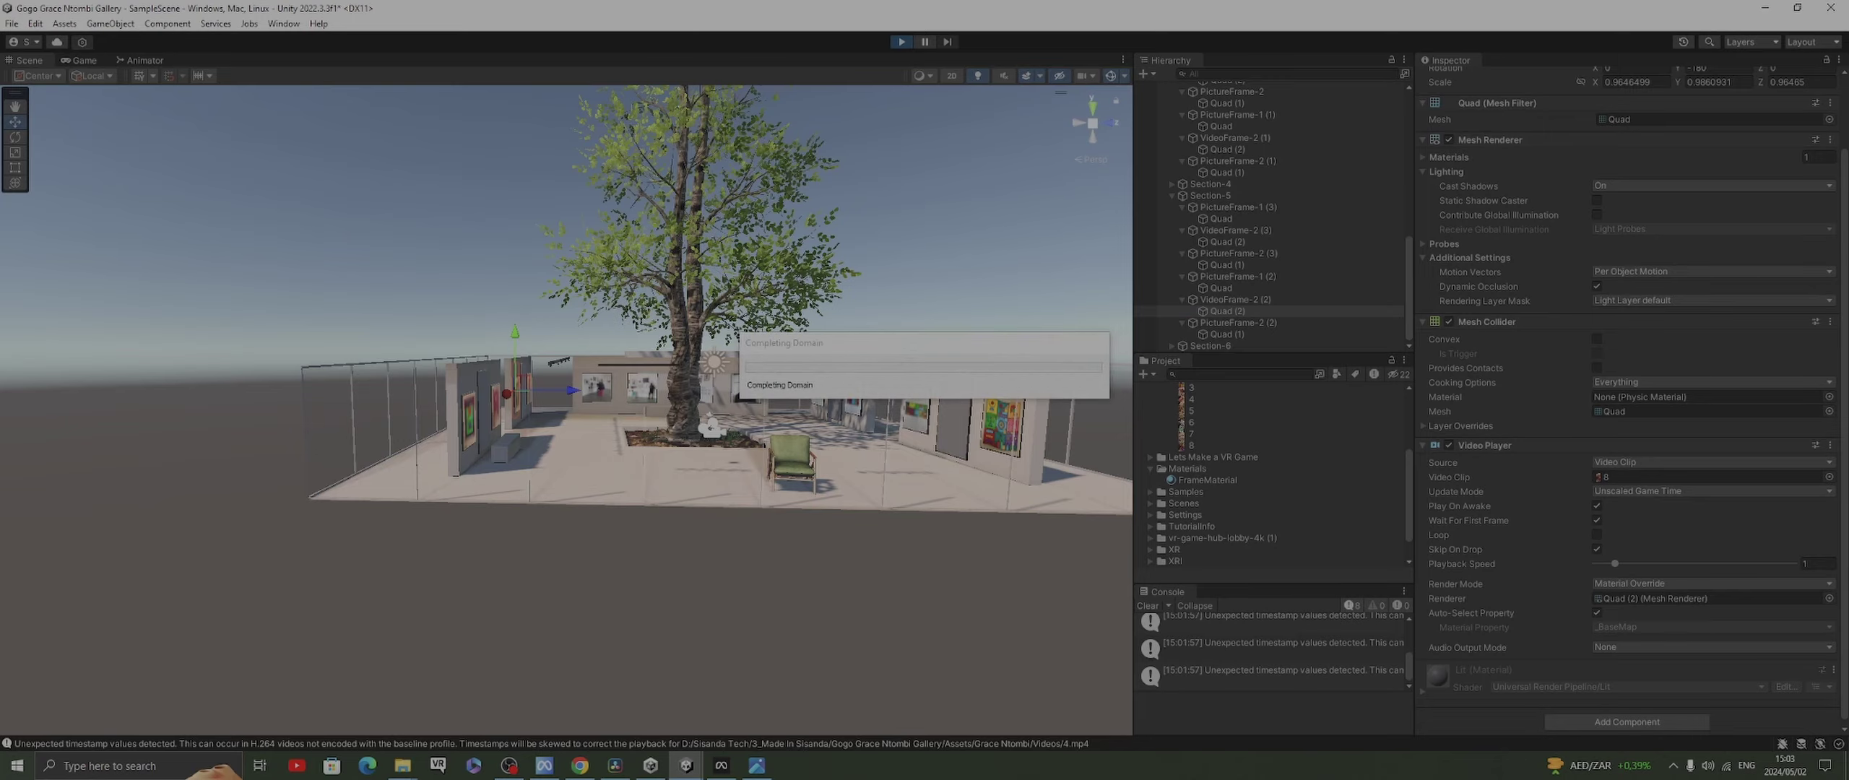
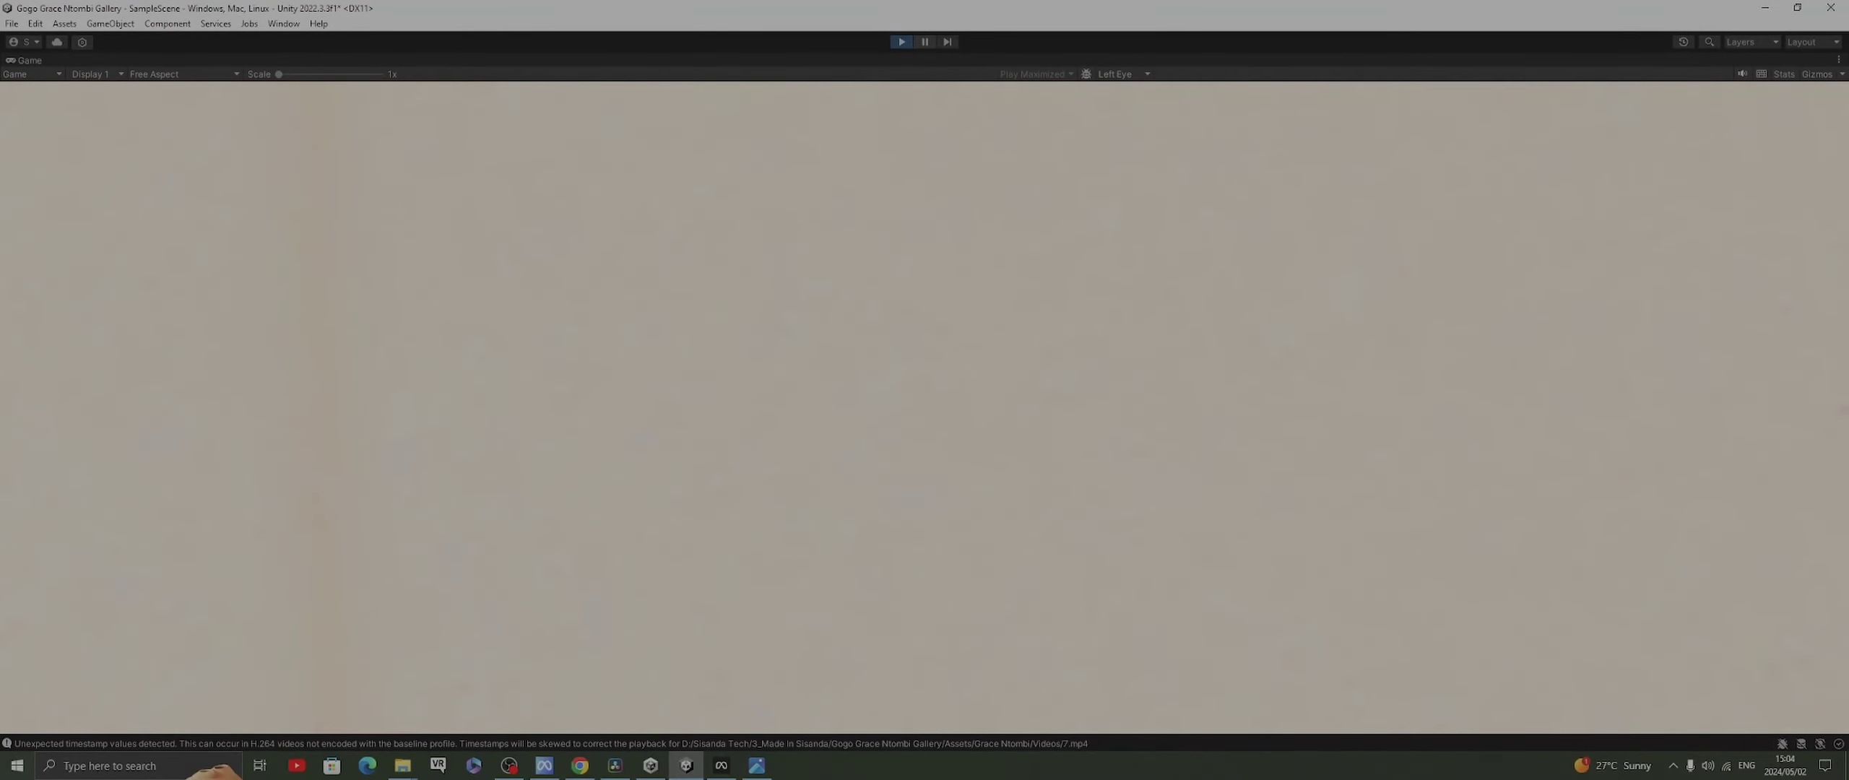
Exit Play mode and multi-select the Quad (2) video screens under every VideoFrame-2 object
key("ctrl+p")
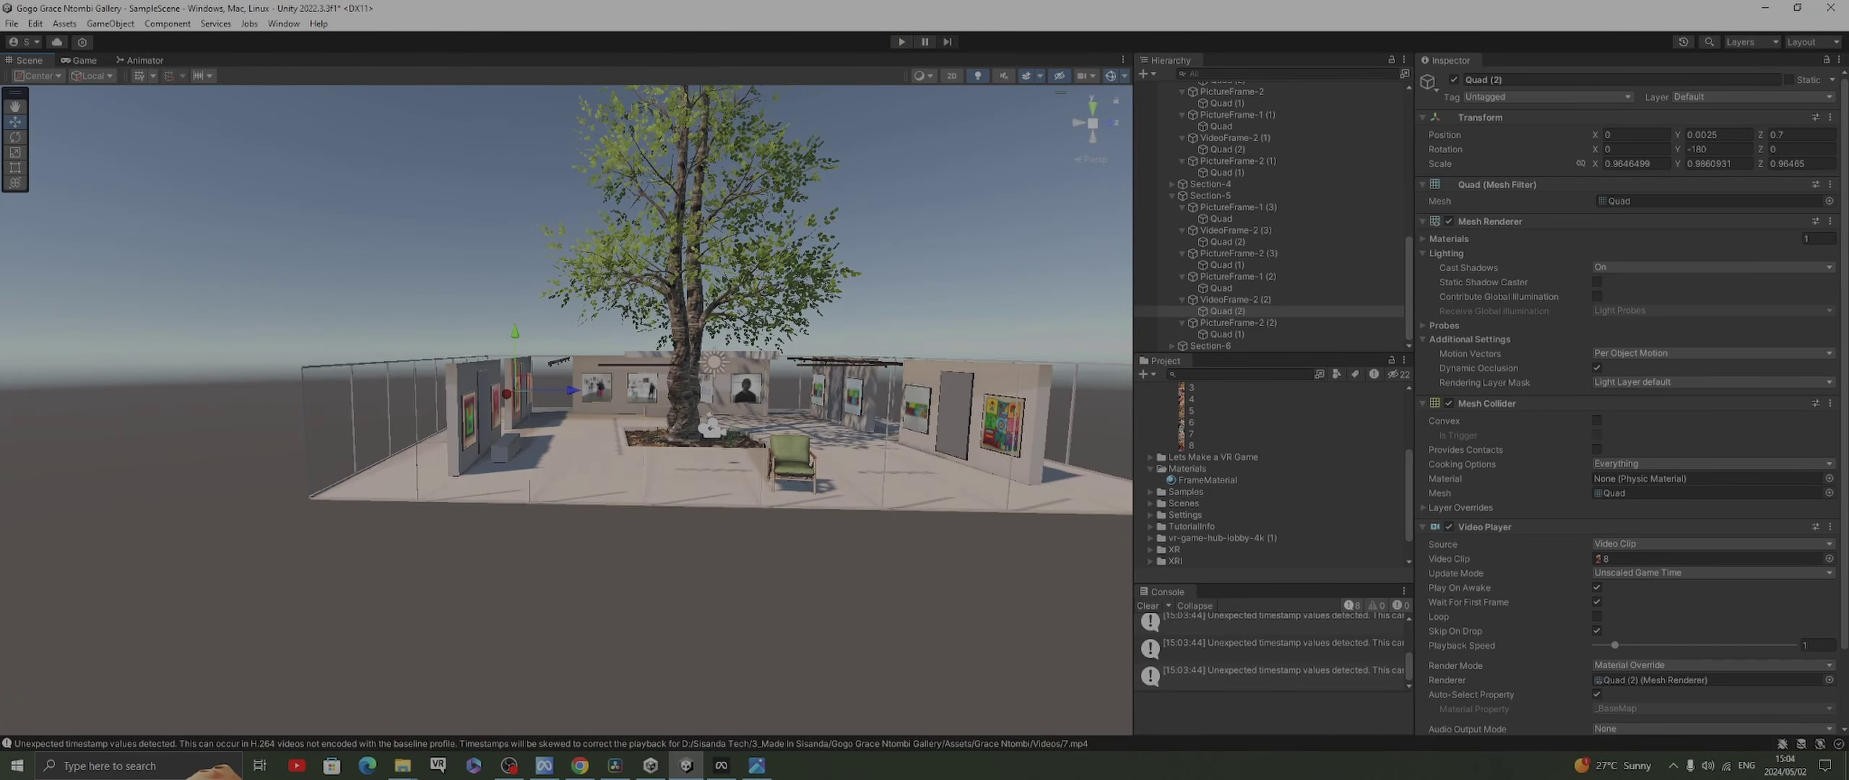
scroll(1632, 400, "down", 2)
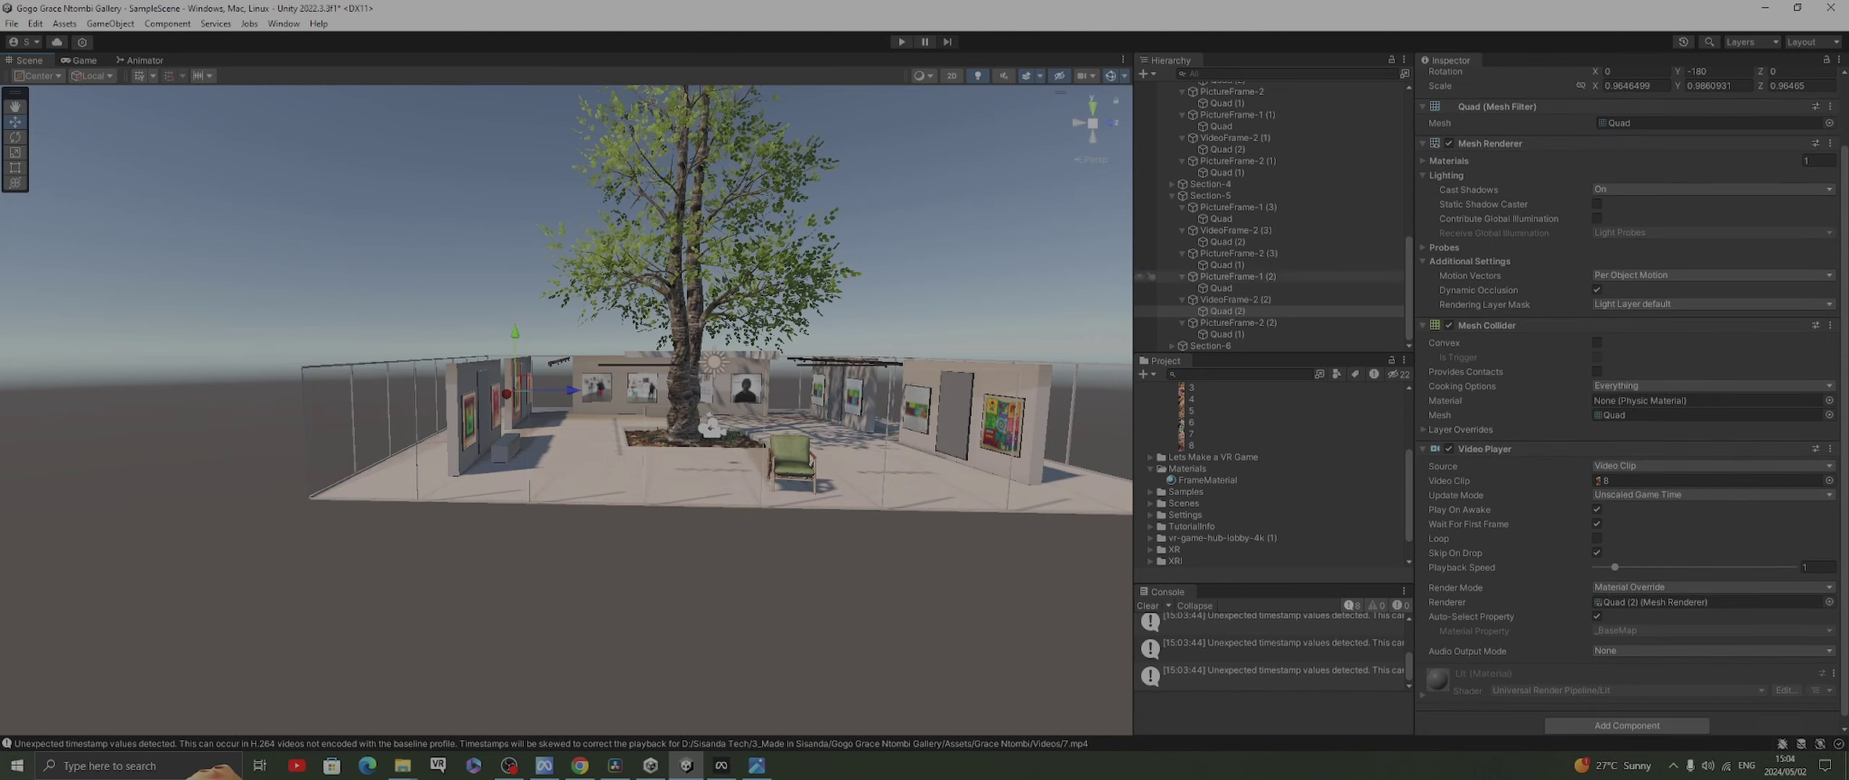
left_click(1226, 242, "ctrl")
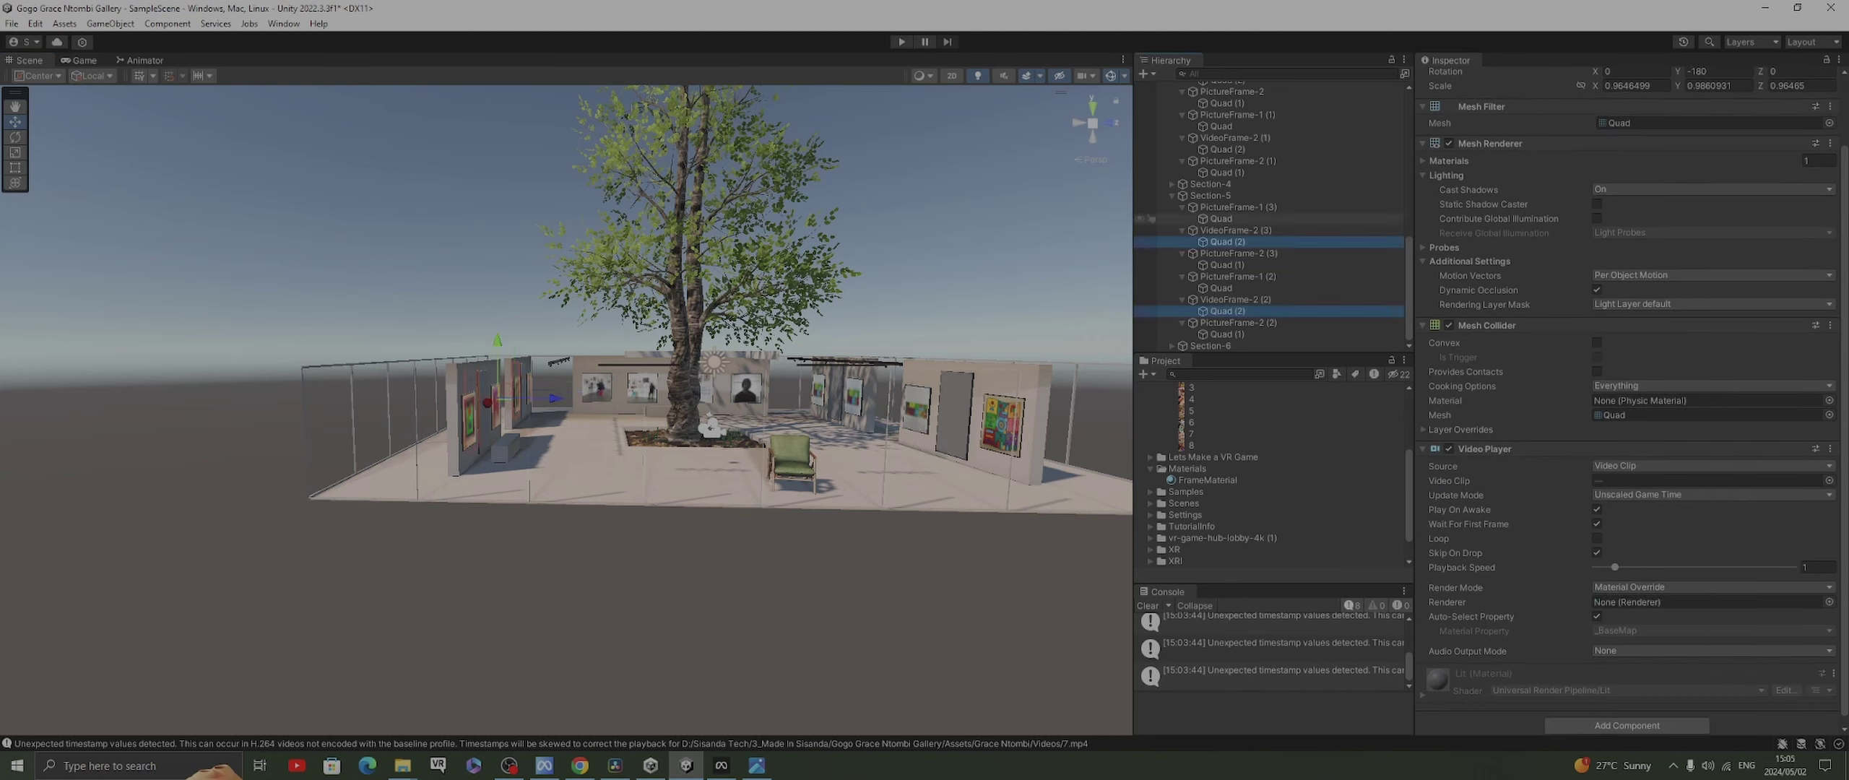
left_click(1226, 149, "ctrl")
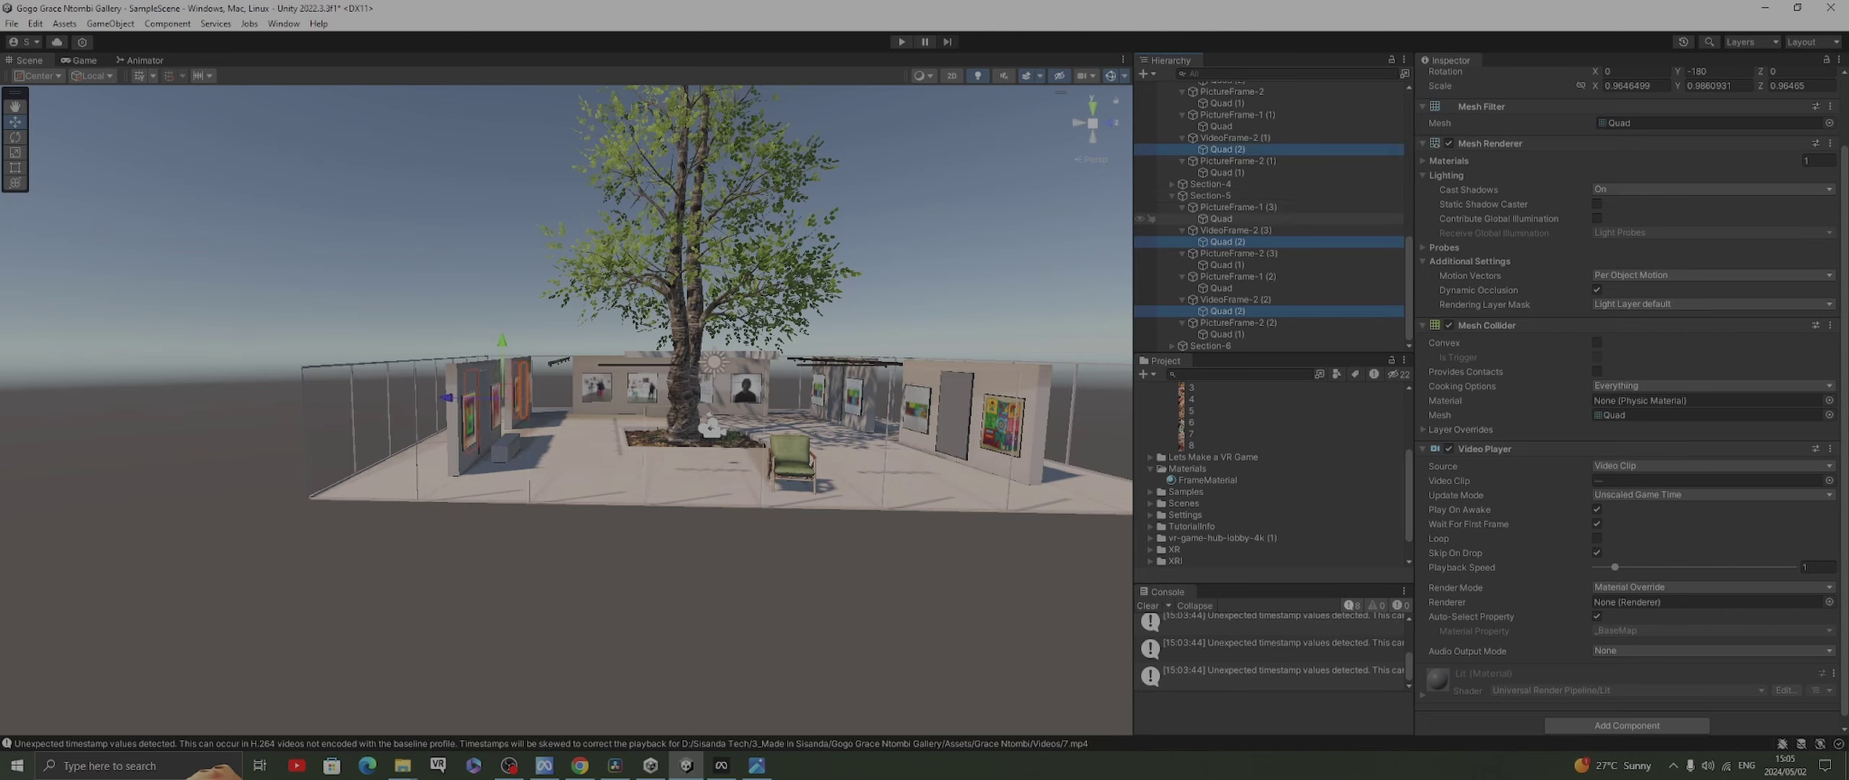
scroll(1148, 209, "up", 3)
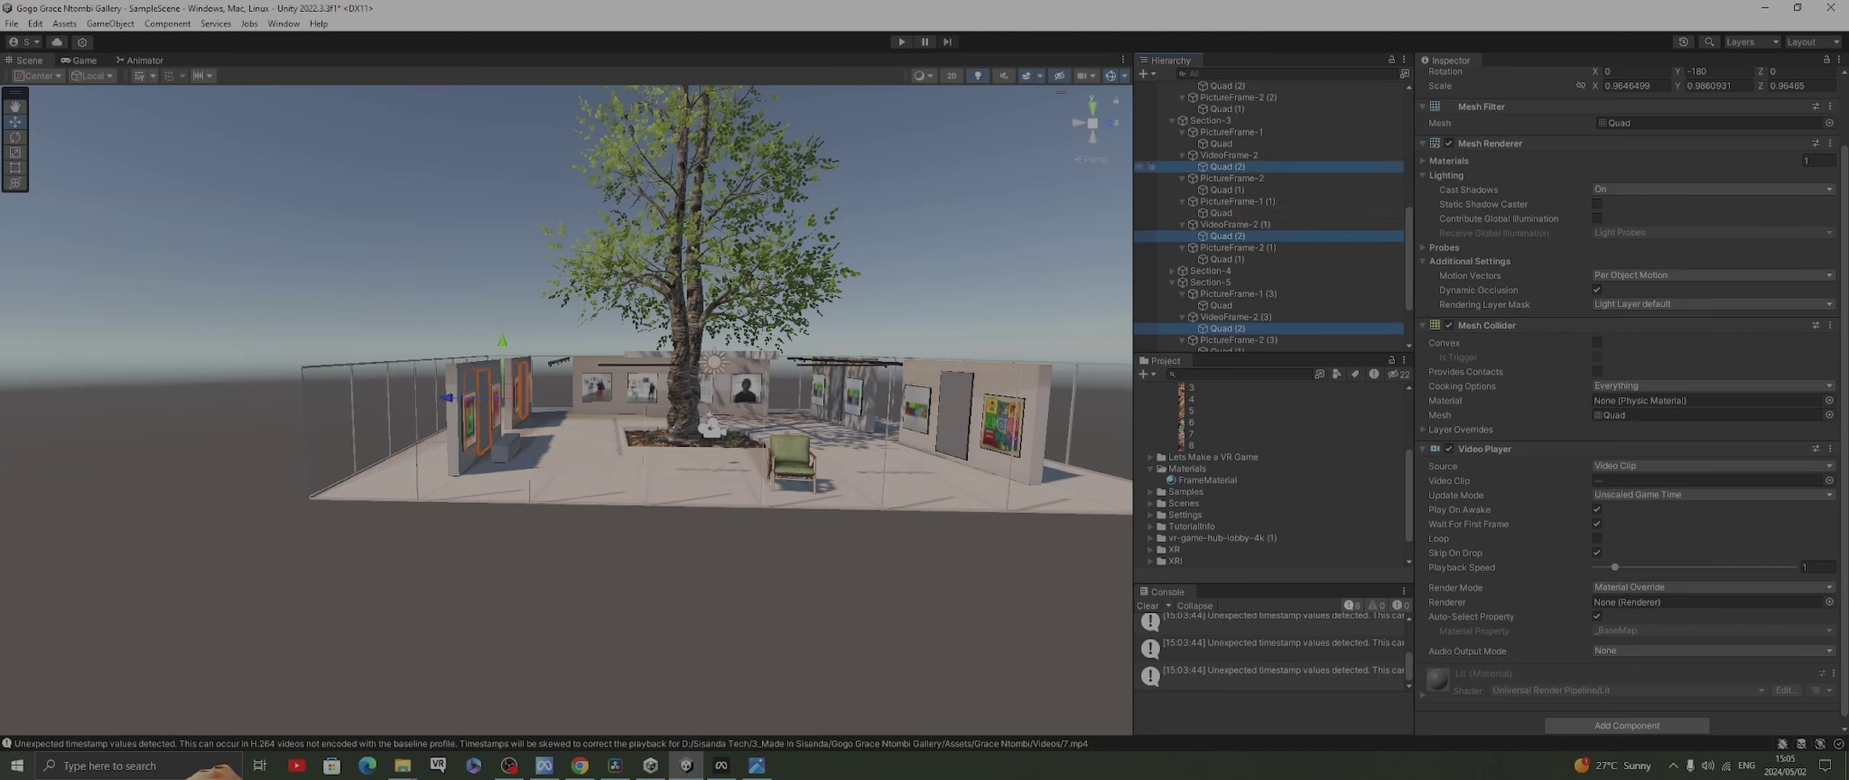
scroll(1150, 167, "up", 3)
left_click(1156, 172, "ctrl")
scroll(1155, 173, "up", 3)
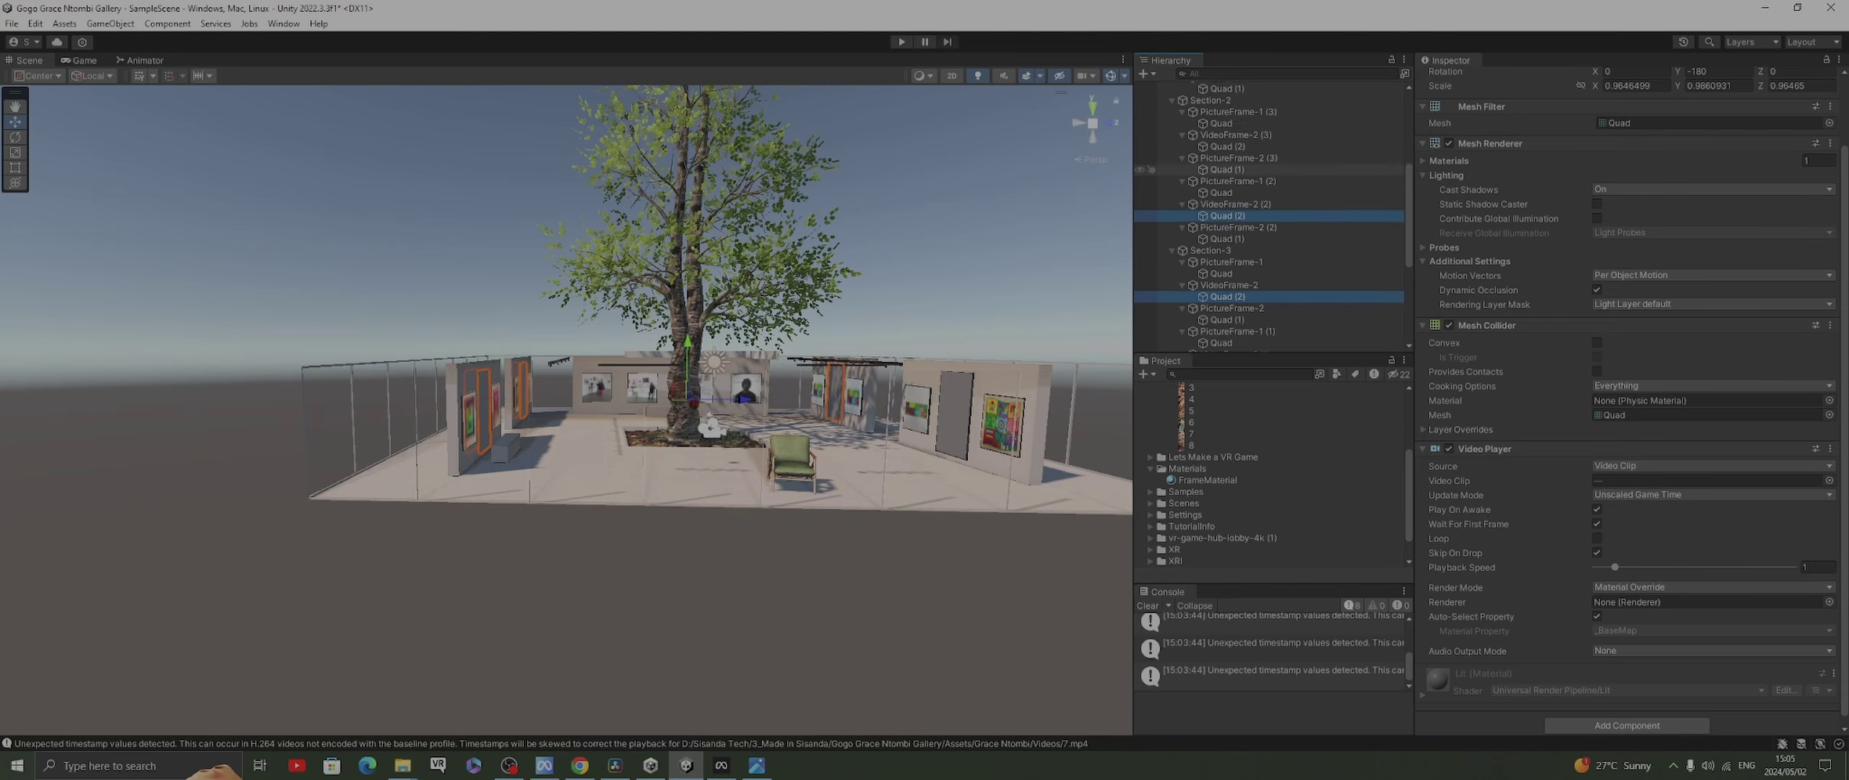
left_click(1156, 189, "ctrl")
scroll(1152, 195, "up", 5)
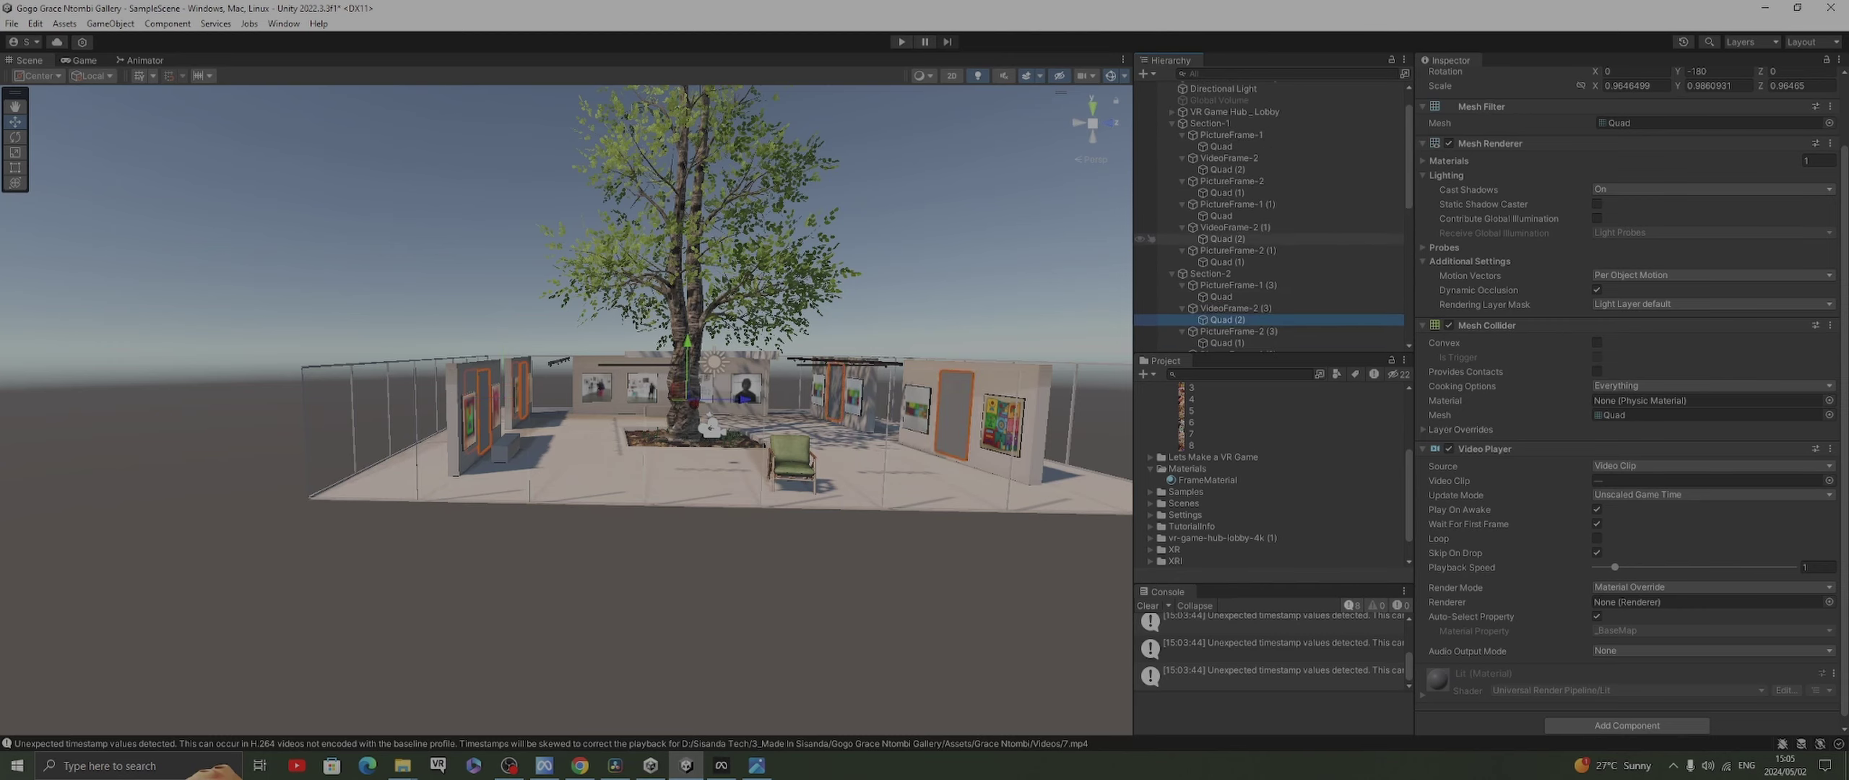
left_click(1155, 239, "ctrl")
scroll(1153, 238, "up", 1)
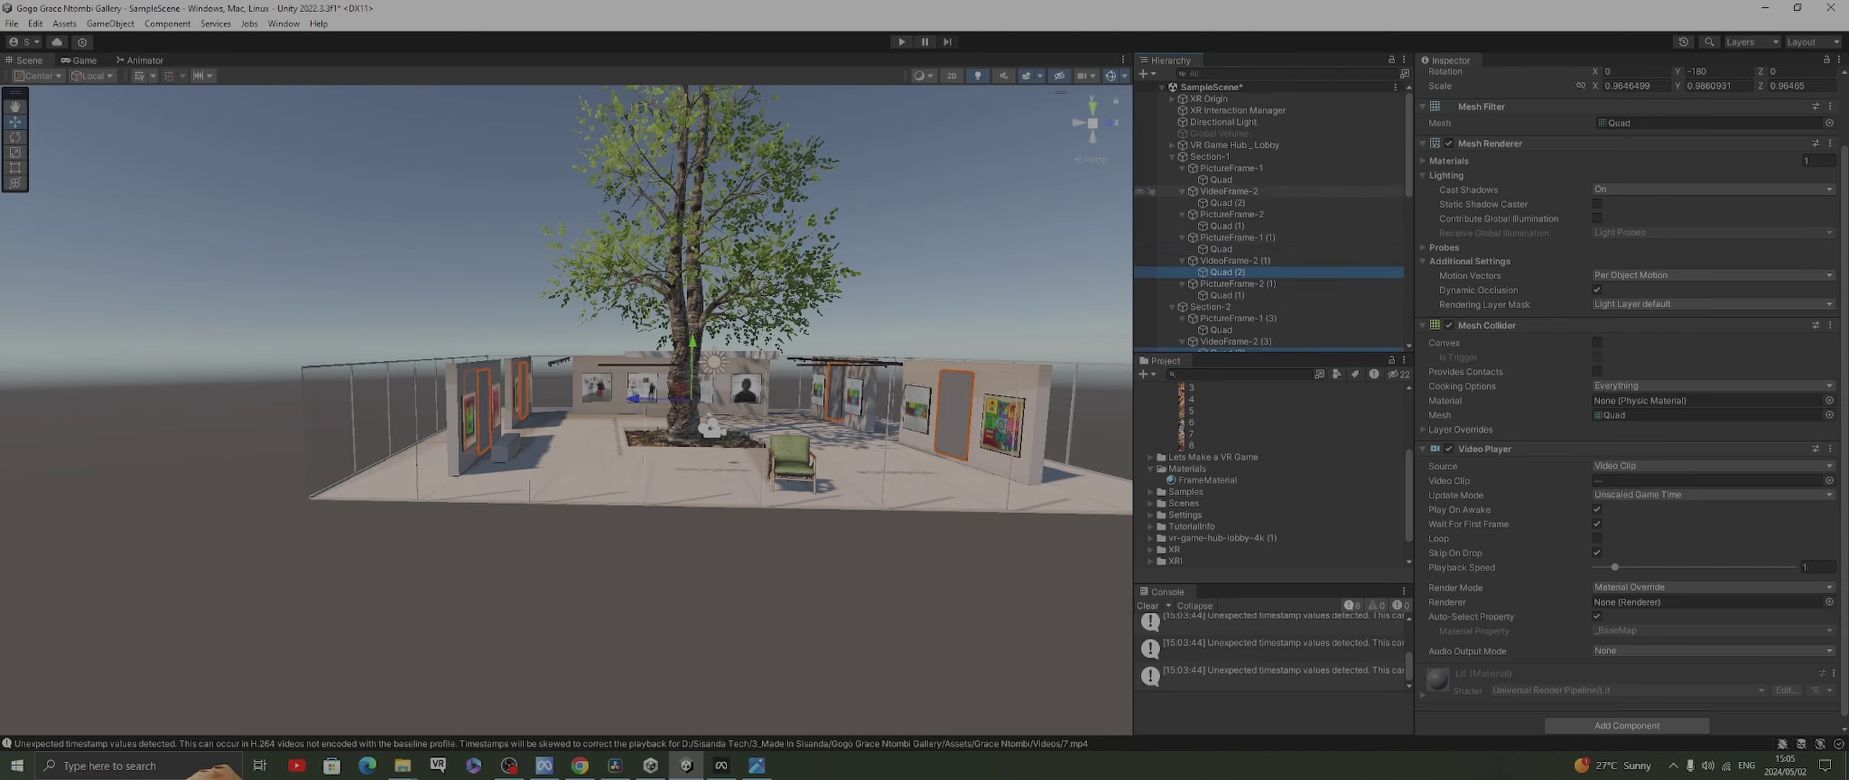
left_click(1154, 202, "ctrl")
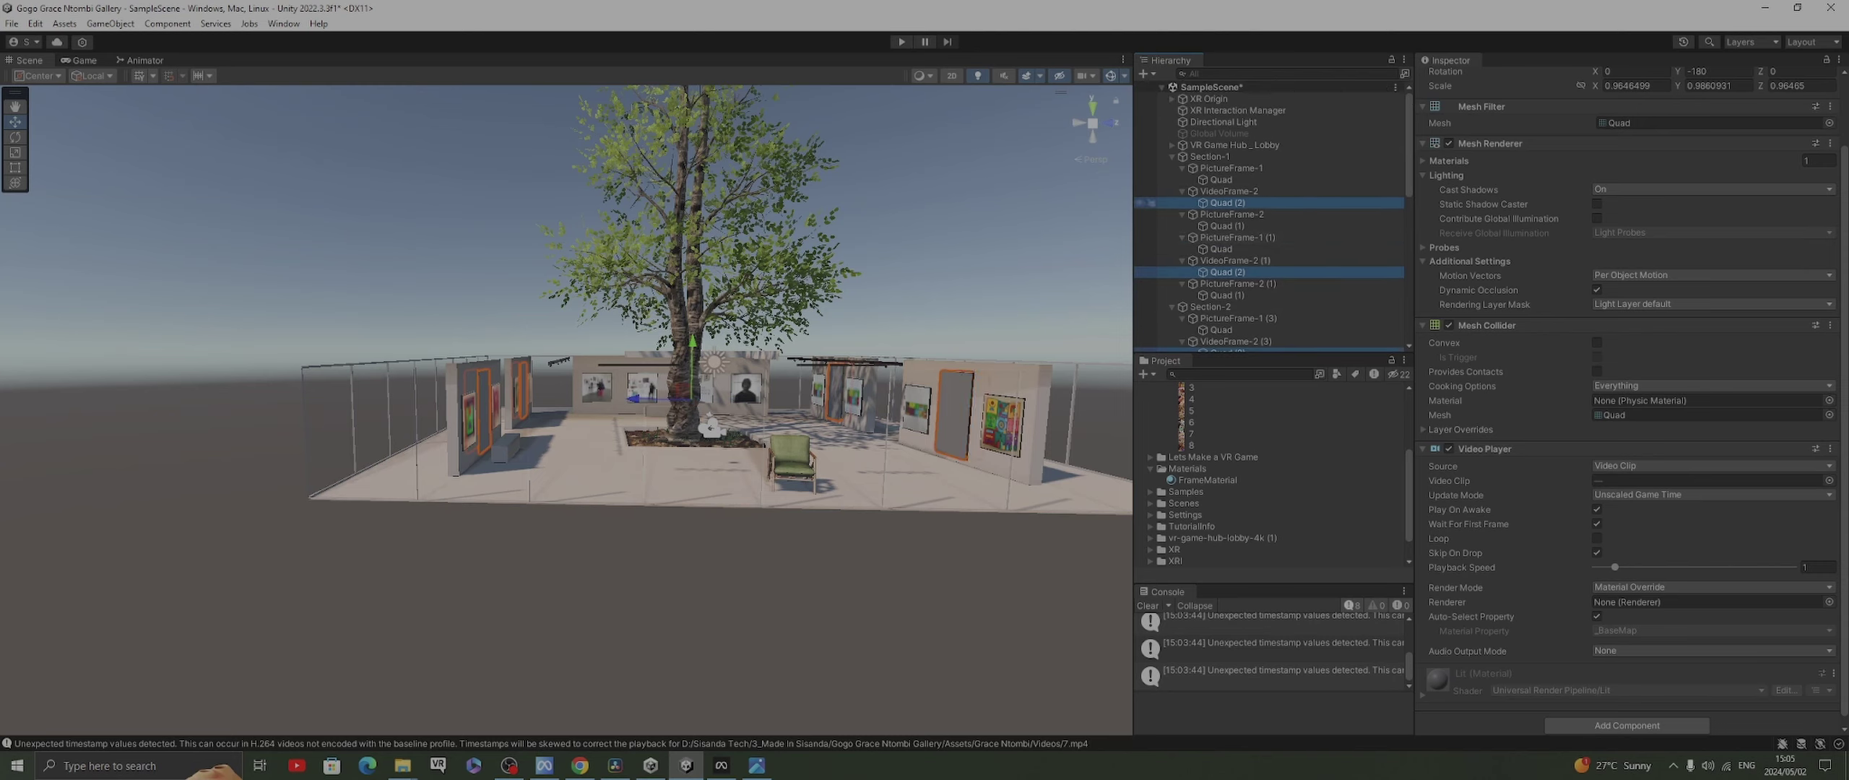
Enable Loop on the selected screens' Video Player components
left_click(1596, 538)
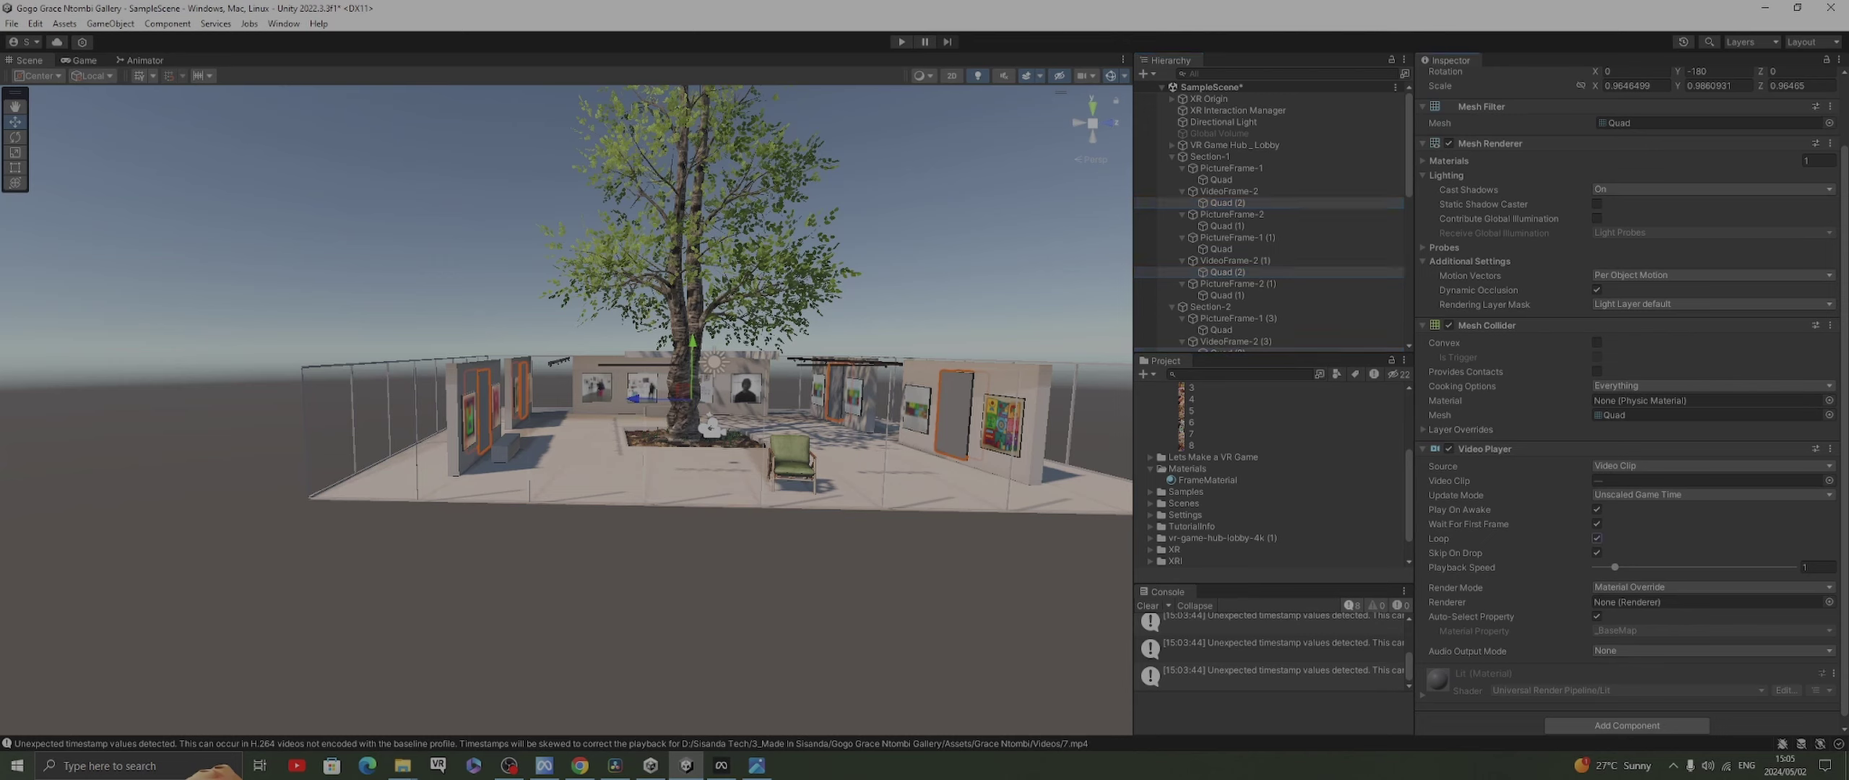
scroll(1629, 398, "down", 1)
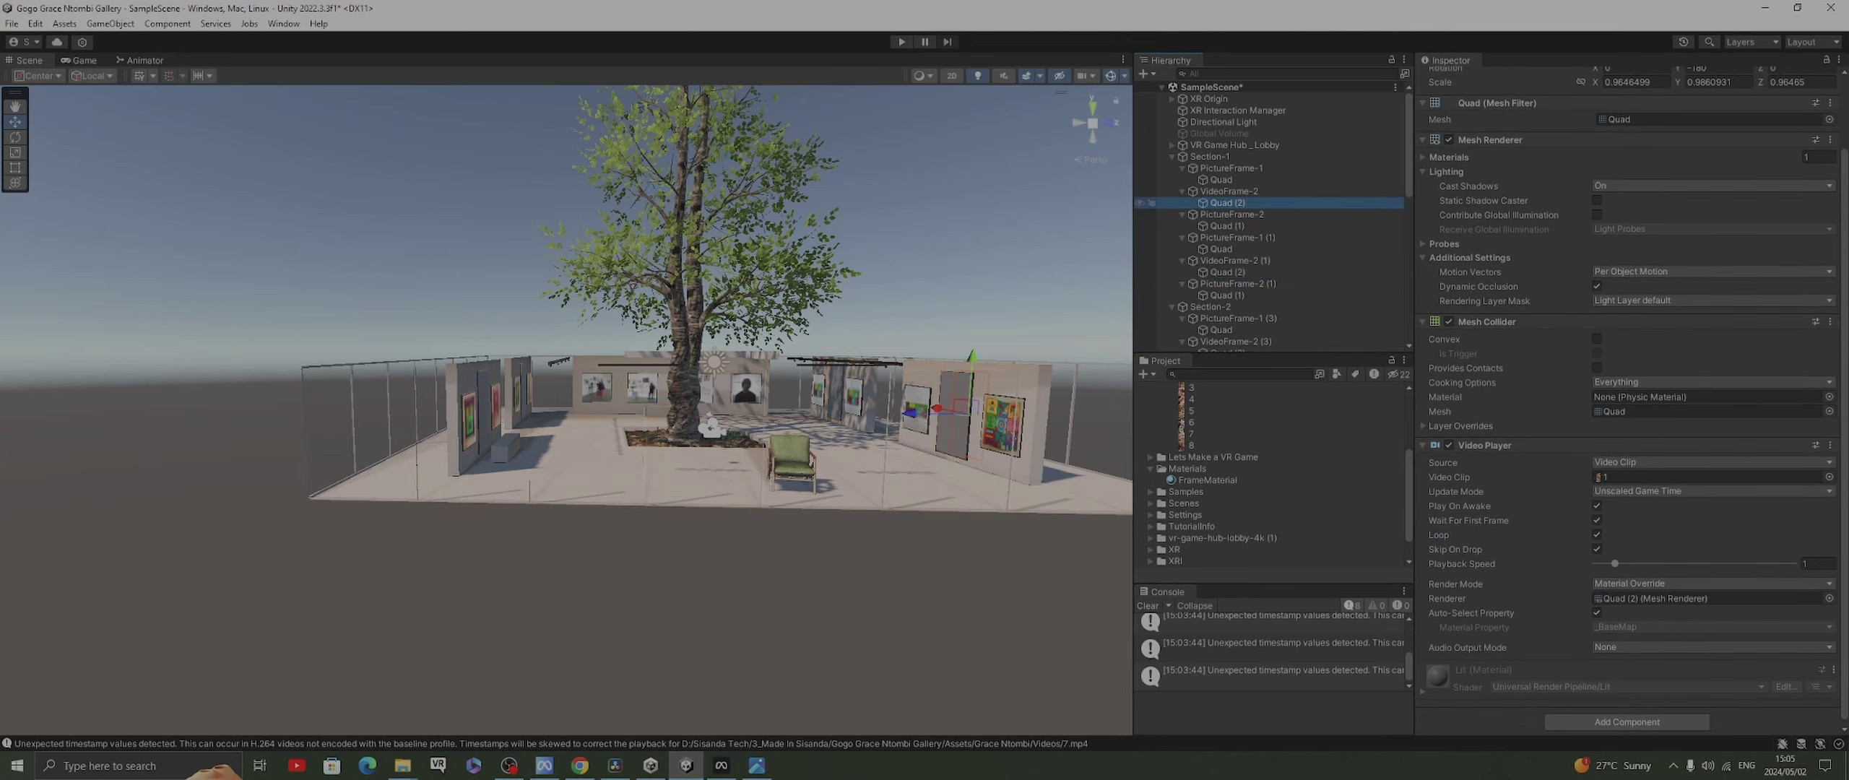
scroll(1272, 217, "down", 10)
scroll(1271, 476, "up", 4)
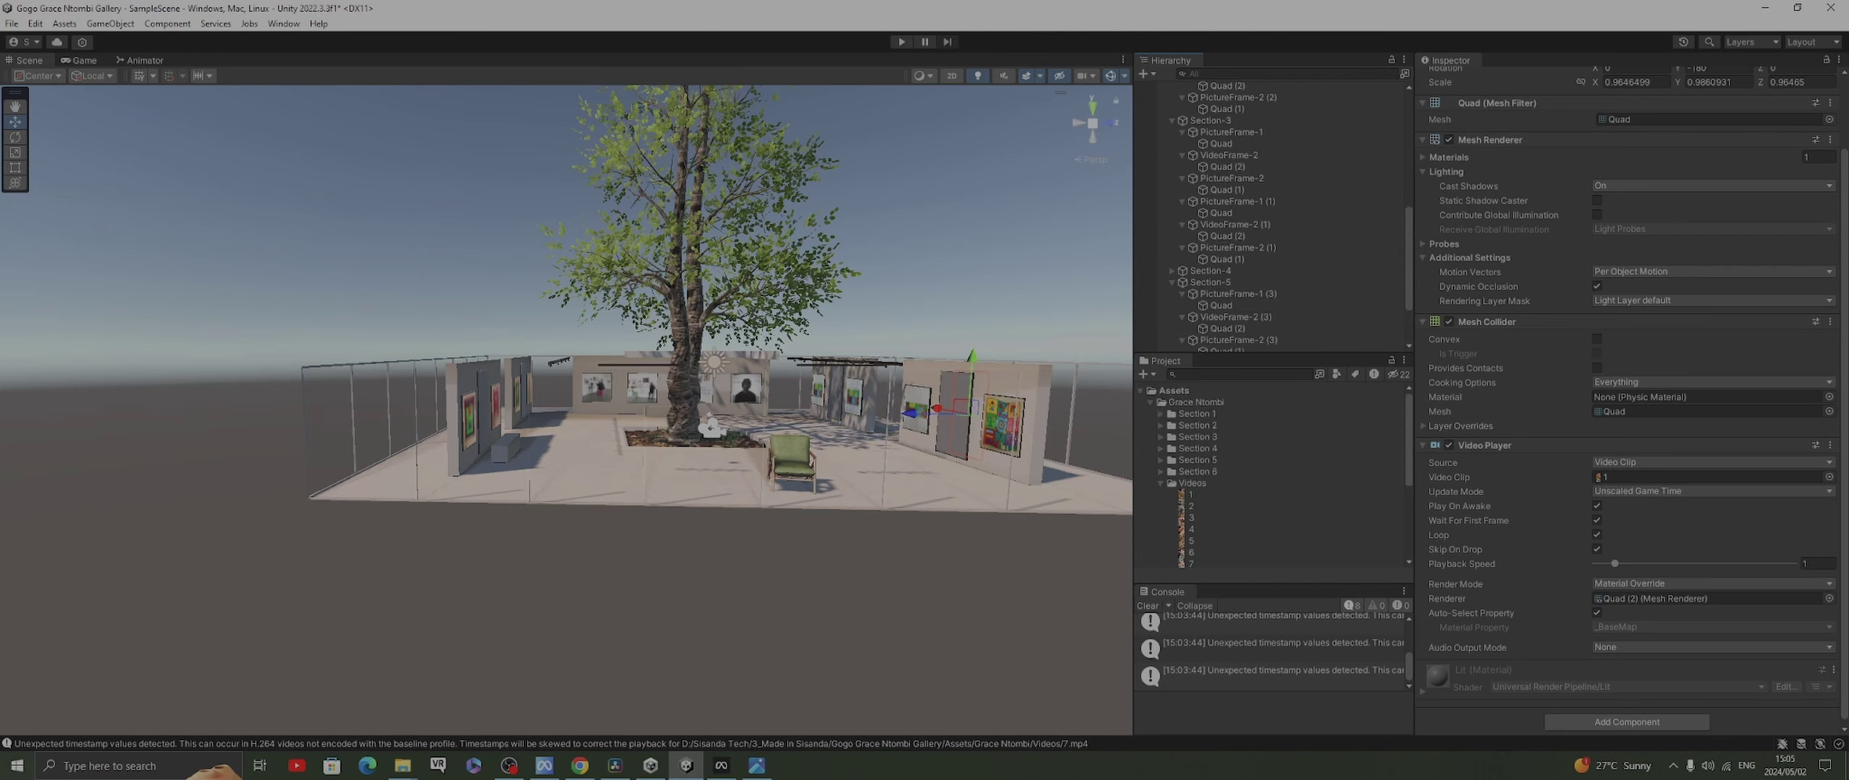
left_click(1160, 482)
right_click(1199, 402)
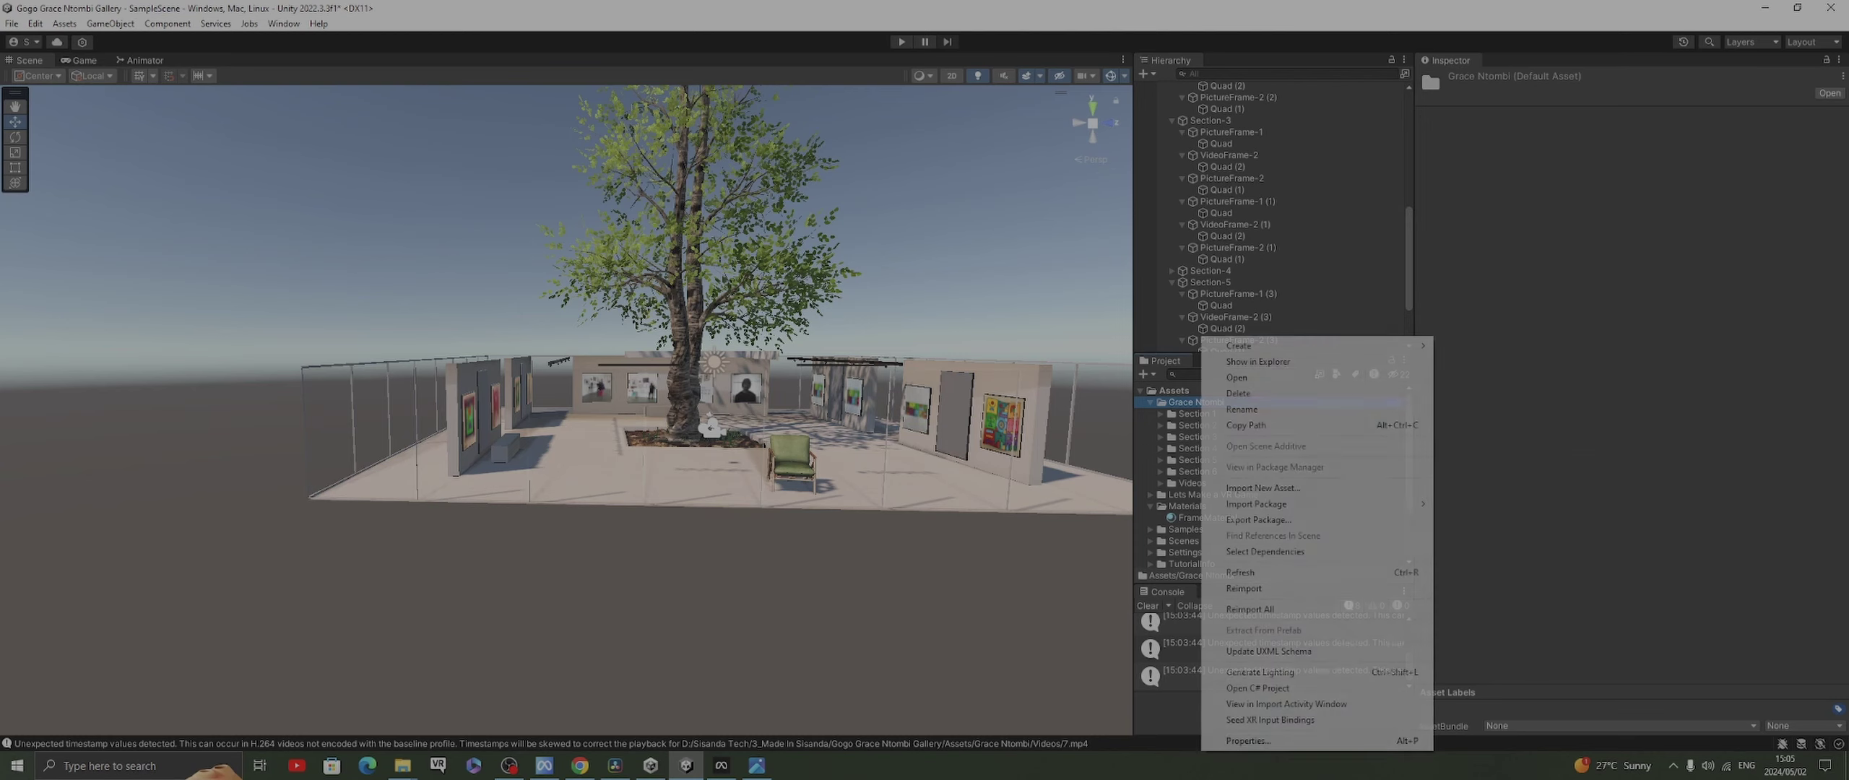
mouse_move(1271, 345)
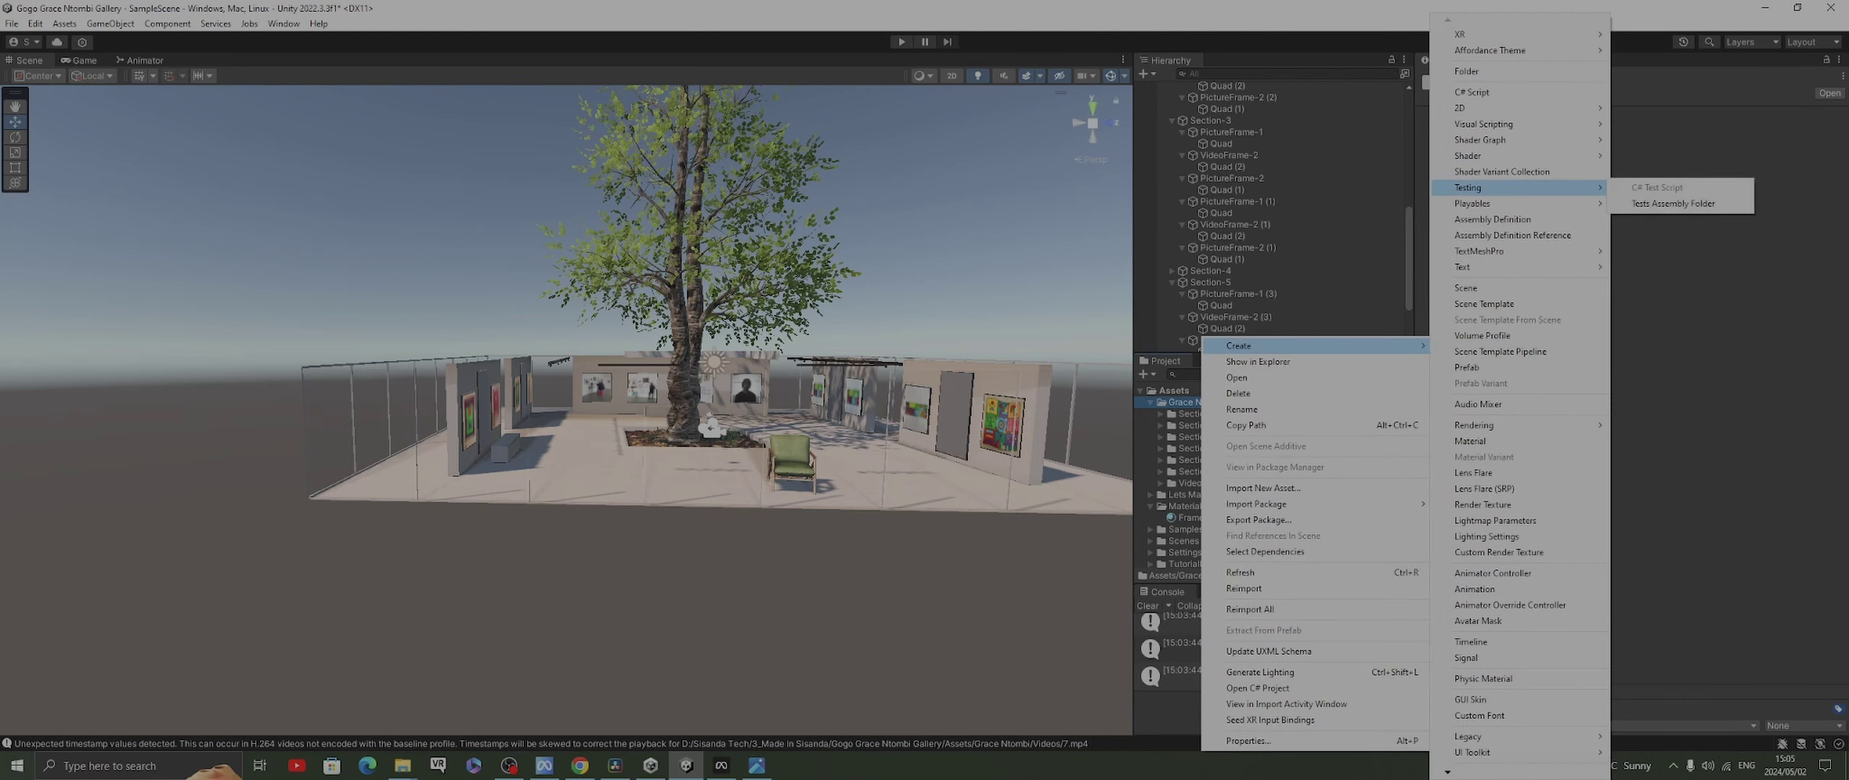
left_click(1474, 71)
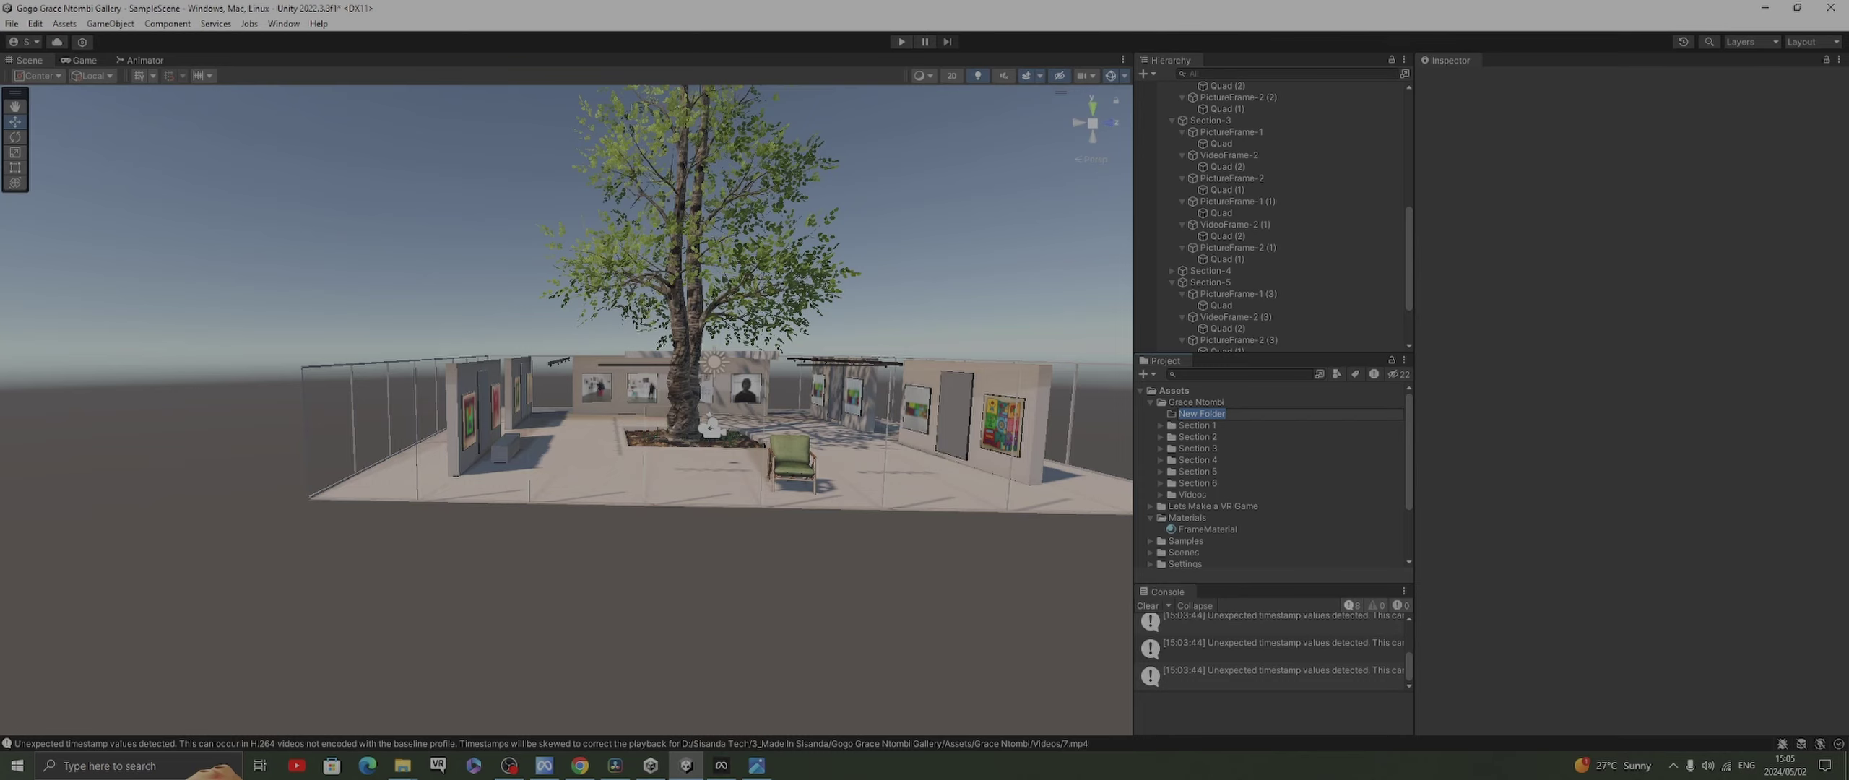
type("RT")
key("Return")
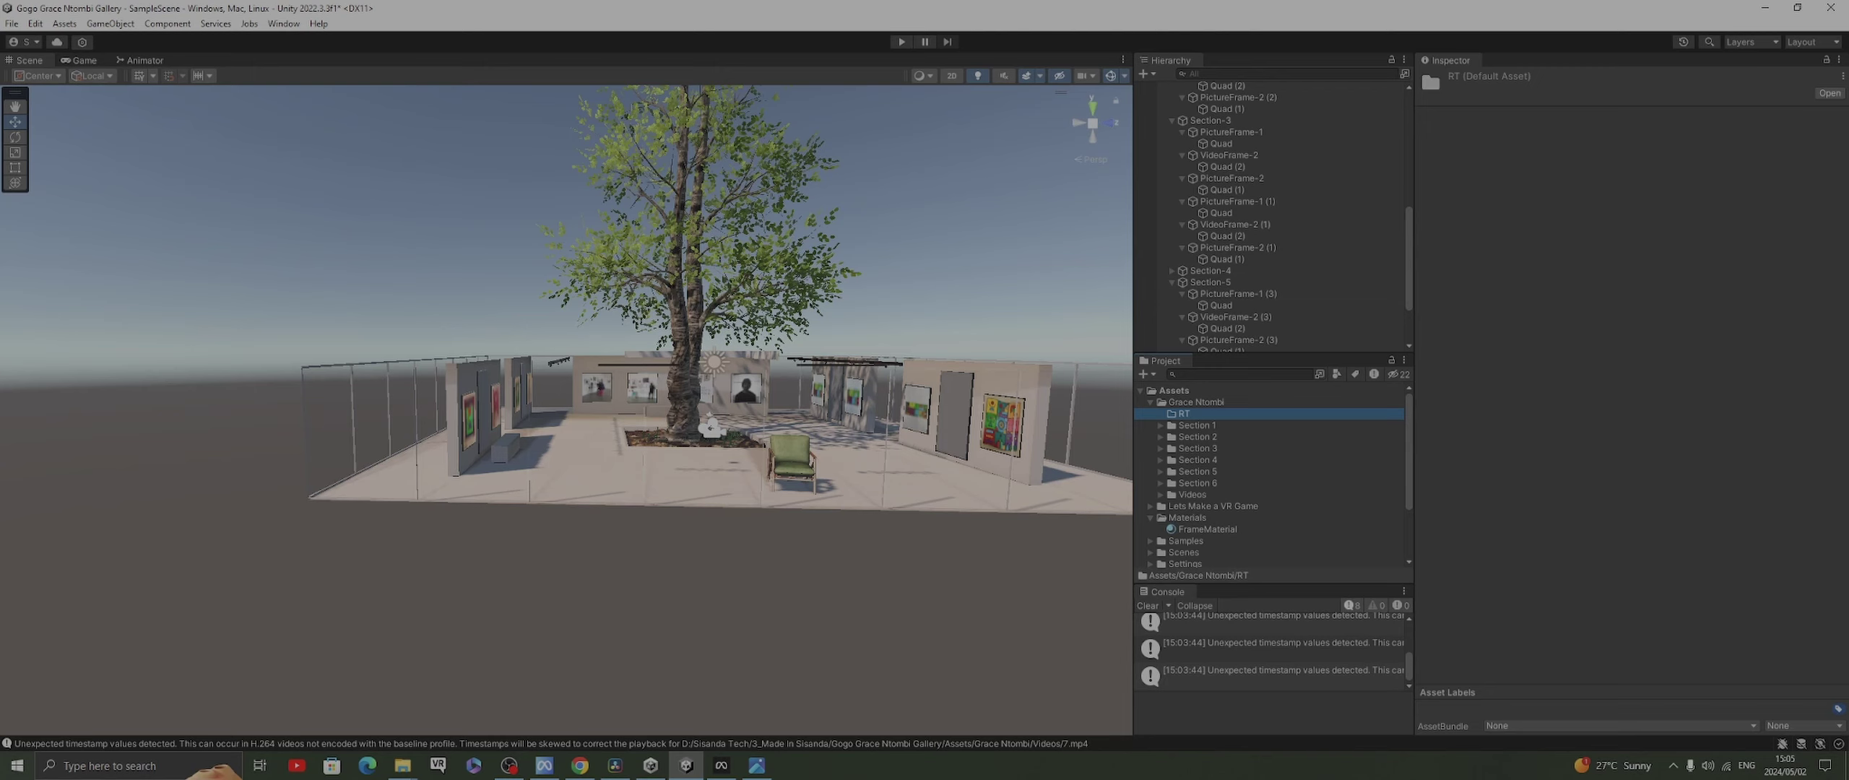
right_click(1188, 414)
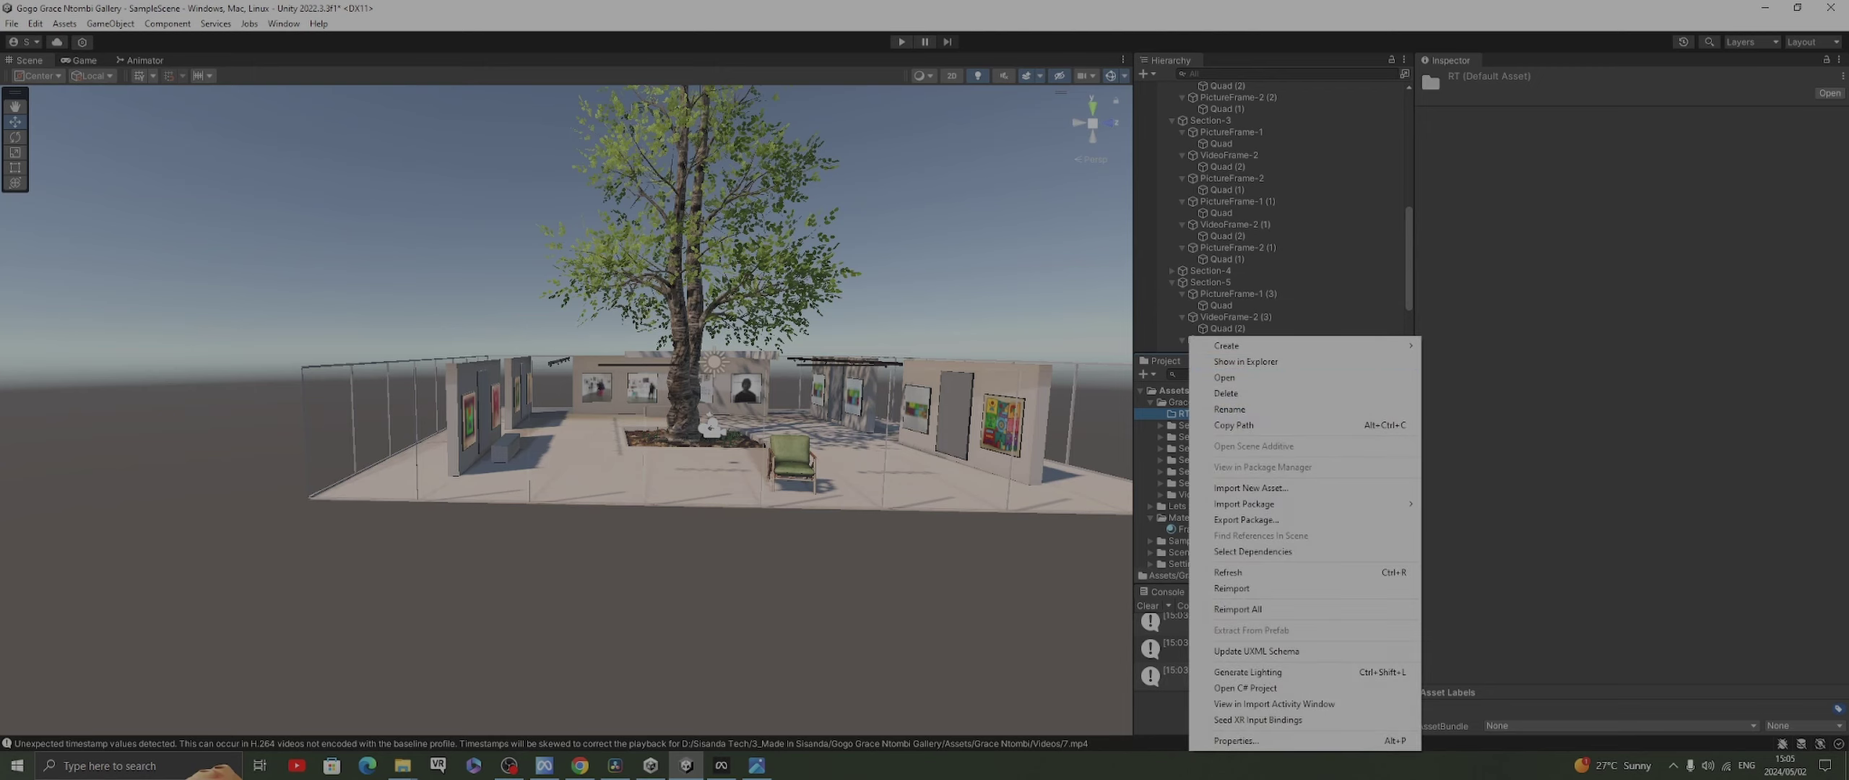
mouse_move(1228, 345)
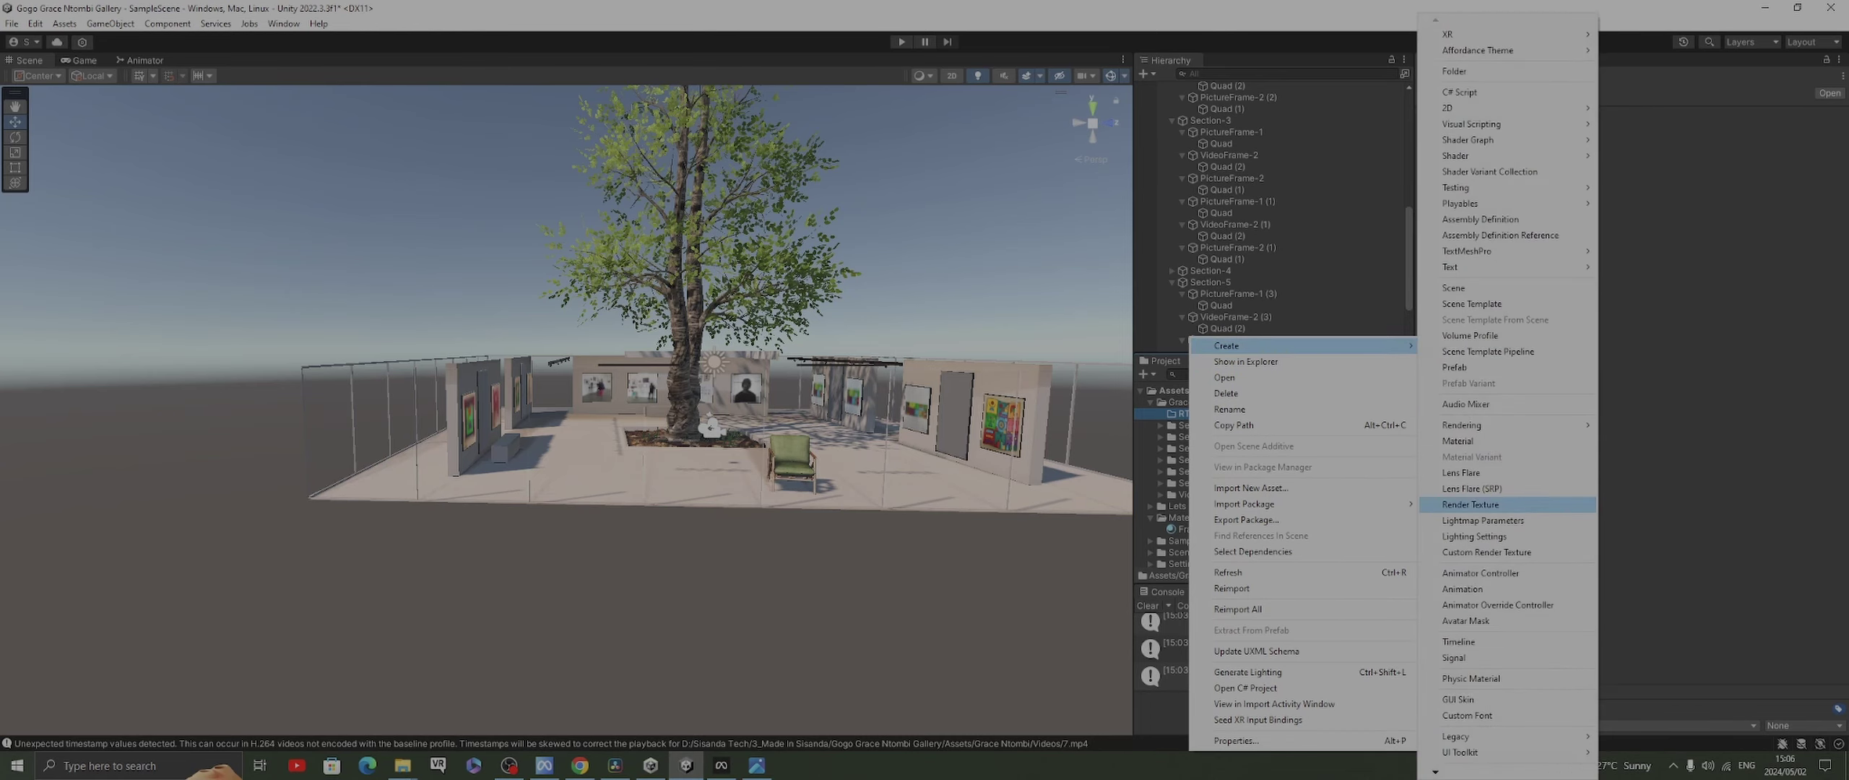
Create a Render Texture in the RT folder and name it RT1
left_click(1470, 504)
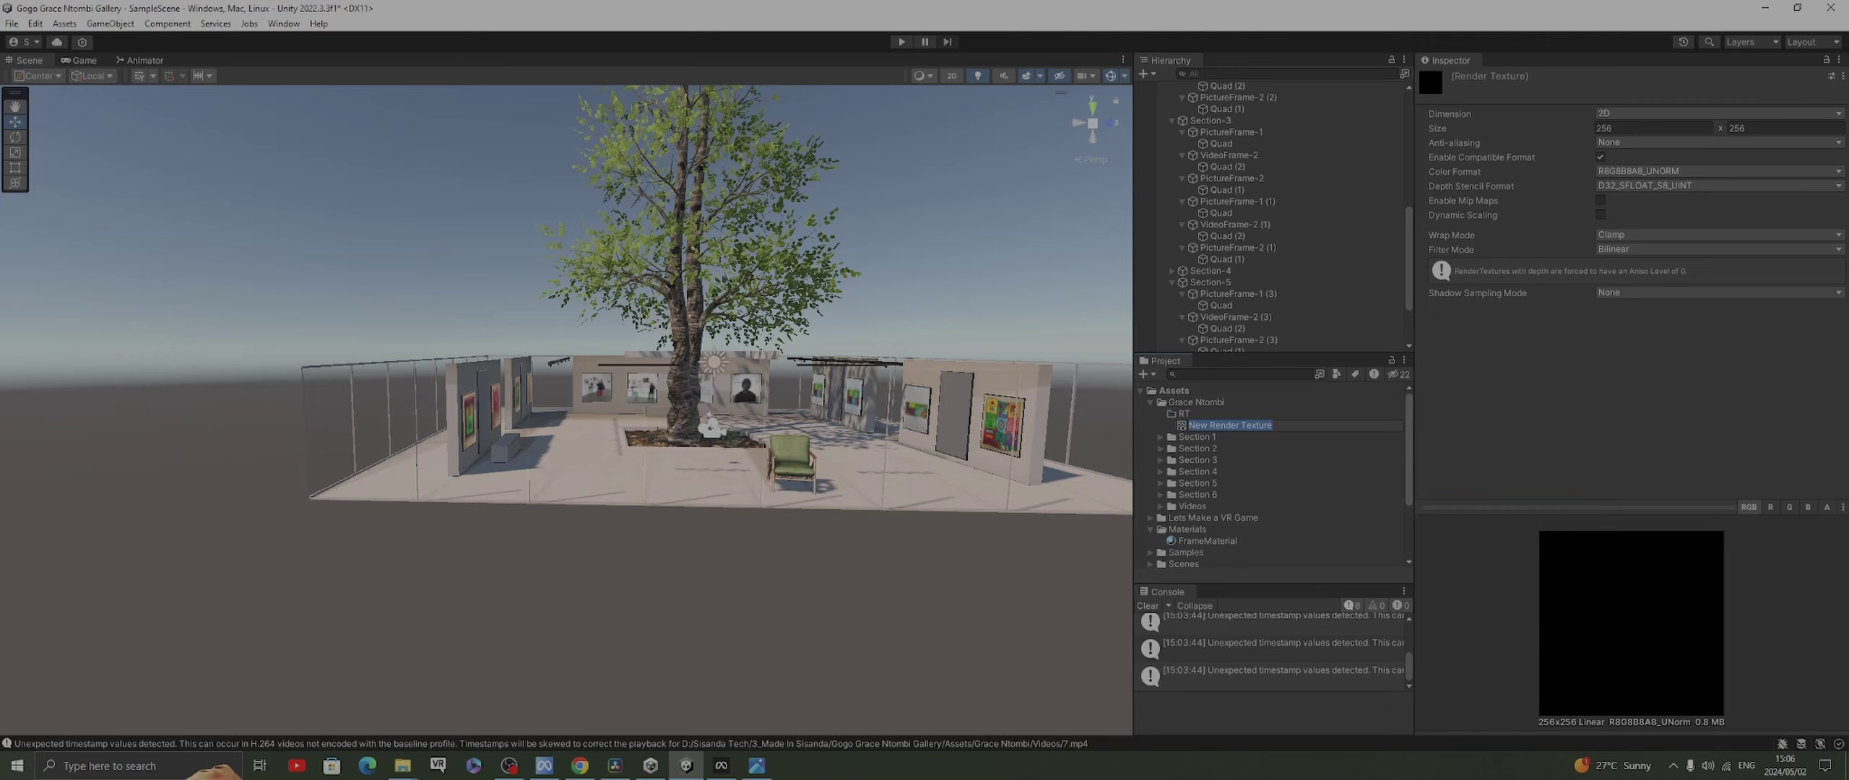
type("RT2")
key("Return")
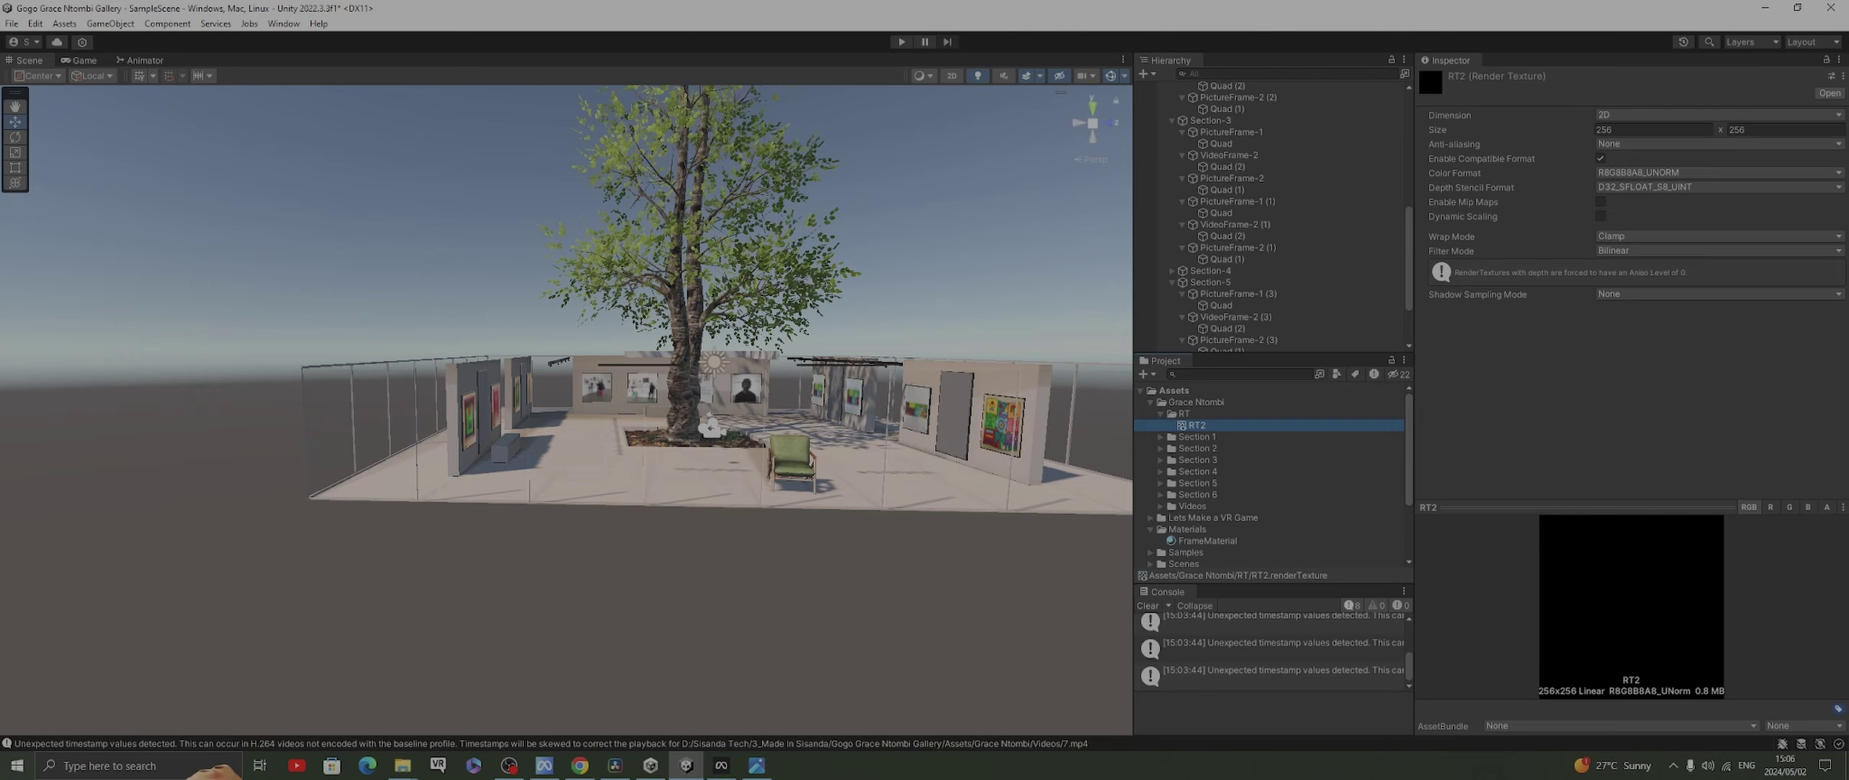
key("F2")
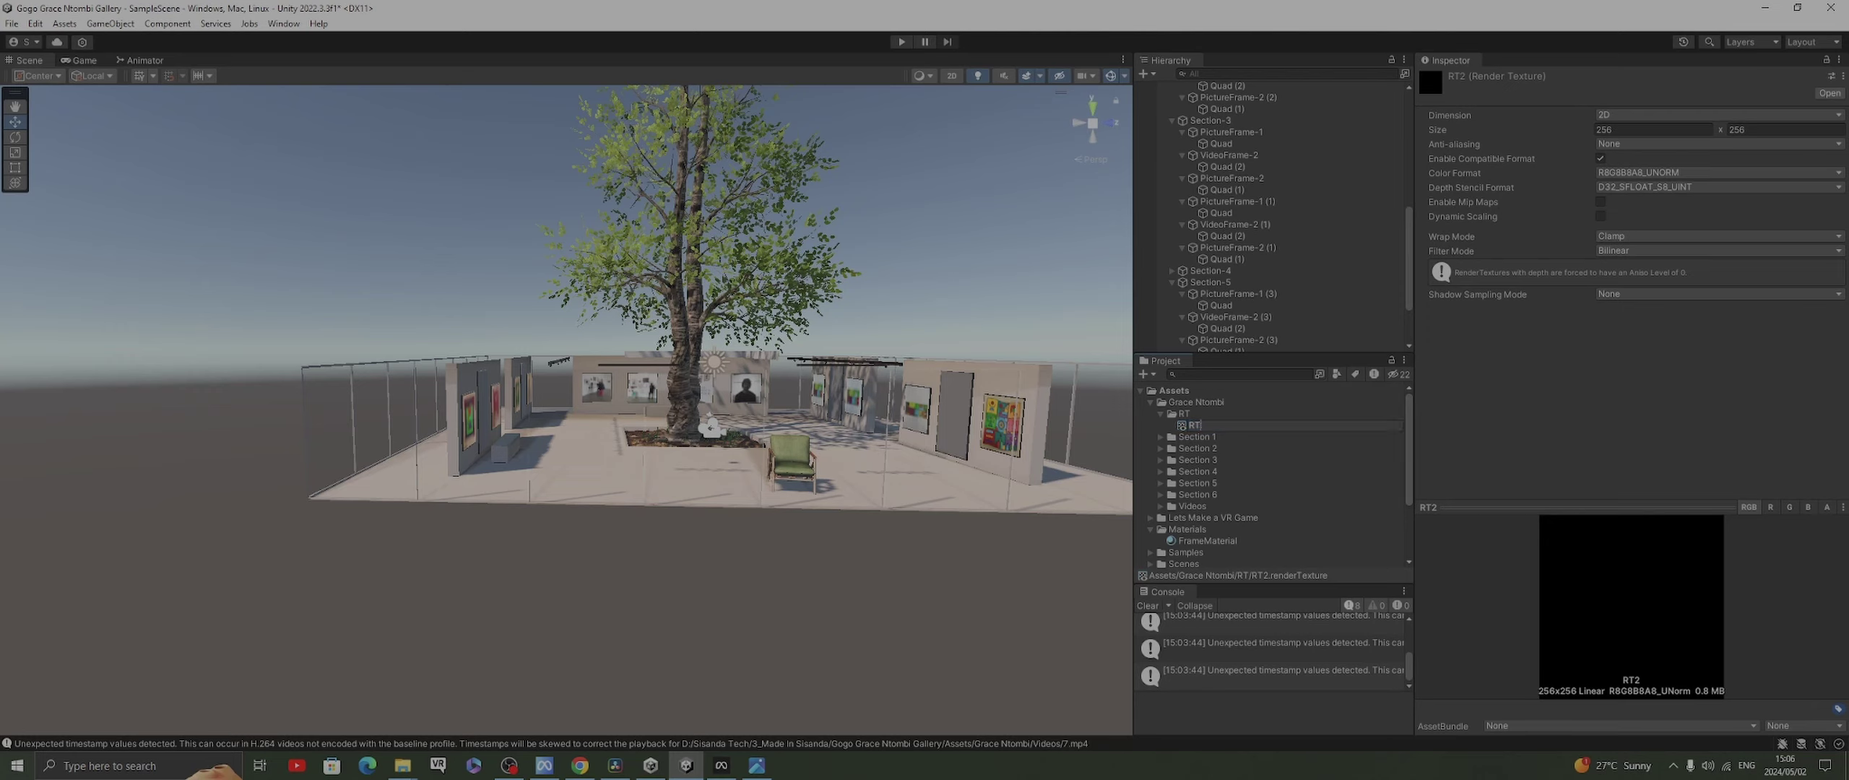
type("1")
key("Return")
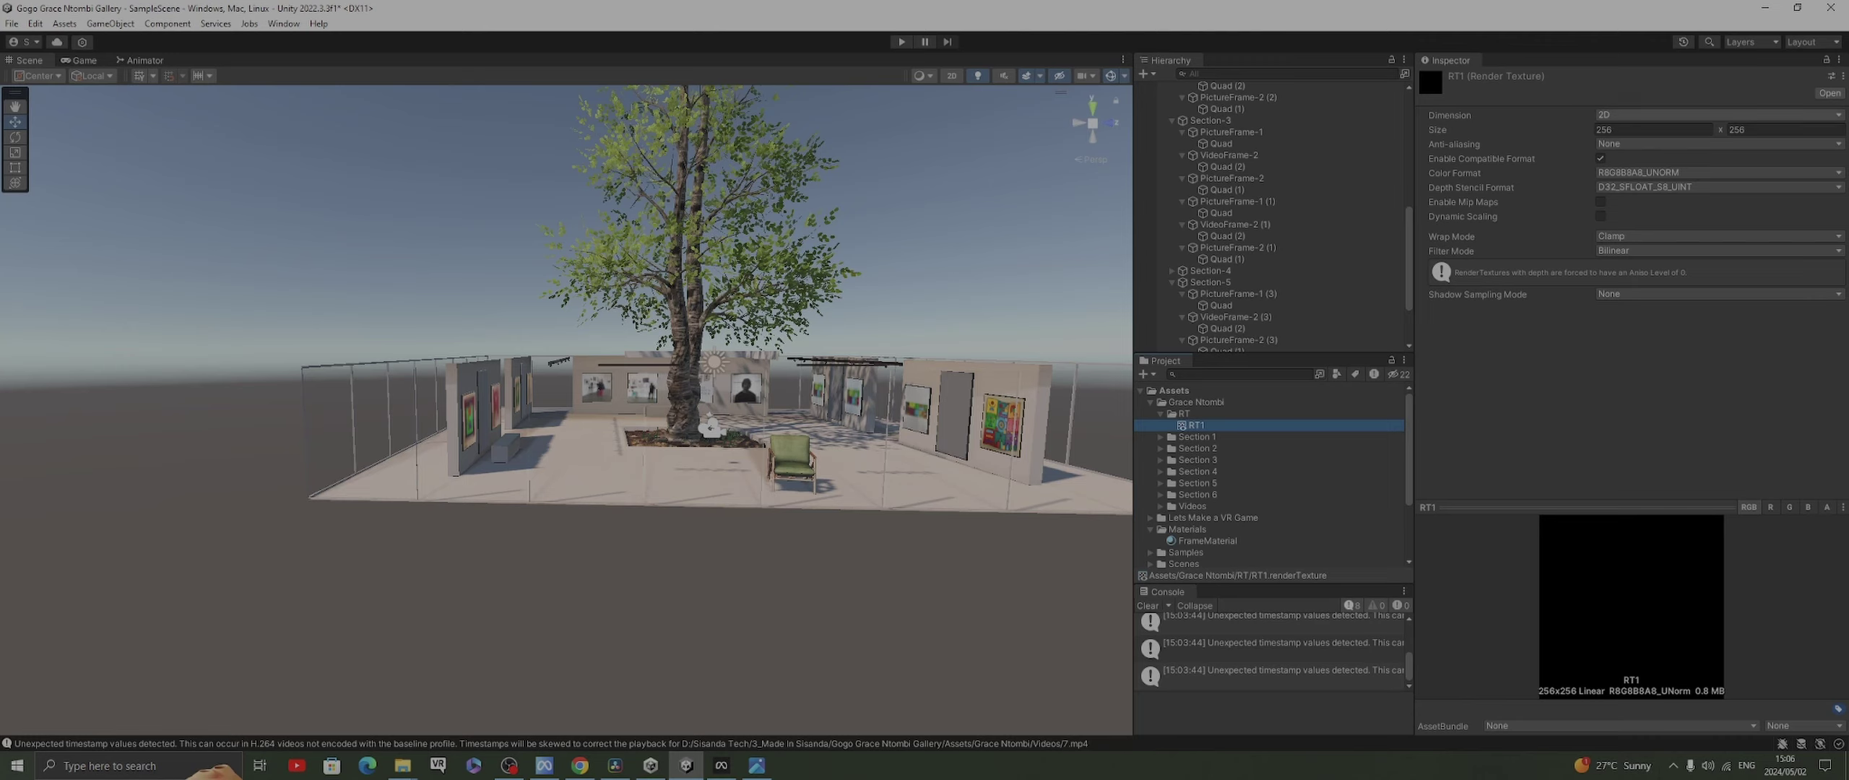
Set RT1's size to 1080 x 1920 and duplicate it with Ctrl+D
left_click(1652, 129)
type("1080")
key("Tab")
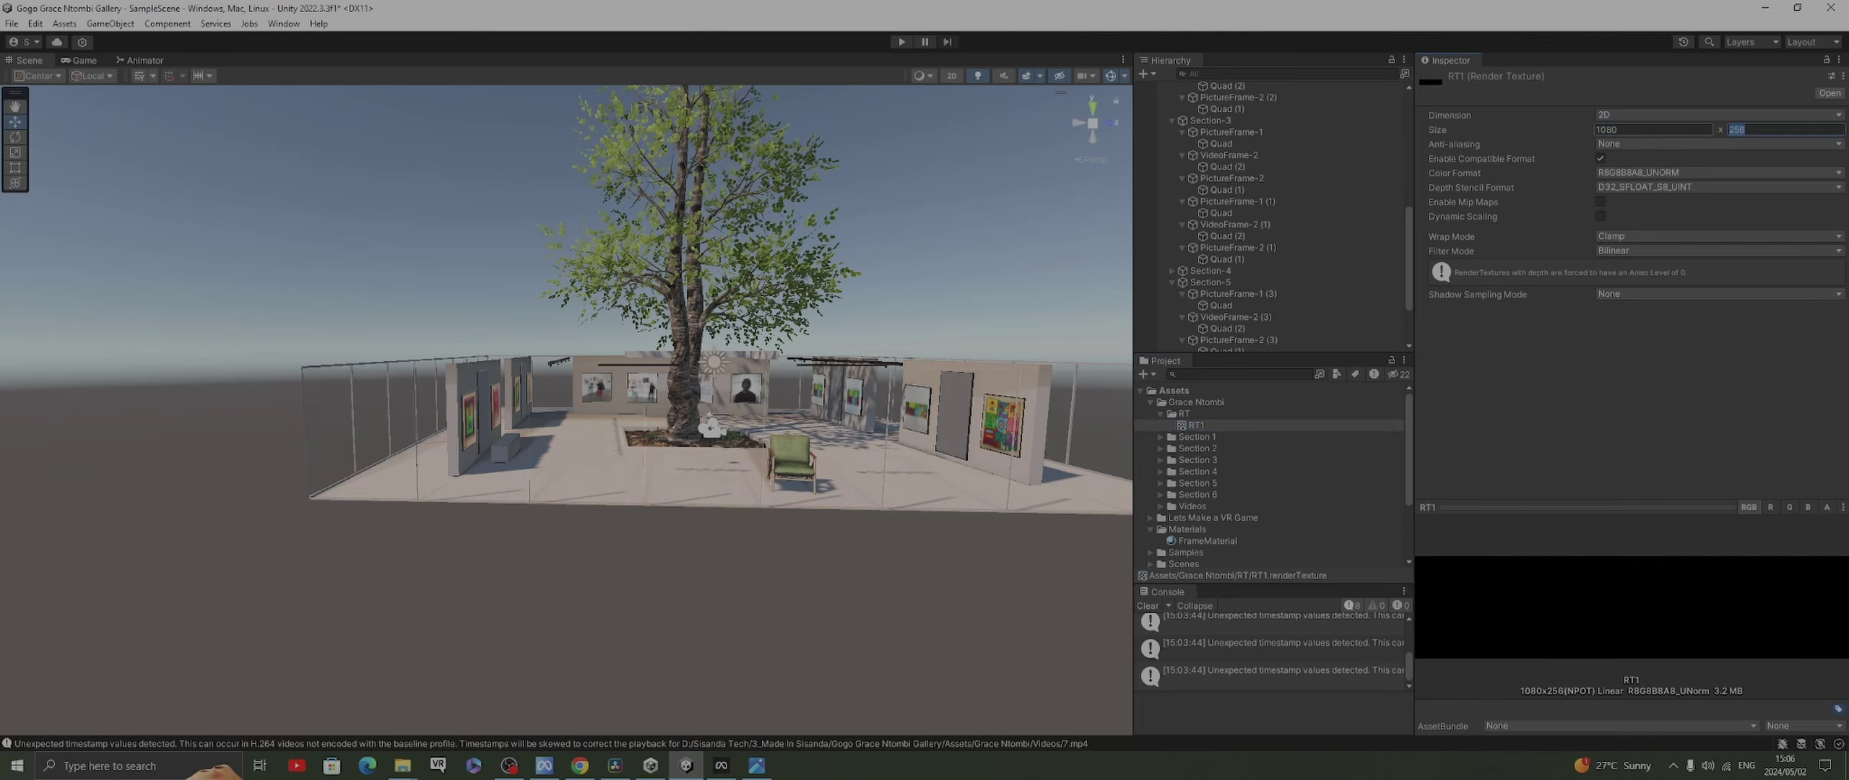
type("1920")
key("Return")
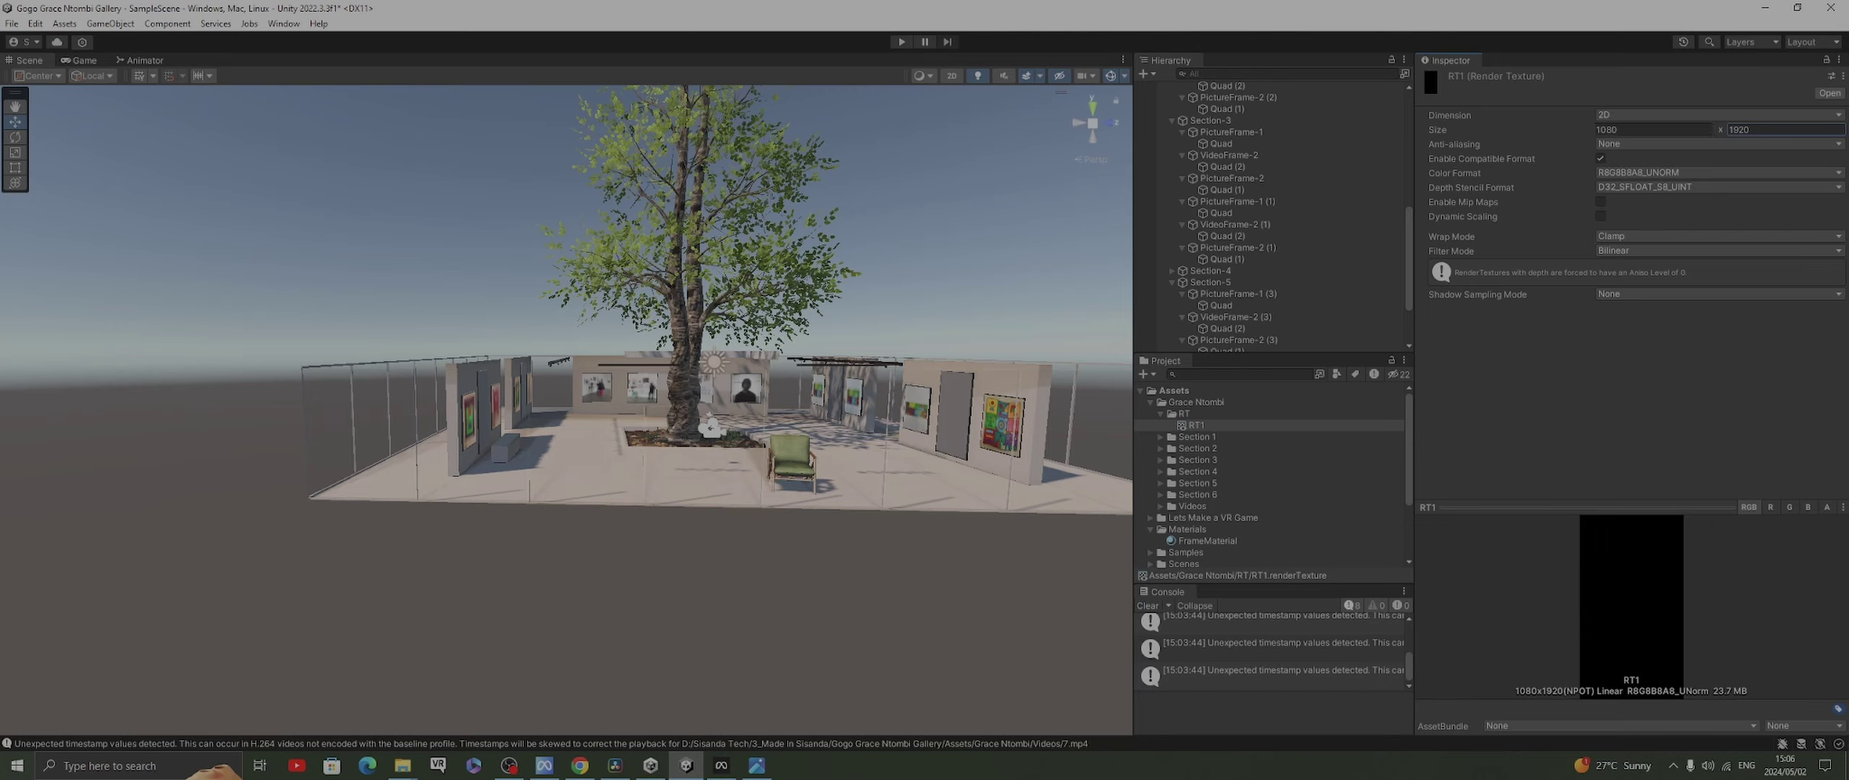
left_click(1196, 425)
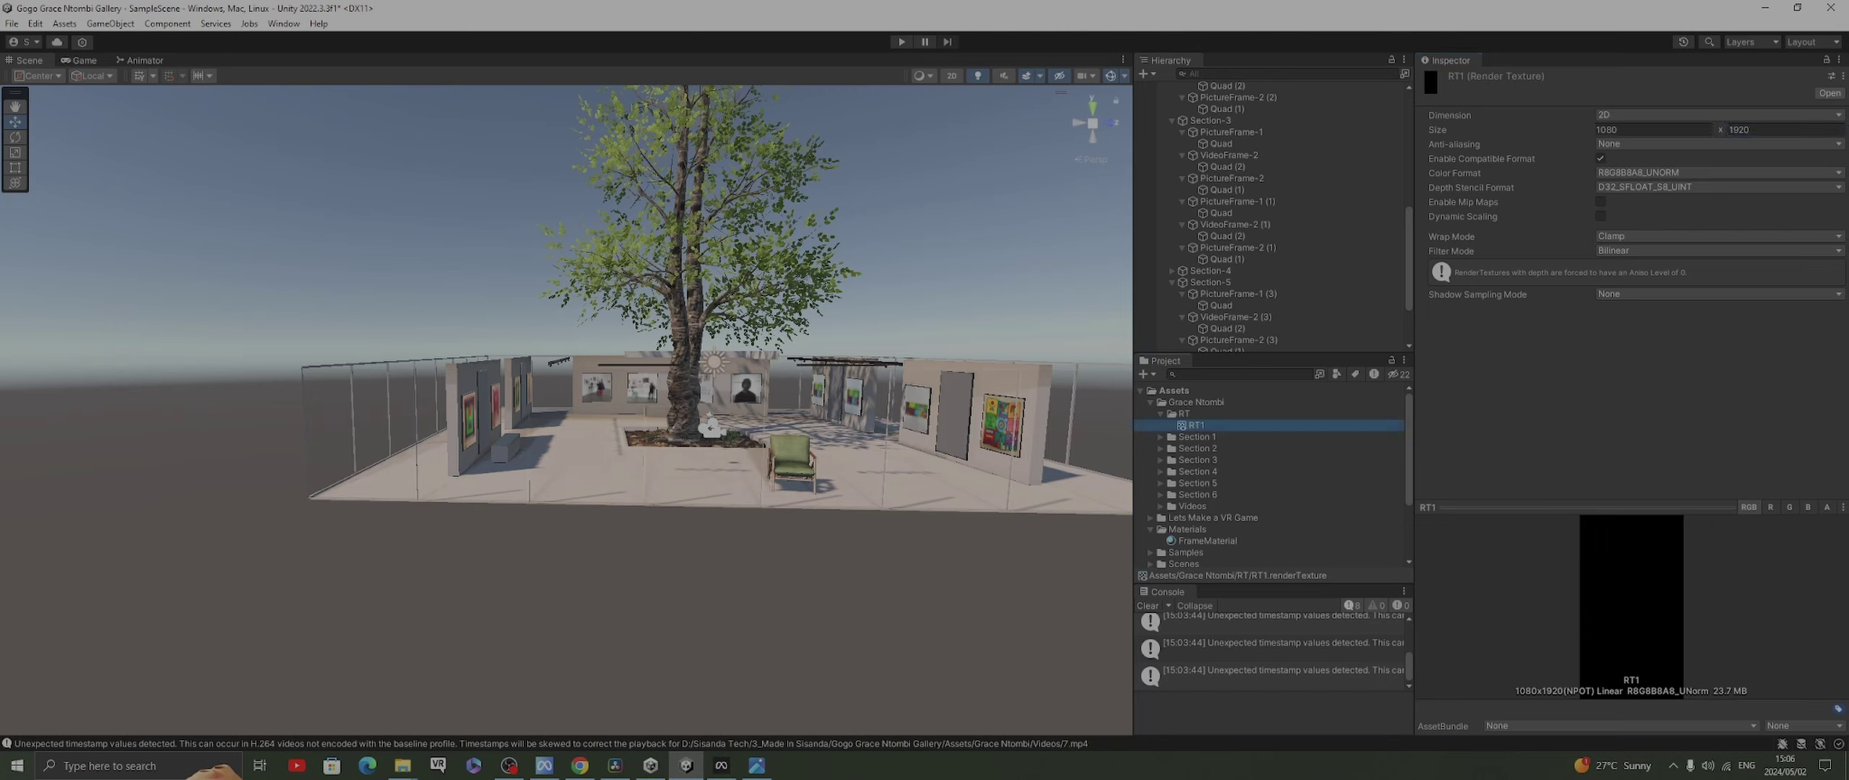
key("ctrl+d")
key("ctrl+d")
key("ctrl+d")
key("ctrl+d")
key("ctrl+d")
key("ctrl+d")
key("ctrl+d")
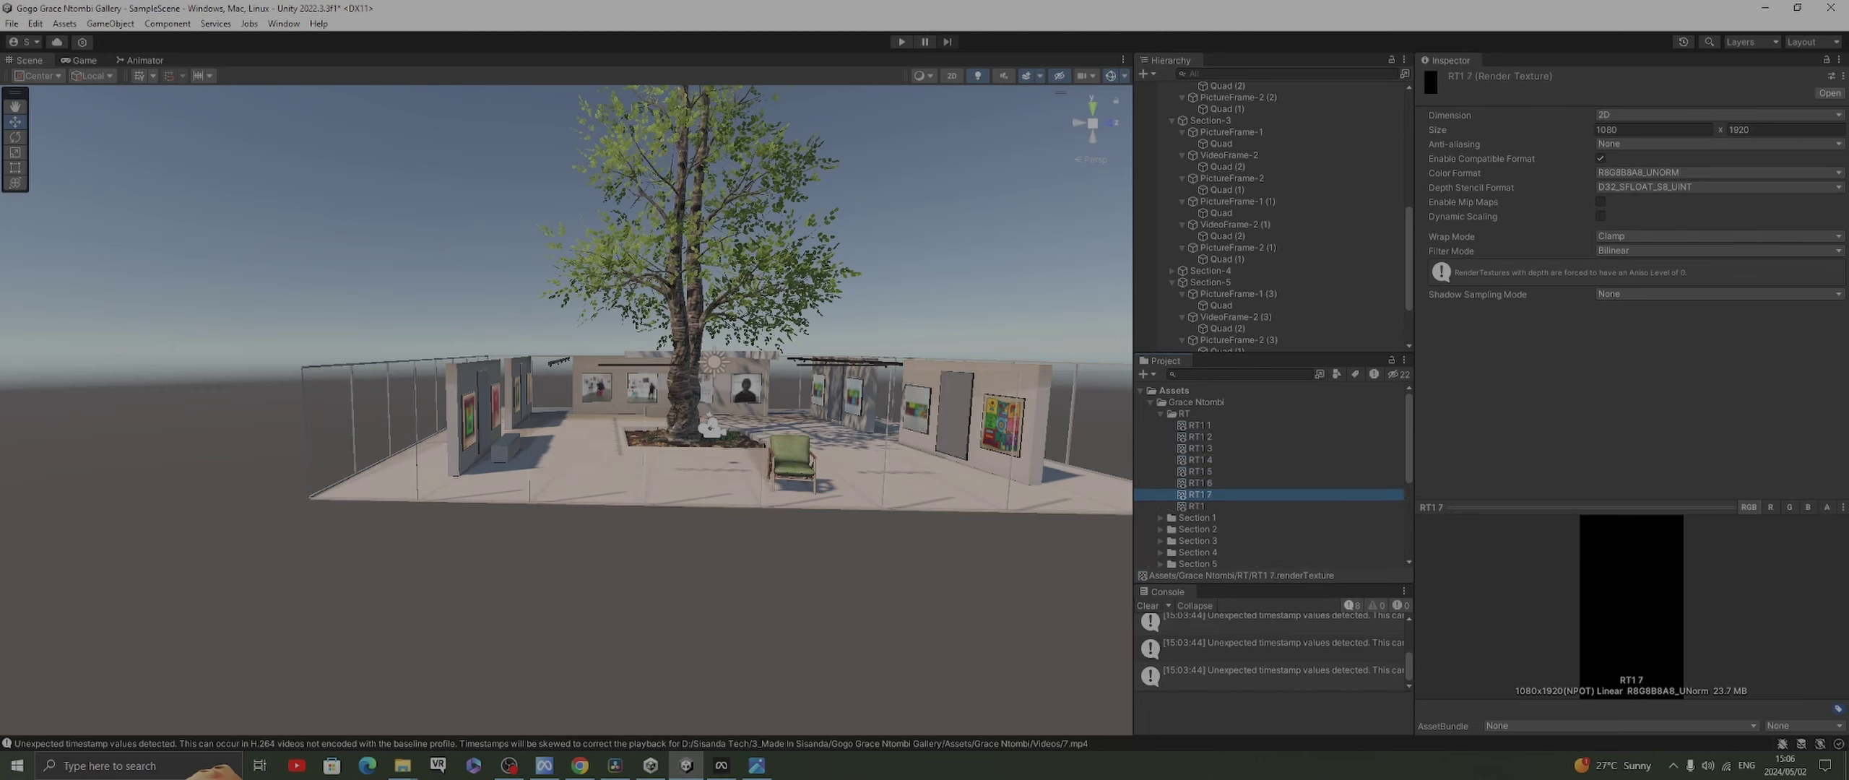
Rename the first three RT1 copies to RT2, RT3 and RT4
left_click(1199, 425)
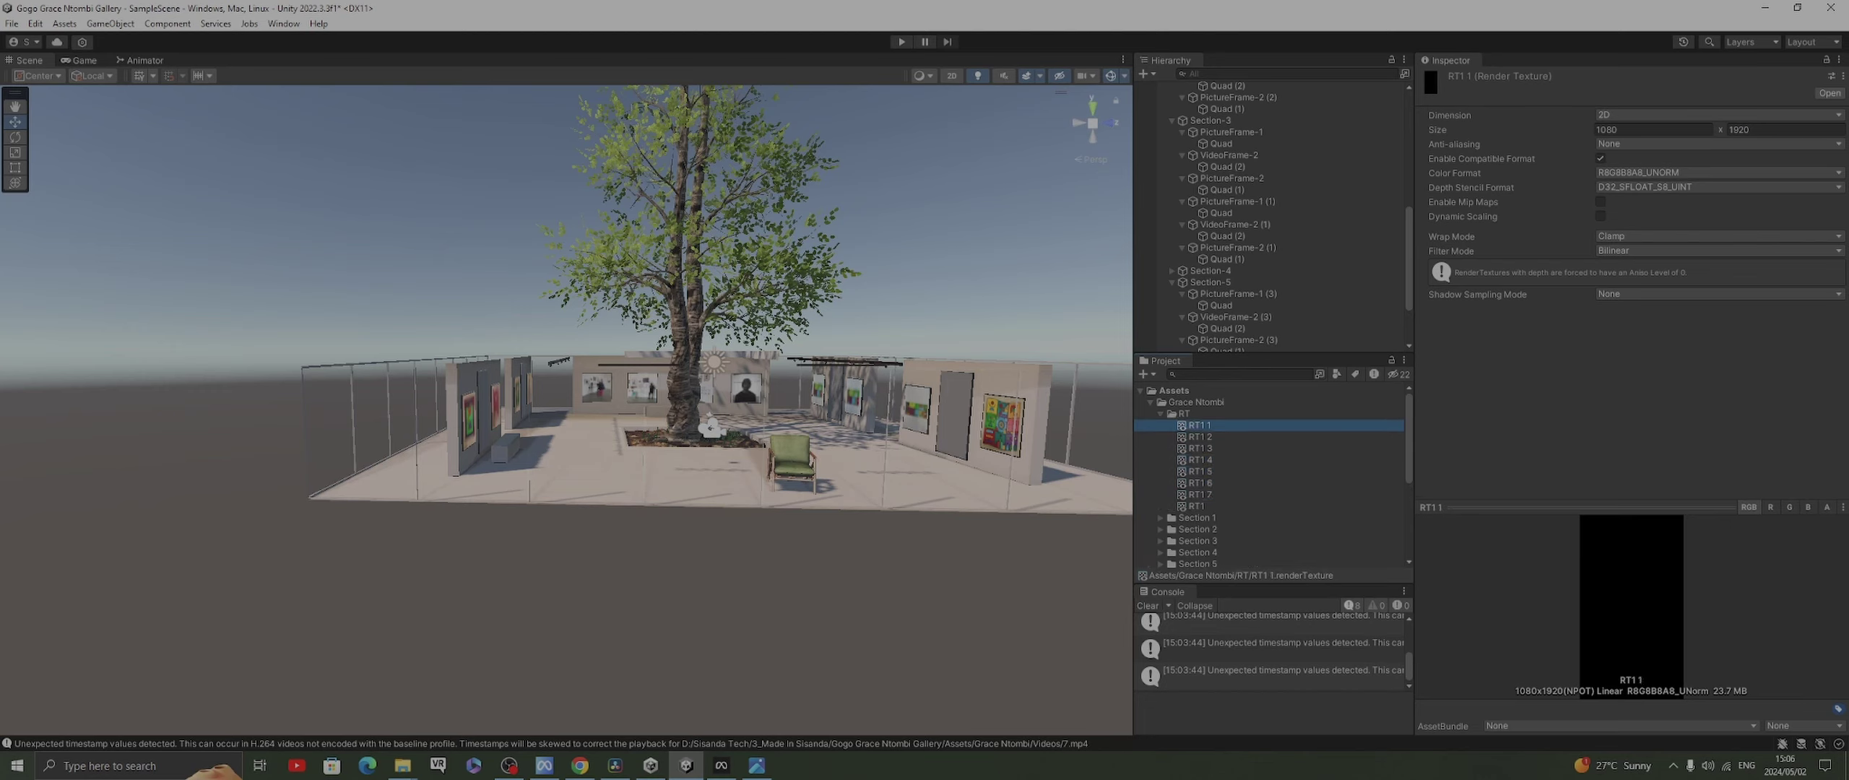
key("F2")
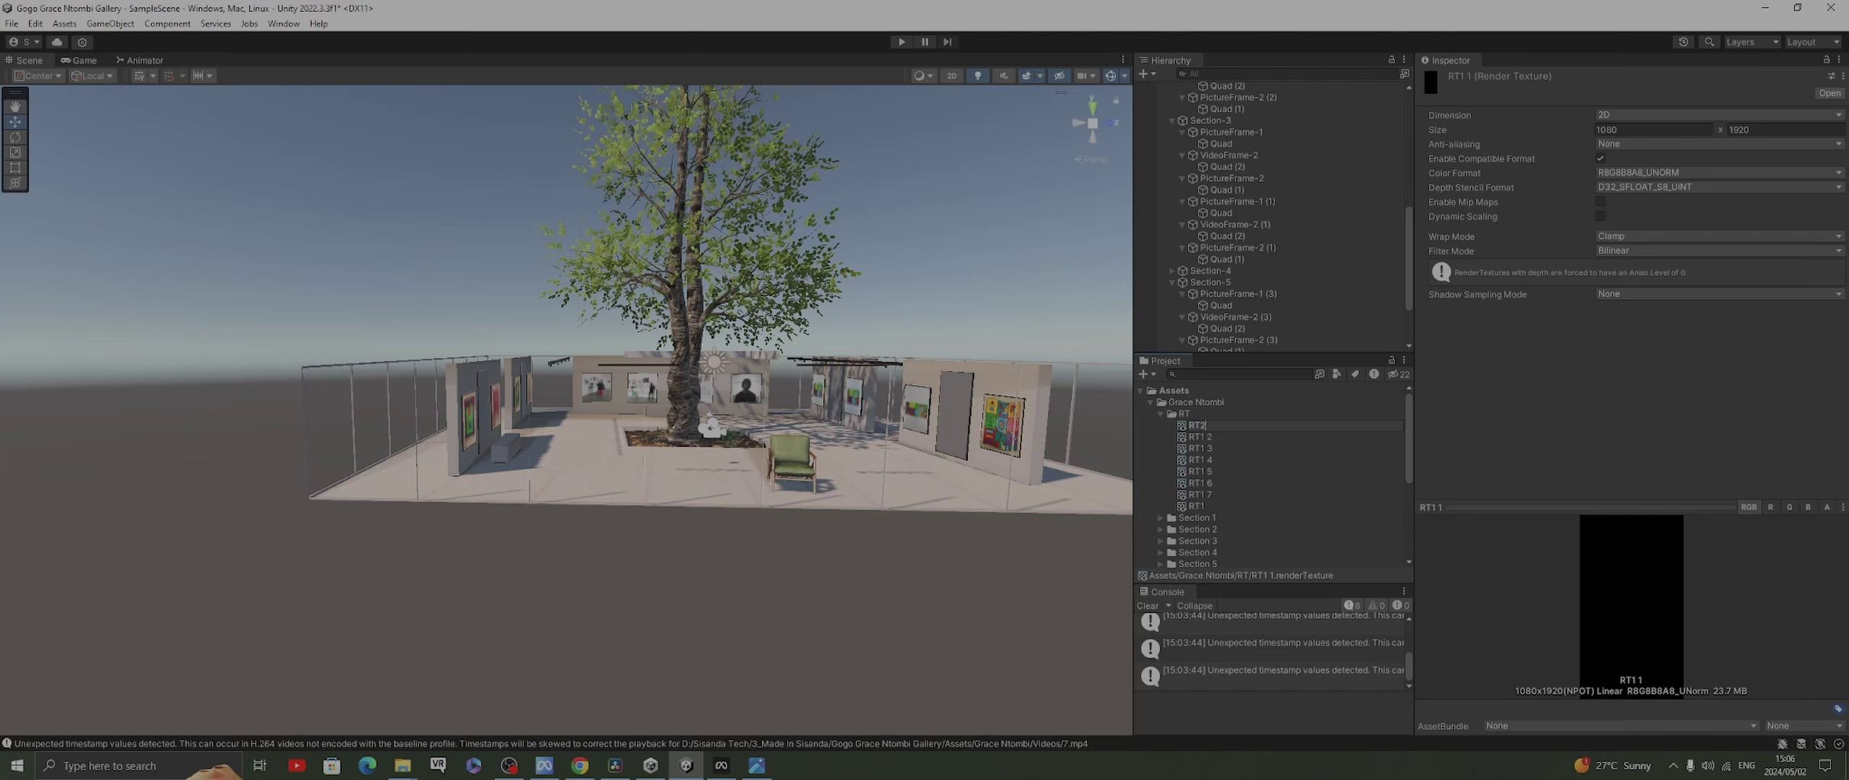
key("Return")
left_click(1199, 425)
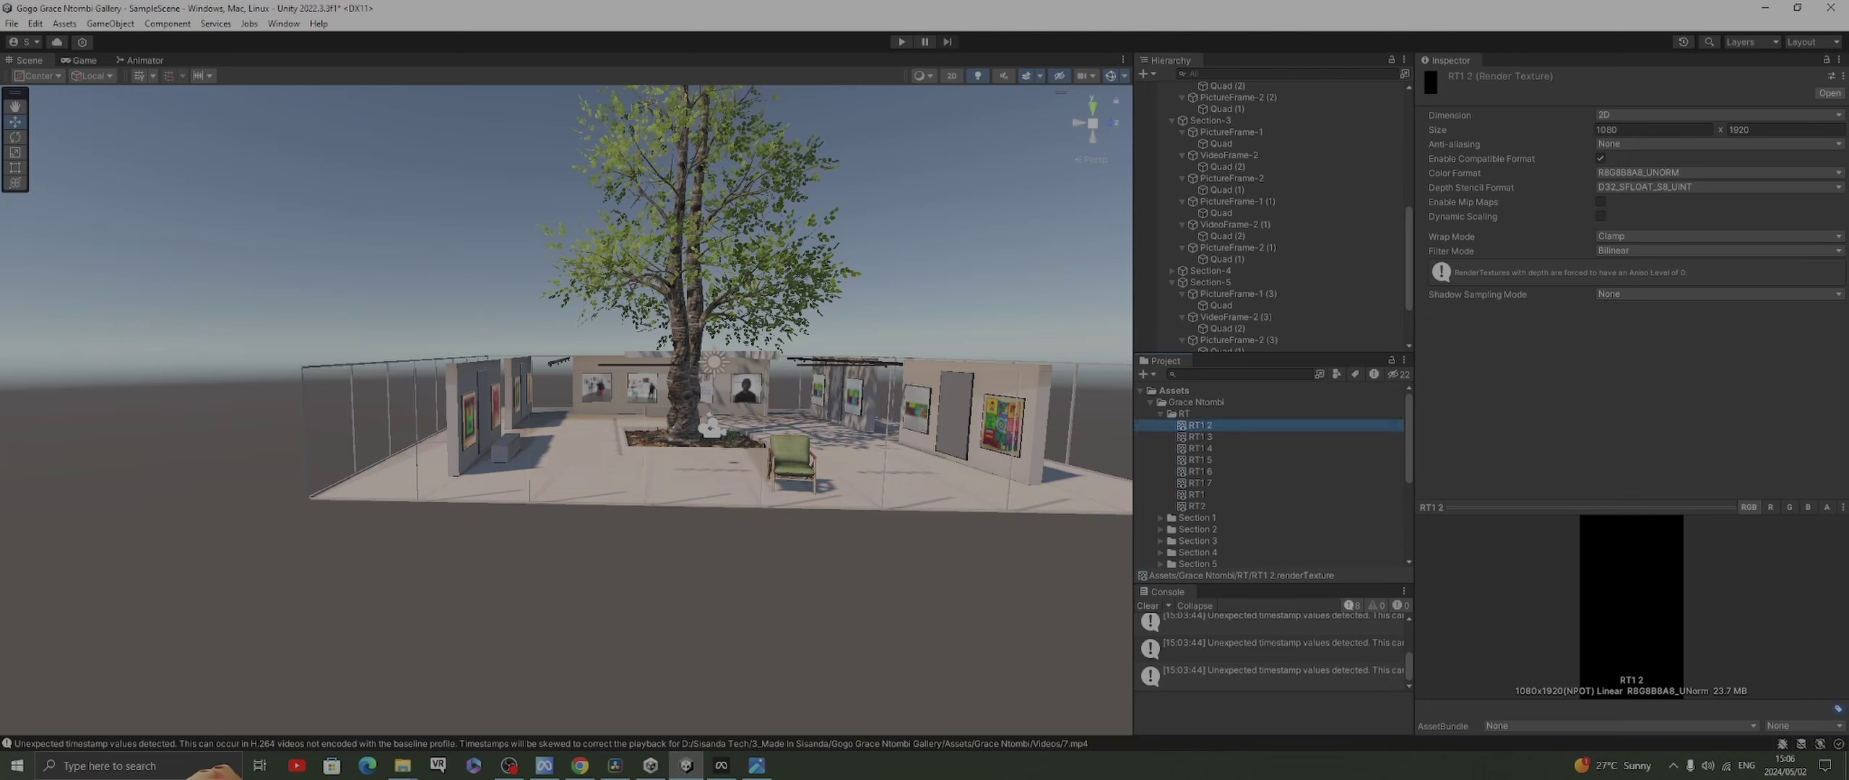
key("F2")
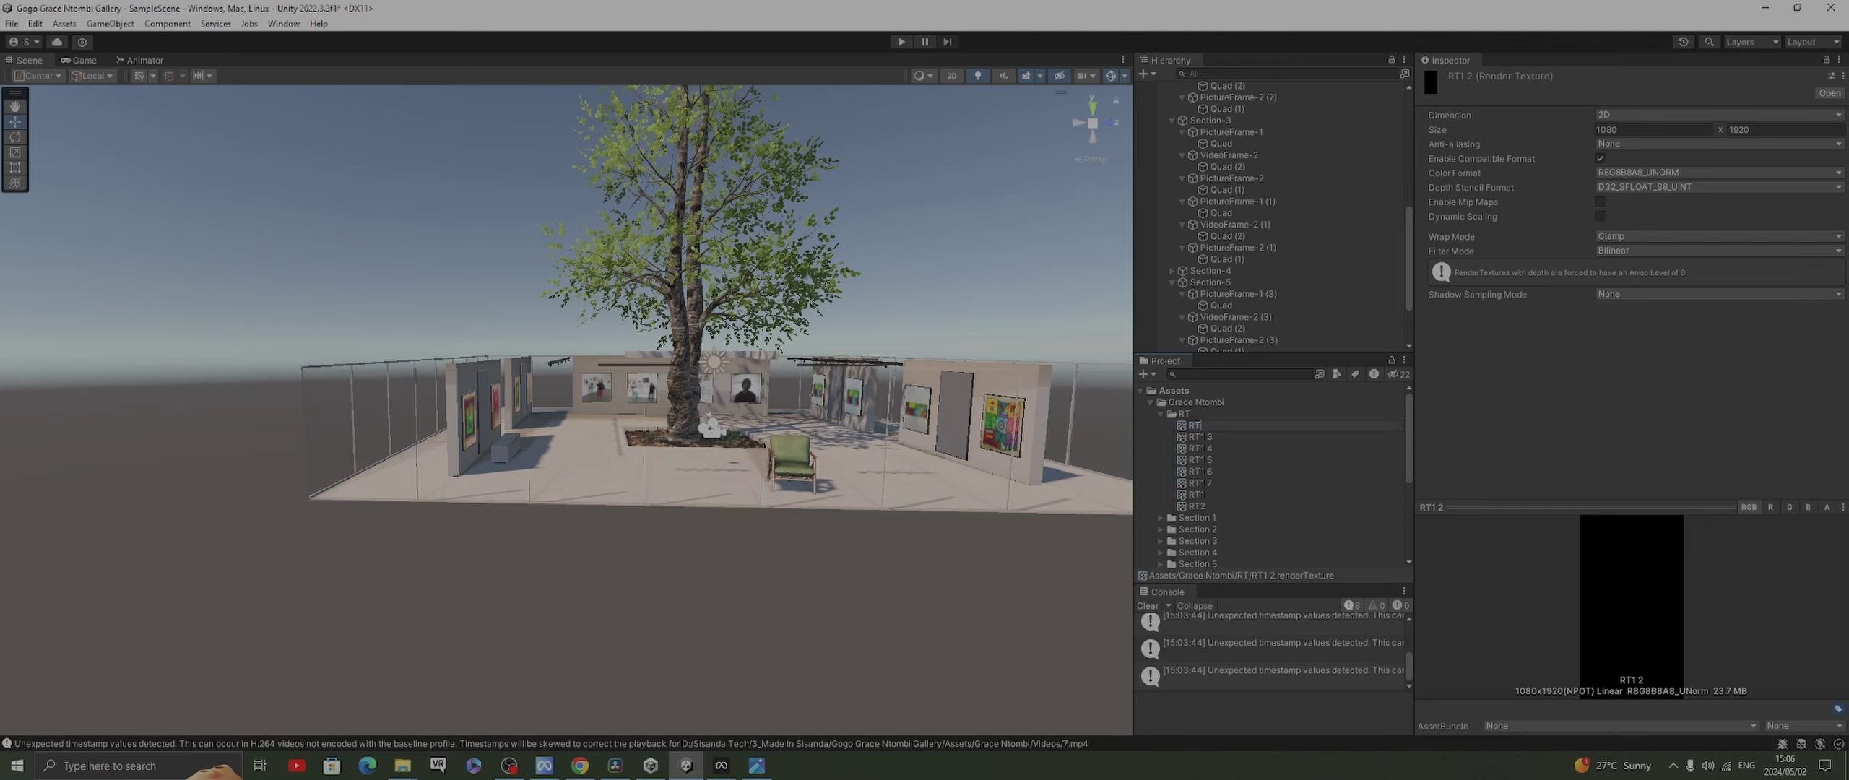
type("RT3")
key("Return")
left_click(1199, 426)
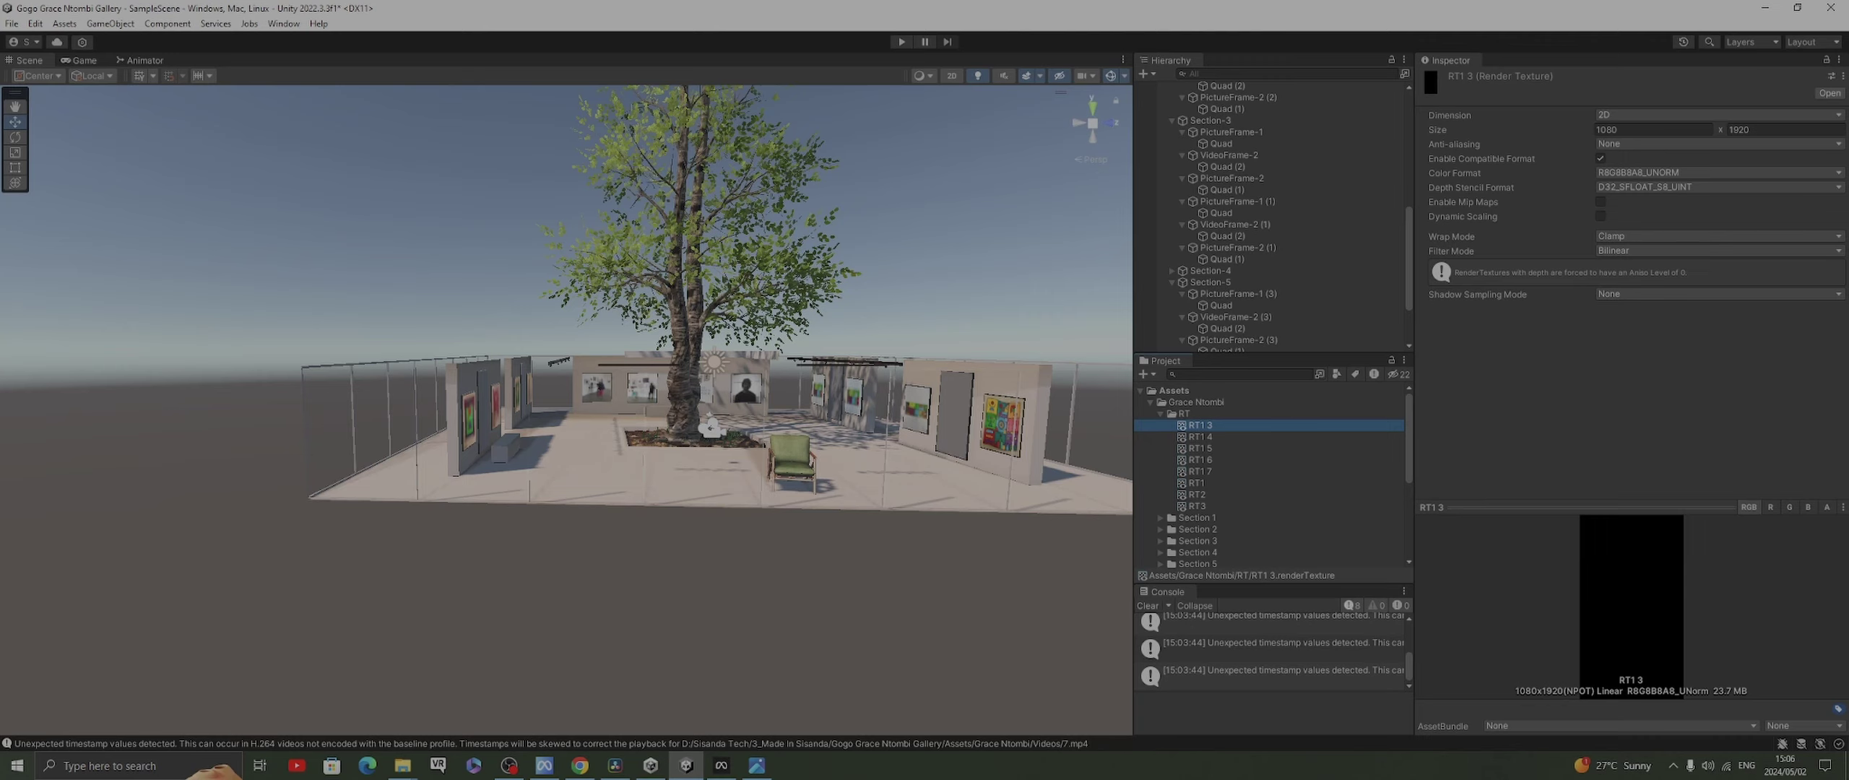
key("F2")
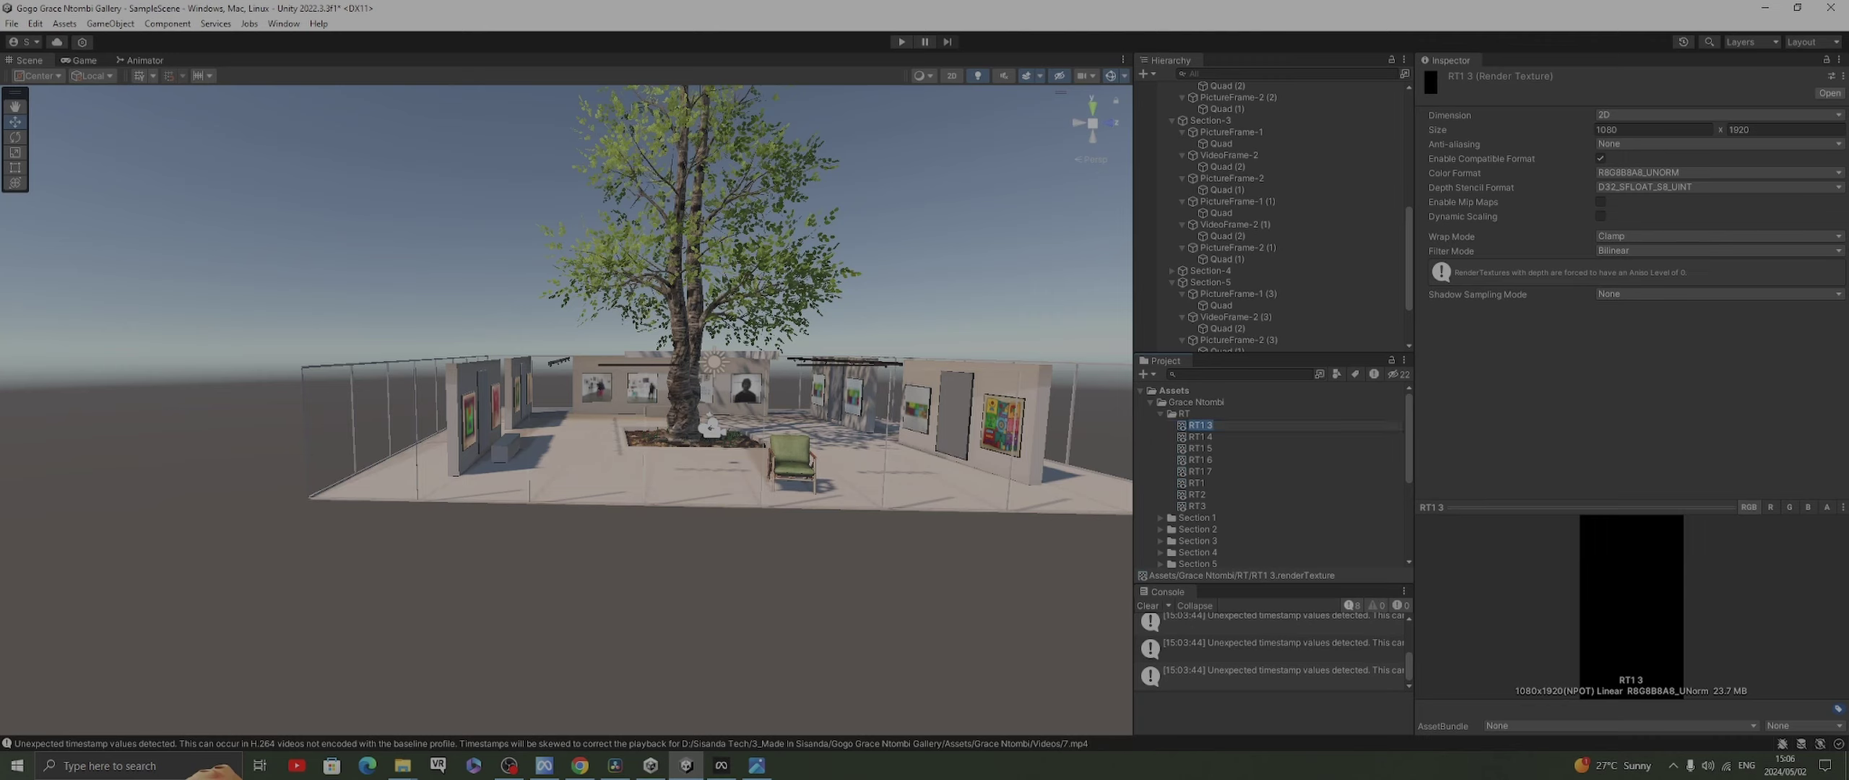
key("BackSpace")
key("BackSpace")
type("4")
key("Return")
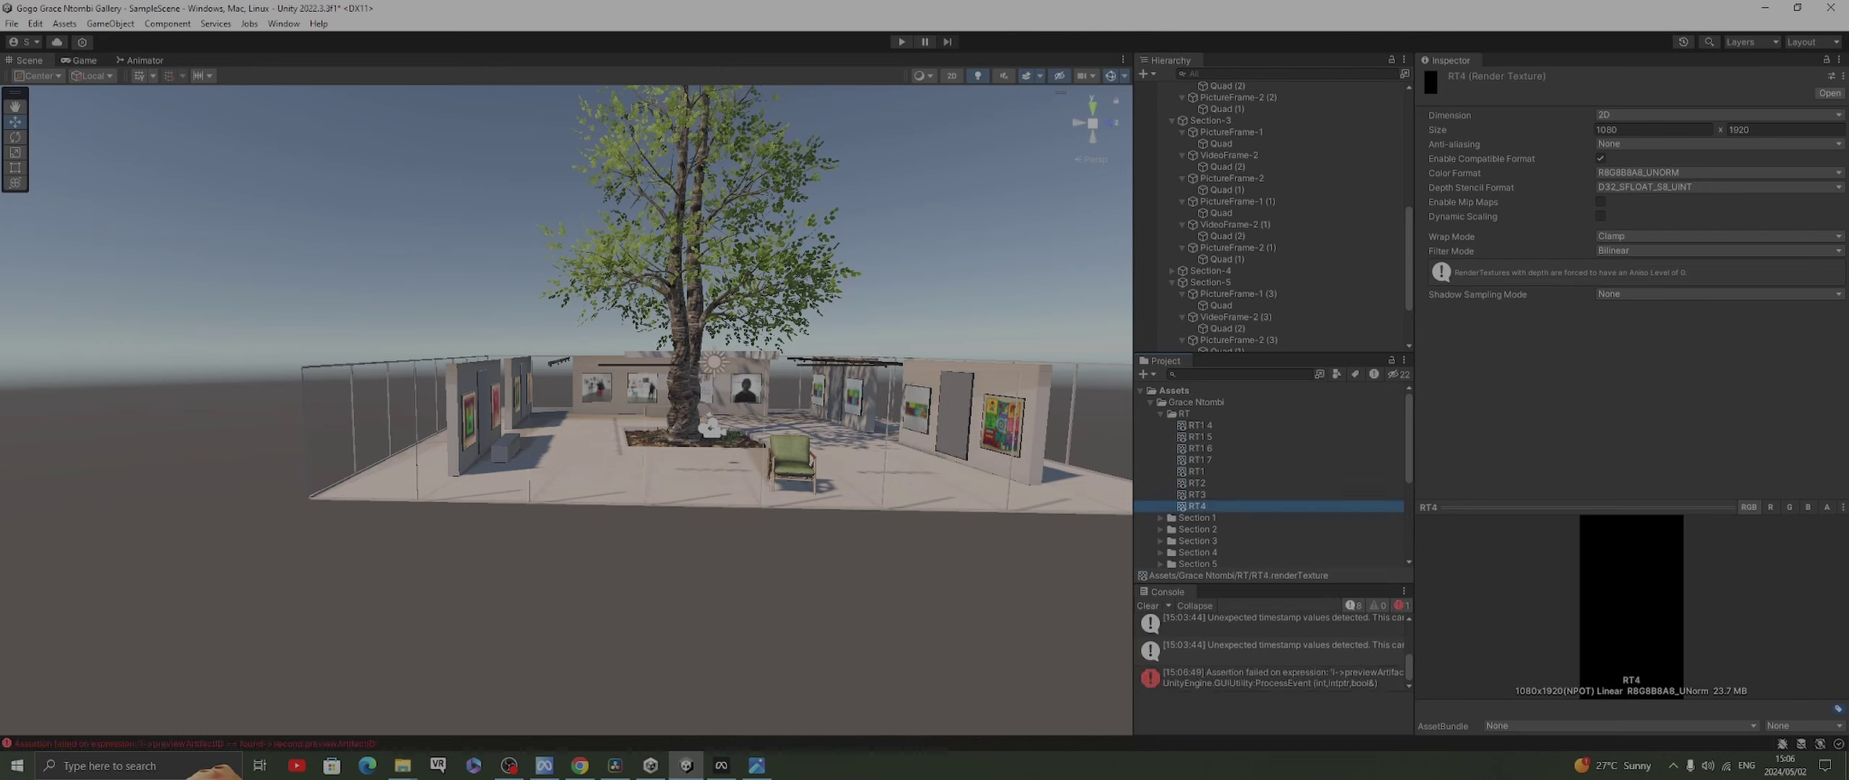
Rename the next two copies to RT5 and RT6
left_click(1199, 425)
key("F2")
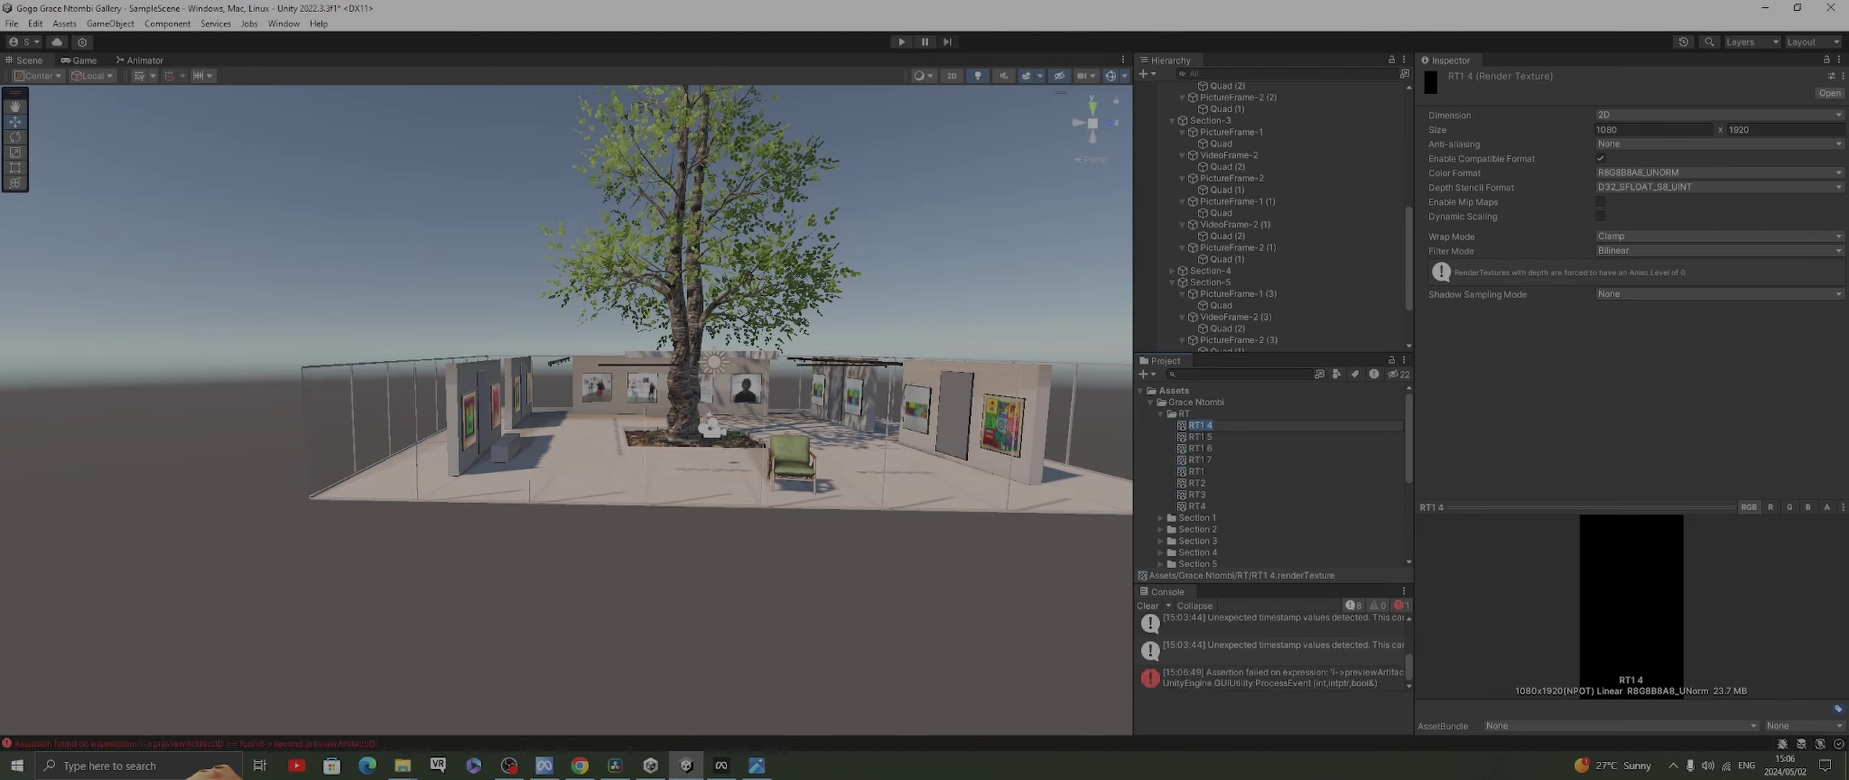
key("Right")
key("Return")
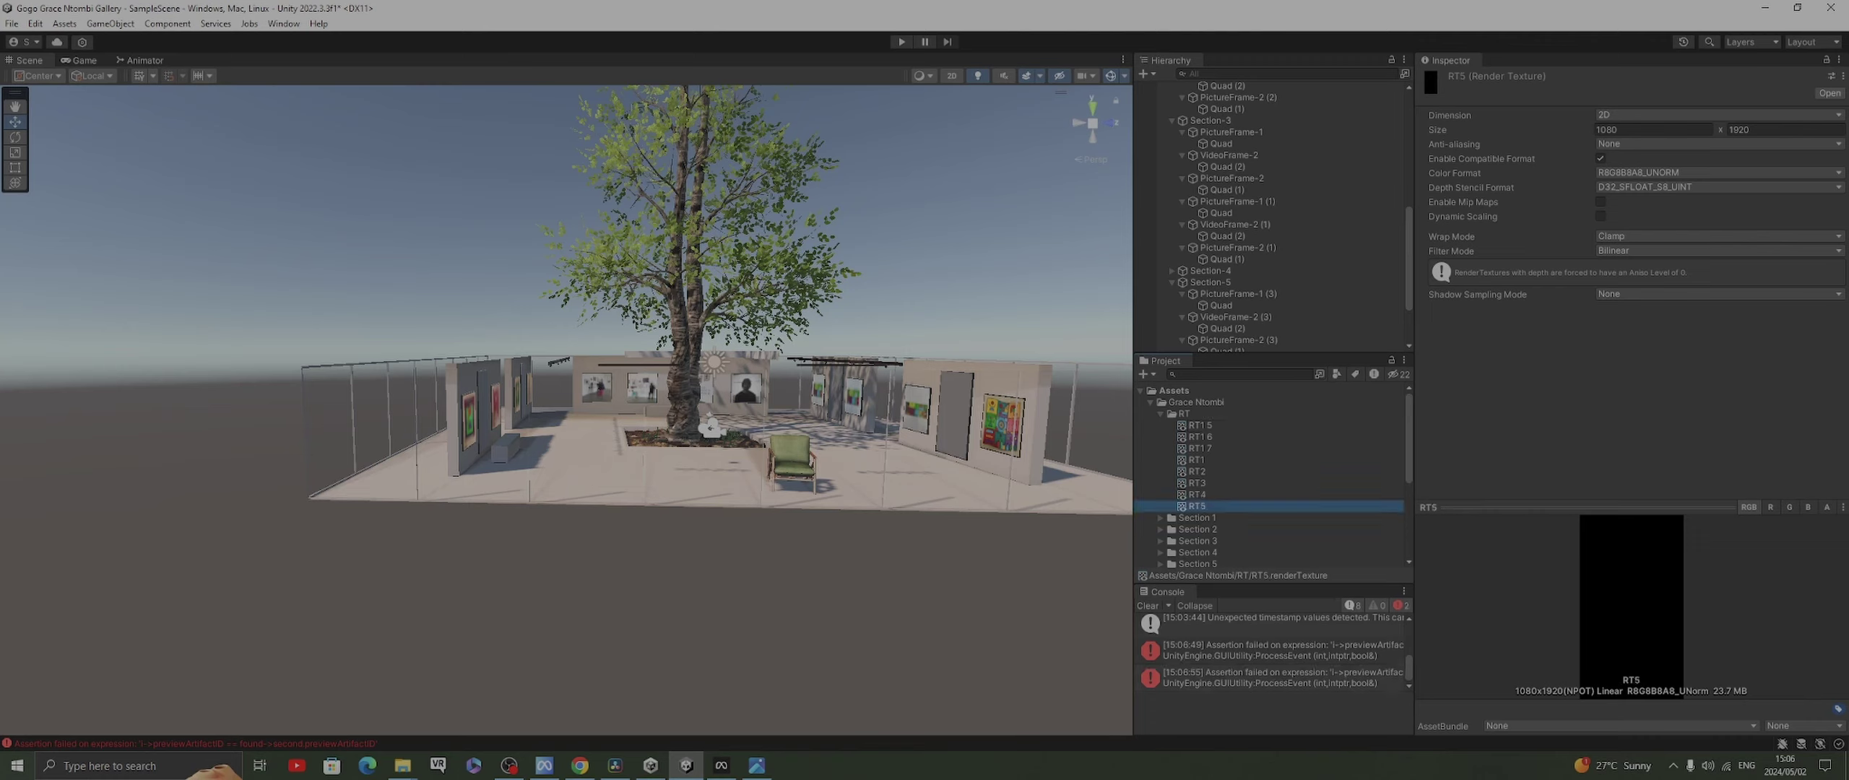
left_click(1210, 423)
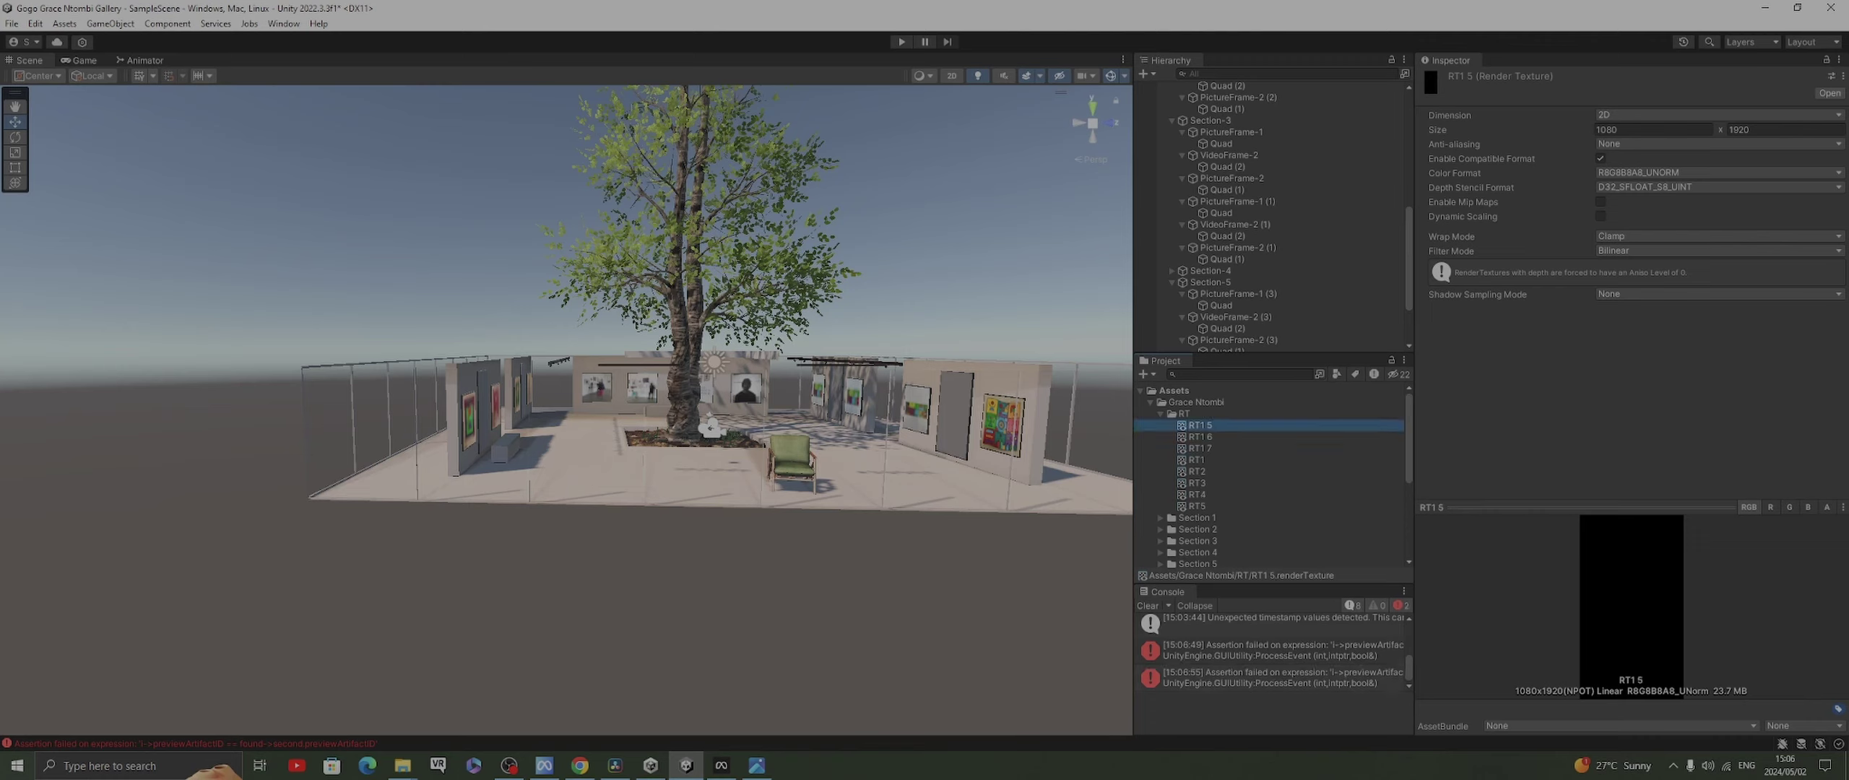
key("F2")
key("Right")
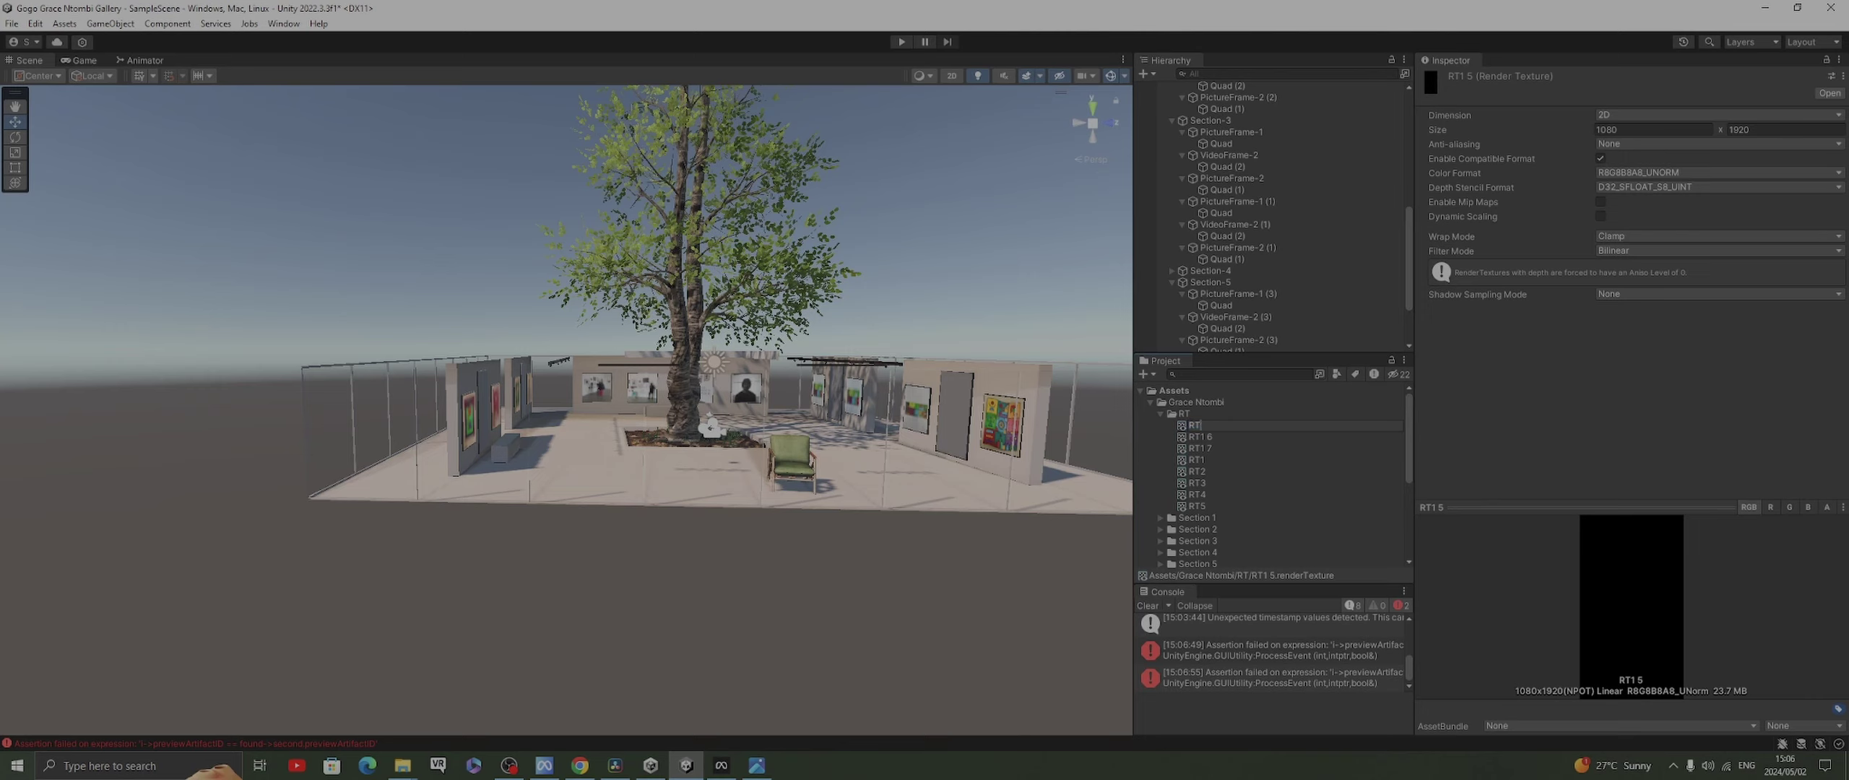
type("6")
key("Return")
left_click(1199, 437)
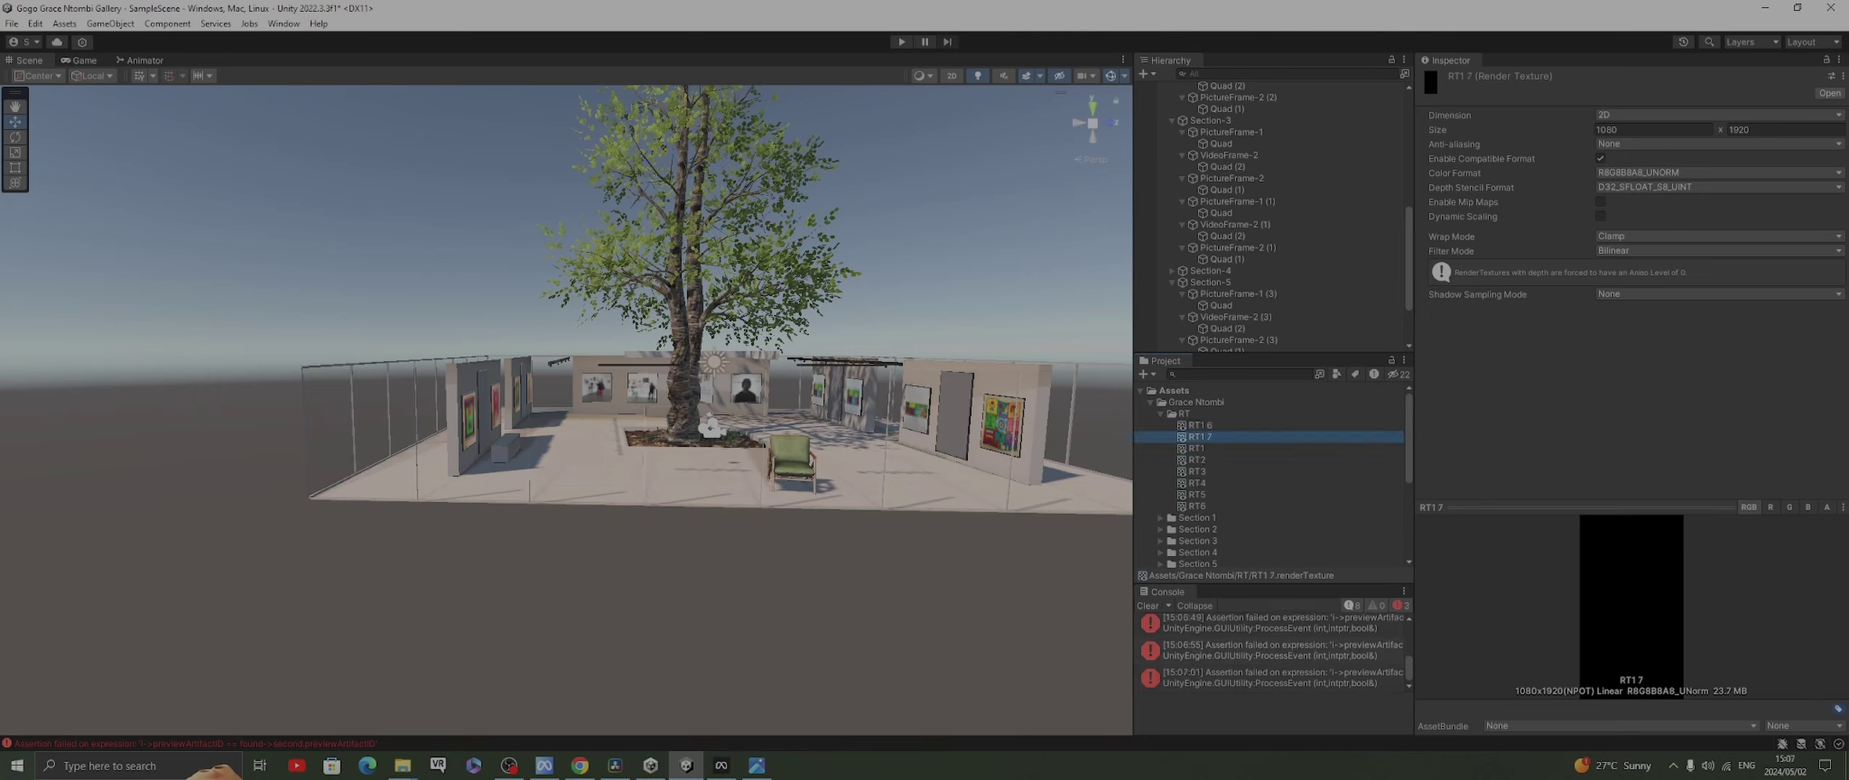
Rename the last copies to RT7 and RT8, completing RT1–RT8
left_click(1199, 425)
key("F2")
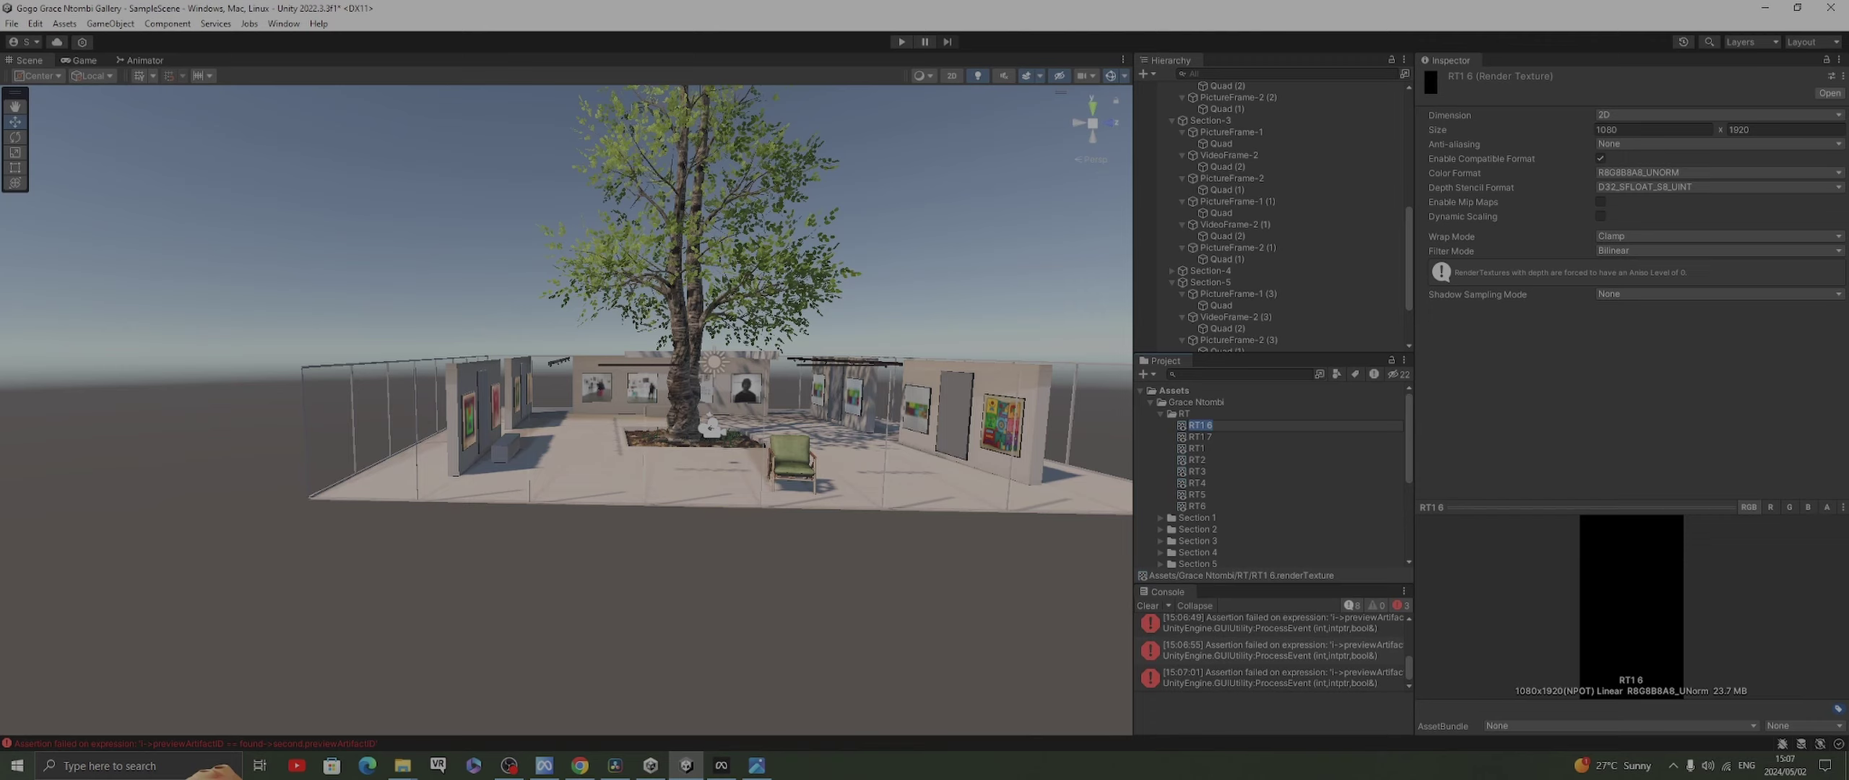
key("Right")
type("7")
key("Return")
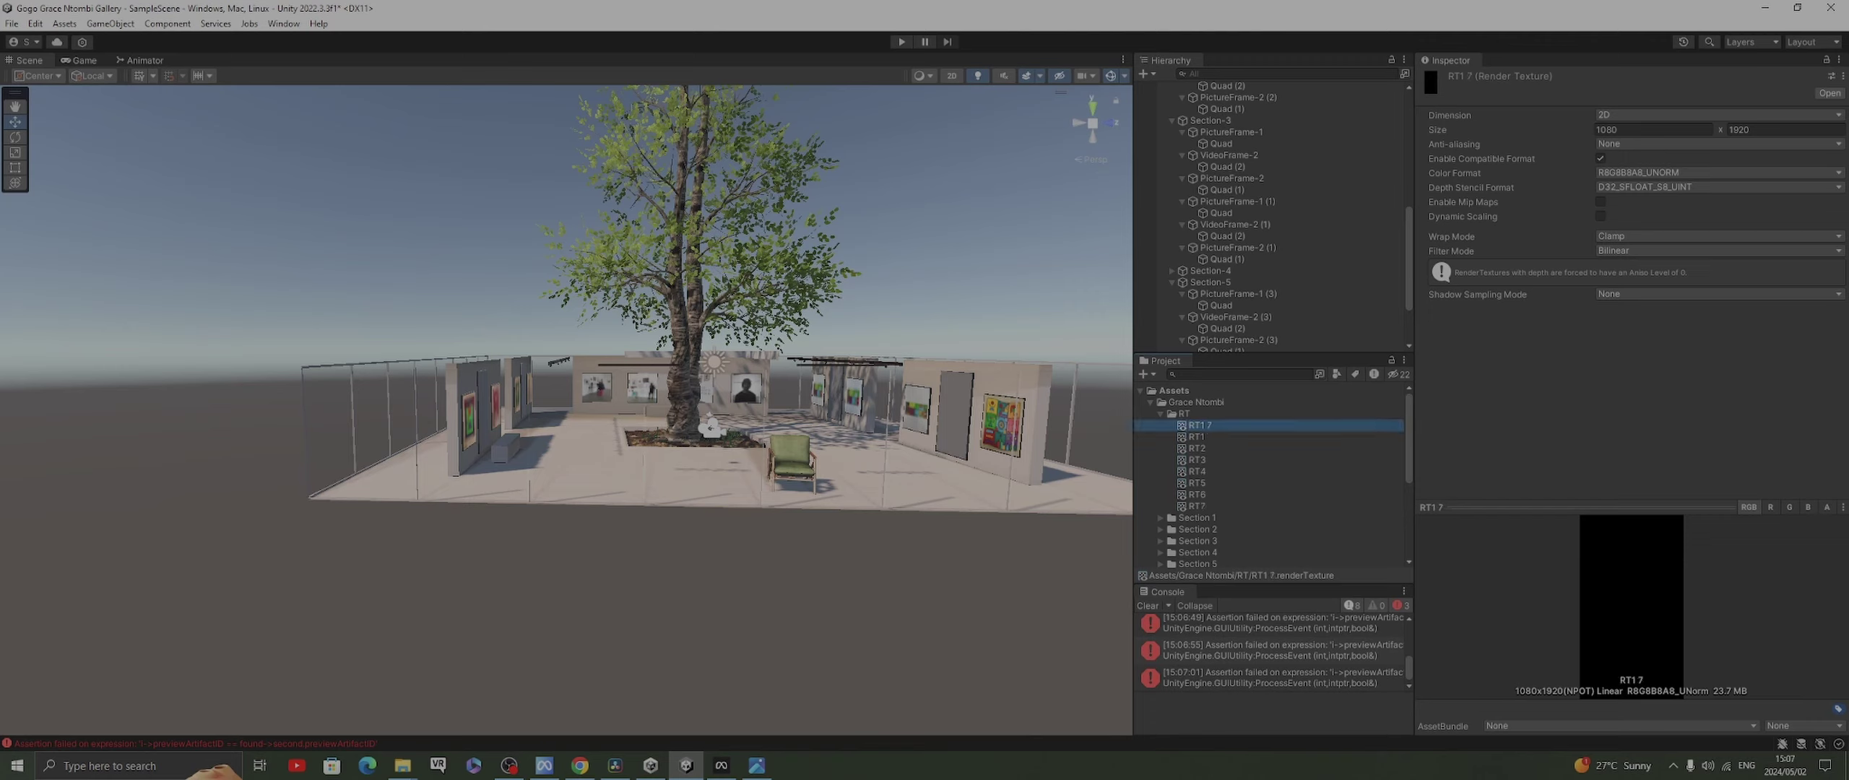
key("F2")
key("Right")
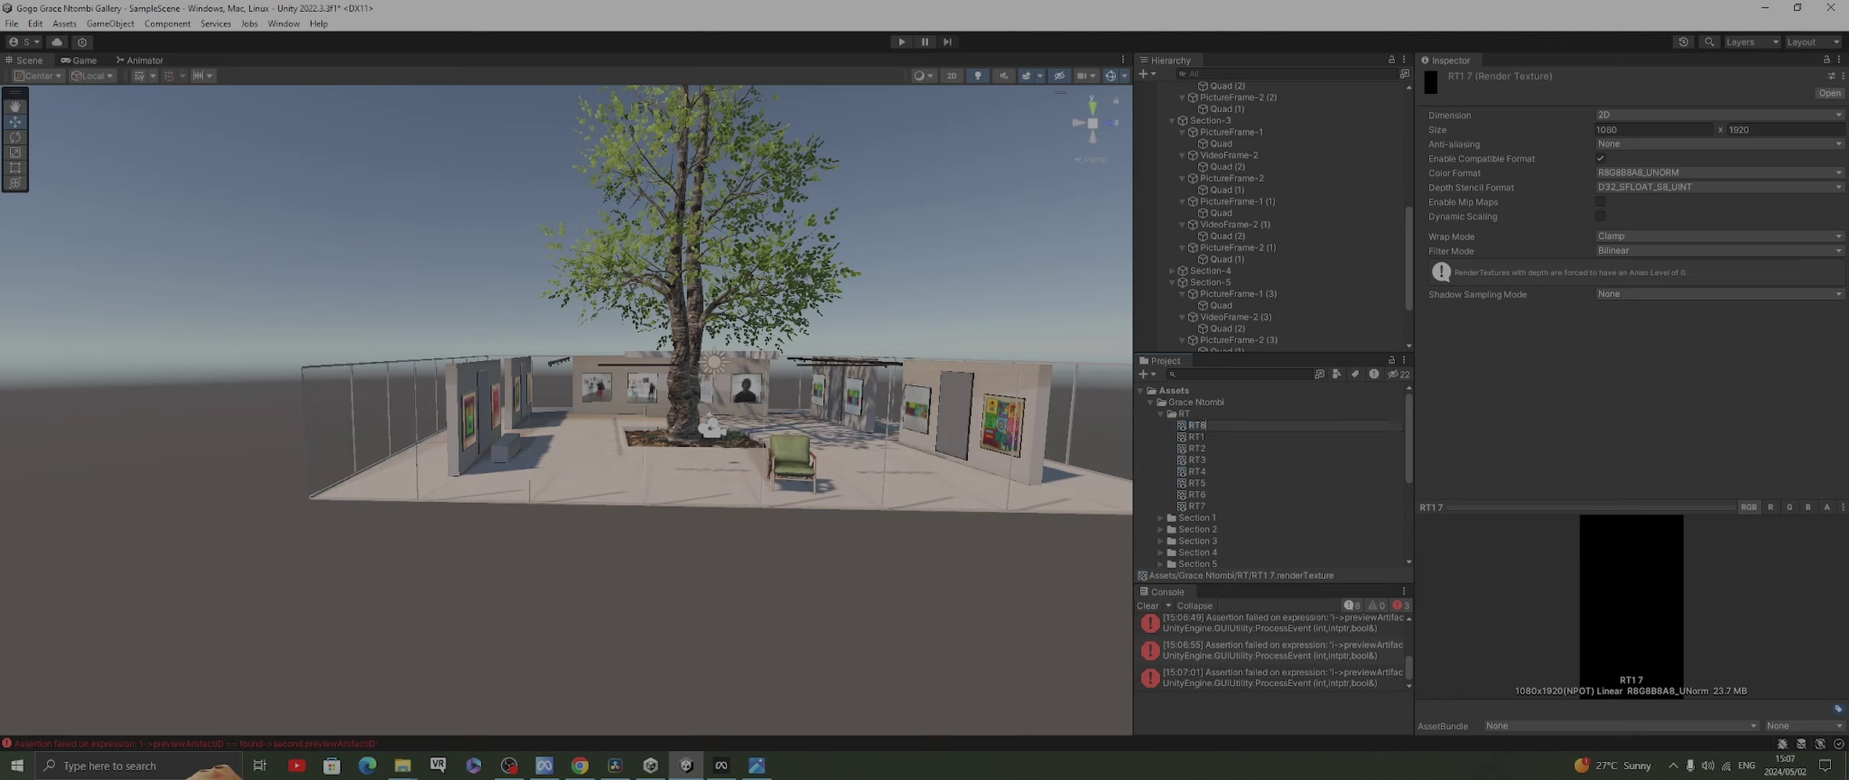
key("Return")
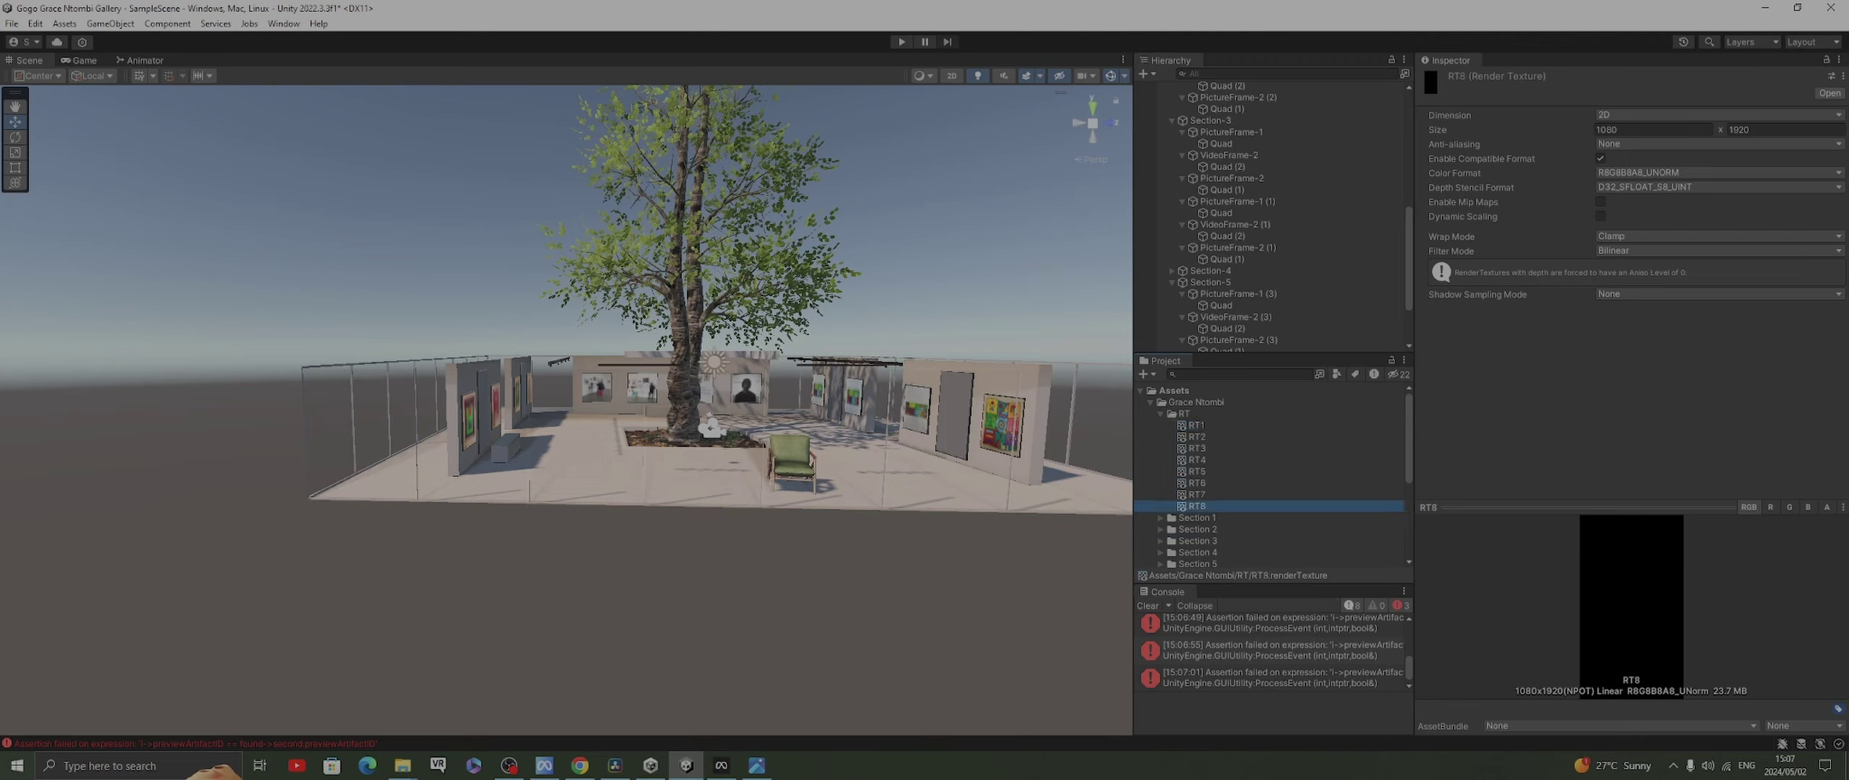
left_click(1196, 424)
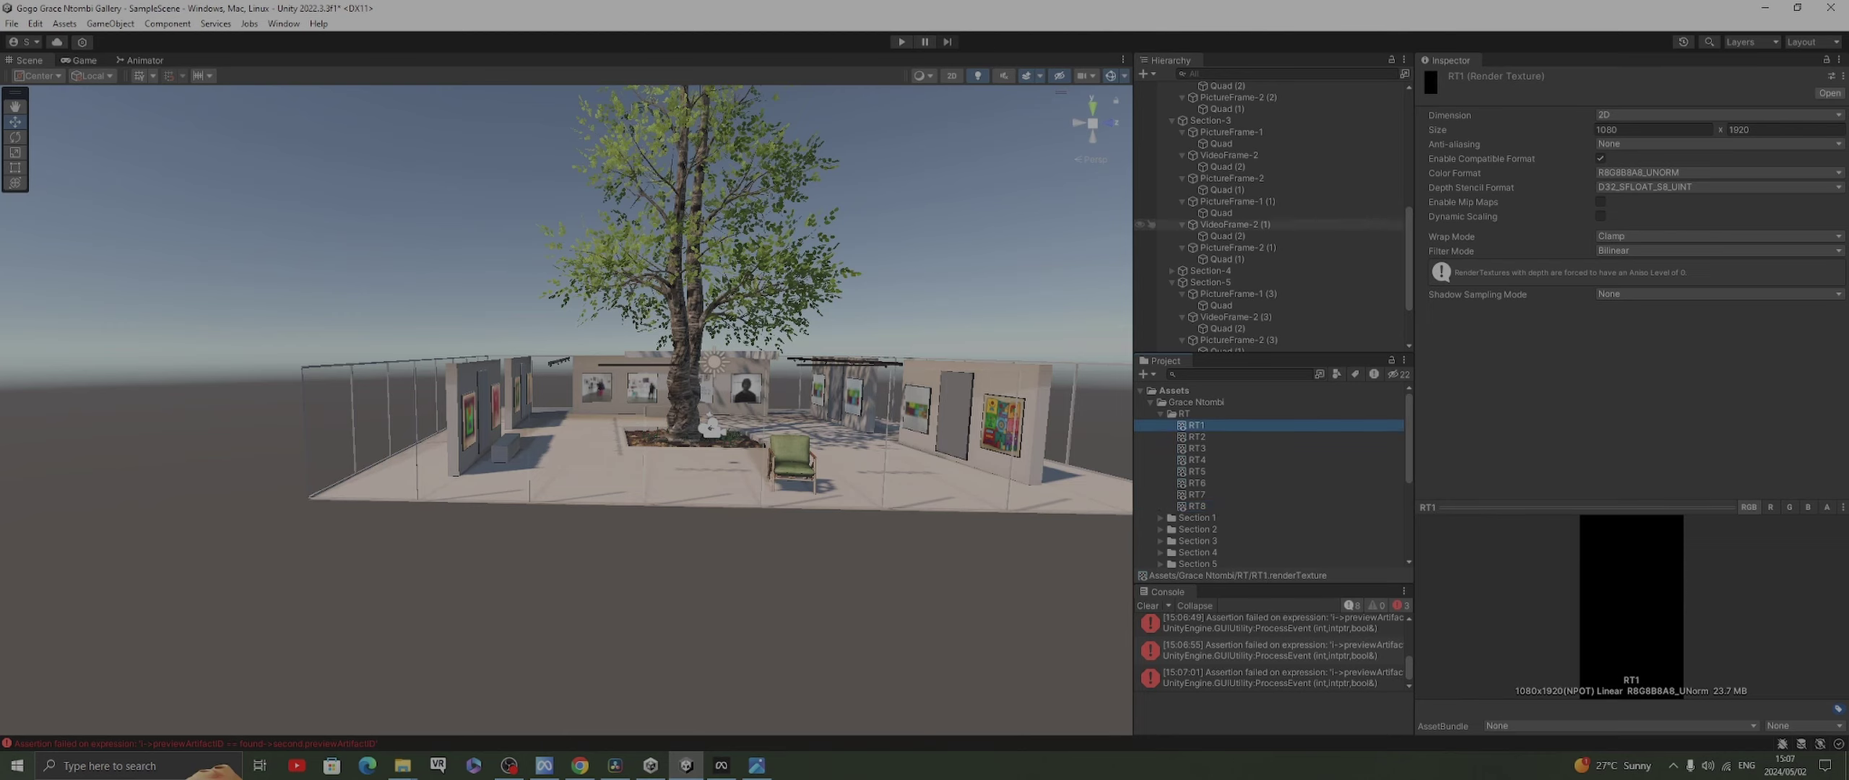
scroll(1269, 226, "up", 3)
scroll(1228, 227, "down", 6)
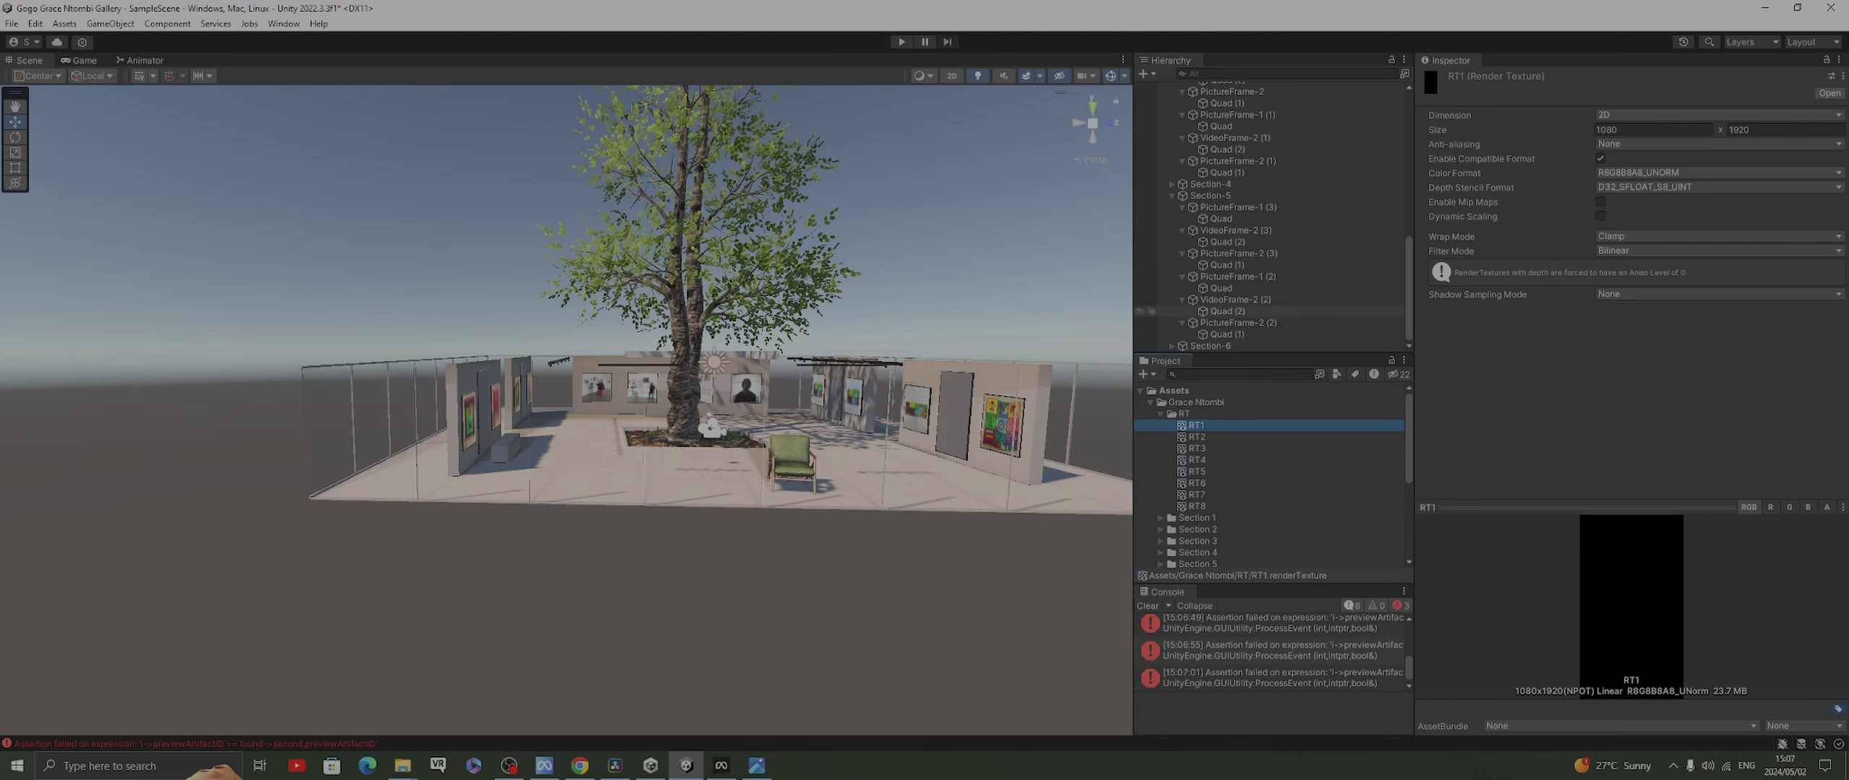
Select the first video frame's Quad (2) and switch its RT1 material to Universal Render Pipeline/Unlit
left_click(1228, 310)
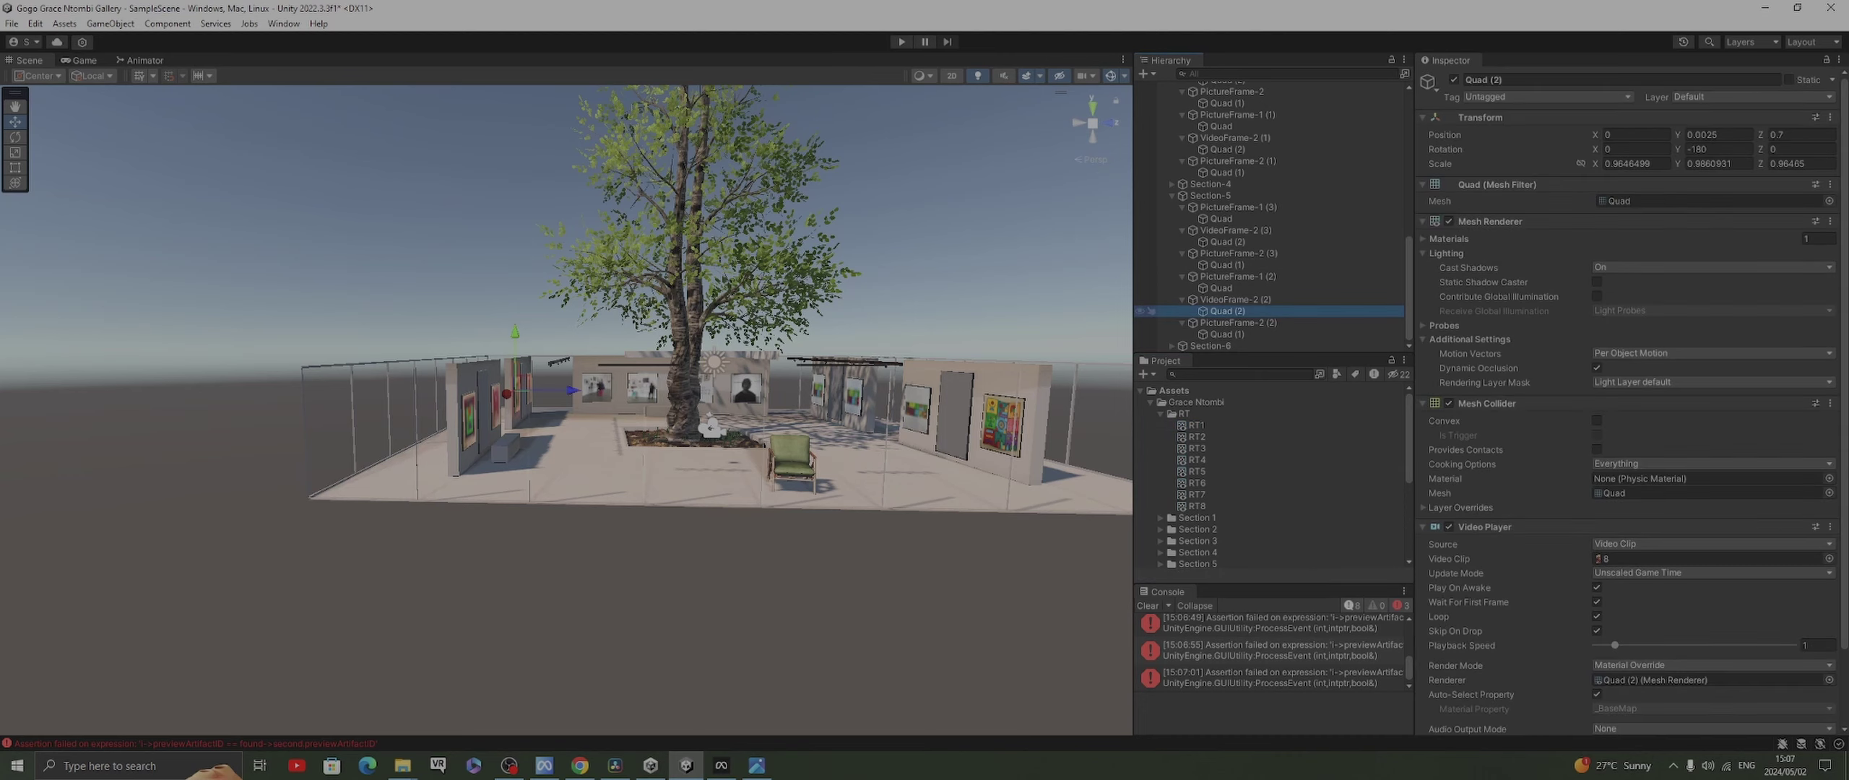
scroll(1228, 311, "up", 3)
scroll(1228, 291, "up", 3)
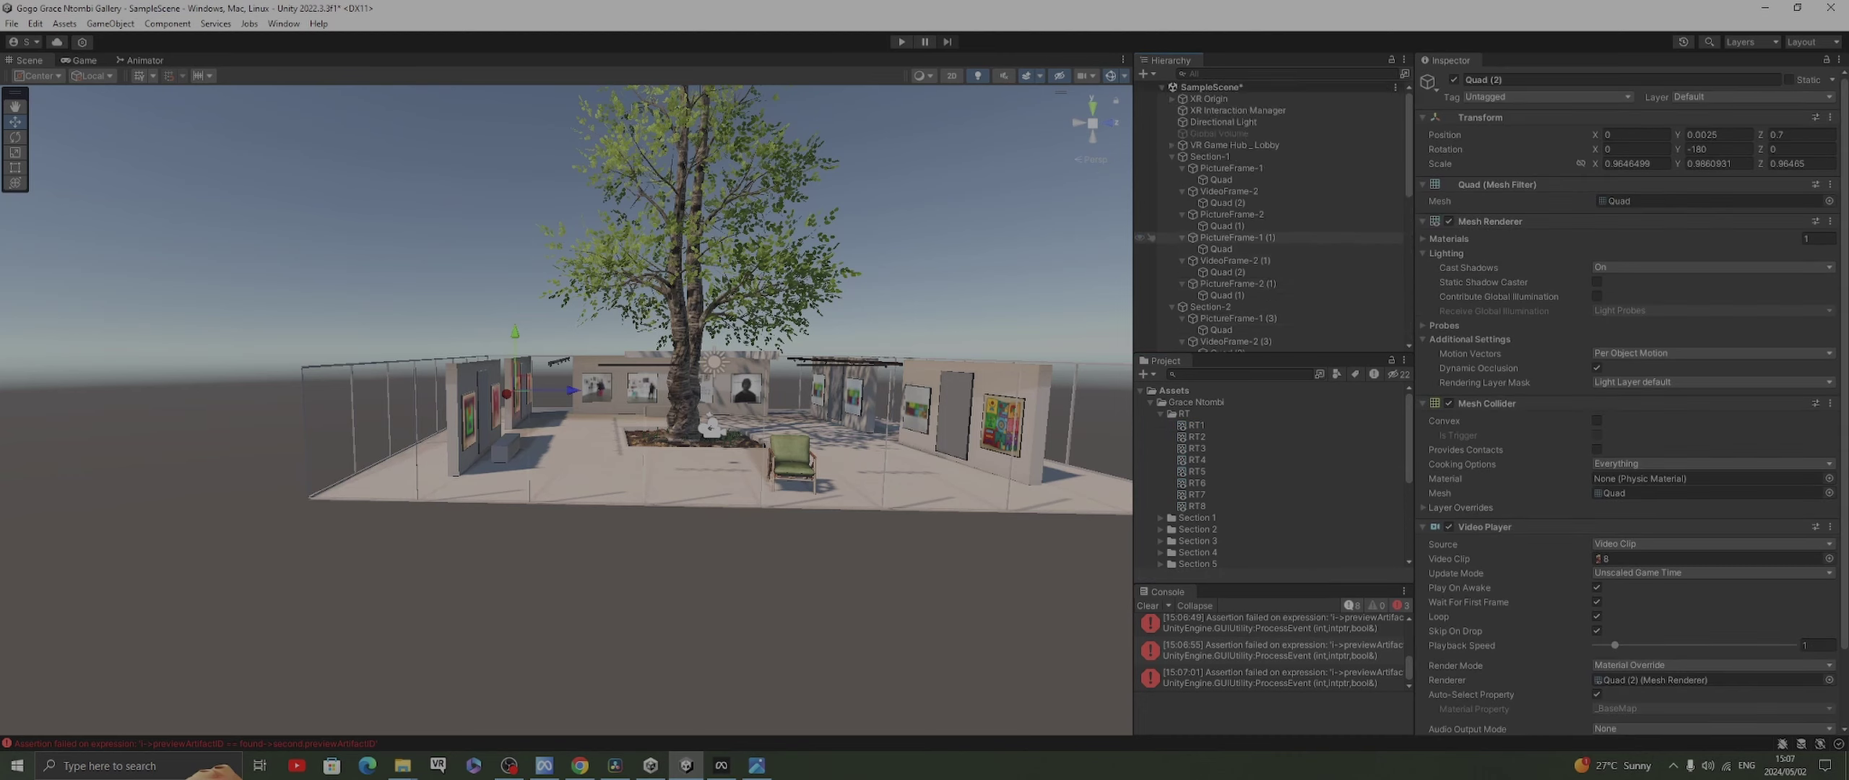
left_click(1227, 202)
scroll(1632, 400, "down", 3)
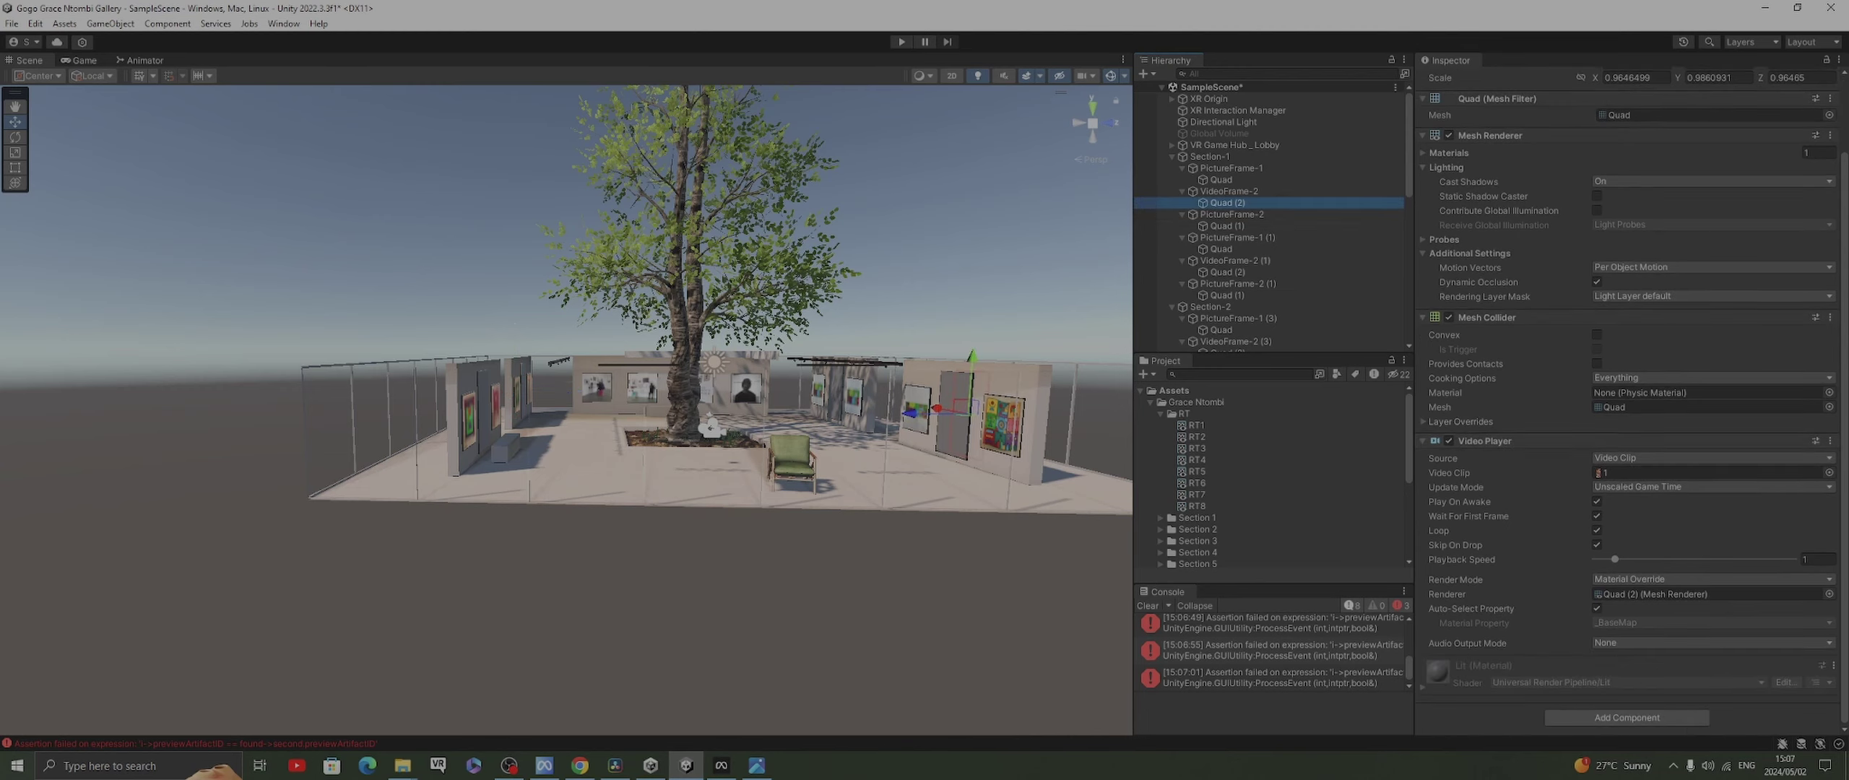
scroll(1271, 477, "down", 1)
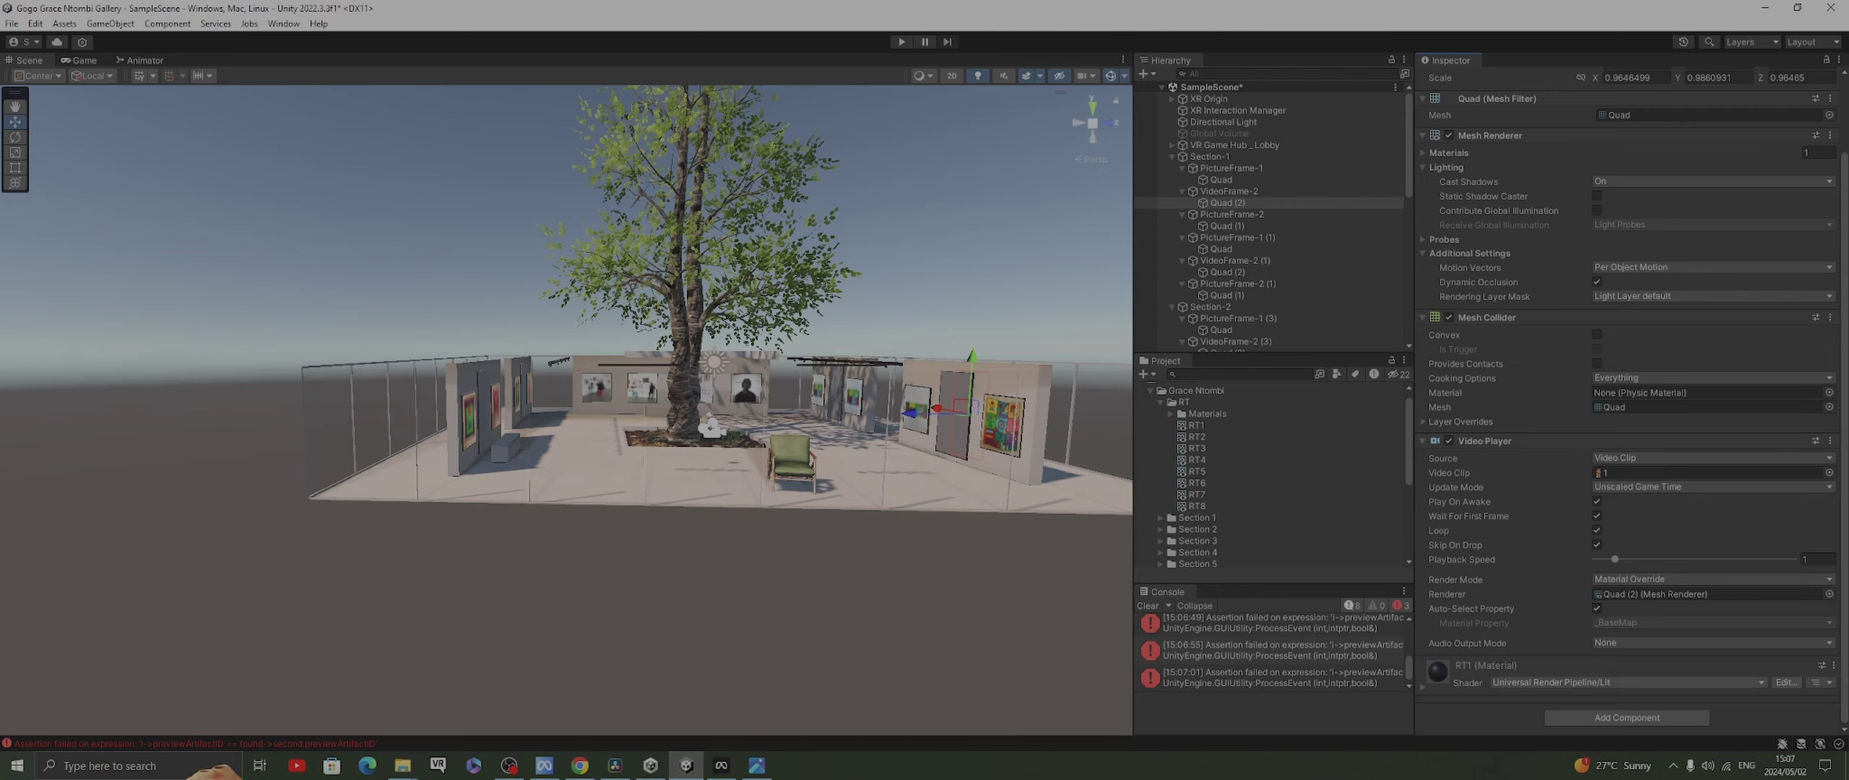
left_click(1627, 681)
left_click(1589, 664)
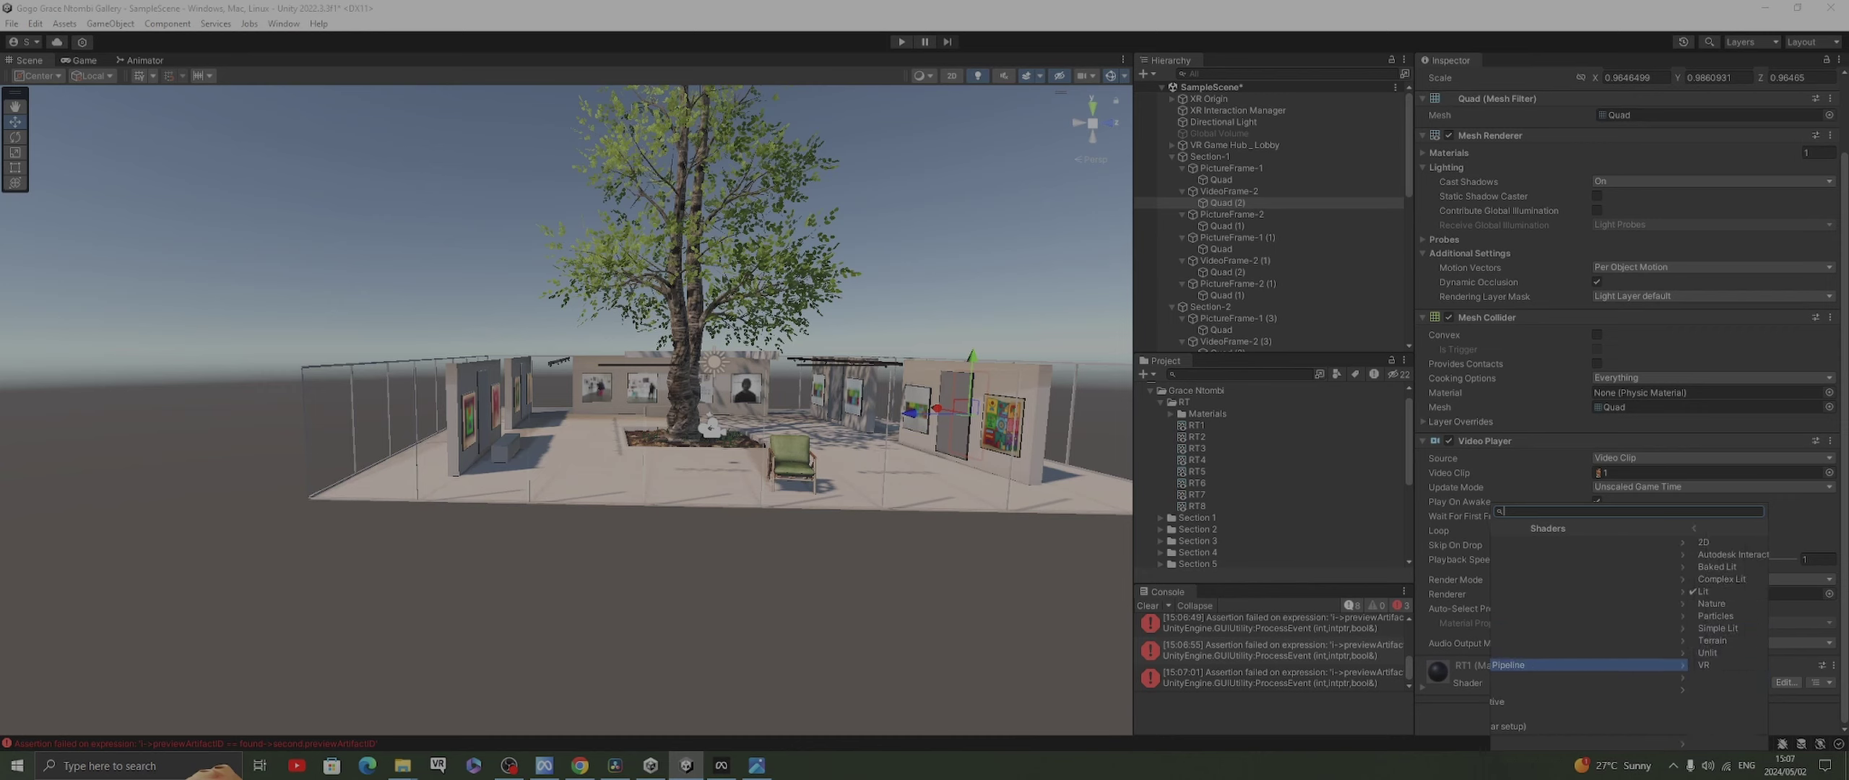
left_click(1589, 653)
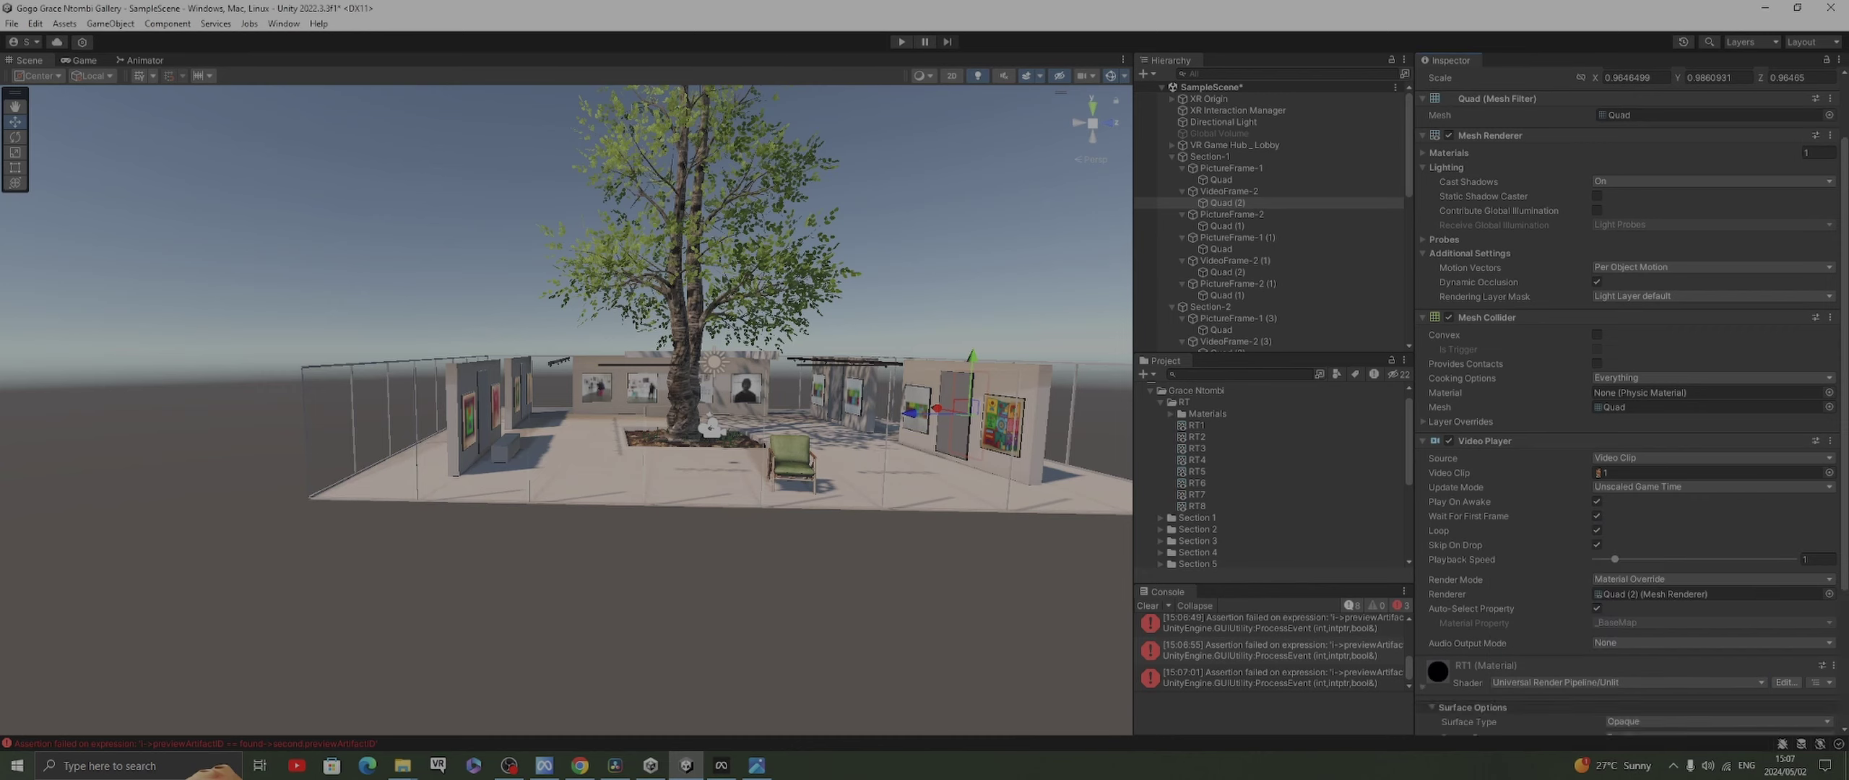
Set its Video Player Render Mode to Render Texture with RT1 as Target Texture
scroll(1625, 433, "down", 4)
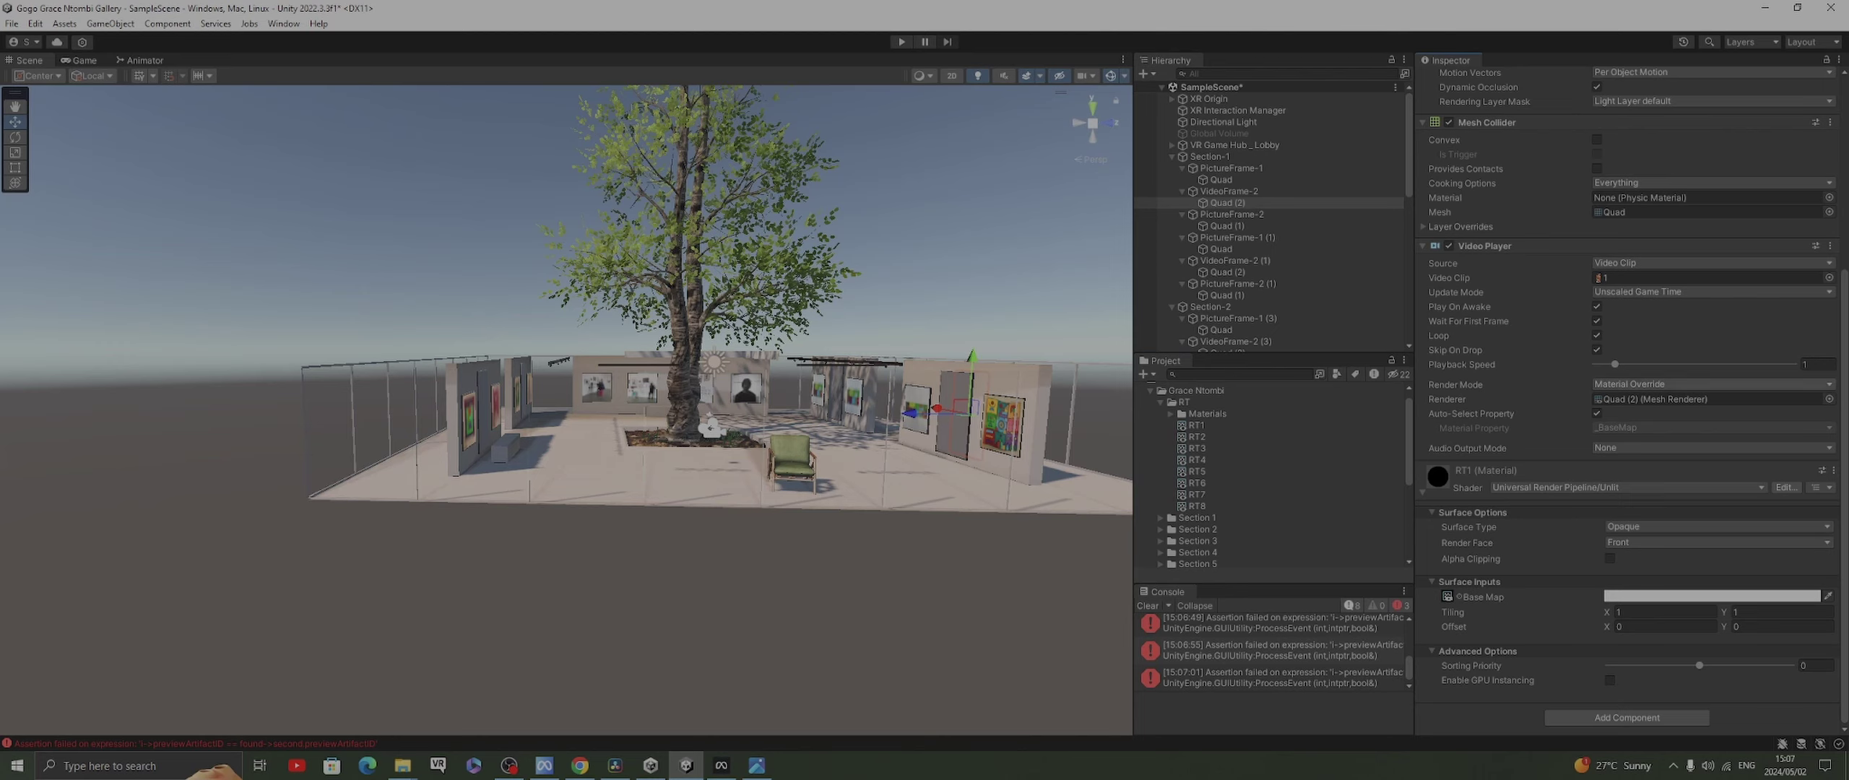
left_click(1712, 384)
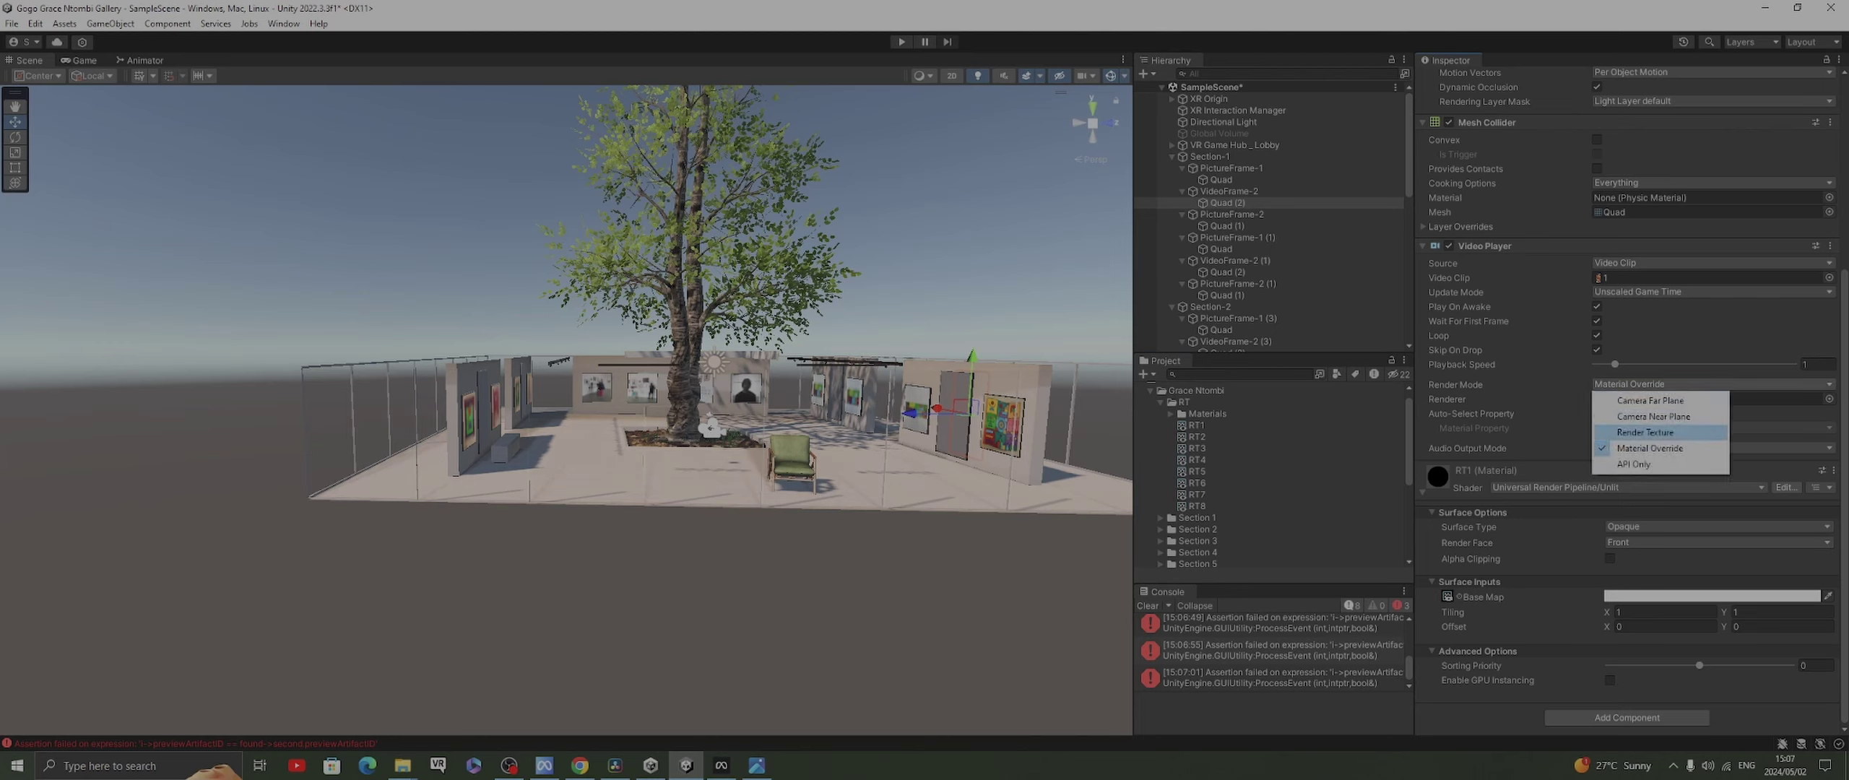
left_click(1645, 432)
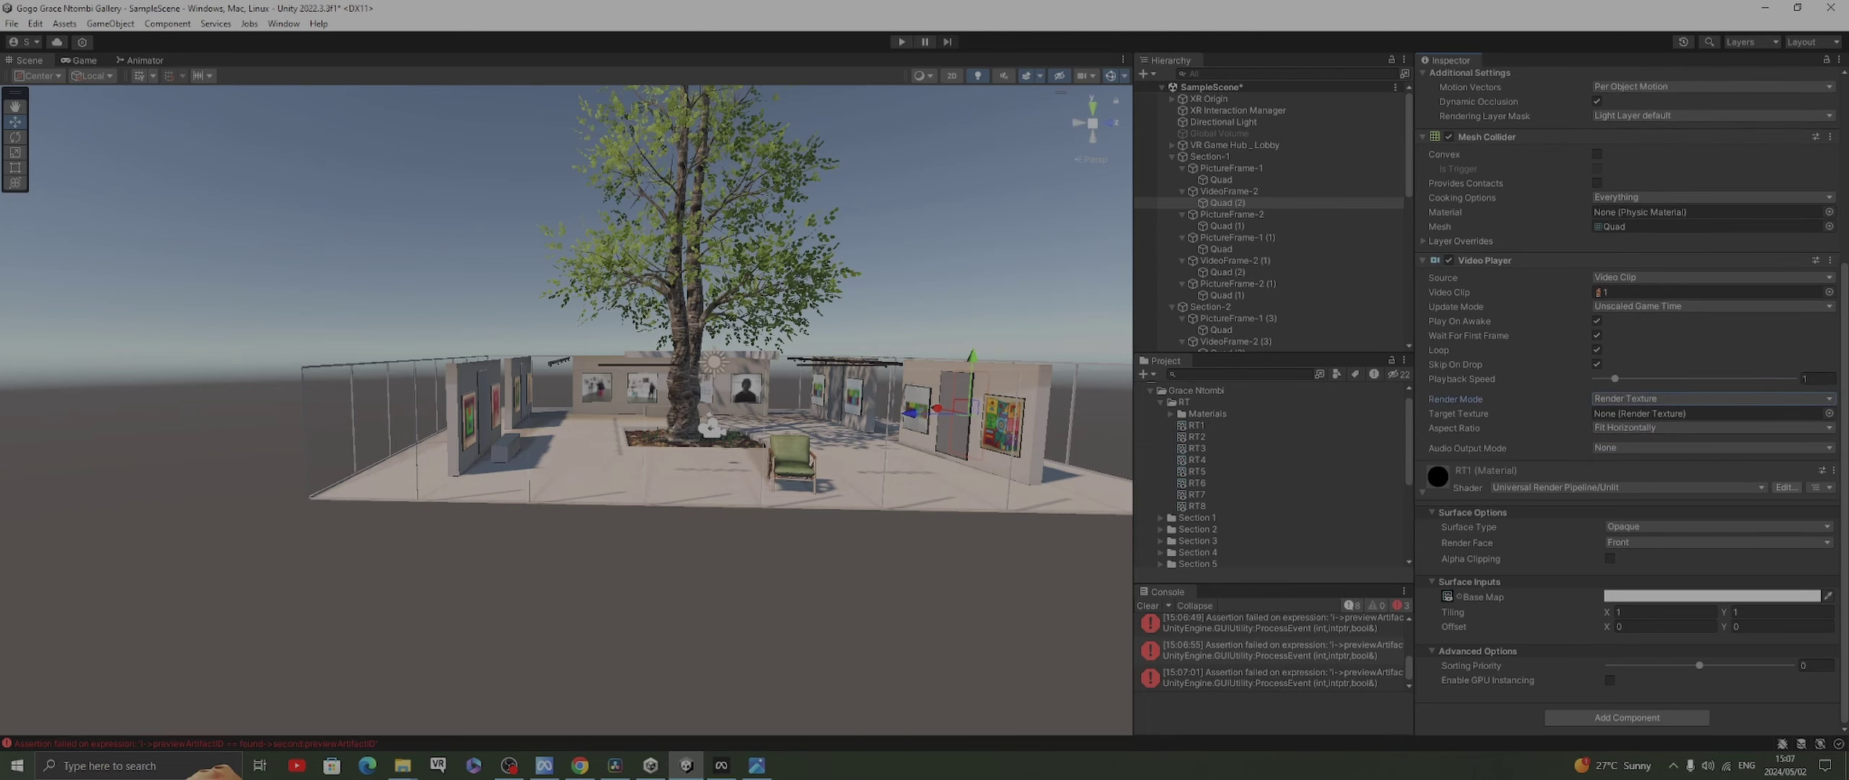
left_click_drag(1196, 424, 1661, 413)
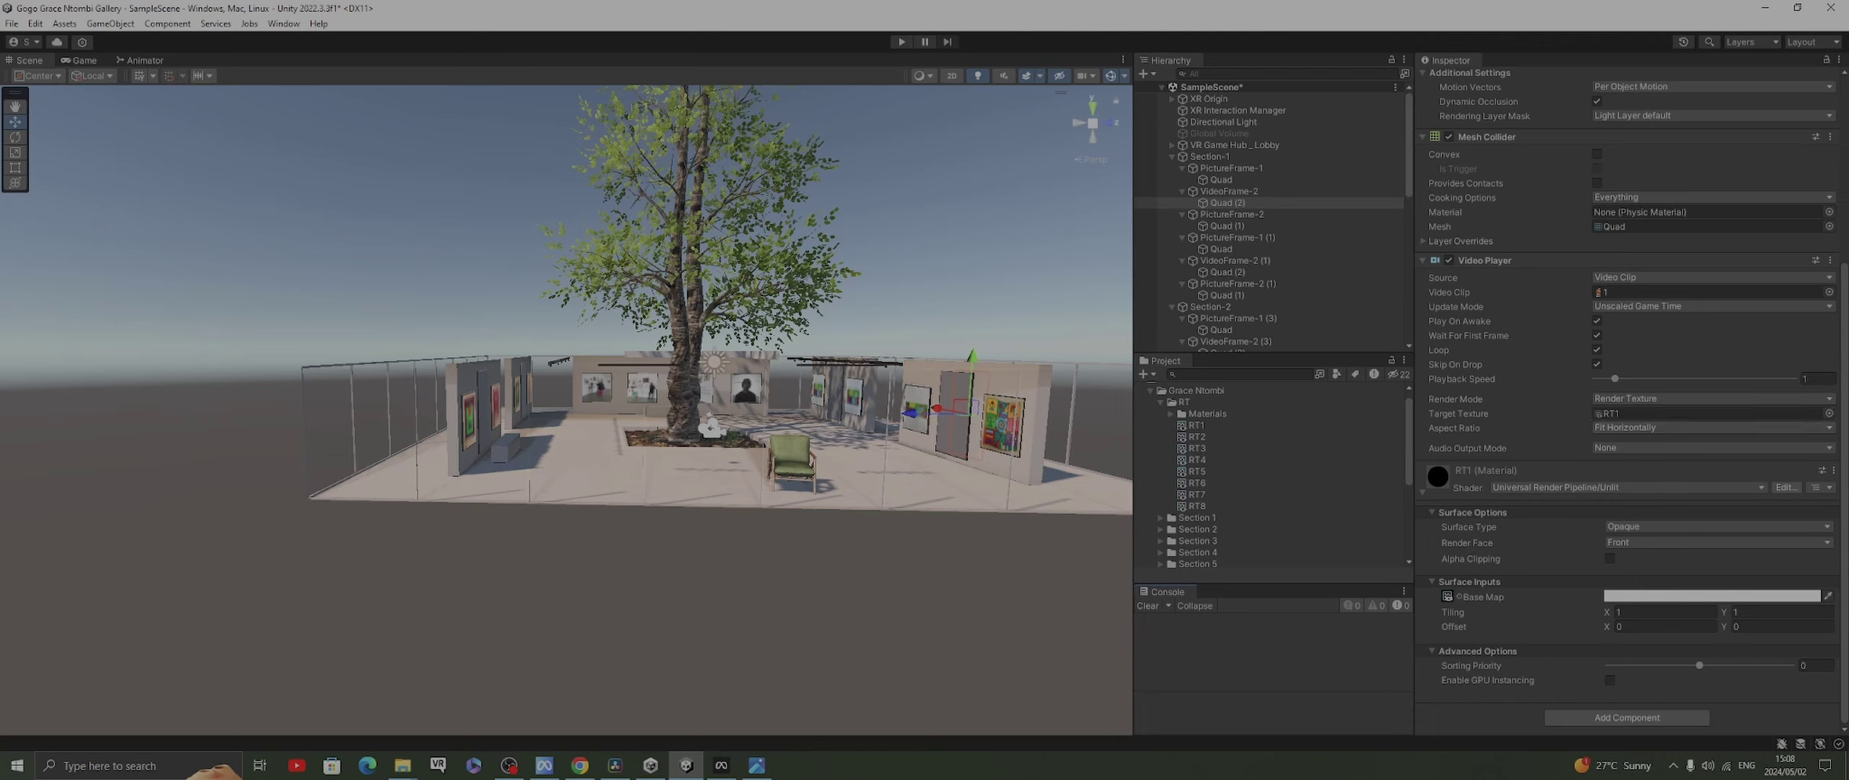
left_click(1448, 597)
Route the second frame's video into RT2 and apply the RT2 material to its quad
left_click(1227, 272)
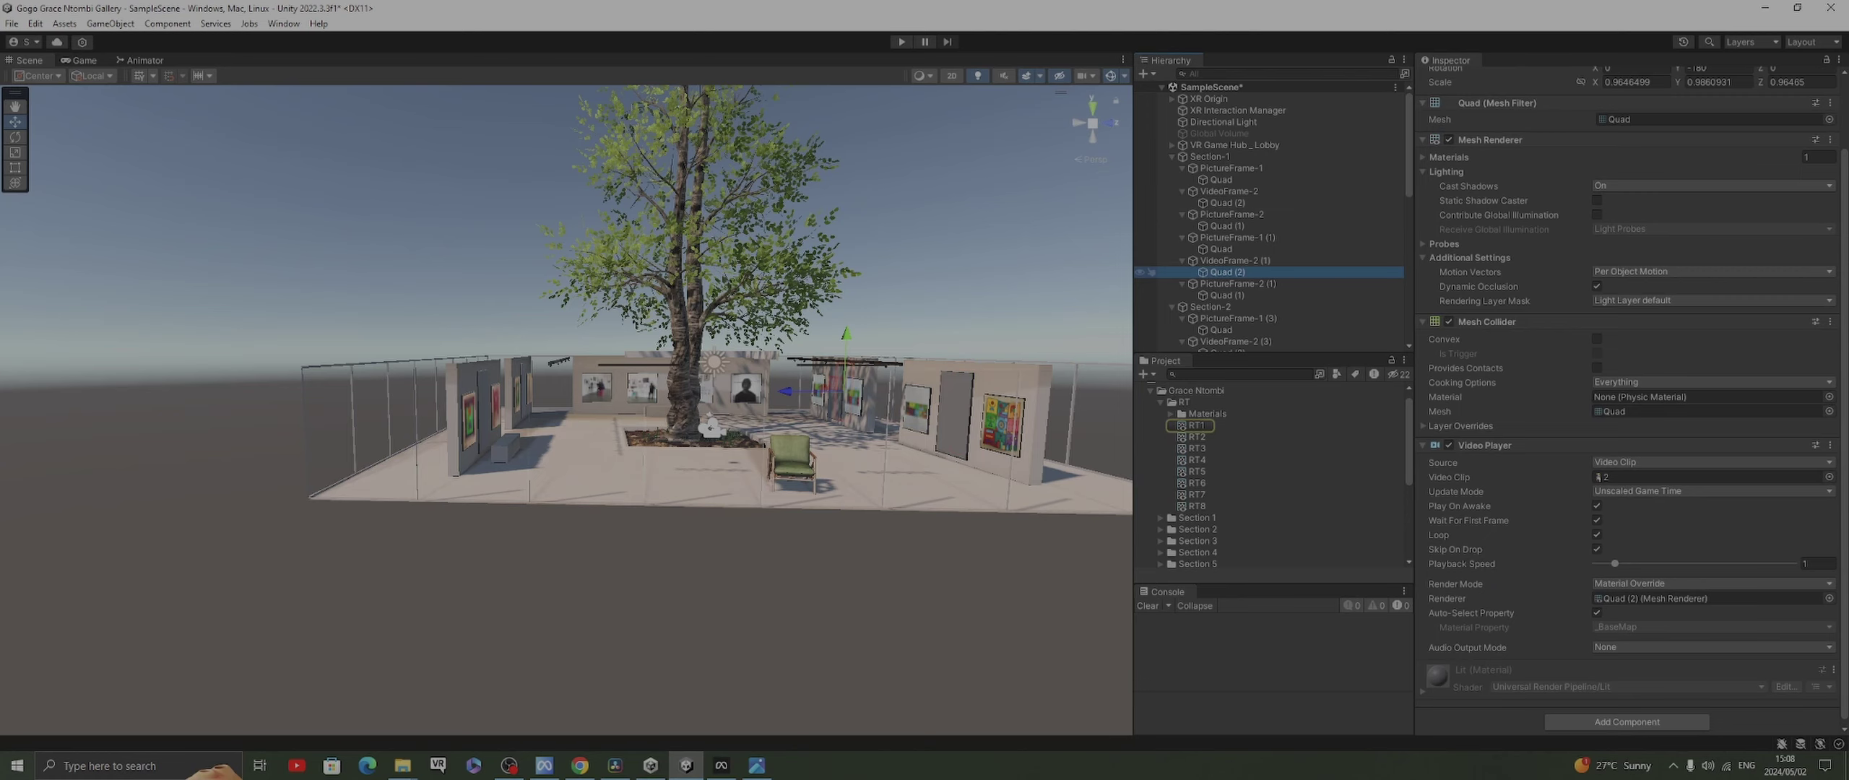
scroll(1596, 534, "down", 1)
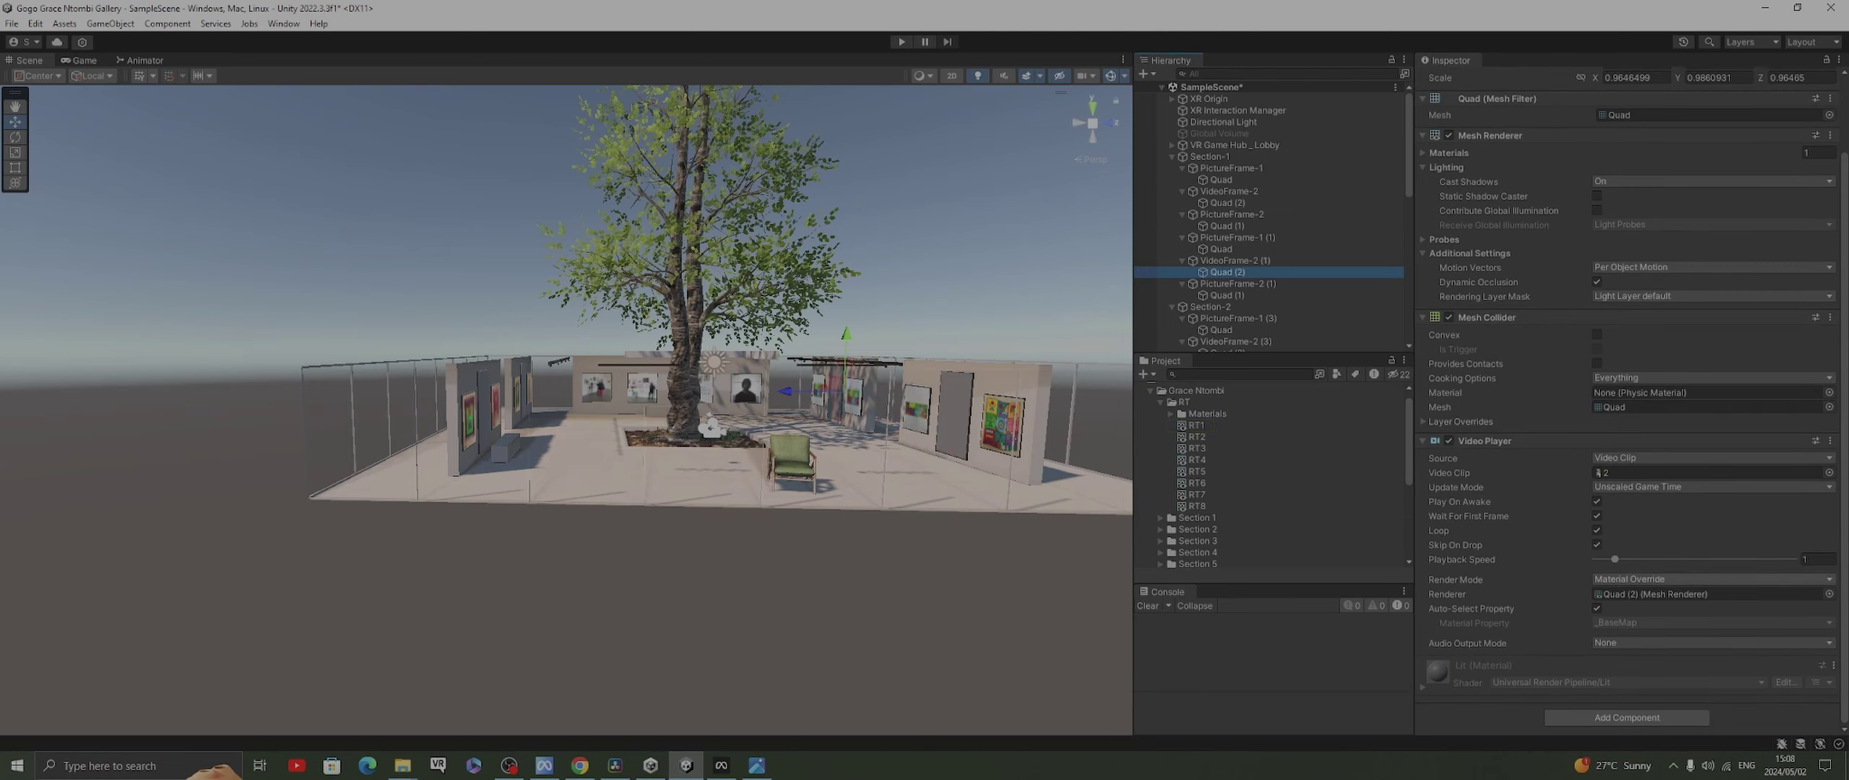
left_click(1661, 579)
left_click(1625, 627)
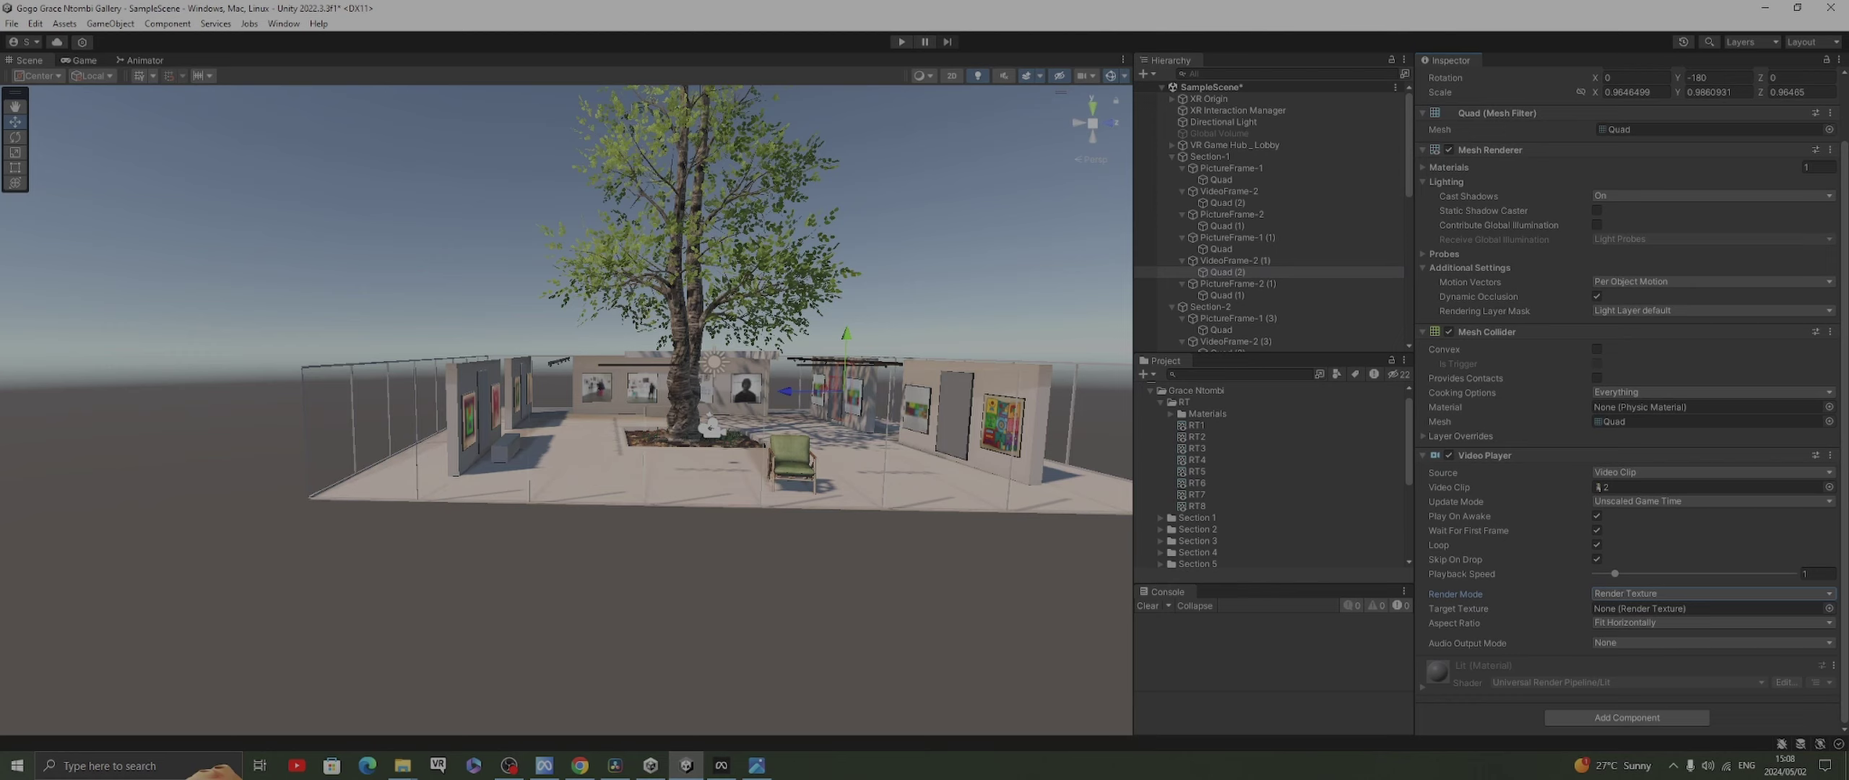
left_click_drag(1197, 436, 1625, 608)
left_click_drag(1196, 436, 1517, 715)
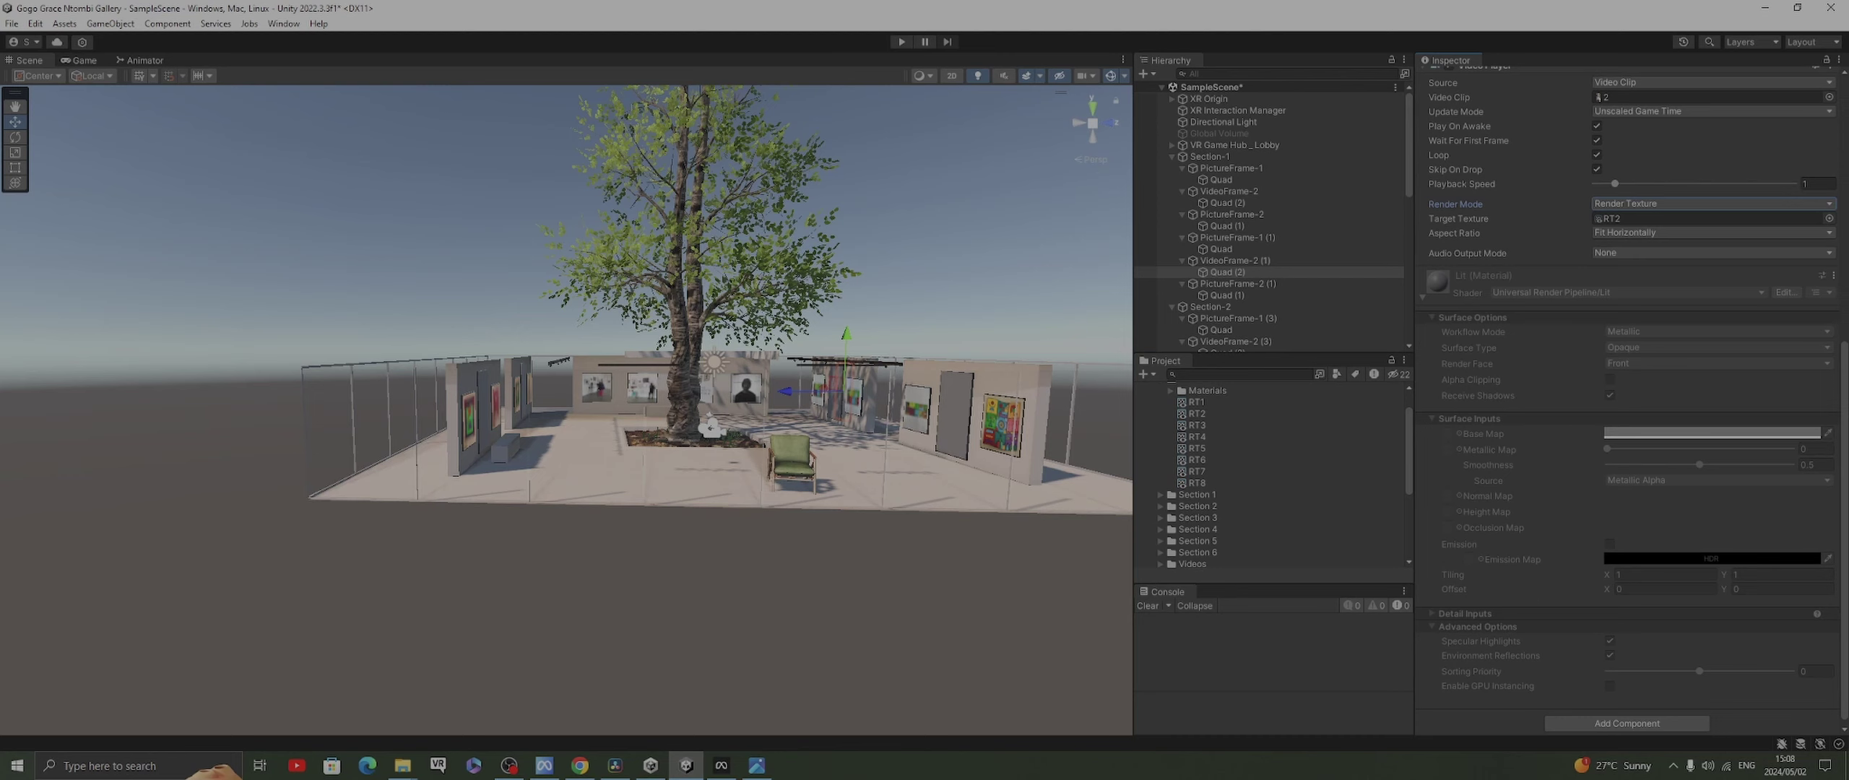
Switch the RT2 material to URP Unlit, then select the third frame's quad
scroll(1632, 398, "up", 9)
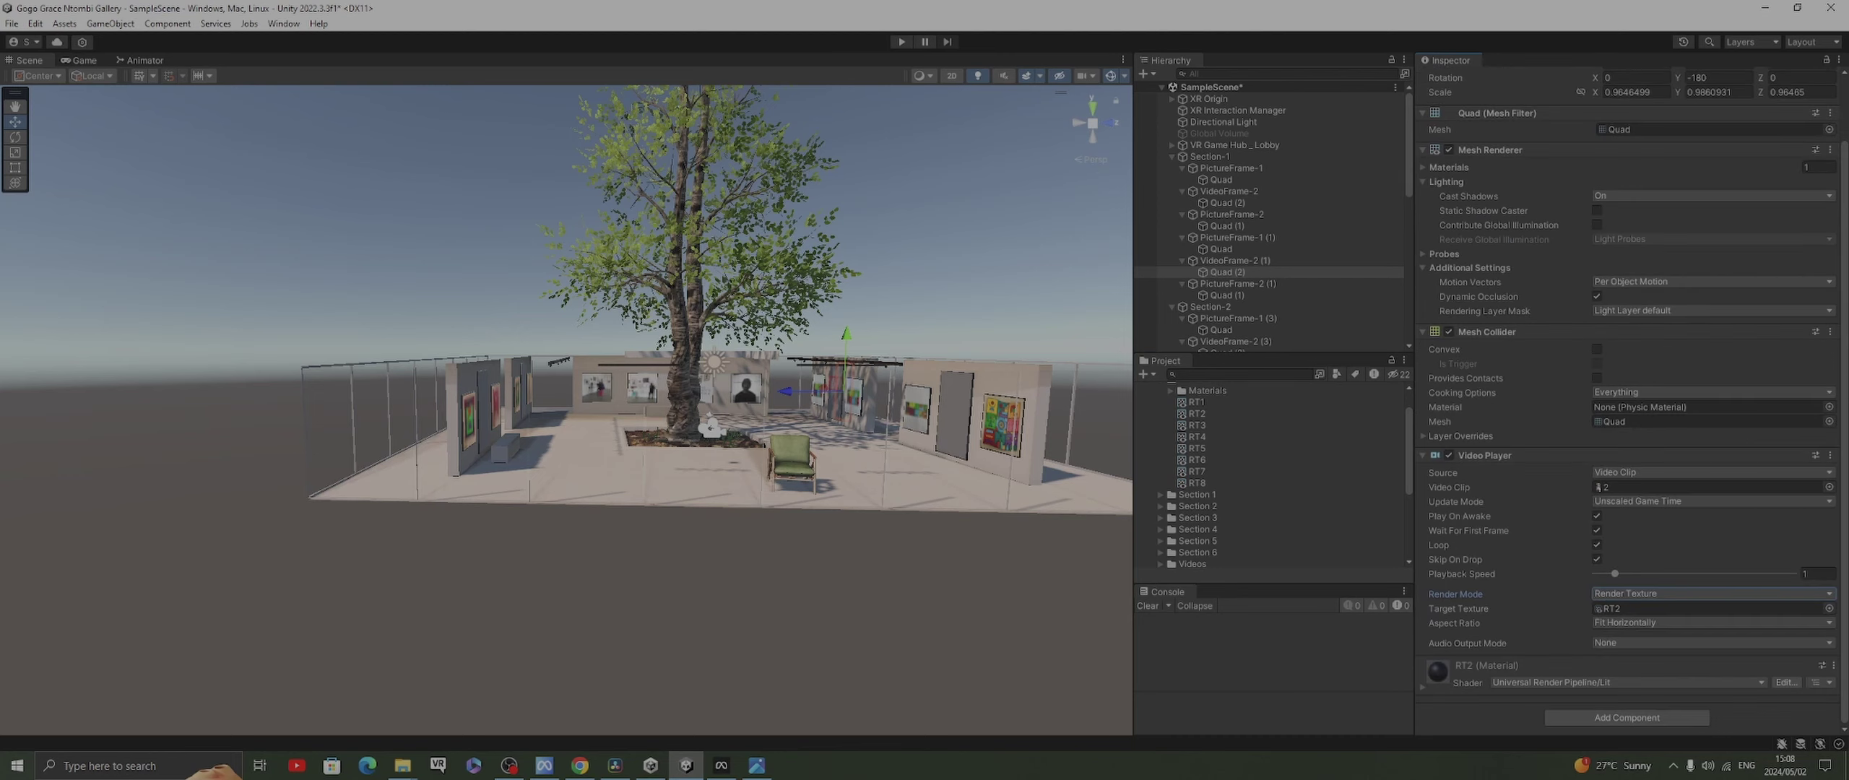
left_click(1625, 682)
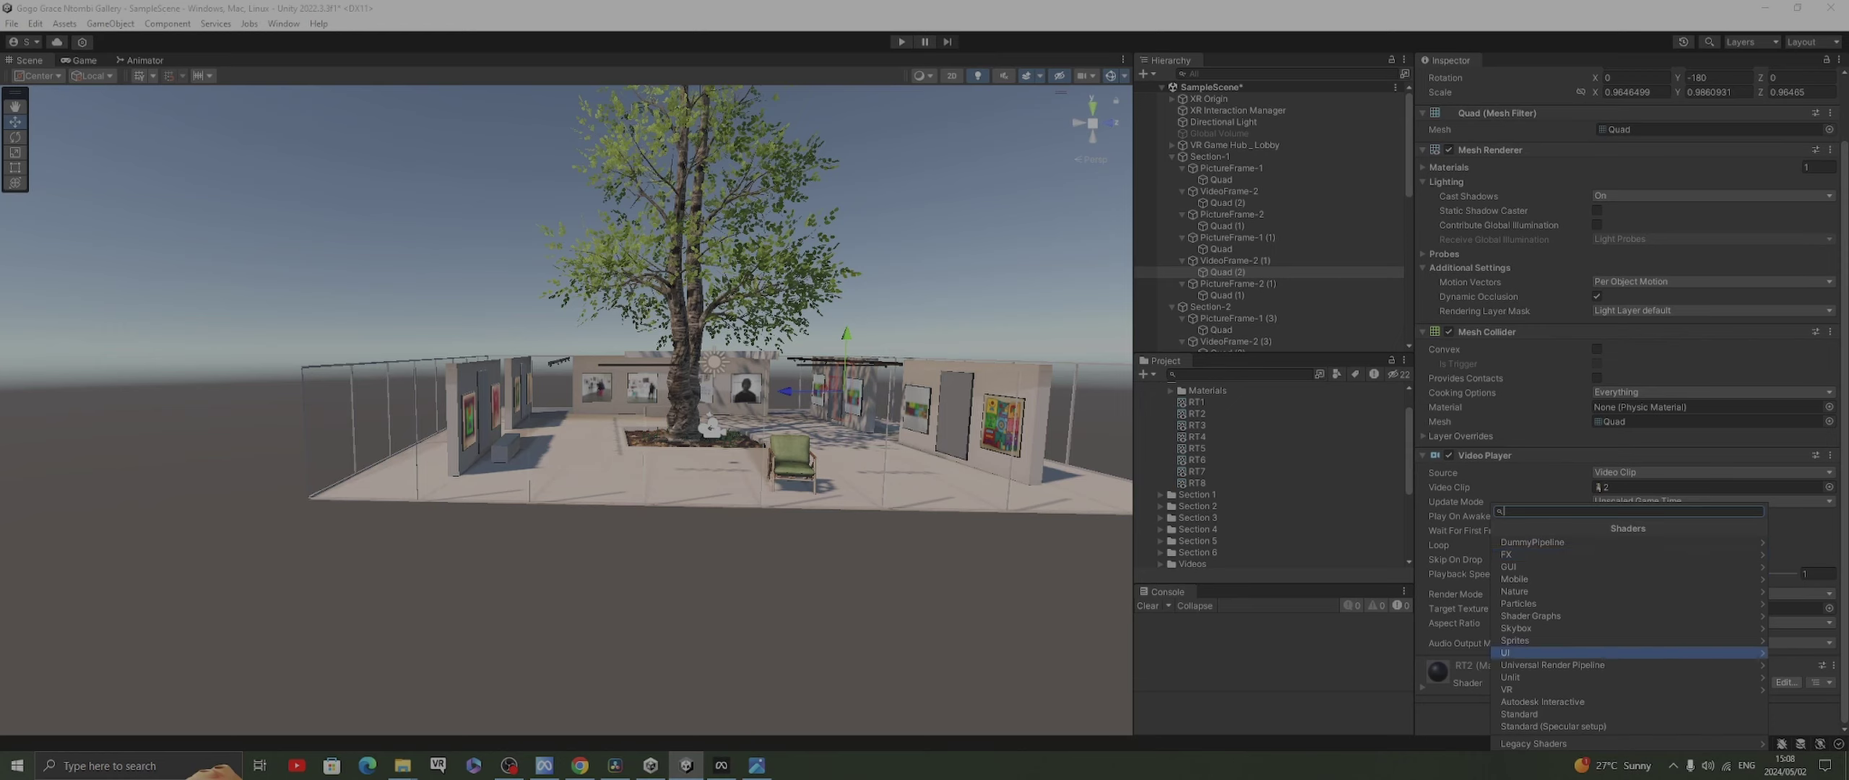
left_click(1553, 664)
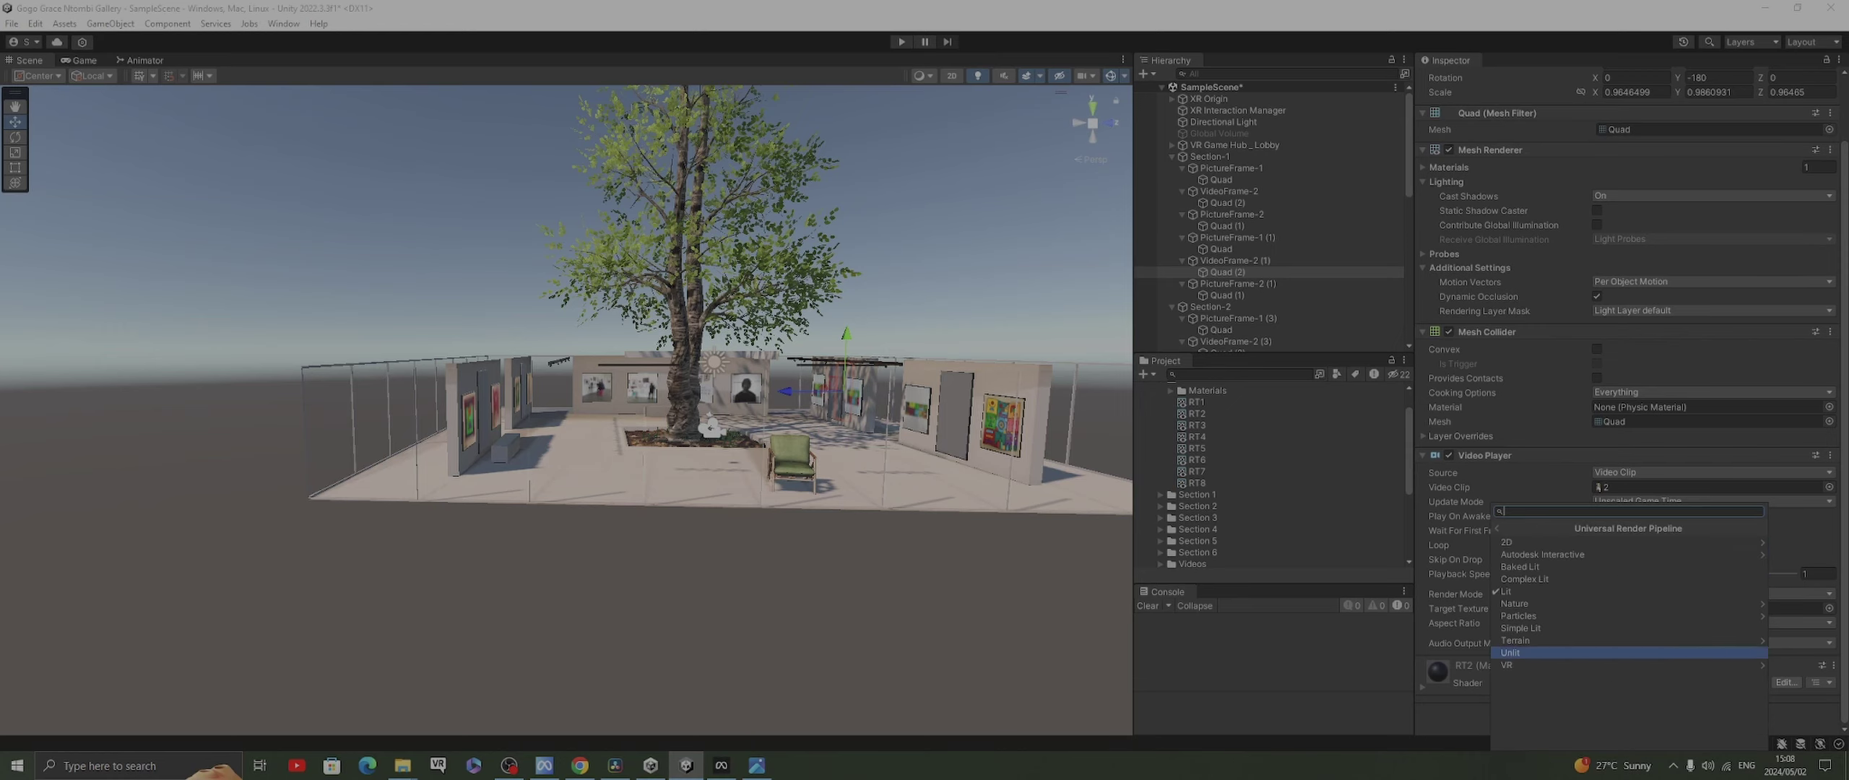
left_click(1517, 652)
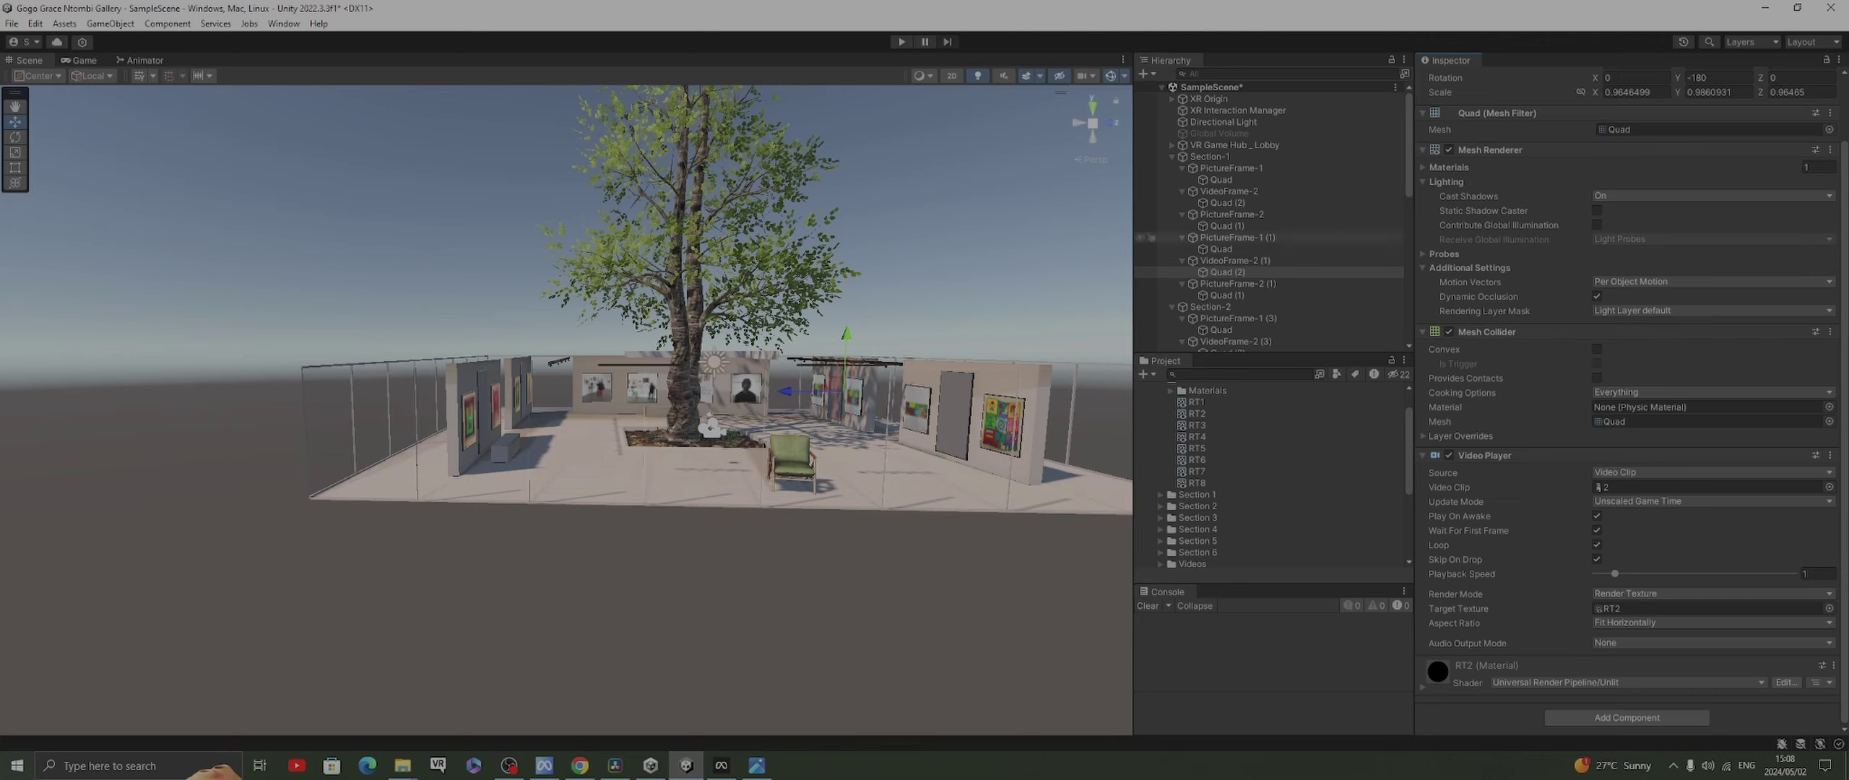
scroll(1228, 237, "down", 2)
left_click(1228, 267)
left_click(1654, 398)
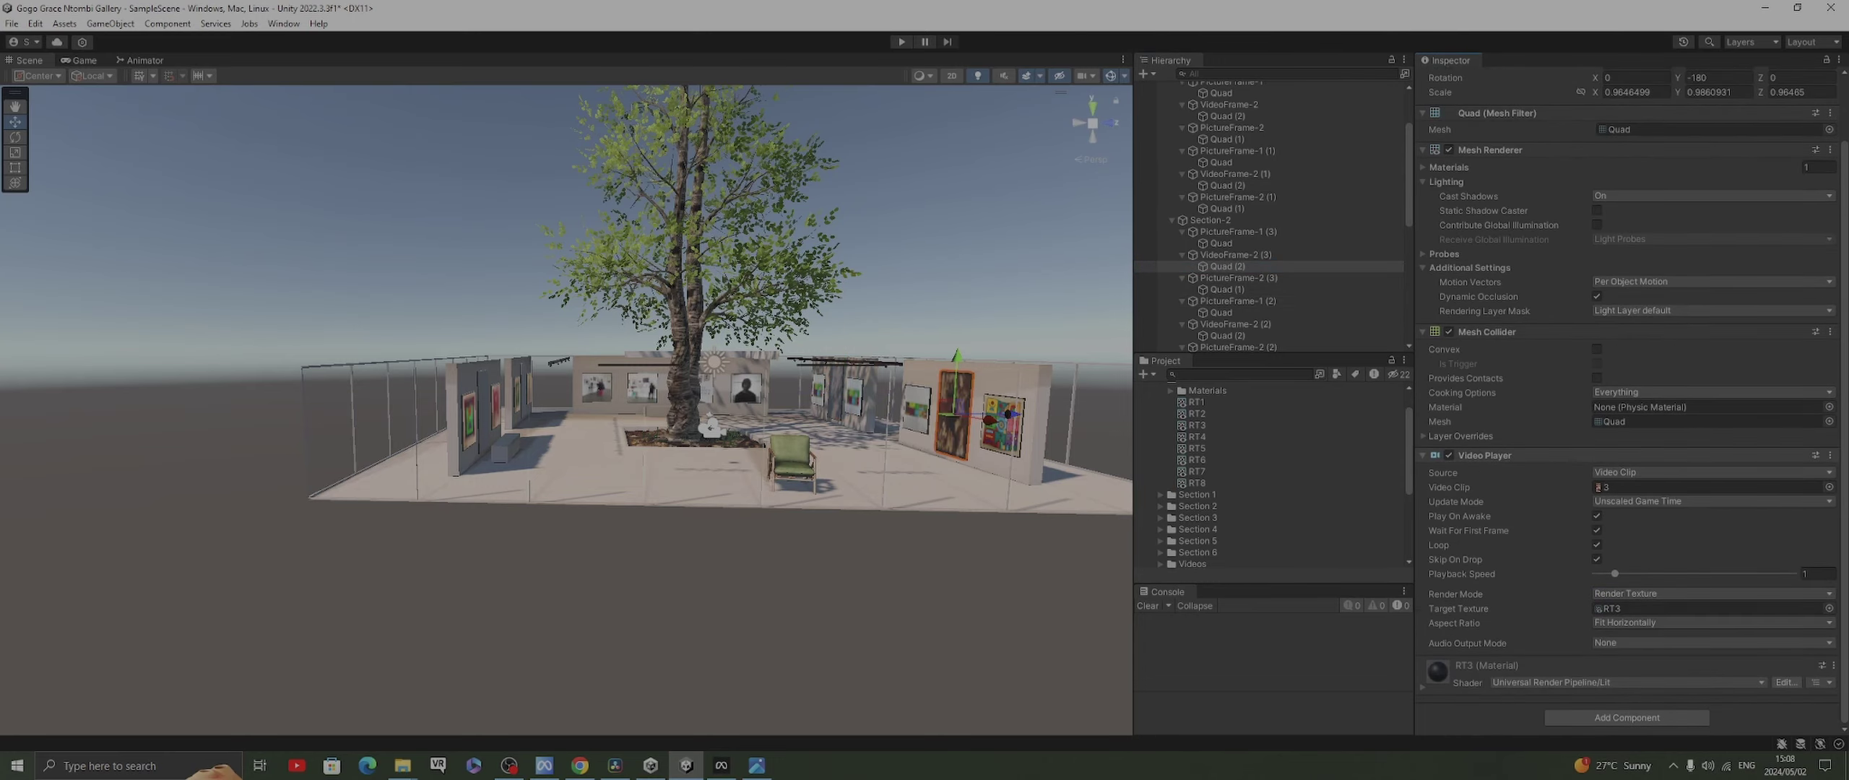
Make the RT3 material Unlit and route VideoFrame-2 (2)'s video into RT4 with an Unlit material
left_click(1625, 682)
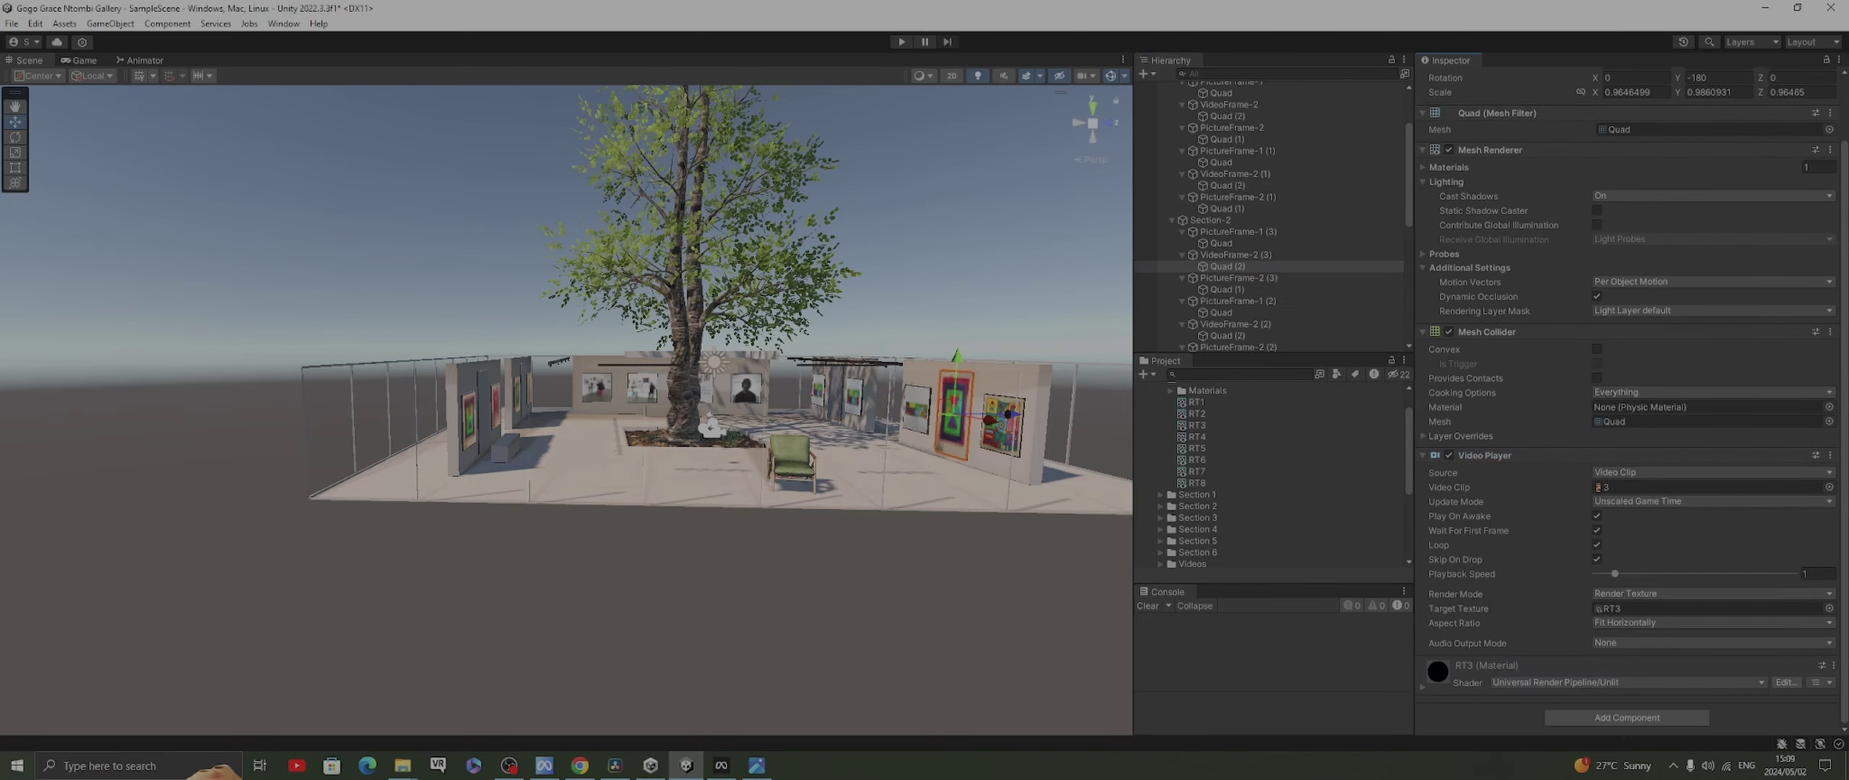
left_click(1227, 223)
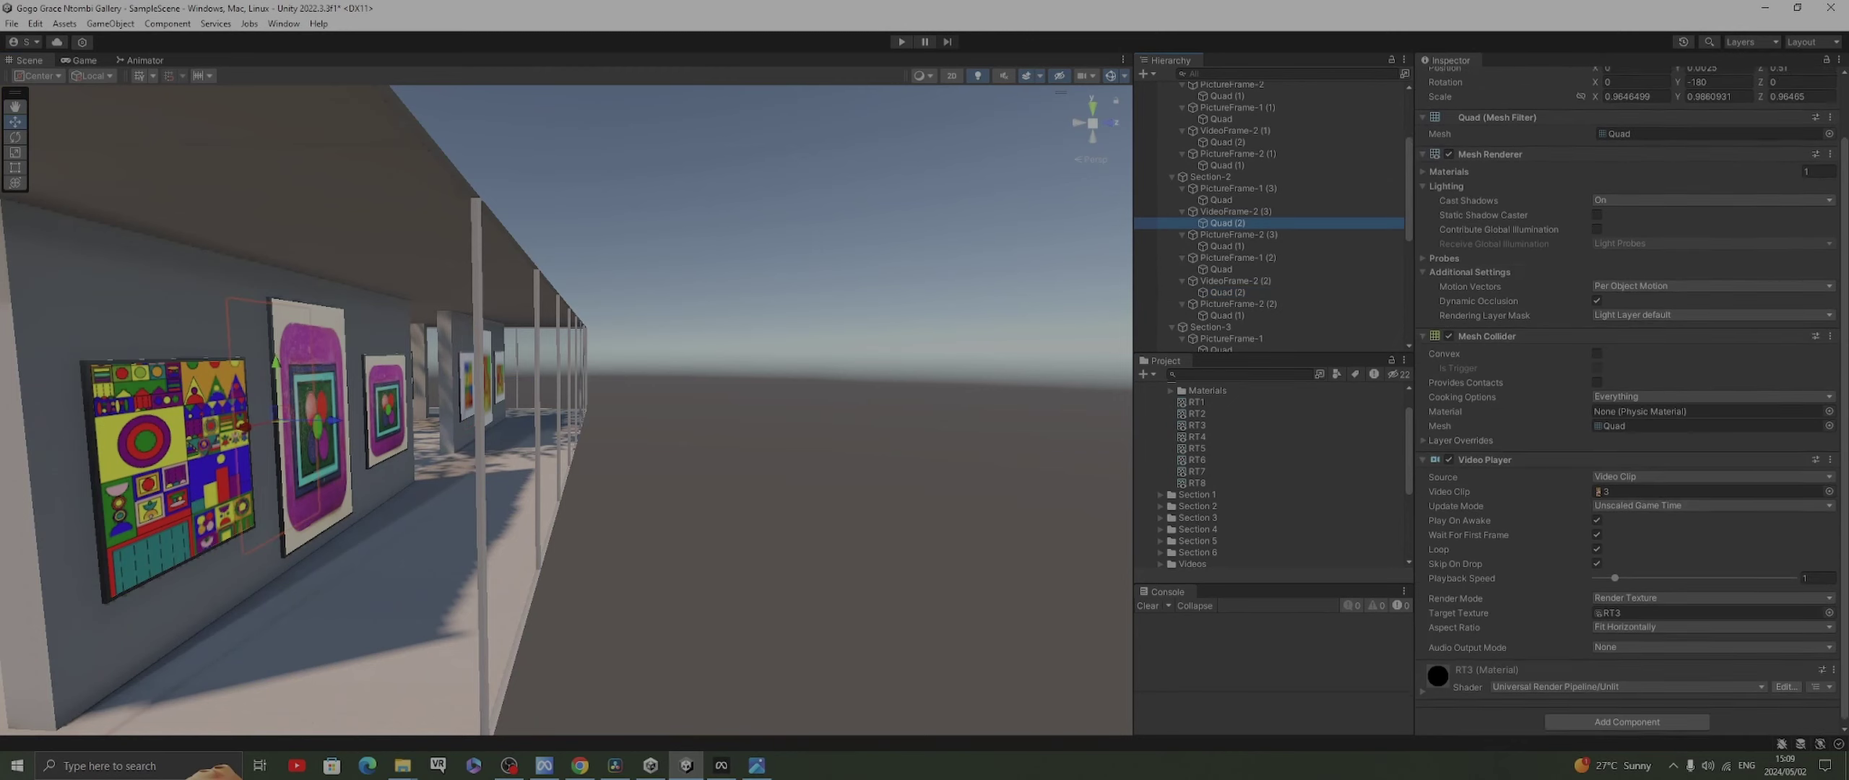
left_click(1227, 293)
scroll(1661, 361, "down", 7)
left_click(1662, 316)
left_click(1625, 362)
left_click(1227, 222)
left_click(1227, 292)
scroll(1625, 361, "down", 5)
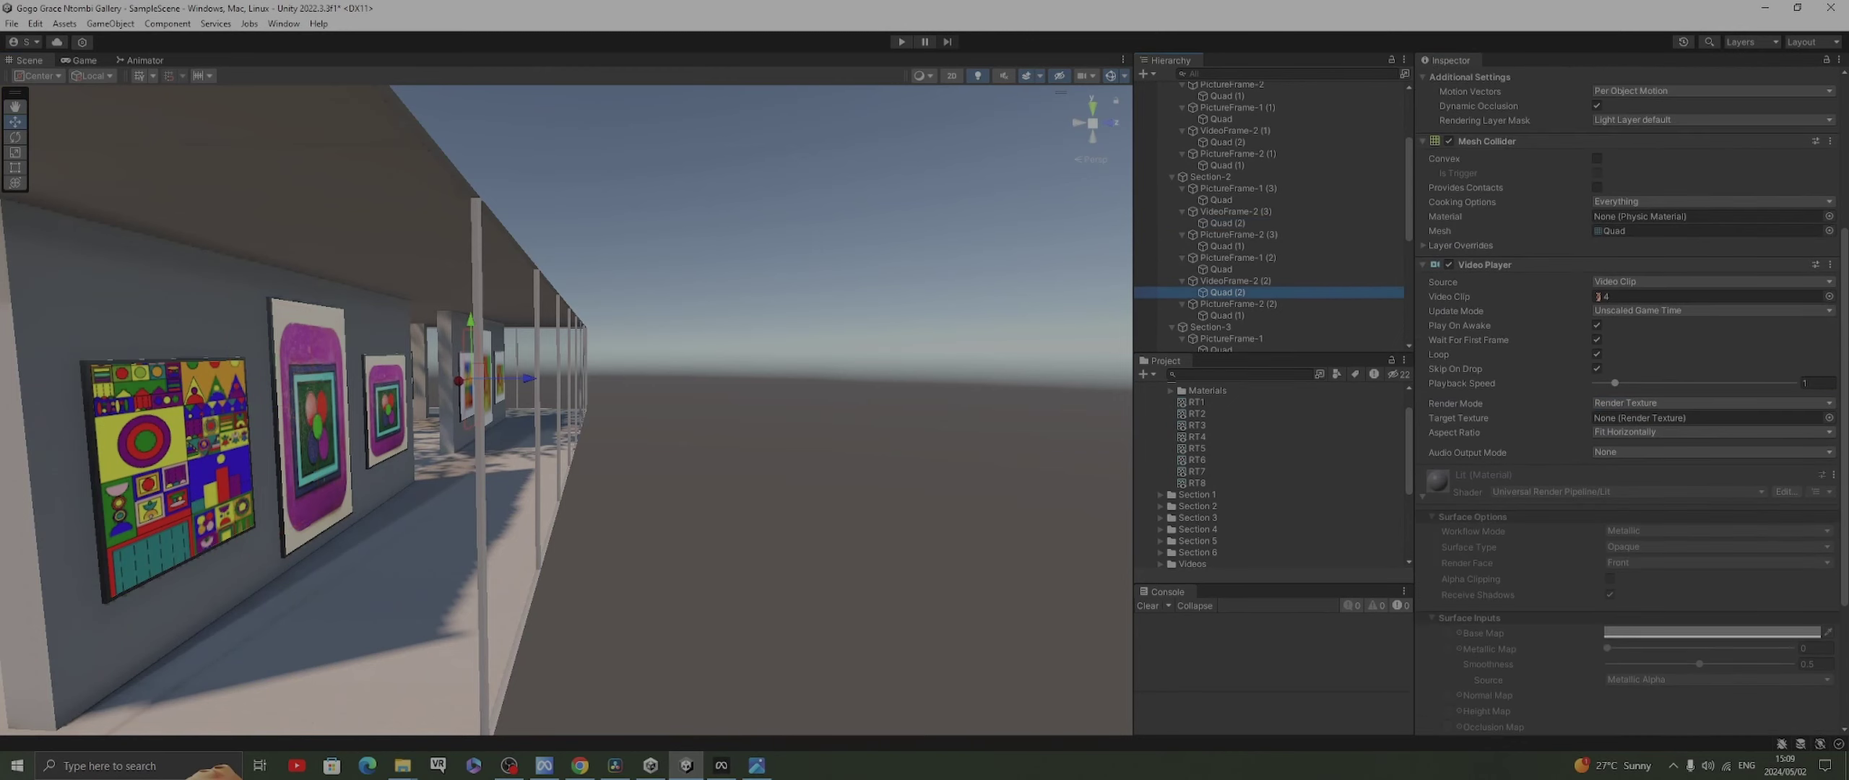
left_click(1423, 496)
left_click_drag(1197, 436, 1227, 269)
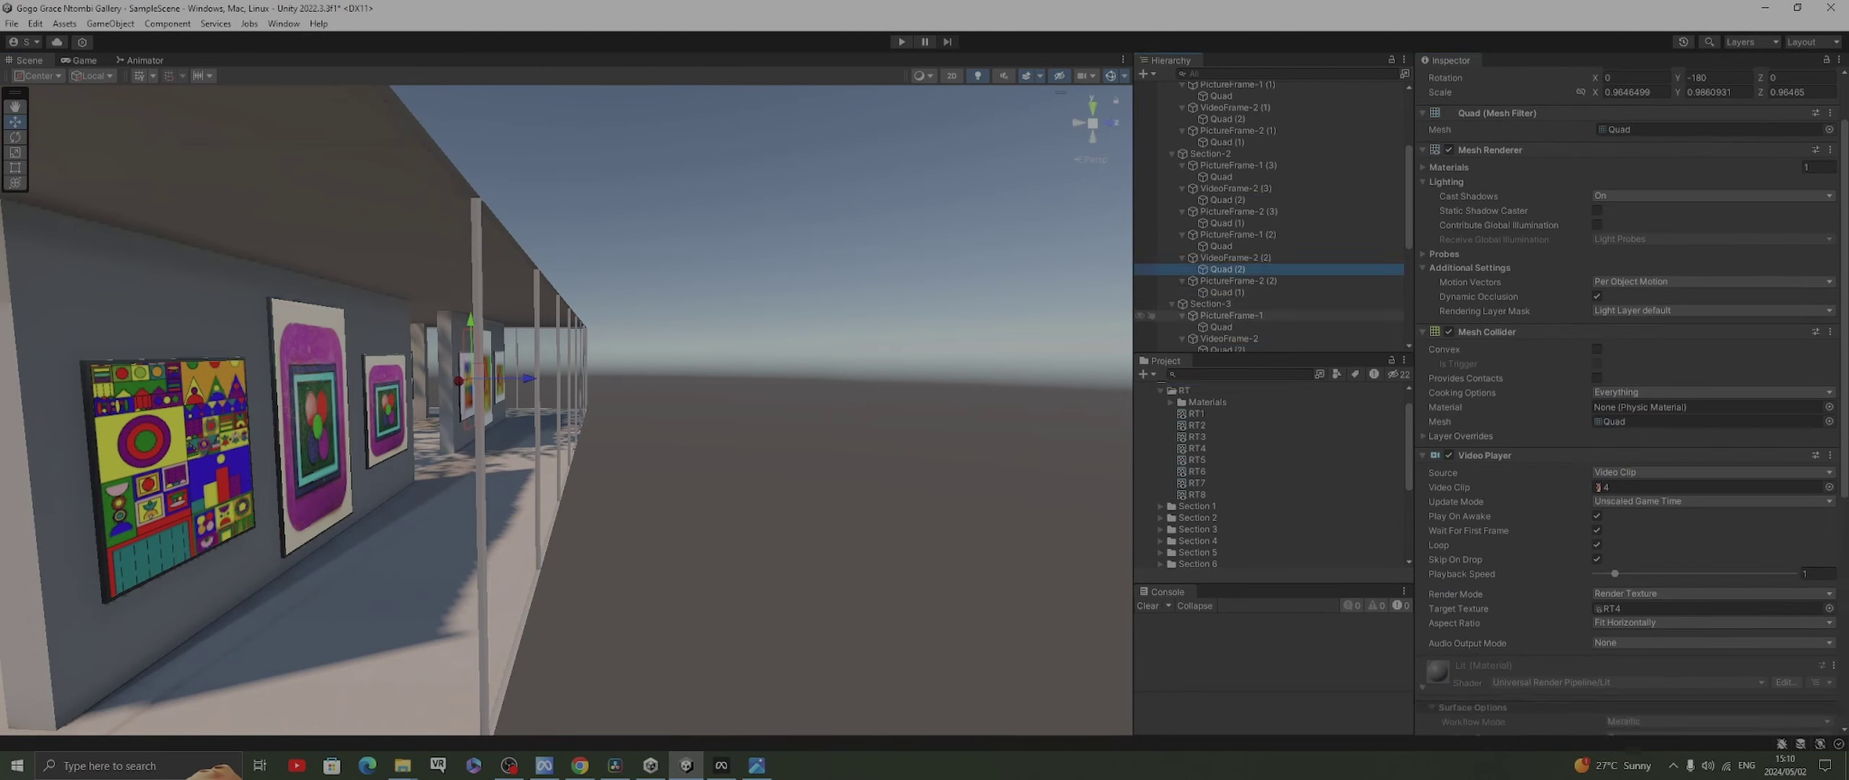
left_click(1625, 682)
left_click(1552, 677)
left_click(1553, 673)
scroll(1271, 199, "down", 4)
Send VideoFrame-2's video to render texture RT5 and make the RT5 material Unlit
left_click(1227, 176)
scroll(1625, 361, "down", 5)
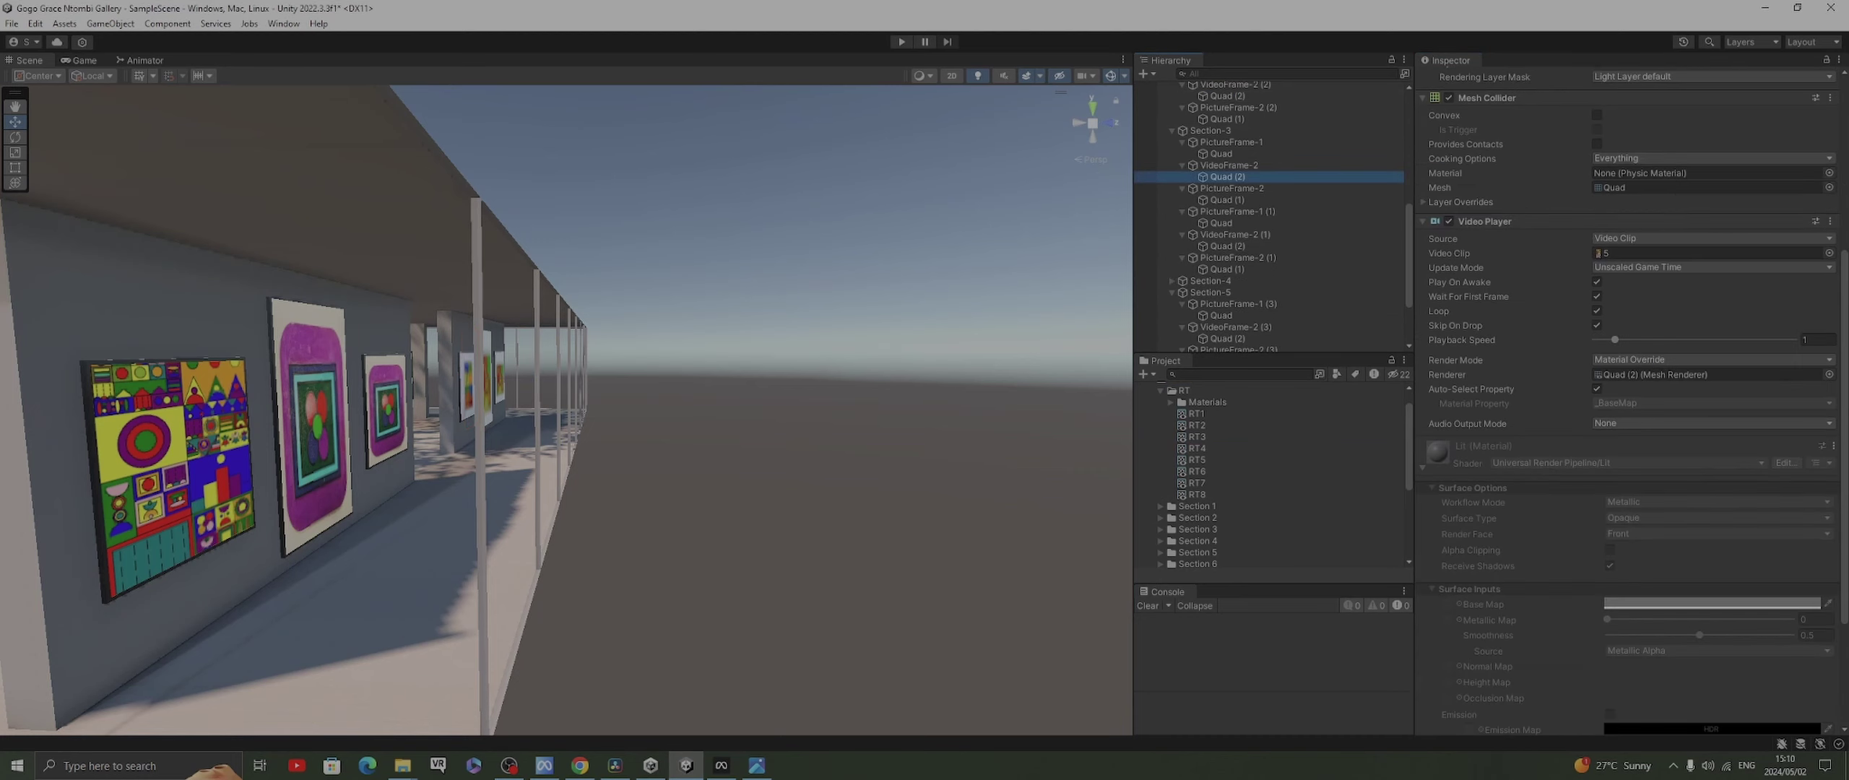
left_click(1422, 466)
left_click(1661, 579)
left_click(1625, 625)
left_click_drag(1196, 459, 1227, 177)
scroll(1625, 362, "down", 4)
left_click(1422, 532)
left_click(1625, 682)
left_click(1553, 653)
Route VideoFrame-2 (1) and (3) videos into RT6 and RT7, with RT6's material Unlit
left_click(1228, 246)
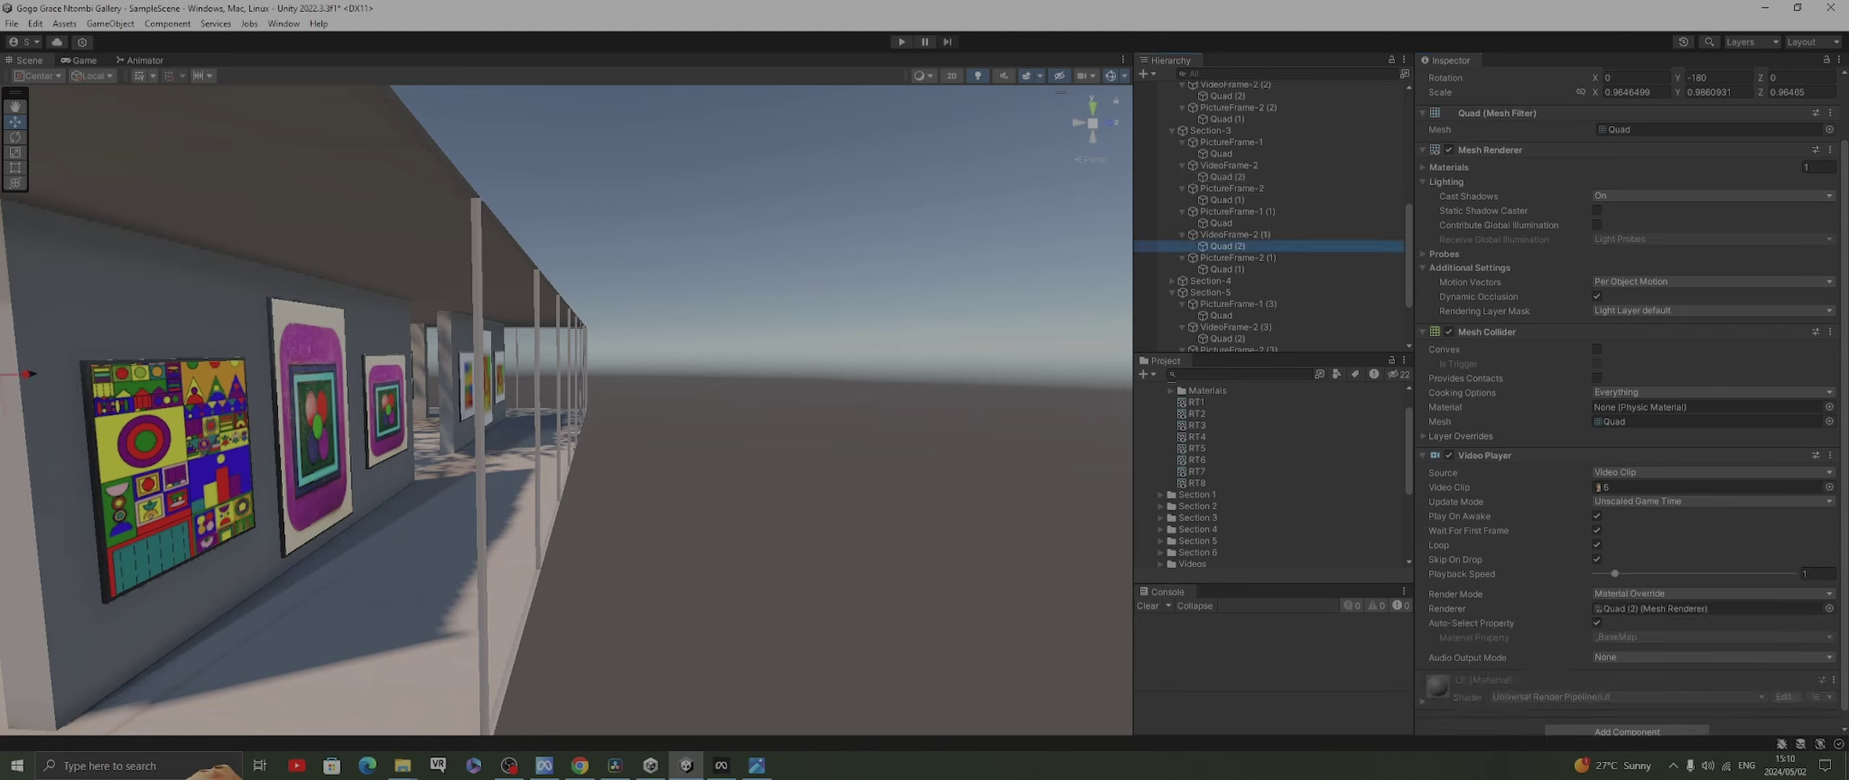
left_click(1661, 593)
left_click(1633, 641)
left_click_drag(1197, 459, 1228, 245)
left_click(1625, 682)
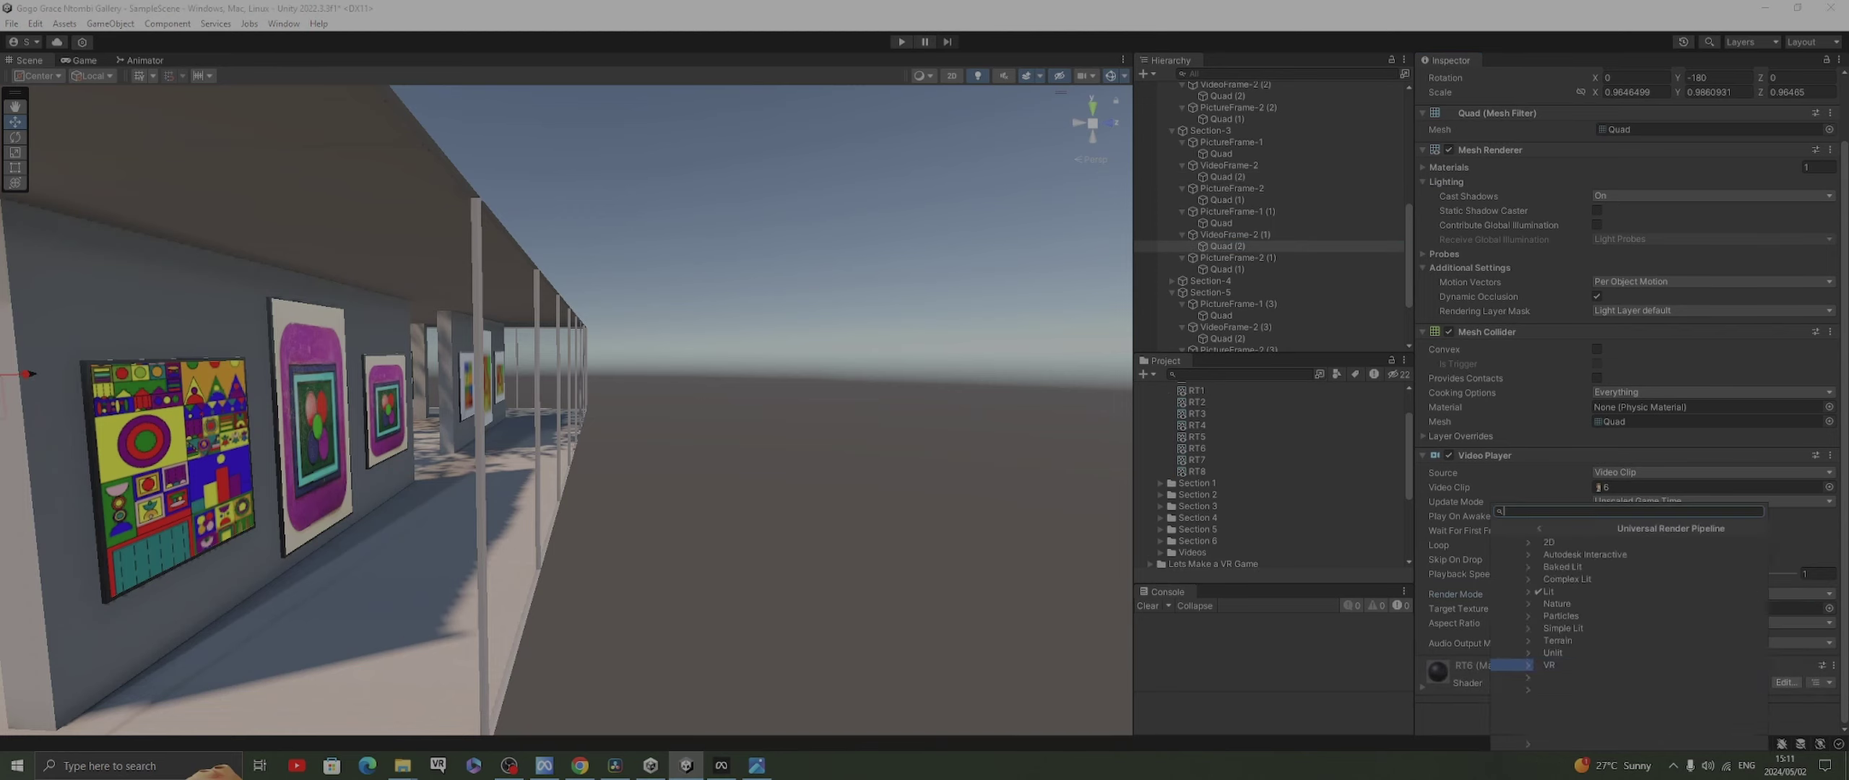
left_click(1552, 665)
scroll(1264, 242, "down", 3)
left_click(1227, 241)
left_click(1661, 593)
left_click(1632, 639)
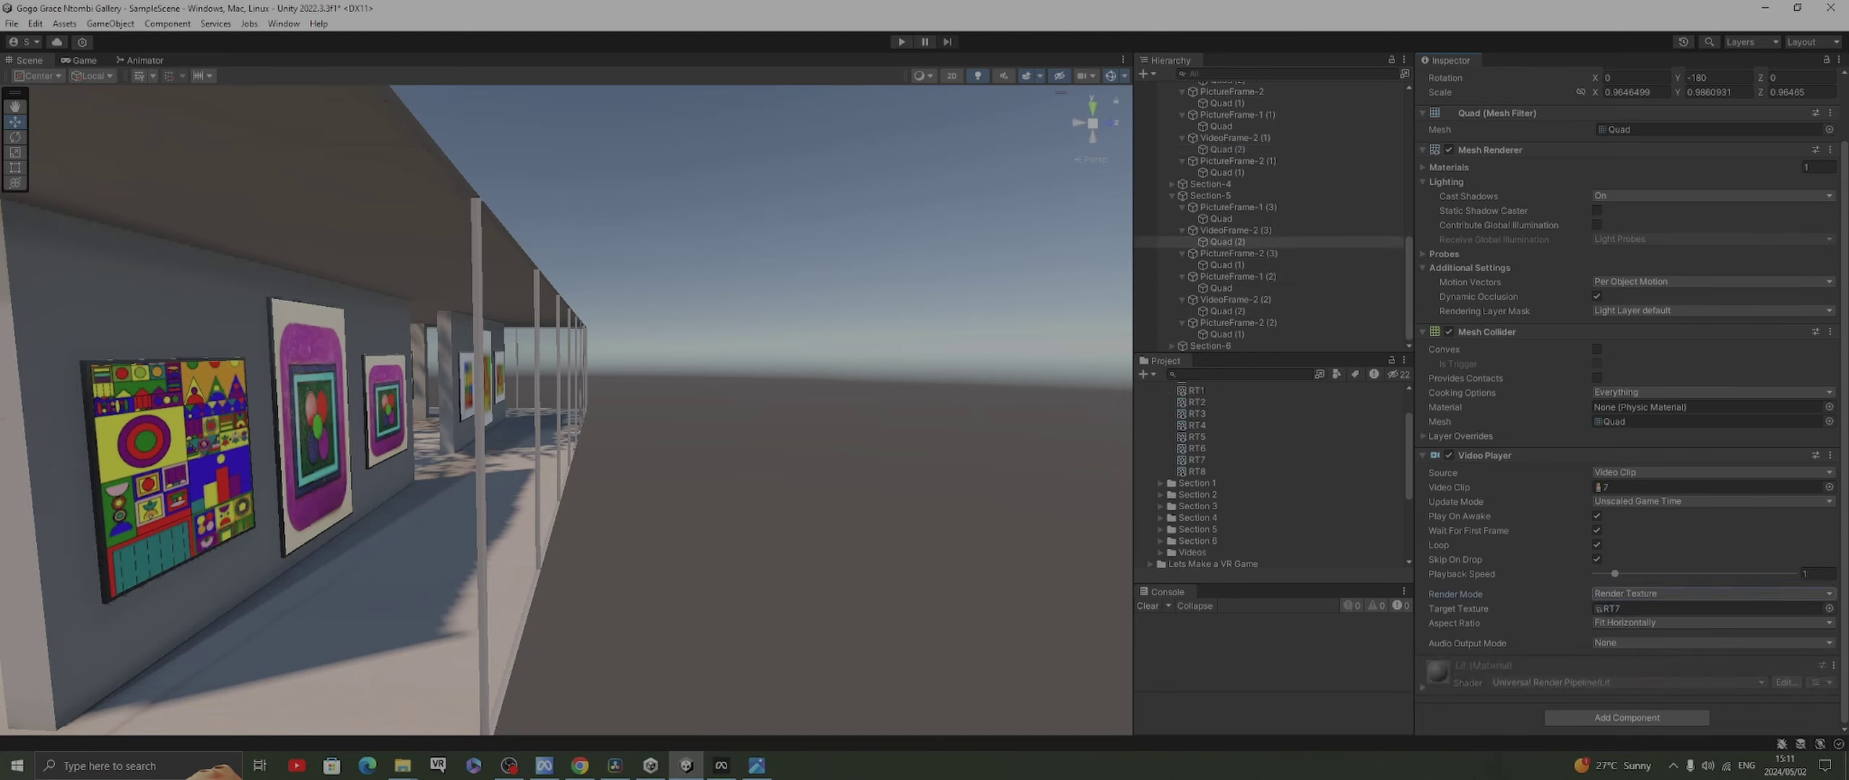
left_click_drag(1196, 460, 1711, 608)
Set the last Quad (2) video screen to Render Texture mode targeting RT8
left_click(1227, 310)
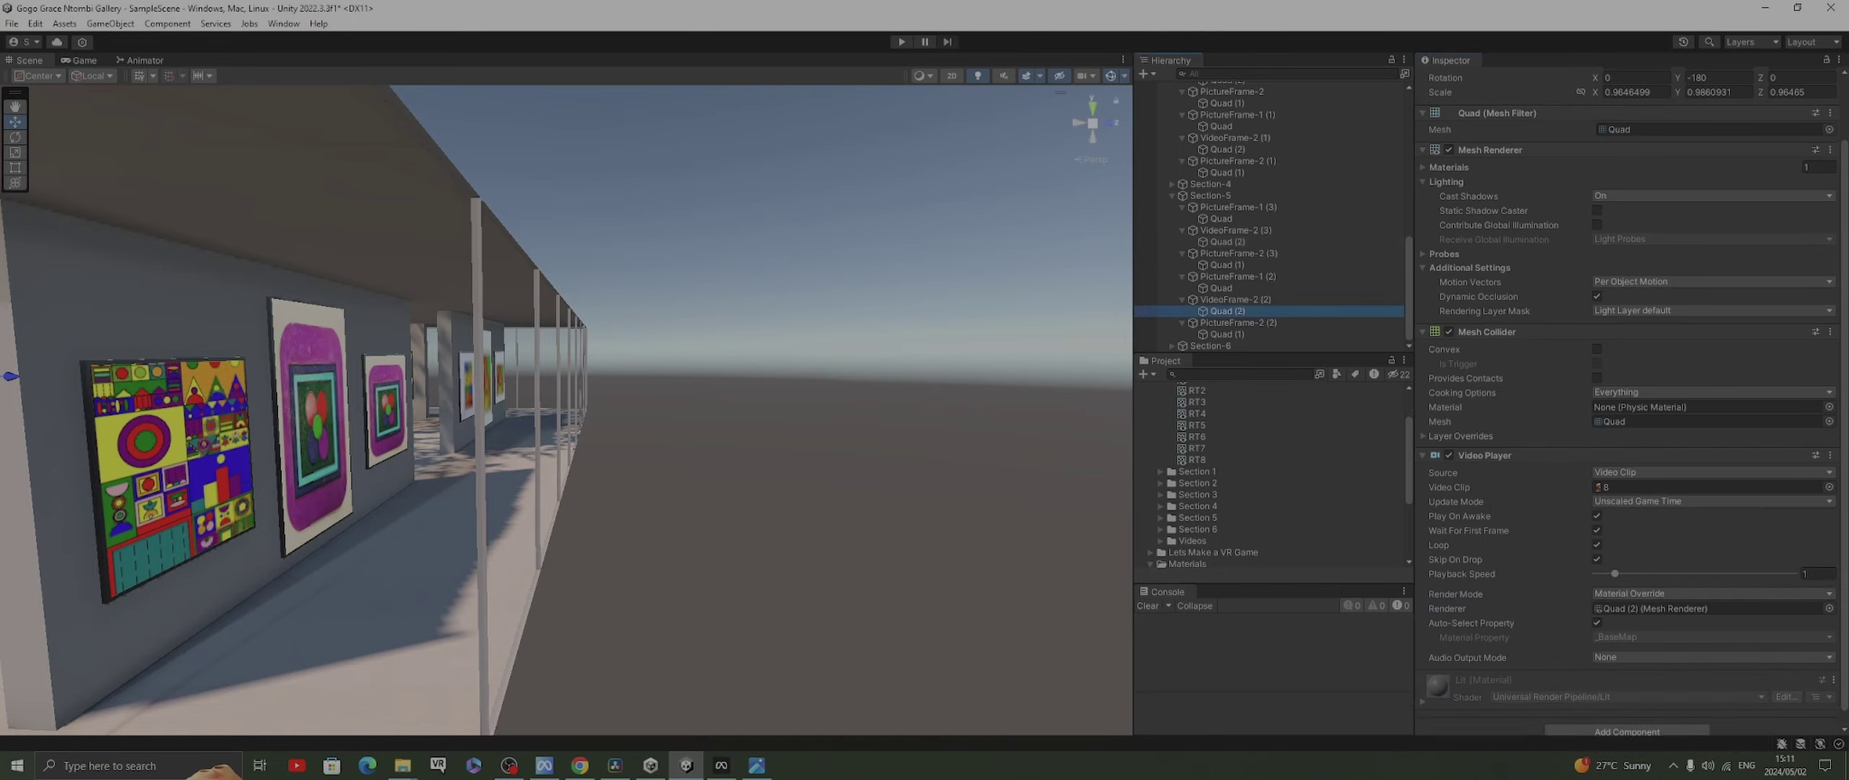
left_click(1227, 241)
left_click(1227, 310)
left_click(1661, 580)
left_click(1645, 627)
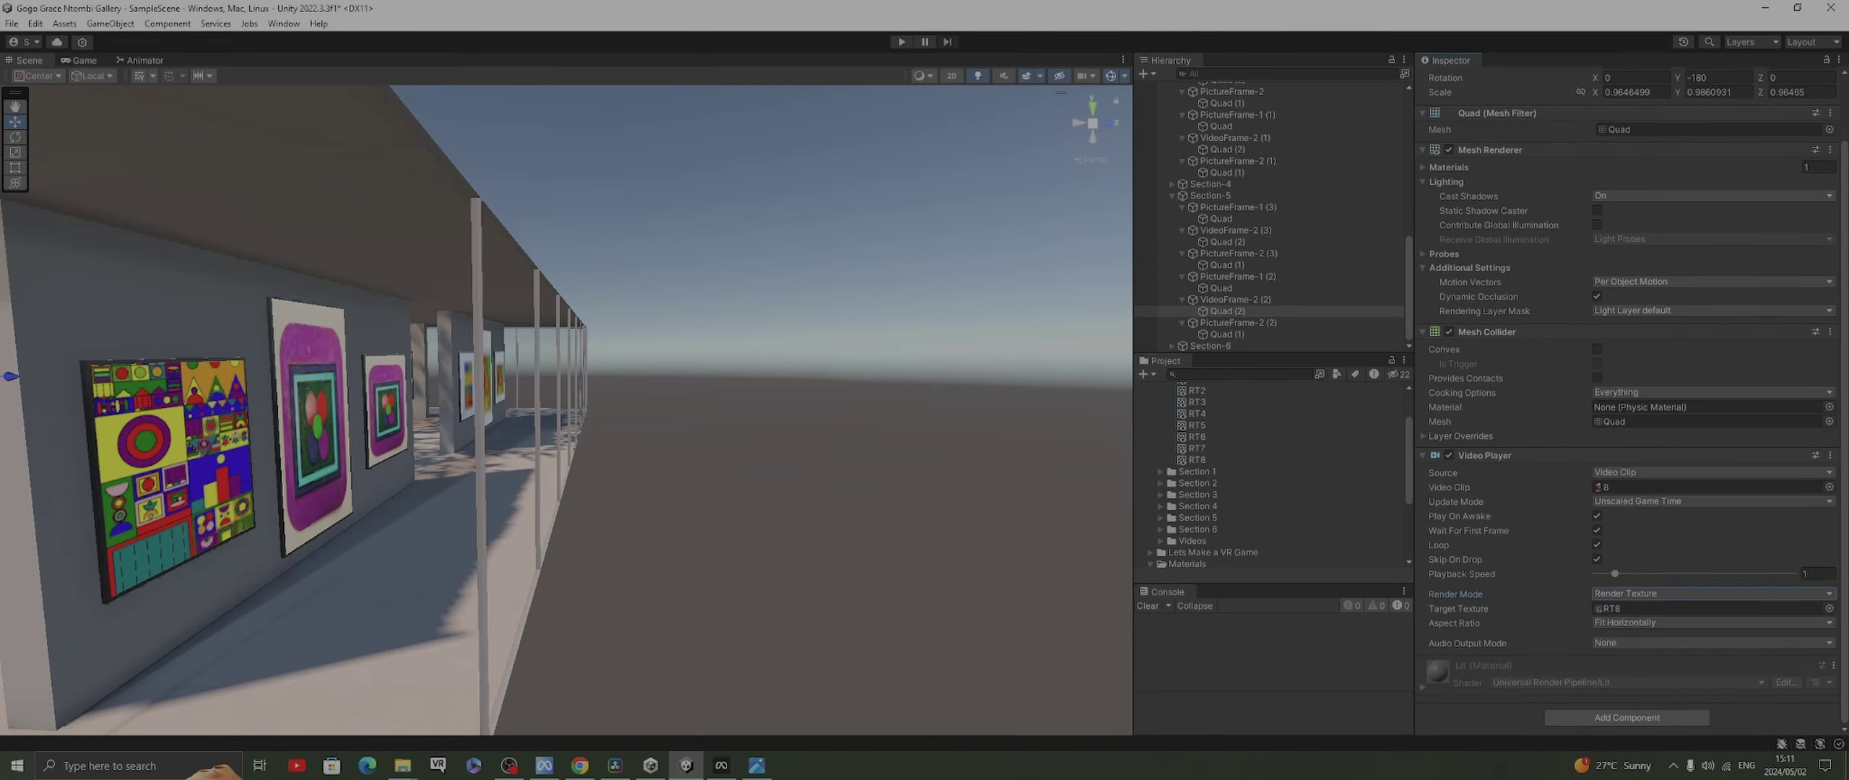
left_click_drag(1197, 459, 1712, 608)
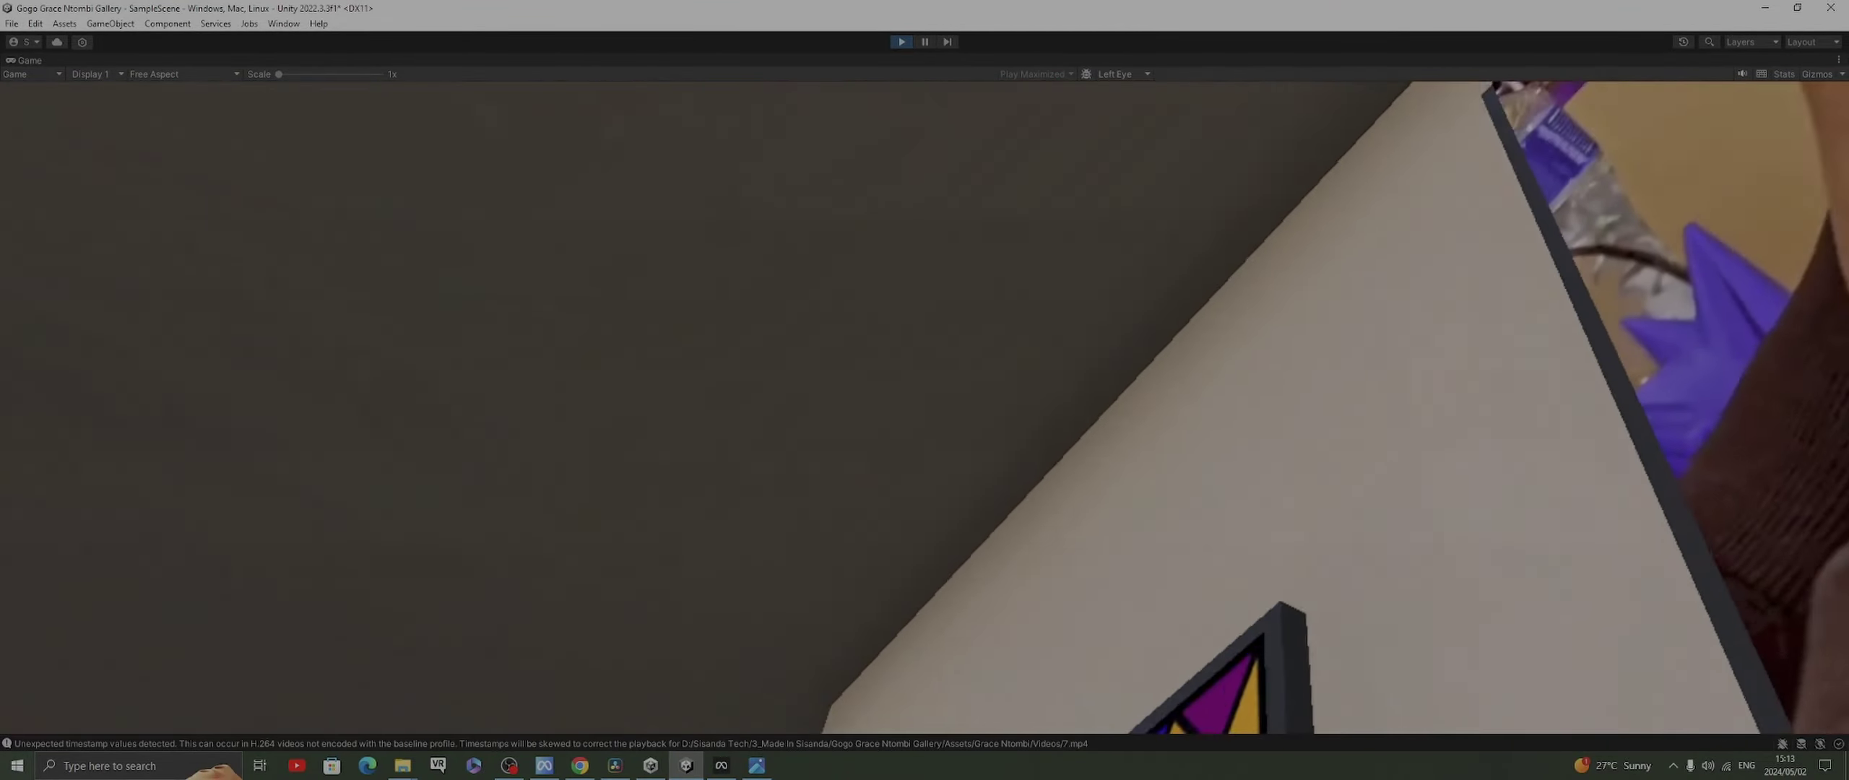
key("ctrl+p")
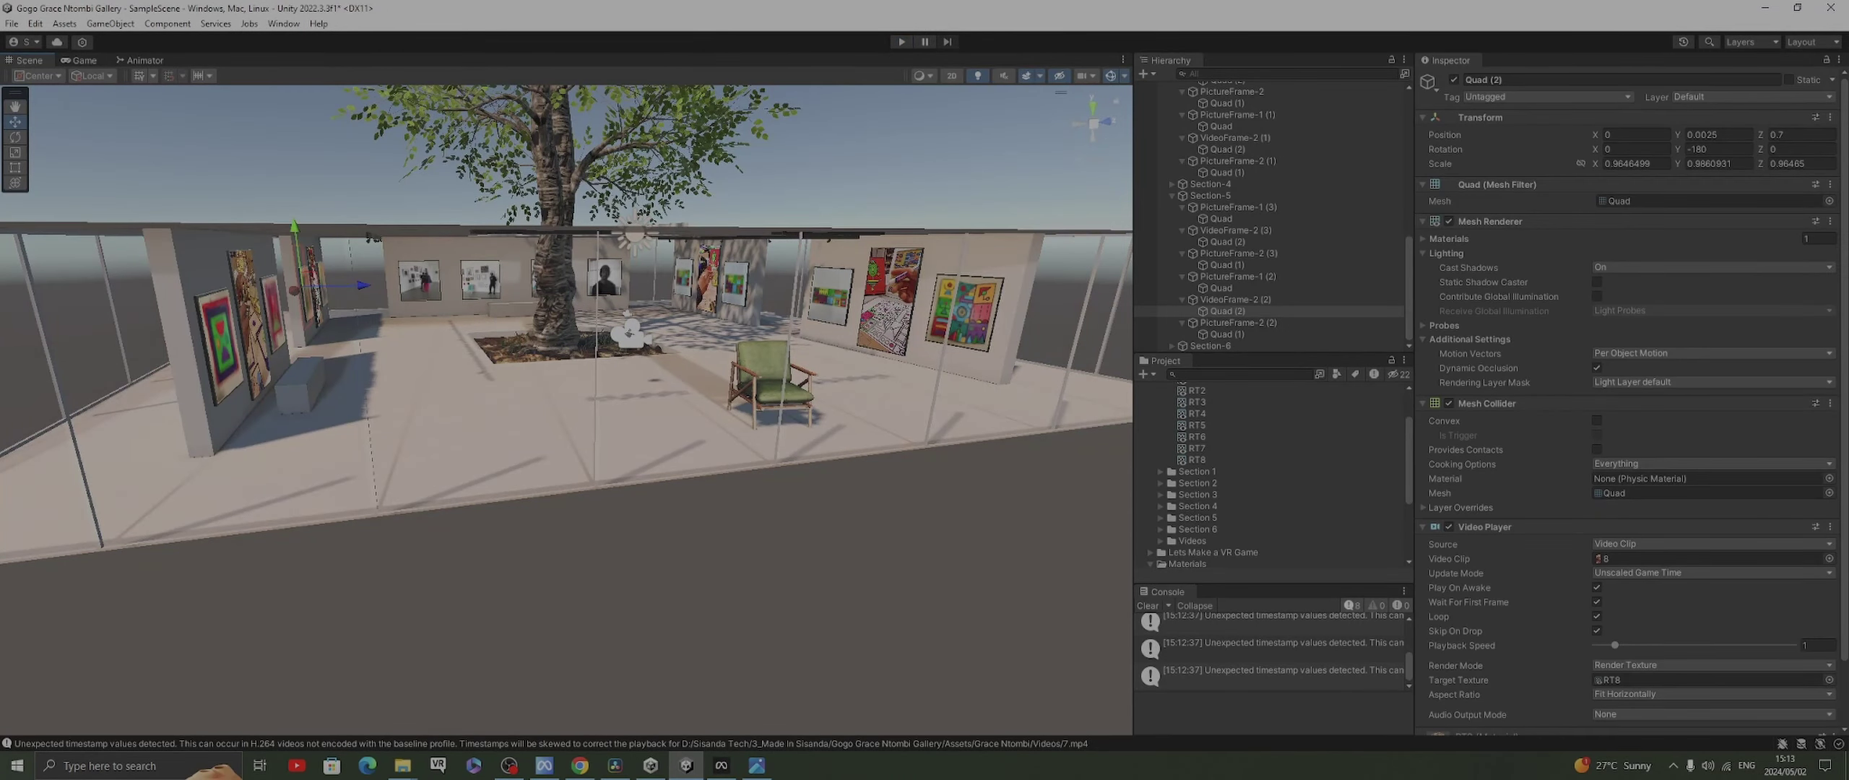
Fold up Section-1, Section-2, Section-3 and Section-5 in the Hierarchy and save the scene
scroll(566, 410, "up", 5)
scroll(566, 409, "down", 6)
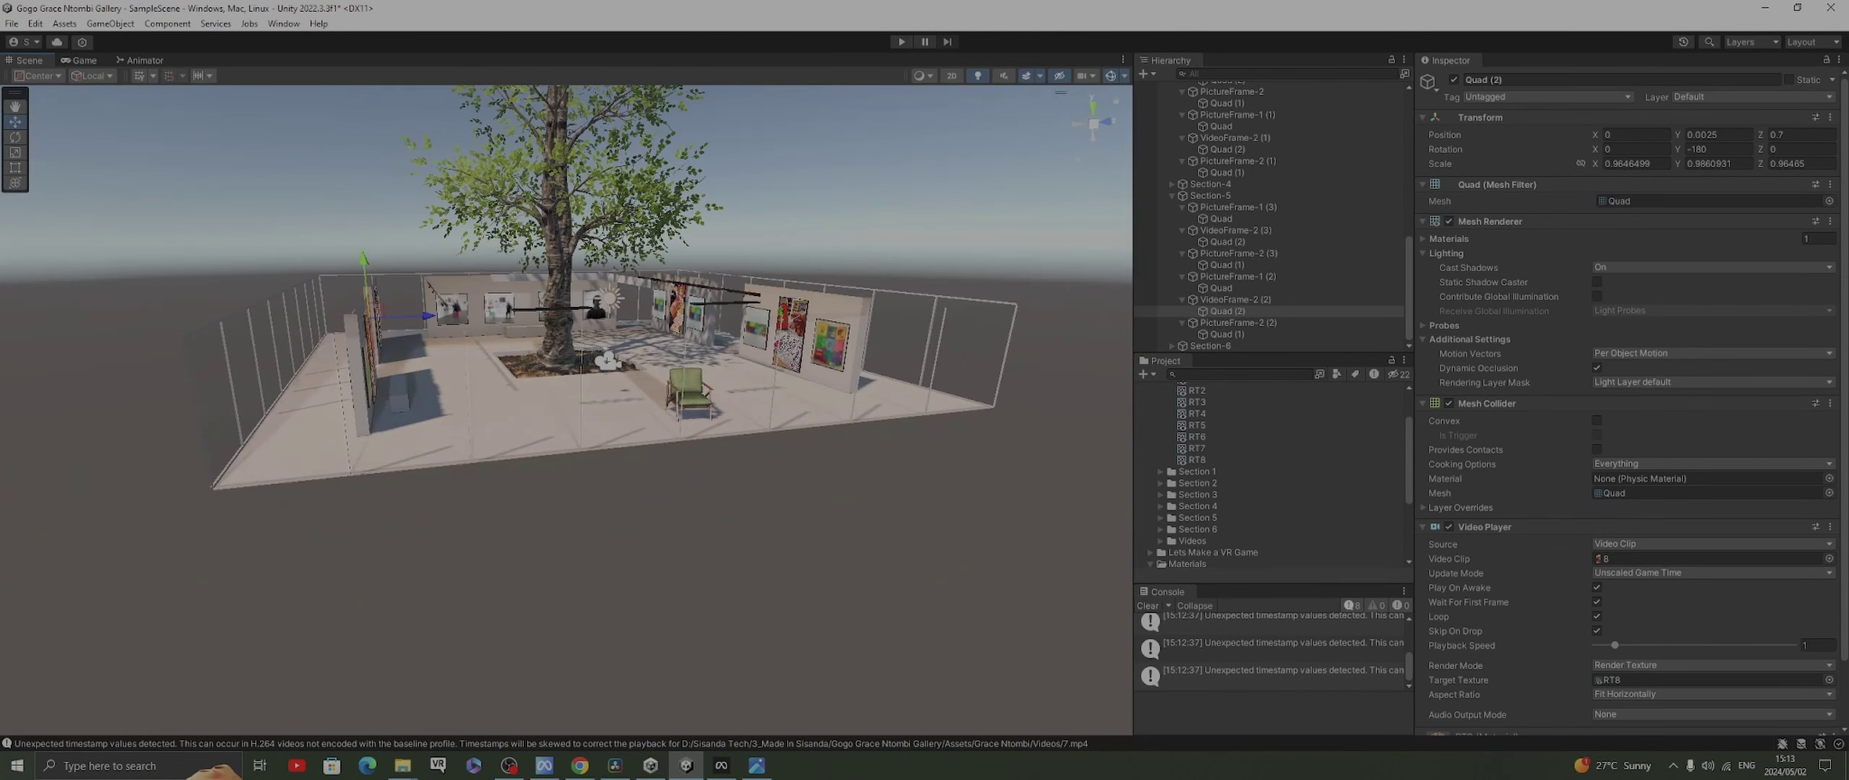
scroll(567, 410, "up", 3)
scroll(1272, 229, "up", 8)
scroll(1271, 217, "up", 2)
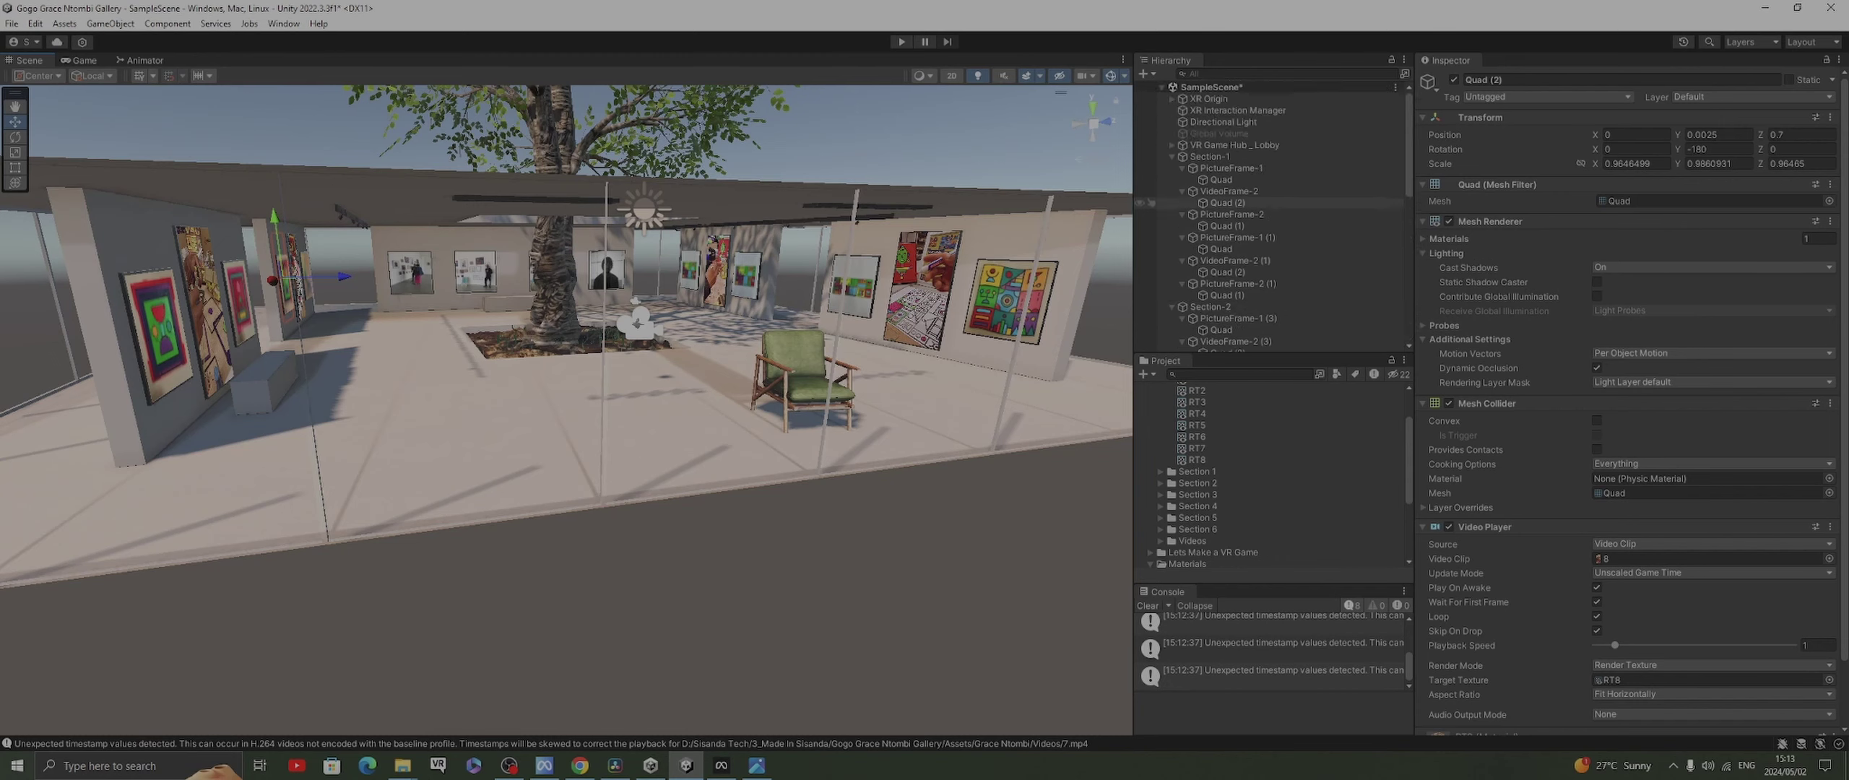
left_click(1172, 157)
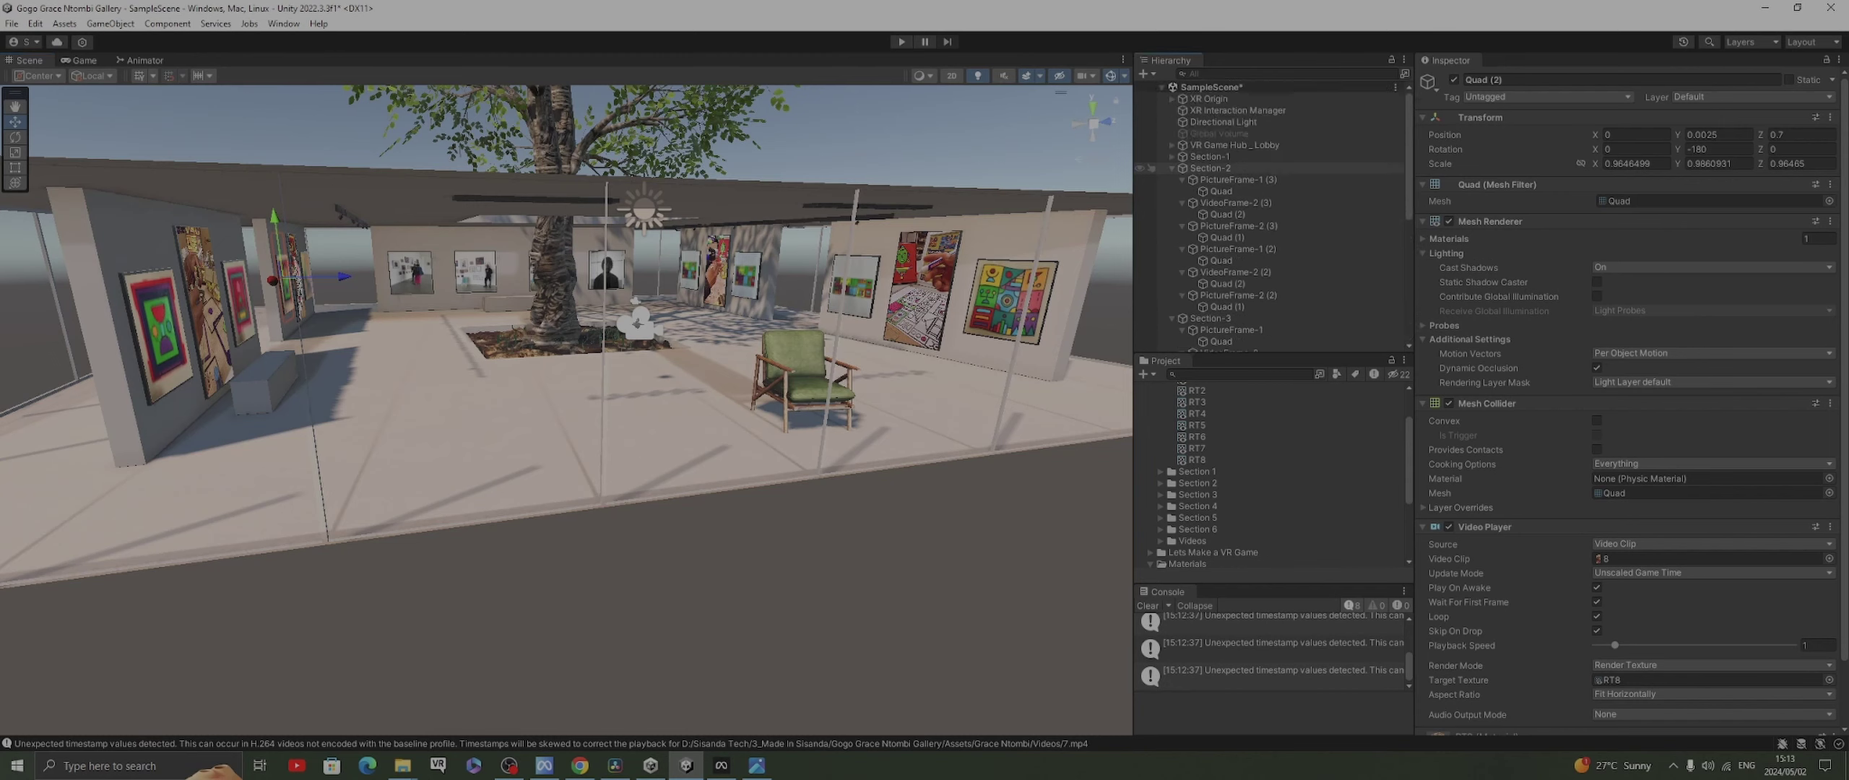
left_click(1172, 169)
left_click(1171, 180)
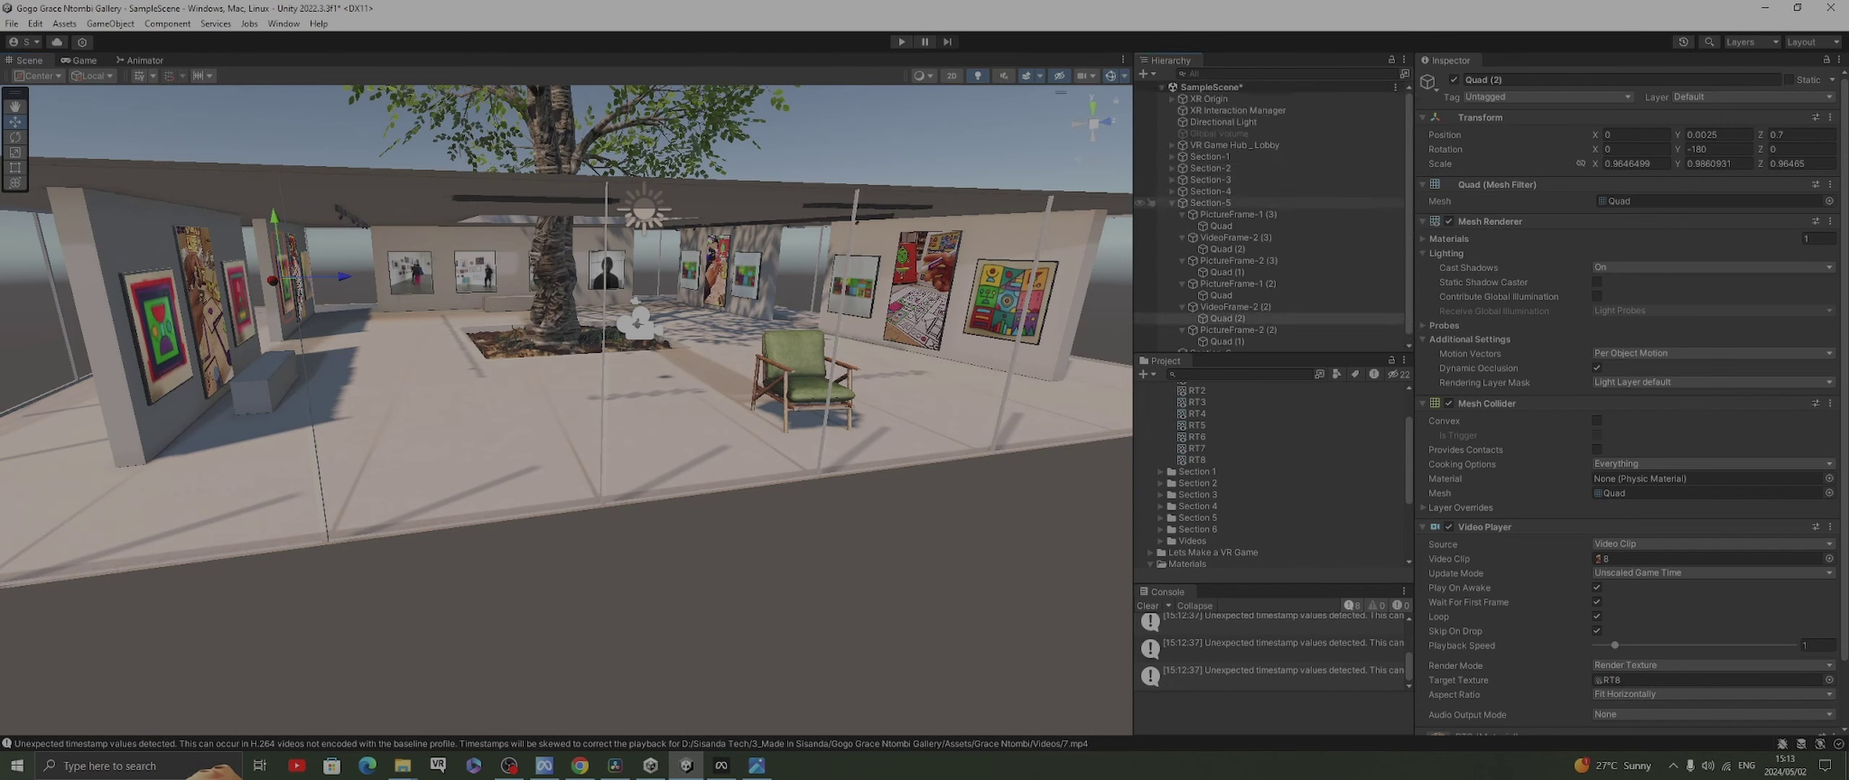
left_click(1172, 202)
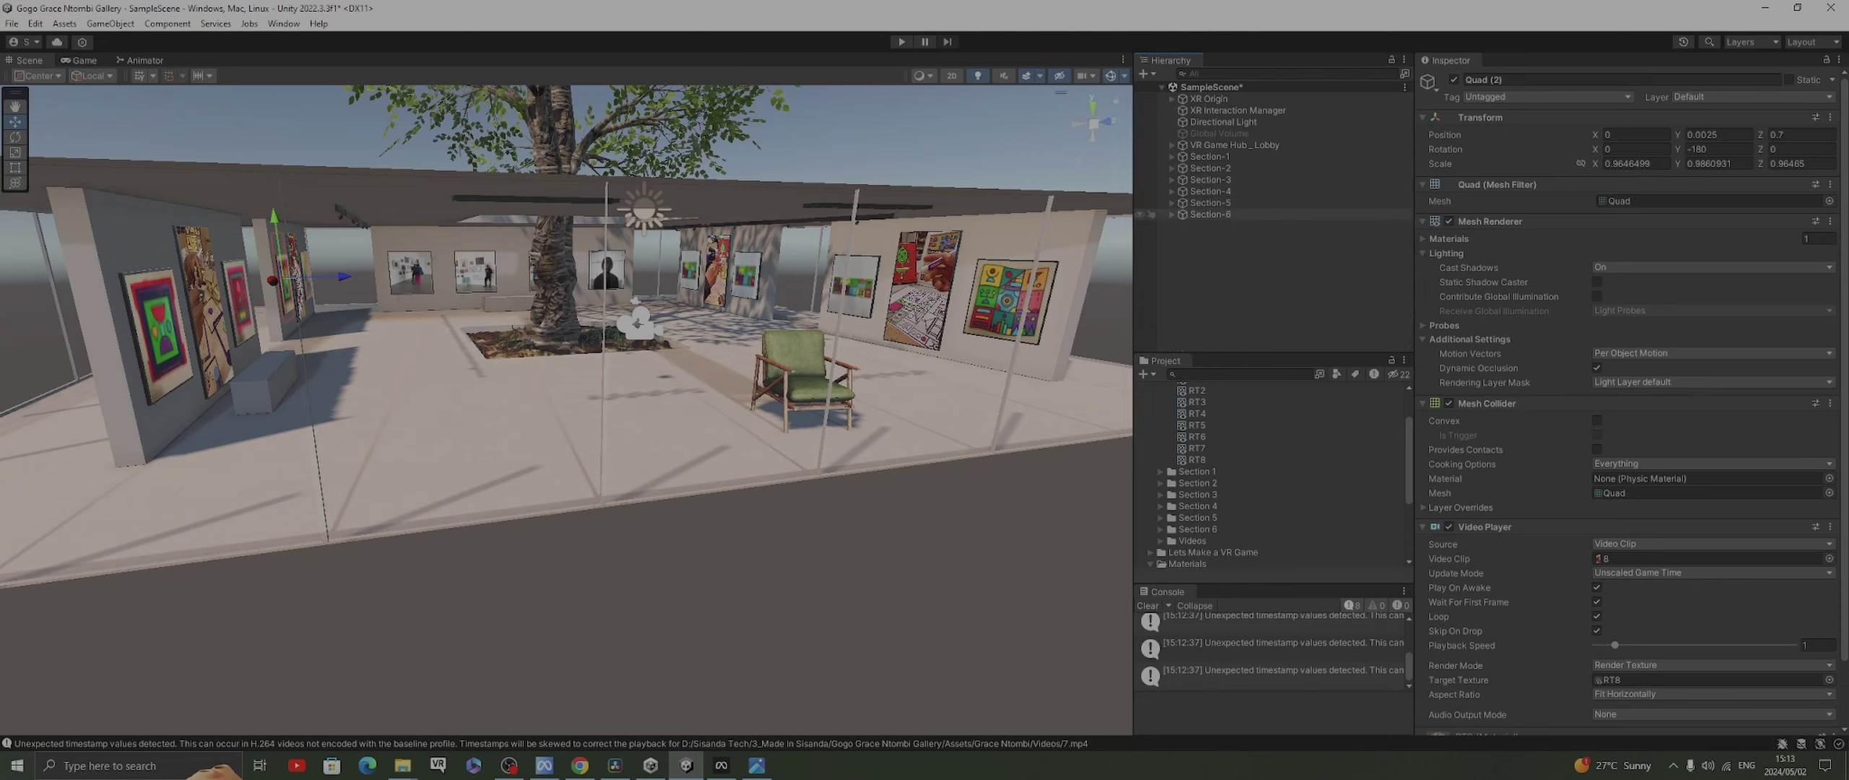
key("ctrl+s")
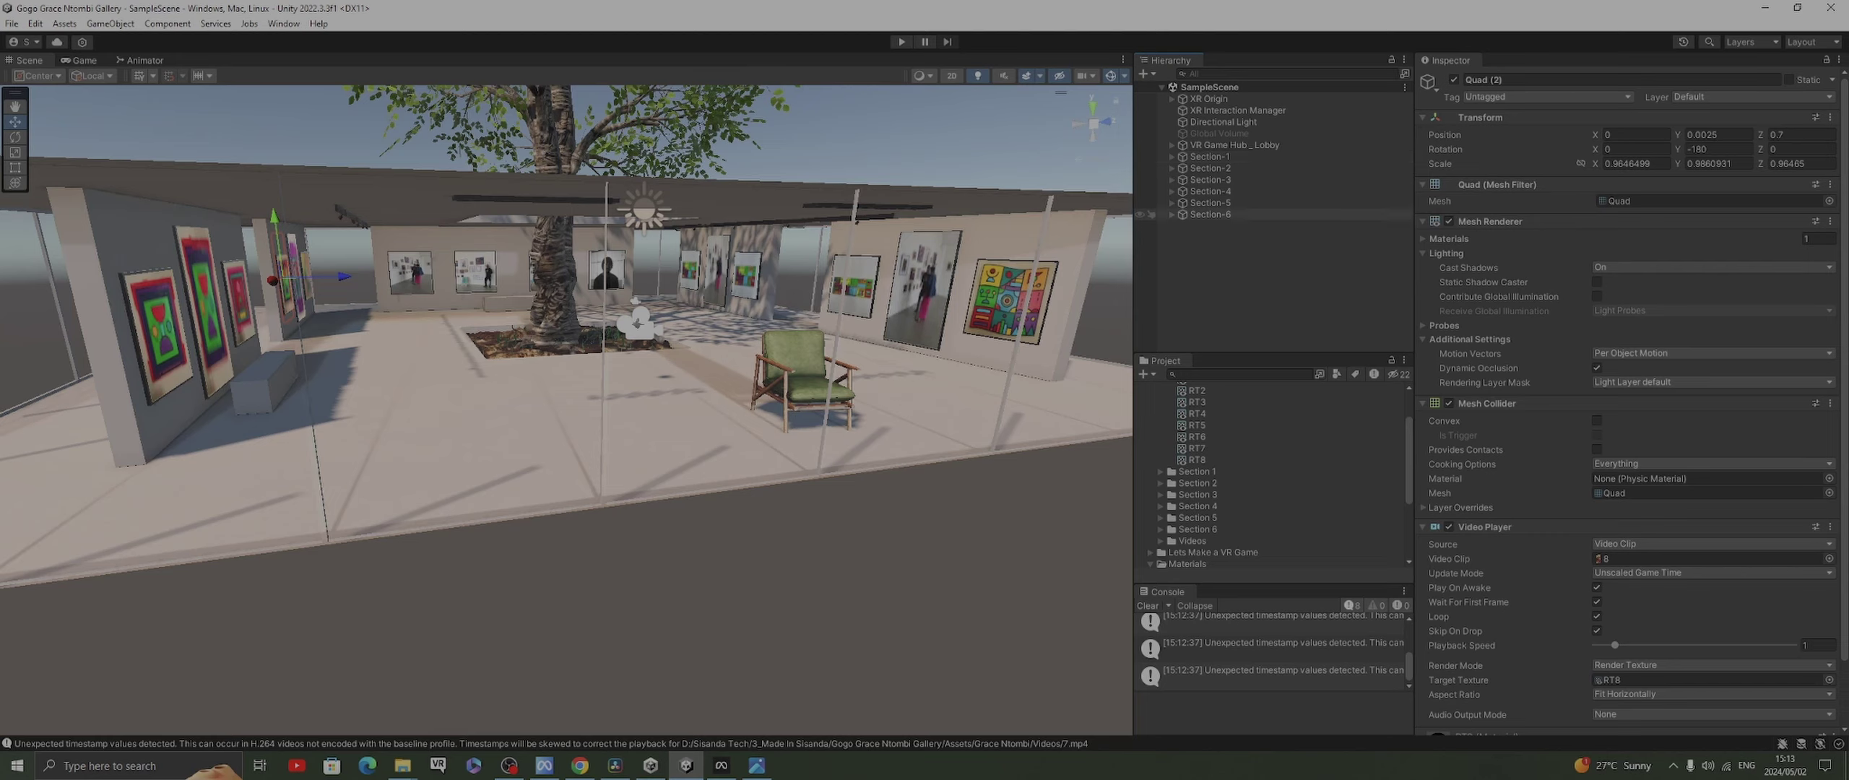
Open Package Manager on My Assets and view FREE Skybox Extended Shader's preview images
left_click(283, 23)
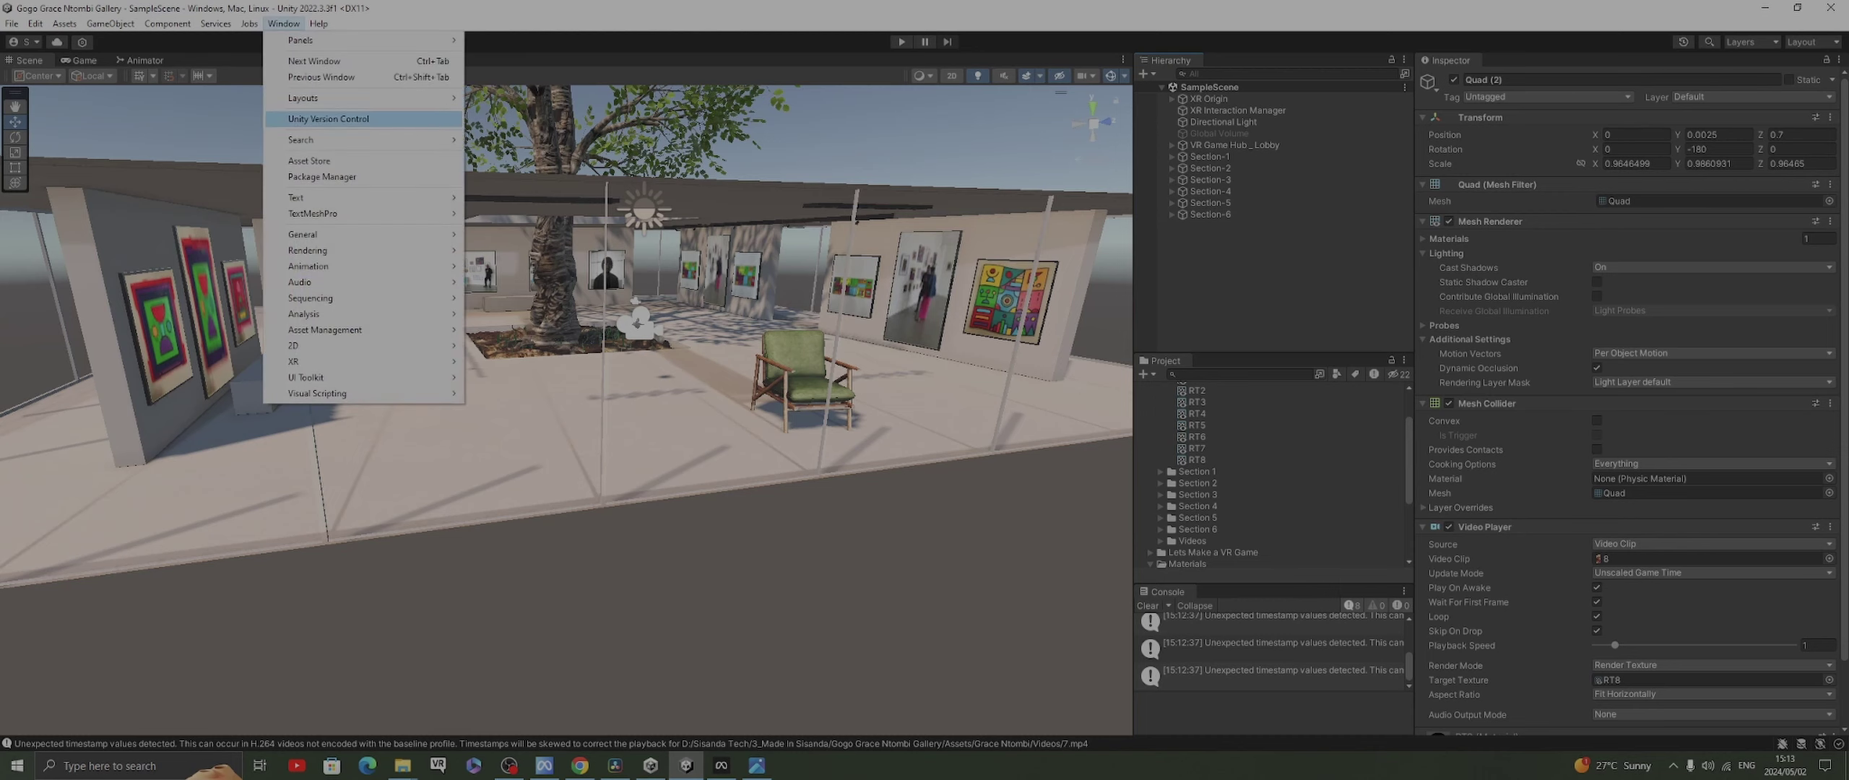
left_click(322, 176)
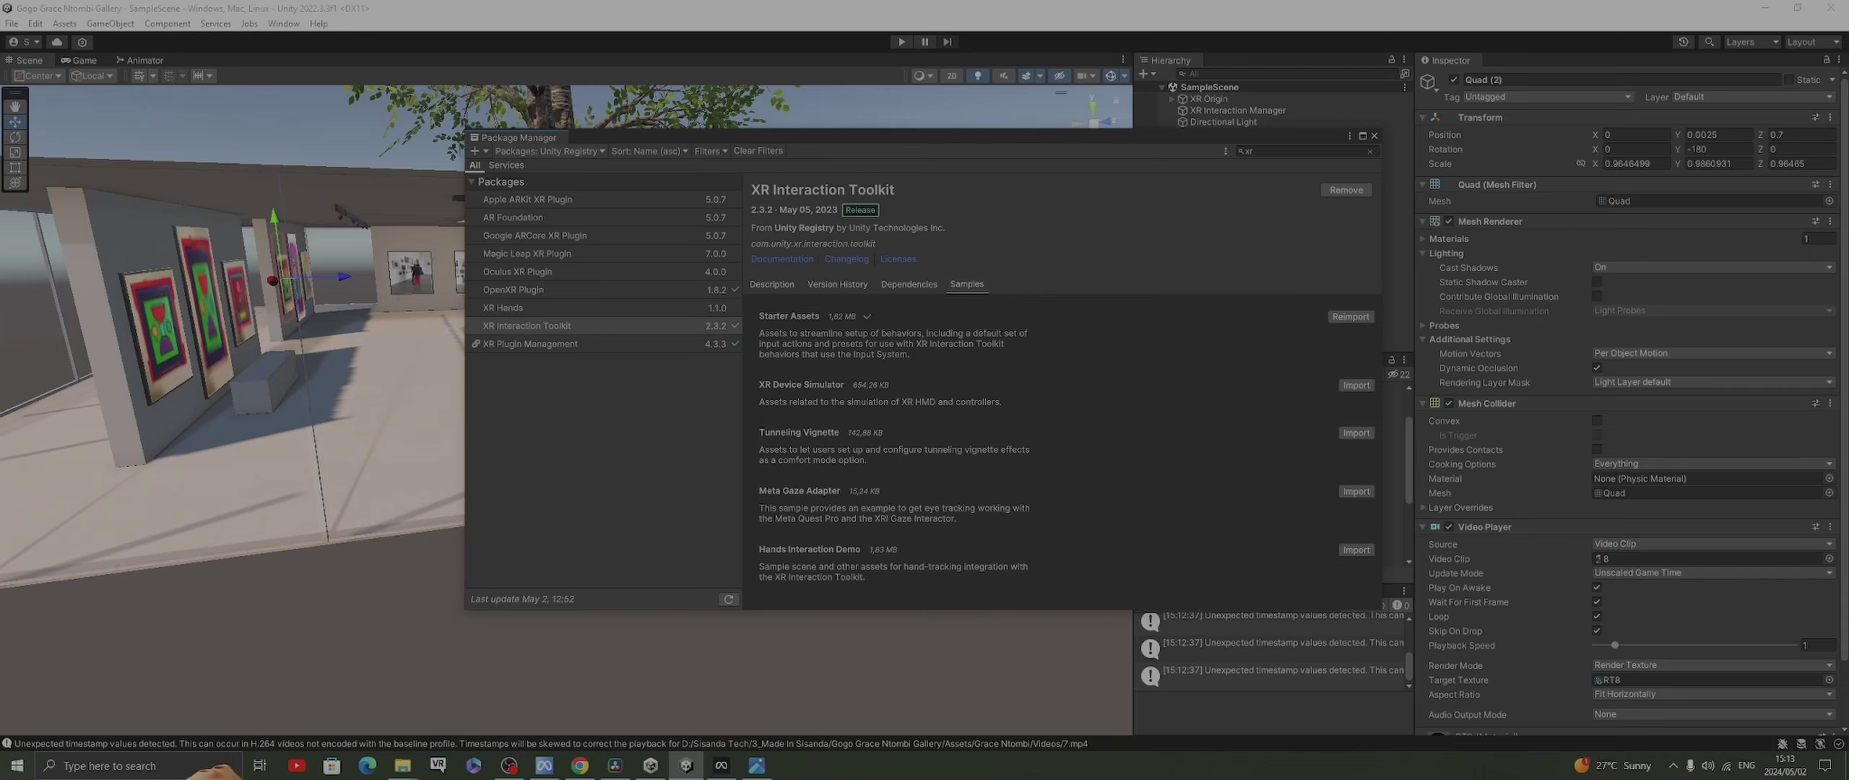
left_click(549, 151)
left_click(551, 205)
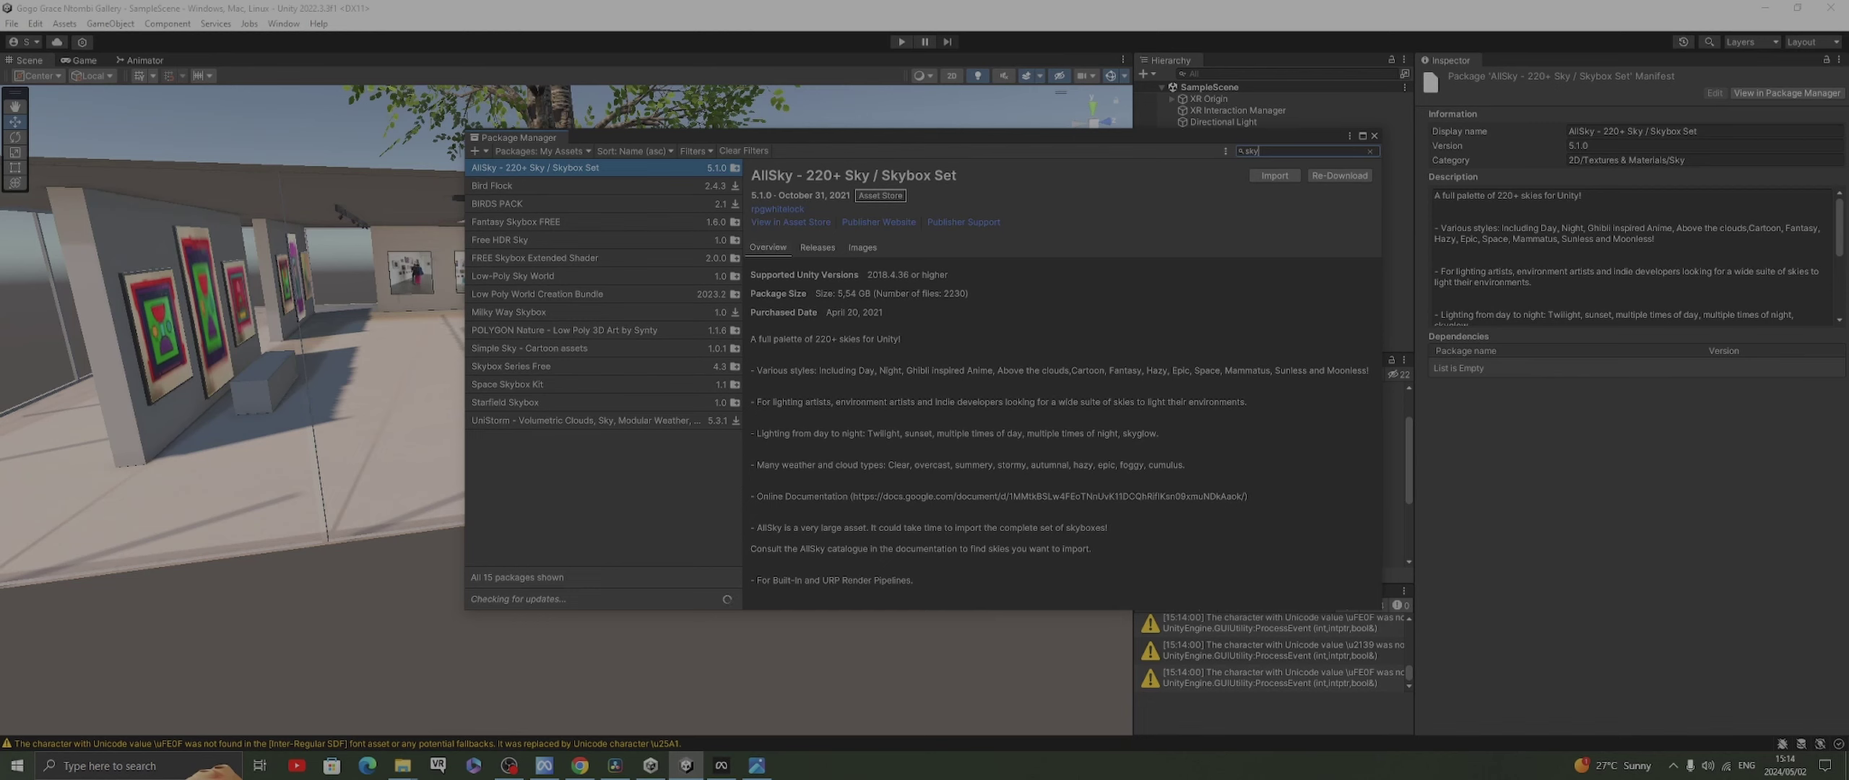
left_click(602, 258)
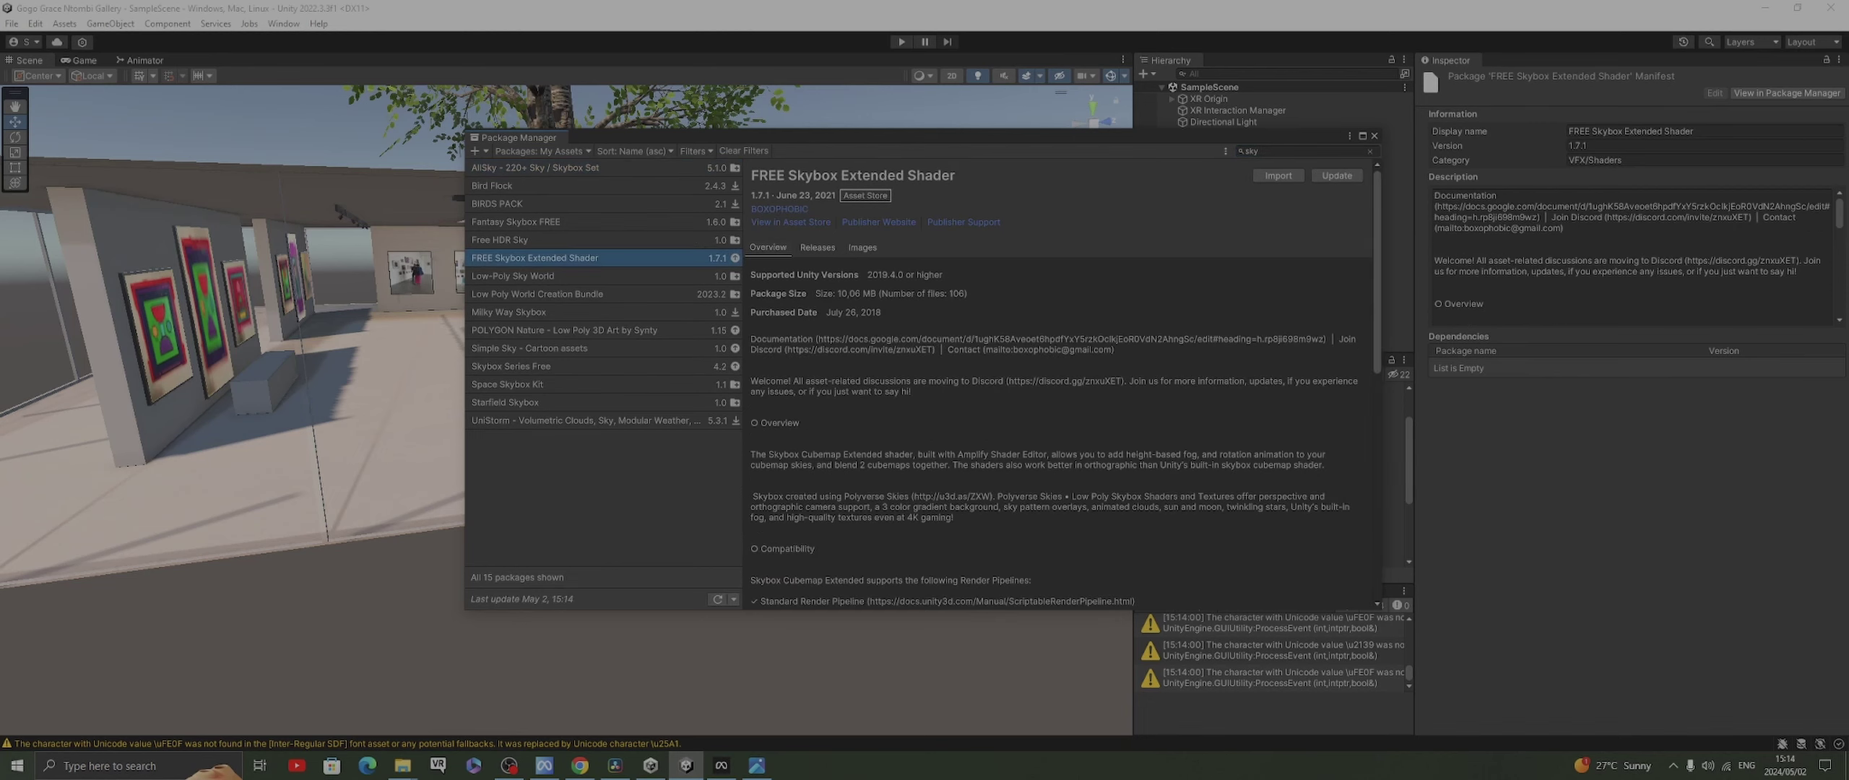
left_click(862, 247)
scroll(863, 247, "down", 1)
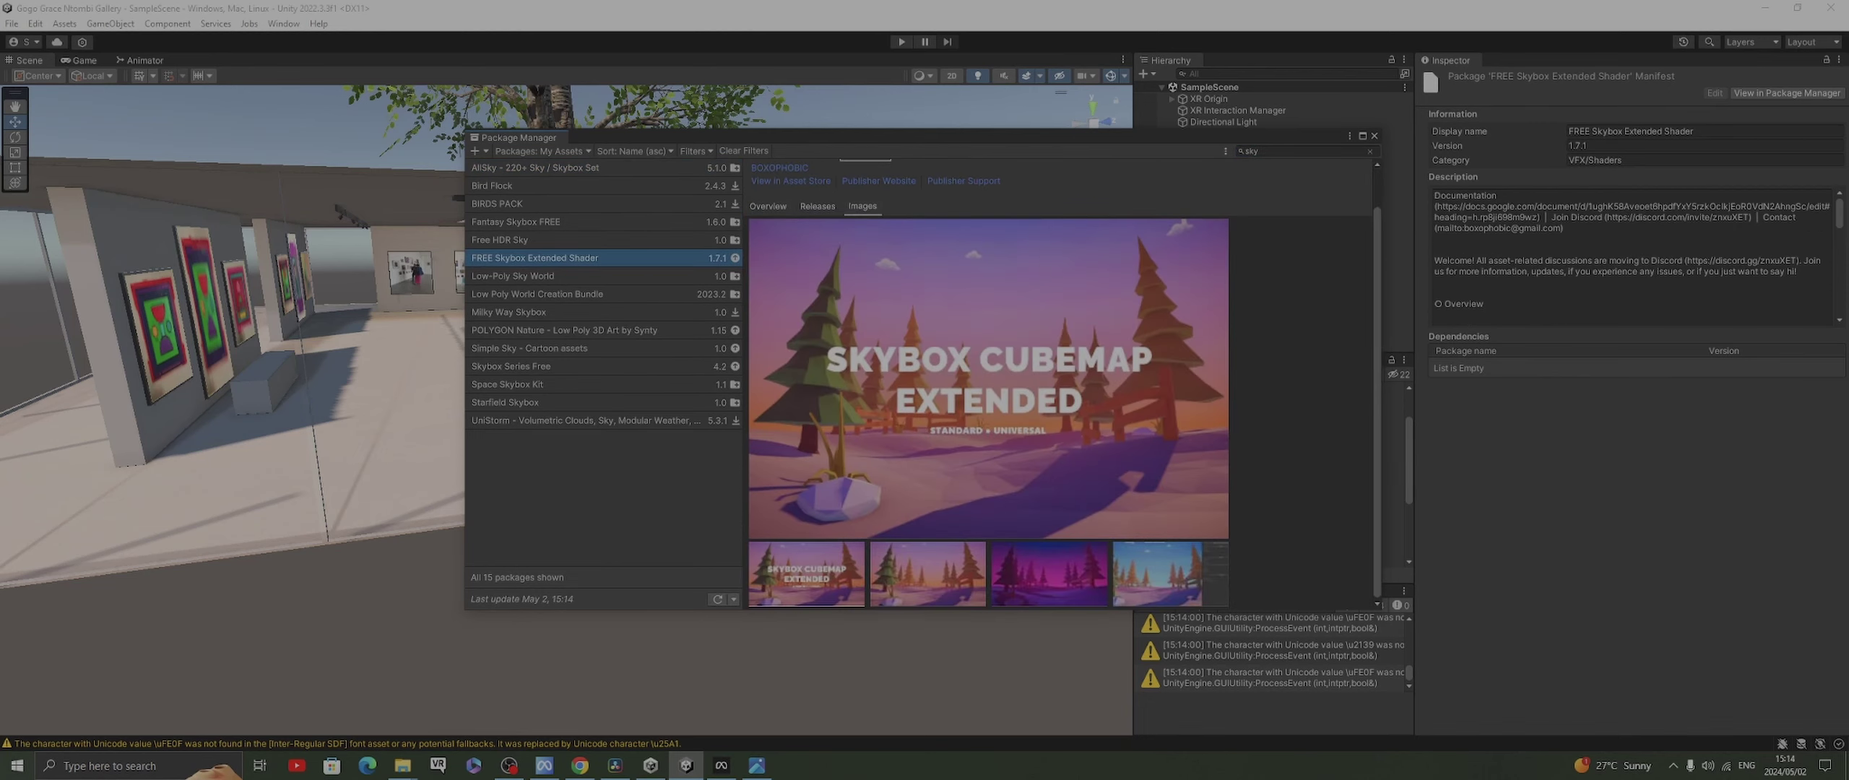
Import FREE Skybox Extended Shader into the project with every package item checked
scroll(1062, 385, "up", 1)
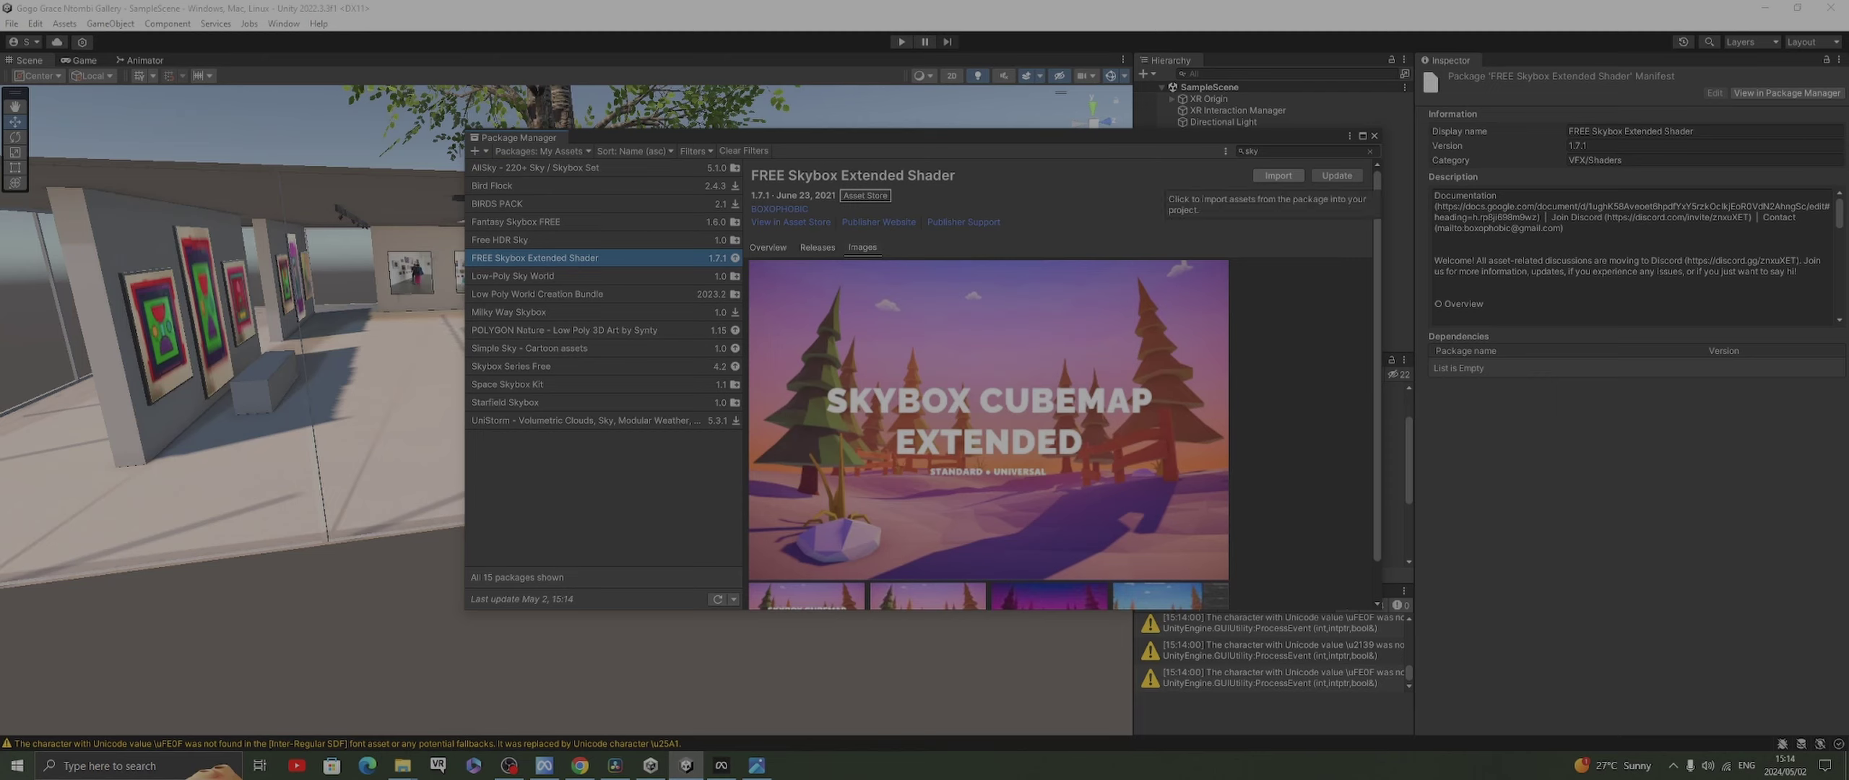
left_click(1277, 176)
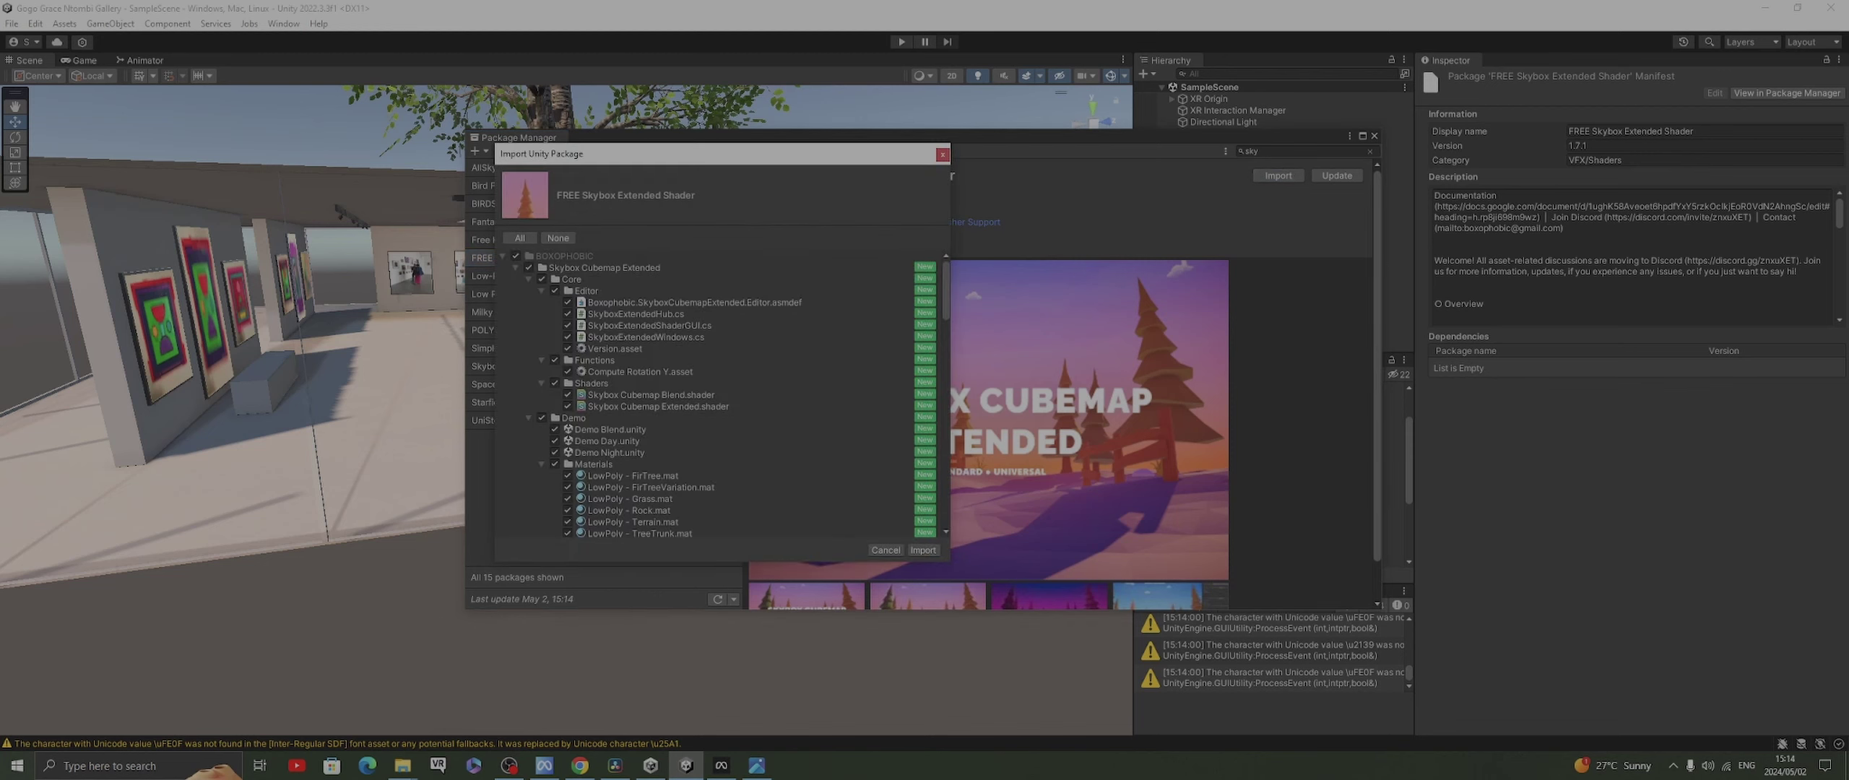
left_click(922, 550)
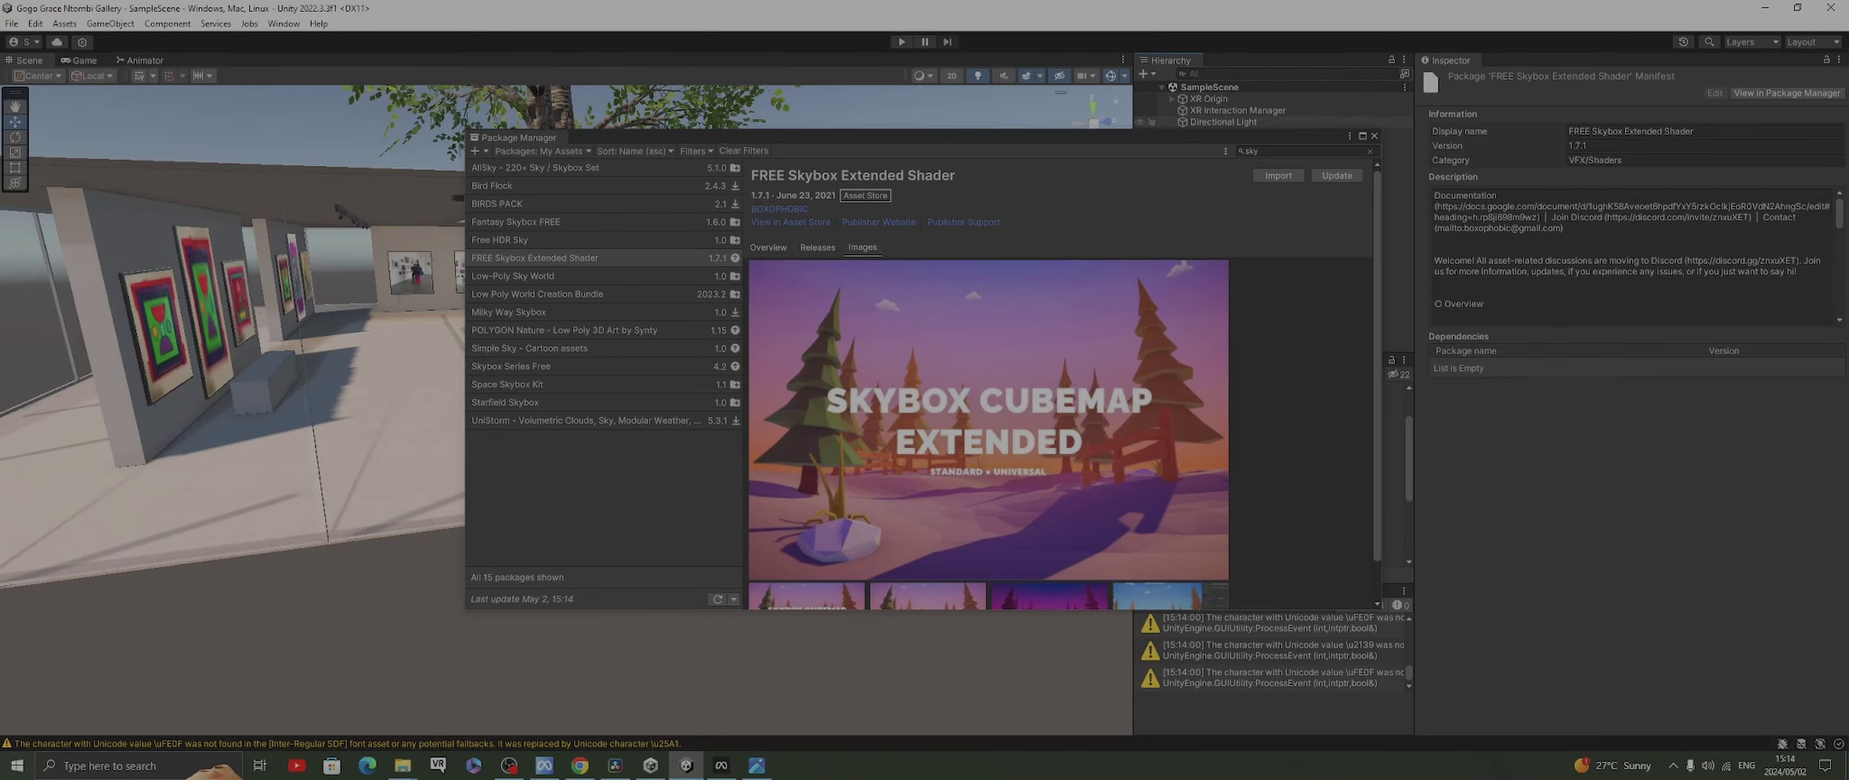
Close the Package Manager and look around the gallery in the Scene view
left_click(1374, 136)
scroll(566, 347, "up", 3)
scroll(566, 347, "down", 3)
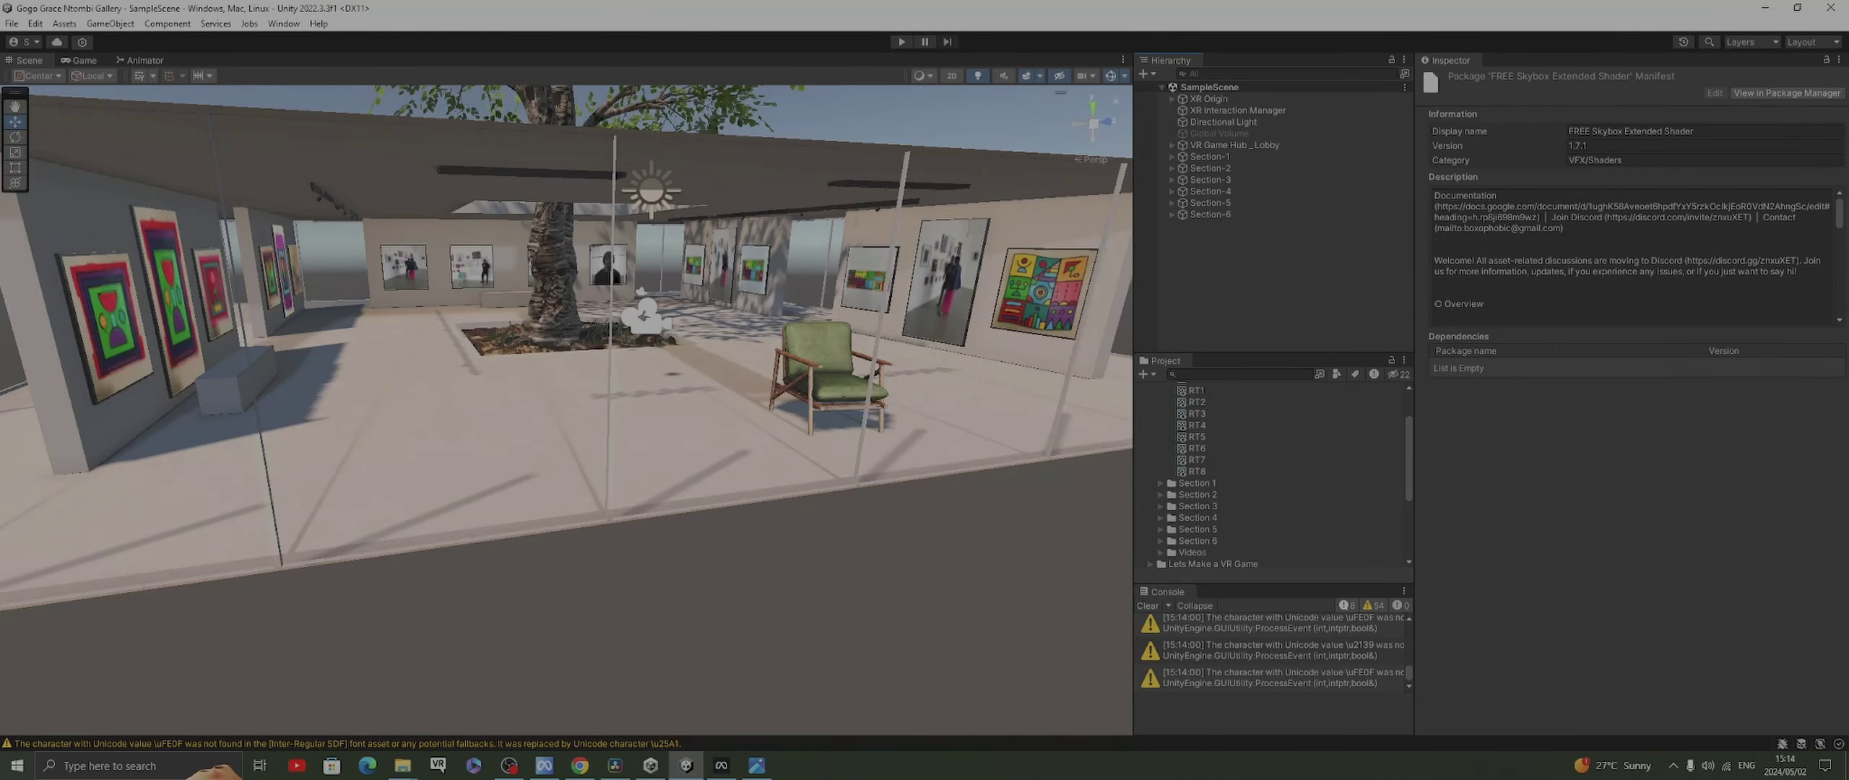
middle_click_drag(636, 346, 549, 524)
right_click_drag(549, 524, 556, 462)
middle_click_drag(557, 462, 629, 289)
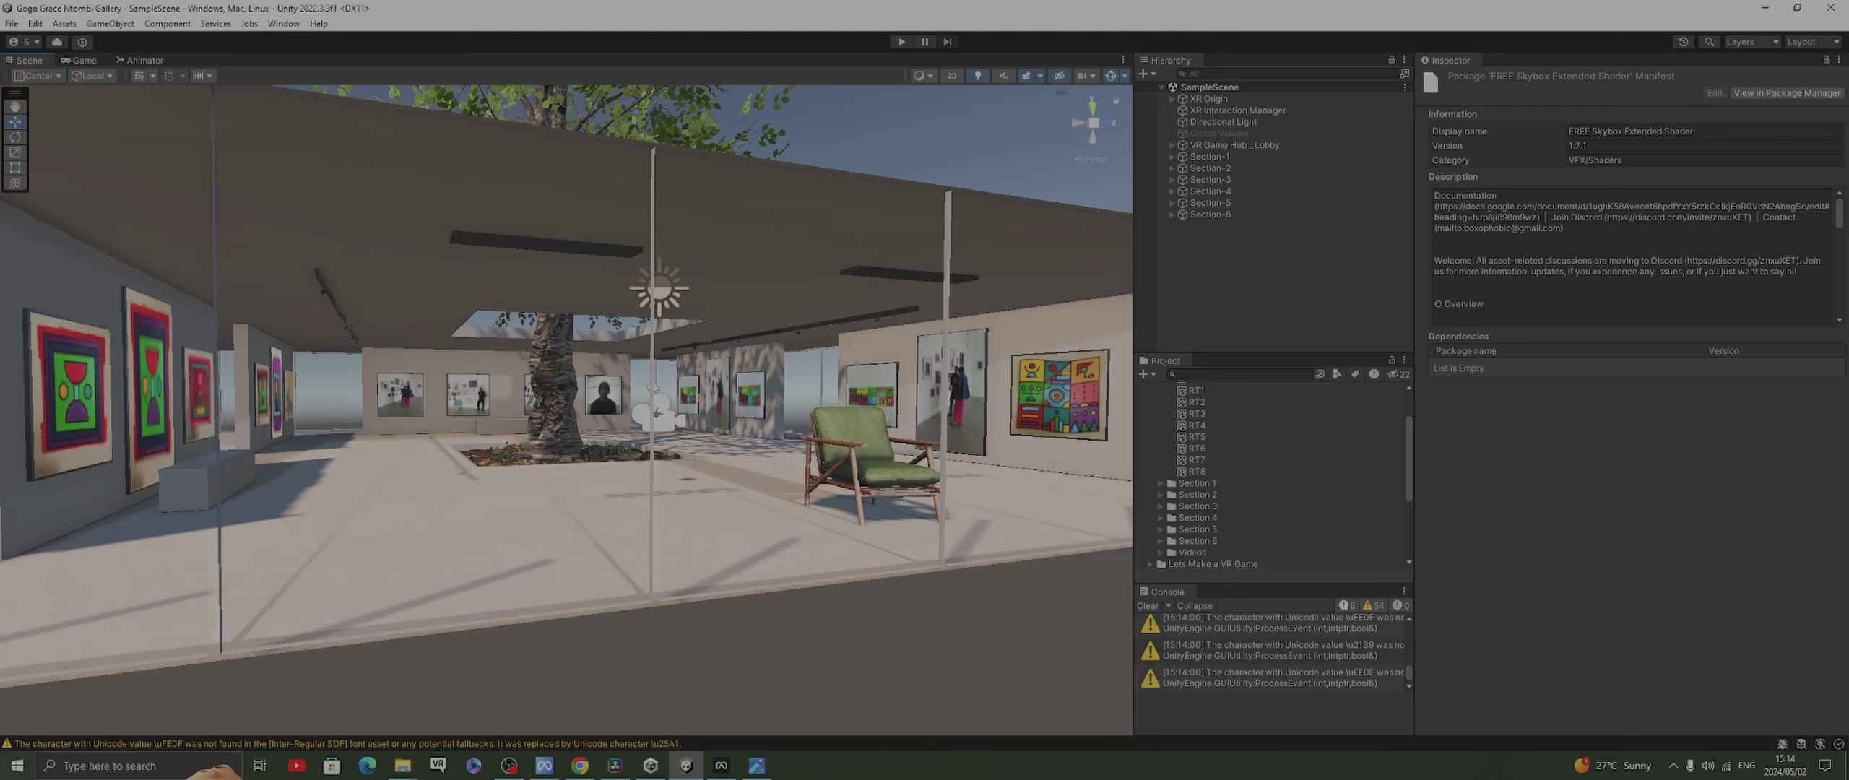
scroll(1271, 476, "up", 2)
left_click(1150, 414)
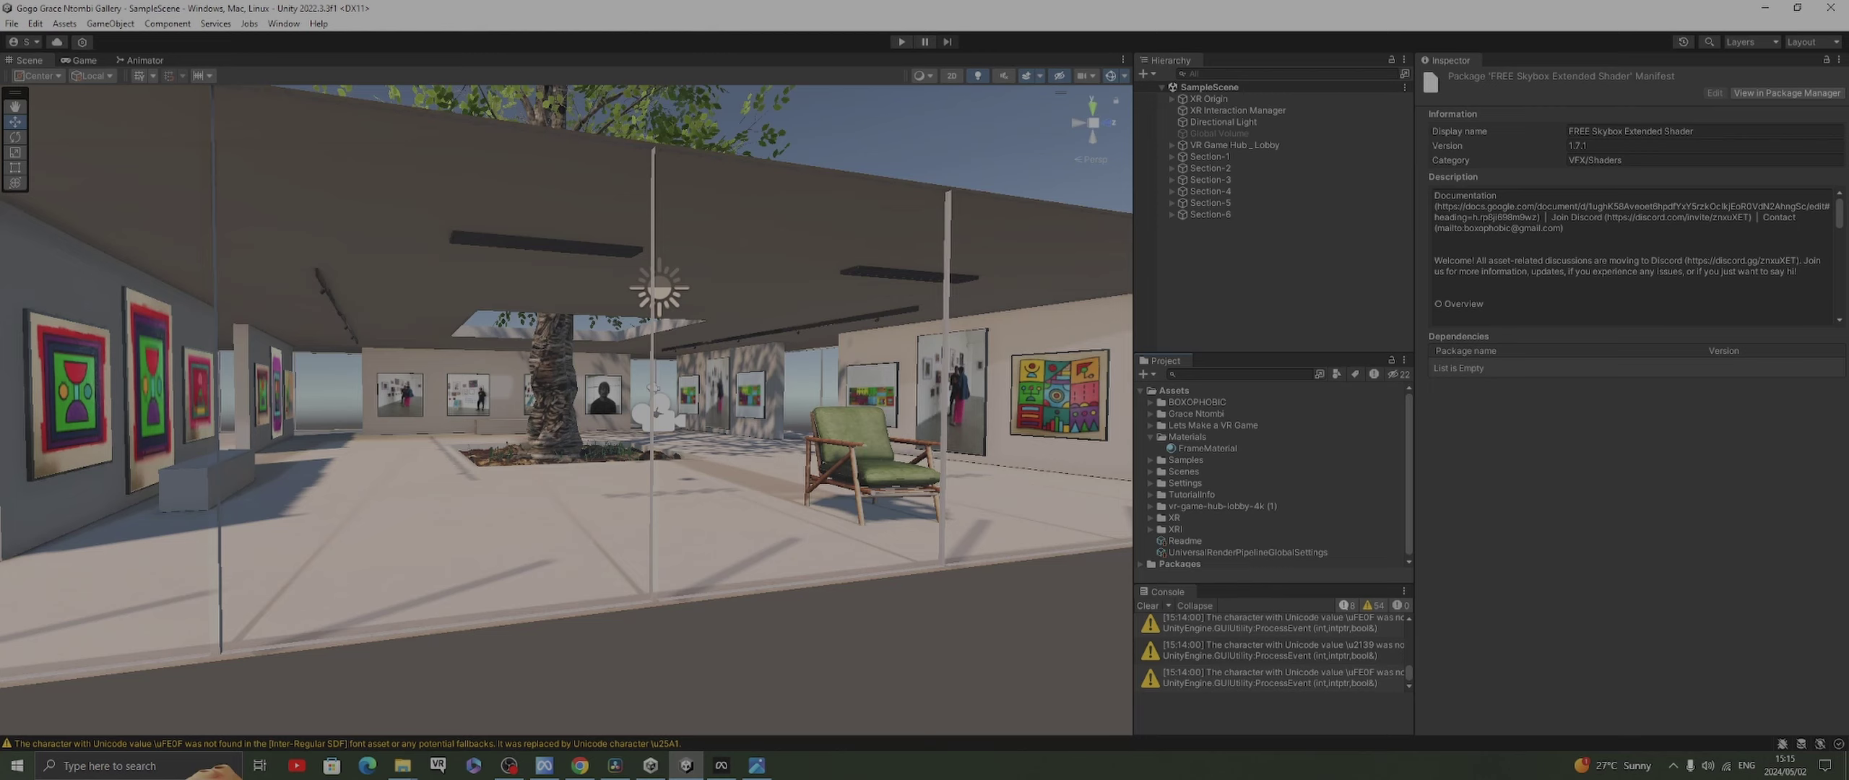
left_click(1151, 401)
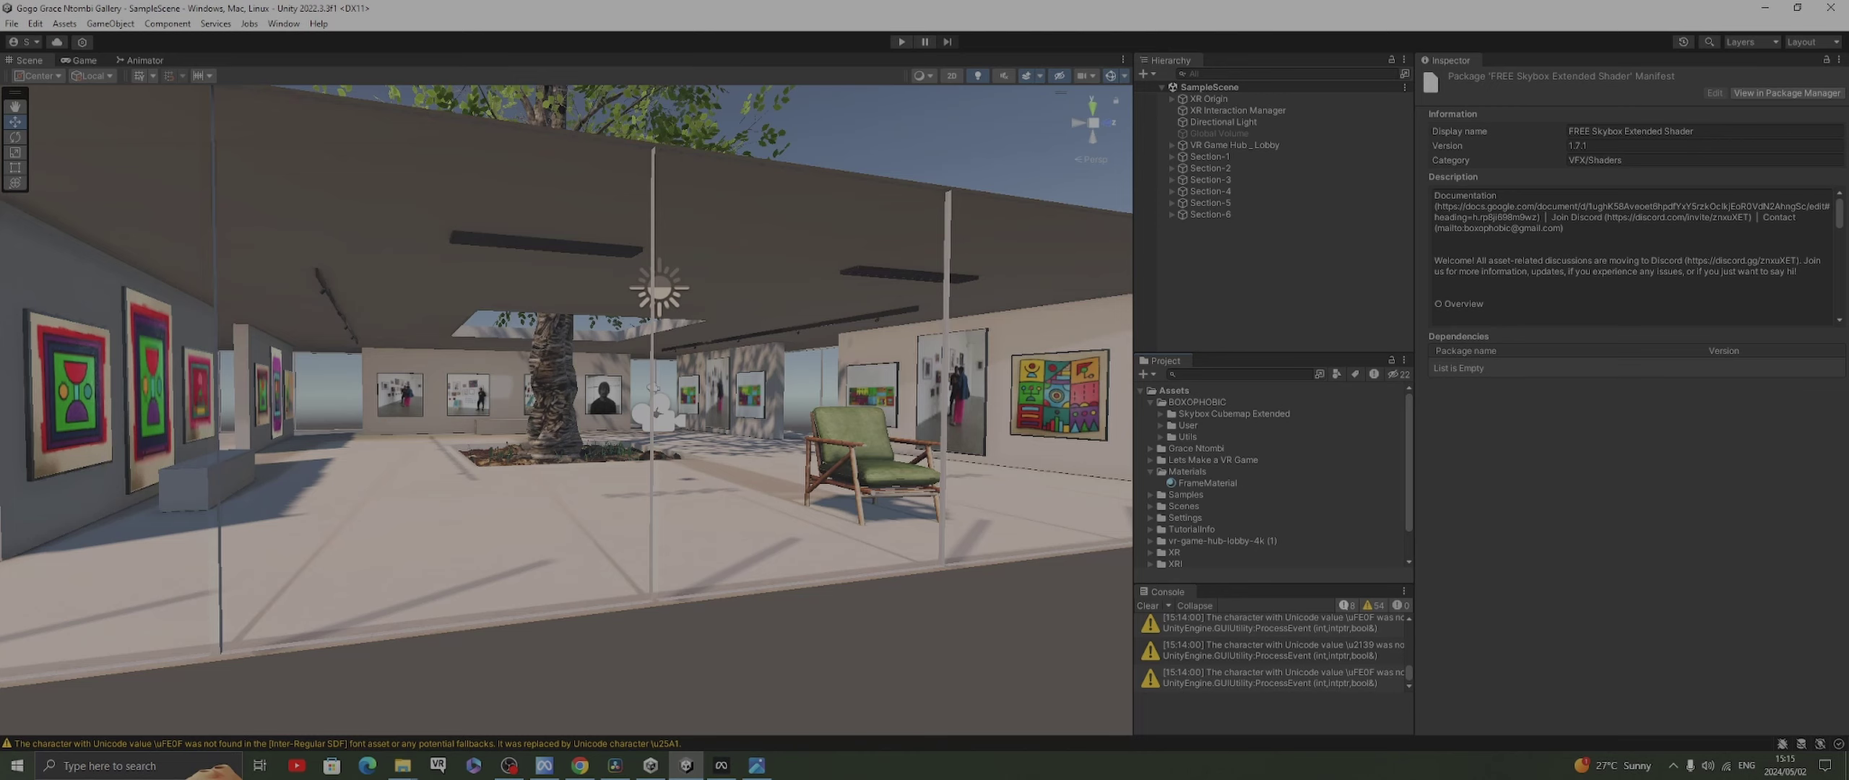
left_click(284, 23)
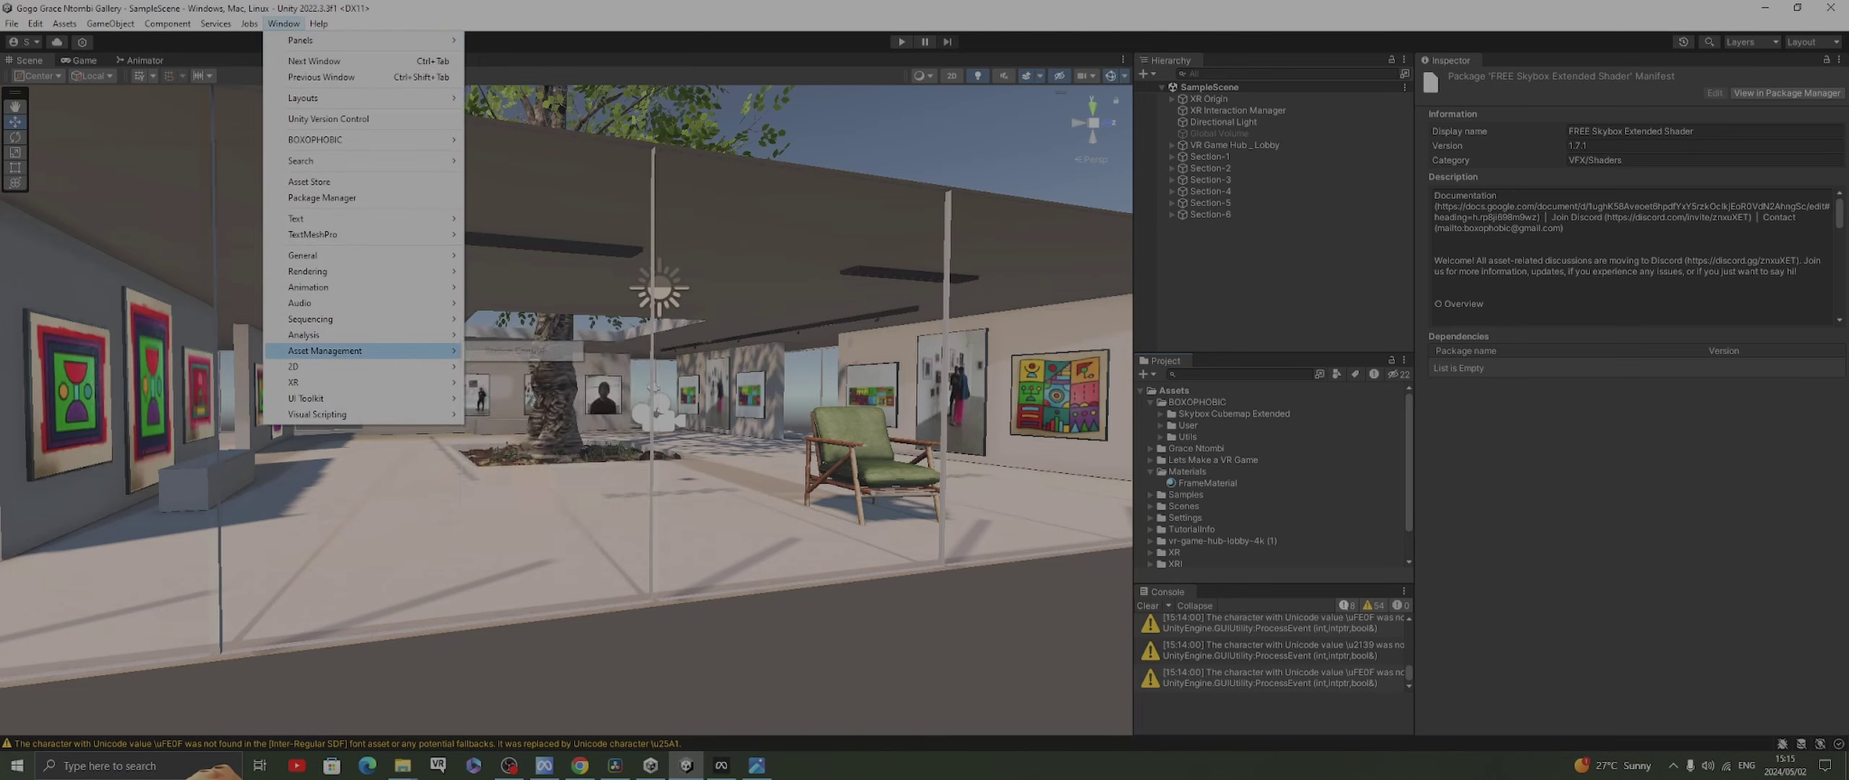
Open the Lighting window, dock it beside the other panels, and show its Environment settings
mouse_move(347, 271)
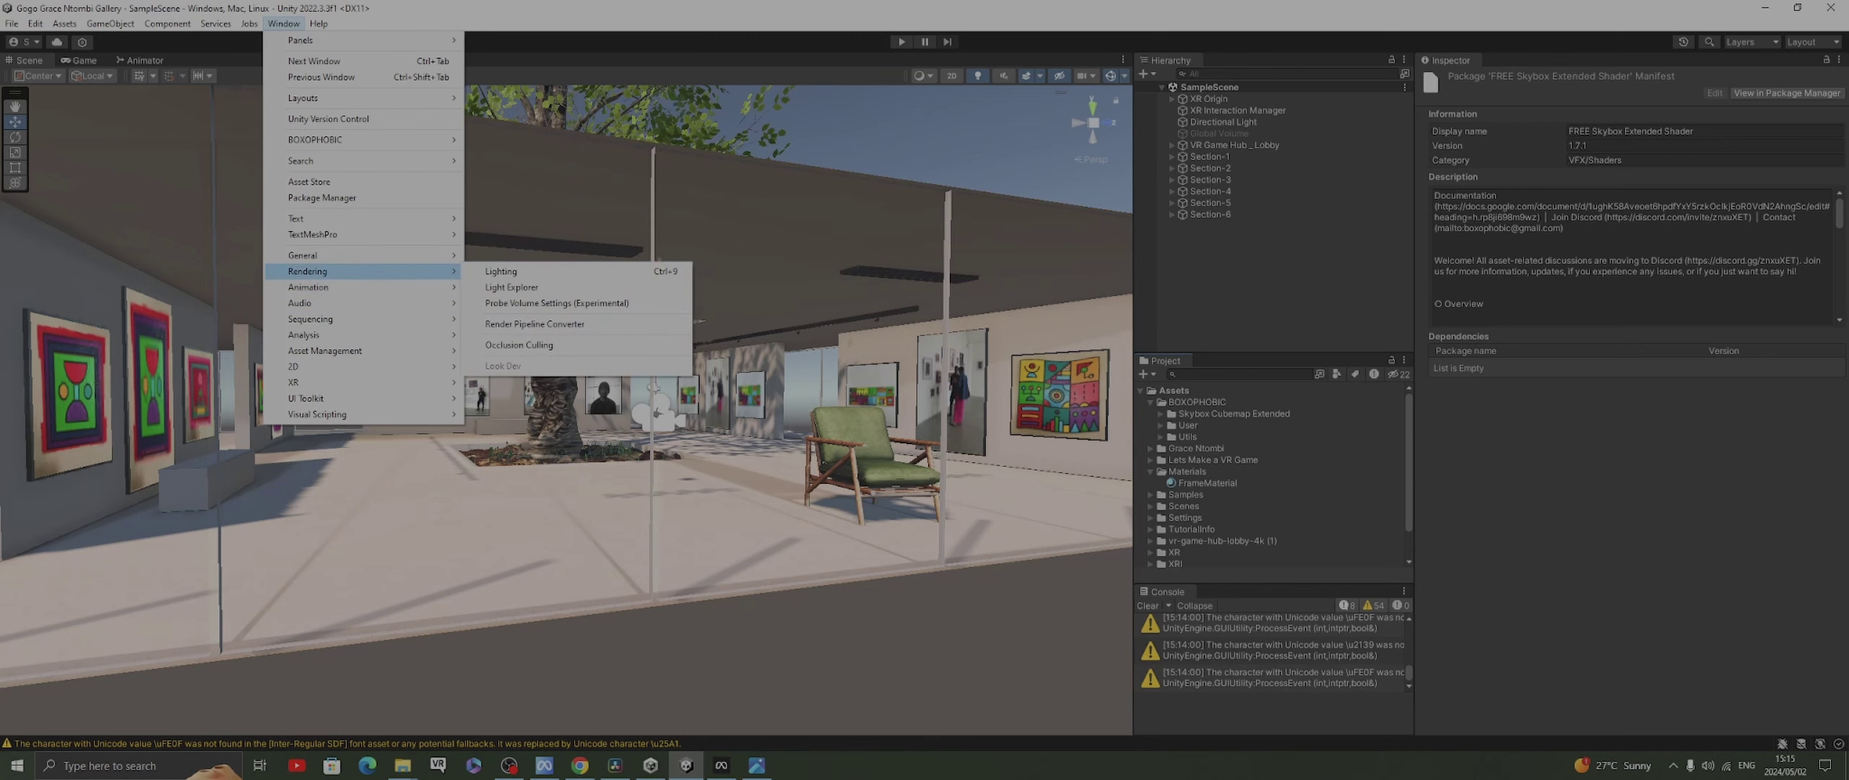
left_click(520, 271)
left_click_drag(682, 200, 1514, 60)
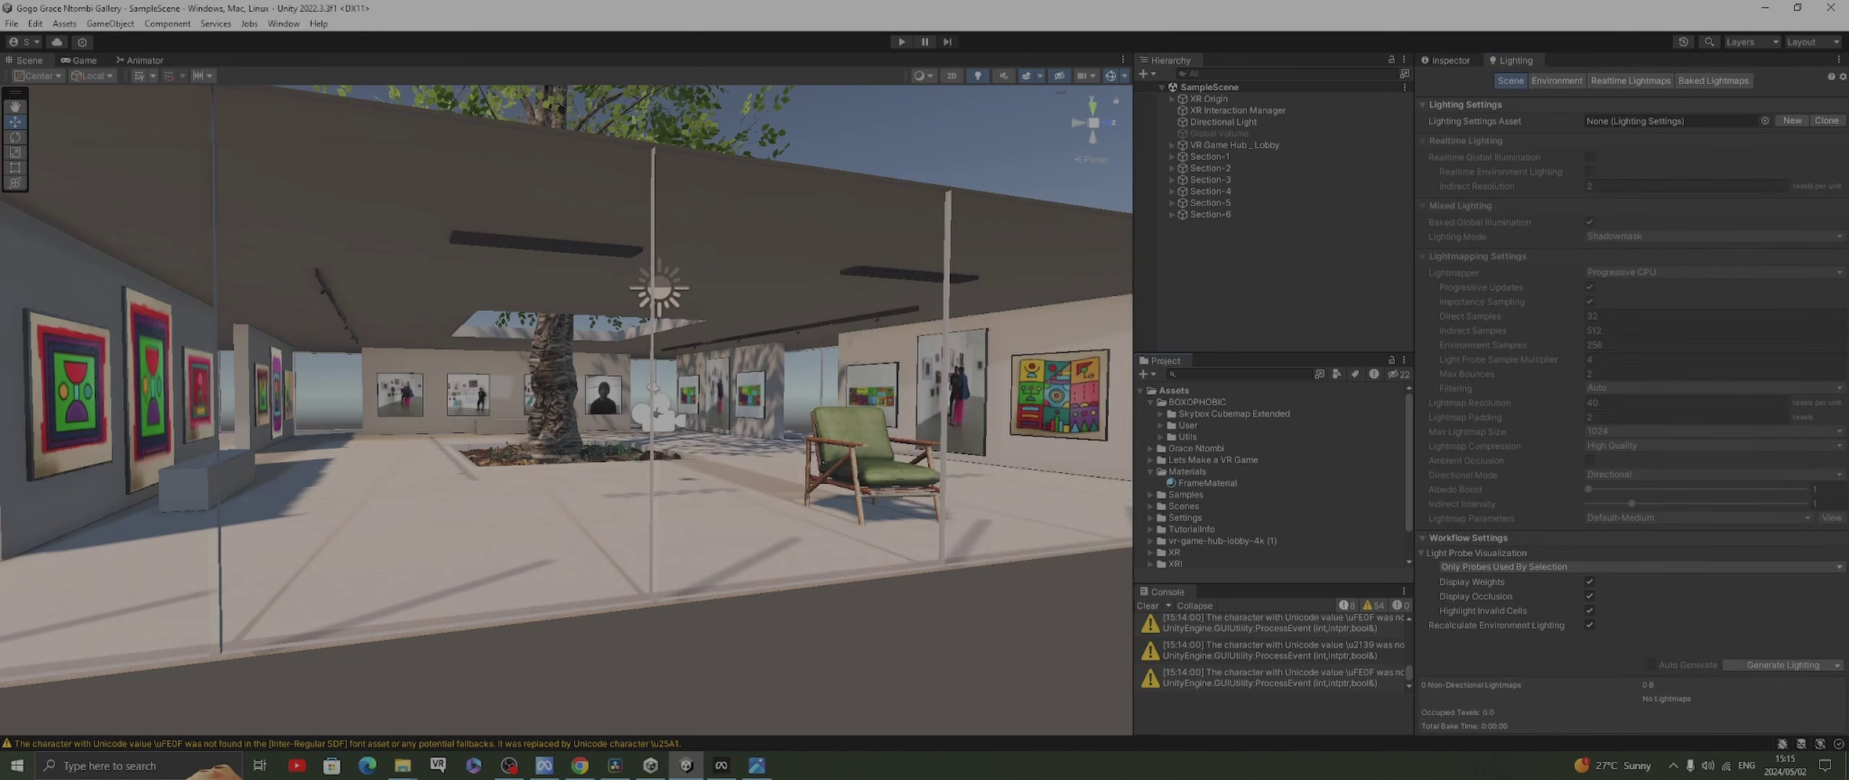
left_click(1557, 80)
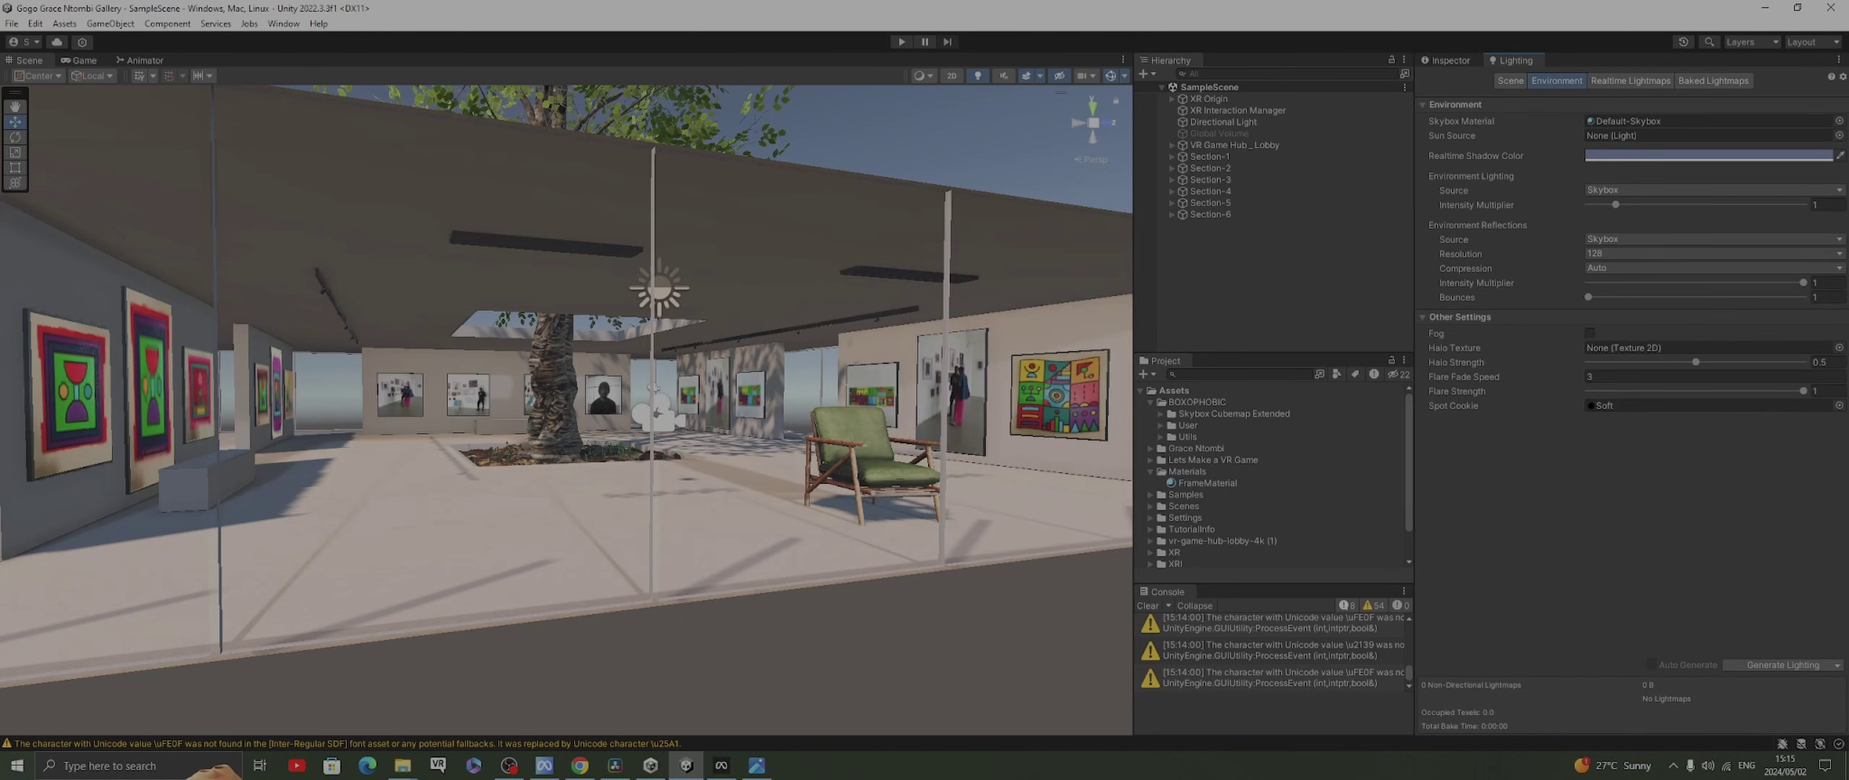
Preview the Skybox Cubemap Extended Blend, Day and Night skies around the gallery
left_click(1839, 121)
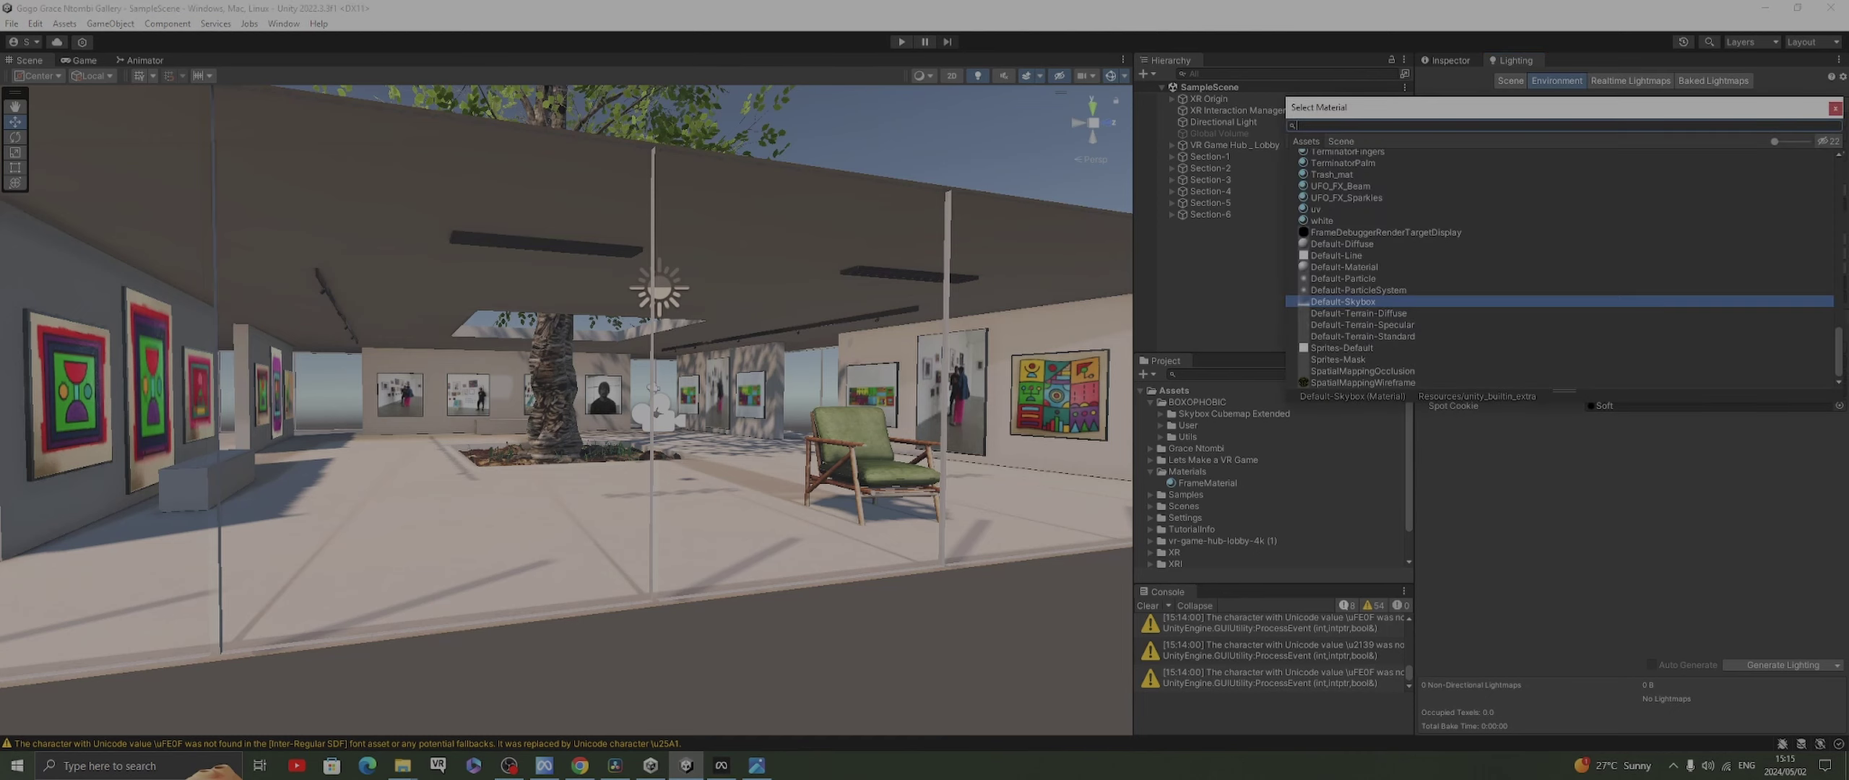
scroll(1561, 268, "up", 5)
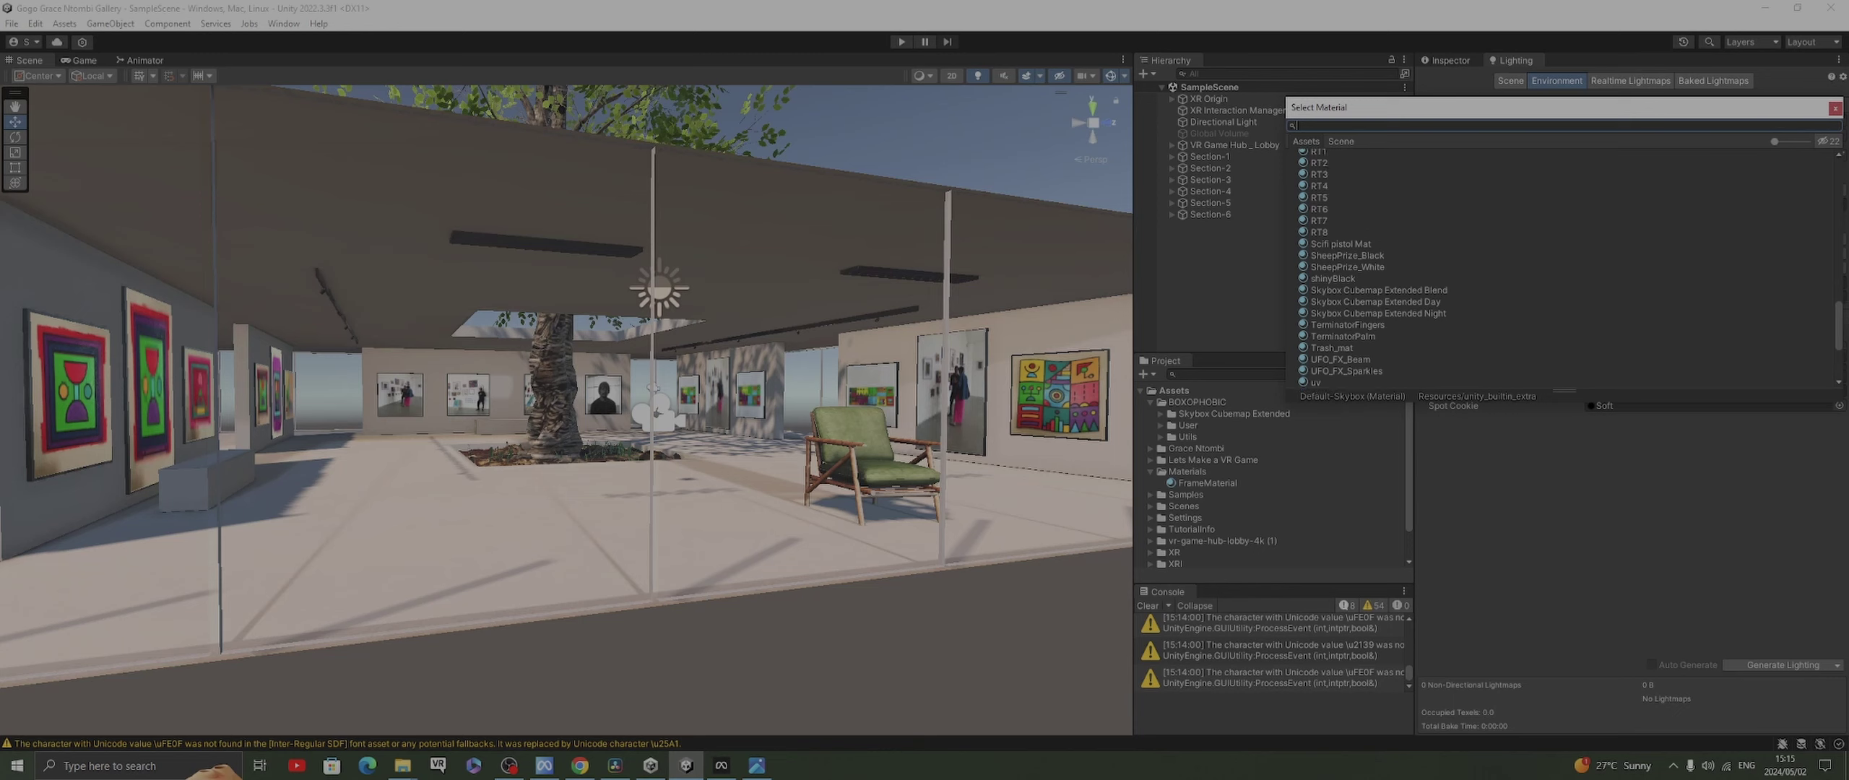
left_click(1378, 290)
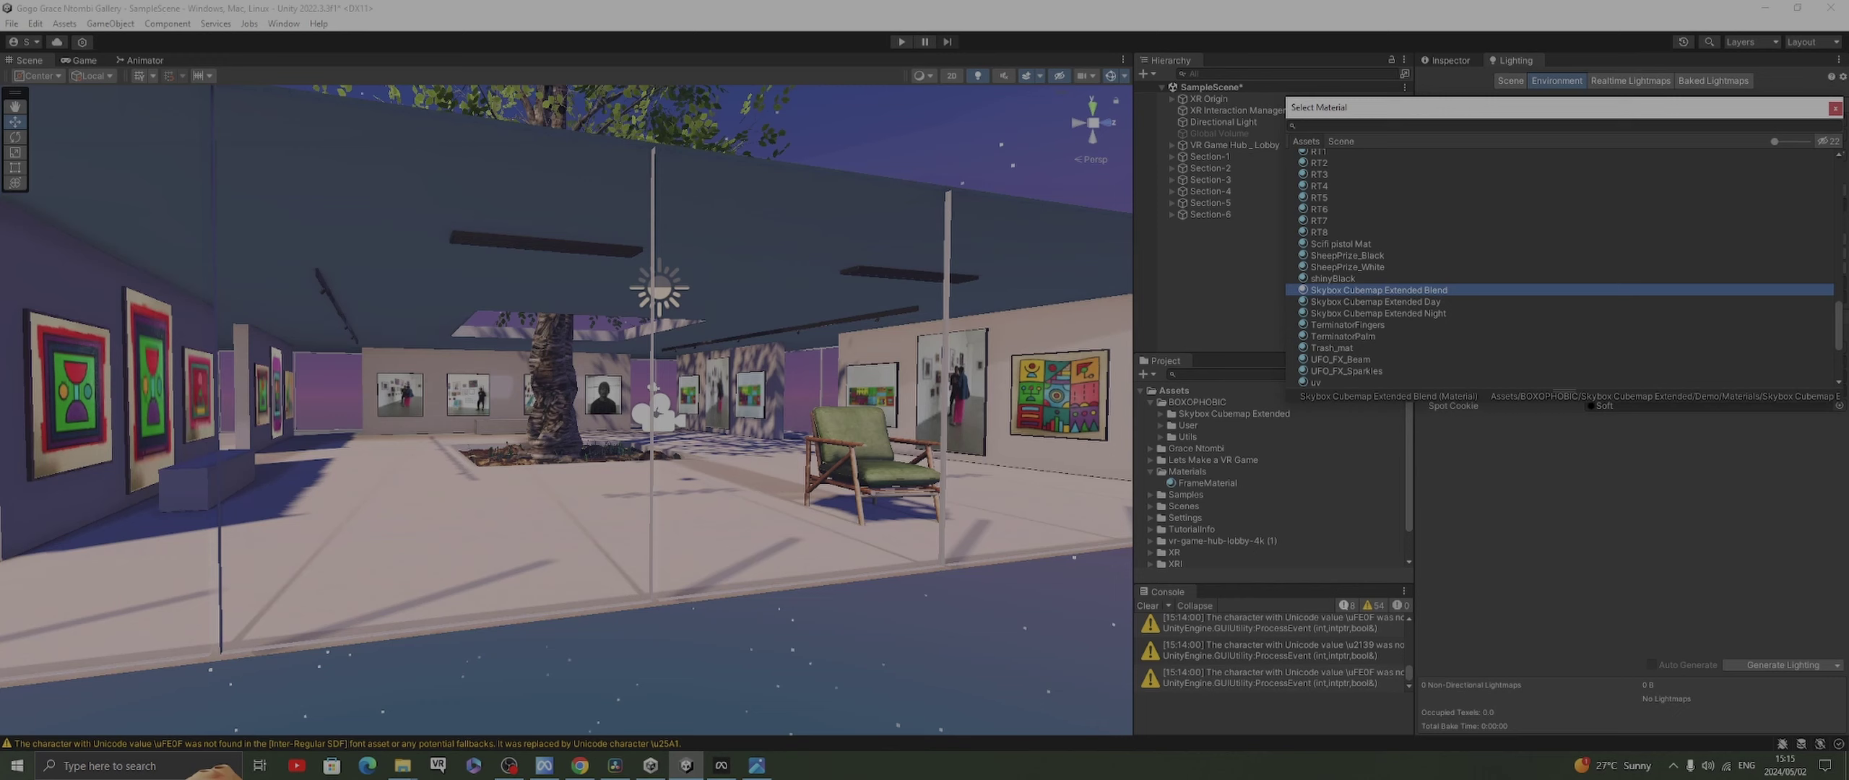
left_click(1374, 301)
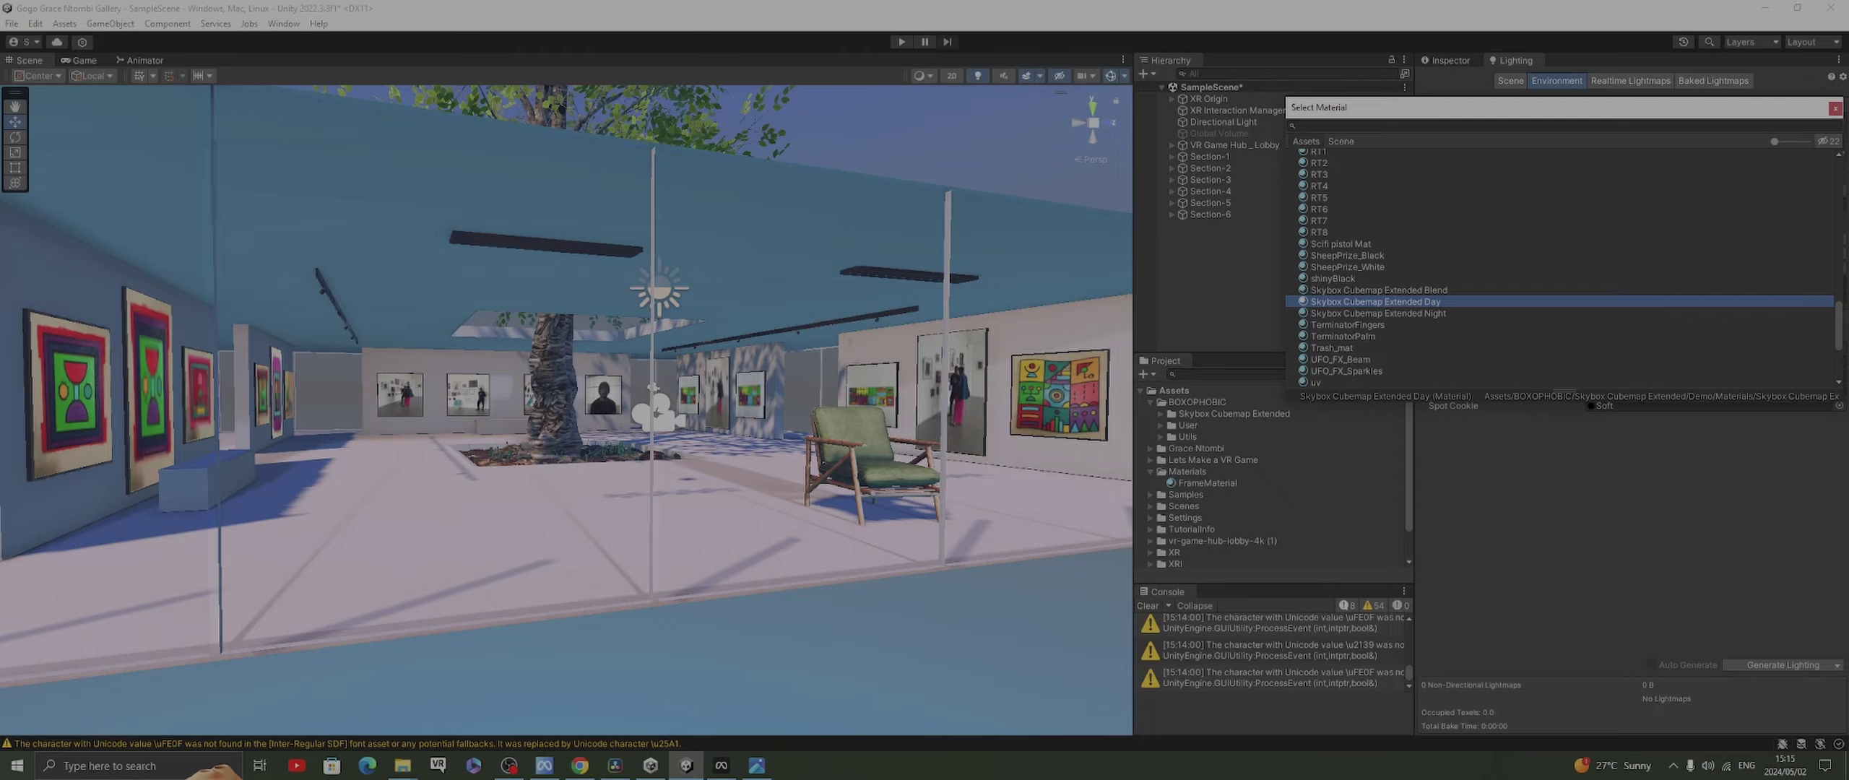
middle_click_drag(650, 361, 399, 527)
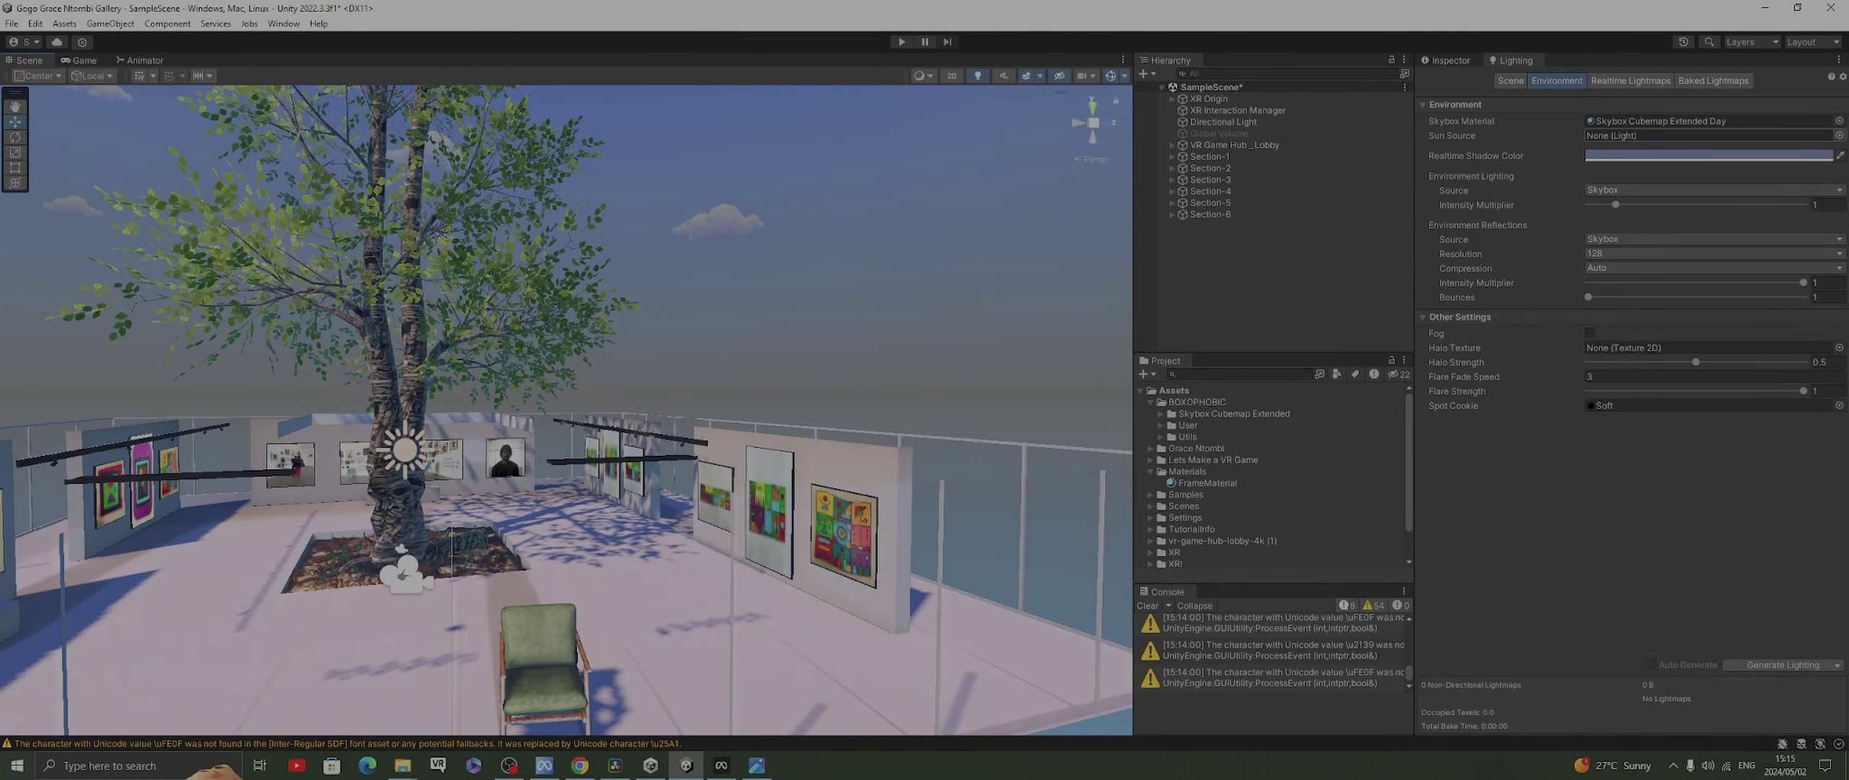
left_click(1839, 120)
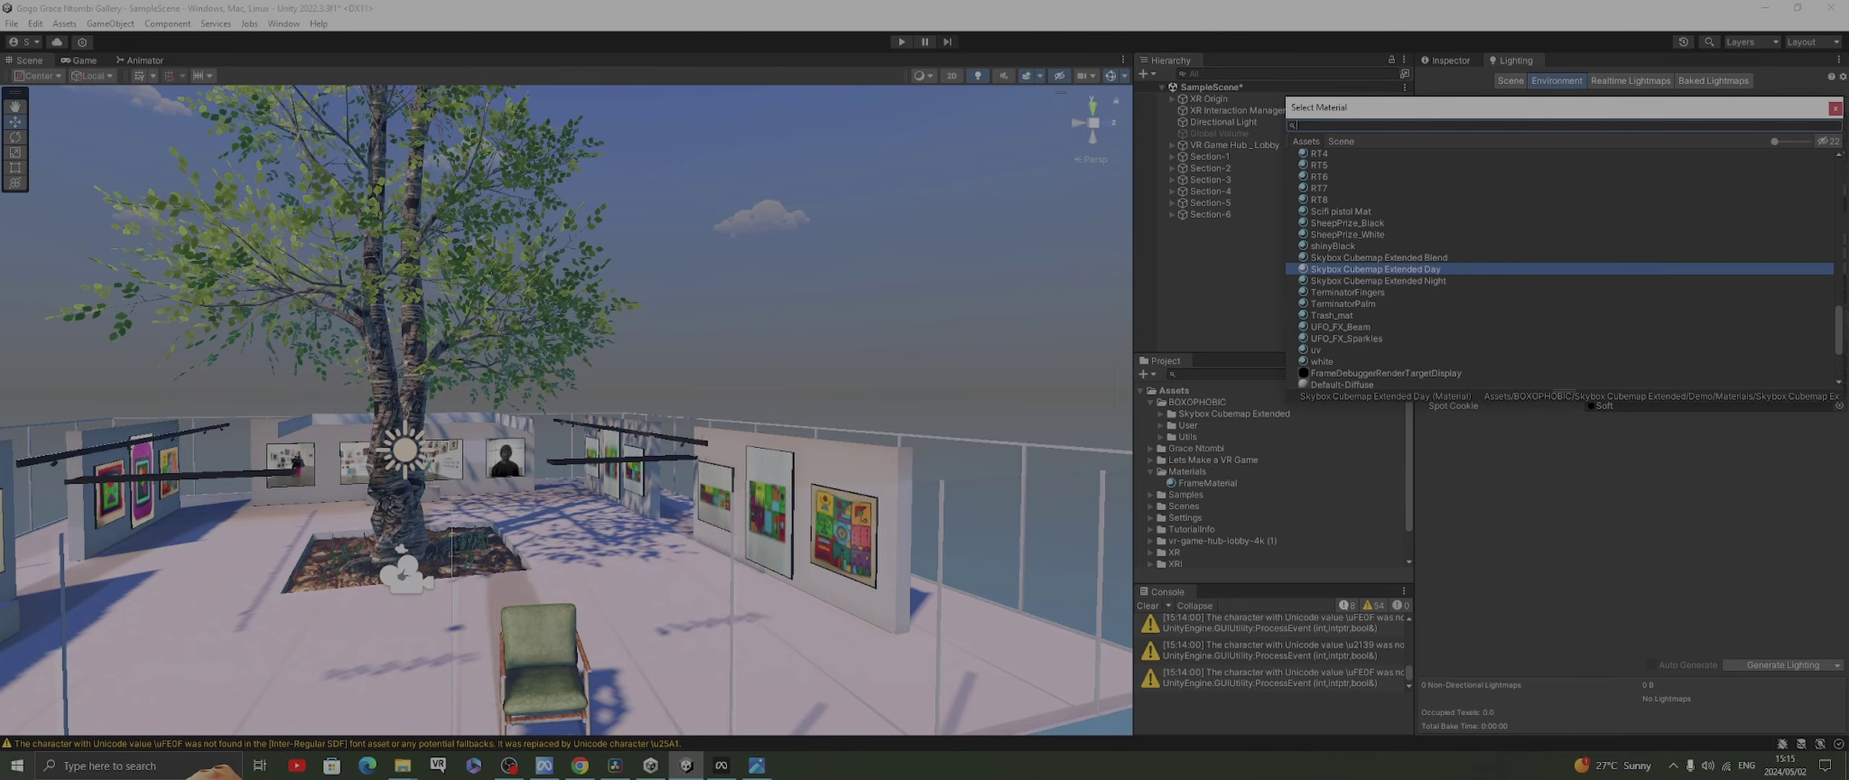
left_click(1377, 280)
right_click_drag(566, 411, 708, 451)
middle_click_drag(217, 426, 629, 437)
right_click_drag(628, 437, 541, 459)
middle_click_drag(710, 404, 354, 469)
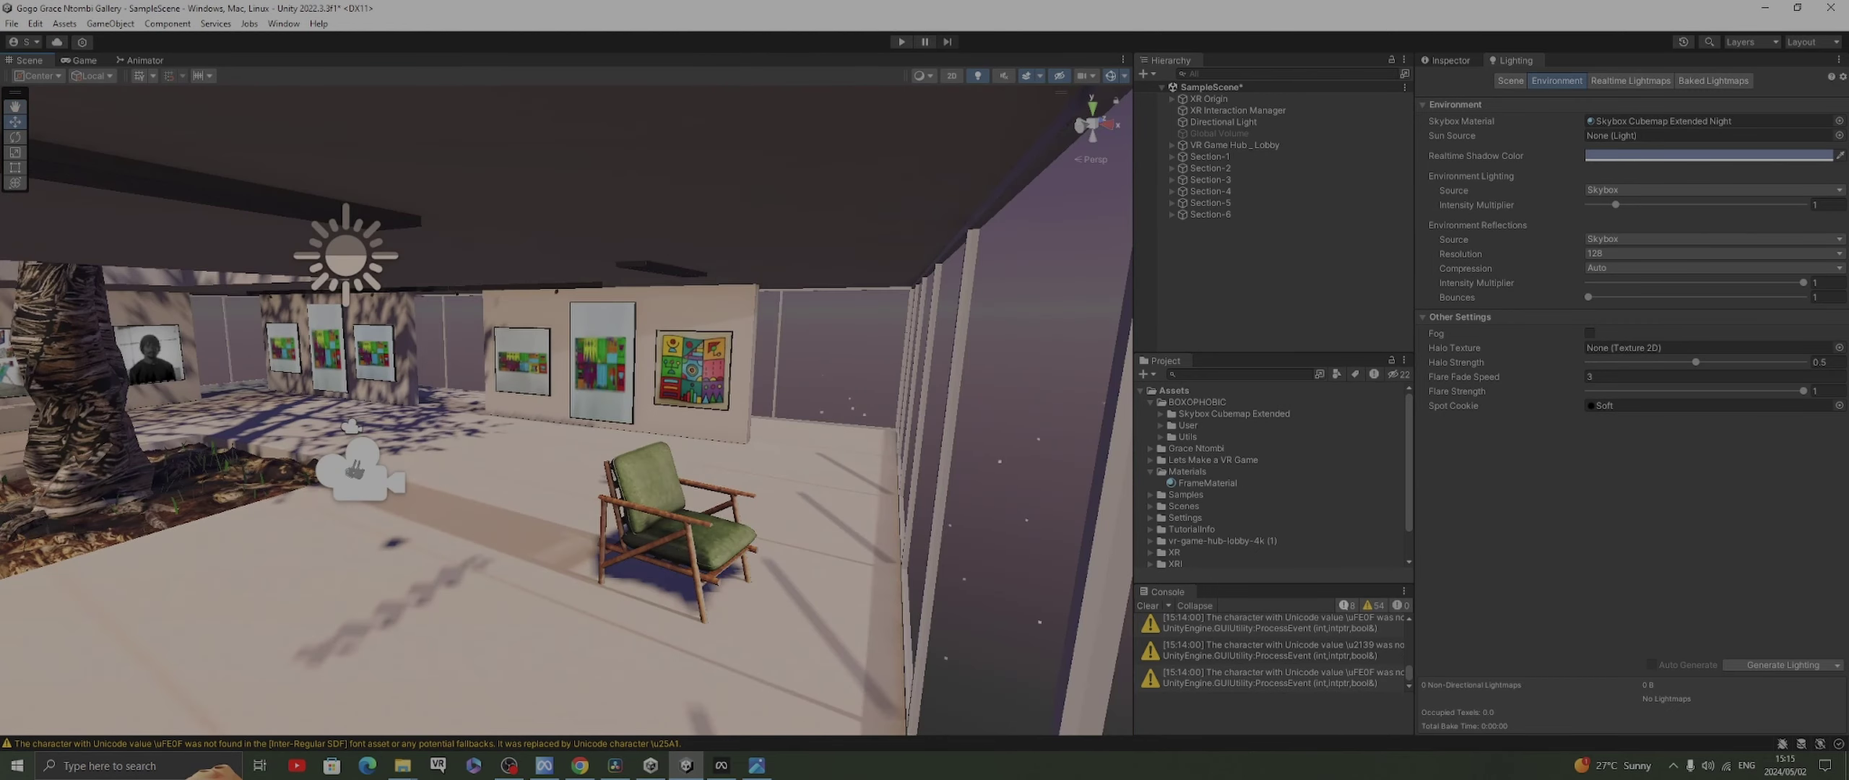
Apply Skybox Cubemap Extended Day as the skybox and play-test the scene
left_click(1839, 120)
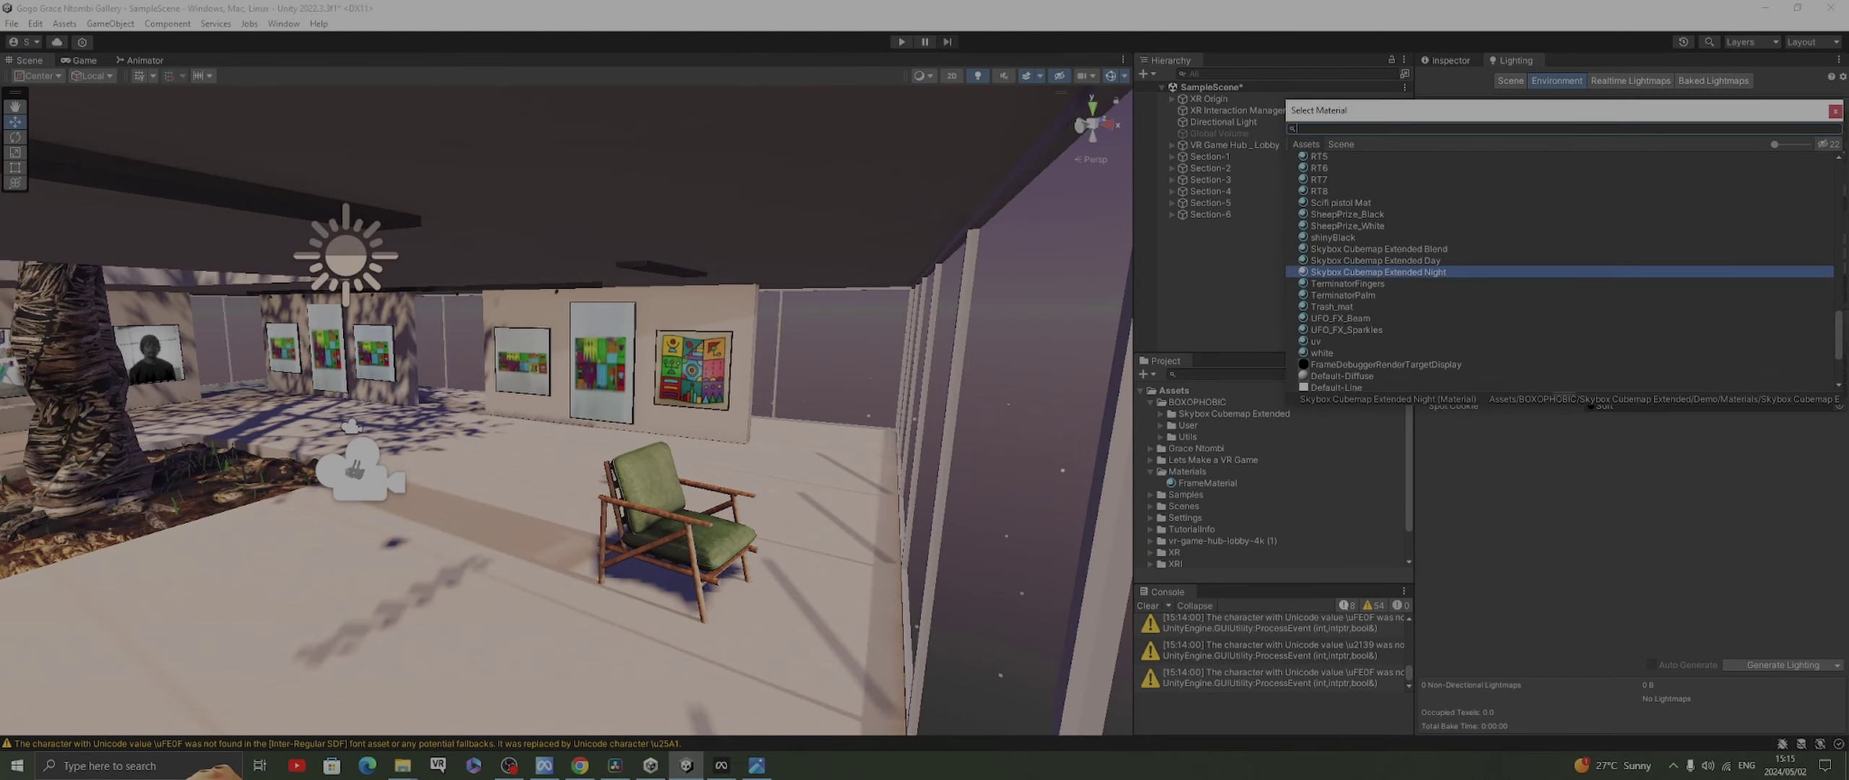
double_click(1375, 260)
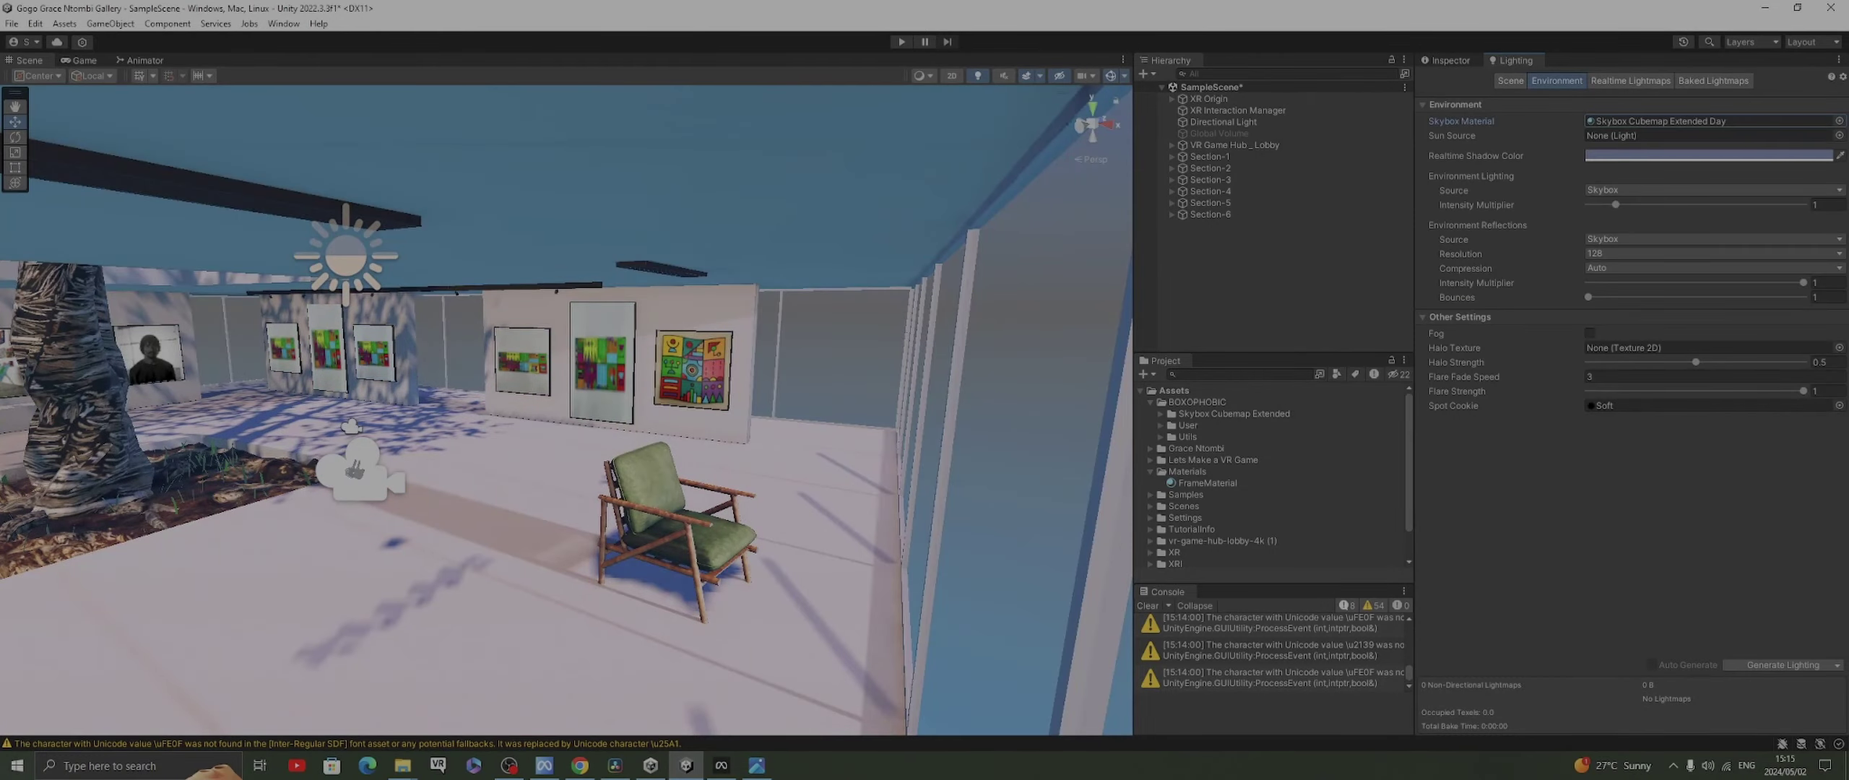
middle_click_drag(505, 463, 773, 296)
right_click_drag(636, 405, 462, 238)
right_click_drag(491, 361, 468, 417)
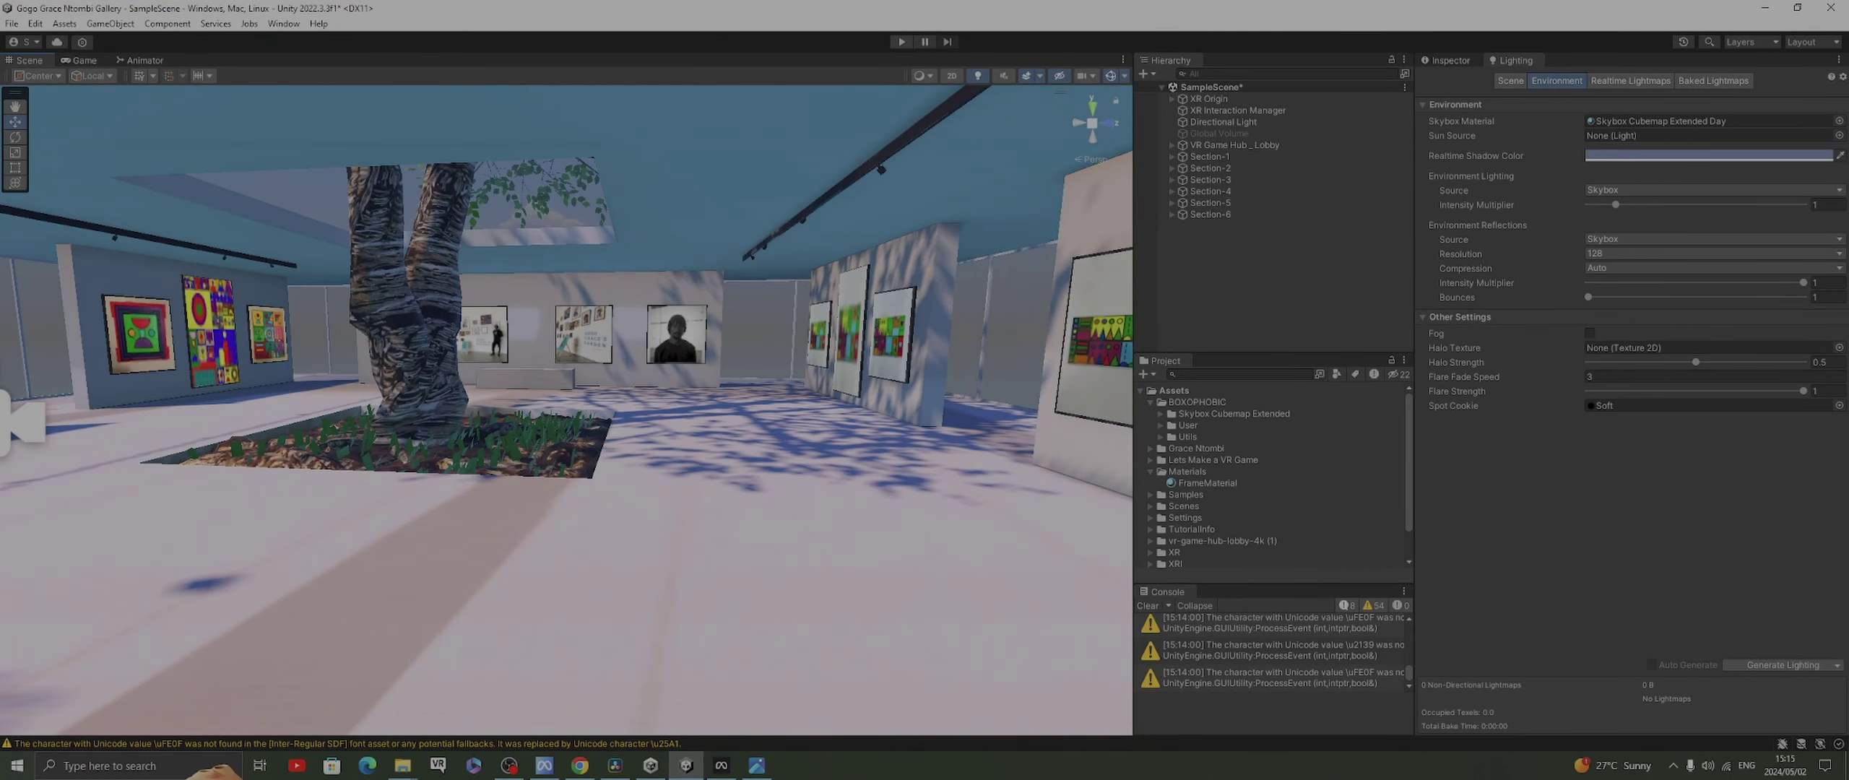
key("ctrl+p")
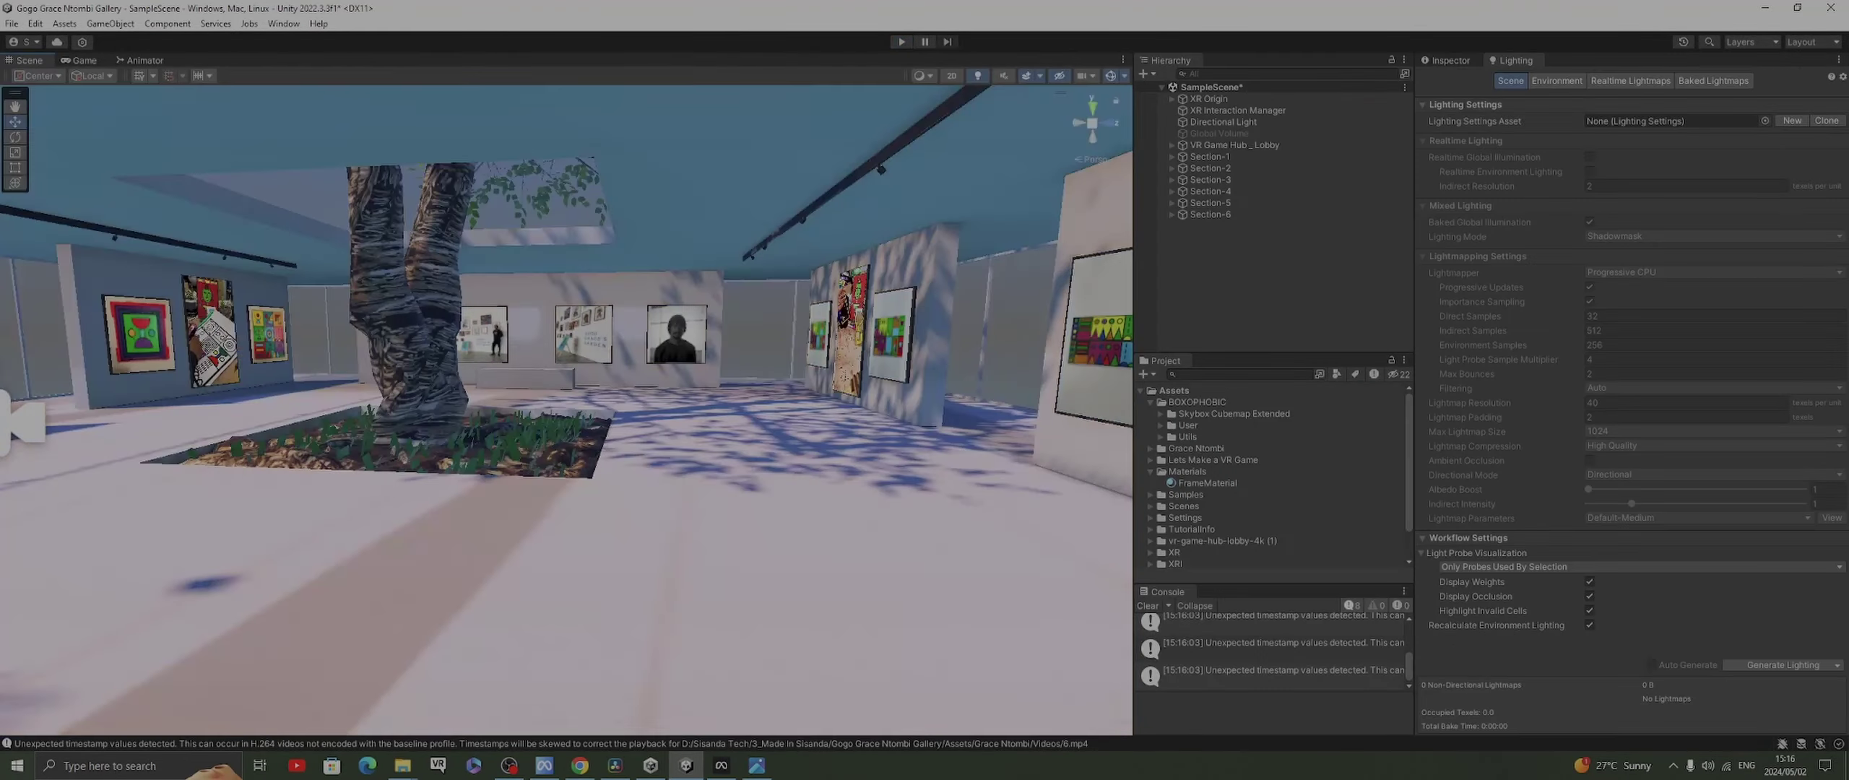
left_click(1556, 80)
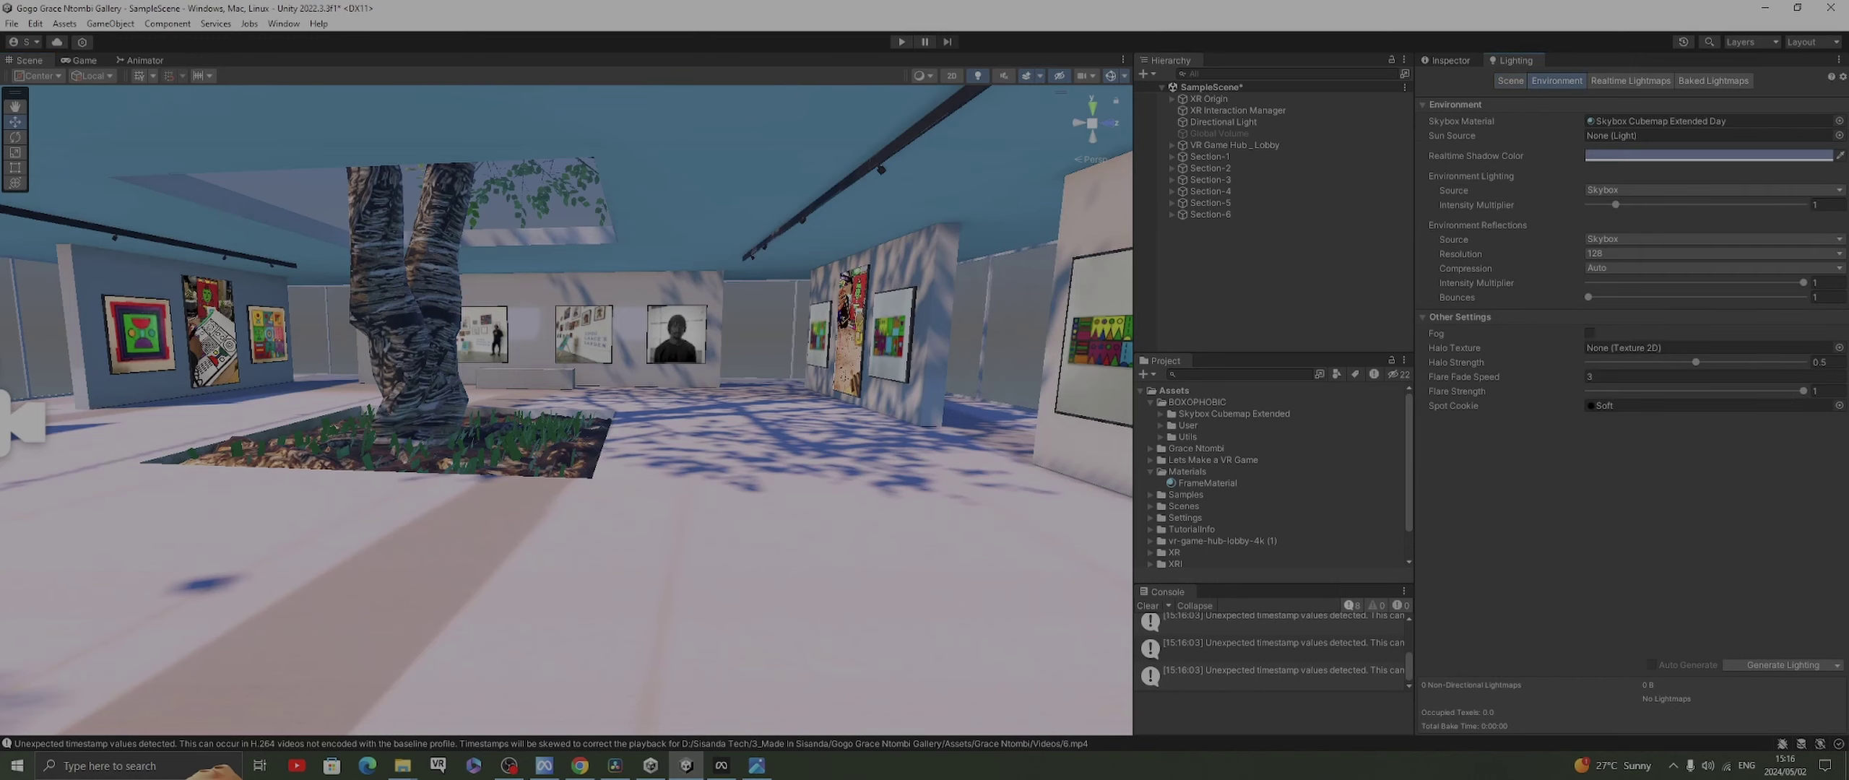
left_click(1839, 121)
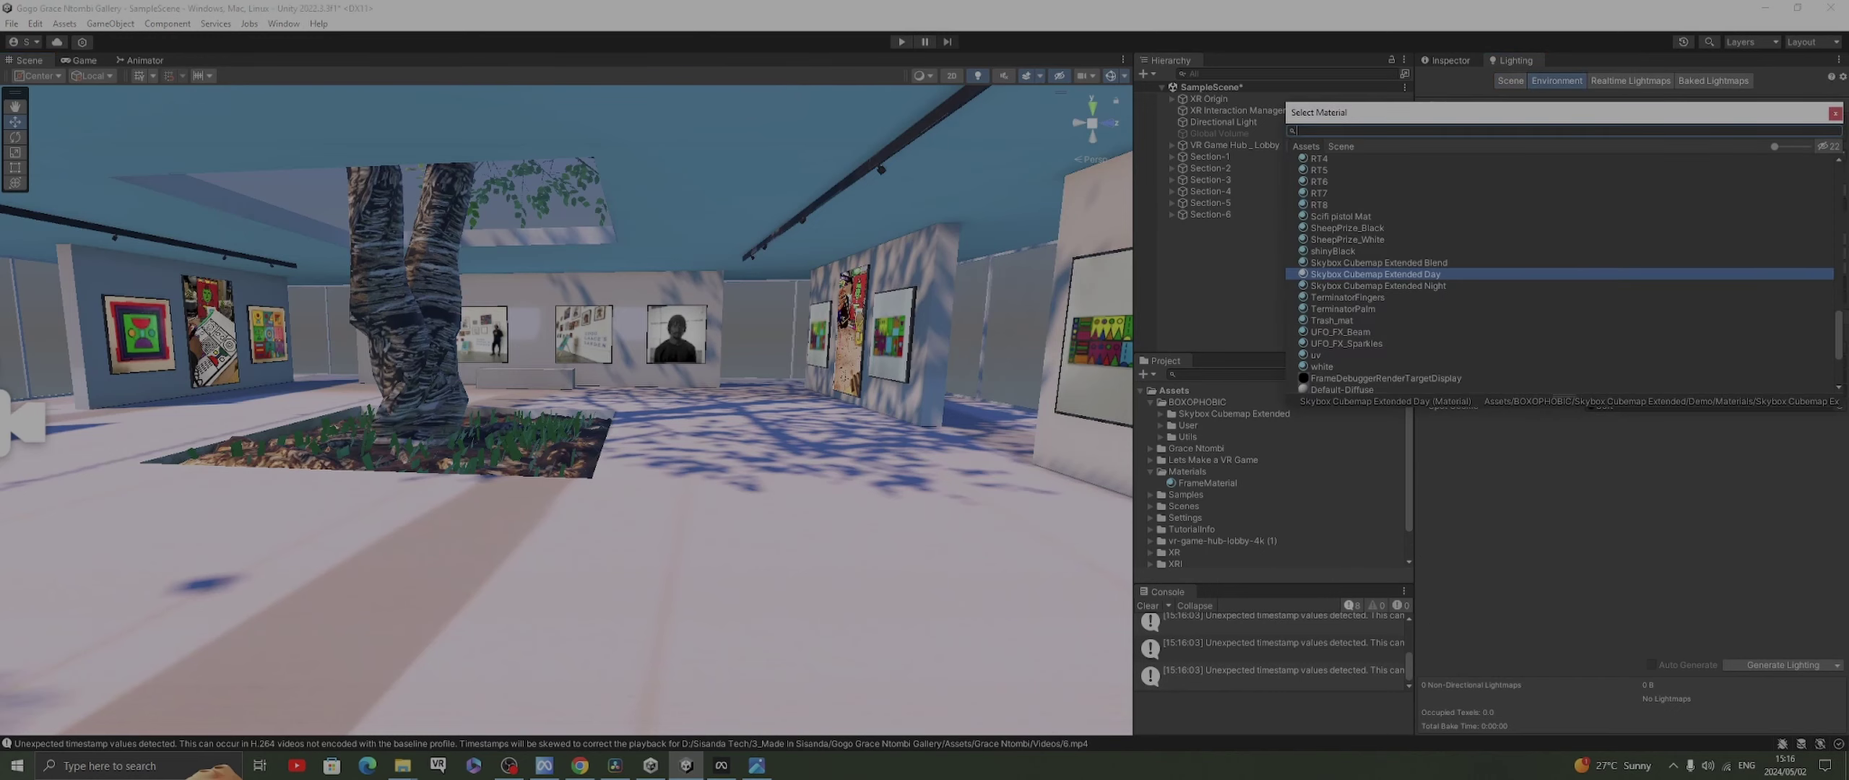
double_click(1378, 286)
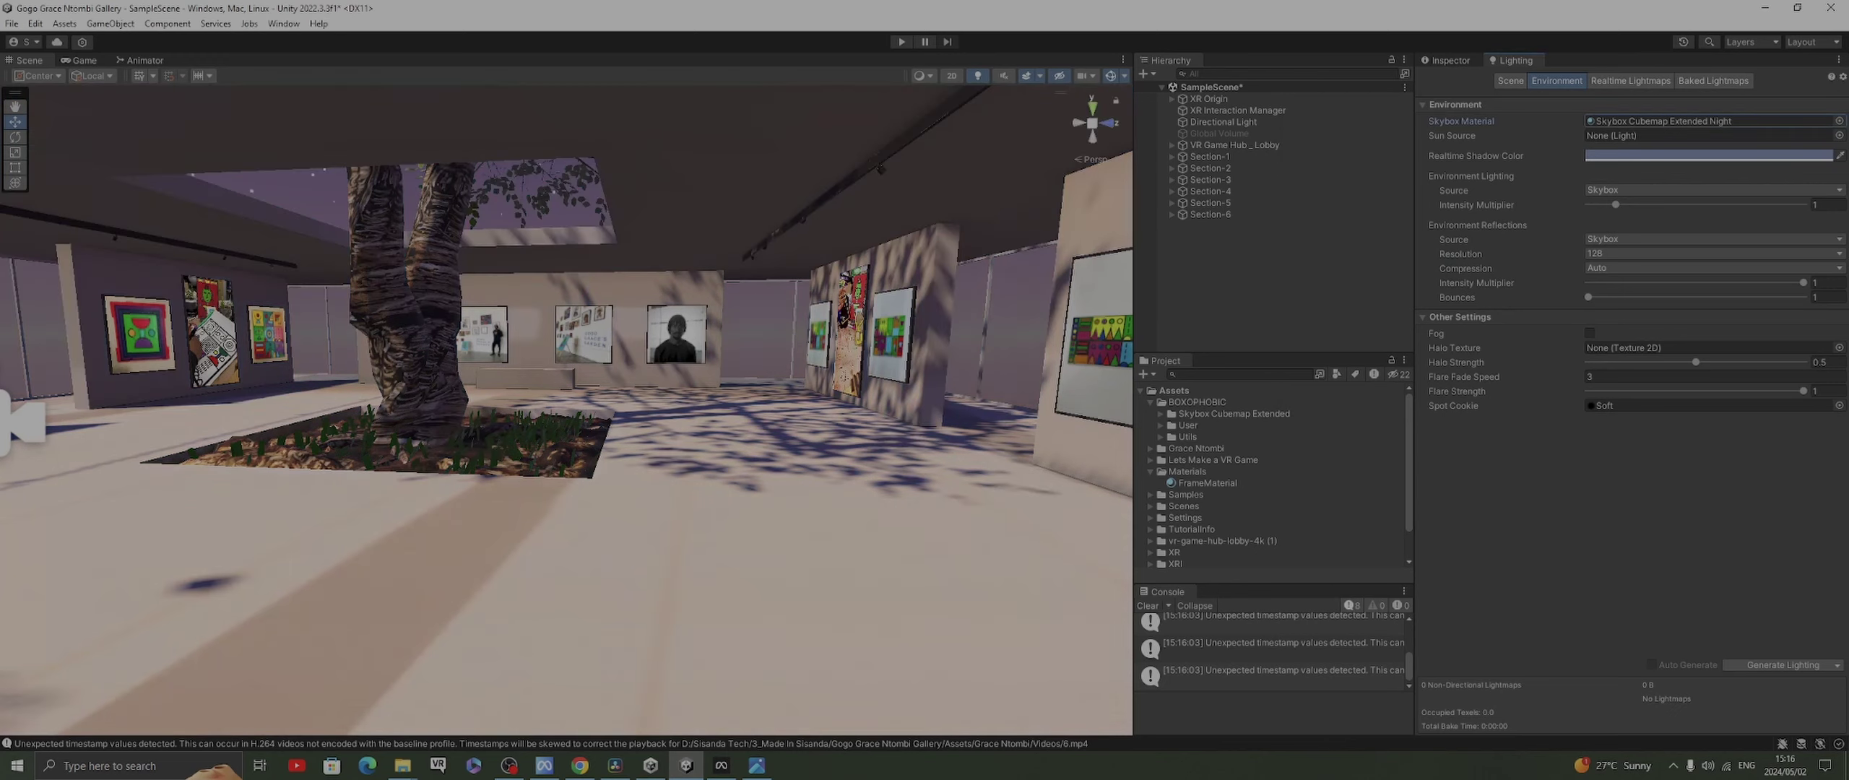
key("ctrl+p")
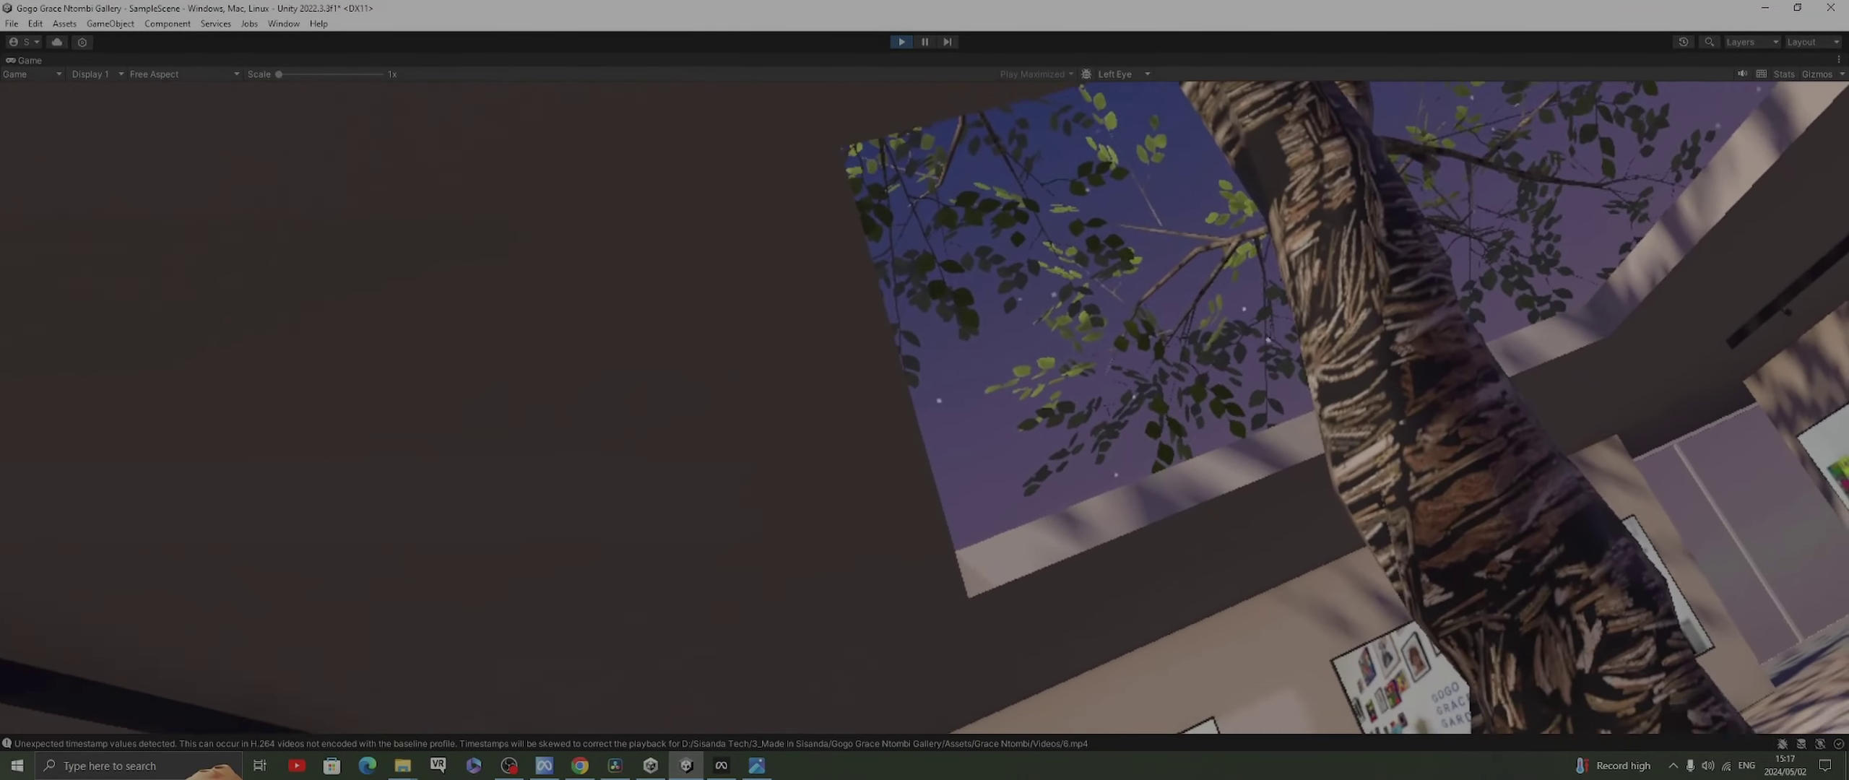
key("ctrl+p")
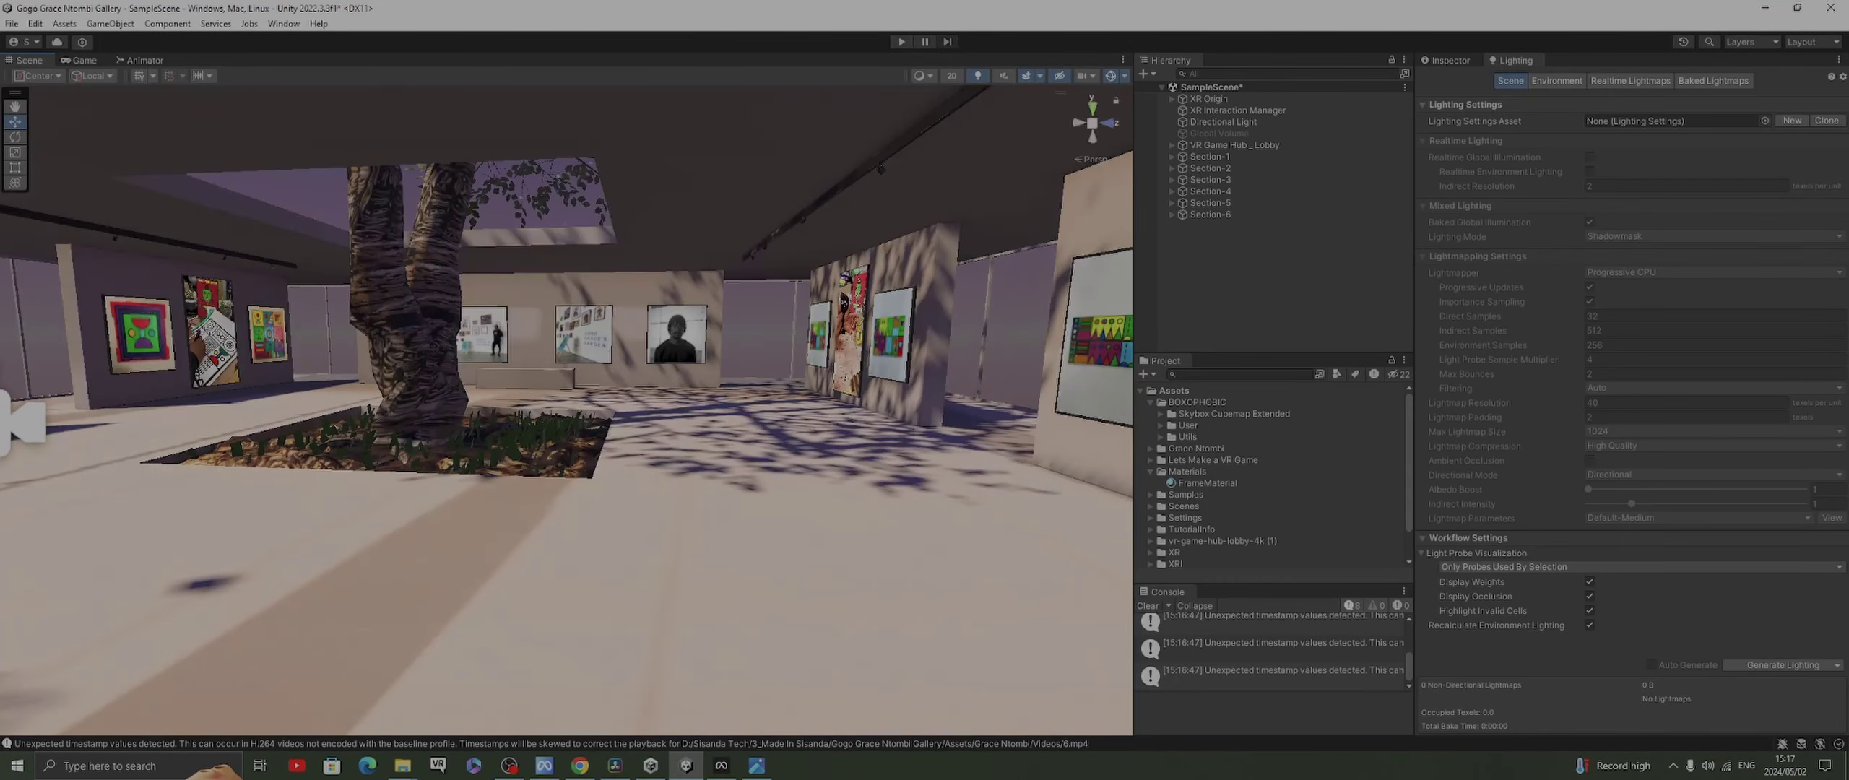
left_click(1556, 81)
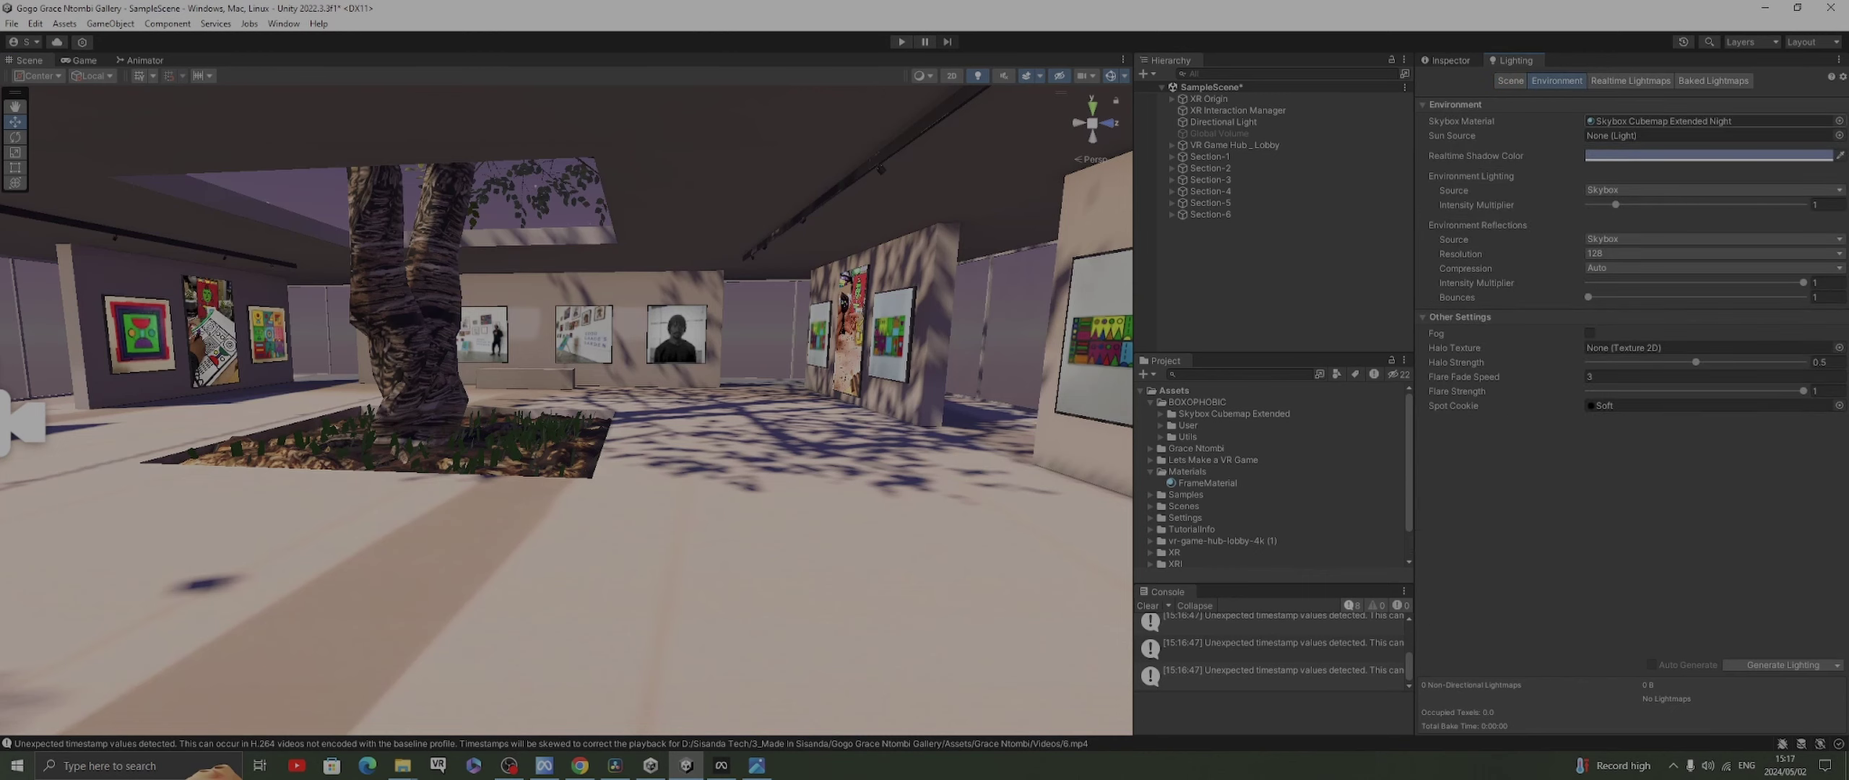
left_click(1837, 121)
double_click(1375, 257)
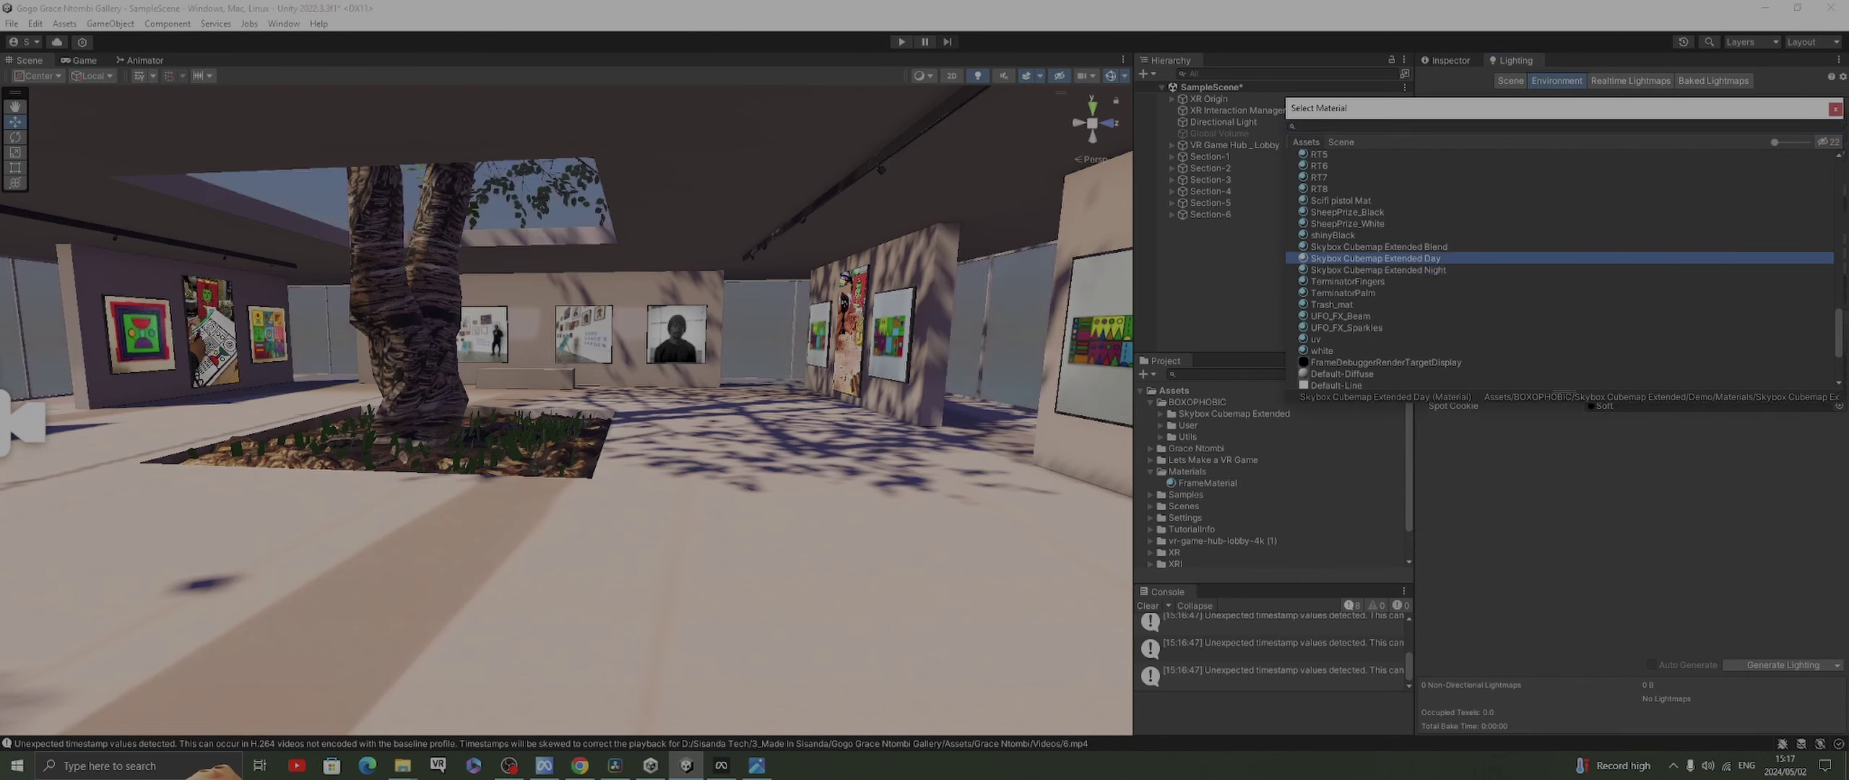
scroll(566, 410, "down", 10)
scroll(567, 410, "up", 6)
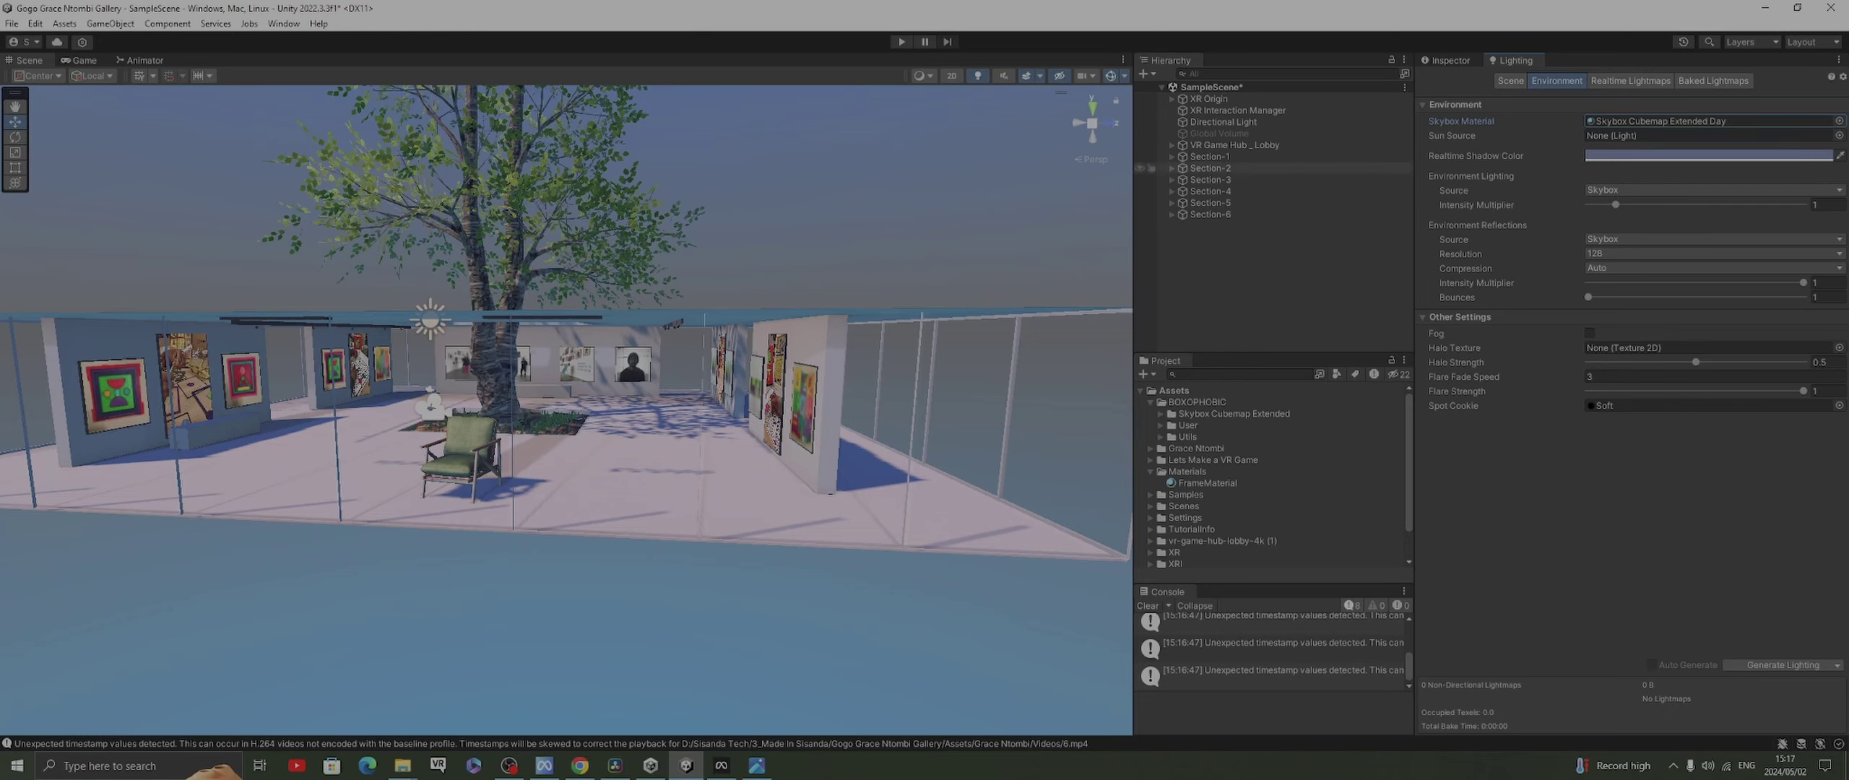
Select the lobby's glass walls and locate their mesh among the project assets
left_click(1223, 122)
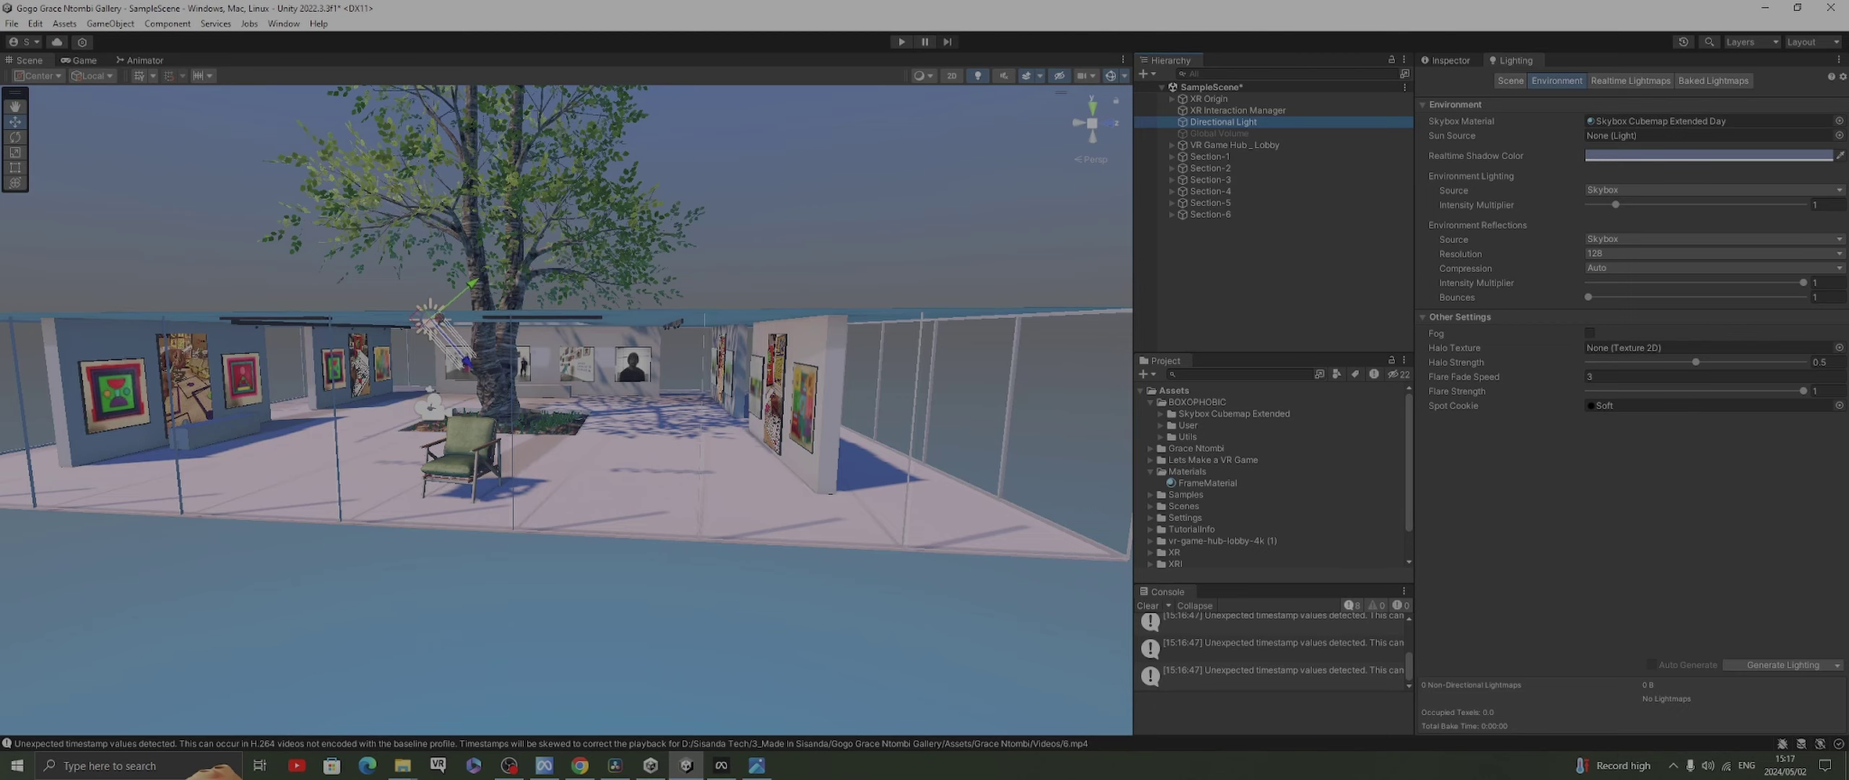
middle_click_drag(566, 410, 665, 363)
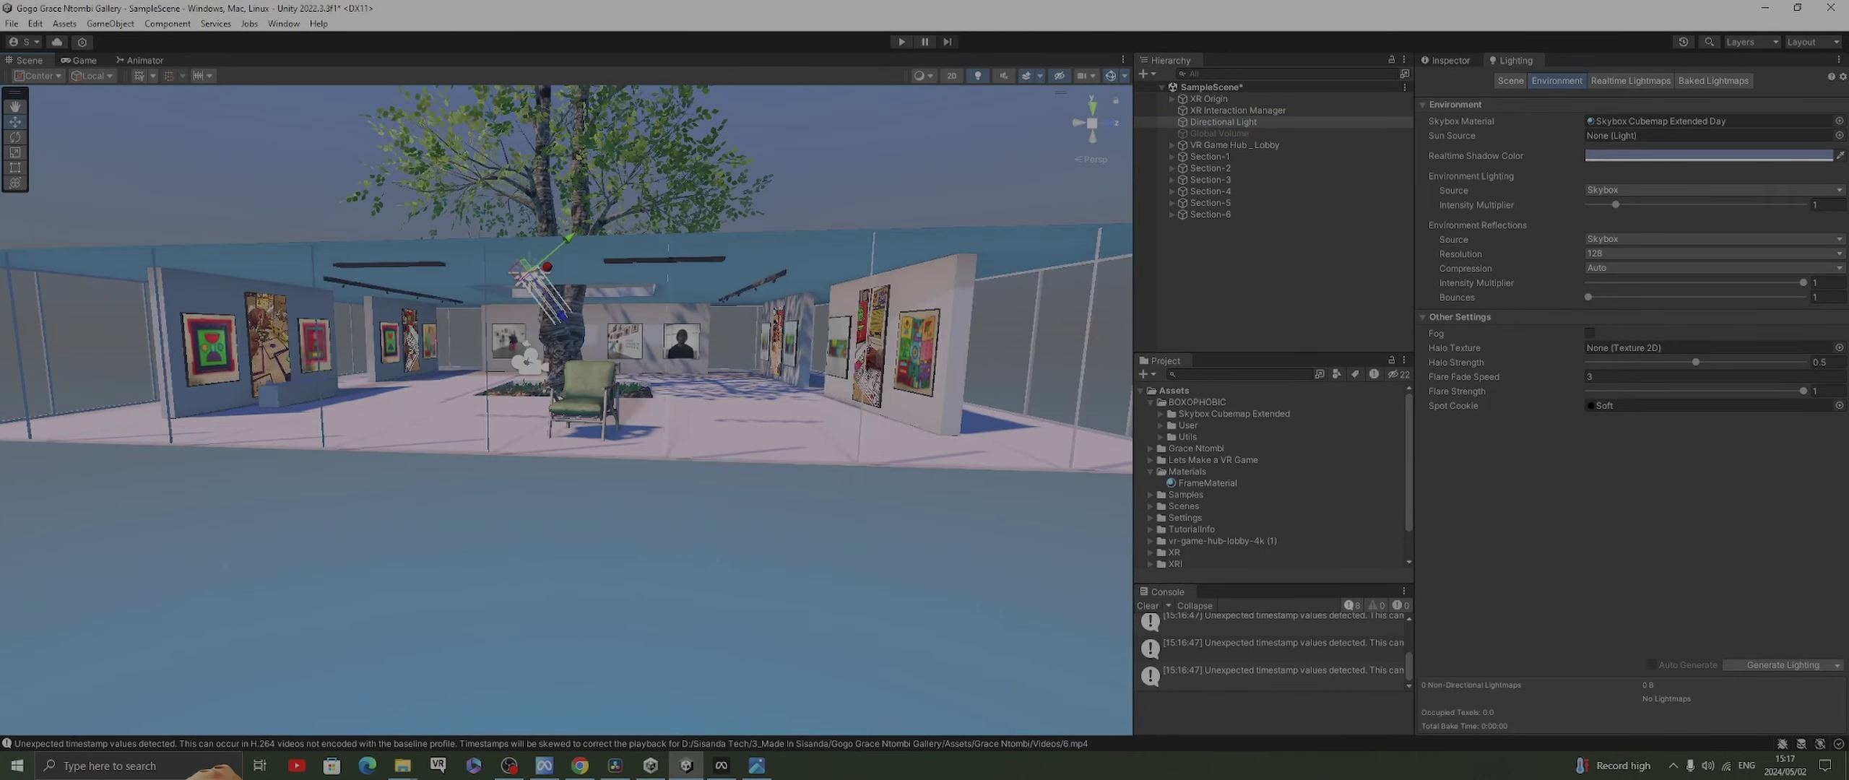
left_click(665, 363)
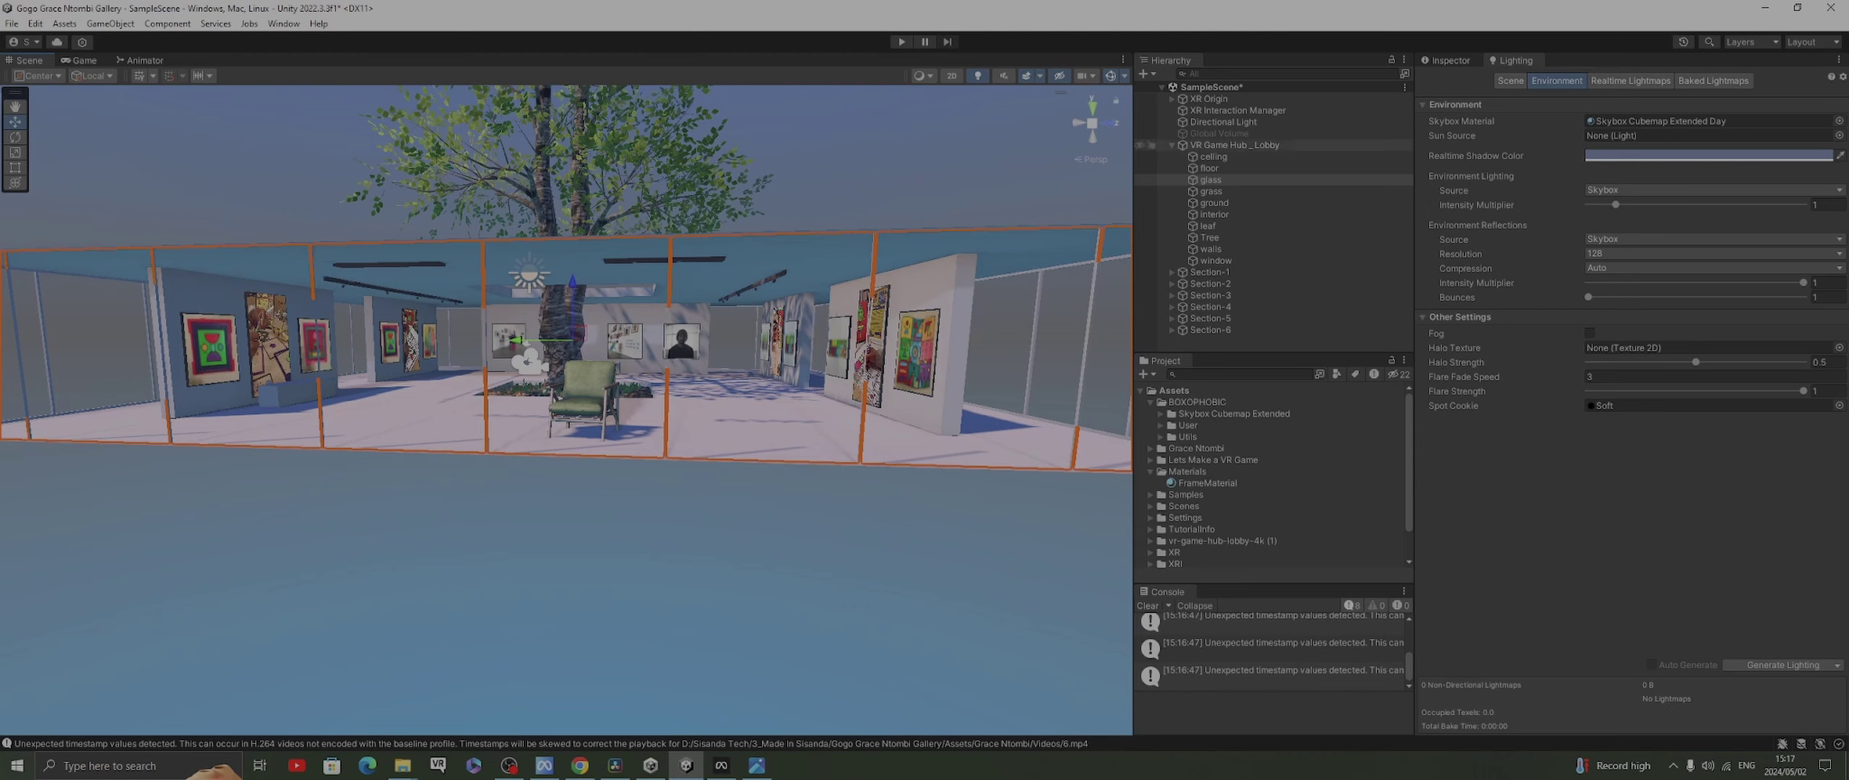
left_click(1450, 60)
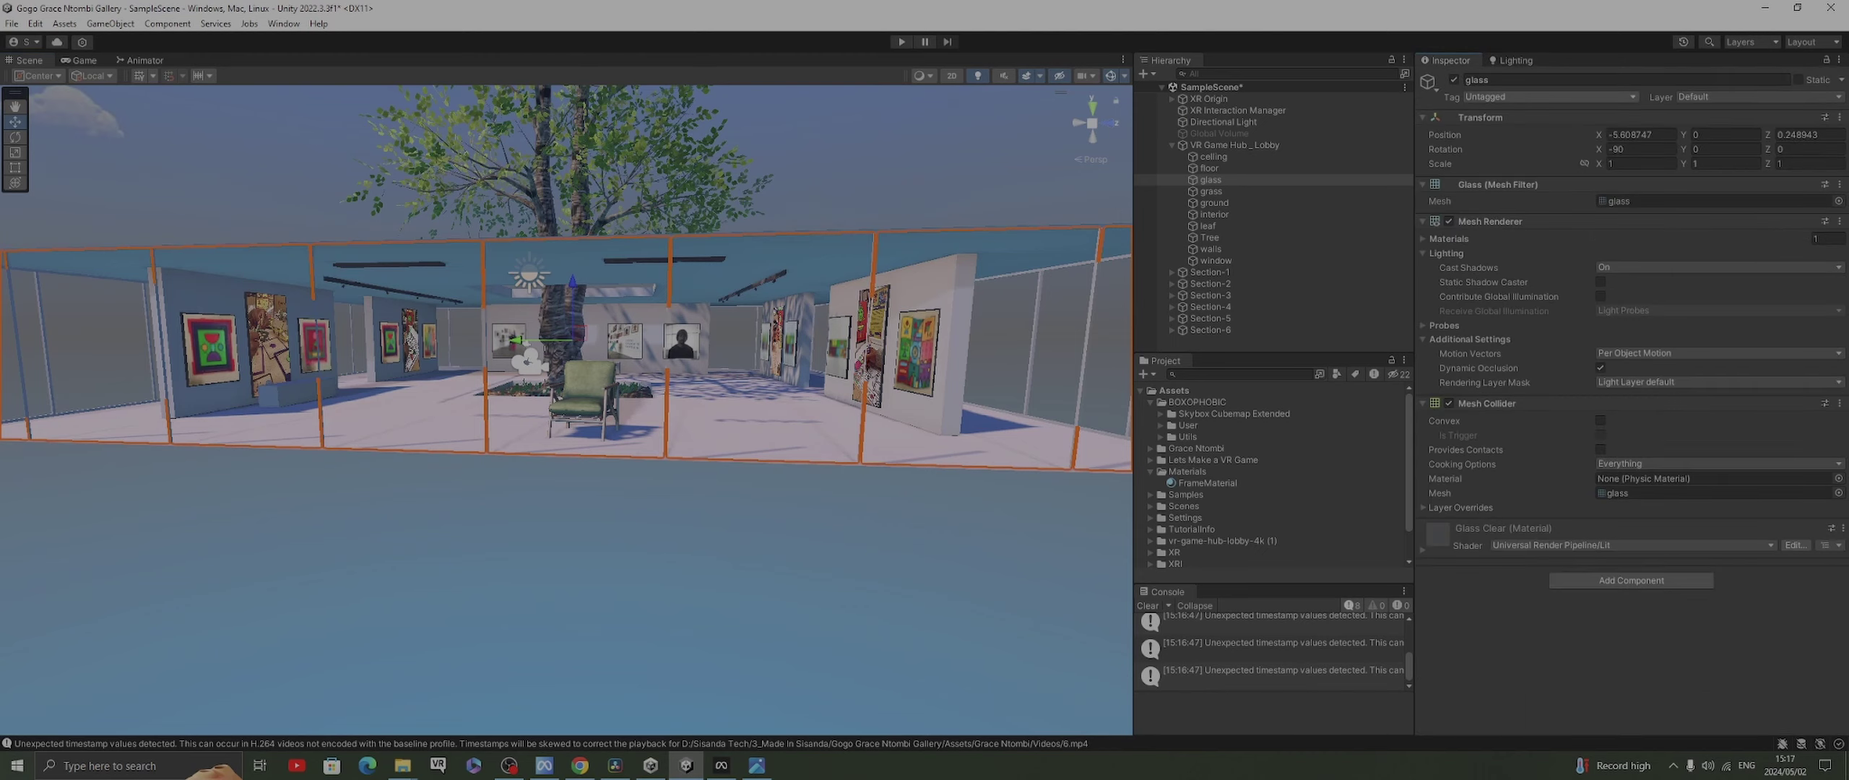
left_click(1641, 201)
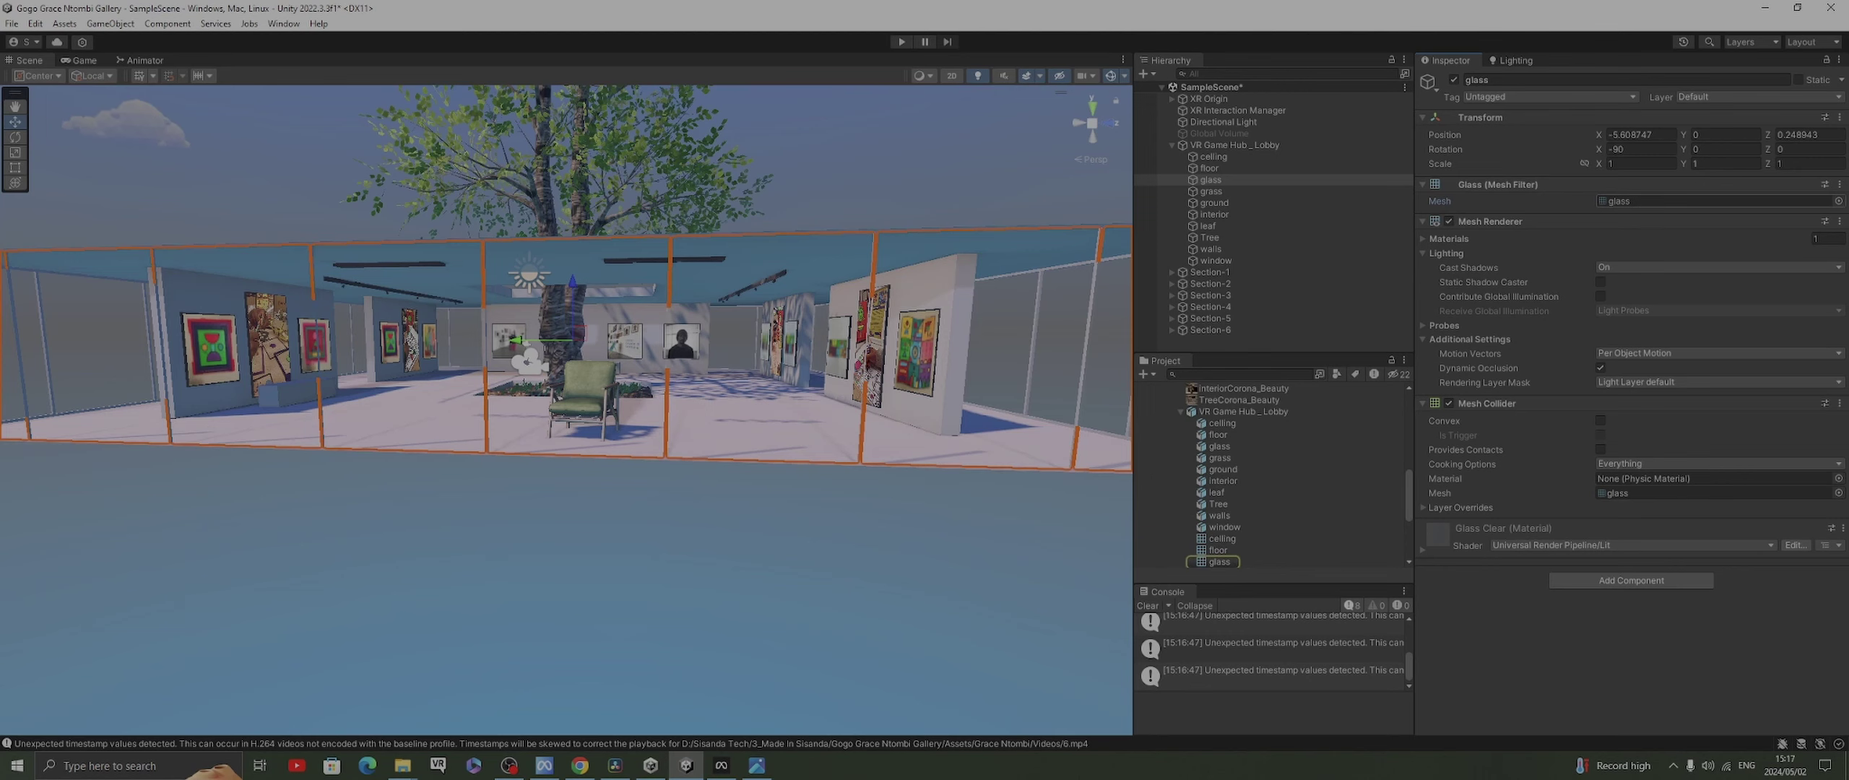
Tick Generate Lightmap UVs in the VR Game Hub _ Lobby model's Model import tab
left_click(1243, 411)
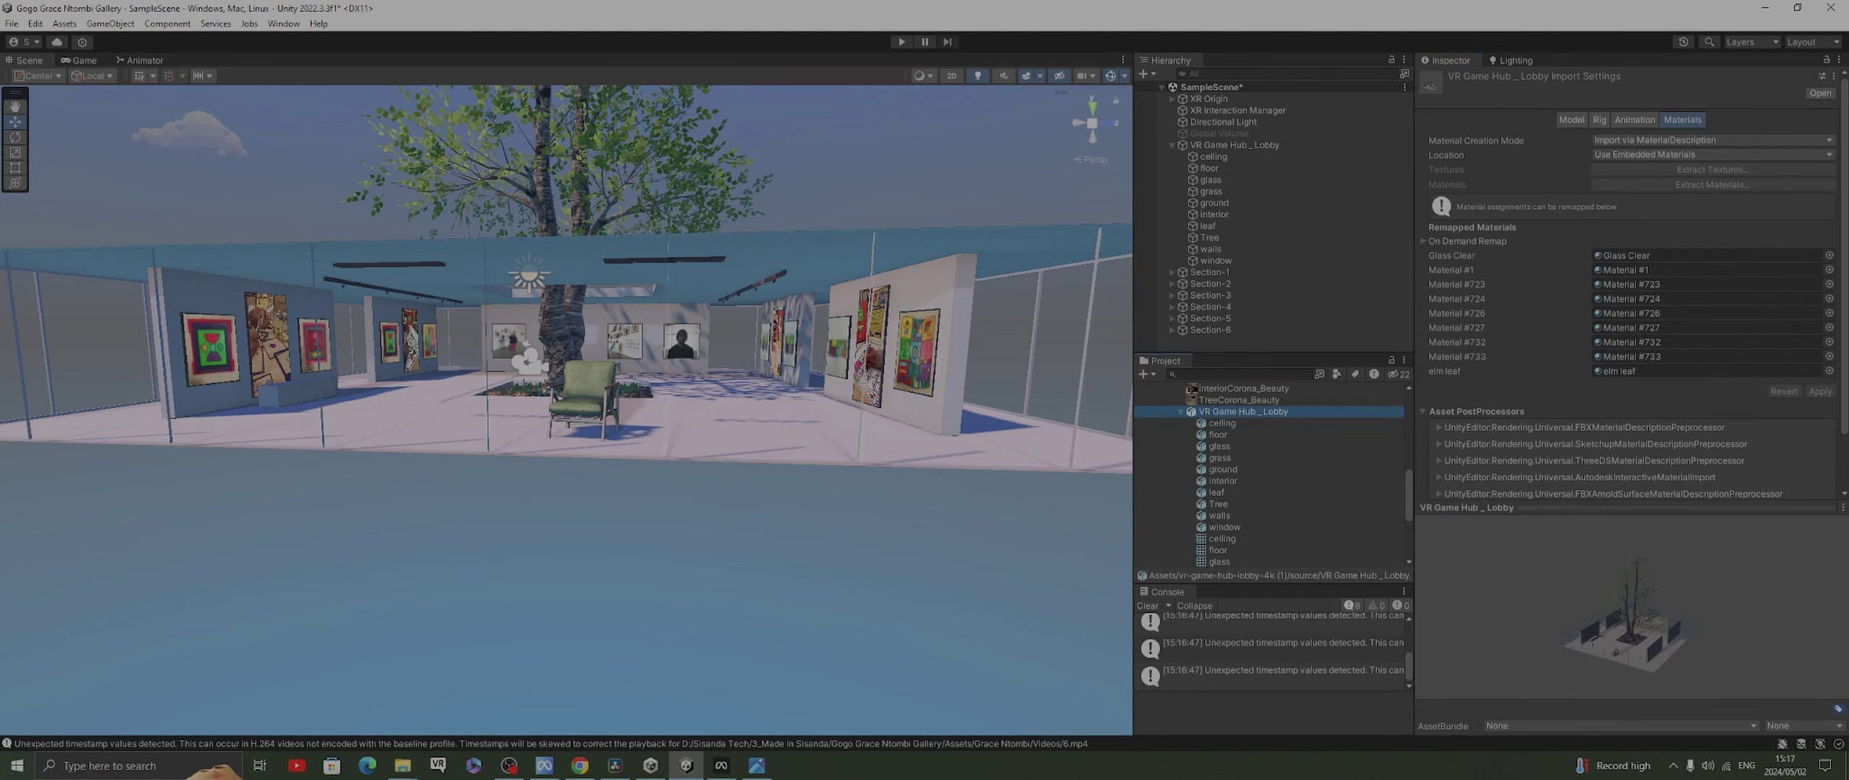
scroll(1634, 284, "down", 2)
scroll(1662, 238, "up", 2)
left_click(1571, 119)
scroll(1633, 285, "down", 6)
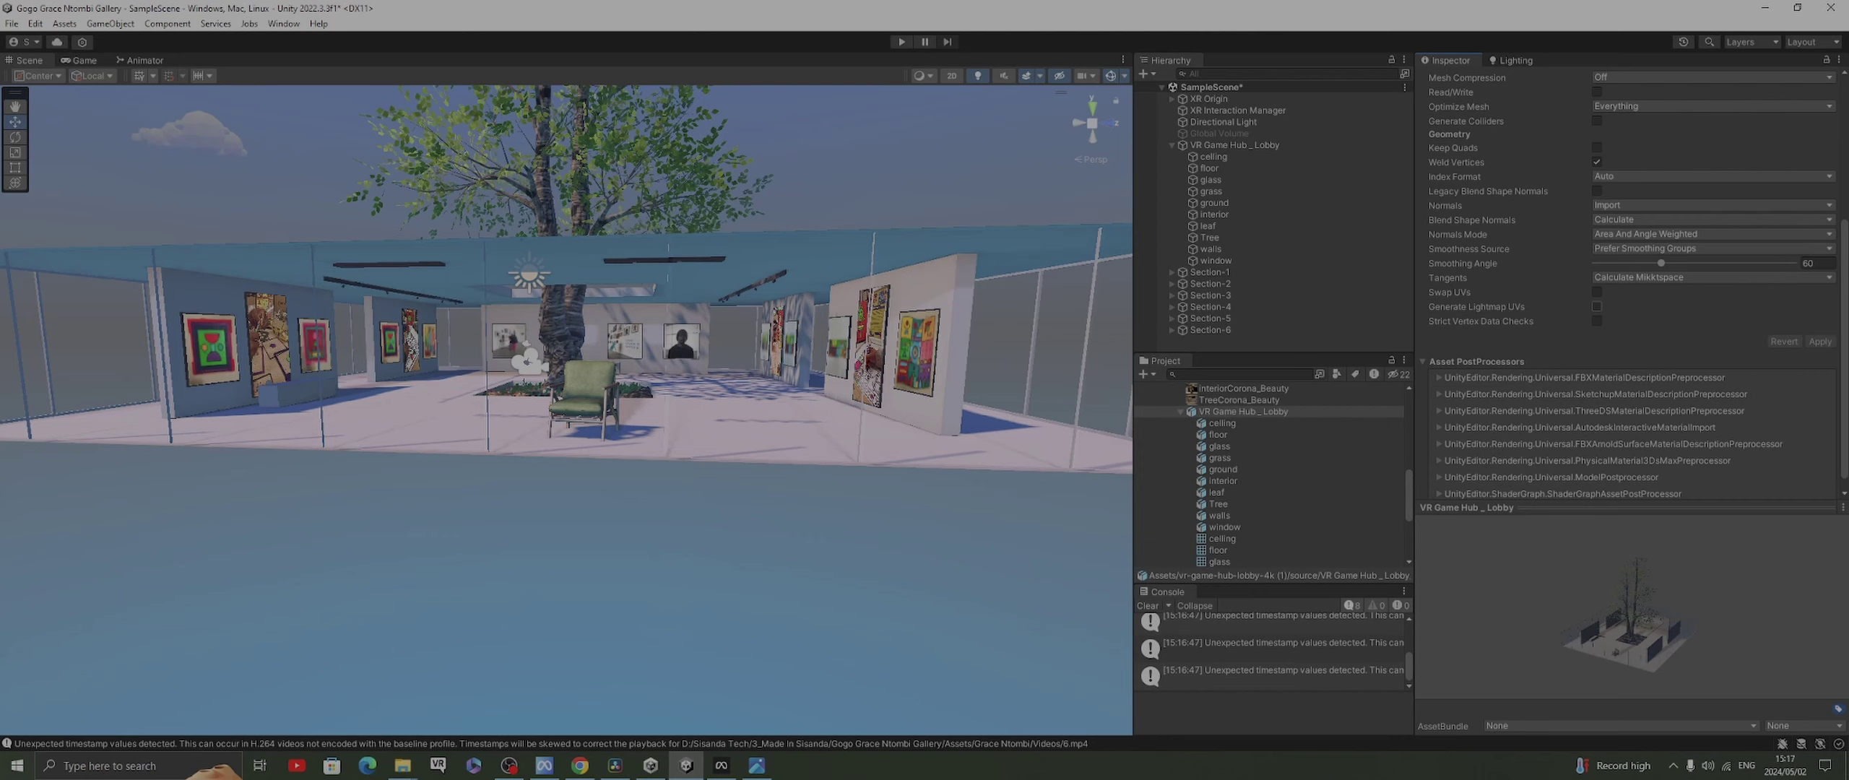
left_click(1596, 307)
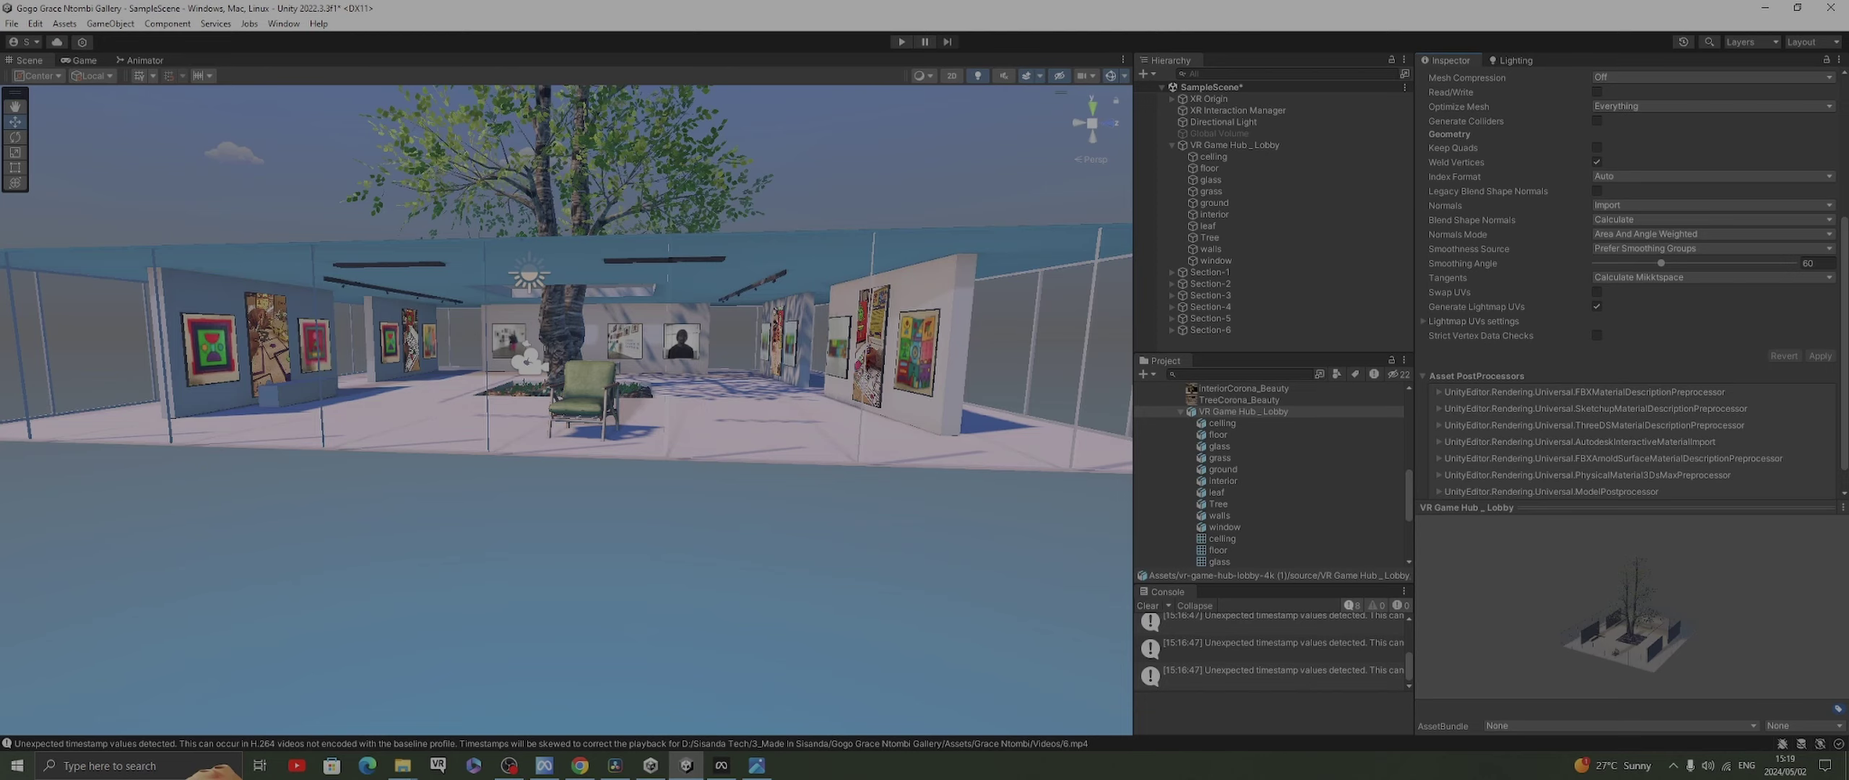
Select VR Game Hub _ Lobby in the Hierarchy and tick its Static checkbox
right_click_drag(566, 411, 795, 410)
scroll(566, 410, "down", 8)
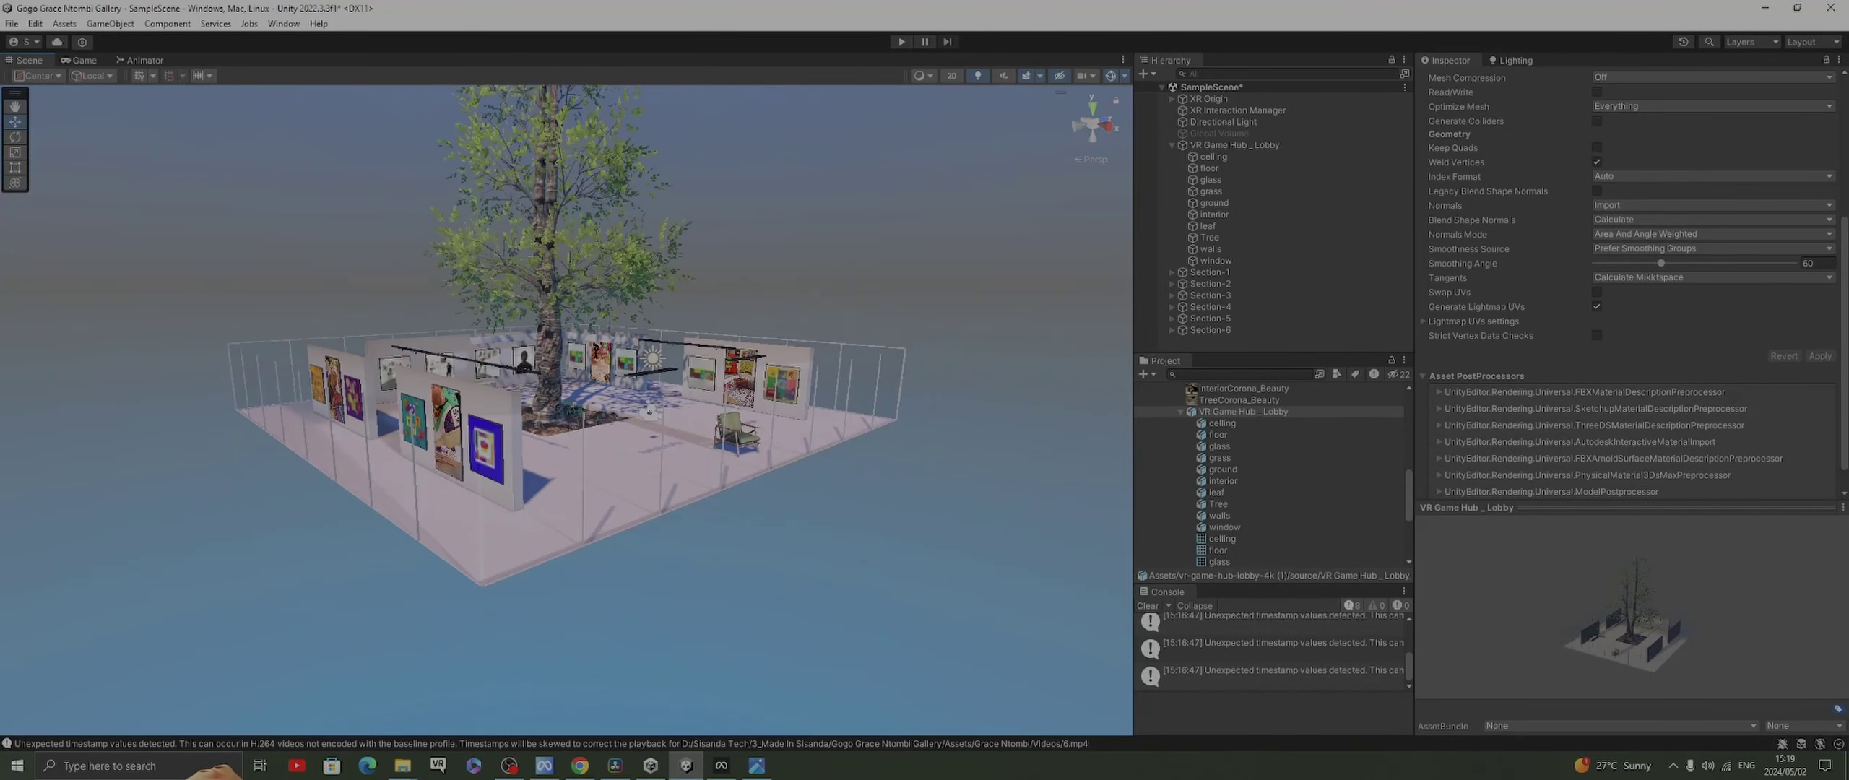
scroll(566, 410, "up", 8)
middle_click_drag(566, 410, 191, 446)
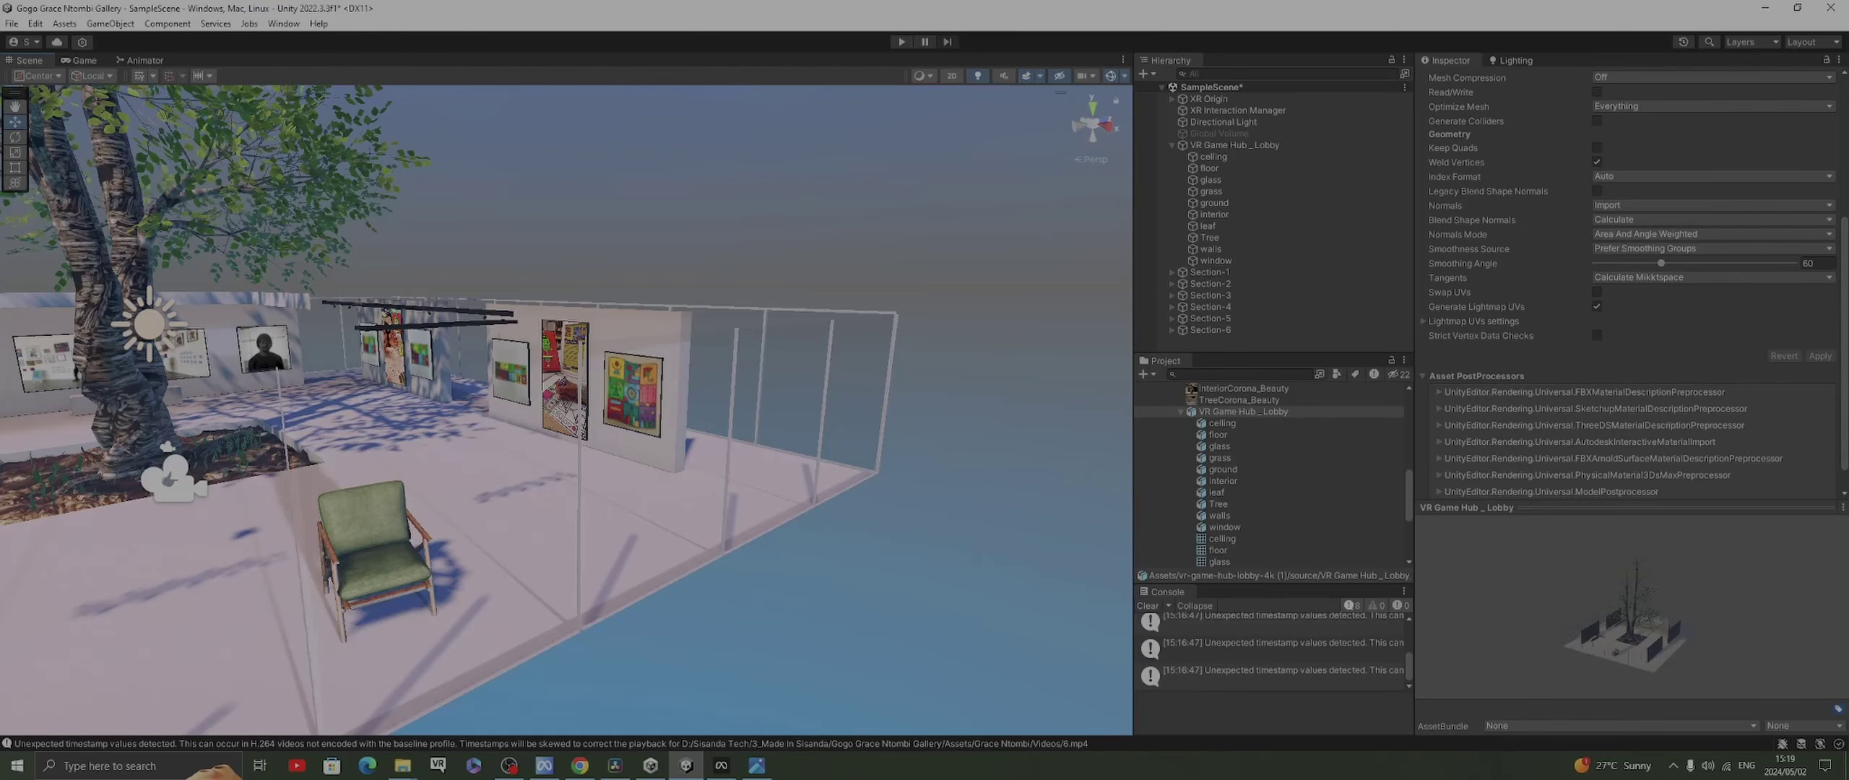
left_click(1223, 122)
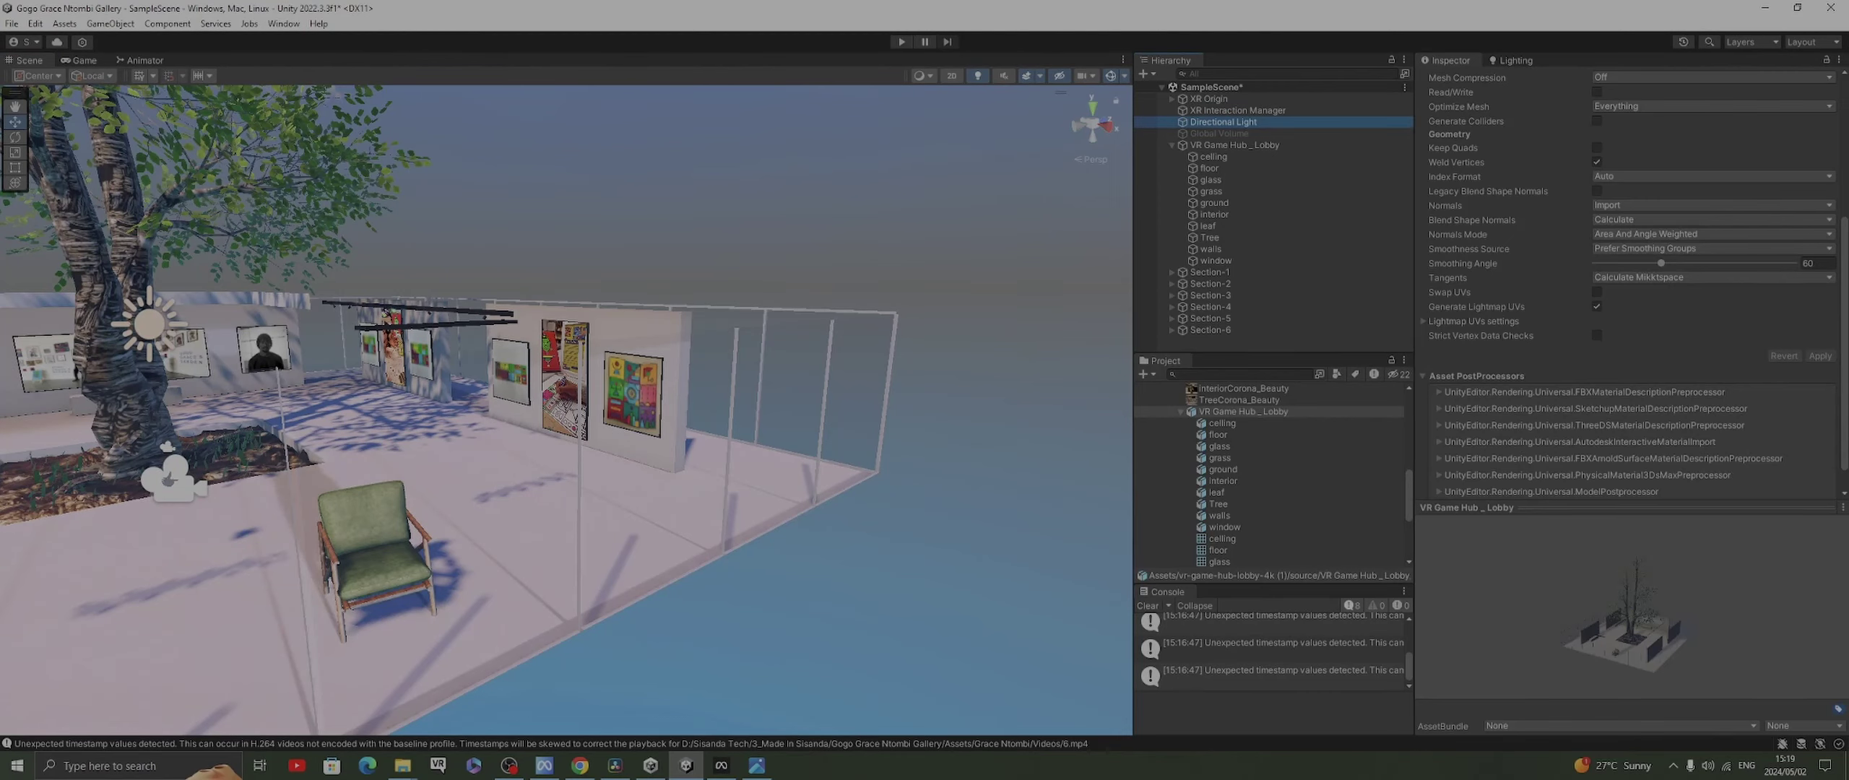
left_click(1234, 144)
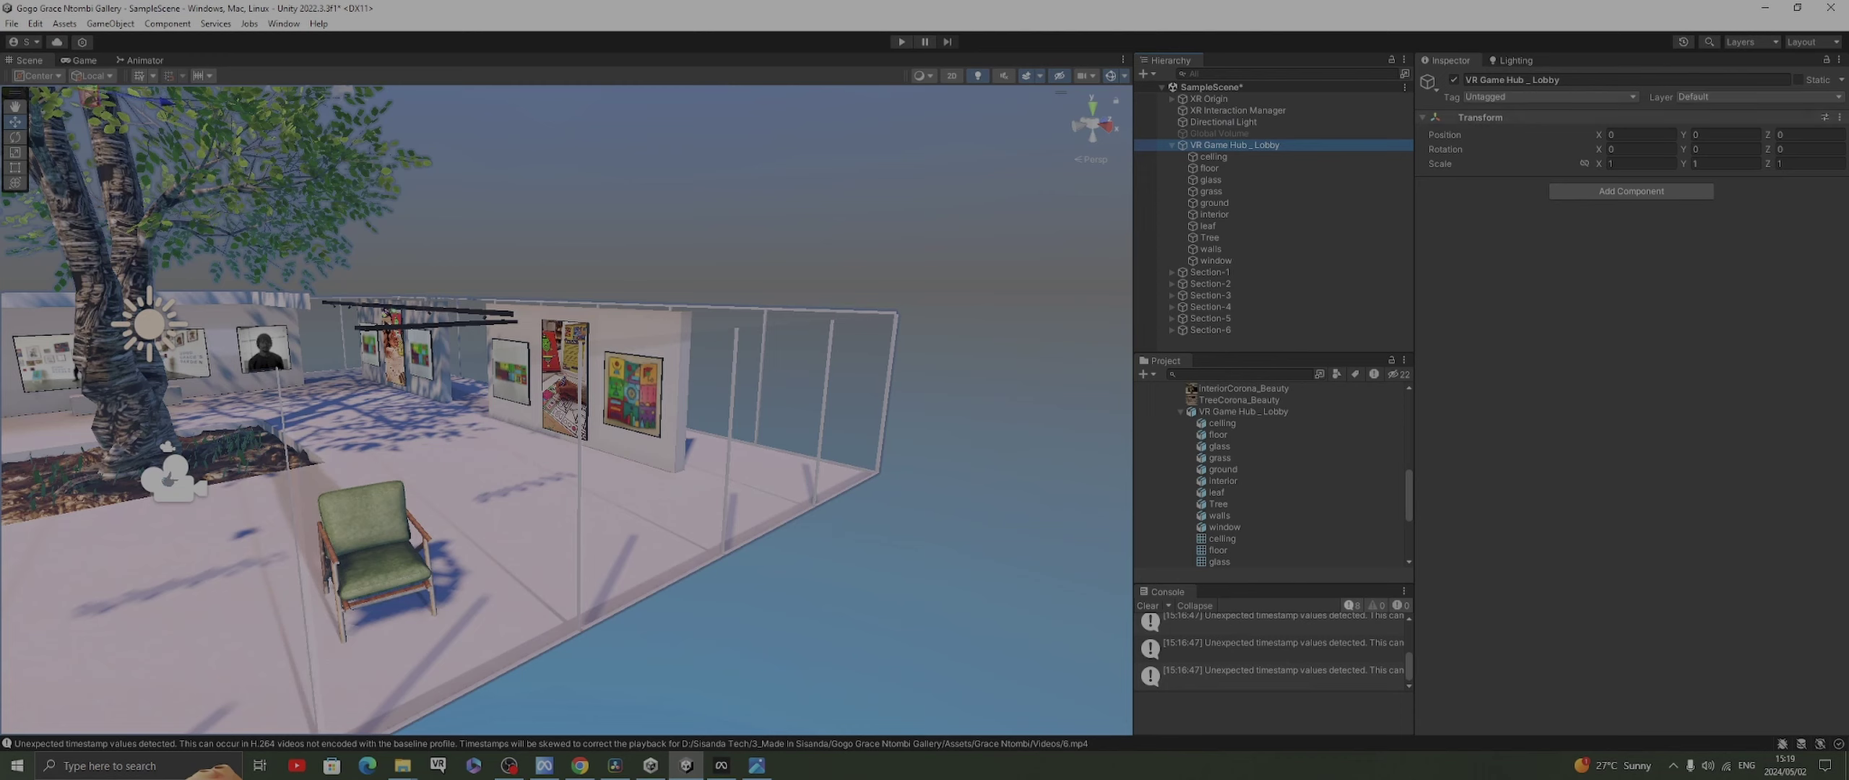
left_click(1798, 79)
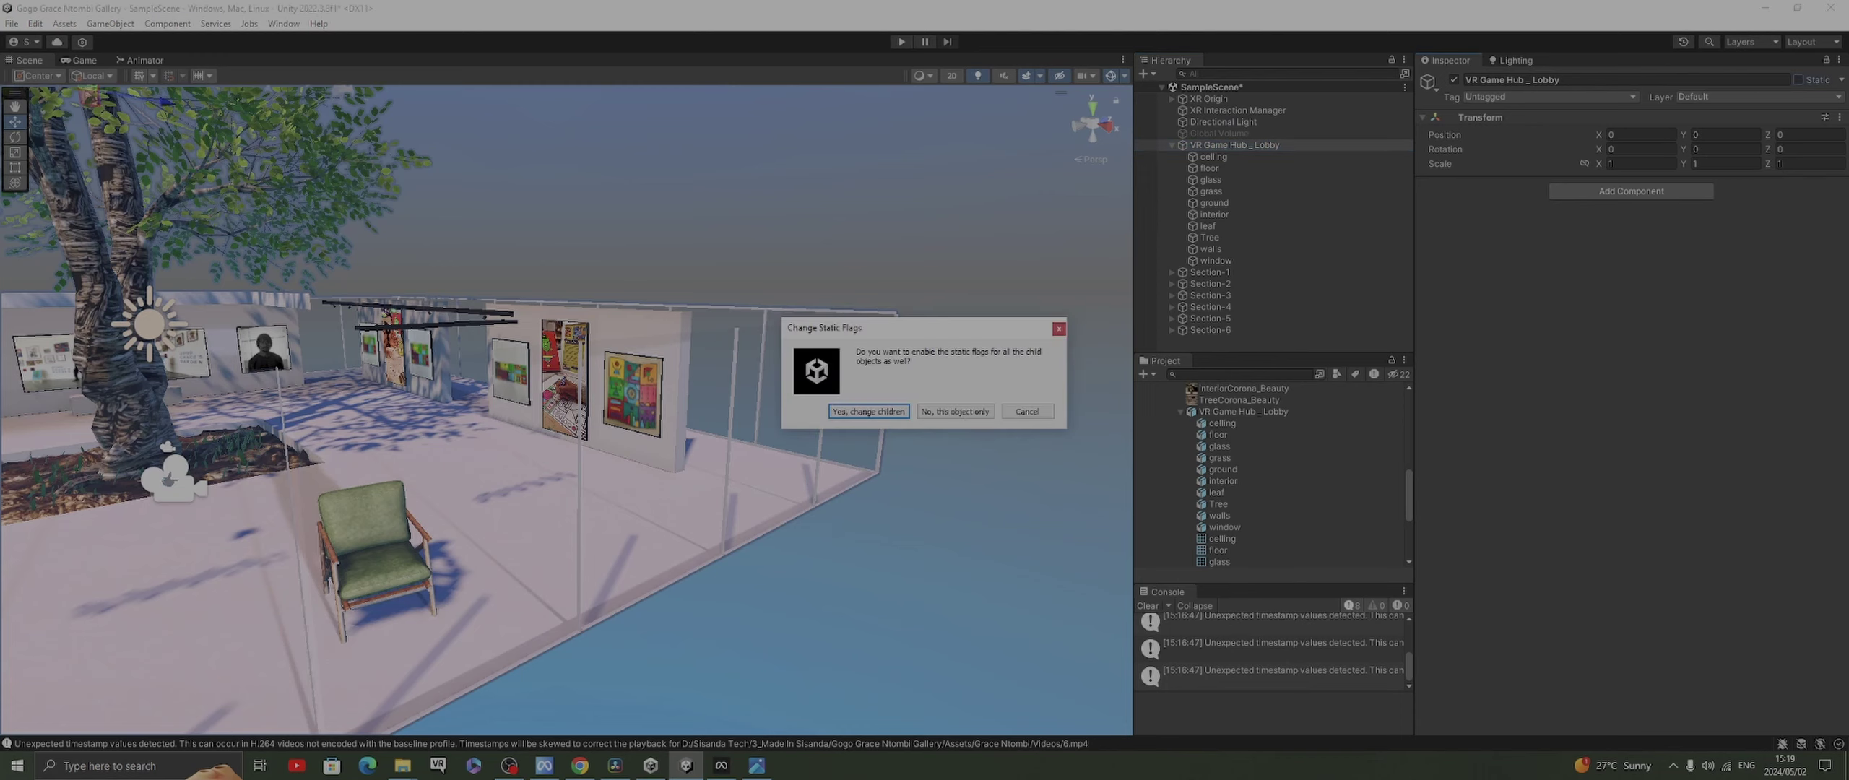
Answer the static prompt and move Section-1 through Section-6 under VR Game Hub _ Lobby
left_click(1058, 329)
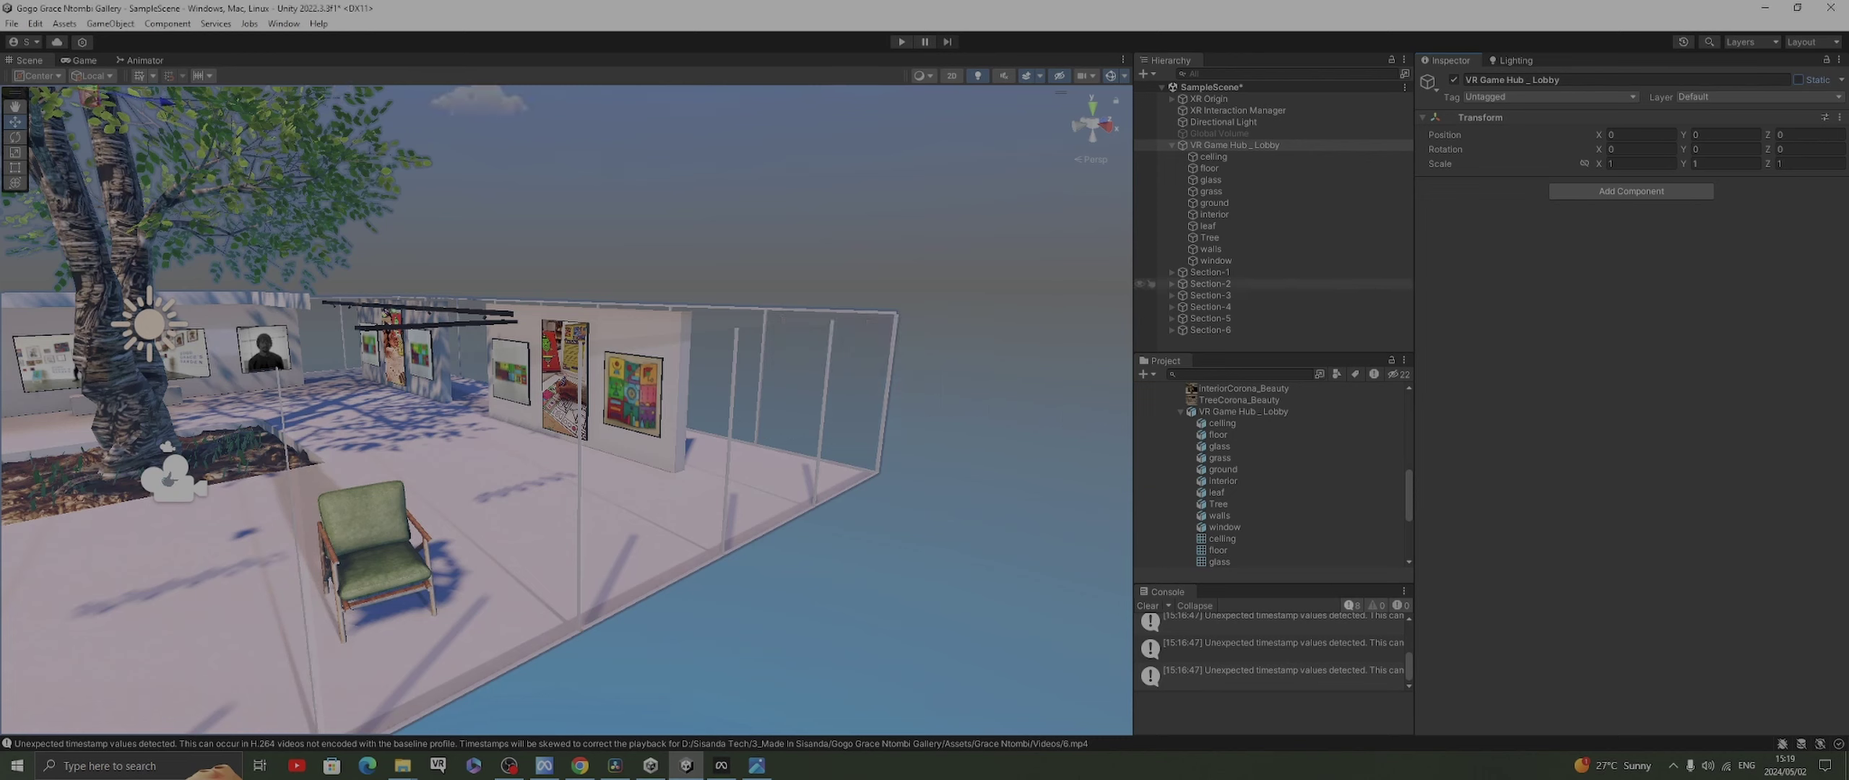
left_click(1210, 271)
left_click(1199, 330, "shift")
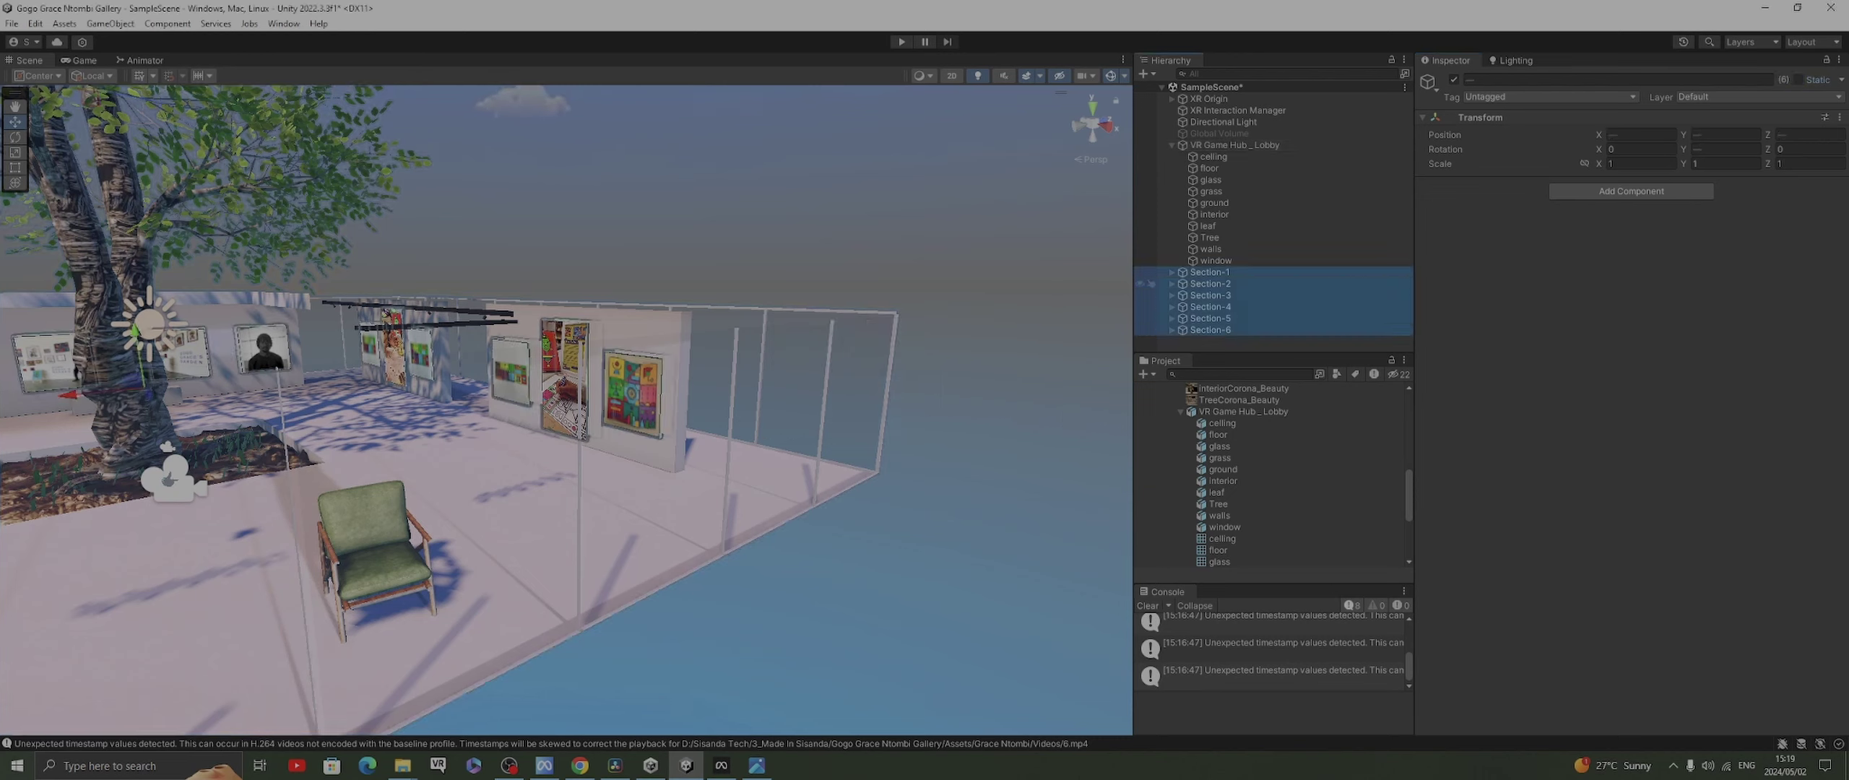
left_click_drag(1210, 271, 1228, 150)
left_click(1171, 144)
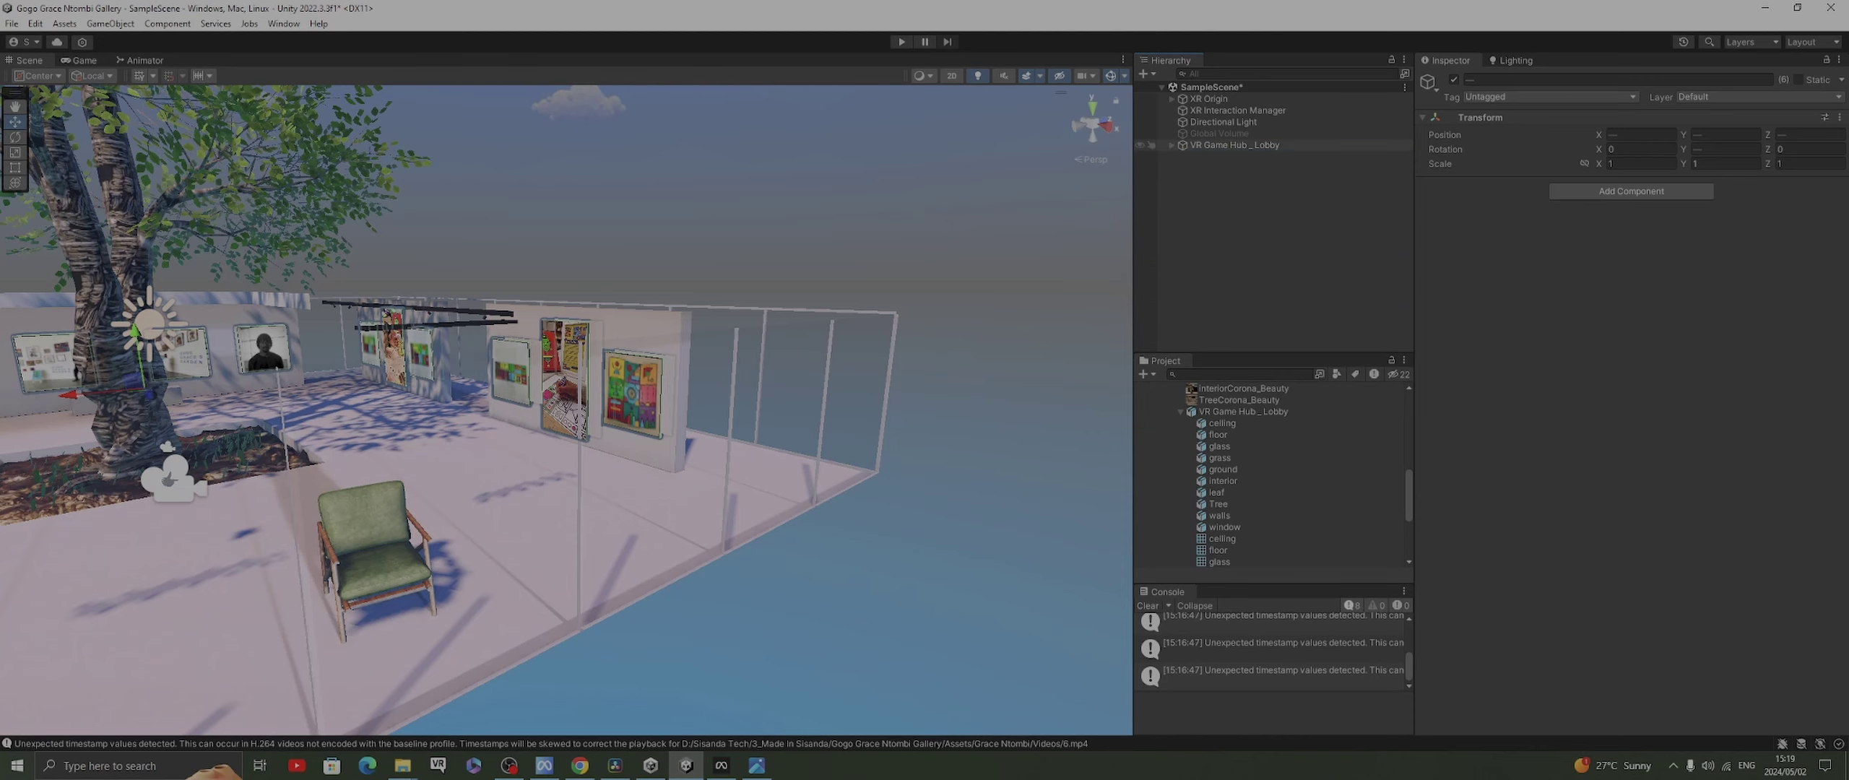
Mark VR Game Hub _ Lobby static, applying it to all its children
left_click(1234, 145)
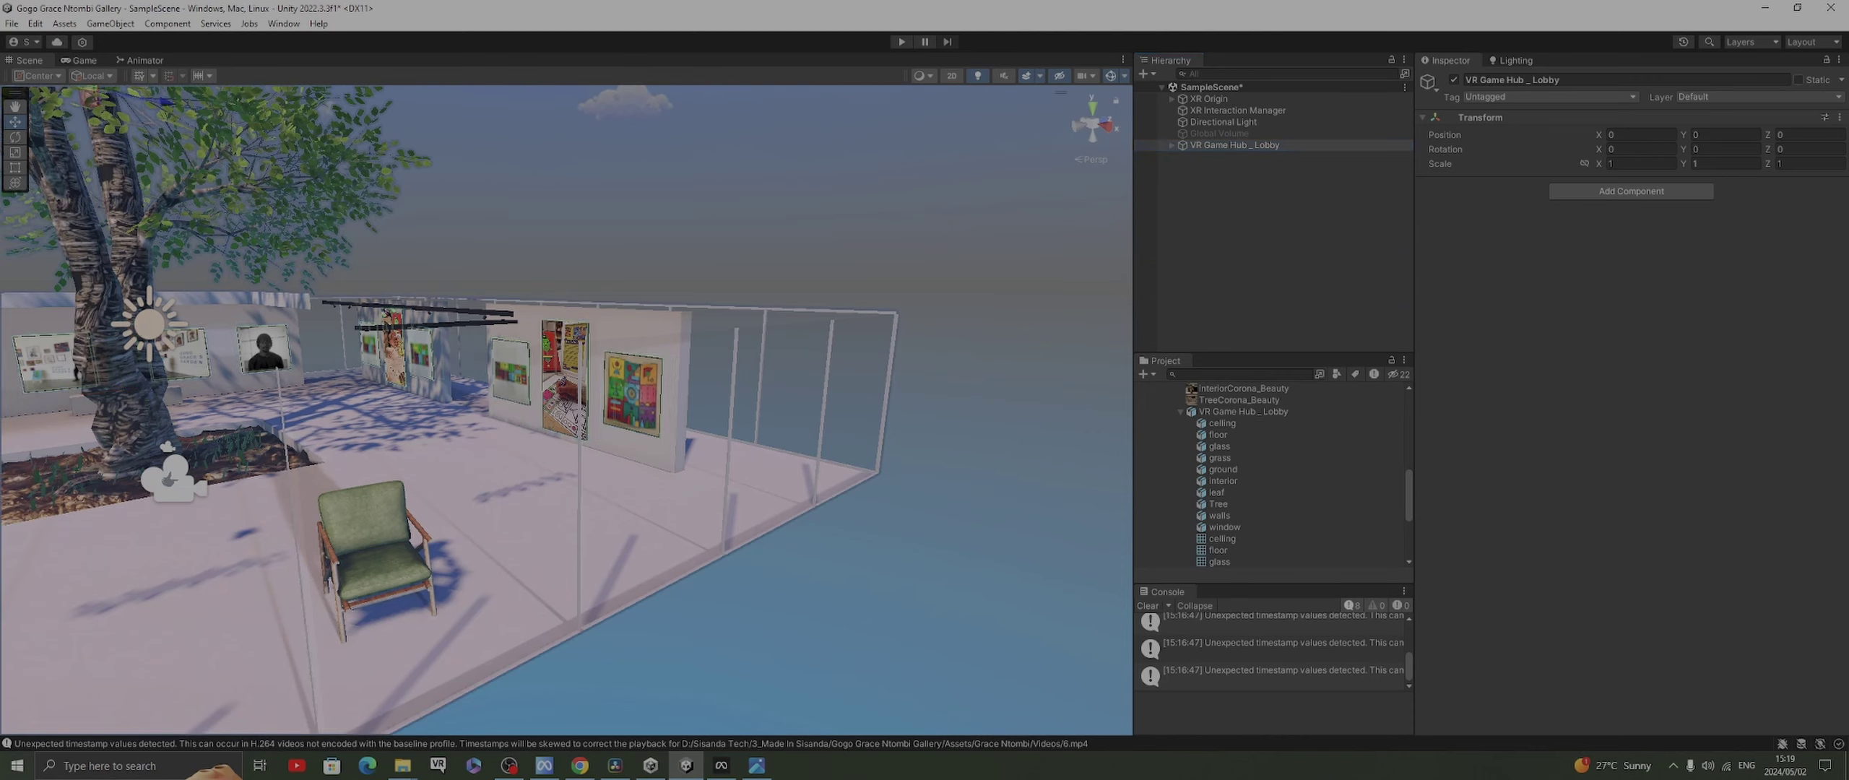
left_click(1798, 79)
left_click(868, 411)
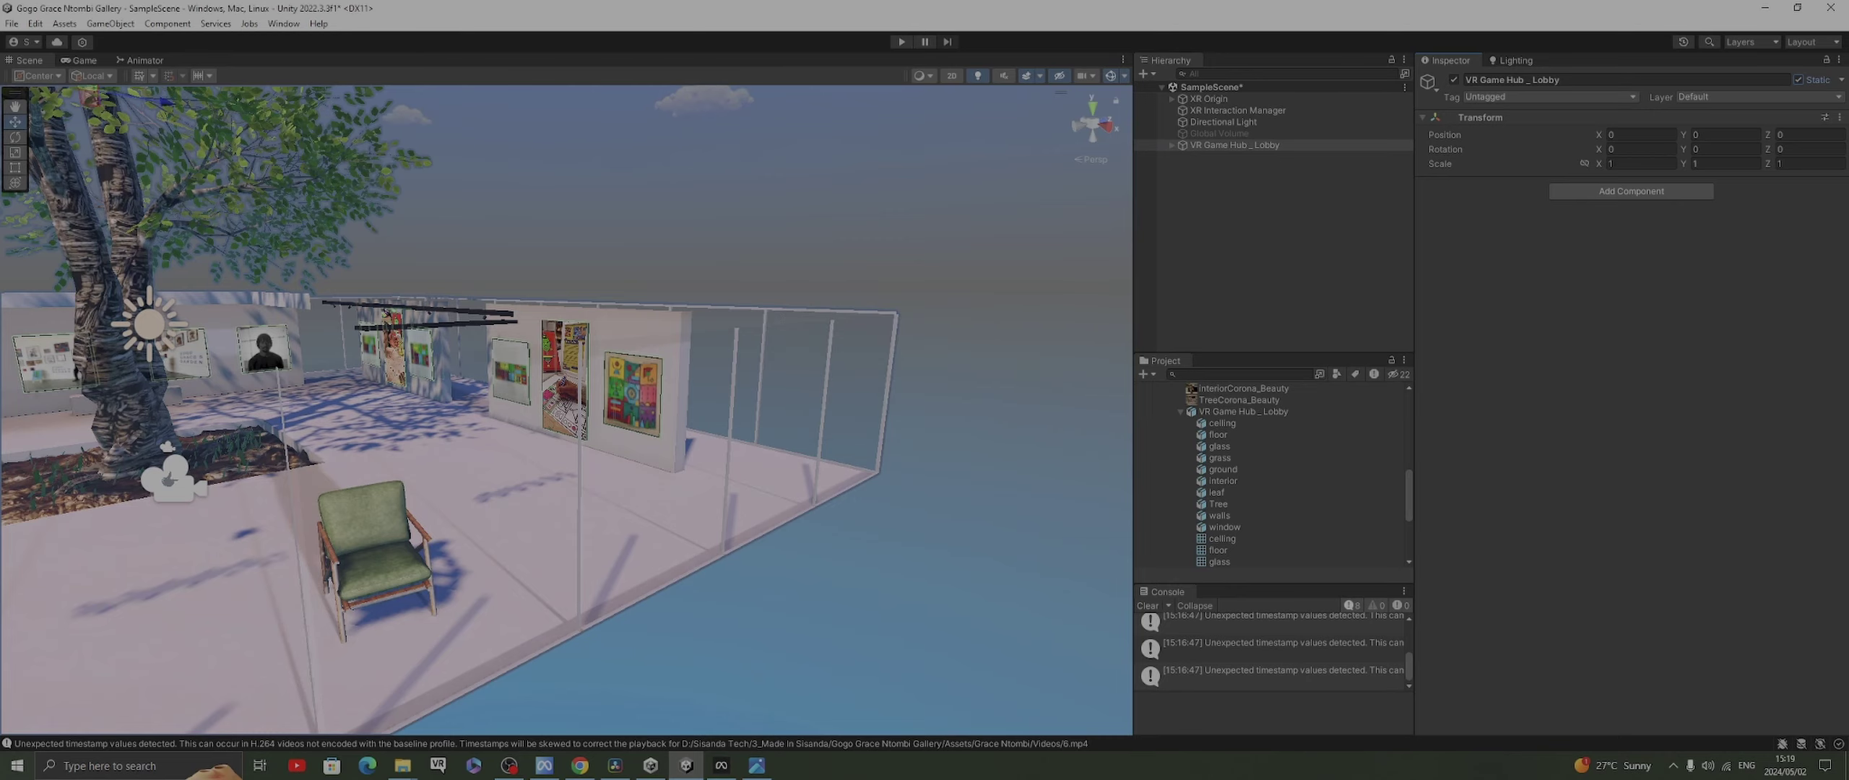
right_click_drag(566, 410, 723, 303)
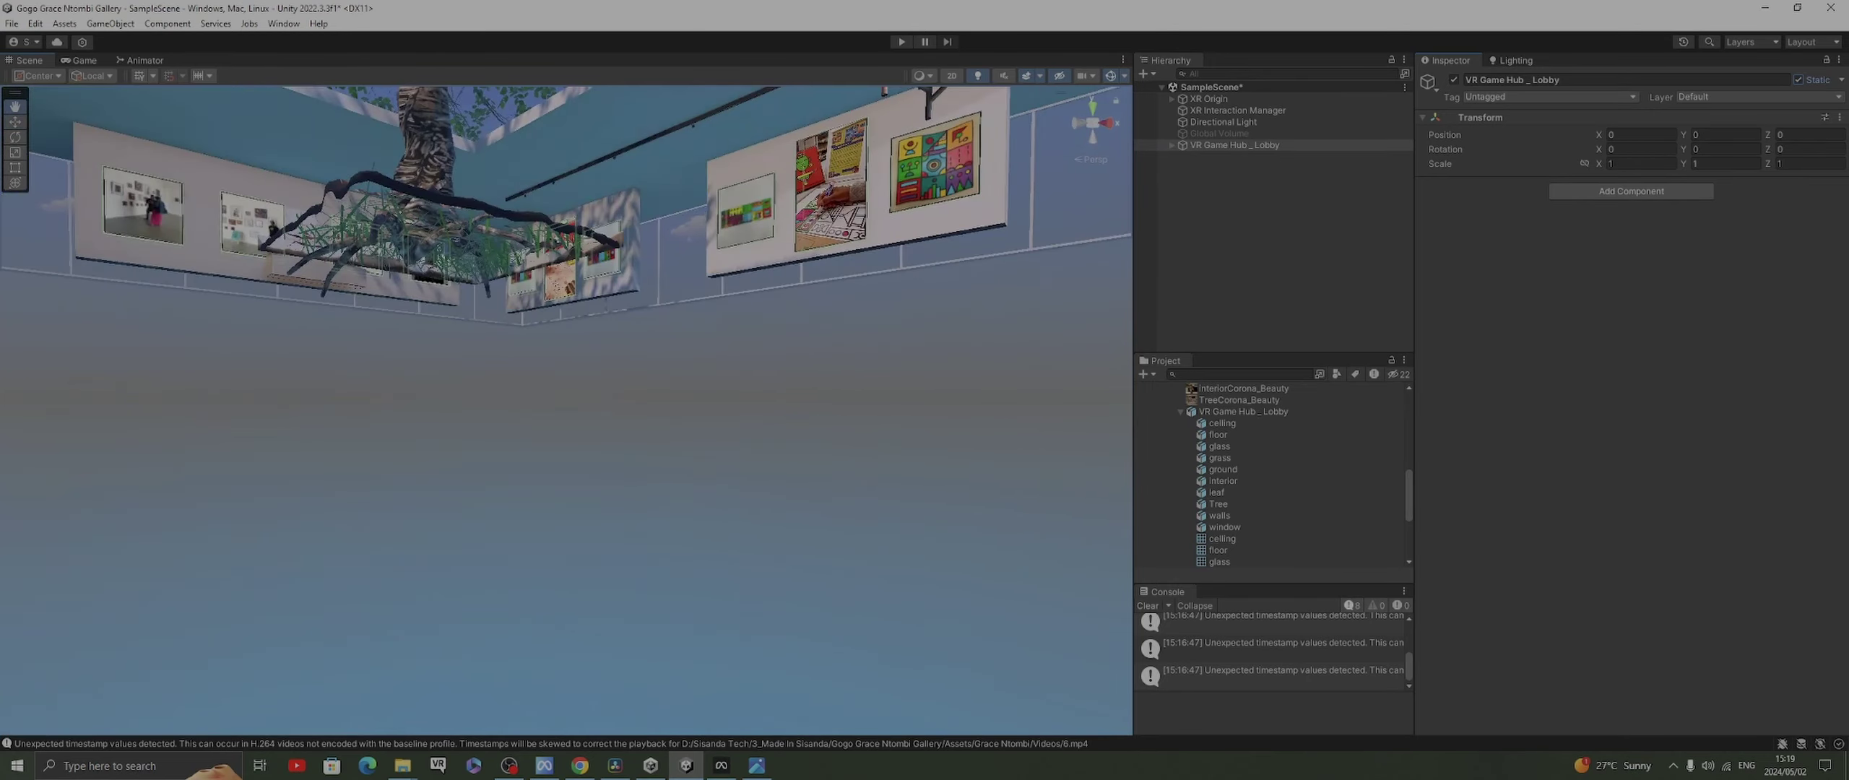
middle_click_drag(722, 303, 715, 484)
scroll(566, 410, "down", 3)
scroll(566, 410, "up", 5)
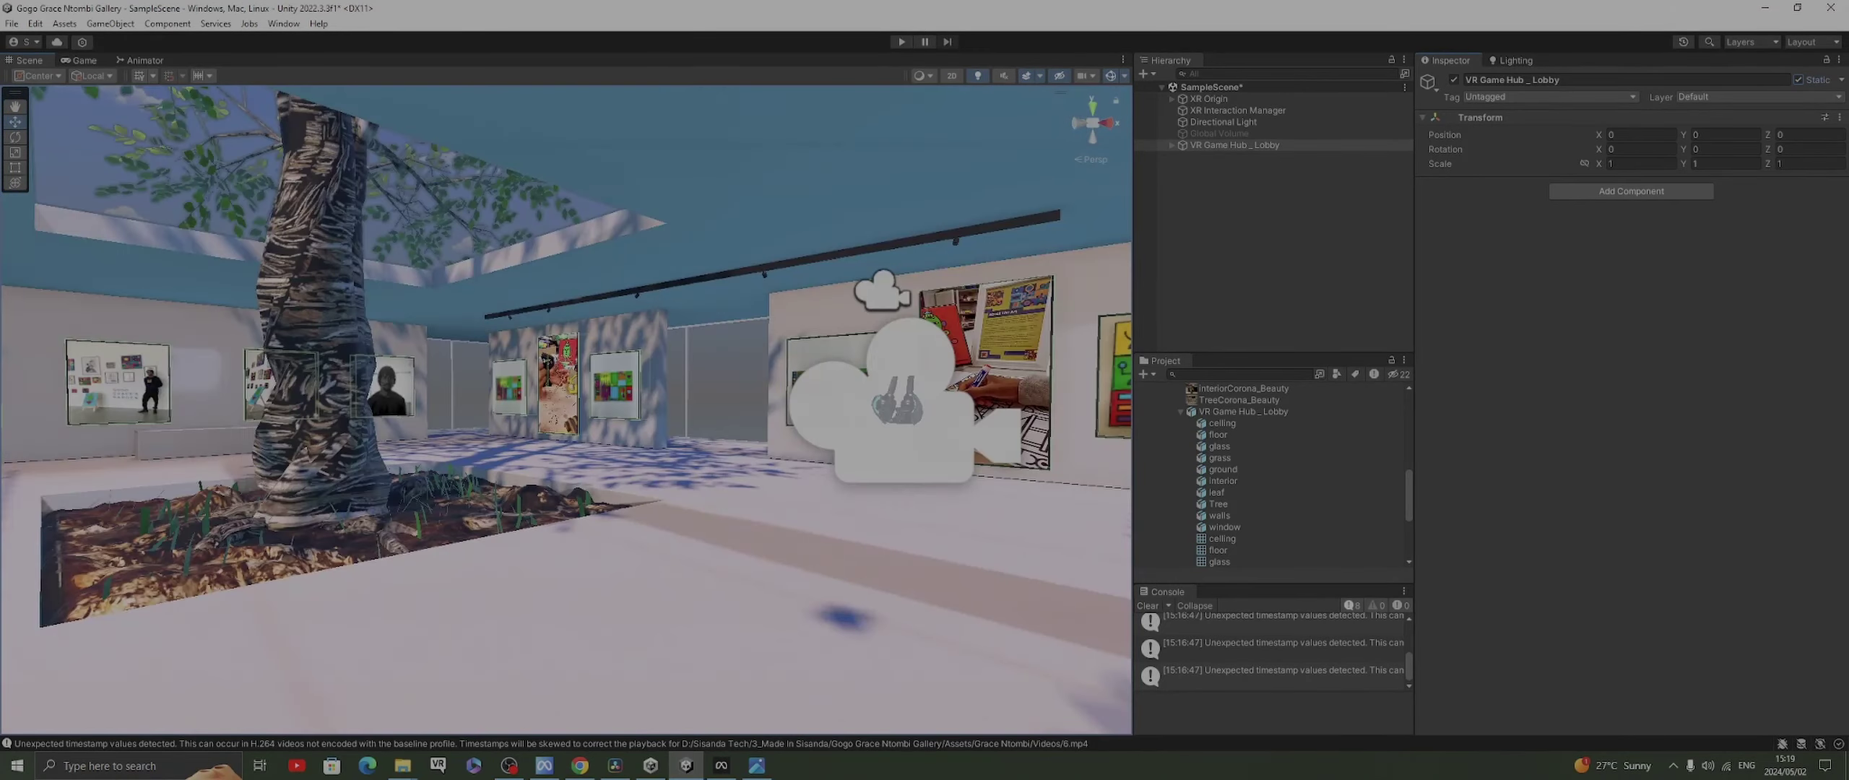
scroll(566, 410, "down", 3)
scroll(566, 411, "up", 4)
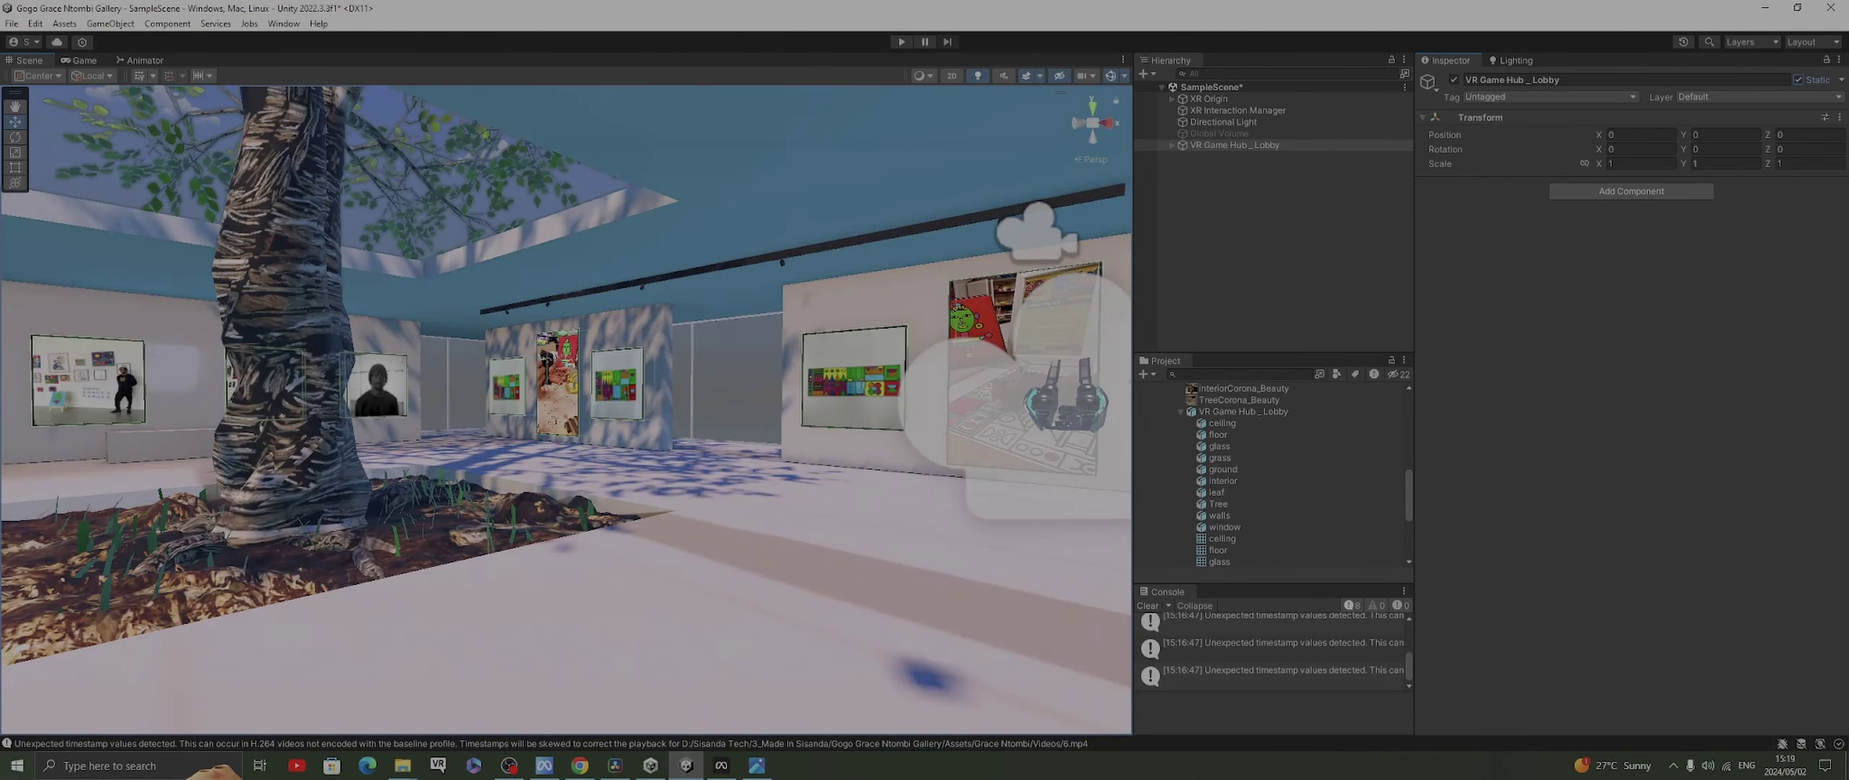
mouse_move(564, 405)
right_mouse_down()
mouse_move(577, 401)
mouse_move(563, 405)
right_mouse_up()
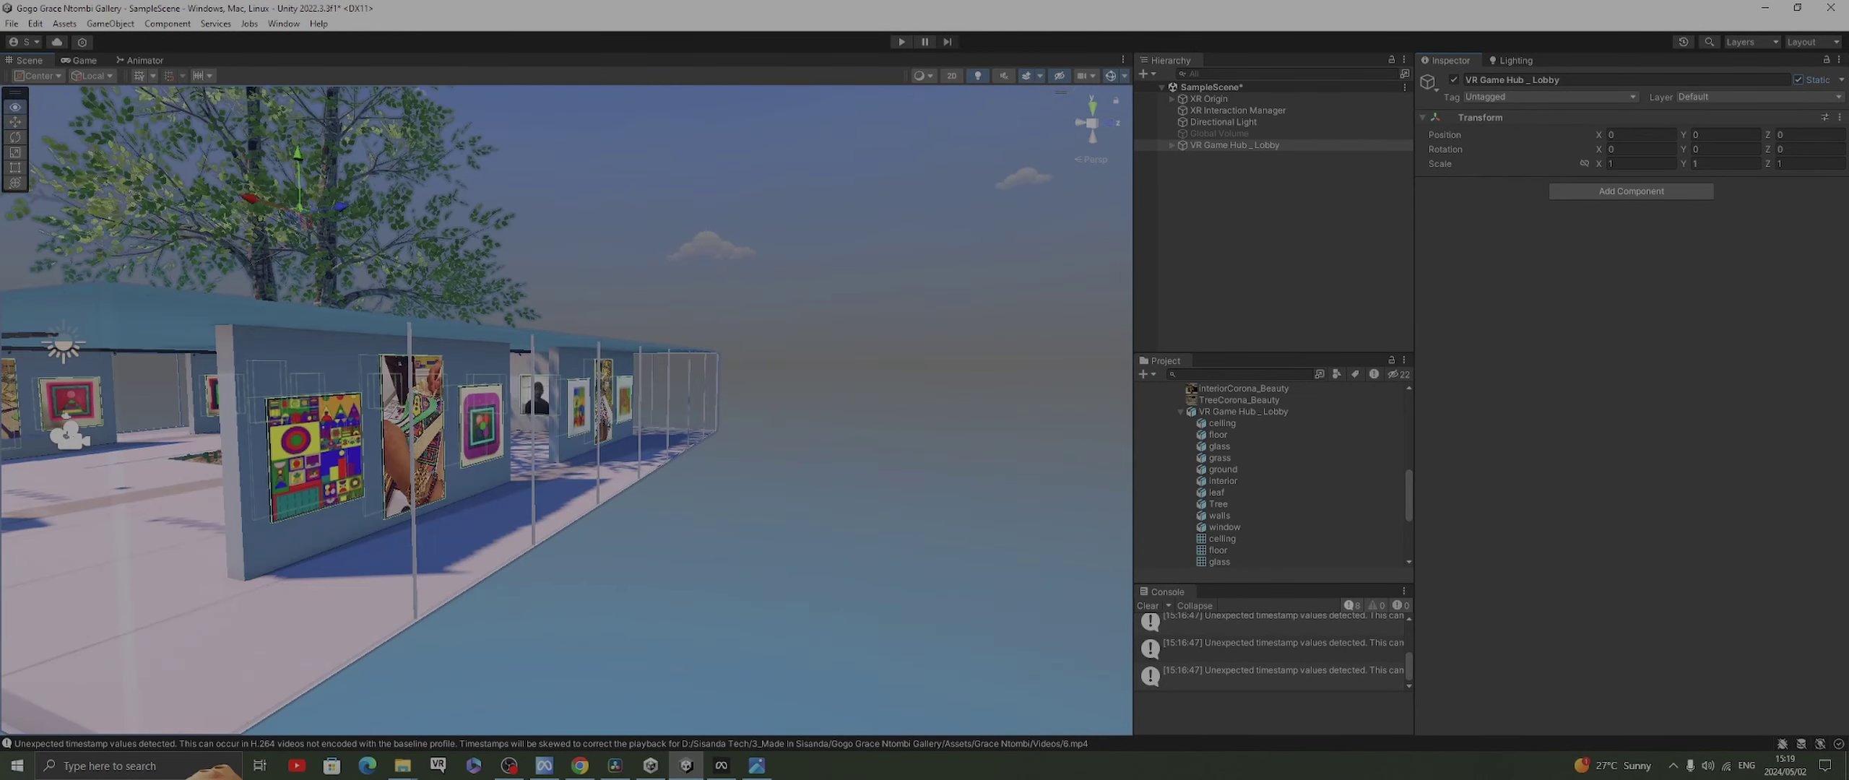
Check Section-1 under the lobby, then collapse the lobby's children again
left_click(1172, 145)
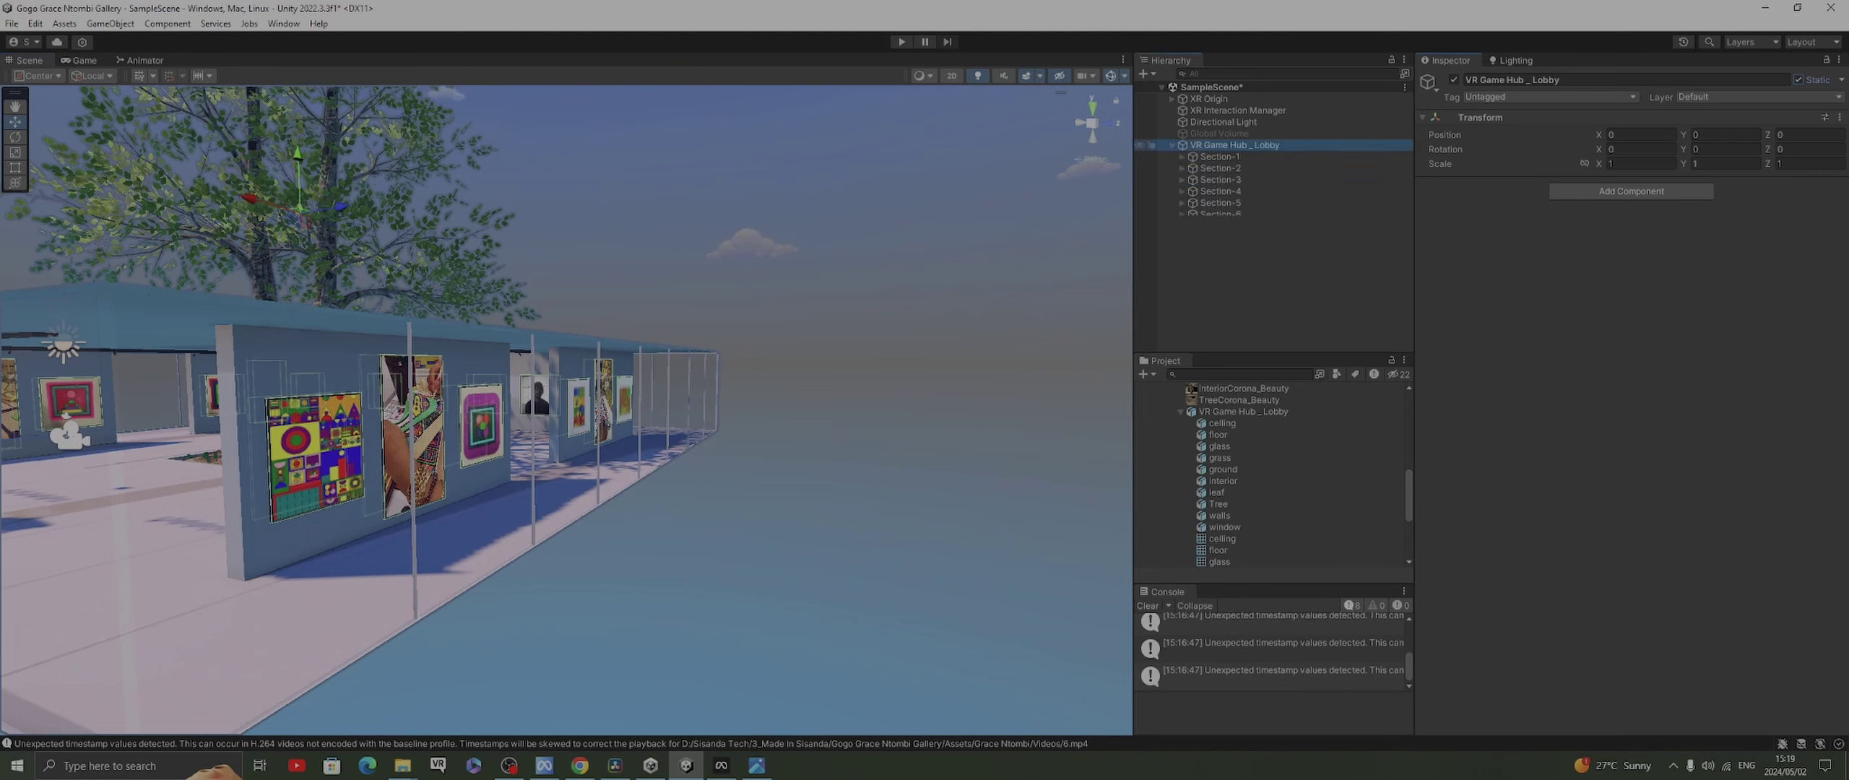
left_click(1219, 156)
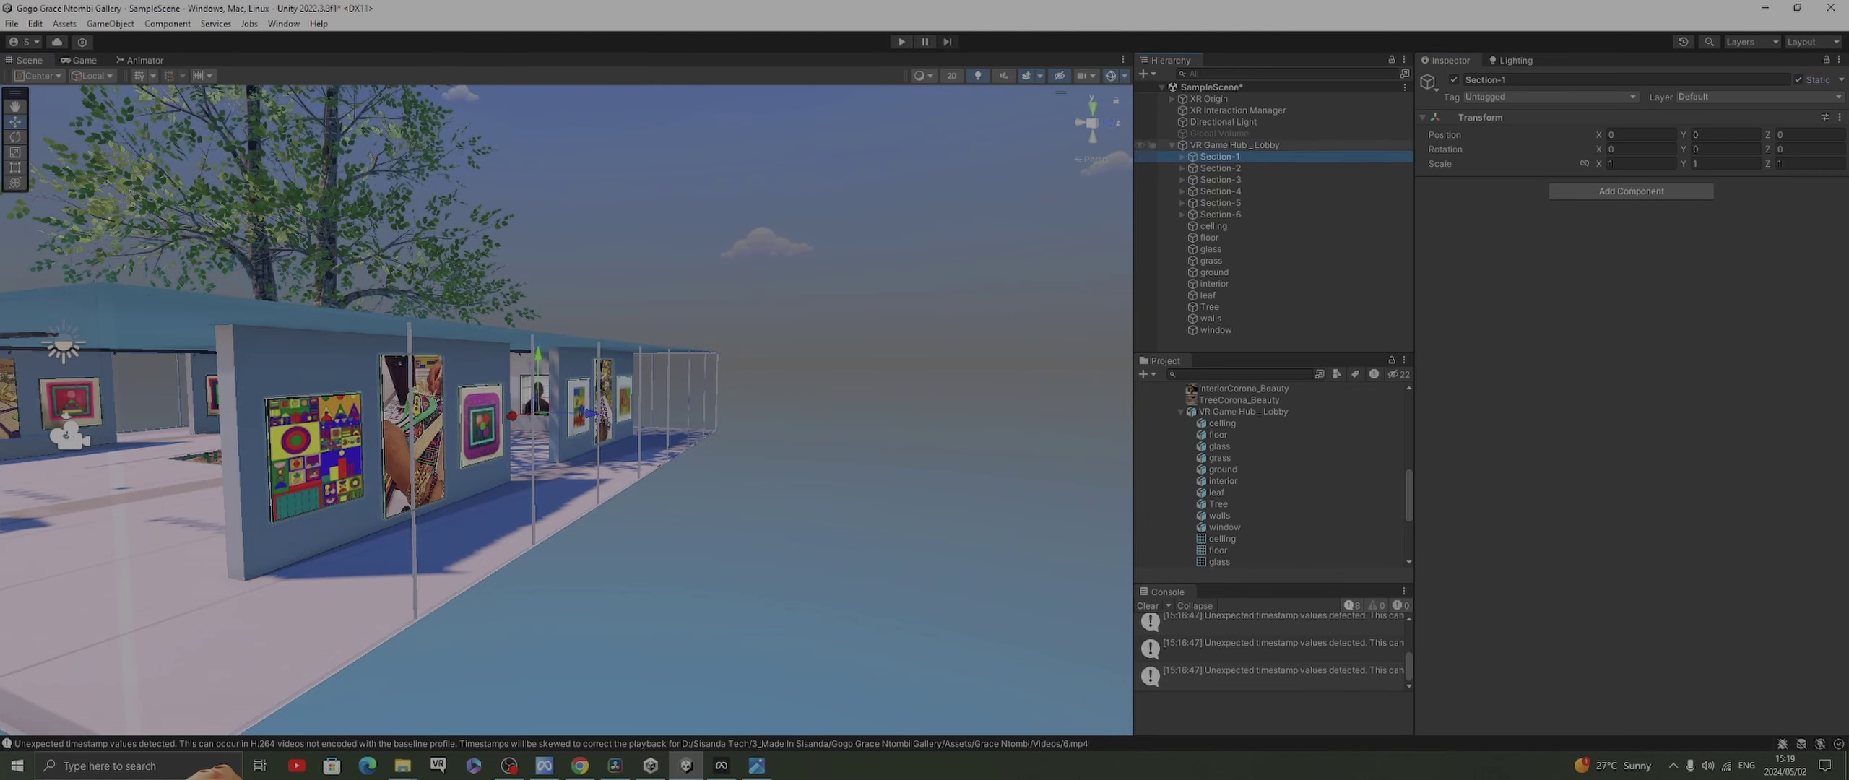
left_click(1172, 144)
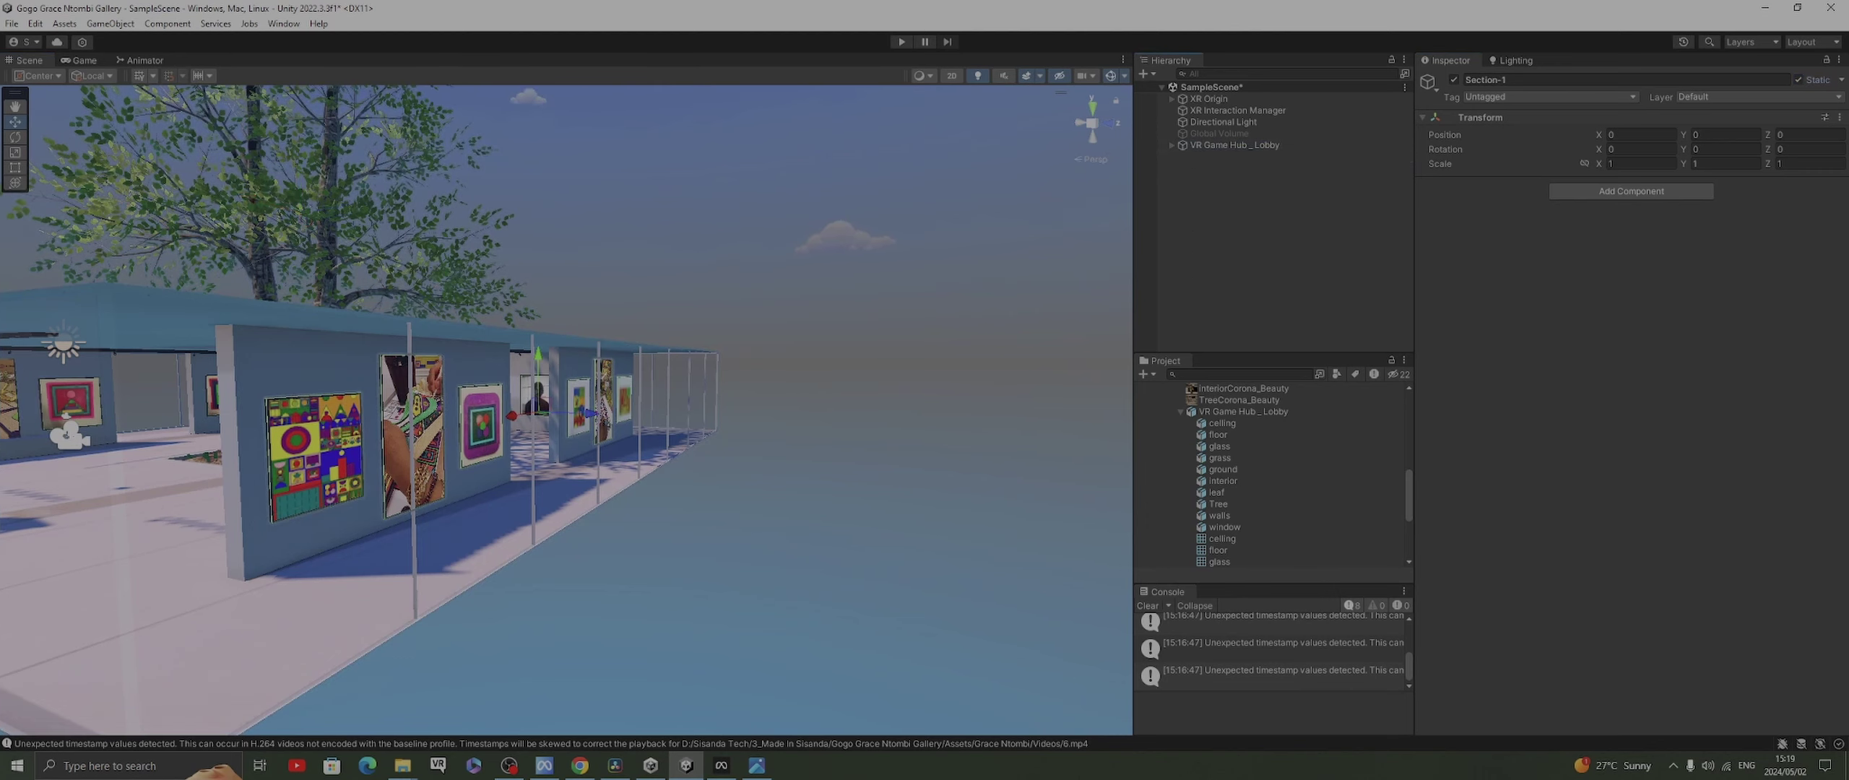
scroll(567, 410, "down", 3)
Create new scene lighting settings using Baked Indirect mode and the Progressive GPU (Preview) lightmapper
left_click(1514, 60)
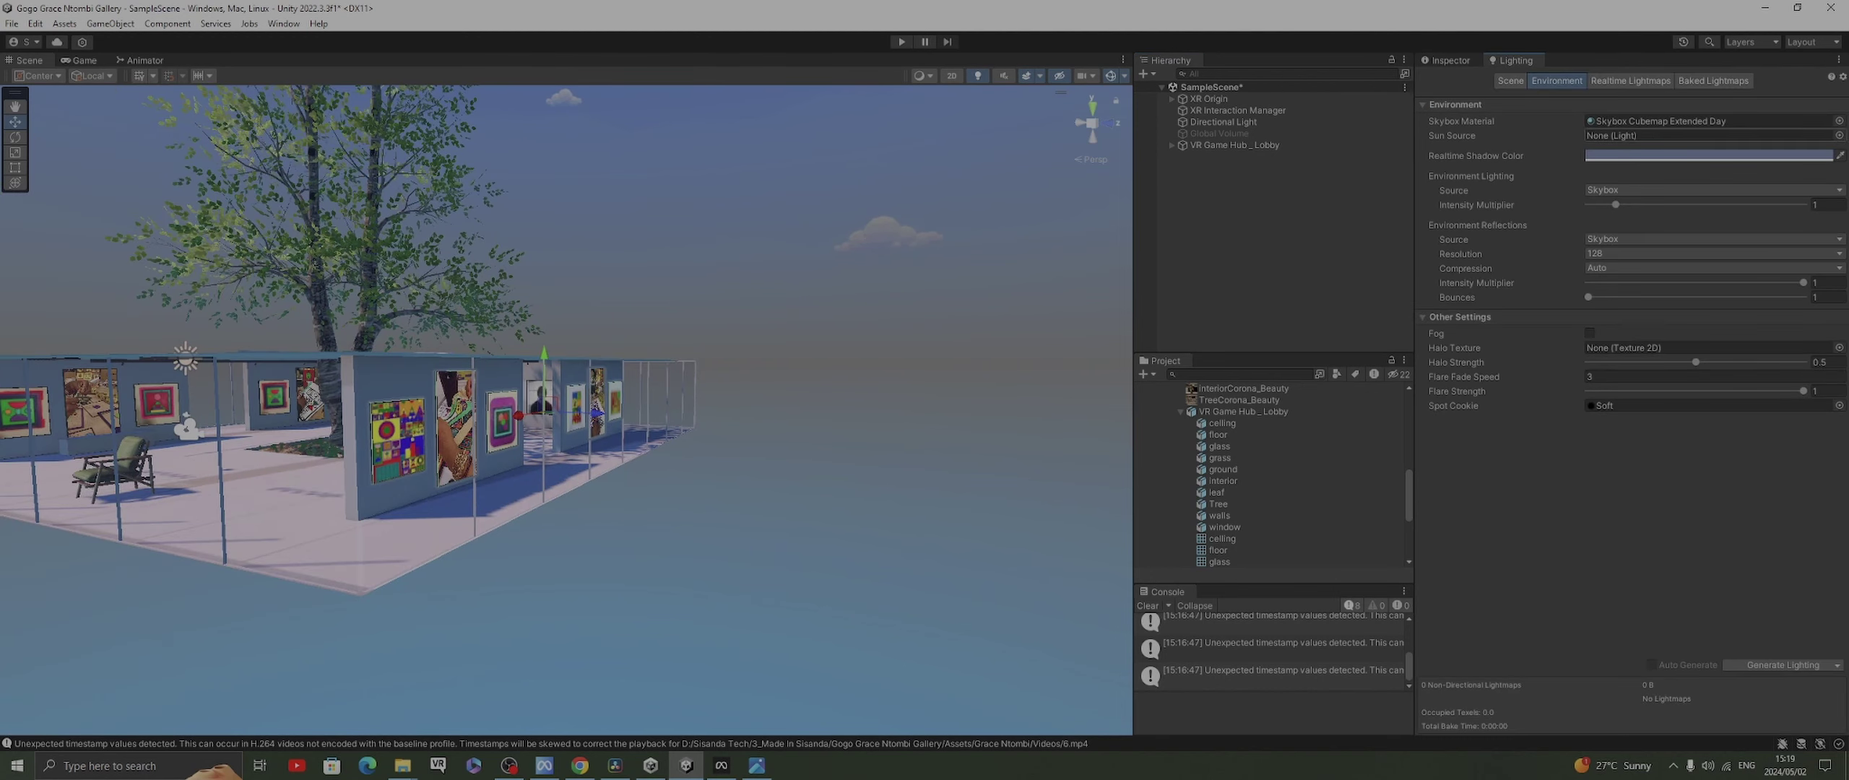
left_click(1510, 80)
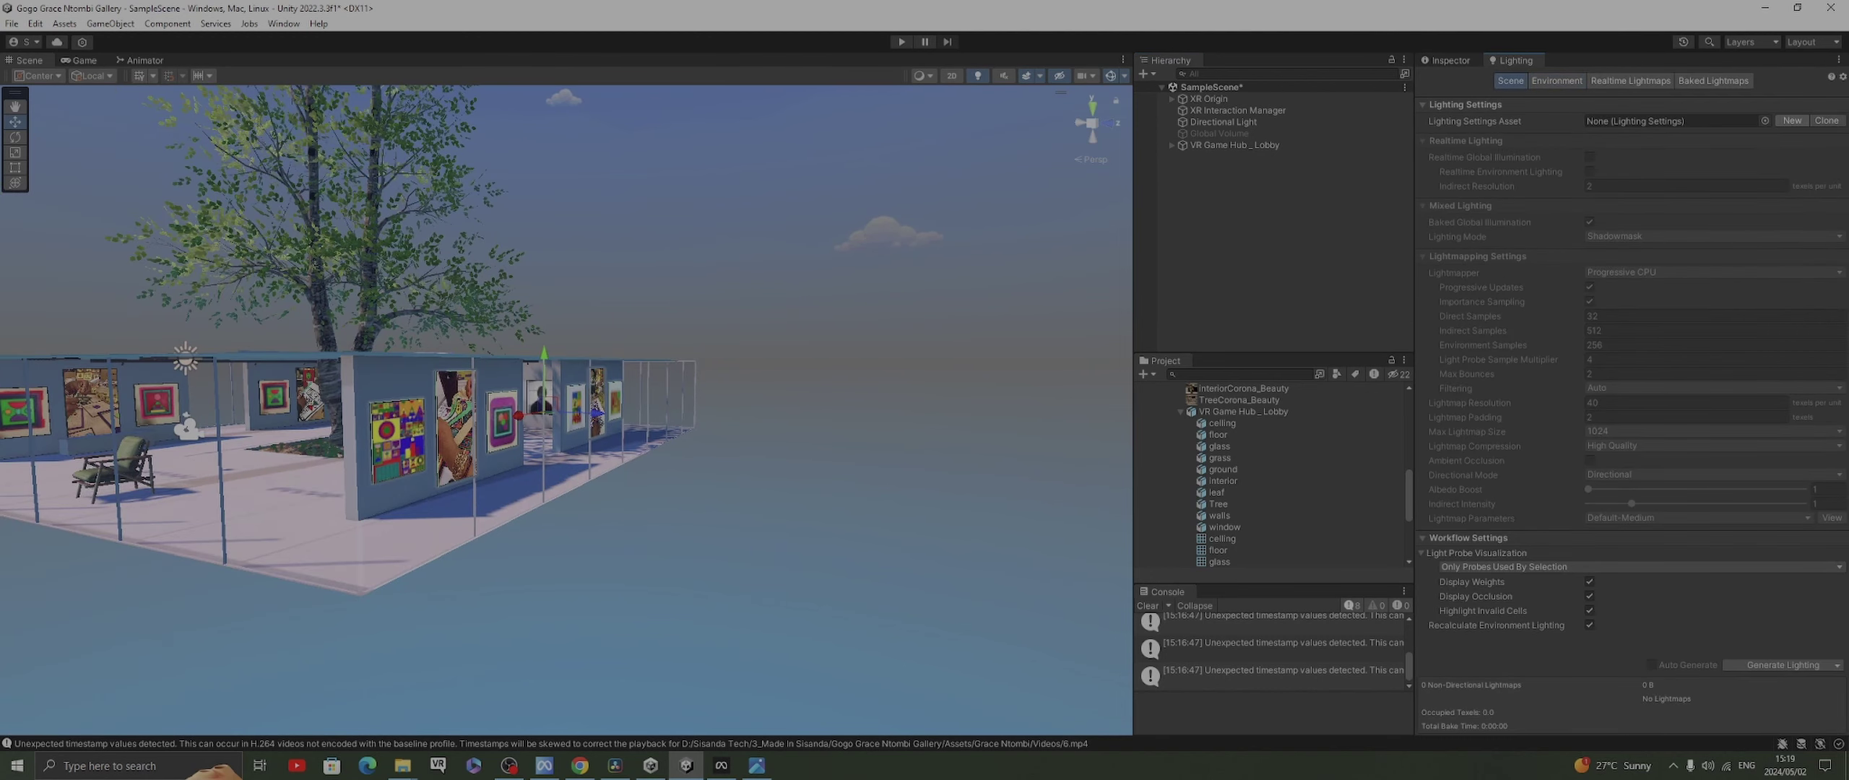
left_click(1790, 121)
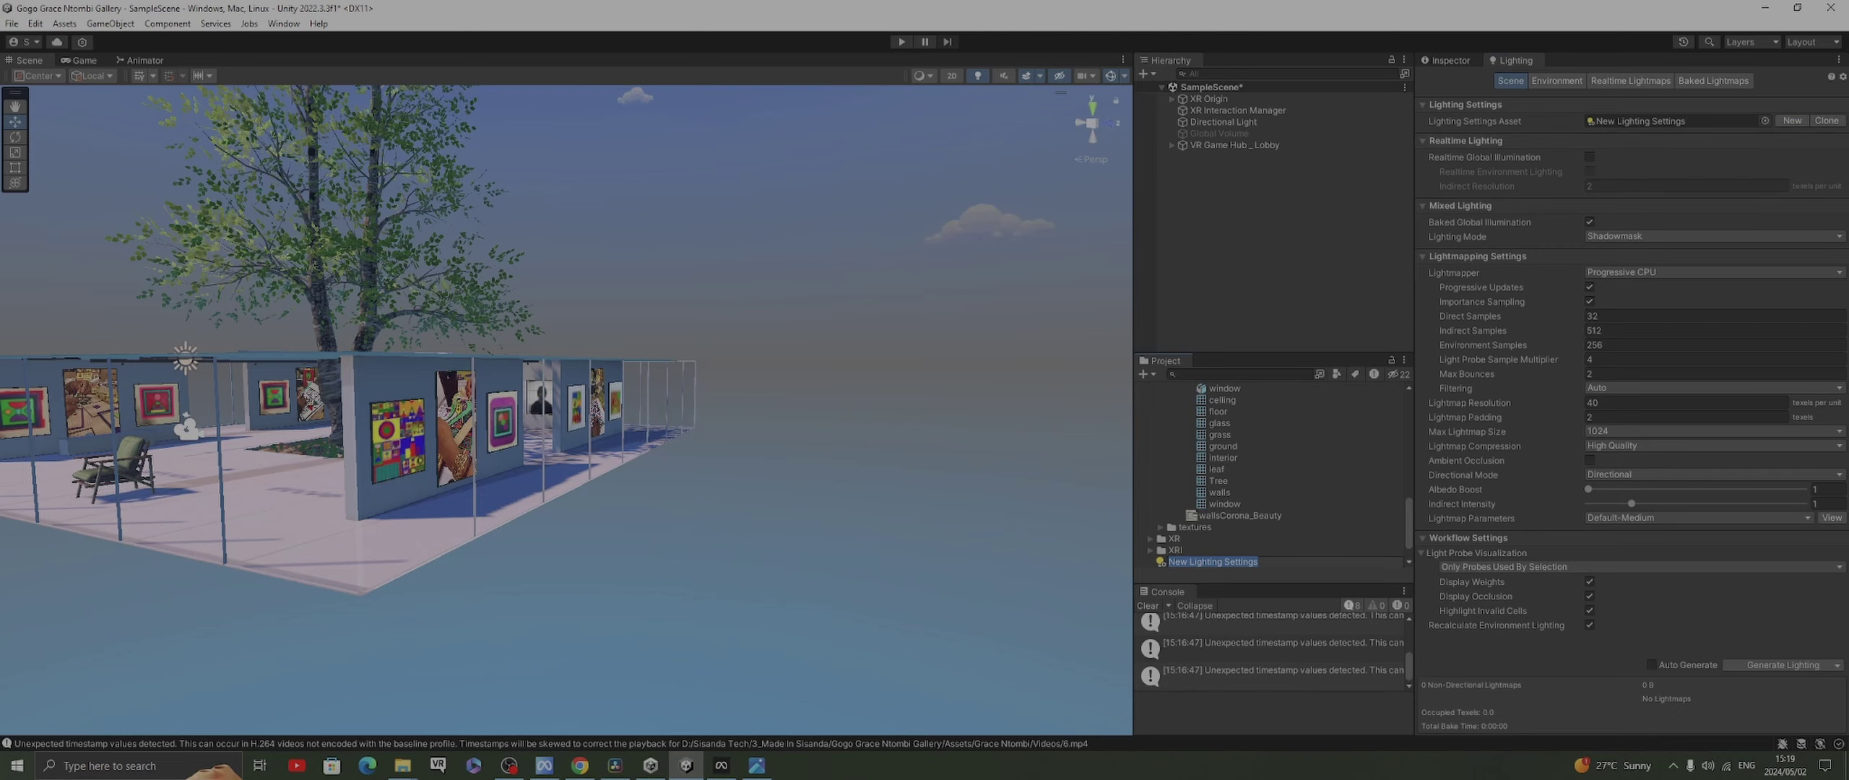
left_click(1713, 236)
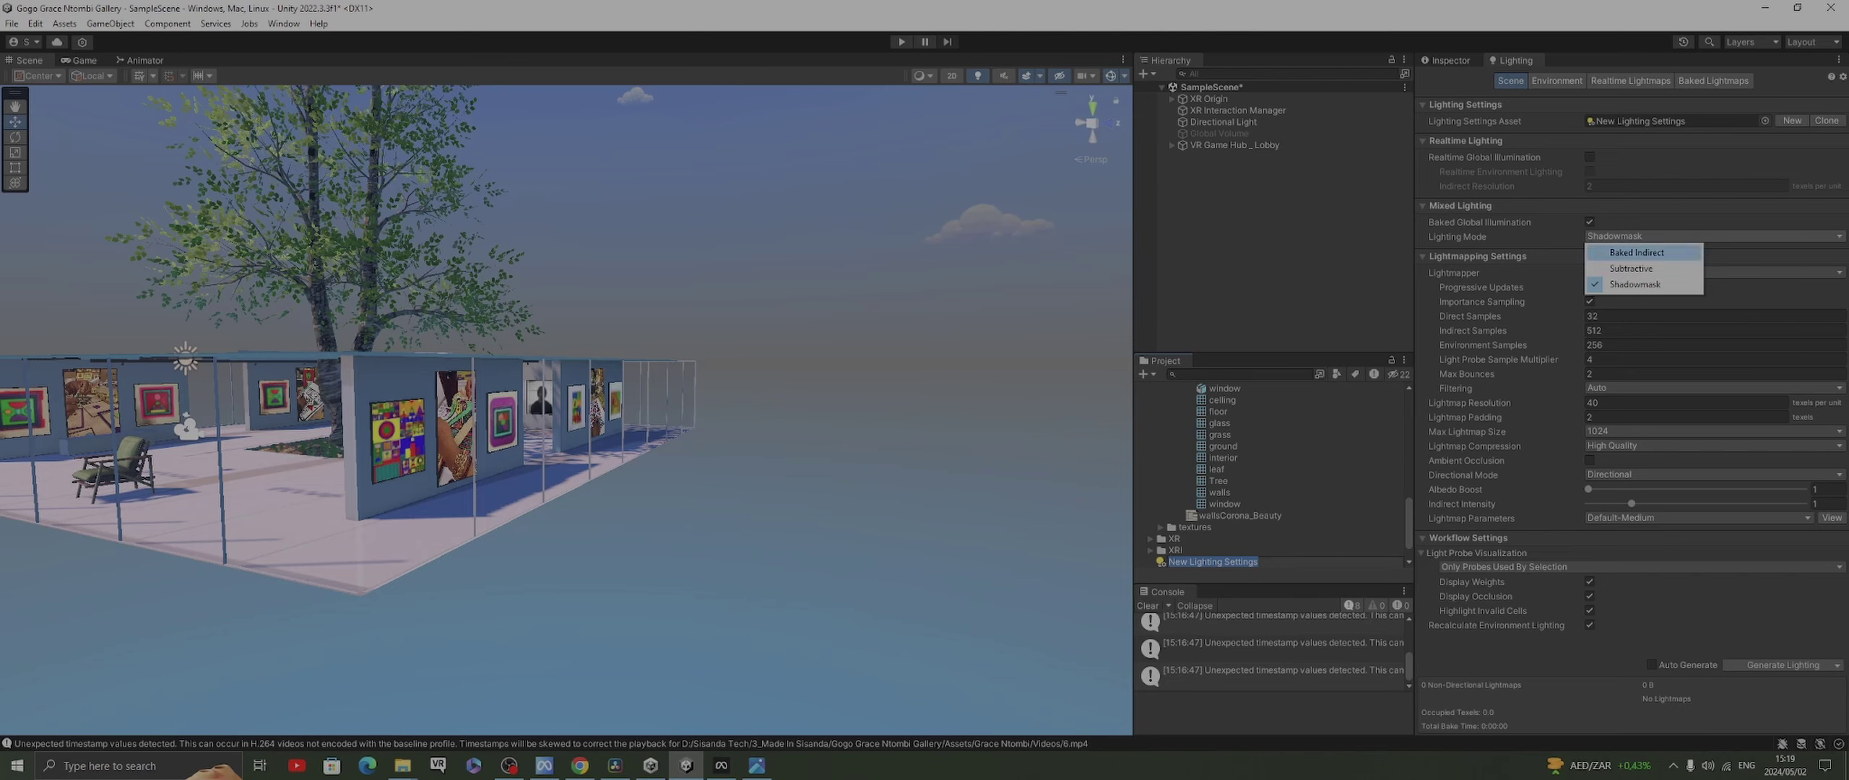
left_click(1637, 252)
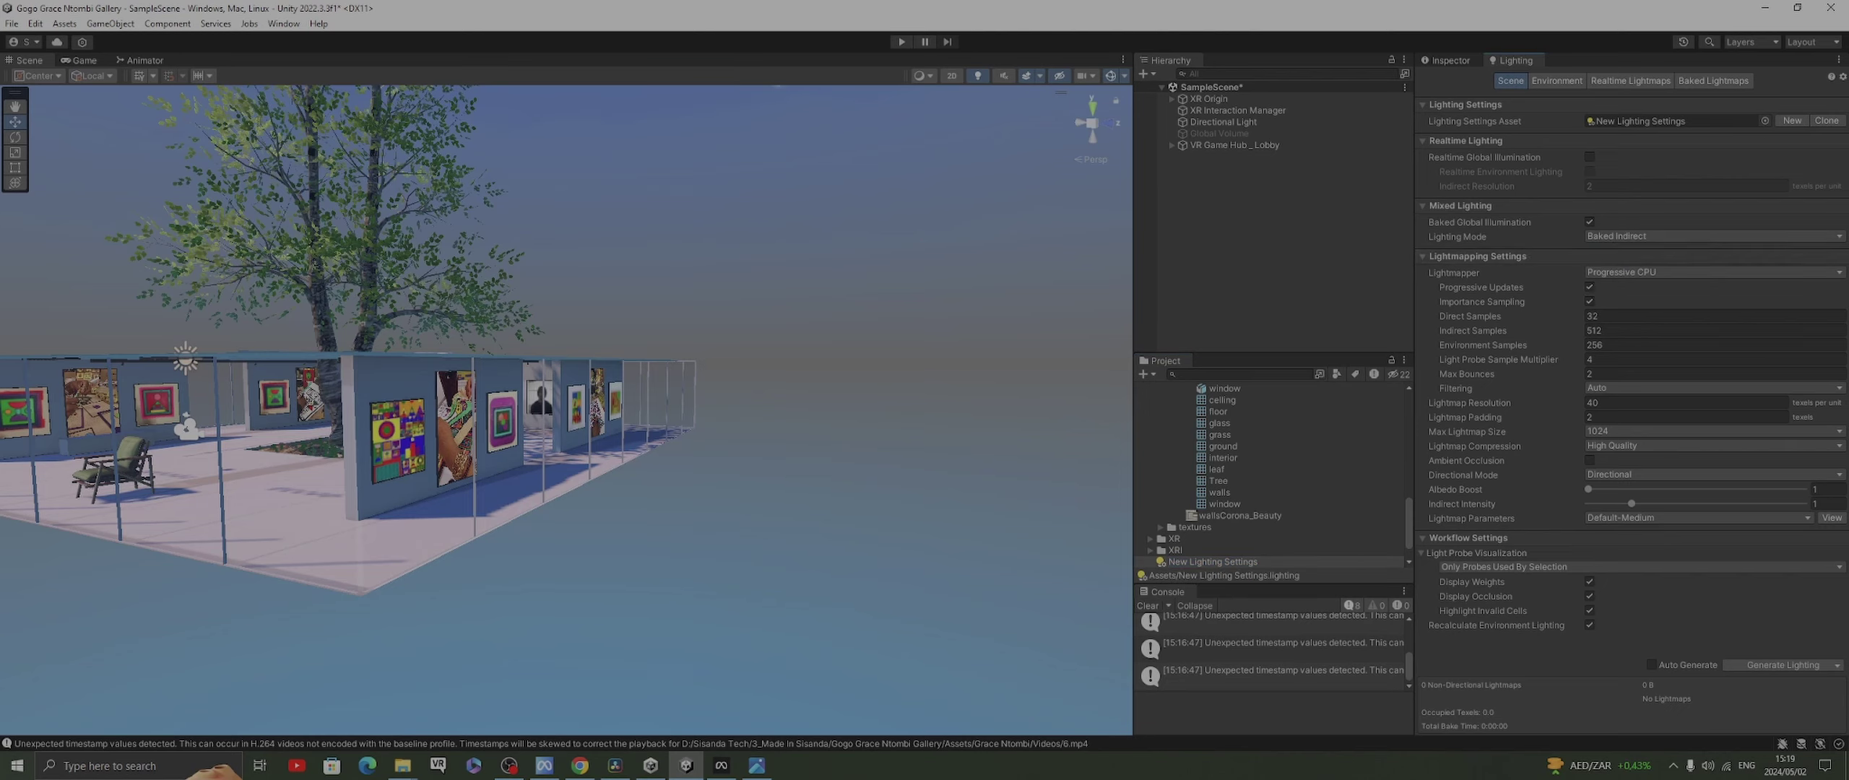
left_click(1661, 272)
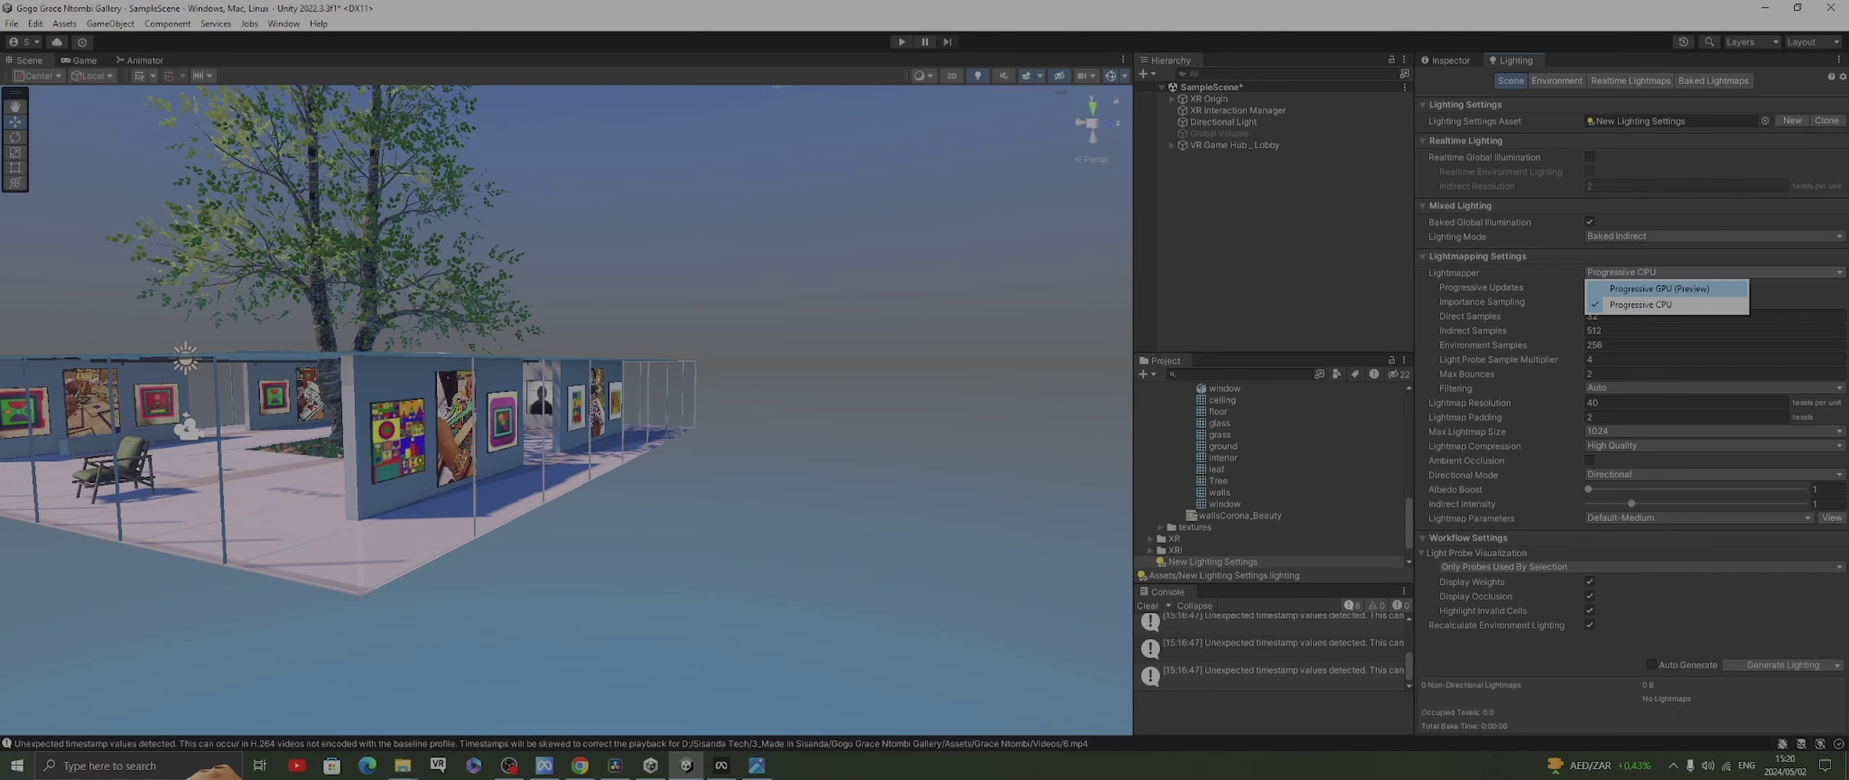
left_click(1659, 288)
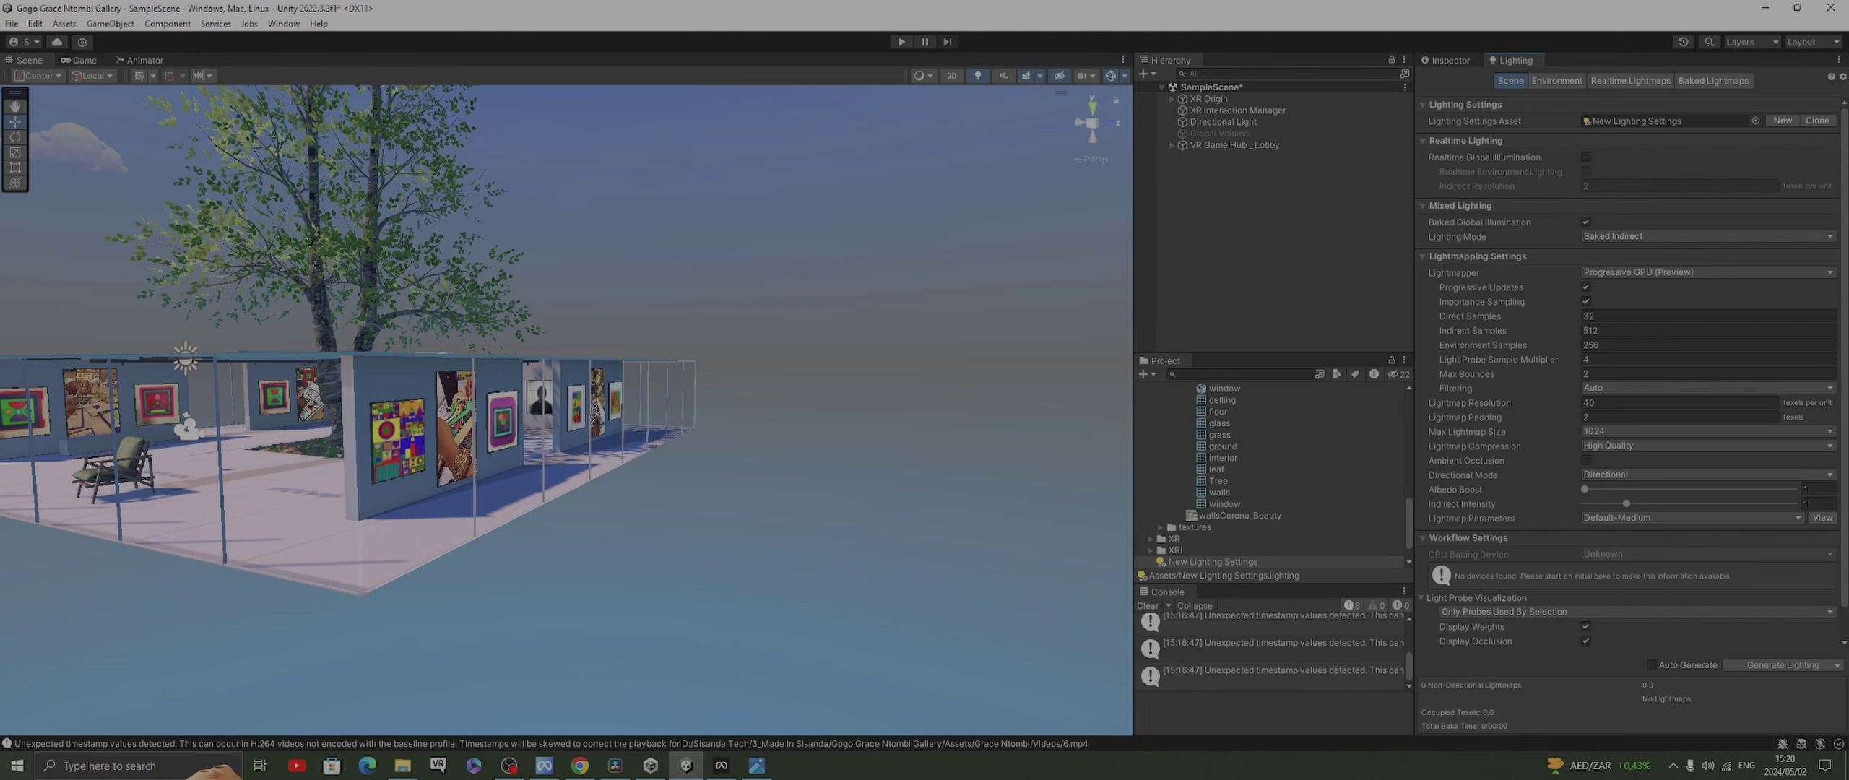
right_click_drag(567, 410, 516, 410)
middle_click_drag(516, 410, 653, 361)
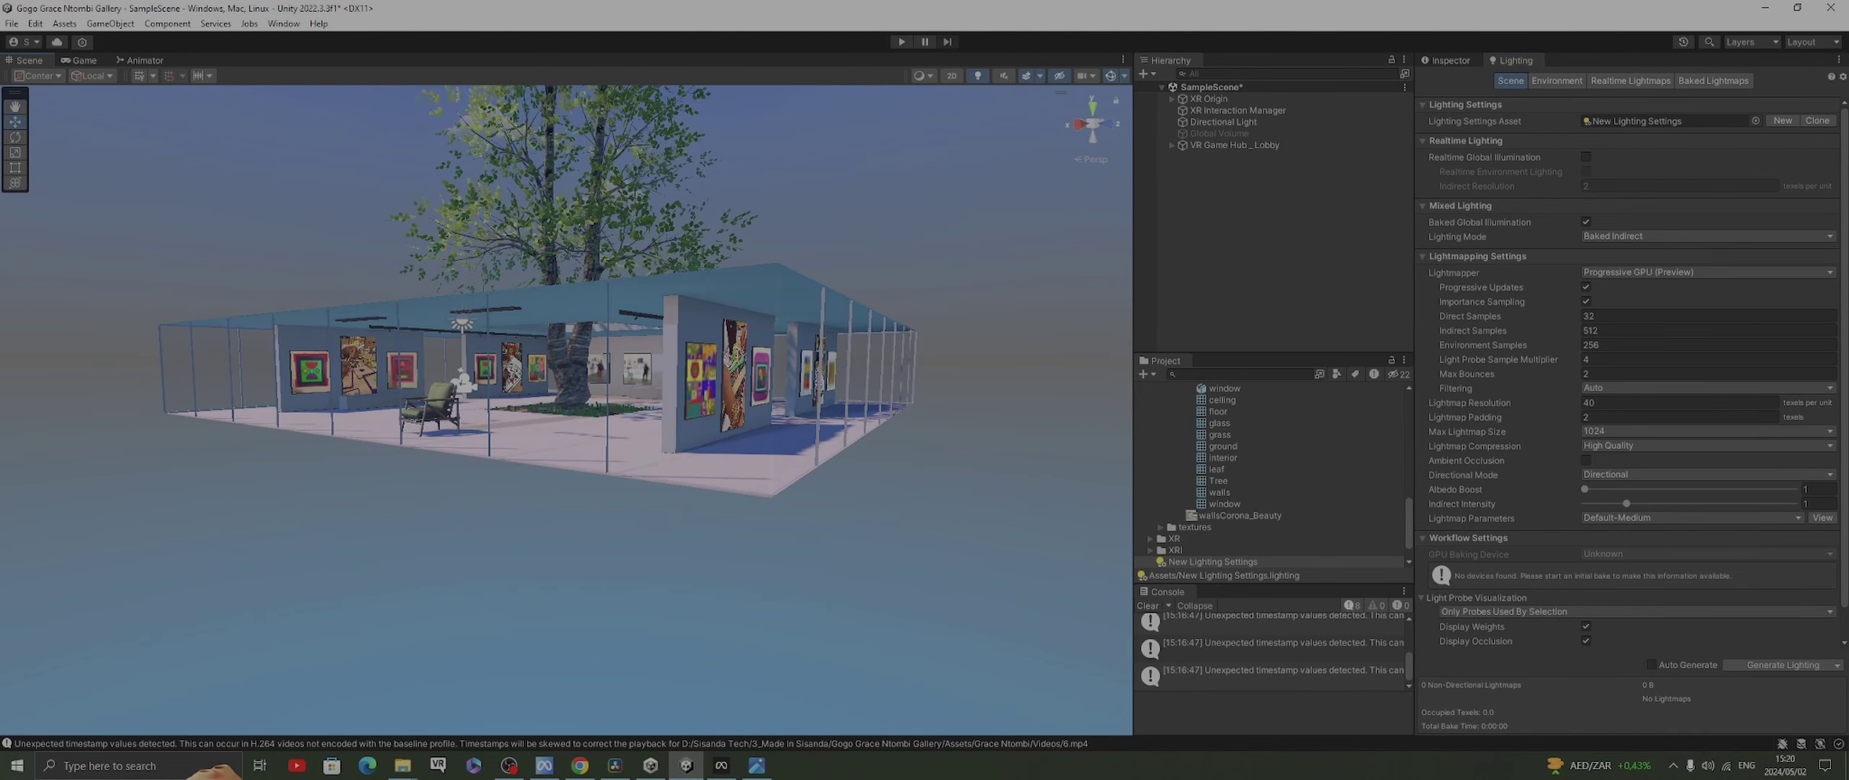
Launch Snipping Tool via search and capture the gallery Scene view
left_click(137, 765)
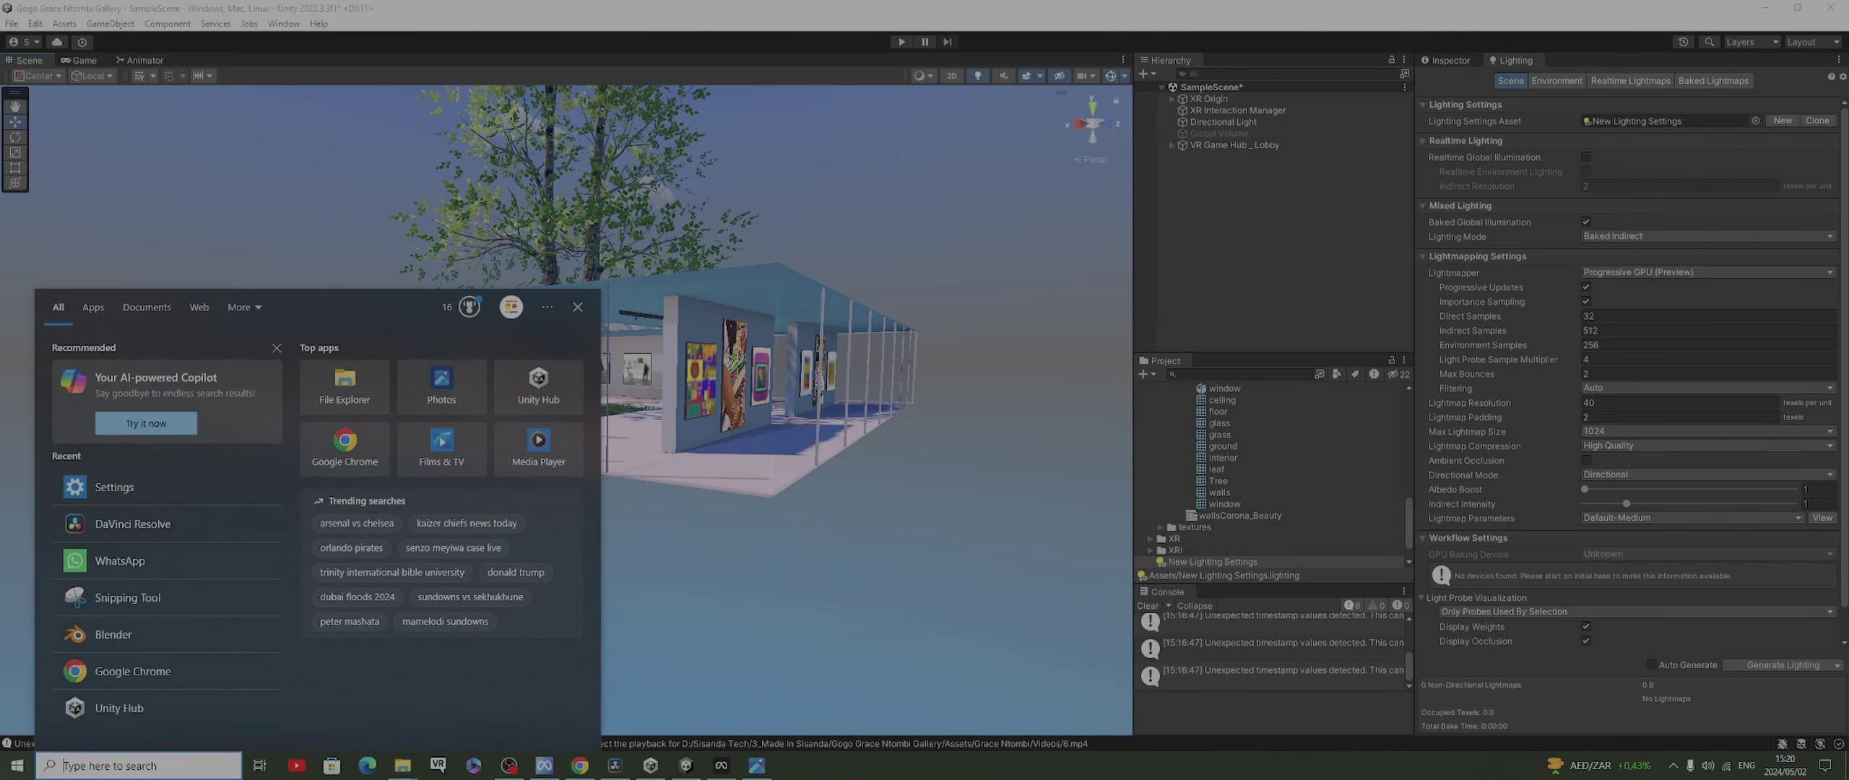
type("sni")
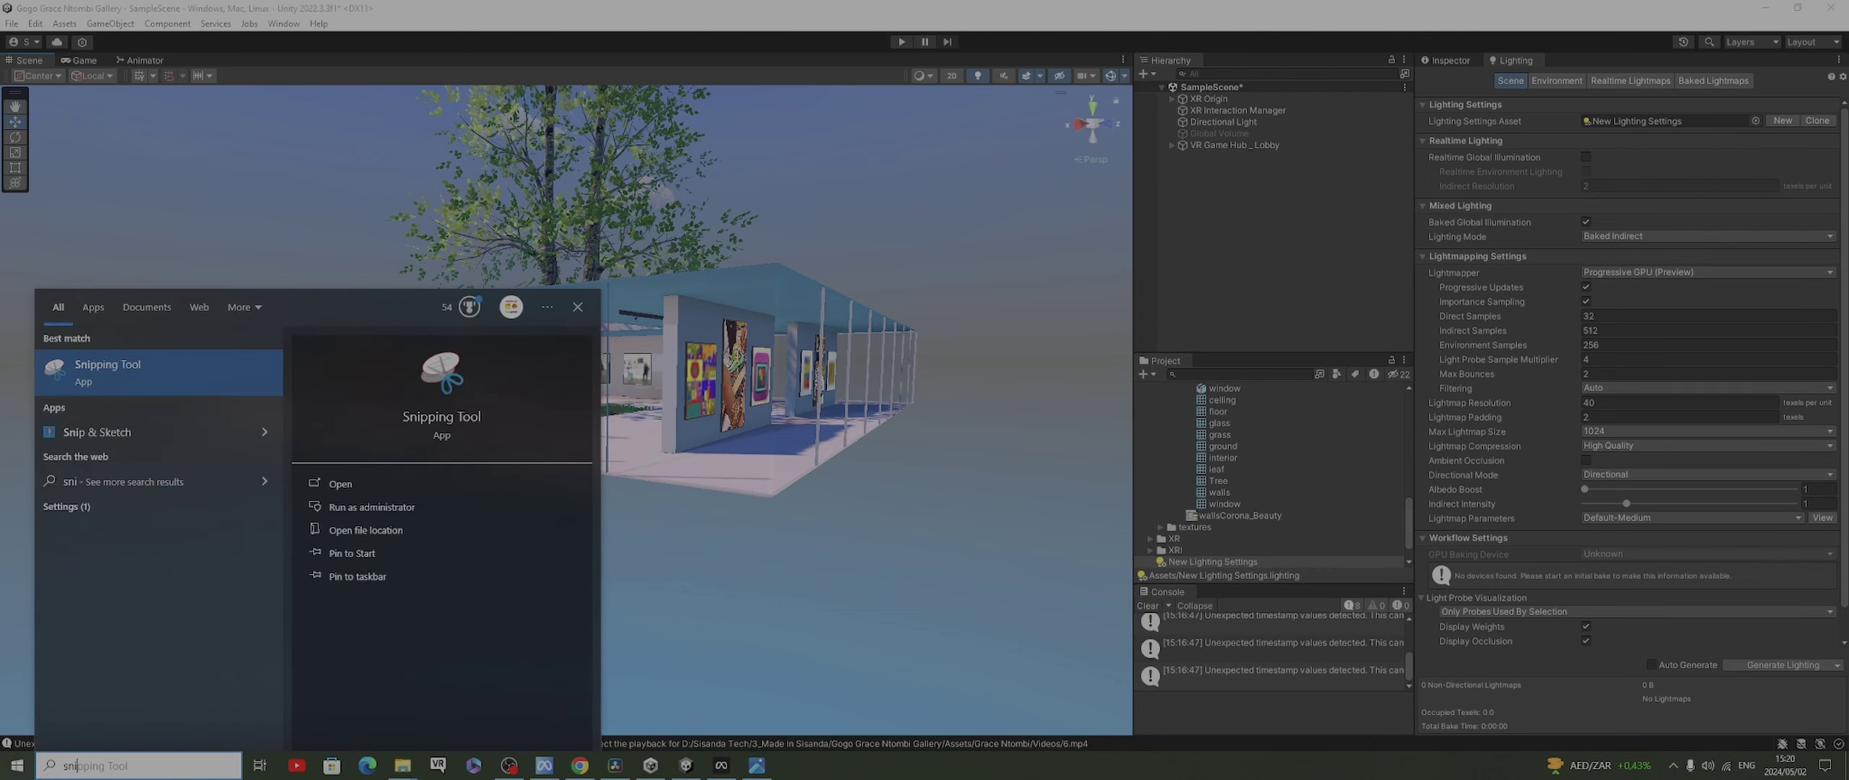
key("Return")
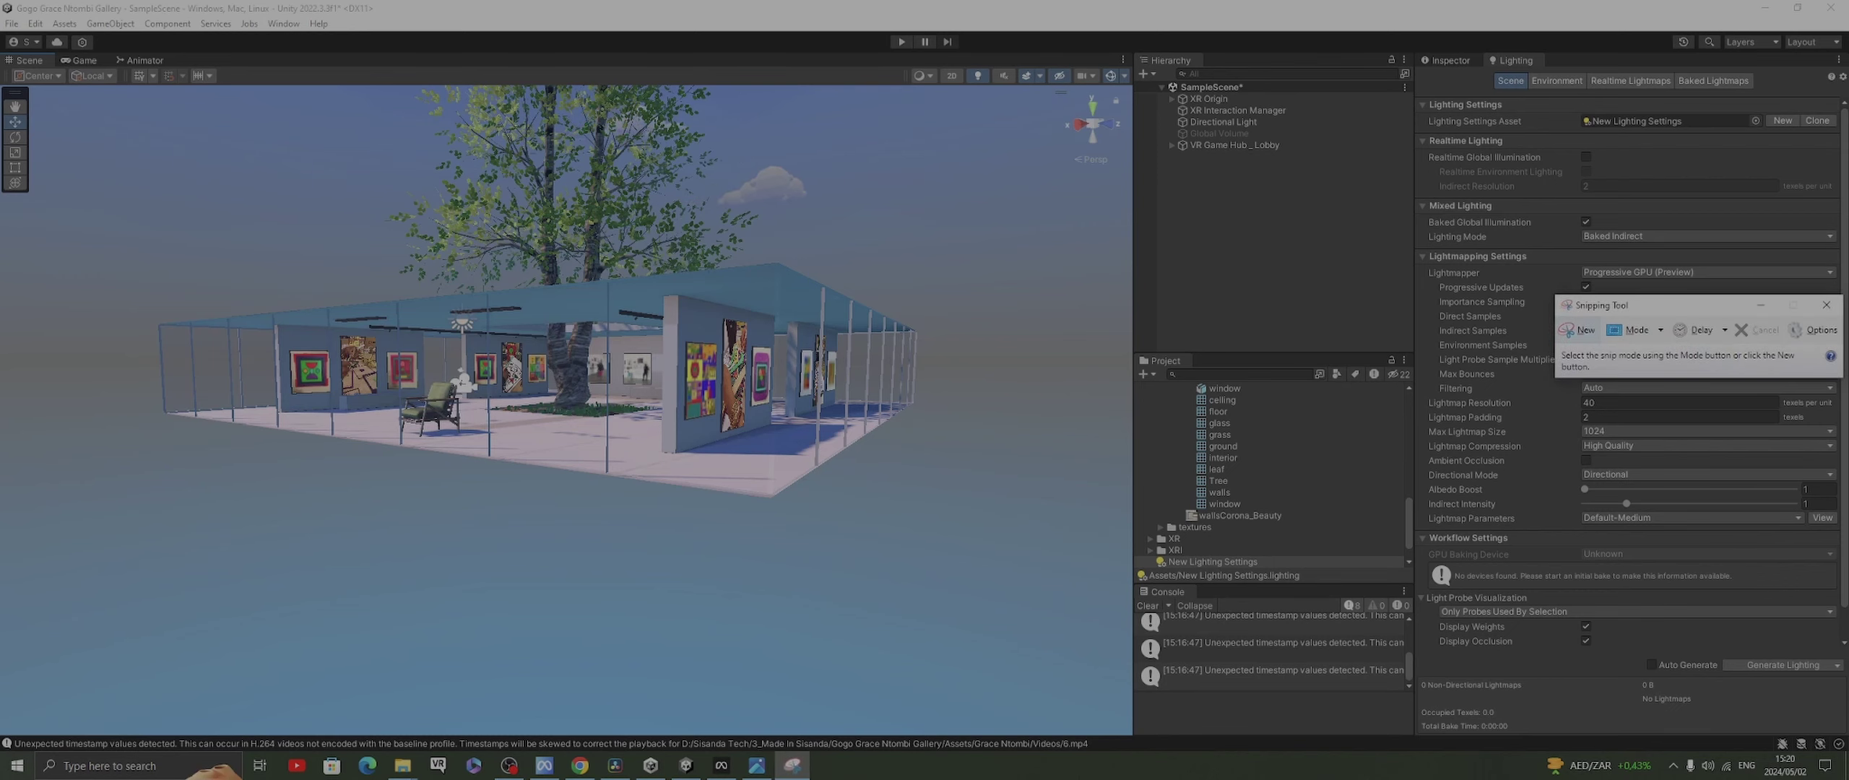
left_click(1578, 329)
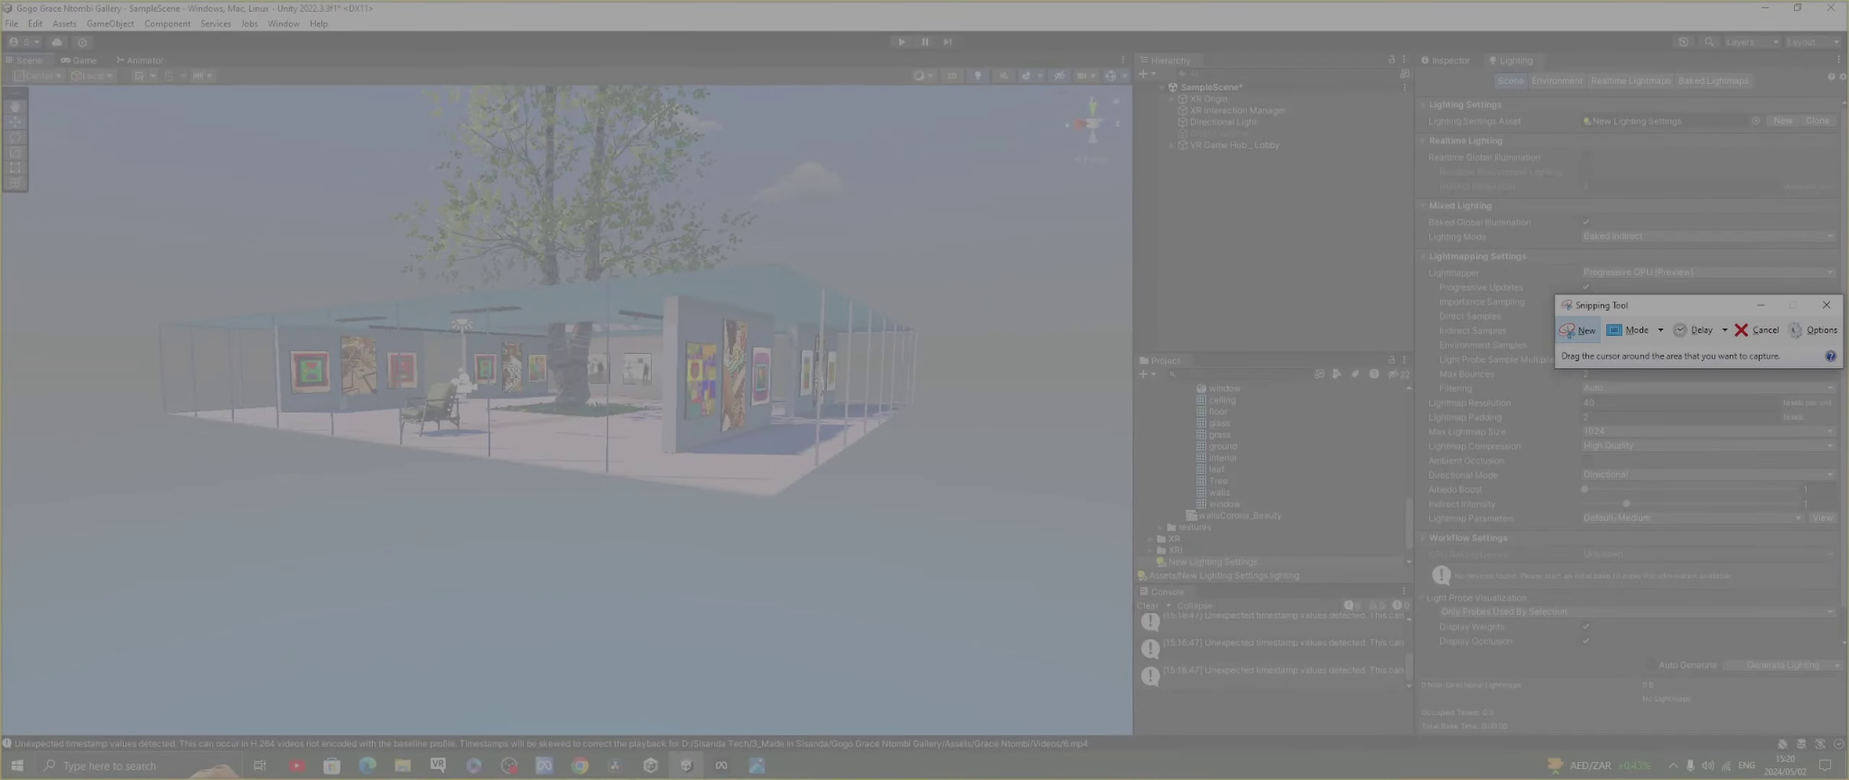
left_click_drag(45, 85, 1068, 731)
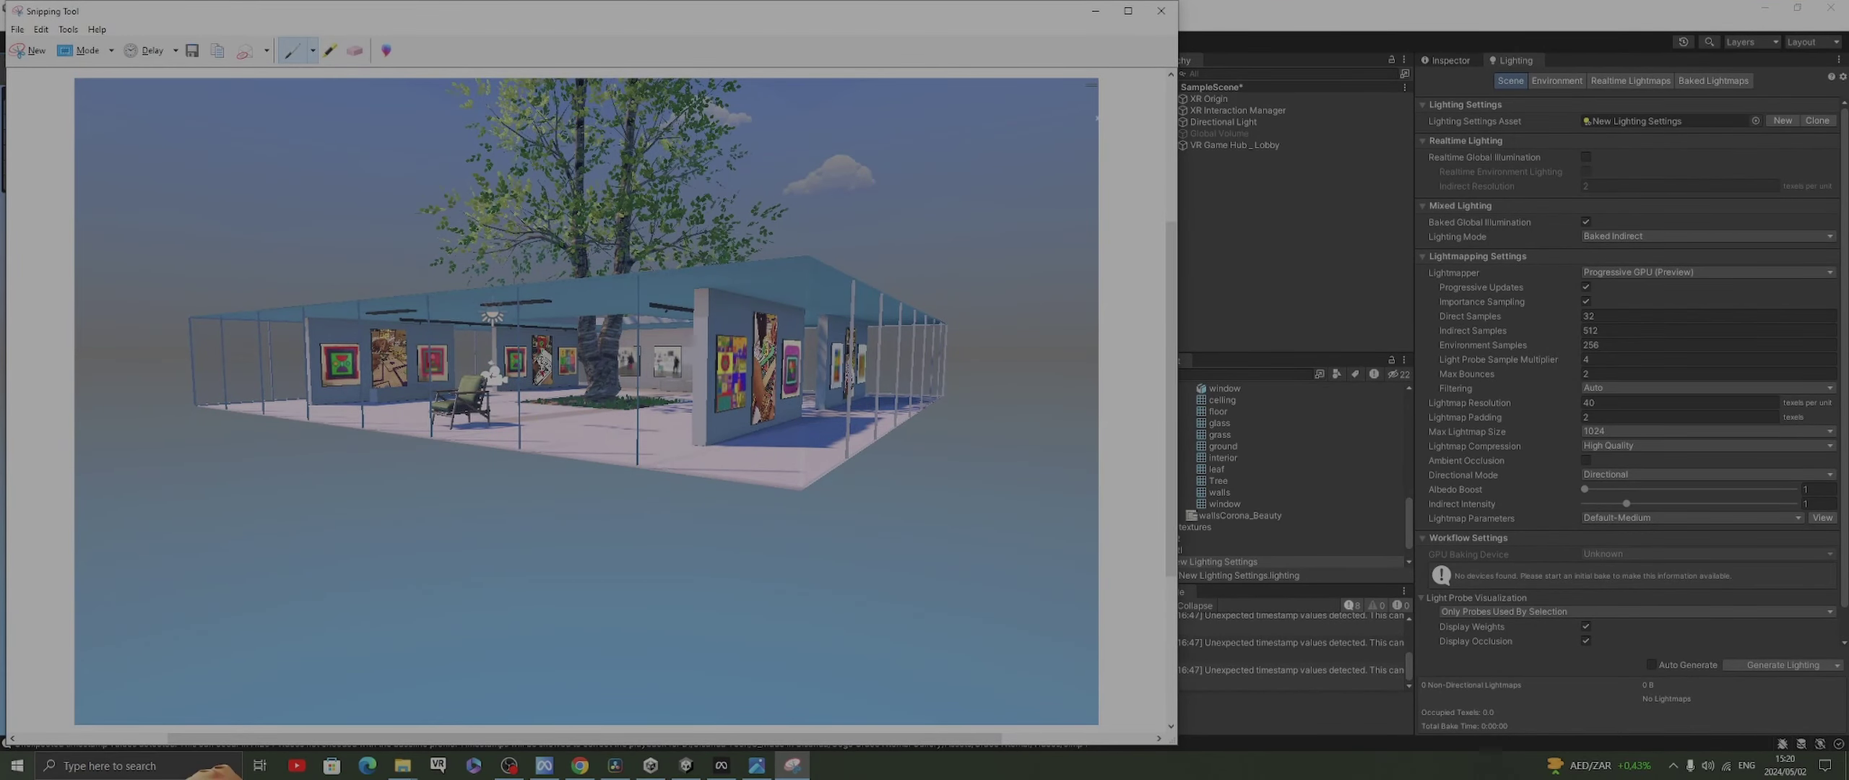
Save the capture as Nice101 in Pictures and close Snipping Tool
left_click(193, 51)
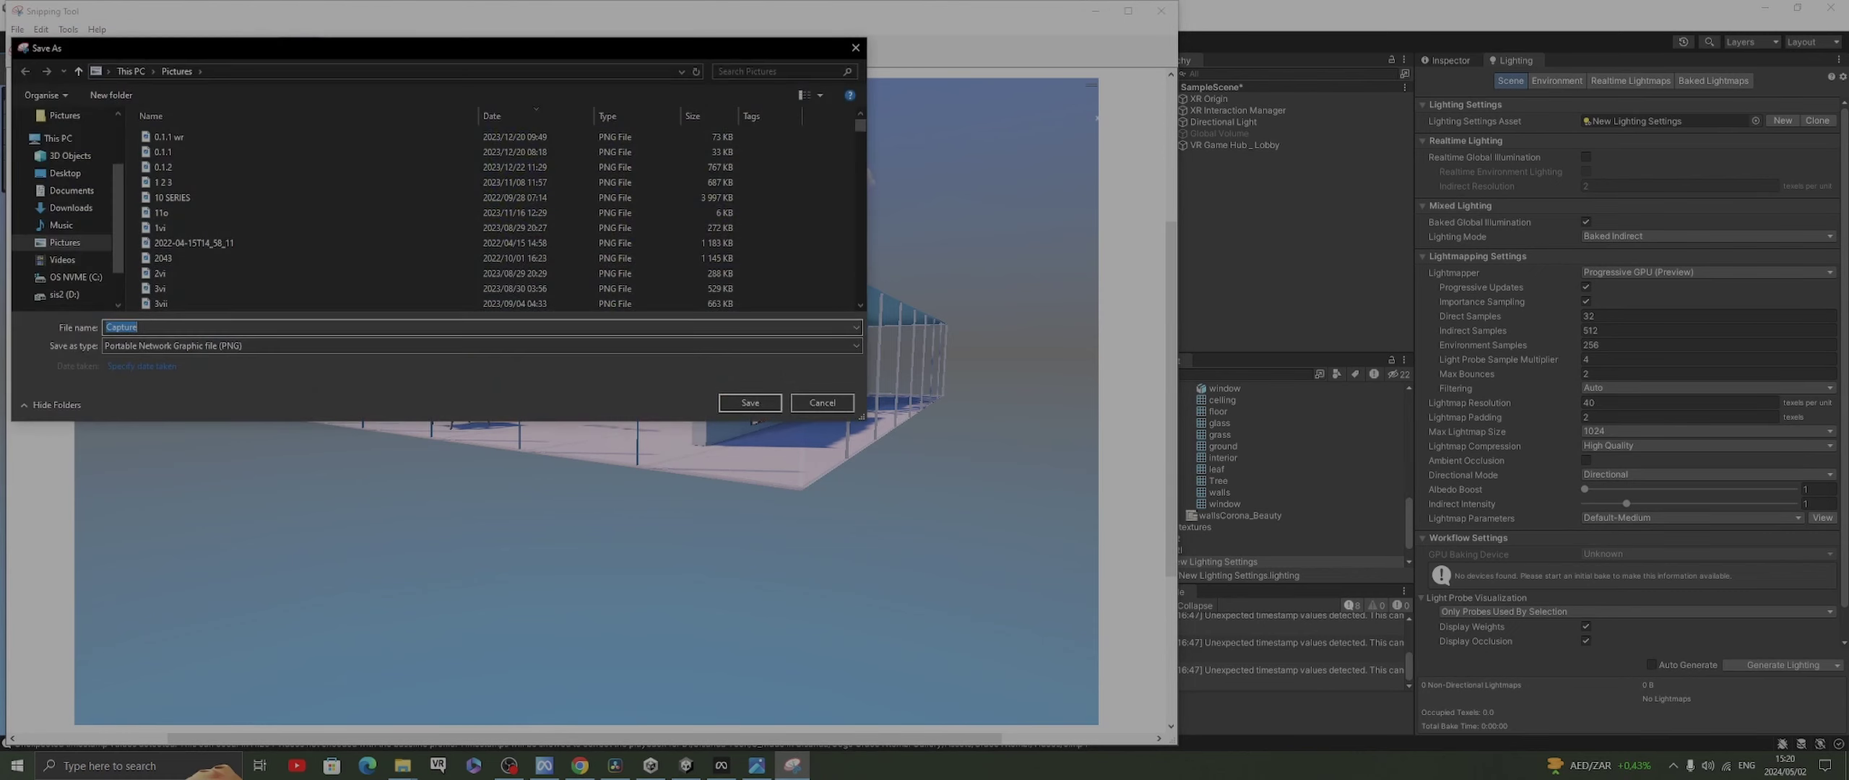
type("Nice")
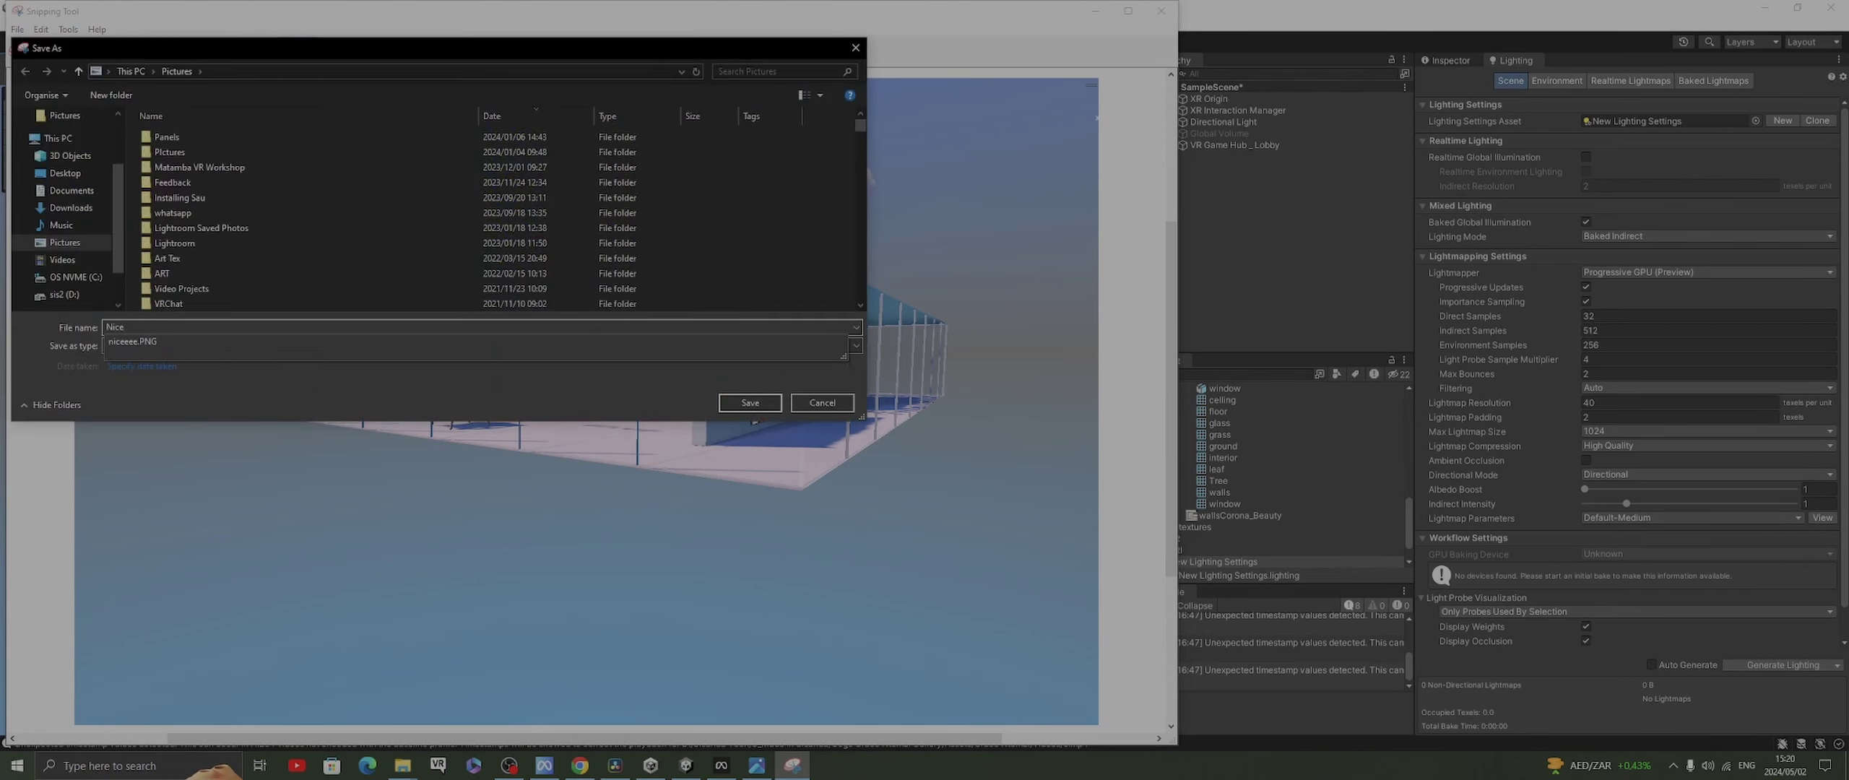
type("101")
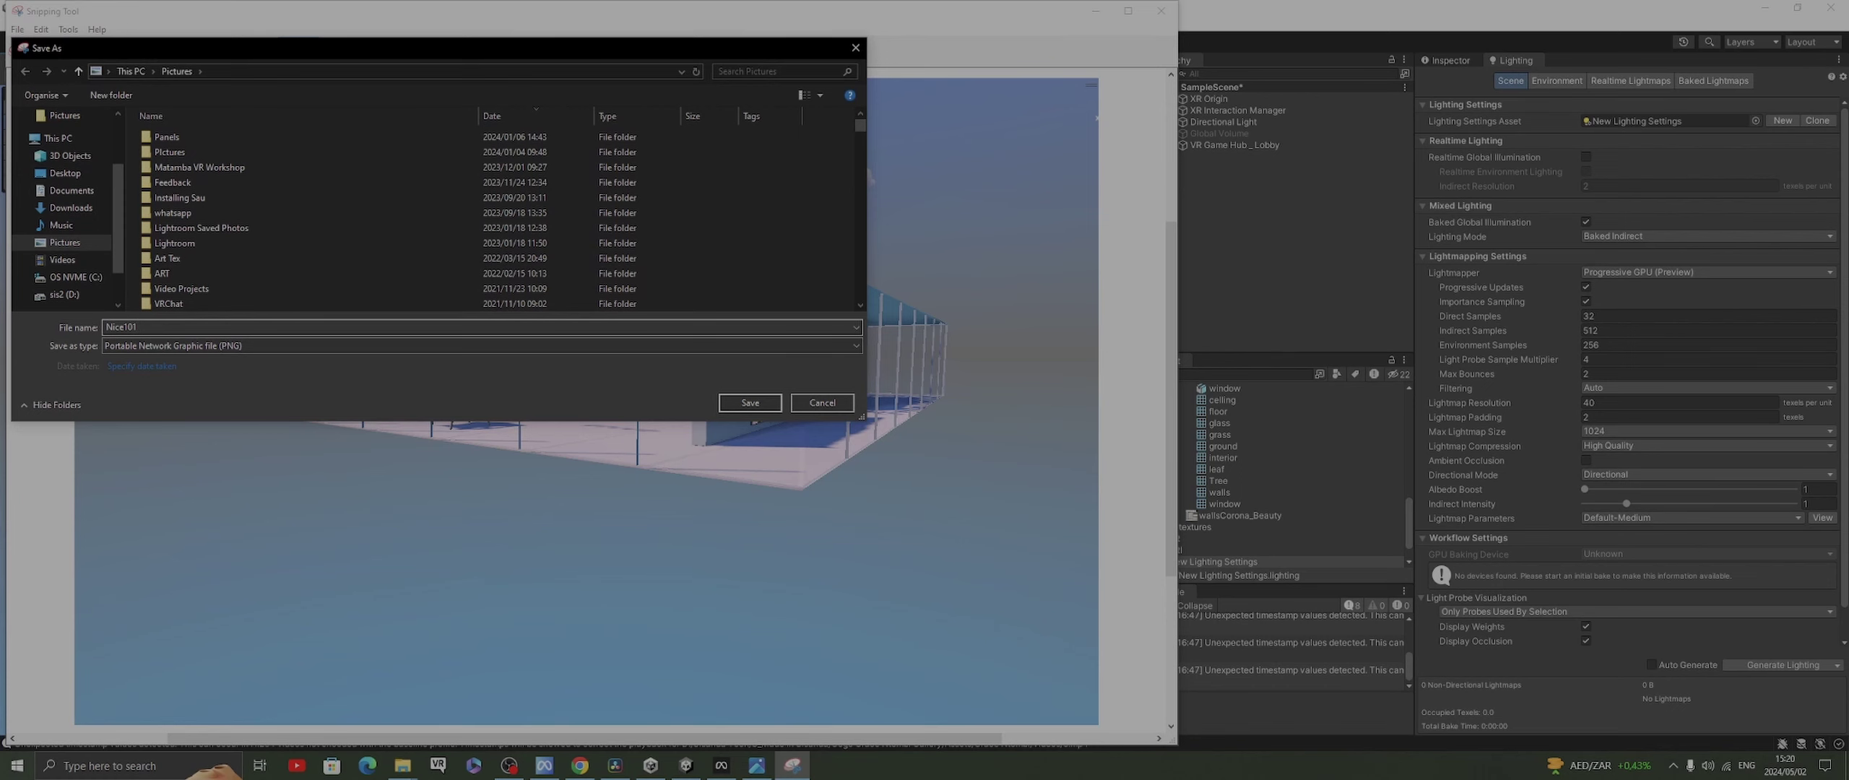
left_click(750, 402)
left_click(1160, 10)
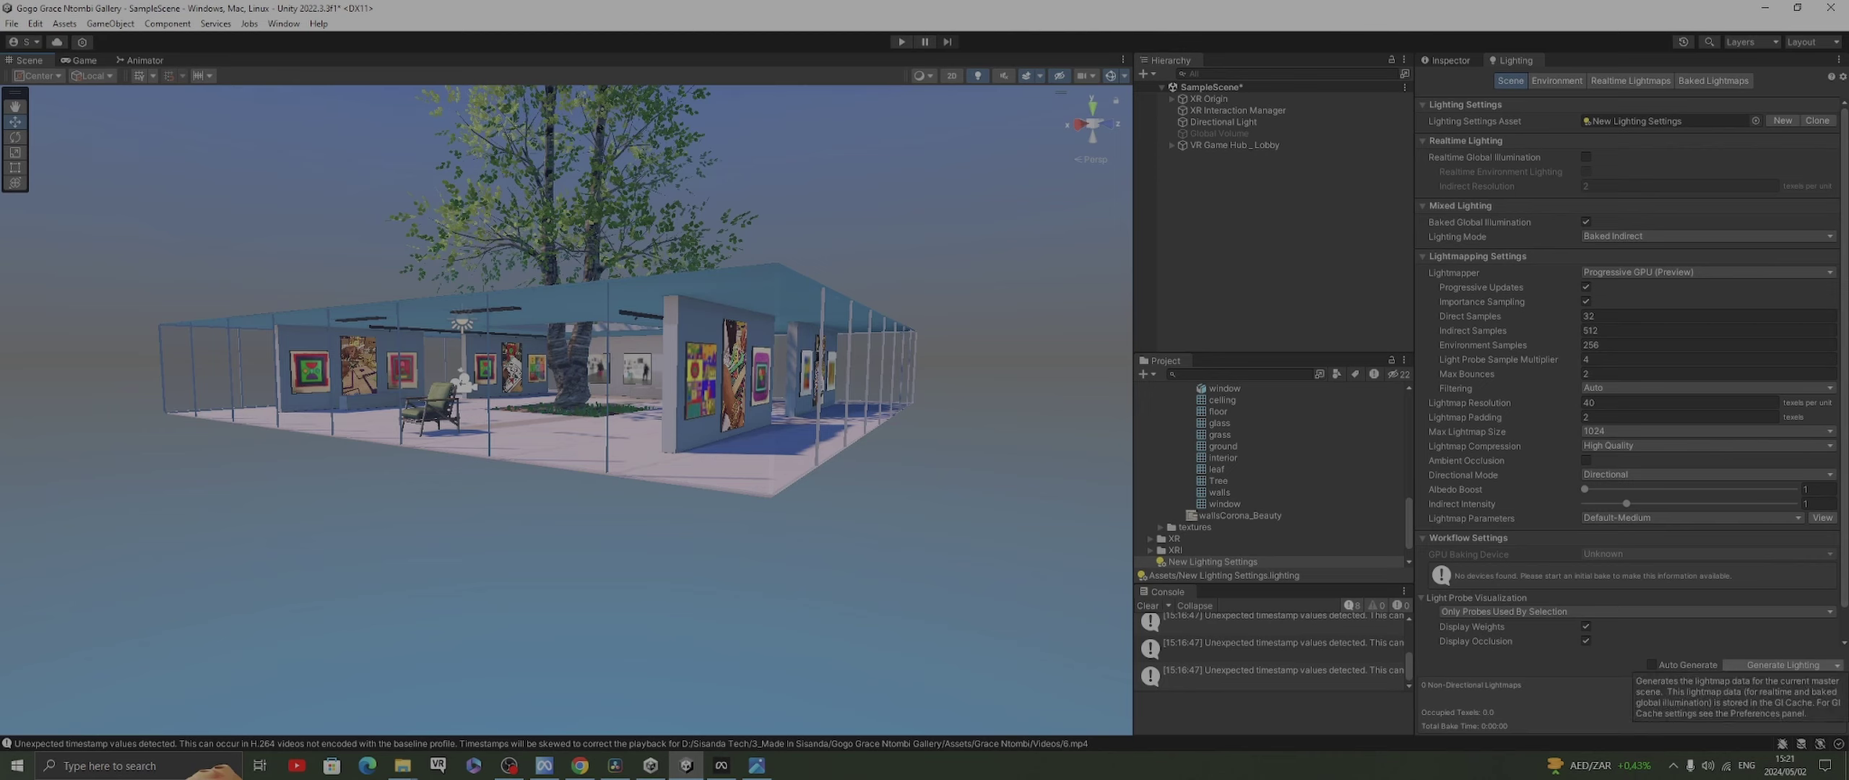
Start a lightmap bake, force-stop it, then show the Directional Light's properties in the Inspector
left_click(1782, 664)
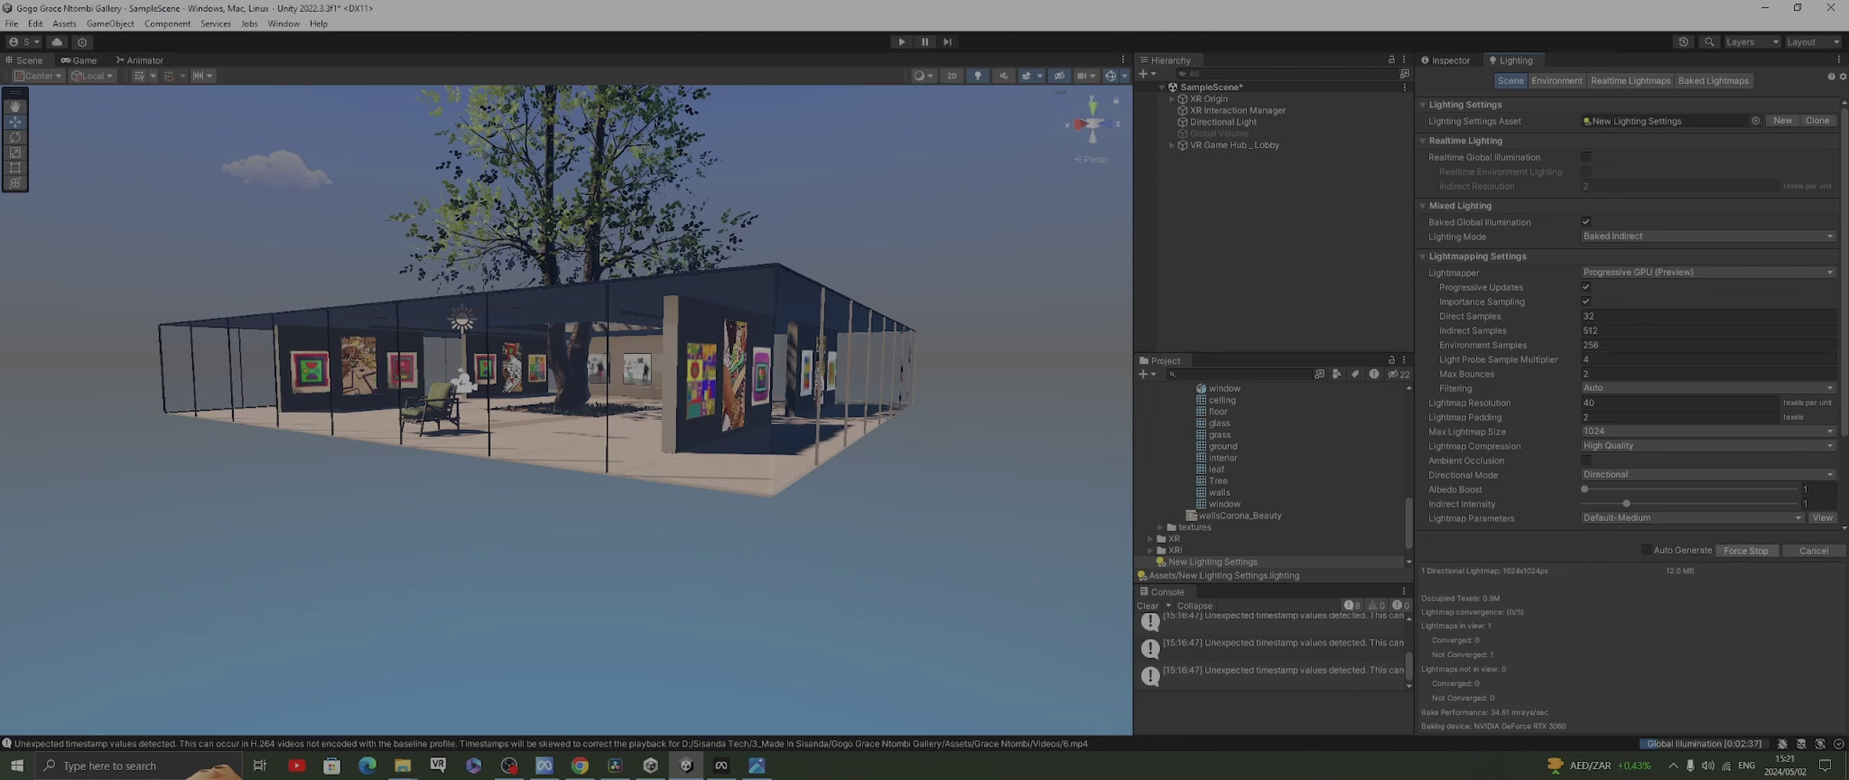
left_click(1745, 550)
left_click(1223, 121)
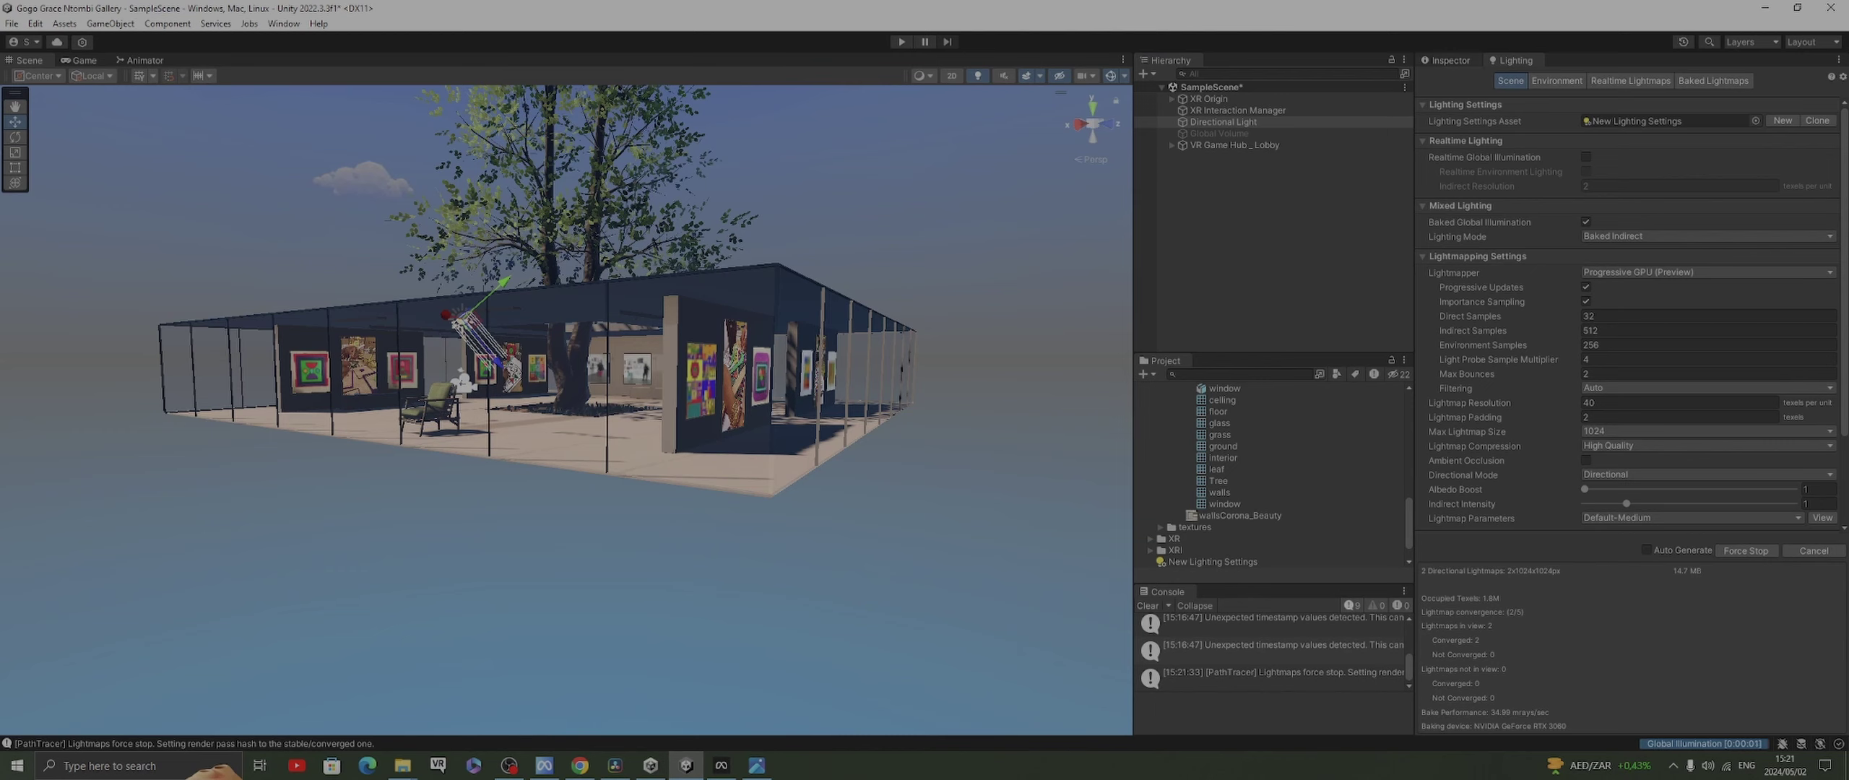
left_click(1450, 59)
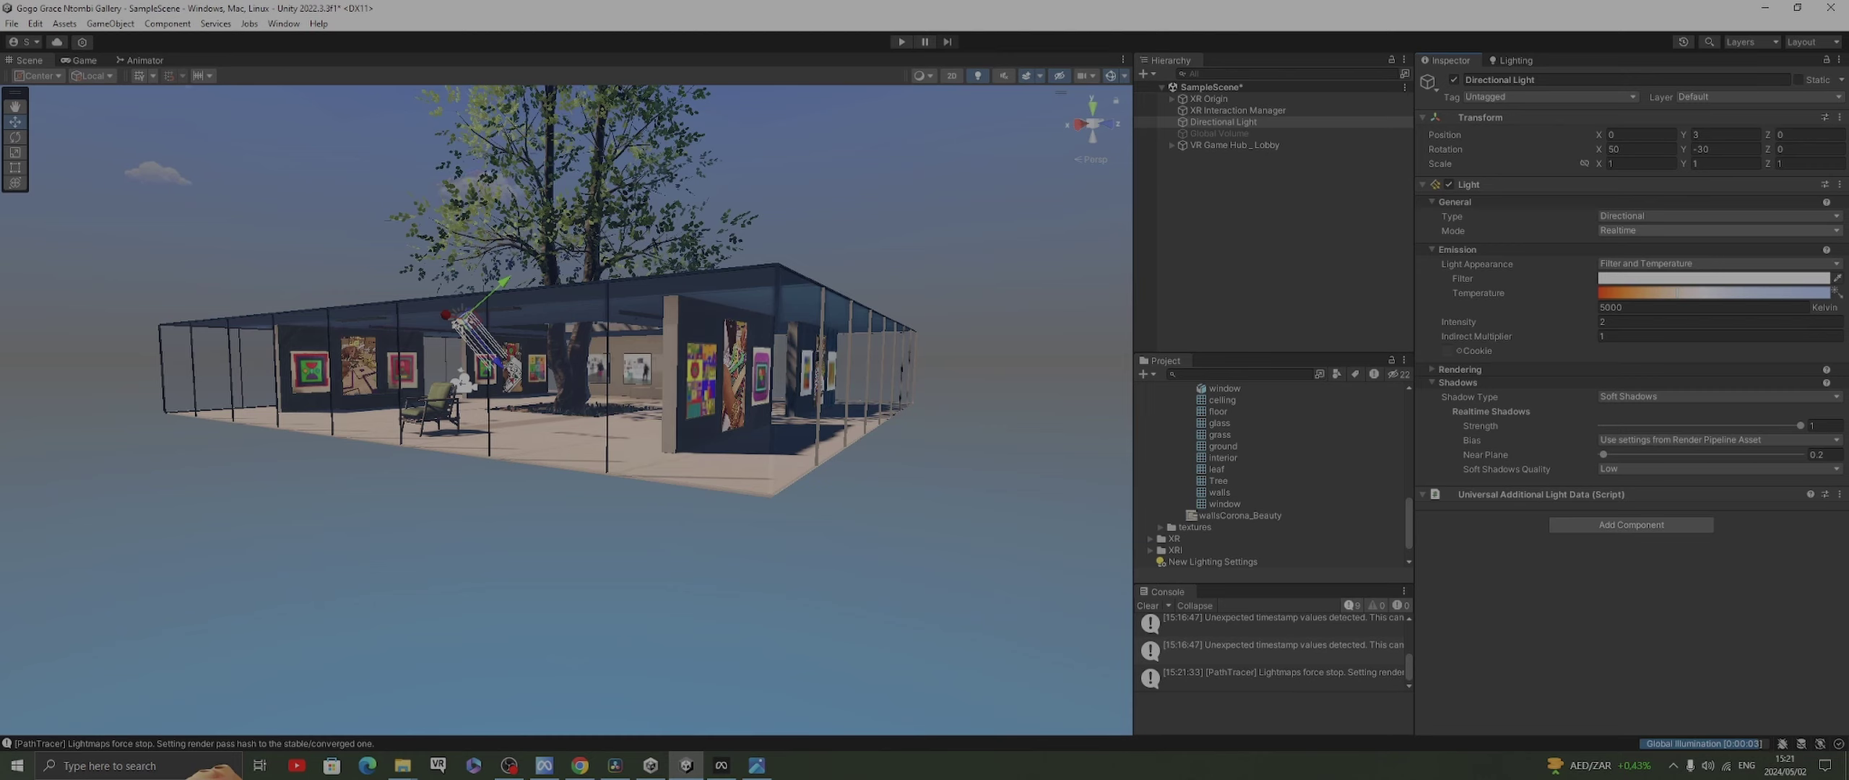
Switch the Directional Light to Baked mode and let the gallery lightmap bake finish
left_click(1632, 230)
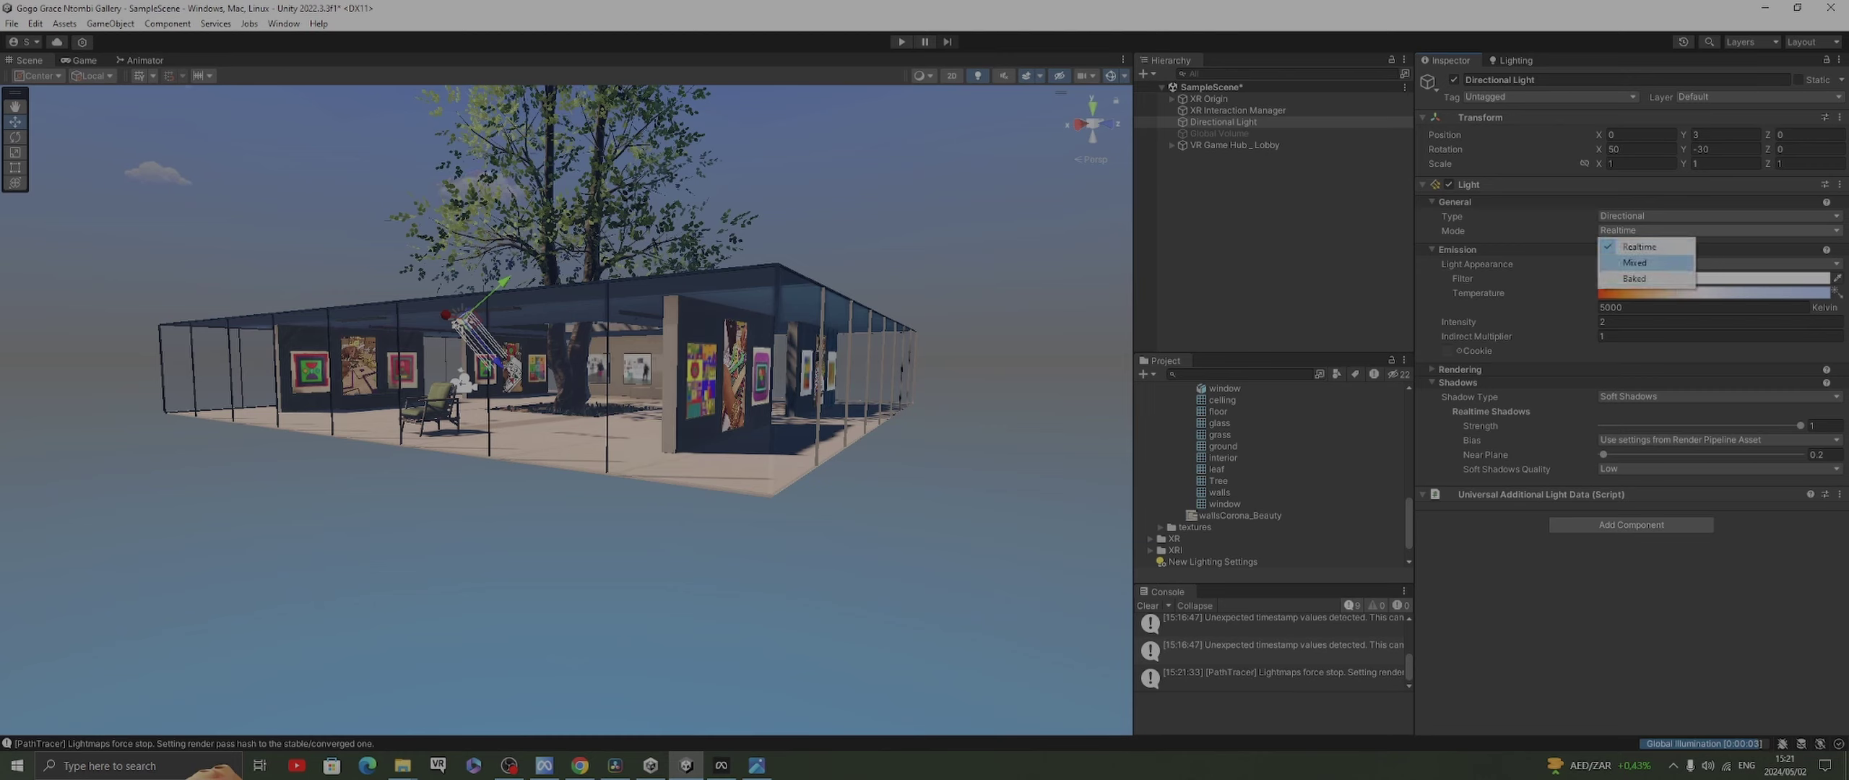
left_click(1635, 278)
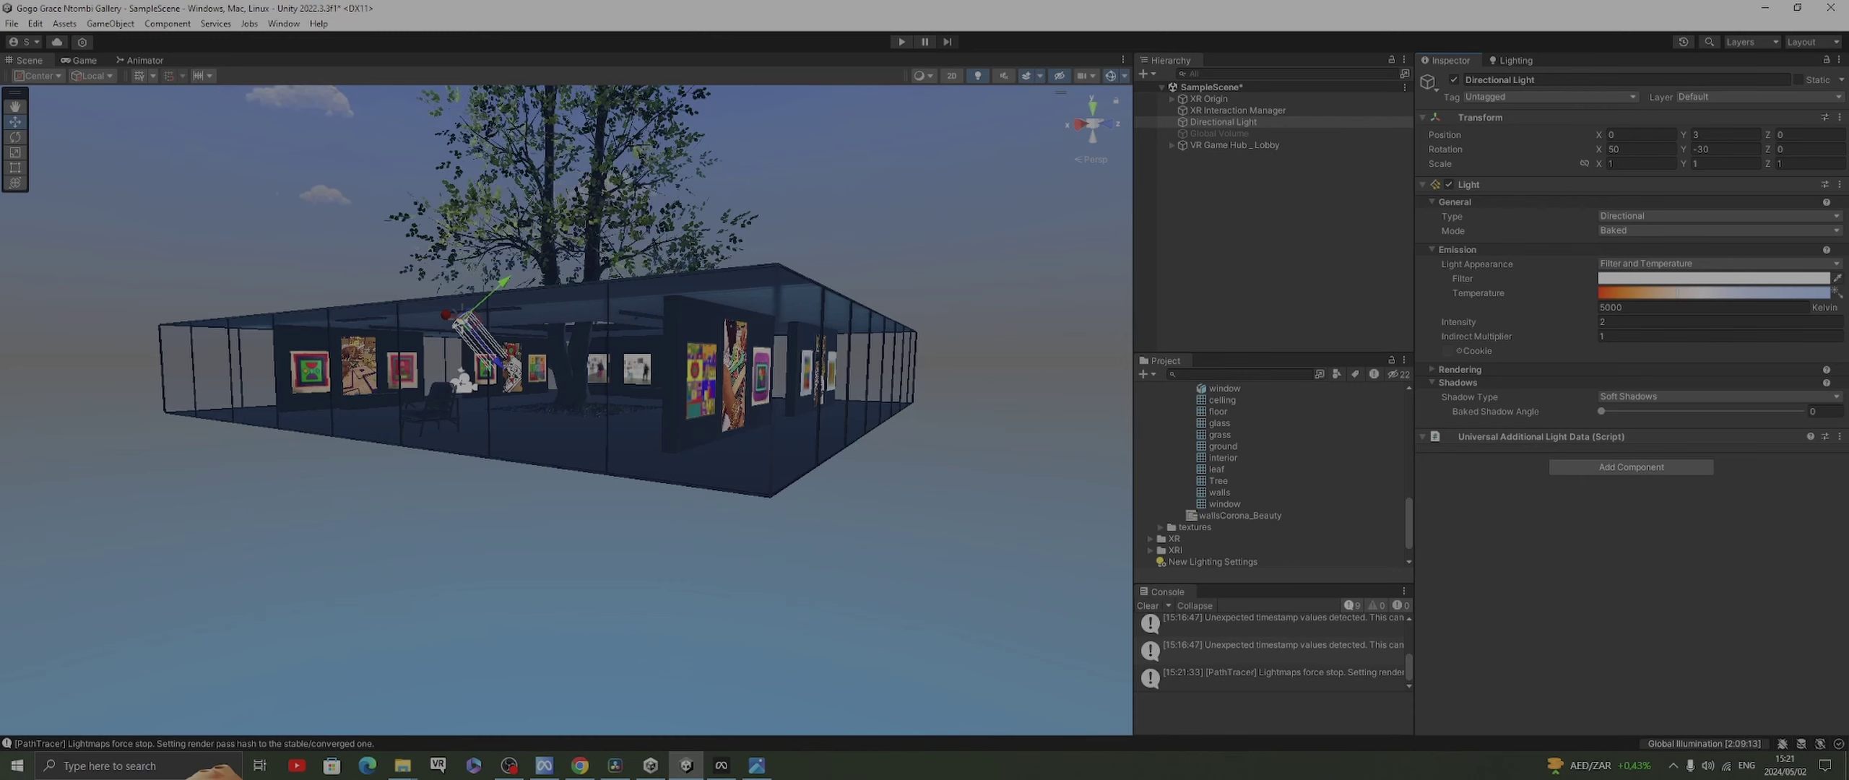
left_click(1515, 60)
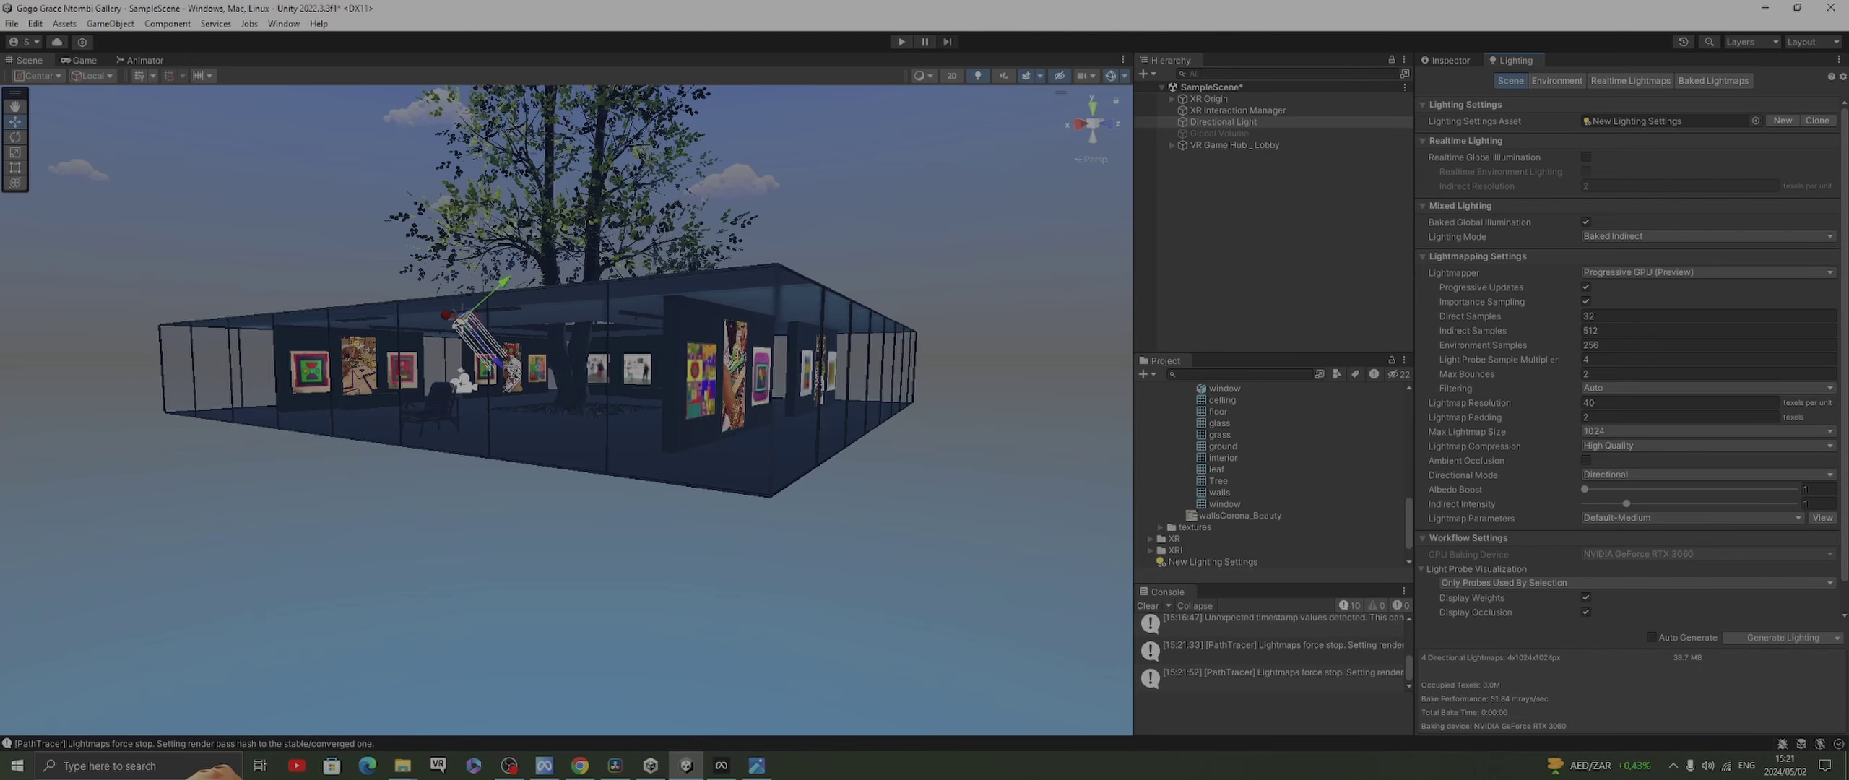
left_click(1222, 121)
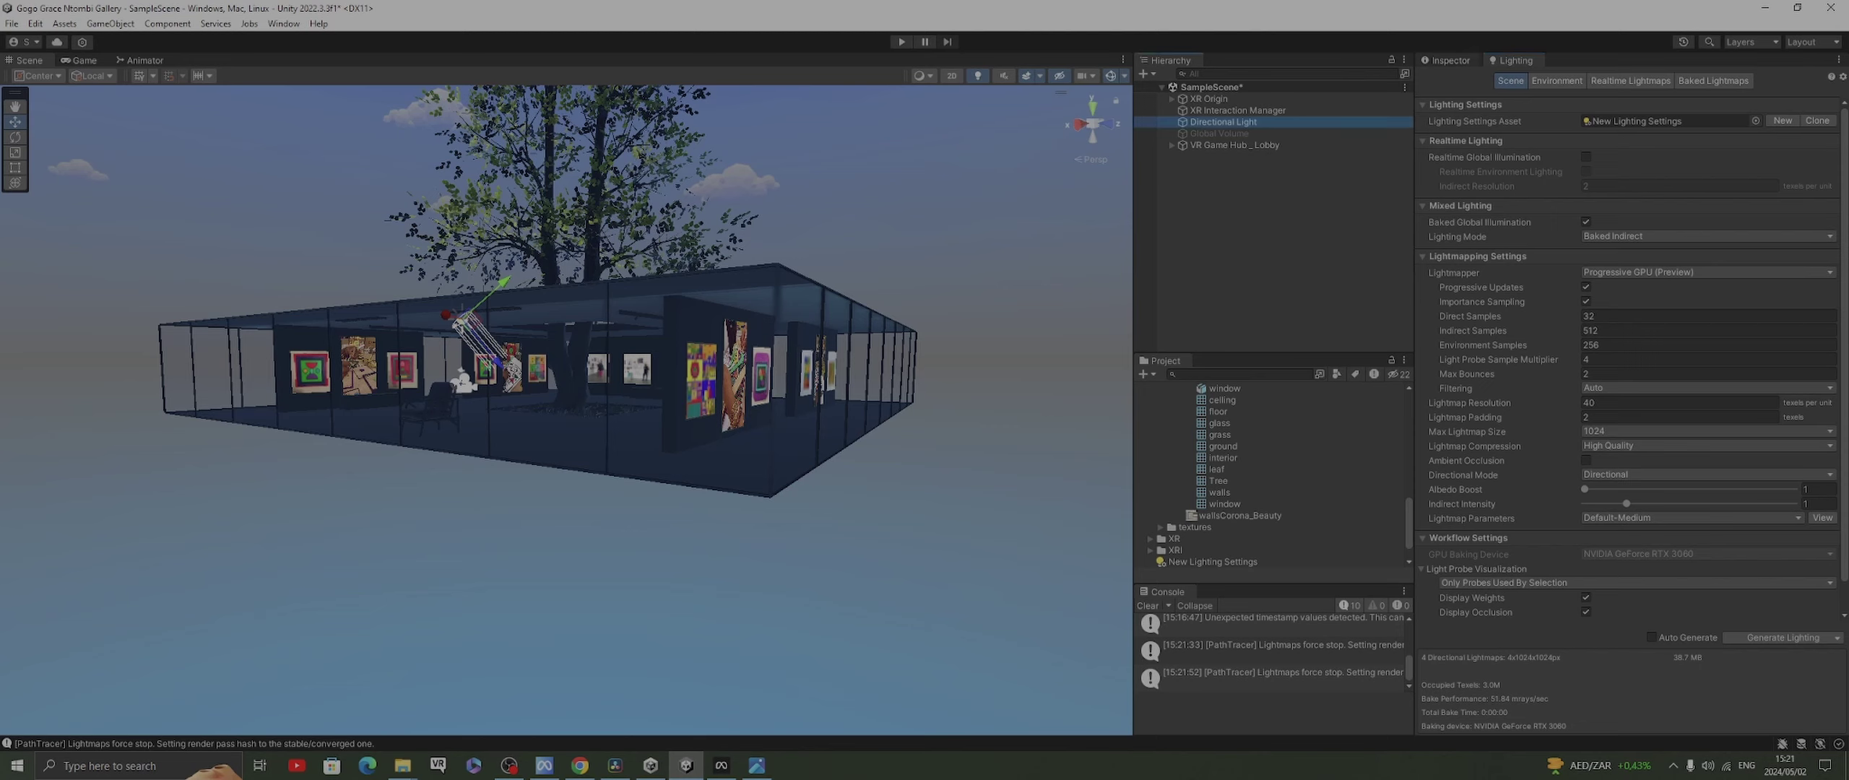
left_click(1450, 60)
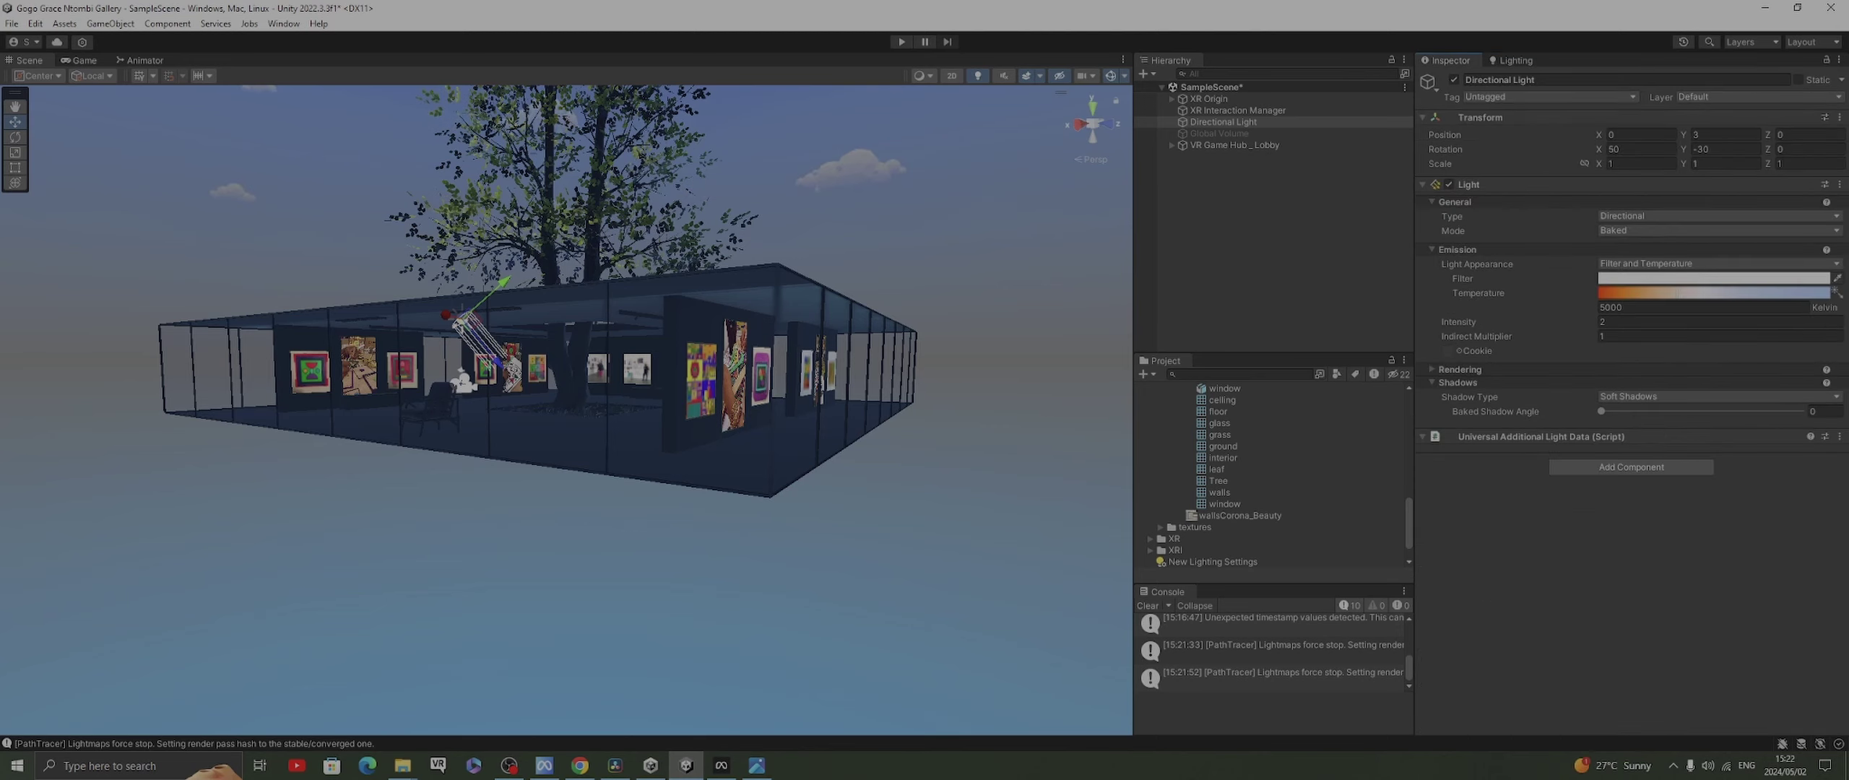
left_click(1515, 60)
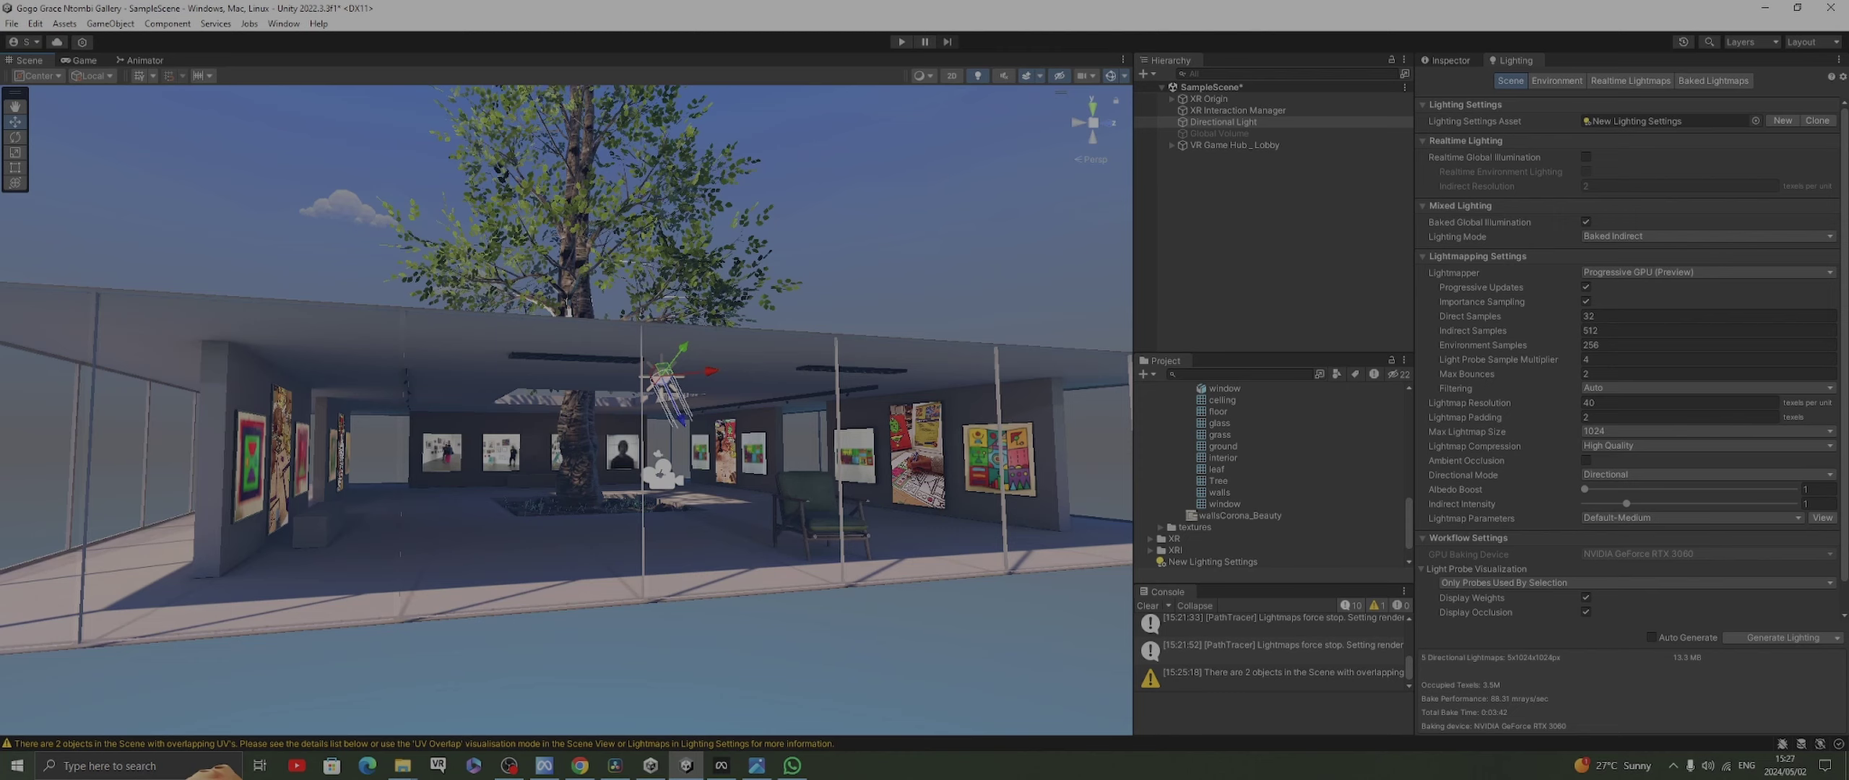
Orbit the baked gallery from a low corner and from above, centring the tree and chair
right_click_drag(566, 411, 433, 534)
scroll(566, 410, "down", 4)
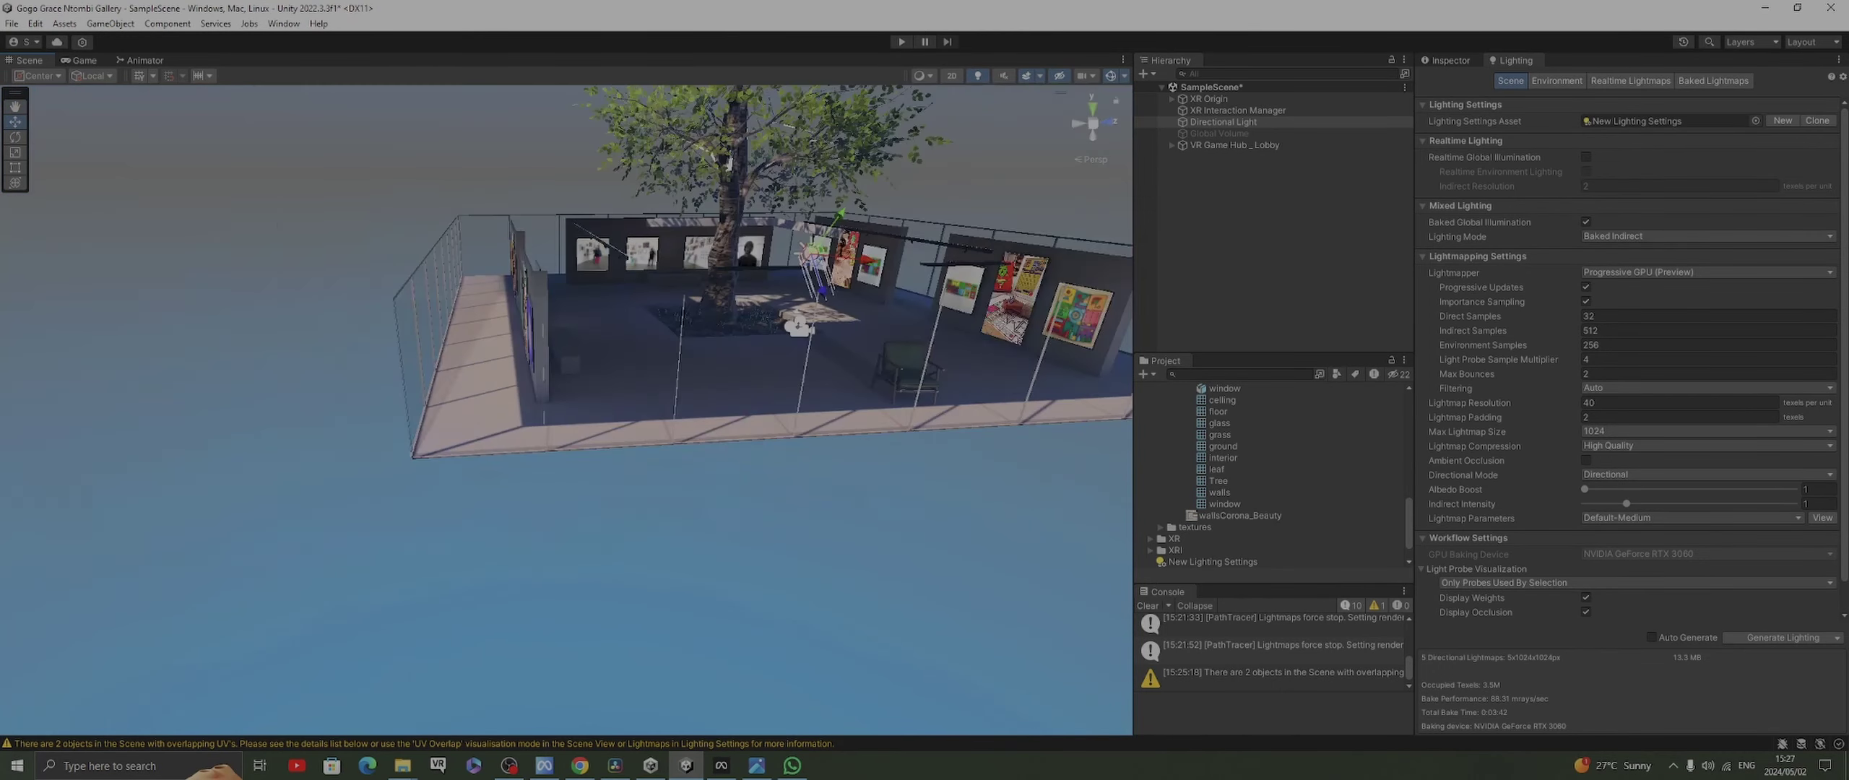
scroll(566, 410, "up", 3)
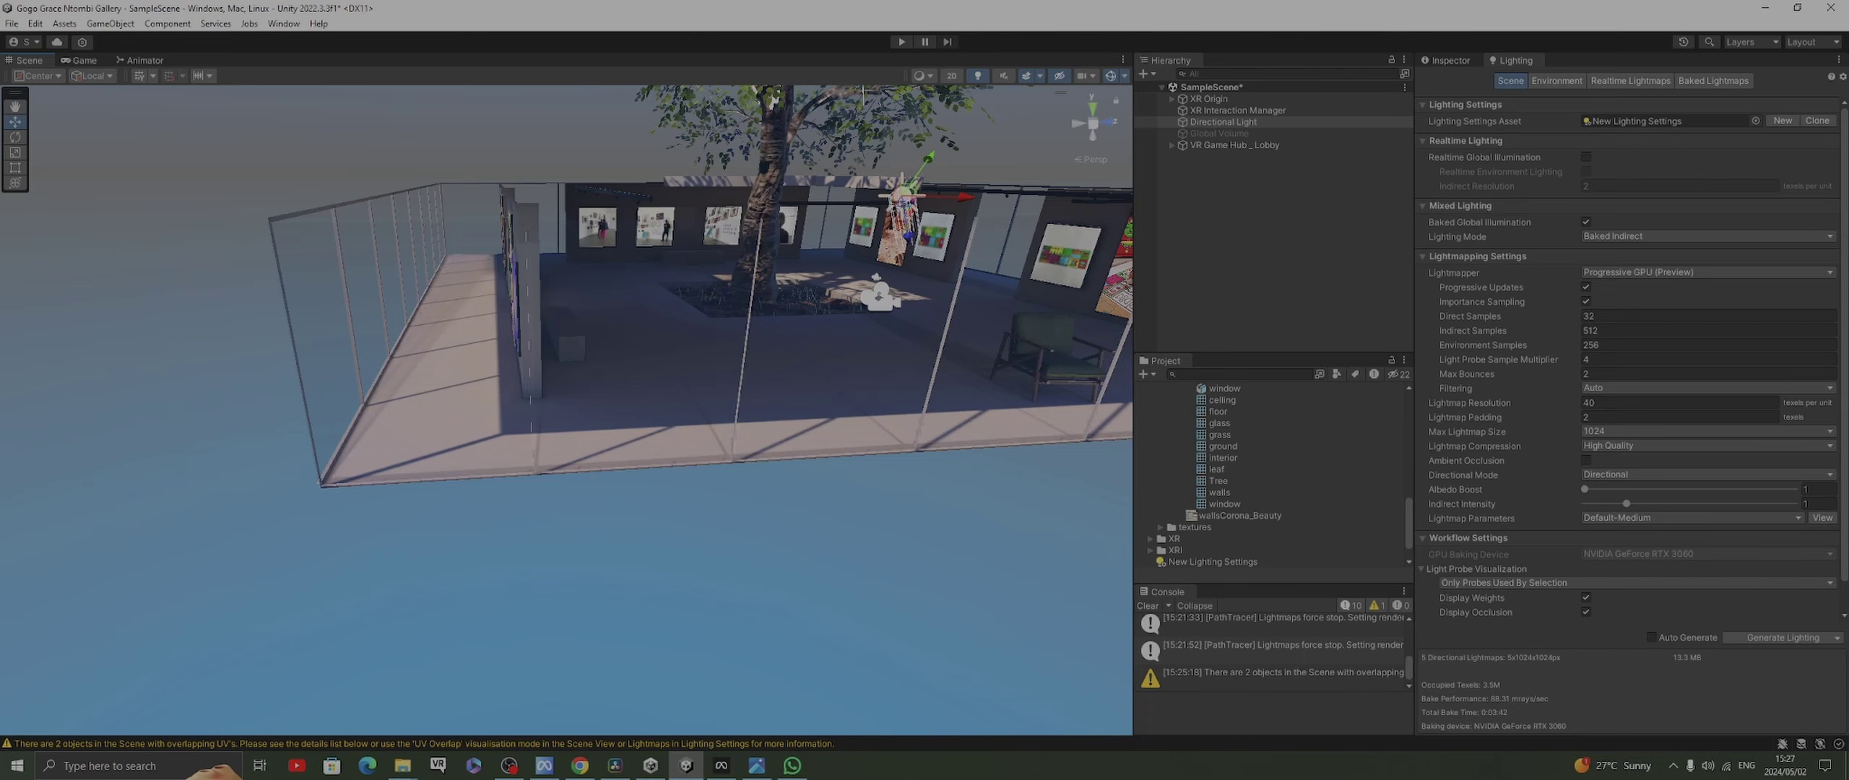
middle_click_drag(895, 303, 729, 647)
left_click_drag(729, 646, 1011, 679, "alt")
middle_click_drag(1011, 679, 1080, 719)
Bring the view down to wall height across the interior, then enter Play mode
left_click_drag(722, 505, 787, 390, "alt")
middle_click_drag(578, 390, 910, 578)
left_click_drag(910, 577, 606, 405, "alt")
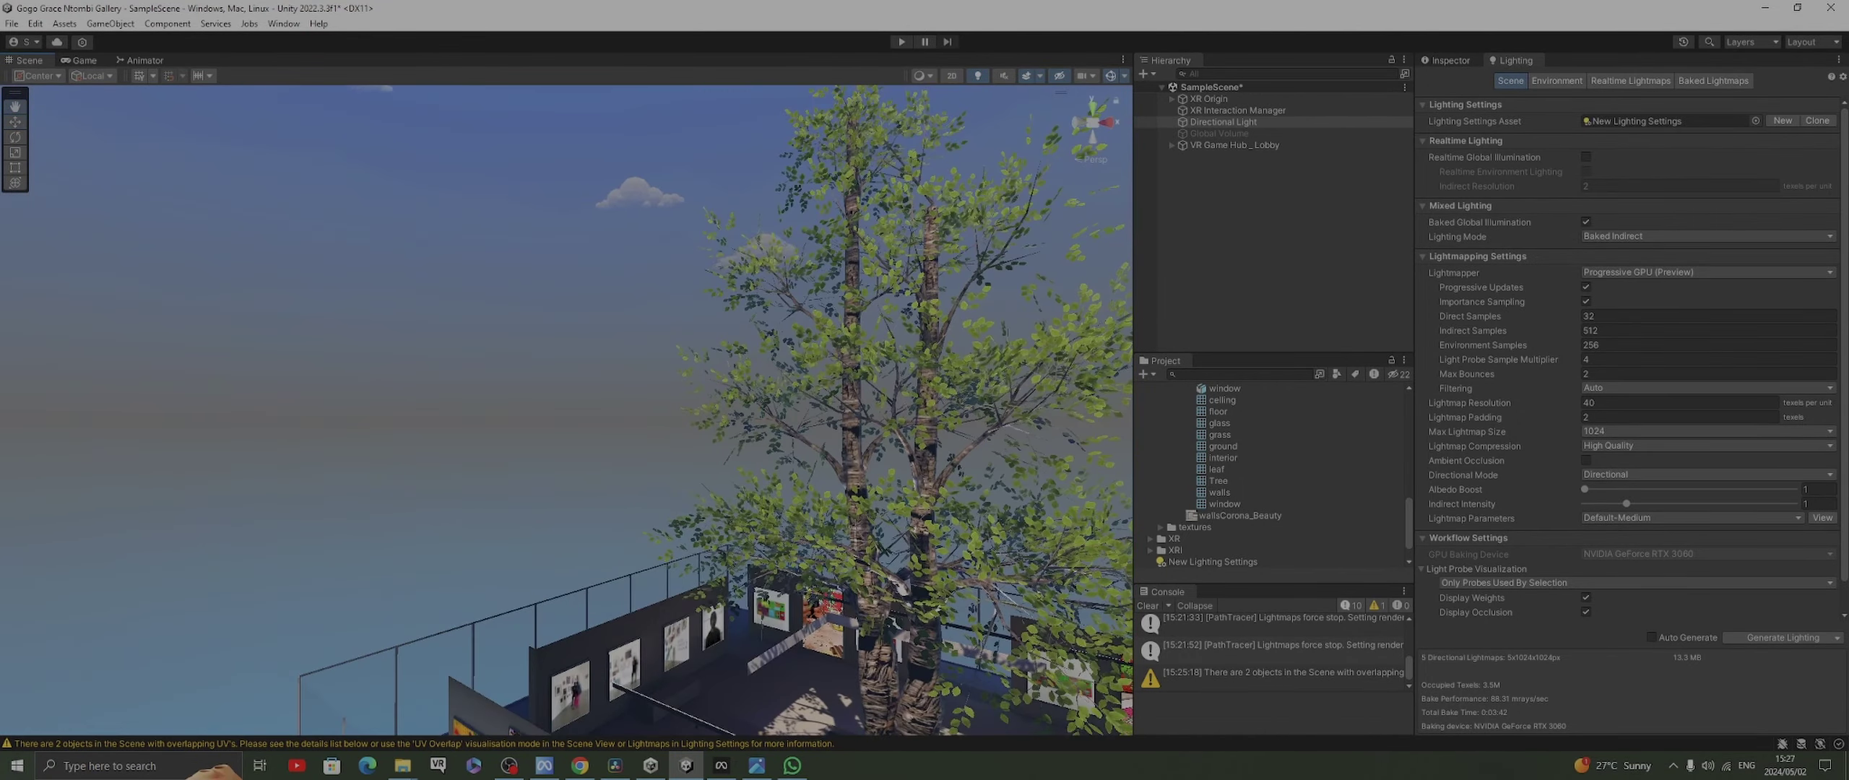
middle_click_drag(794, 549, 527, 275)
left_click_drag(527, 390, 730, 390, "alt")
right_click_drag(729, 390, 658, 413)
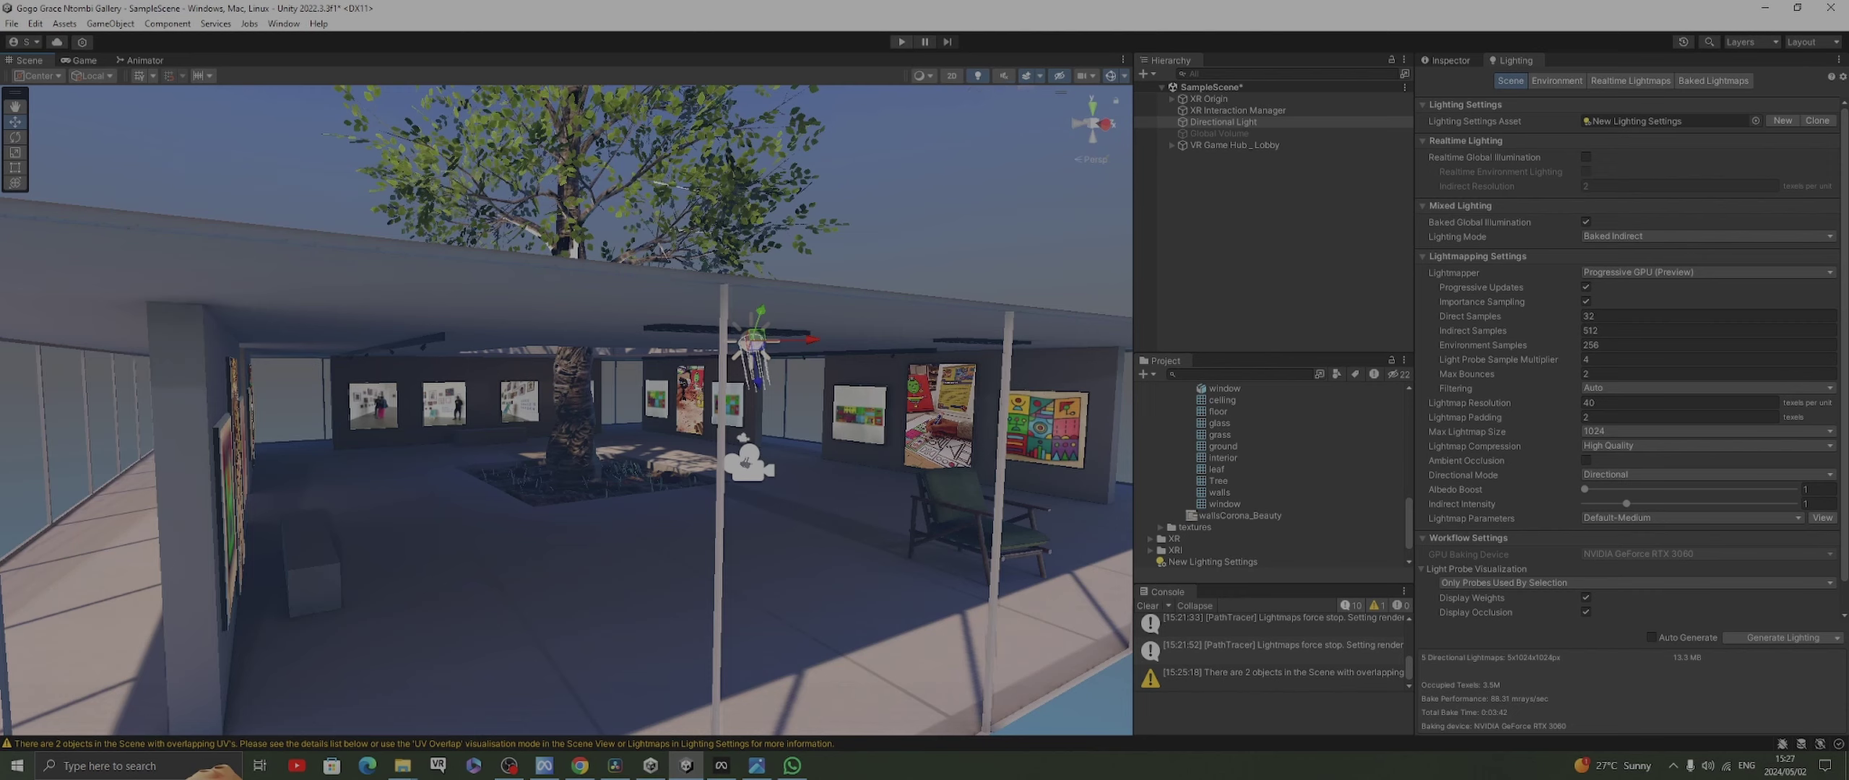
left_click(901, 42)
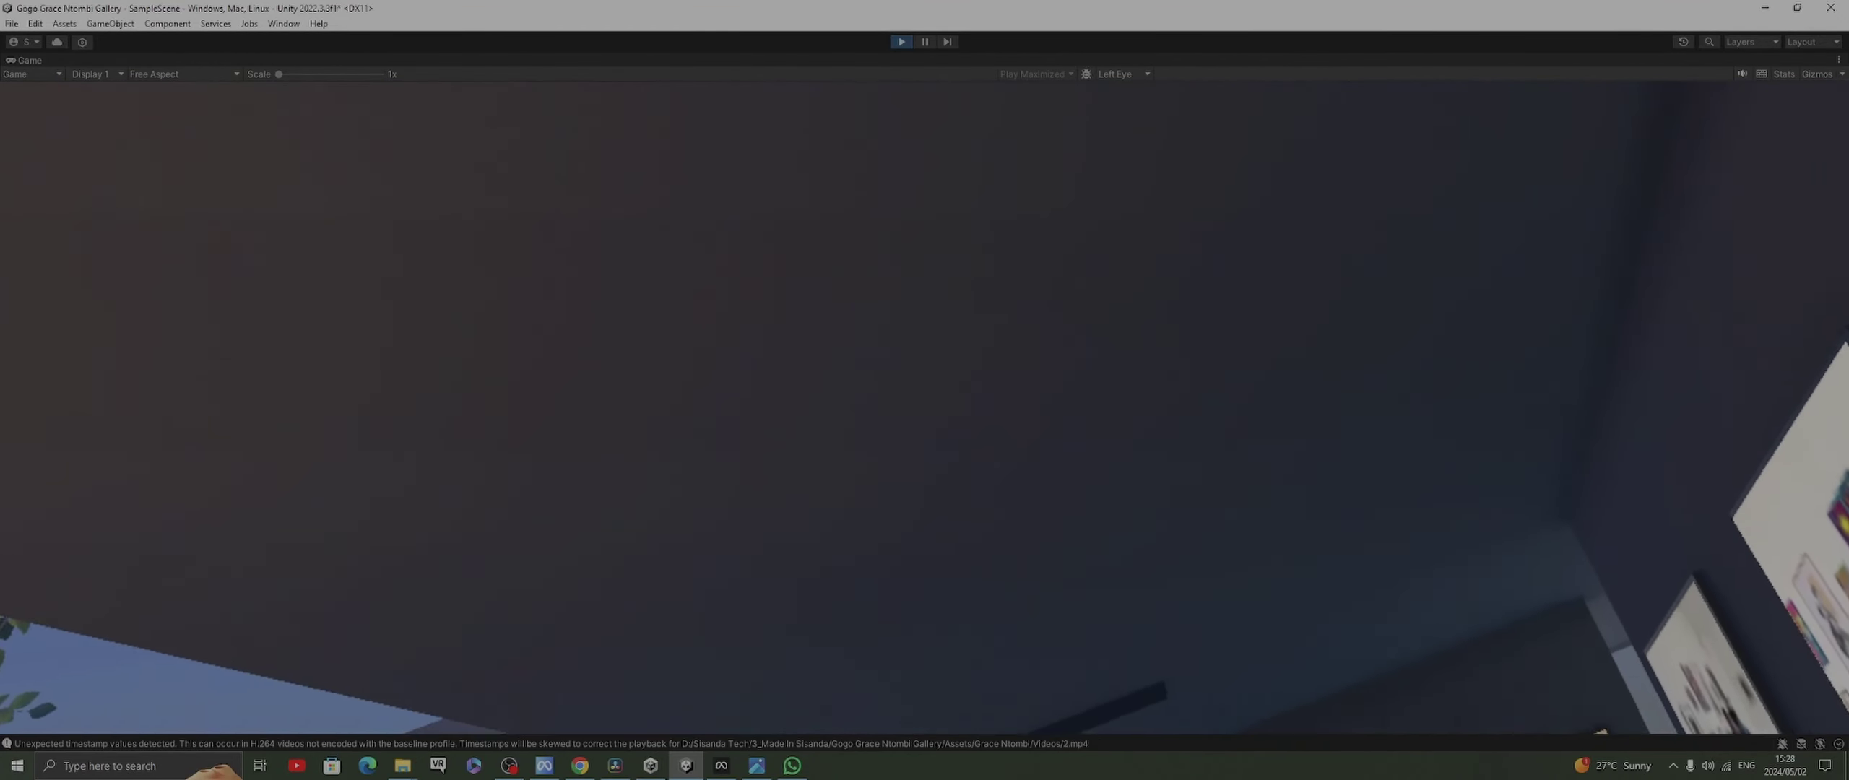
Exit Play mode with Ctrl+P, back to the baked gallery in the Scene view
key("ctrl+p")
scroll(566, 411, "down", 5)
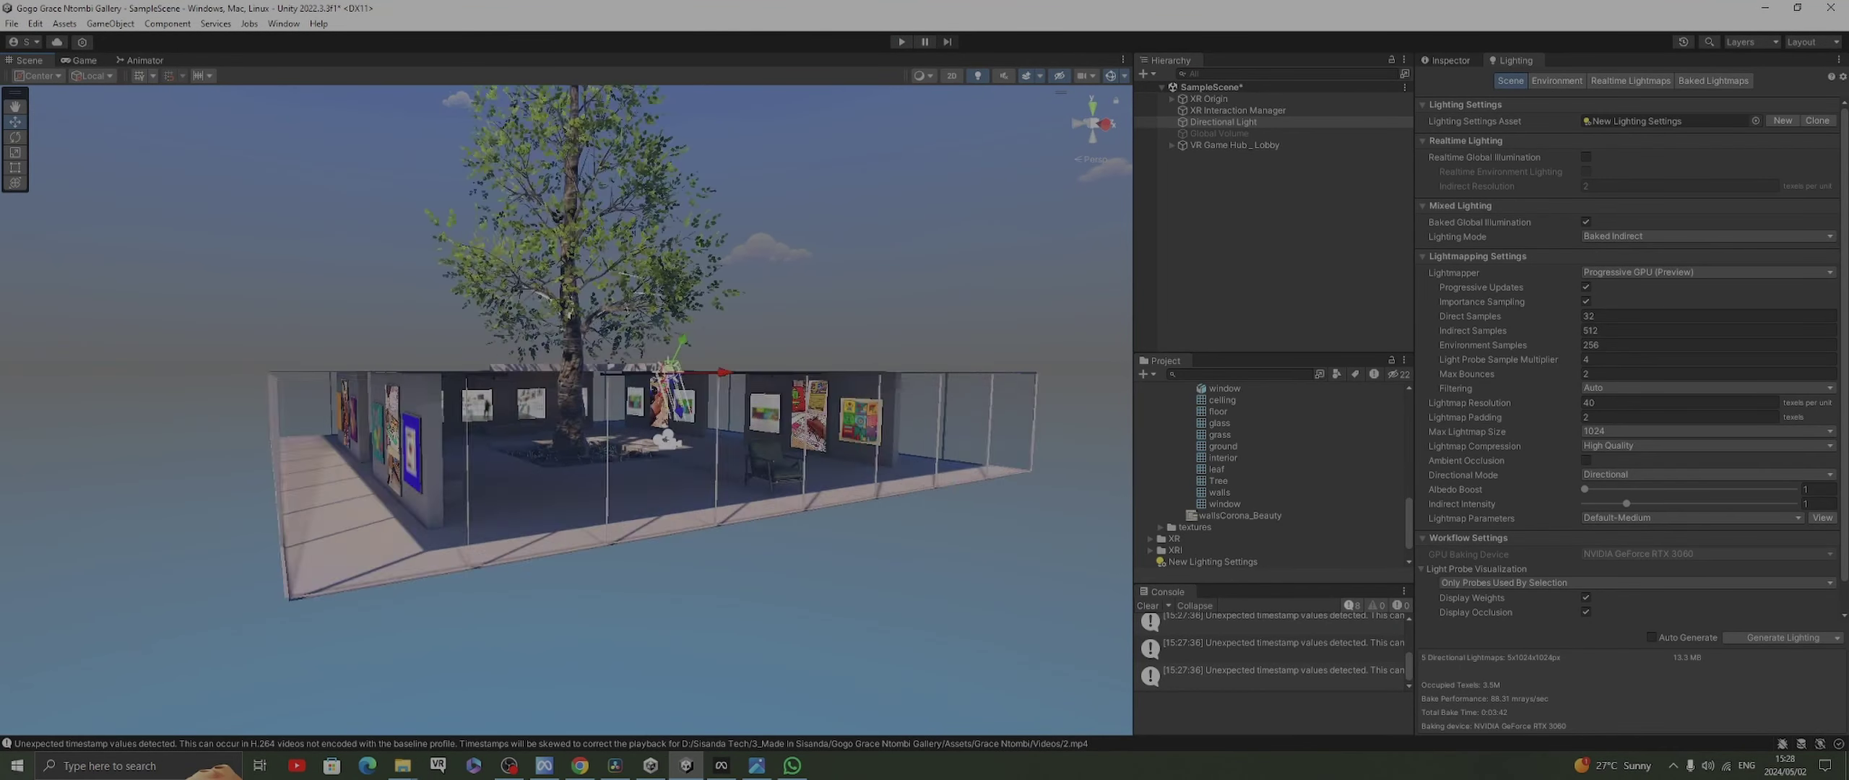
scroll(566, 411, "up", 6)
Create an empty Lights object and make the Directional Light its child
right_click(1194, 162)
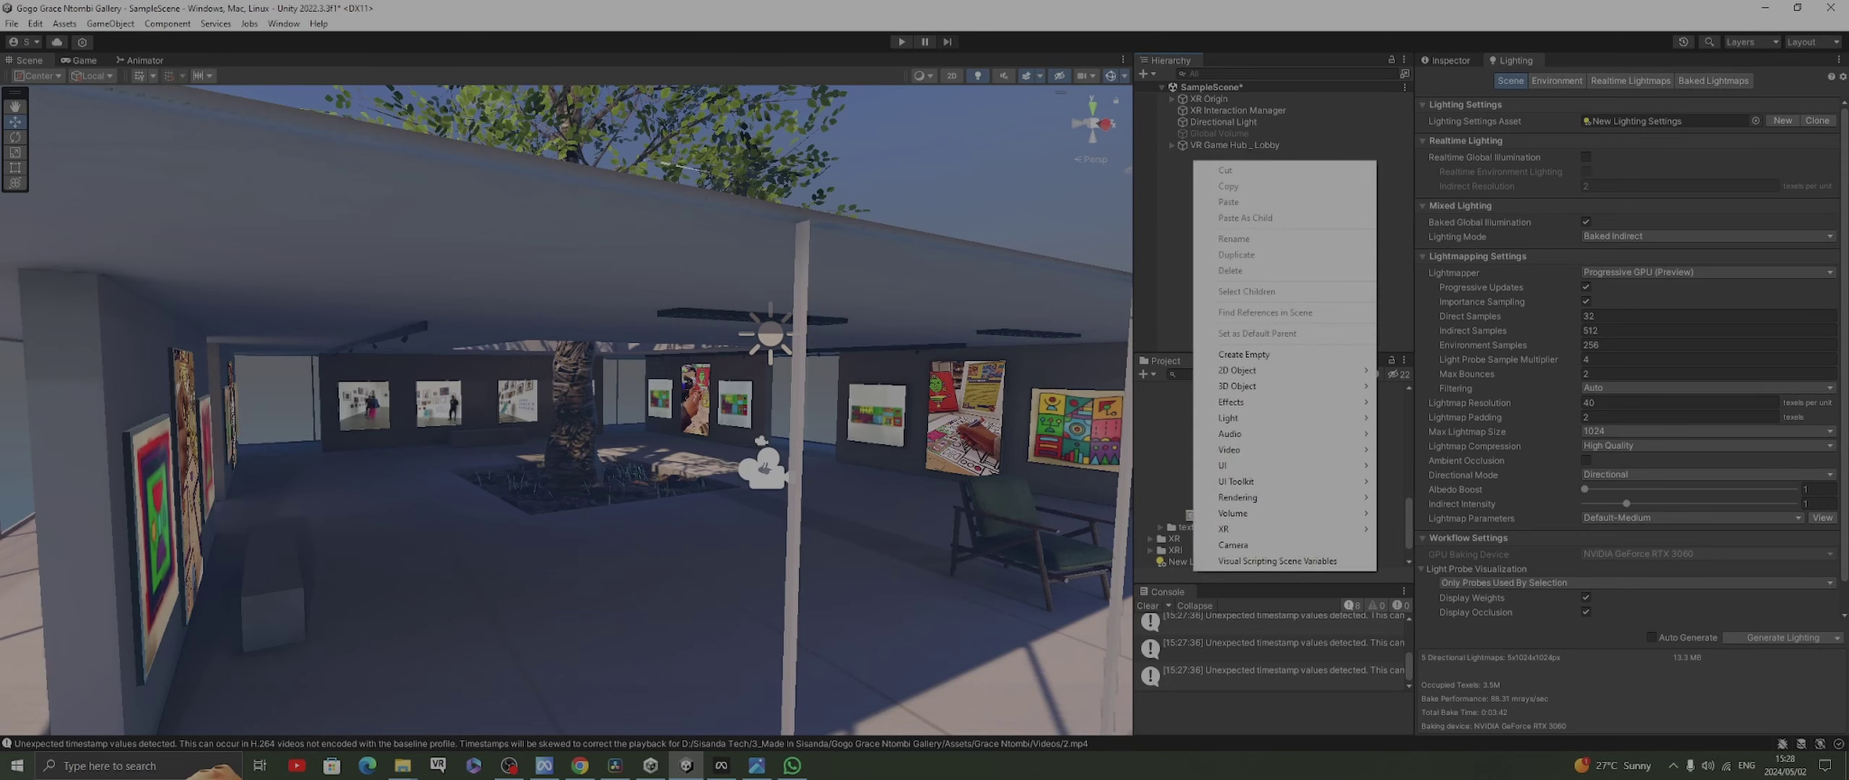
left_click(1244, 354)
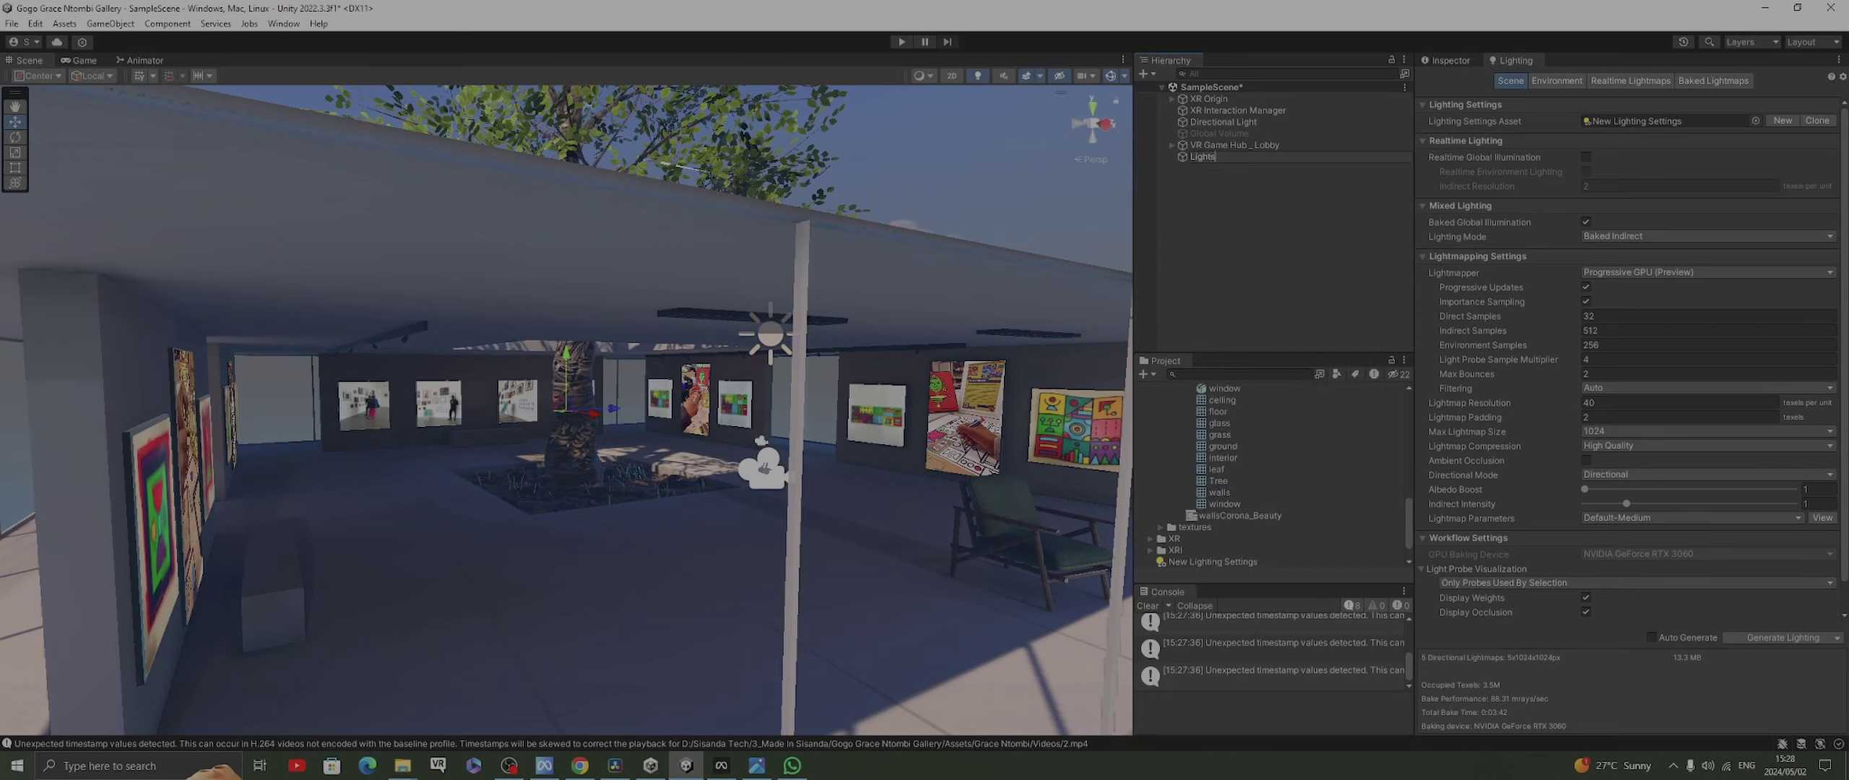
left_click(1450, 60)
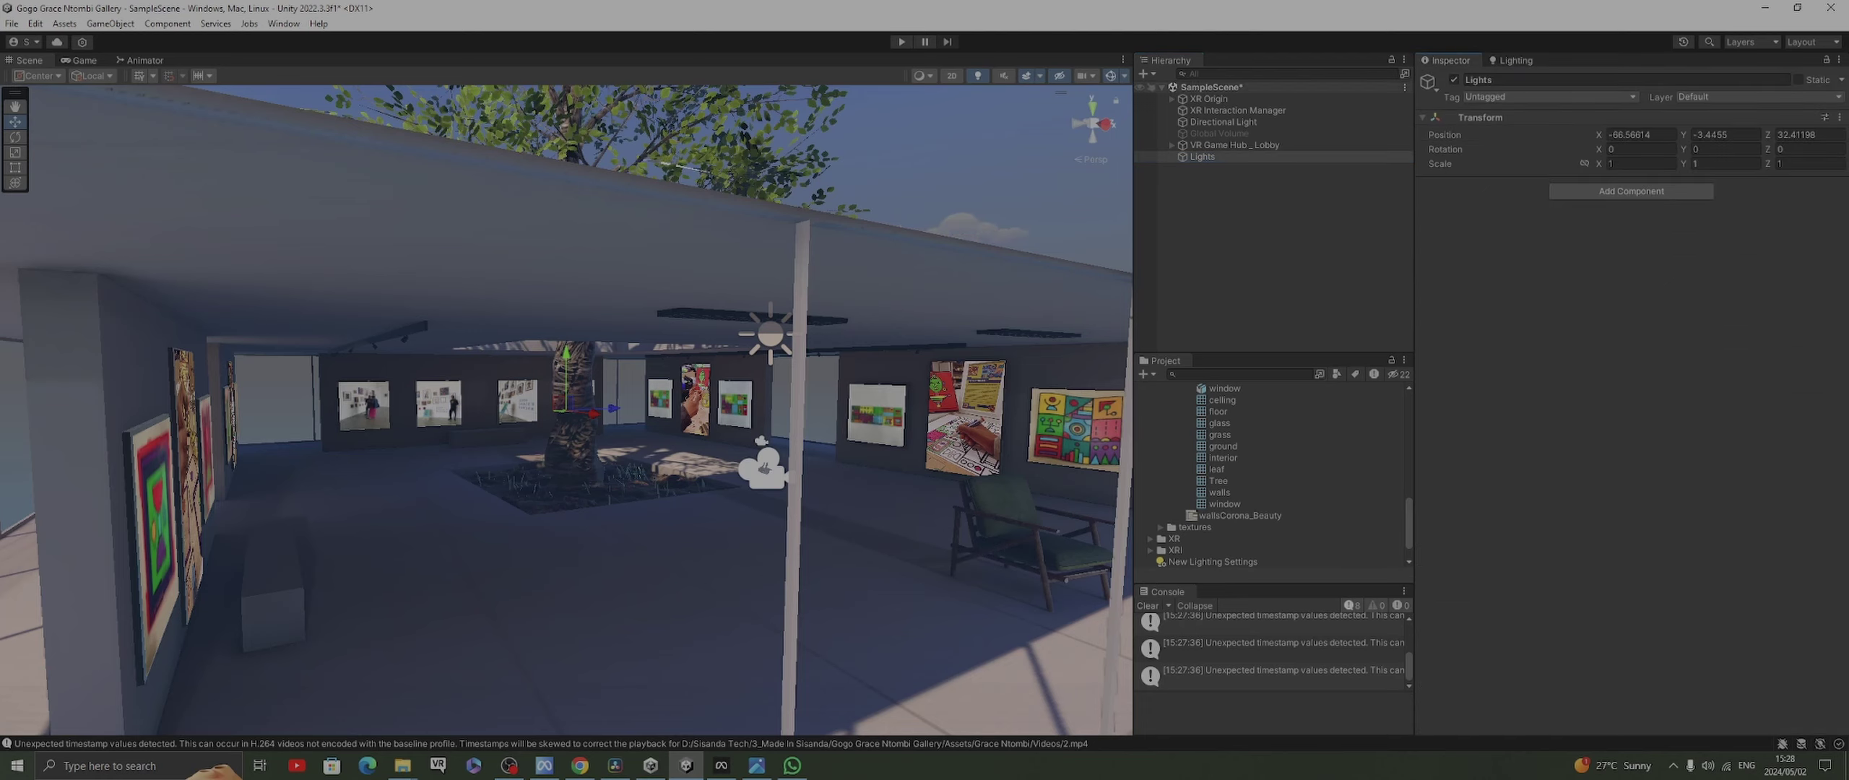
left_click(1222, 121)
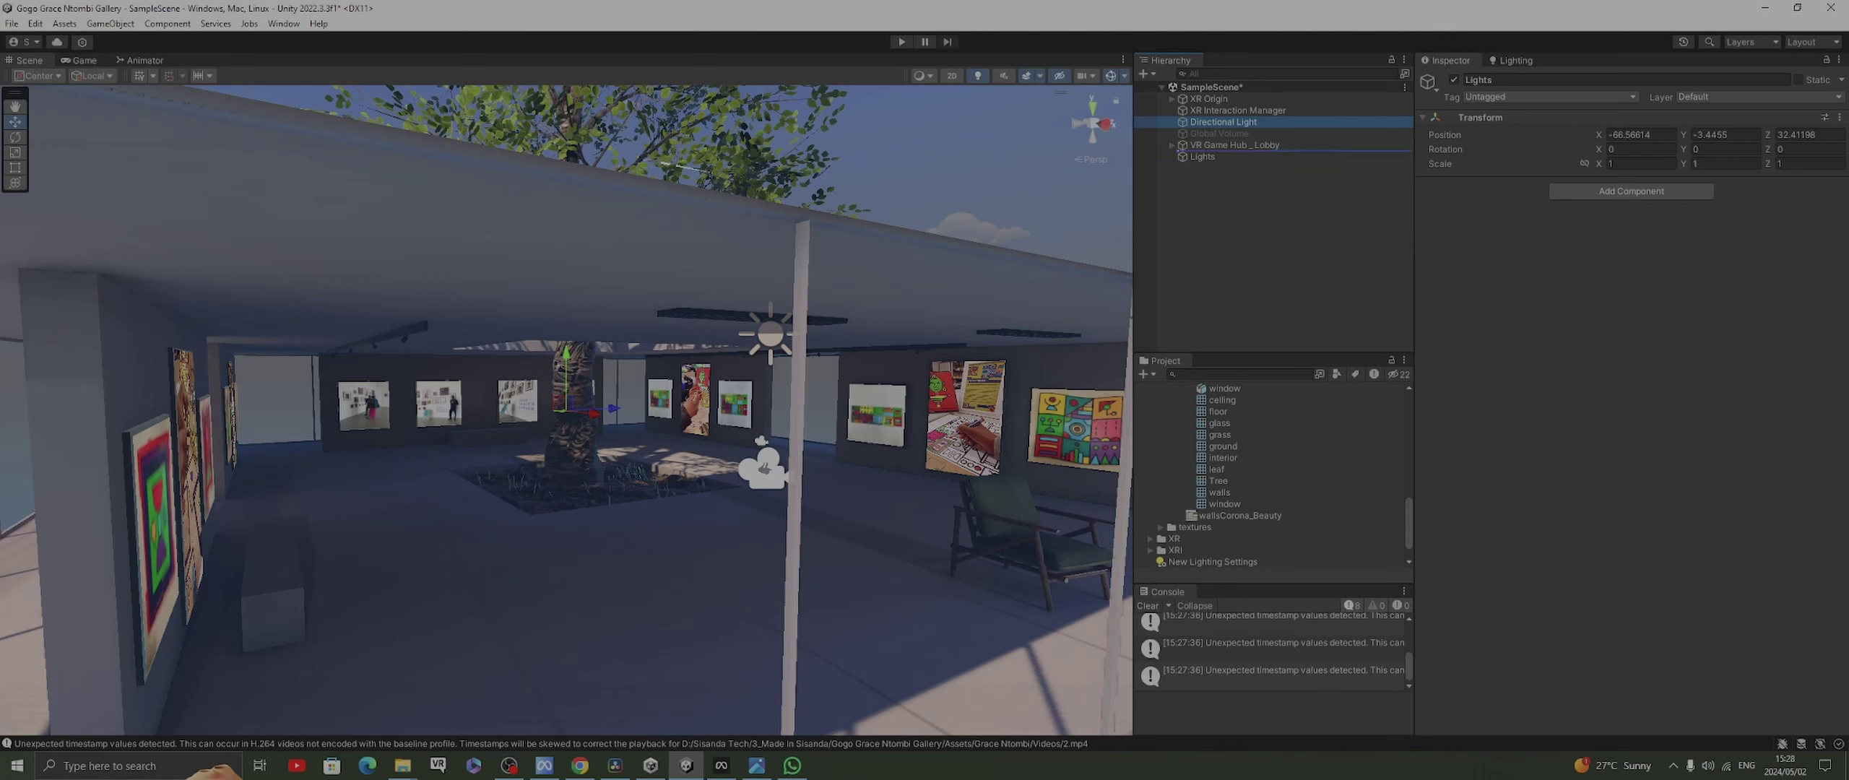
left_click_drag(1224, 122, 1202, 156)
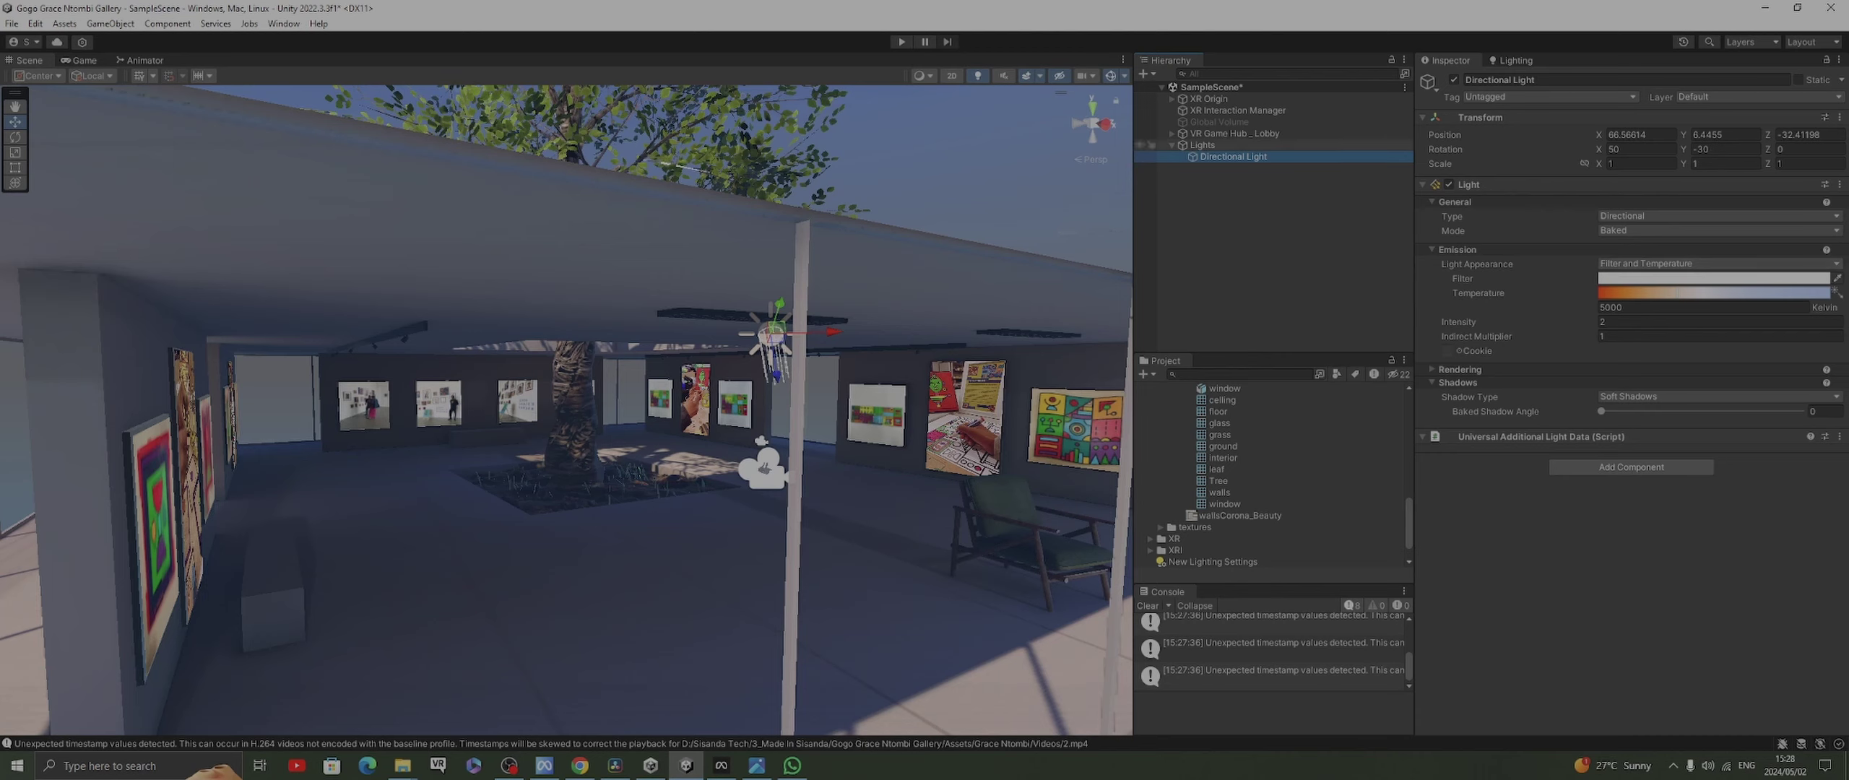
Add a Point Light inside the Lights group
left_click(1202, 145)
right_click(1202, 146)
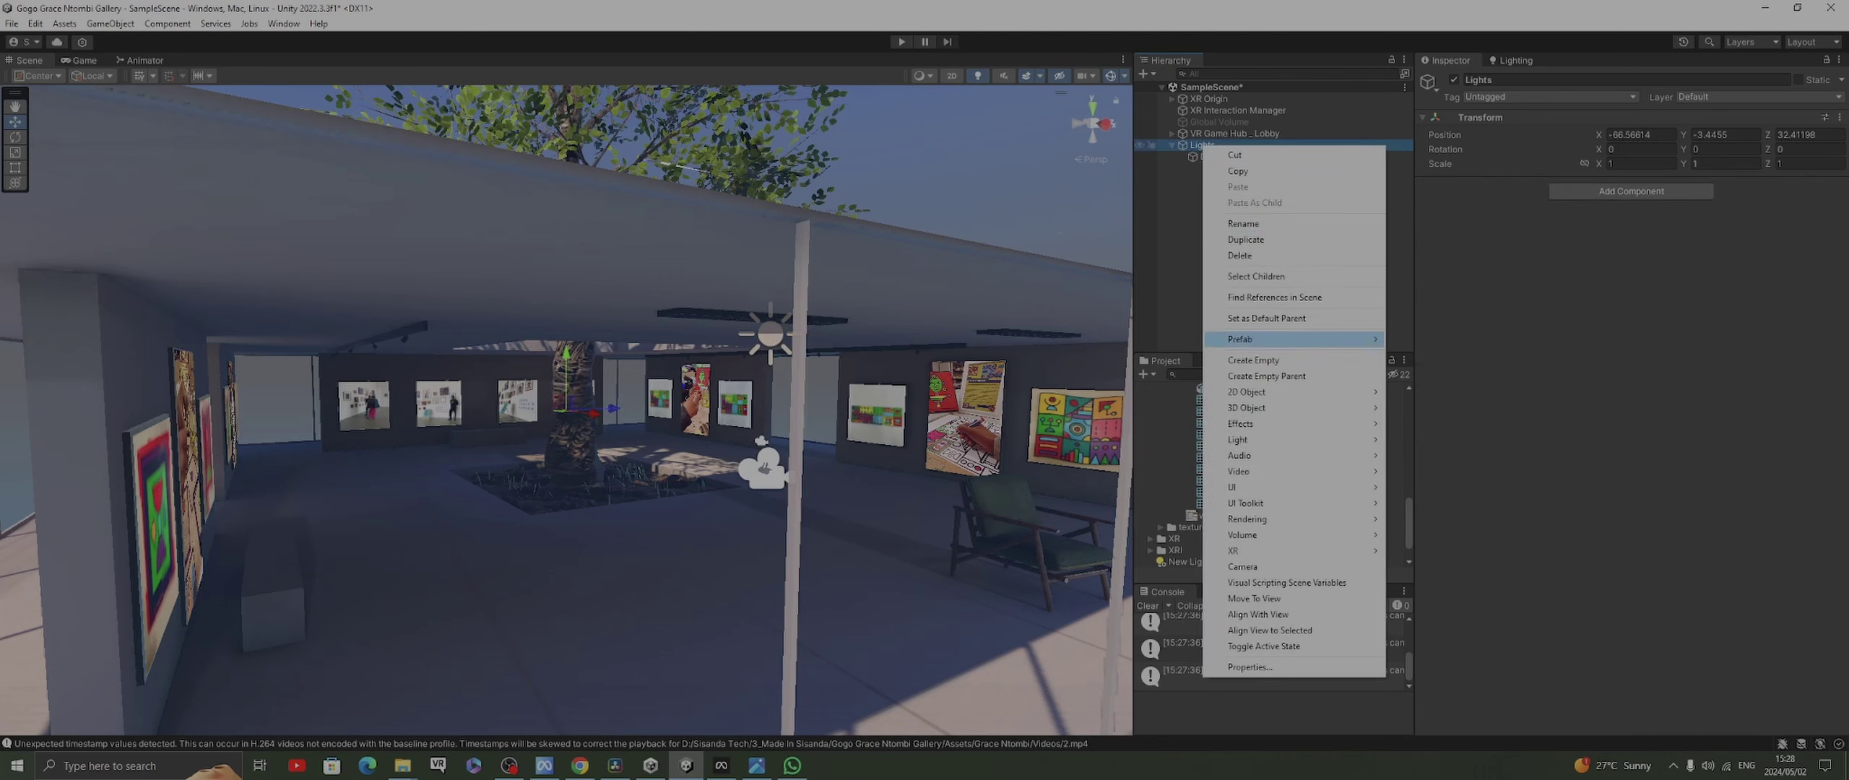
mouse_move(1257, 439)
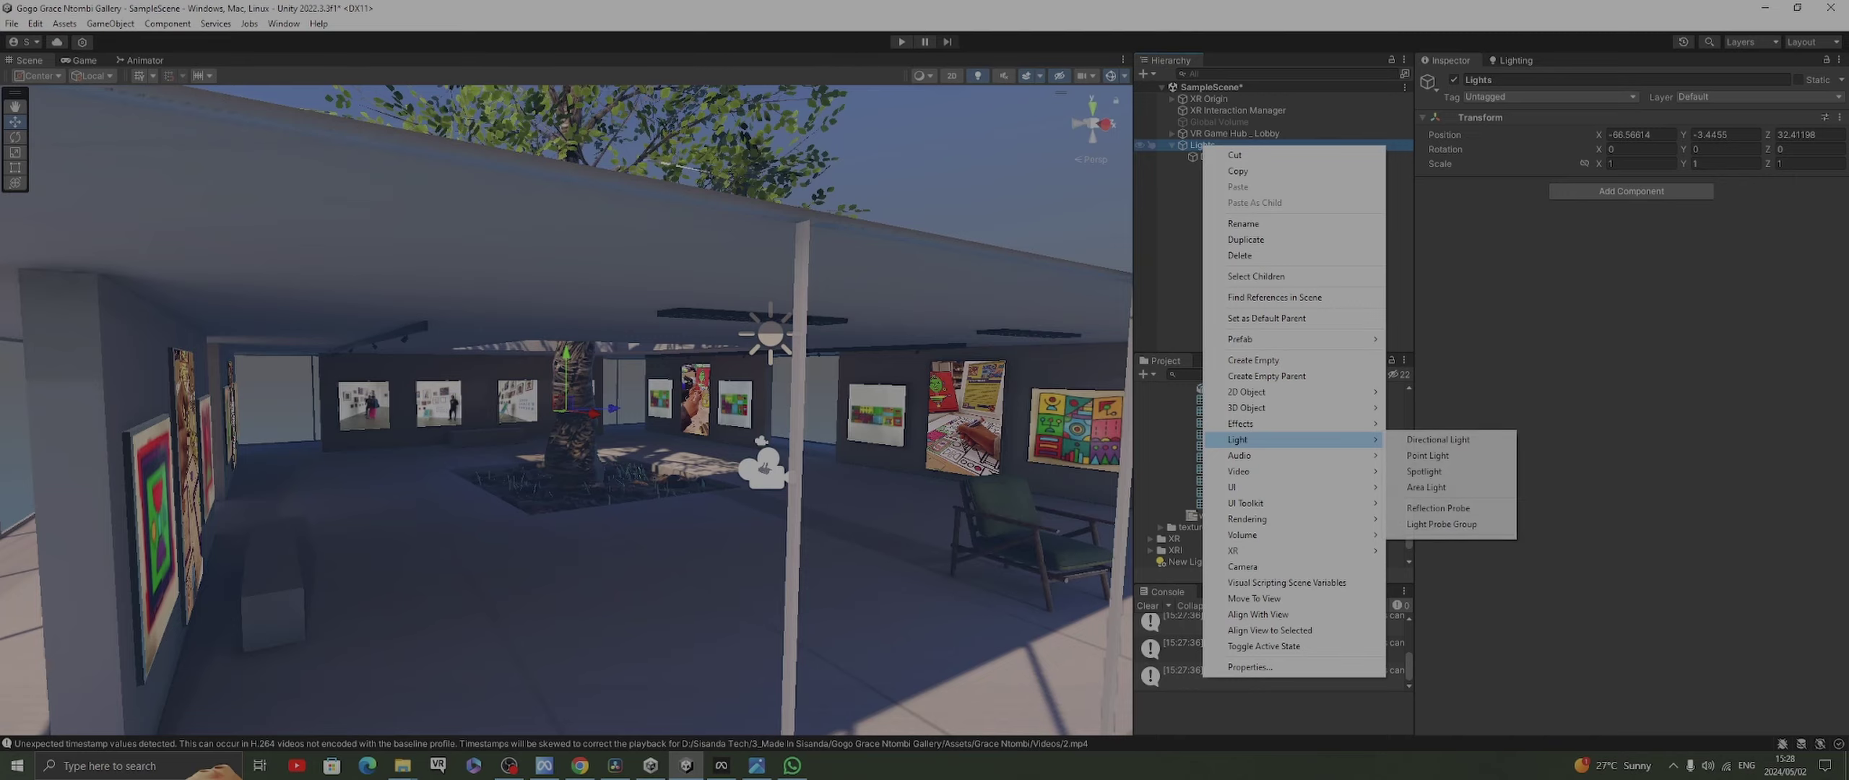
left_click(1427, 455)
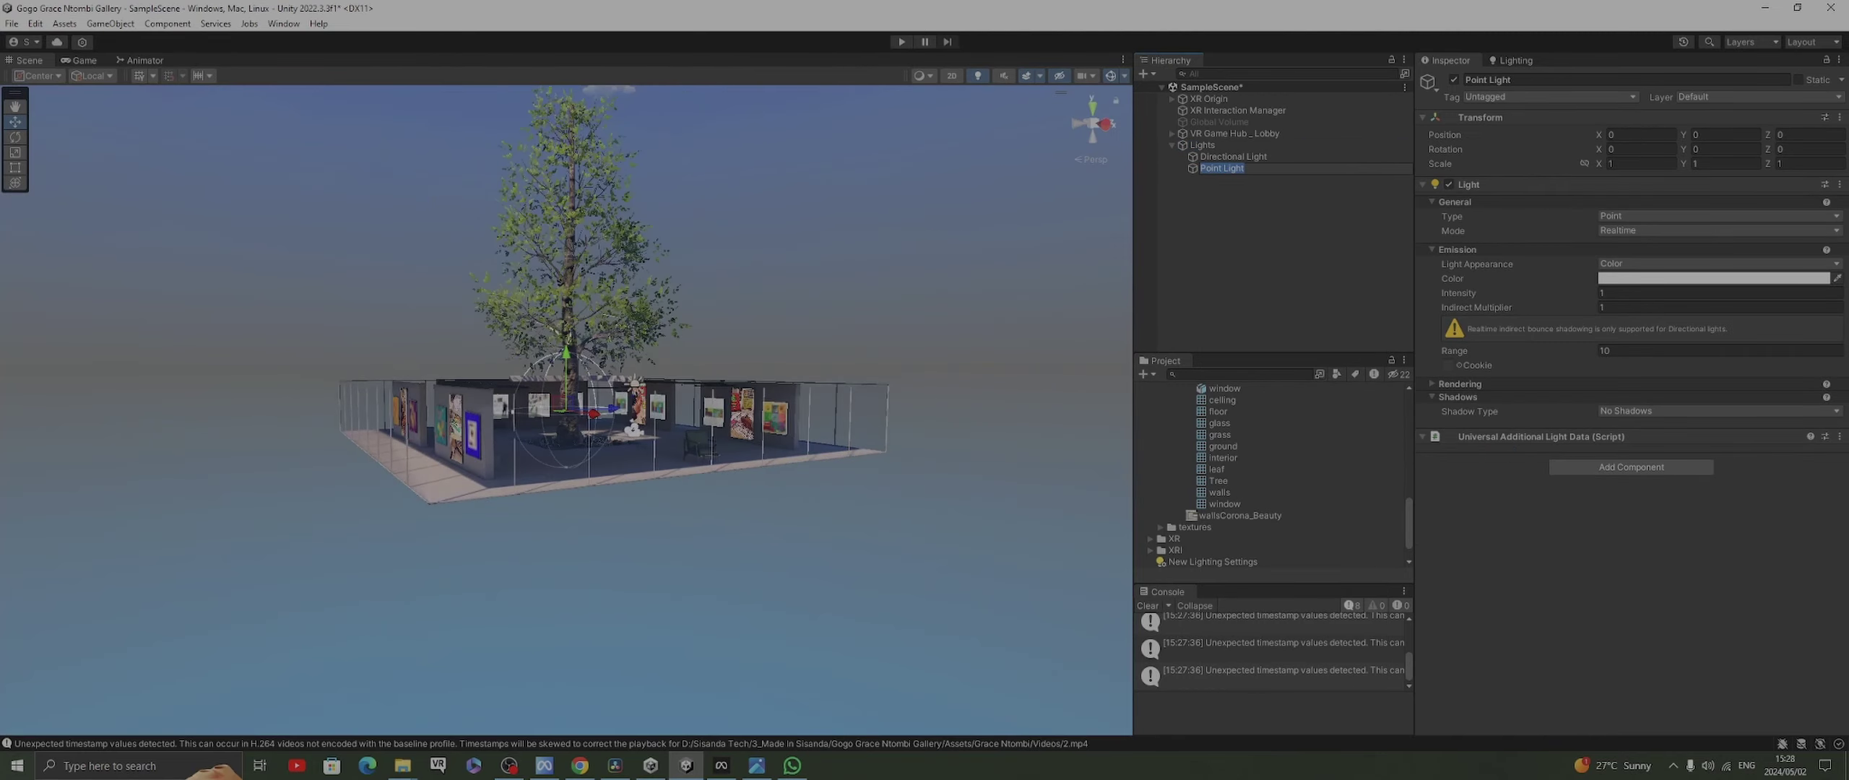
Move the Point Light along X into the gallery and raise it to about Y 5.28
scroll(567, 410, "up", 5)
left_click_drag(737, 578, 670, 692, "alt")
mouse_move(671, 692)
middle_mouse_down()
mouse_move(726, 729)
mouse_move(655, 692)
middle_mouse_up()
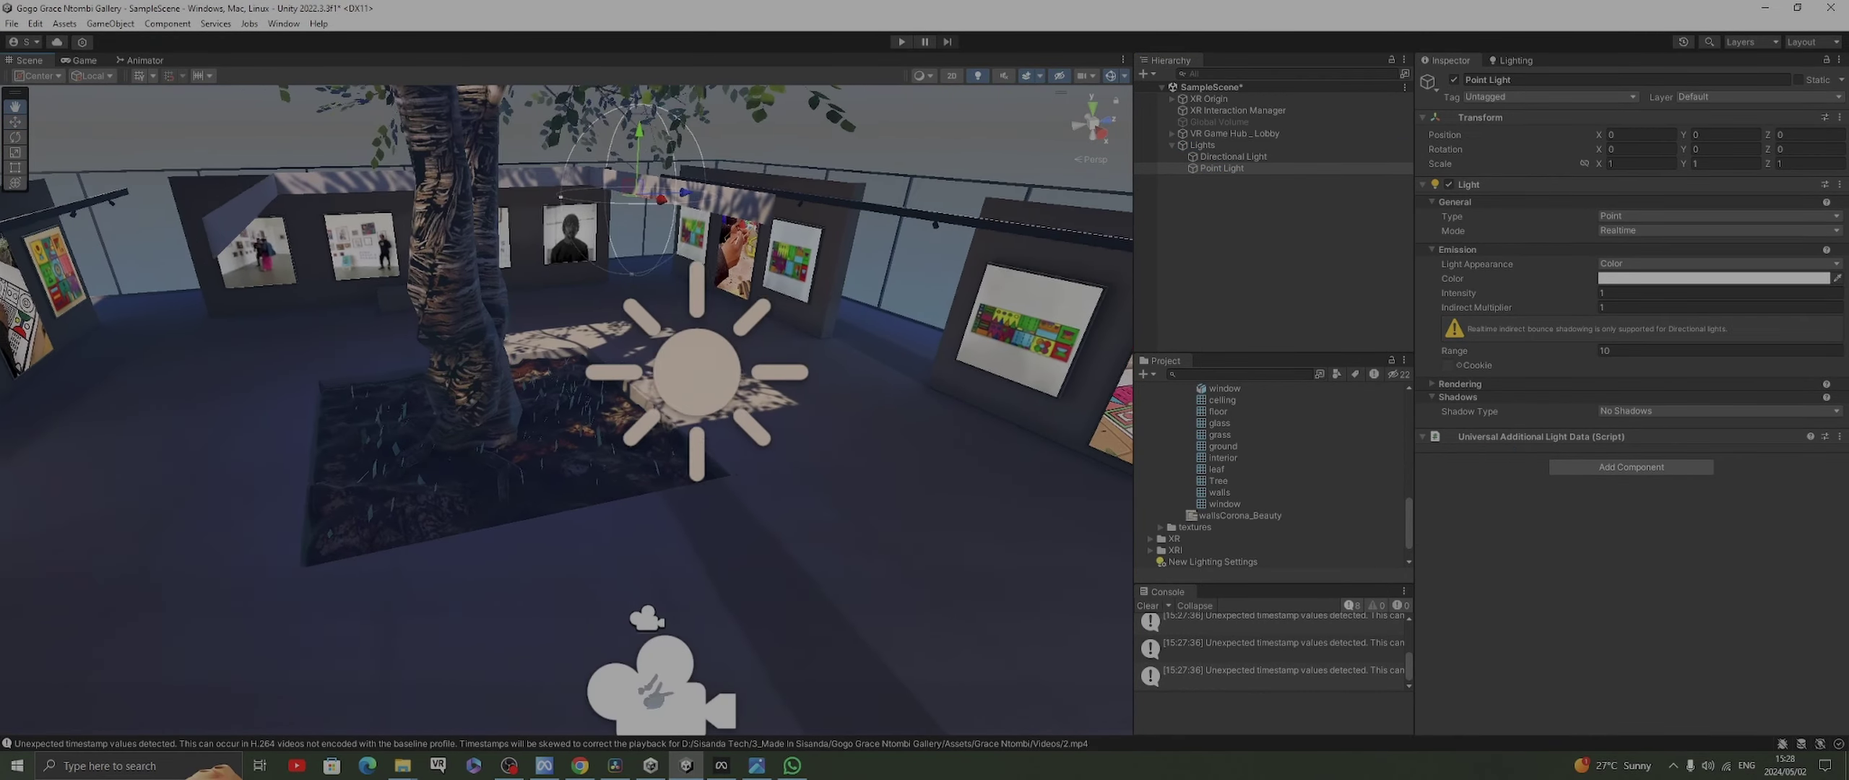
left_click_drag(665, 199, 1065, 242)
middle_click_drag(1065, 242, 722, 289)
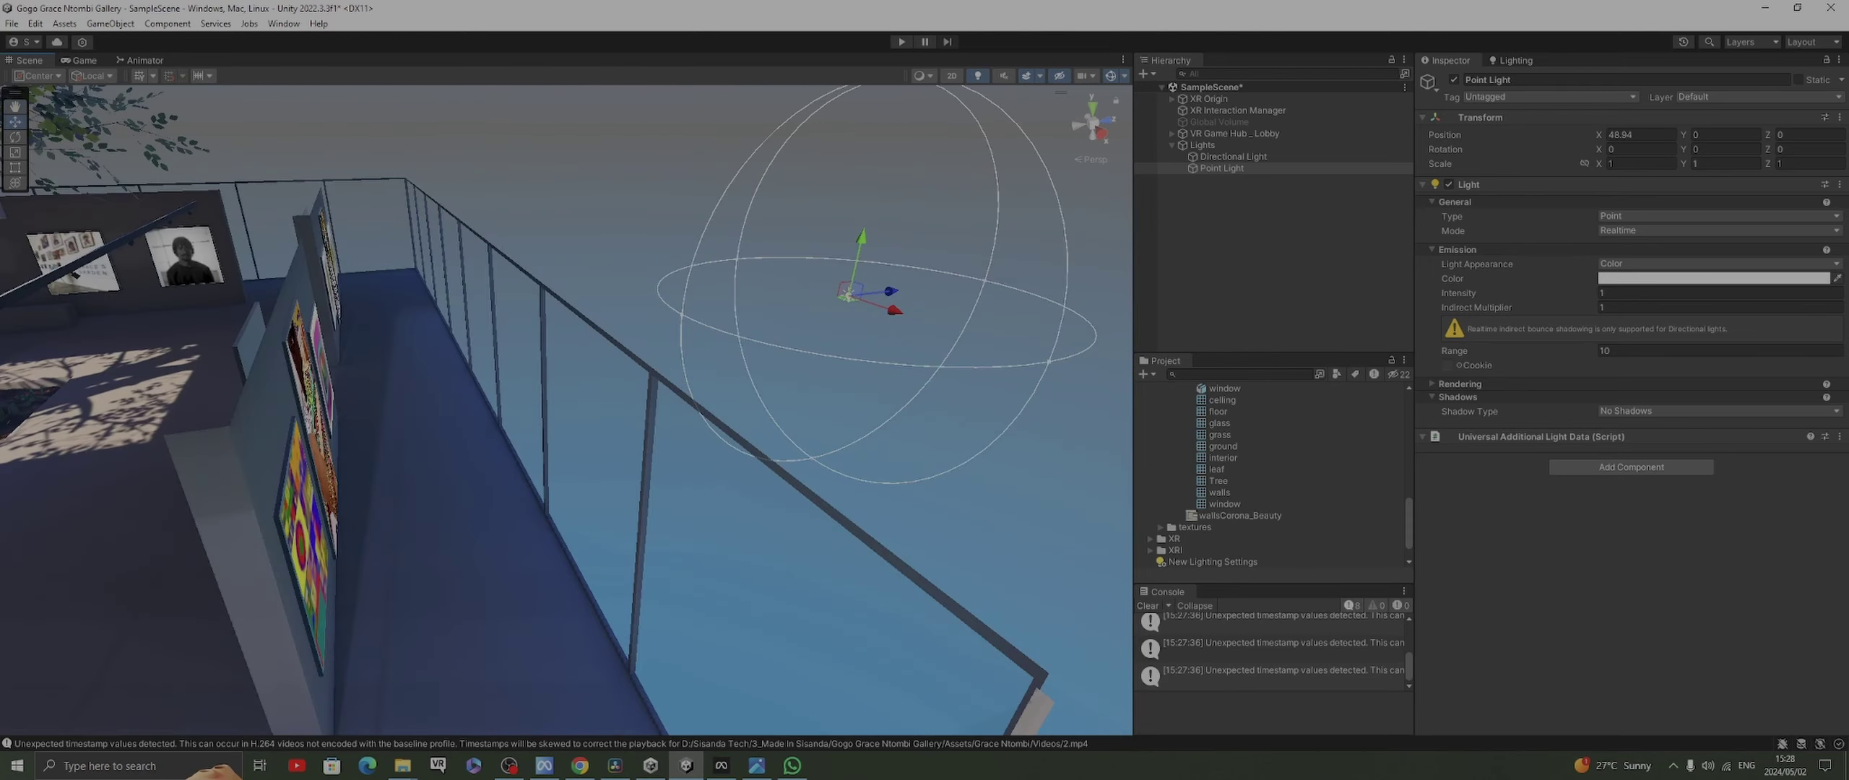
left_click_drag(891, 291, 394, 346)
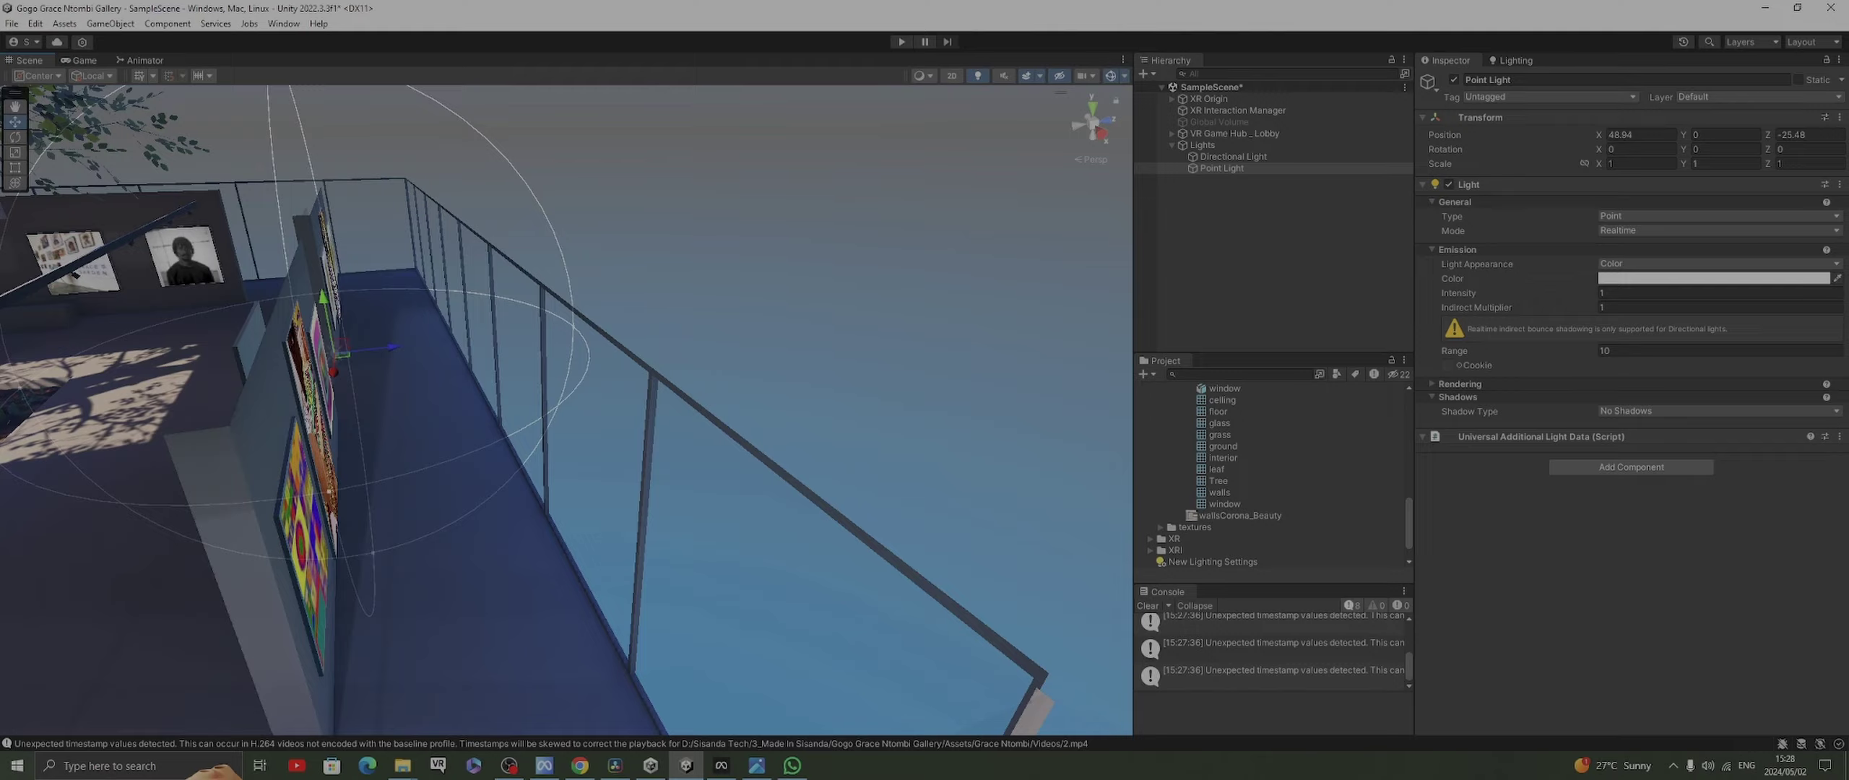
right_click_drag(393, 346, 462, 260)
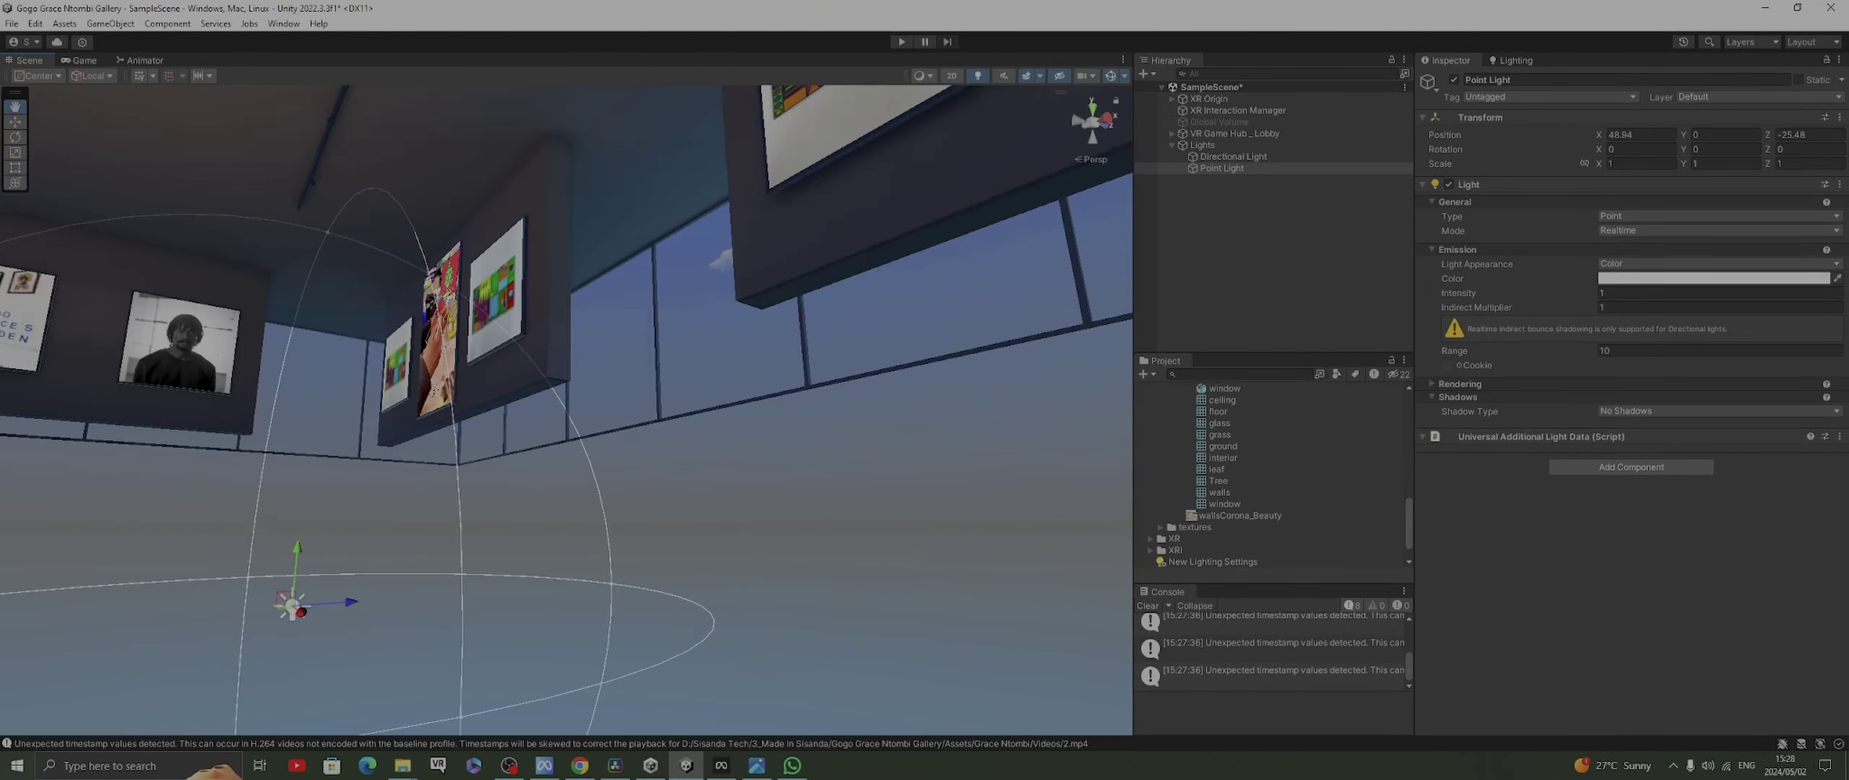
middle_click_drag(462, 260, 426, 379)
left_click_drag(270, 640, 285, 419)
right_click_drag(286, 419, 342, 440)
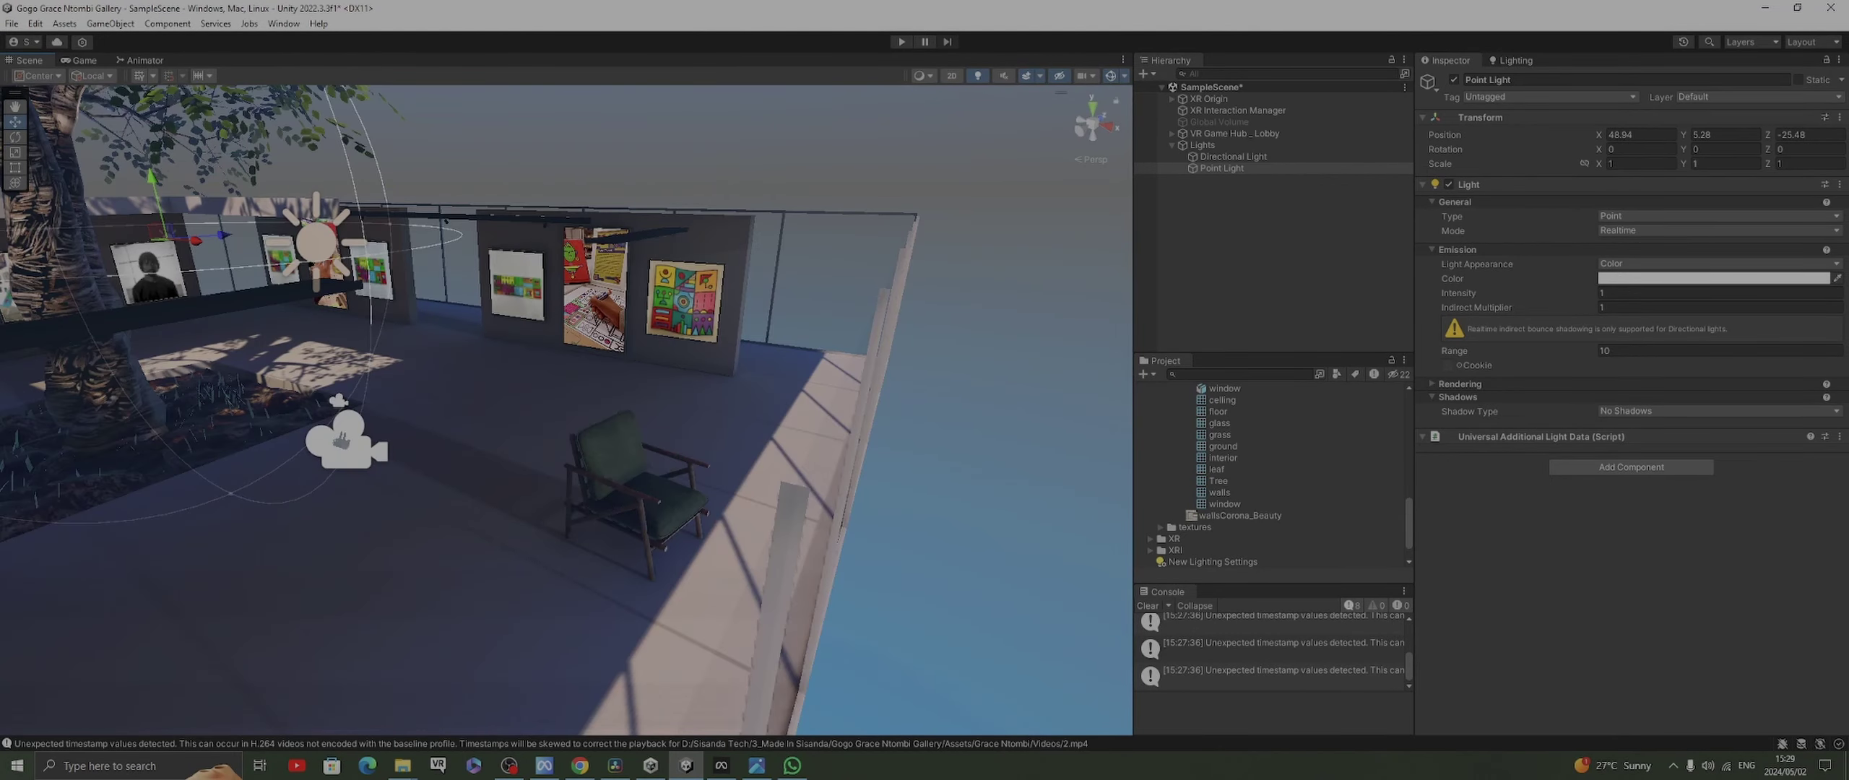
Place the light before the right-hand painting at X 67.251, Y 5.652, Z -26.092
left_click_drag(196, 241, 643, 278)
scroll(341, 441, "up", 4)
scroll(341, 441, "down", 3)
right_click_drag(342, 441, 238, 441)
middle_click_drag(578, 365, 69, 515)
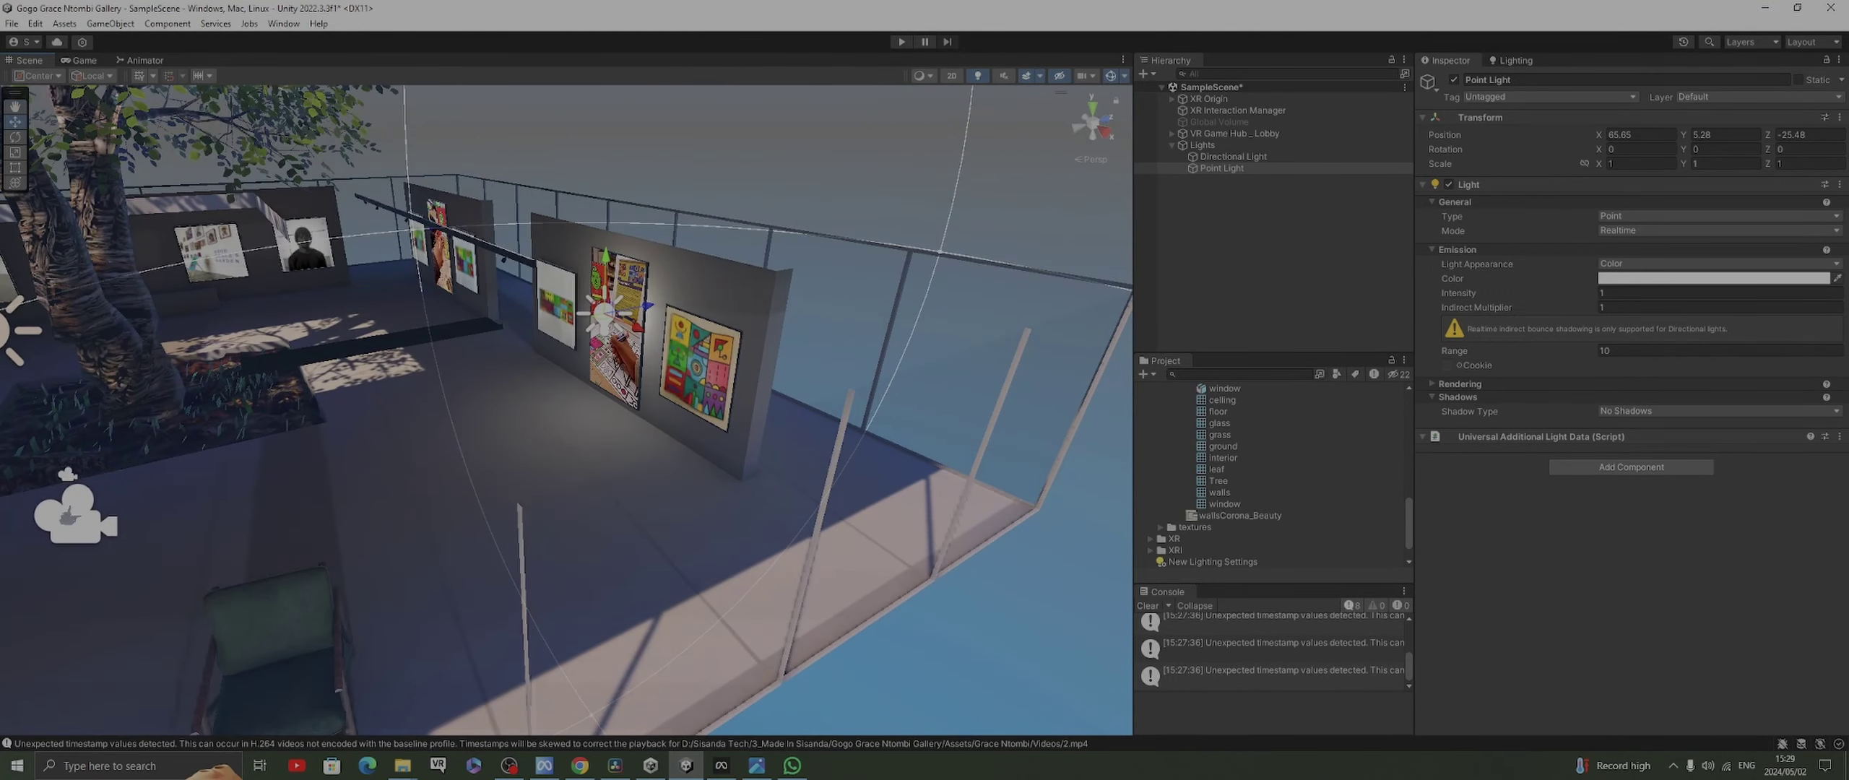
mouse_move(648, 305)
left_mouse_down()
mouse_move(576, 318)
mouse_move(623, 311)
mouse_move(706, 379)
mouse_move(653, 358)
left_mouse_up()
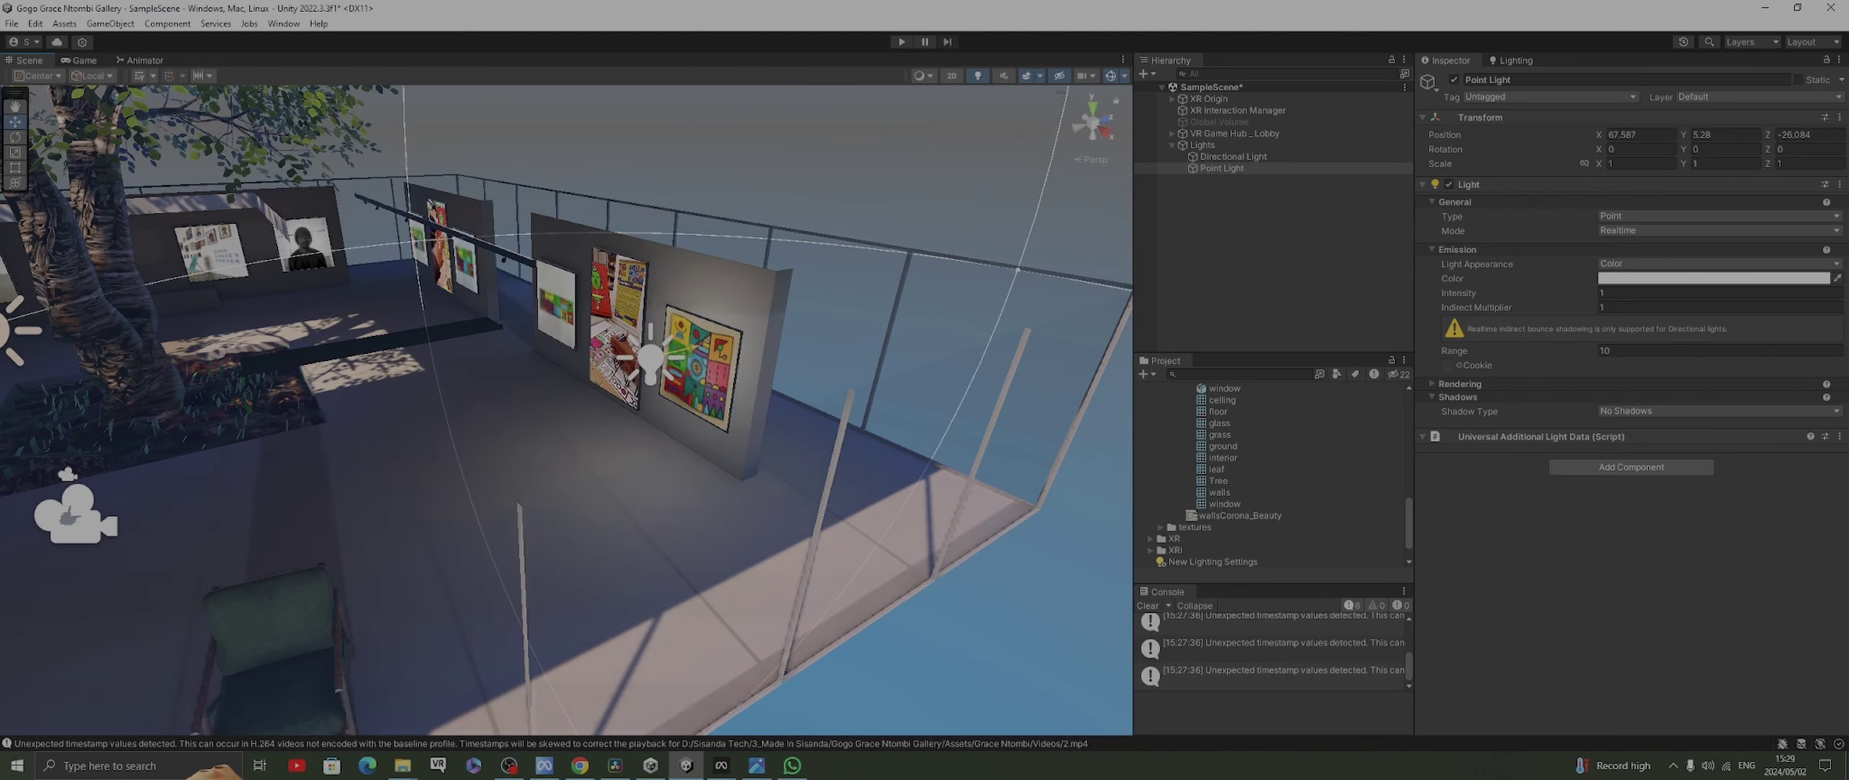
mouse_move(652, 358)
right_mouse_down()
mouse_move(802, 339)
mouse_move(807, 317)
right_mouse_up()
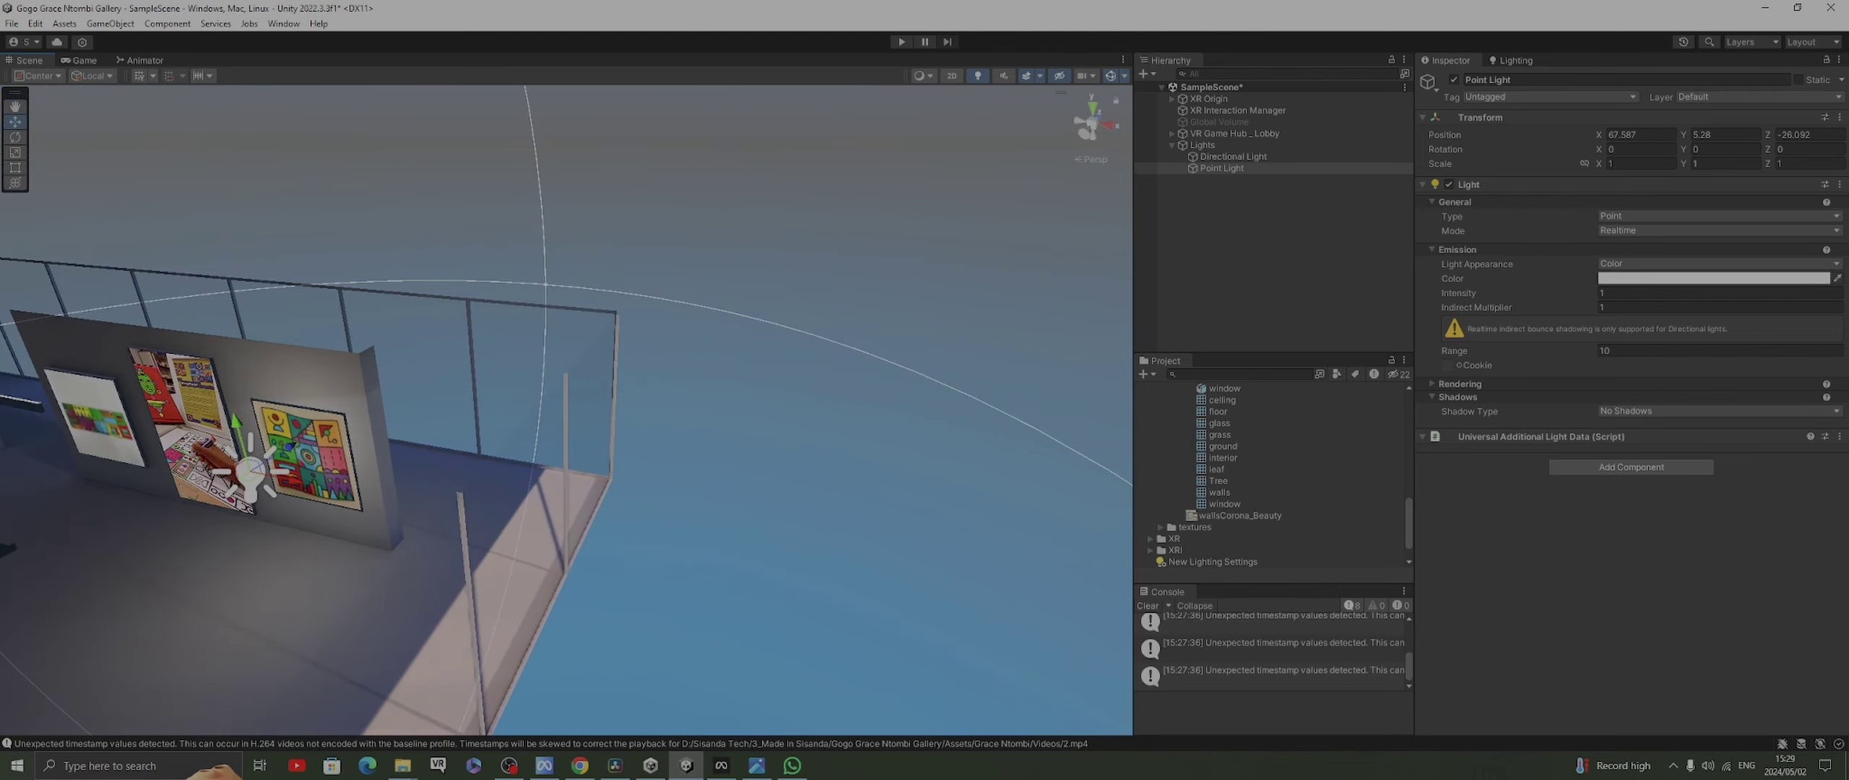
left_click_drag(236, 433, 232, 423)
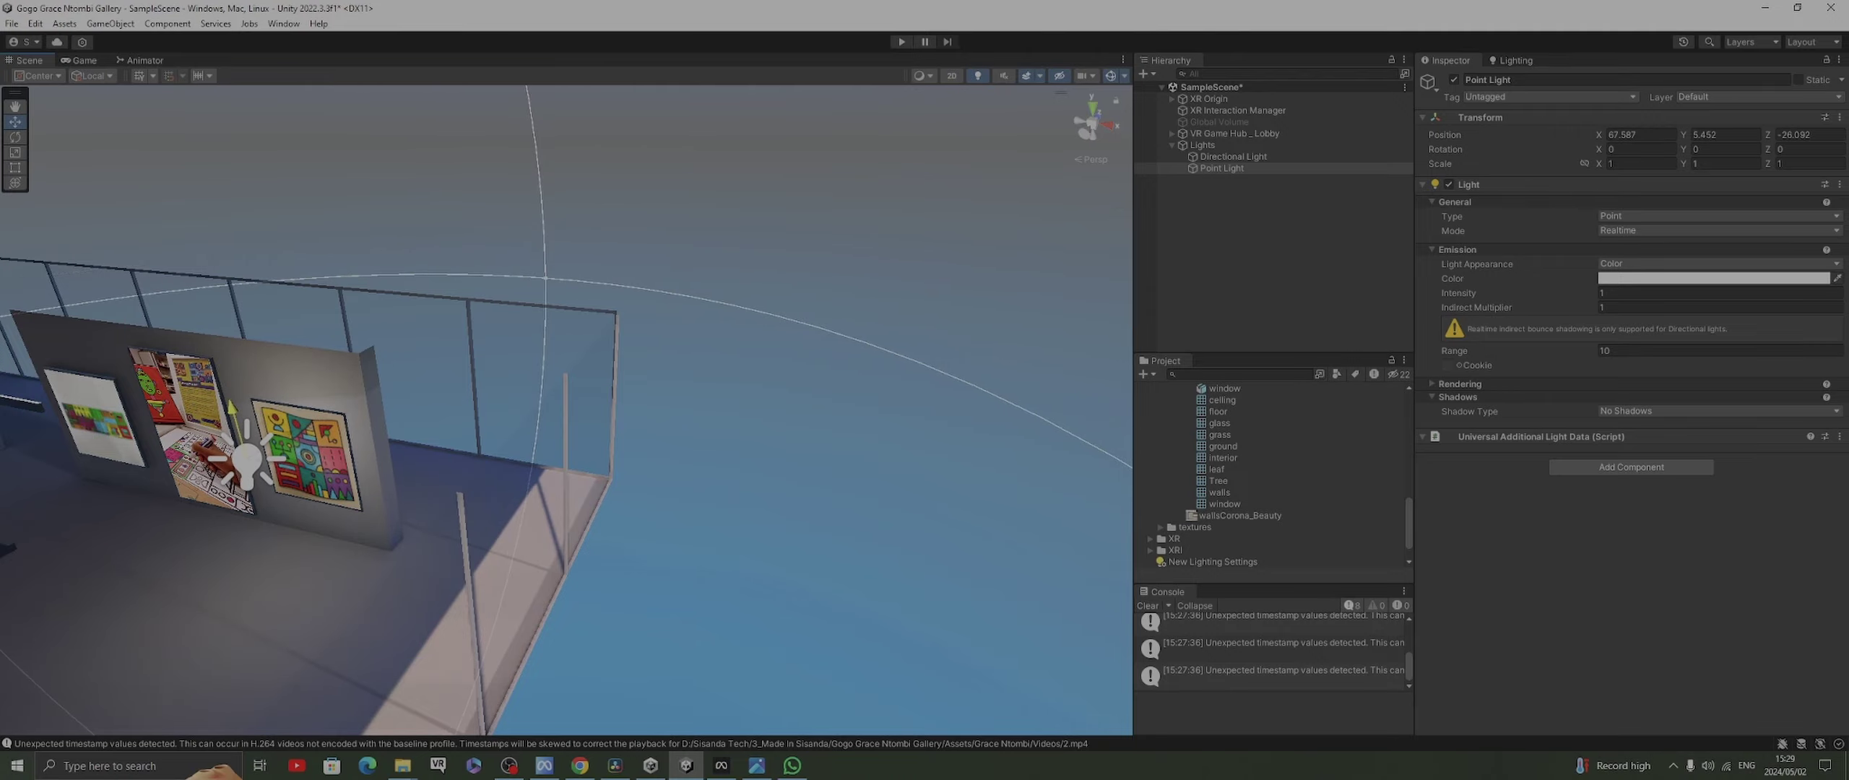
mouse_move(233, 422)
right_mouse_down()
mouse_move(361, 426)
mouse_move(318, 368)
mouse_move(217, 390)
mouse_move(137, 444)
mouse_move(130, 390)
mouse_move(155, 365)
right_mouse_up()
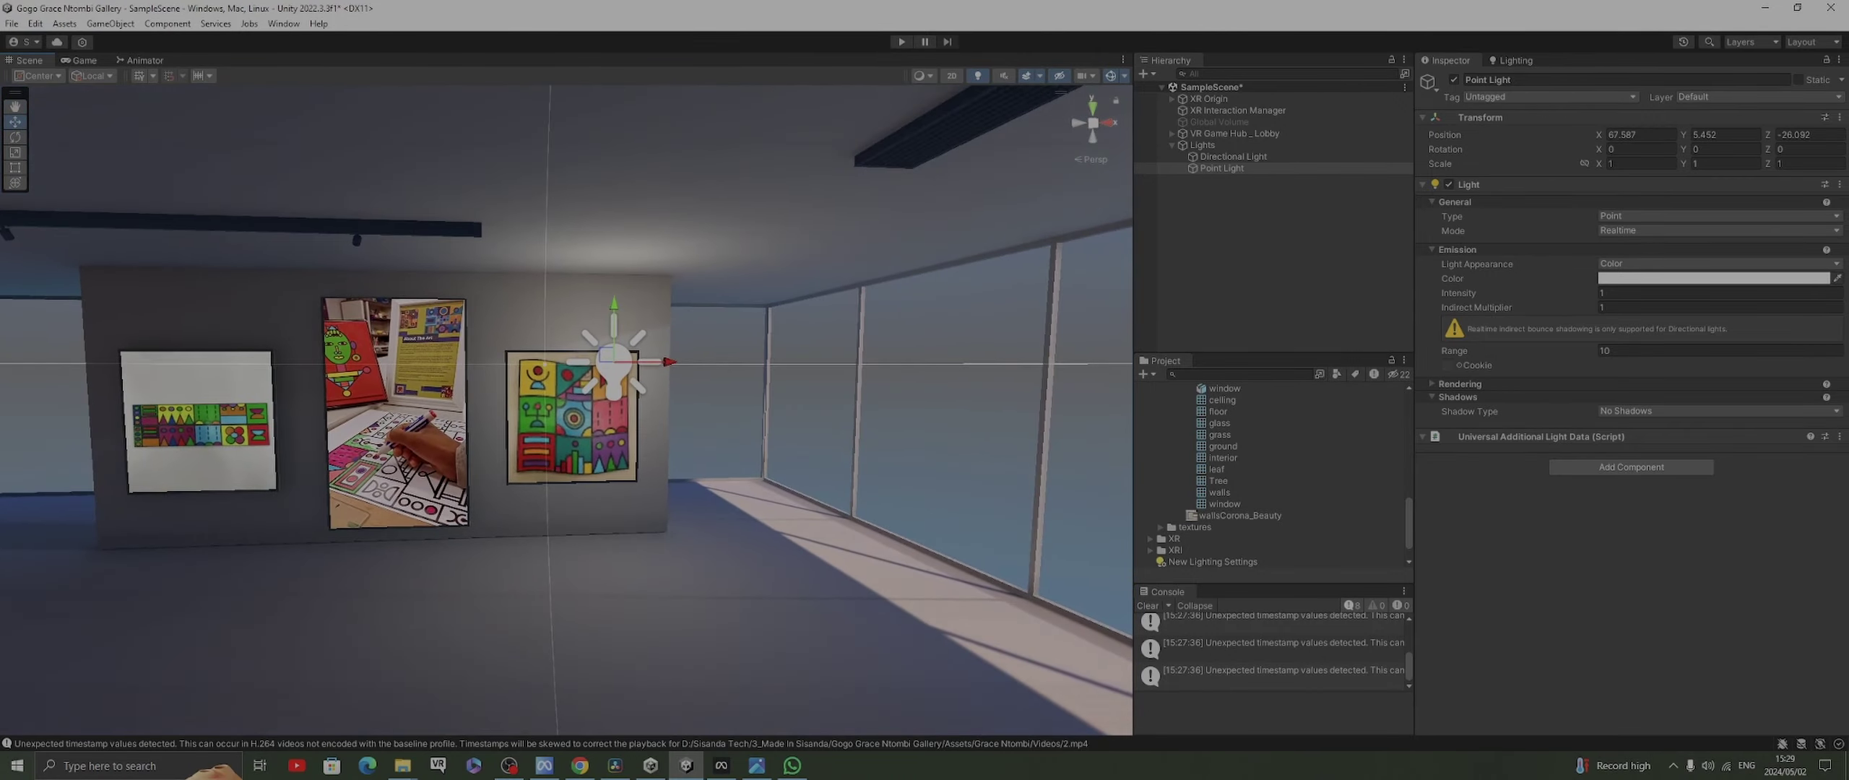
mouse_move(665, 362)
left_mouse_down()
mouse_move(607, 361)
mouse_move(634, 361)
left_mouse_up()
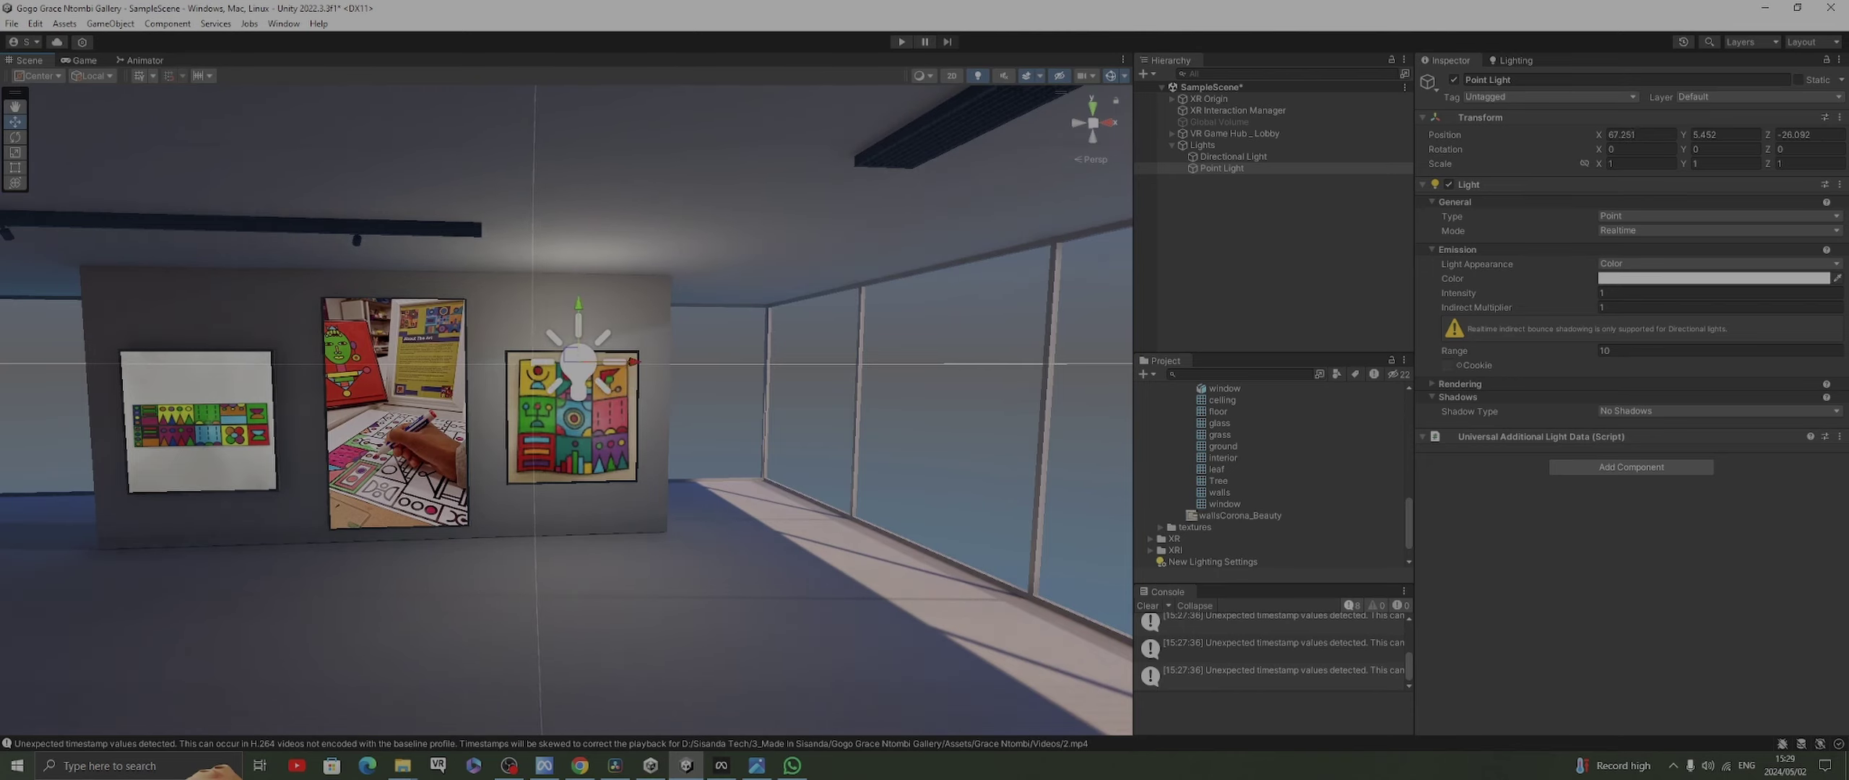
key("ctrl+d")
mouse_move(625, 361)
left_mouse_down()
mouse_move(180, 361)
mouse_move(246, 361)
left_mouse_up()
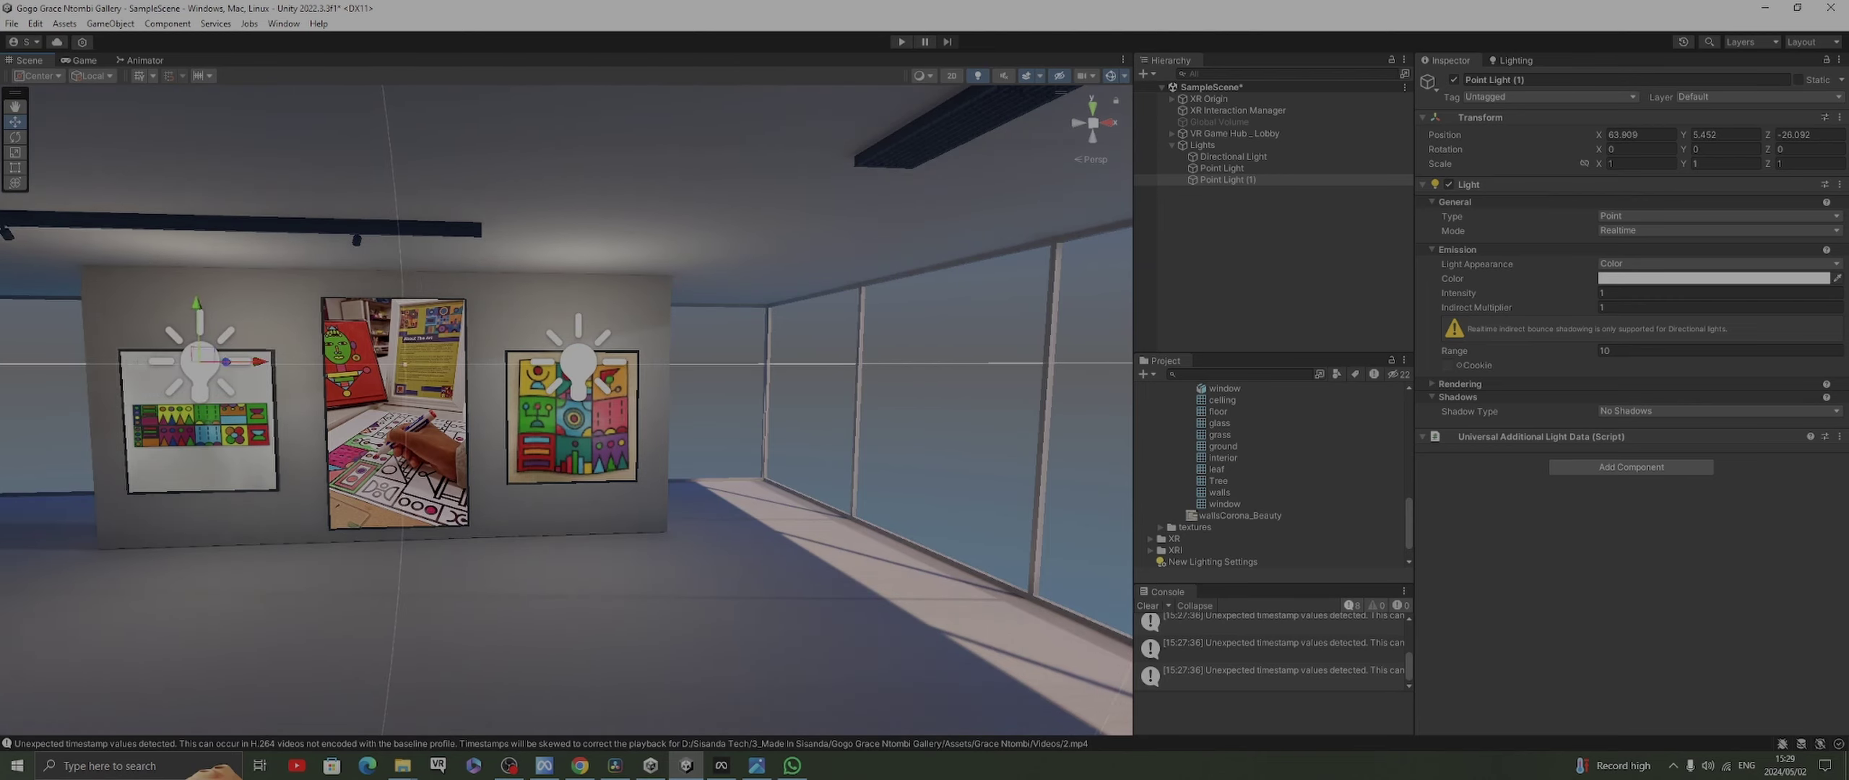
right_click_drag(566, 411, 527, 455)
mouse_move(527, 455)
middle_mouse_down()
mouse_move(362, 470)
mouse_move(401, 489)
middle_mouse_up()
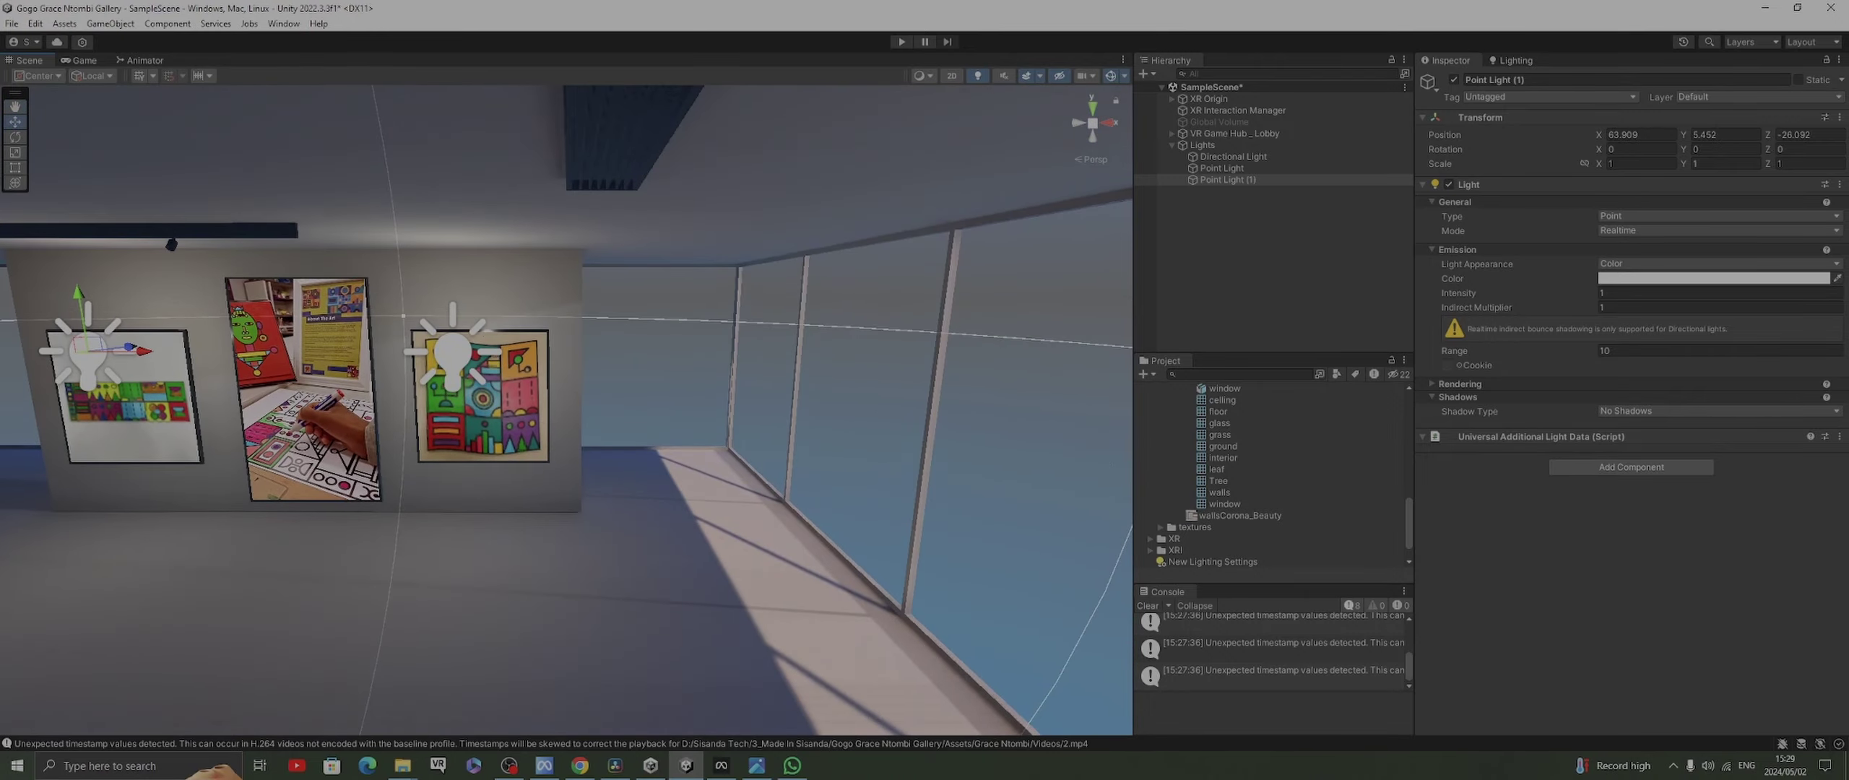
right_click_drag(401, 489, 462, 484)
mouse_move(462, 483)
middle_mouse_down()
mouse_move(787, 570)
mouse_move(816, 412)
mouse_move(723, 361)
mouse_move(670, 403)
middle_mouse_up()
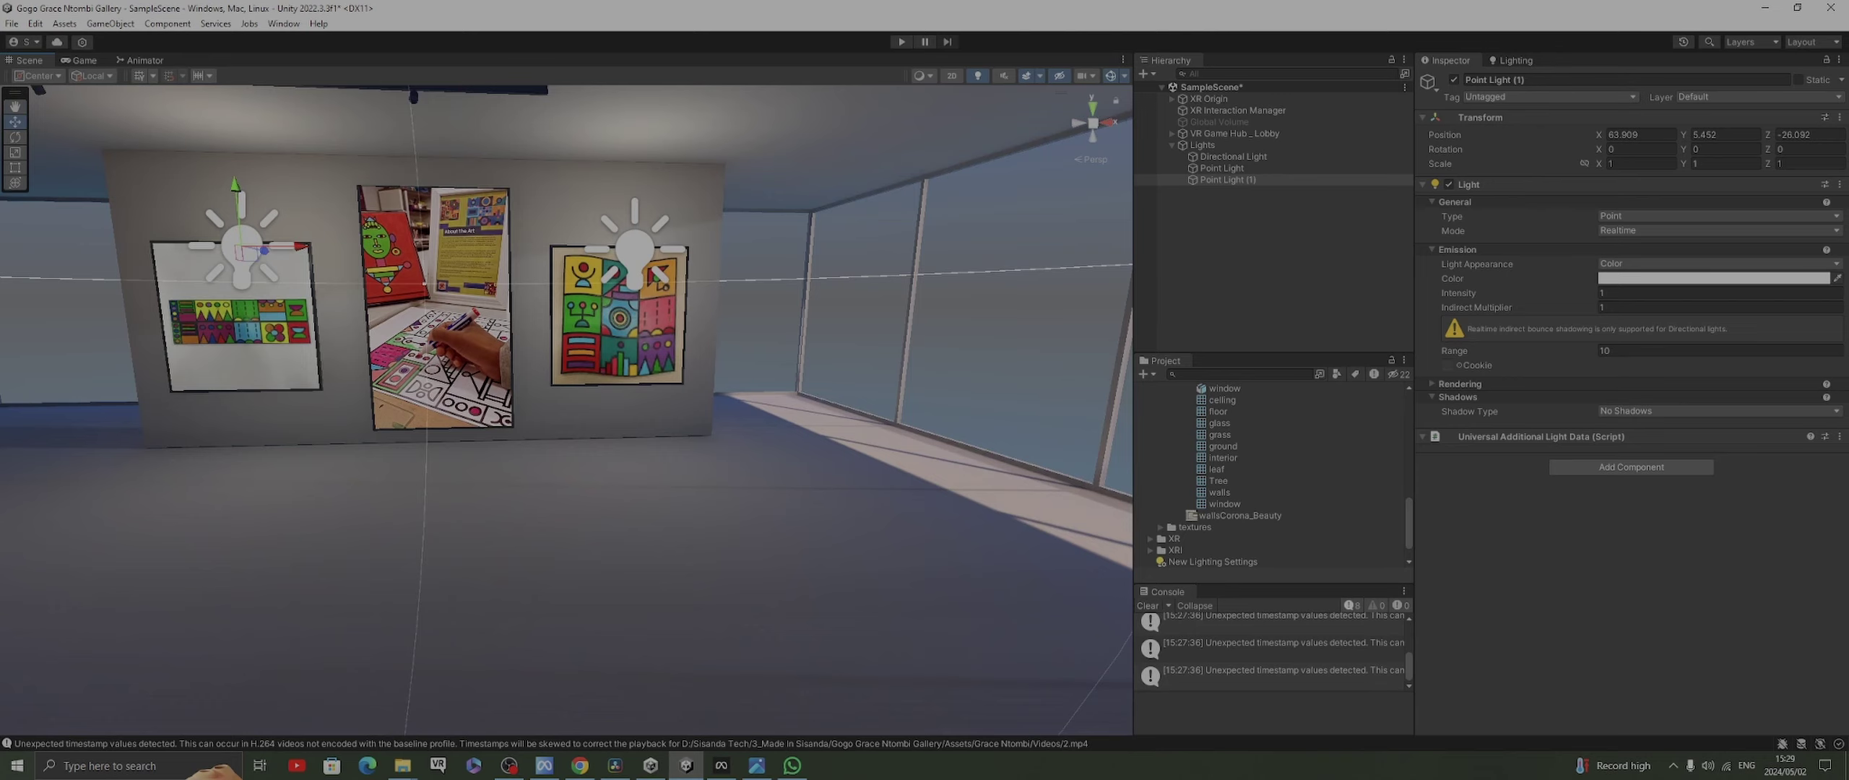
mouse_move(670, 403)
right_mouse_down()
mouse_move(569, 368)
mouse_move(463, 364)
mouse_move(538, 386)
right_mouse_up()
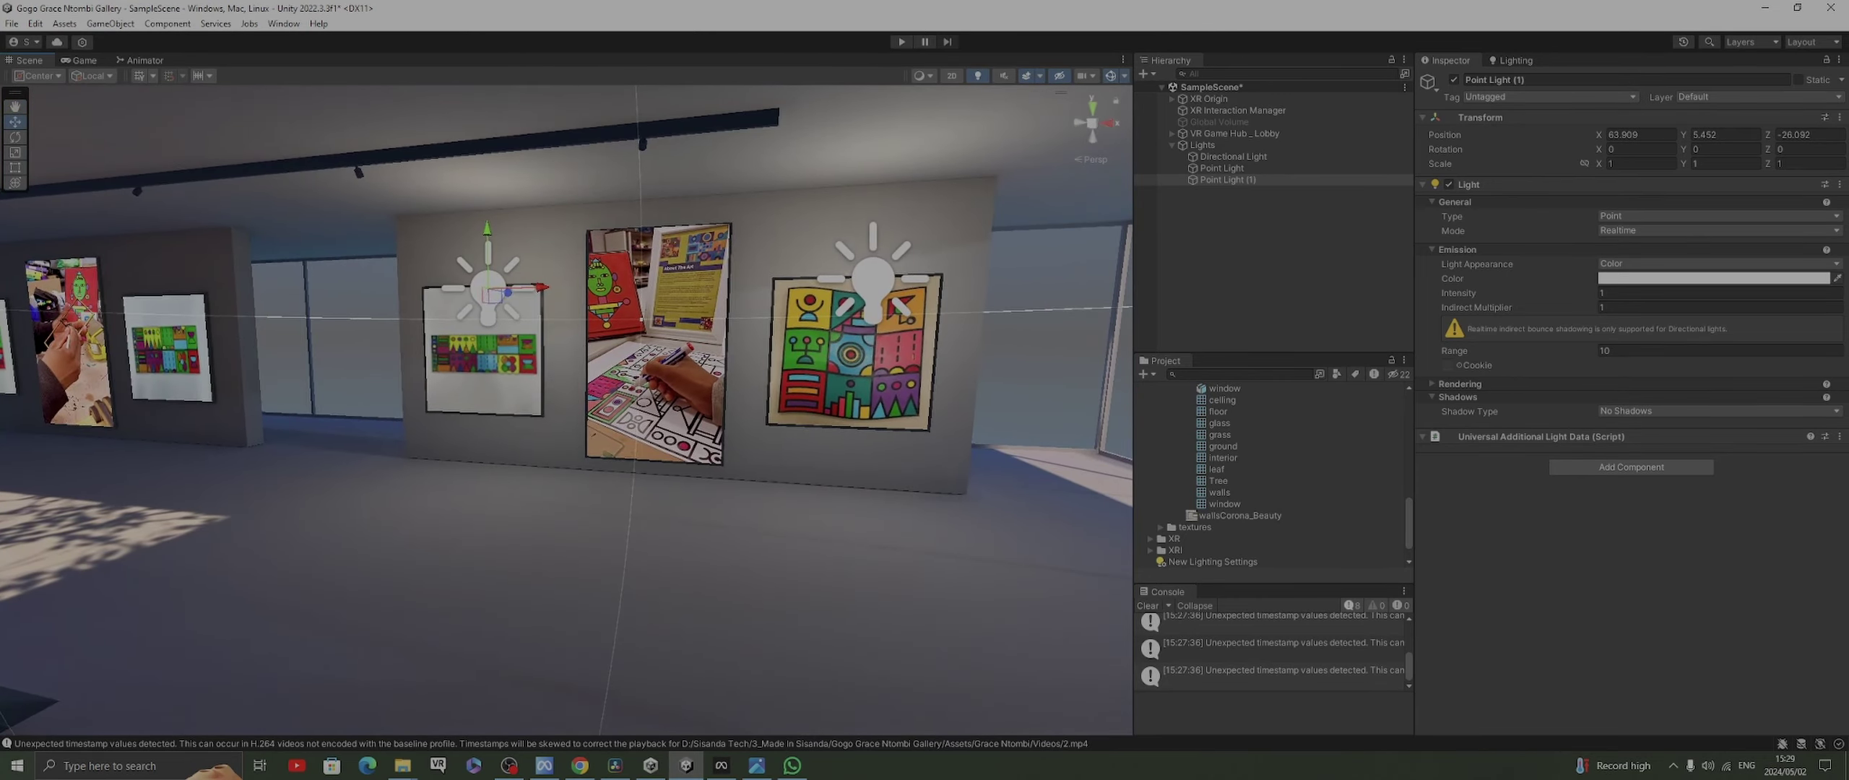
left_click(1222, 168)
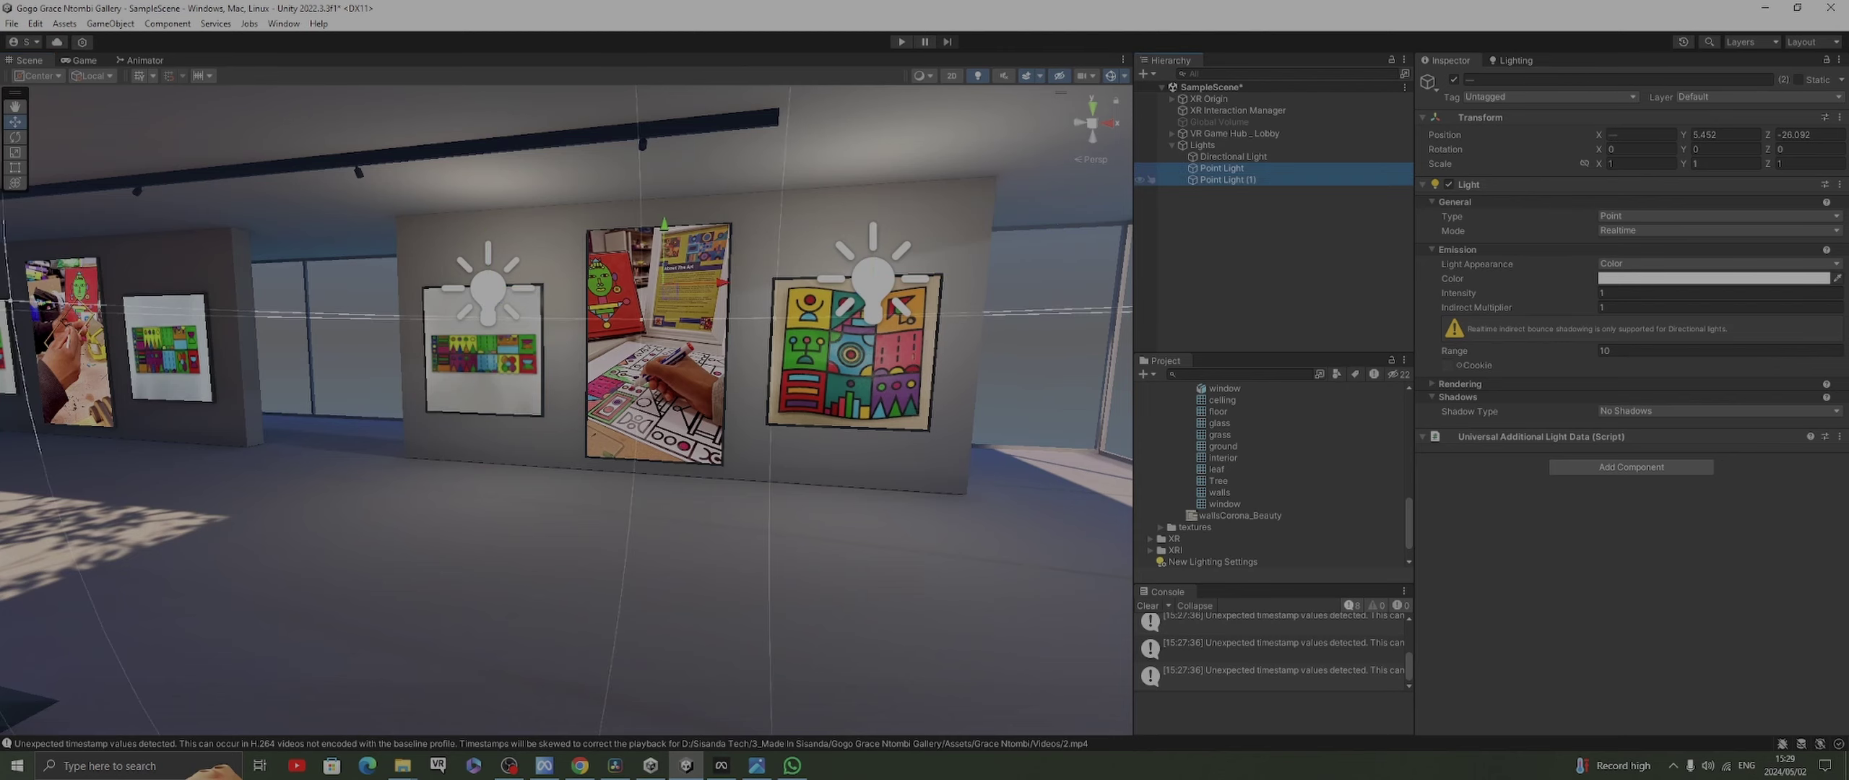
key("ctrl+d")
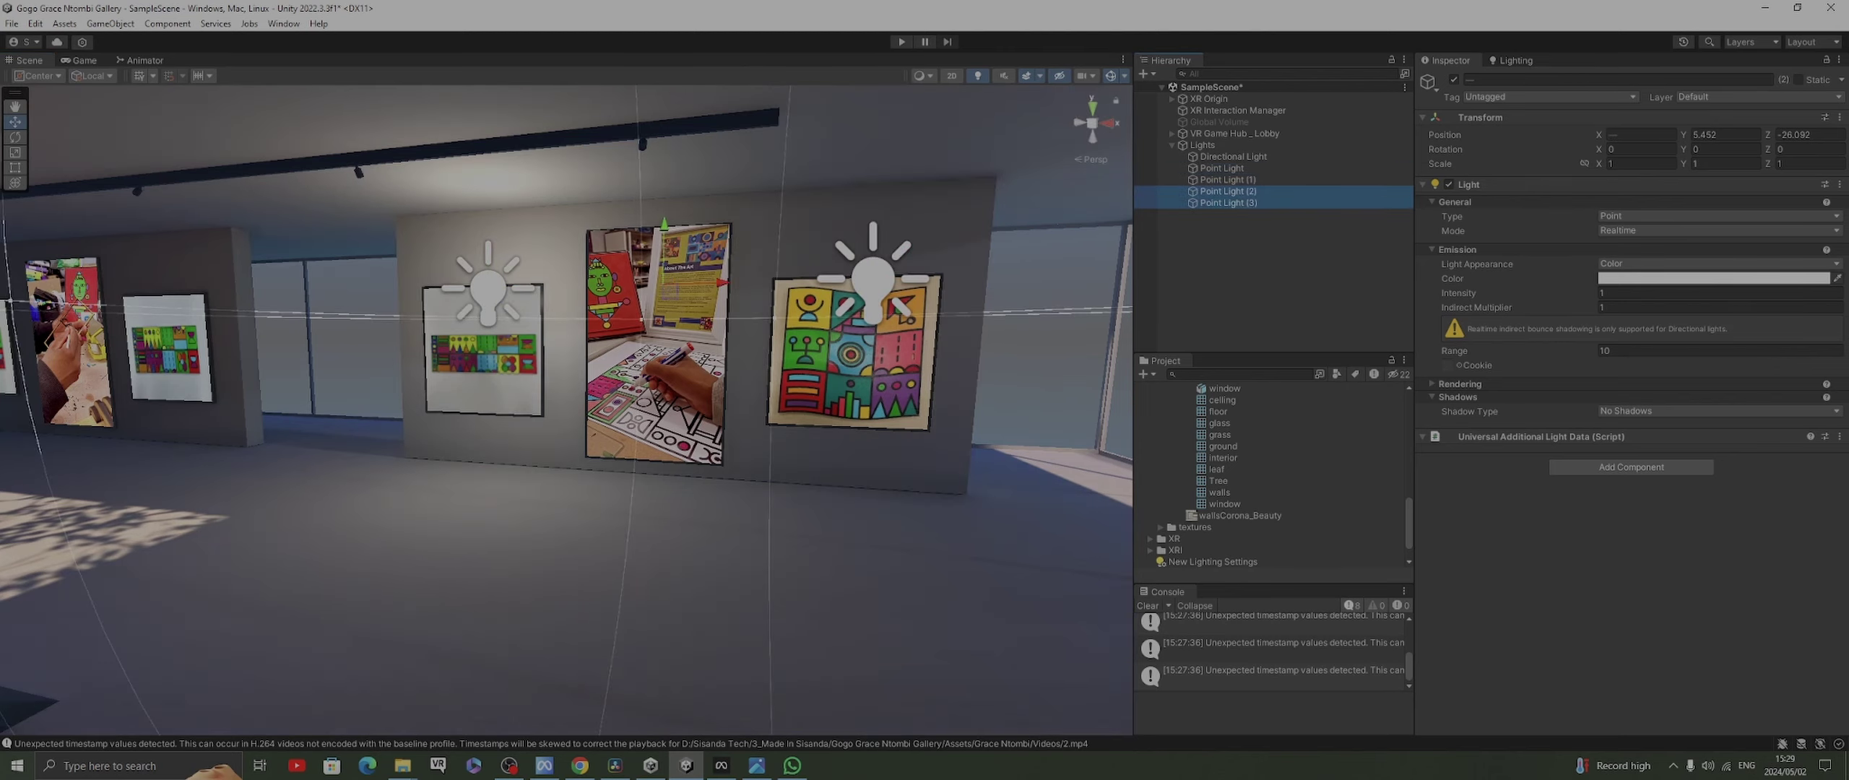
left_click_drag(721, 283, 321, 292)
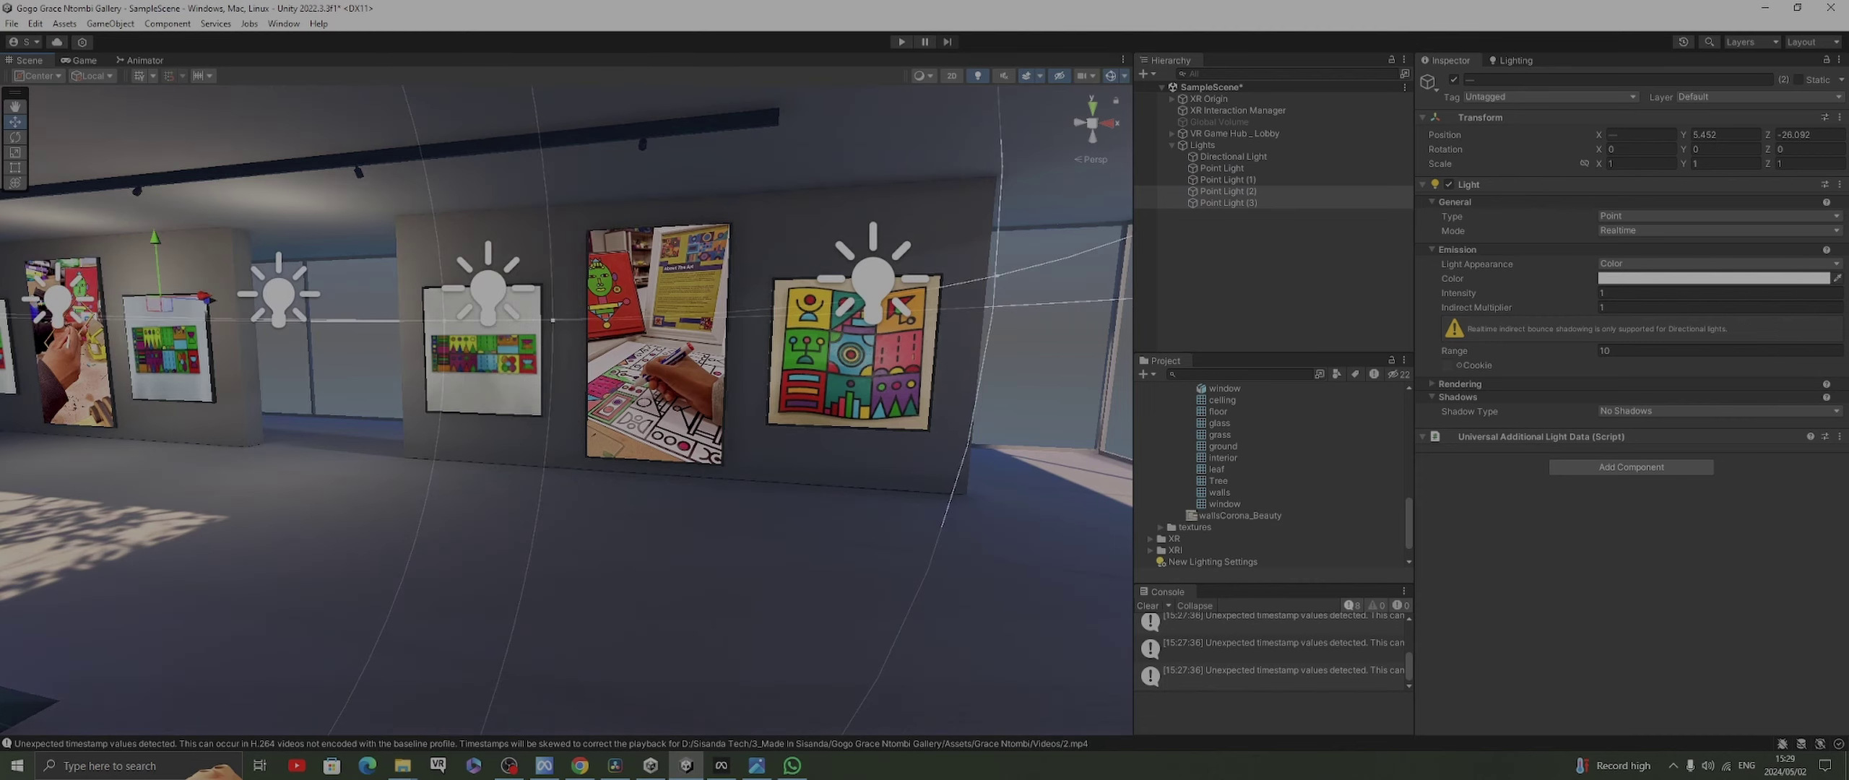
middle_click_drag(322, 292, 1025, 305)
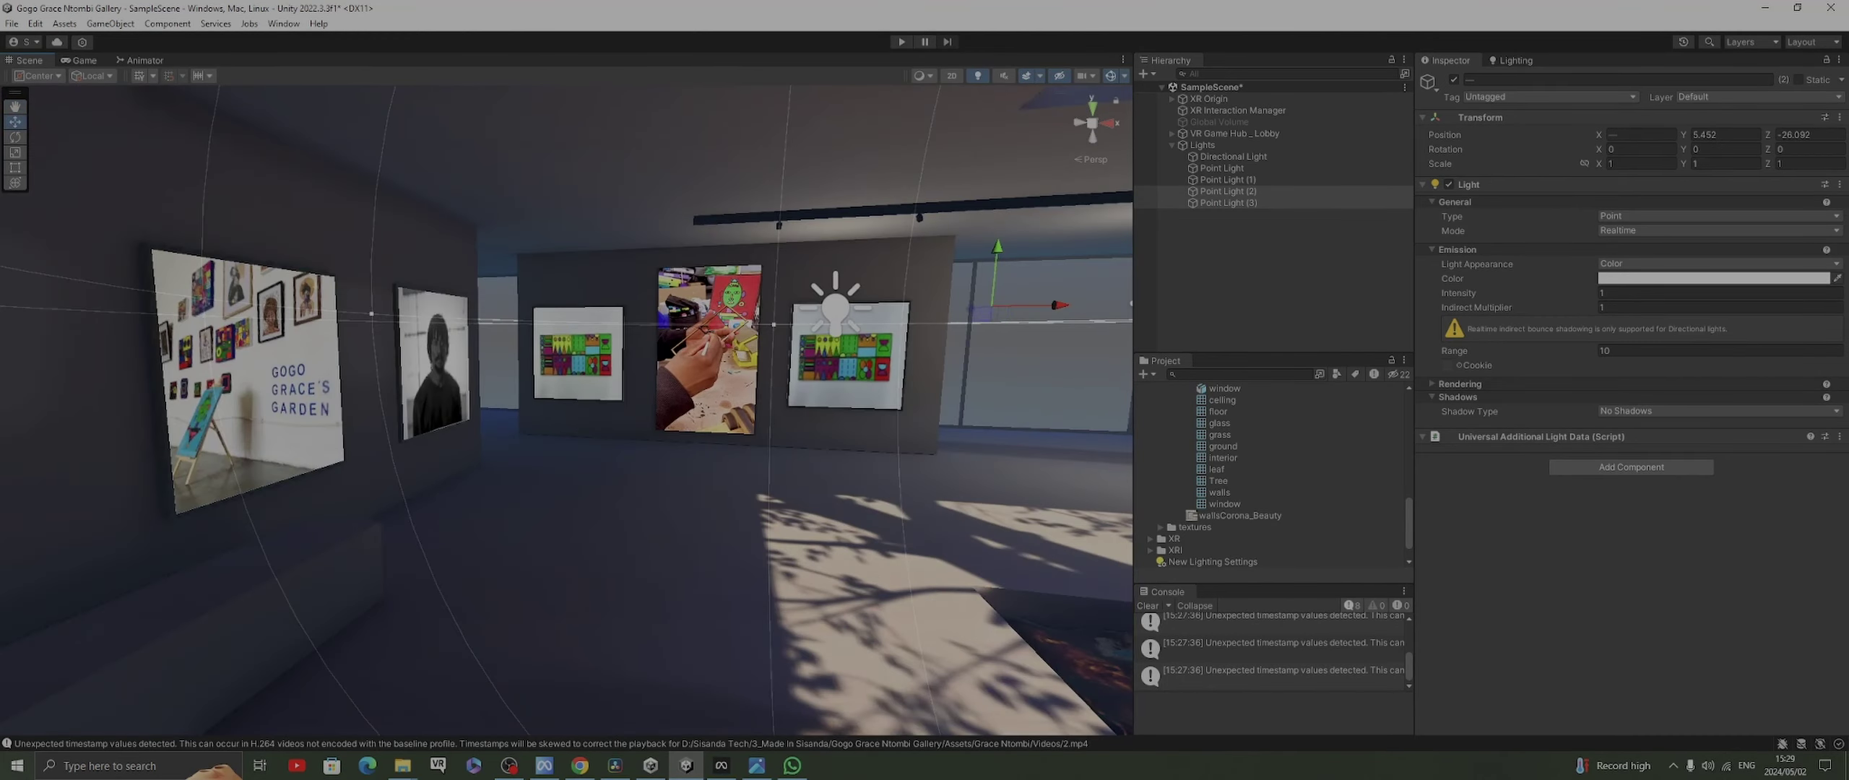
left_click_drag(1040, 305, 783, 308)
mouse_move(782, 308)
right_mouse_down()
mouse_move(678, 361)
mouse_move(811, 340)
right_mouse_up()
key("w")
middle_click_drag(811, 340, 762, 375)
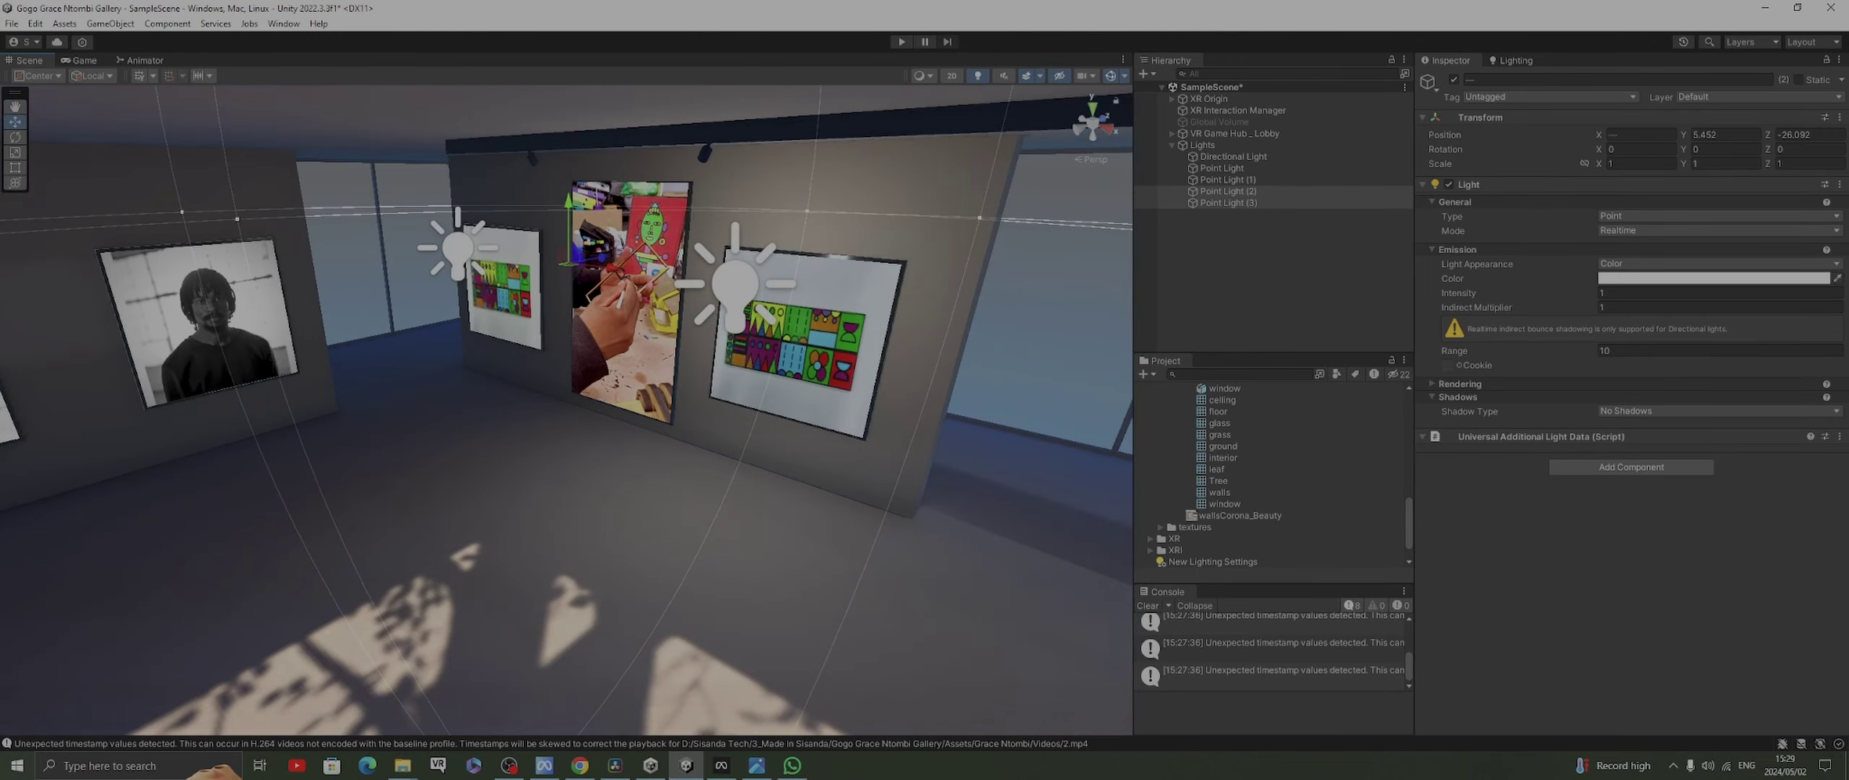
left_click(1228, 191)
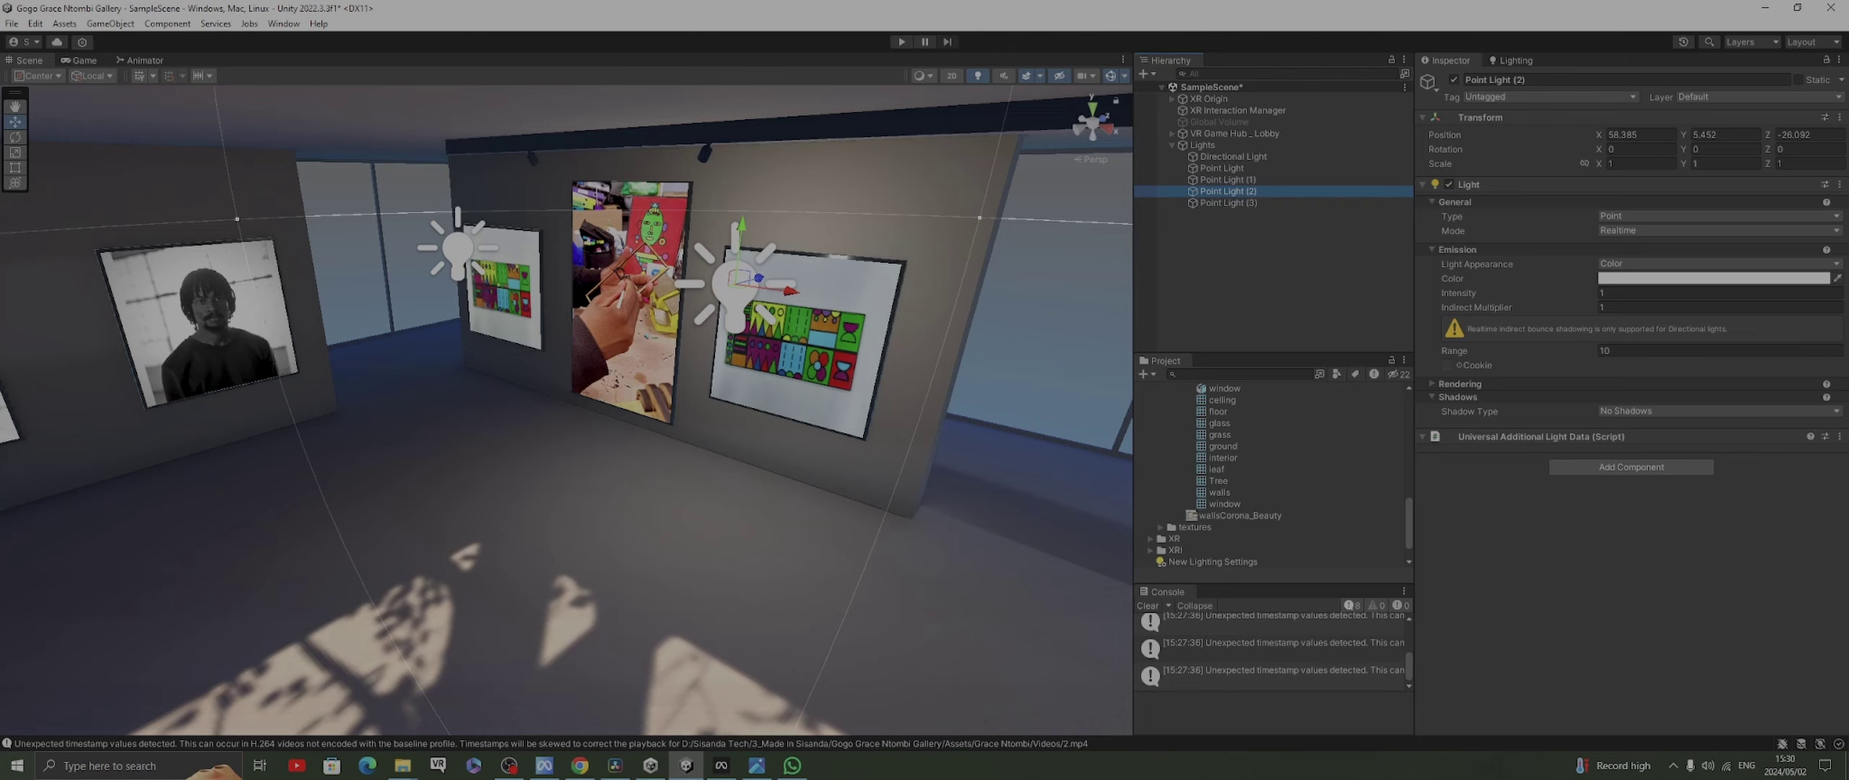
left_click(1228, 202)
left_click_drag(494, 252, 328, 230)
key("ctrl+z")
key("ctrl+z")
key("ctrl+z")
key("ctrl+z")
key("ctrl+z")
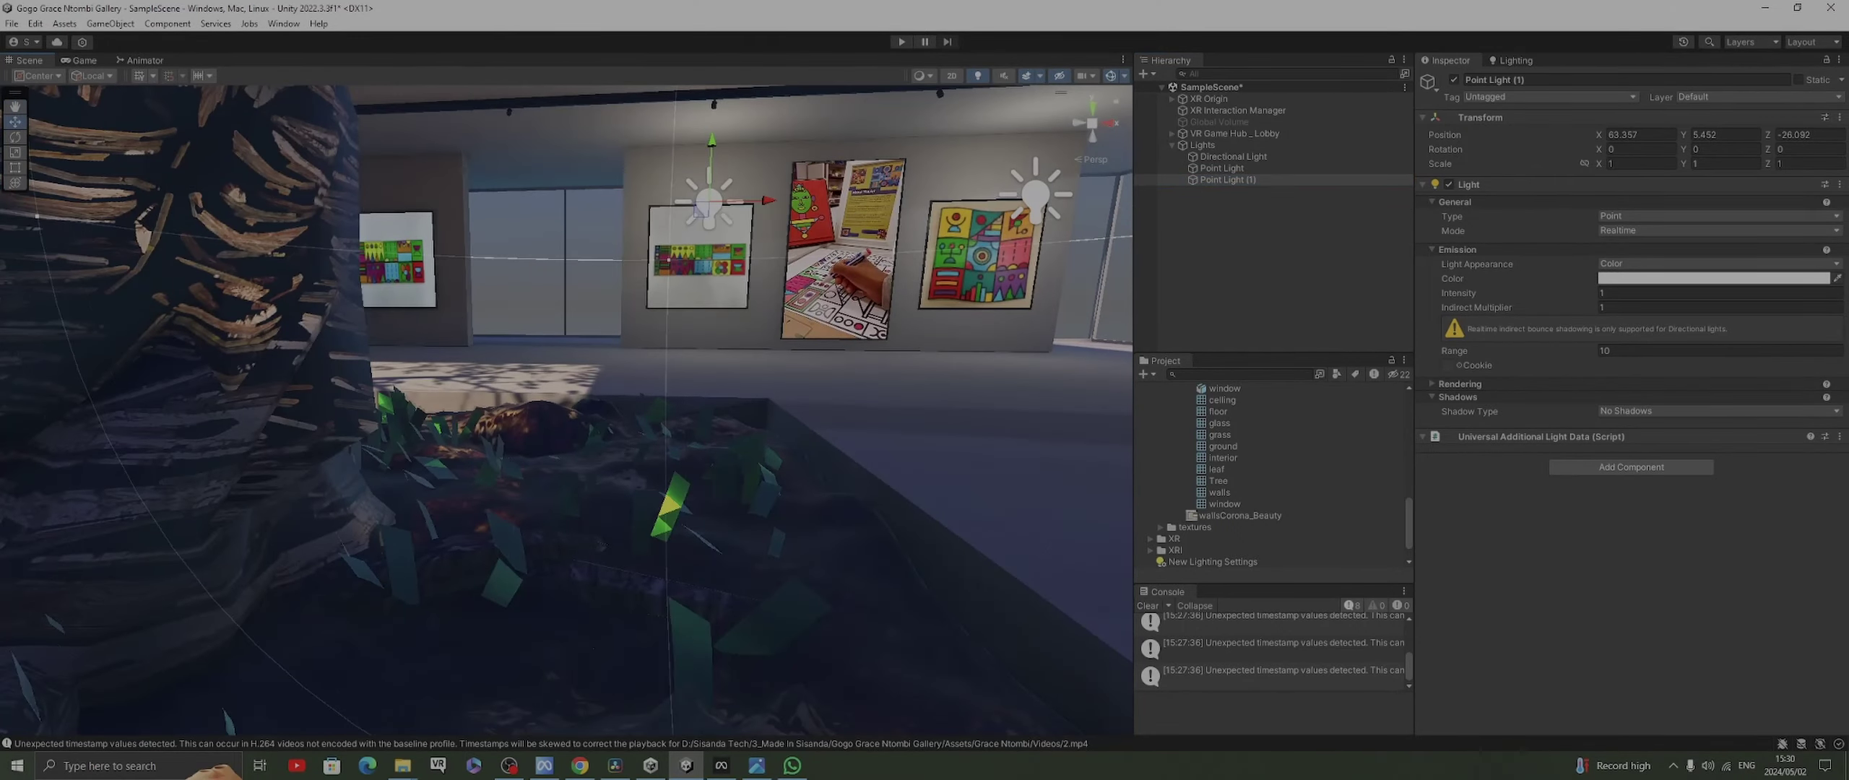
Set the point light's Range to 2 and duplicate it into four lights along the wall
left_click(1605, 350)
type("2")
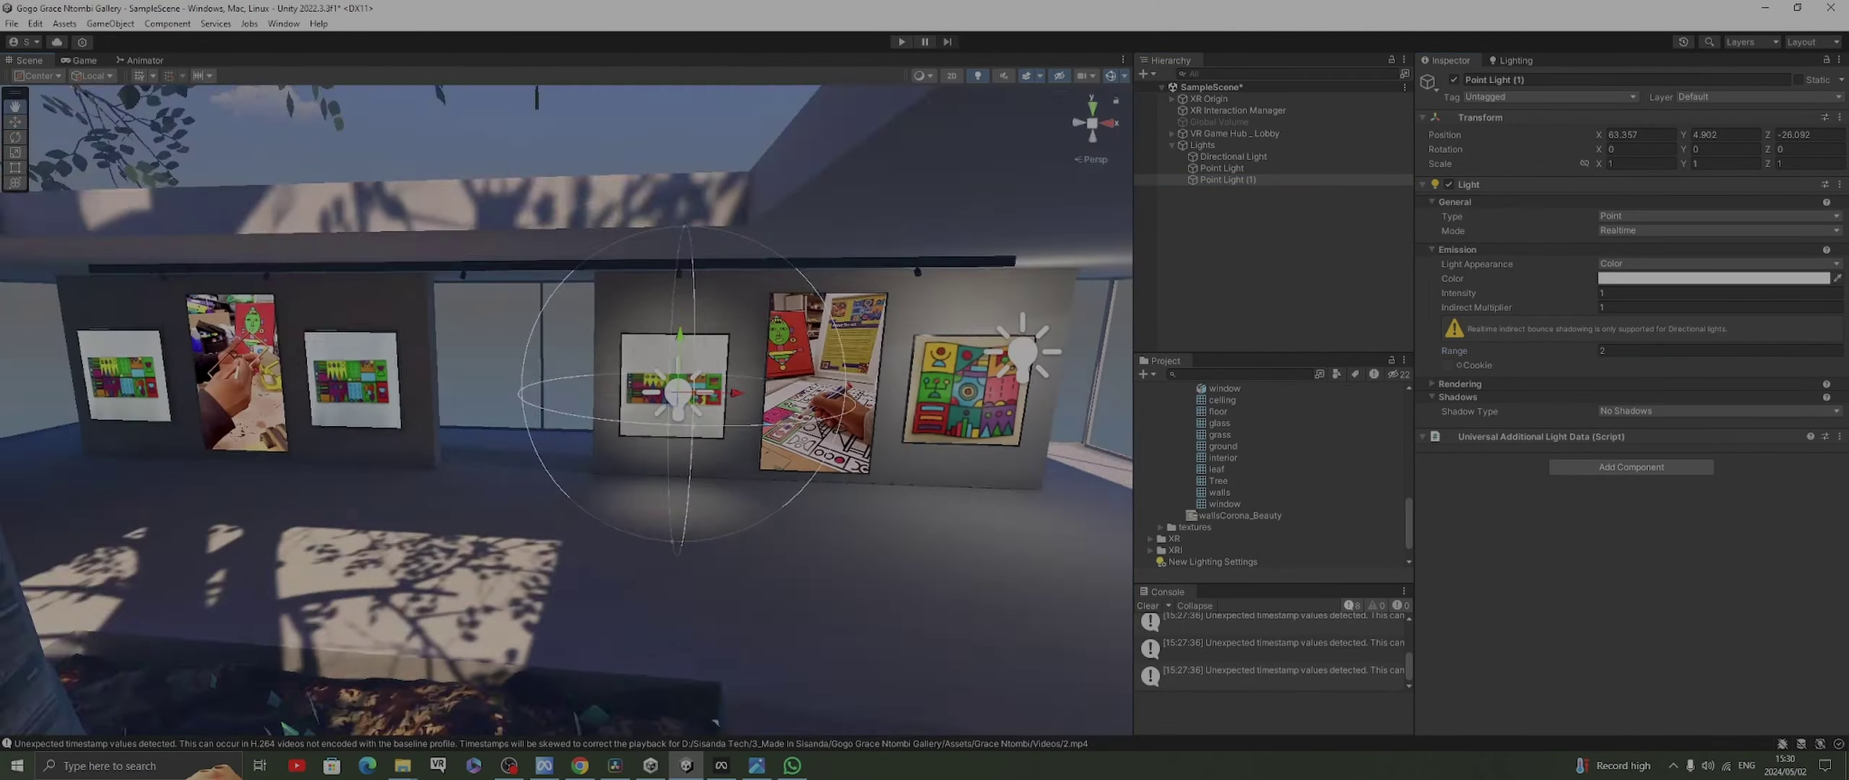
key("ctrl+d")
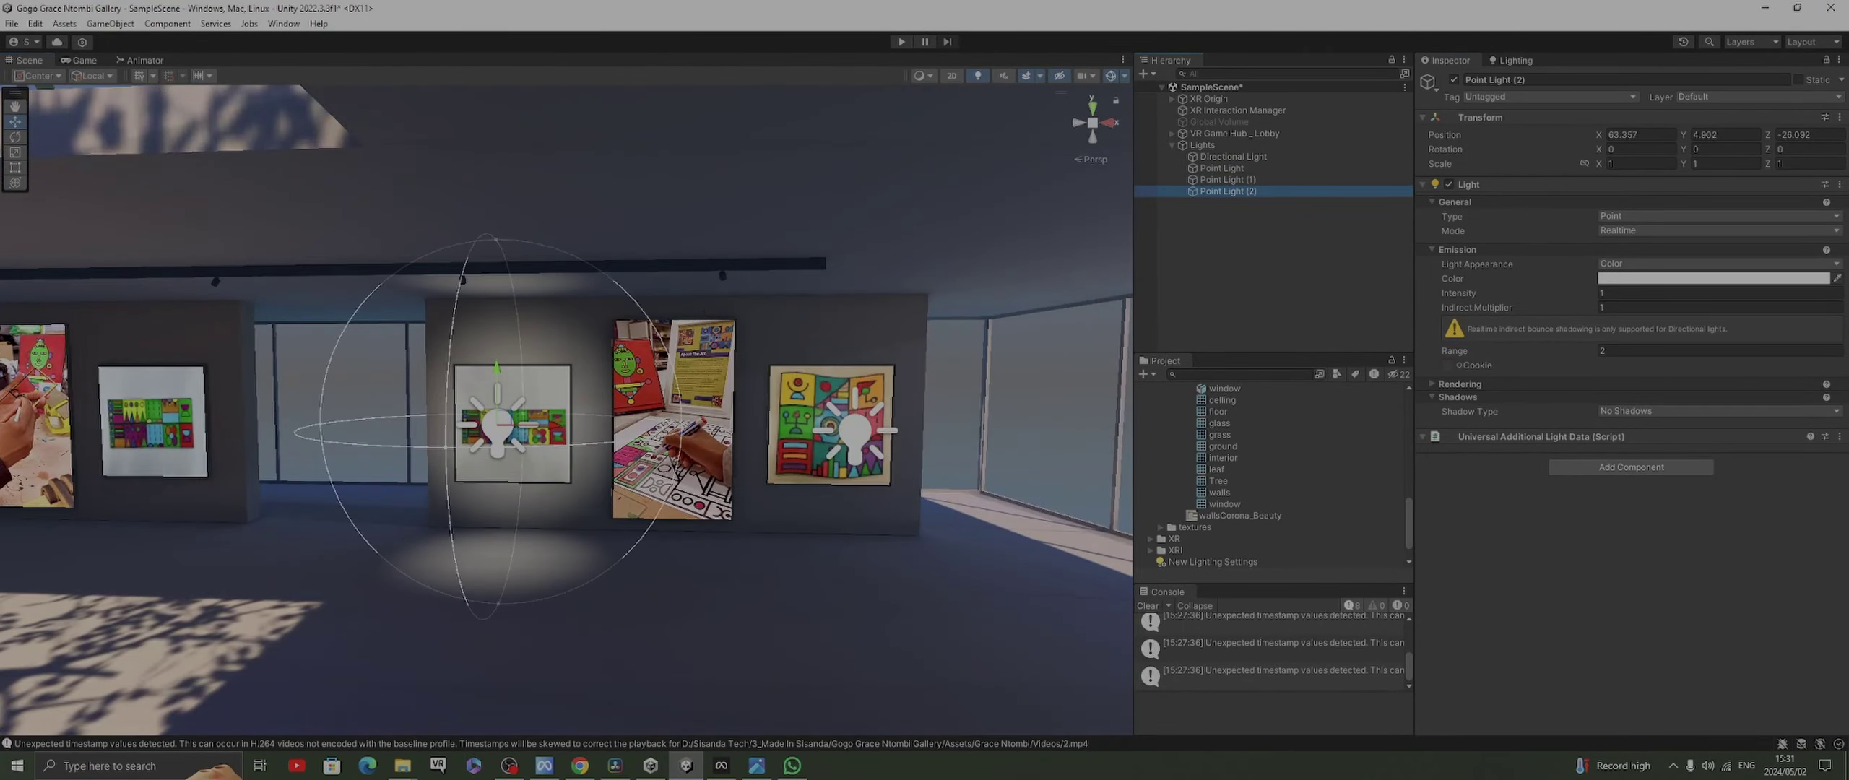
middle_click_drag(513, 426, 932, 413)
key("ctrl+d")
left_click_drag(957, 412, 289, 412)
right_click_drag(289, 413, 563, 405)
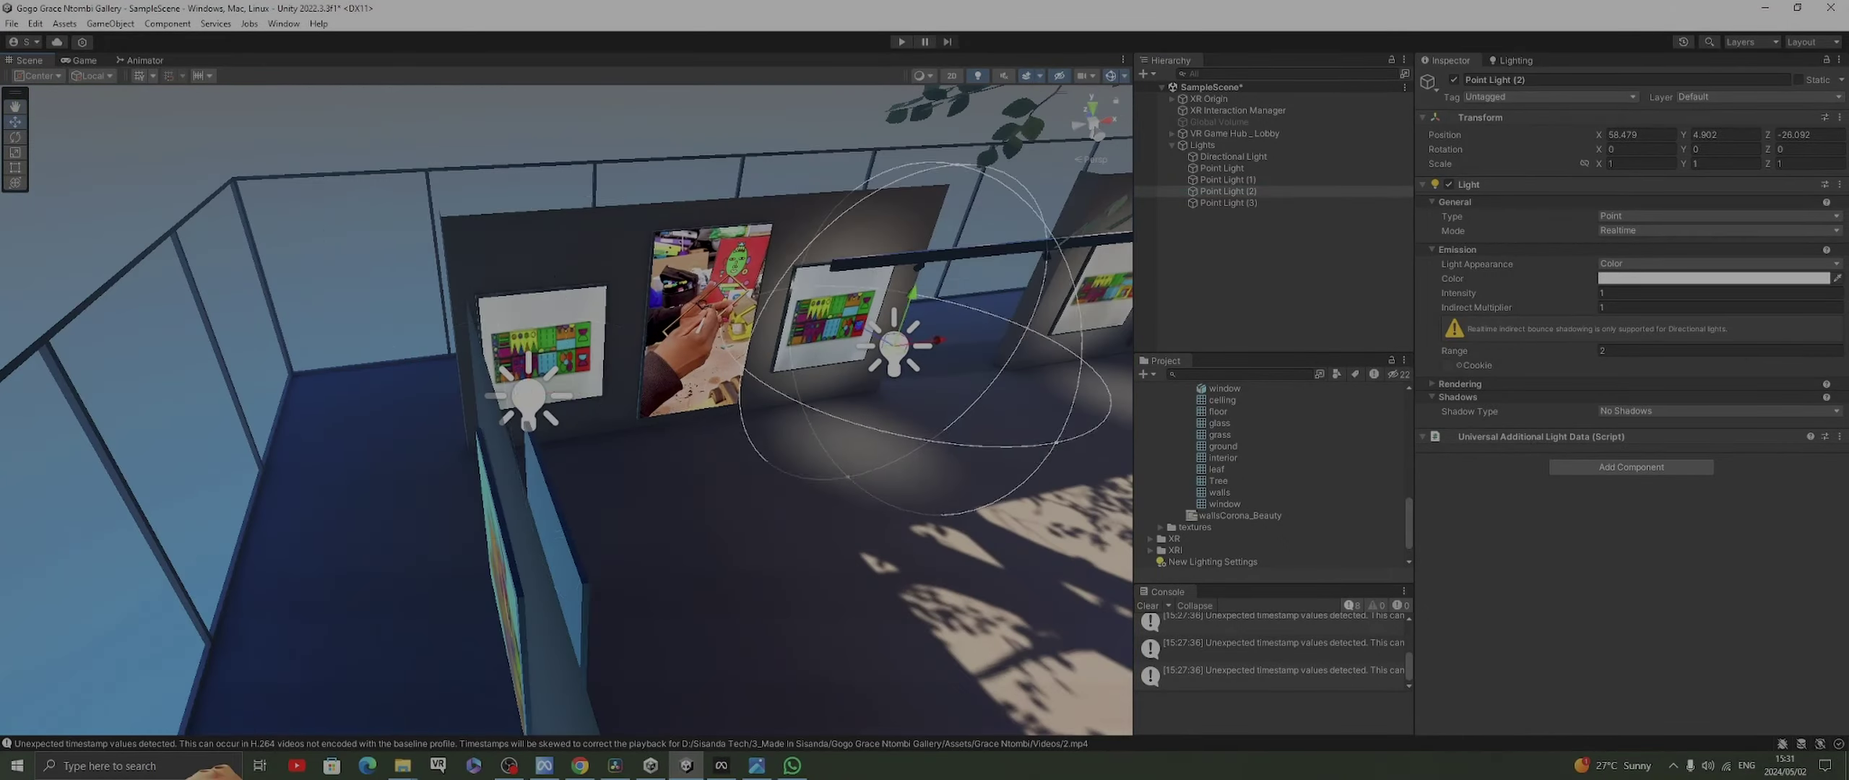
left_click(536, 404)
left_click_drag(794, 383, 852, 386)
right_click_drag(853, 386, 805, 489)
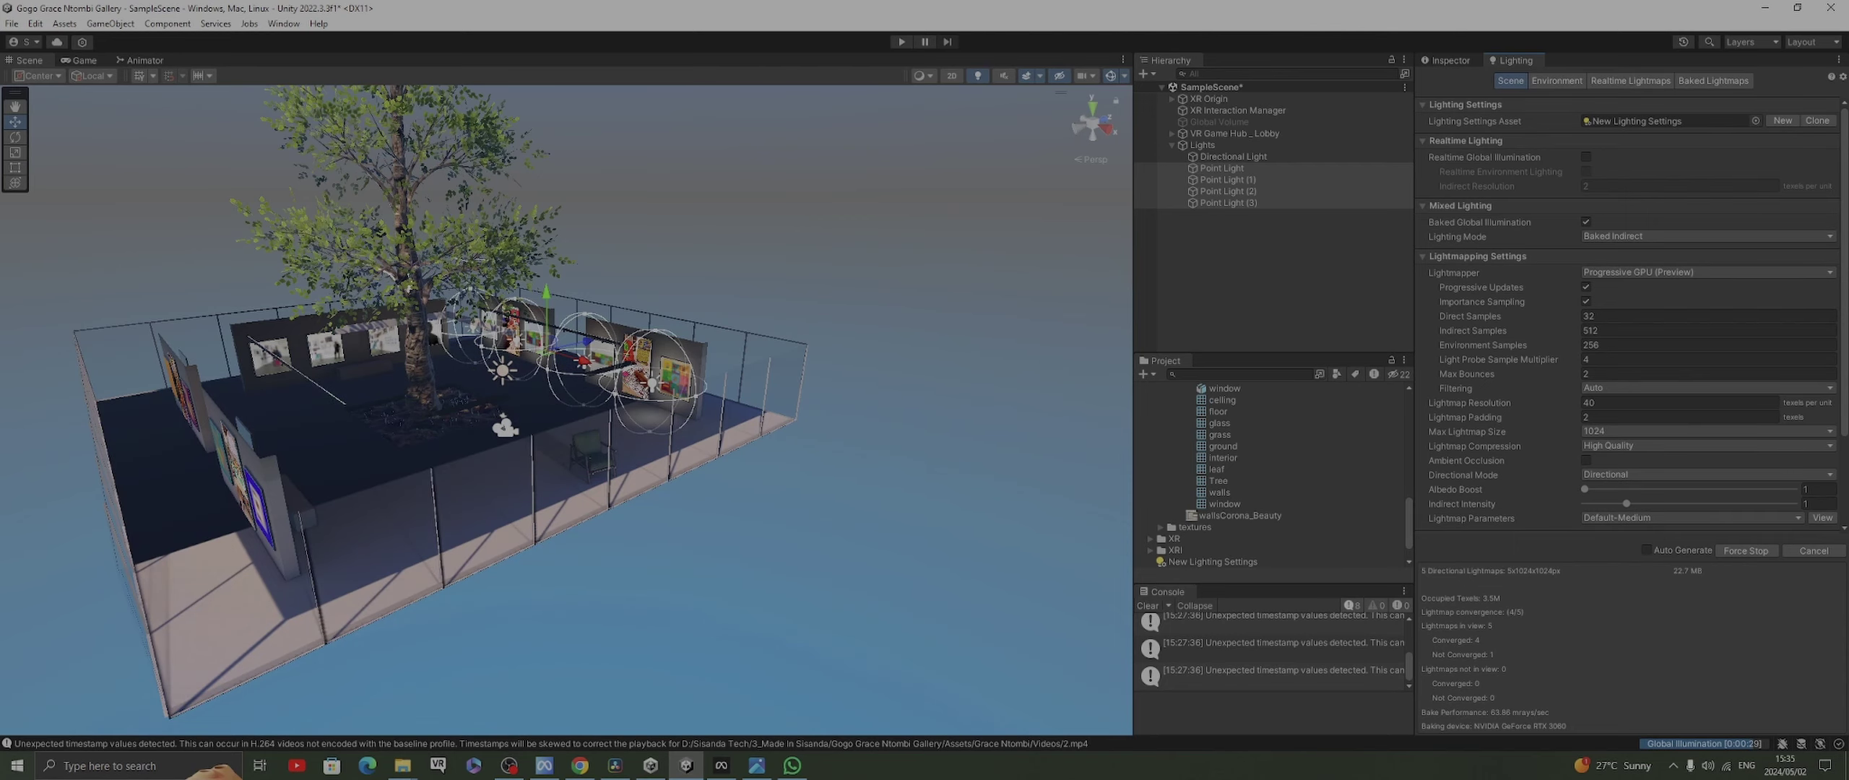
Zoom the Scene view while the bake with the four point lights completes
scroll(565, 410, "up", 6)
scroll(566, 410, "down", 5)
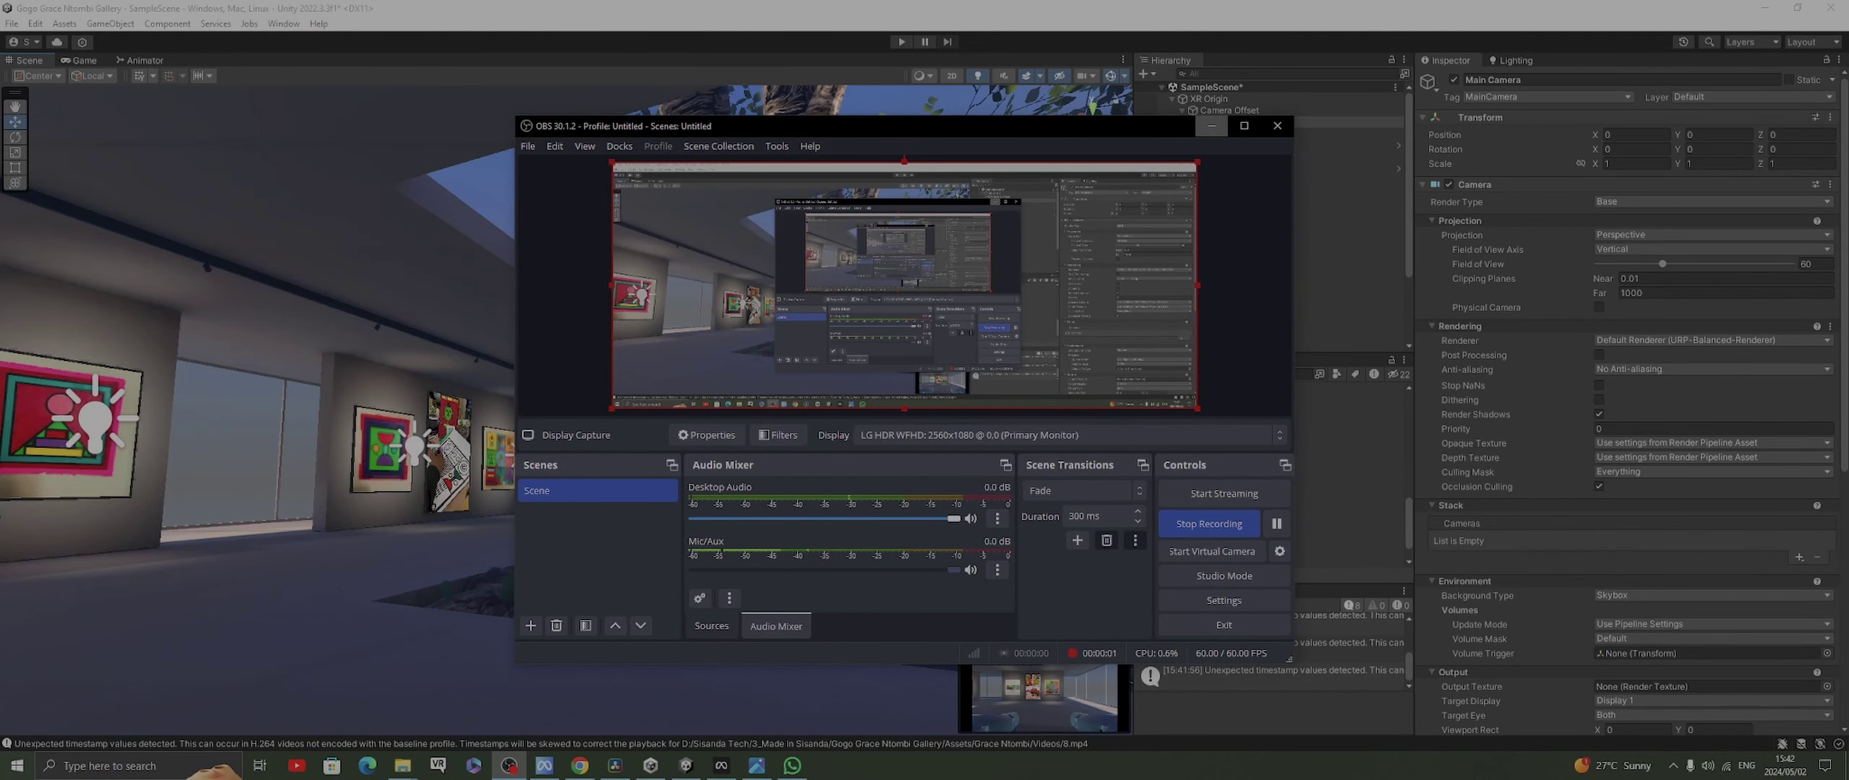
Minimize the OBS Studio window to reveal Unity's gallery scene
left_click(1211, 125)
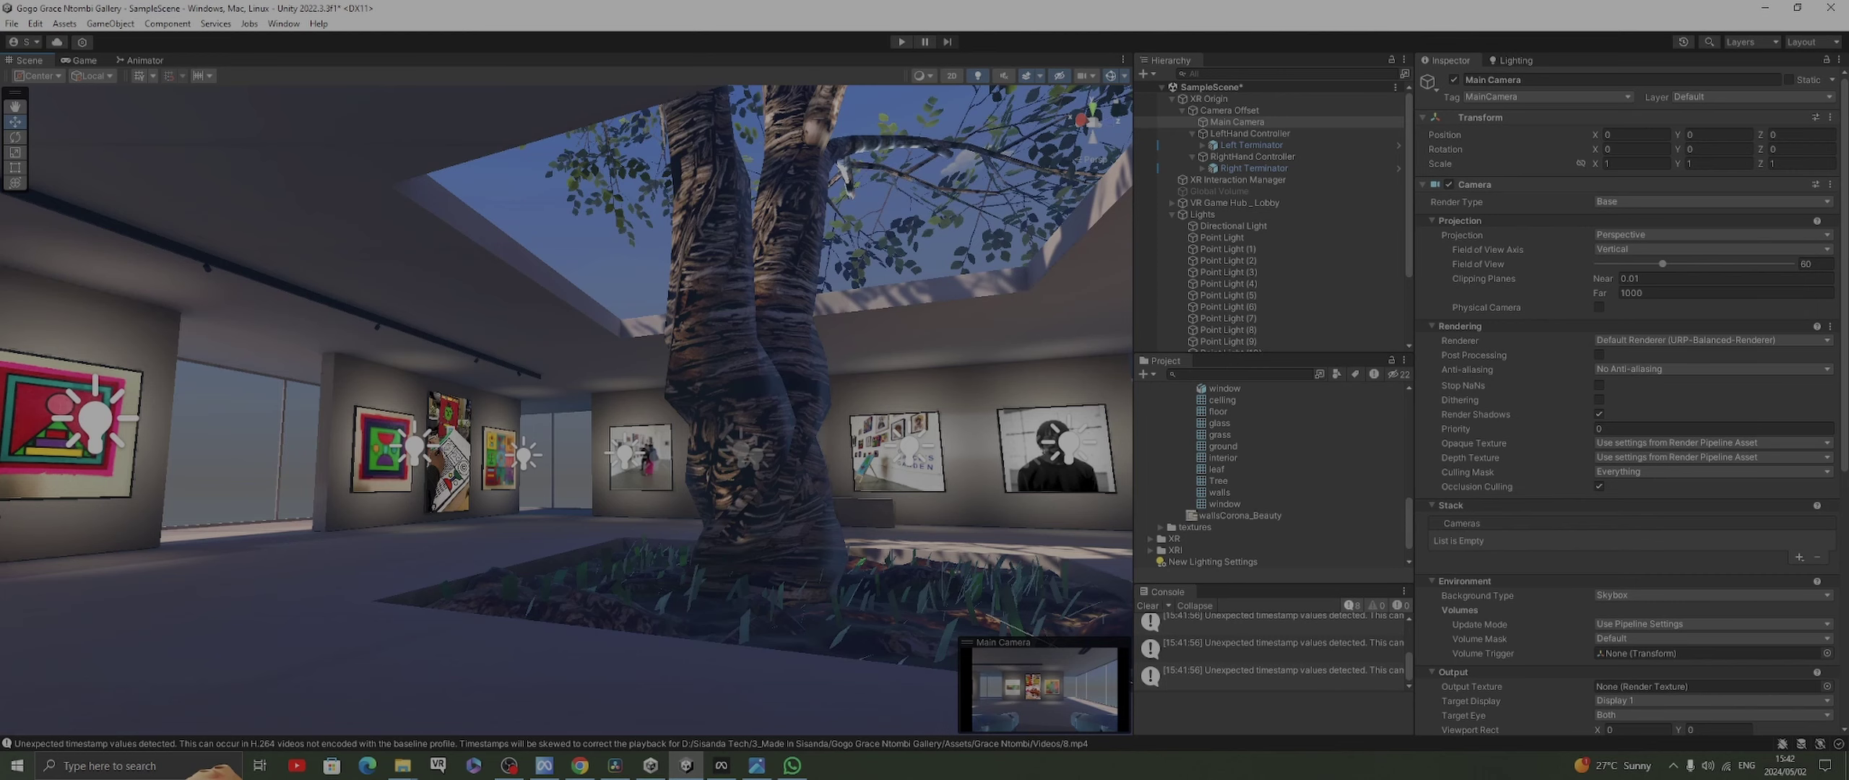
Enter Play mode with Ctrl+P to preview the rebaked gallery and skylight tree
scroll(567, 410, "down", 5)
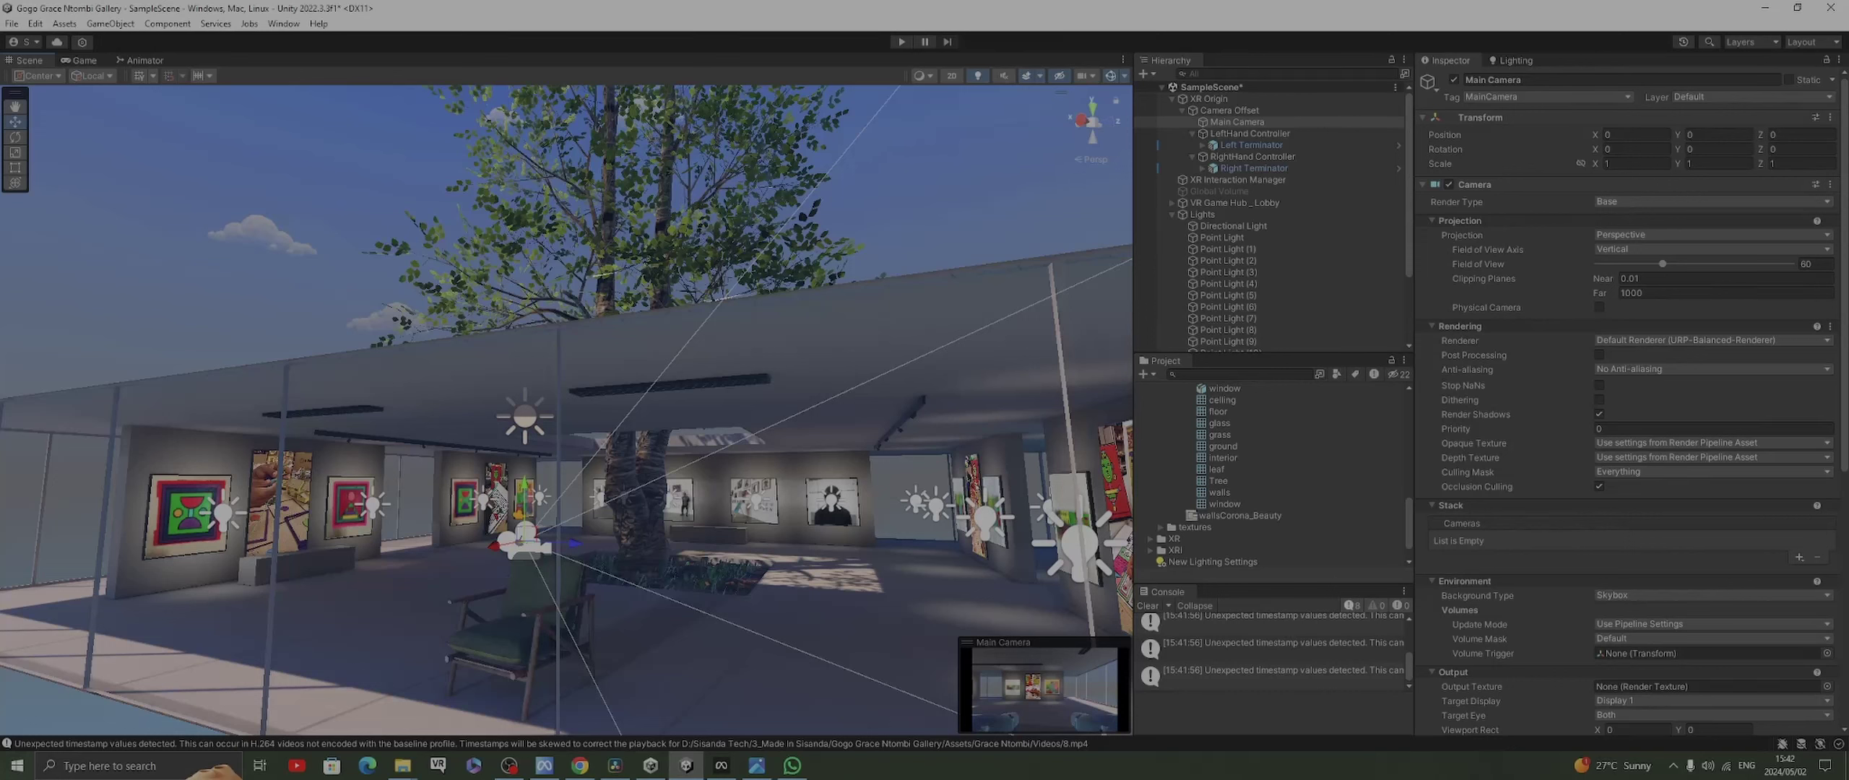
key("ctrl+p")
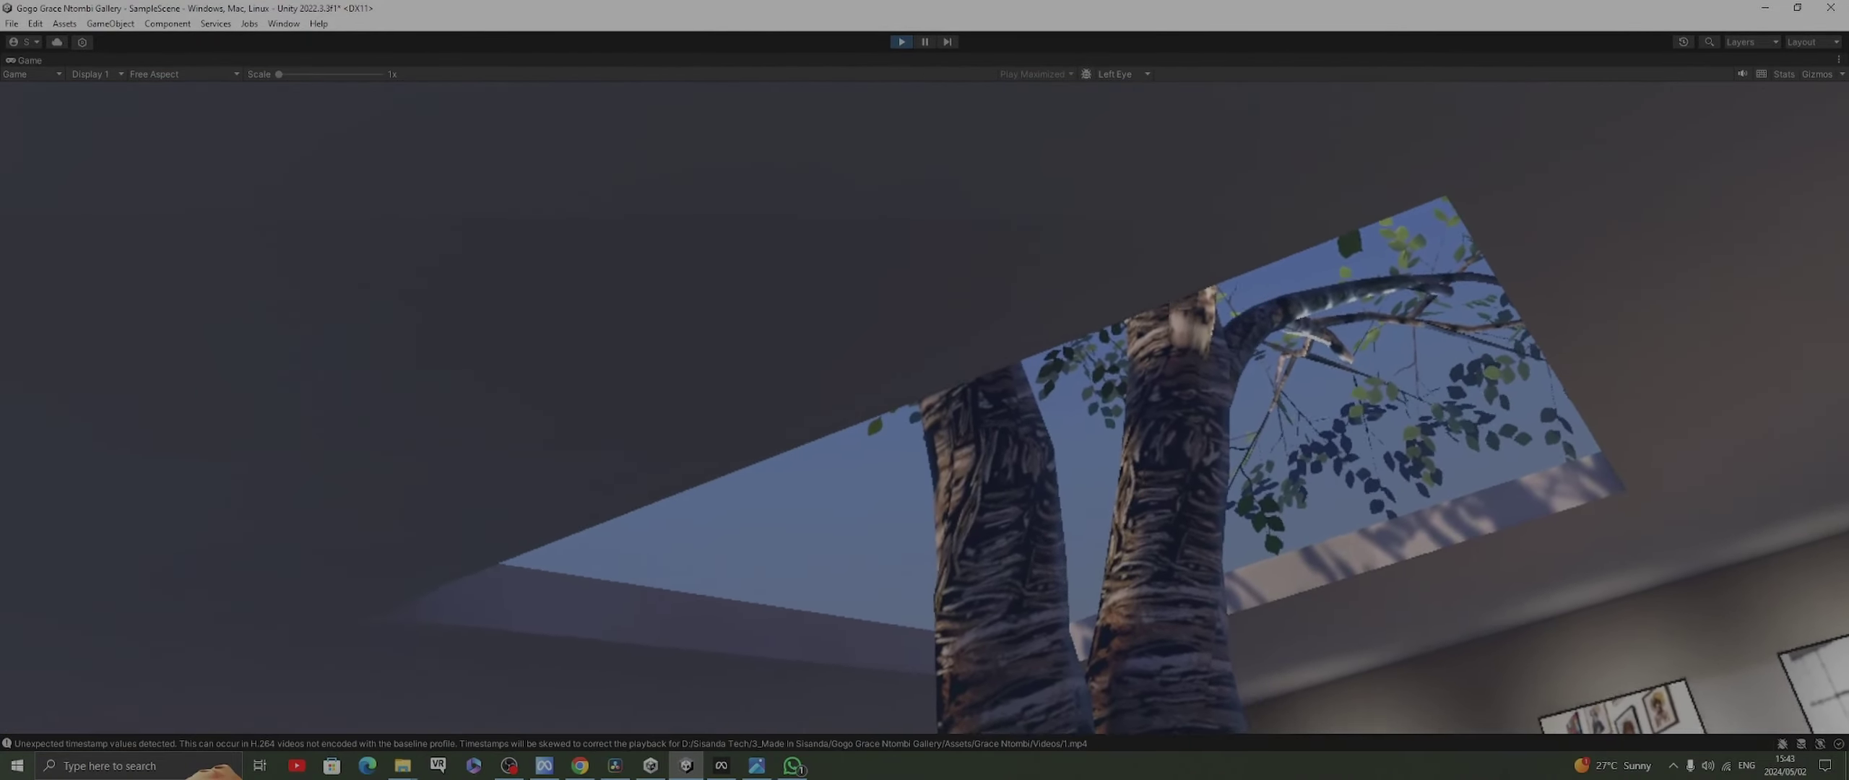
Exit Play mode, enable Post Processing on Main Camera, and set anti-aliasing to FXAA
key("ctrl+p")
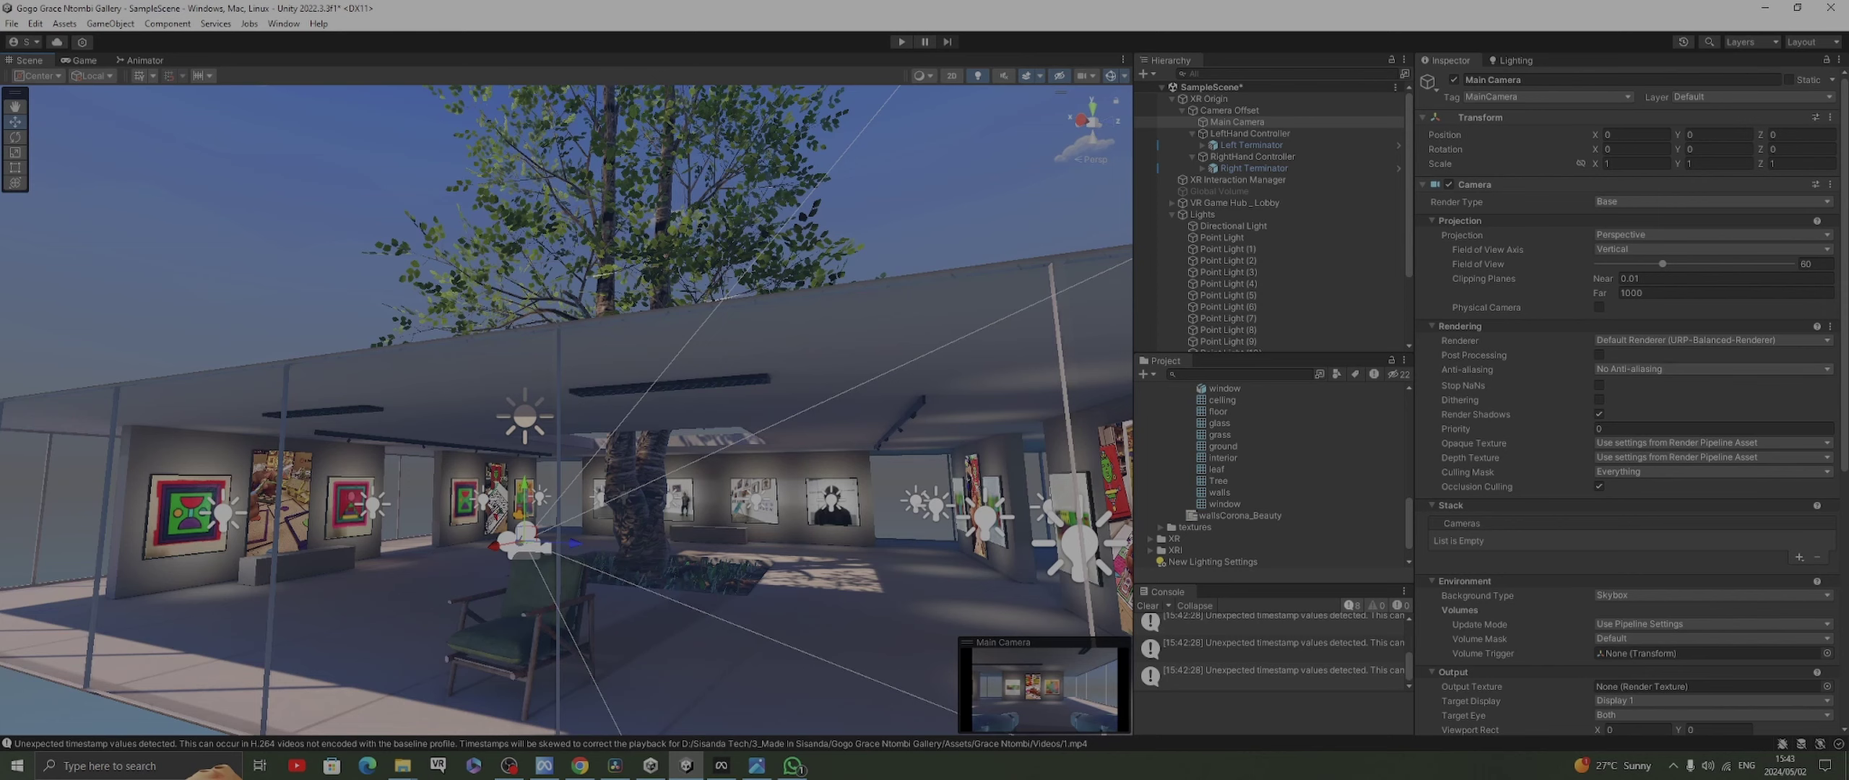
left_click(1598, 355)
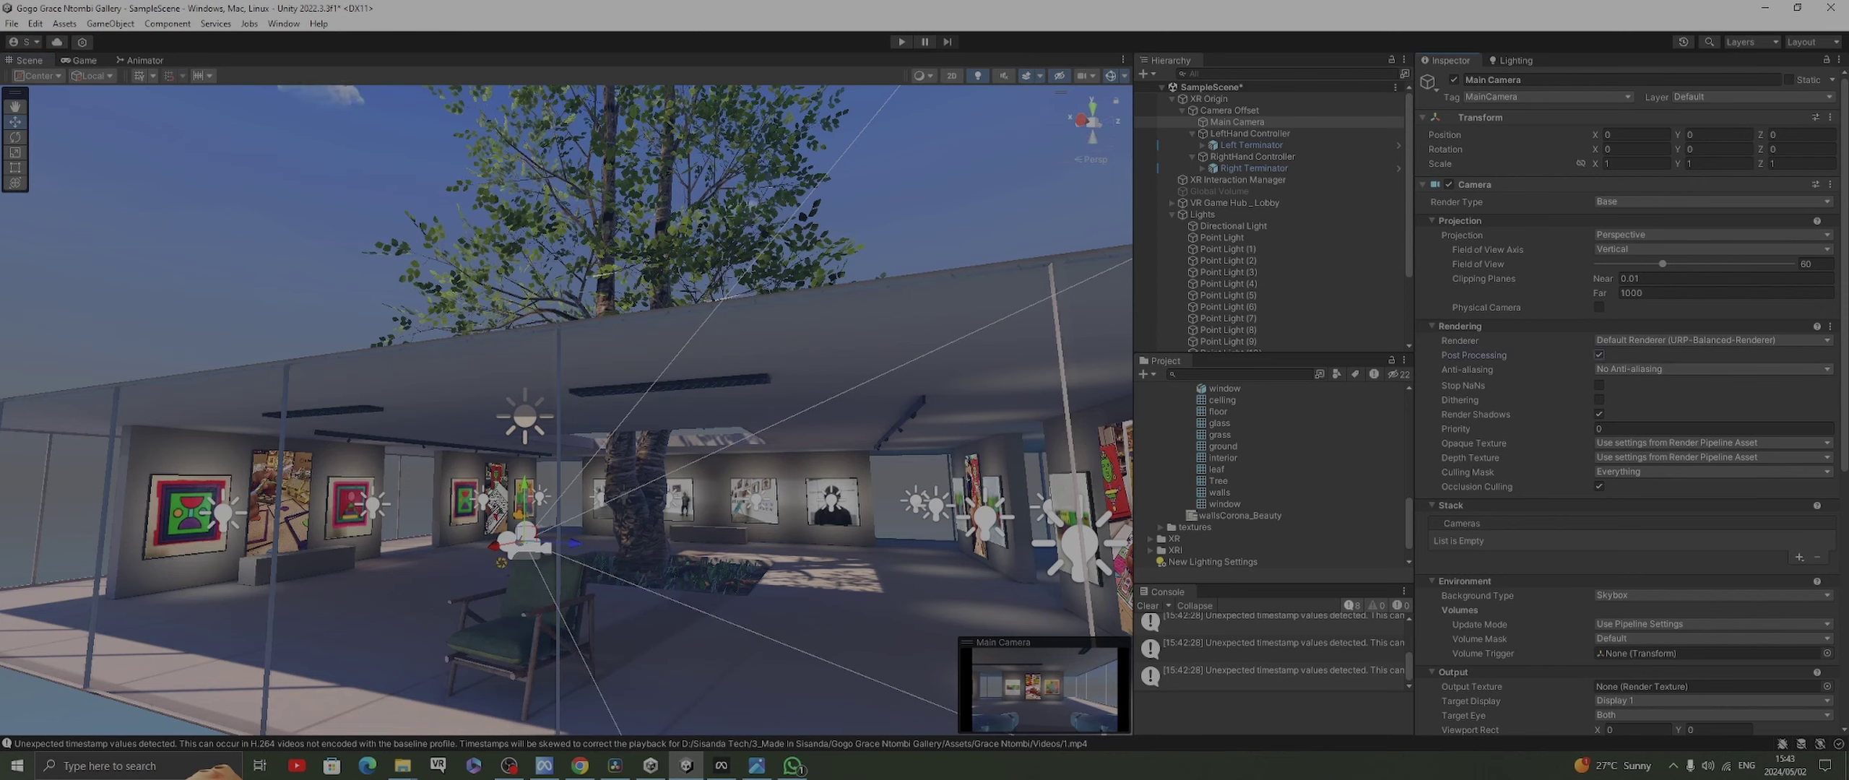
left_click(1711, 369)
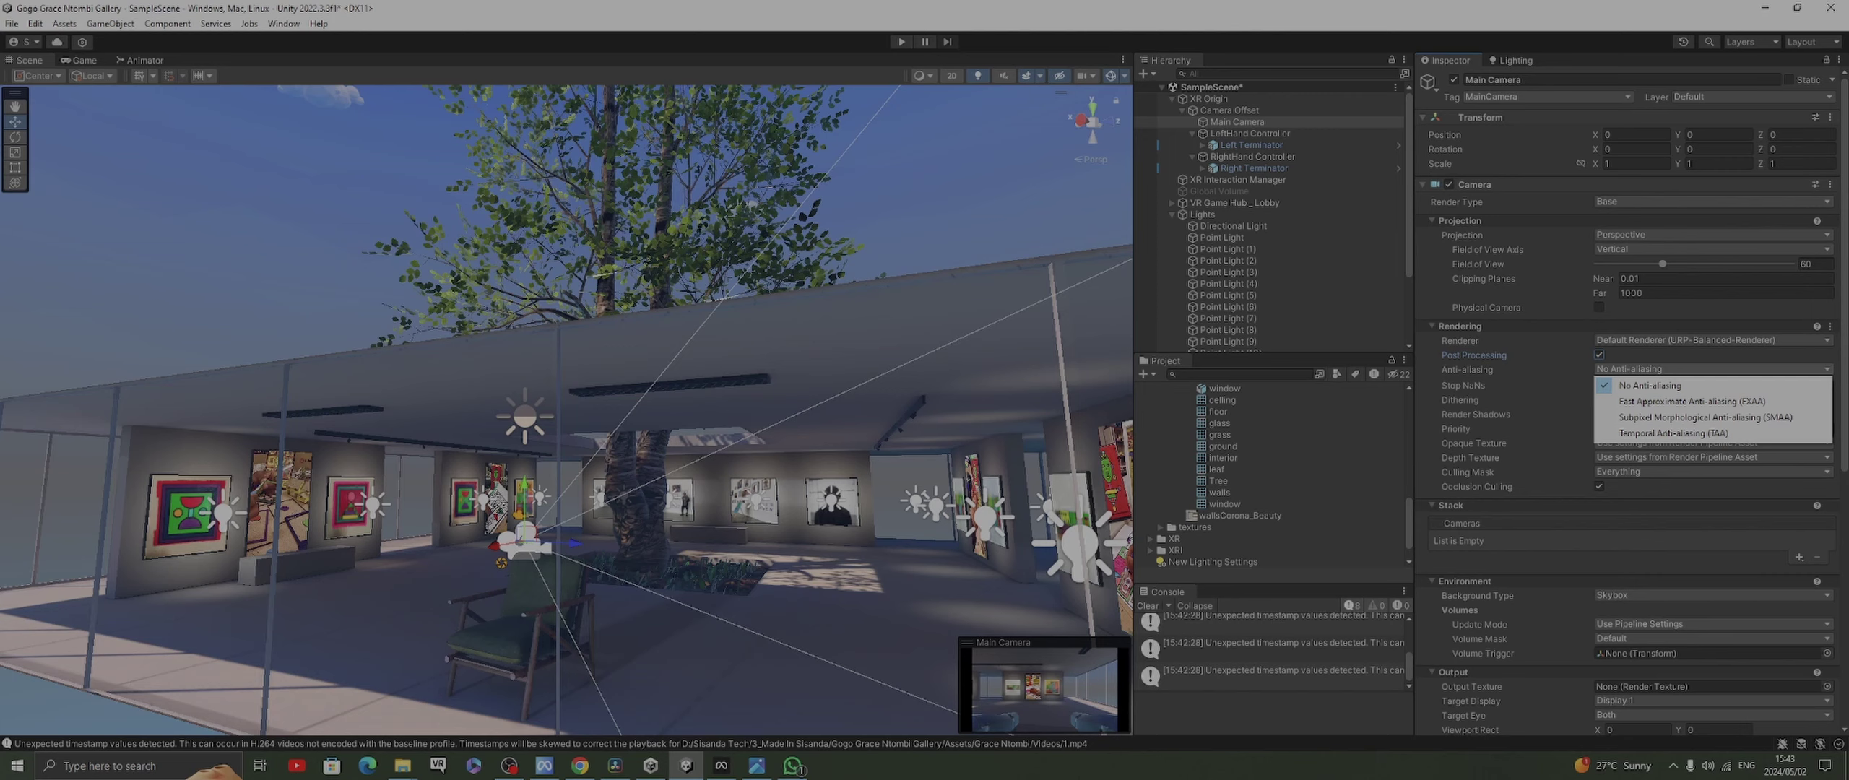
key("Escape")
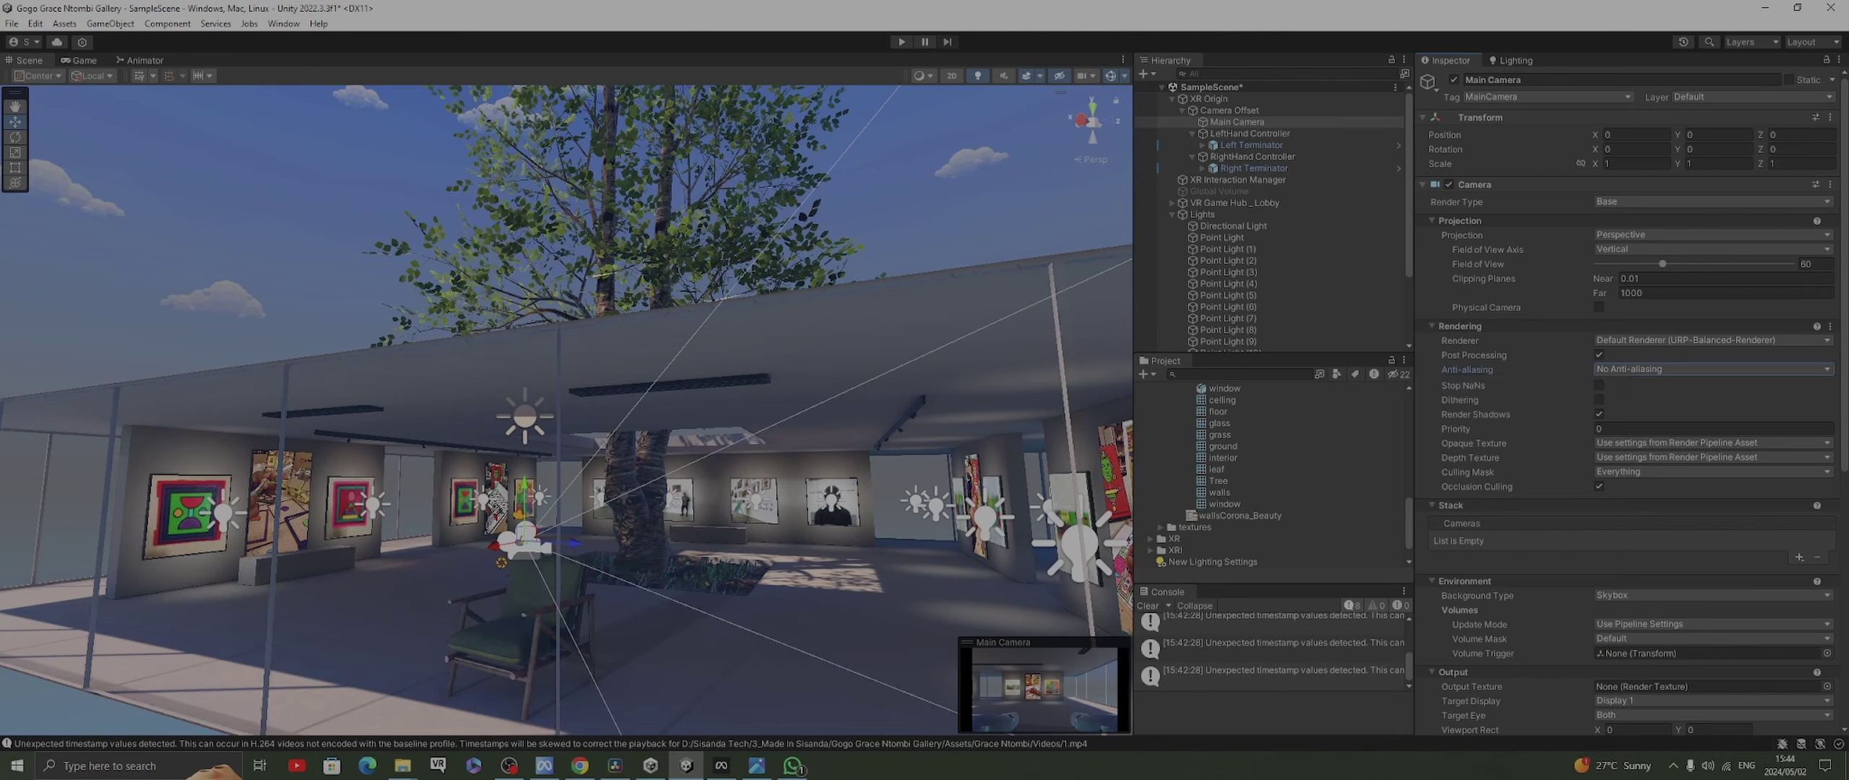
left_click(1712, 368)
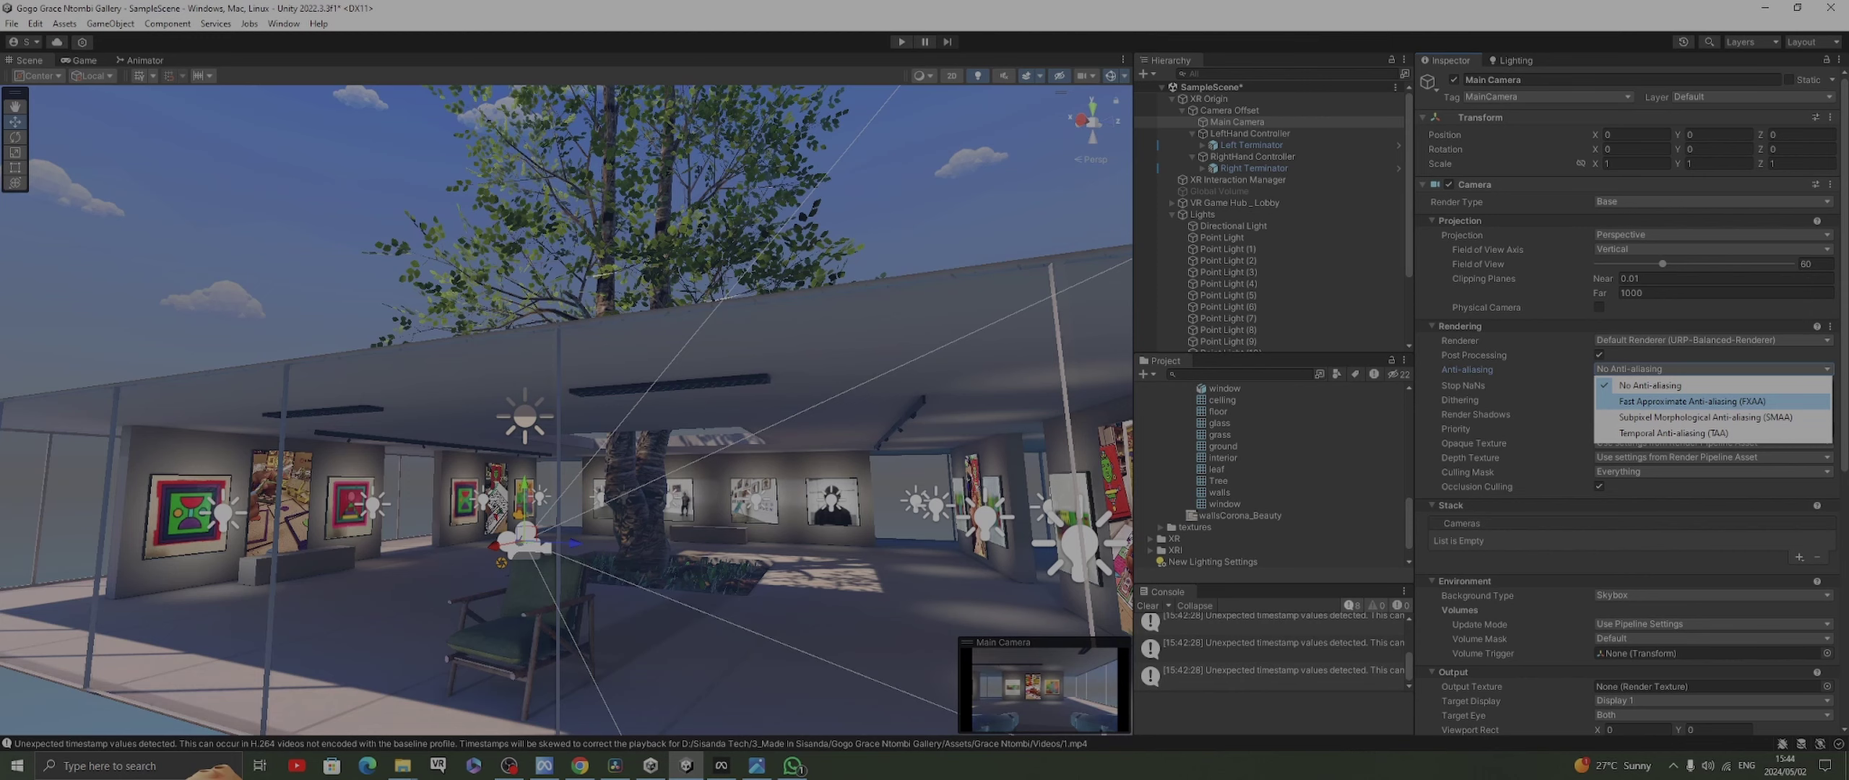
left_click(1692, 400)
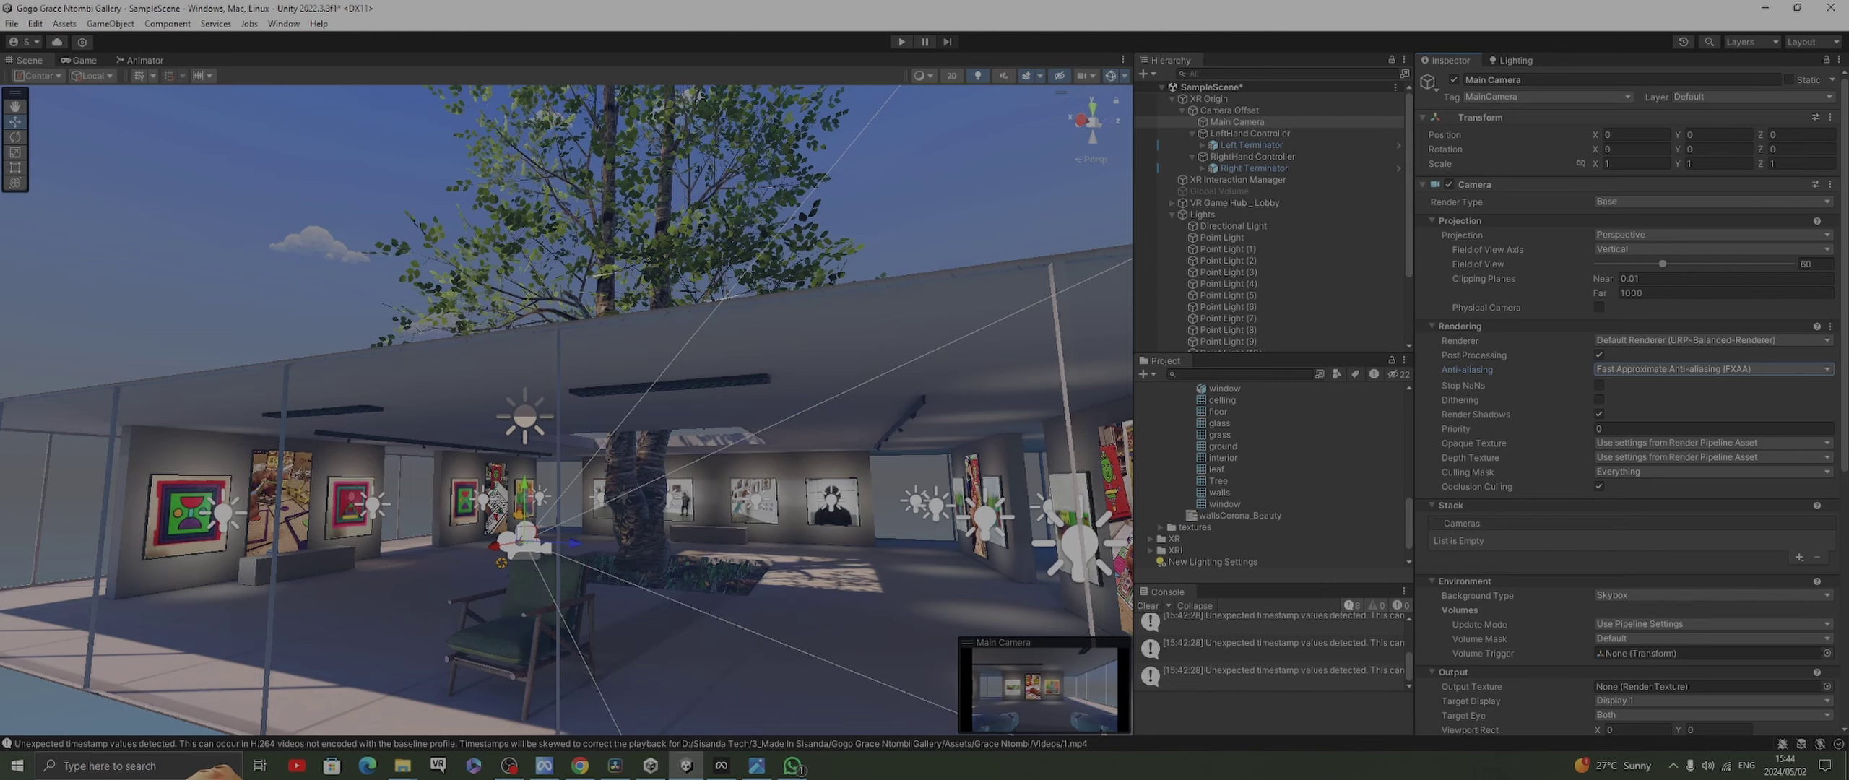
scroll(1630, 410, "down", 3)
scroll(1630, 410, "up", 3)
scroll(567, 410, "up", 5)
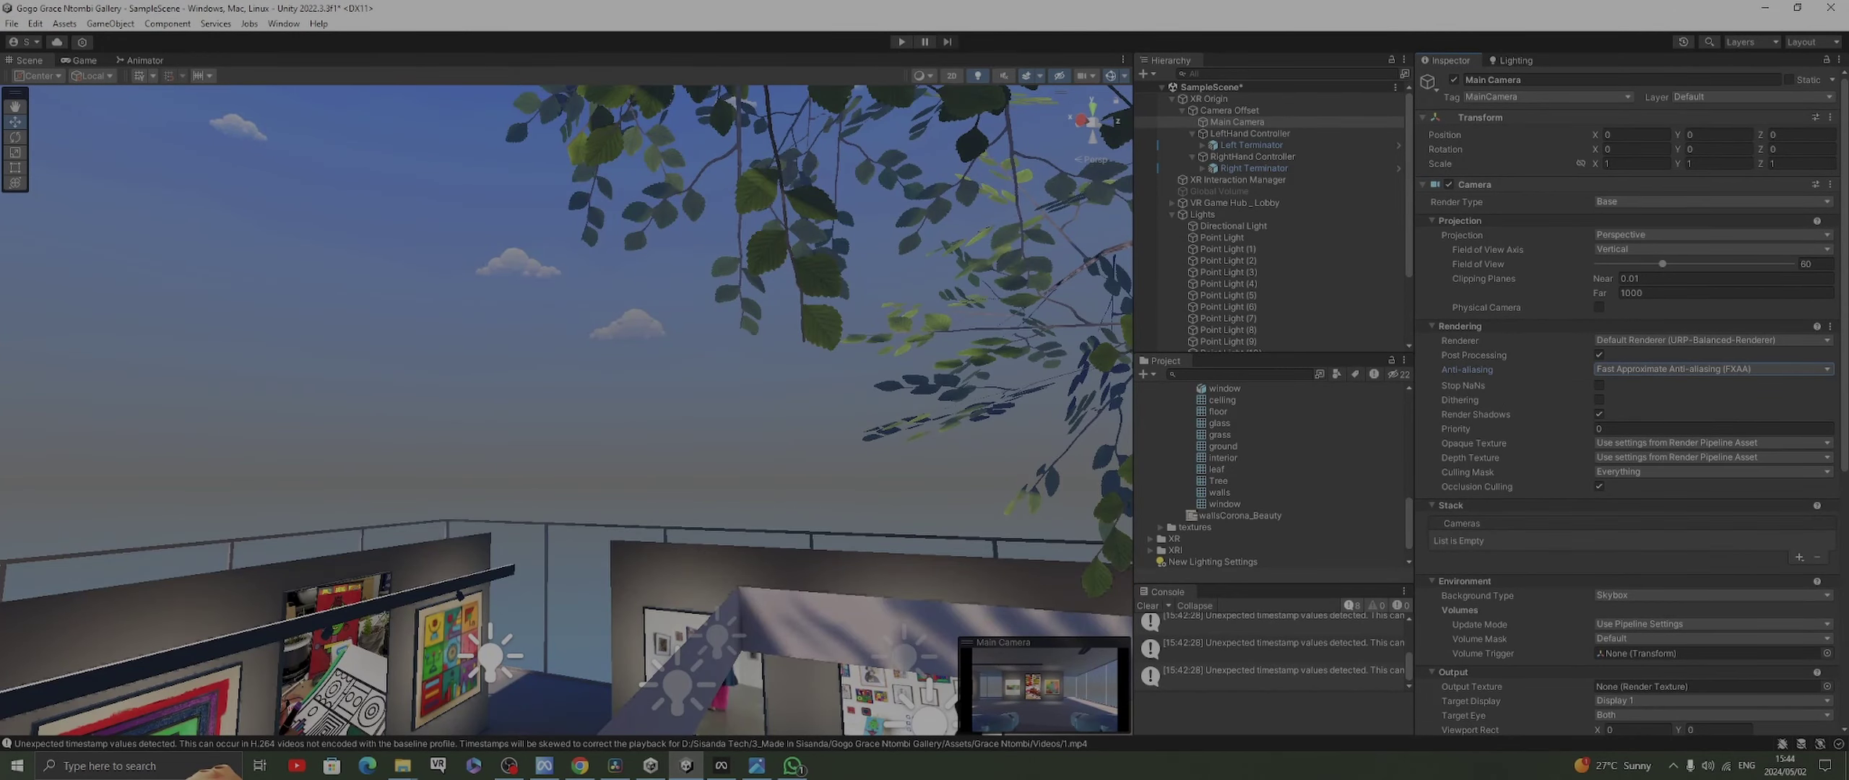
left_click(10, 23)
mouse_move(34, 24)
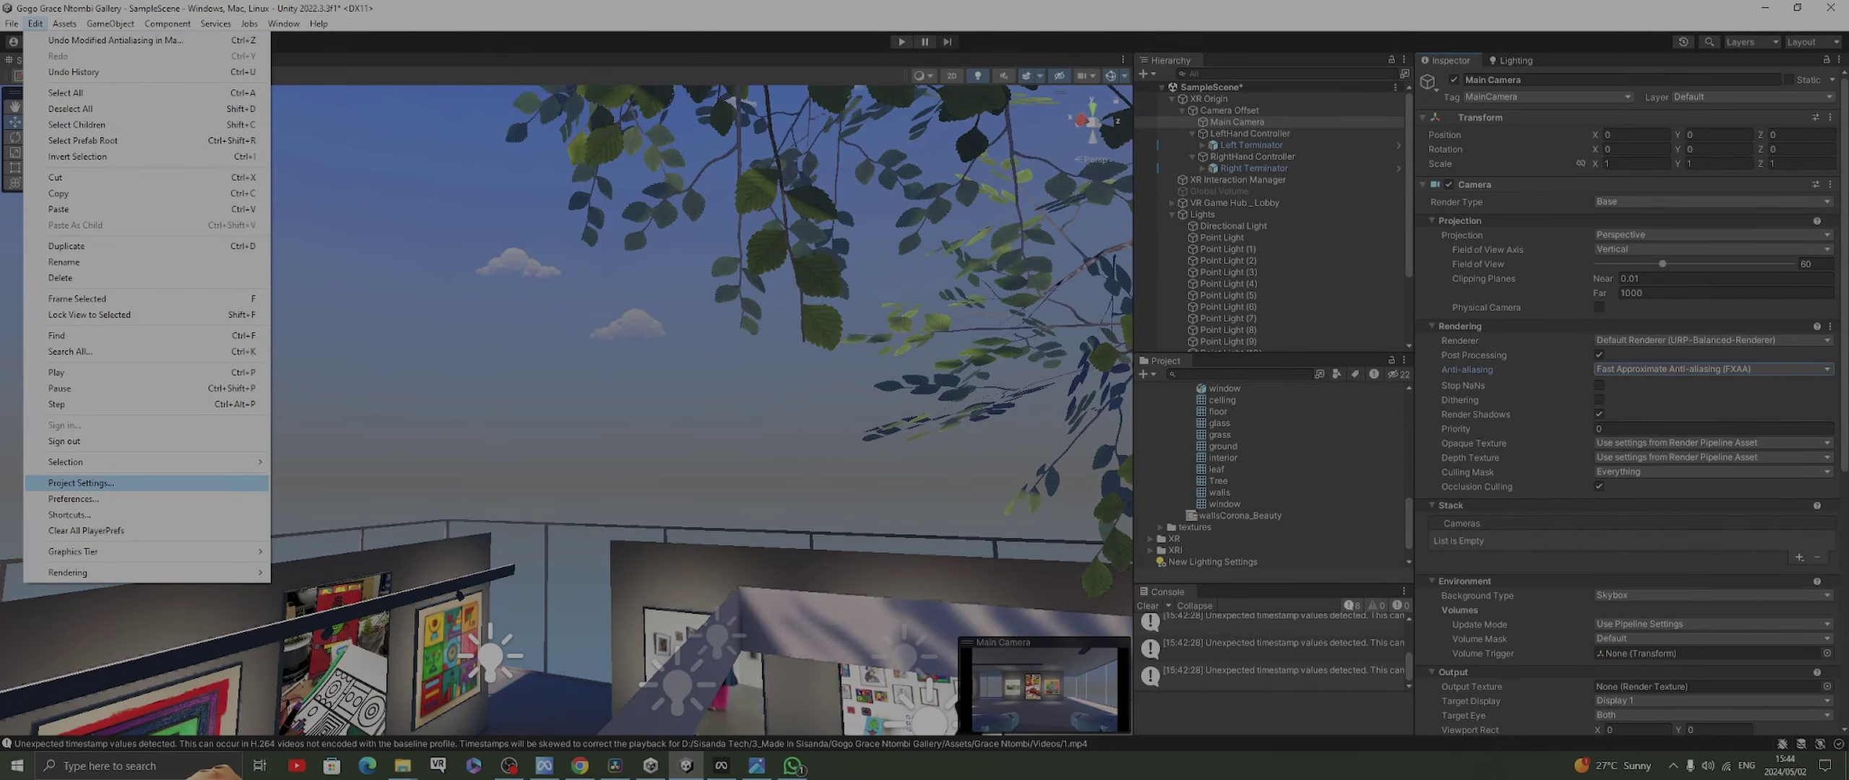
left_click(81, 482)
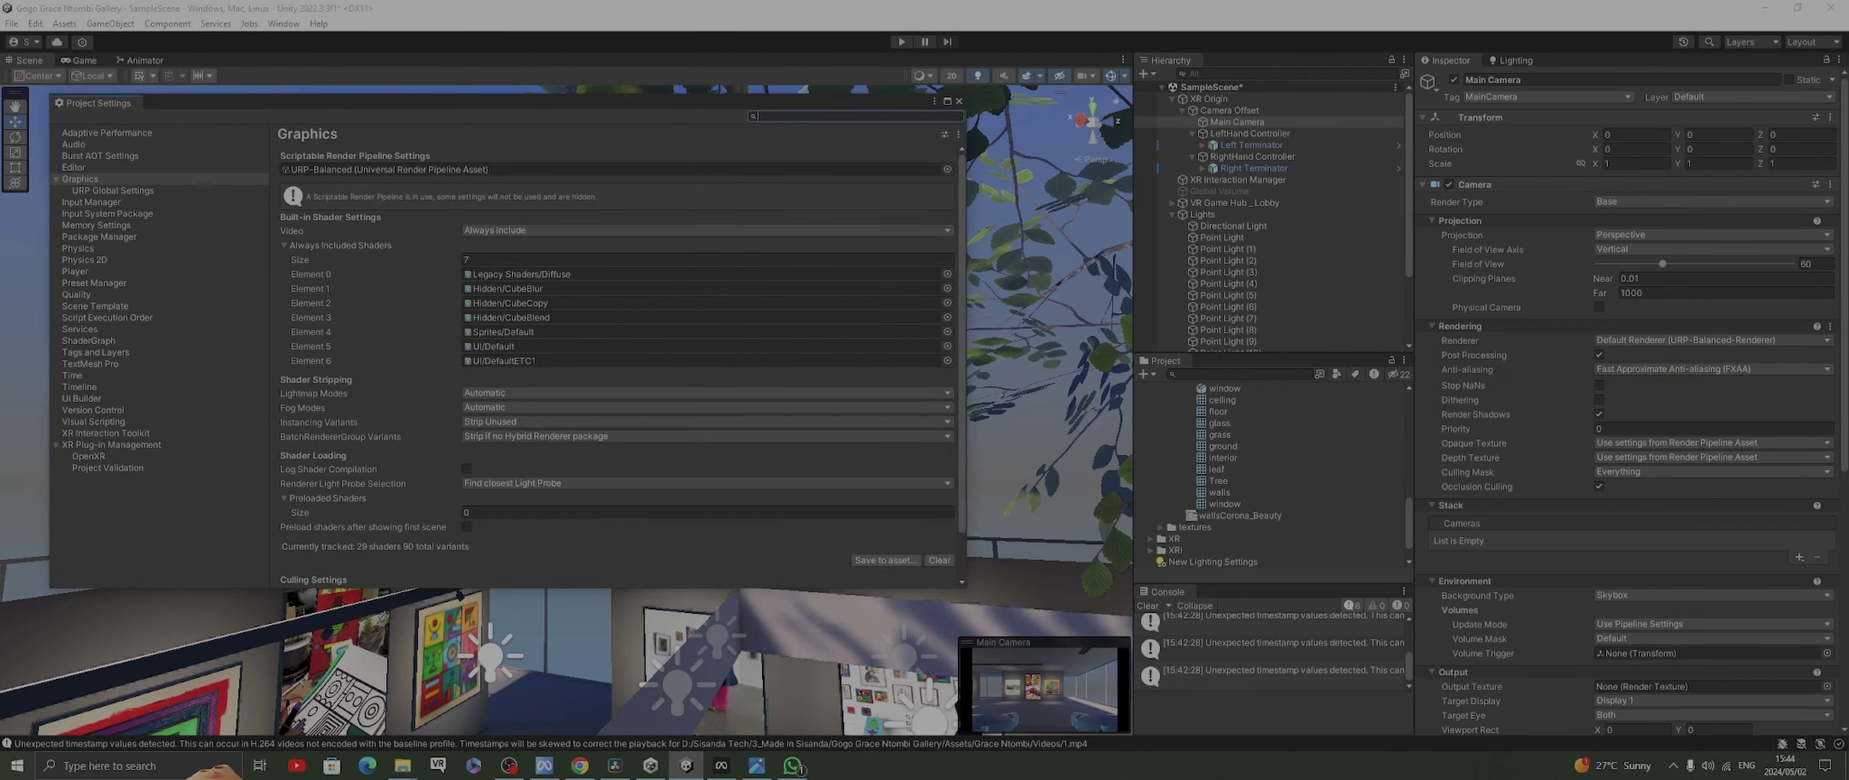
left_click(76, 294)
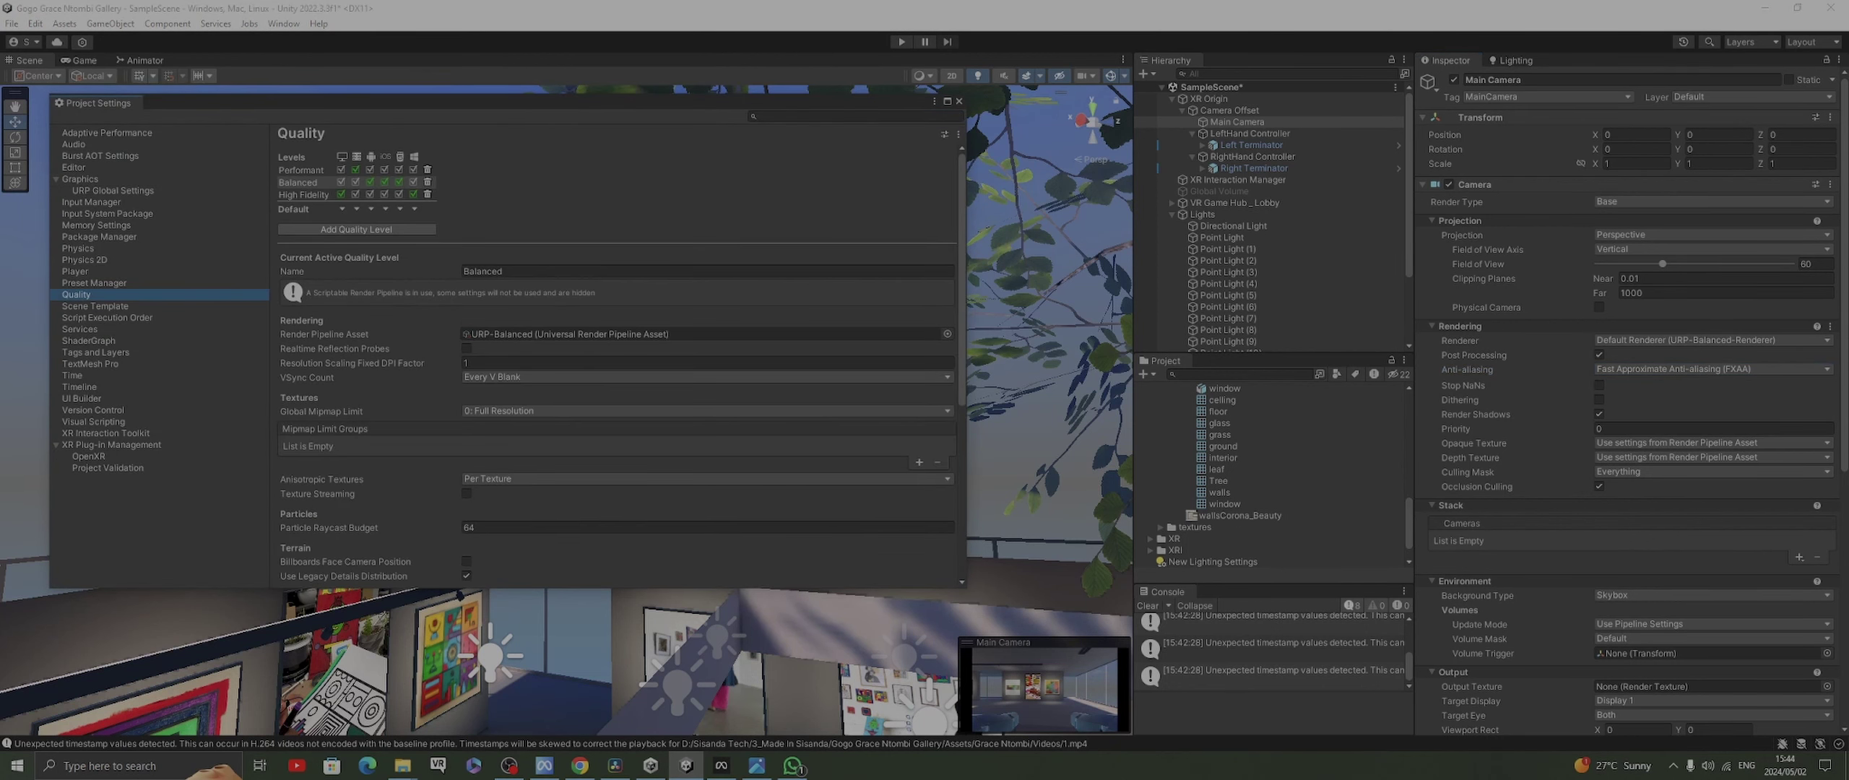
scroll(621, 361, "down", 5)
scroll(621, 361, "down", 4)
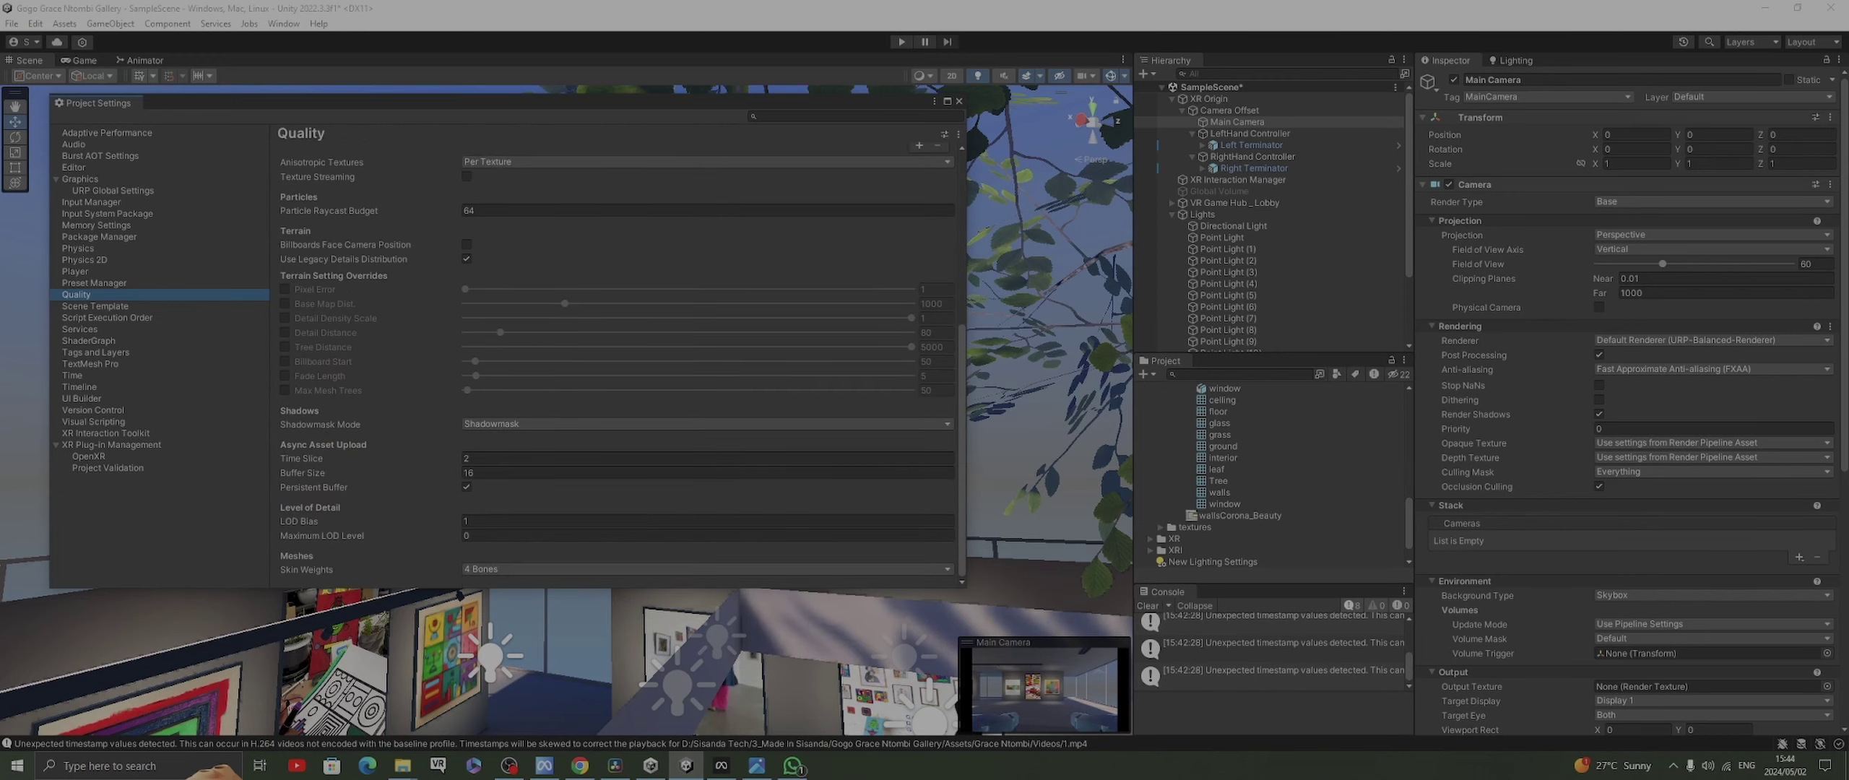
scroll(621, 361, "up", 6)
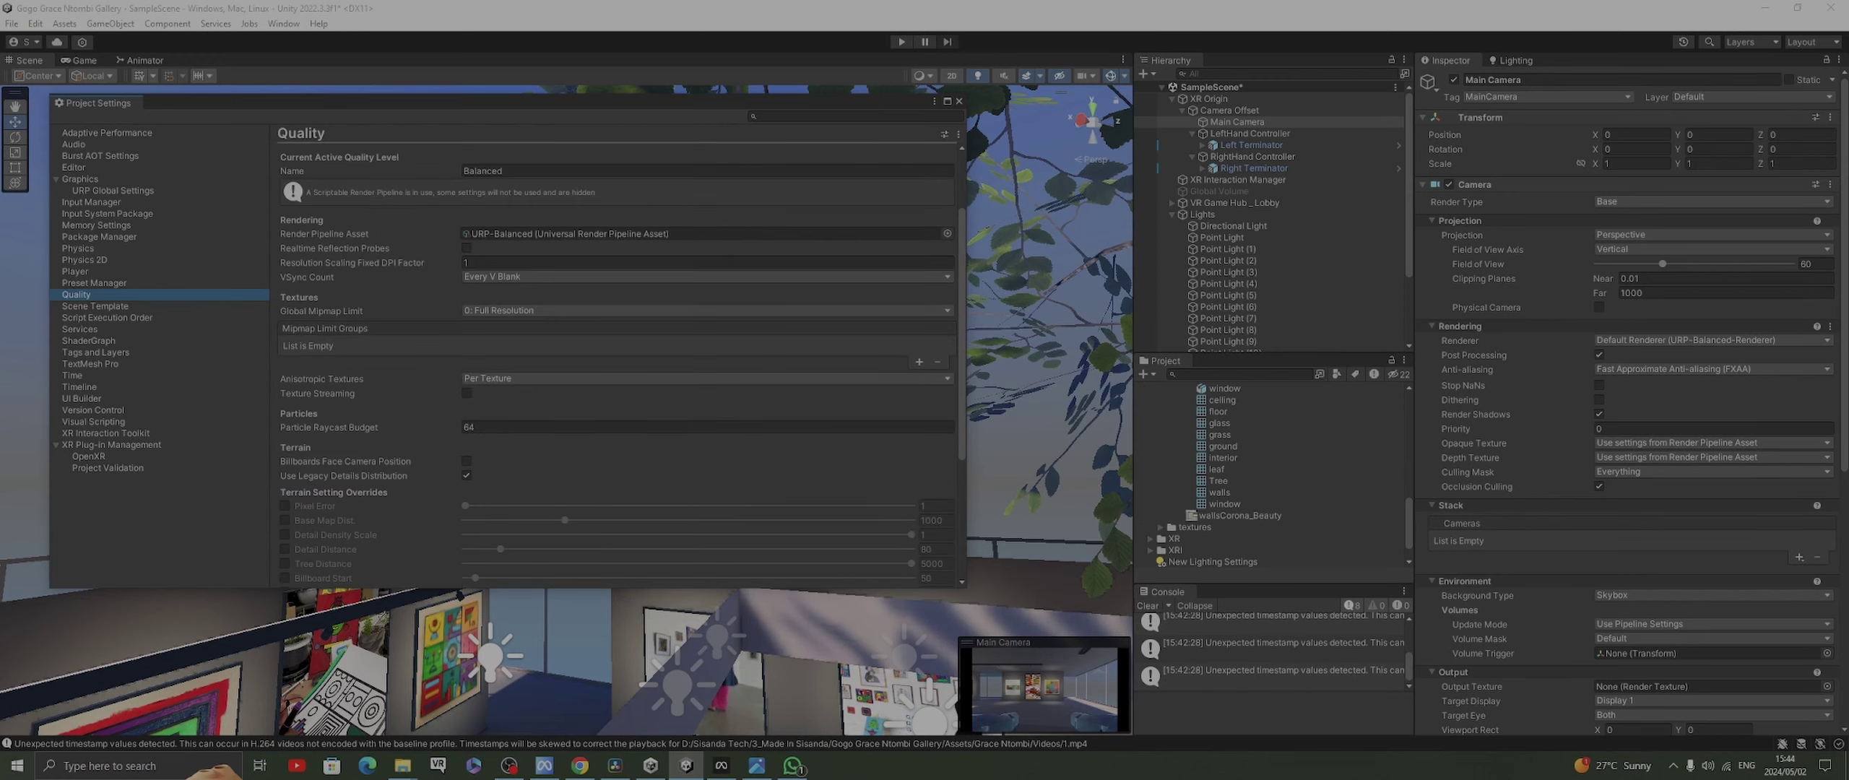
scroll(621, 361, "up", 3)
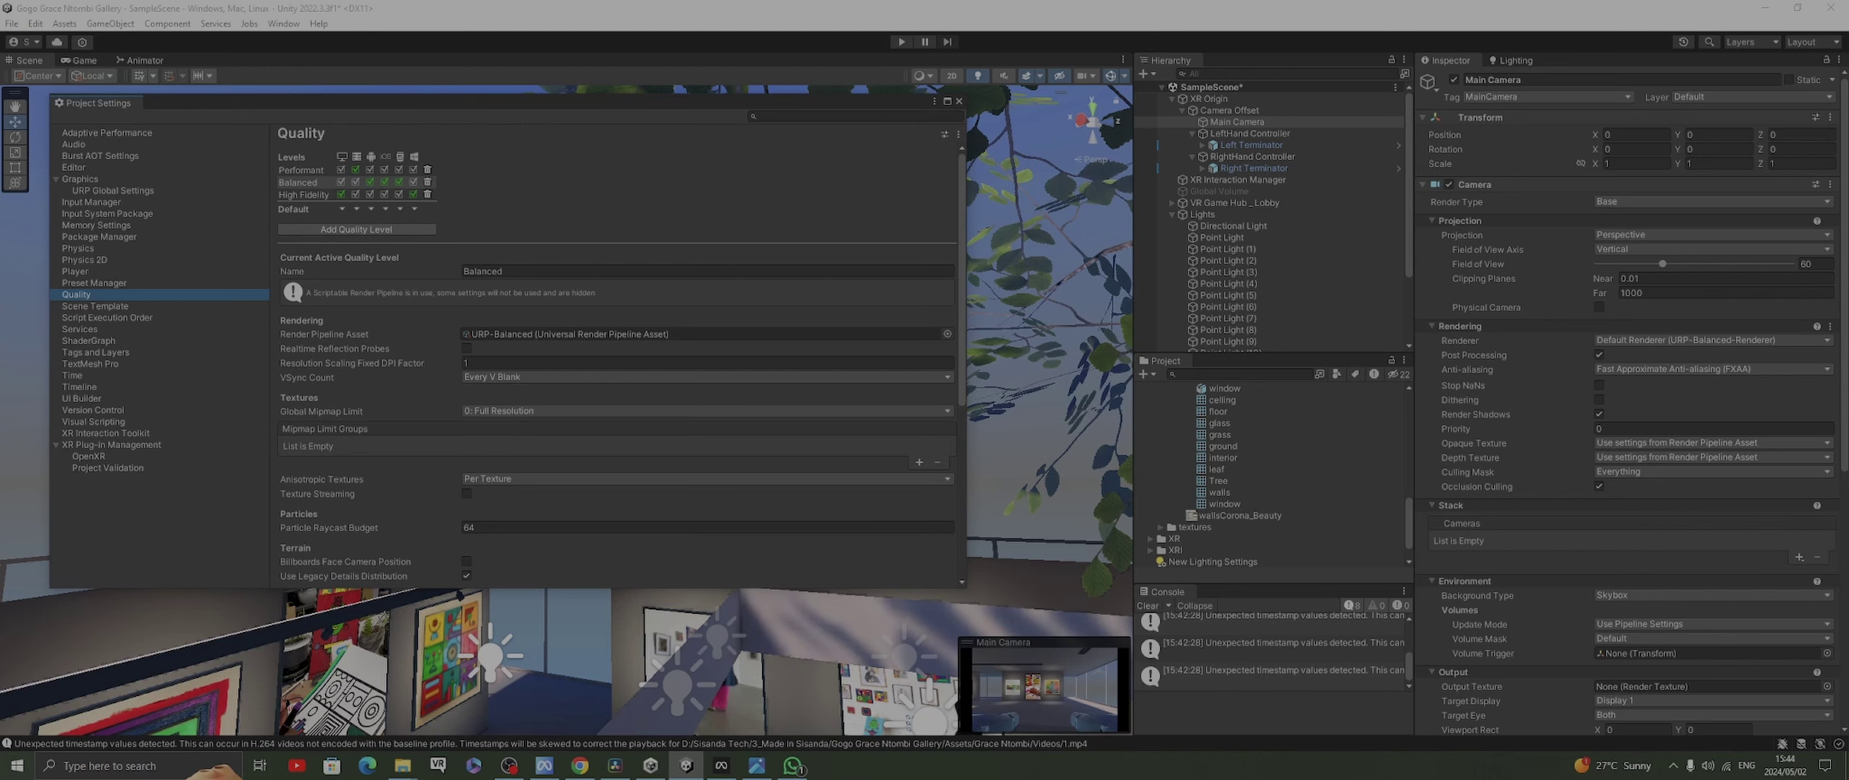
left_click(79, 178)
scroll(621, 361, "down", 2)
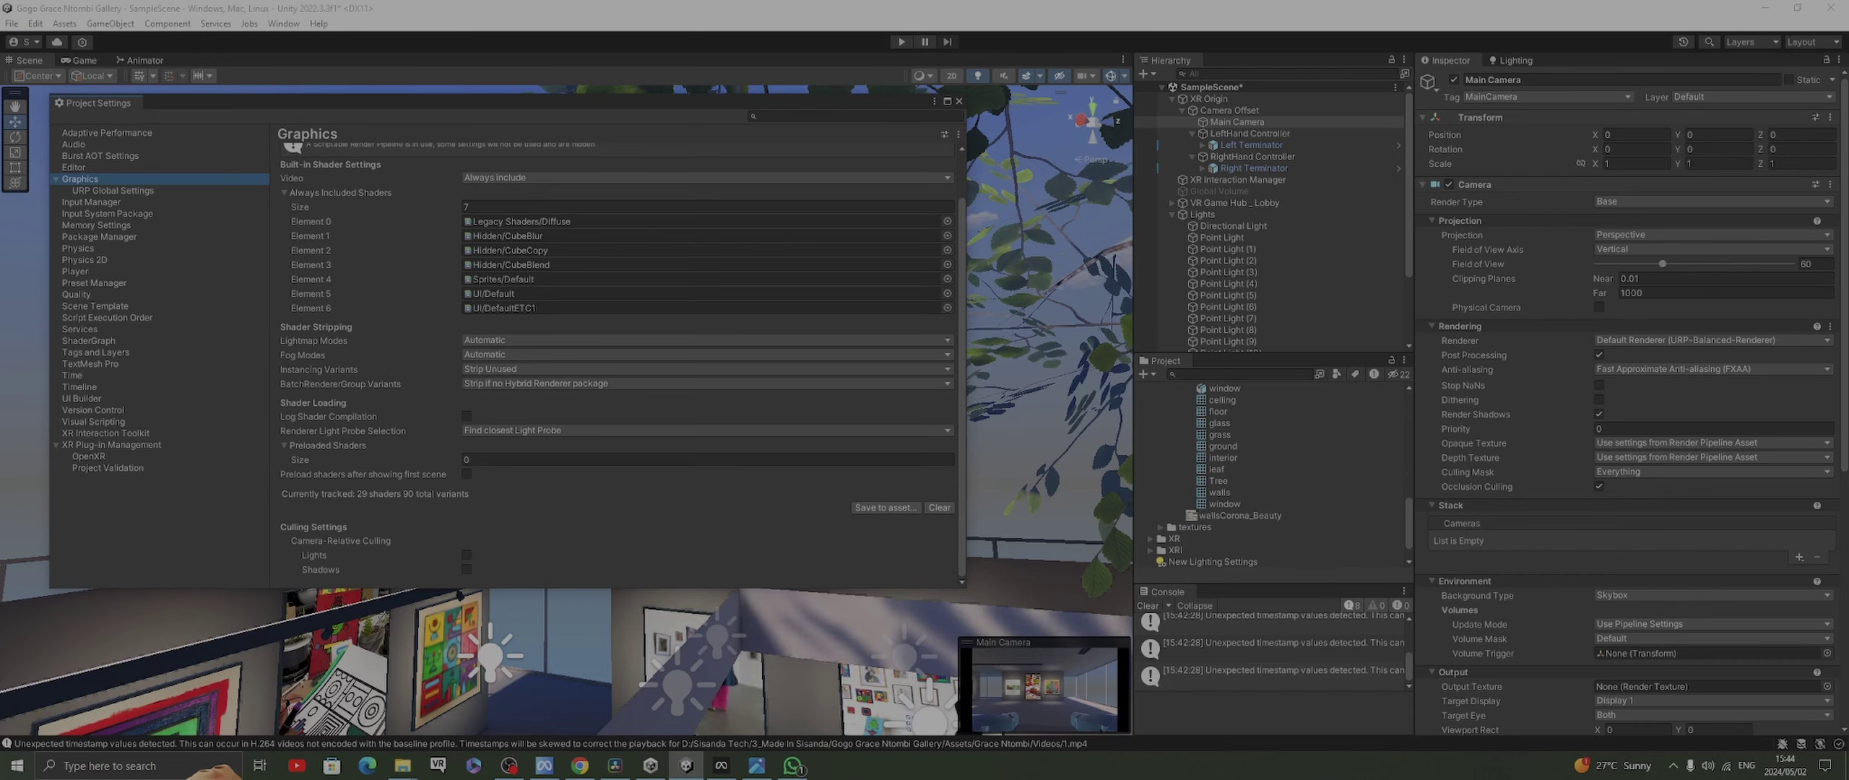
left_click(958, 101)
Collapse the lobby folder, expand Settings, and inspect the URP-Performant-Renderer asset
scroll(1271, 477, "up", 10)
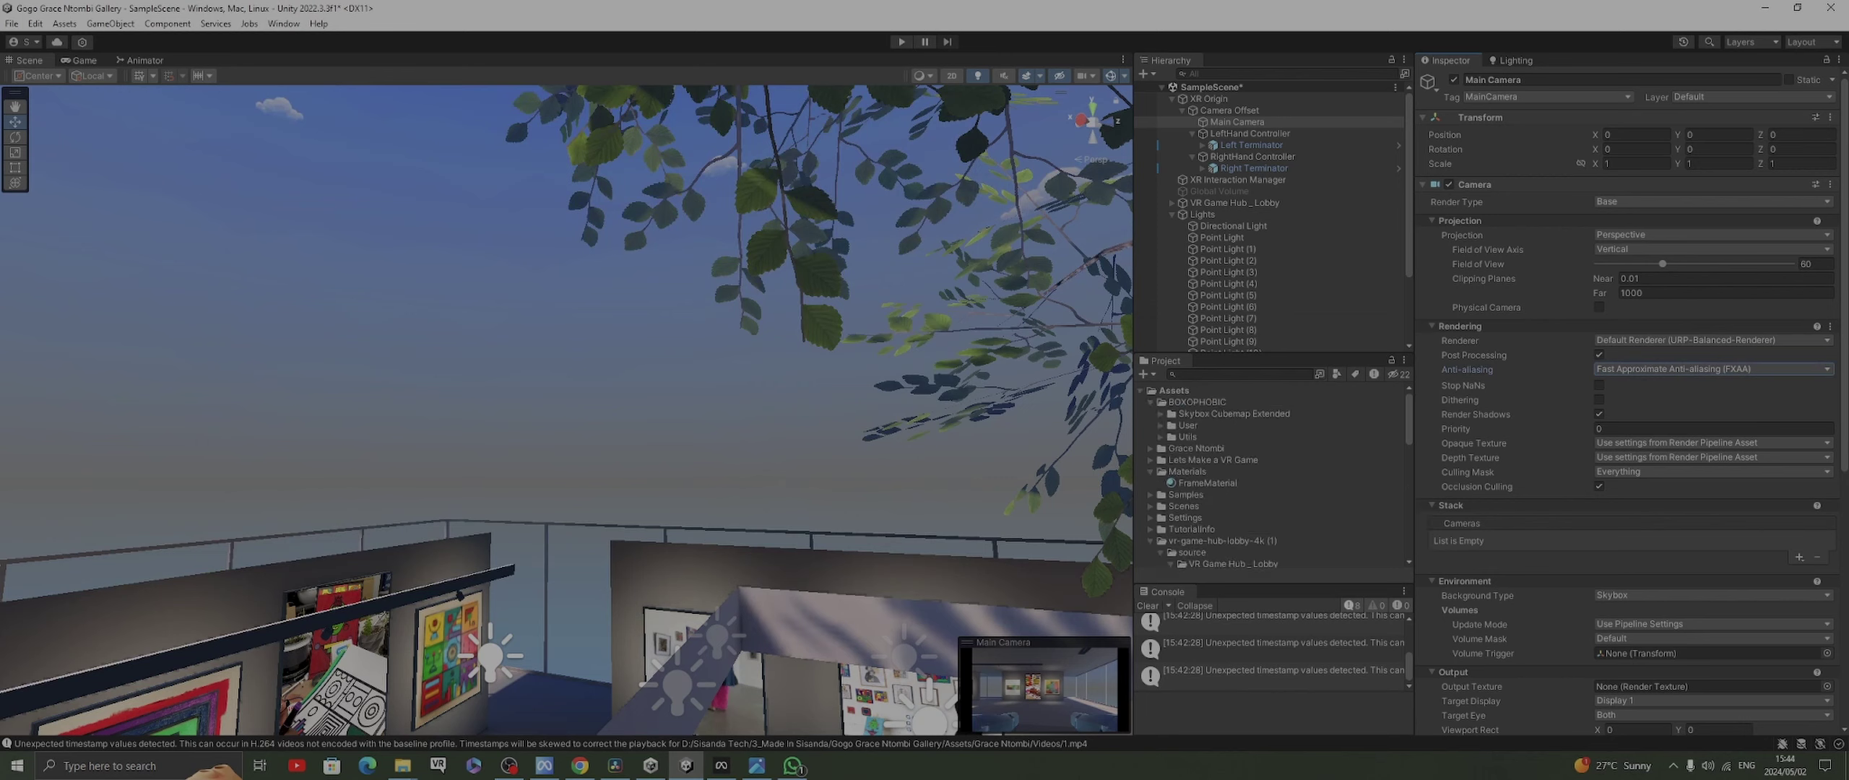
left_click(1150, 541)
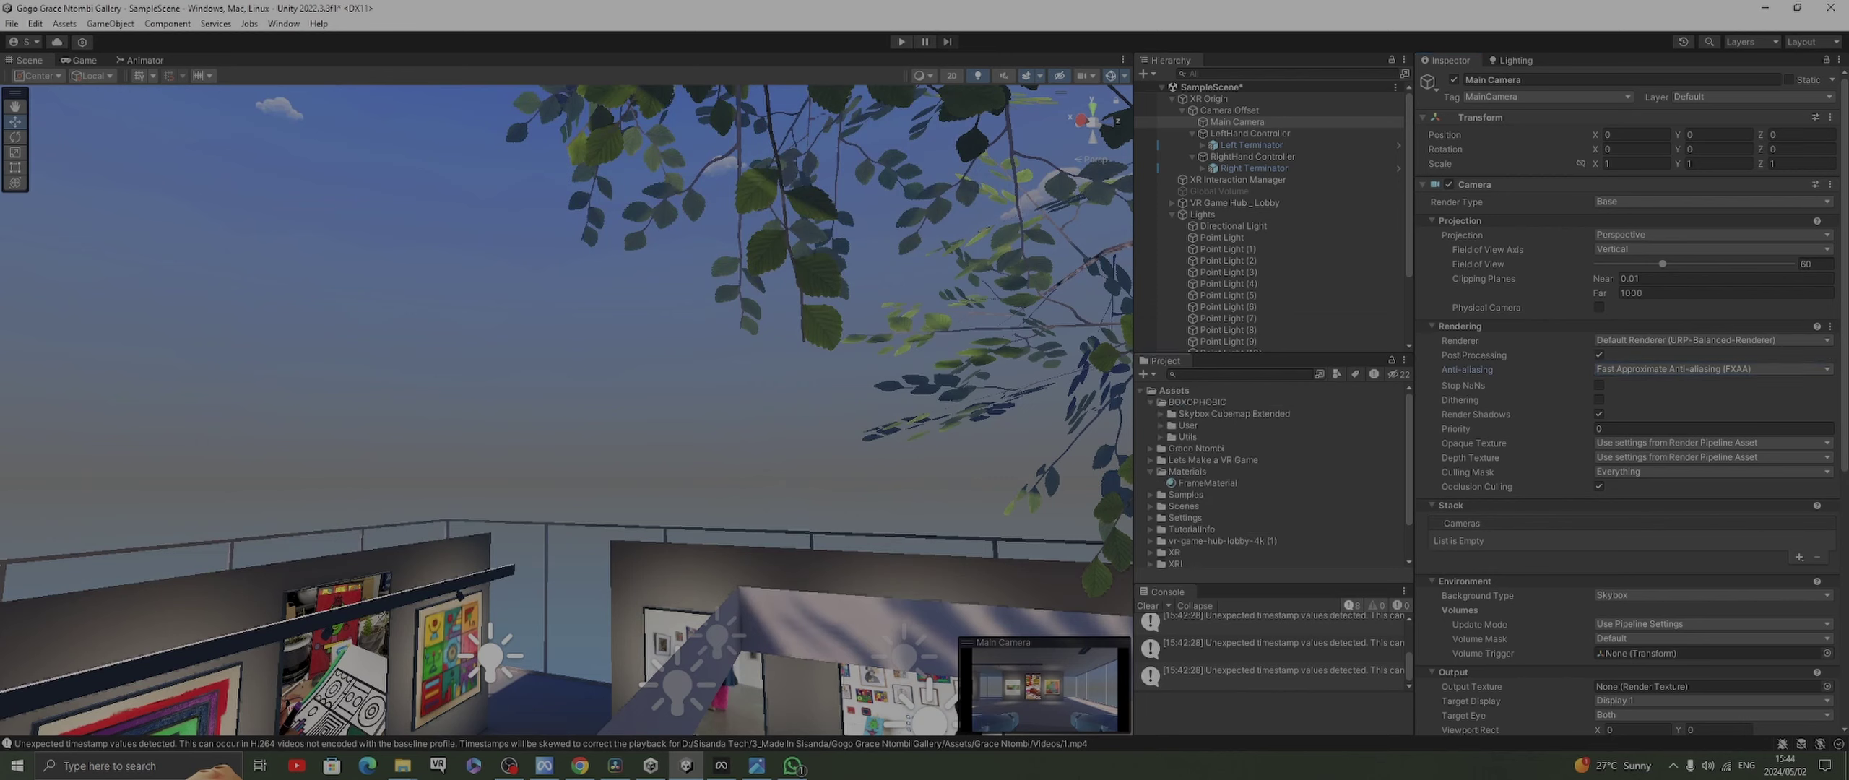
scroll(1271, 477, "down", 3)
left_click(1149, 469)
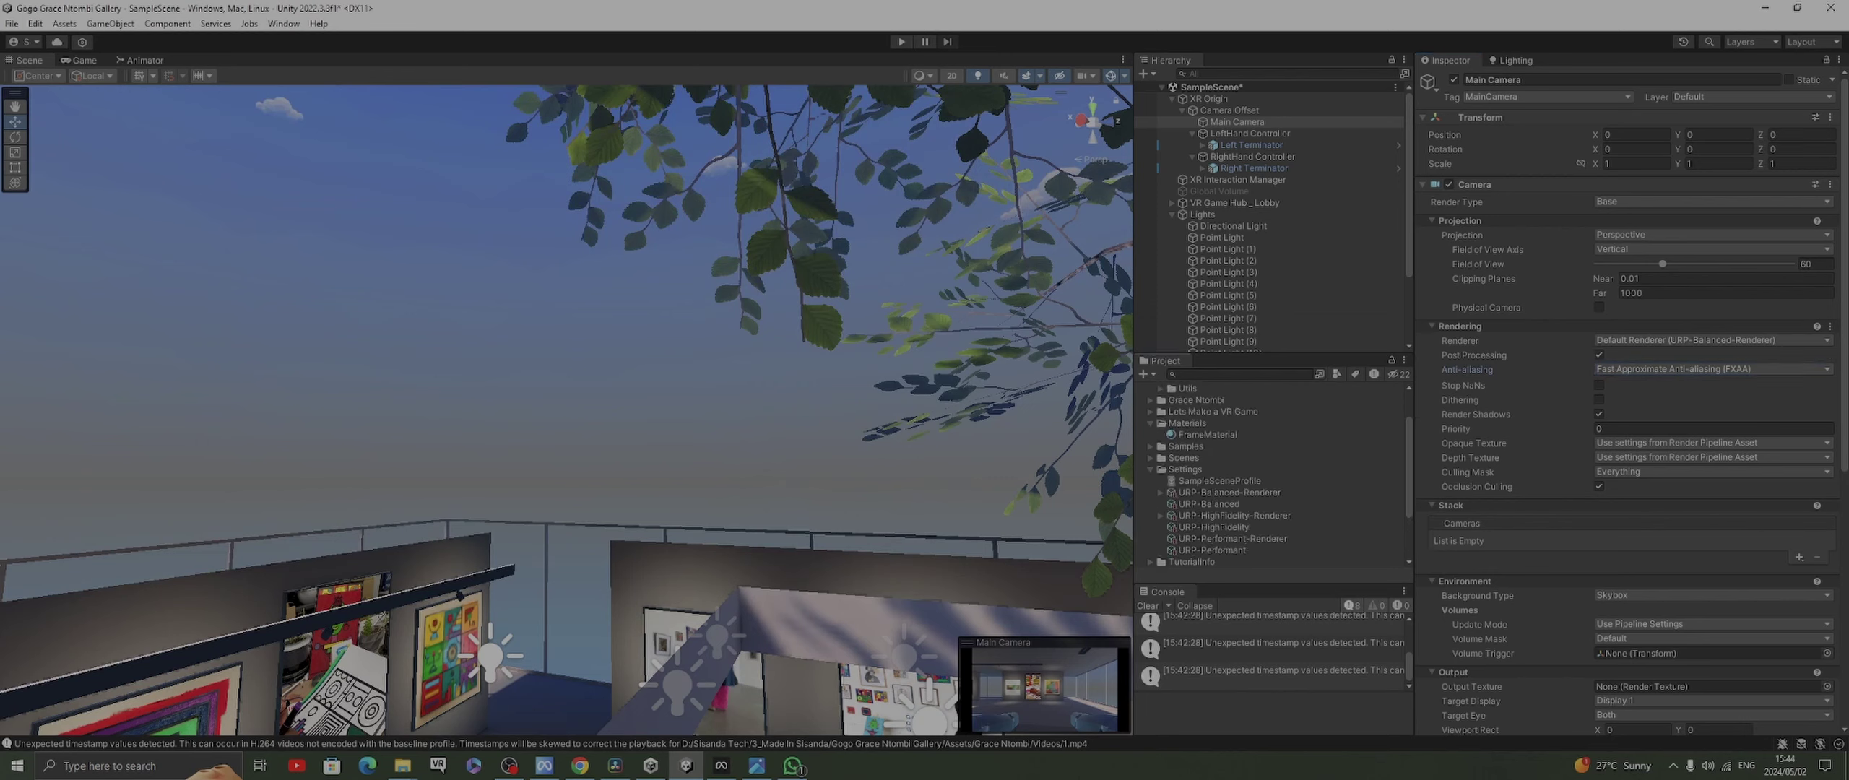
scroll(1271, 477, "down", 1)
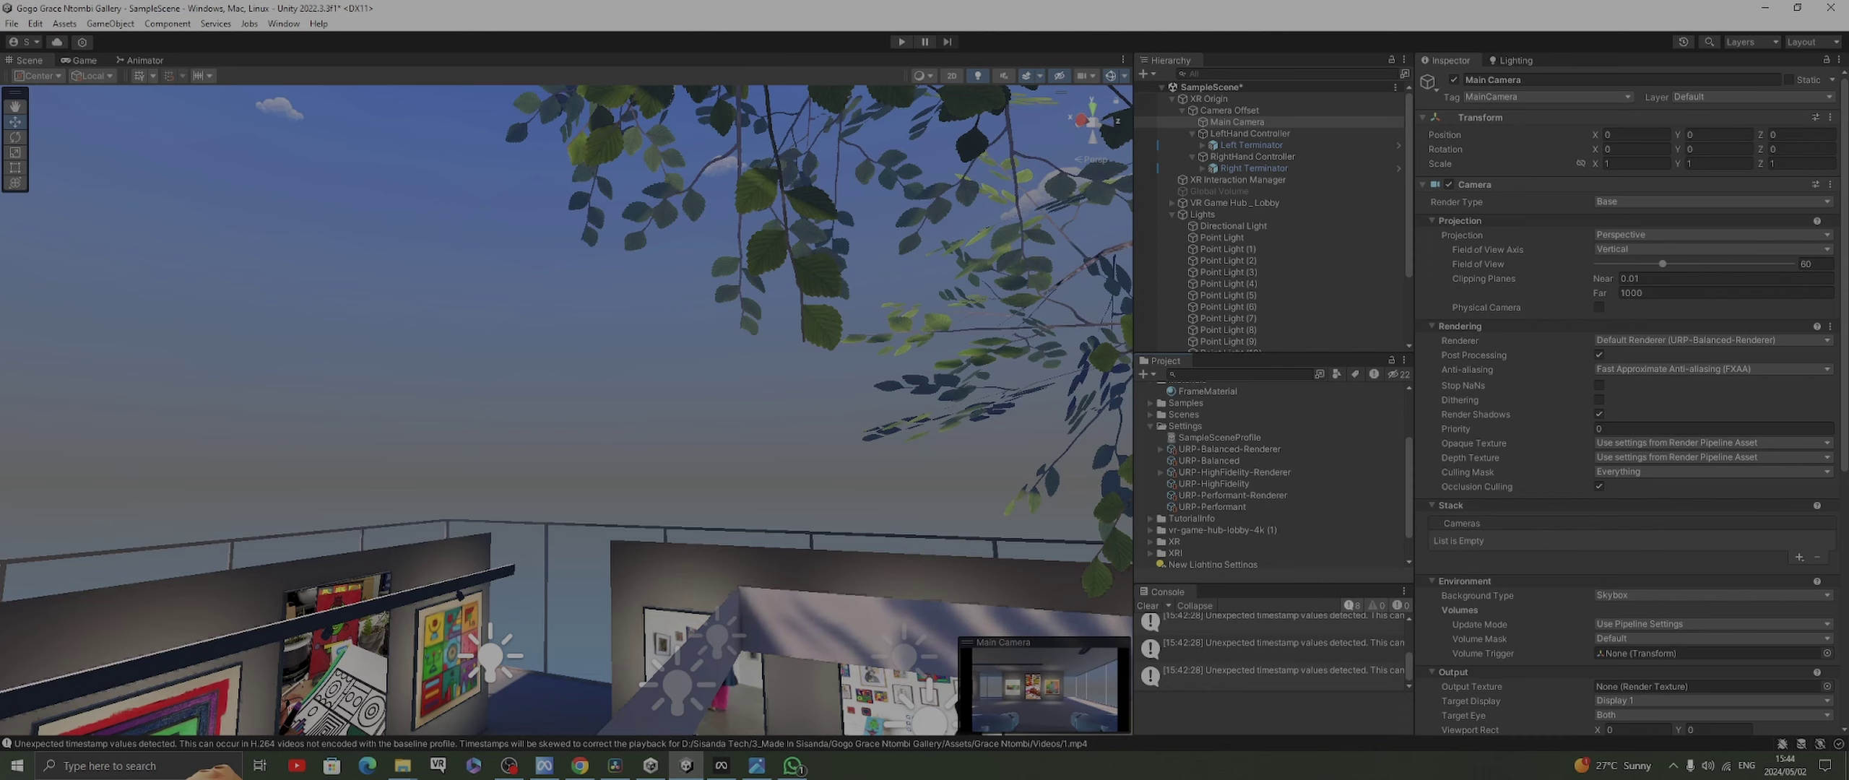
left_click(1231, 496)
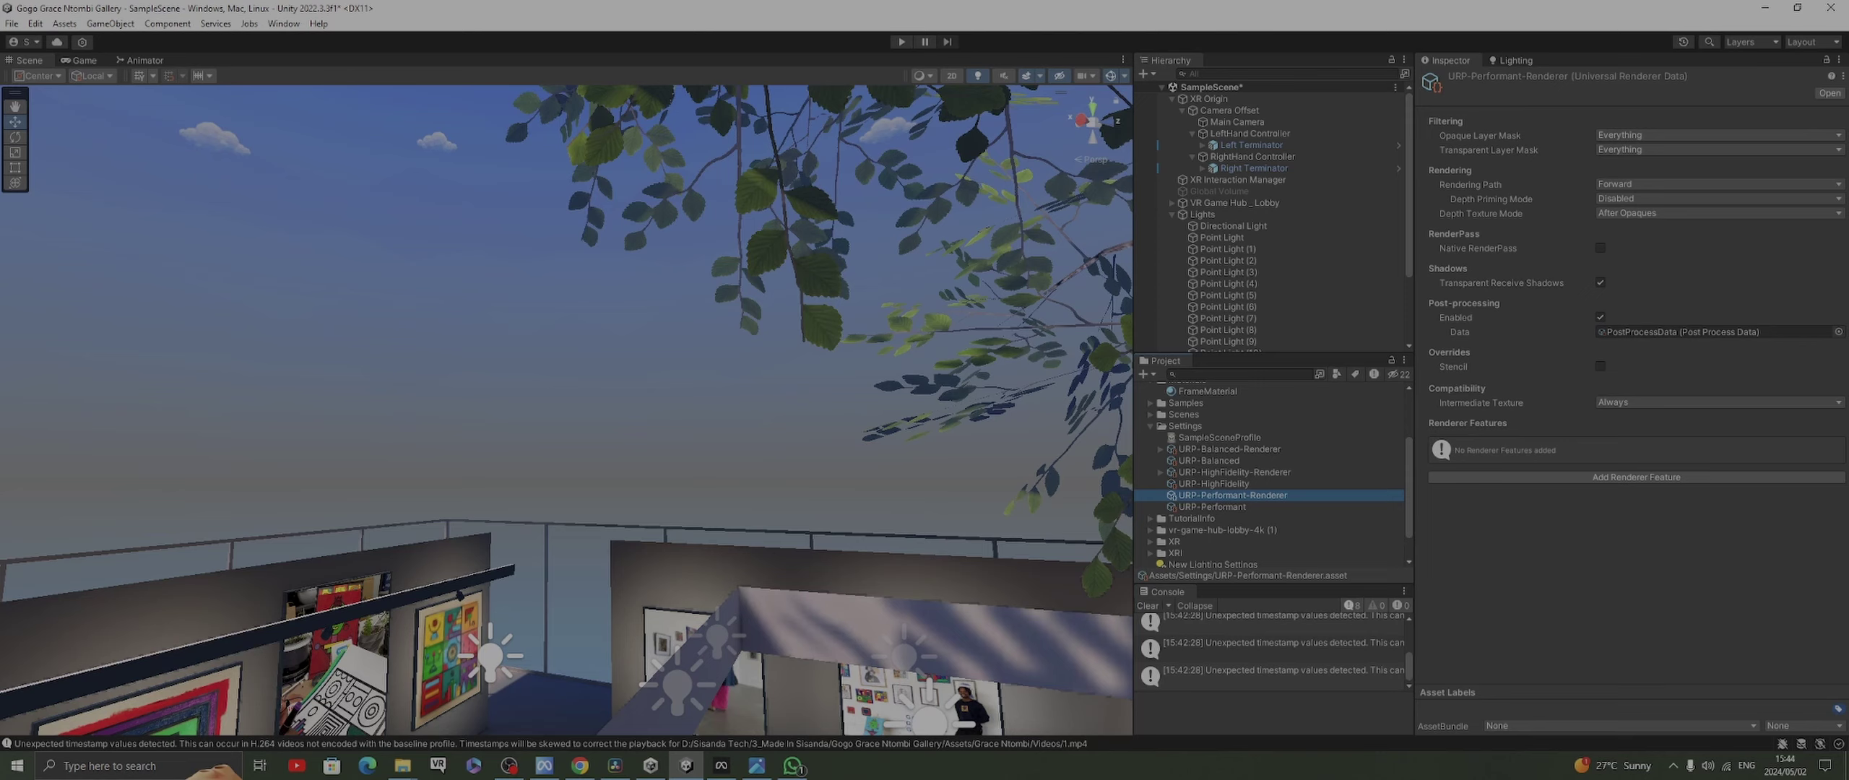
Review URP-Performant's Quality, Lighting, Shadows and Post-processing sections, then select URP-Balanced-Renderer
left_click(1212, 506)
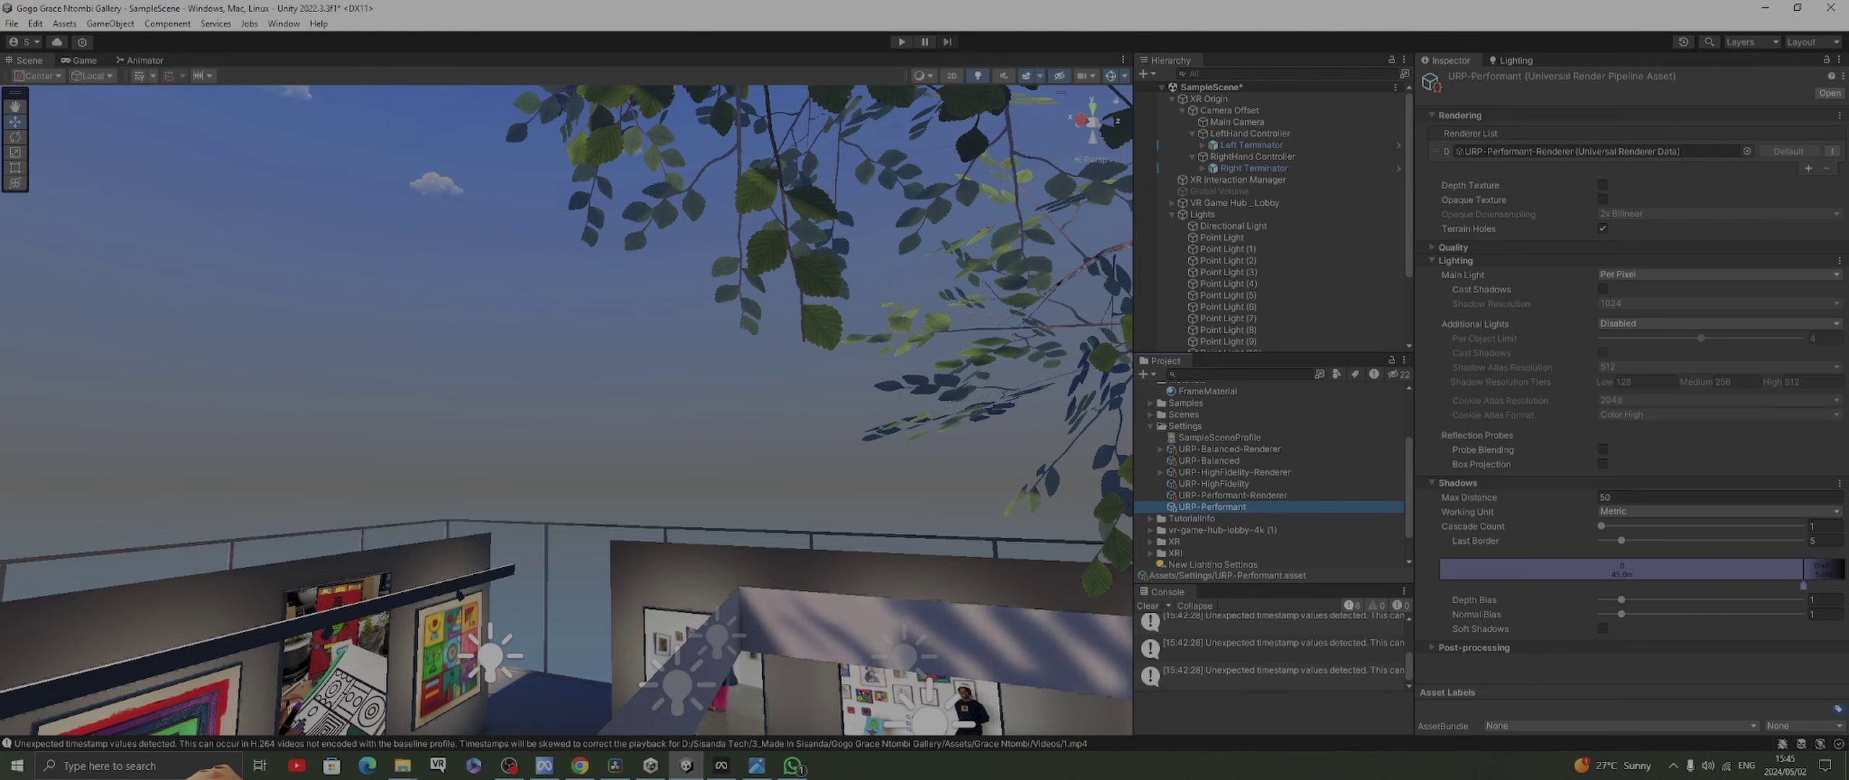
left_click(1454, 260)
left_click(1452, 247)
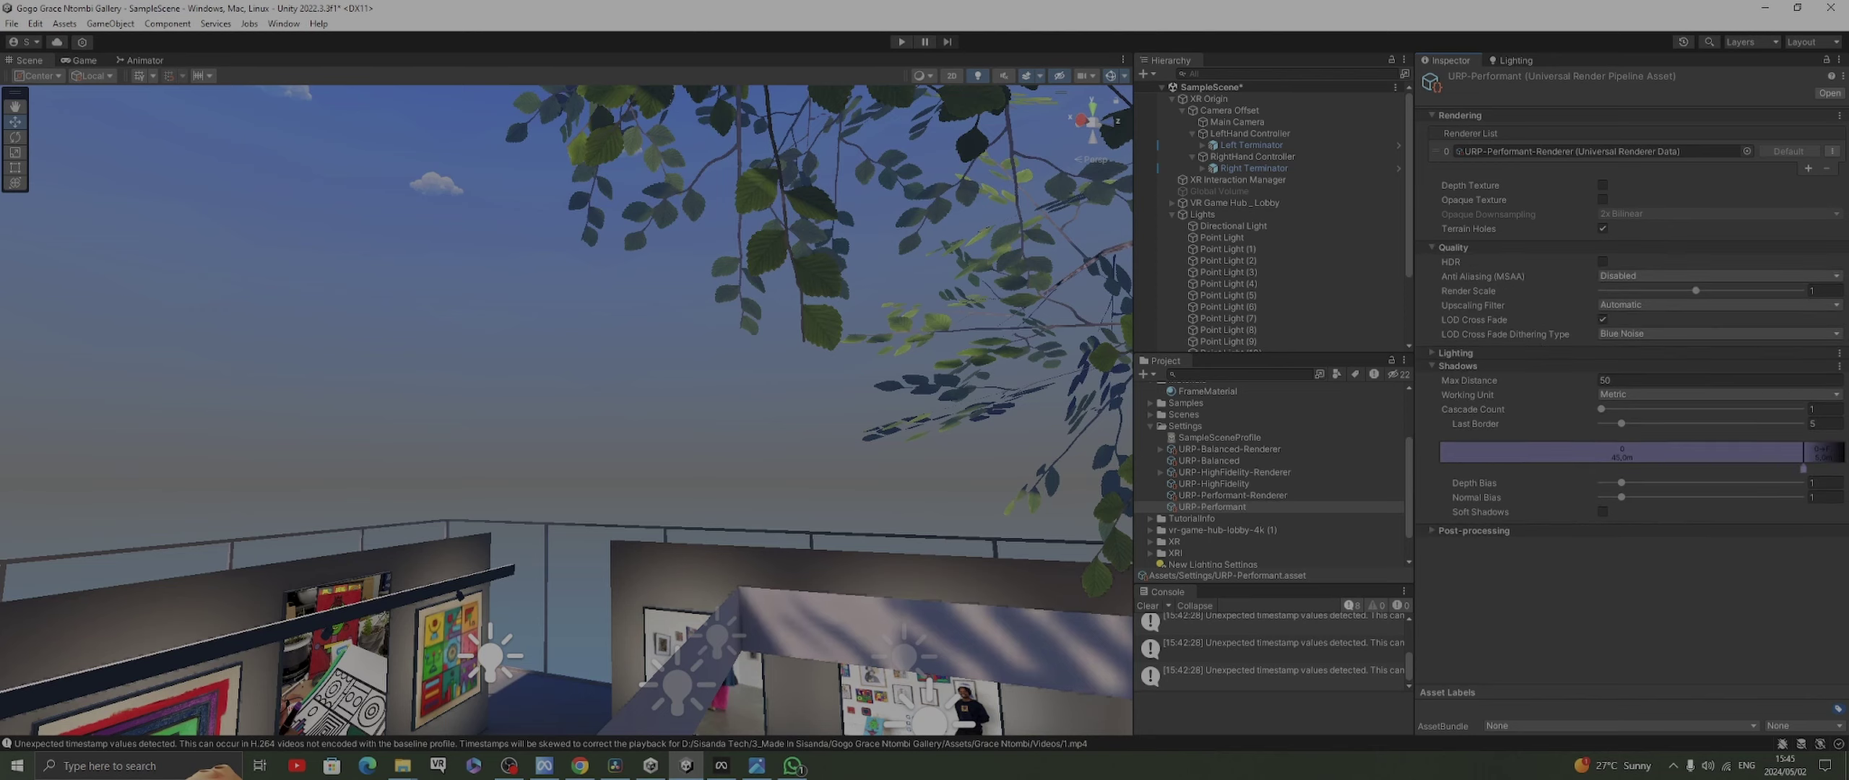
left_click(1452, 247)
left_click(1456, 260)
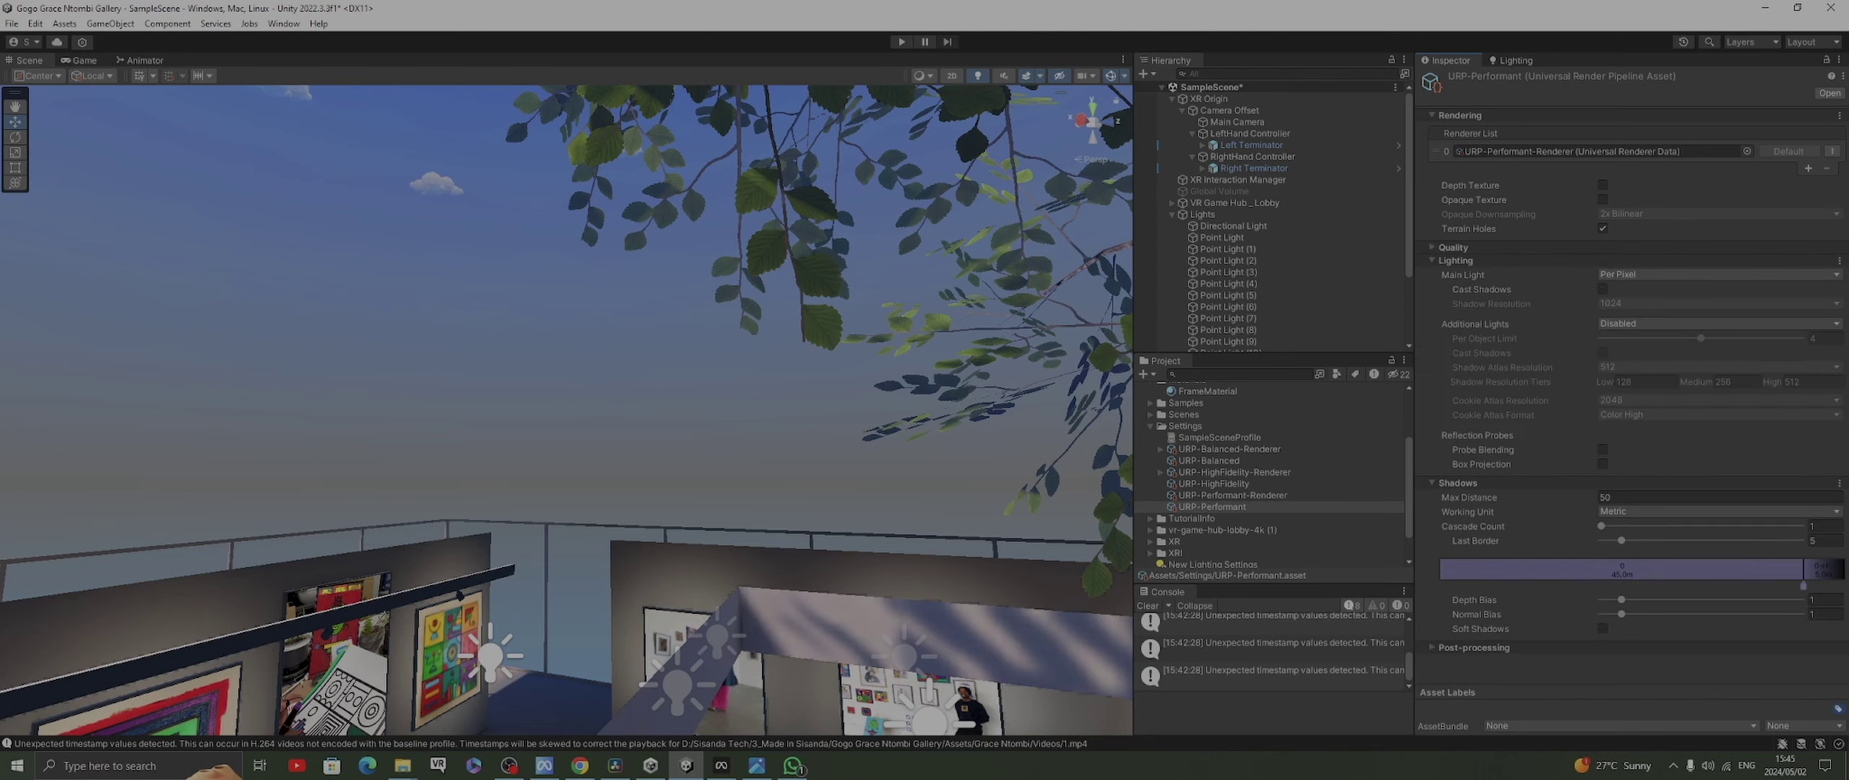
left_click(1456, 260)
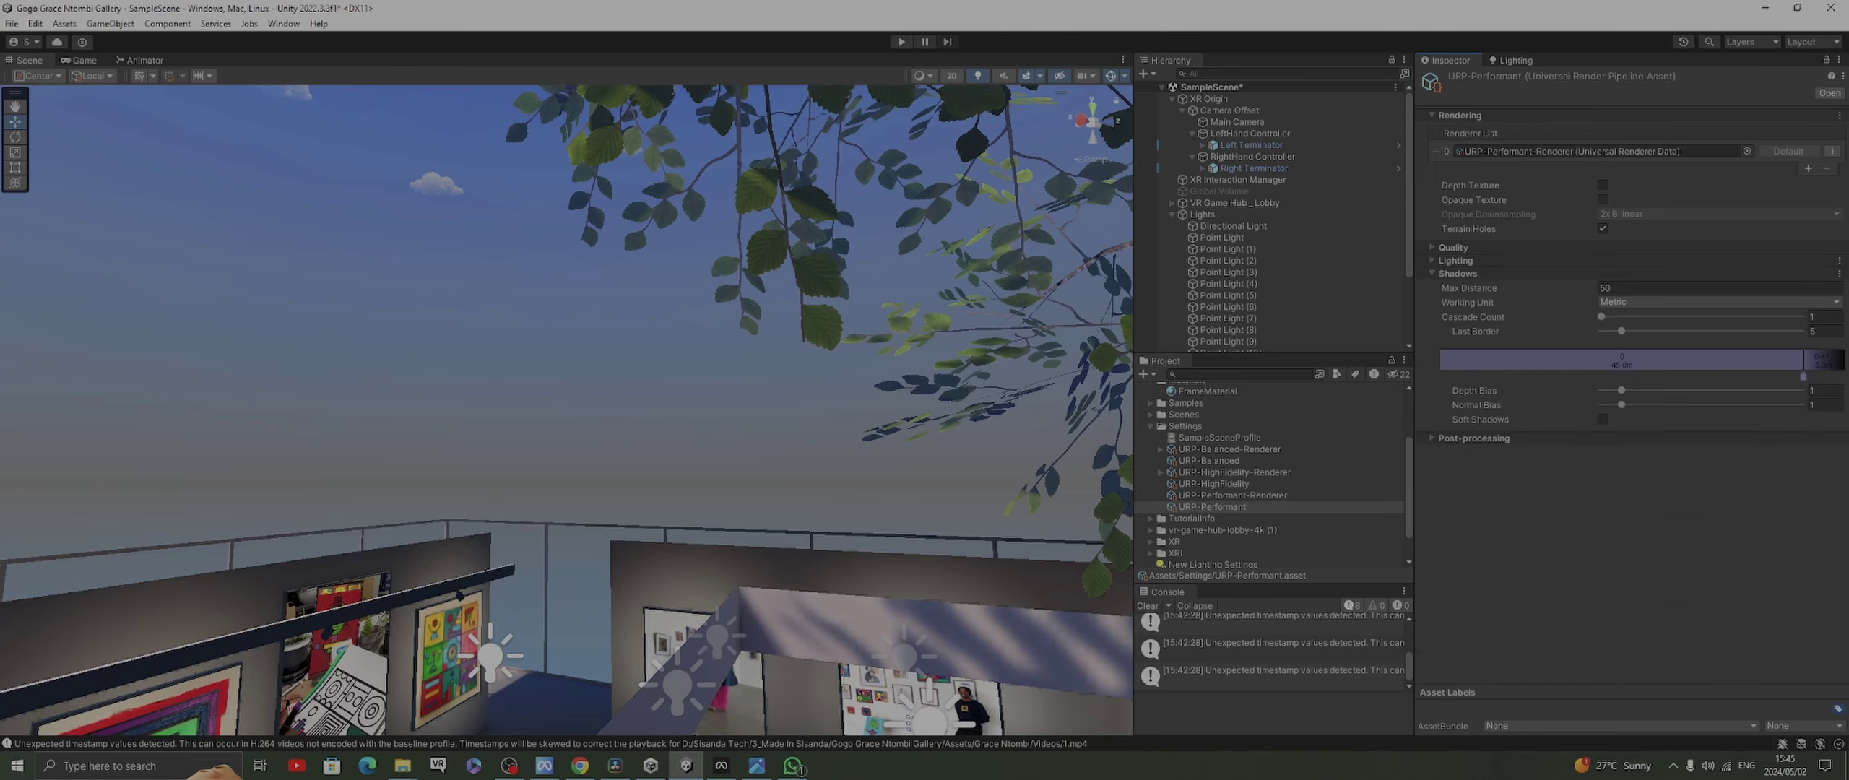
left_click(1457, 273)
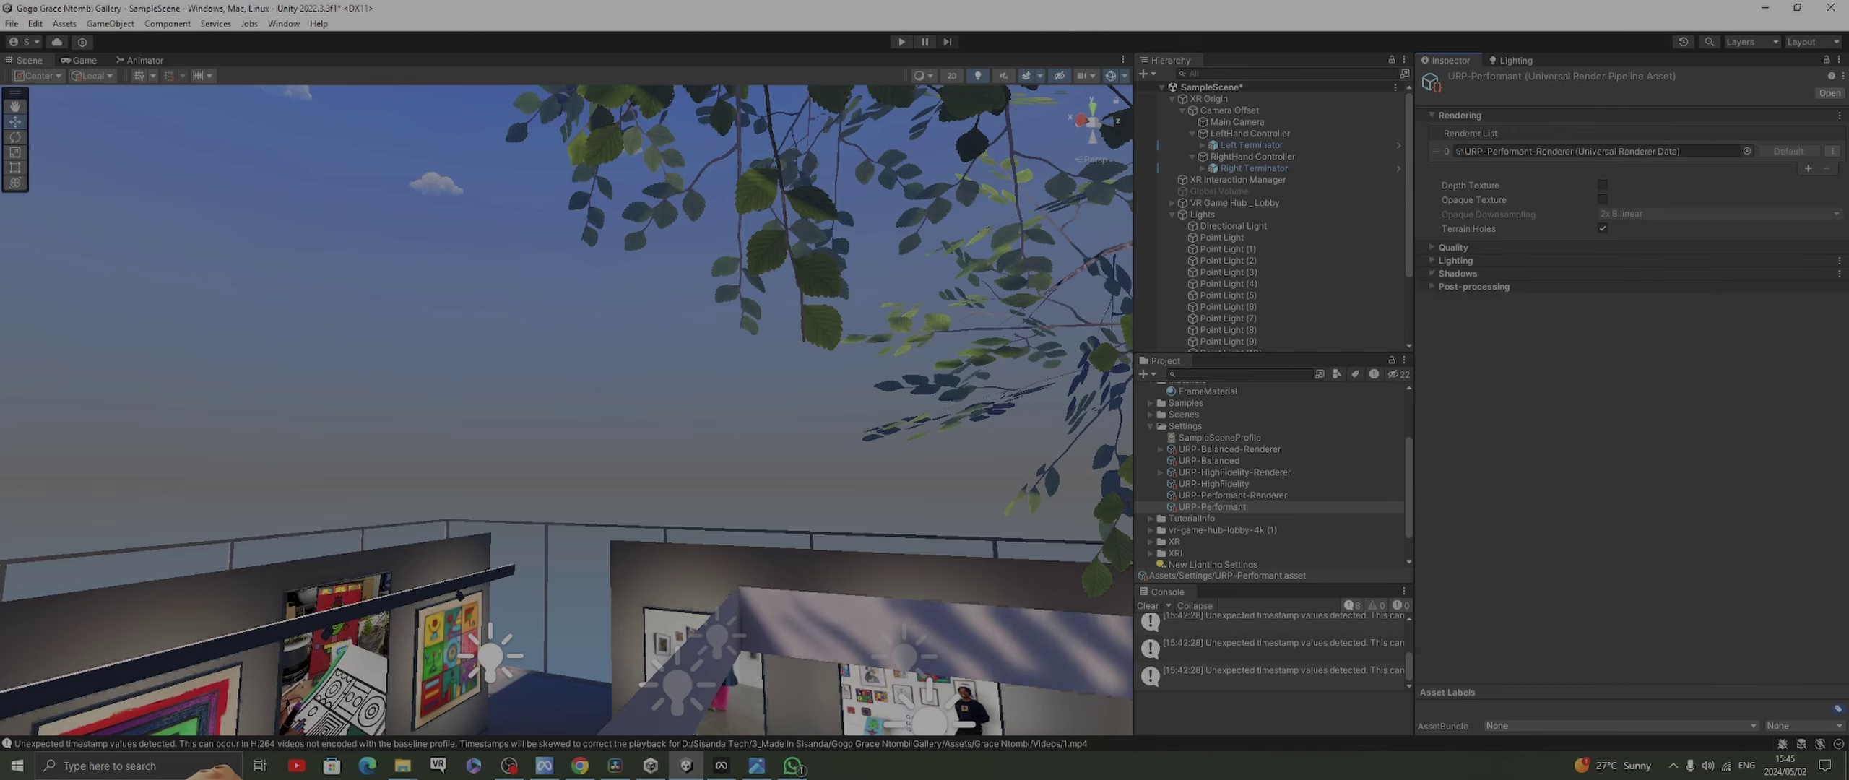
left_click(1474, 286)
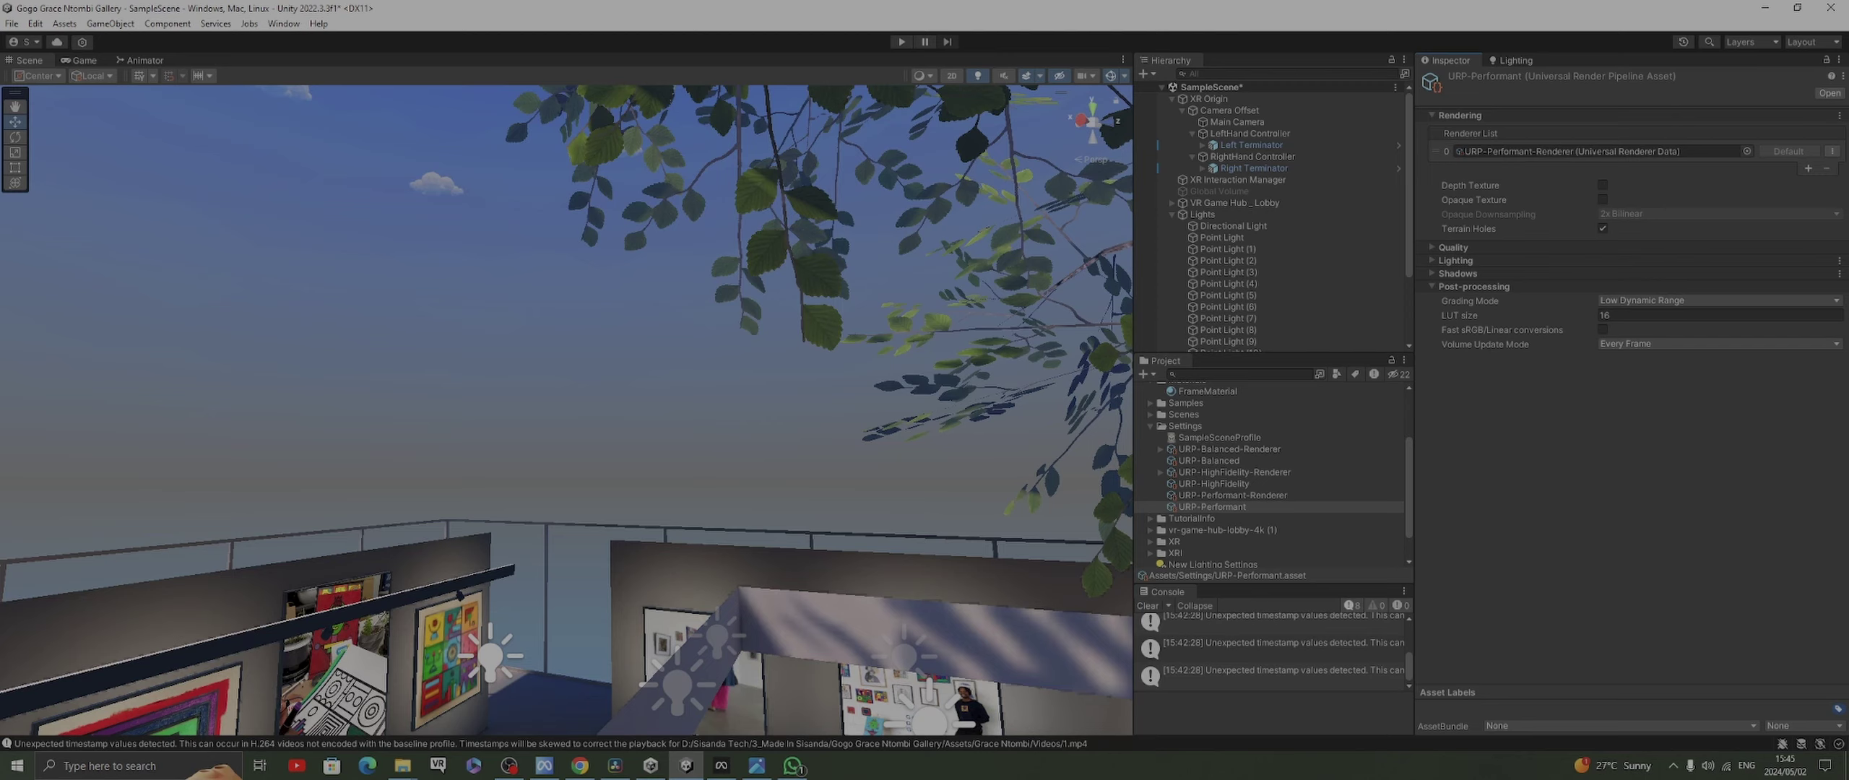
left_click(1228, 448)
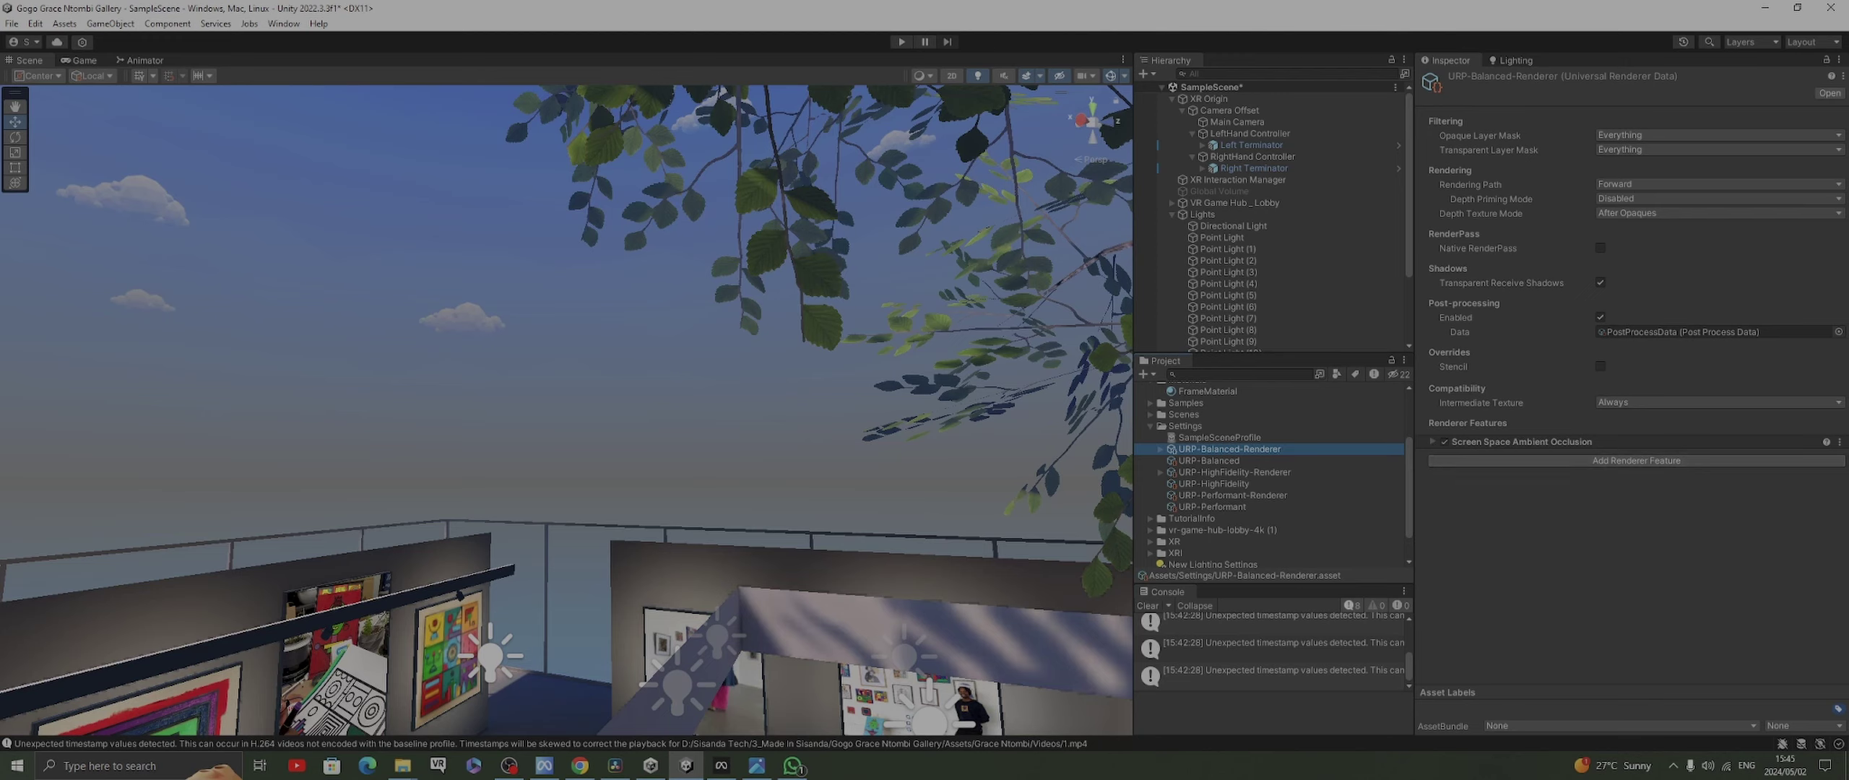
Set URP-Balanced's Anti Aliasing (MSAA) to 4x, then select Global Volume in the Hierarchy
left_click(1208, 460)
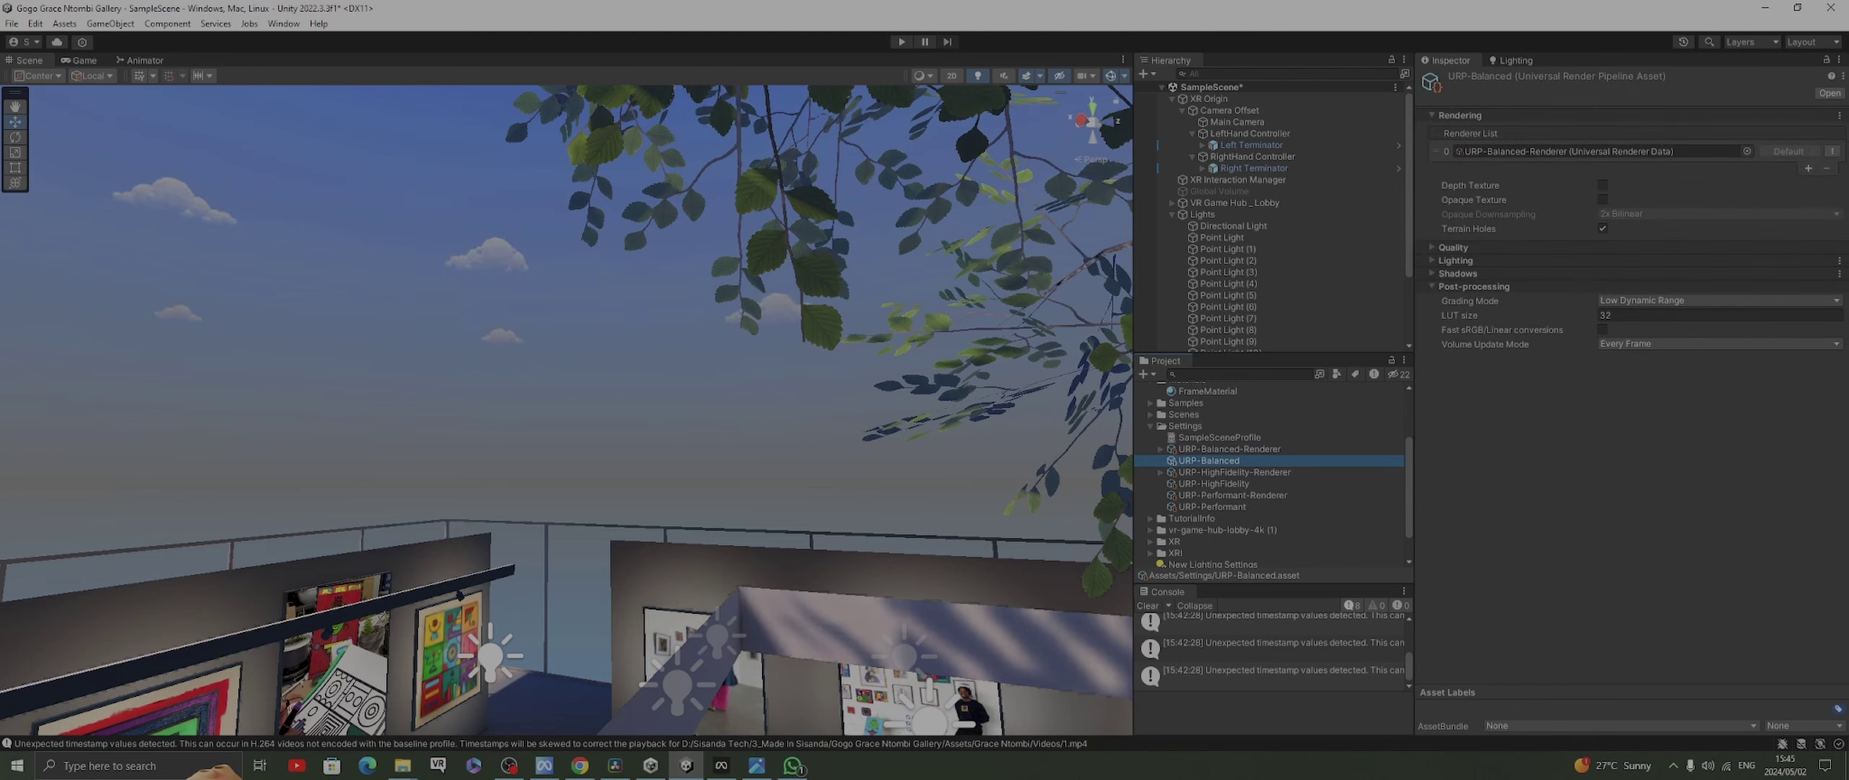
left_click(1452, 247)
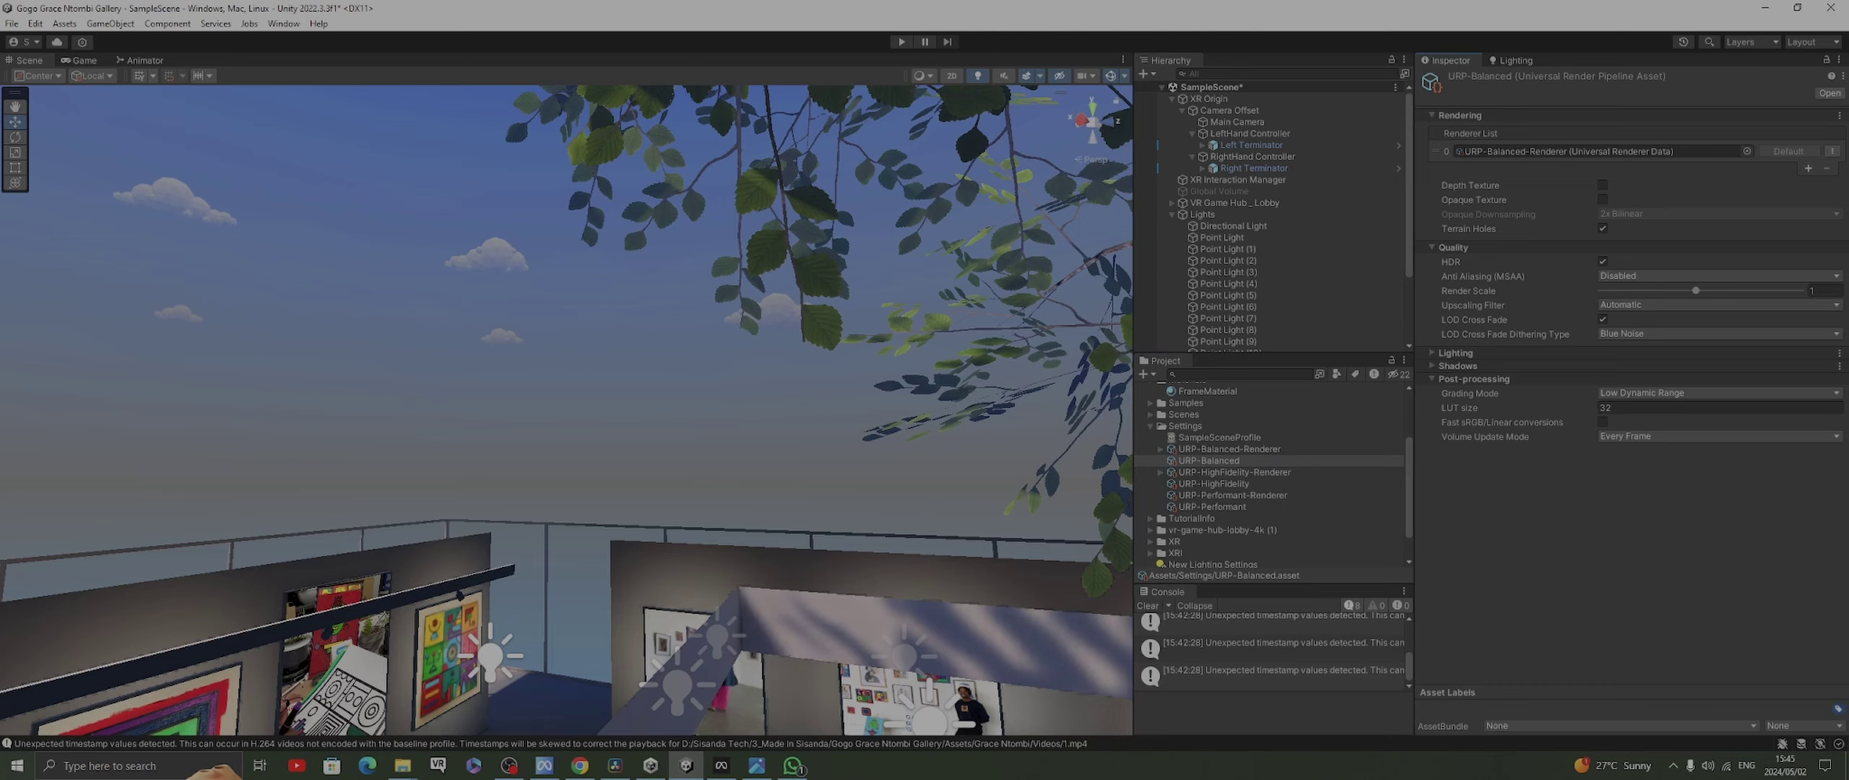
left_click(1647, 275)
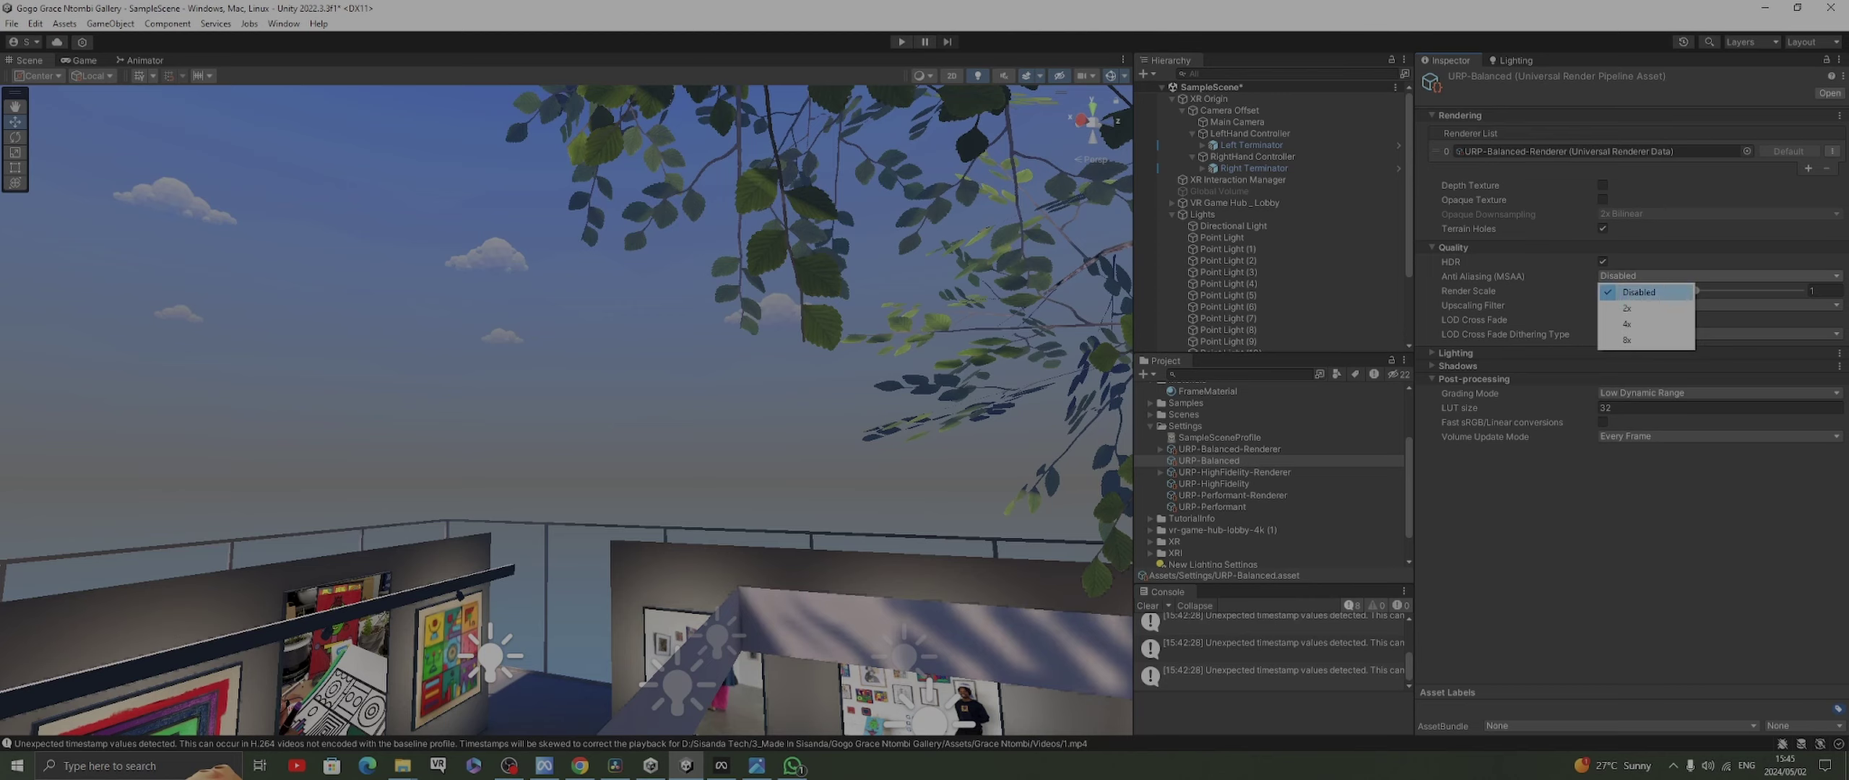
left_click(1646, 324)
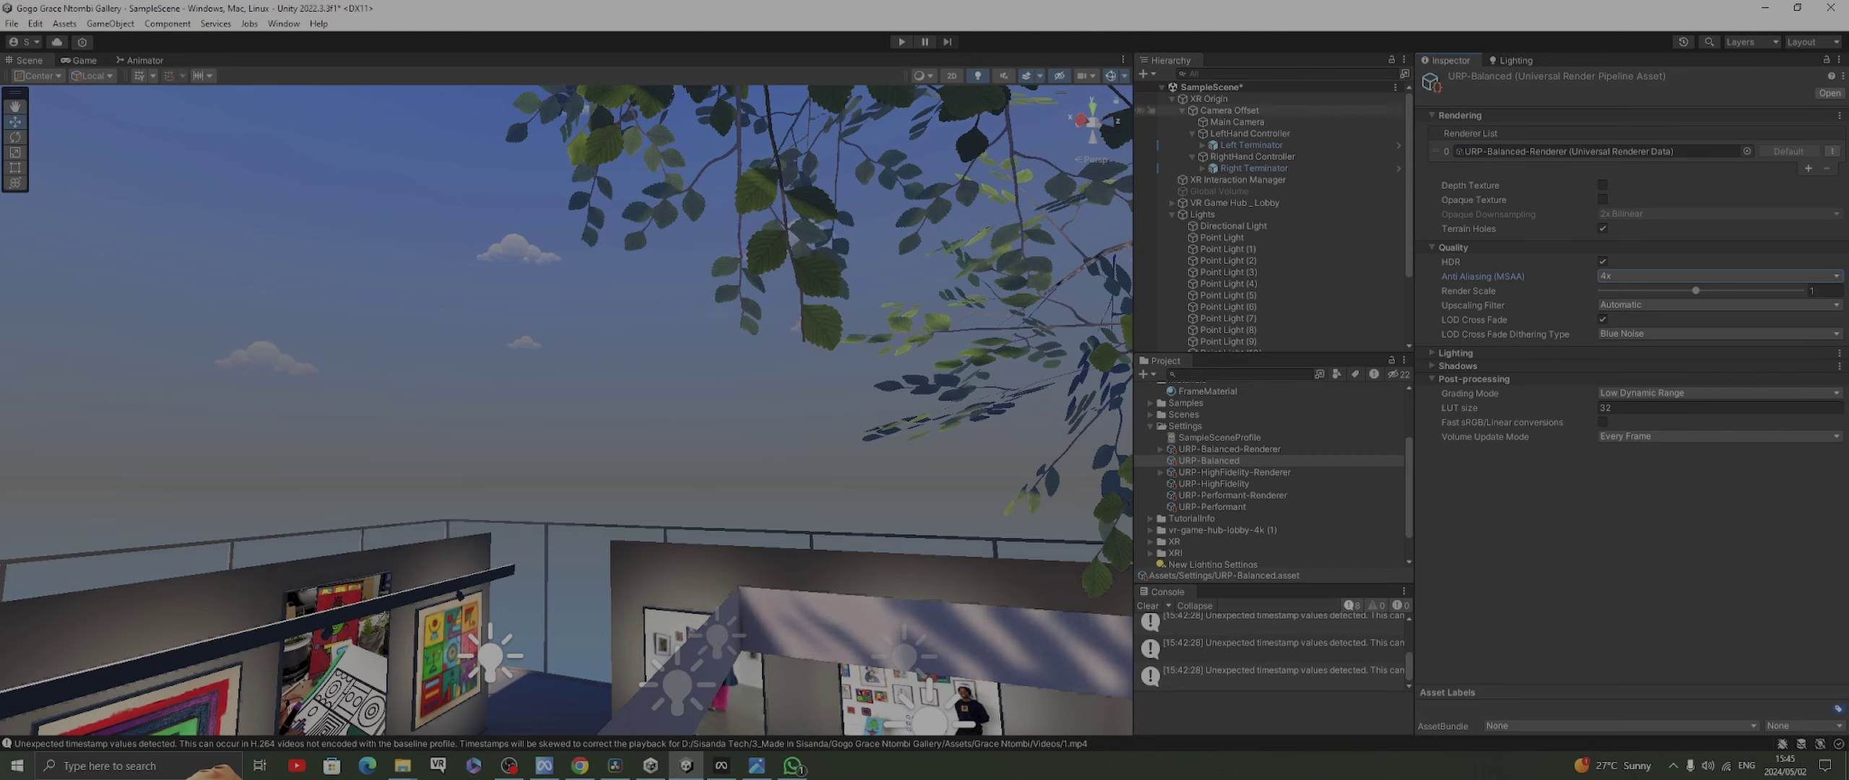
left_click(1171, 99)
left_click(1156, 121)
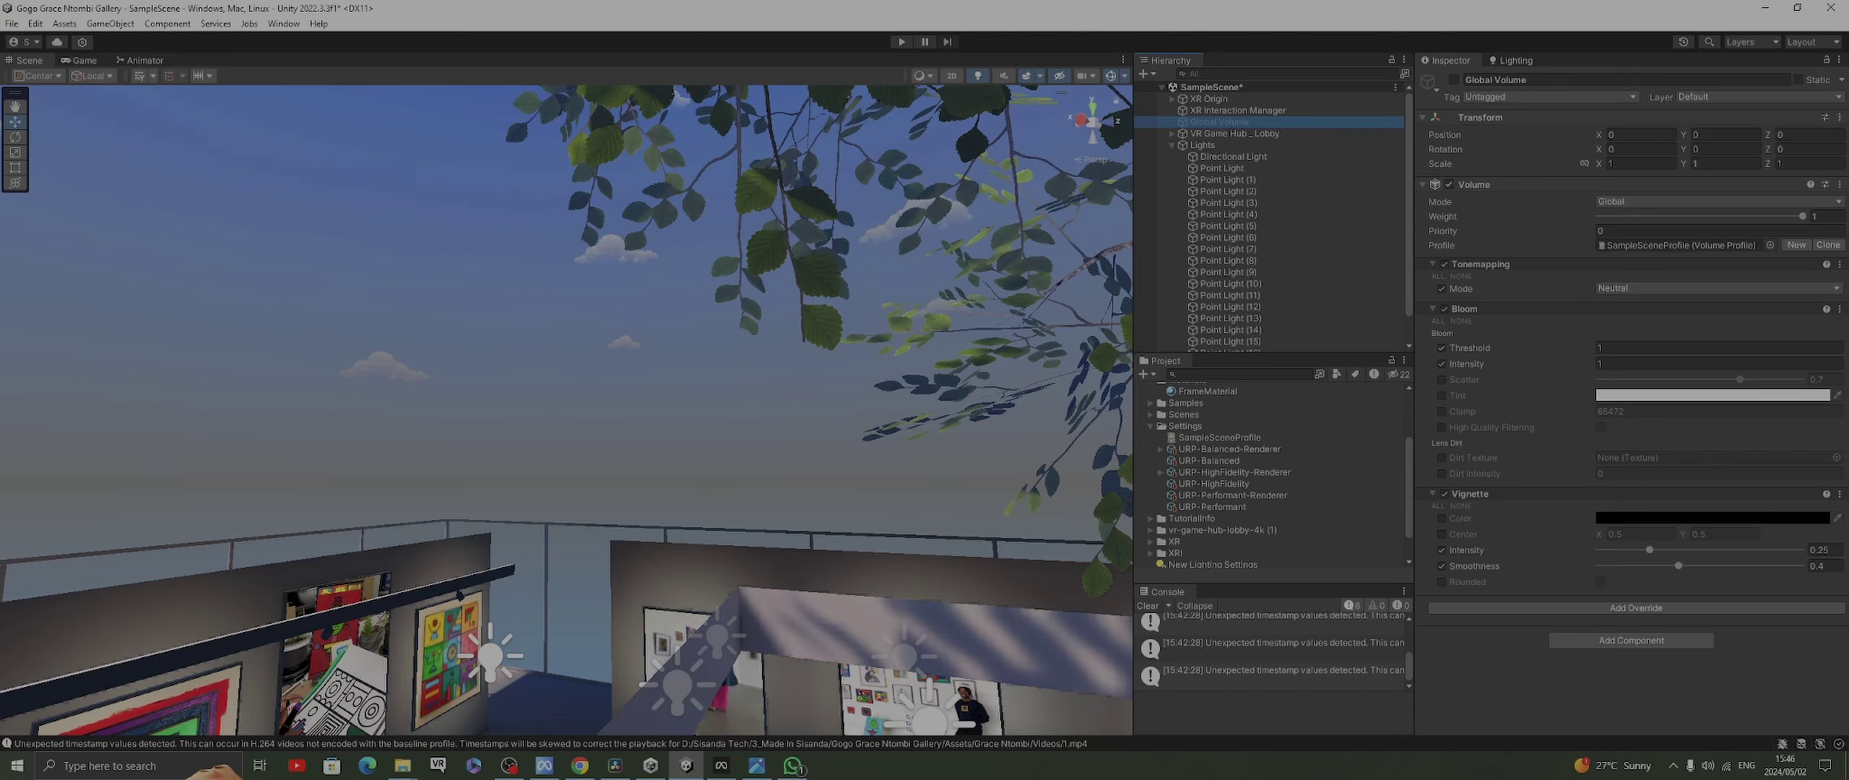
Bring the scene view back inside the gallery and enable the Global Volume
scroll(567, 410, "down", 8)
scroll(566, 411, "up", 6)
right_click_drag(722, 549, 654, 547)
middle_click_drag(654, 548, 479, 463)
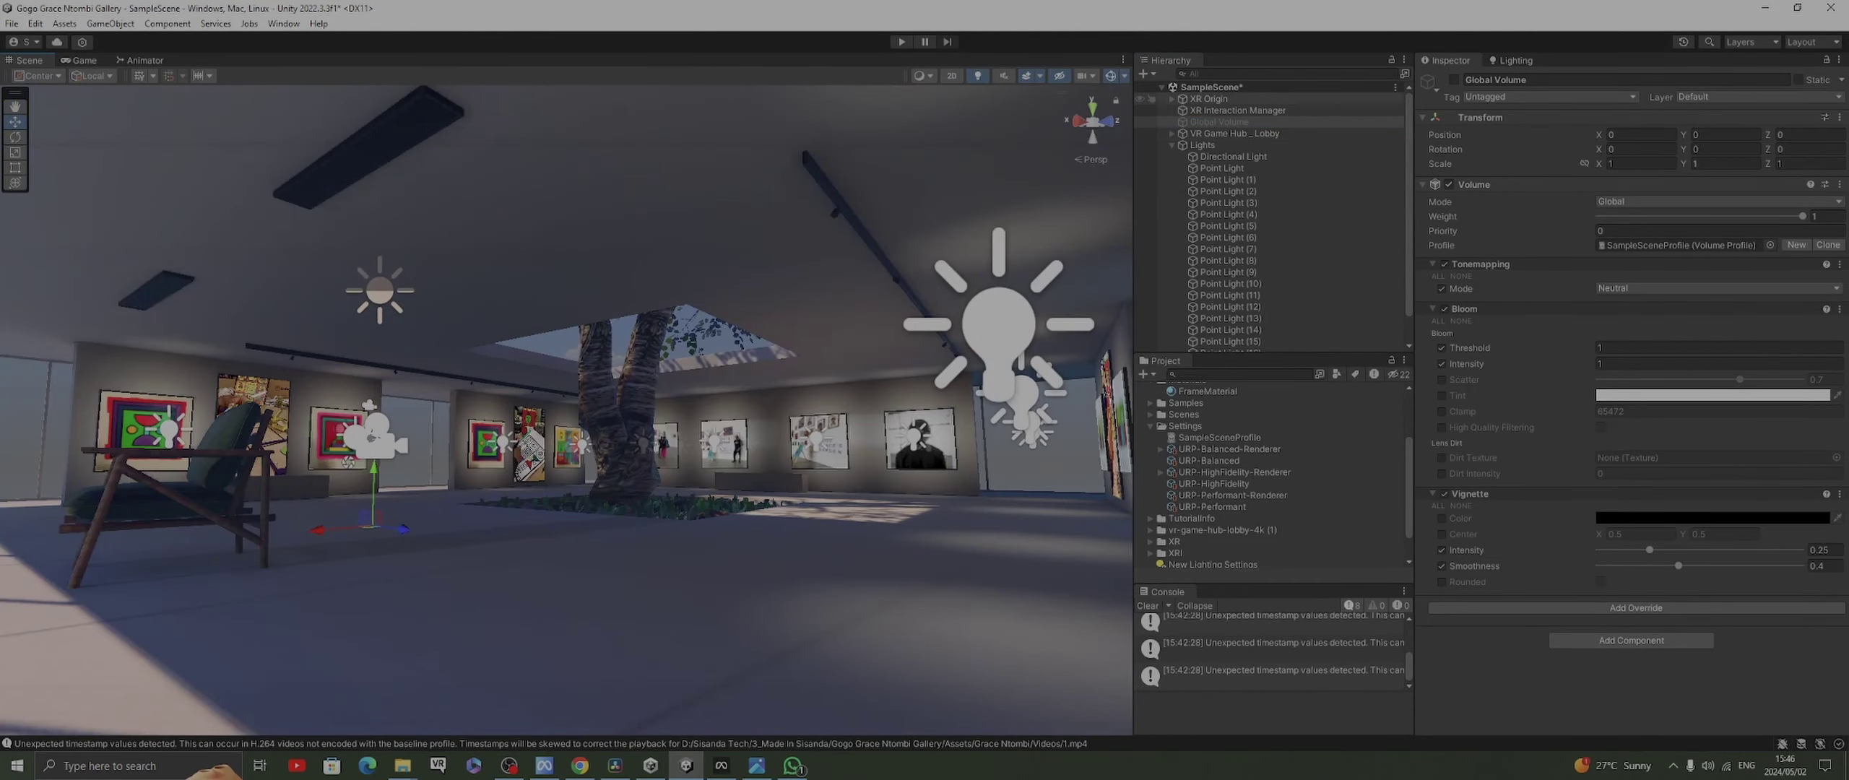
left_click(1453, 79)
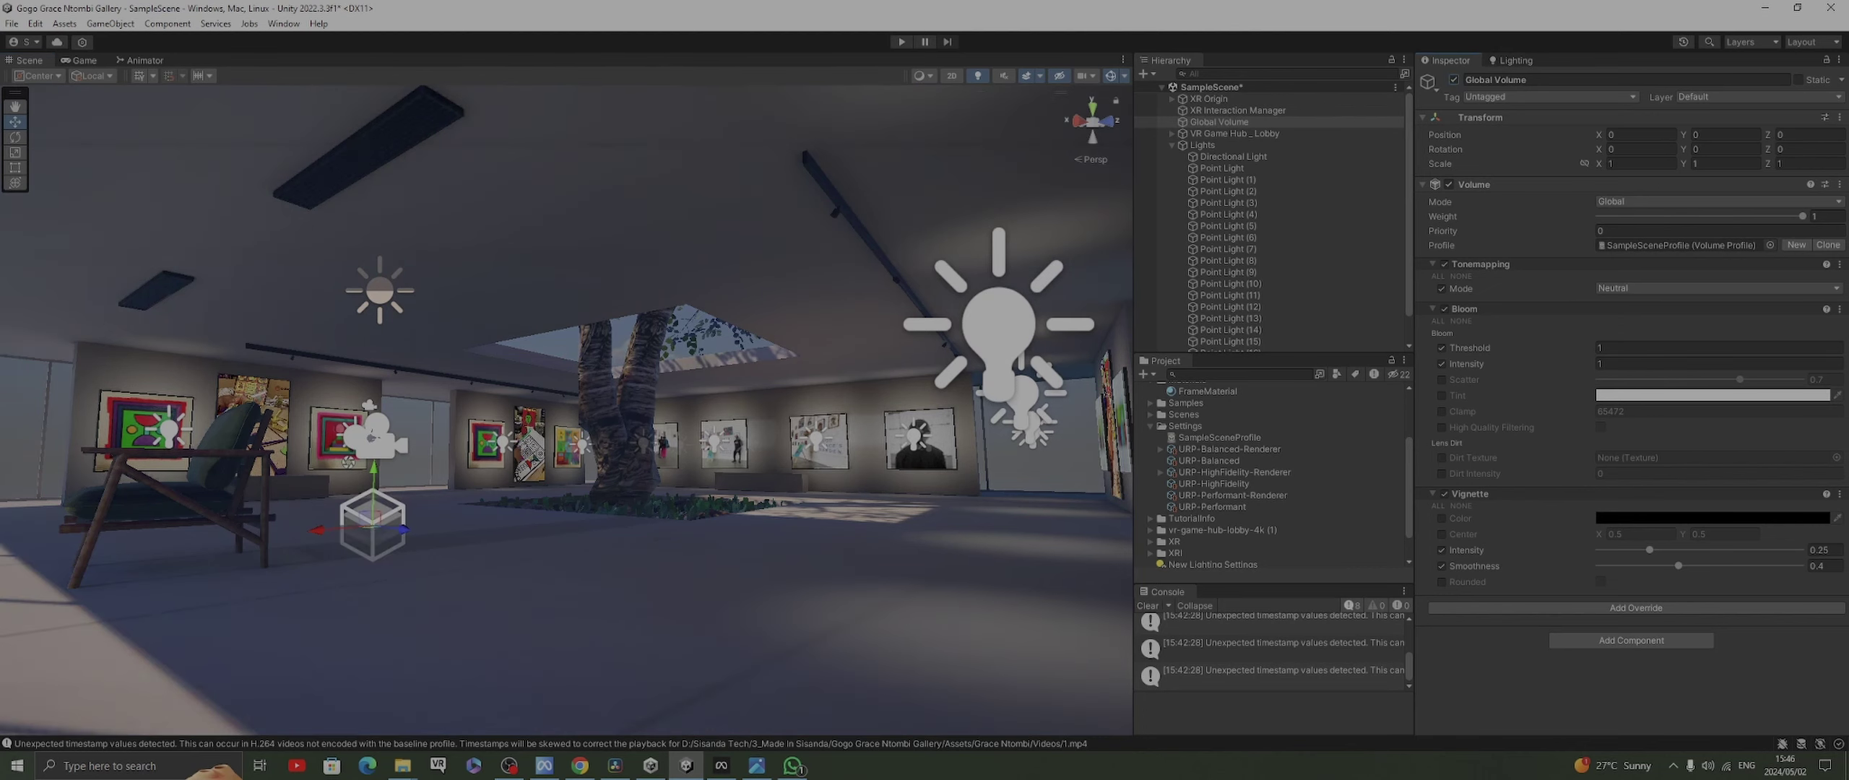
Compare tonemapping modes None and Neutral, then set Tonemapping Mode to ACES
scroll(566, 410, "down", 8)
scroll(566, 410, "up", 12)
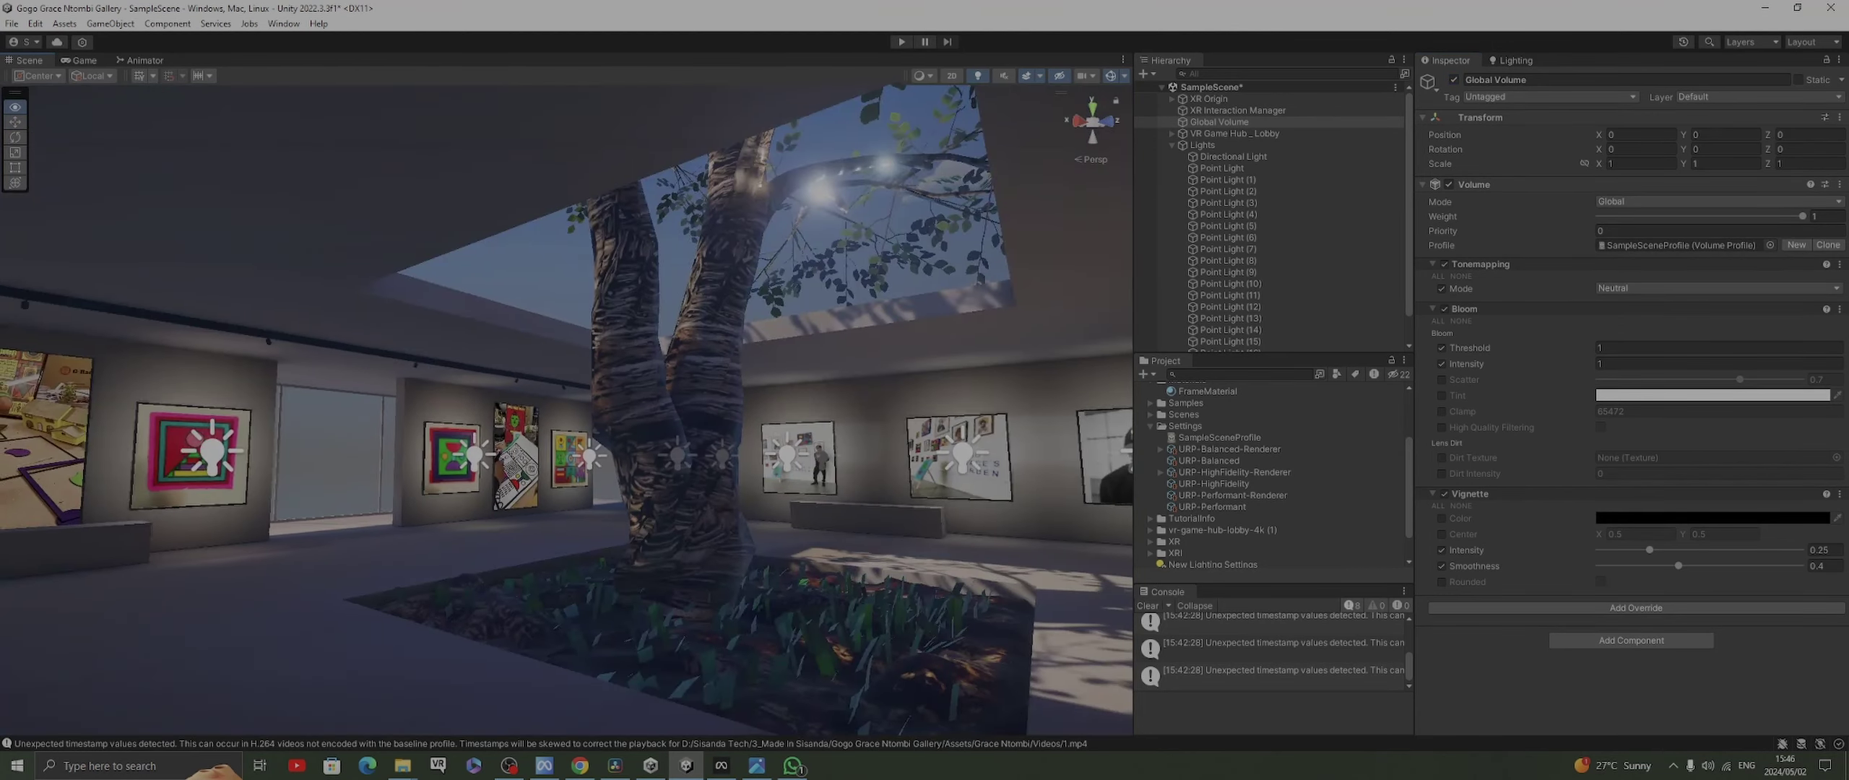
right_click_drag(566, 410, 624, 468)
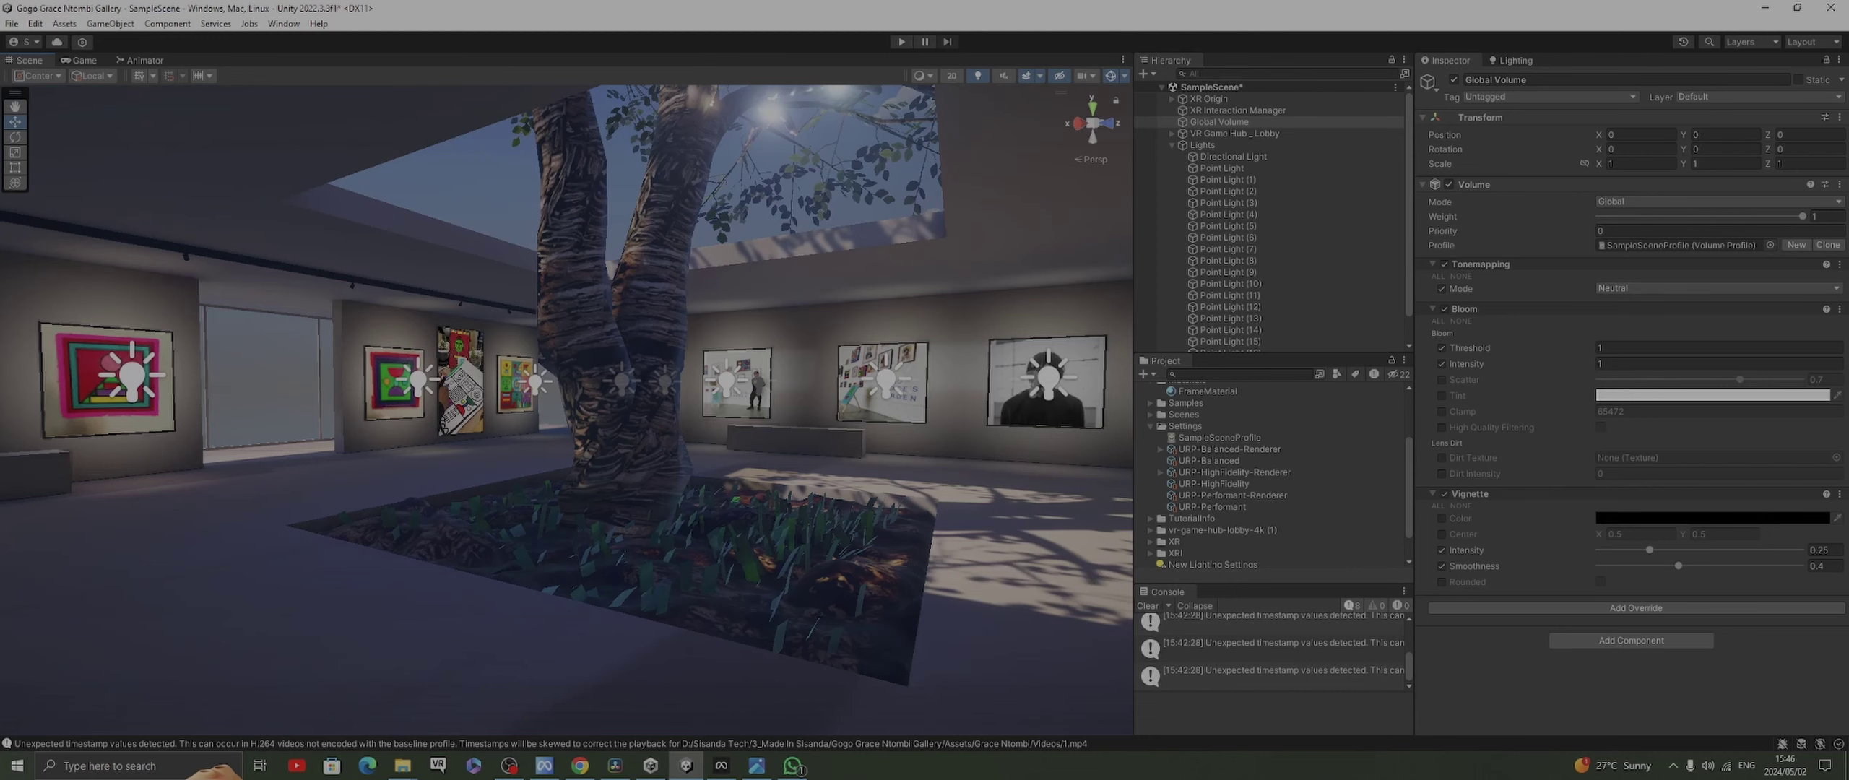
left_click(1661, 288)
left_click(1618, 303)
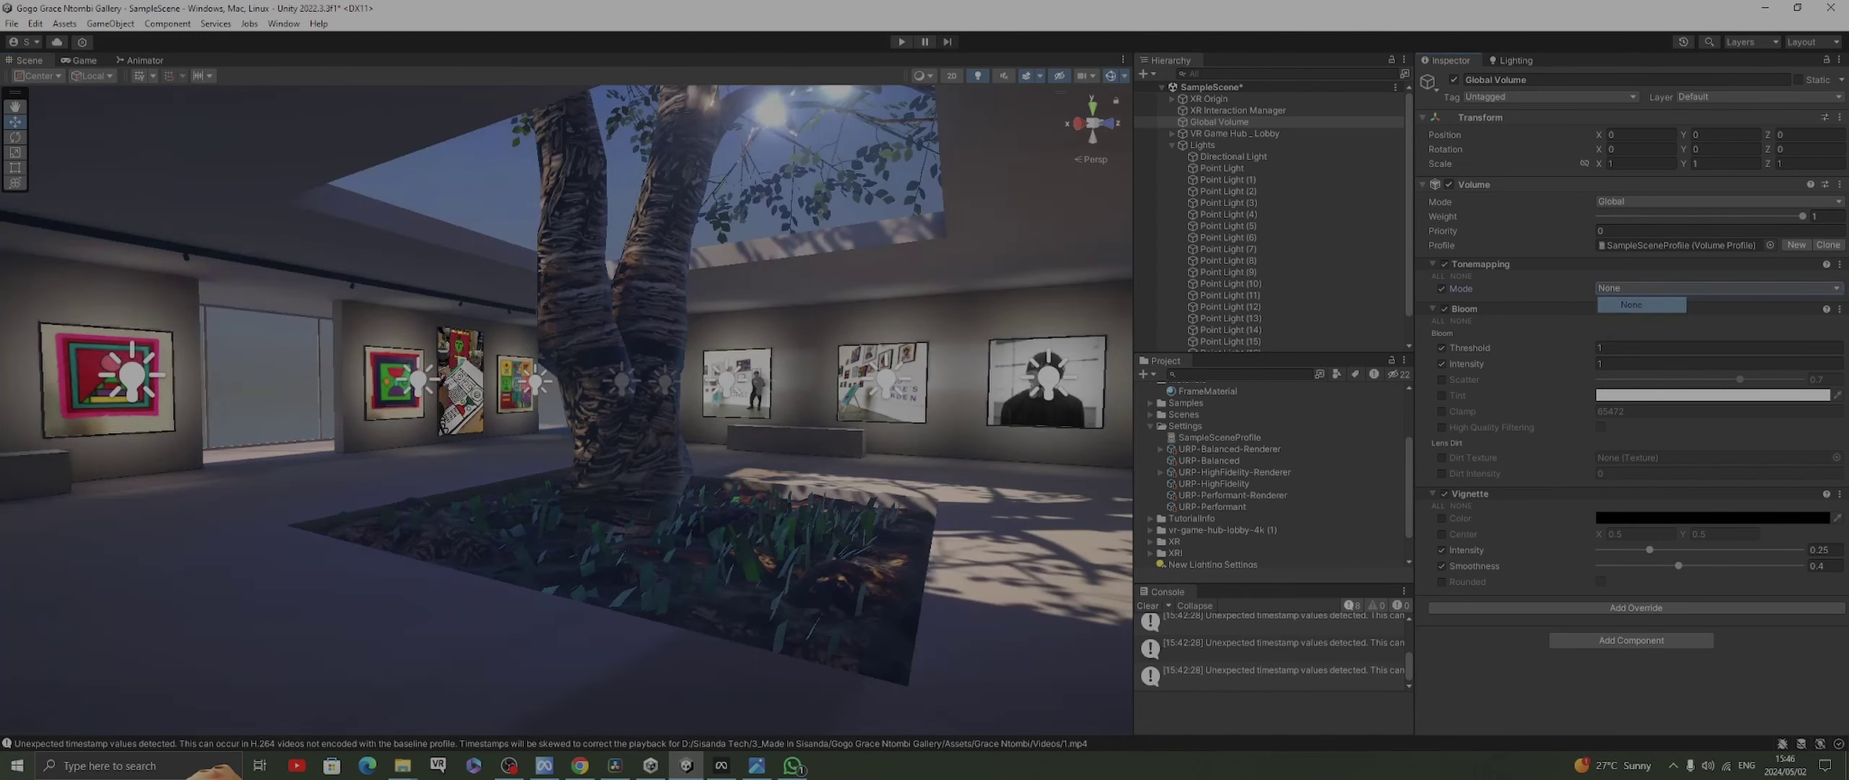
left_click(1661, 288)
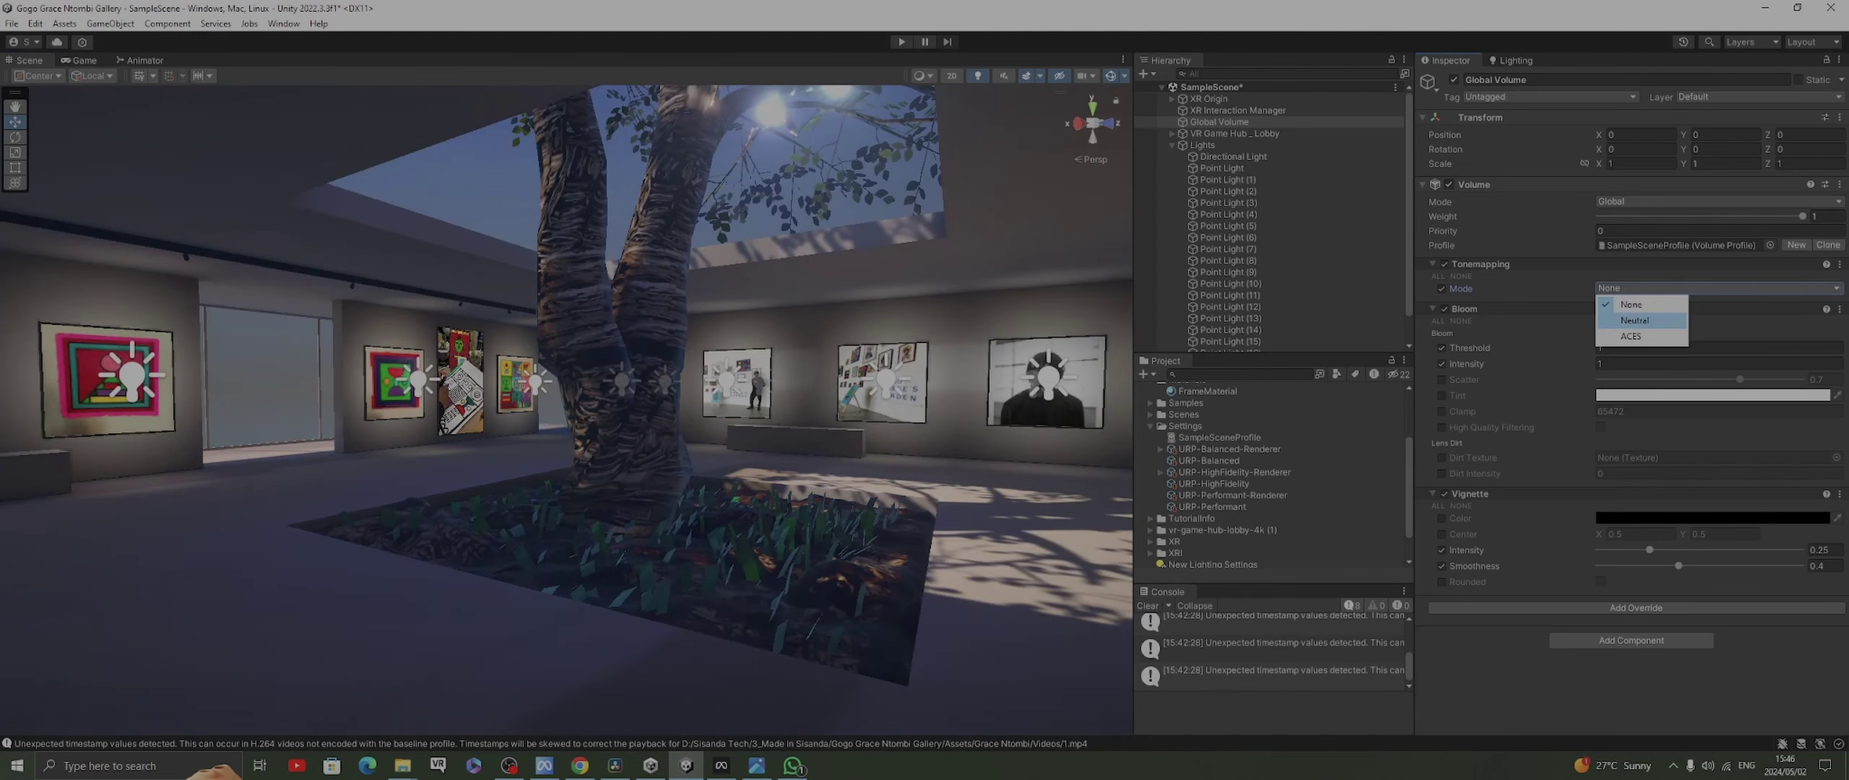
left_click(1618, 314)
left_click(1661, 288)
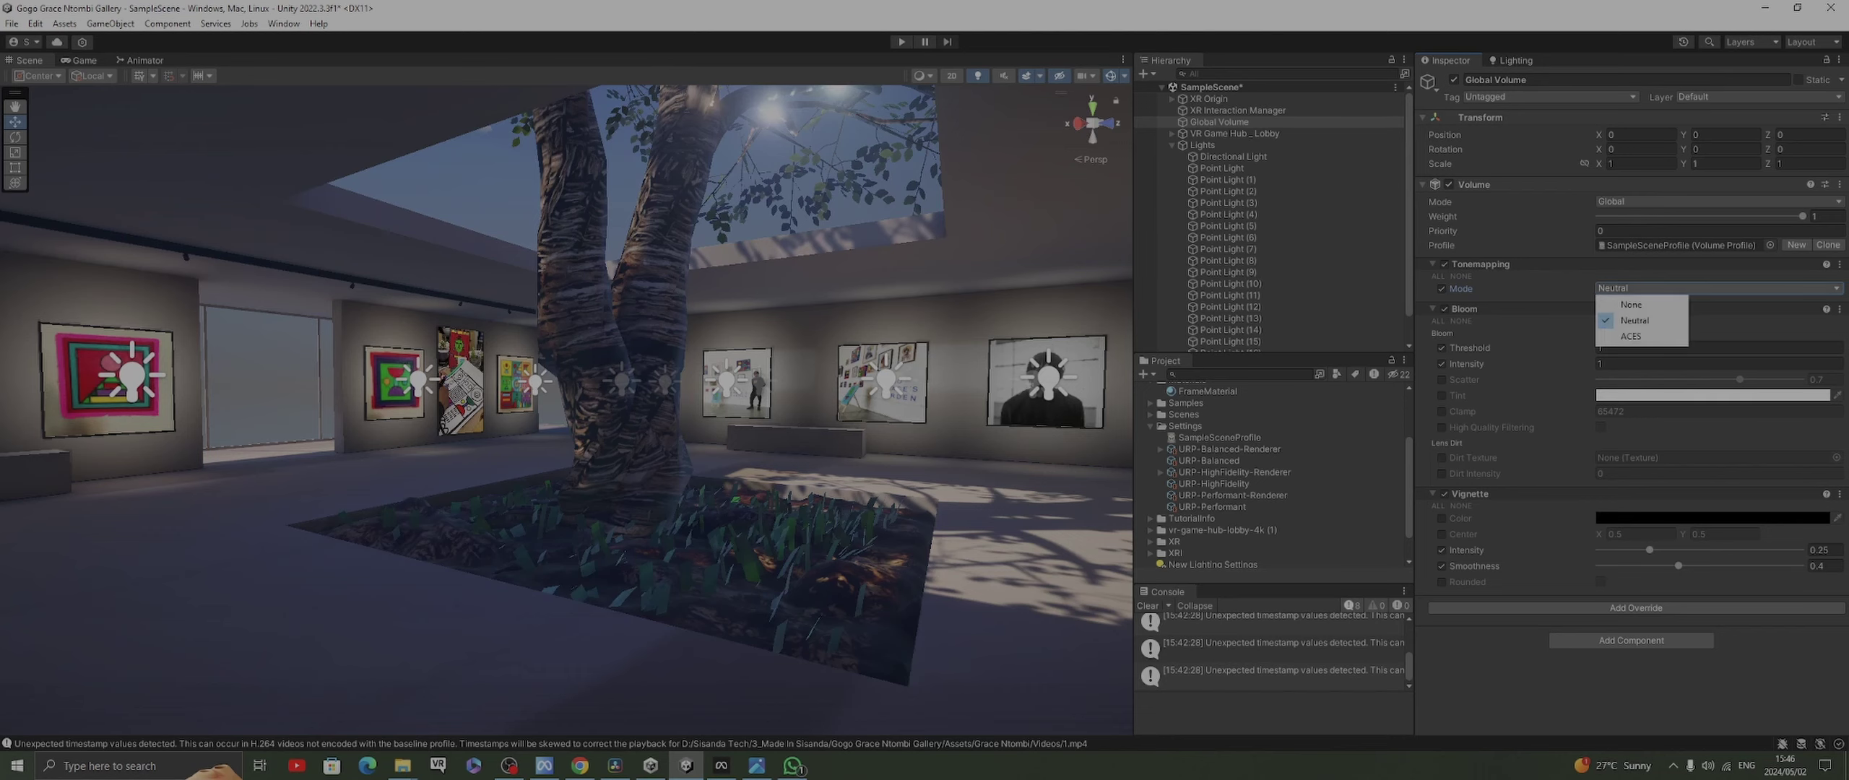
left_click(1636, 336)
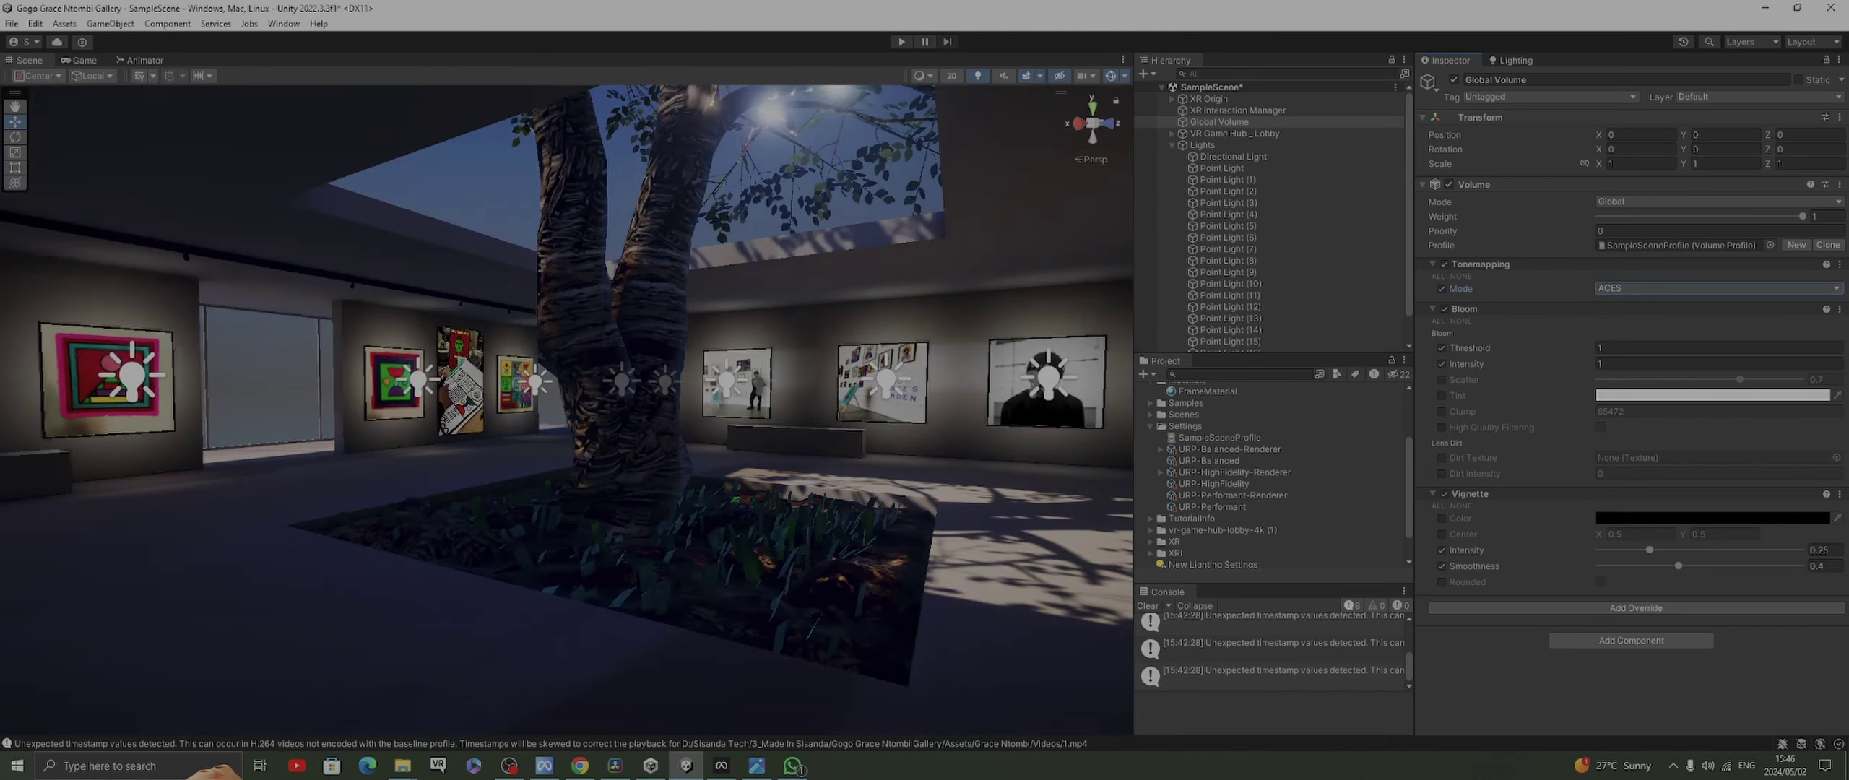
scroll(566, 411, "down", 8)
scroll(566, 410, "up", 6)
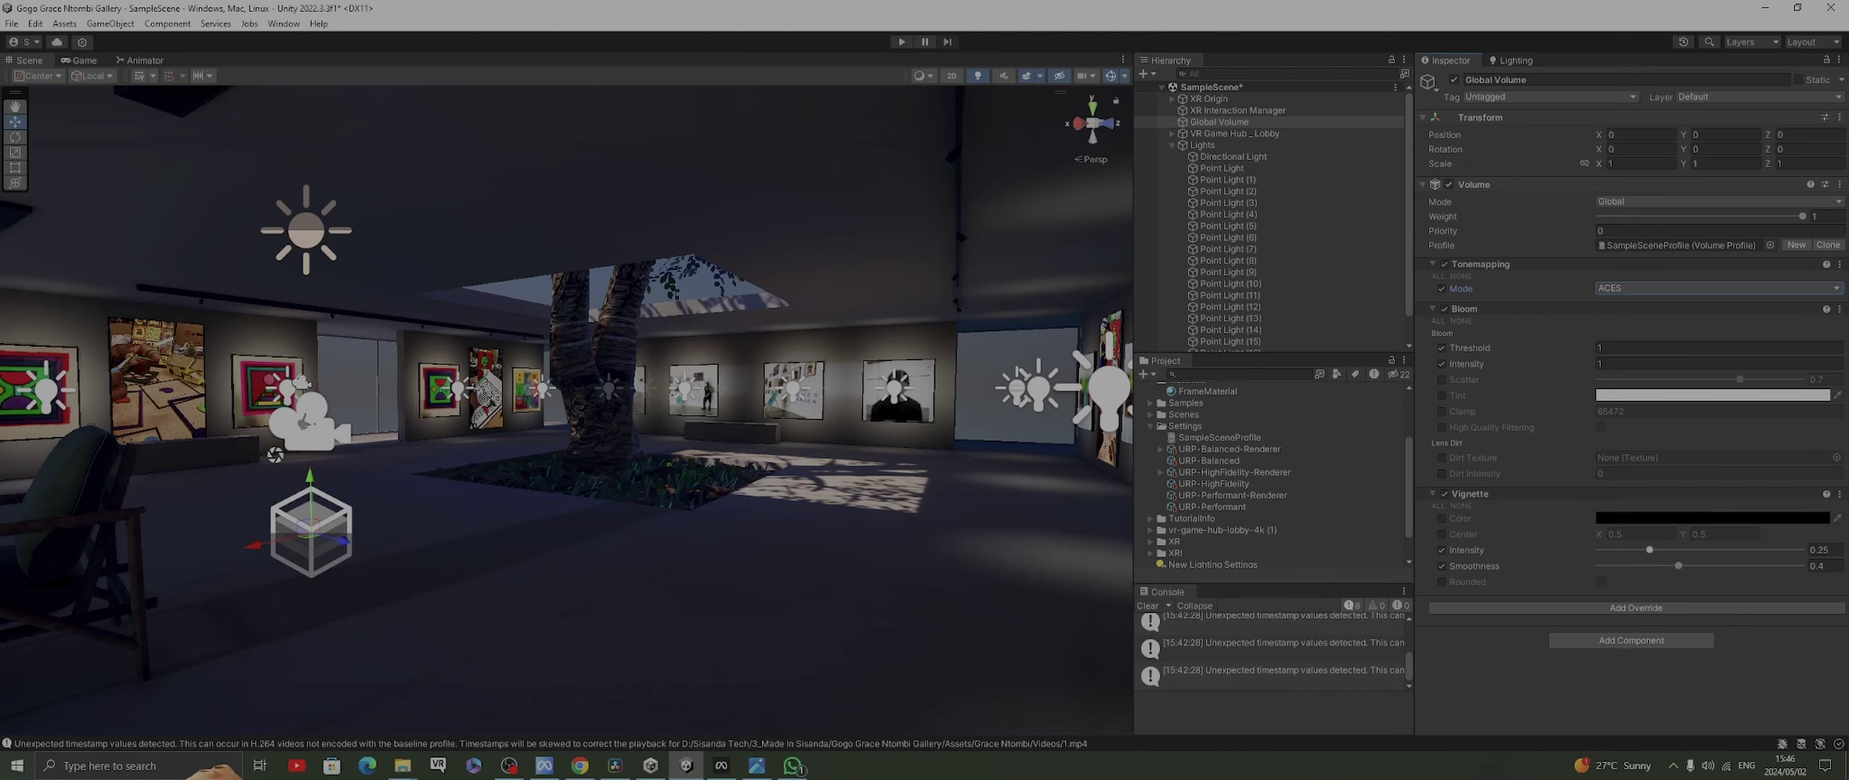
Make the vignette rounded with intensity about 0.38, then preview the gallery in Play mode
left_click_drag(1649, 550, 1694, 549)
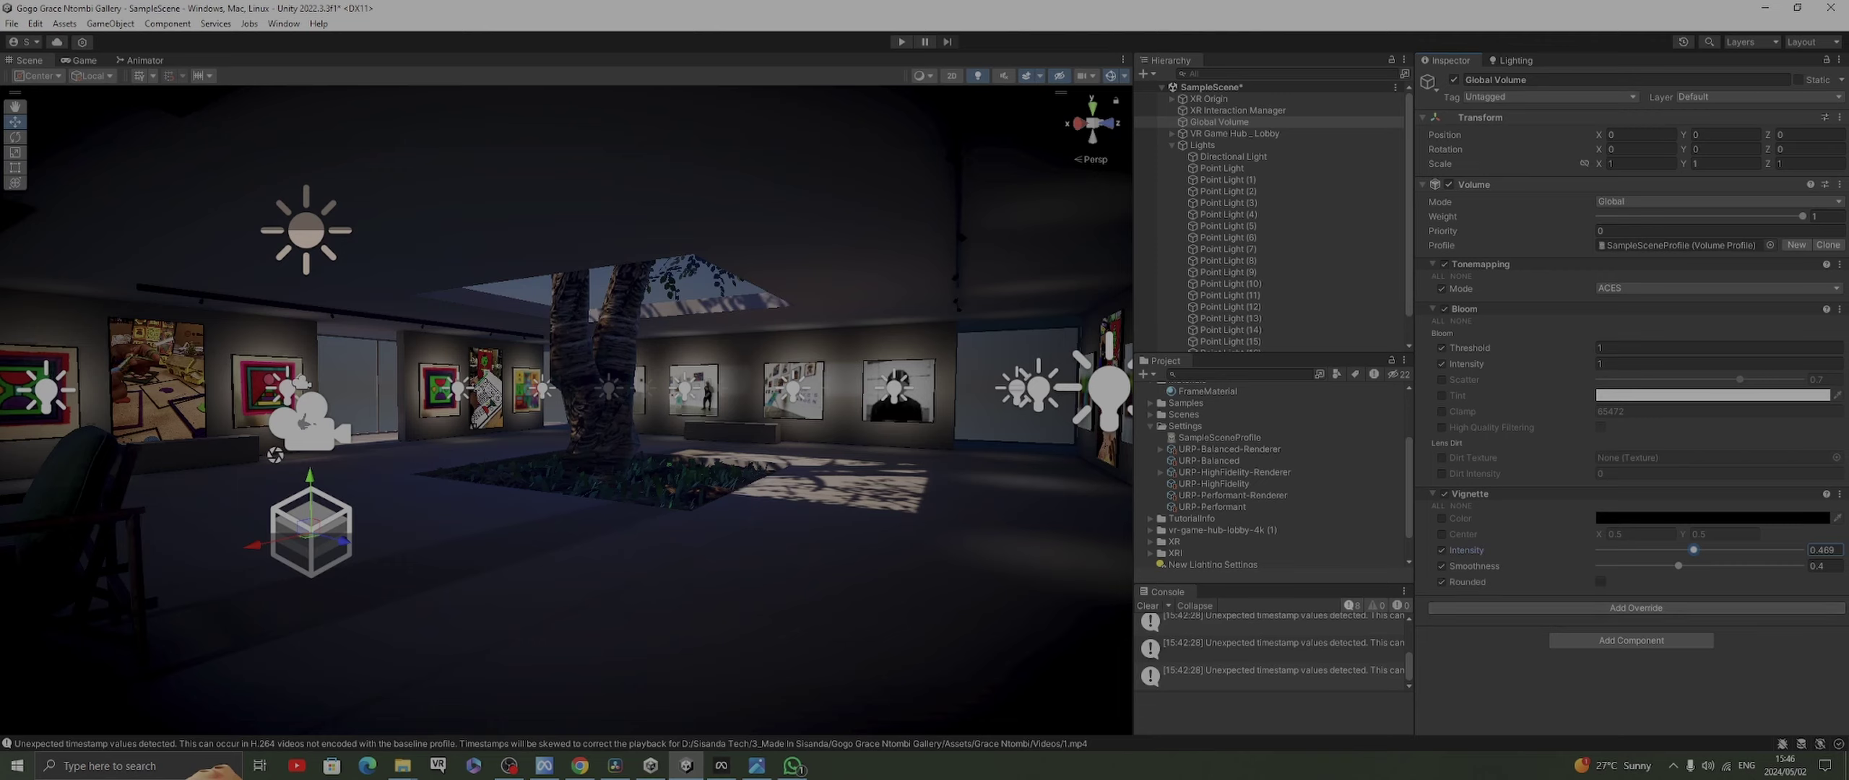
left_click(1600, 581)
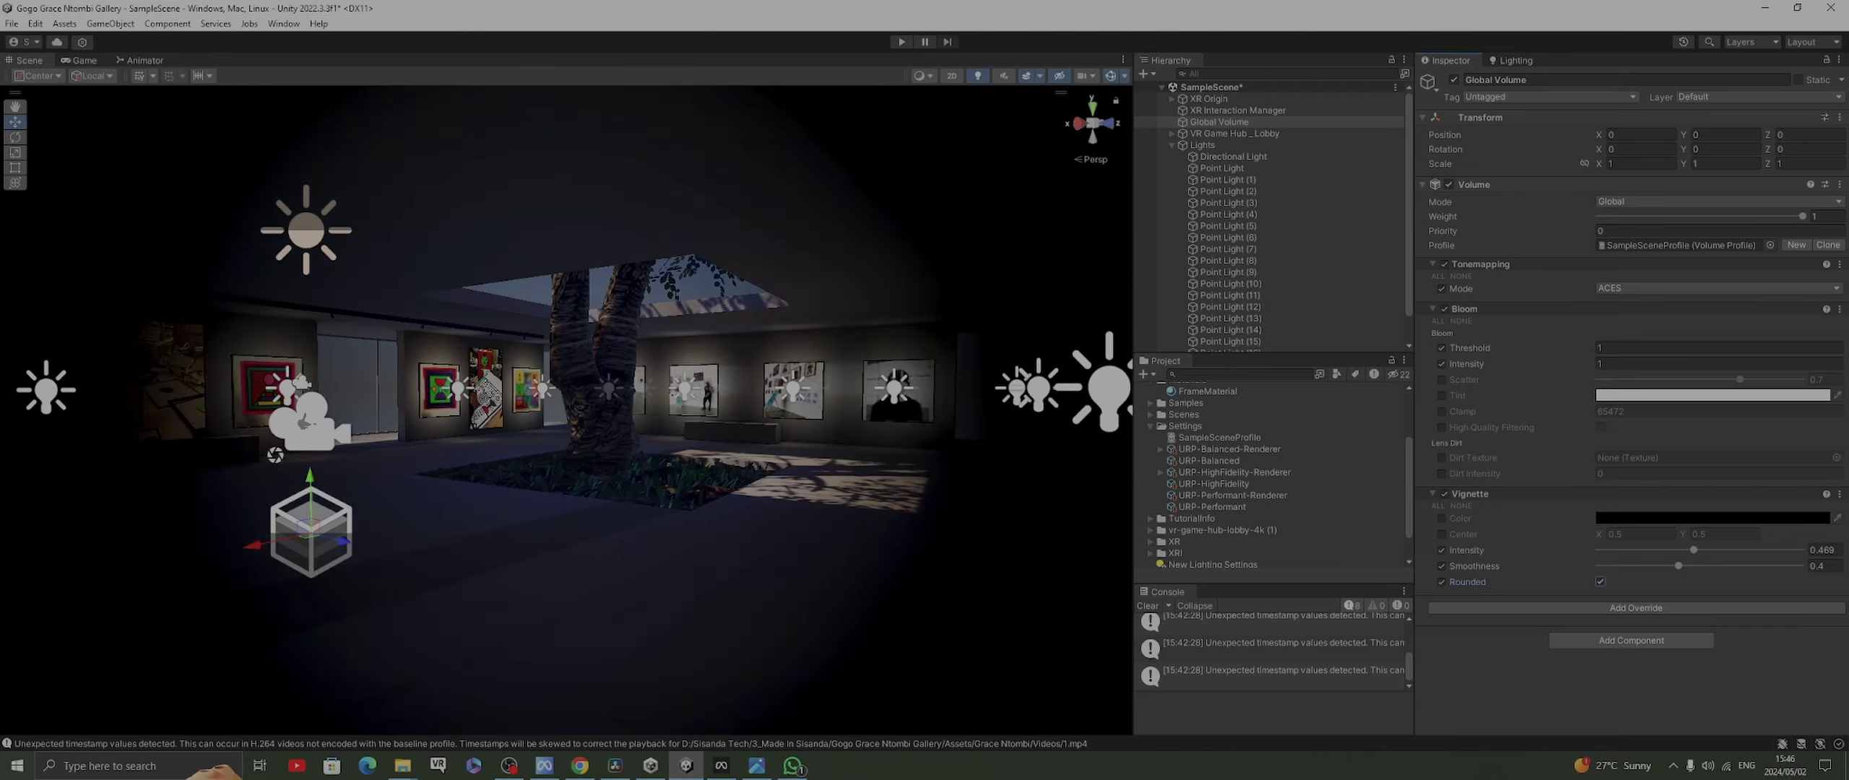
left_click(1693, 550)
left_click_drag(1693, 550, 1667, 550)
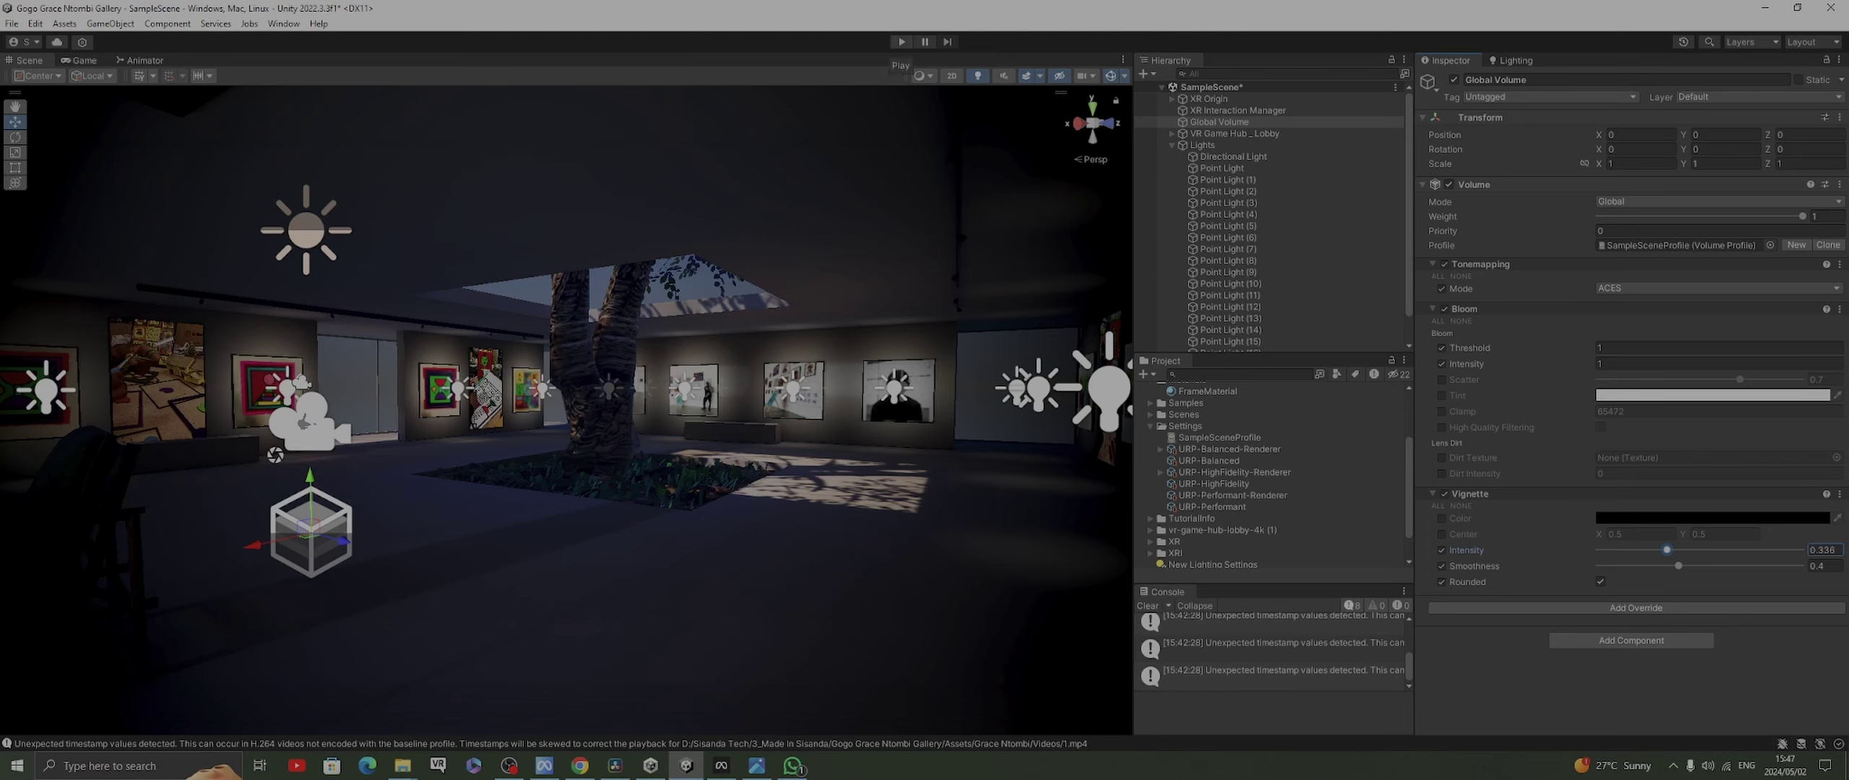
left_click(902, 42)
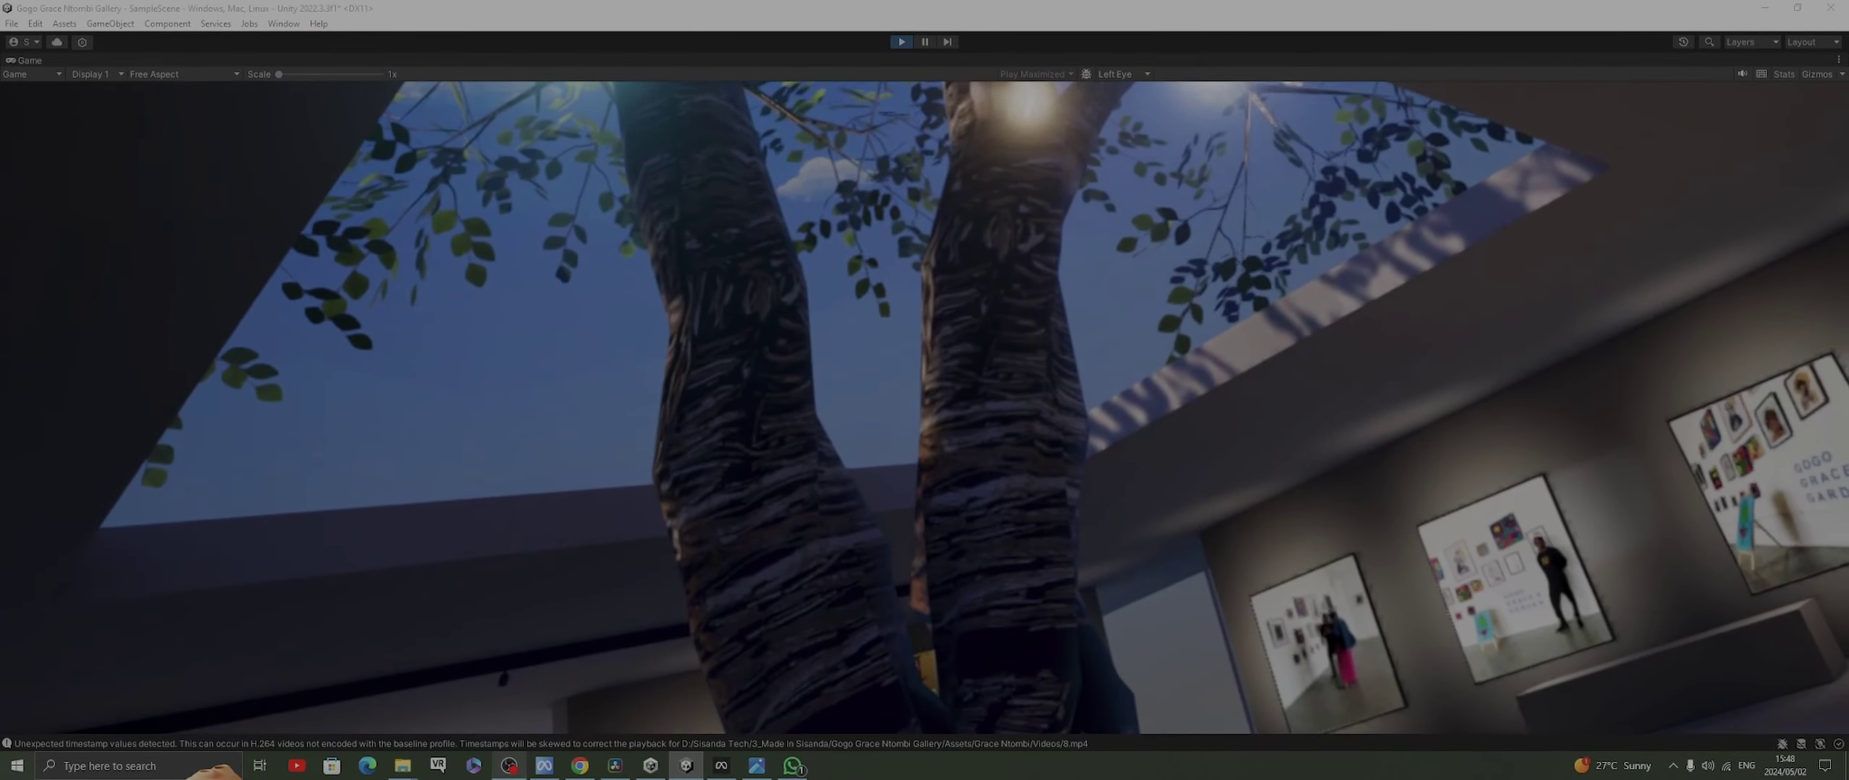
Bring OBS Studio to the front while the gallery keeps running in play mode
left_click(508, 765)
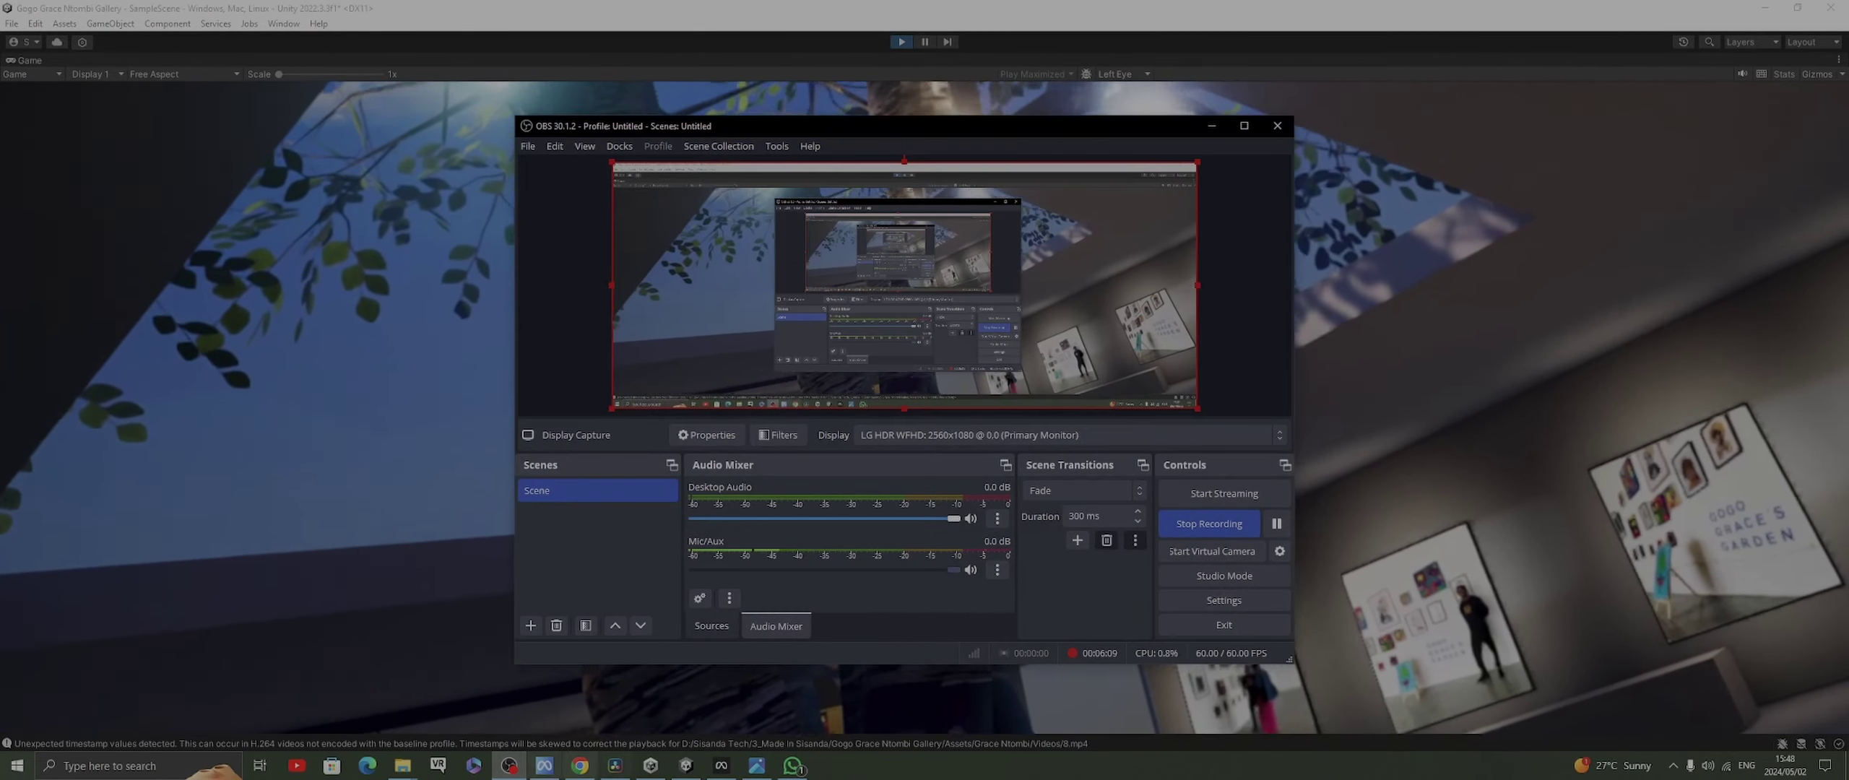